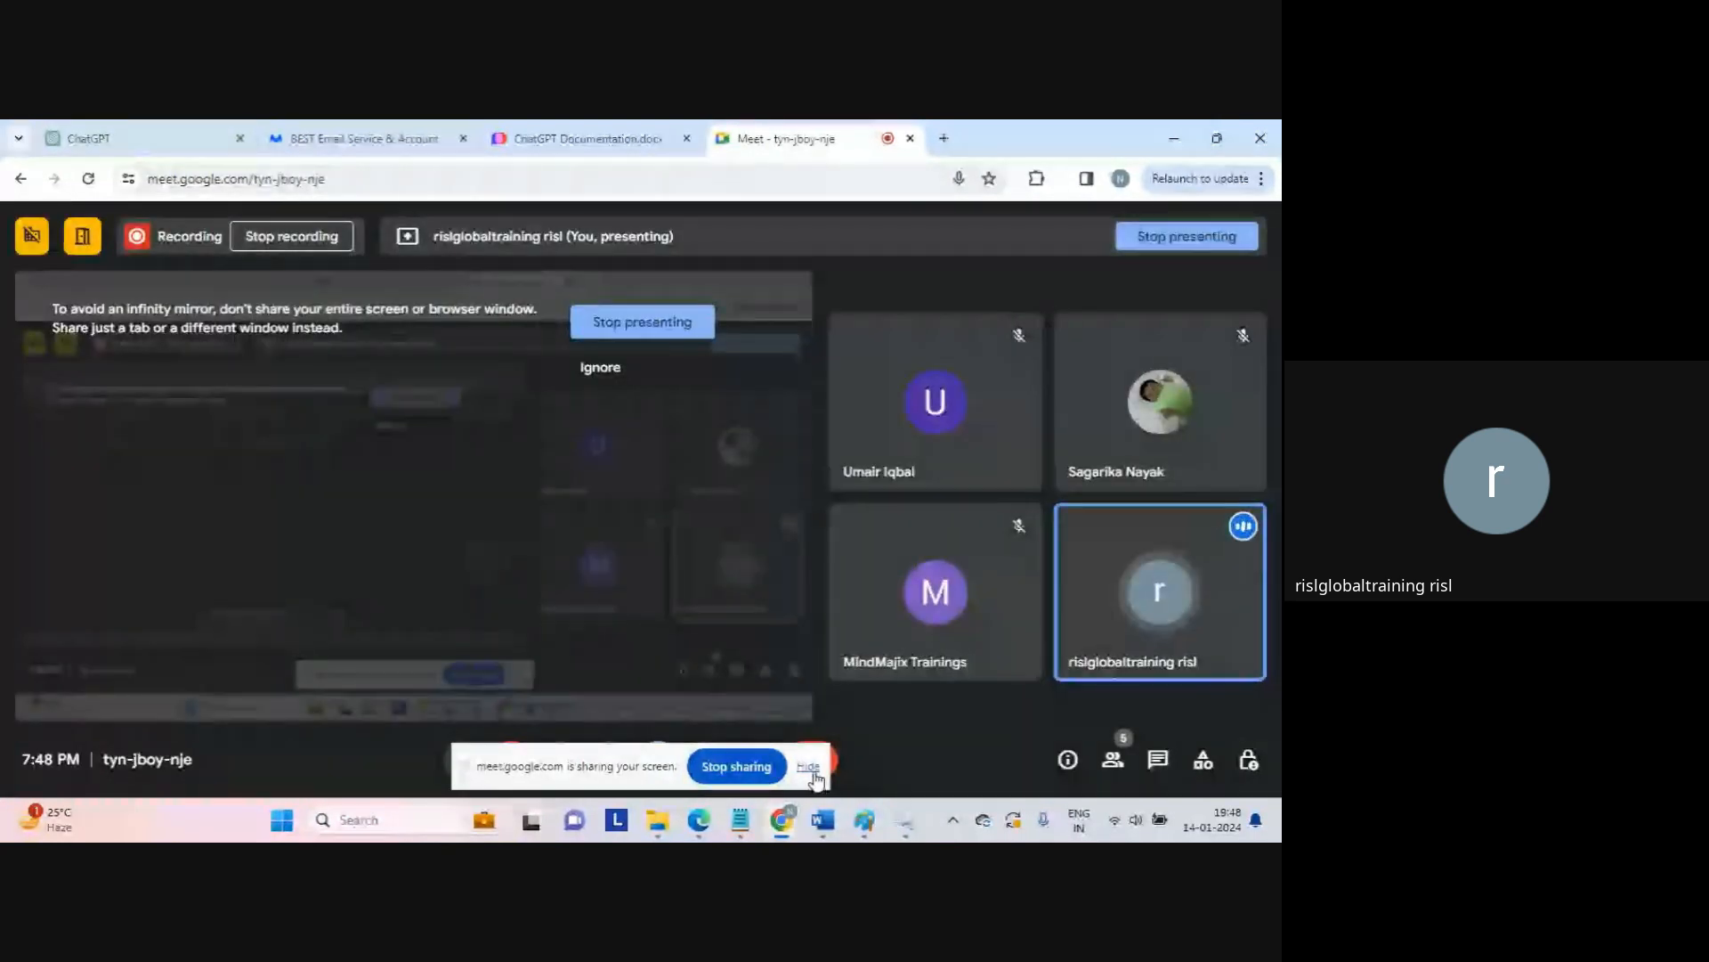
# Step: Hide the 'meet.google.com is sharing your screen' notice bar in Google Meet
pyautogui.click(809, 767)
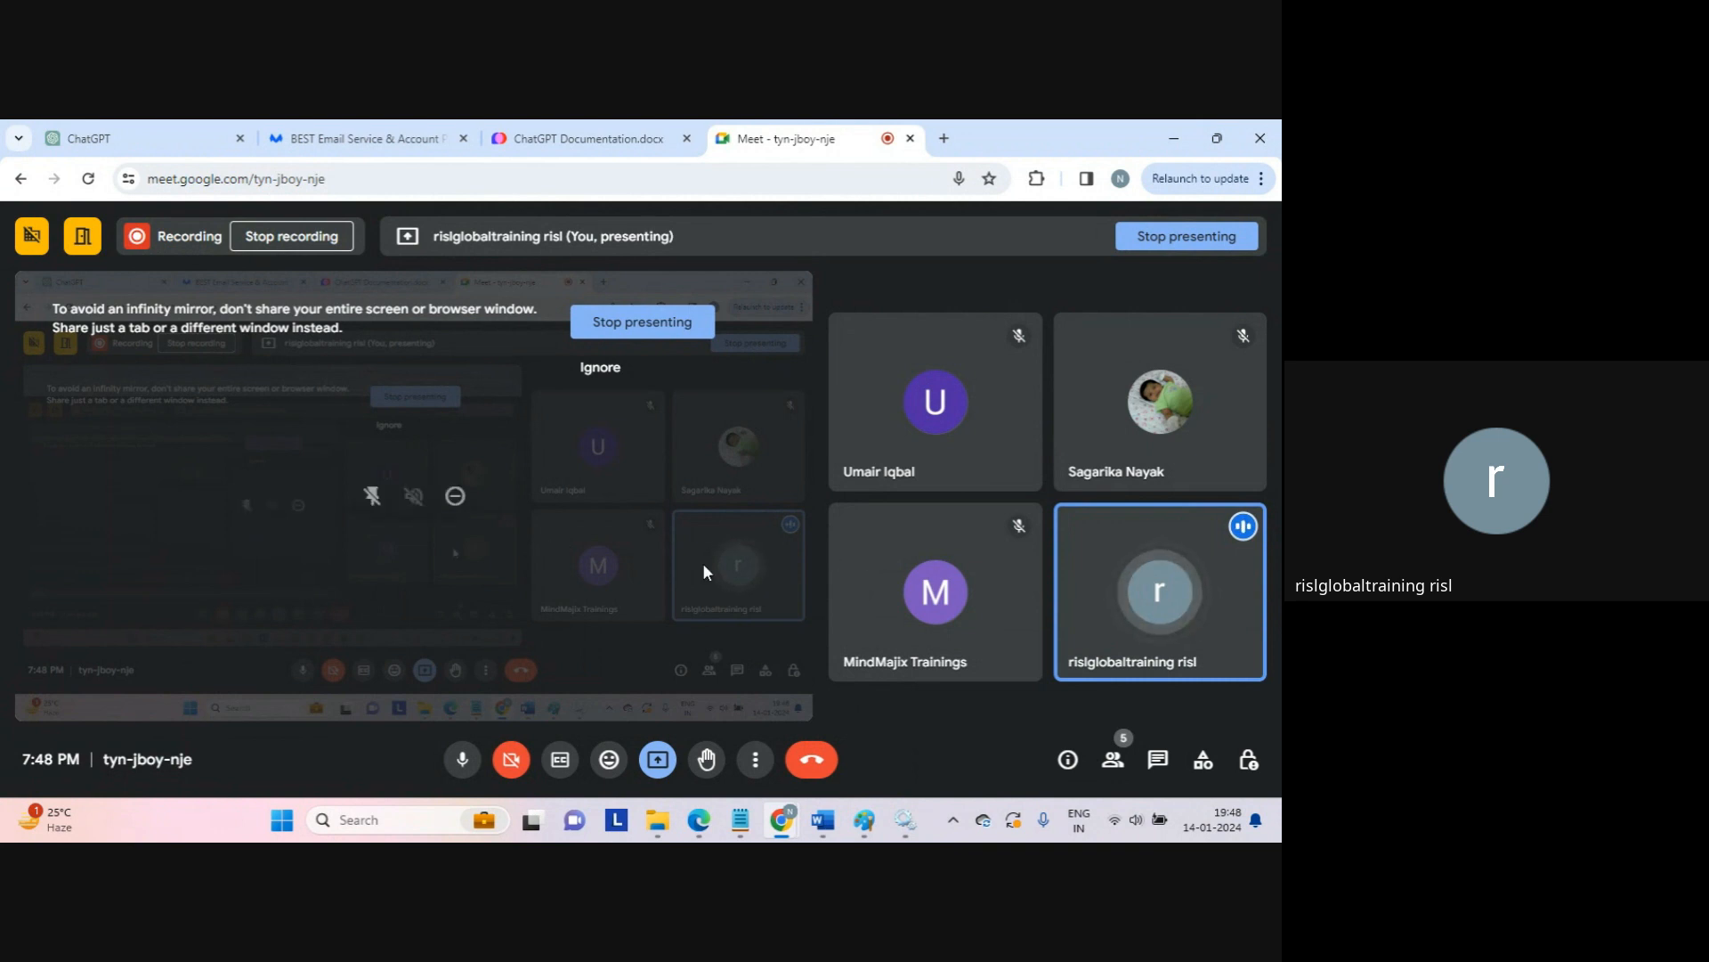
pyautogui.moveTo(832, 419)
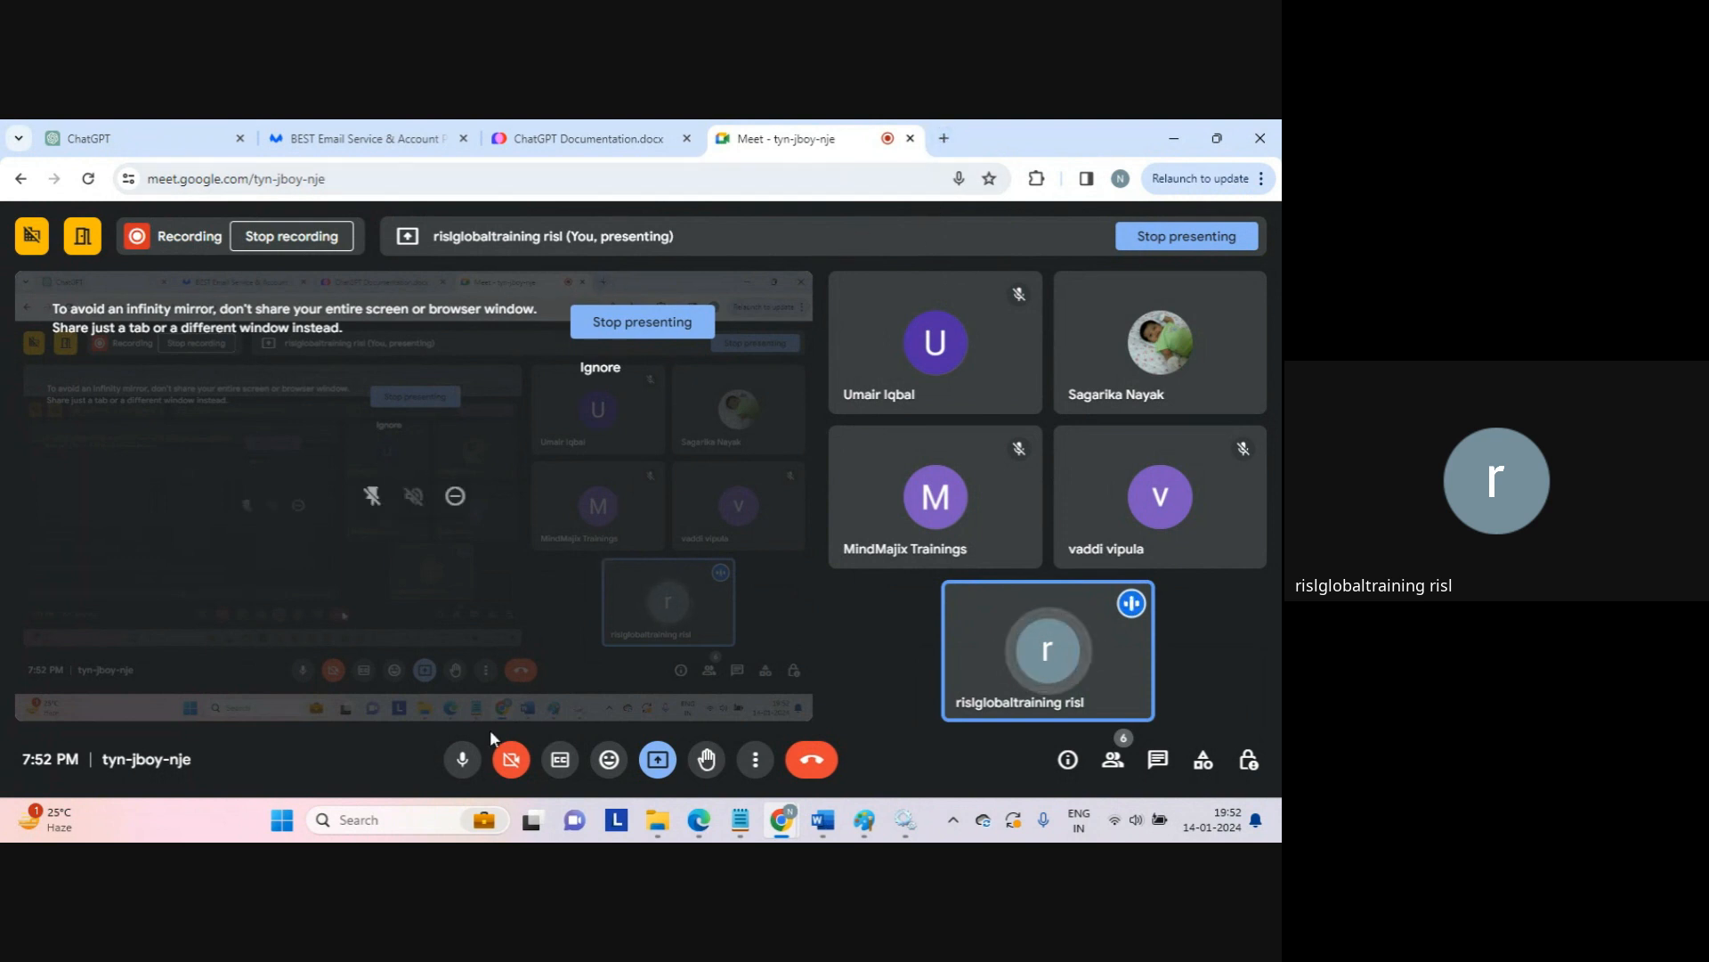
# Step: Search Windows for 'notepad' and launch the Notepad app from the results
pyautogui.click(352, 814)
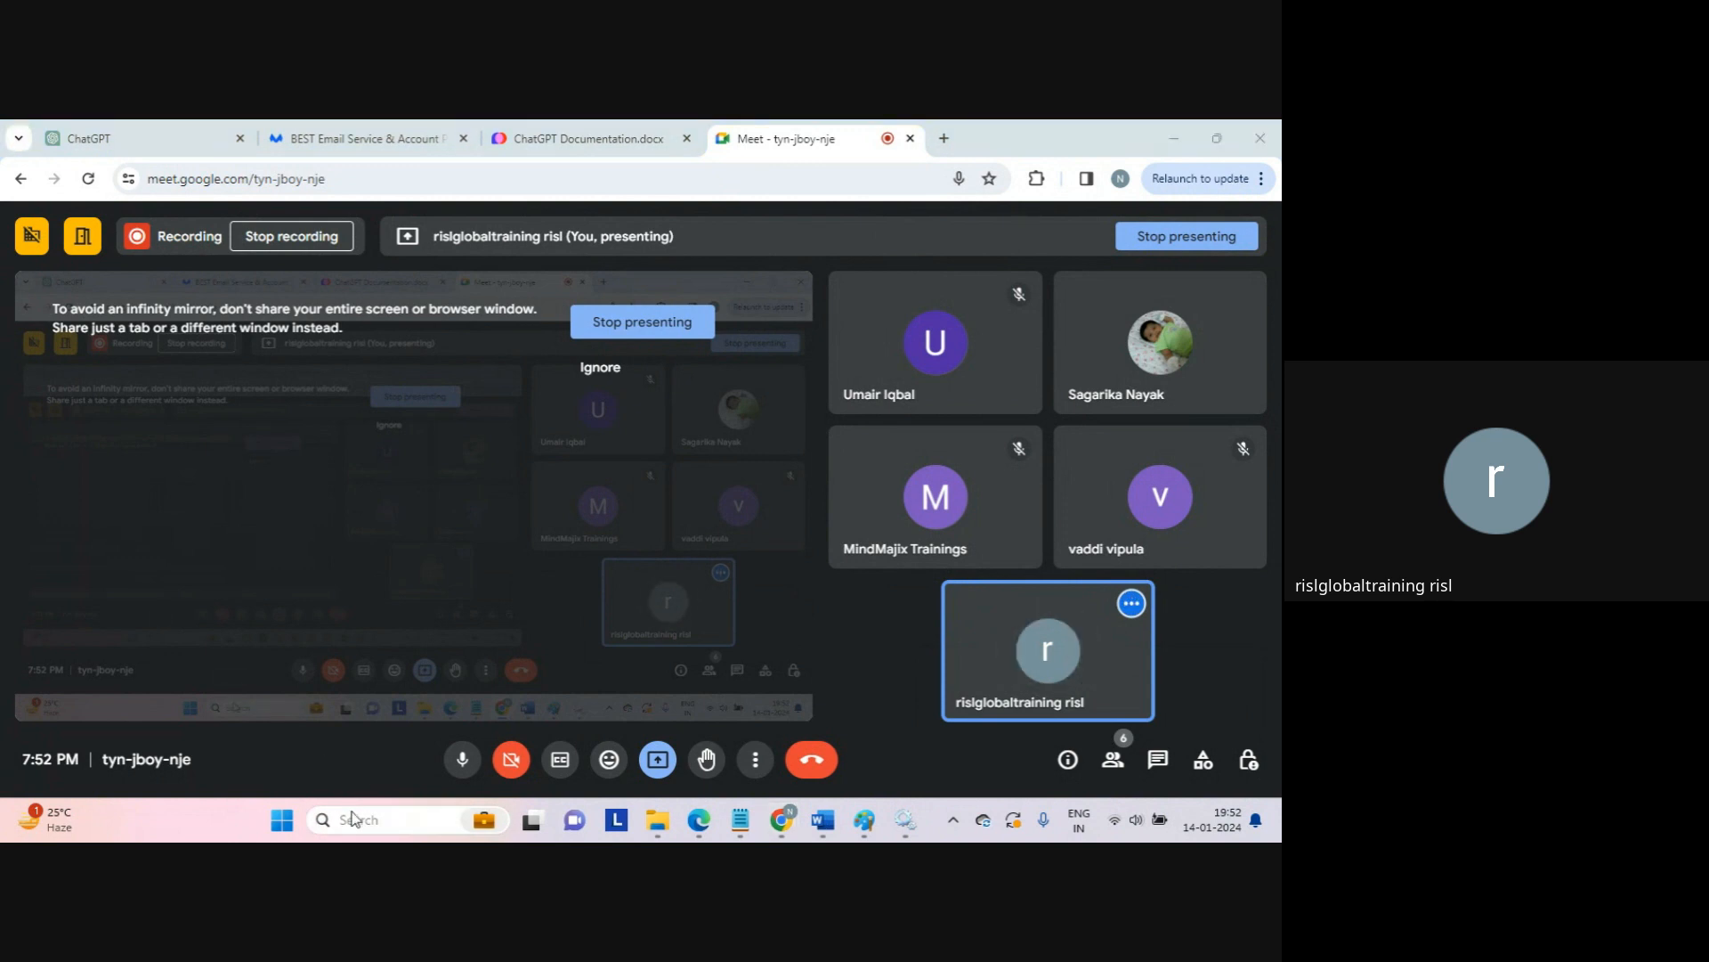
pyautogui.write('no')
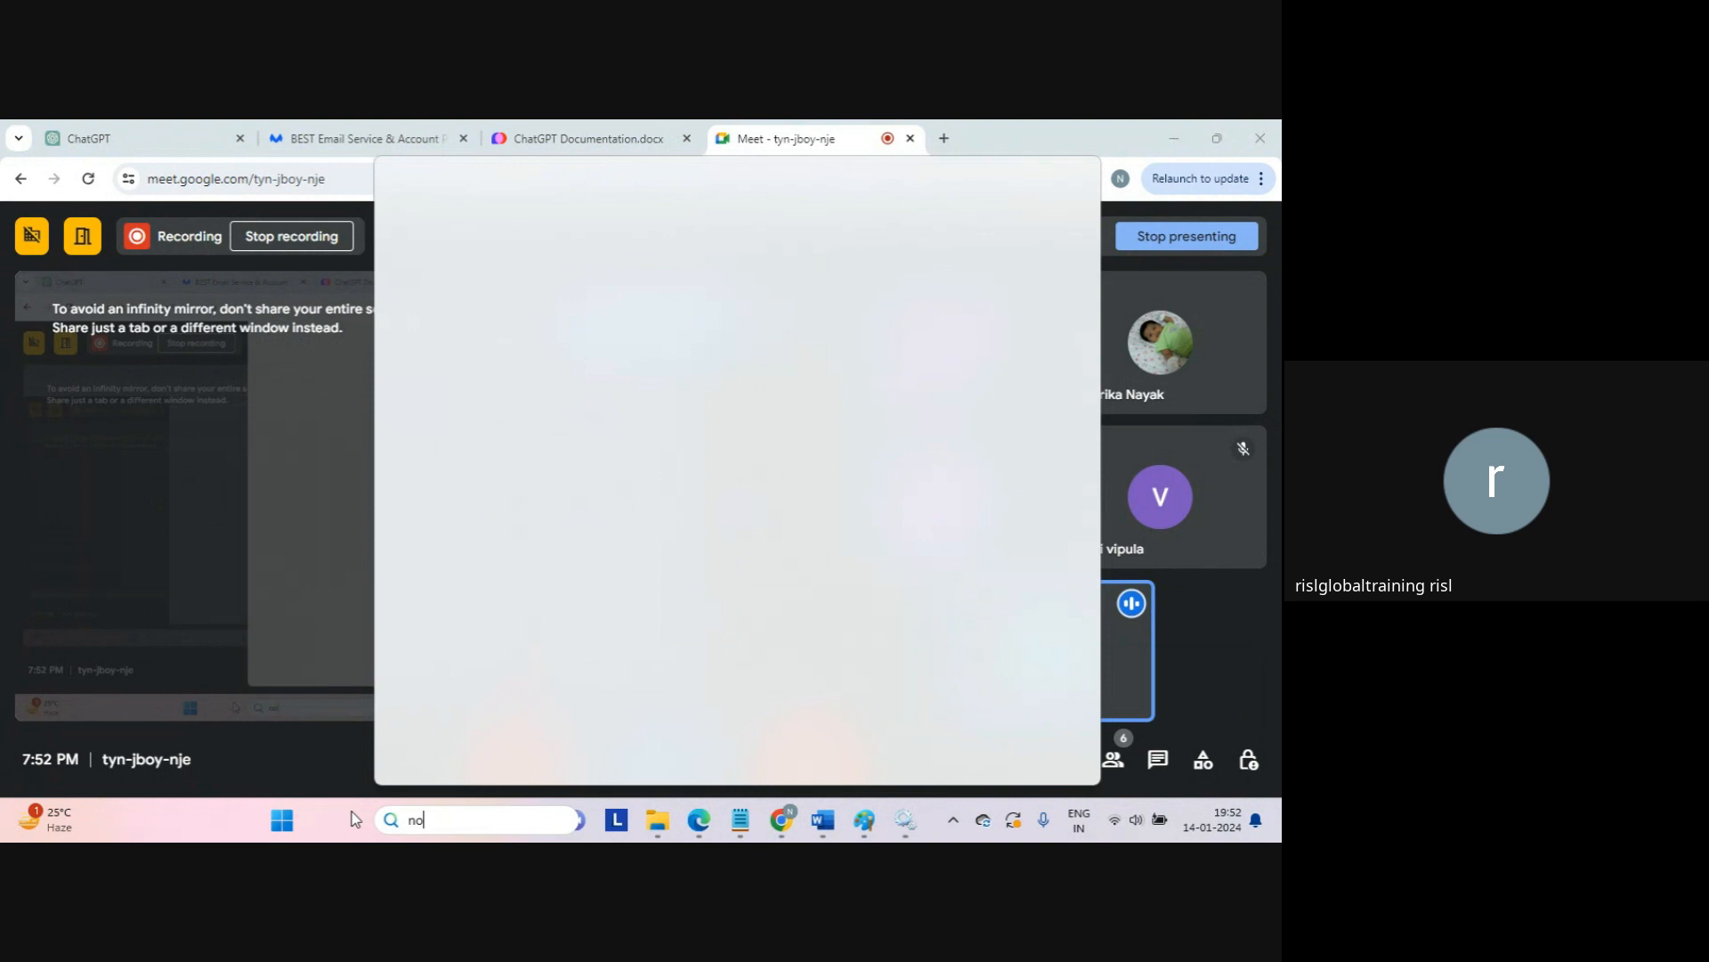
pyautogui.write('tepad')
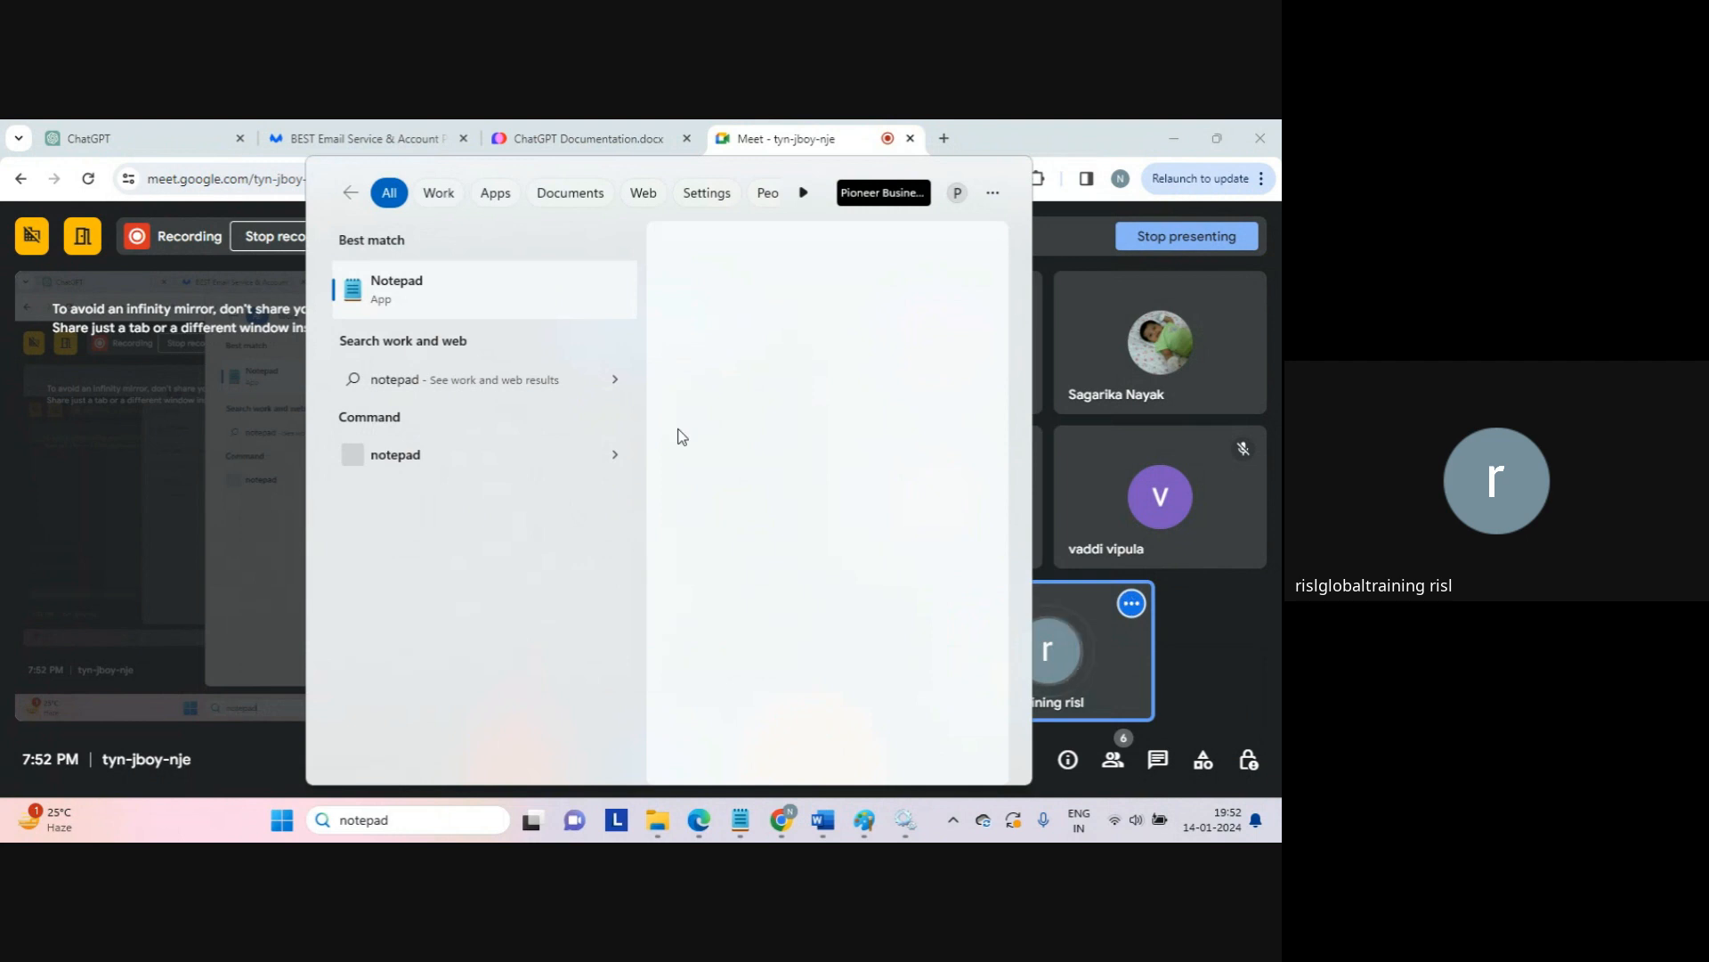
pyautogui.click(593, 472)
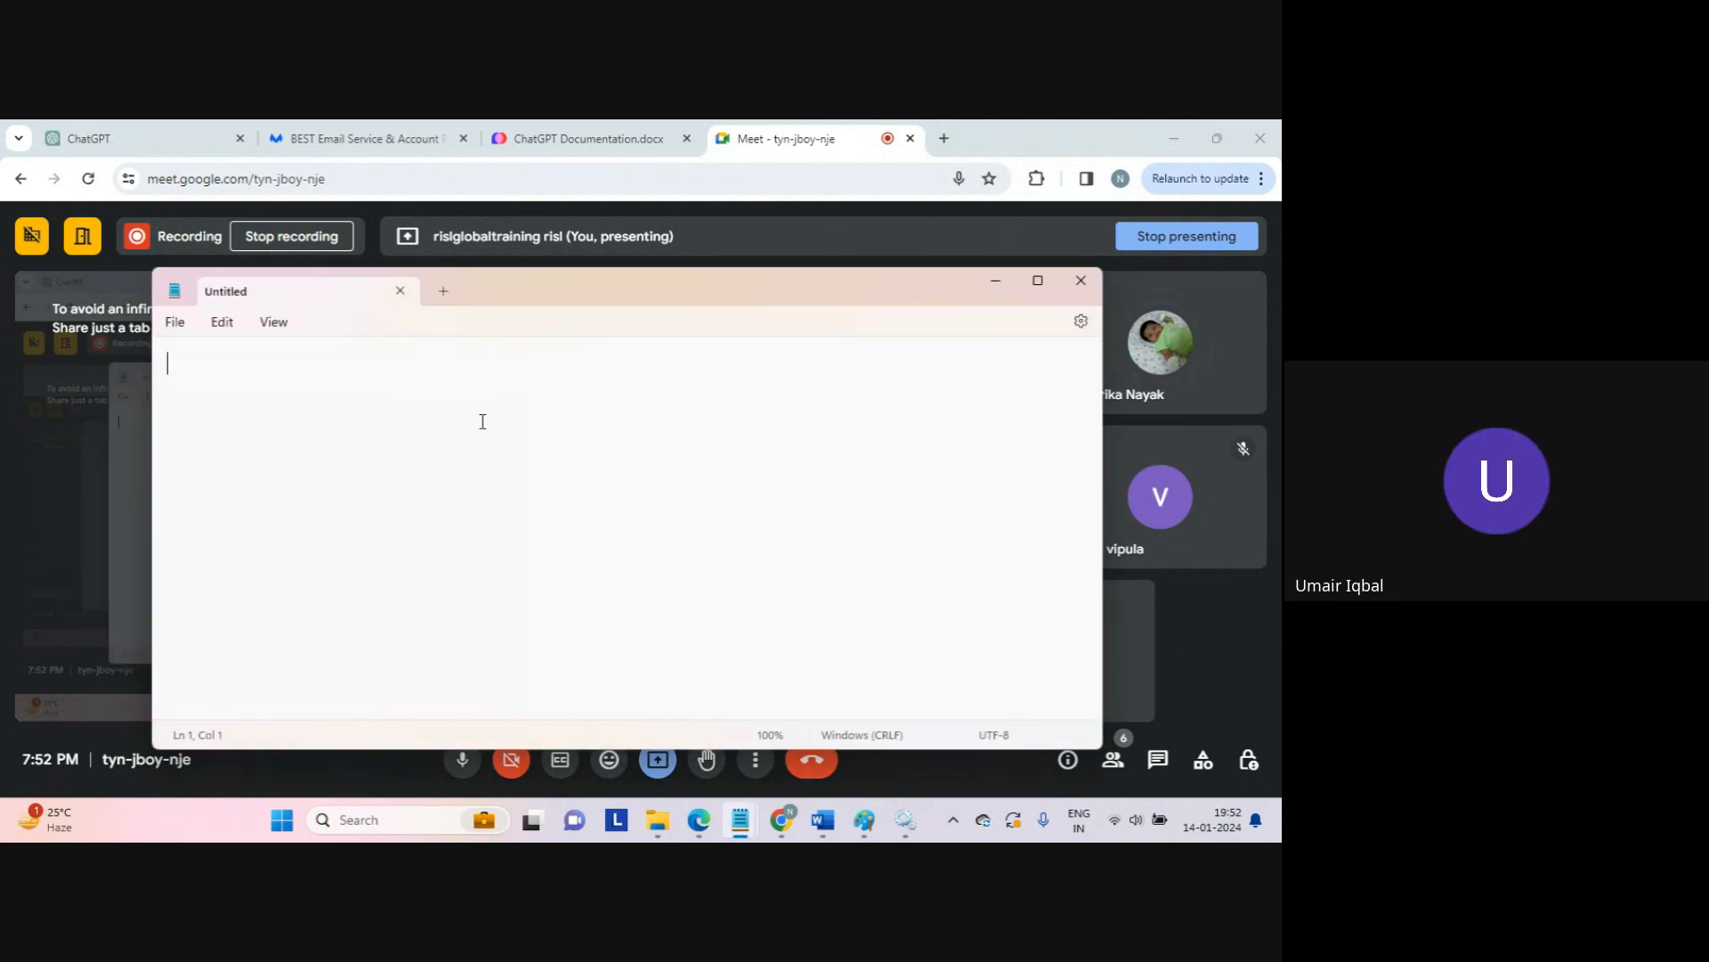
# Step: List java, normalizer and expression on separate lines
pyautogui.write('java')
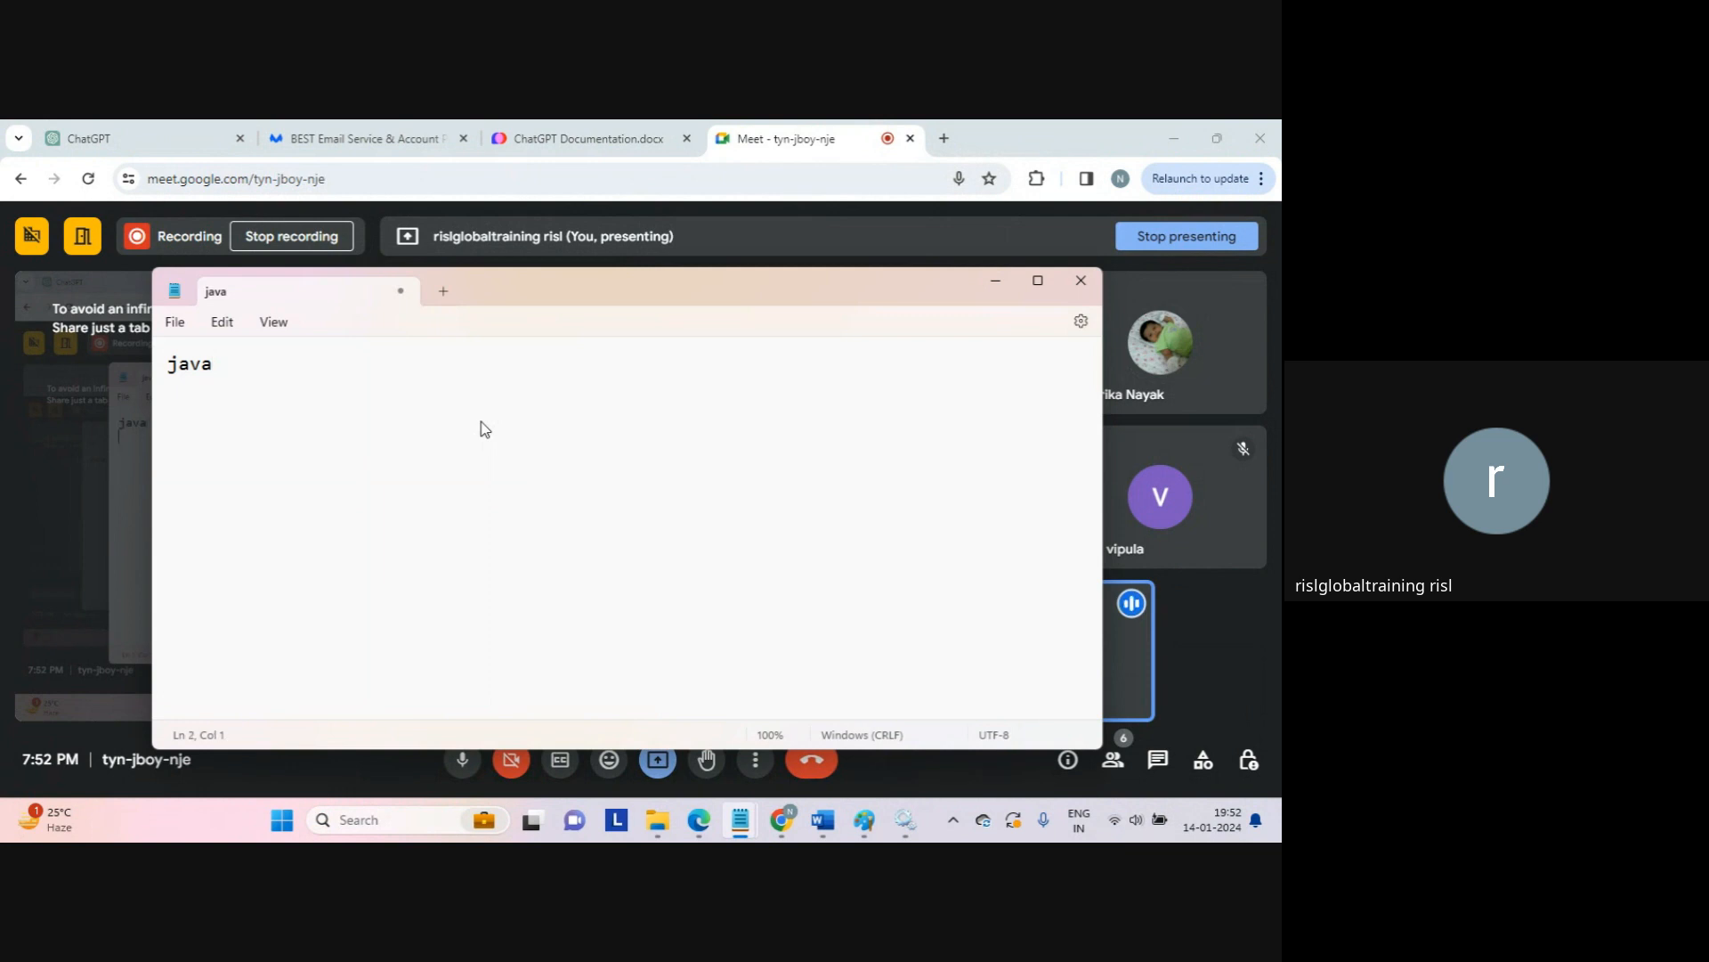
pyautogui.press('Return')
pyautogui.write('normalizer')
pyautogui.press('Return')
pyautogui.write('expre')
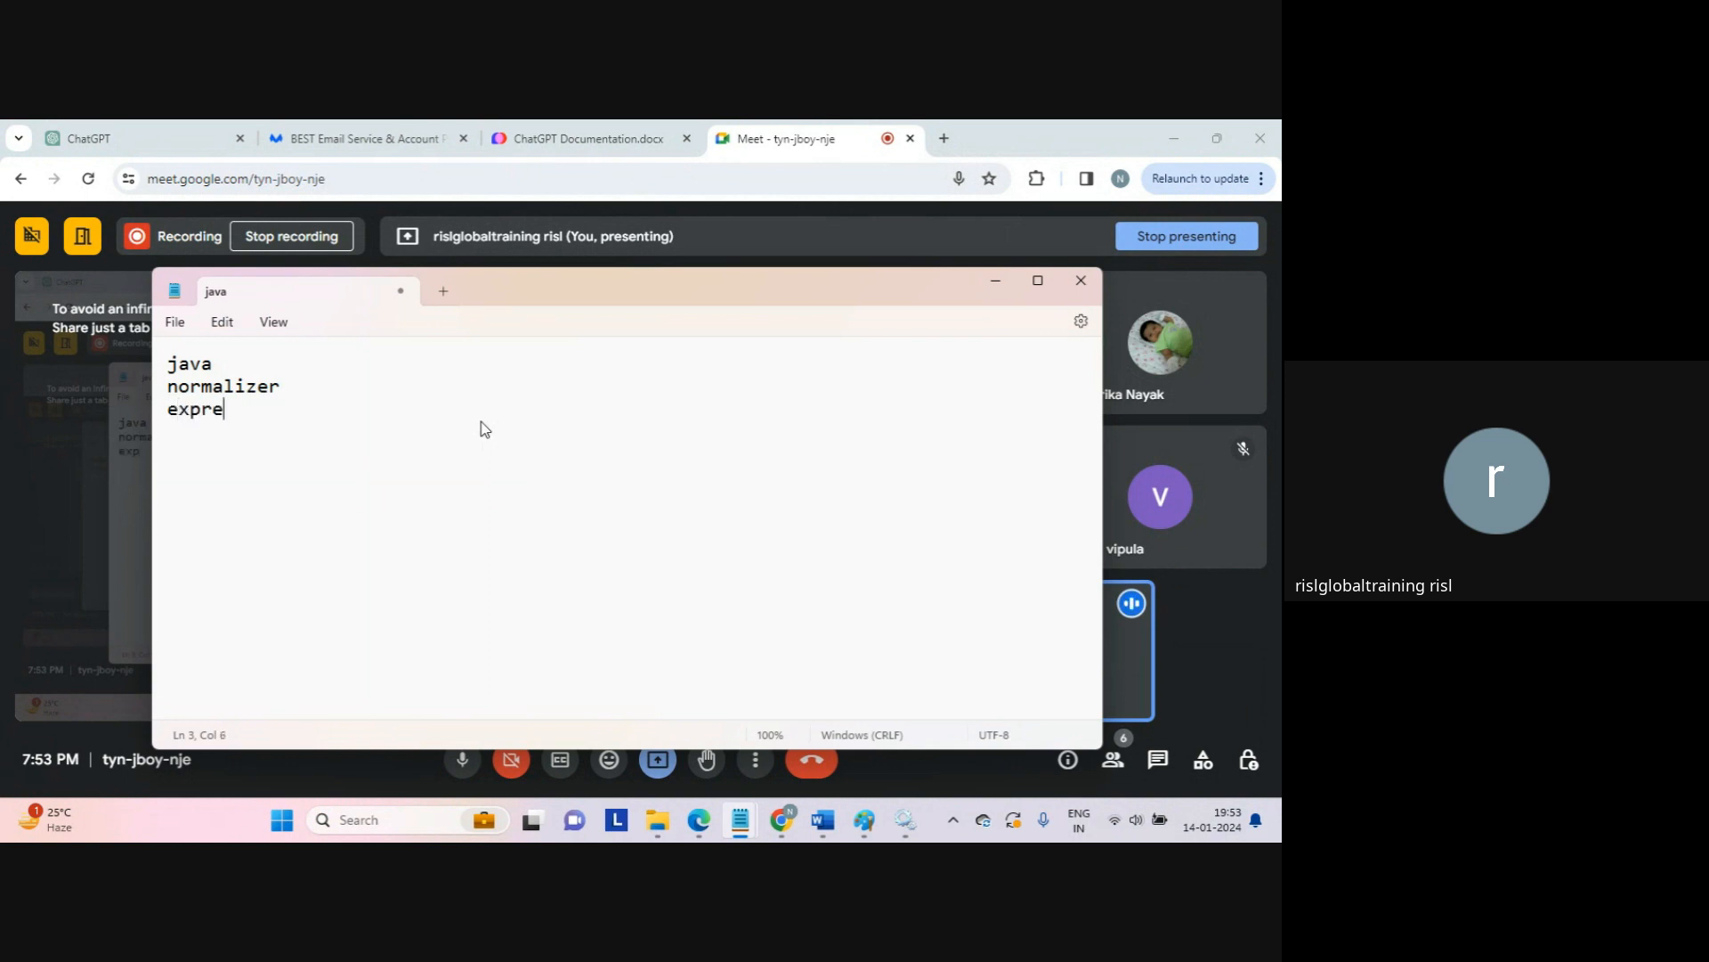
pyautogui.write('ssion')
pyautogui.press('Return')
pyautogui.hotkey('shift', 'Up')
pyautogui.hotkey('shift', 'Up')
pyautogui.hotkey('shift', 'Up')
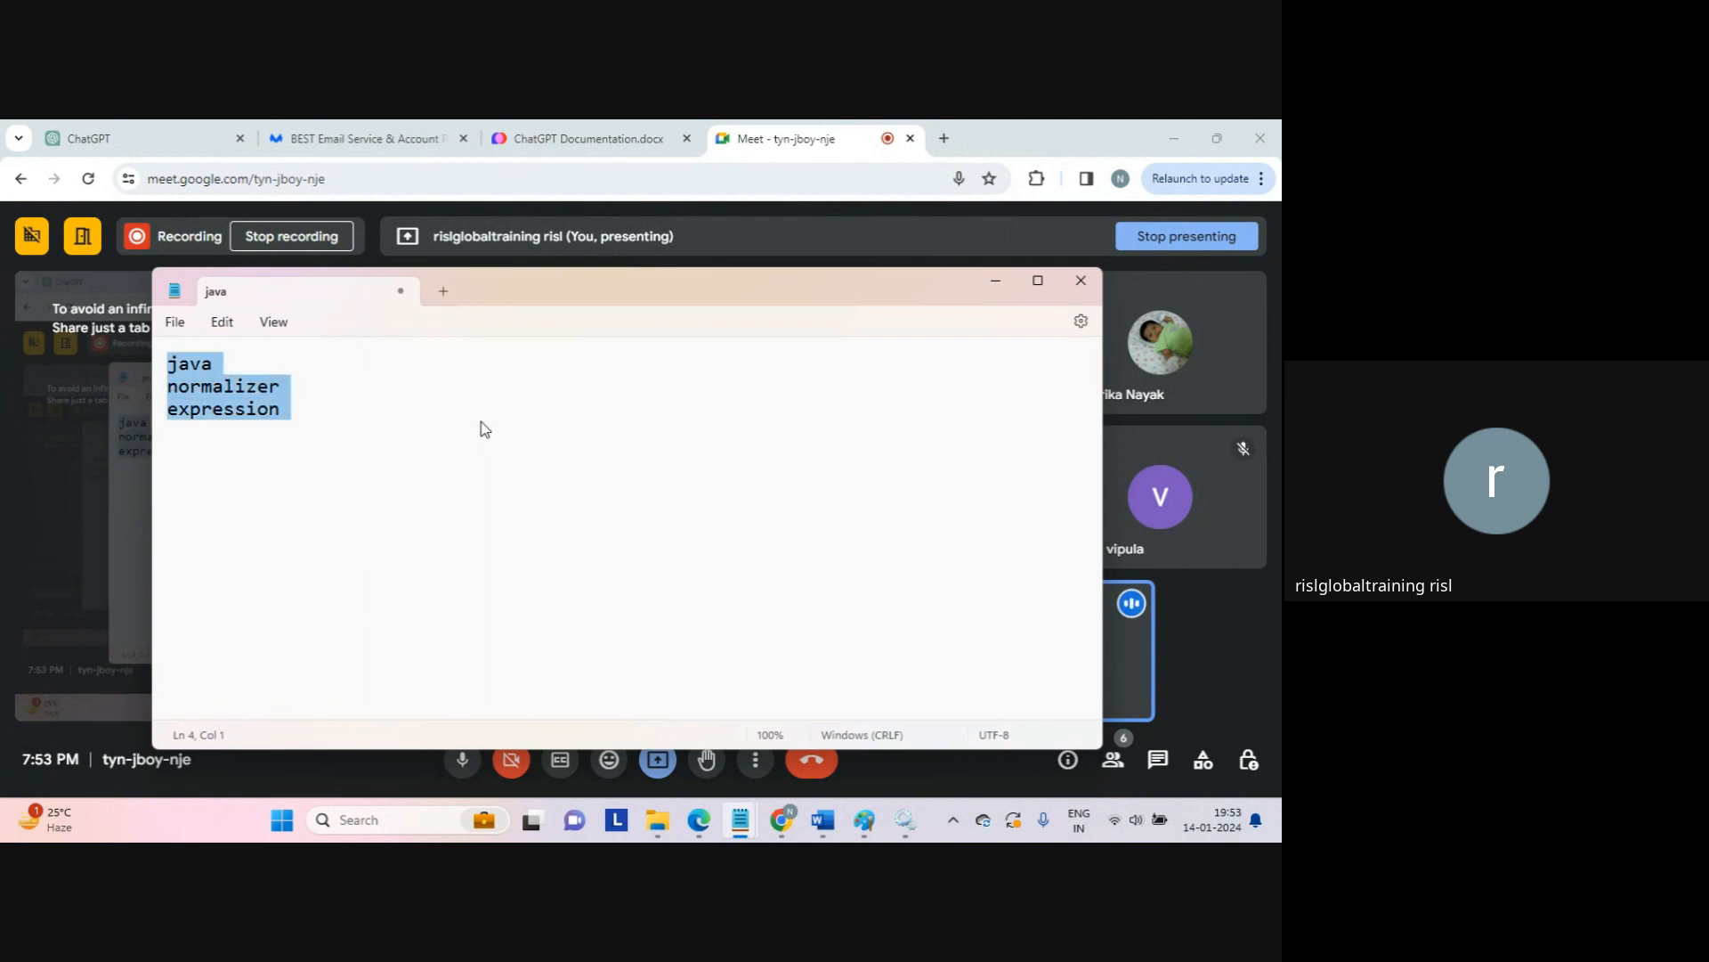
pyautogui.click(484, 429)
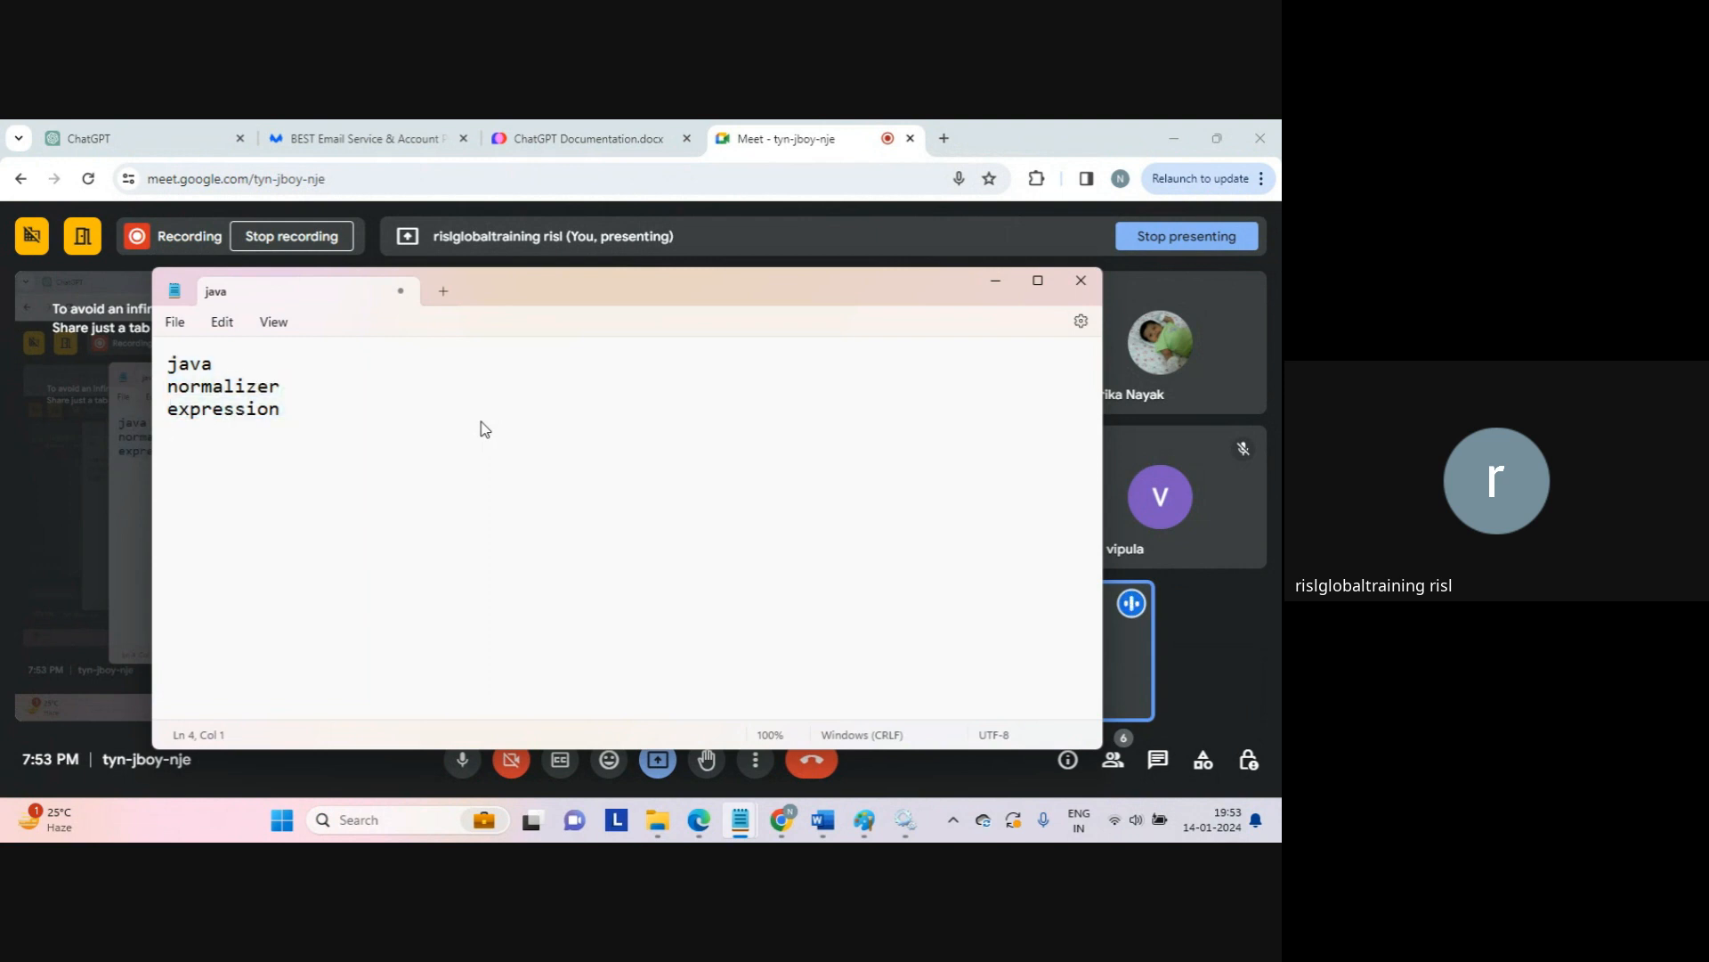
# Step: After a blank line, add 'administrator or will start with CAI[cloud application integration]'
pyautogui.press('Return')
pyautogui.write('administrator')
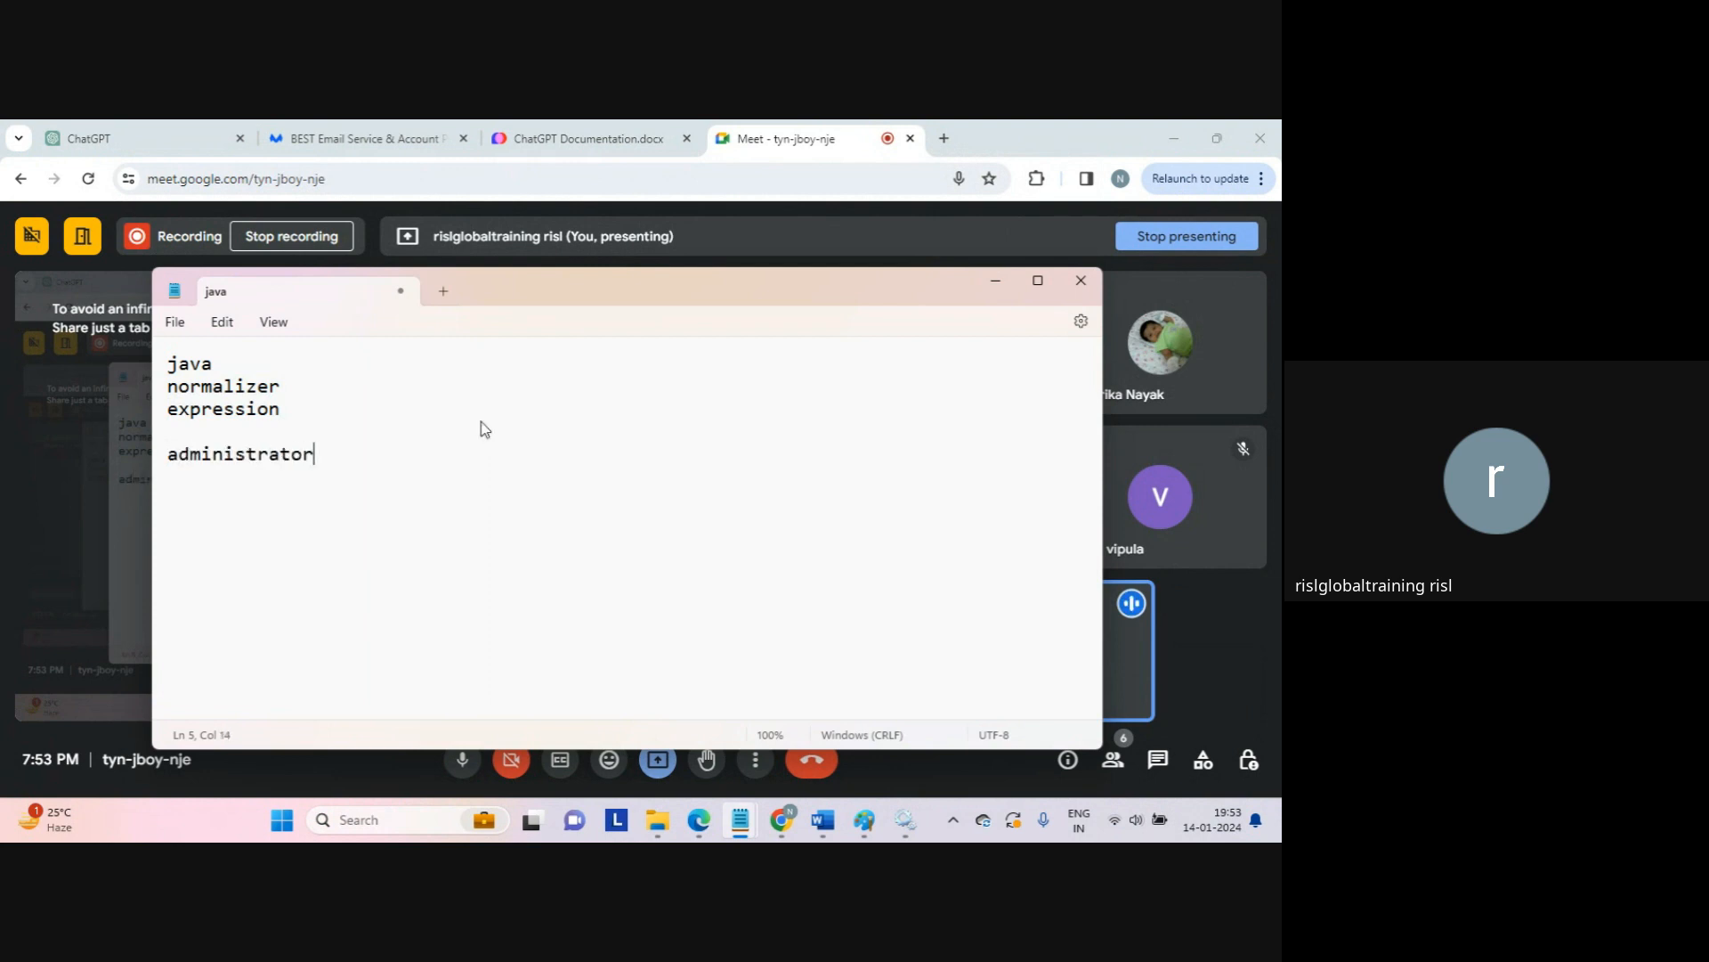
pyautogui.write(' or will start with')
pyautogui.press('capslock')
pyautogui.write('CAI')
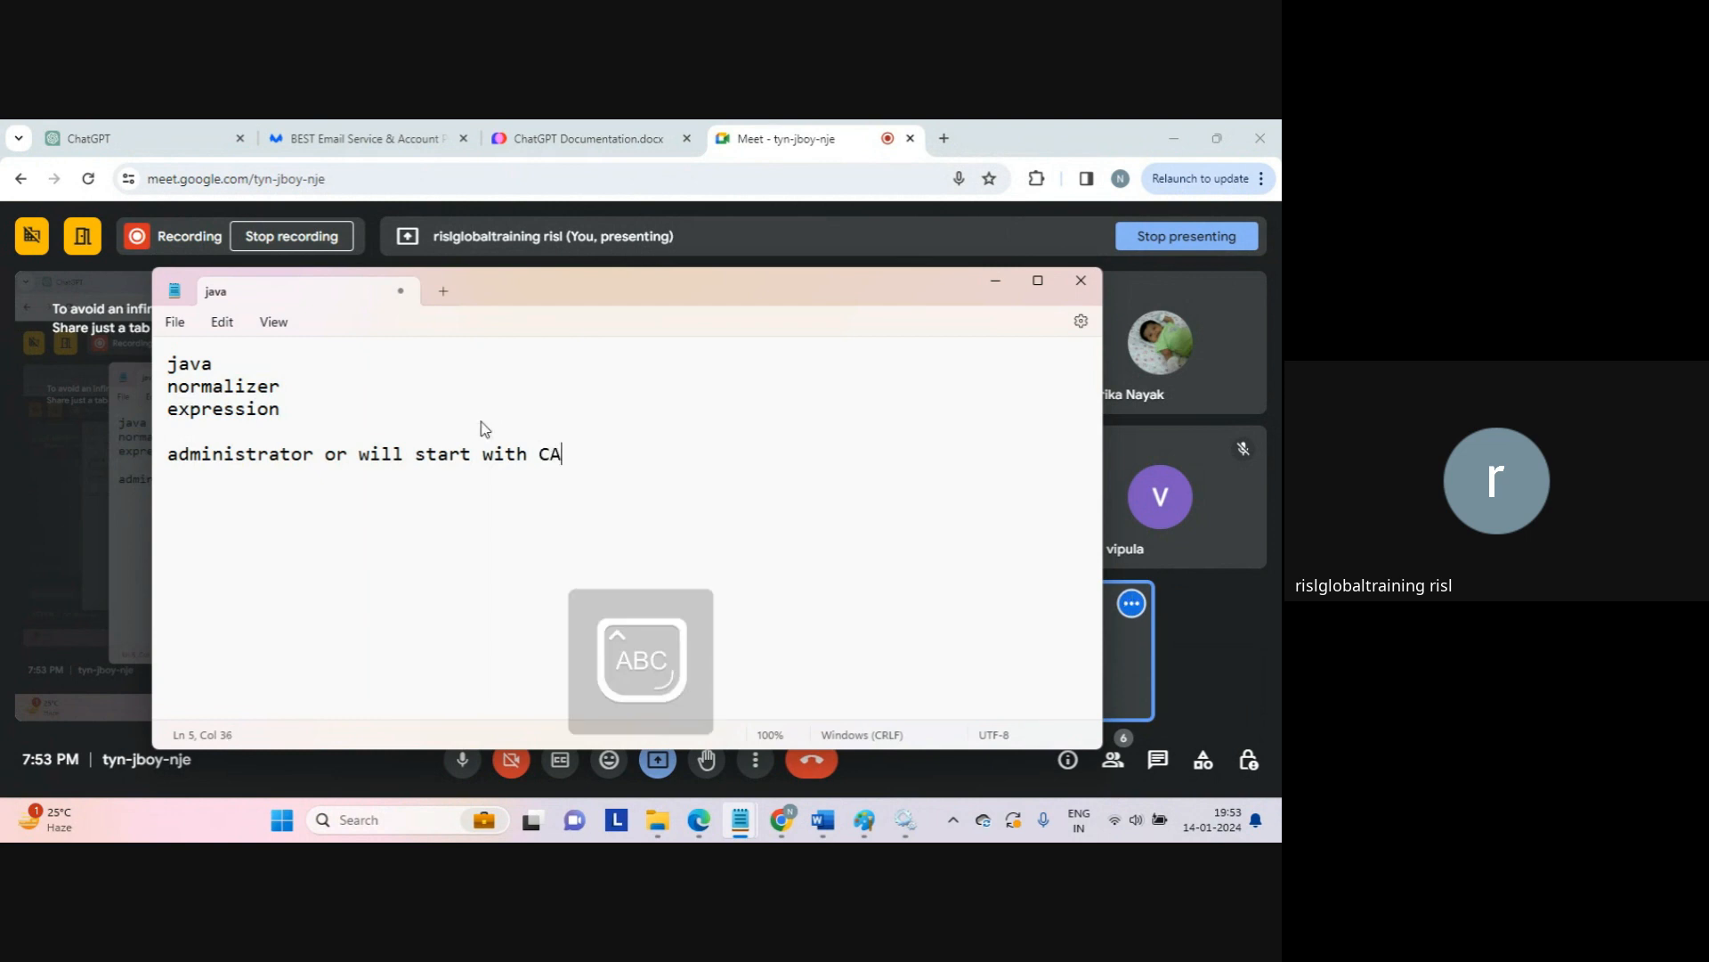
pyautogui.press('capslock')
pyautogui.write('[c')
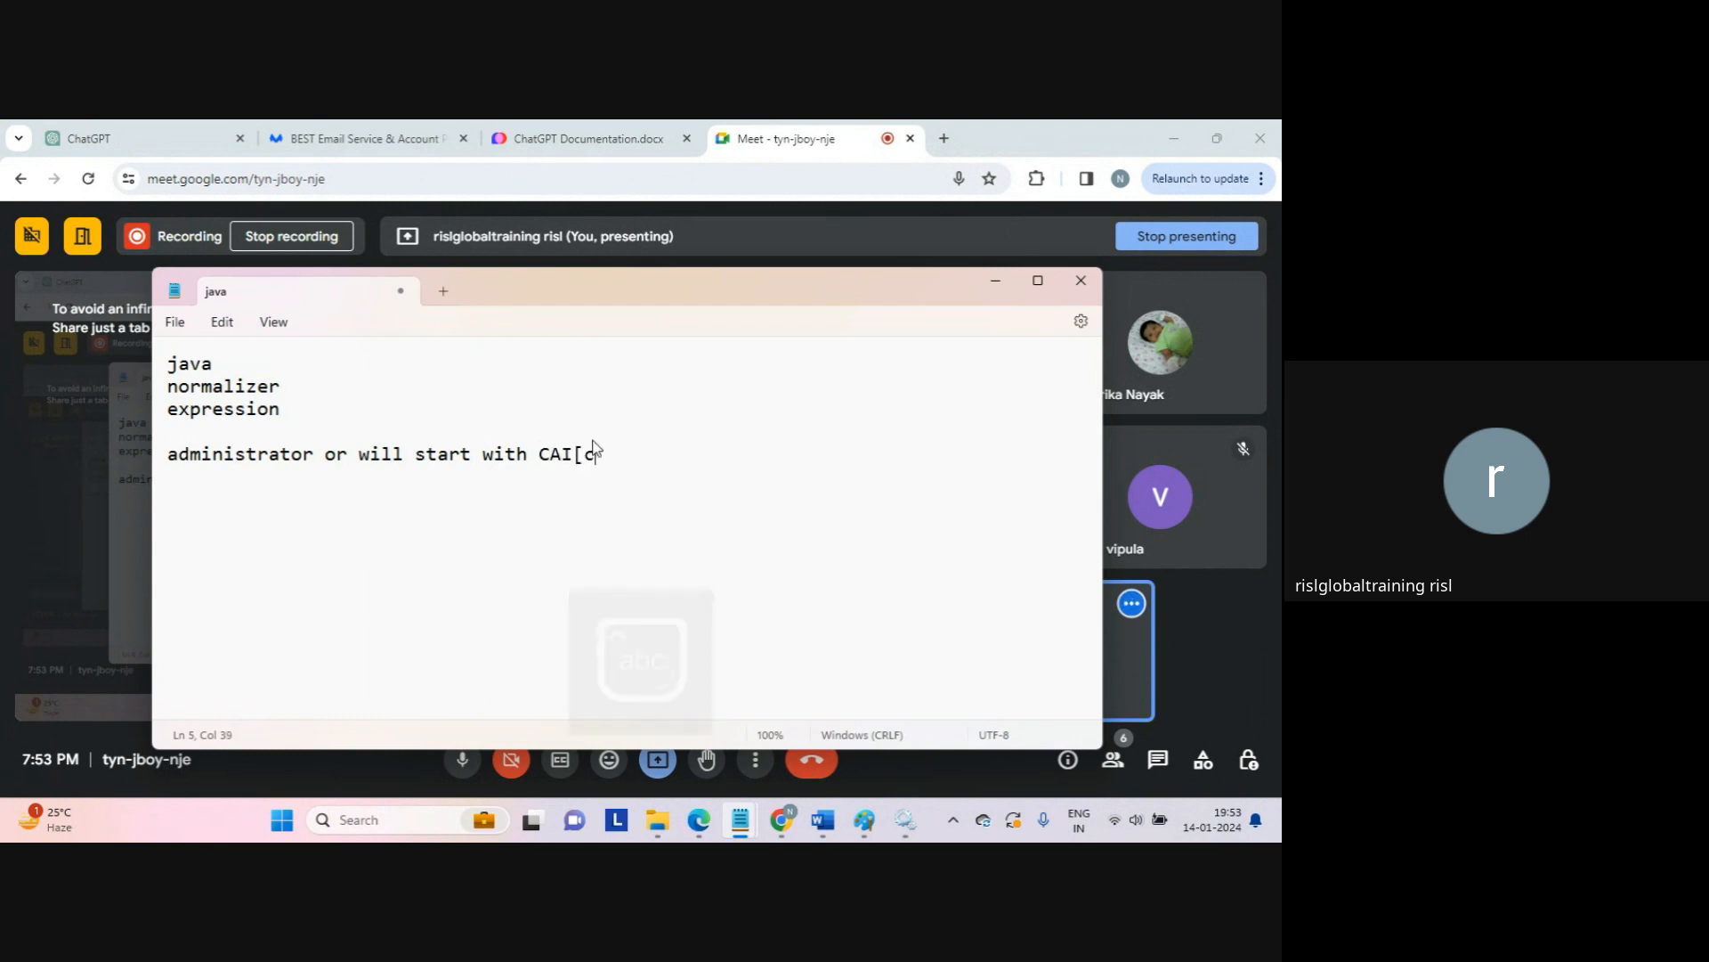
pyautogui.write('loud appl')
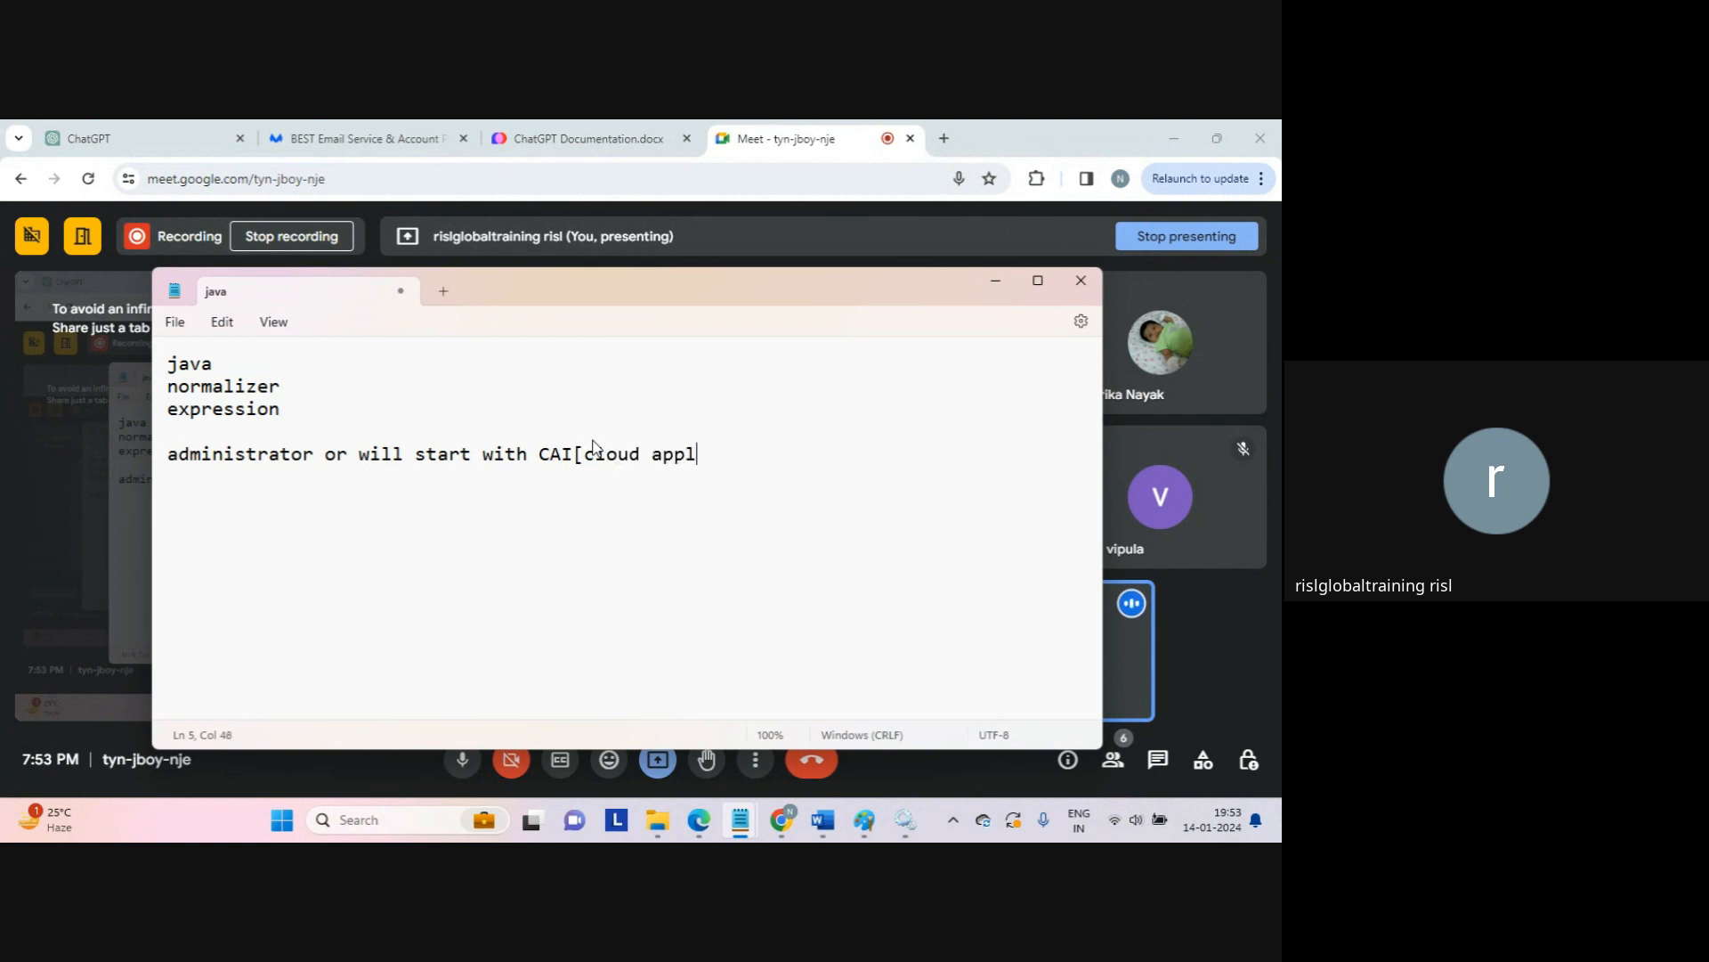
pyautogui.write('ication integrat')
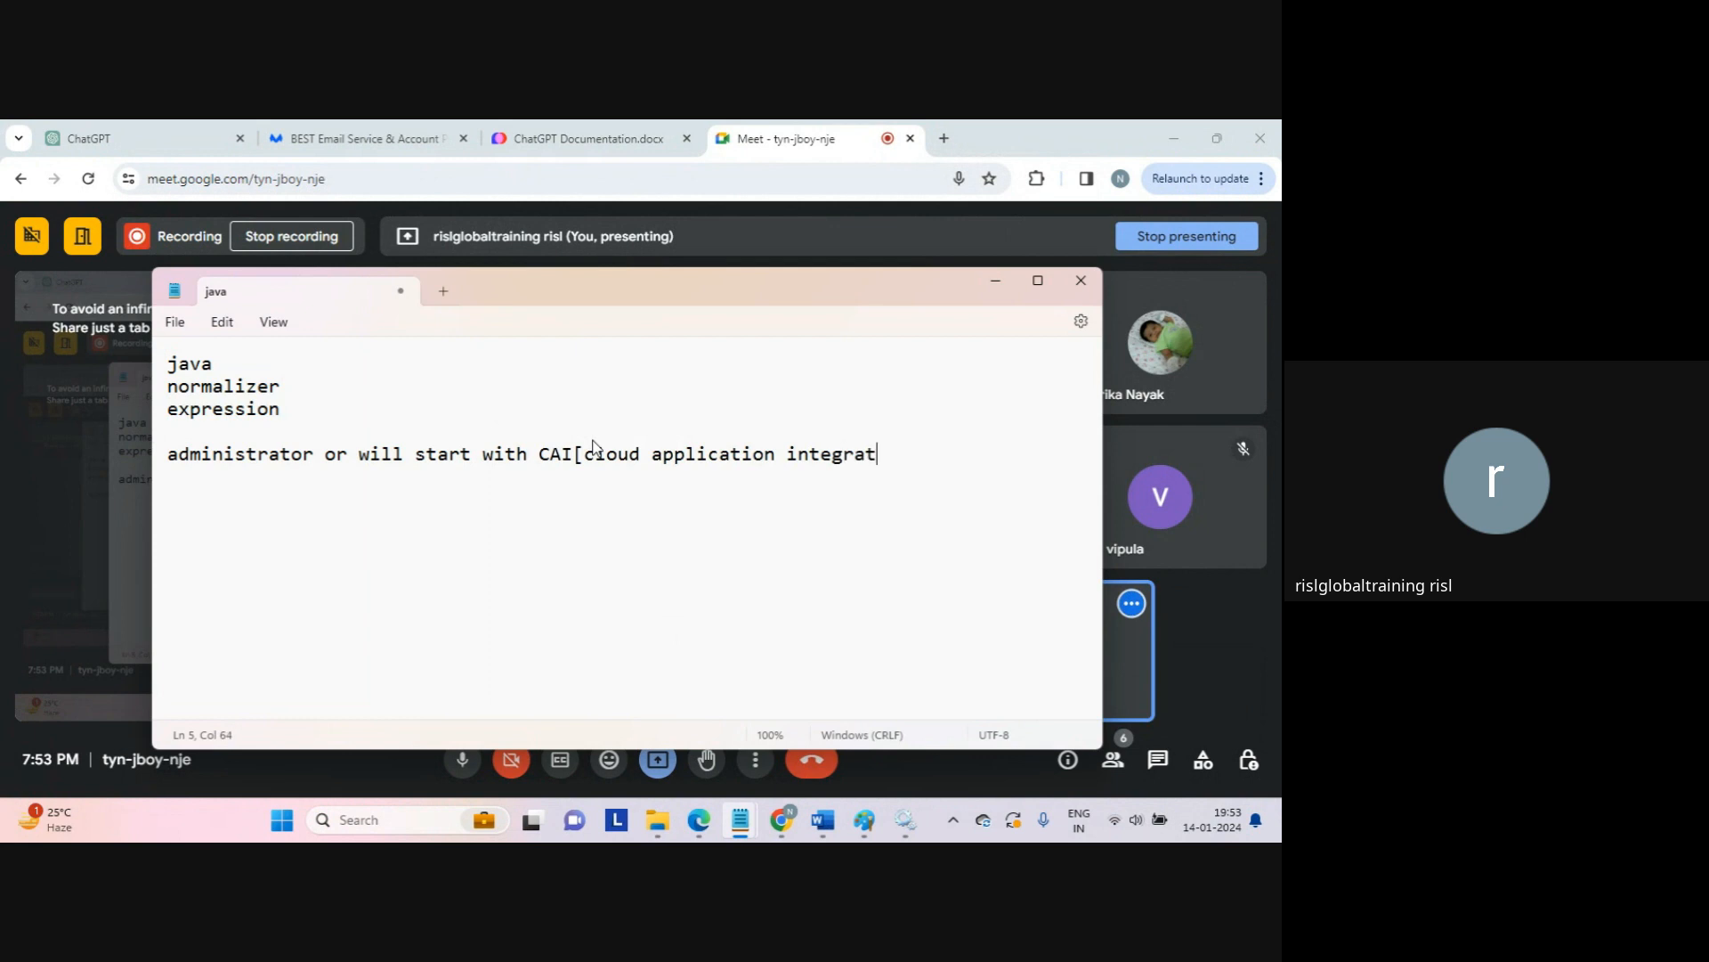
pyautogui.write('ion]')
pyautogui.press('Return')
pyautogui.press('Return')
# Step: Cut the normalizer line out of the list below java
pyautogui.click(356, 372)
pyautogui.press('Return')
pyautogui.press('Return')
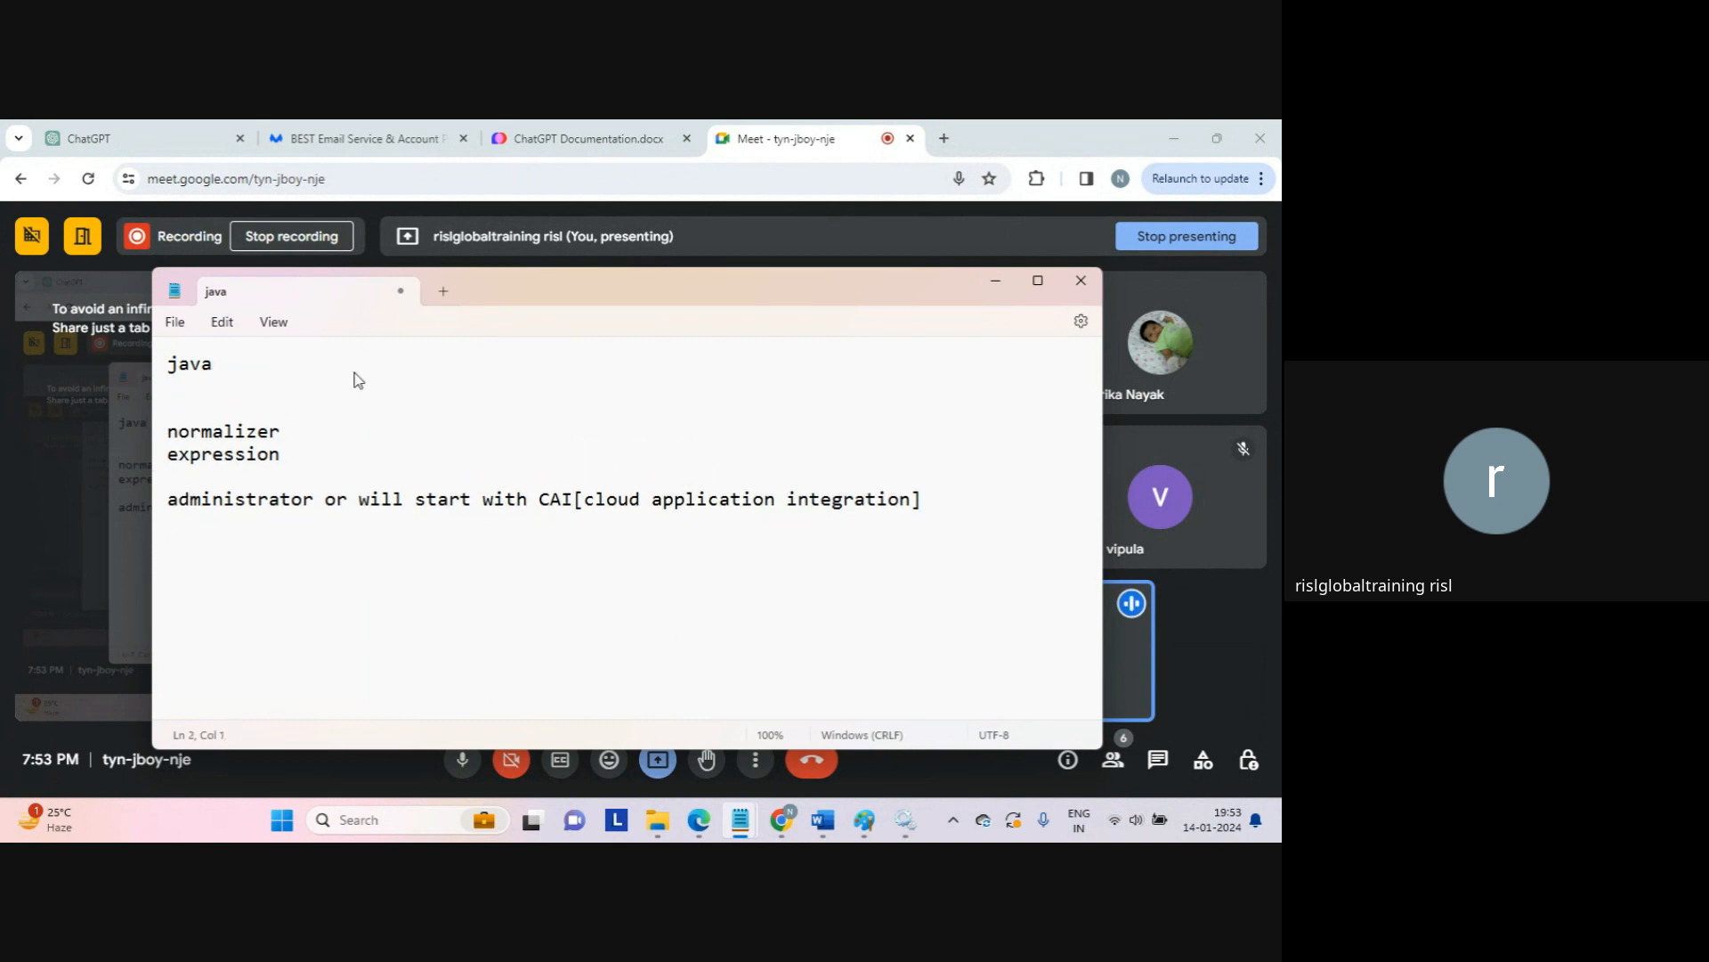
pyautogui.press('Up')
pyautogui.press('Down')
pyautogui.press('Down')
pyautogui.press('Up')
pyautogui.hotkey('shift', 'Down')
pyautogui.hotkey('ctrl', 'x')
# Step: Paste normalizer as the first line and add 'pivot - rotation' beneath it
pyautogui.press('Up')
pyautogui.press('Up')
pyautogui.press('Up')
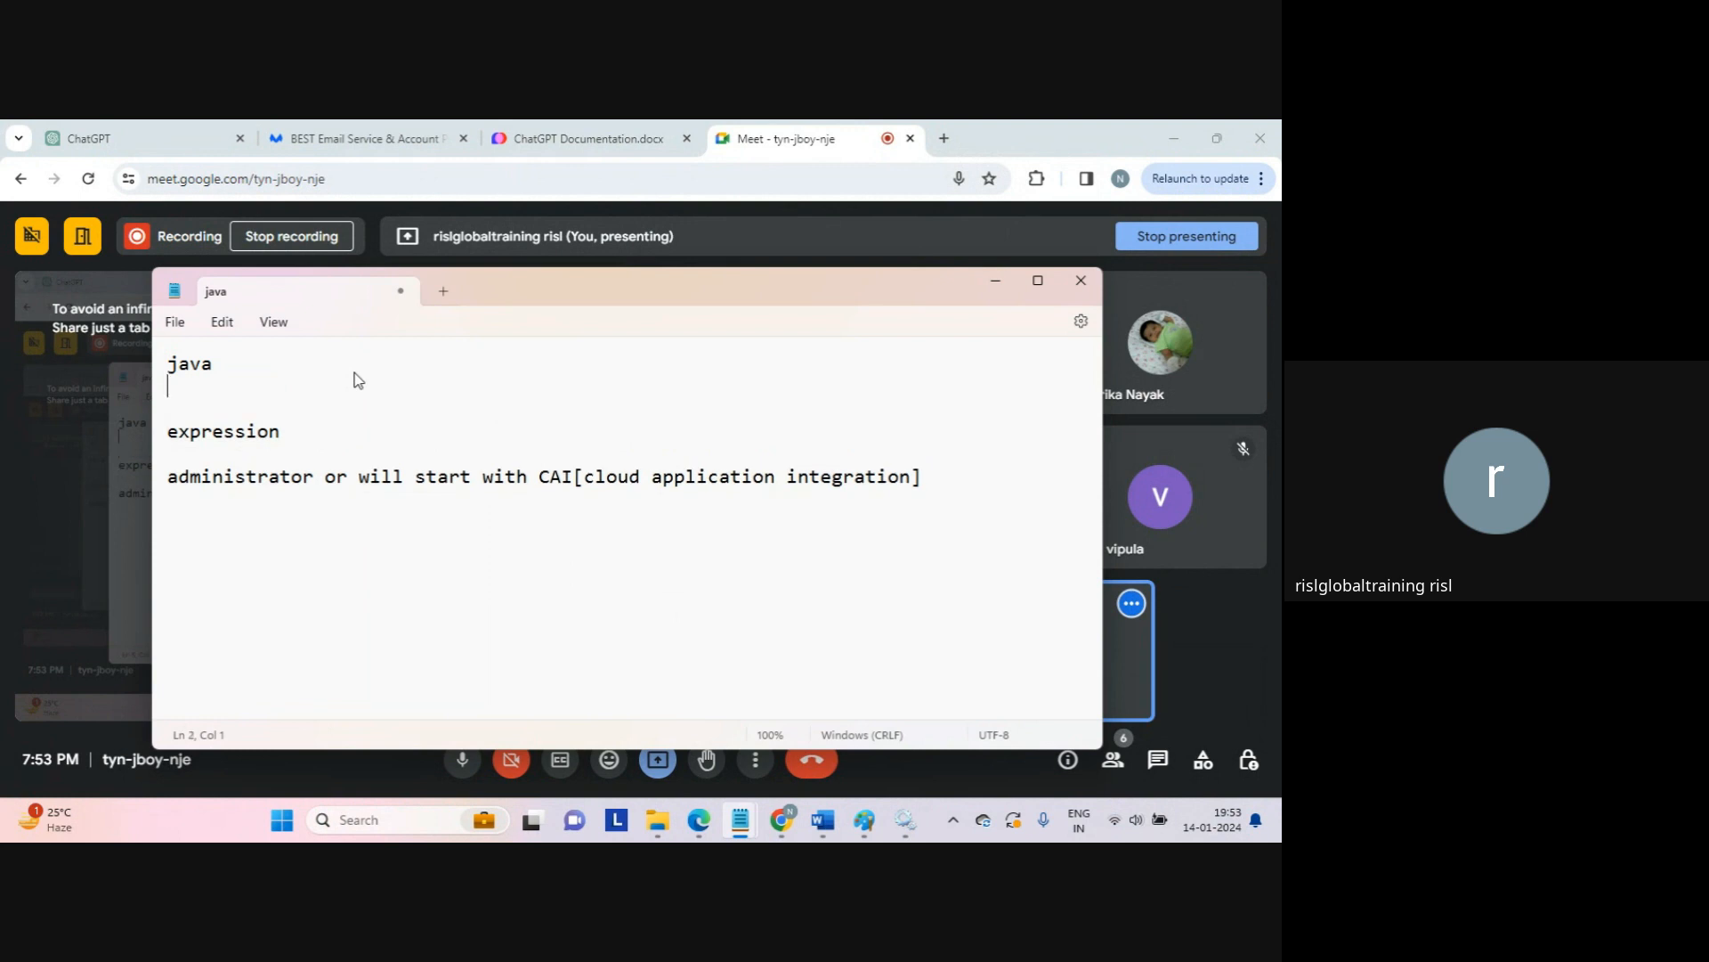
pyautogui.press('Return')
pyautogui.press('Up')
pyautogui.hotkey('ctrl', 'v')
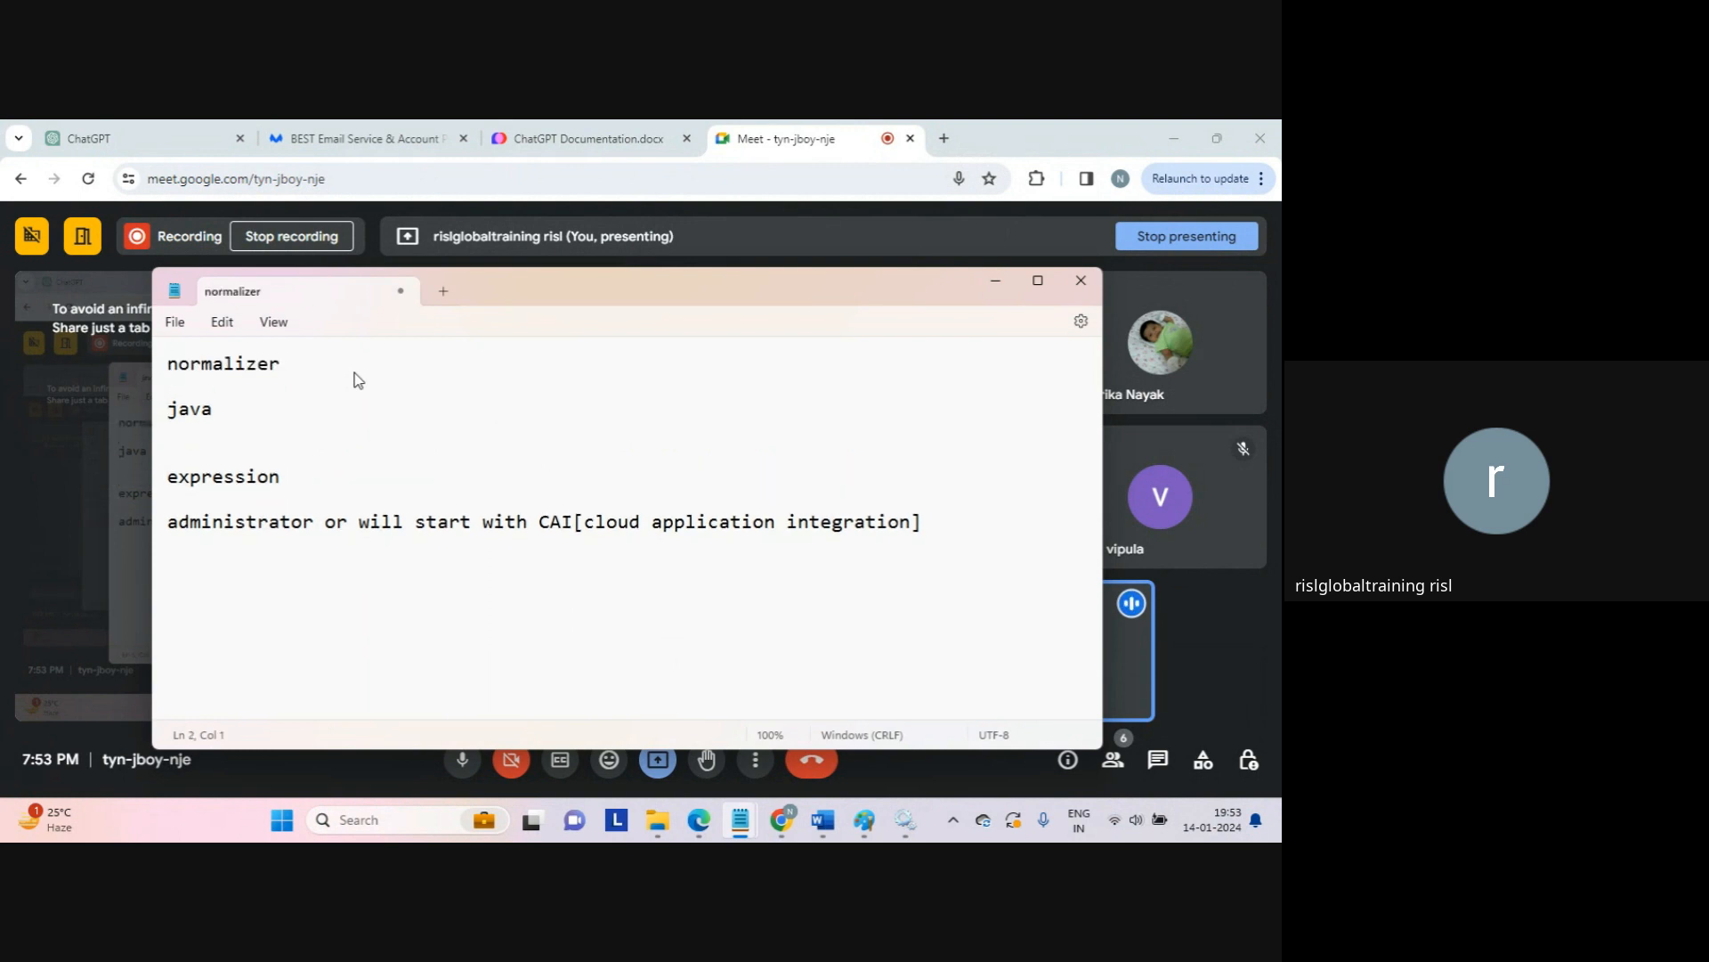
pyautogui.press('Return')
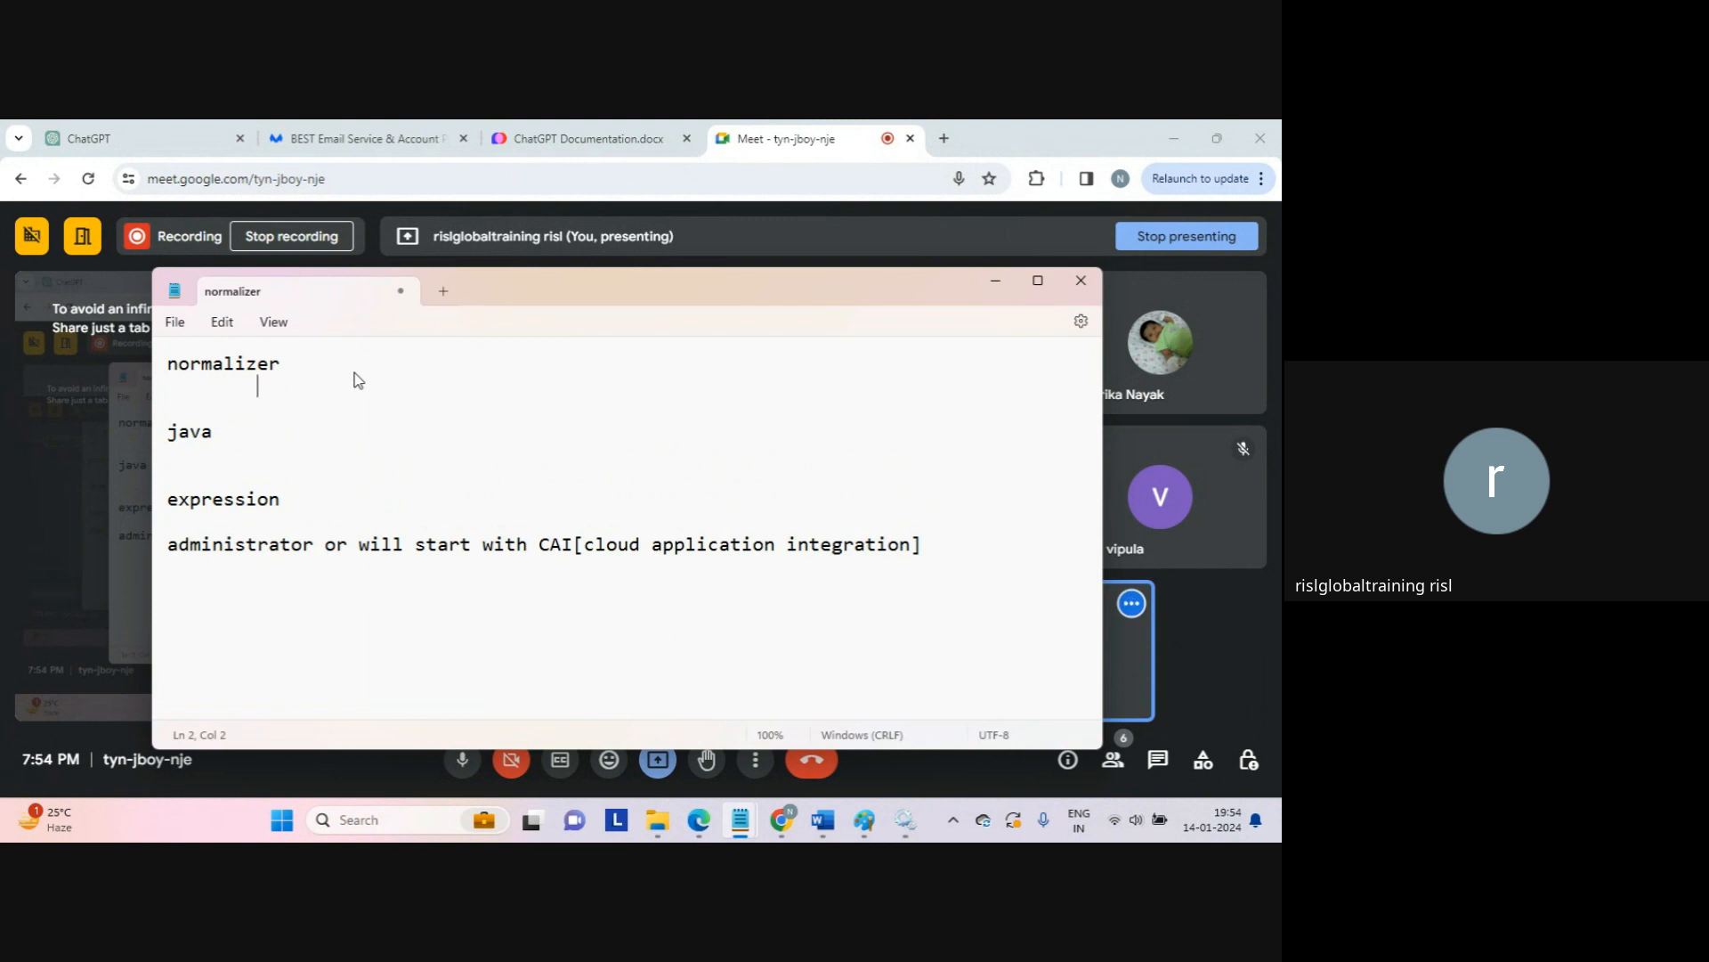
pyautogui.write('pivot - rotation')
# Step: Type sample rows c1,c2,c3 / 1,2,3 / 4,5,6 under the pivot - rotation note
pyautogui.press('Return')
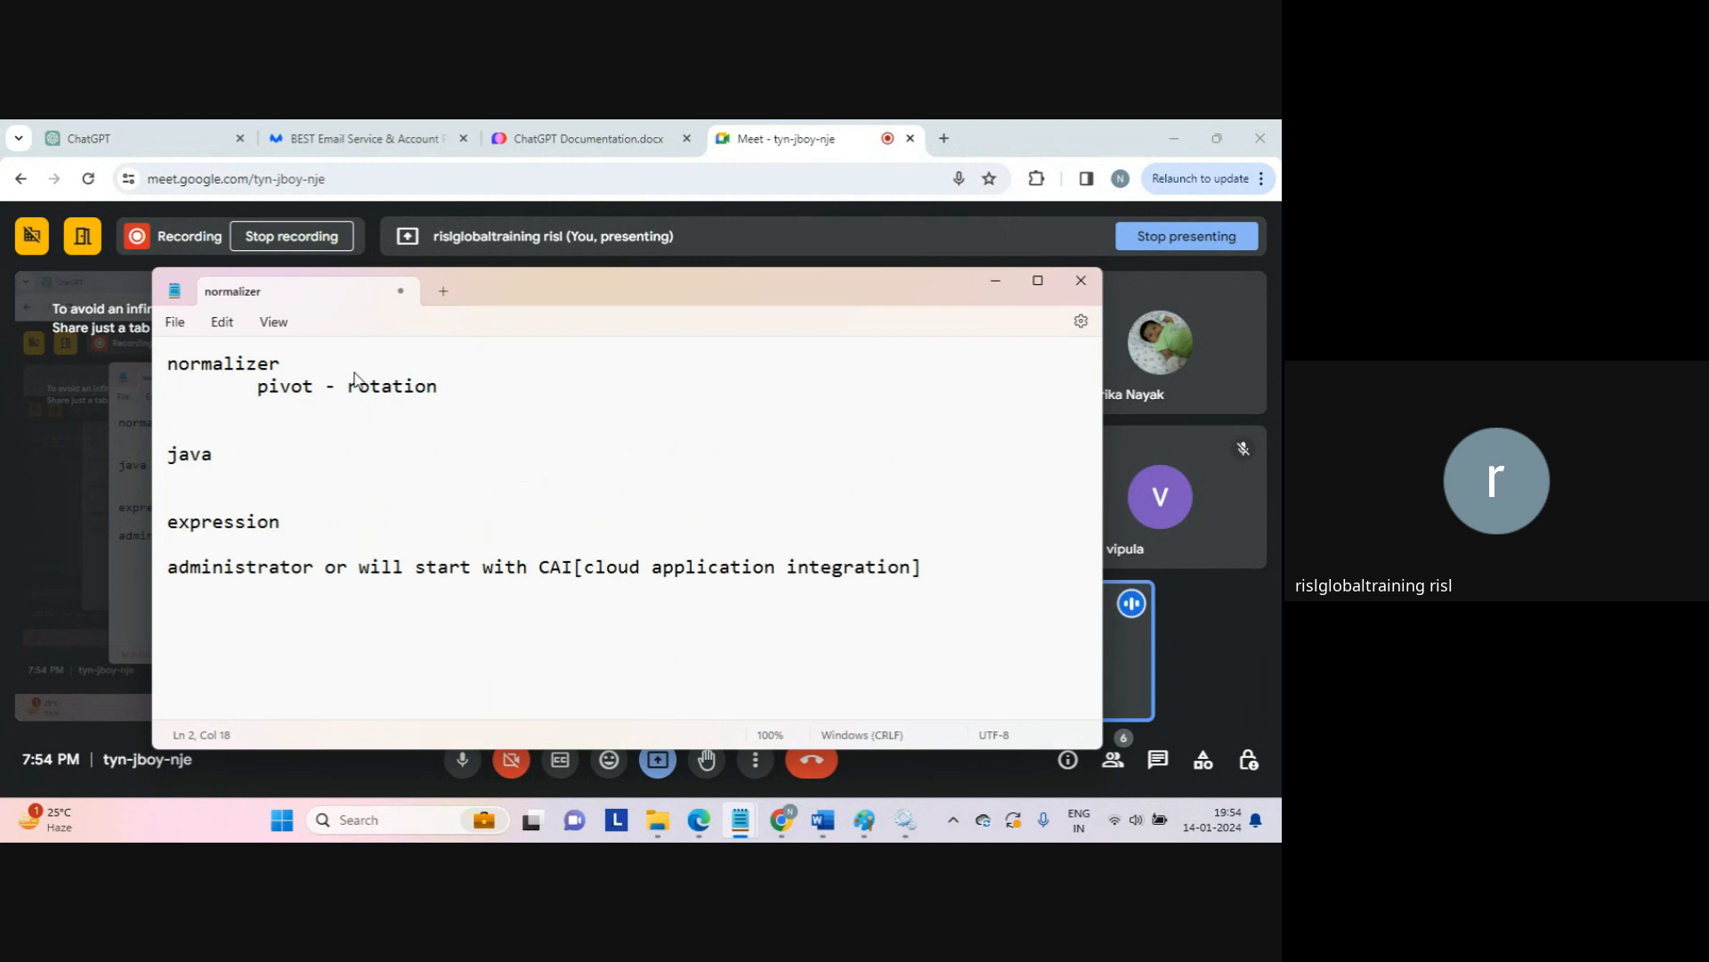
pyautogui.press('Down')
pyautogui.press('Return')
pyautogui.write('c')
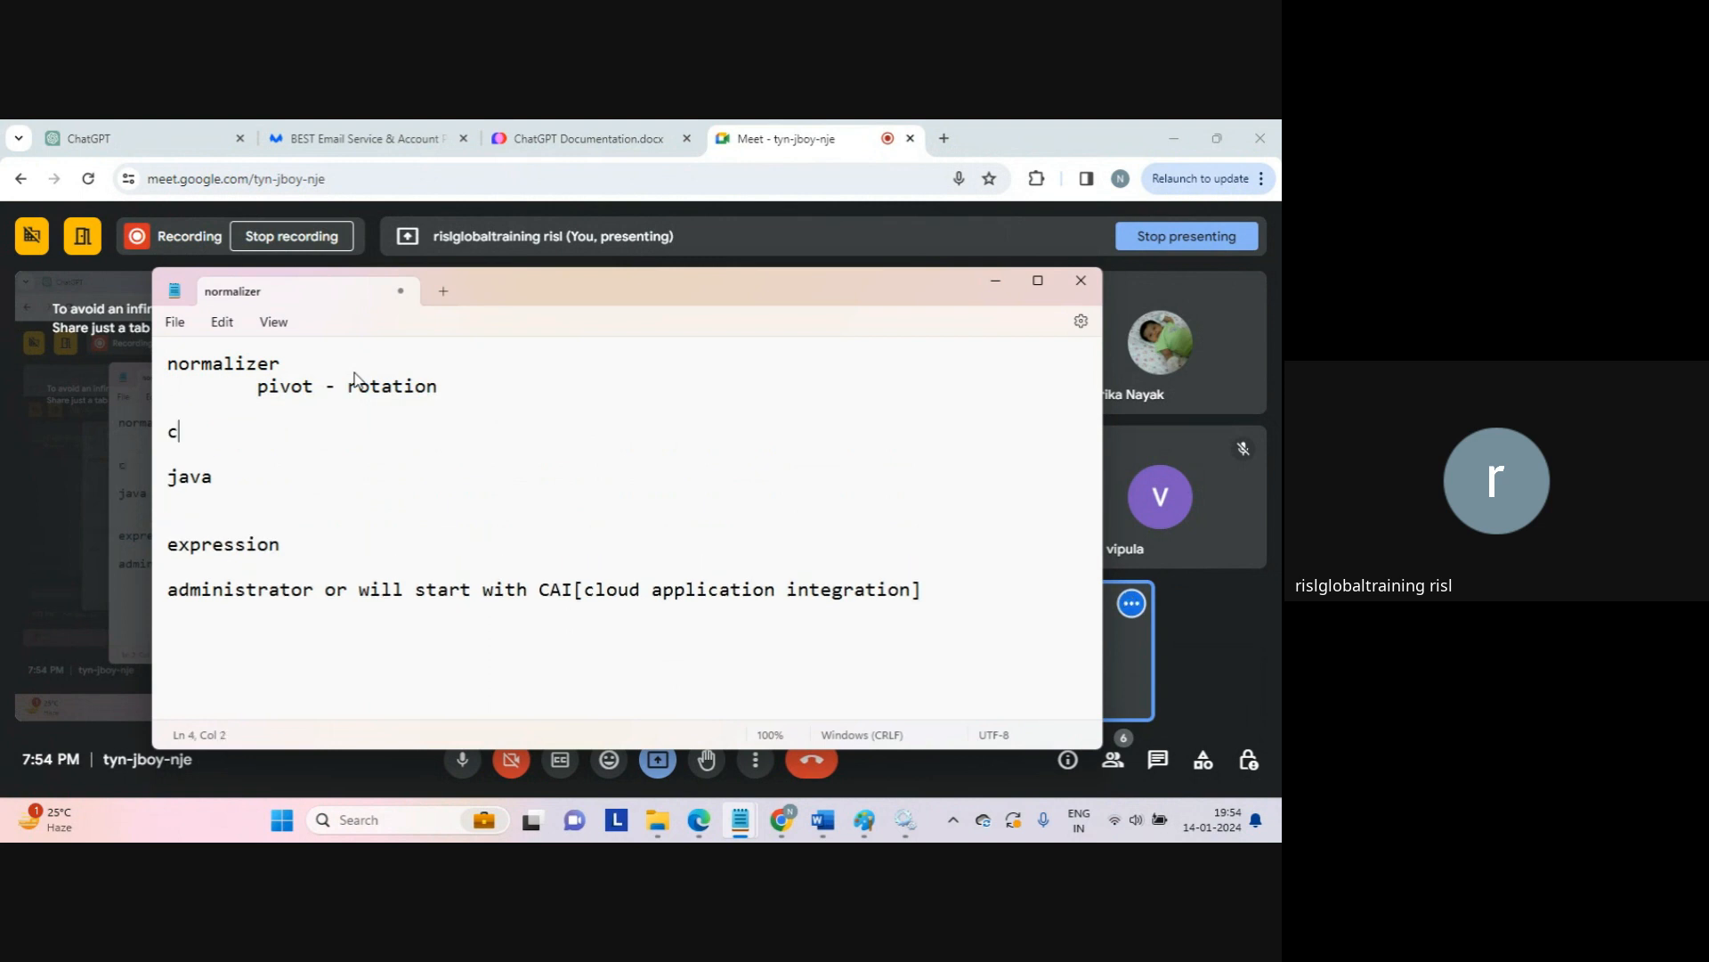
pyautogui.write('1,c2,c3')
pyautogui.press('Return')
pyautogui.write('1,2,3')
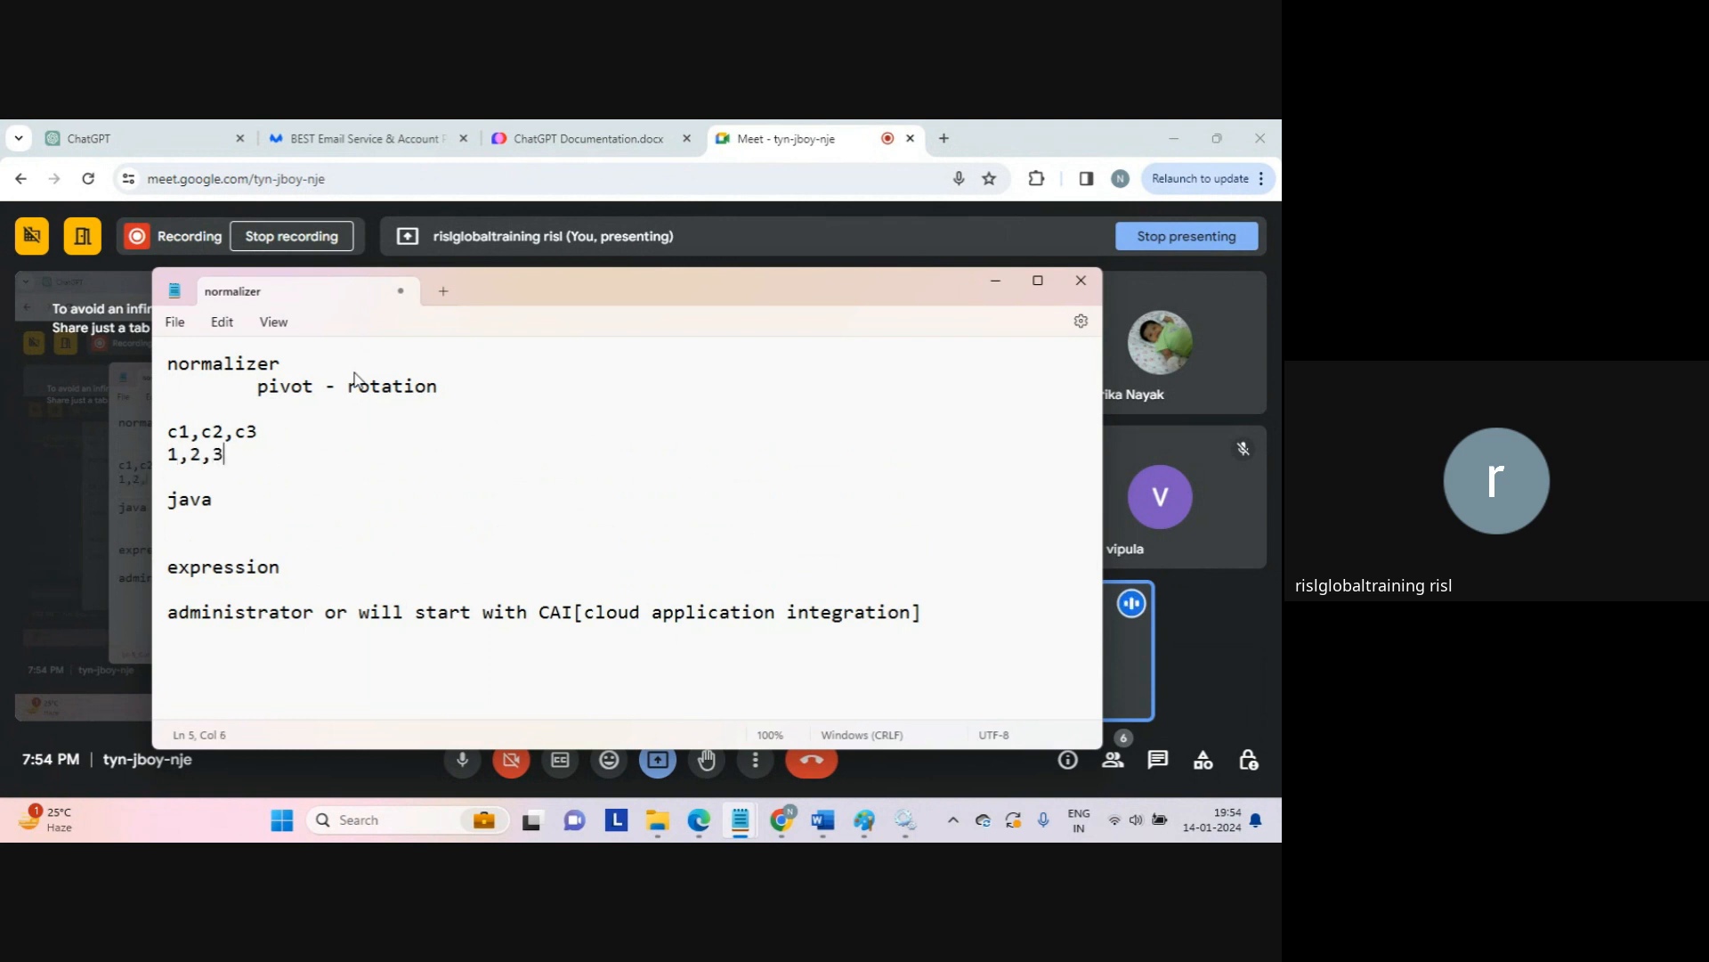
pyautogui.write('4')
pyautogui.press('BackSpace')
pyautogui.press('Return')
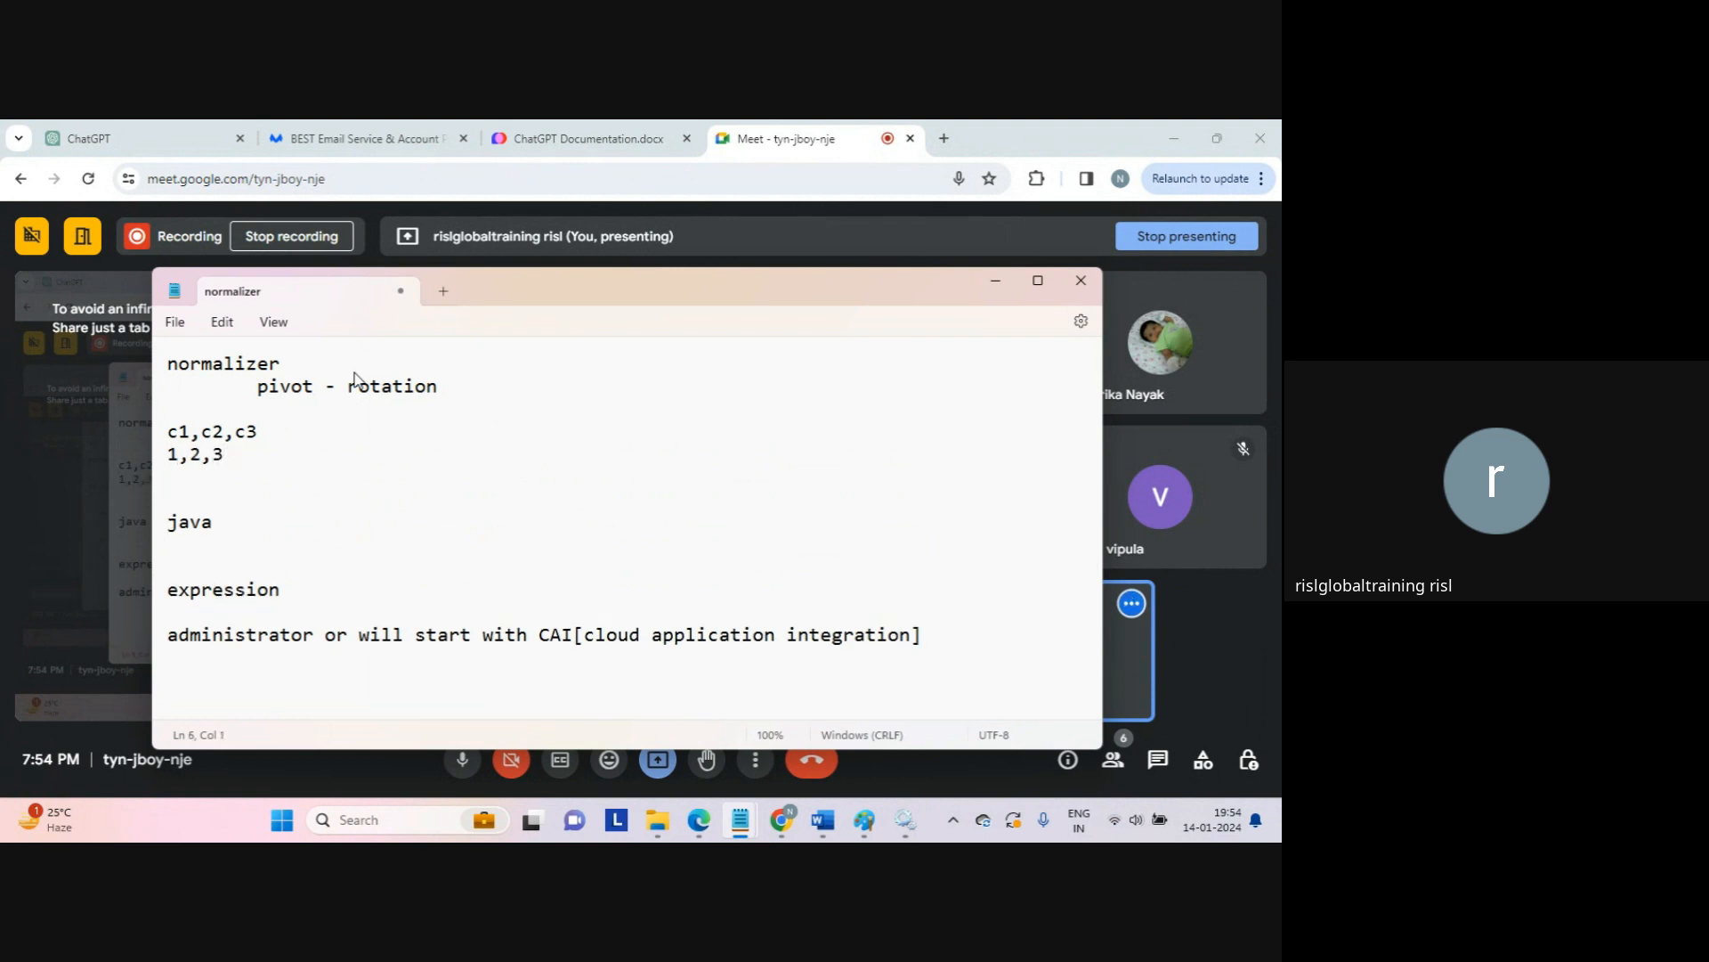
pyautogui.write('4,5,6')
pyautogui.press('Return')
pyautogui.press('Return')
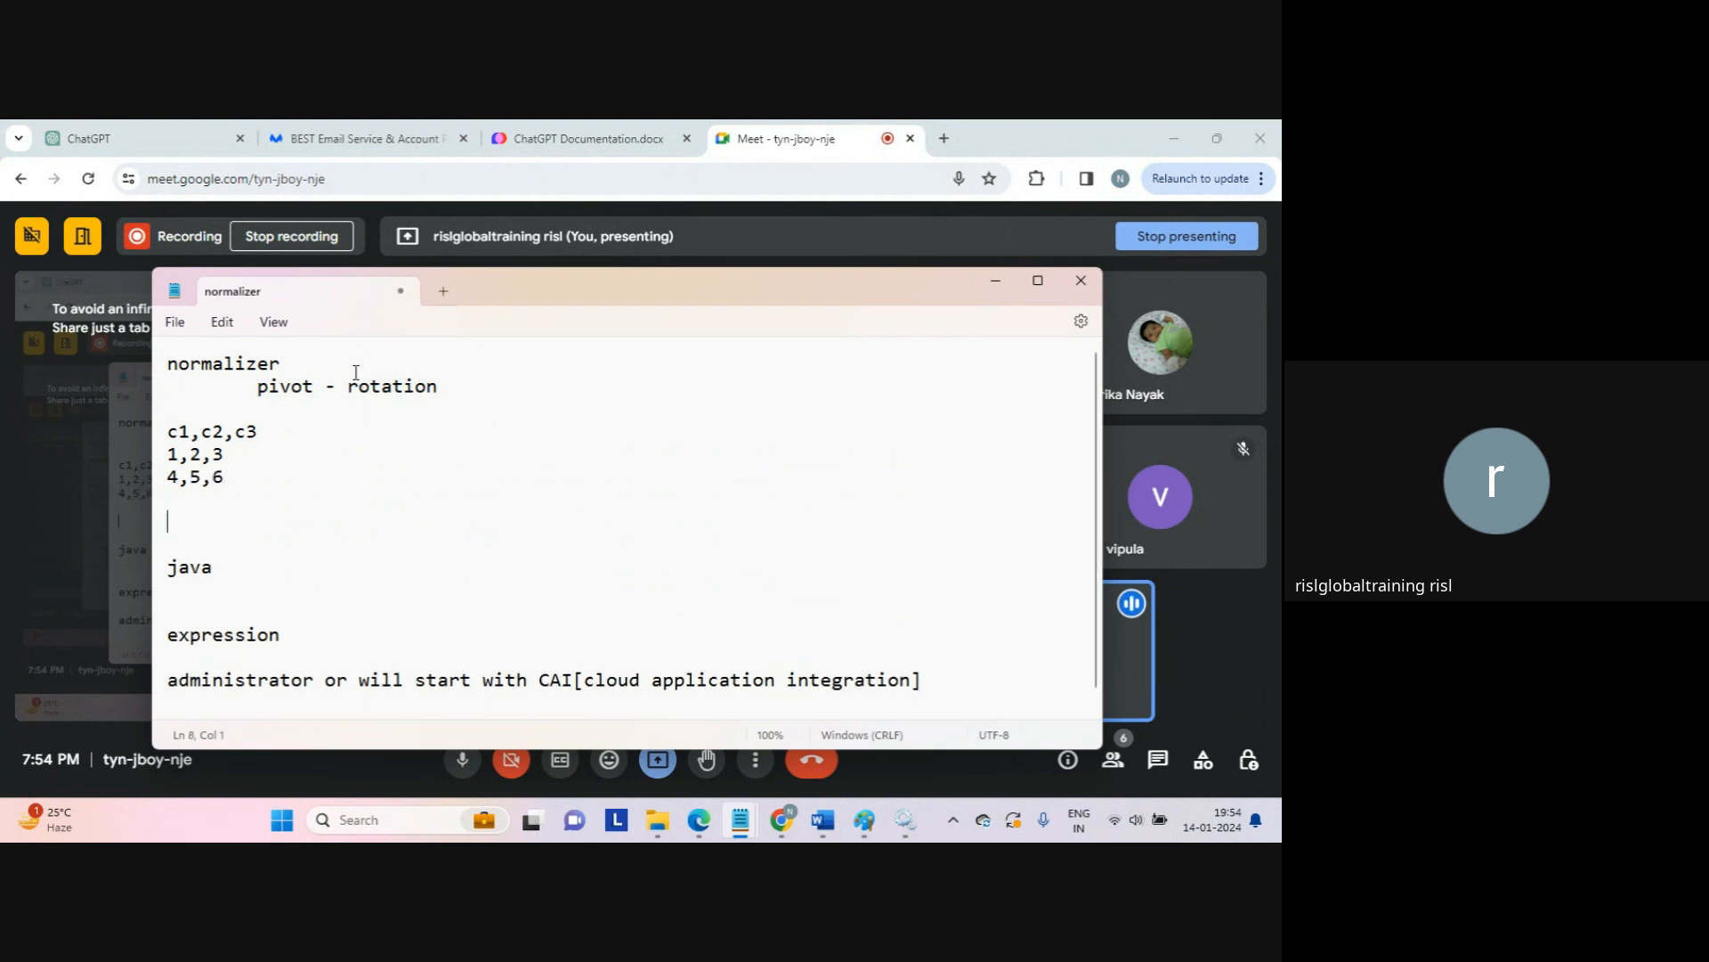
pyautogui.press('Return')
# Step: Add the note 'convert columns to rows...' below the sample rows
pyautogui.write('cp')
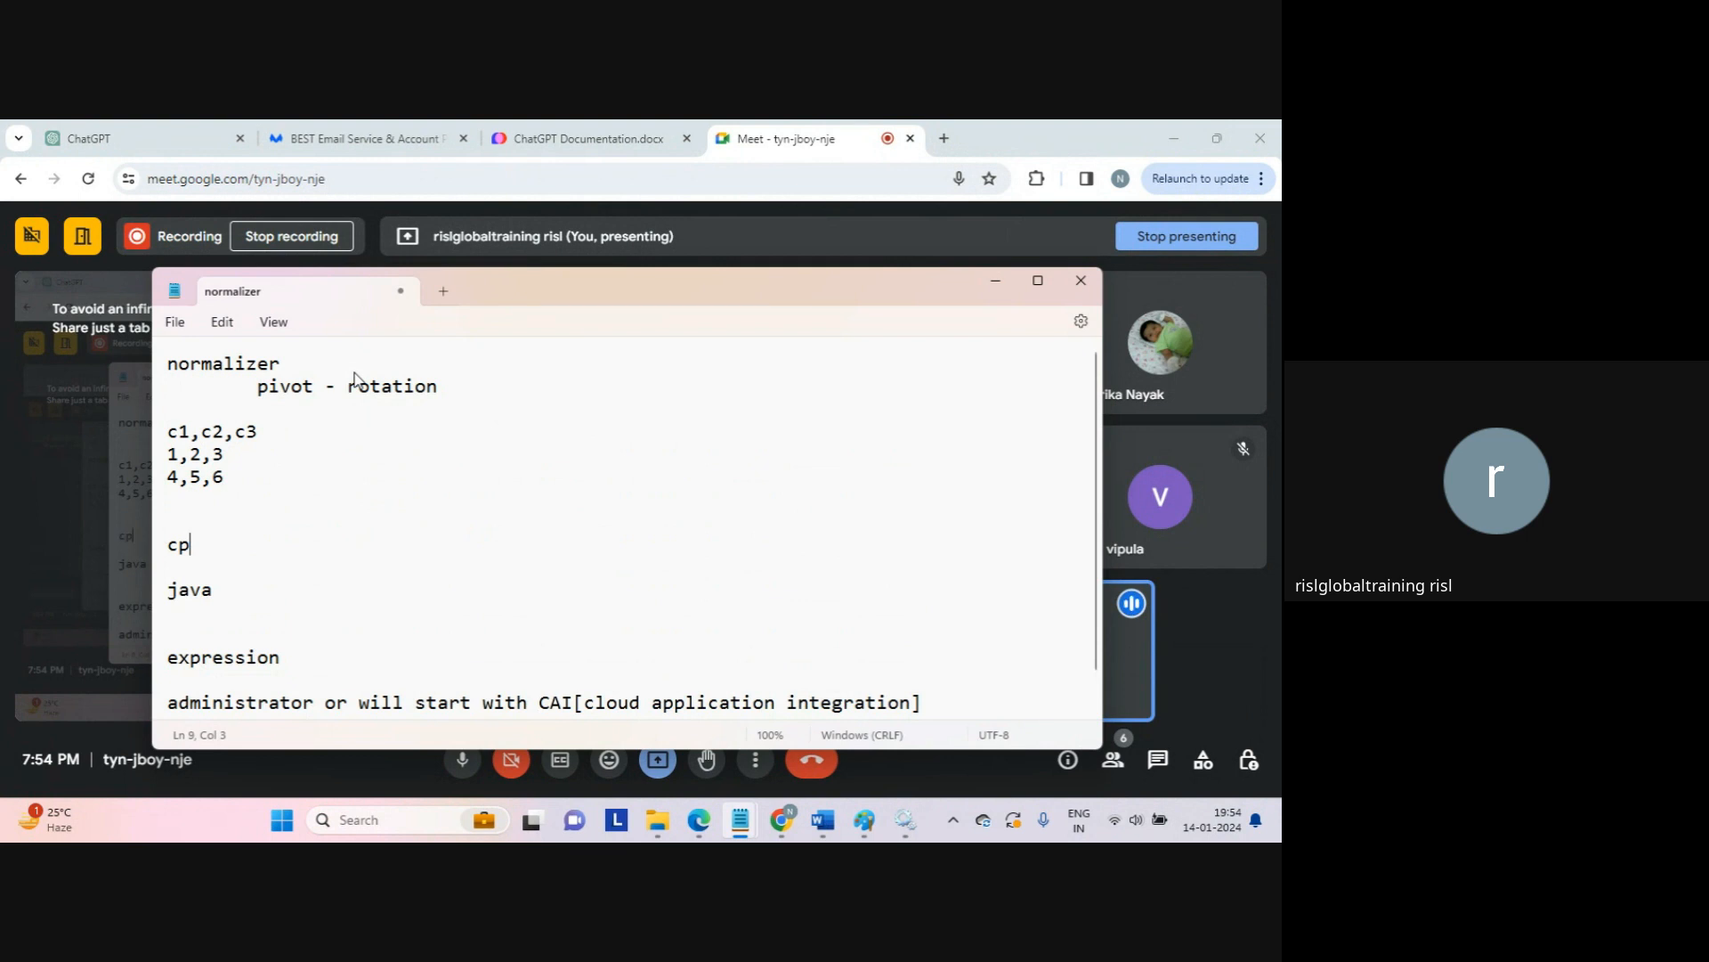
pyautogui.press('BackSpace')
pyautogui.write('onvert')
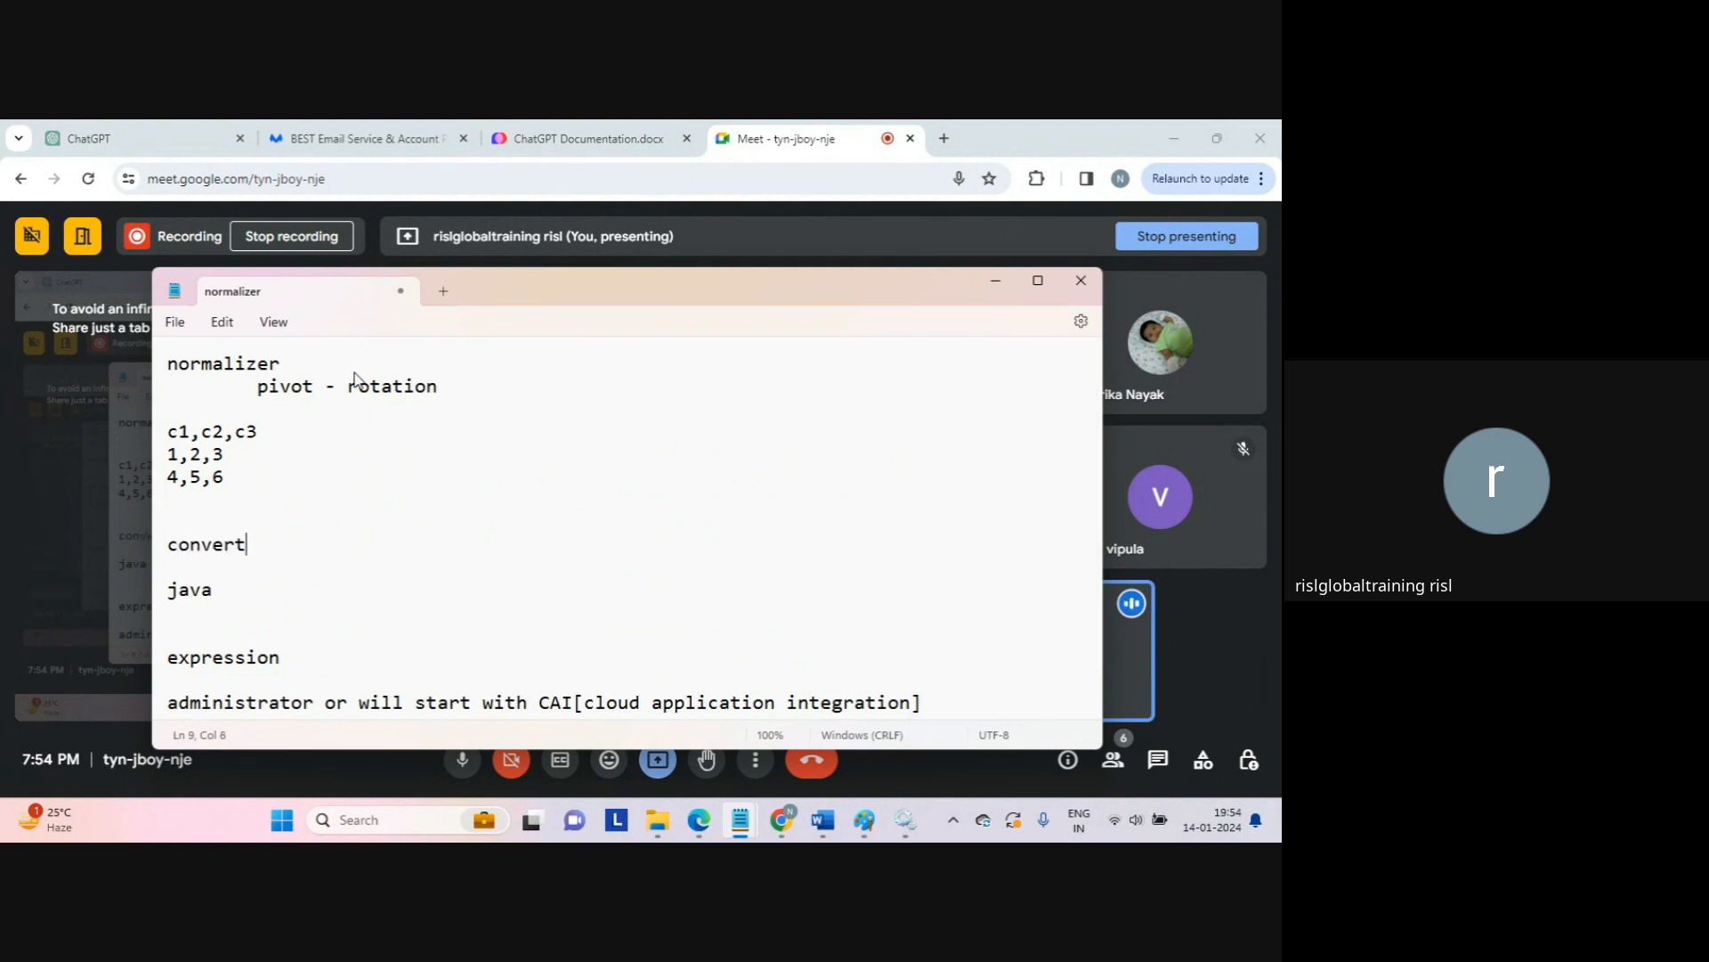
pyautogui.write(' columns to ')
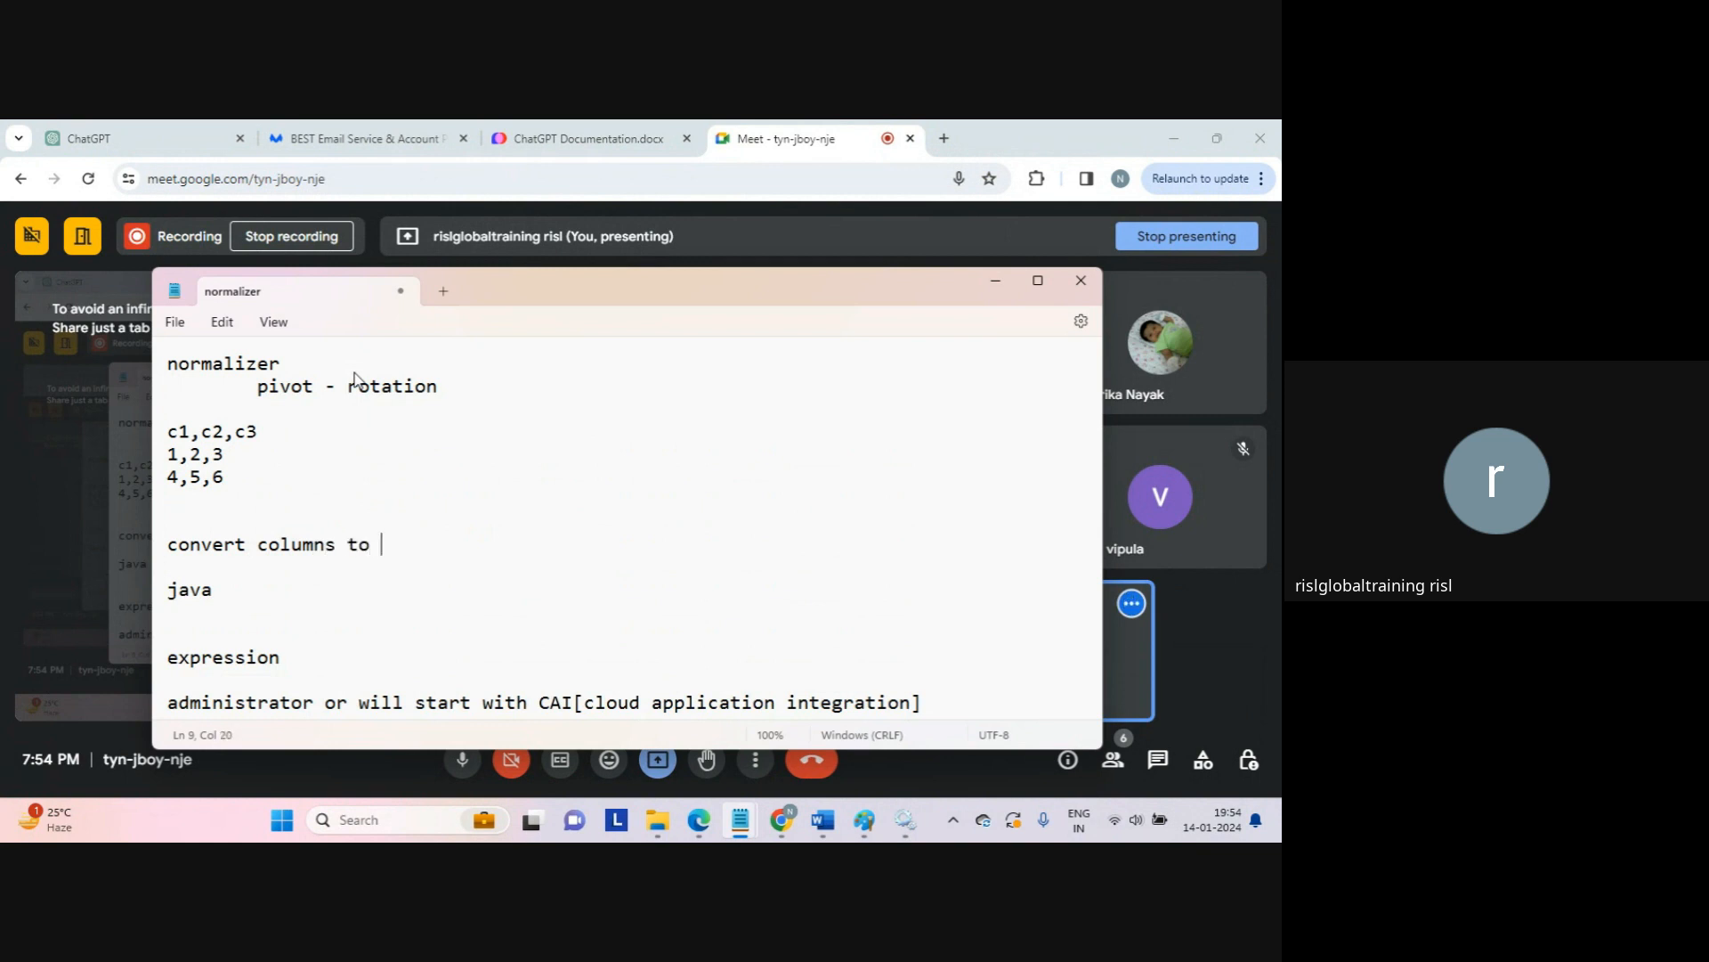
pyautogui.write('rows...')
pyautogui.press('Return')
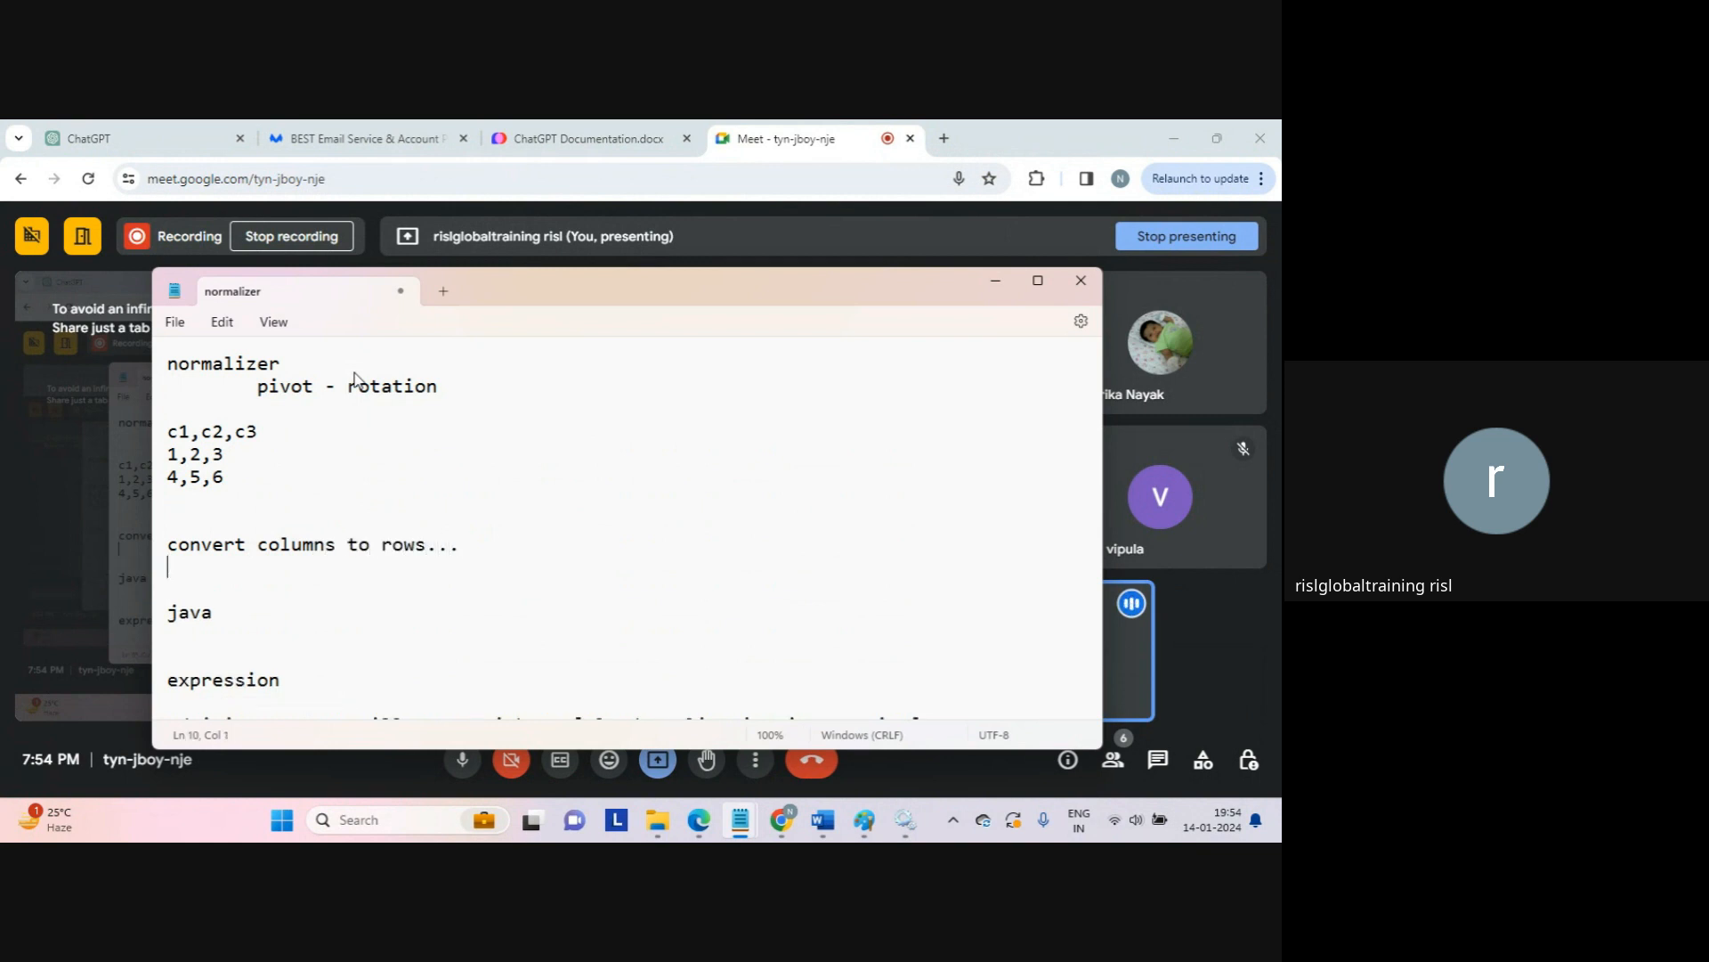
# Step: Add 'normalizer...', then the question 'why?' answered by 'aggregation'
pyautogui.write('norma')
pyautogui.write('il')
pyautogui.press('BackSpace')
pyautogui.press('BackSpace')
pyautogui.write('li')
pyautogui.write('er')
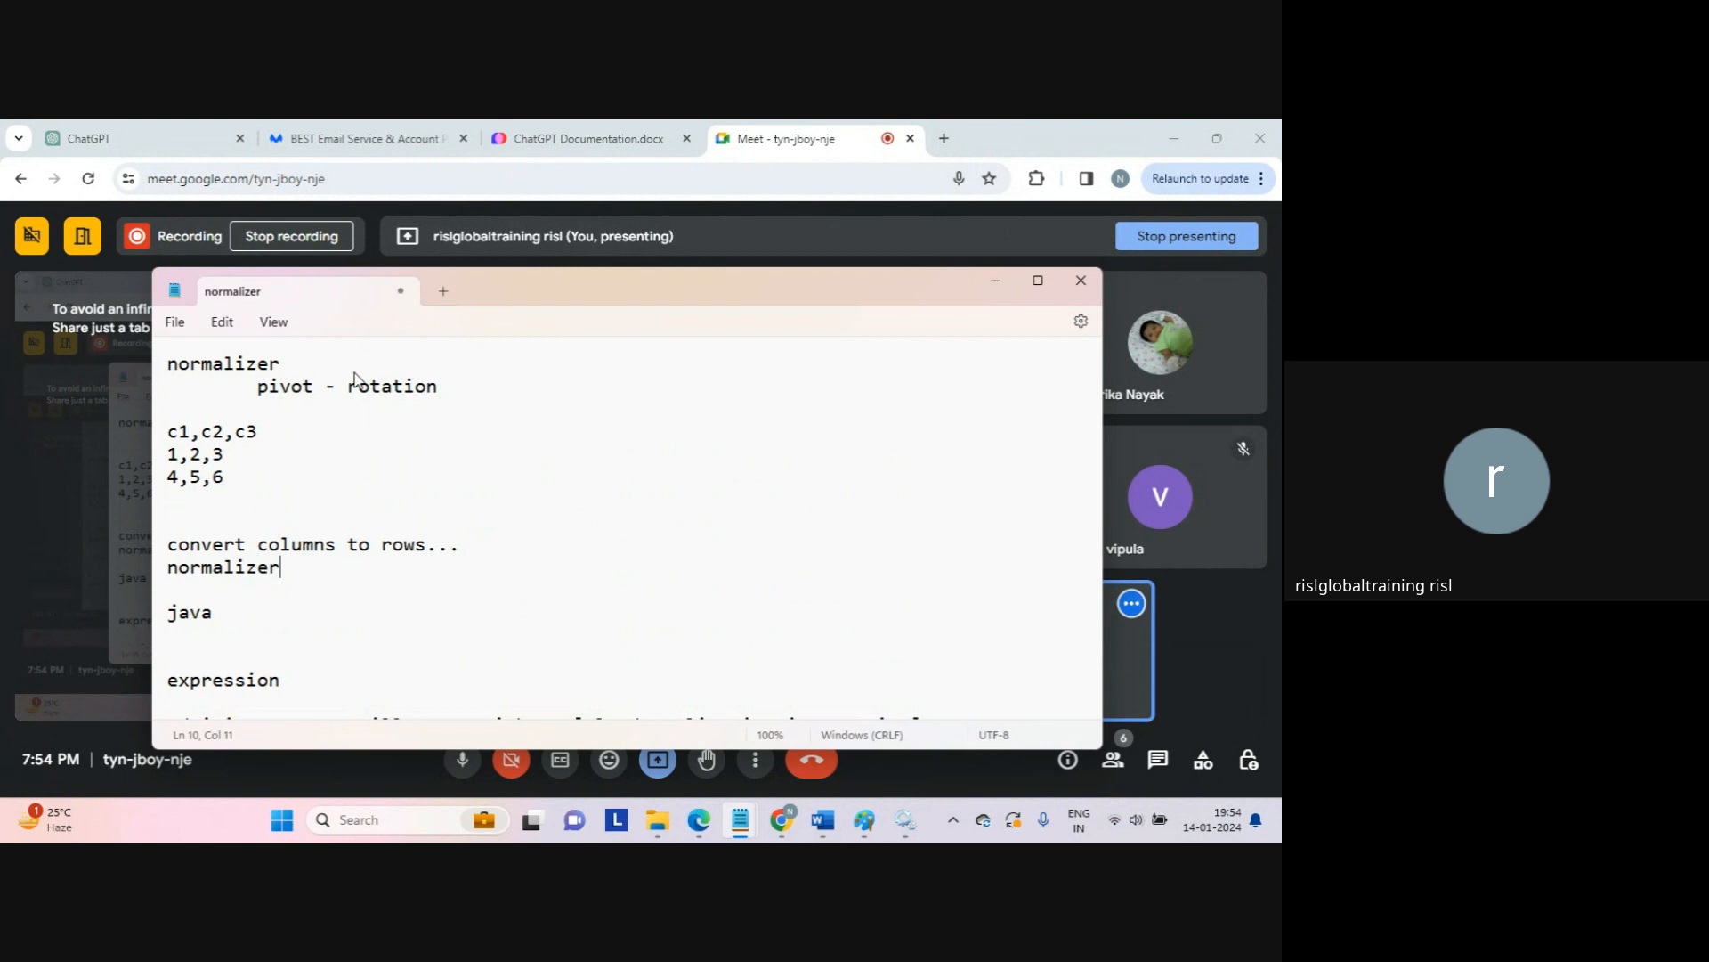
pyautogui.write('...')
pyautogui.press('Return')
pyautogui.press('Return')
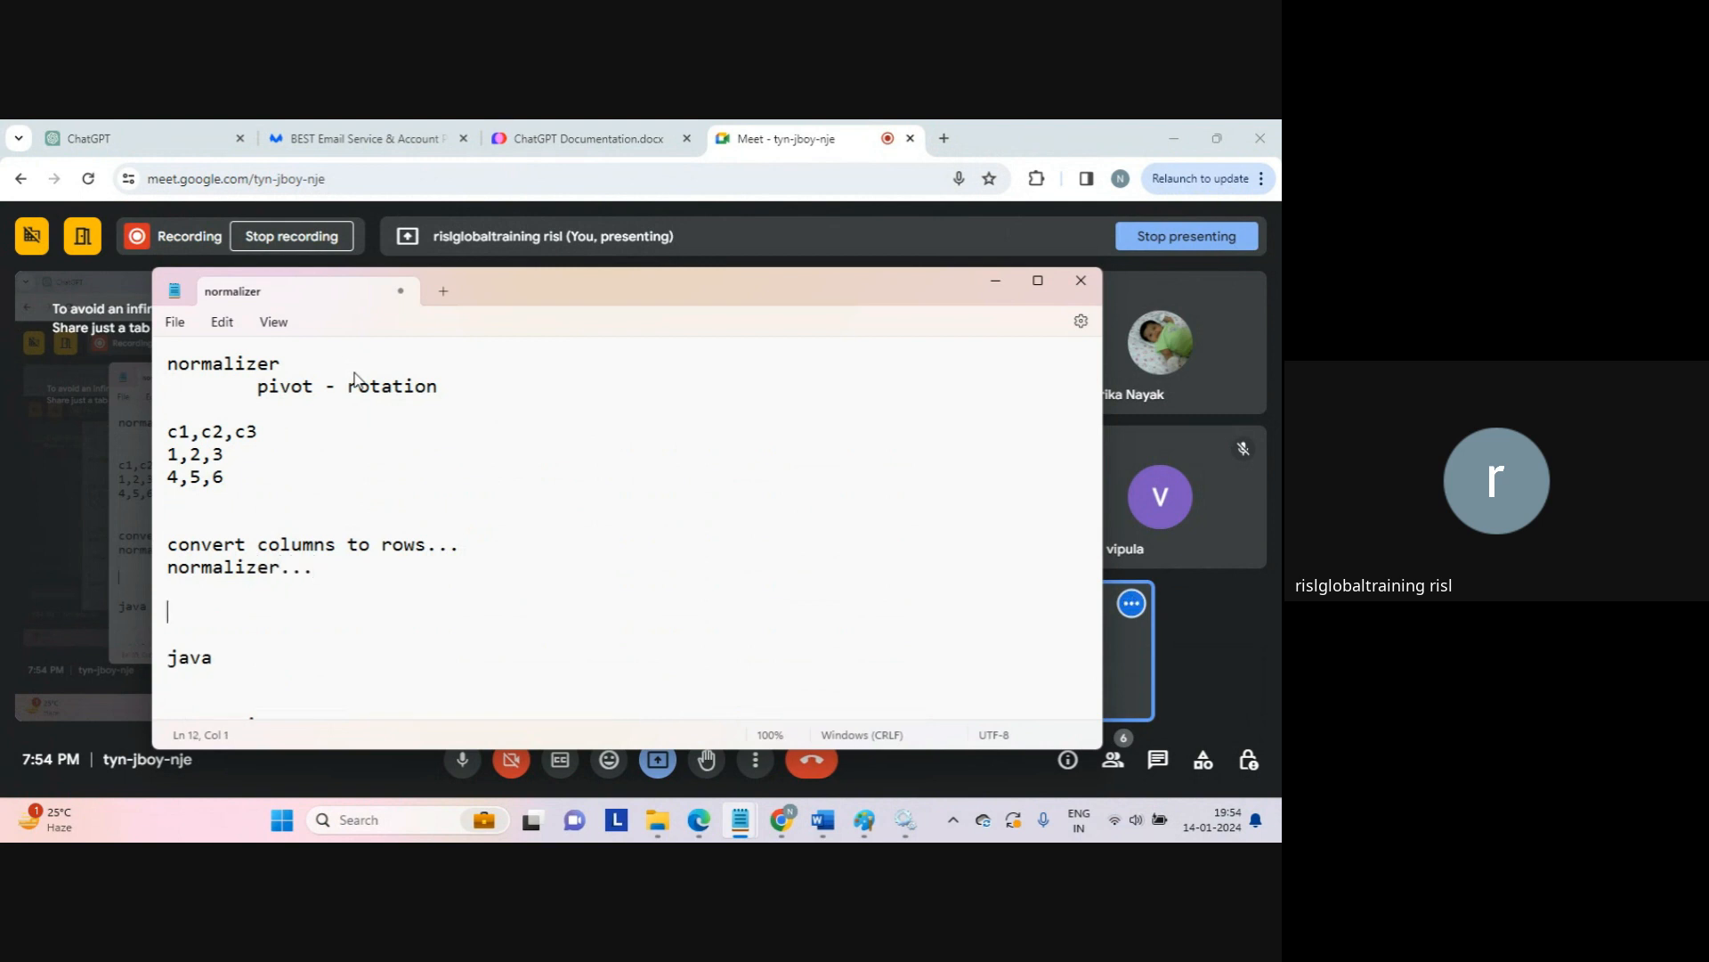
pyautogui.write('why?')
pyautogui.press('Return')
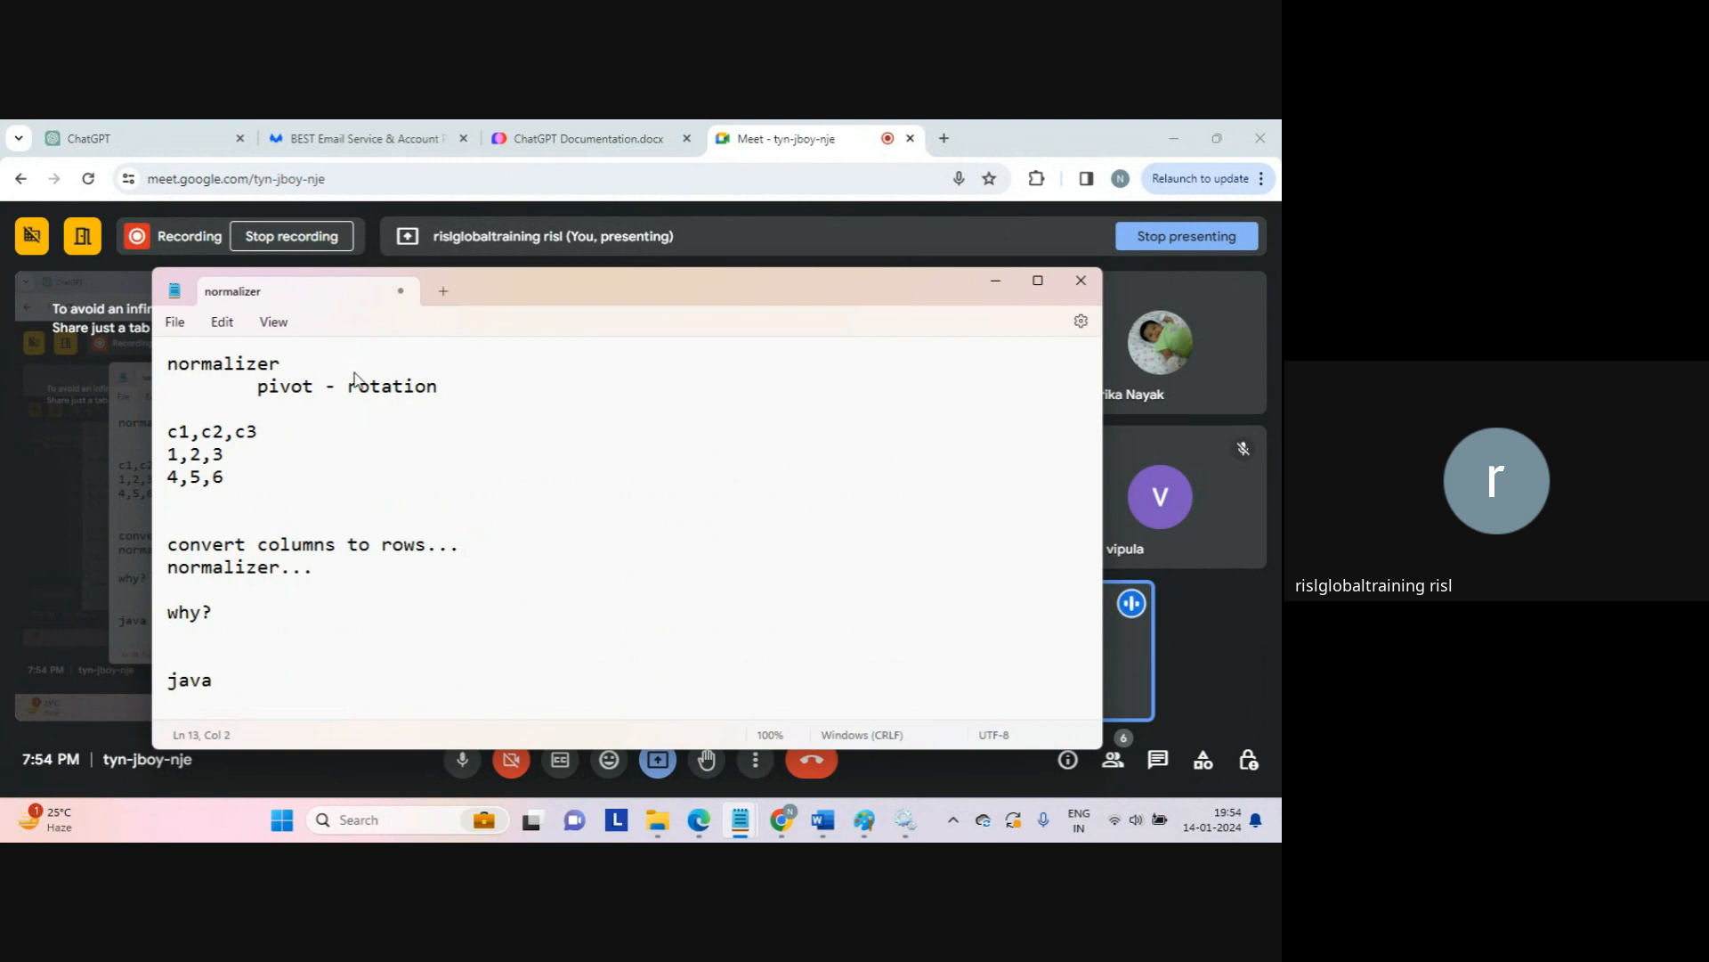
pyautogui.write('aggregation')
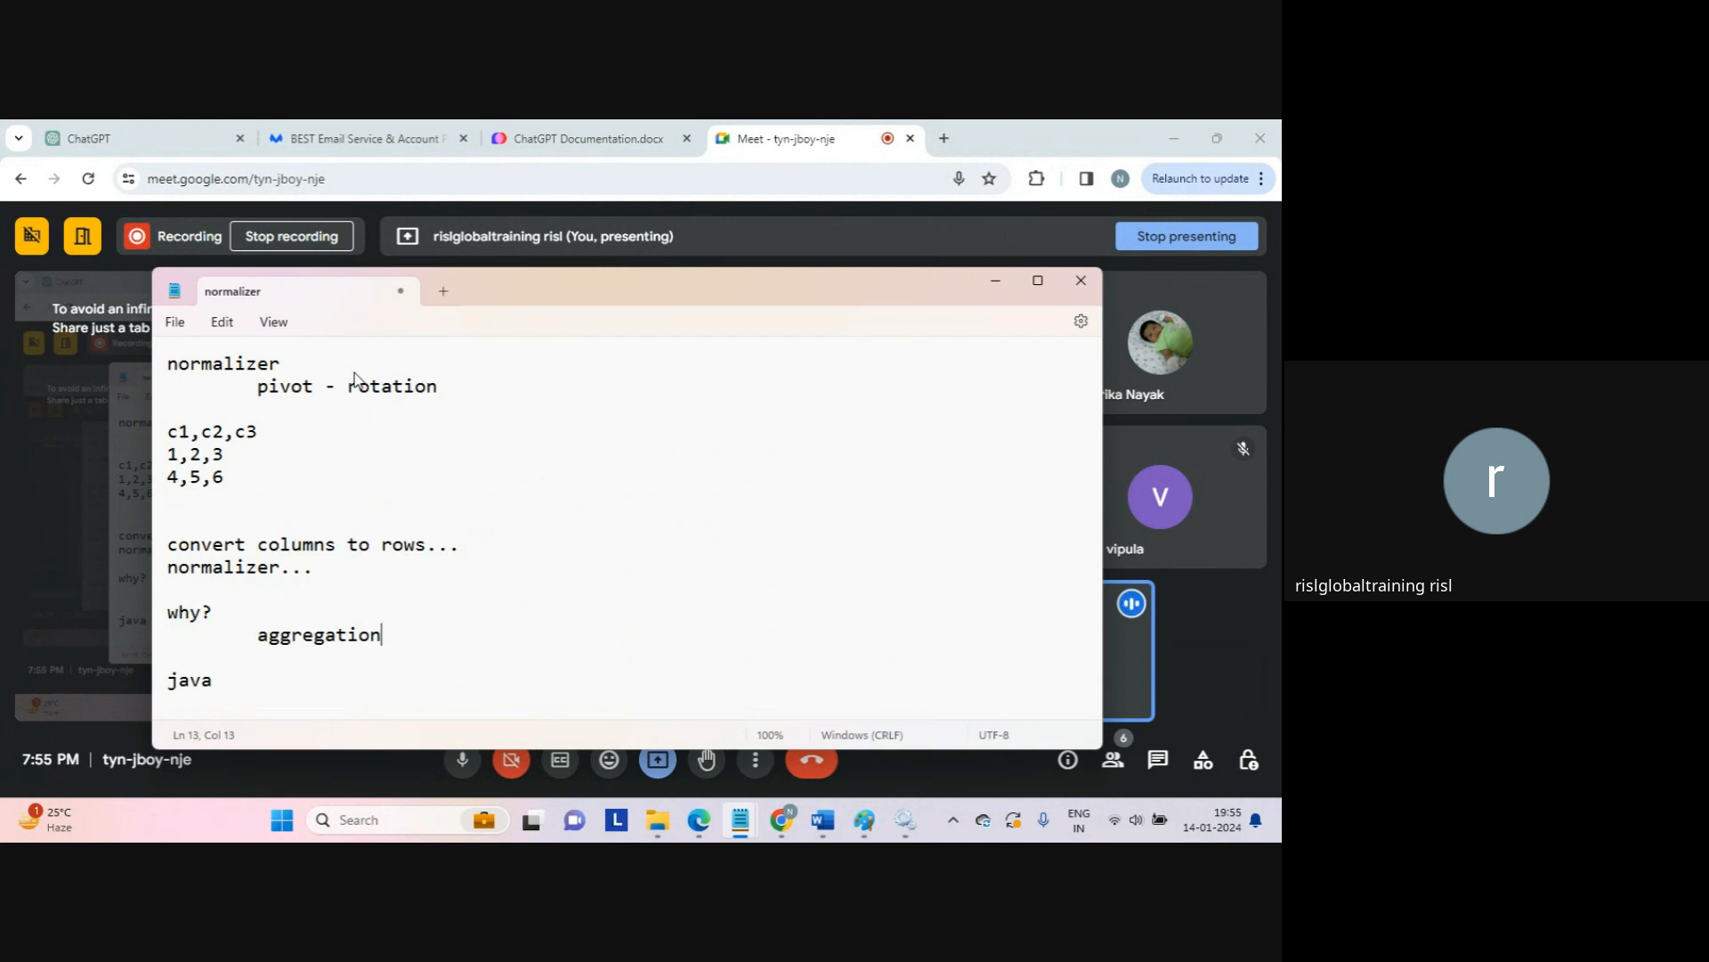
# Step: Highlight the c1,c2,c3 example lines and the aggregation line for review
pyautogui.press('Return')
pyautogui.press('Return')
pyautogui.press('Up')
pyautogui.press('Up')
pyautogui.press('Up')
pyautogui.press('Up')
pyautogui.press('Up')
pyautogui.press('Up')
pyautogui.hotkey('shift', 'Down')
pyautogui.hotkey('shift', 'Down')
pyautogui.hotkey('shift', 'Down')
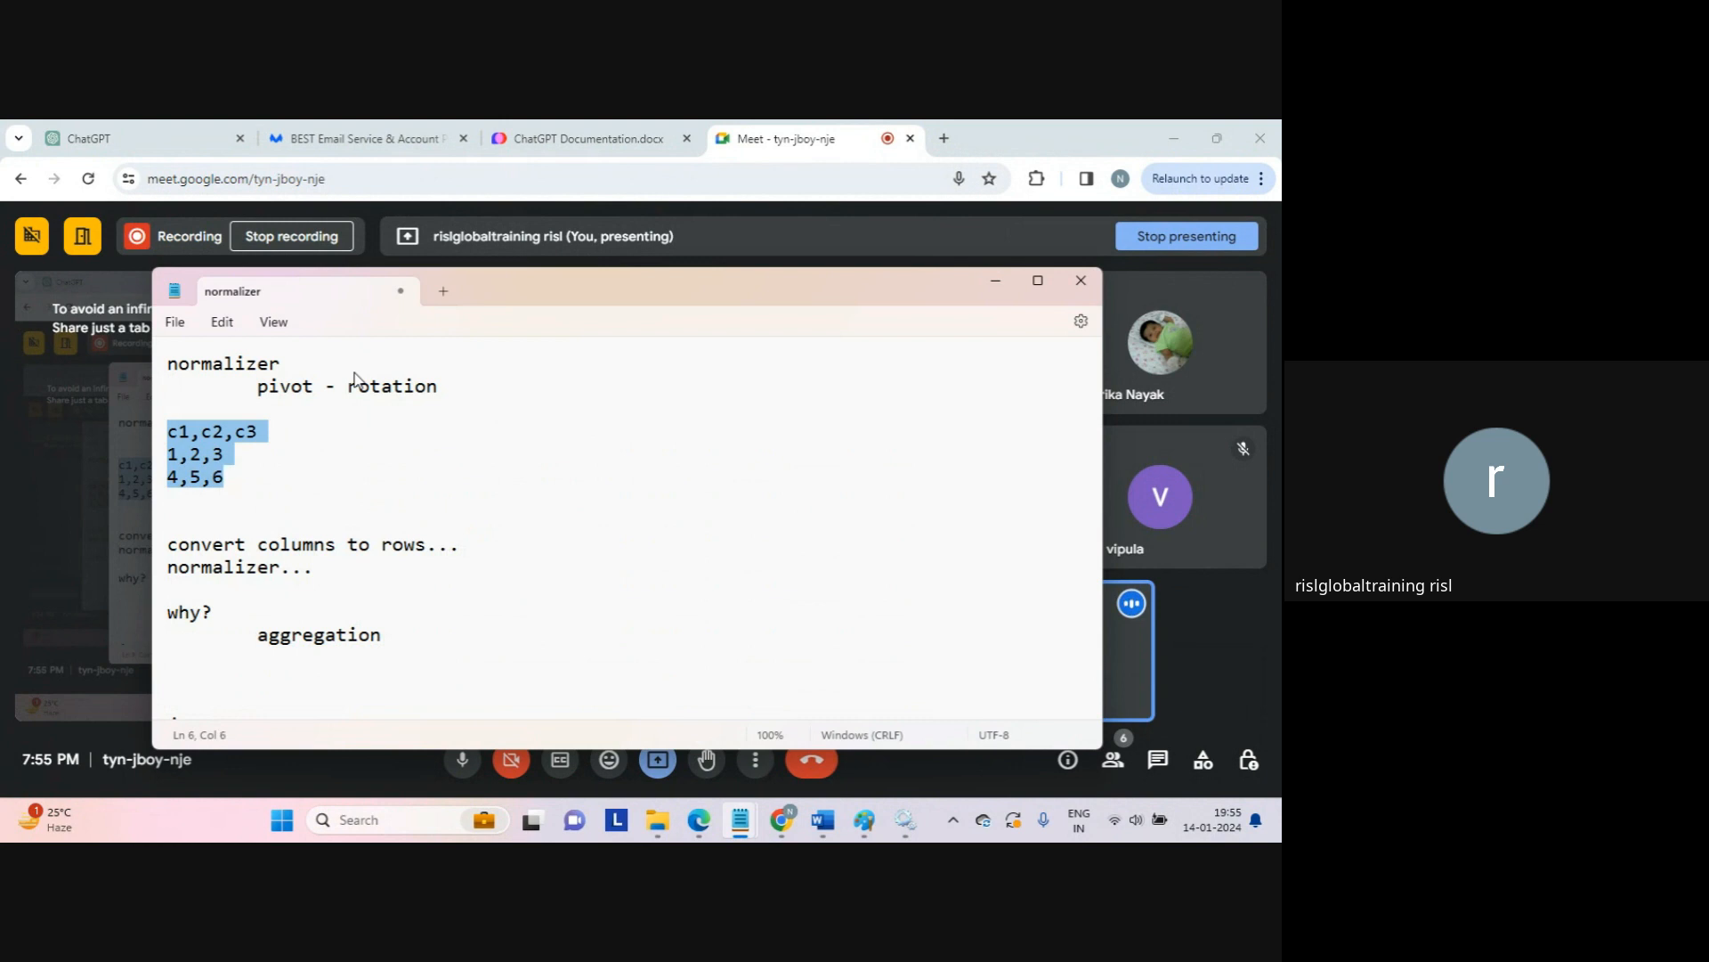
pyautogui.press('Down')
pyautogui.press('Down')
pyautogui.press('Down')
pyautogui.press('Down')
pyautogui.press('Down')
pyautogui.press('End')
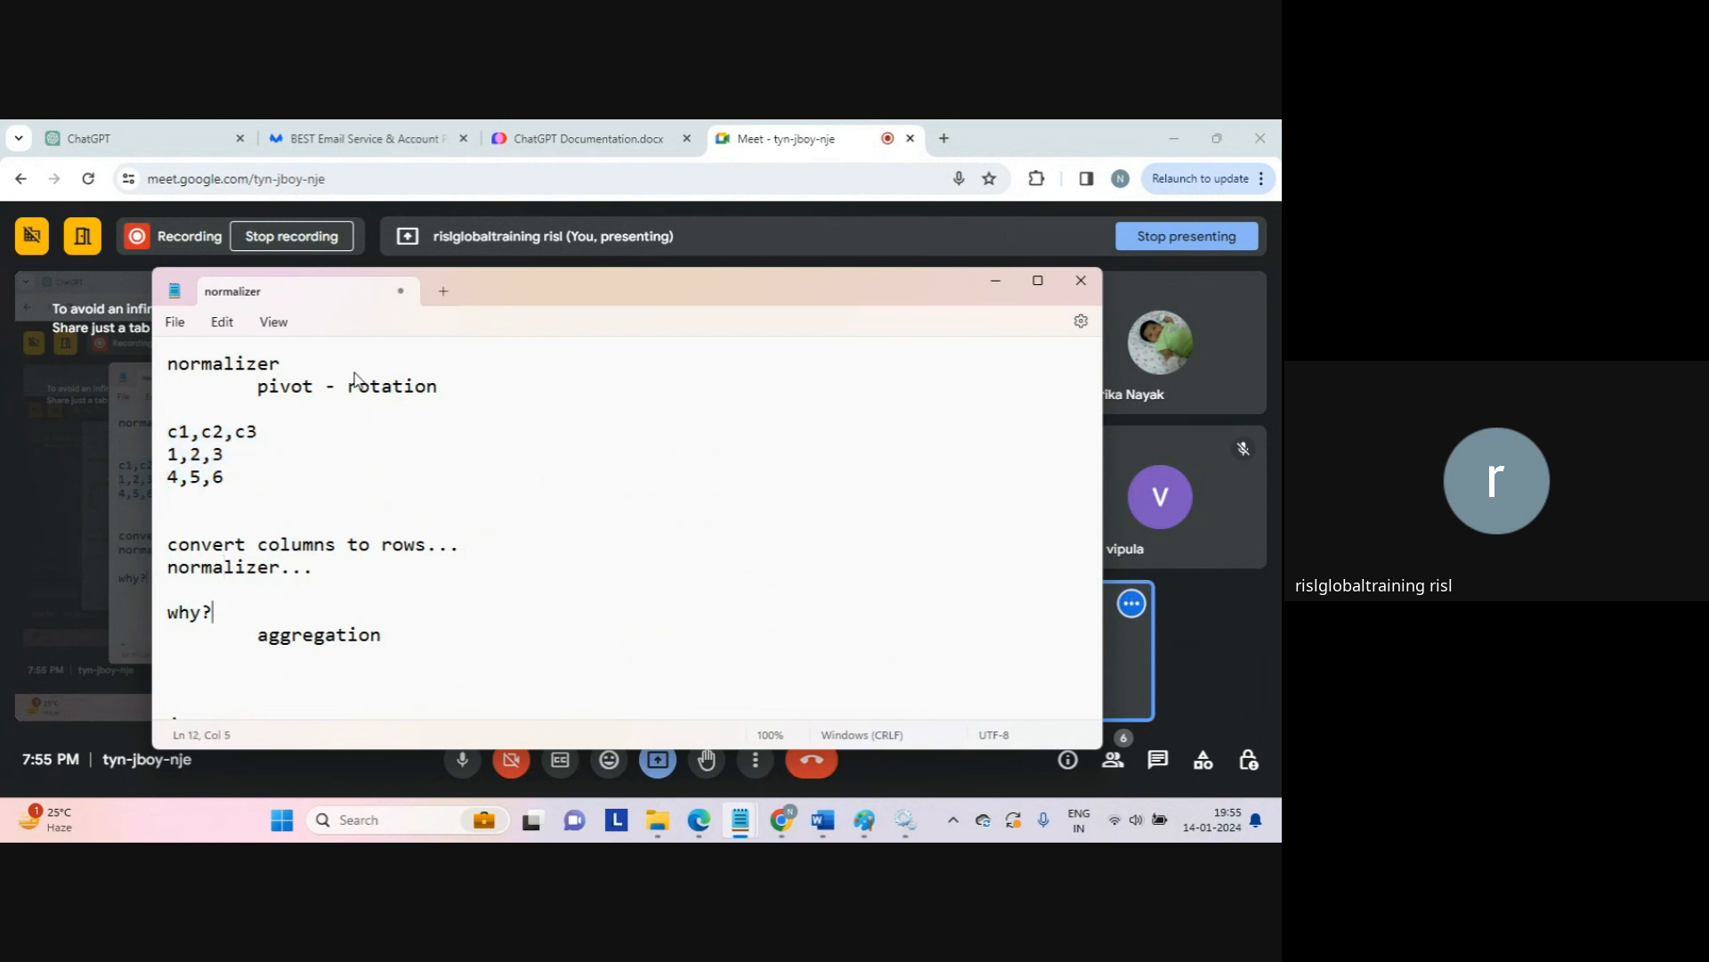
pyautogui.press('Down')
pyautogui.press('Home')
pyautogui.hotkey('shift', 'End')
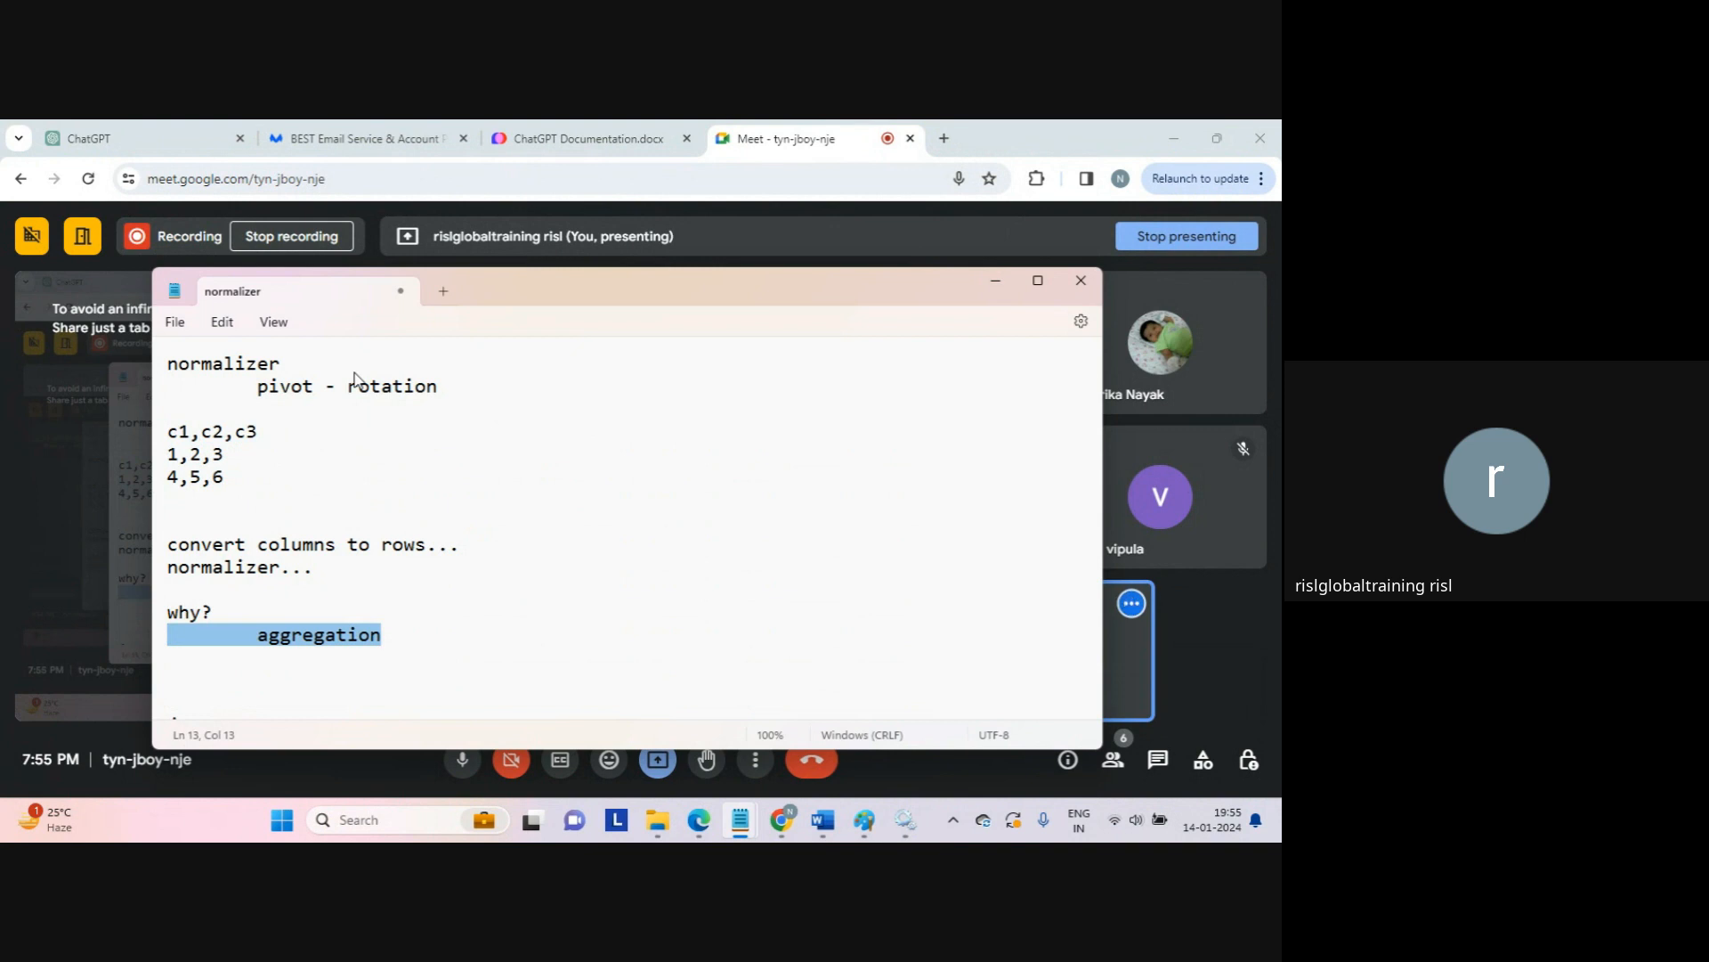
pyautogui.press('Home')
pyautogui.hotkey('shift', 'Right')
pyautogui.hotkey('shift', 'Down')
pyautogui.hotkey('shift', 'Down')
pyautogui.hotkey('shift', 'Down')
pyautogui.hotkey('shift', 'Up')
pyautogui.hotkey('shift', 'Up')
pyautogui.press('Down')
pyautogui.press('Down')
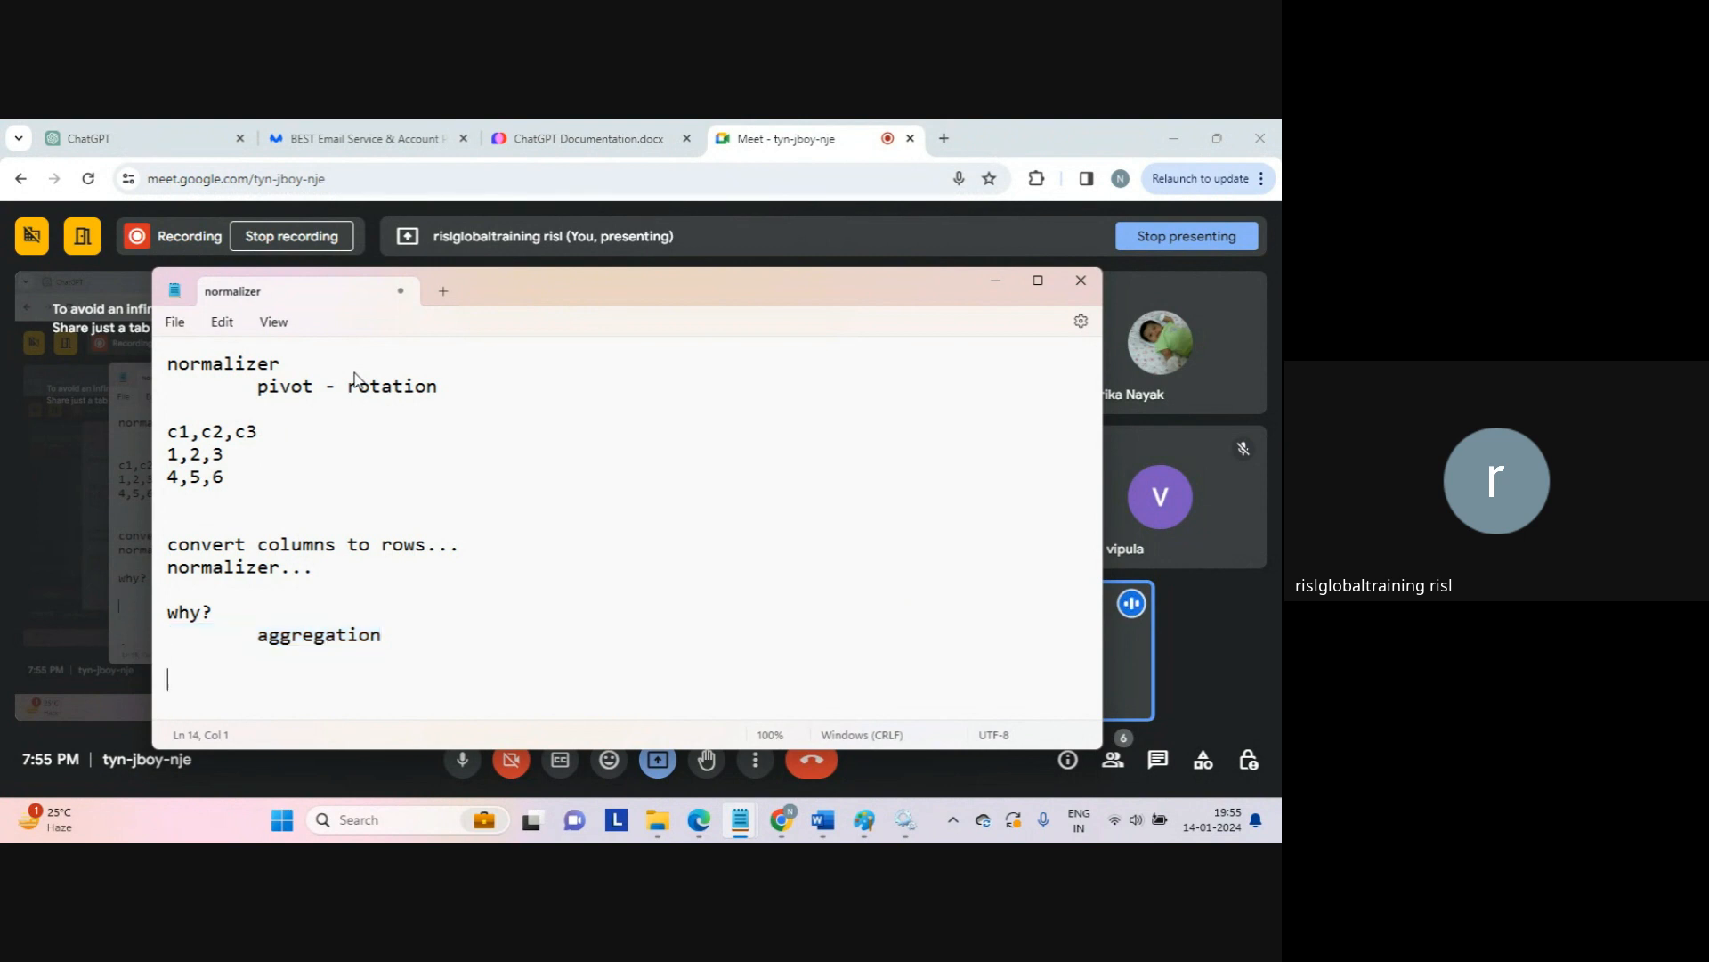
# Step: Type 'linear data', 'hierarchical' and 'yes..' on successive lines
pyautogui.write('linear data')
pyautogui.press('Return')
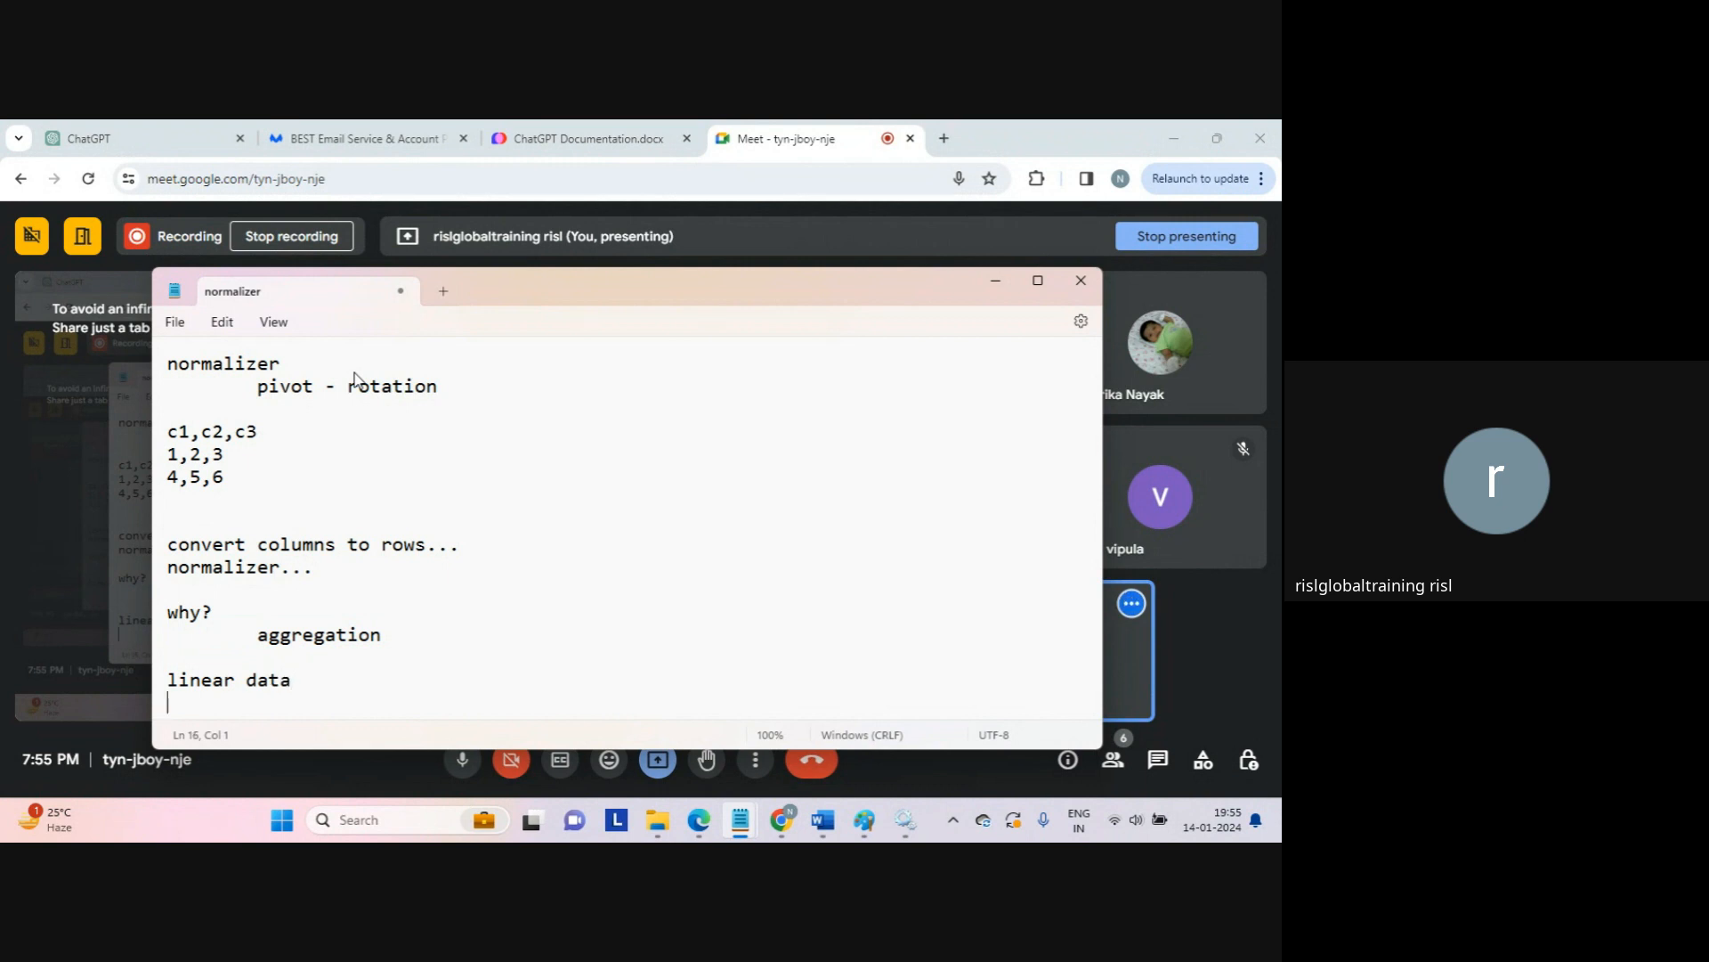
pyautogui.write('hierarchical')
pyautogui.press('Return')
pyautogui.press('Return')
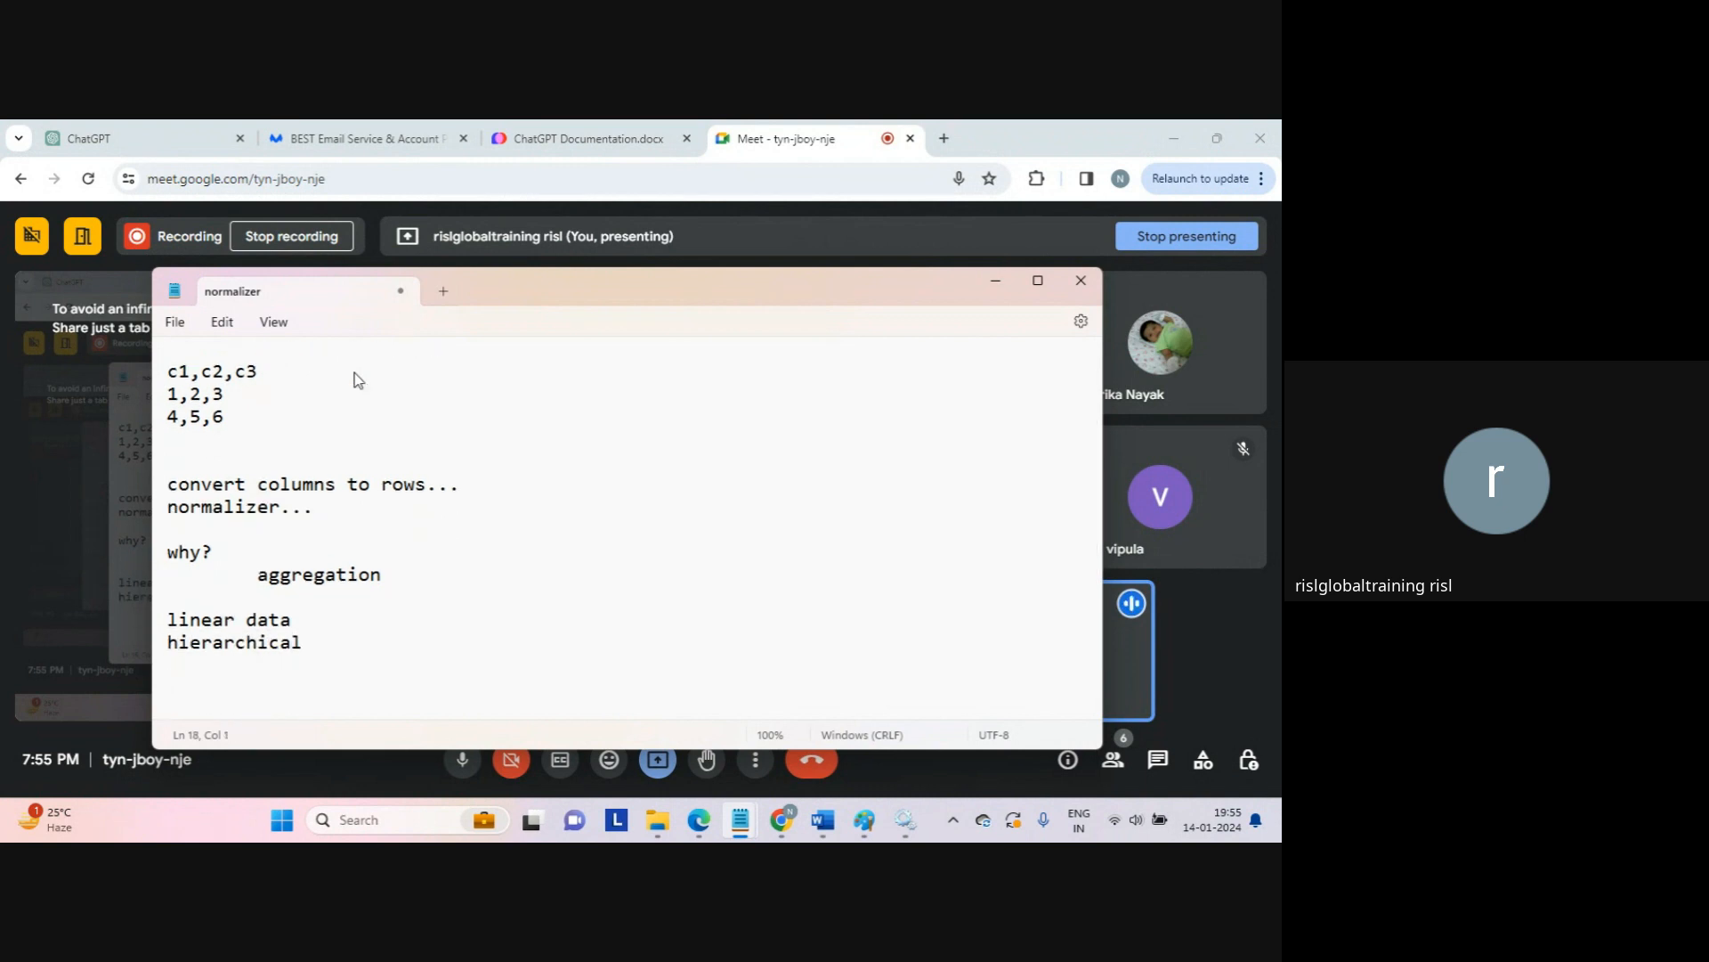
pyautogui.write('yes..')
pyautogui.press('Return')
# Step: Open a blank line under 'linear data' and highlight the 1,2,3 and 4,5,6 rows
pyautogui.press('Up')
pyautogui.press('Up')
pyautogui.press('Up')
pyautogui.press('Up')
pyautogui.press('End')
pyautogui.press('Return')
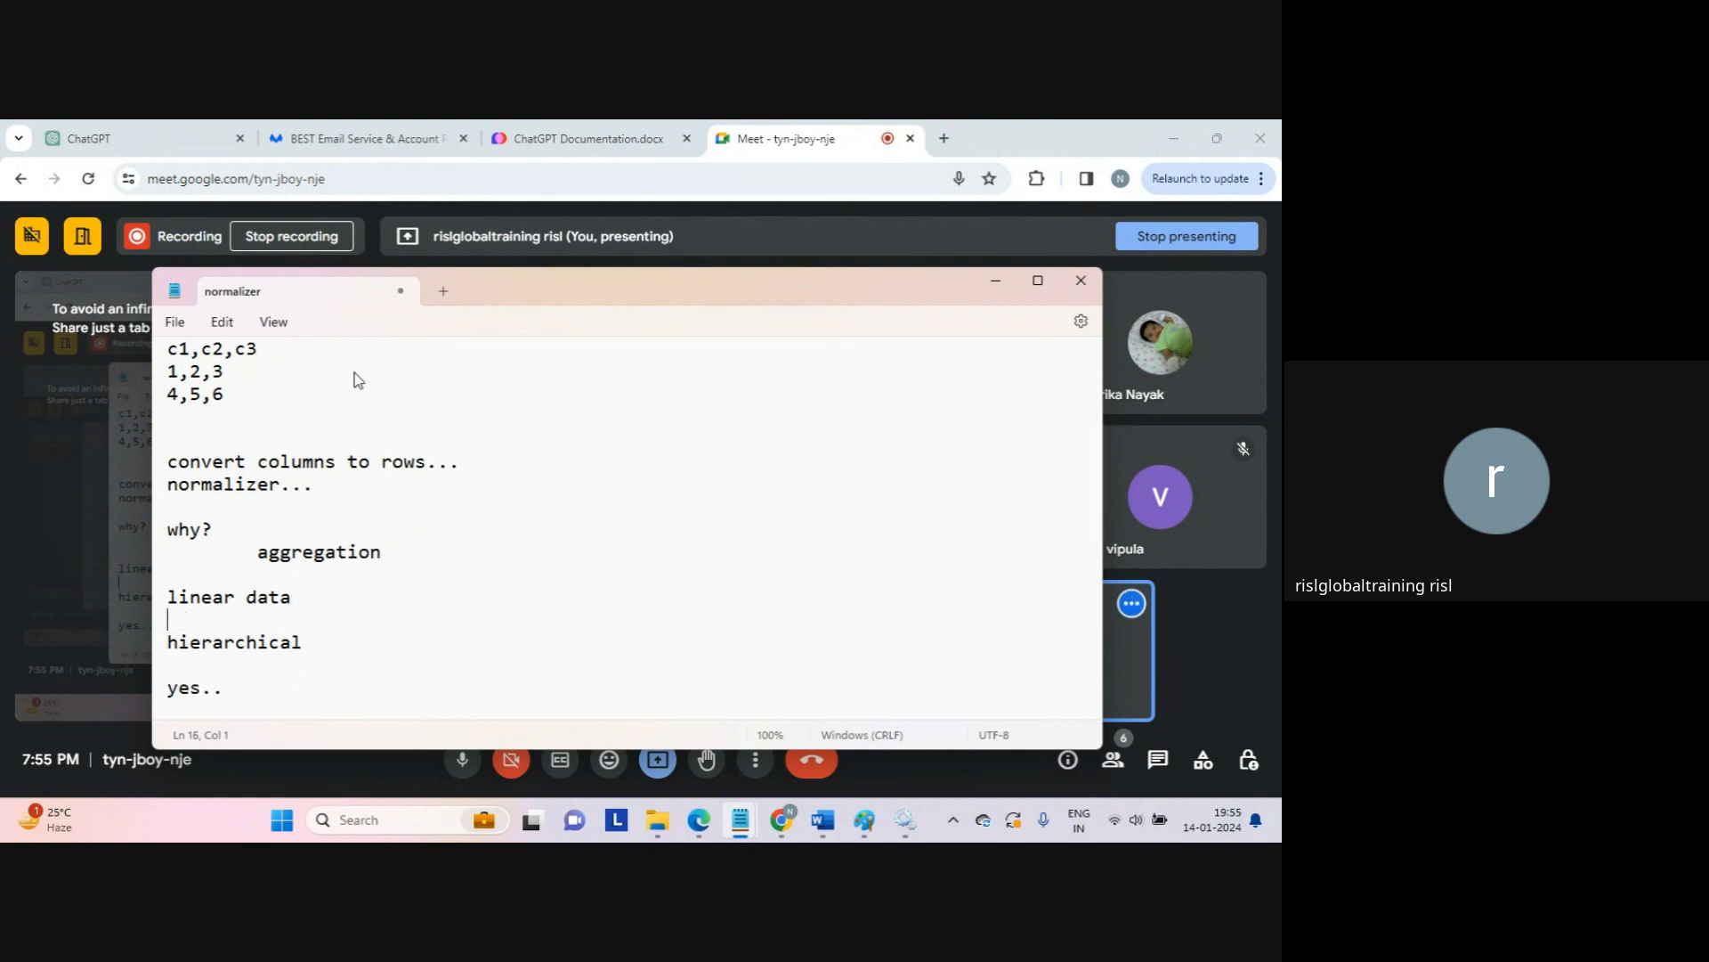
pyautogui.click(257, 396)
pyautogui.moveTo(235, 394); pyautogui.dragTo(149, 360)
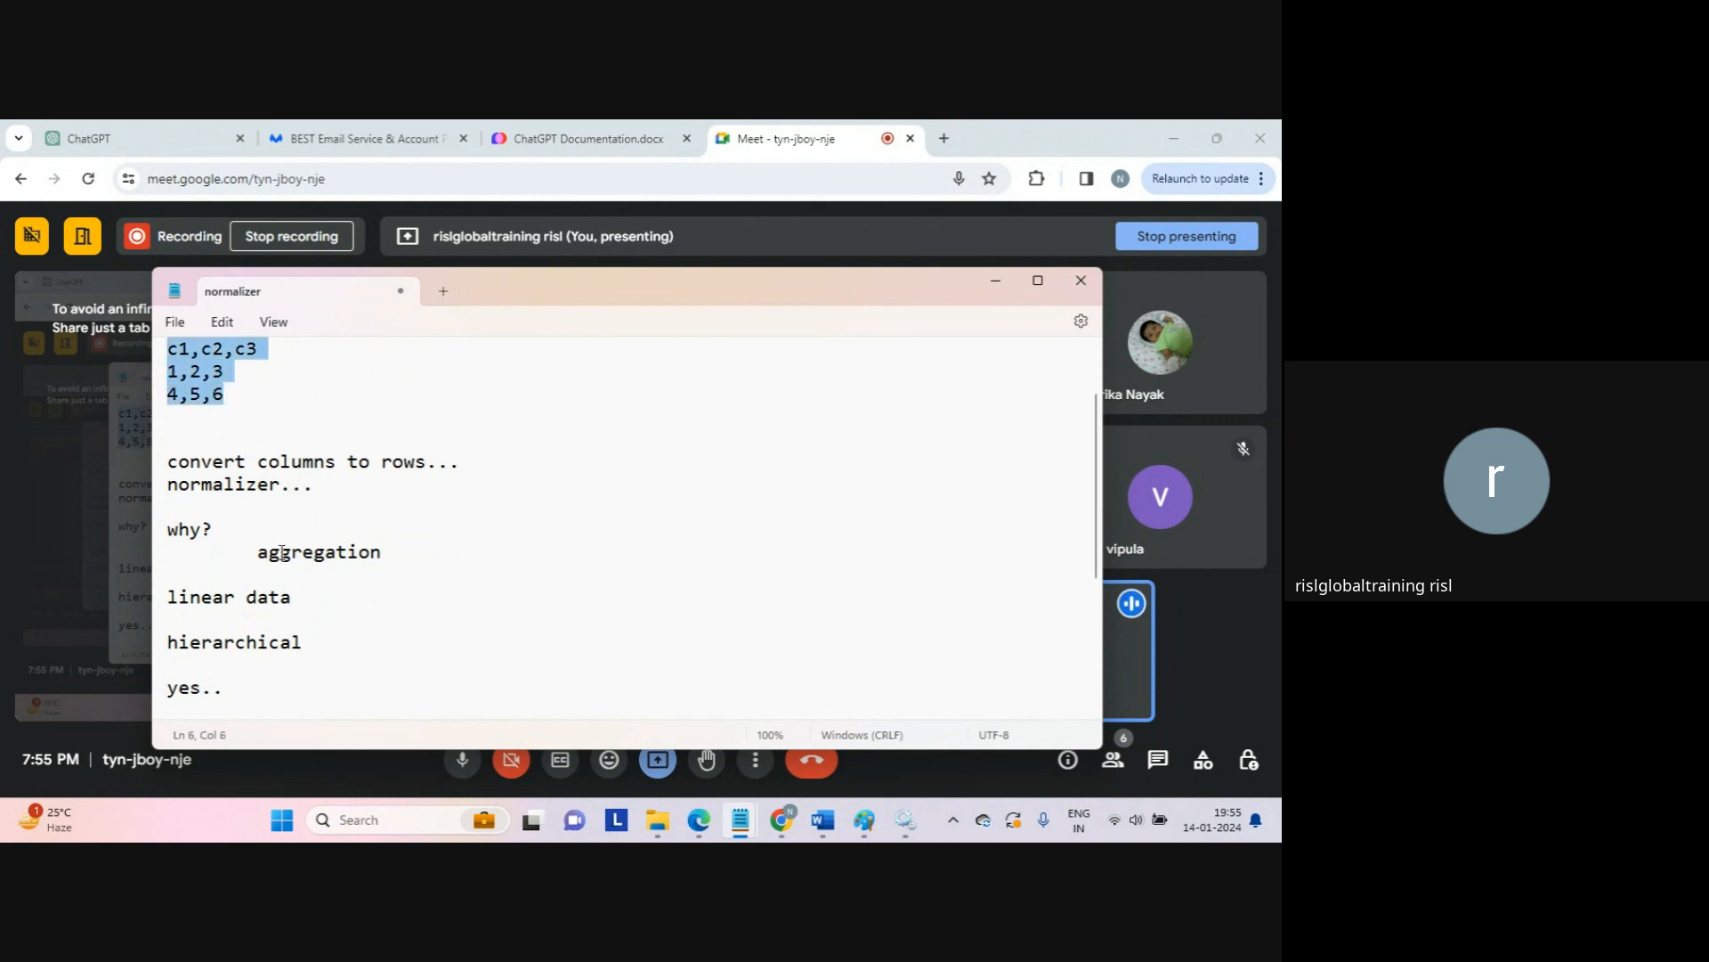
pyautogui.click(291, 621)
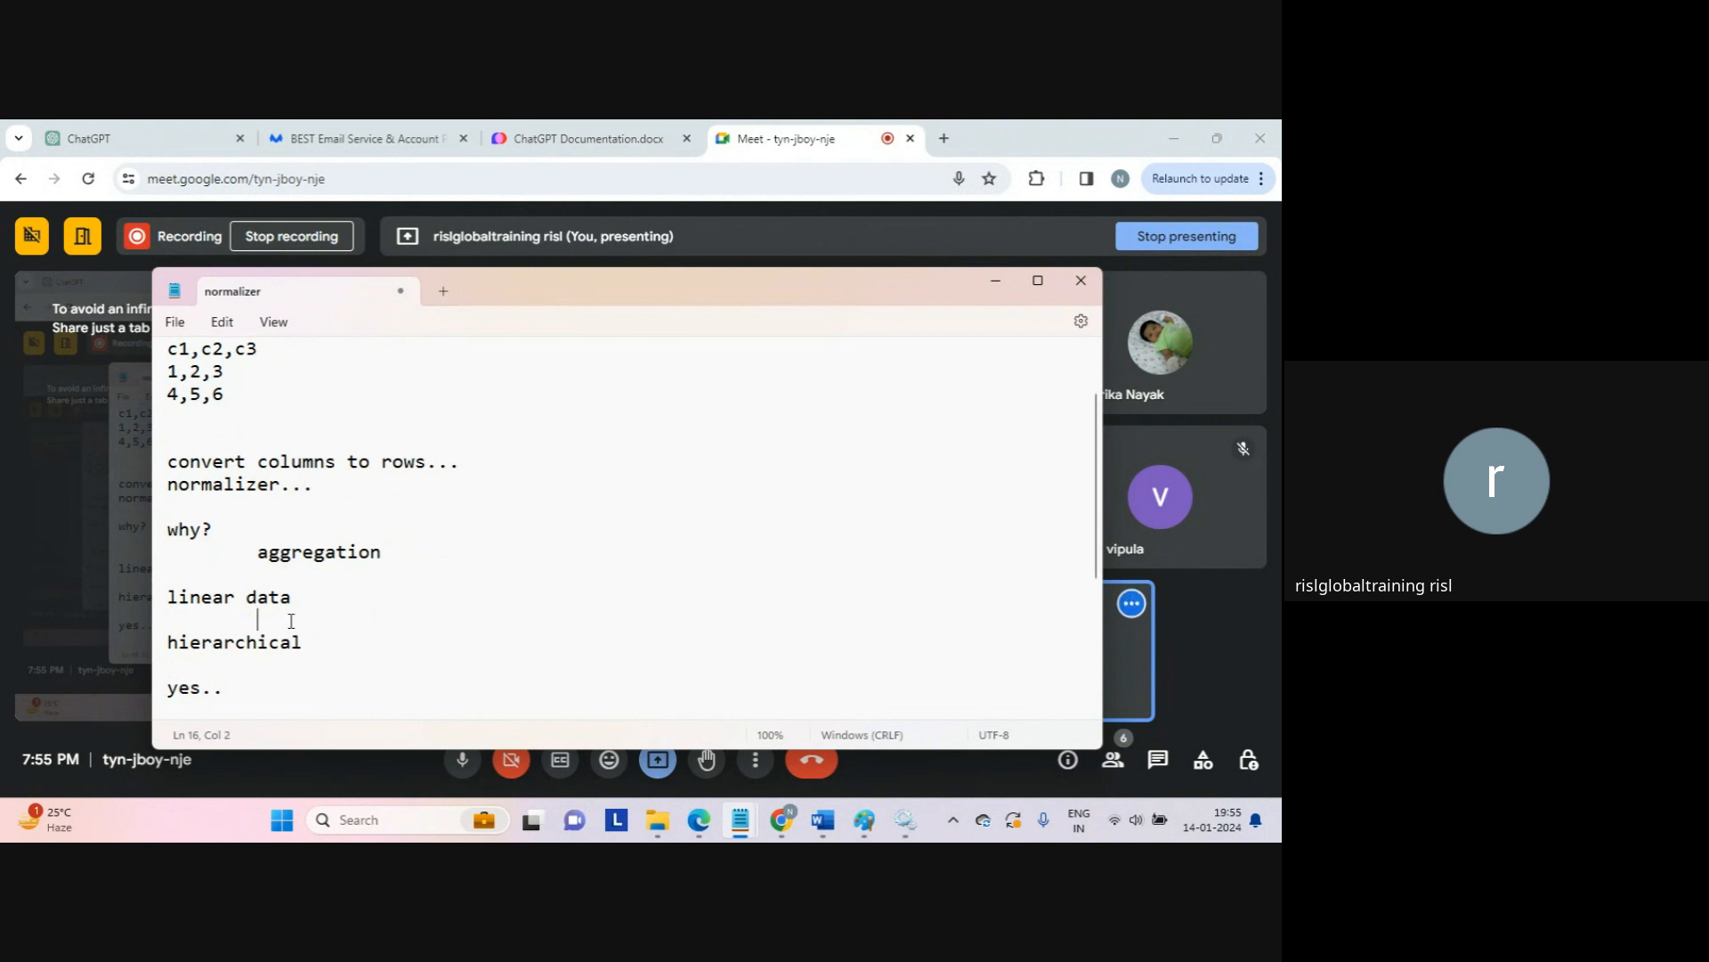
# Step: Add the indented ranges '0-90' and '180-270...' under 'linear data'
pyautogui.write('0-90')
pyautogui.press('Return')
pyautogui.press('Tab')
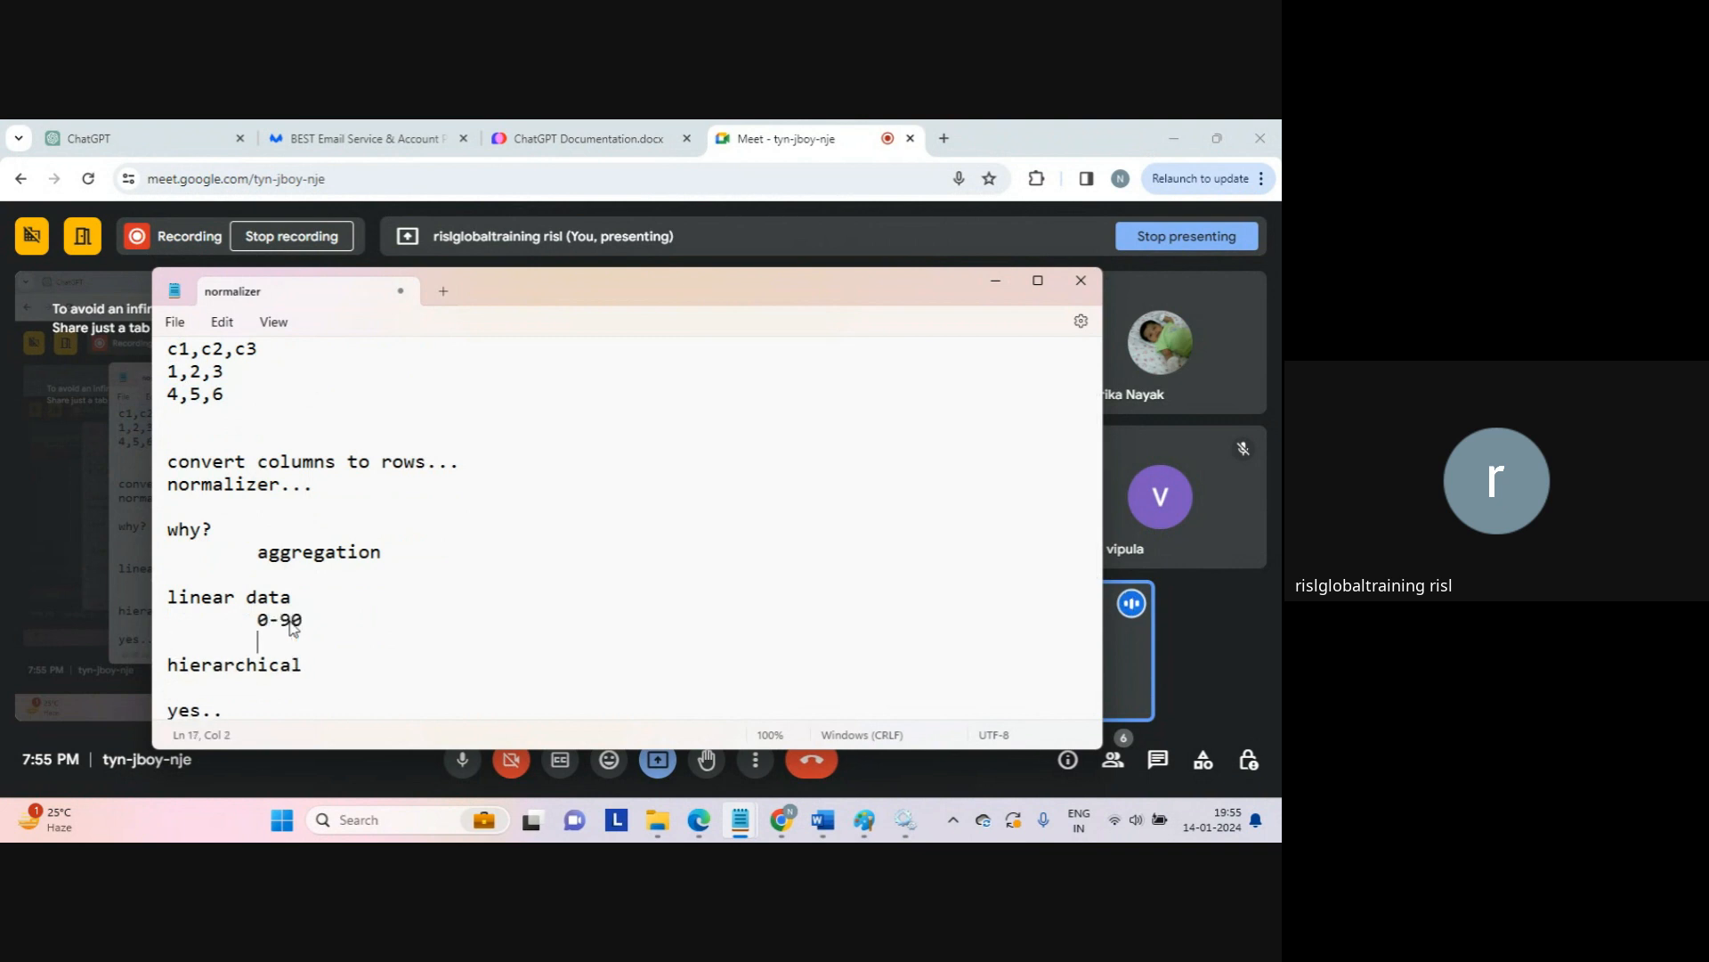
pyautogui.write('180-28')
pyautogui.press('BackSpace')
pyautogui.write('70...')
pyautogui.press('Return')
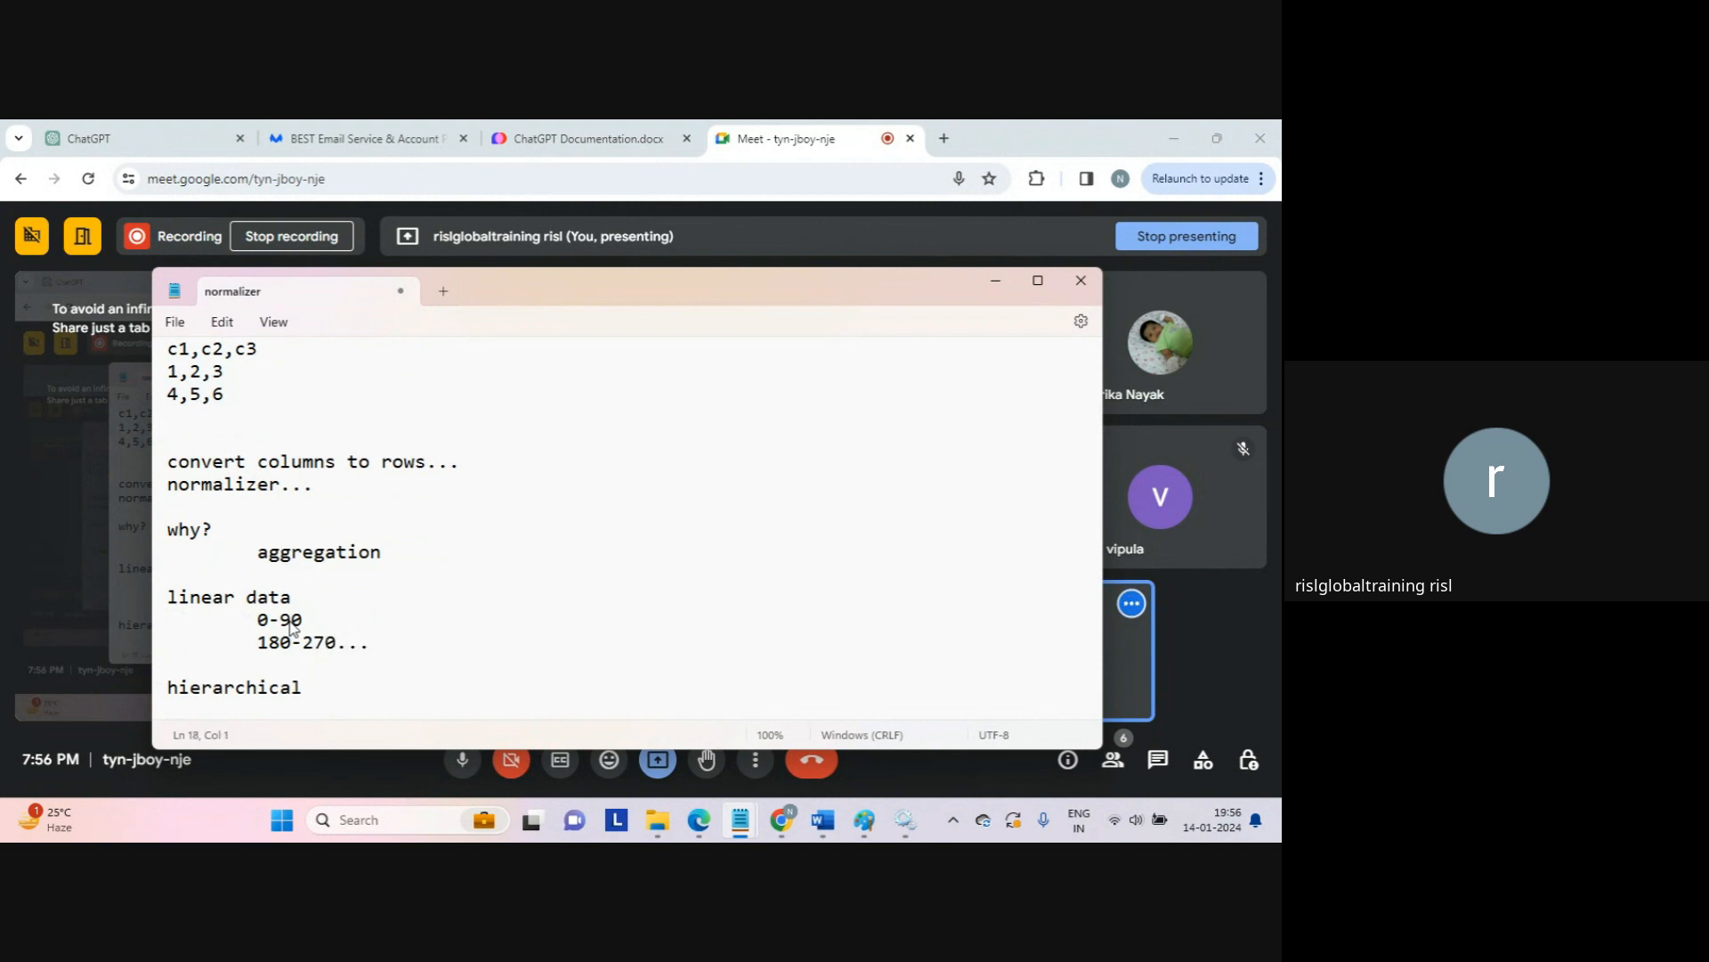
pyautogui.press('Down')
pyautogui.press('Down')
pyautogui.press('Down')
pyautogui.press('Up')
pyautogui.press('Up')
pyautogui.press('Return')
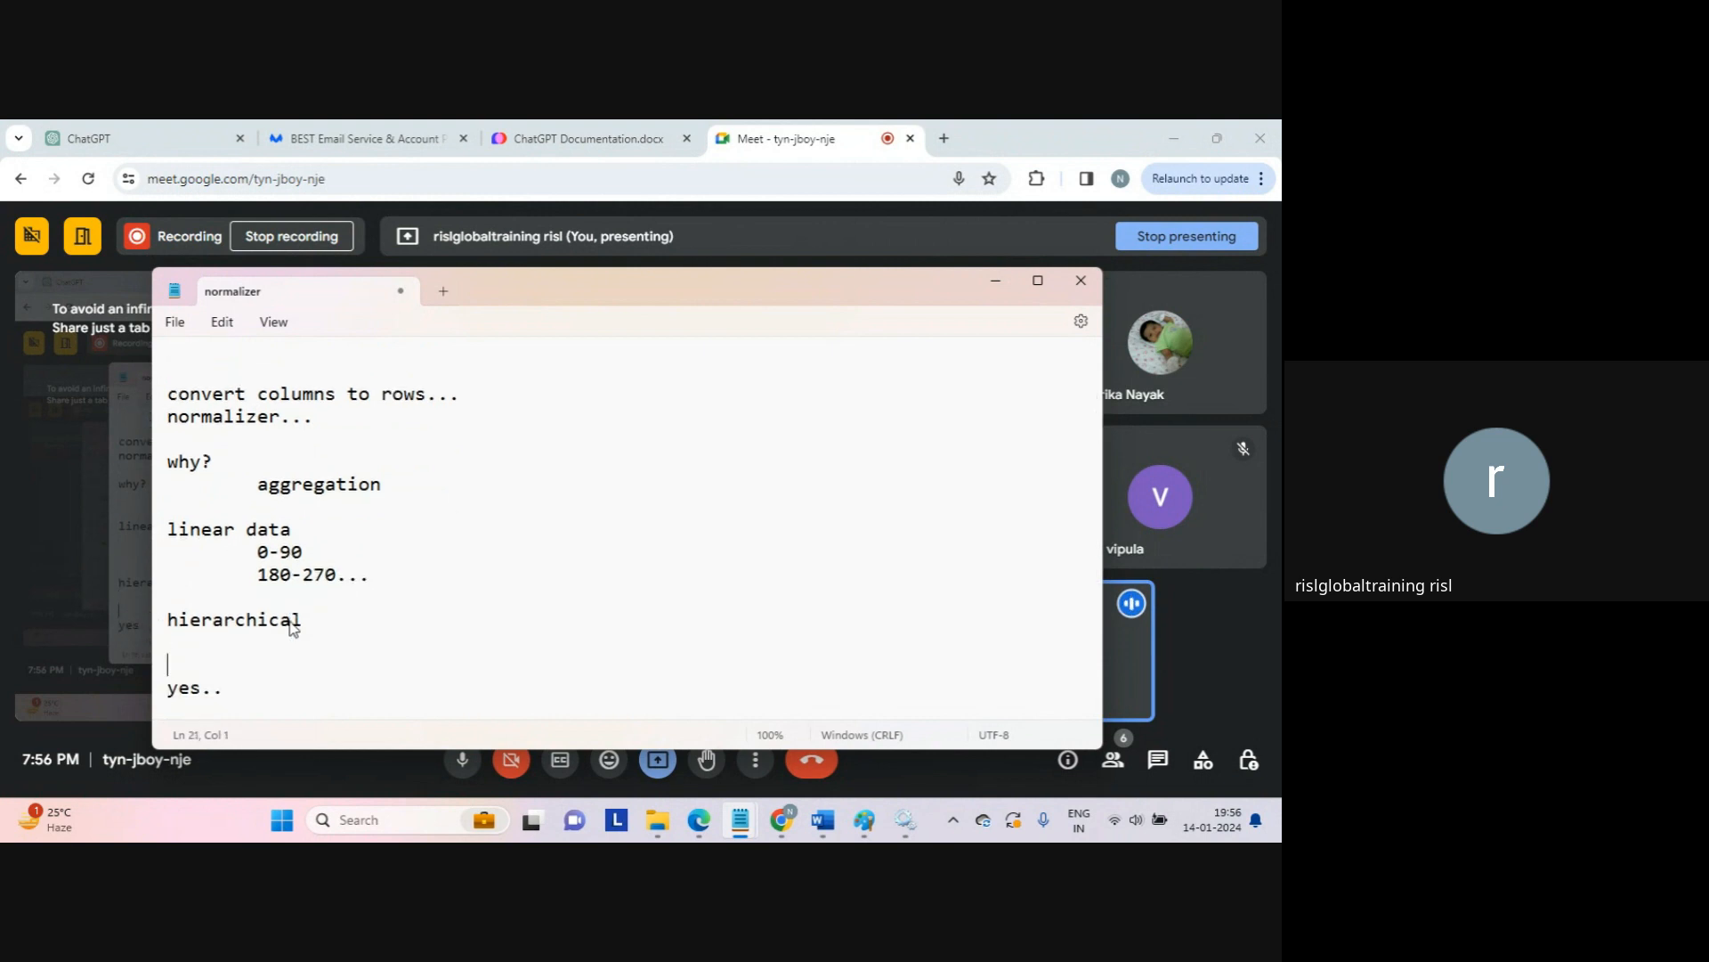
pyautogui.press('Up')
# Step: Type indented 'yes...' under hierarchical, then 'how?' with 'org..' and 'n employees...' beneath
pyautogui.press('Tab')
pyautogui.write('yes...')
pyautogui.press('Return')
pyautogui.press('Down')
pyautogui.write('how?')
pyautogui.press('Return')
pyautogui.press('Return')
pyautogui.press('Return')
pyautogui.press('Return')
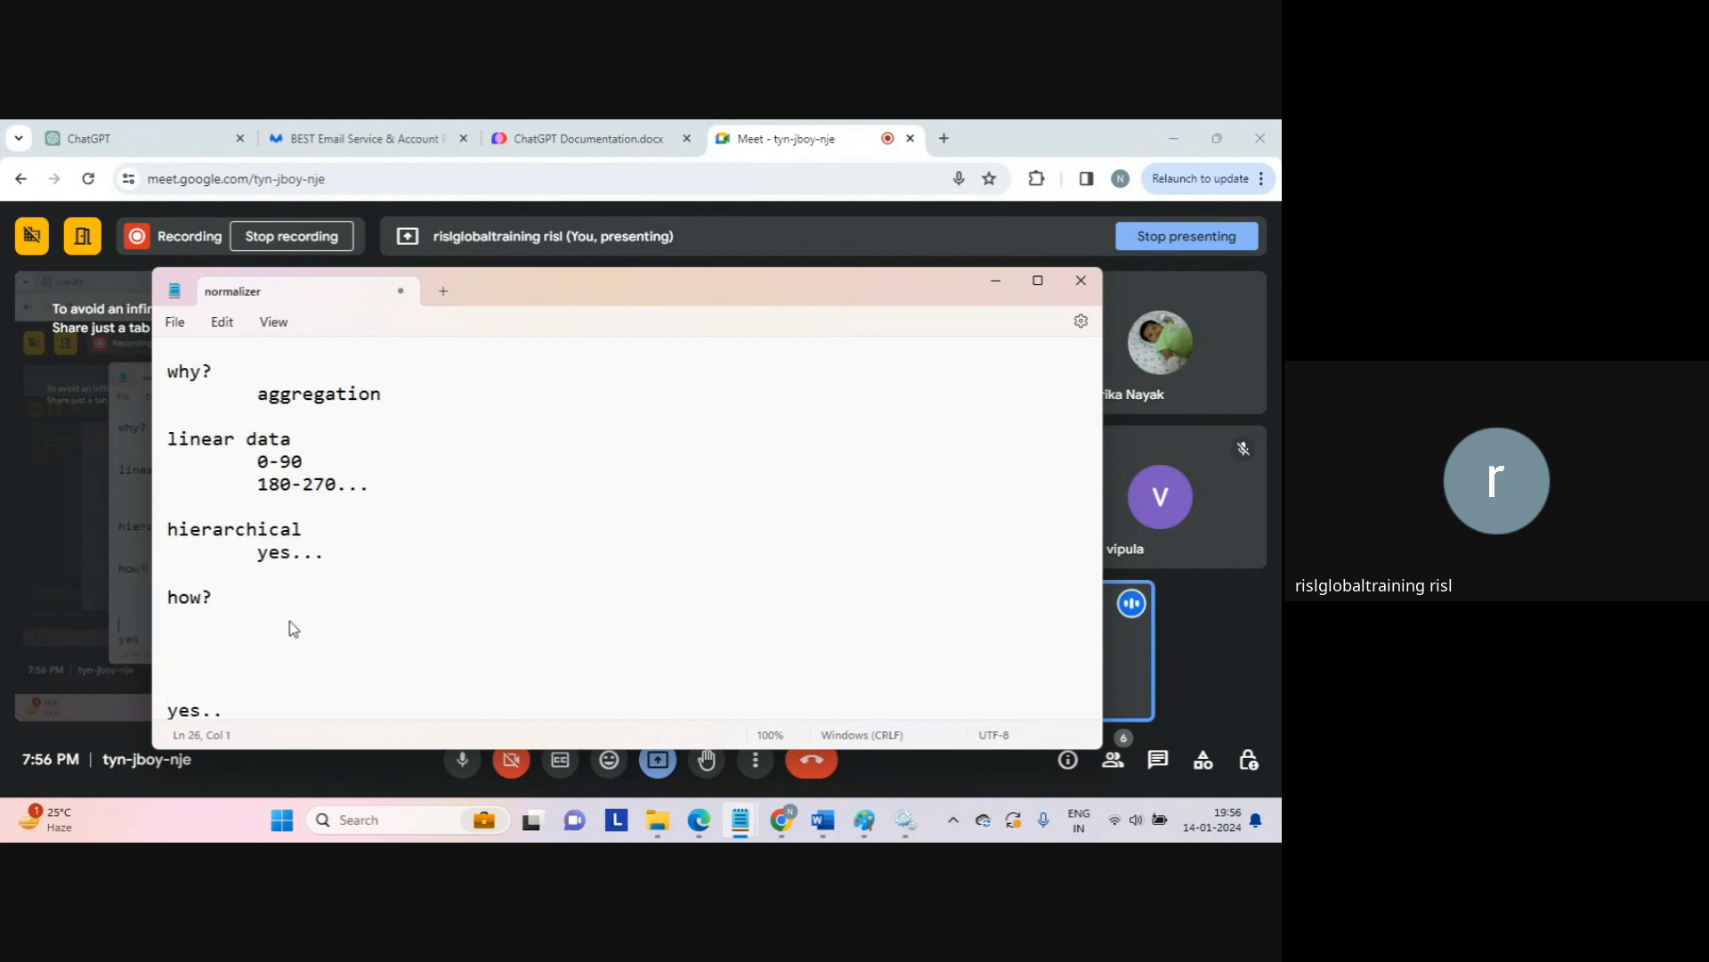
pyautogui.write('org..')
pyautogui.press('Return')
pyautogui.press('Return')
pyautogui.write('n employees...')
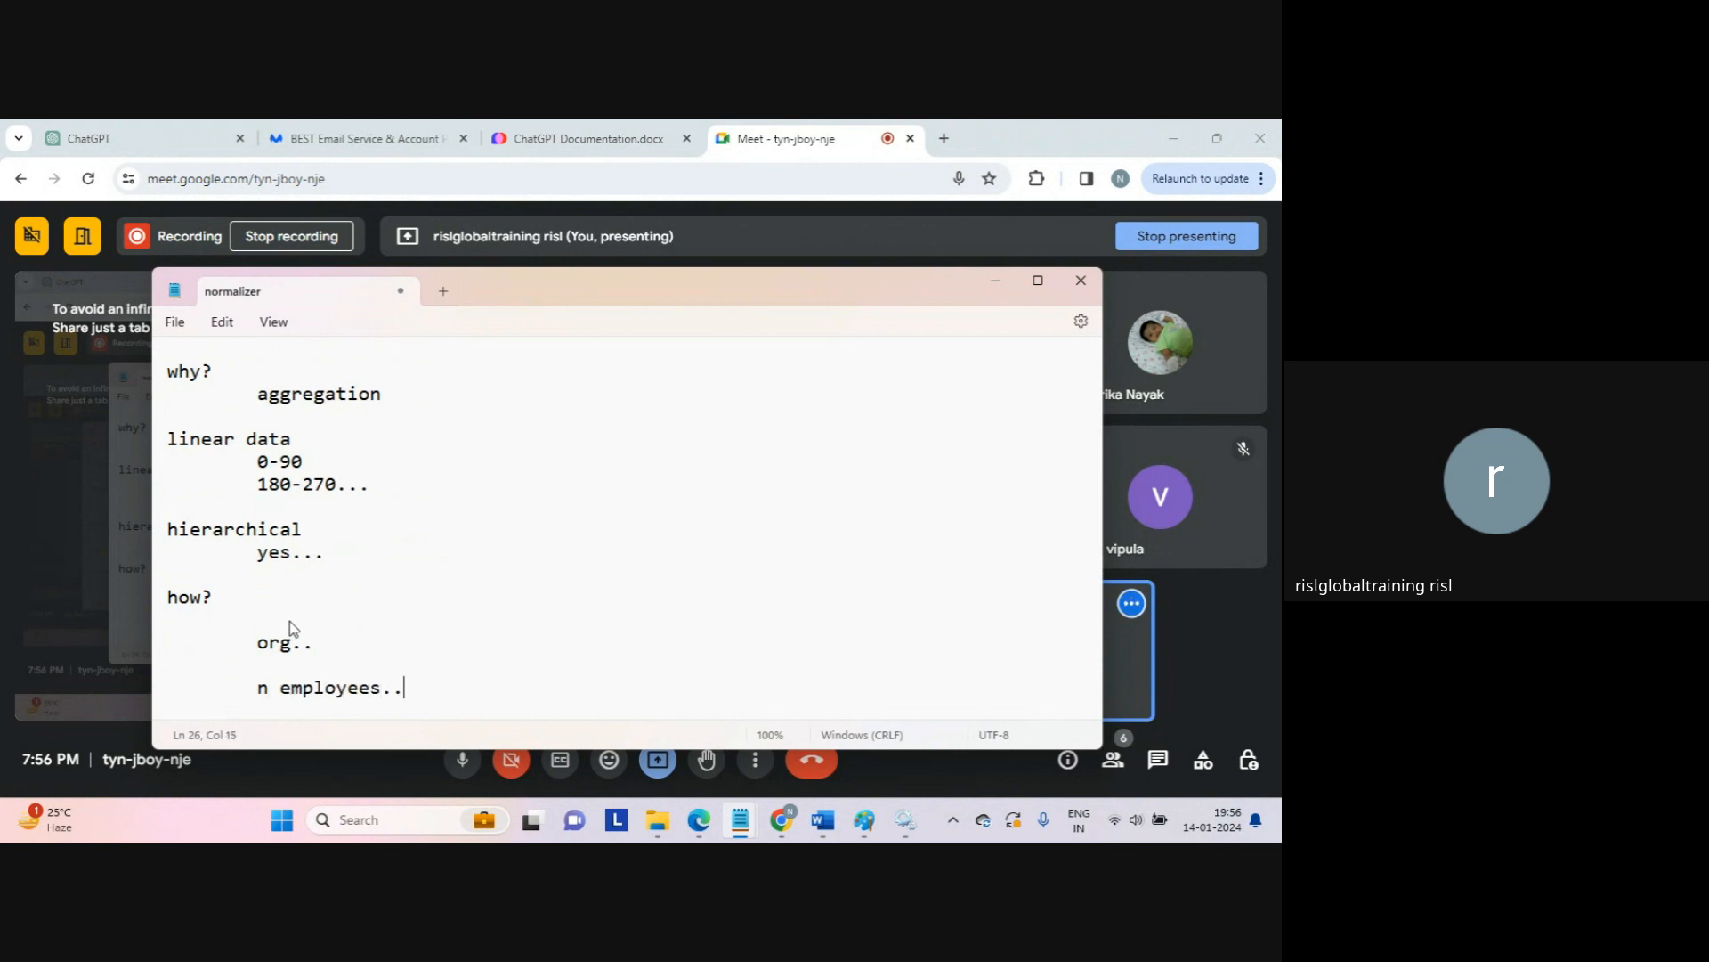
pyautogui.press('Return')
pyautogui.press('Return')
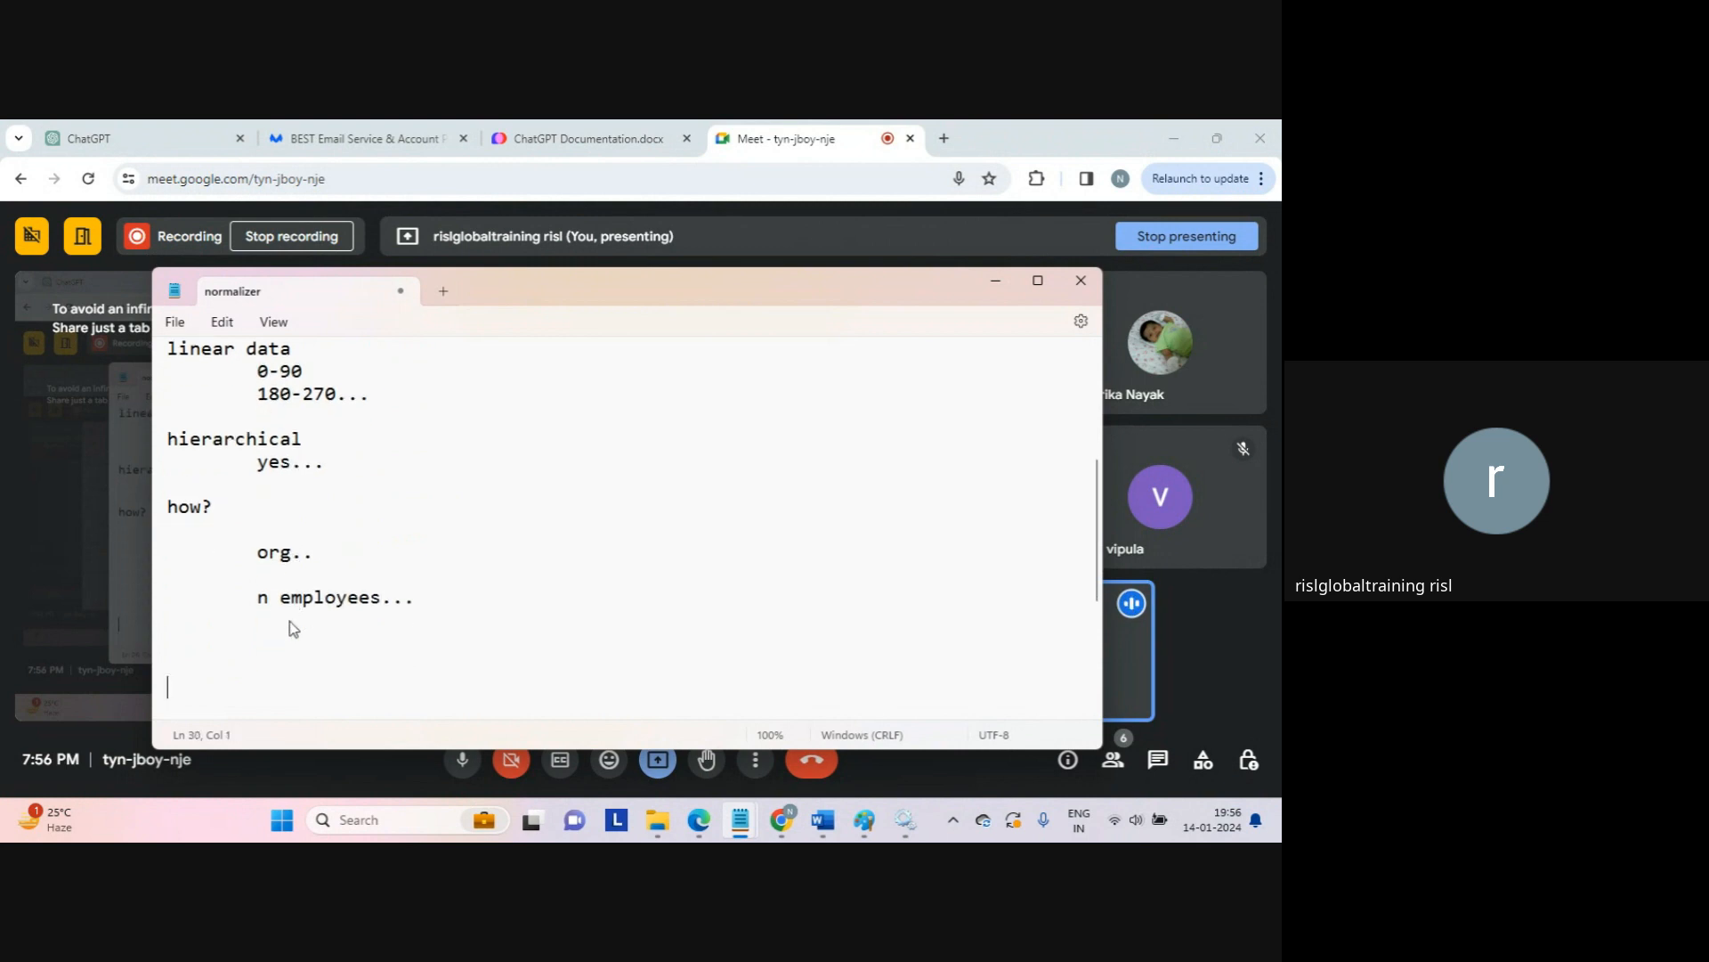
# Step: Type the chain '[bottom]tm=>tl=>pl=>pm=>spm=>avp=>vp===>ceo[top]'
pyautogui.write('tm=======>')
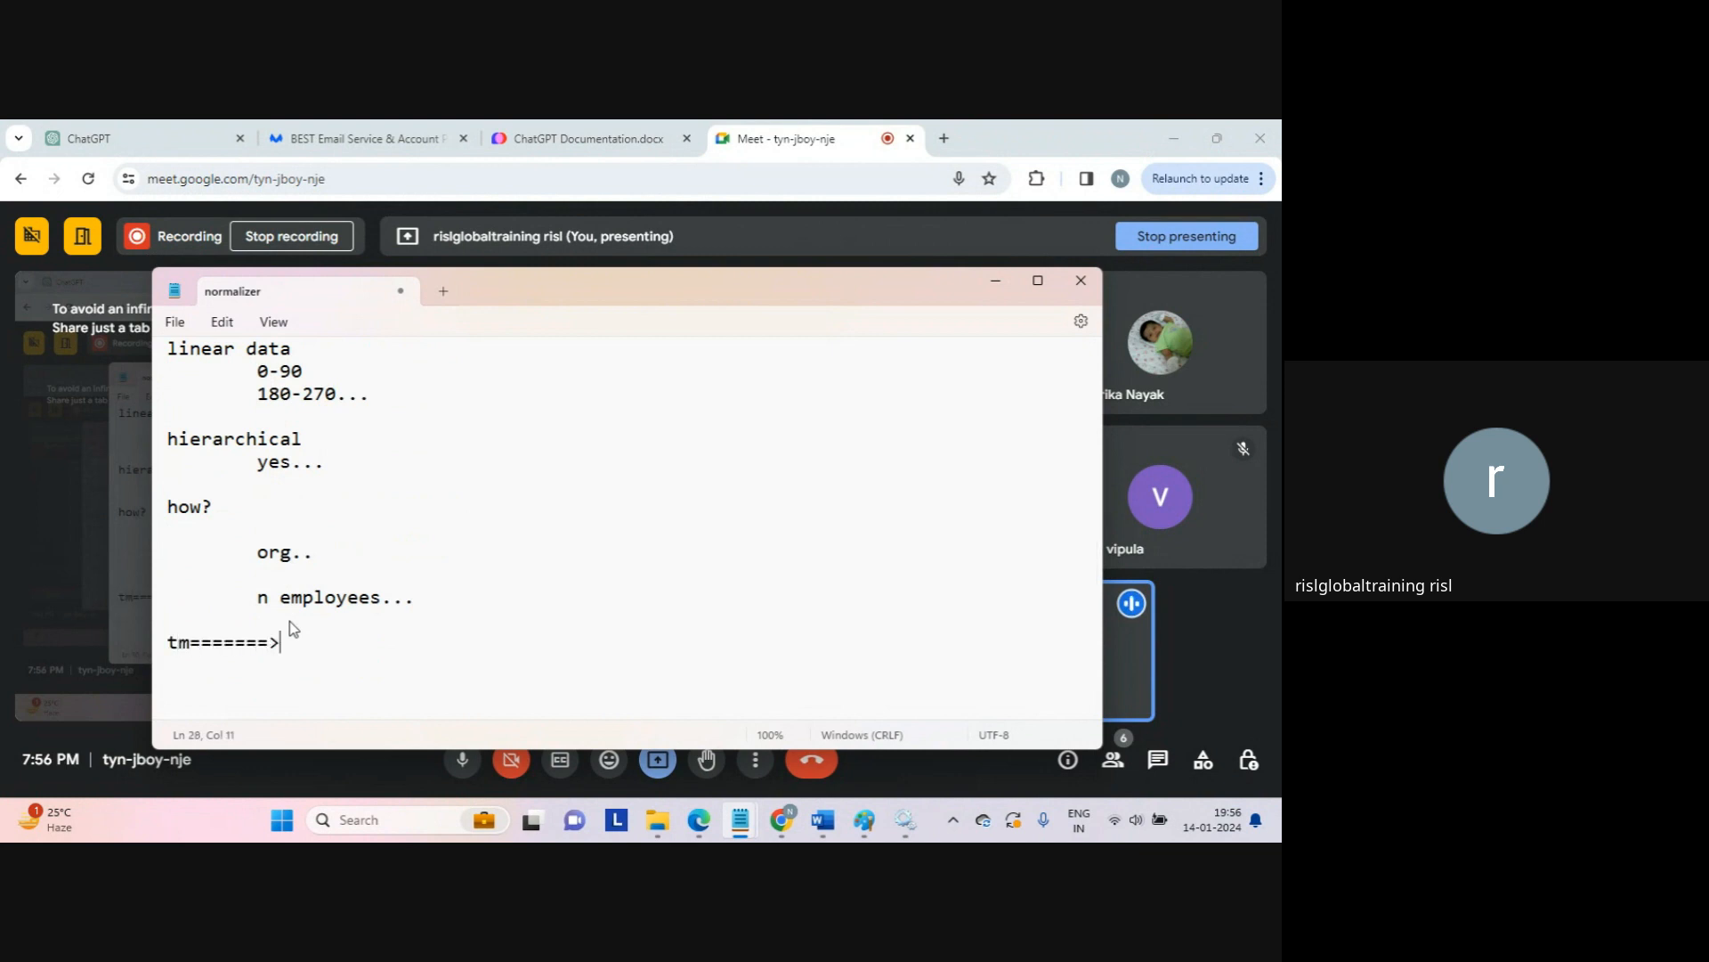
pyautogui.write('tl======>pl=========>pm=')
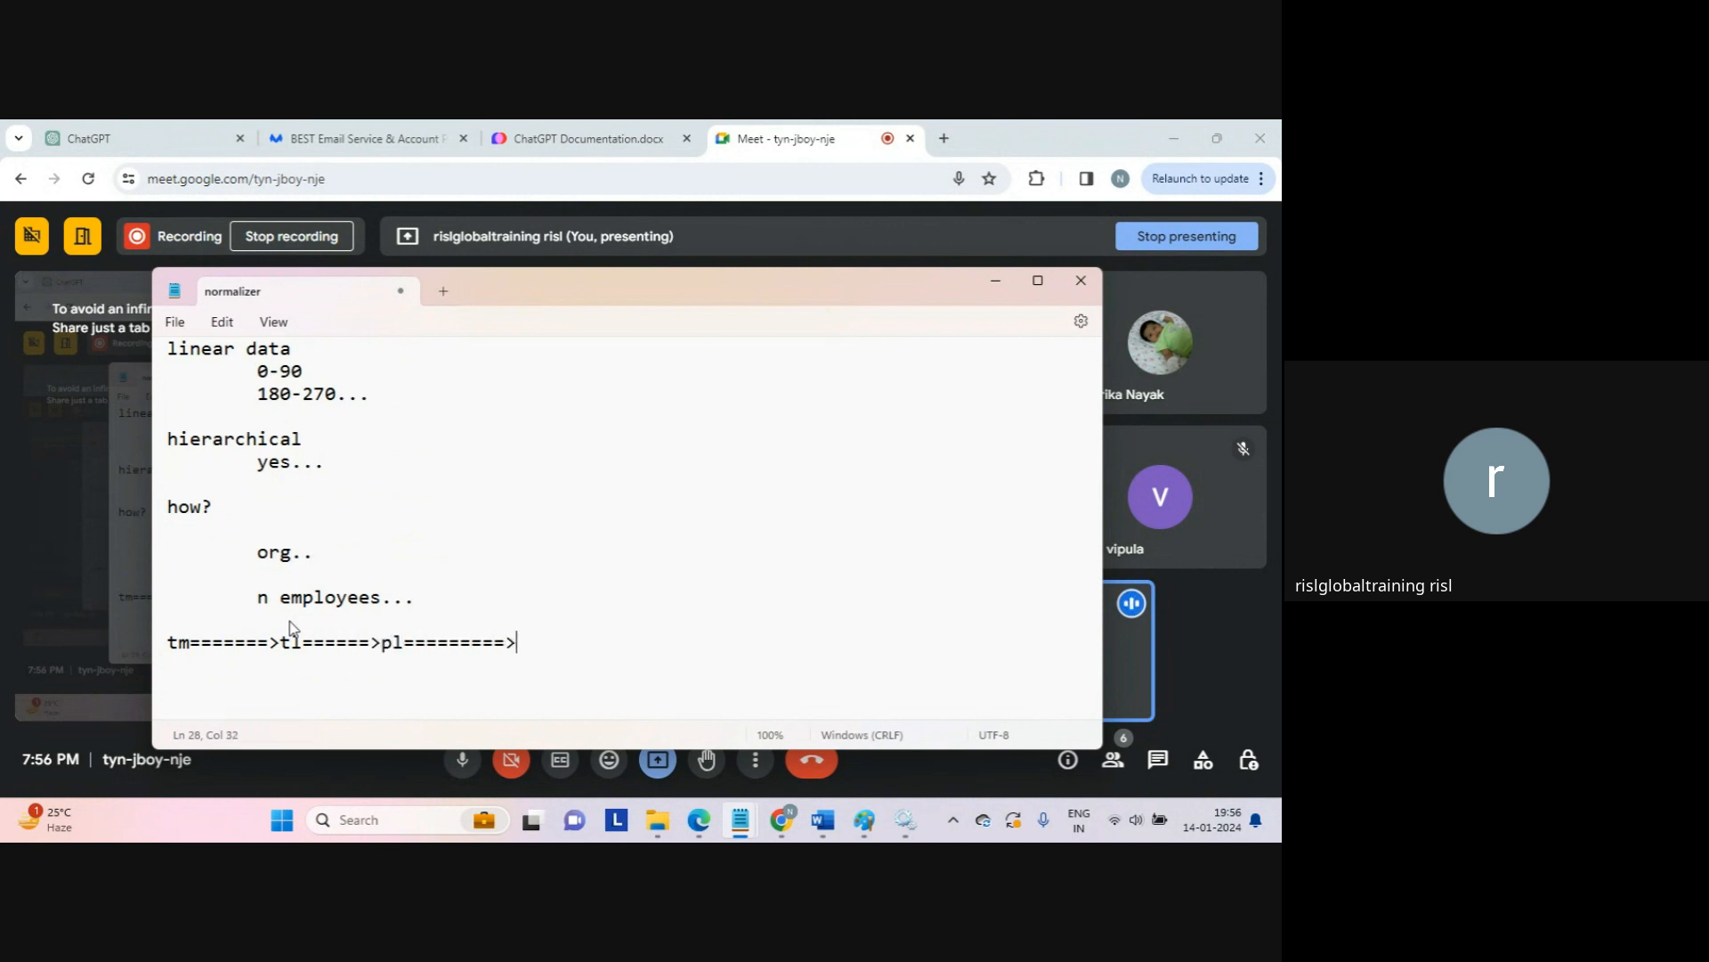
pyautogui.write('=======>spm=====>a')
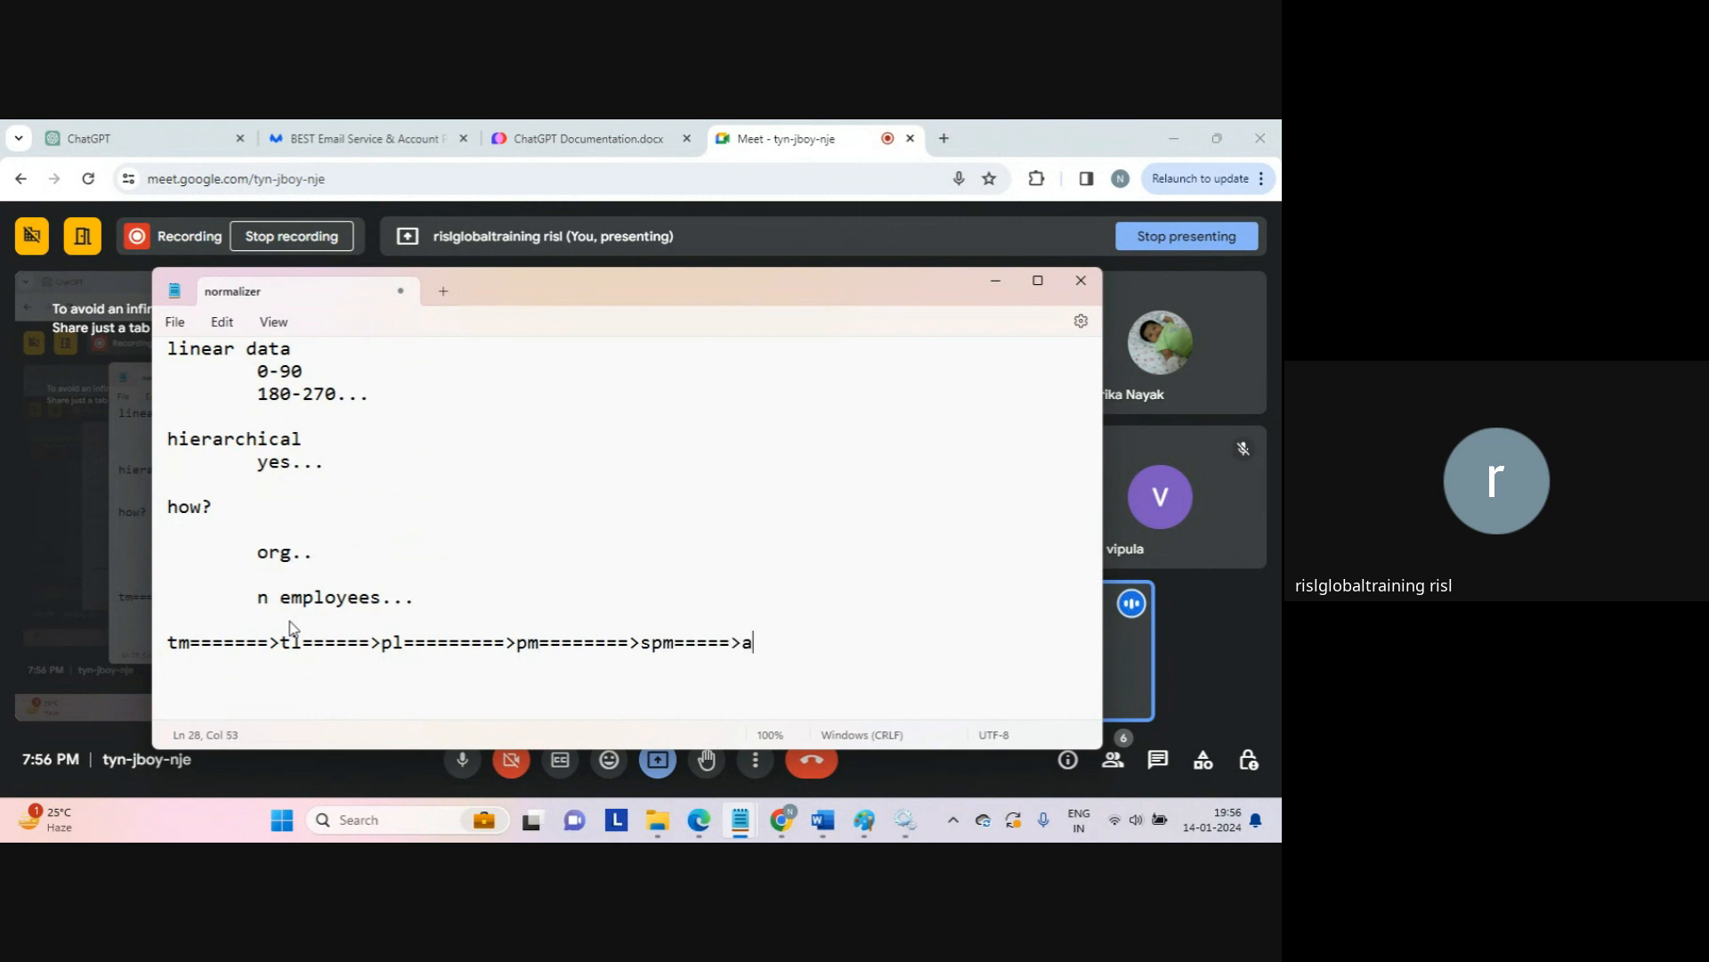
pyautogui.write('vp====>vp')
pyautogui.press('Return')
pyautogui.click(172, 642)
pyautogui.write('[bo')
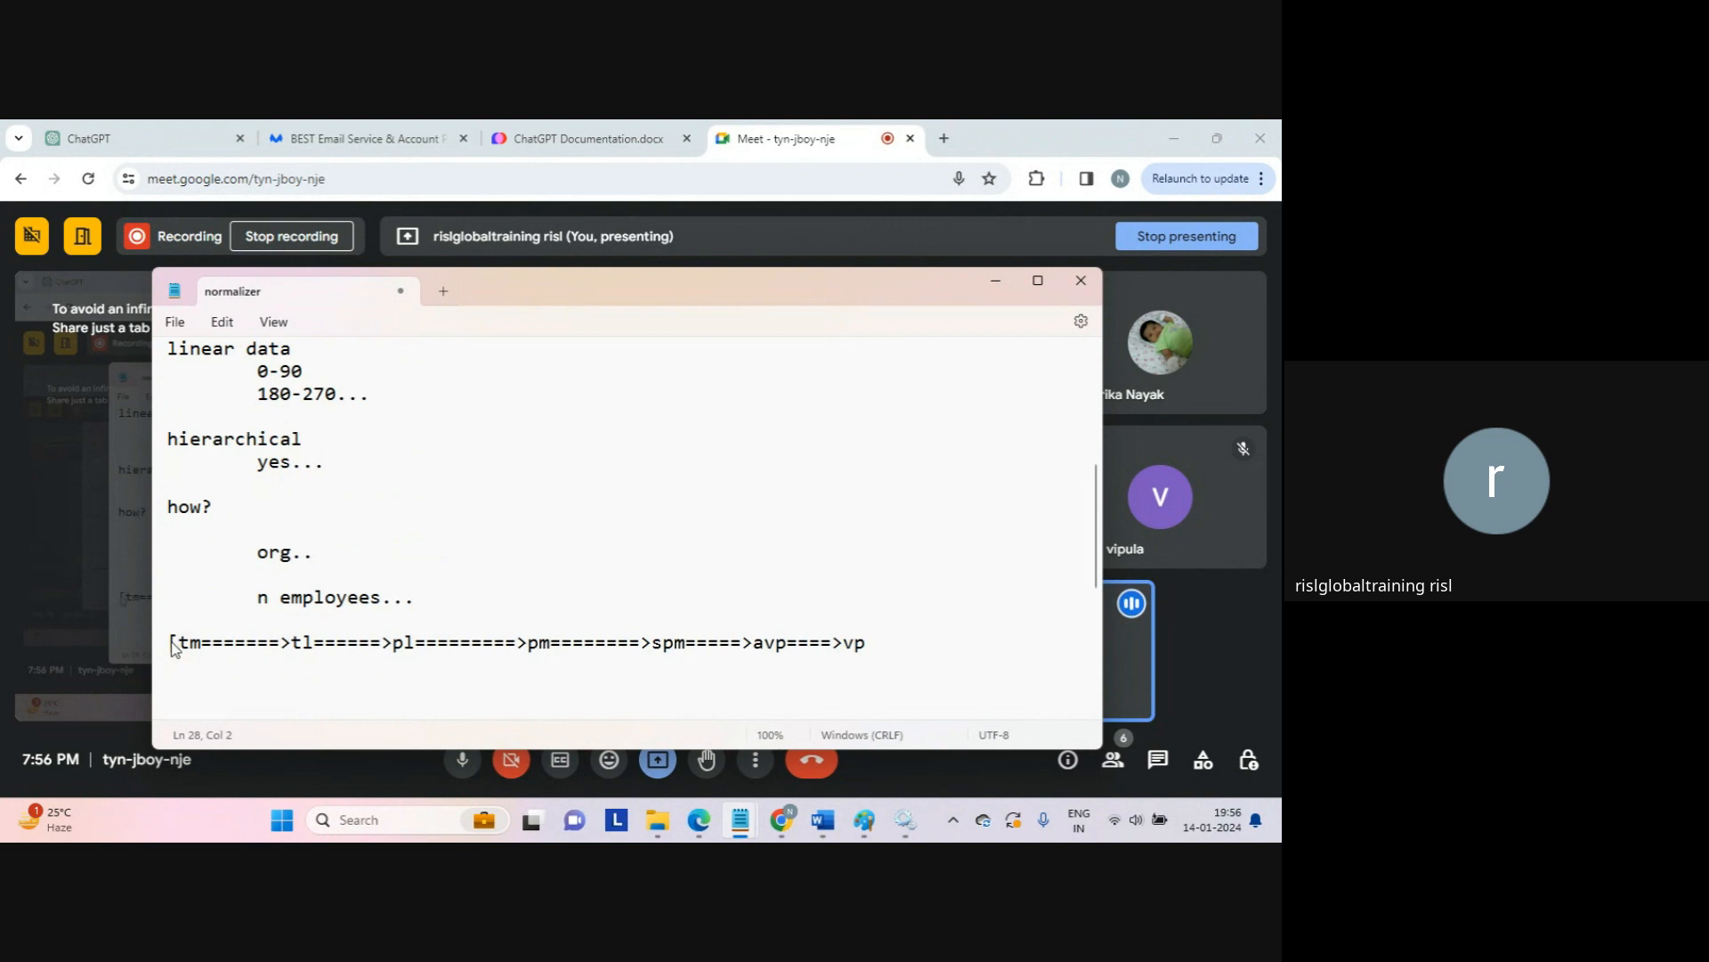
pyautogui.write('ttom')
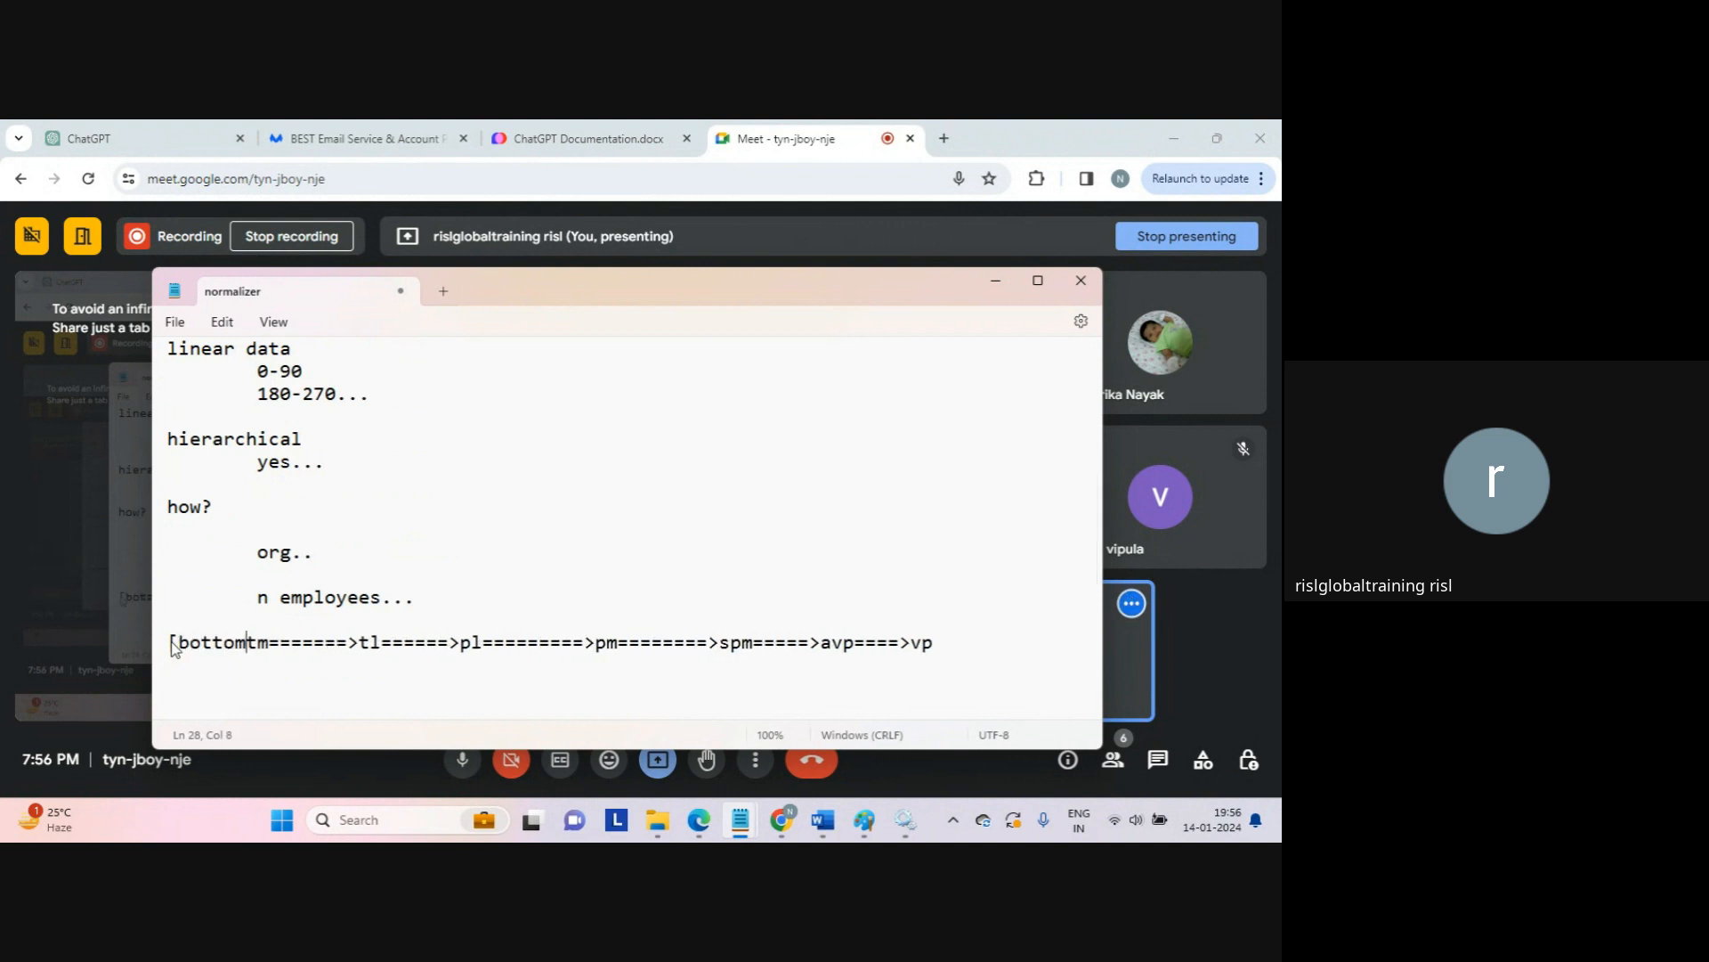
pyautogui.write(']')
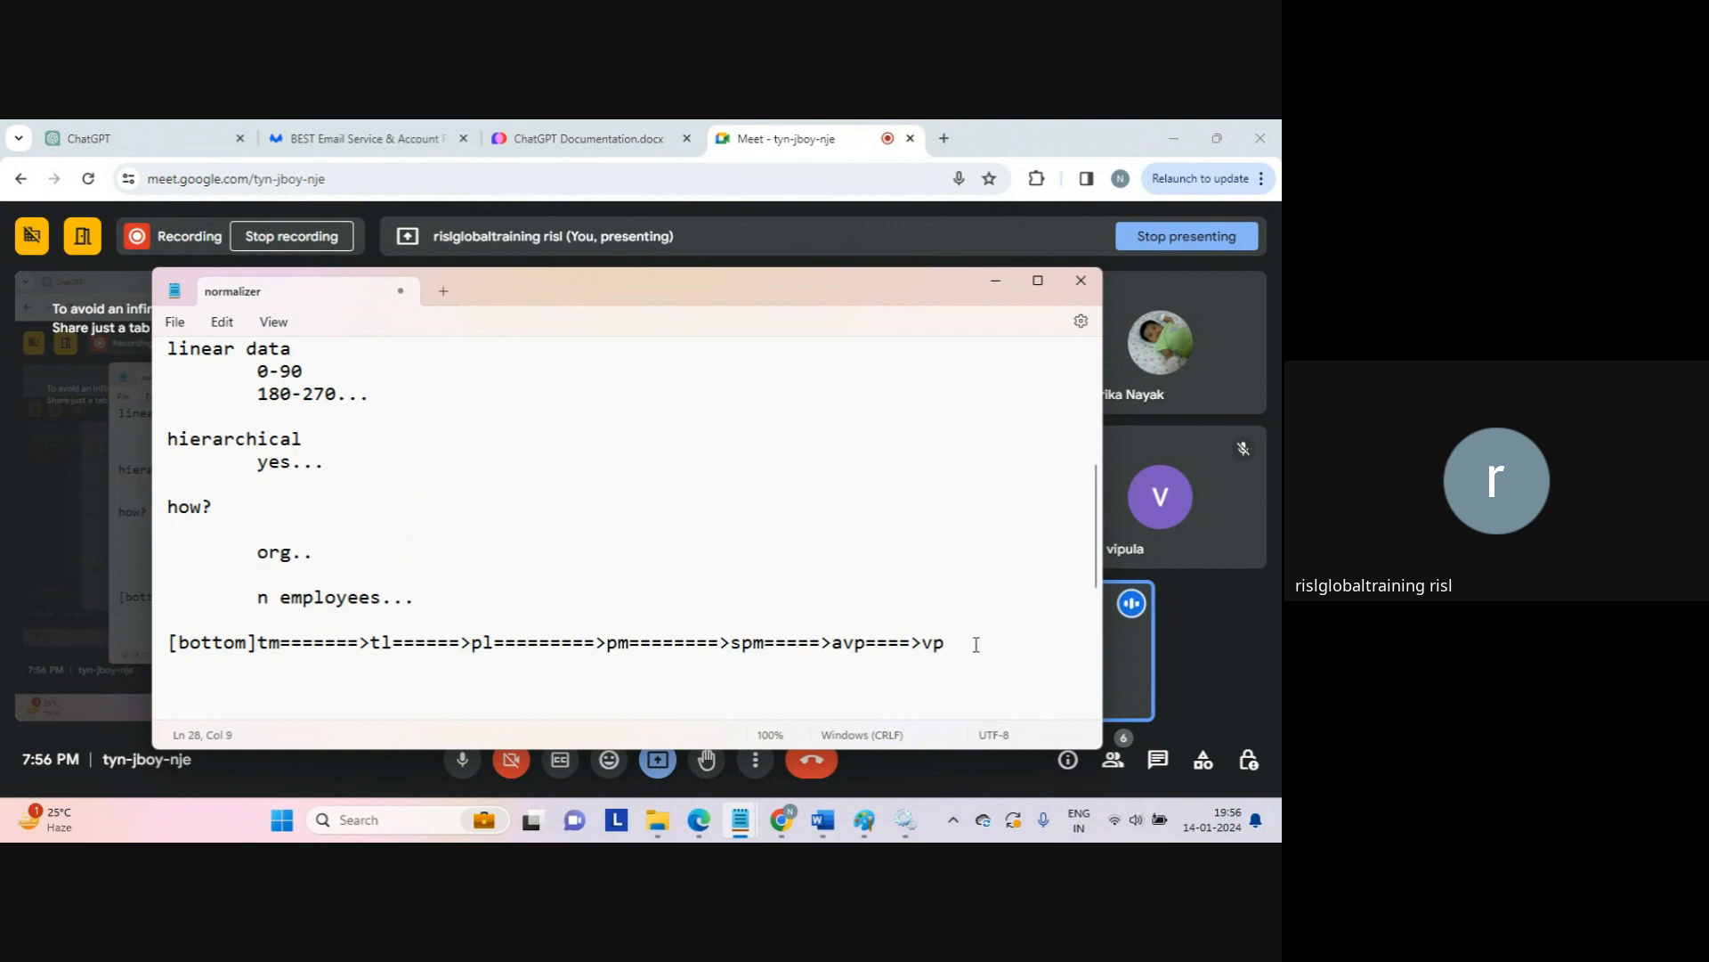
pyautogui.click(976, 644)
pyautogui.write('===>ceo[top]')
# Step: Highlight the chain and avp, then start an indented line below the chain
pyautogui.press('Return')
pyautogui.hotkey('shift', 'End')
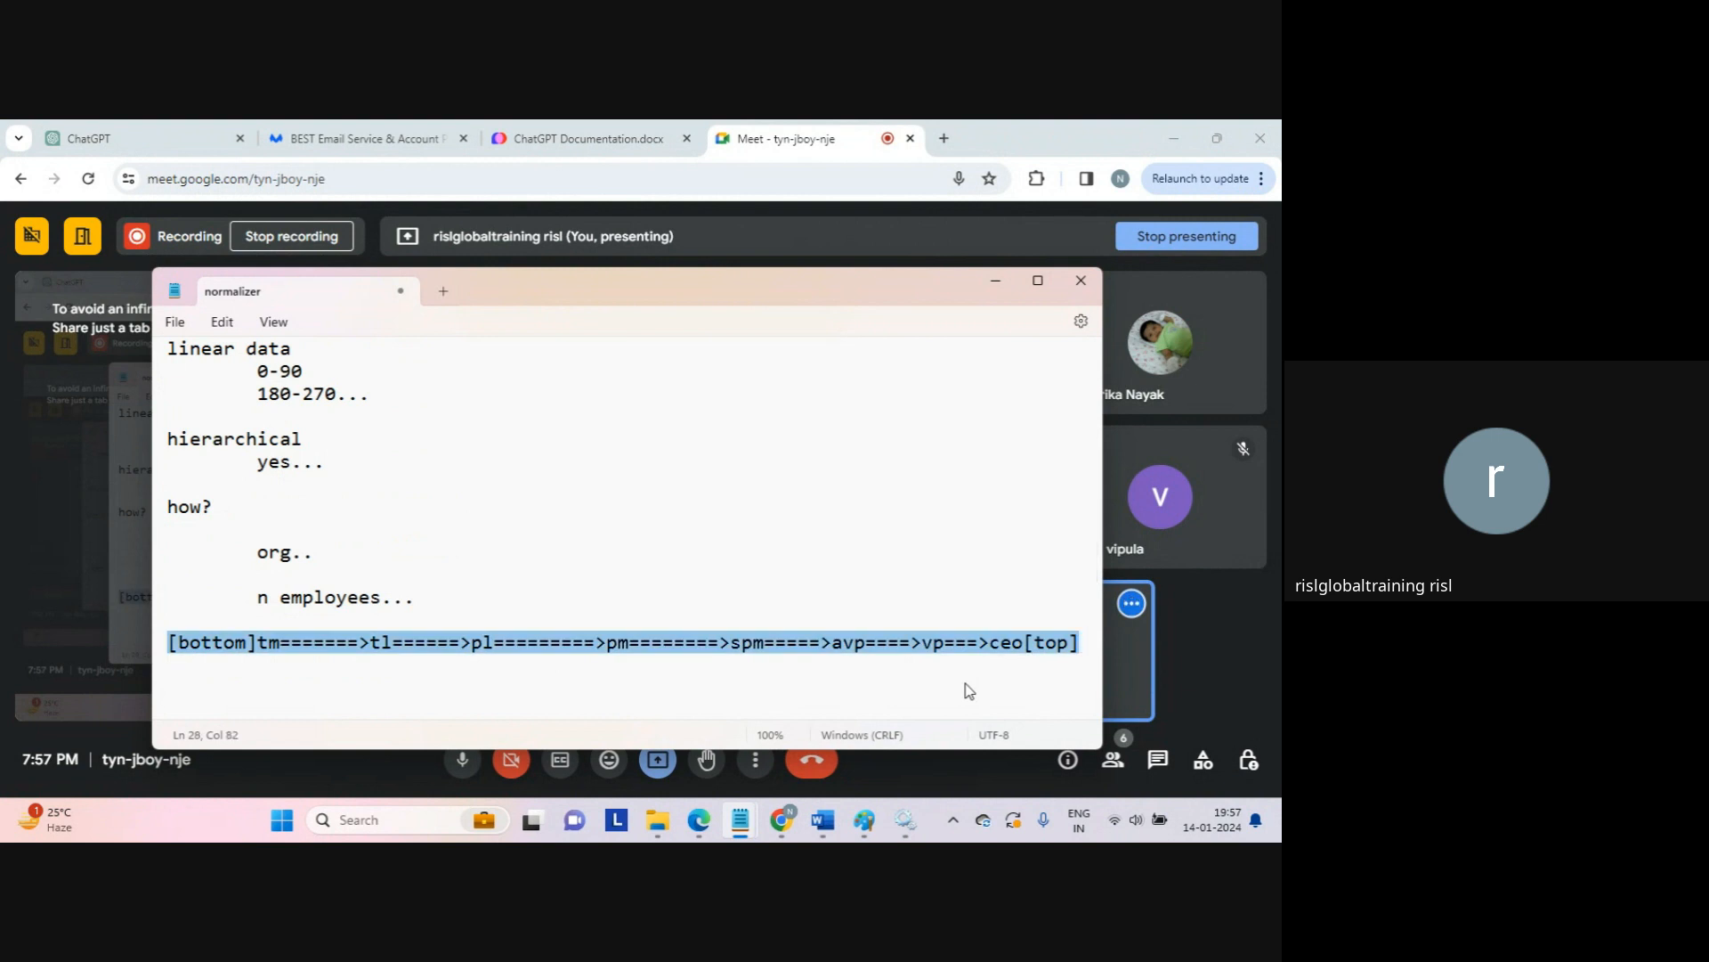
pyautogui.press('Down')
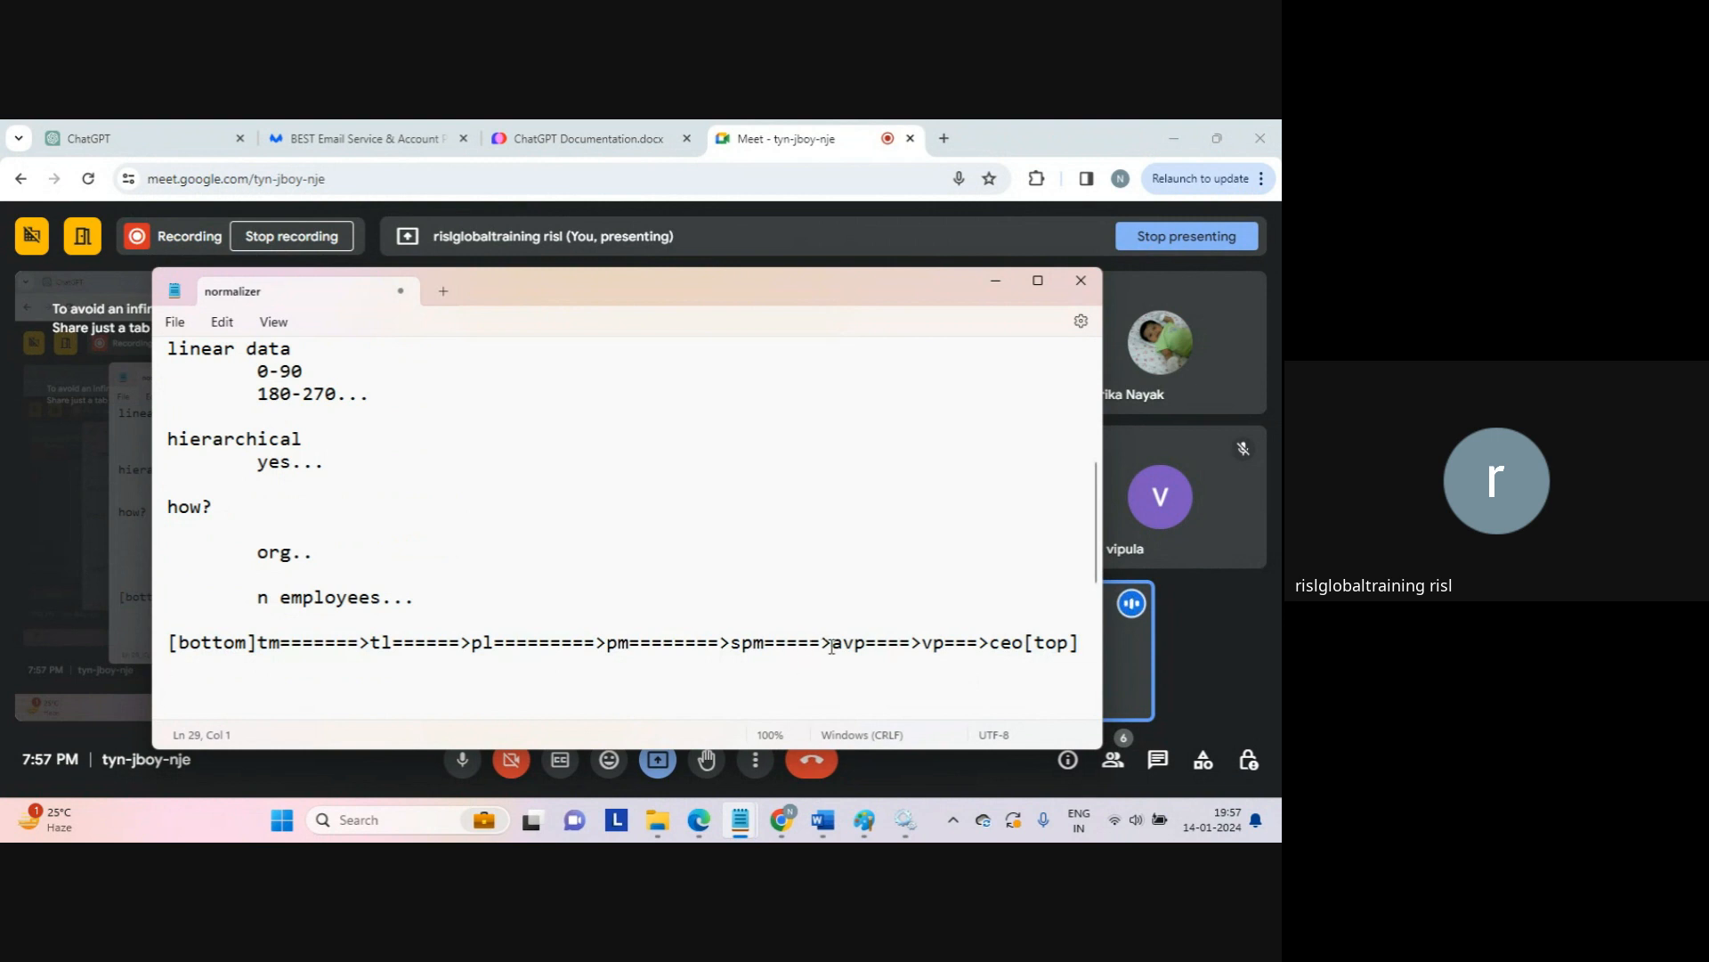
pyautogui.moveTo(830, 647); pyautogui.dragTo(864, 643)
pyautogui.click(851, 686)
pyautogui.press('Tab')
pyautogui.press('Tab')
pyautogui.press('Tab')
pyautogui.press('Tab')
pyautogui.press('Tab')
pyautogui.press('Tab')
# Step: Write 'number of reportees...' with a '==' arrow line above it under the ceo end
pyautogui.write('number of report')
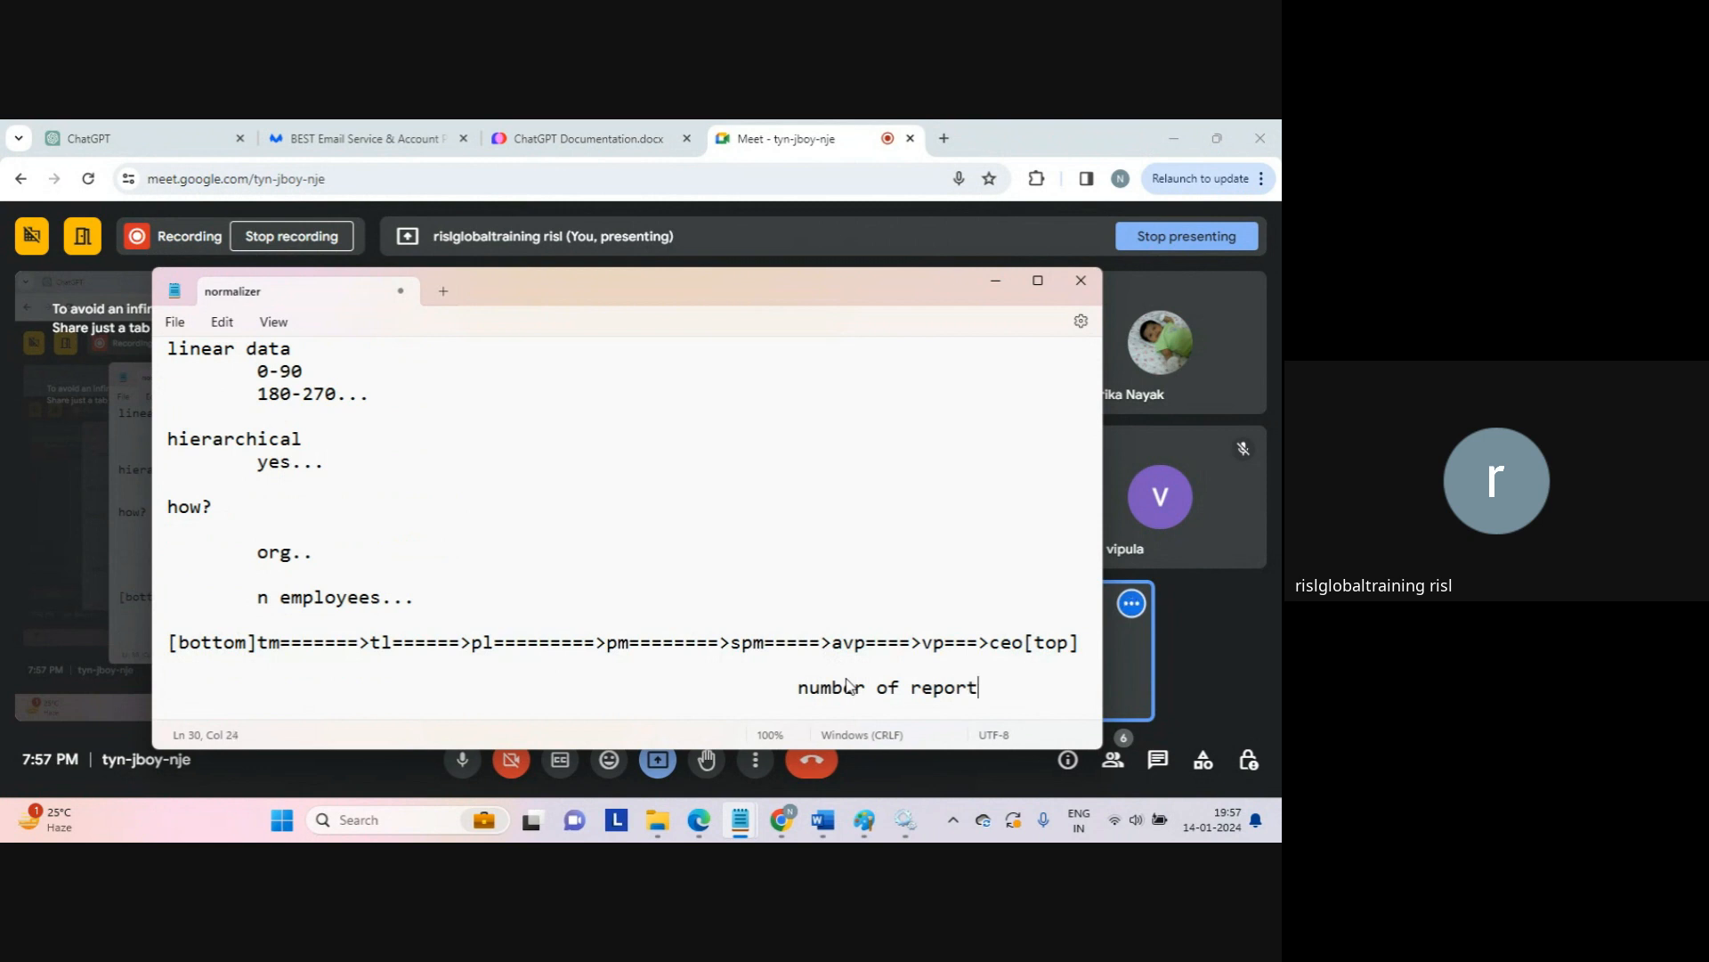
pyautogui.write('ees...')
pyautogui.scroll(-1, 848, 685)
pyautogui.click(845, 643)
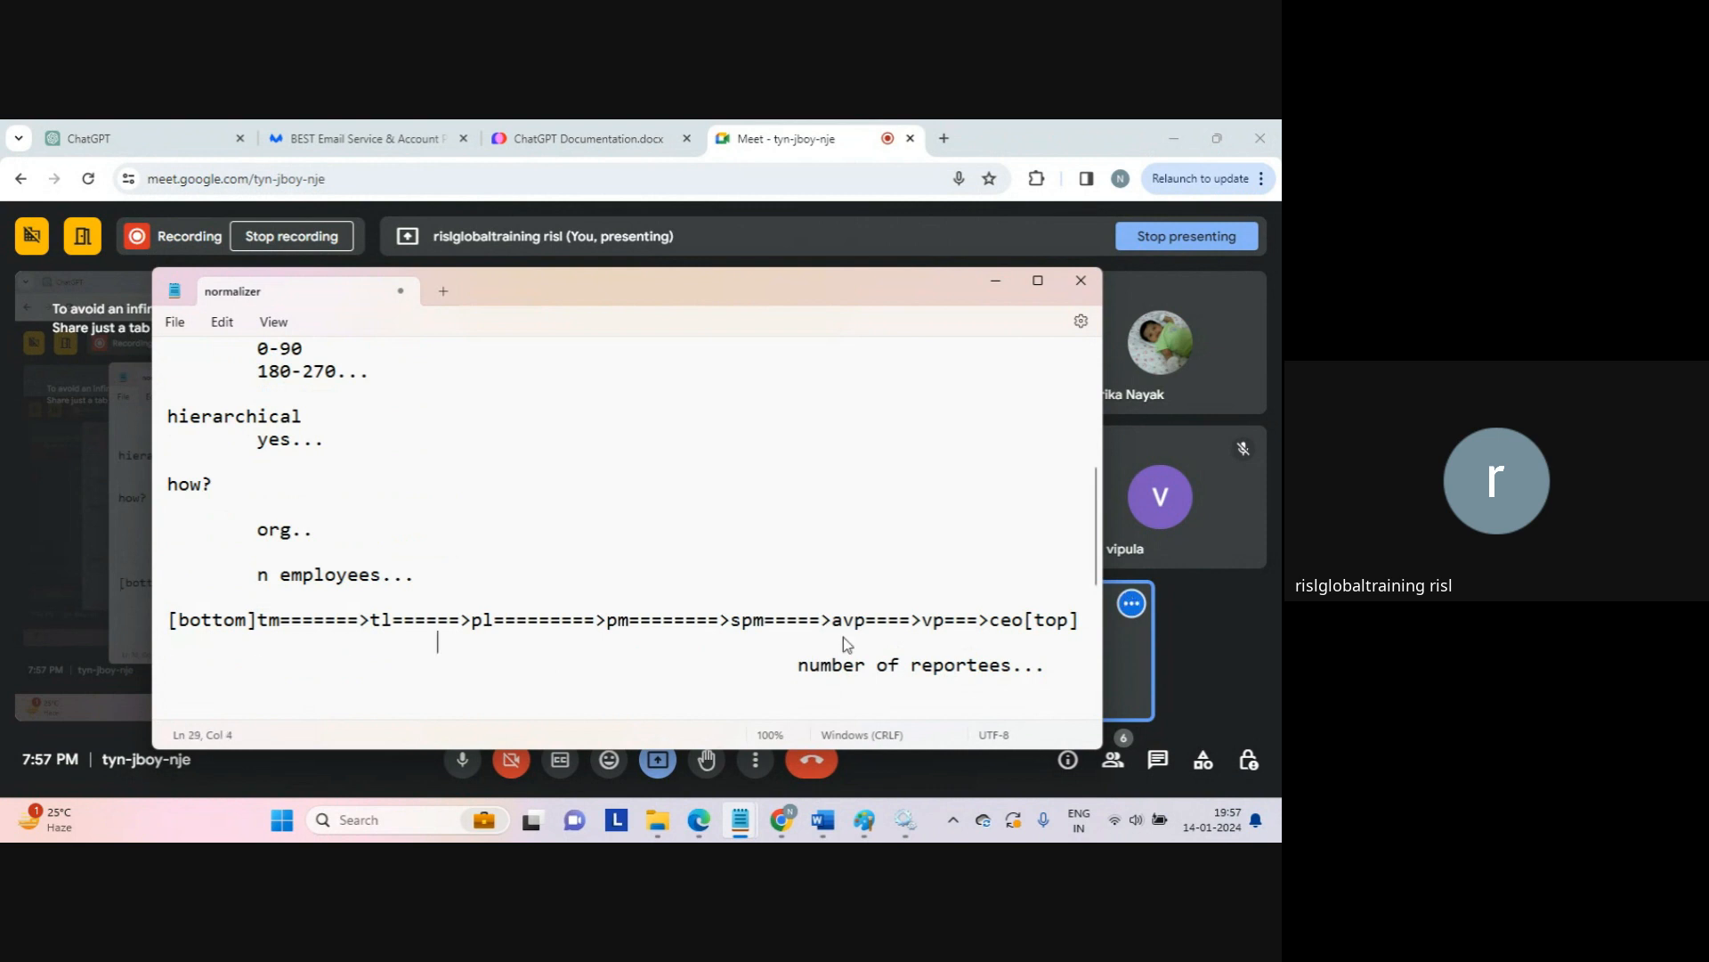
pyautogui.press('Tab')
pyautogui.press('Tab')
pyautogui.press('Tab')
pyautogui.press('Tab')
pyautogui.write('==')
# Step: Highlight the 'number of reportees...' note, add a blank line, and move back up
pyautogui.moveTo(798, 663); pyautogui.dragTo(902, 688)
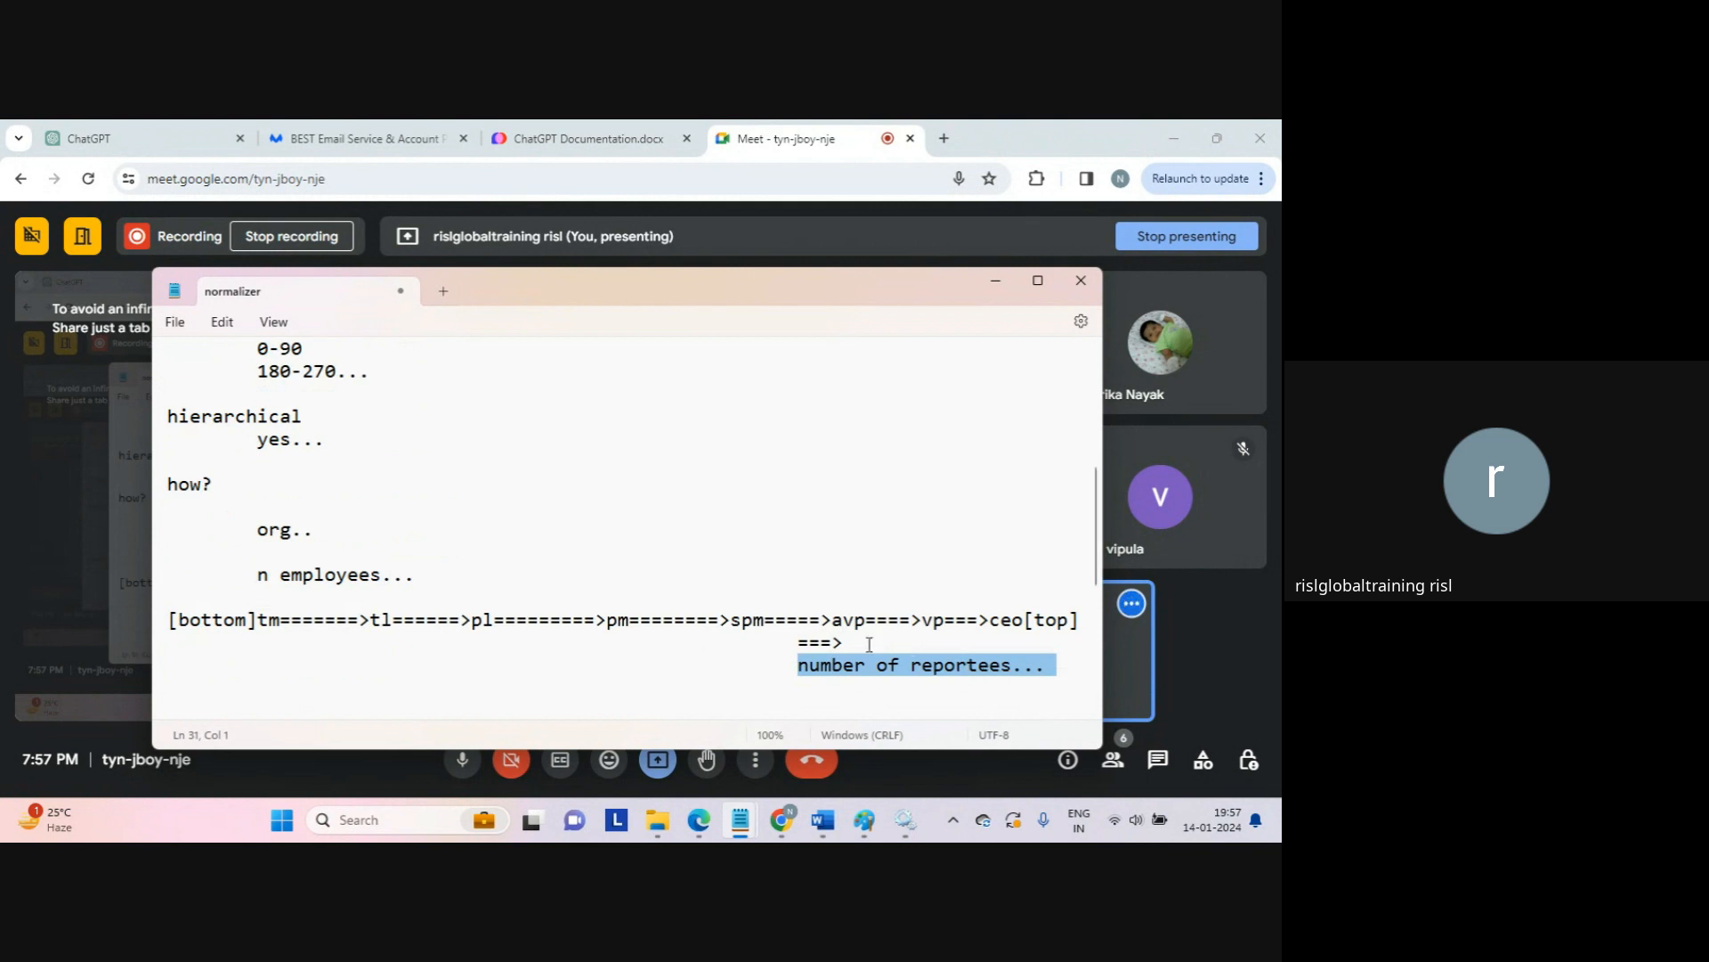
pyautogui.click(932, 666)
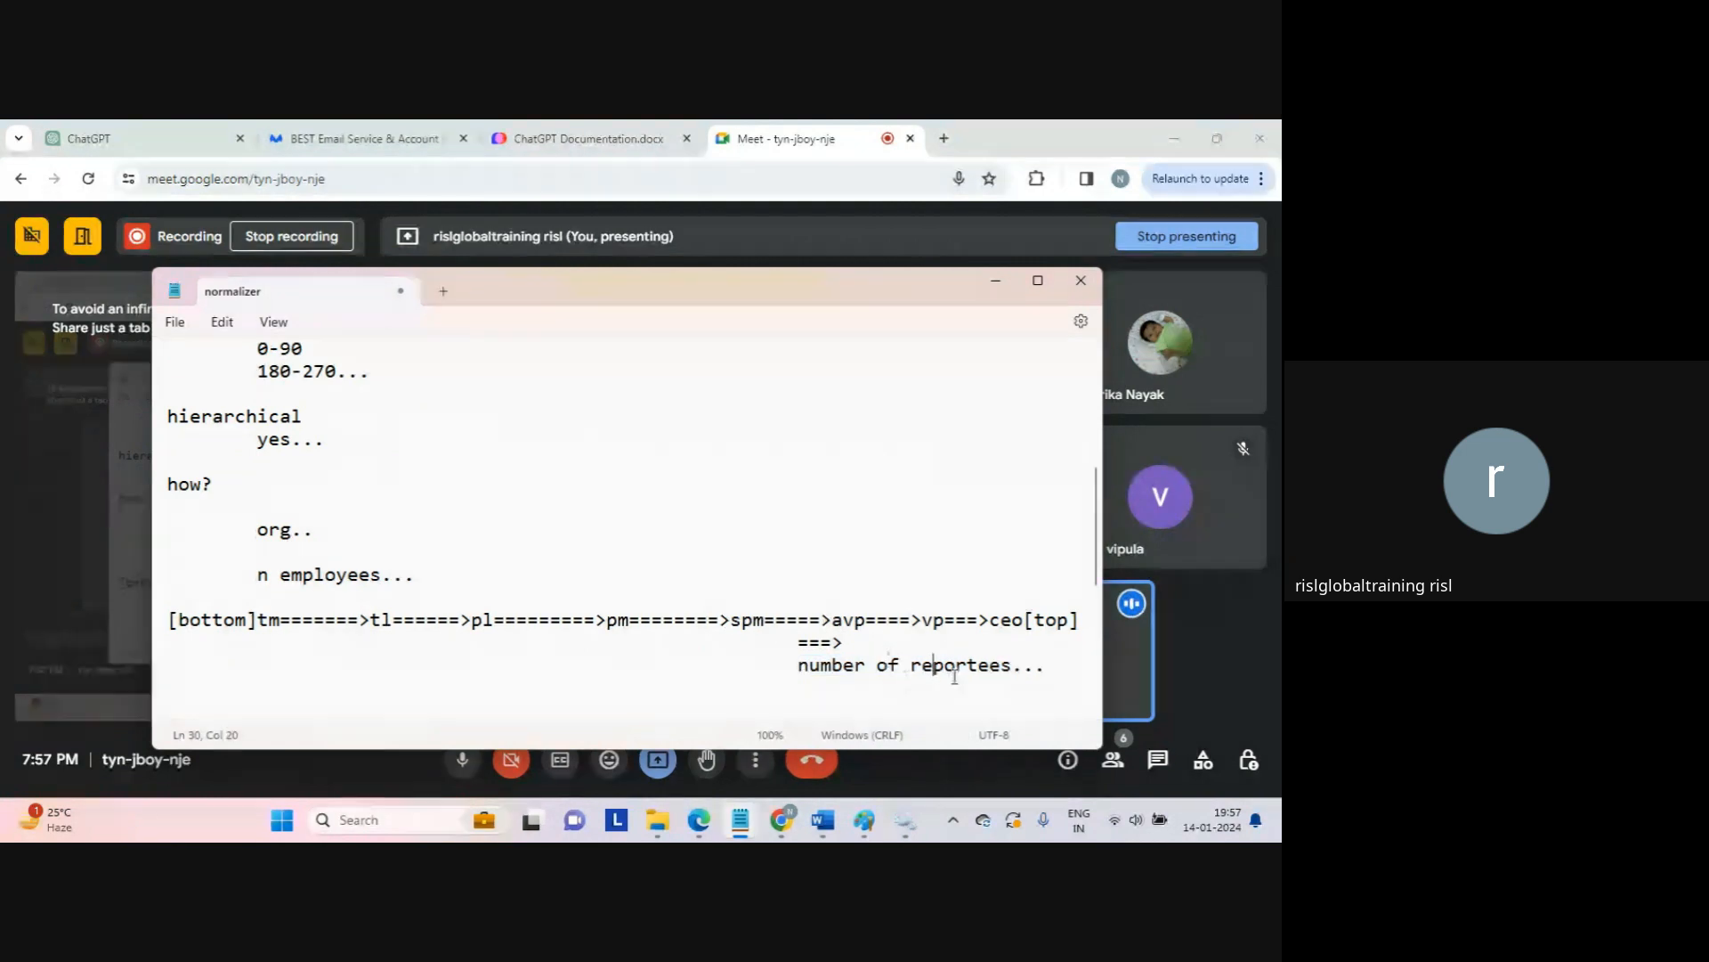
pyautogui.moveTo(799, 666); pyautogui.dragTo(1055, 671)
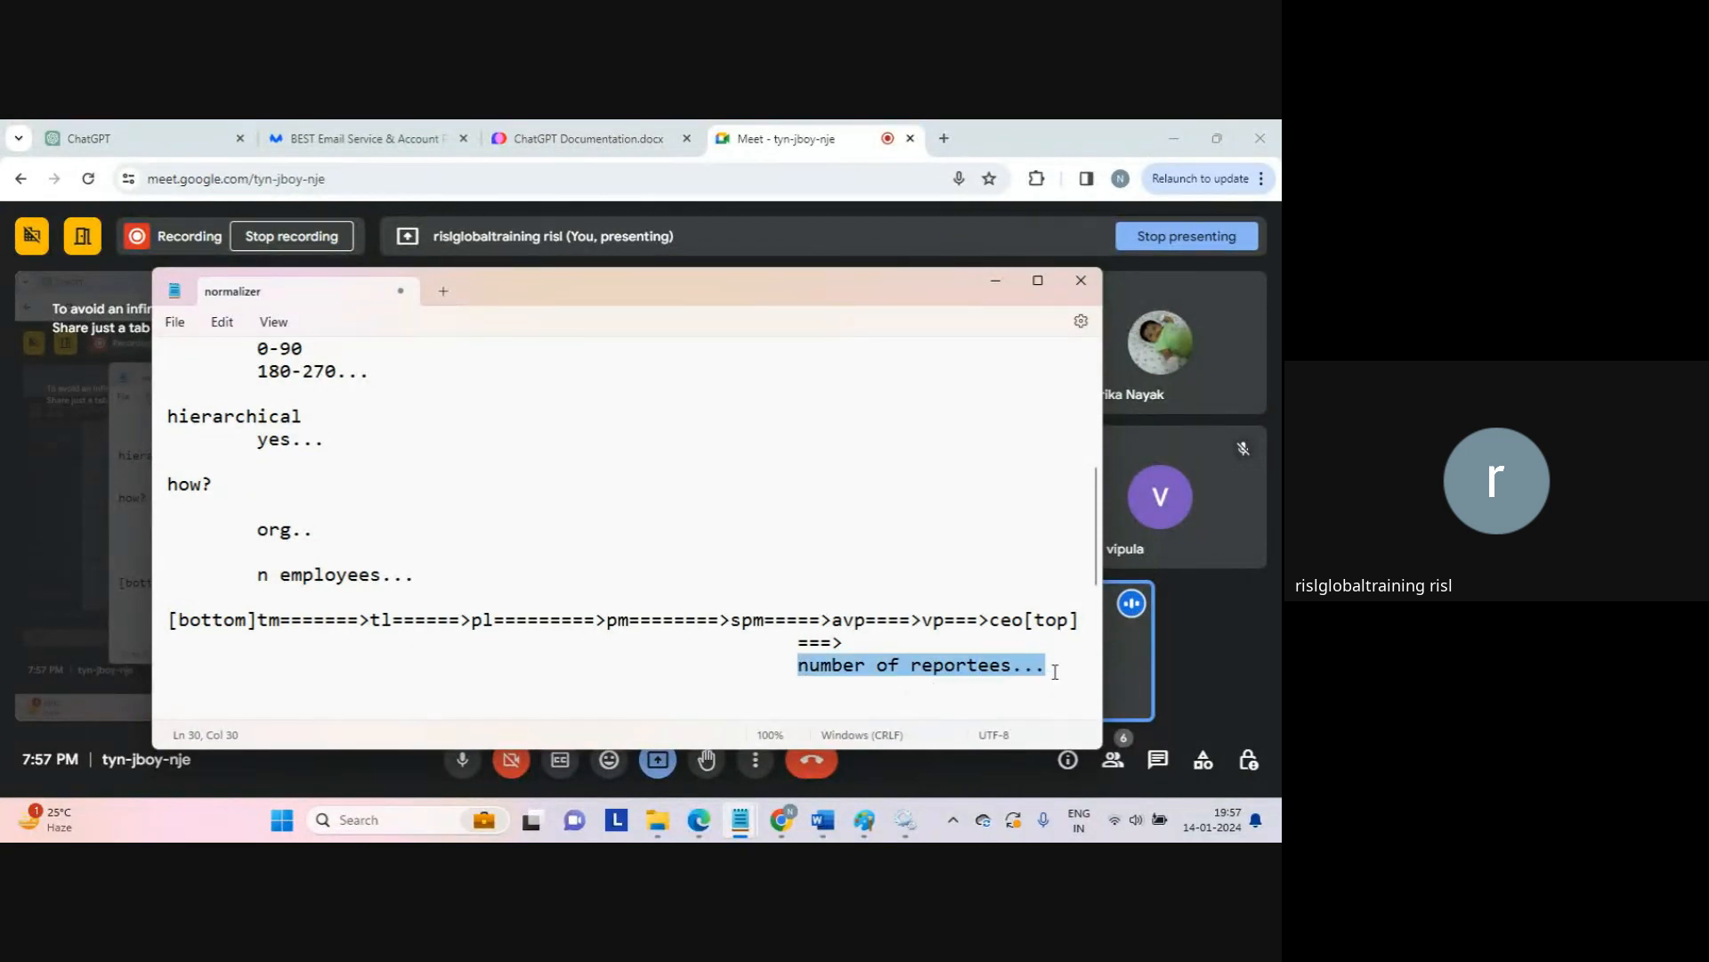
pyautogui.click(1055, 672)
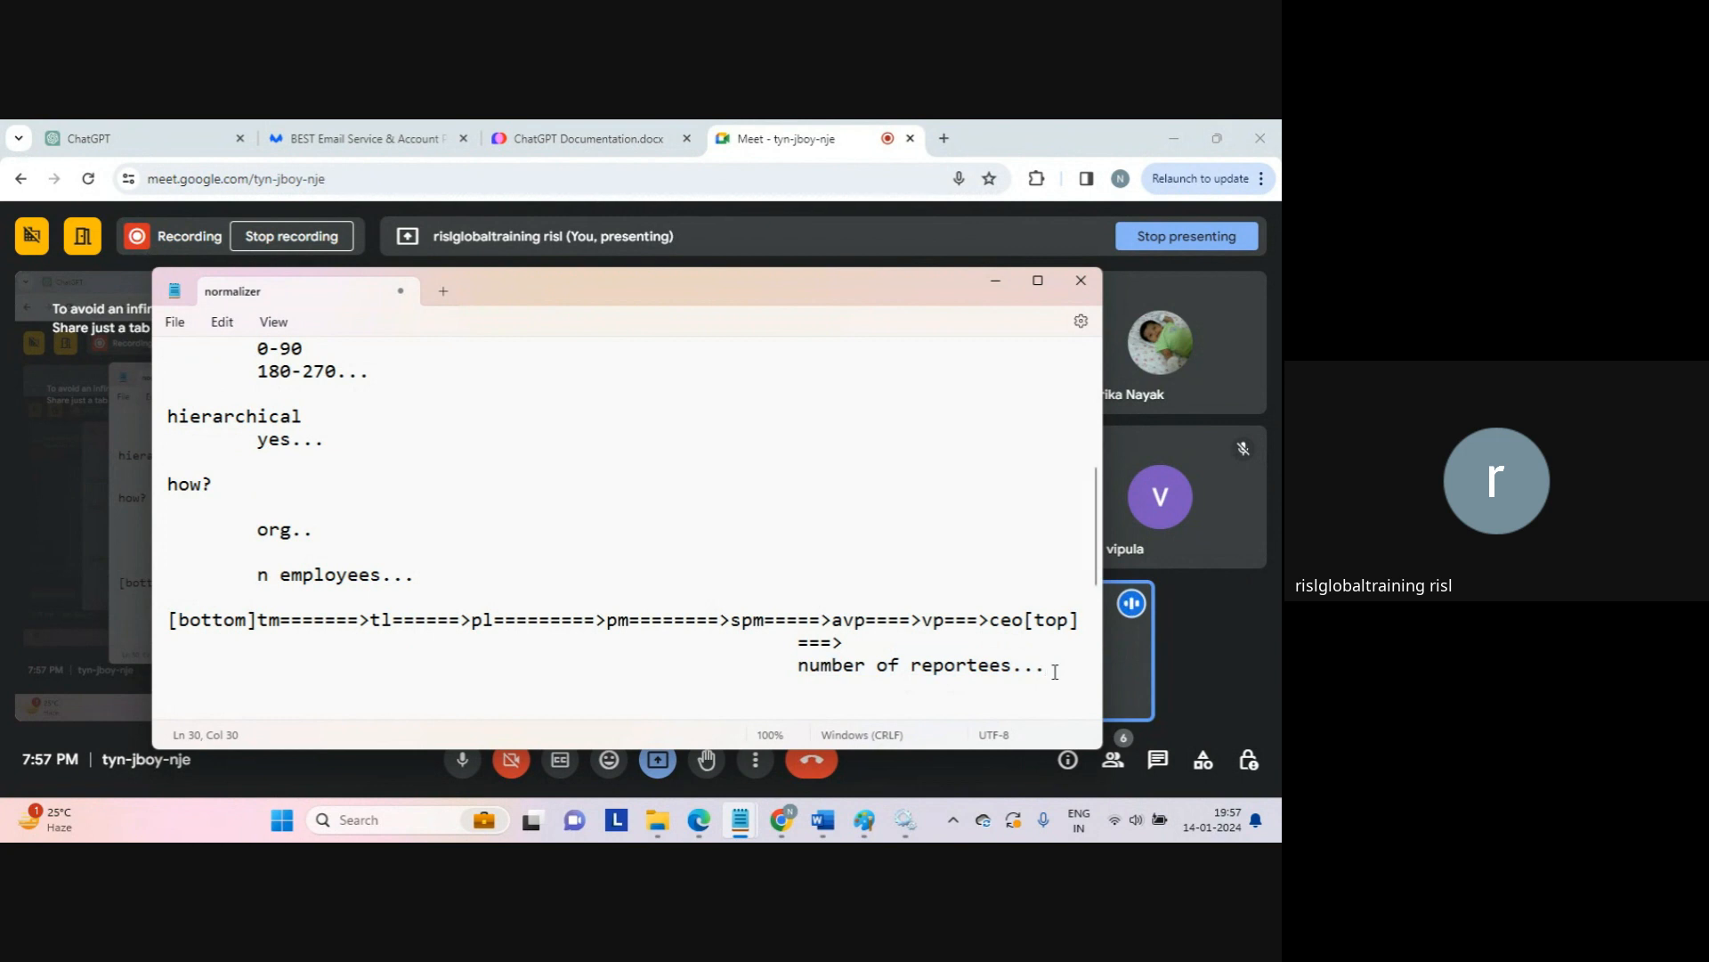
pyautogui.press('Return')
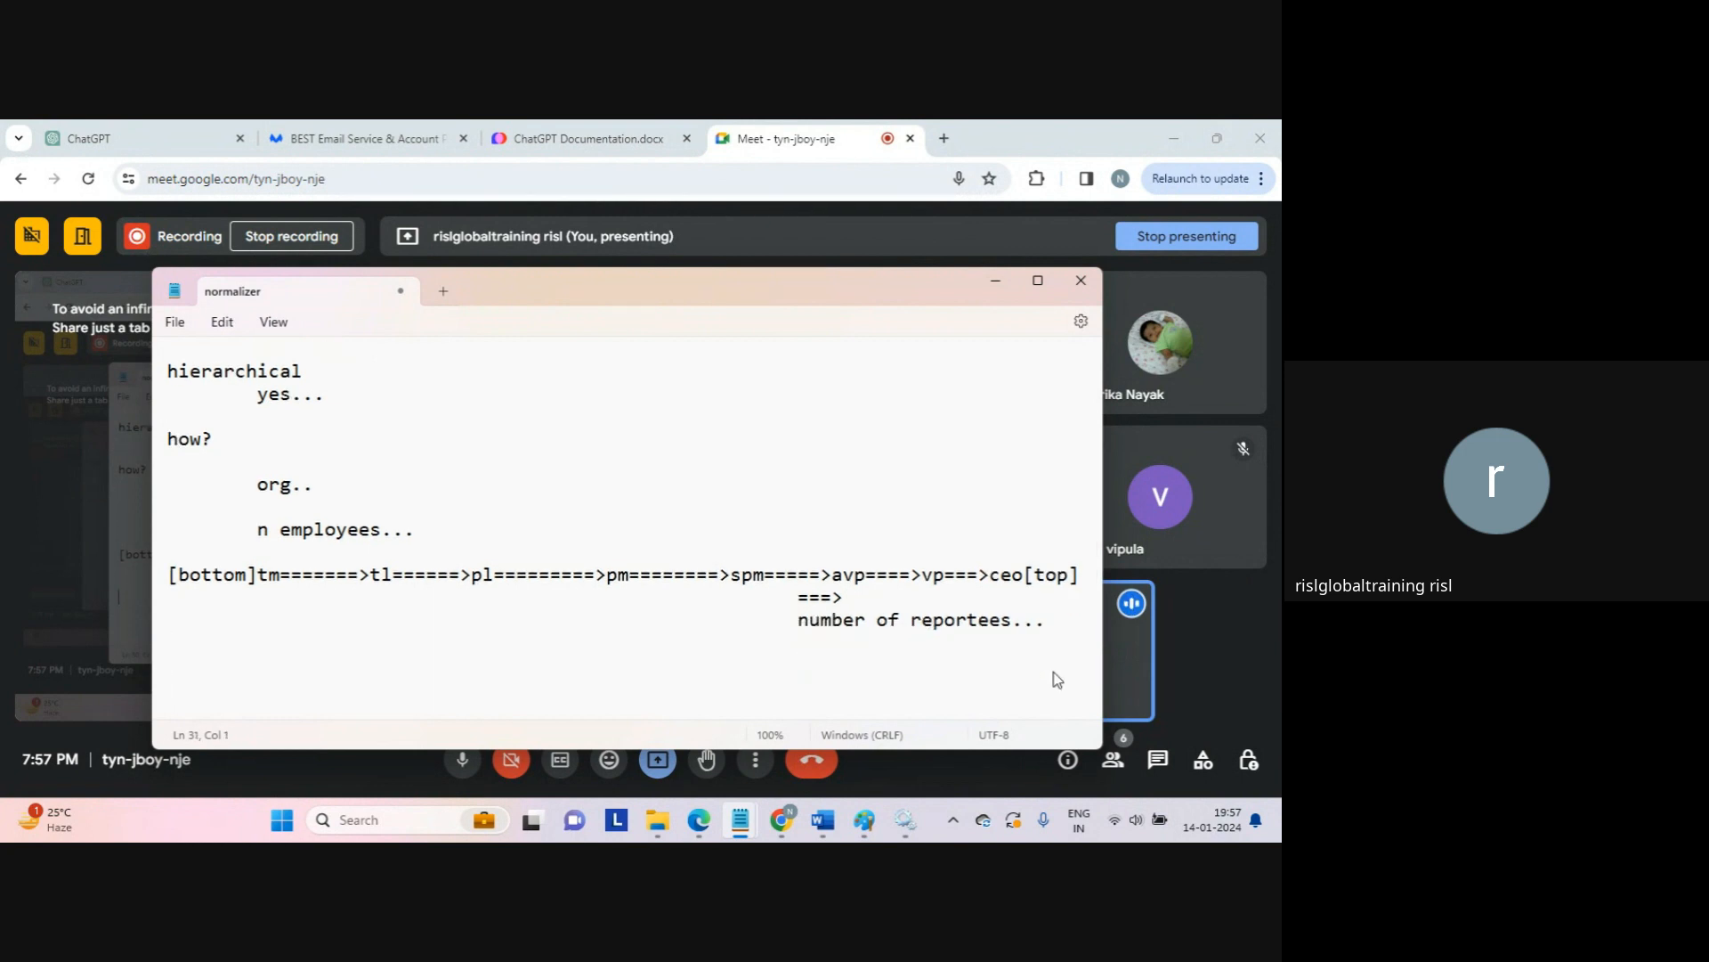
pyautogui.press('Up')
pyautogui.press('Up')
pyautogui.press('Up')
pyautogui.press('Up')
pyautogui.press('Up')
pyautogui.press('Up')
pyautogui.press('Up')
pyautogui.press('Up')
pyautogui.press('Up')
pyautogui.press('Up')
pyautogui.press('Up')
pyautogui.press('Up')
pyautogui.press('Up')
pyautogui.press('Up')
pyautogui.press('Up')
pyautogui.press('Up')
pyautogui.press('Up')
pyautogui.press('Up')
pyautogui.press('Up')
pyautogui.press('Up')
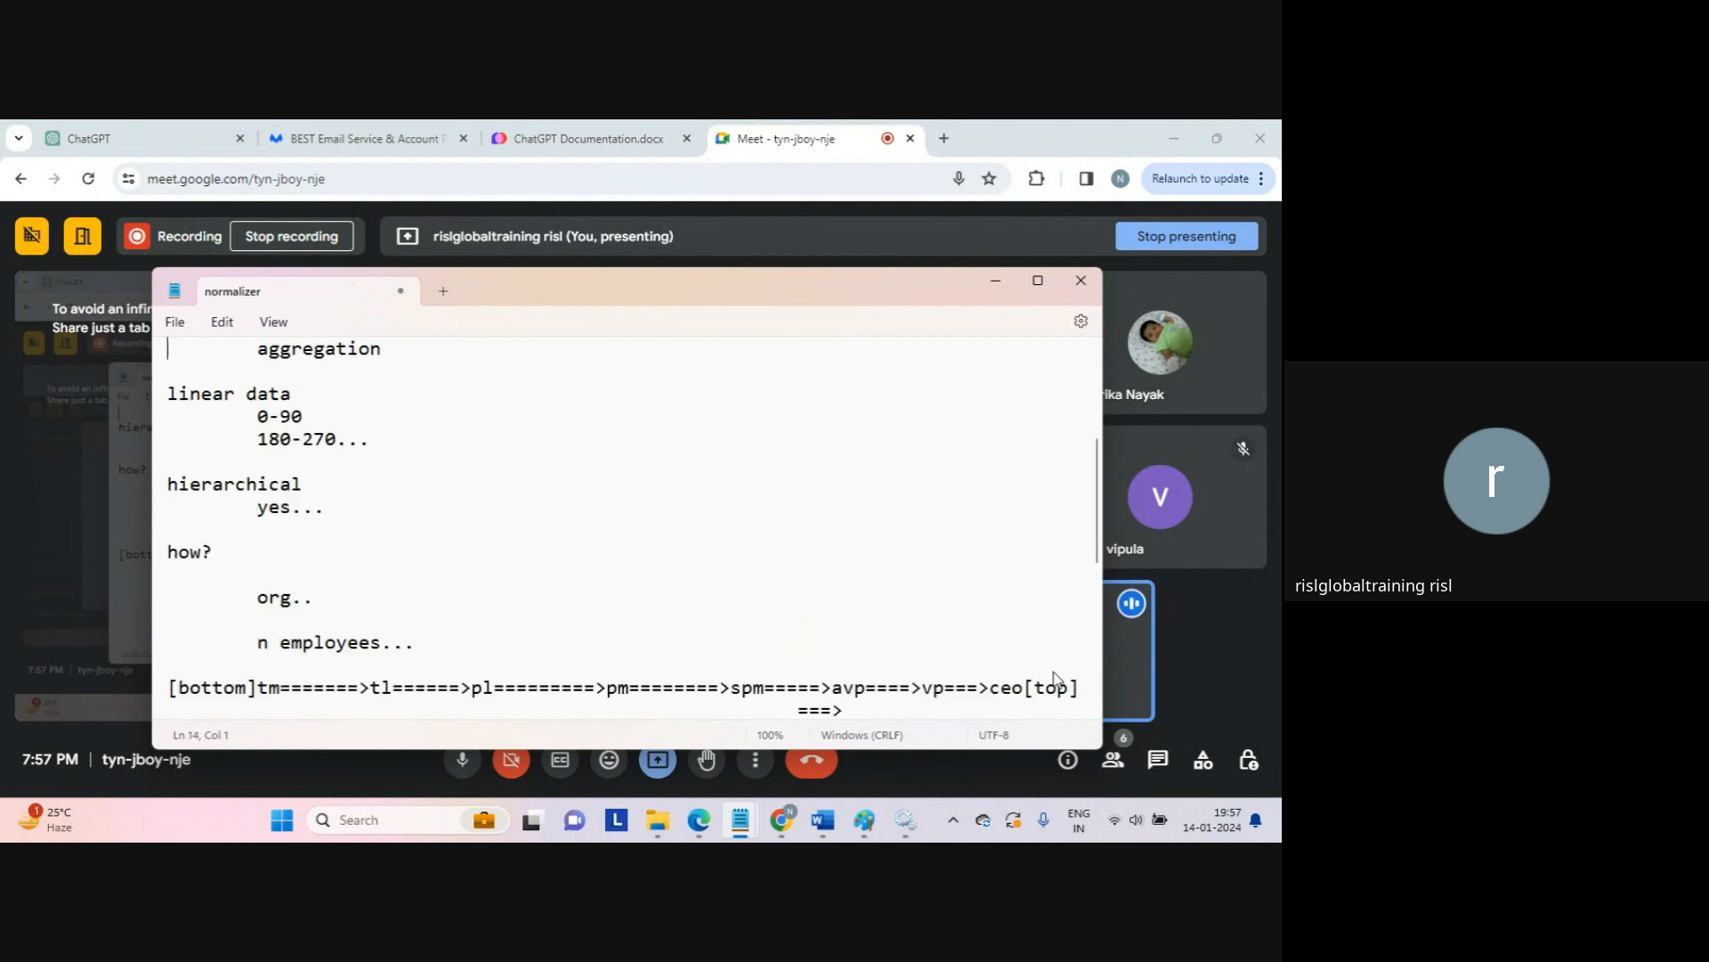
pyautogui.press('Up')
pyautogui.press('Up')
pyautogui.press('Up')
pyautogui.press('Up')
pyautogui.press('Up')
pyautogui.press('Up')
pyautogui.press('Up')
pyautogui.press('Up')
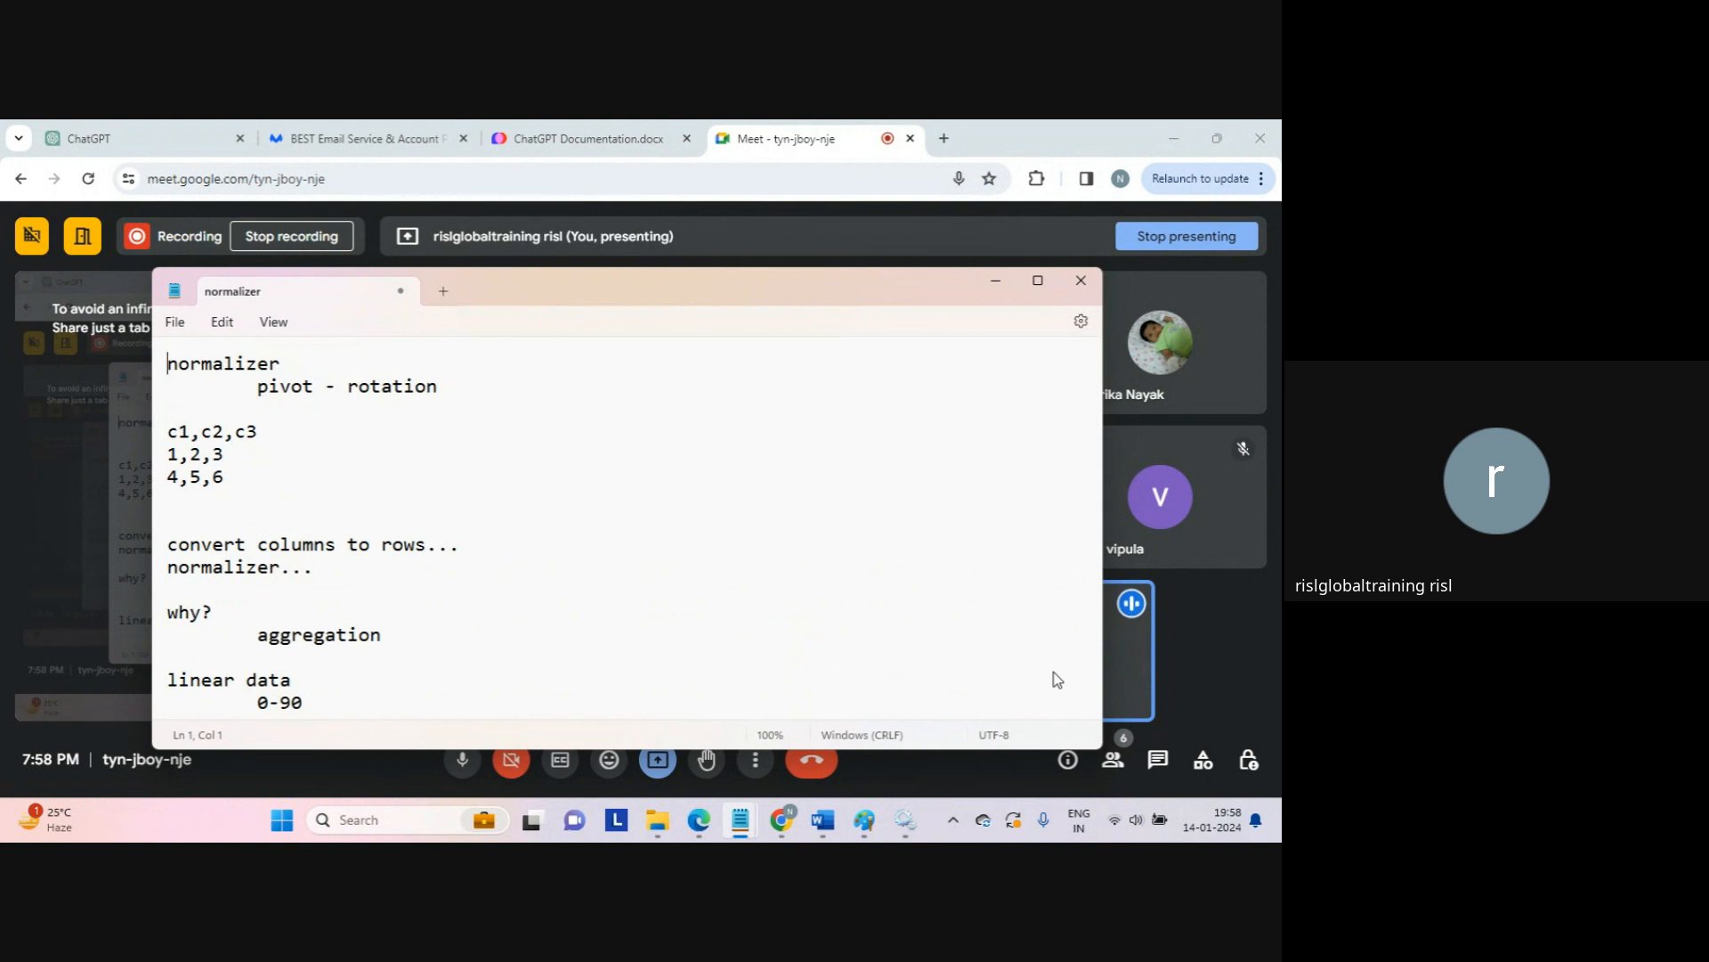
# Step: Above the c1,c2,c3 example, add a 'mainframe' heading with 'simple type system' and 'complext type system' lines
pyautogui.press('Return')
pyautogui.press('Return')
pyautogui.press('Down')
pyautogui.press('Down')
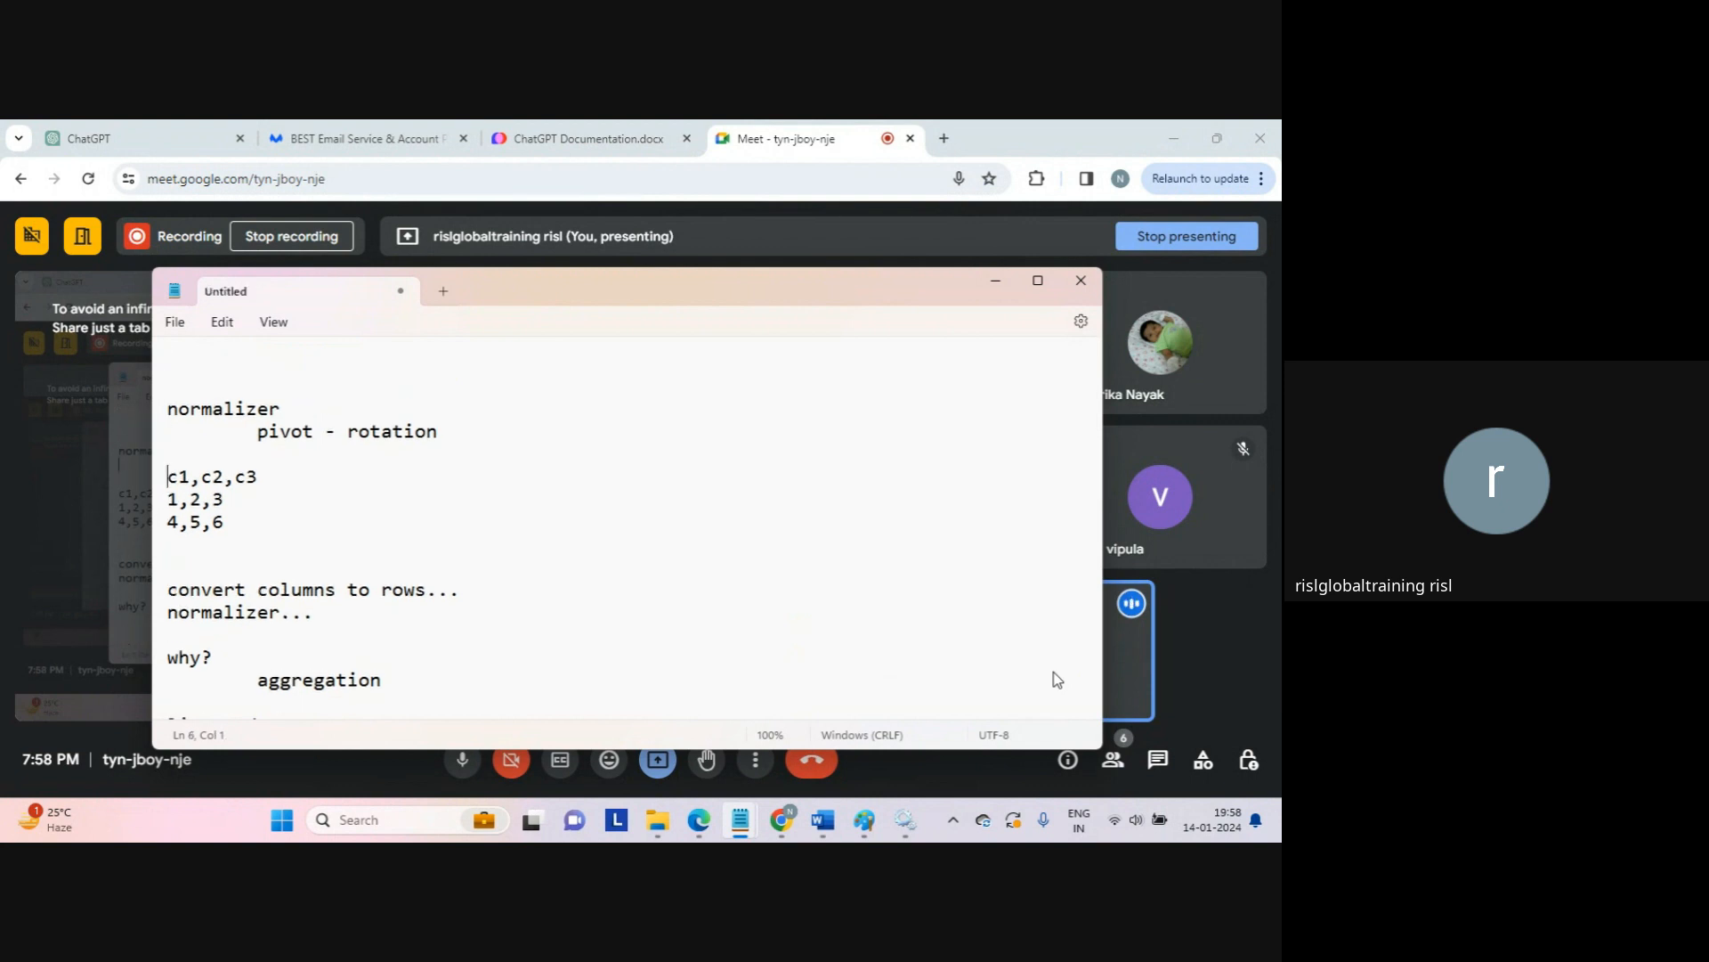
pyautogui.press('Return')
pyautogui.press('Return')
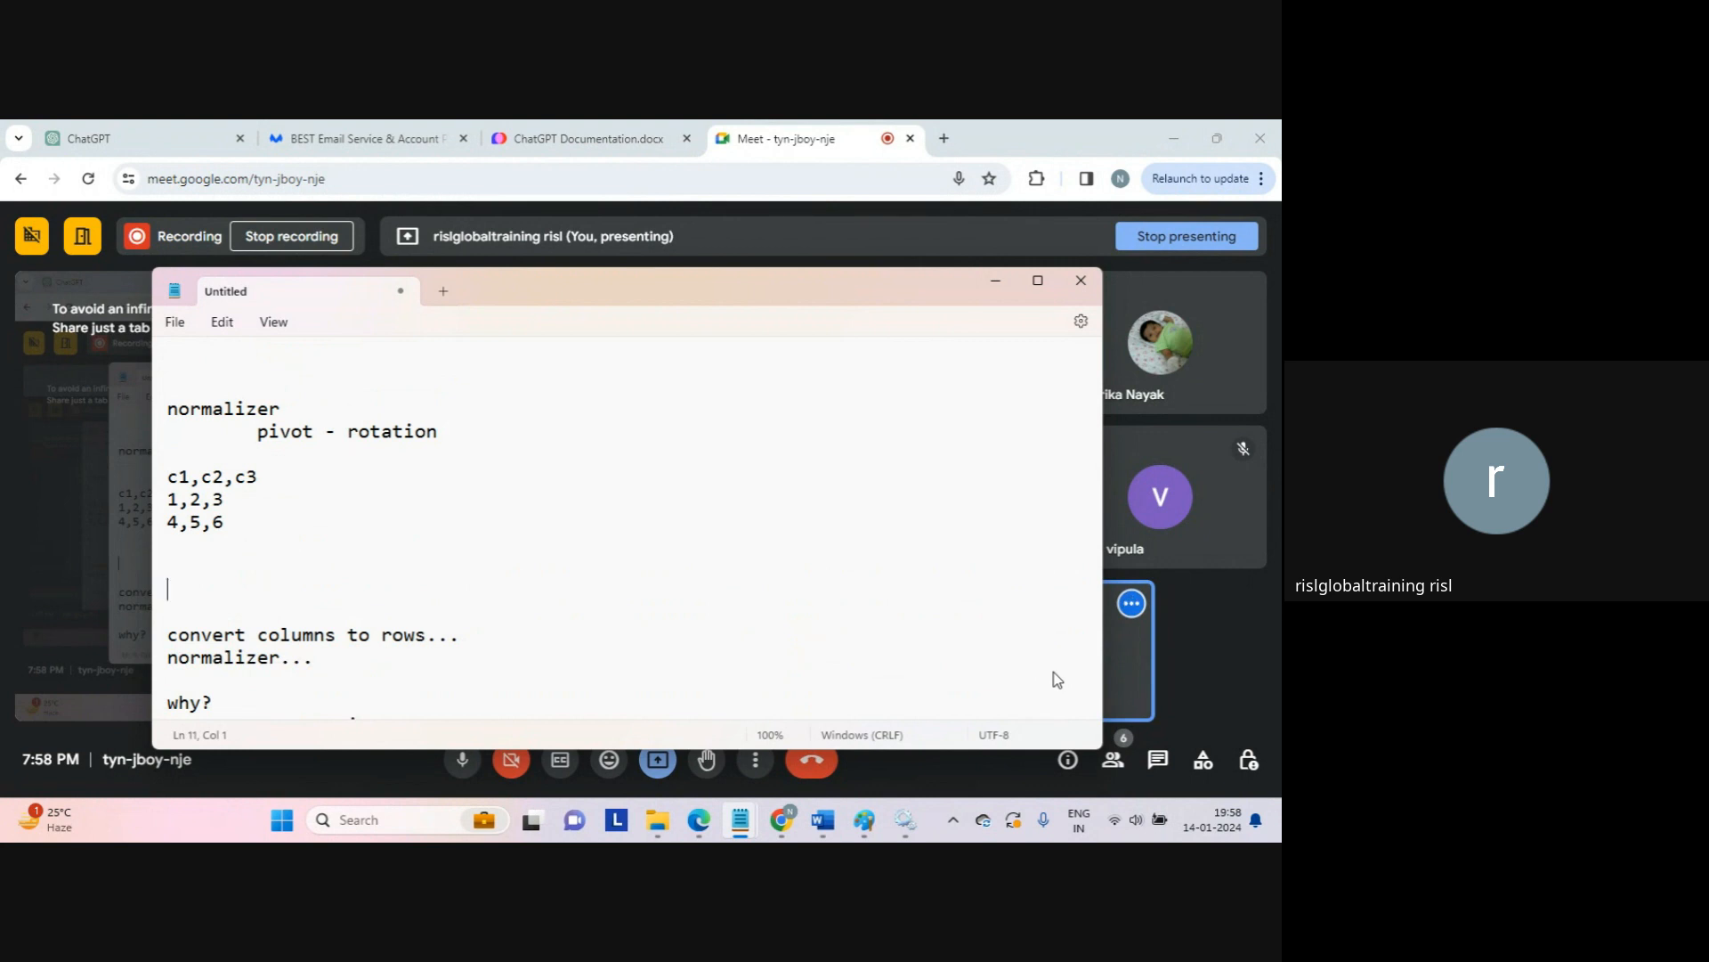
pyautogui.write('mainfream')
pyautogui.press('BackSpace')
pyautogui.press('BackSpace')
pyautogui.press('BackSpace')
pyautogui.write('ame')
pyautogui.press('Return')
pyautogui.write('si')
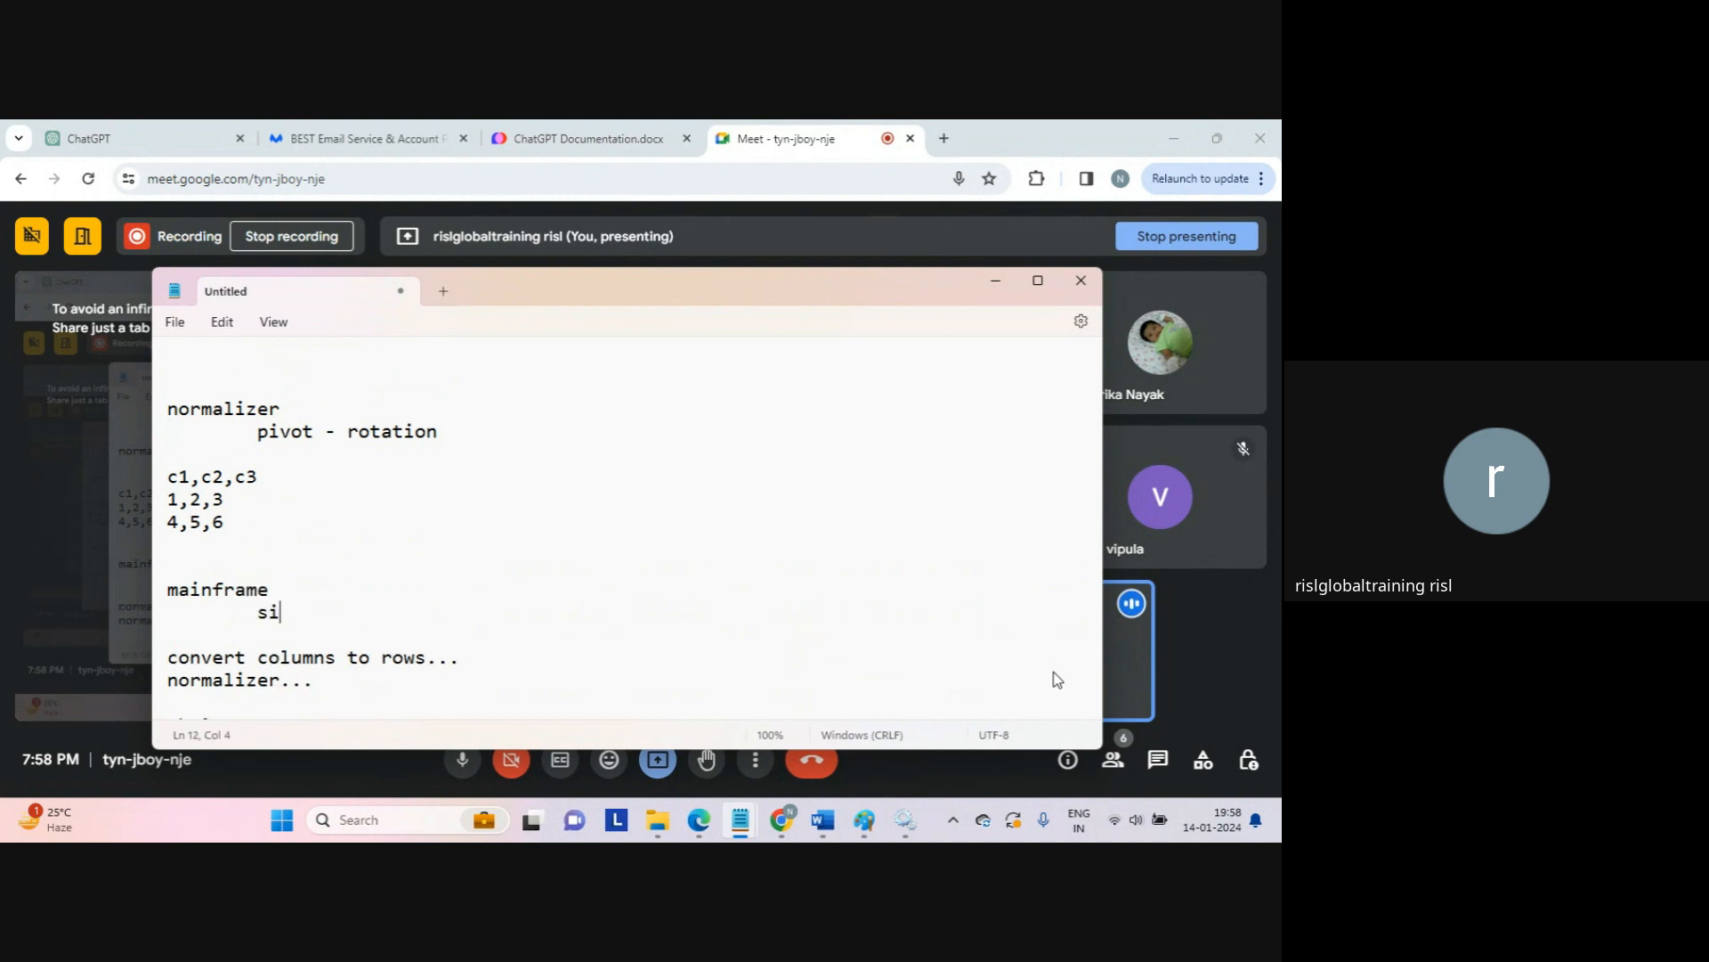
pyautogui.write('mple type system')
pyautogui.press('Return')
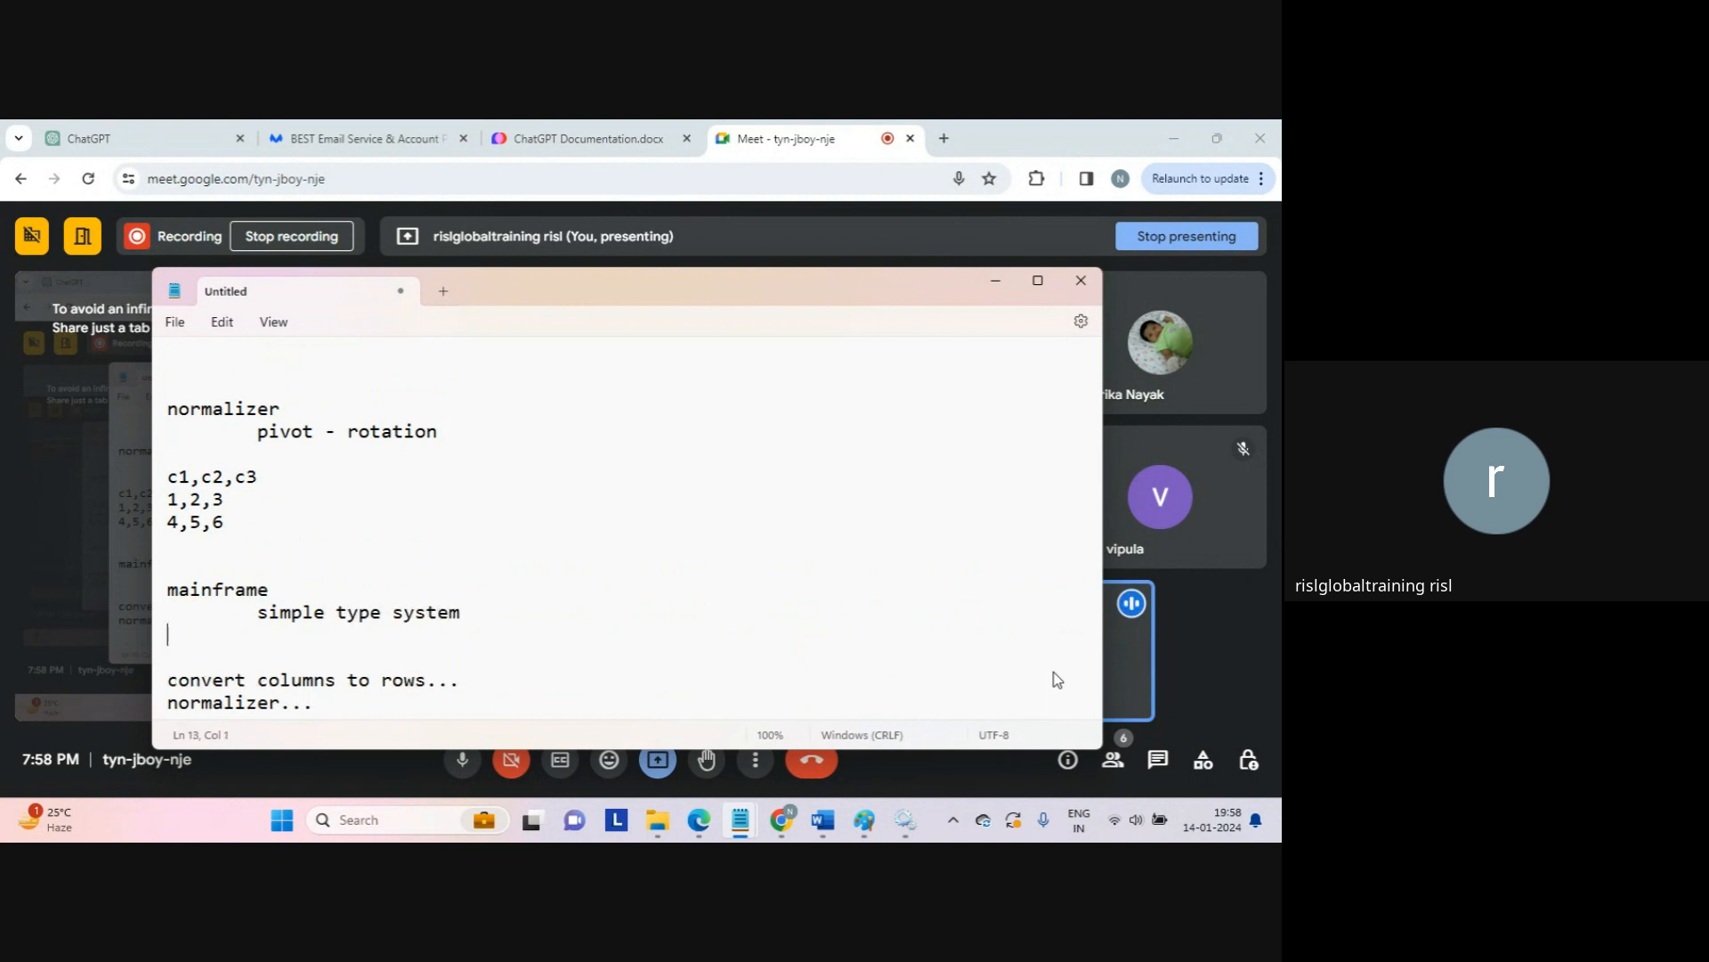
pyautogui.press('Tab')
pyautogui.write('complext type system')
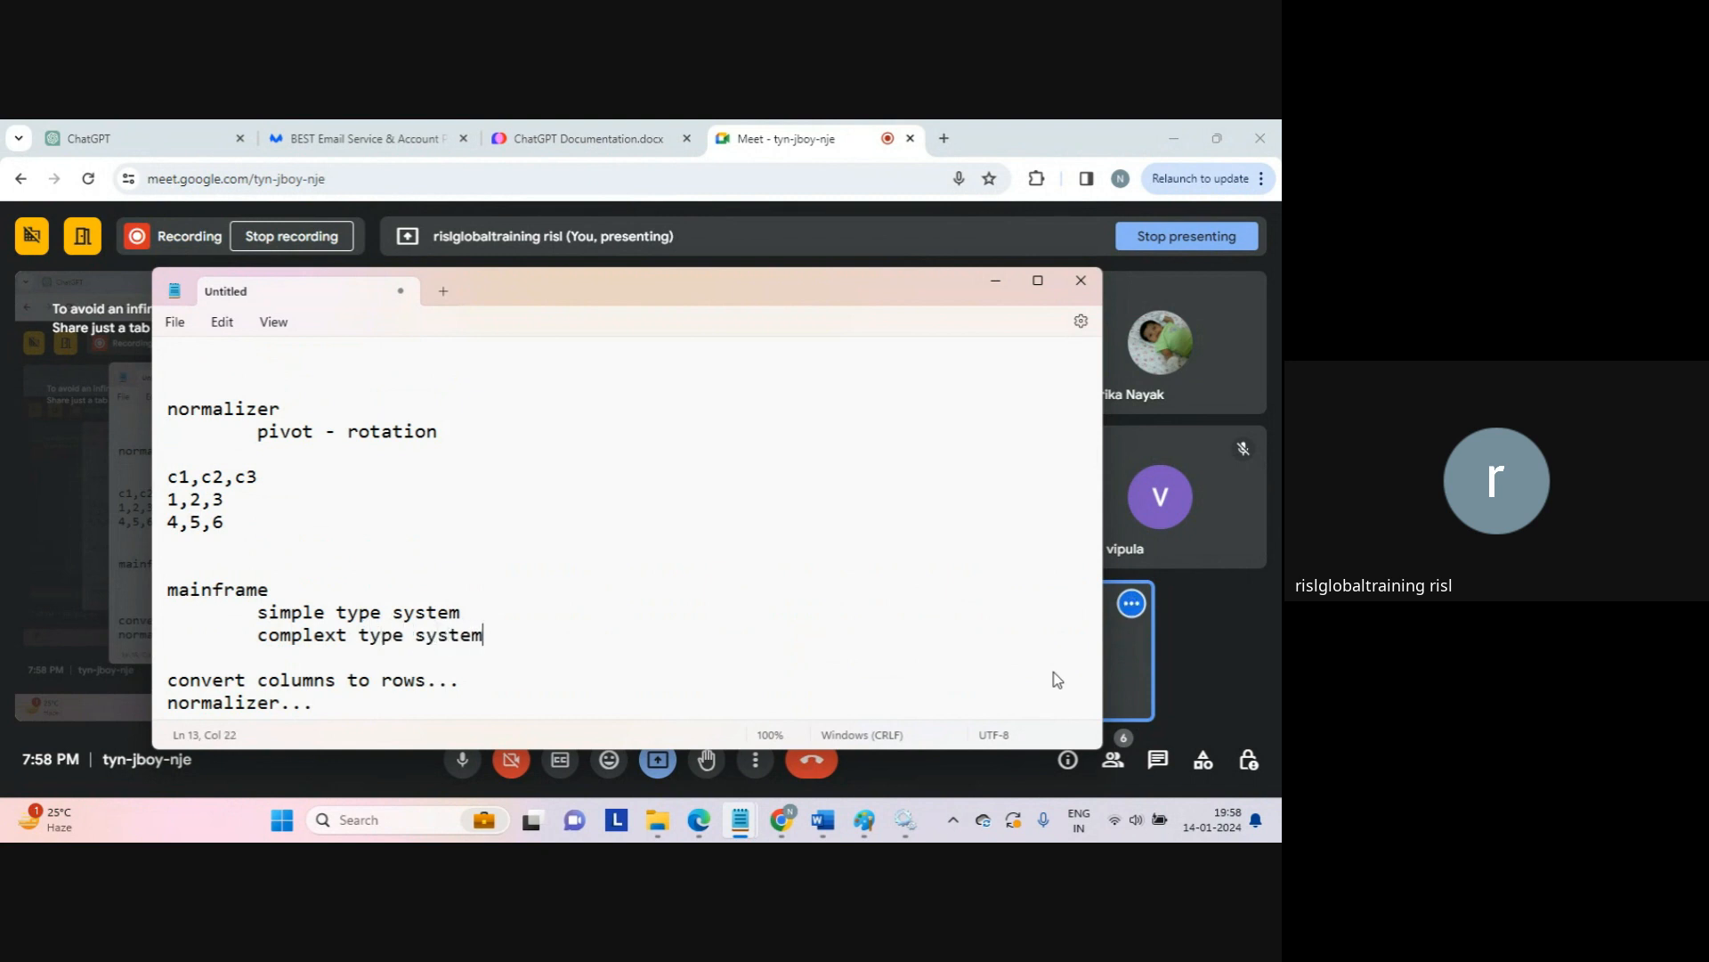
# Step: Add indented 'string' and 'numeric' entries under simple type system
pyautogui.press('Return')
pyautogui.press('Up')
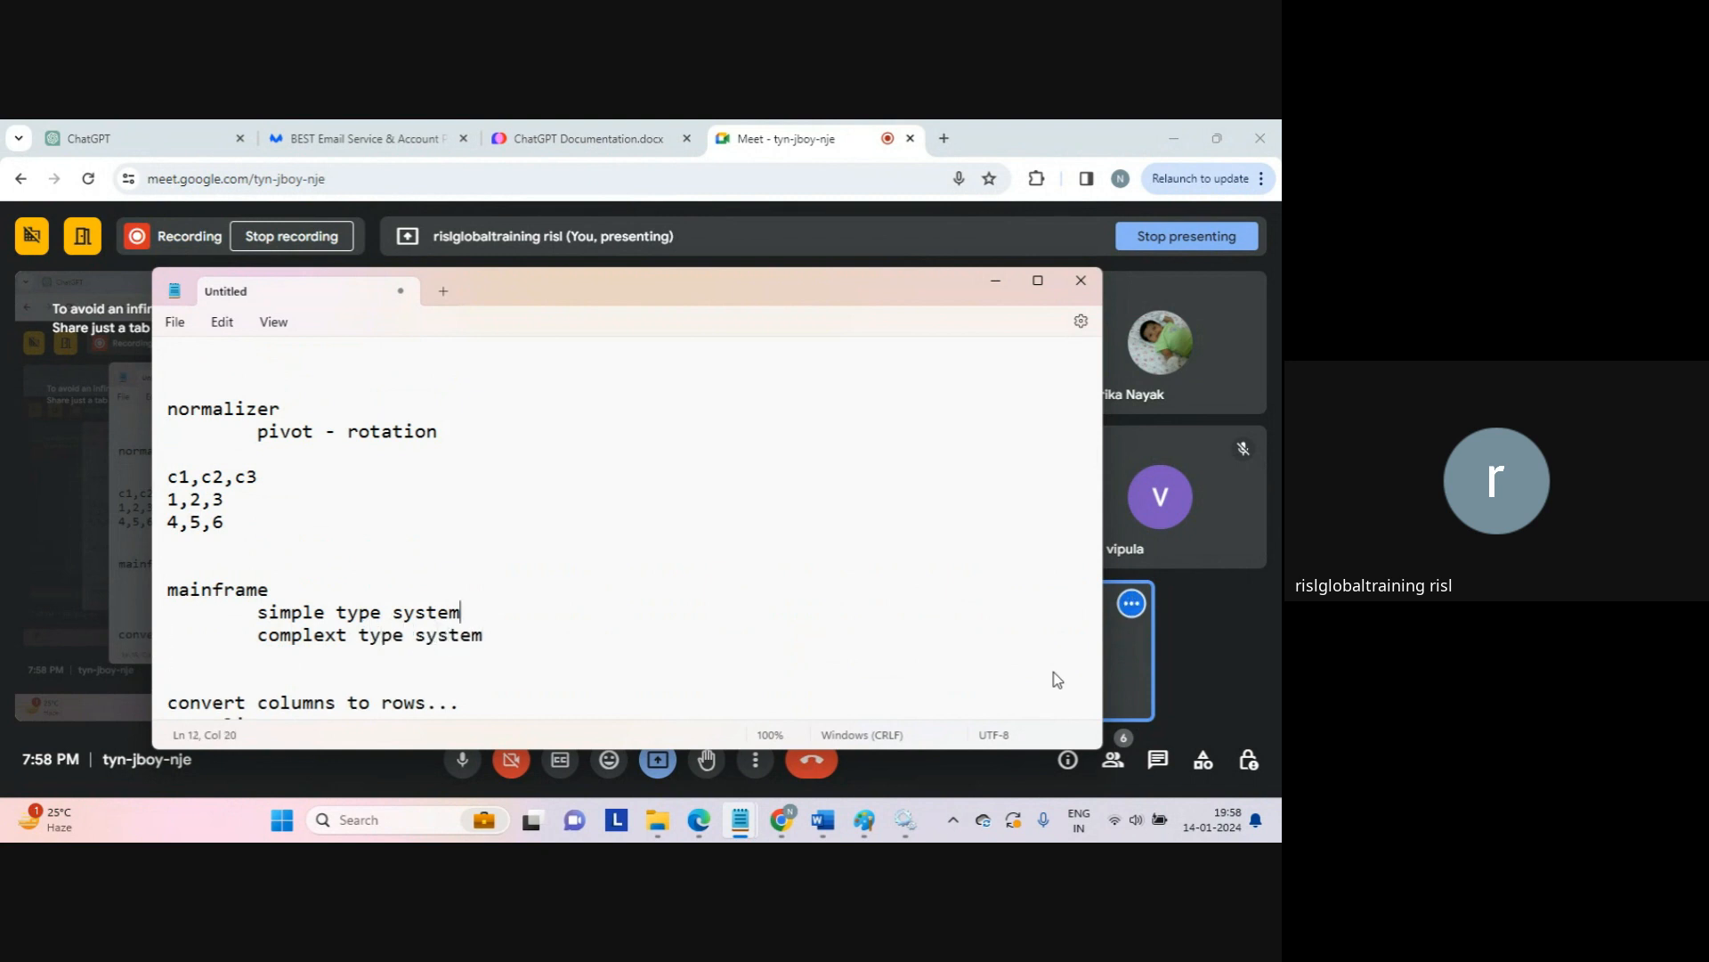
pyautogui.press('Return')
pyautogui.press('Up')
pyautogui.press('Tab')
pyautogui.press('Tab')
pyautogui.write('string')
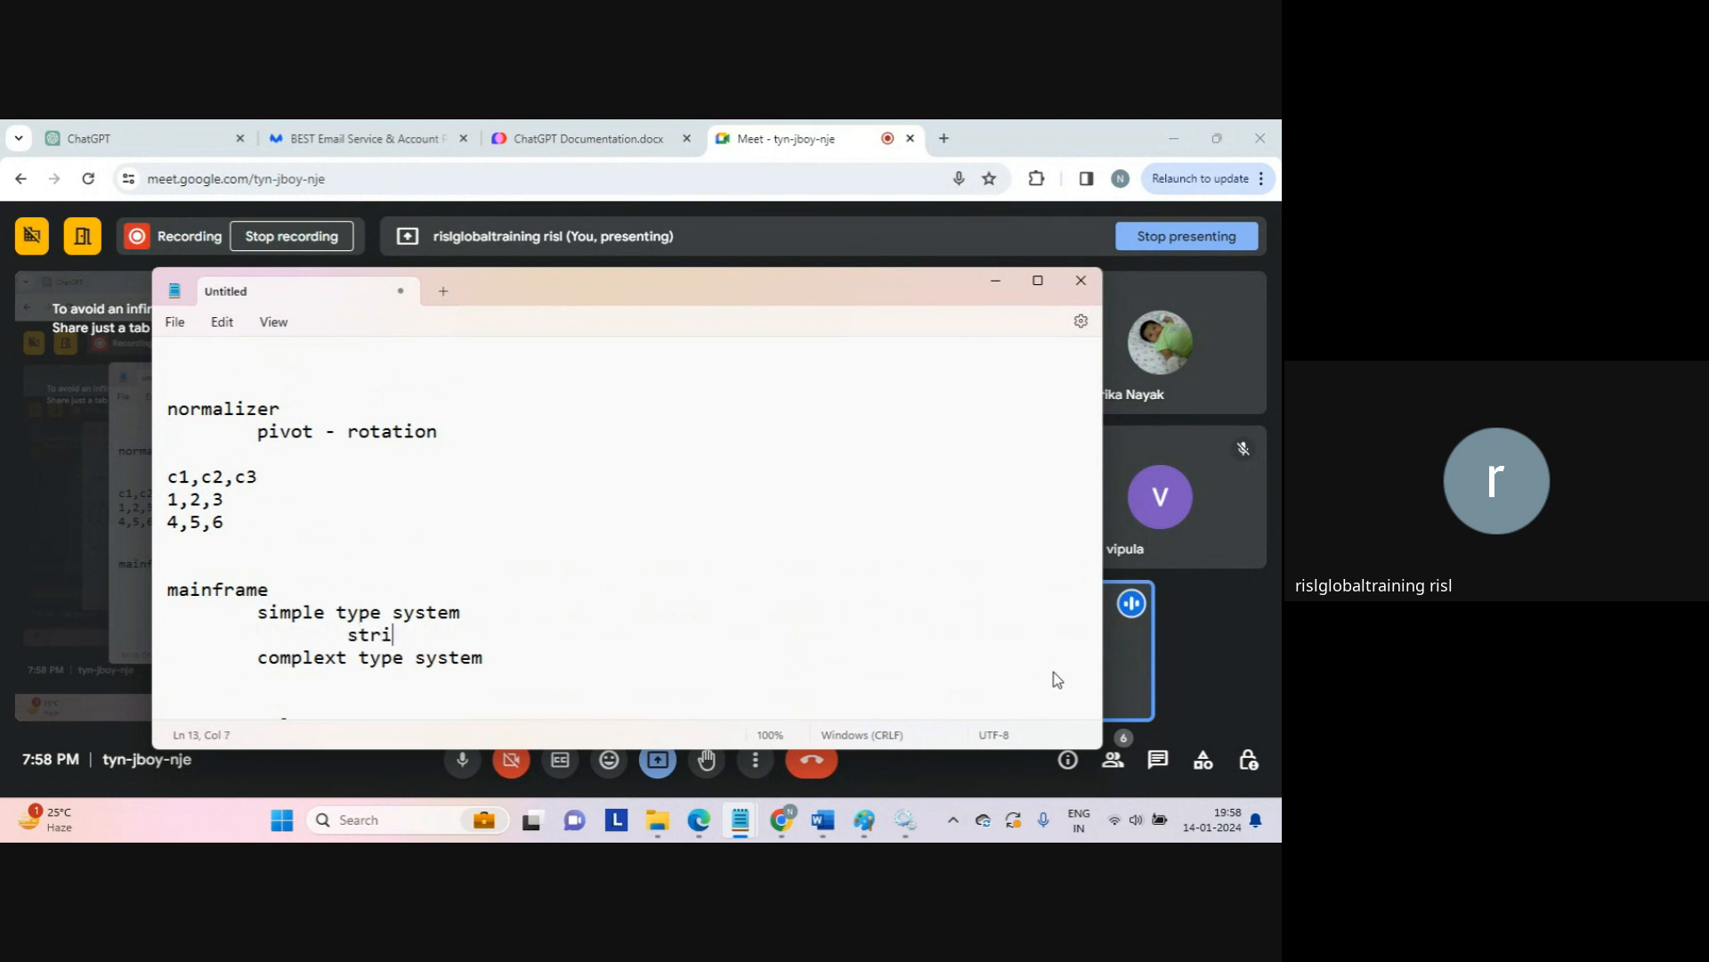
pyautogui.press('Return')
pyautogui.press('Tab')
pyautogui.press('Tab')
pyautogui.write('number')
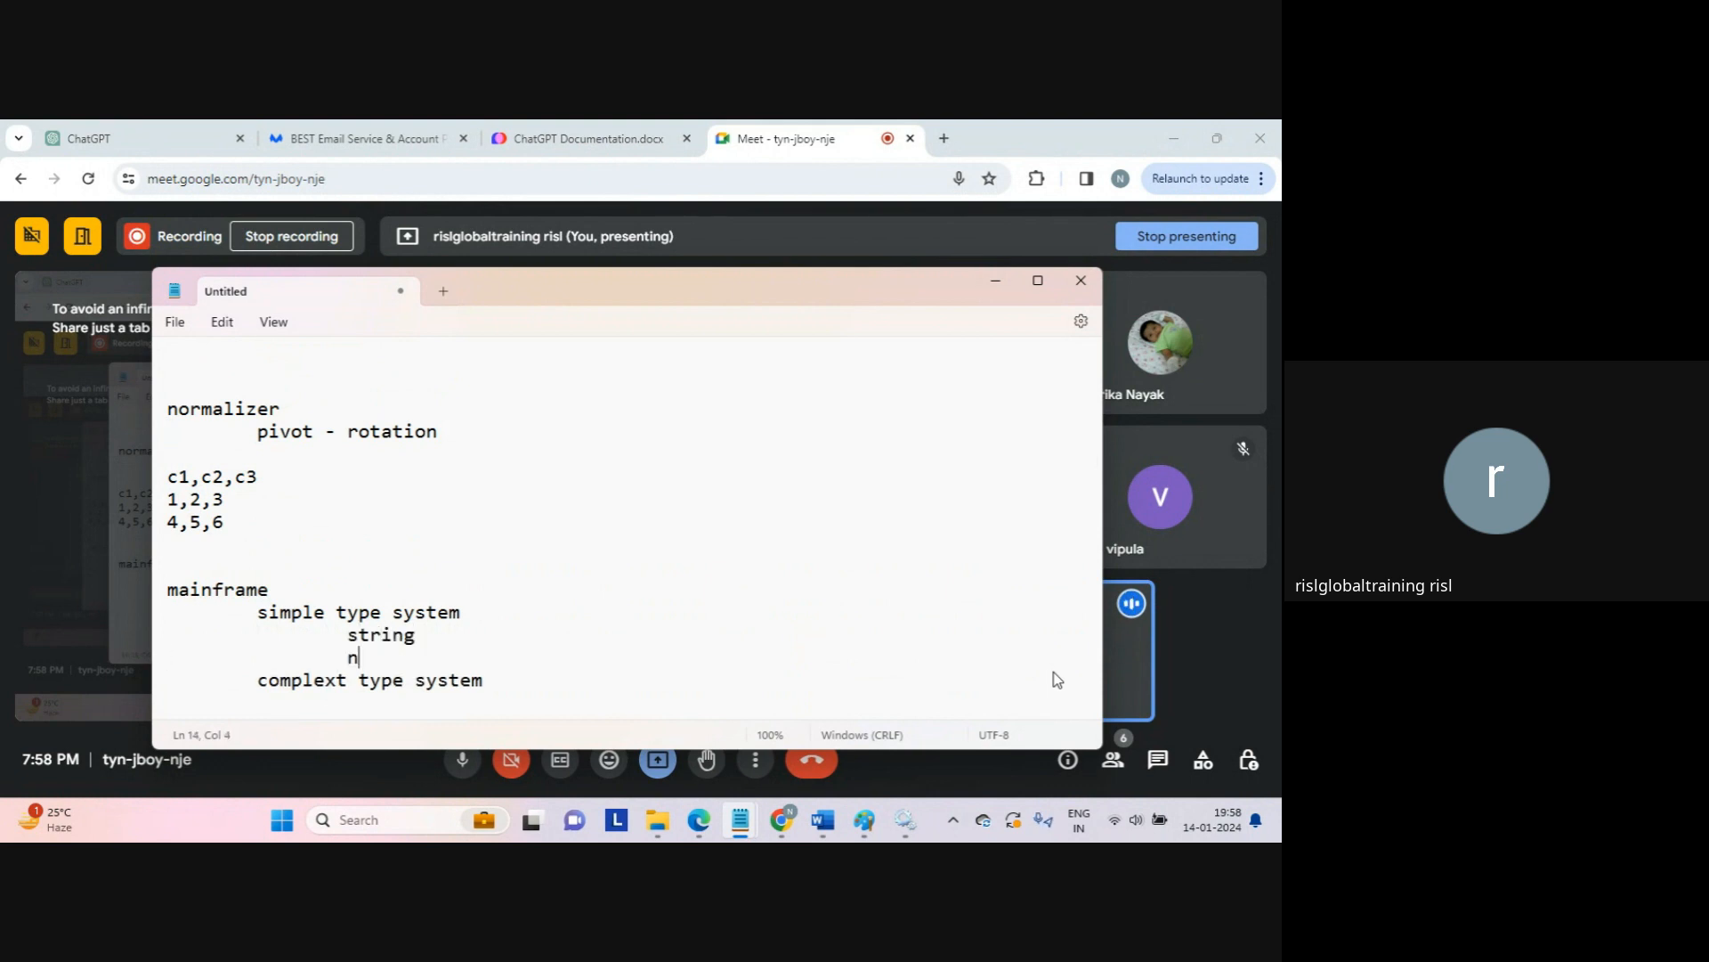
pyautogui.press('Return')
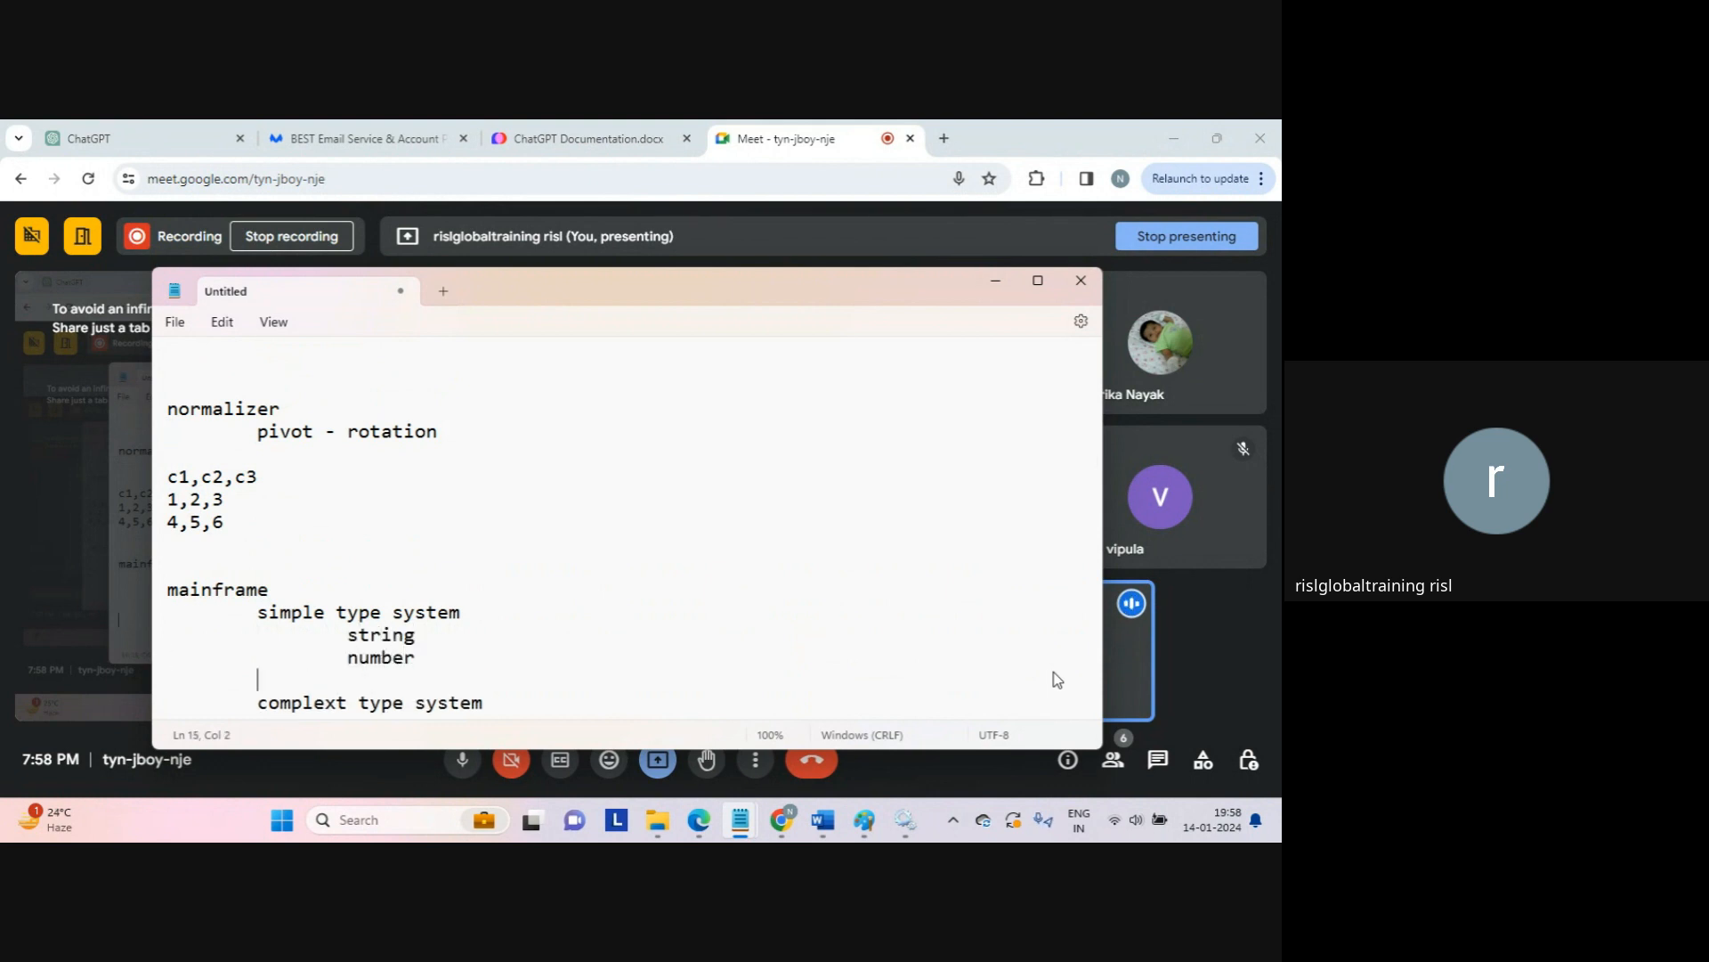
pyautogui.press('Up')
pyautogui.press('End')
pyautogui.hotkey('shift', 'Left')
pyautogui.hotkey('shift', 'Left')
pyautogui.hotkey('shift', 'Left')
pyautogui.write('eric')
# Step: List int, float and dfloat... as indented types under numeric
pyautogui.press('Return')
pyautogui.press('Tab')
pyautogui.press('Tab')
pyautogui.press('Tab')
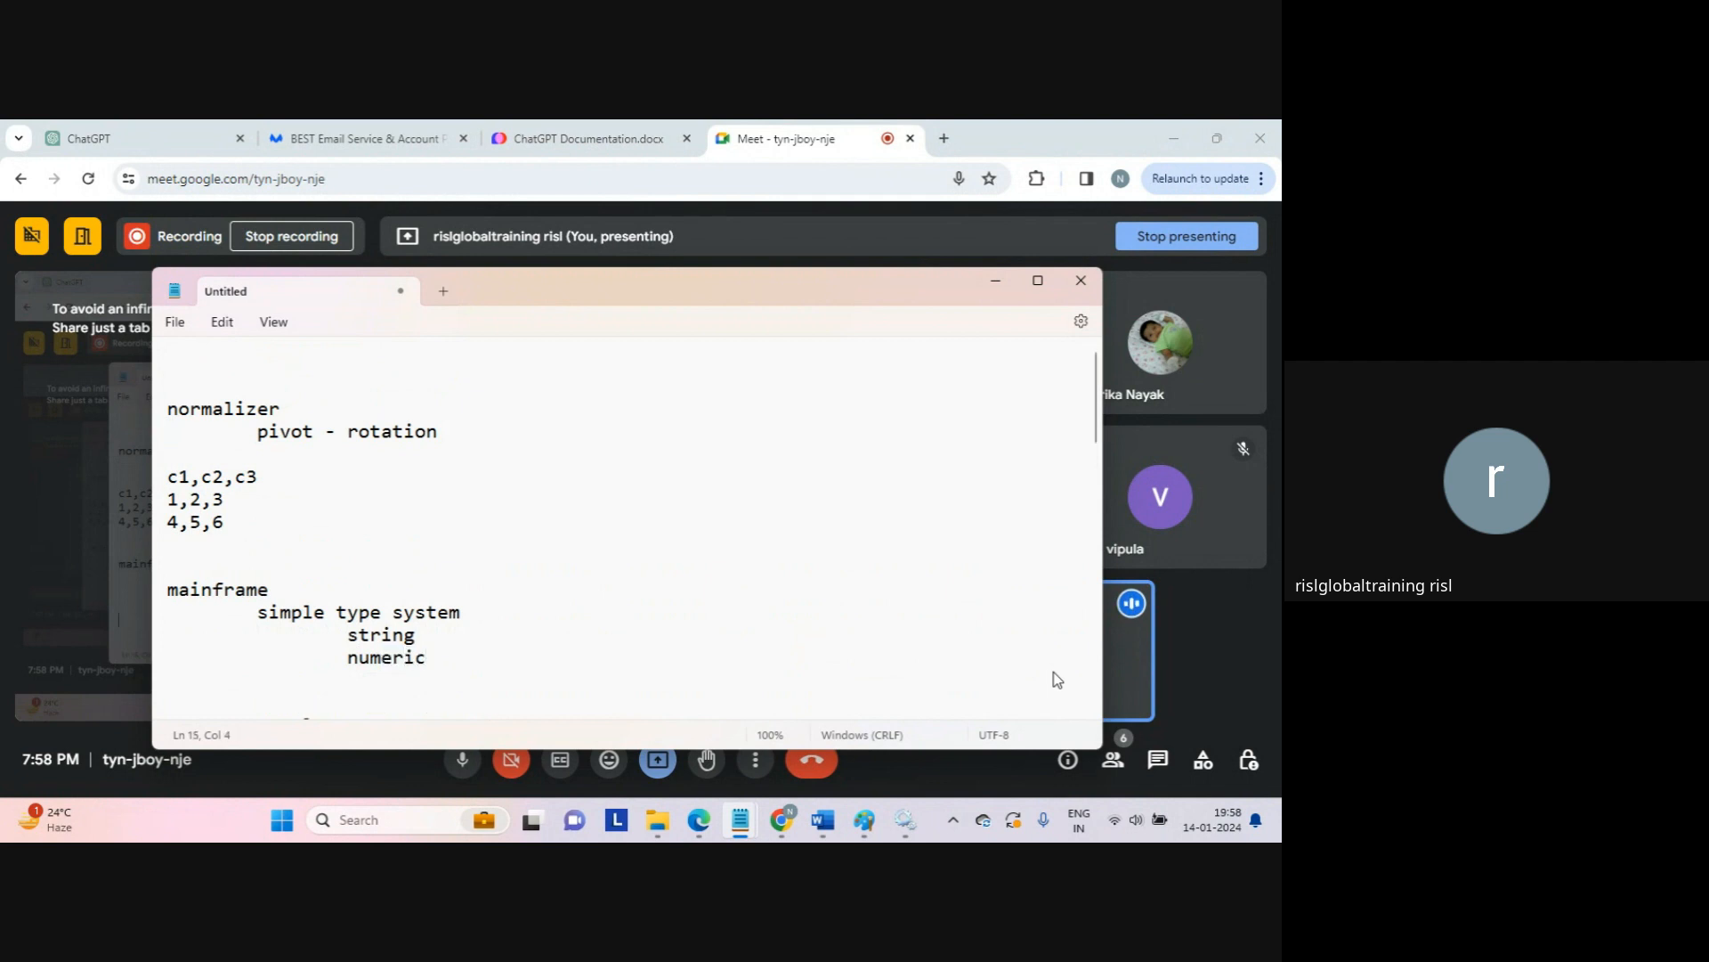
pyautogui.write('n')
pyautogui.press('BackSpace')
pyautogui.write('int')
pyautogui.press('Return')
pyautogui.press('Tab')
pyautogui.press('Tab')
pyautogui.press('Tab')
pyautogui.write('float')
pyautogui.press('Return')
pyautogui.press('Tab')
pyautogui.press('Tab')
pyautogui.press('Tab')
pyautogui.write('dfl')
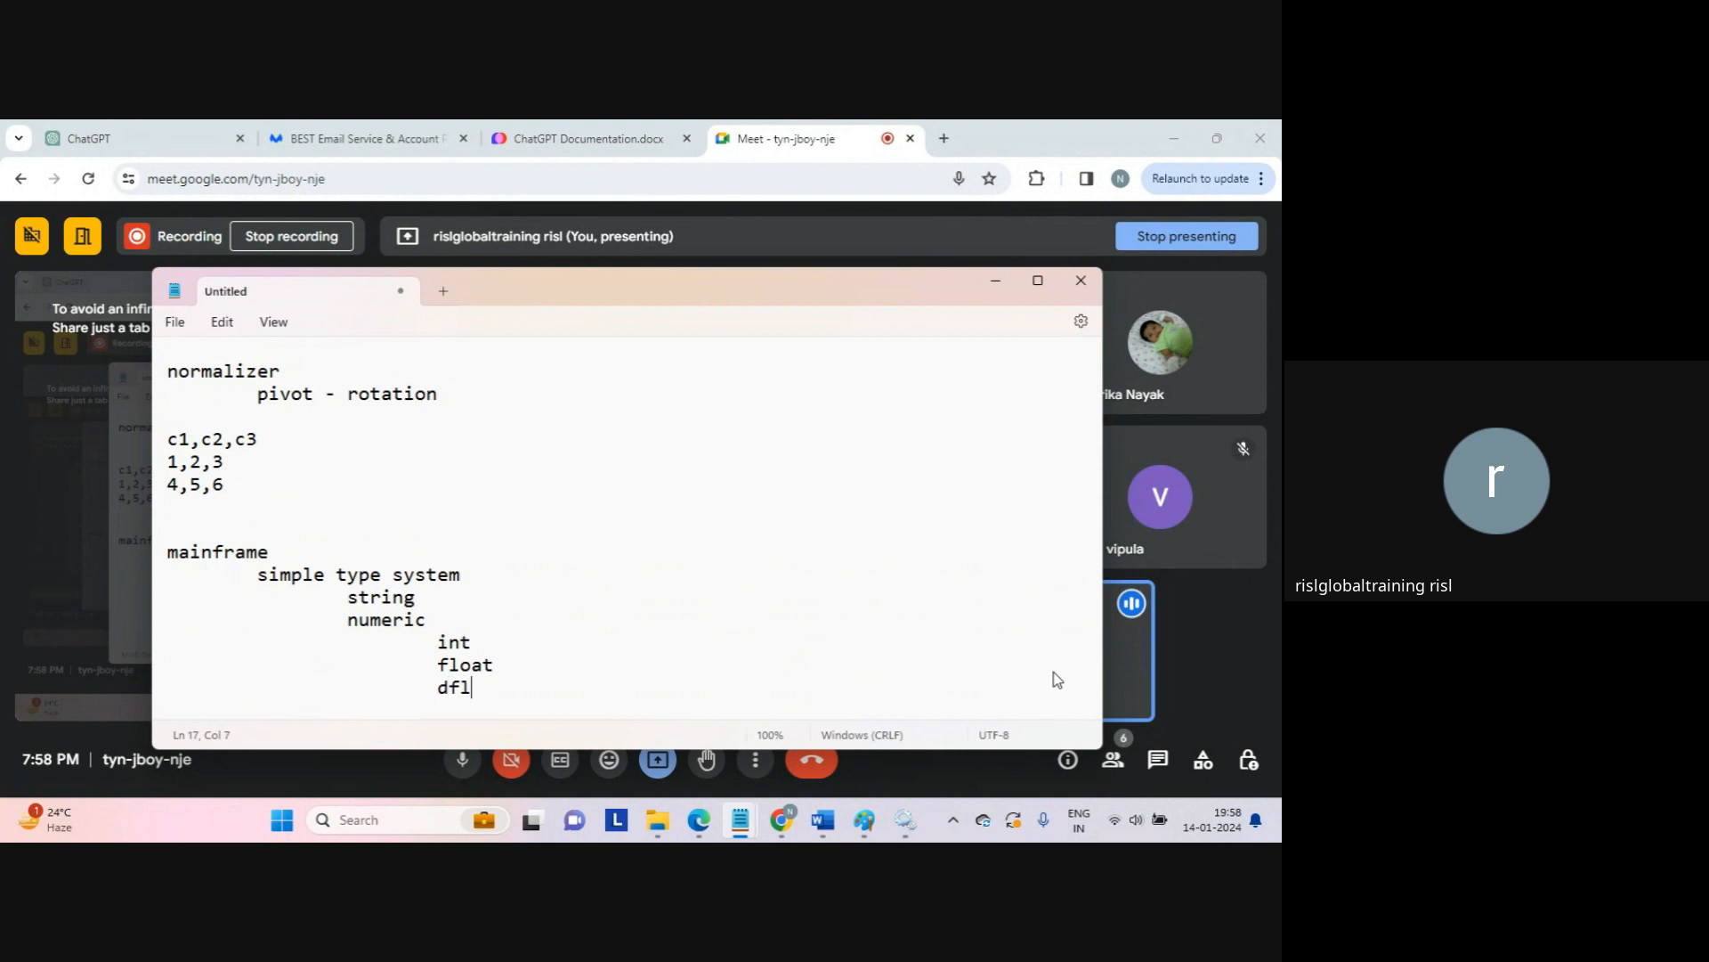
pyautogui.write('oat...')
# Step: Add 'char' and '....' lines under string, correcting the 'chat' typo
pyautogui.scroll(-1, 1057, 679)
pyautogui.press('Up')
pyautogui.press('Up')
pyautogui.press('Up')
pyautogui.press('Home')
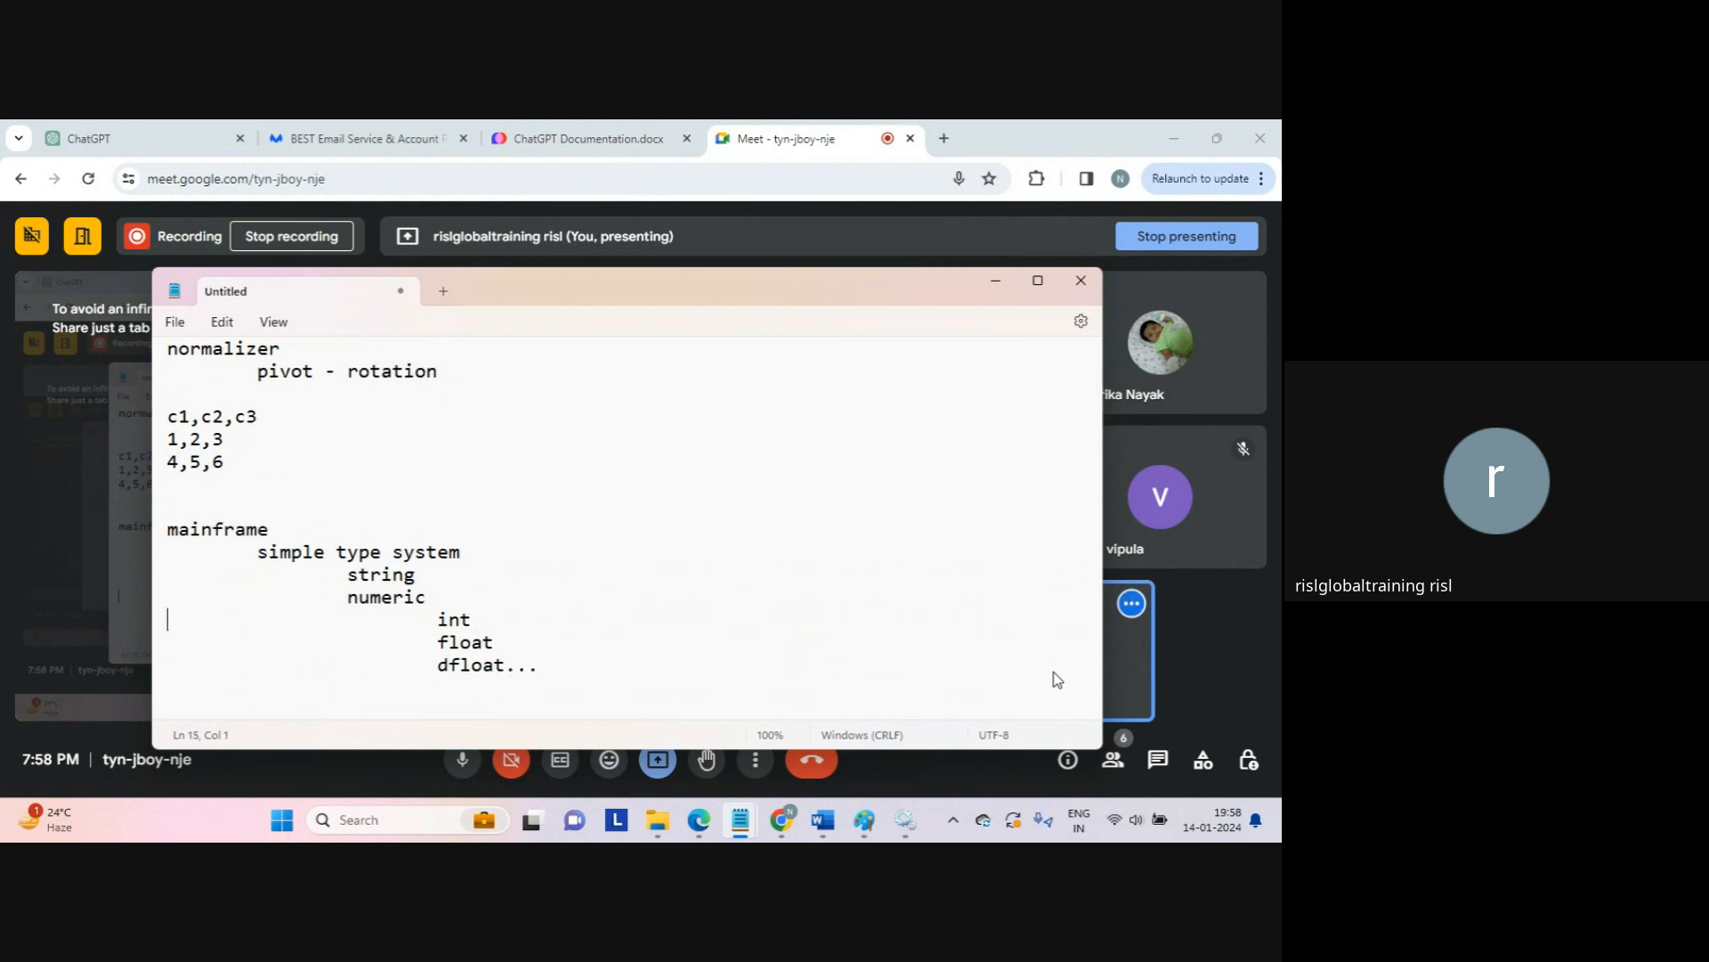
pyautogui.press('Return')
pyautogui.press('Tab')
pyautogui.press('Tab')
pyautogui.press('Tab')
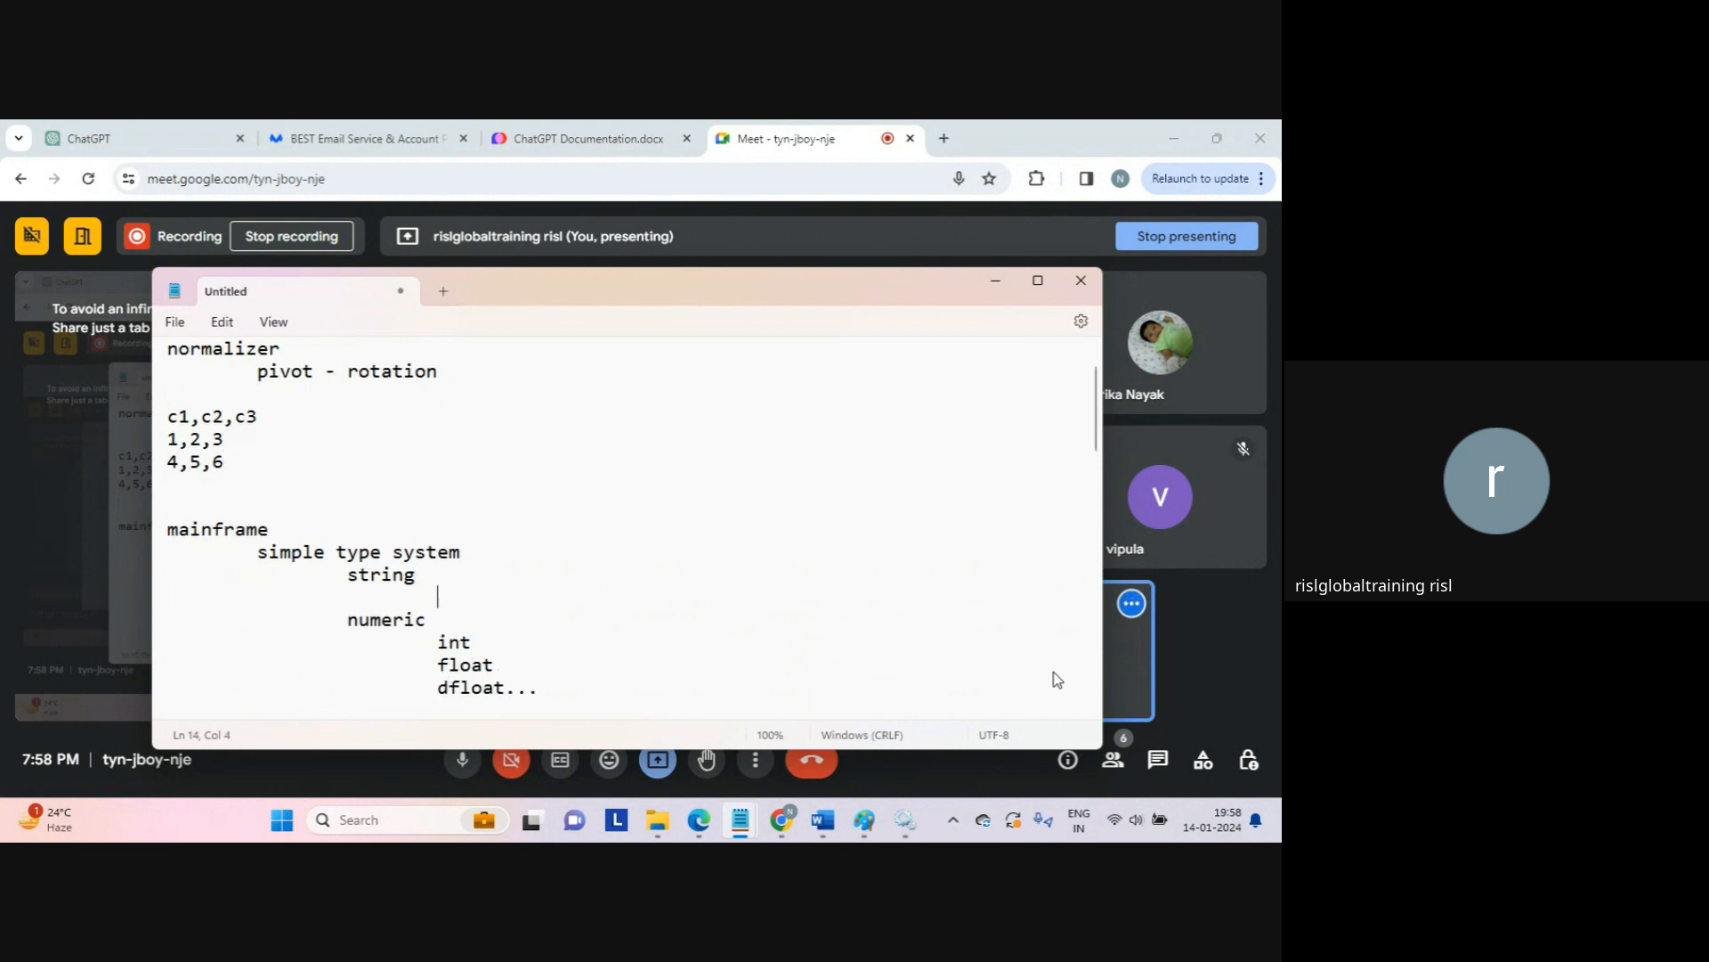
pyautogui.write('chat')
pyautogui.press('Return')
pyautogui.press('Tab')
pyautogui.press('Tab')
pyautogui.press('Tab')
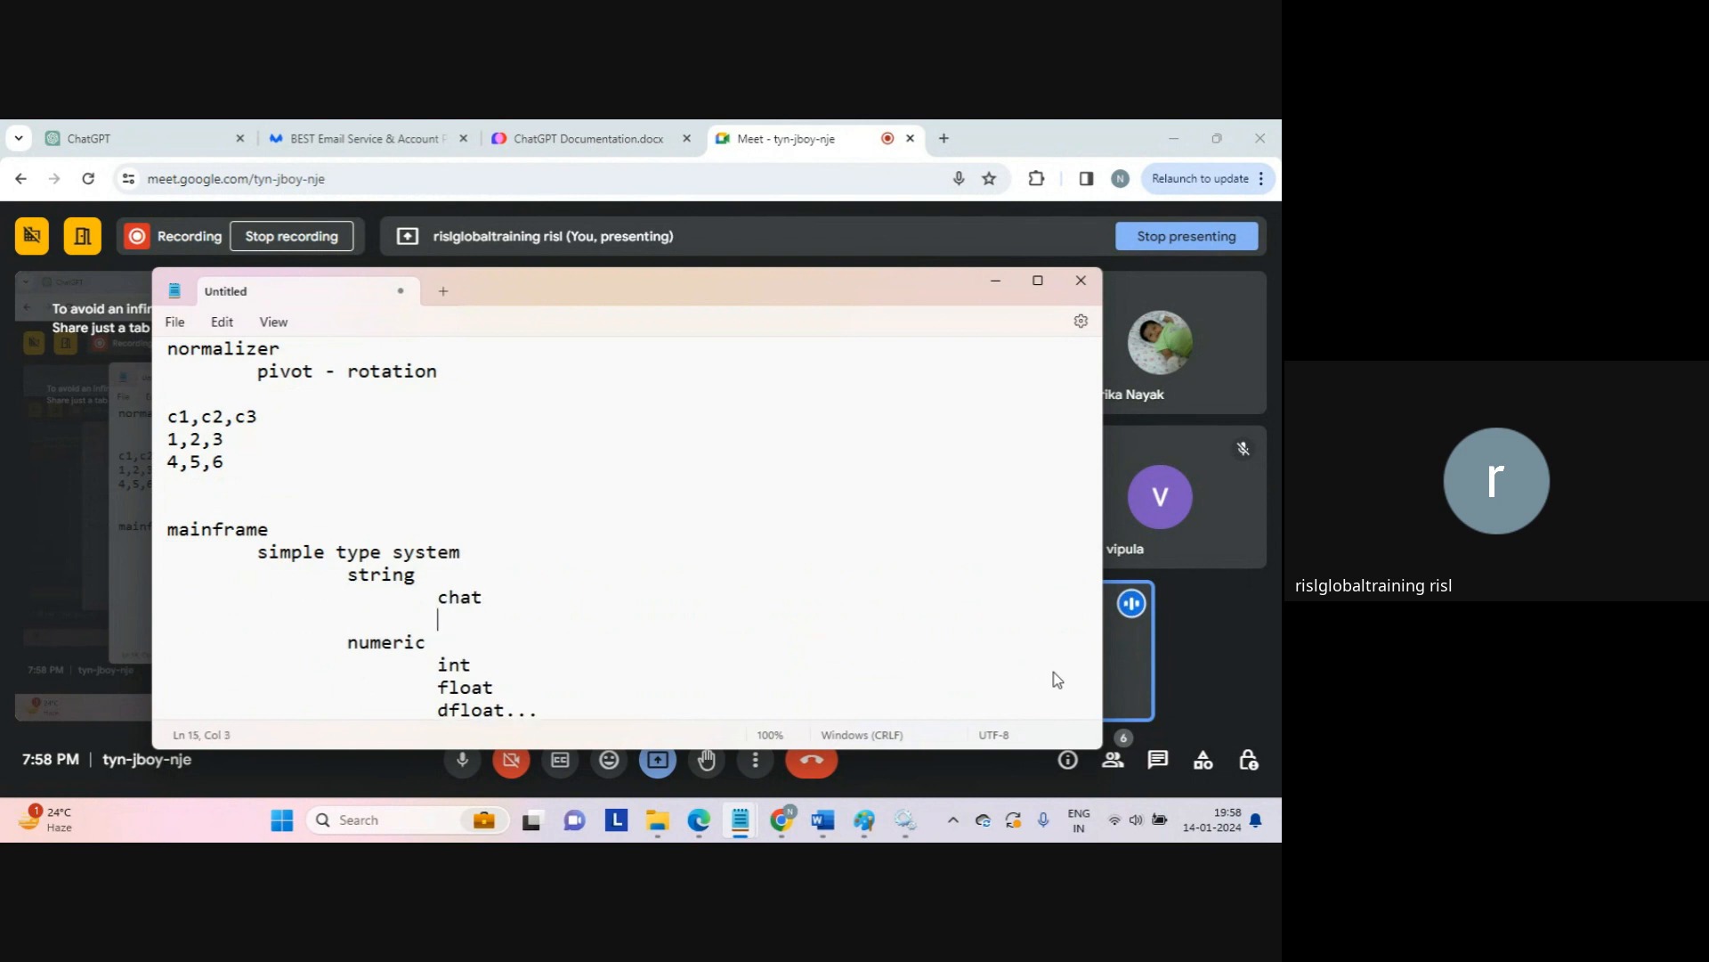
pyautogui.press('Up')
pyautogui.press('Right')
pyautogui.press('Right')
pyautogui.press('Right')
pyautogui.hotkey('shift', 'Right')
pyautogui.write('r')
pyautogui.press('Down')
pyautogui.write('....')
# Step: Fix 'complext' to 'complex type system' and list vector and subrecord.... beneath it
pyautogui.press('Down')
pyautogui.press('Down')
pyautogui.press('Down')
pyautogui.press('Down')
pyautogui.press('Down')
pyautogui.press('Down')
pyautogui.press('Down')
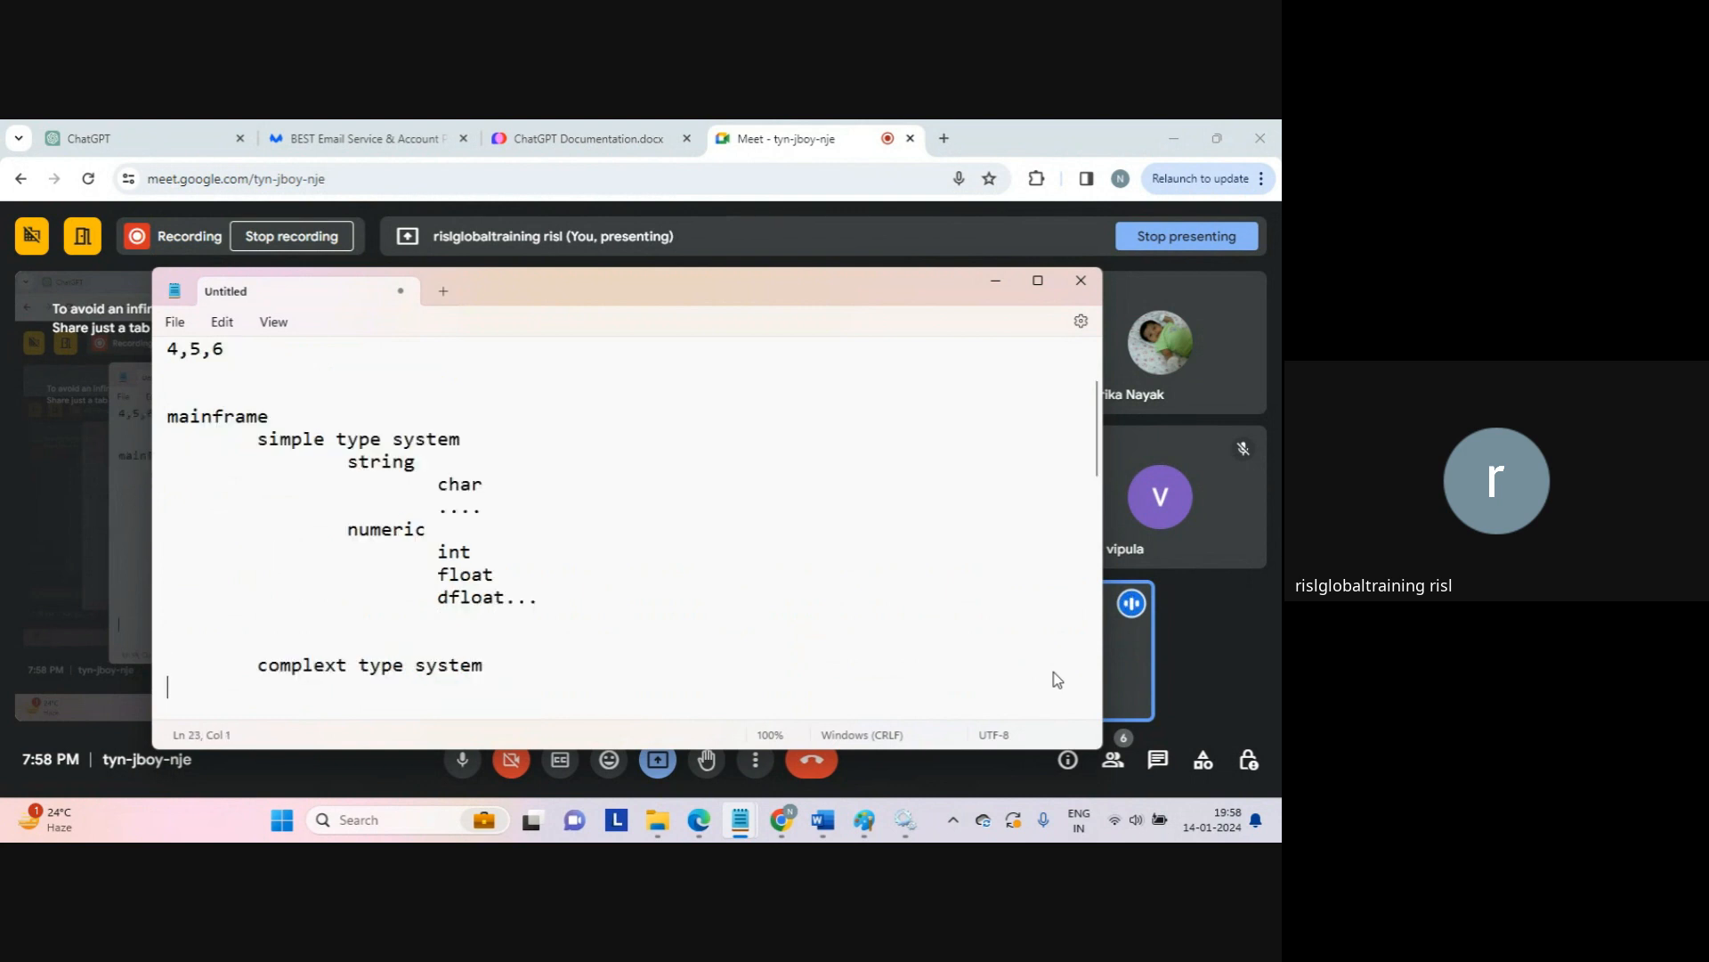
pyautogui.press('Up')
pyautogui.press('Left')
pyautogui.press('Left')
pyautogui.press('Left')
pyautogui.press('Left')
pyautogui.press('Left')
pyautogui.press('Left')
pyautogui.press('Left')
pyautogui.press('Left')
pyautogui.press('Left')
pyautogui.press('Left')
pyautogui.press('Left')
pyautogui.press('Left')
pyautogui.press('Left')
pyautogui.press('Left')
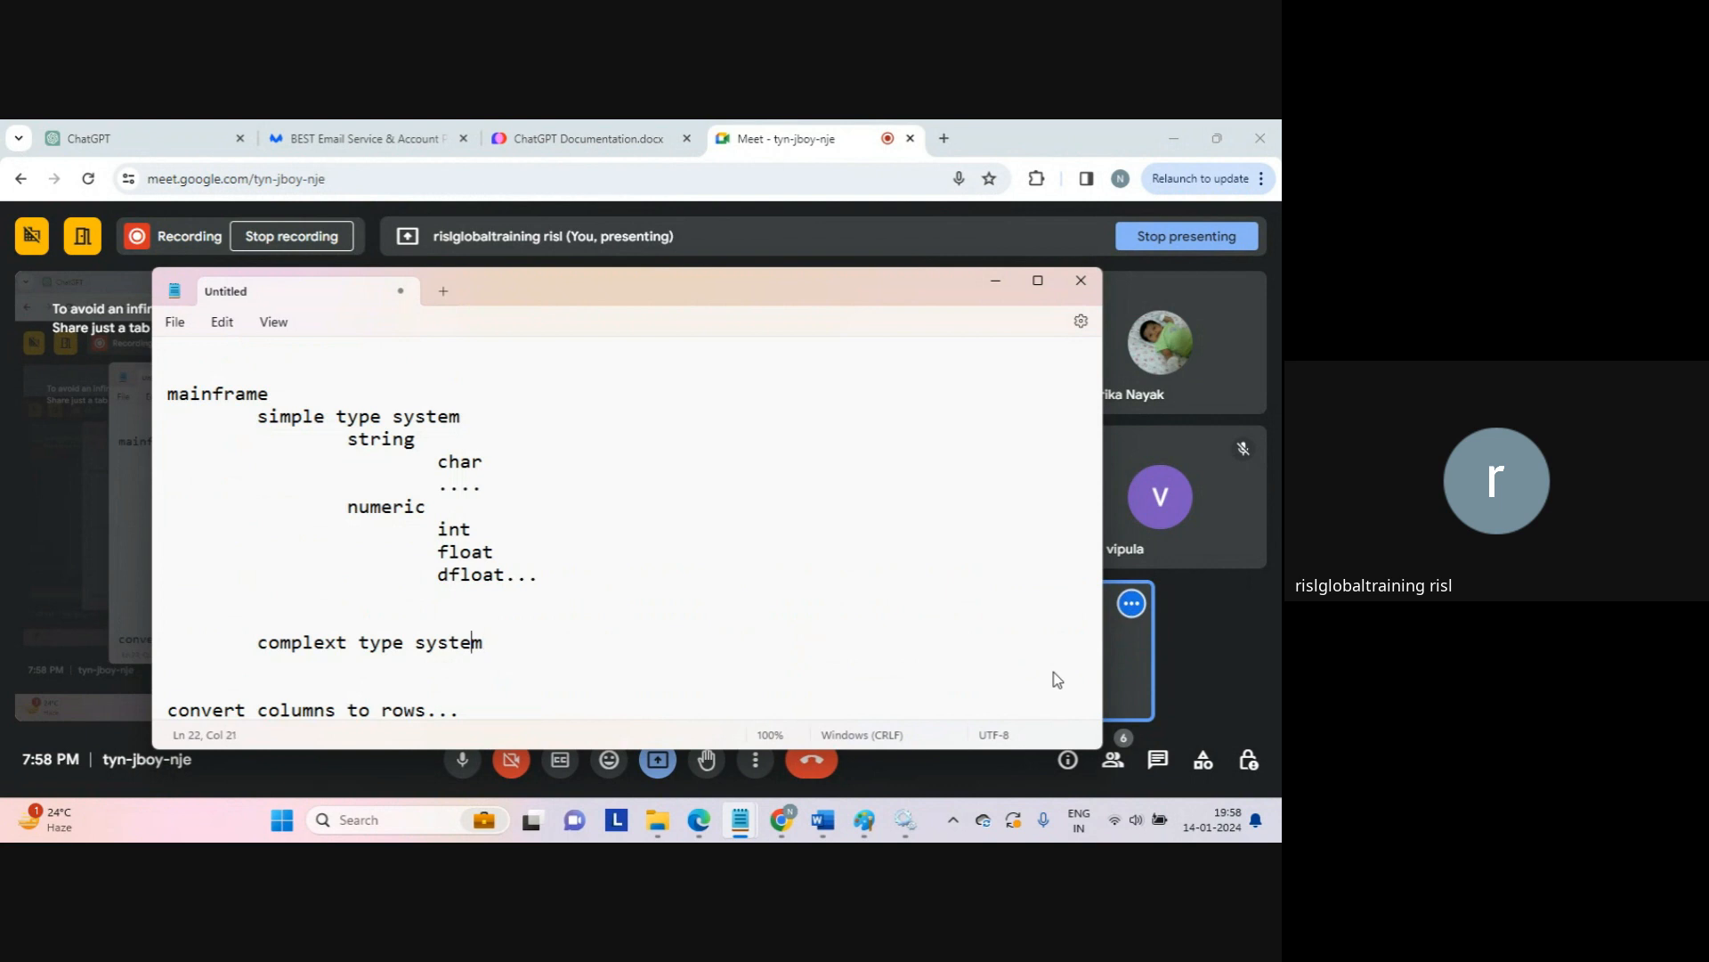
pyautogui.hotkey('shift', 'Right')
pyautogui.press('BackSpace')
pyautogui.press('Down')
pyautogui.press('Tab')
pyautogui.press('Tab')
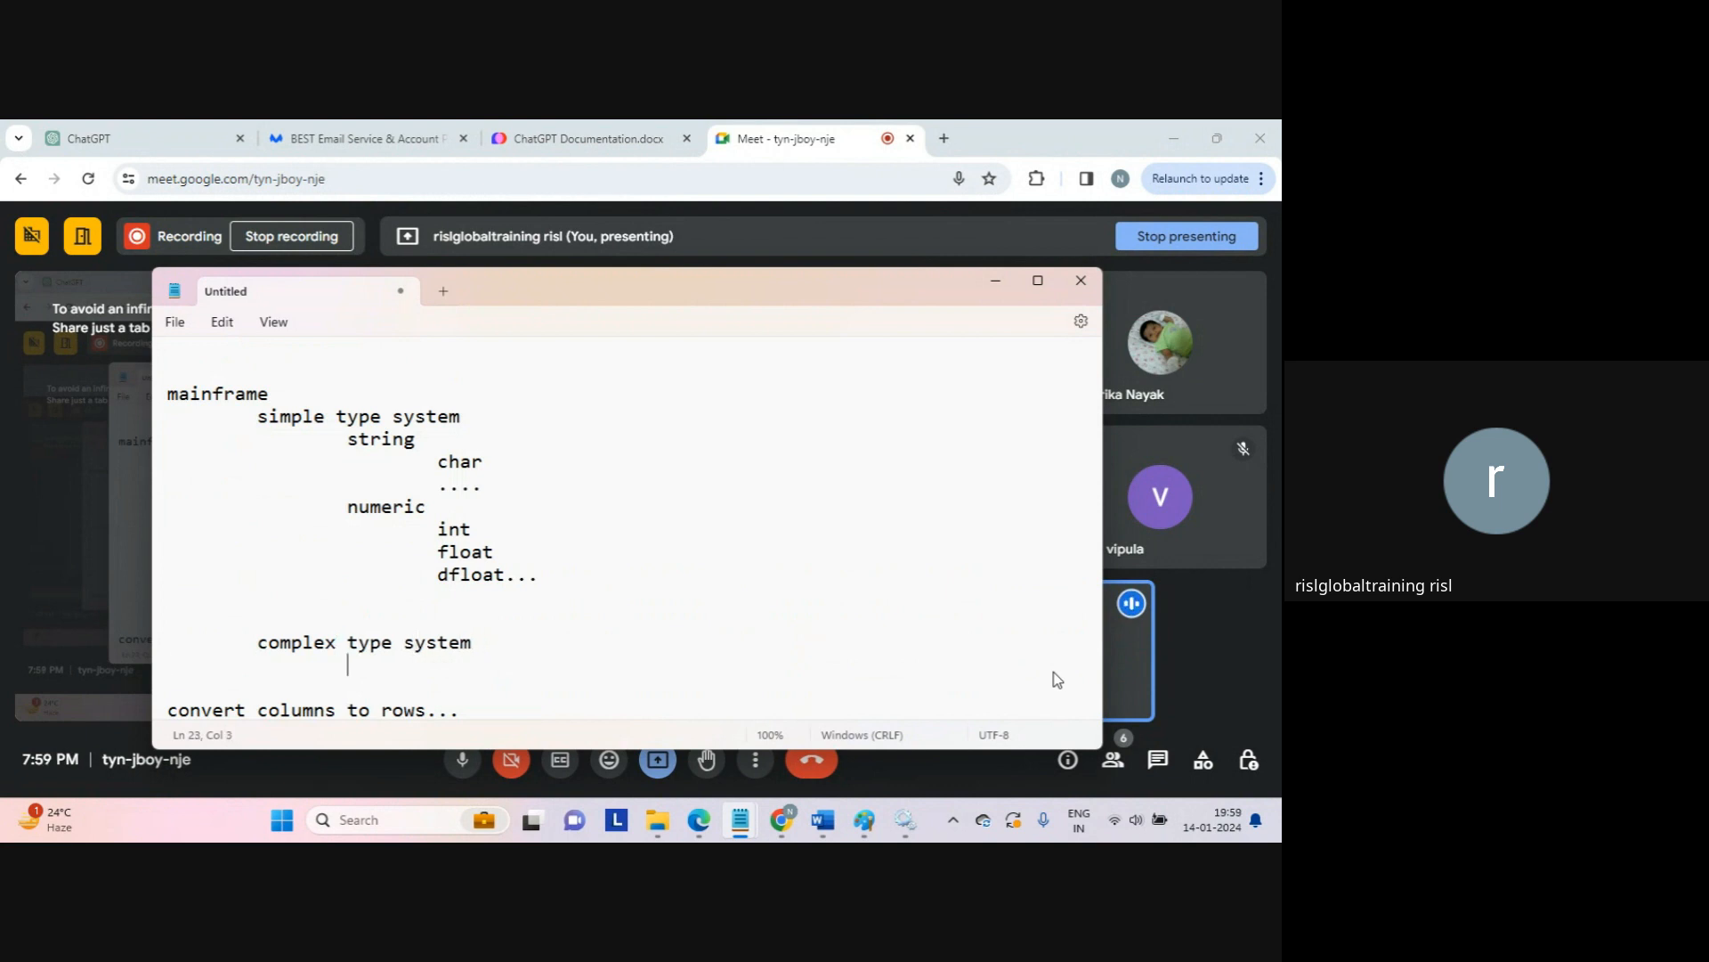
pyautogui.write('vector')
pyautogui.press('Return')
pyautogui.press('Tab')
pyautogui.press('Tab')
pyautogui.write('su')
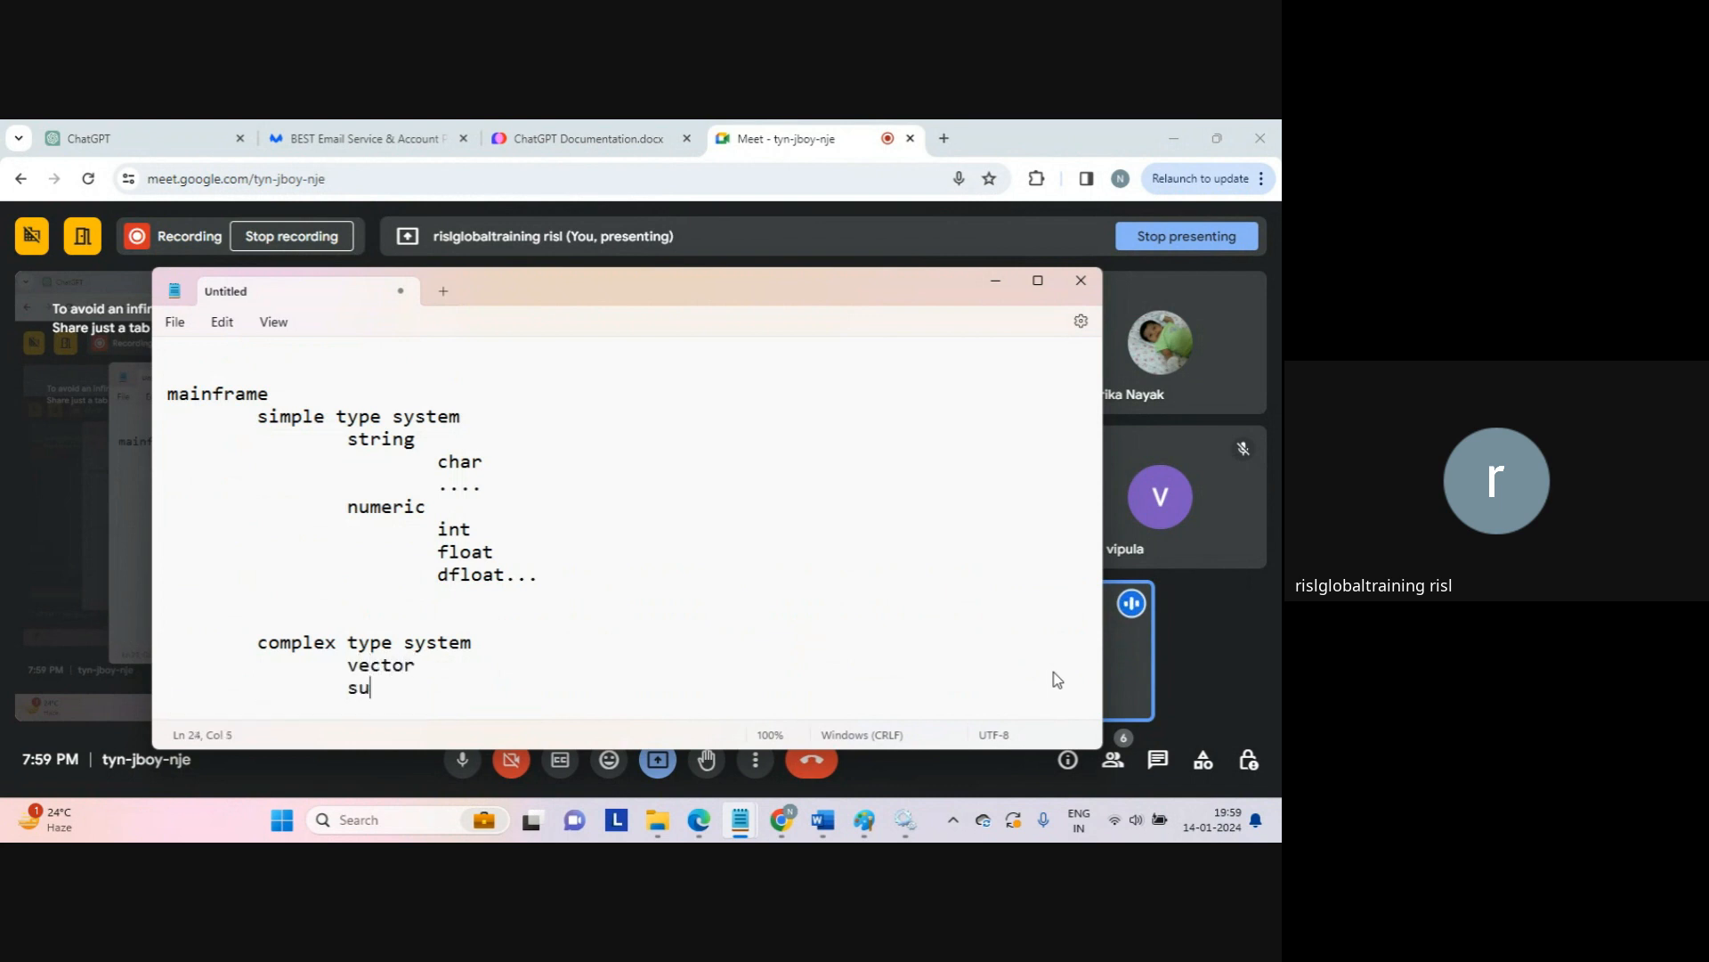
pyautogui.write('brecord....')
pyautogui.press('Return')
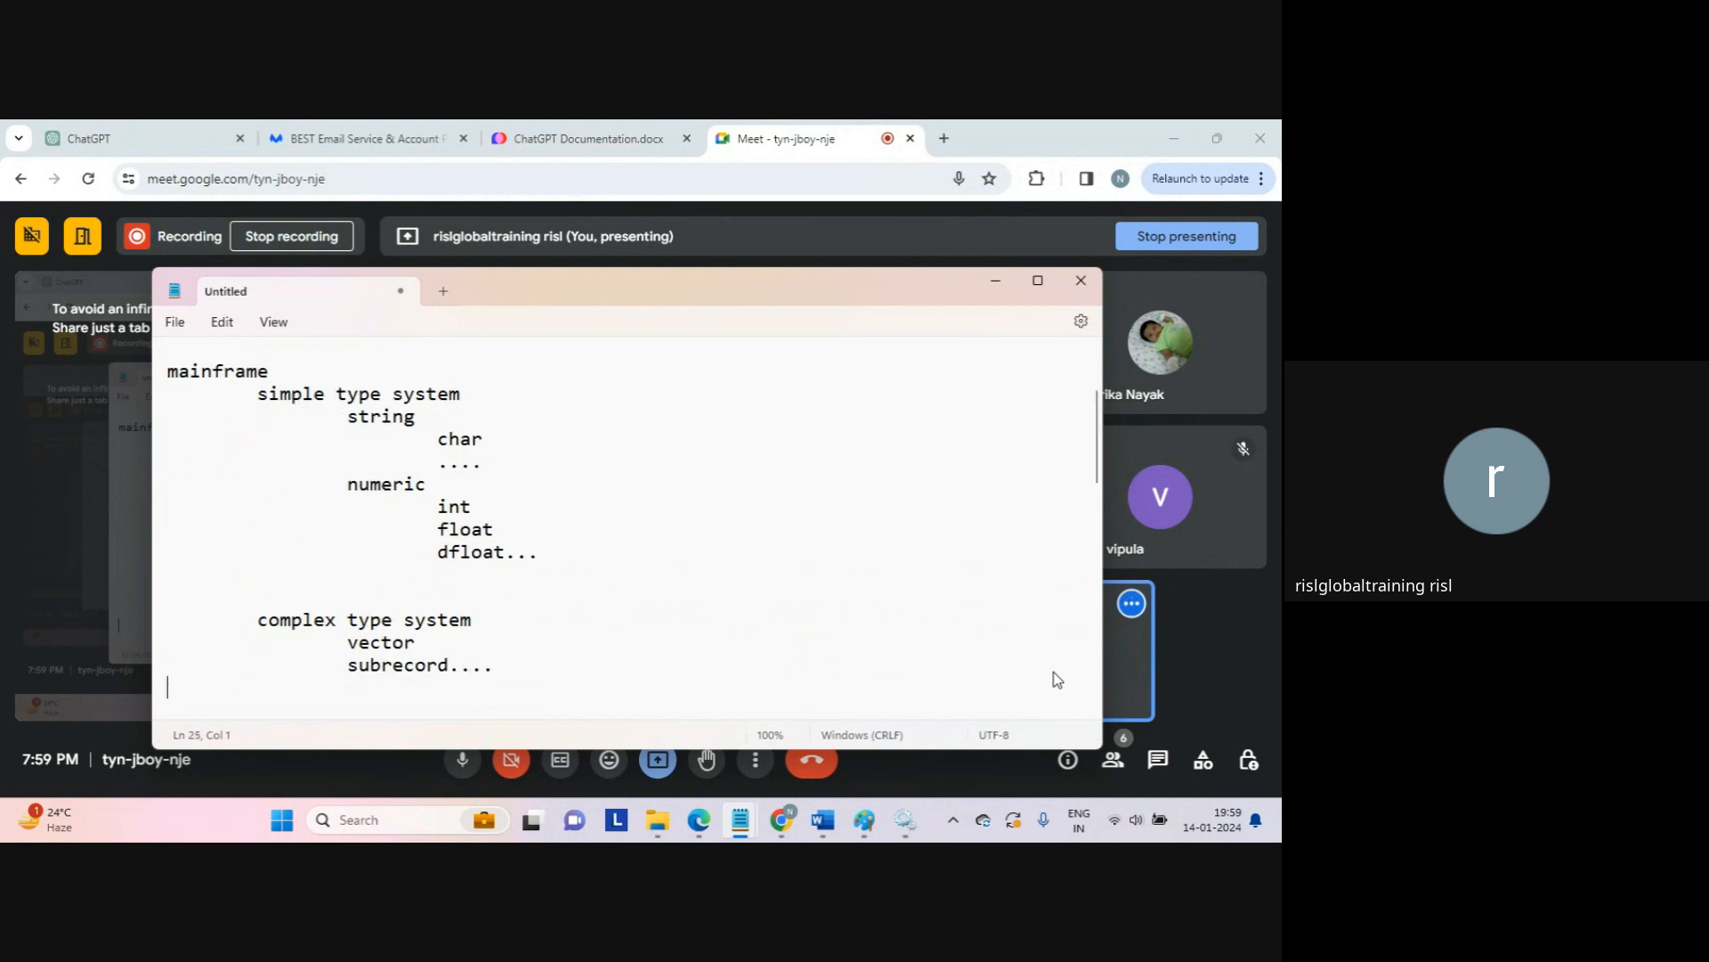
pyautogui.hotkey('shift', 'Up')
pyautogui.hotkey('shift', 'Up')
pyautogui.hotkey('shift', 'Up')
pyautogui.hotkey('shift', 'Up')
pyautogui.hotkey('shift', 'Up')
pyautogui.hotkey('shift', 'Up')
pyautogui.hotkey('shift', 'Up')
pyautogui.hotkey('shift', 'Up')
pyautogui.hotkey('shift', 'Up')
pyautogui.hotkey('shift', 'Up')
pyautogui.hotkey('shift', 'Up')
pyautogui.hotkey('shift', 'Up')
pyautogui.hotkey('shift', 'Up')
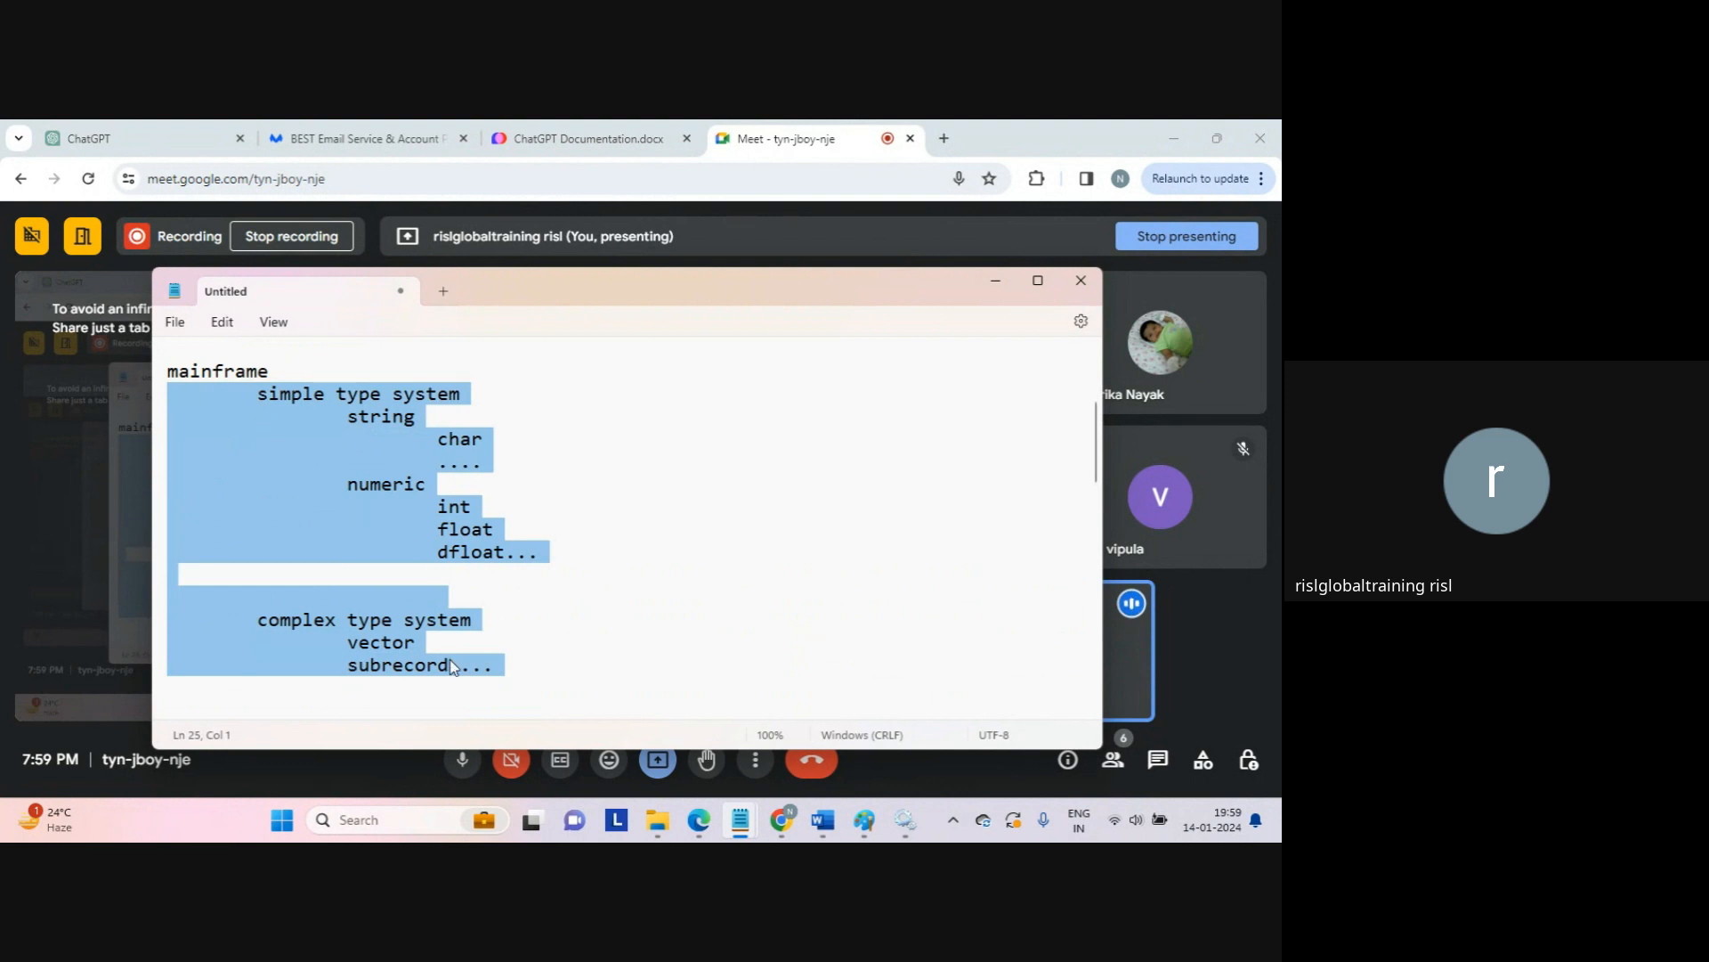
pyautogui.click(394, 642)
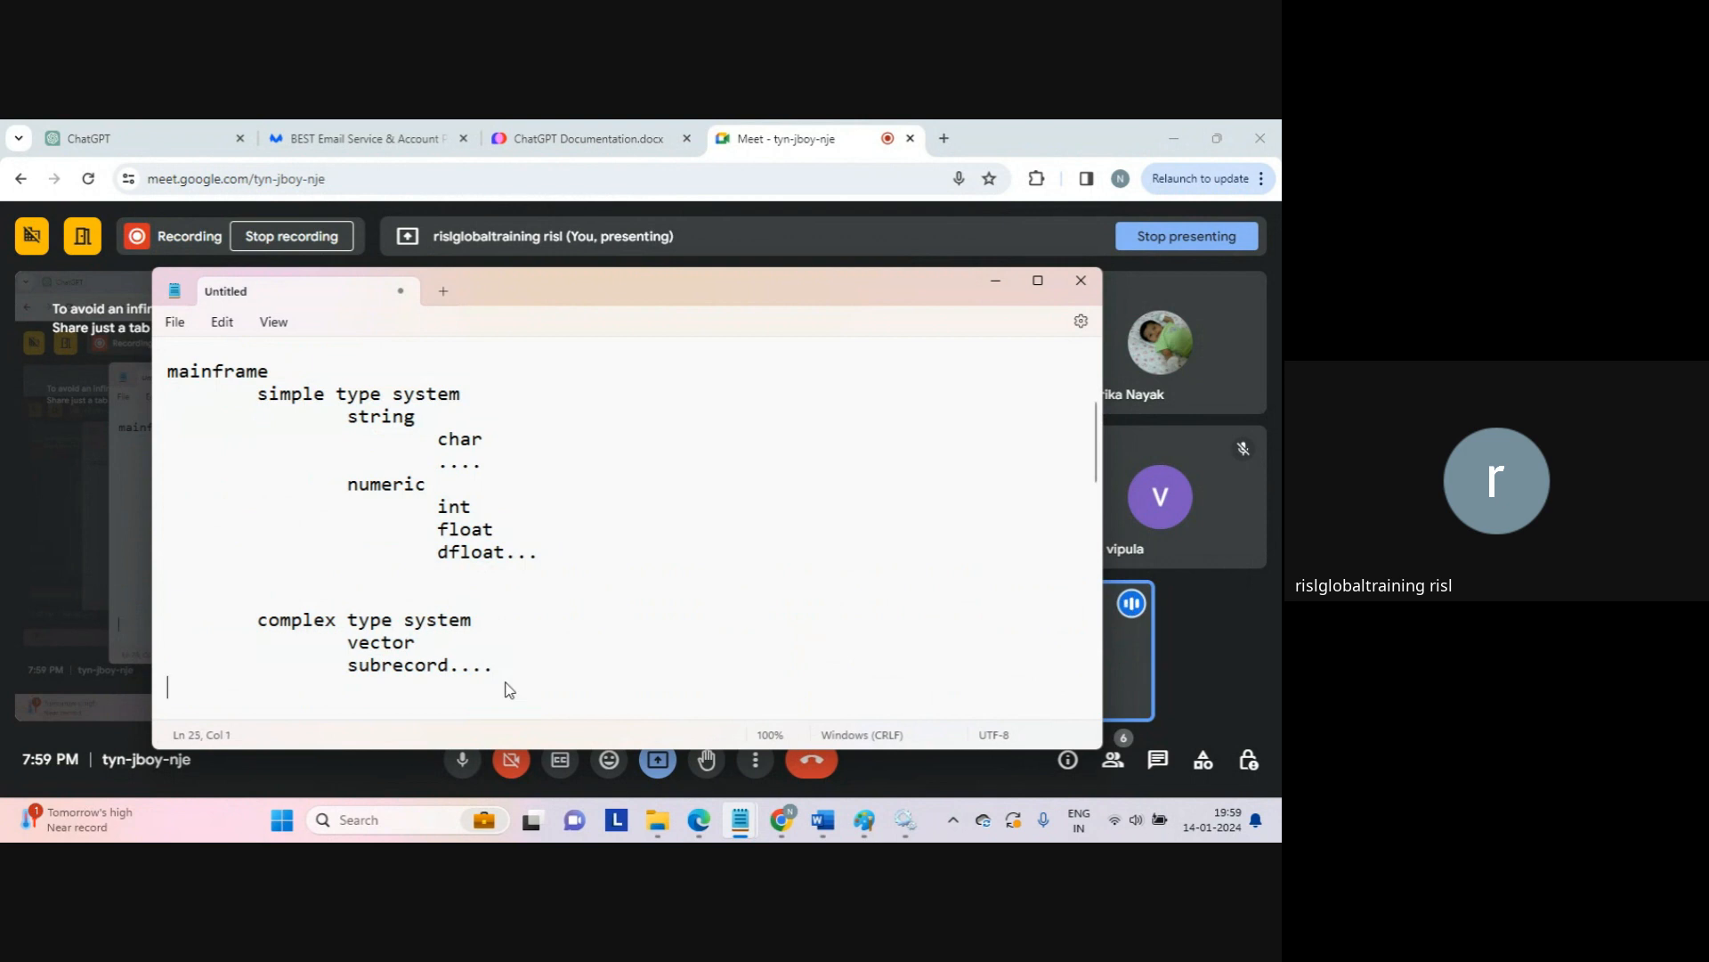
pyautogui.moveTo(506, 682); pyautogui.dragTo(167, 397)
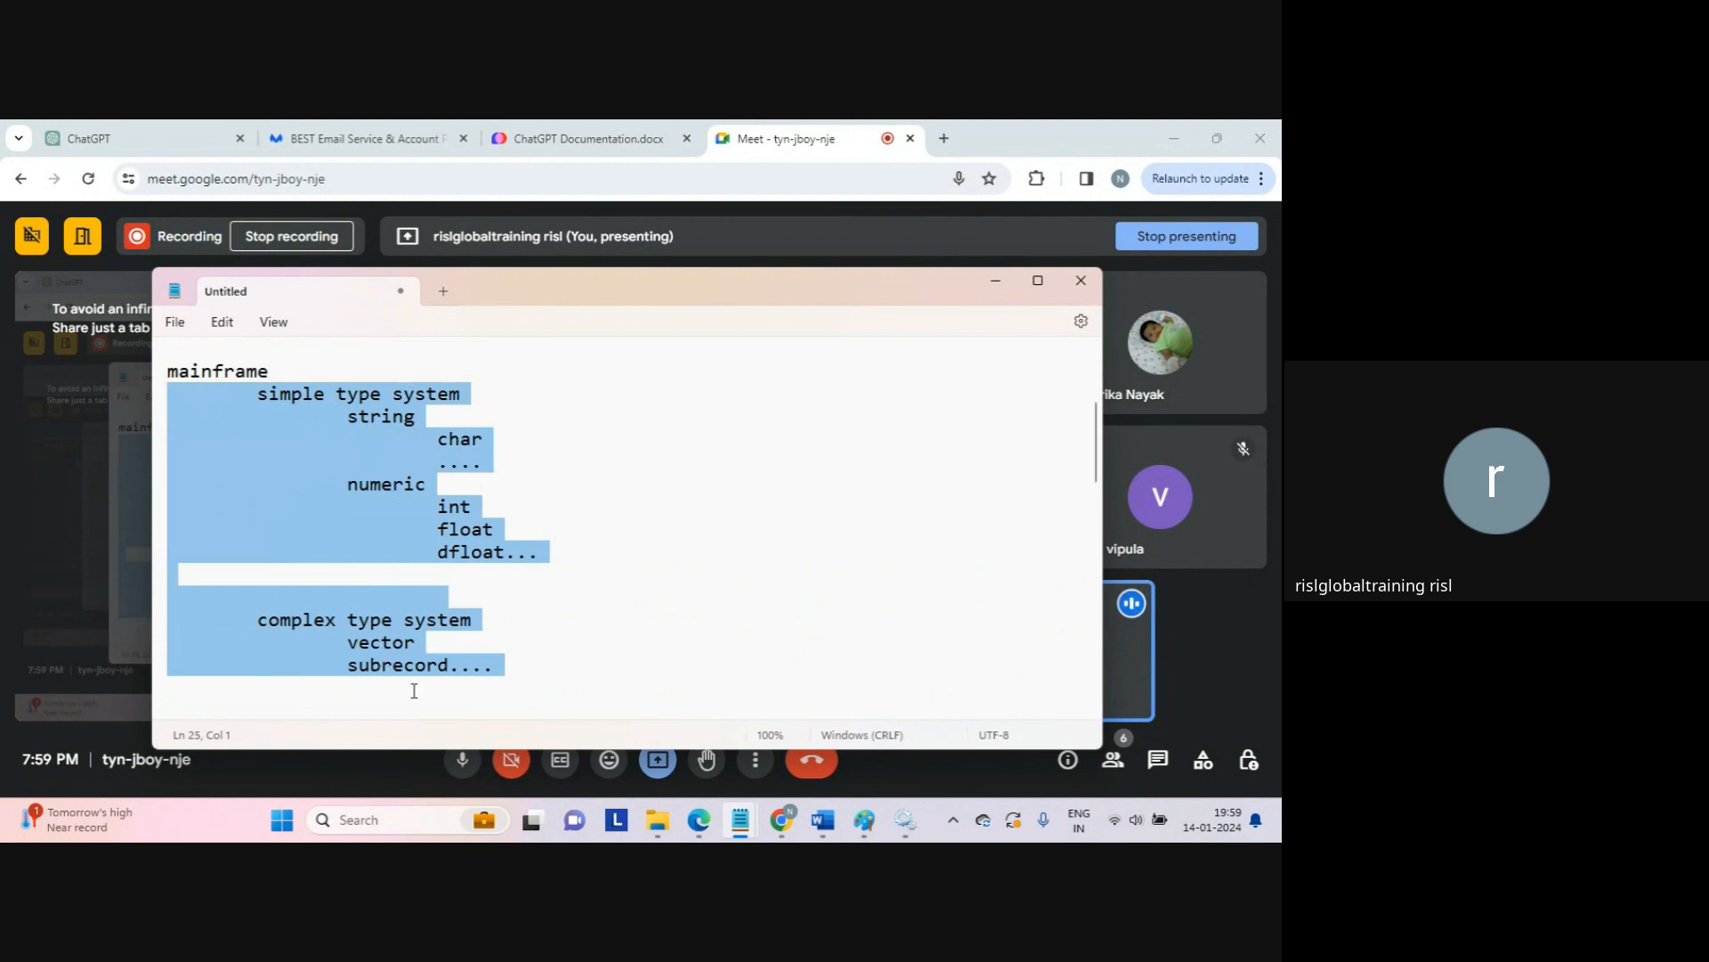
pyautogui.press('Down')
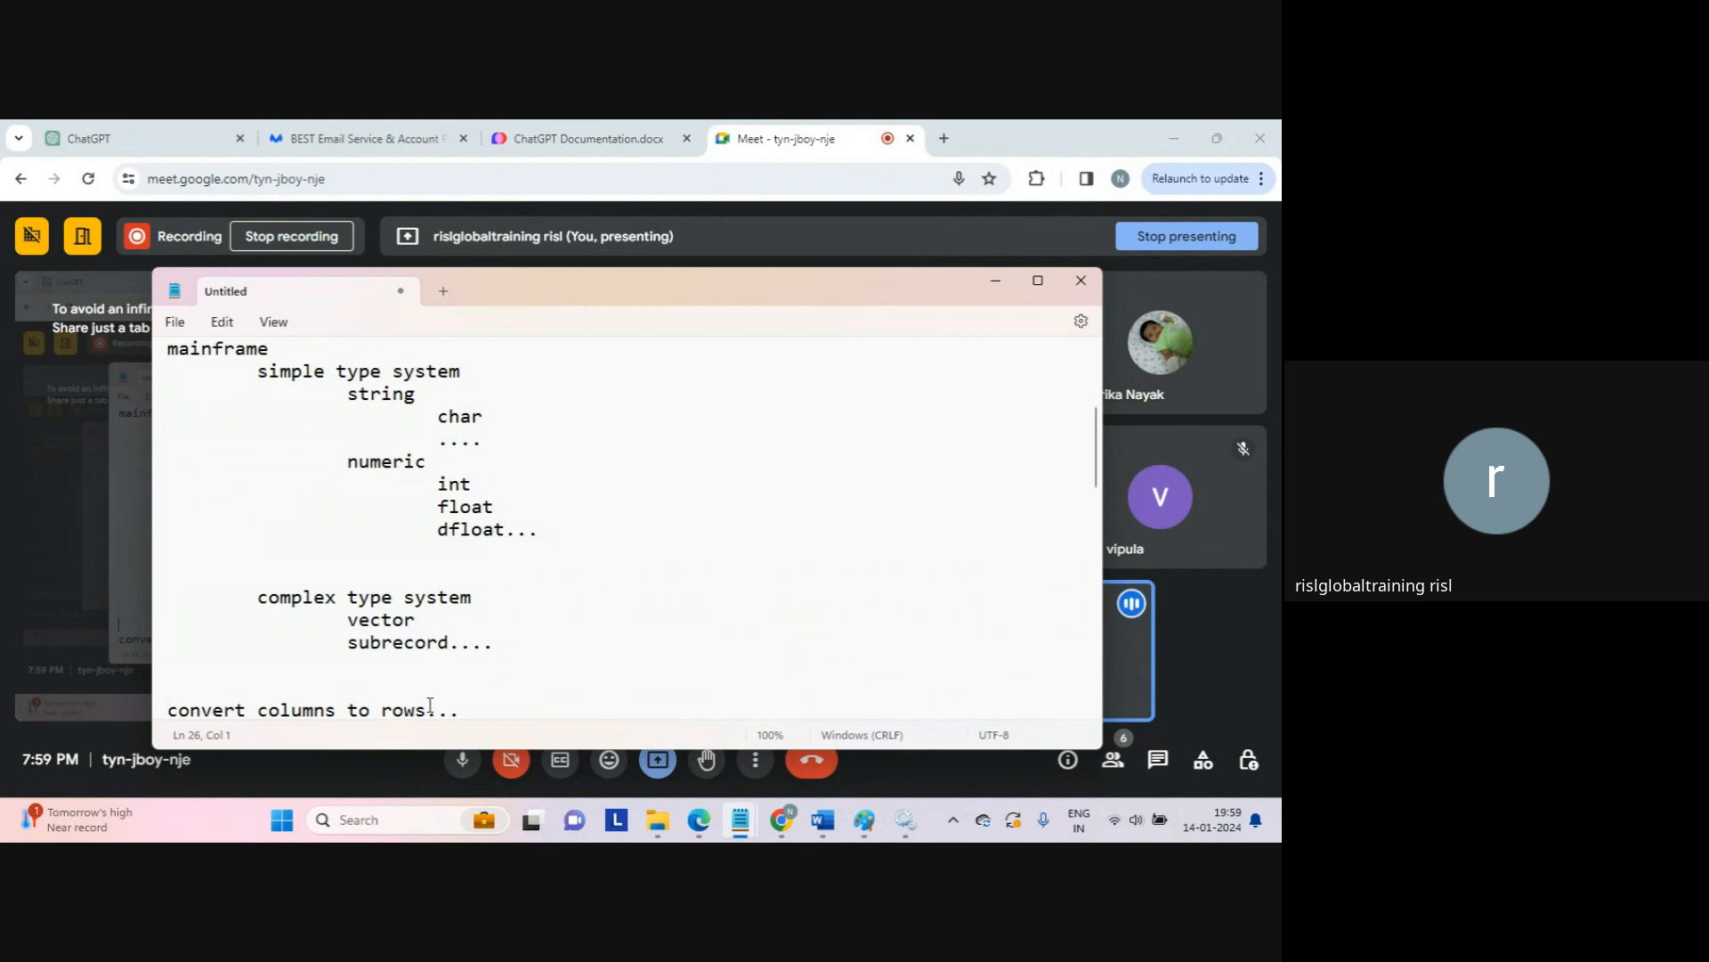
pyautogui.hotkey('ctrl', 'Home')
# Step: Type a '3 features' heading with indented 'linear' and 'hirachical' lines
pyautogui.write('3')
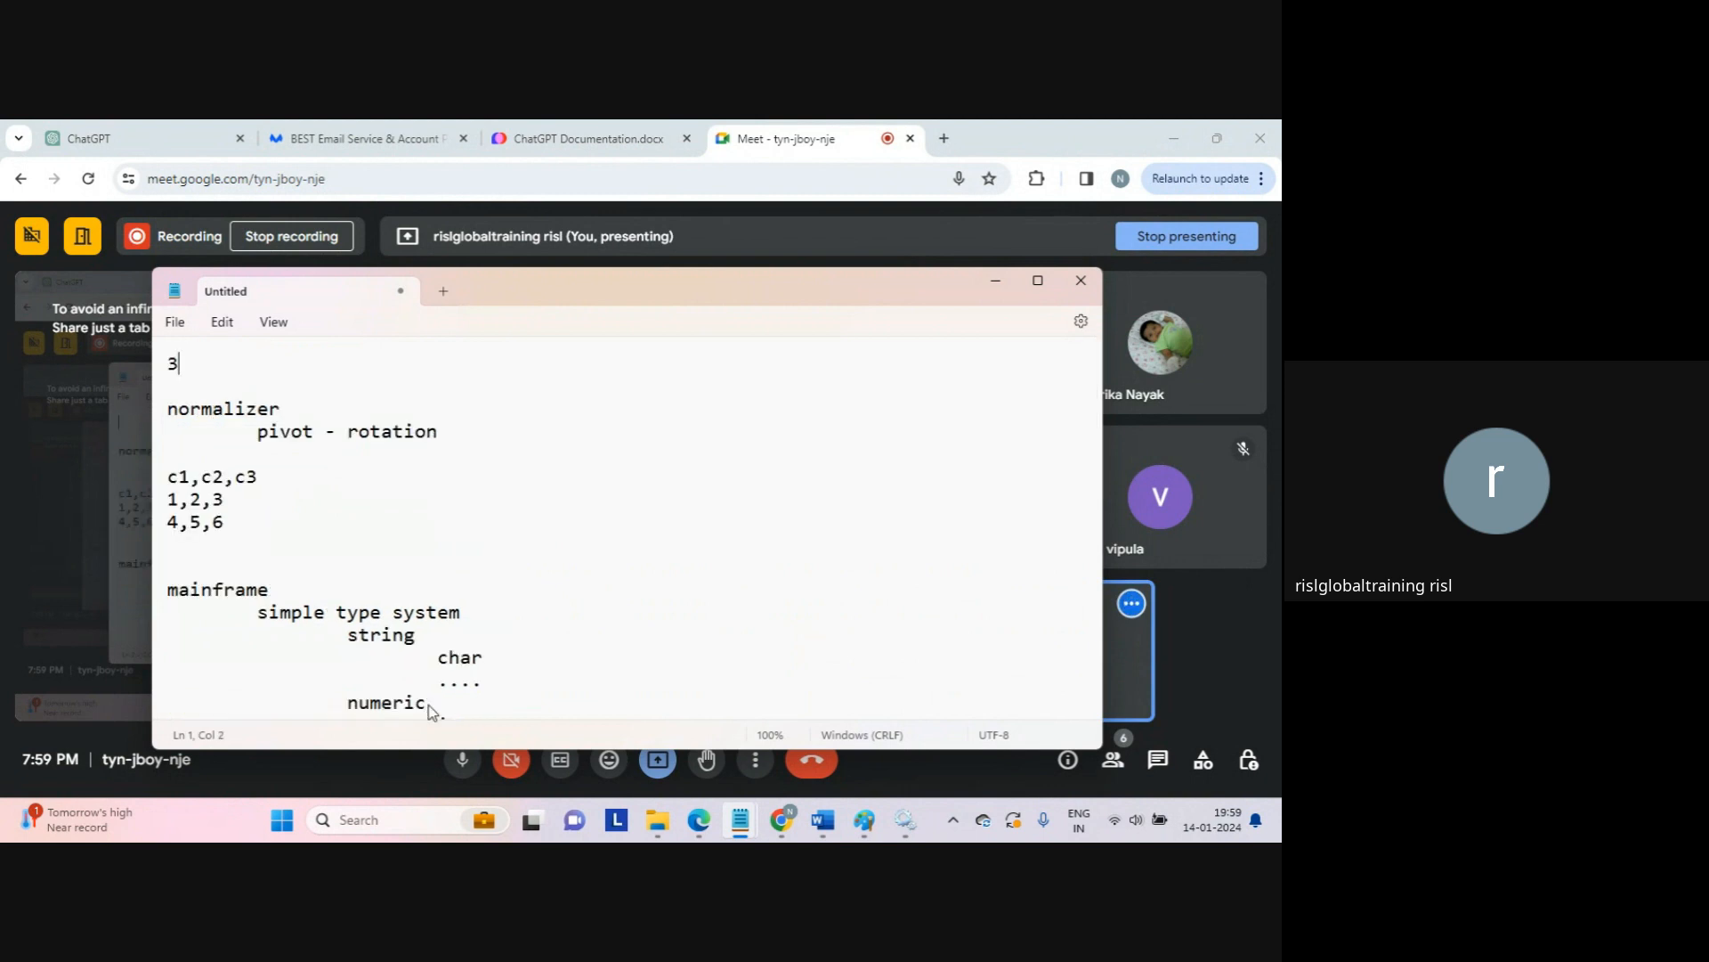
pyautogui.write(' features')
pyautogui.press('Return')
pyautogui.press('Tab')
pyautogui.write('linear')
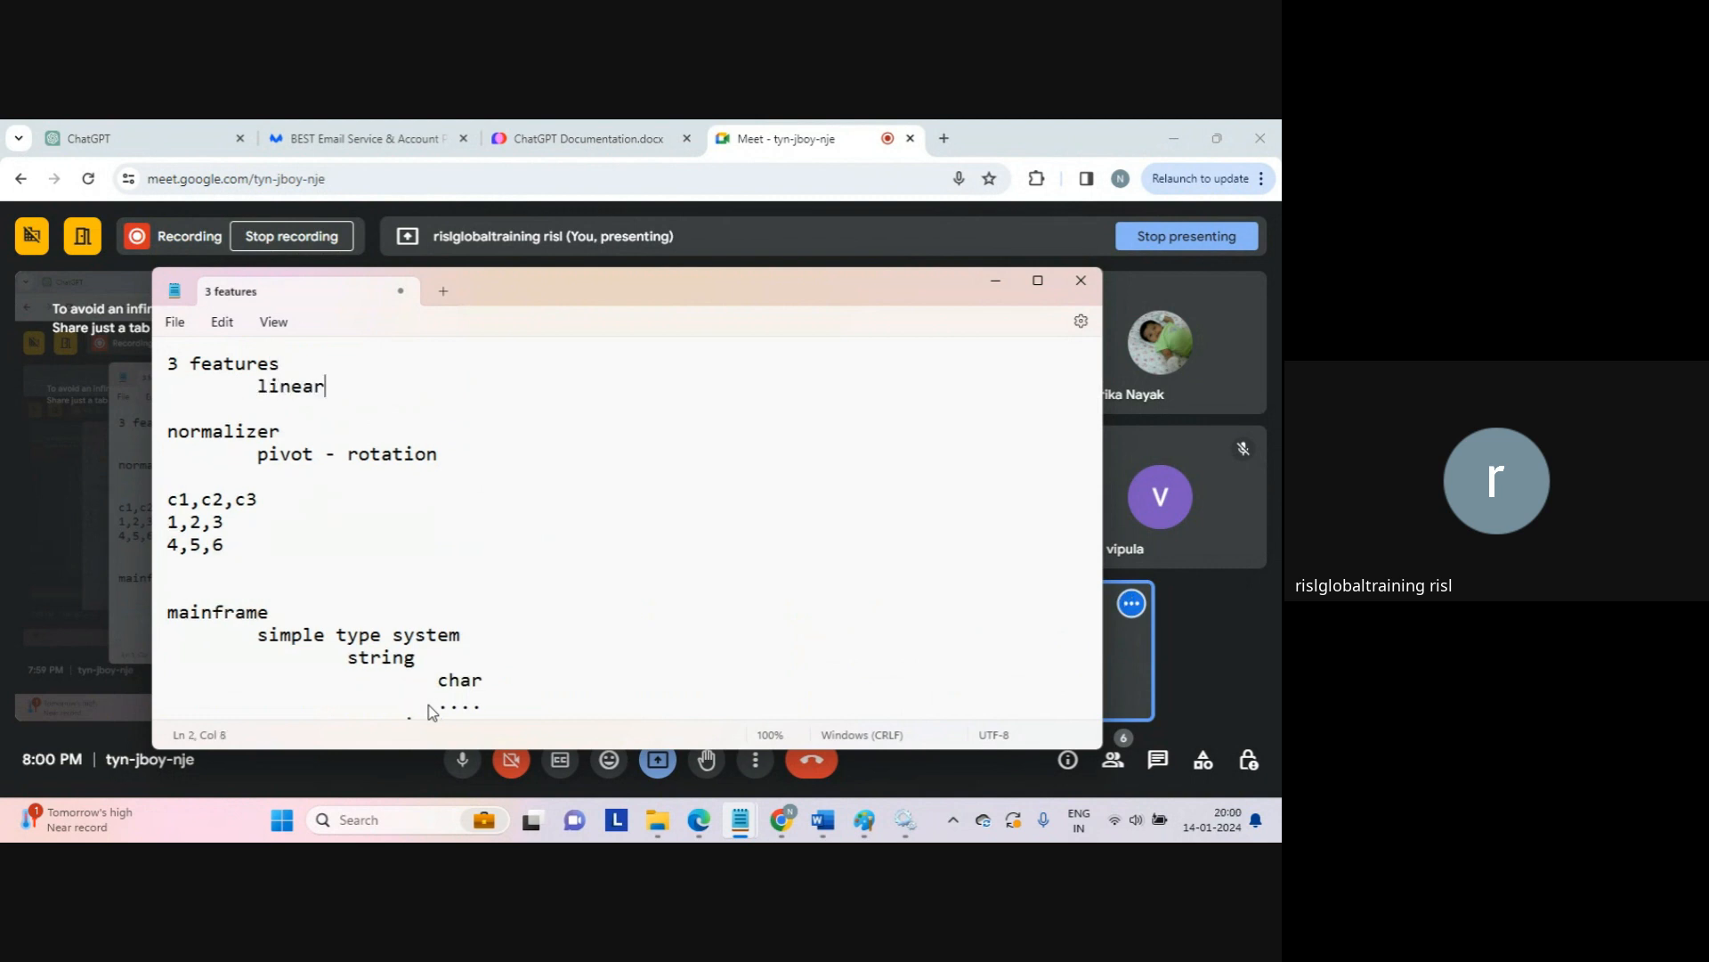
pyautogui.press('Return')
pyautogui.press('Tab')
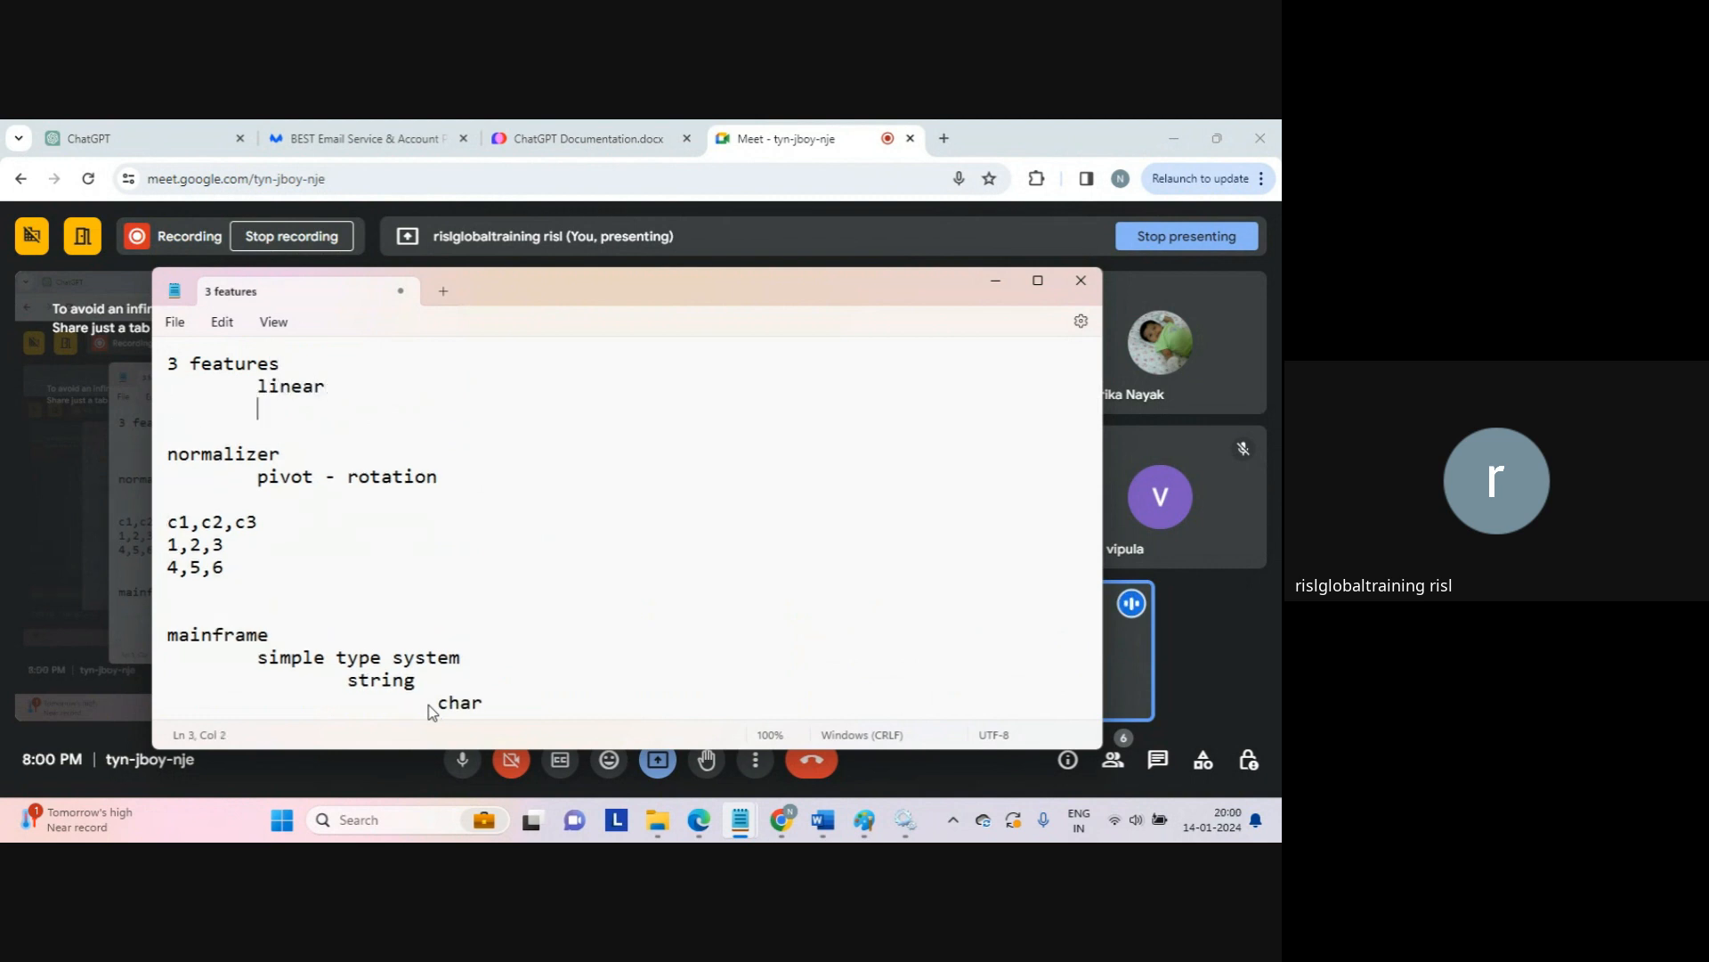
pyautogui.write('hirachical')
pyautogui.press('Return')
pyautogui.press('Tab')
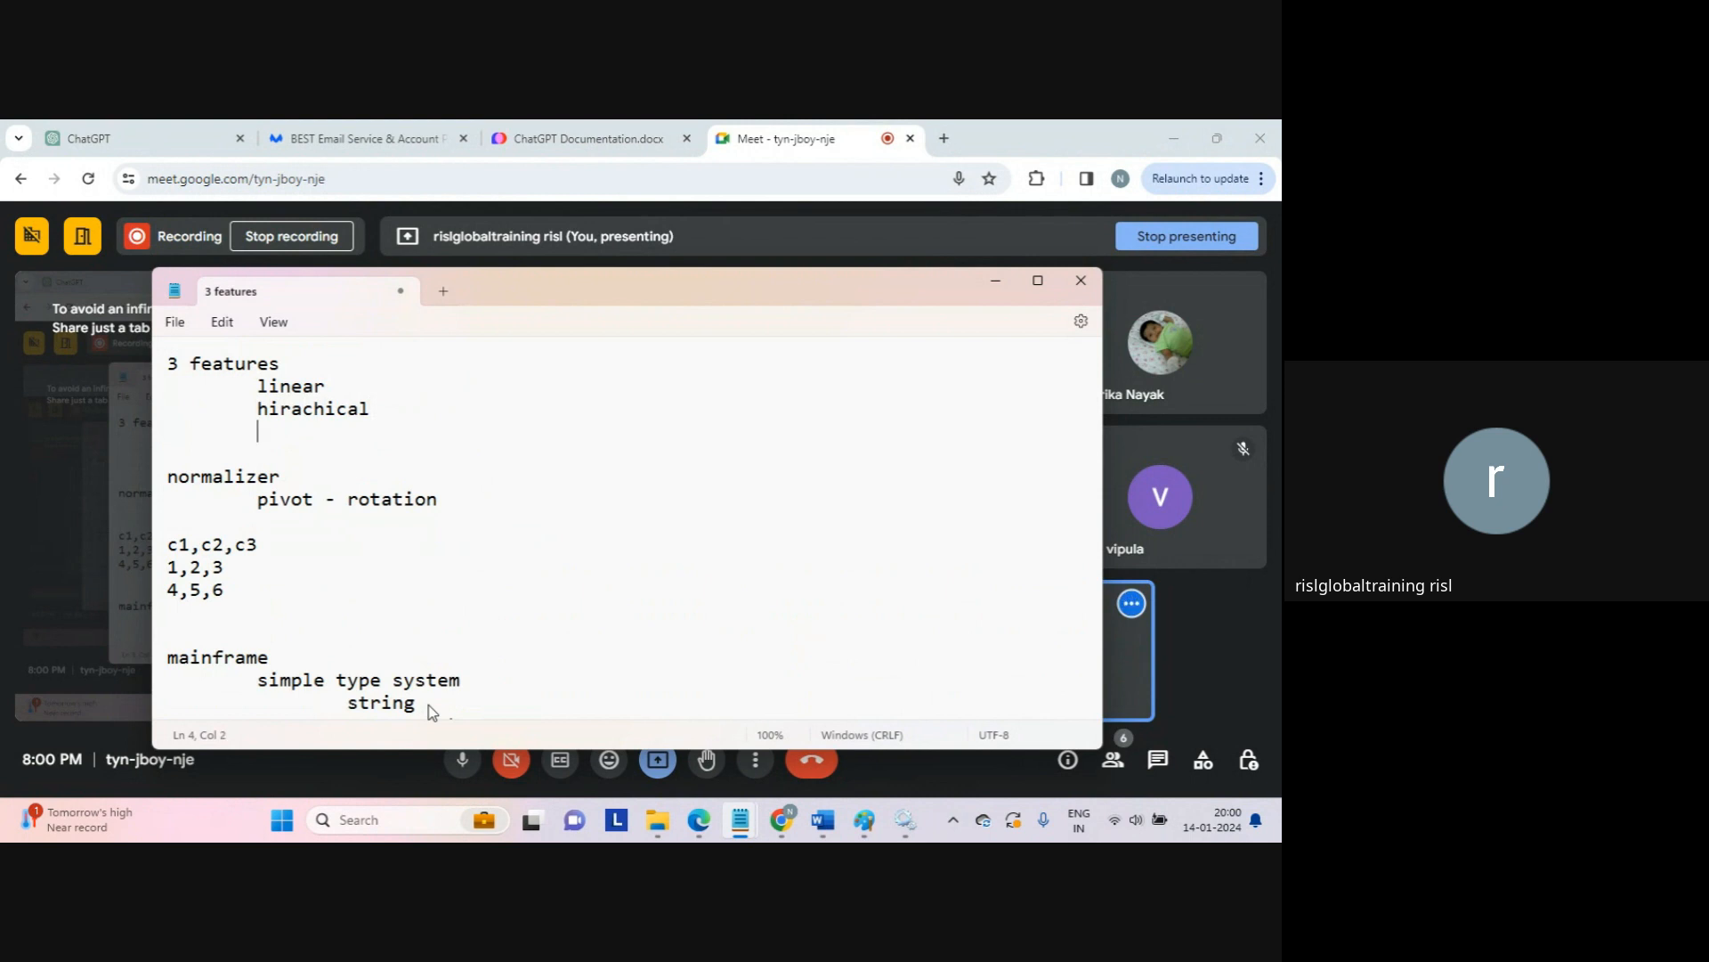
# Step: Add 'mixed type systemmm' as the third feature and insert blank lines above the heading
pyautogui.write('mixd')
pyautogui.press('BackSpace')
pyautogui.press('BackSpace')
pyautogui.write('3')
pyautogui.press('BackSpace')
pyautogui.write('ed type syst')
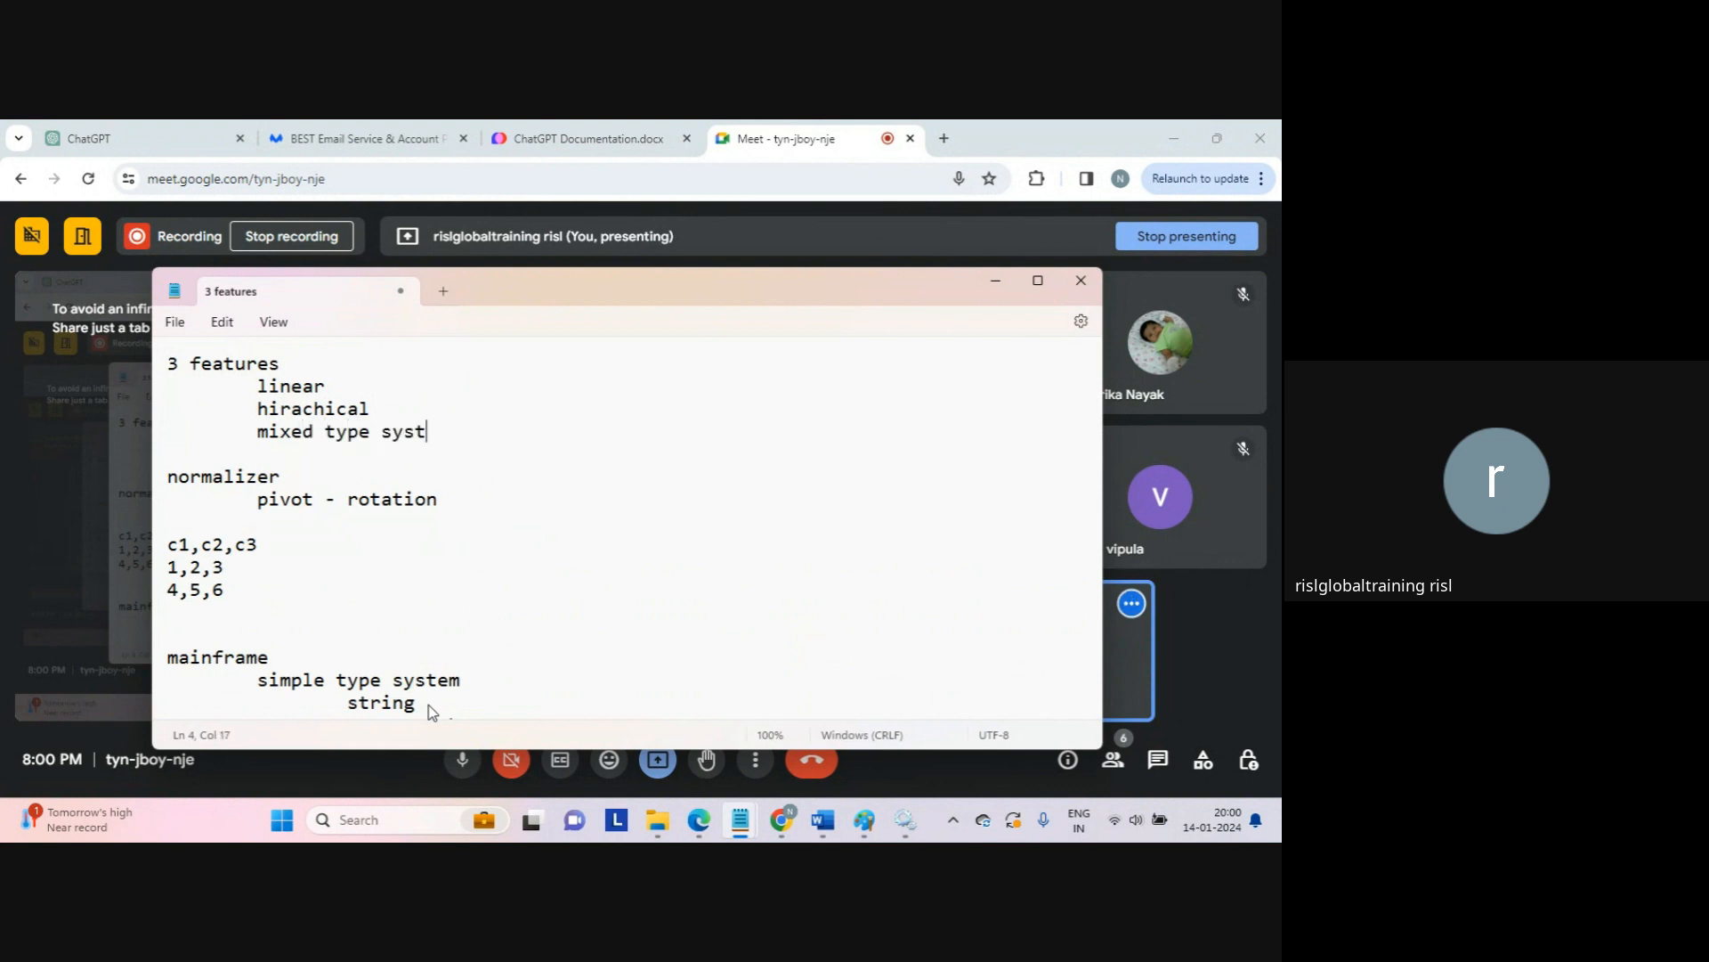
pyautogui.write('e,,,')
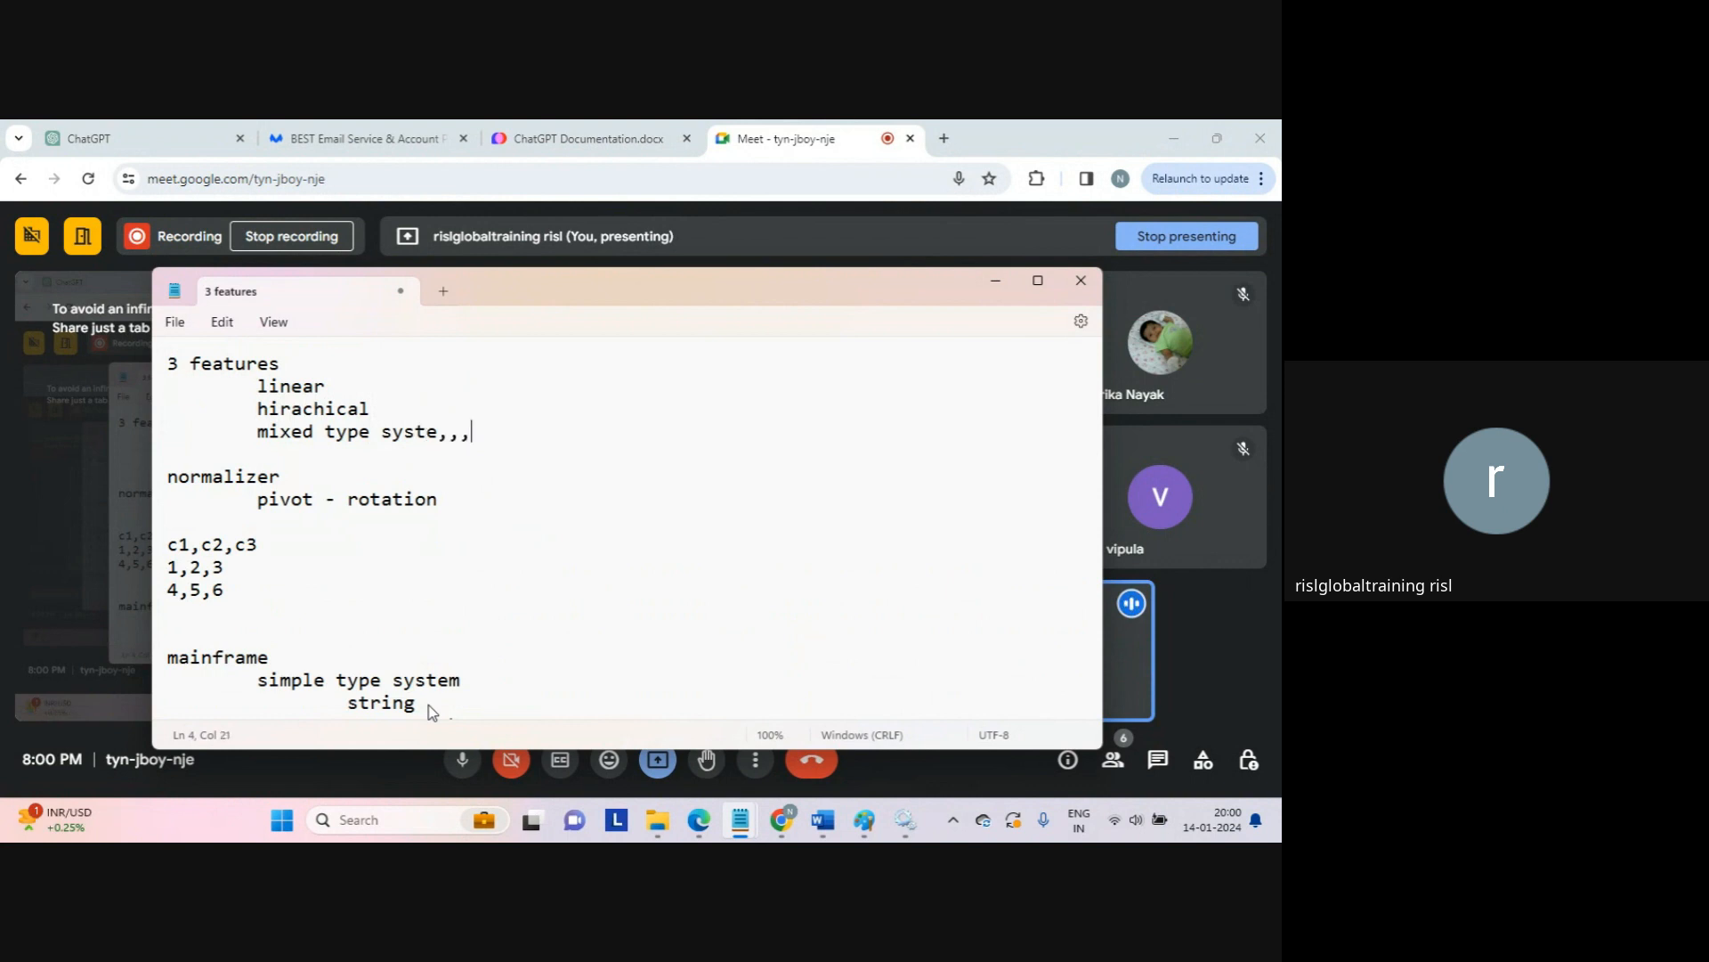
pyautogui.press('BackSpace')
pyautogui.press('BackSpace')
pyautogui.write('mmm')
pyautogui.press('Return')
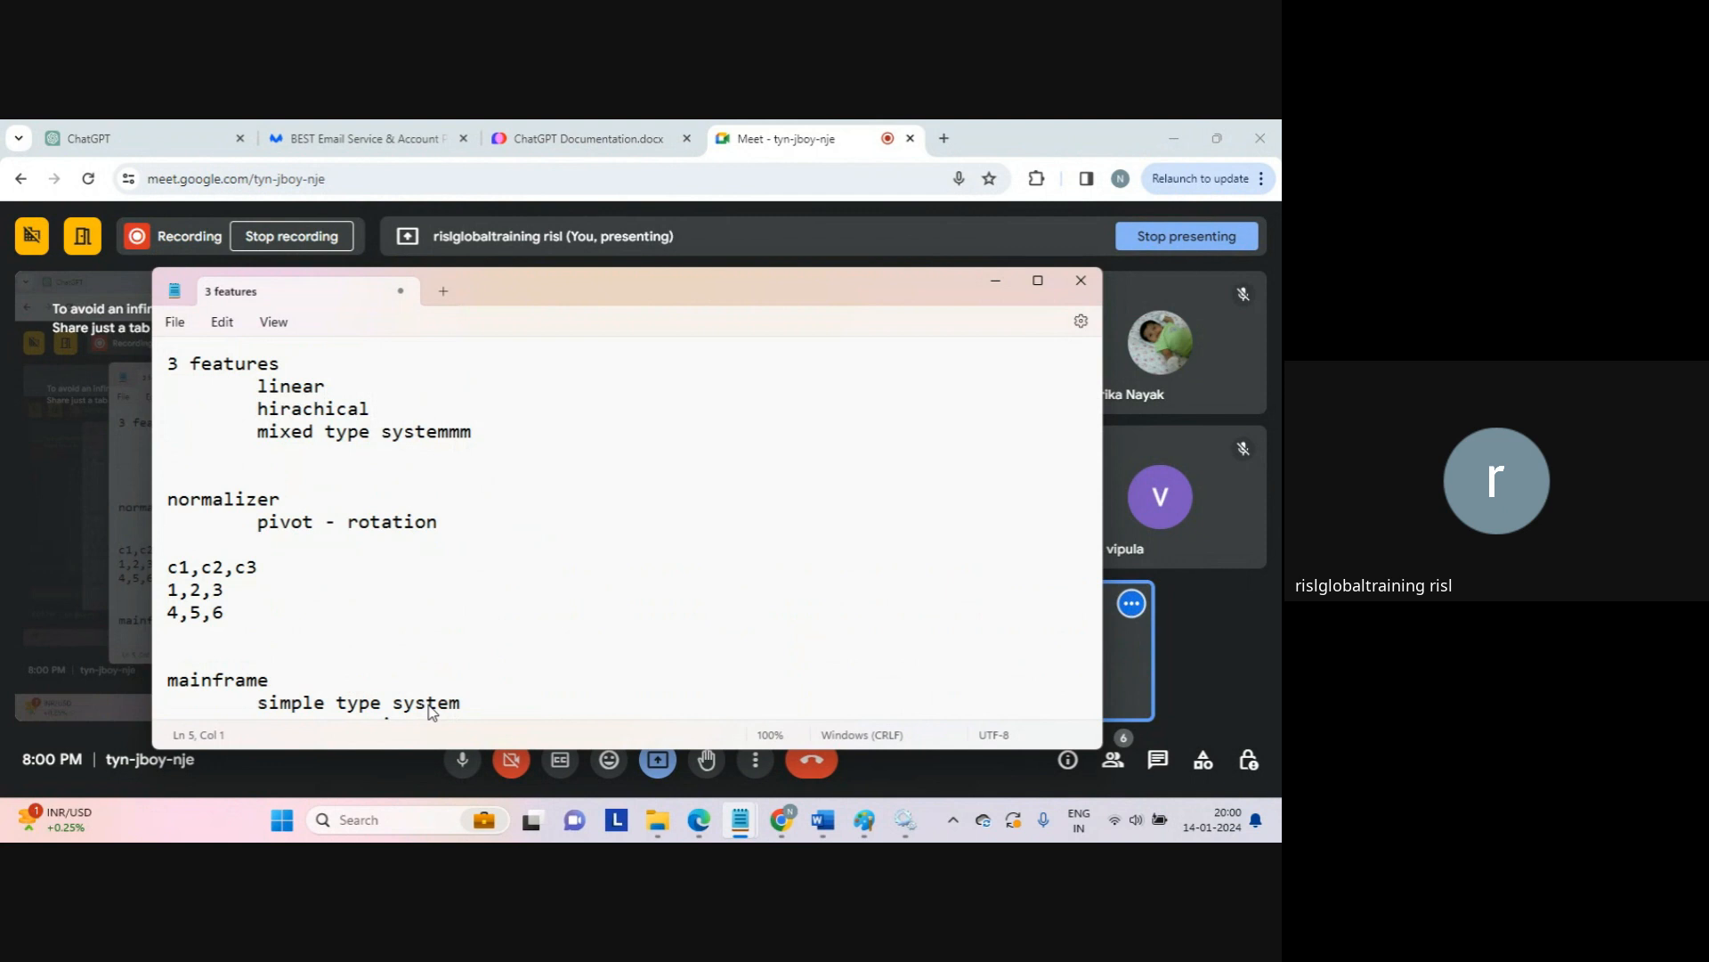
pyautogui.press('Up')
pyautogui.press('Up')
pyautogui.press('Up')
pyautogui.press('Up')
pyautogui.press('Return')
pyautogui.press('Return')
pyautogui.press('Return')
pyautogui.press('Up')
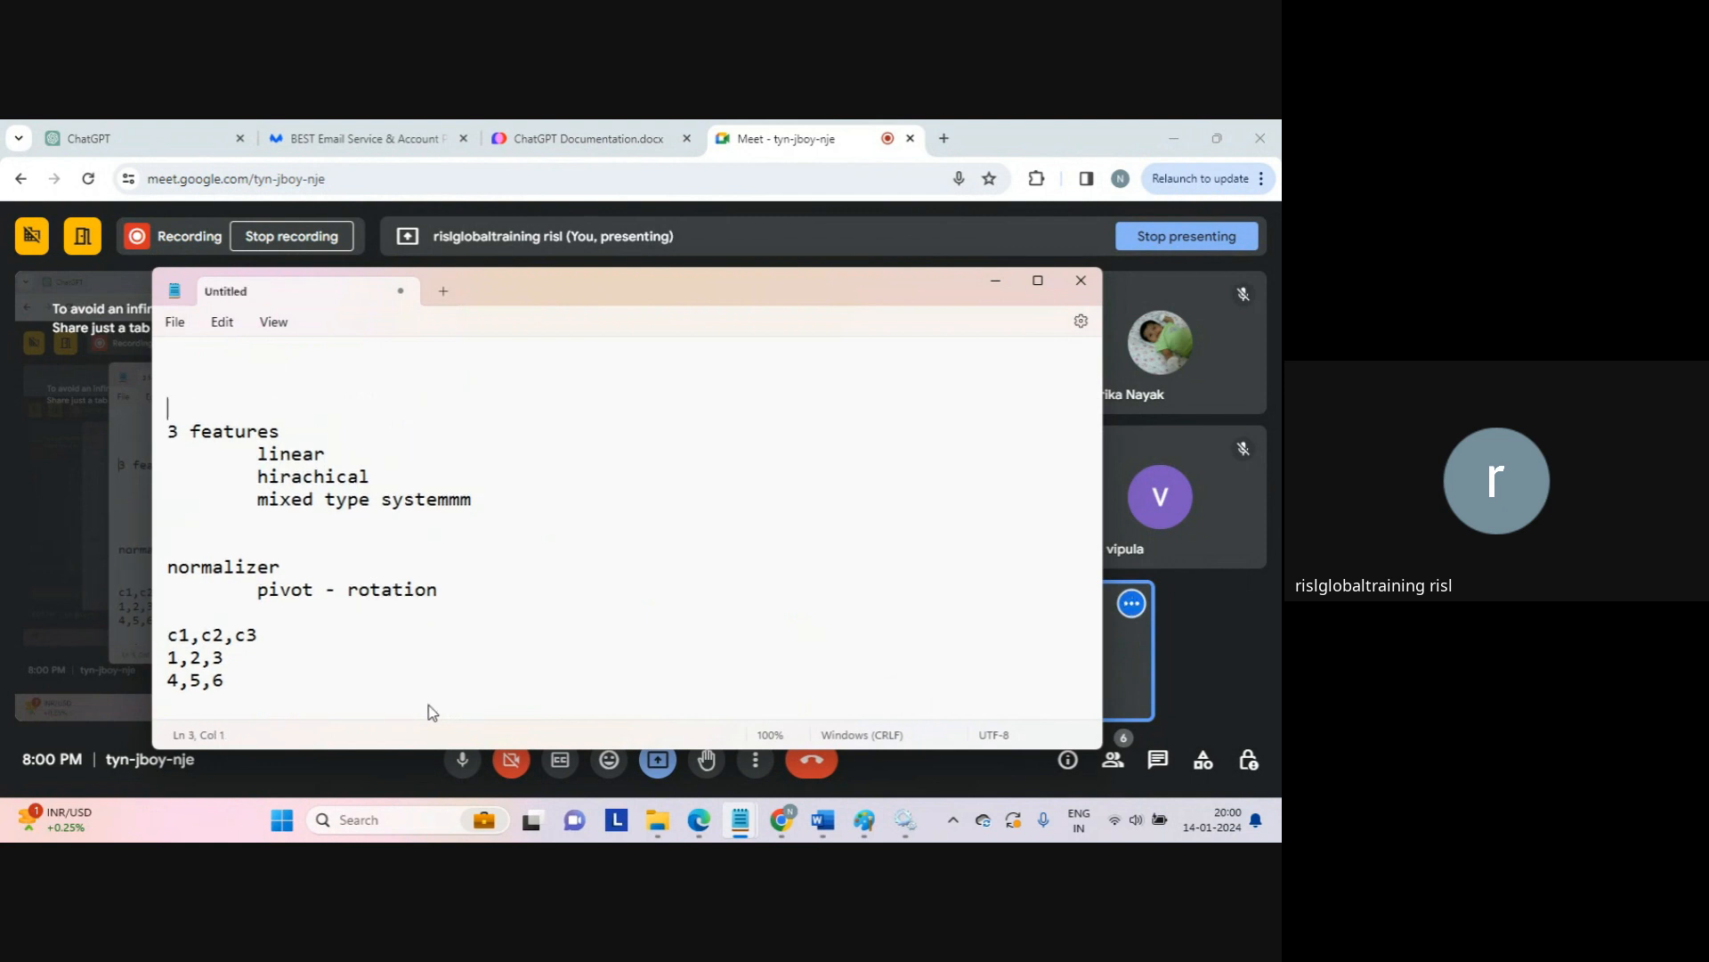
# Step: Write a 'usage:' note with 'group' and 'occurs ====>number of pivoted columns', then open a line below 1,2,3
pyautogui.press('Up')
pyautogui.press('Up')
pyautogui.write('usage')
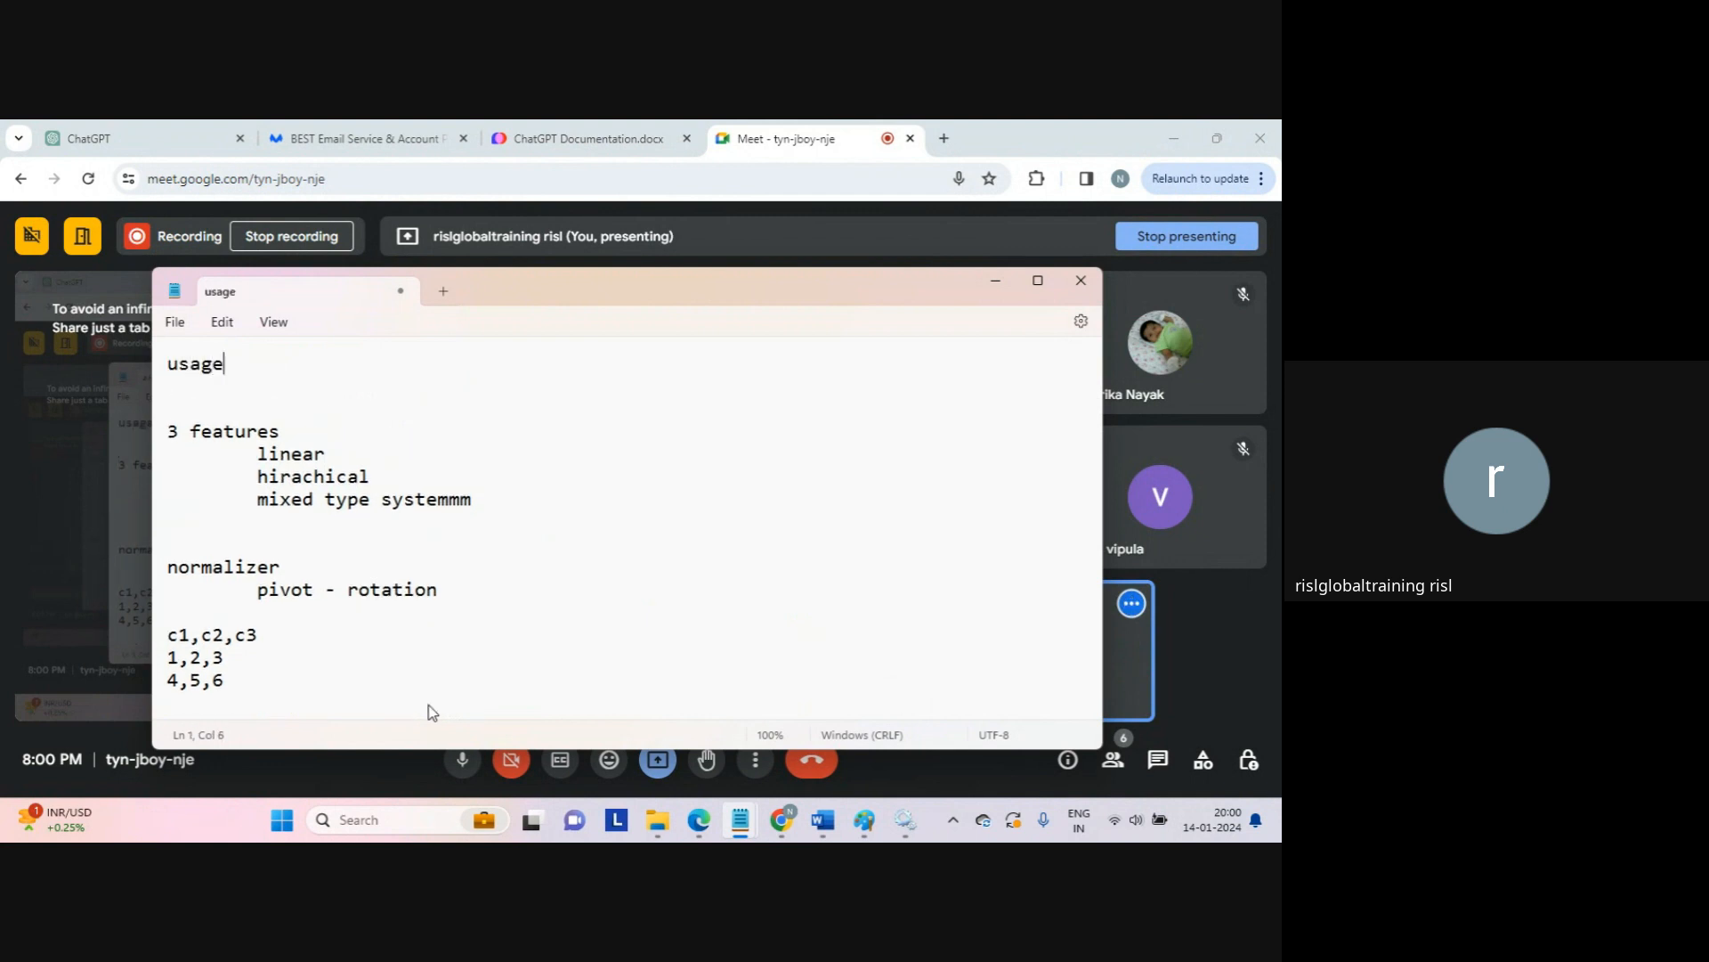
pyautogui.write(':')
pyautogui.press('Return')
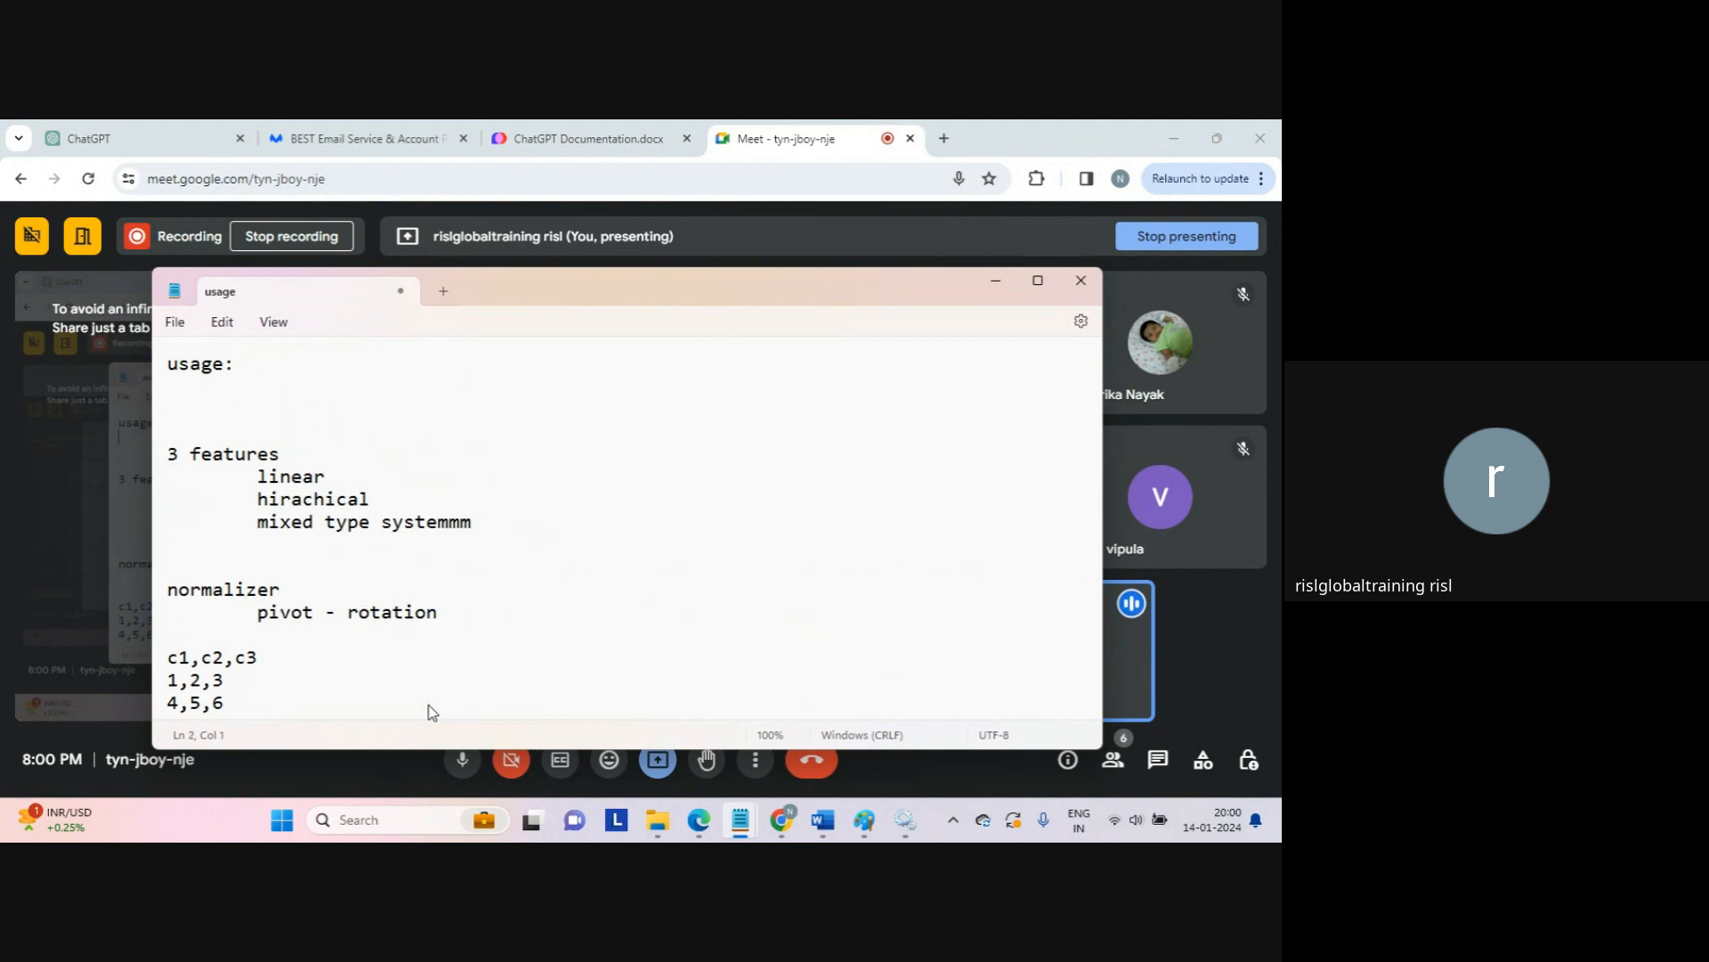
pyautogui.write('group')
pyautogui.press('Return')
pyautogui.write('oc')
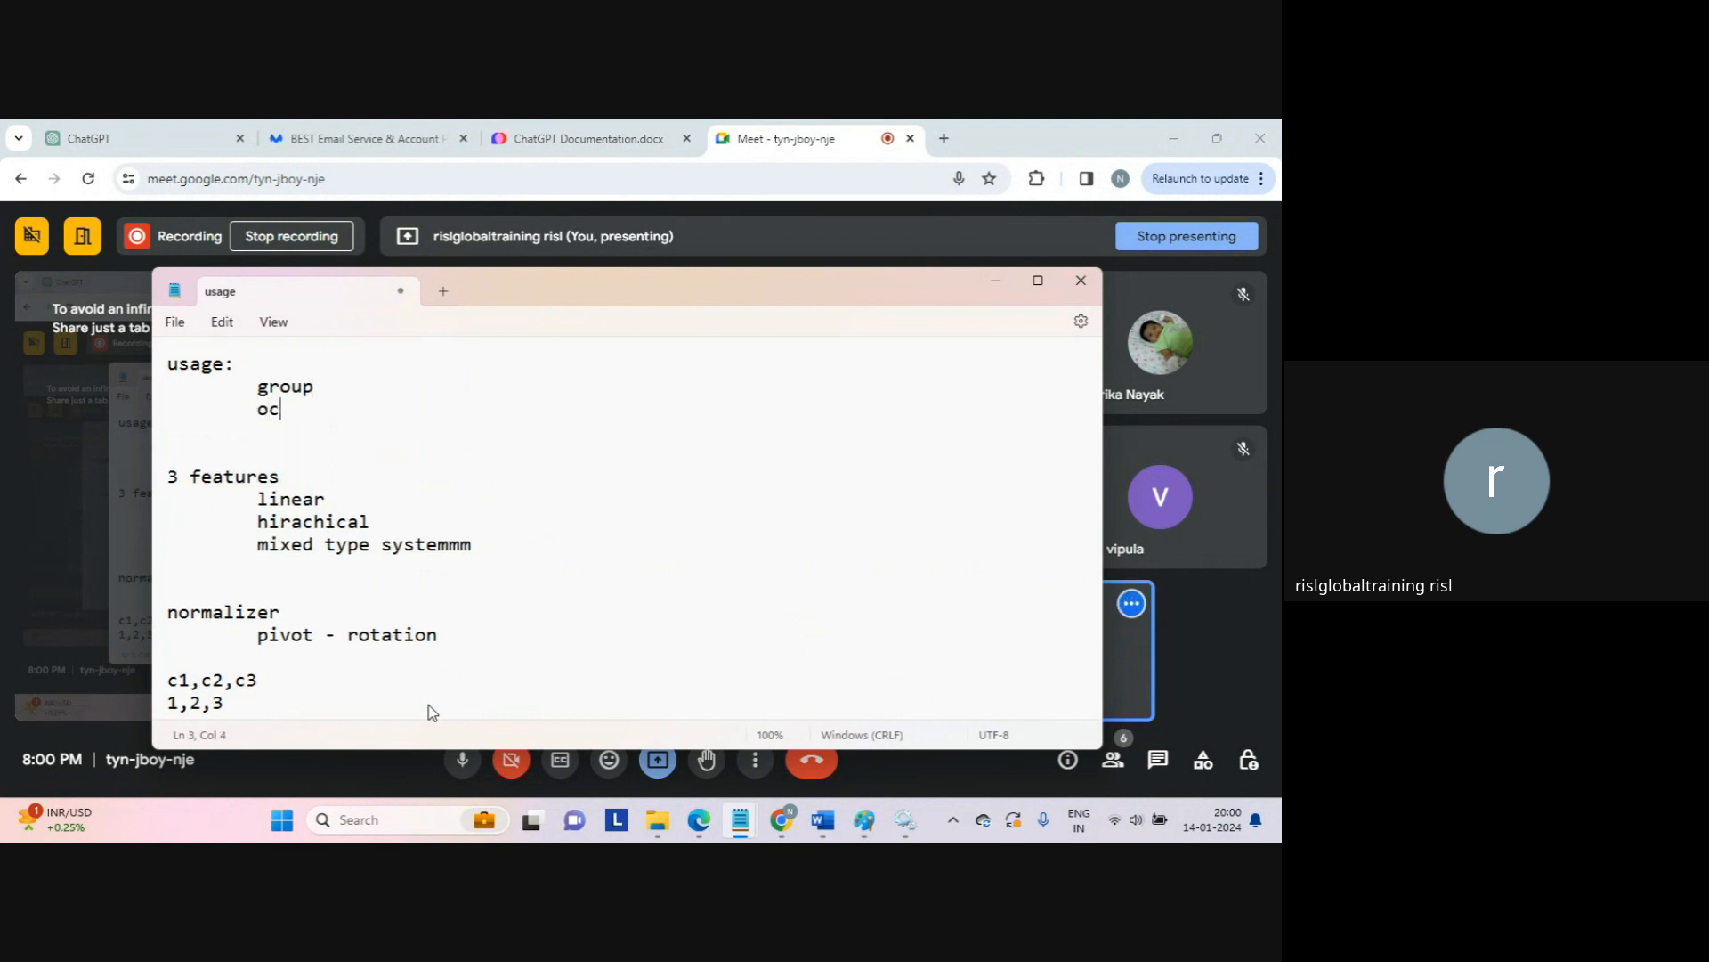
pyautogui.write('curs ====>numbe')
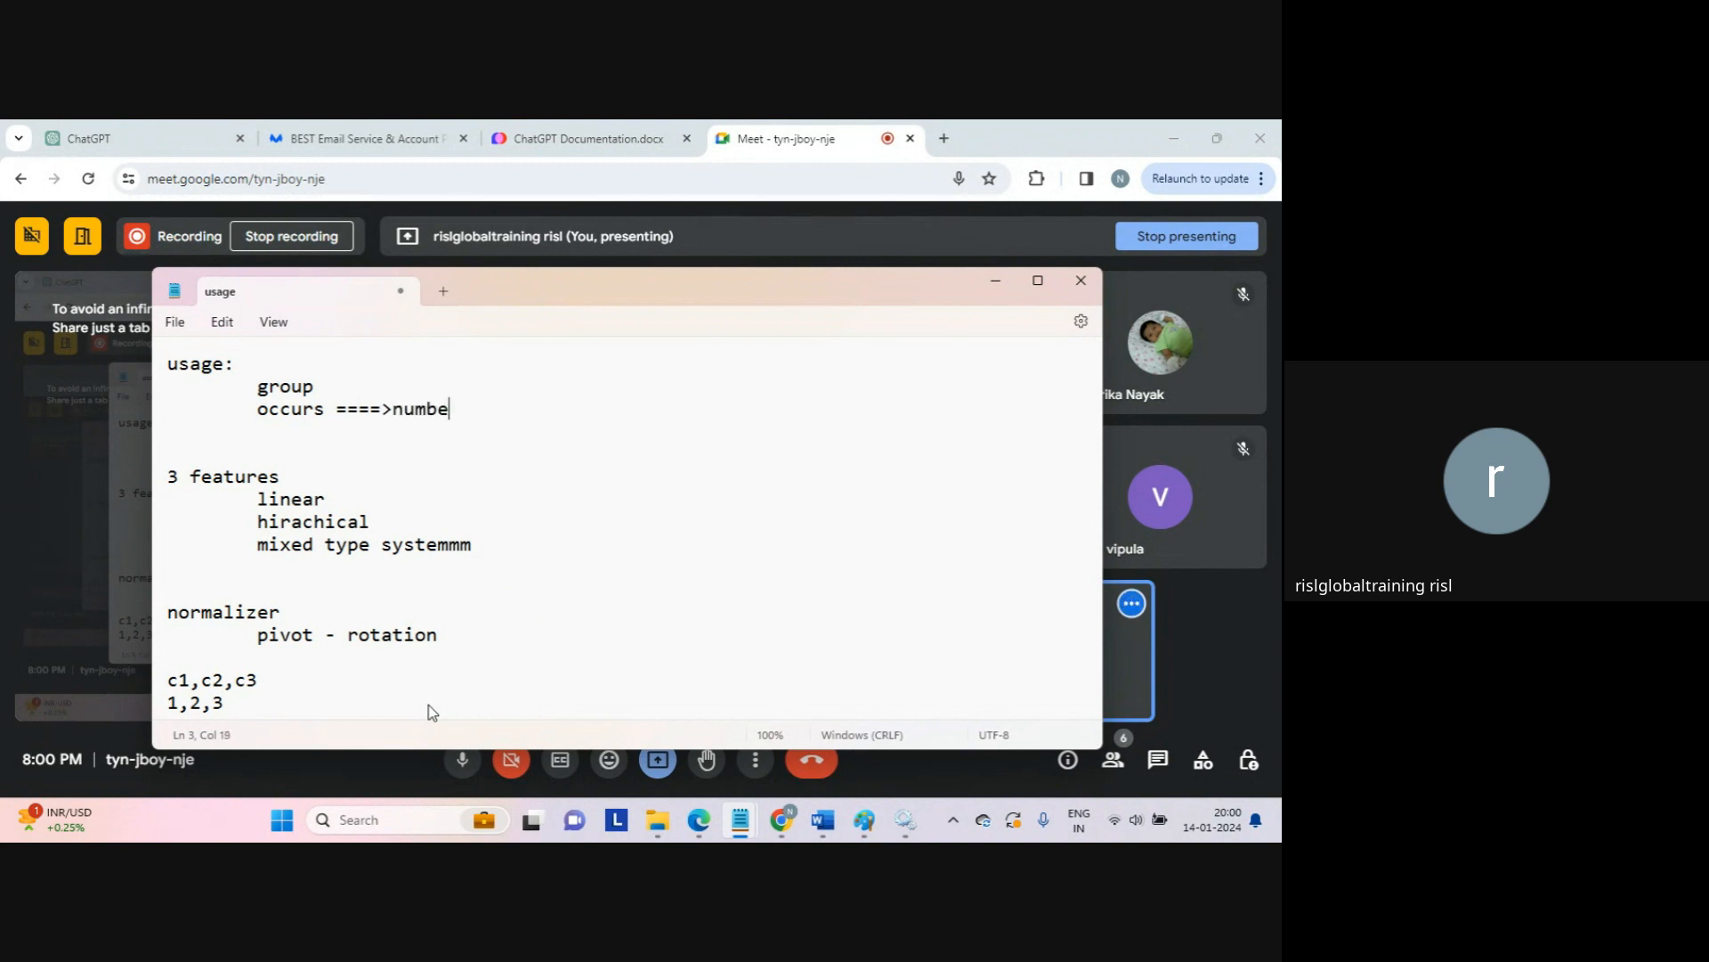
pyautogui.write('r of pivoted columns')
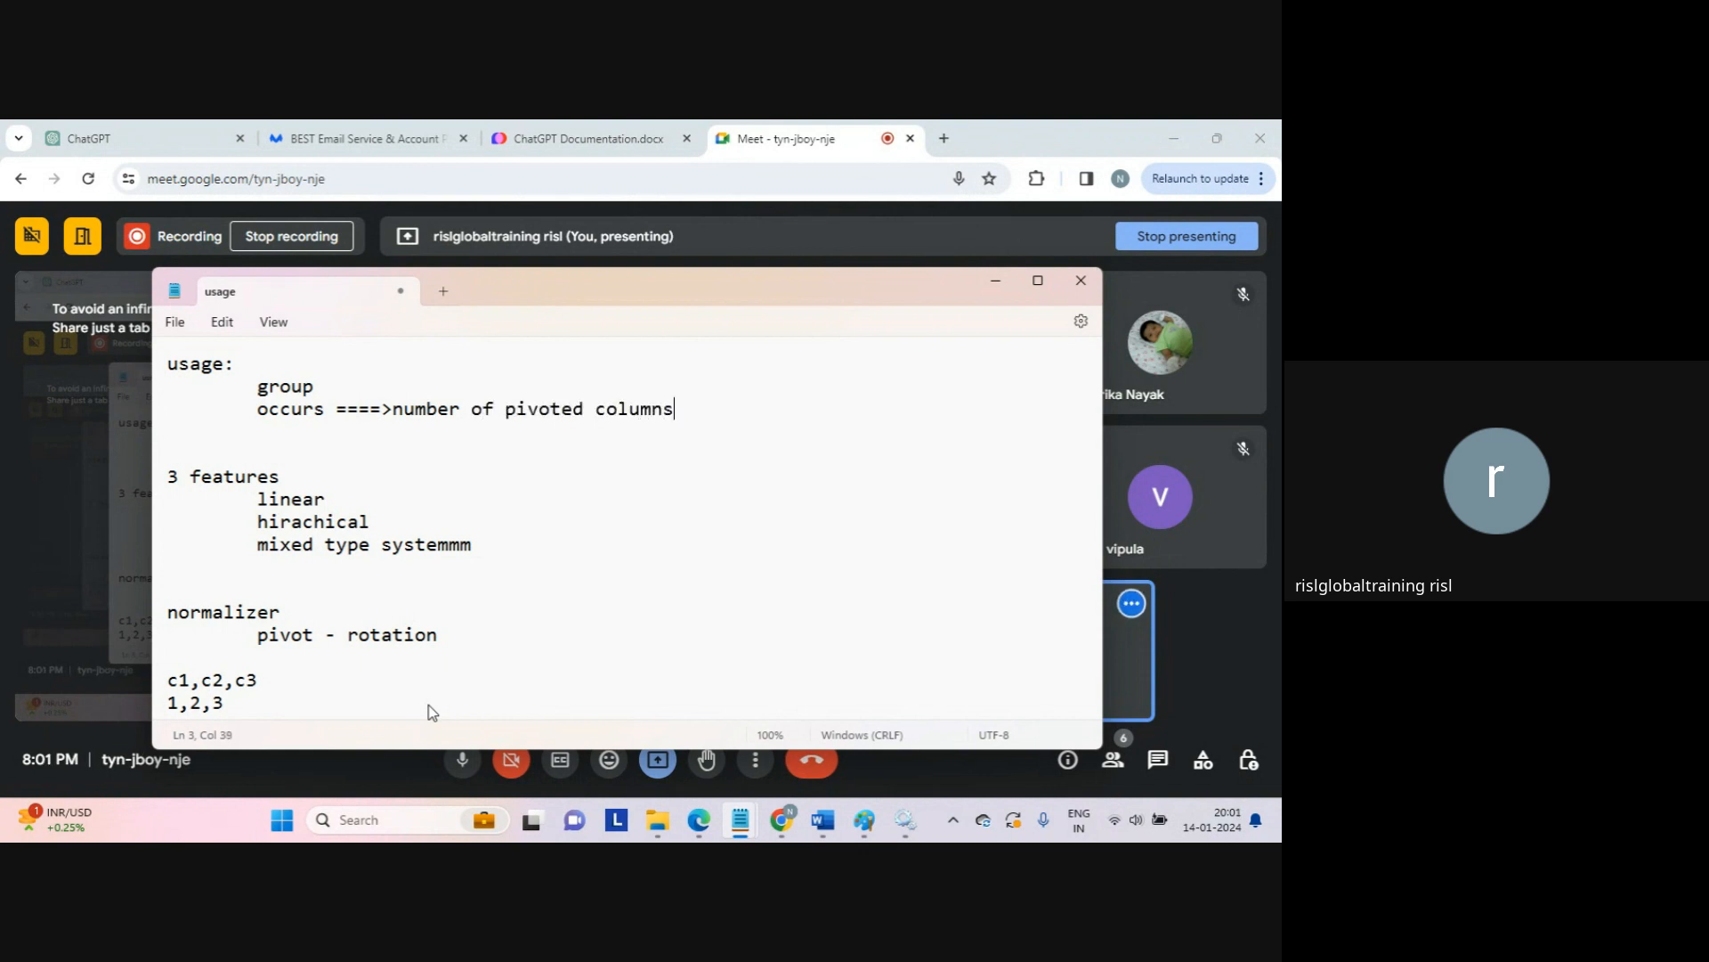
pyautogui.press('Down')
pyautogui.press('Down')
pyautogui.press('Down')
pyautogui.press('Down')
pyautogui.press('Down')
pyautogui.press('Down')
pyautogui.press('Down')
pyautogui.press('Down')
pyautogui.press('Down')
pyautogui.press('Down')
pyautogui.press('Down')
pyautogui.press('Down')
pyautogui.press('Down')
pyautogui.press('Return')
# Step: Add a 4,5,6 row and paste a copy of the c1,c2,c3 example under the occurs line
pyautogui.write('4,5,6')
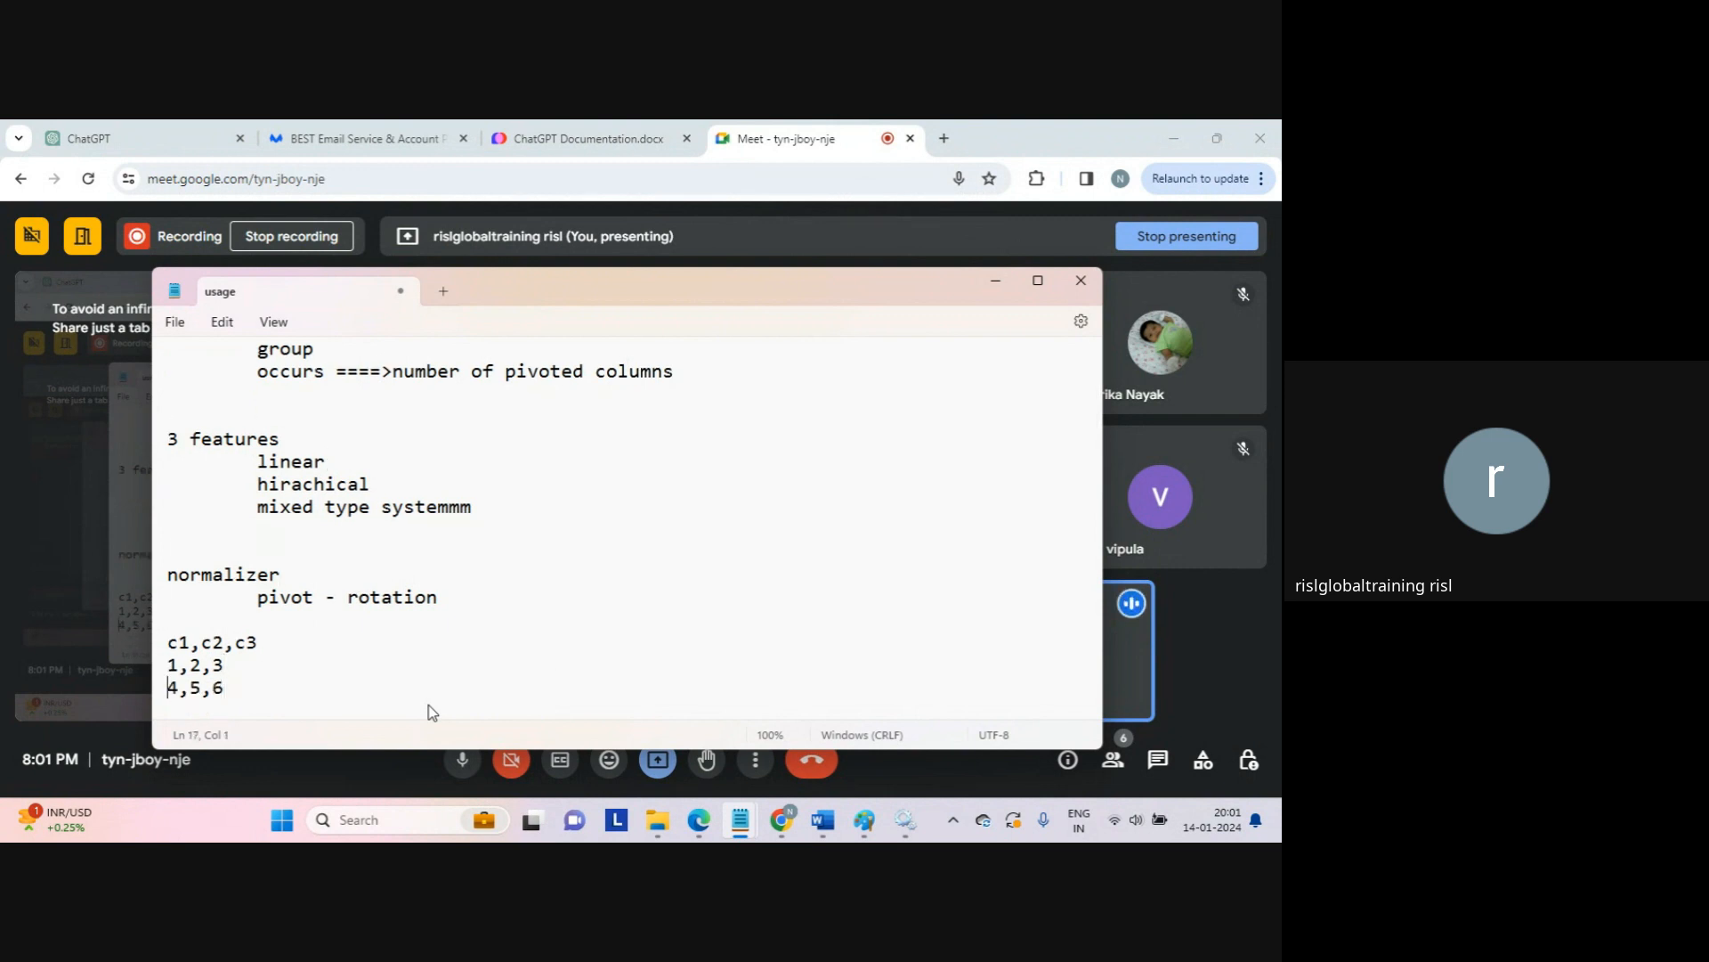
pyautogui.press('Home')
pyautogui.hotkey('shift', 'Down')
pyautogui.hotkey('shift', 'Up')
pyautogui.hotkey('shift', 'Up')
pyautogui.hotkey('shift', 'Up')
pyautogui.hotkey('ctrl', 'c')
pyautogui.press('Up')
pyautogui.press('Up')
pyautogui.press('Up')
pyautogui.press('Up')
pyautogui.press('Up')
pyautogui.press('Up')
pyautogui.press('Up')
pyautogui.press('Up')
pyautogui.press('Up')
pyautogui.press('Up')
pyautogui.press('Up')
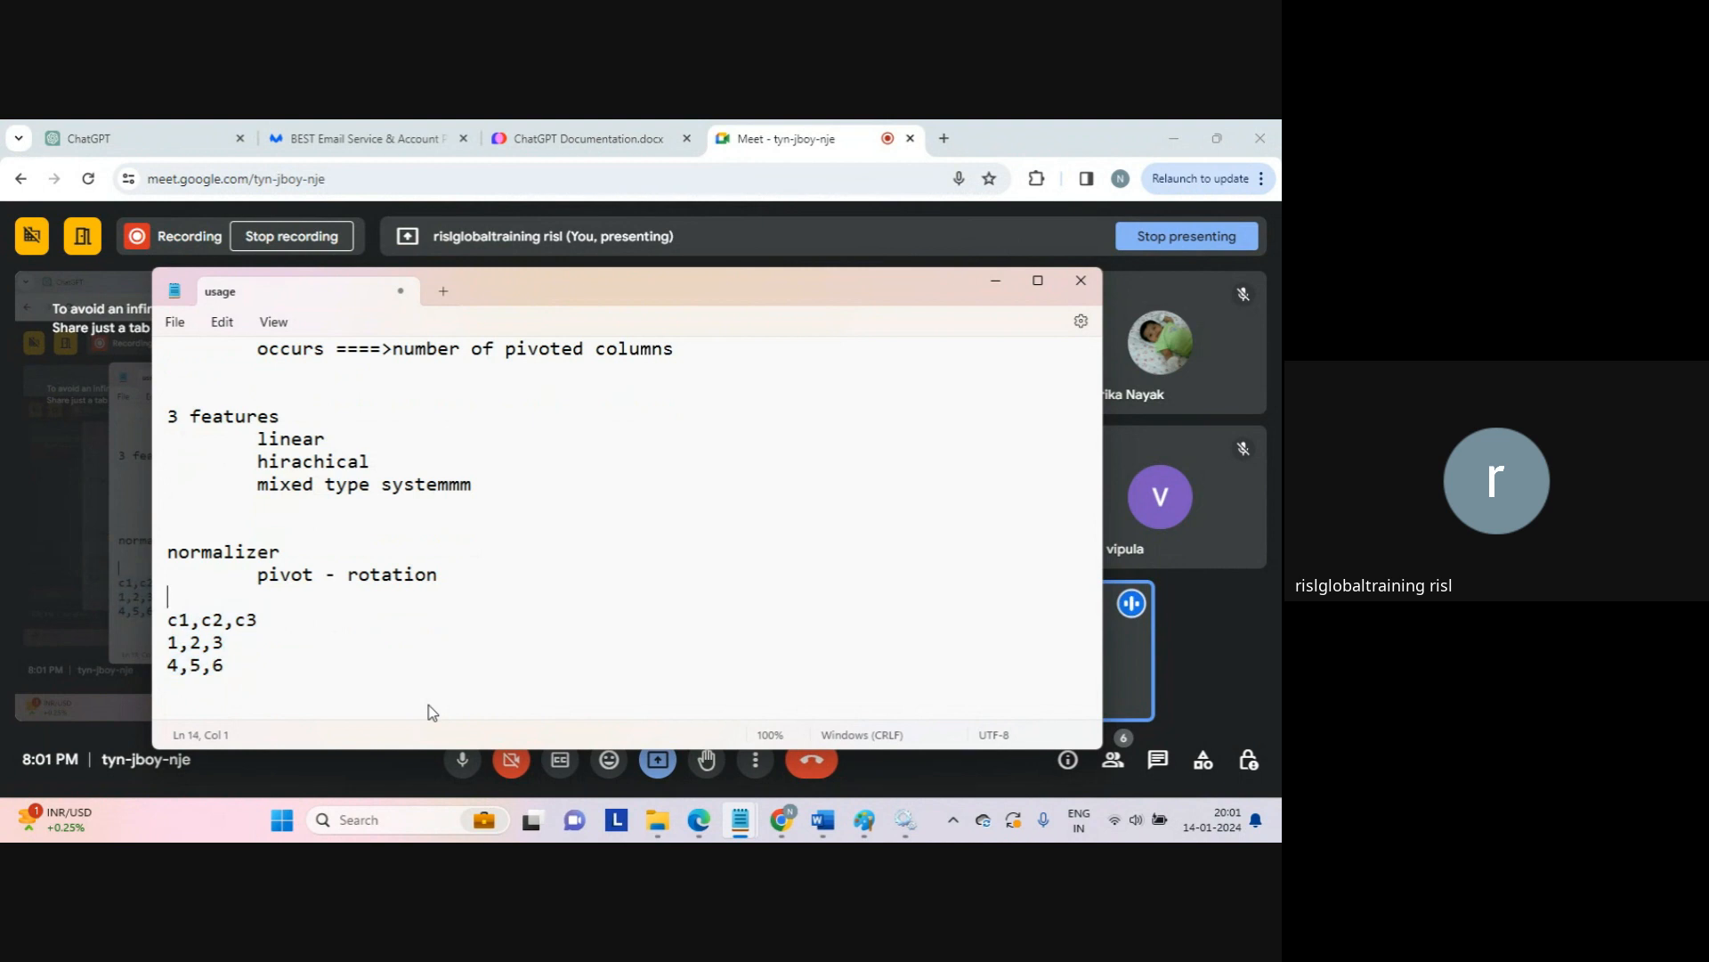
pyautogui.hotkey('ctrl', 'v')
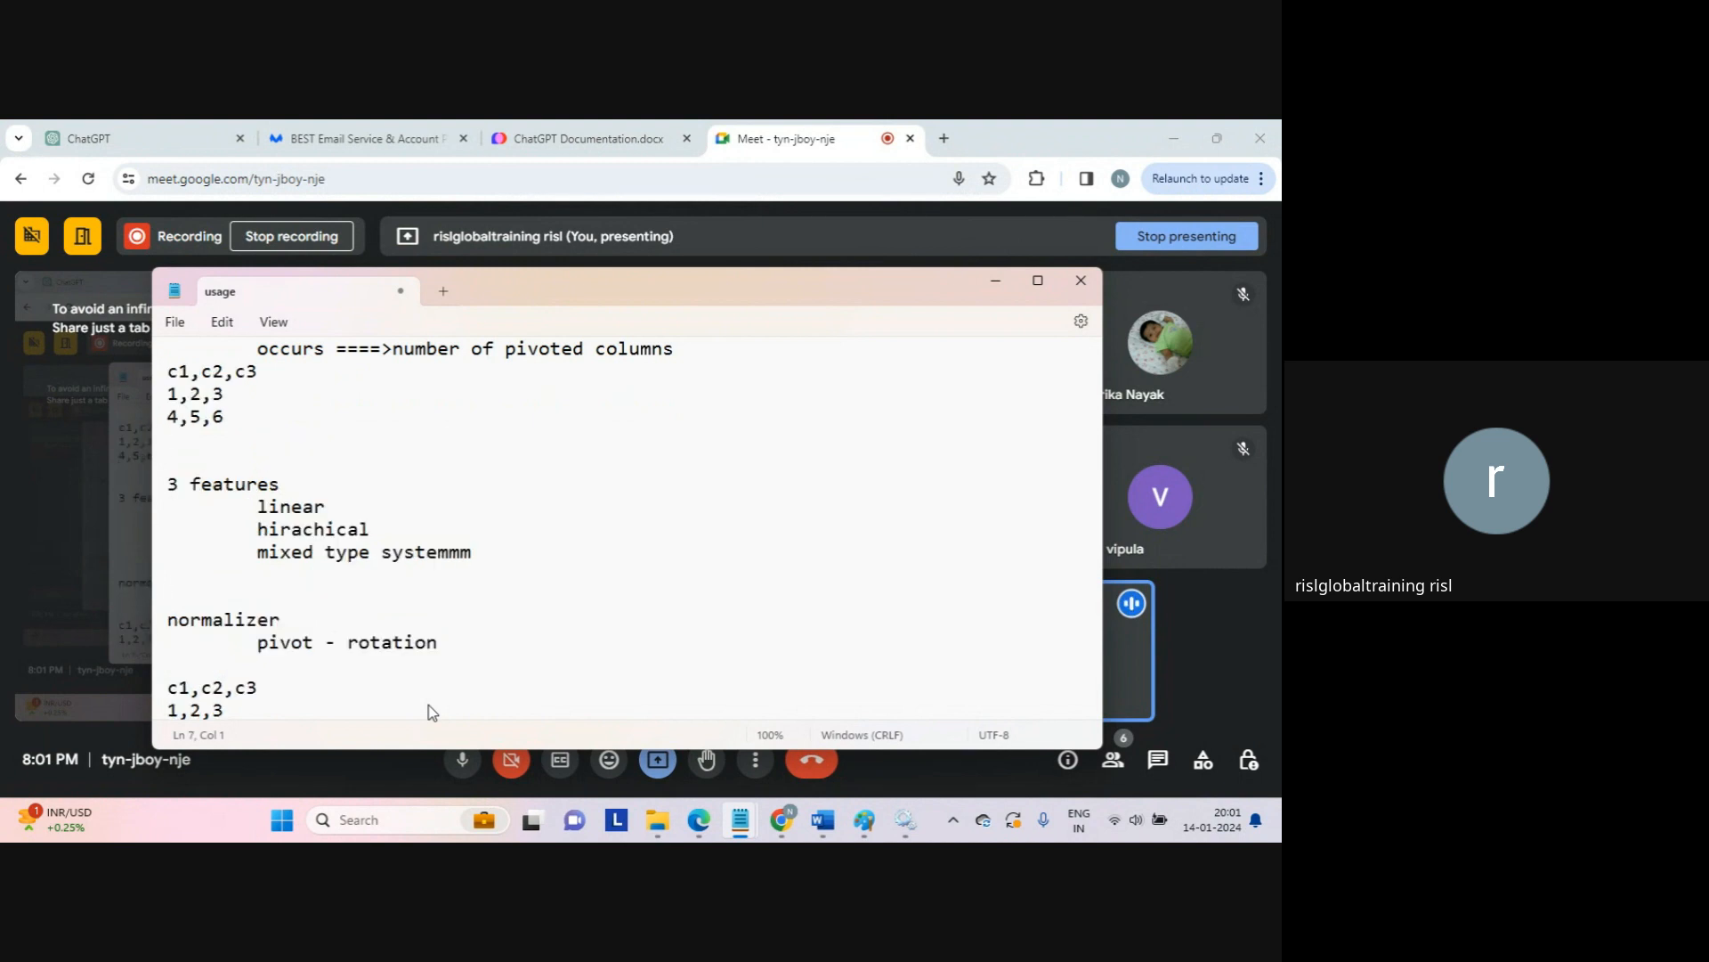
pyautogui.press('Return')
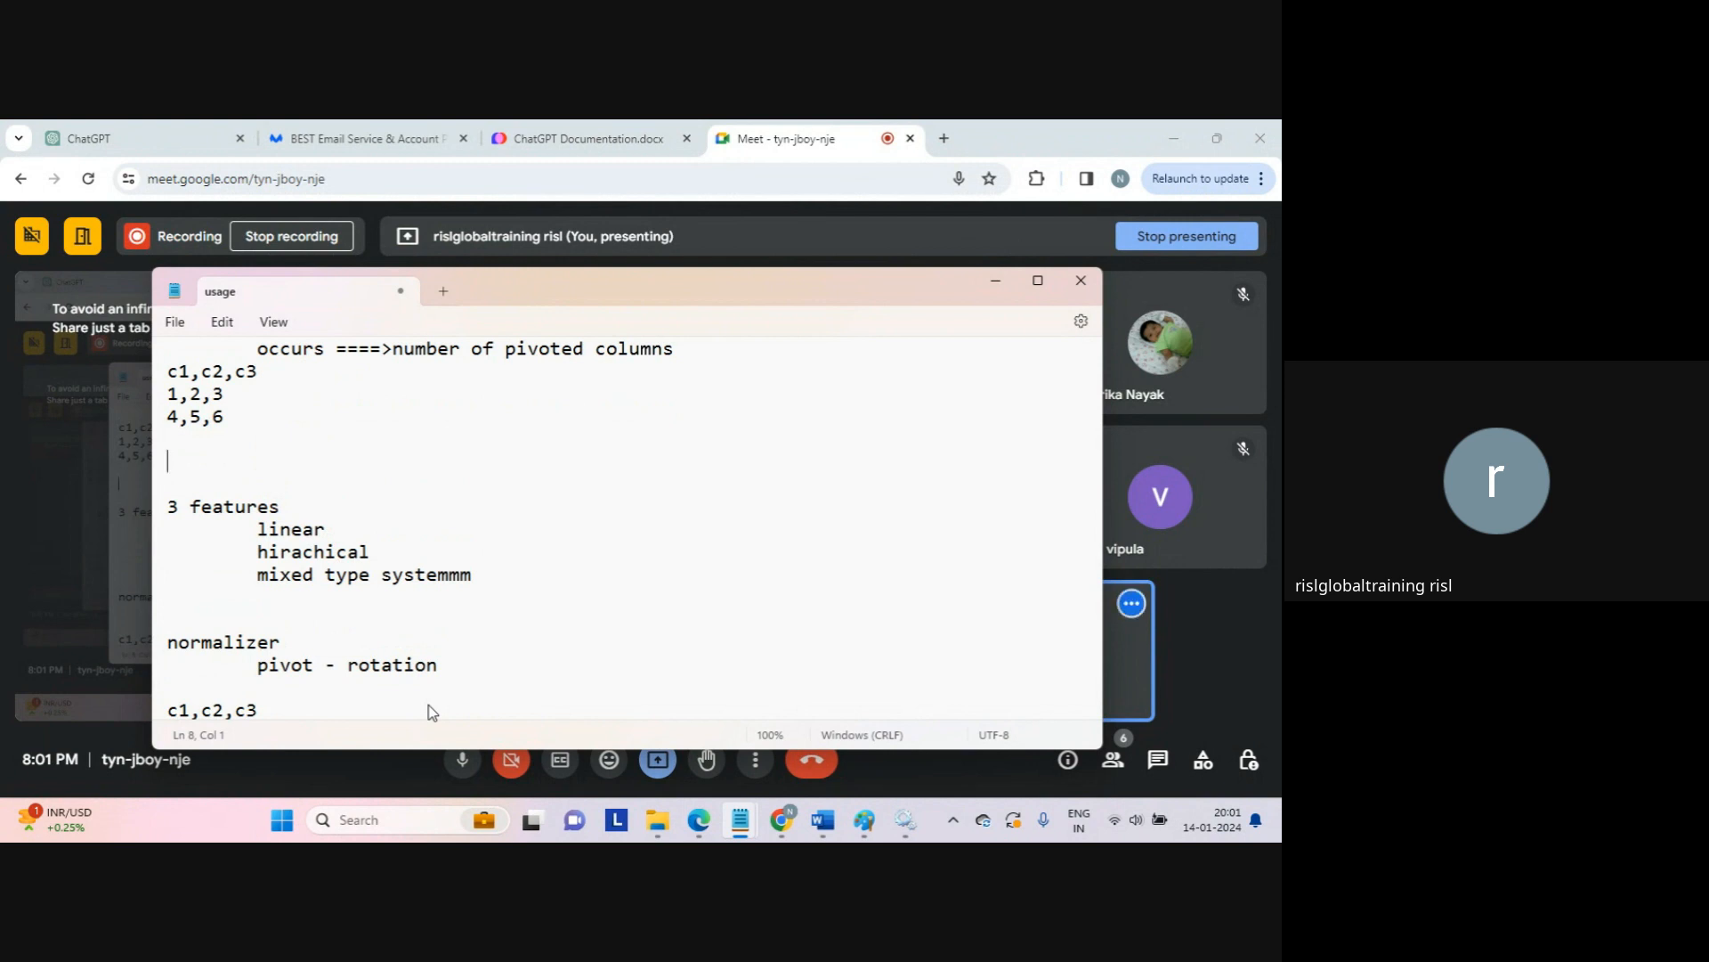
# Step: Add a '2 columns' note with indented c1,c2 and values 1, 3, 4, 5 on separate lines
pyautogui.write('2 columns')
pyautogui.press('Return')
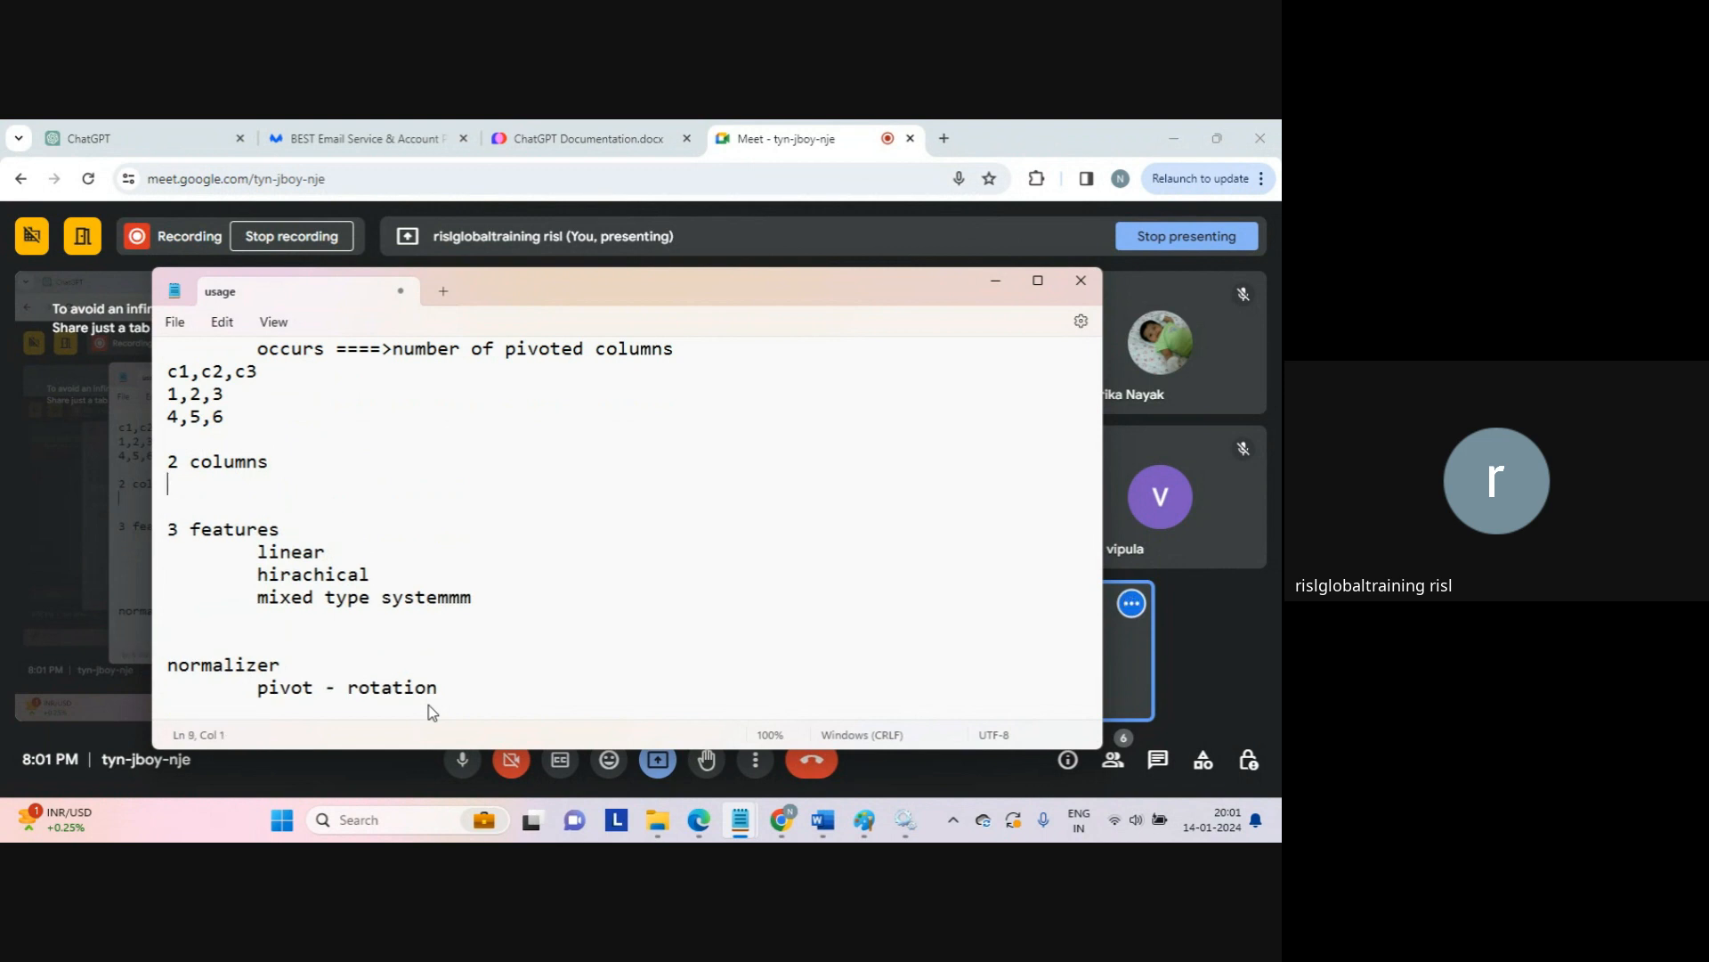
pyautogui.press('Tab')
pyautogui.write('c1,c')
pyautogui.write('2')
pyautogui.press('Return')
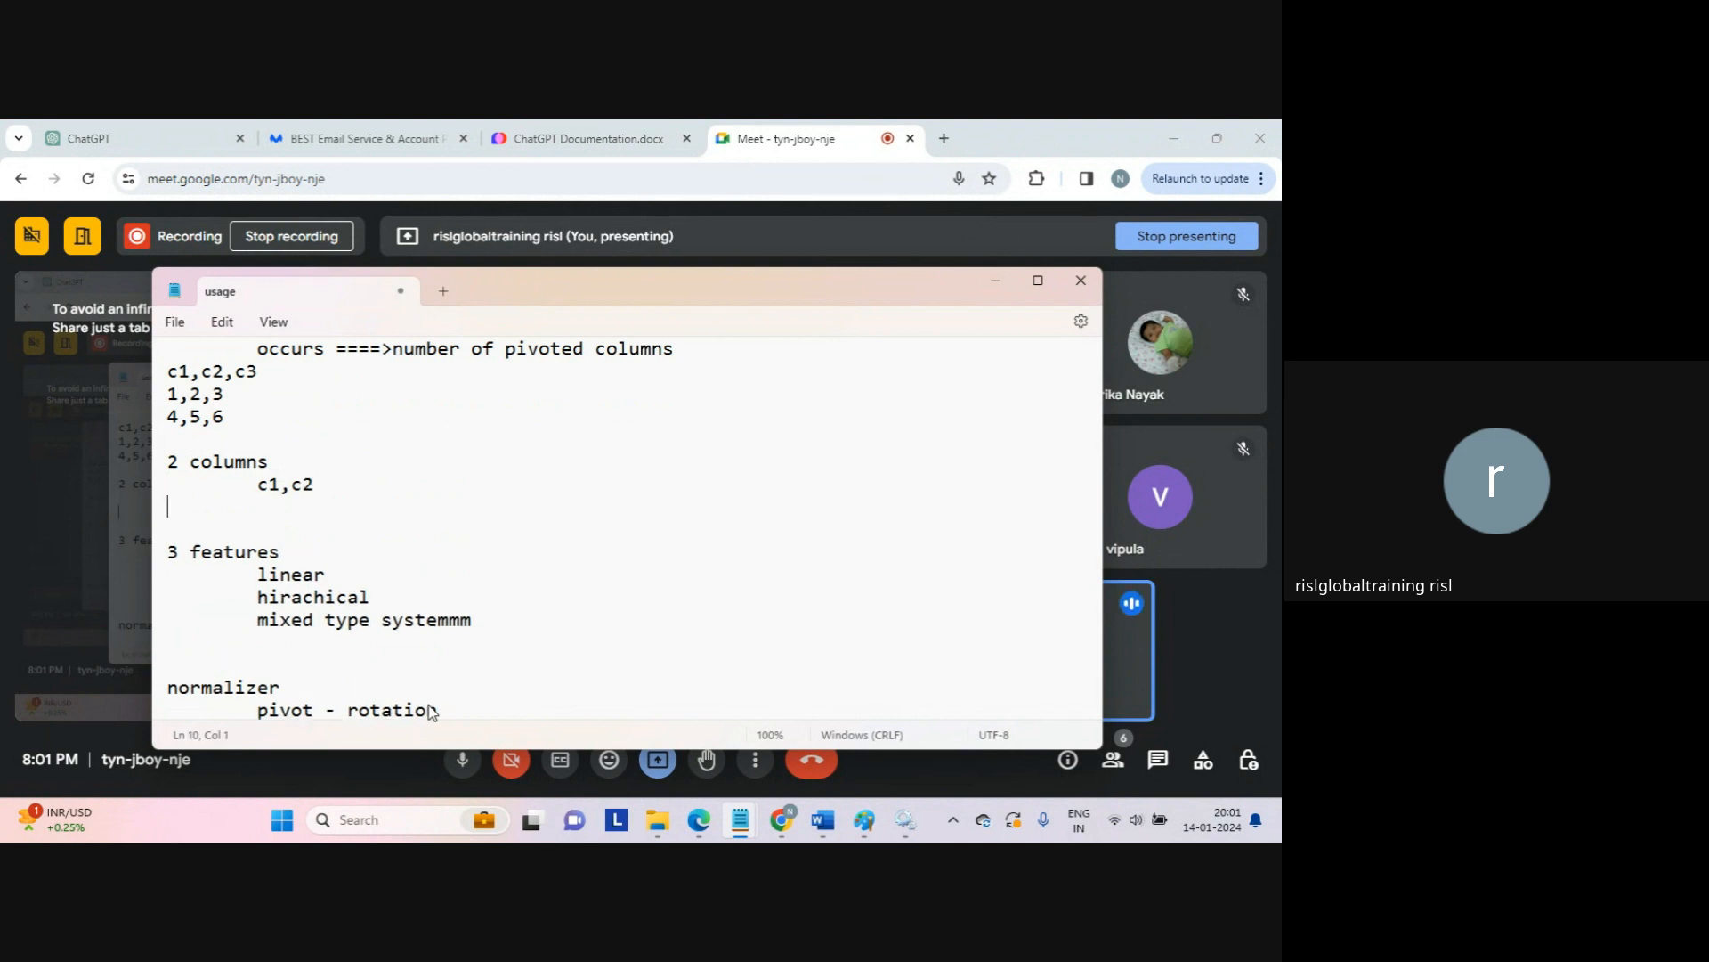
pyautogui.press('Return')
pyautogui.write('1')
pyautogui.press('Return')
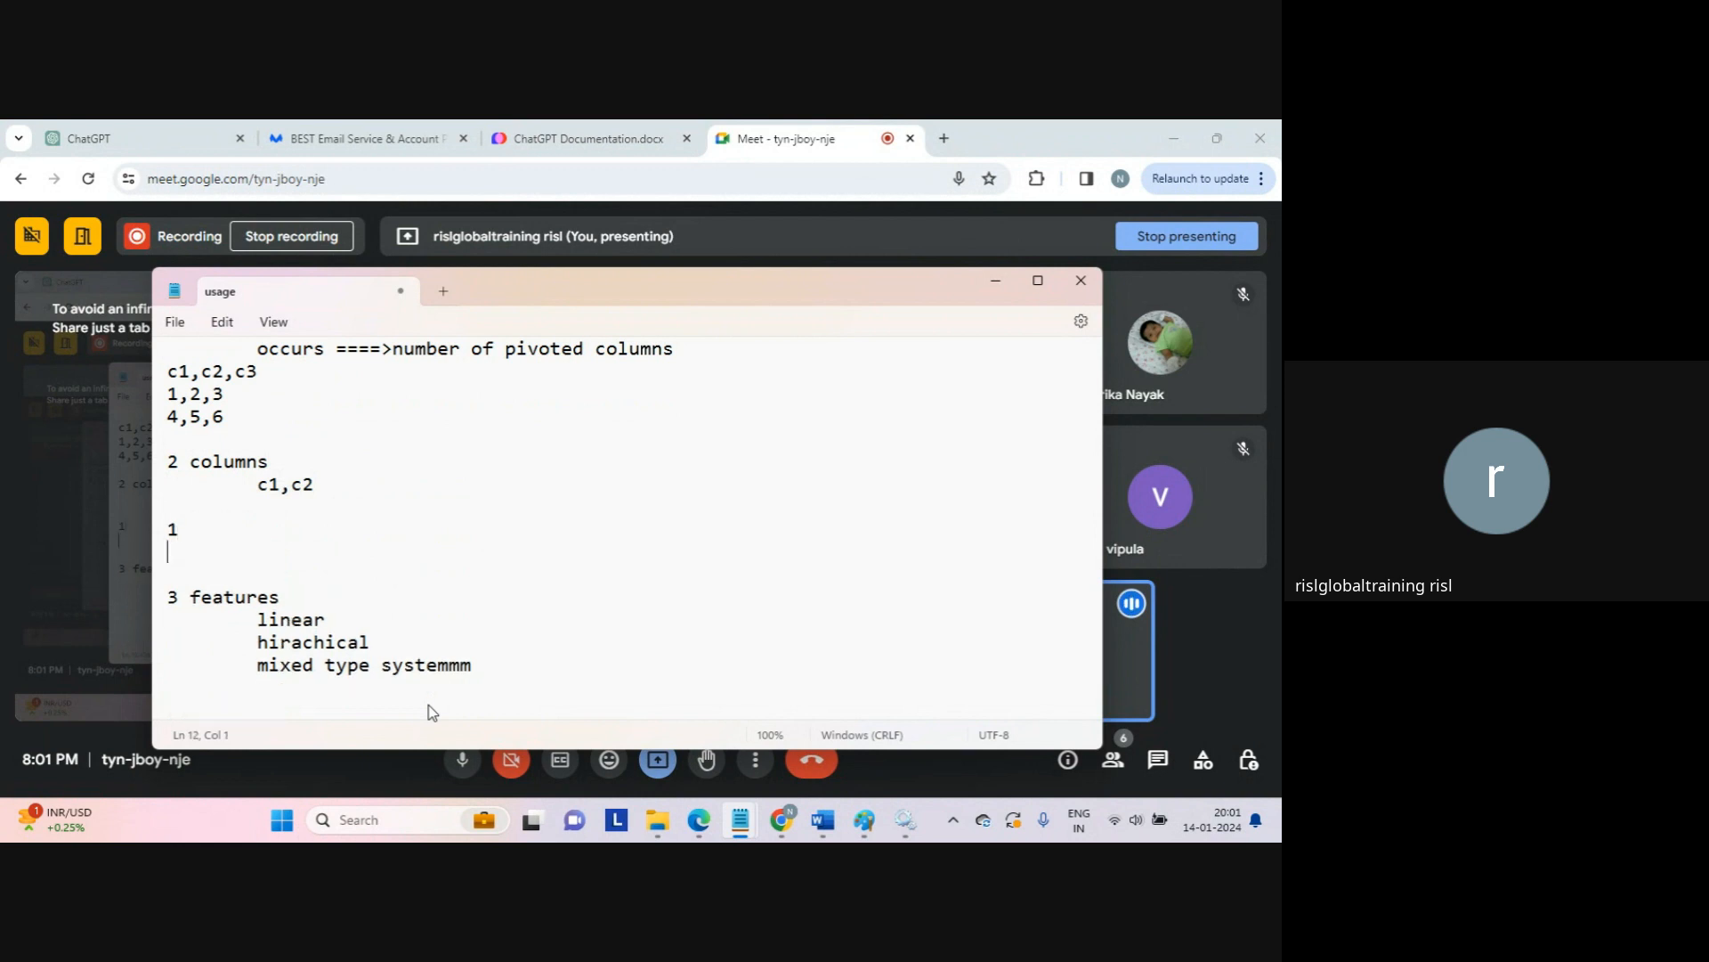
pyautogui.write('3')
pyautogui.press('Return')
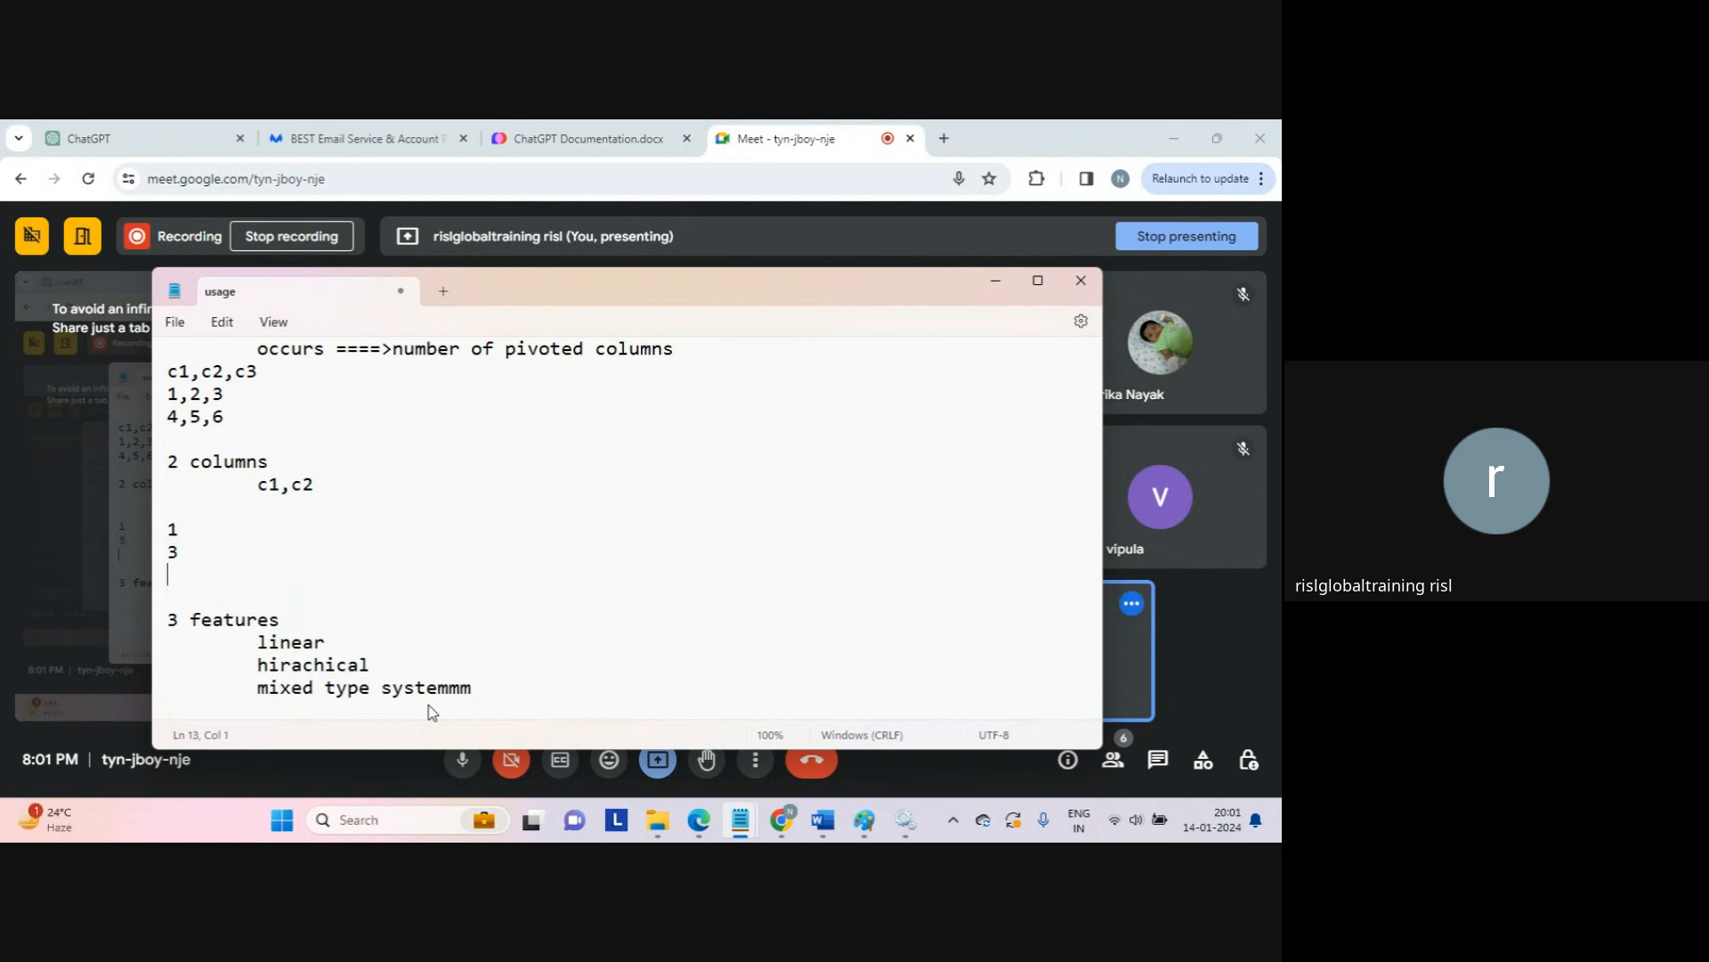
pyautogui.write('4')
pyautogui.press('Return')
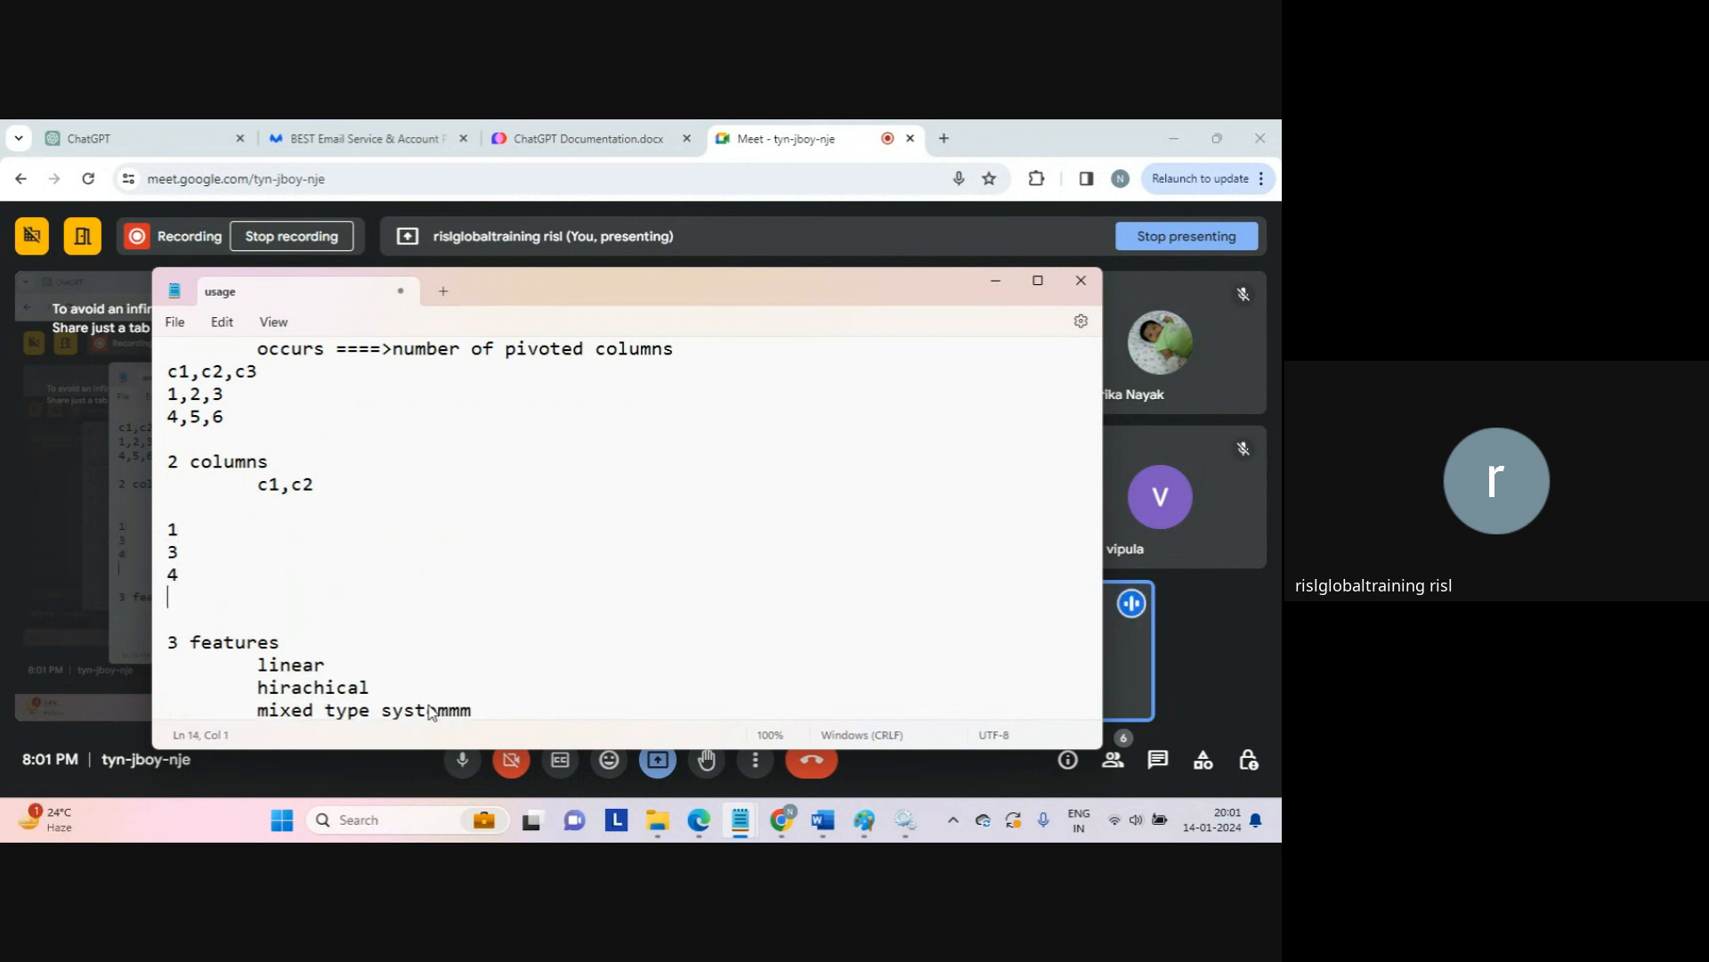
pyautogui.write('5')
pyautogui.press('Return')
pyautogui.hotkey('shift', 'Up')
pyautogui.hotkey('shift', 'Up')
pyautogui.hotkey('shift', 'Up')
pyautogui.hotkey('shift', 'Up')
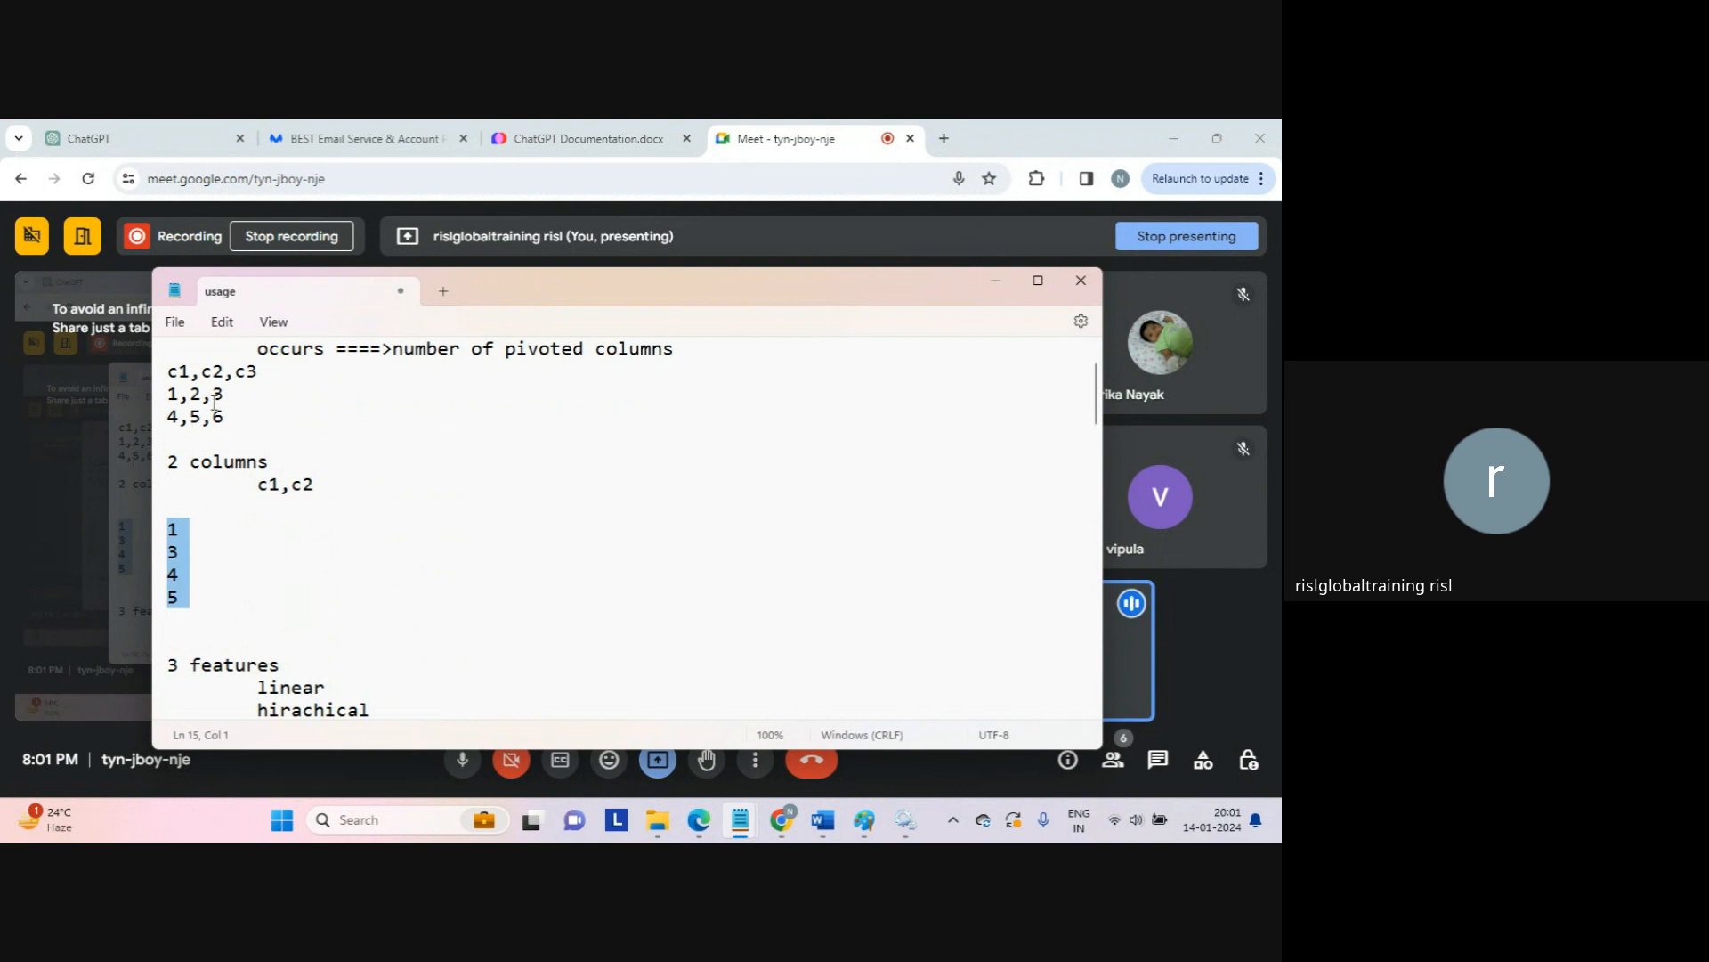
# Step: Switch to the Google Meet call and mute the microphone
pyautogui.click(239, 623)
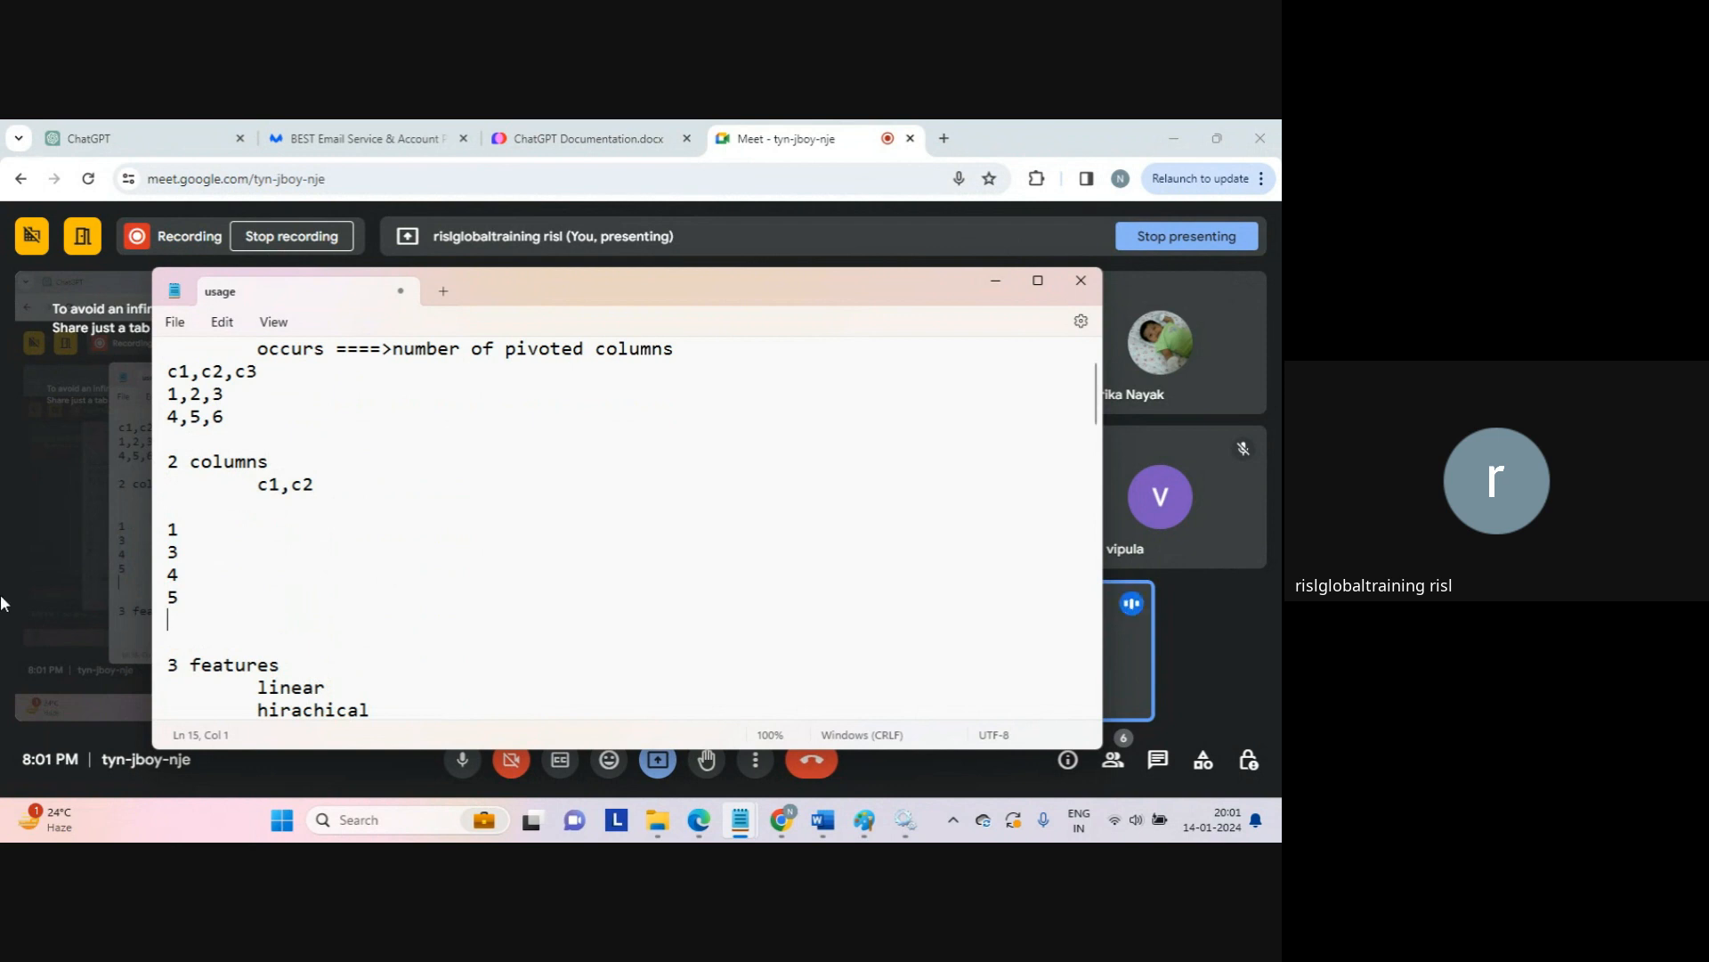
pyautogui.click(463, 766)
pyautogui.click(465, 767)
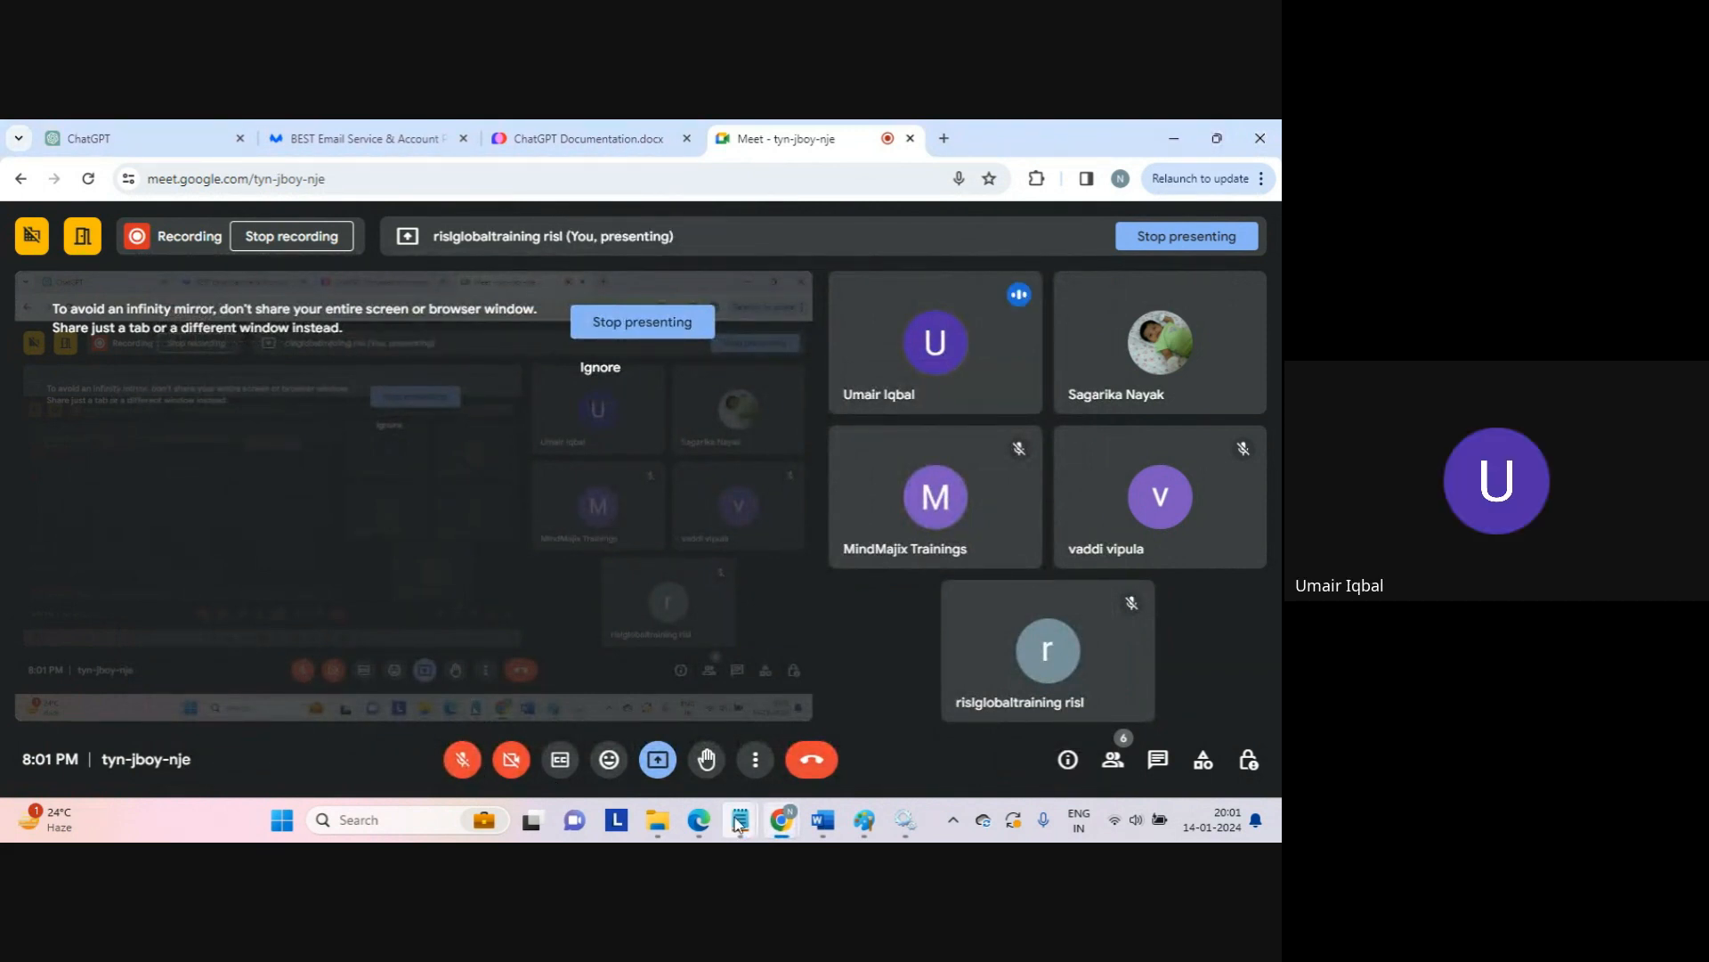
# Step: Bring the usage note back in front, dismiss the presenting notification, and nudge its window left
pyautogui.moveTo(739, 819)
pyautogui.click(837, 738)
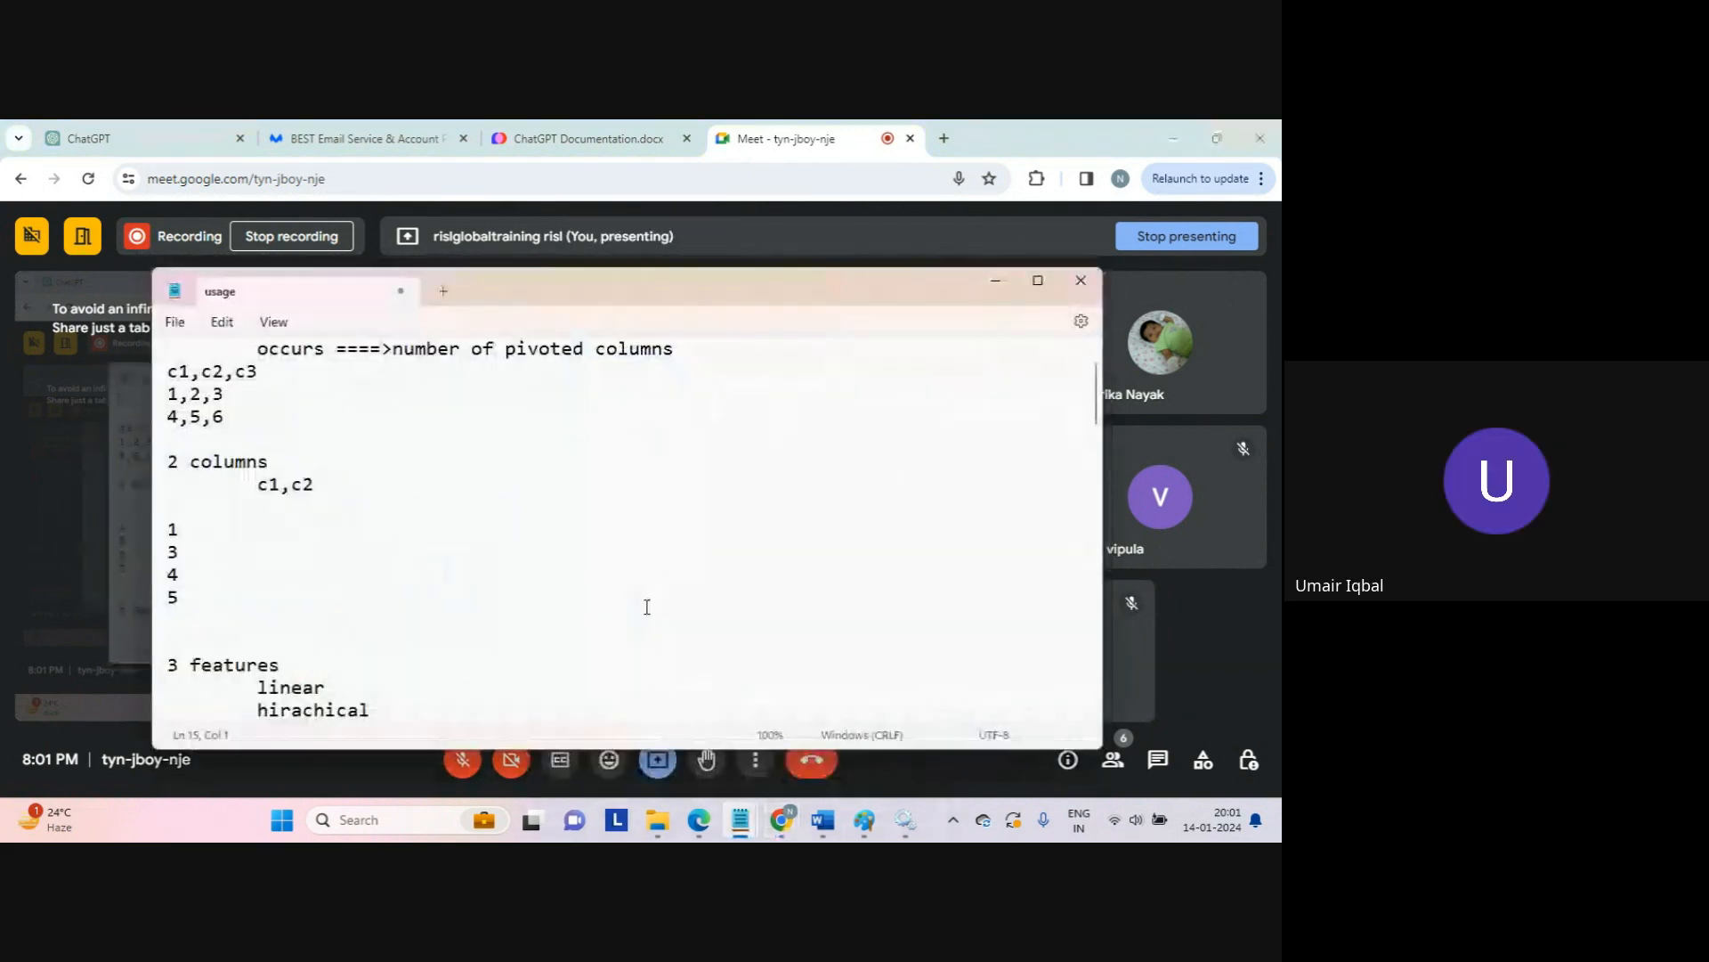
pyautogui.click(647, 607)
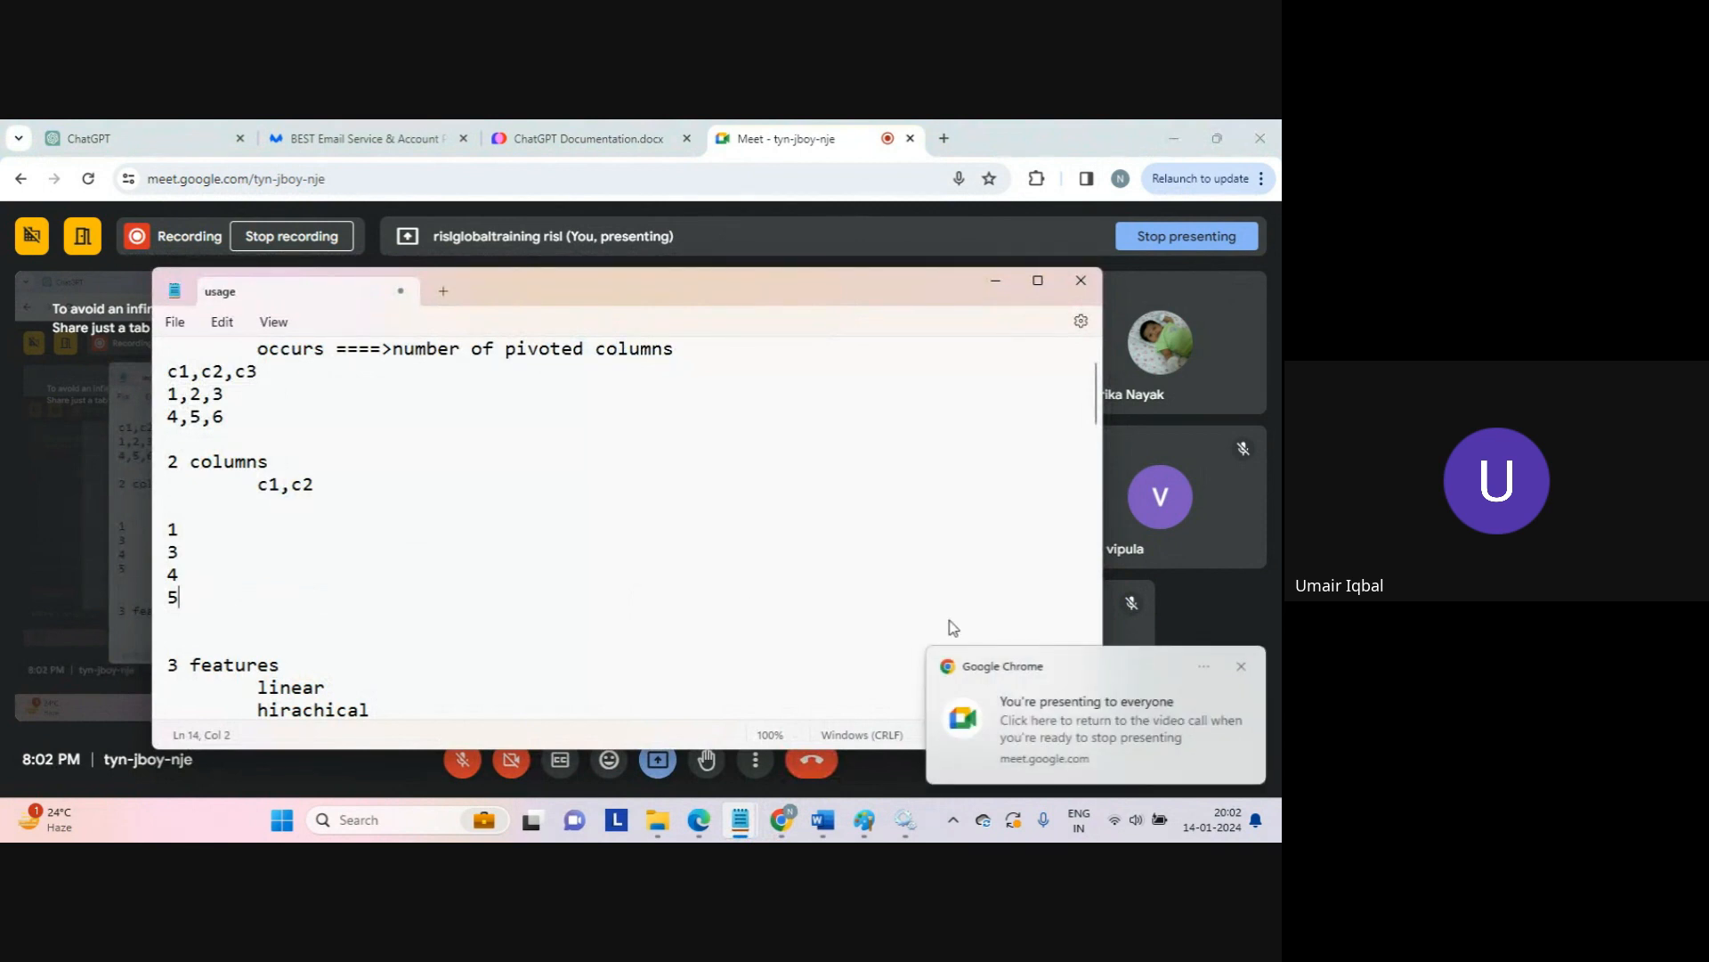
pyautogui.click(1241, 666)
pyautogui.click(903, 573)
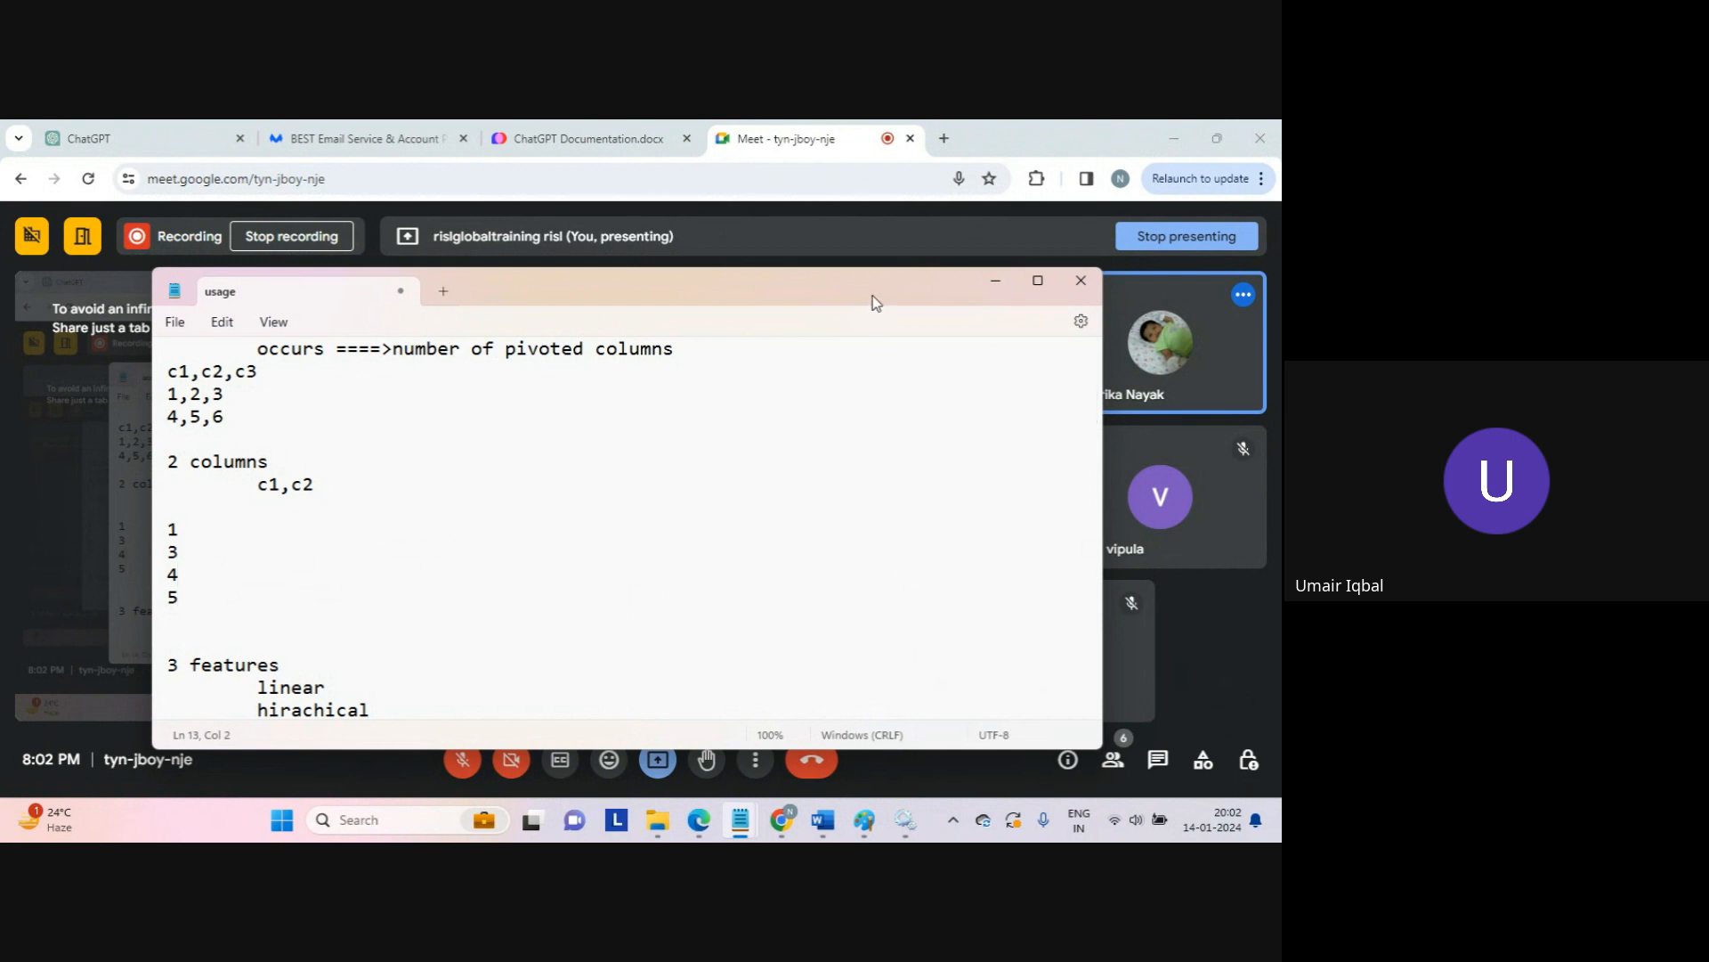
pyautogui.moveTo(873, 296); pyautogui.dragTo(815, 293)
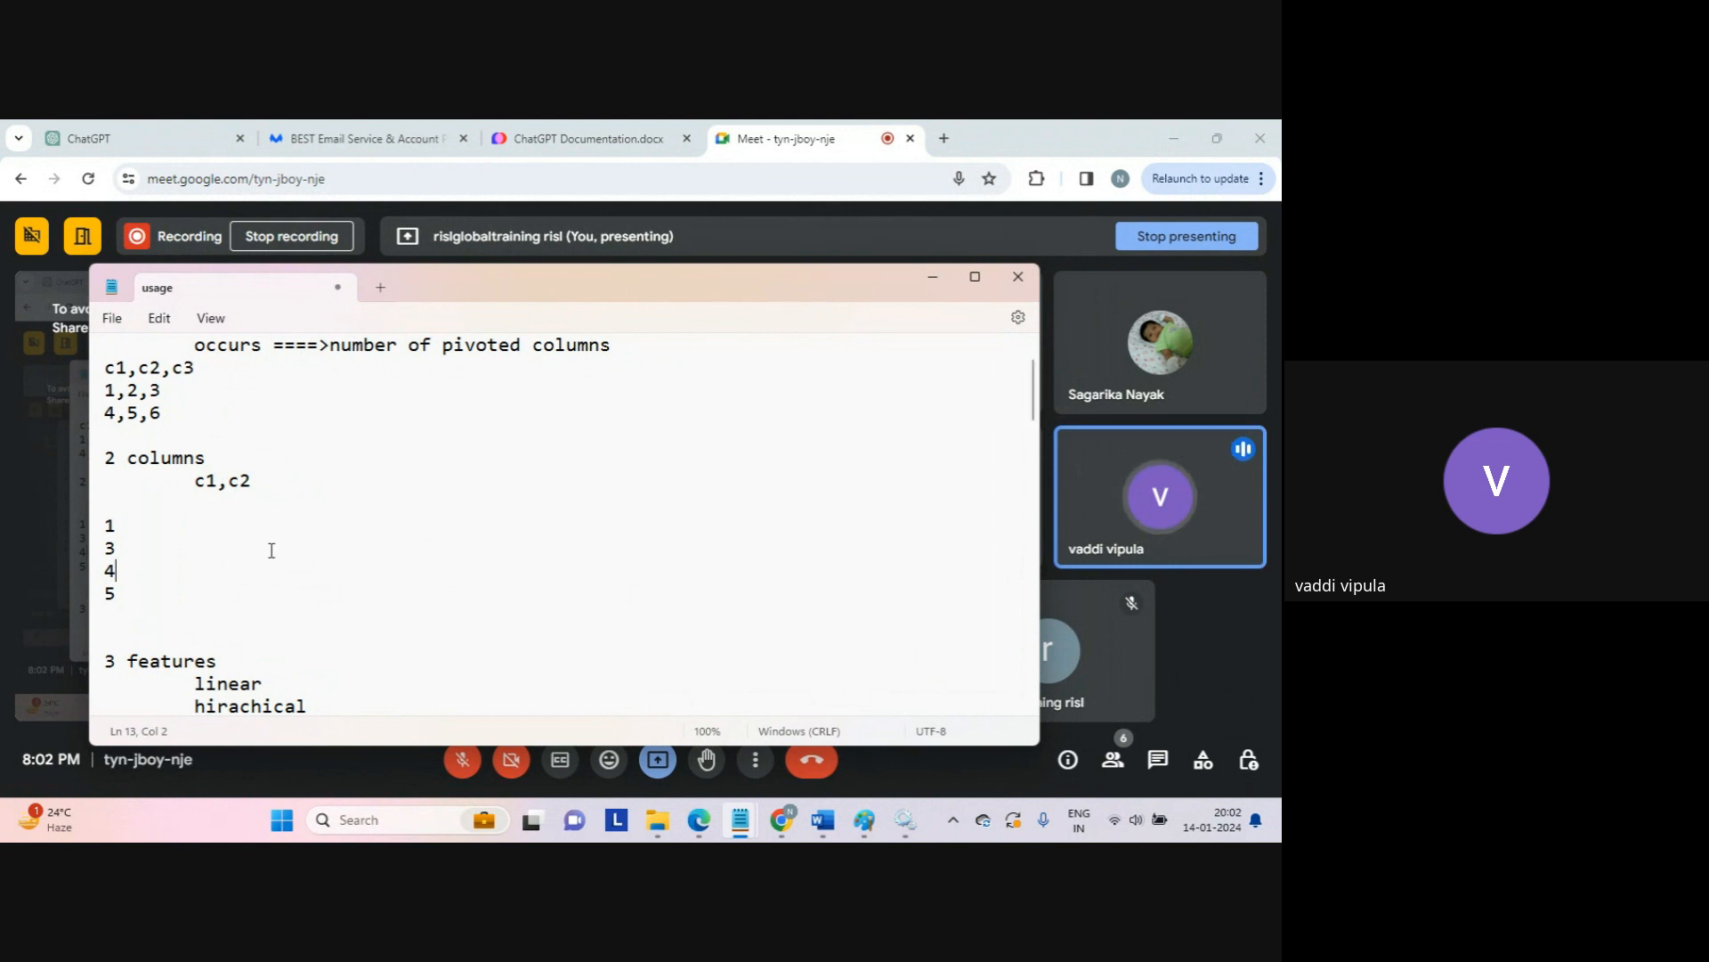
pyautogui.click(192, 614)
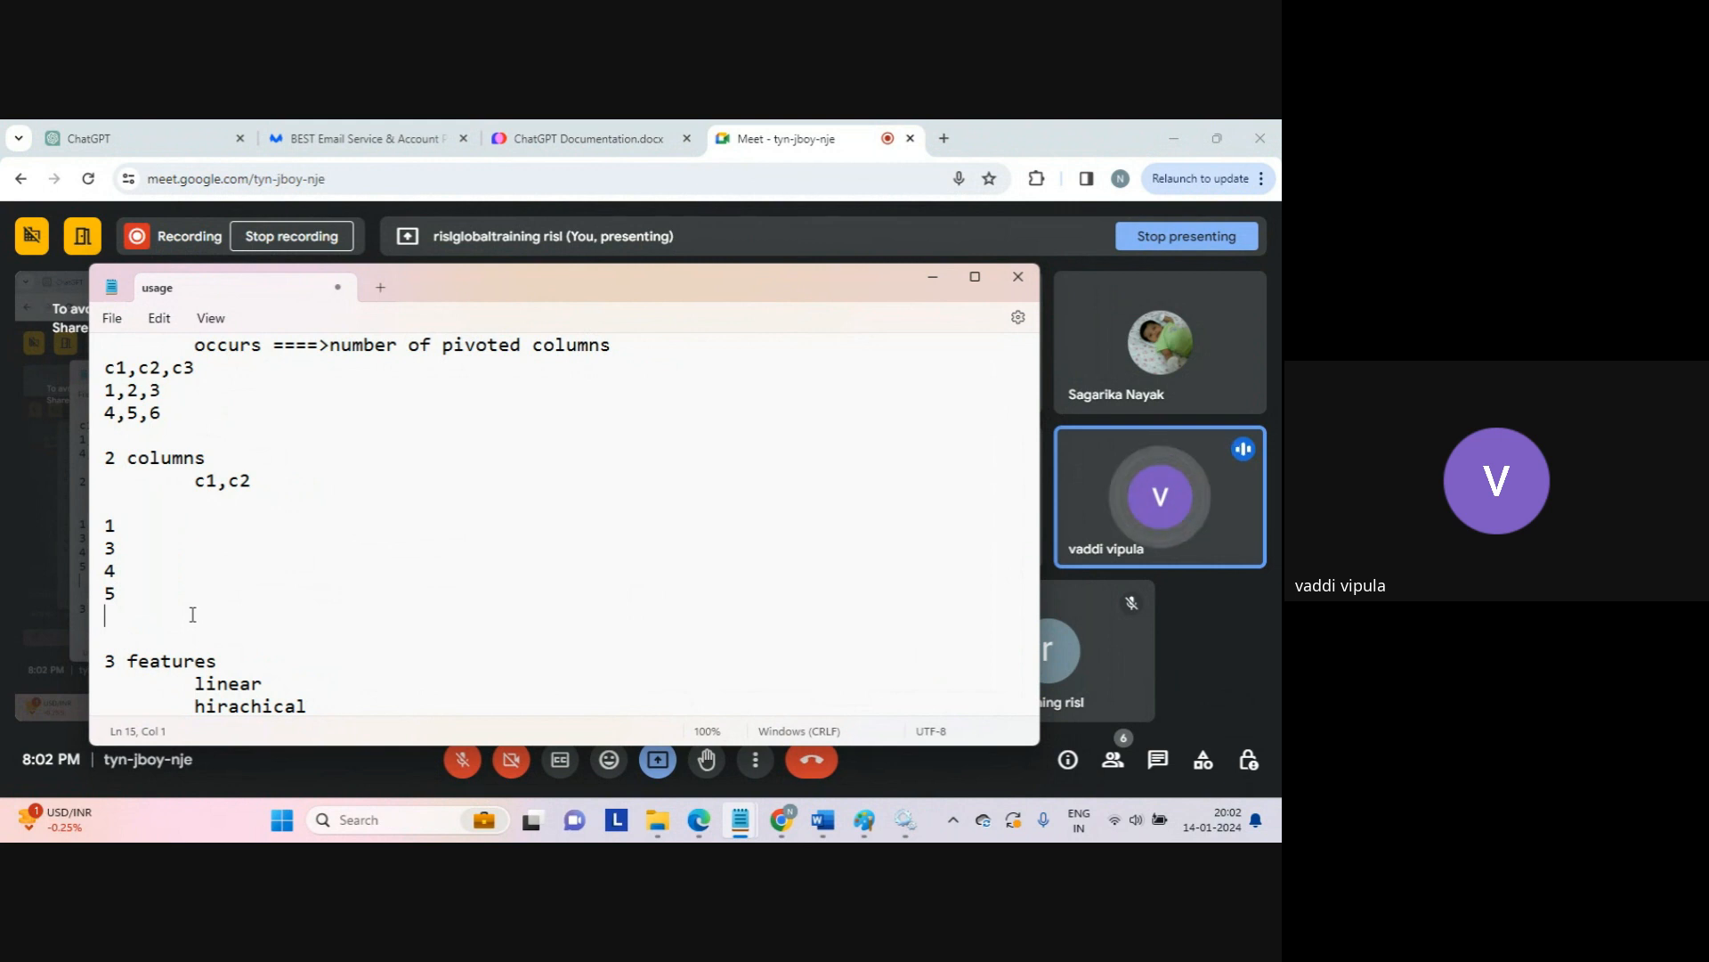
pyautogui.click(136, 434)
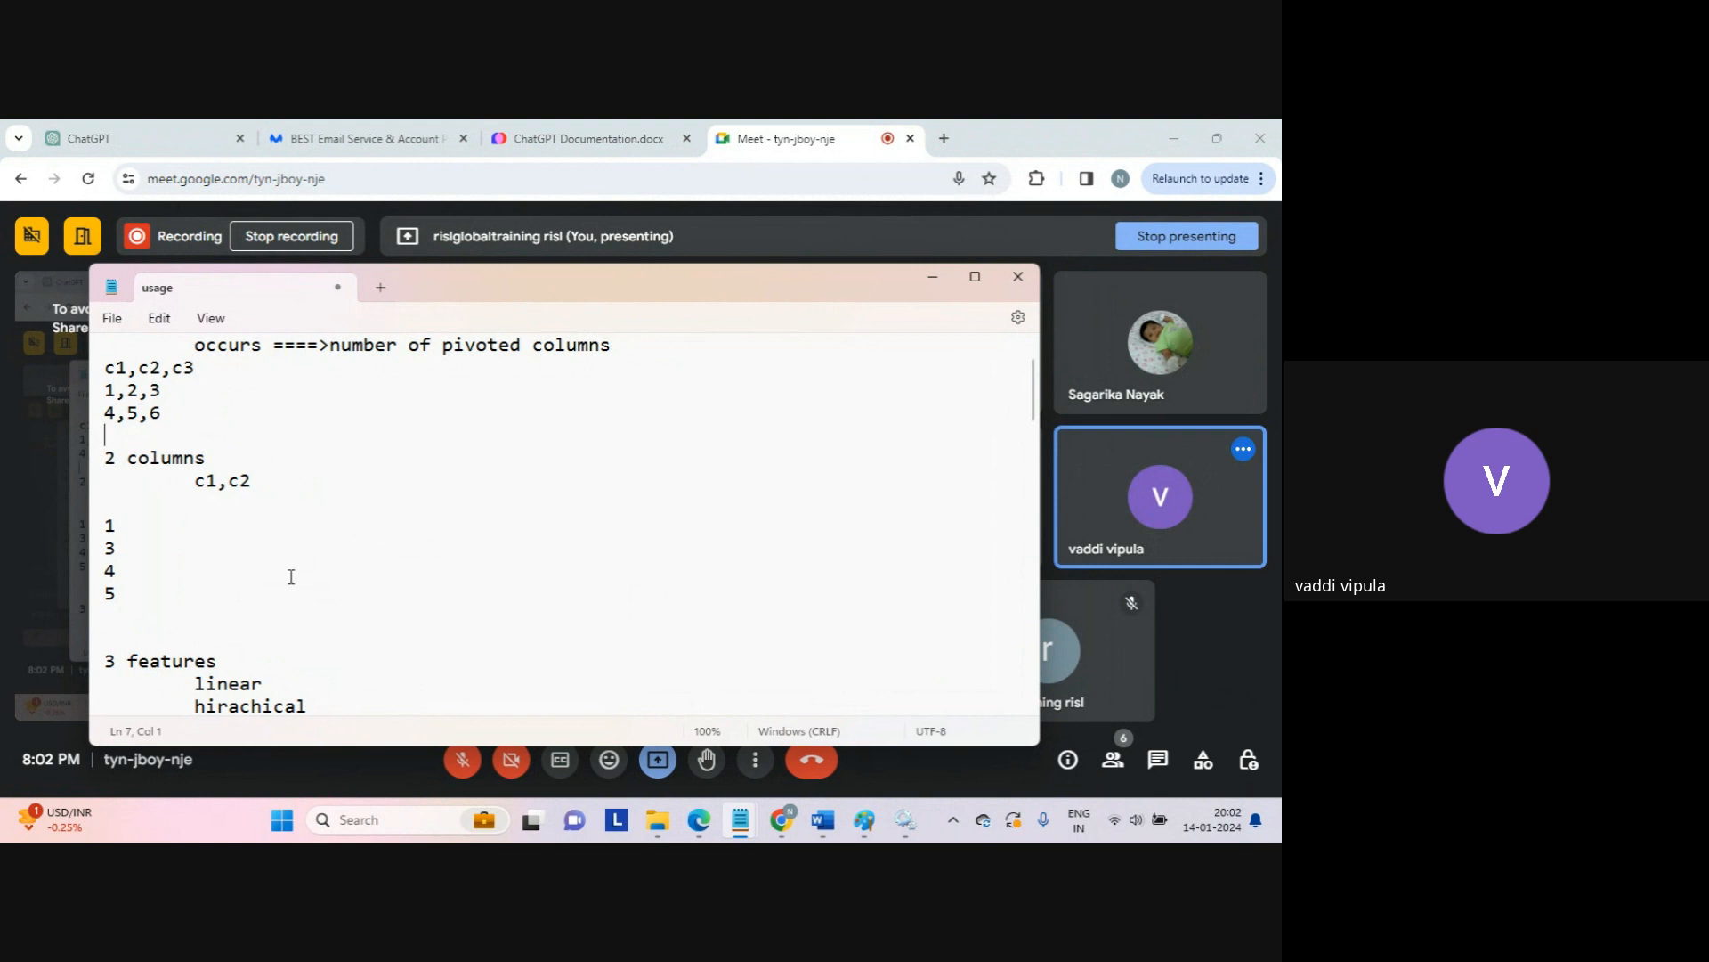
# Step: Type the label 'rows to columns' on a new line under the 4,5,6 example
pyautogui.press('Return')
pyautogui.write('rows t c')
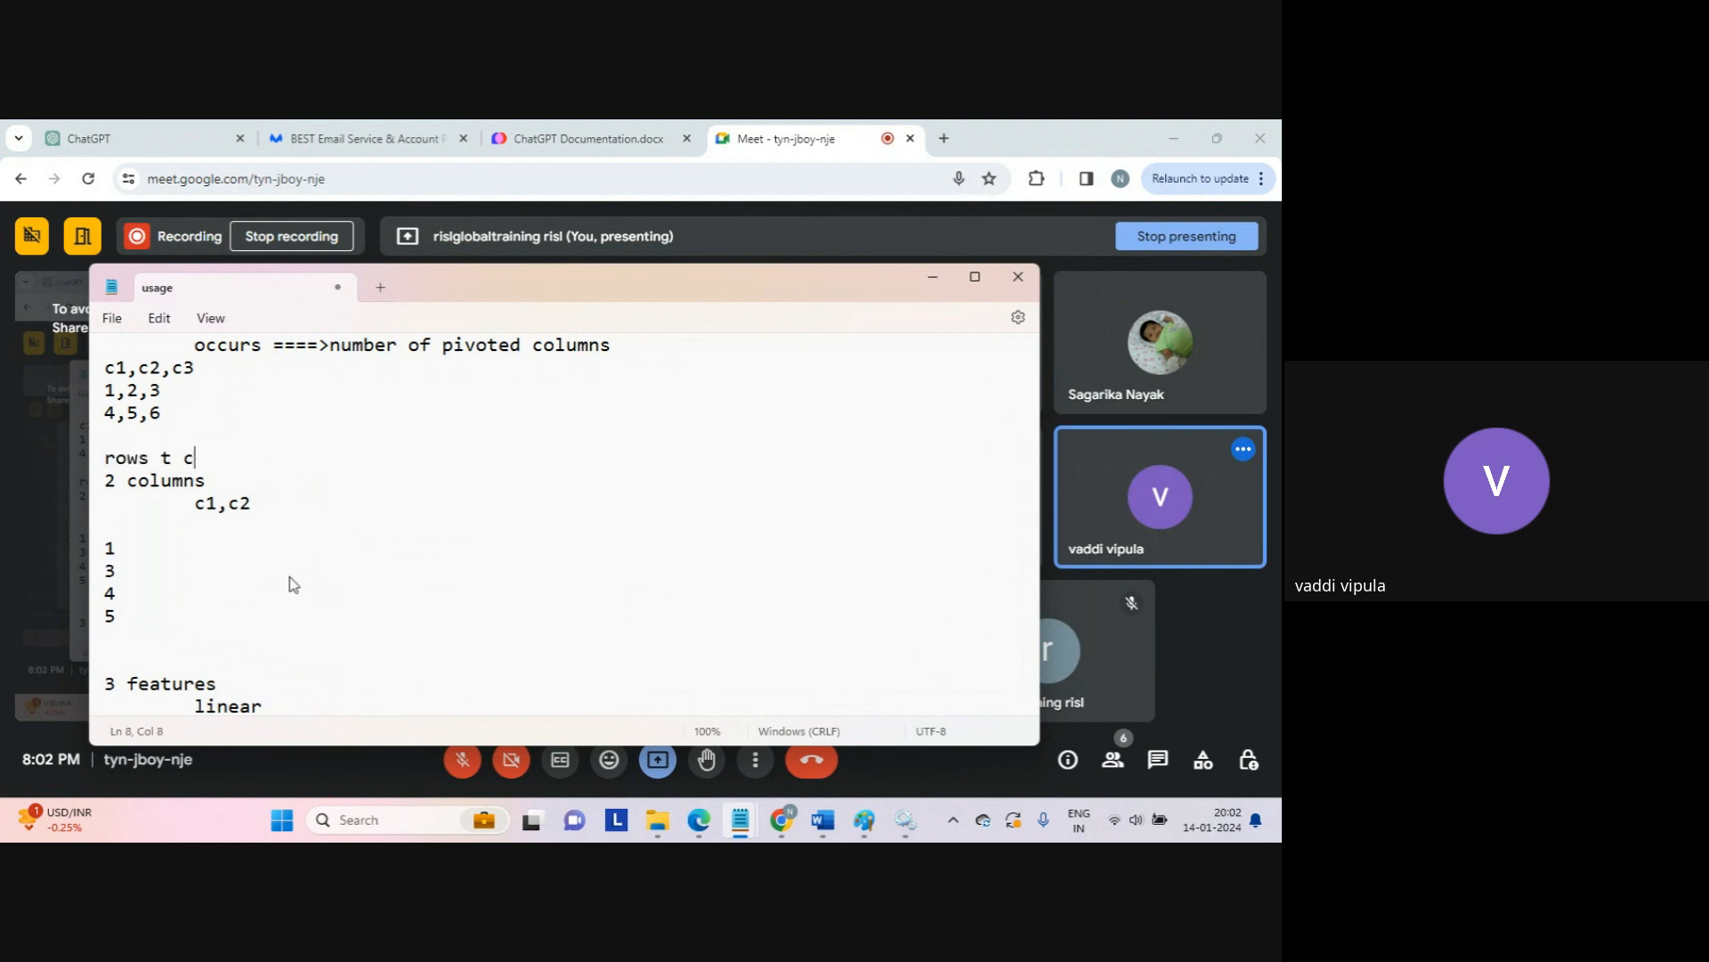
pyautogui.write('ol')
pyautogui.press('BackSpace')
pyautogui.press('BackSpace')
pyautogui.press('BackSpace')
pyautogui.write('o ci')
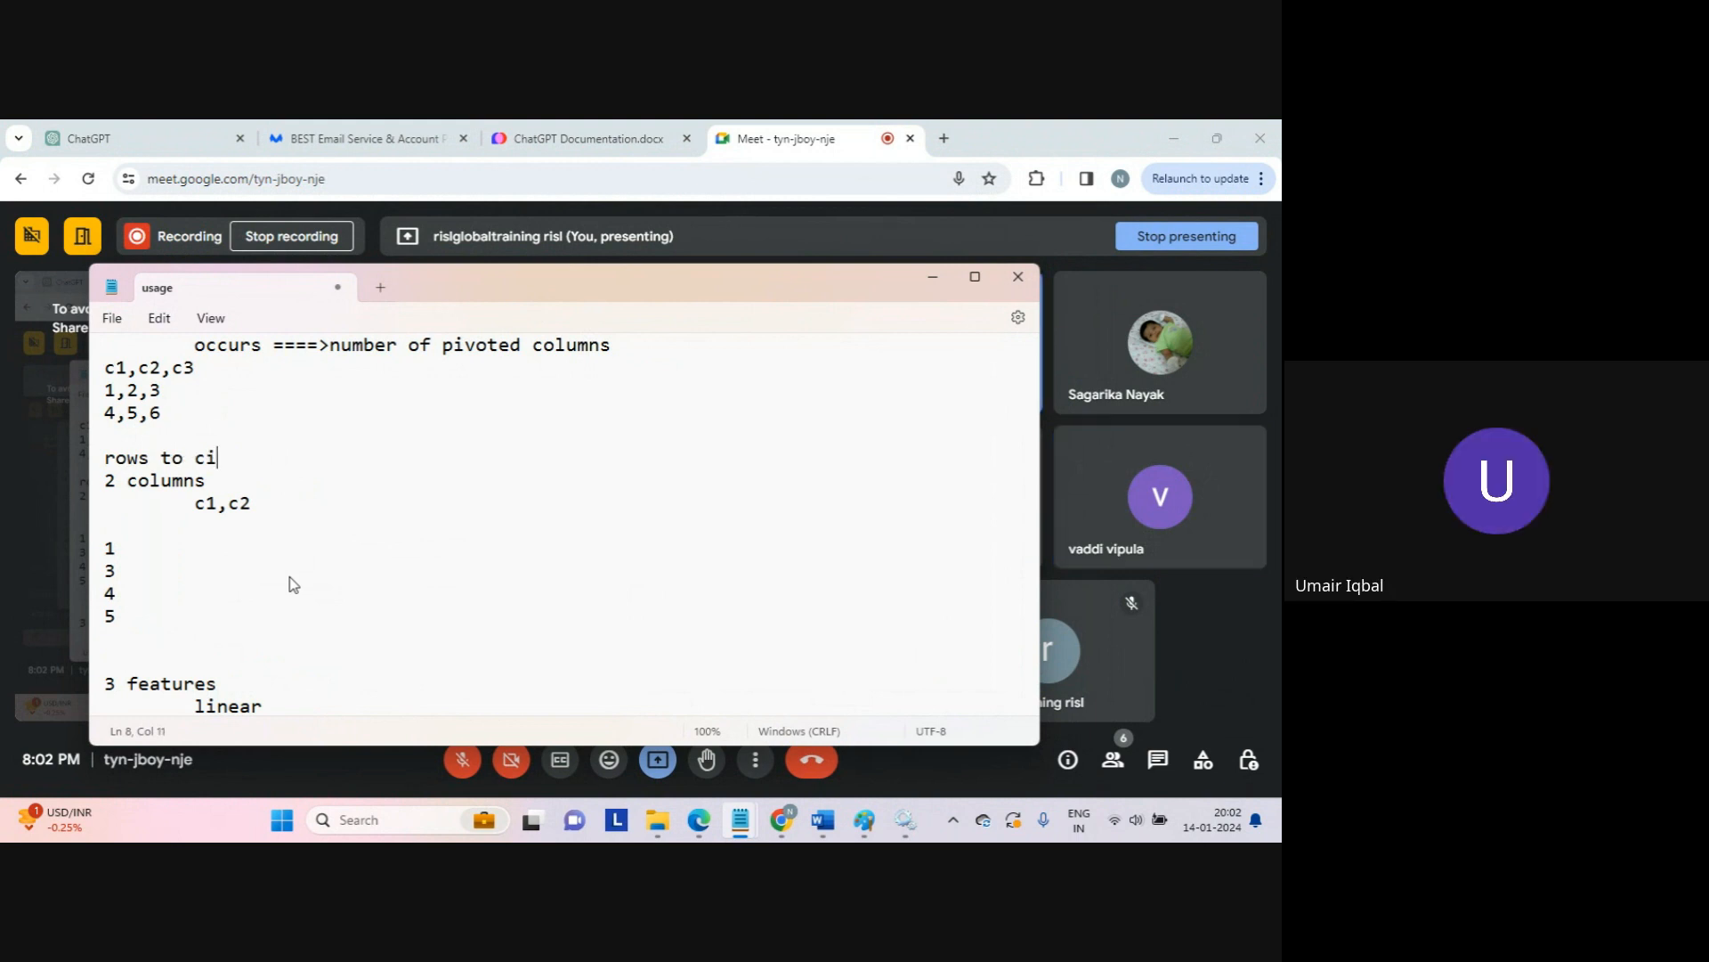
pyautogui.press('BackSpace')
pyautogui.click(454, 762)
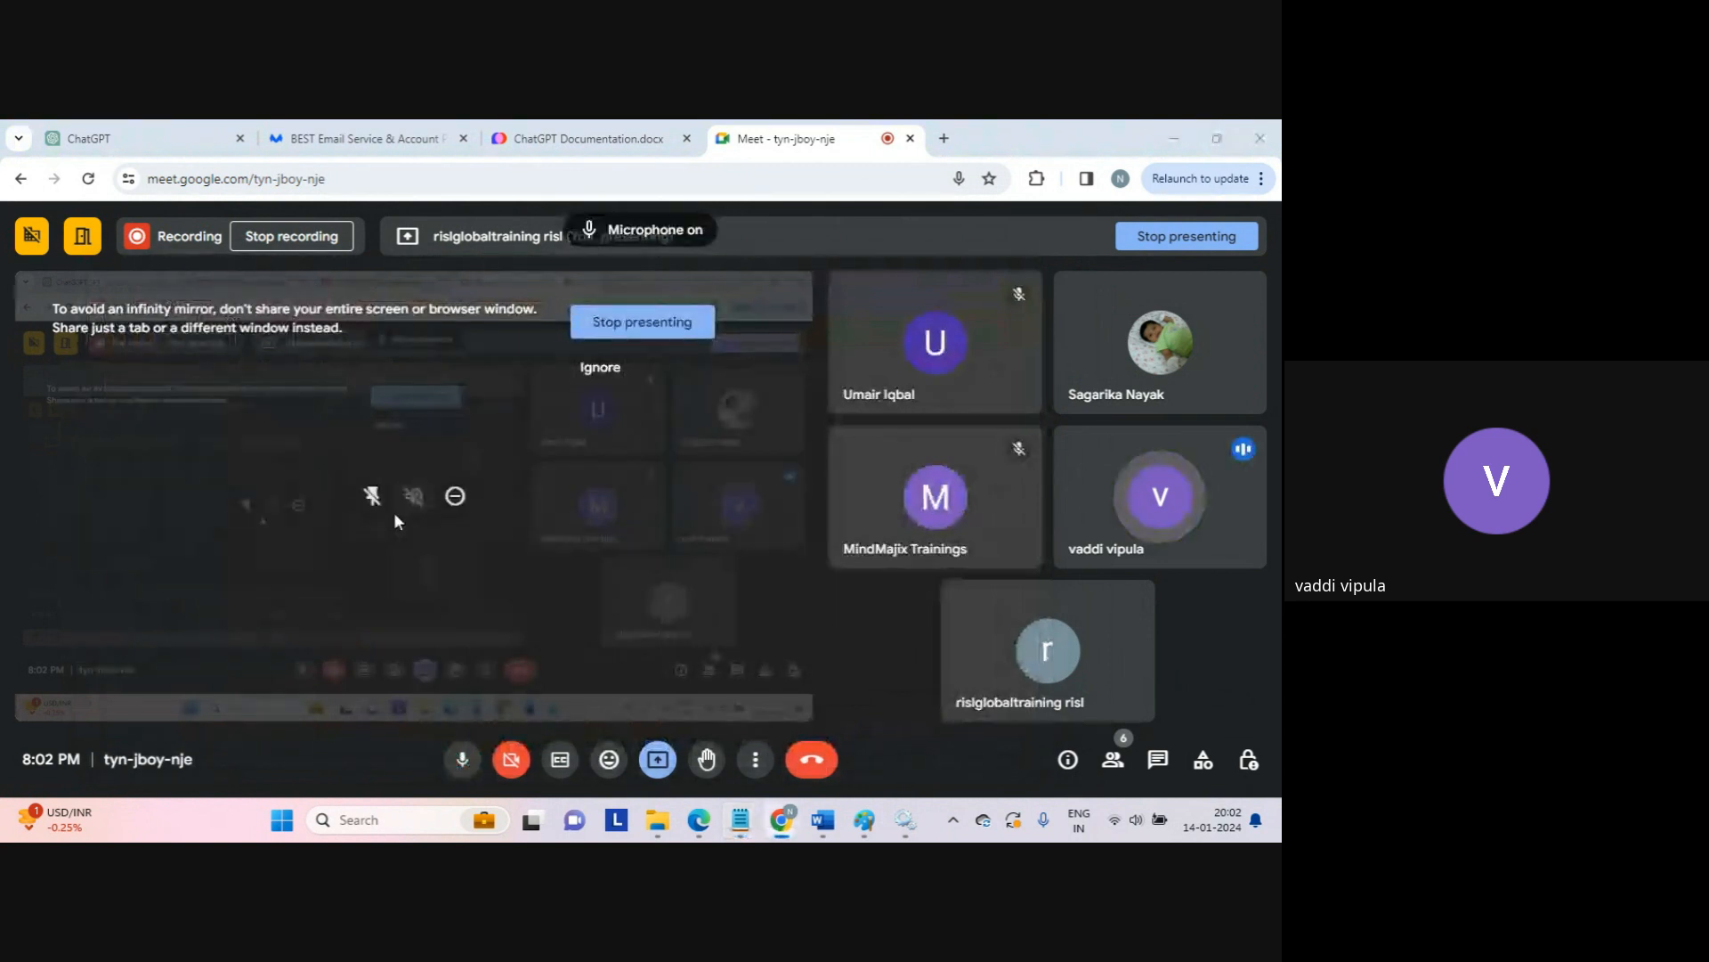
pyautogui.hotkey('alt', 'Tab')
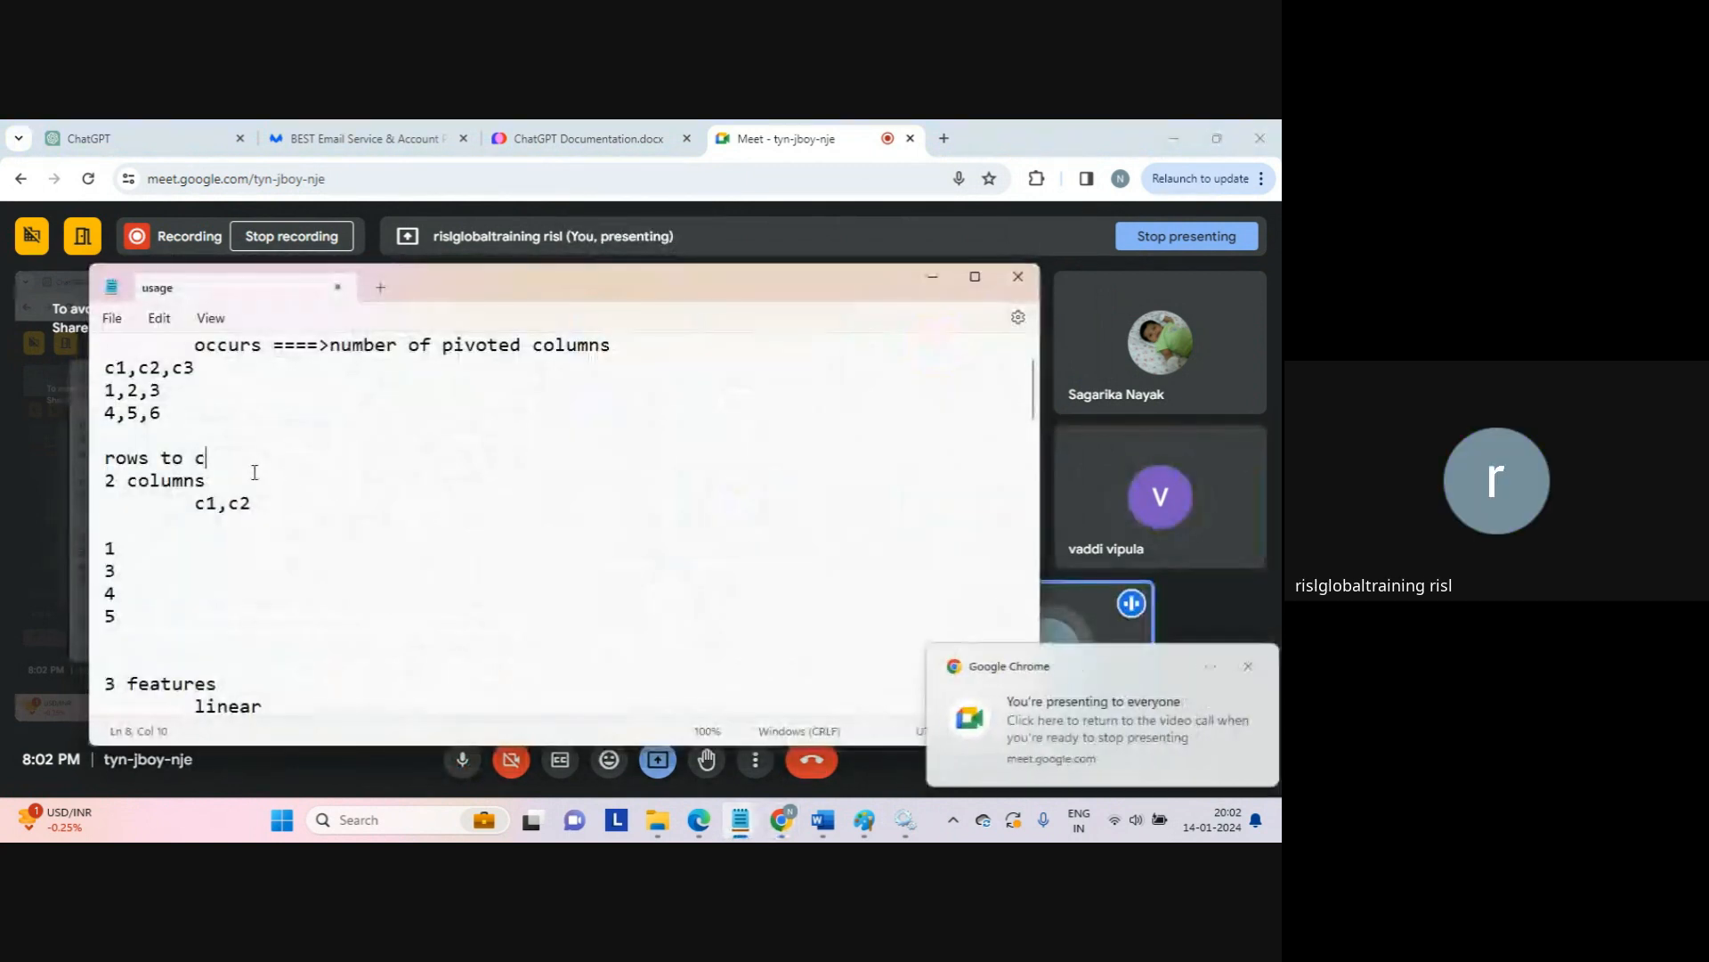
pyautogui.write('olumns')
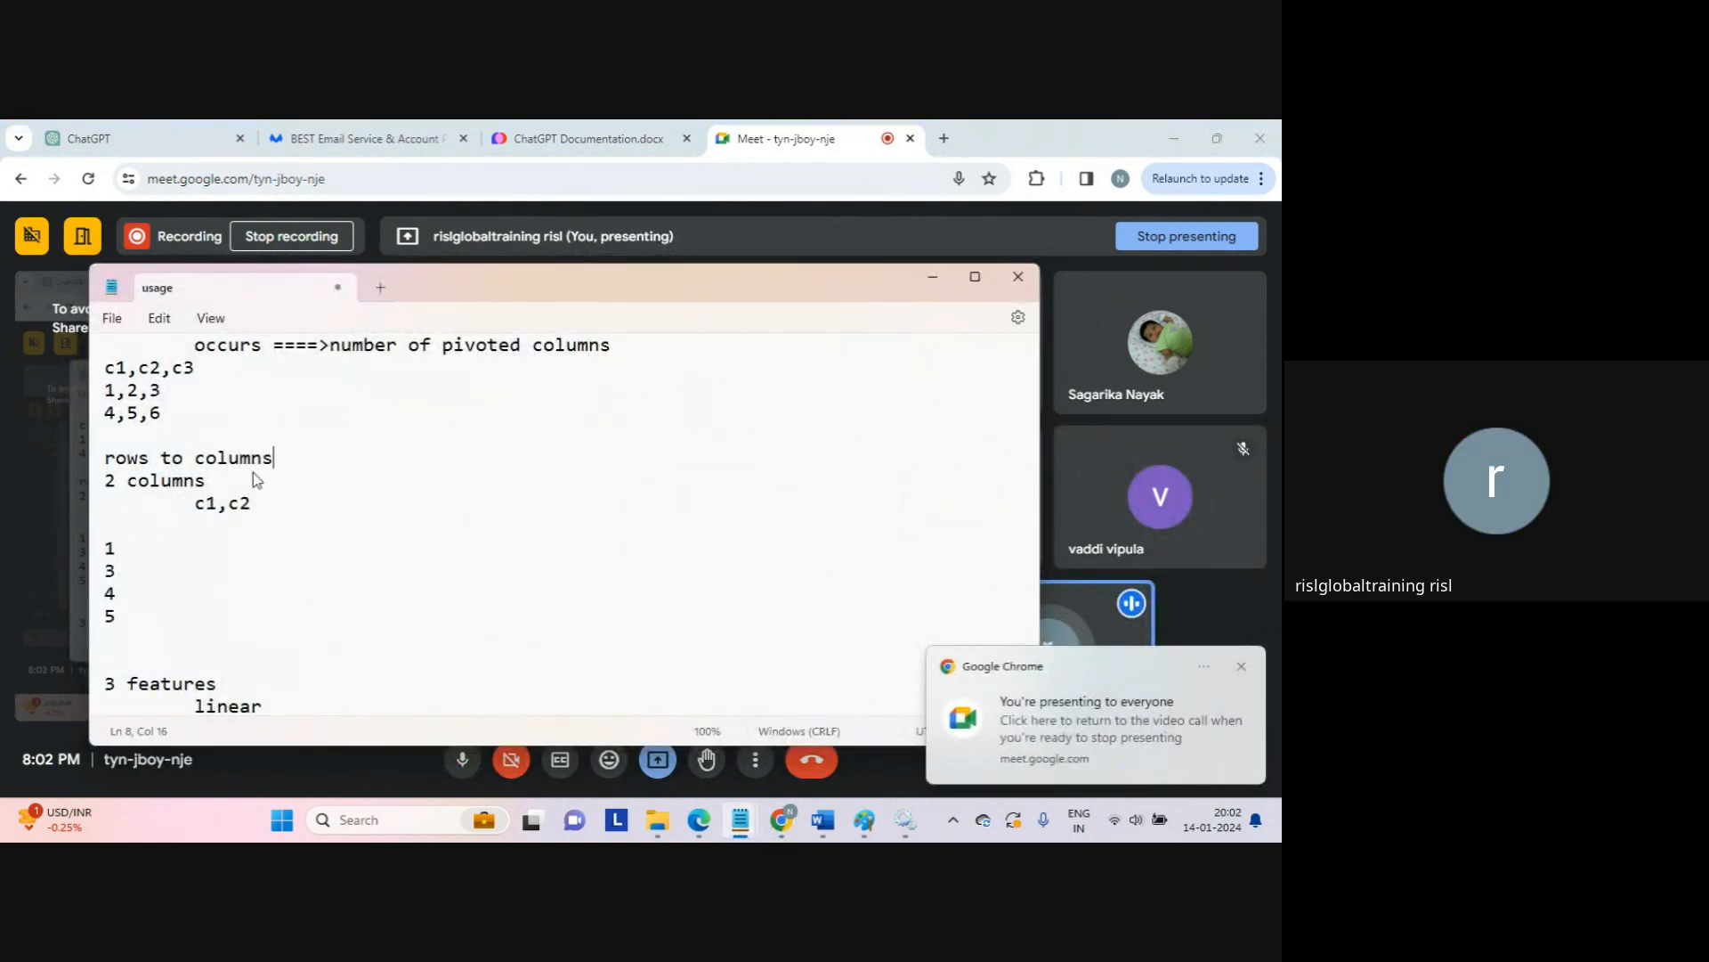
# Step: Insert two blank lines after 'rows to columns' and highlight the c1,c2,c3 through 4,5,6 lines
pyautogui.click(1242, 668)
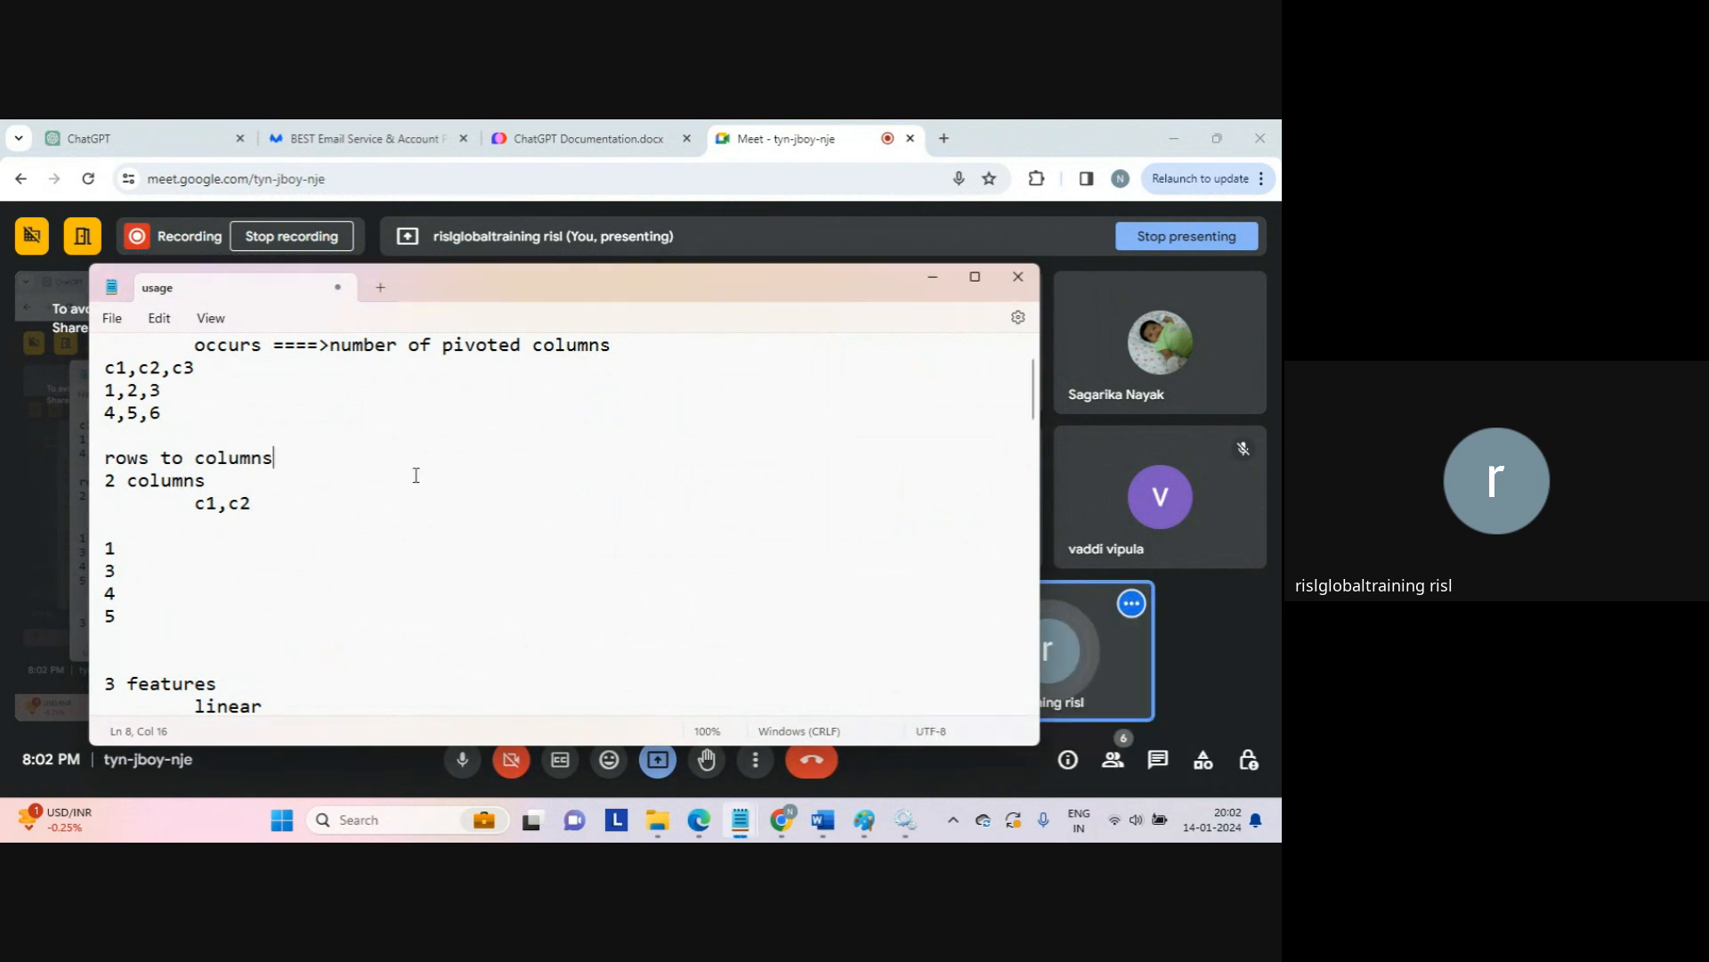
pyautogui.press('Return')
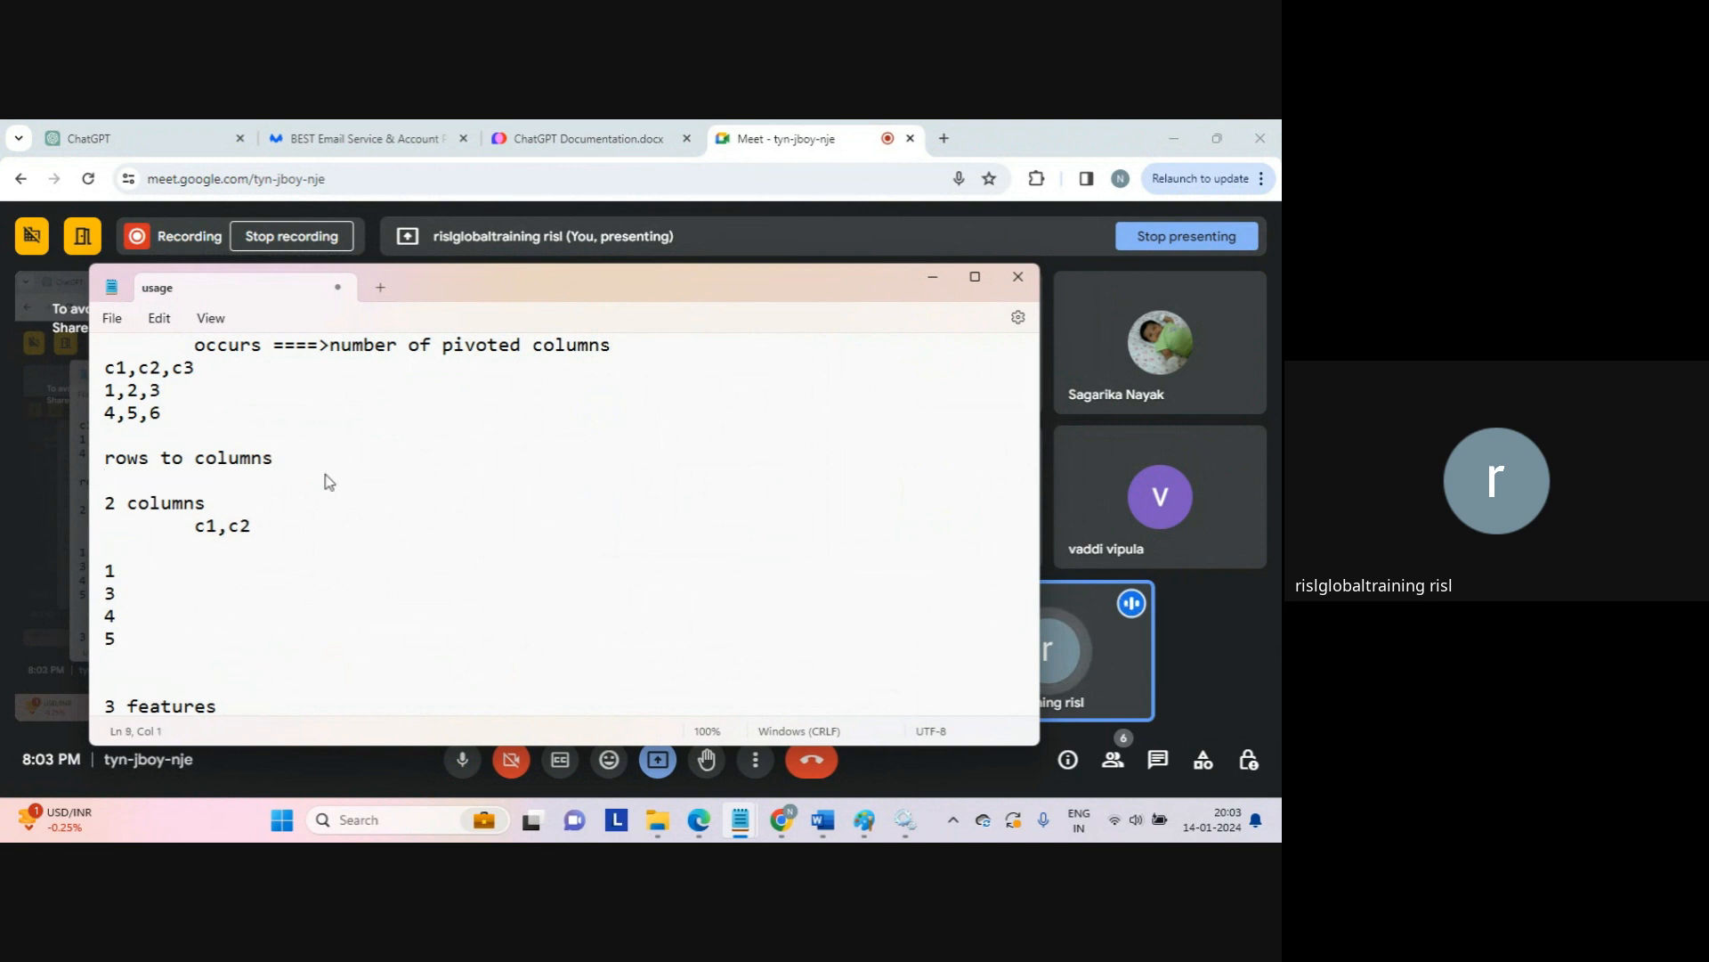
pyautogui.press('Return')
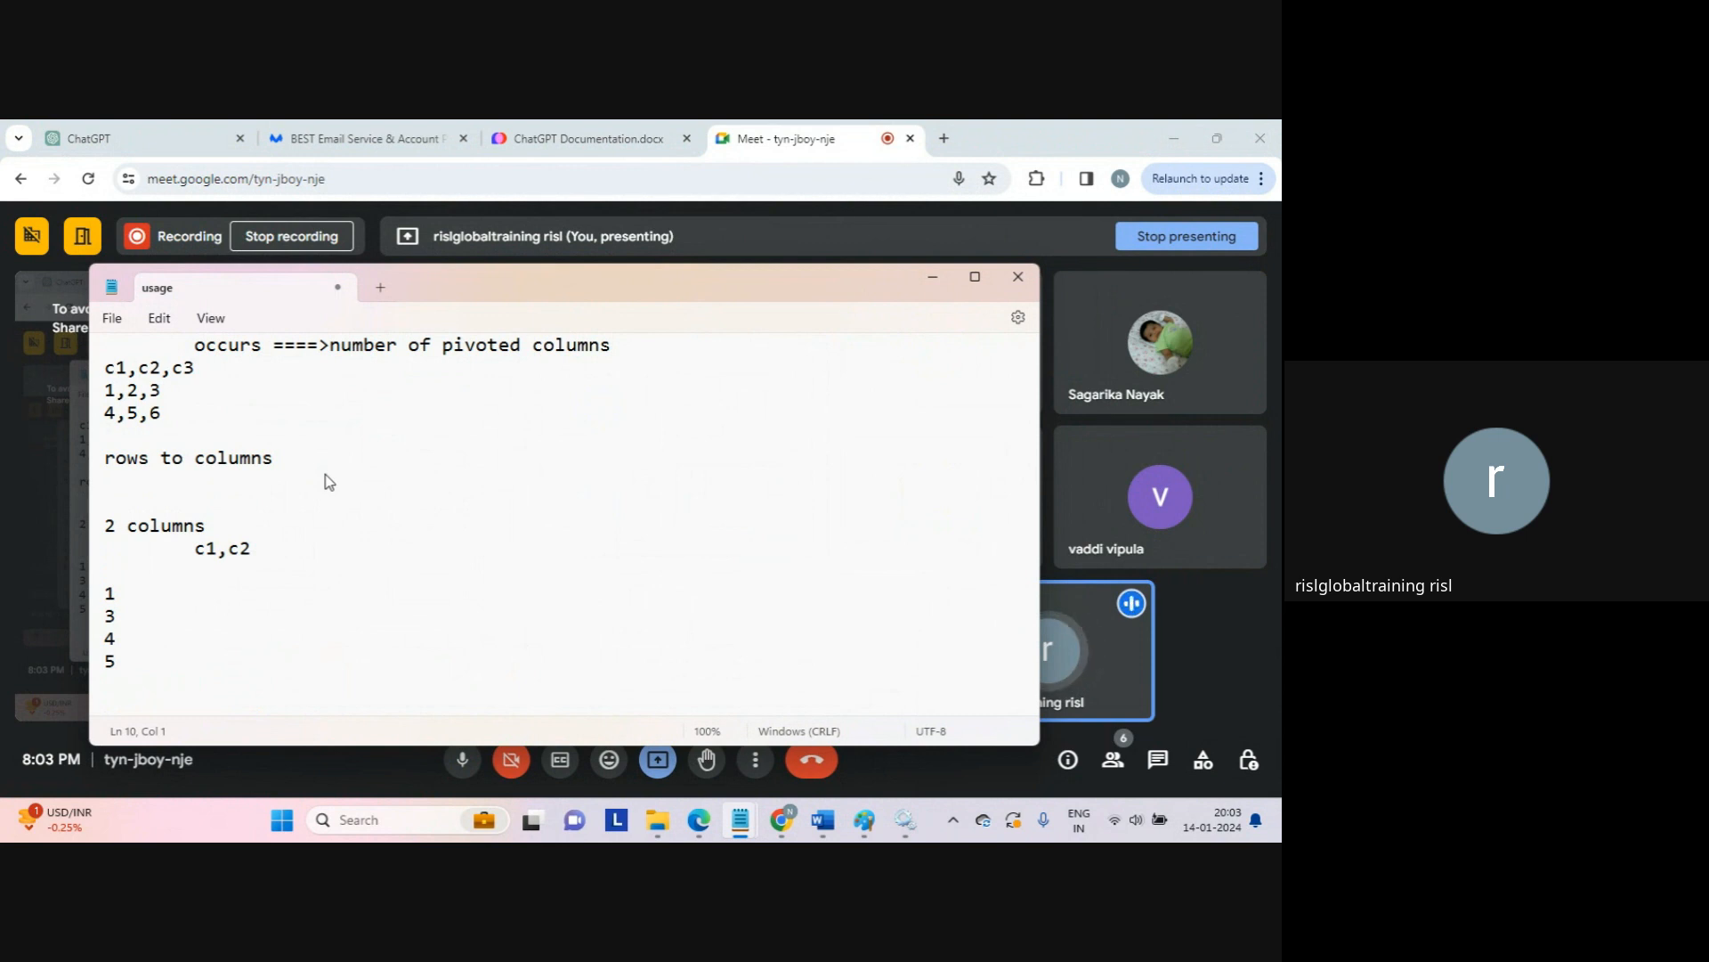
pyautogui.press('Up')
pyautogui.press('Up')
pyautogui.press('Up')
pyautogui.press('Up')
pyautogui.press('Up')
pyautogui.press('Up')
pyautogui.hotkey('shift', 'Down')
pyautogui.hotkey('shift', 'Down')
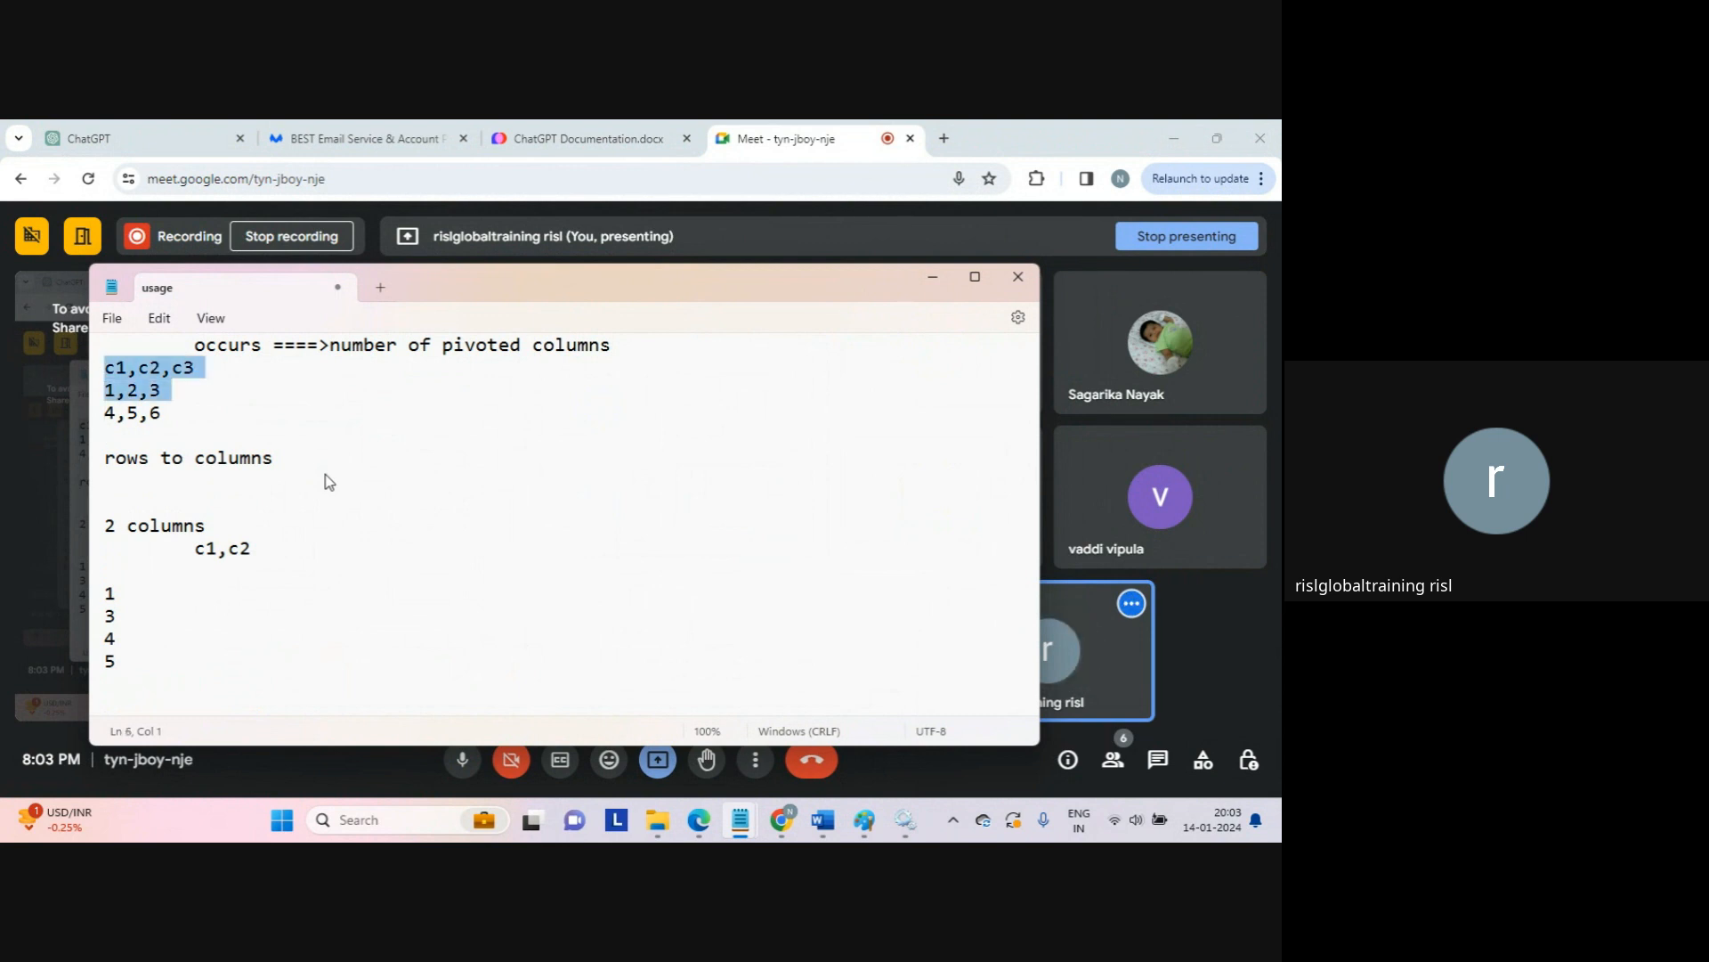
pyautogui.hotkey('shift', 'Down')
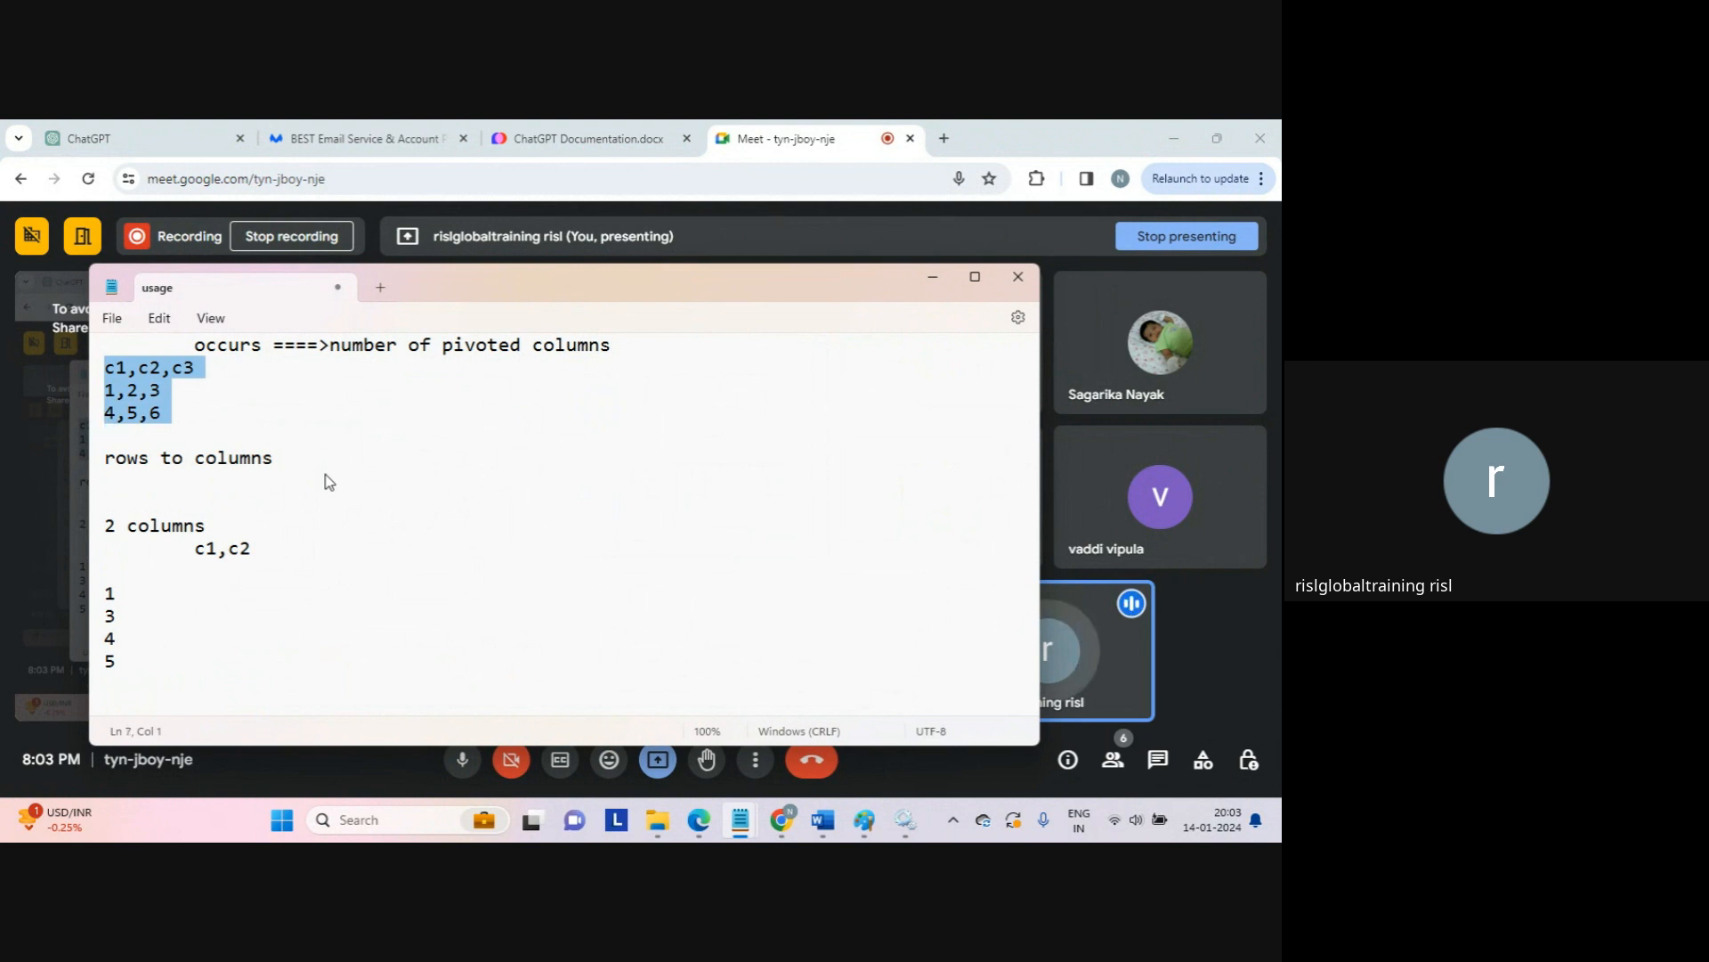
pyautogui.press('Down')
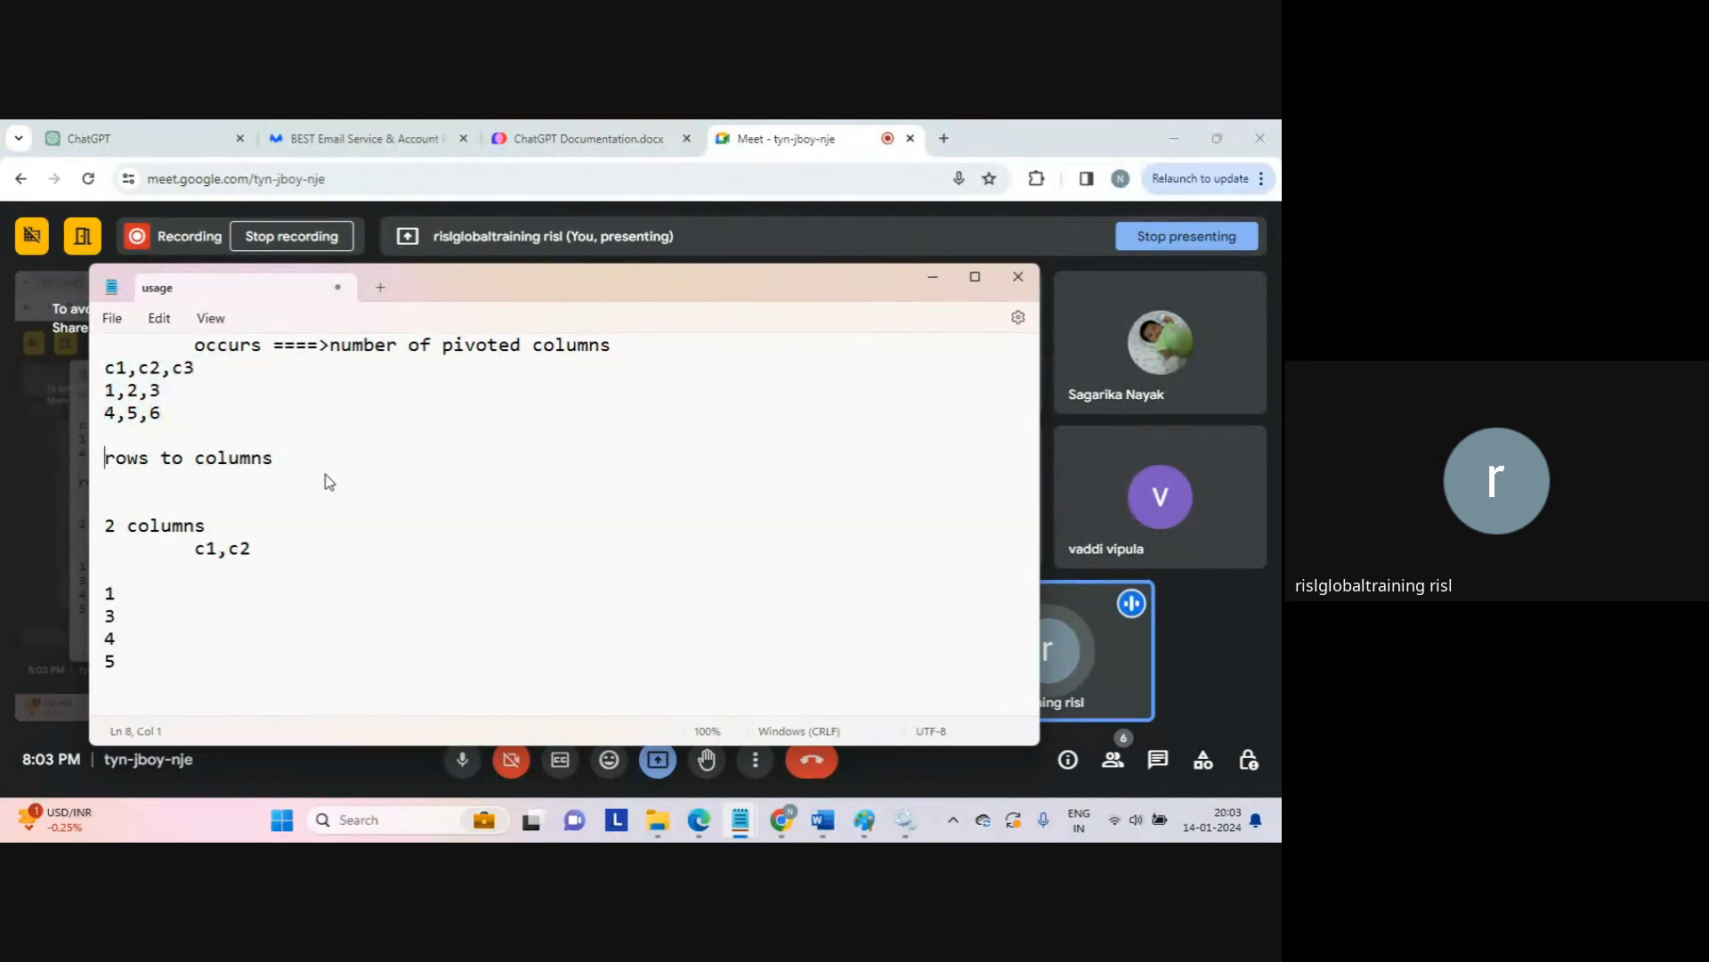
pyautogui.hotkey('shift', 'End')
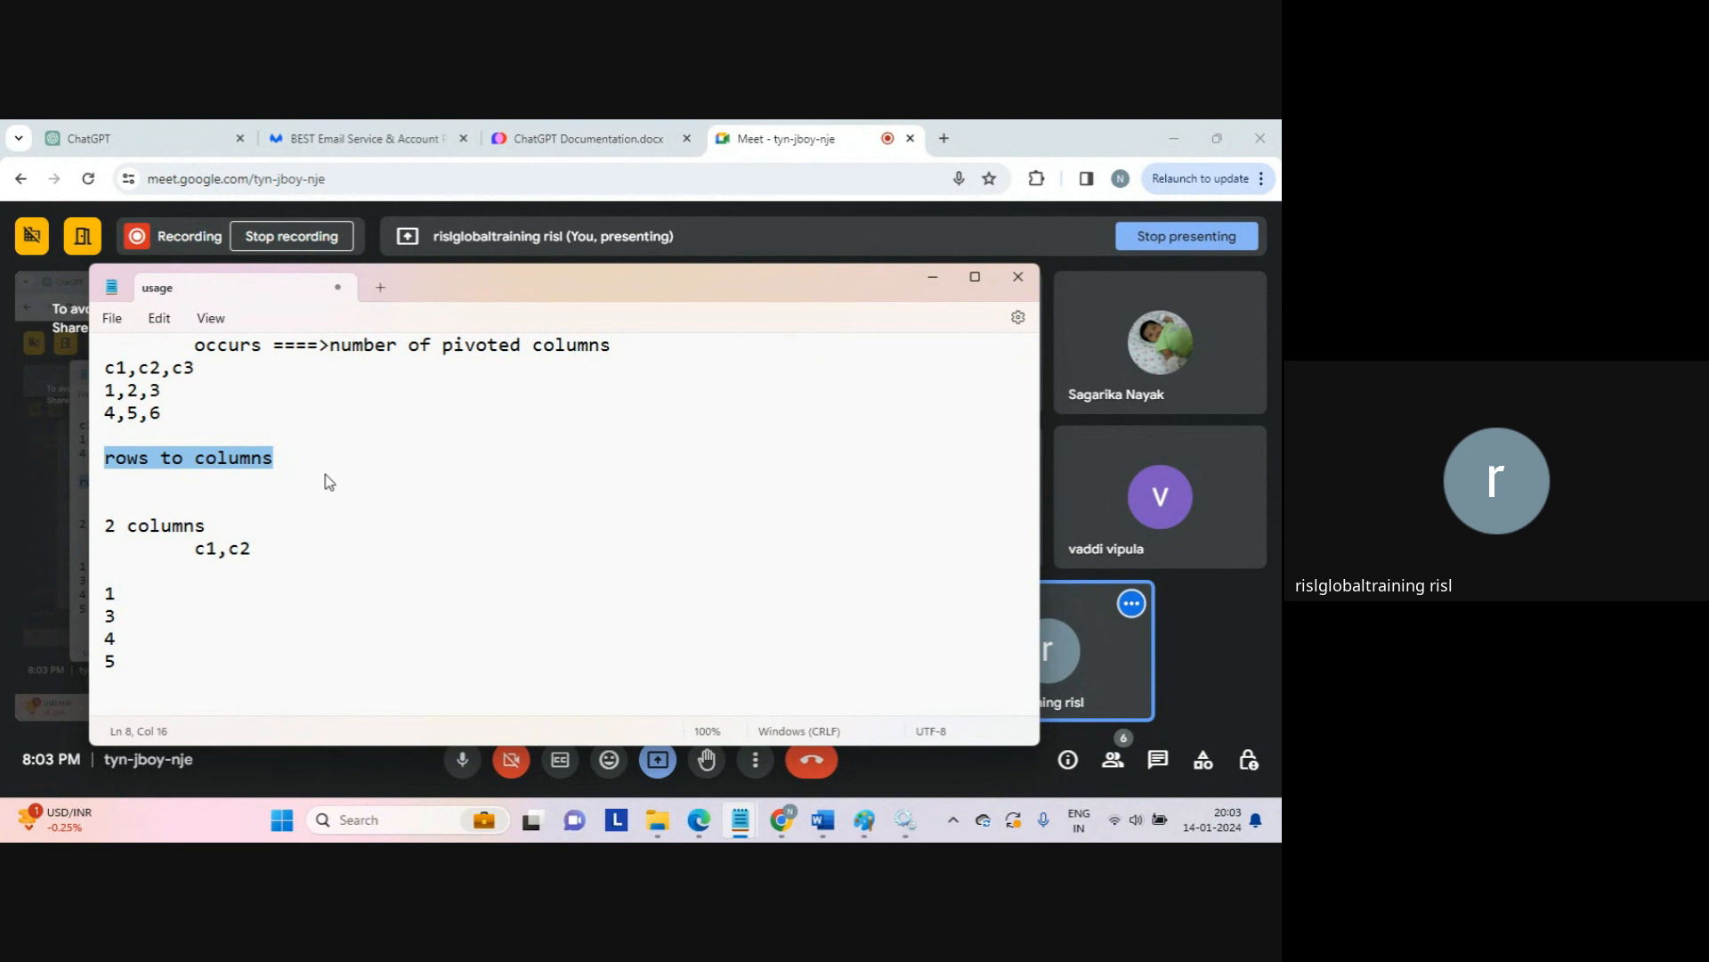
pyautogui.press('Down')
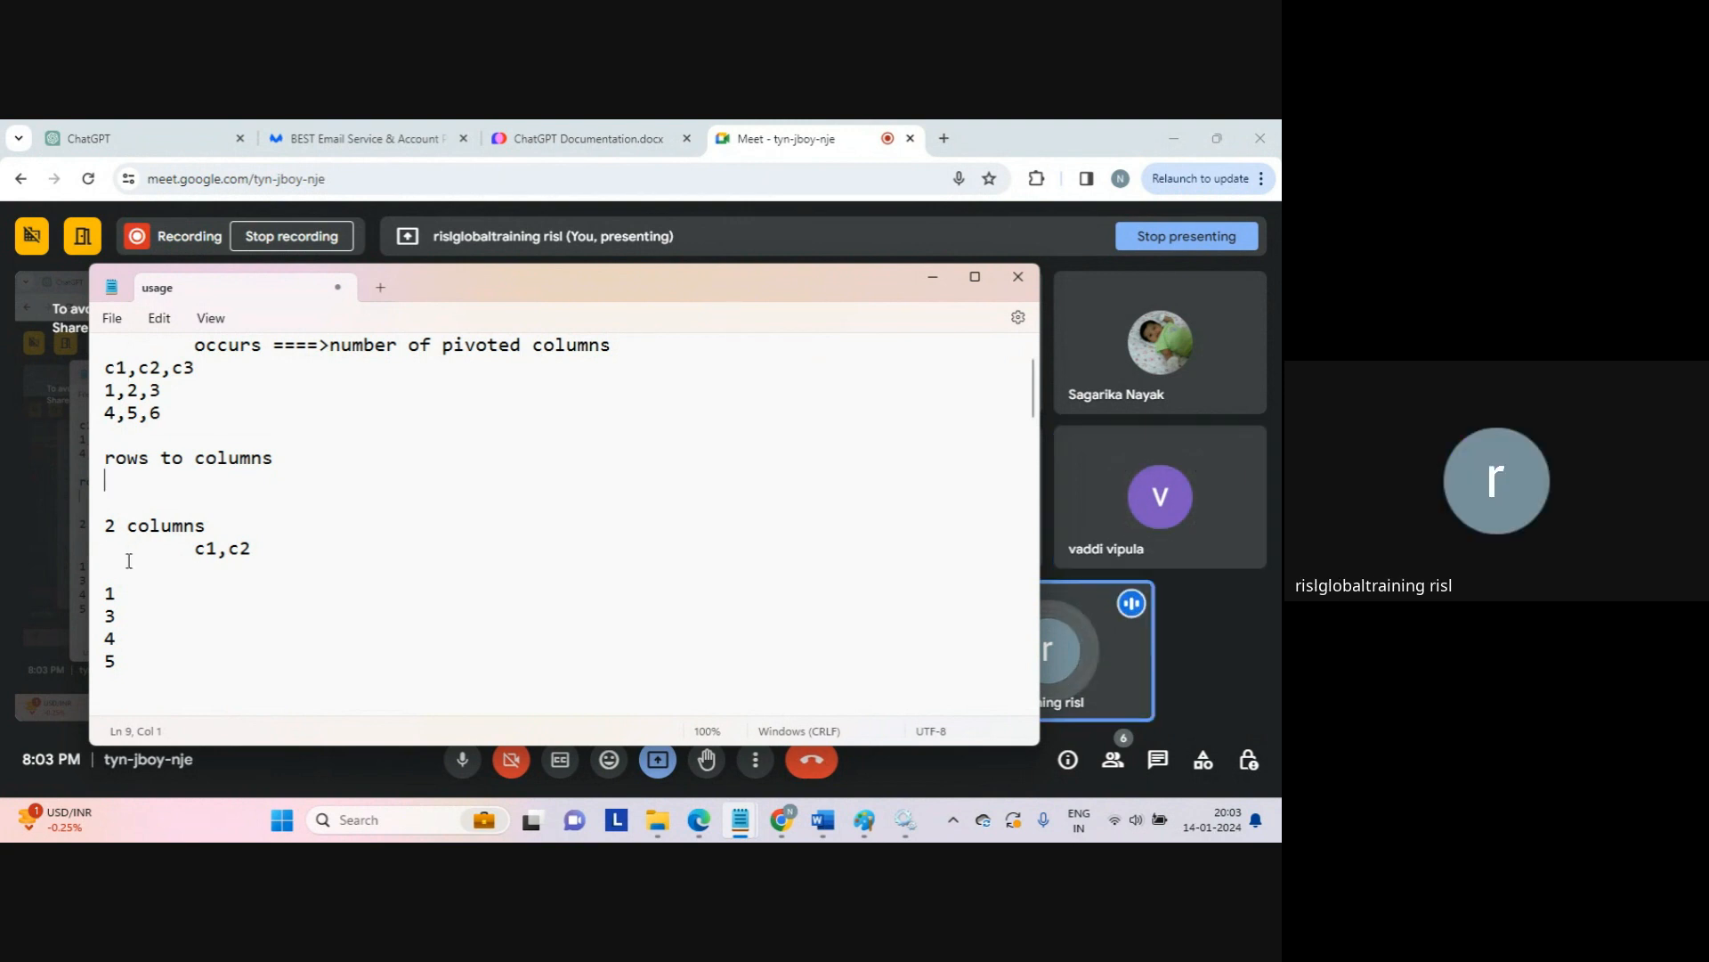
# Step: Highlight the values 1, 3, 4, 5 to explain them, then return to Google Meet
pyautogui.moveTo(129, 563); pyautogui.dragTo(197, 676)
pyautogui.click(196, 675)
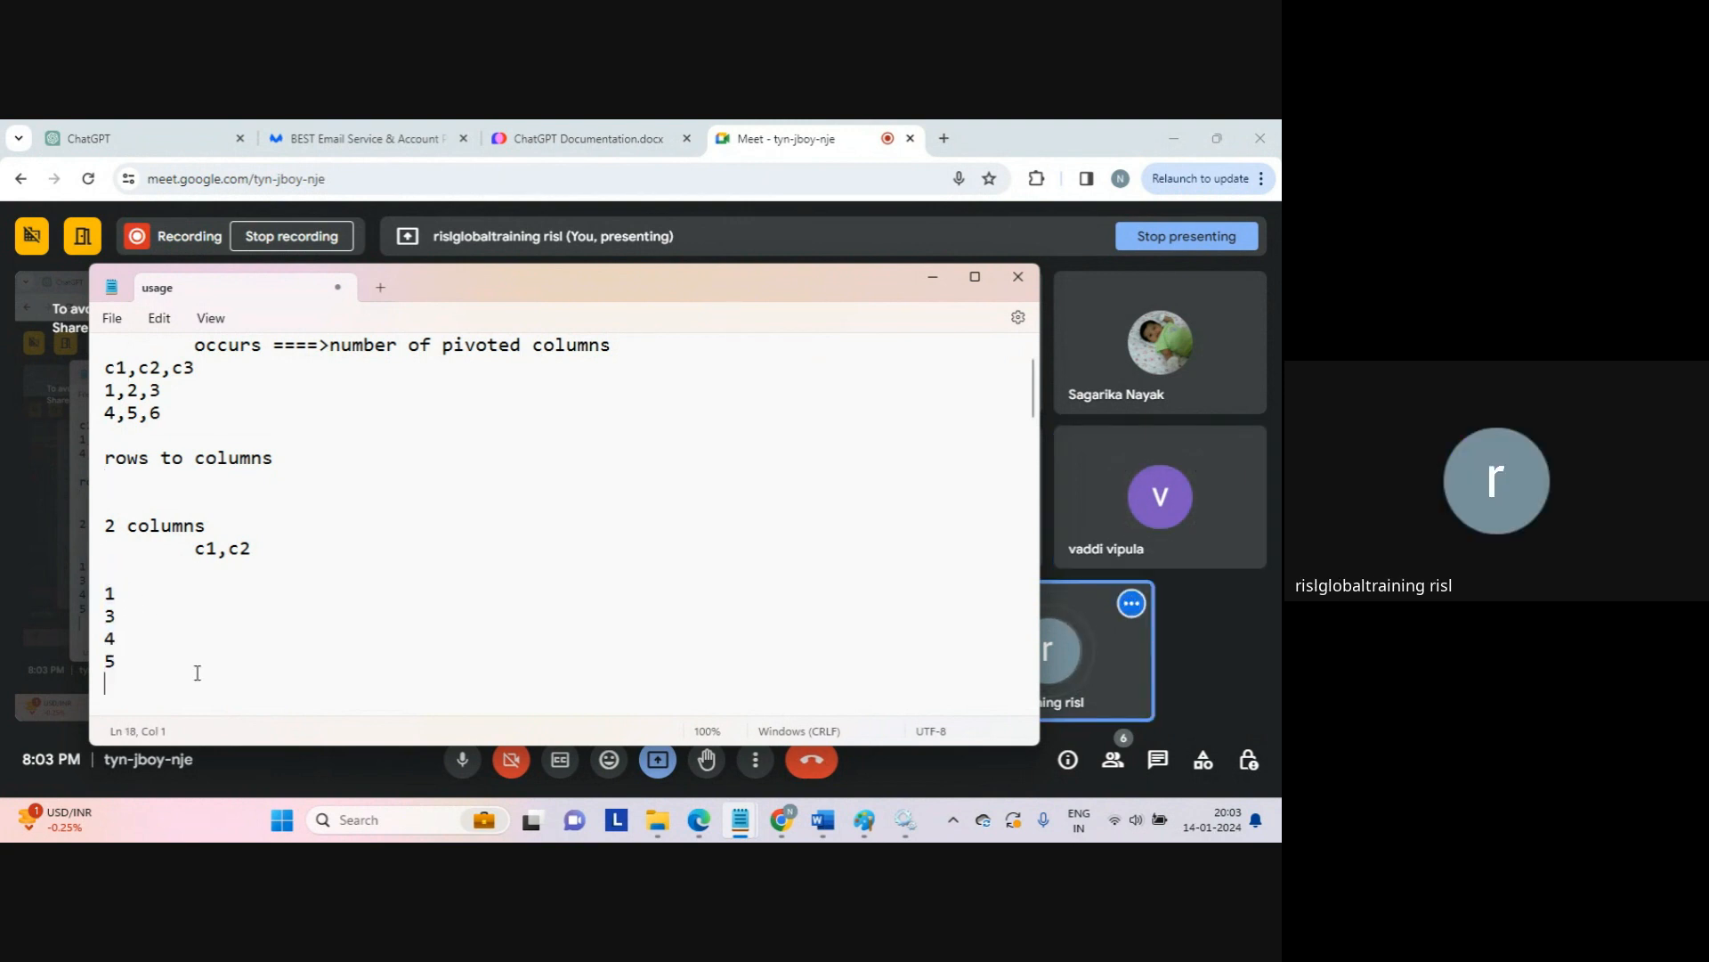
pyautogui.click(207, 444)
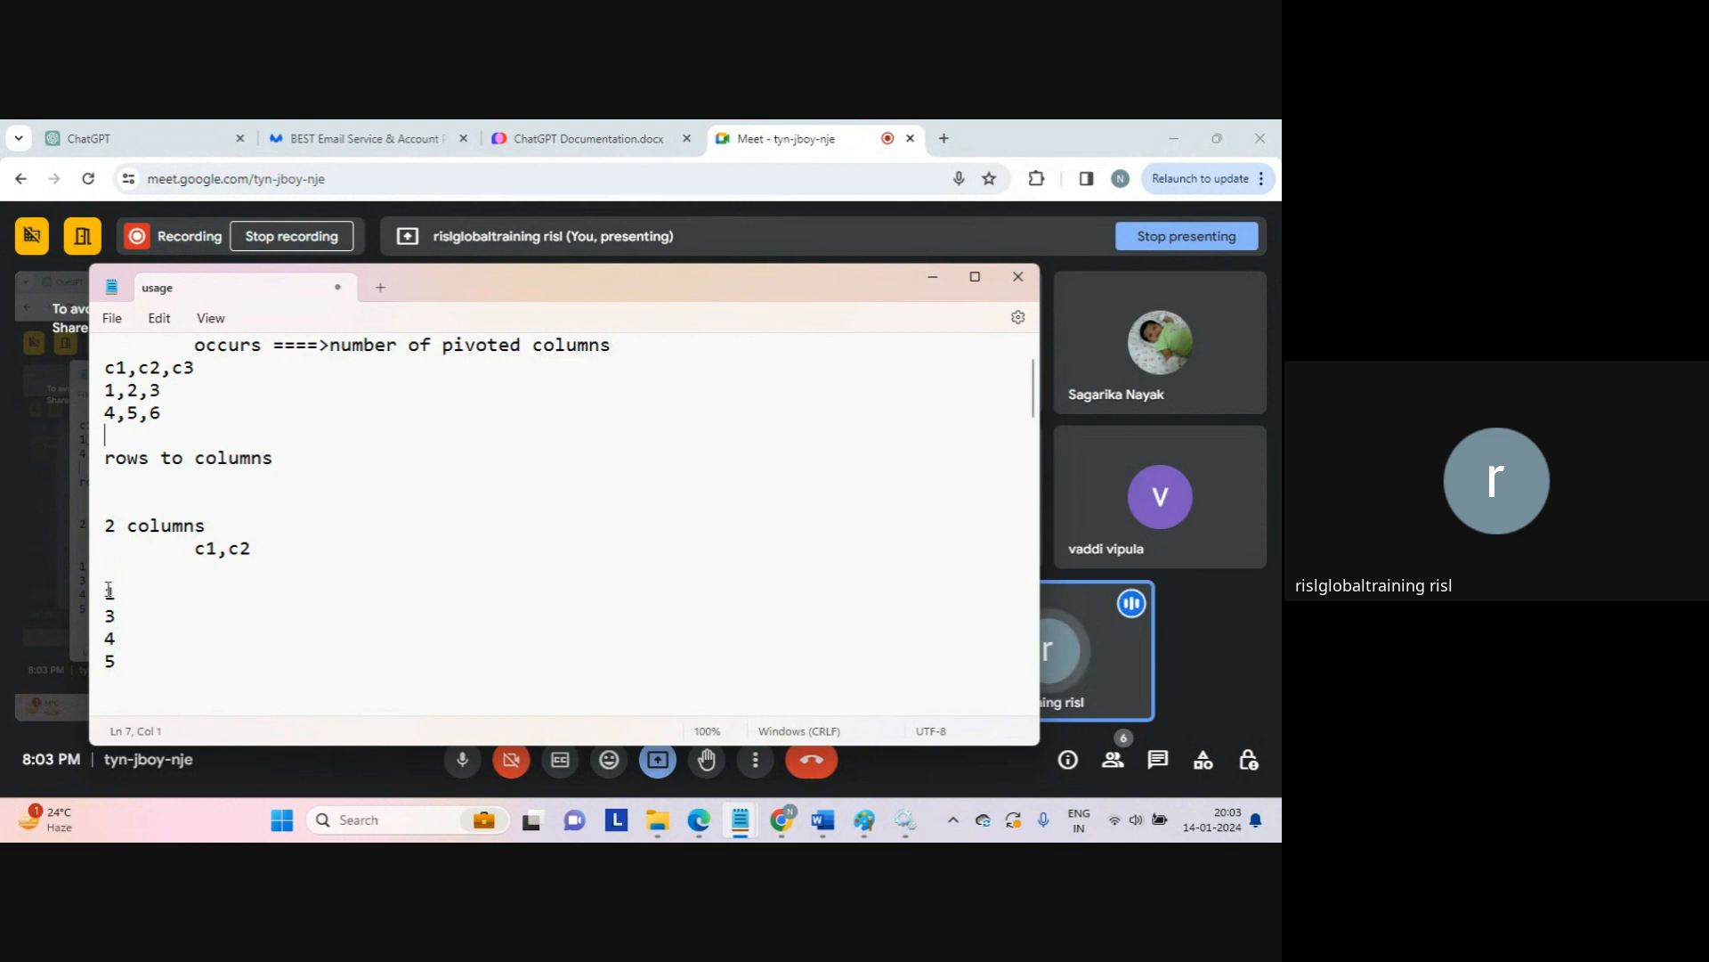
pyautogui.moveTo(117, 593); pyautogui.dragTo(142, 654)
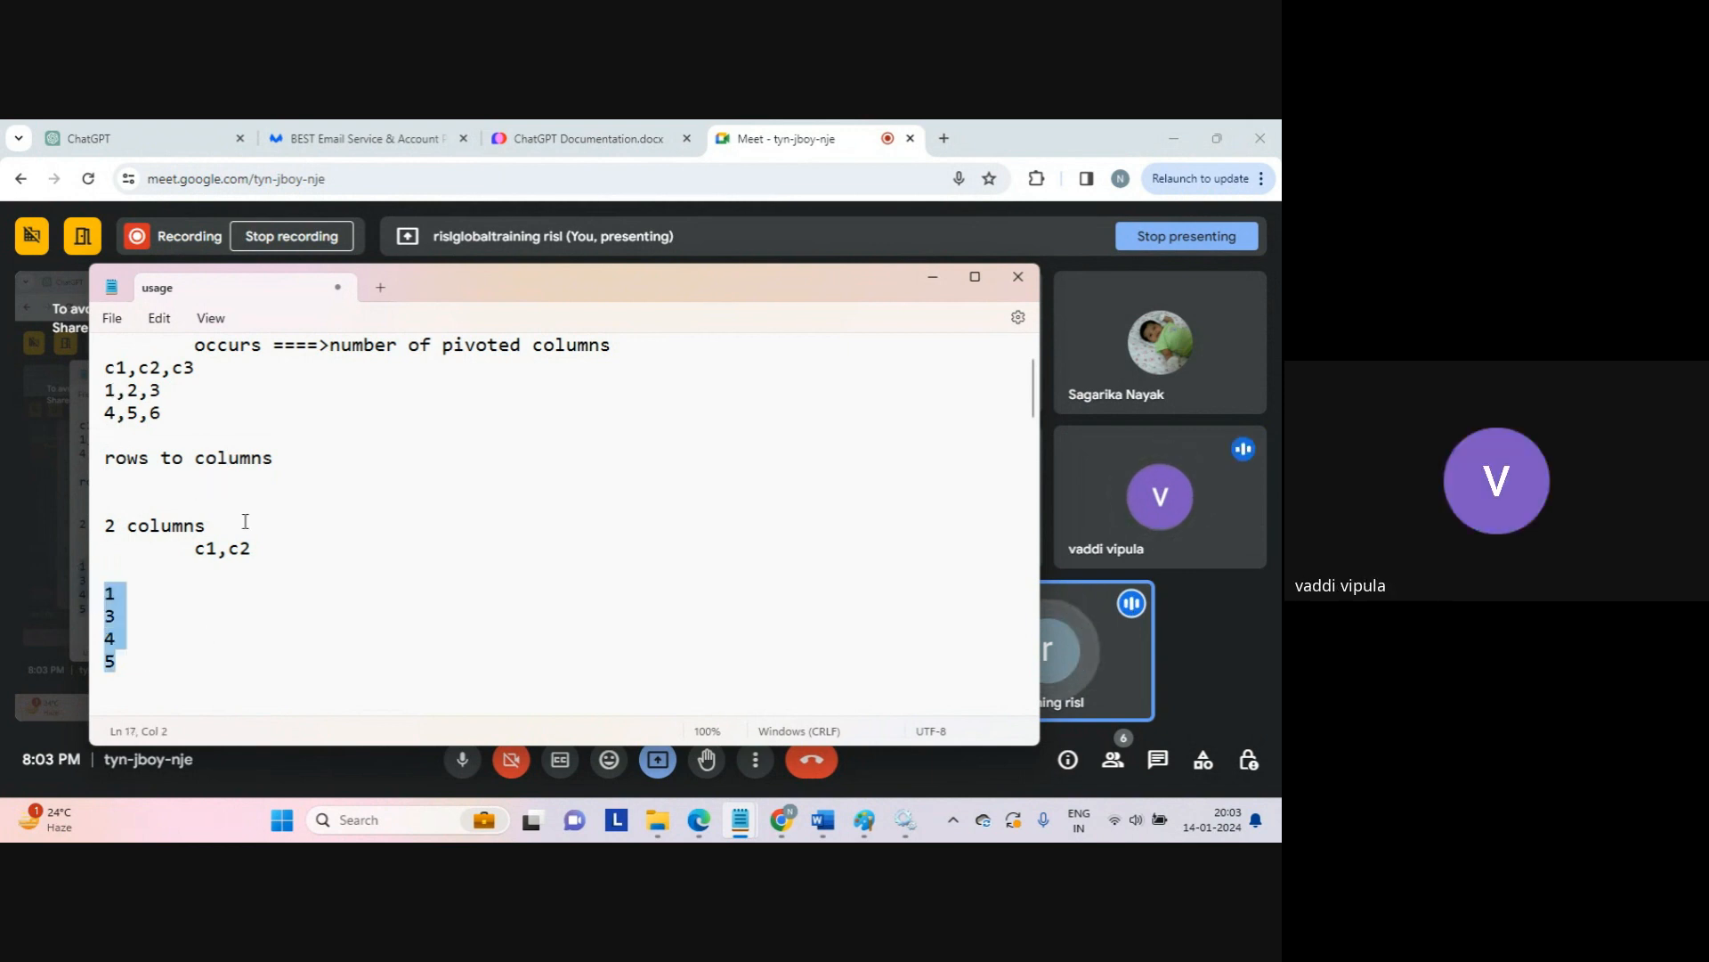
pyautogui.click(279, 698)
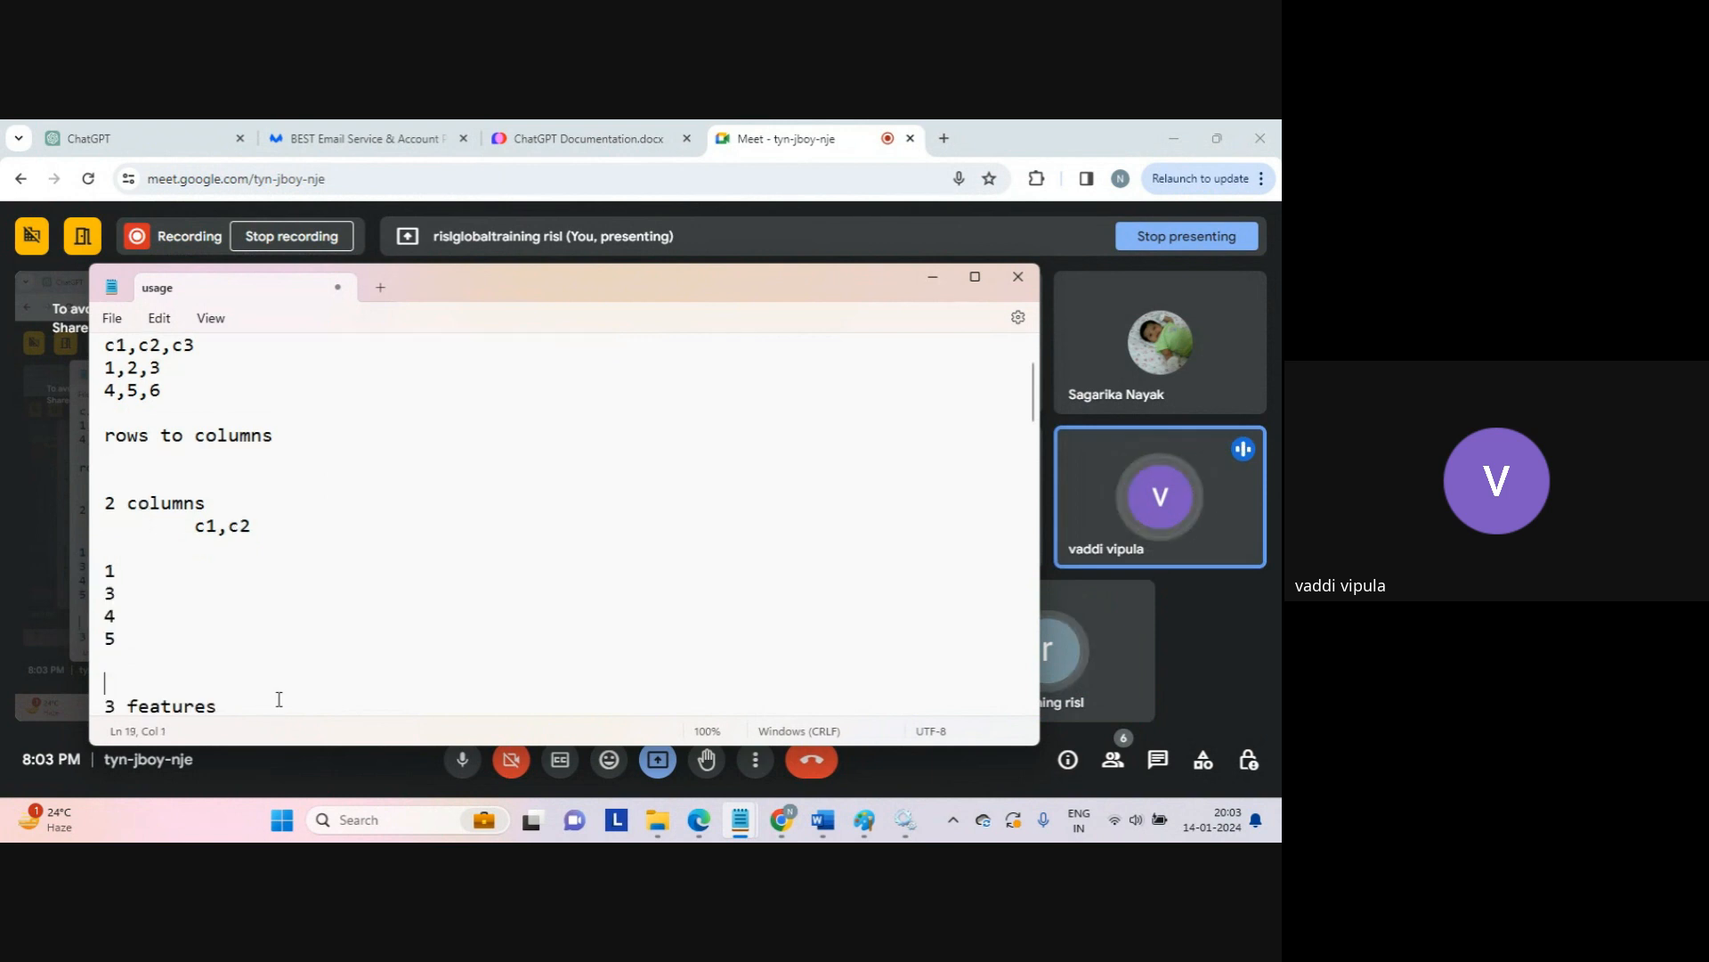
pyautogui.click(970, 234)
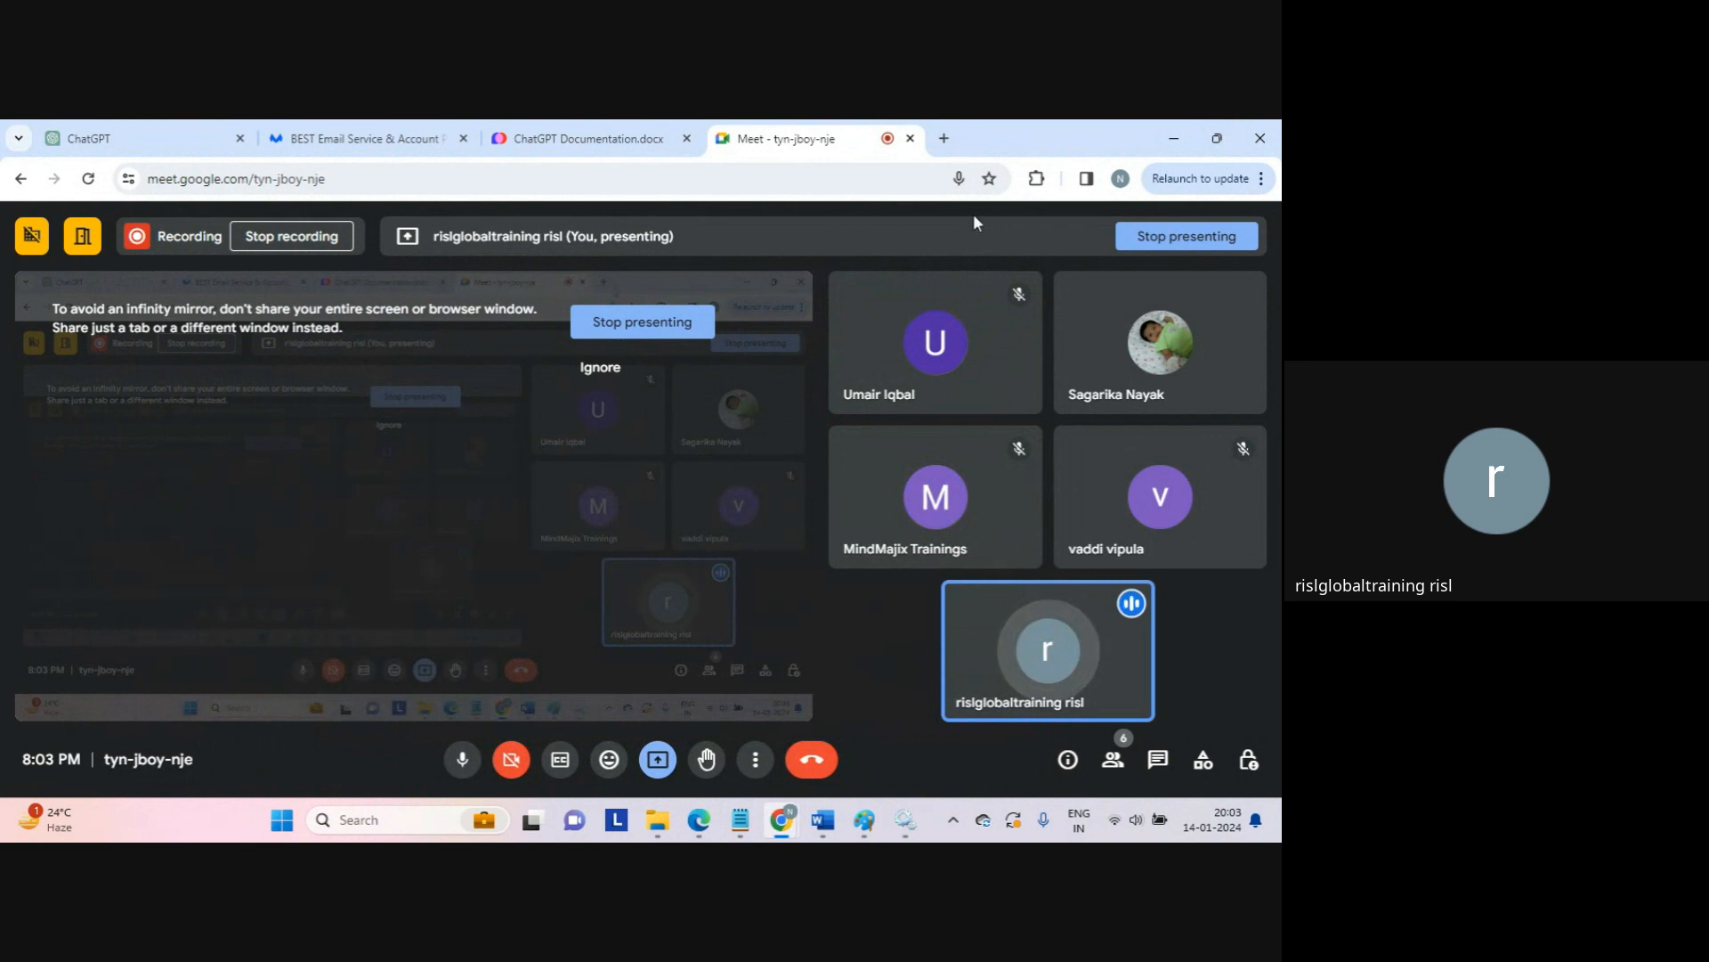
# Step: Confirm the Informatica Cloud Secure Agent service shows Running, then open a new Chrome tab
pyautogui.moveTo(908, 830)
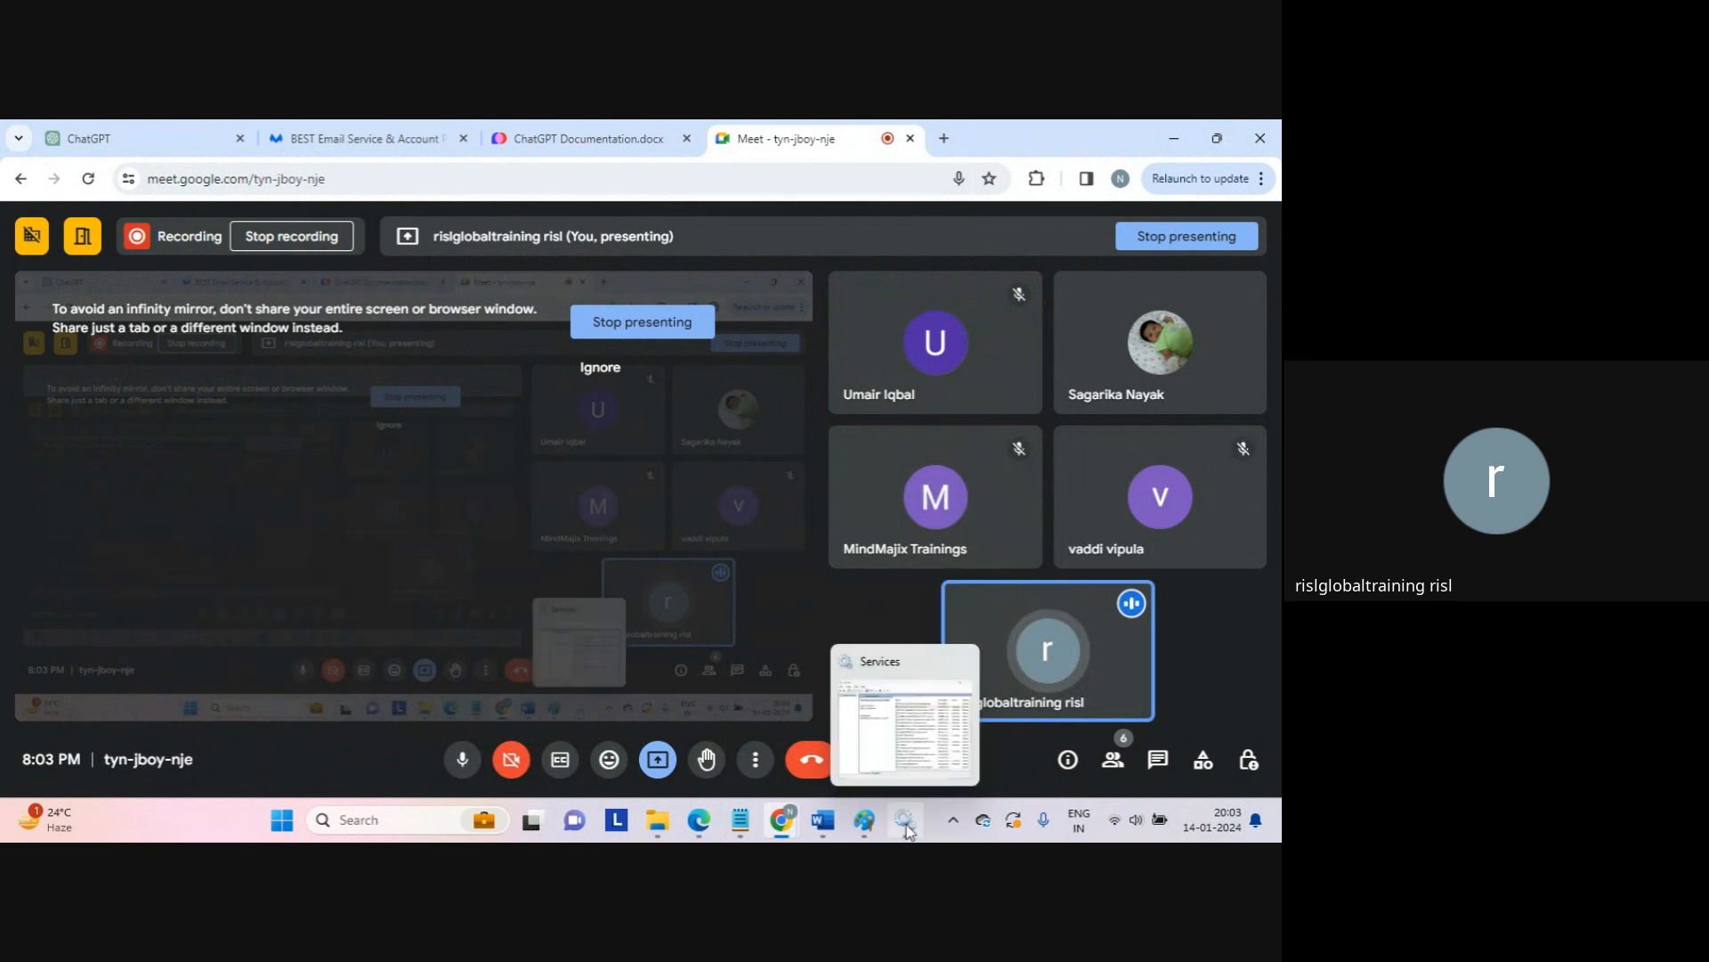
pyautogui.click(907, 826)
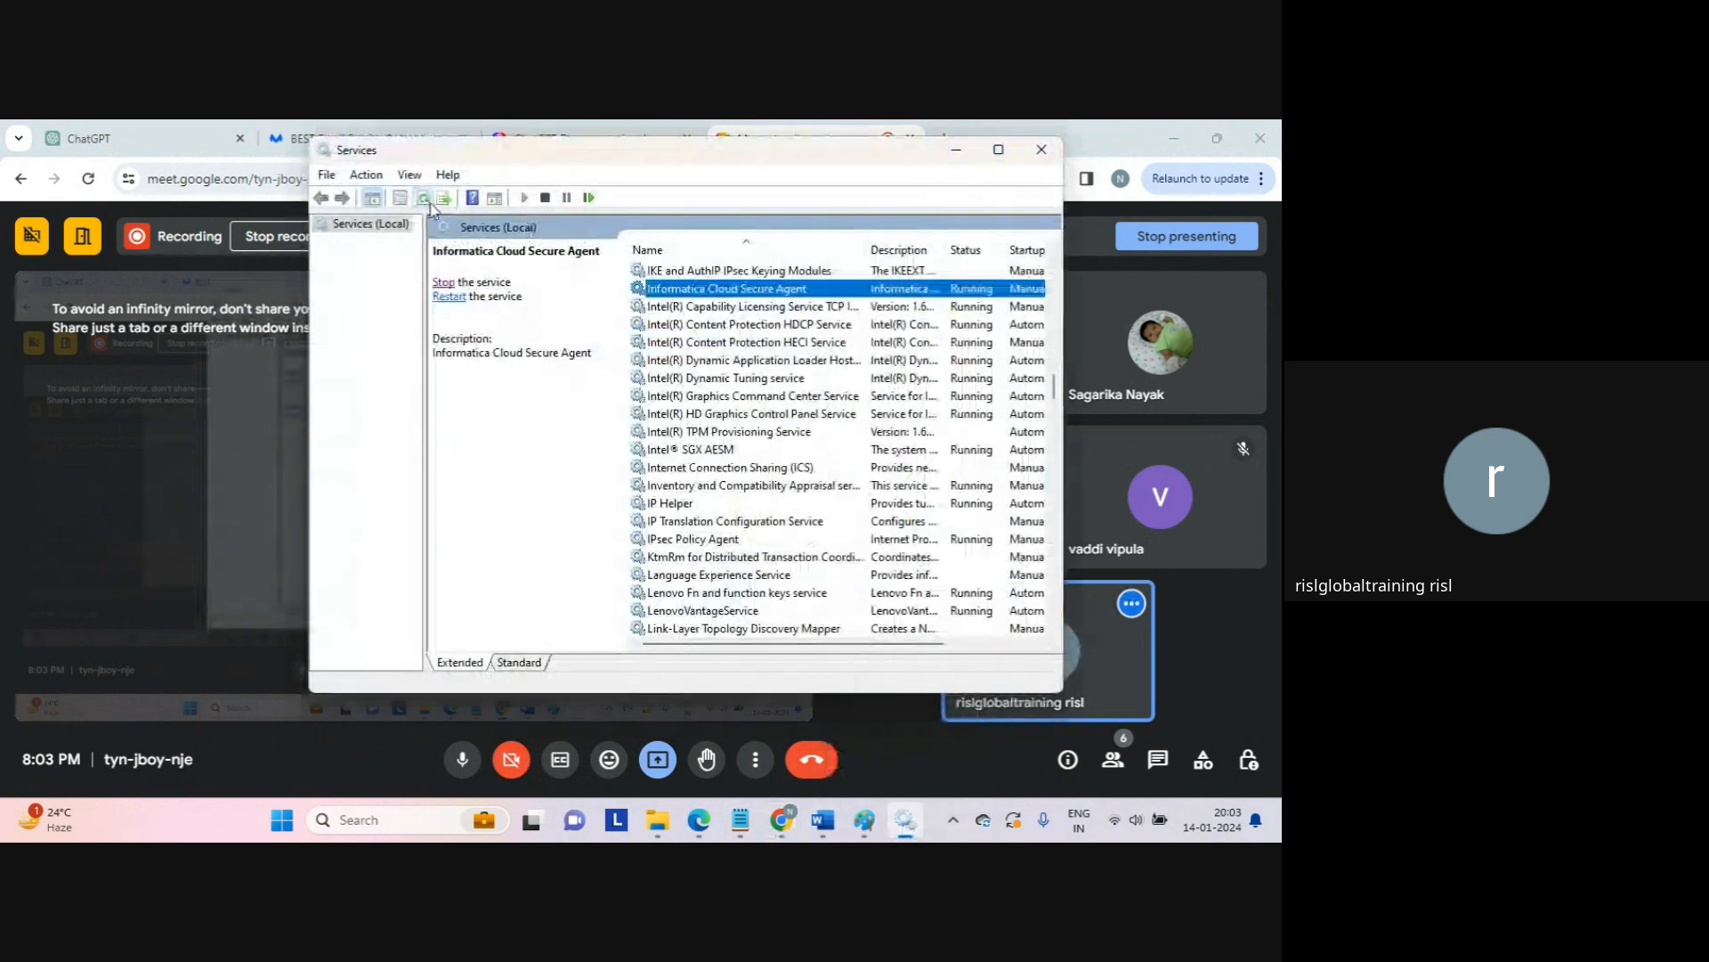
pyautogui.click(1042, 148)
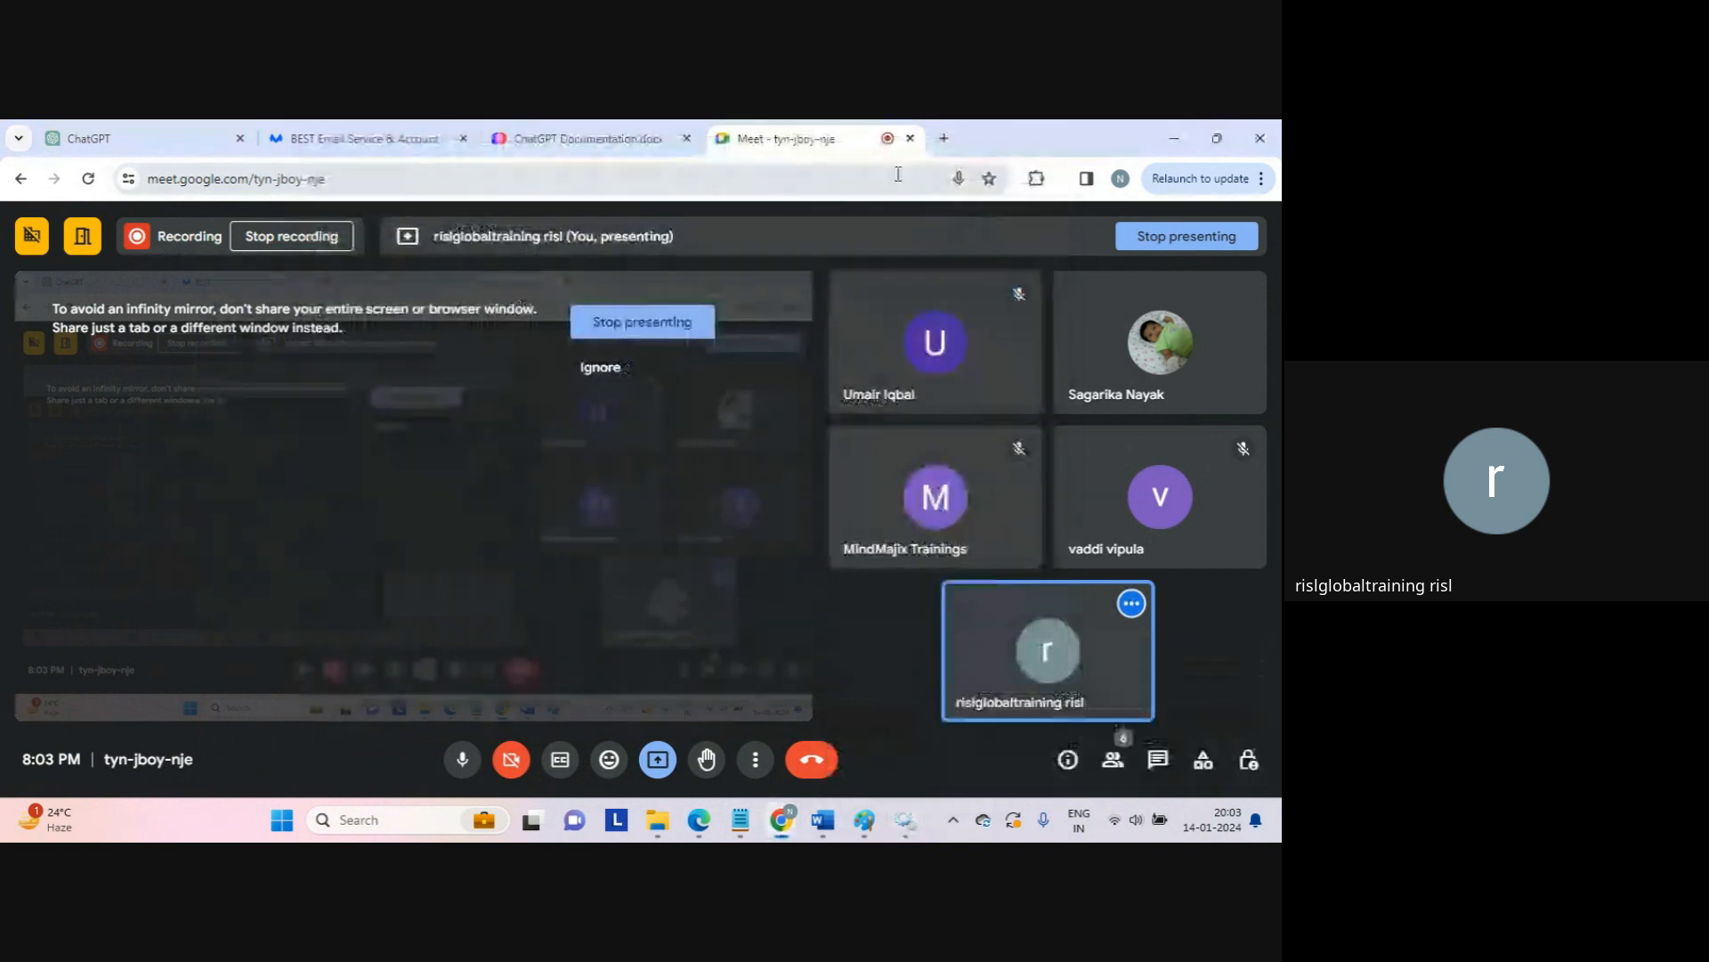
pyautogui.click(938, 138)
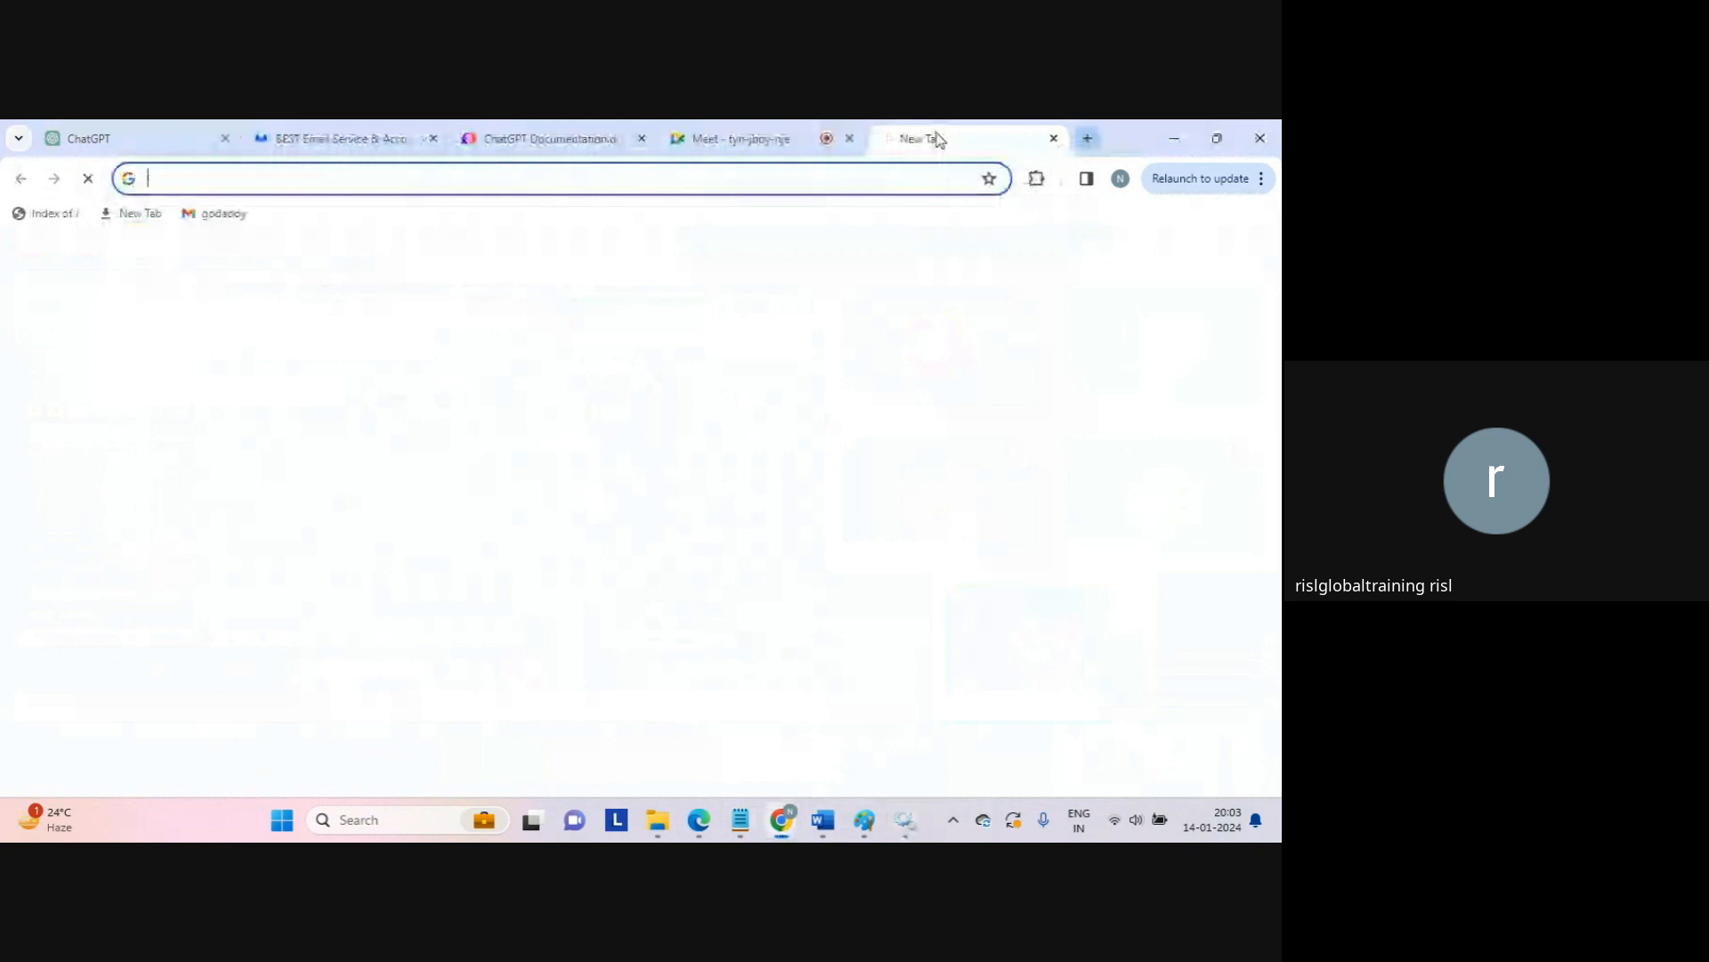
# Step: Load the Informatica Cloud address dm-ap.informaticacloud.com and dismiss the presenting notification
pyautogui.write('dm')
pyautogui.click(646, 210)
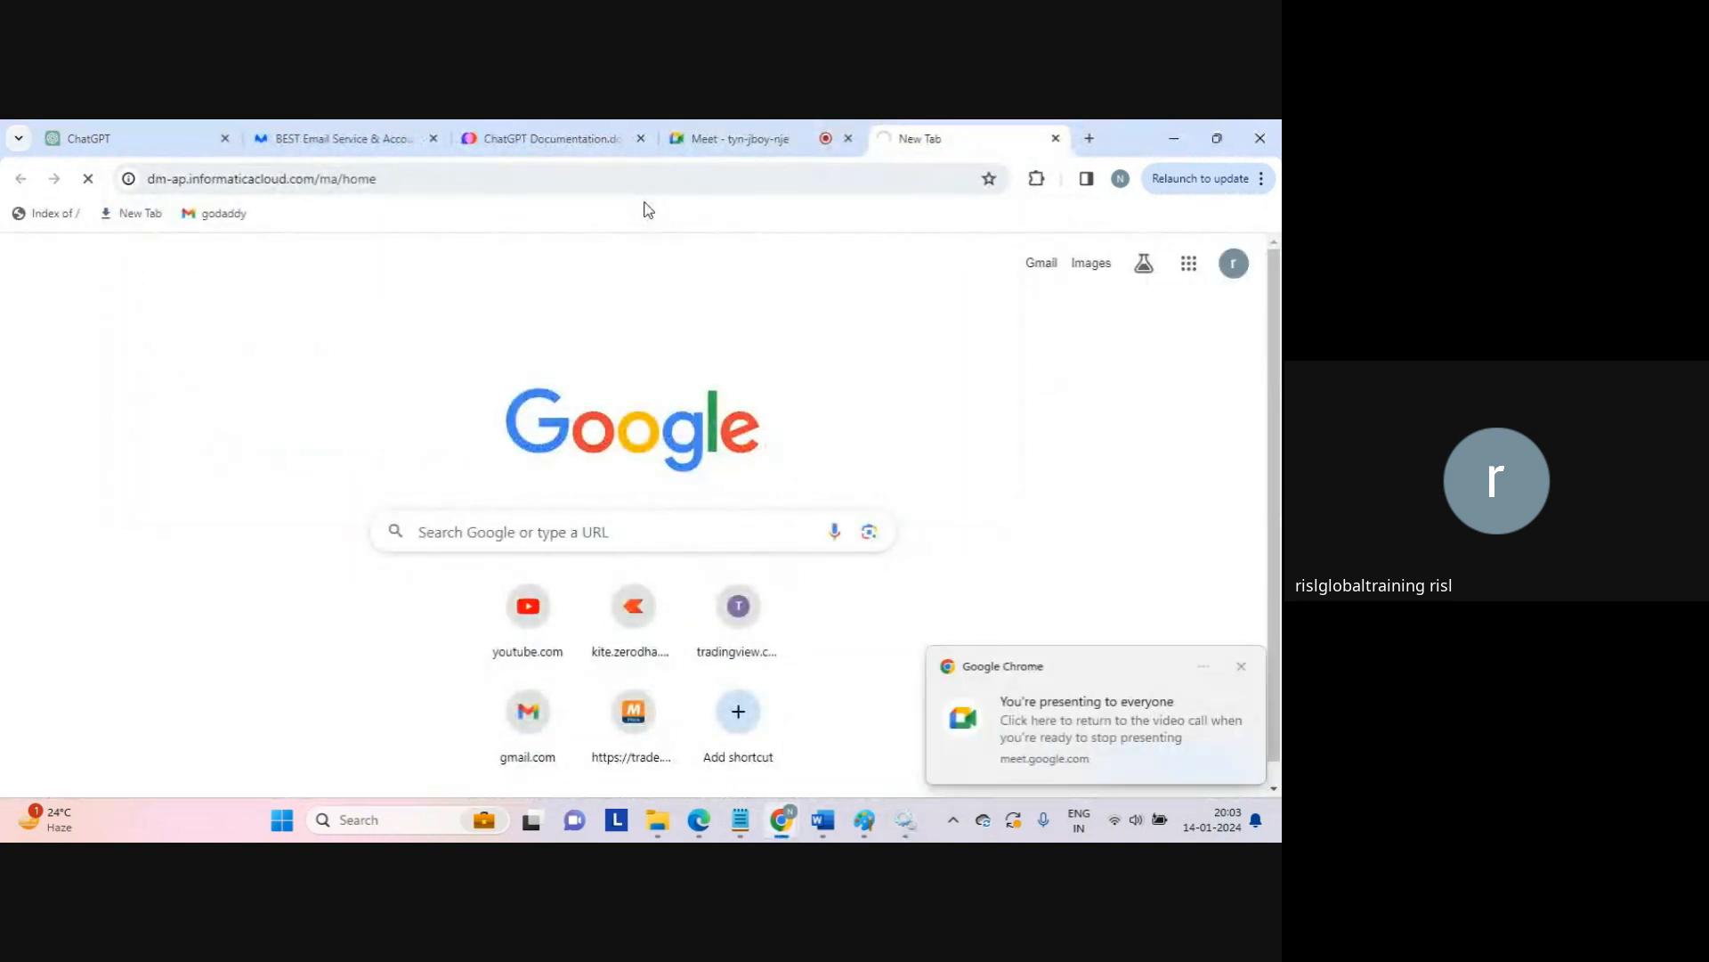
pyautogui.click(1241, 668)
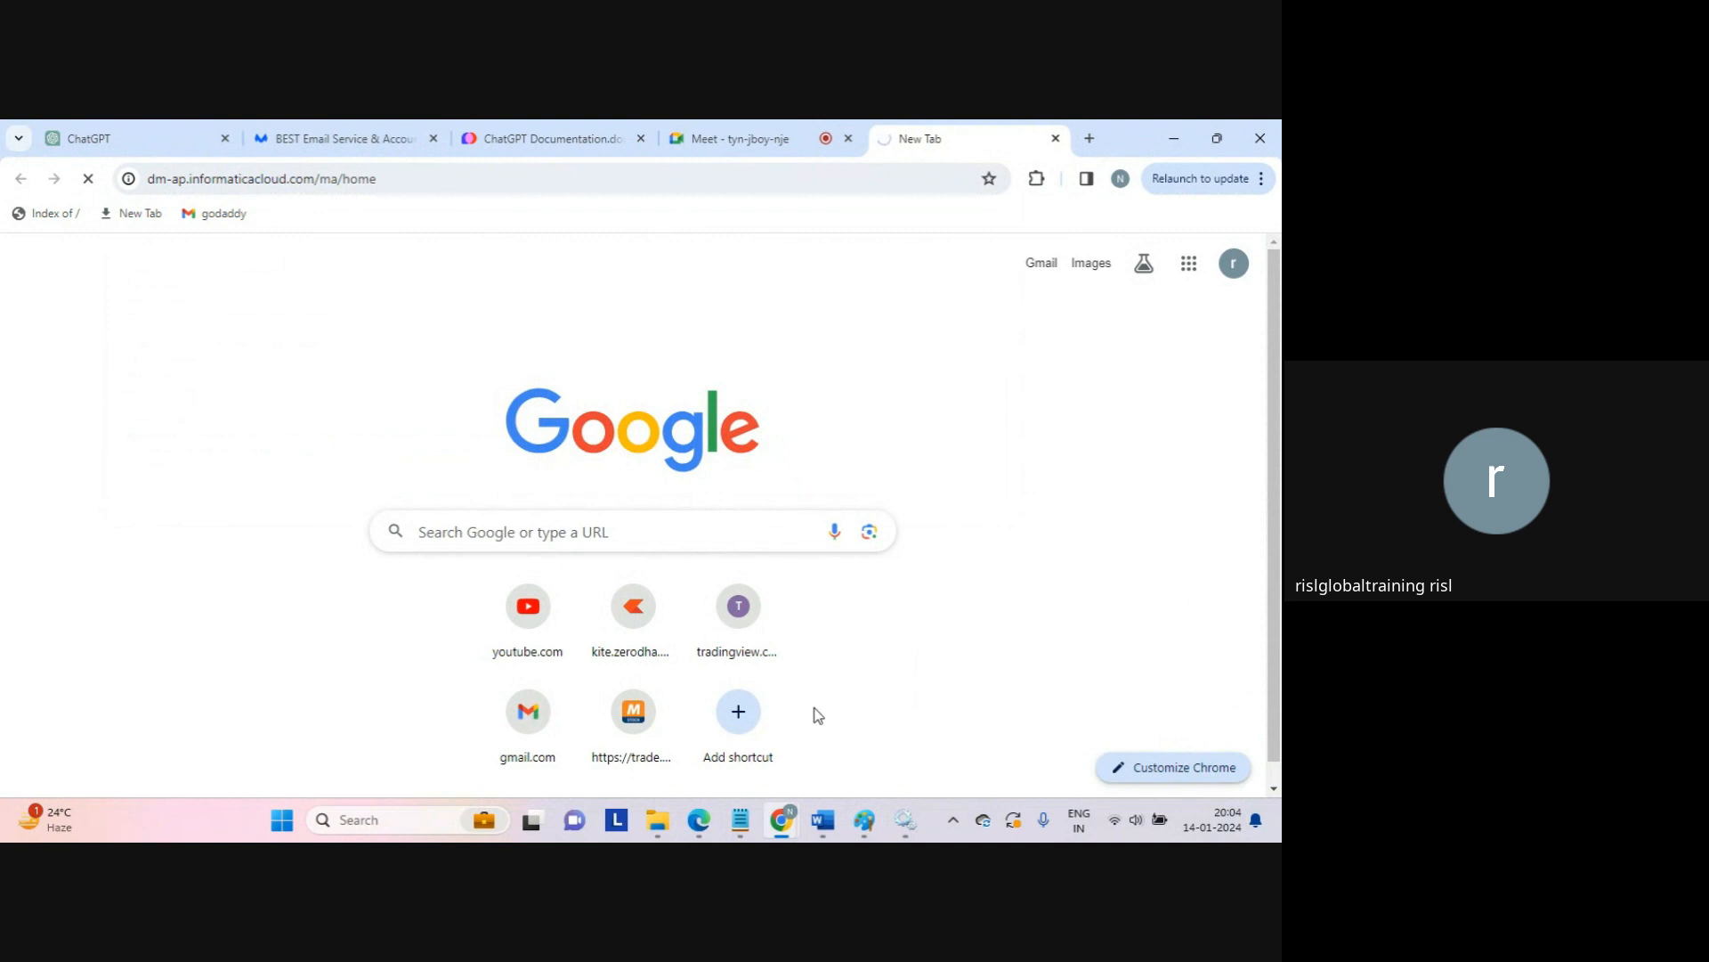
# Step: Close the stray Paint window, discarding the unsaved image
pyautogui.click(865, 821)
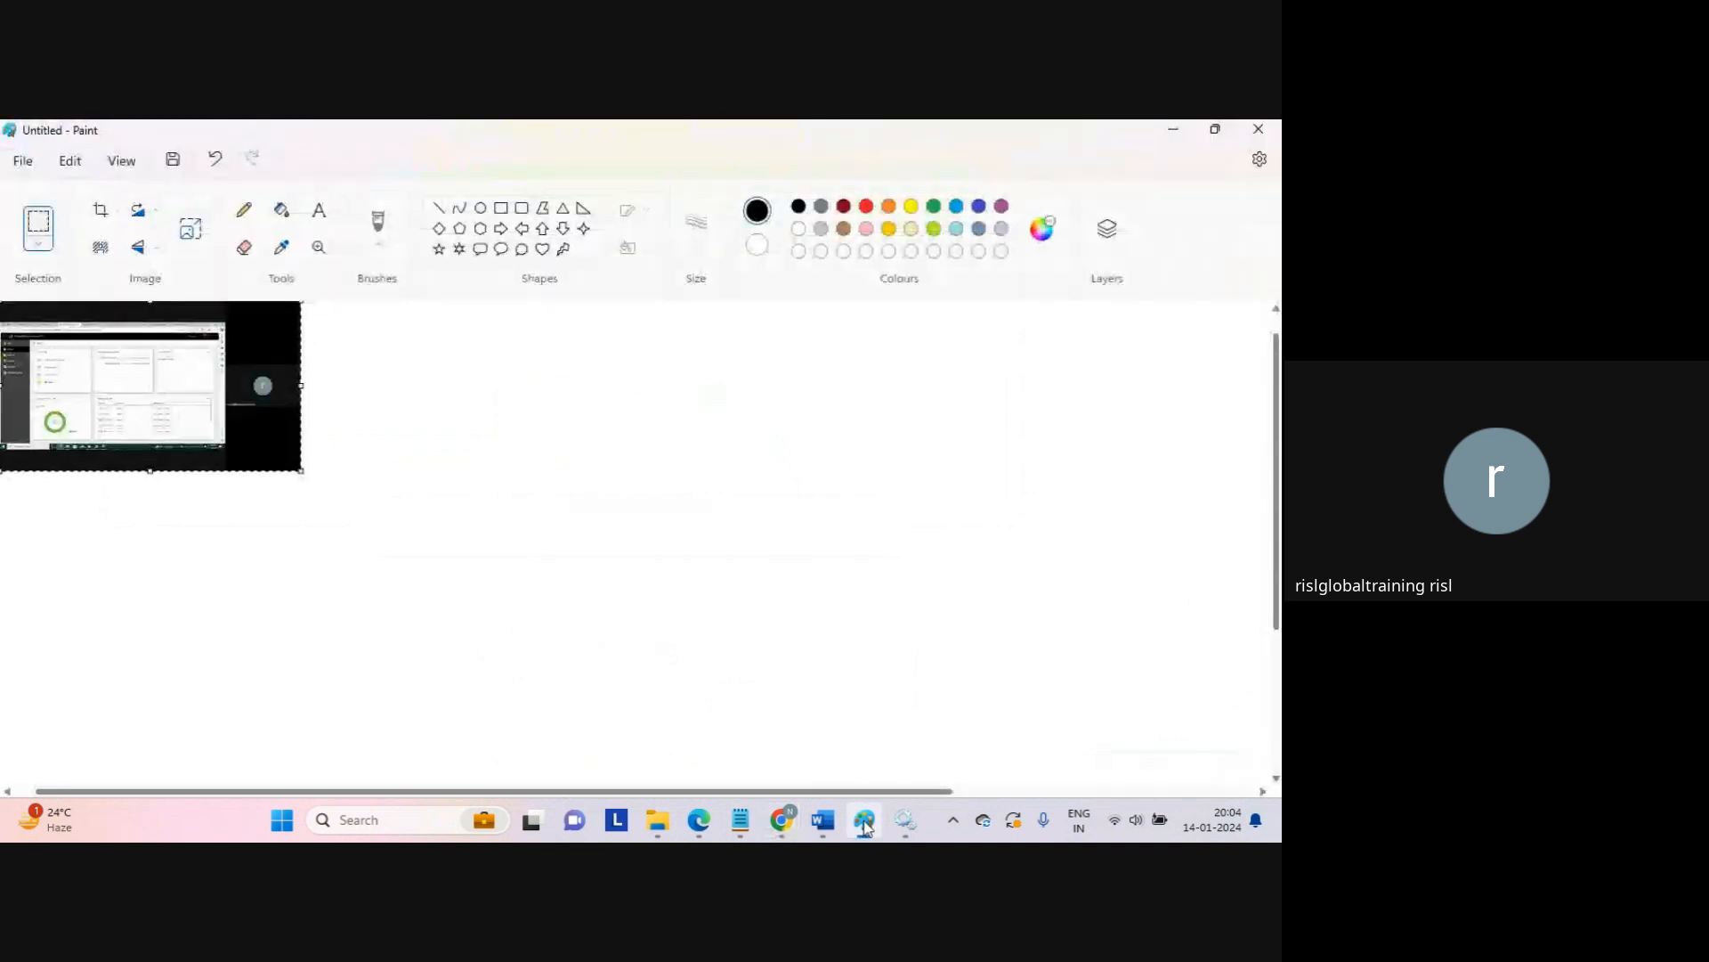
pyautogui.click(865, 823)
pyautogui.click(865, 823)
pyautogui.click(1256, 132)
pyautogui.click(649, 534)
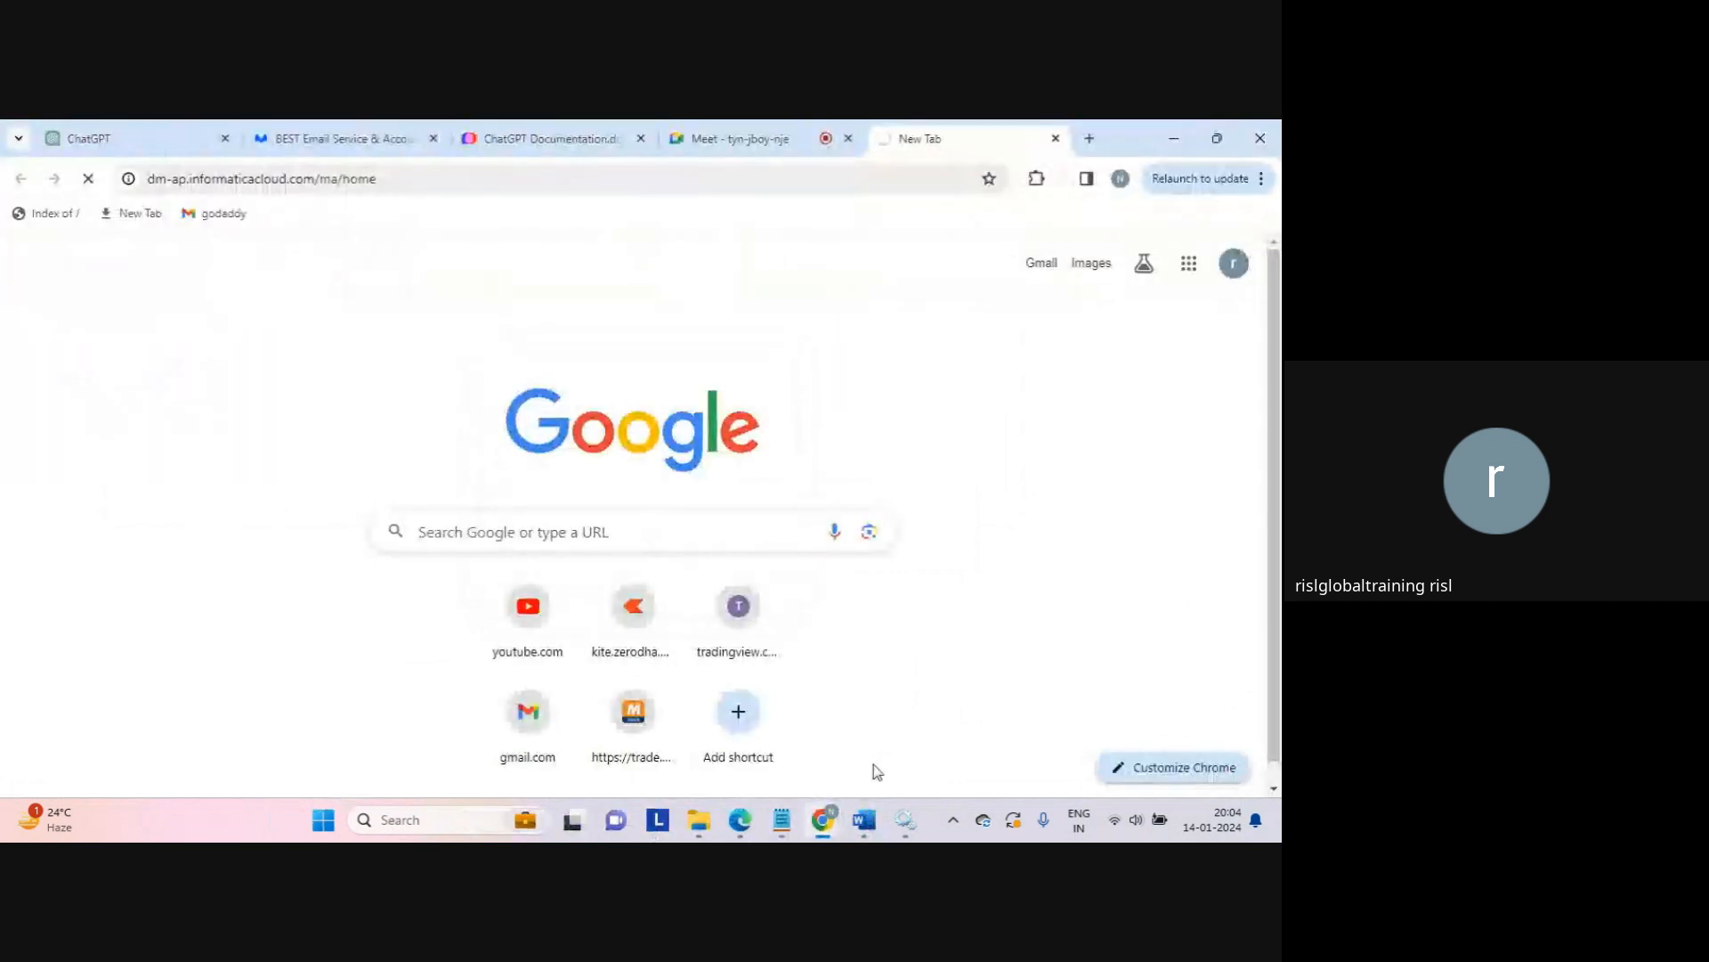
pyautogui.moveTo(861, 824)
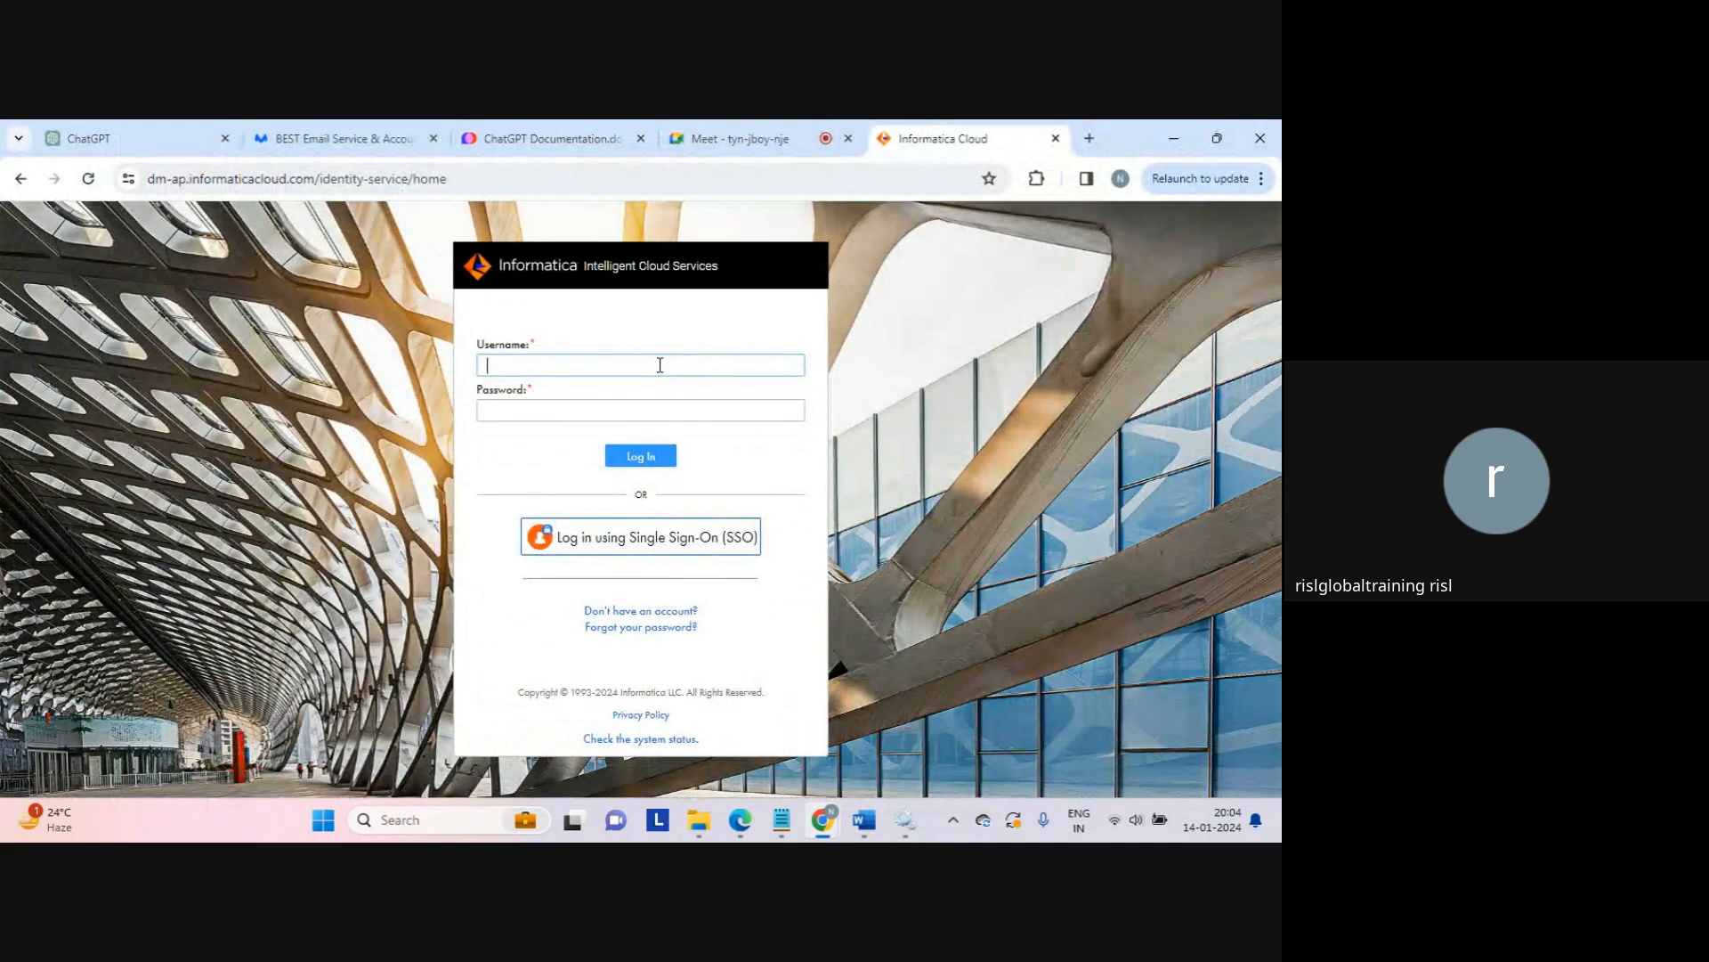
# Step: Log in with the account e-mail and password, then open Data Integration from My Services
pyautogui.press('Tab')
pyautogui.press('capslock')
pyautogui.write('•')
pyautogui.press('capslock')
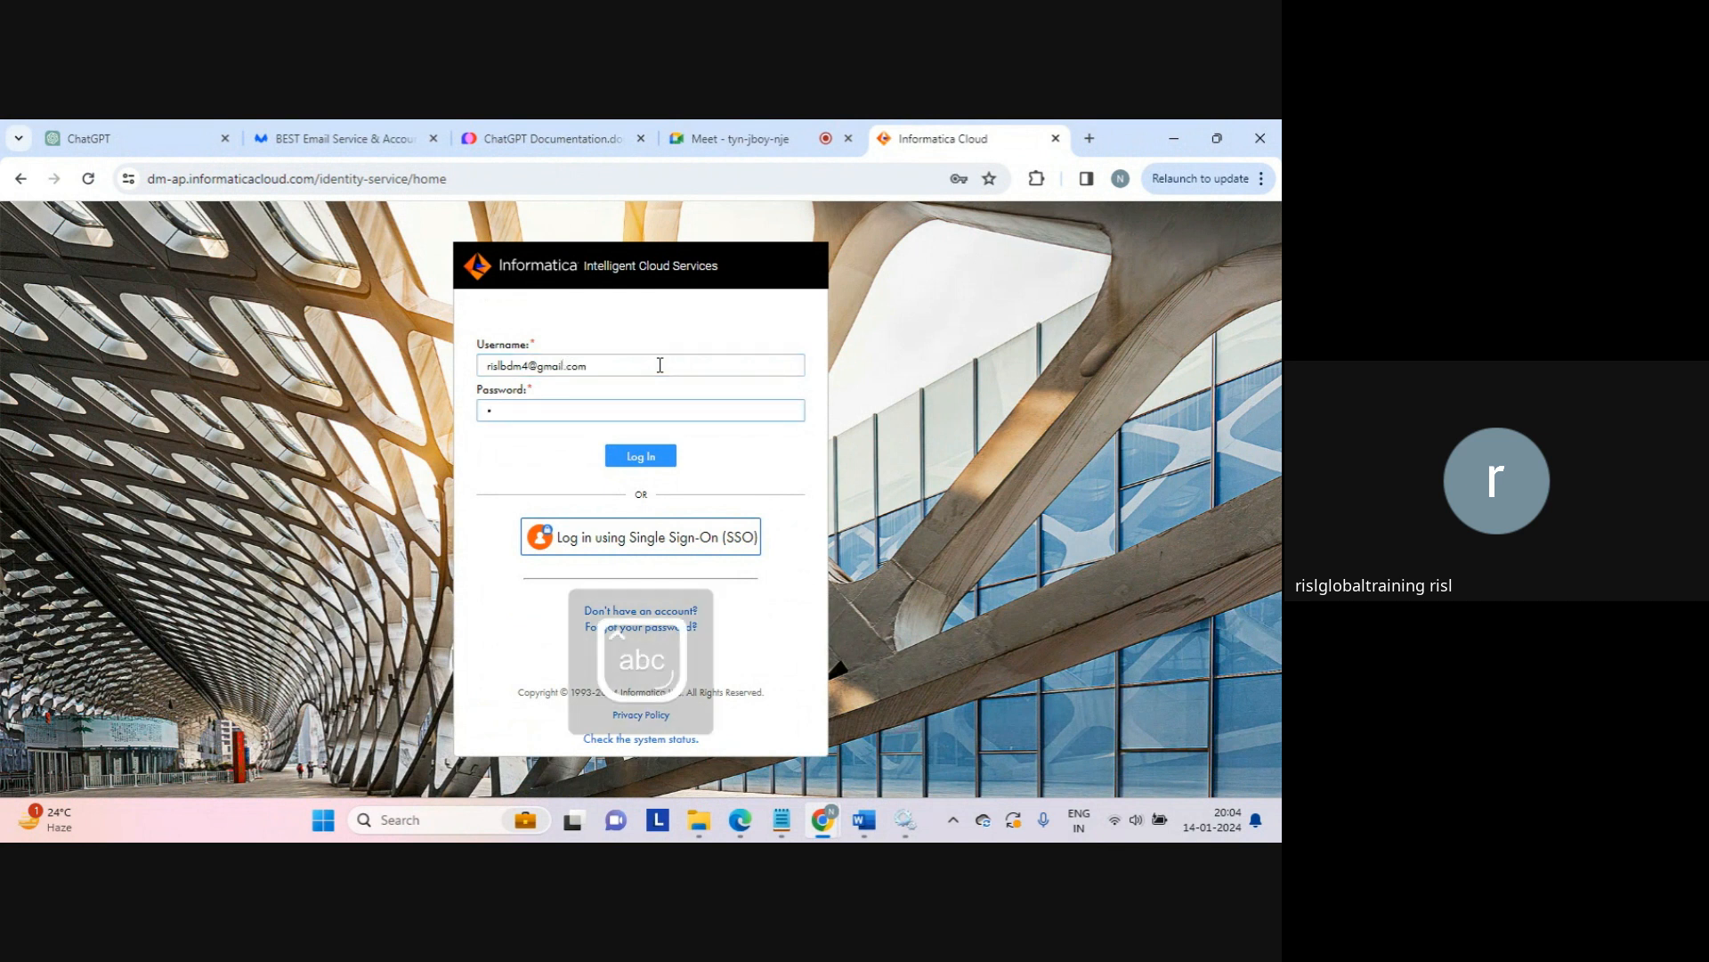
pyautogui.write('•••••••••')
pyautogui.press('Return')
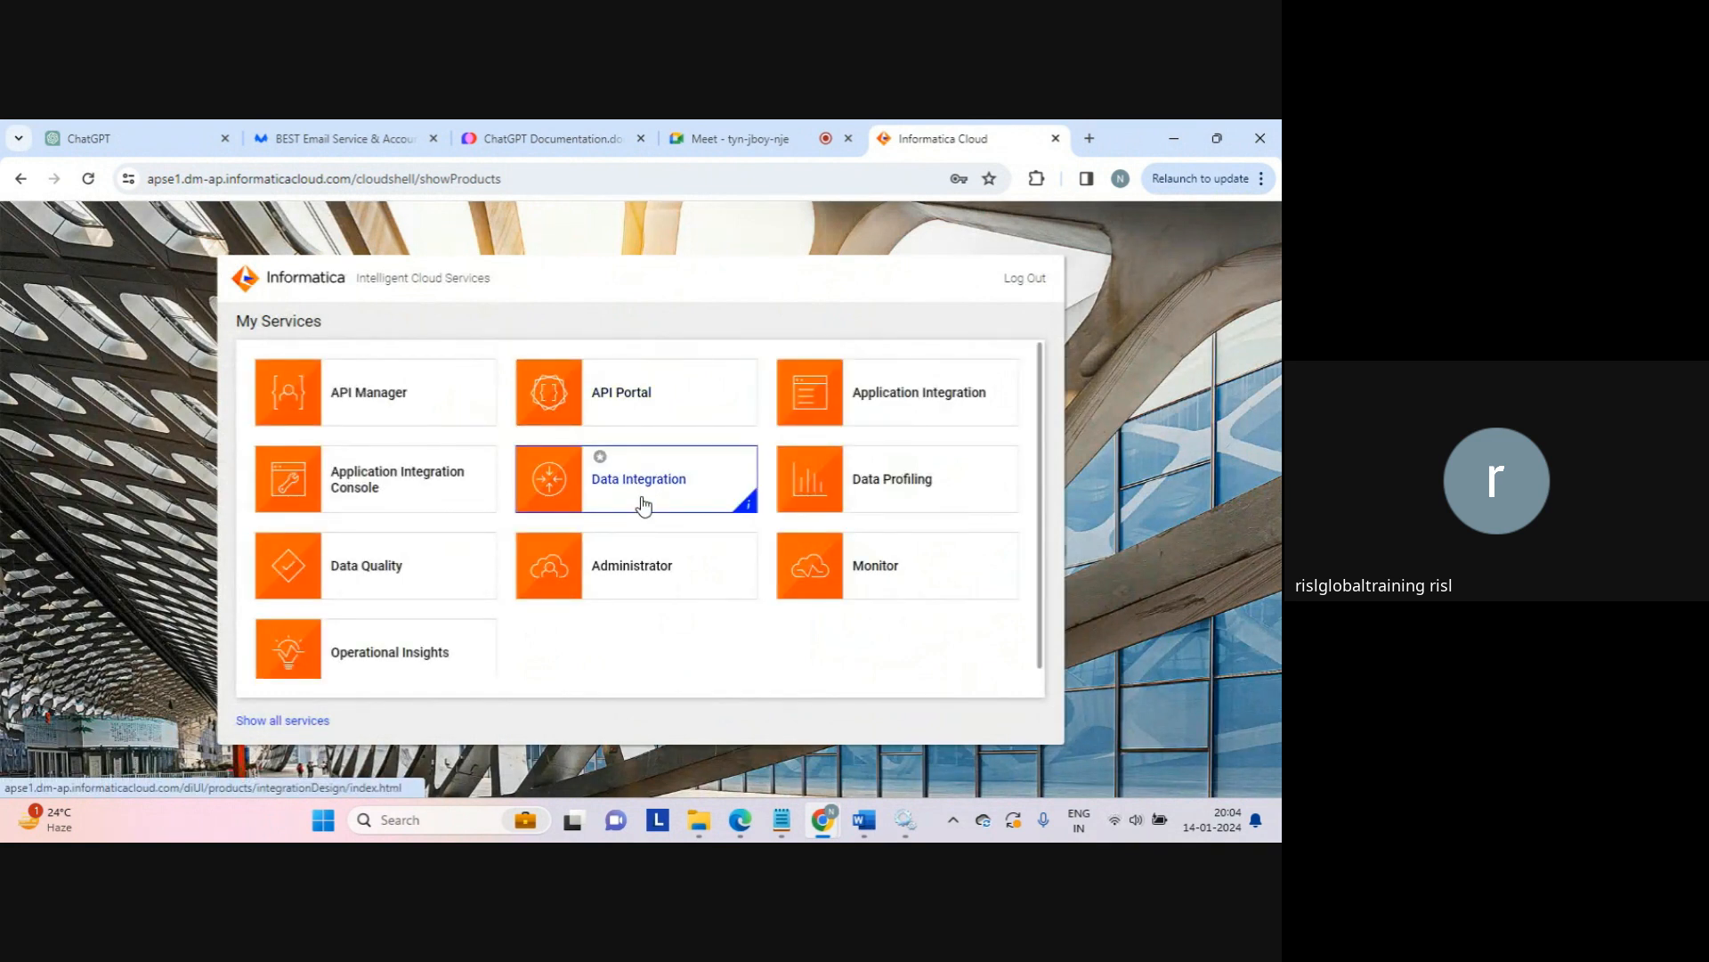
pyautogui.click(658, 492)
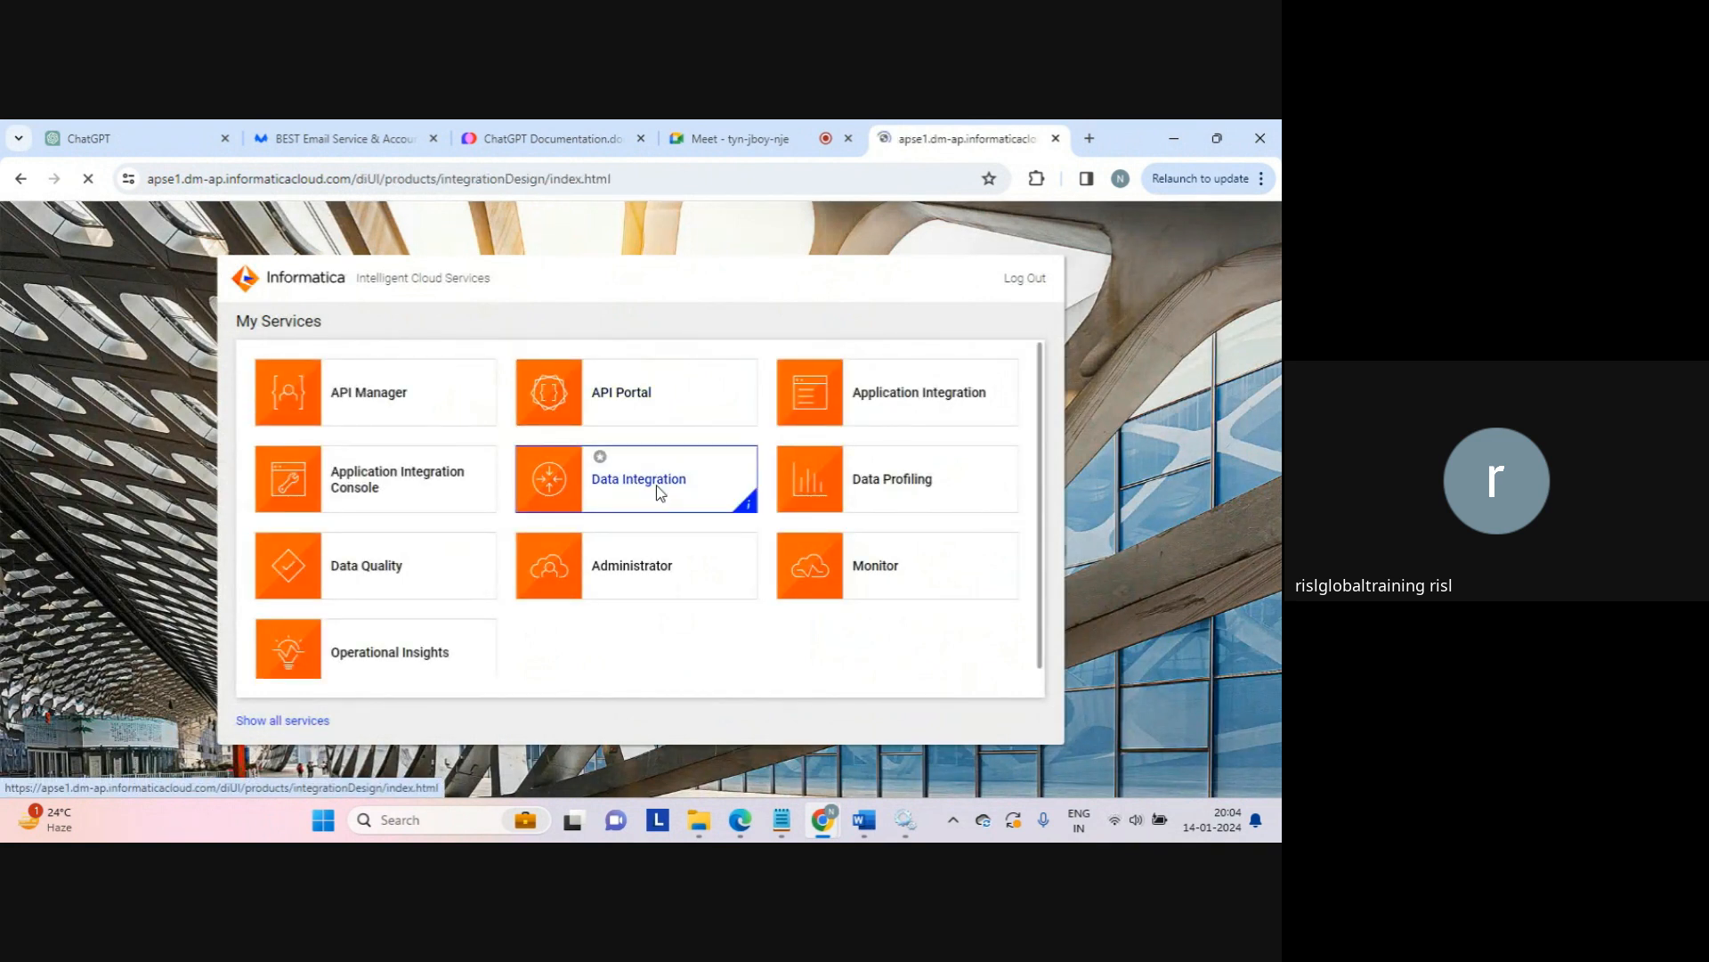
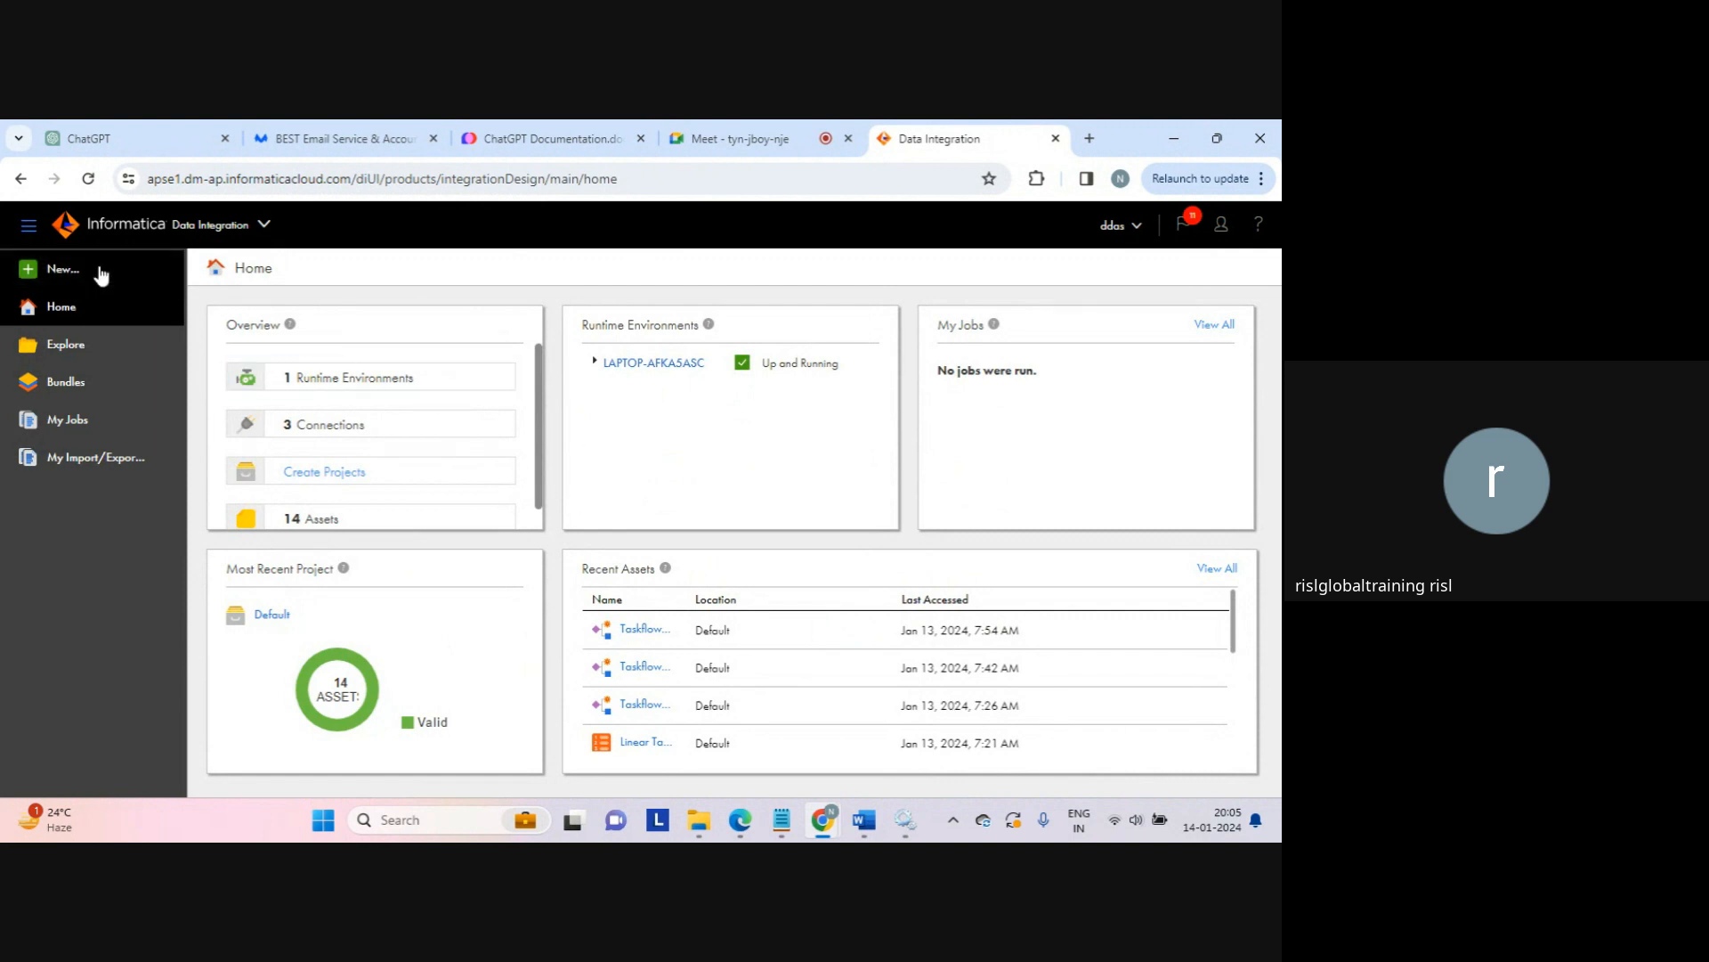
# Step: Create a blank mapping, rename it Mapping_normalizer, and select its Source node
pyautogui.click(63, 272)
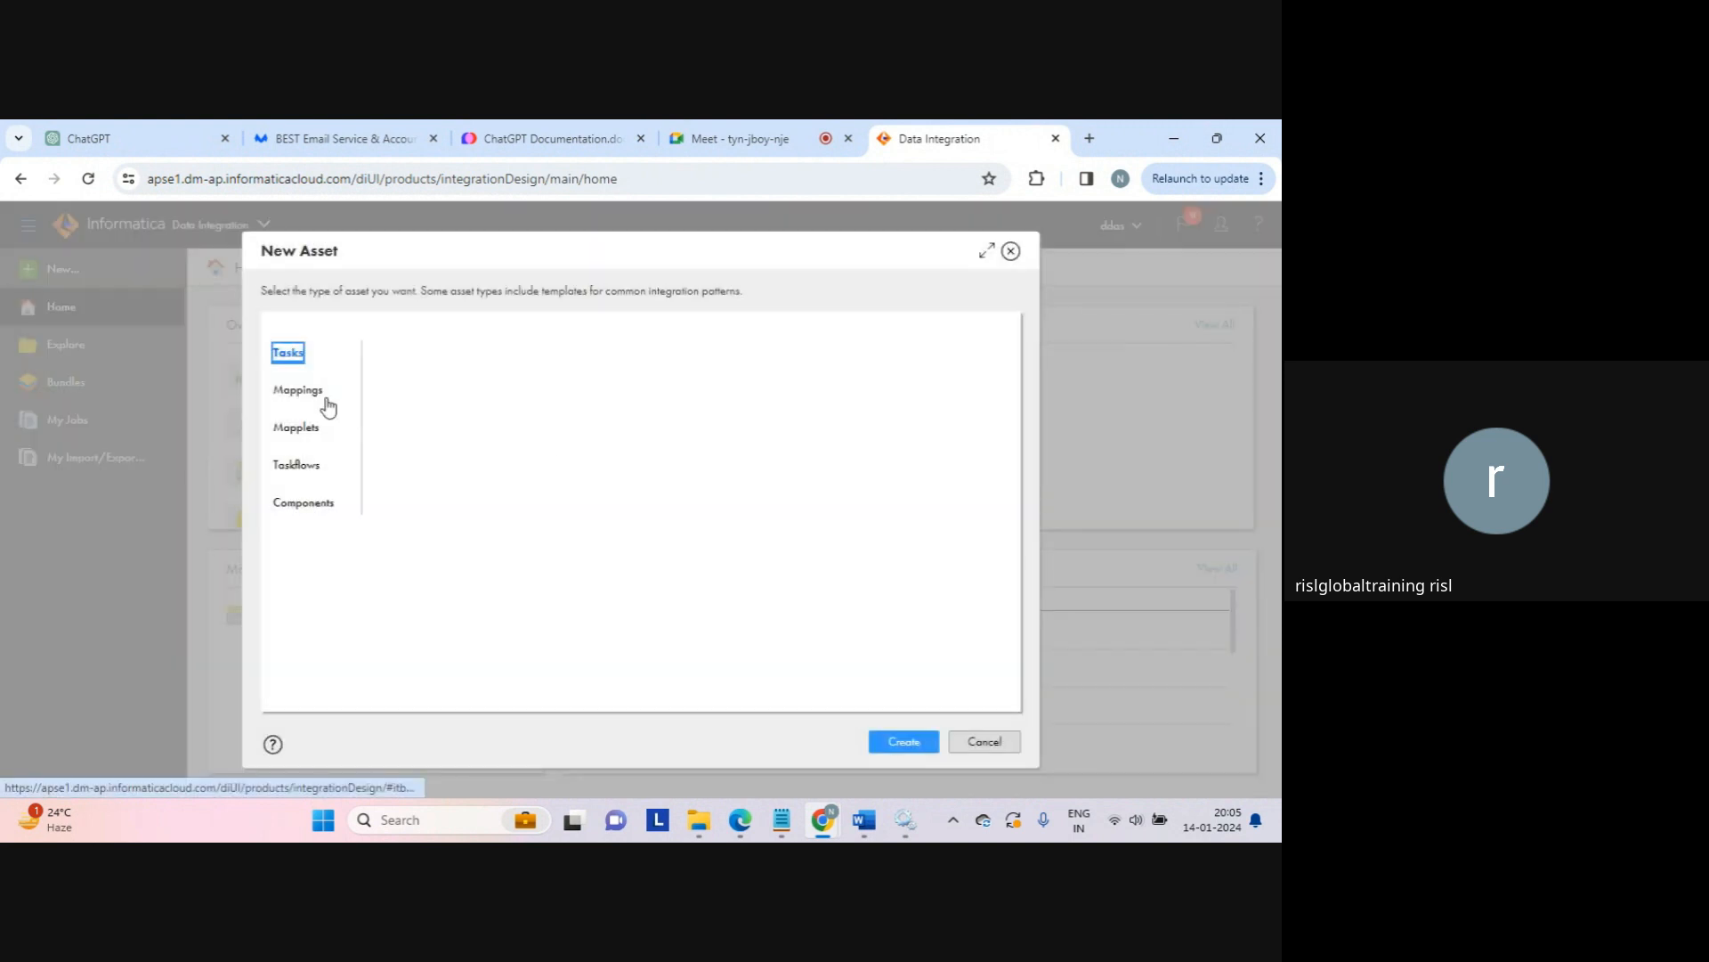
pyautogui.click(297, 390)
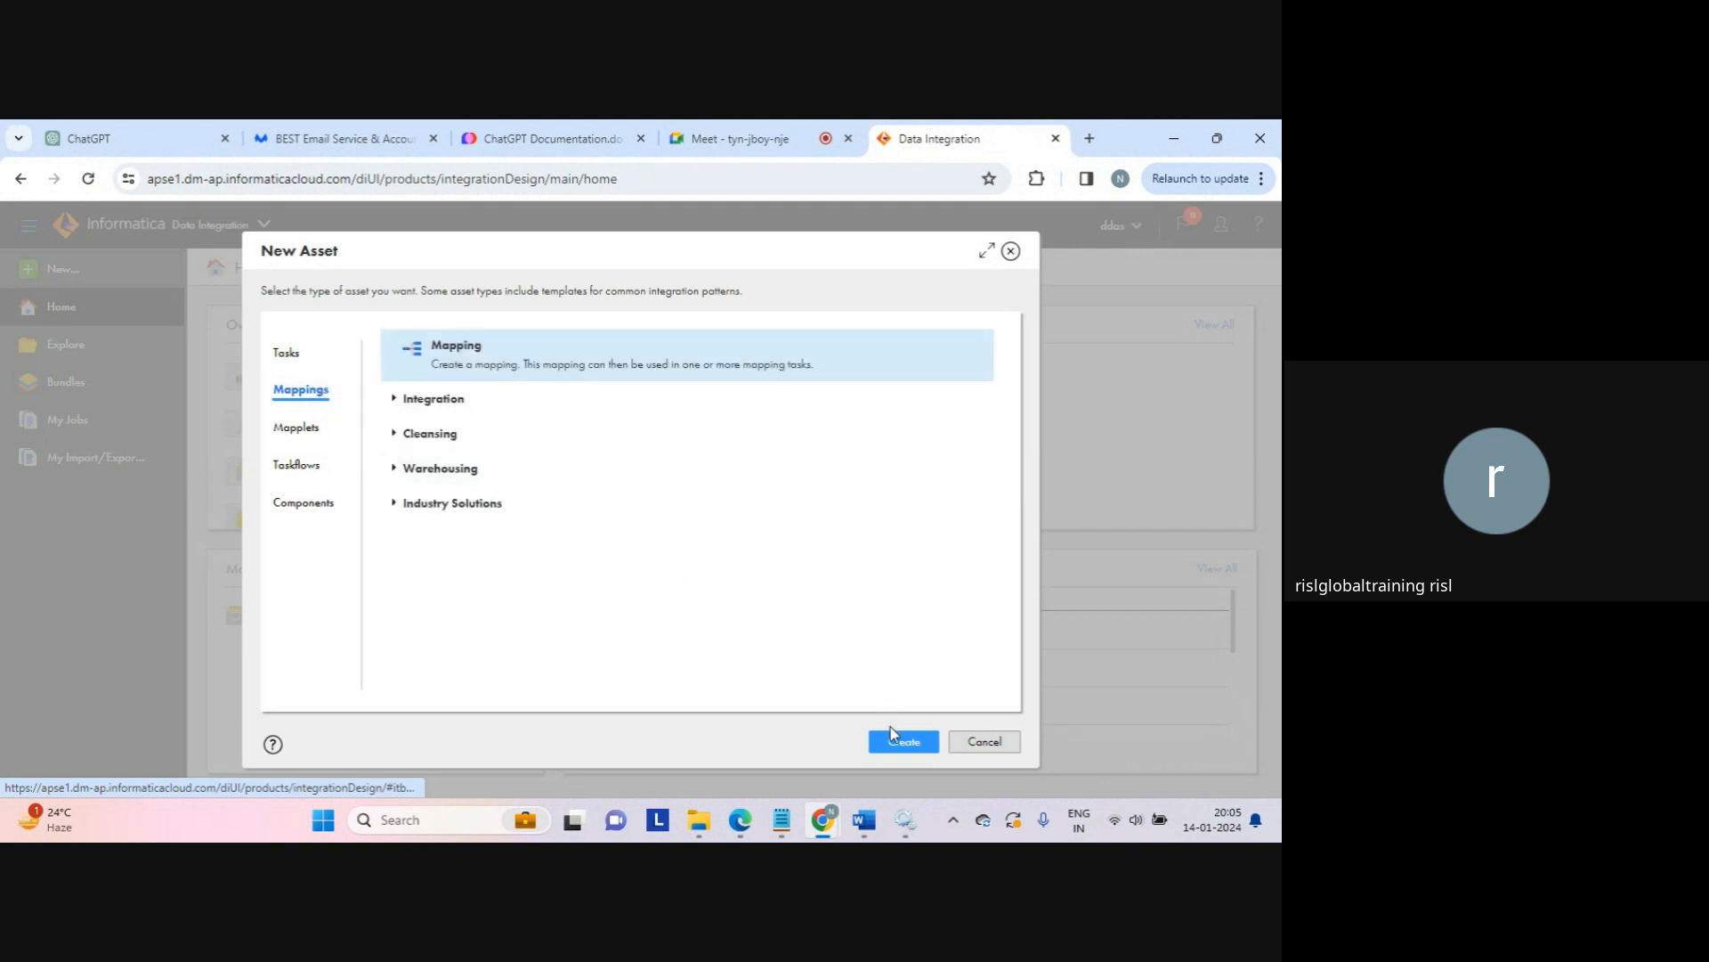
pyautogui.click(905, 744)
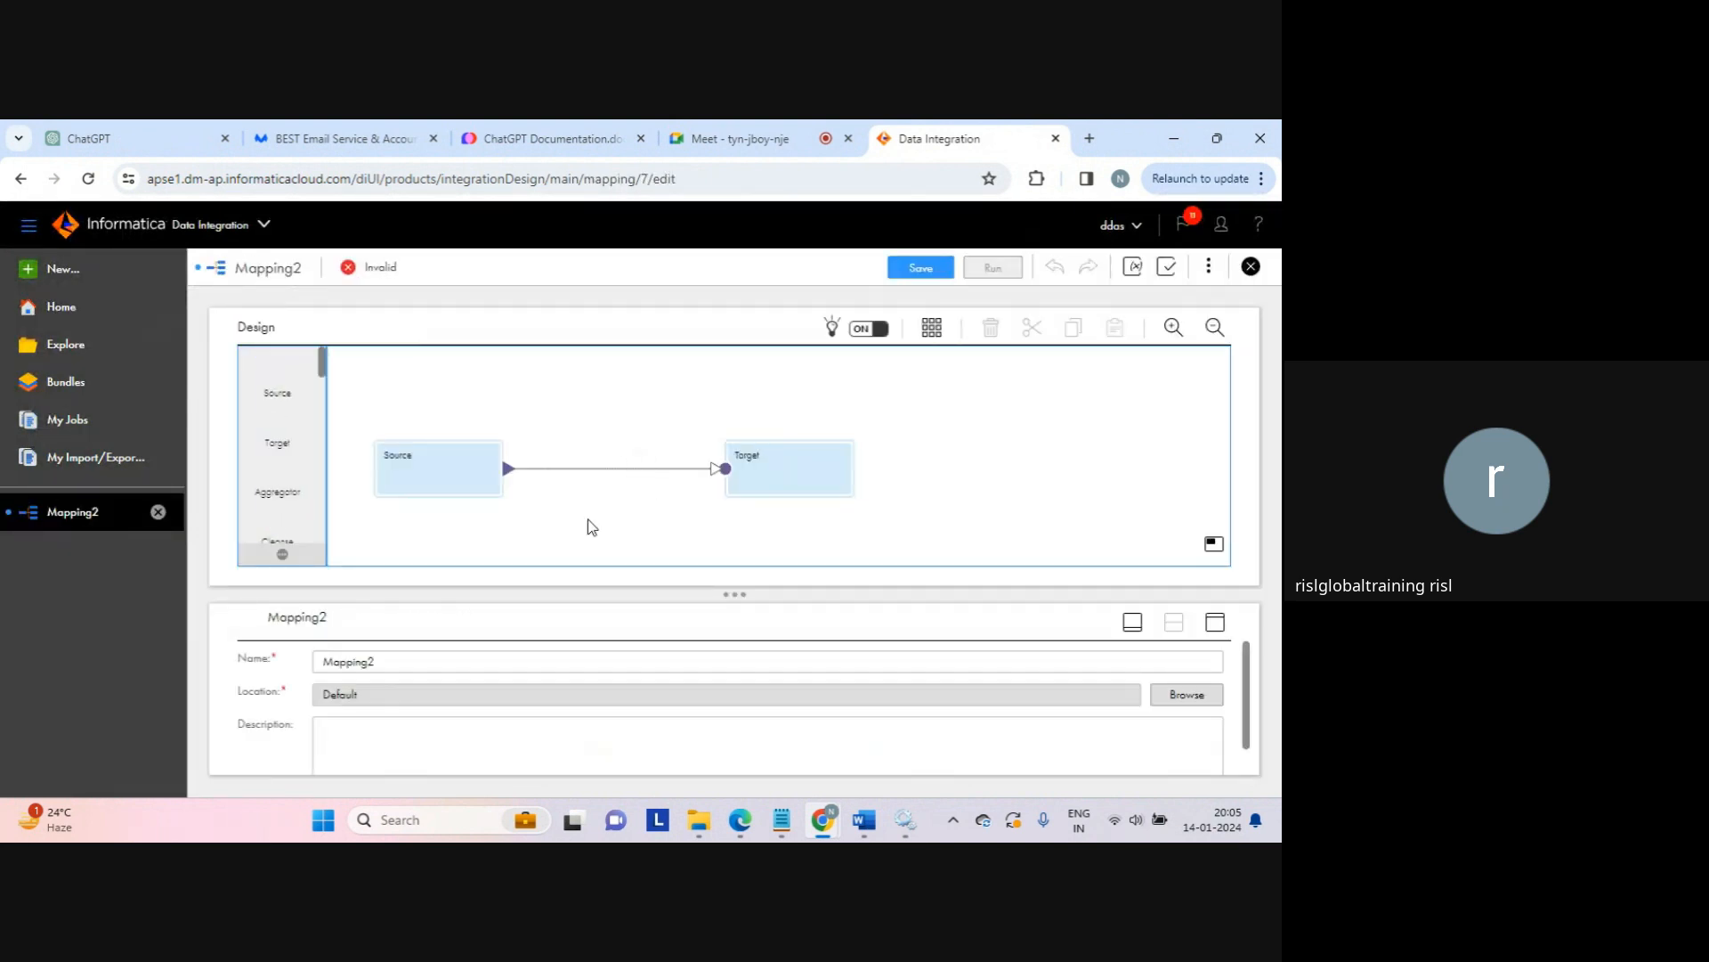
pyautogui.click(412, 657)
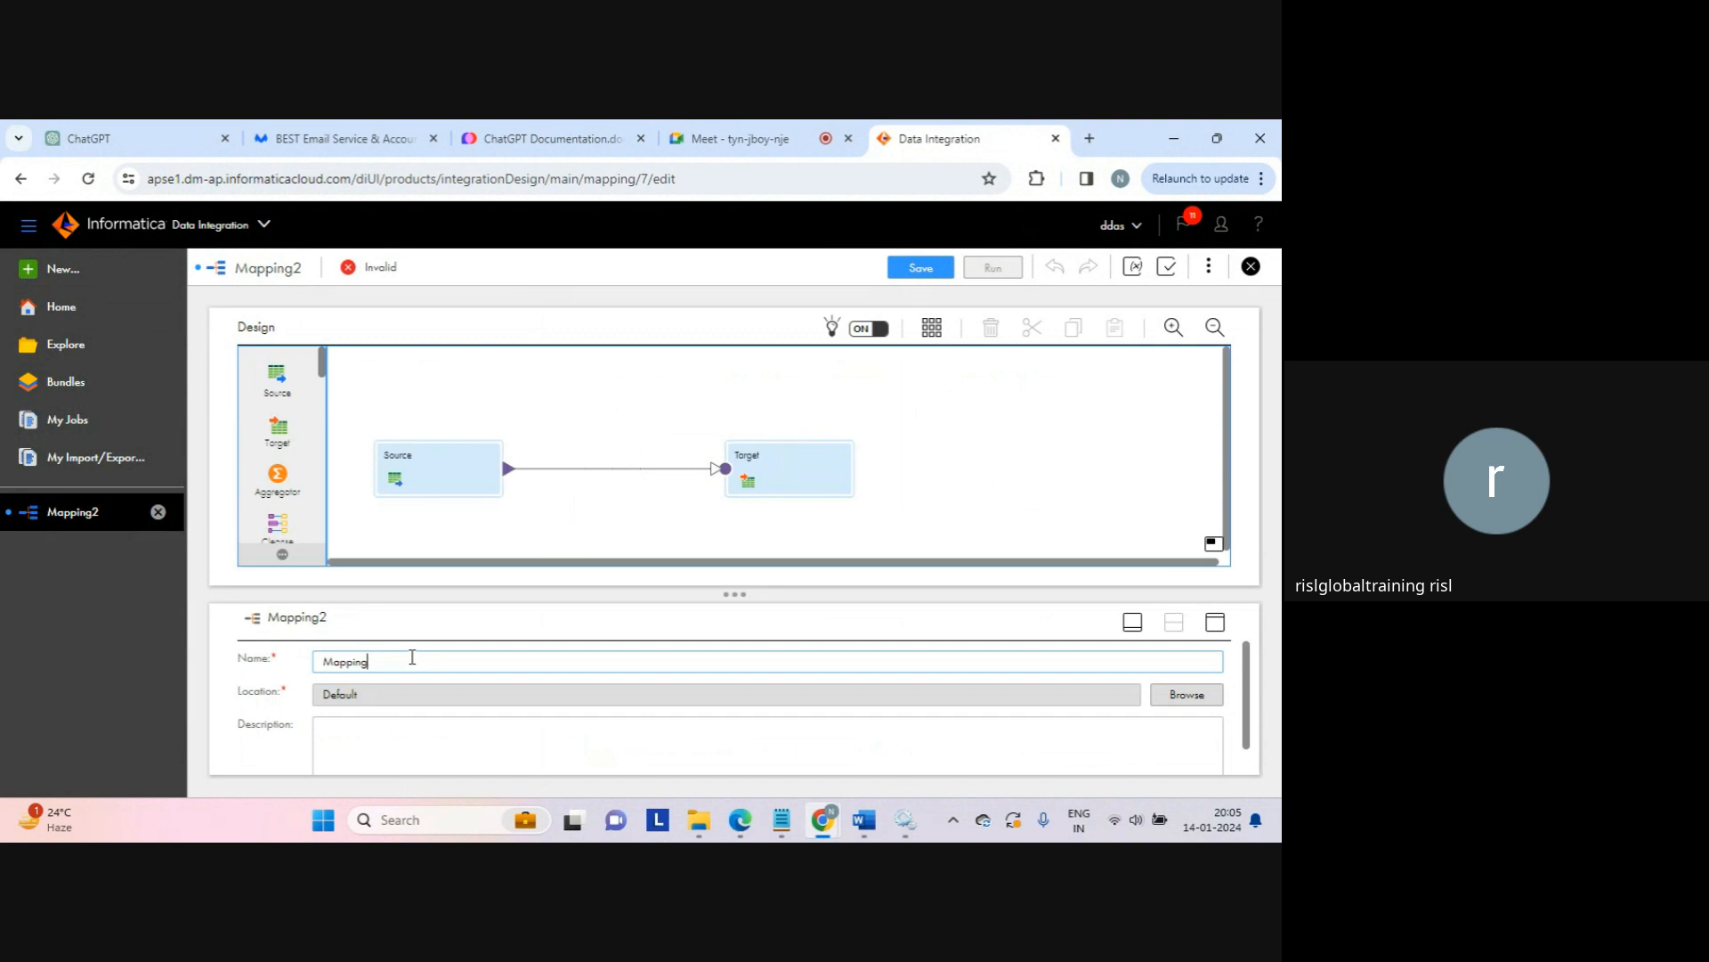
pyautogui.write('_normalize')
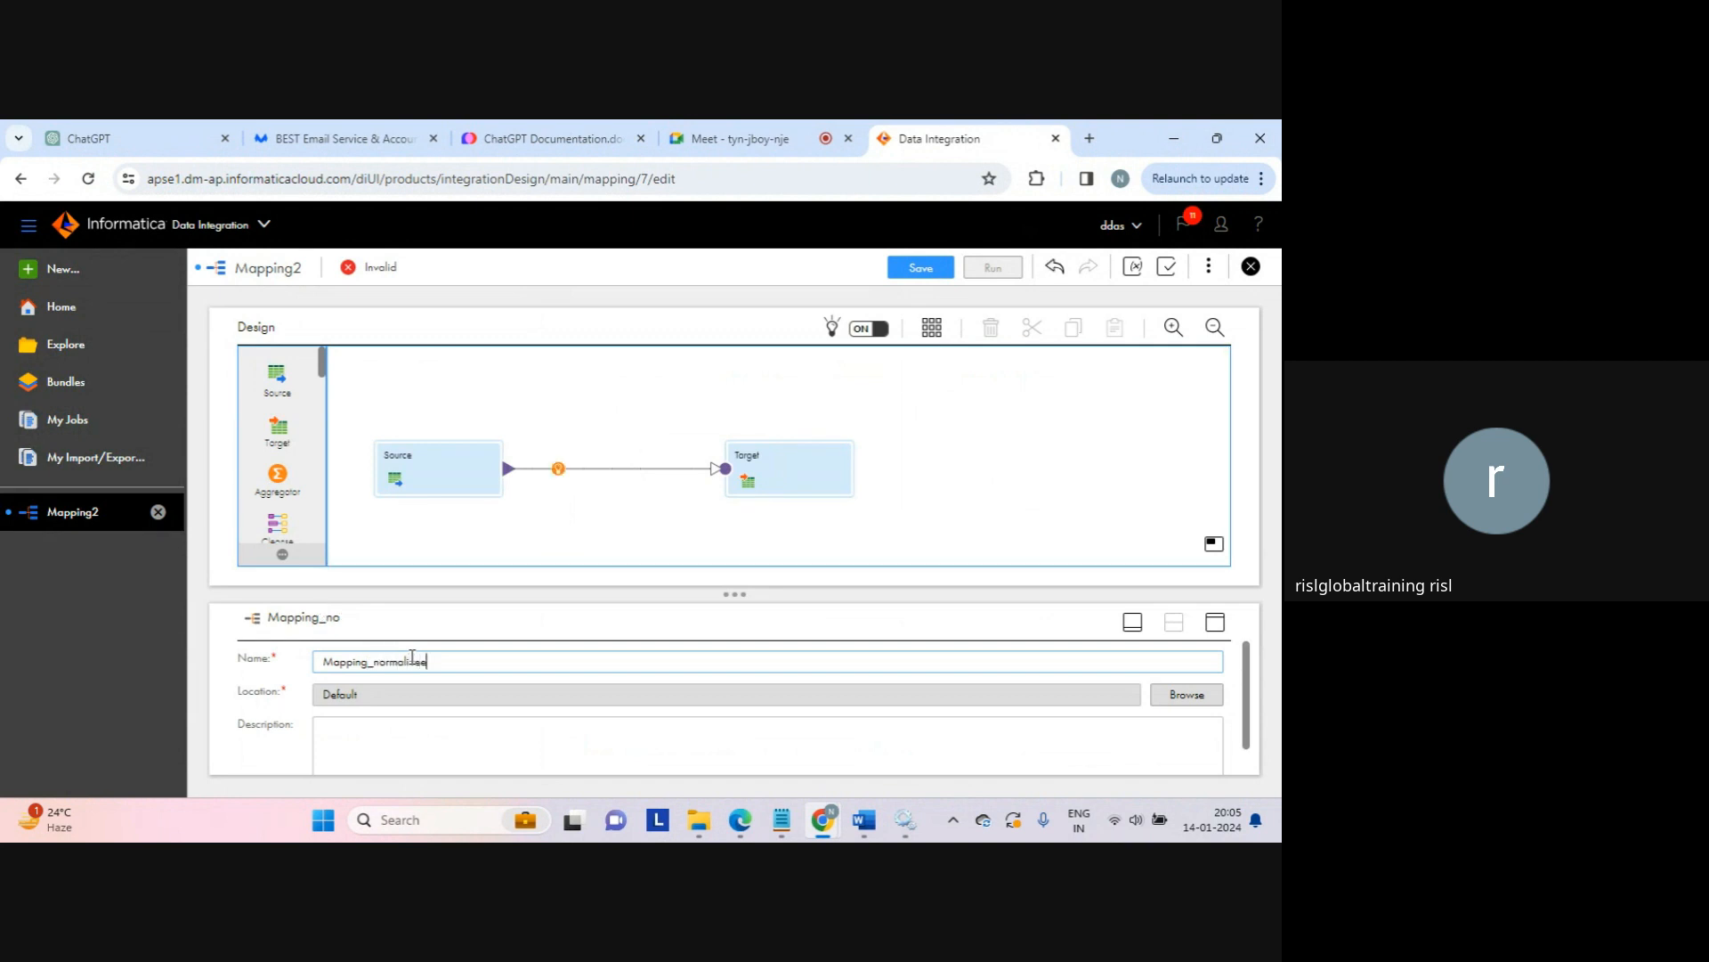
pyautogui.write('r')
pyautogui.click(431, 469)
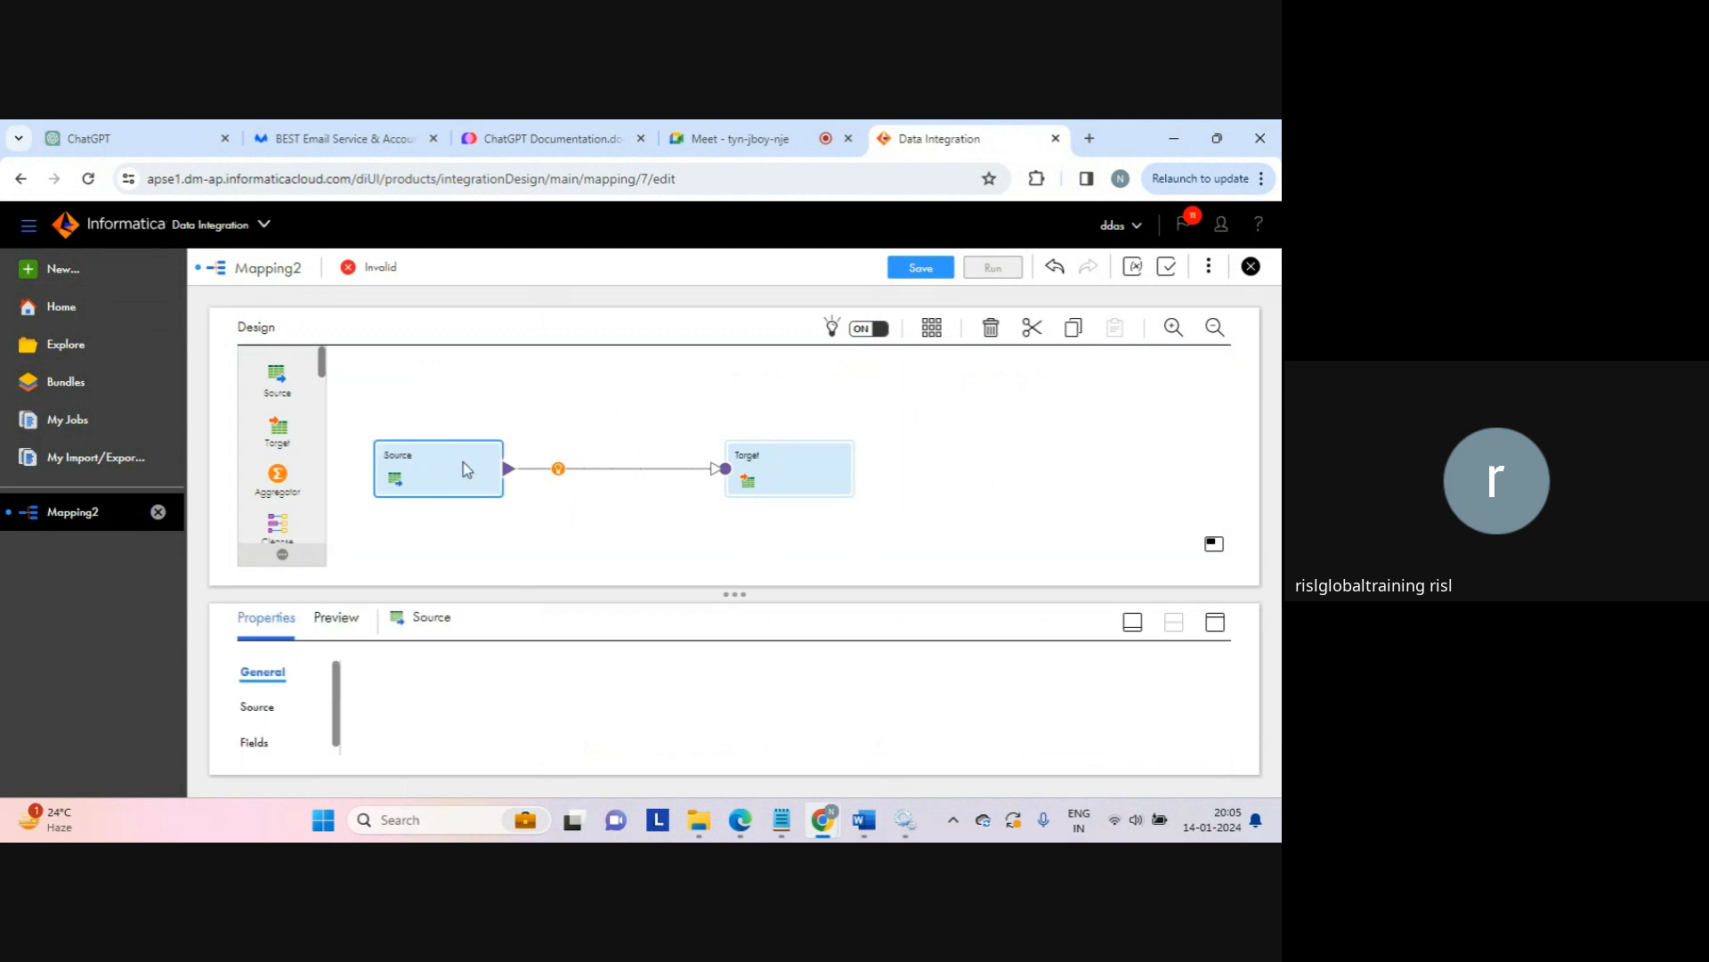
# Step: Point the Source at seq_1.txt on src_connection and view its fields c1, c2, c3
pyautogui.click(1216, 624)
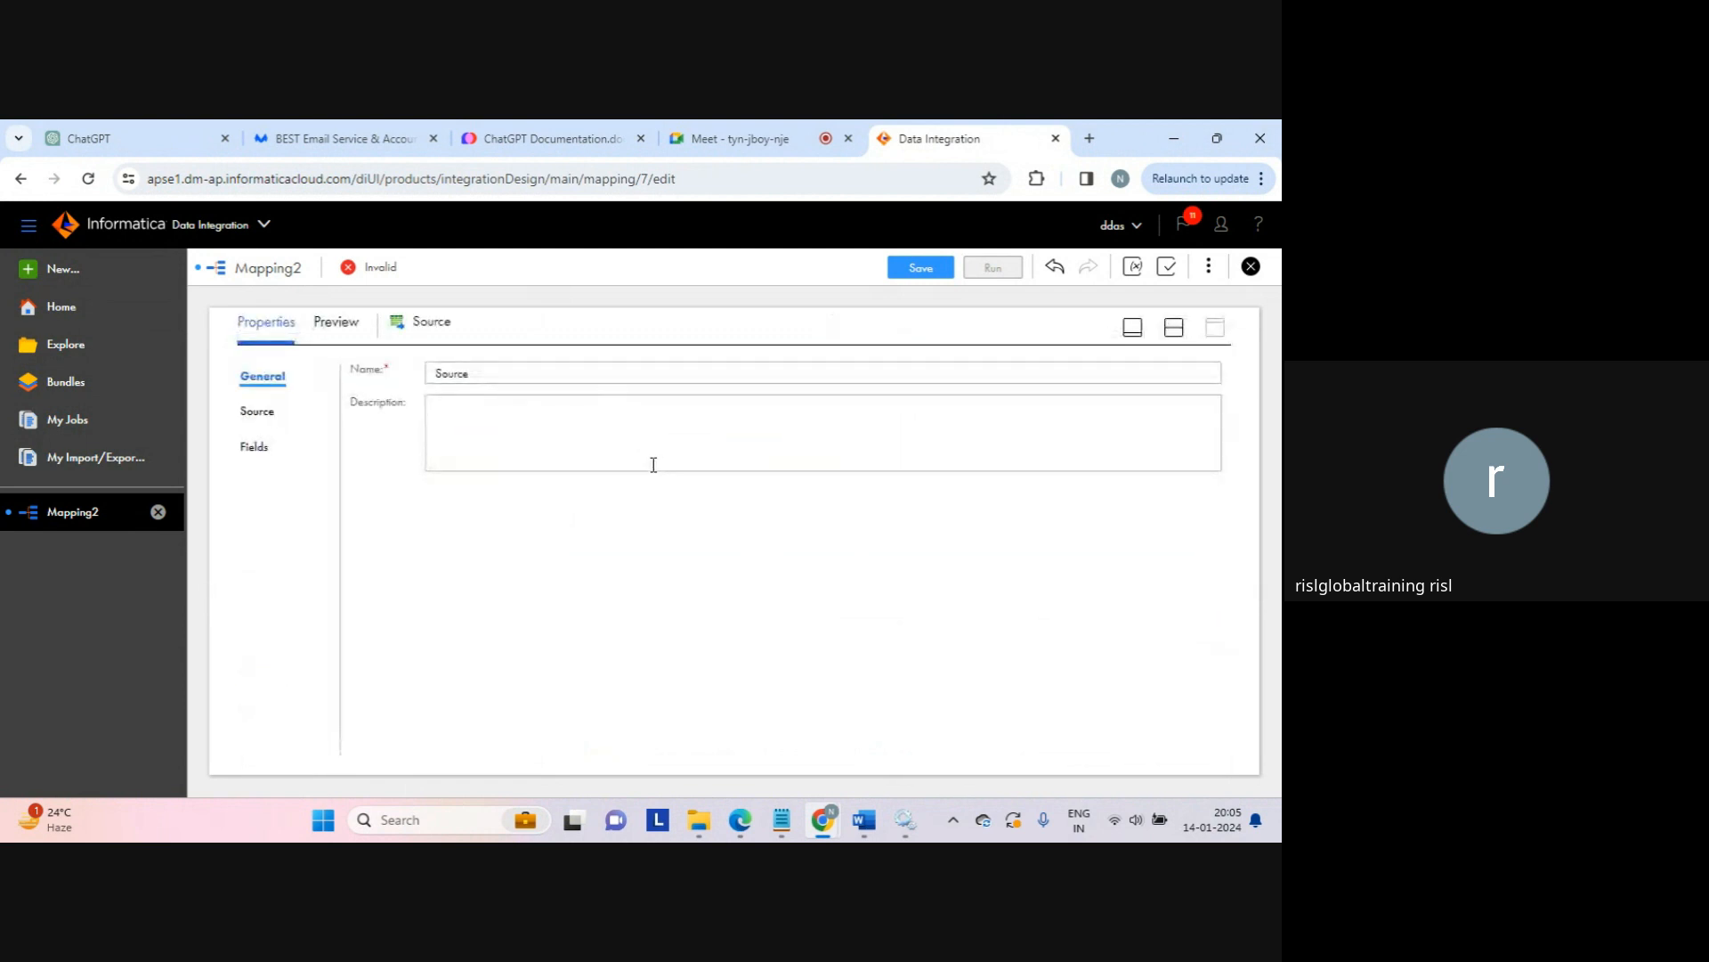
pyautogui.click(257, 411)
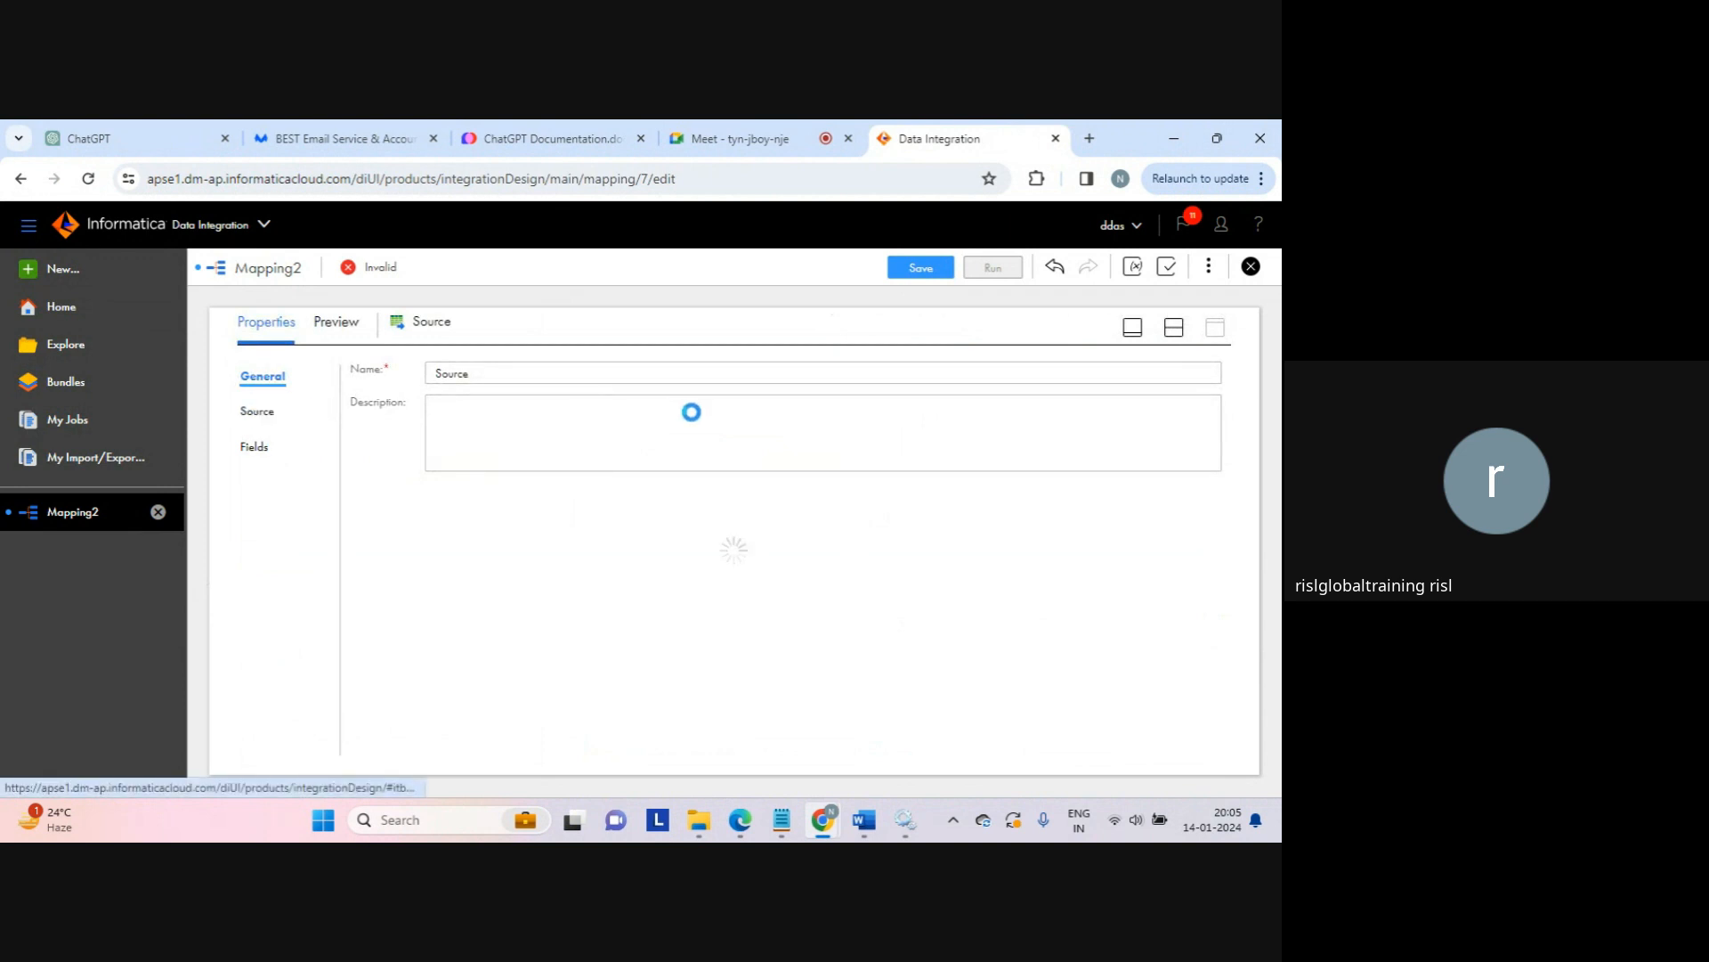
pyautogui.click(680, 419)
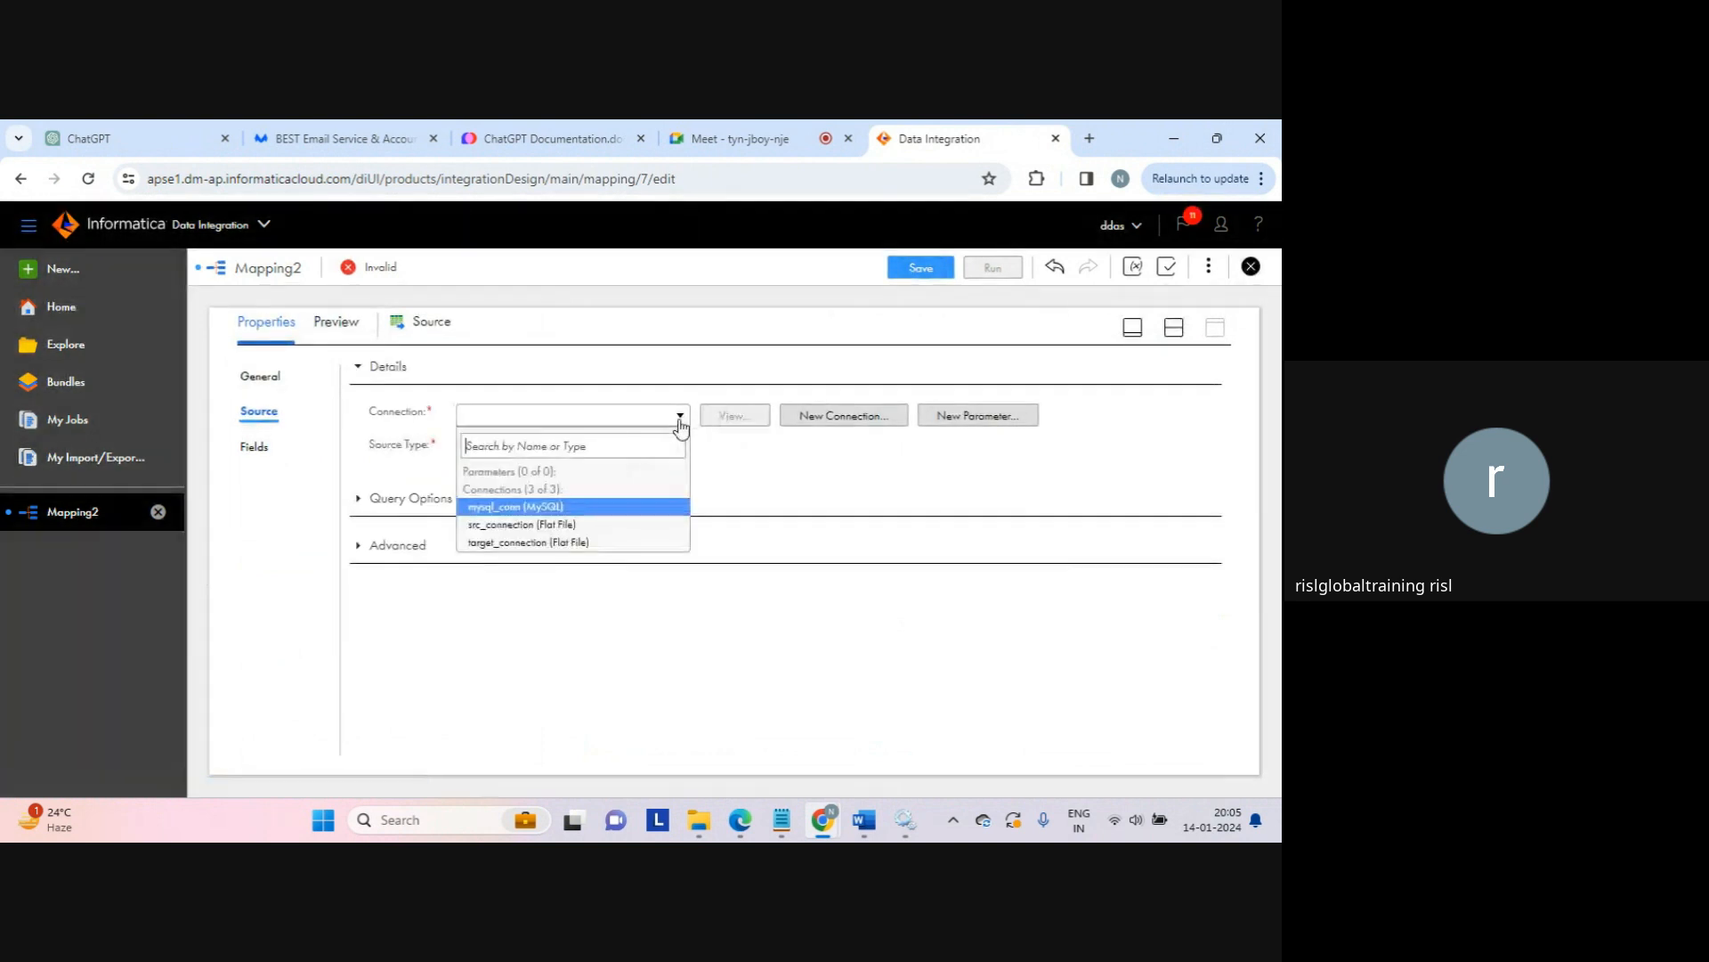
pyautogui.click(527, 525)
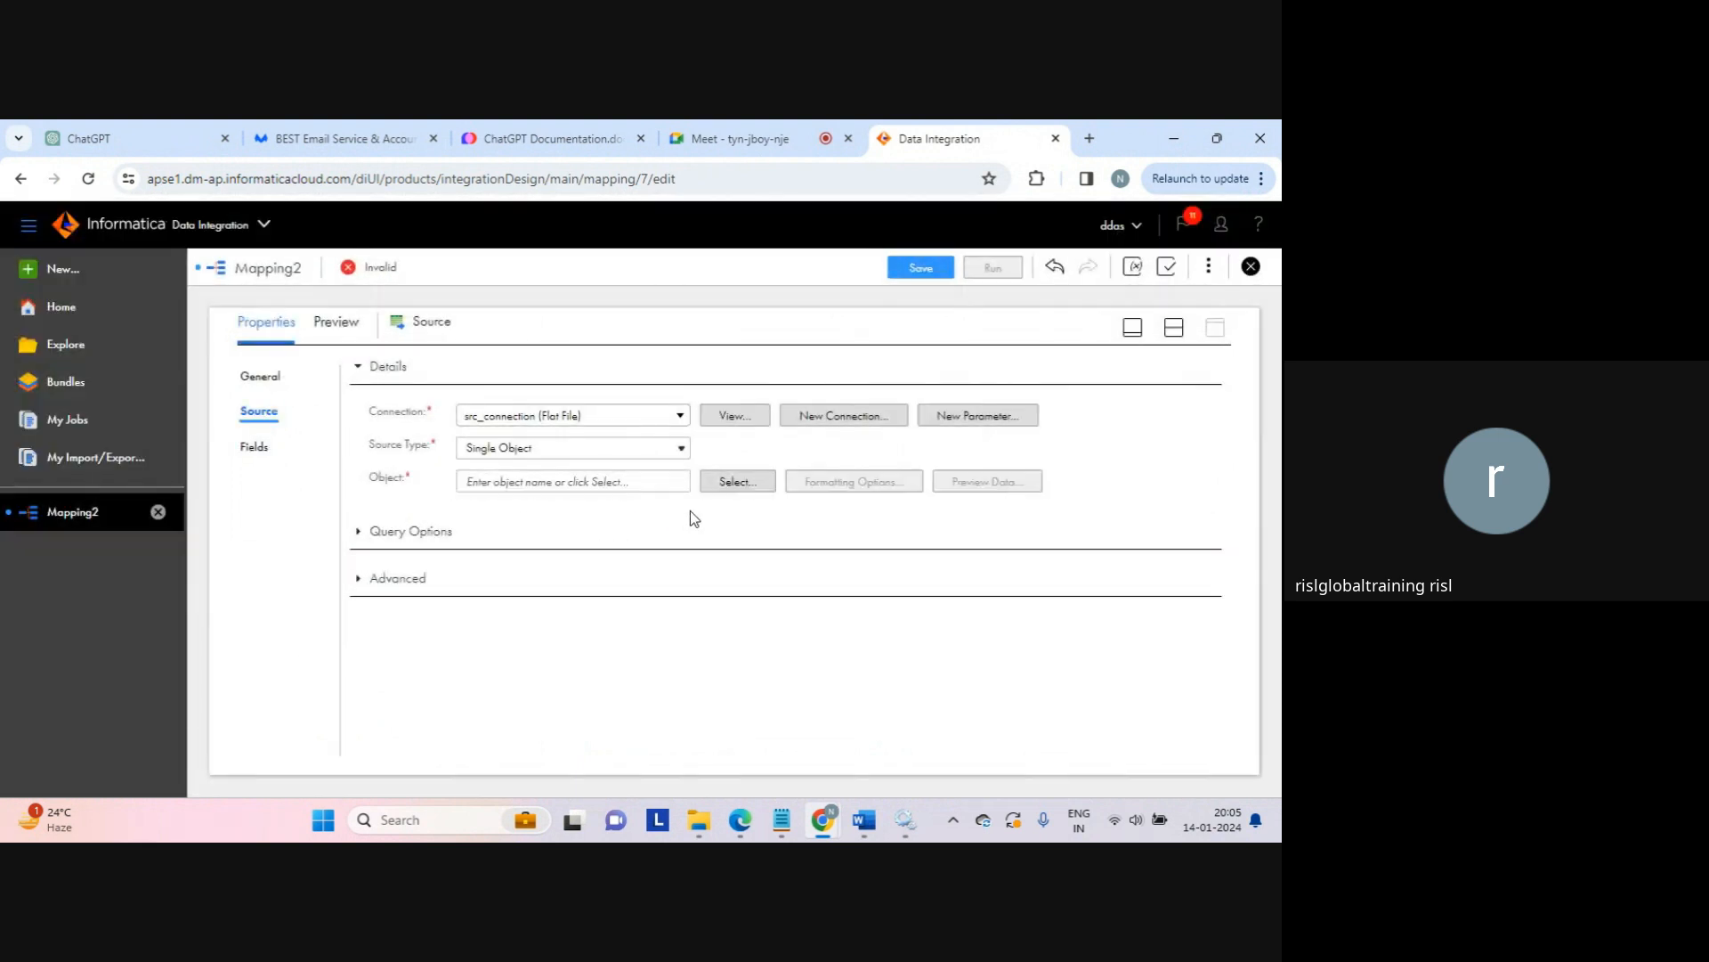
pyautogui.click(739, 483)
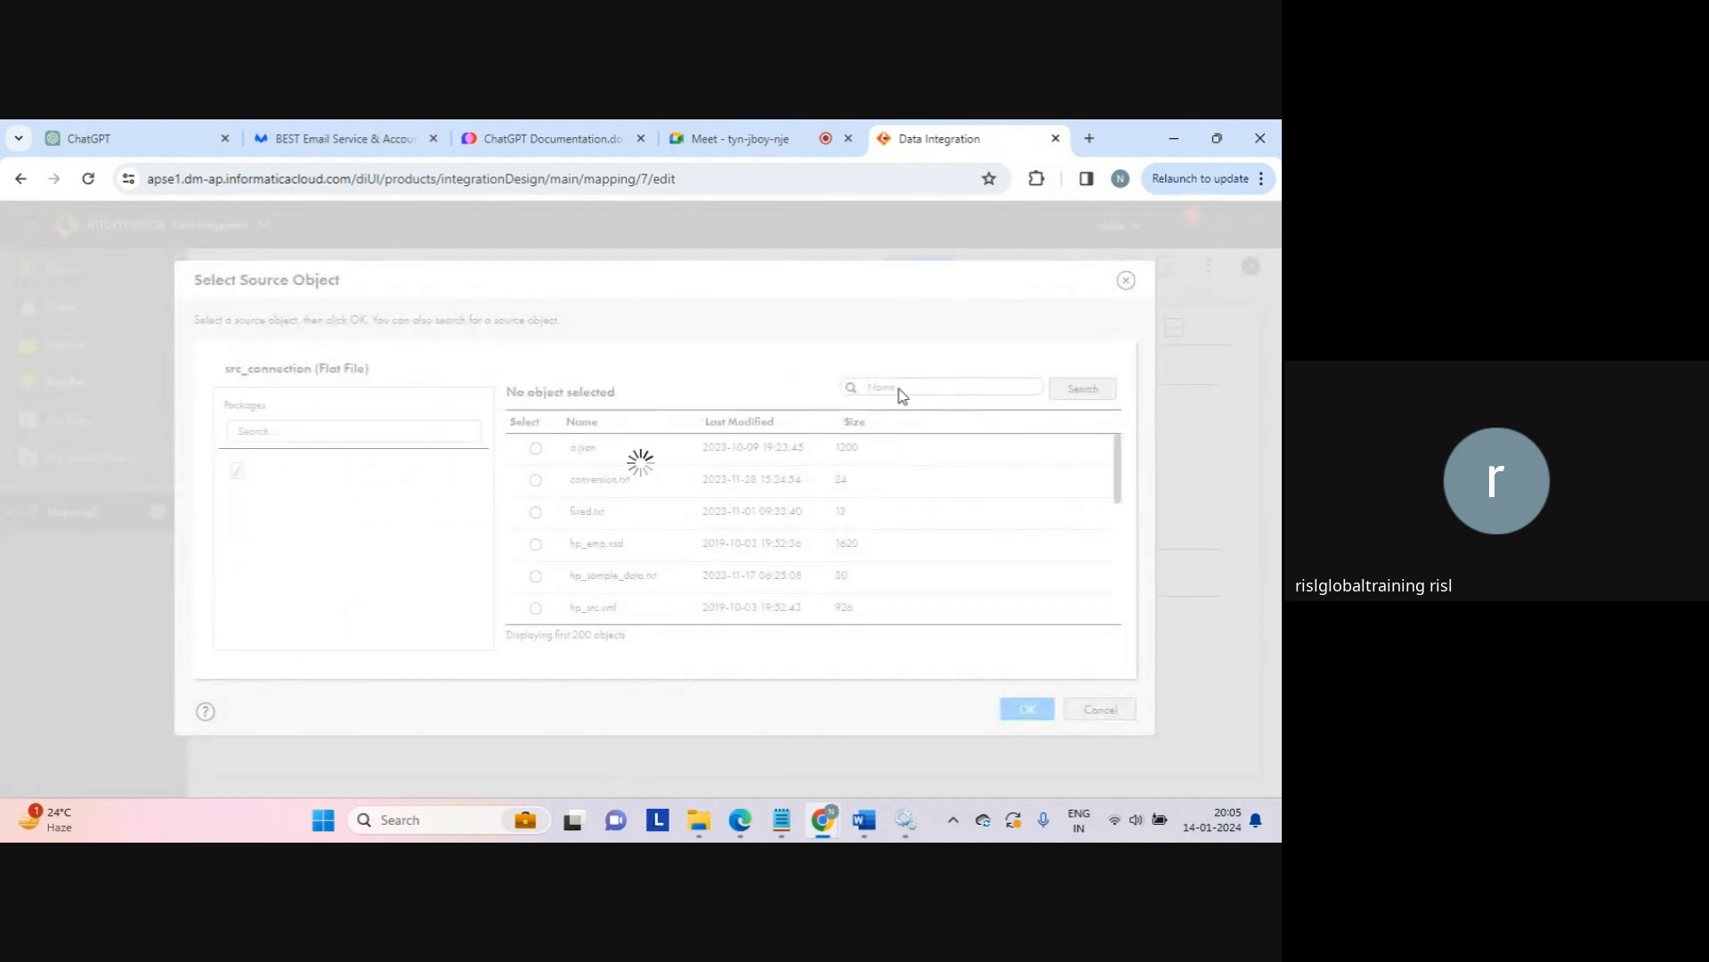
pyautogui.write('seq')
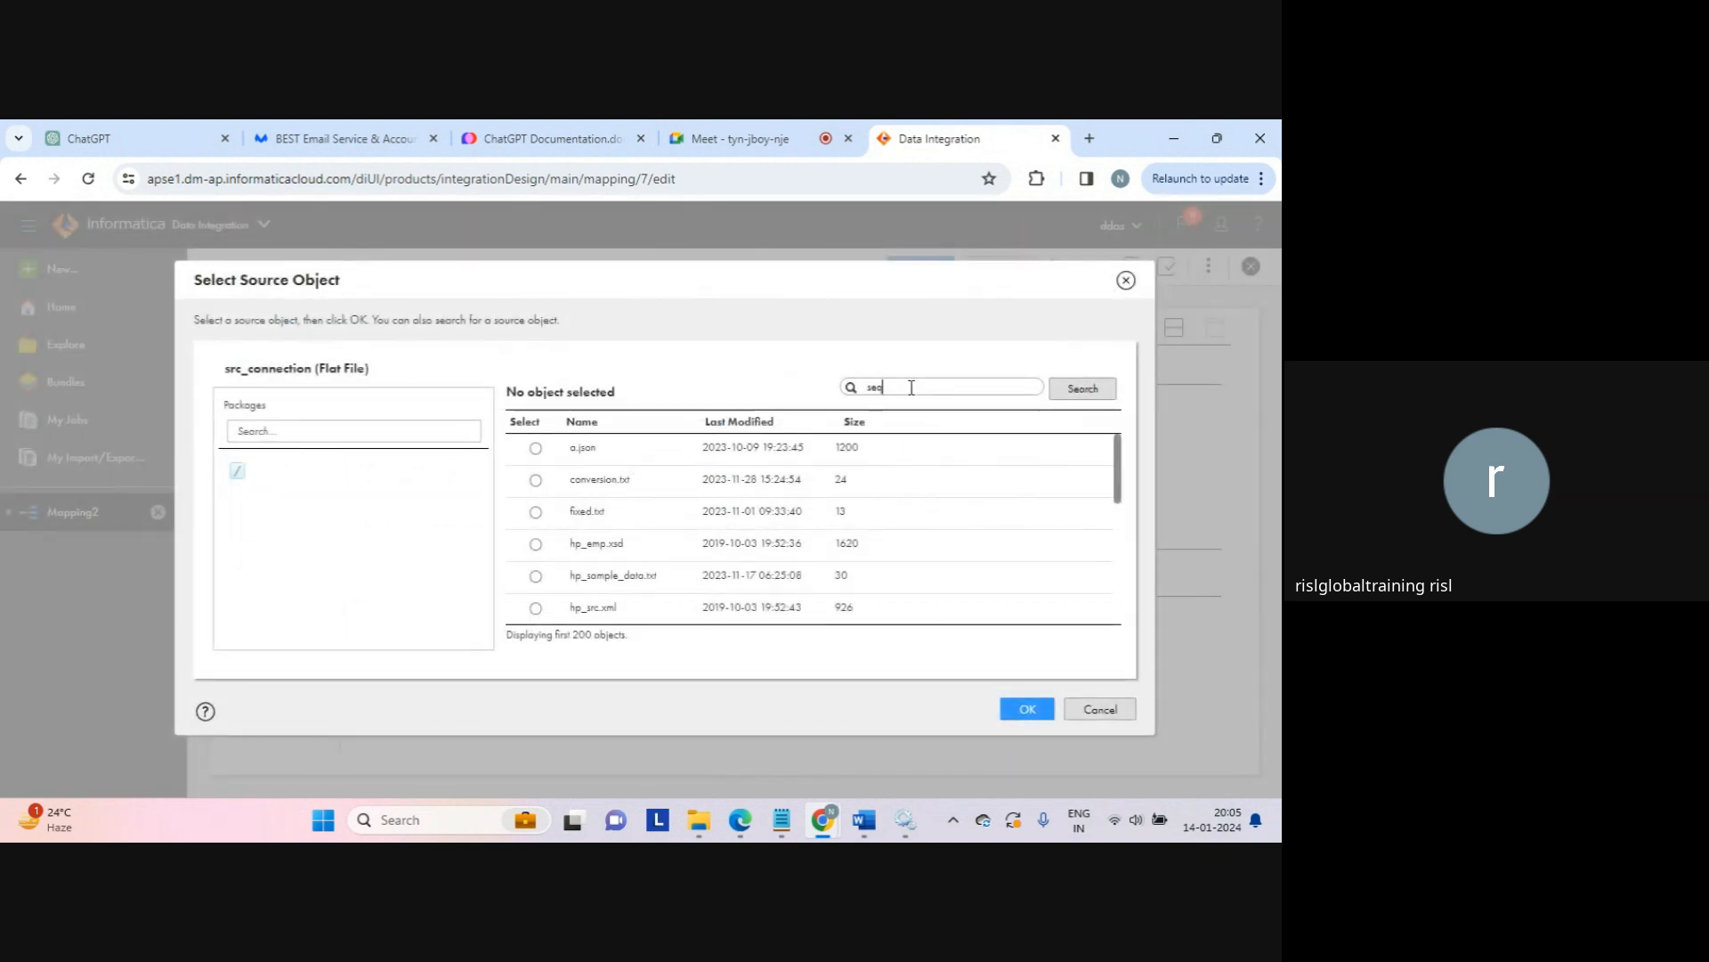
pyautogui.click(1083, 388)
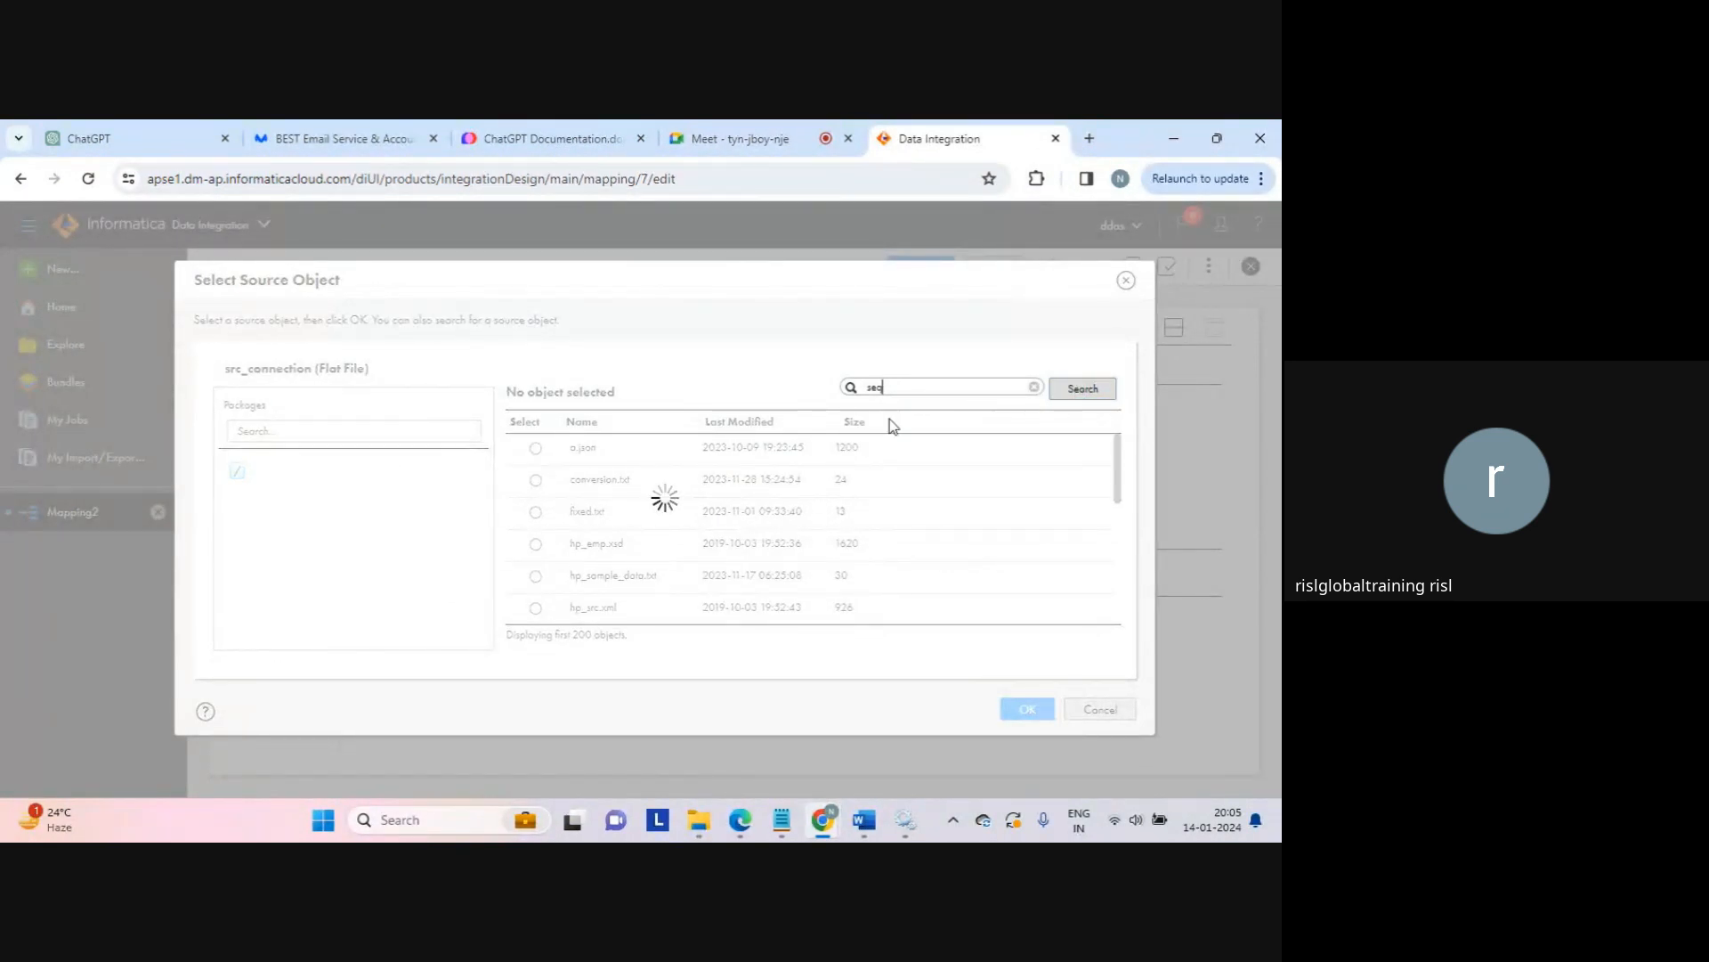
pyautogui.click(535, 448)
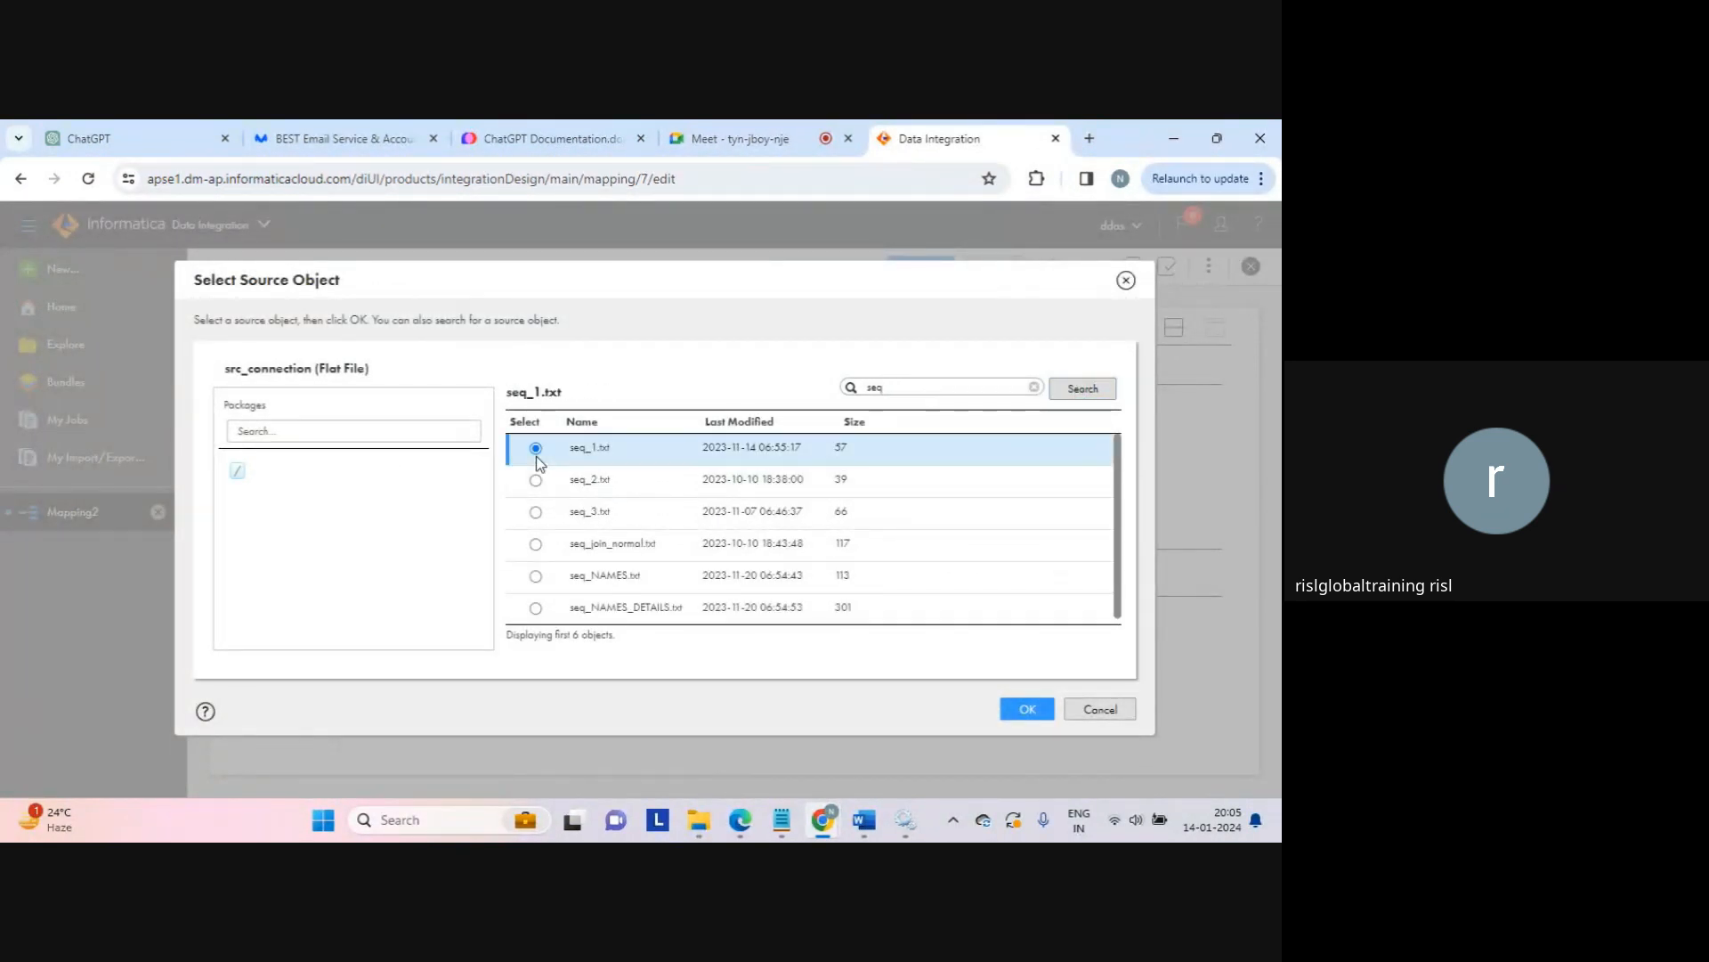
pyautogui.click(1026, 708)
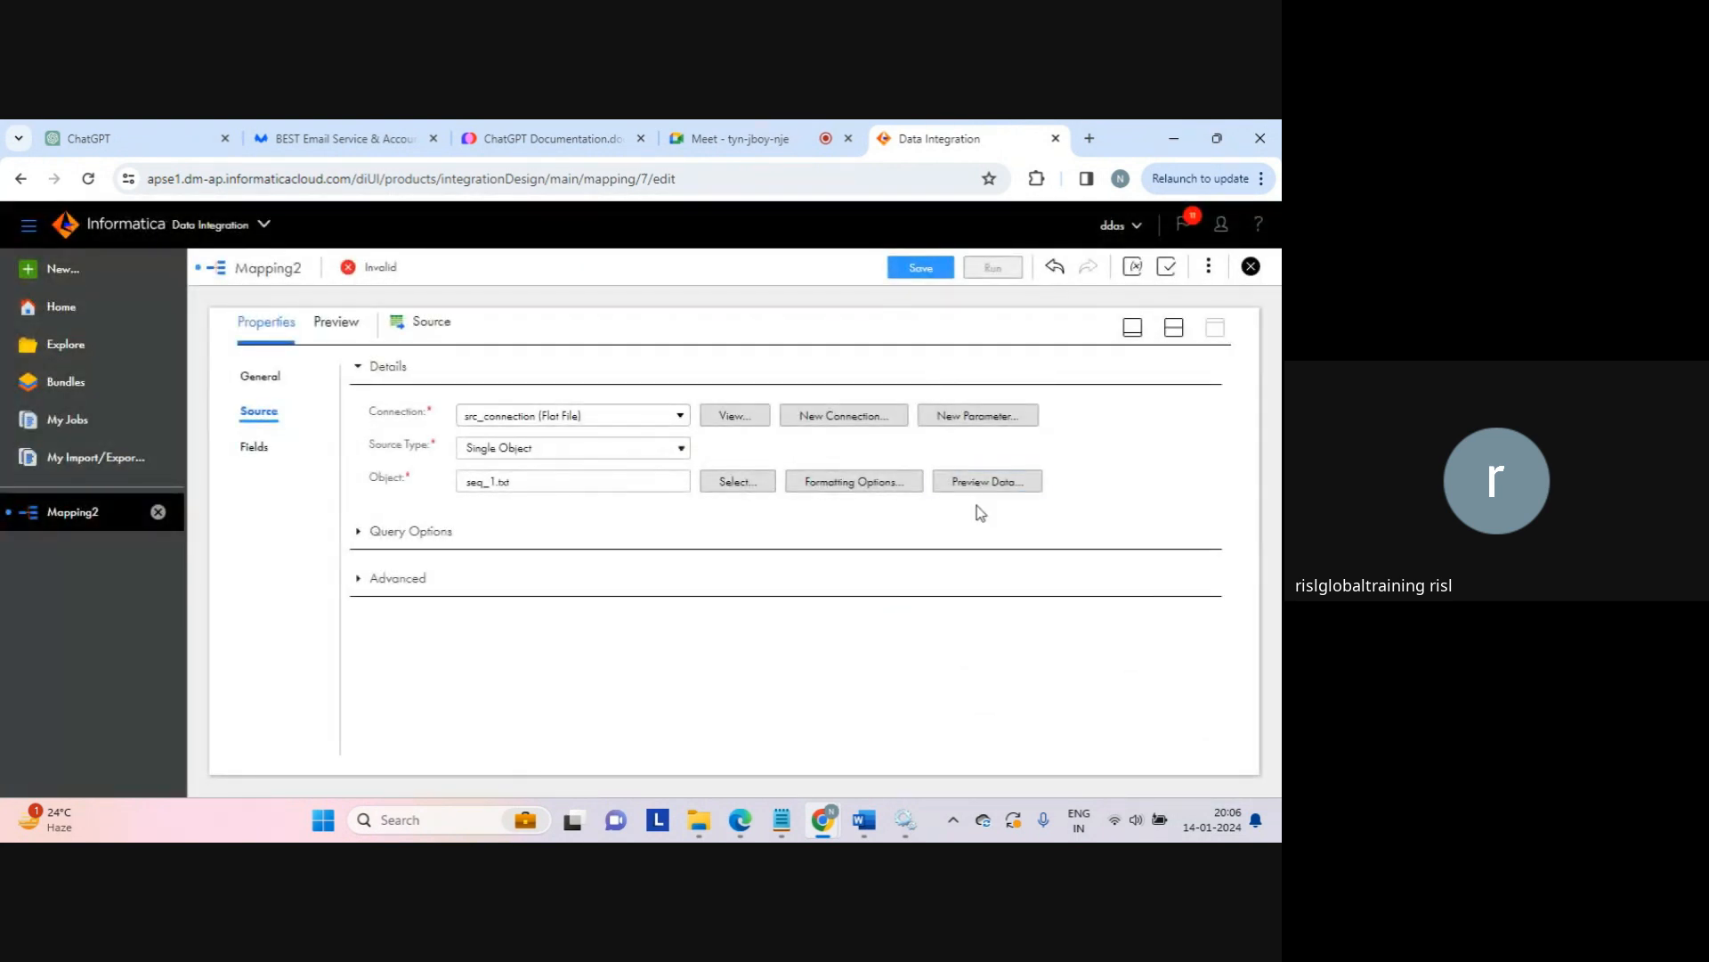
pyautogui.click(257, 448)
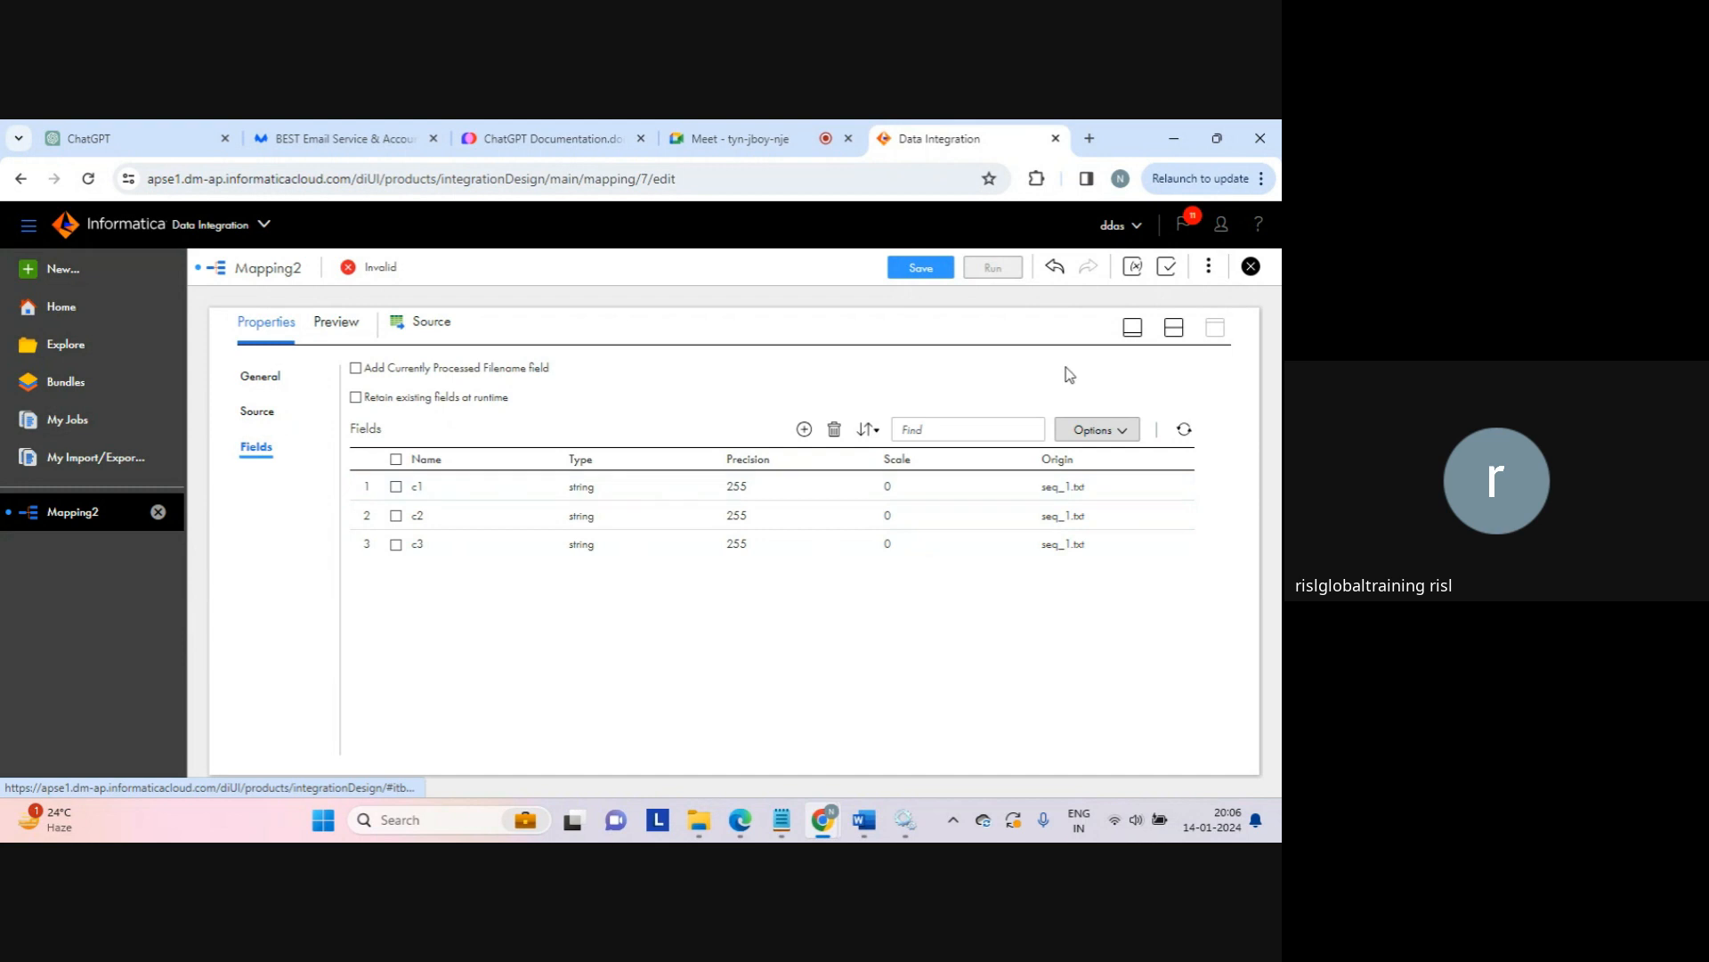
# Step: Preview the six data rows of seq_1.txt, then restore the split canvas and properties view
pyautogui.click(278, 413)
pyautogui.click(974, 485)
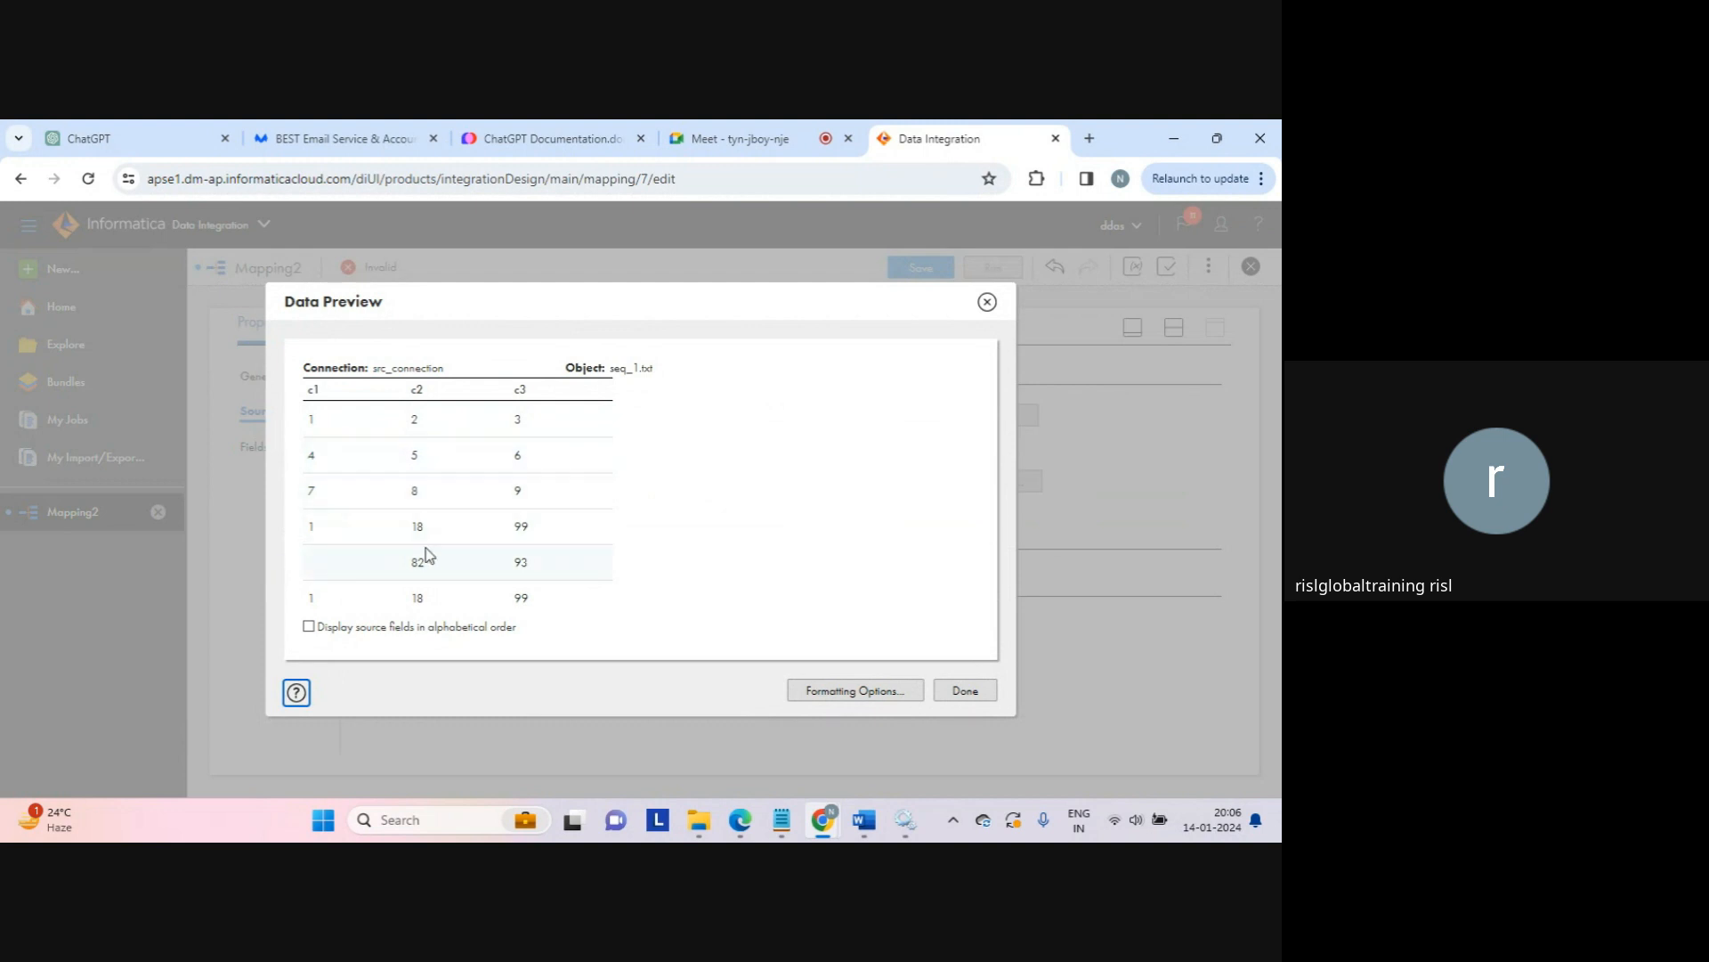
pyautogui.click(961, 691)
pyautogui.click(1167, 337)
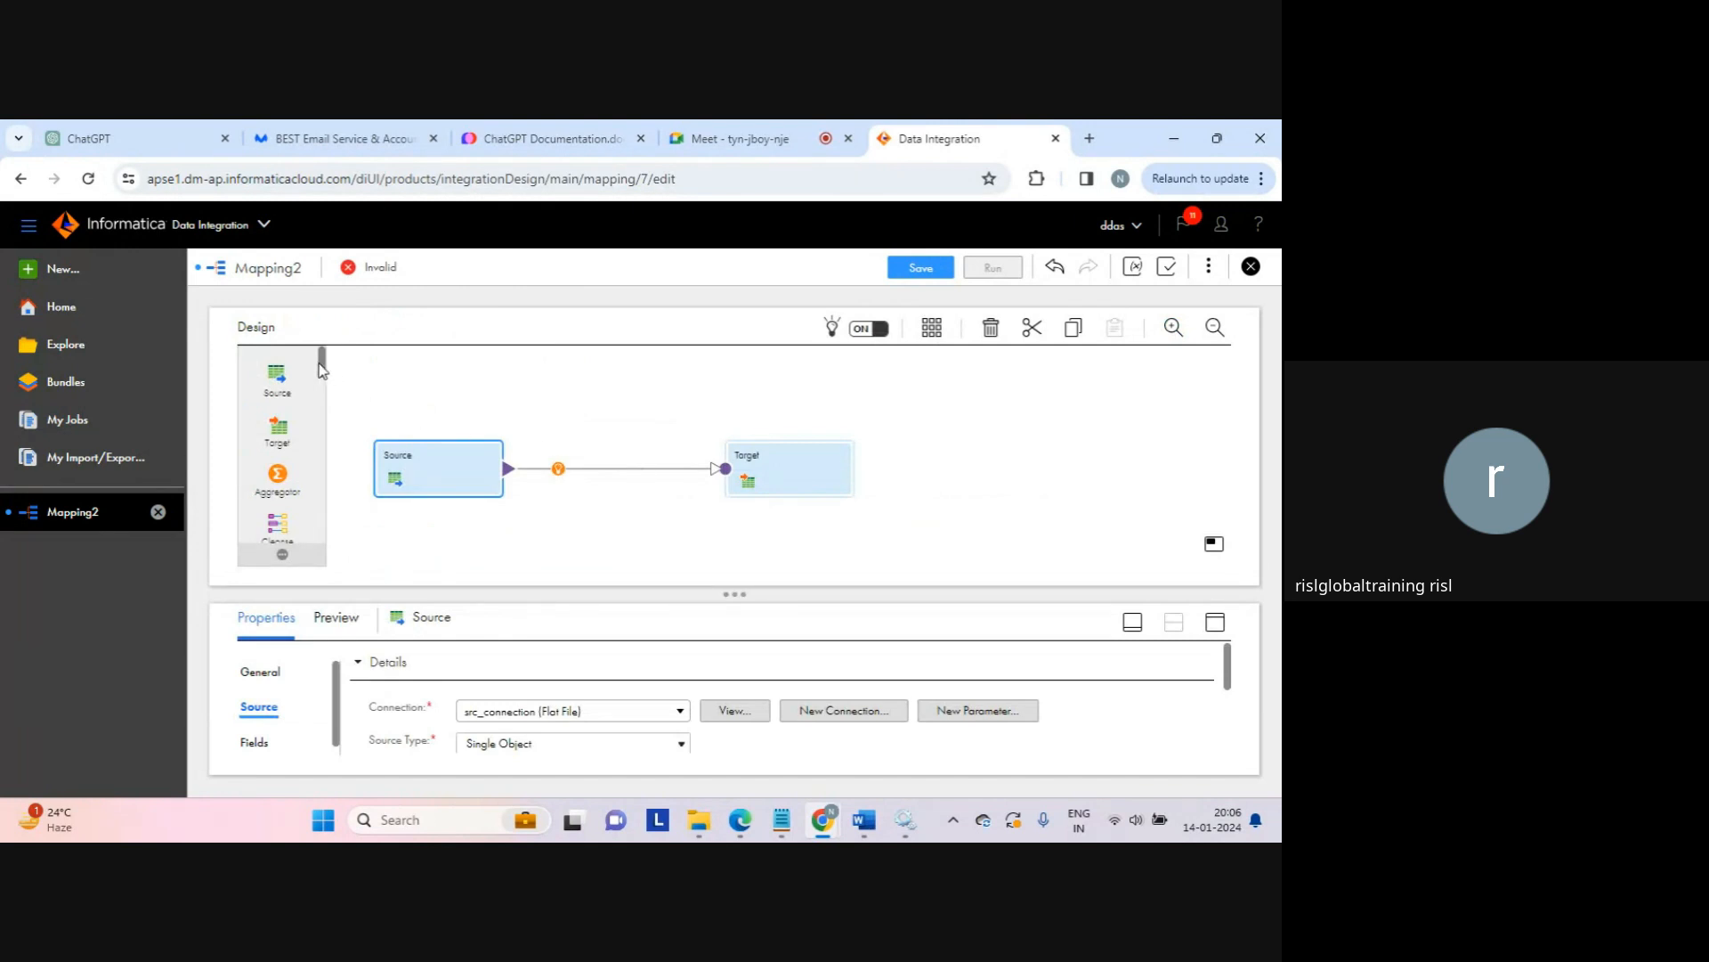
# Step: Drop a Normalizer onto the Source–Target link and view its incoming and normalized fields
pyautogui.moveTo(325, 379); pyautogui.dragTo(553, 463)
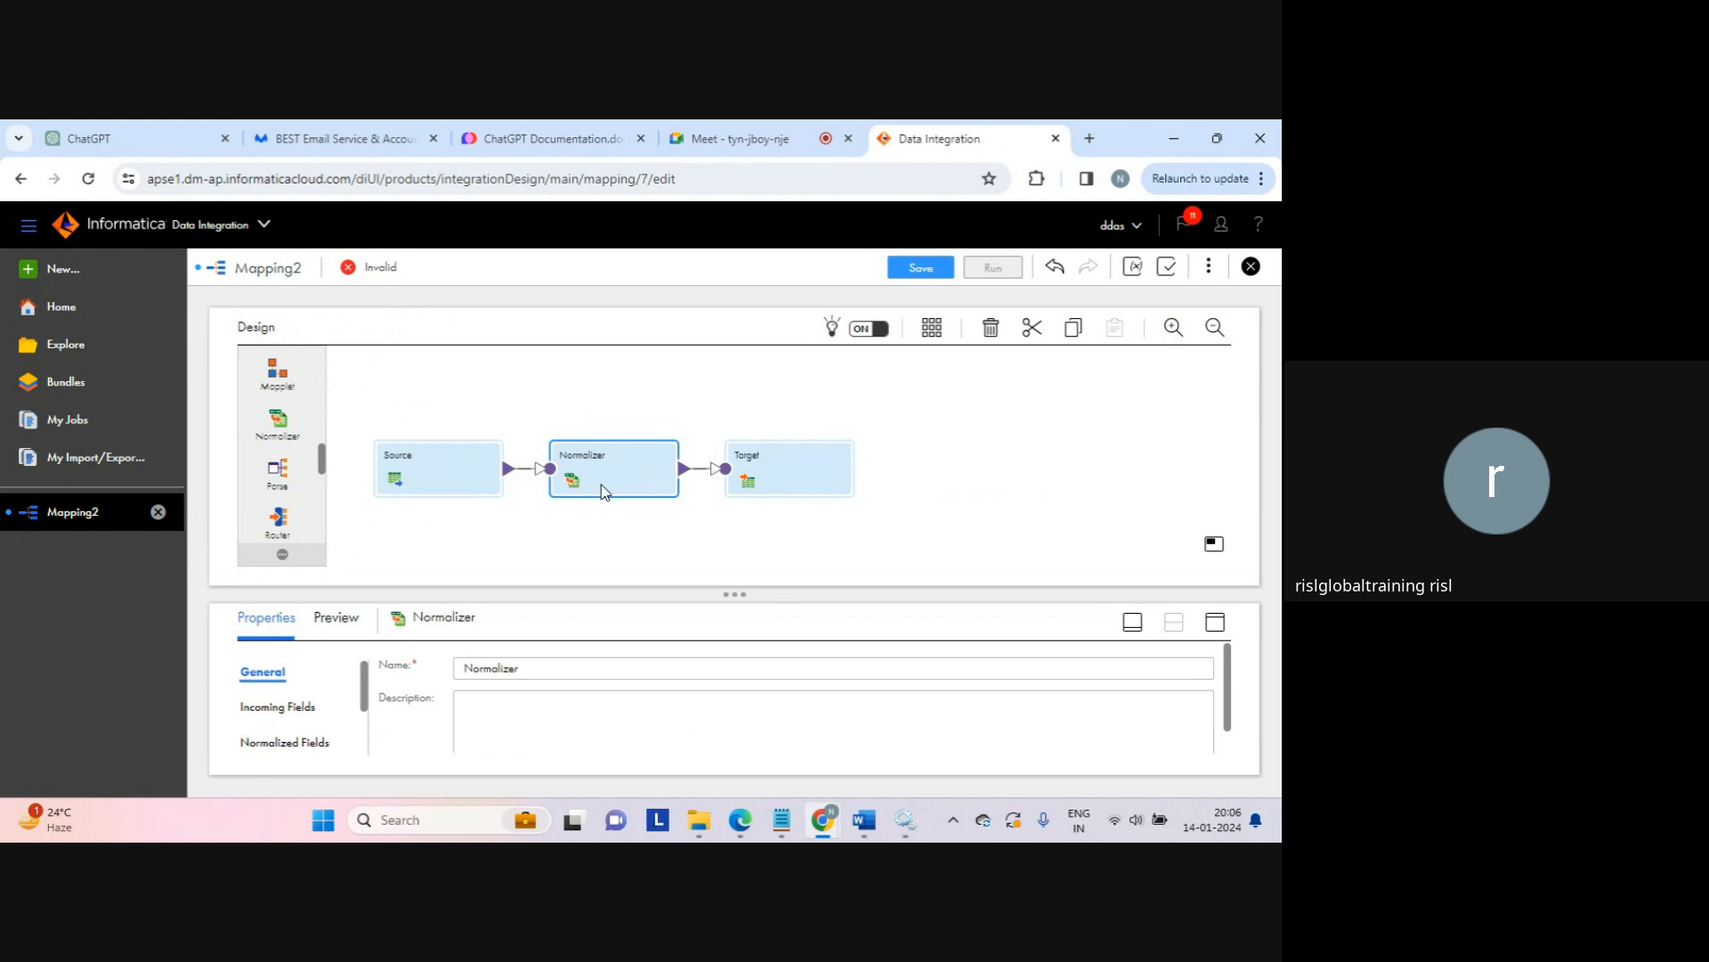
pyautogui.click(1216, 622)
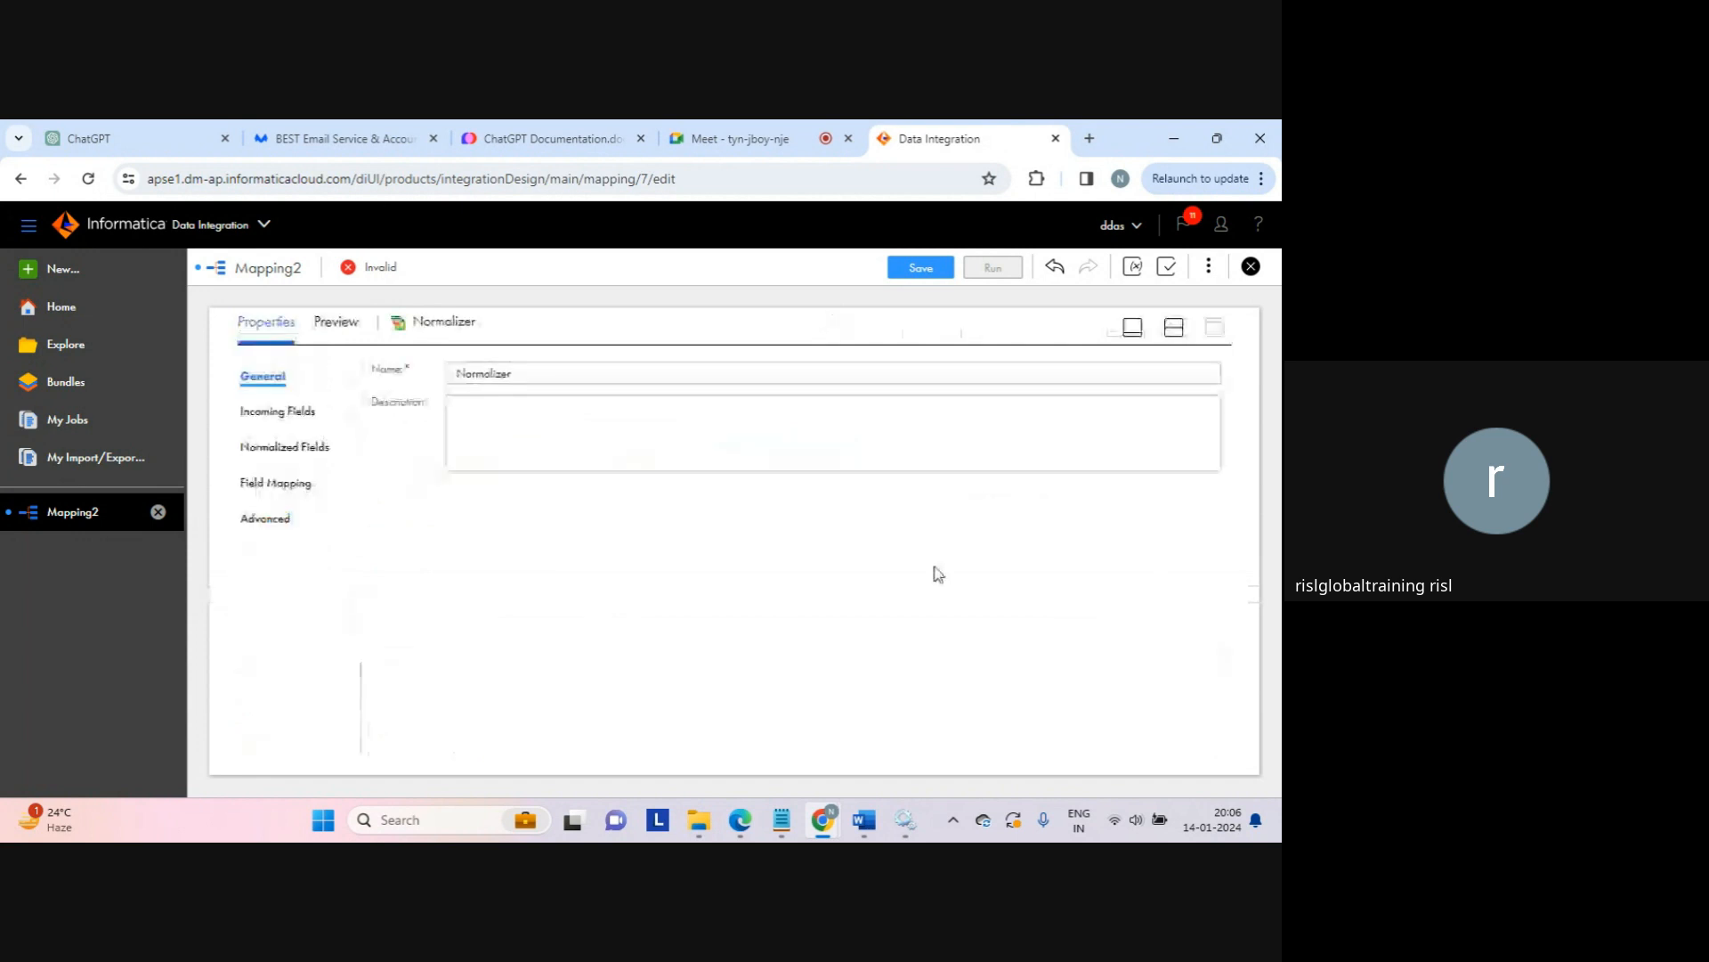
pyautogui.click(293, 410)
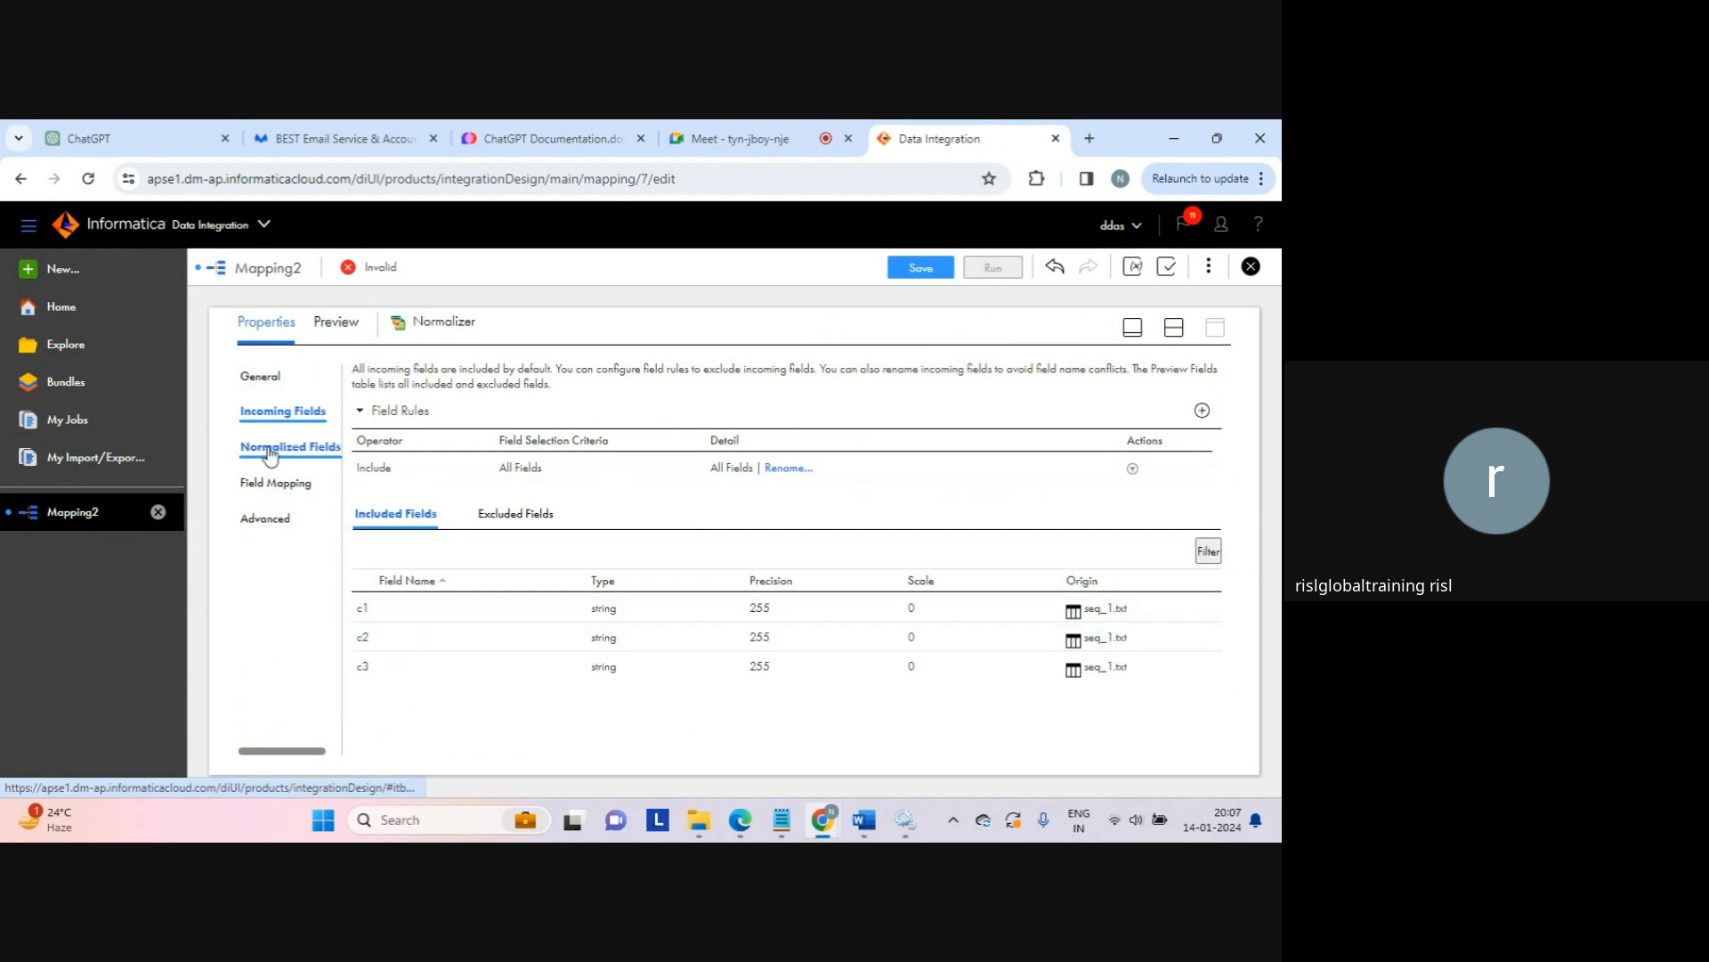
pyautogui.click(269, 449)
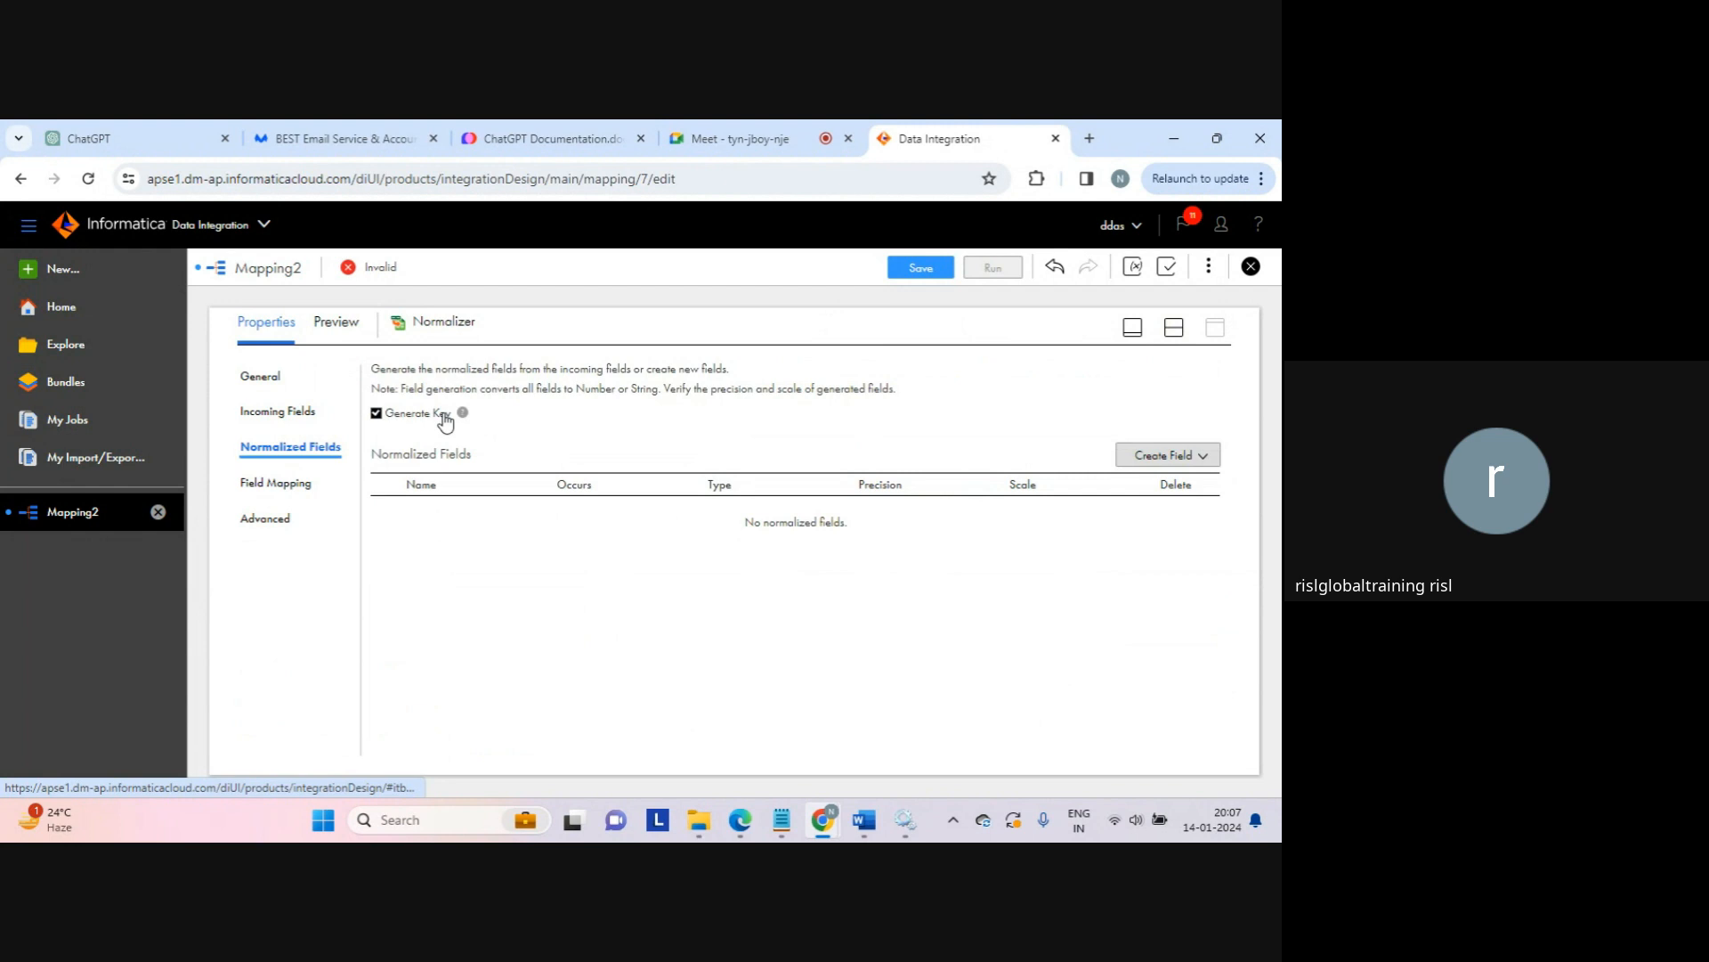
pyautogui.click(783, 820)
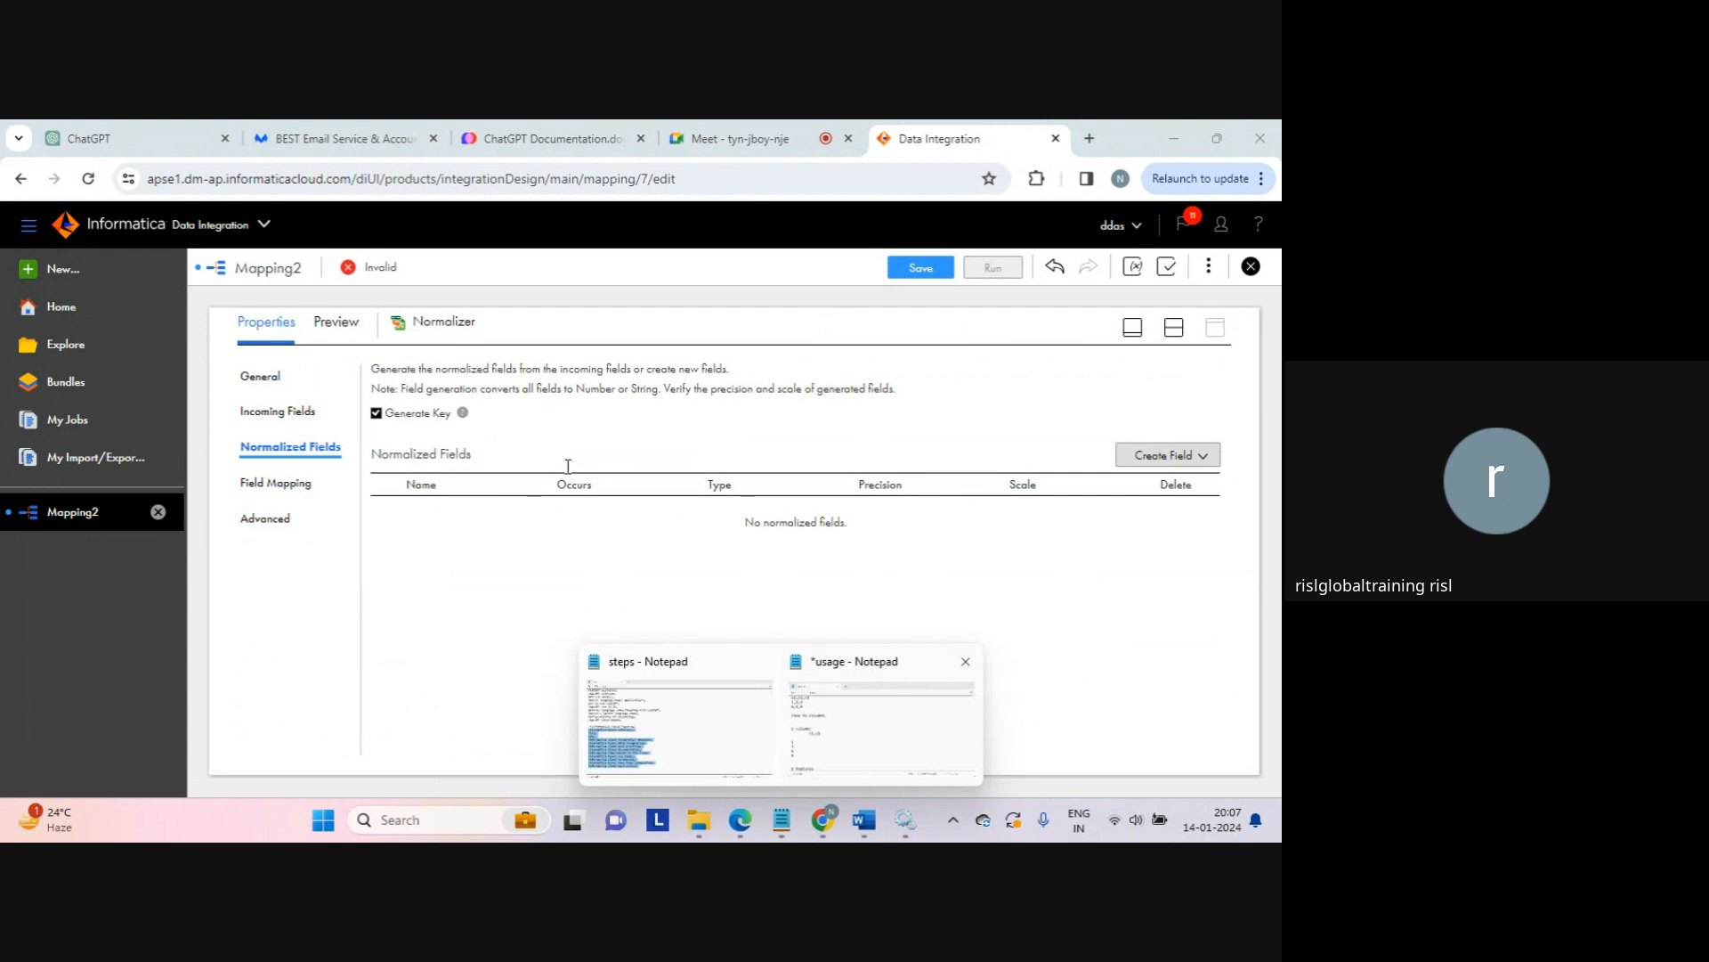
pyautogui.click(845, 719)
# Step: Start a seq id note below the rows-to-columns example in Notepad
pyautogui.click(361, 468)
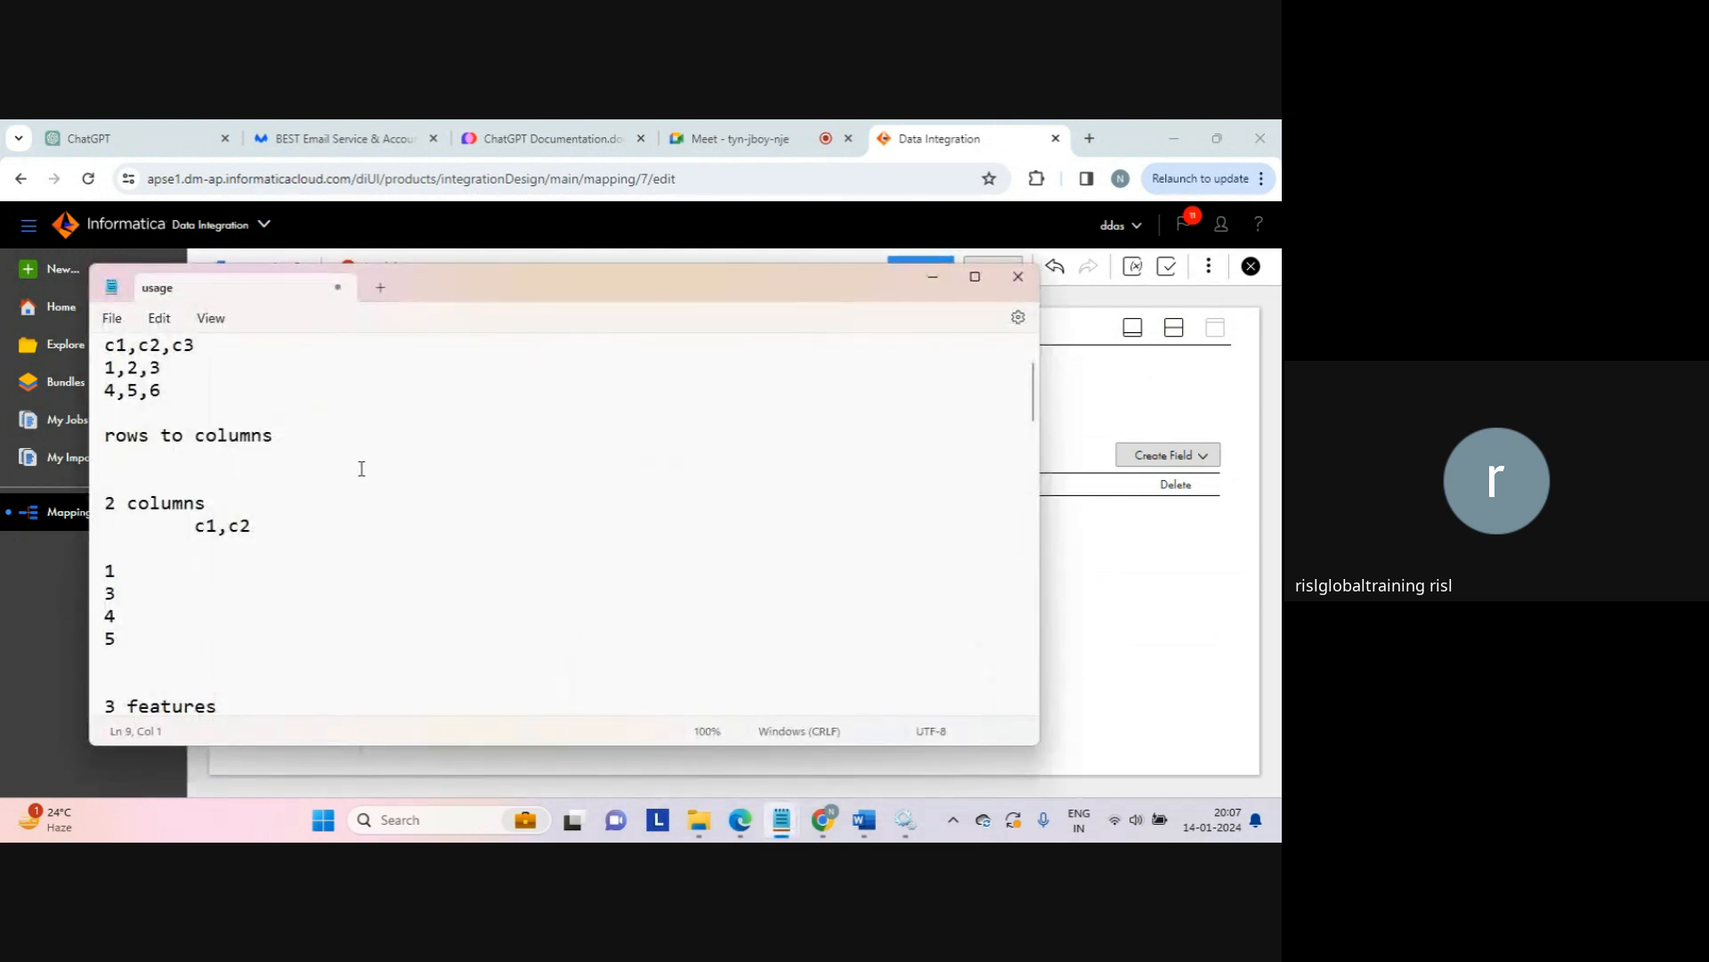
pyautogui.write('\\')
pyautogui.press('Return')
pyautogui.press('Return')
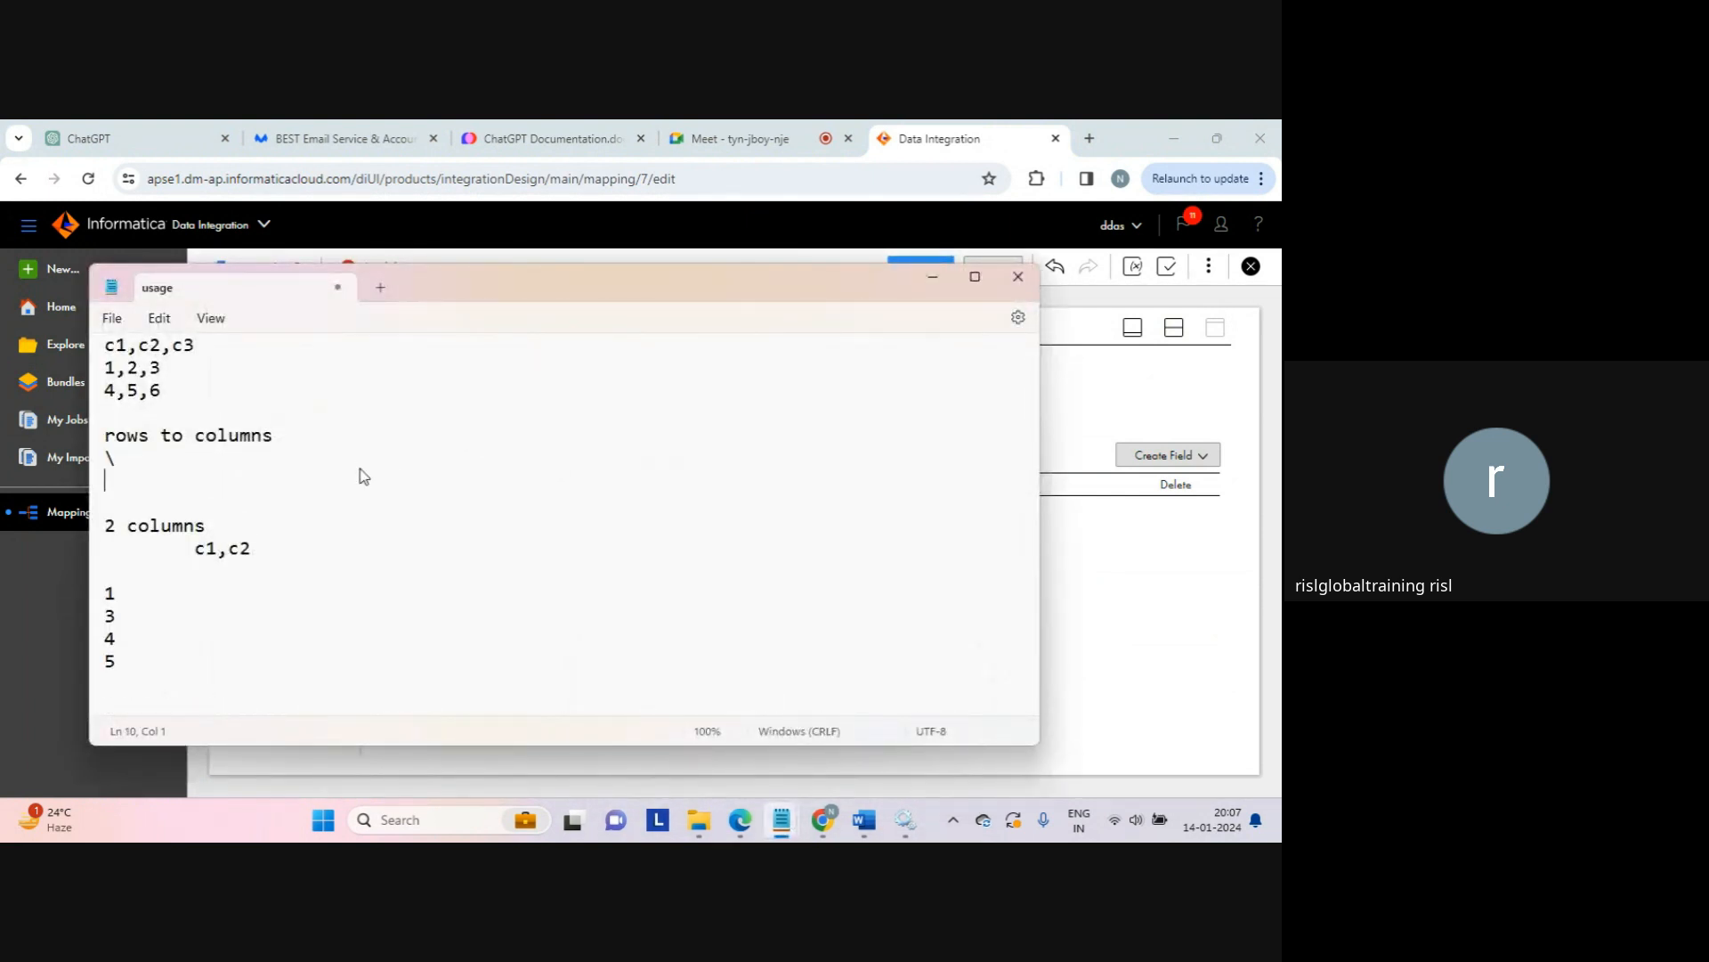
pyautogui.write('seq id')
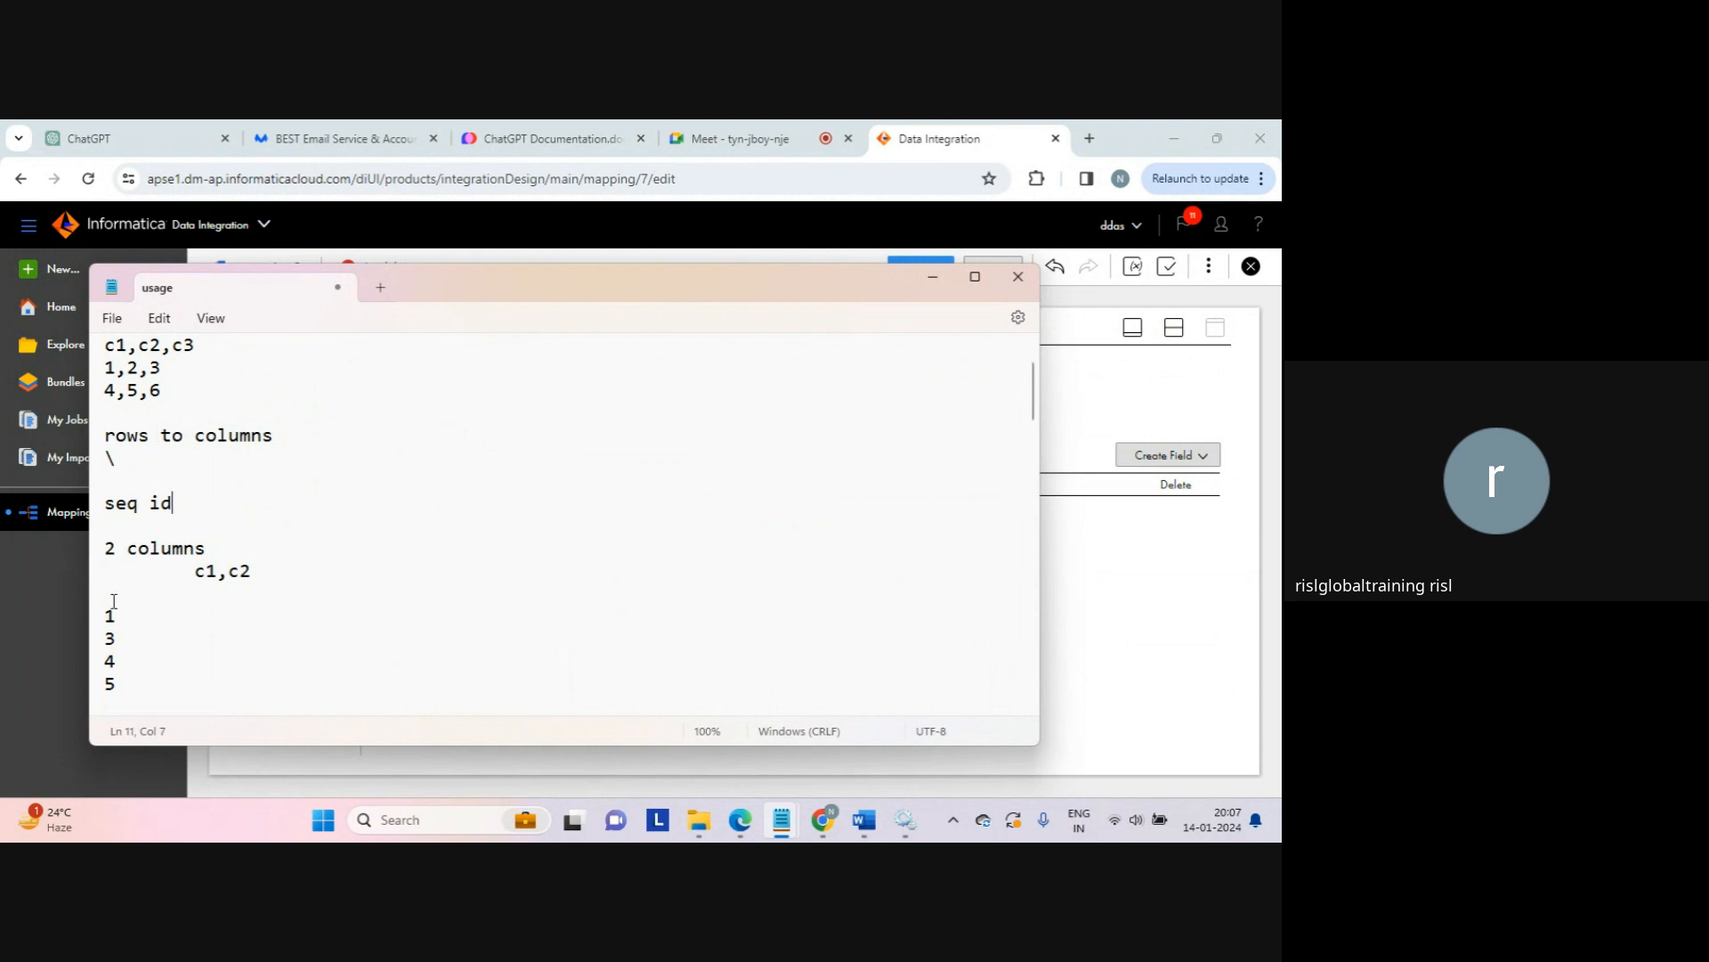
pyautogui.moveTo(114, 600); pyautogui.dragTo(138, 669)
pyautogui.click(198, 498)
# Step: Enter seq id values 1, 2, 1, 2 next to the four data rows
pyautogui.hotkey('alt', 'Tab')
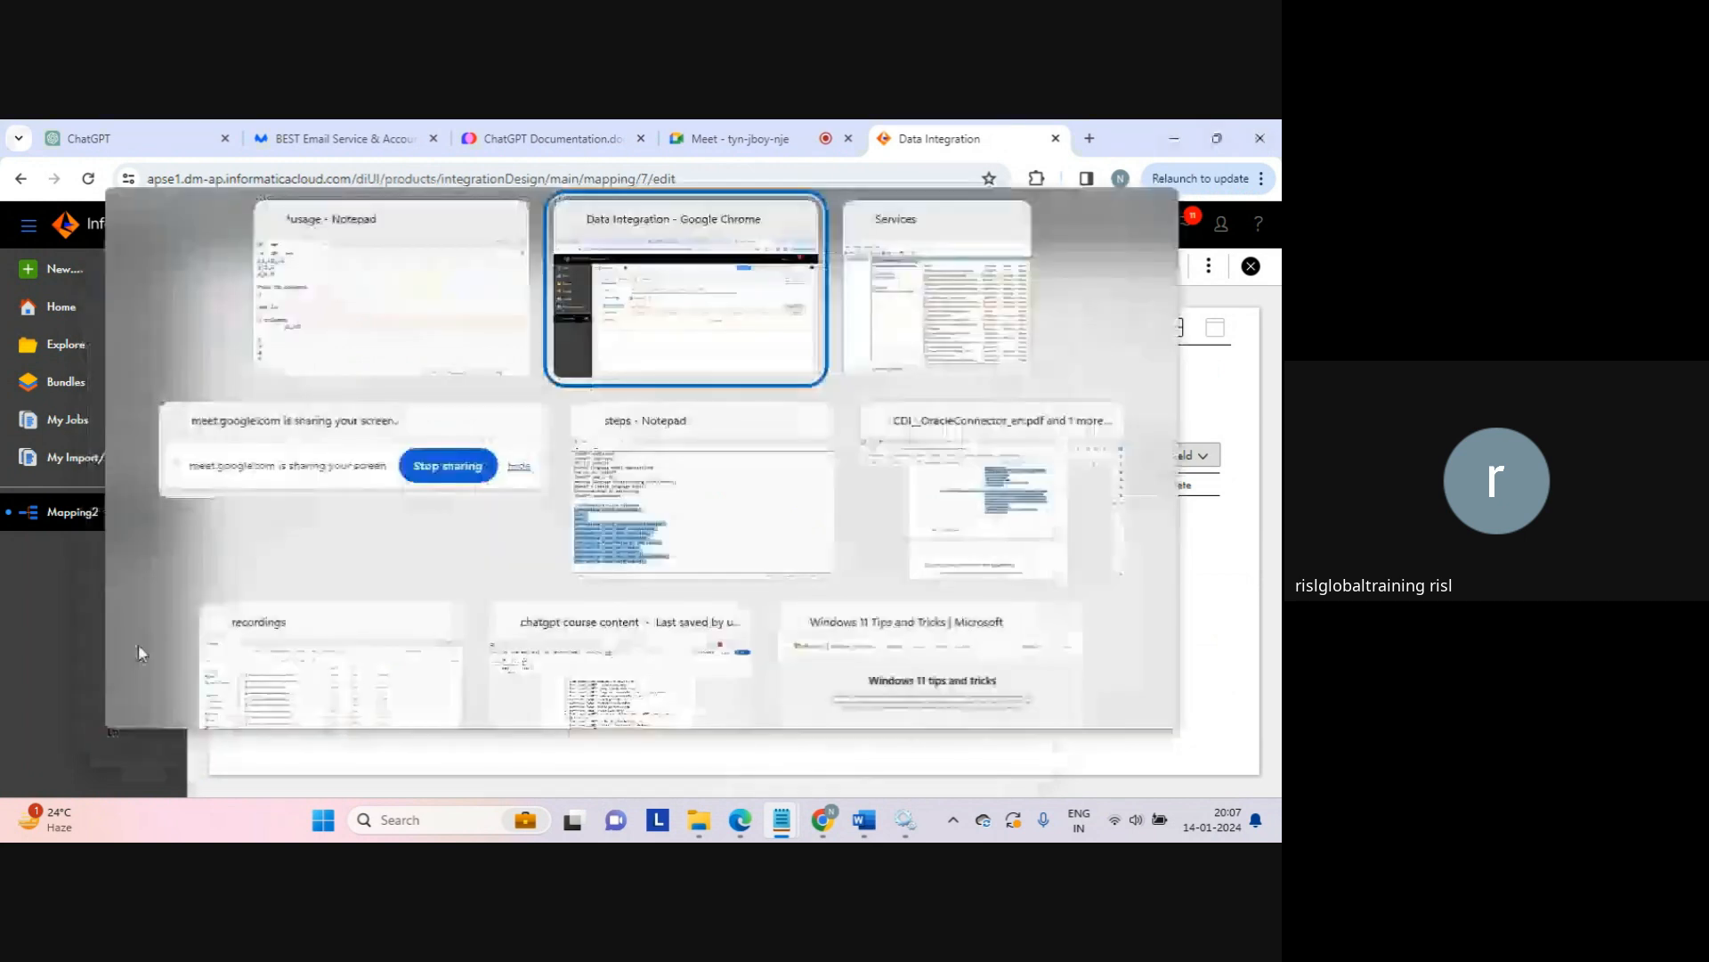
pyautogui.hotkey('alt', 'Tab')
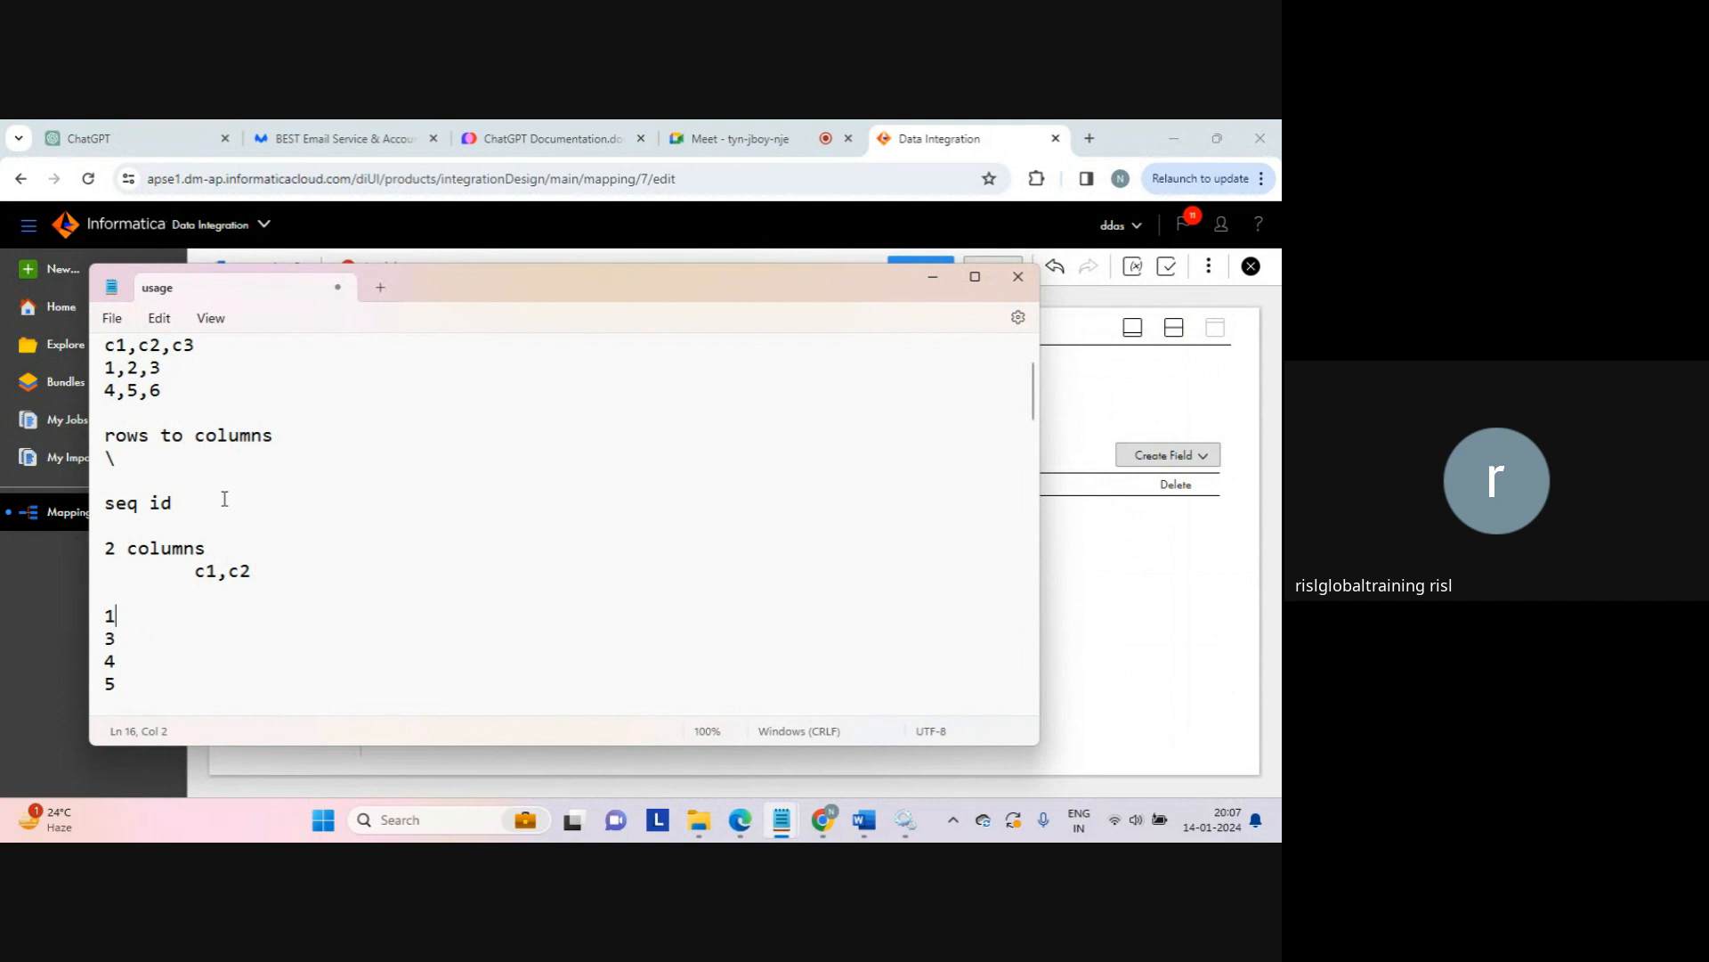
pyautogui.click(221, 499)
pyautogui.press('Return')
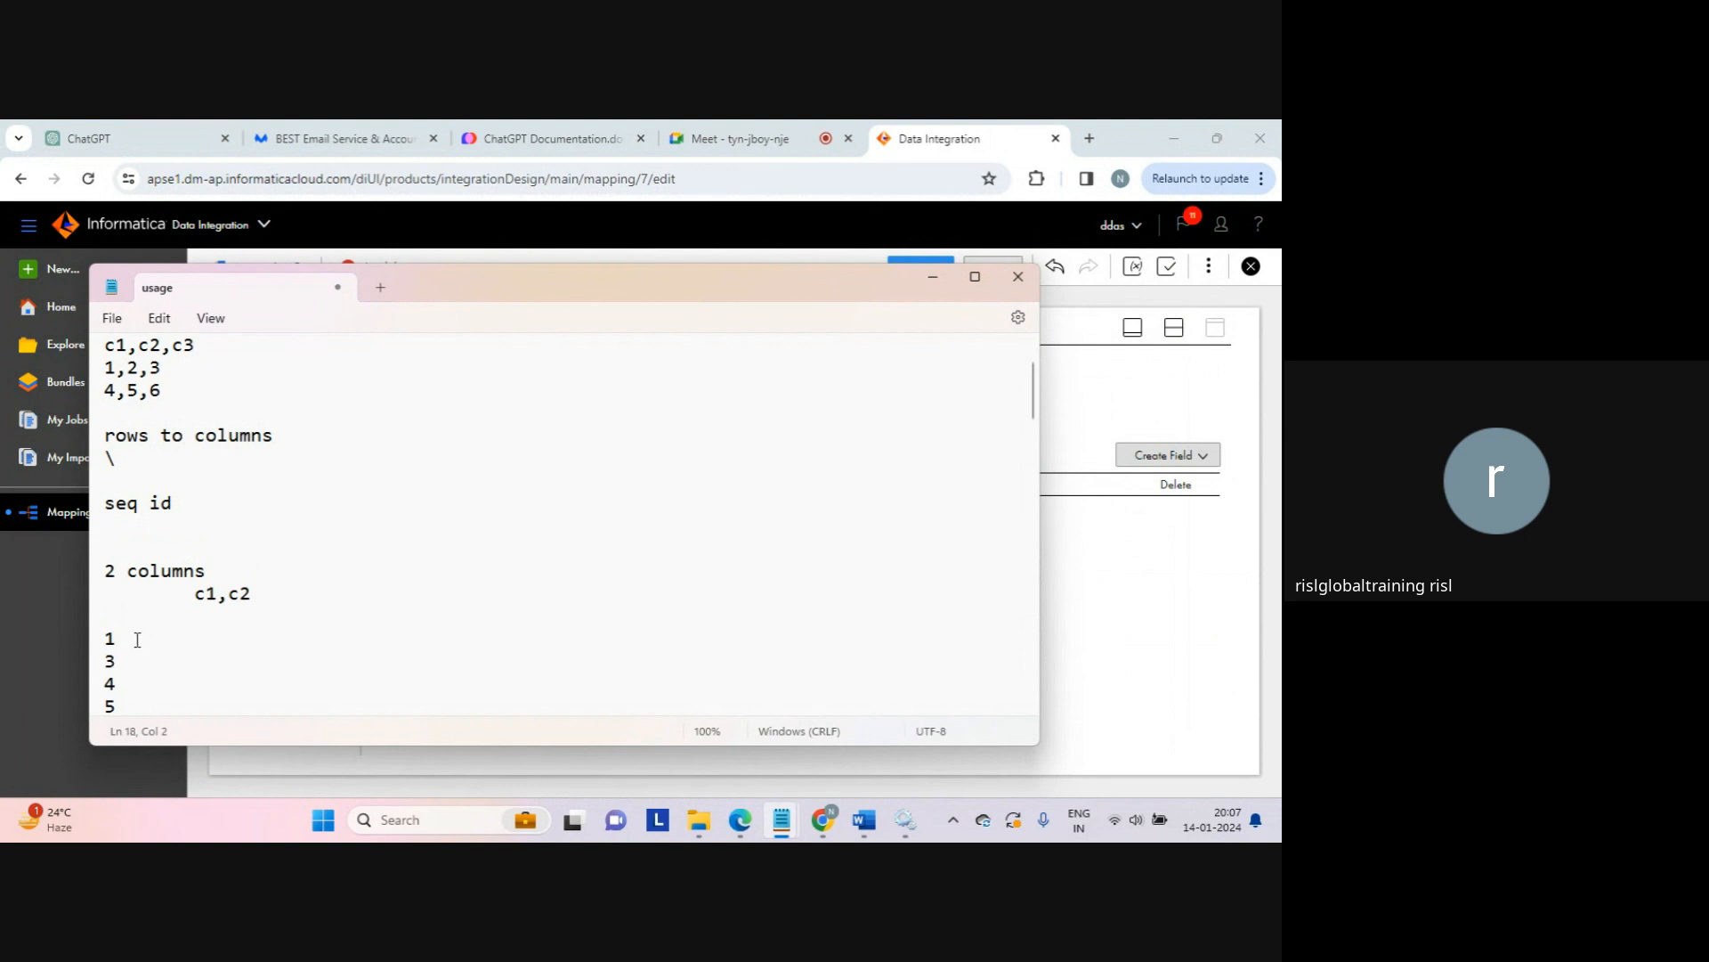
pyautogui.write('1')
pyautogui.press('Down')
pyautogui.write('2')
pyautogui.press('Down')
pyautogui.write('1')
pyautogui.press('Down')
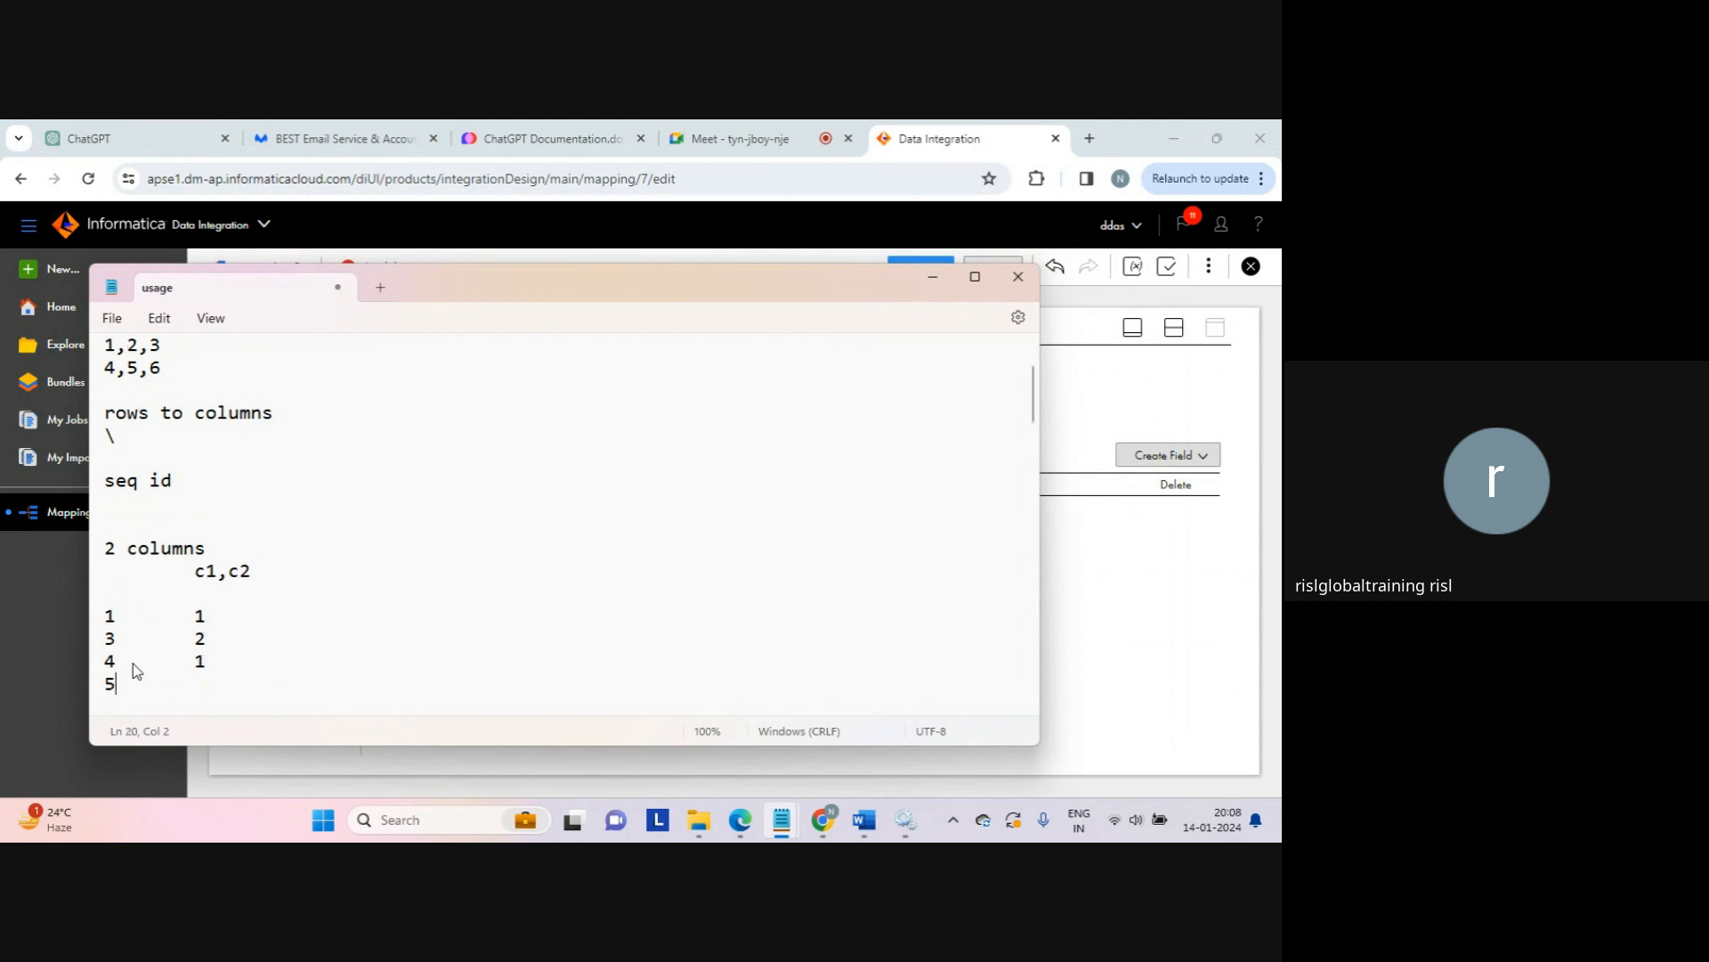
pyautogui.write('2')
pyautogui.press('Return')
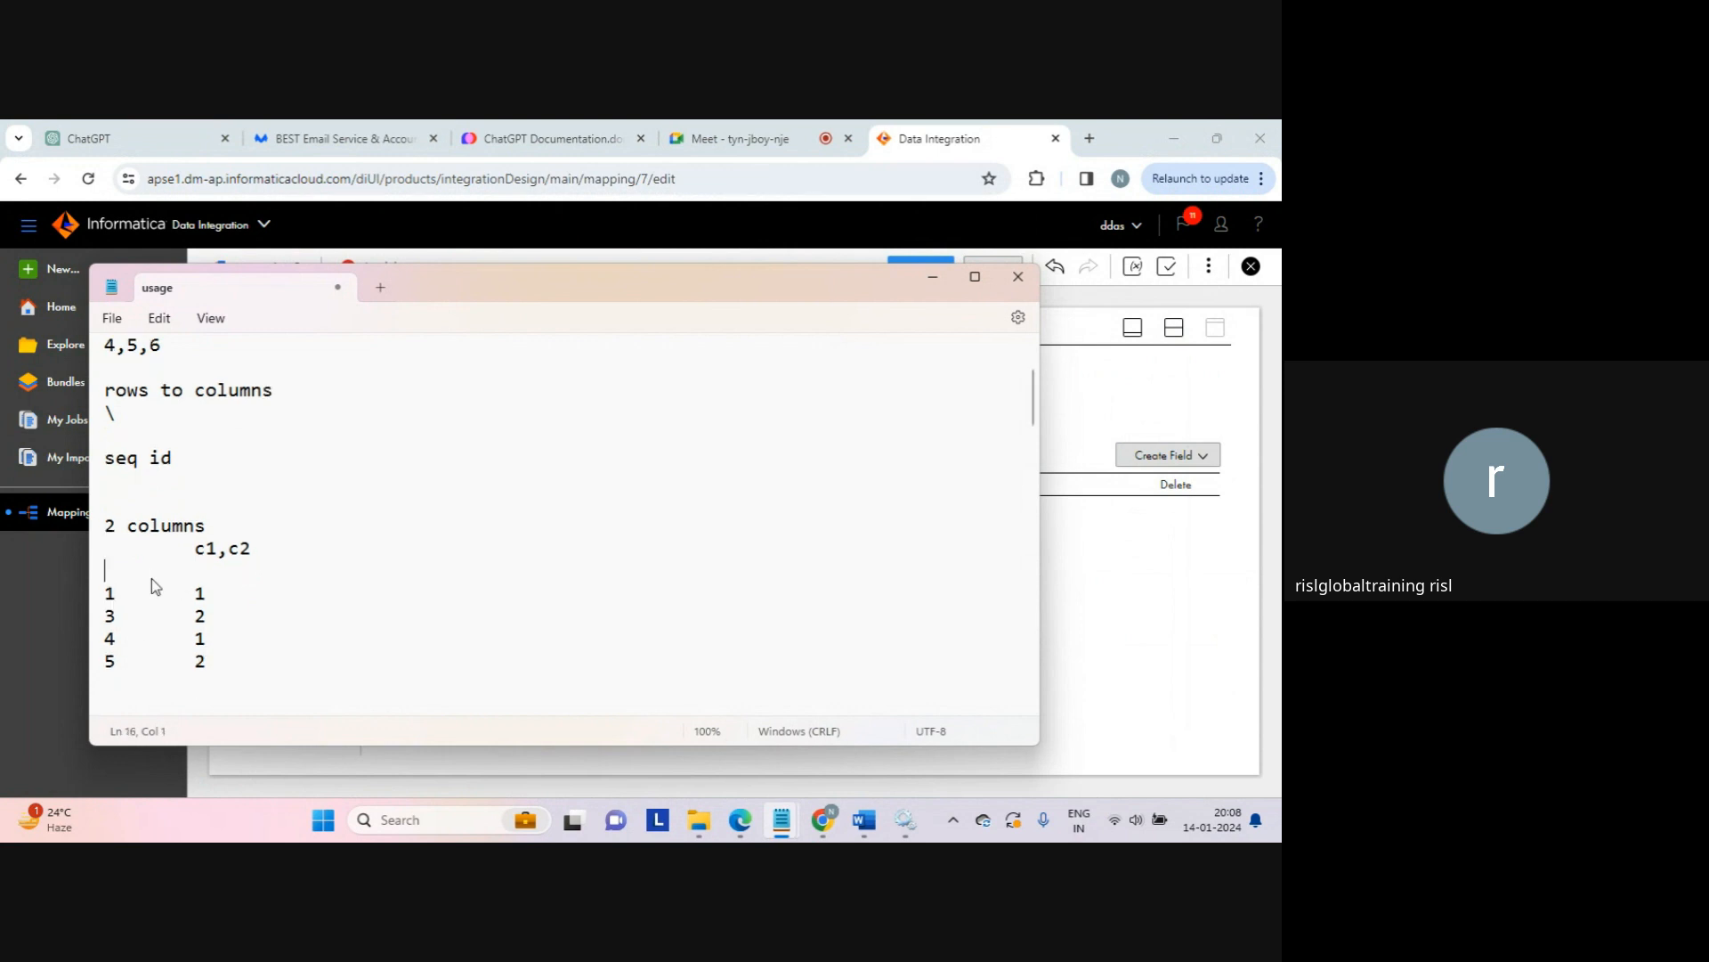
# Step: Enter GCID values 1 to 4 and tab-separate the data, seq id and GCID columns
pyautogui.click(151, 581)
pyautogui.write('1')
pyautogui.press('Down')
pyautogui.write('2')
pyautogui.press('Down')
pyautogui.write('3')
pyautogui.press('Down')
pyautogui.write('4')
pyautogui.press('Up')
pyautogui.press('Up')
pyautogui.press('Up')
pyautogui.press('Tab')
pyautogui.press('Down')
pyautogui.press('Left')
pyautogui.press('Tab')
pyautogui.press('Down')
pyautogui.press('Left')
pyautogui.press('Tab')
pyautogui.press('Down')
pyautogui.press('Left')
pyautogui.press('Tab')
pyautogui.press('Up')
pyautogui.press('Up')
pyautogui.press('Up')
# Step: Add 'seq id' and 'GCID' column headings above the values
pyautogui.write('seq id')
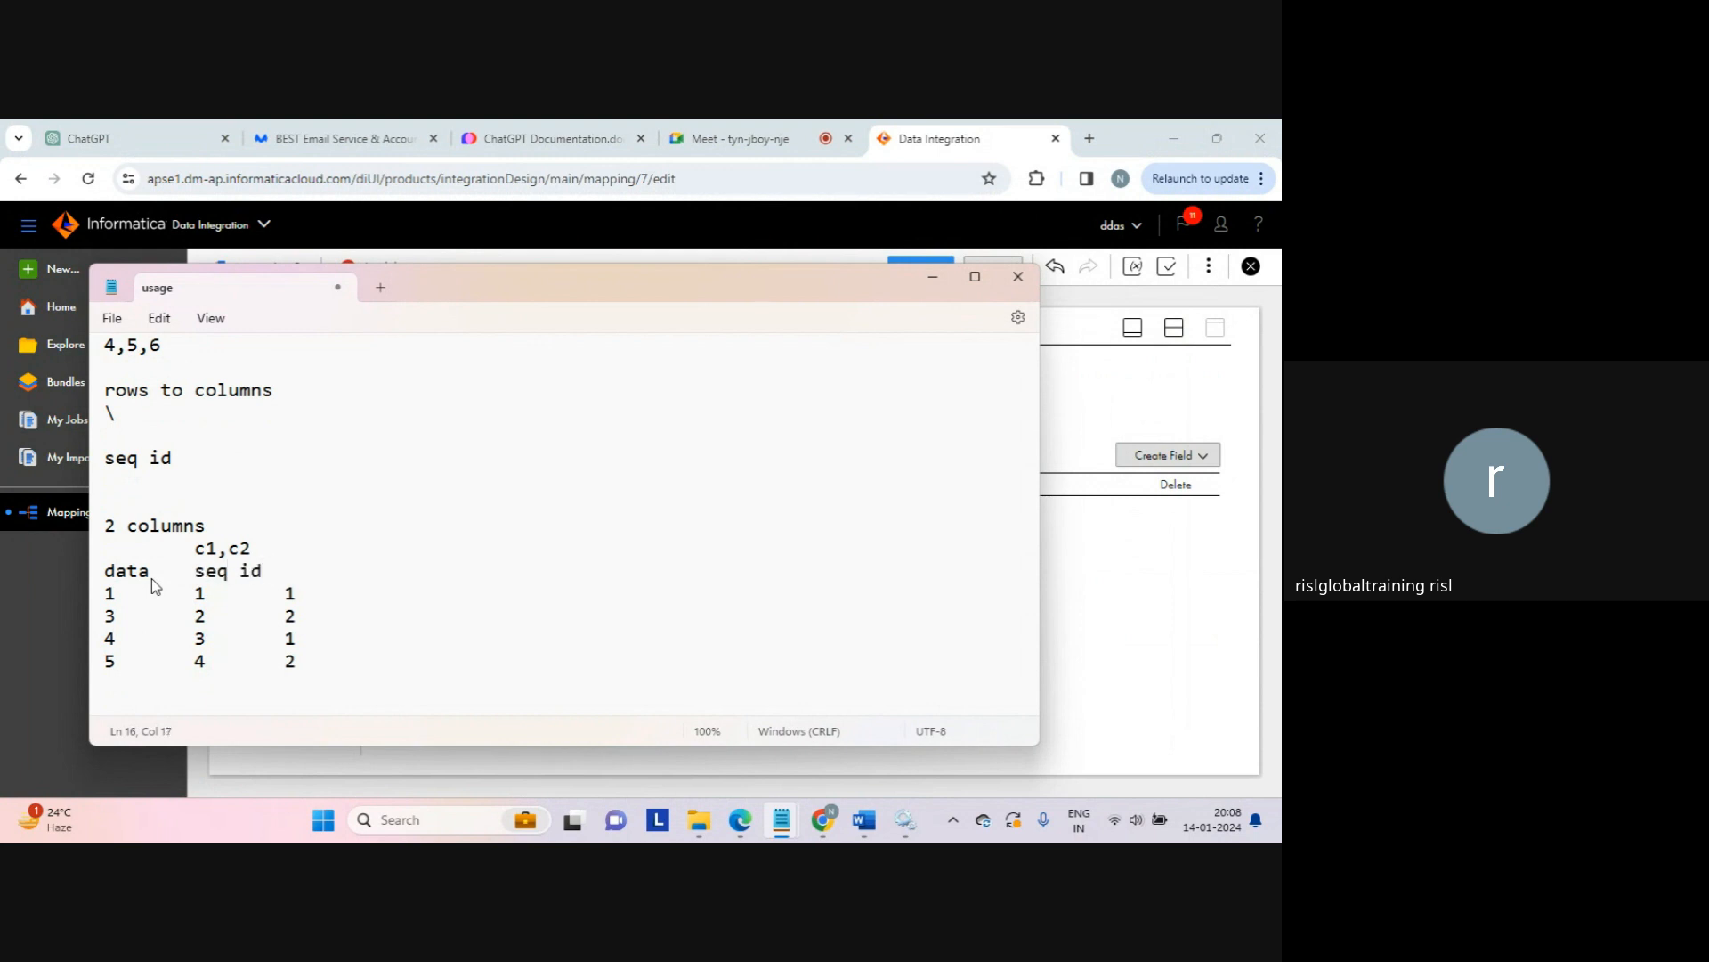
pyautogui.press('capslock')
pyautogui.write('GCID')
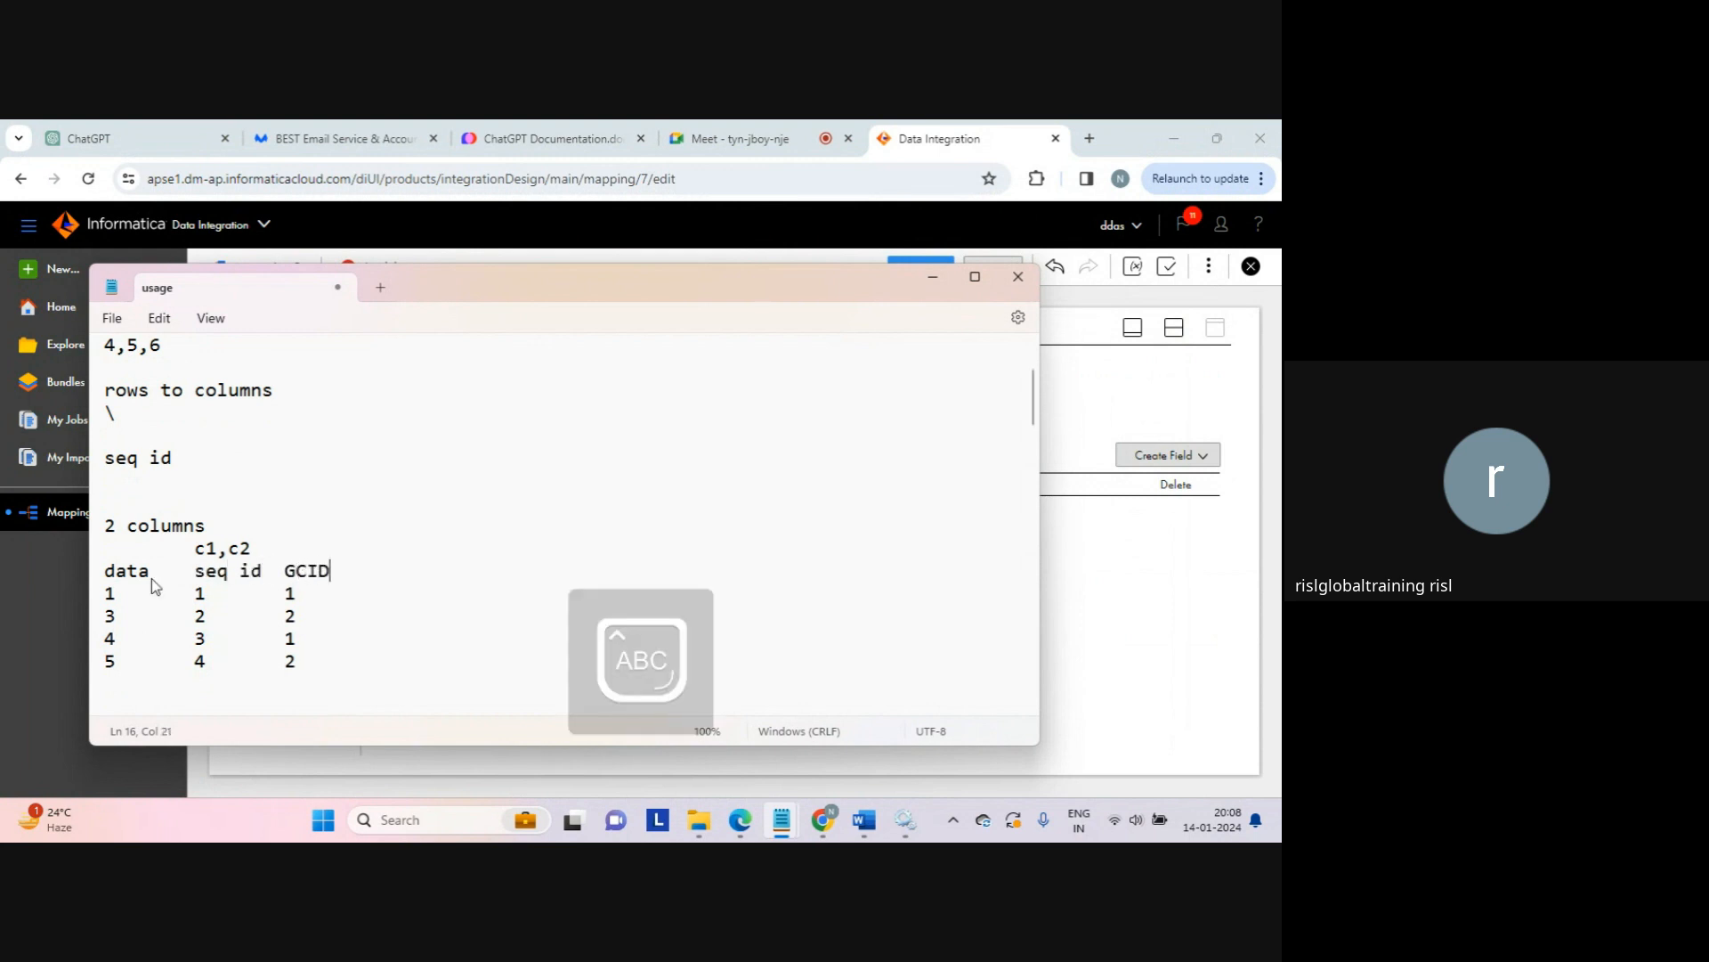
pyautogui.press('capslock')
pyautogui.press('Return')
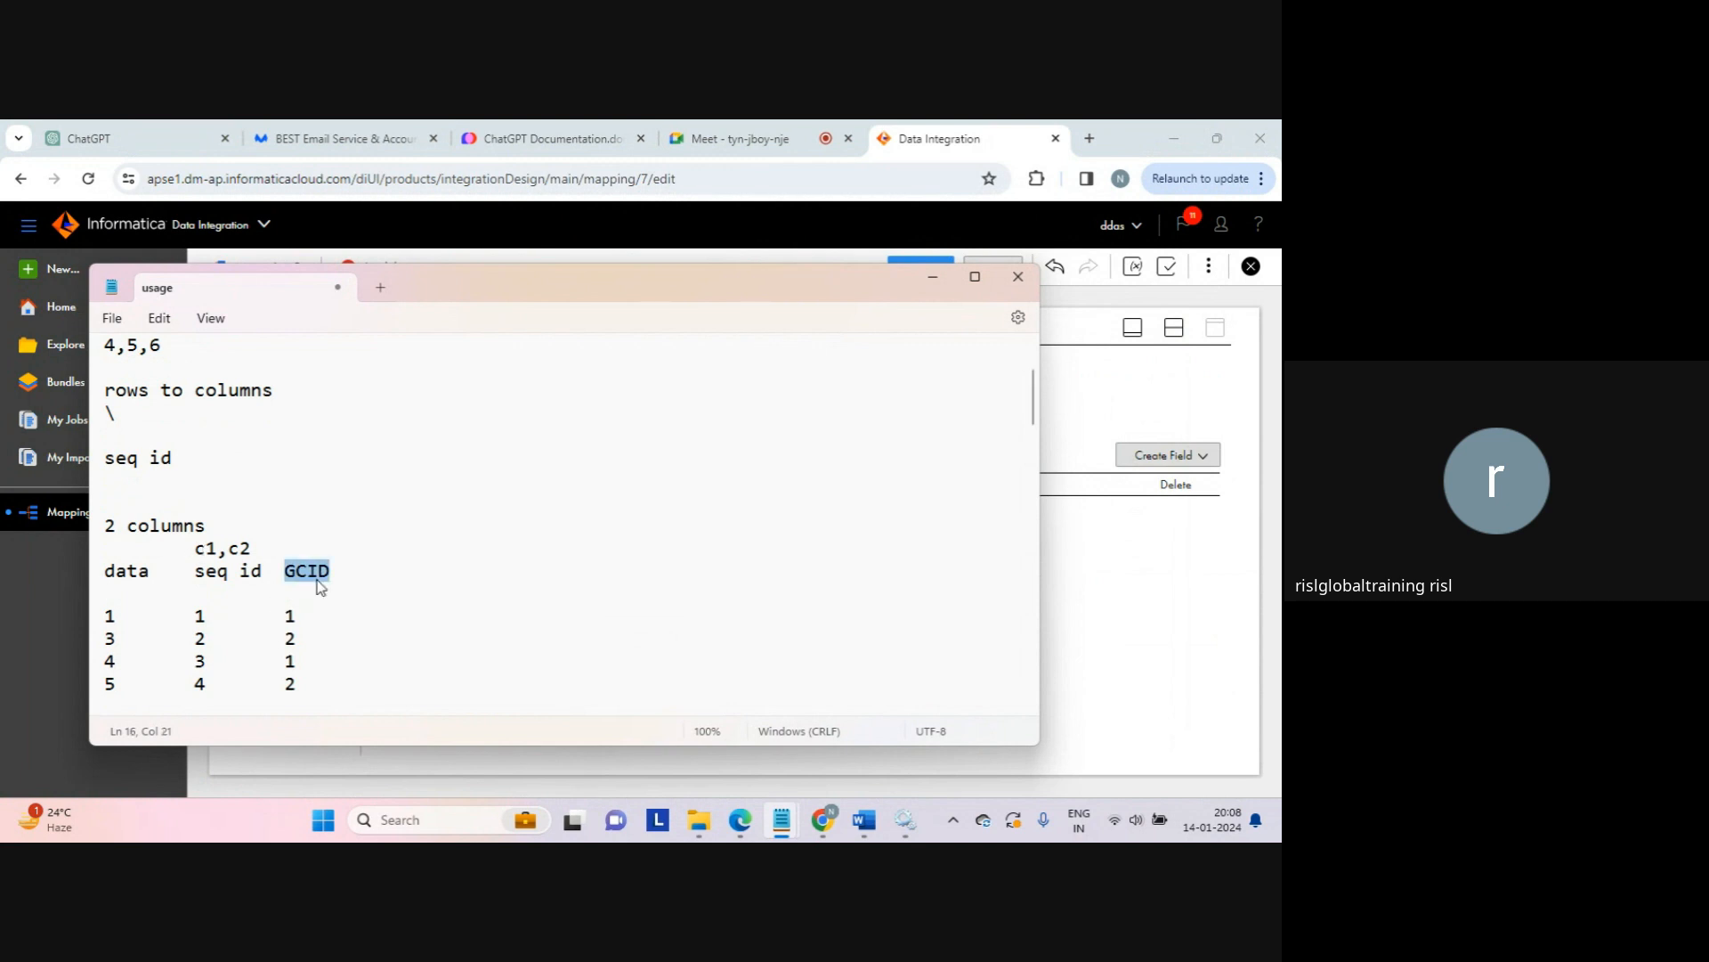
pyautogui.click(300, 618)
pyautogui.click(1113, 418)
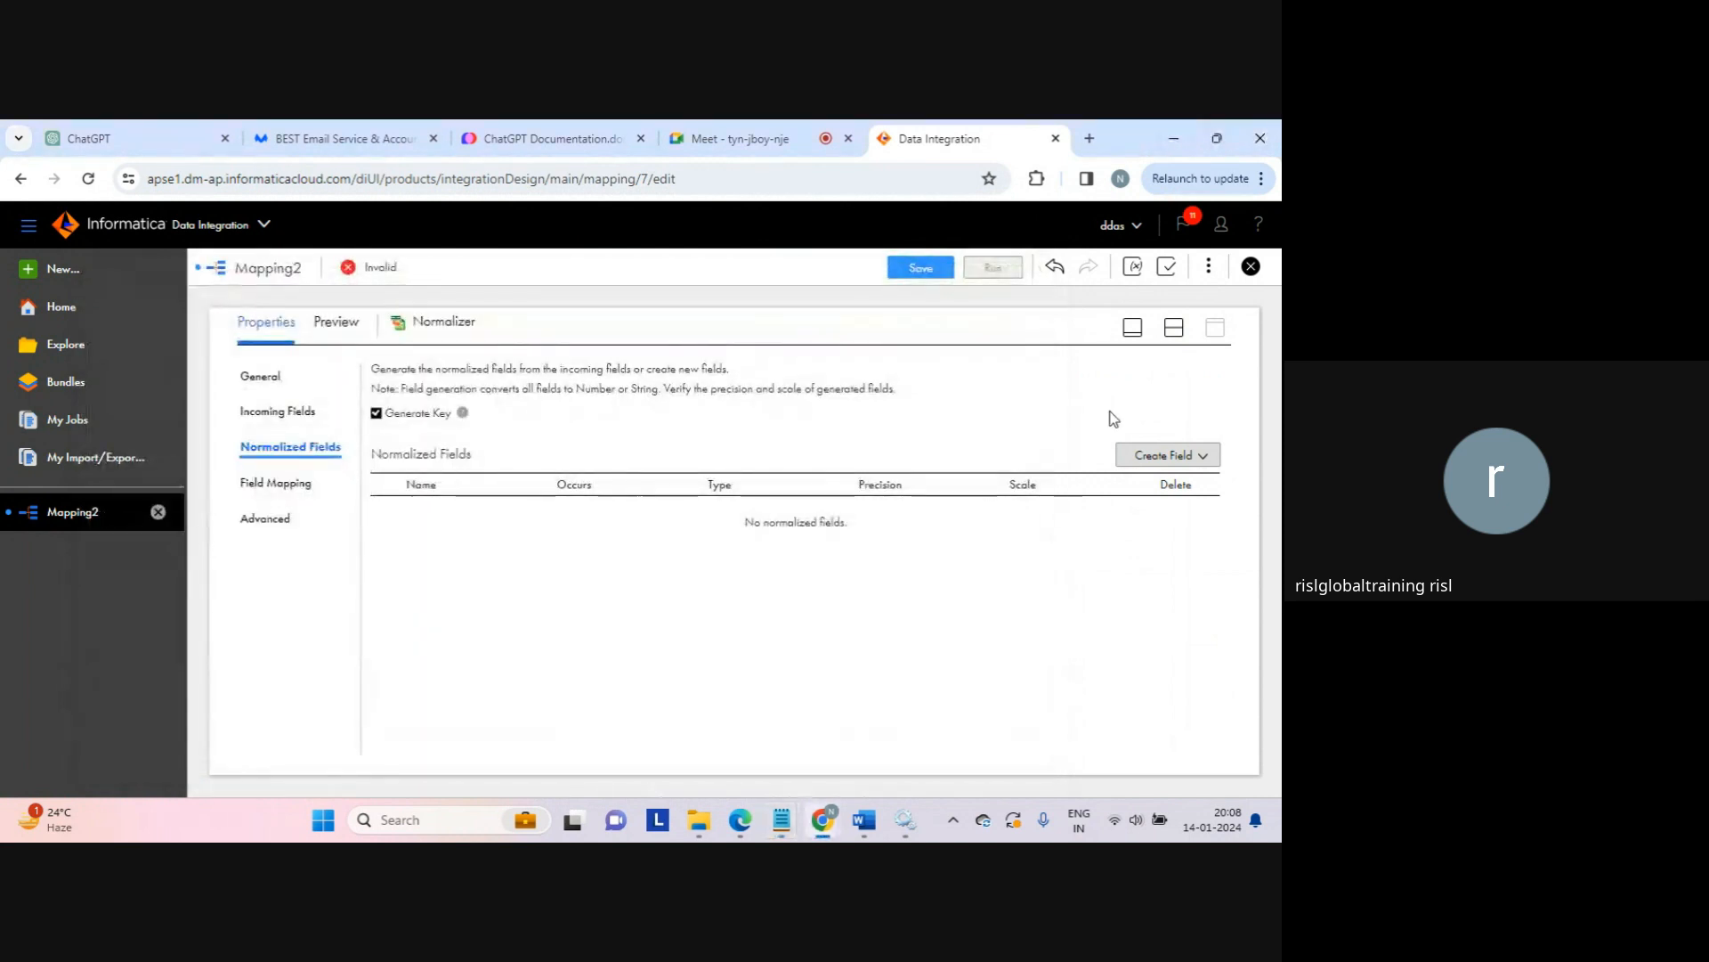
# Step: Add a new normalized field column1 (string, precision 255, occurs 1) to the Normalizer
pyautogui.click(1204, 456)
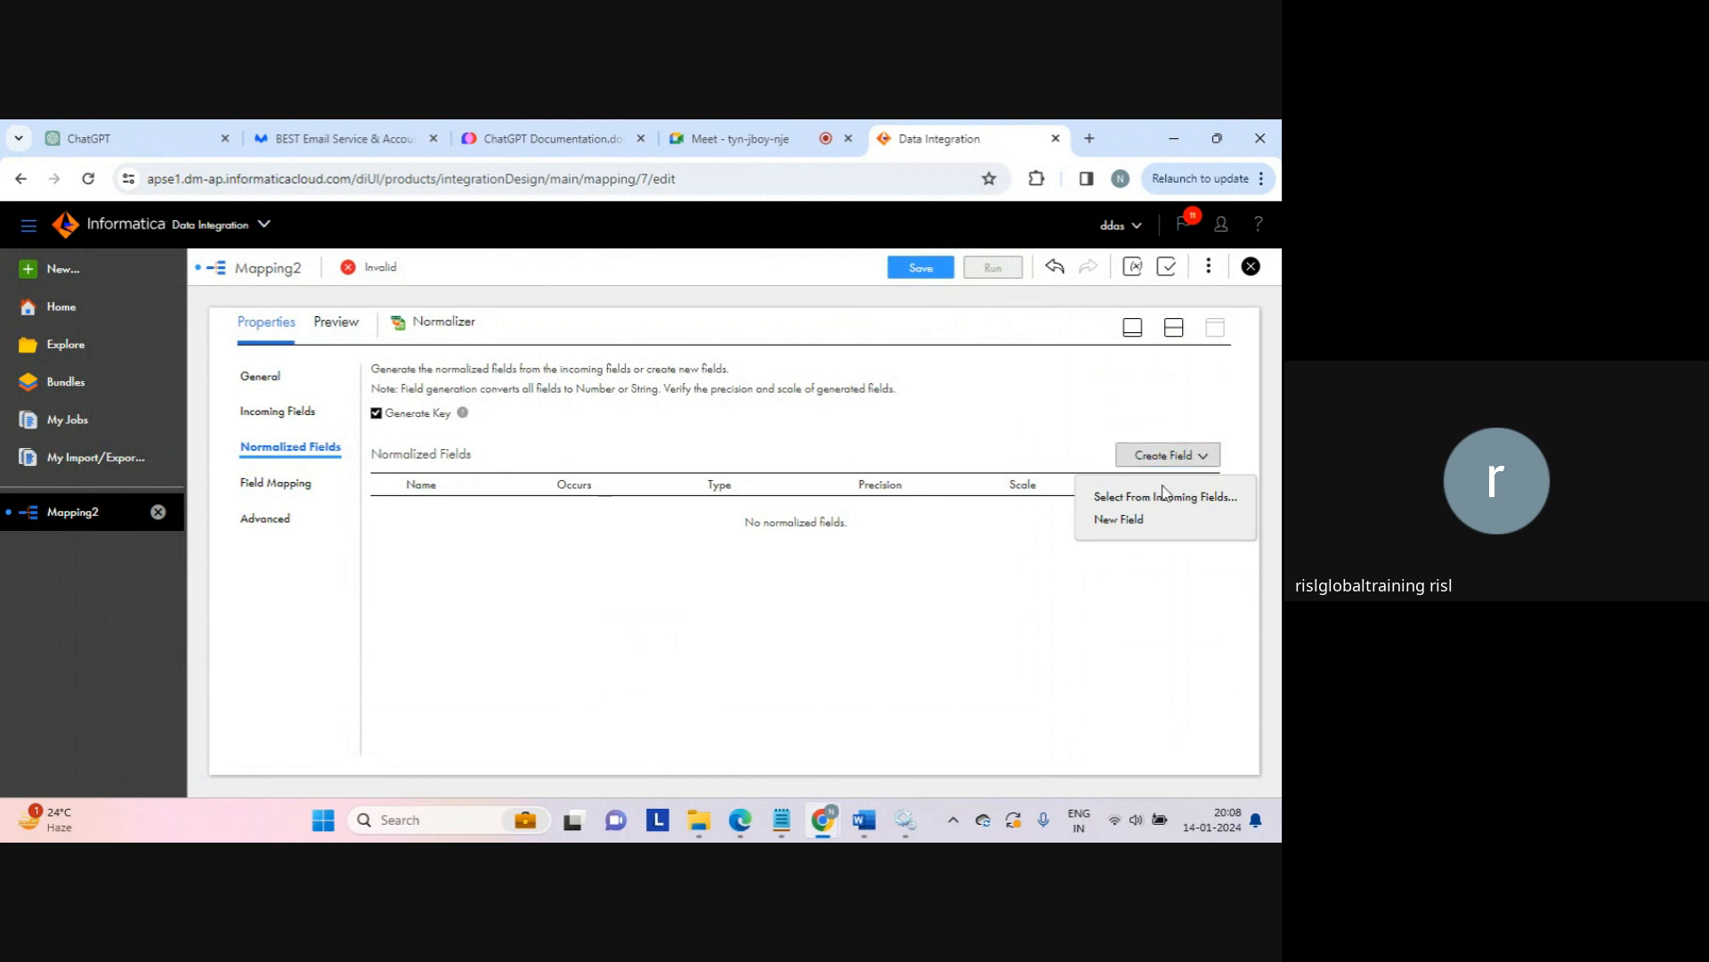
pyautogui.click(1124, 520)
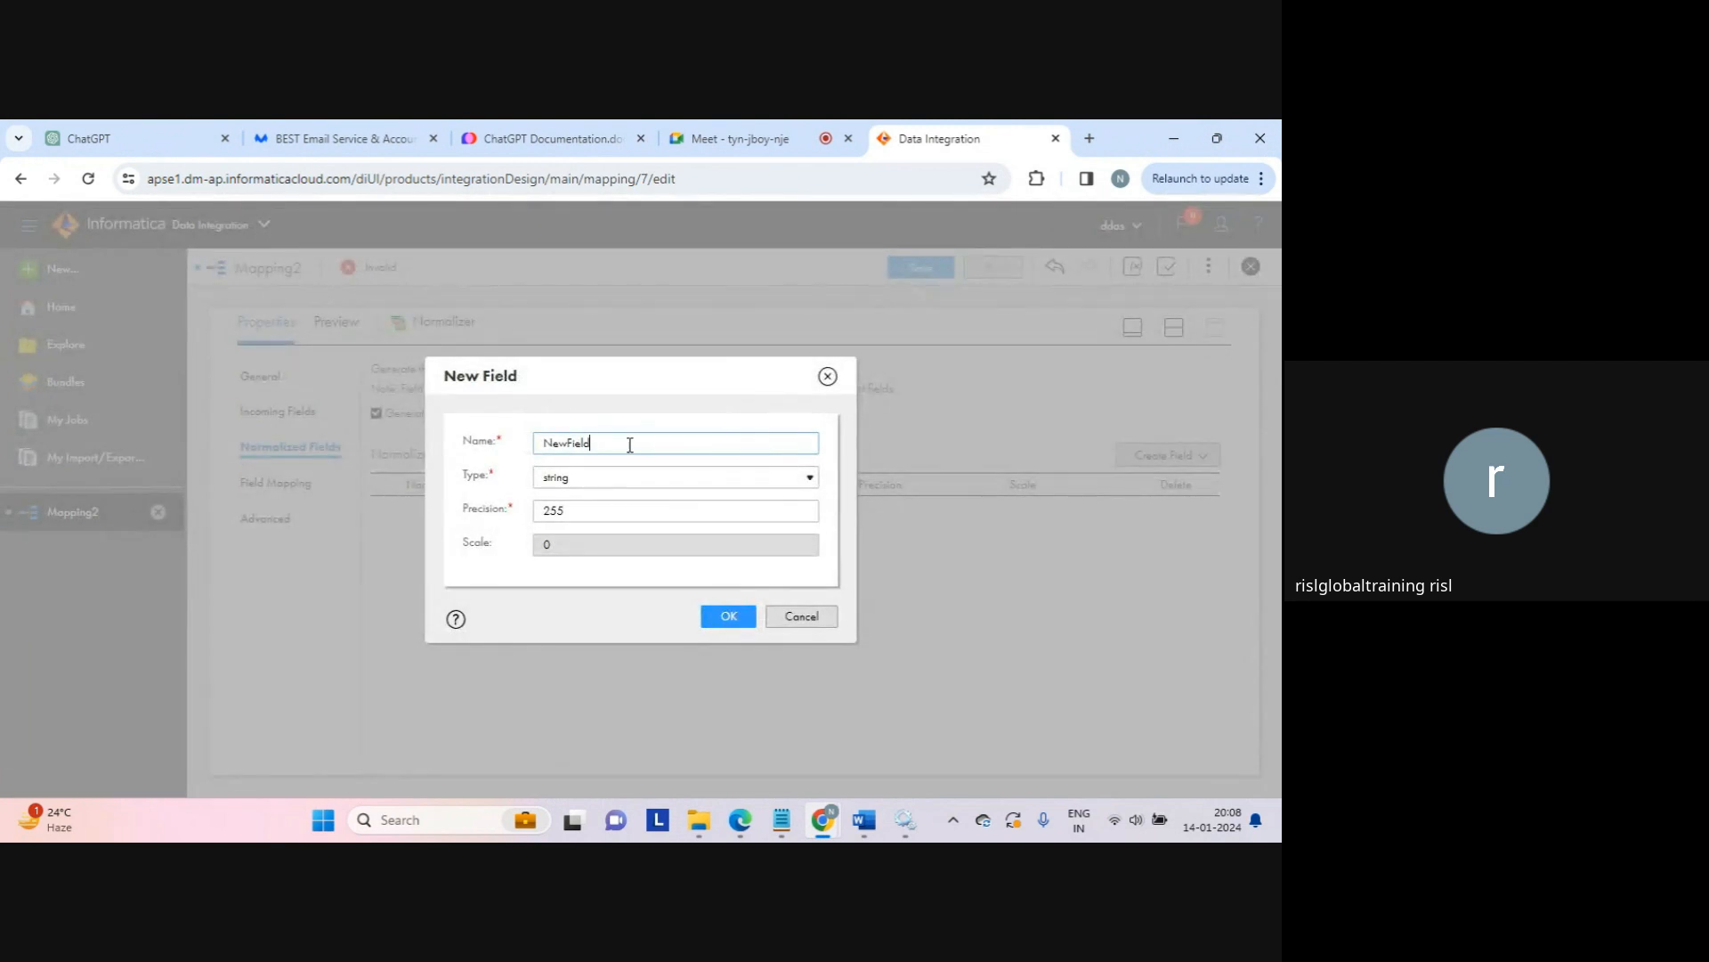
pyautogui.doubleClick(570, 444)
pyautogui.write('s')
pyautogui.write('columns')
pyautogui.click(730, 620)
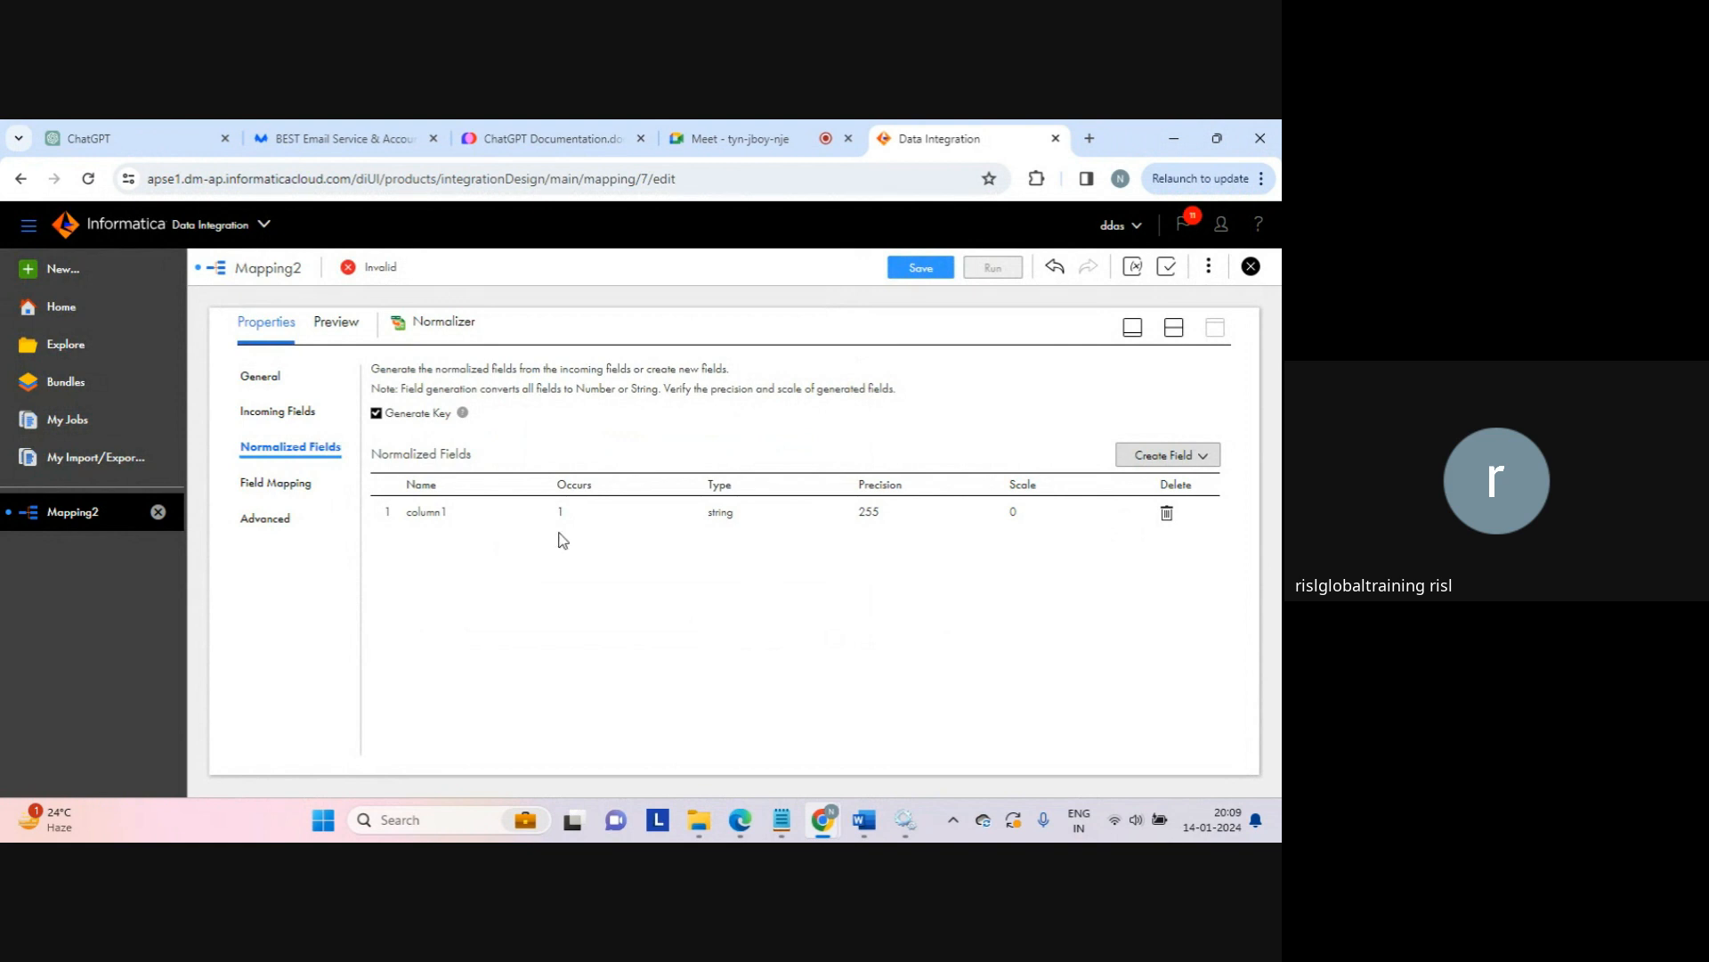
pyautogui.click(579, 514)
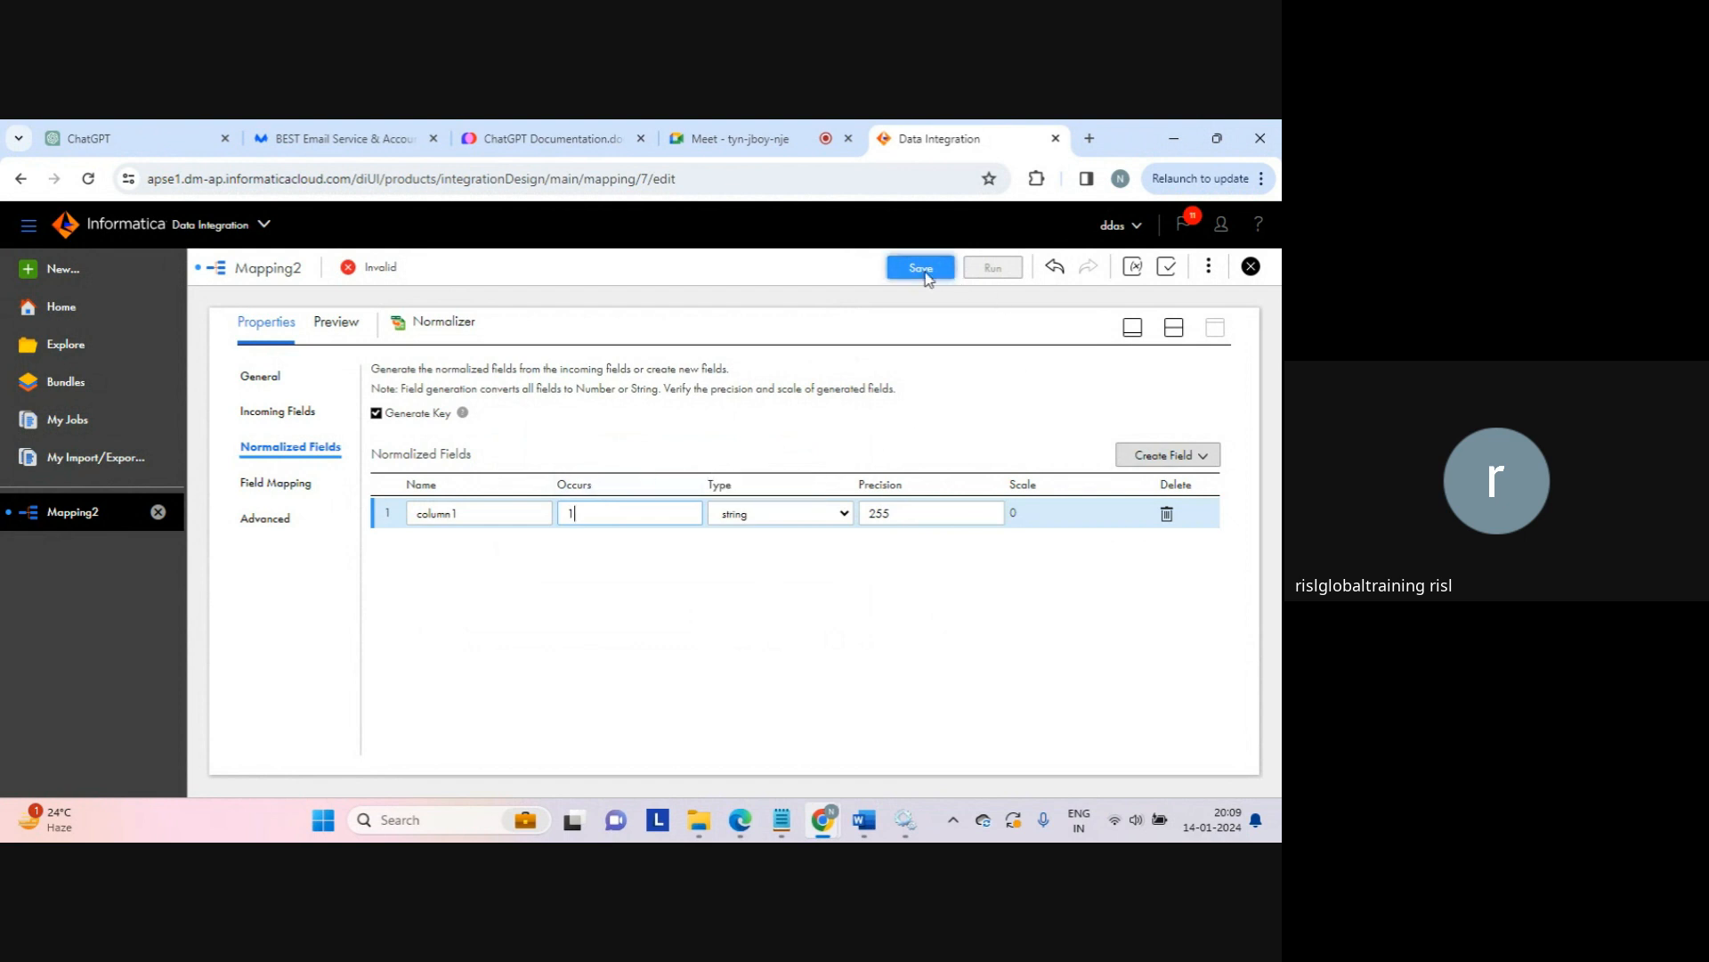
pyautogui.click(1173, 328)
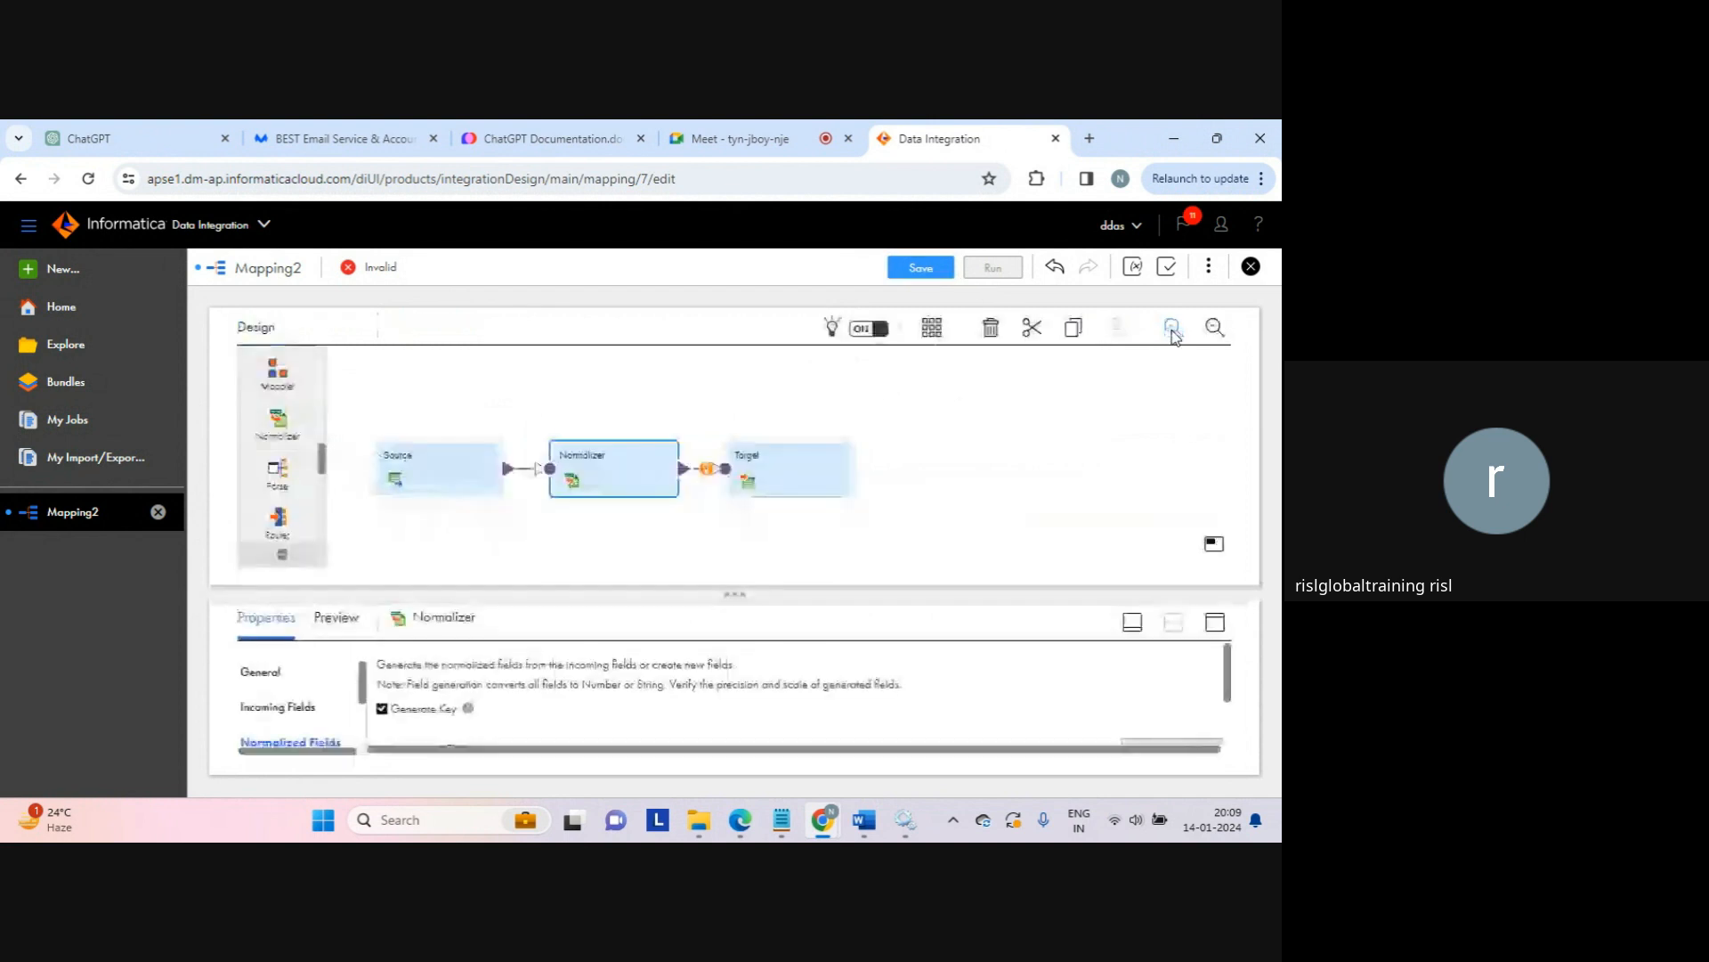
# Step: Set the Target to target_connection, writing a new runtime file normalizer_result.txt
pyautogui.click(817, 476)
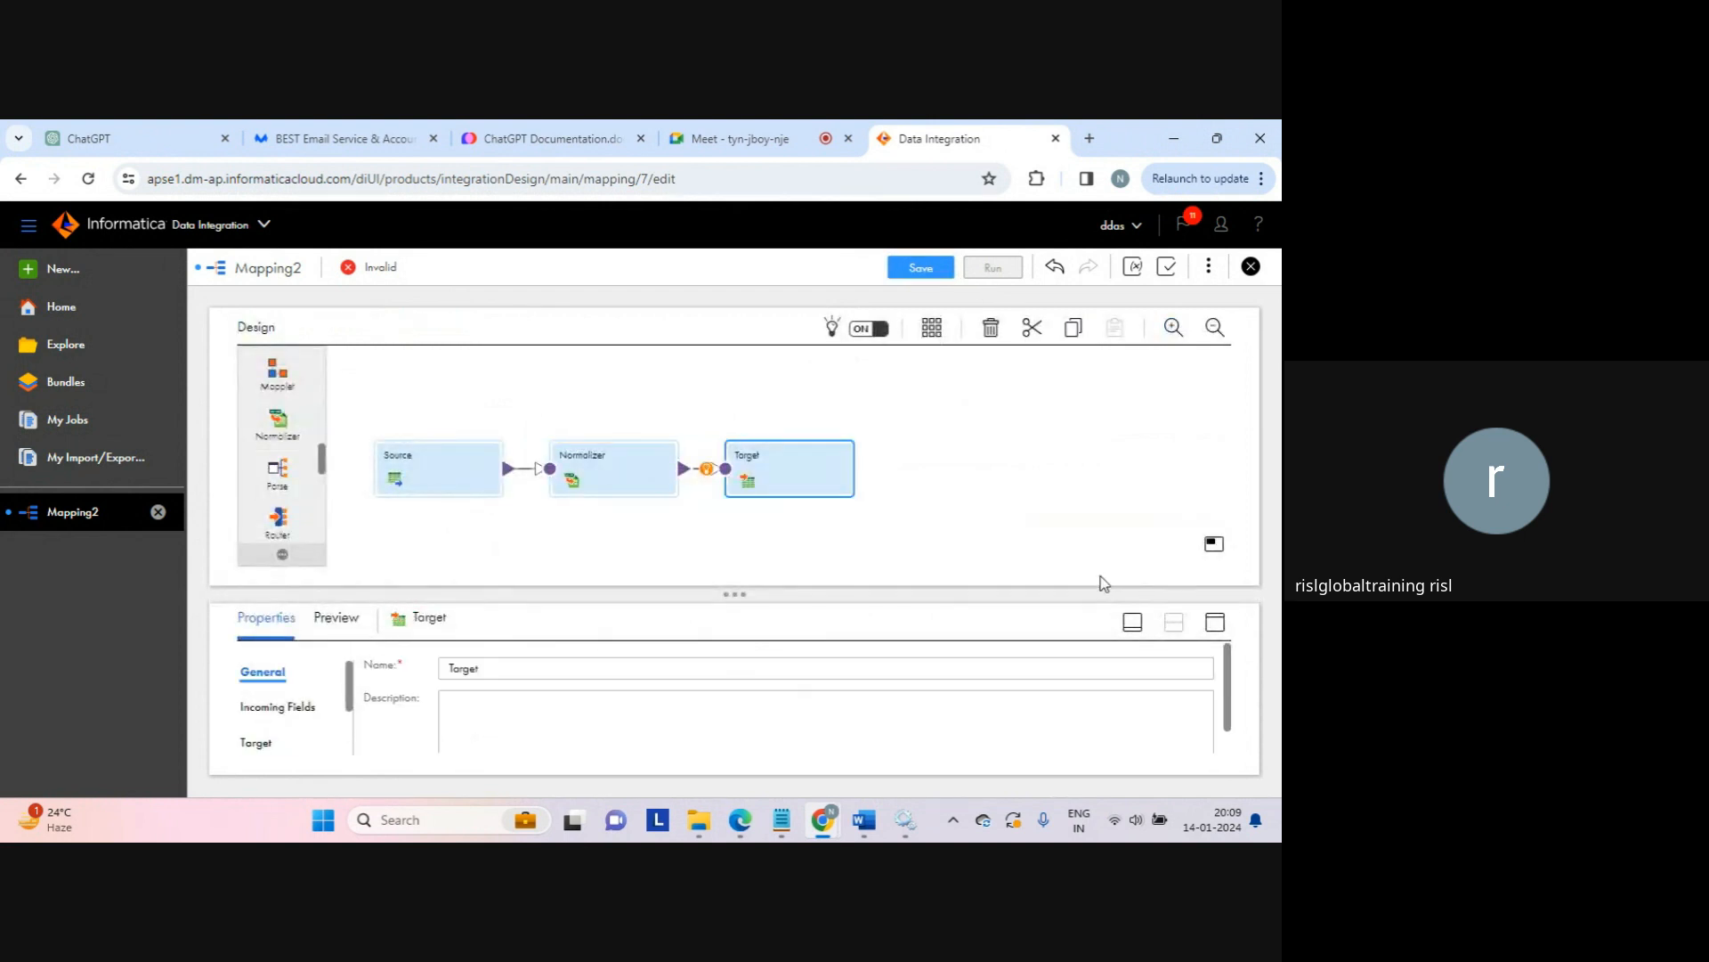
pyautogui.click(1217, 620)
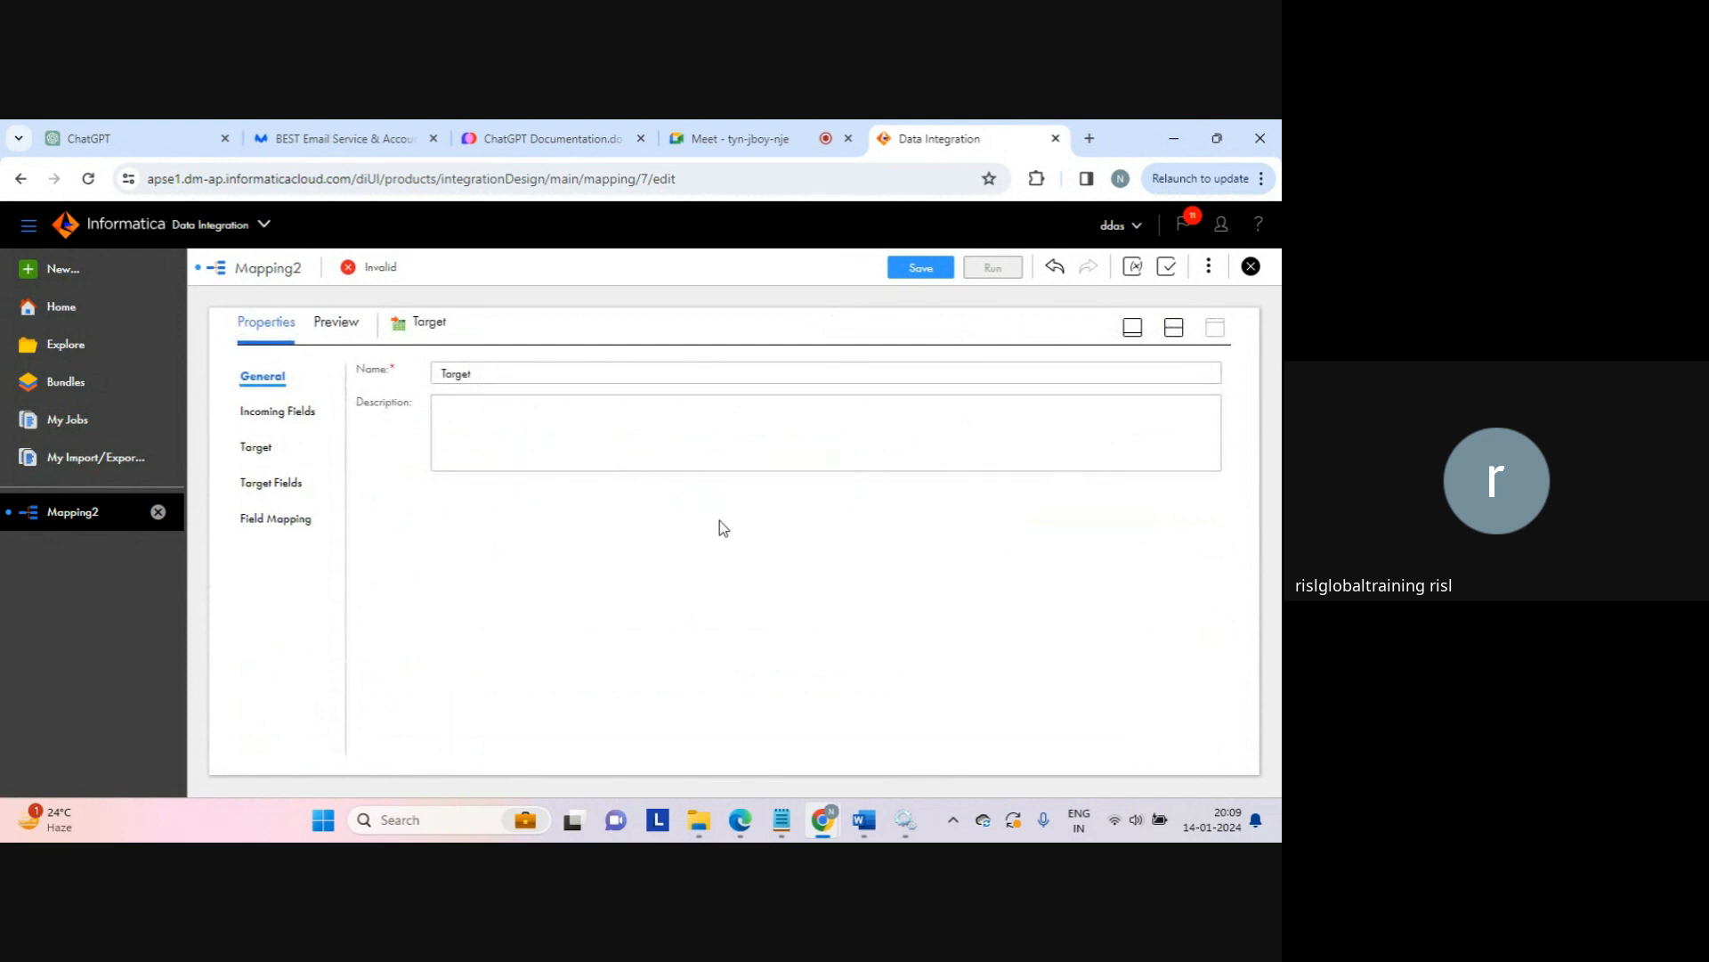
pyautogui.click(256, 447)
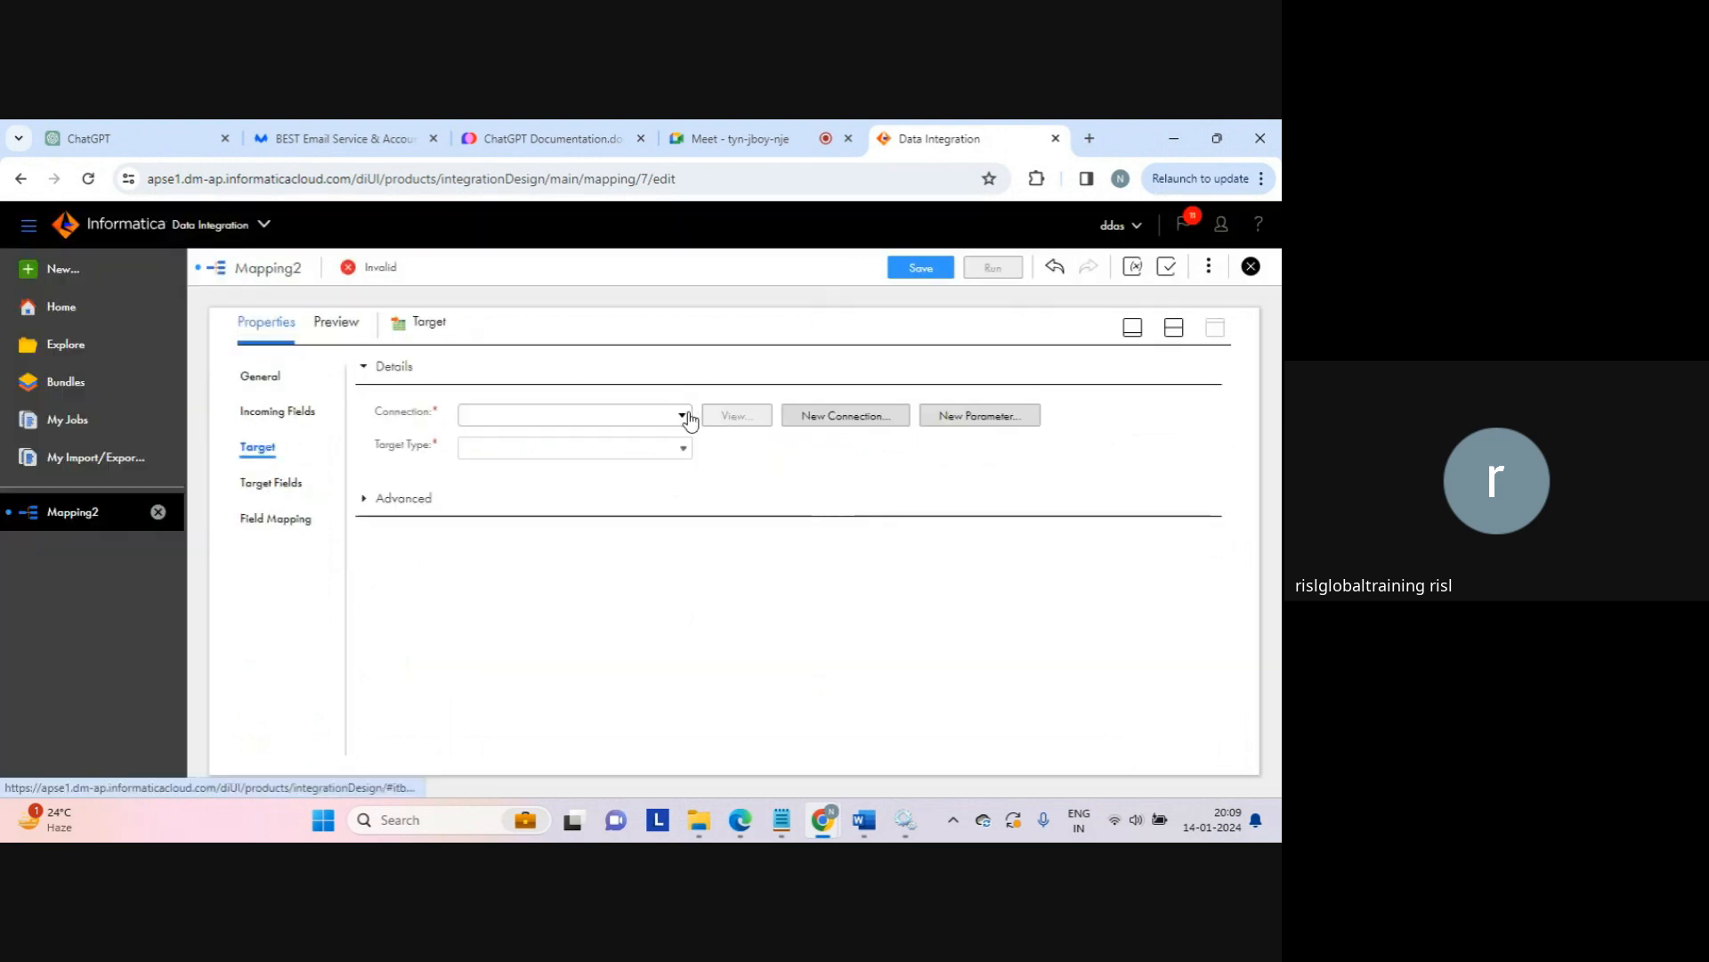
pyautogui.click(684, 417)
pyautogui.click(565, 541)
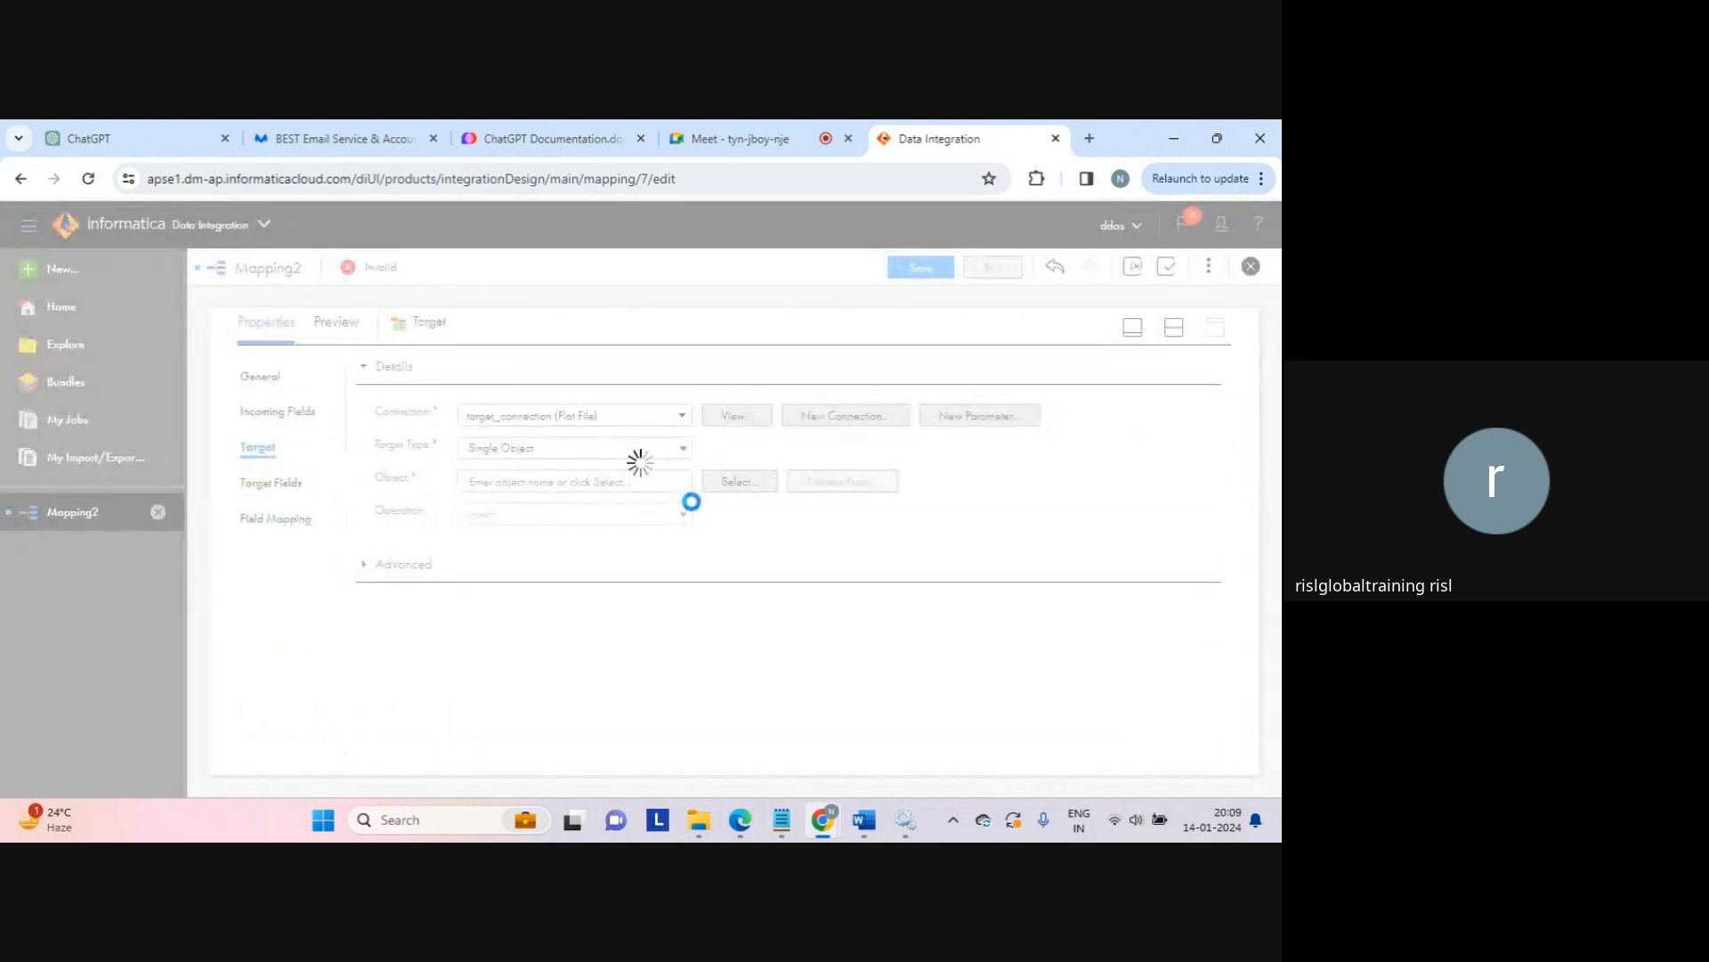
pyautogui.click(728, 483)
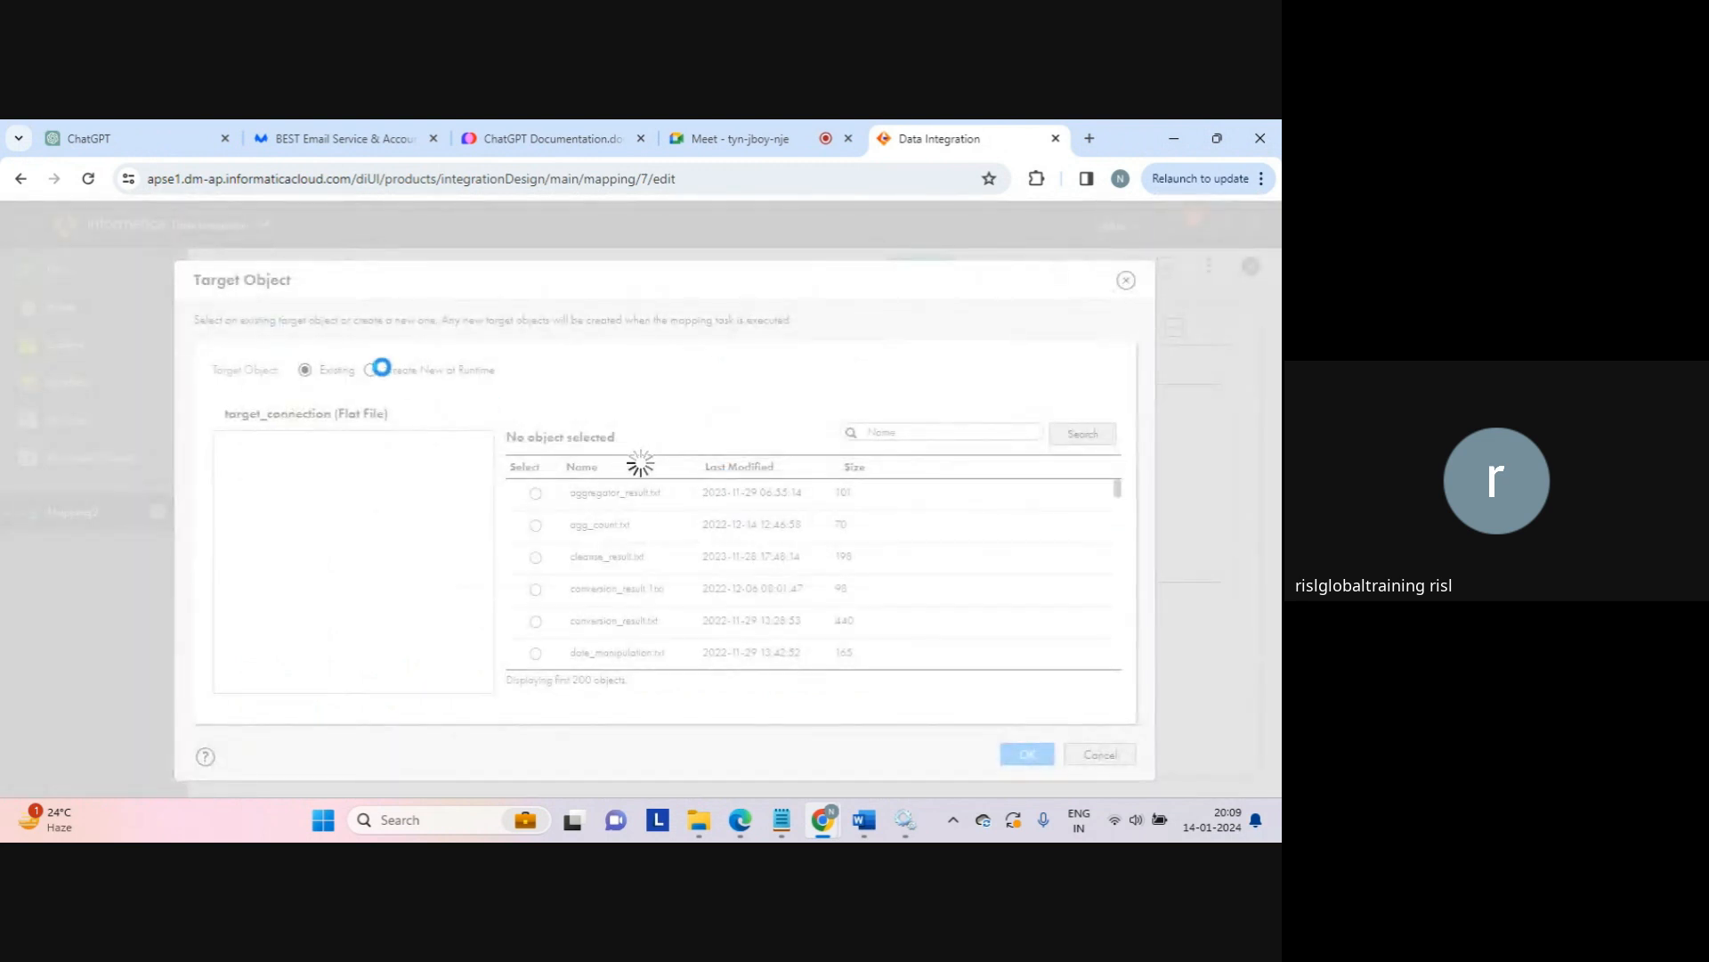
pyautogui.click(376, 369)
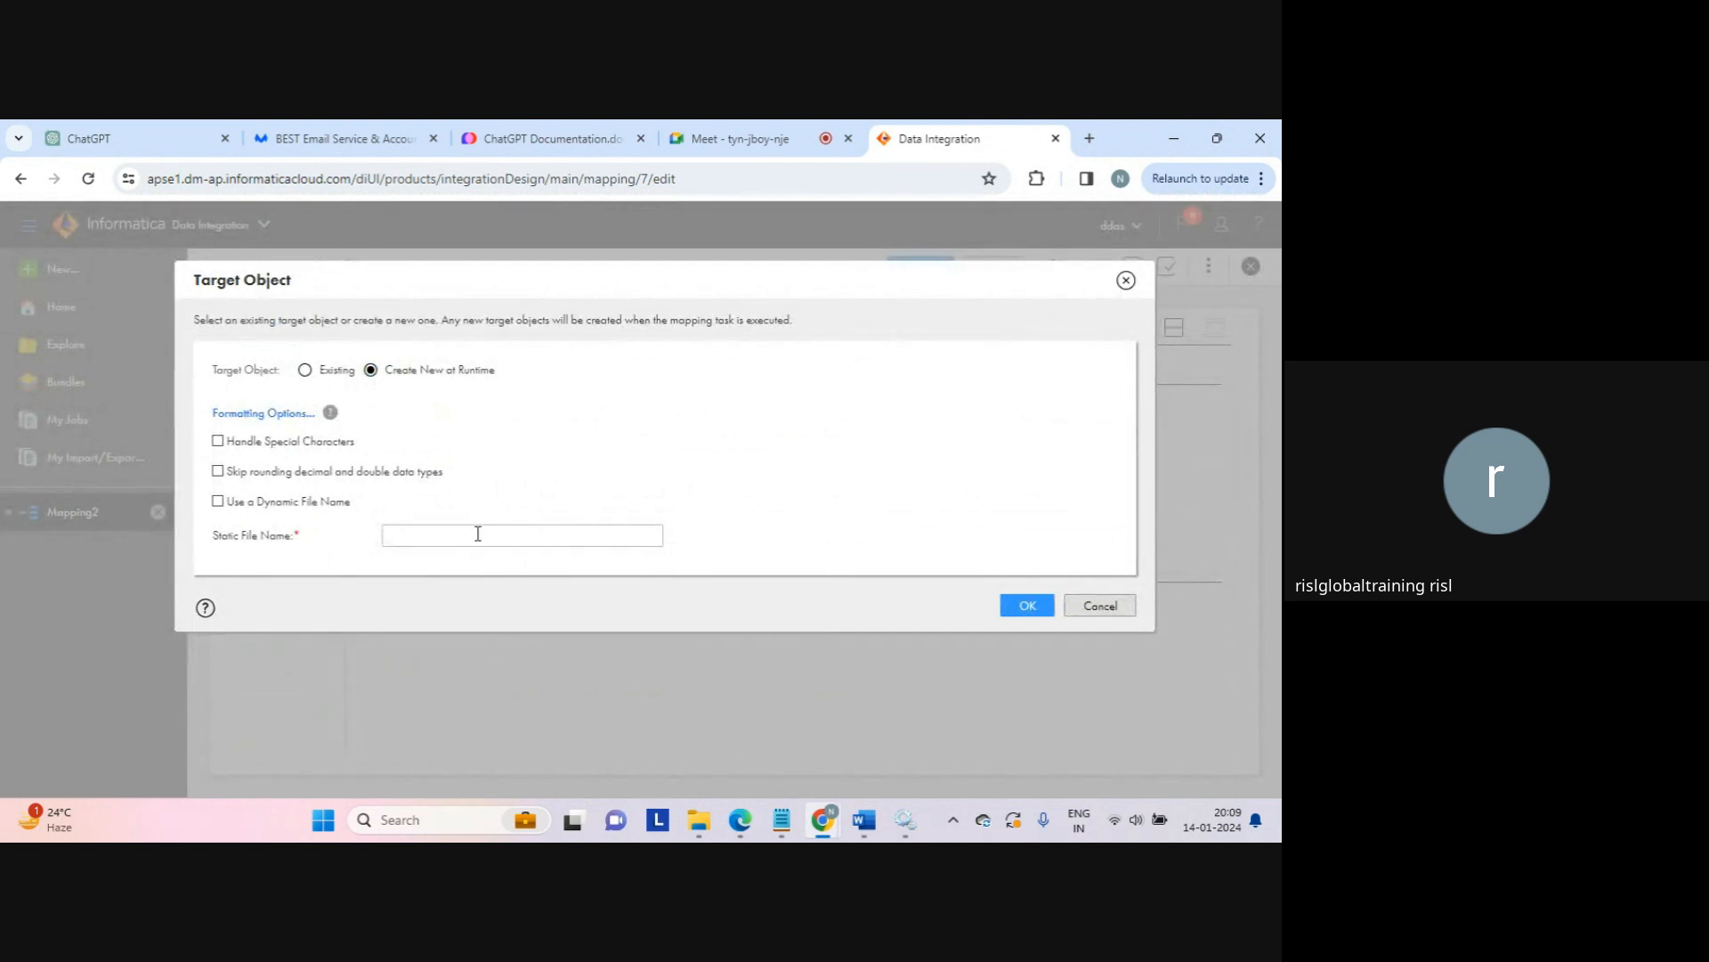
pyautogui.click(469, 536)
pyautogui.write('normalizer_resu')
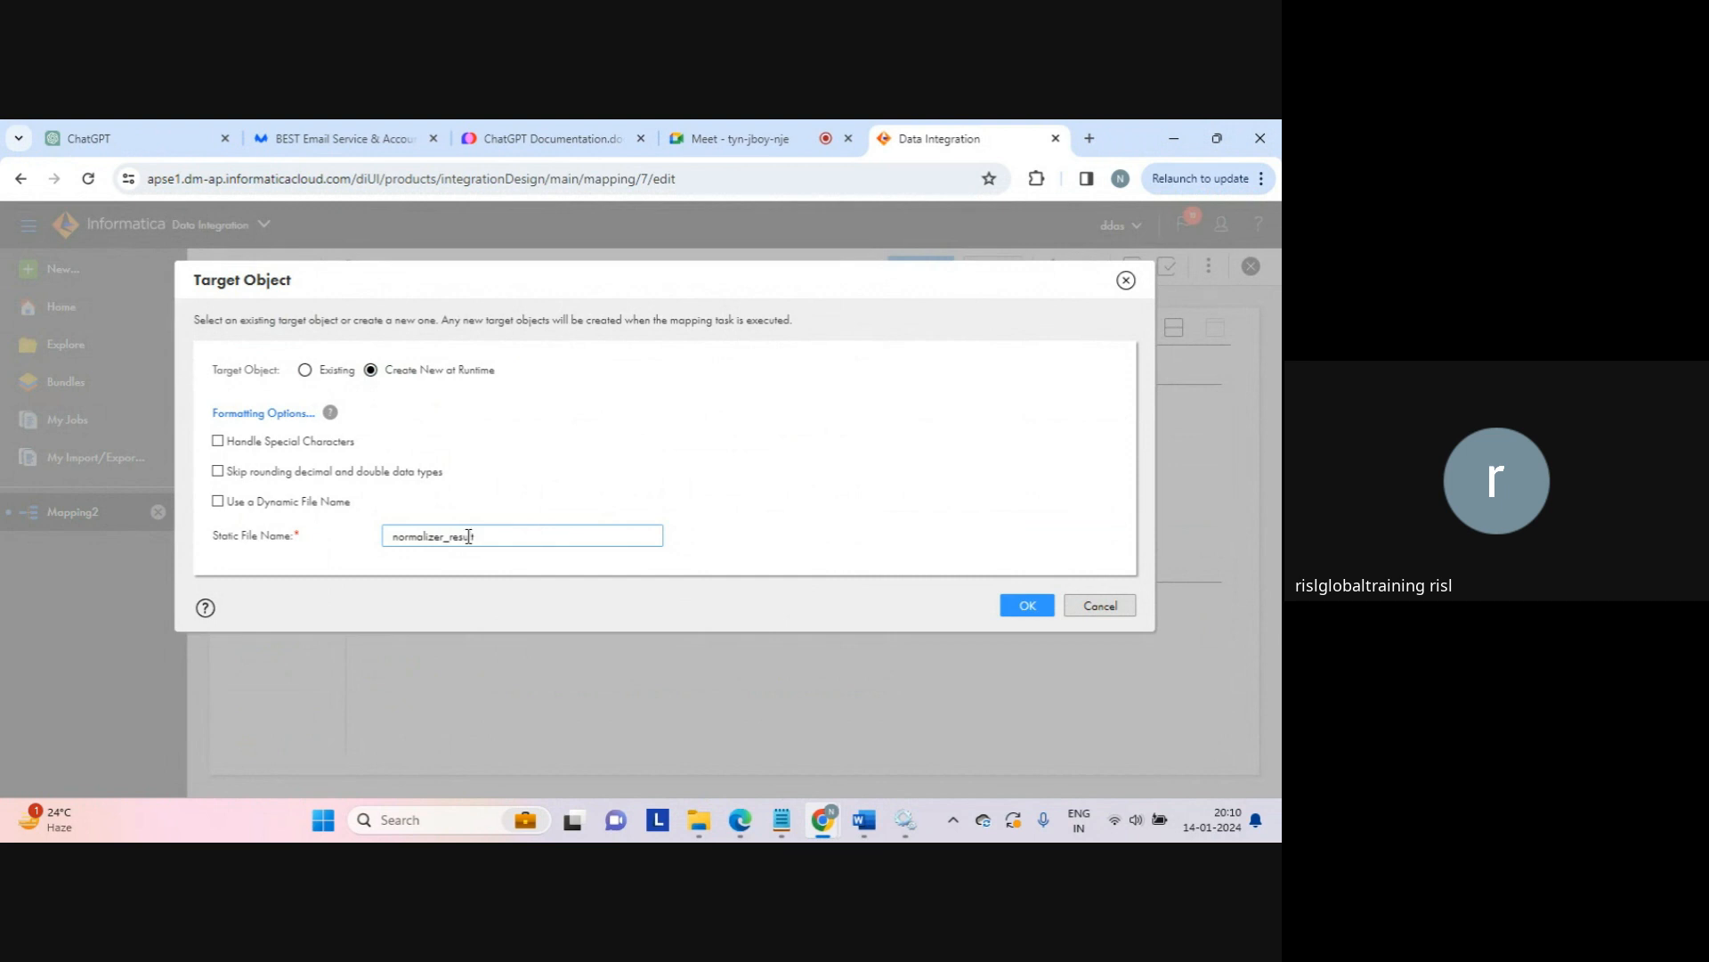
pyautogui.write('lt.txt')
pyautogui.click(1023, 601)
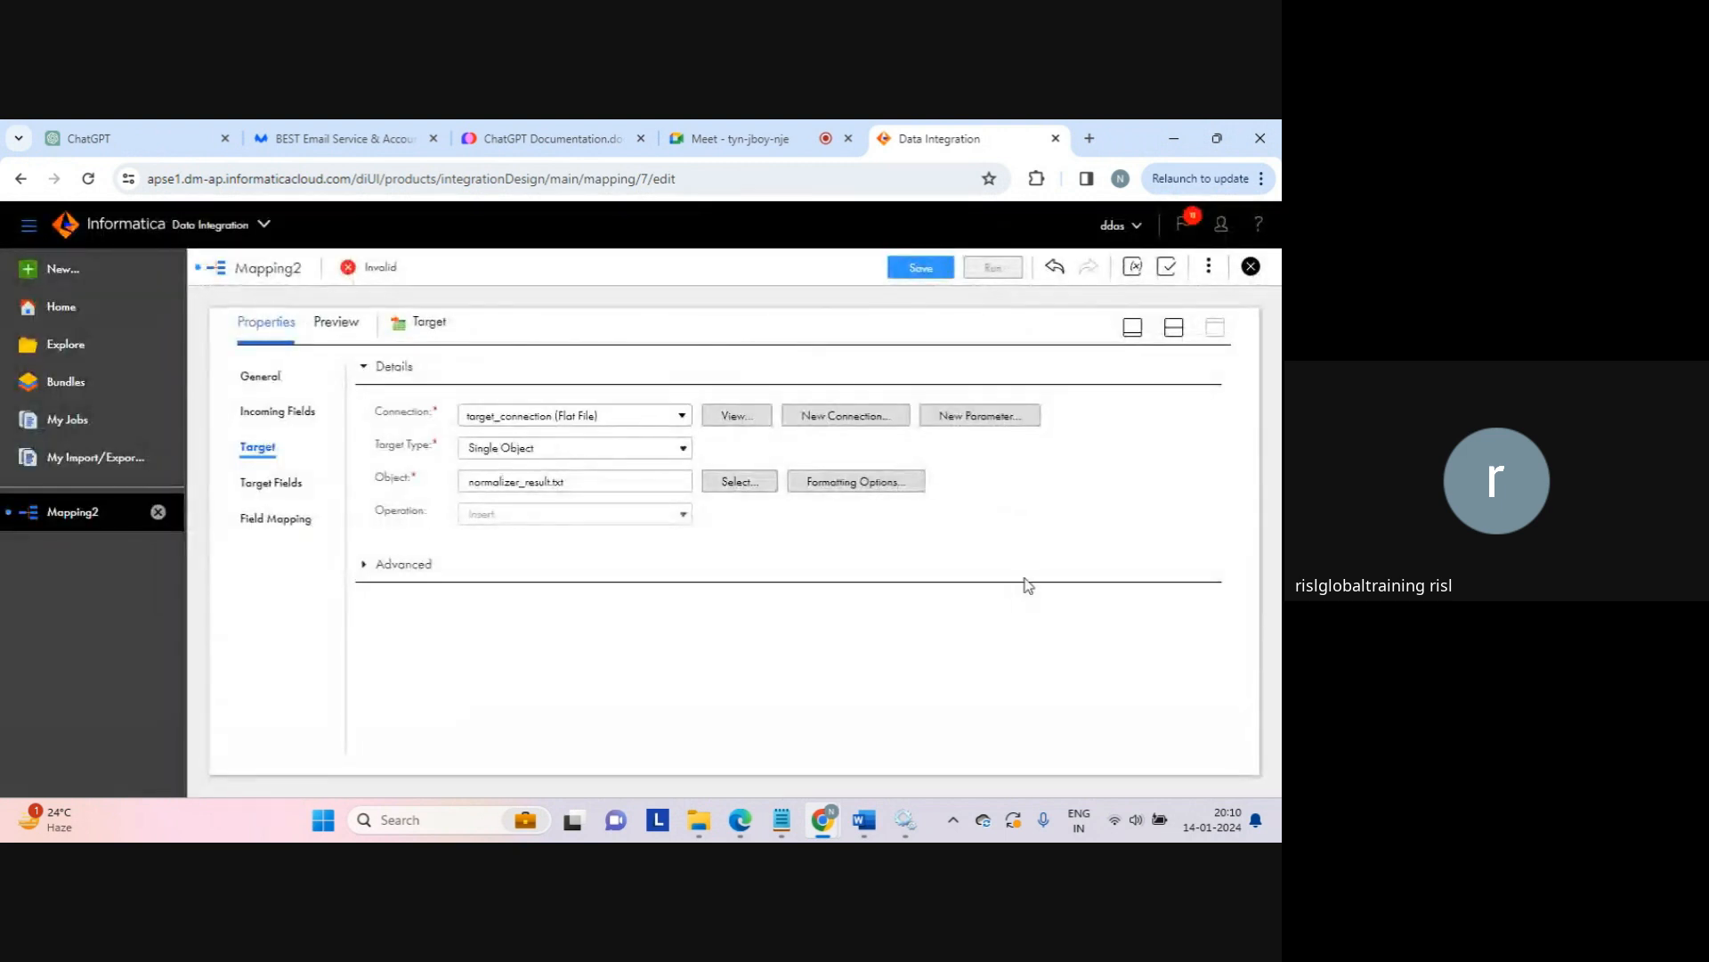
pyautogui.click(1173, 328)
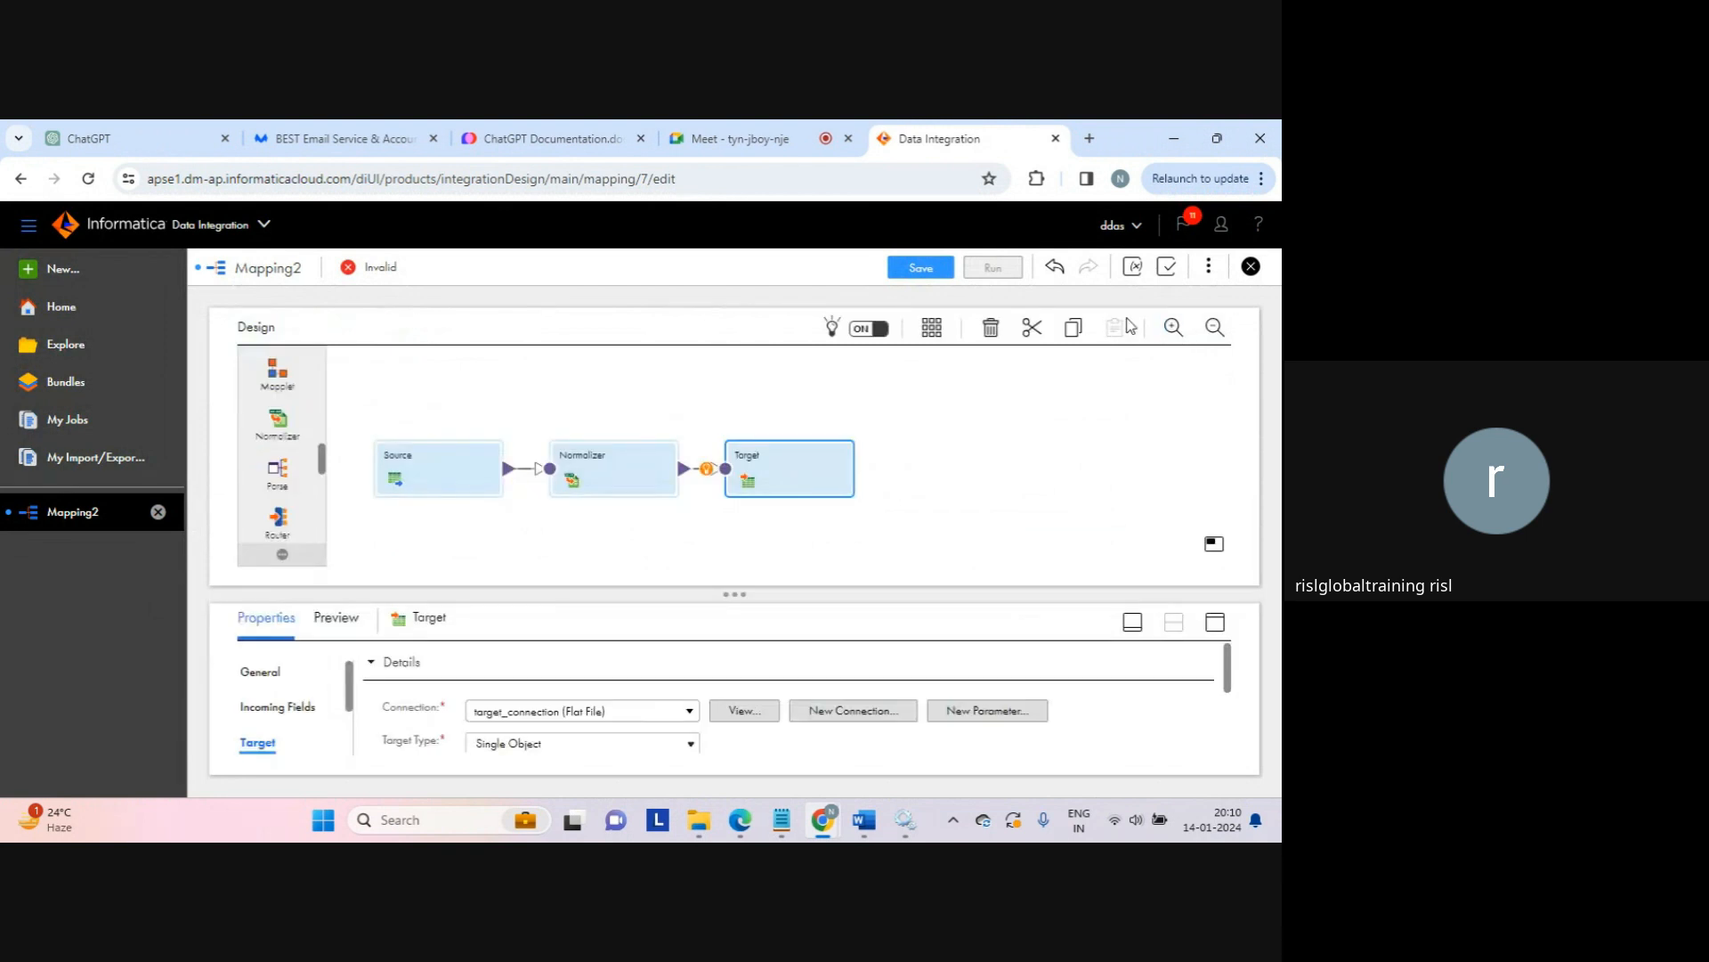
# Step: Save the mapping and dismiss the save confirmation
pyautogui.click(997, 415)
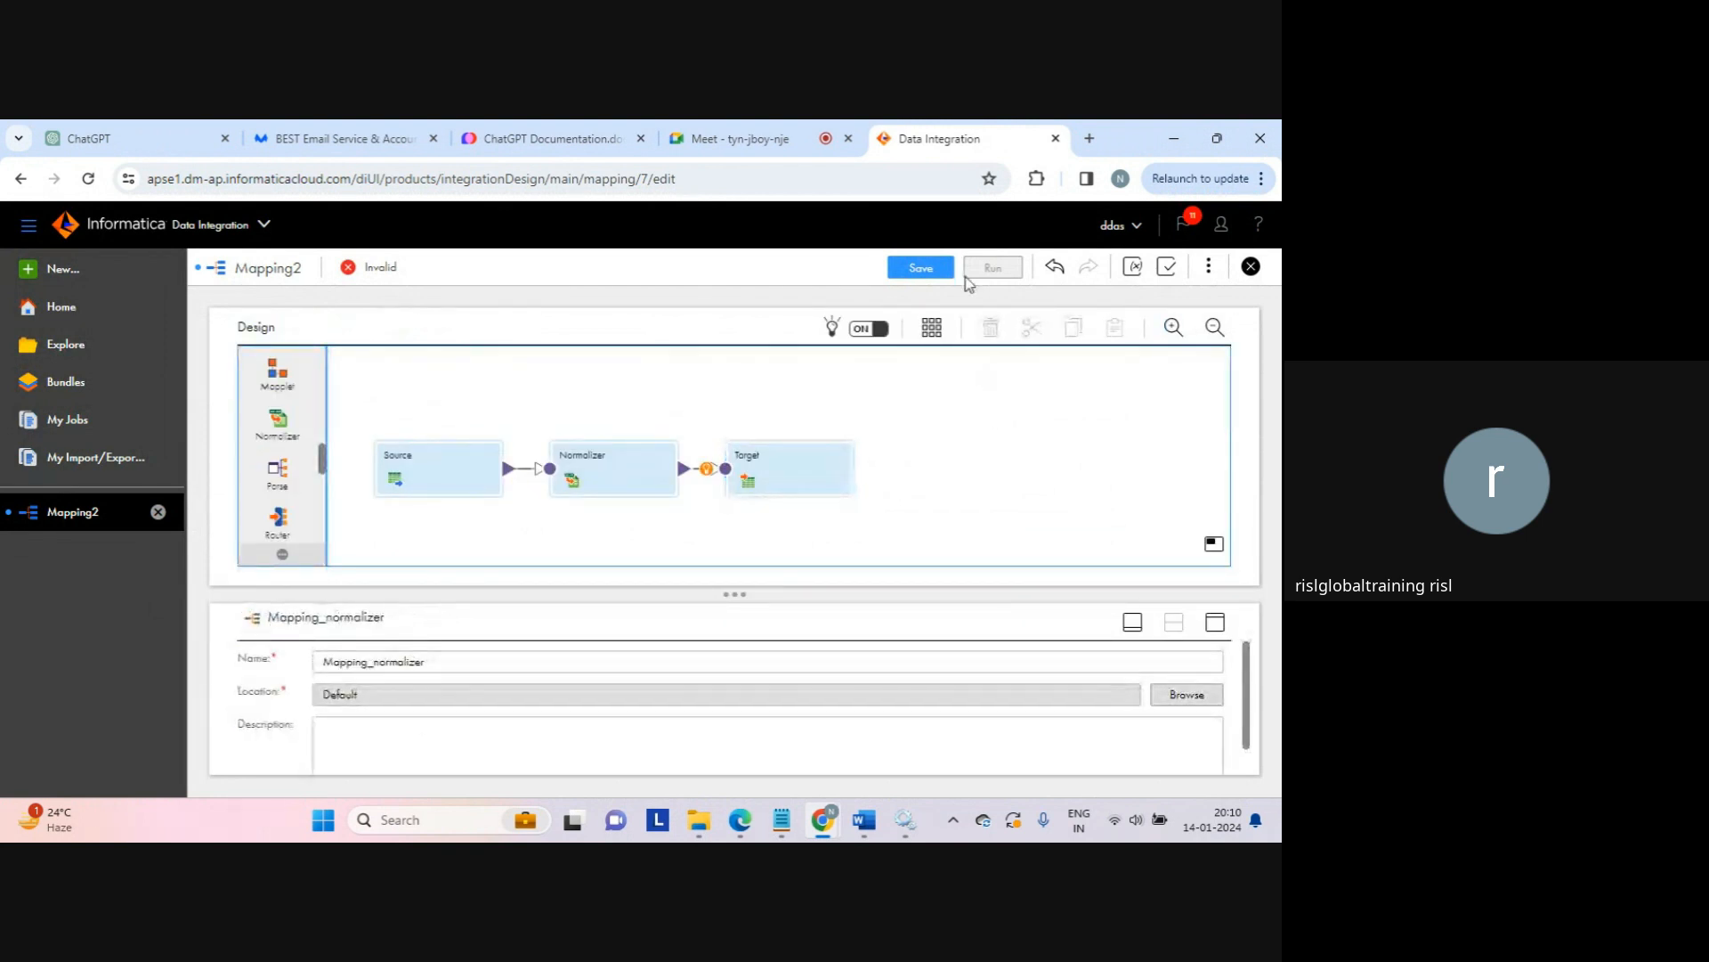
pyautogui.click(921, 268)
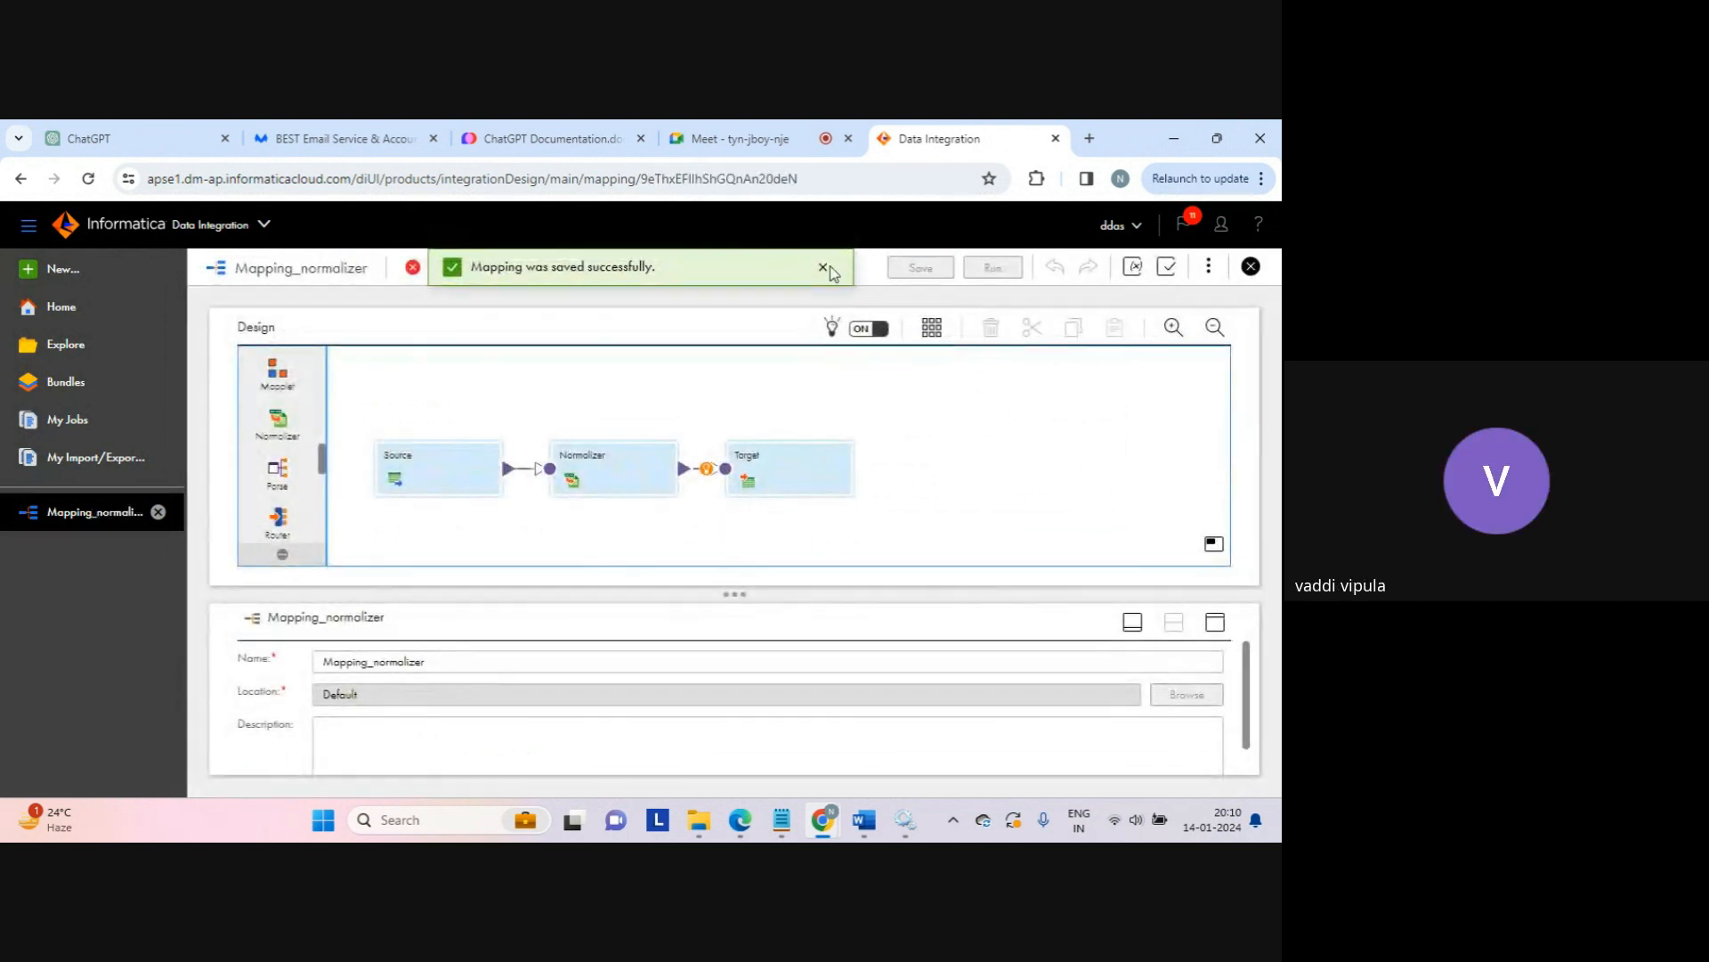
pyautogui.click(822, 267)
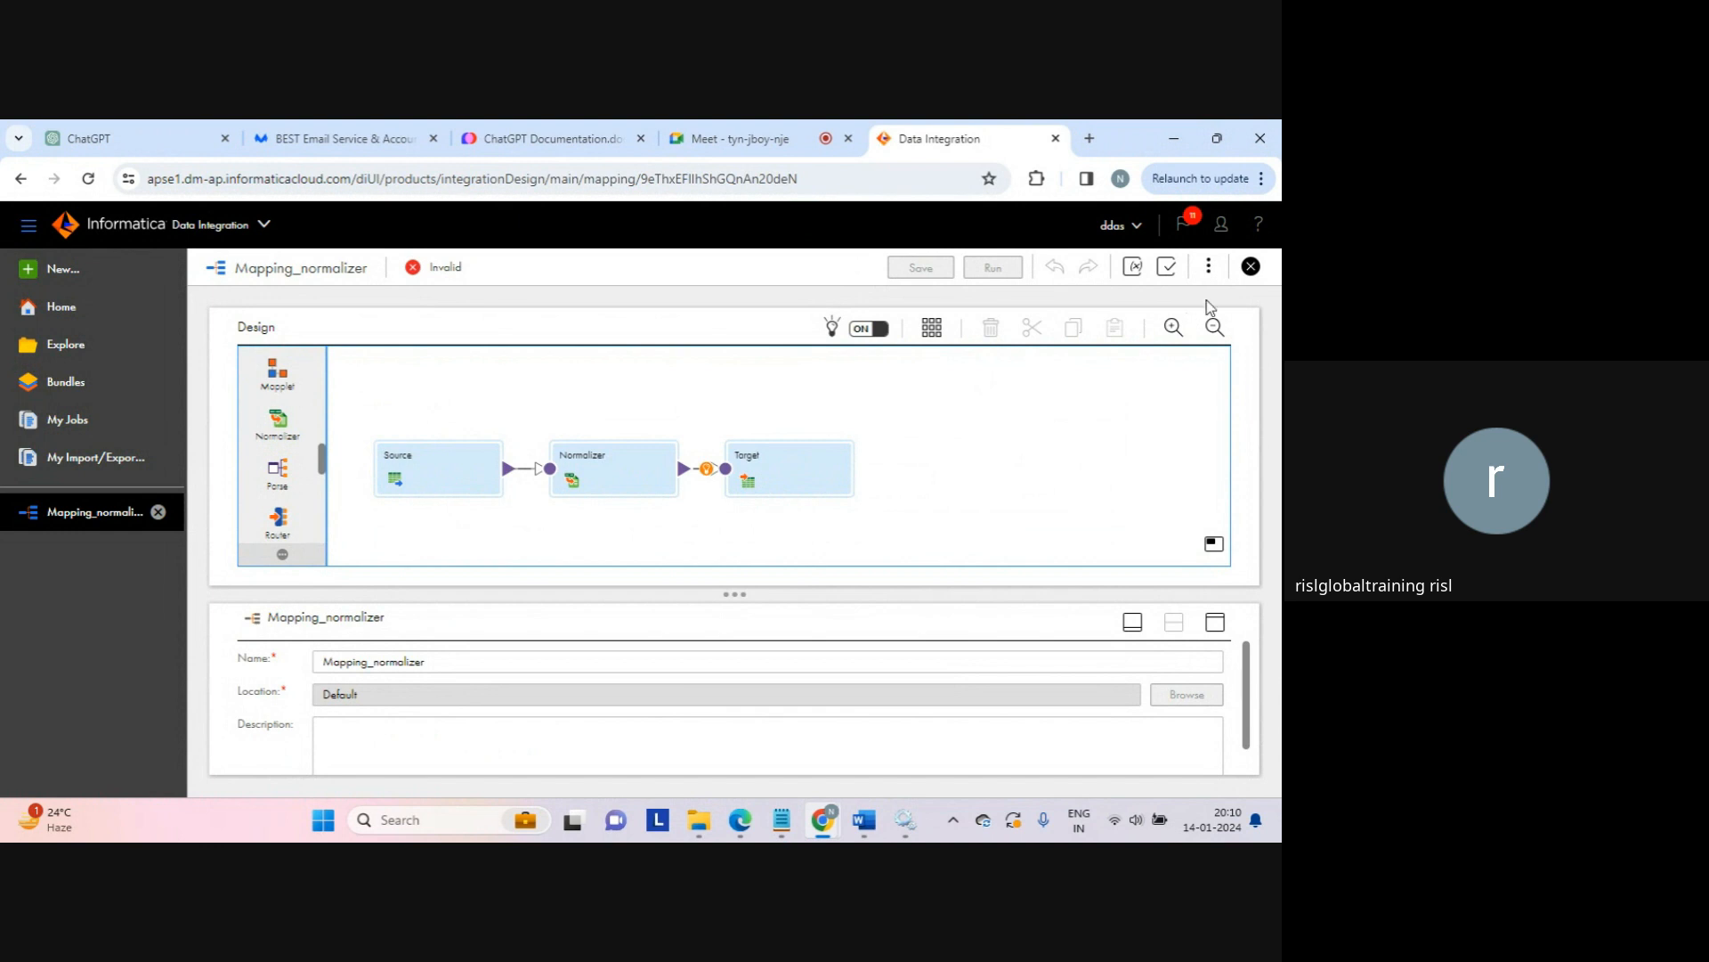
# Step: Validate the mapping and read the Normalizer's 'needs at least one mapped field' error
pyautogui.click(1208, 265)
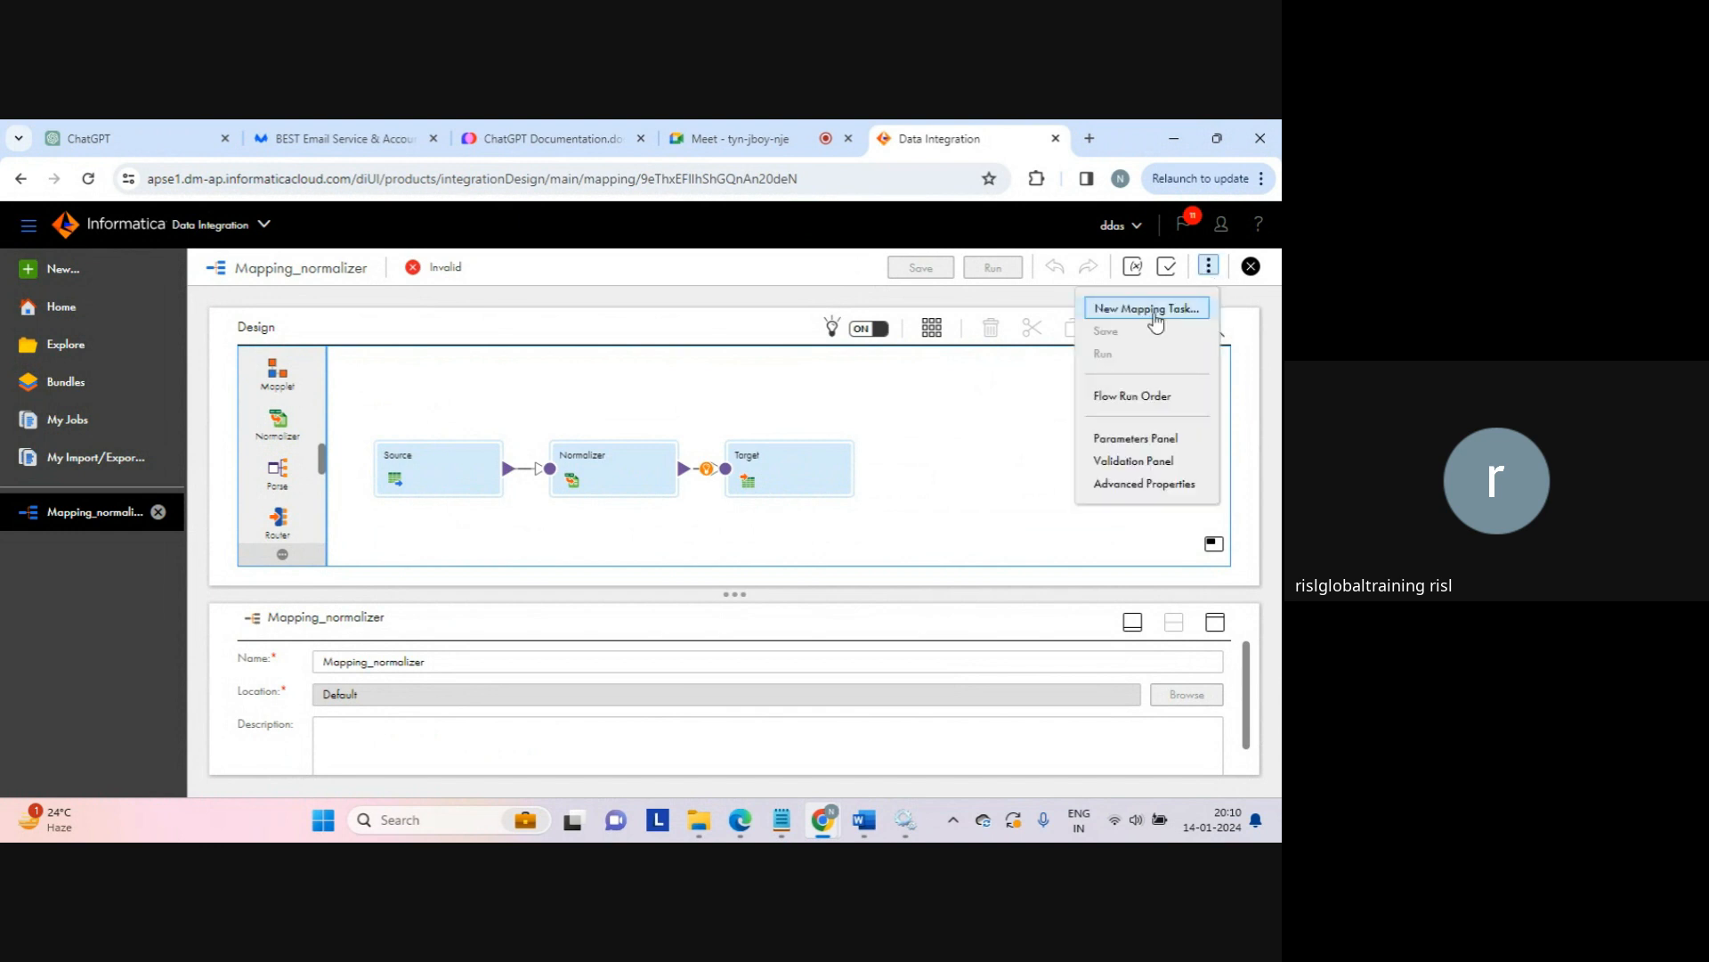
pyautogui.click(1053, 440)
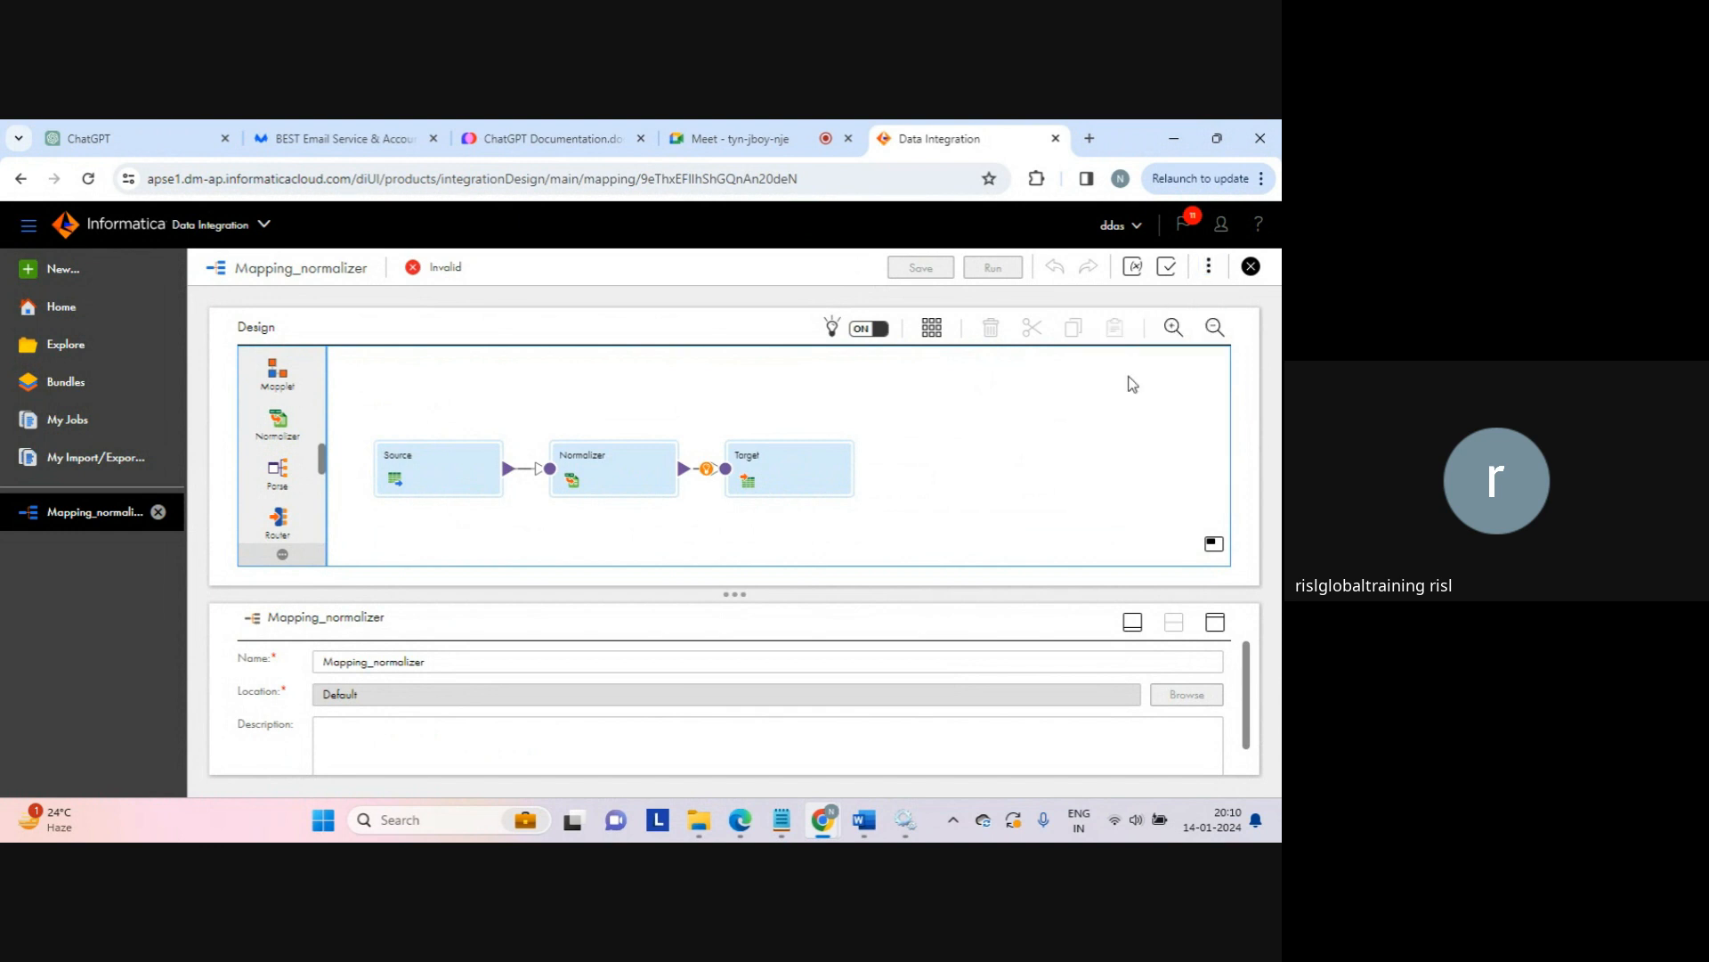
pyautogui.click(1168, 269)
pyautogui.click(1003, 374)
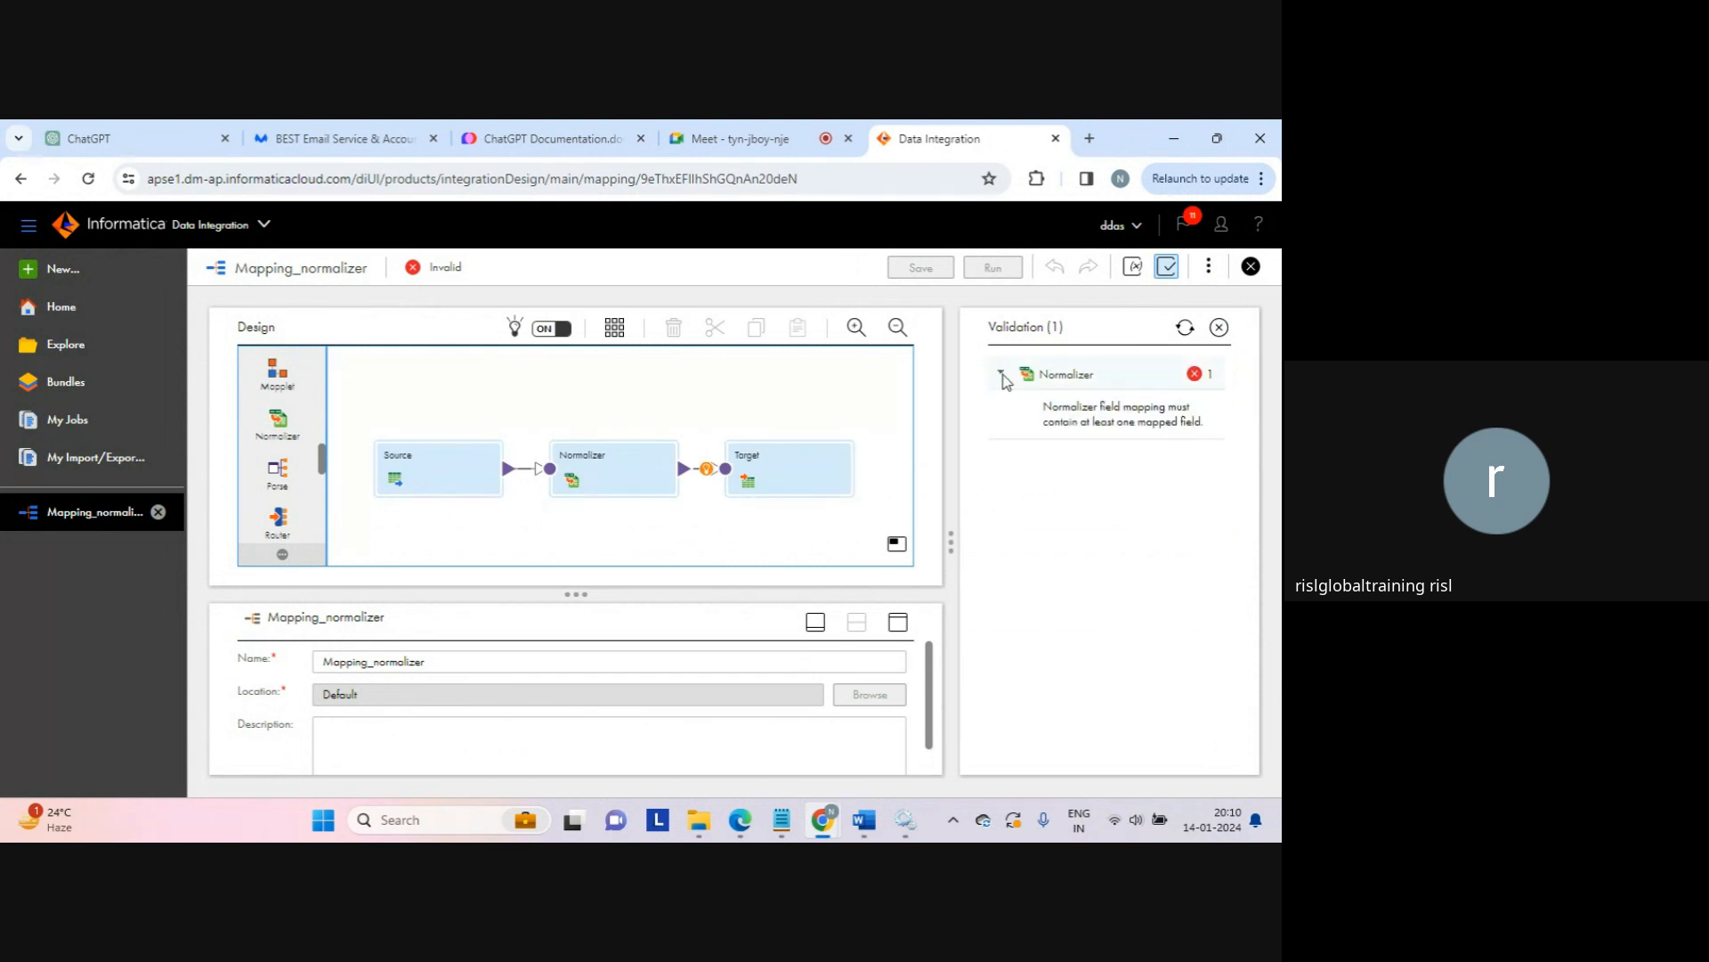
pyautogui.moveTo(1047, 422); pyautogui.dragTo(1165, 434)
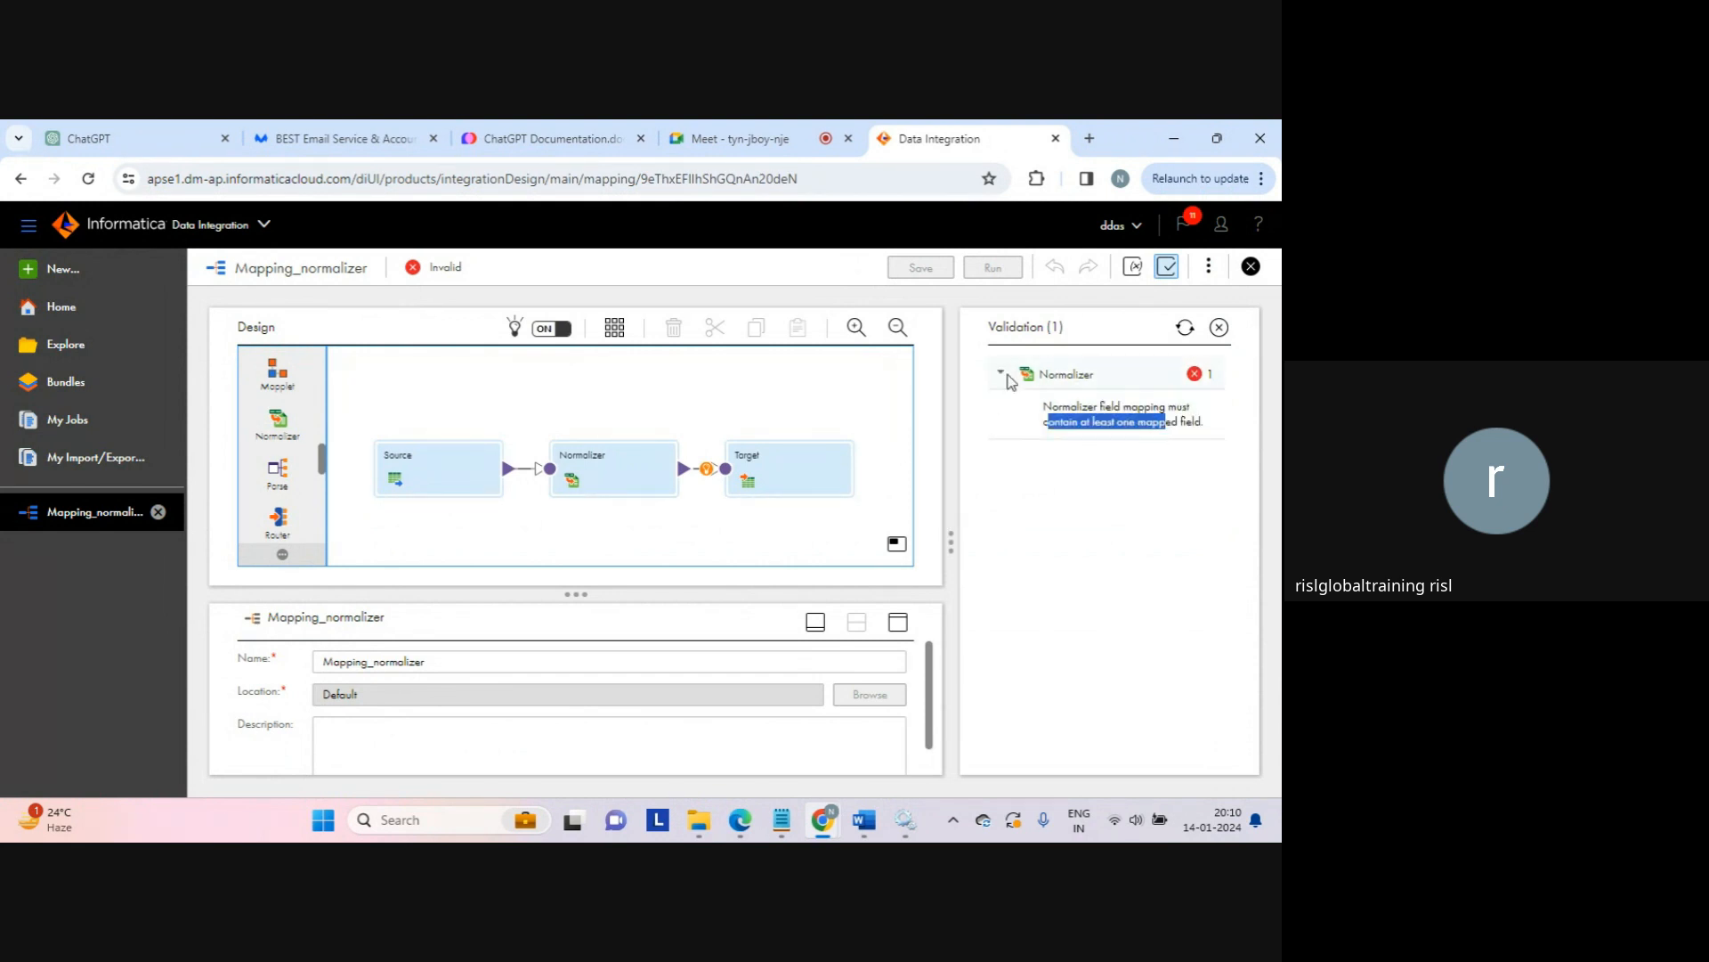
pyautogui.click(1170, 274)
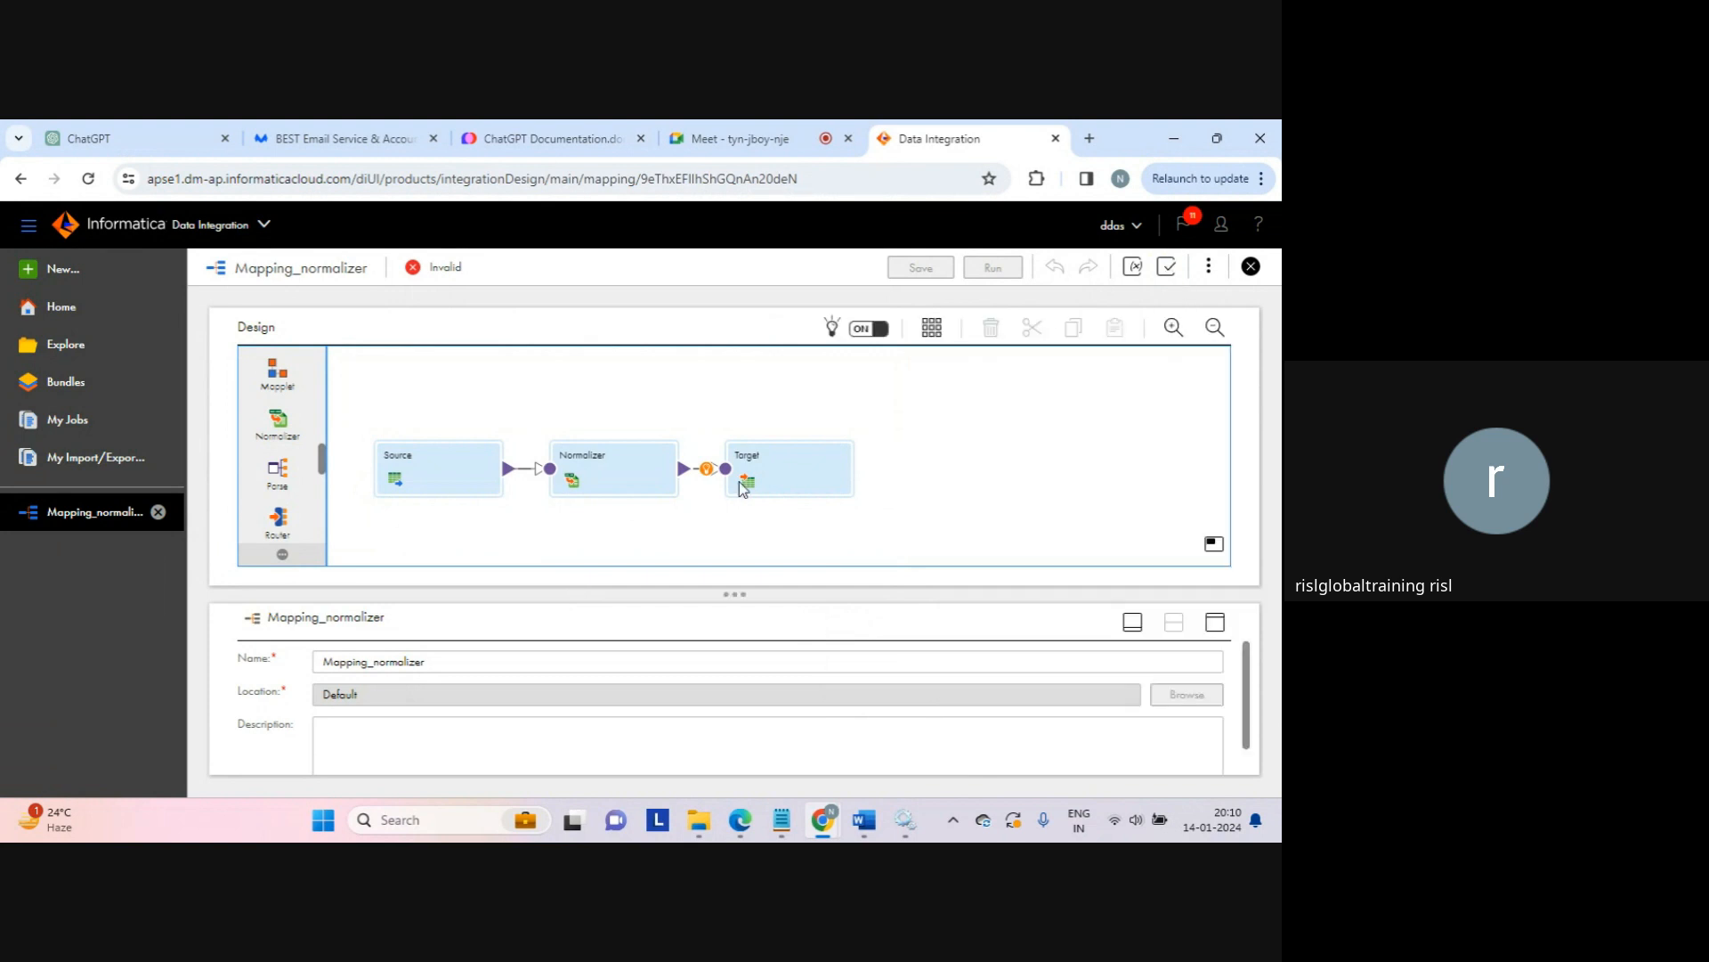
# Step: Map incoming field c1 to the Normalizer's column1 in Field Mapping
pyautogui.click(615, 476)
pyautogui.click(1226, 619)
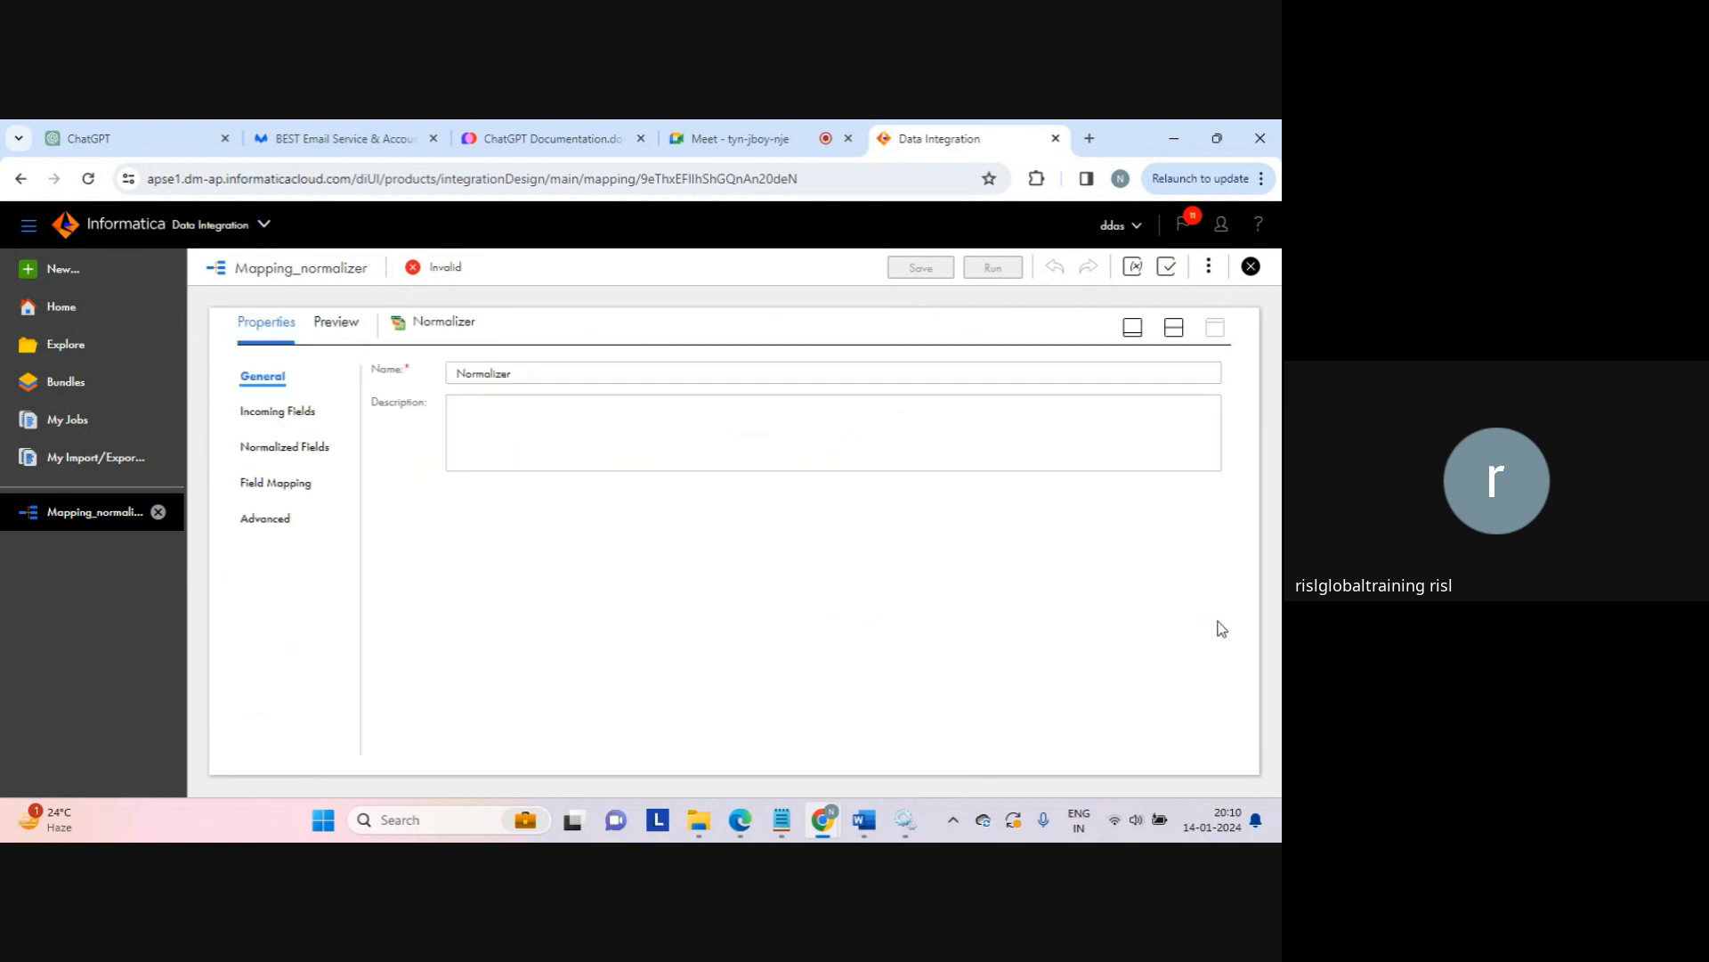
pyautogui.click(308, 486)
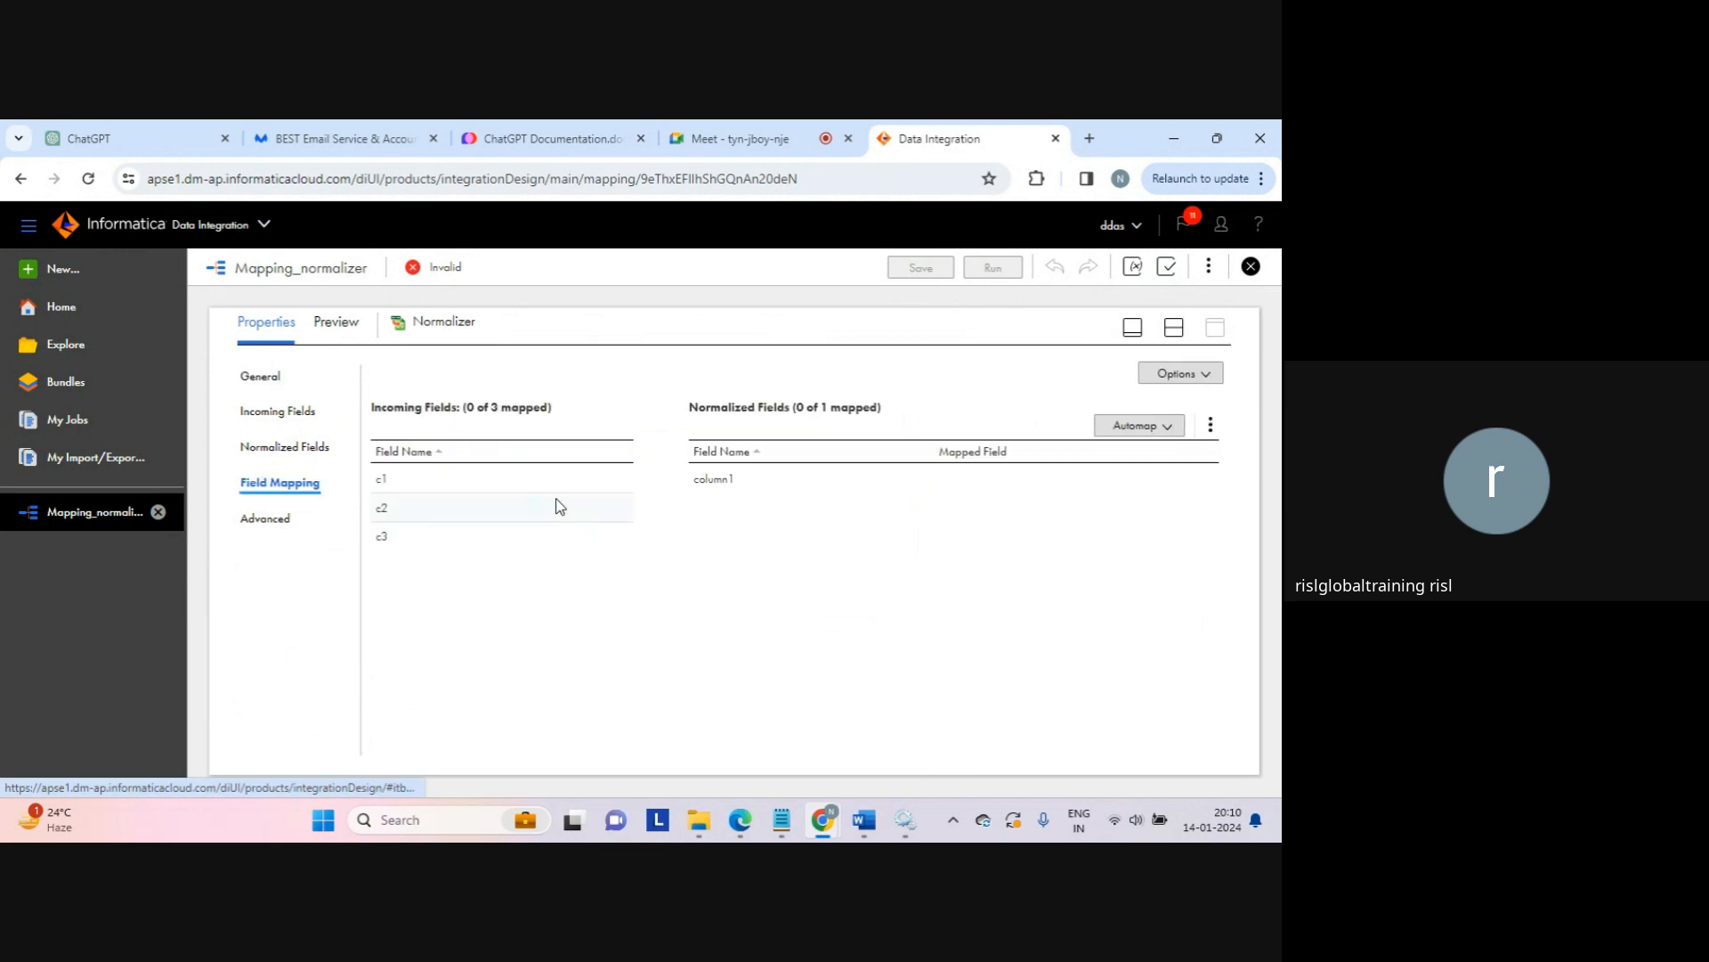
pyautogui.moveTo(548, 487); pyautogui.dragTo(766, 476)
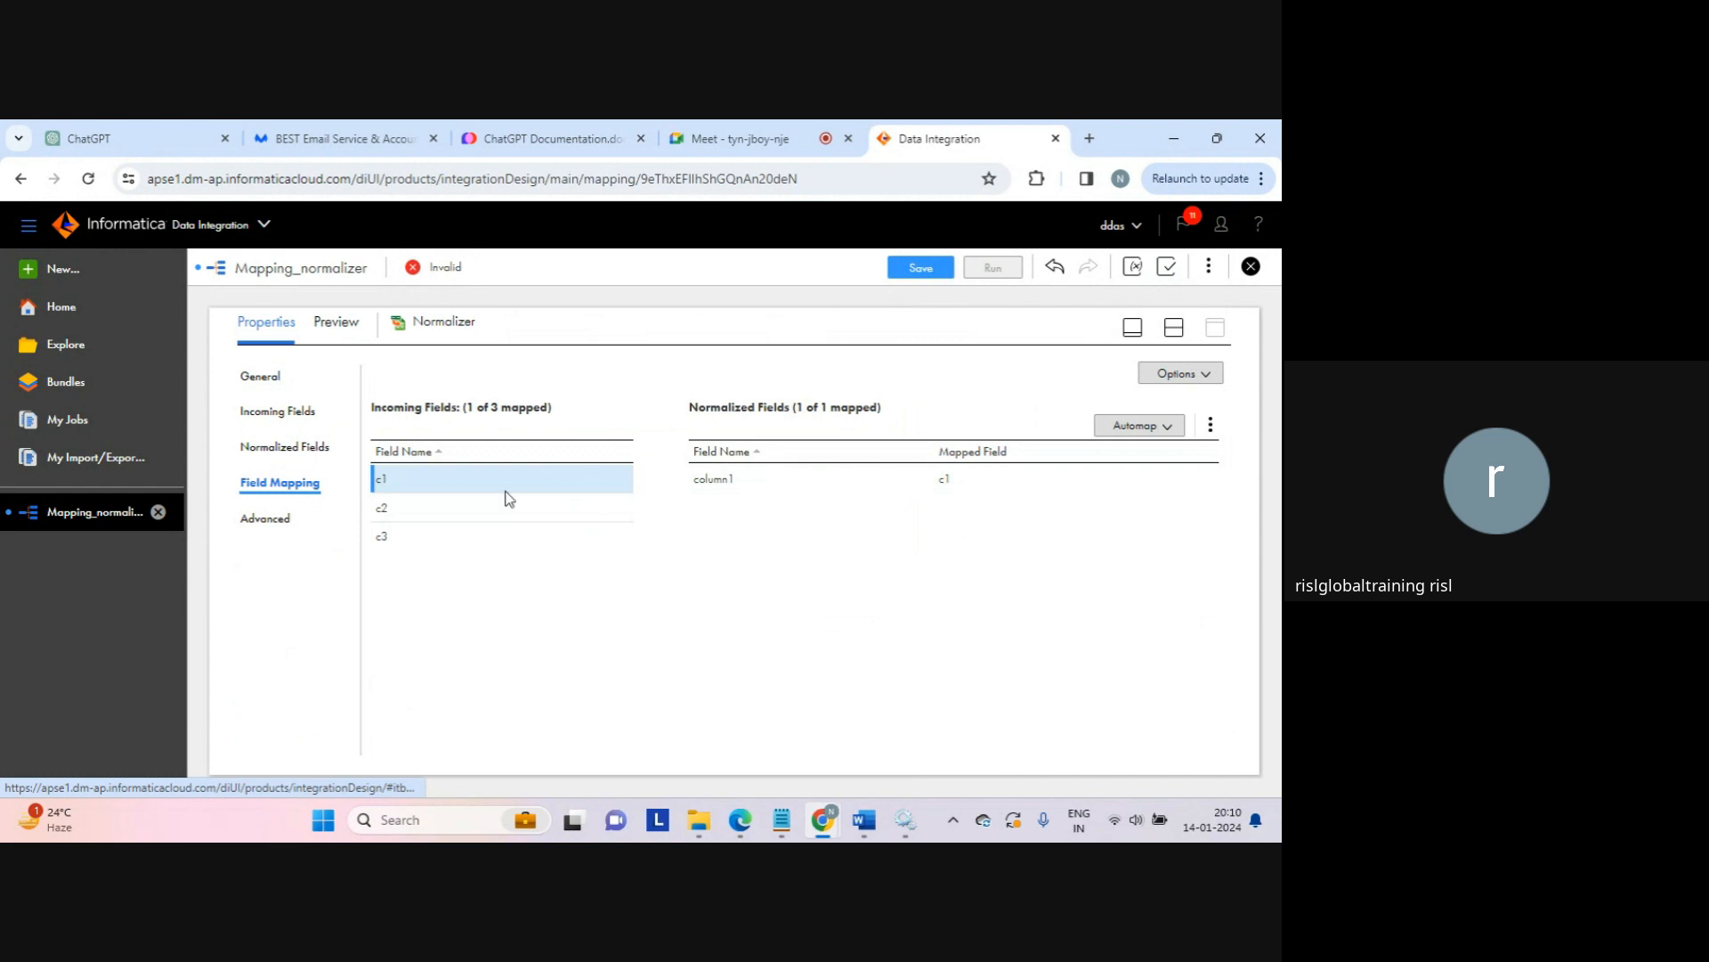
# Step: Inspect column1's Occurs value, leaving it at 1, and return to Field Mapping
pyautogui.click(305, 446)
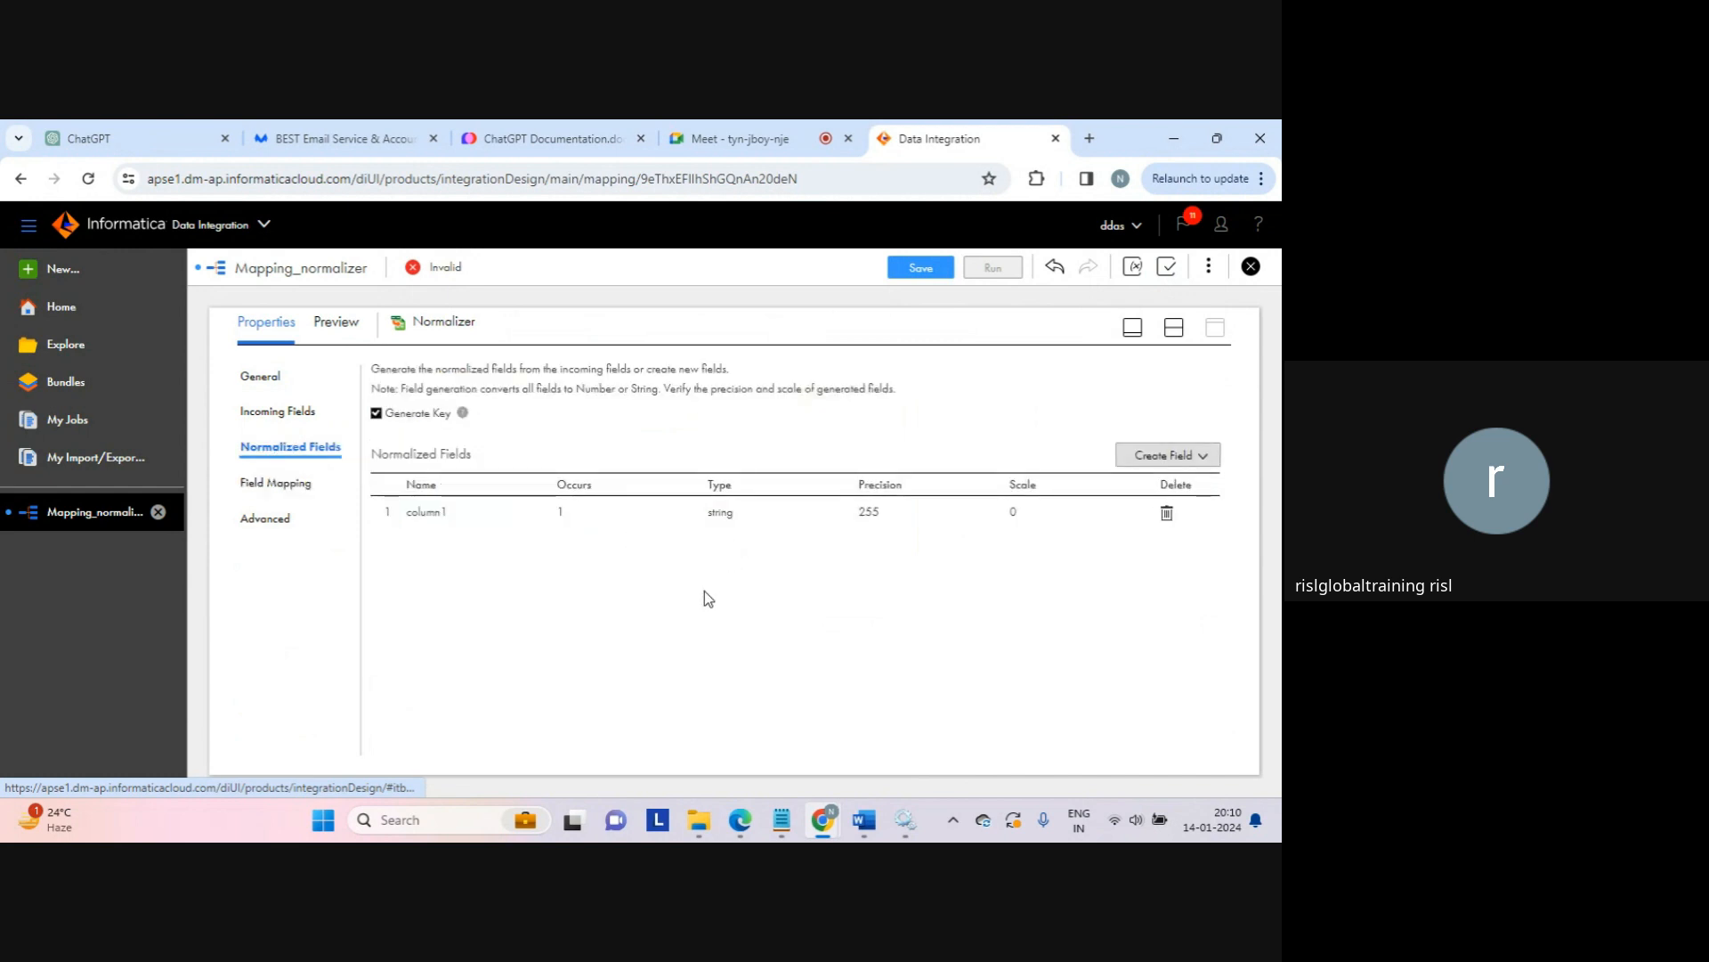
pyautogui.click(597, 515)
pyautogui.click(597, 515)
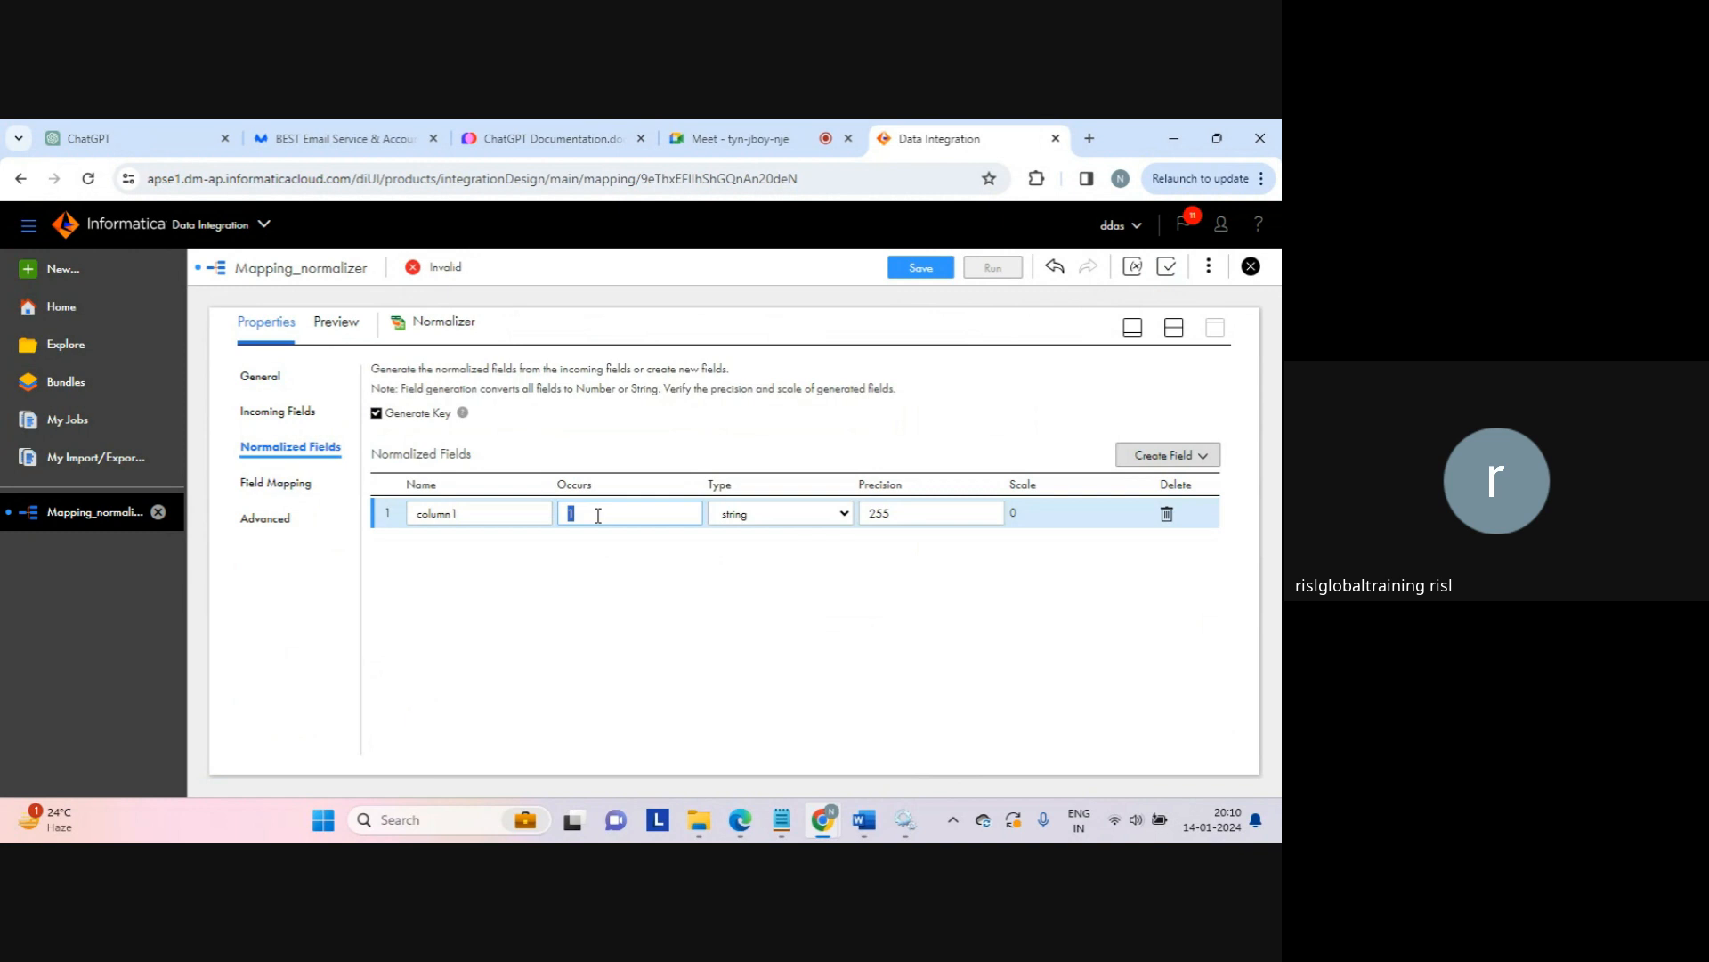
pyautogui.click(598, 515)
pyautogui.moveTo(593, 515); pyautogui.dragTo(559, 513)
pyautogui.click(280, 483)
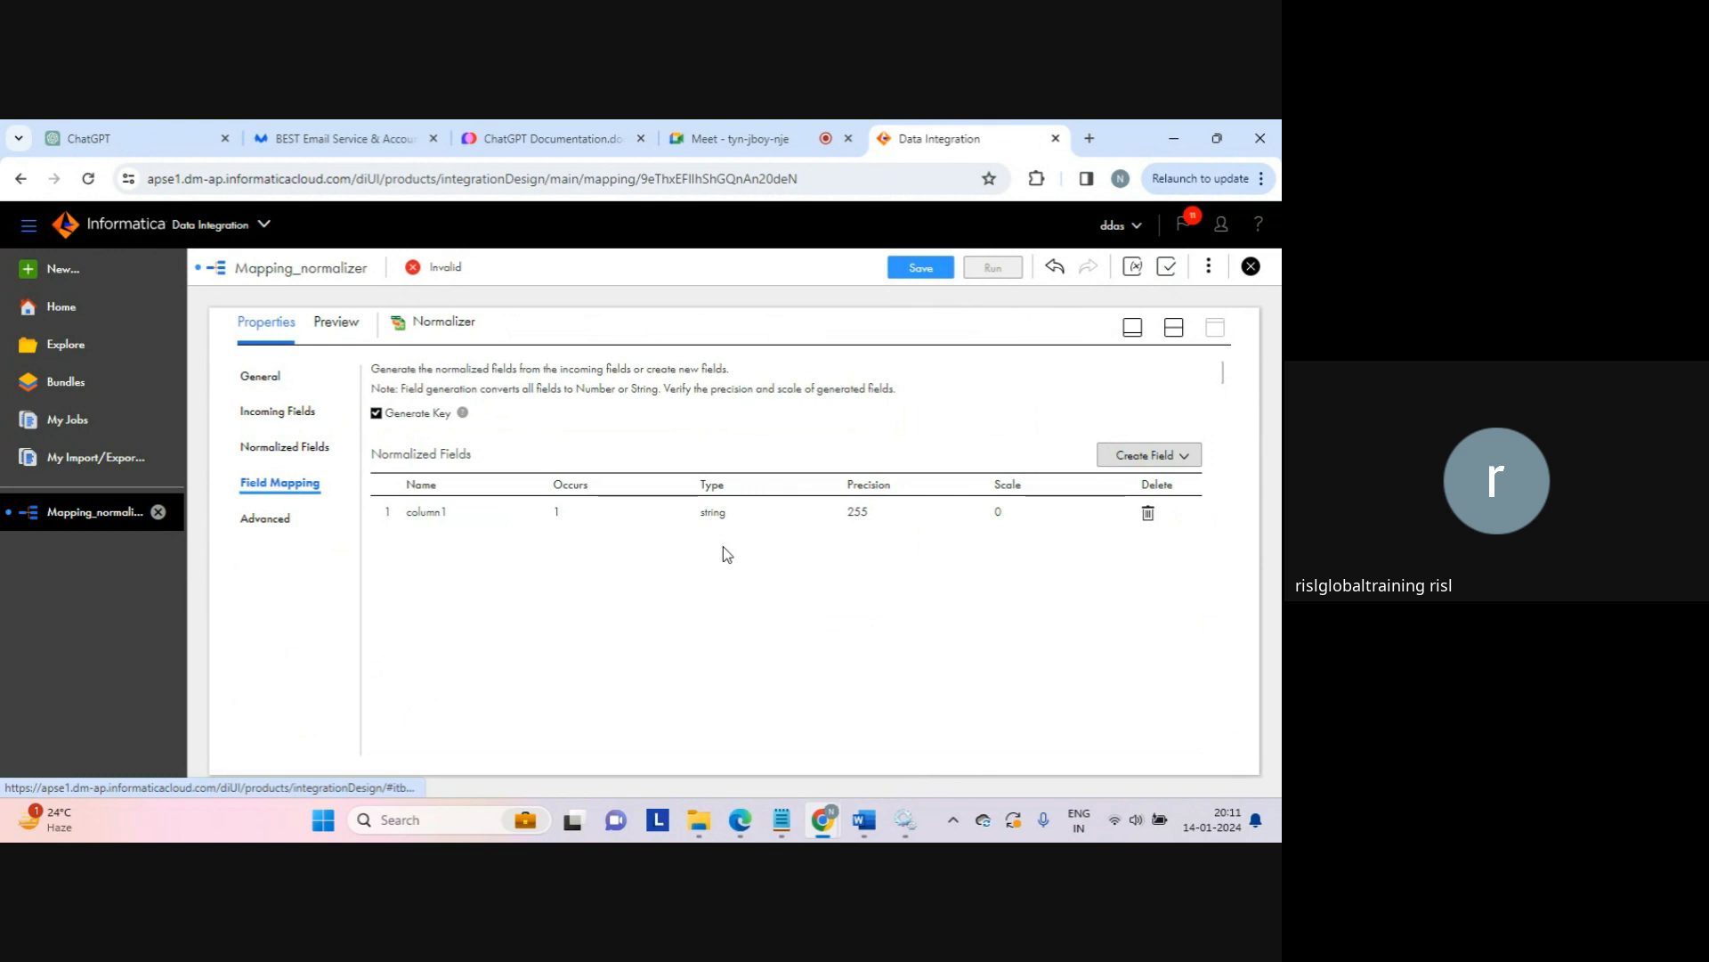
pyautogui.click(583, 511)
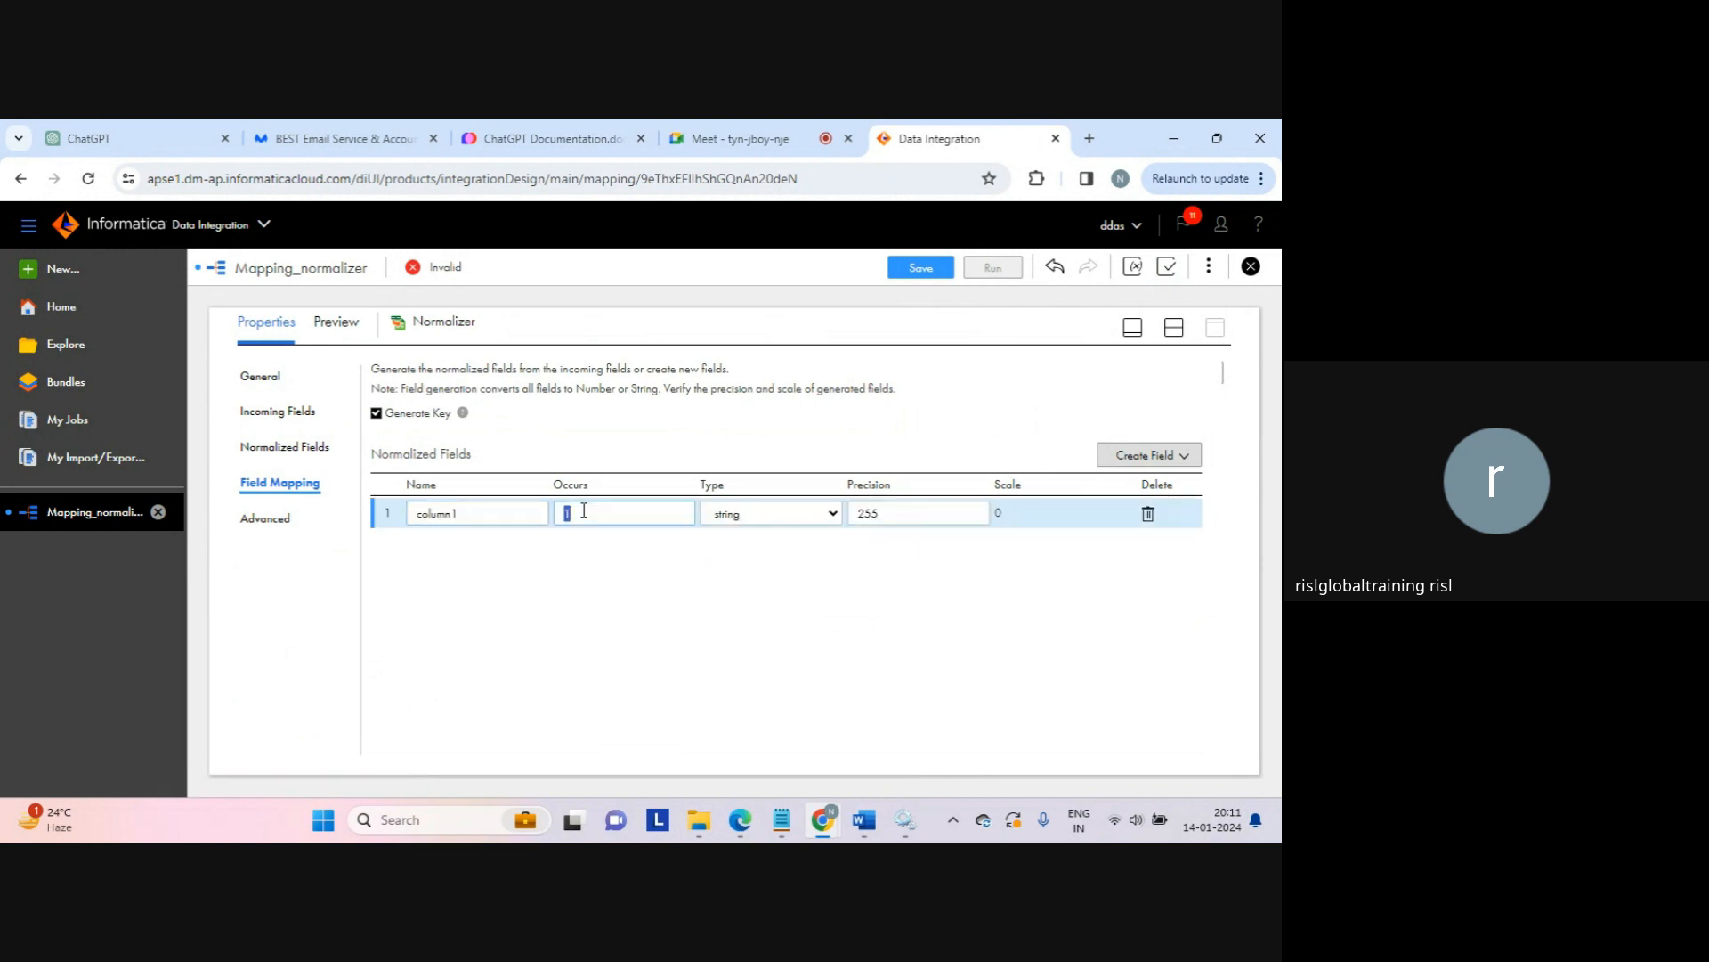
pyautogui.click(309, 482)
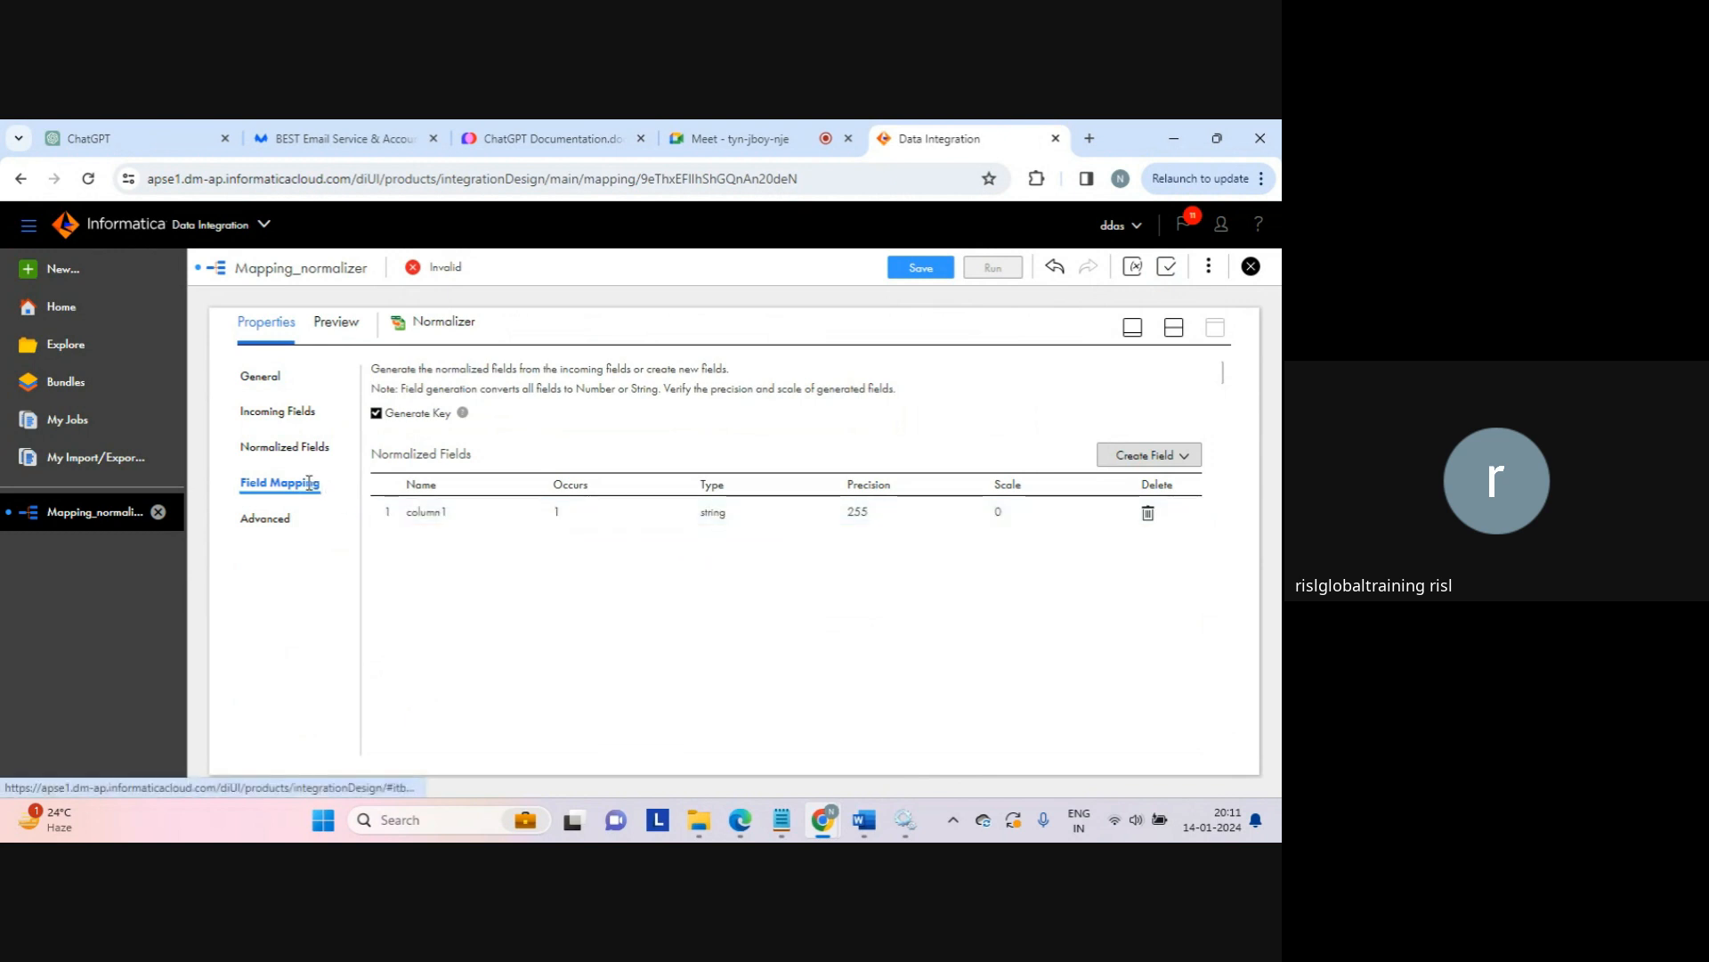
pyautogui.click(309, 481)
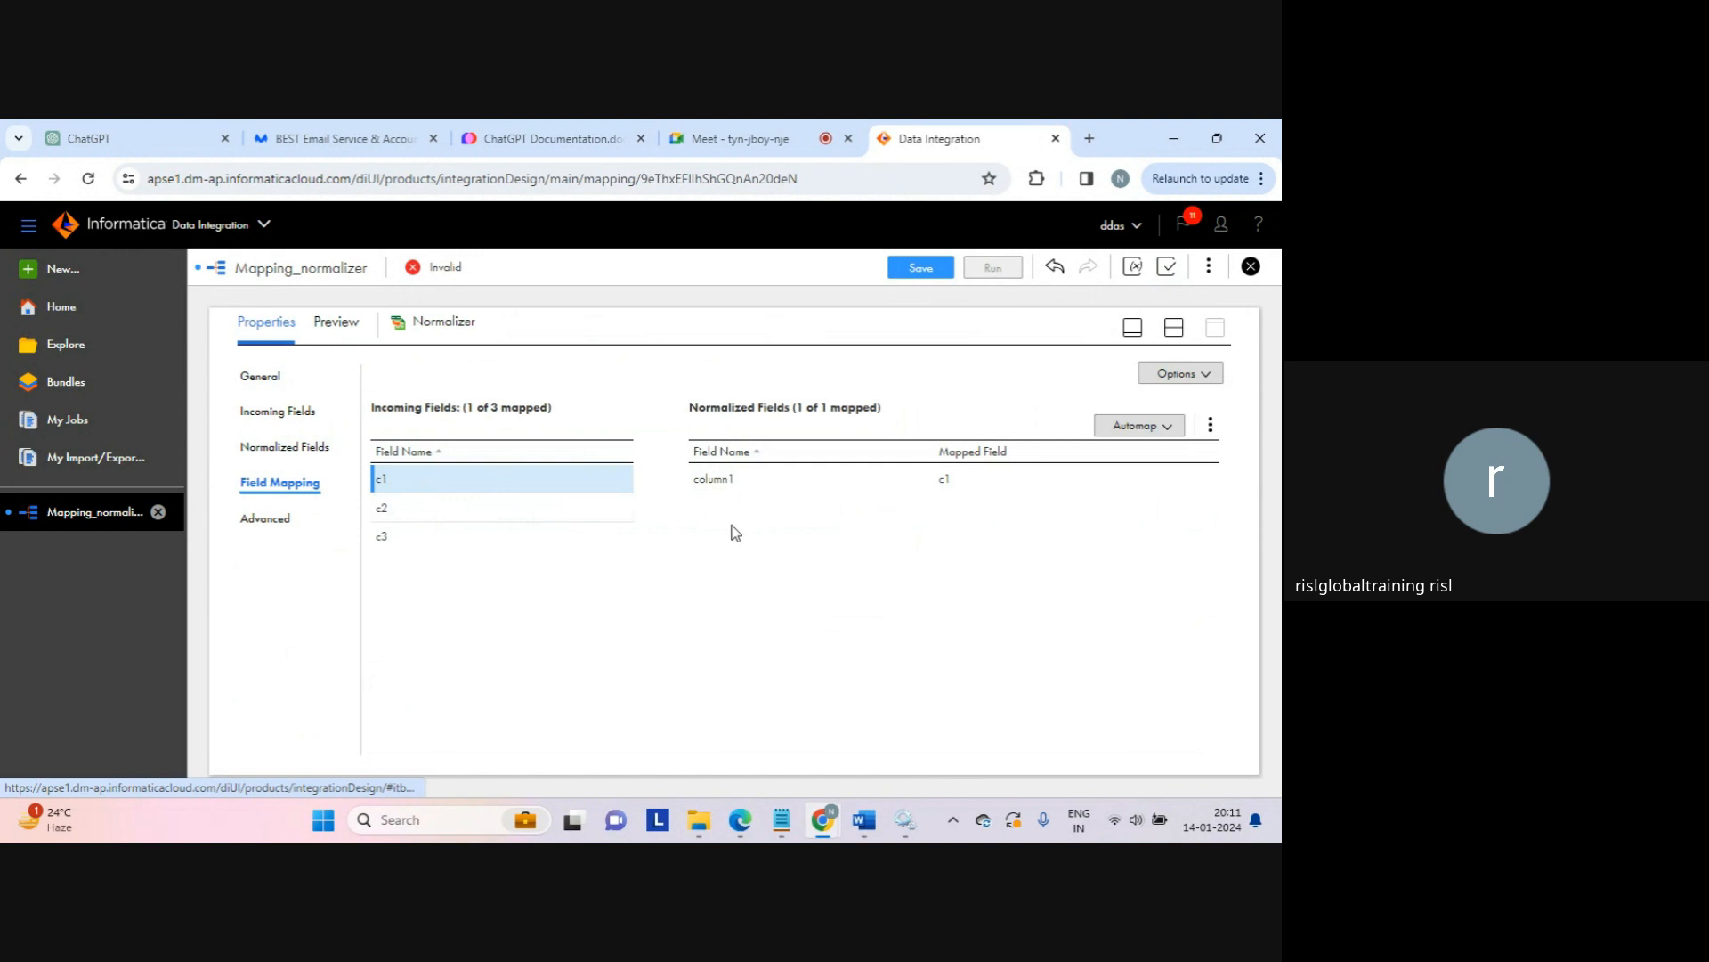
# Step: In the usage notes, replace the 3 starting the second data row with 2
pyautogui.moveTo(782, 834)
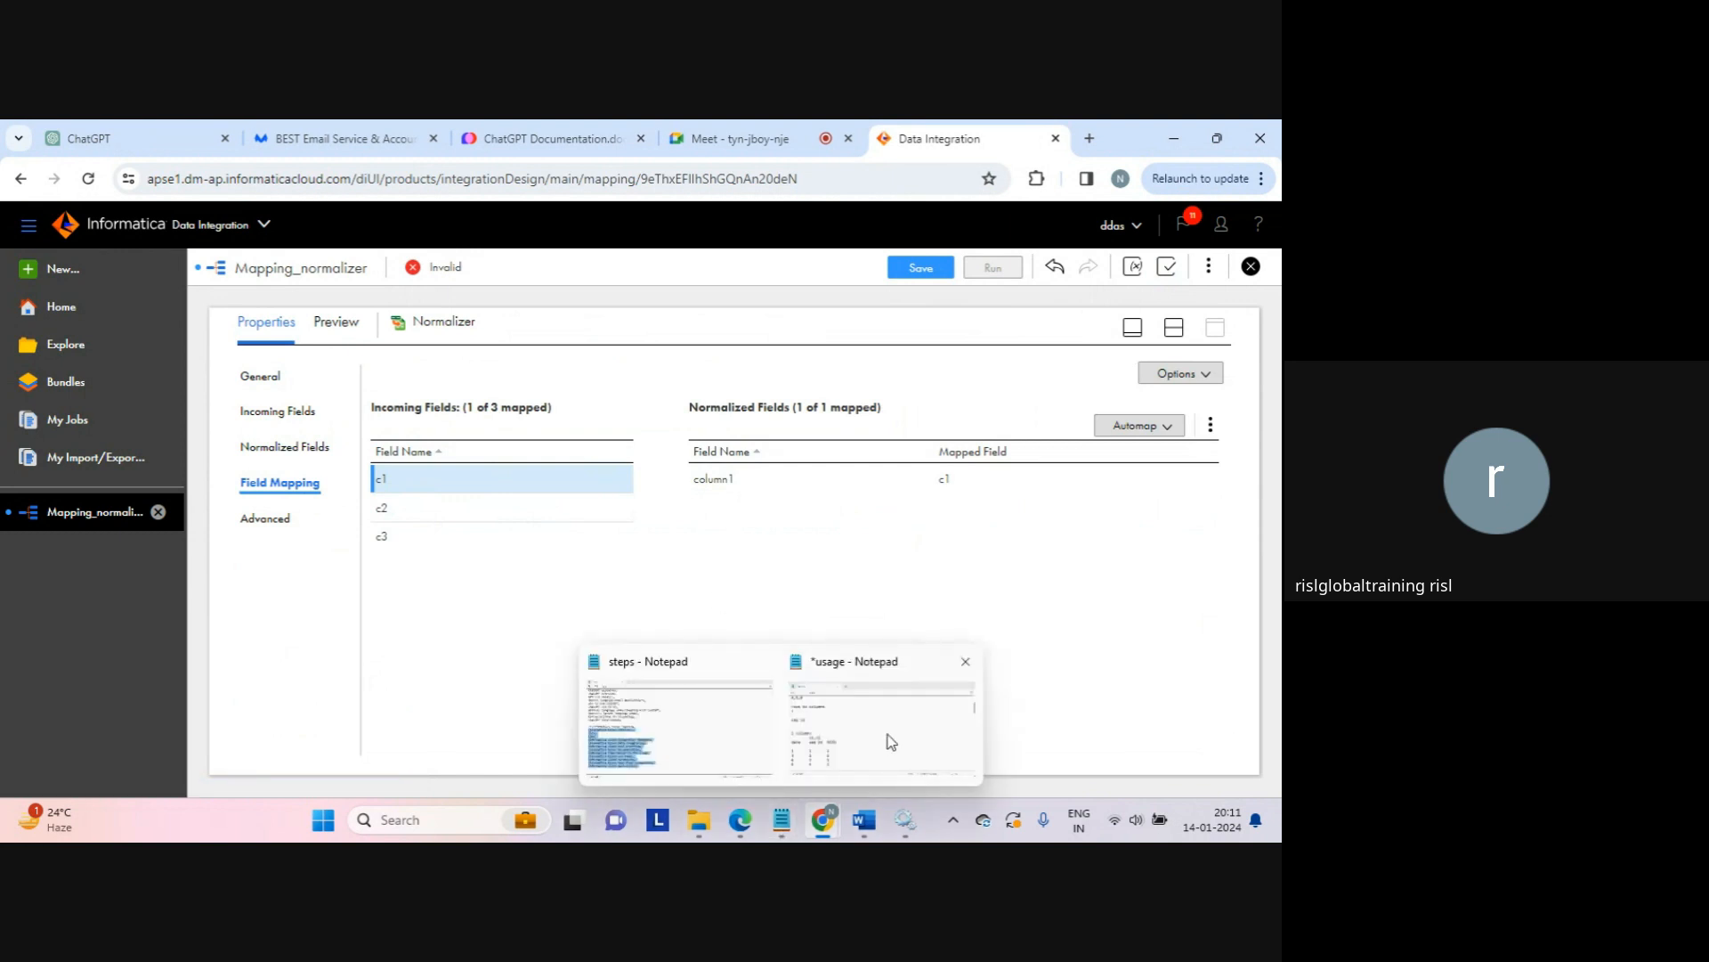
pyautogui.click(891, 742)
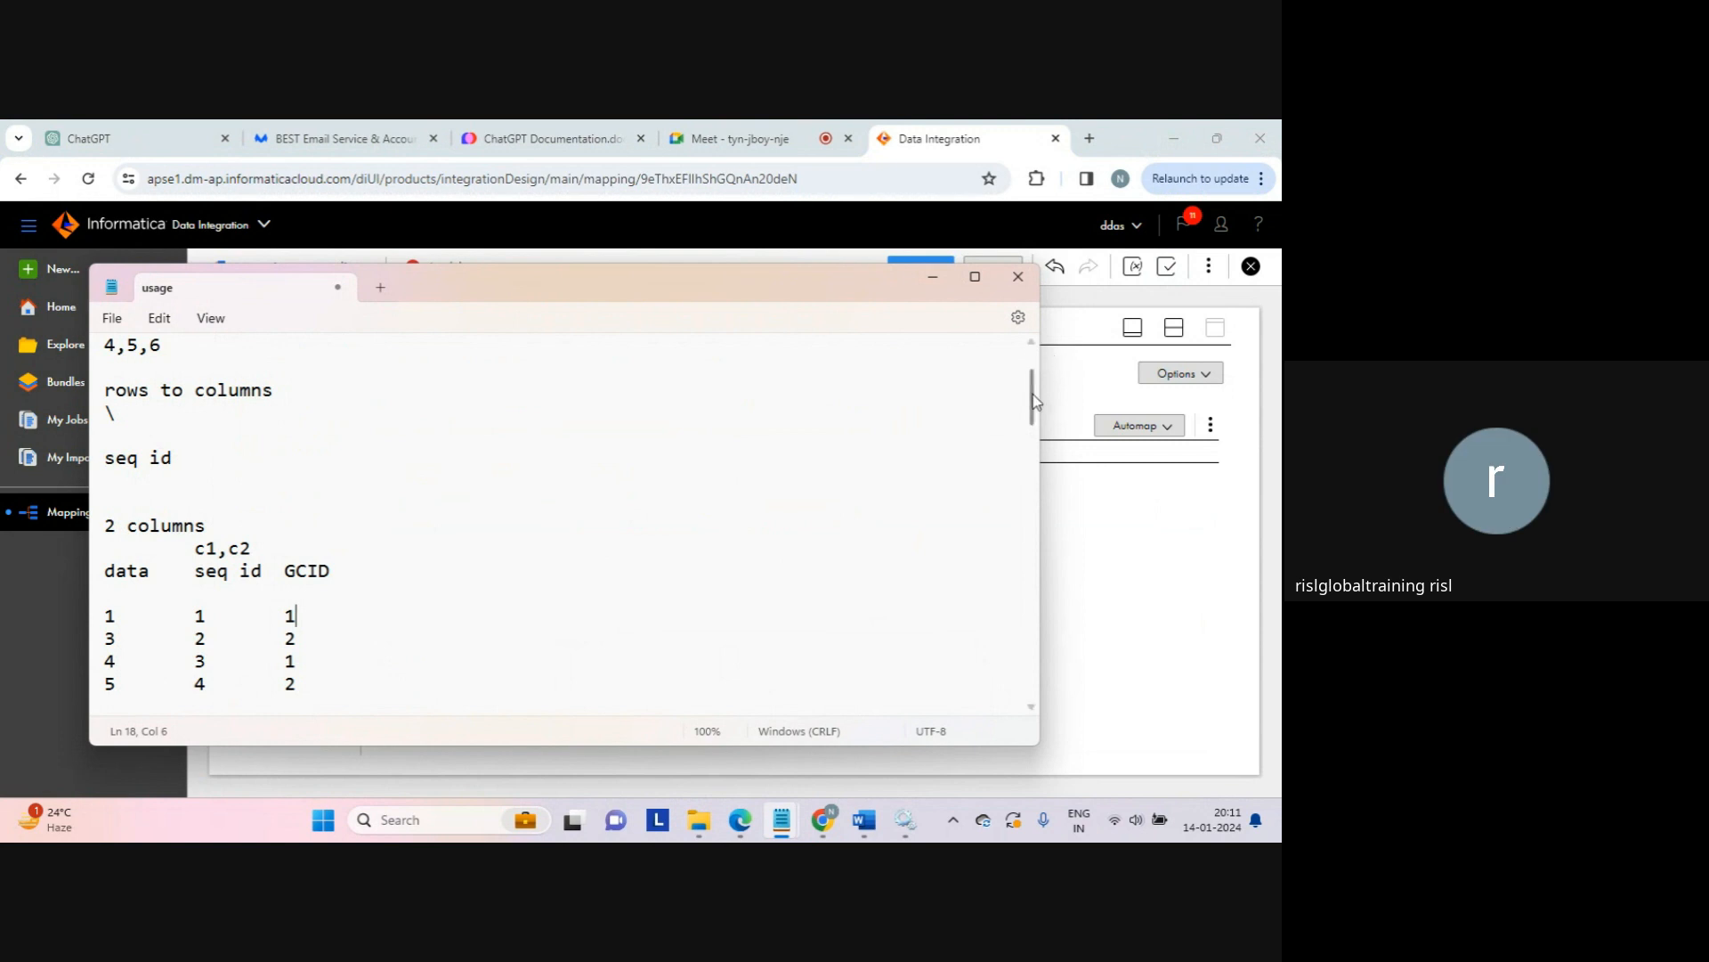
pyautogui.scroll(1, 850, 360)
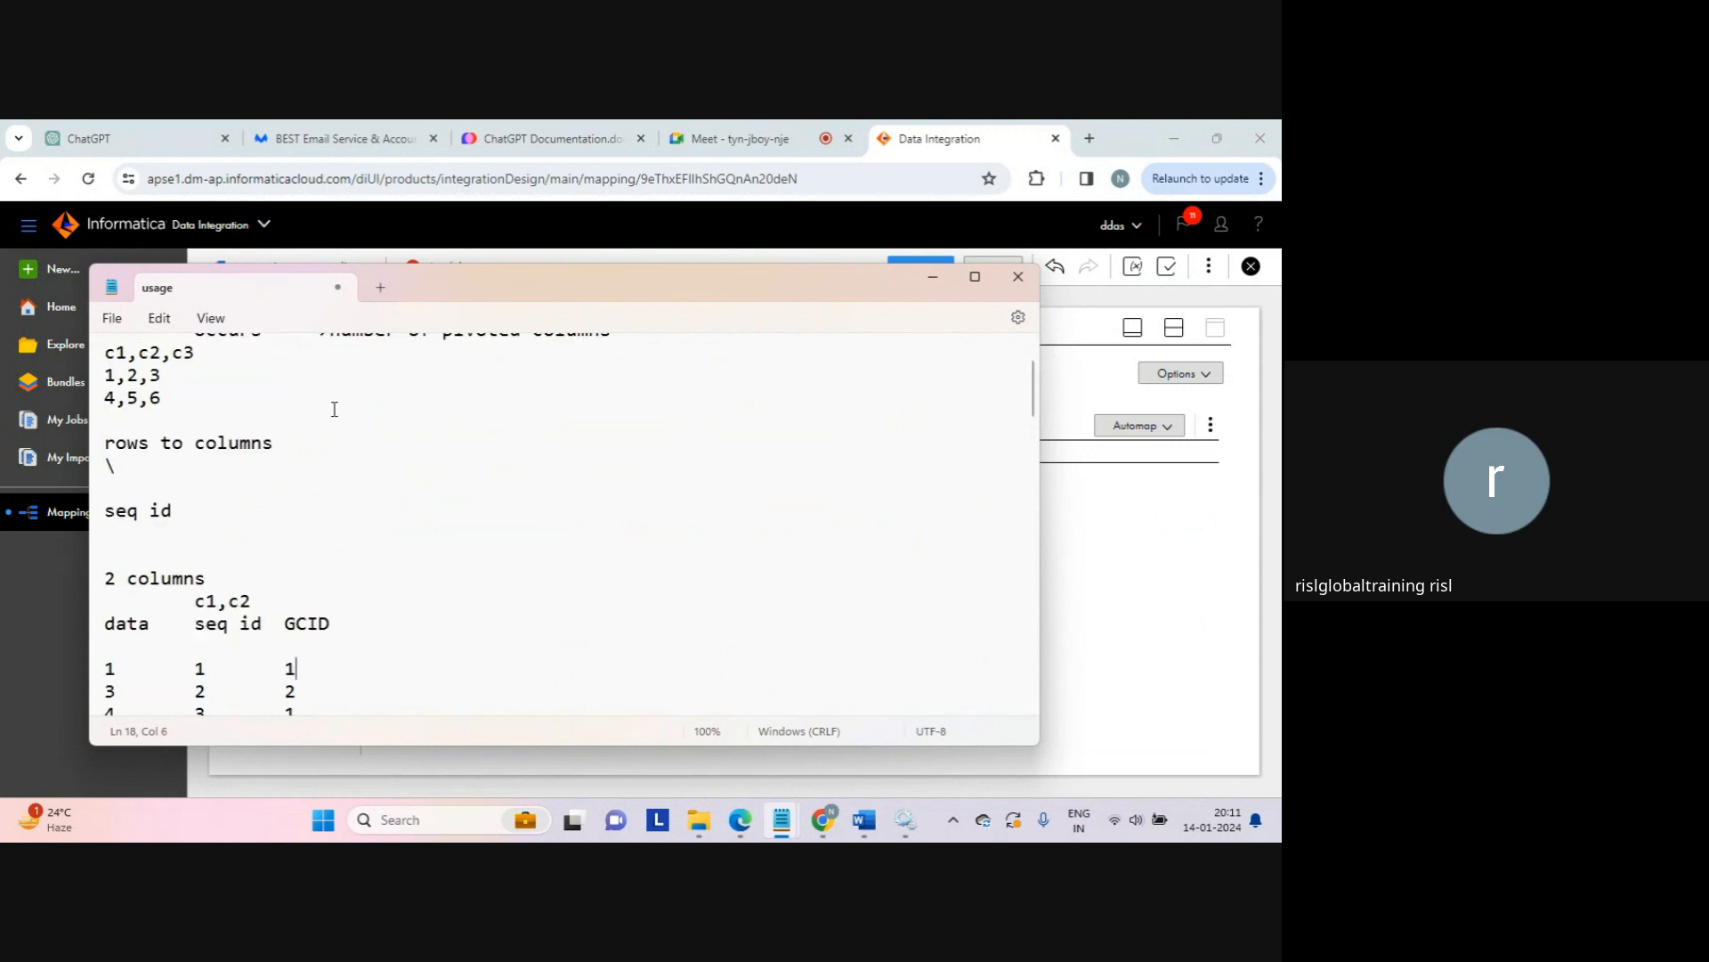
pyautogui.click(124, 687)
pyautogui.press('BackSpace')
pyautogui.write('2')
pyautogui.press('Down')
pyautogui.press('Down')
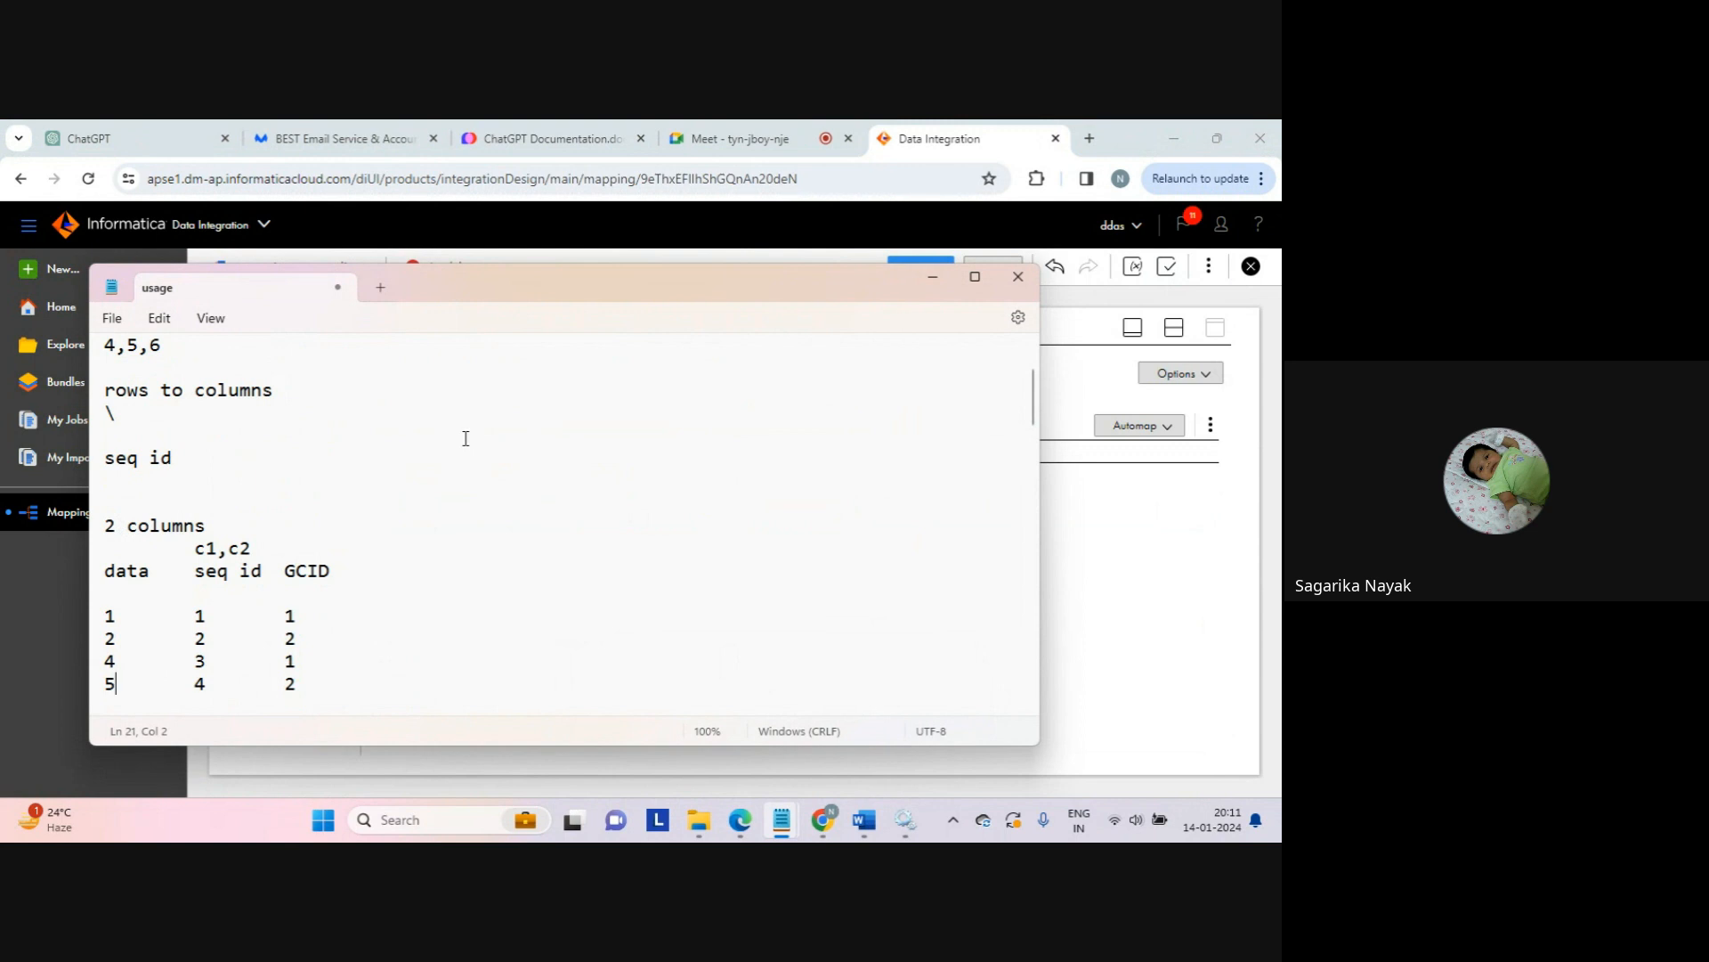
pyautogui.click(1084, 372)
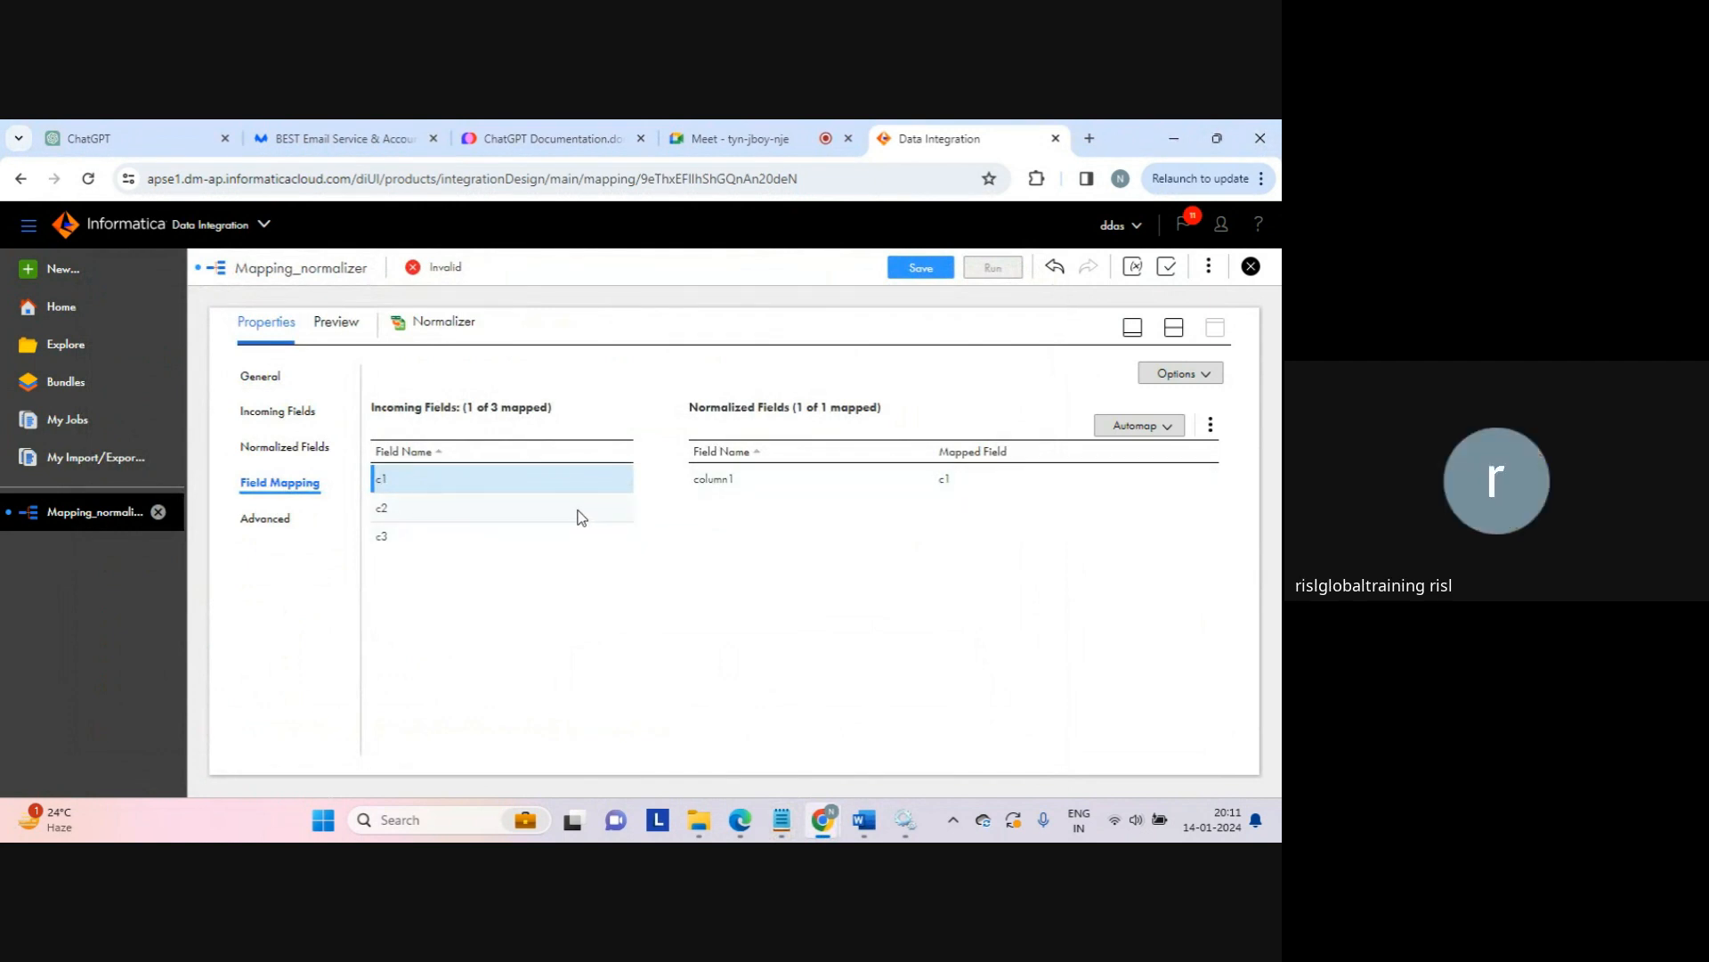
# Step: Save and run Mapping_normalizer, then open its Mapping_normalizer-1 run in My Jobs
pyautogui.moveTo(580, 515)
pyautogui.click(1172, 333)
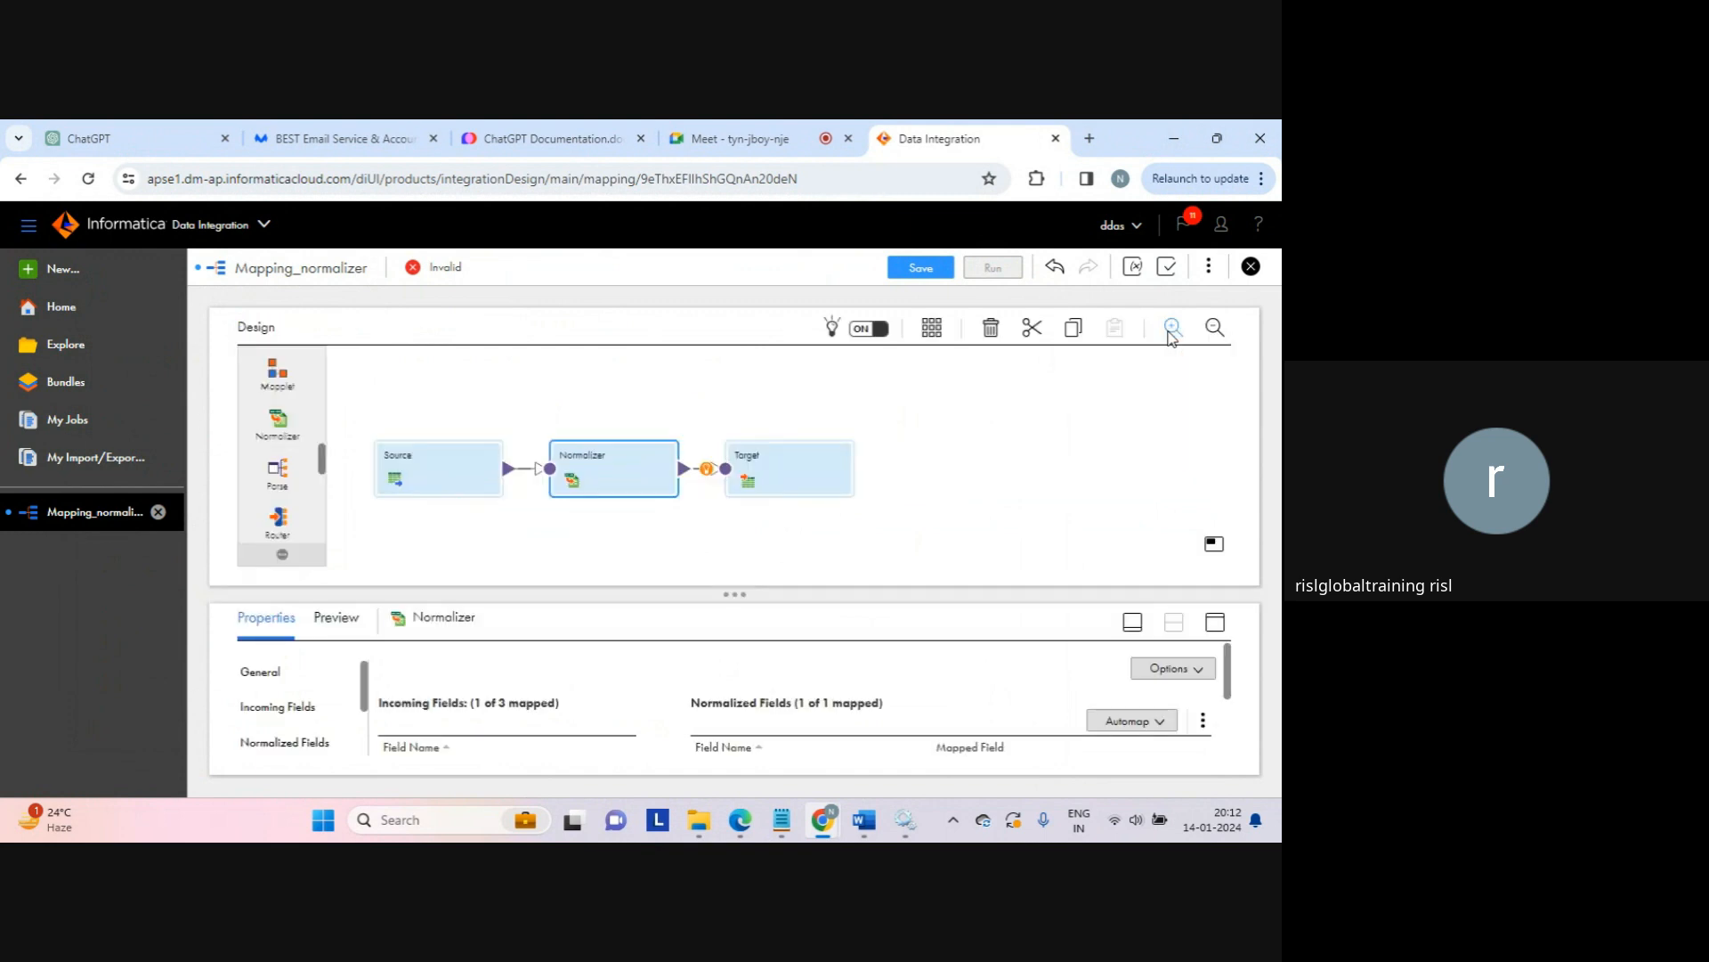
pyautogui.click(981, 409)
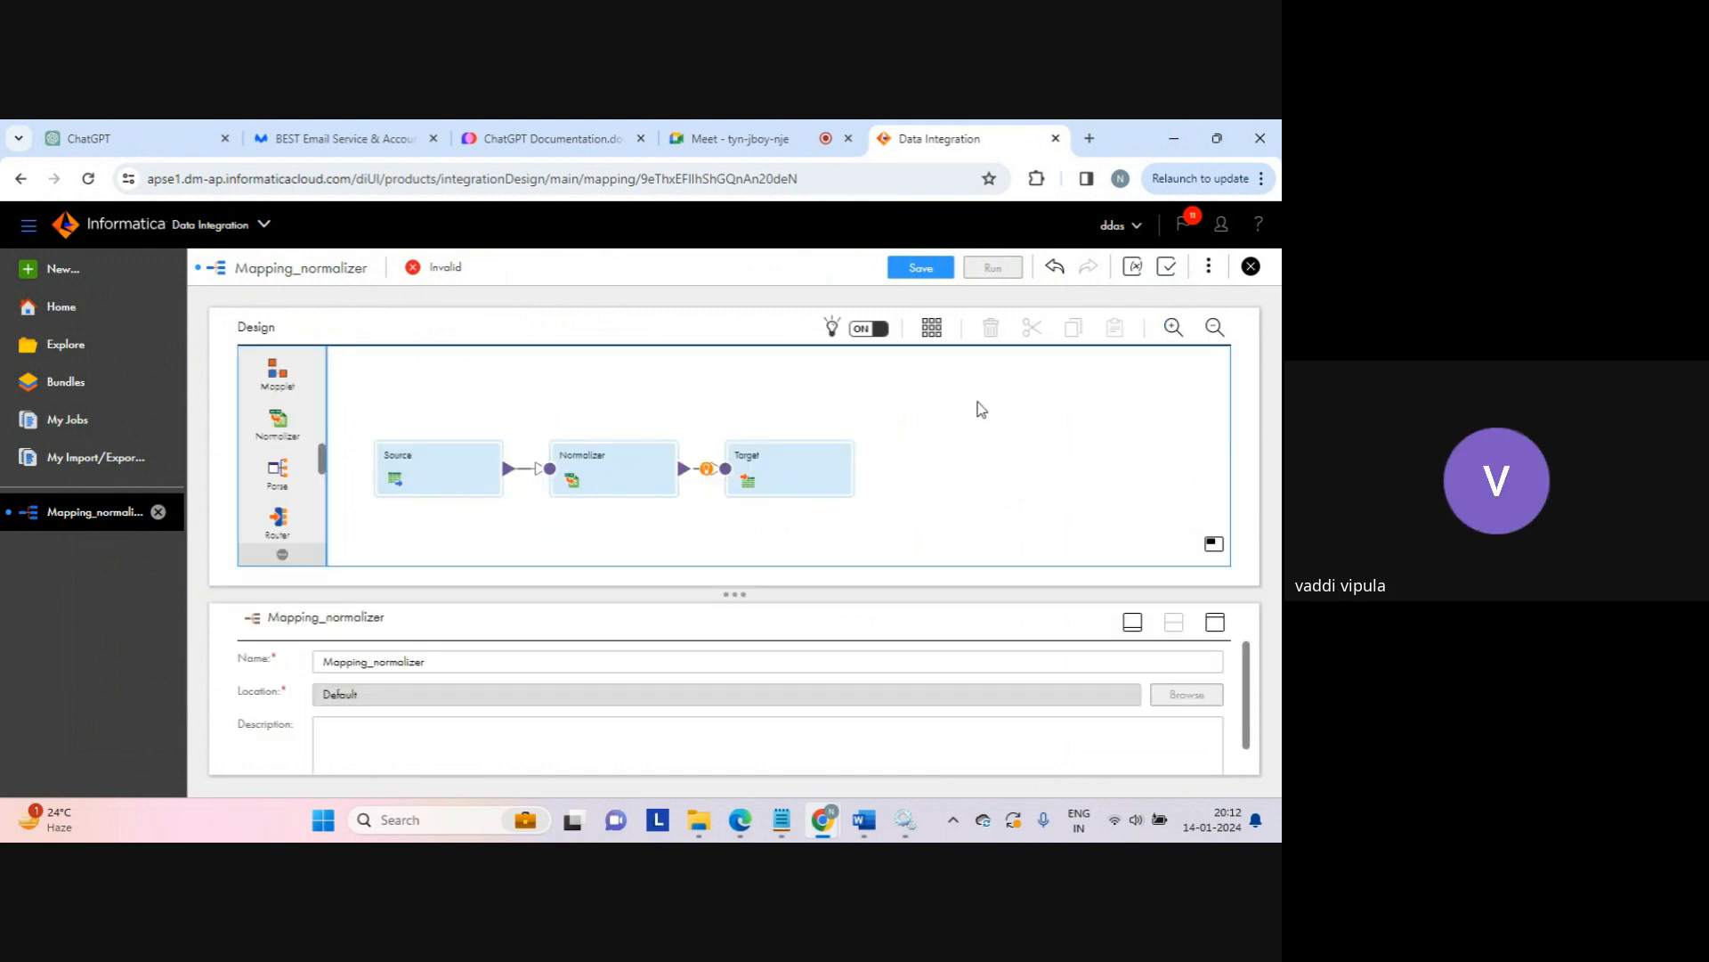
pyautogui.click(922, 269)
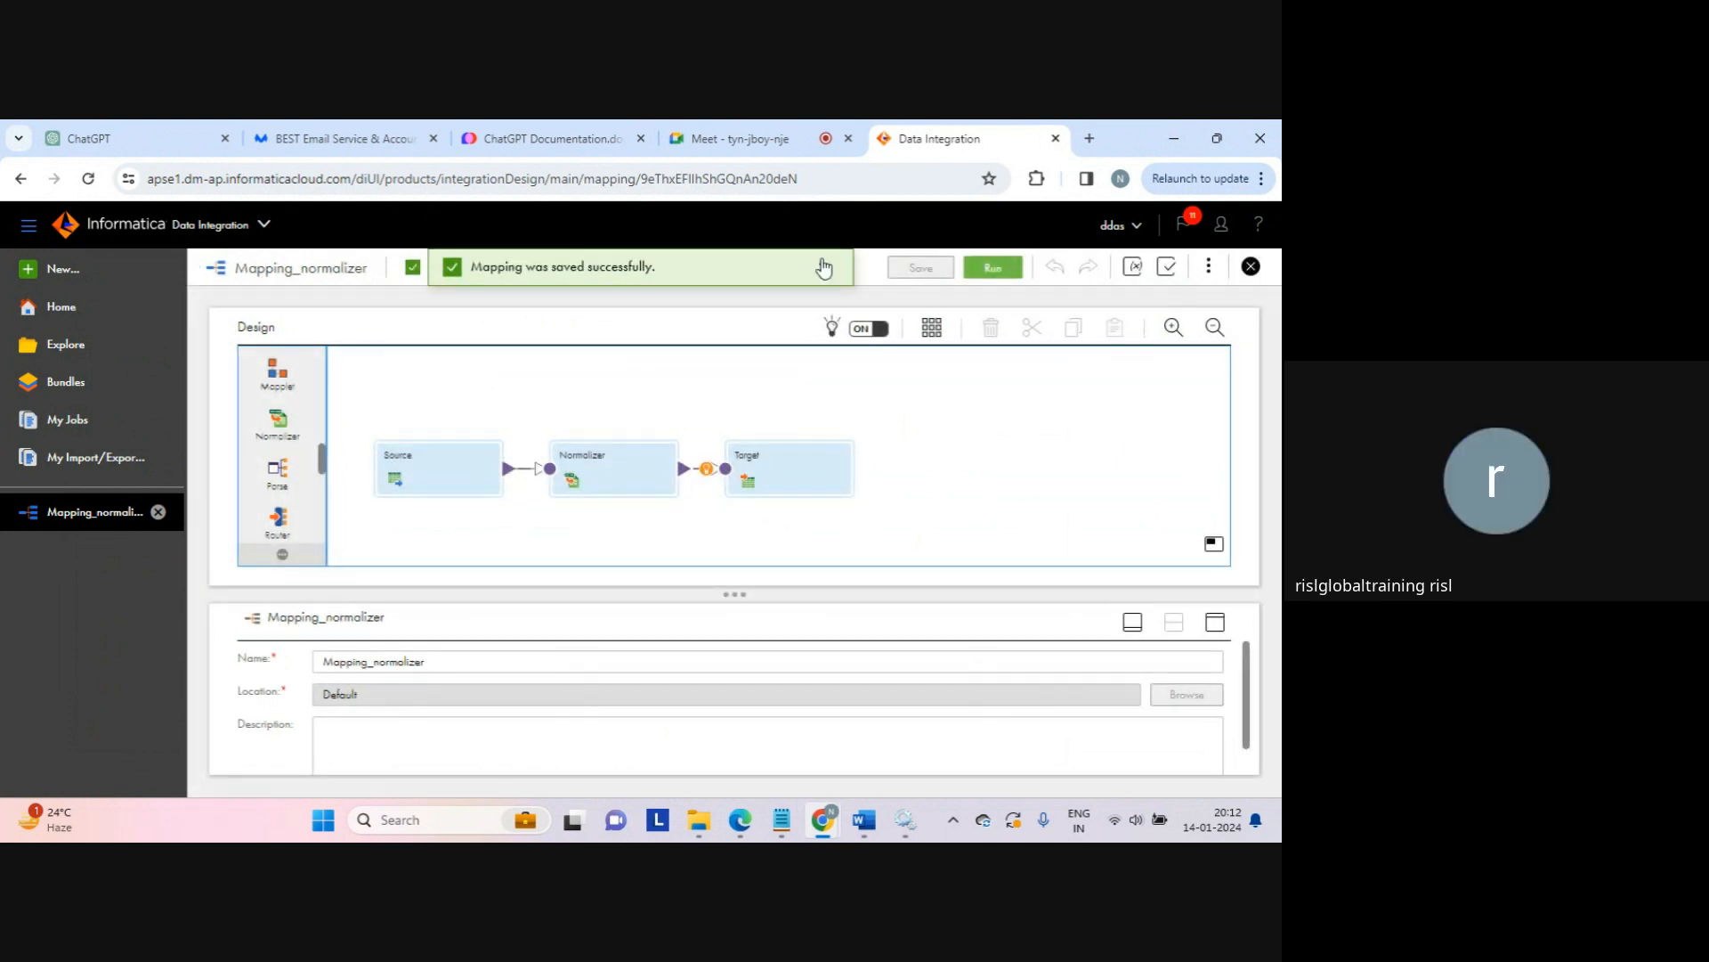
pyautogui.click(989, 267)
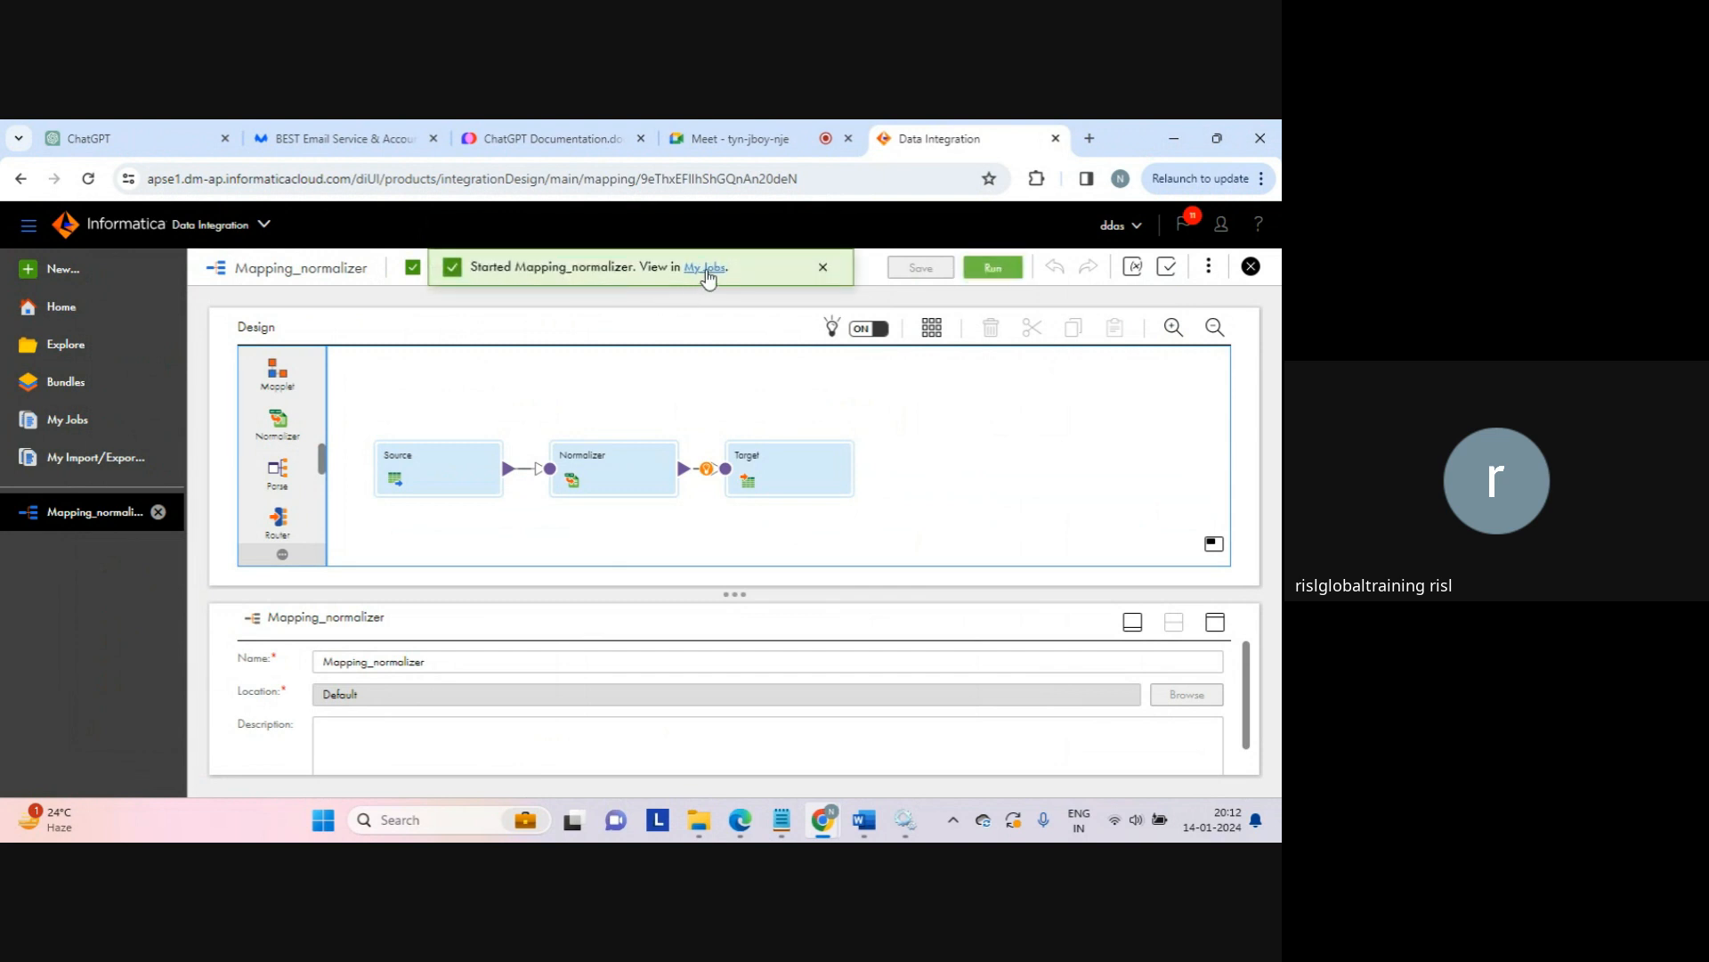
pyautogui.click(707, 269)
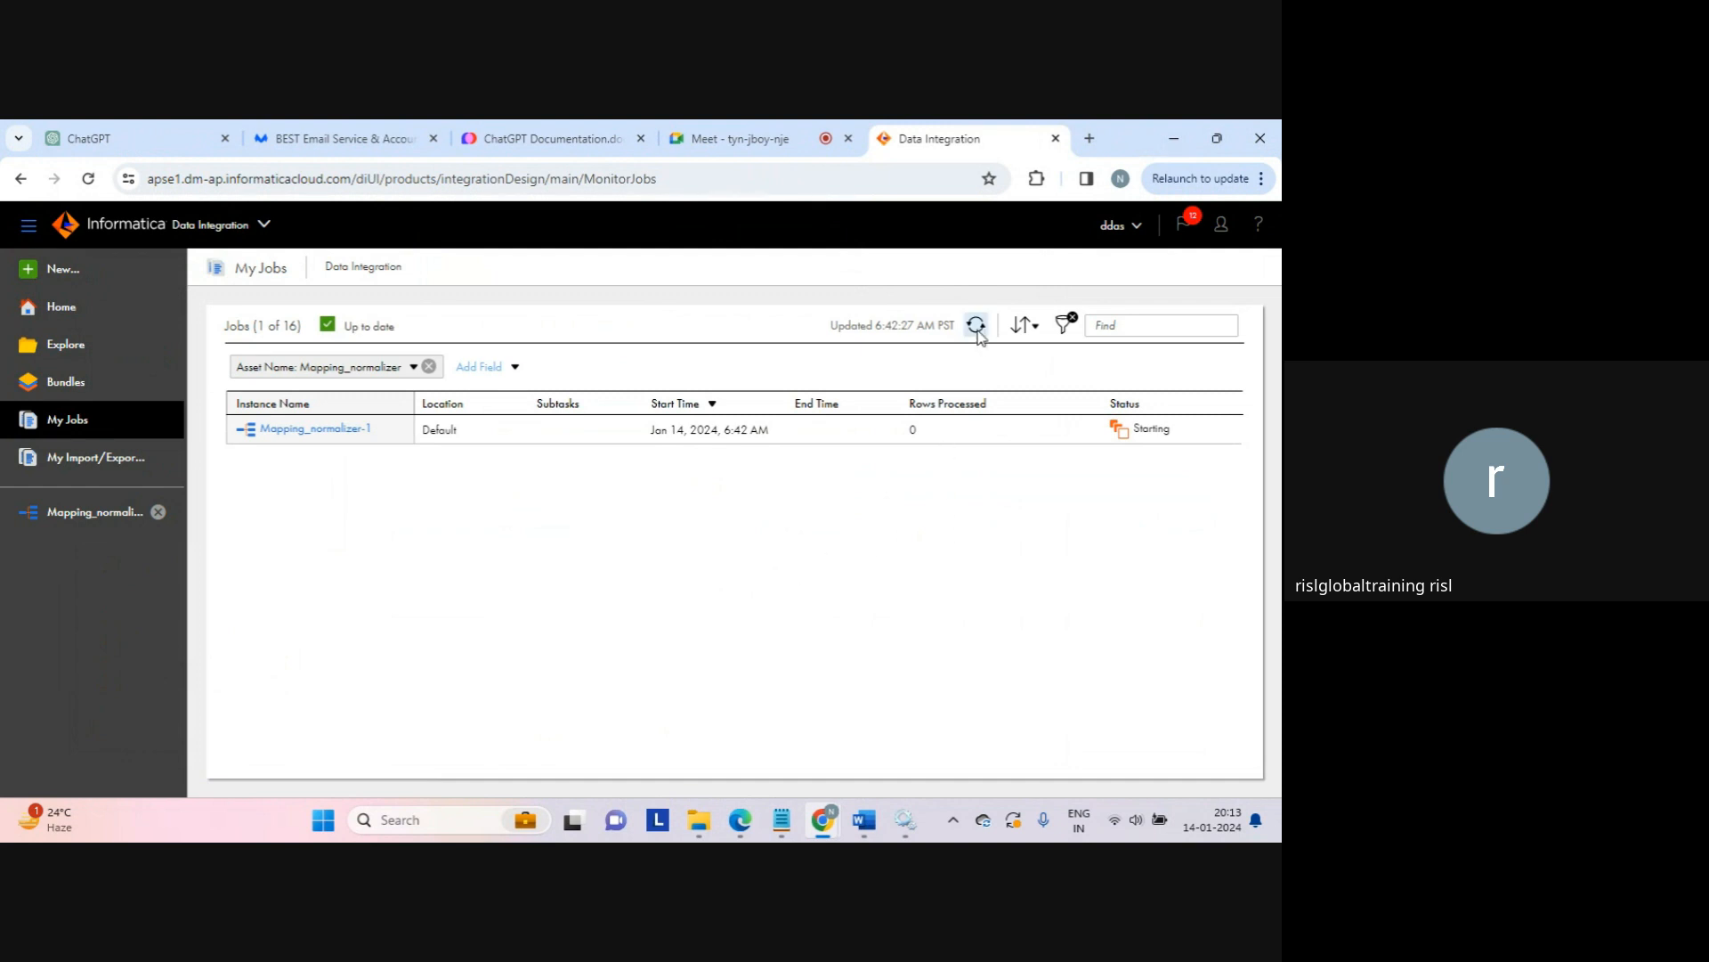
# Step: Refresh My Jobs until Mapping_normalizer-1 shows Success with 5 rows, then switch to File Explorer
pyautogui.click(977, 326)
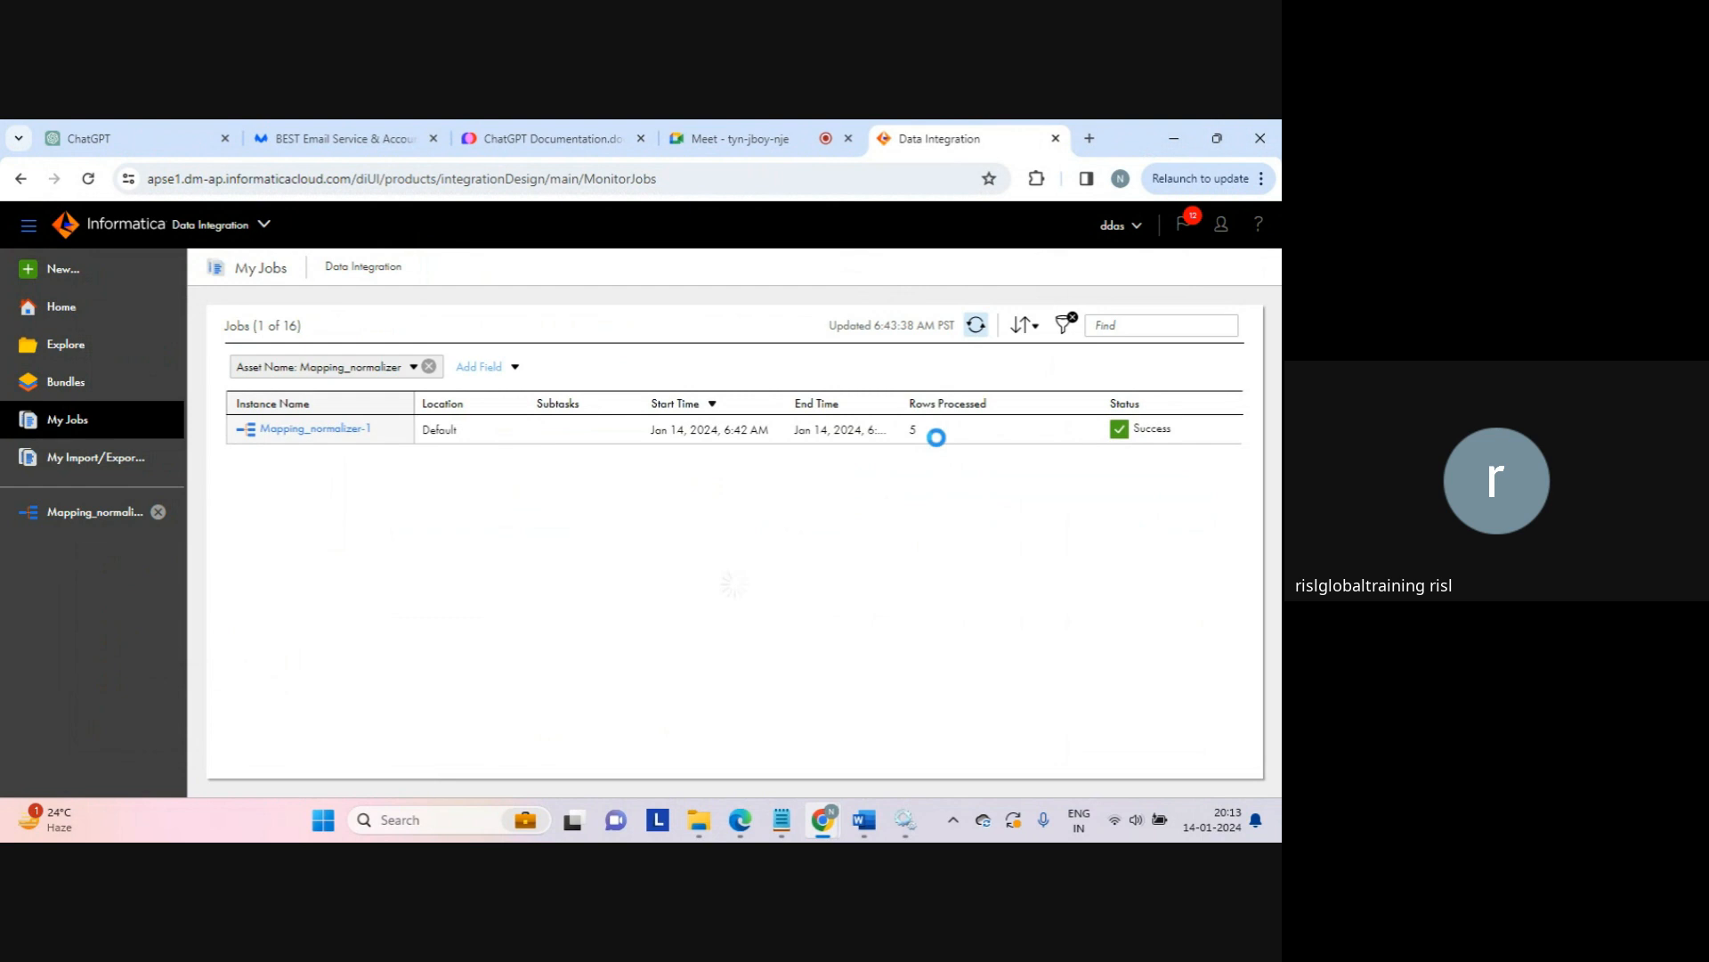
pyautogui.click(698, 819)
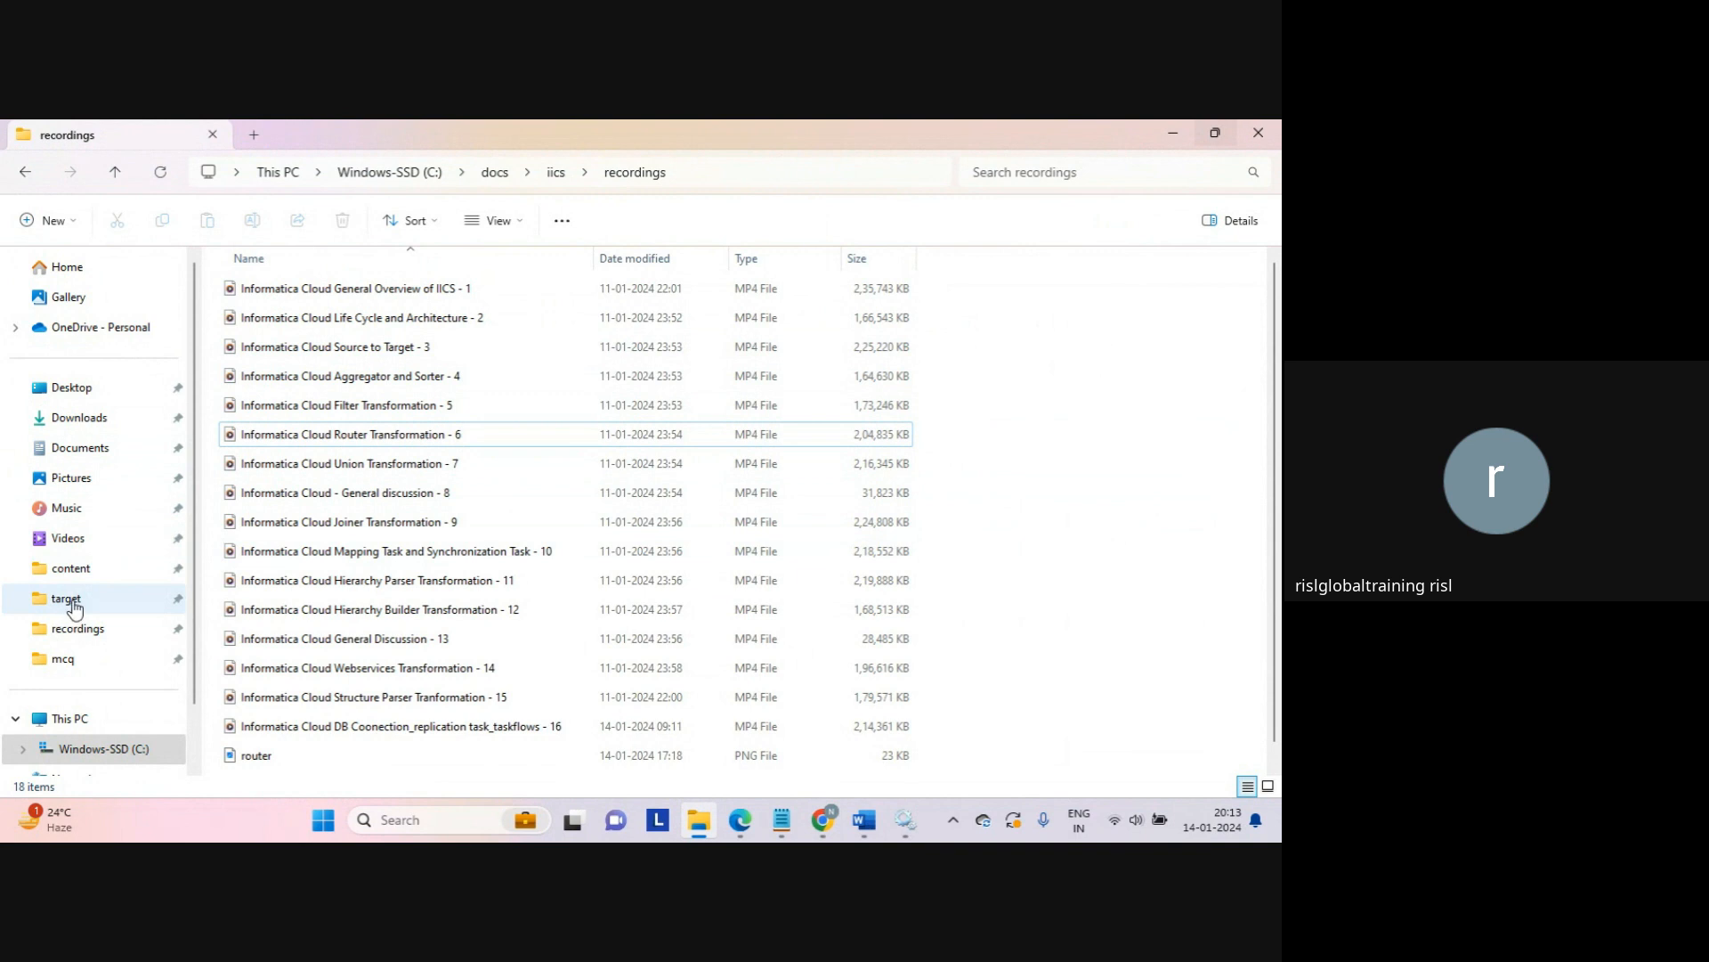
# Step: Open normalizer_result from the target folder in Notepad, showing column1 values 1, 4, 7, 1, 1
pyautogui.click(73, 606)
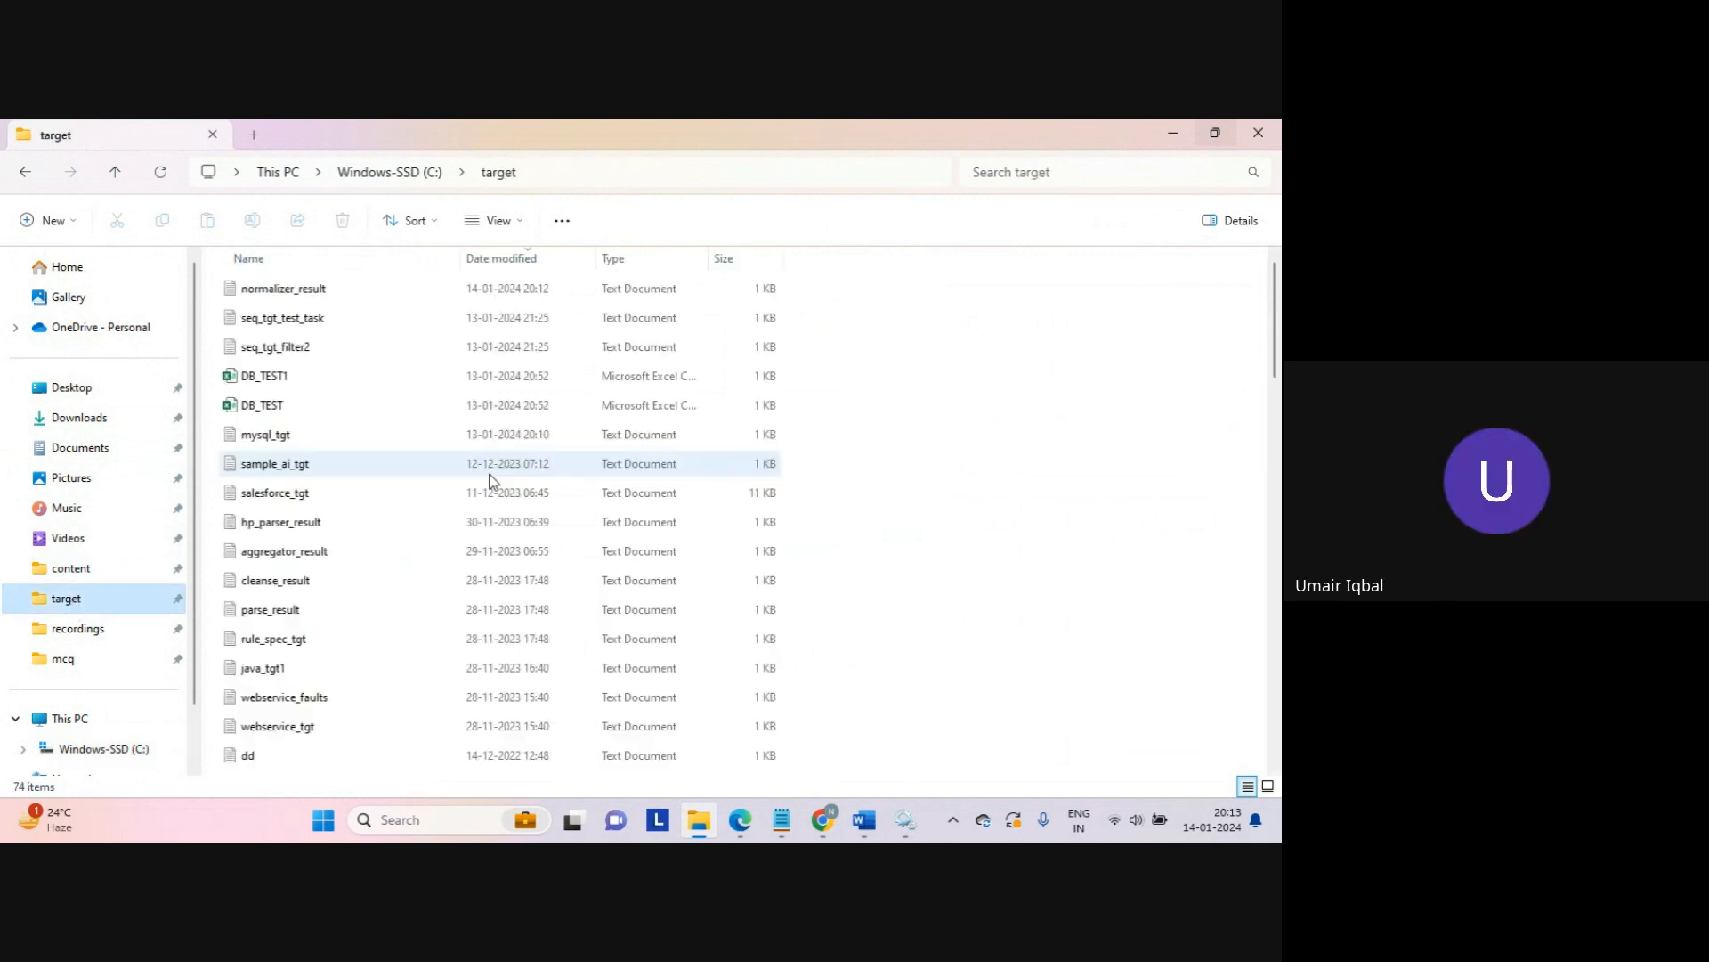
pyautogui.doubleClick(323, 298)
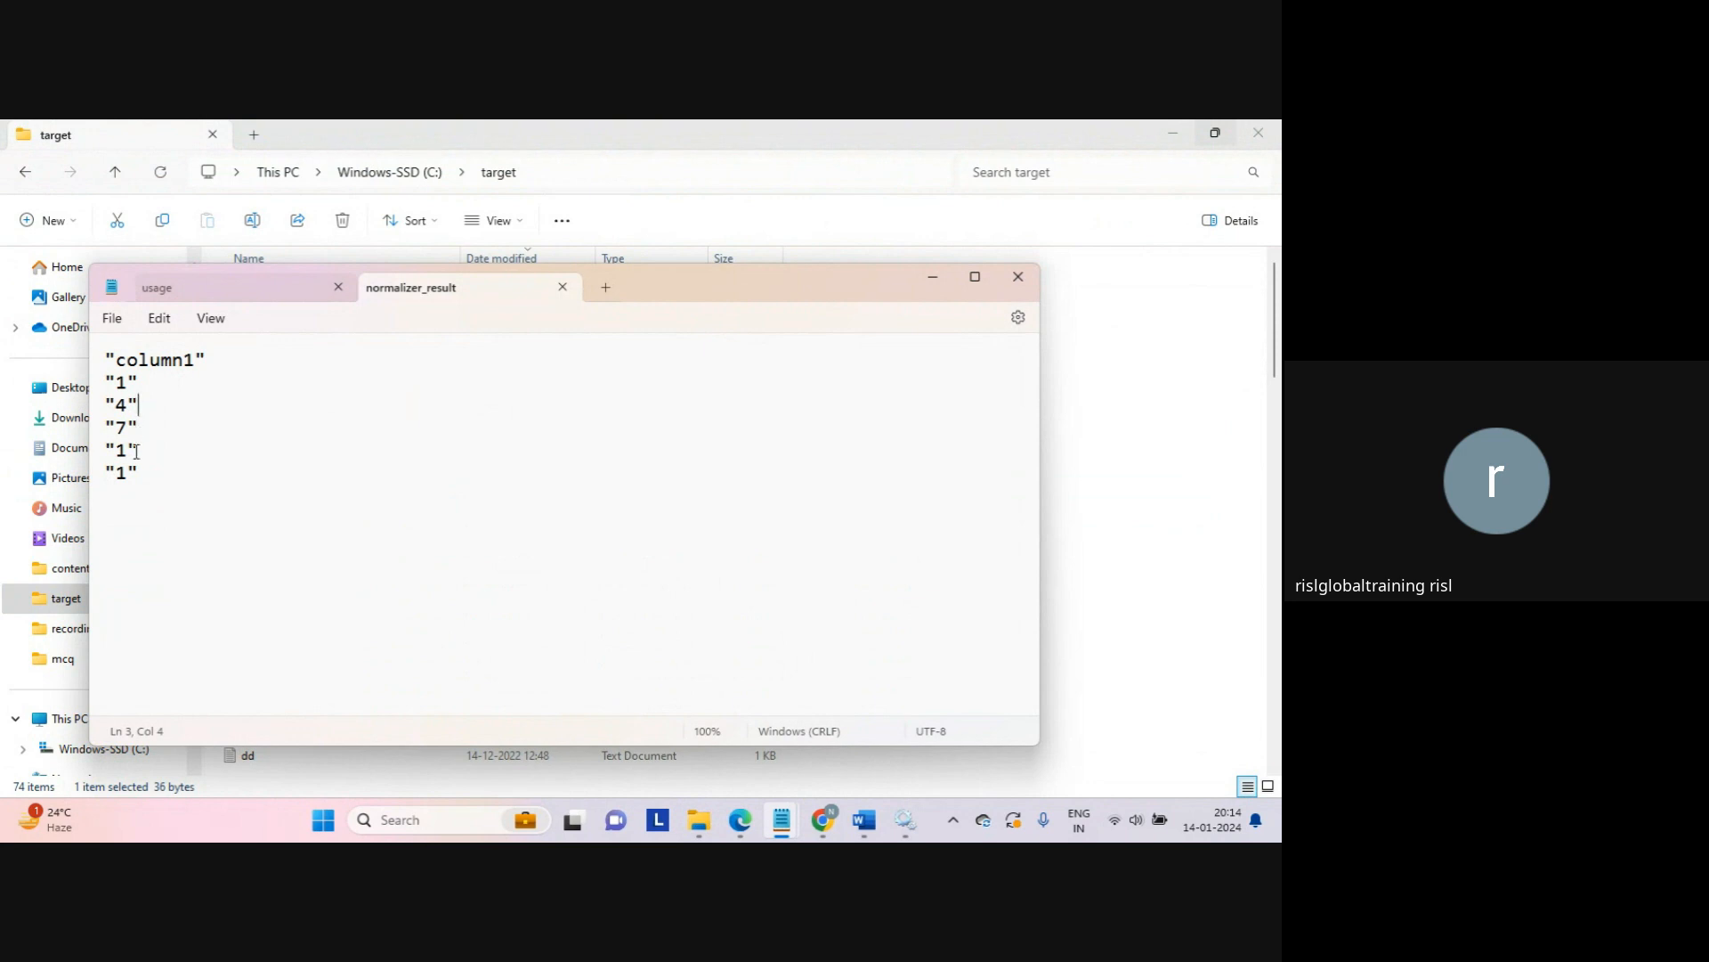
pyautogui.click(134, 489)
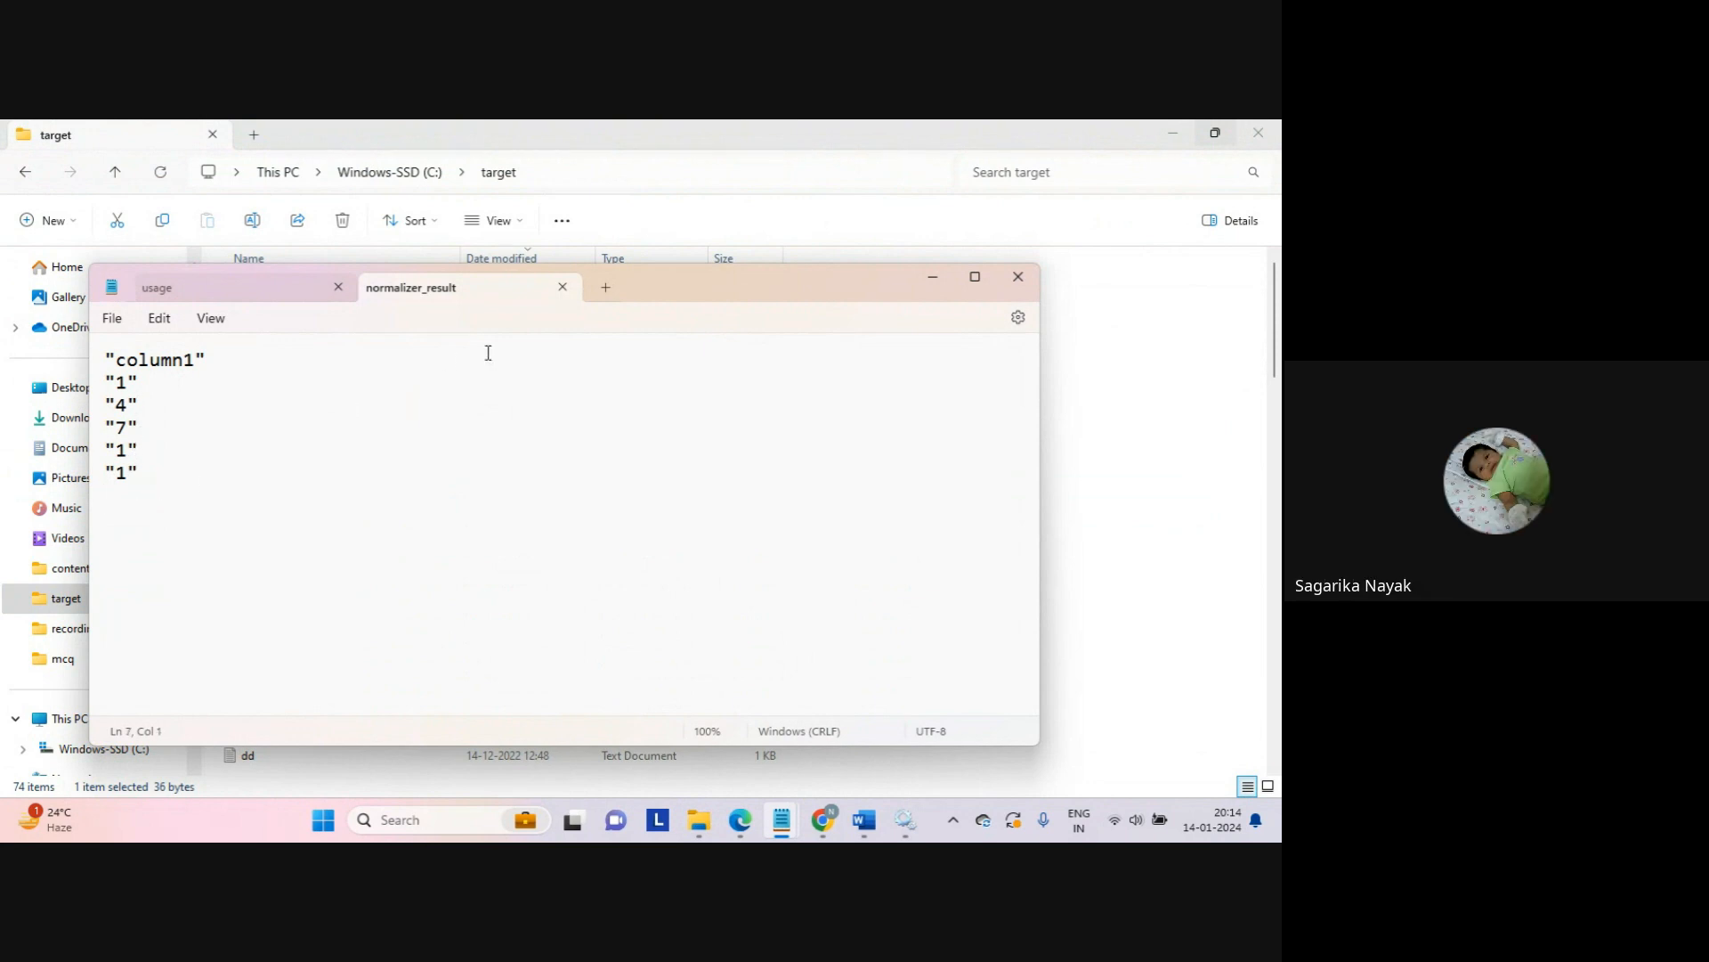
pyautogui.moveTo(663, 289); pyautogui.dragTo(980, 312)
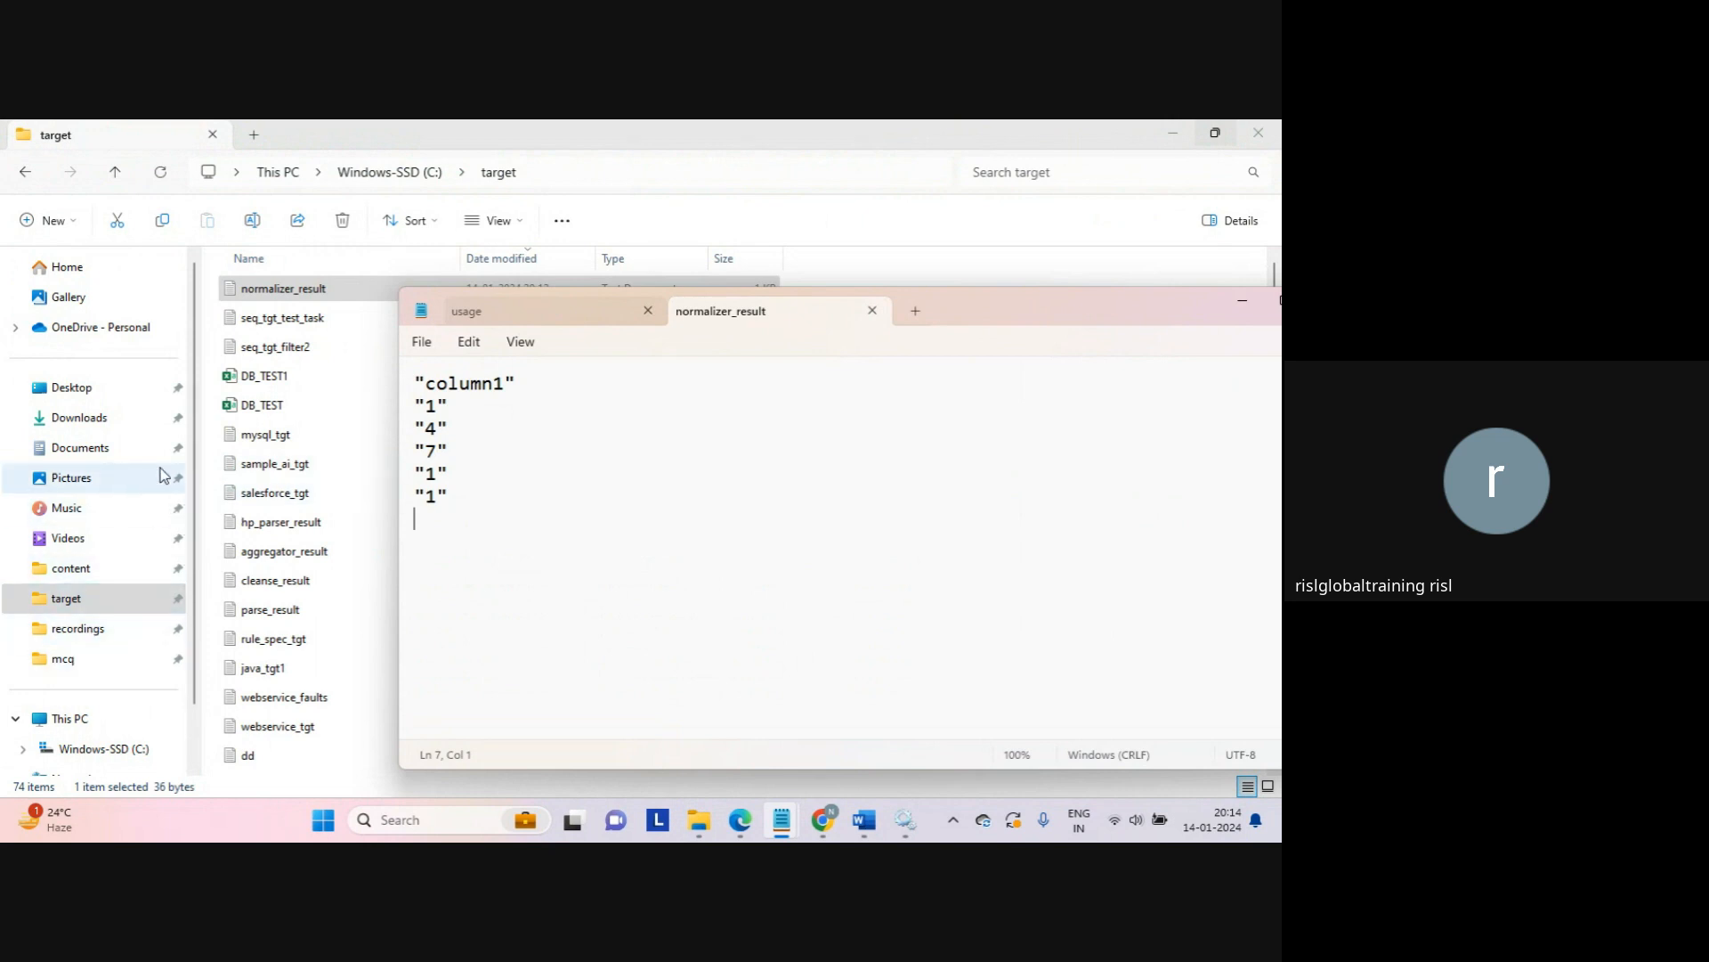
# Step: Browse from the C: drive into the source folder and select the seq_1 file
pyautogui.click(419, 177)
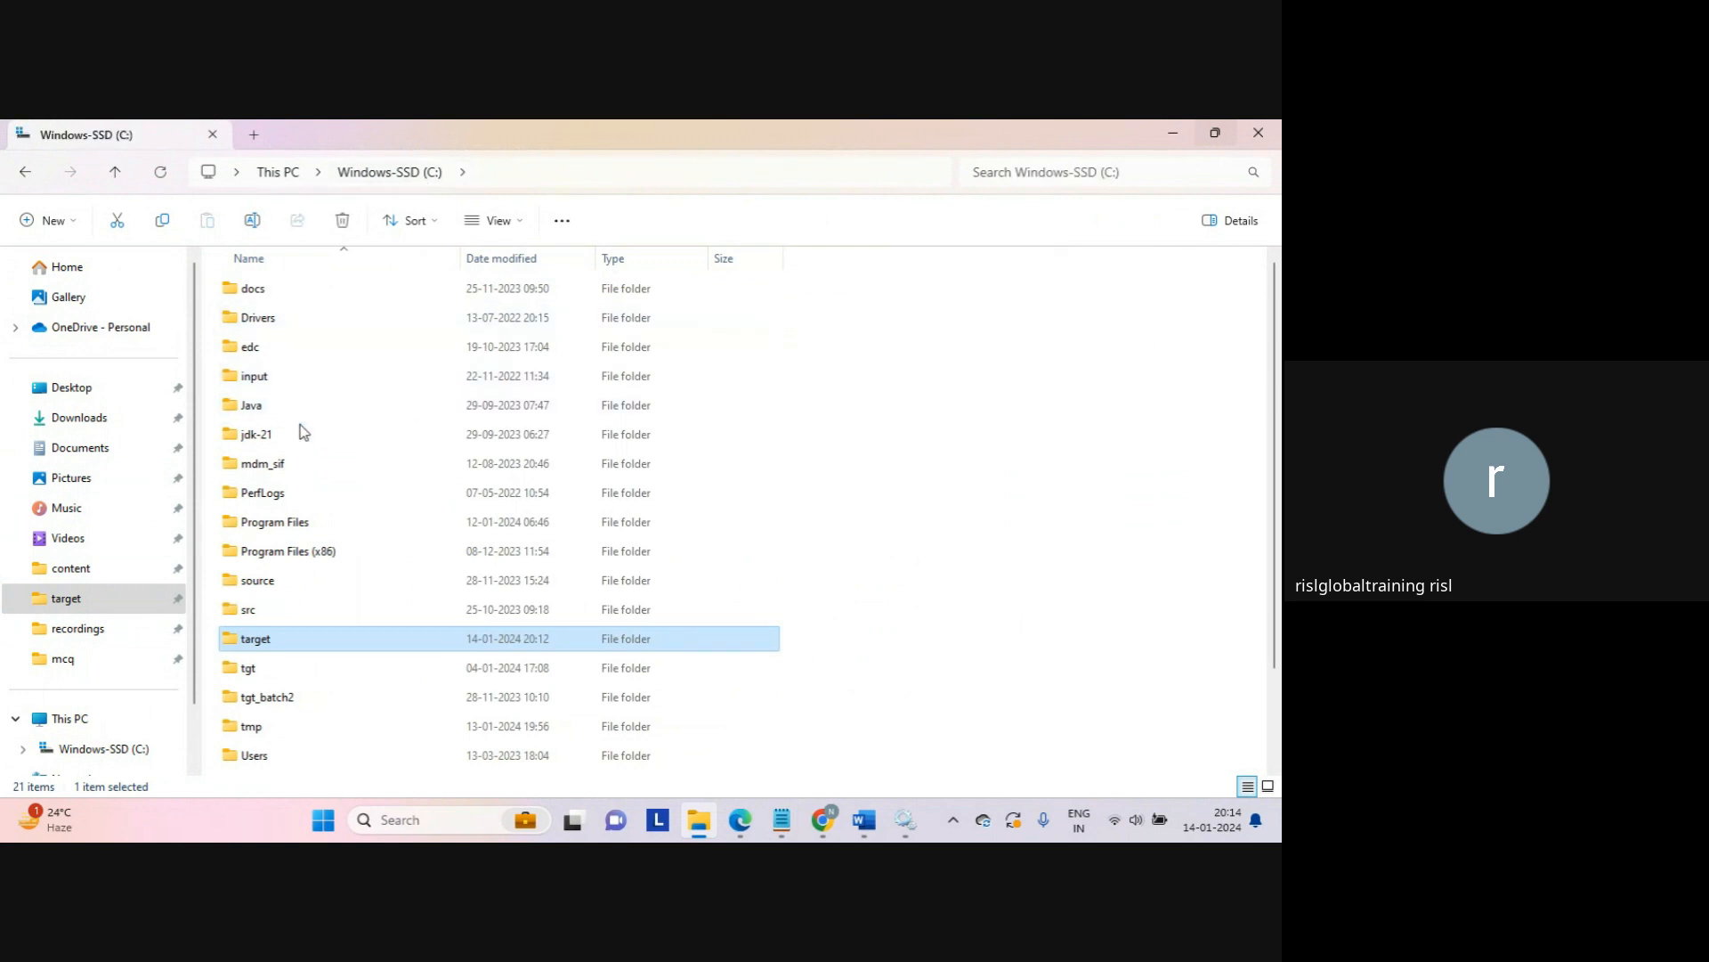
pyautogui.doubleClick(256, 666)
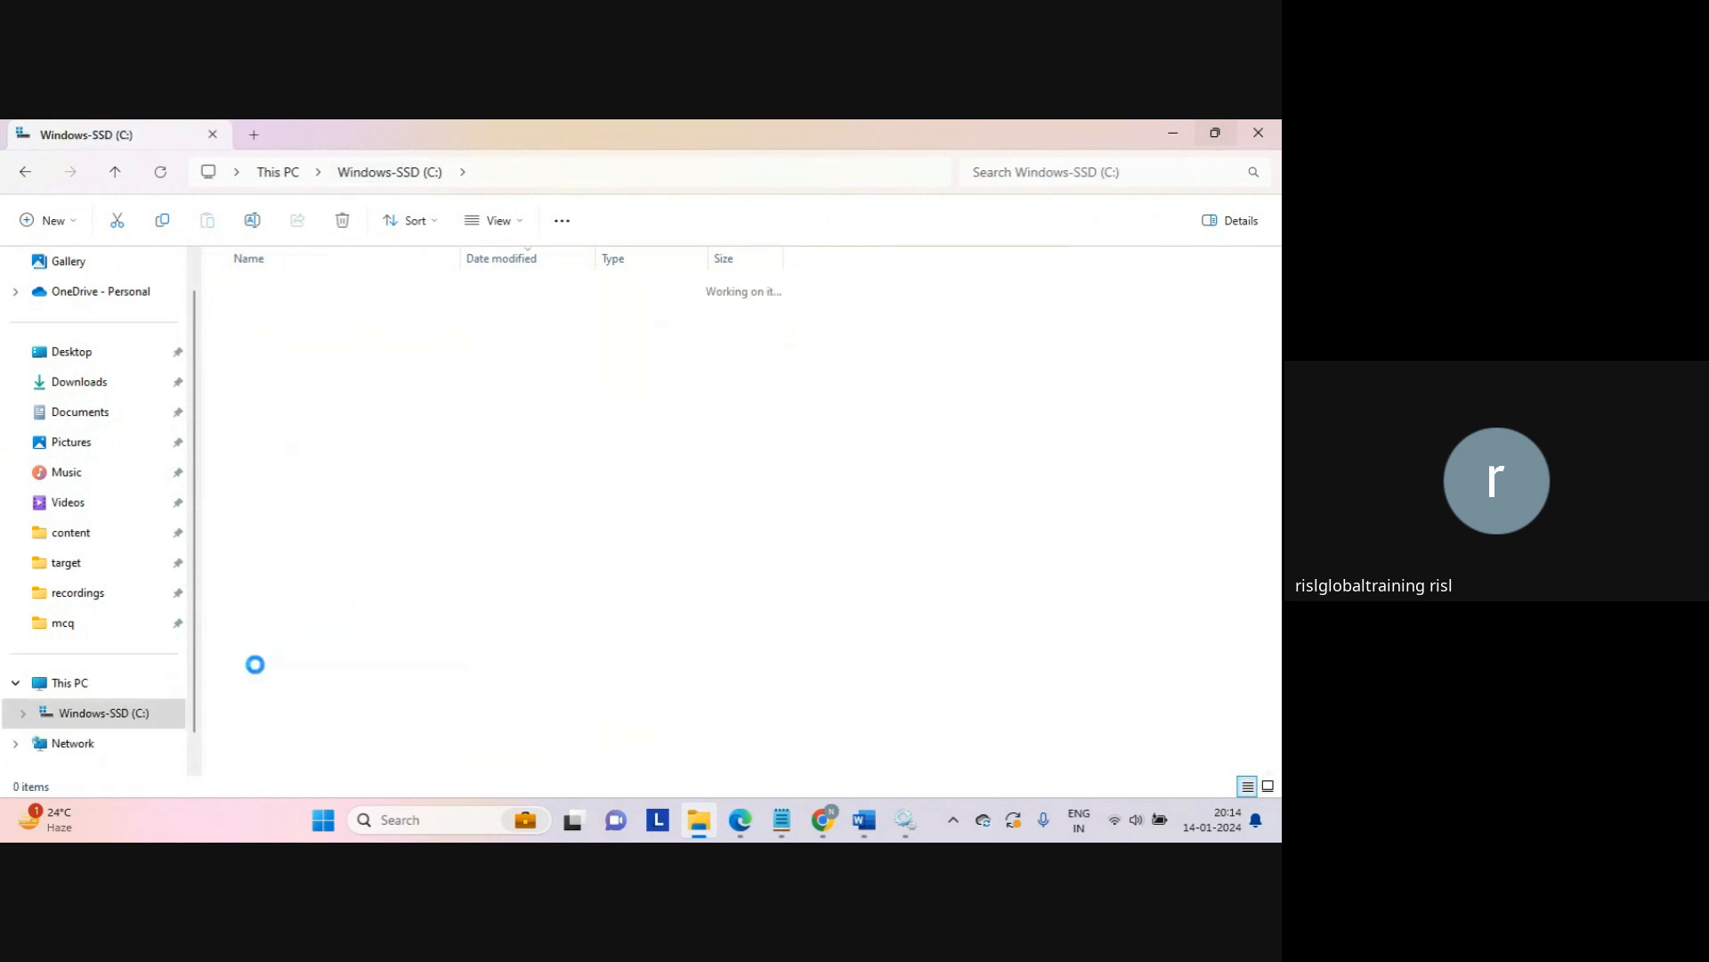
pyautogui.click(33, 183)
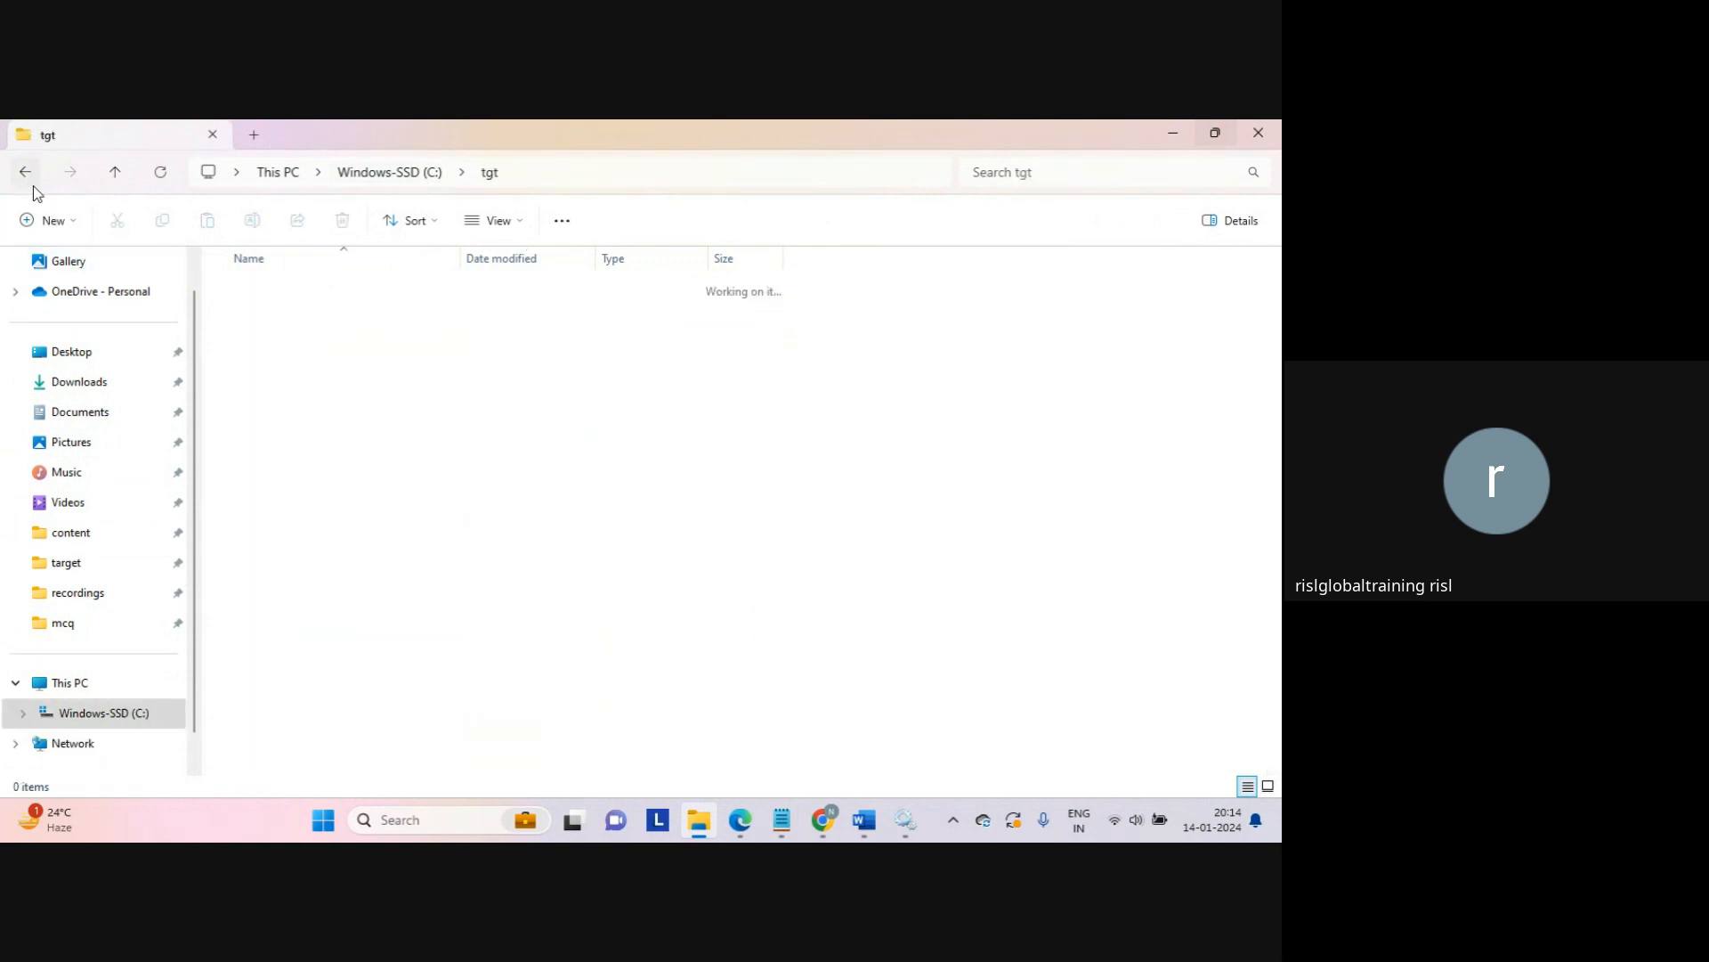
pyautogui.doubleClick(271, 583)
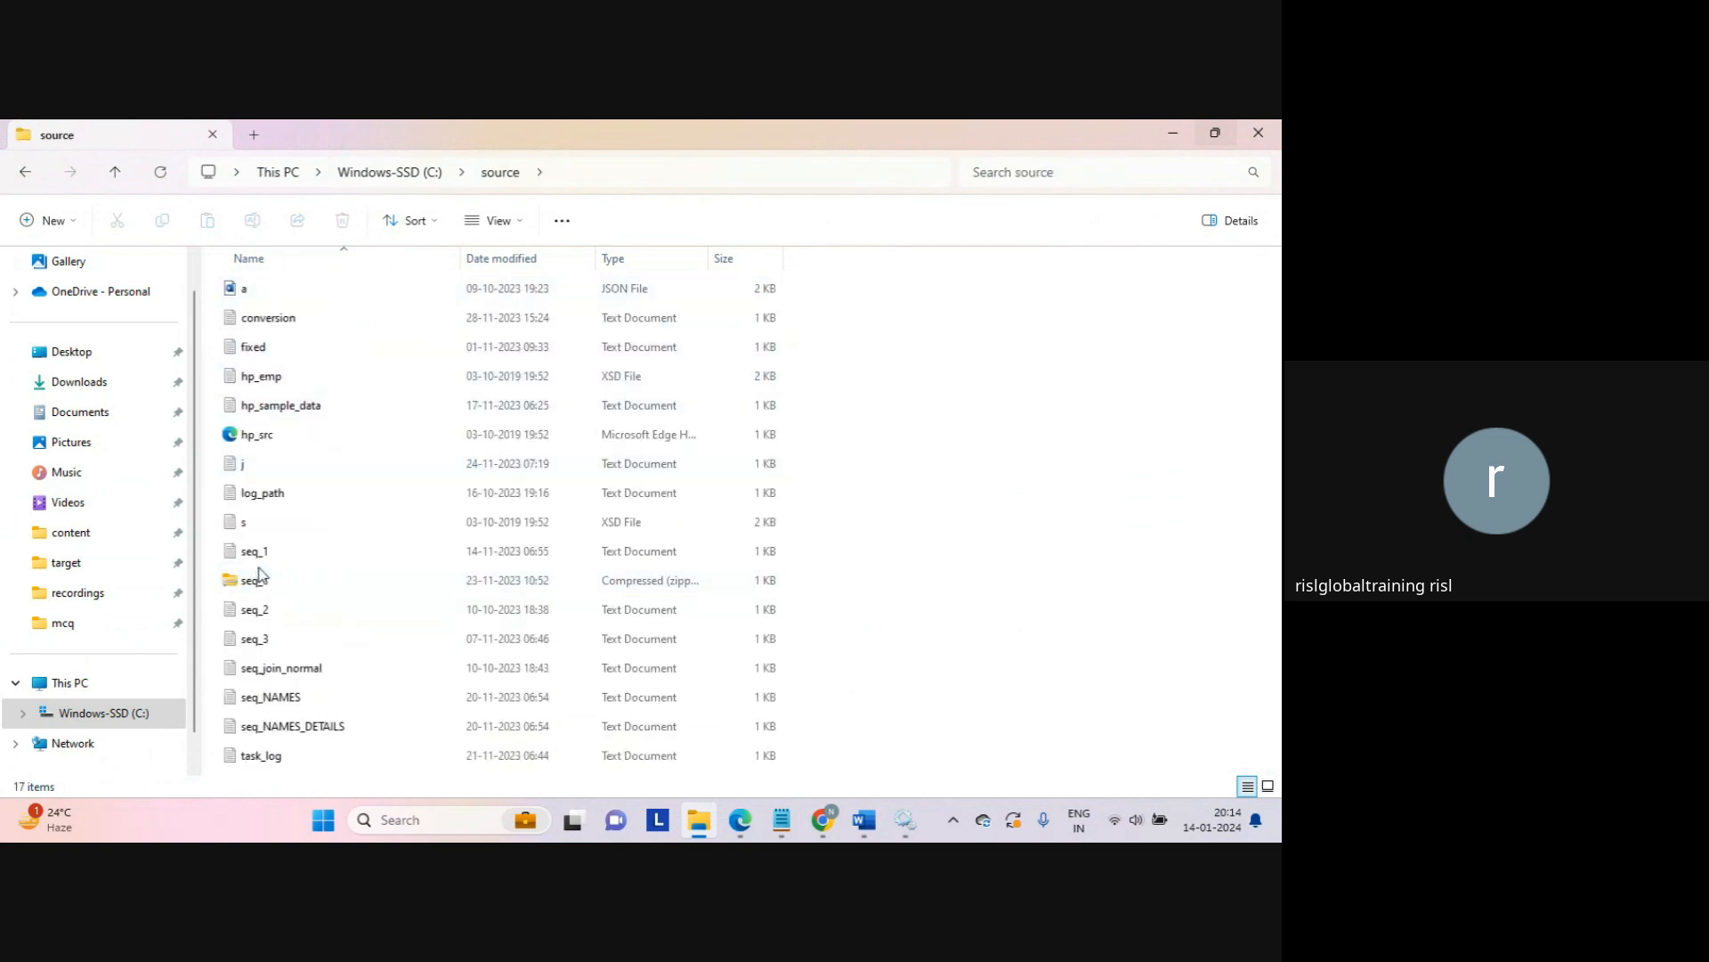
pyautogui.click(269, 558)
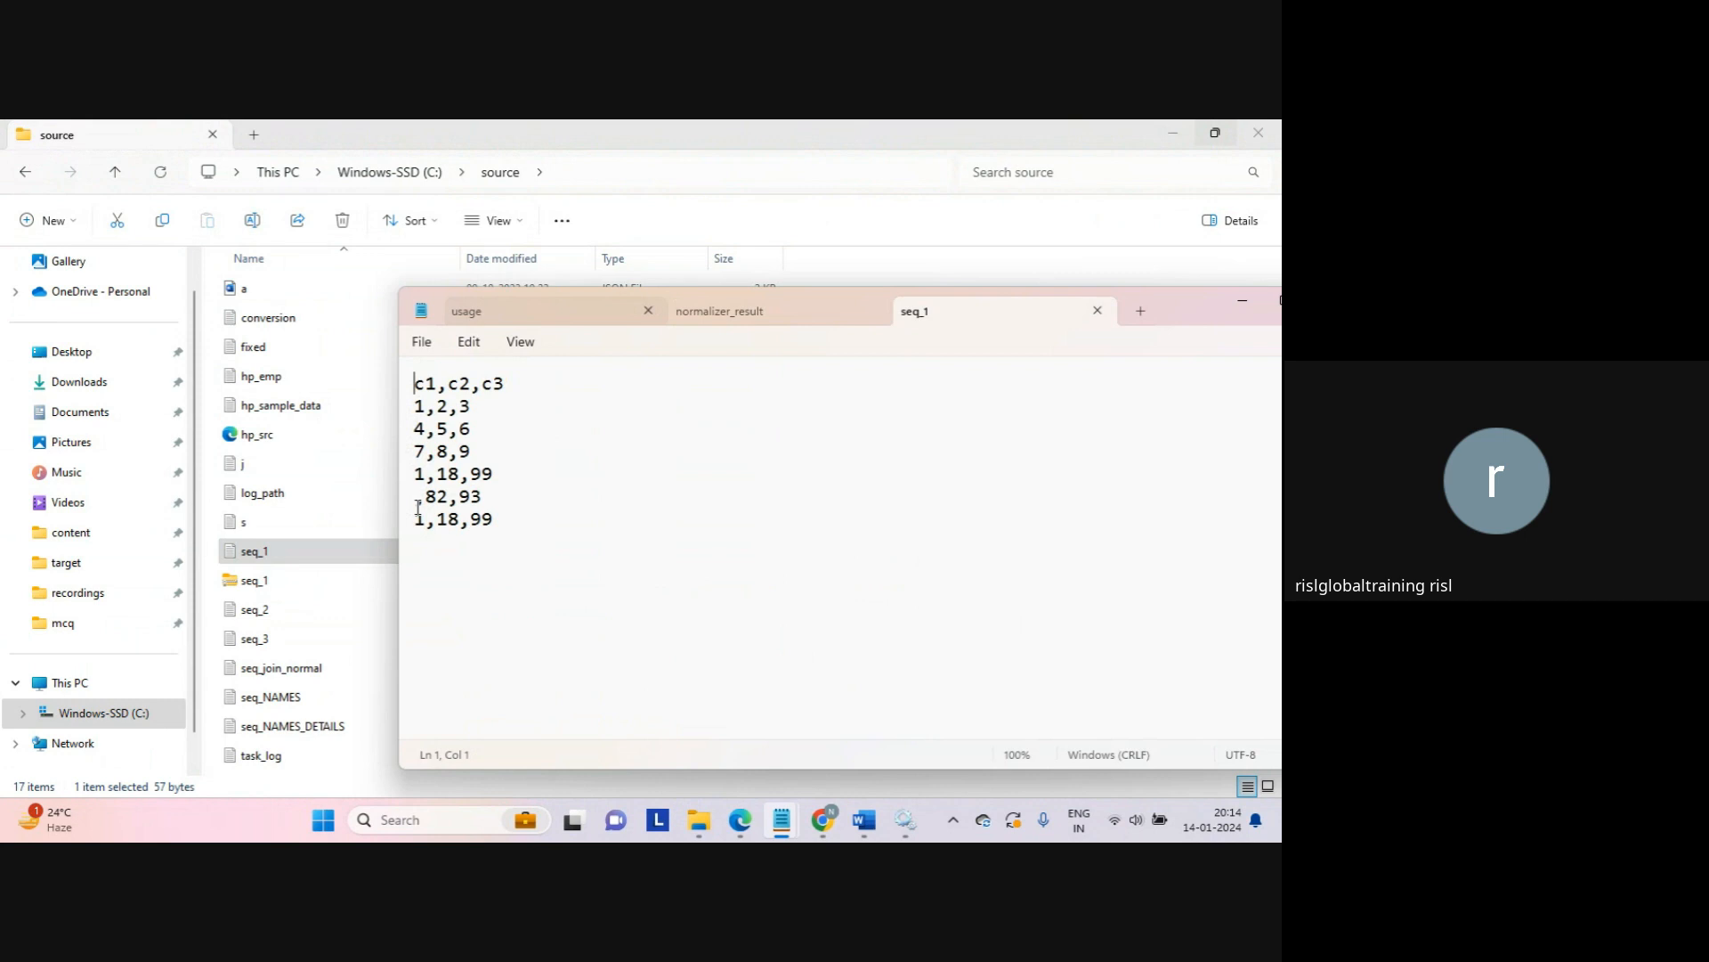
# Step: Bring the normalizer_result output back up in Notepad
pyautogui.moveTo(789, 824)
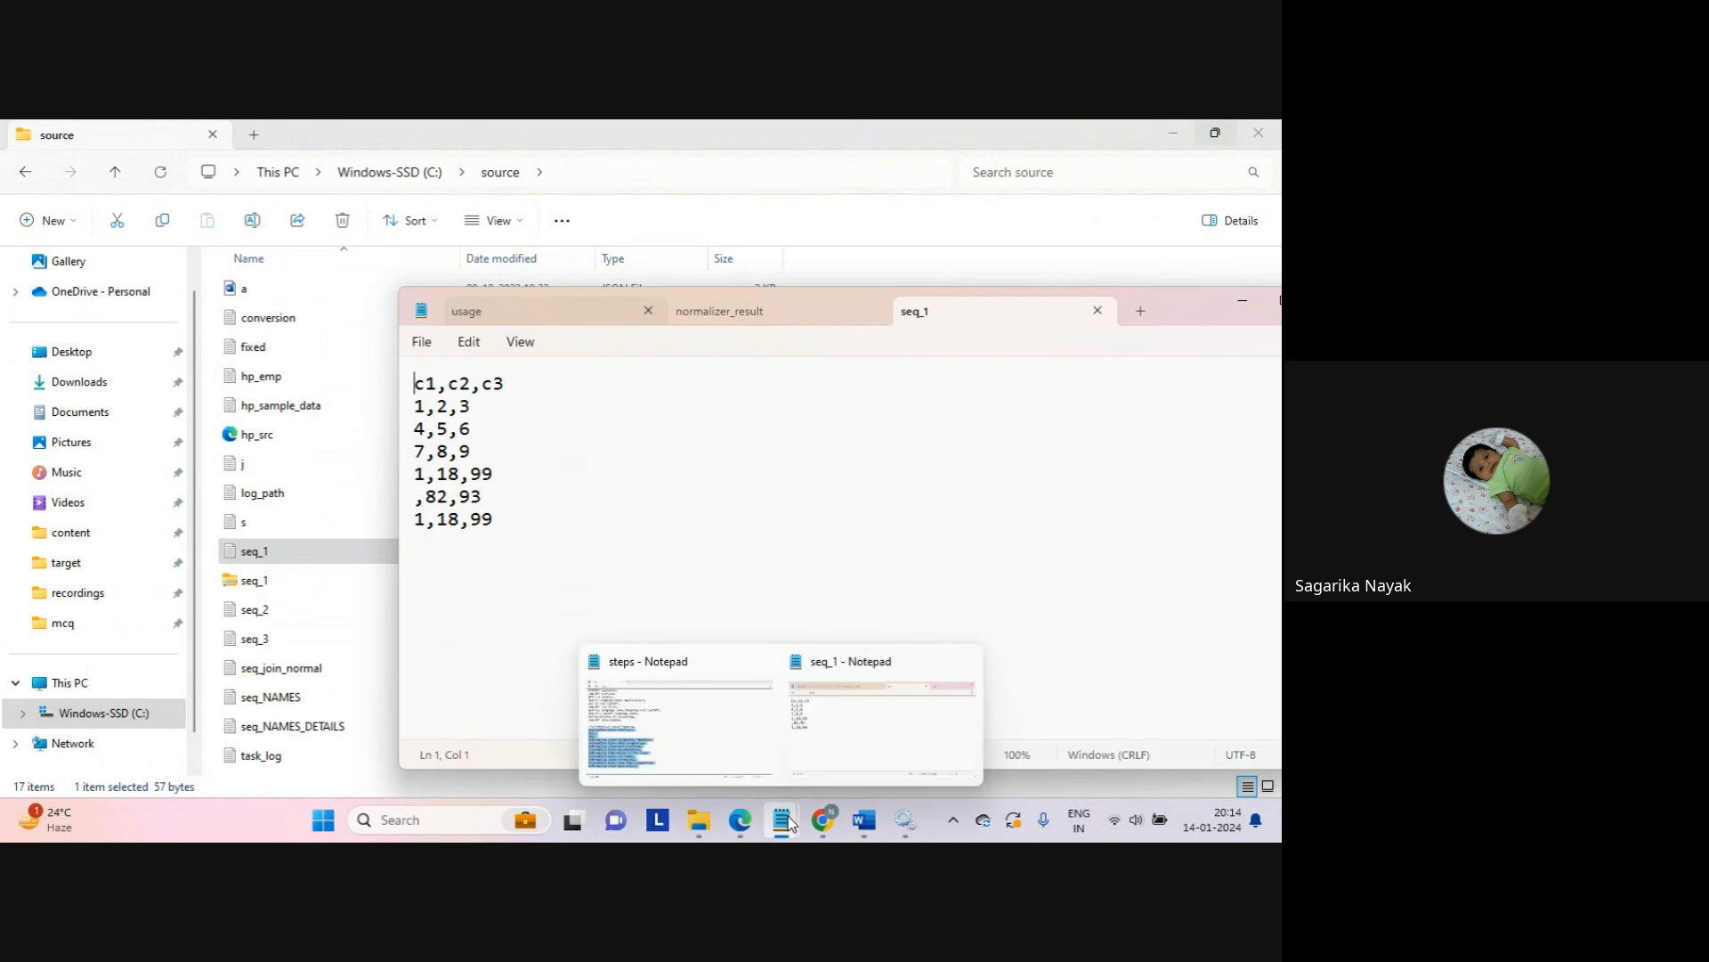
pyautogui.click(718, 719)
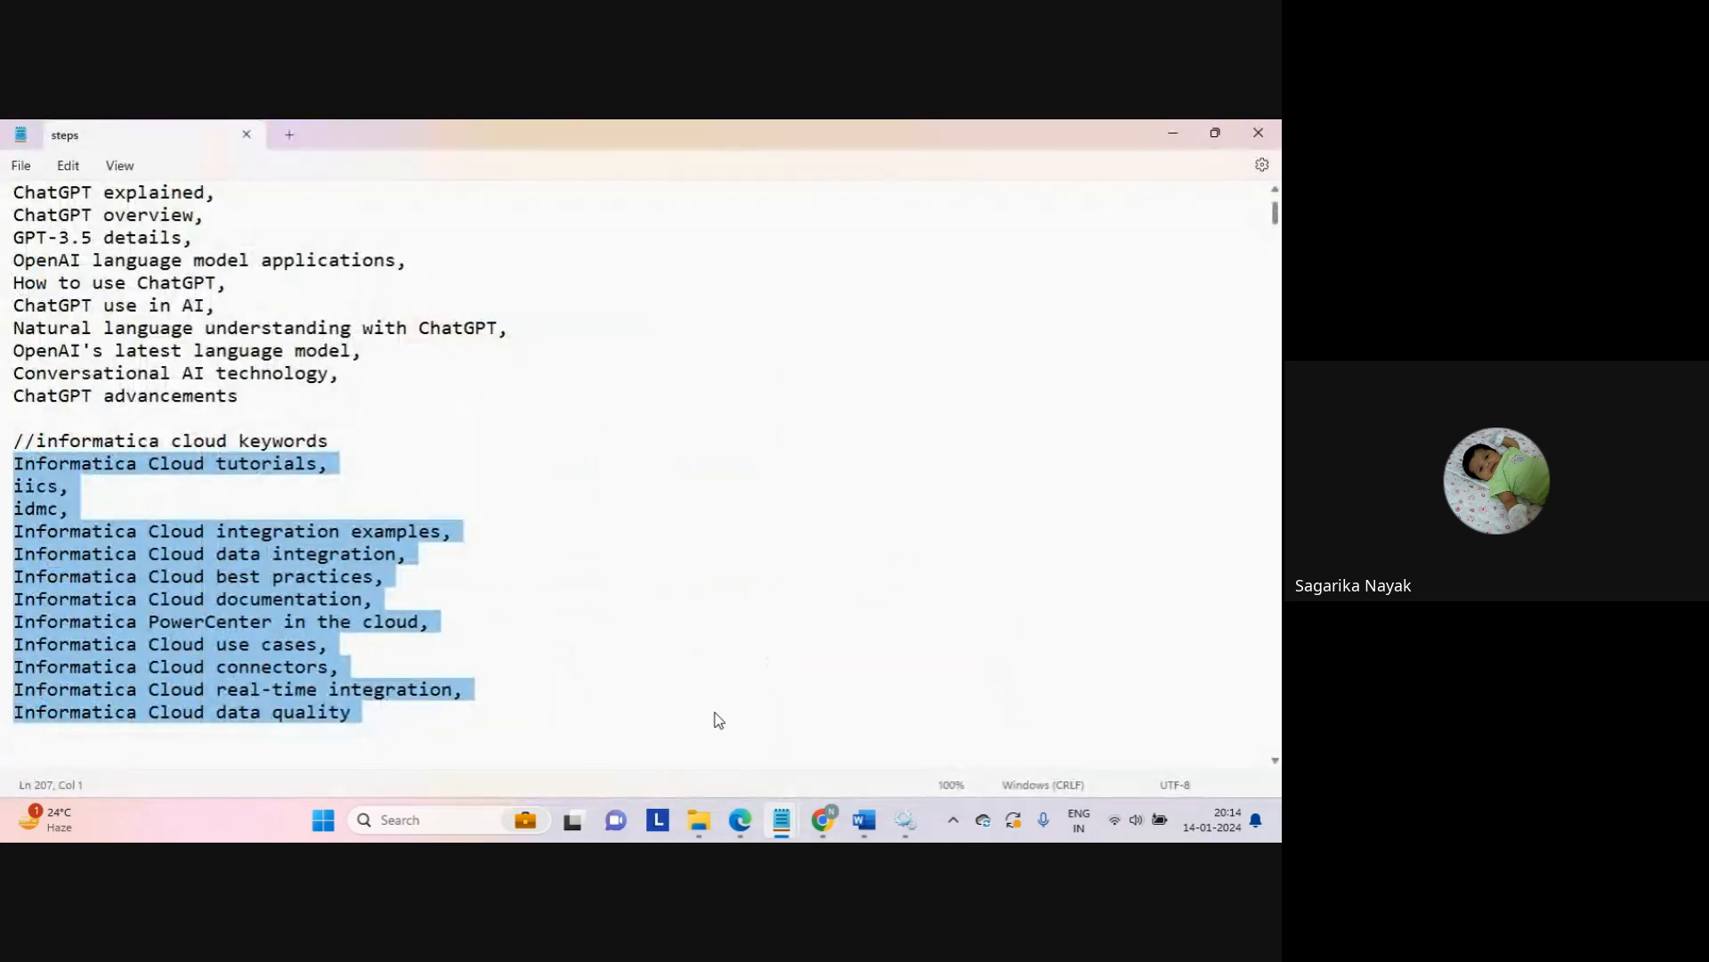
pyautogui.click(1171, 135)
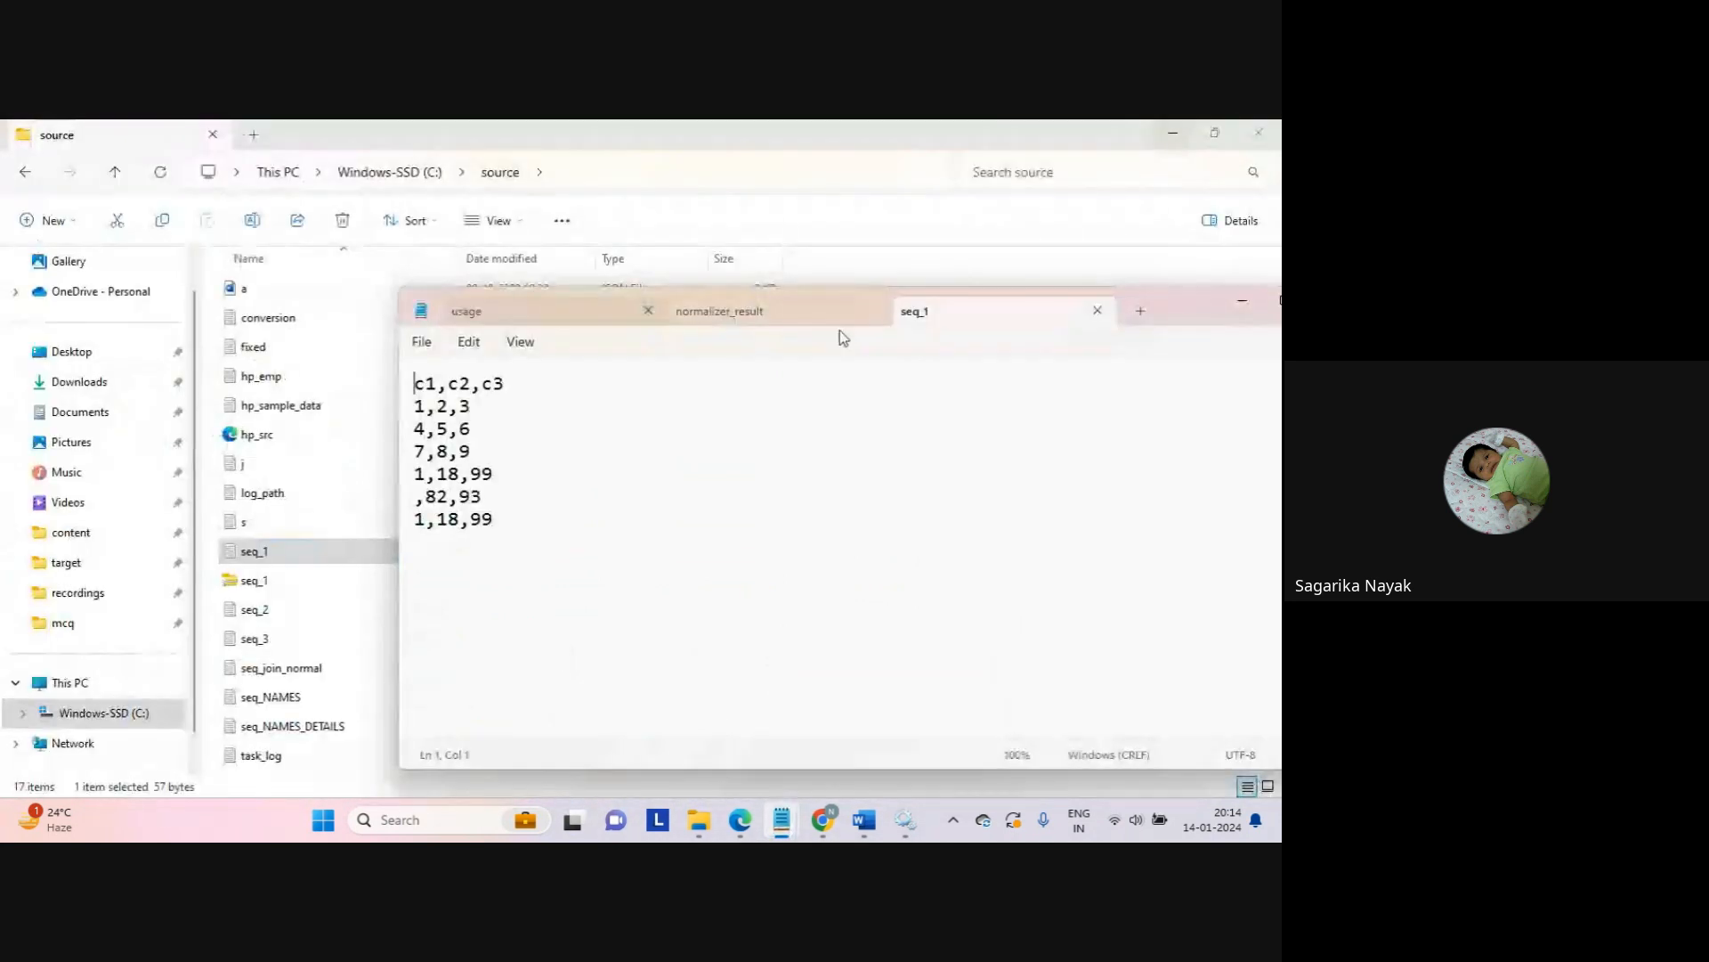
pyautogui.moveTo(787, 823)
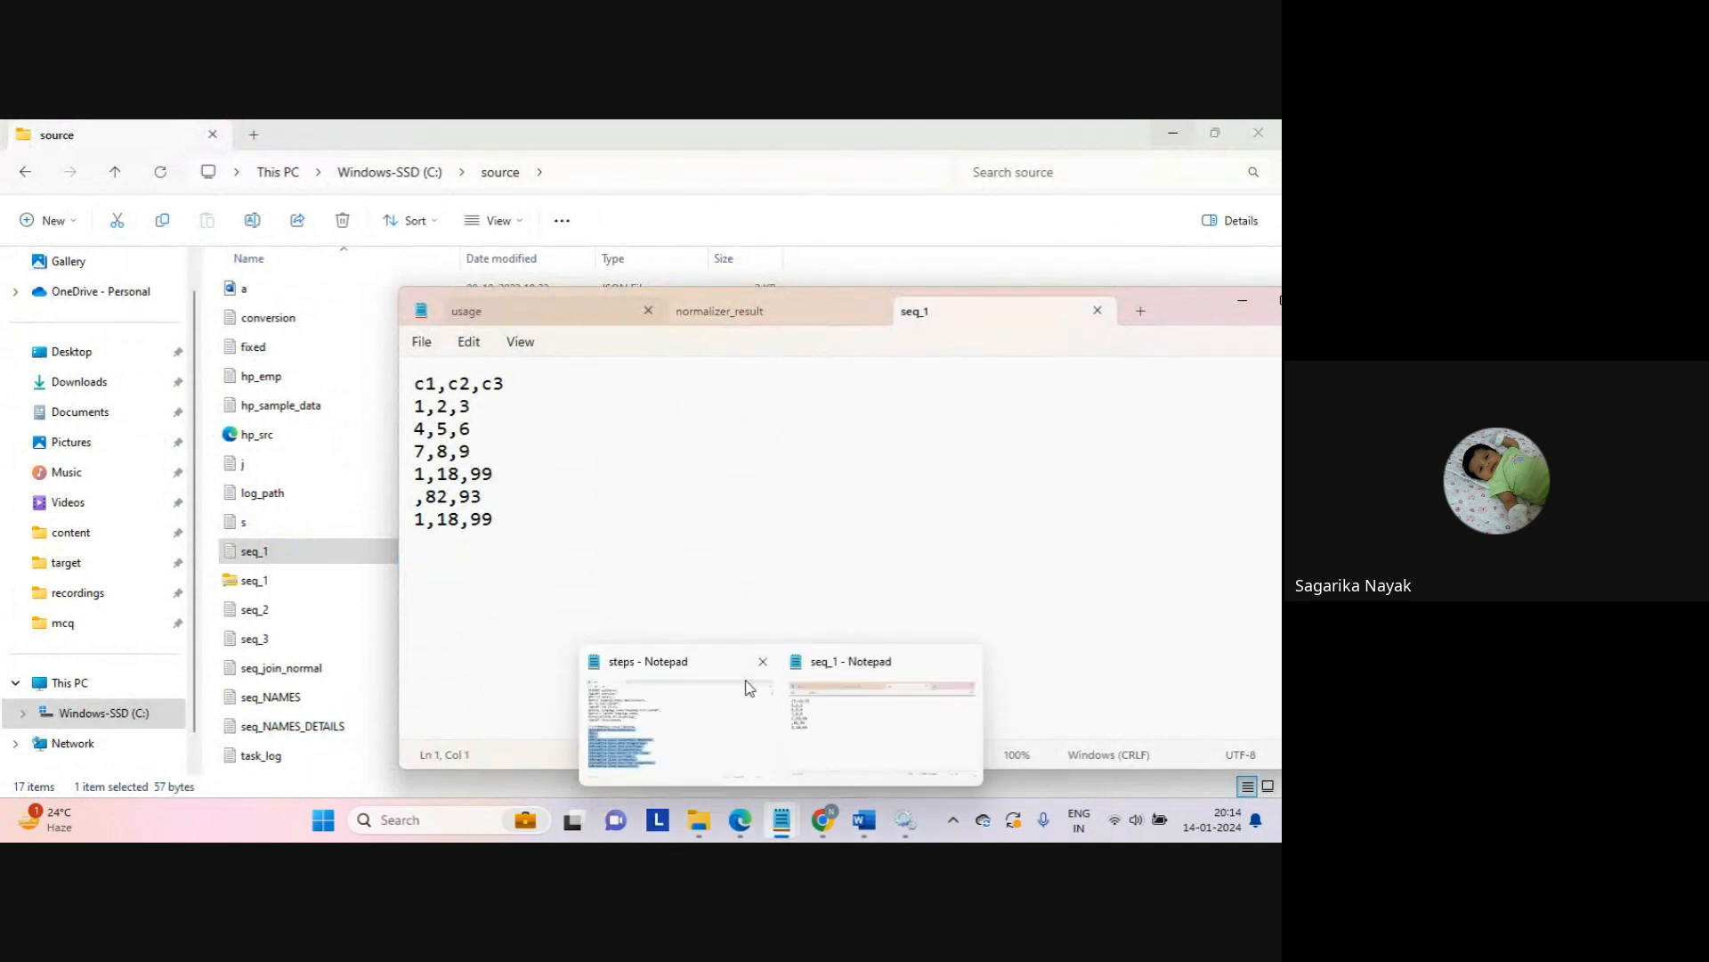
pyautogui.click(752, 307)
# Step: Move normalizer_result into its own Notepad window placed beside seq_1
pyautogui.moveTo(792, 314); pyautogui.dragTo(871, 348)
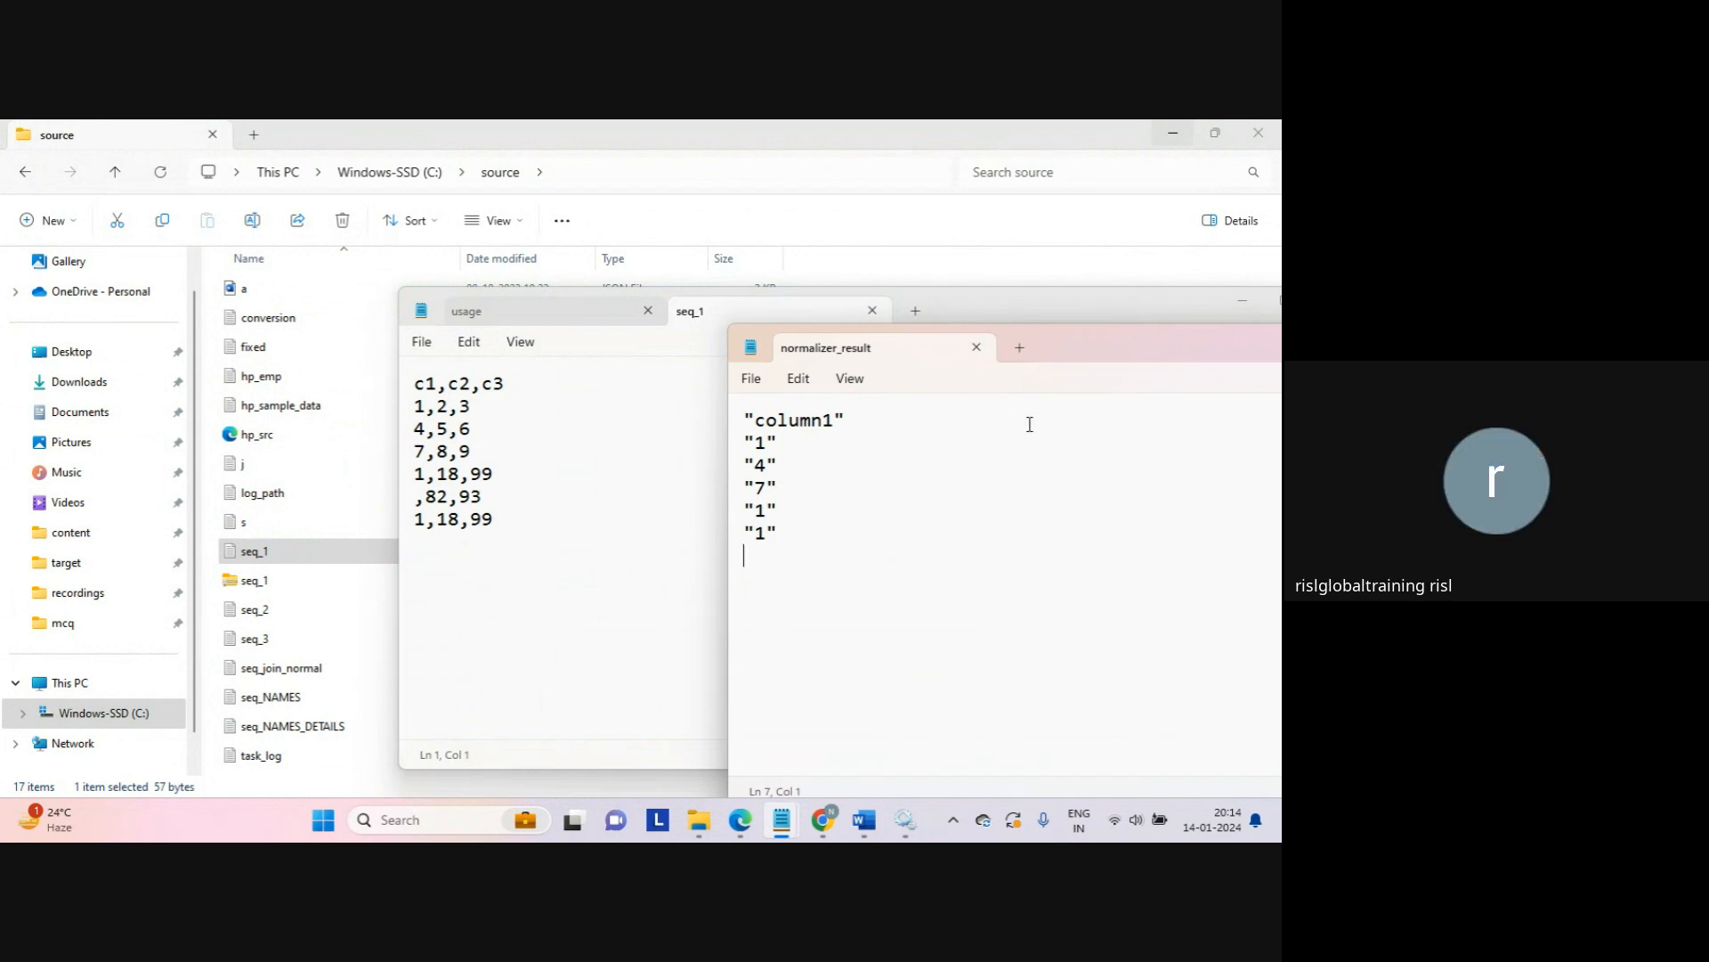
pyautogui.moveTo(1058, 347); pyautogui.dragTo(859, 339)
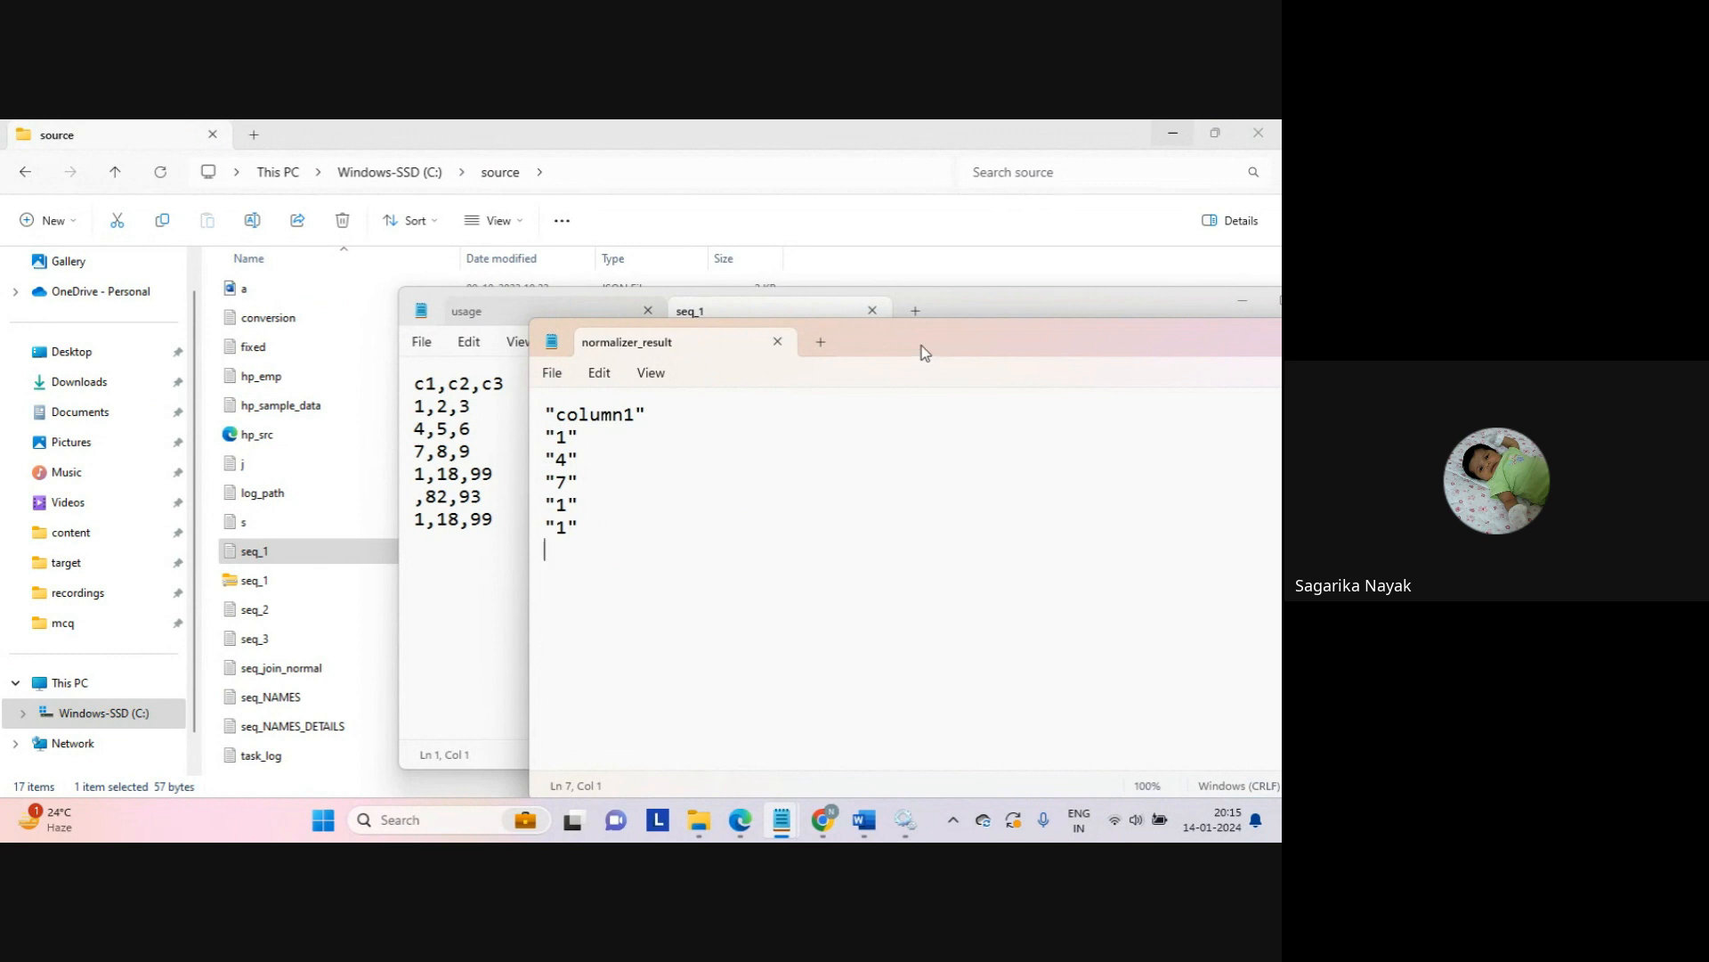
pyautogui.moveTo(921, 345); pyautogui.dragTo(916, 330)
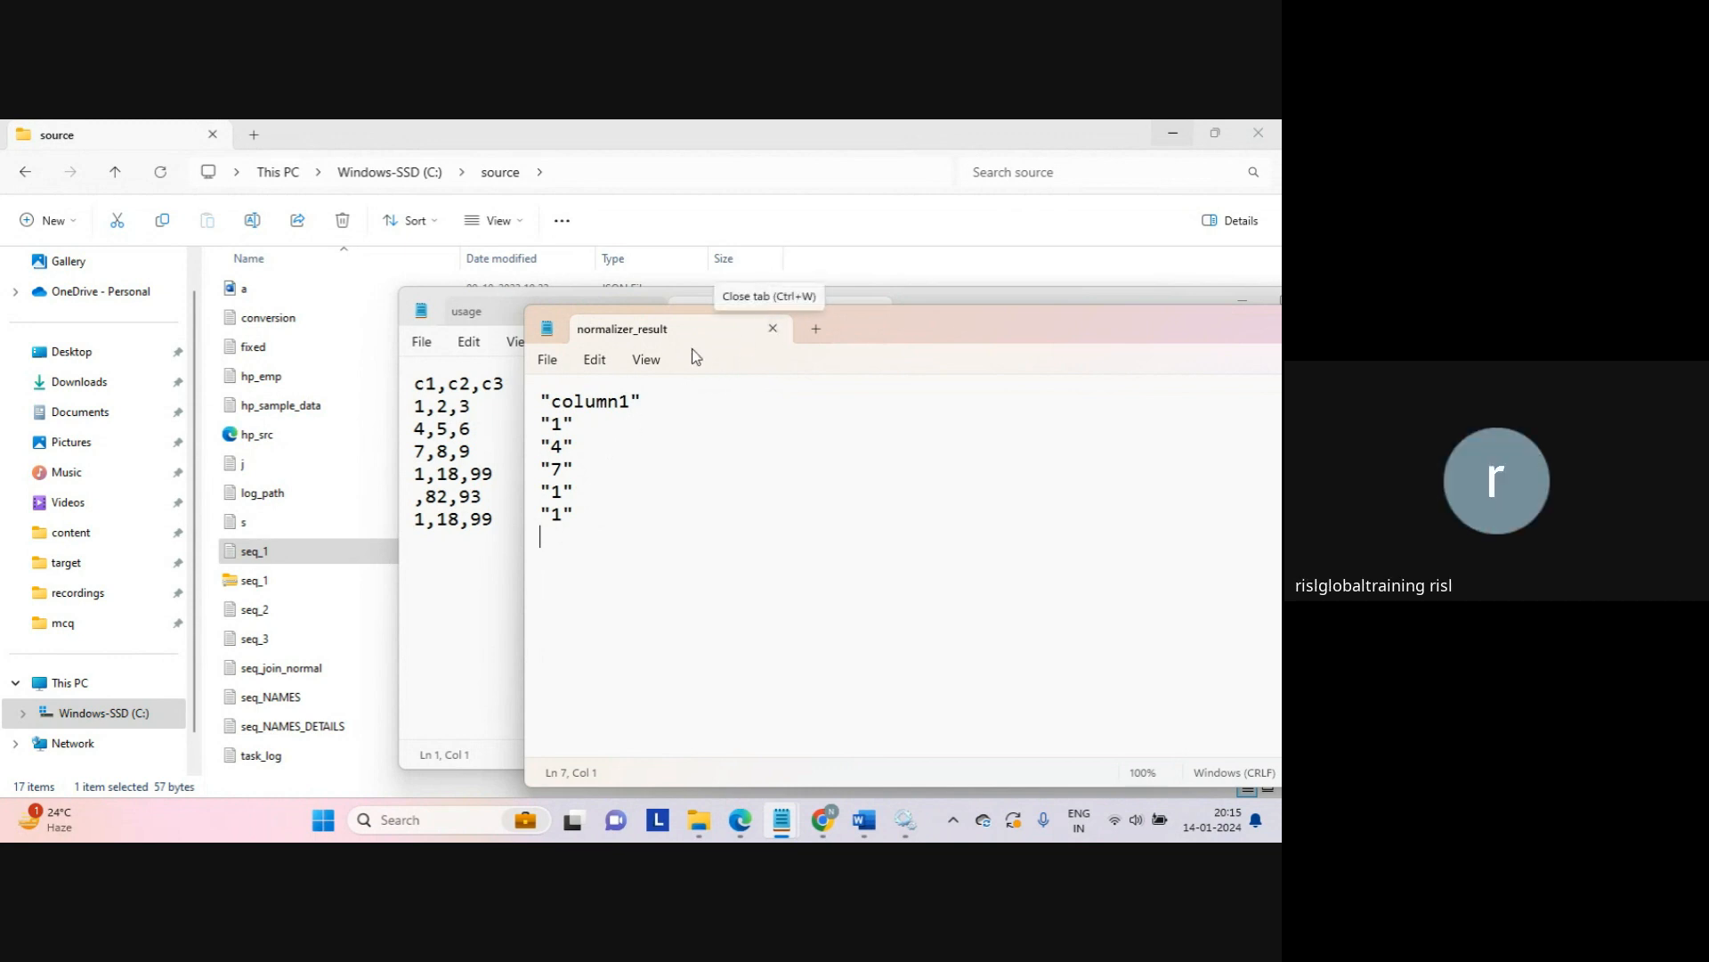
# Step: Close normalizer_result and the seq_1 file, leaving only the usage notes
pyautogui.click(773, 331)
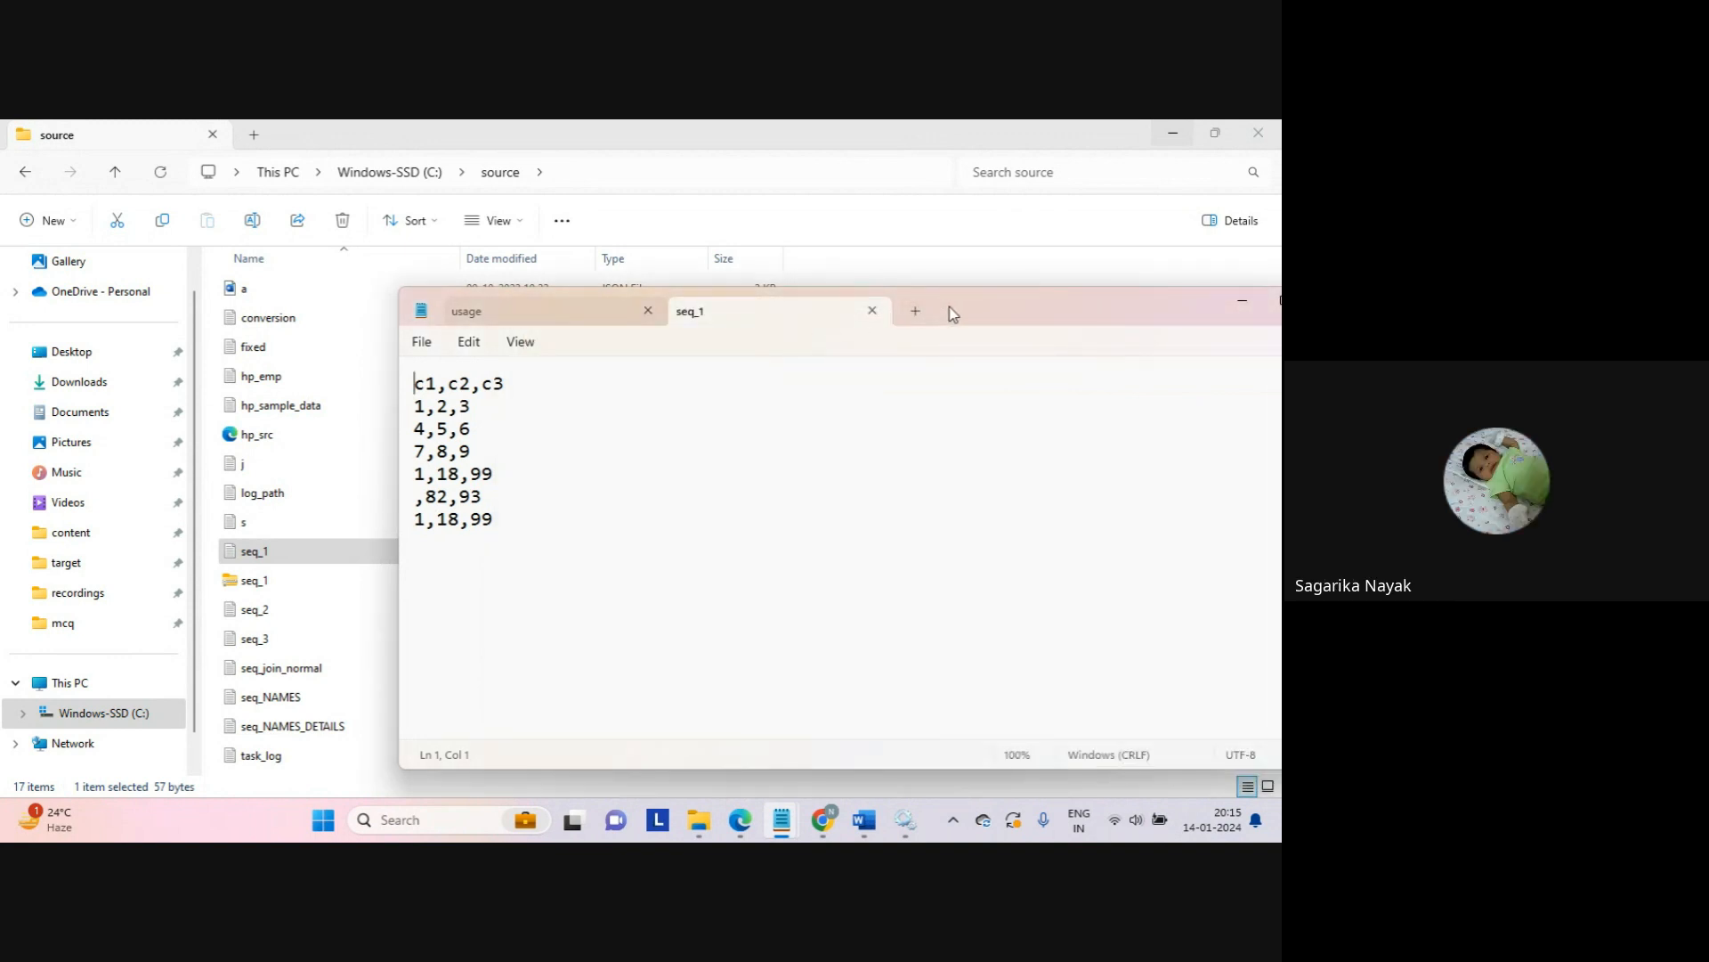
pyautogui.doubleClick(950, 314)
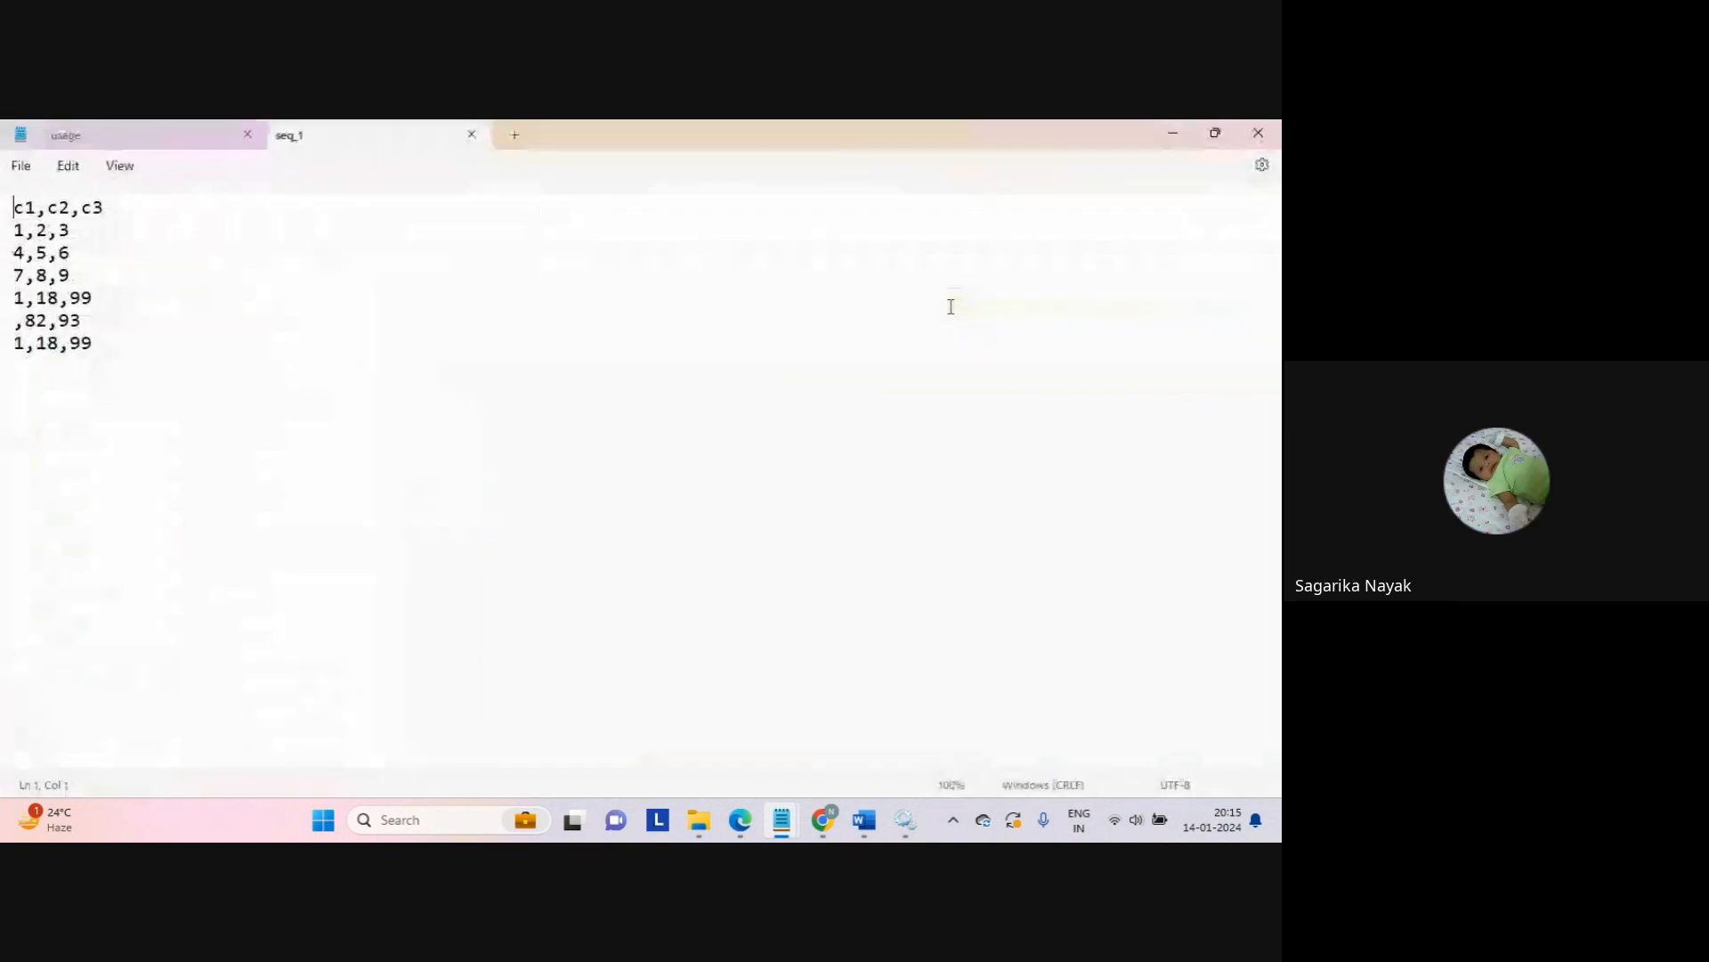
pyautogui.click(472, 135)
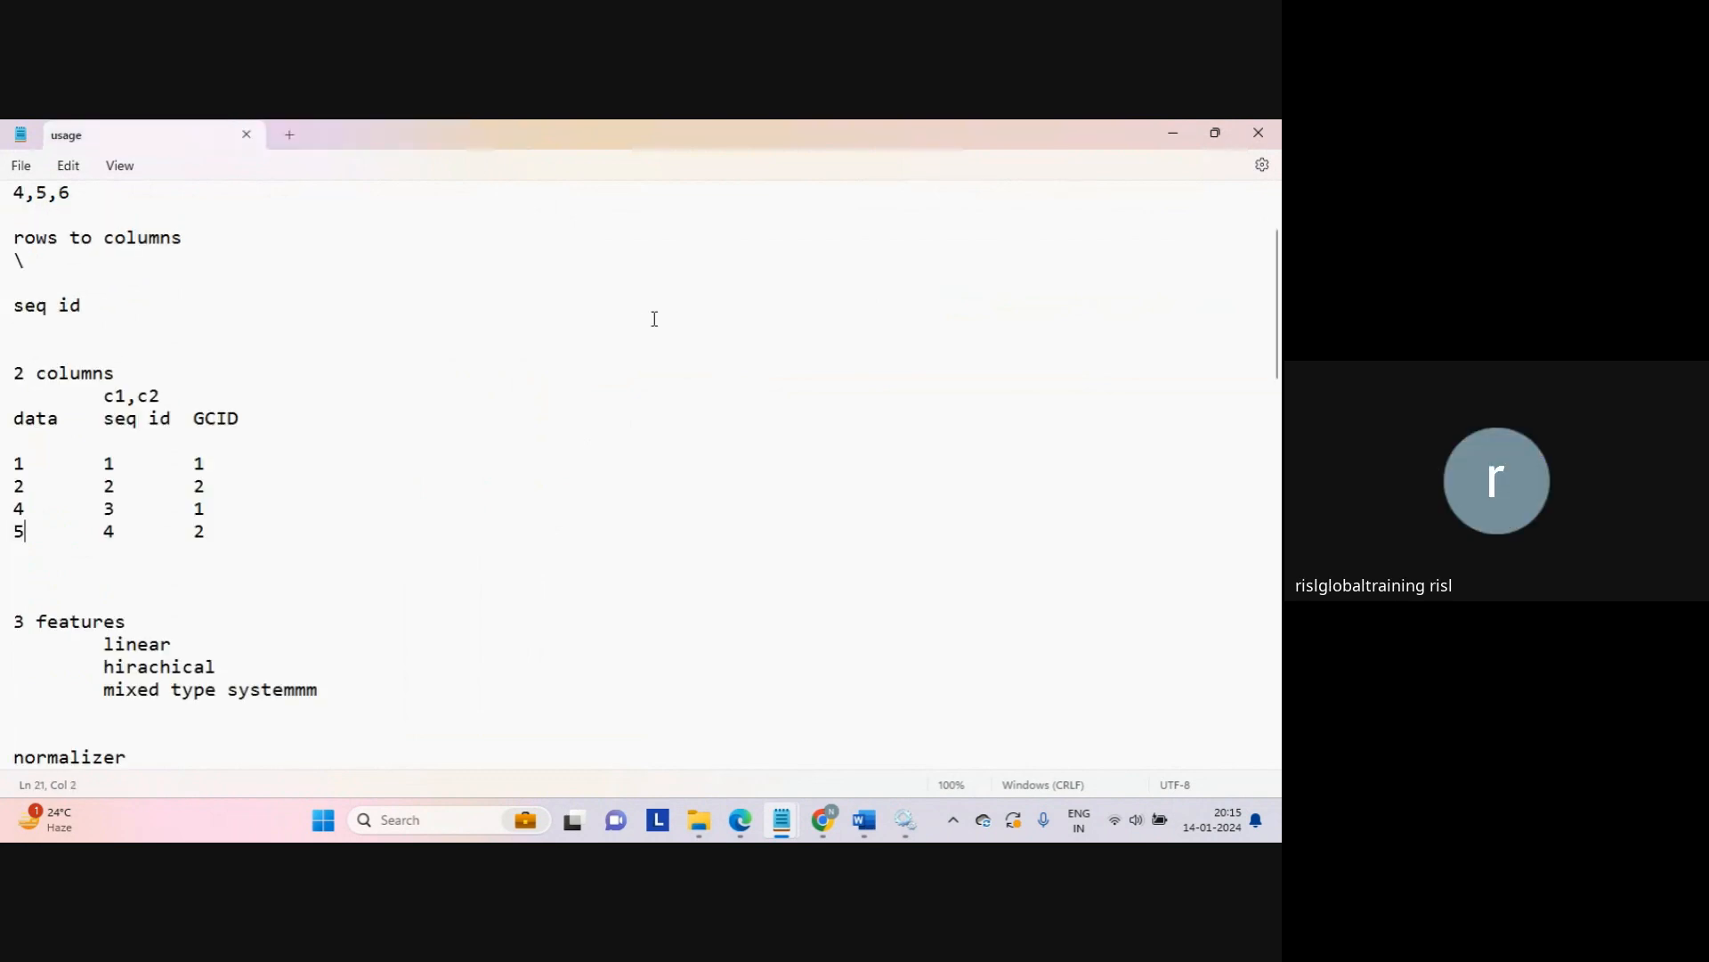
# Step: Back in Informatica, open Mapping_normalizer and show the Normalizer's properties full size
pyautogui.click(823, 819)
pyautogui.click(763, 767)
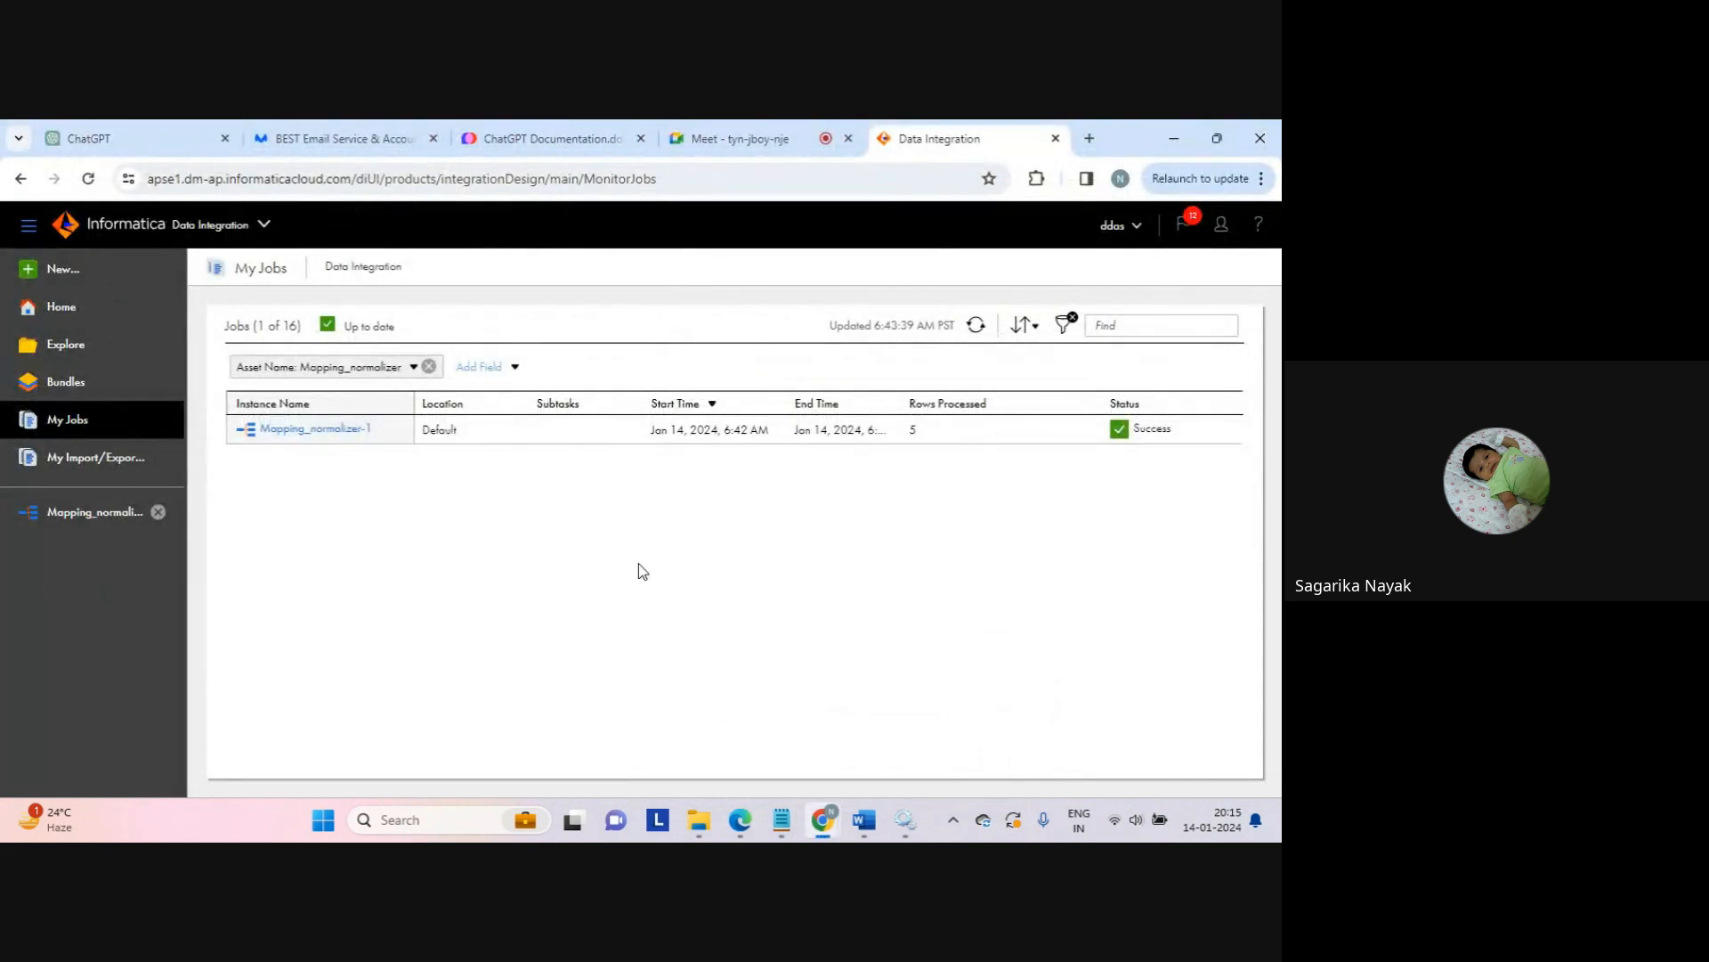
pyautogui.click(98, 512)
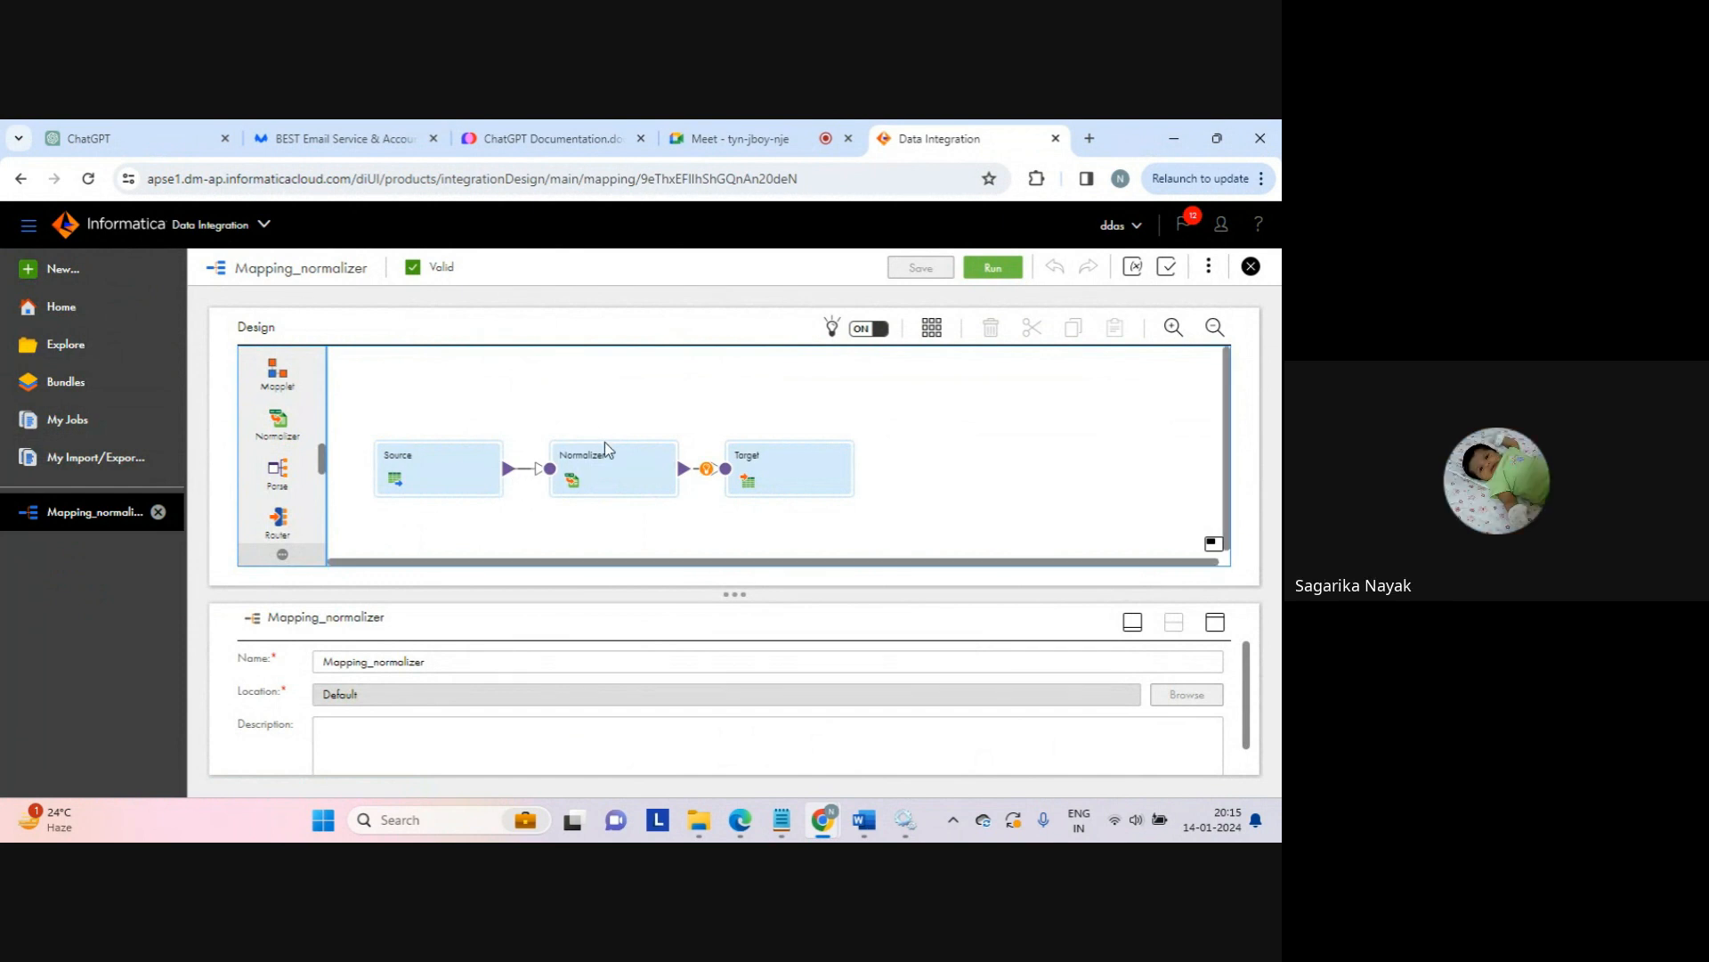
pyautogui.click(609, 470)
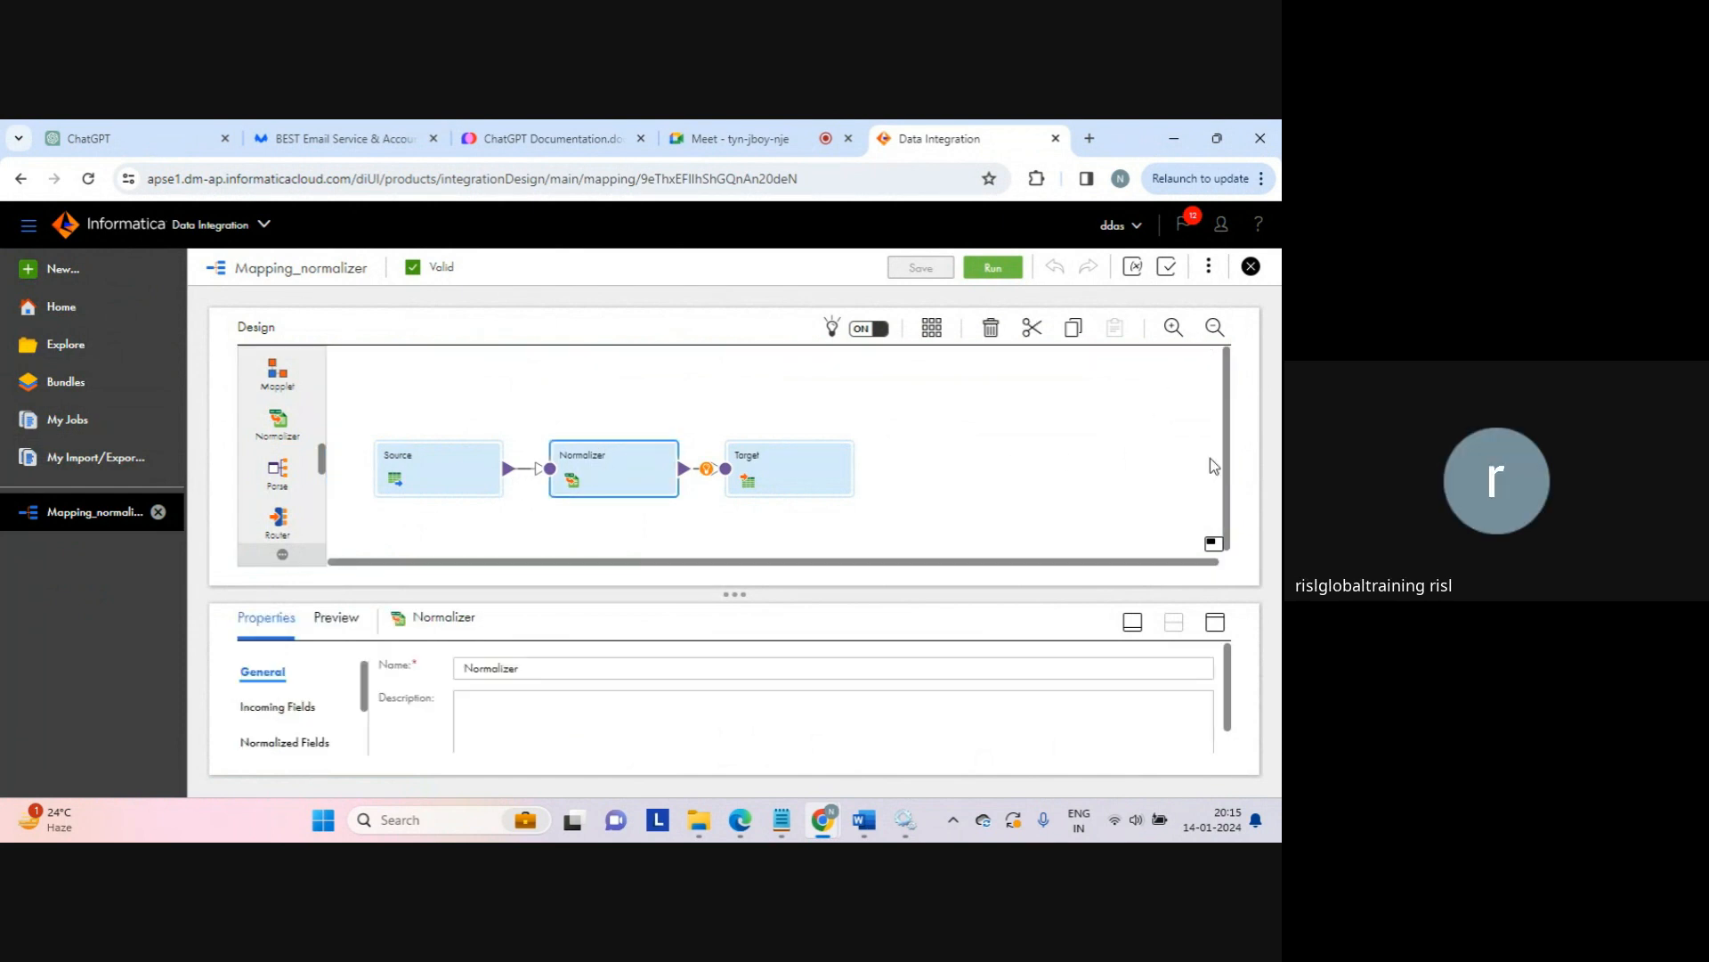
pyautogui.click(1216, 622)
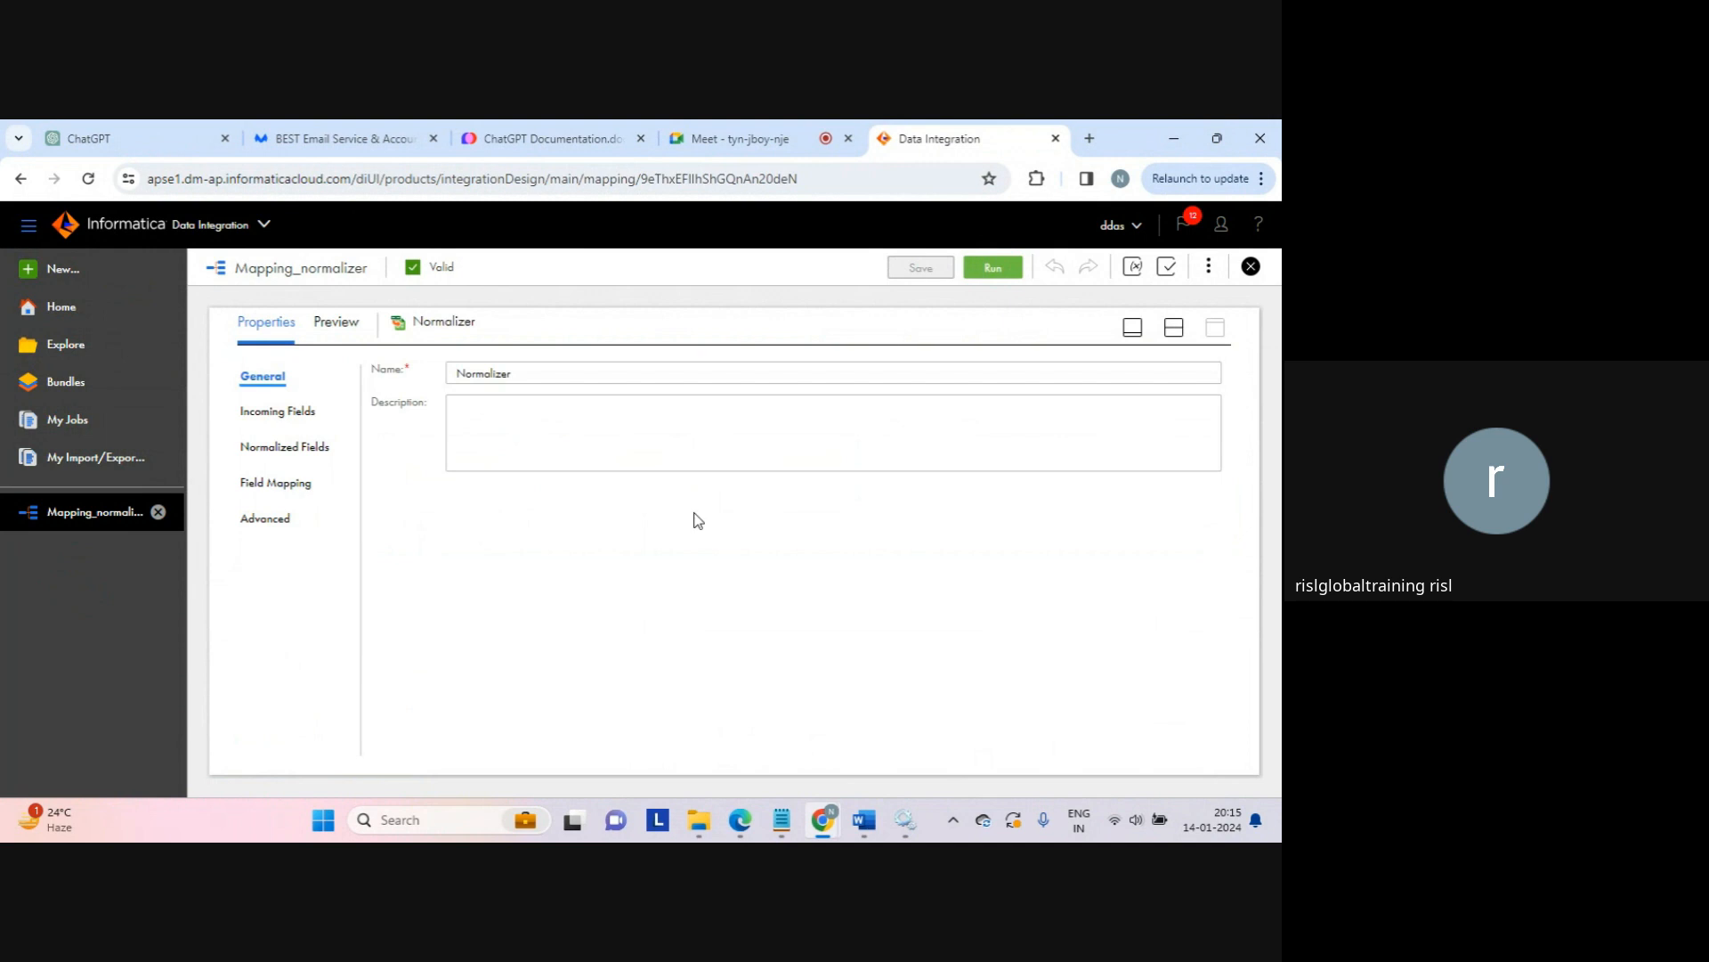
# Step: Check that column1 occurs once in Normalized Fields, then go to Explore's All Projects
pyautogui.click(294, 446)
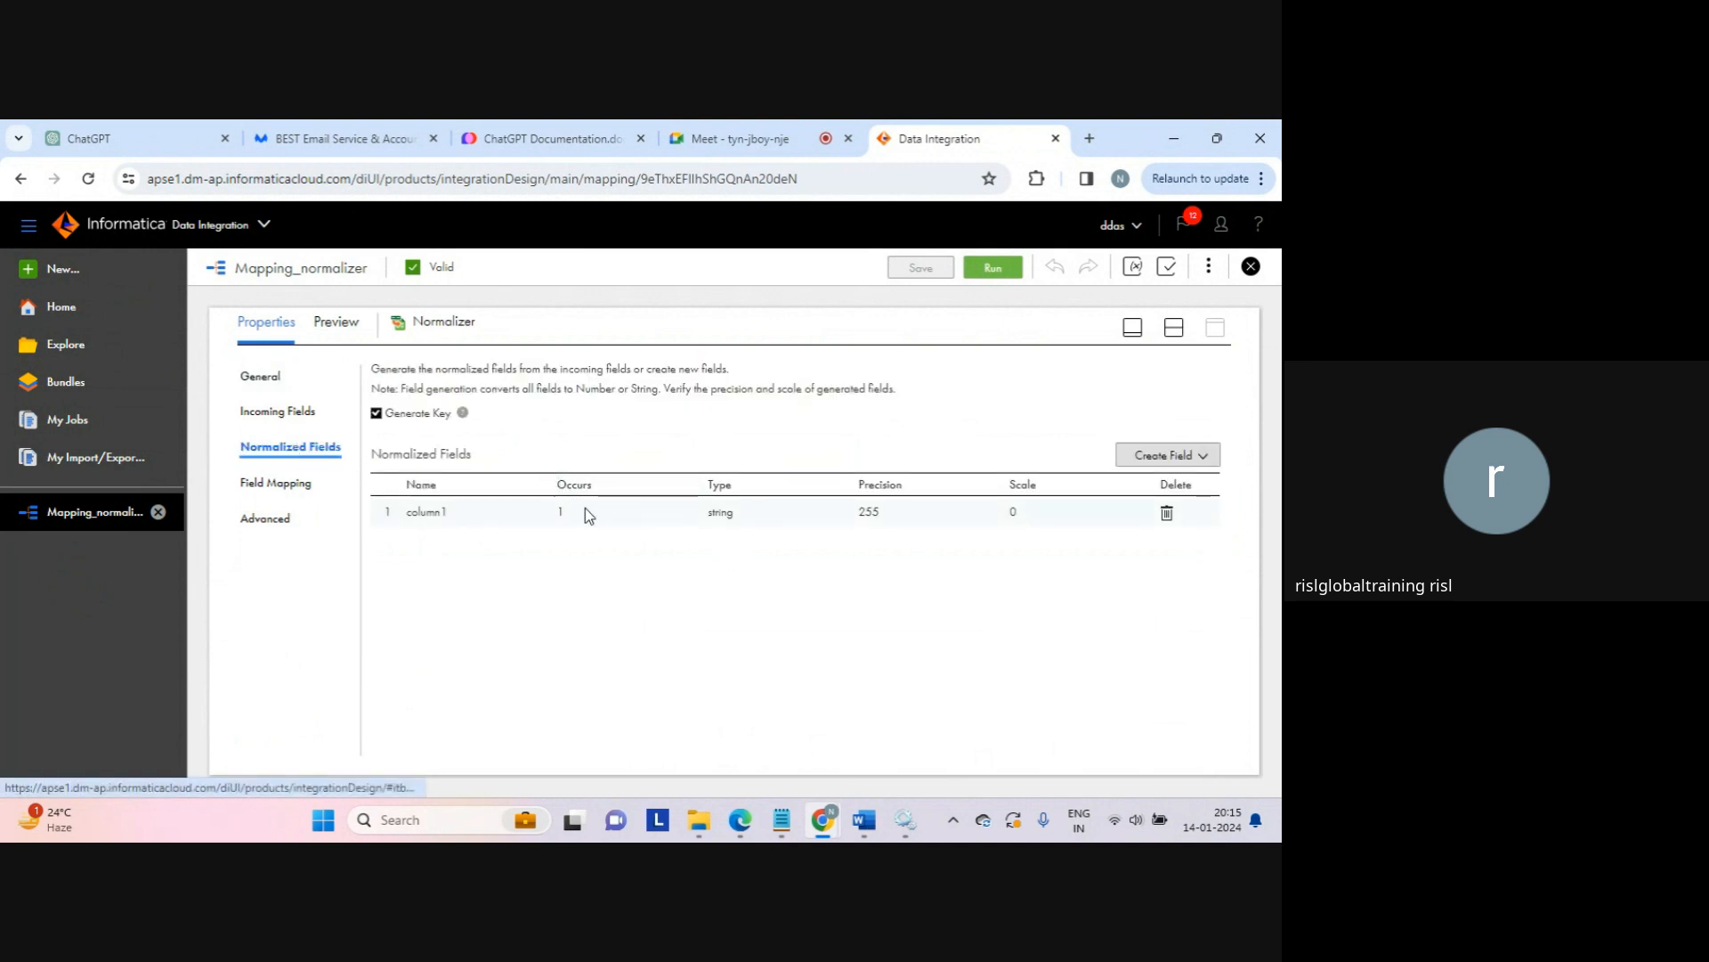
pyautogui.click(585, 508)
pyautogui.click(601, 511)
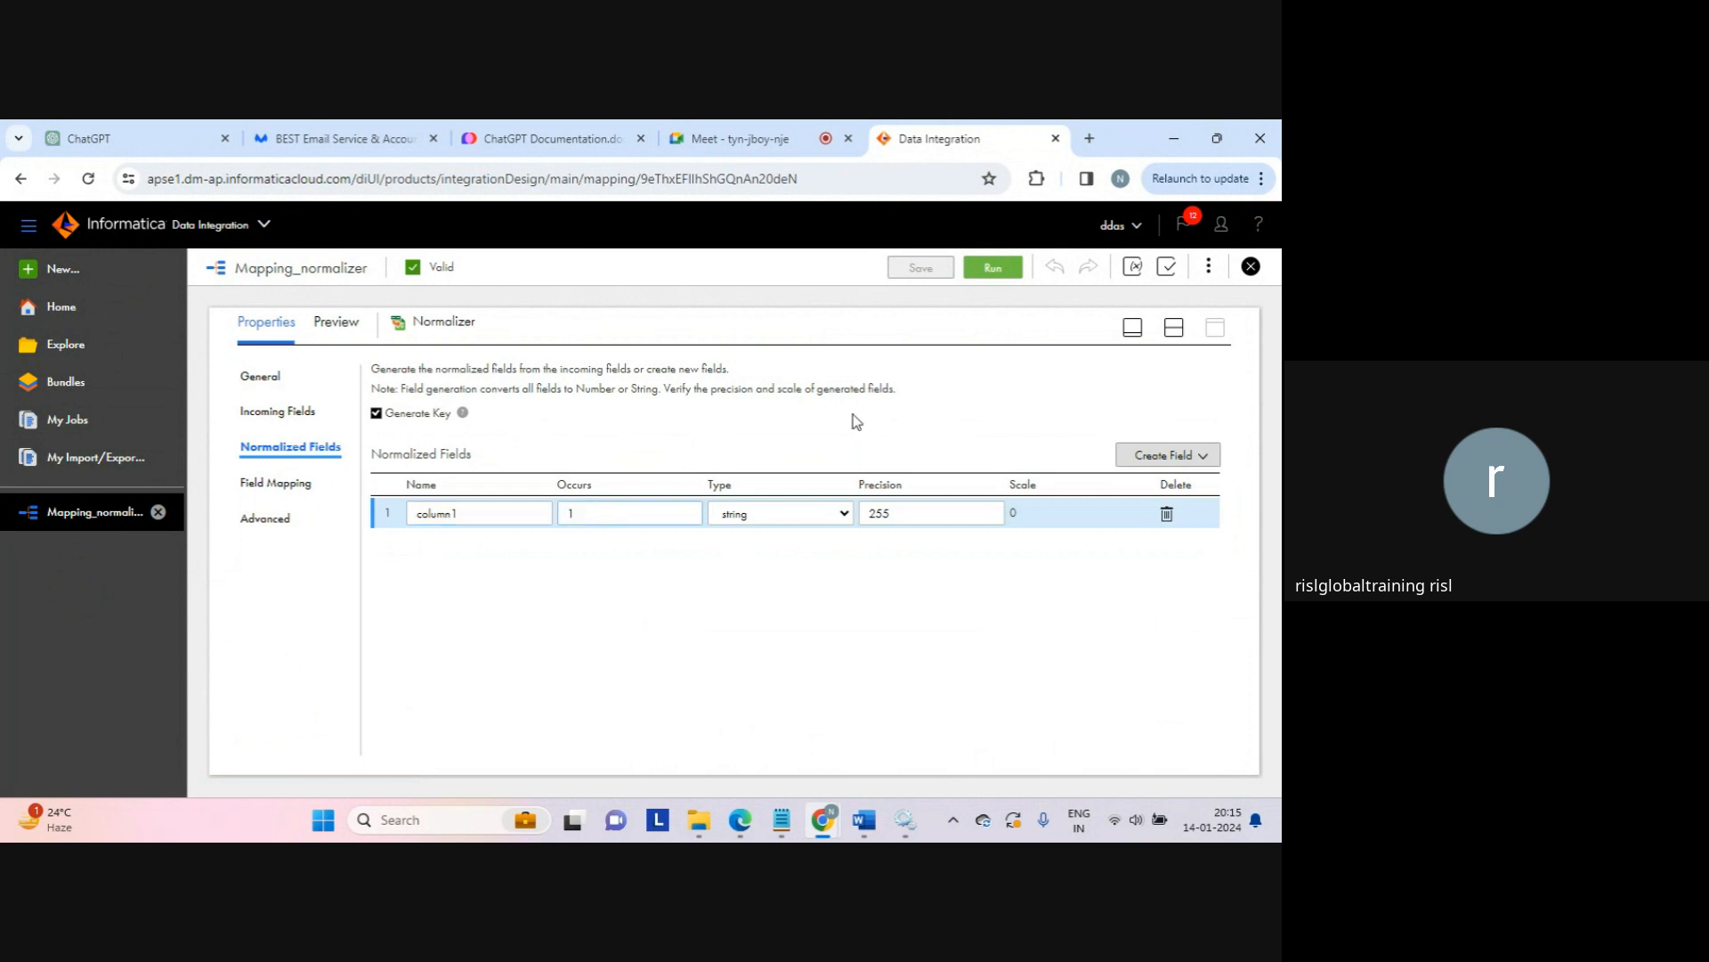
pyautogui.click(1181, 335)
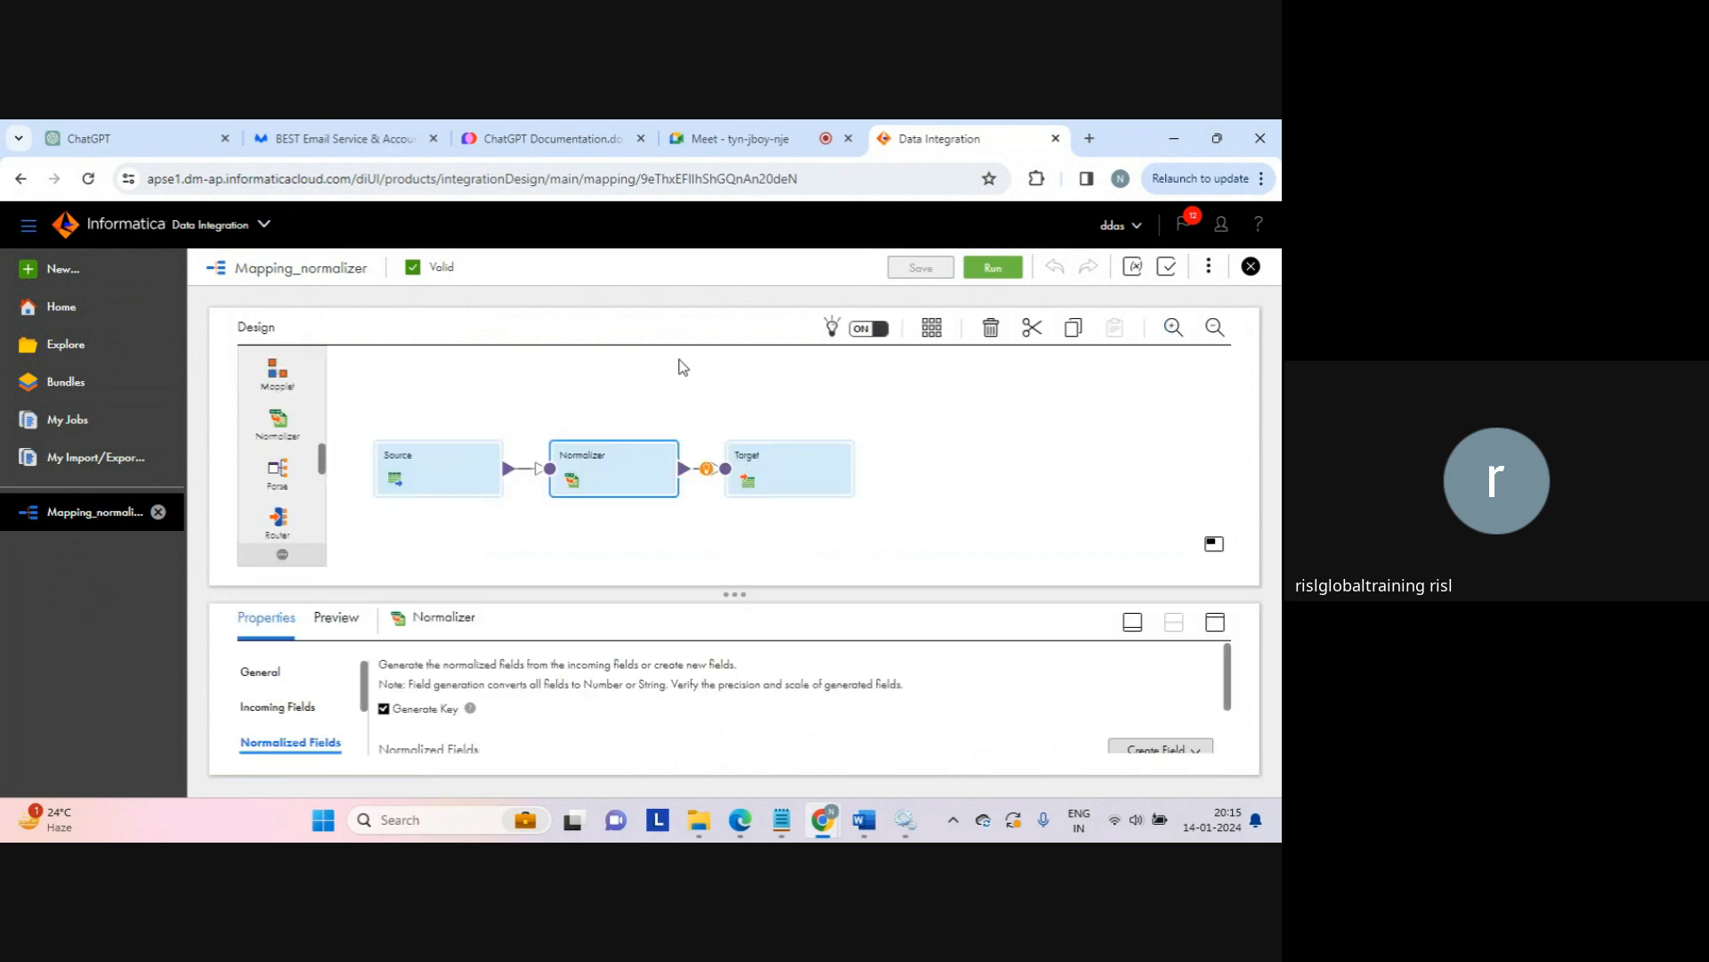
pyautogui.click(71, 345)
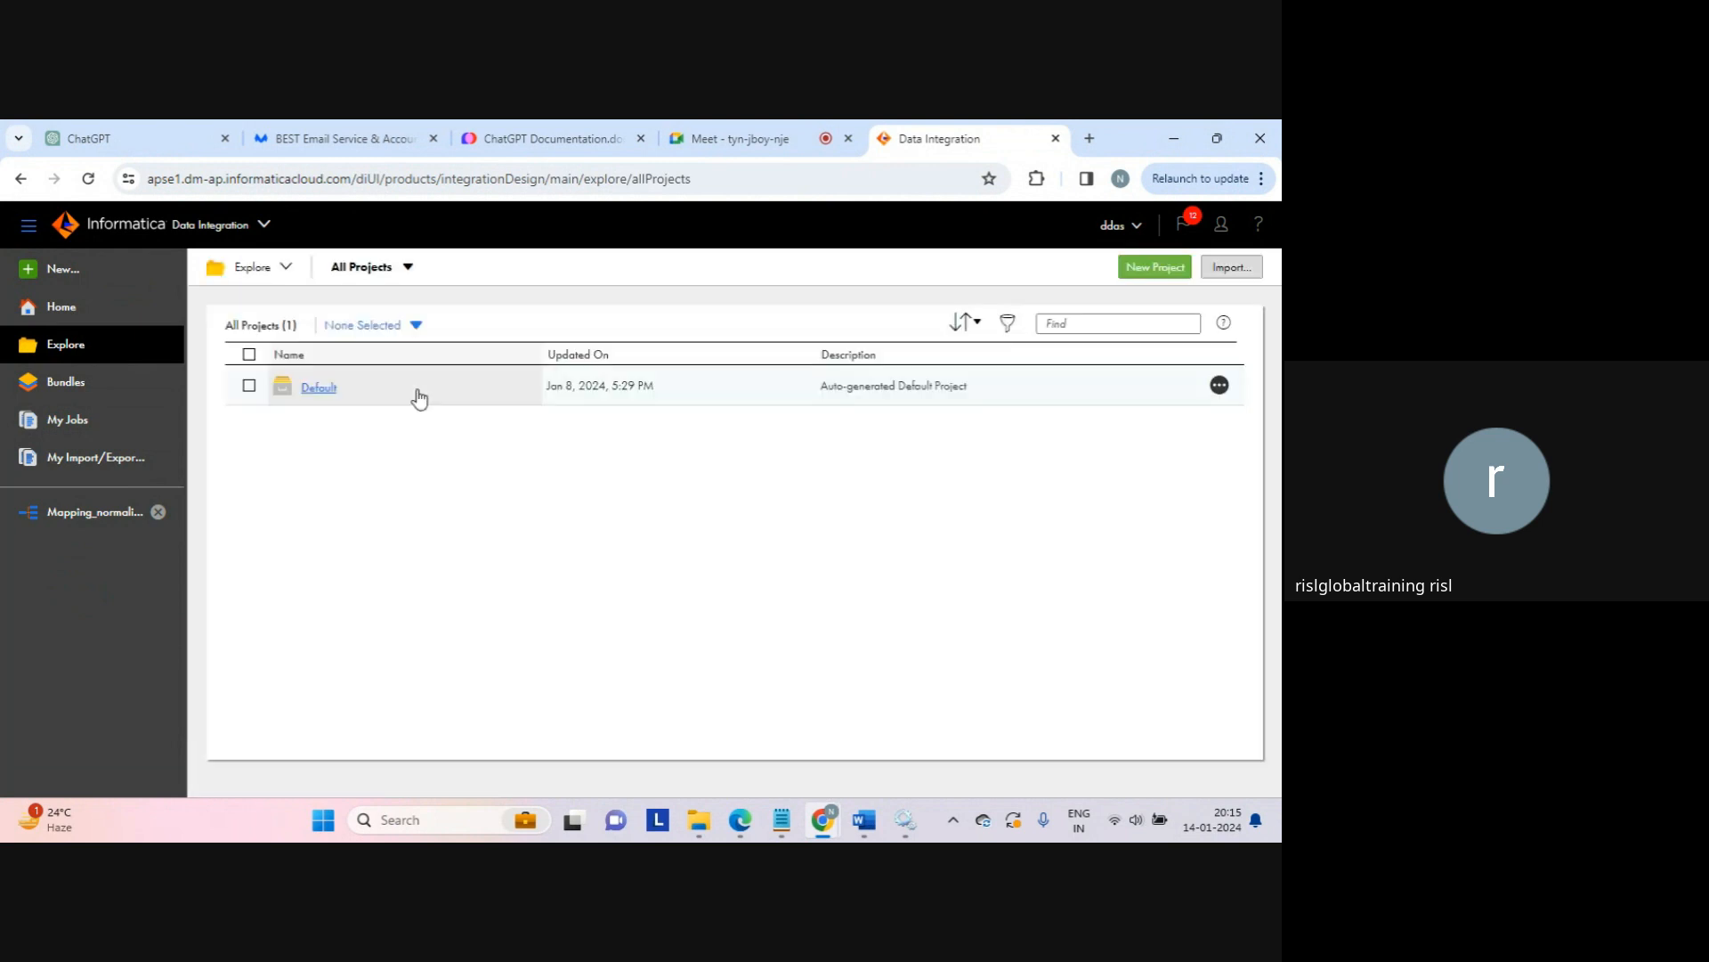
# Step: Copy Mapping_normalizer into the Default project, keeping both the original and the copy
pyautogui.click(329, 403)
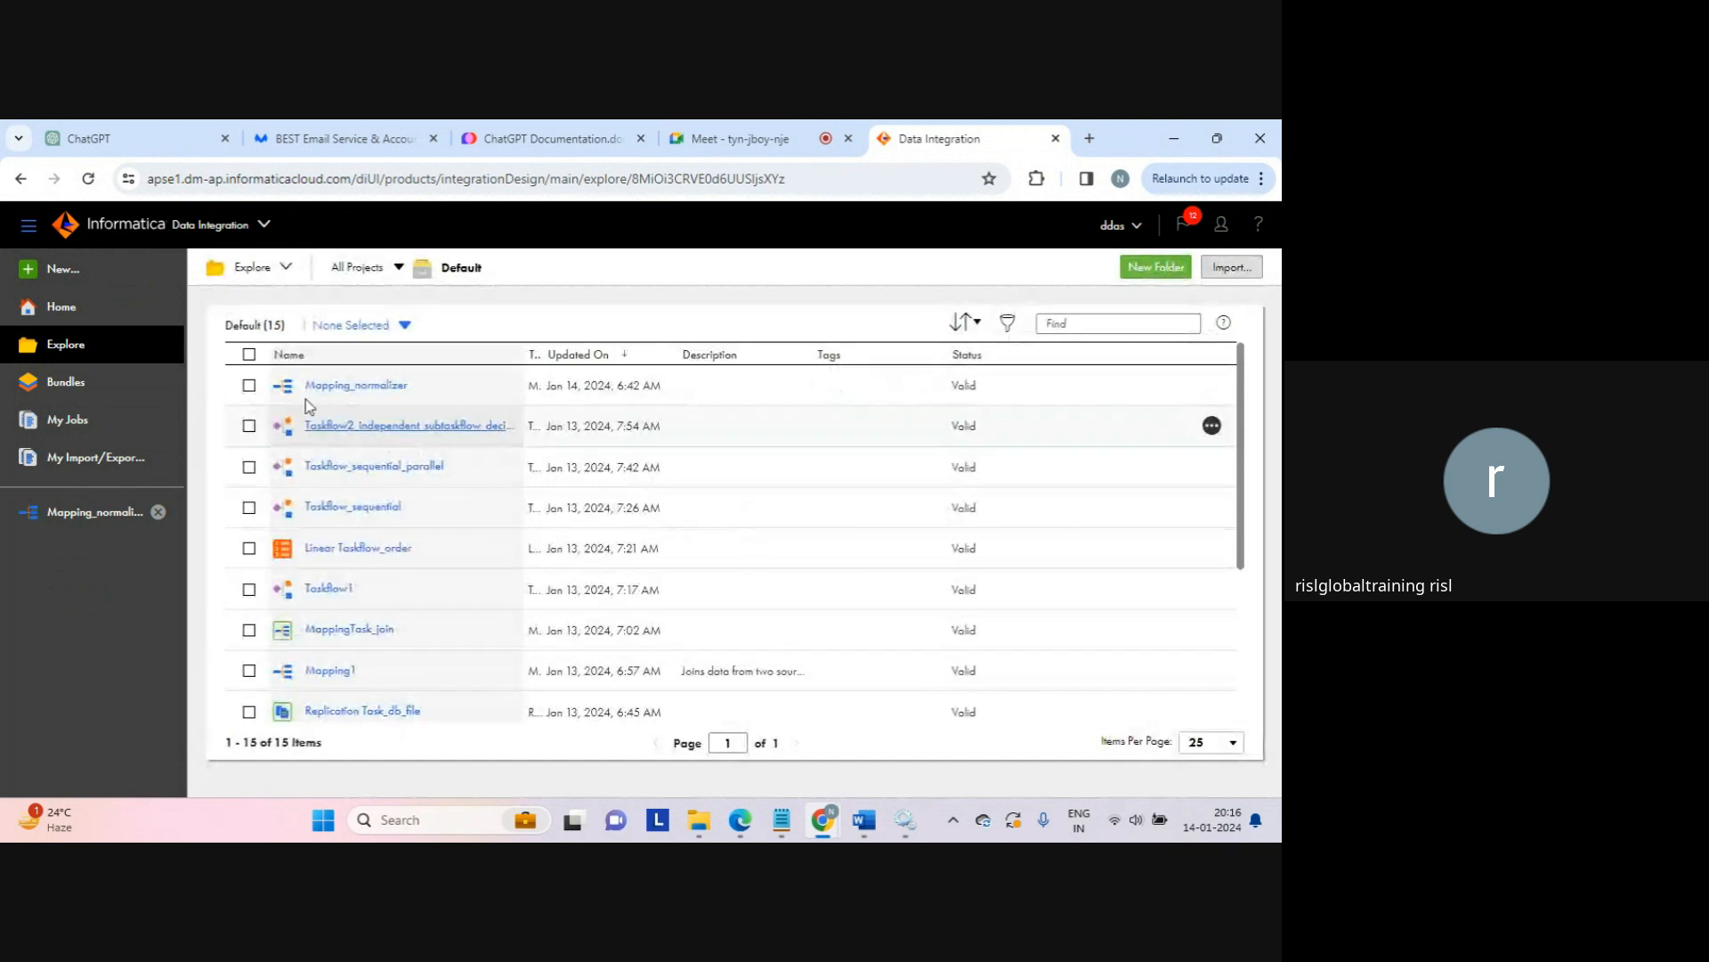
pyautogui.click(249, 385)
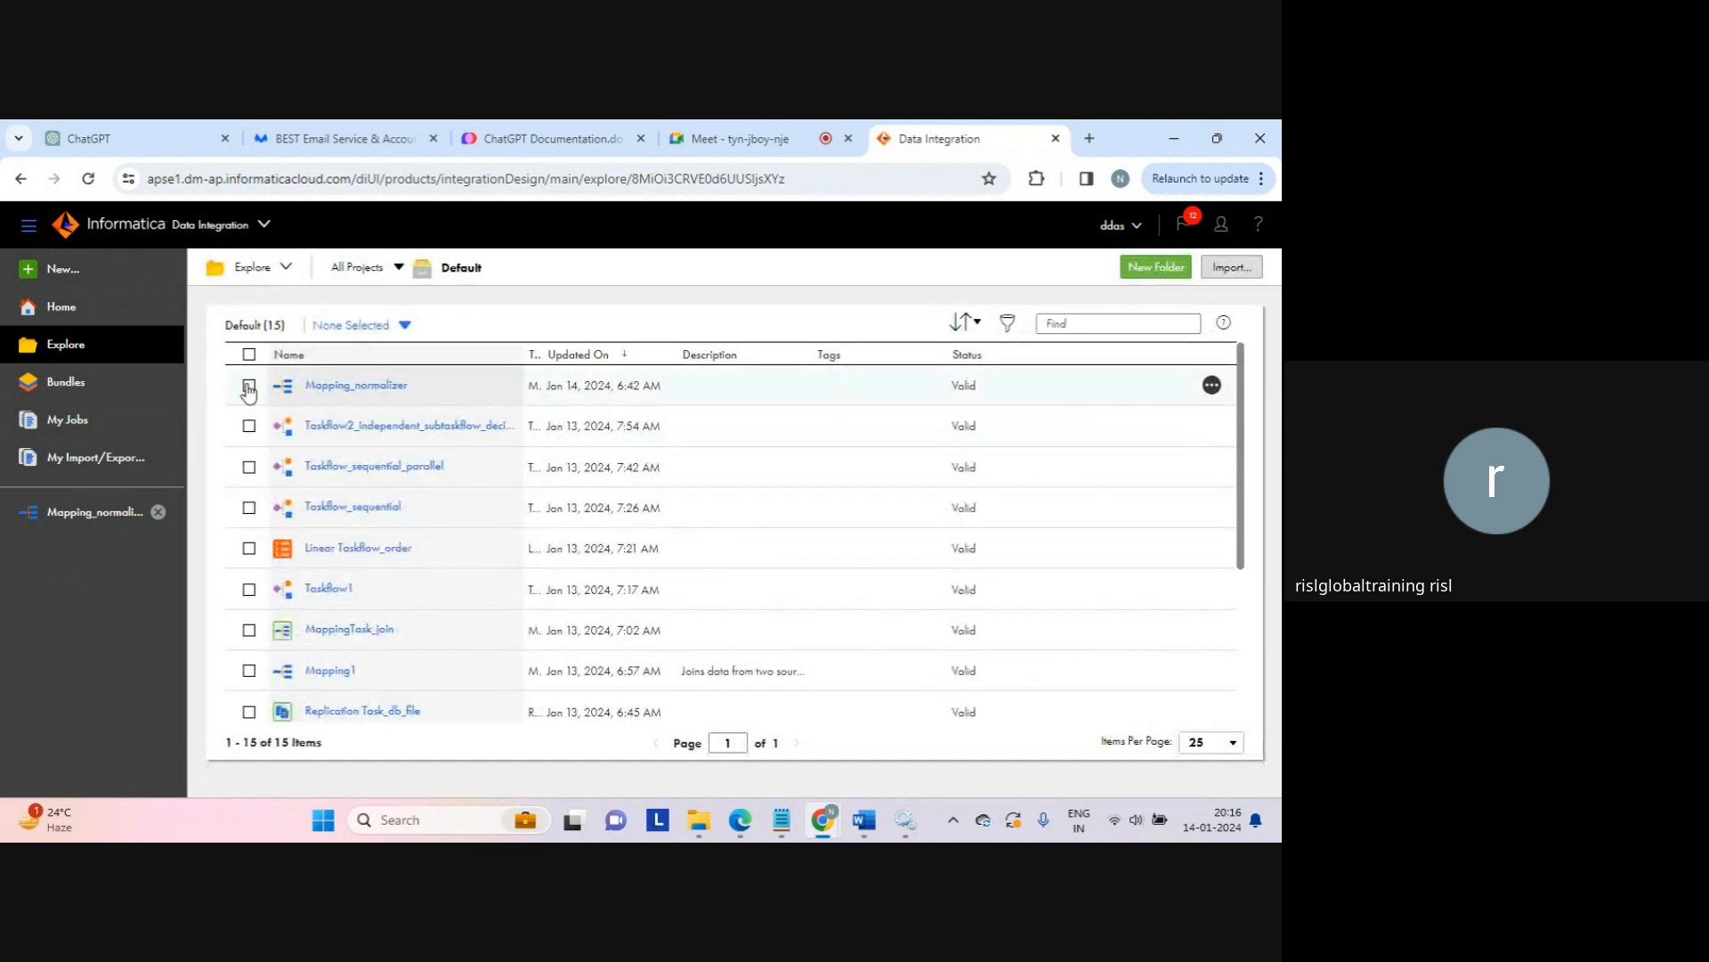
pyautogui.click(1211, 385)
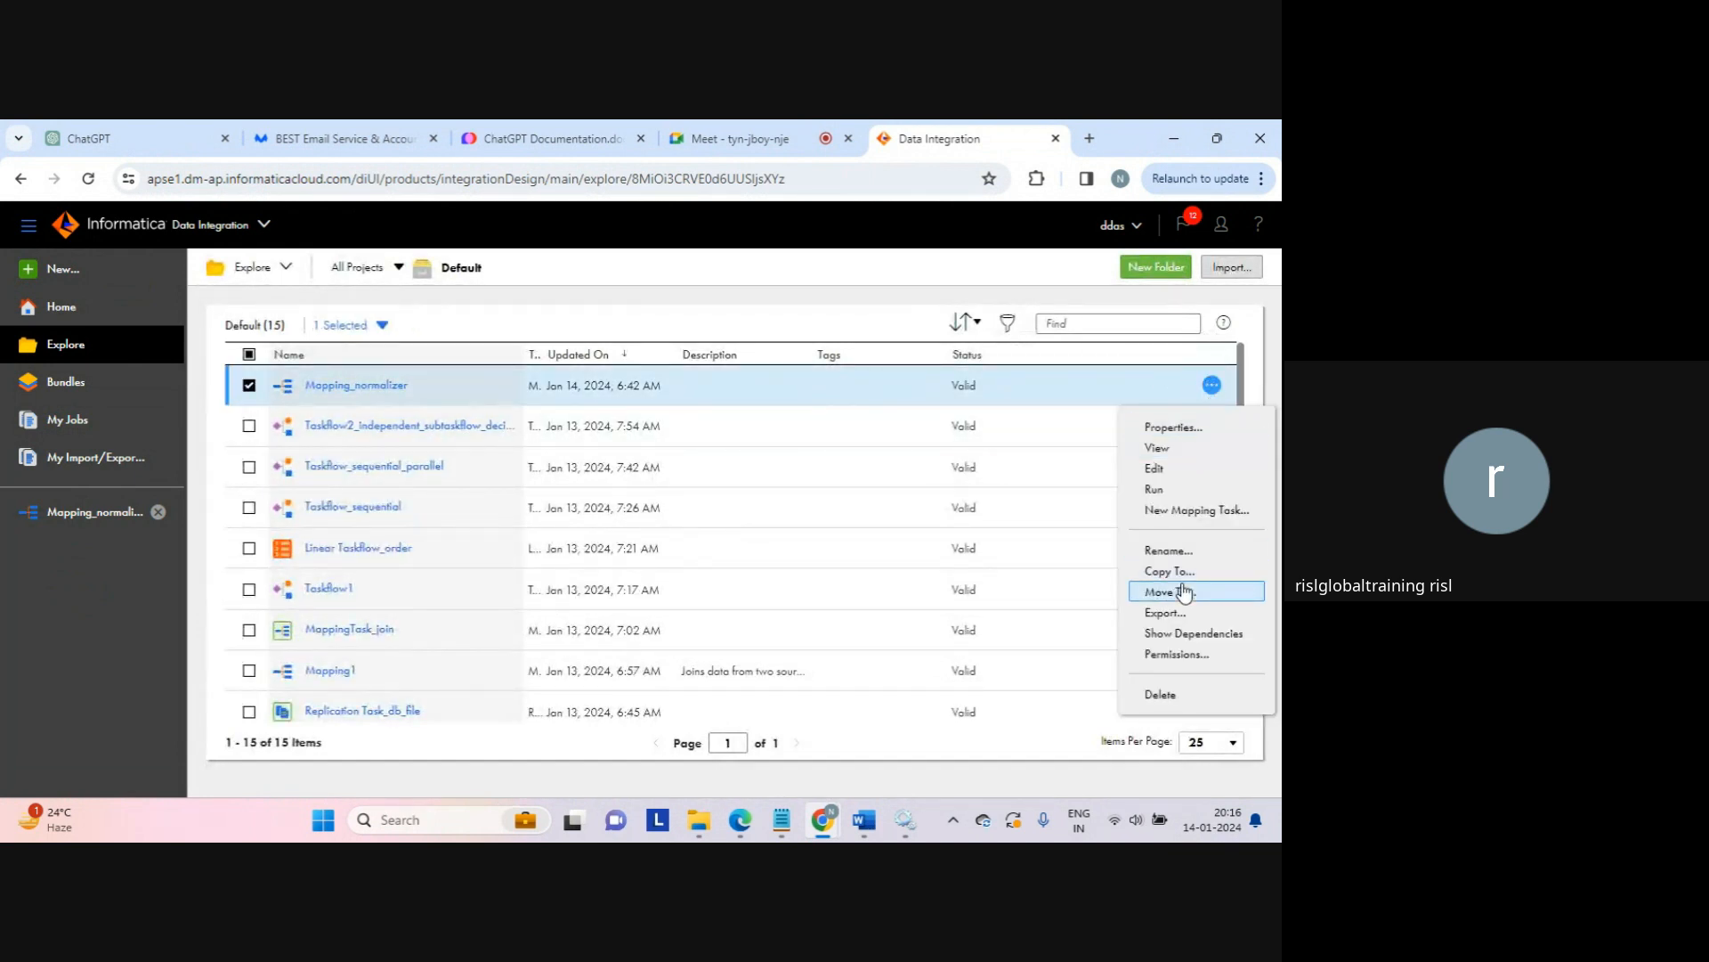
pyautogui.click(1169, 571)
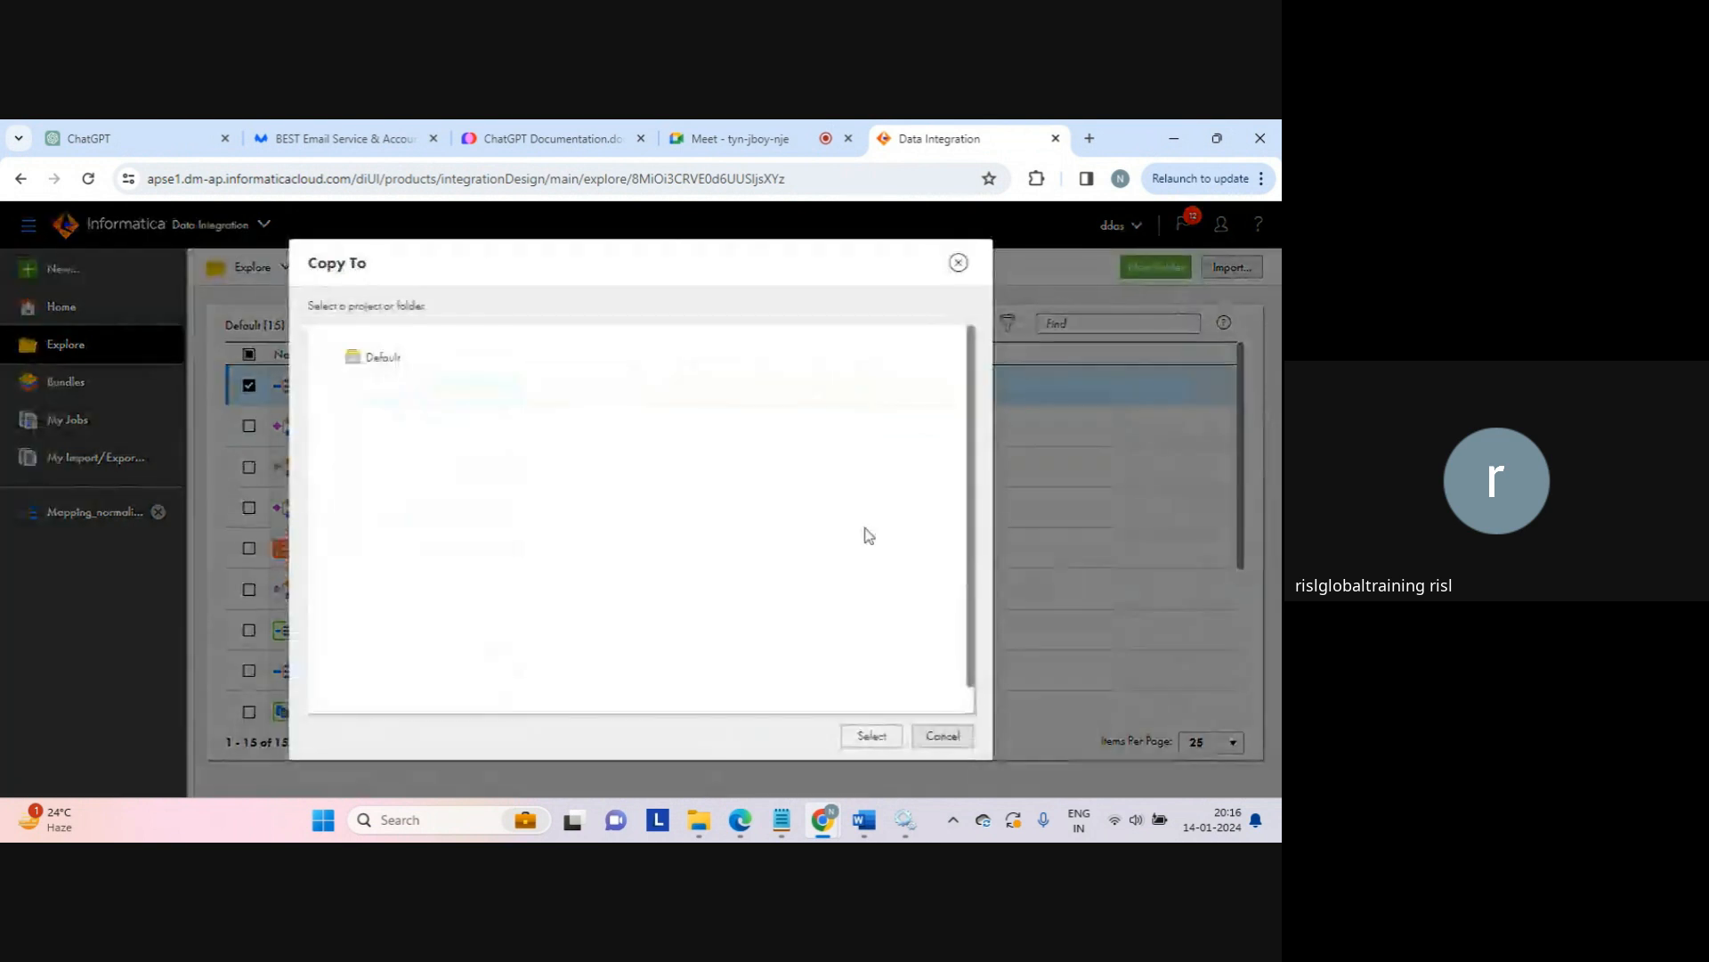
pyautogui.click(381, 358)
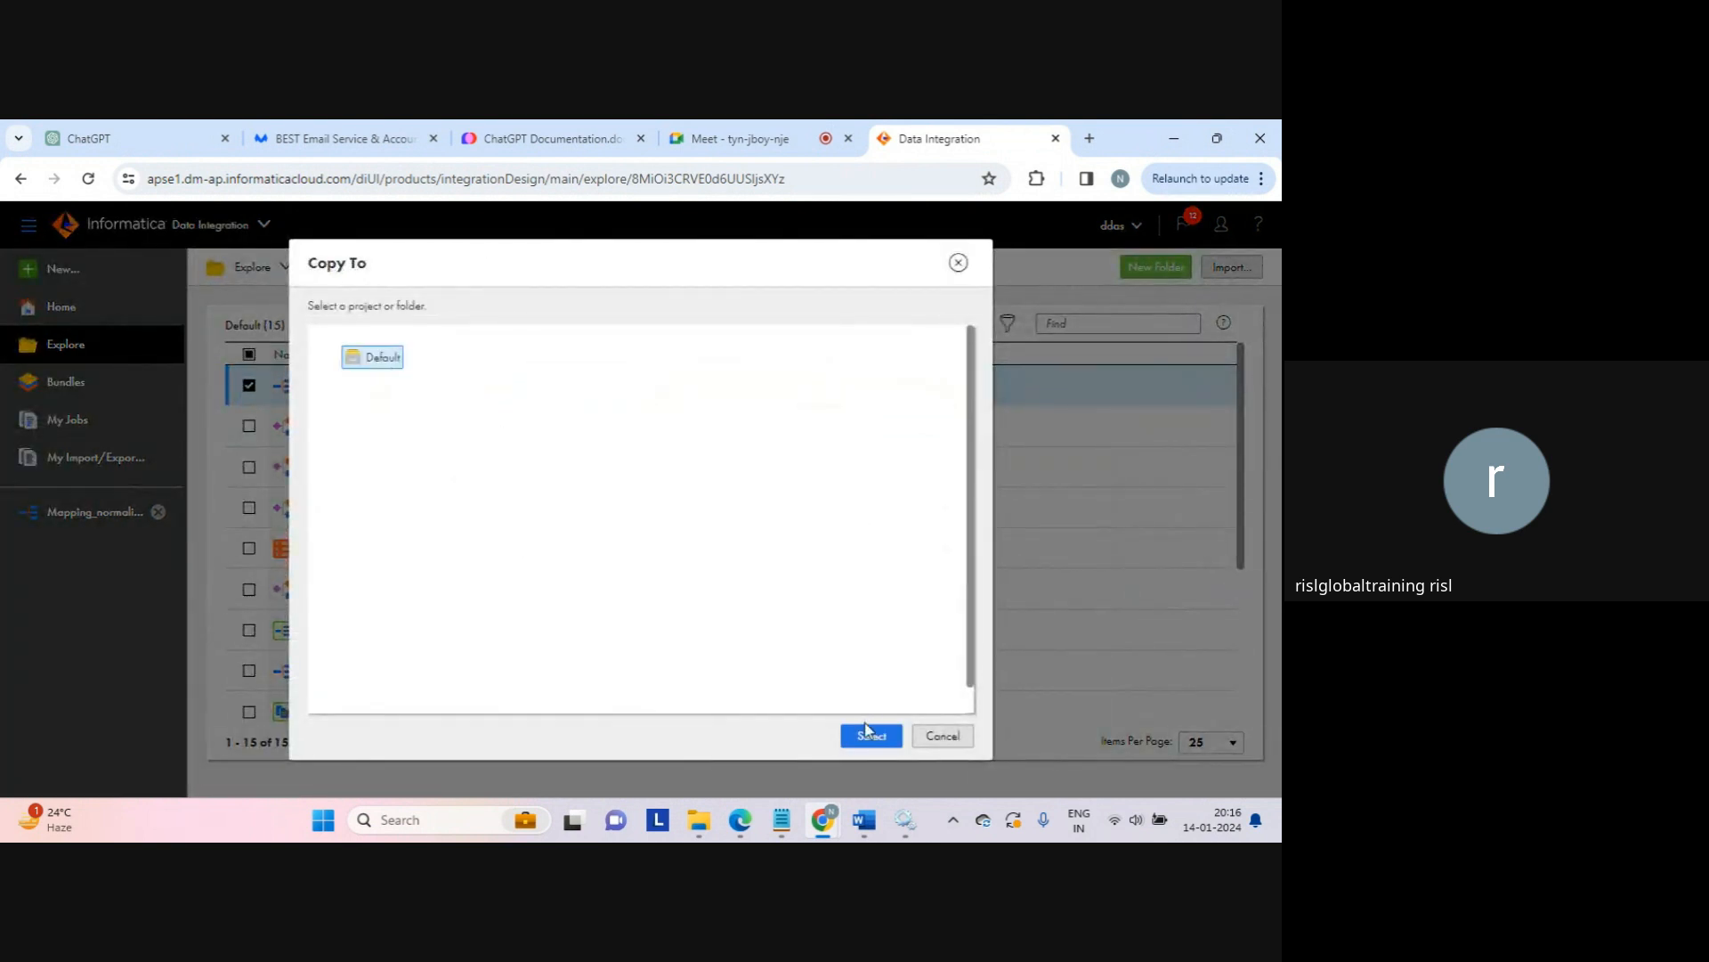
pyautogui.click(871, 735)
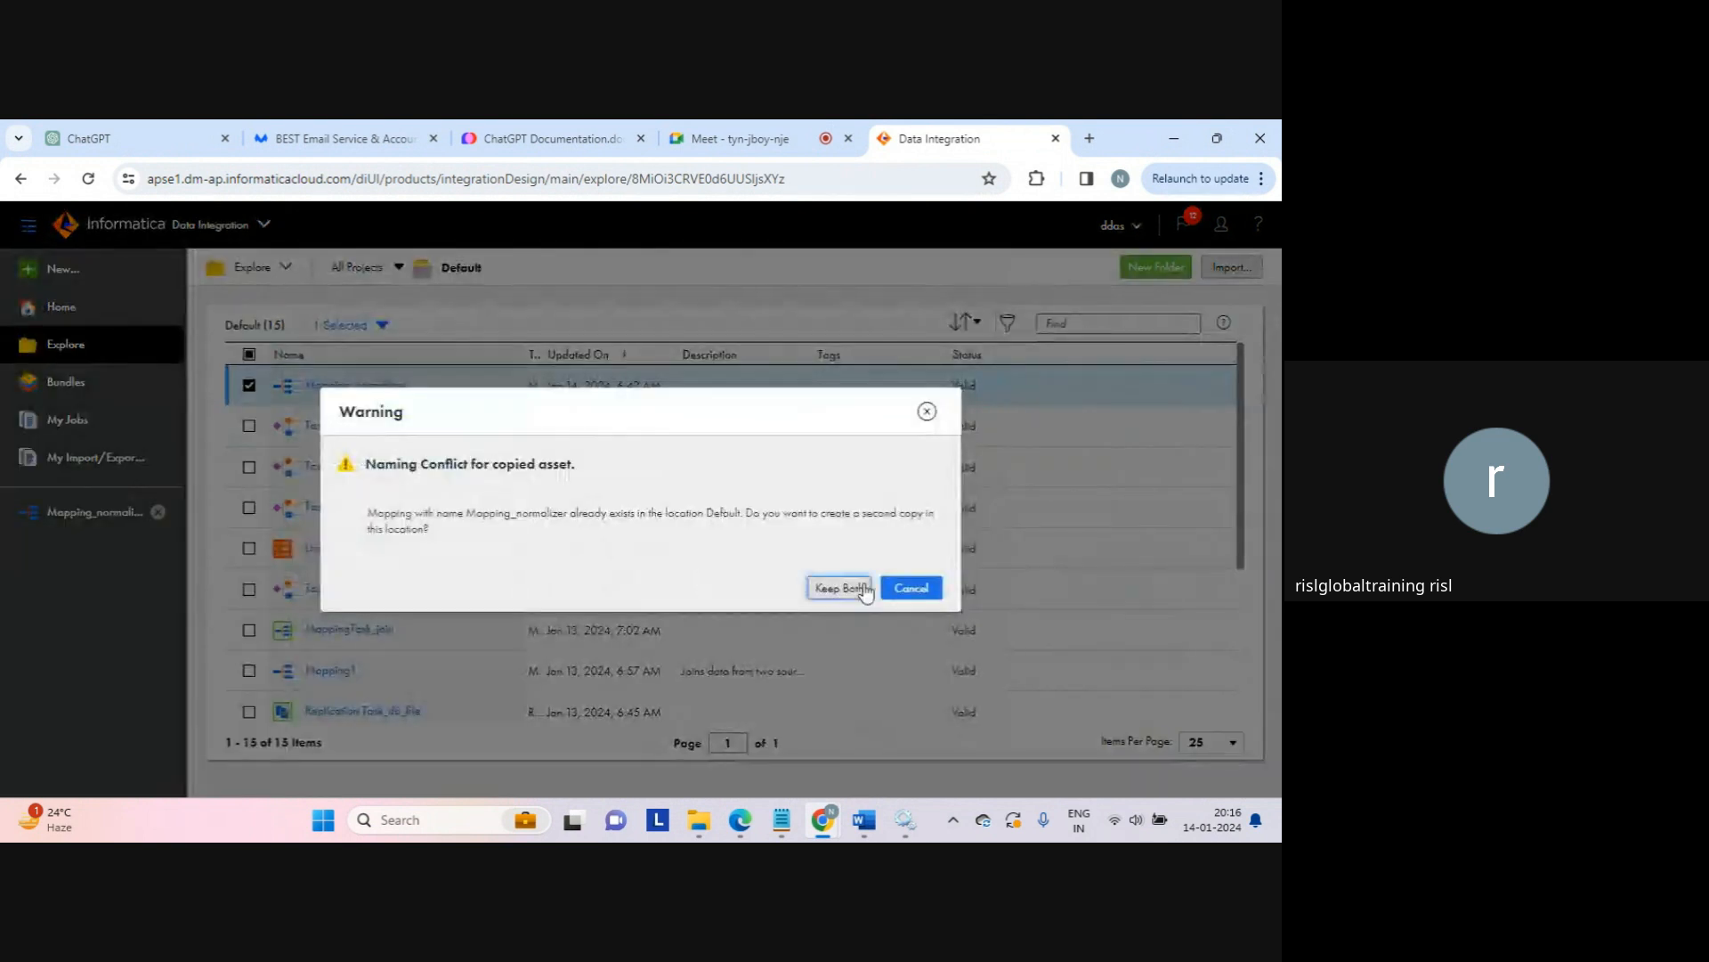
pyautogui.click(840, 588)
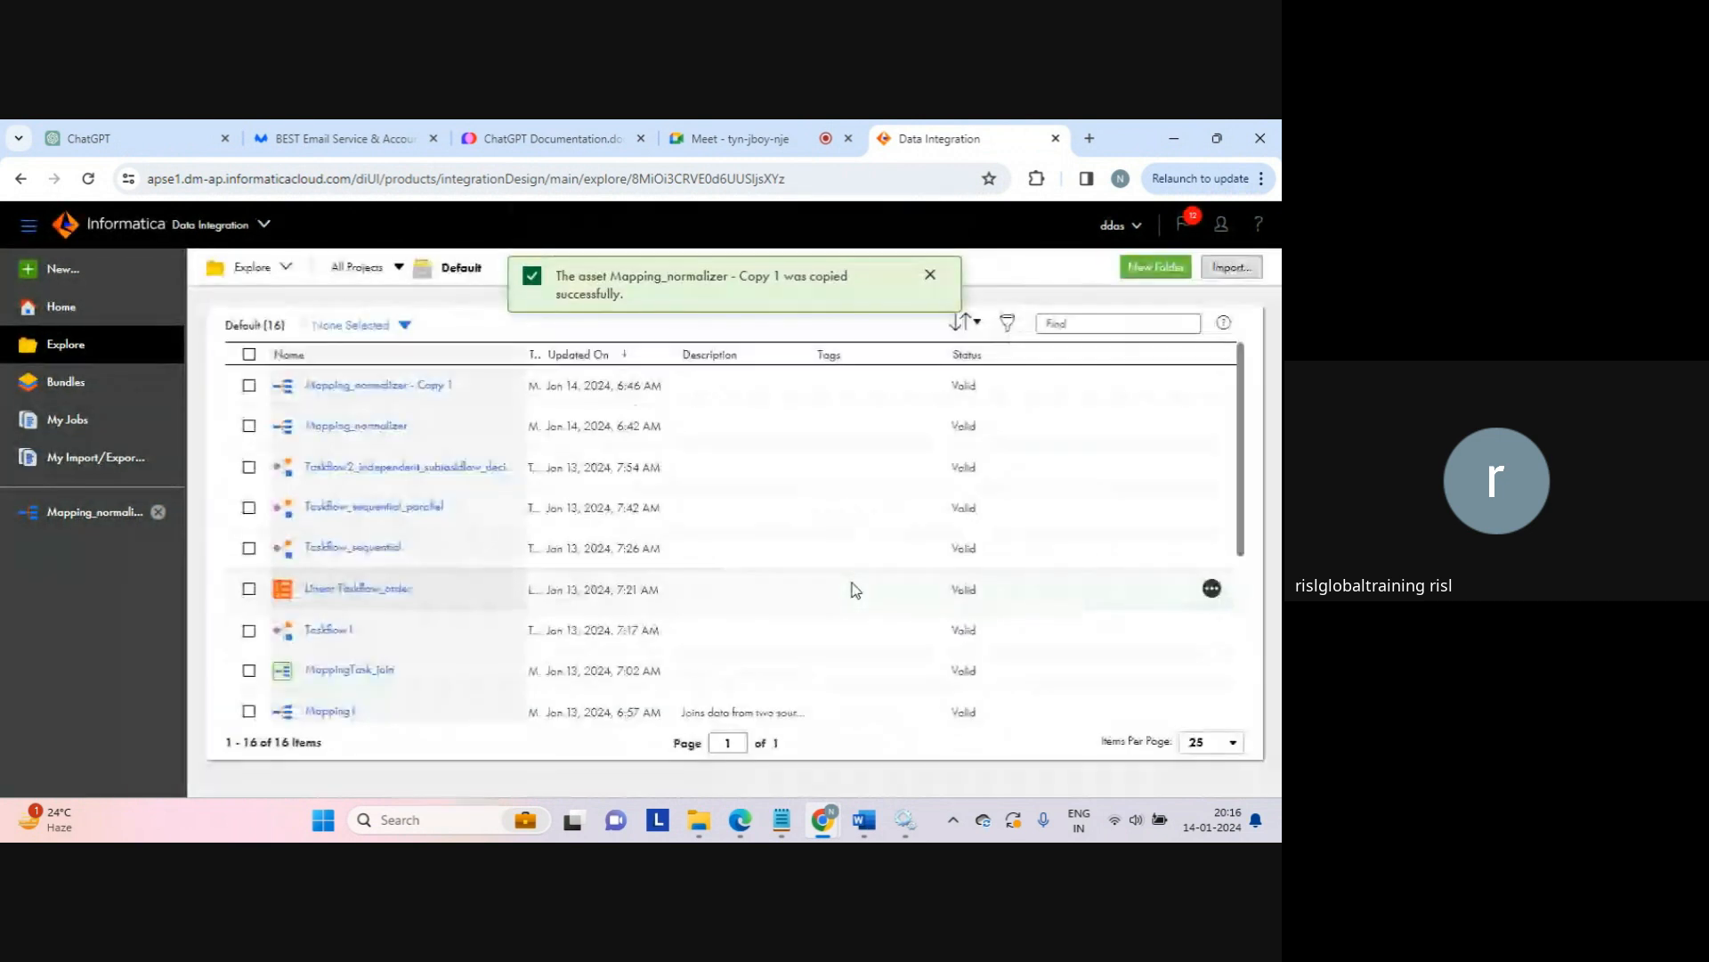
pyautogui.click(930, 276)
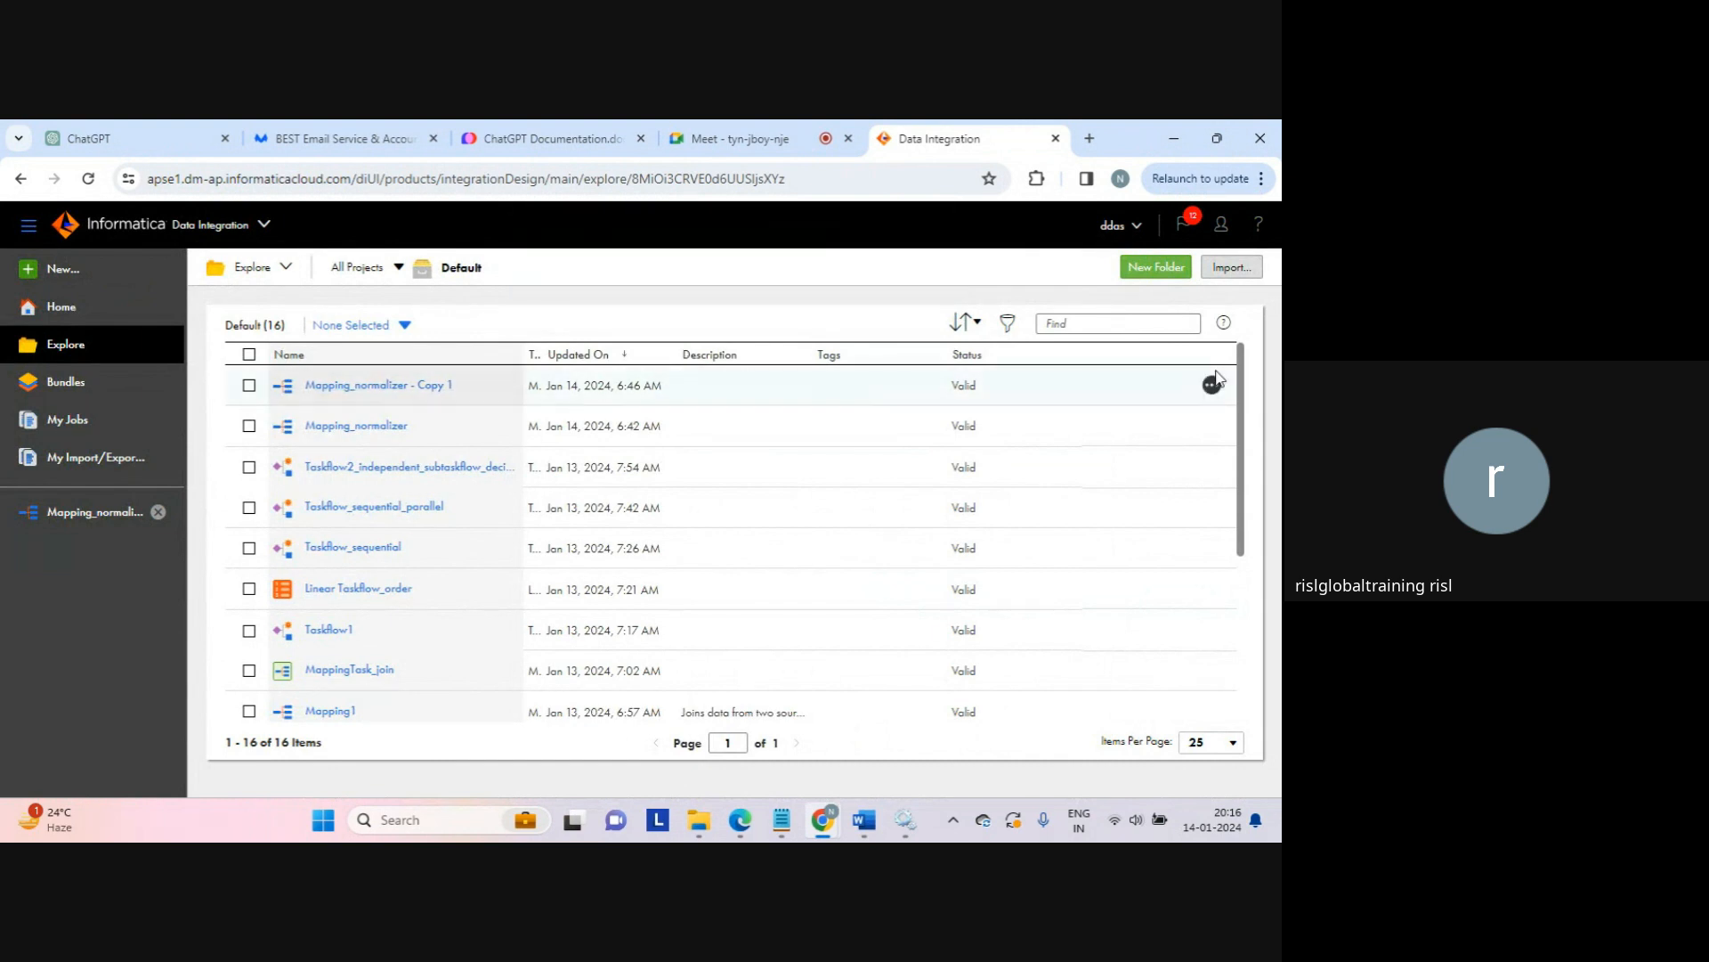
# Step: Rename the copy to 'Mapping_normalizer - 2 columns' and open it in the editor
pyautogui.click(1212, 385)
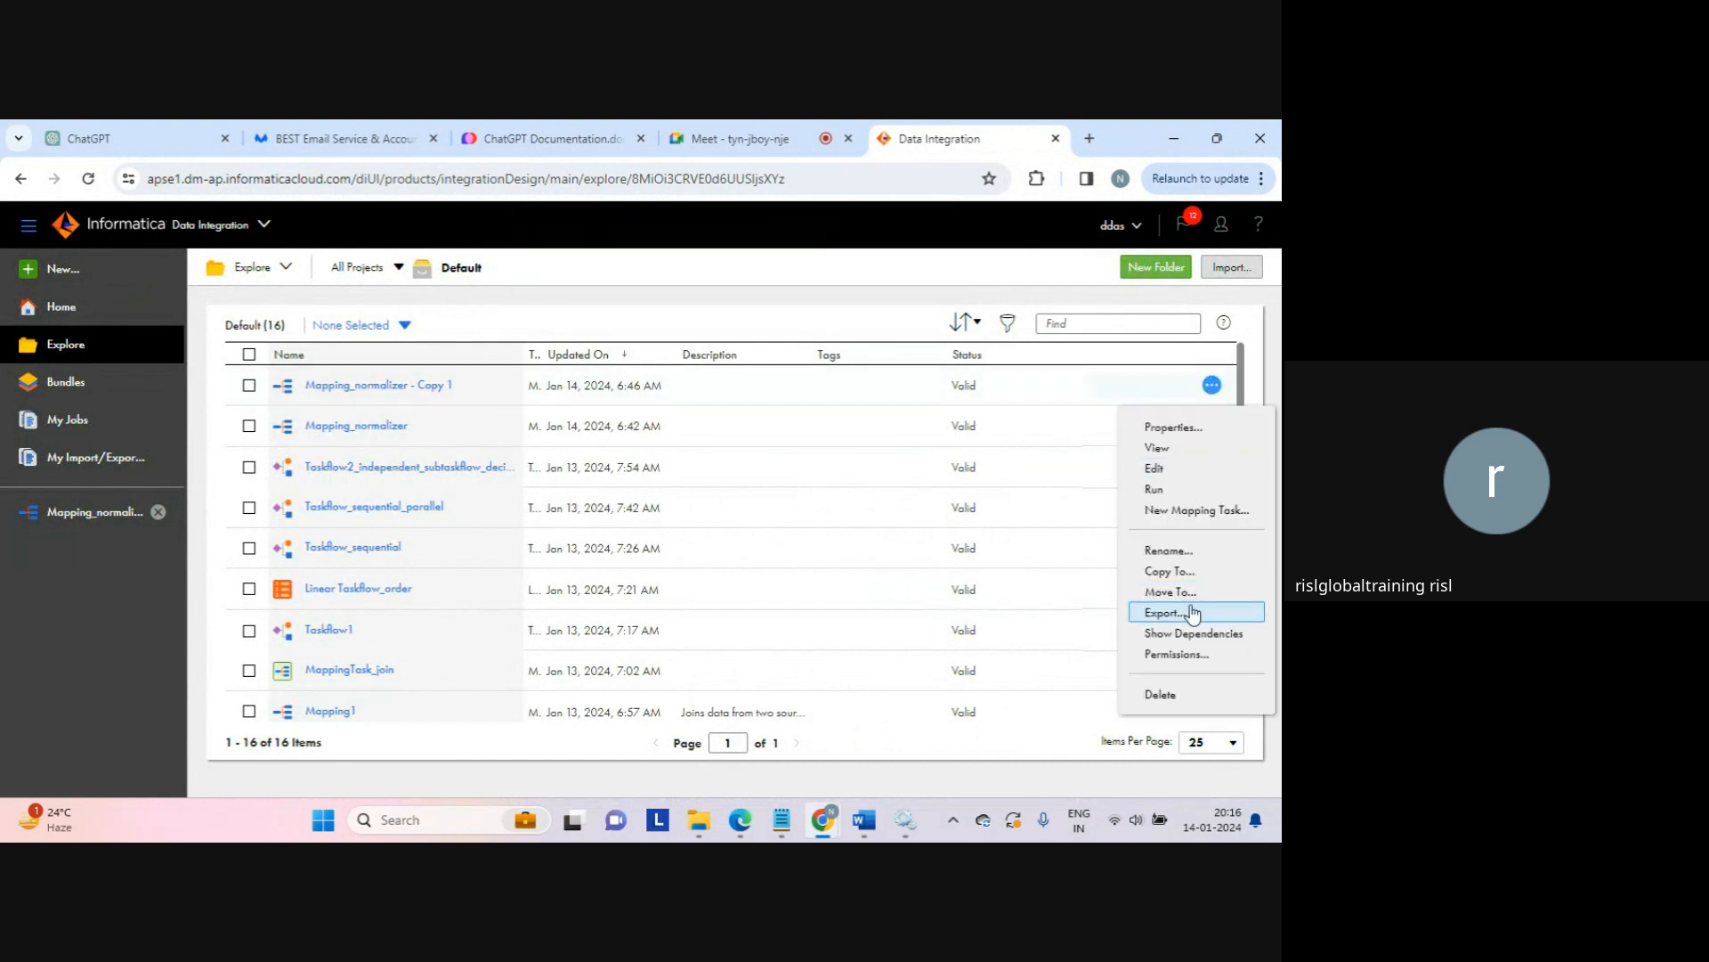
pyautogui.click(1166, 551)
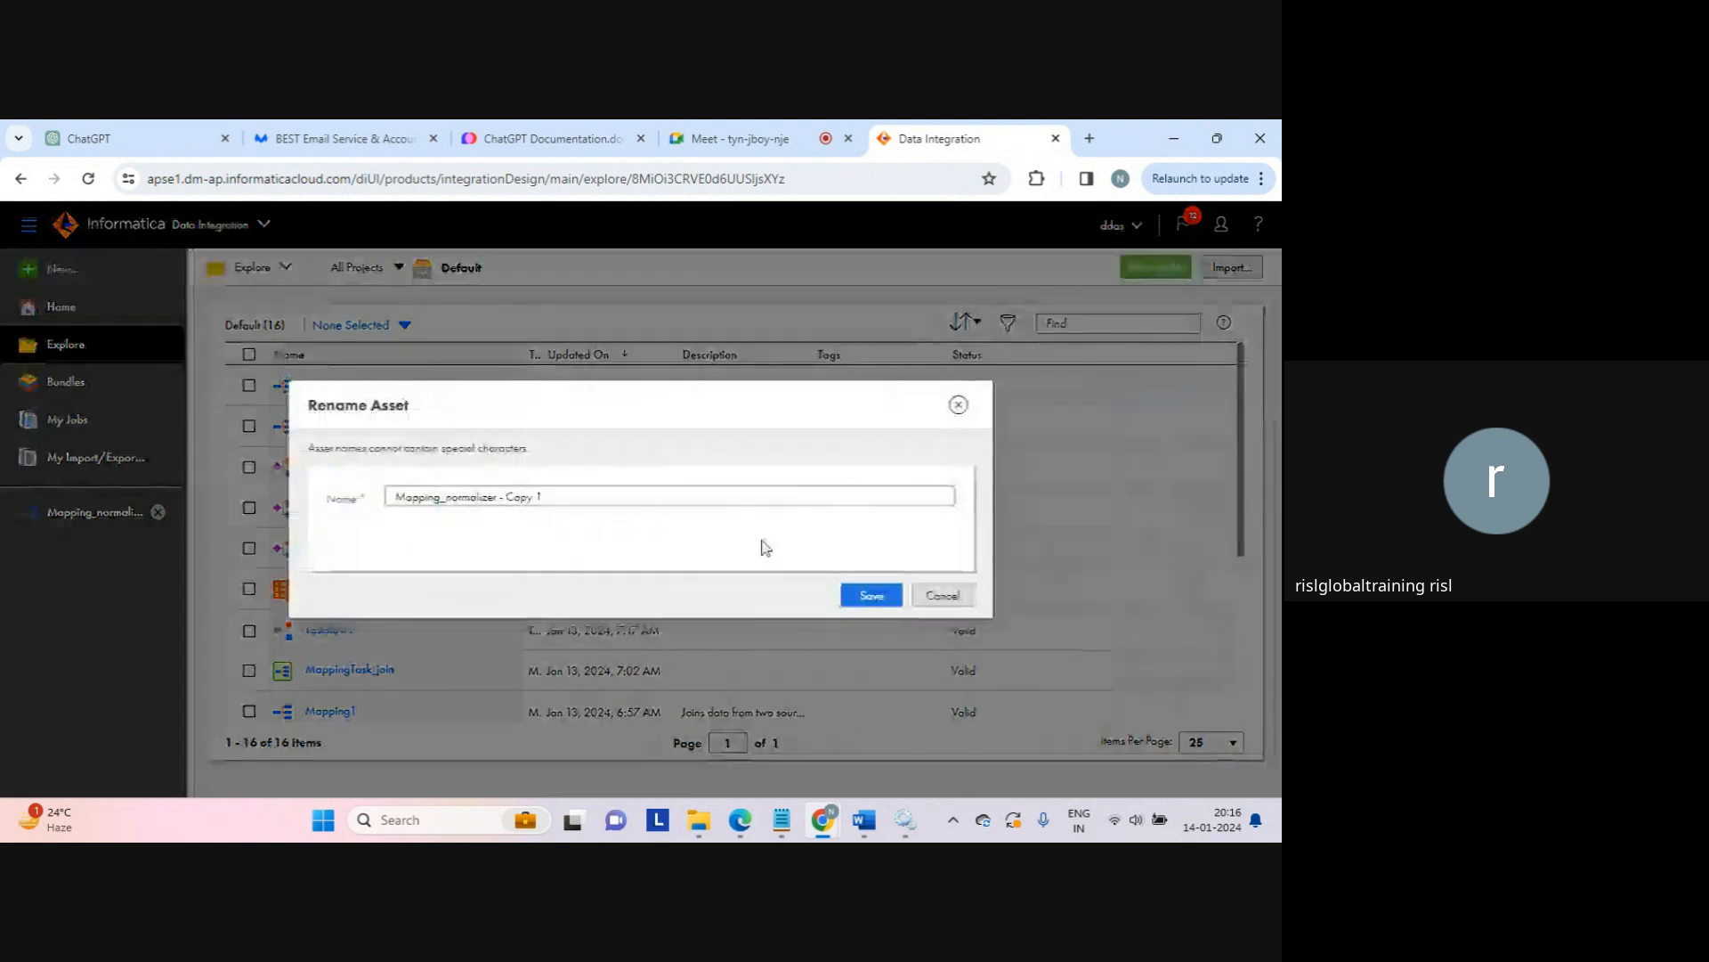
pyautogui.moveTo(508, 498); pyautogui.dragTo(561, 489)
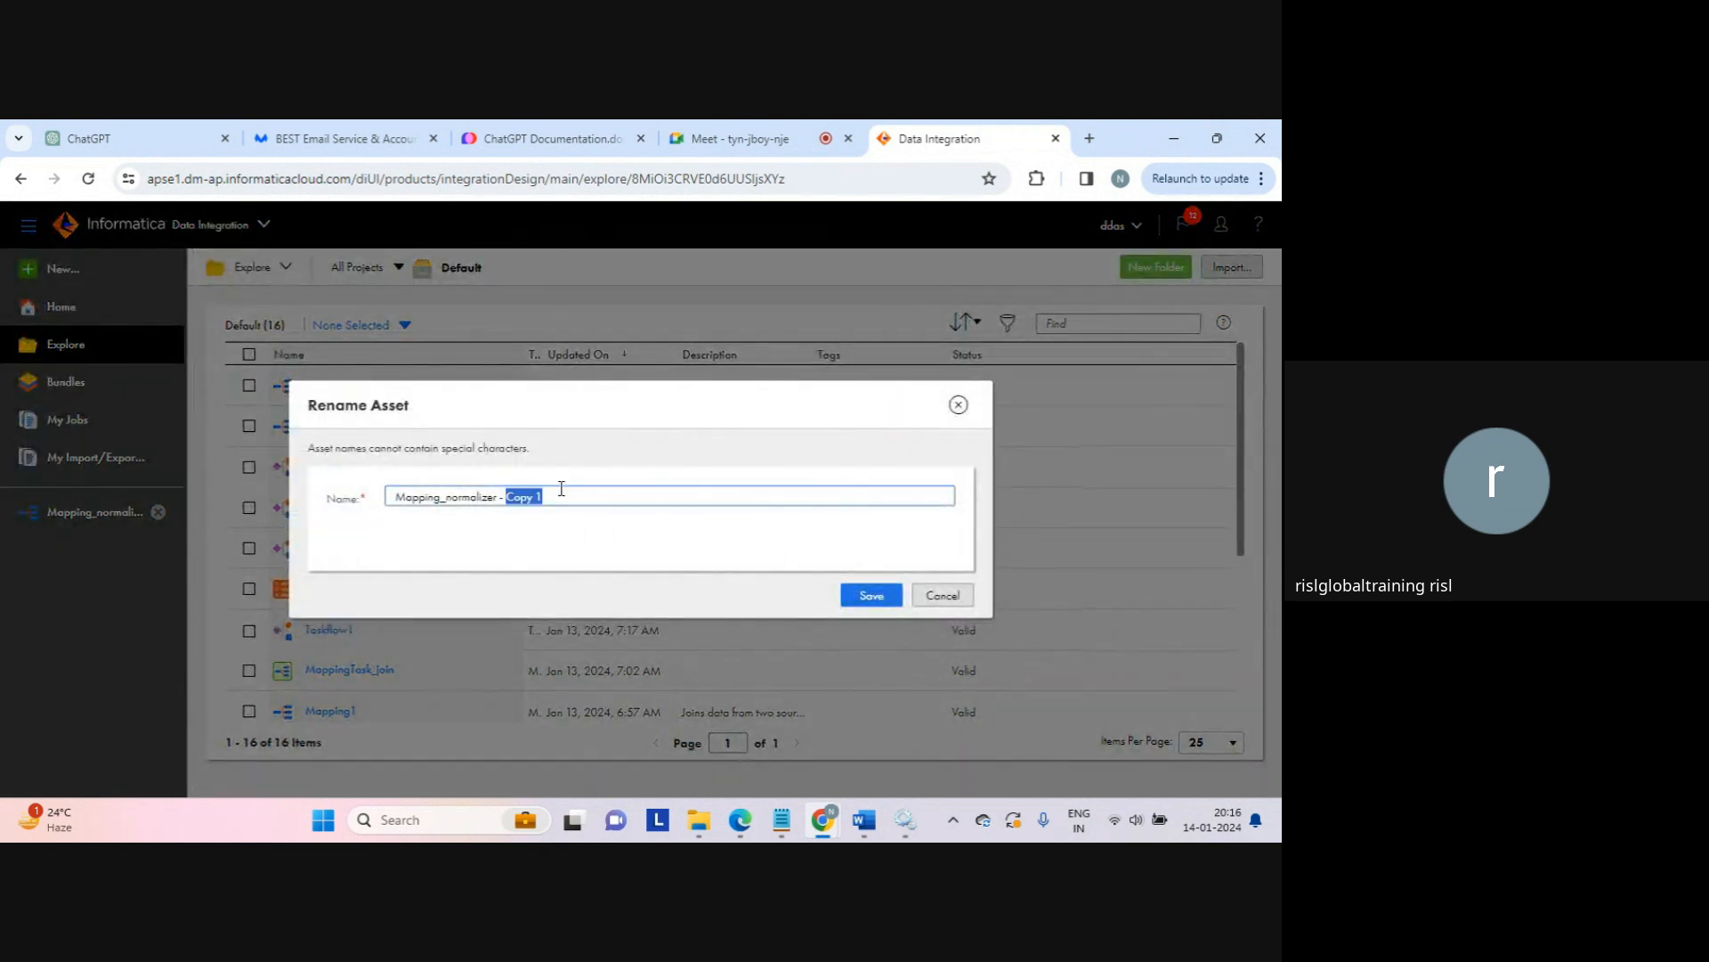
pyautogui.write('2 c')
pyautogui.write(' colu')
pyautogui.click(871, 593)
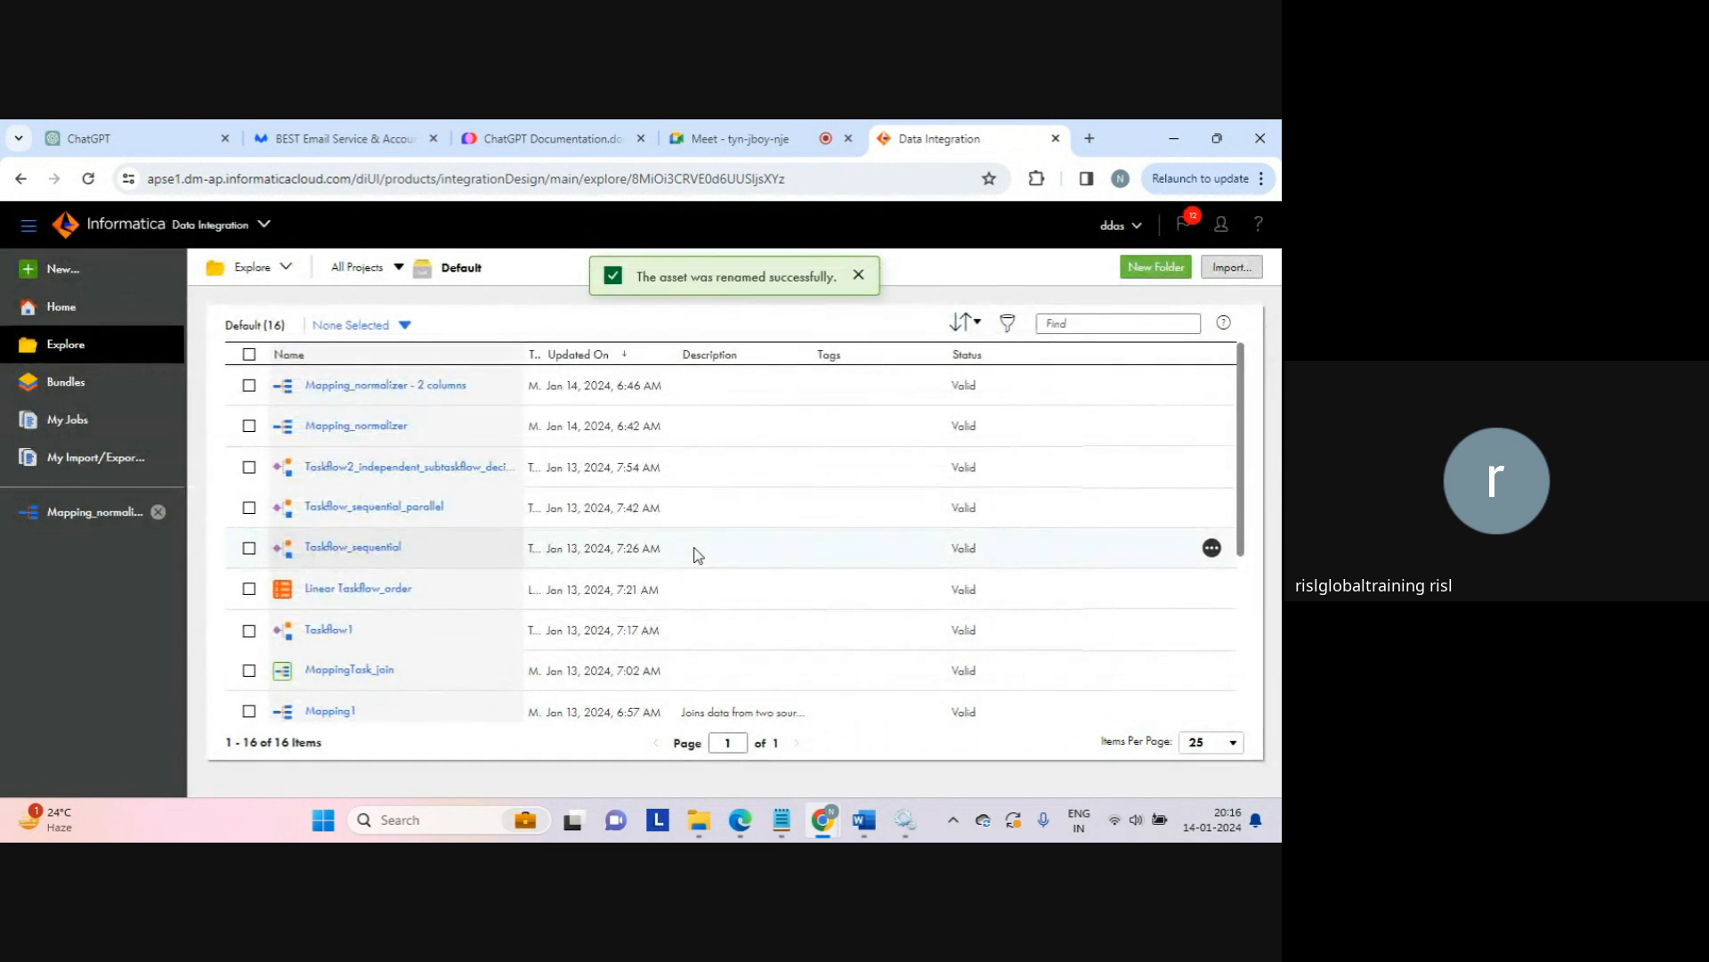
pyautogui.click(379, 388)
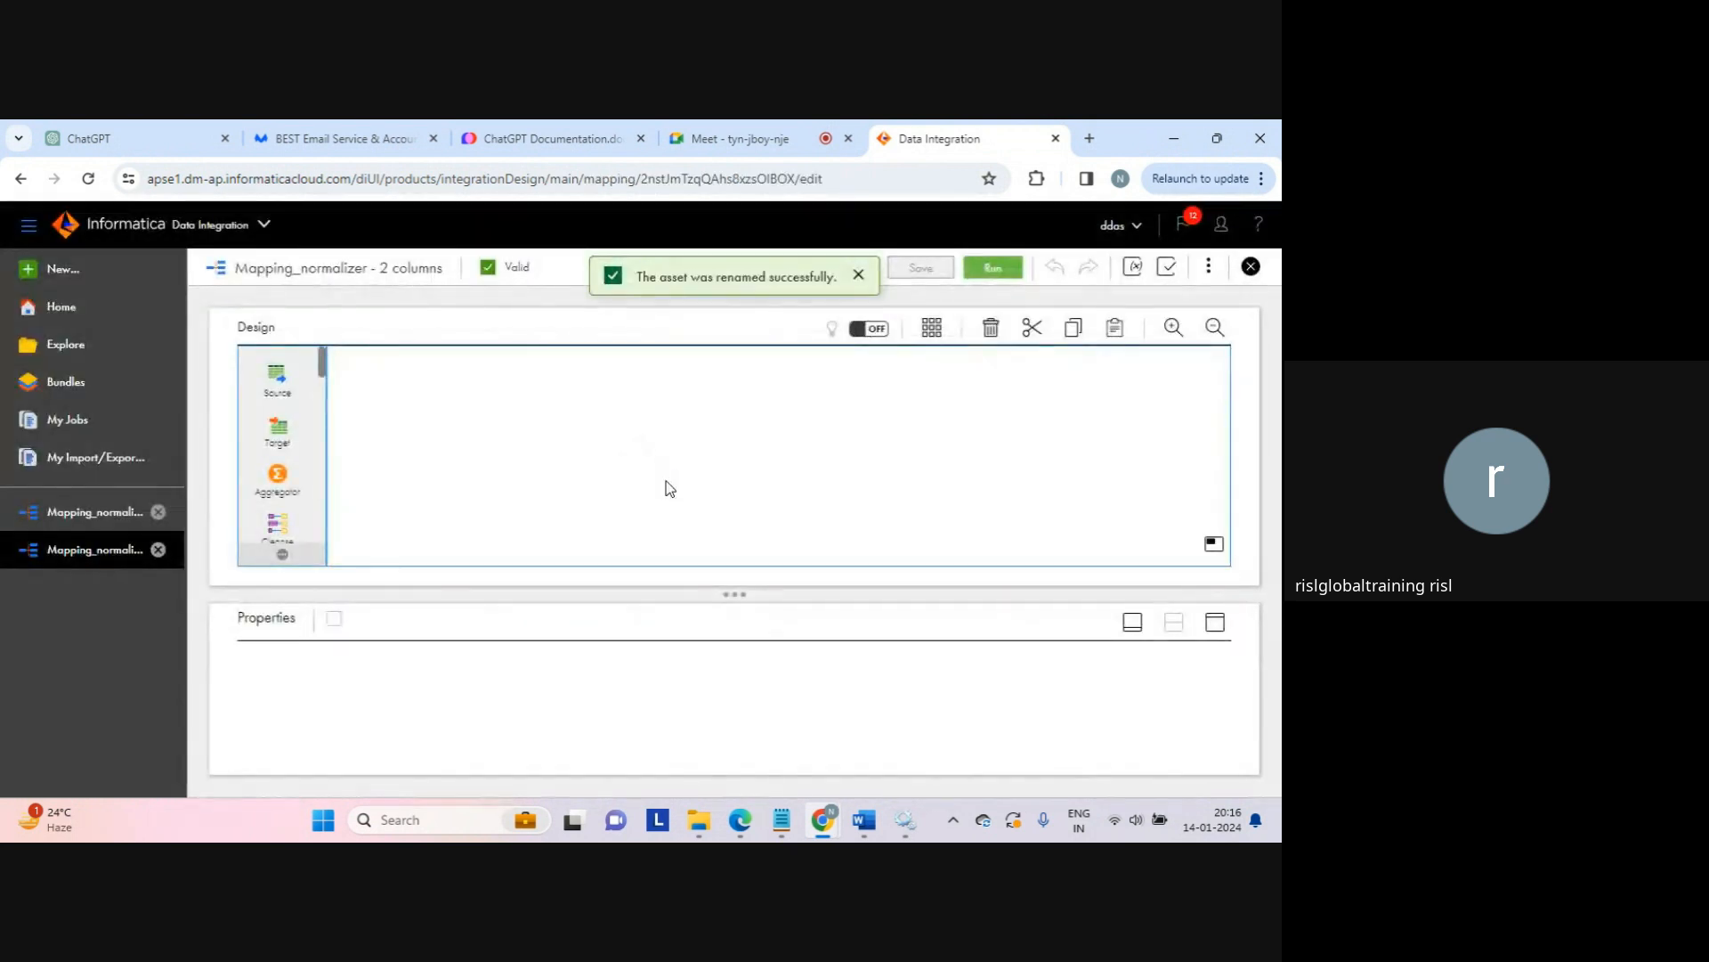
# Step: Set column1's Occurs to 2 in the Normalizer's Normalized Fields
pyautogui.click(614, 476)
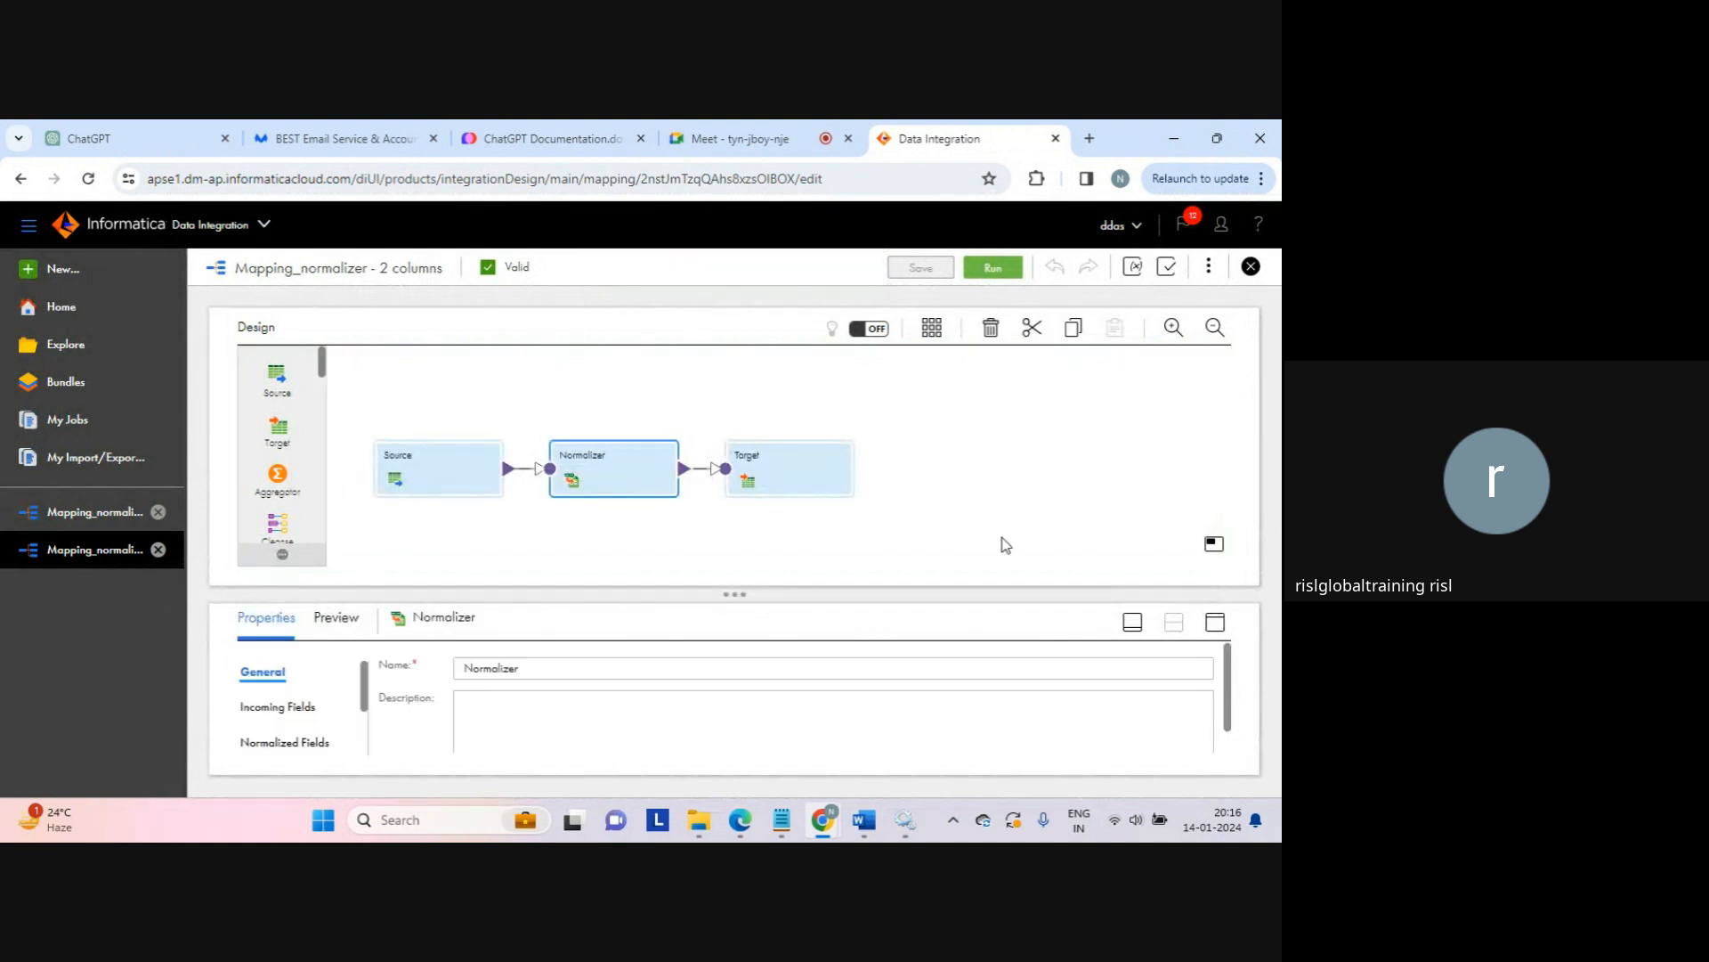
pyautogui.click(1216, 622)
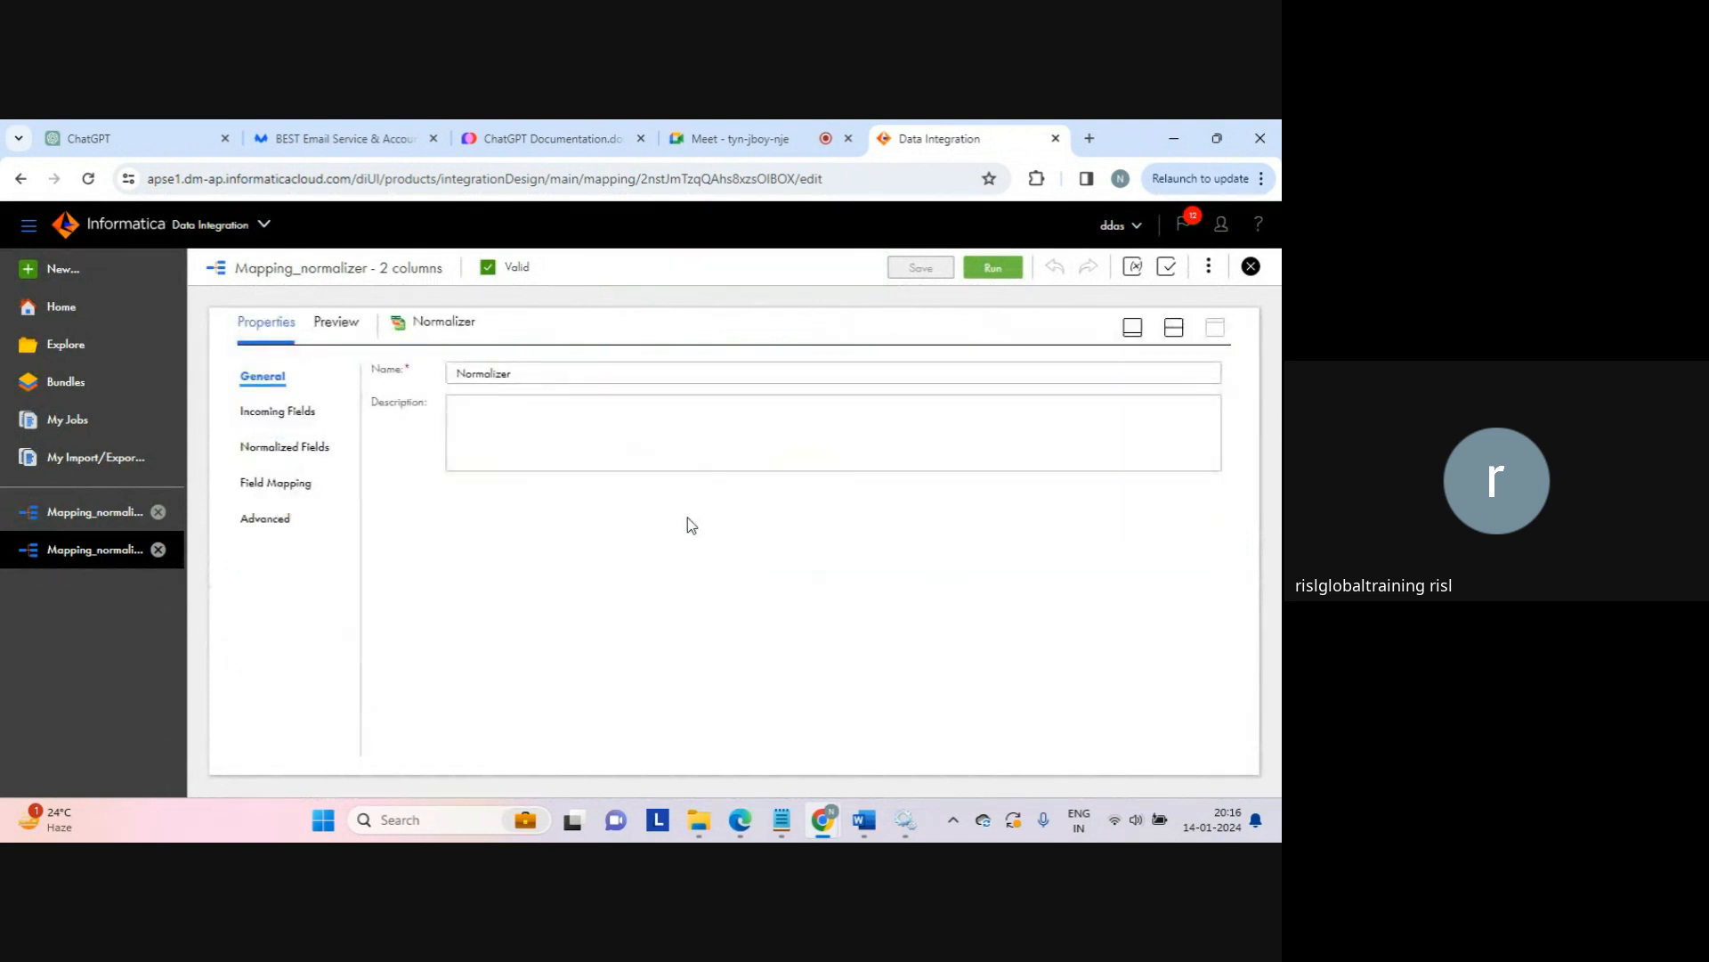
pyautogui.click(299, 452)
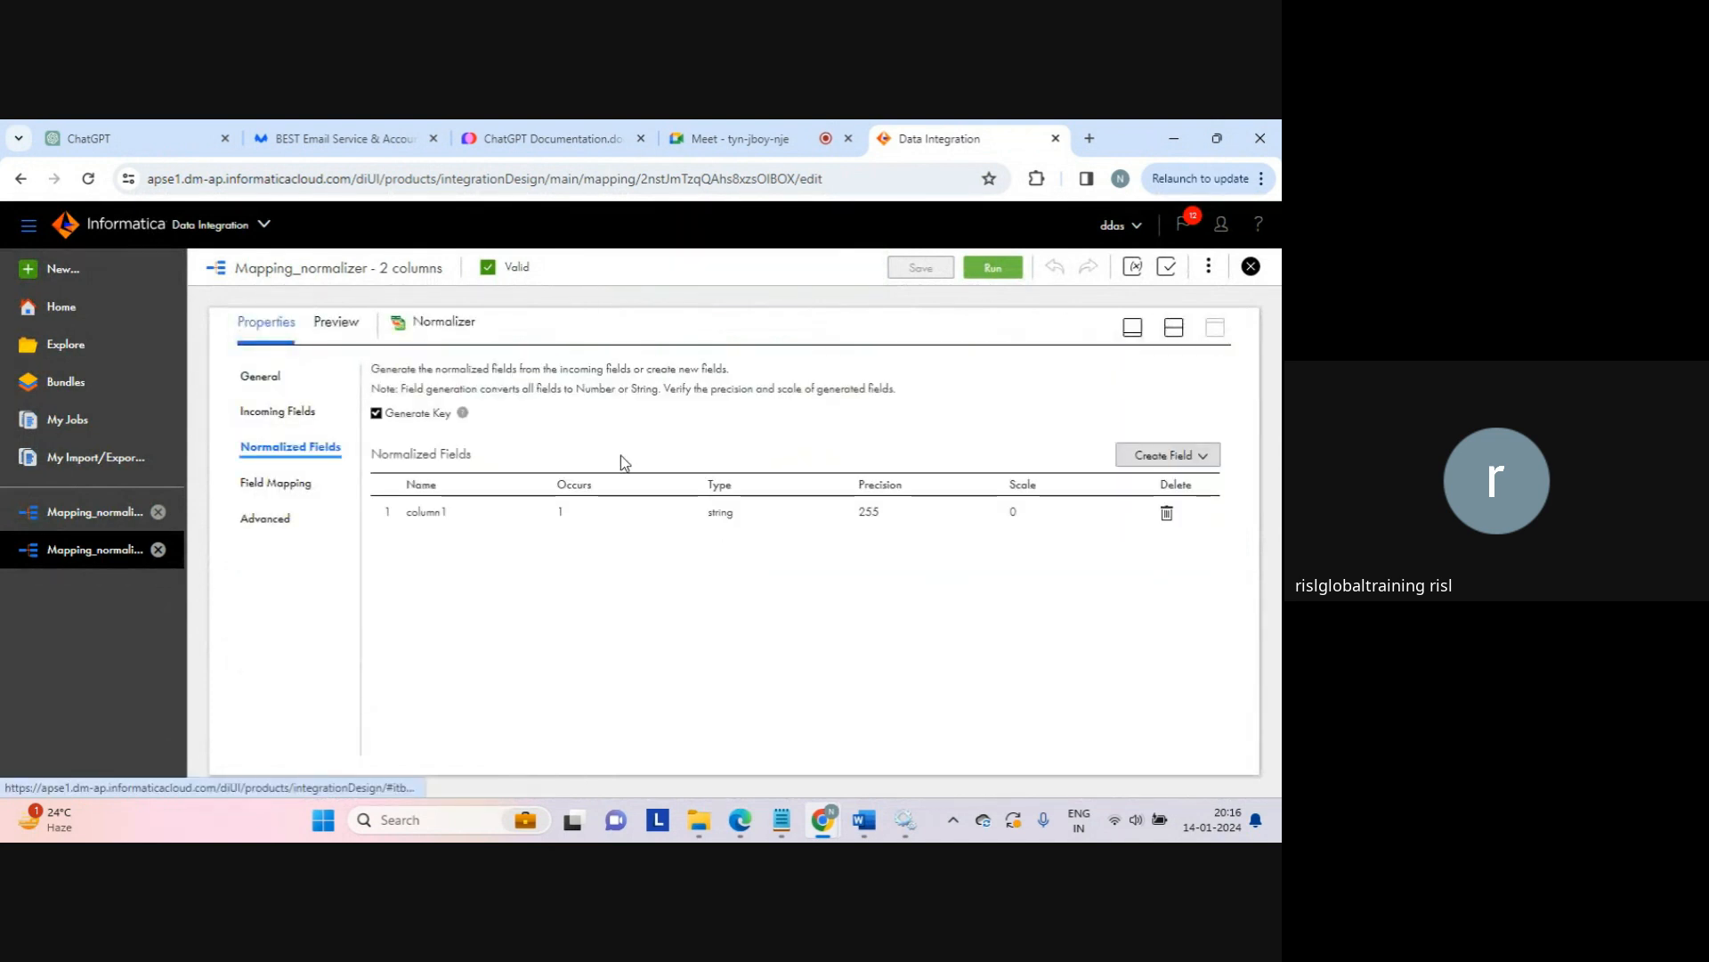
pyautogui.click(629, 509)
pyautogui.click(658, 510)
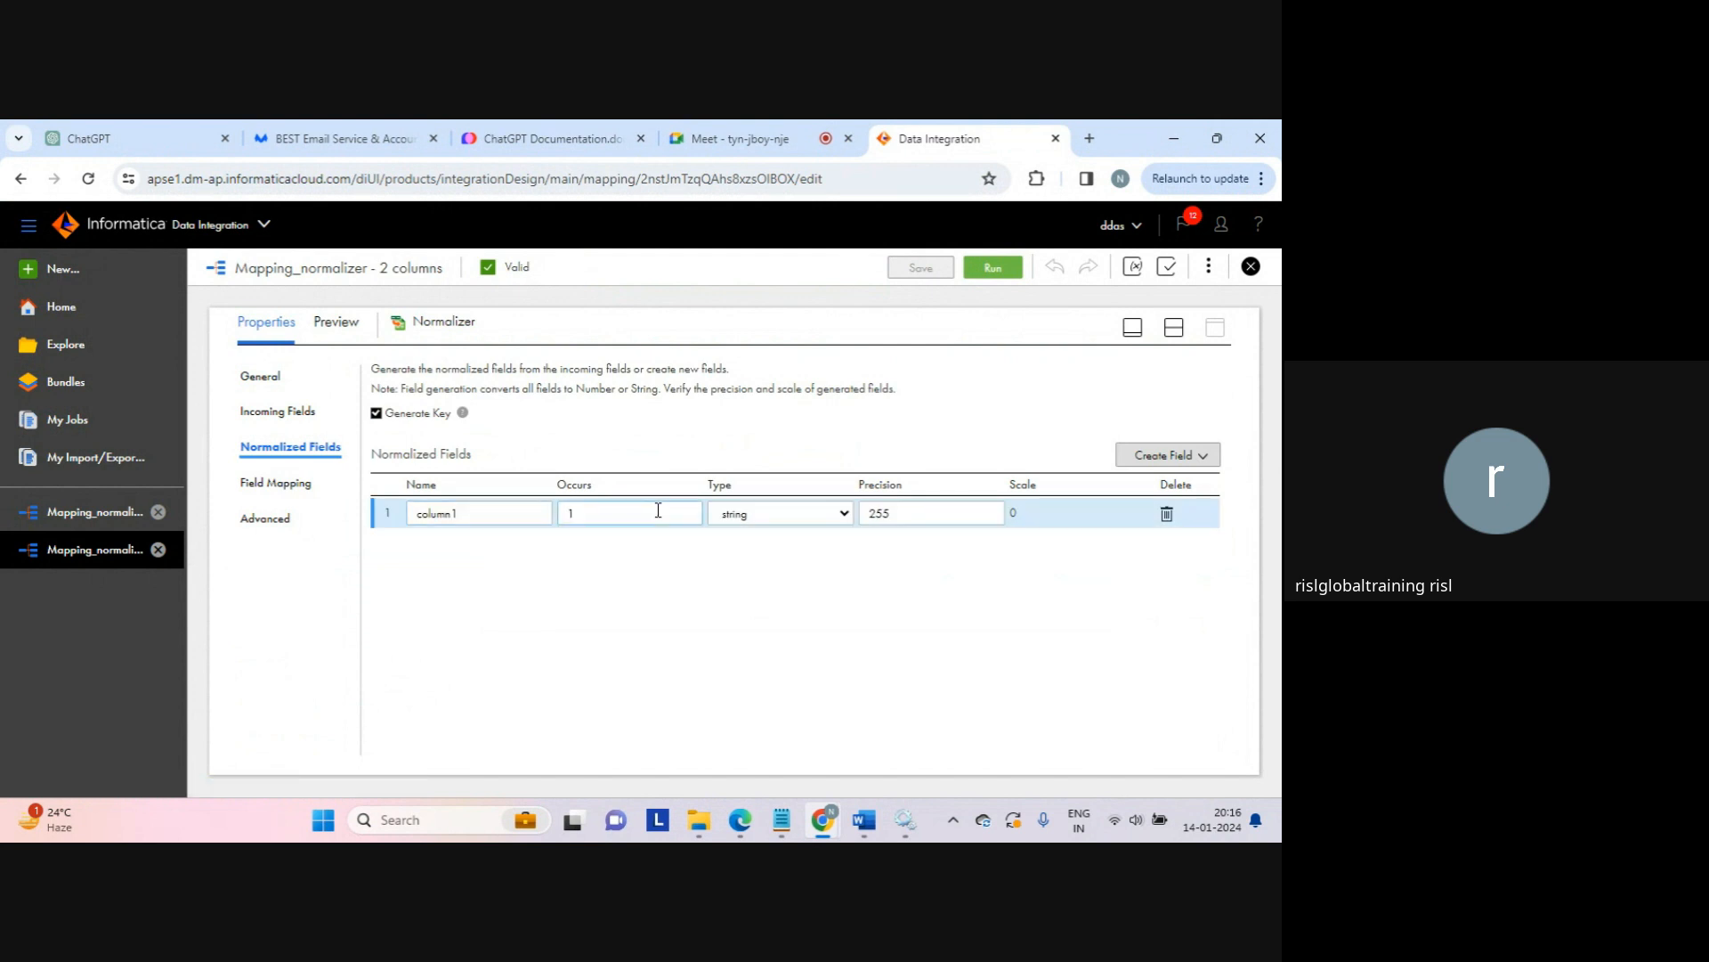
pyautogui.click(961, 641)
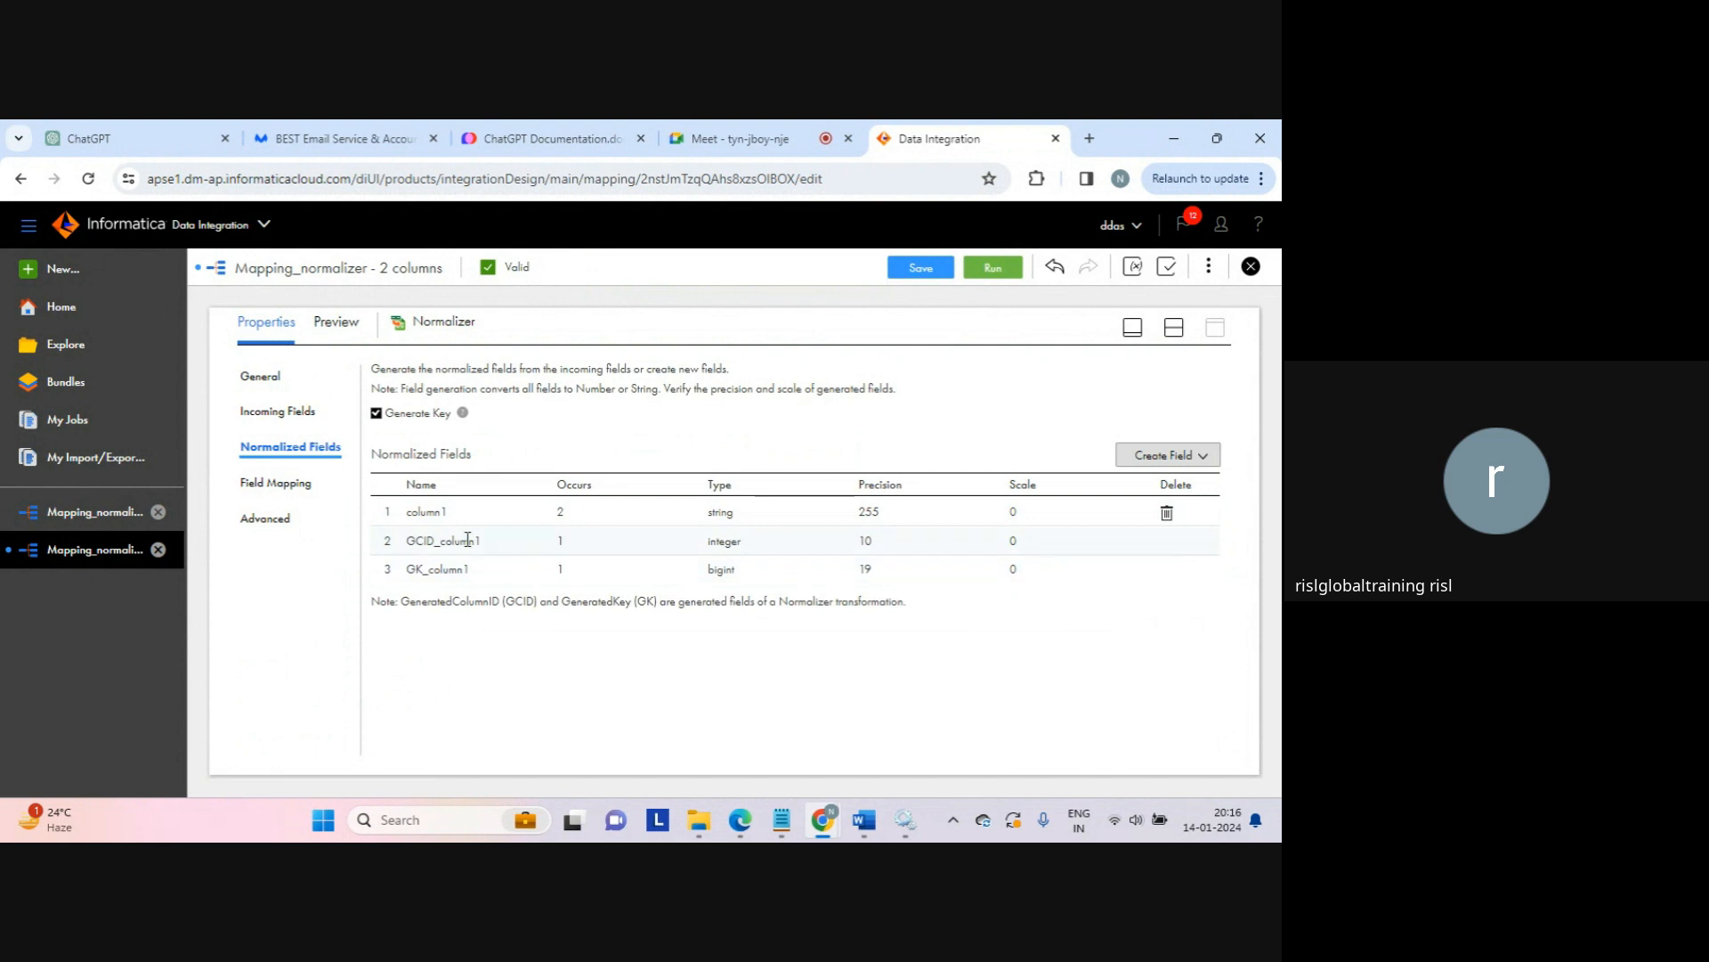
# Step: Review column1 and its generated fields GCID_column1 (integer) and GK_column1 (bigint)
pyautogui.doubleClick(434, 514)
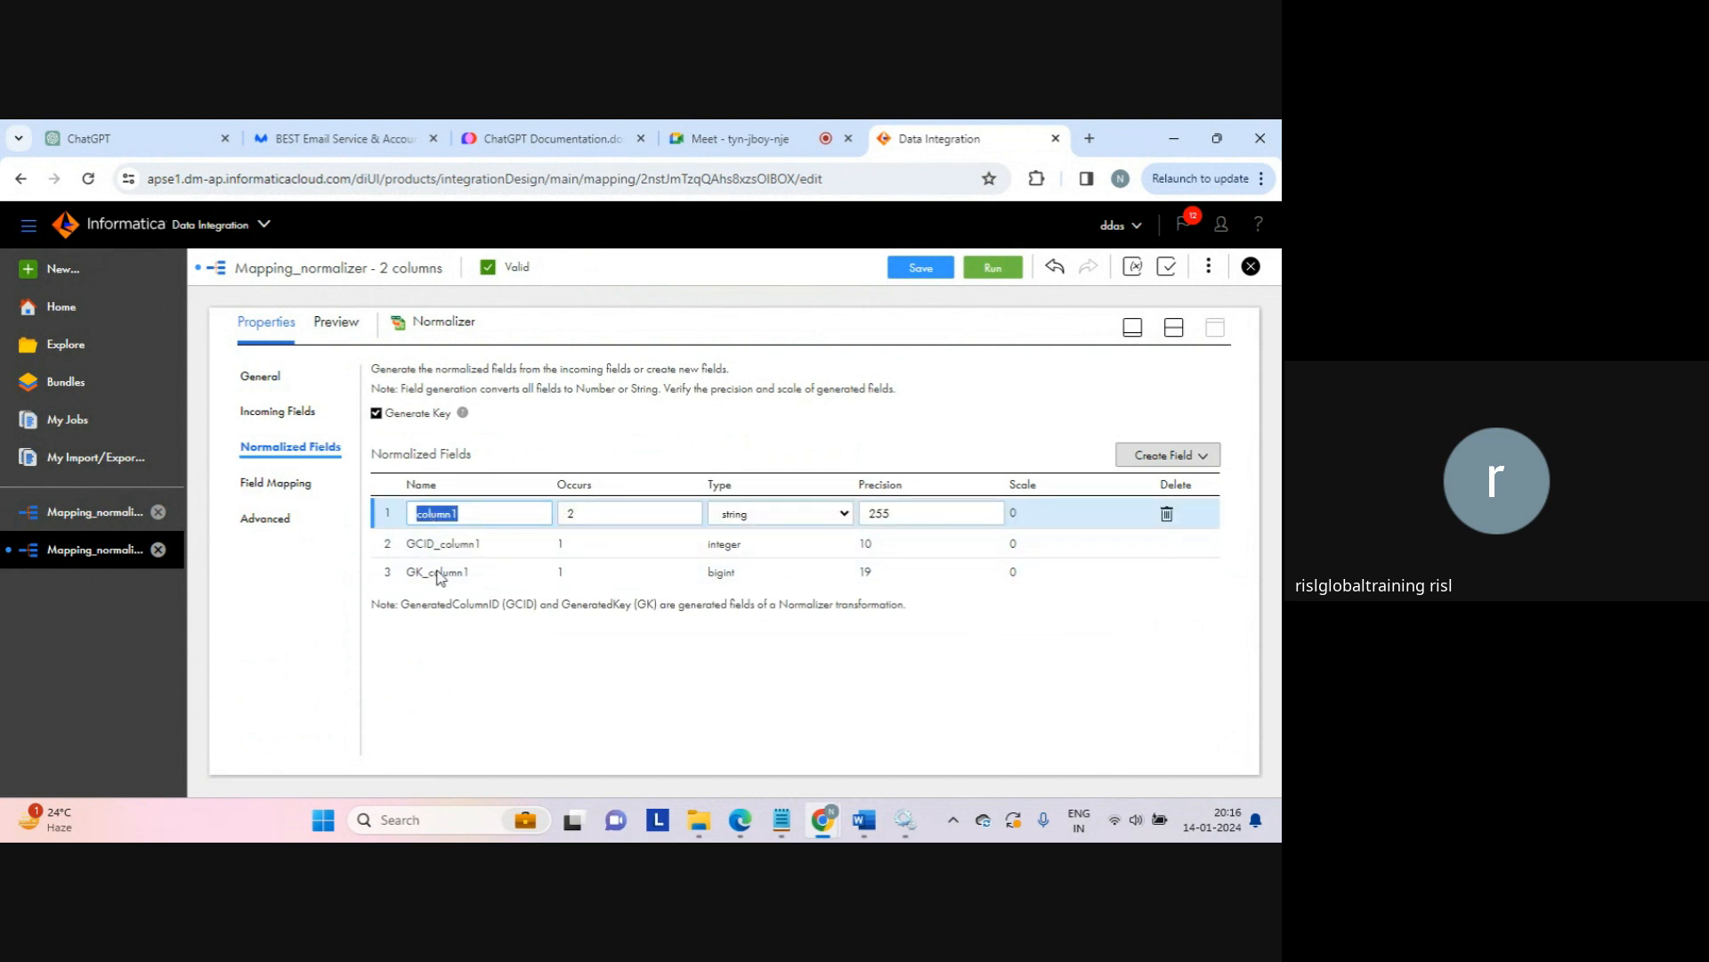
pyautogui.click(478, 666)
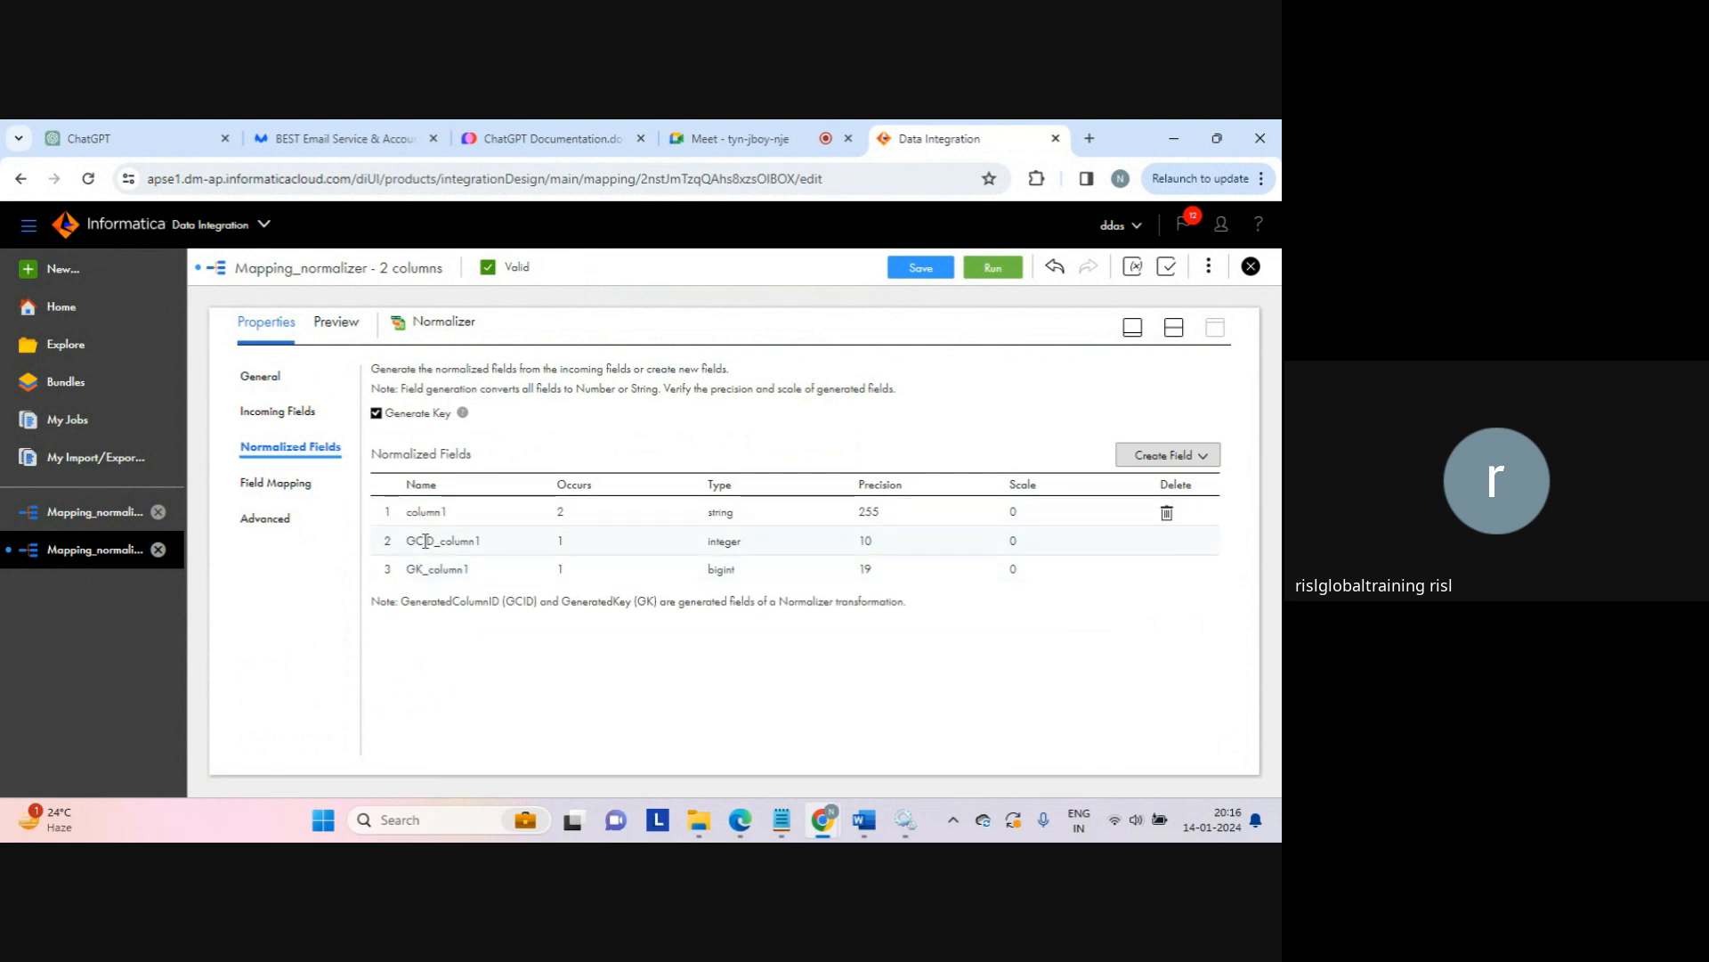
pyautogui.doubleClick(413, 570)
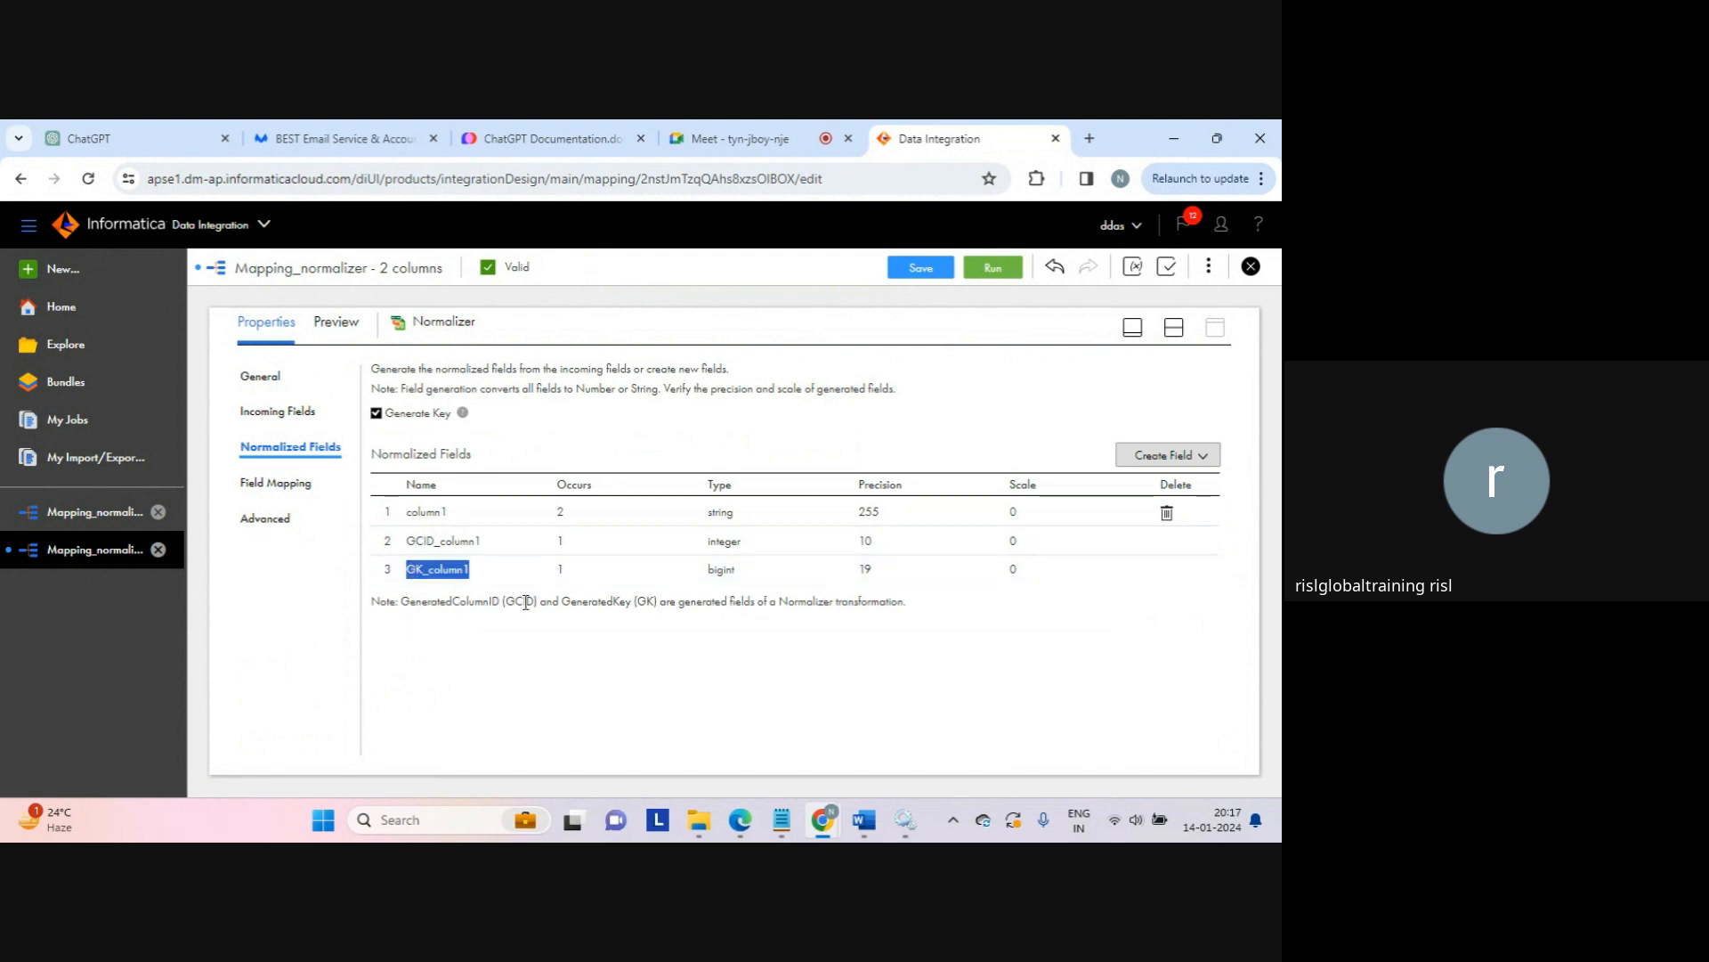
pyautogui.doubleClick(430, 541)
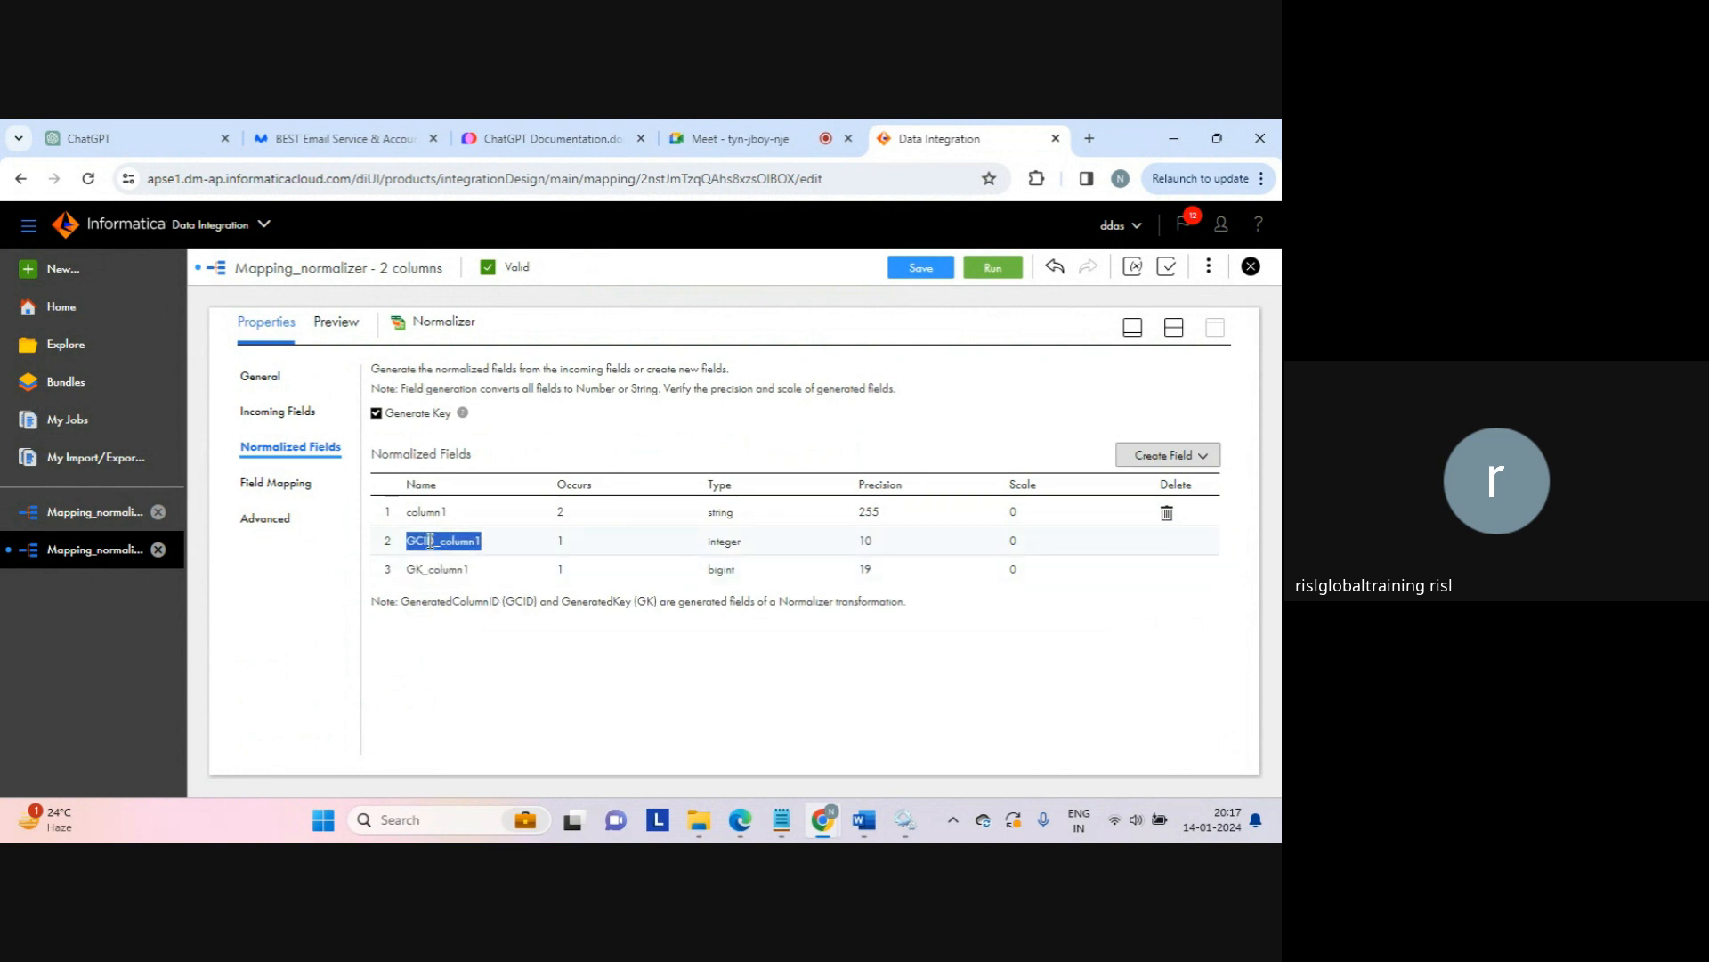
pyautogui.click(430, 541)
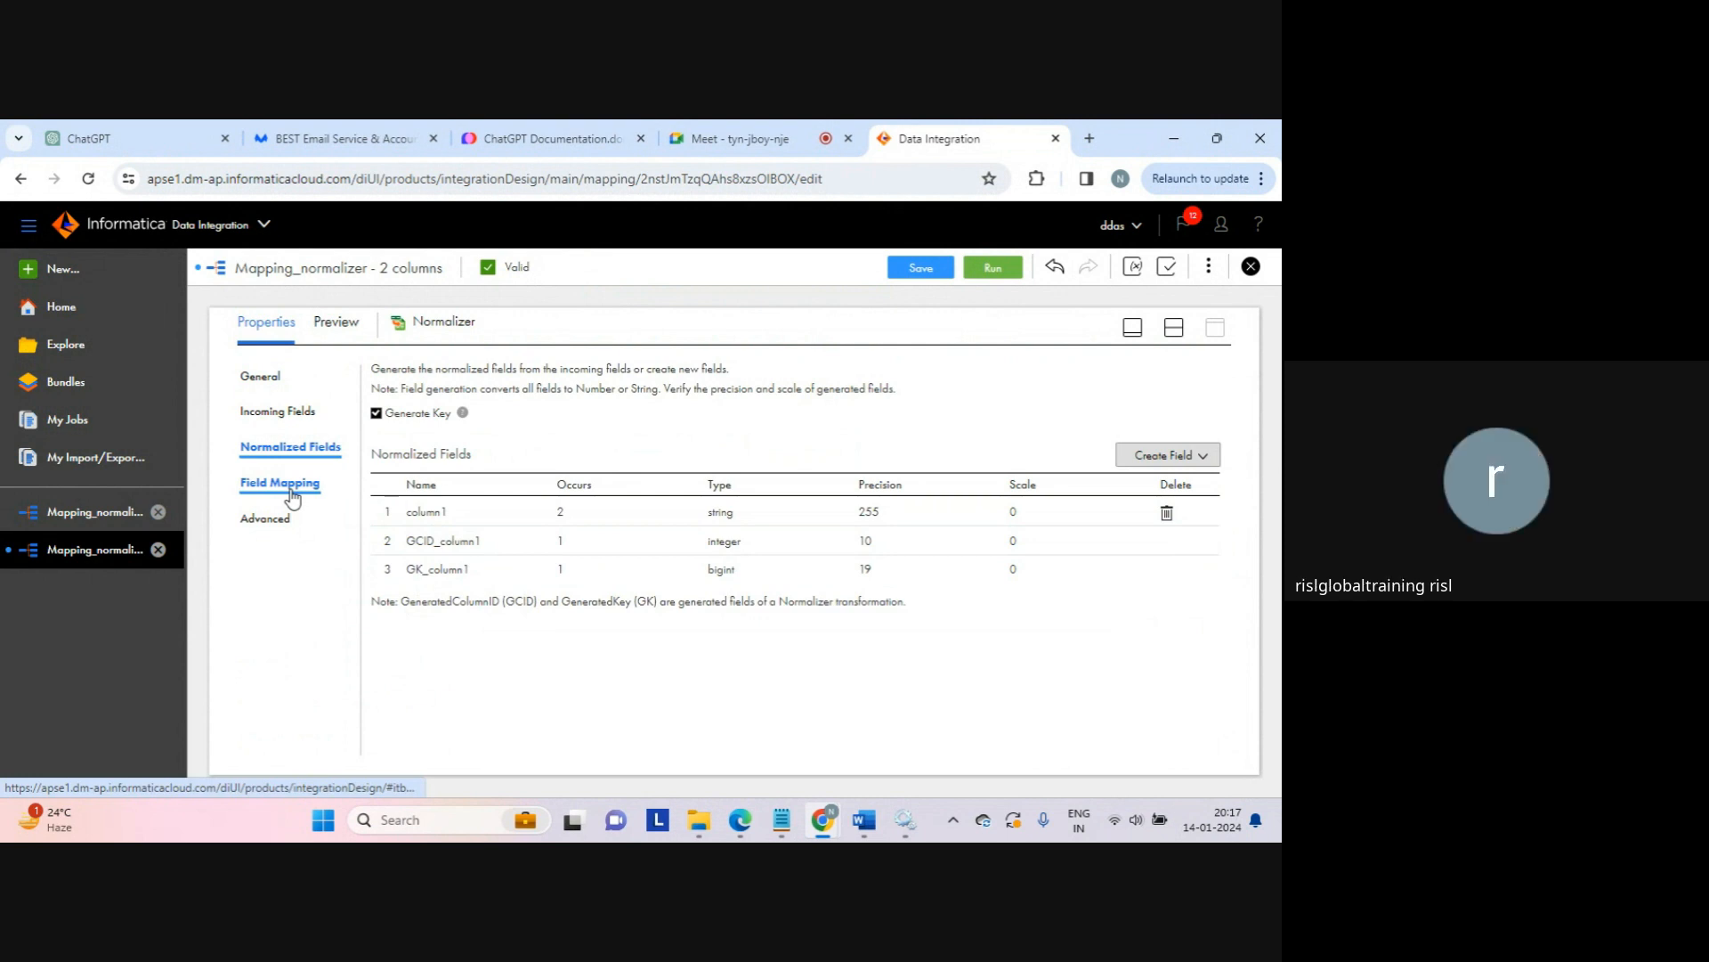
# Step: In the Normalizer's Field Mapping, connect c1 to column1_1 and c2 to column1_2
pyautogui.click(292, 490)
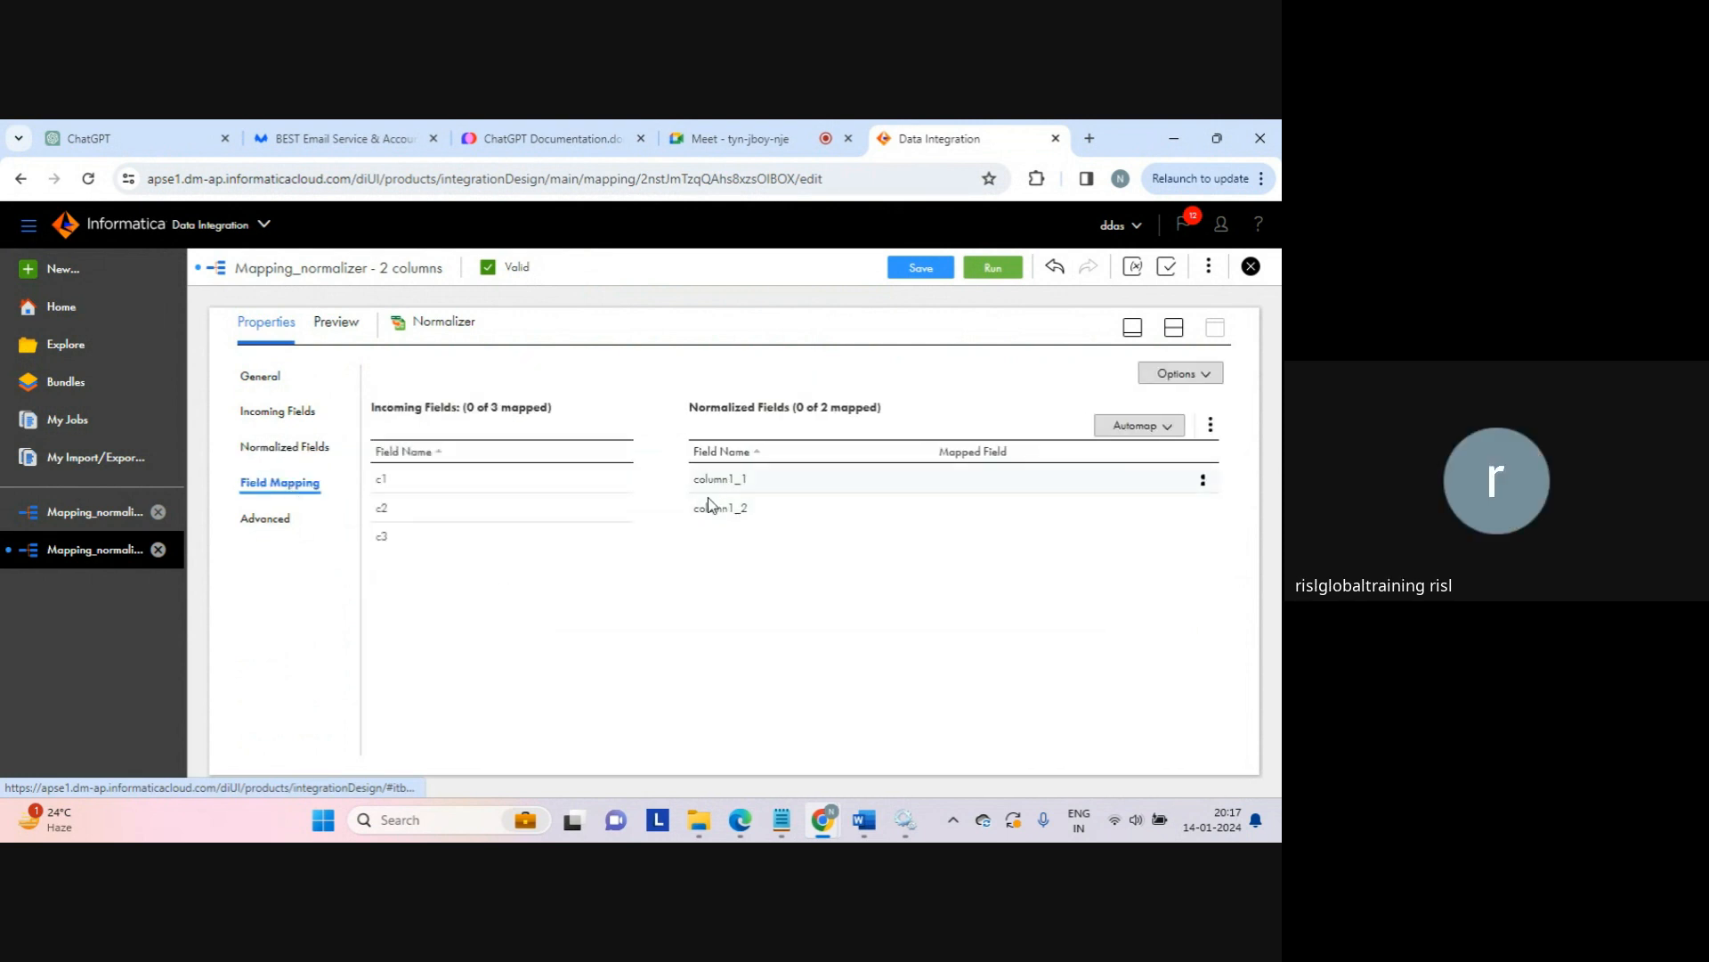
pyautogui.moveTo(572, 480); pyautogui.dragTo(692, 485)
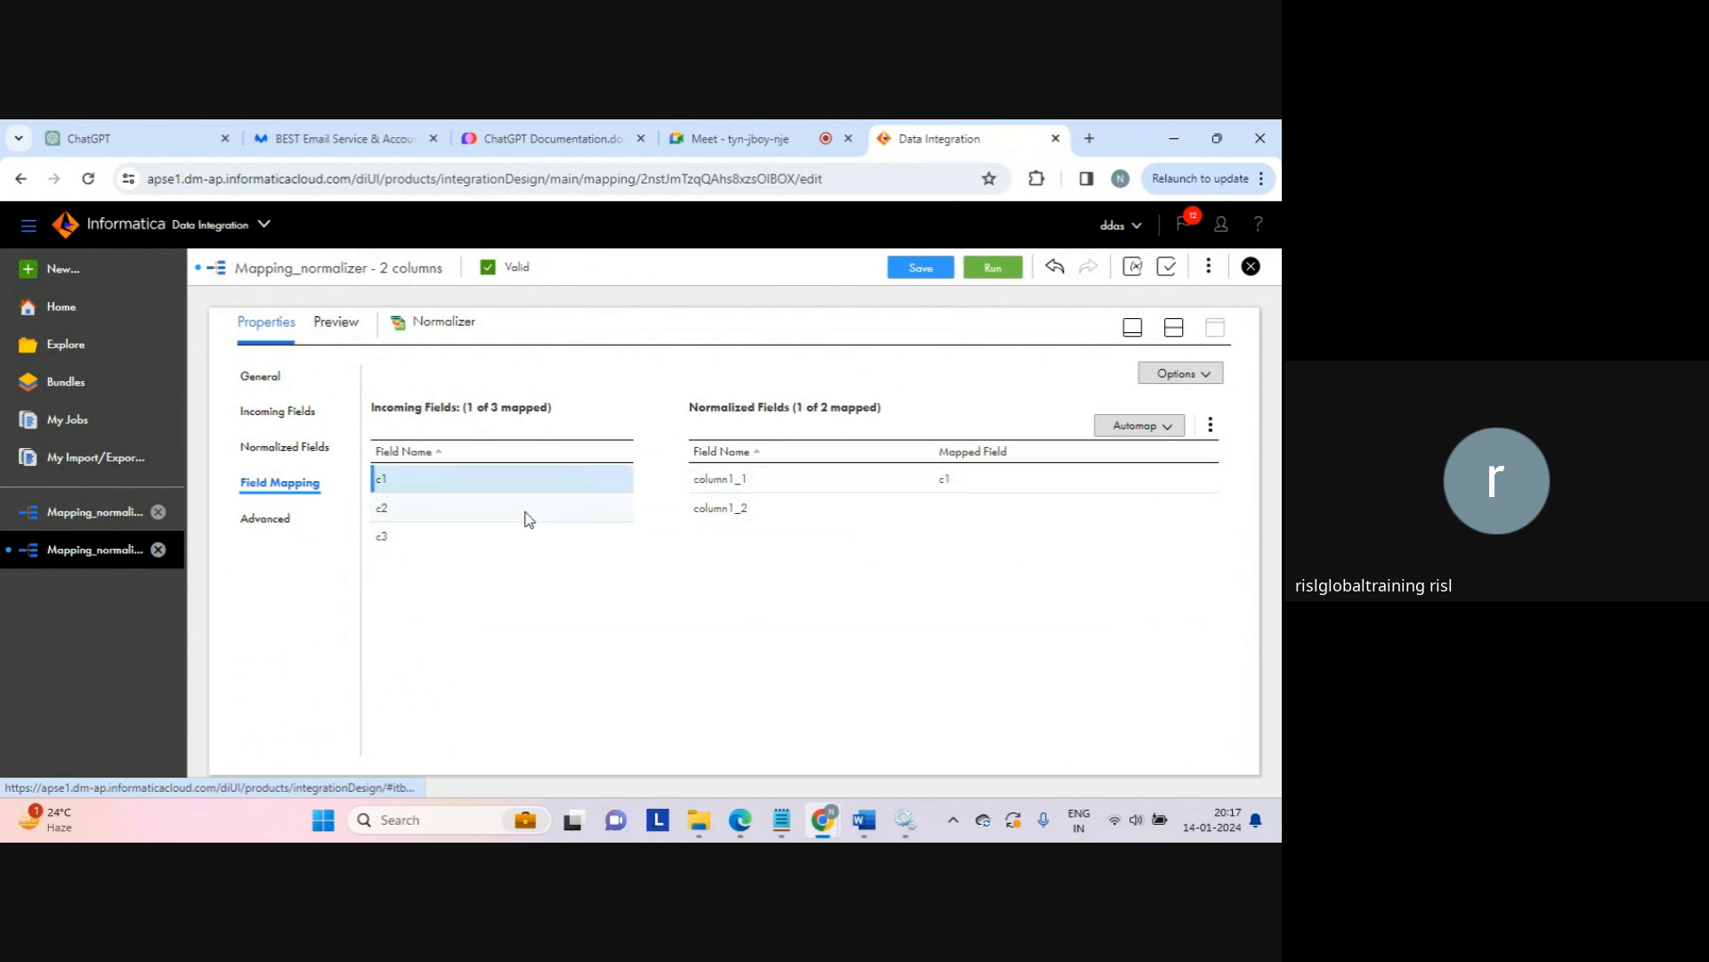
pyautogui.moveTo(525, 515); pyautogui.dragTo(717, 514)
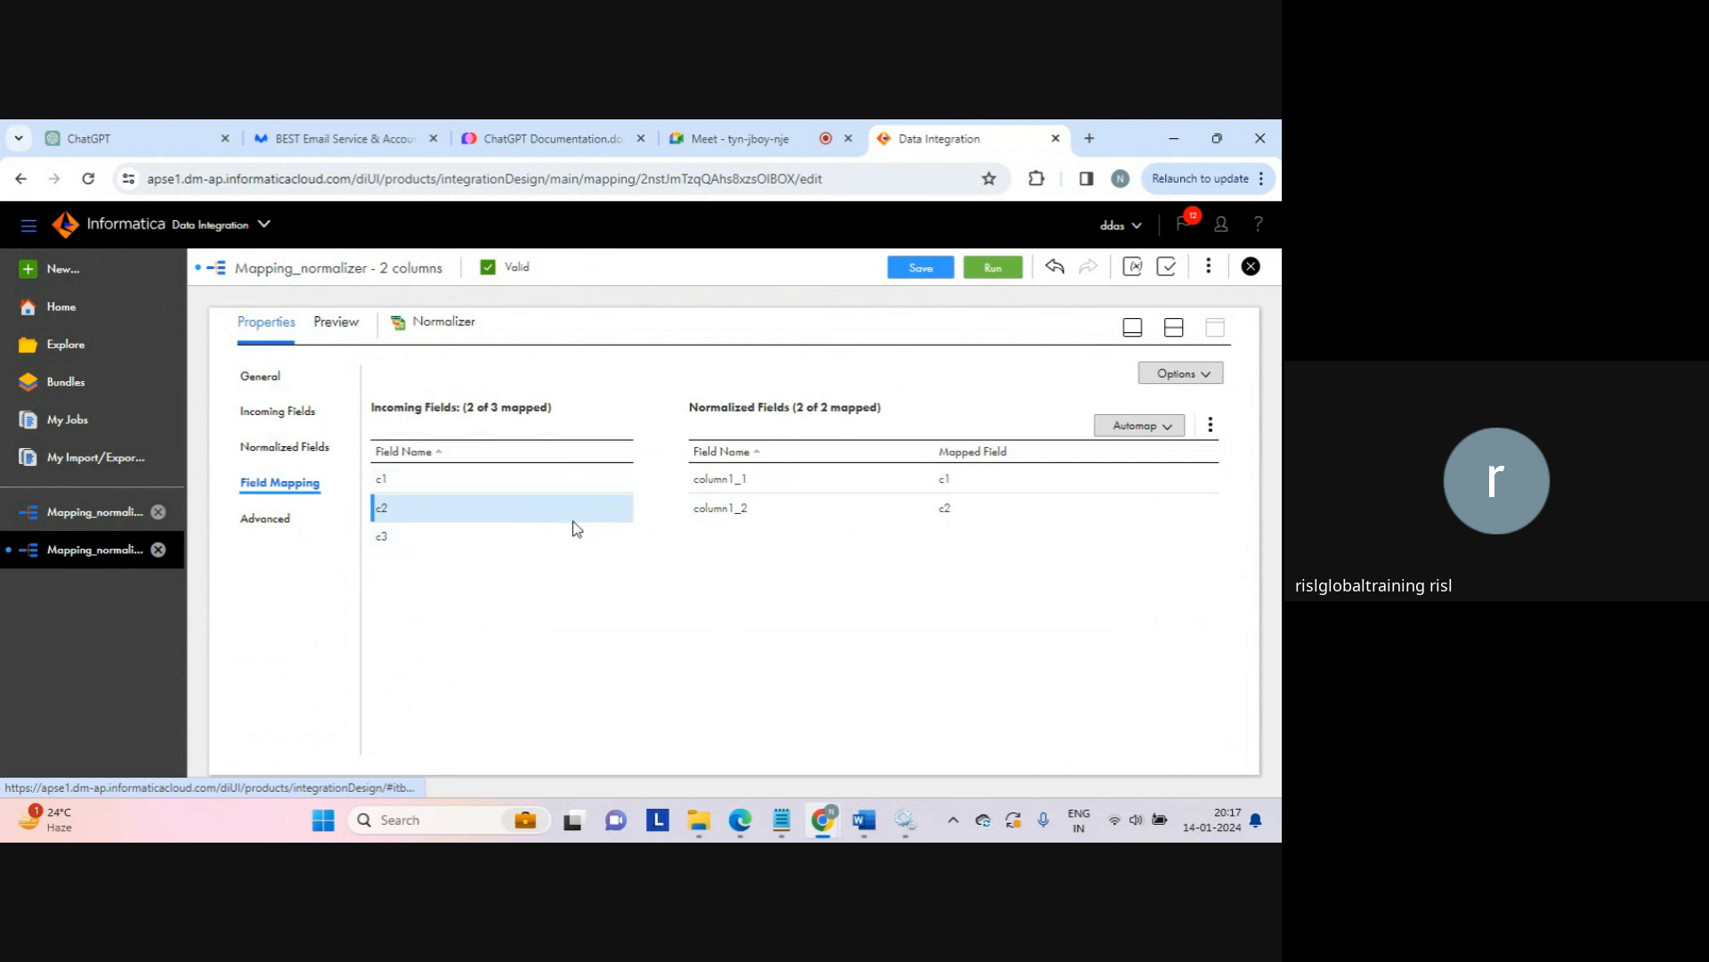
pyautogui.moveTo(783, 824)
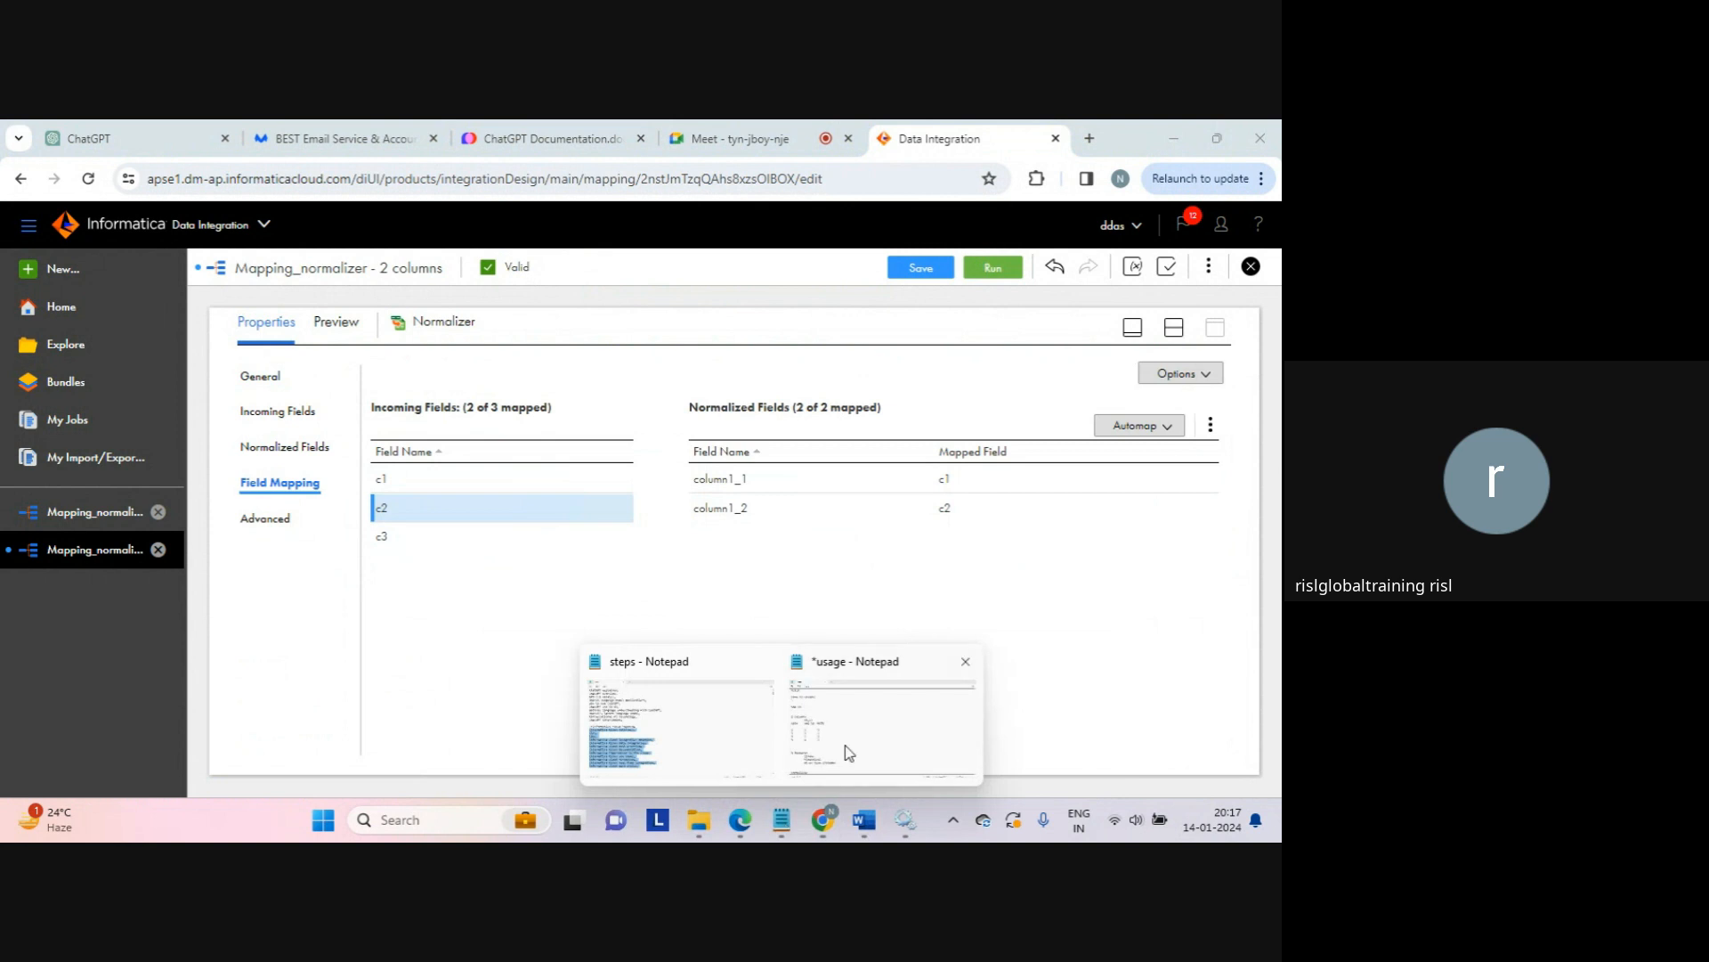
pyautogui.click(853, 748)
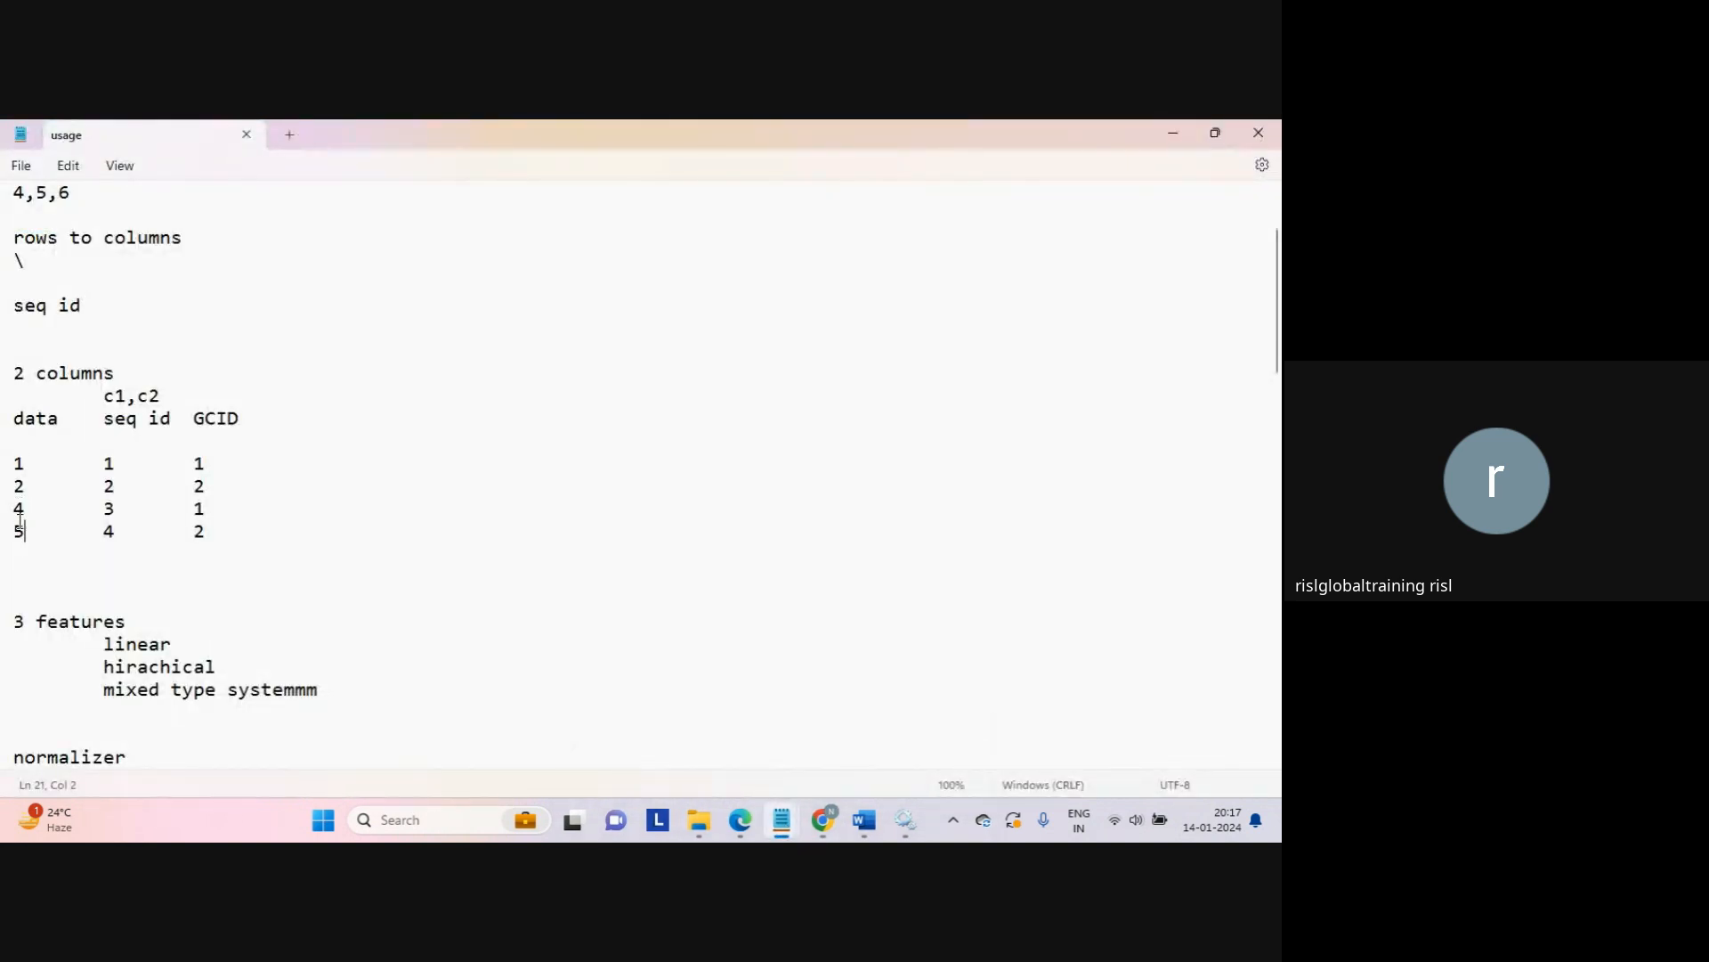
pyautogui.moveTo(824, 817)
pyautogui.click(712, 694)
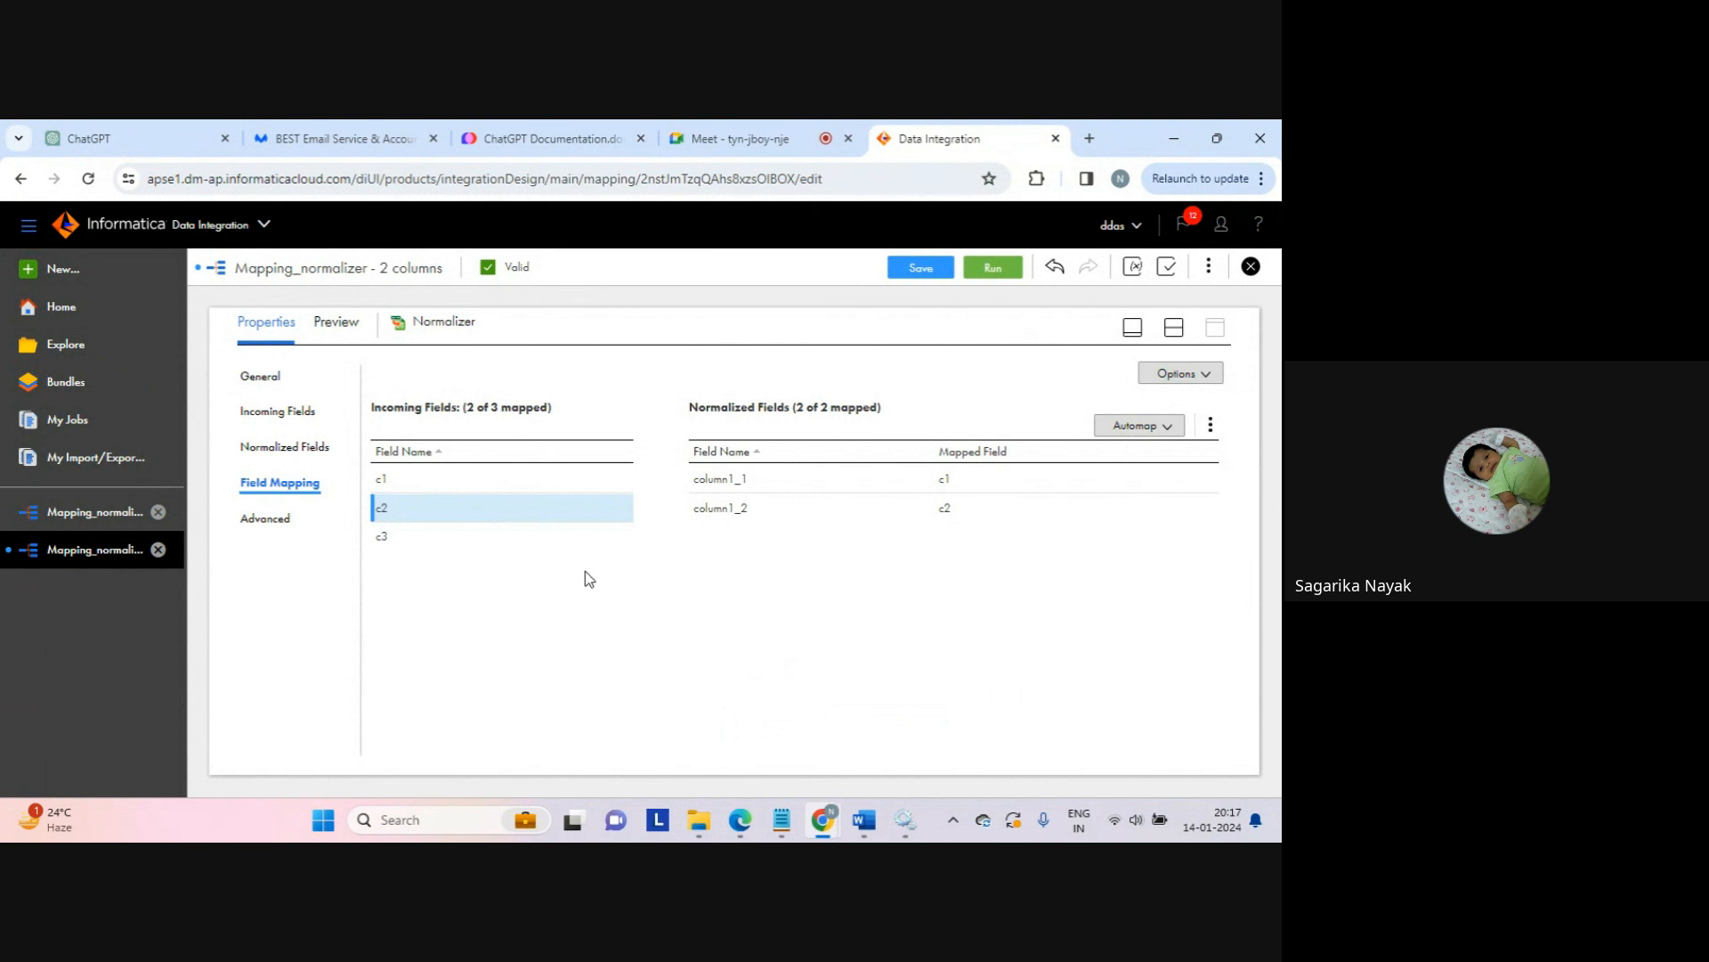
# Step: Set column1's Occurs to 1 and map c2 to column1 in Field Mapping
pyautogui.moveTo(436, 478)
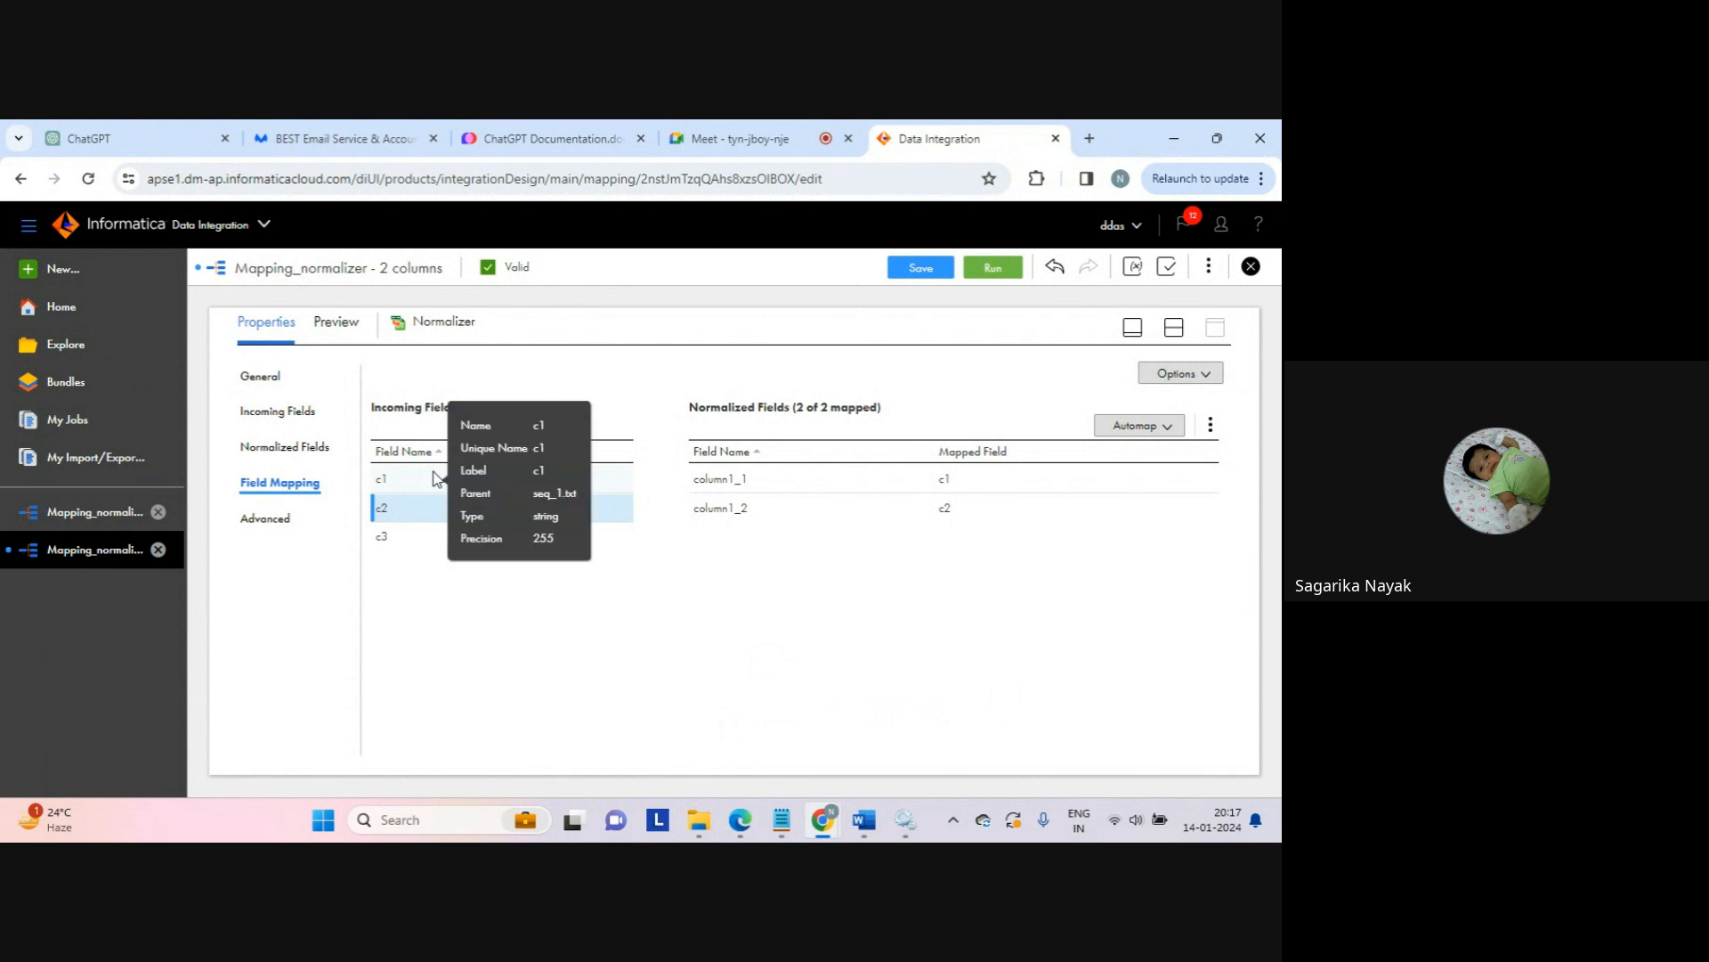
pyautogui.click(299, 446)
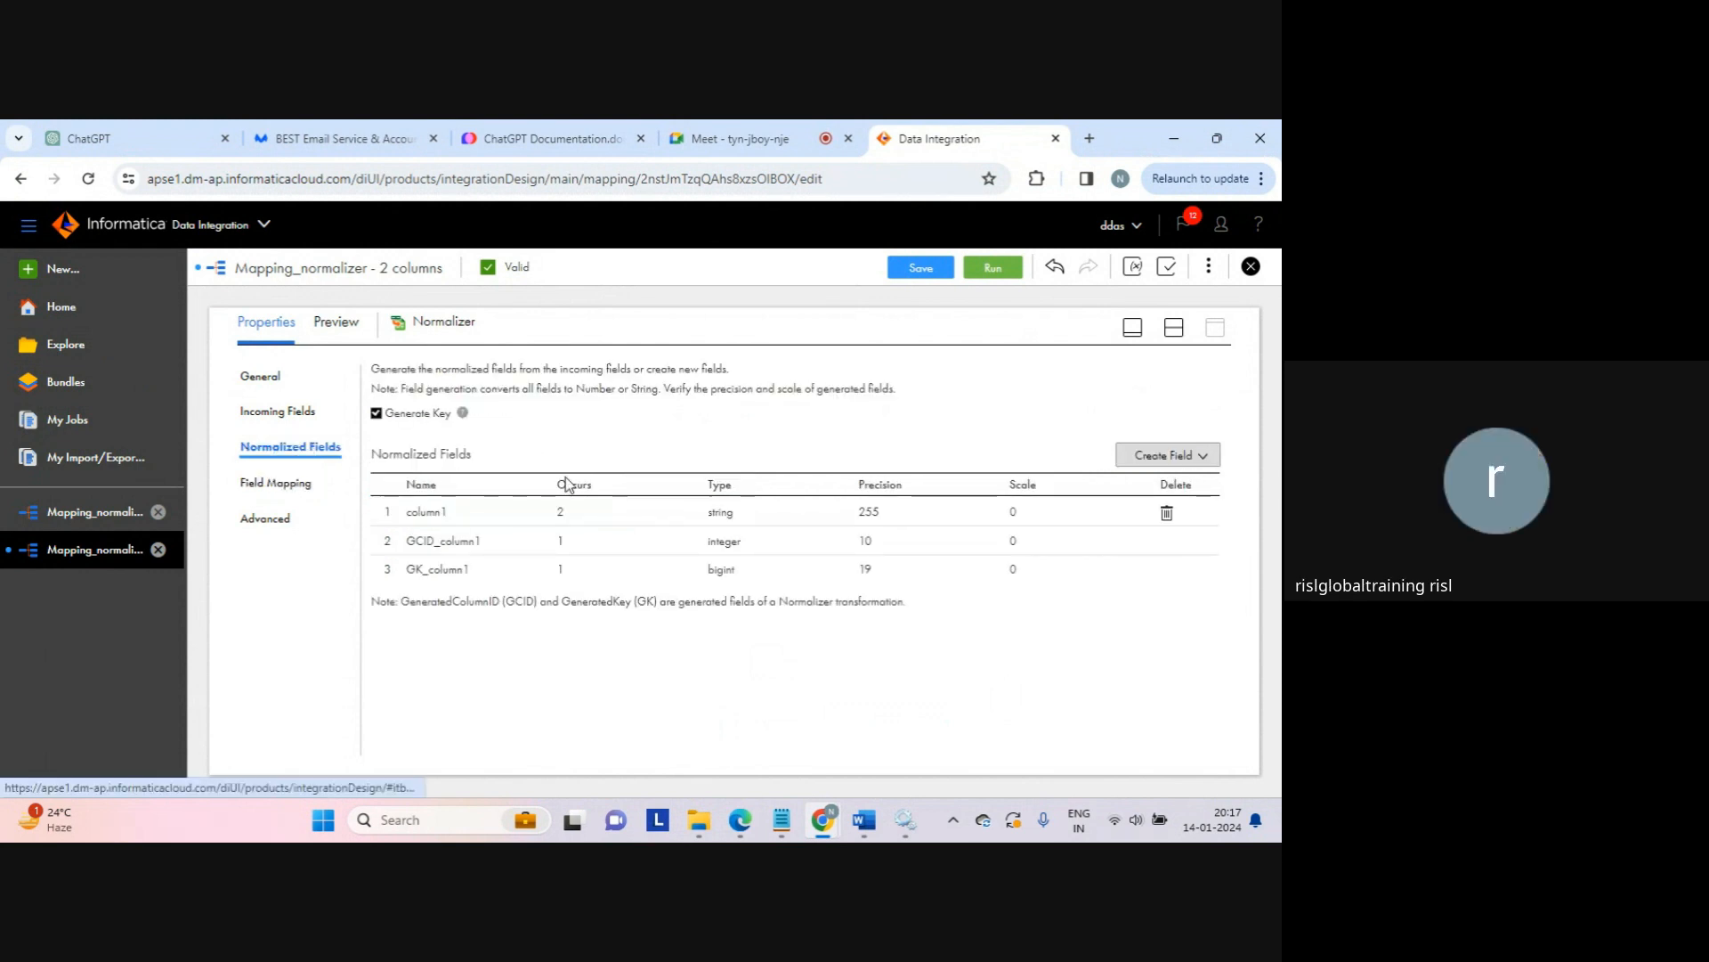
pyautogui.click(606, 511)
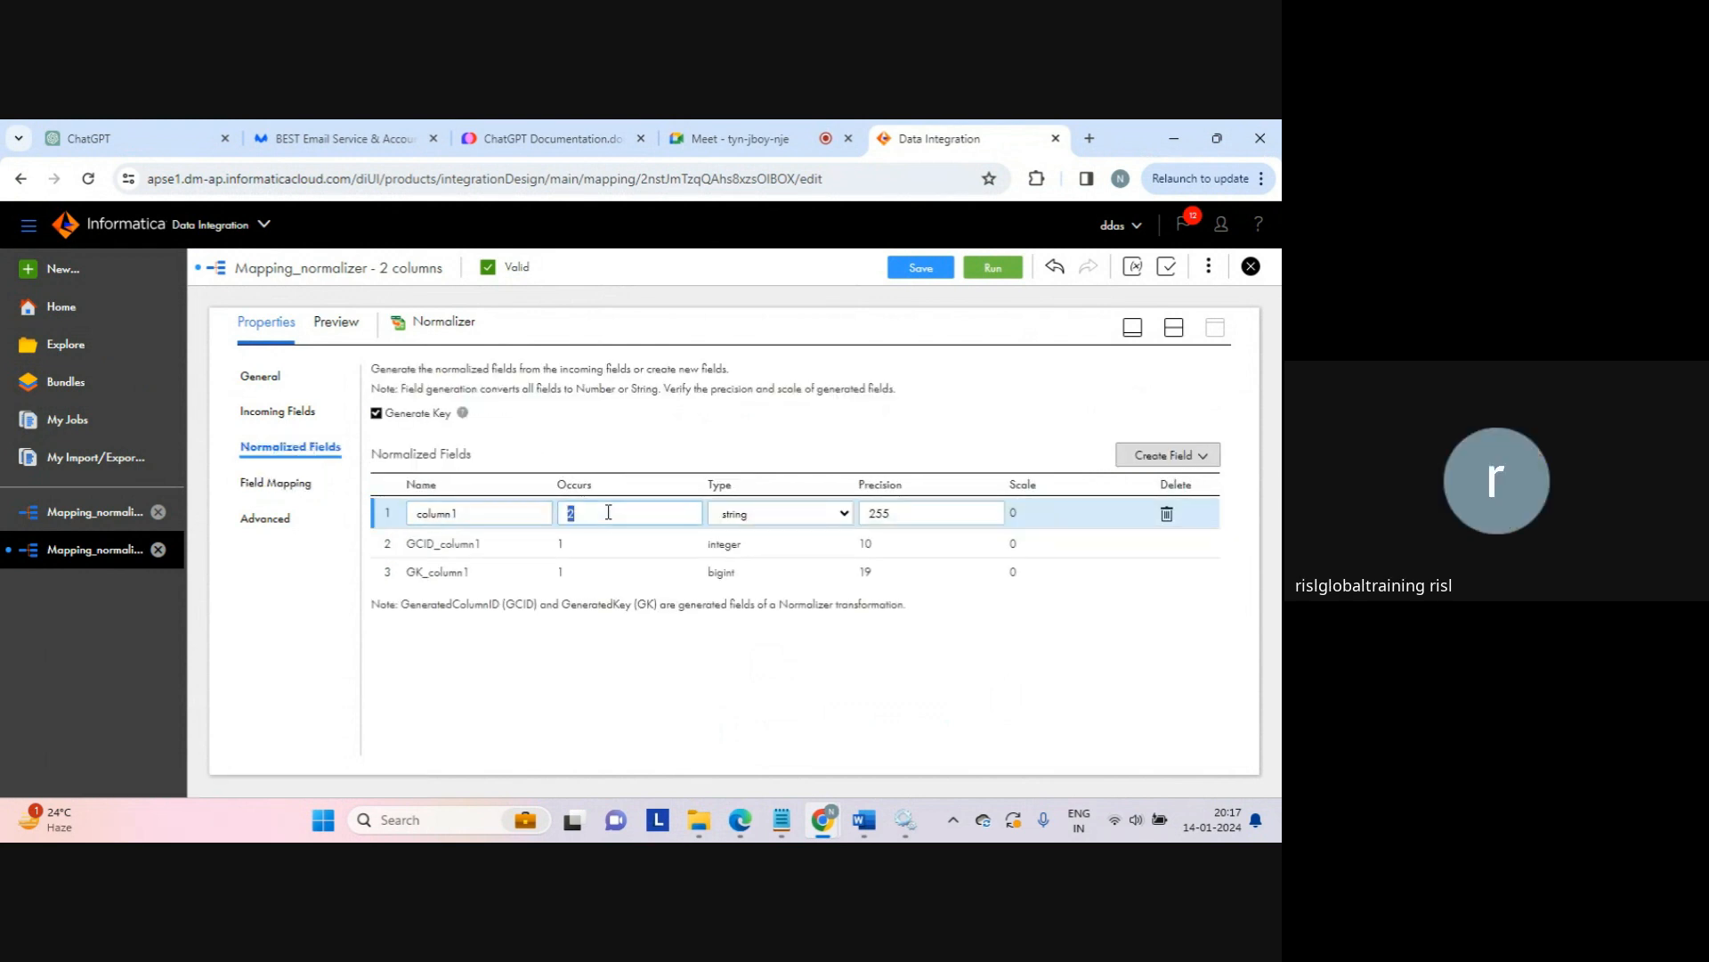
pyautogui.press('BackSpace')
pyautogui.write('1')
pyautogui.click(616, 636)
pyautogui.click(278, 481)
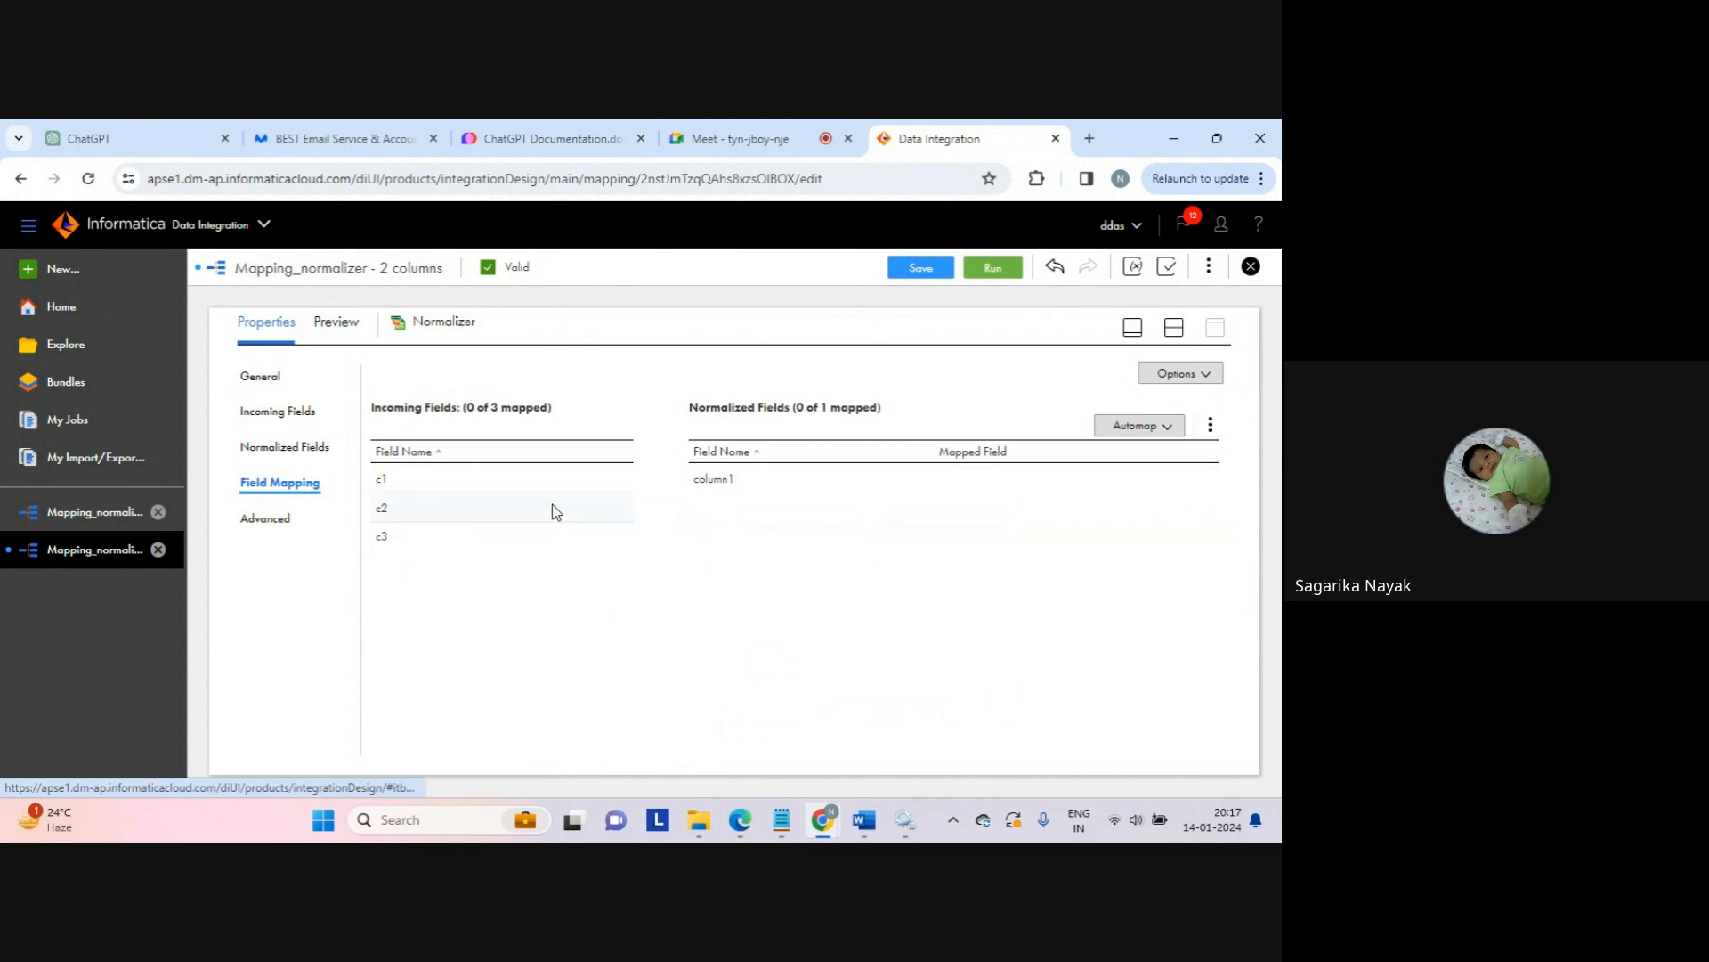
pyautogui.moveTo(555, 510); pyautogui.dragTo(712, 481)
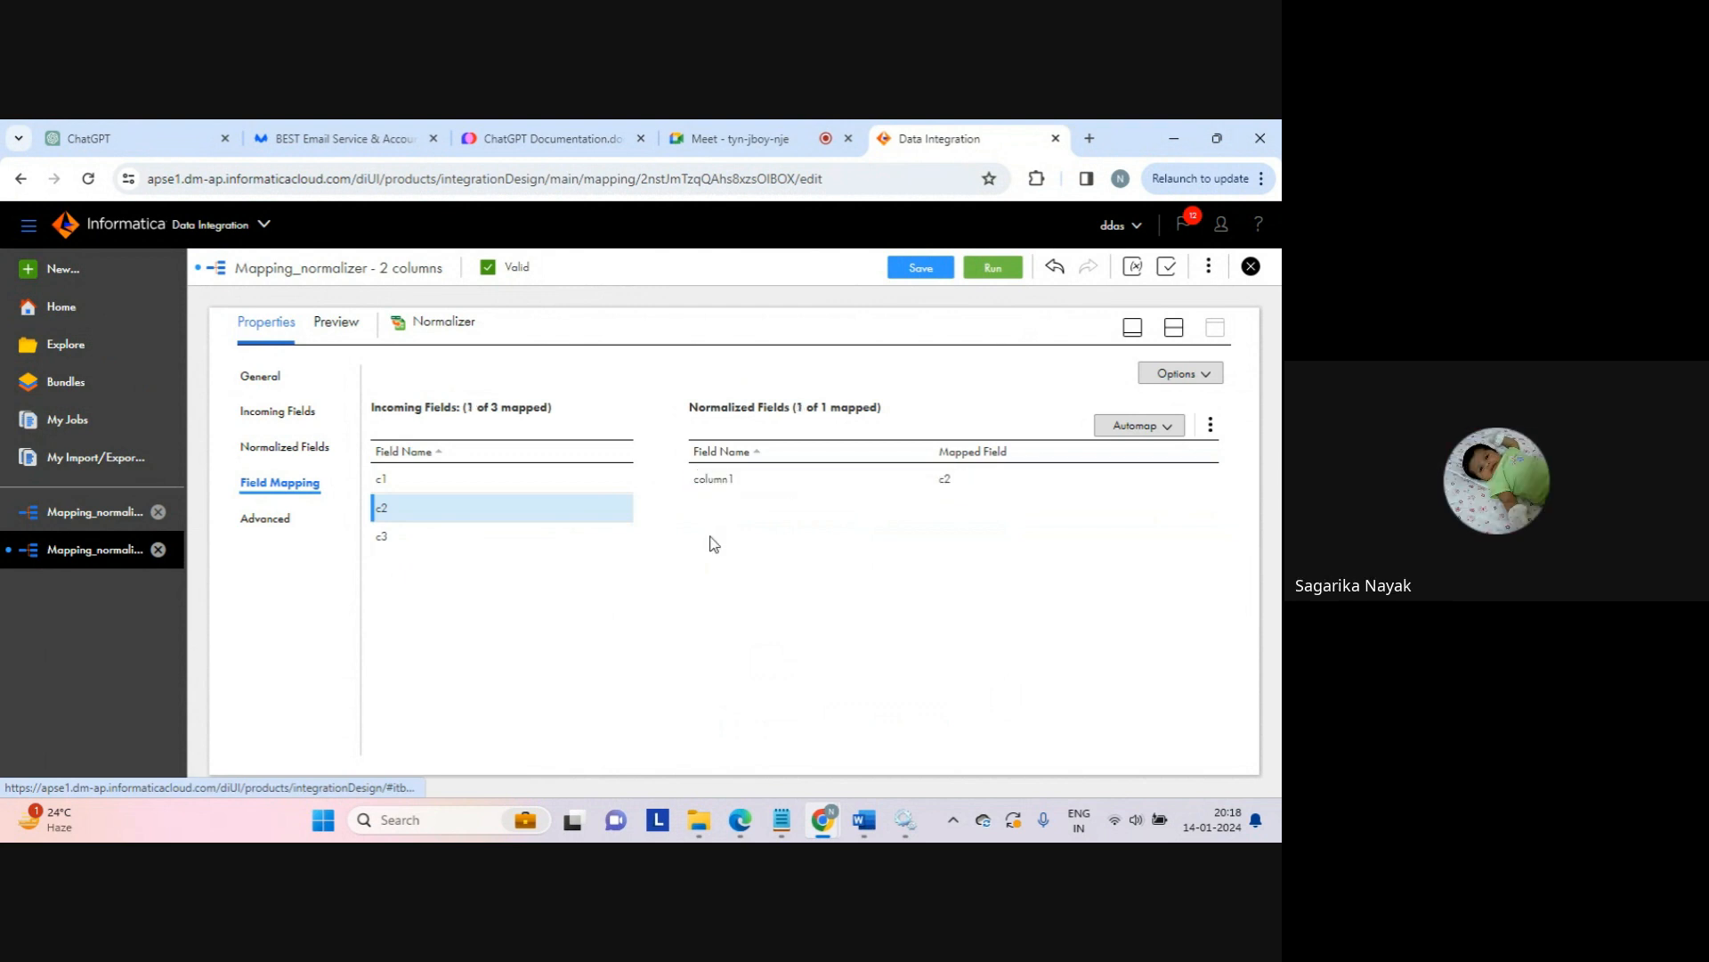
# Step: Change column1's Occurs back to 2 in Normalized Fields
pyautogui.click(322, 454)
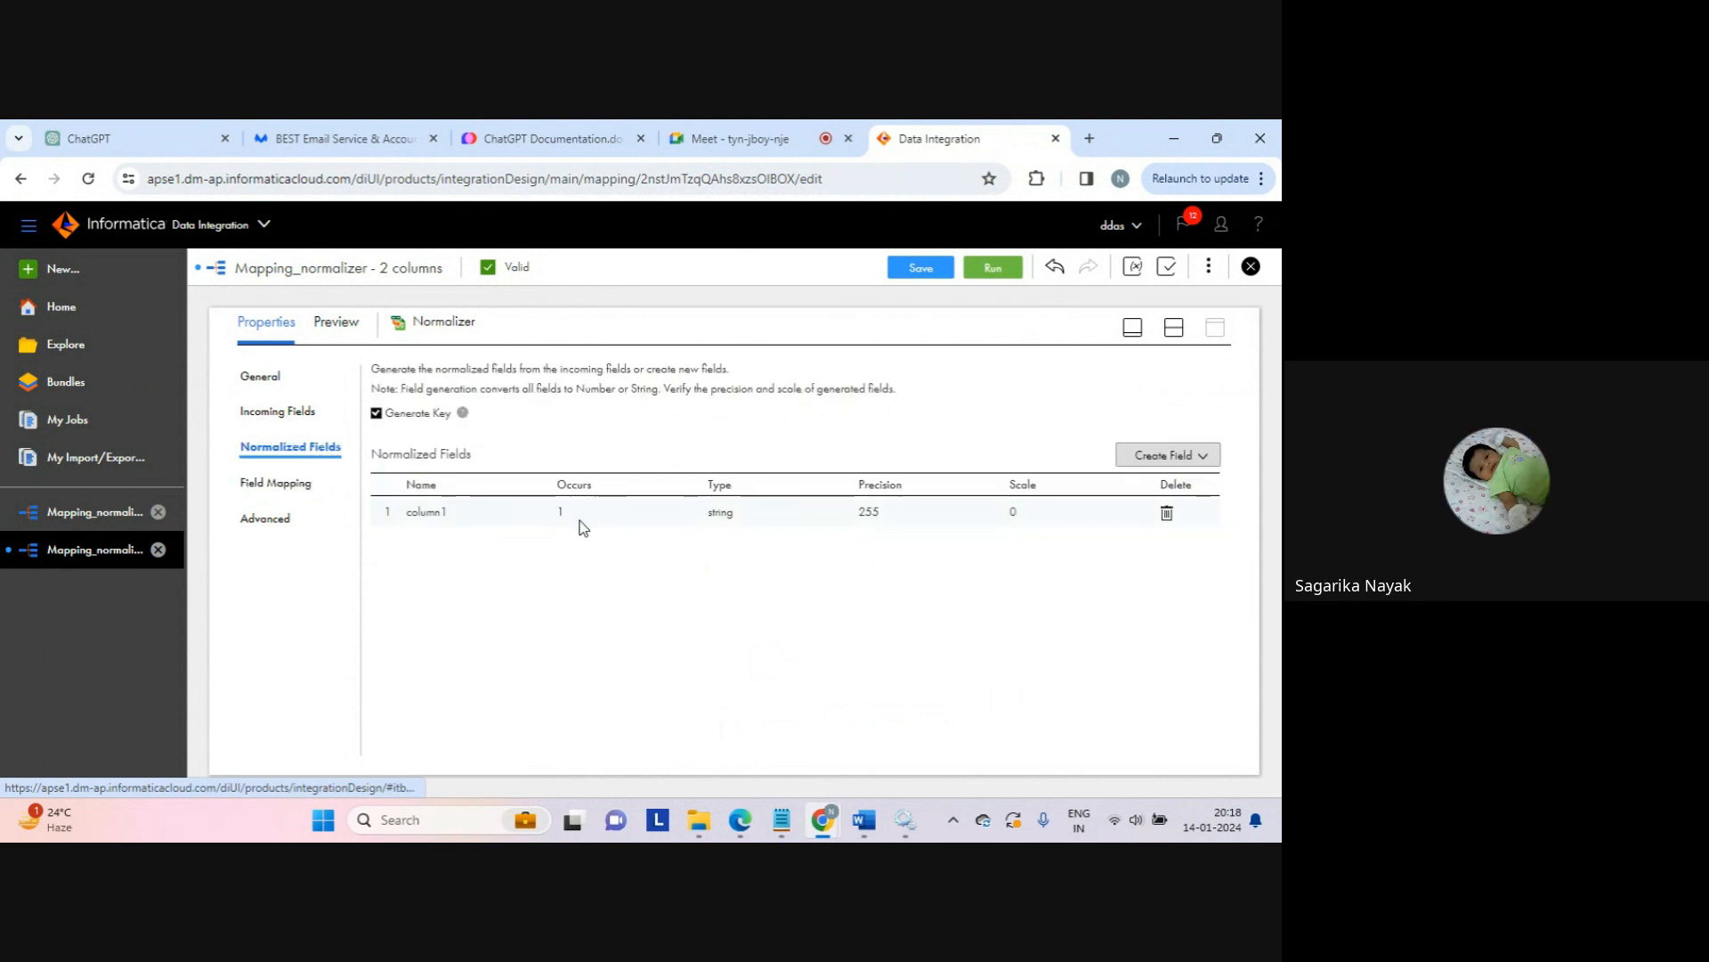
pyautogui.click(586, 516)
pyautogui.moveTo(587, 515); pyautogui.dragTo(532, 511)
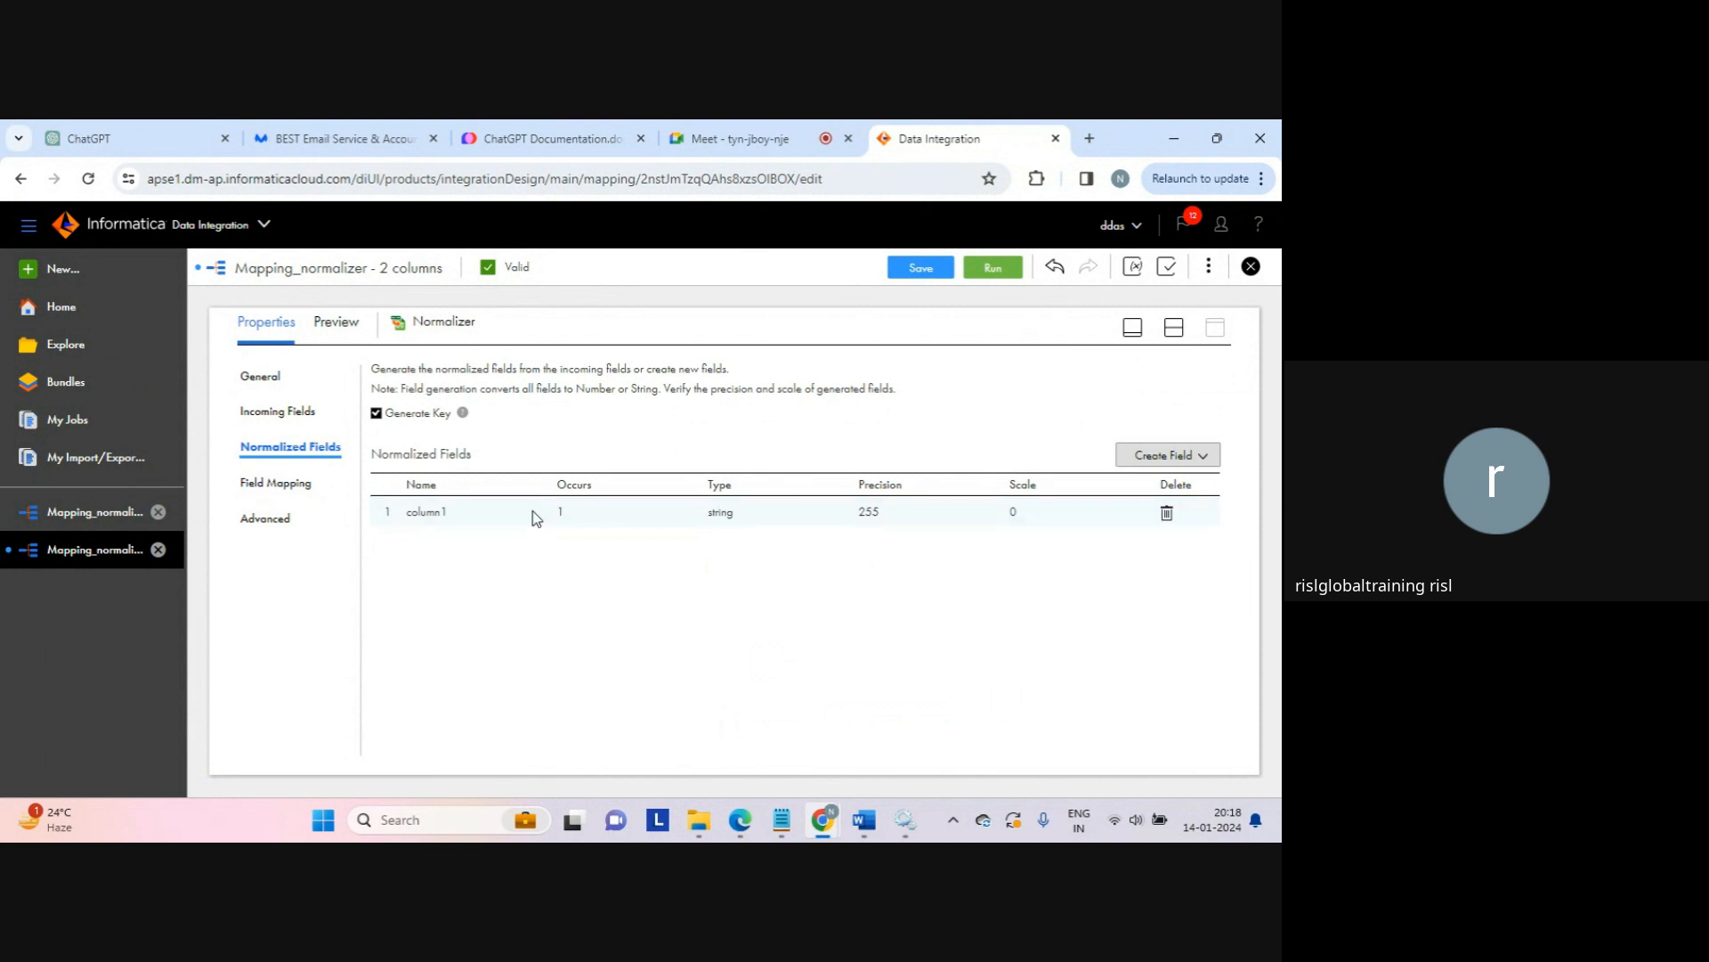
pyautogui.click(562, 515)
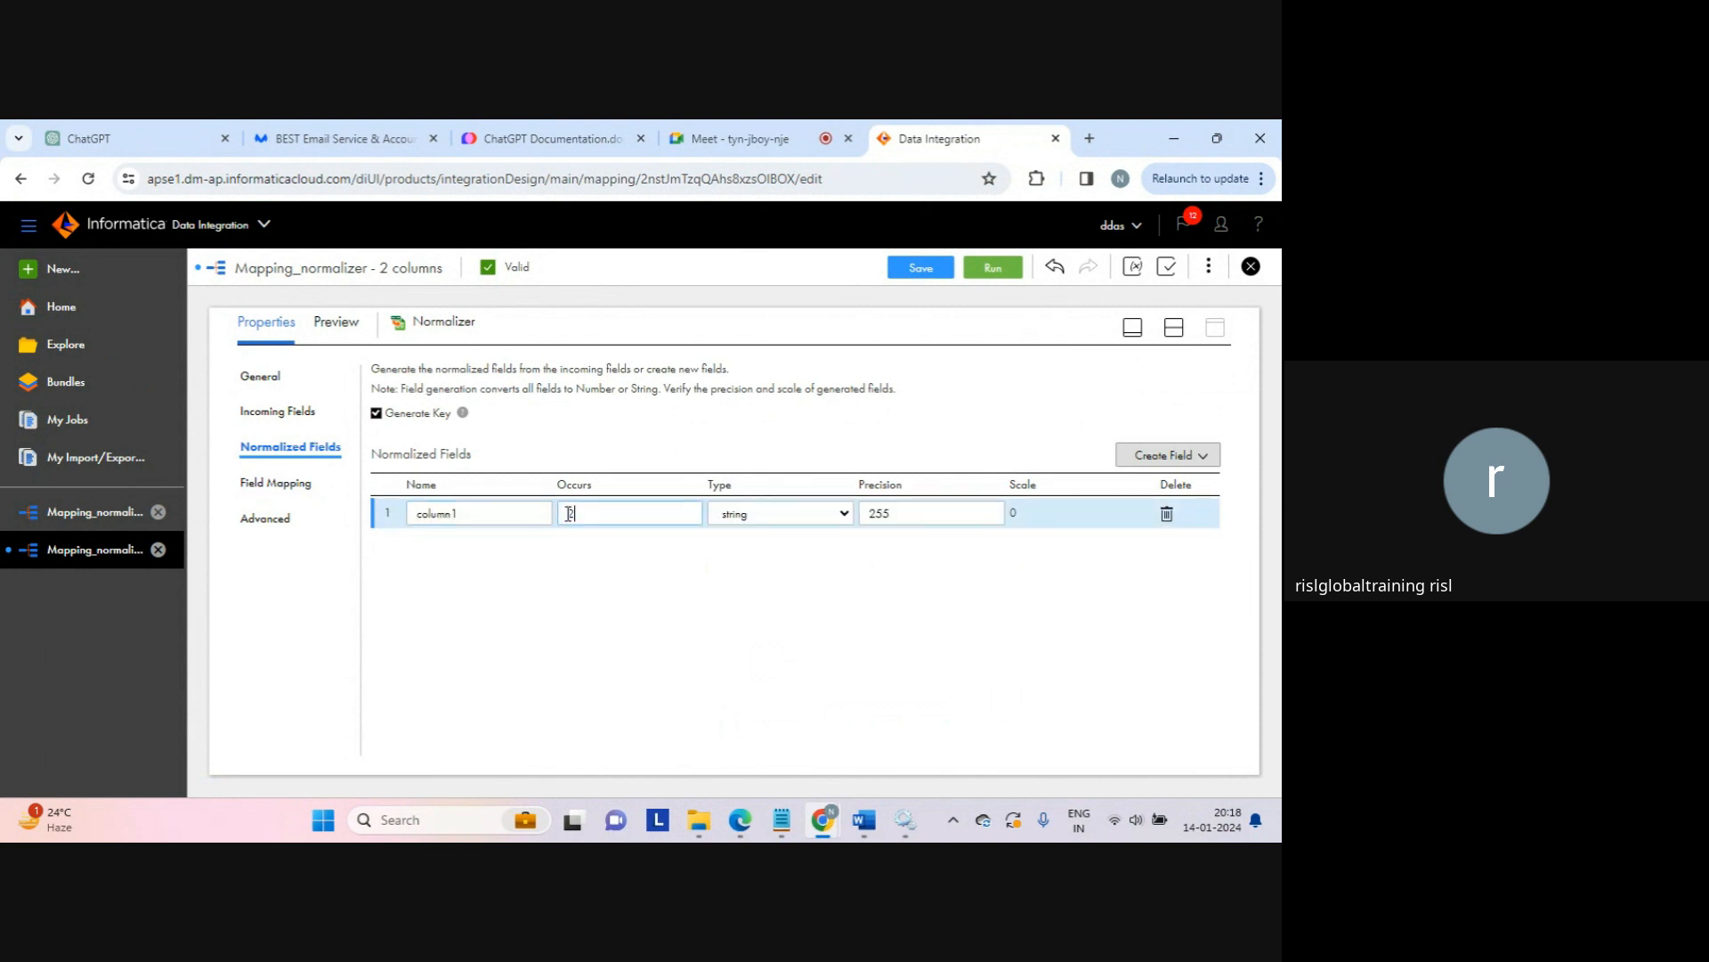
pyautogui.click(299, 482)
pyautogui.click(298, 448)
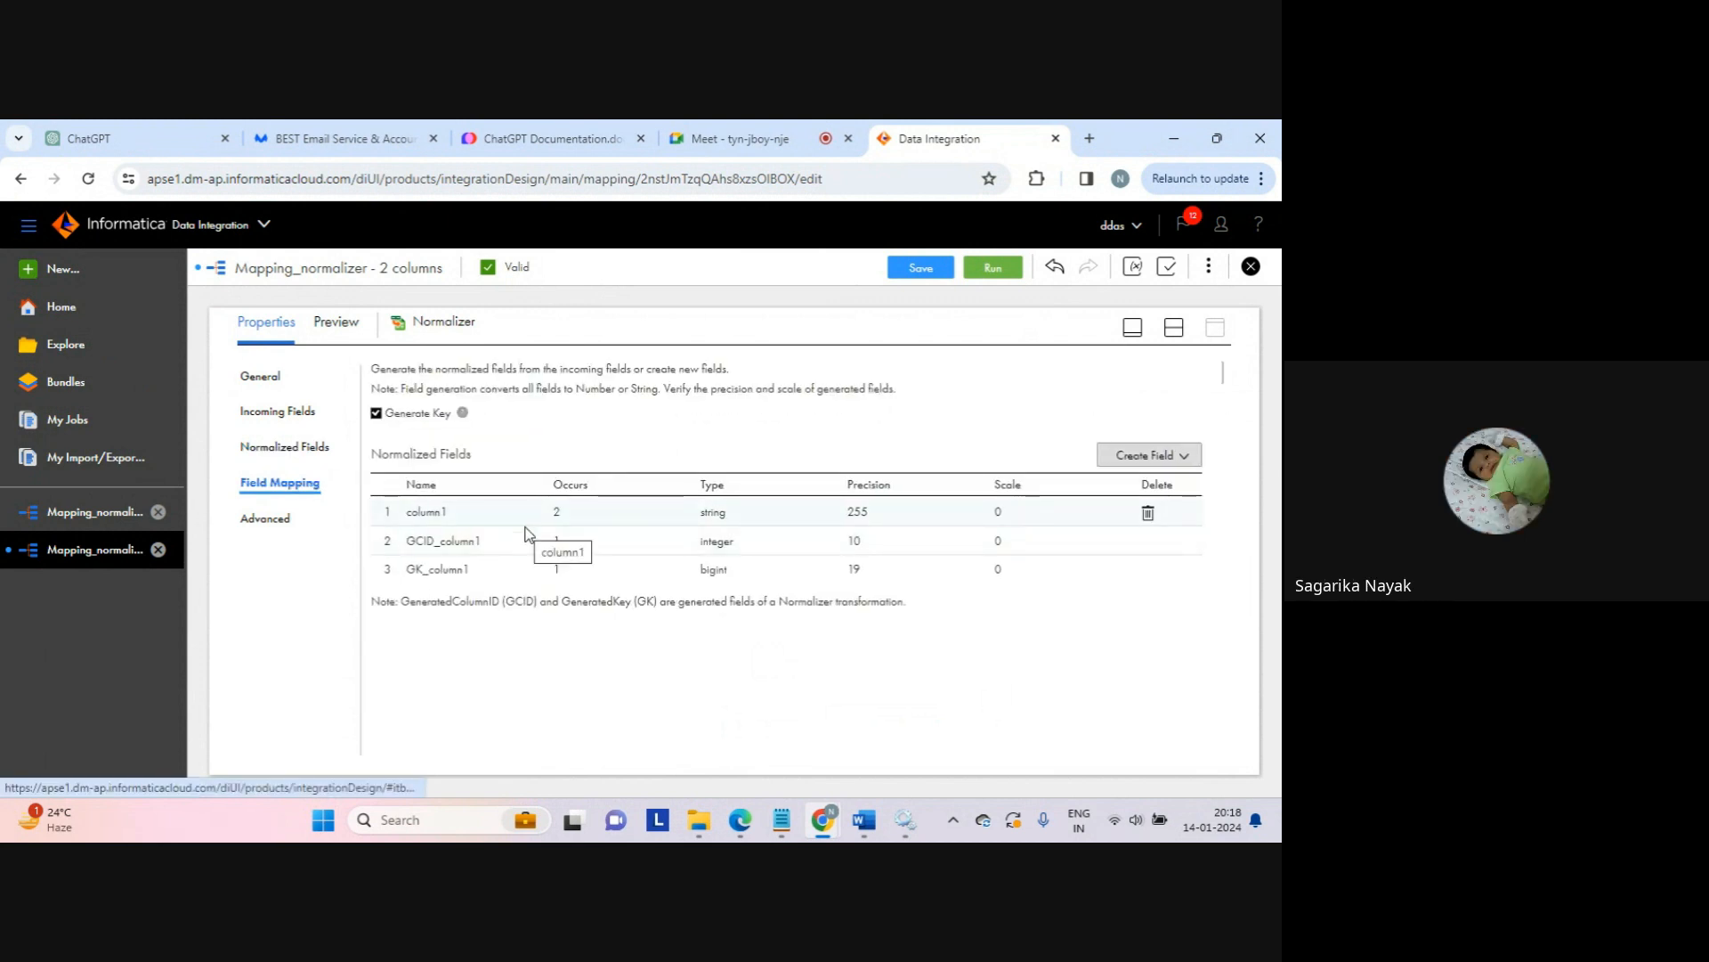
pyautogui.click(298, 445)
pyautogui.click(293, 477)
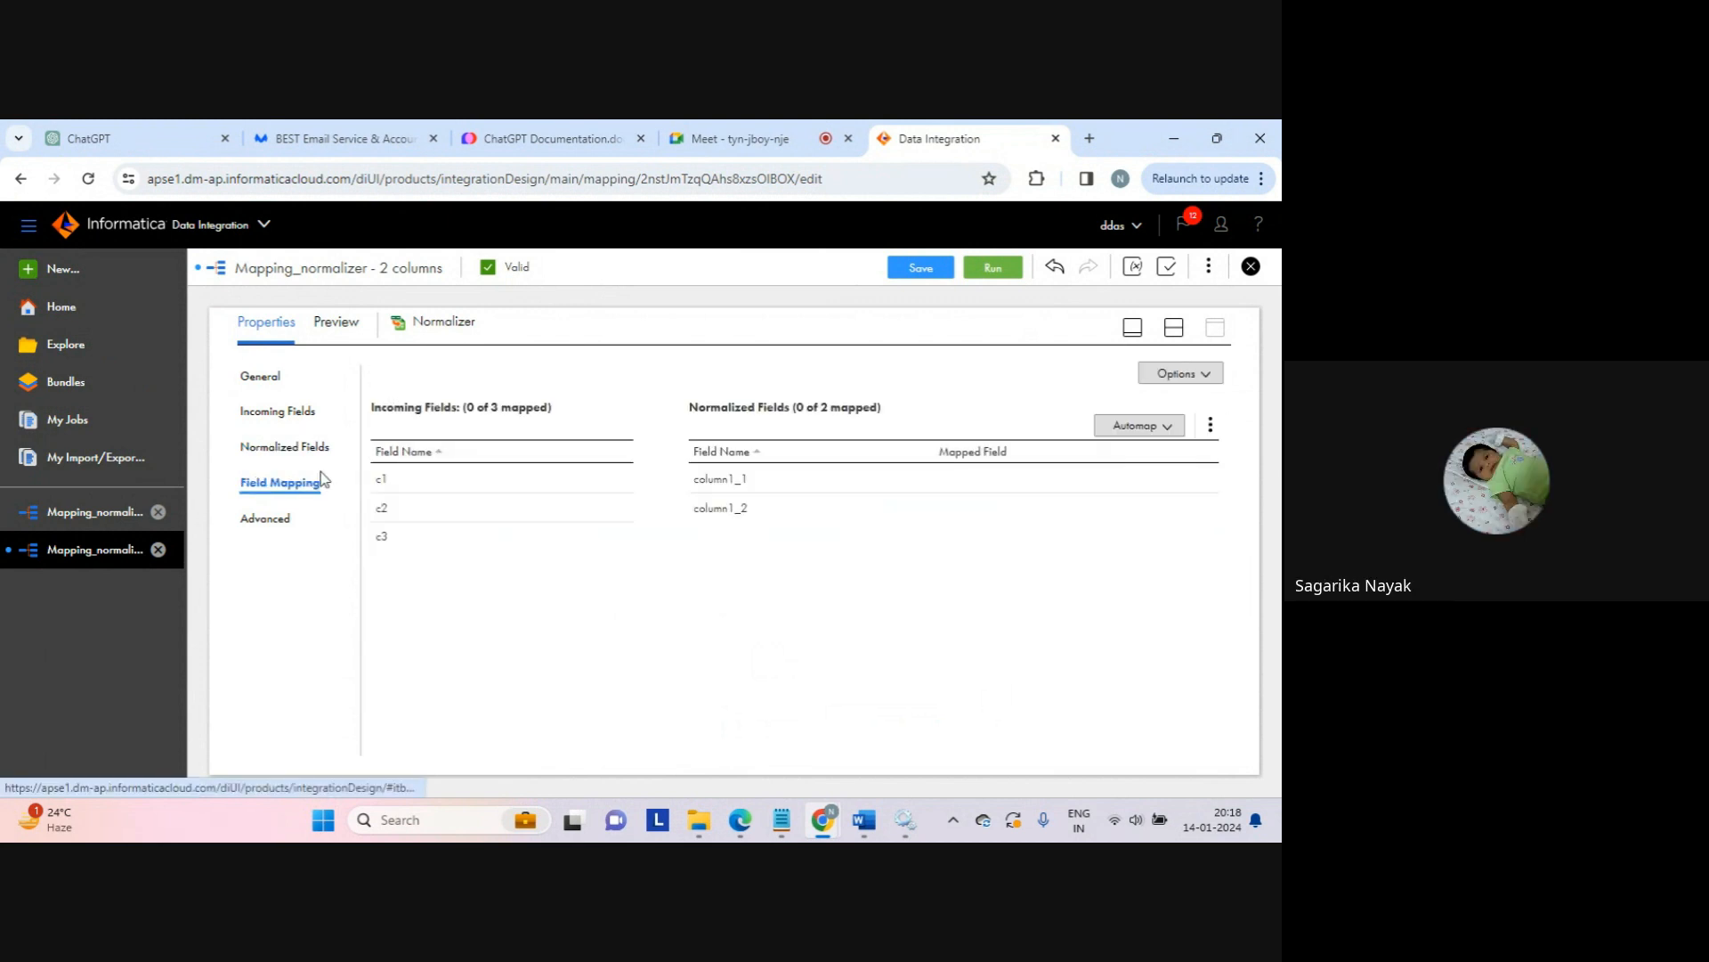
# Step: Map c1 to column1_1 and c2 to column1_2, then restore the split canvas view
pyautogui.moveTo(581, 486); pyautogui.dragTo(703, 479)
pyautogui.click(596, 517)
pyautogui.moveTo(596, 517); pyautogui.dragTo(774, 509)
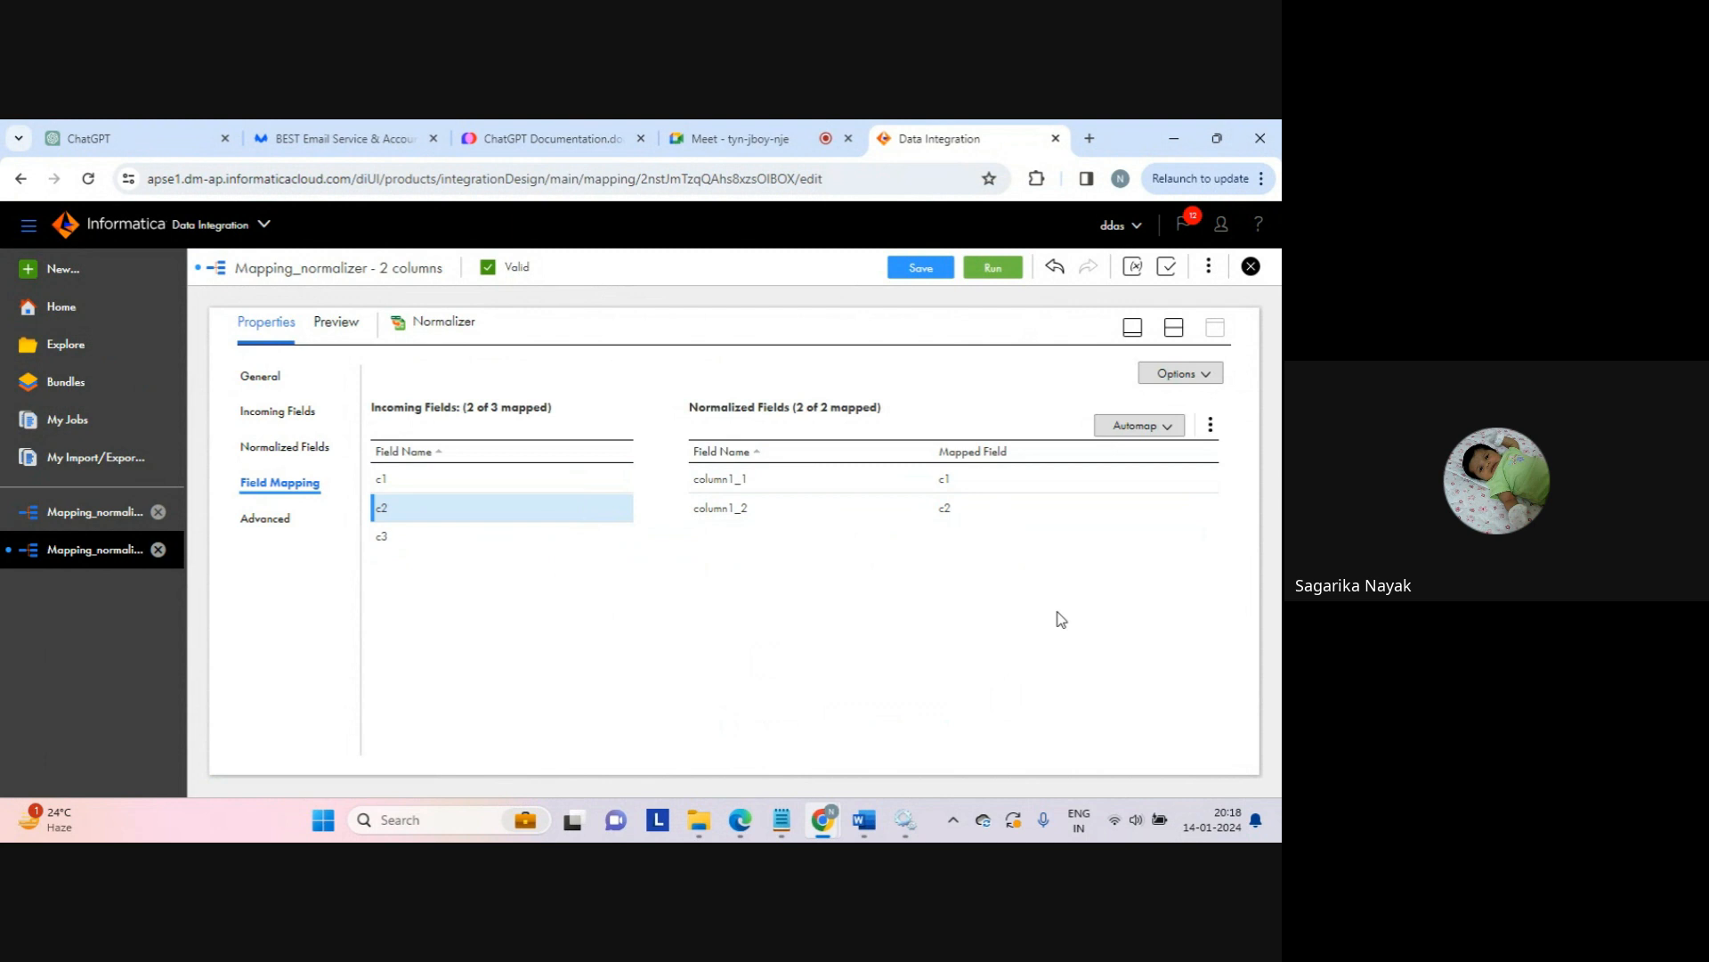
pyautogui.click(1177, 329)
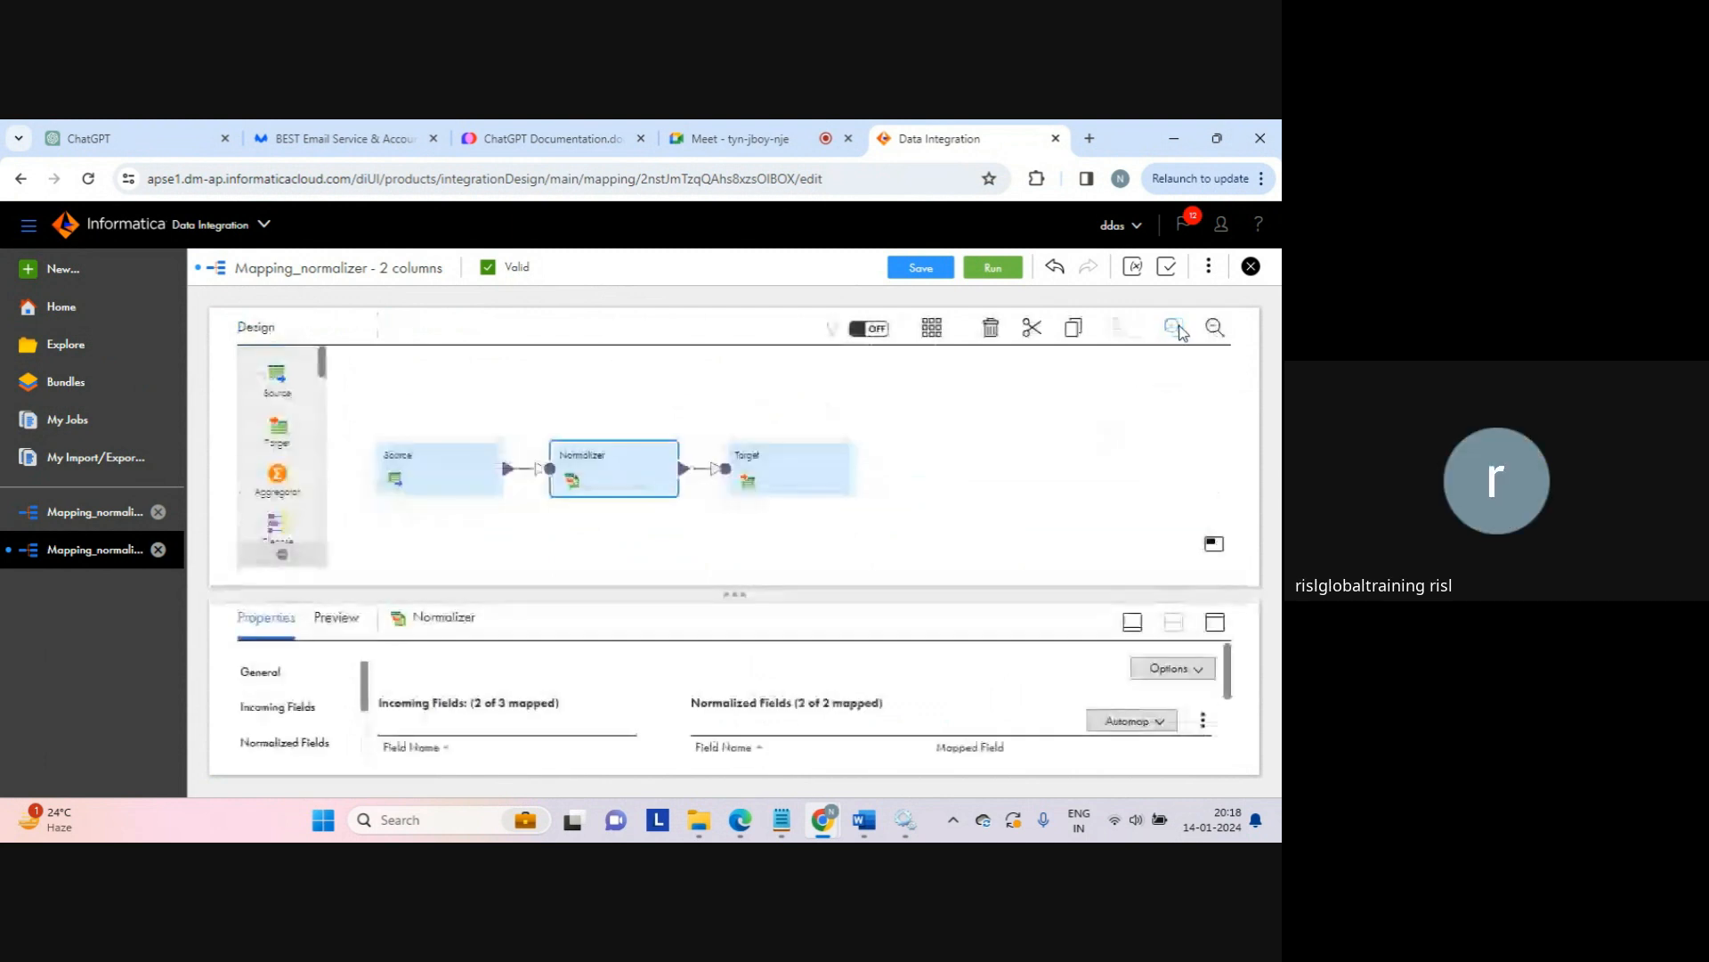
# Step: Save the Mapping_normalizer - 2 columns mapping and start a run of it
pyautogui.click(802, 458)
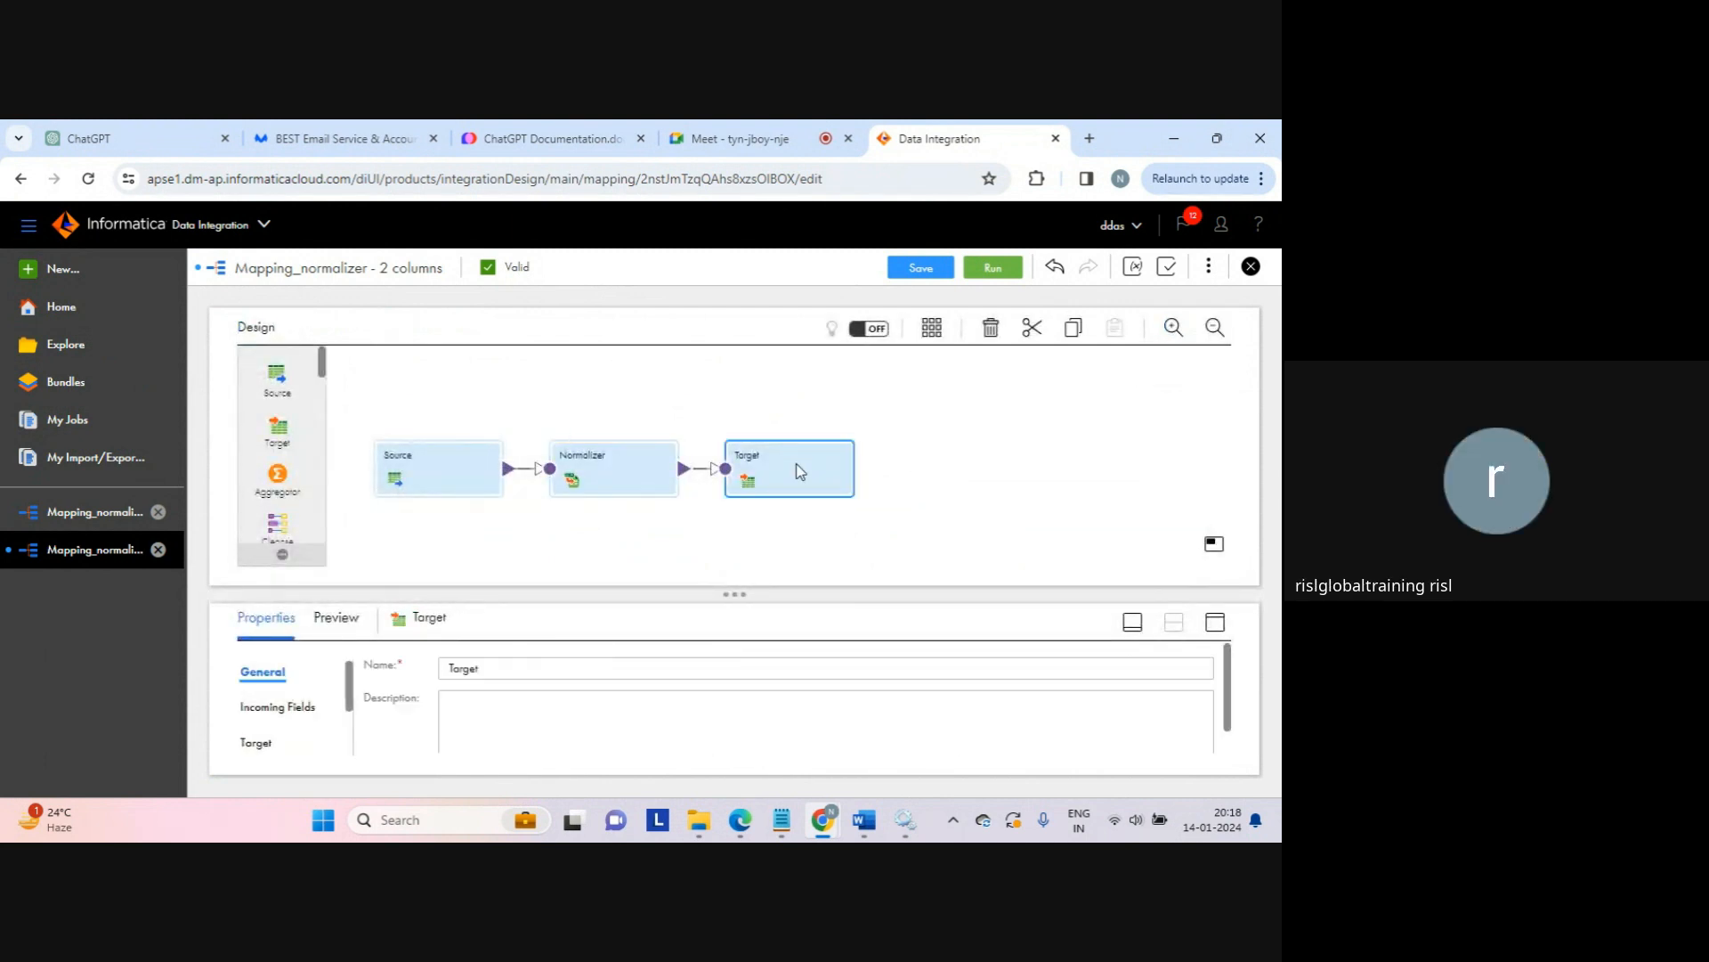
pyautogui.click(936, 431)
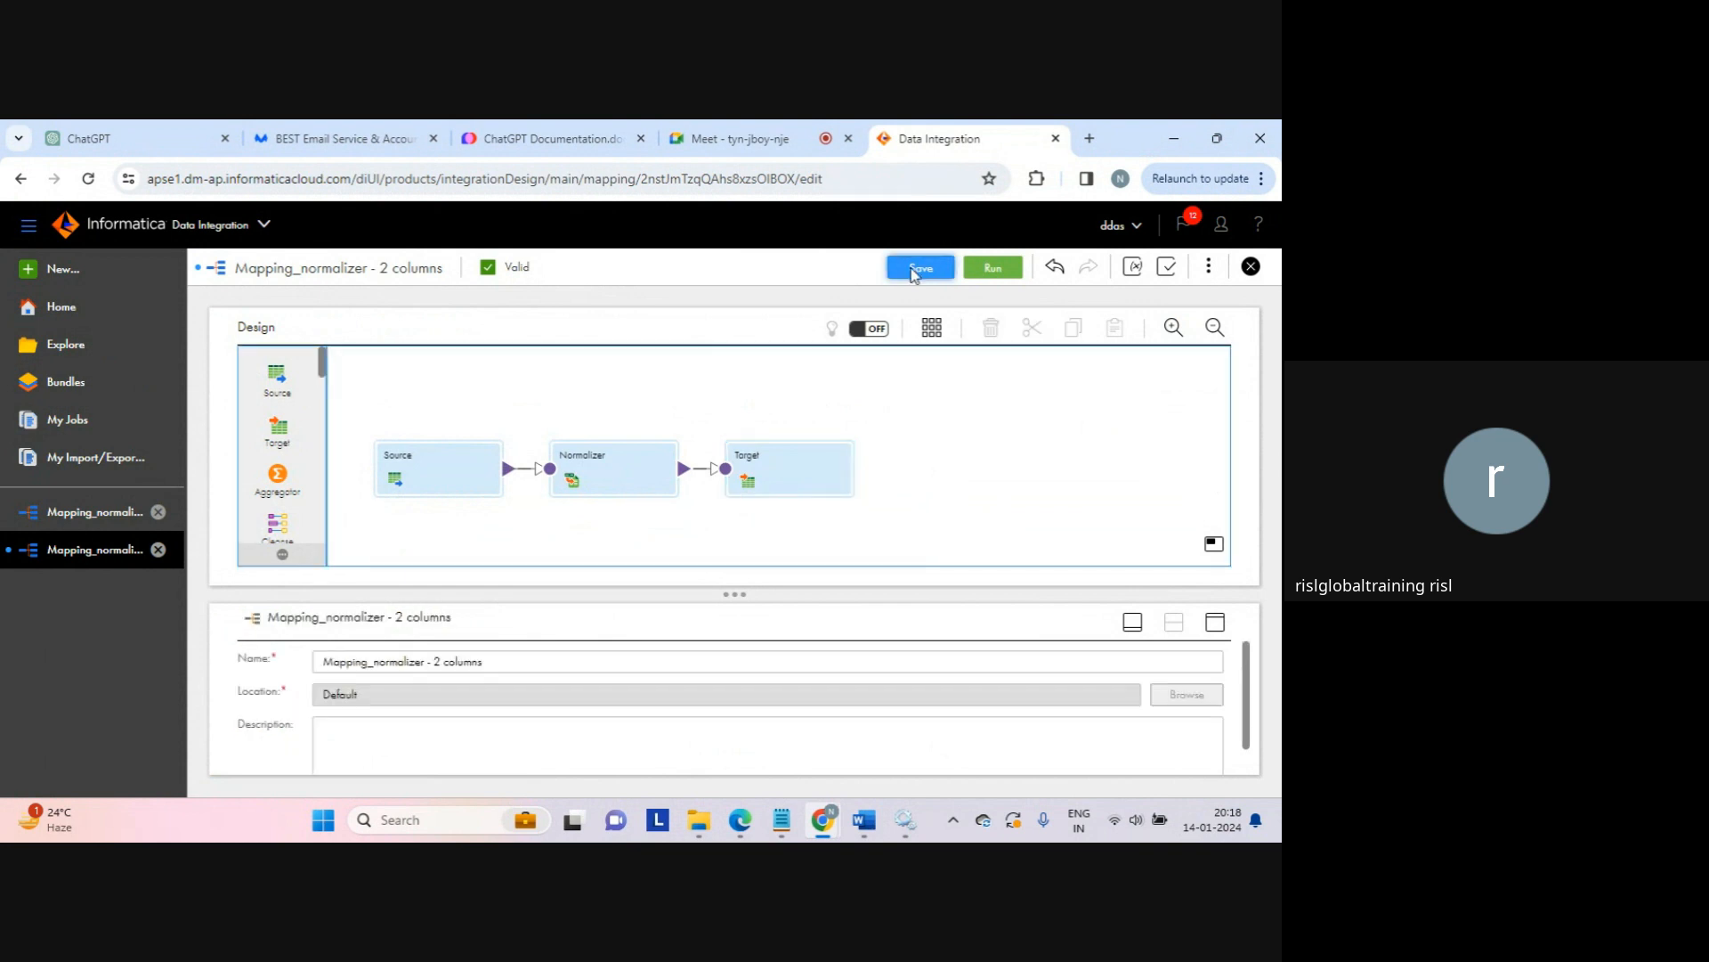
pyautogui.click(919, 268)
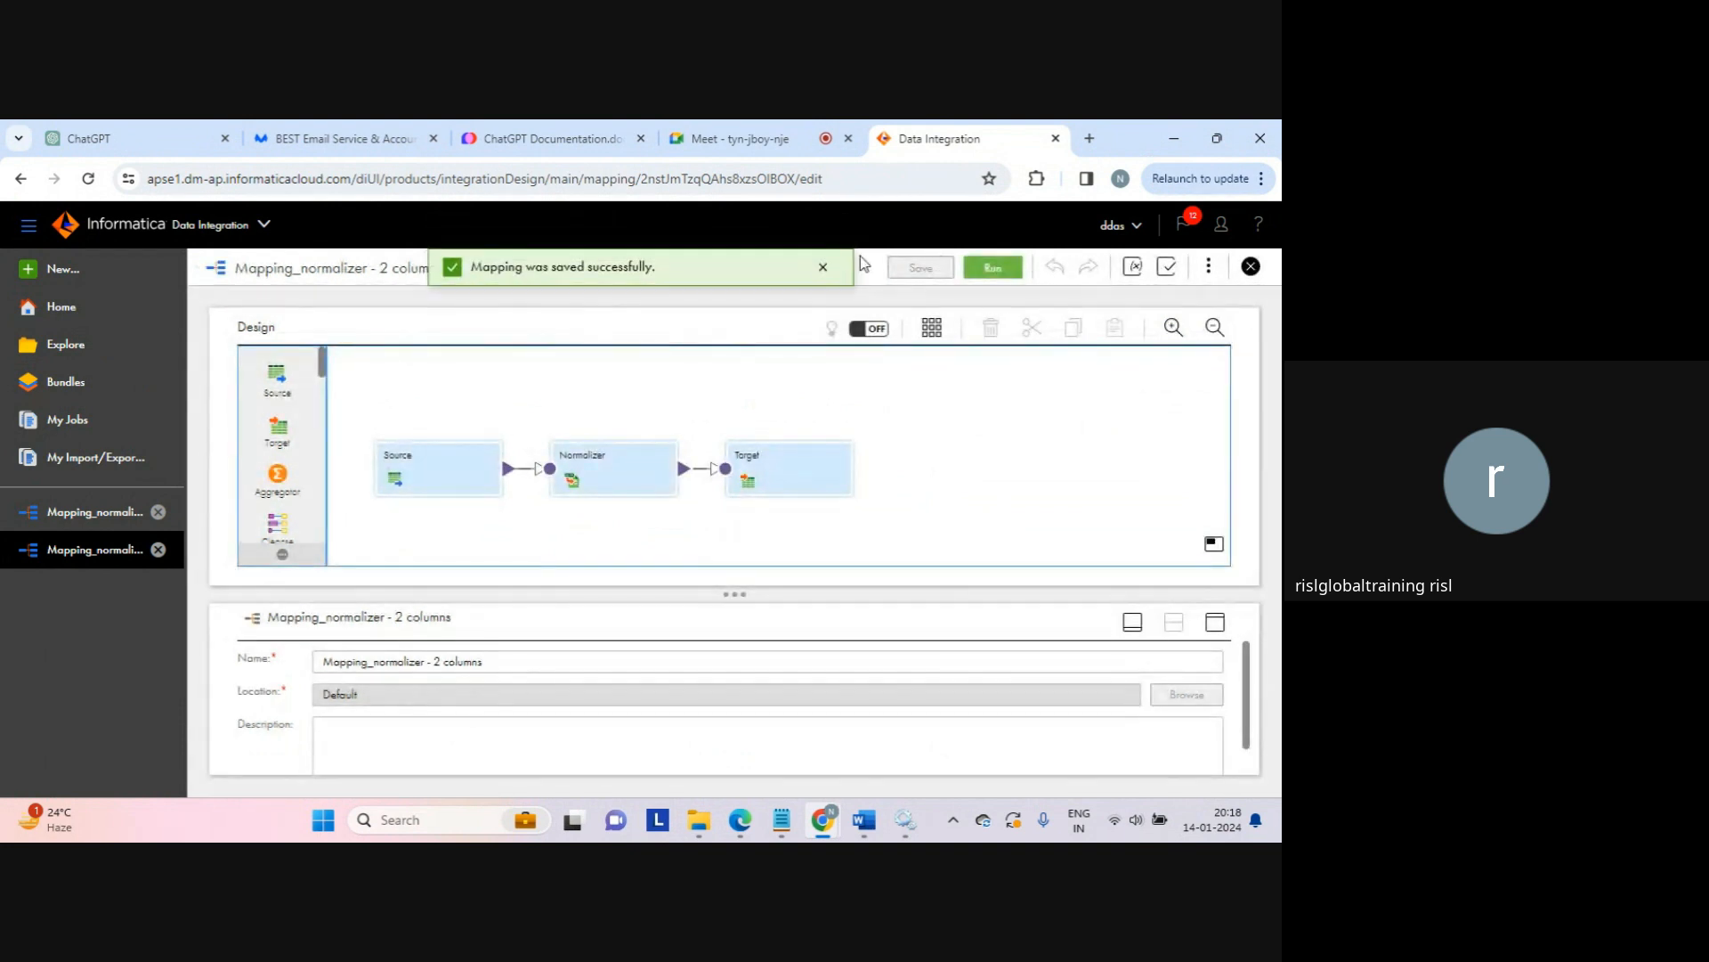
pyautogui.click(824, 268)
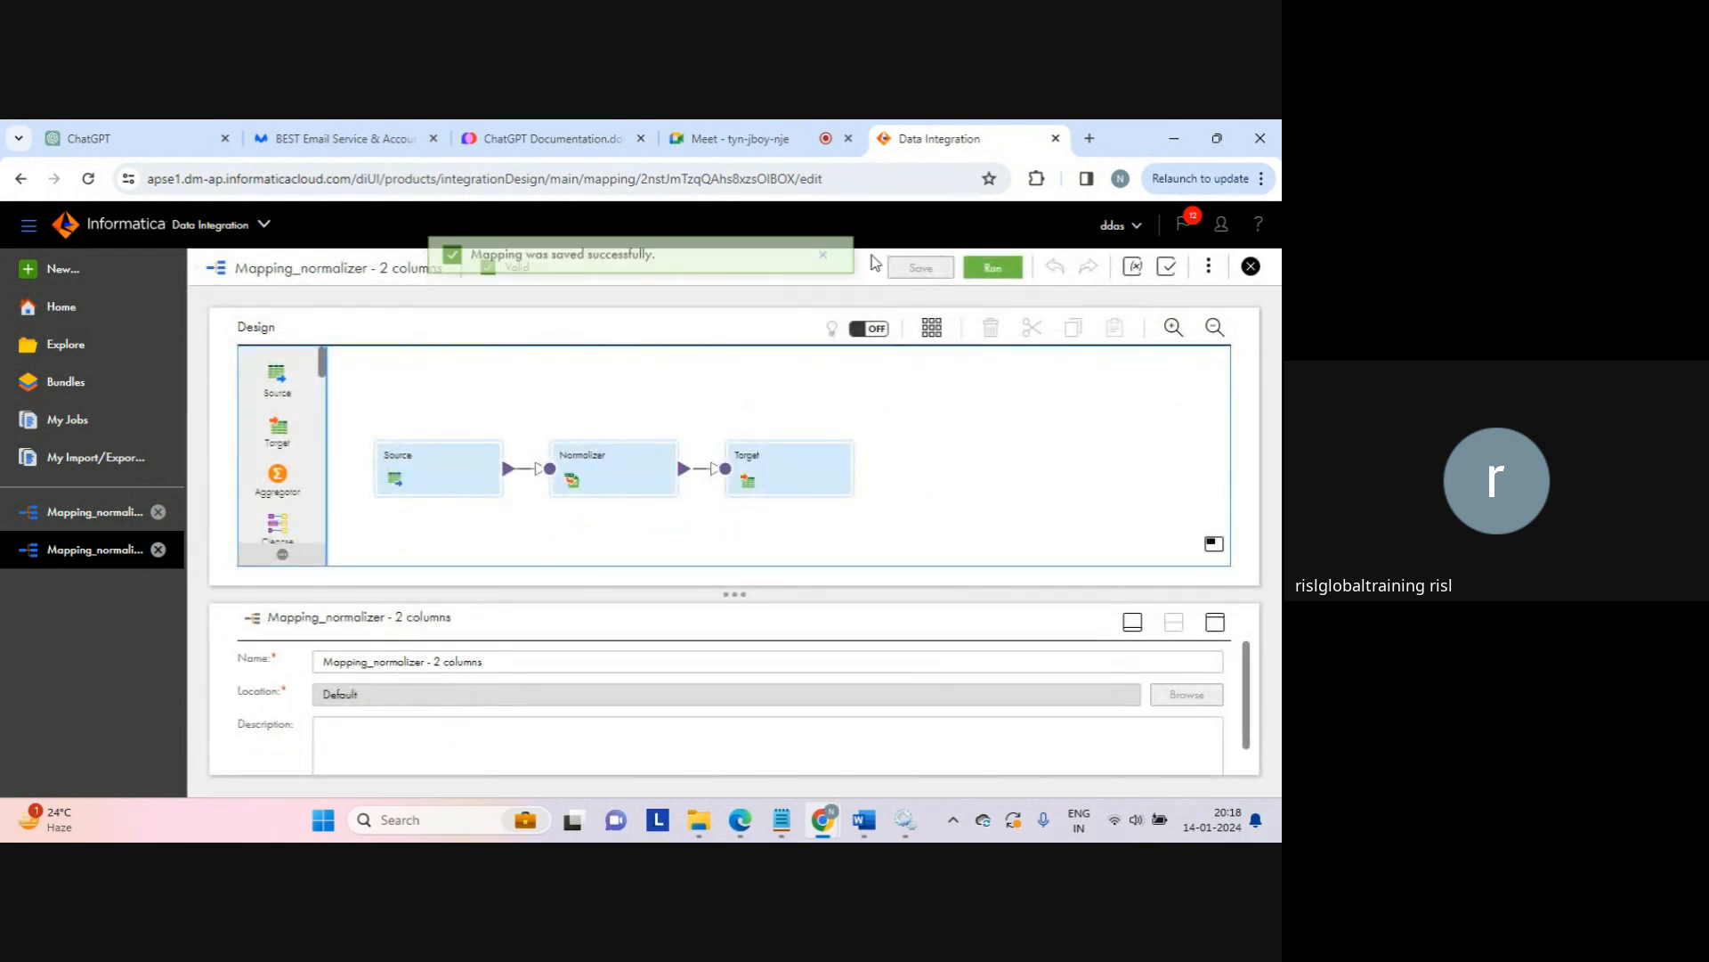
pyautogui.click(994, 268)
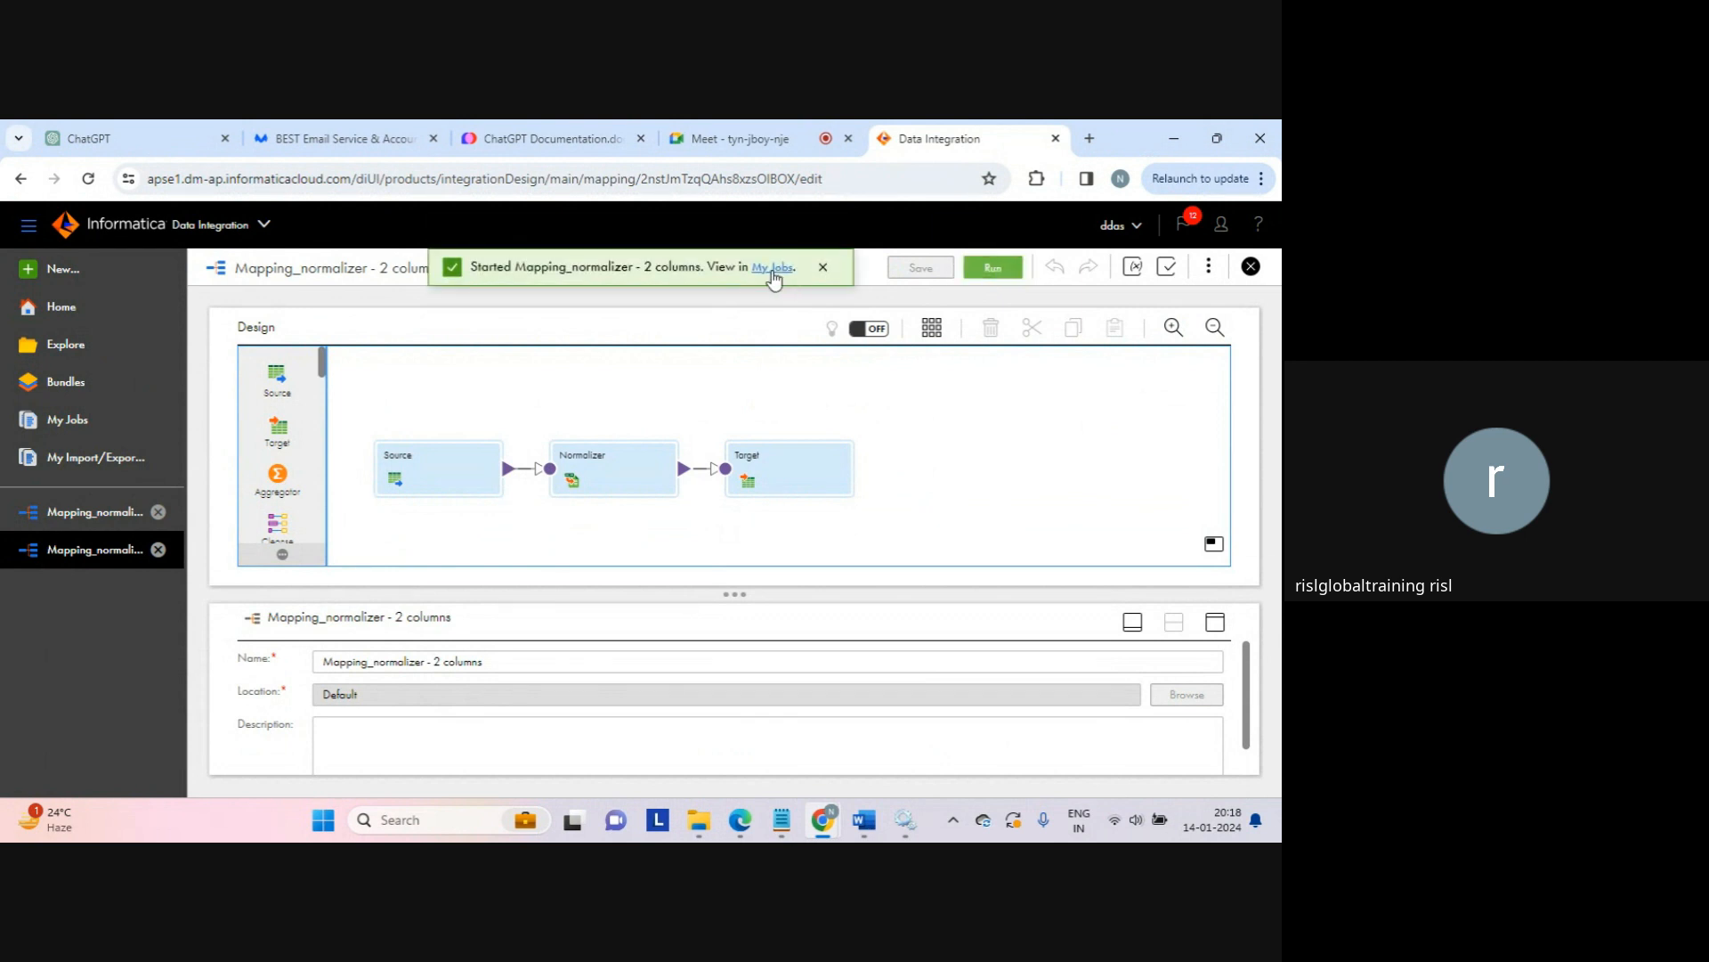
# Step: Open My Jobs and refresh until the normalizer run shows Success with 12 rows processed
pyautogui.click(772, 269)
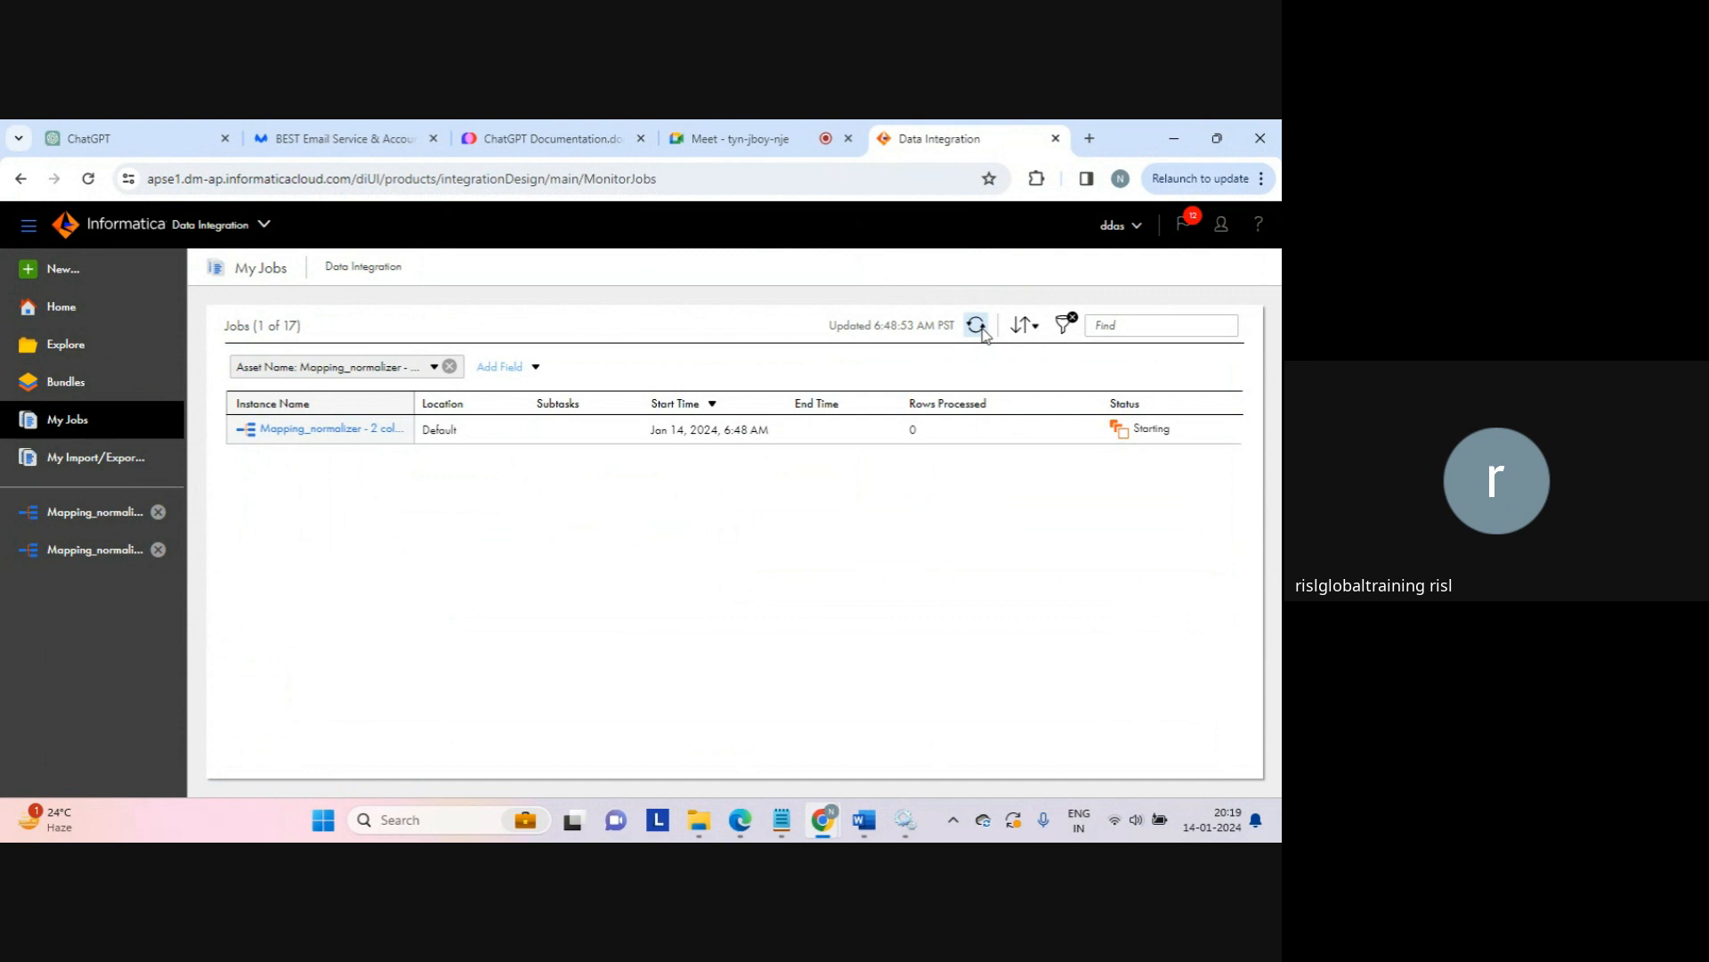
pyautogui.click(980, 328)
pyautogui.moveTo(933, 432); pyautogui.dragTo(907, 433)
pyautogui.click(899, 509)
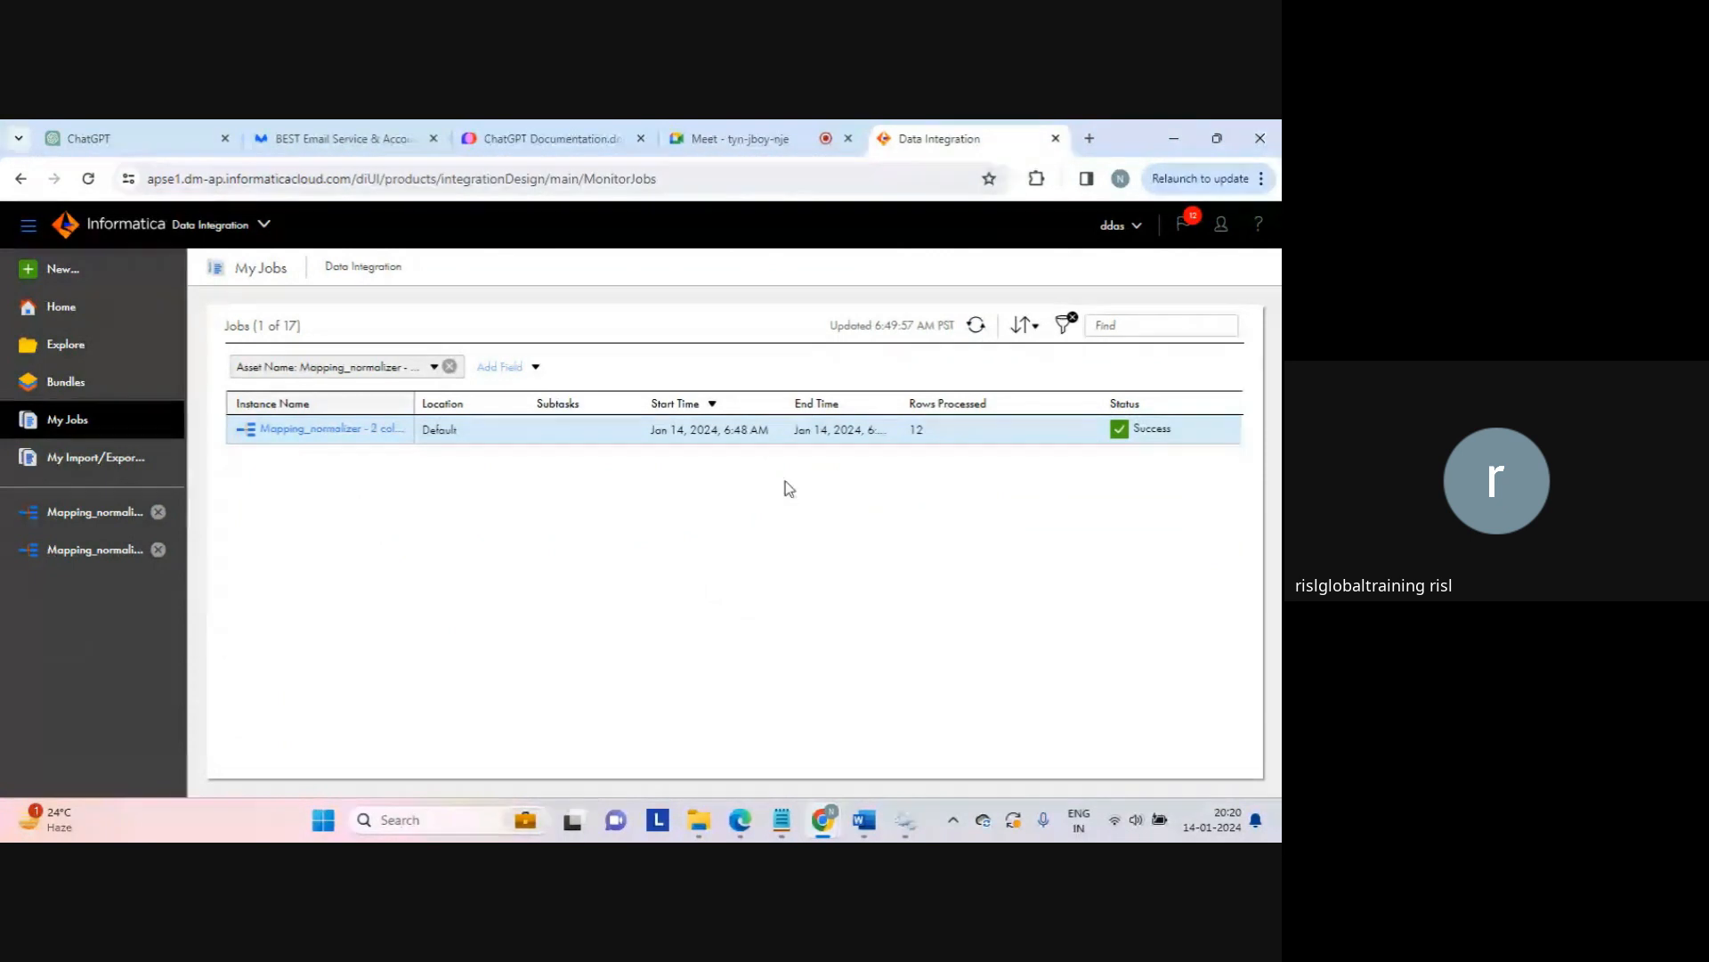
# Step: Open the normalizer_result output from the target folder in Notepad
pyautogui.moveTo(718, 826)
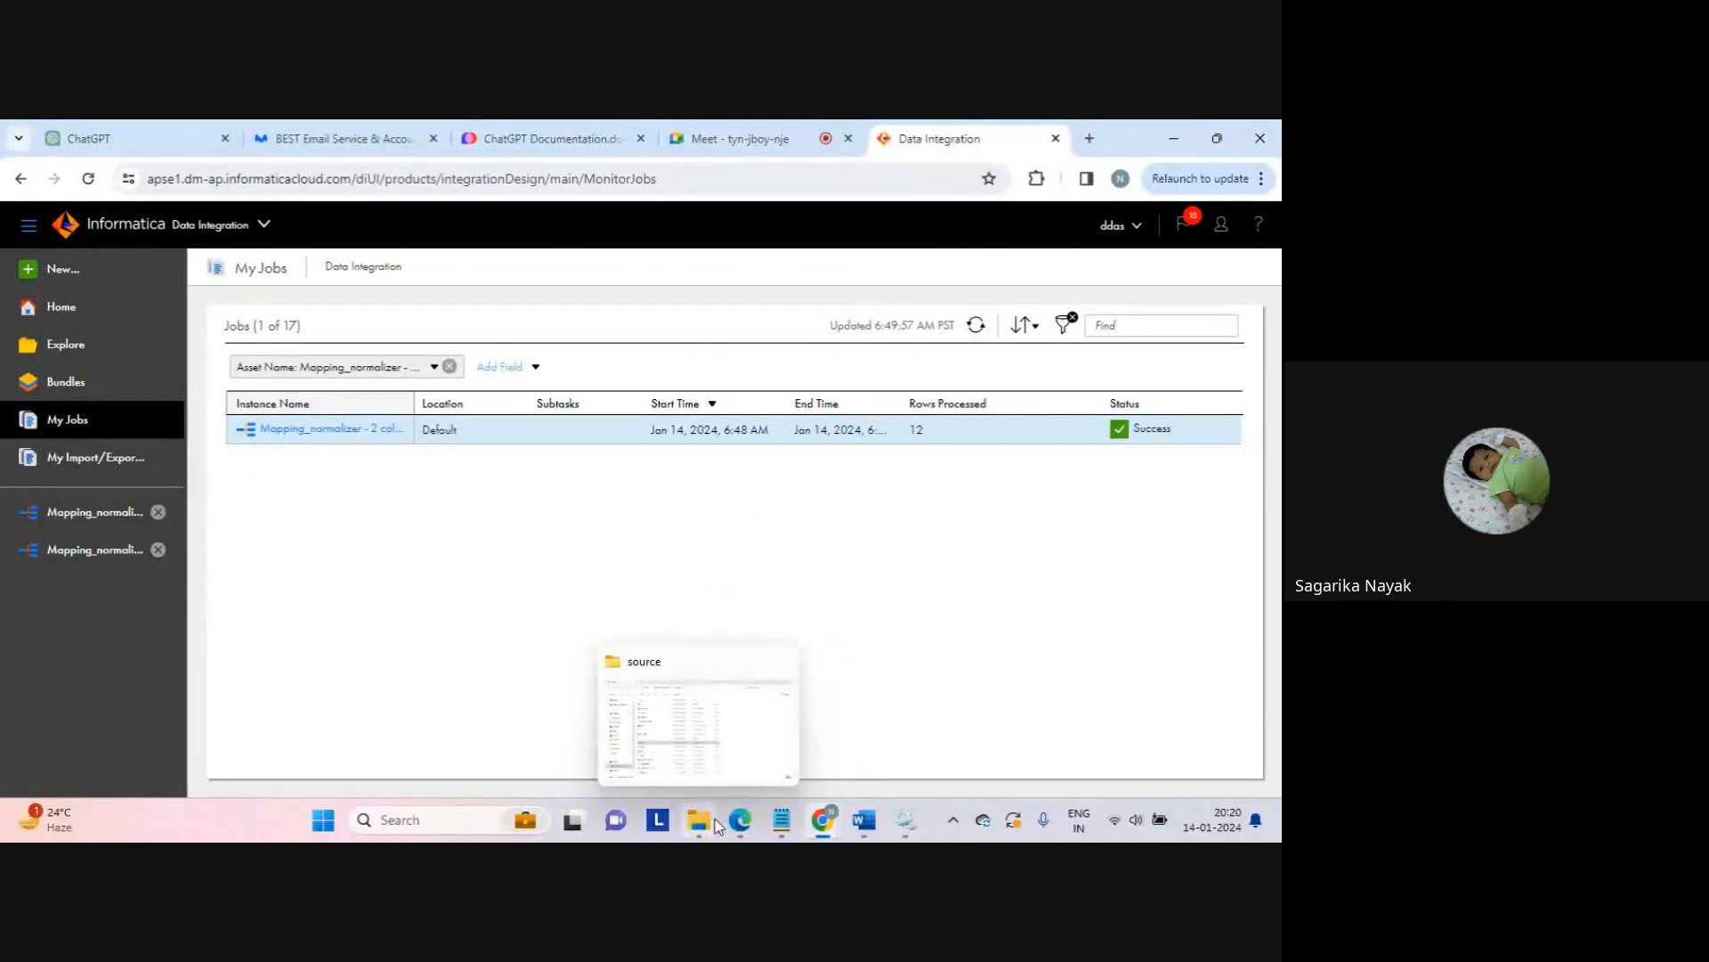
pyautogui.click(735, 753)
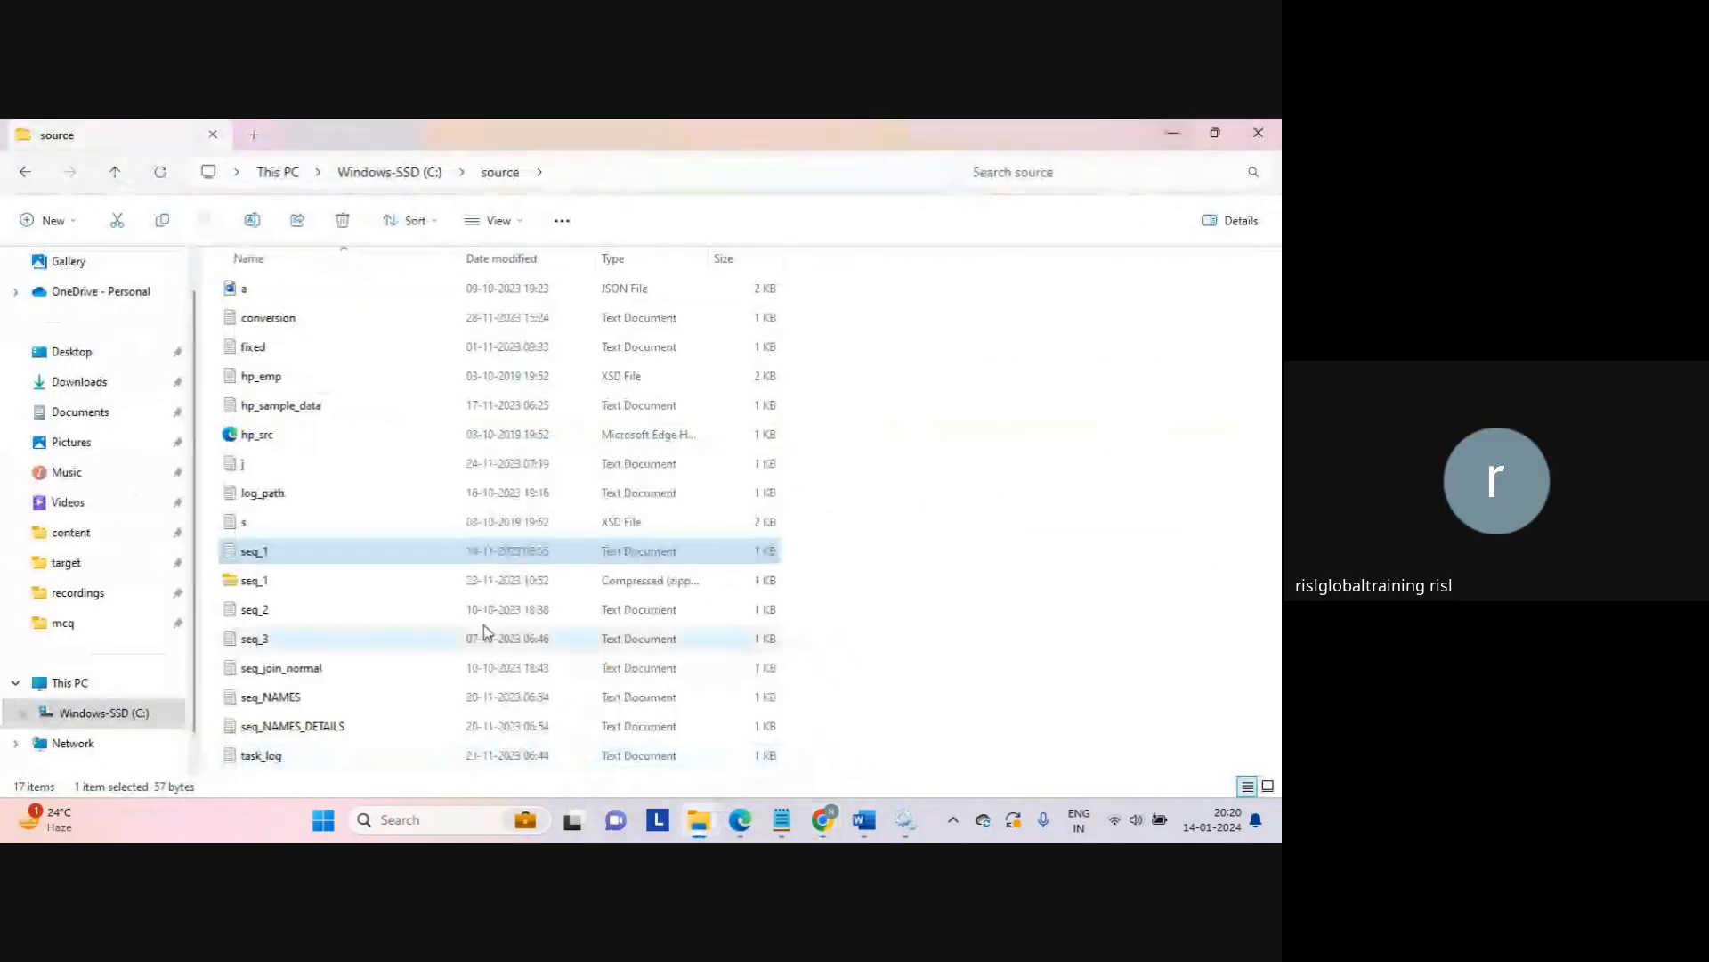
pyautogui.click(81, 562)
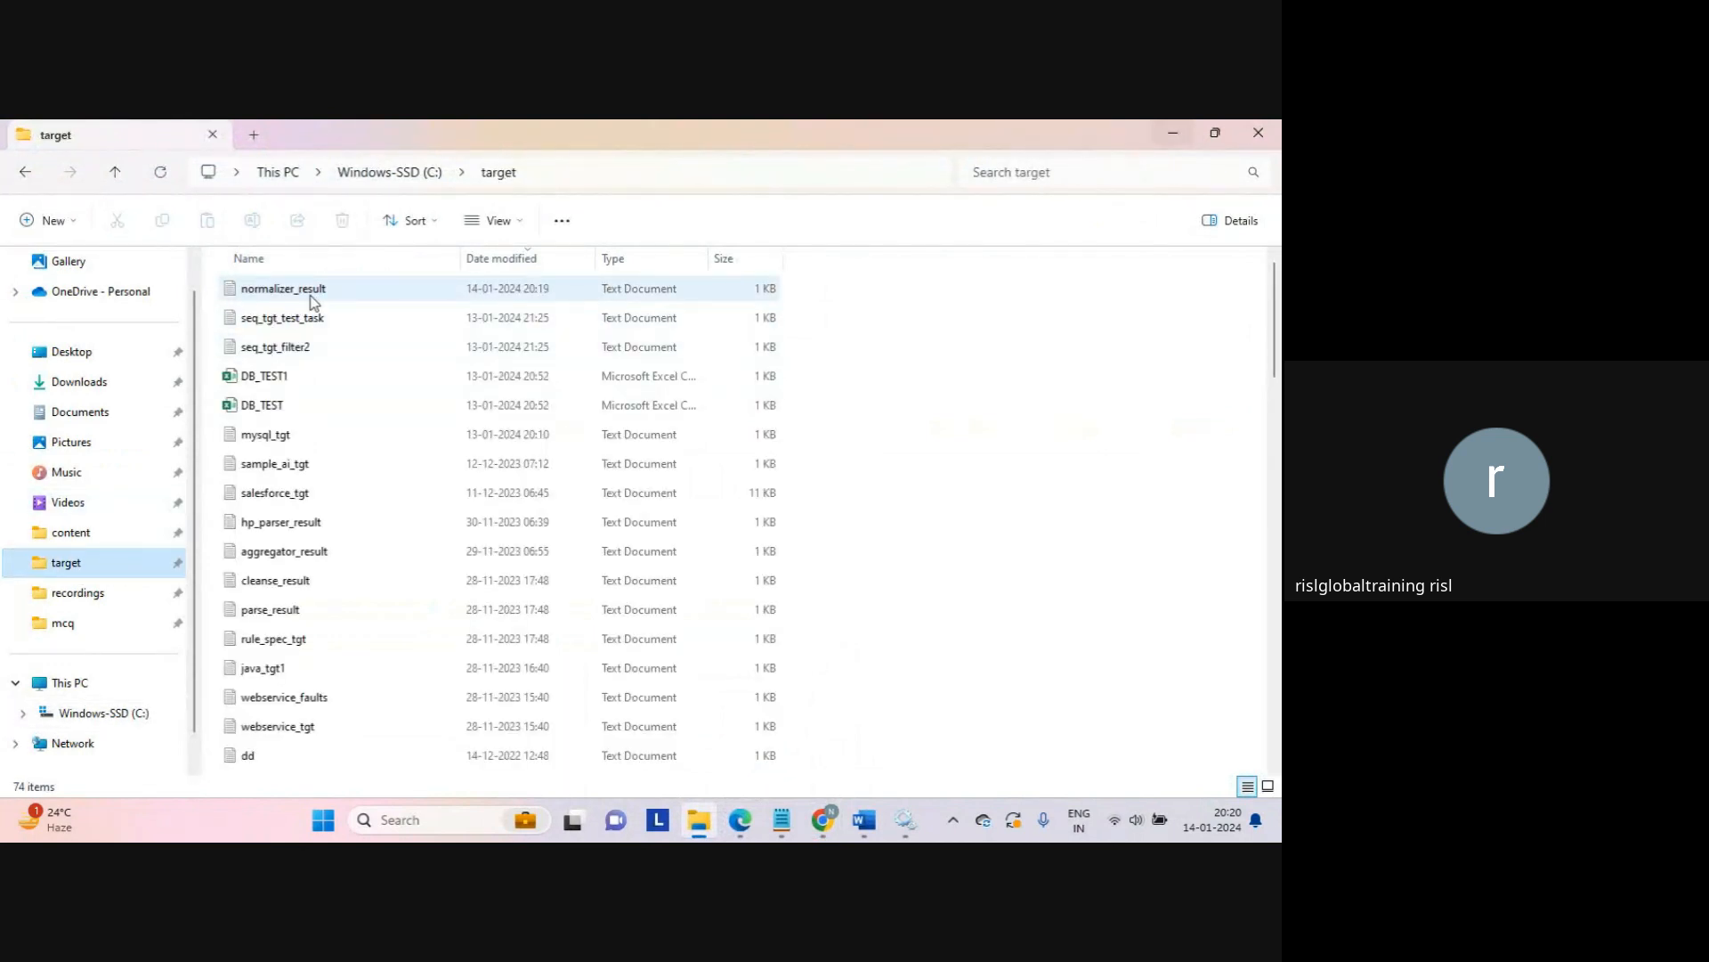
pyautogui.click(313, 302)
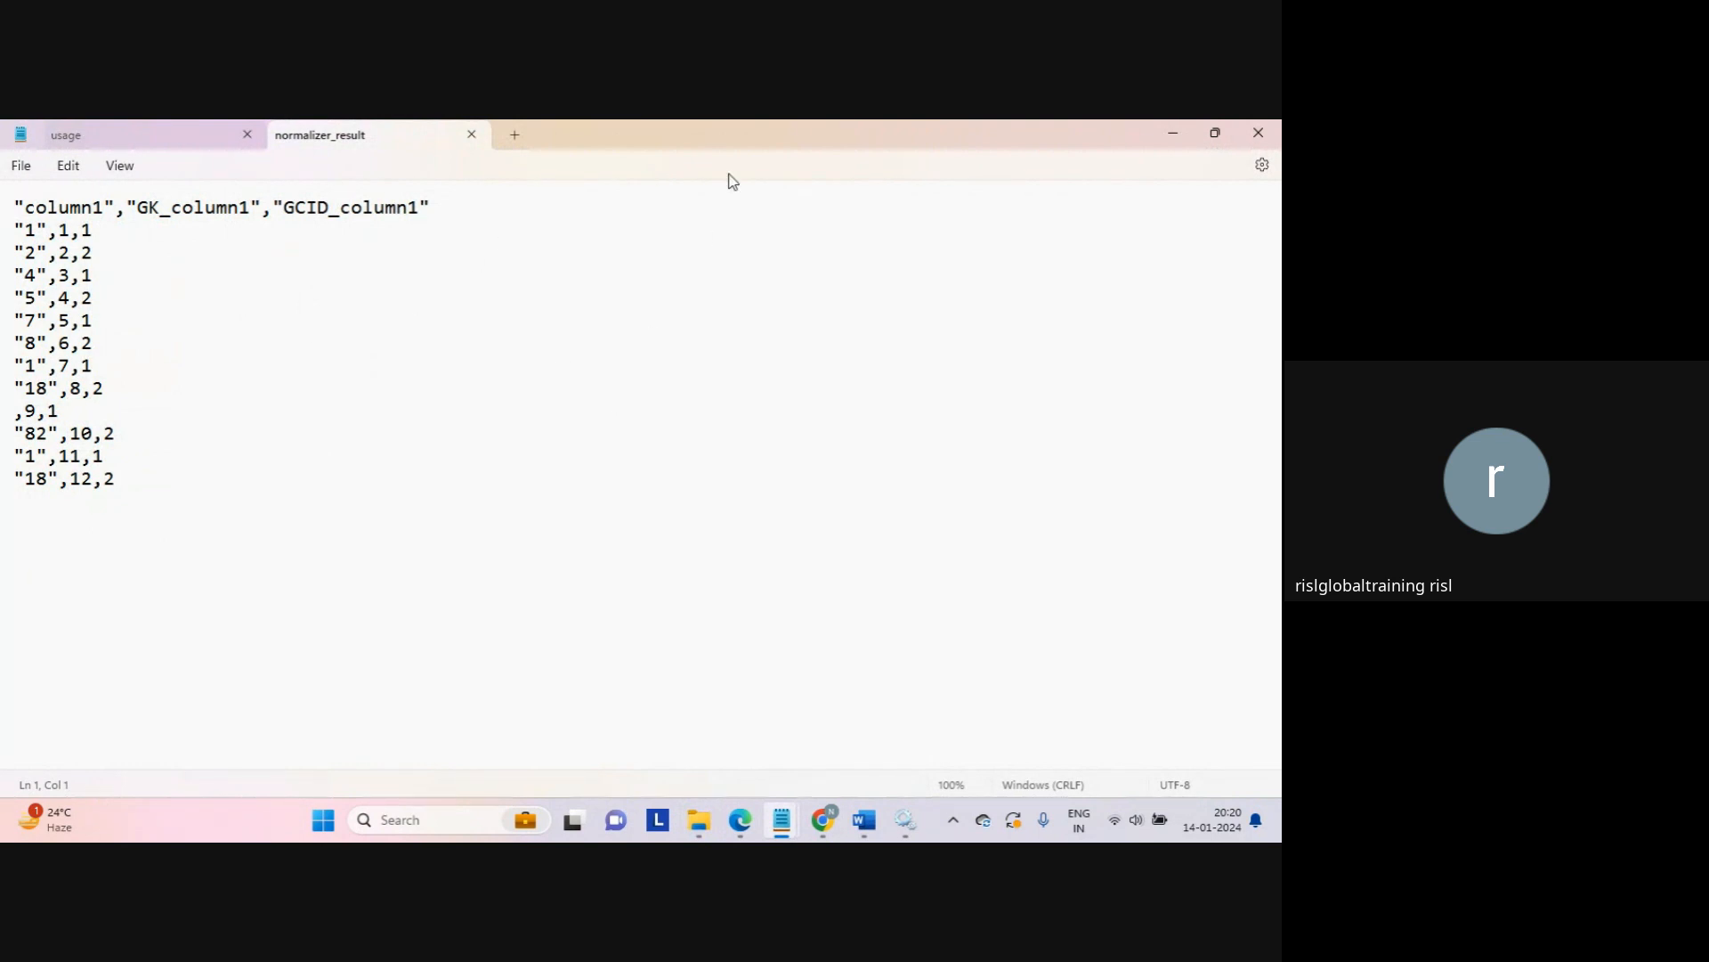
pyautogui.doubleClick(771, 141)
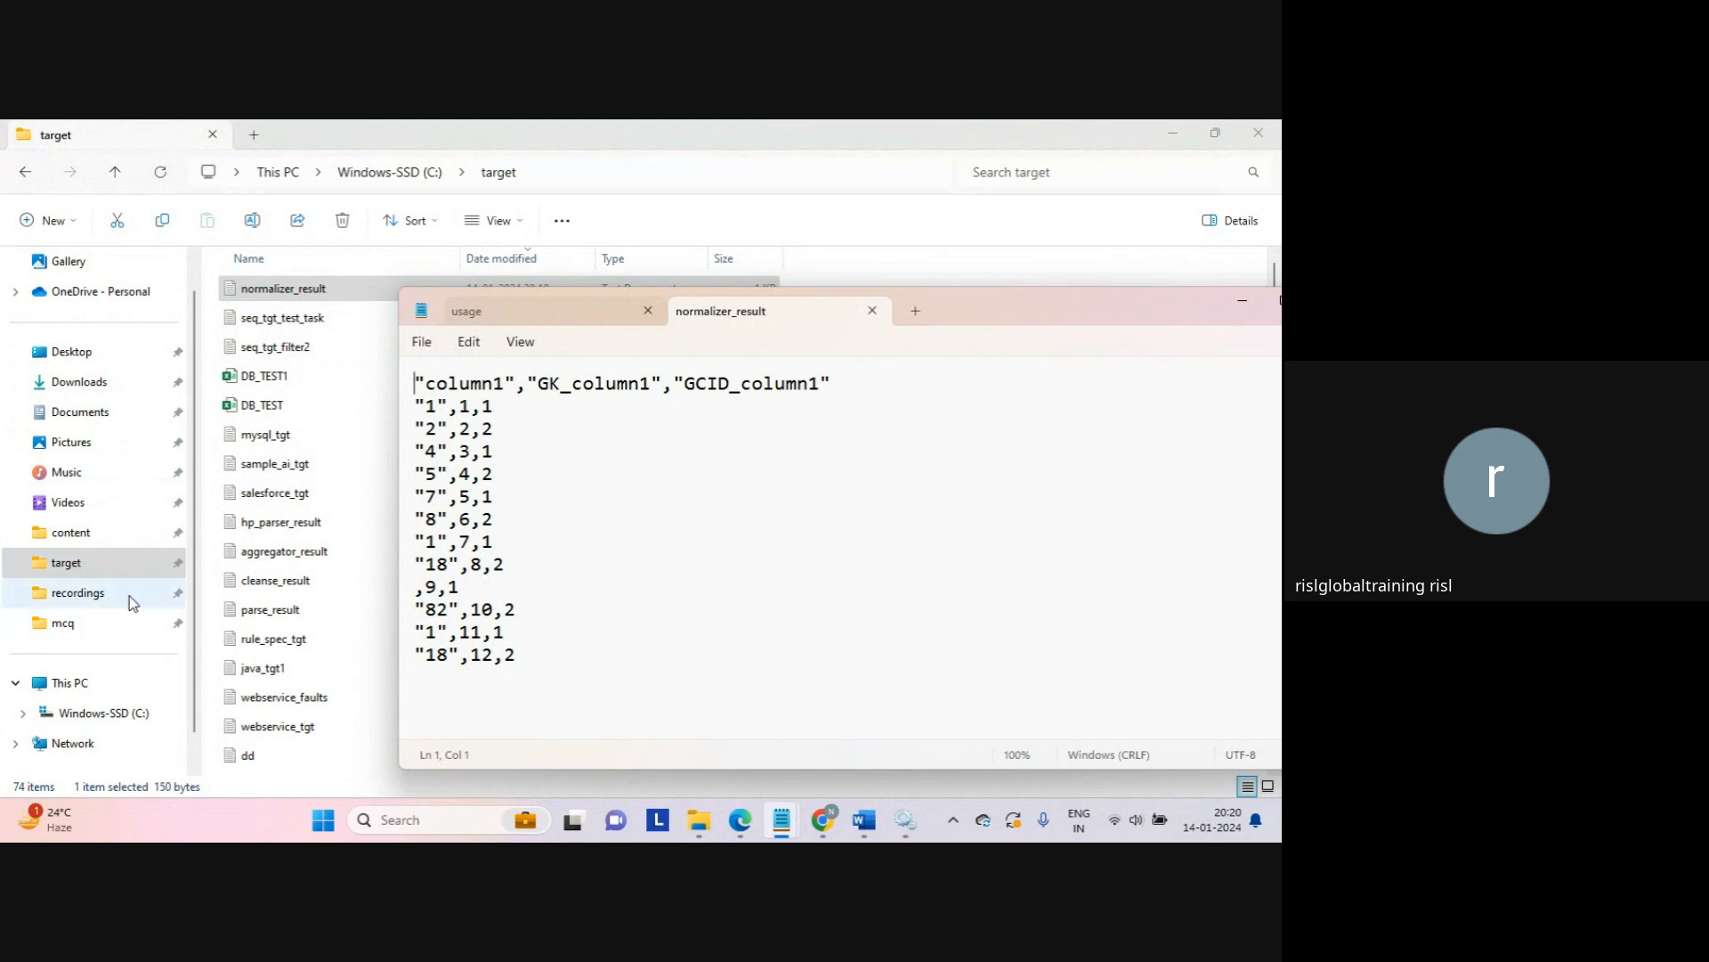
# Step: Open the seq_1 source file from C:\source in Notepad and bring it forward
pyautogui.click(133, 717)
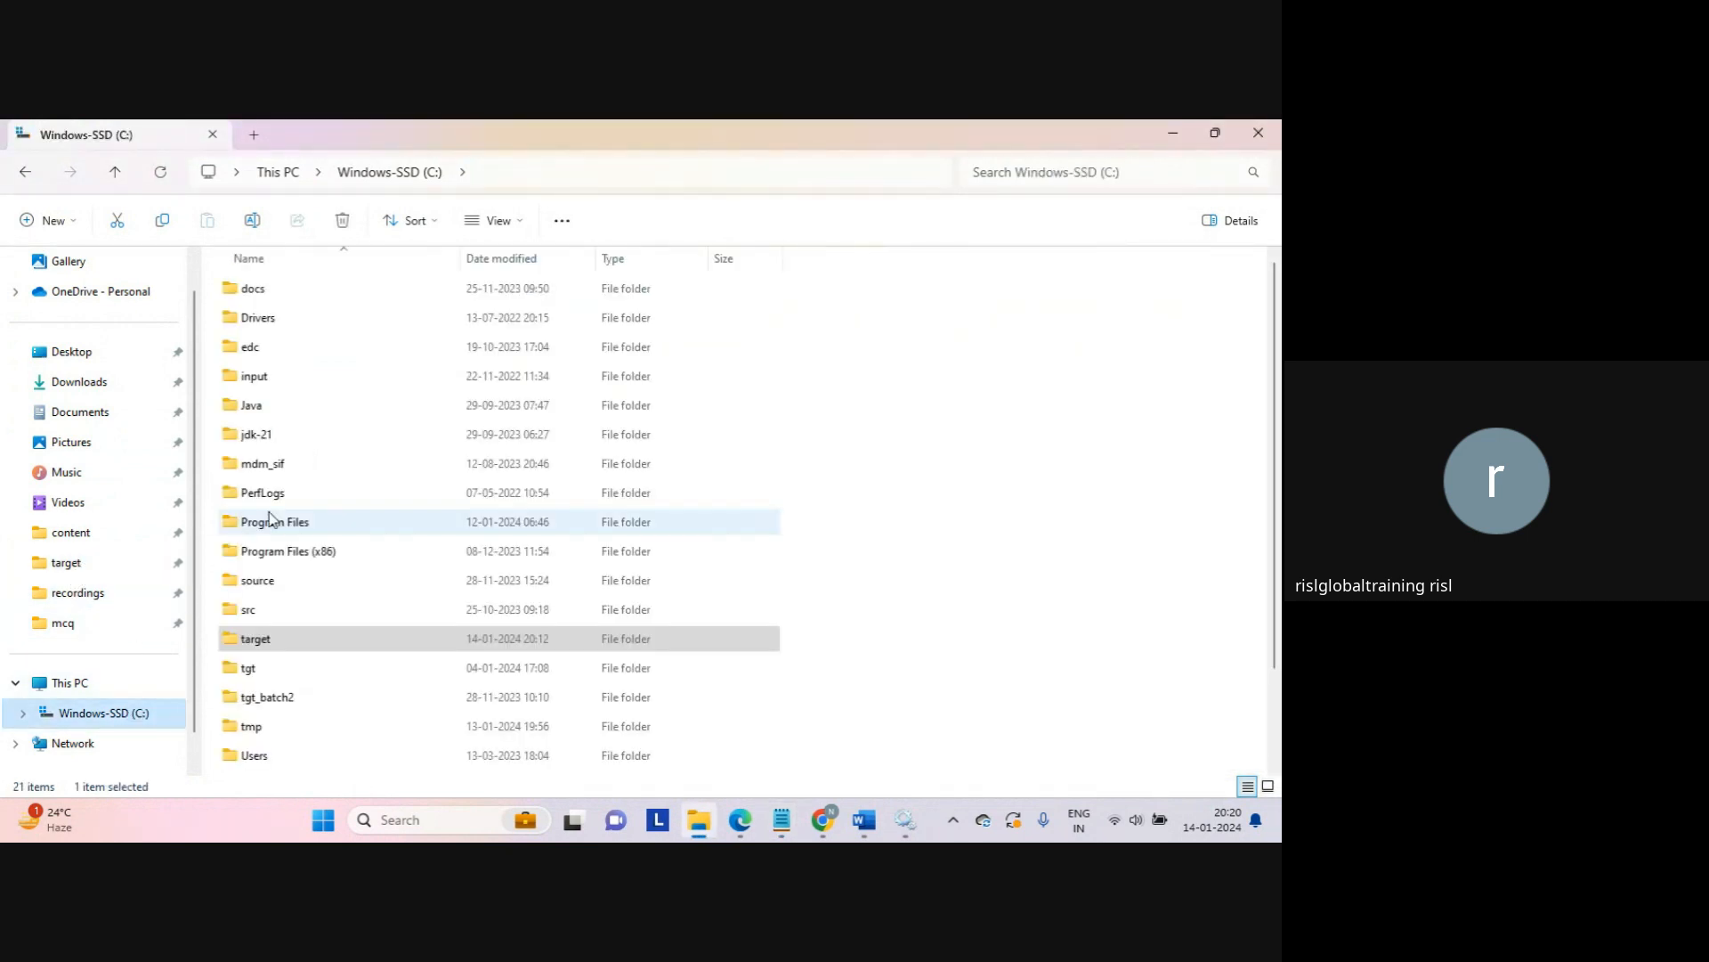
pyautogui.click(259, 588)
pyautogui.doubleClick(260, 588)
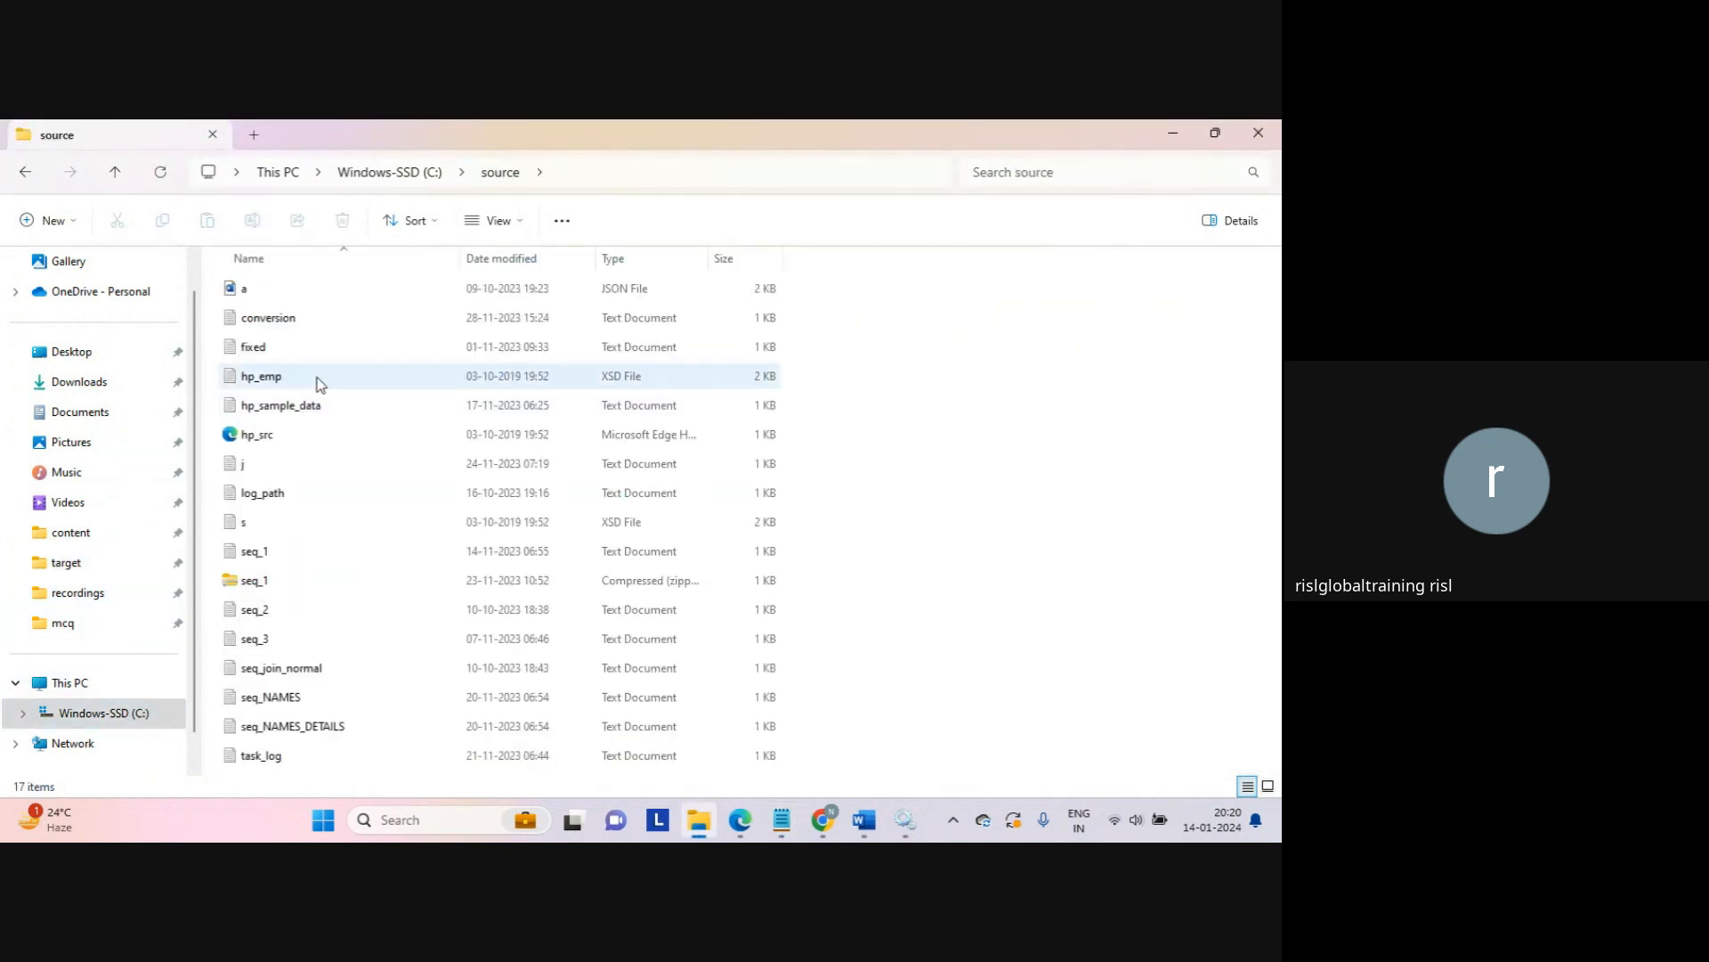
pyautogui.click(261, 562)
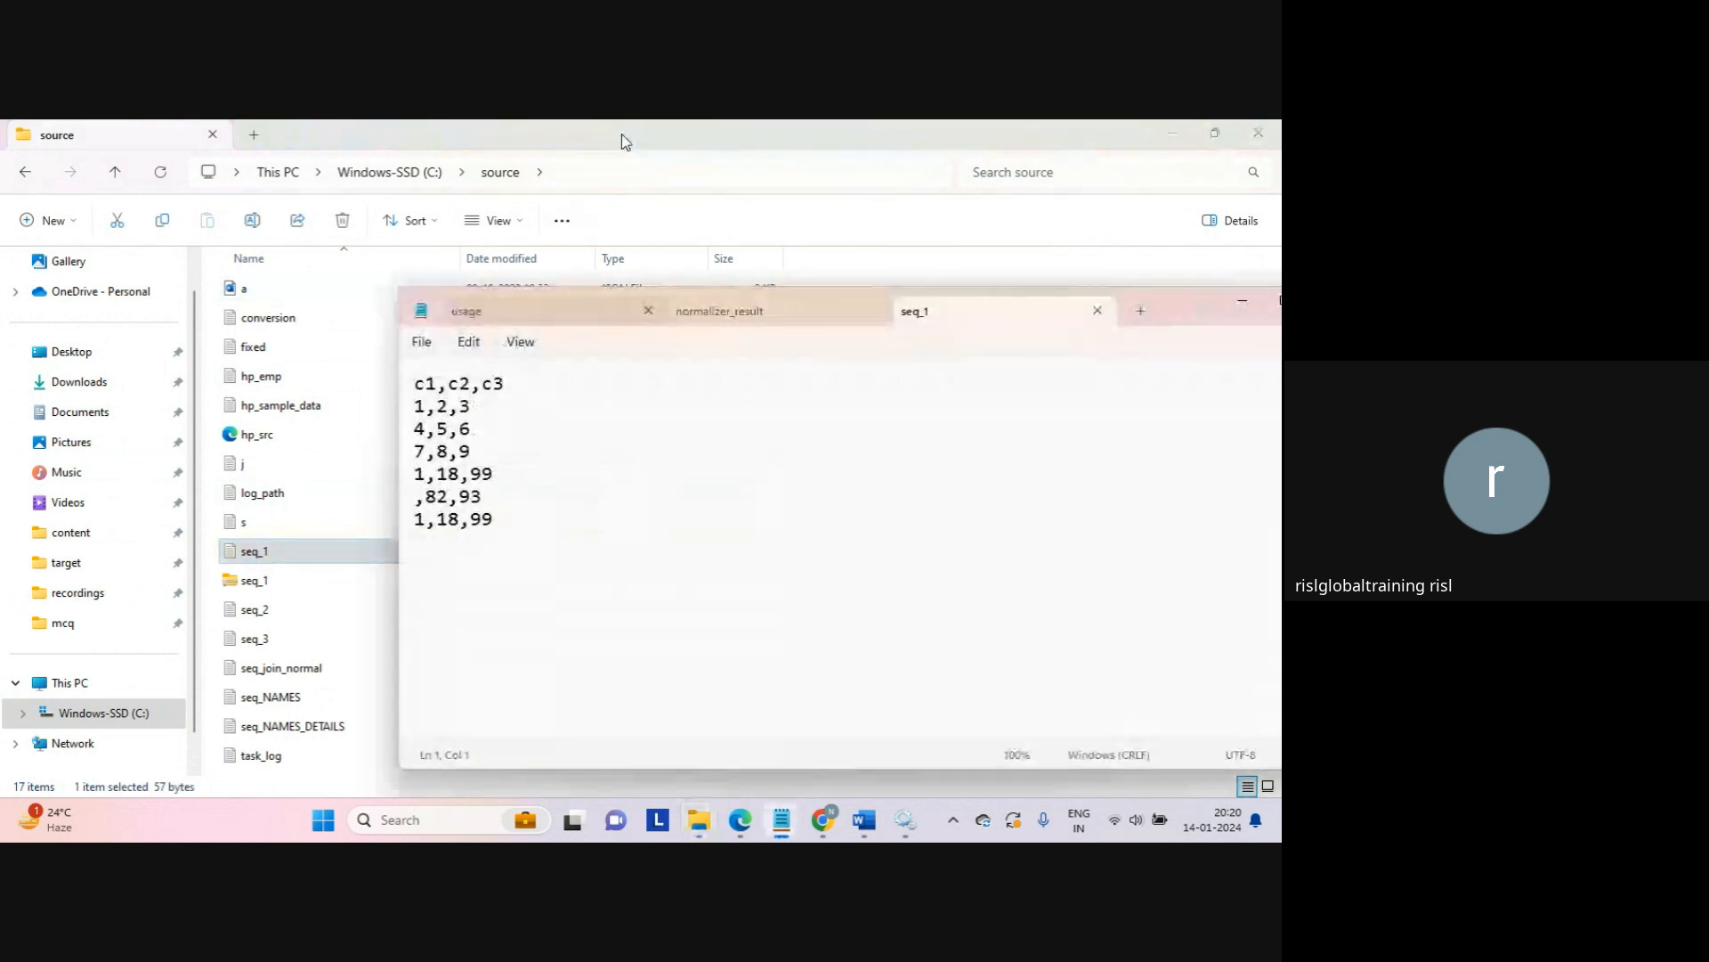
pyautogui.click(623, 138)
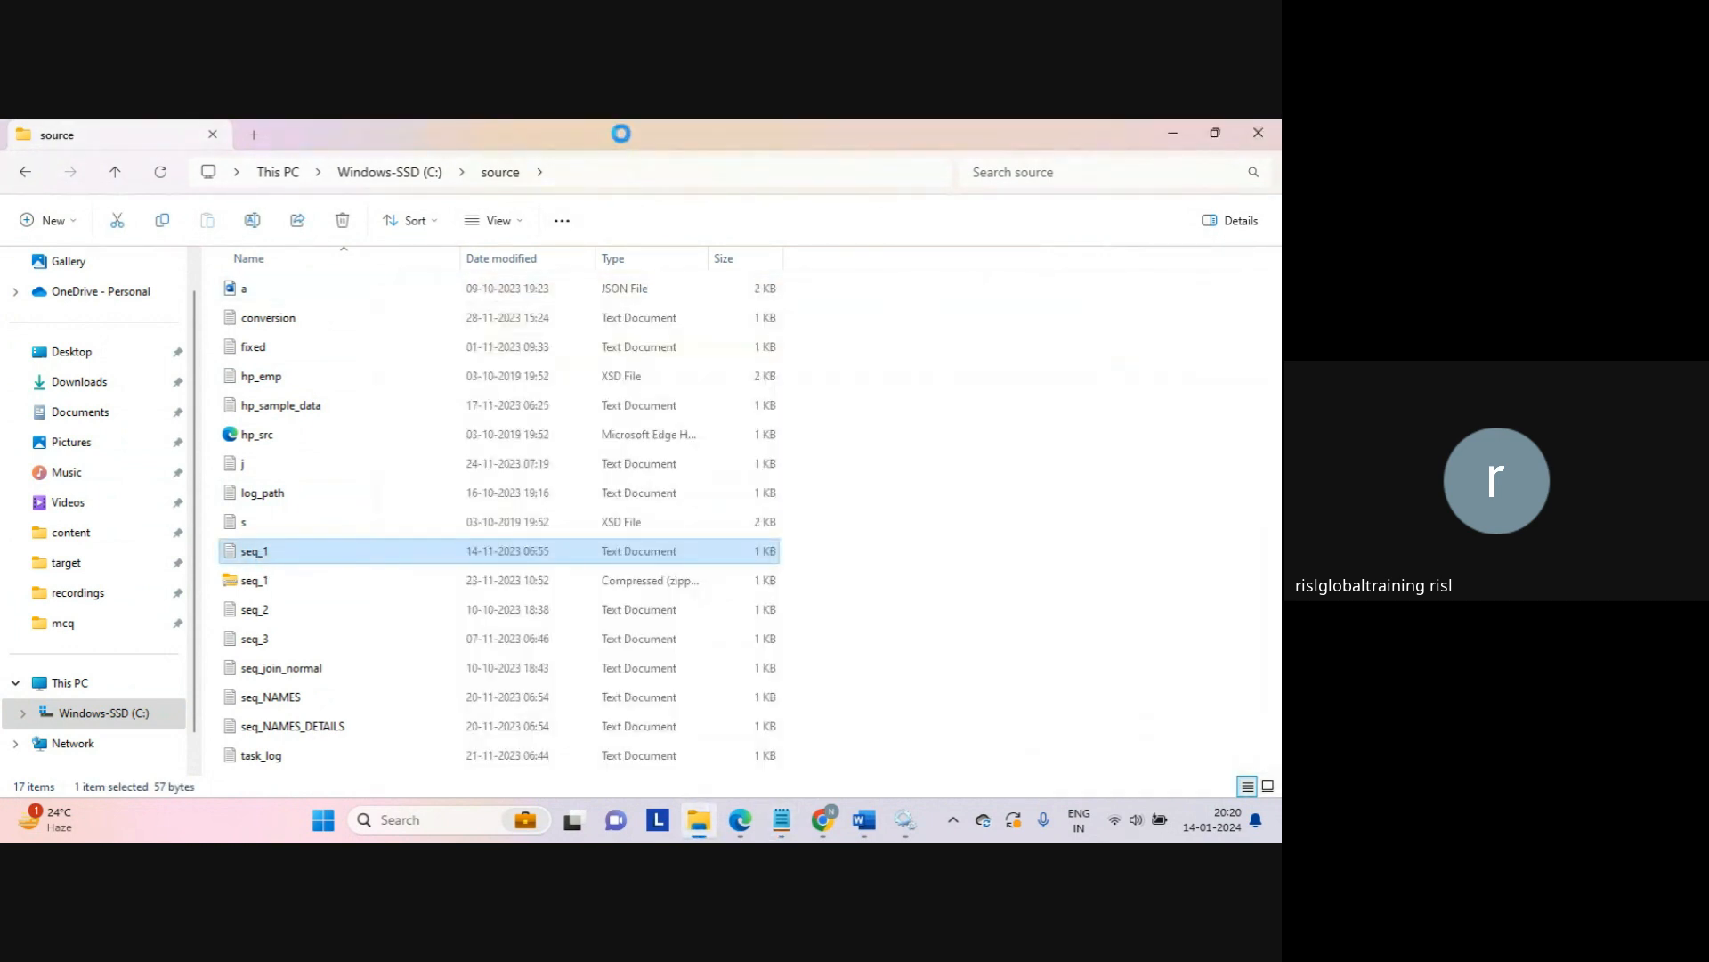
pyautogui.doubleClick(622, 134)
pyautogui.doubleClick(607, 153)
pyautogui.moveTo(782, 827)
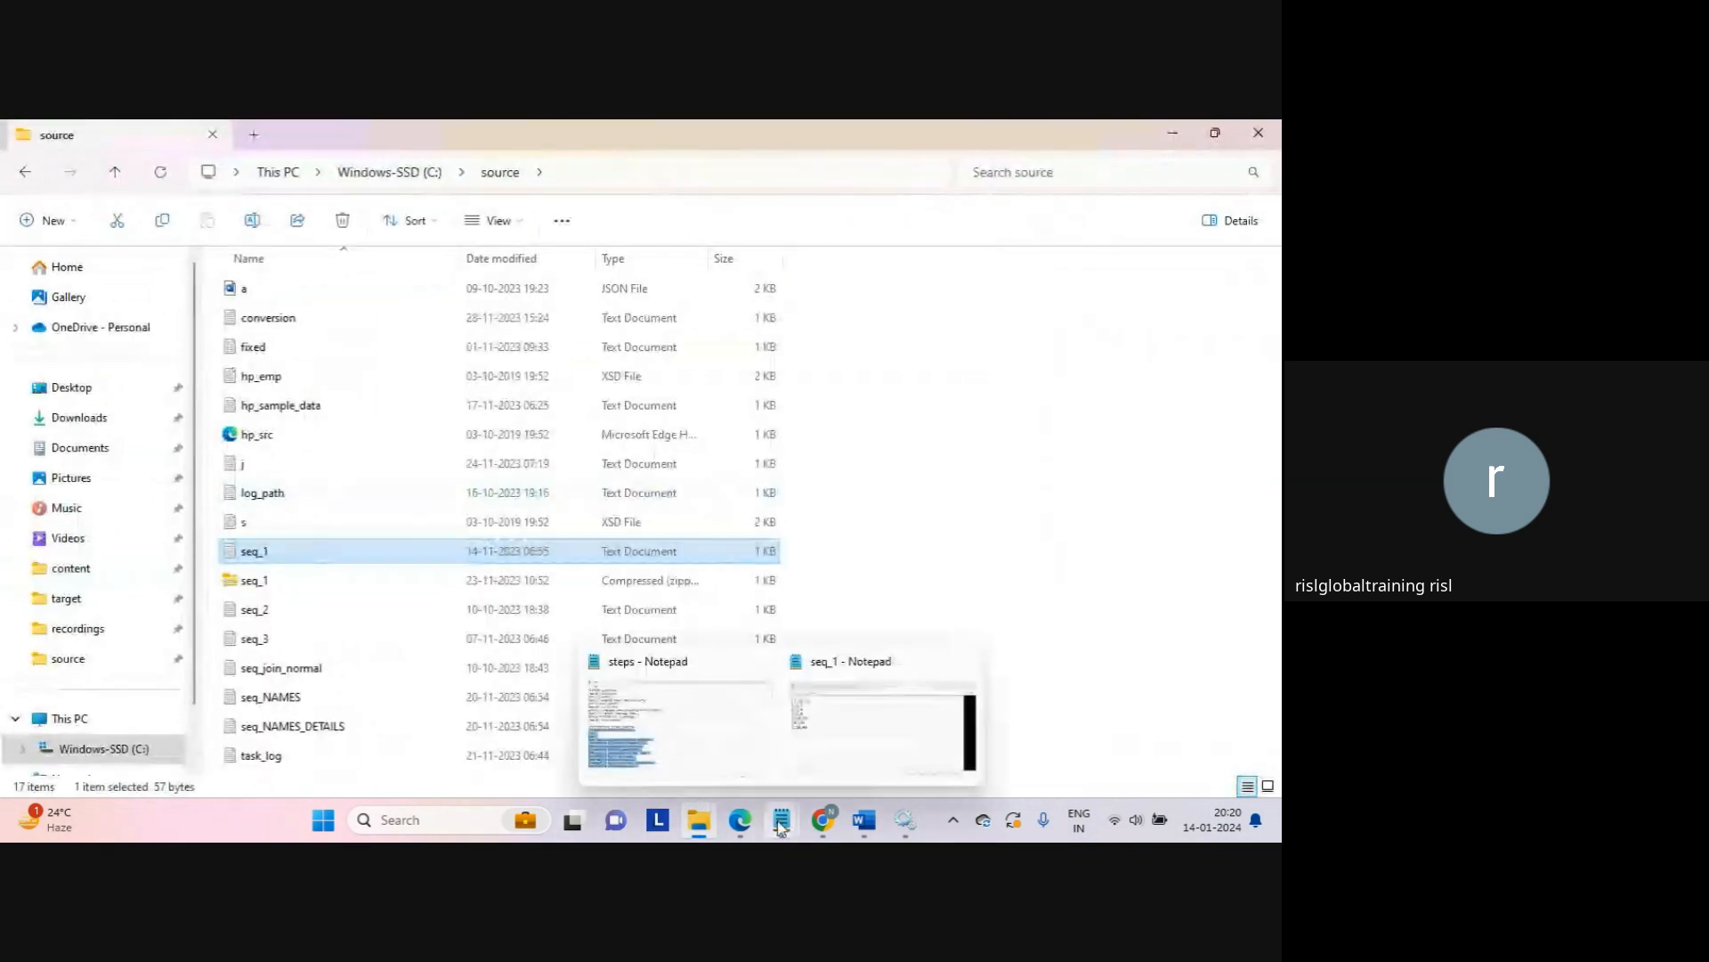
pyautogui.click(825, 729)
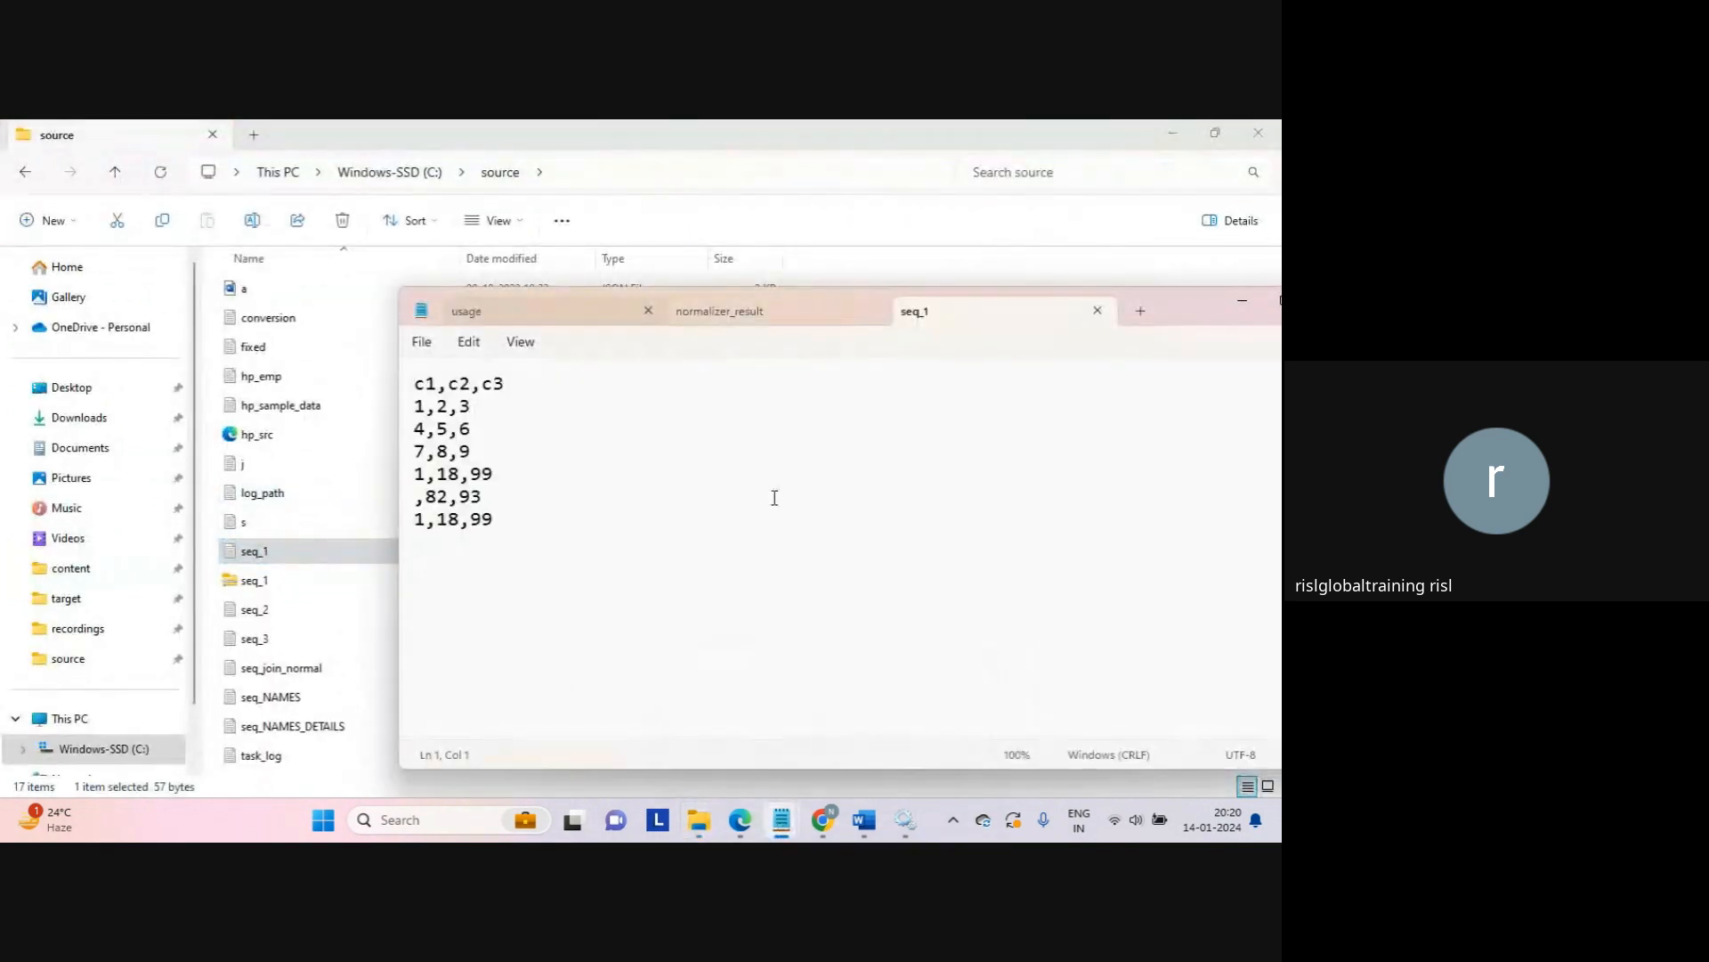
pyautogui.middleClick(942, 327)
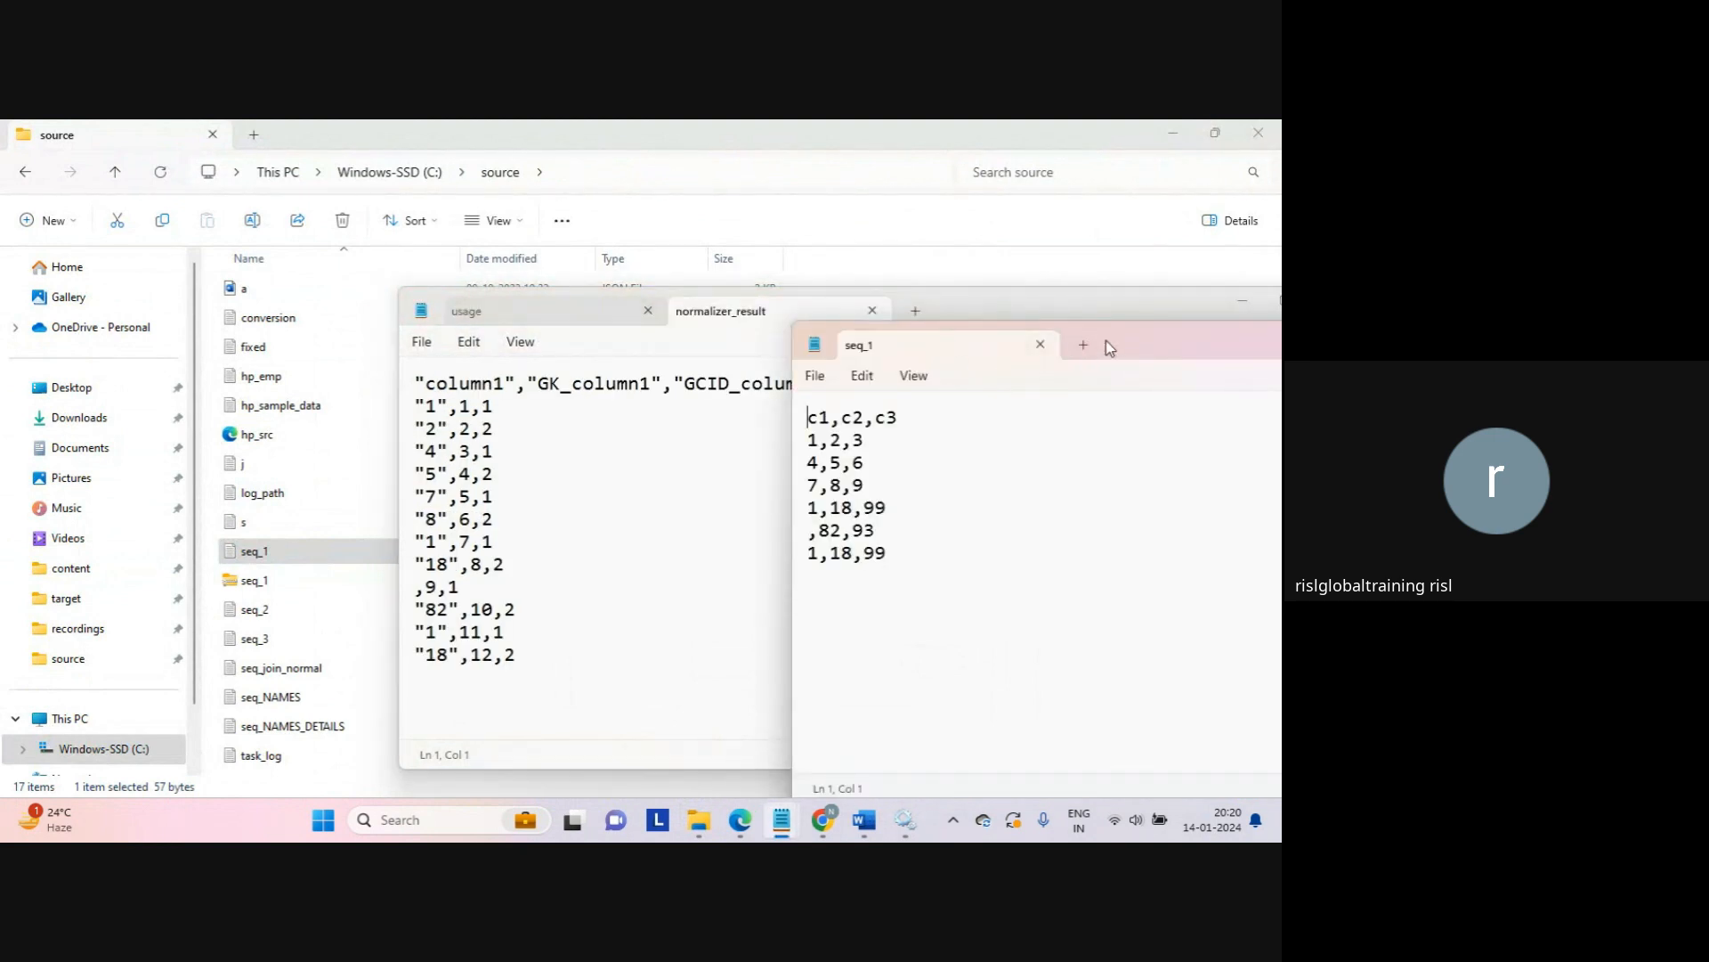
pyautogui.moveTo(1119, 348)
pyautogui.mouseDown()
pyautogui.moveTo(997, 331)
pyautogui.moveTo(1119, 326)
pyautogui.mouseUp()
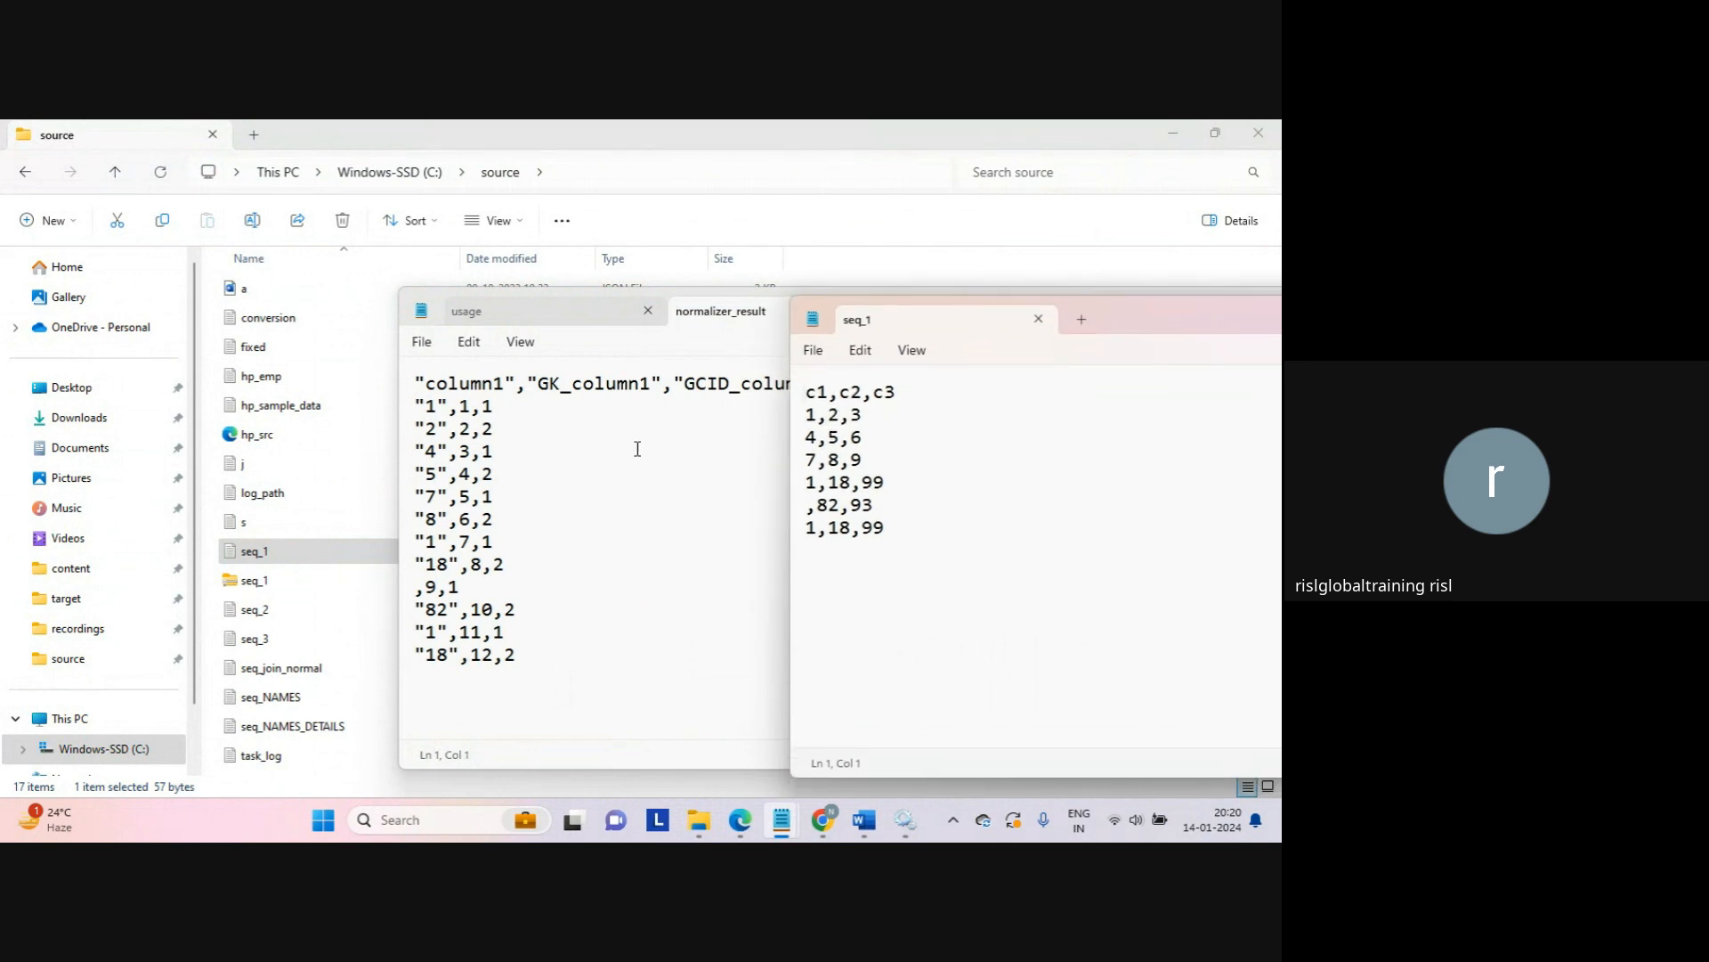
pyautogui.moveTo(428, 412); pyautogui.dragTo(439, 425)
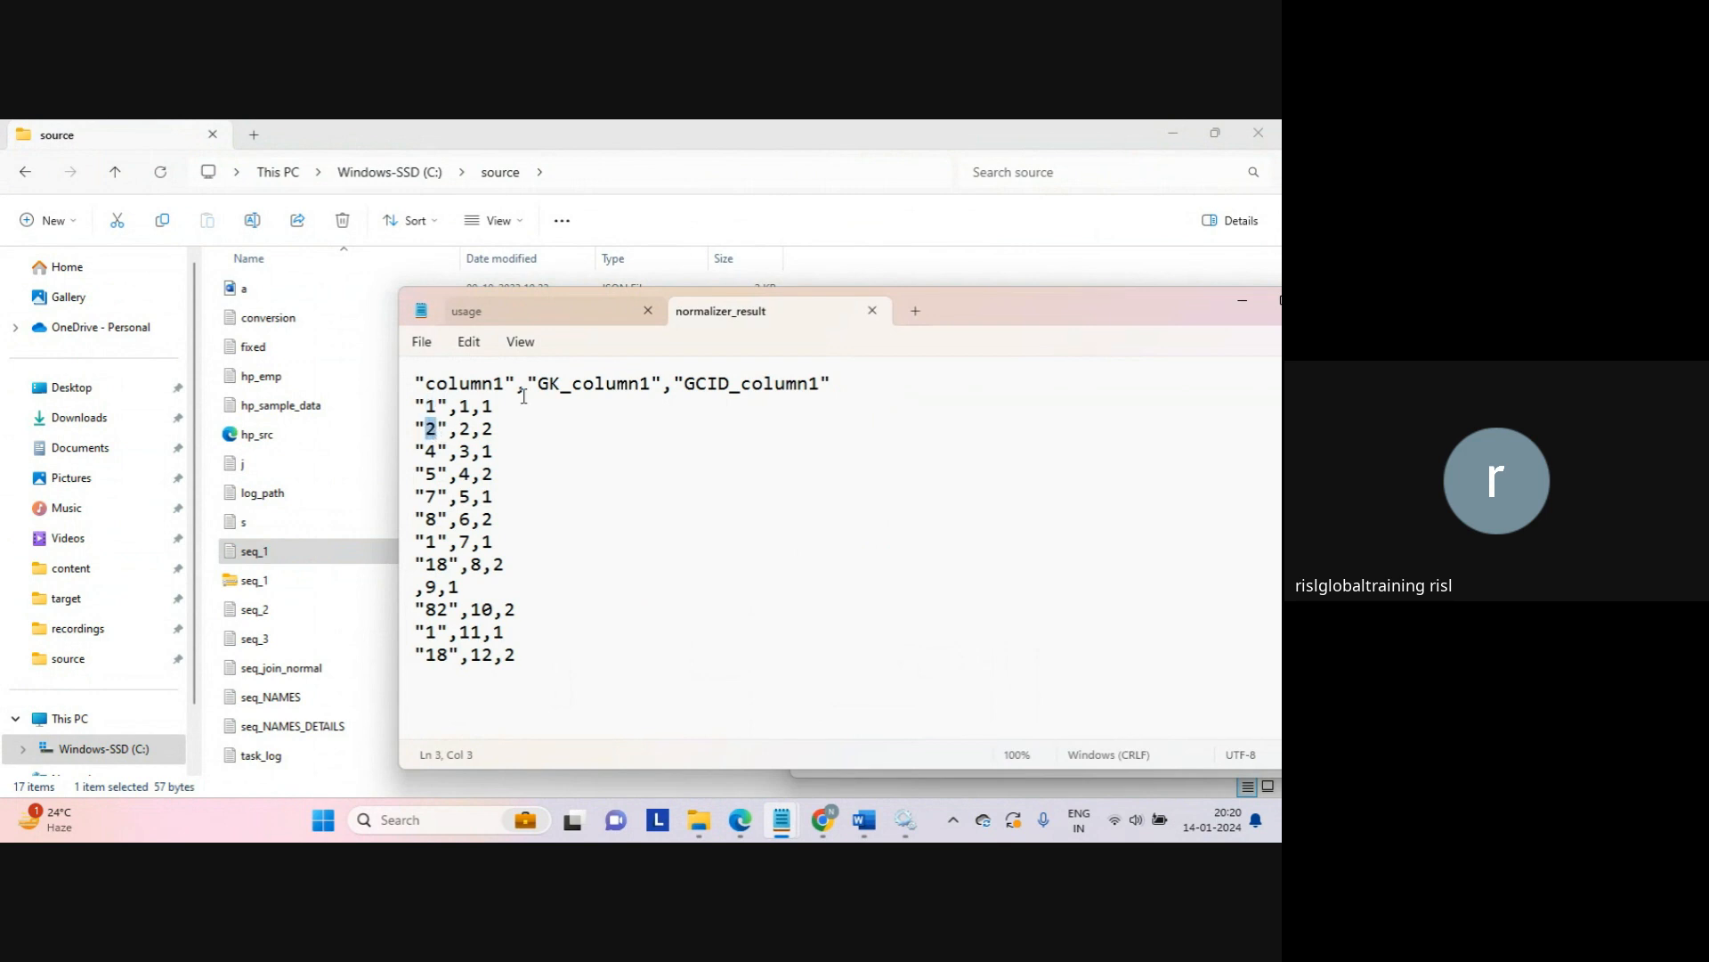
pyautogui.hotkey('alt', 'Tab')
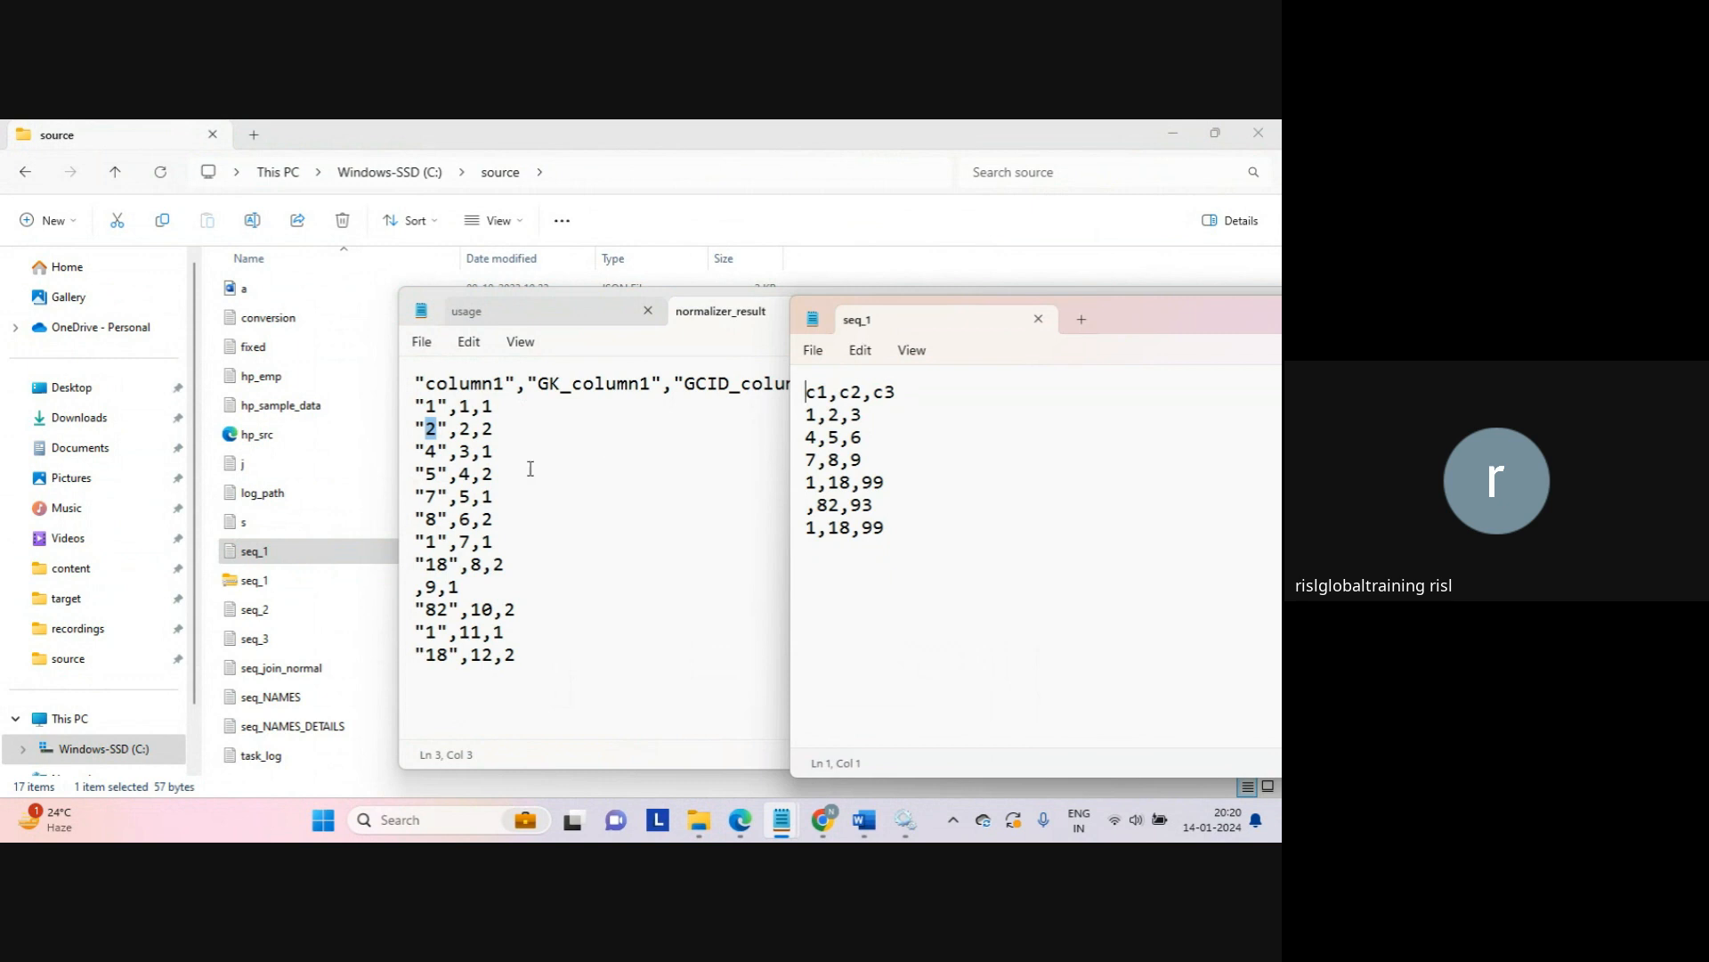
pyautogui.click(814, 400)
pyautogui.moveTo(816, 403); pyautogui.dragTo(861, 396)
pyautogui.doubleClick(466, 407)
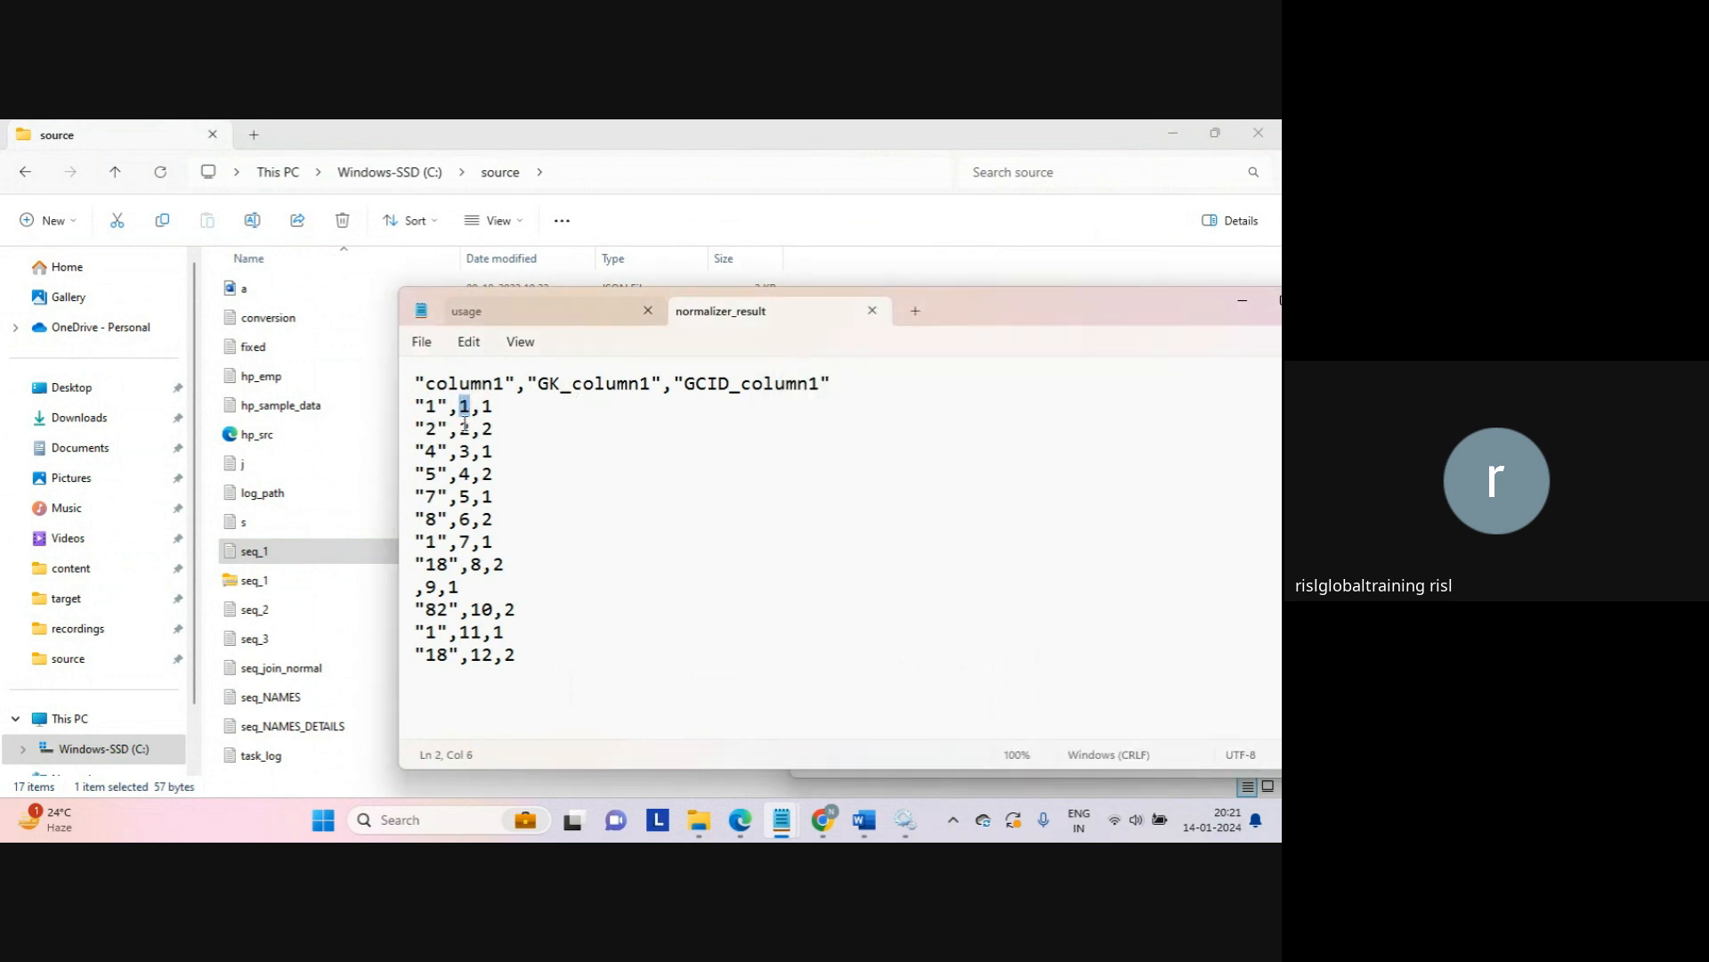
pyautogui.click(460, 430)
pyautogui.moveTo(460, 431); pyautogui.dragTo(473, 428)
pyautogui.moveTo(685, 383); pyautogui.dragTo(713, 392)
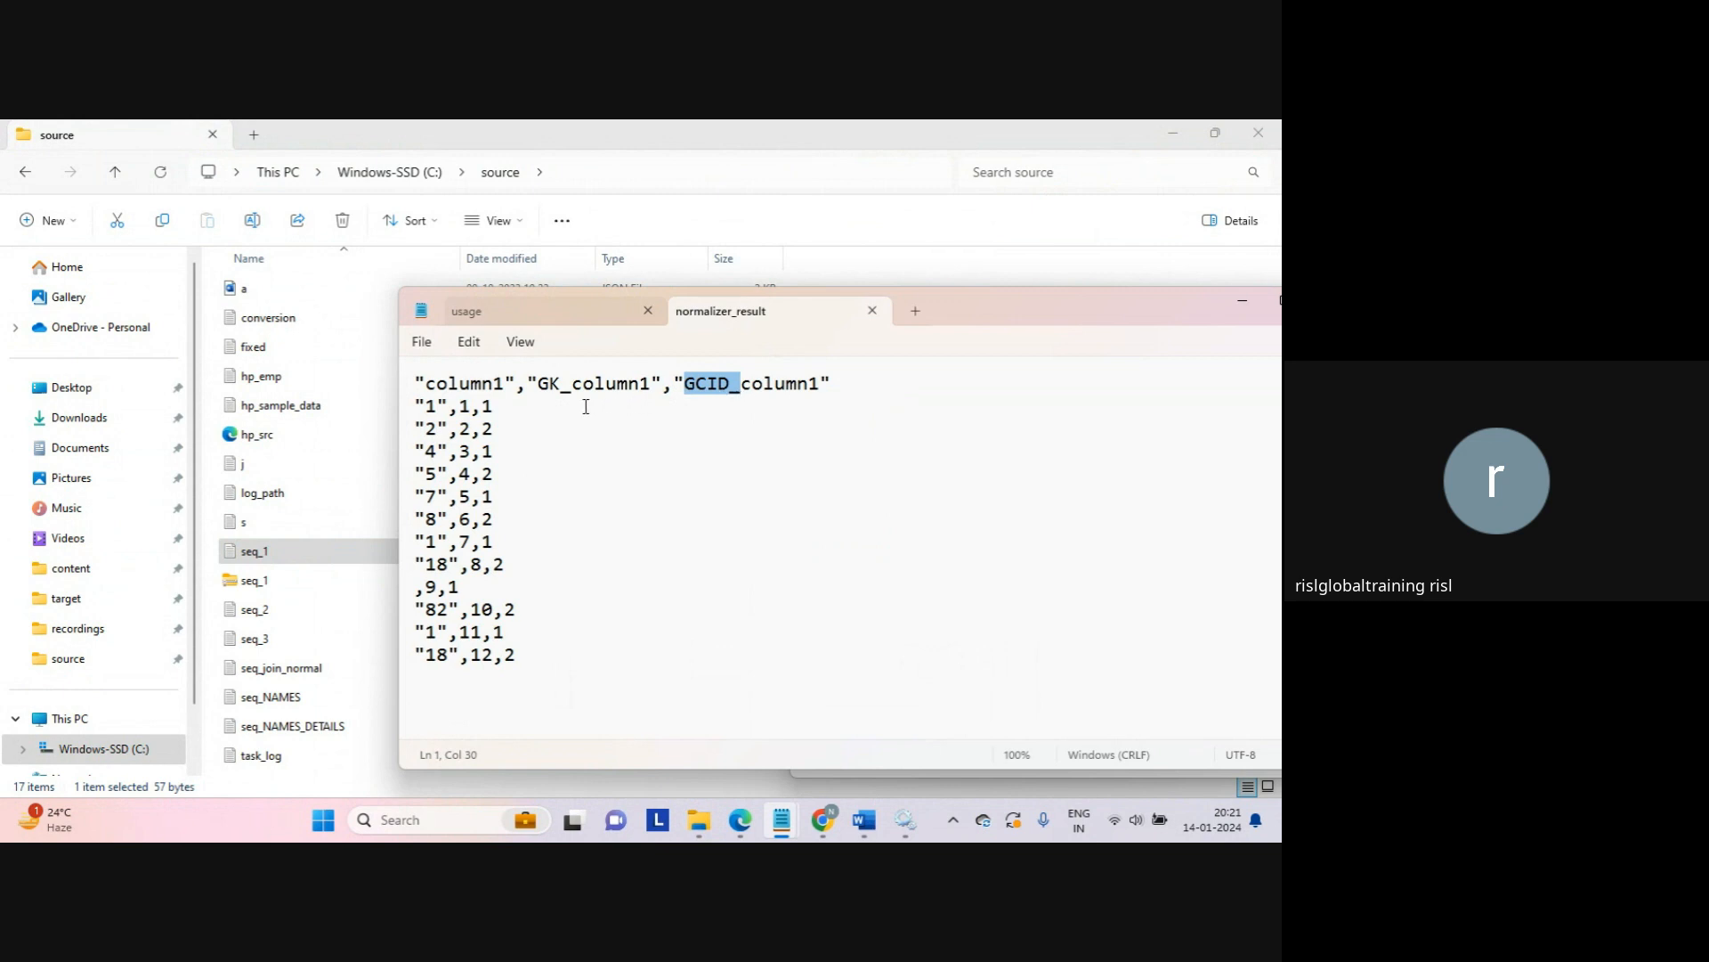
pyautogui.moveTo(481, 406)
pyautogui.mouseDown()
pyautogui.moveTo(502, 413)
pyautogui.moveTo(499, 432)
pyautogui.mouseUp()
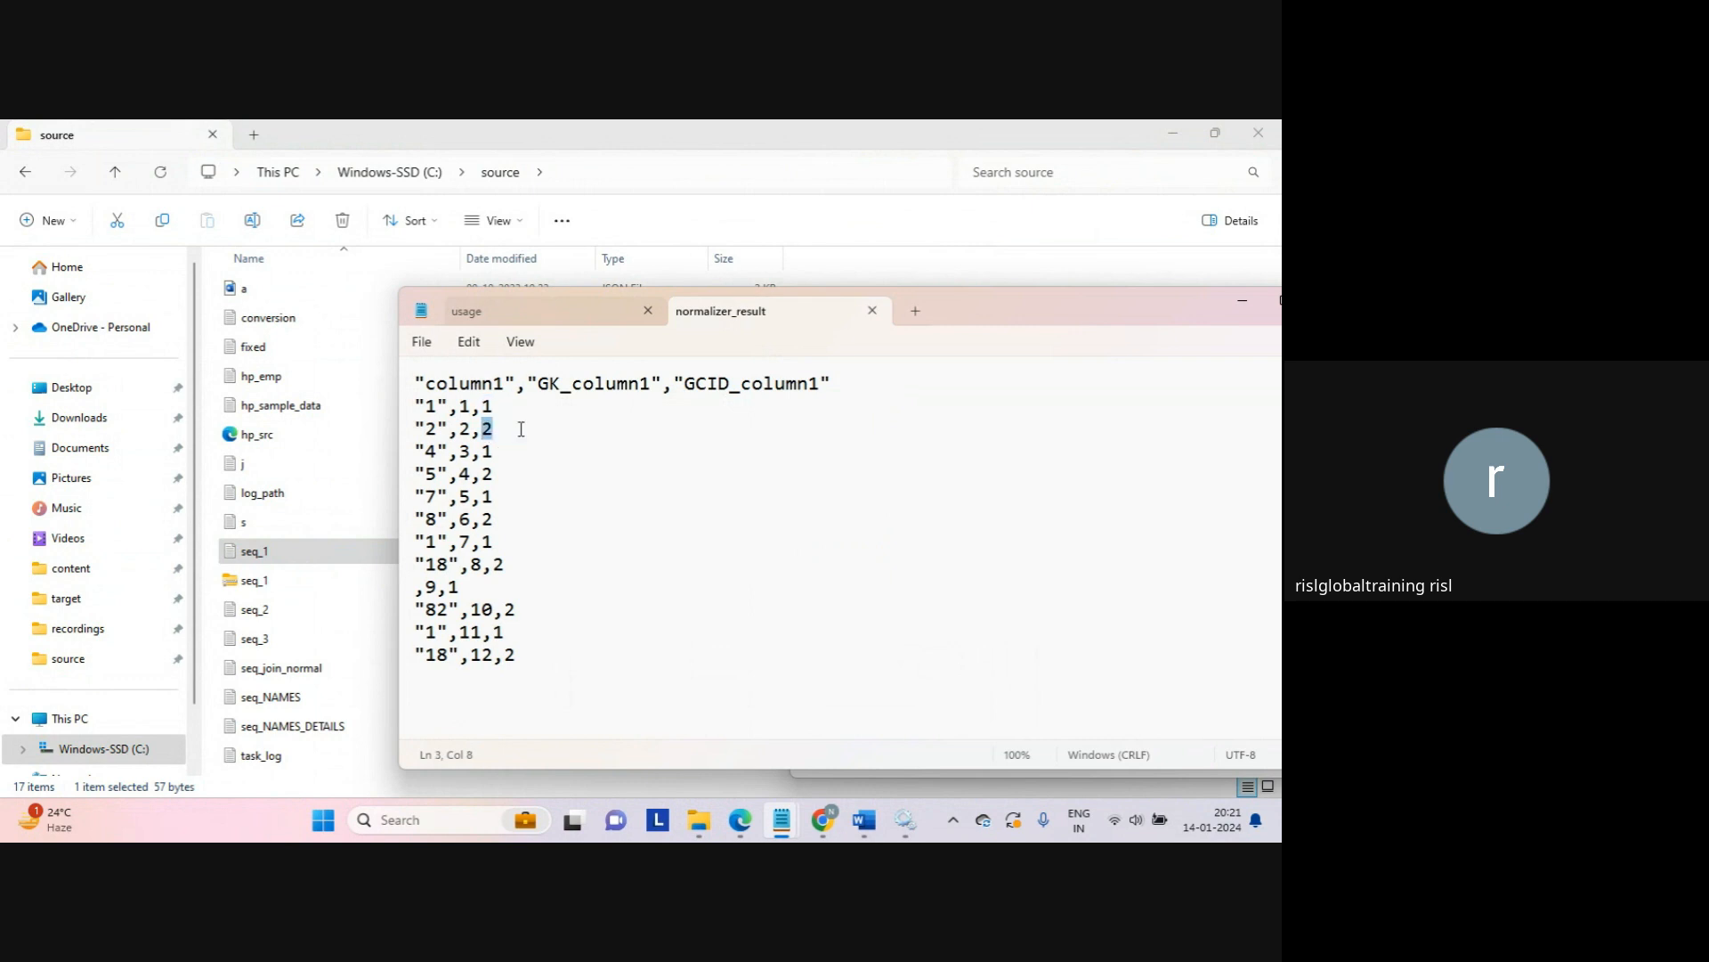
pyautogui.hotkey('alt', 'Tab')
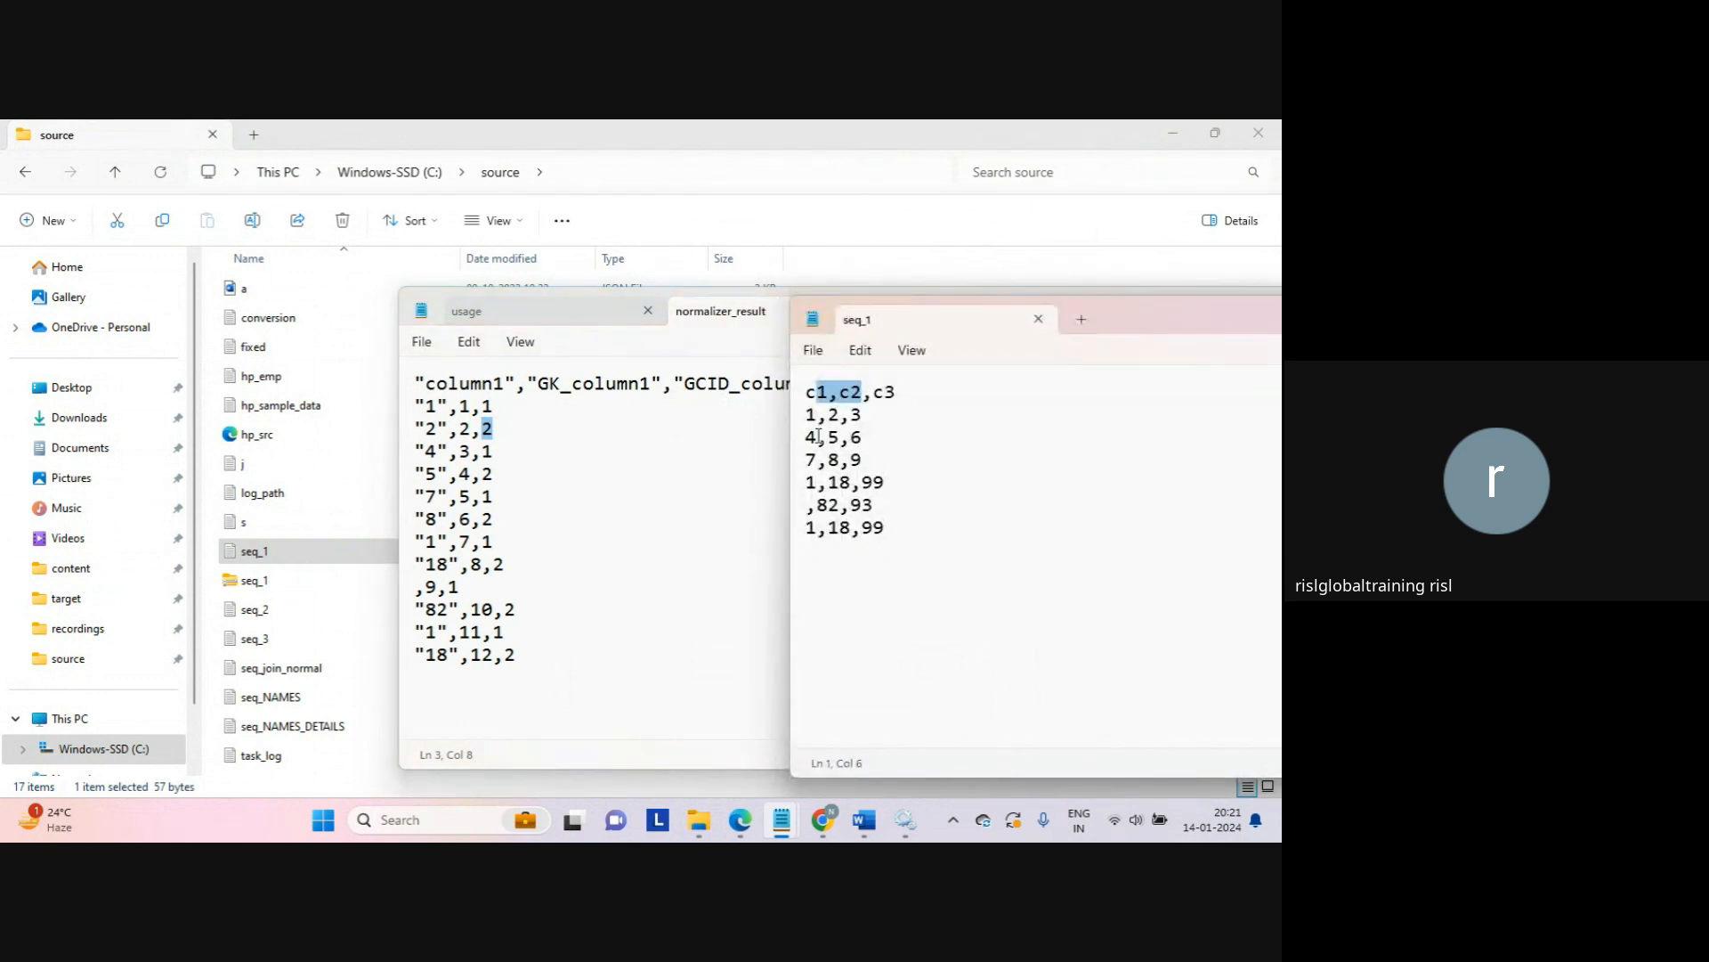
pyautogui.moveTo(806, 437); pyautogui.dragTo(841, 434)
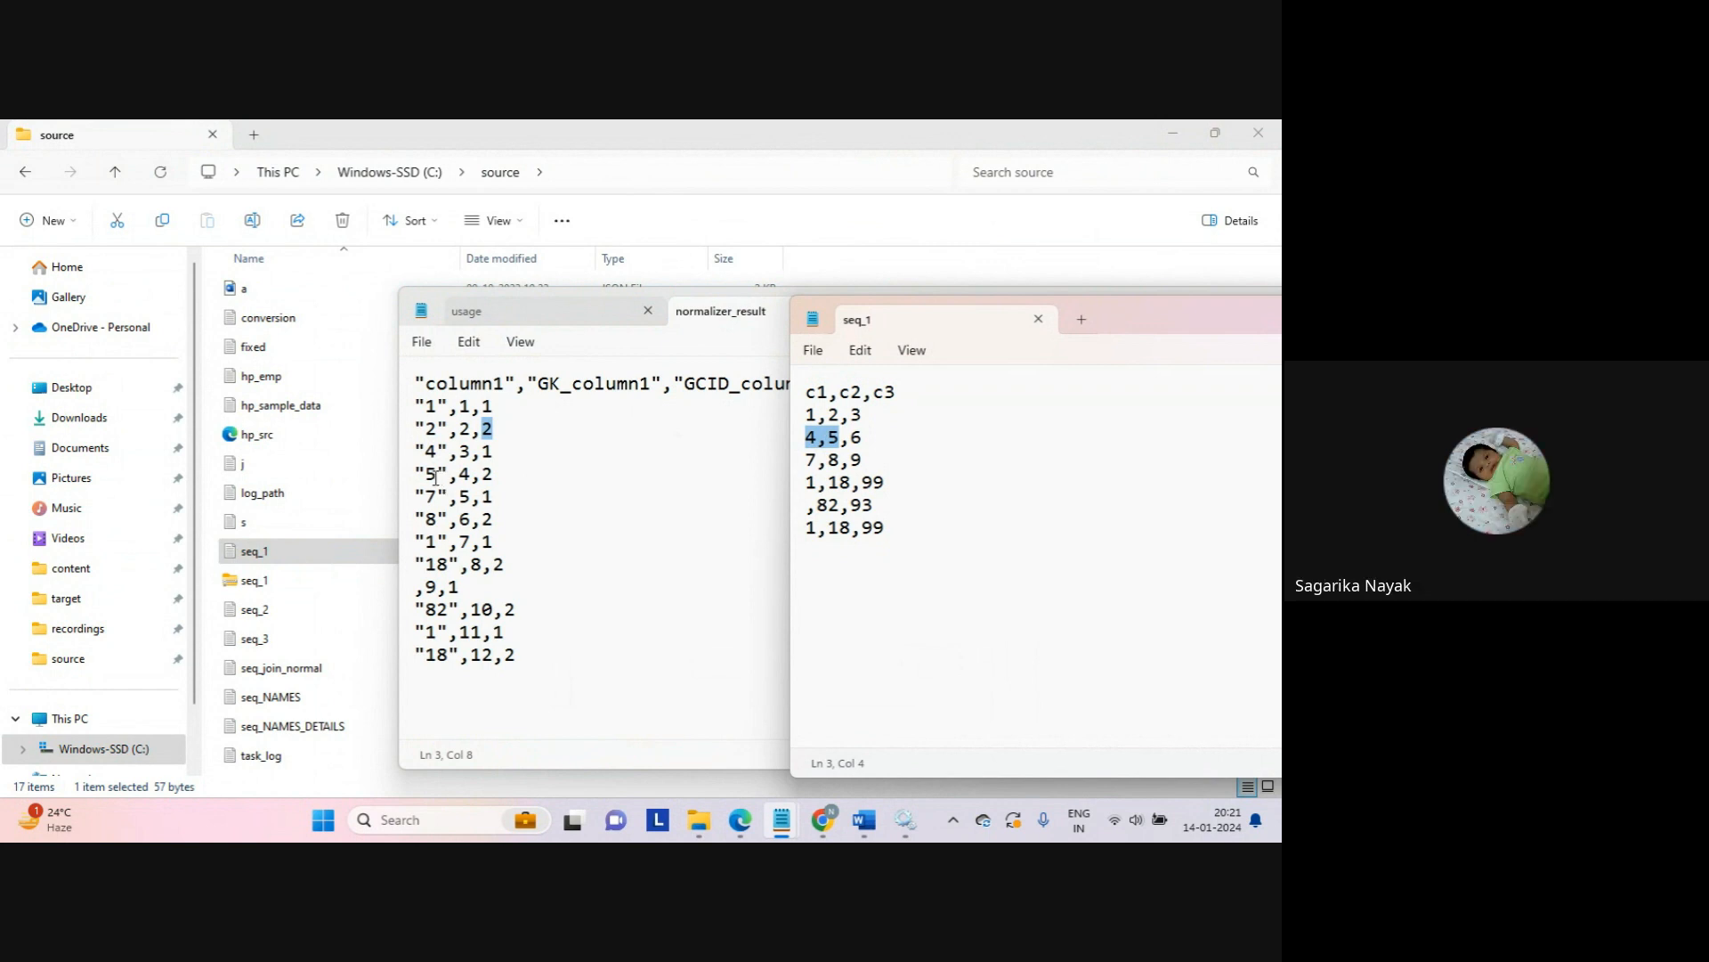
pyautogui.click(435, 476)
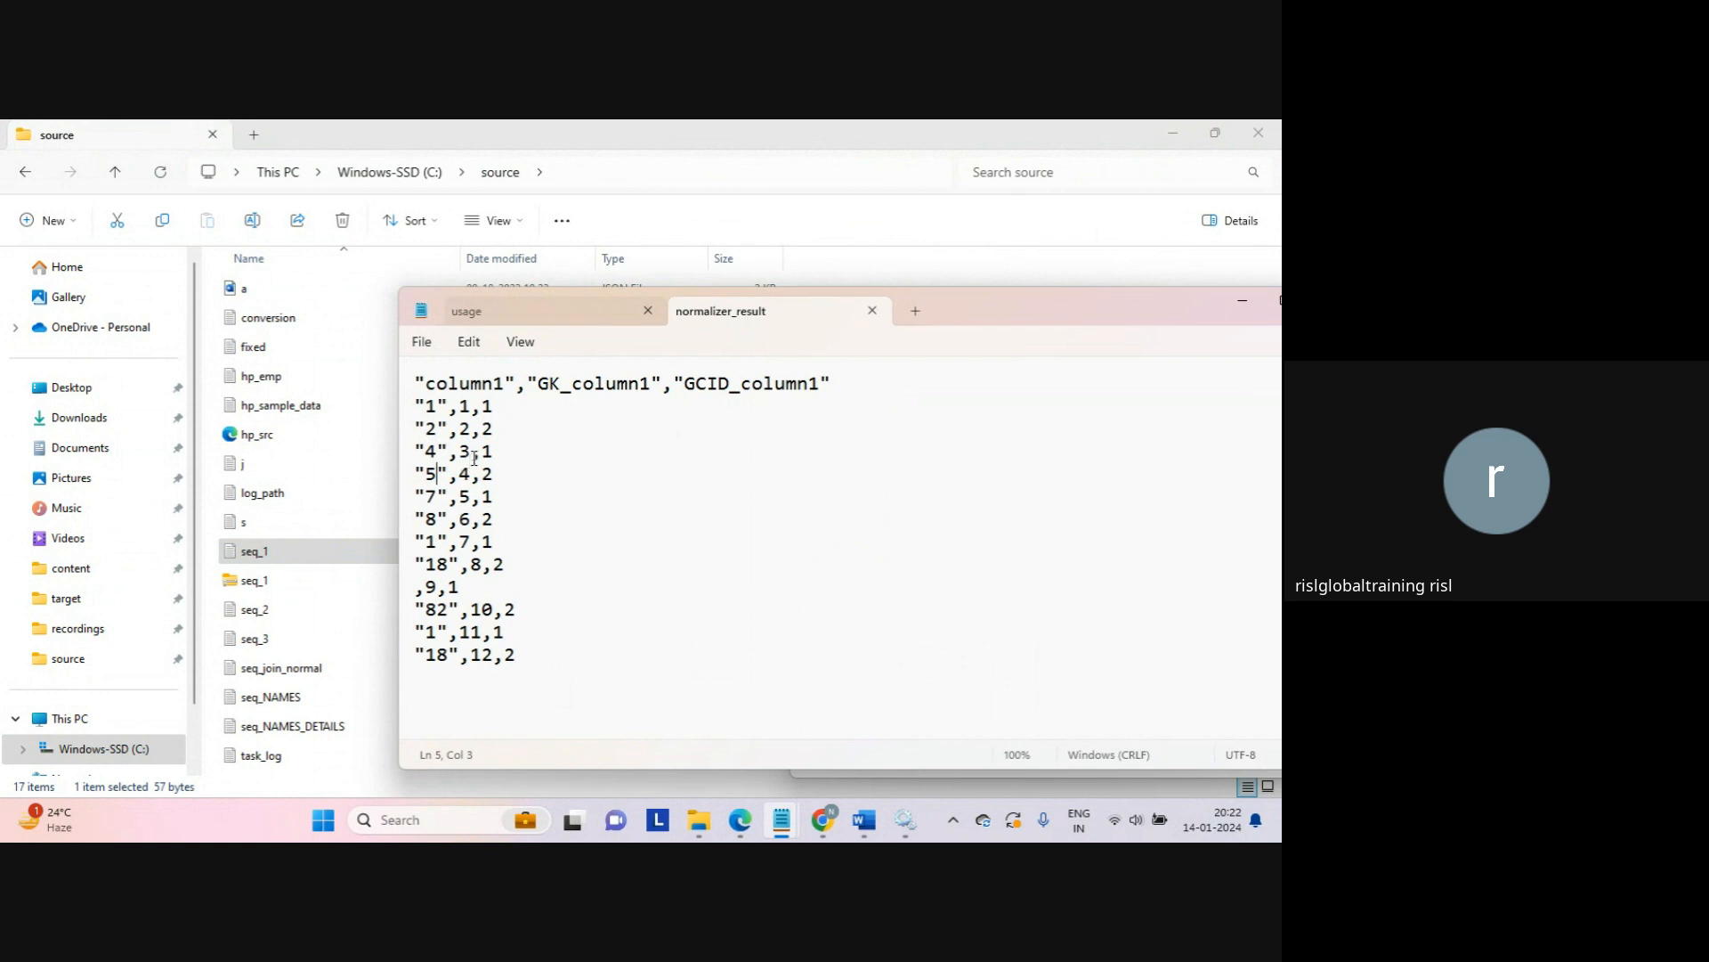
pyautogui.moveTo(482, 450); pyautogui.dragTo(500, 448)
pyautogui.doubleClick(486, 474)
pyautogui.moveTo(426, 495); pyautogui.dragTo(549, 672)
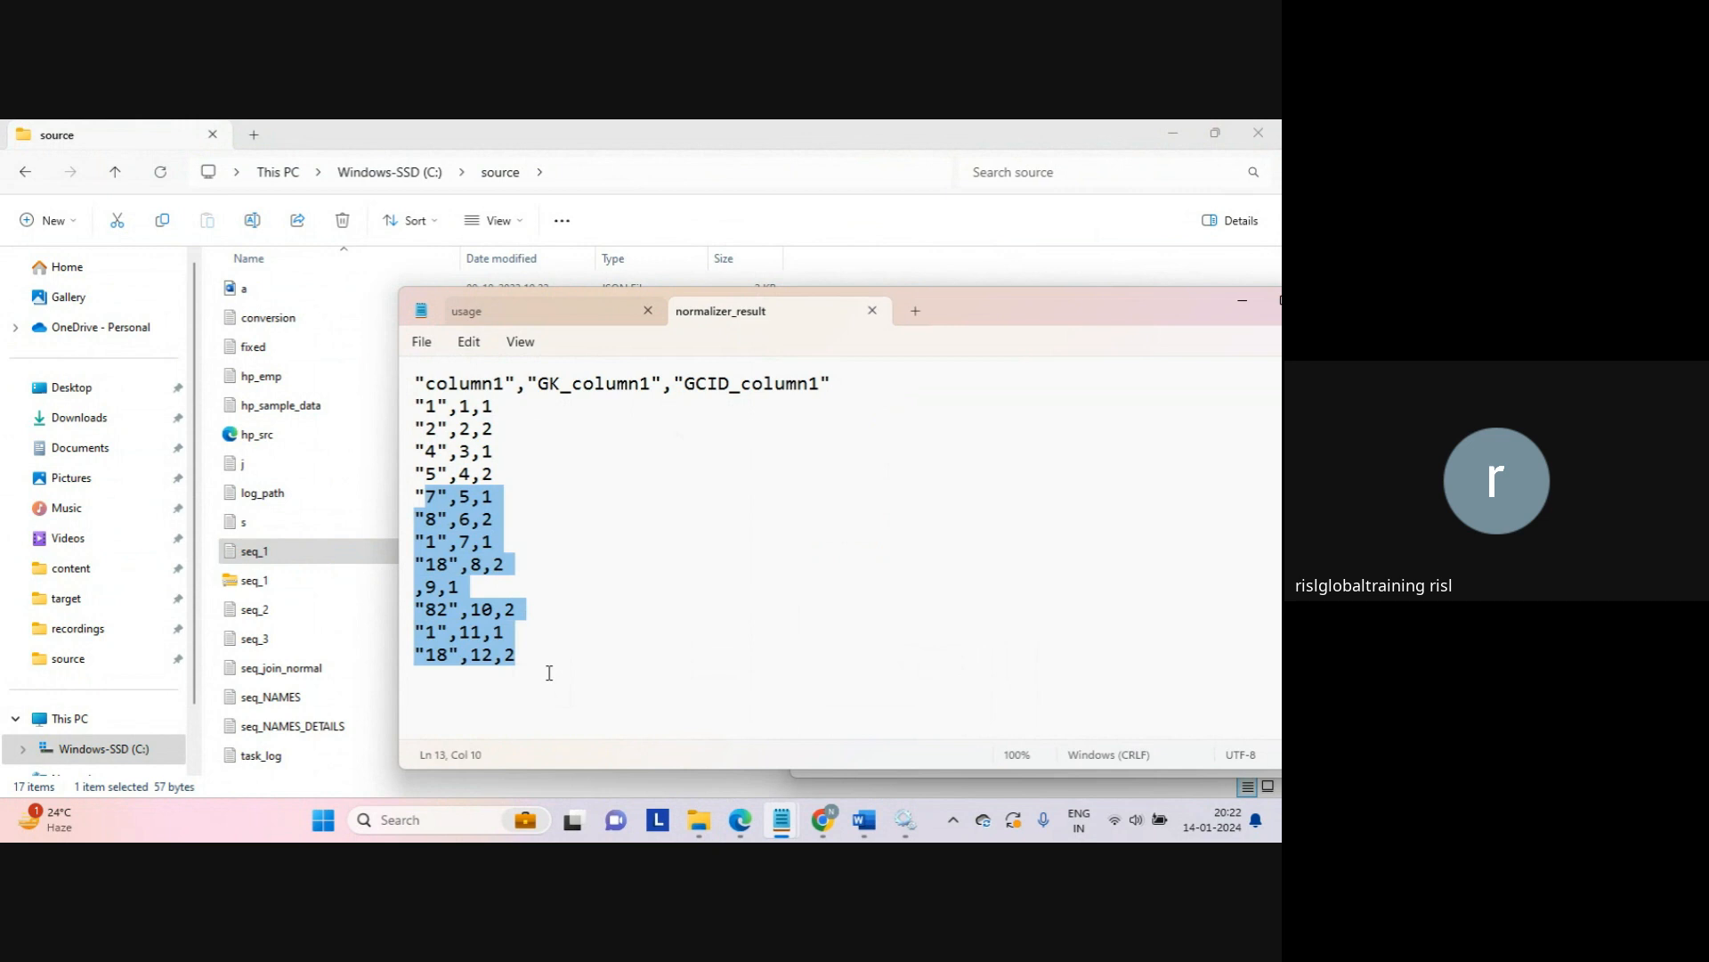
pyautogui.hotkey('alt', 'Tab')
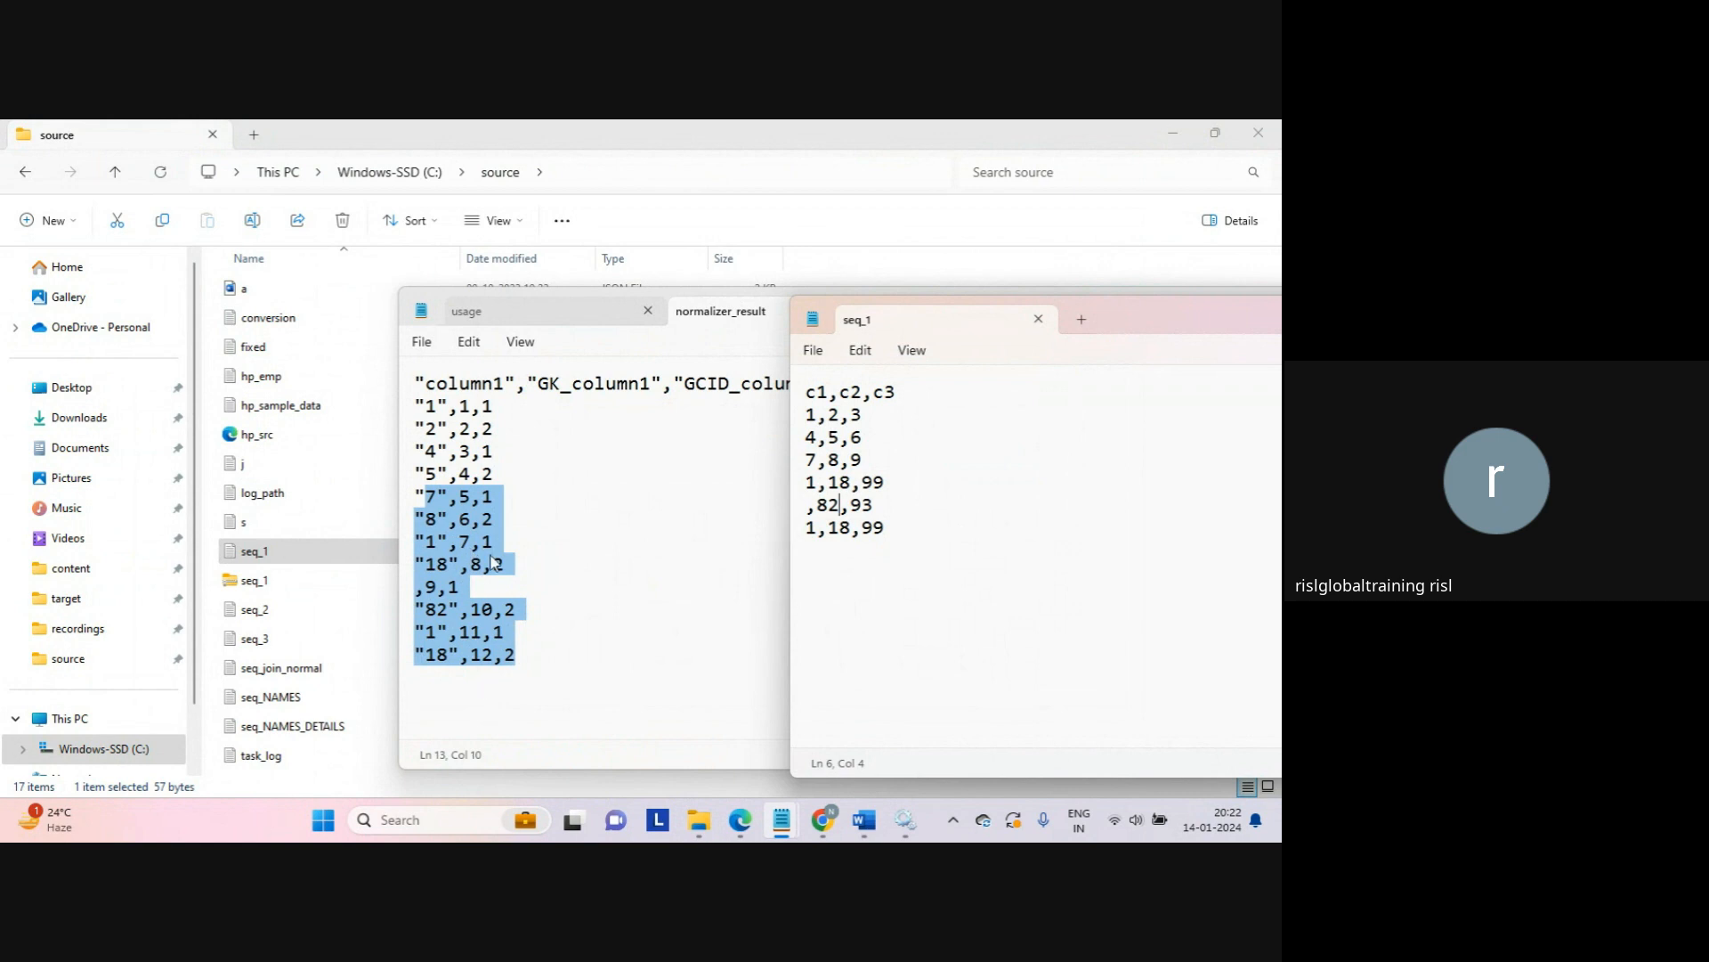
pyautogui.click(547, 709)
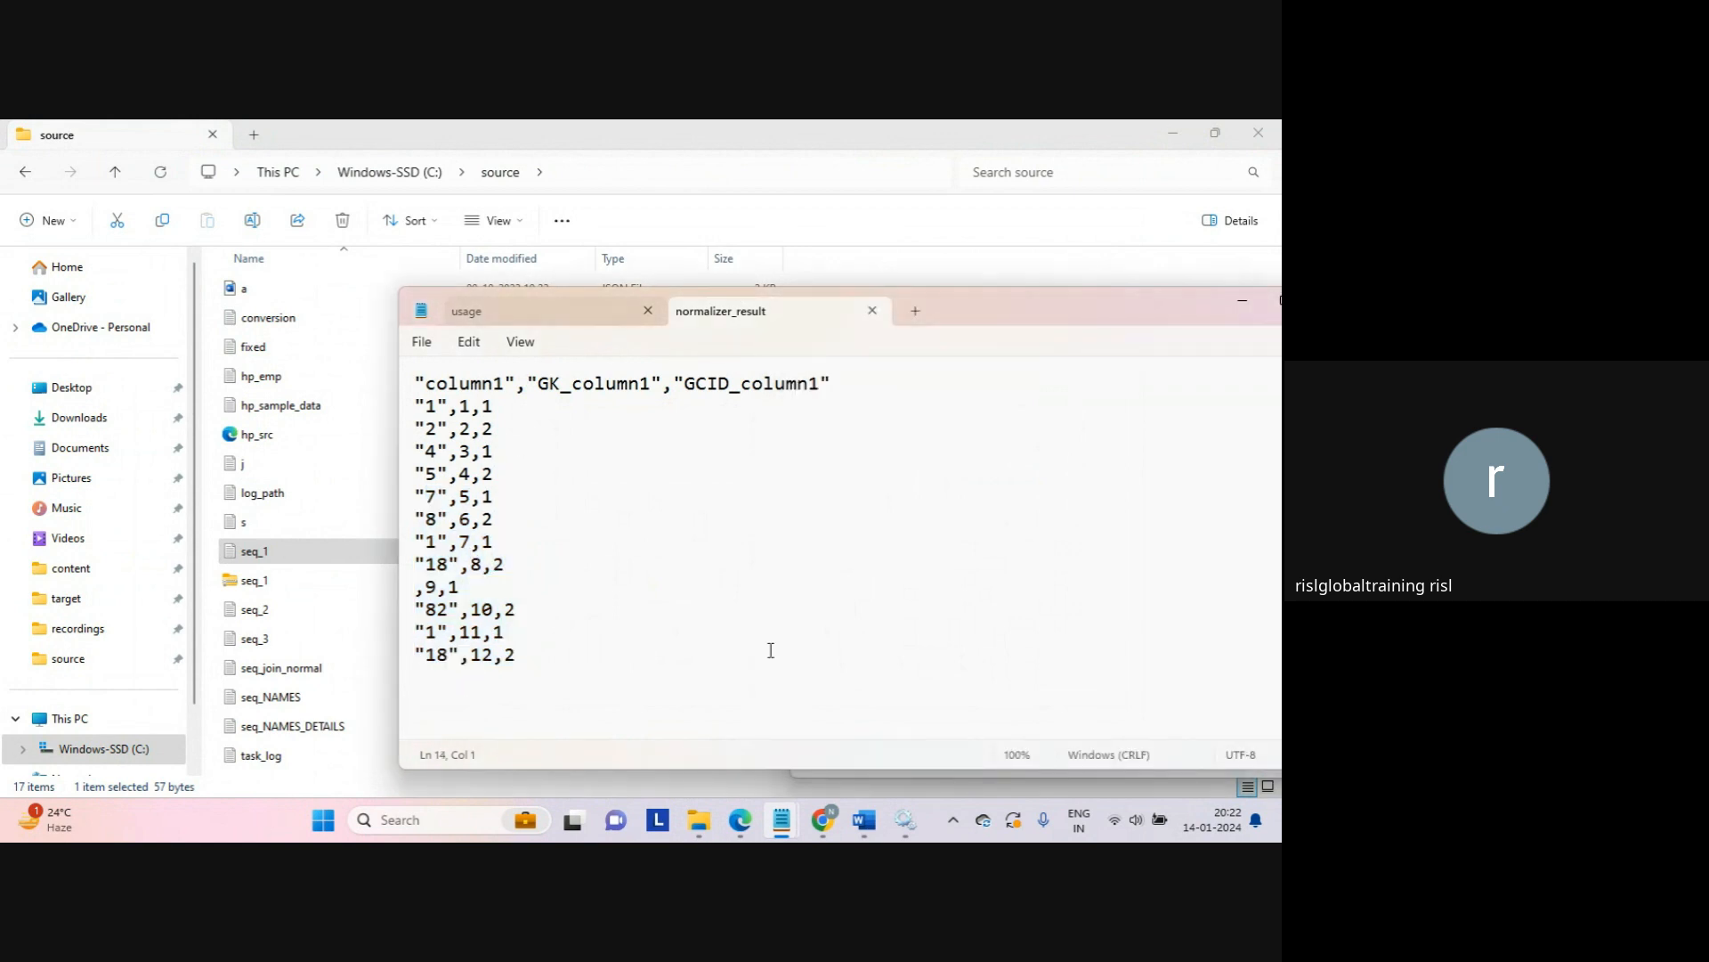
pyautogui.hotkey('alt', 'Tab')
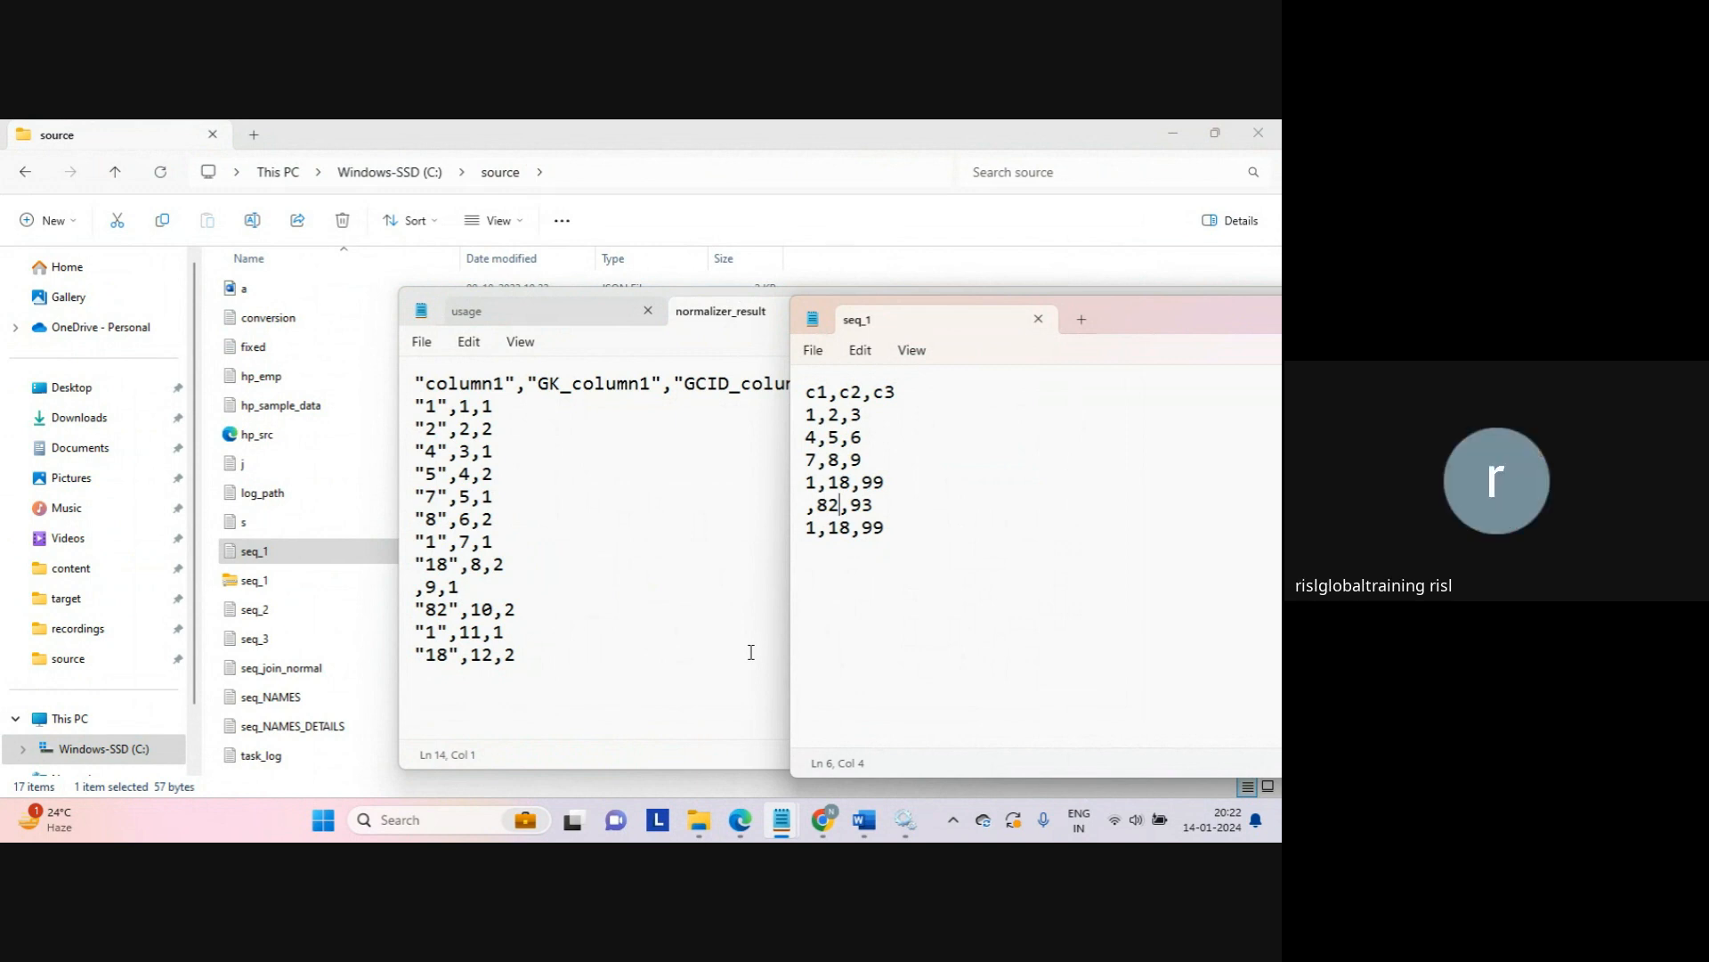
pyautogui.moveTo(425, 588); pyautogui.dragTo(442, 588)
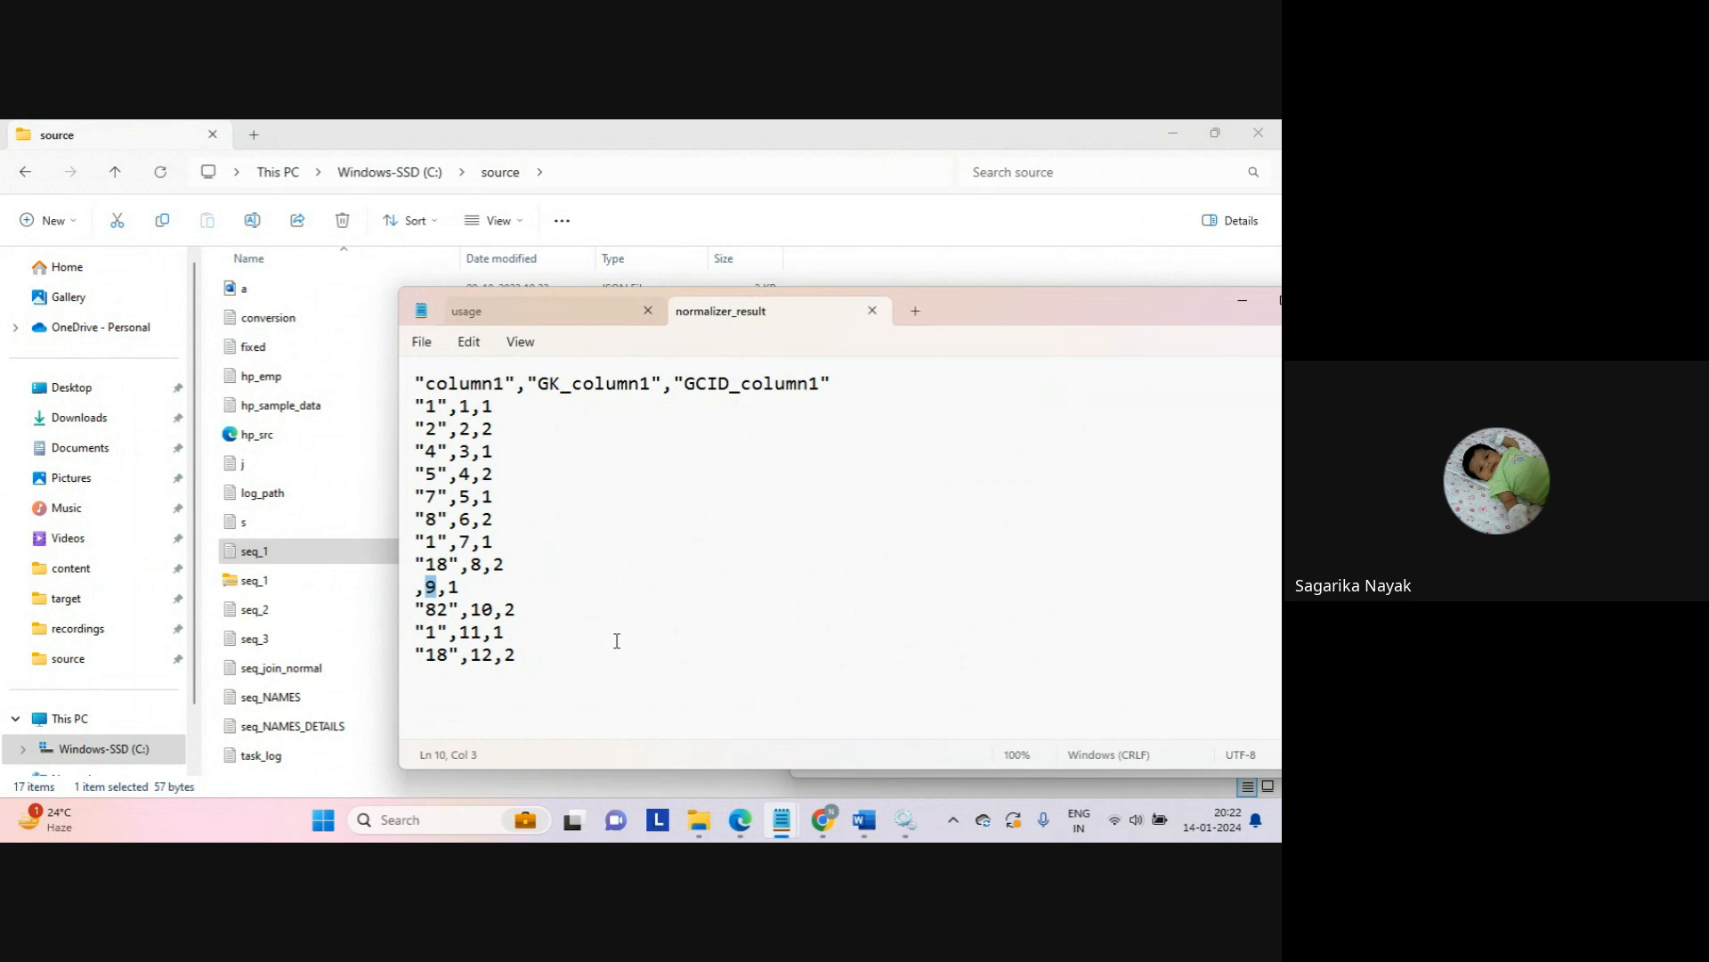
# Step: Compare the seq_1 source data against the normalizer_result output by switching between them
pyautogui.hotkey('alt', 'Tab')
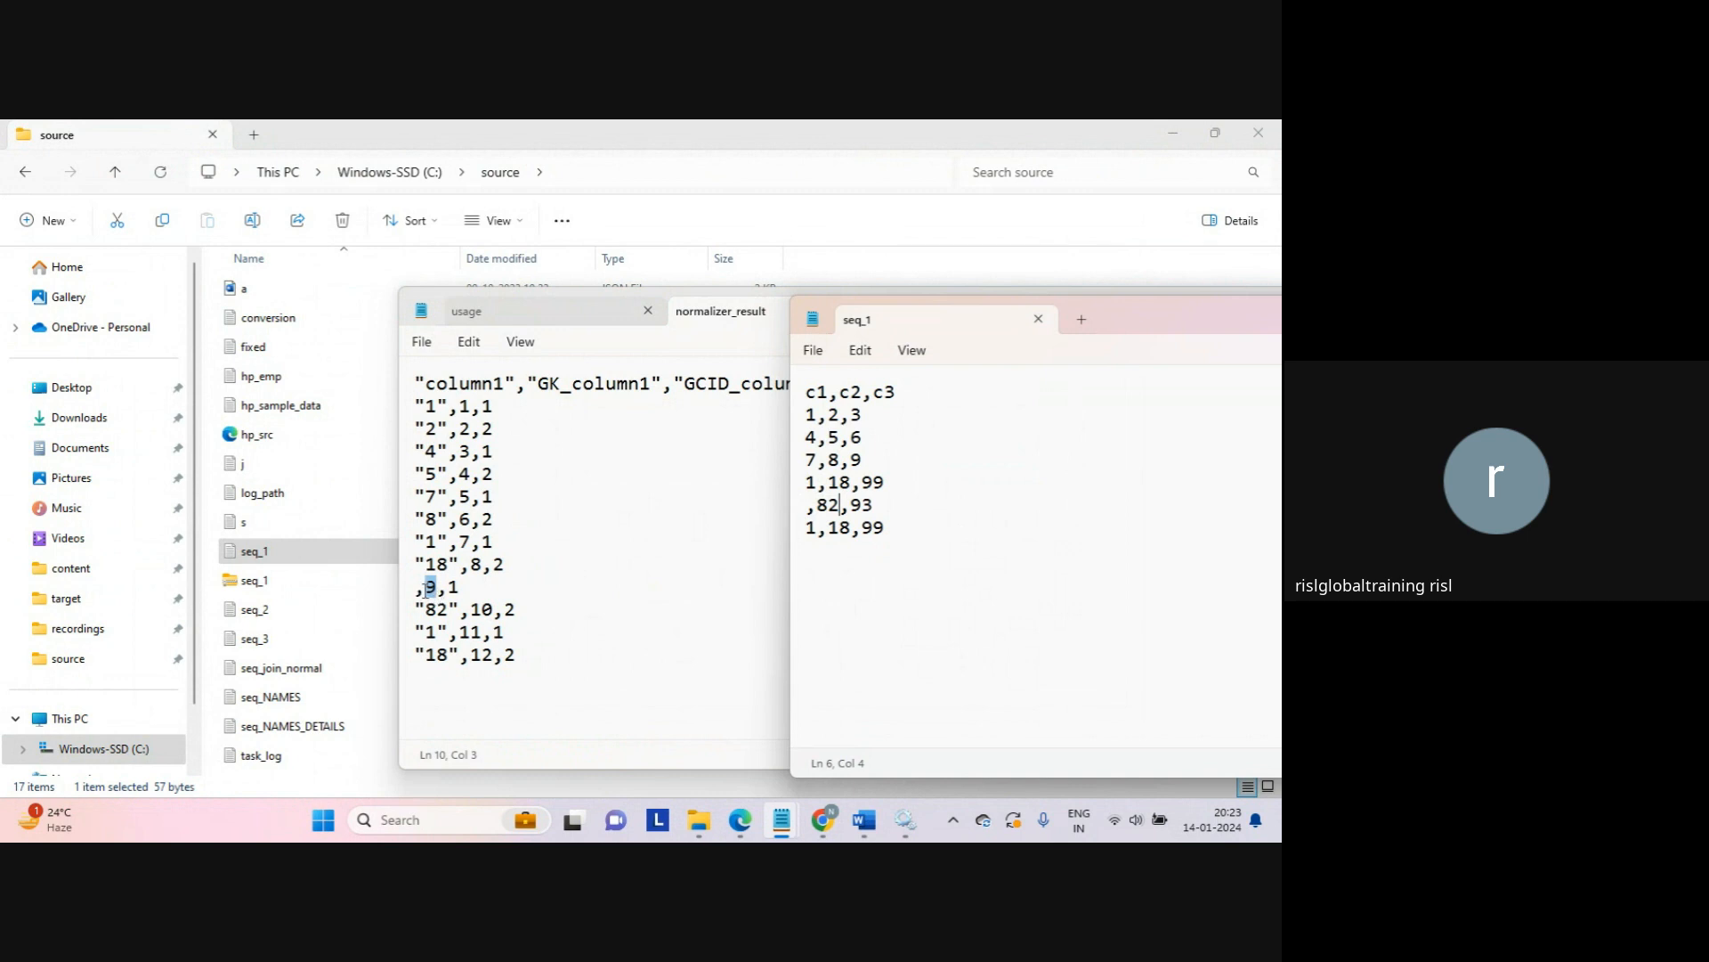
pyautogui.click(416, 589)
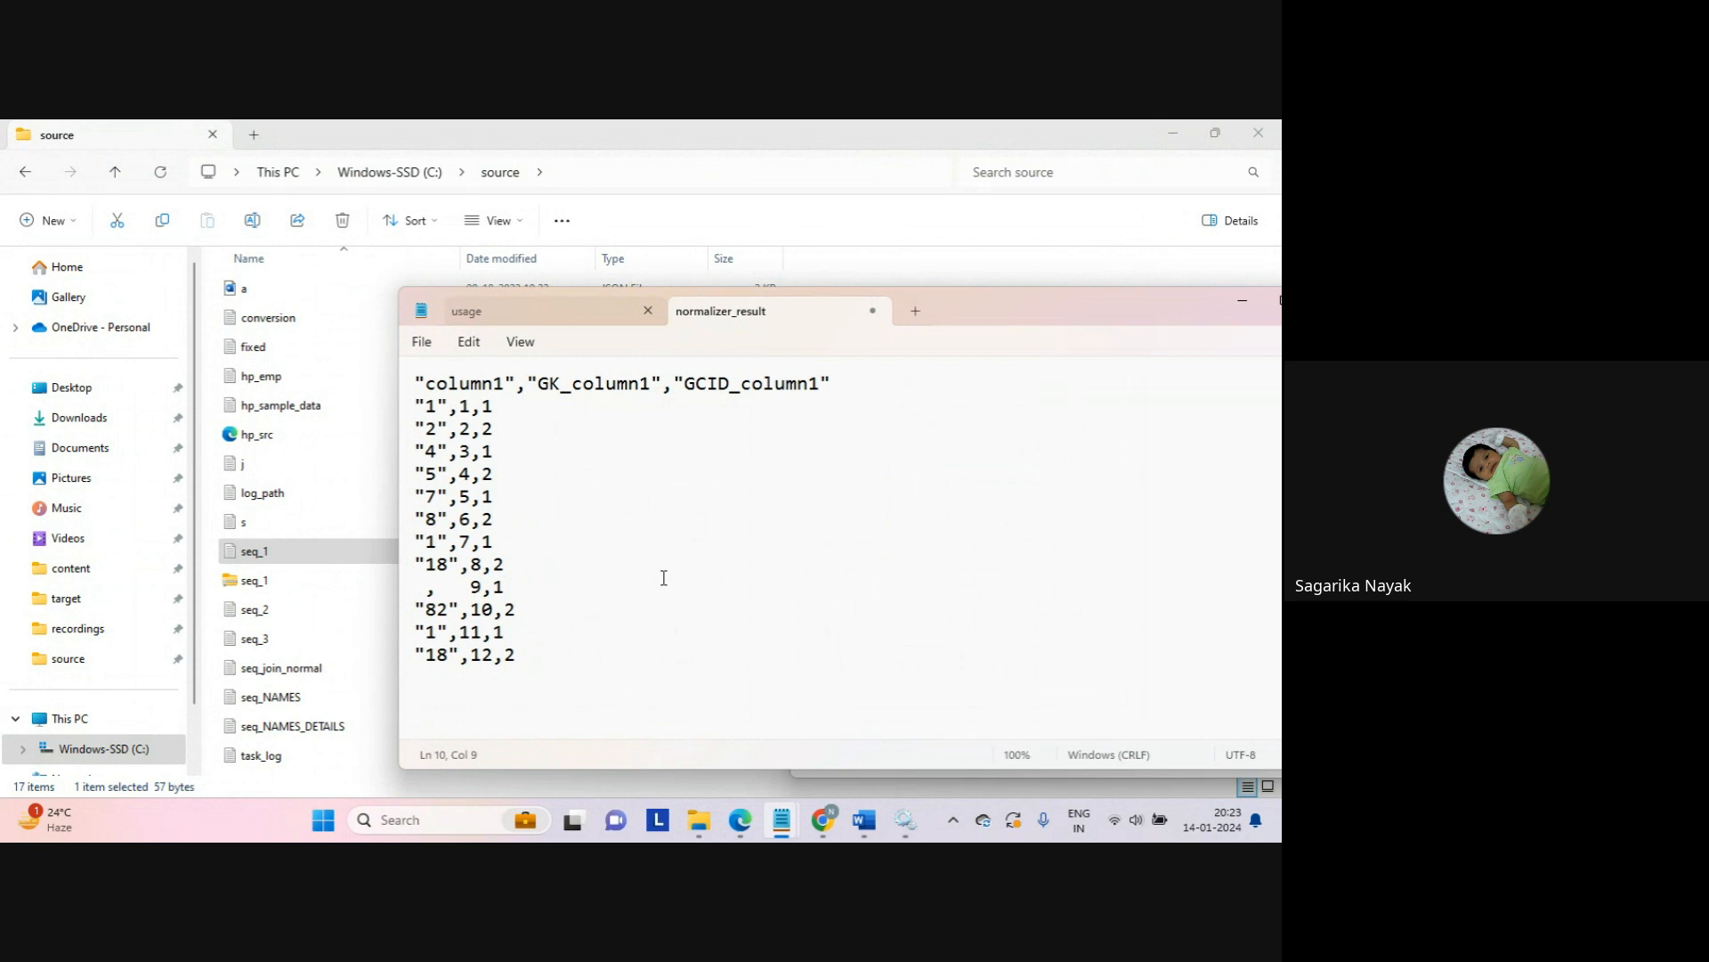
pyautogui.hotkey('alt', 'Tab')
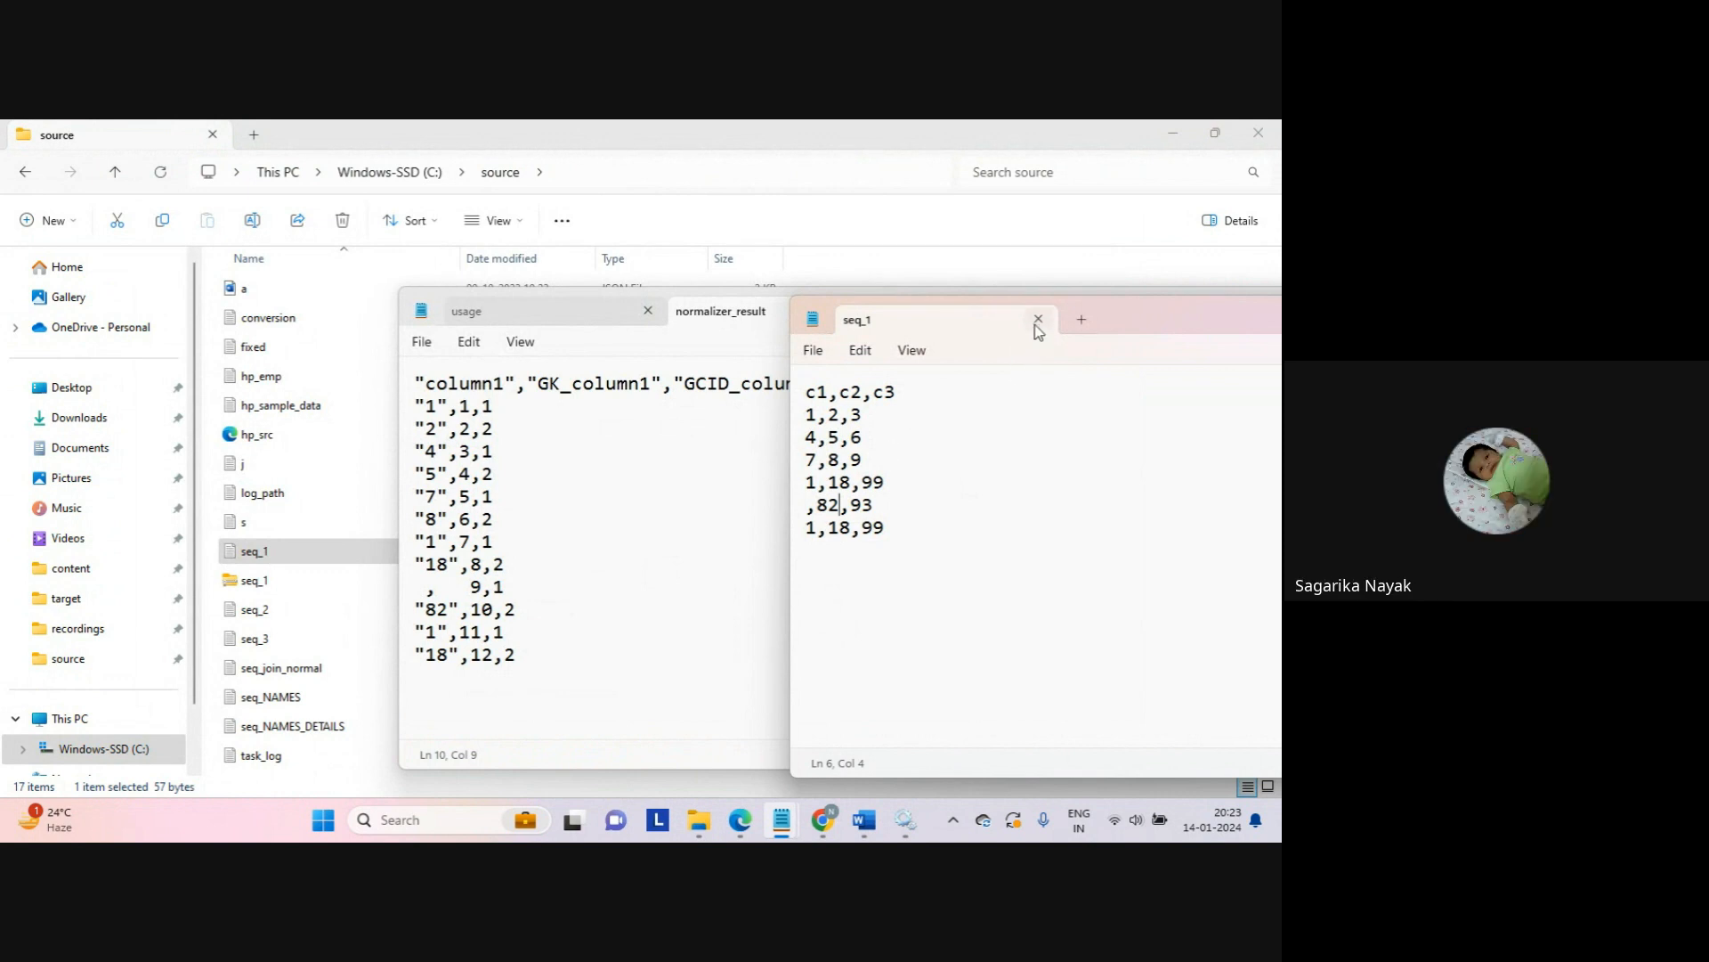
# Step: Close normalizer_result without saving and return to the Data Integration browser window
pyautogui.click(713, 485)
pyautogui.click(872, 310)
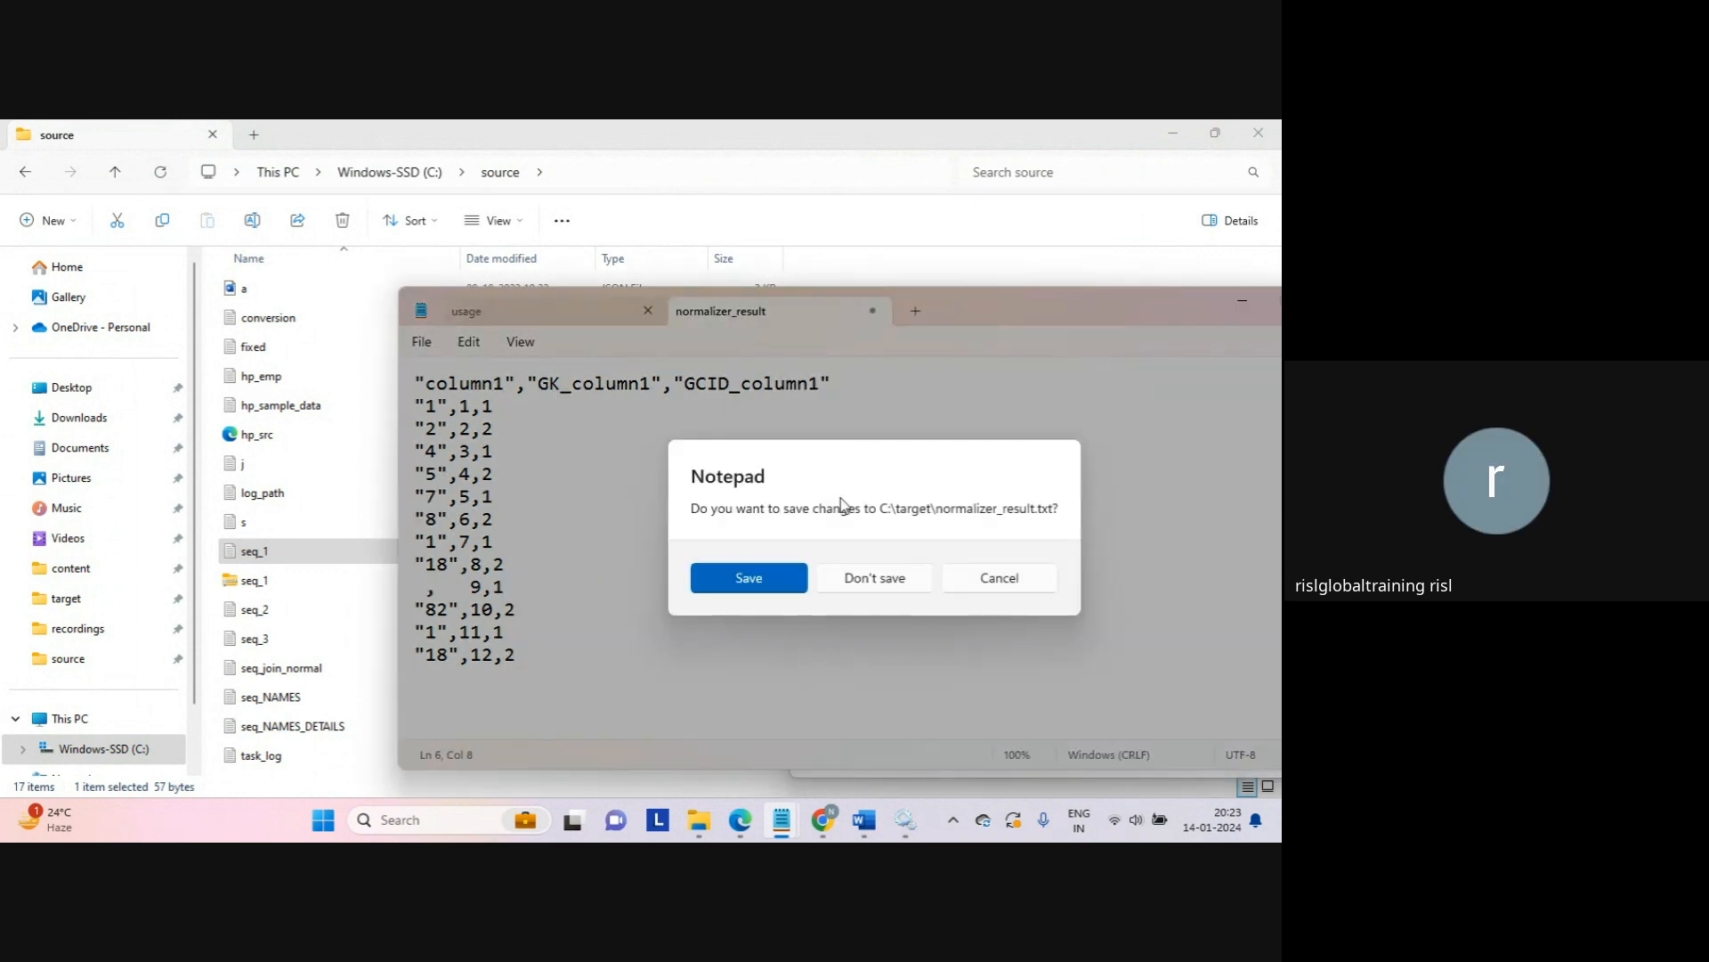
pyautogui.click(875, 578)
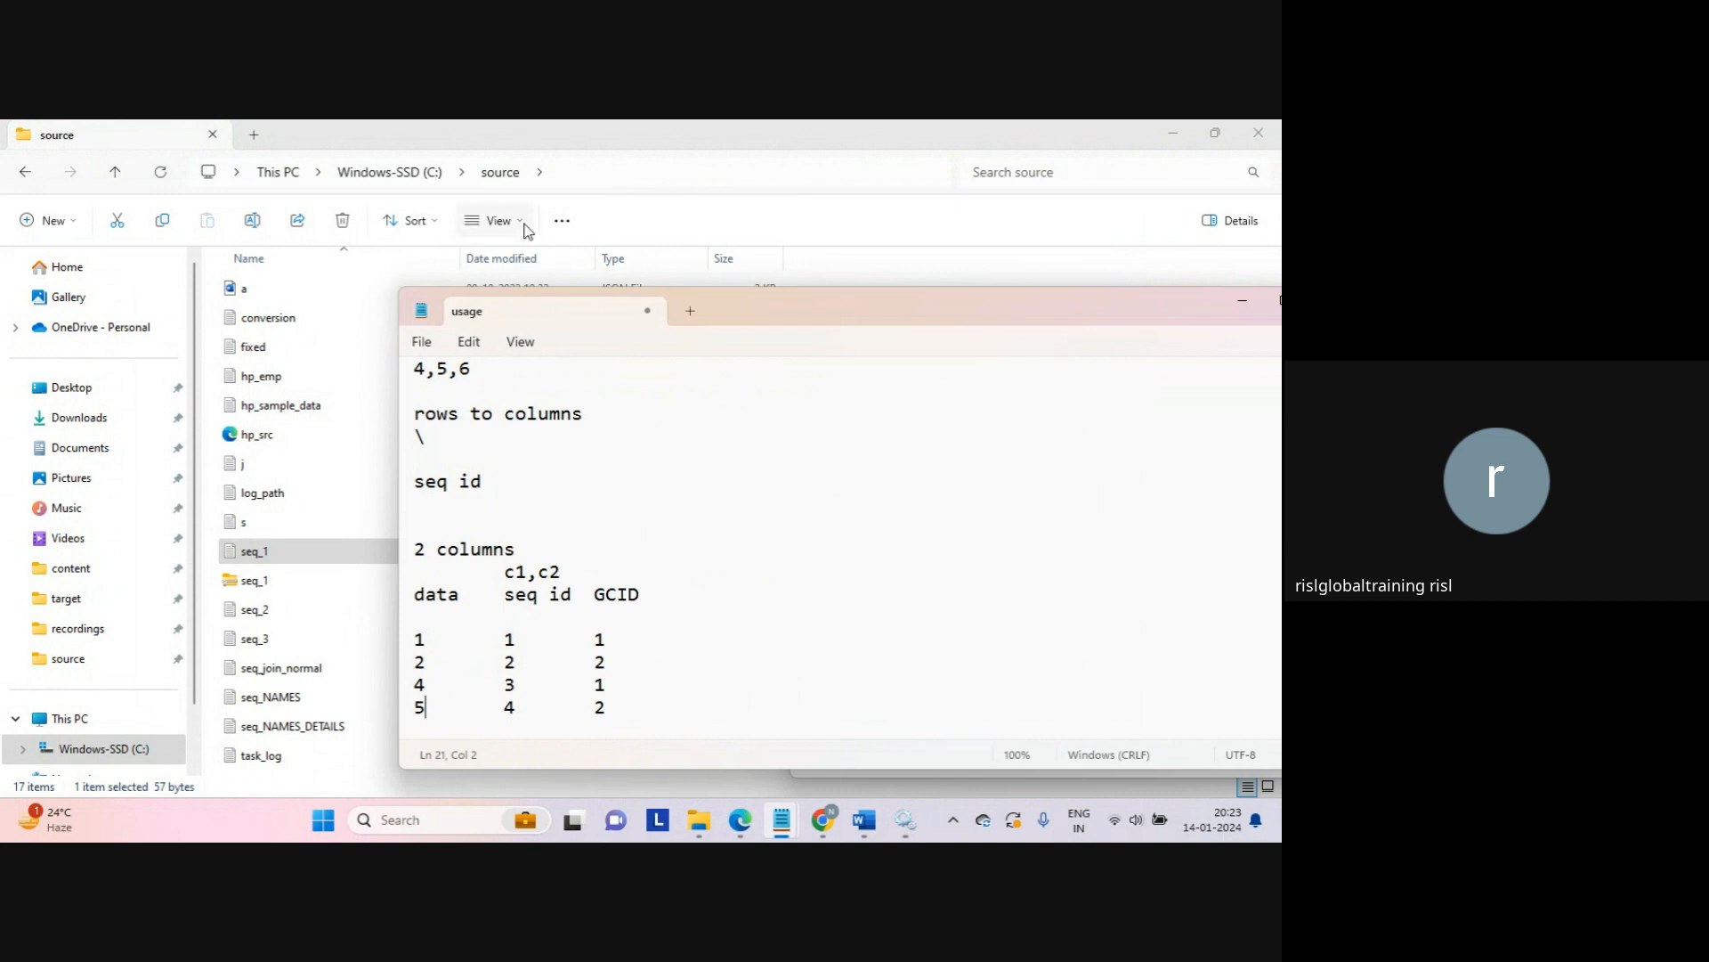
pyautogui.moveTo(824, 819)
pyautogui.click(750, 743)
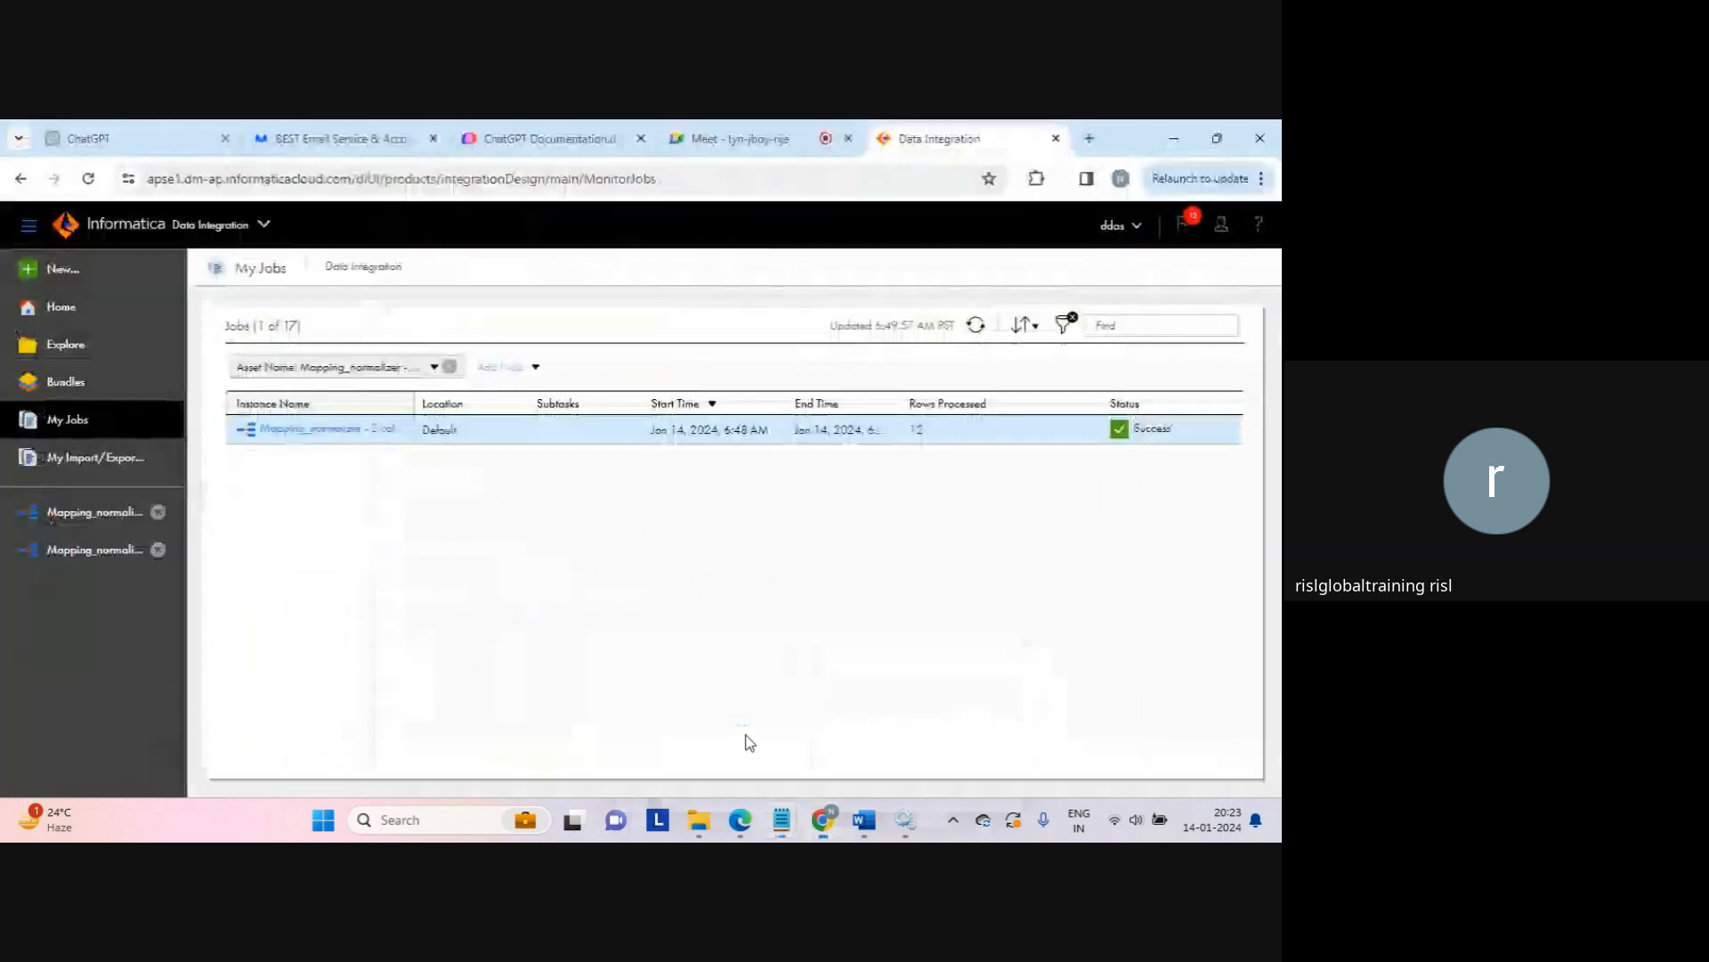
# Step: In the Normalizer's normalized fields, set column1 to occur 3 times
pyautogui.click(124, 550)
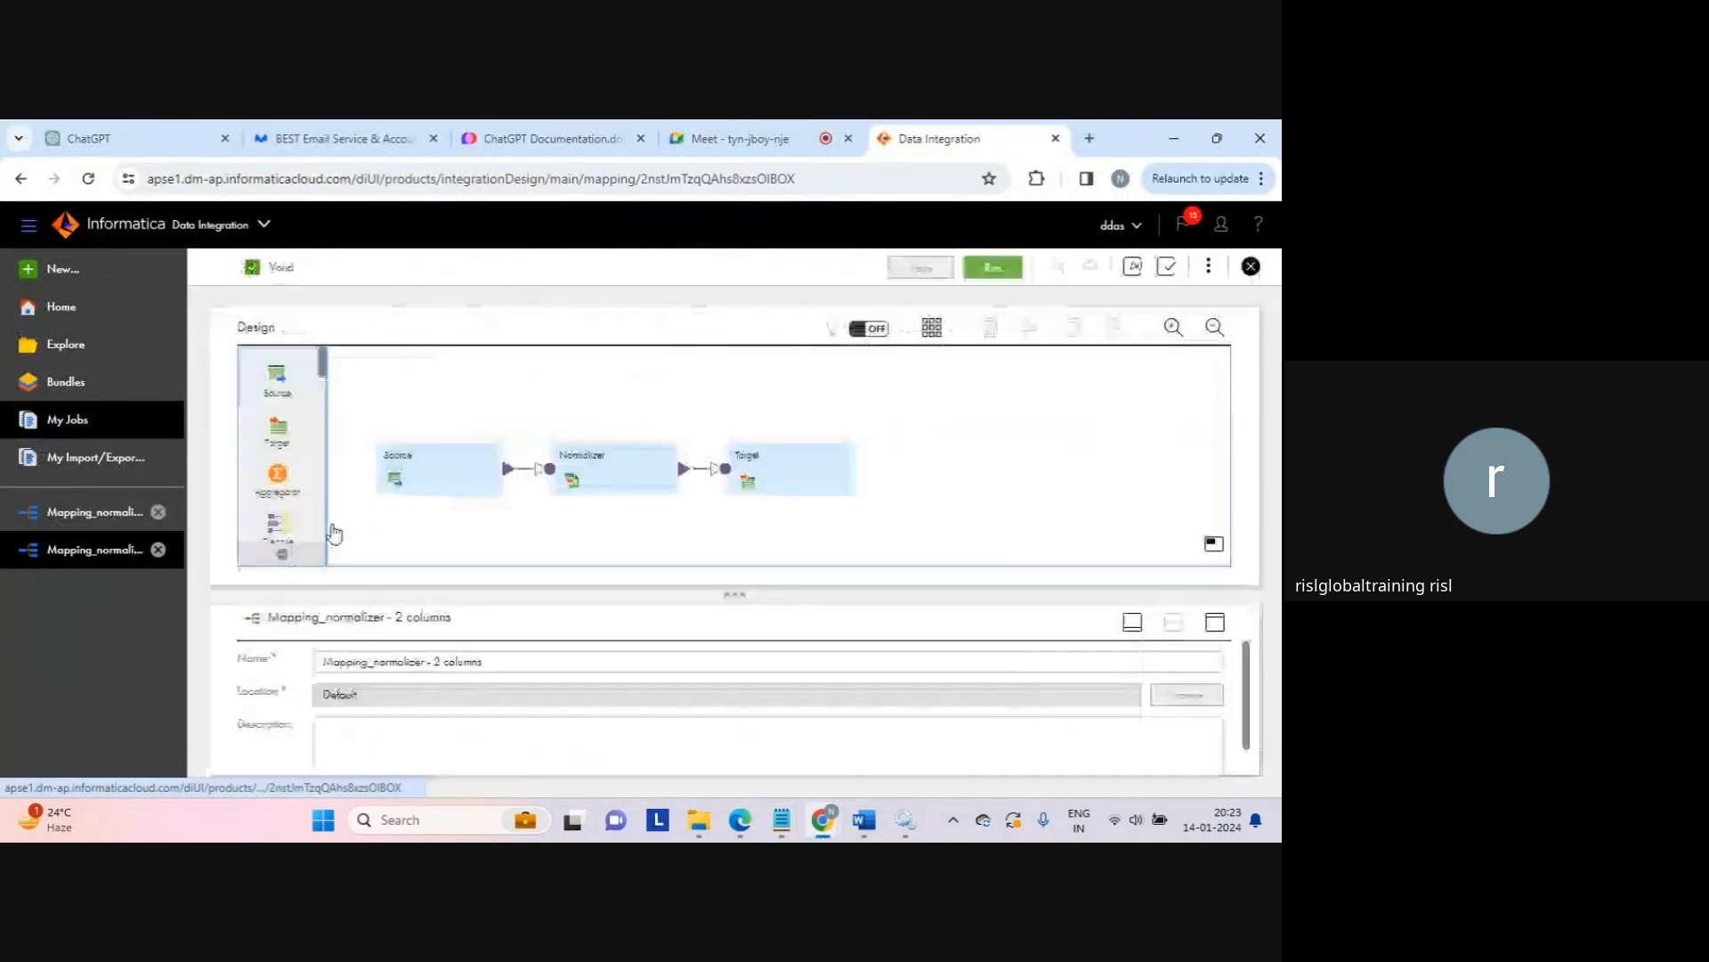
pyautogui.click(1211, 620)
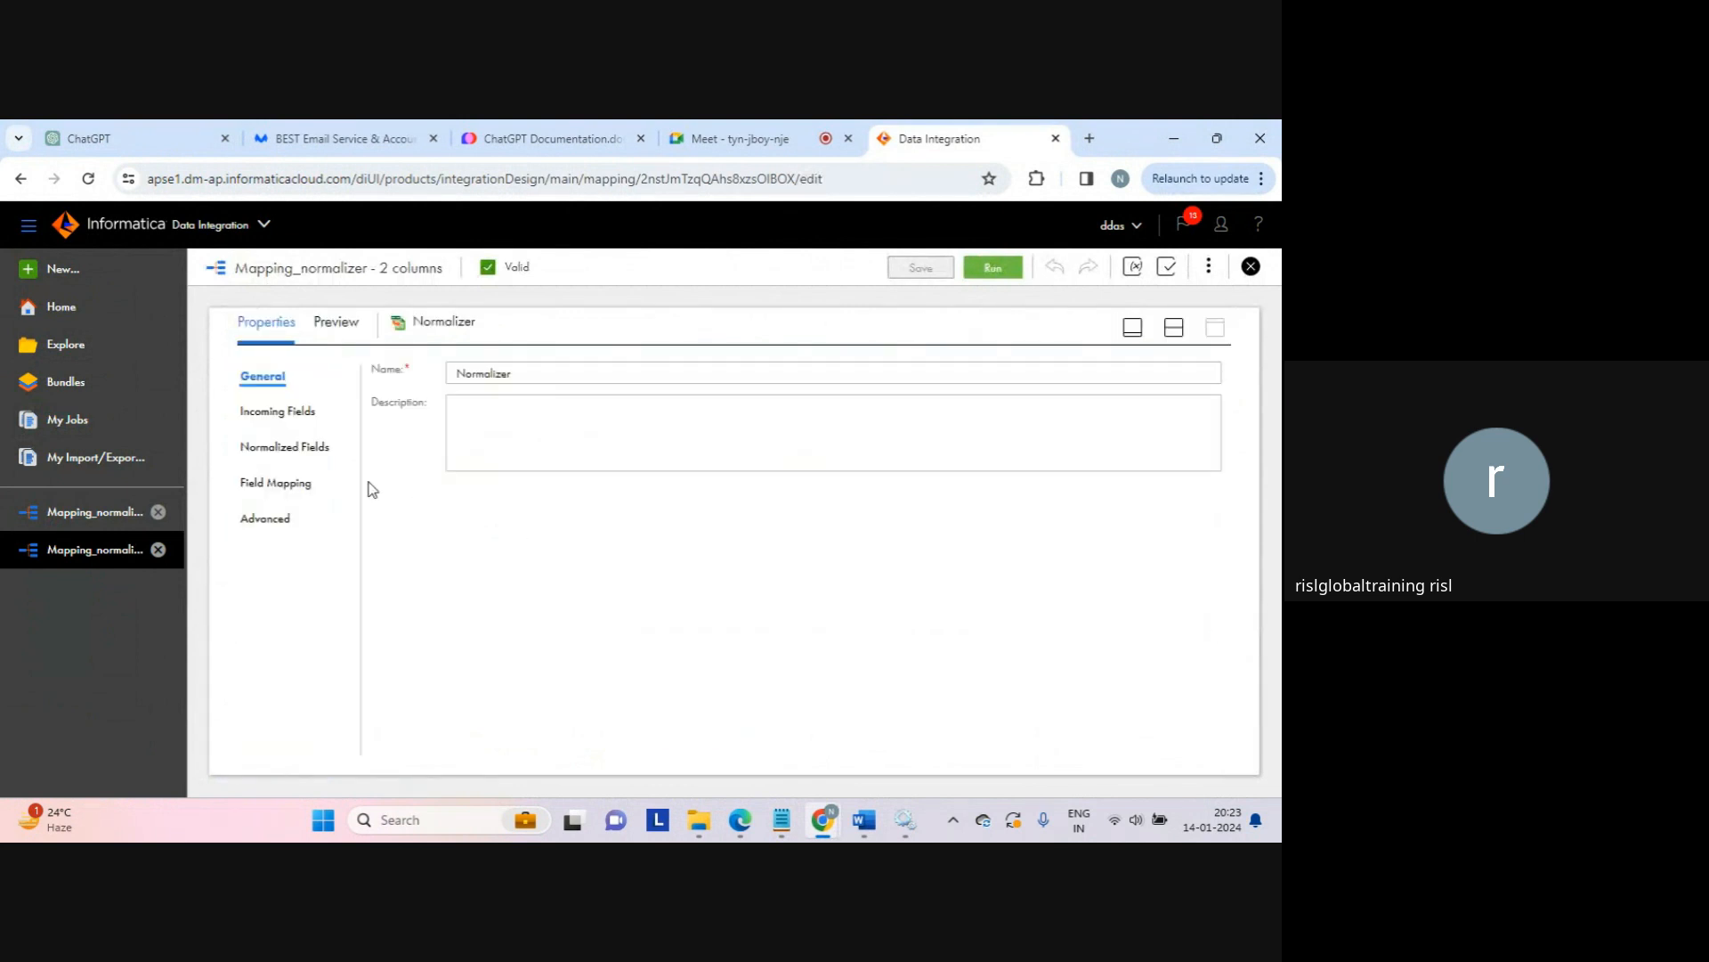
pyautogui.click(292, 446)
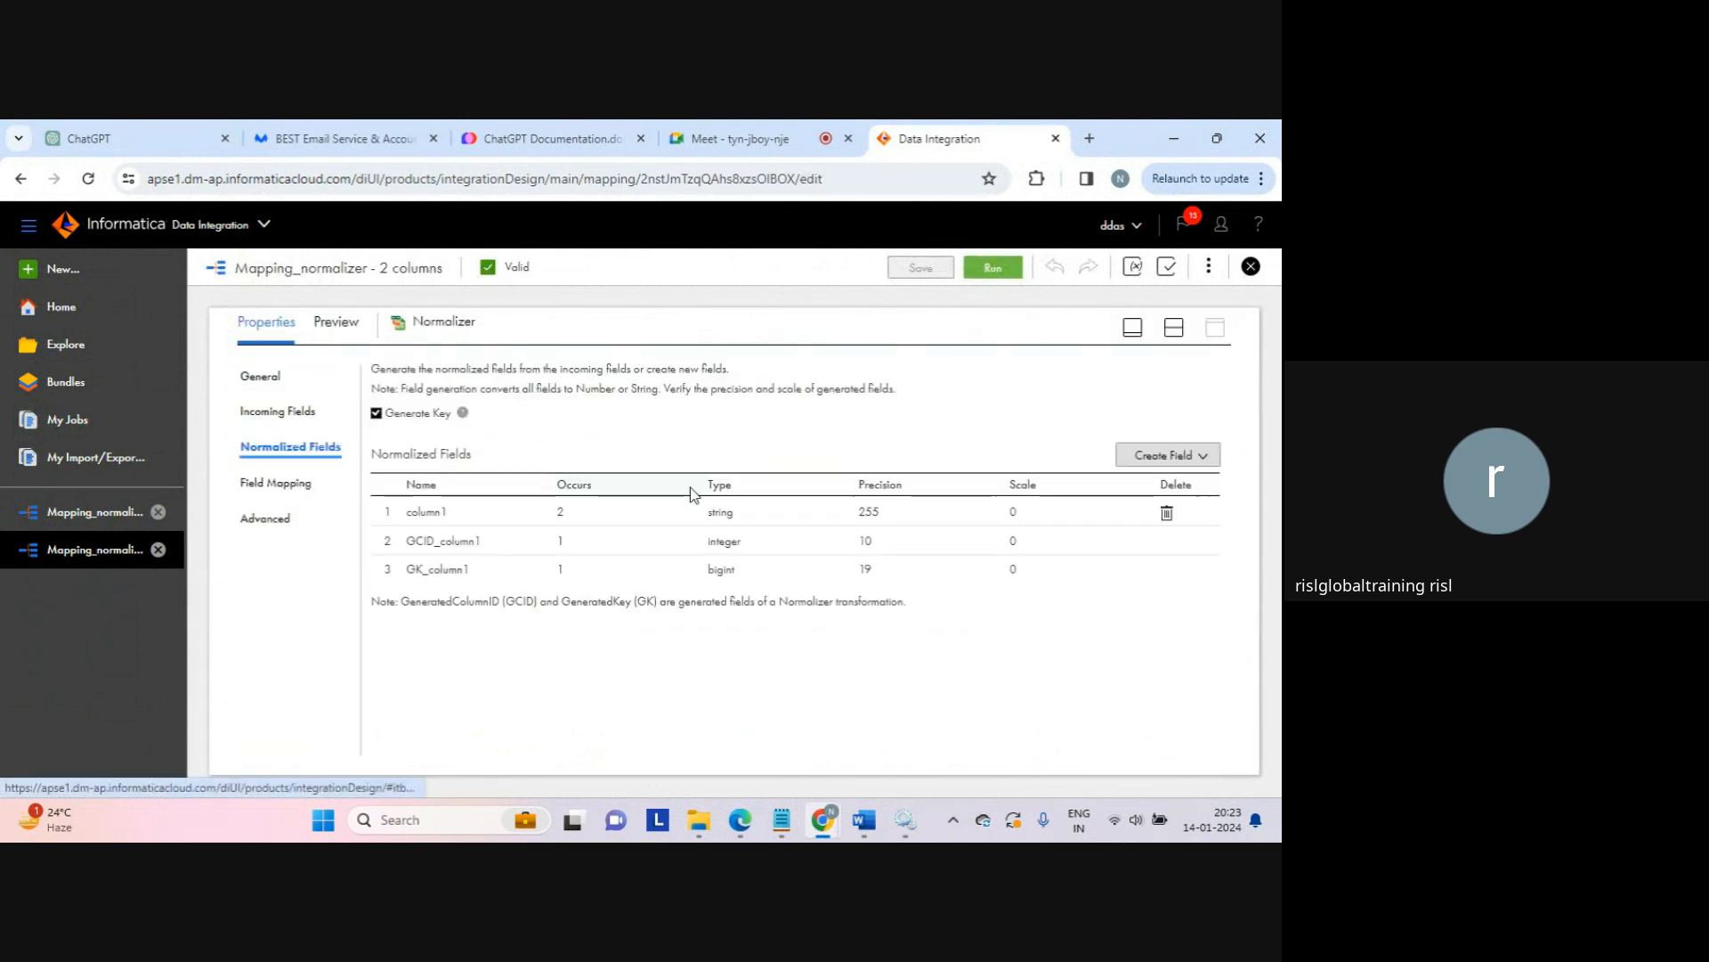
pyautogui.click(602, 510)
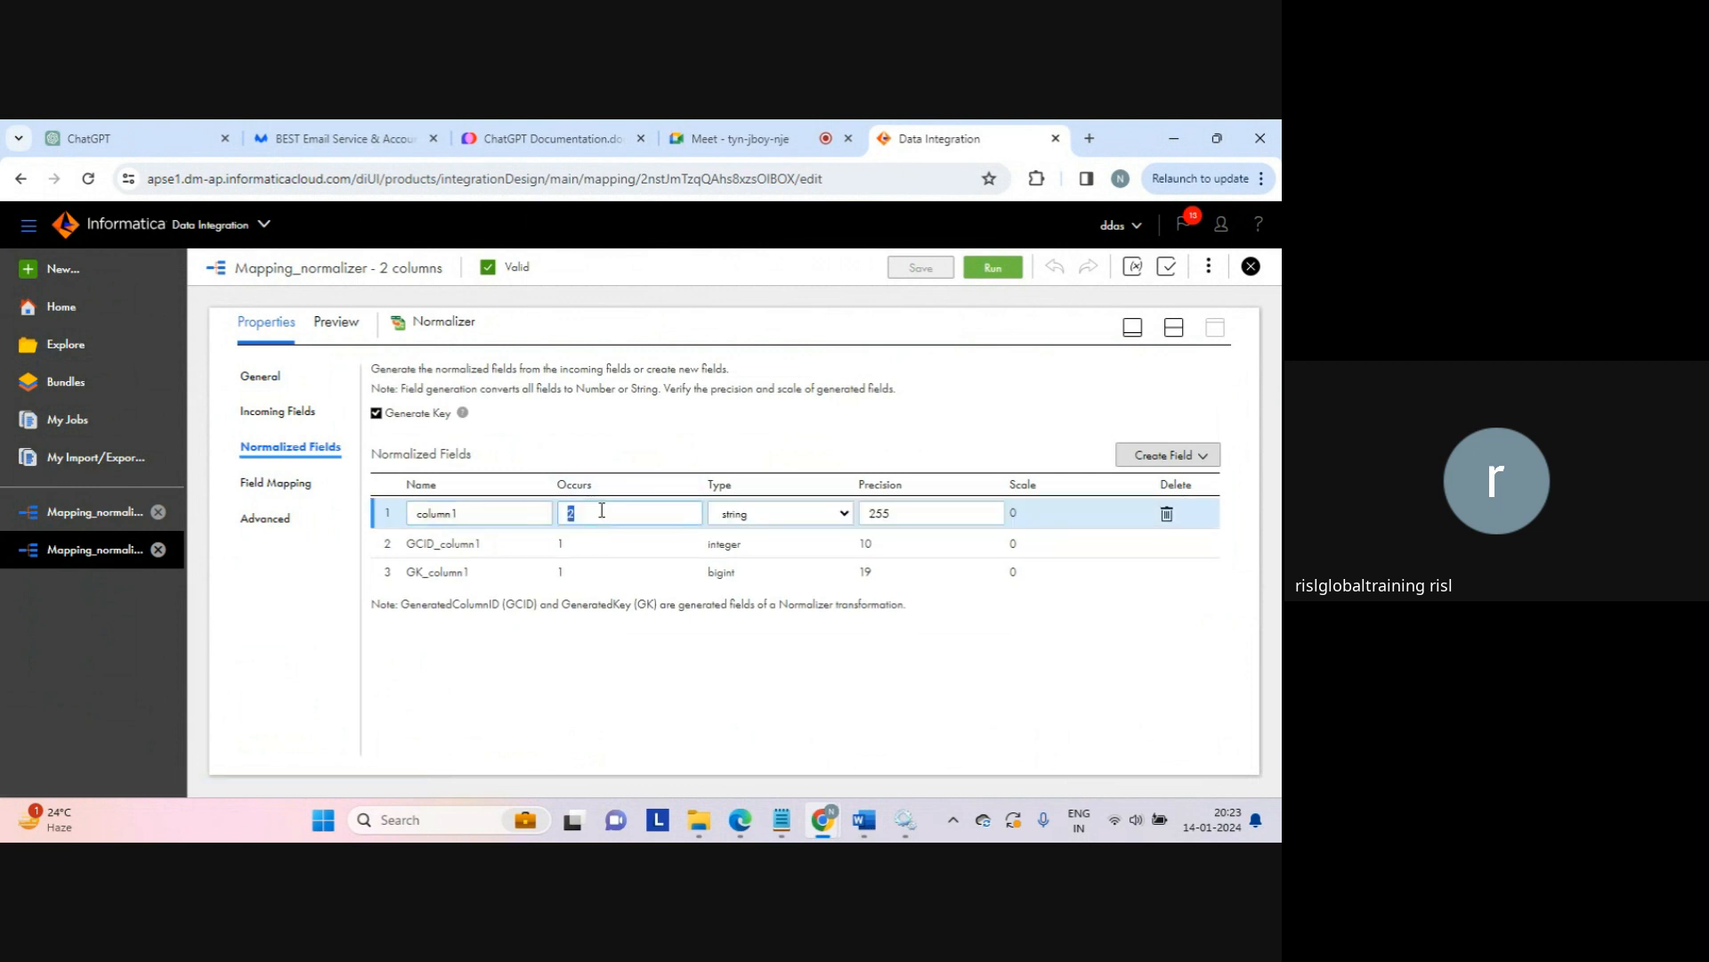
pyautogui.write('3')
# Step: Map incoming field c3 to column1_3 and save the mapping
pyautogui.click(313, 483)
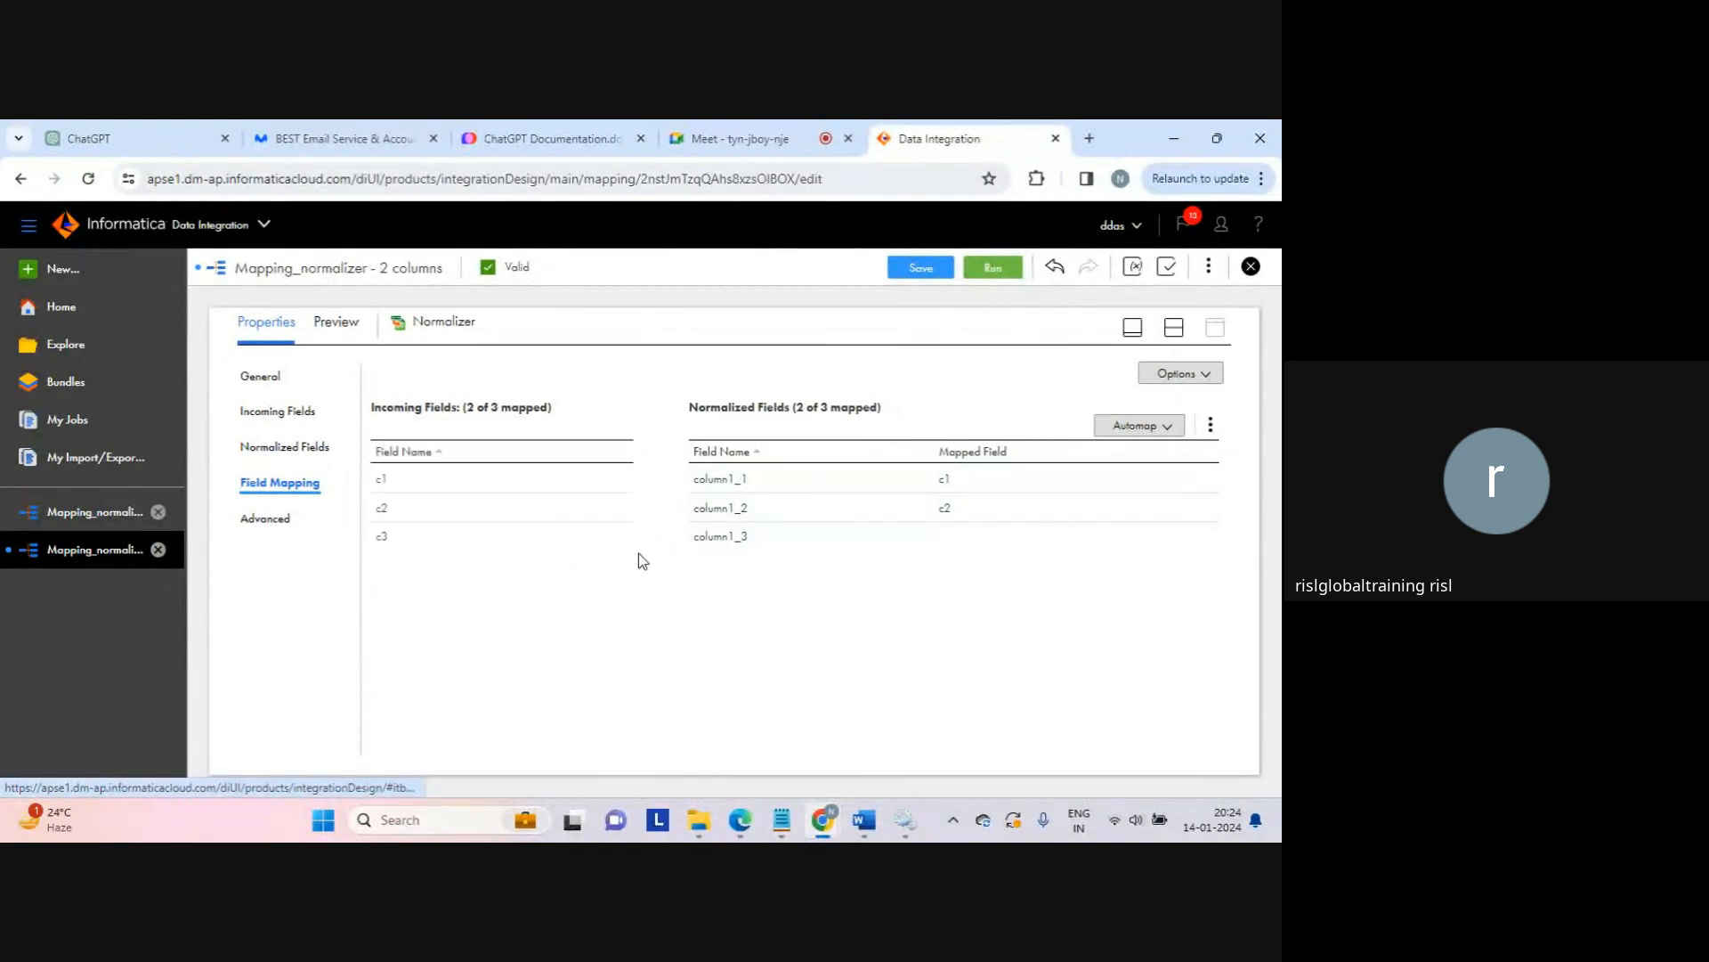
pyautogui.moveTo(580, 543); pyautogui.dragTo(726, 545)
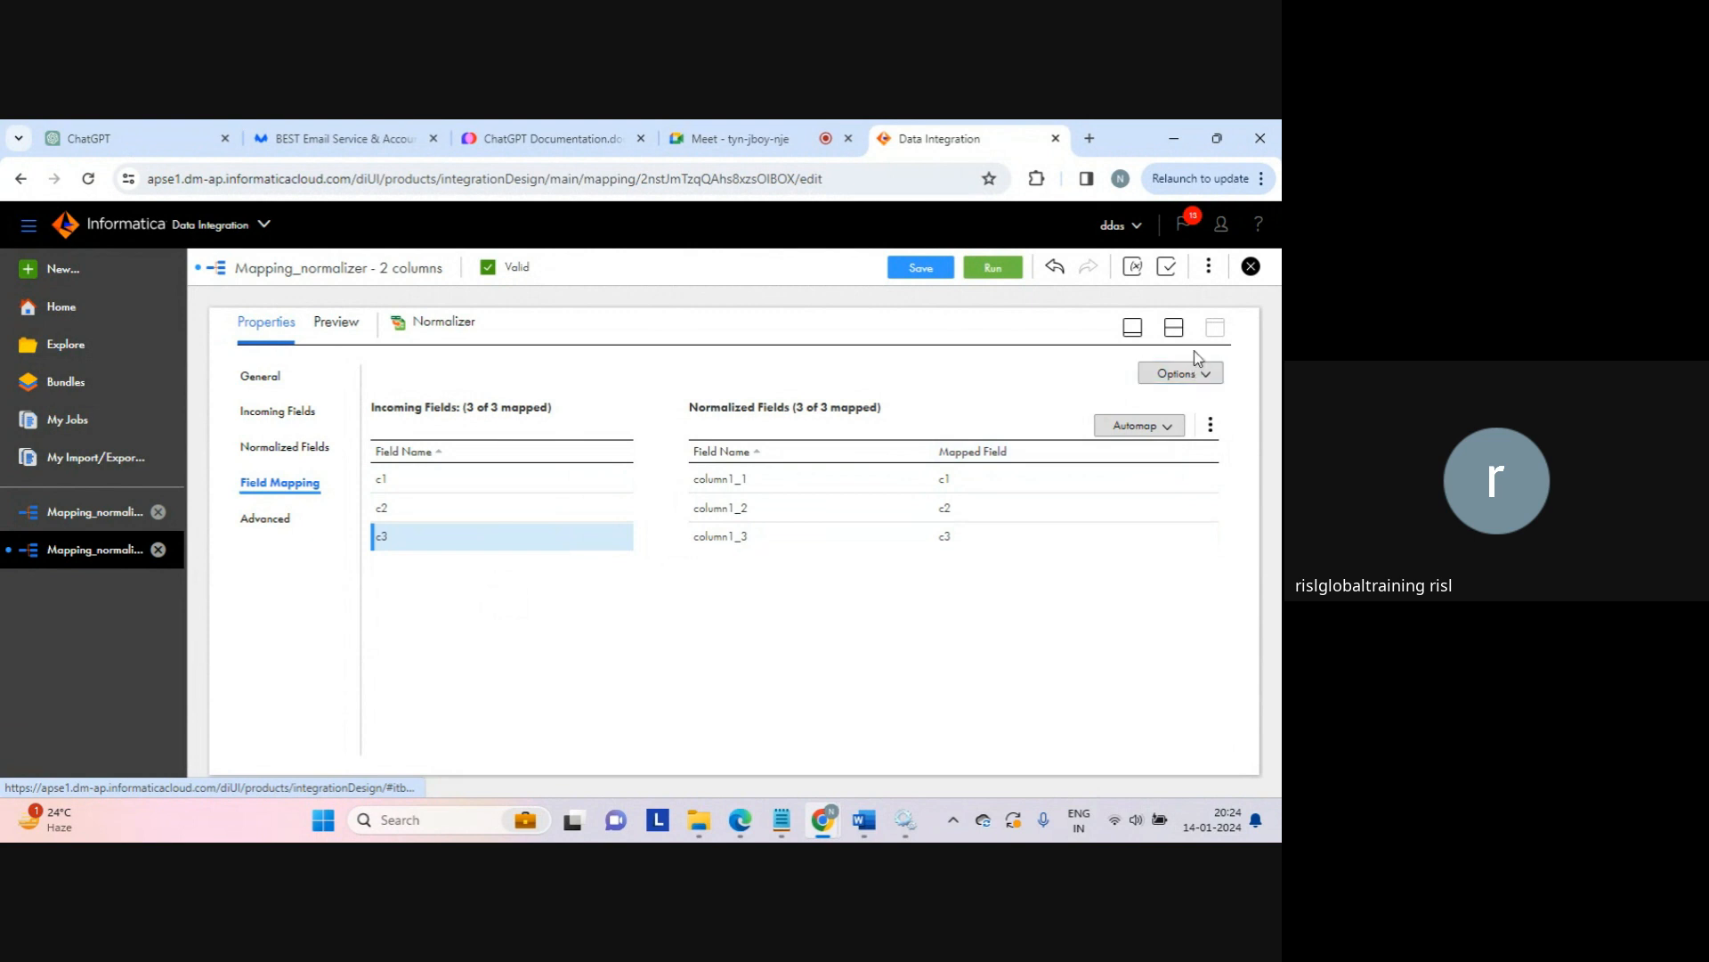
pyautogui.click(1176, 331)
pyautogui.click(921, 268)
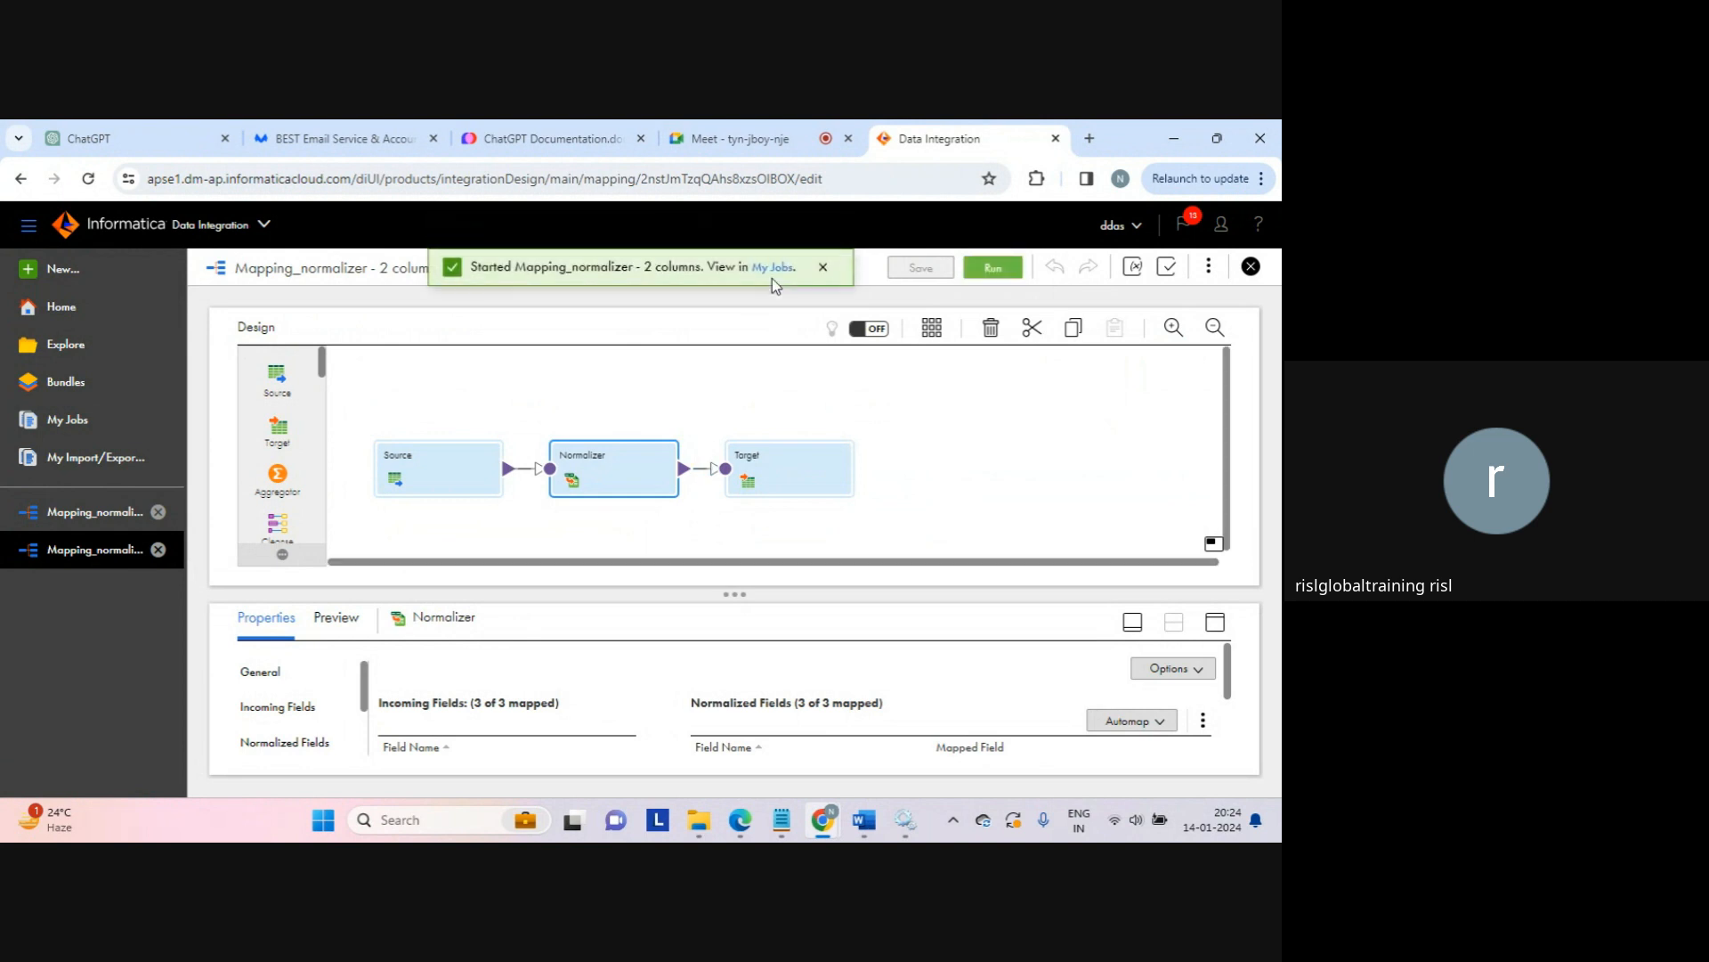
# Step: Open My Jobs to see the new normalizer run starting, and dismiss the notification
pyautogui.click(774, 268)
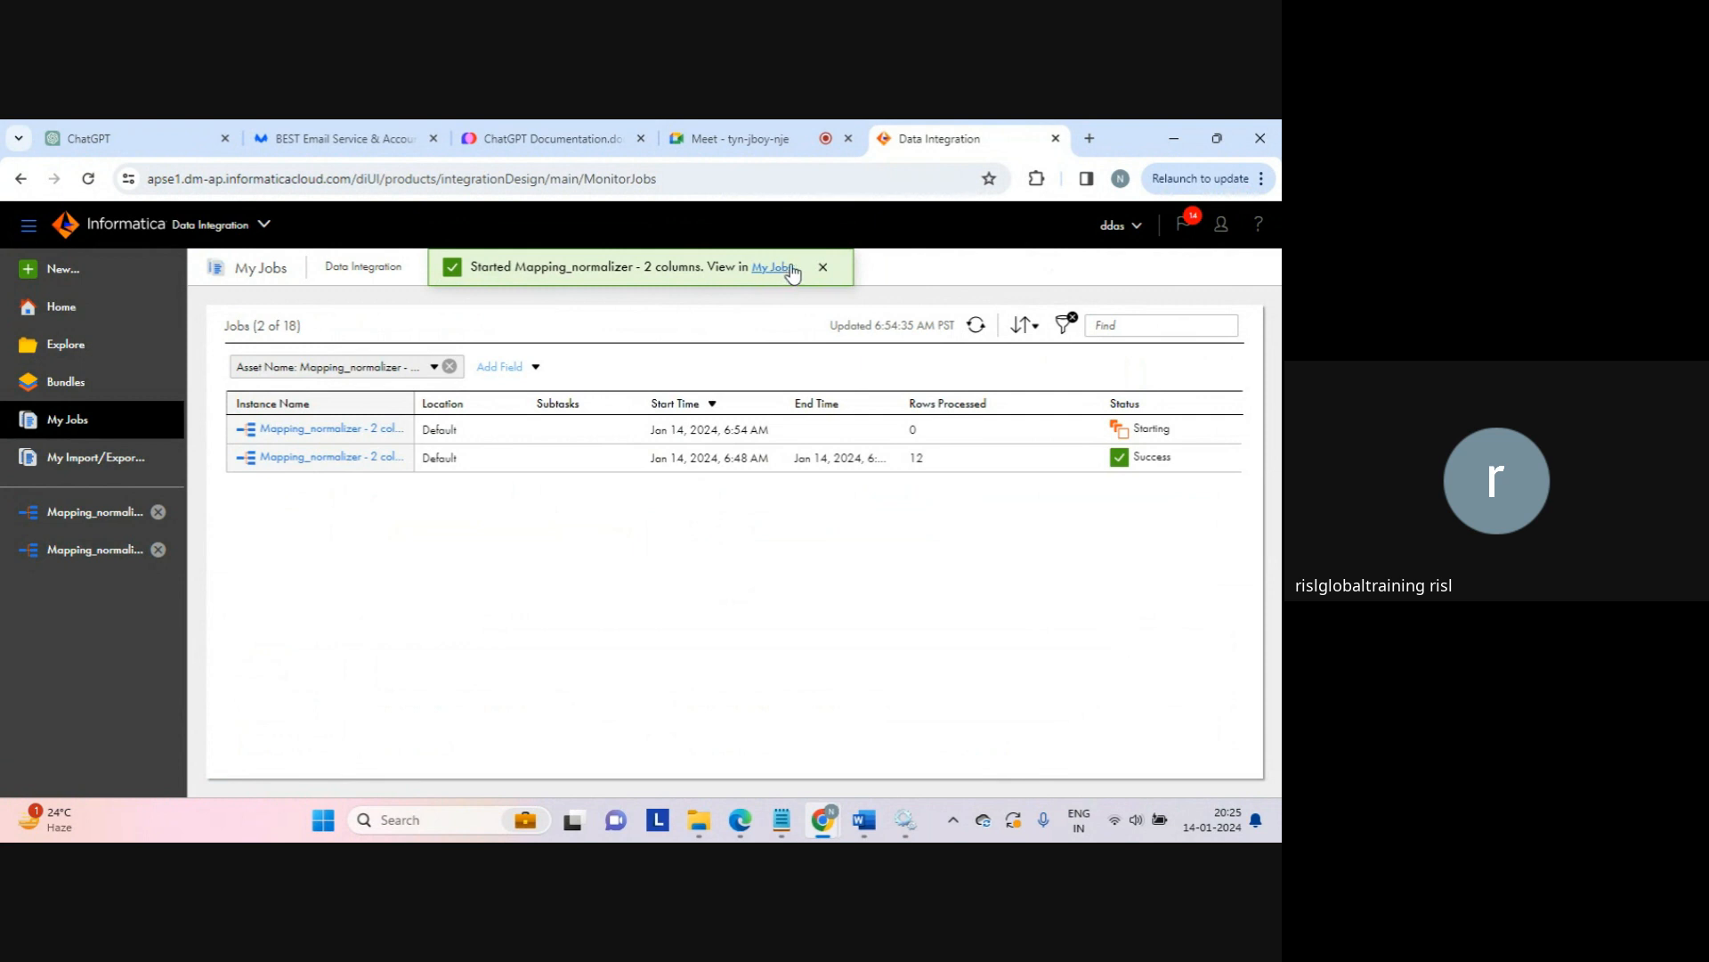
pyautogui.click(823, 268)
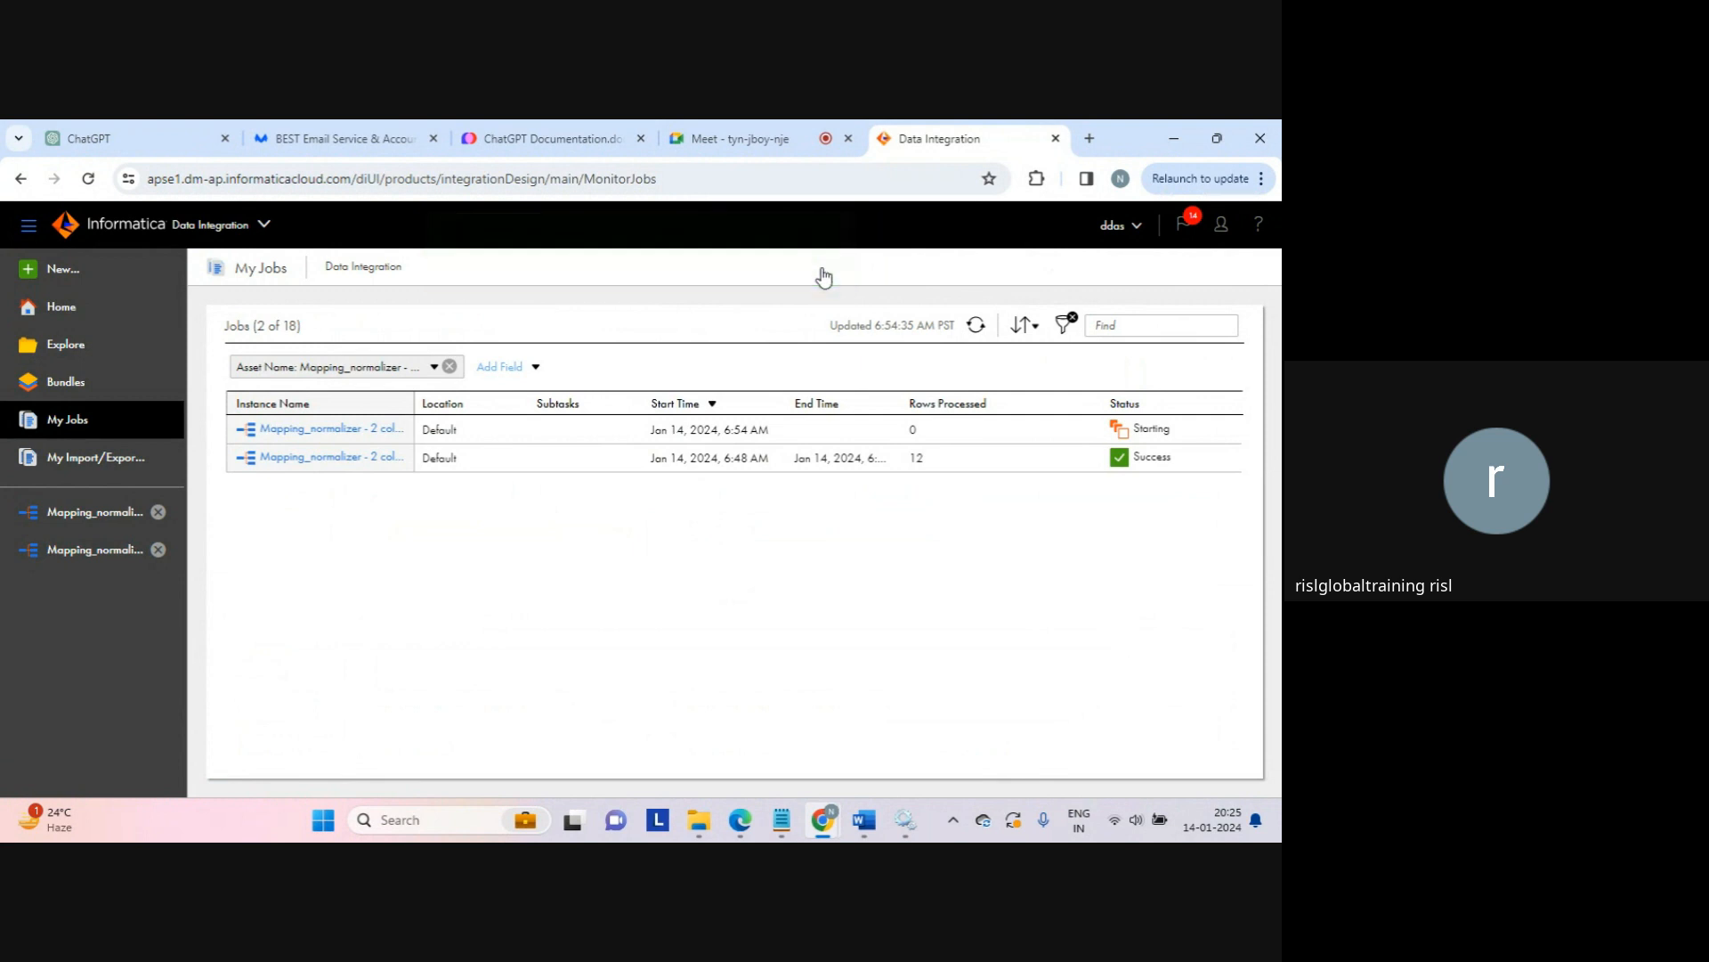
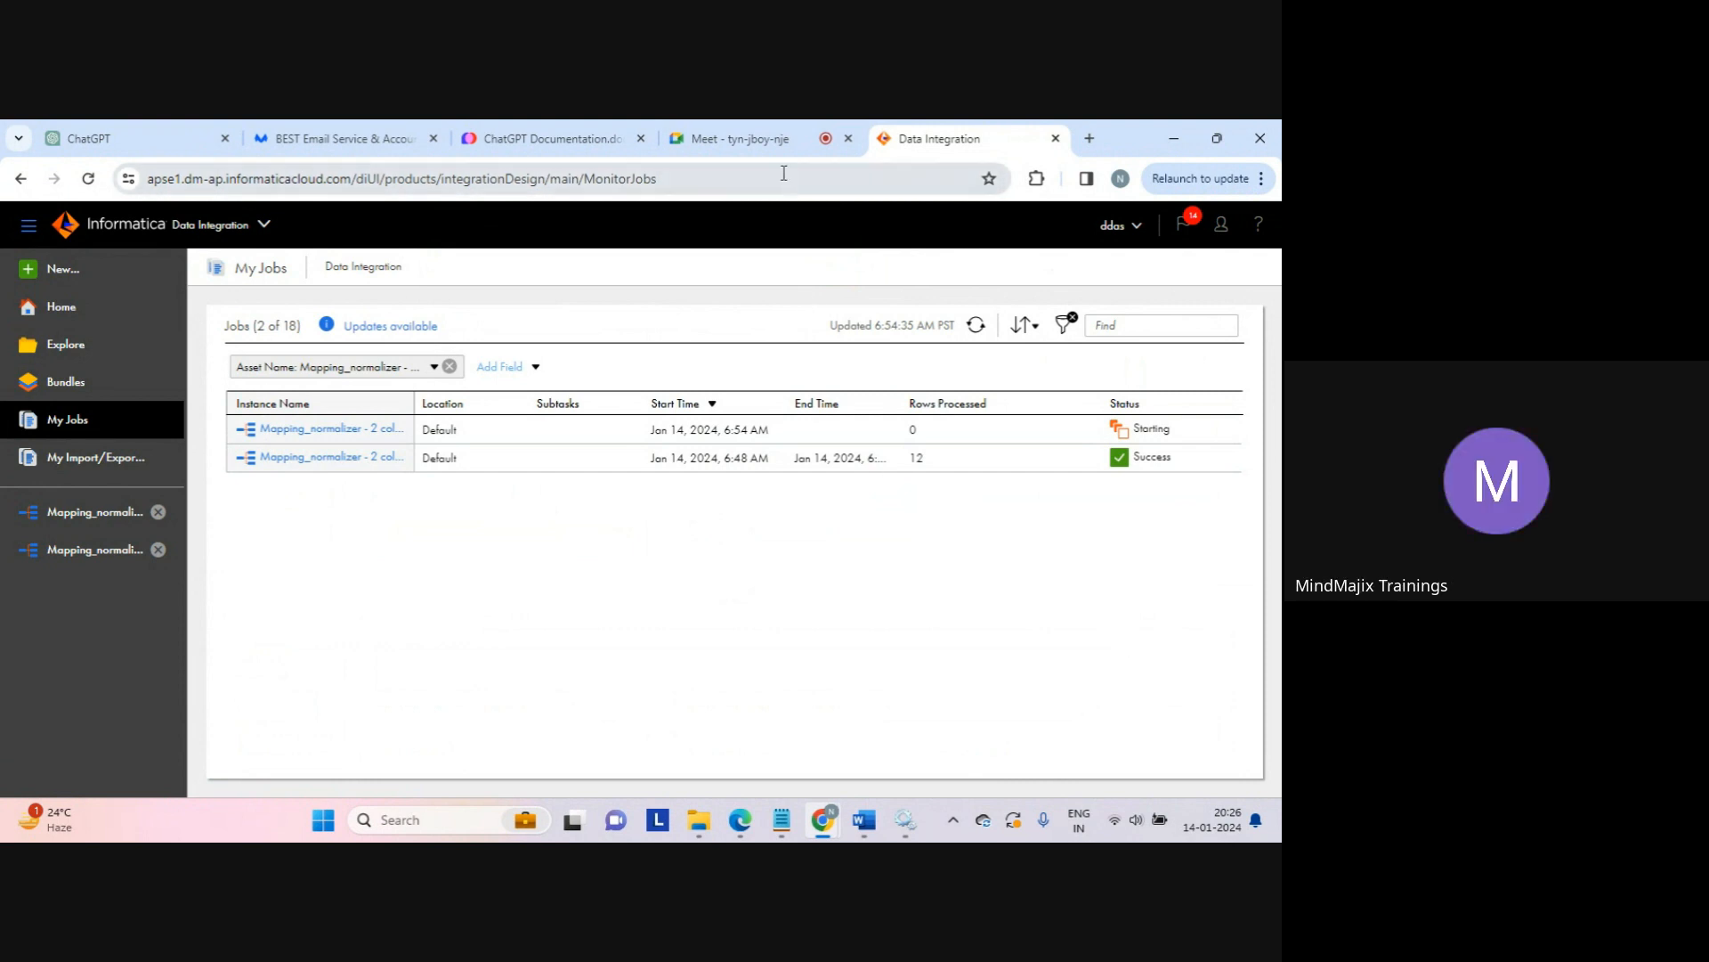
# Step: Switch from the My Jobs list to the Google Meet call tab
pyautogui.click(763, 143)
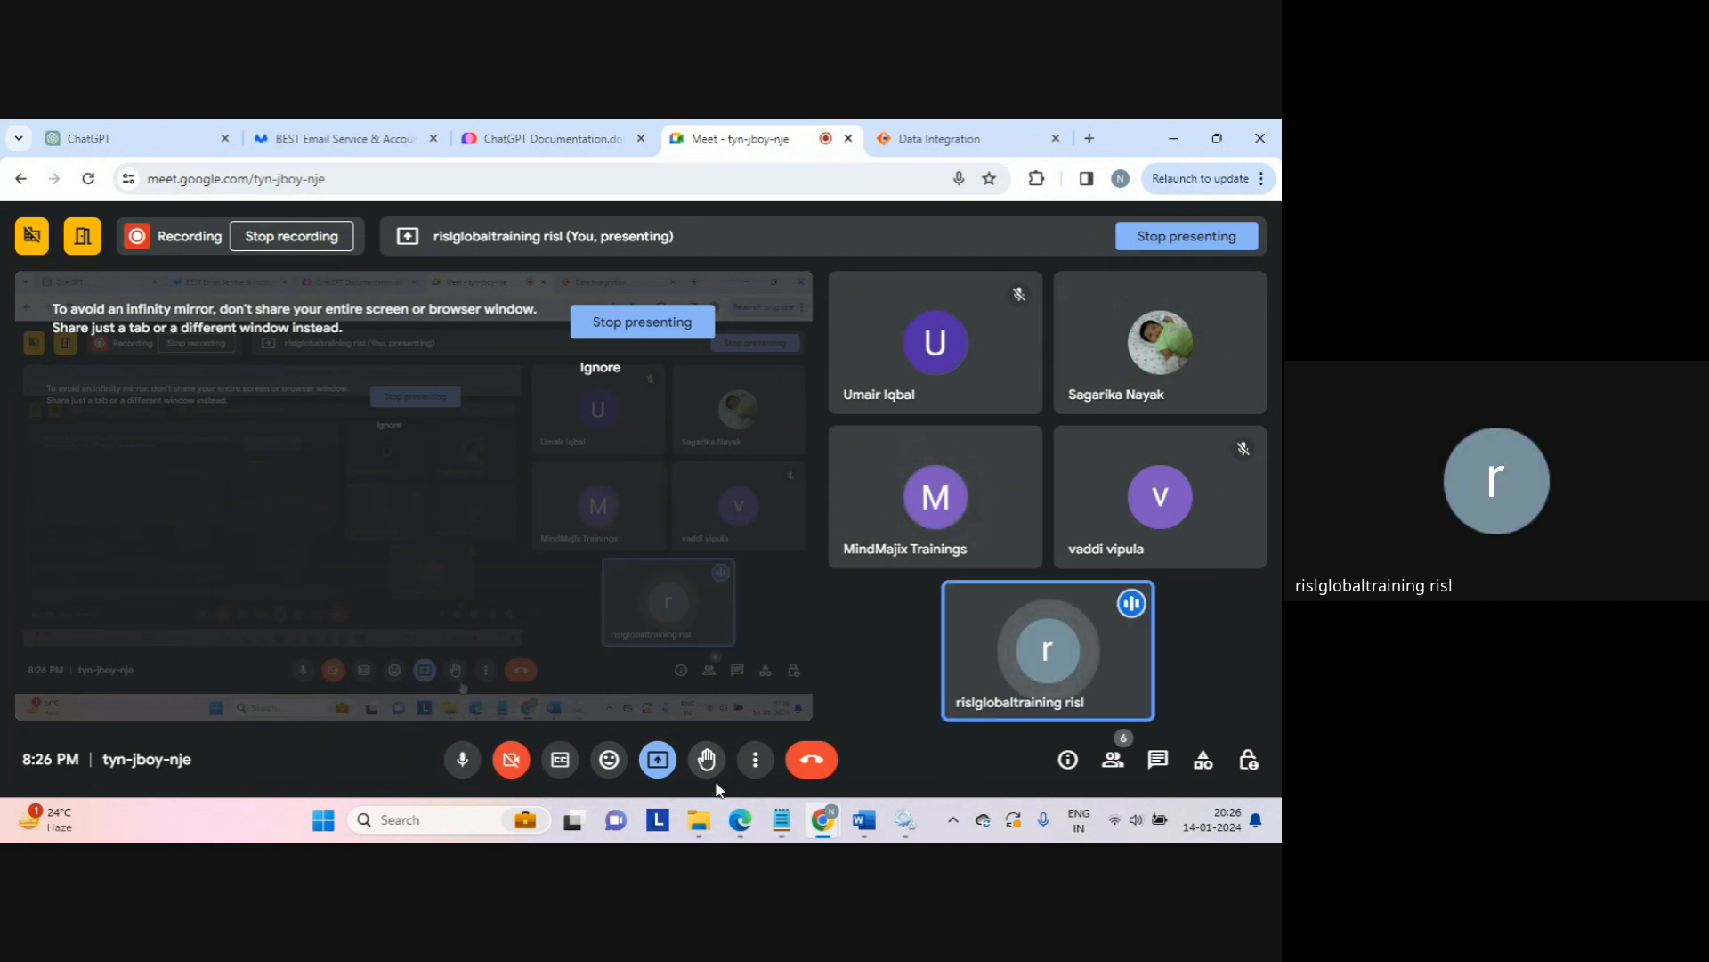
pyautogui.moveTo(704, 820)
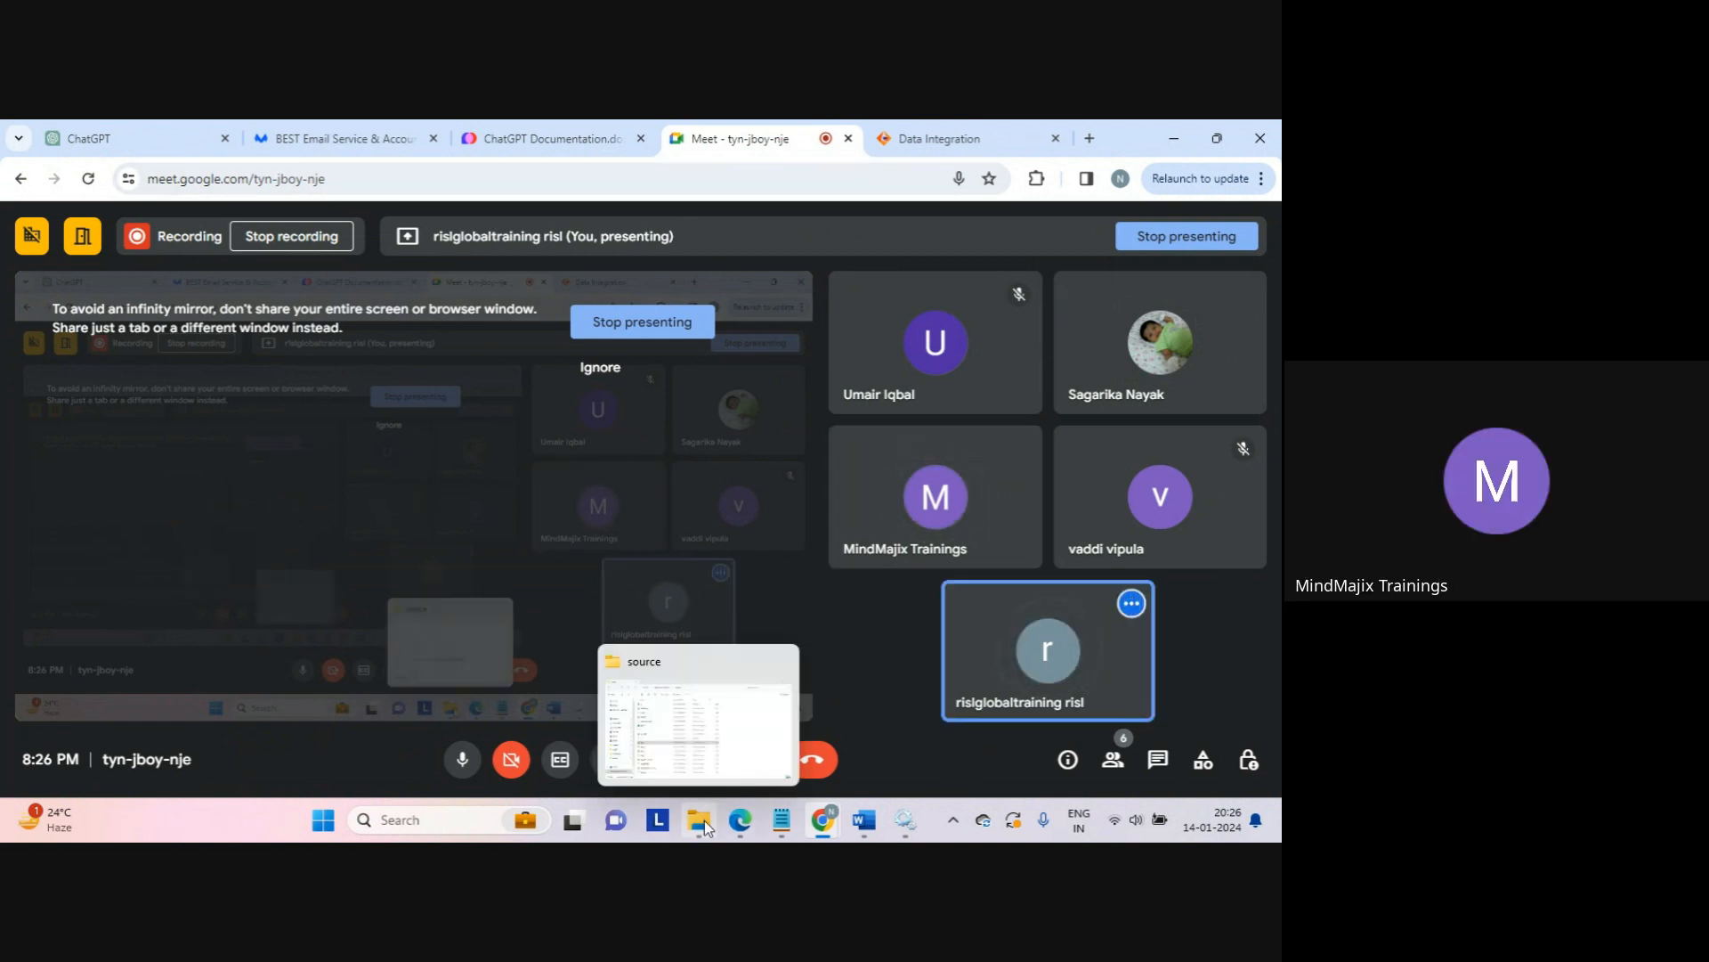
# Step: Bring up the steps notes in Notepad and search them for 'share f'
pyautogui.click(736, 730)
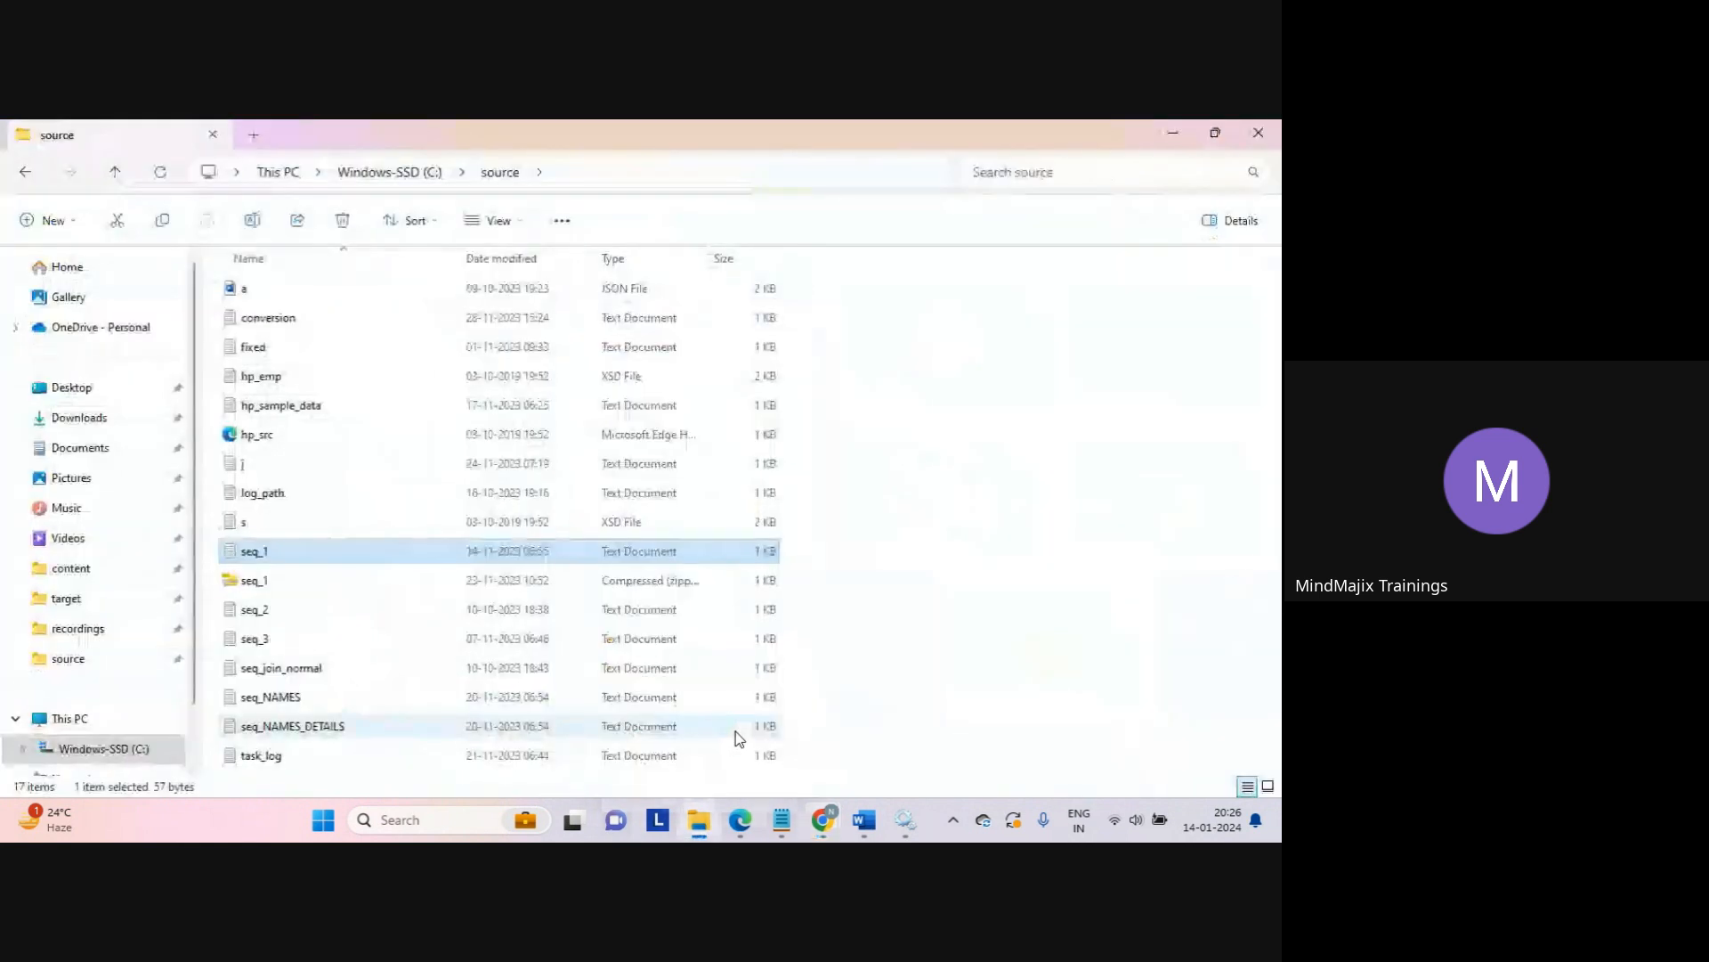
pyautogui.moveTo(780, 828)
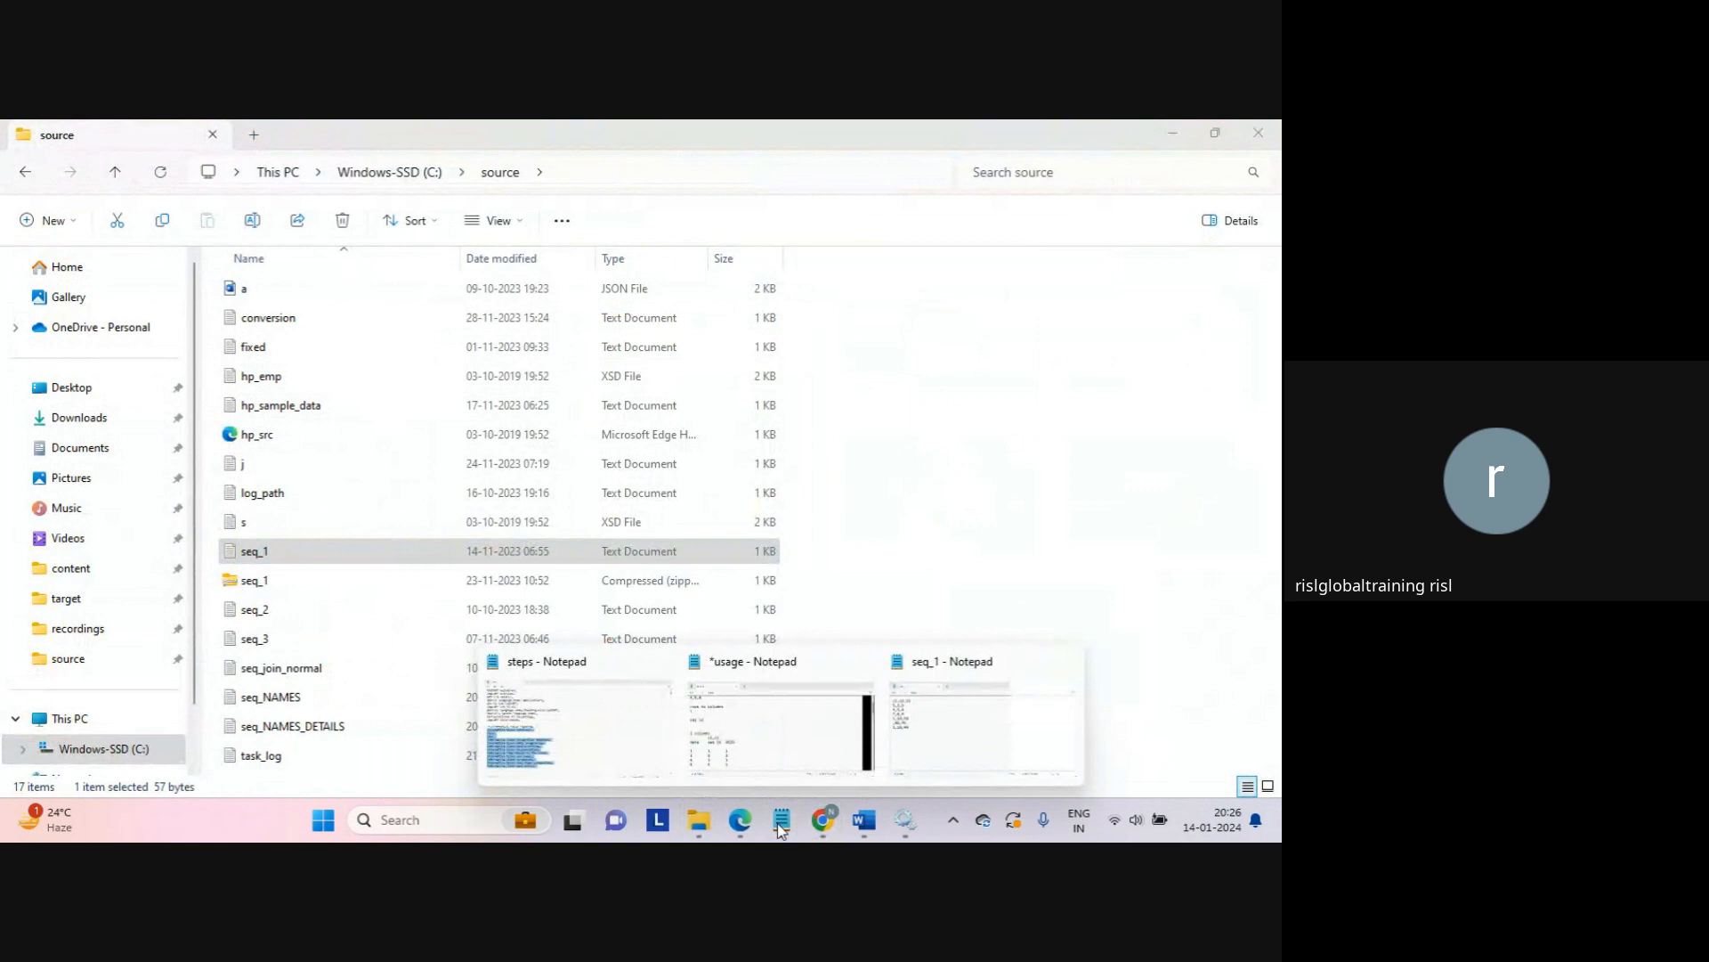
pyautogui.click(654, 752)
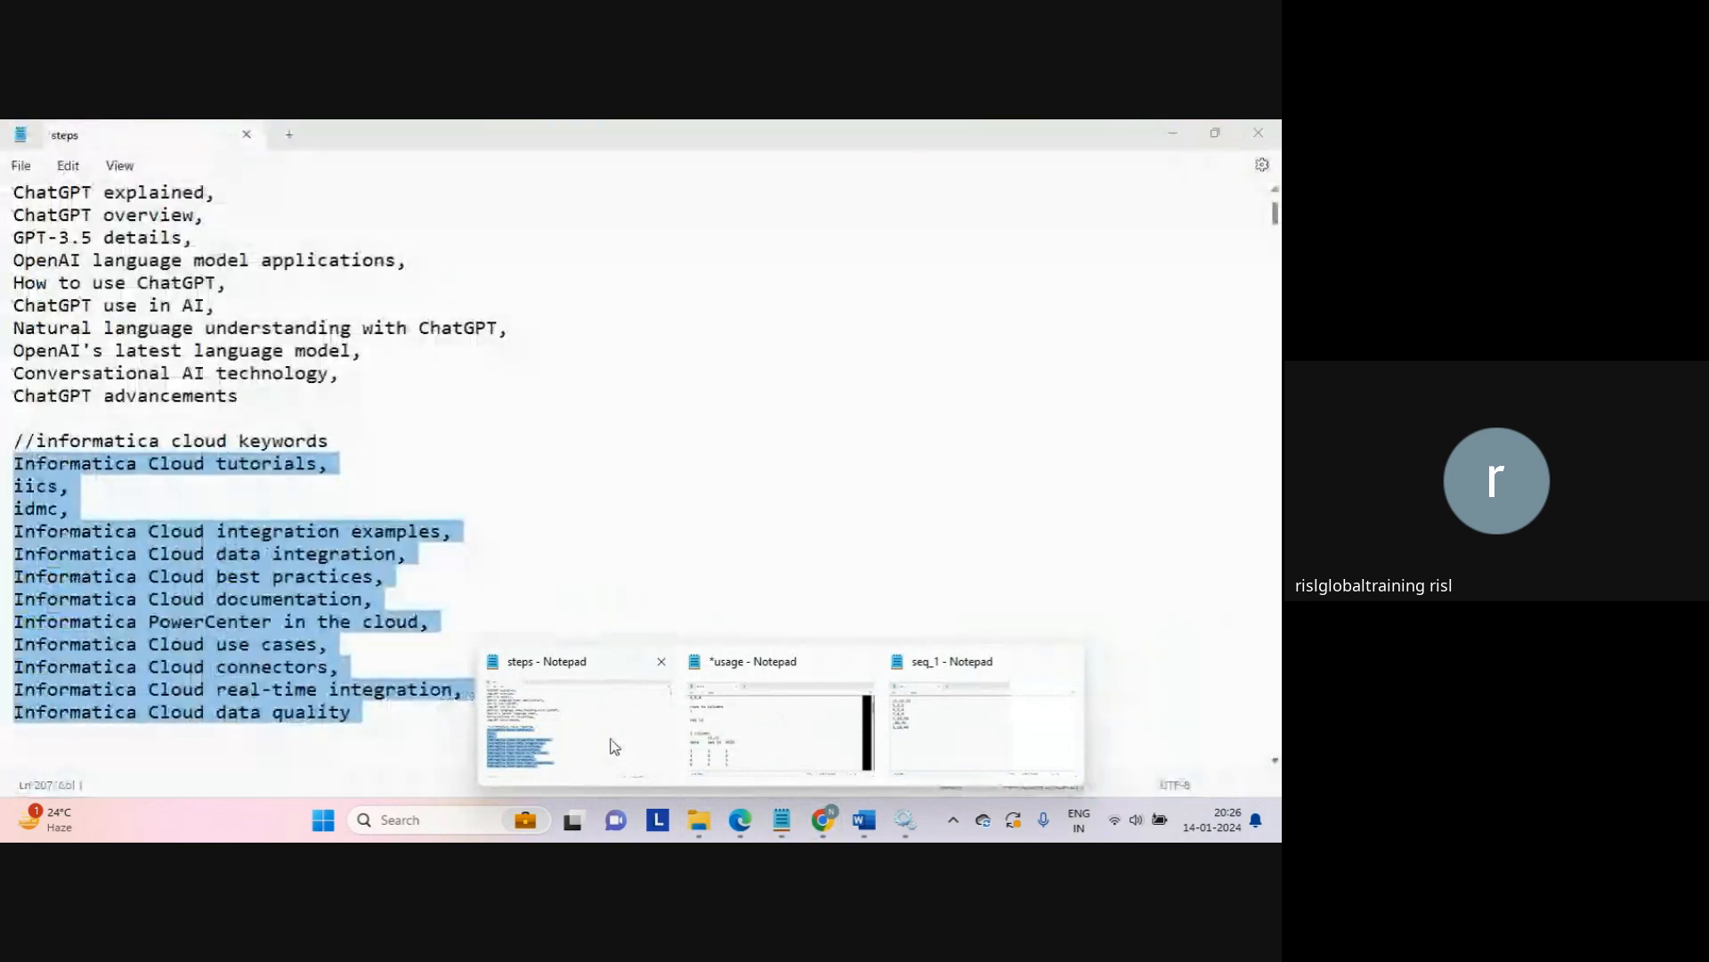
pyautogui.click(473, 431)
pyautogui.hotkey('ctrl', 'f')
pyautogui.write('shatre')
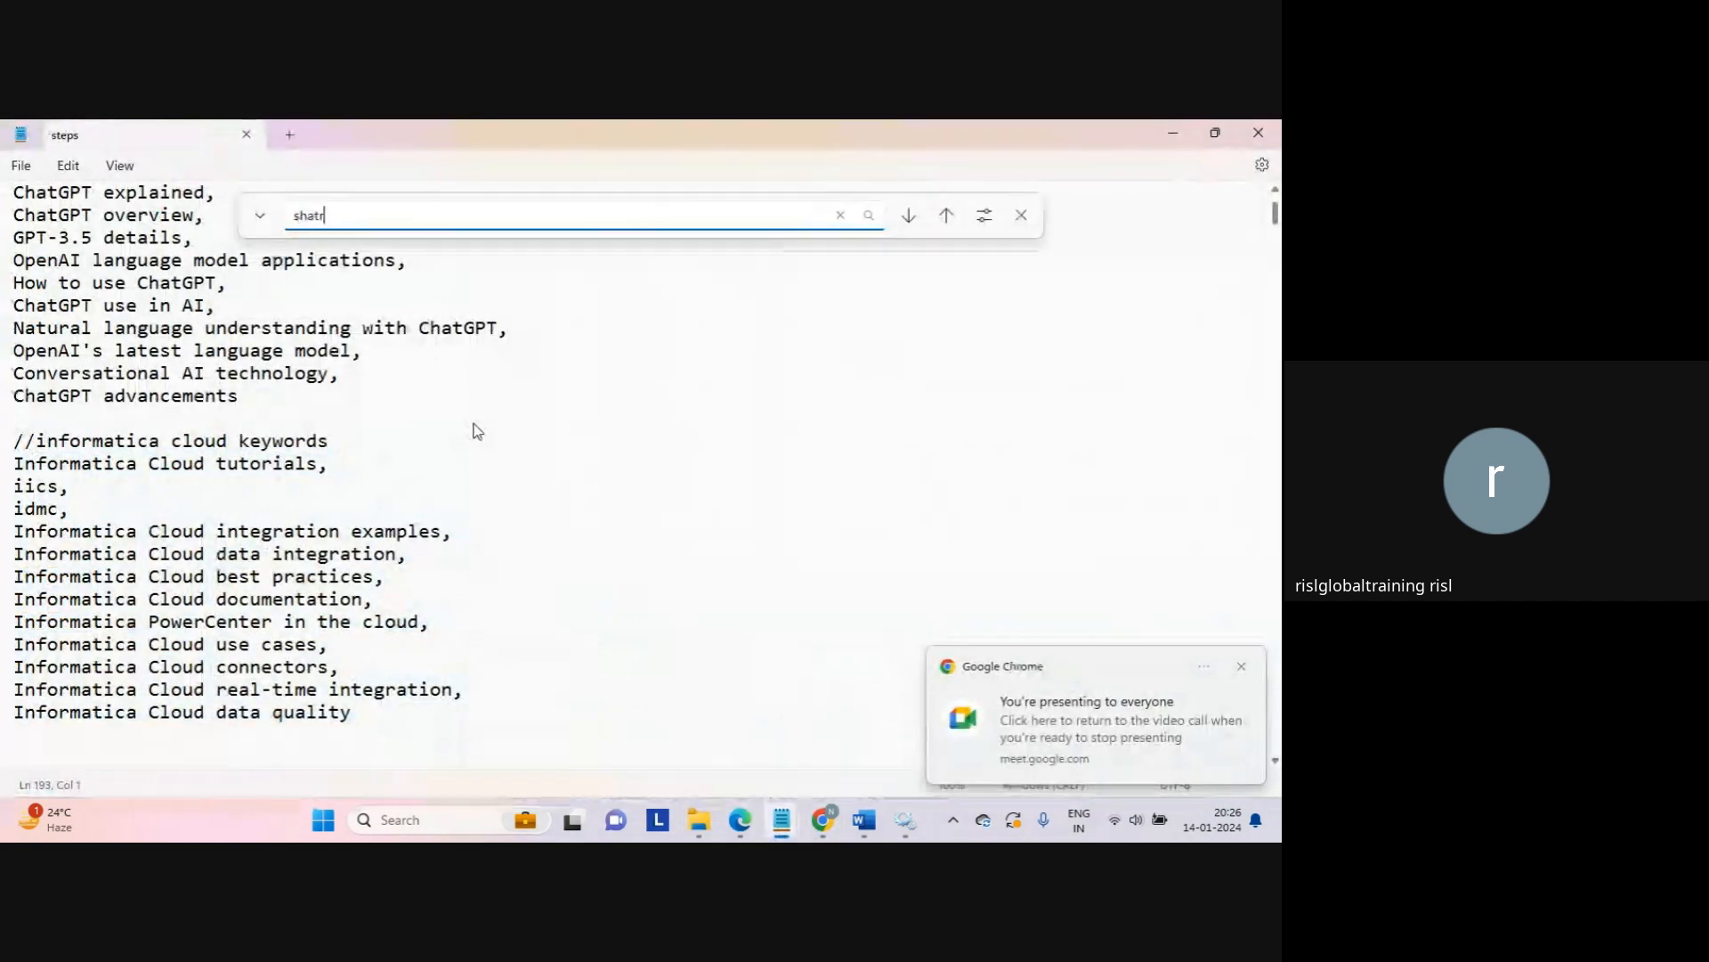
pyautogui.press('BackSpace')
pyautogui.press('BackSpace')
pyautogui.press('BackSpace')
pyautogui.write('re f')
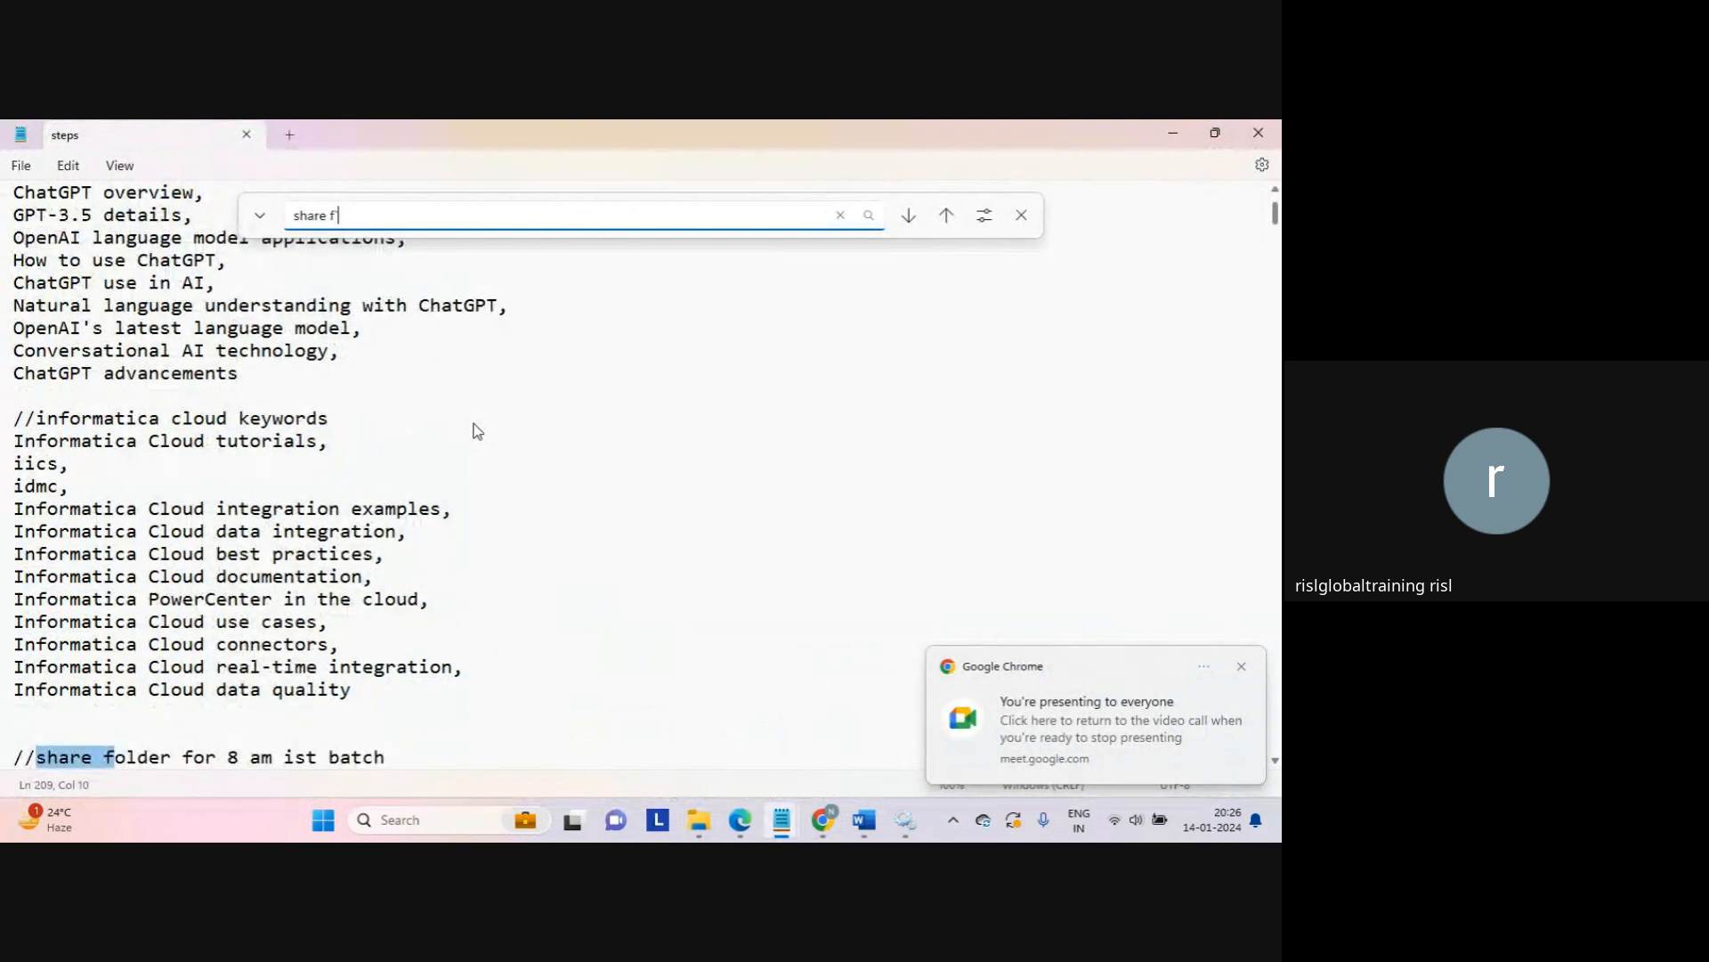
pyautogui.press('Escape')
# Step: Copy the 8 am batch Google Drive folder link and return to the meeting
pyautogui.press('Down')
pyautogui.press('Down')
pyautogui.press('Up')
pyautogui.press('Up')
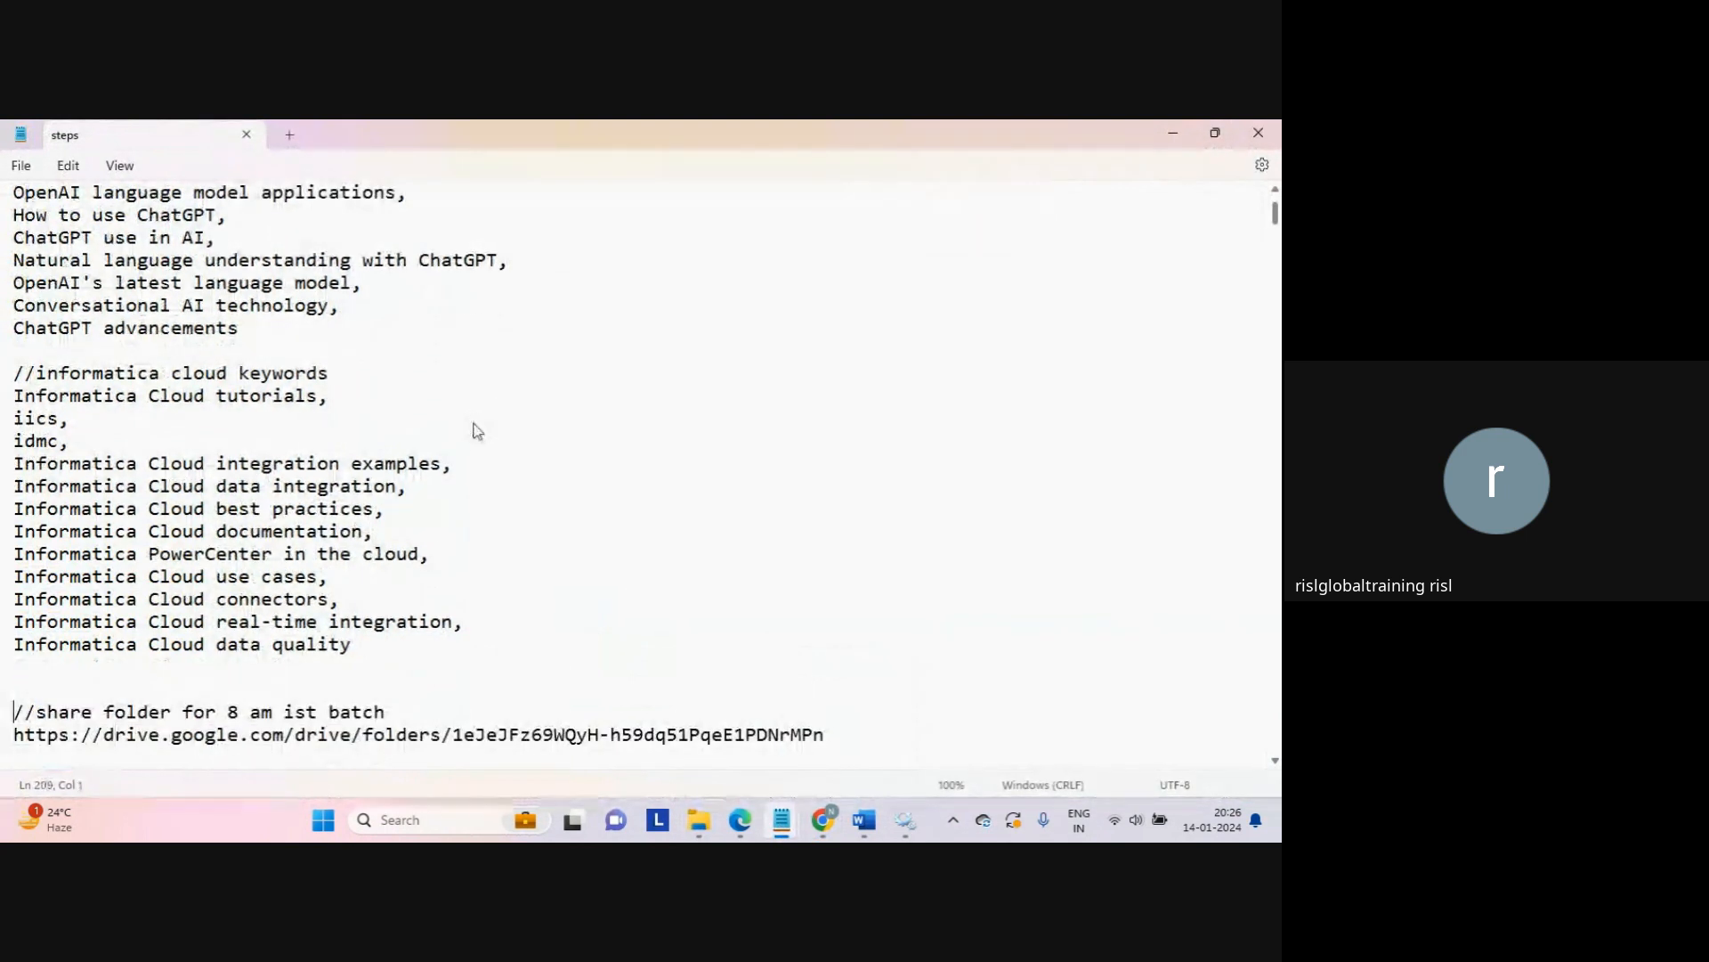
pyautogui.press('Down')
pyautogui.hotkey('shift', 'Down')
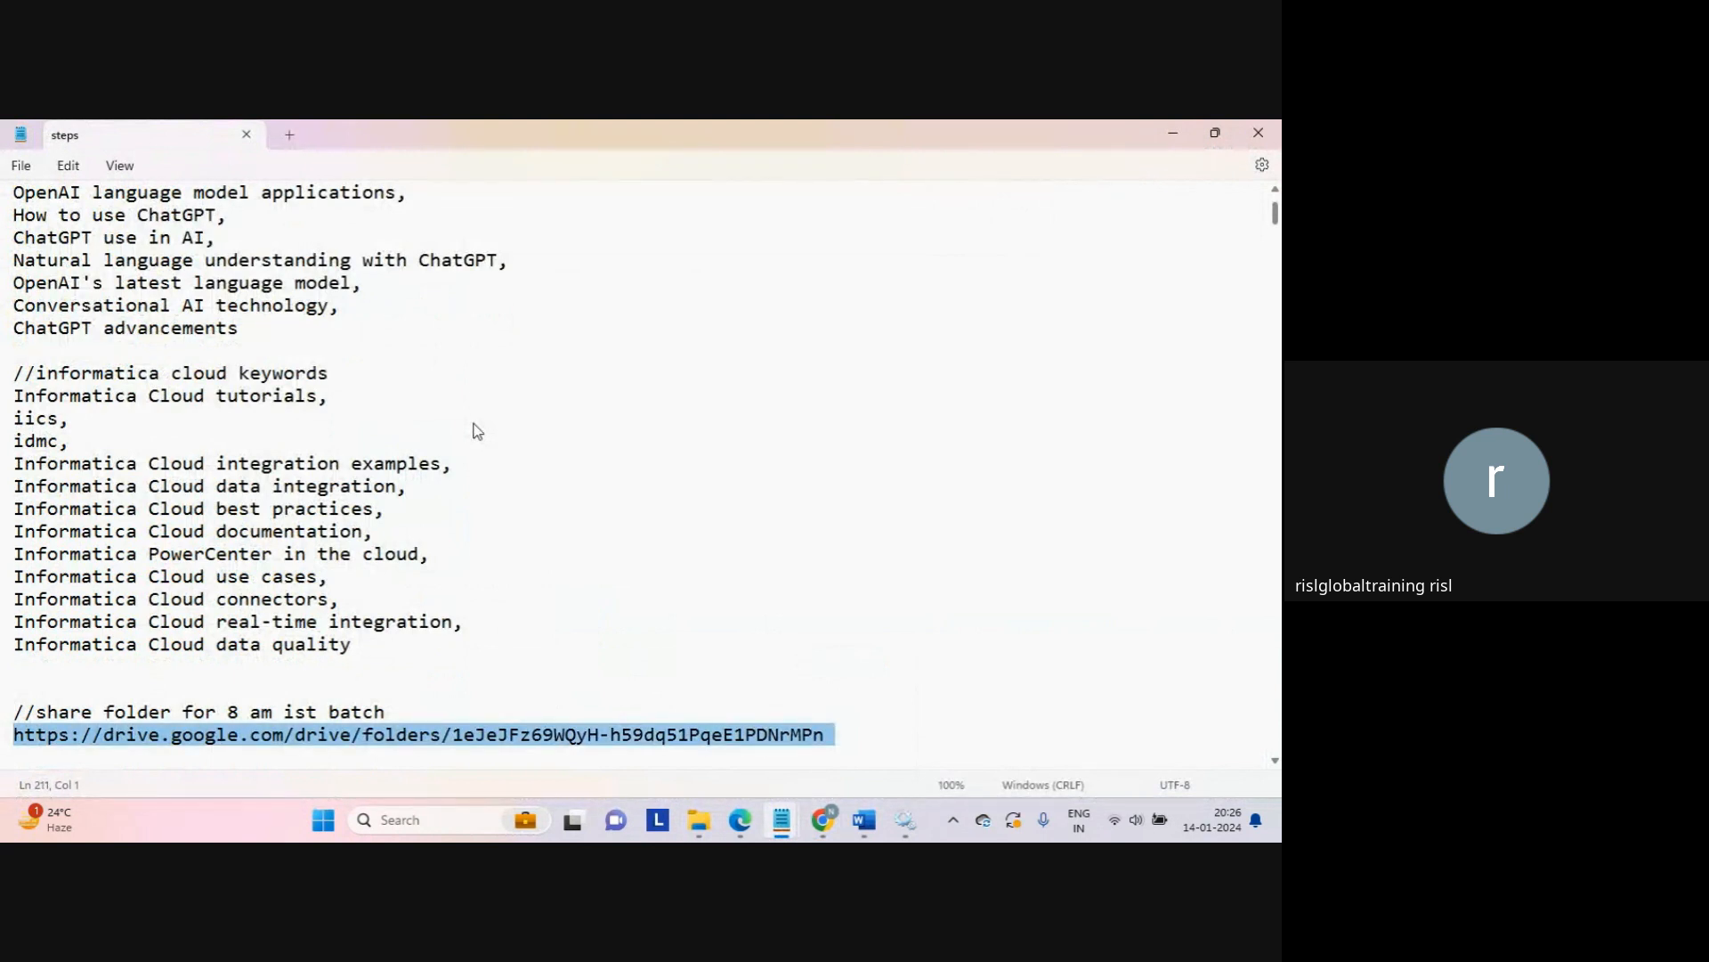
pyautogui.hotkey('alt', 'Tab')
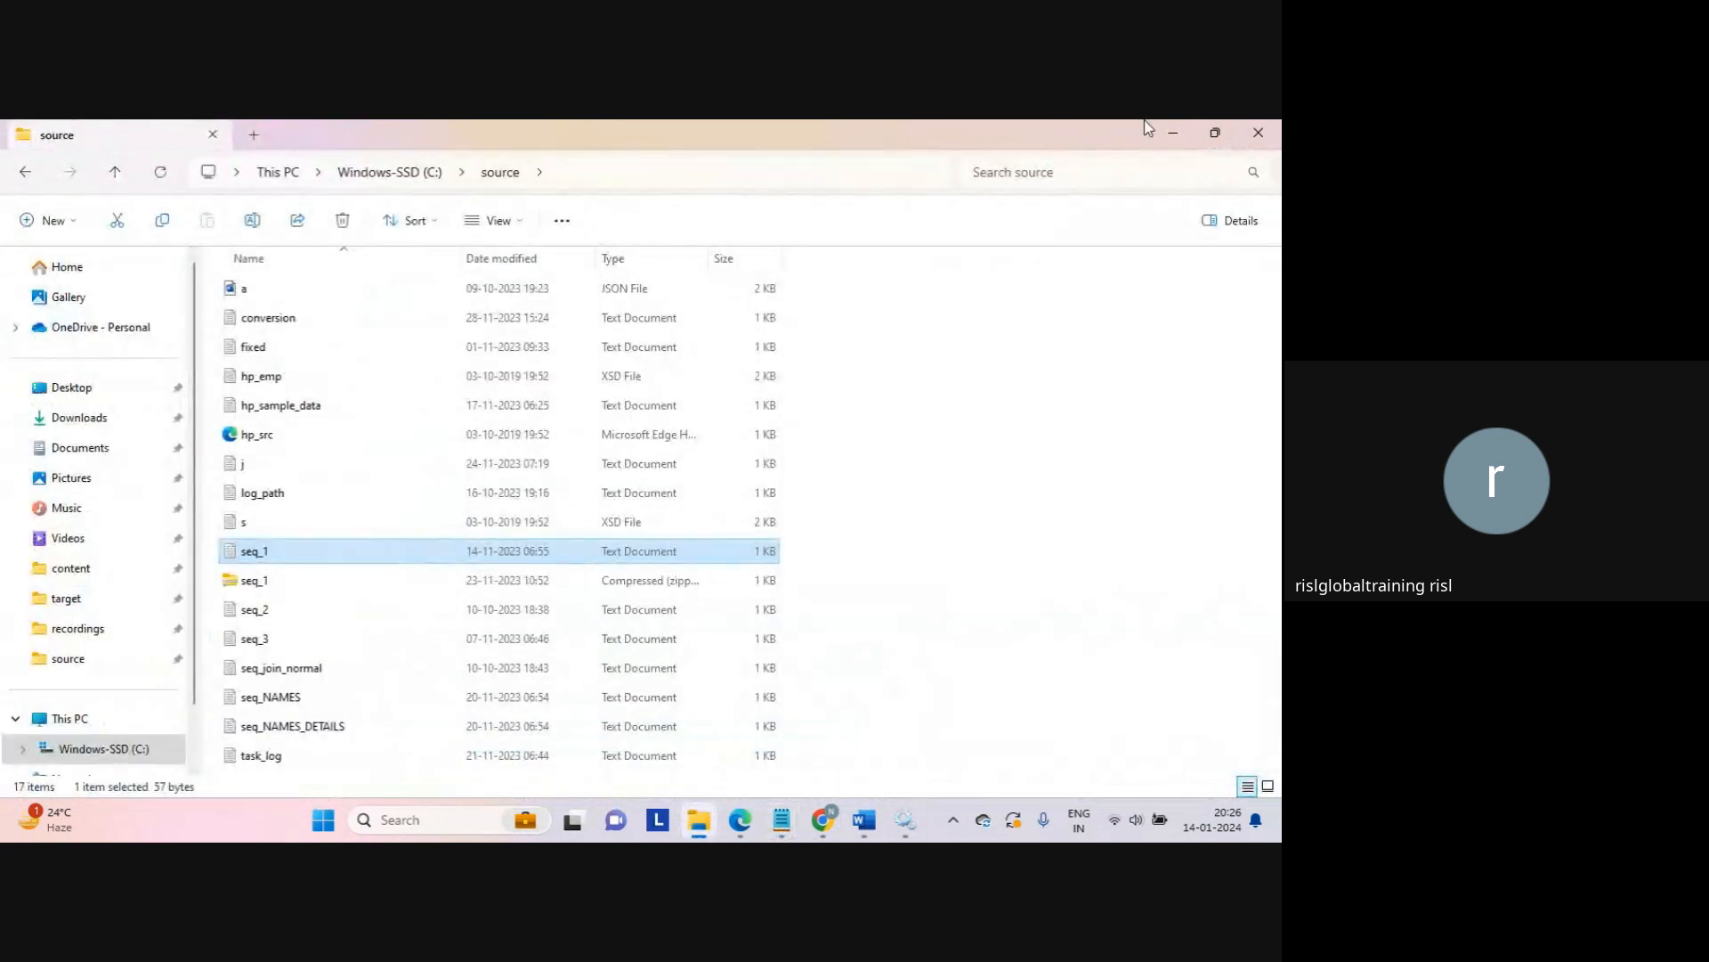
pyautogui.click(1172, 133)
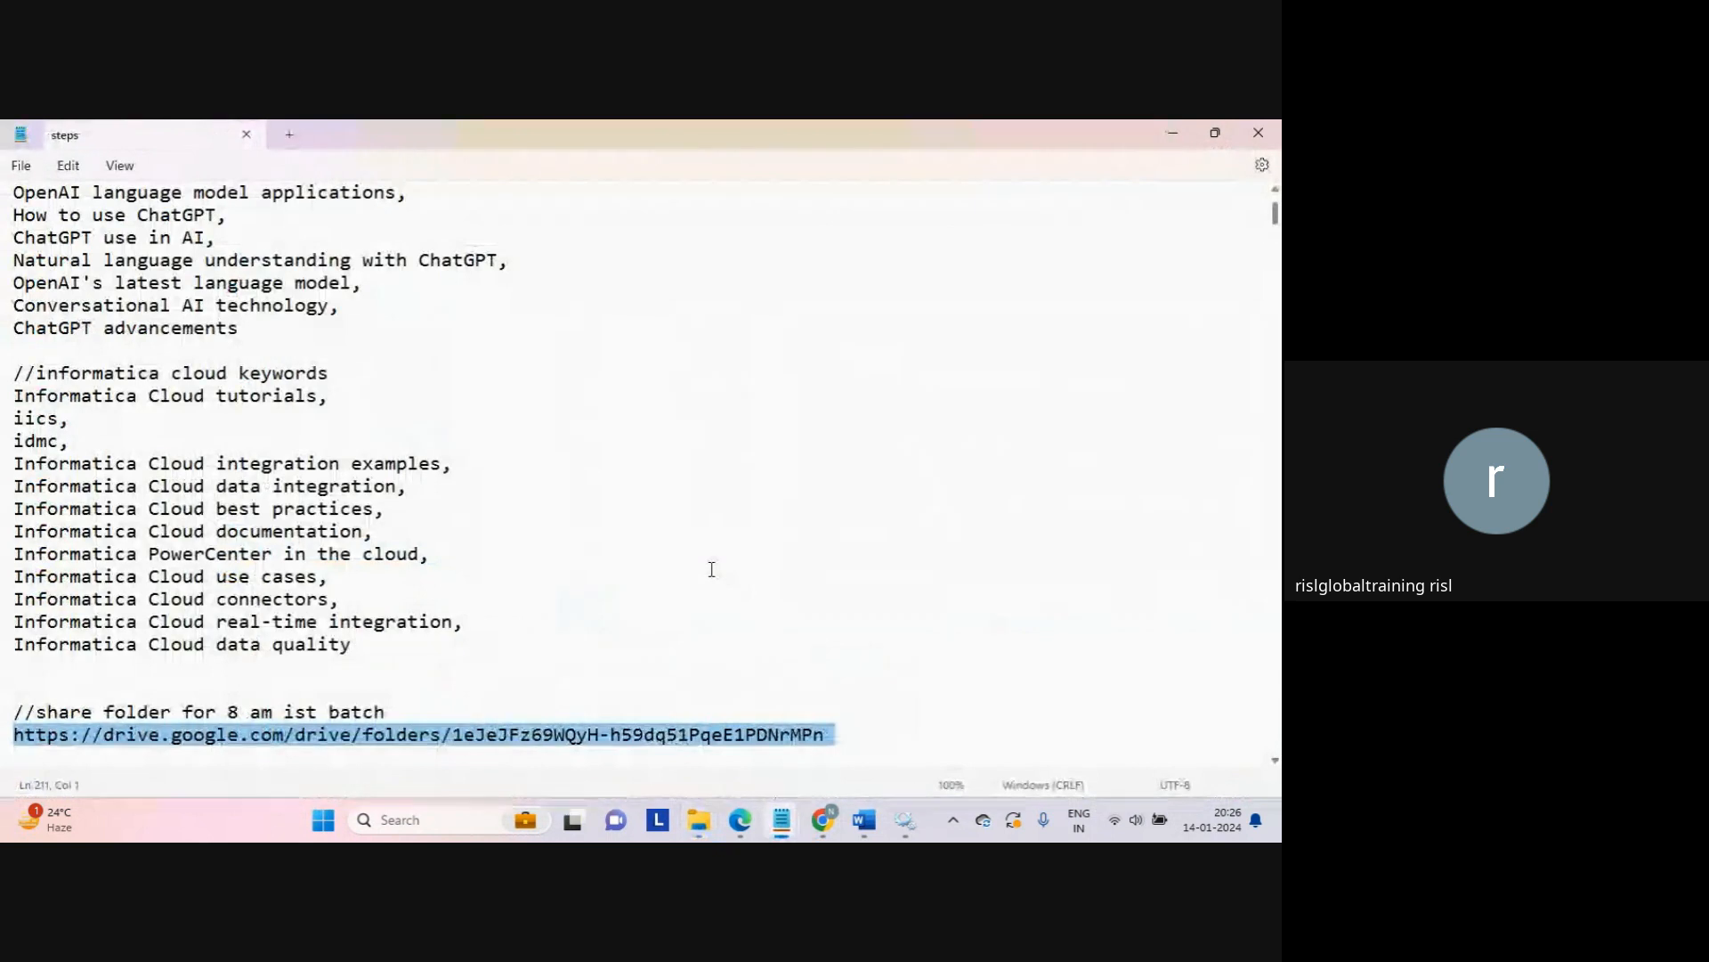
pyautogui.moveTo(823, 819)
pyautogui.click(721, 723)
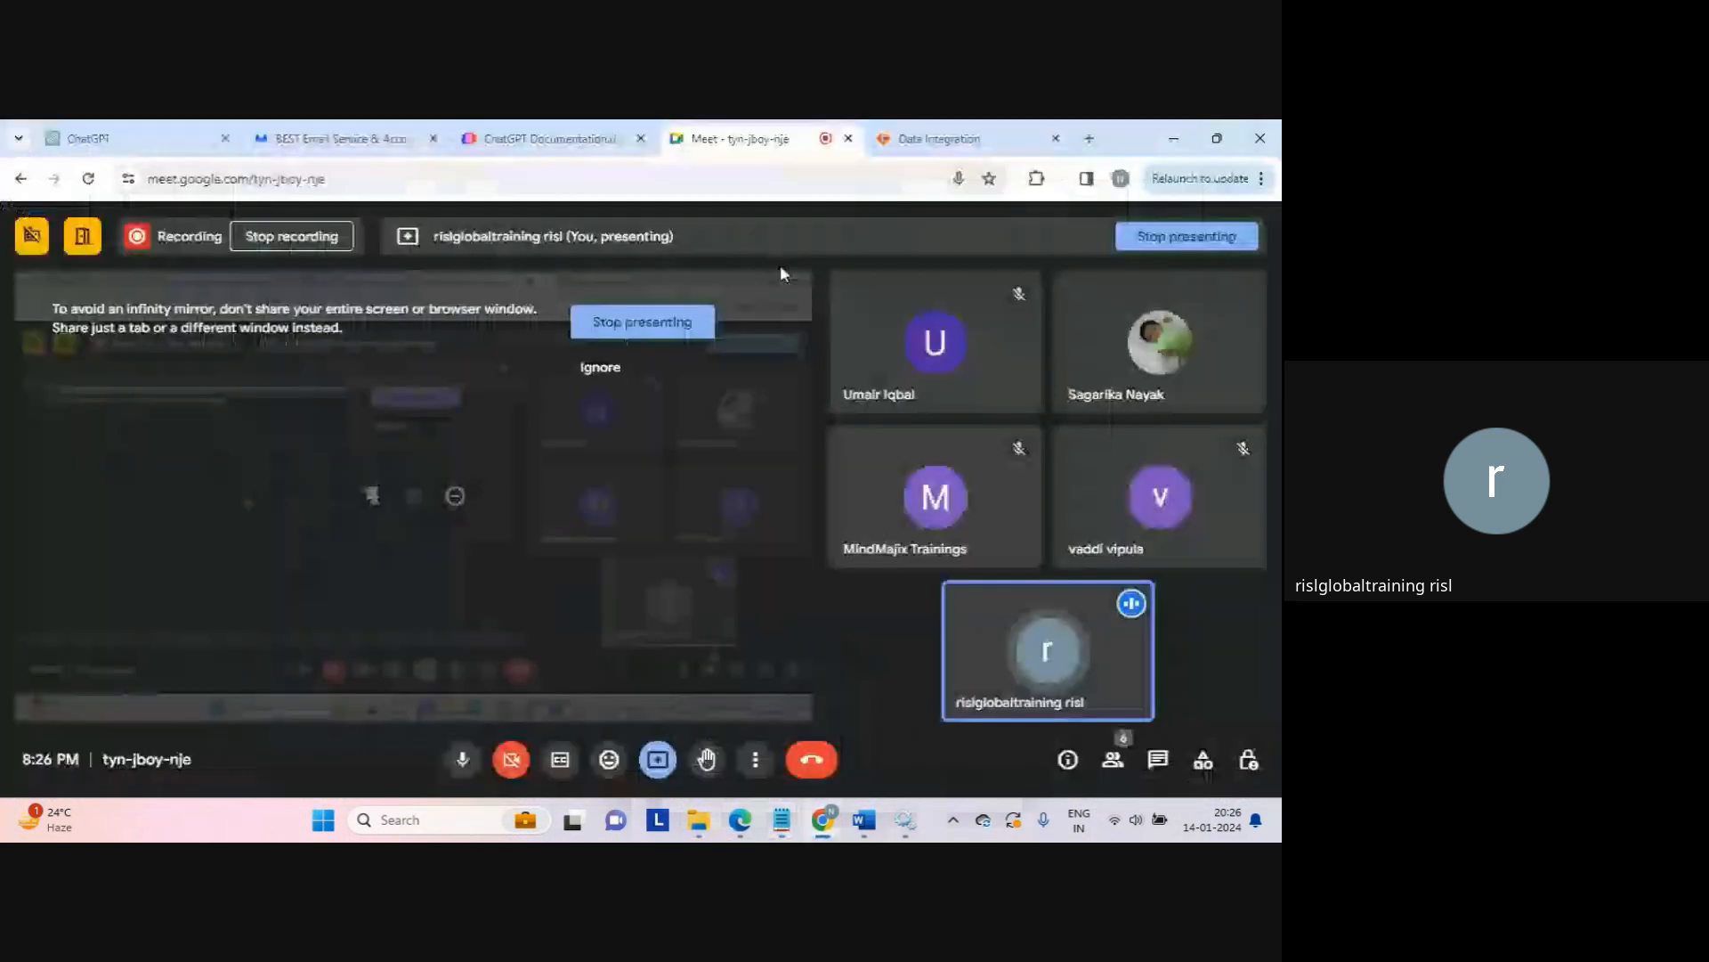
# Step: Paste the copied link into a new tab and browse the 8 AM recordings folder through 2024-01-13
pyautogui.click(1089, 139)
pyautogui.press('Return')
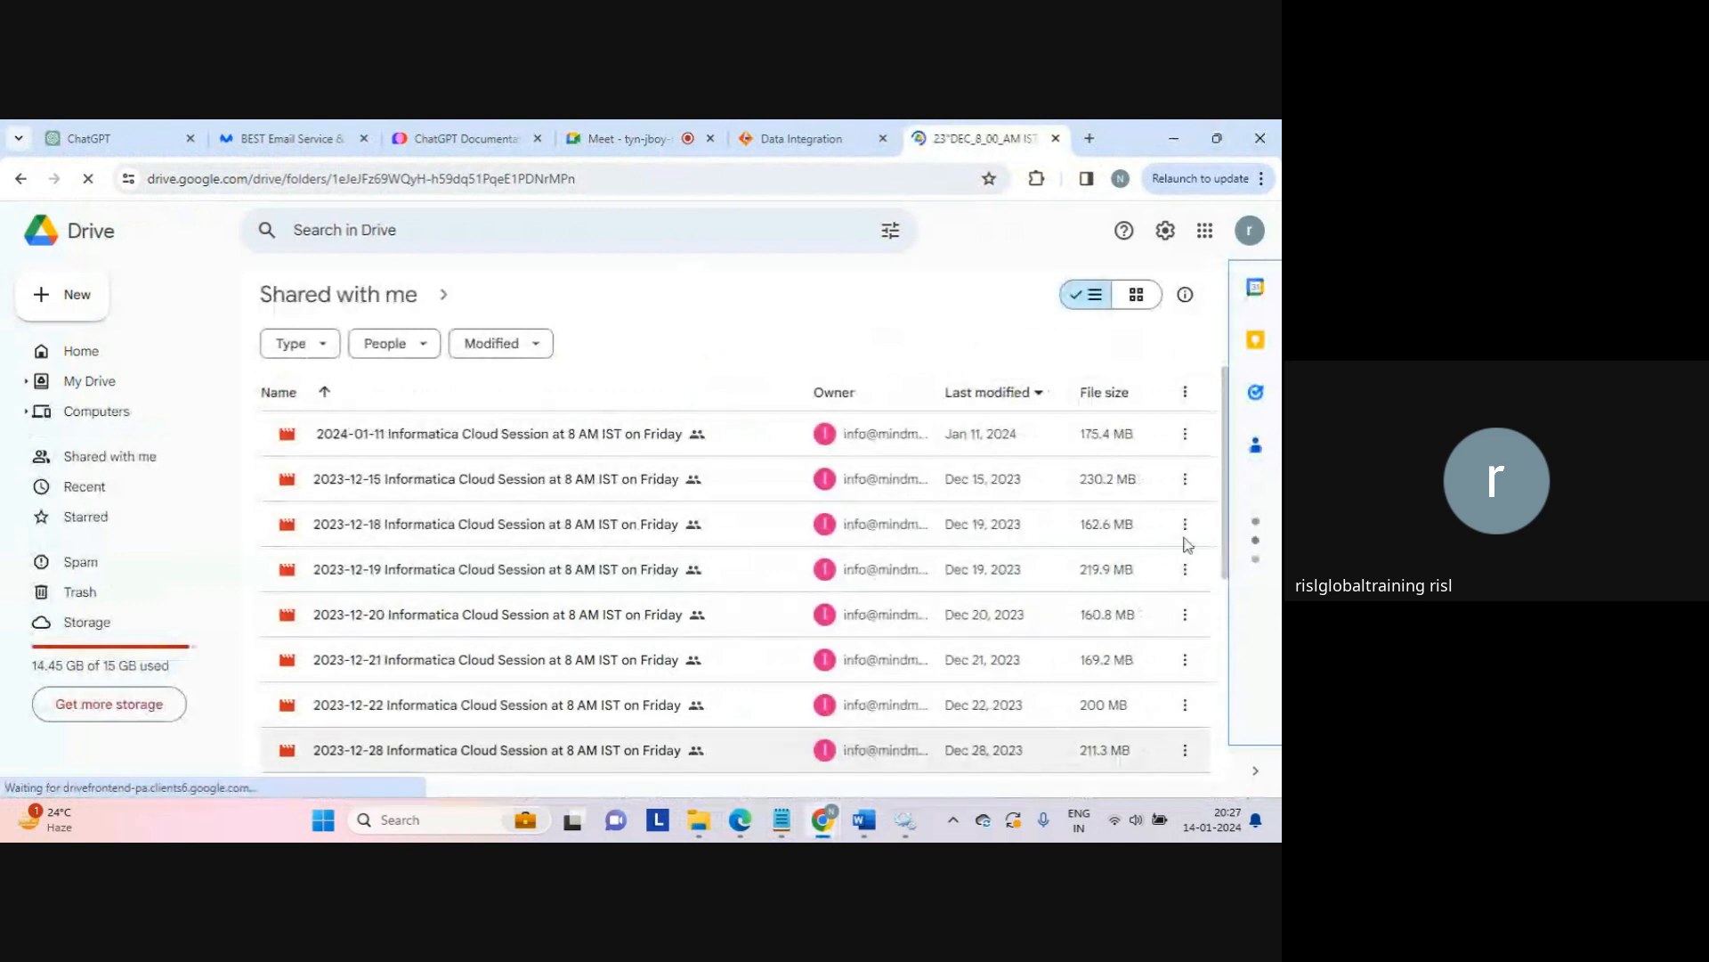
pyautogui.moveTo(1225, 545); pyautogui.dragTo(1228, 762)
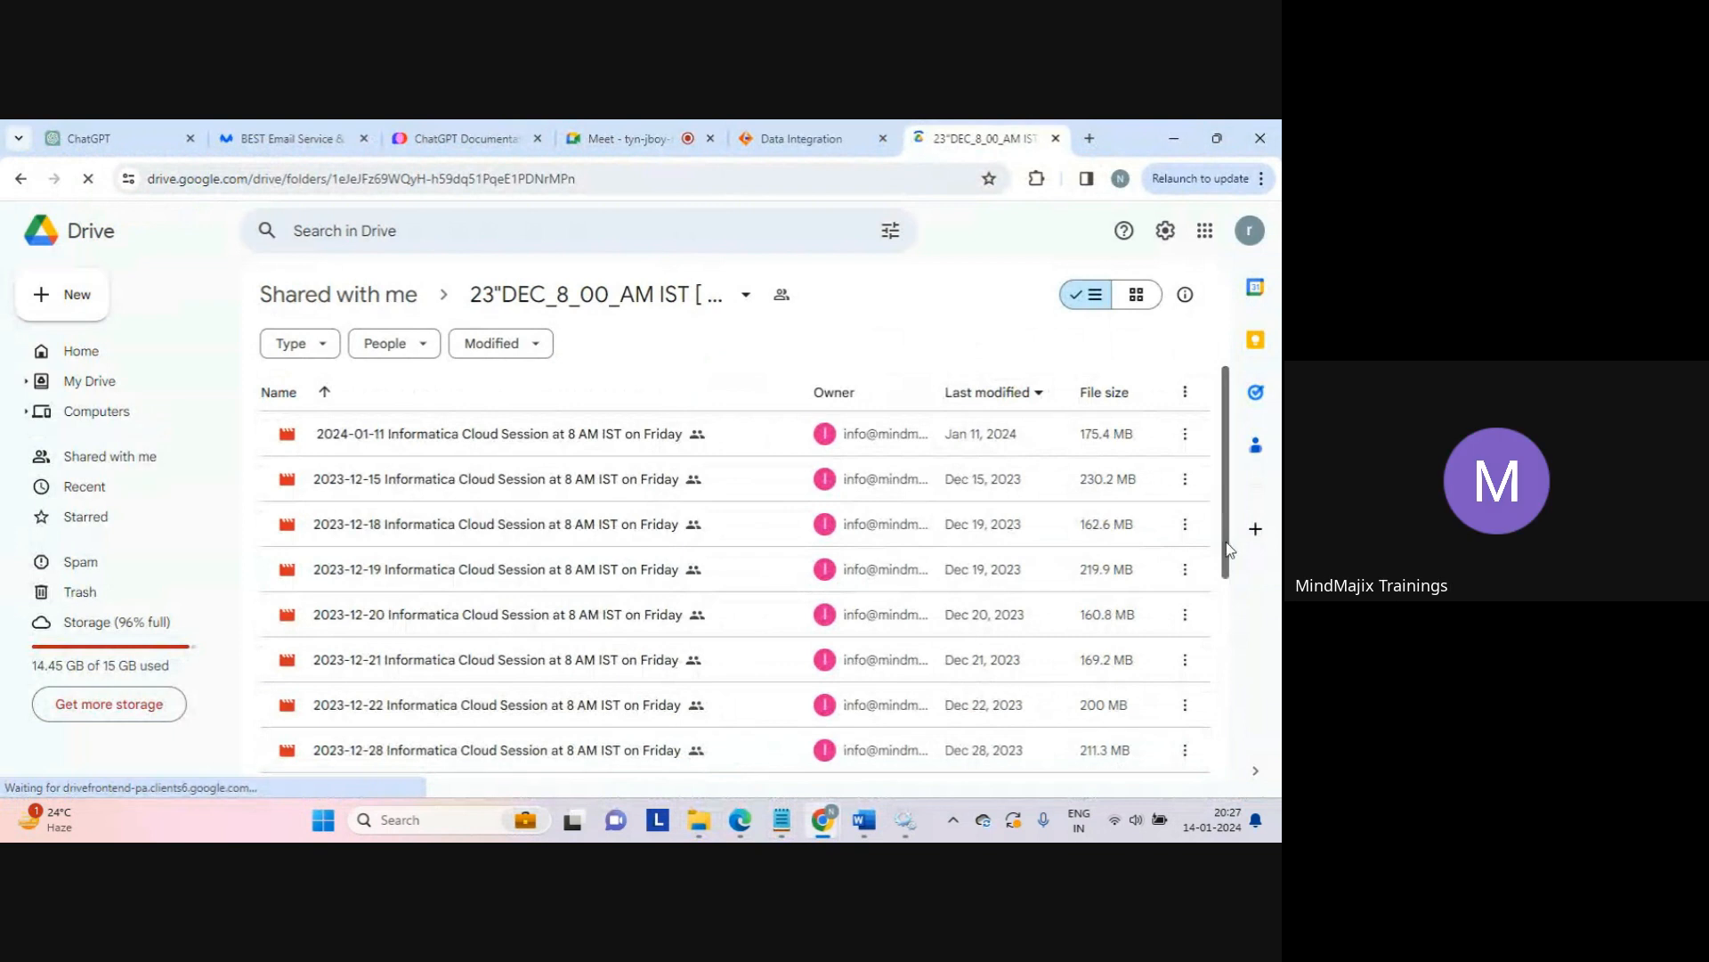
pyautogui.moveTo(1228, 549); pyautogui.dragTo(1227, 813)
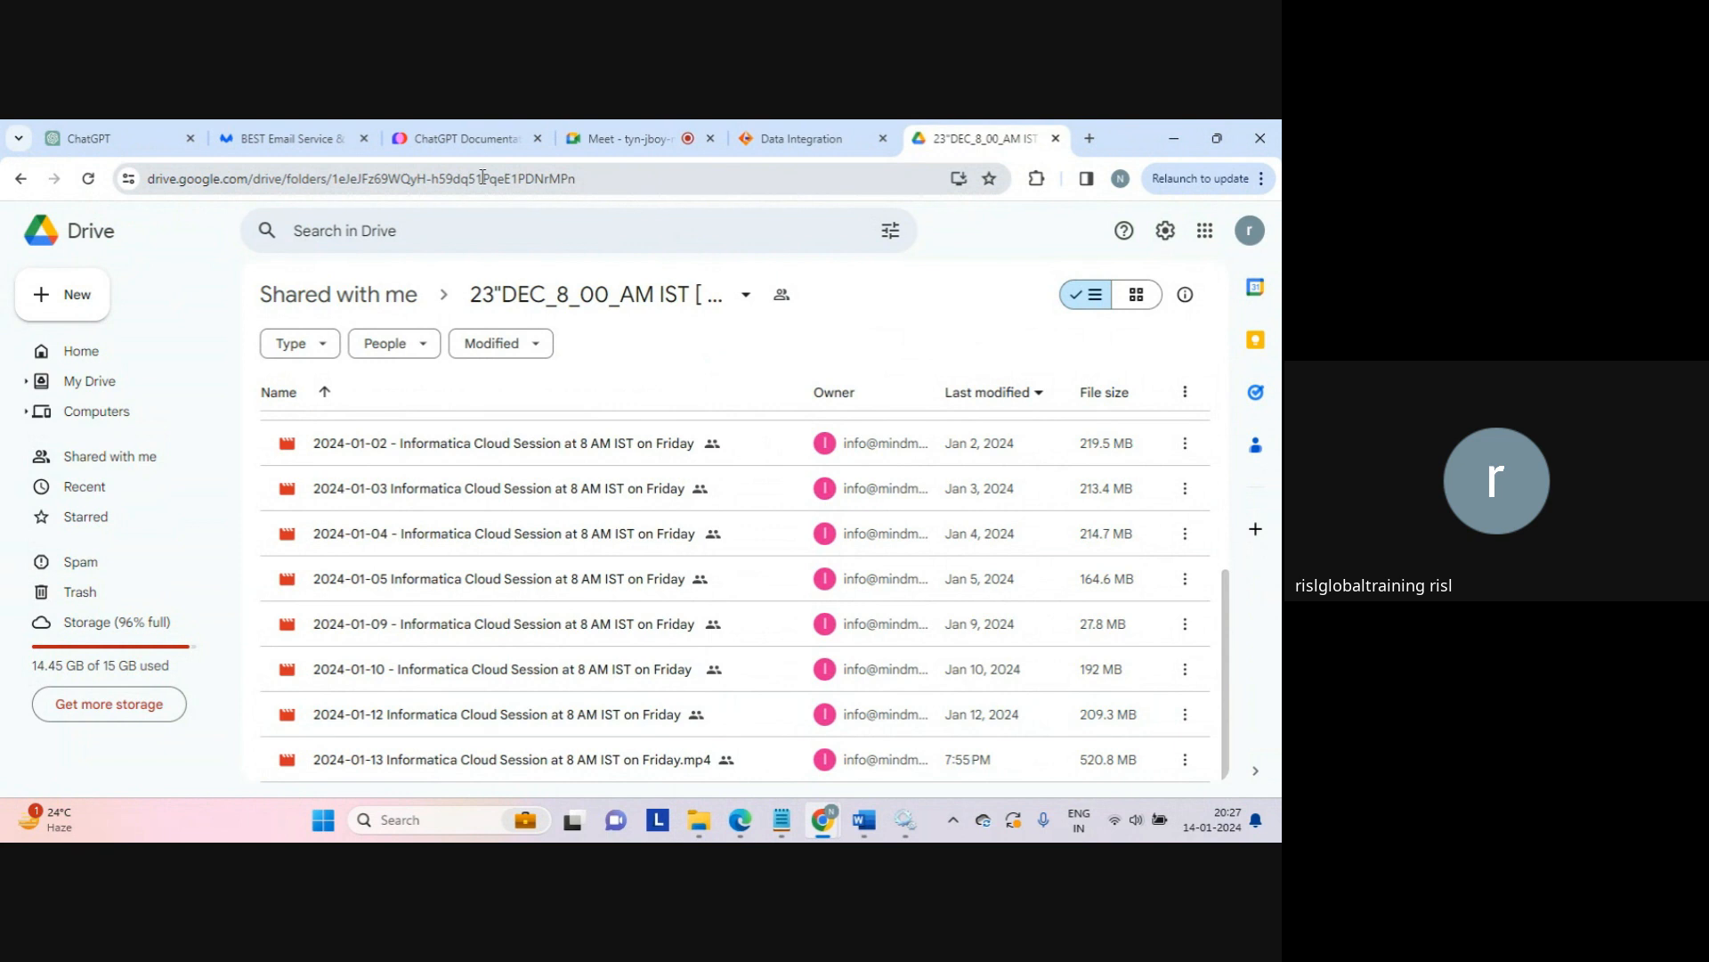
pyautogui.click(605, 142)
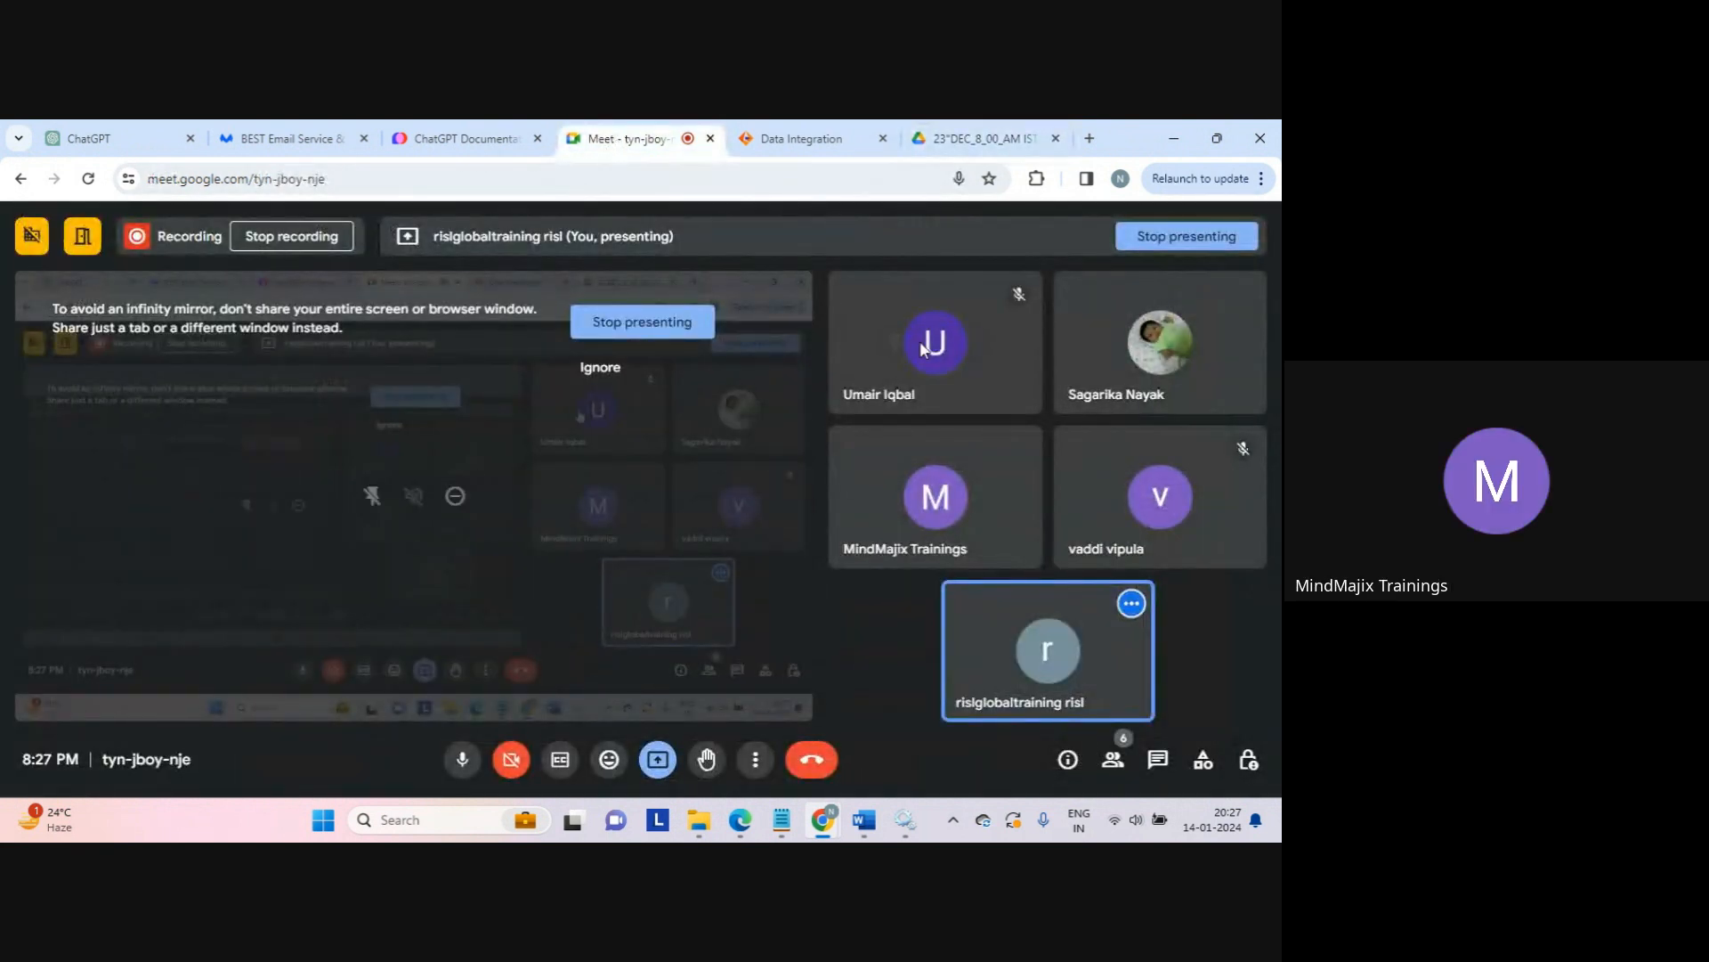
# Step: Confirm the 6:54 AM Mapping_normalizer run succeeded with 18 rows processed
pyautogui.click(796, 139)
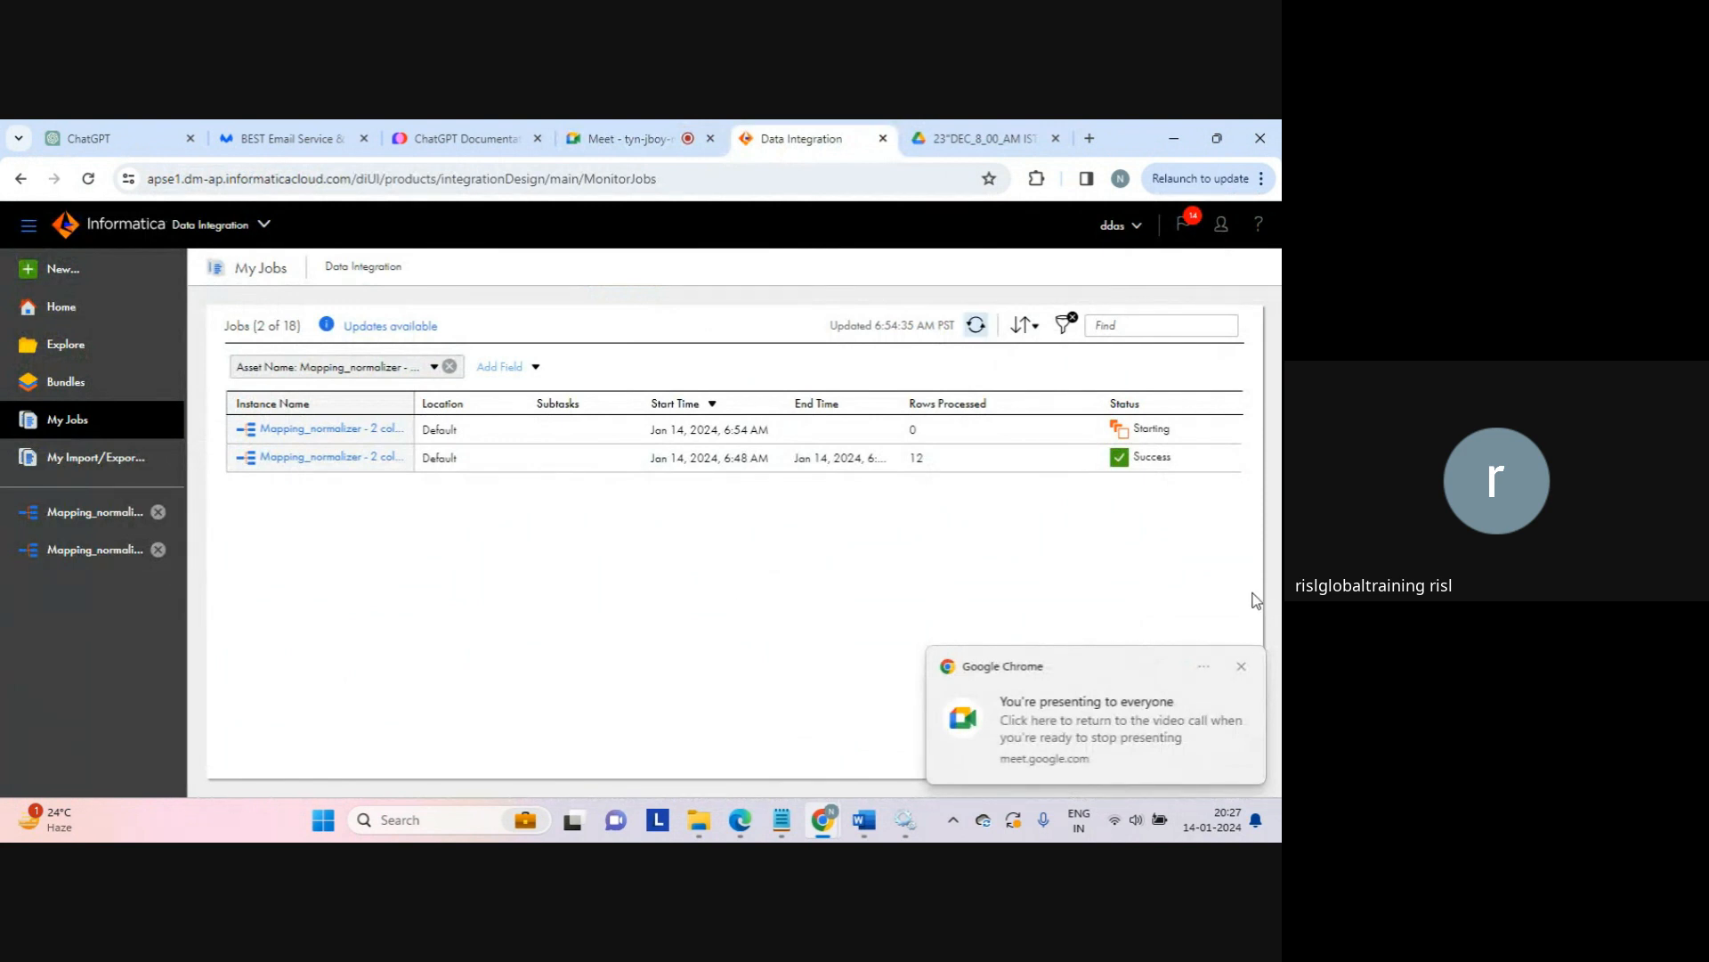
pyautogui.click(1243, 666)
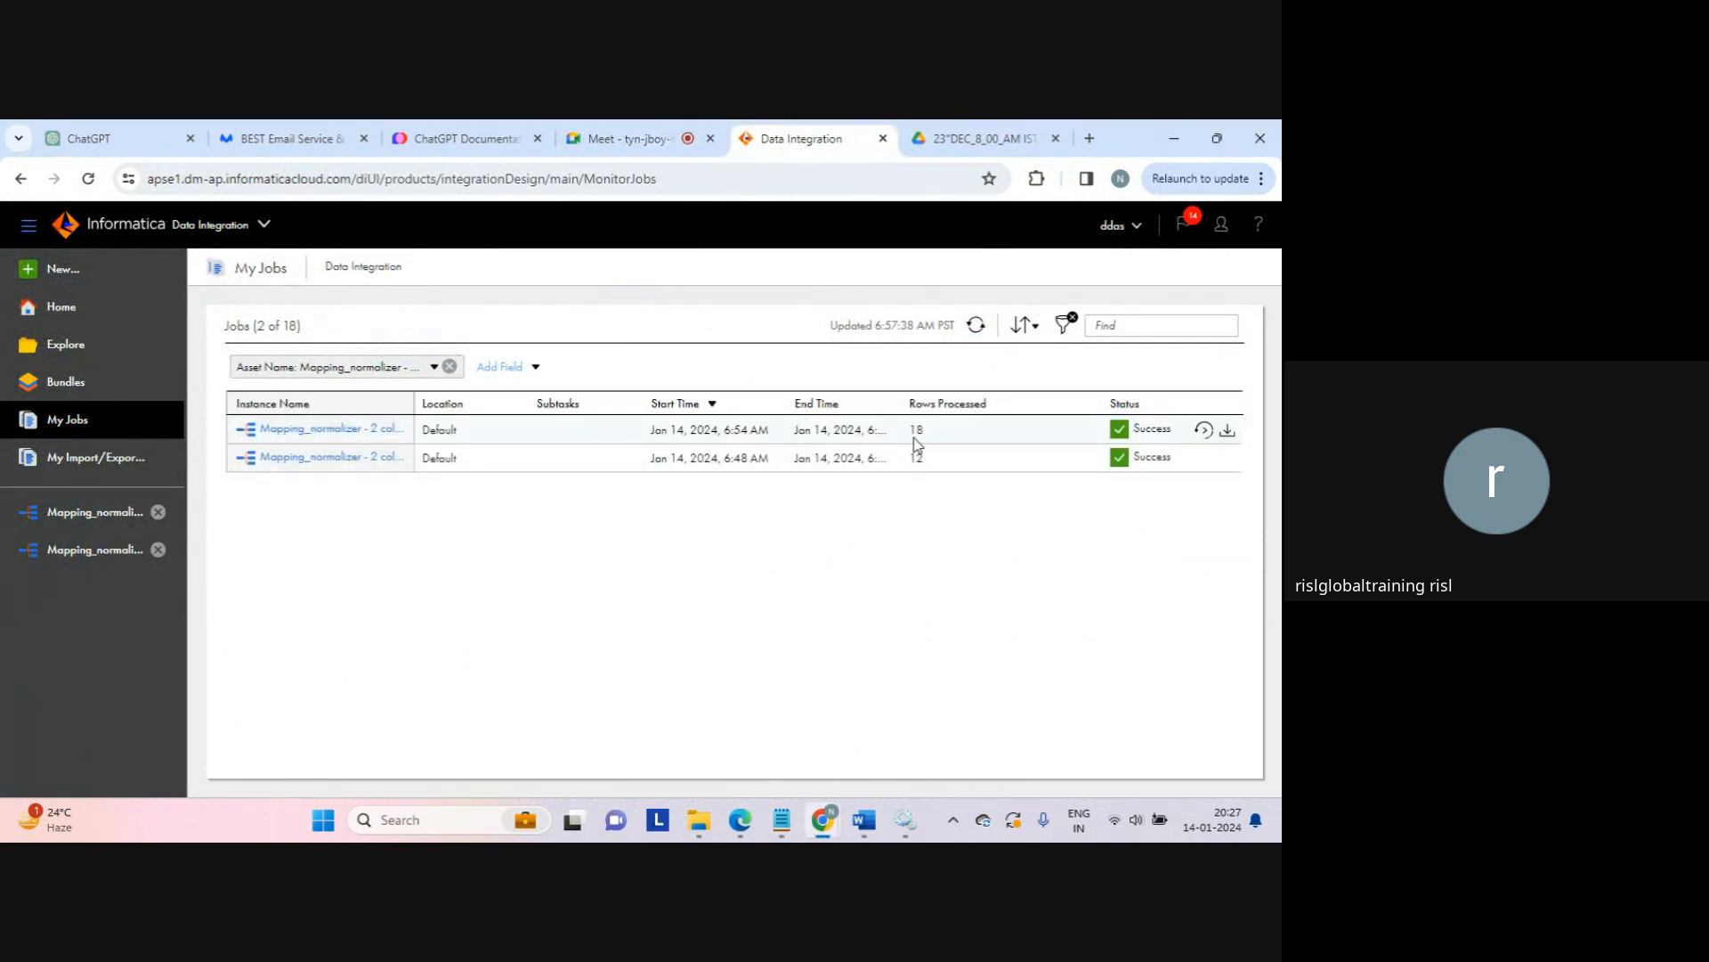
pyautogui.moveTo(917, 436); pyautogui.dragTo(941, 443)
pyautogui.click(965, 577)
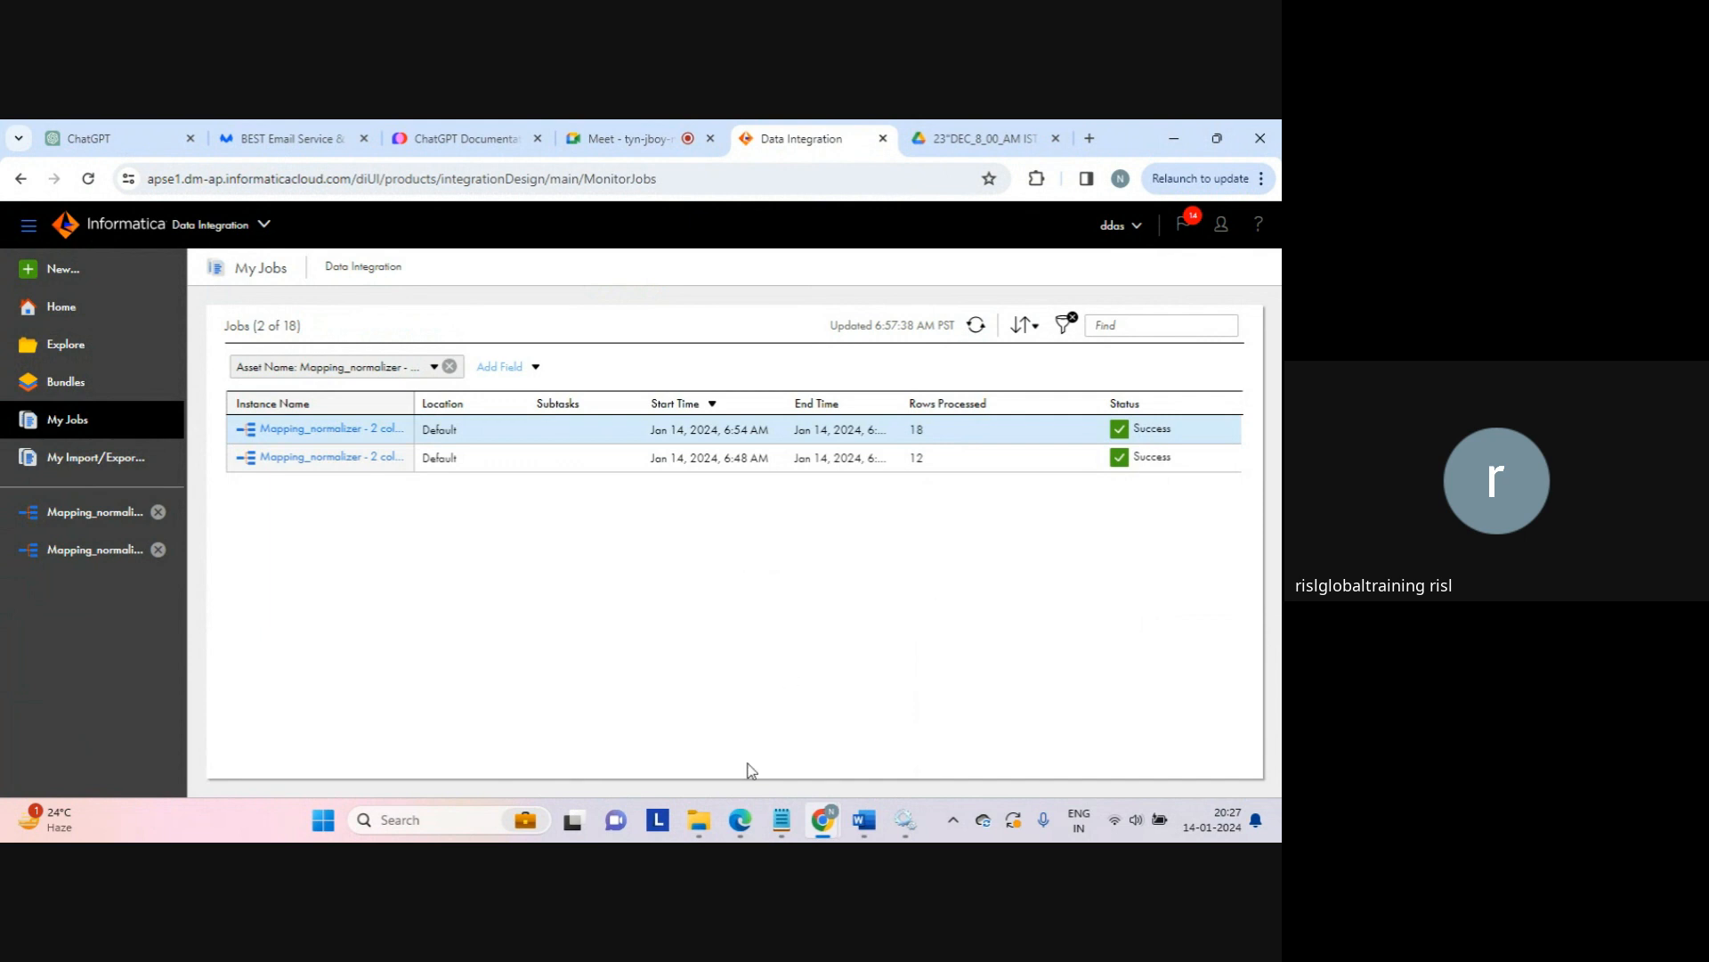
pyautogui.moveTo(782, 821)
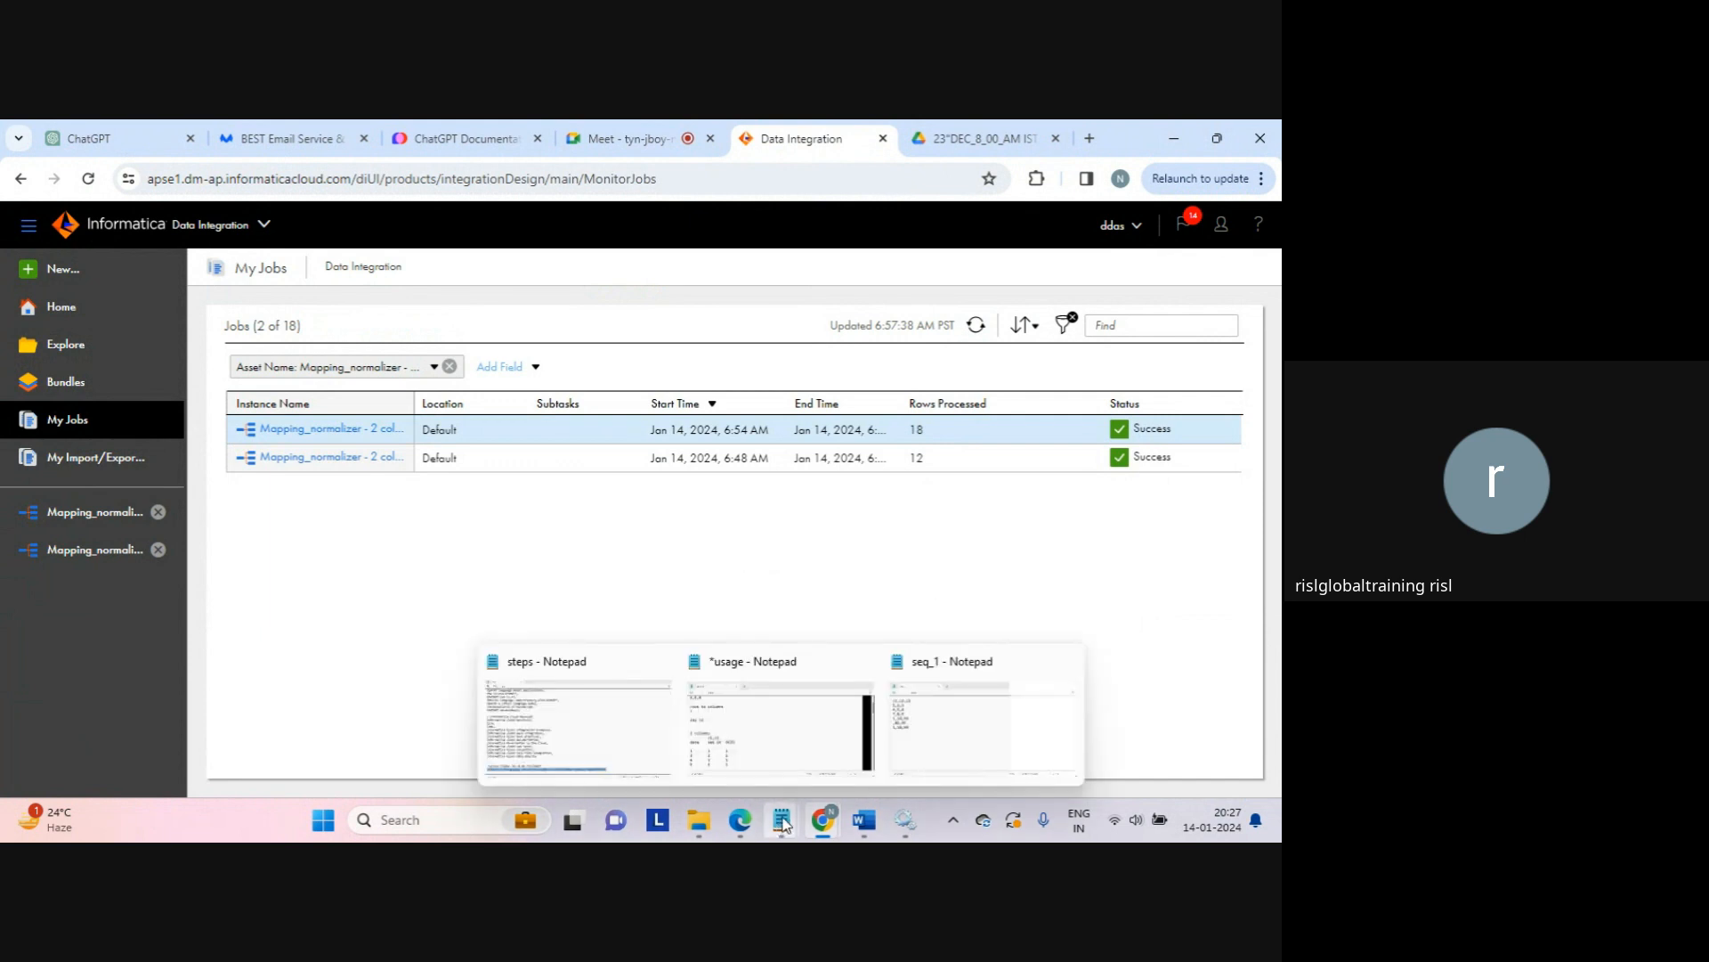
# Step: Review seq_1's six data rows under the c1,c2,c3 header, then open the target folder
pyautogui.click(923, 707)
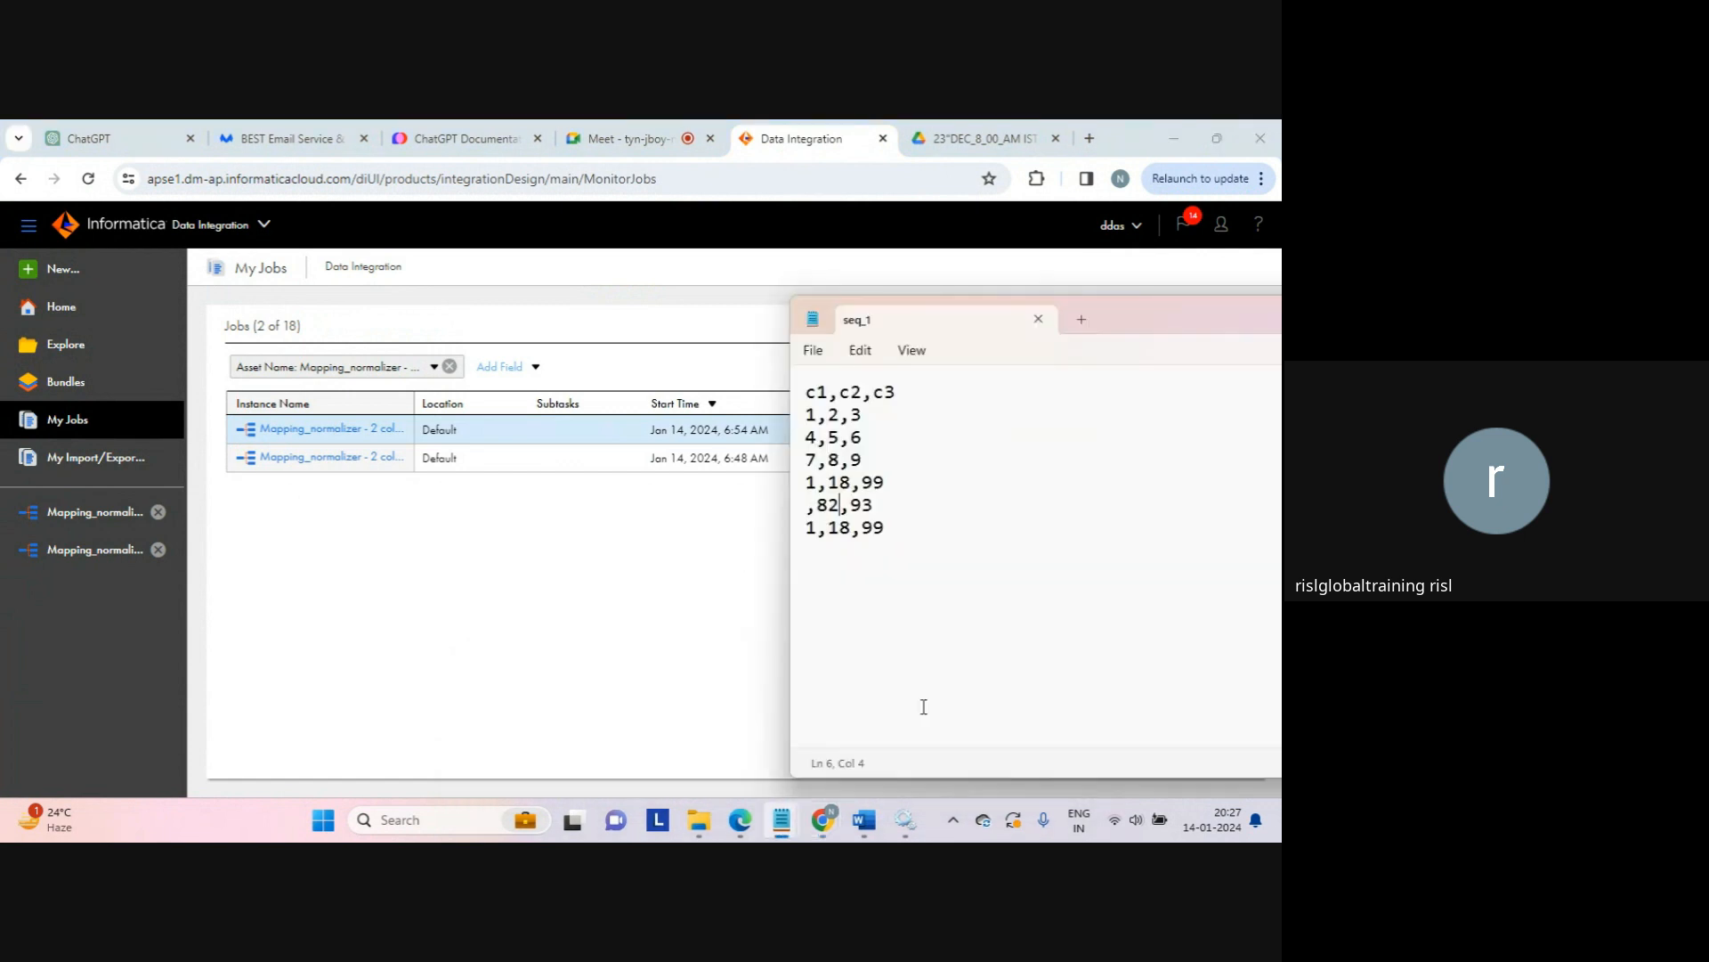
pyautogui.moveTo(923, 547); pyautogui.dragTo(806, 414)
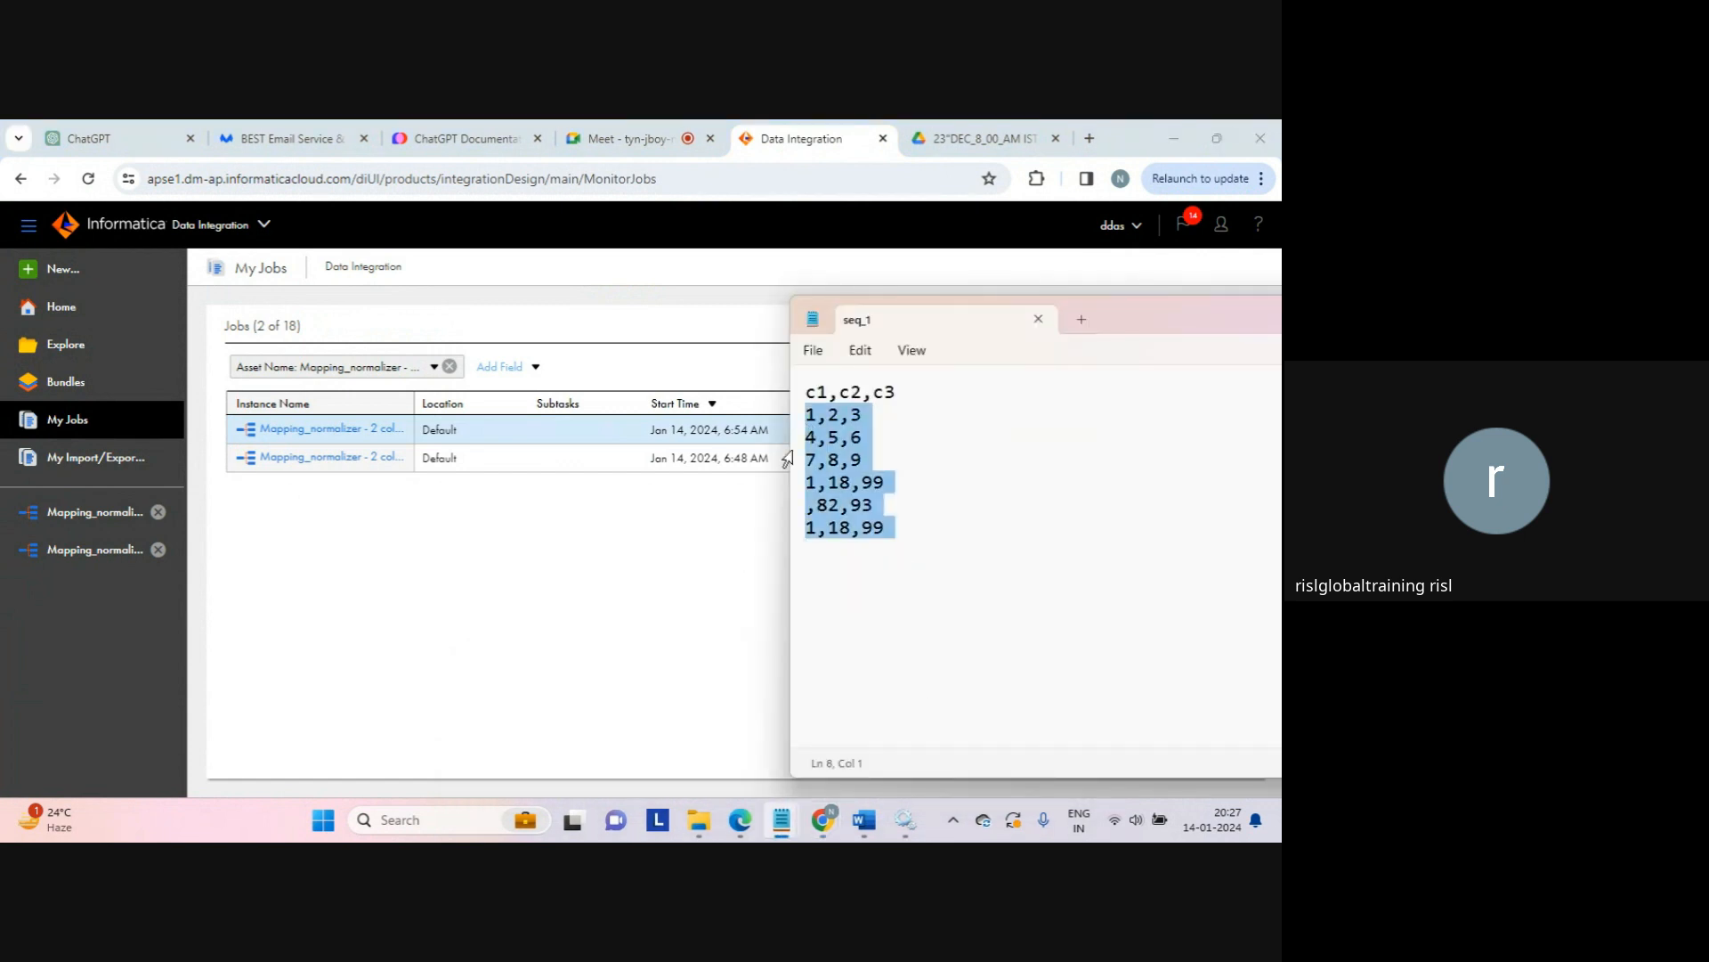
pyautogui.moveTo(751, 820)
pyautogui.moveTo(699, 821)
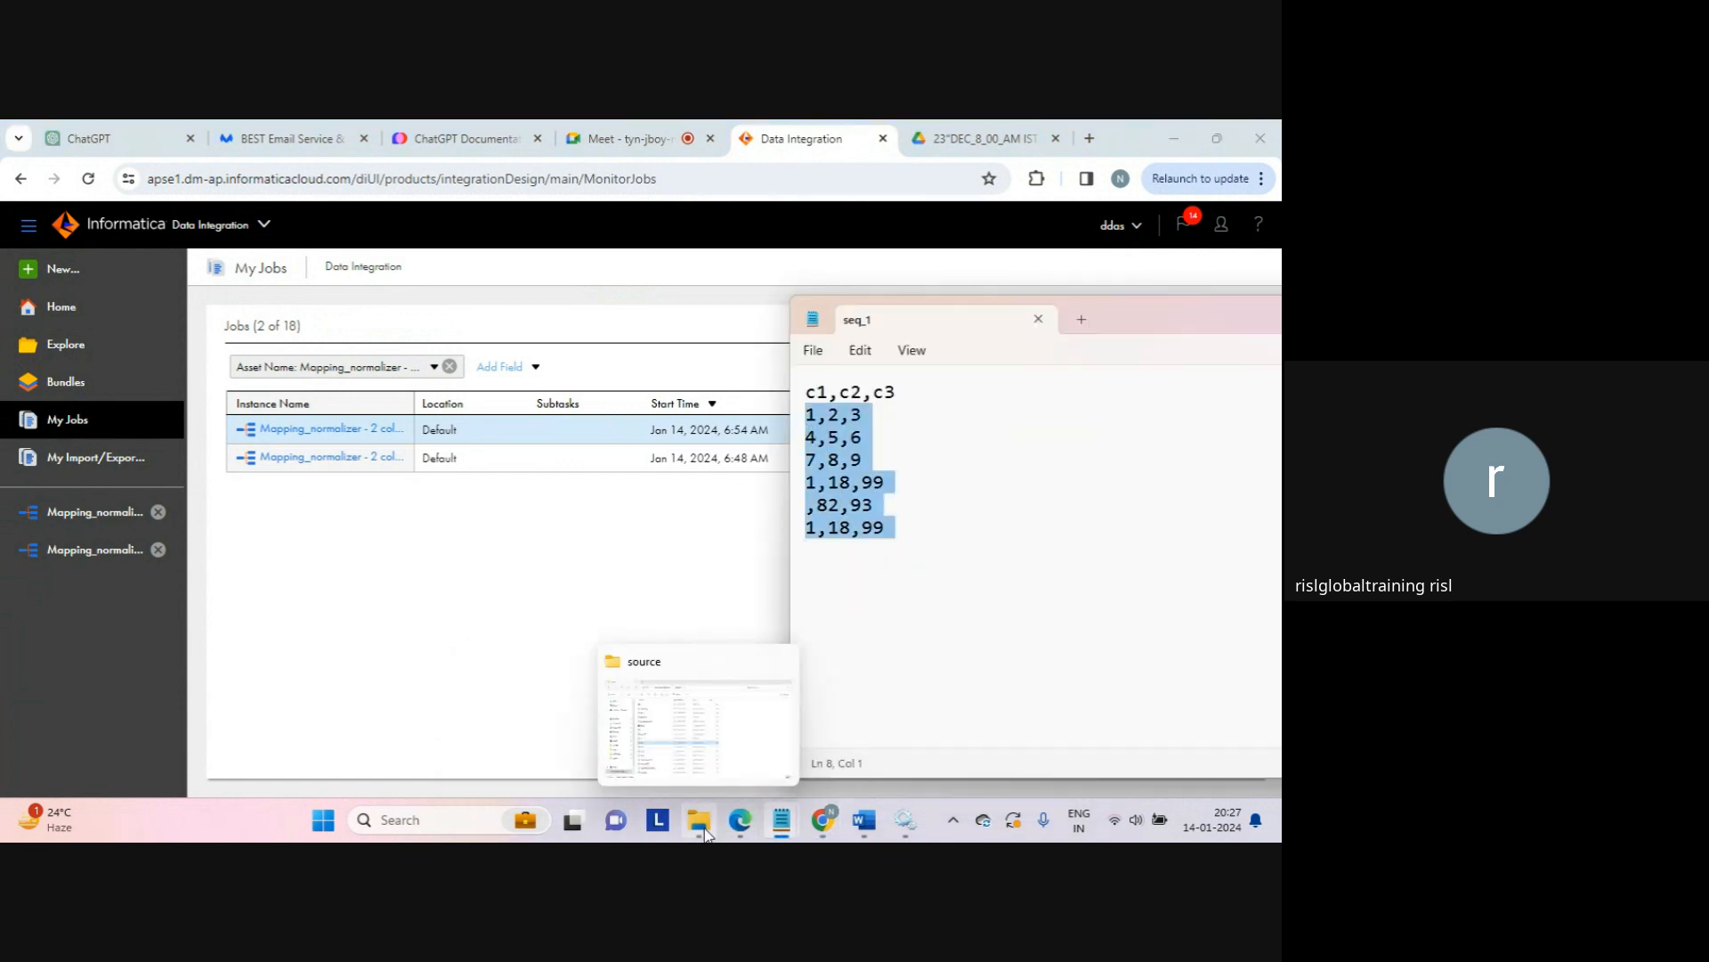
pyautogui.click(686, 719)
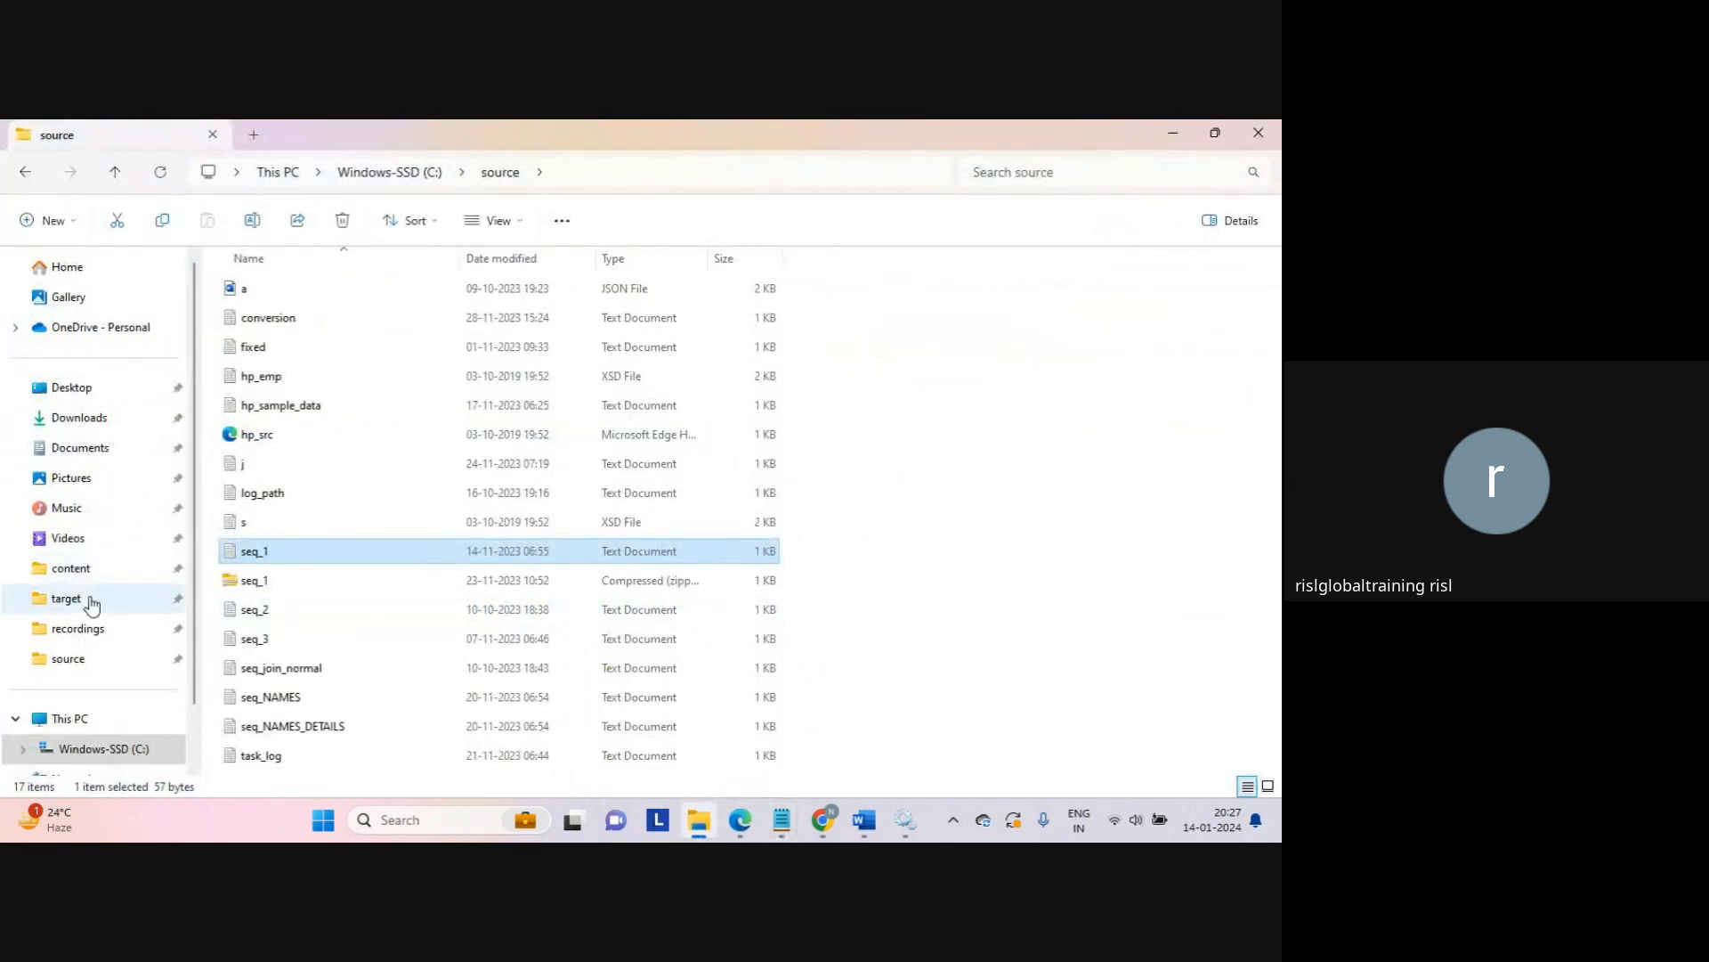
pyautogui.click(89, 598)
# Step: Open normalizer_result in Notepad and review its 18 output rows against seq_1
pyautogui.doubleClick(307, 287)
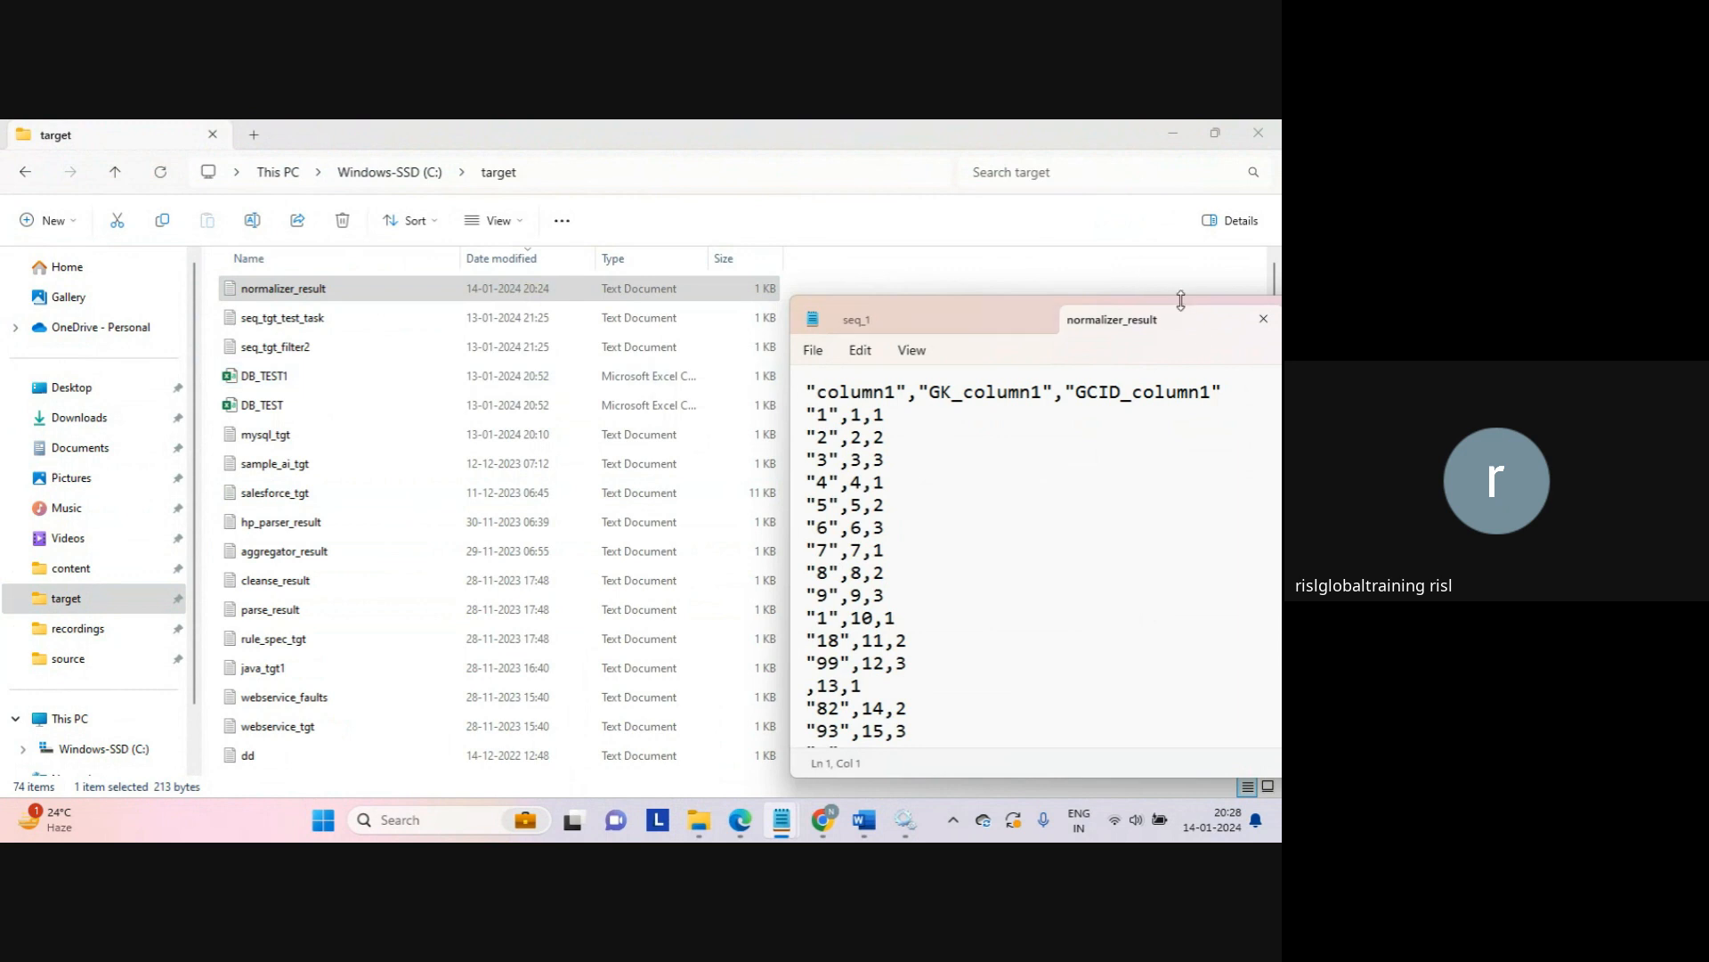
pyautogui.doubleClick(1181, 300)
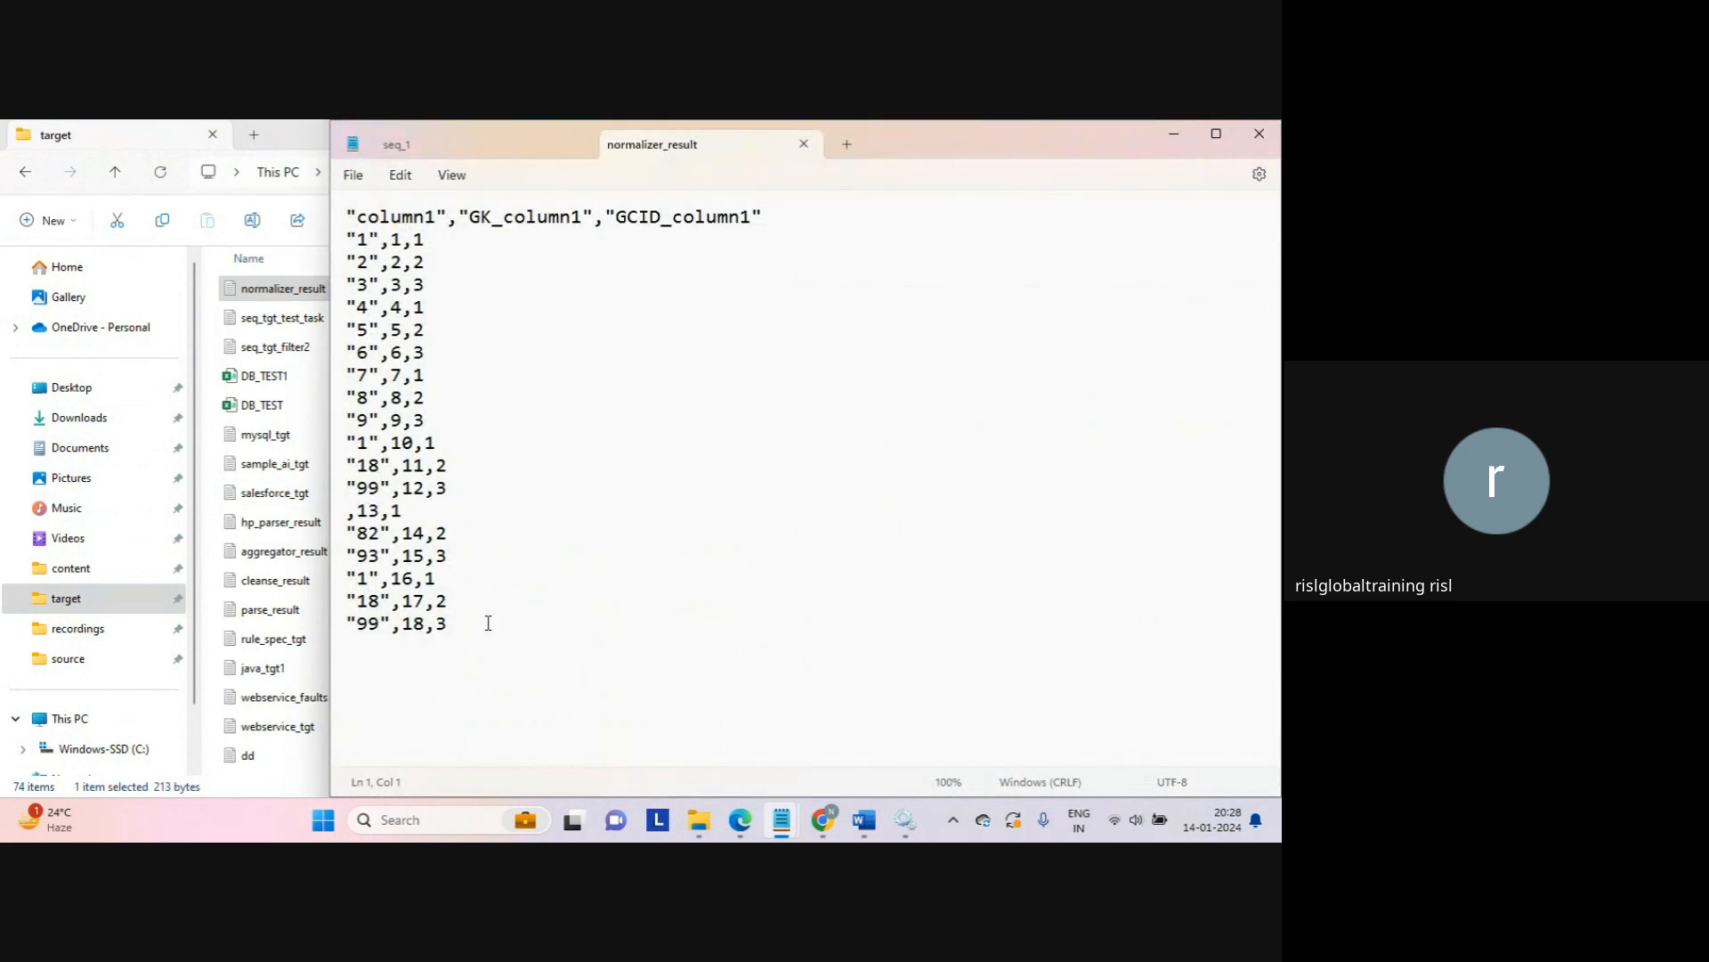
pyautogui.moveTo(487, 622); pyautogui.dragTo(269, 232)
pyautogui.click(423, 284)
pyautogui.moveTo(541, 600); pyautogui.dragTo(531, 630)
pyautogui.click(531, 652)
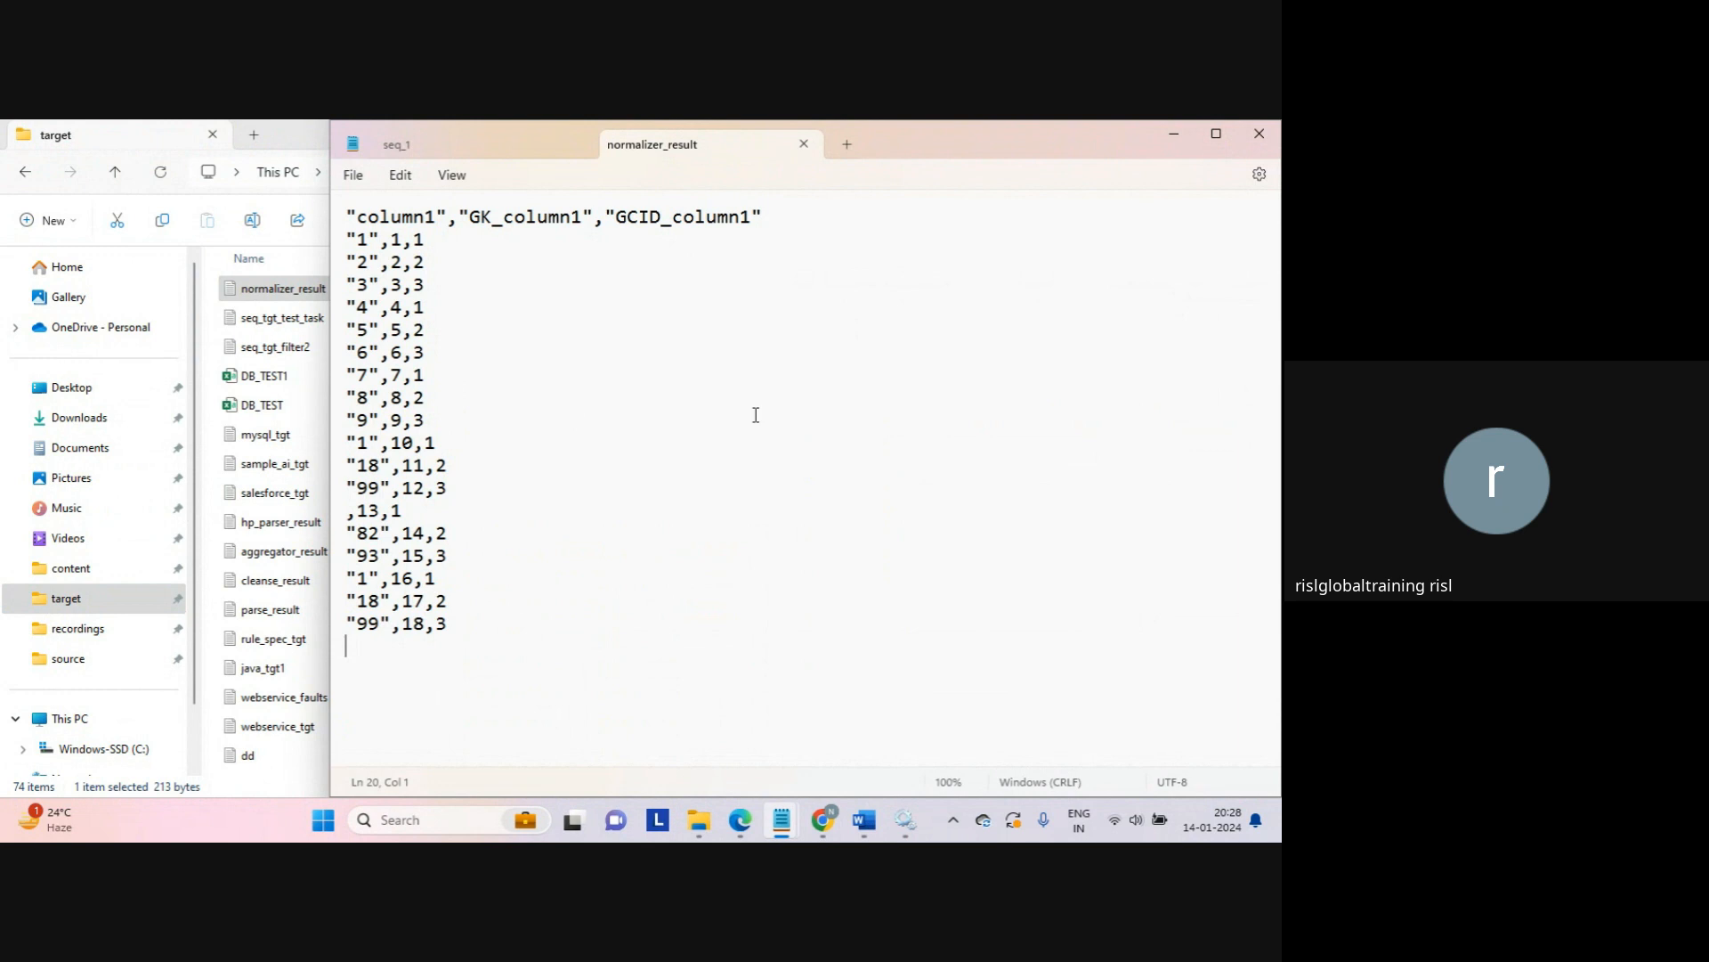
pyautogui.click(823, 346)
pyautogui.doubleClick(362, 239)
pyautogui.doubleClick(361, 261)
pyautogui.moveTo(754, 322); pyautogui.dragTo(783, 219)
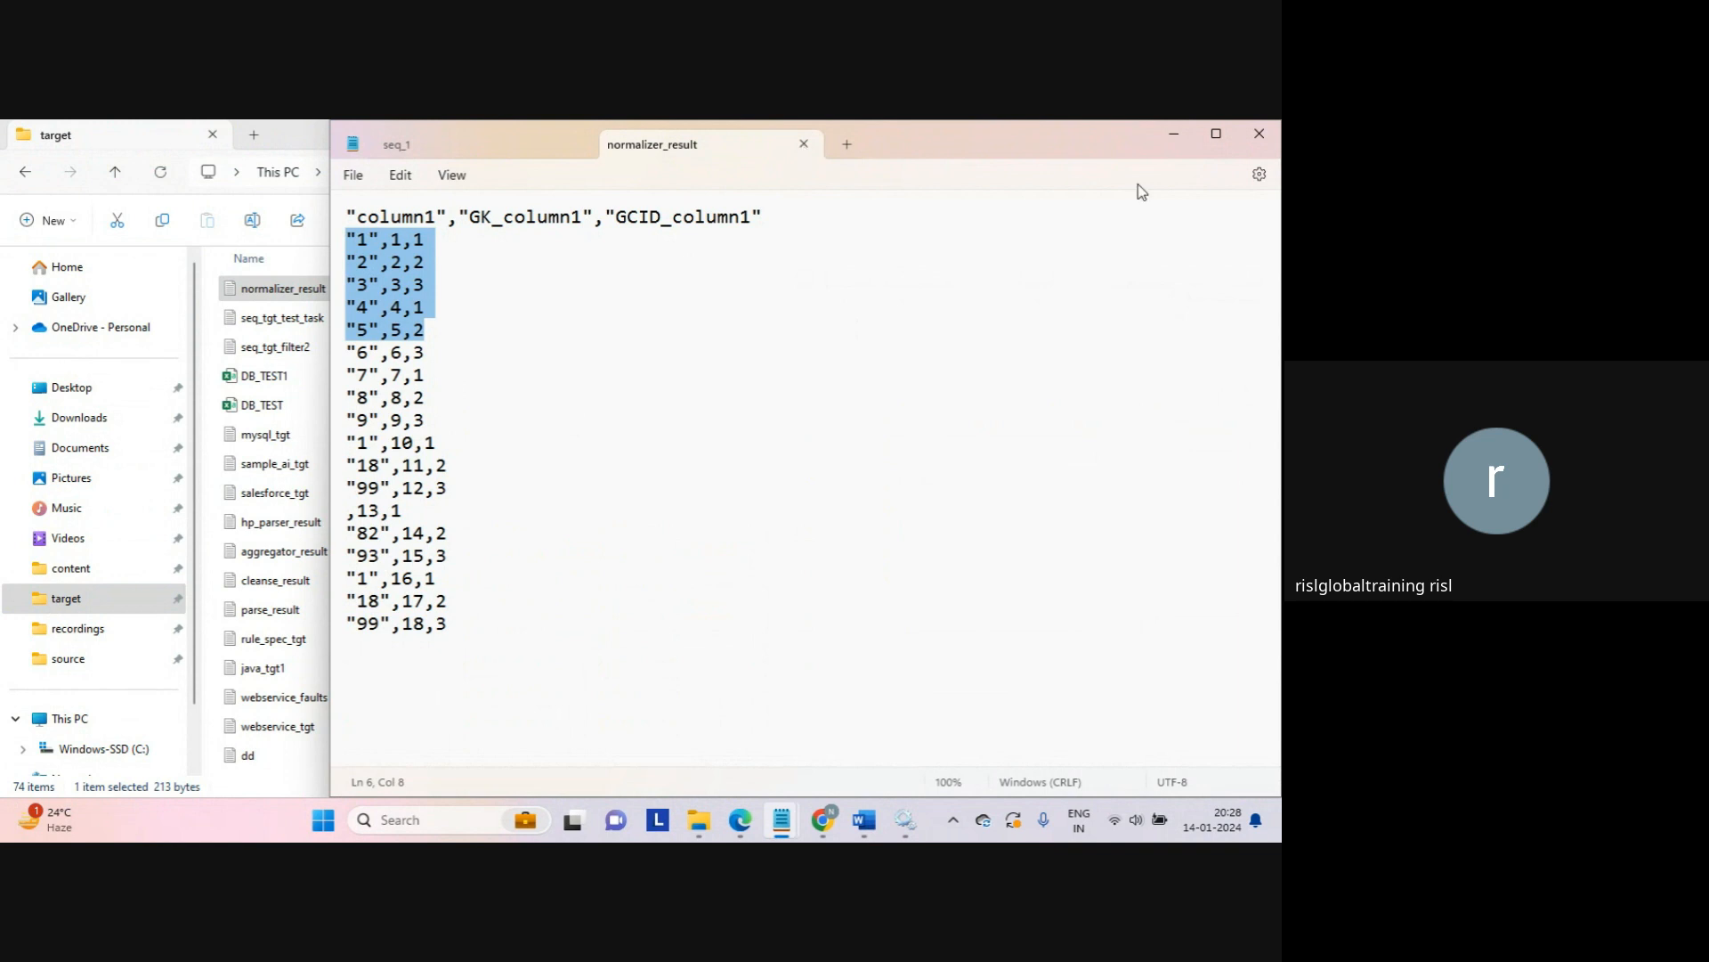
# Step: Close normalizer_result and bring the Informatica My Jobs page back
pyautogui.click(804, 145)
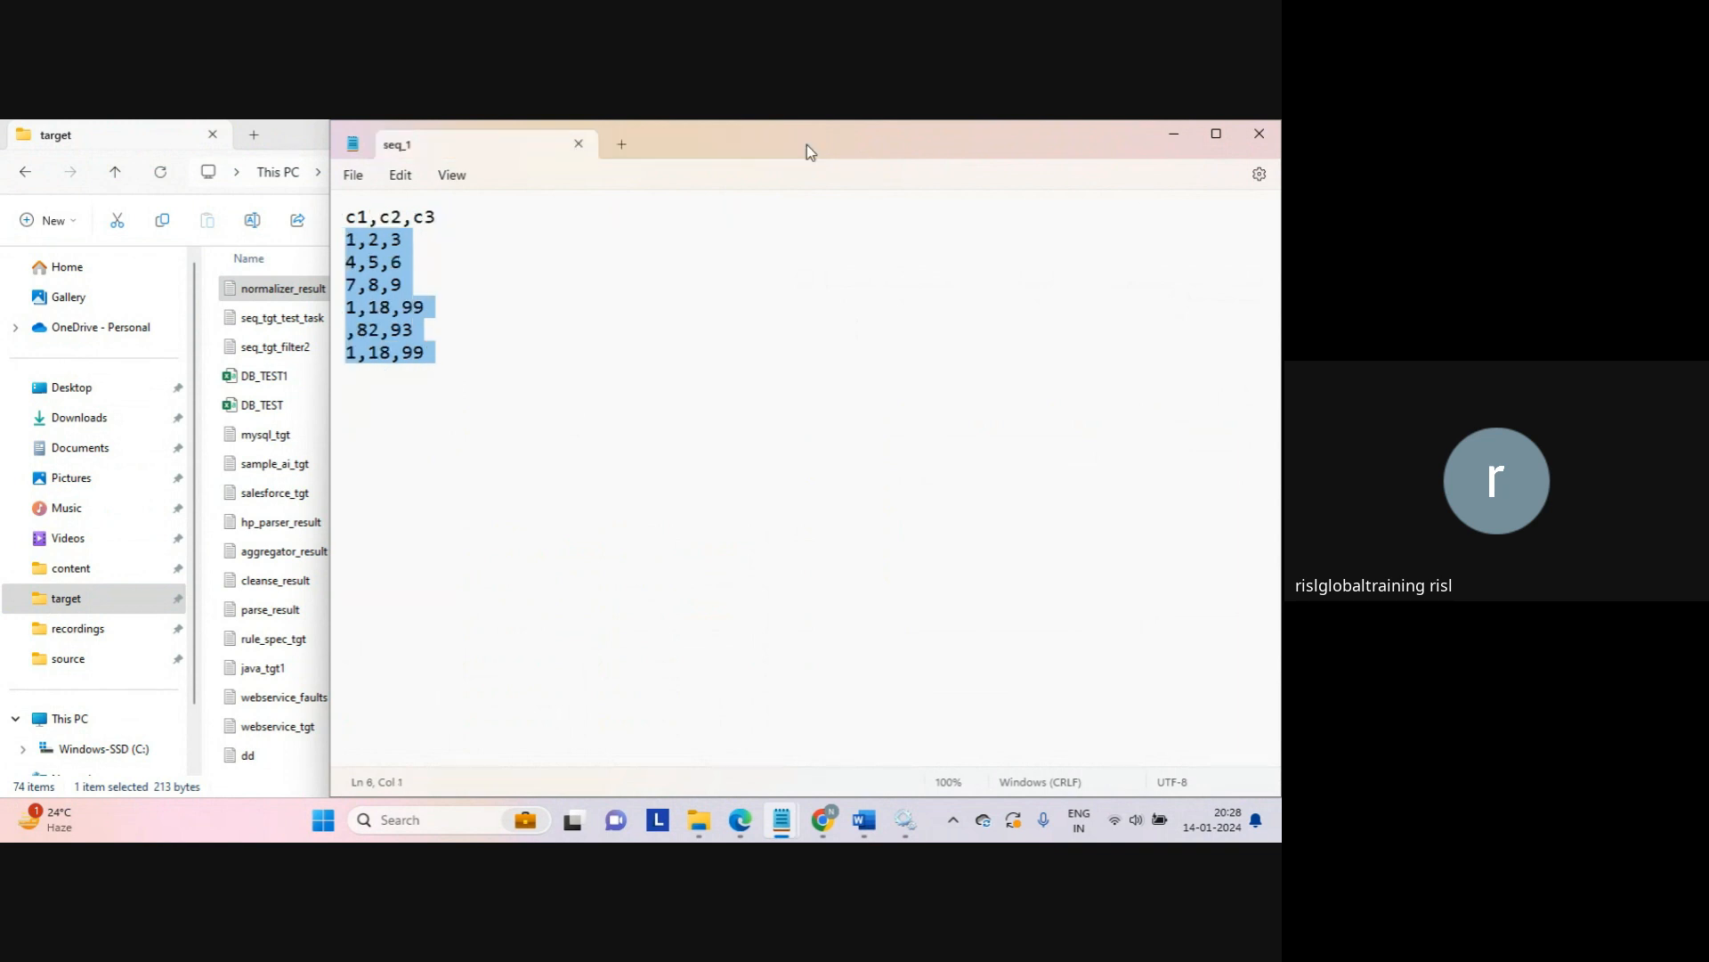
pyautogui.click(1191, 132)
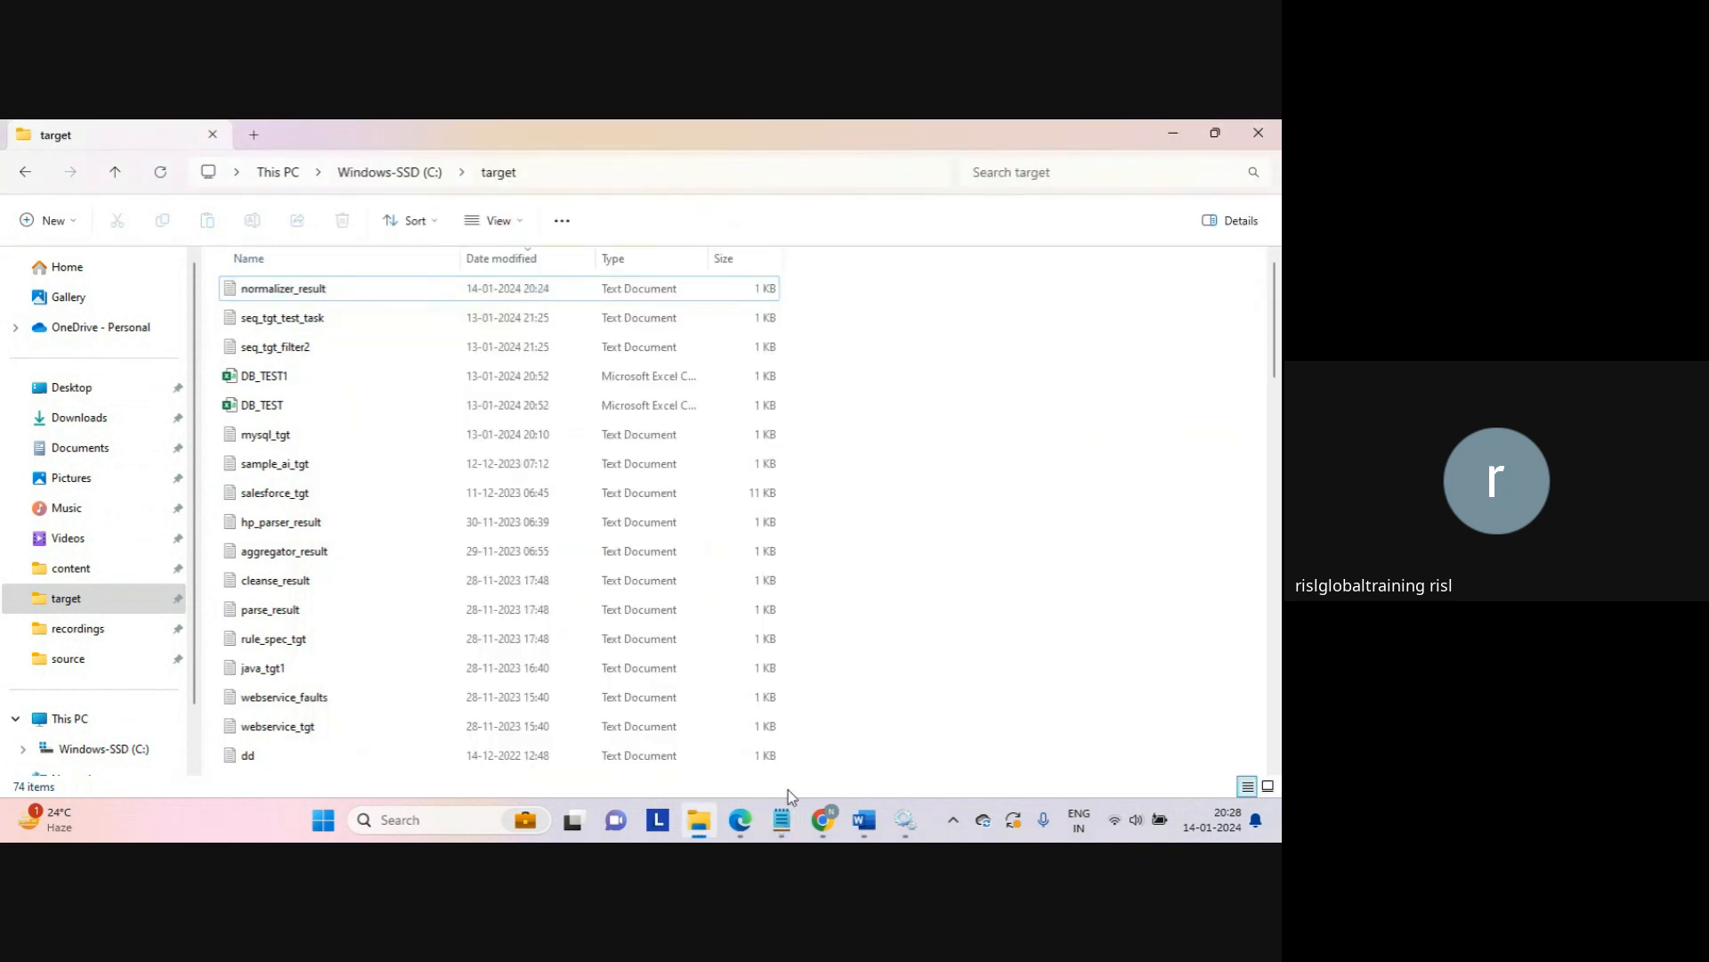
pyautogui.moveTo(819, 819)
pyautogui.click(755, 739)
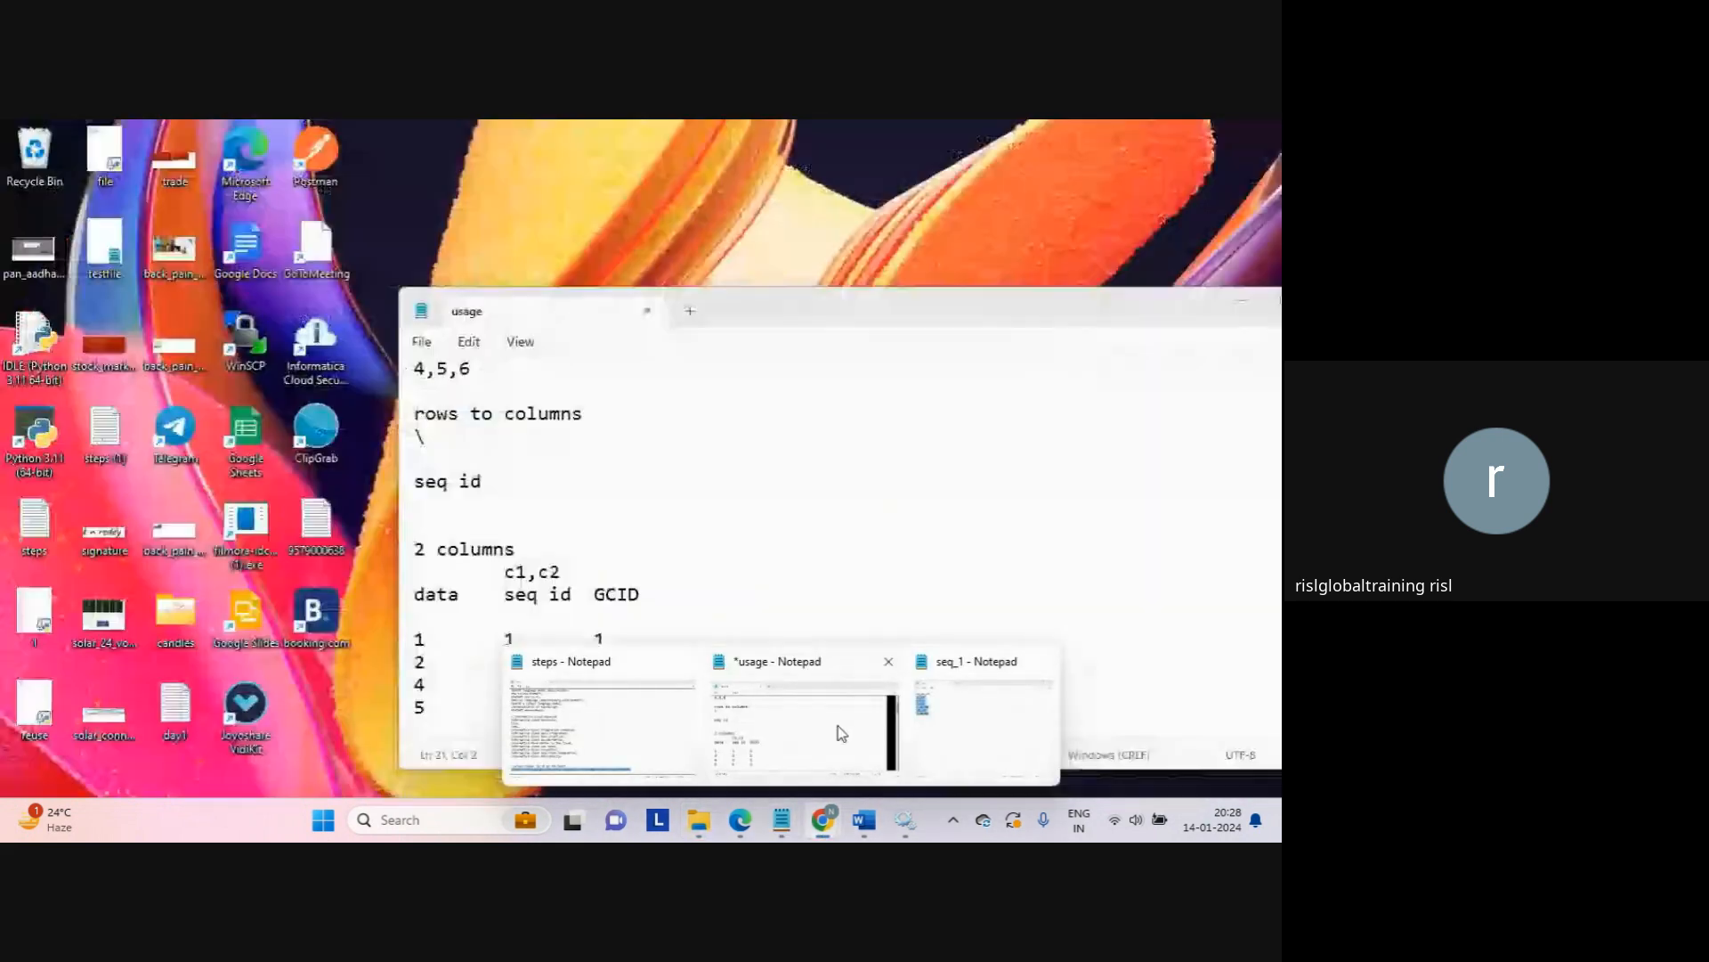
# Step: Insert blank lines above usage: and type 'iics...' on the first line
pyautogui.click(837, 725)
pyautogui.scroll(3, 687, 611)
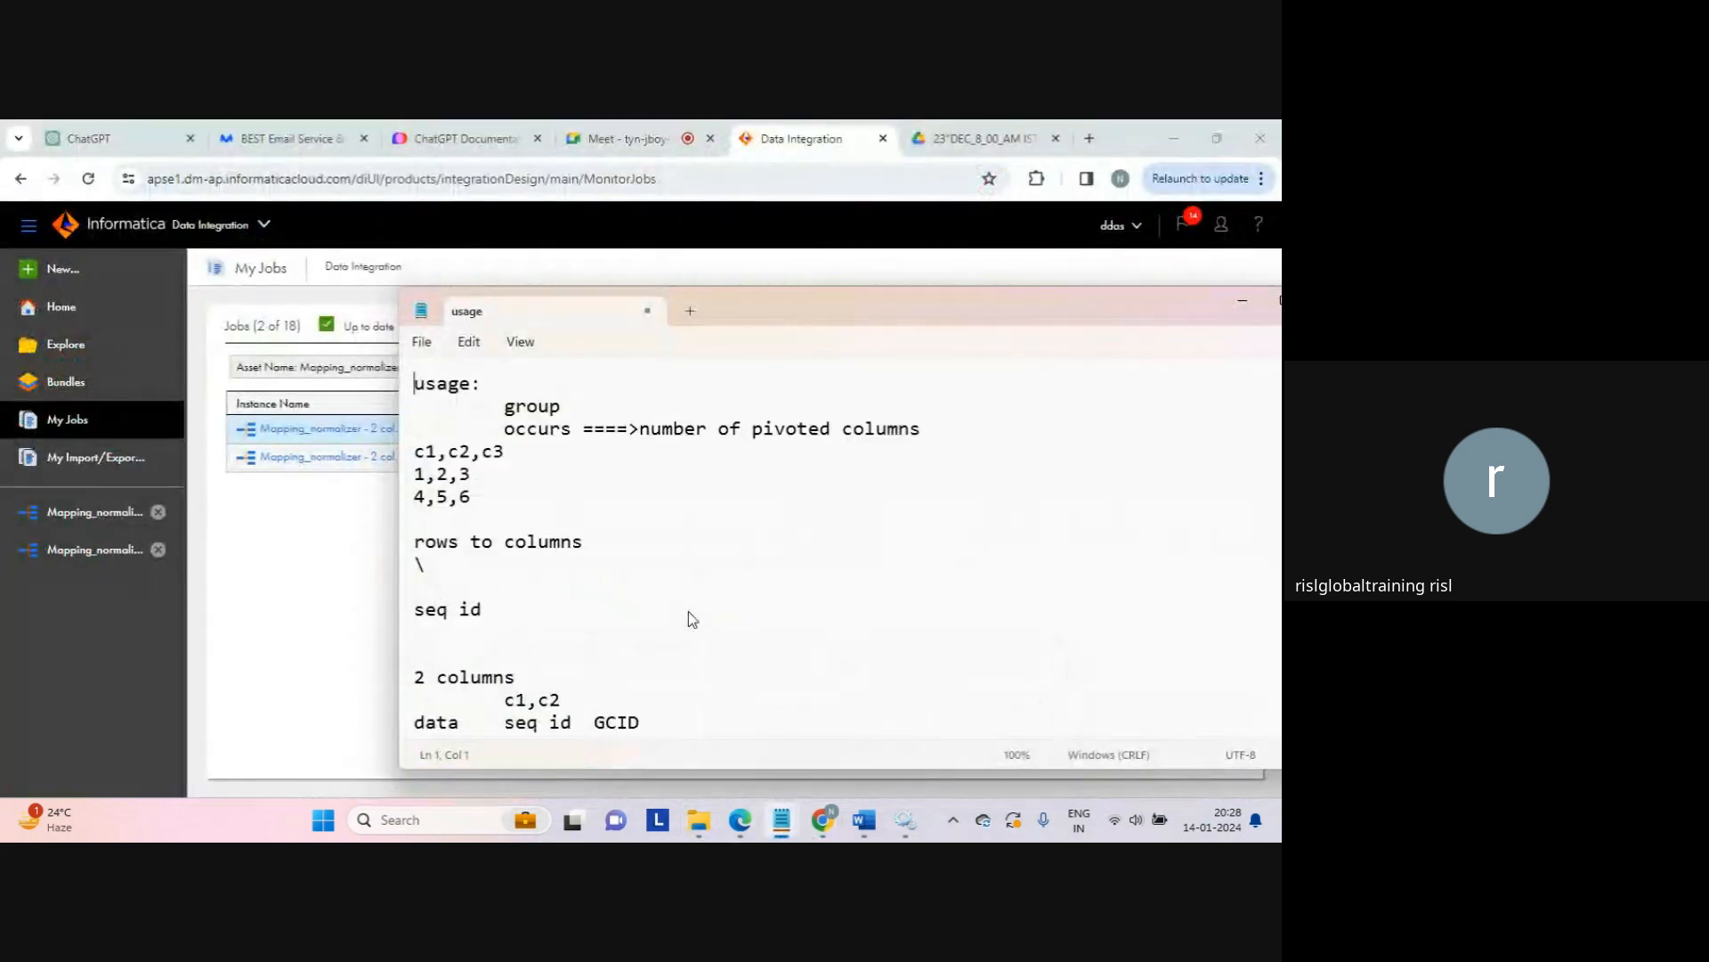
pyautogui.press('Return')
pyautogui.press('Up')
pyautogui.press('Up')
pyautogui.press('Up')
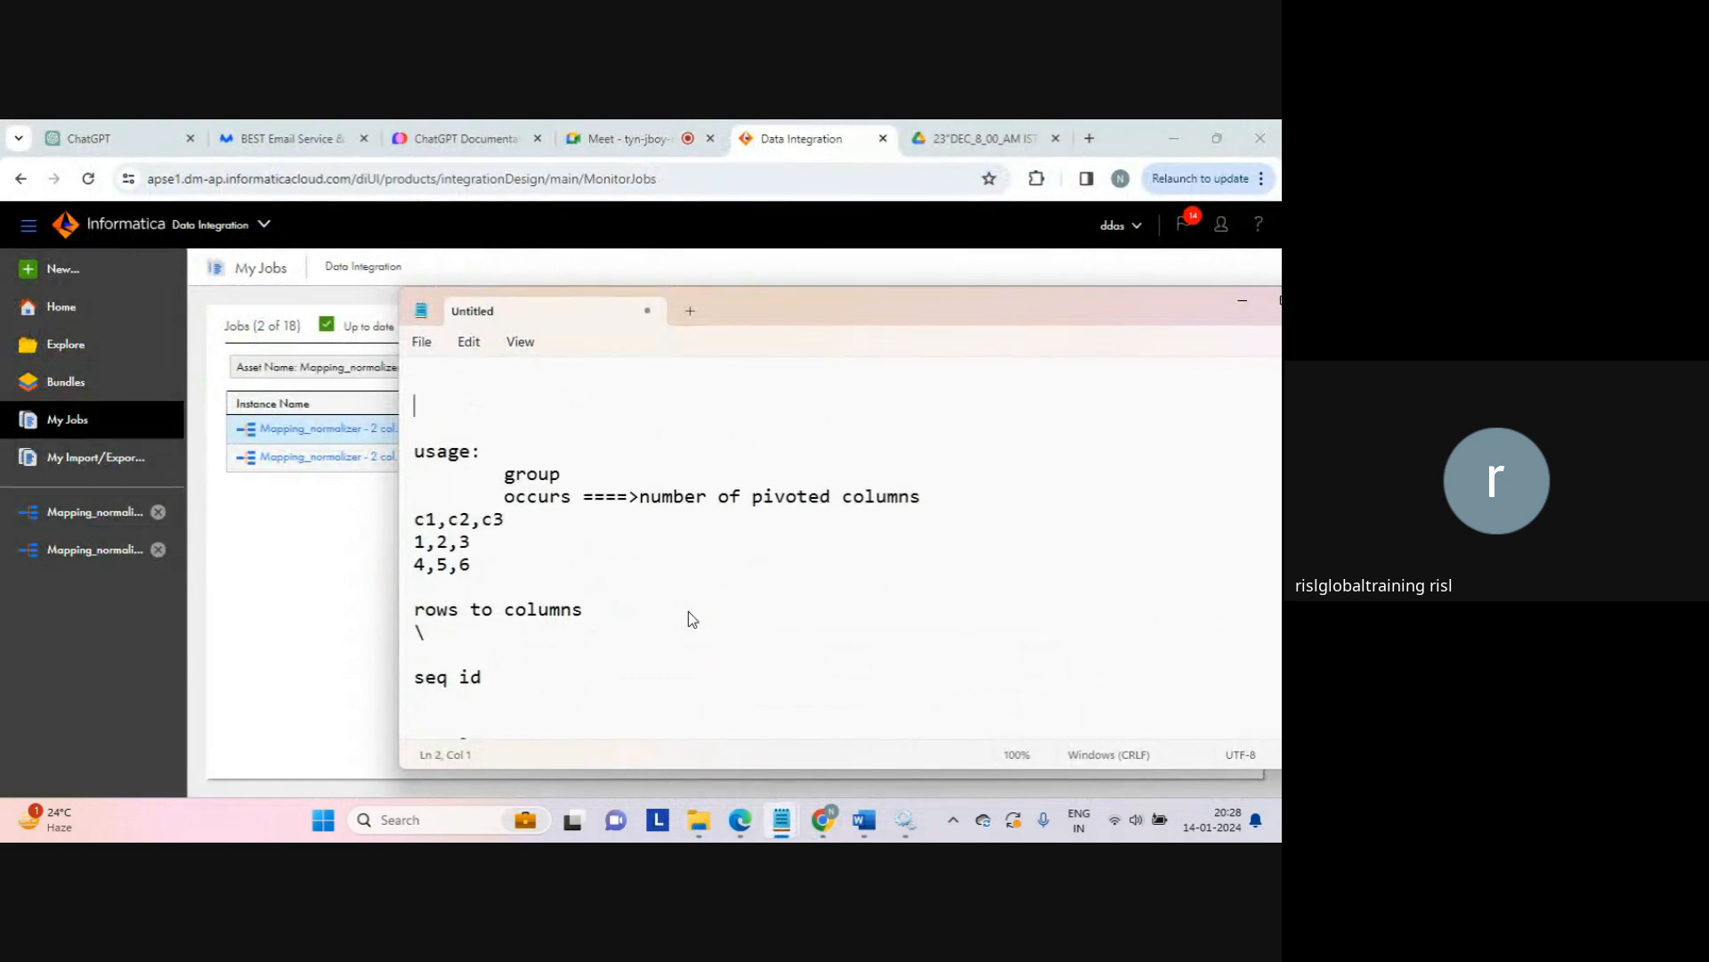
pyautogui.press('Return')
pyautogui.press('Up')
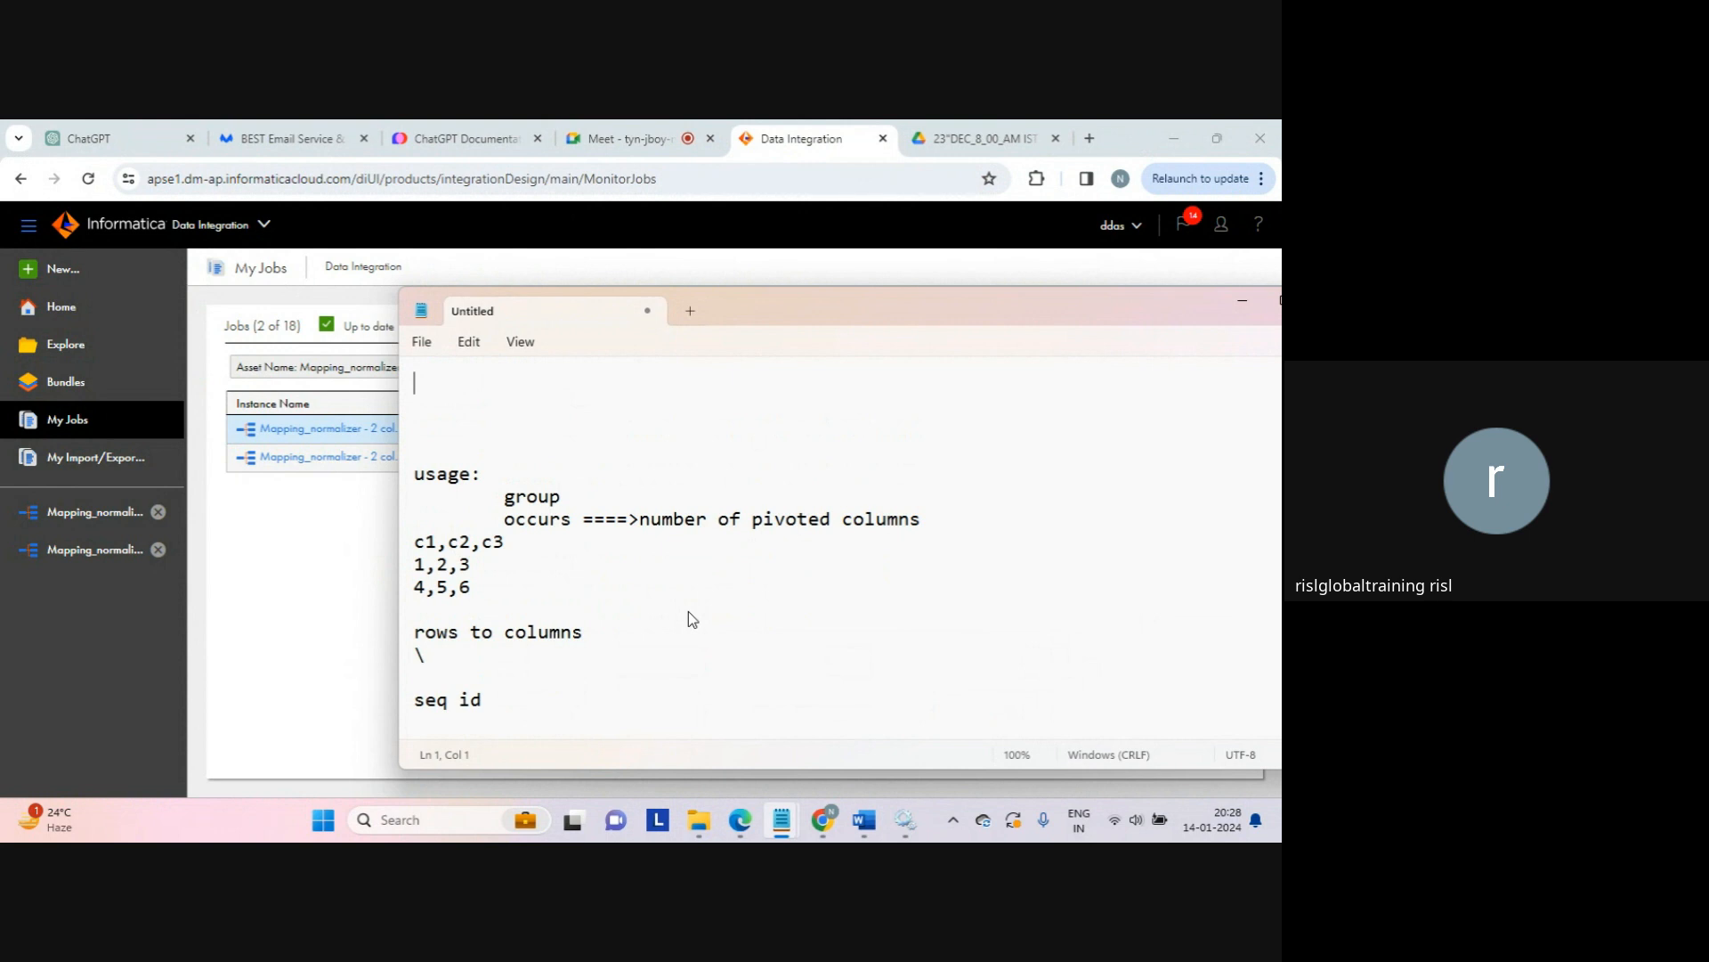
pyautogui.write('iics...')
pyautogui.press('Return')
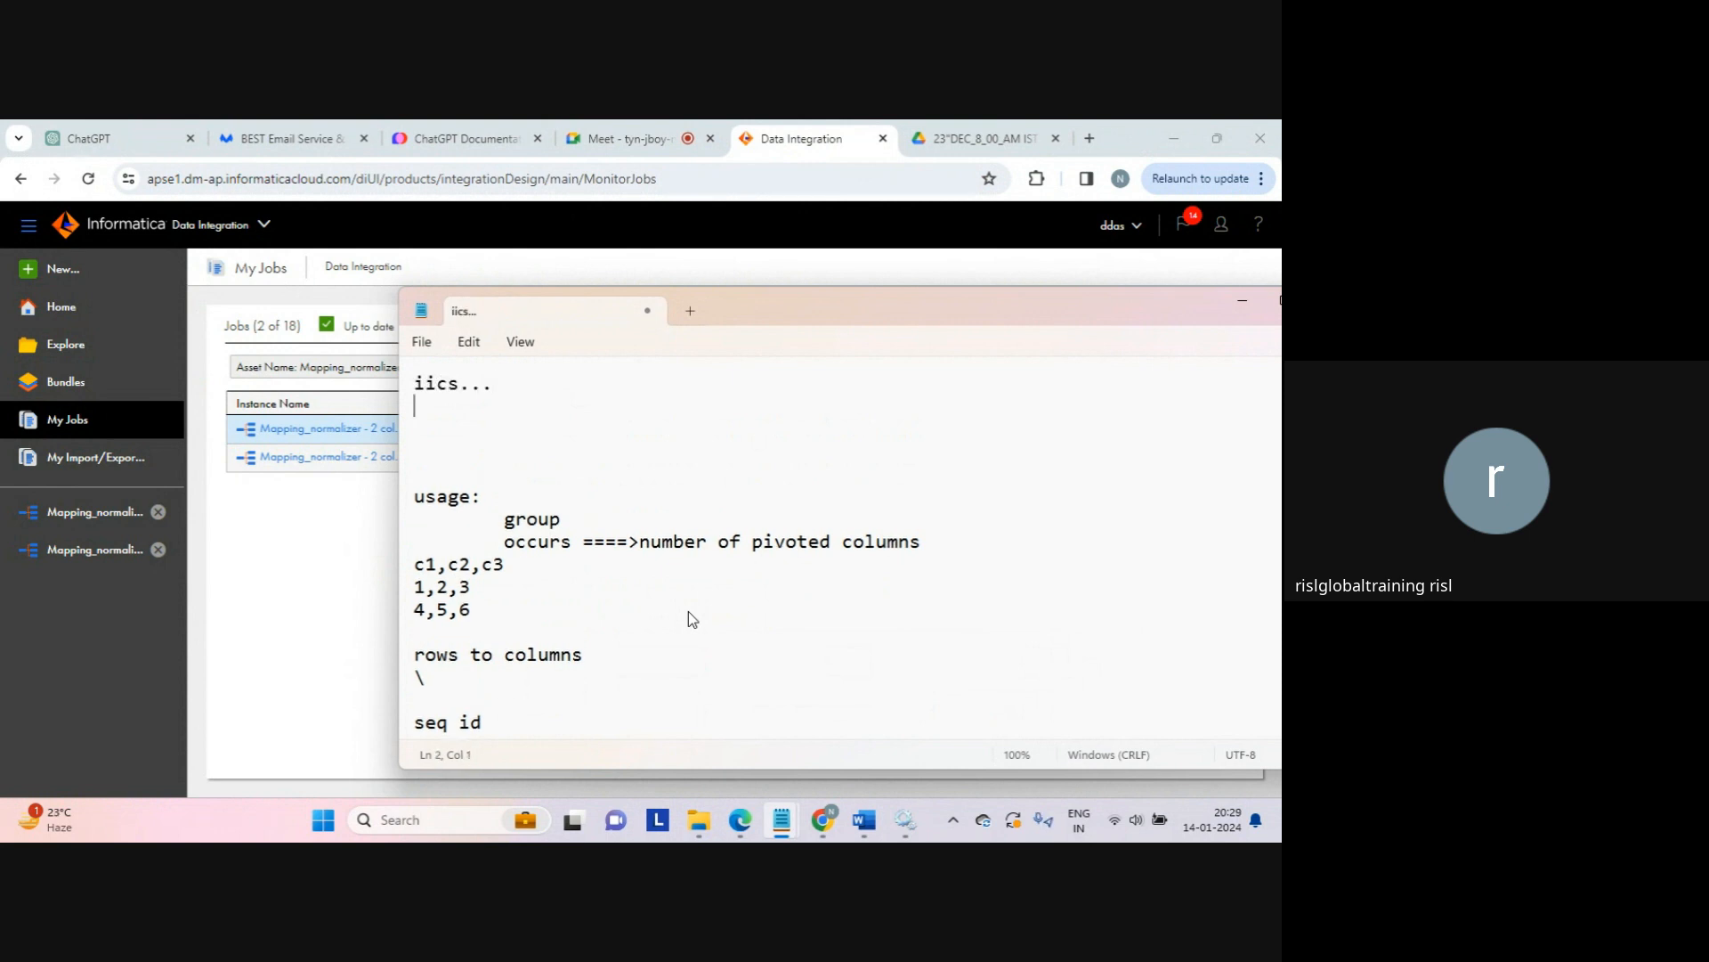
pyautogui.press('Return')
# Step: Add the note lines 'extend the funtionality' and 'java....'
pyautogui.write('exten')
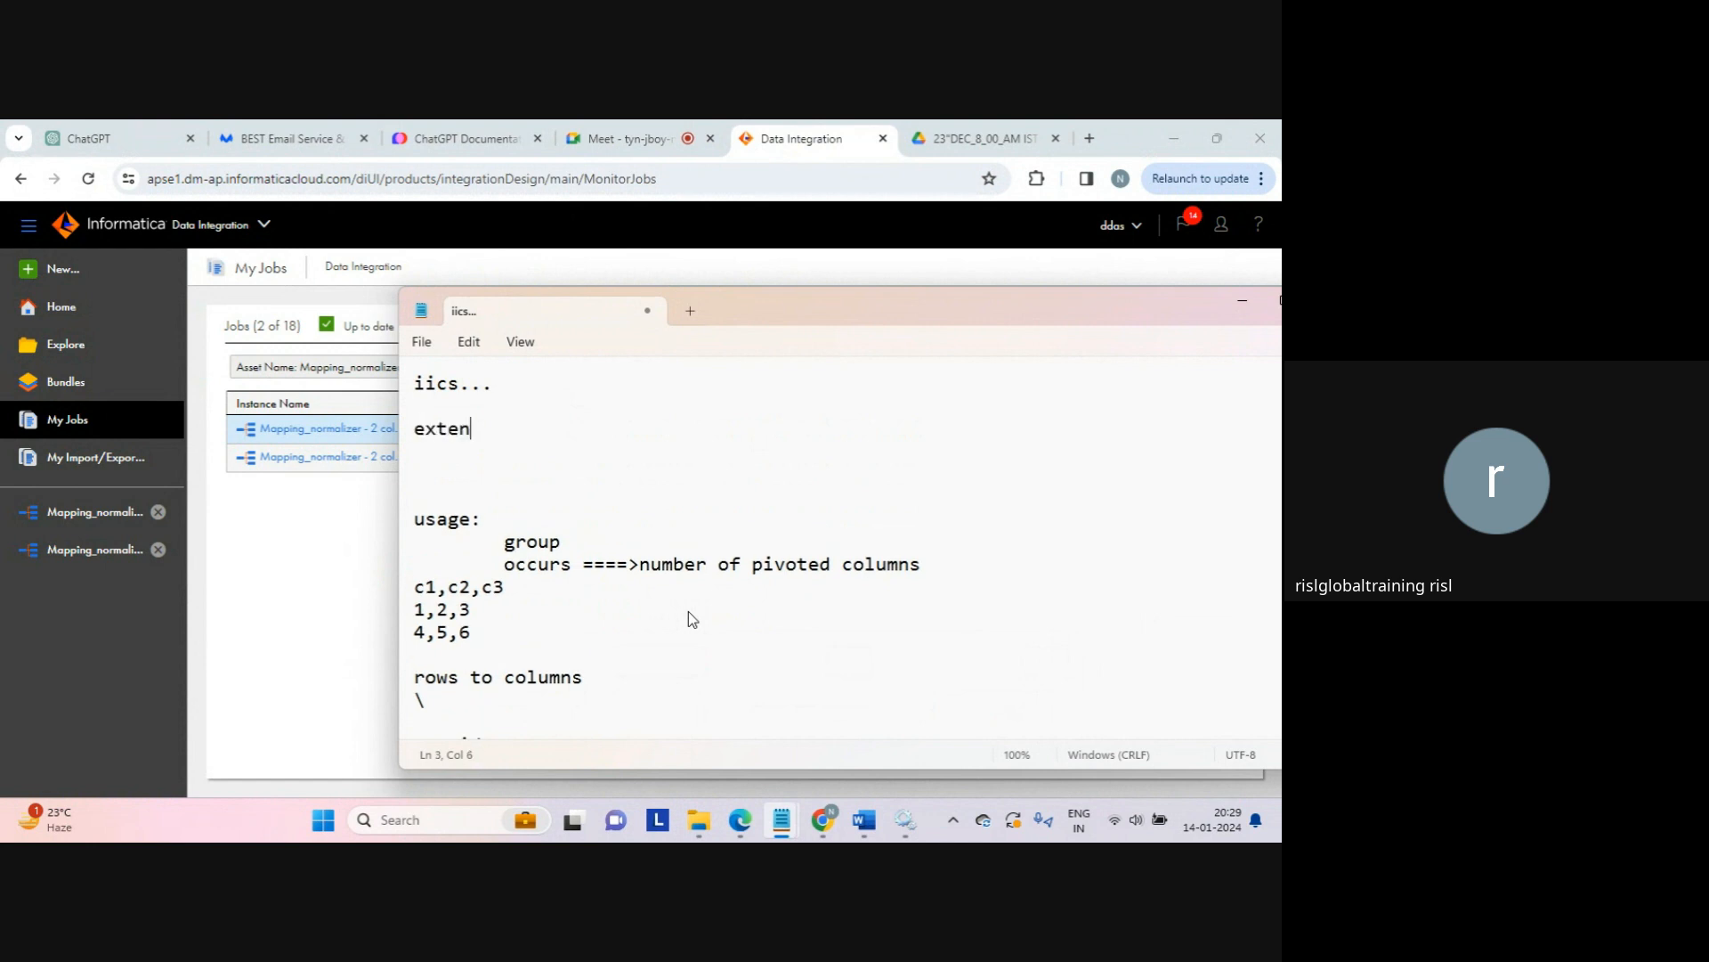
pyautogui.write('d the funtionality')
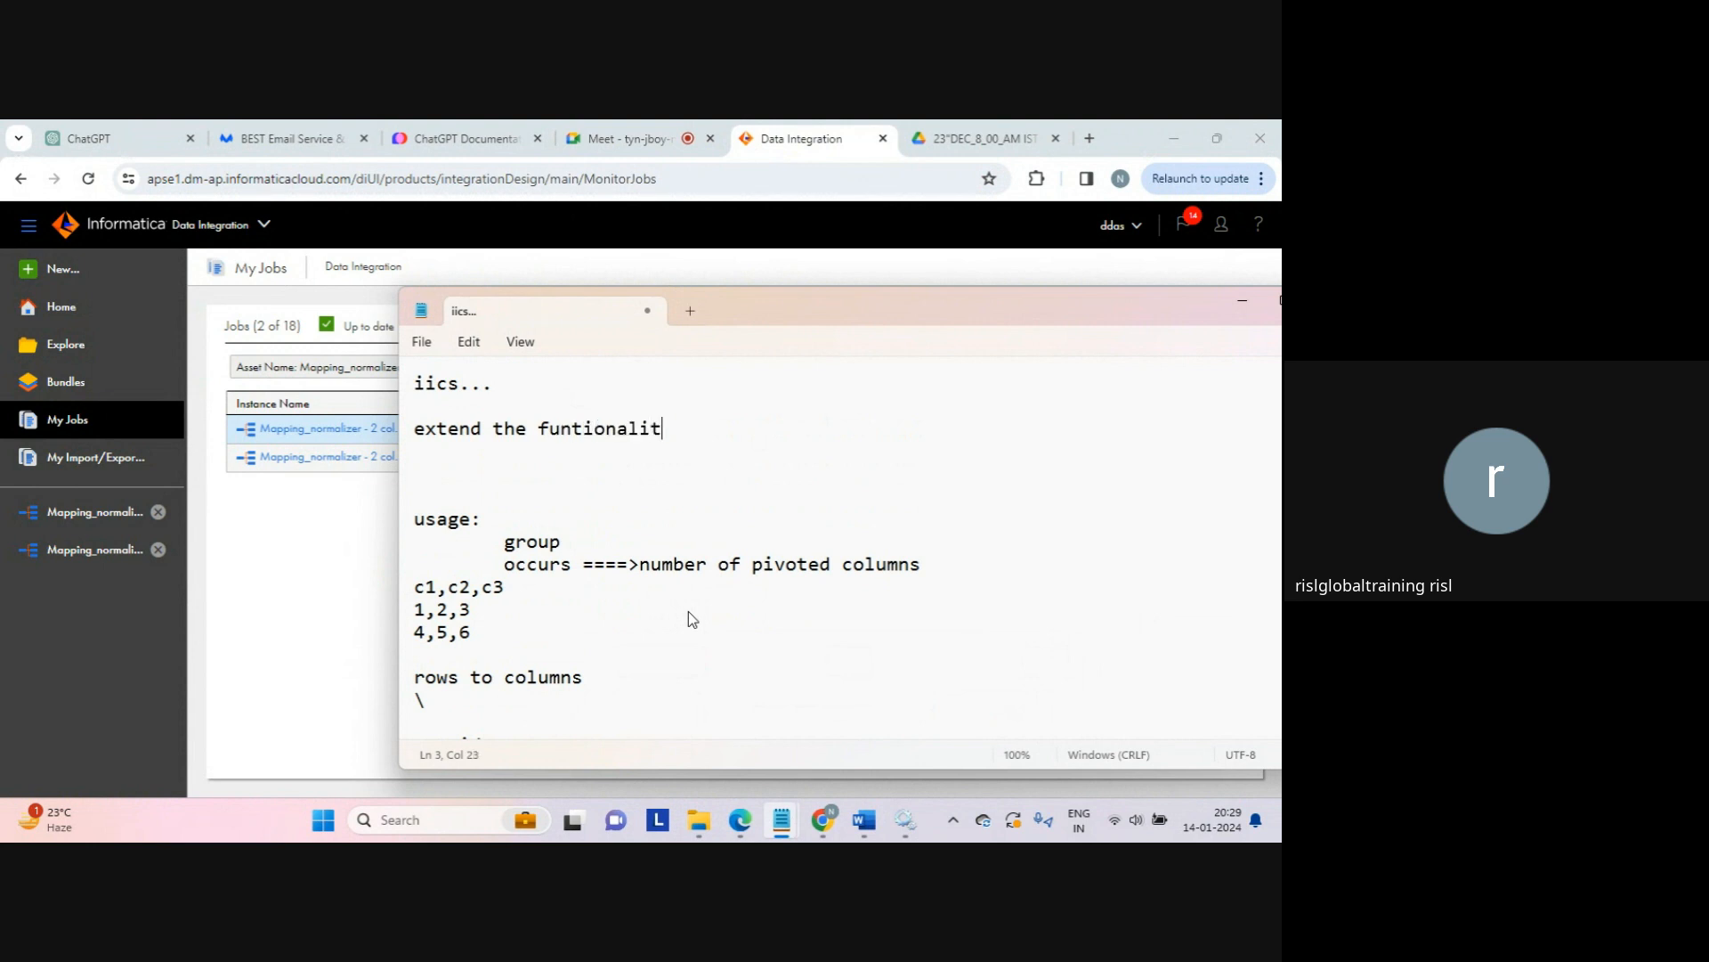
pyautogui.press('Return')
pyautogui.press('Return')
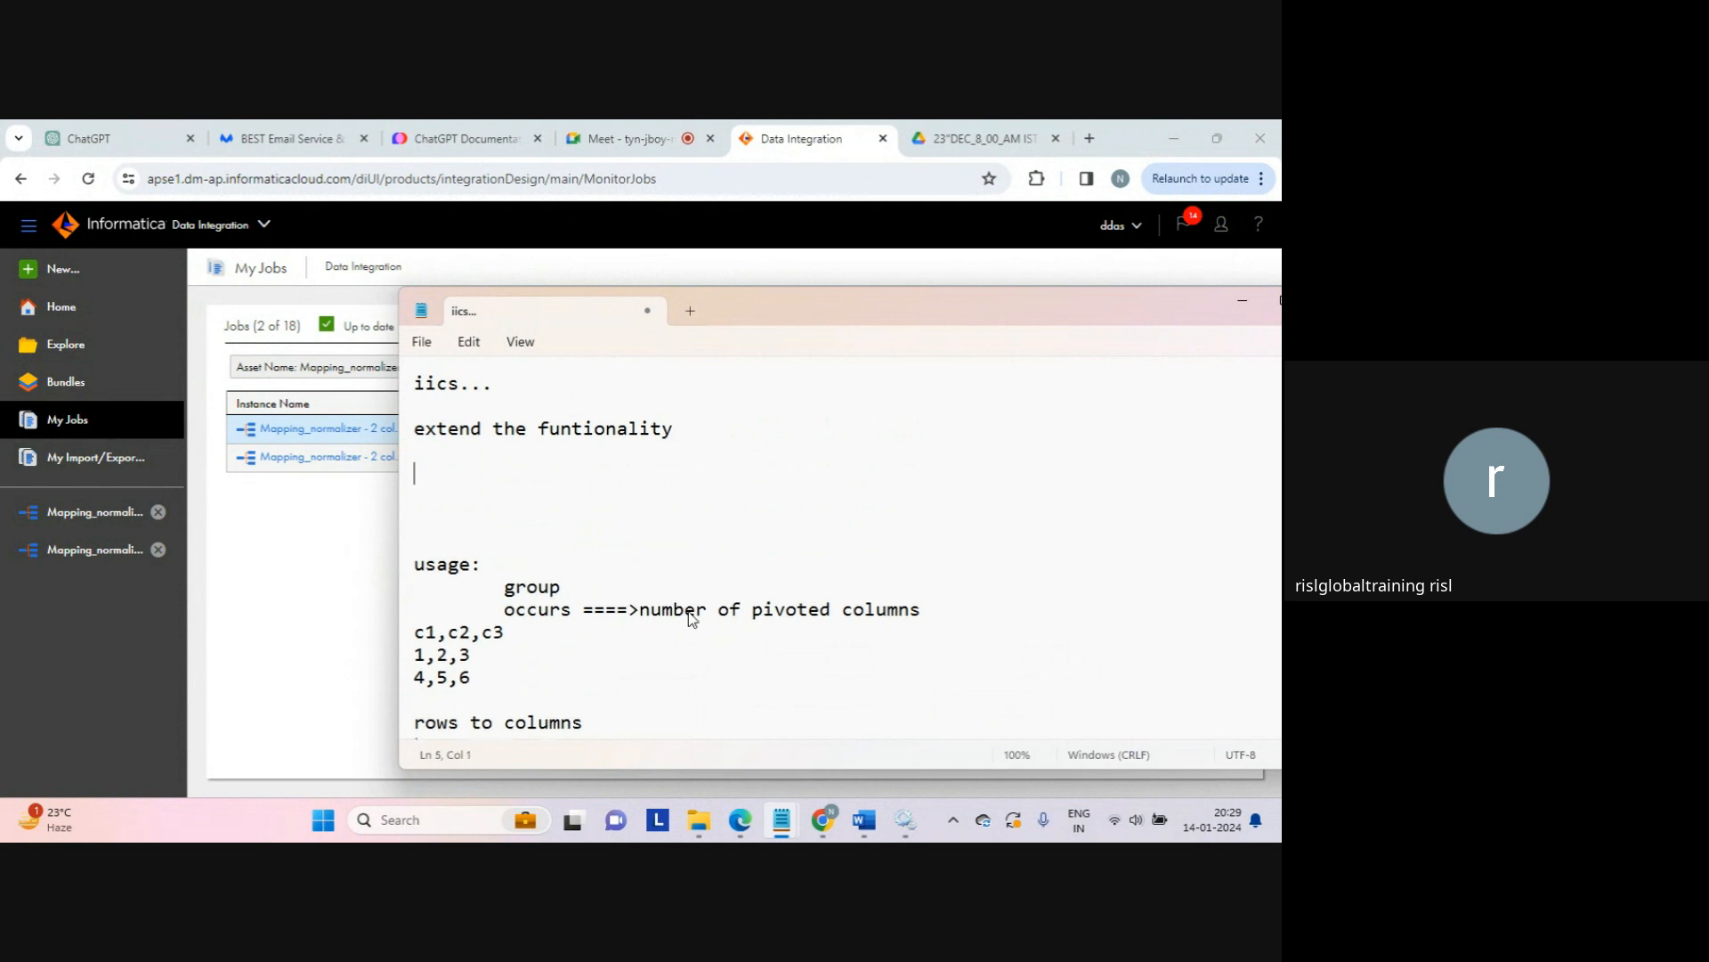
pyautogui.write('java....')
pyautogui.press('Return')
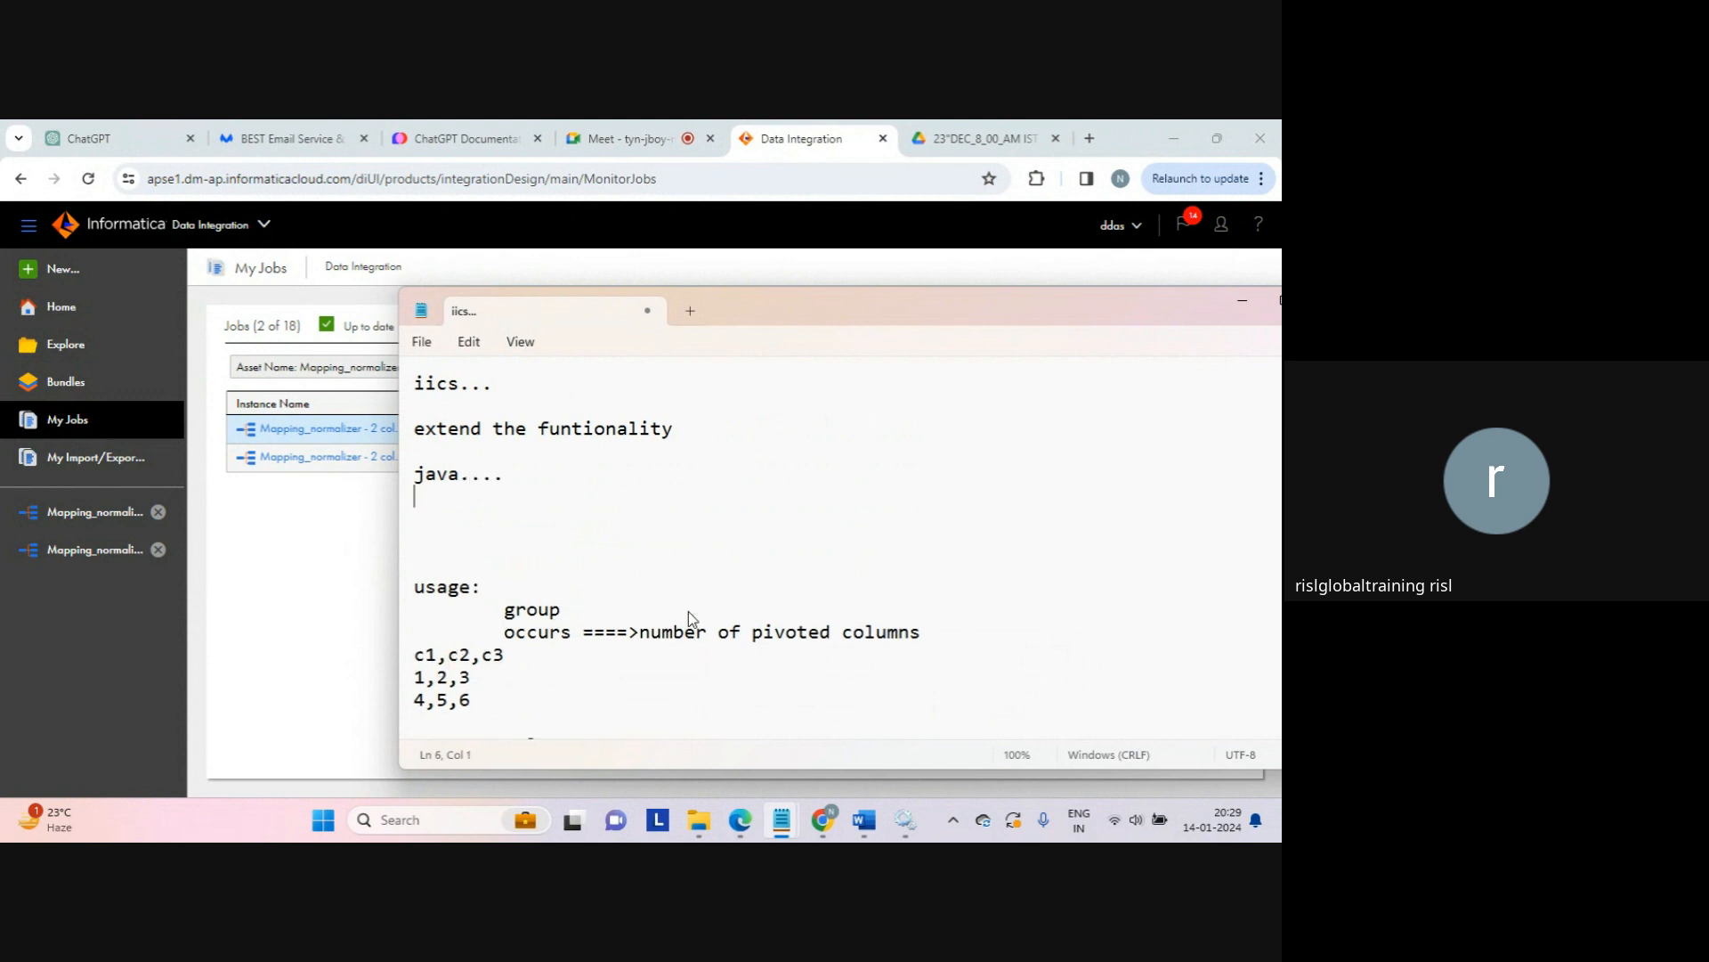
pyautogui.press('Return')
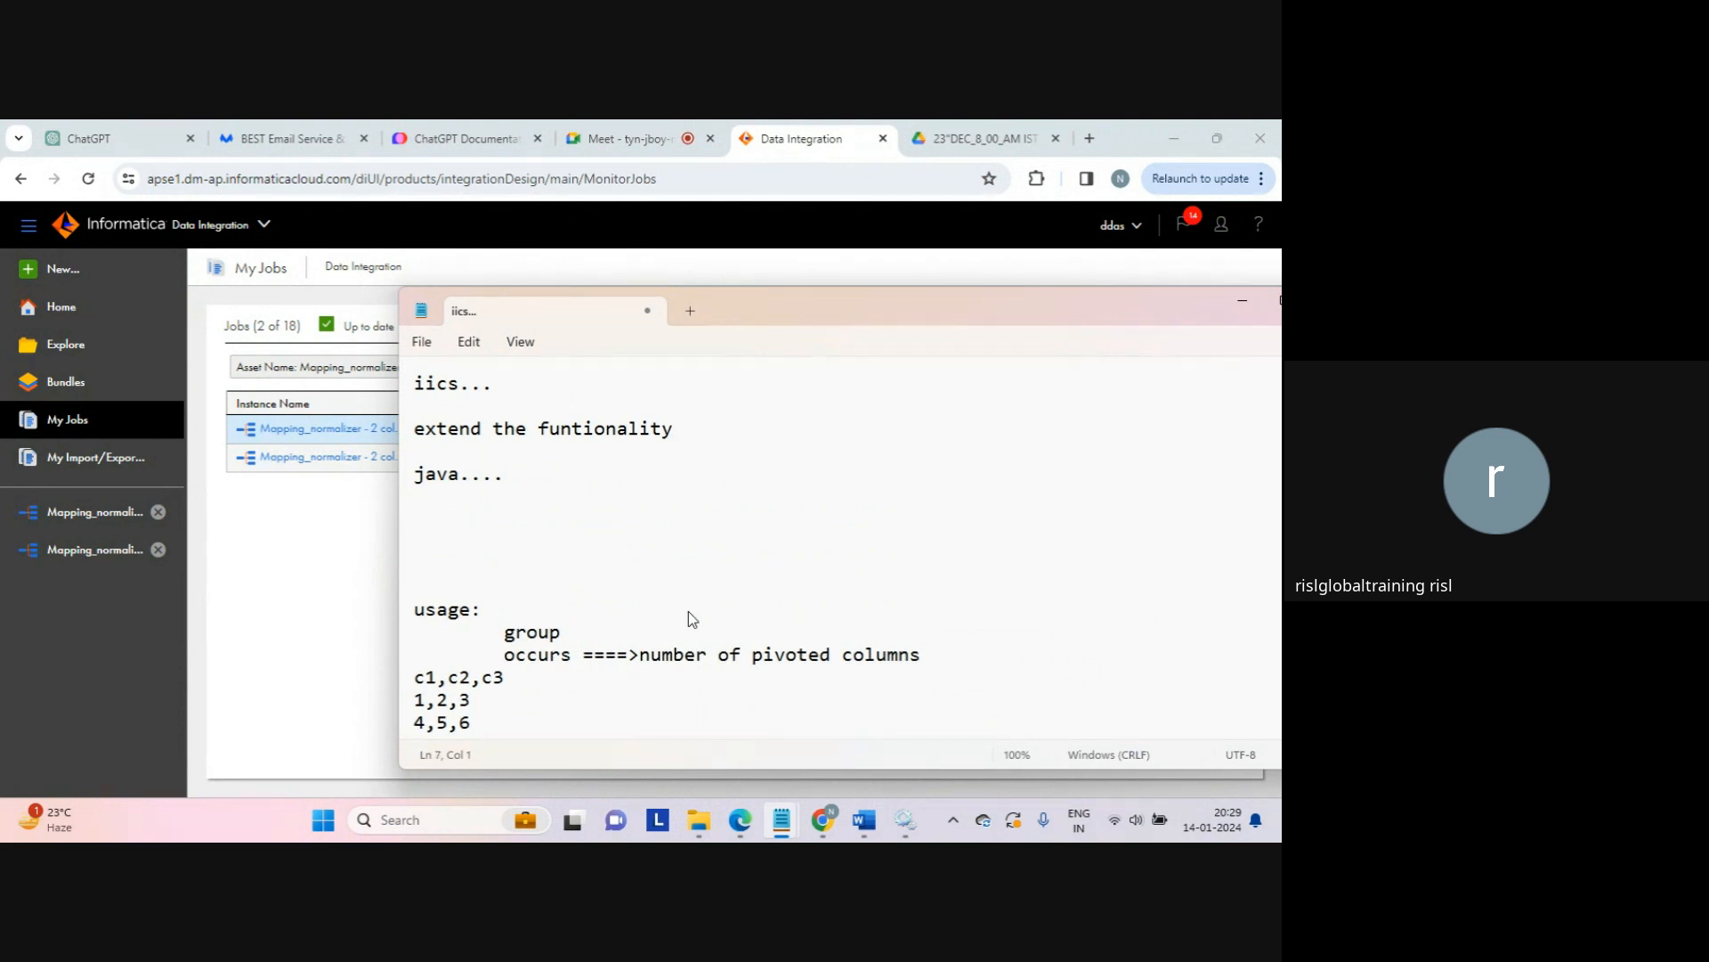
# Step: Add an indented '2 ways:' line followed by 'sum.java'
pyautogui.press('Tab')
pyautogui.write('2 ways:')
pyautogui.press('Return')
pyautogui.press('Return')
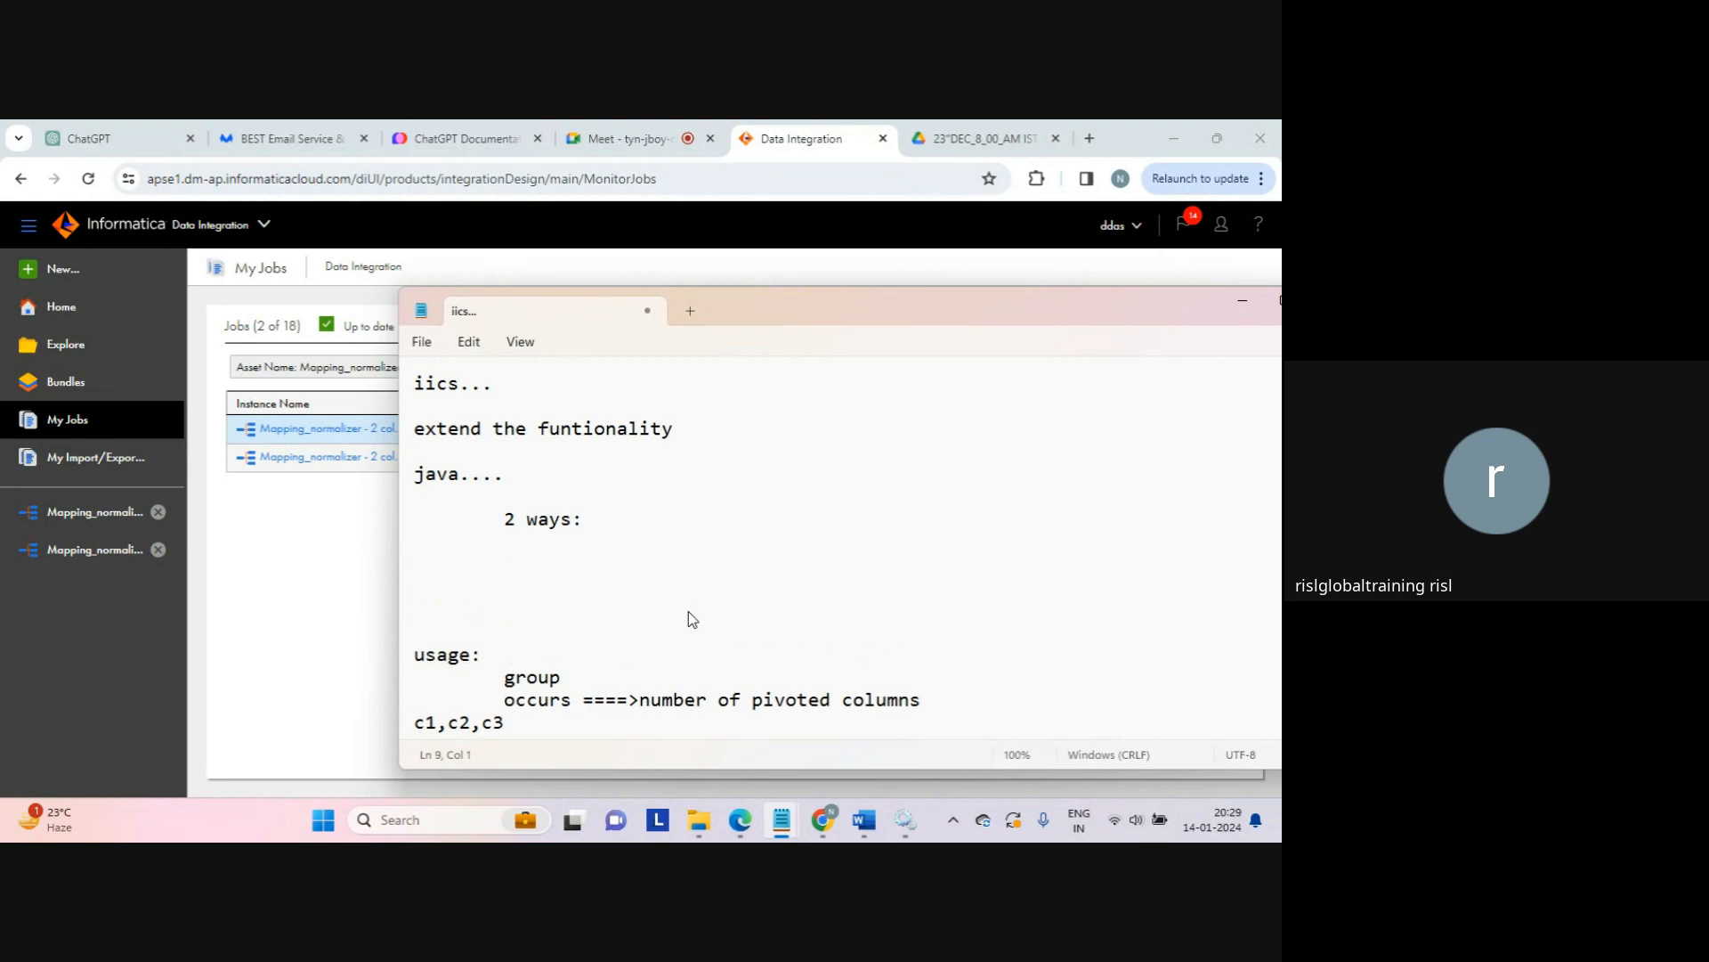
pyautogui.write('sum.java')
pyautogui.press('Return')
pyautogui.press('Return')
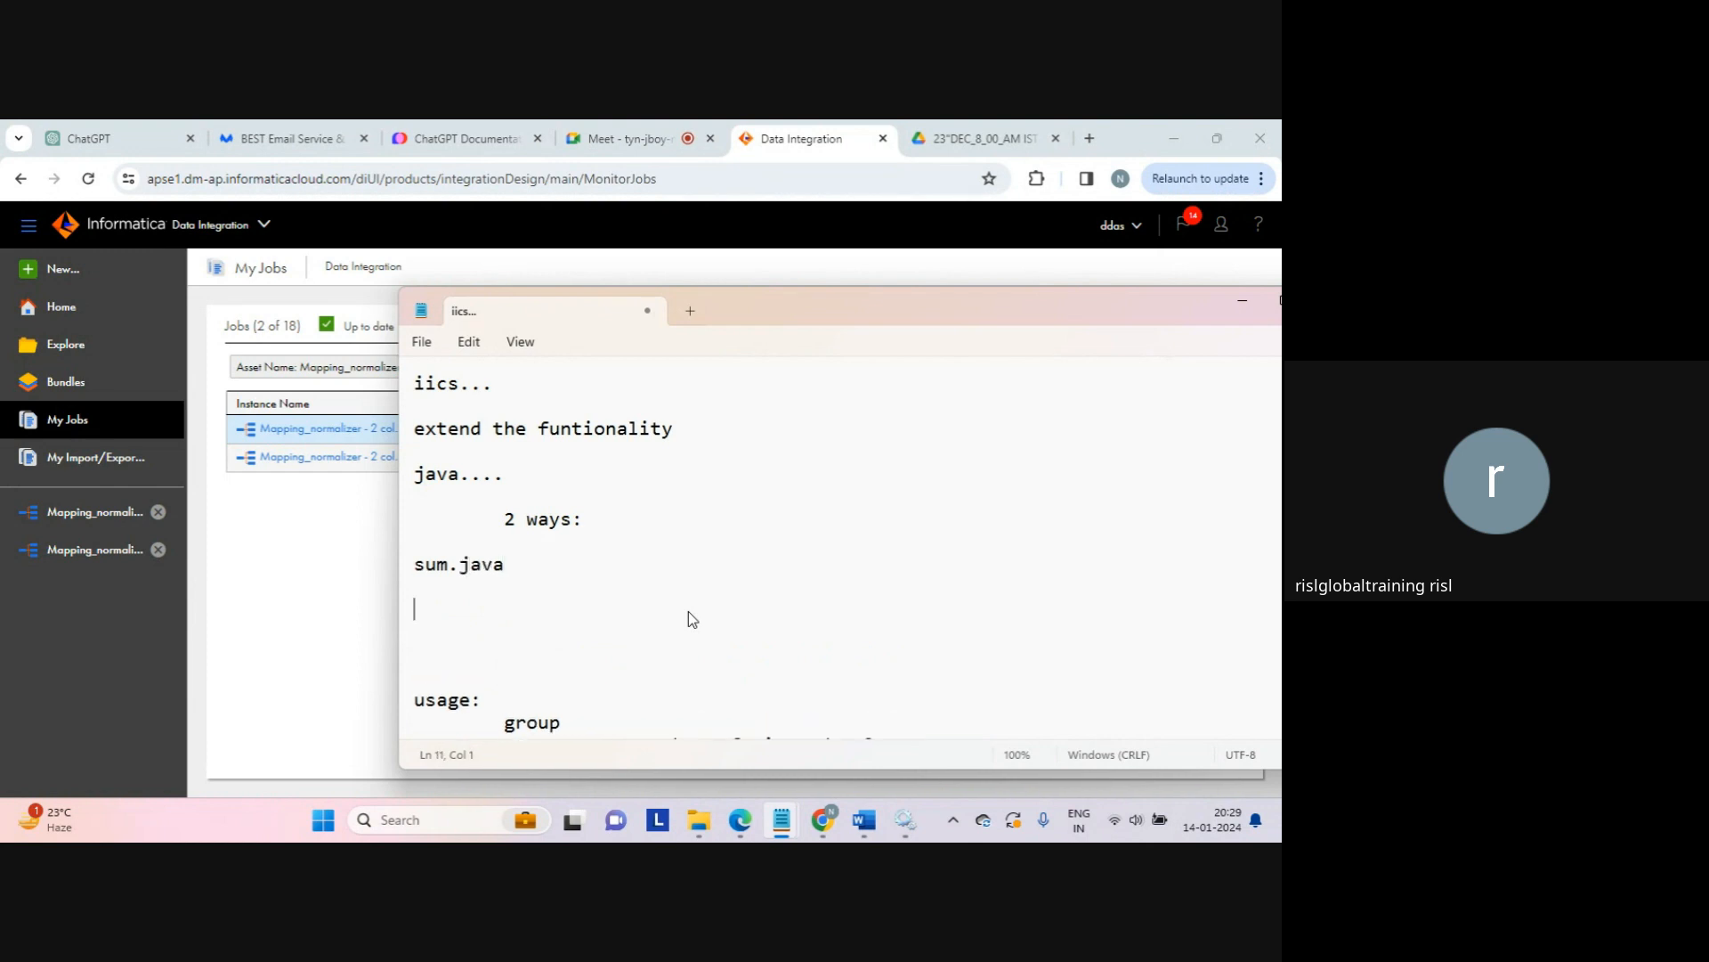
# Step: Type main() followed by an opening and closing brace block
pyautogui.write('main()')
pyautogui.press('Return')
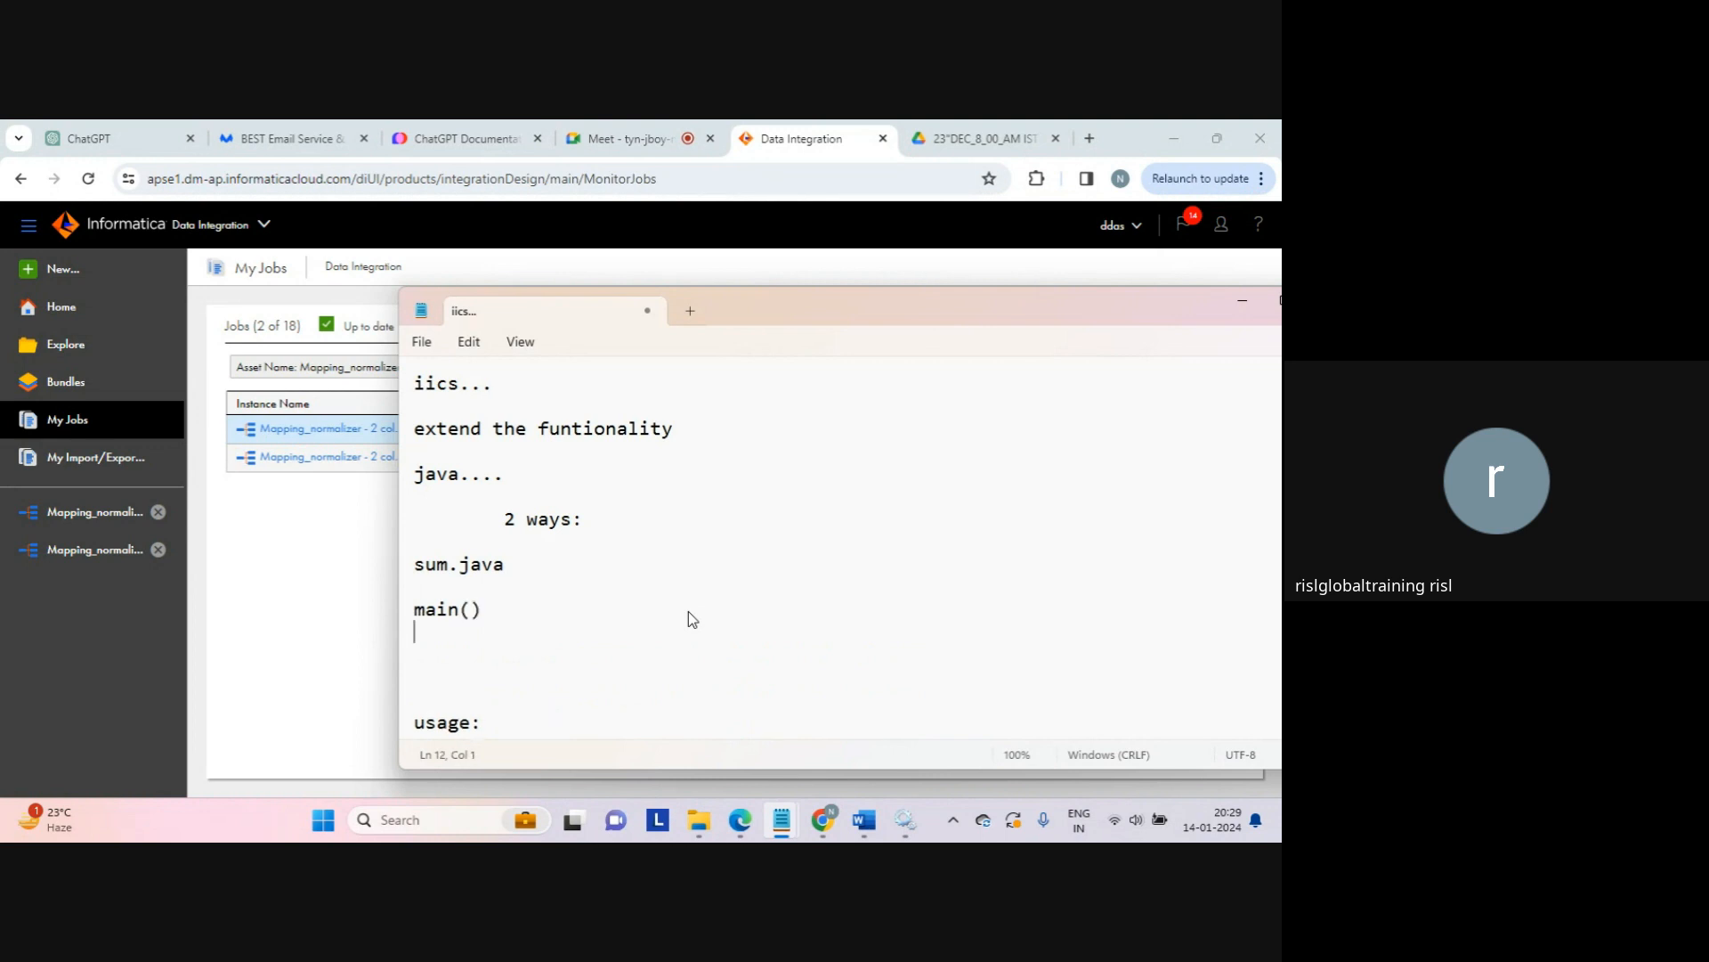
pyautogui.press('Return')
pyautogui.hotkey('shift', 'Up')
pyautogui.write(')')
pyautogui.press('BackSpace')
pyautogui.write('(')
pyautogui.press('BackSpace')
pyautogui.write('{')
pyautogui.press('Return')
pyautogui.press('Return')
pyautogui.press('Return')
pyautogui.write('}')
pyautogui.press('Return')
pyautogui.press('Up')
pyautogui.press('Up')
pyautogui.press('Return')
pyautogui.press('Tab')
# Step: Inside main(), add an indented int sum(int n) method with its own braces
pyautogui.write('int sum')
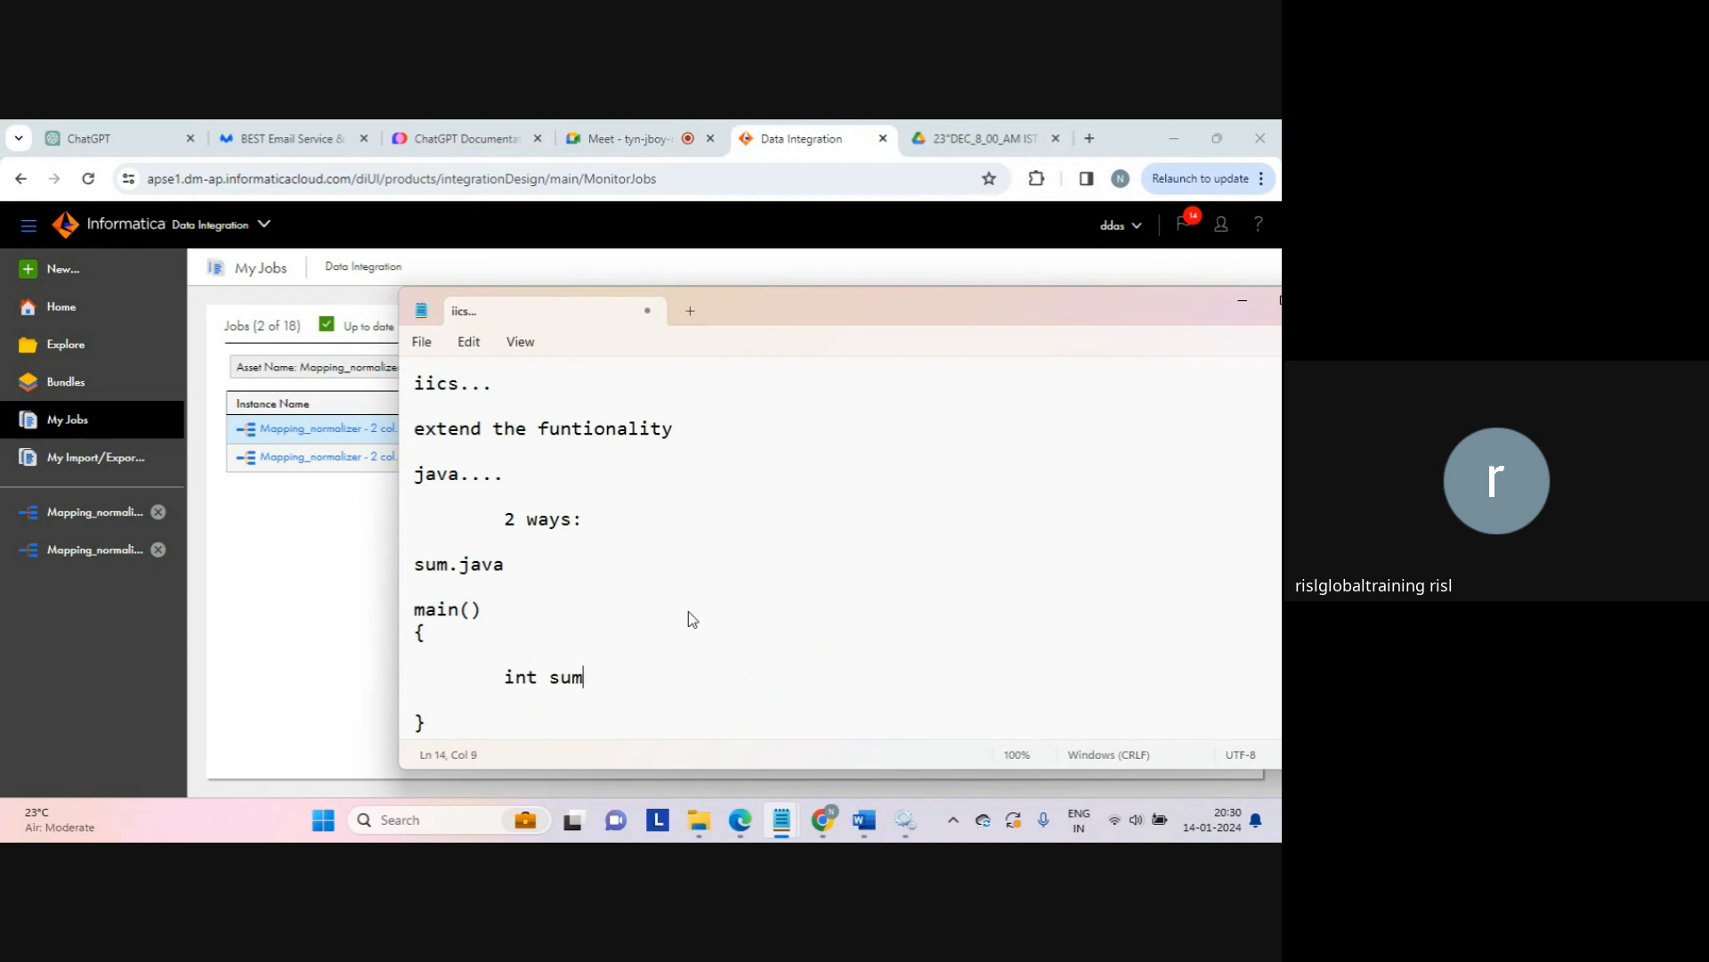
pyautogui.write('(int n)')
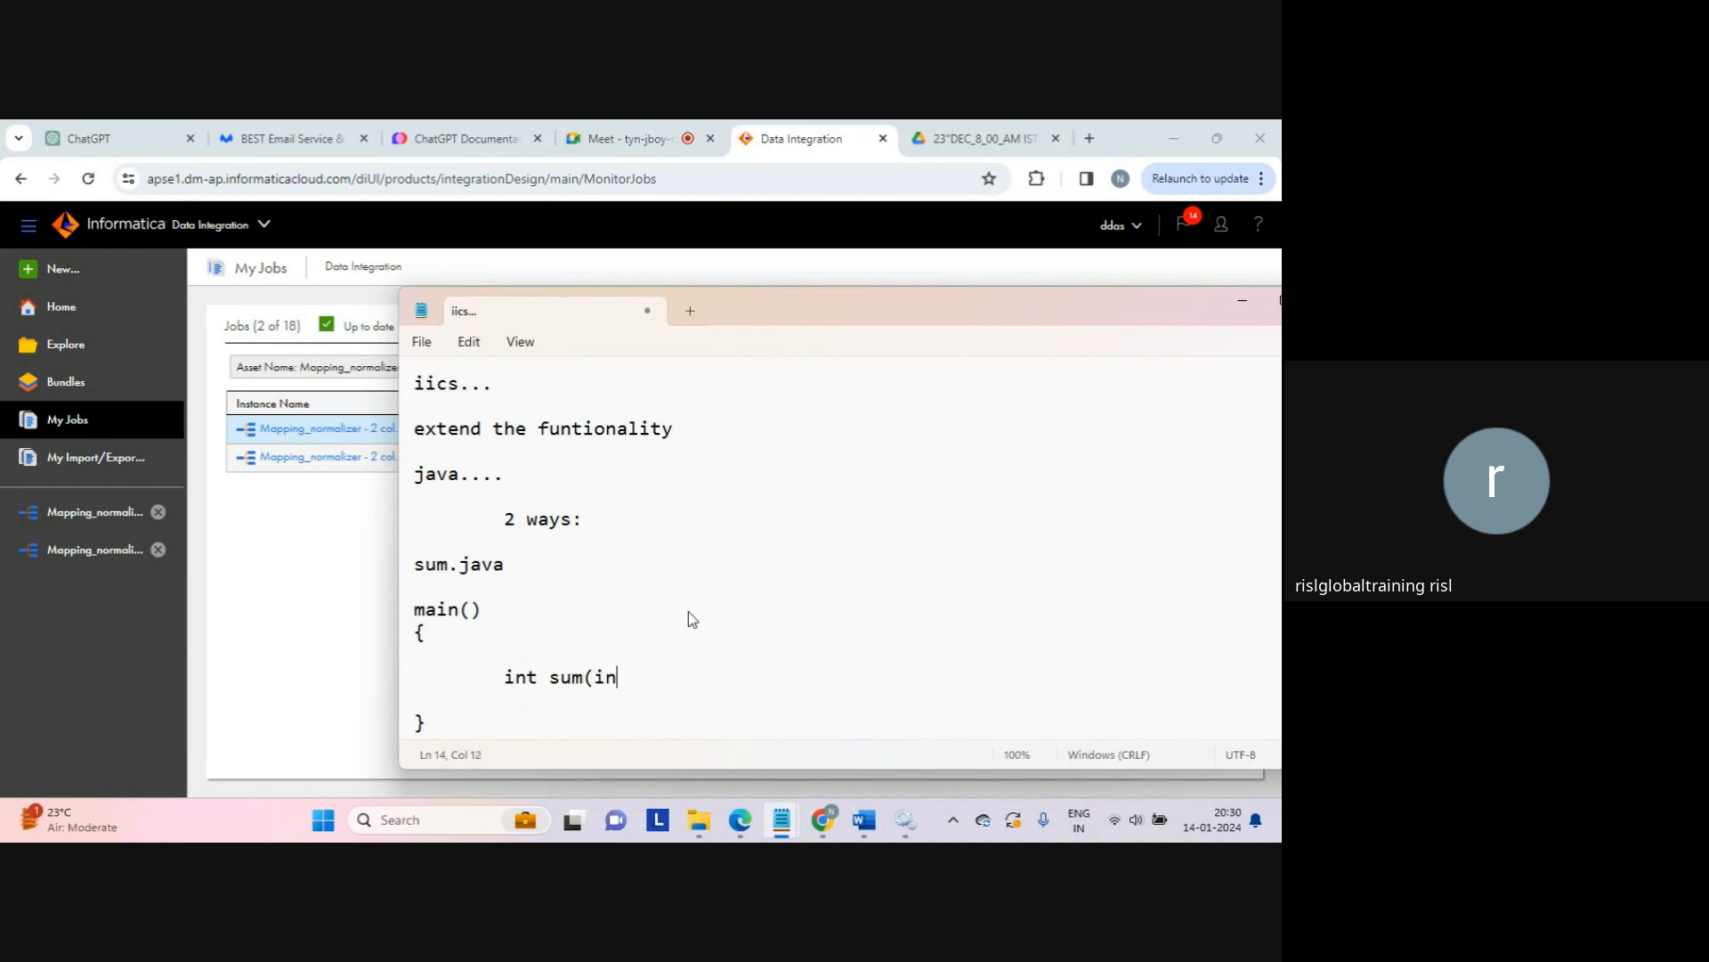
pyautogui.press('Return')
pyautogui.press('Tab')
pyautogui.write('{')
pyautogui.press('Return')
pyautogui.press('Tab')
pyautogui.write('}')
pyautogui.press('Up')
pyautogui.press('Return')
pyautogui.press('Tab')
pyautogui.press('Tab')
# Step: Give sum the body 'return n*n+1/2;' and close main() with a final brace
pyautogui.write('return')
pyautogui.write(' su')
pyautogui.press('BackSpace')
pyautogui.press('BackSpace')
pyautogui.write('n*n+1')
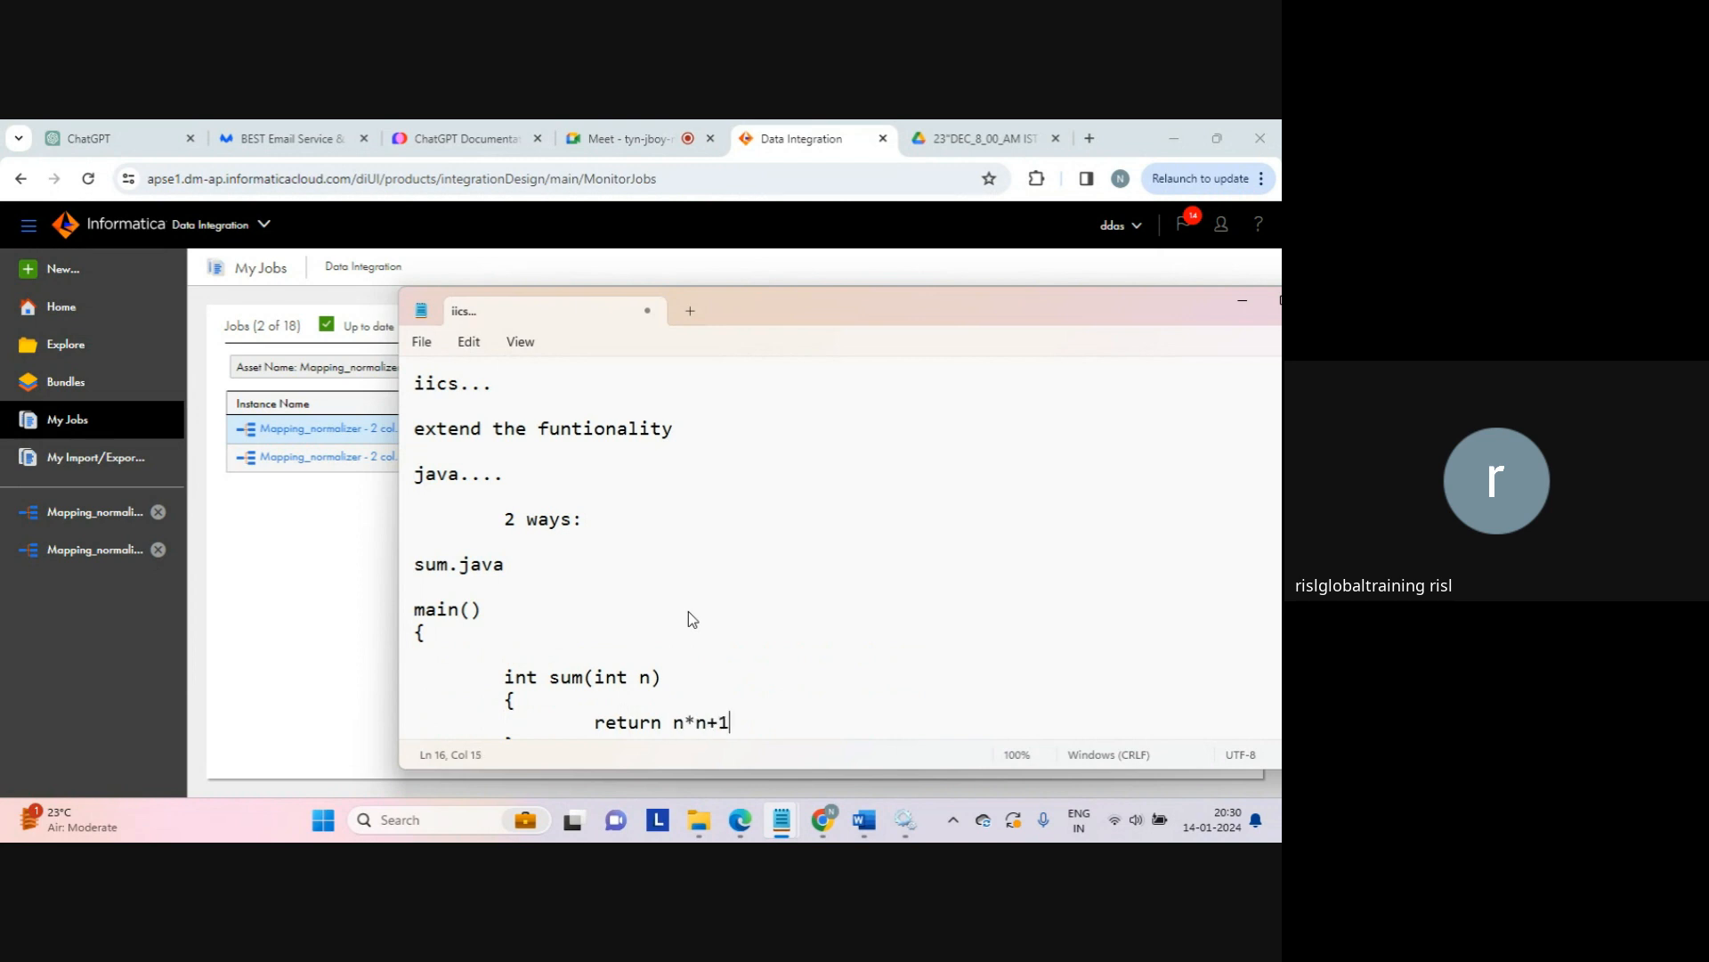
pyautogui.write('/2;')
pyautogui.press('Down')
pyautogui.press('Home')
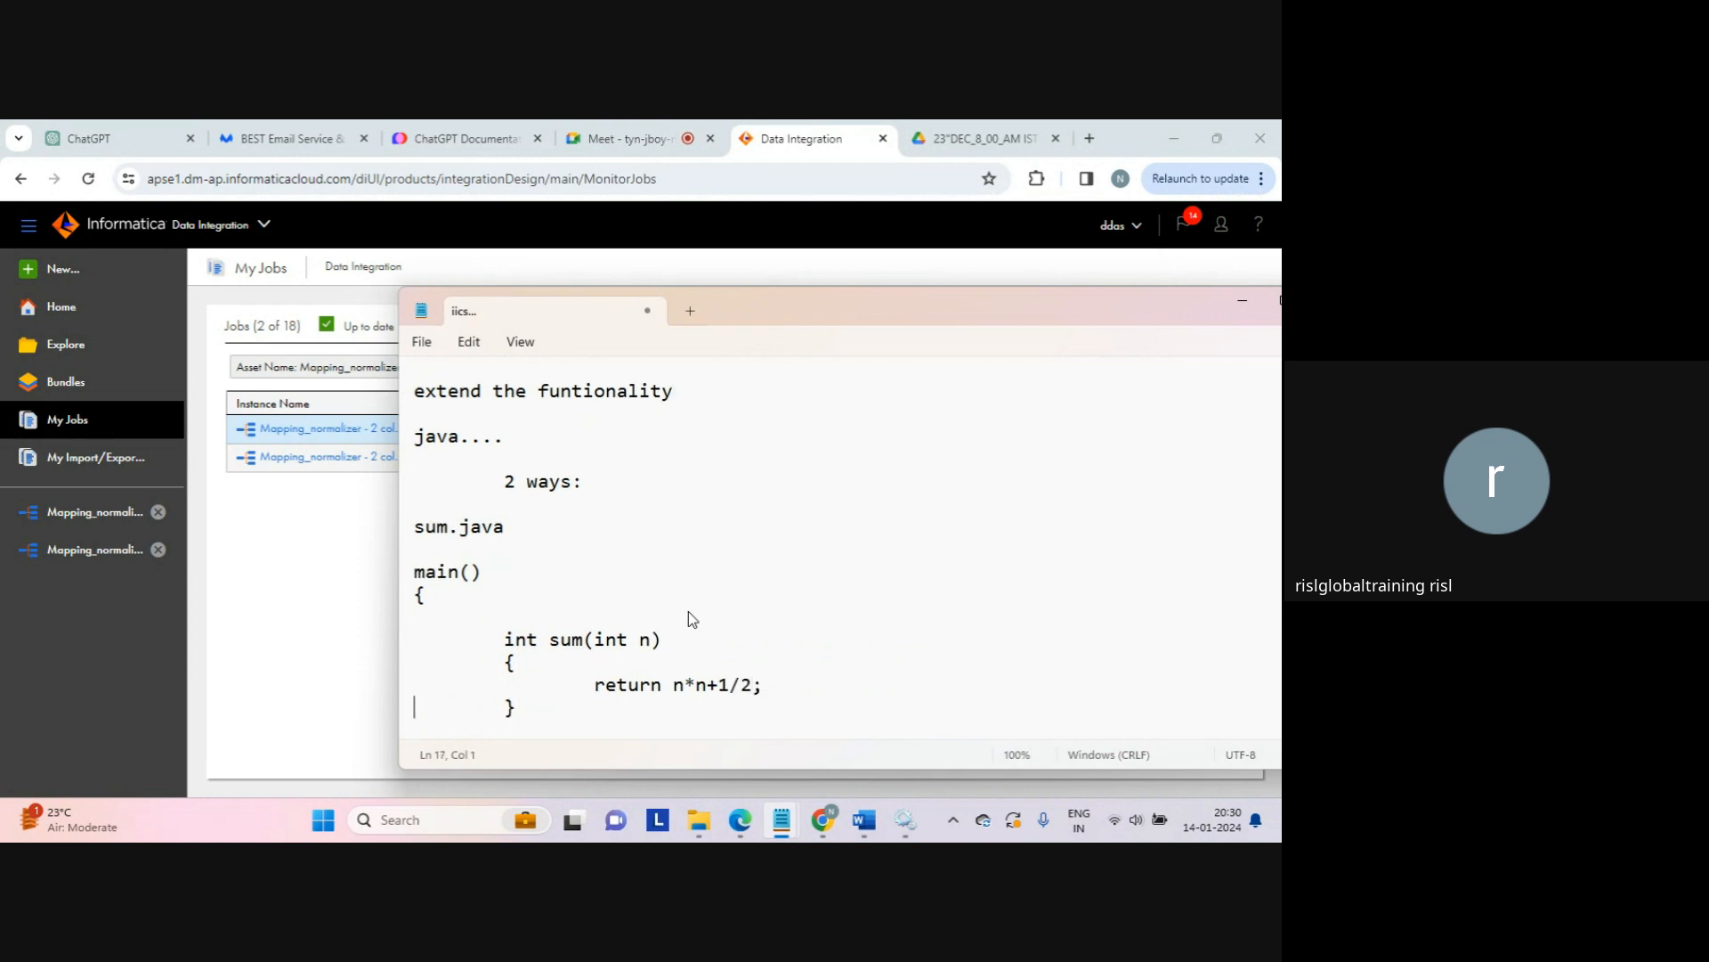
pyautogui.press('End')
pyautogui.press('Return')
pyautogui.press('Return')
pyautogui.write('}')
pyautogui.press('Return')
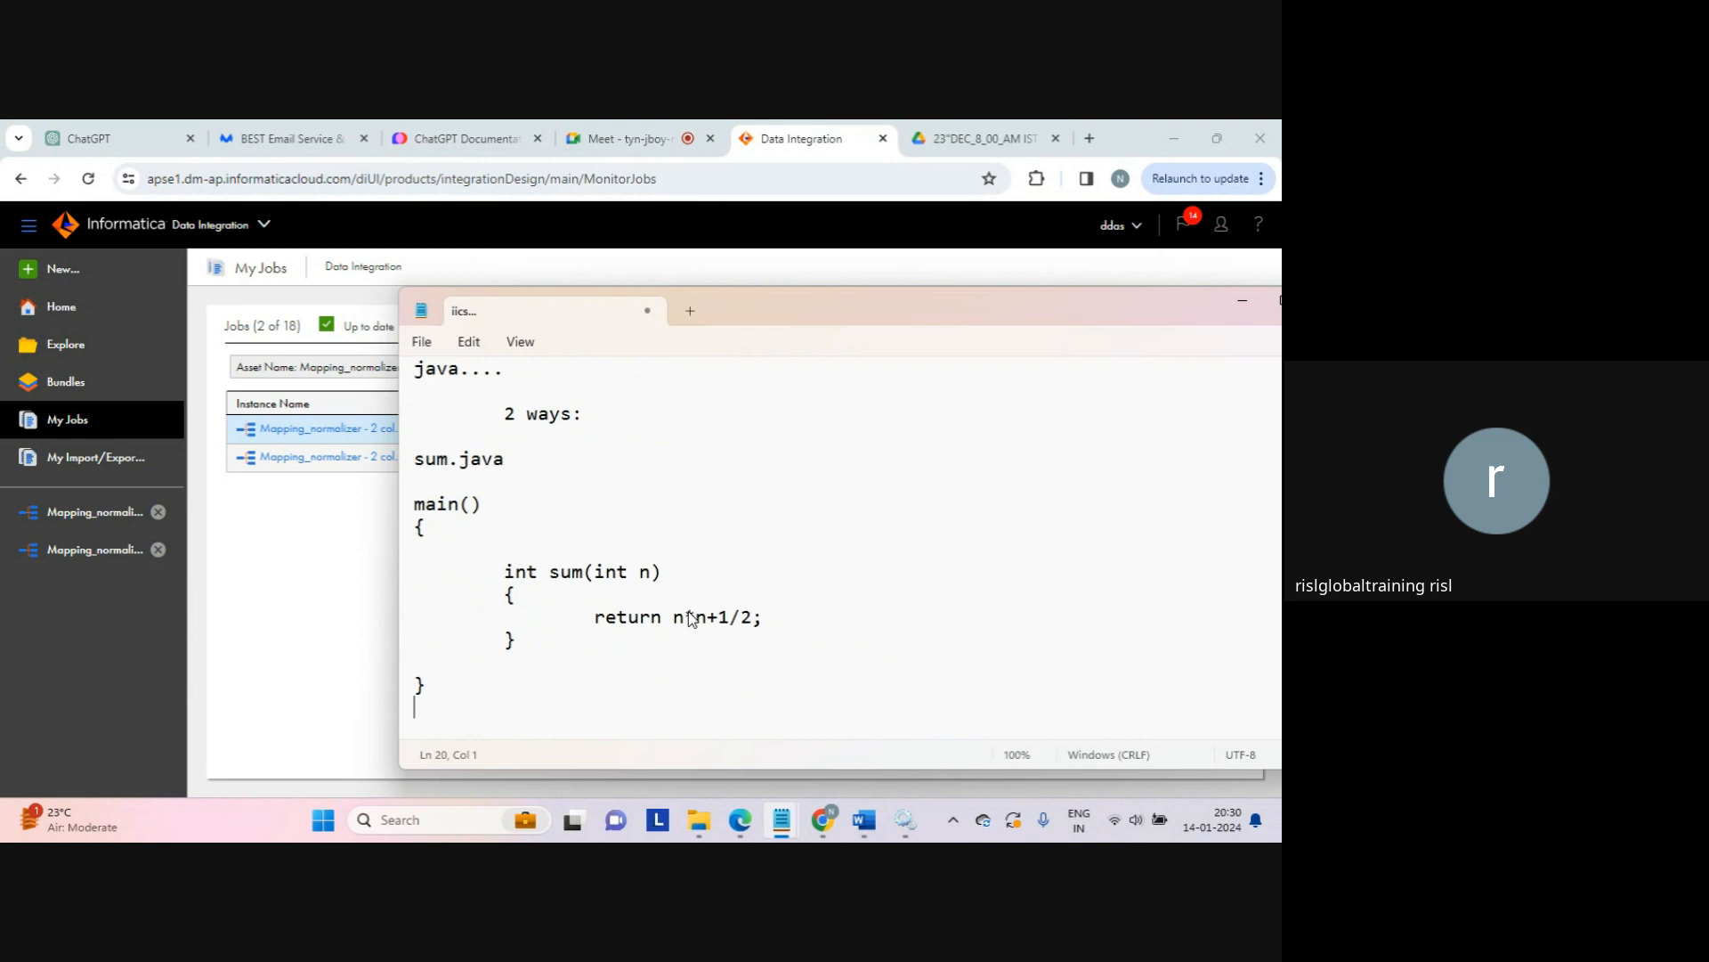
pyautogui.press('Return')
# Step: Add the lines 'javac sum.java', 'sum.class', a dotted separator and 'jar cvf sum.jar *'
pyautogui.write('java')
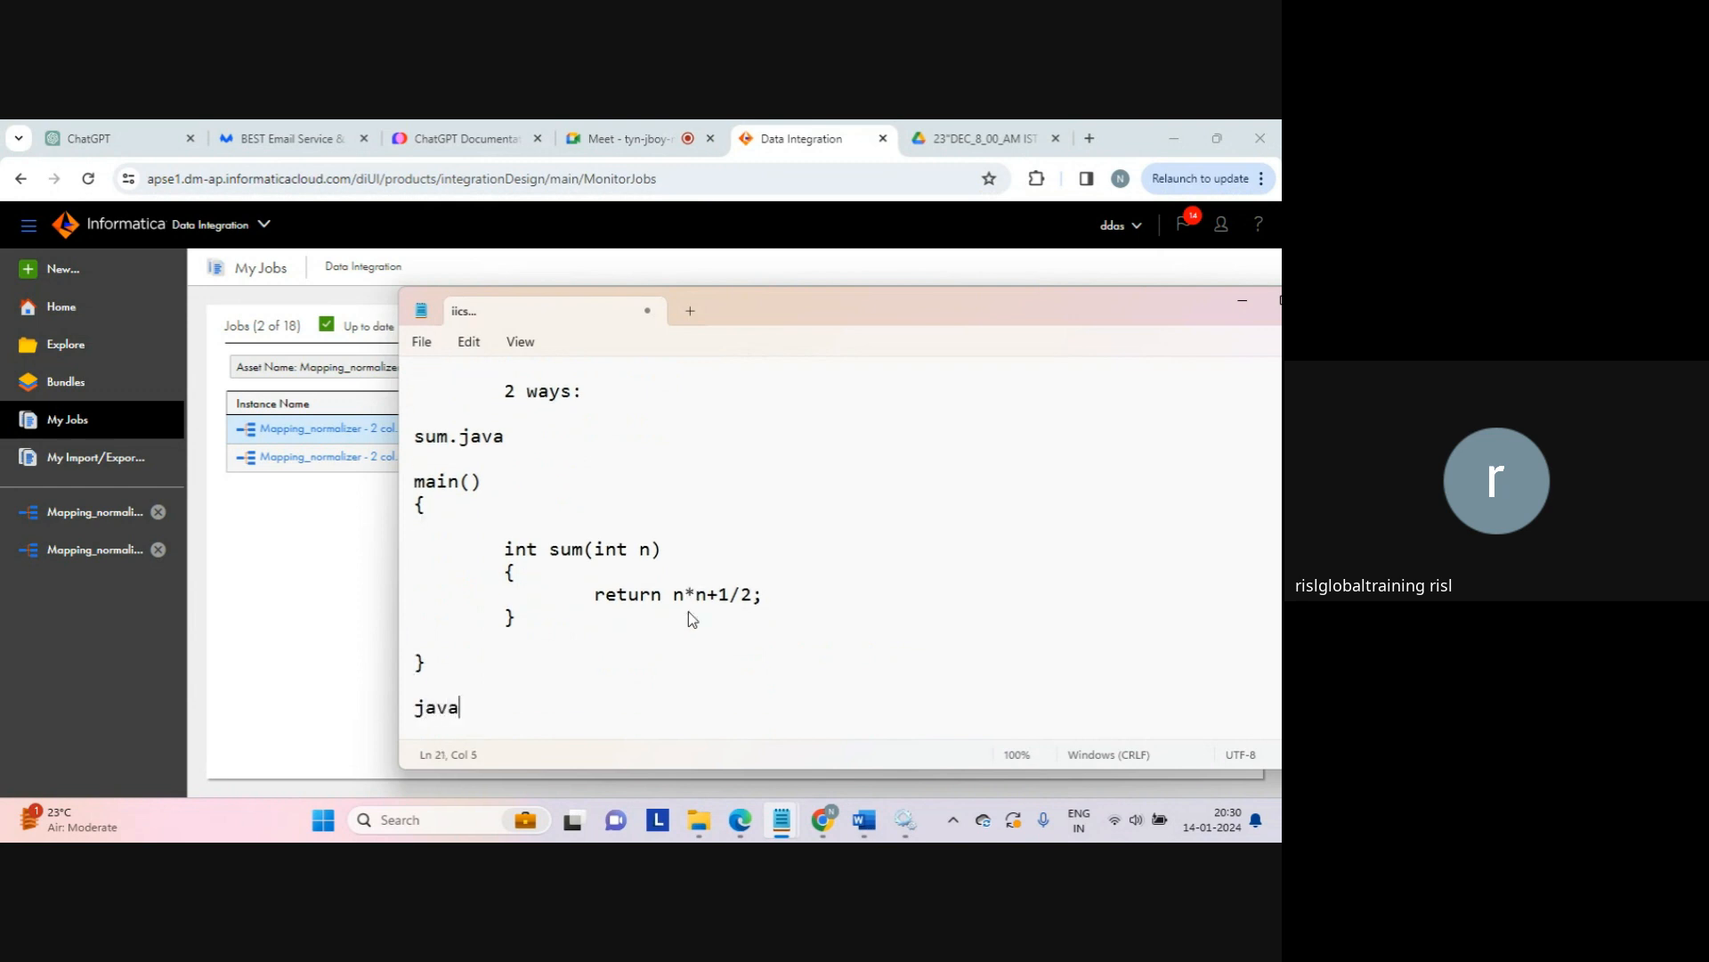
pyautogui.write('c sum.java')
pyautogui.press('Return')
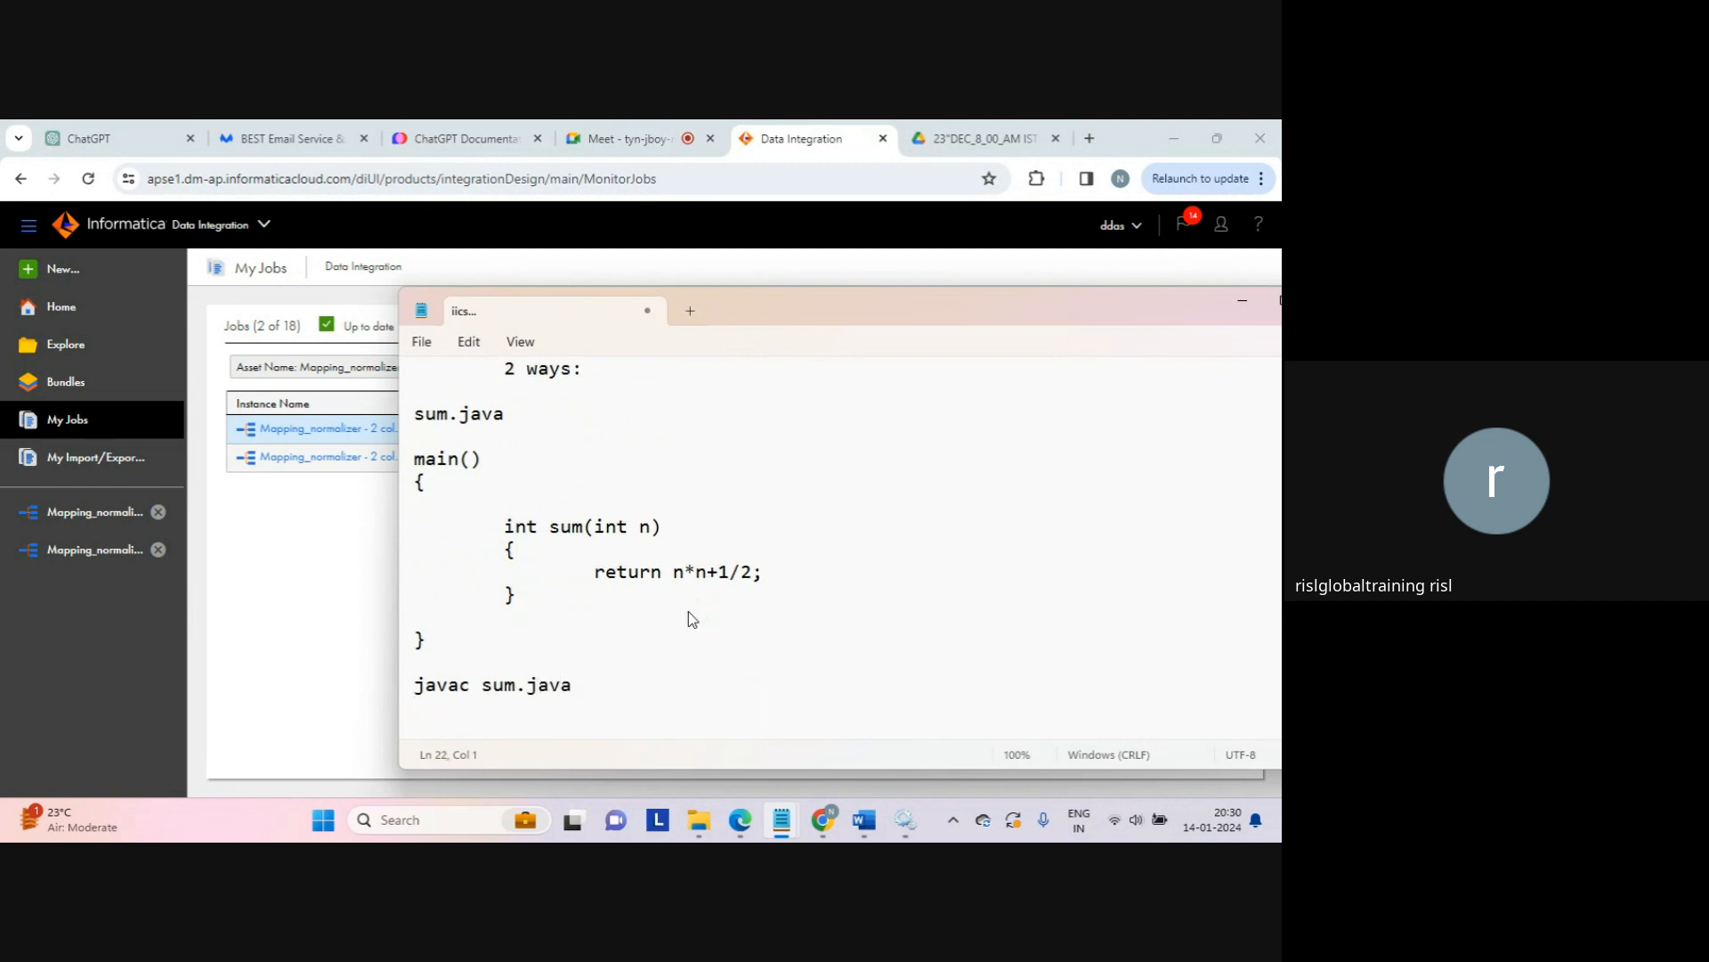
pyautogui.write('sum.class')
pyautogui.press('Return')
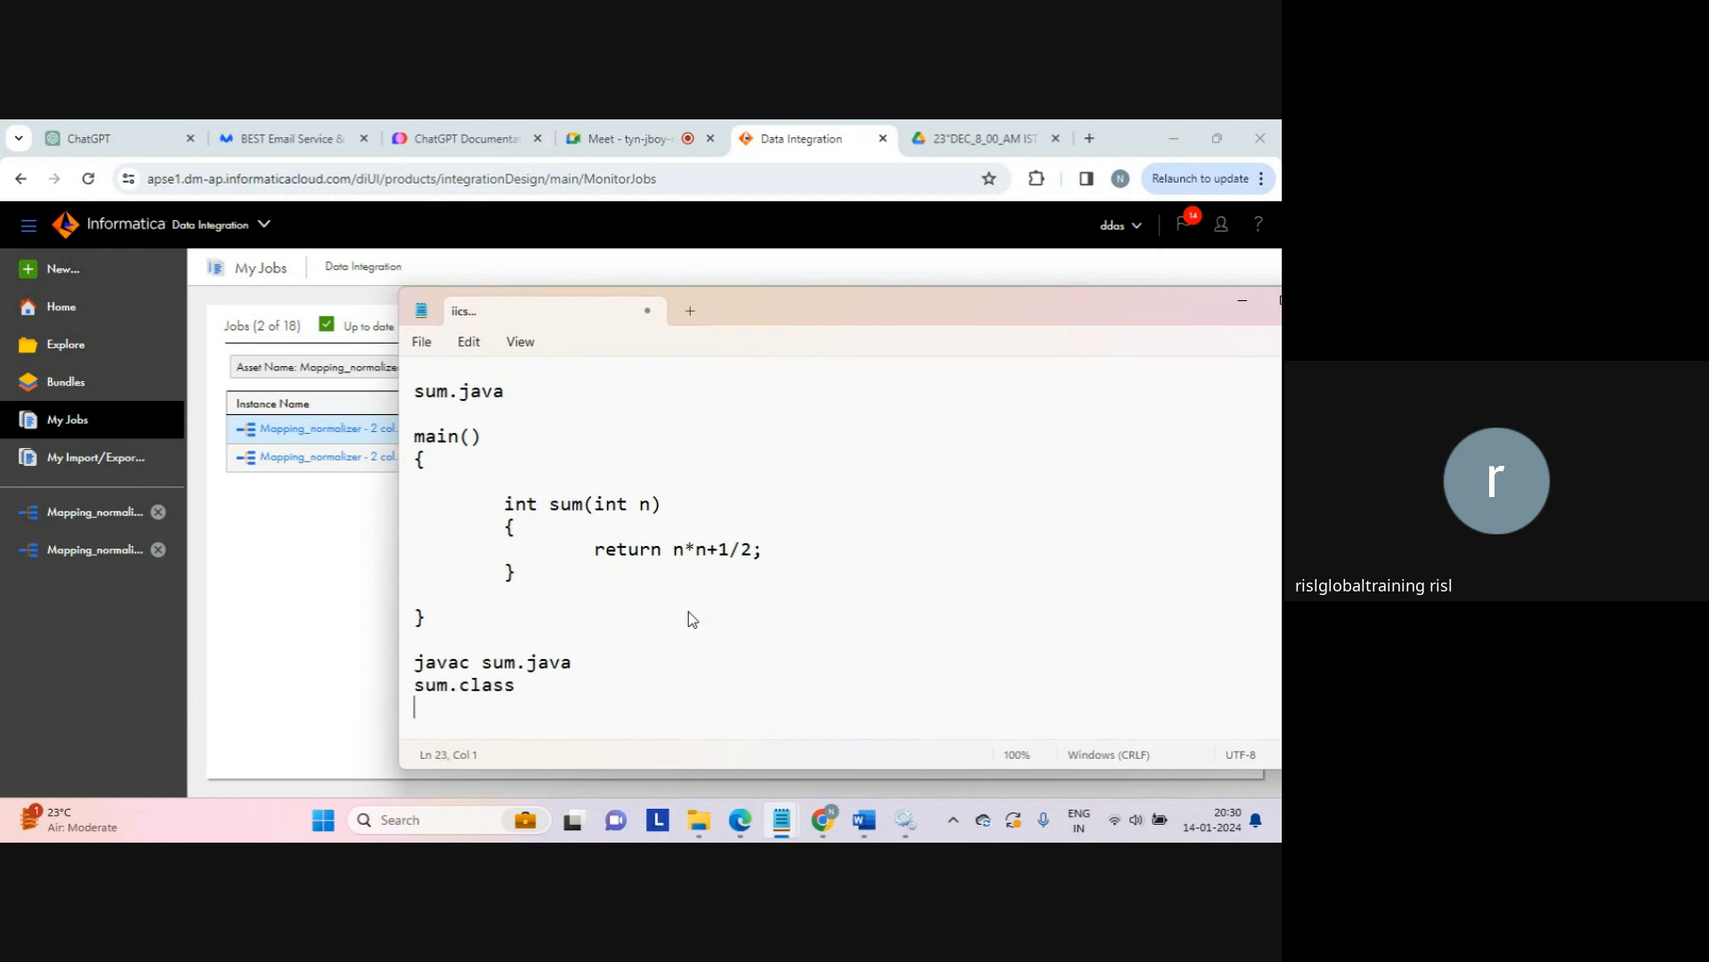
pyautogui.write('............')
pyautogui.press('Return')
pyautogui.press('Return')
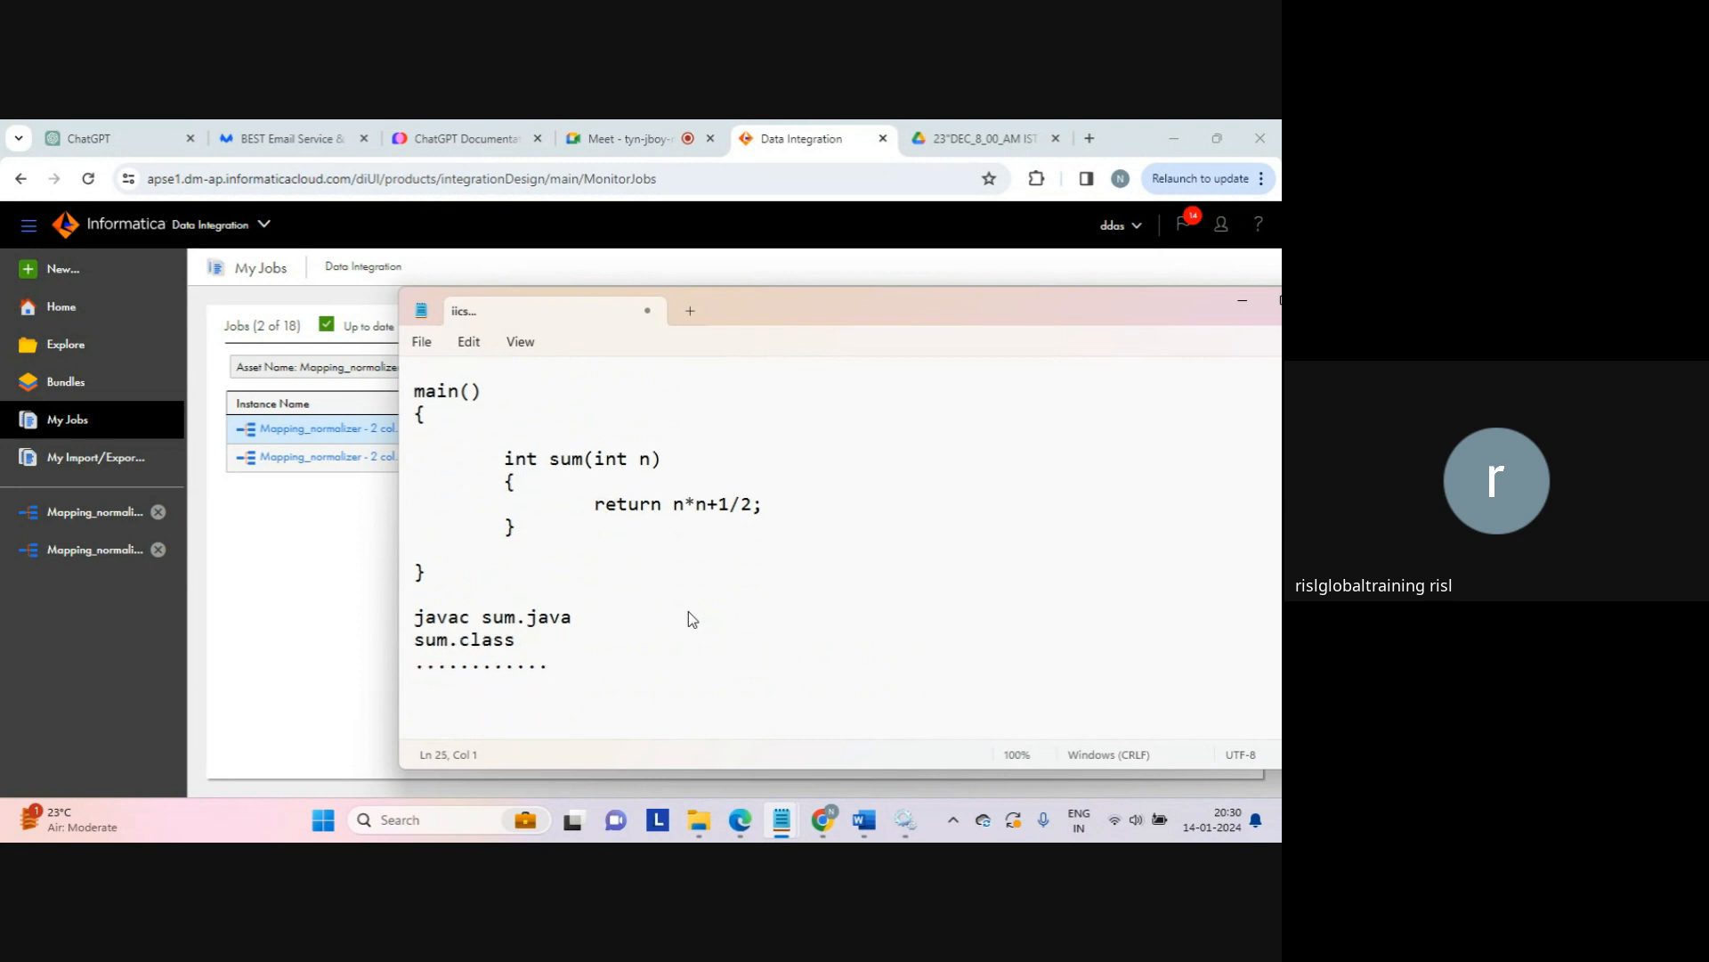
pyautogui.write('jar')
pyautogui.write('cvf sum.jar *')
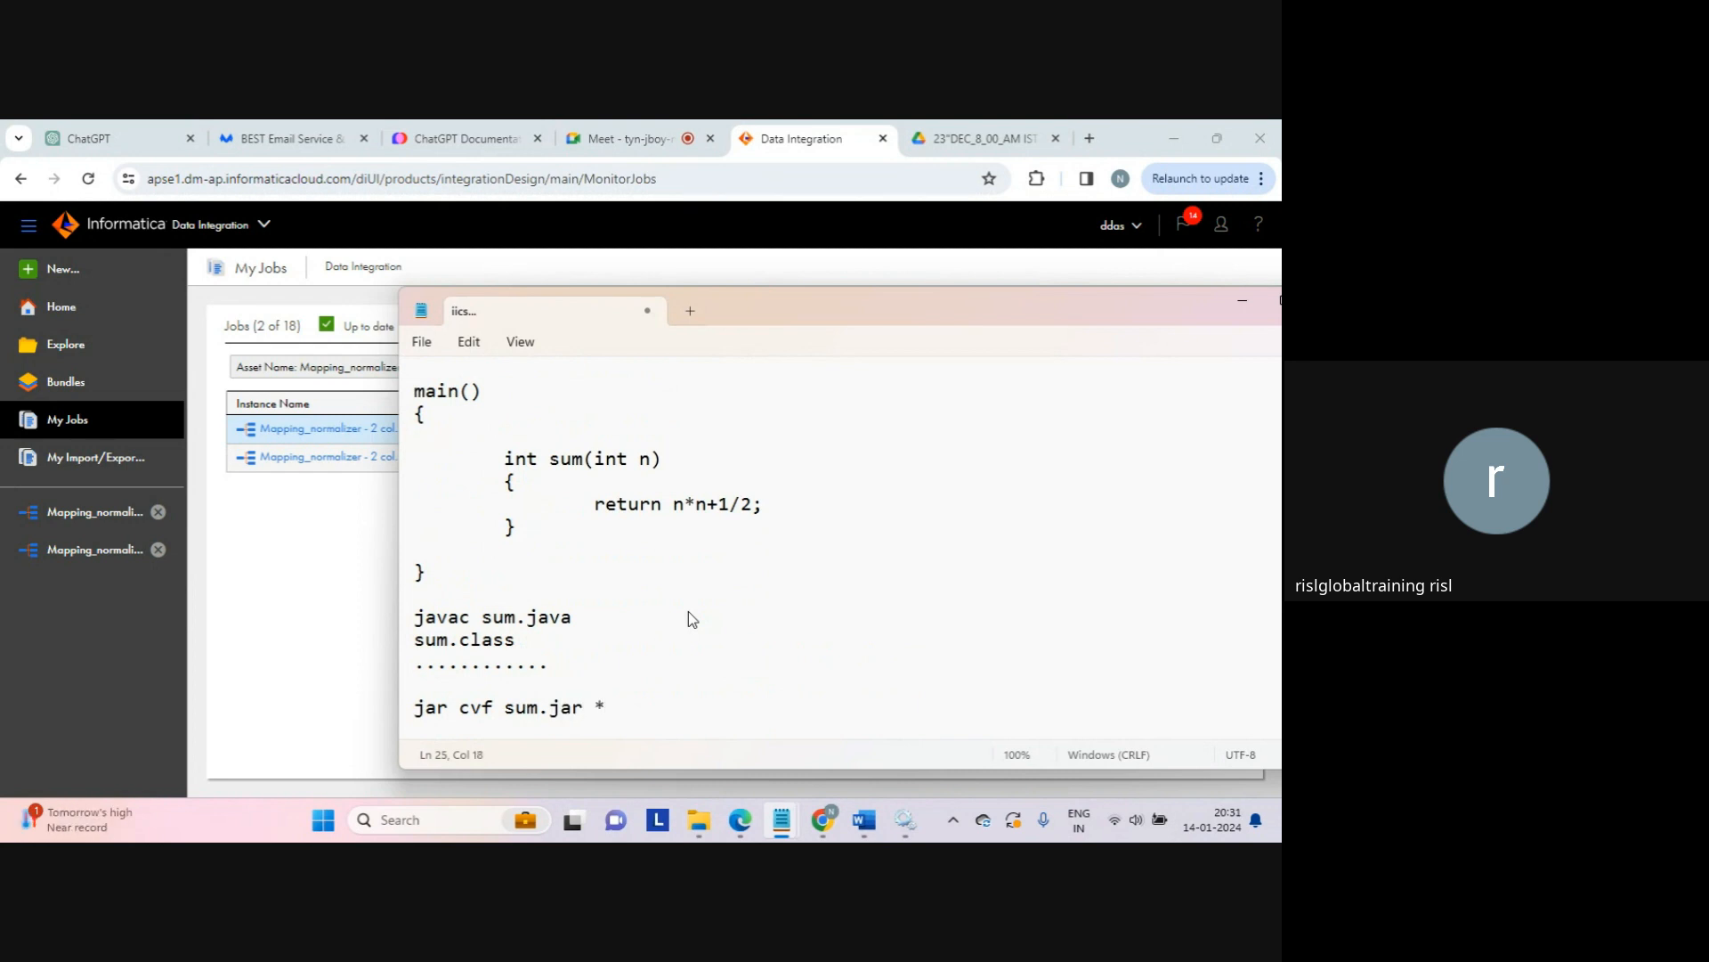
pyautogui.press('Return')
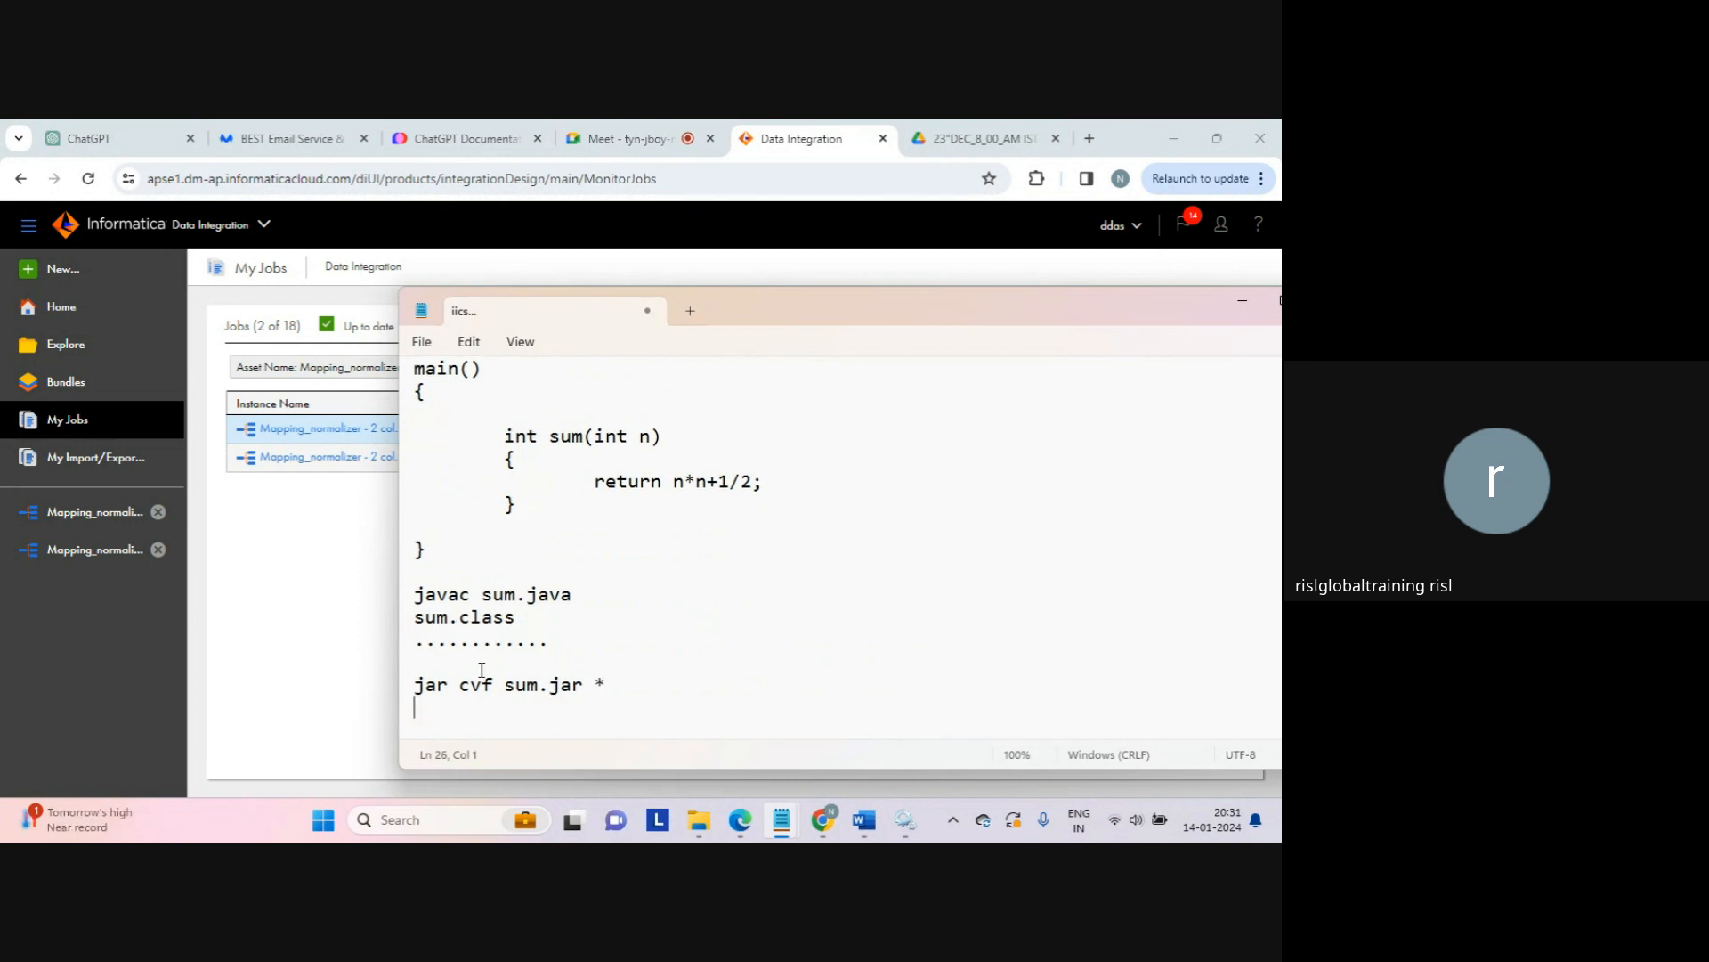
# Step: Highlight the cvf flags on the jar line and add 'tar cvf a.tar *' below it
pyautogui.click(470, 682)
pyautogui.hotkey('shift', 'Right')
pyautogui.press('Right')
pyautogui.hotkey('shift', 'Right')
pyautogui.press('Down')
pyautogui.press('Down')
pyautogui.write('tar ')
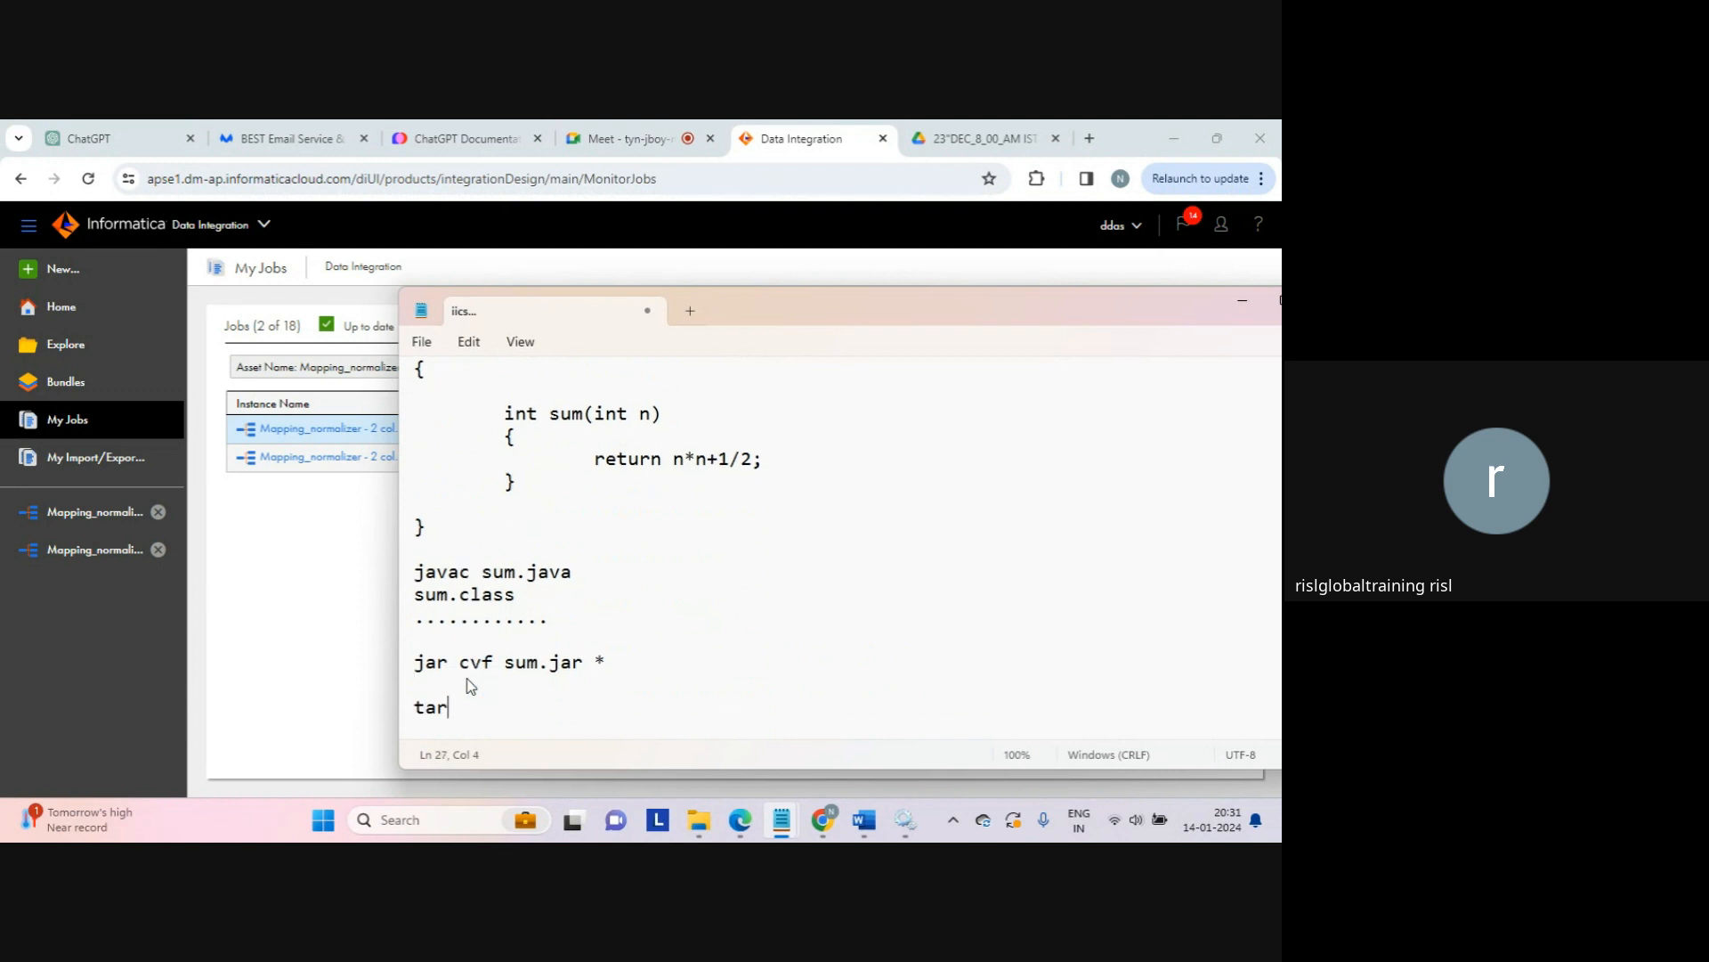
pyautogui.write('cvf a.tar *')
pyautogui.press('Return')
pyautogui.press('Return')
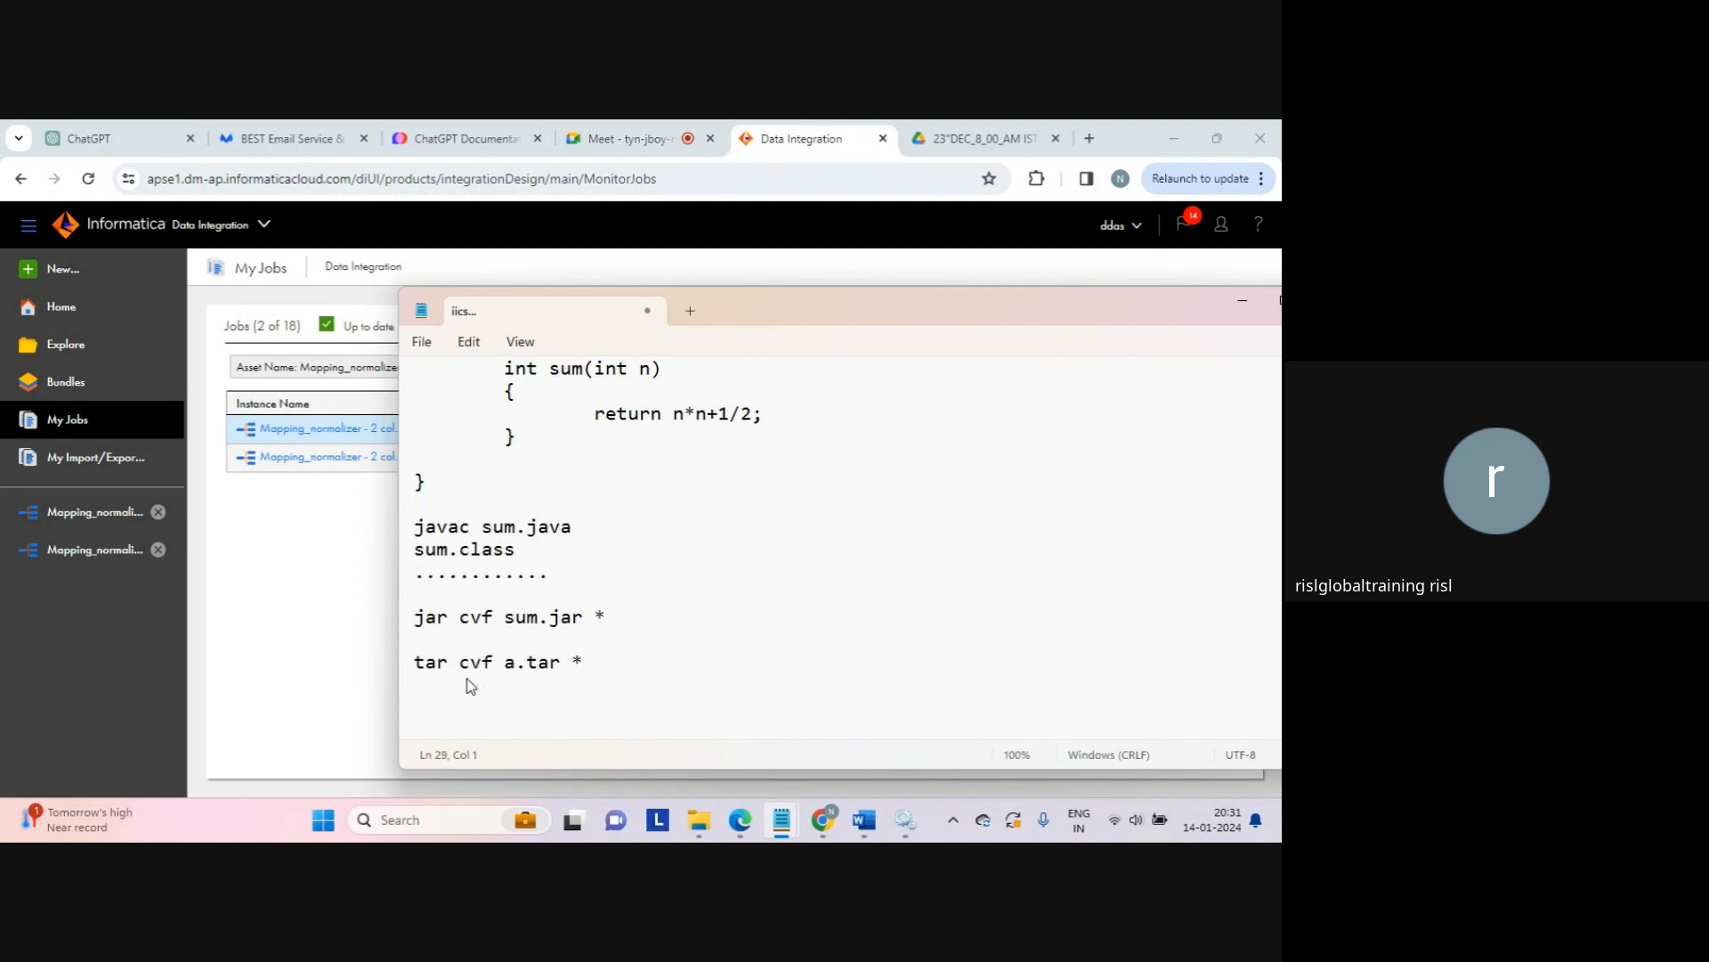
pyautogui.press('Up')
pyautogui.press('Up')
pyautogui.press('Up')
pyautogui.hotkey('shift', 'End')
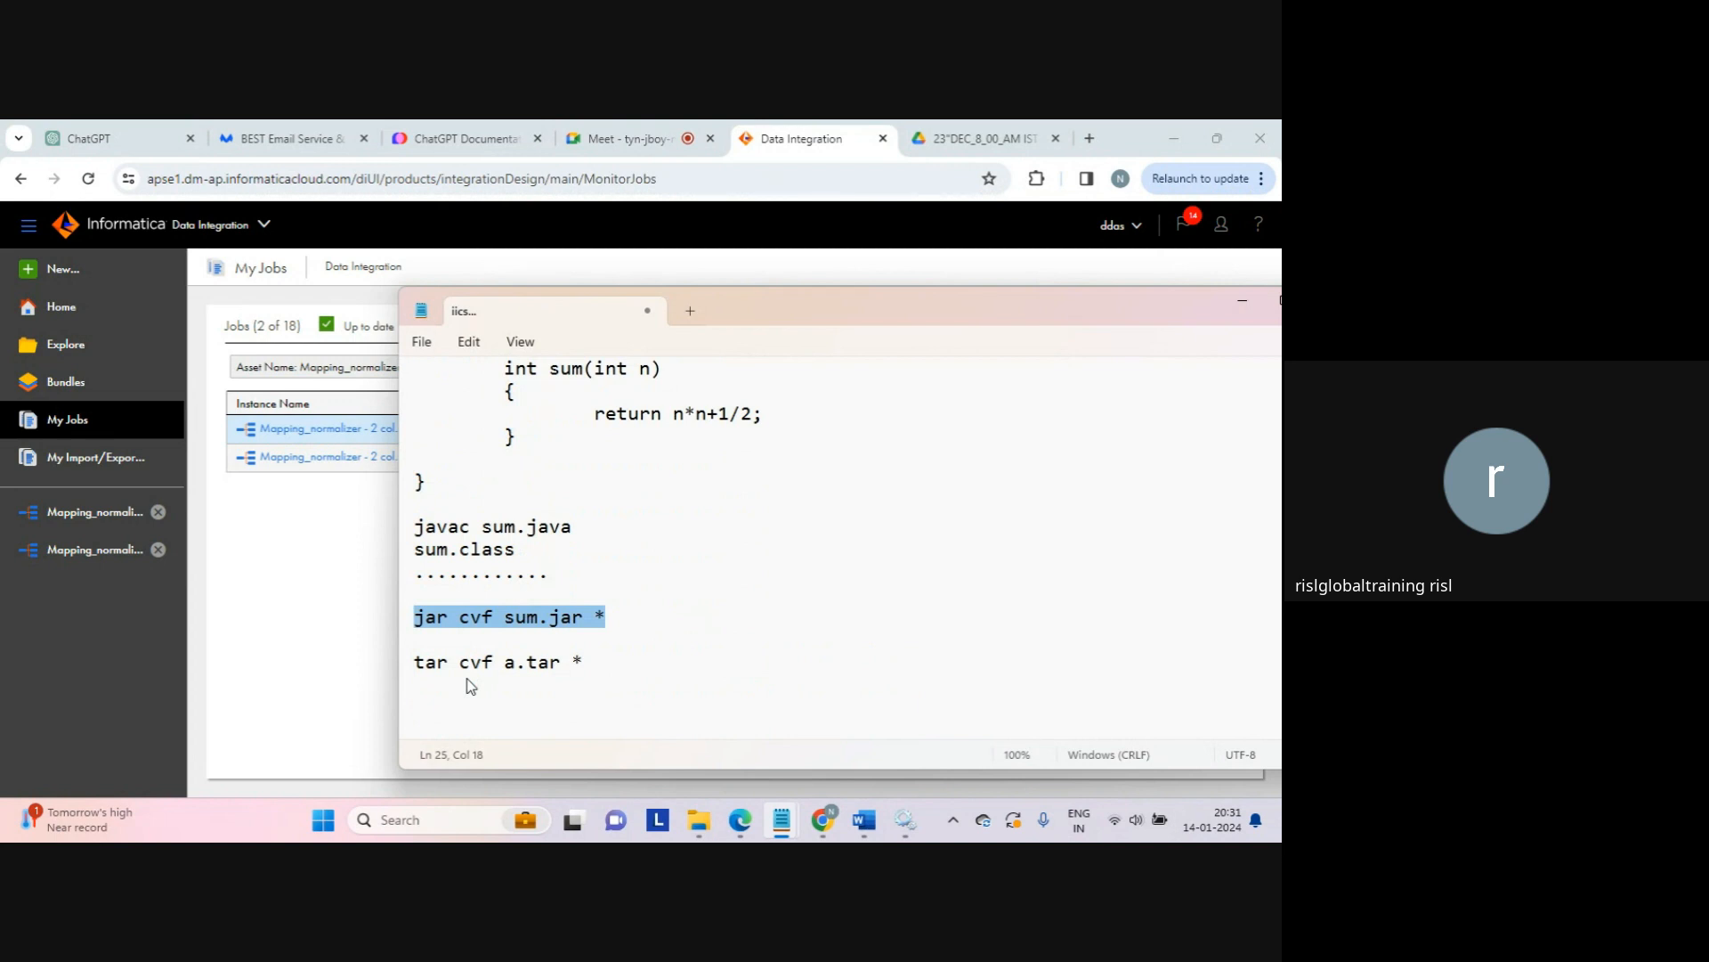
pyautogui.press('Down')
pyautogui.press('Down')
pyautogui.press('Down')
pyautogui.press('Down')
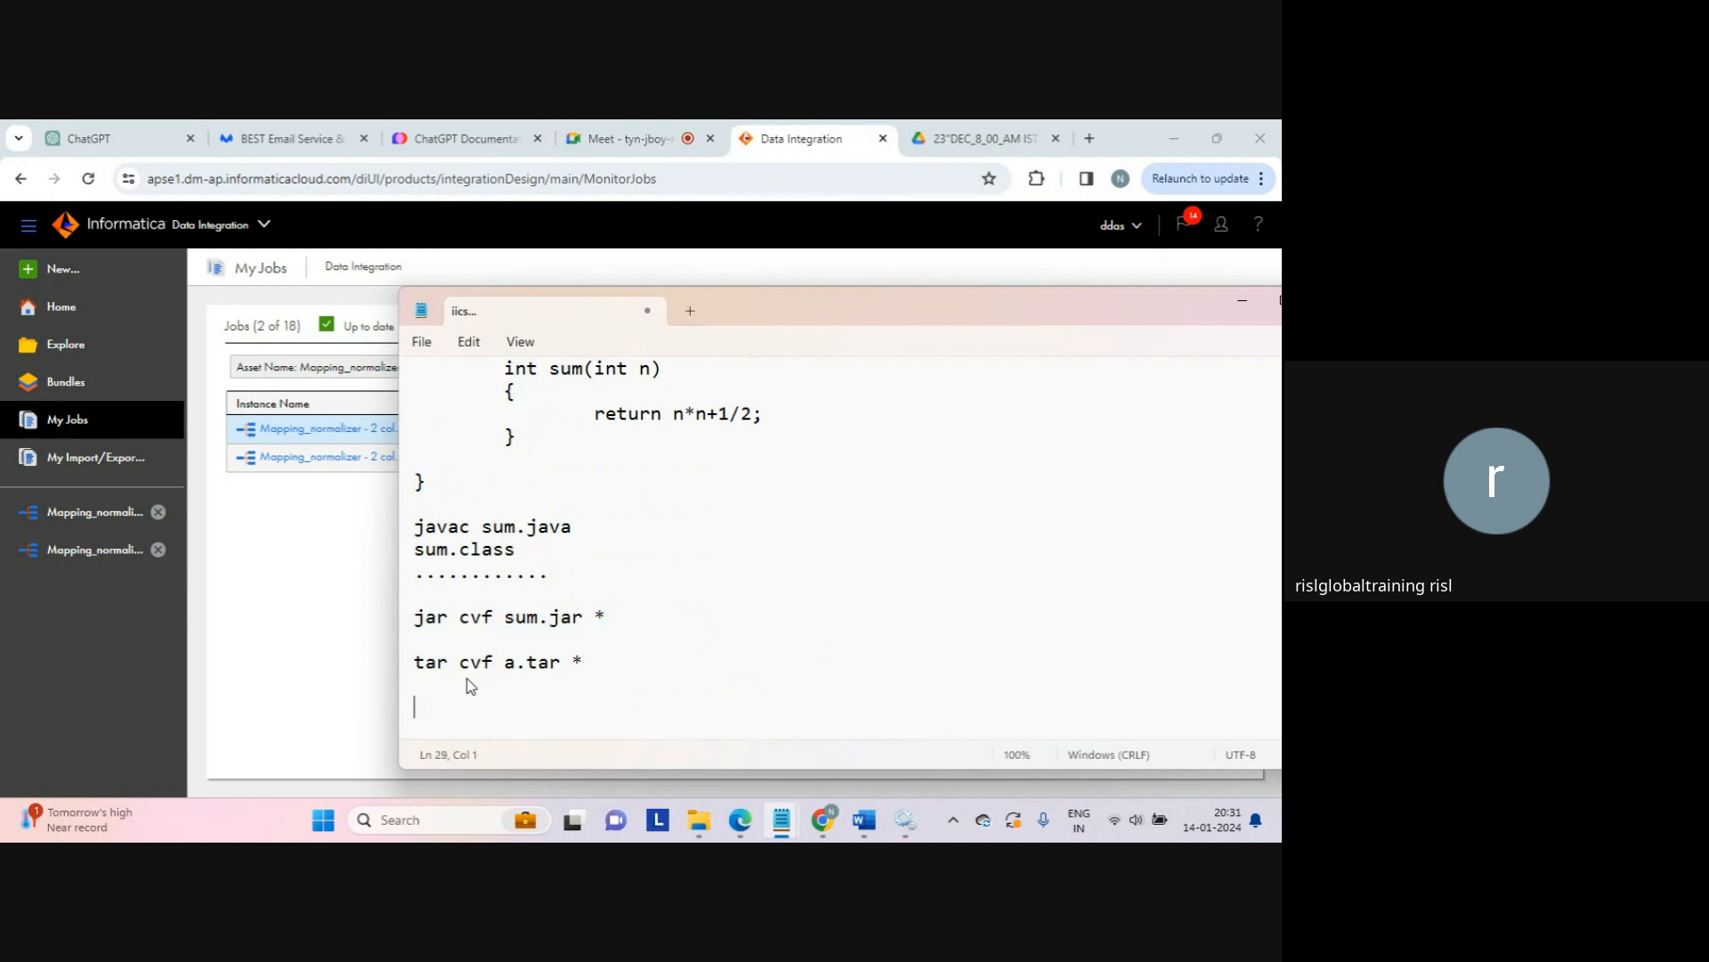
# Step: Add the line 'deploy---------->tomcat' and start an indented line beneath it
pyautogui.write('deploy---------->tomcat')
pyautogui.press('Return')
pyautogui.press('Tab')
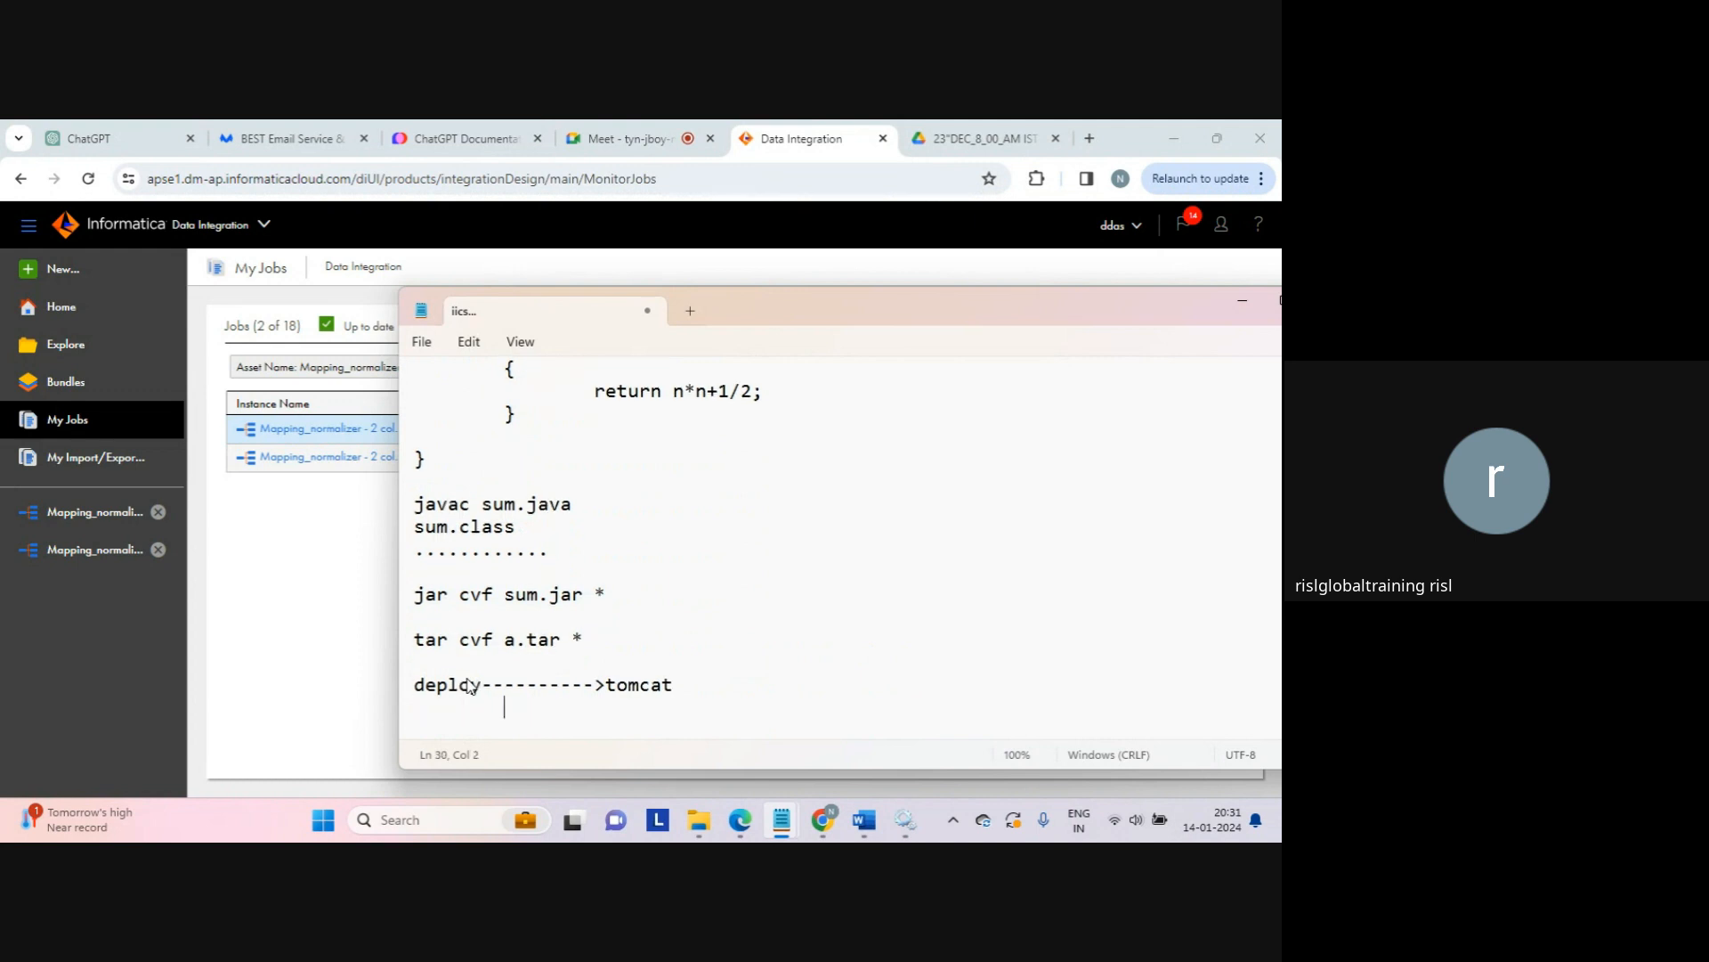
# Step: Add '==========>other location...', an indented 'CLASSPATH...' and a '...' line below the tomcat note
pyautogui.write('==========>other loca')
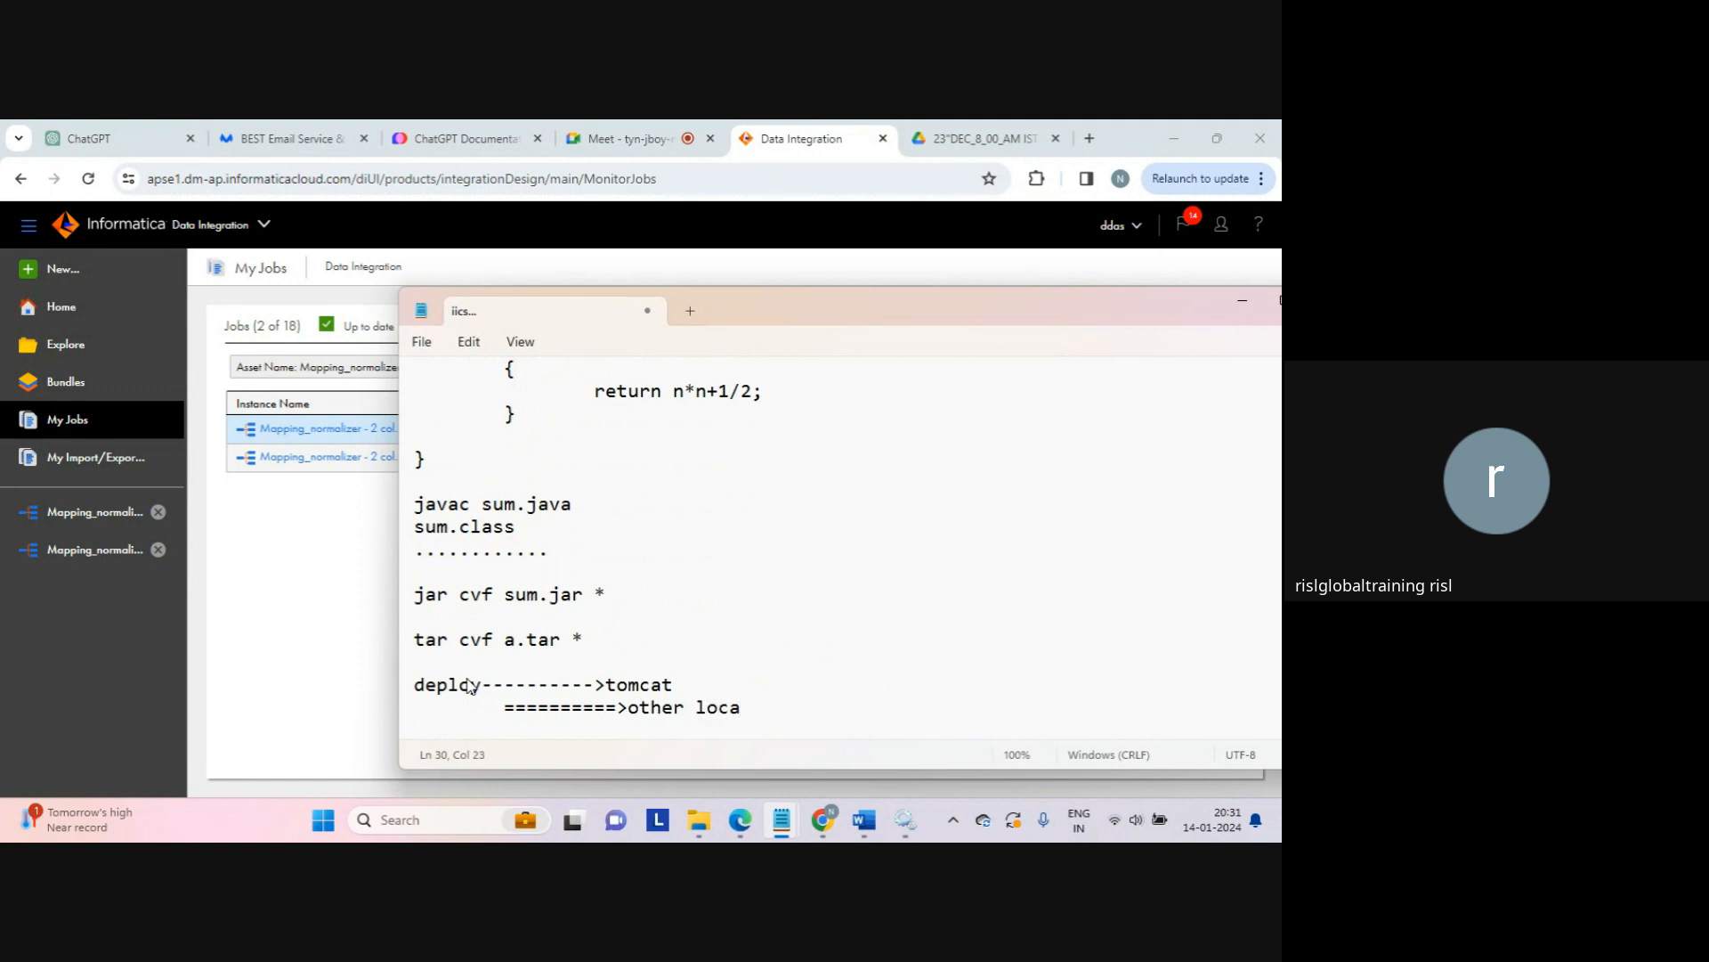
pyautogui.write('tion...')
pyautogui.press('Return')
pyautogui.press('Tab')
pyautogui.press('capslock')
pyautogui.write('C')
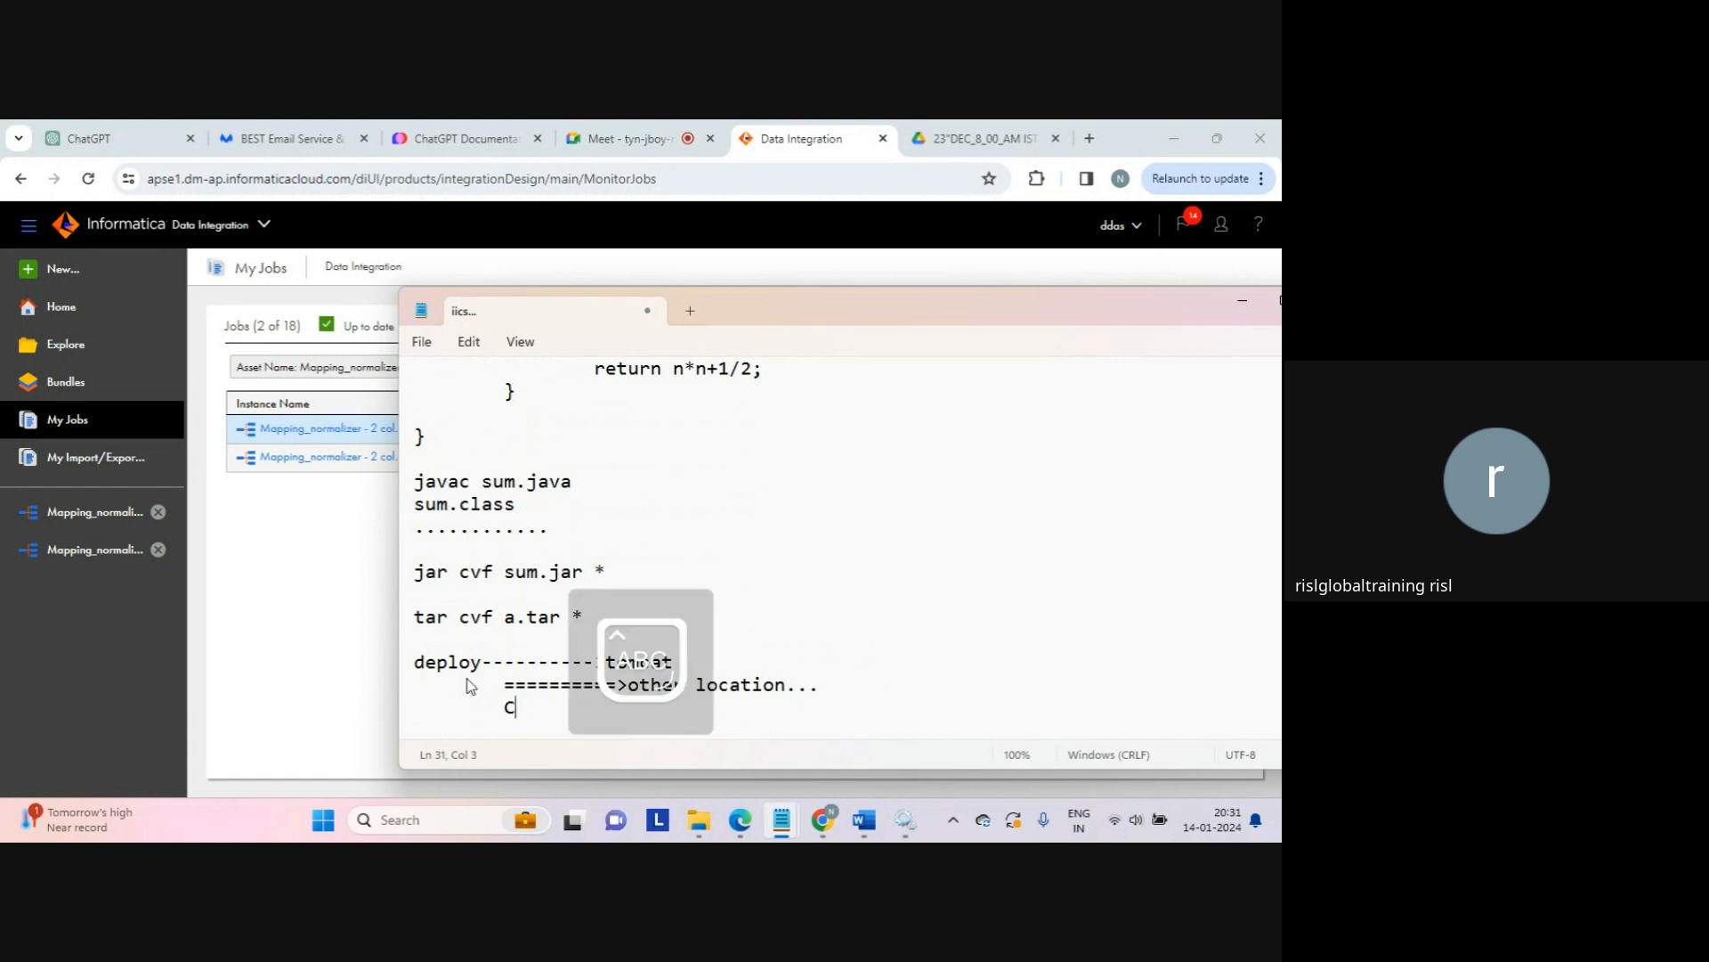
pyautogui.write('LASSPATH')
pyautogui.press('capslock')
pyautogui.write('...')
pyautogui.press('Return')
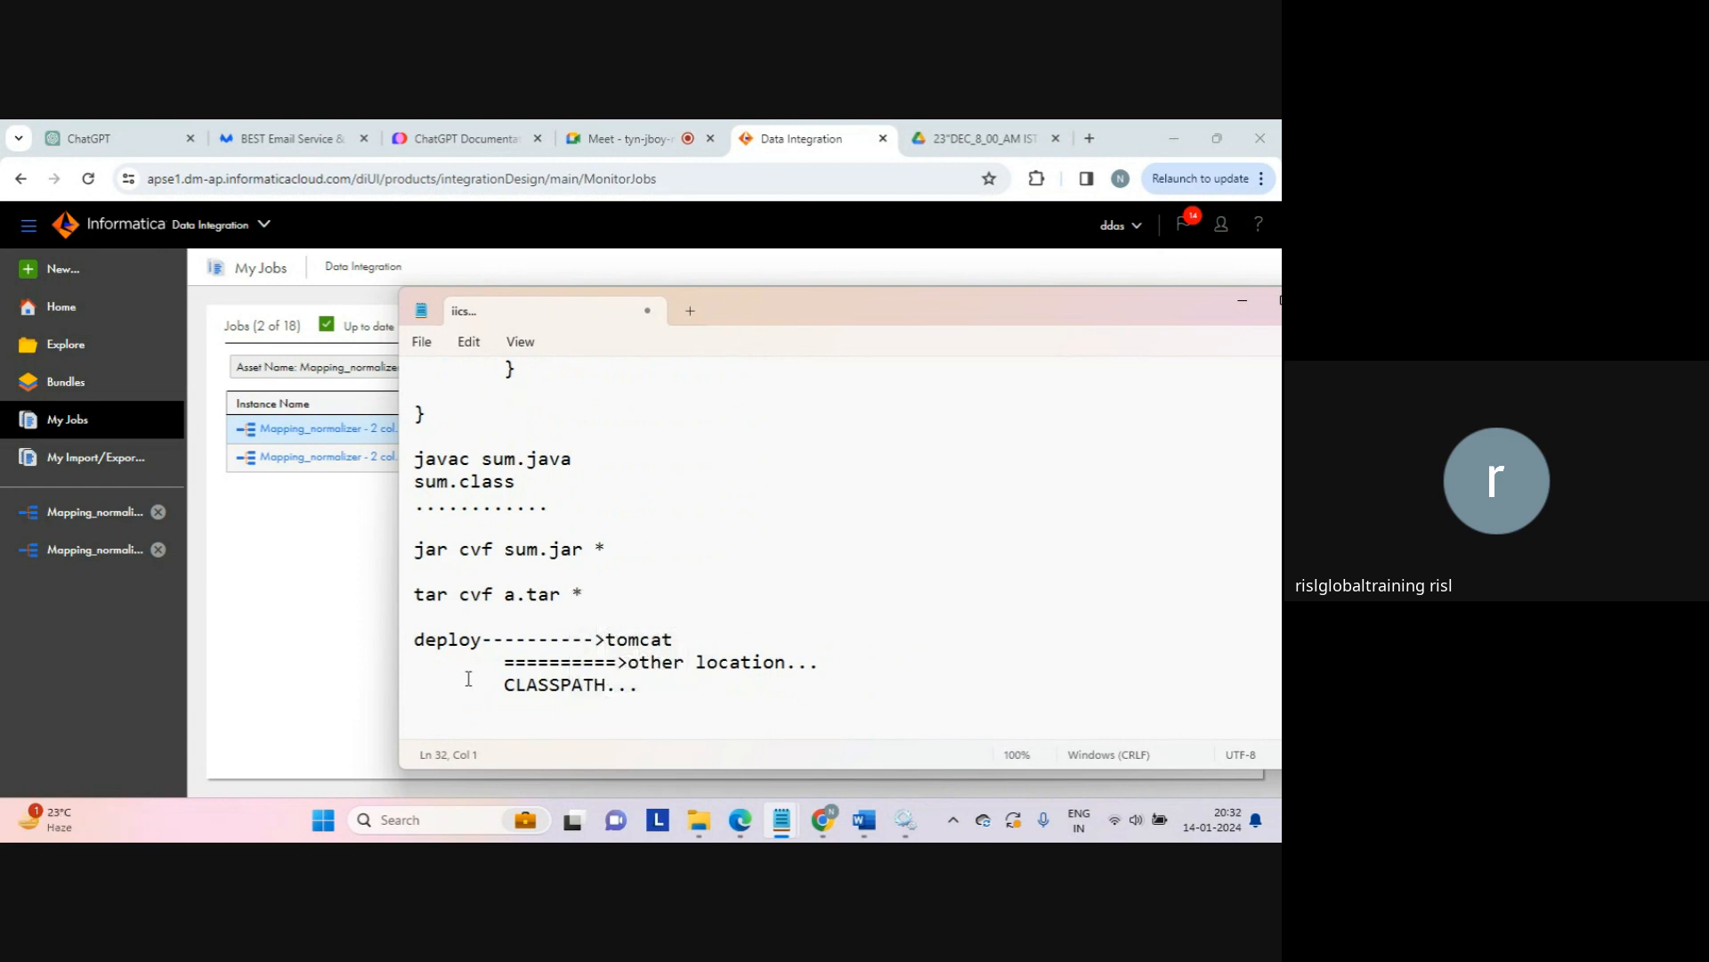
pyautogui.write('...')
pyautogui.press('Return')
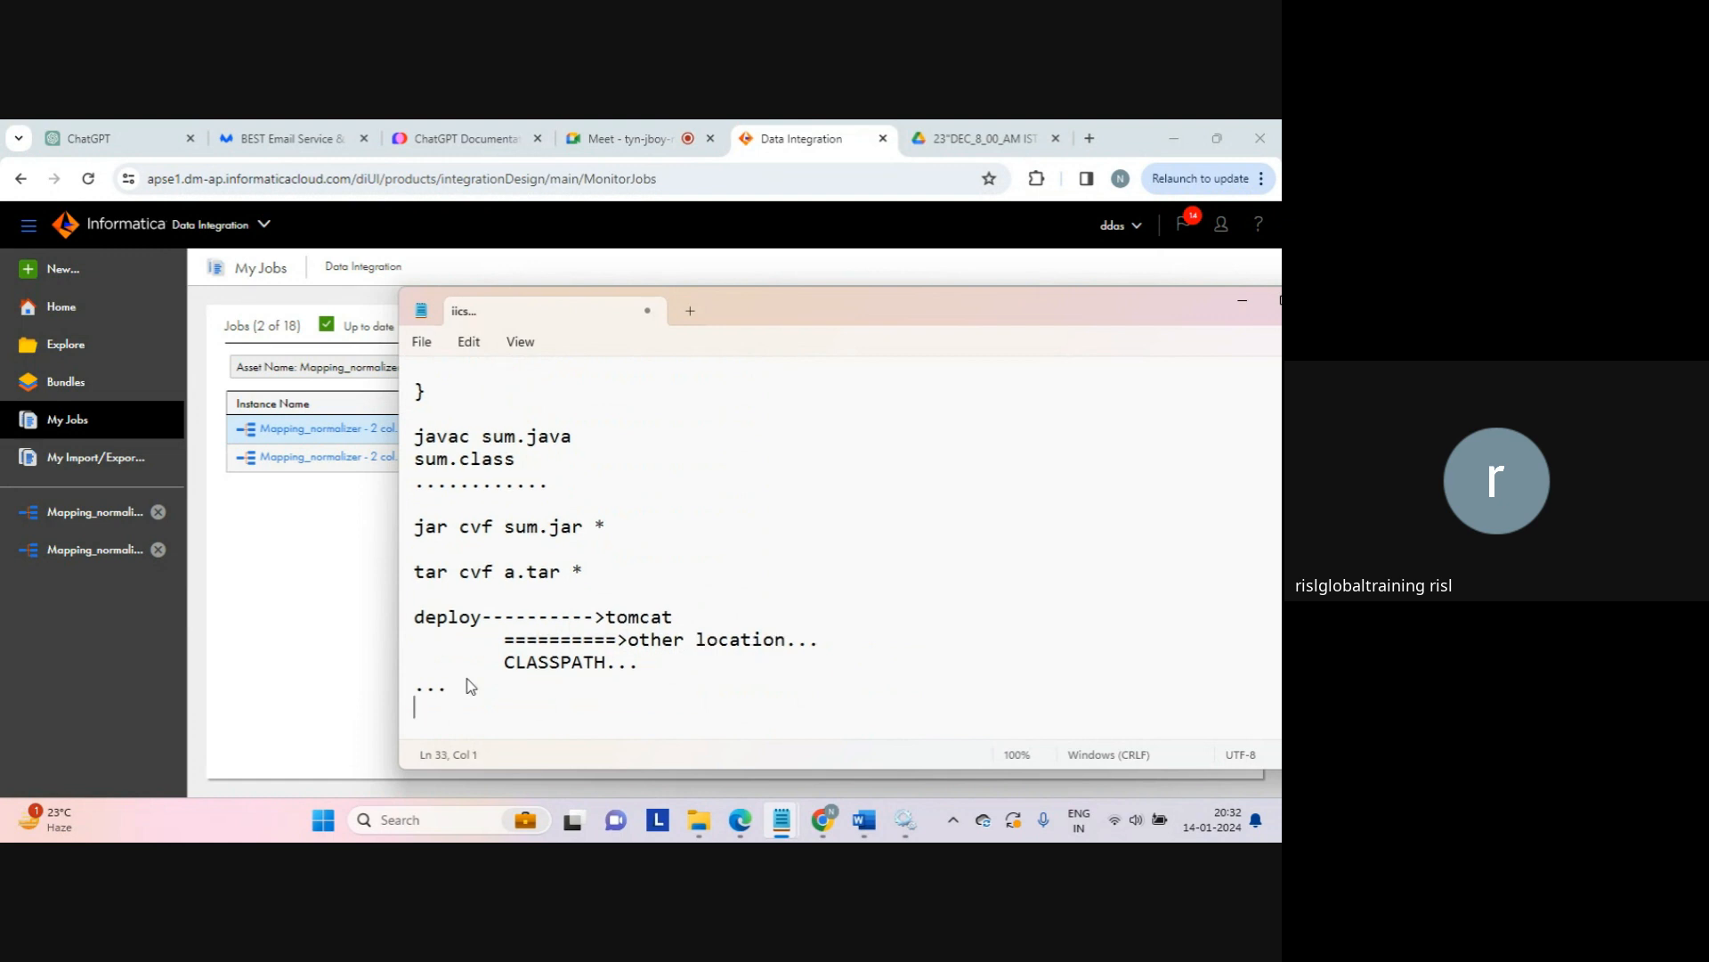
# Step: Start point '2.' with an indented 'template...' line and a further-indented 'fill the template...' line
pyautogui.press('Return')
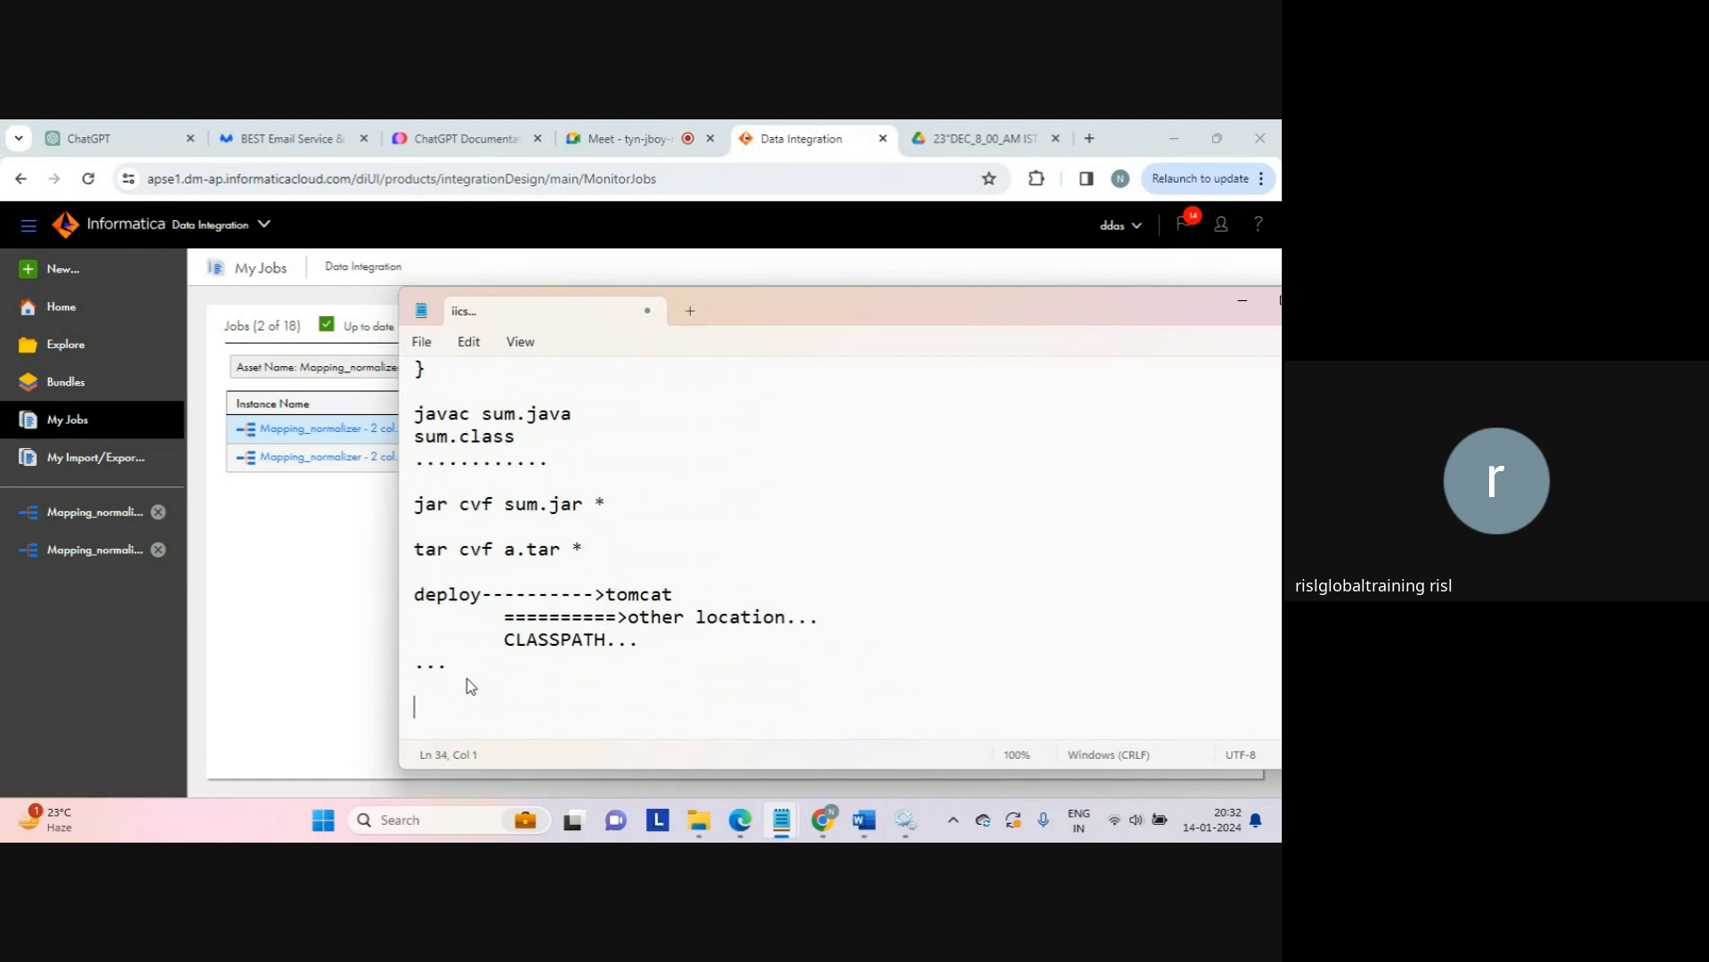
pyautogui.write('2.')
pyautogui.press('Return')
pyautogui.press('Return')
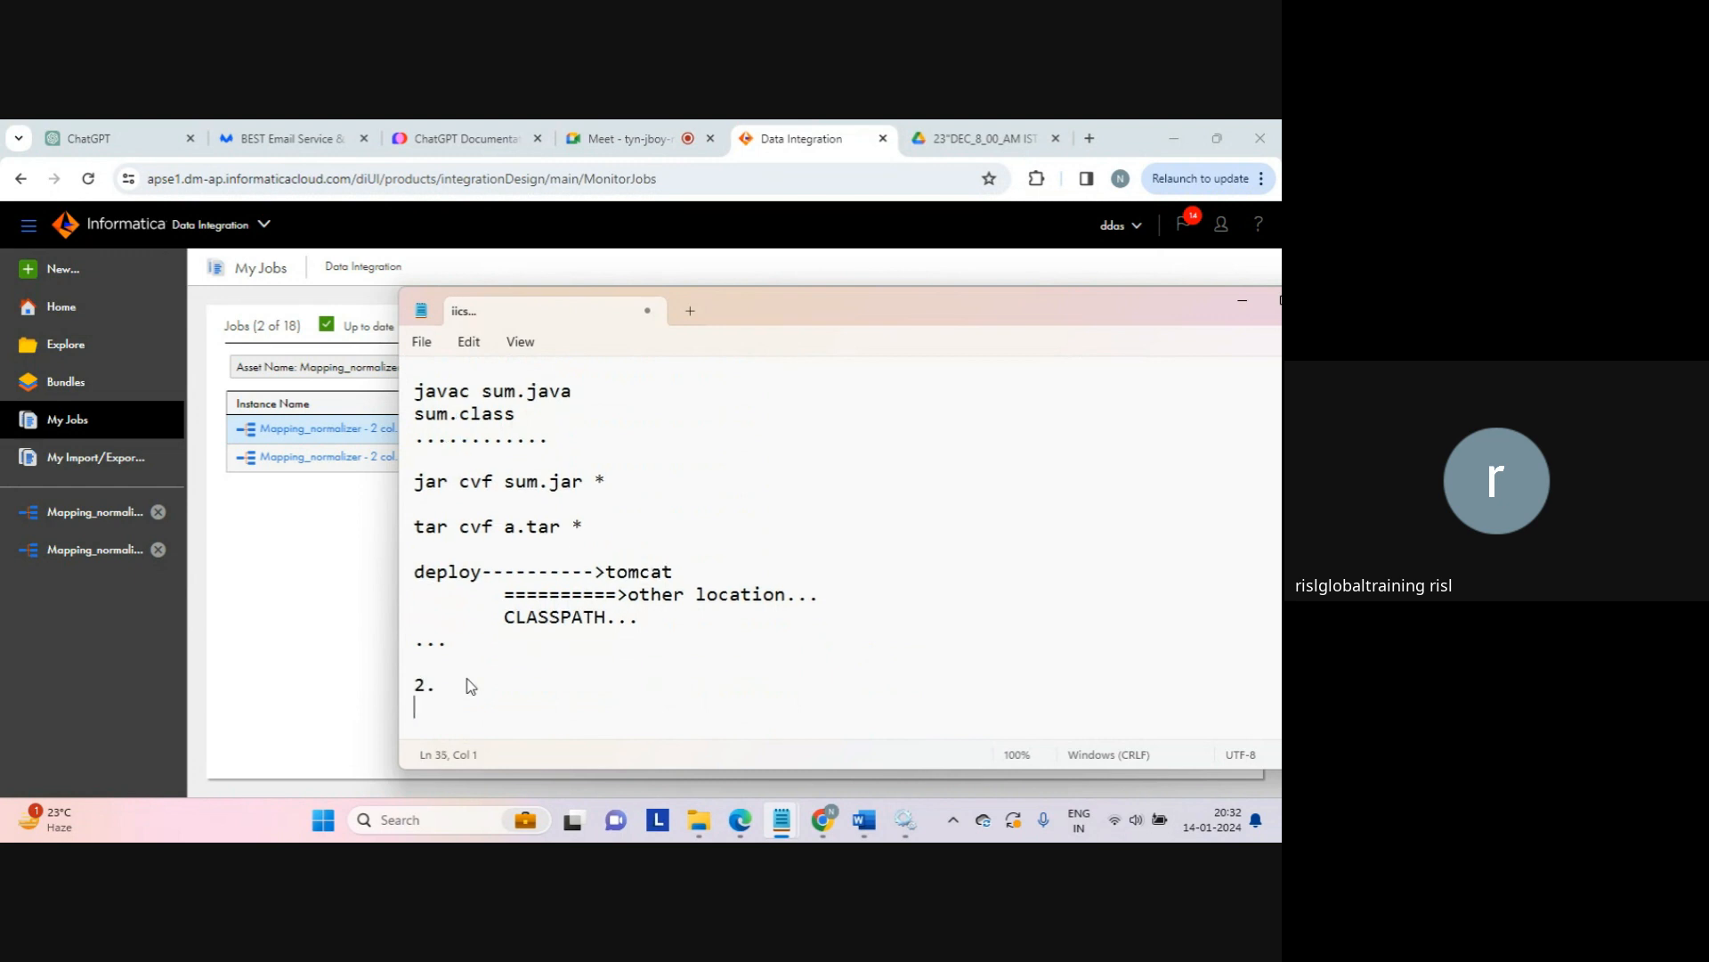
pyautogui.press('Tab')
pyautogui.write('te')
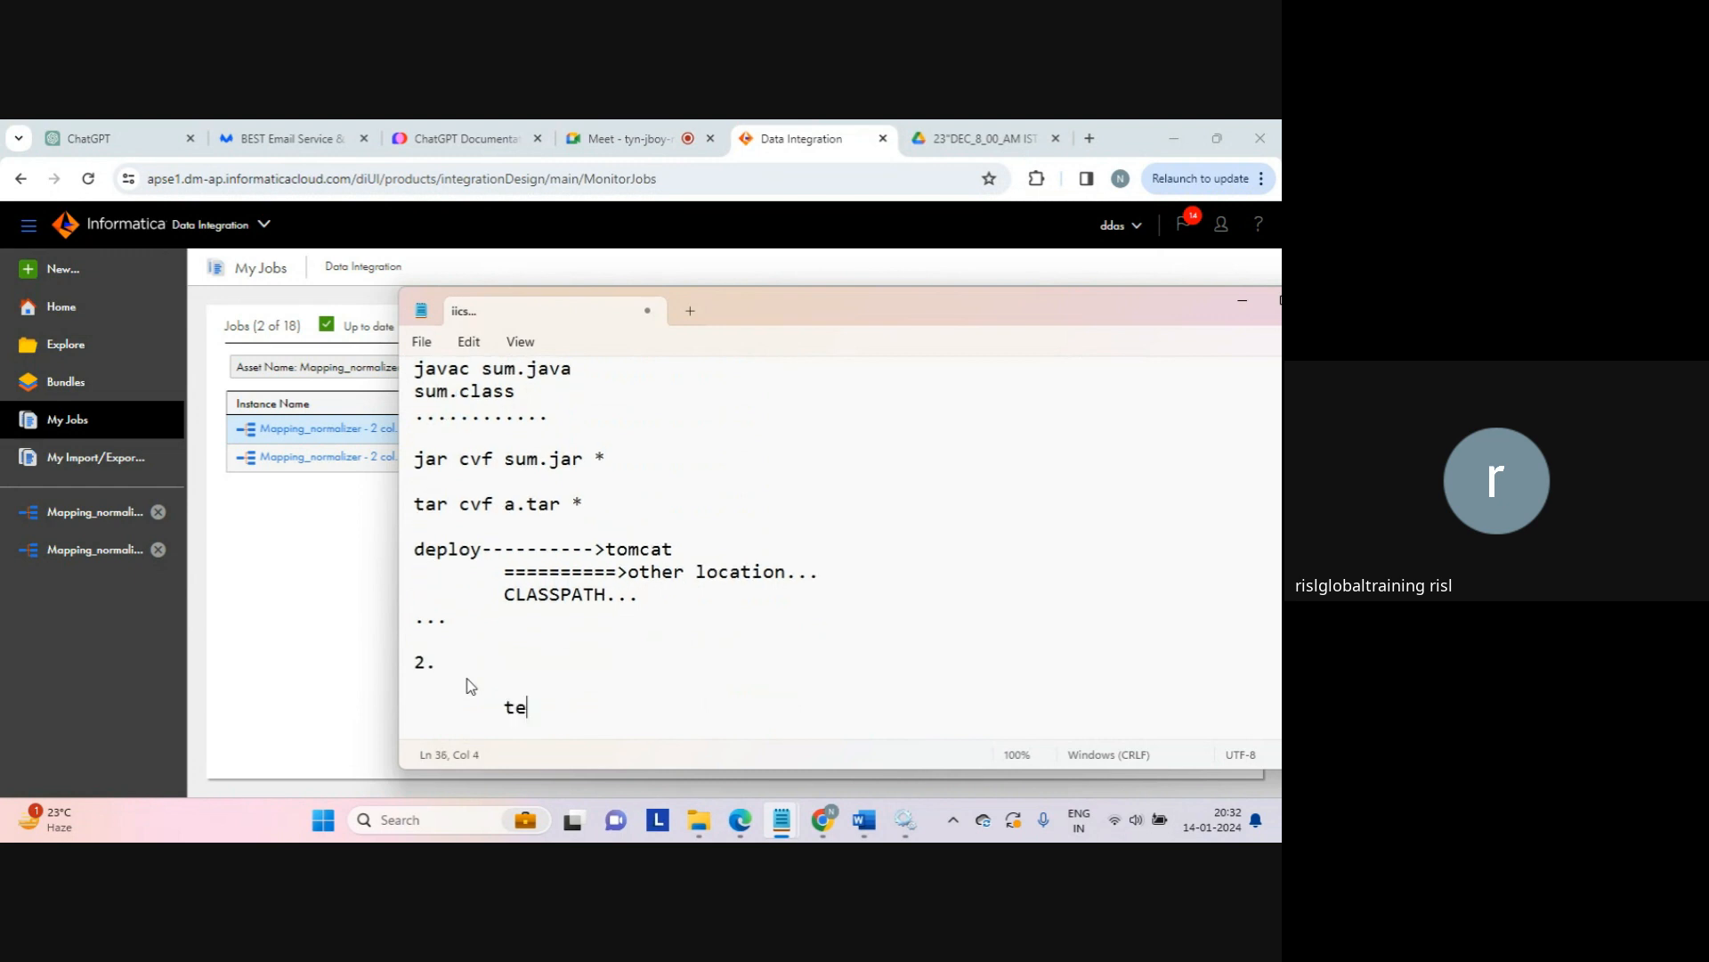
pyautogui.write('mplate...')
pyautogui.press('Return')
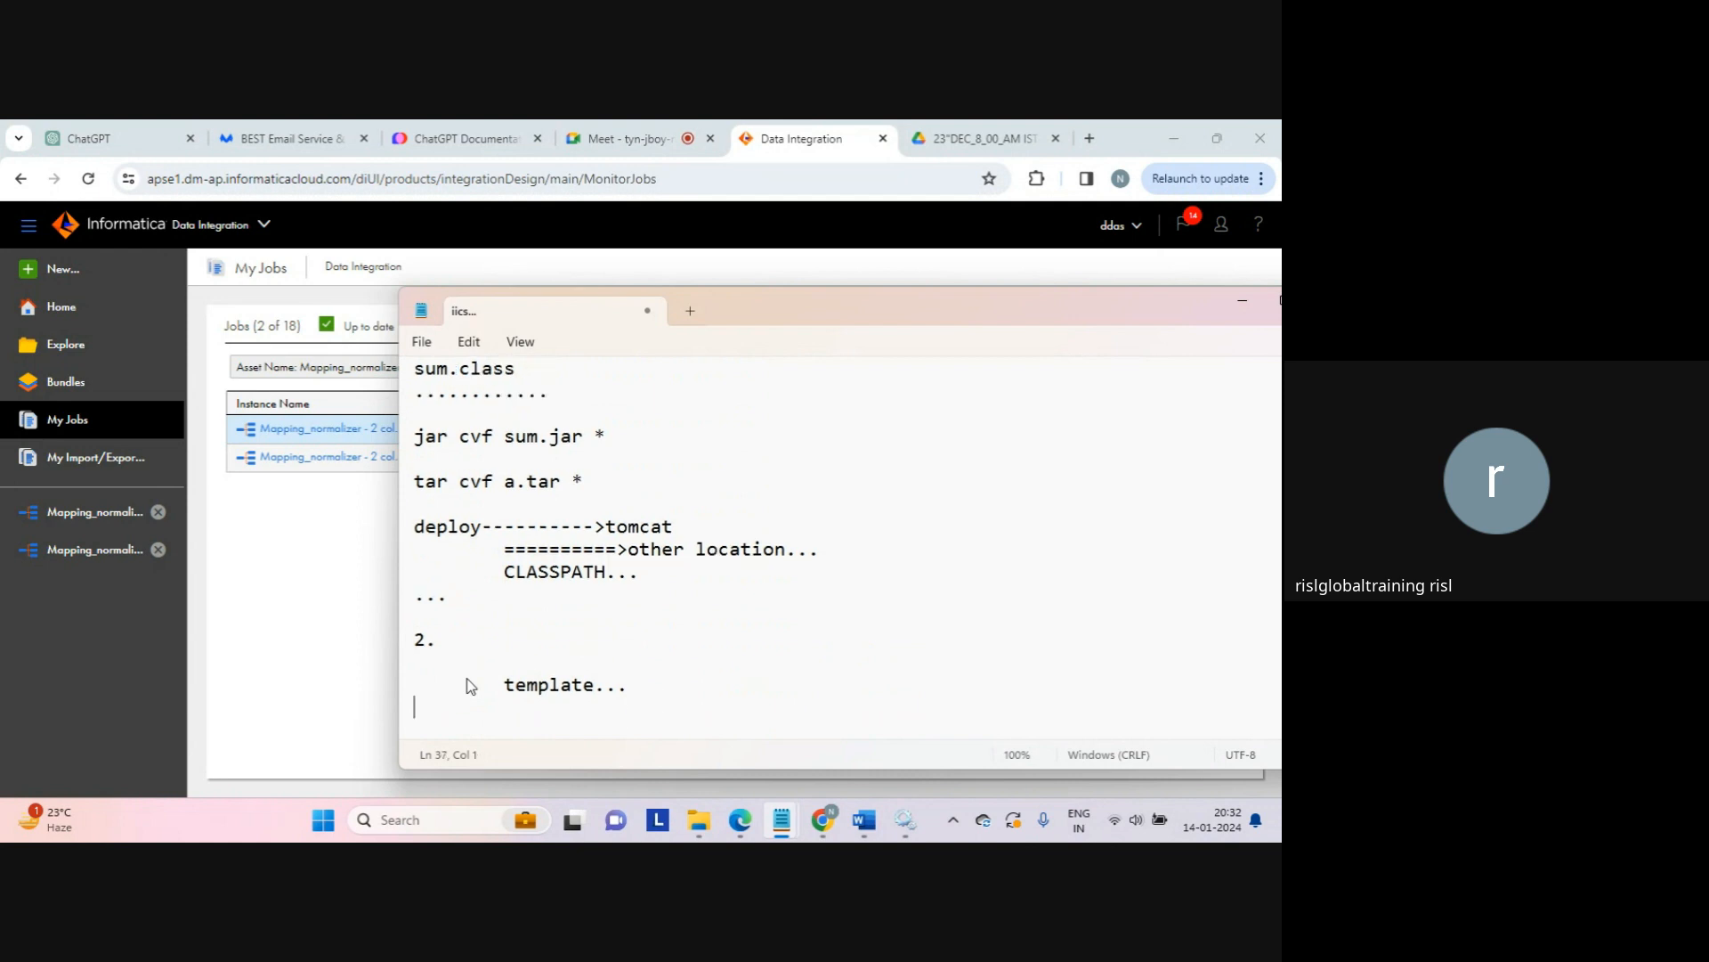
pyautogui.press('Tab')
pyautogui.press('Tab')
pyautogui.write('fill the temple')
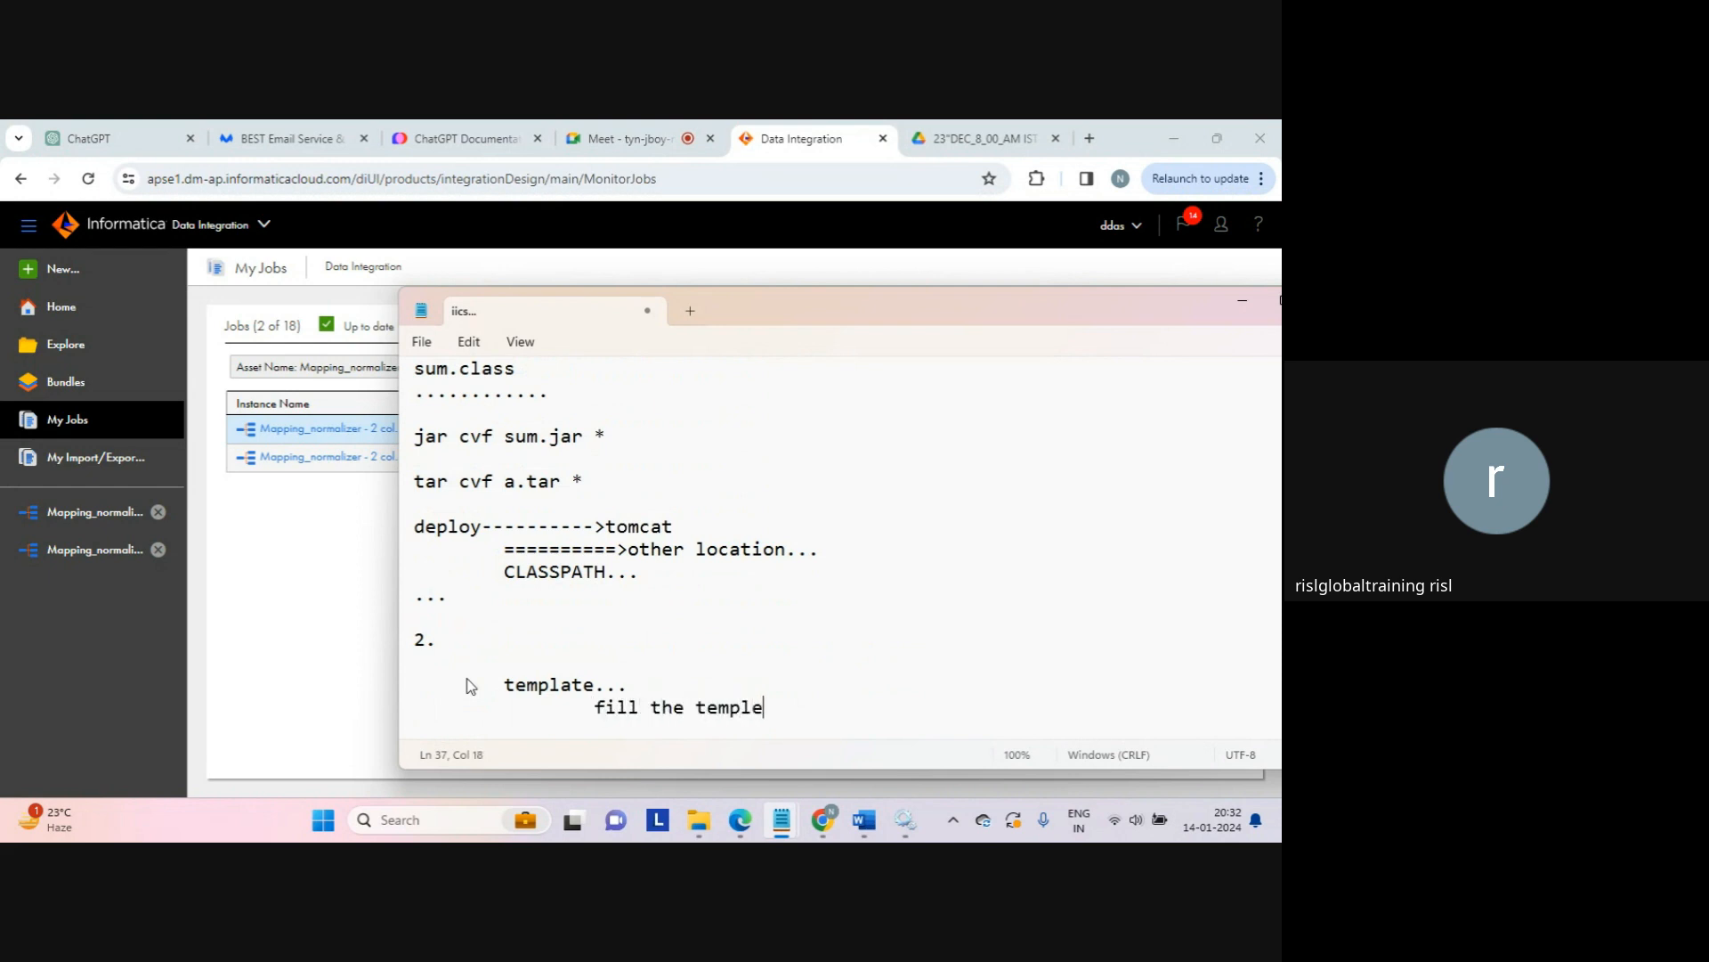
pyautogui.write('t')
pyautogui.press('BackSpace')
pyautogui.press('BackSpace')
pyautogui.write('ate...')
pyautogui.press('Return')
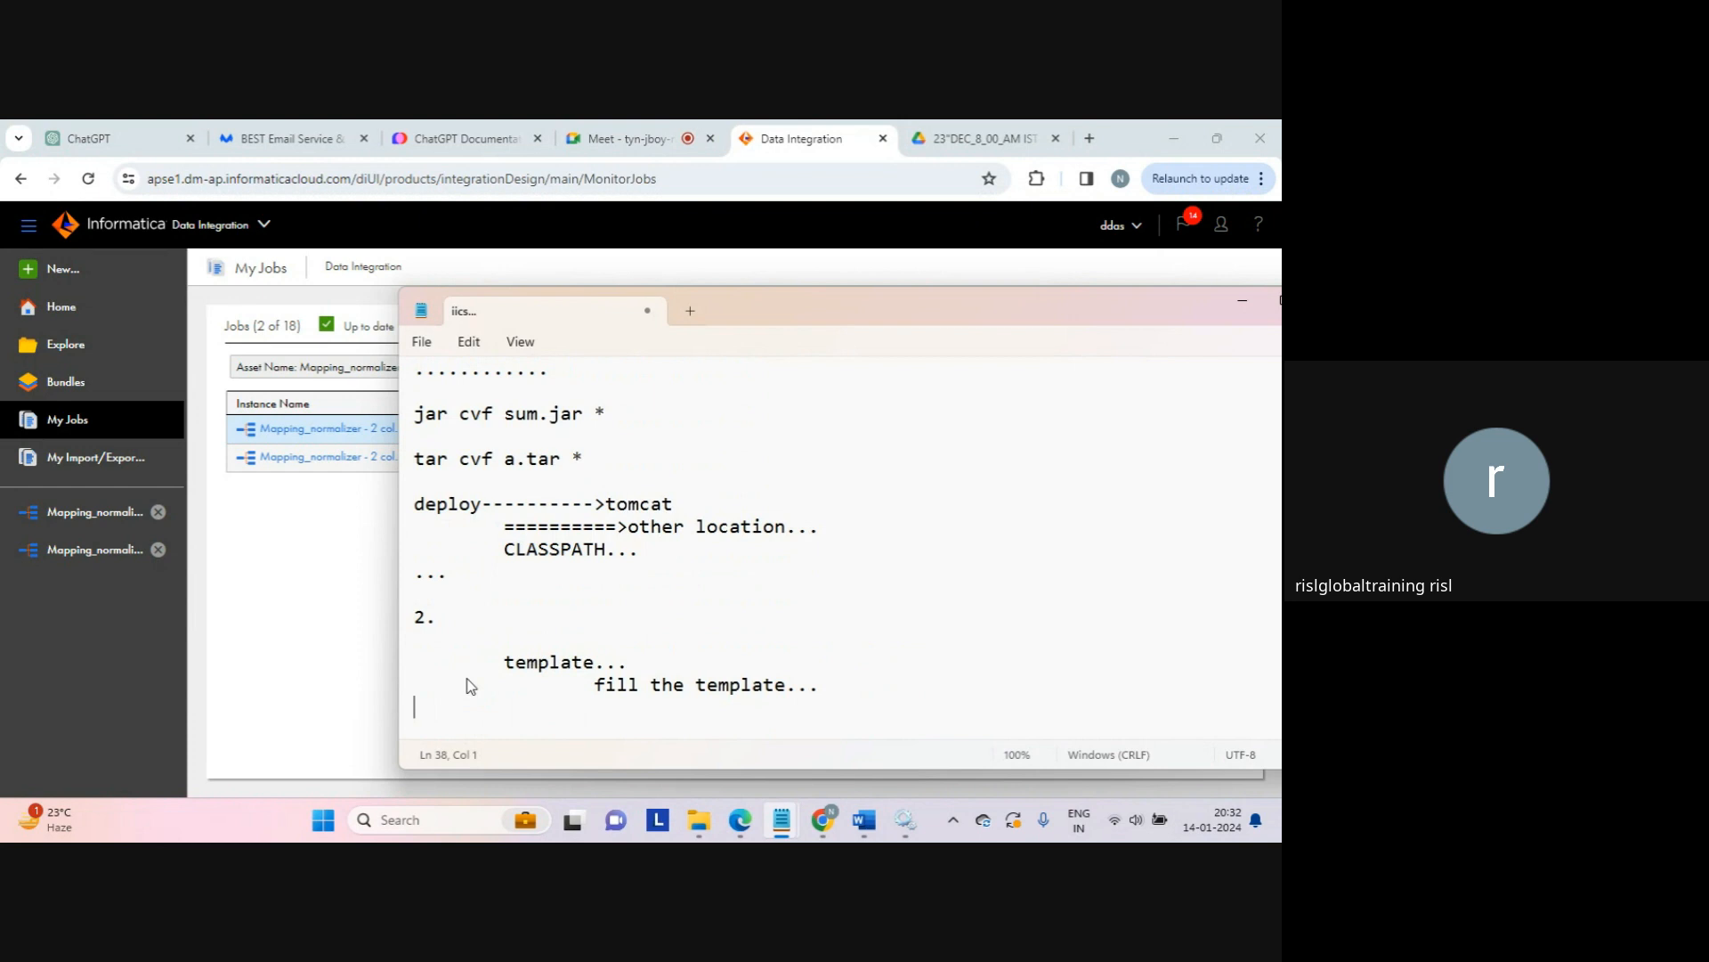
pyautogui.press('Up')
pyautogui.press('Up')
pyautogui.press('Up')
pyautogui.press('Up')
pyautogui.press('Up')
pyautogui.press('Up')
pyautogui.press('Up')
pyautogui.press('Up')
pyautogui.press('Up')
pyautogui.press('Up')
pyautogui.press('Up')
pyautogui.press('Up')
pyautogui.press('Up')
pyautogui.press('Up')
pyautogui.press('Up')
pyautogui.press('Up')
pyautogui.press('Up')
pyautogui.press('Up')
pyautogui.press('Up')
pyautogui.press('Up')
pyautogui.press('Up')
pyautogui.press('Down')
pyautogui.press('Down')
pyautogui.press('Down')
pyautogui.press('Down')
pyautogui.press('Up')
pyautogui.press('Up')
pyautogui.press('Up')
pyautogui.press('Up')
pyautogui.press('Up')
pyautogui.press('Up')
pyautogui.press('Up')
pyautogui.press('Up')
pyautogui.press('Up')
pyautogui.press('Up')
pyautogui.press('Up')
pyautogui.press('Up')
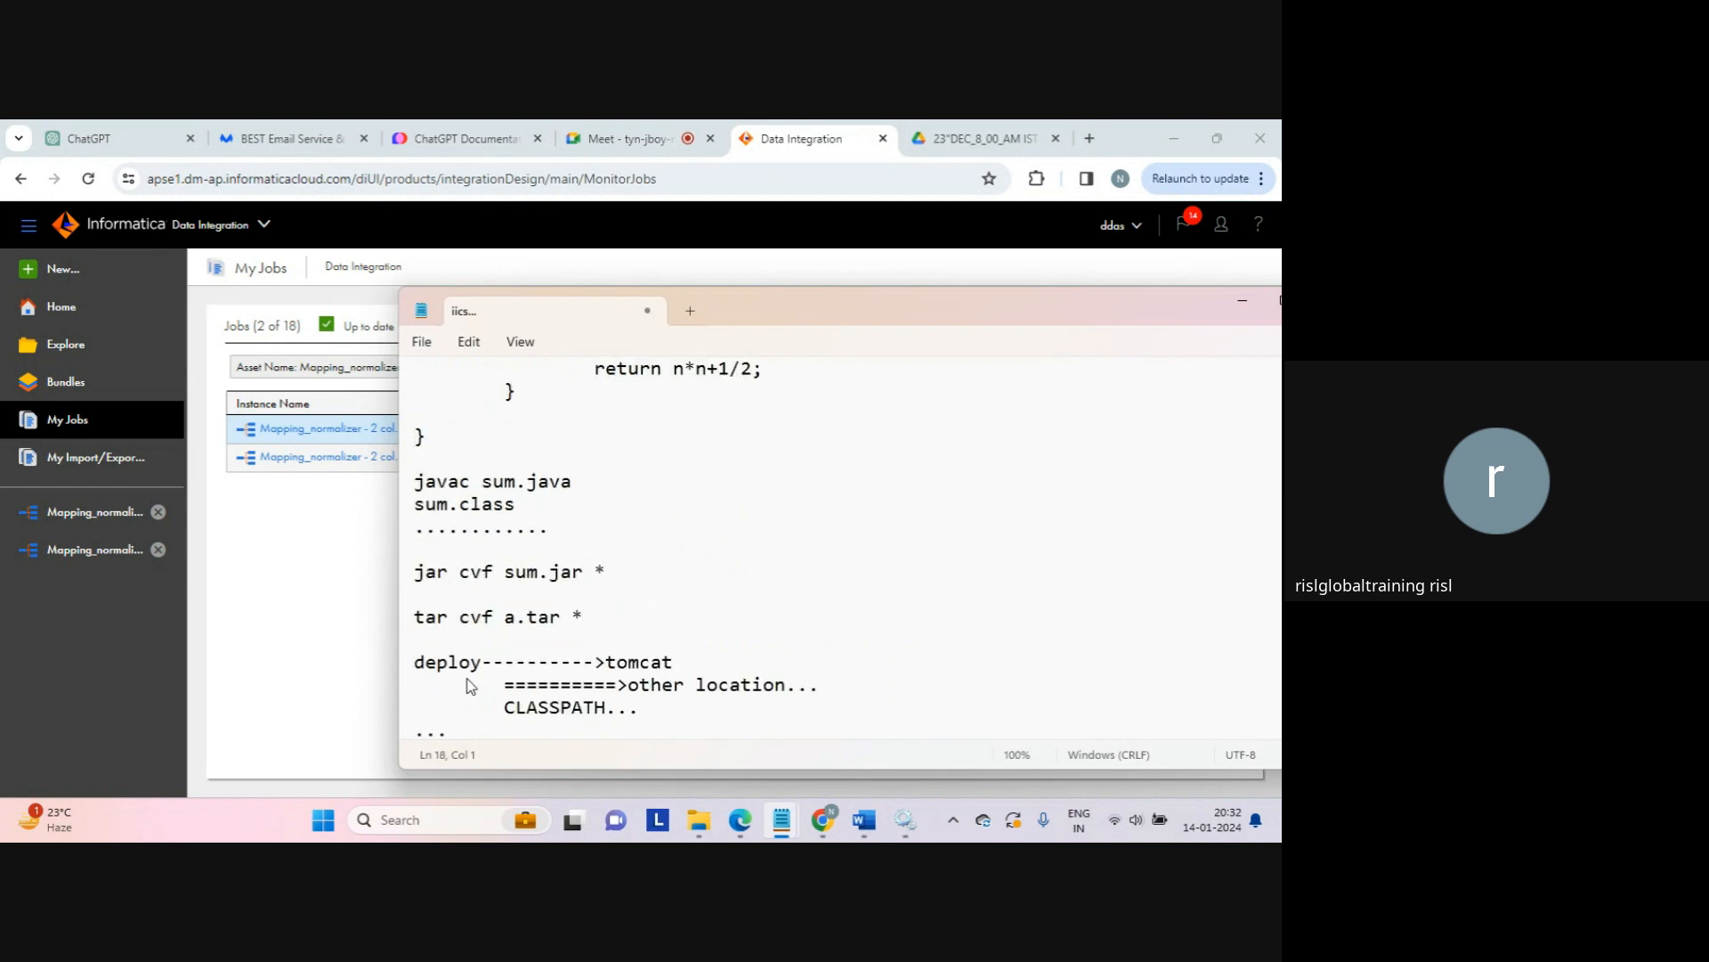
# Step: Insert an 'import math.*' line above main() in the sum.java code
pyautogui.press('Down')
pyautogui.press('Down')
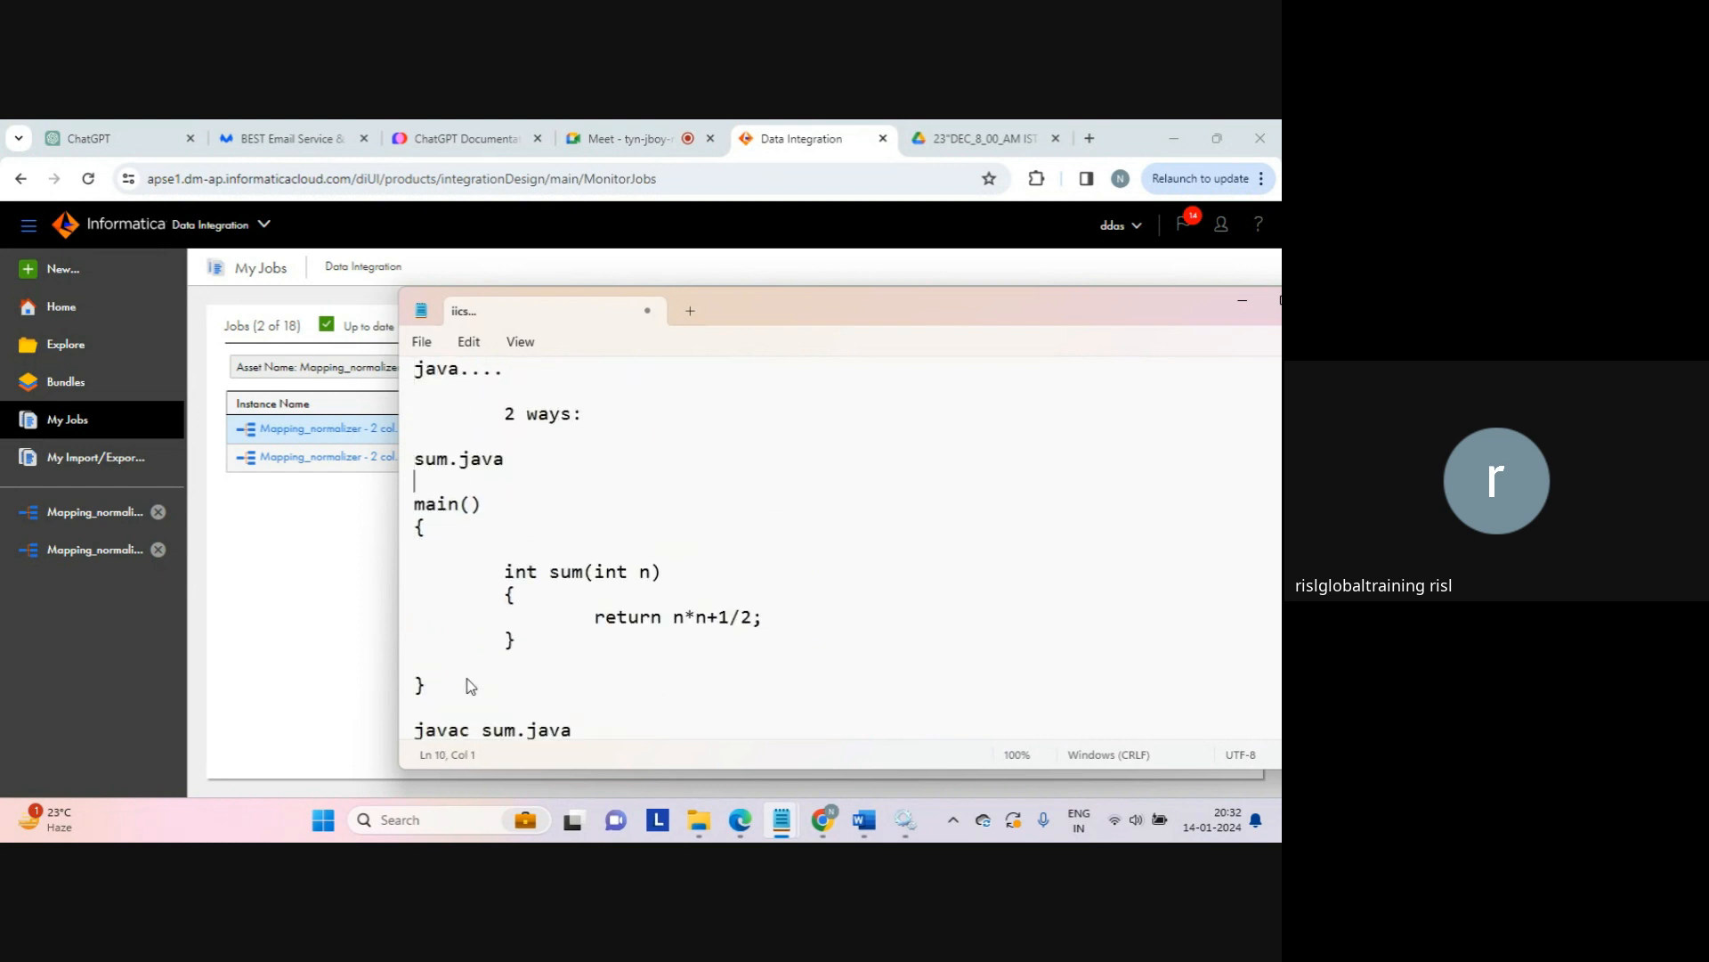
pyautogui.press('Return')
pyautogui.write('import ')
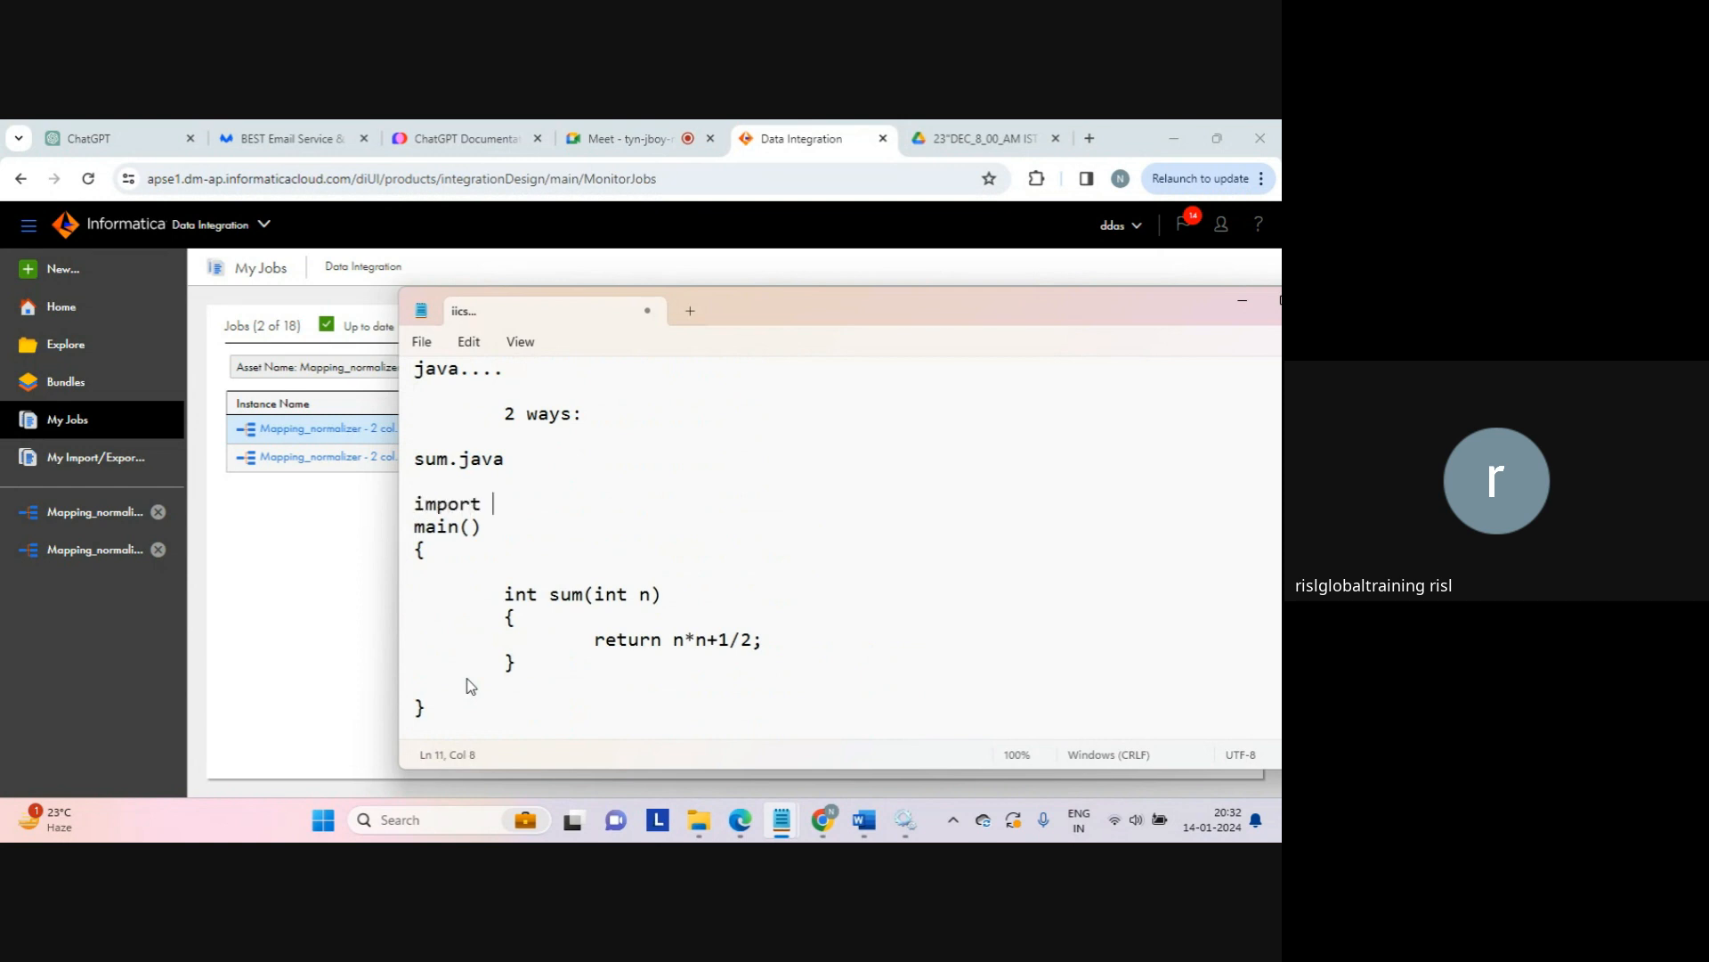
pyautogui.write('math')
pyautogui.write('.')
pyautogui.write('*')
pyautogui.press('BackSpace')
pyautogui.write('*')
pyautogui.press('Return')
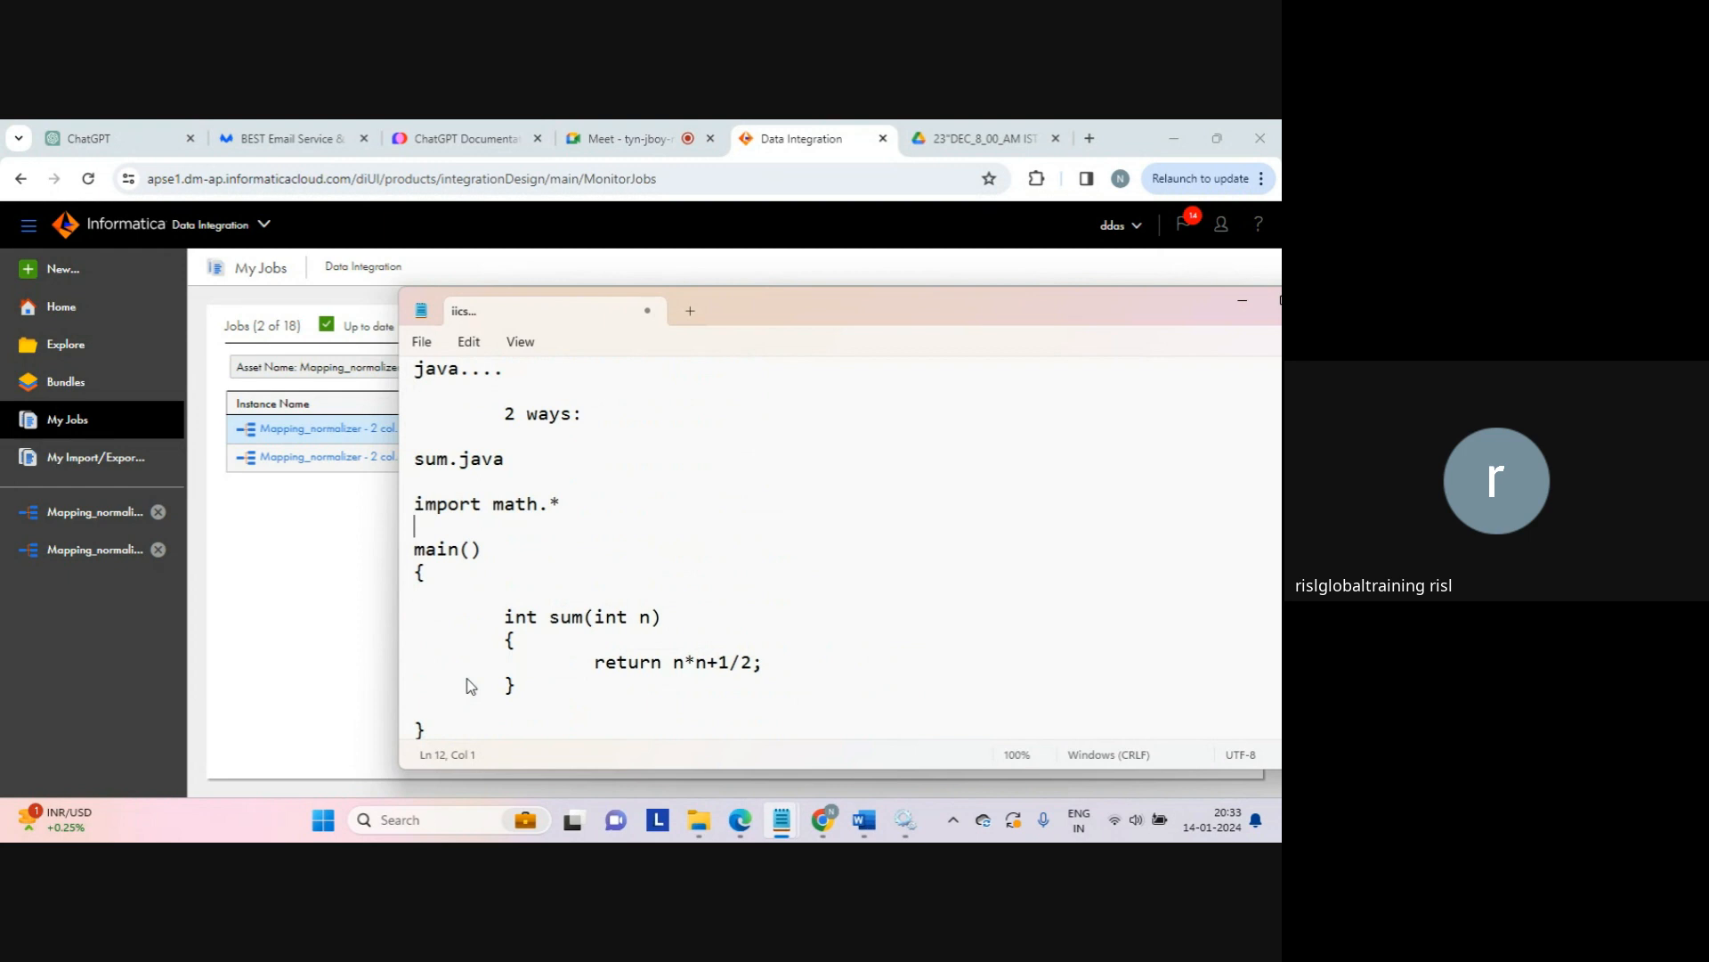
# Step: Below the template notes, list 'import', 'input' and 'action/...' on separate lines
pyautogui.press('Down')
pyautogui.press('Down')
pyautogui.press('Down')
pyautogui.press('Down')
pyautogui.press('Down')
pyautogui.press('Down')
pyautogui.press('Down')
pyautogui.press('Down')
pyautogui.press('Down')
pyautogui.press('Down')
pyautogui.press('Down')
pyautogui.press('Down')
pyautogui.press('Down')
pyautogui.press('Down')
pyautogui.press('Down')
pyautogui.press('Down')
pyautogui.press('Down')
pyautogui.press('Down')
pyautogui.press('Down')
pyautogui.press('Down')
pyautogui.press('Down')
pyautogui.press('Down')
pyautogui.press('Down')
pyautogui.press('Down')
pyautogui.press('Down')
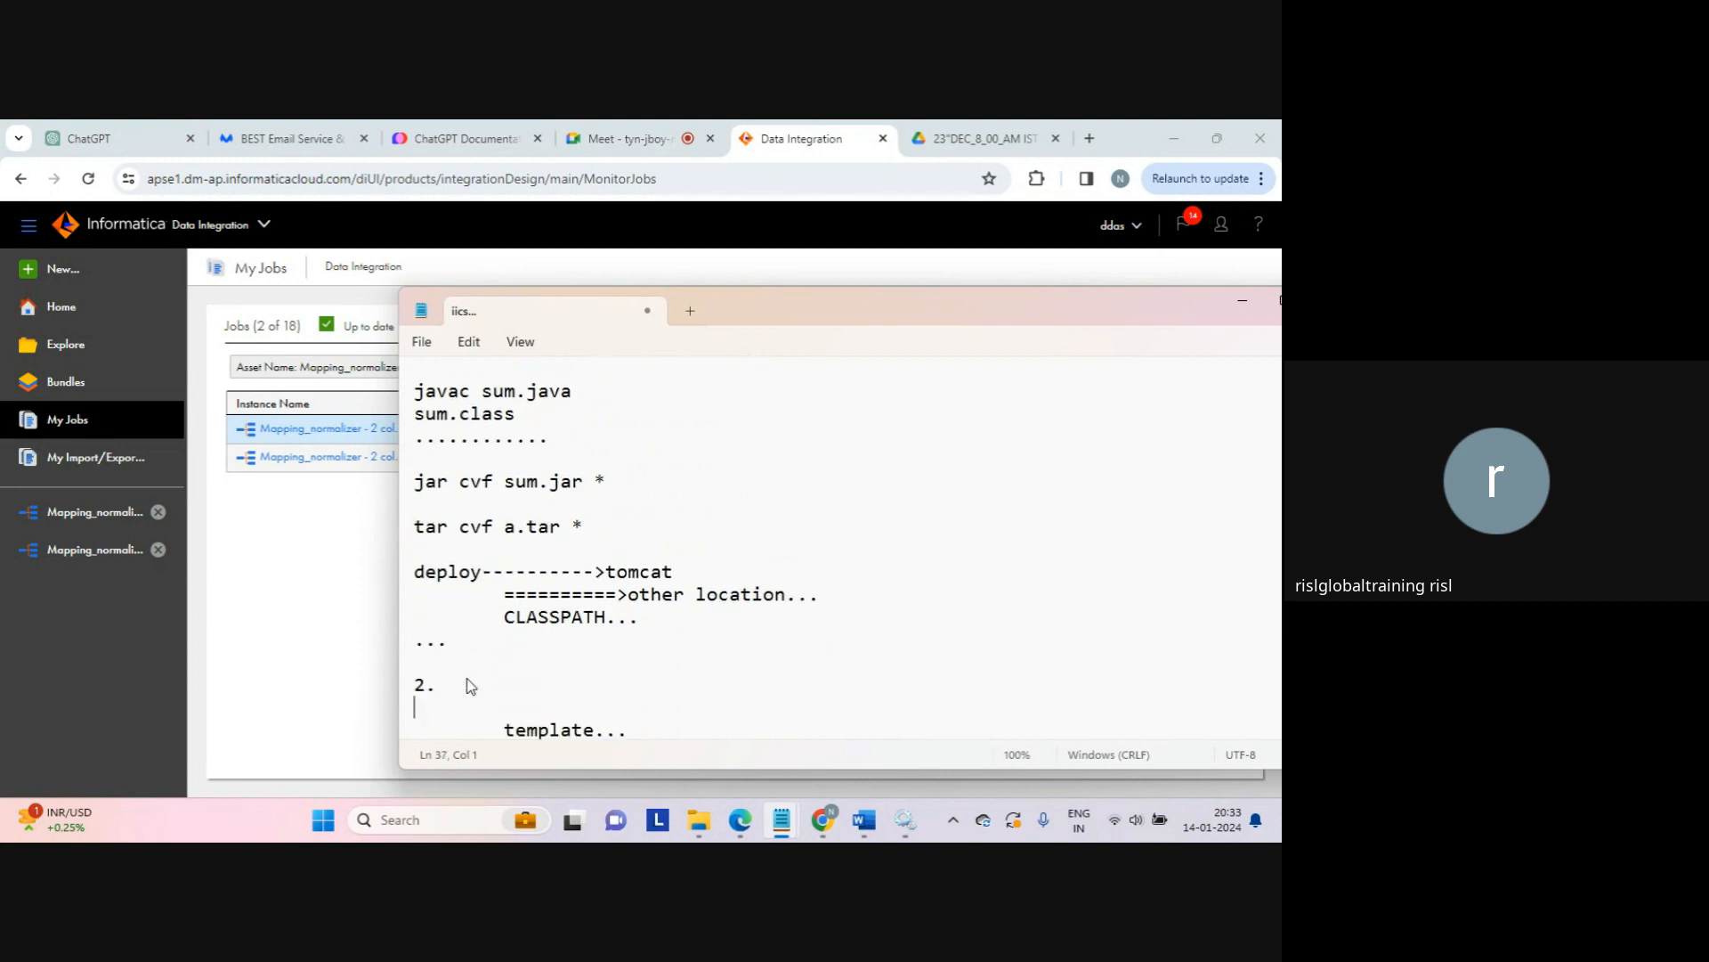
pyautogui.press('Down')
pyautogui.press('Down')
pyautogui.press('Down')
pyautogui.press('Down')
pyautogui.press('Down')
pyautogui.press('Down')
pyautogui.press('Down')
pyautogui.press('Down')
pyautogui.press('Down')
pyautogui.press('Down')
pyautogui.press('Down')
pyautogui.press('Down')
pyautogui.press('Down')
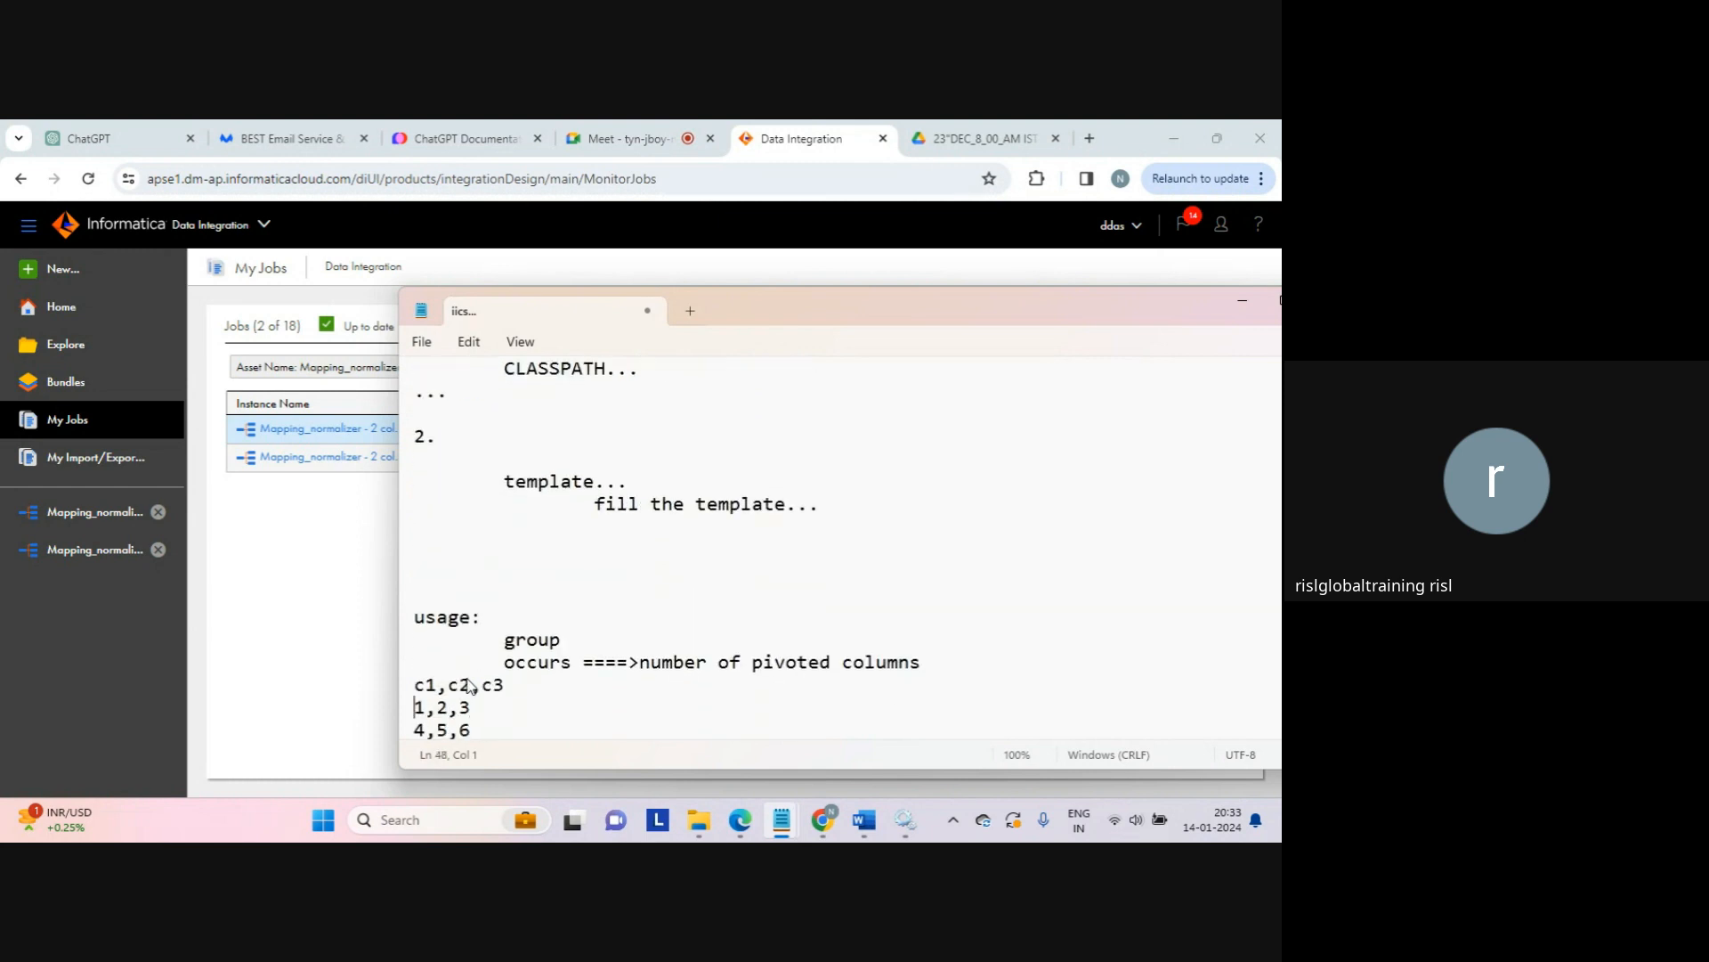
pyautogui.press('Up')
pyautogui.press('Up')
pyautogui.press('Up')
pyautogui.press('Up')
pyautogui.press('Up')
pyautogui.press('Up')
pyautogui.press('Up')
pyautogui.press('Up')
pyautogui.press('Up')
pyautogui.press('Up')
pyautogui.press('Up')
pyautogui.press('Up')
pyautogui.press('Up')
pyautogui.press('Up')
pyautogui.press('Up')
pyautogui.press('Up')
pyautogui.press('Up')
pyautogui.press('Up')
pyautogui.press('Up')
pyautogui.press('Up')
pyautogui.press('Up')
pyautogui.press('Up')
pyautogui.press('Up')
pyautogui.press('Up')
pyautogui.press('Up')
pyautogui.press('Up')
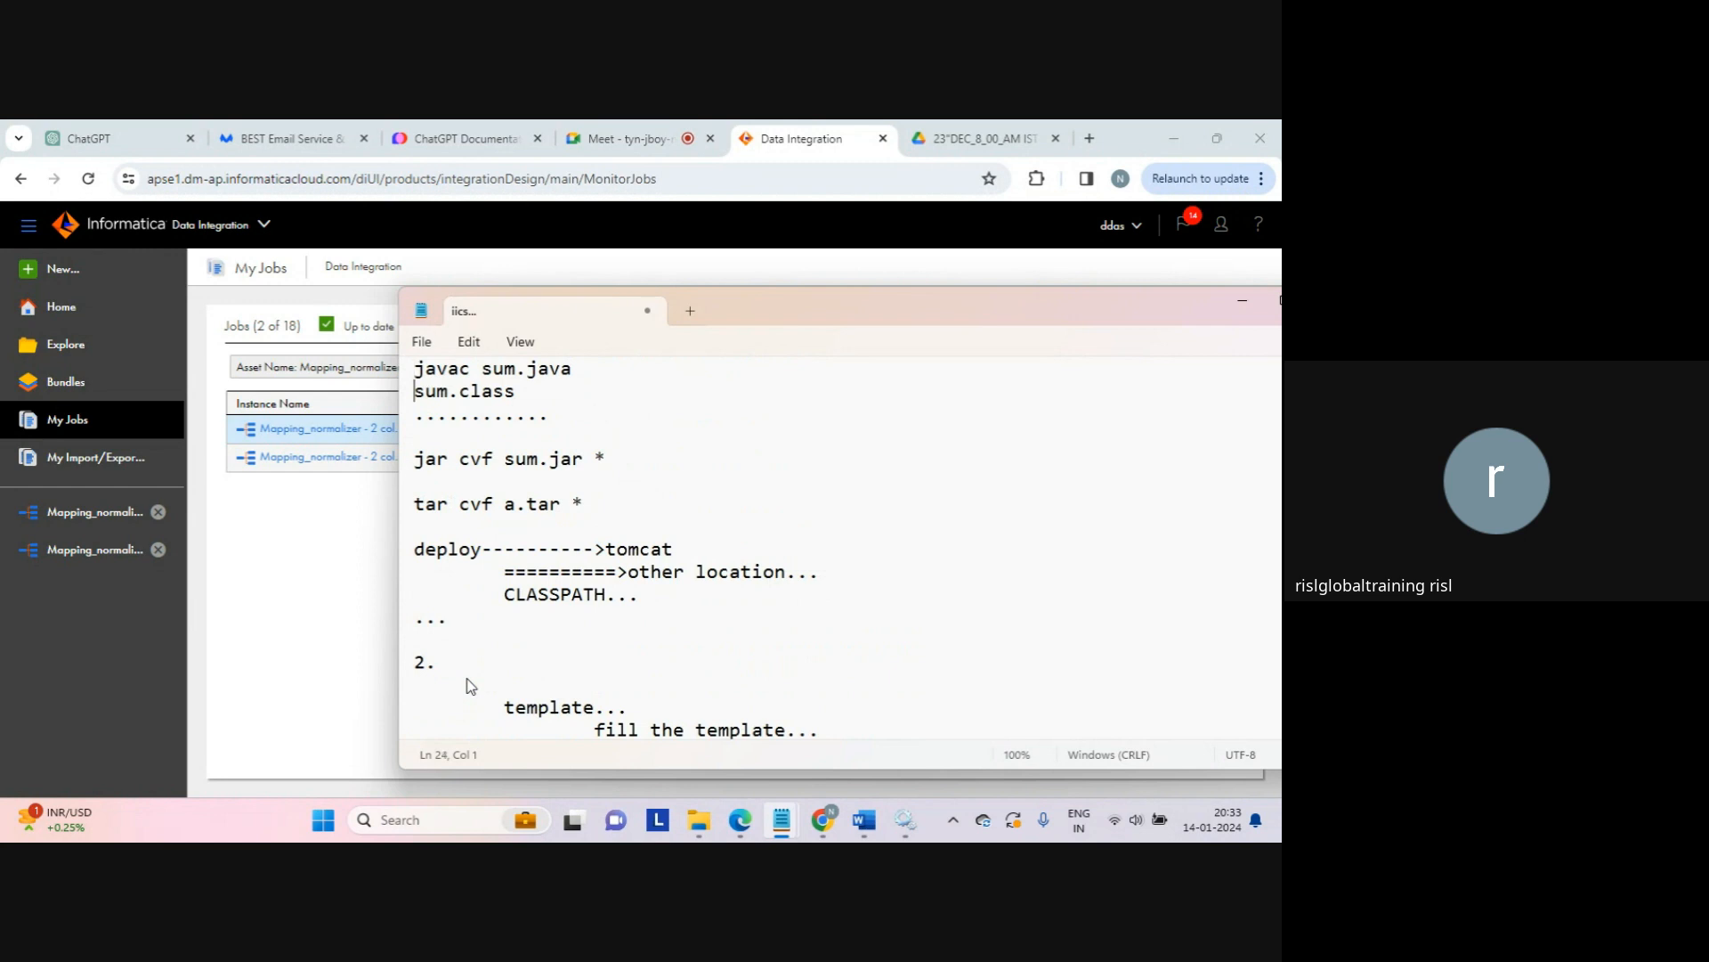
pyautogui.press('Down')
pyautogui.press('Down')
pyautogui.press('Down')
pyautogui.press('Down')
pyautogui.press('Down')
pyautogui.press('Down')
pyautogui.press('Down')
pyautogui.press('Down')
pyautogui.press('Down')
pyautogui.press('Down')
pyautogui.press('Down')
pyautogui.press('Down')
pyautogui.press('Down')
pyautogui.press('Down')
pyautogui.press('Down')
pyautogui.press('Down')
pyautogui.press('Down')
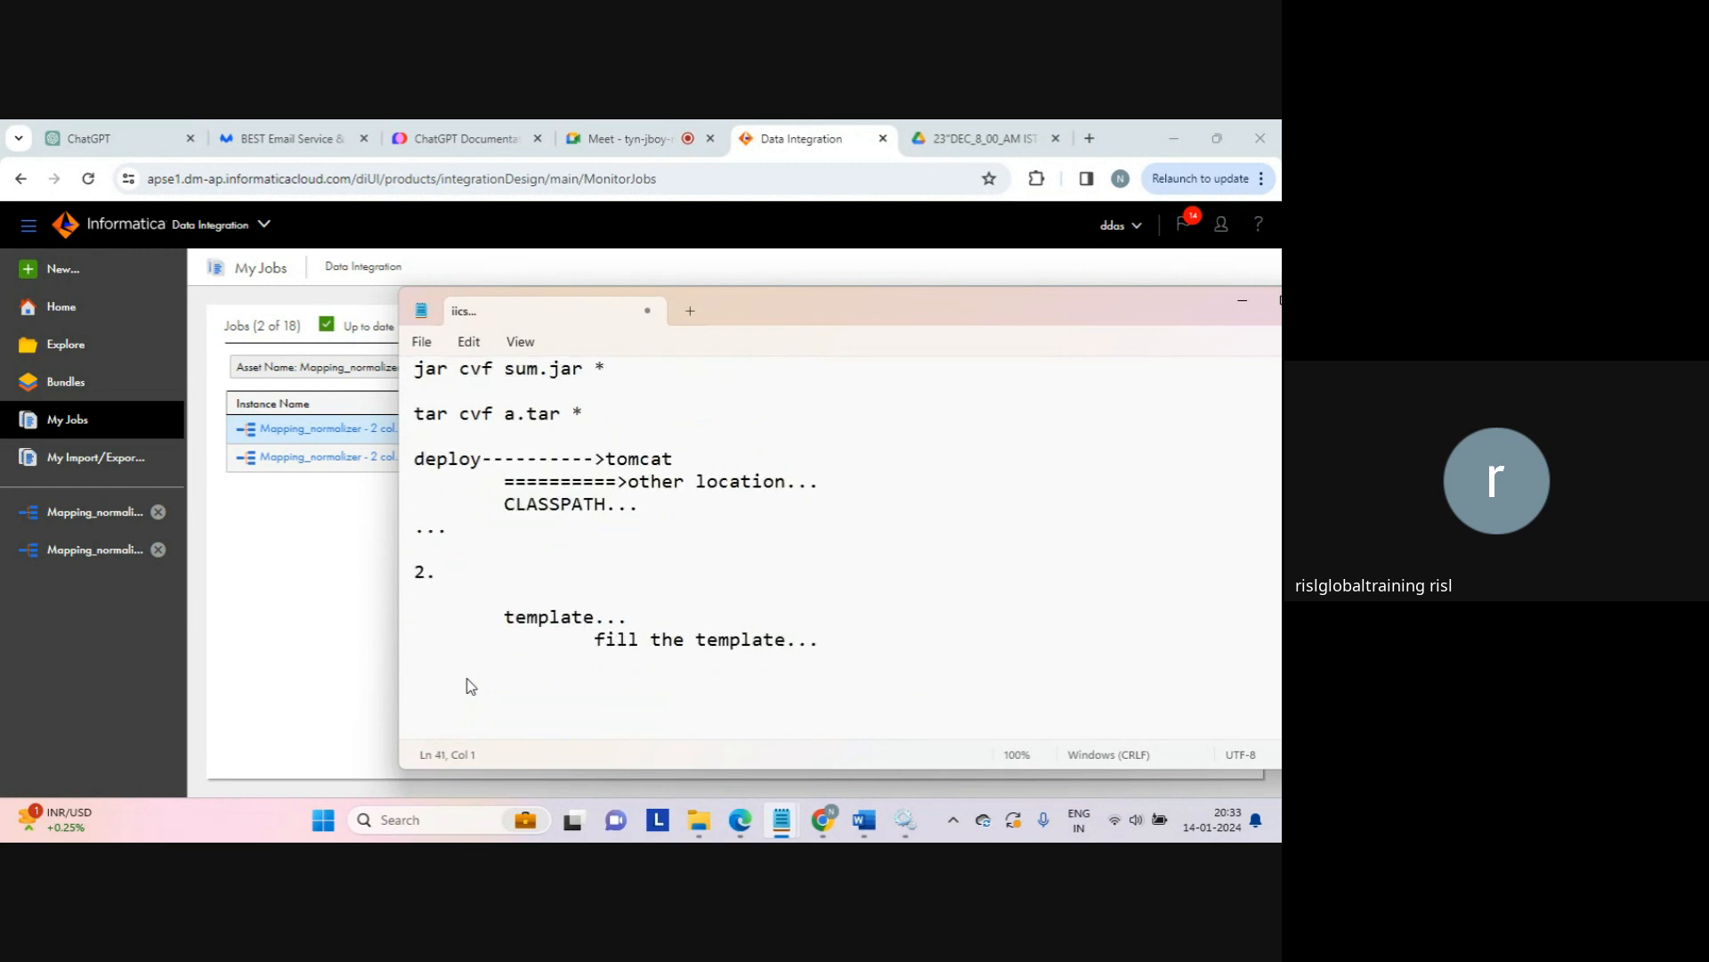
pyautogui.write('import')
pyautogui.press('Return')
pyautogui.write('input')
pyautogui.press('Return')
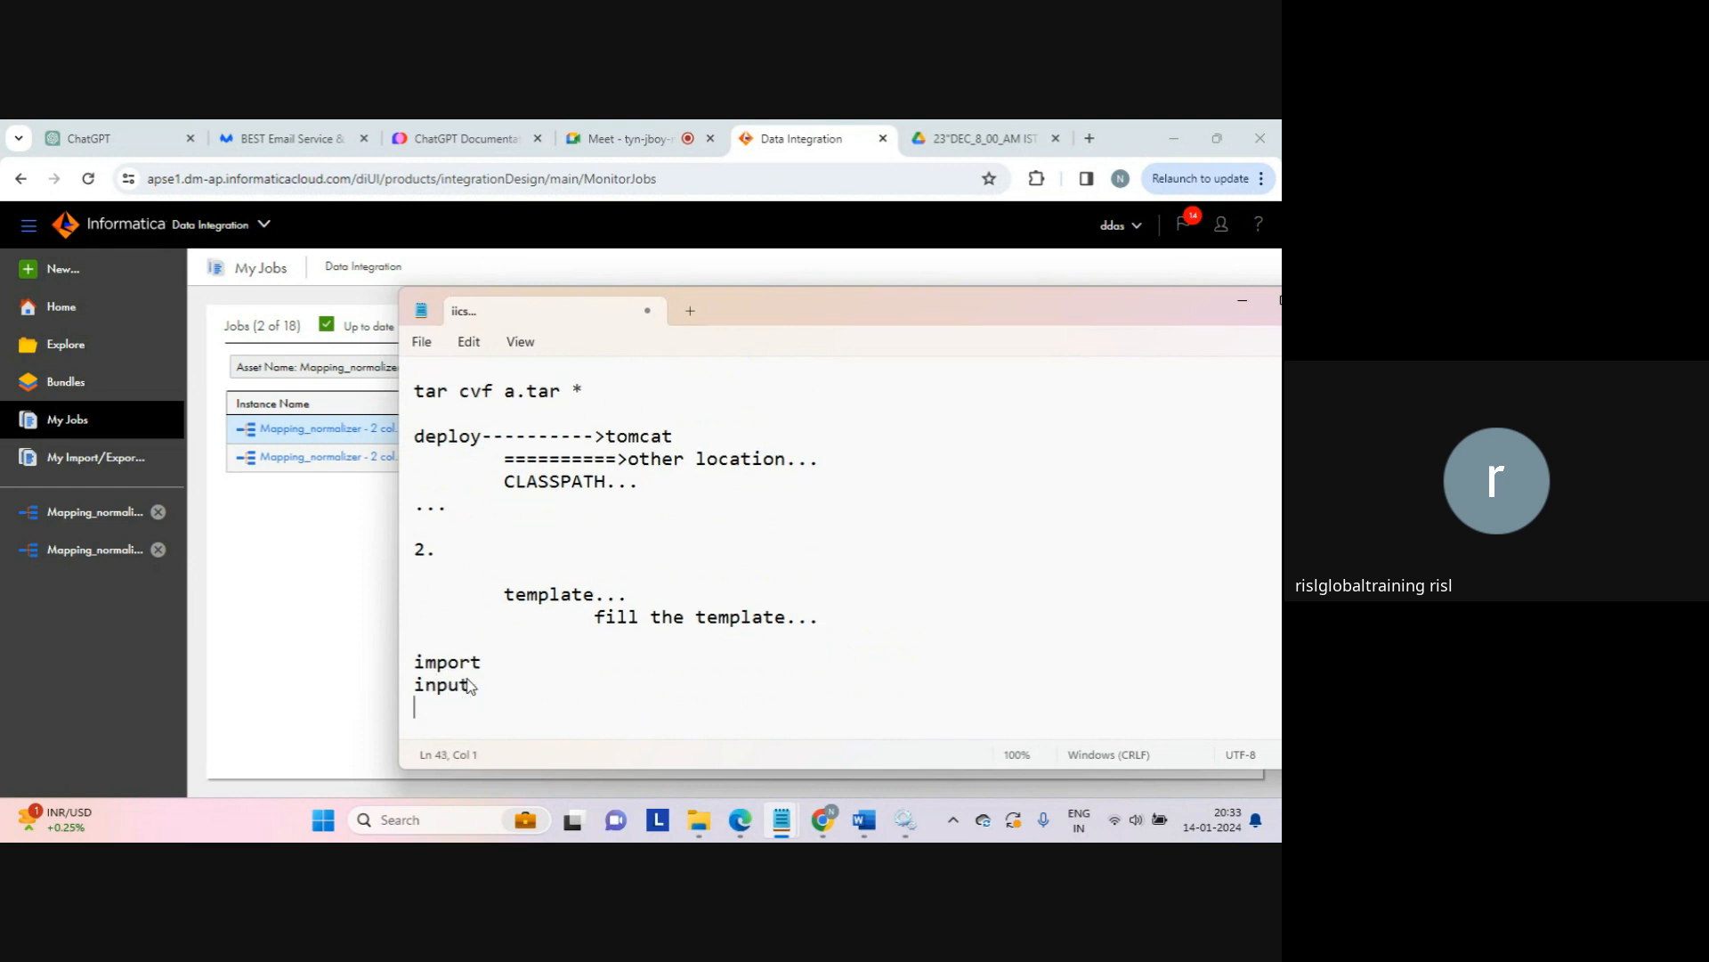
pyautogui.write('action/...')
pyautogui.press('Return')
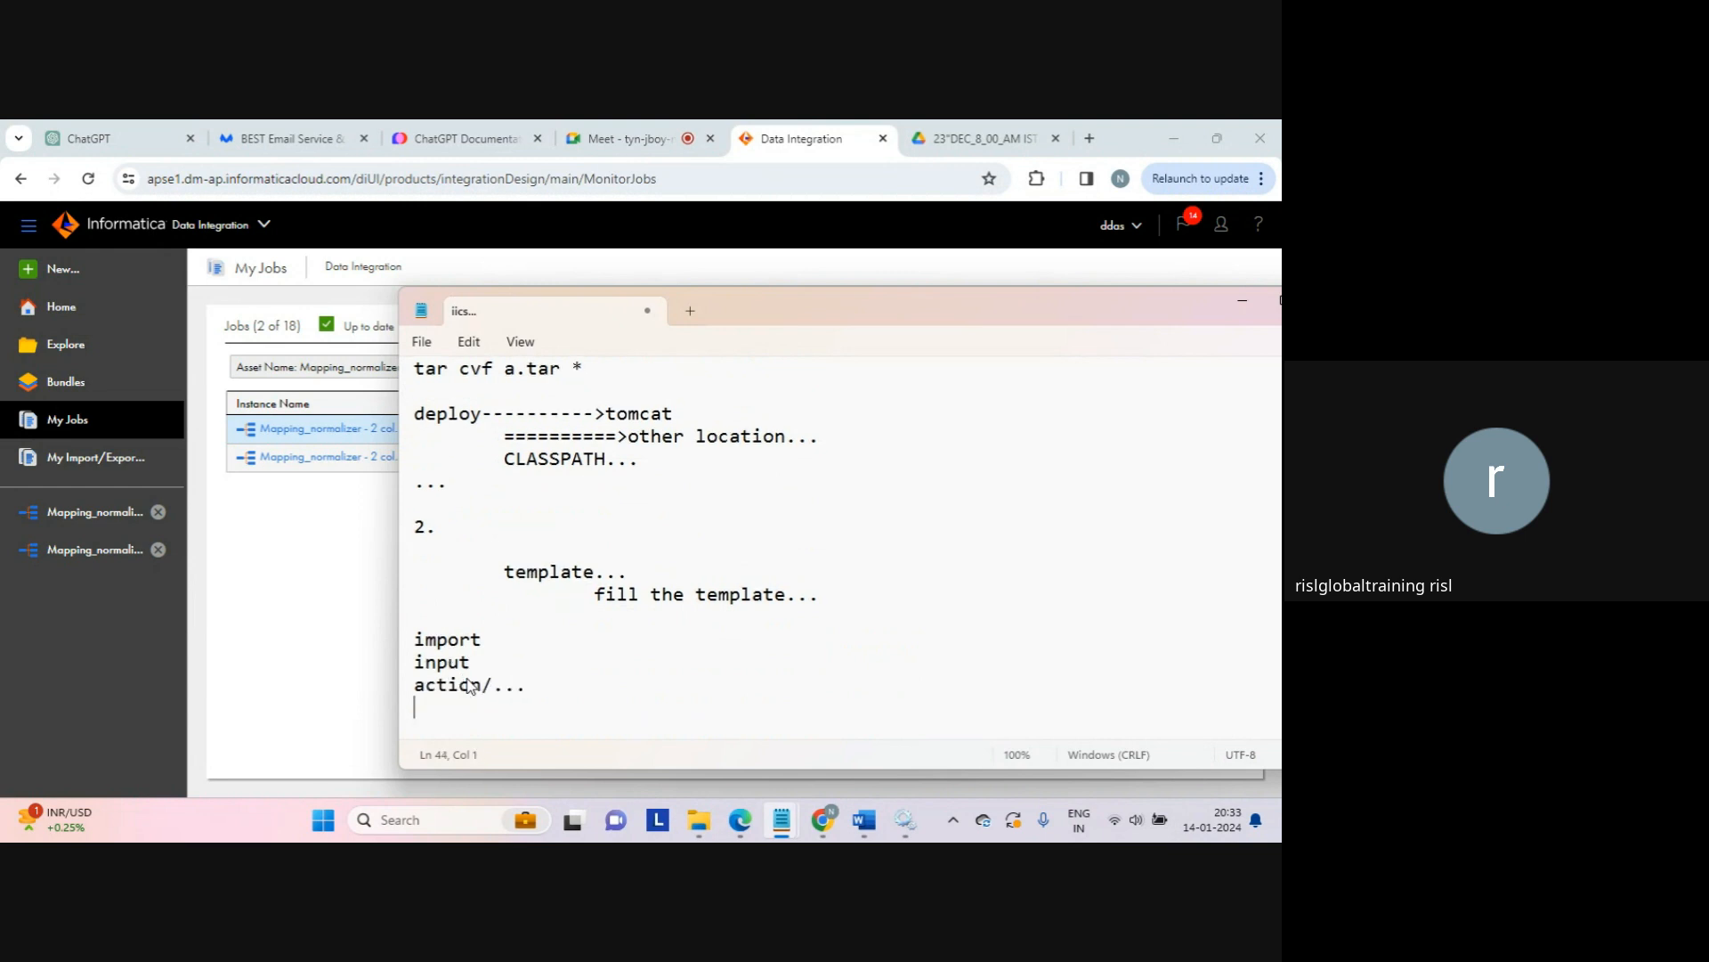
# Step: Add an indented 'sum..' line and a further-indented 'token...' line under action
pyautogui.press('Tab')
pyautogui.write('sum..')
pyautogui.press('Return')
pyautogui.press('Tab')
pyautogui.press('Tab')
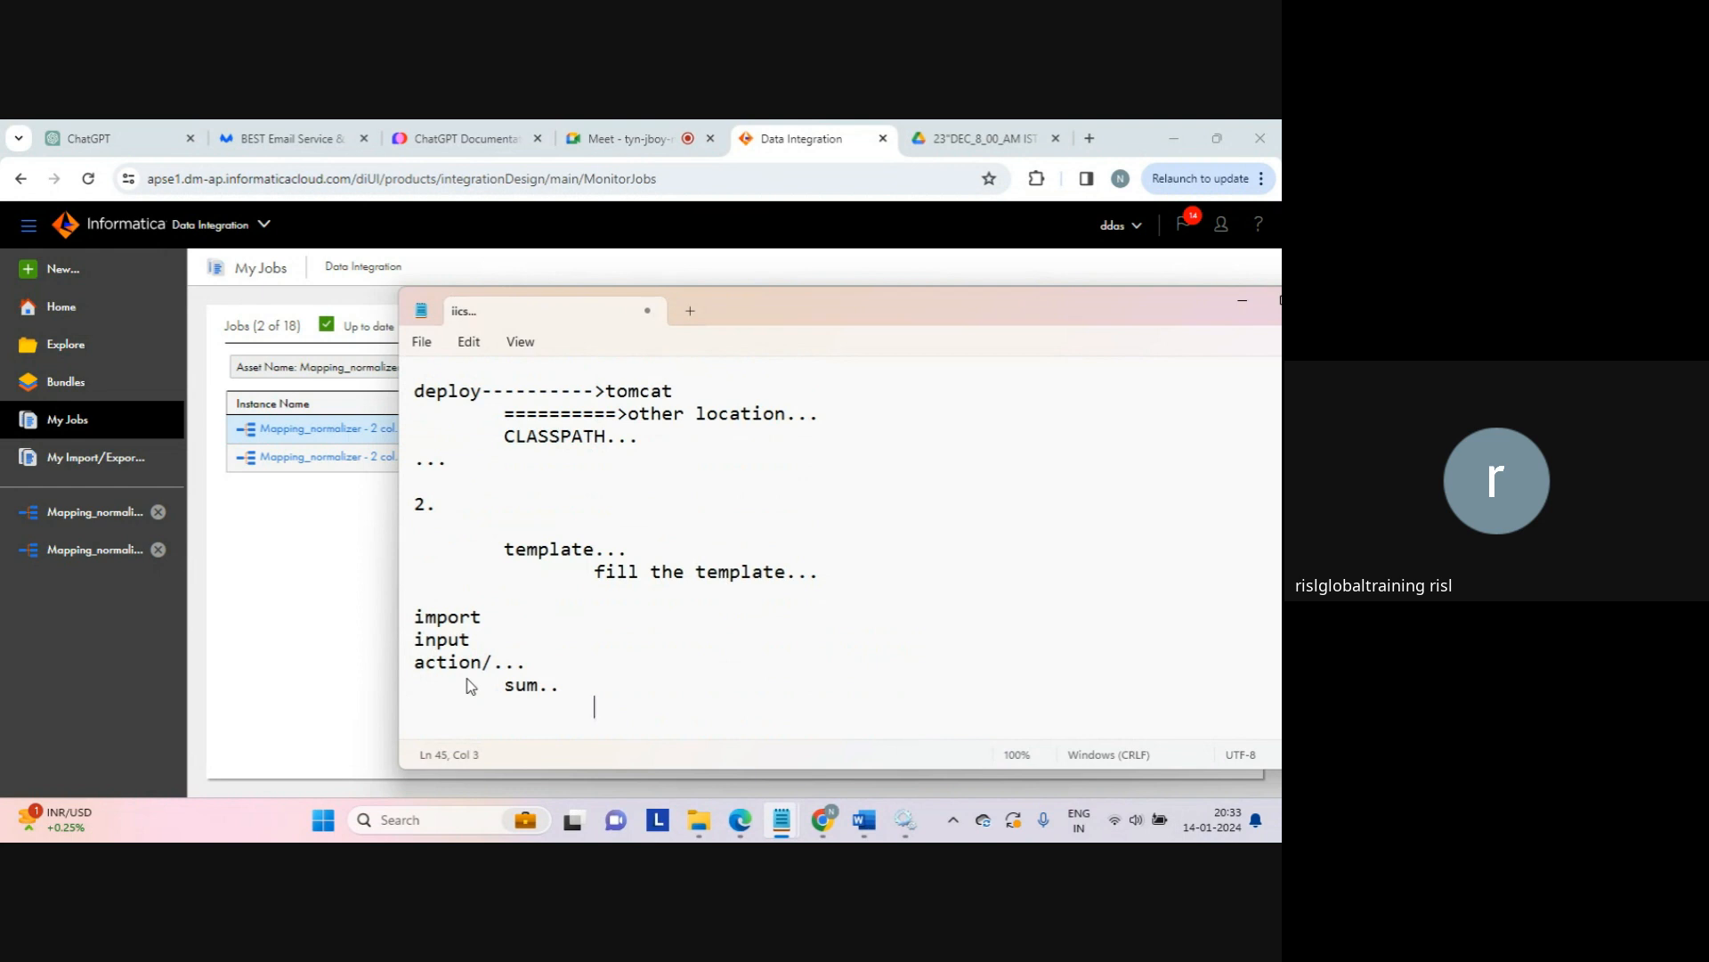
pyautogui.write('token...')
pyautogui.press('Return')
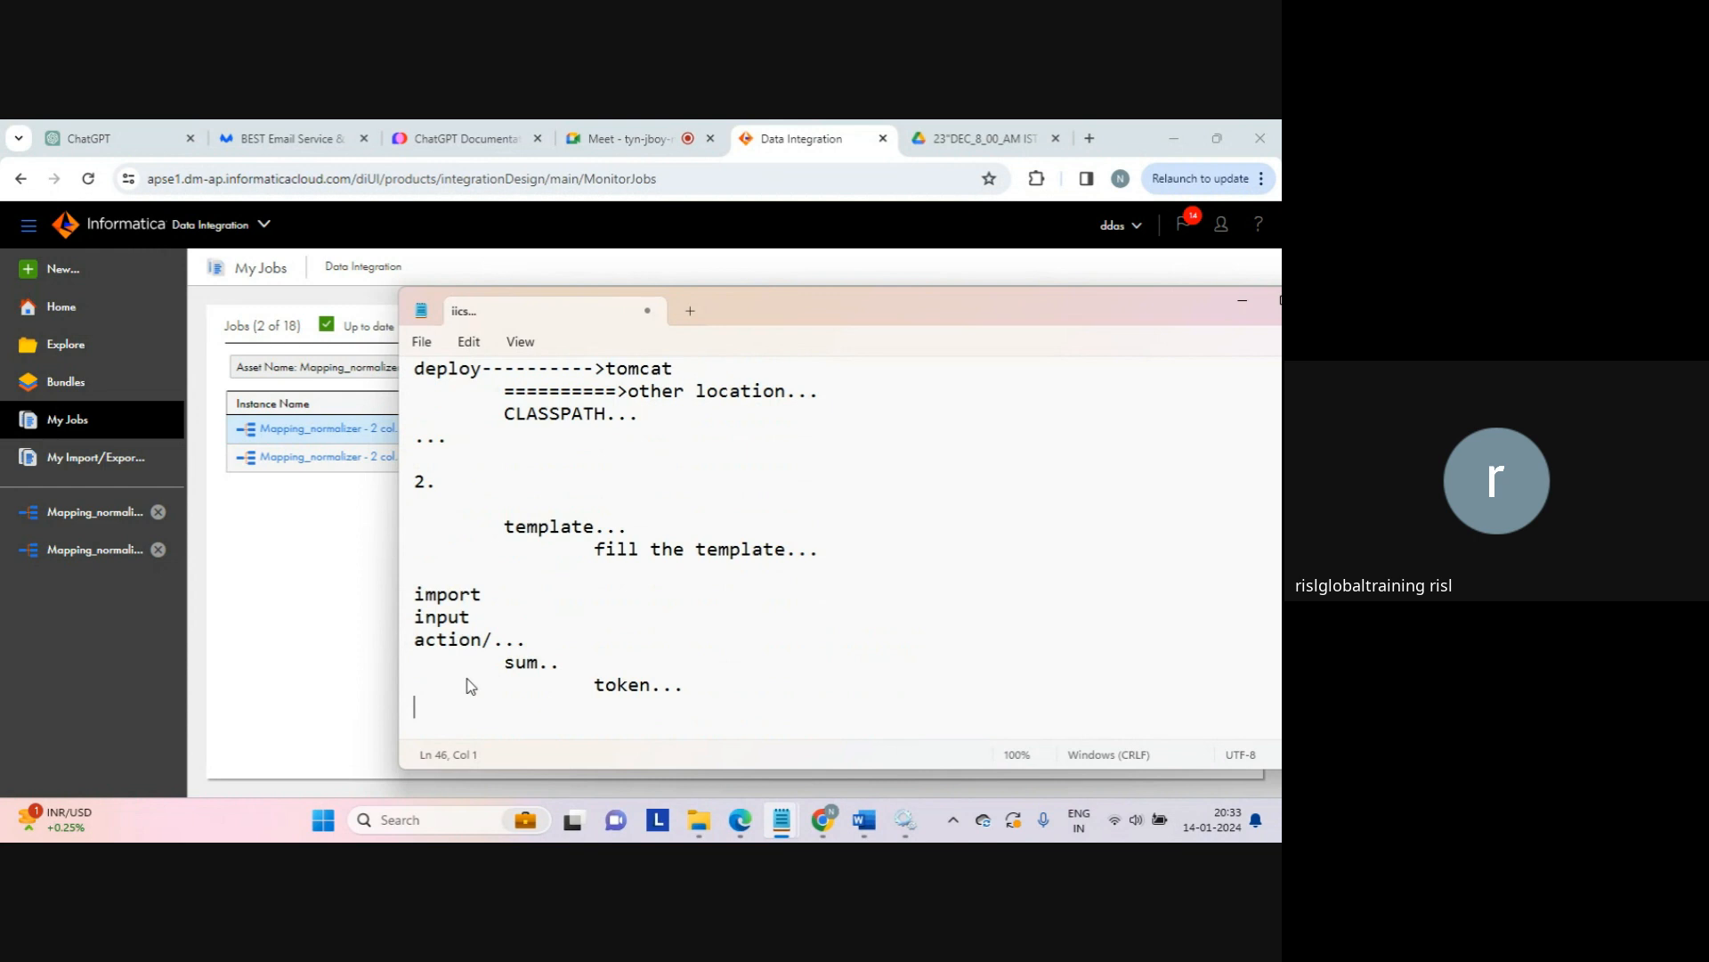
# Step: Add the sample row '1,2,4' followed by its values 1, 2 and 4 on separate lines
pyautogui.press('Return')
pyautogui.write('1,23')
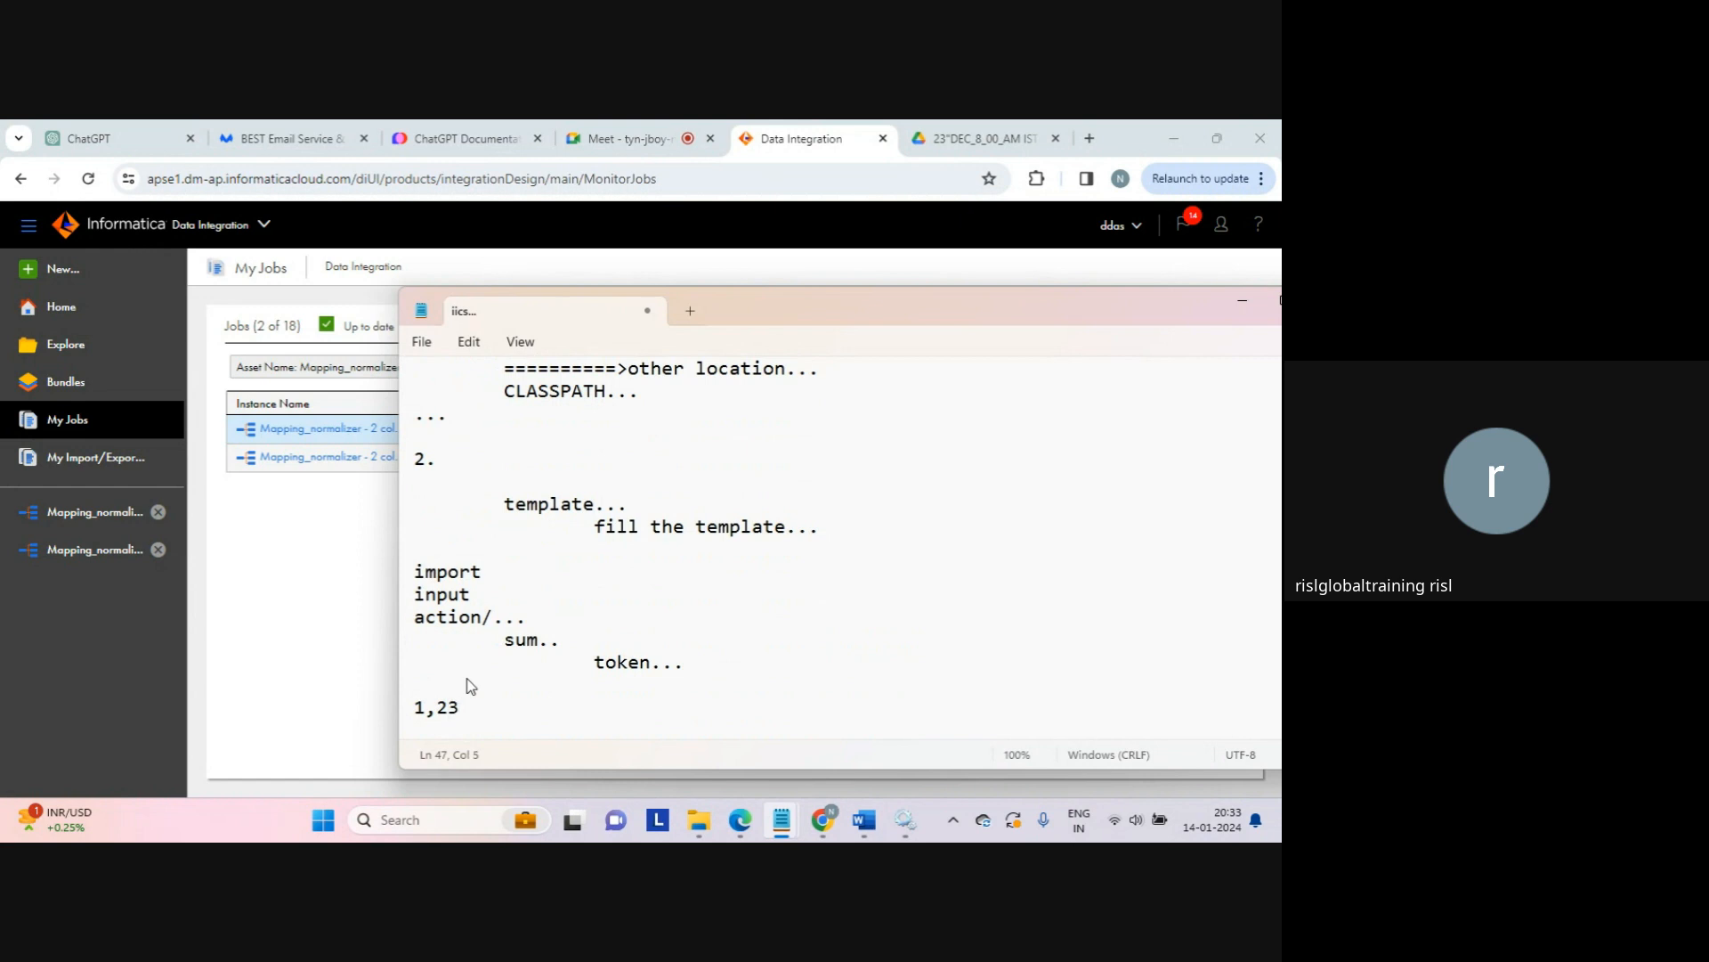
pyautogui.press('BackSpace')
pyautogui.write(',4')
pyautogui.press('Return')
pyautogui.write('1')
pyautogui.press('Return')
pyautogui.write('2')
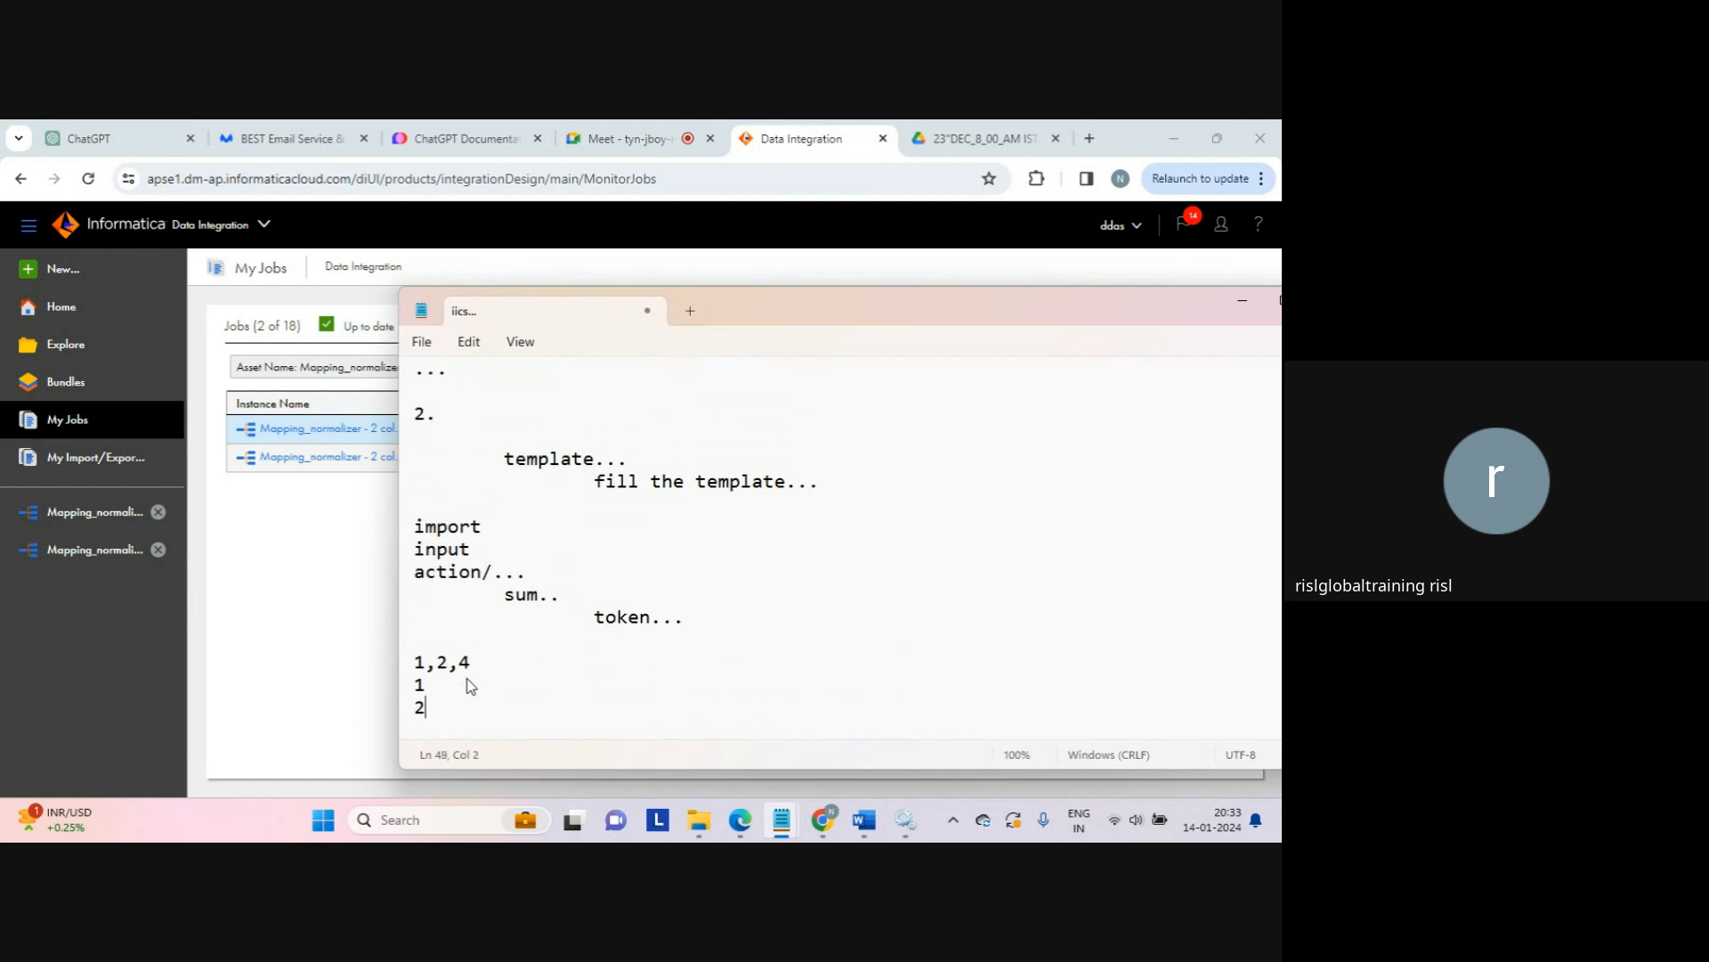
pyautogui.press('Return')
pyautogui.write('3')
pyautogui.press('Return')
pyautogui.tripleClick(470, 686)
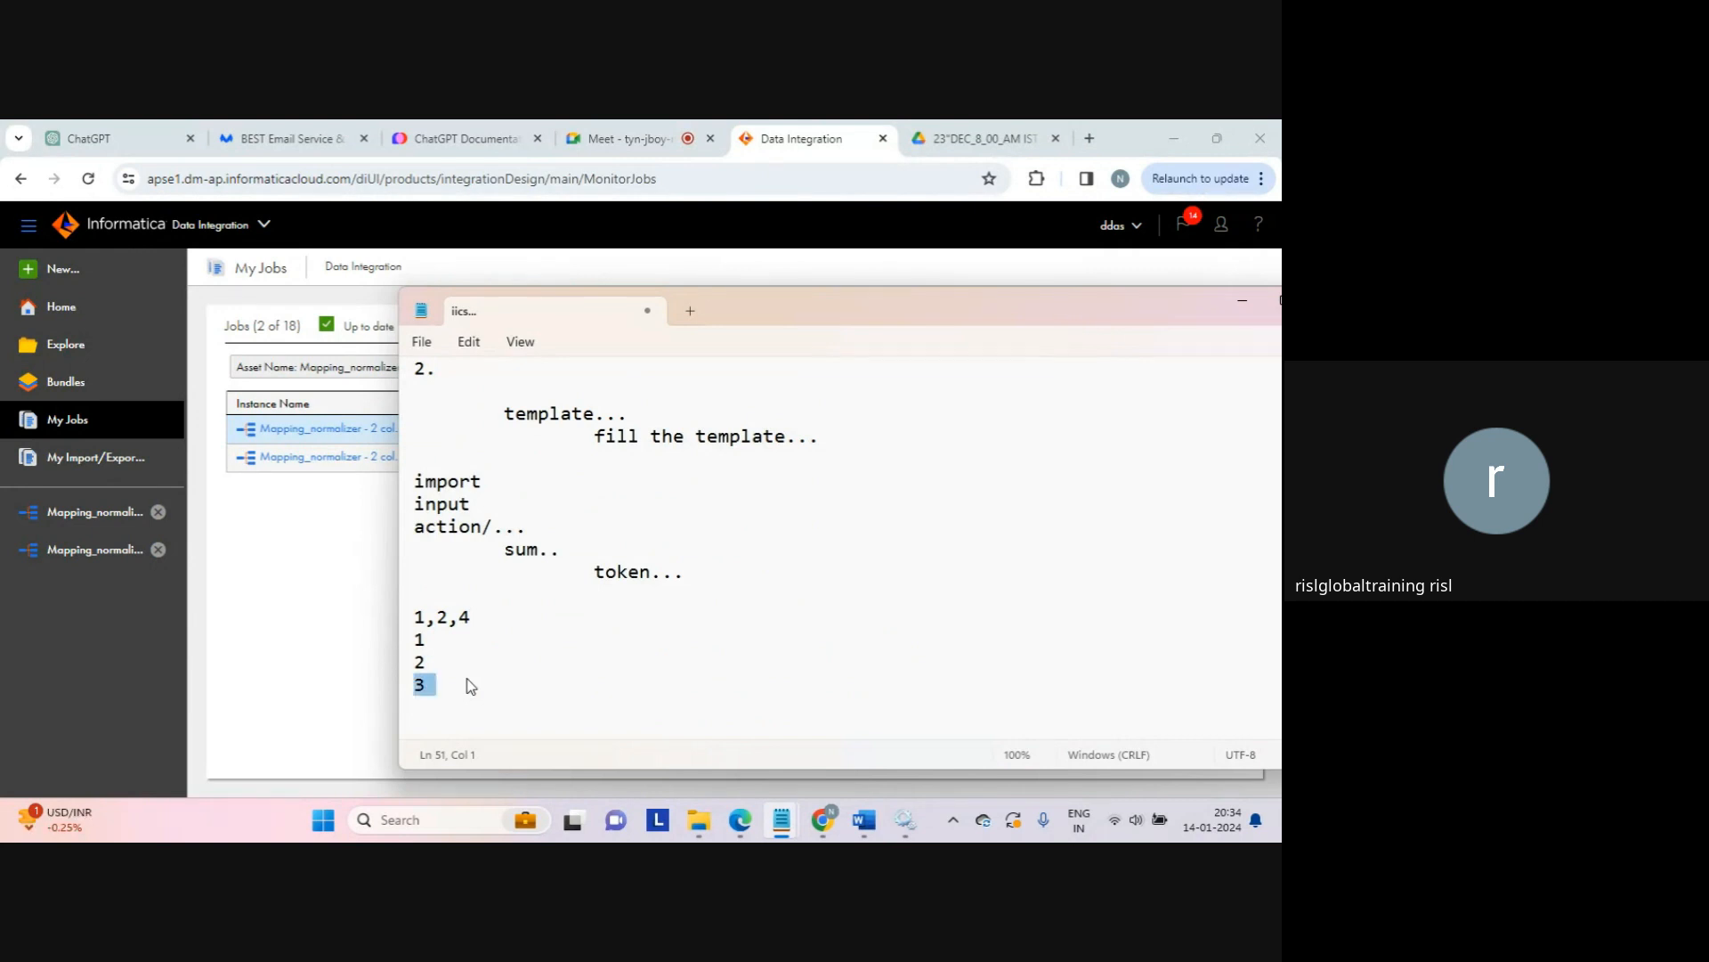
pyautogui.write('4')
pyautogui.press('Return')
pyautogui.press('Return')
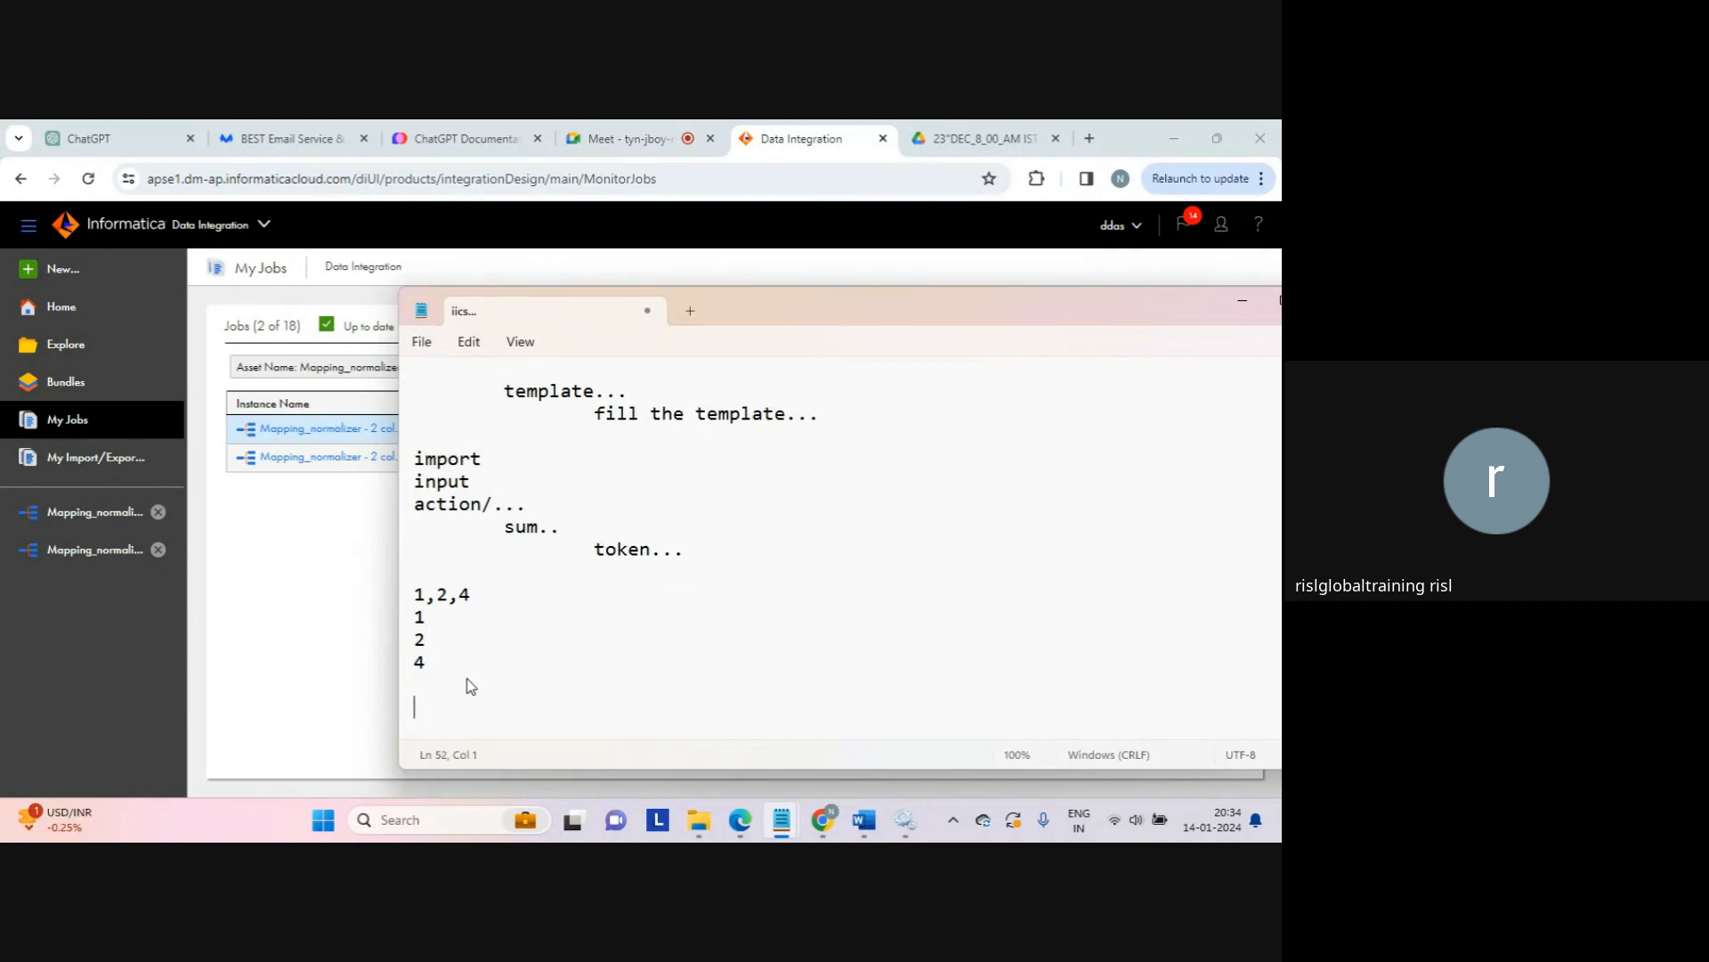
# Step: Add a 'string...' line with an indented 'to....' line beneath it
pyautogui.write('string...')
pyautogui.press('Return')
pyautogui.press('Tab')
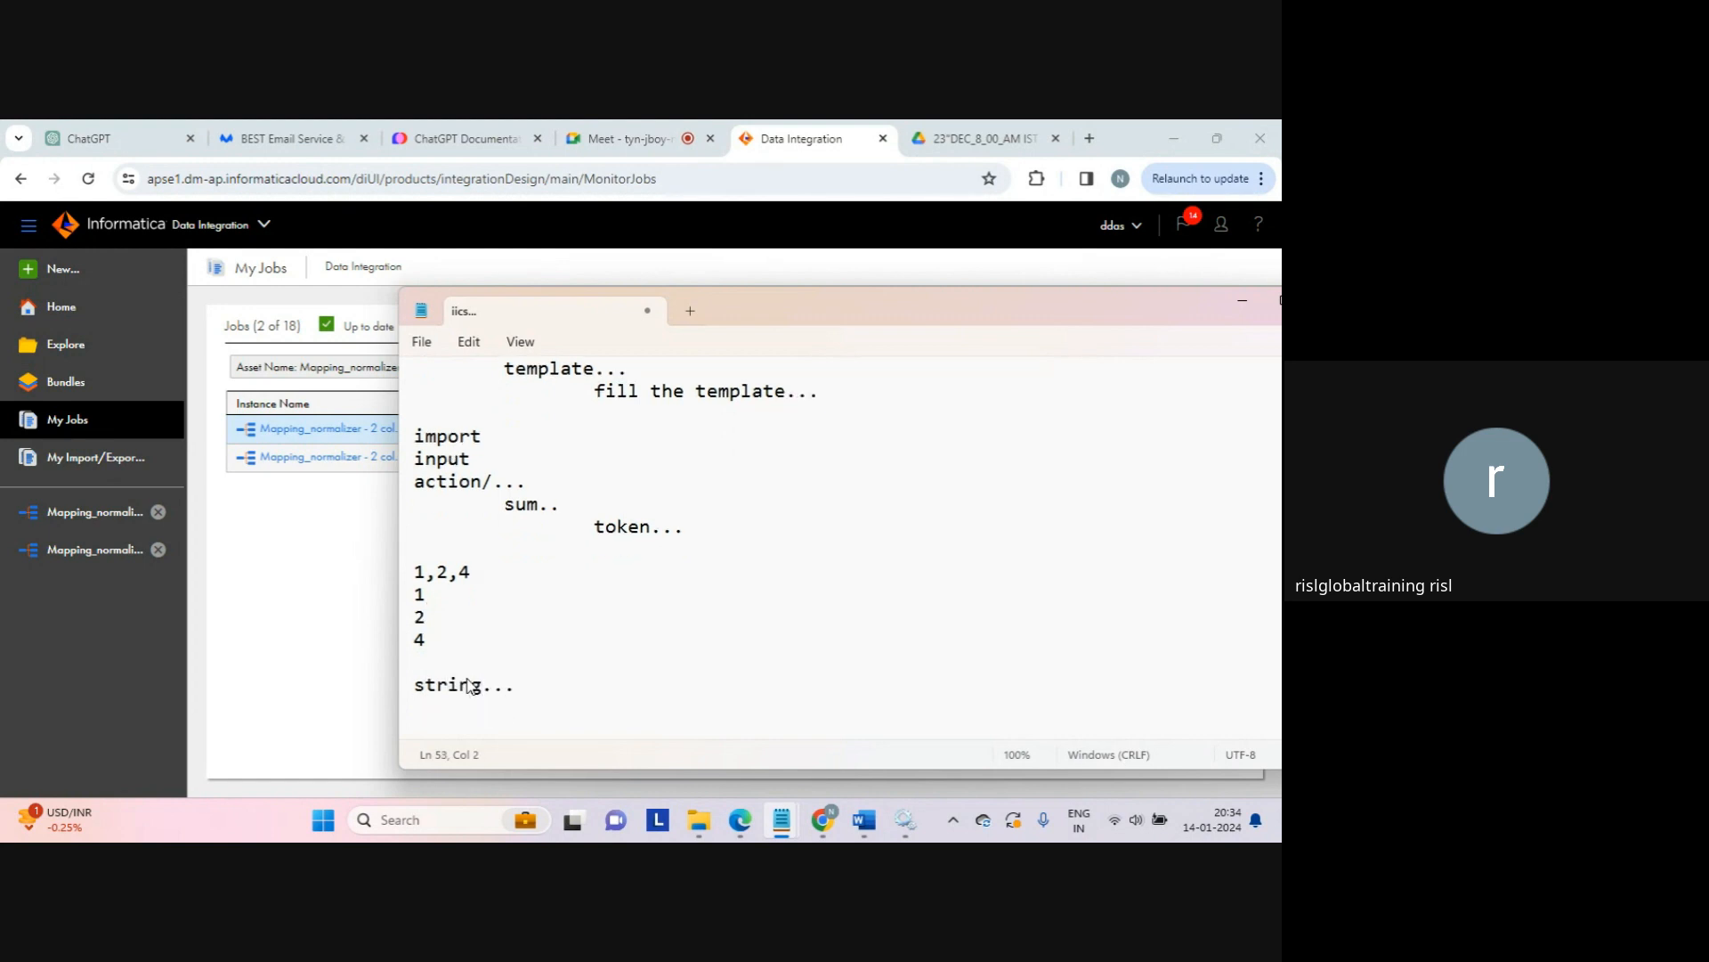
pyautogui.write('to')
pyautogui.write('....')
pyautogui.press('Return')
pyautogui.press('Return')
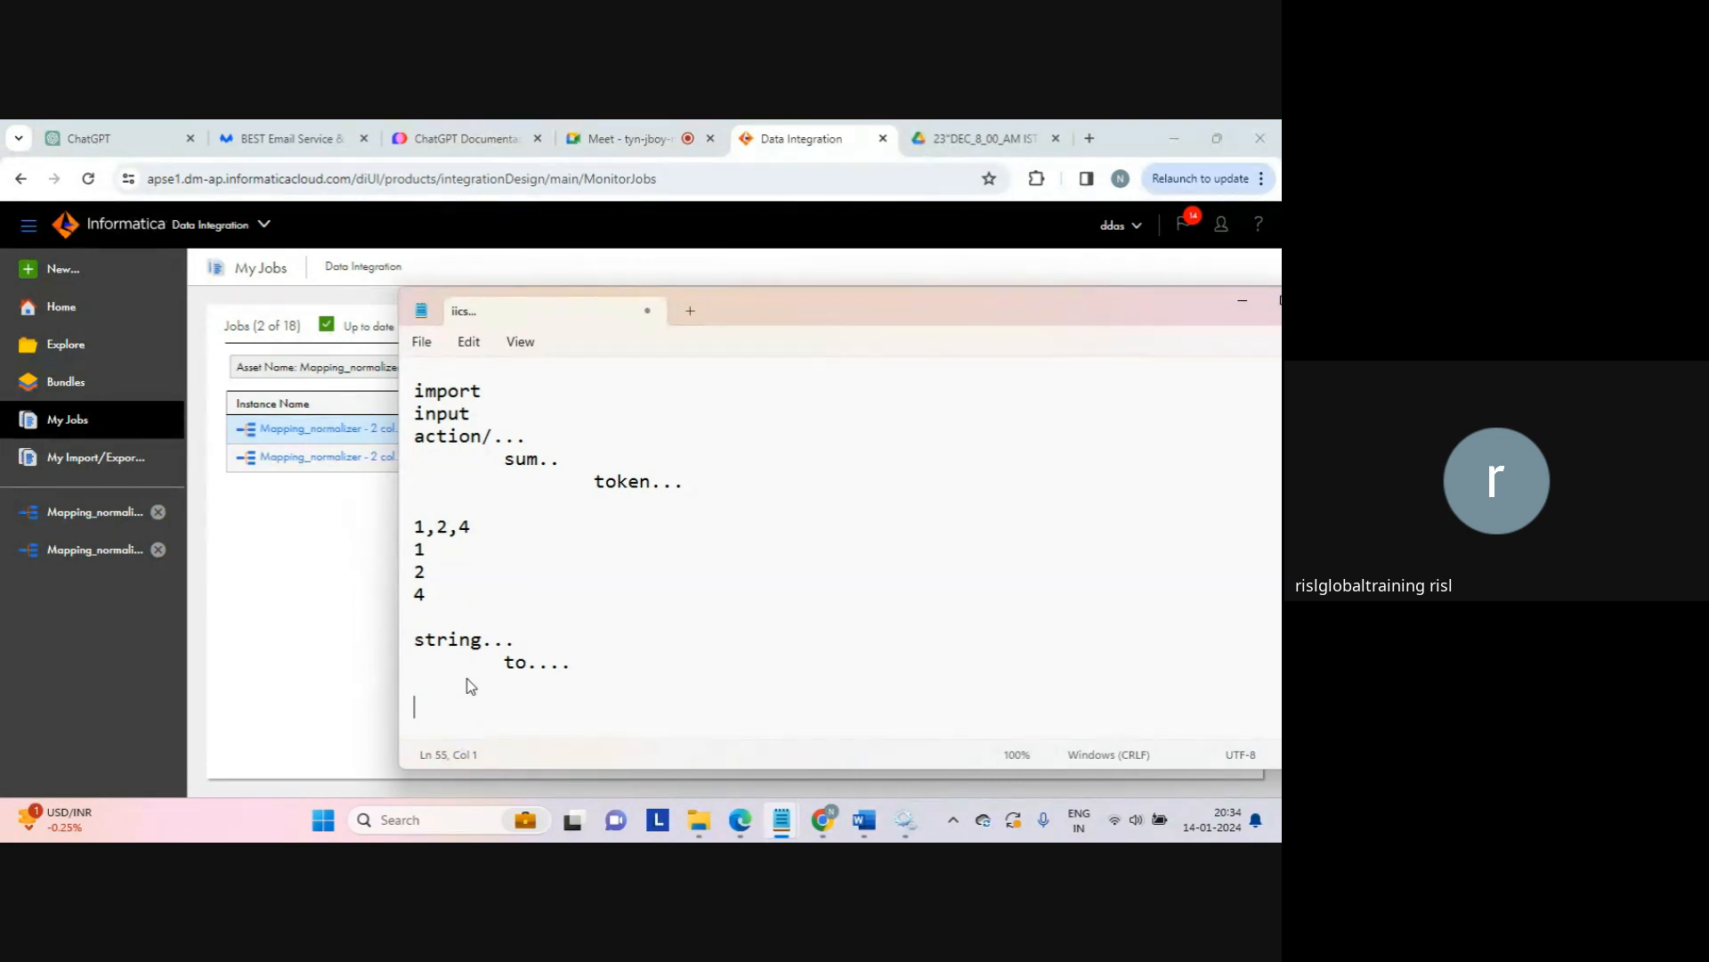
pyautogui.press('alt')
pyautogui.press('alt')
pyautogui.click(496, 688)
# Step: Bring the iics Notepad notes to the front and scroll down to their end
pyautogui.click(310, 619)
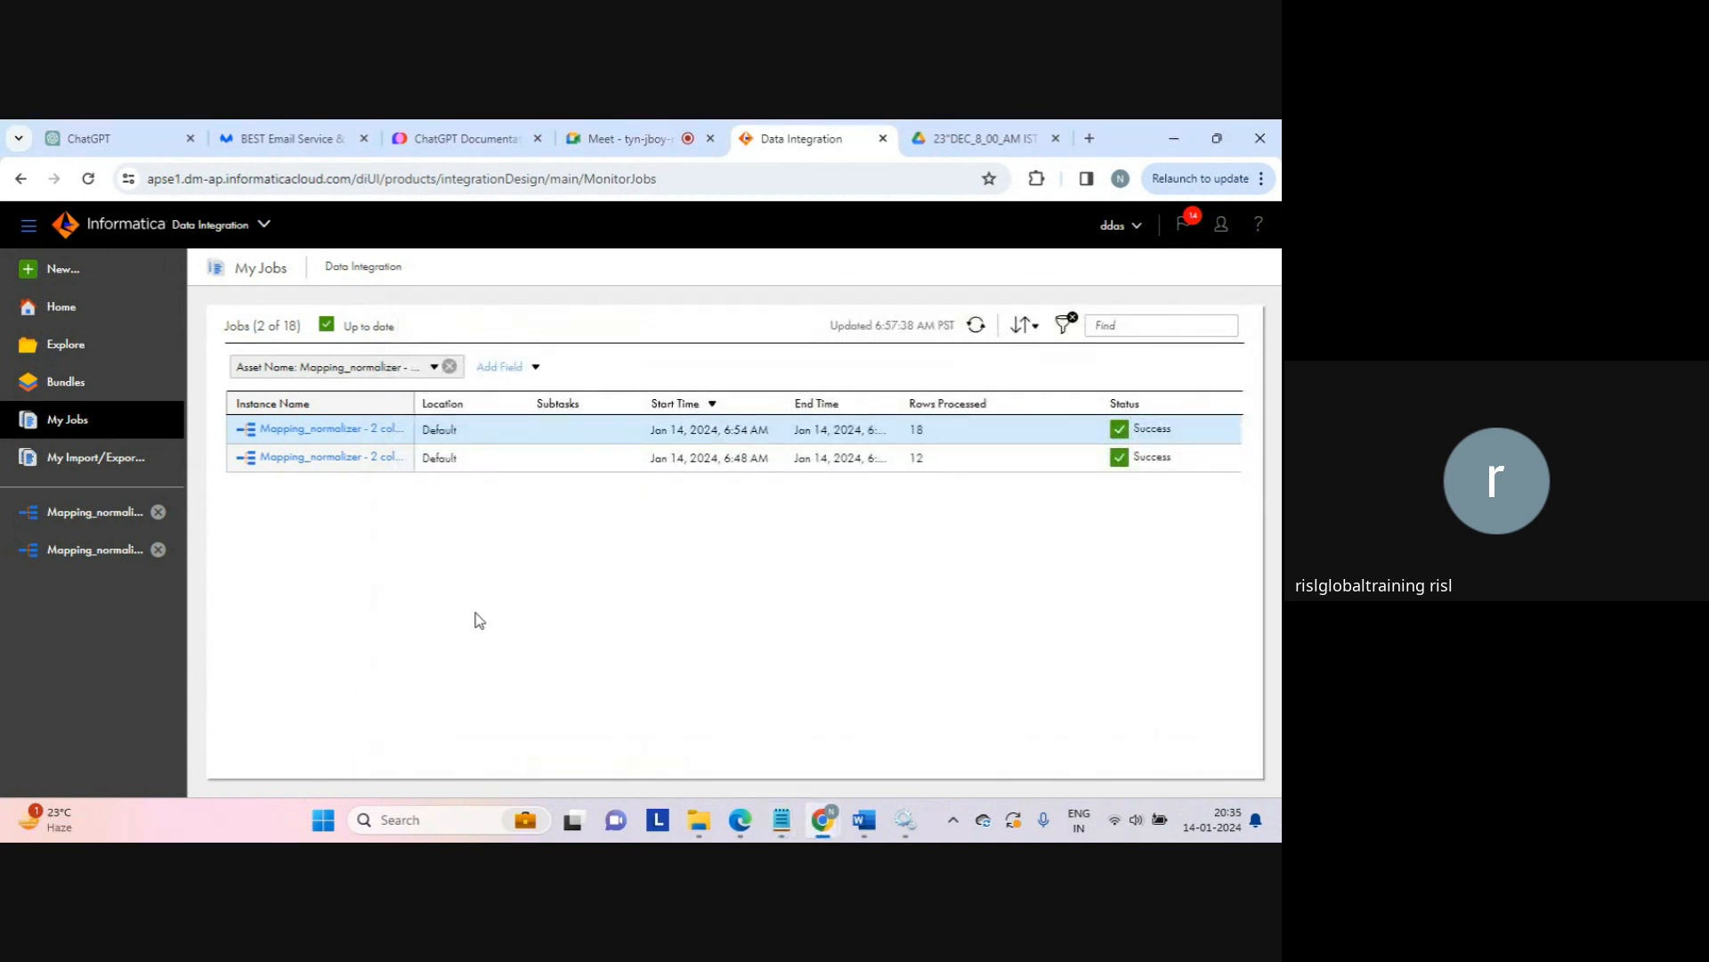
pyautogui.moveTo(782, 819)
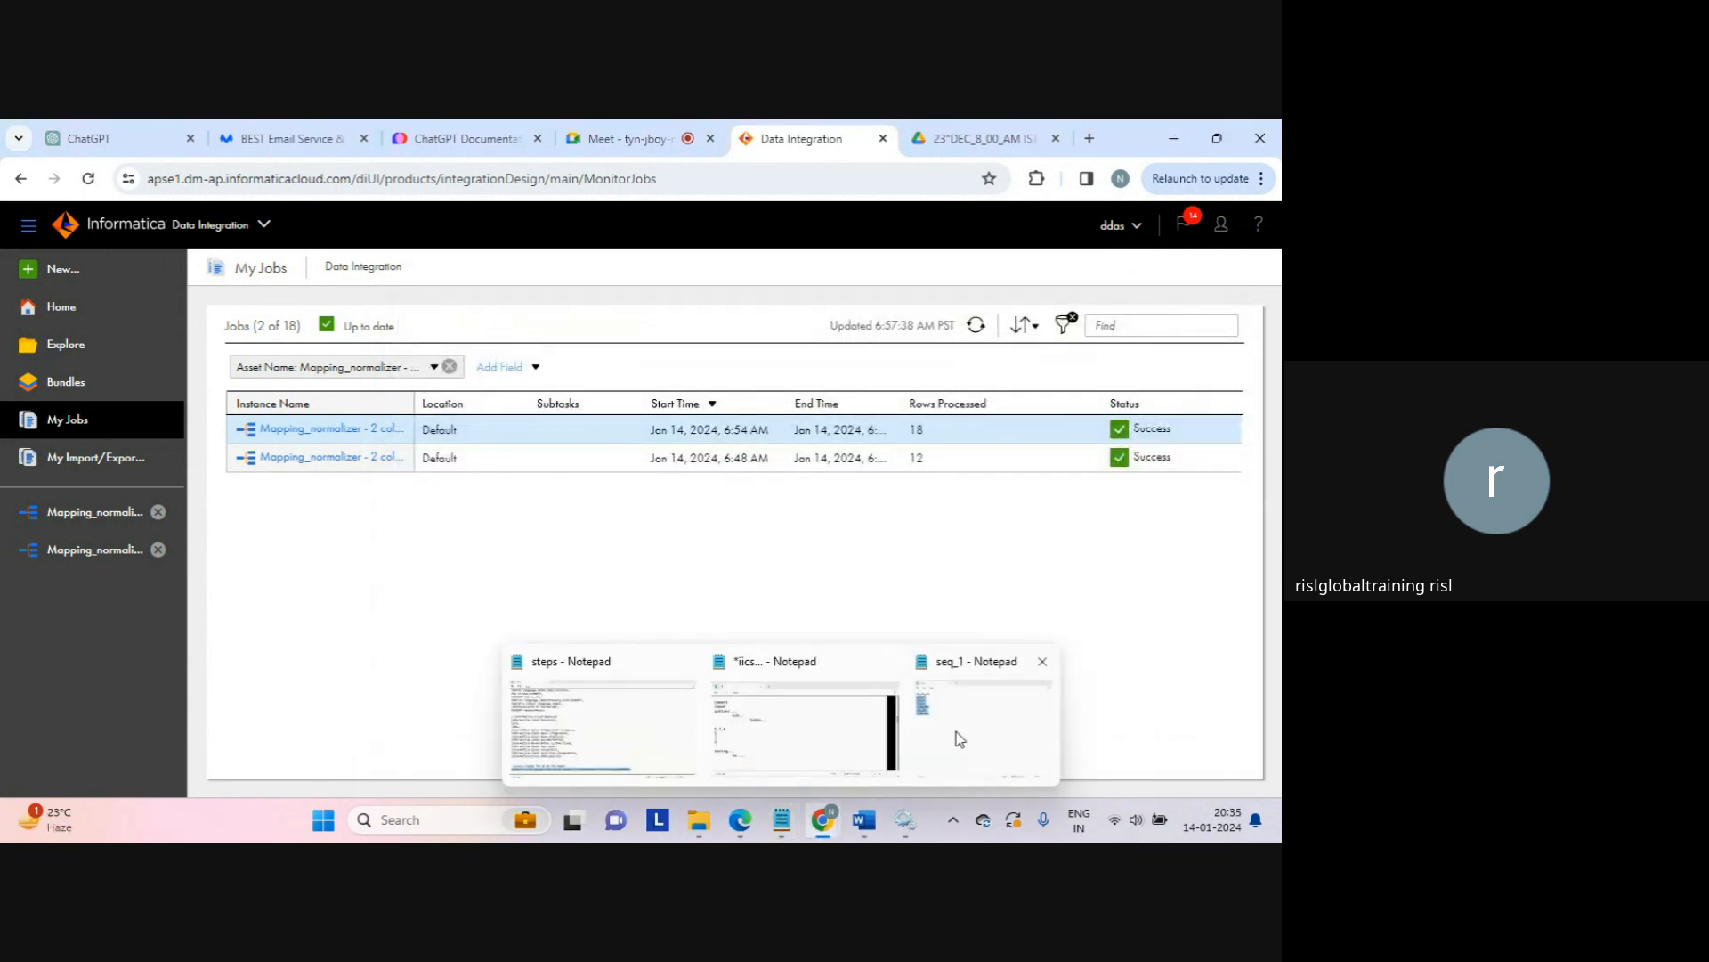
pyautogui.click(954, 737)
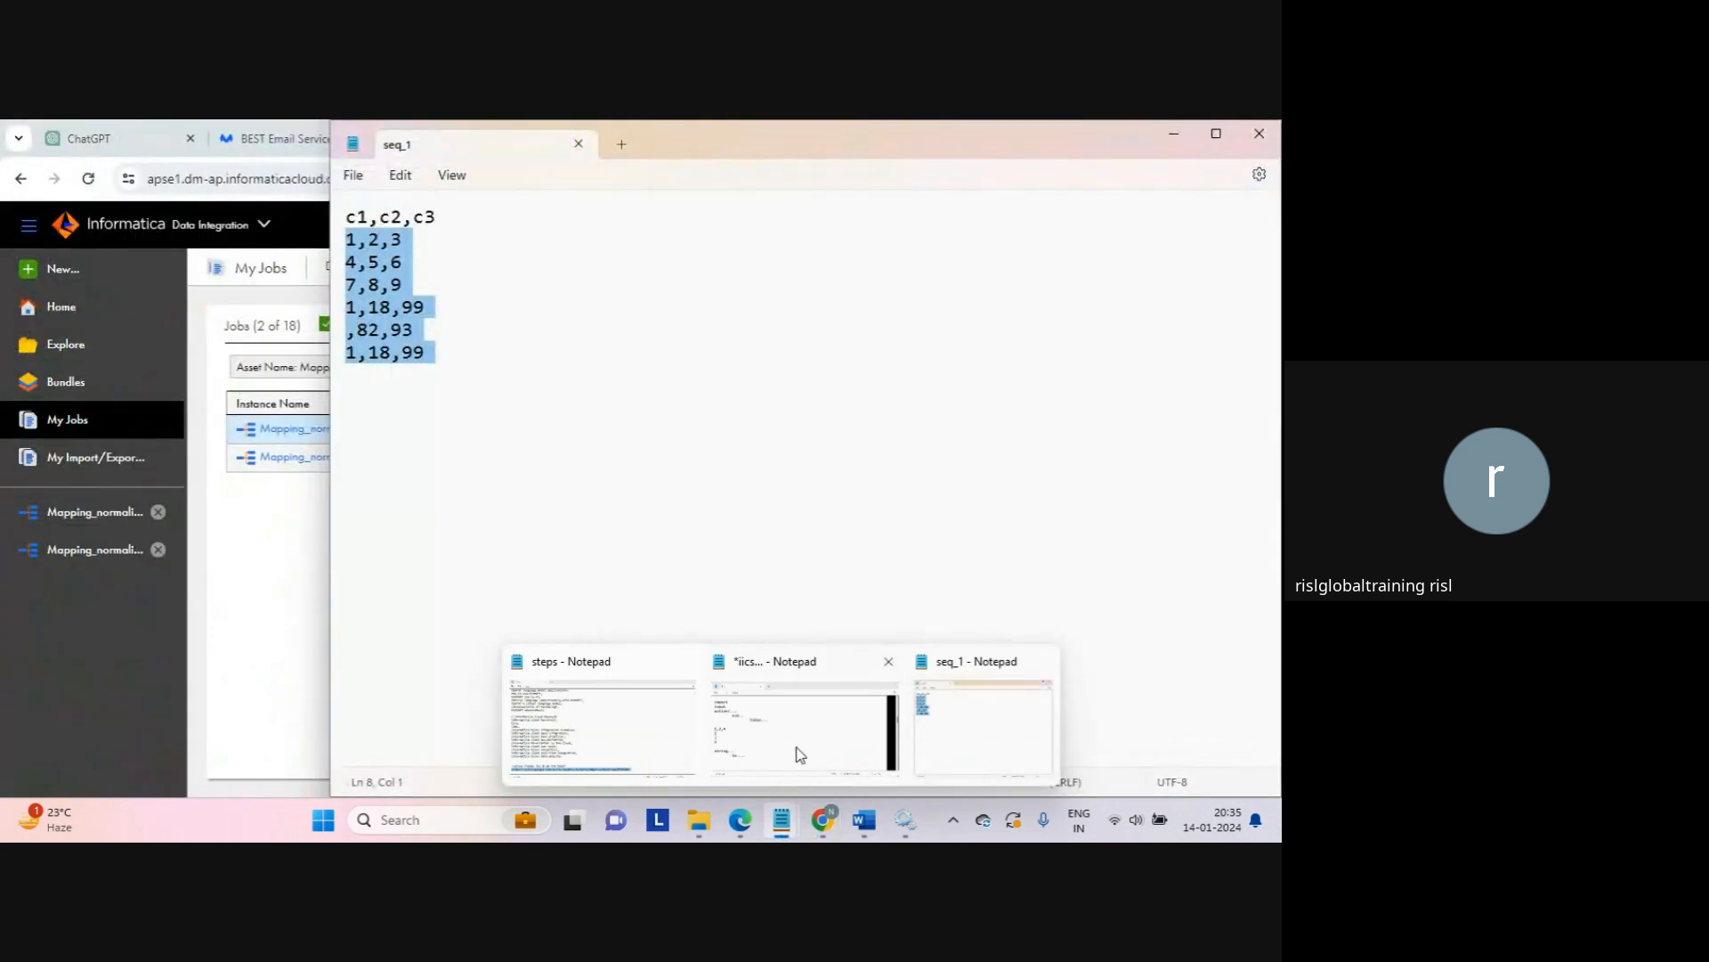
pyautogui.click(800, 755)
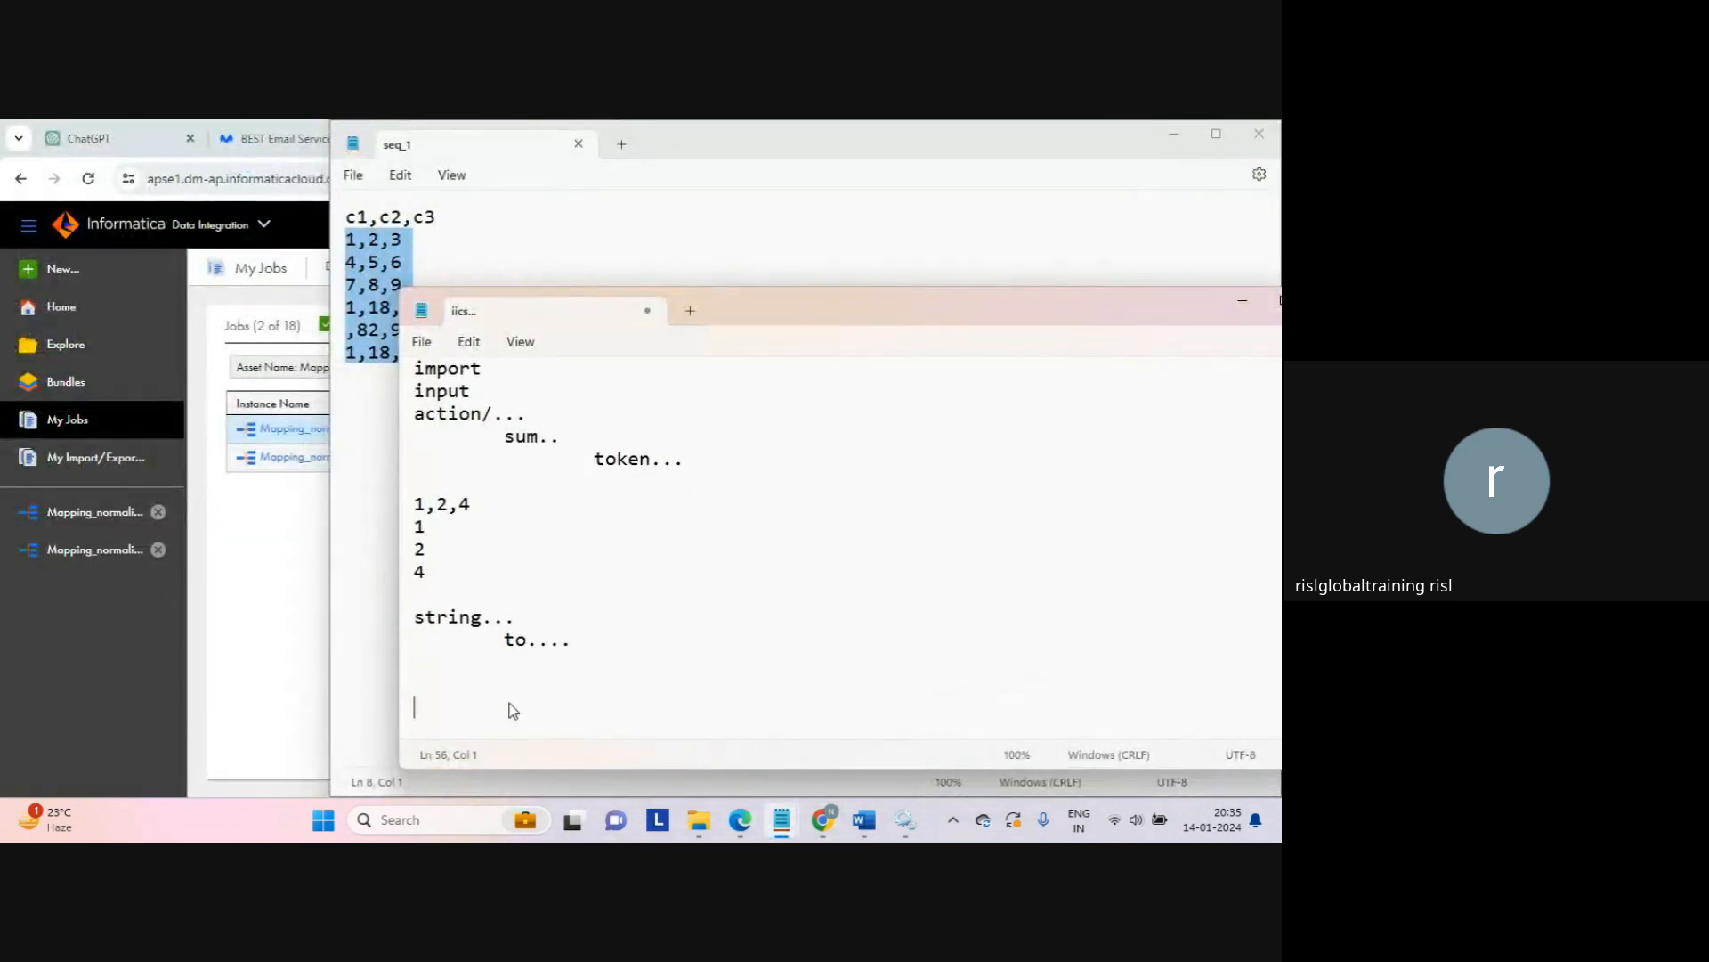
pyautogui.scroll(-1, 513, 710)
# Step: Add a 'sample data' heading, a 'row' label and the row 1a,2a,3a,4a,5a, pasted twice
pyautogui.press('Return')
pyautogui.press('Return')
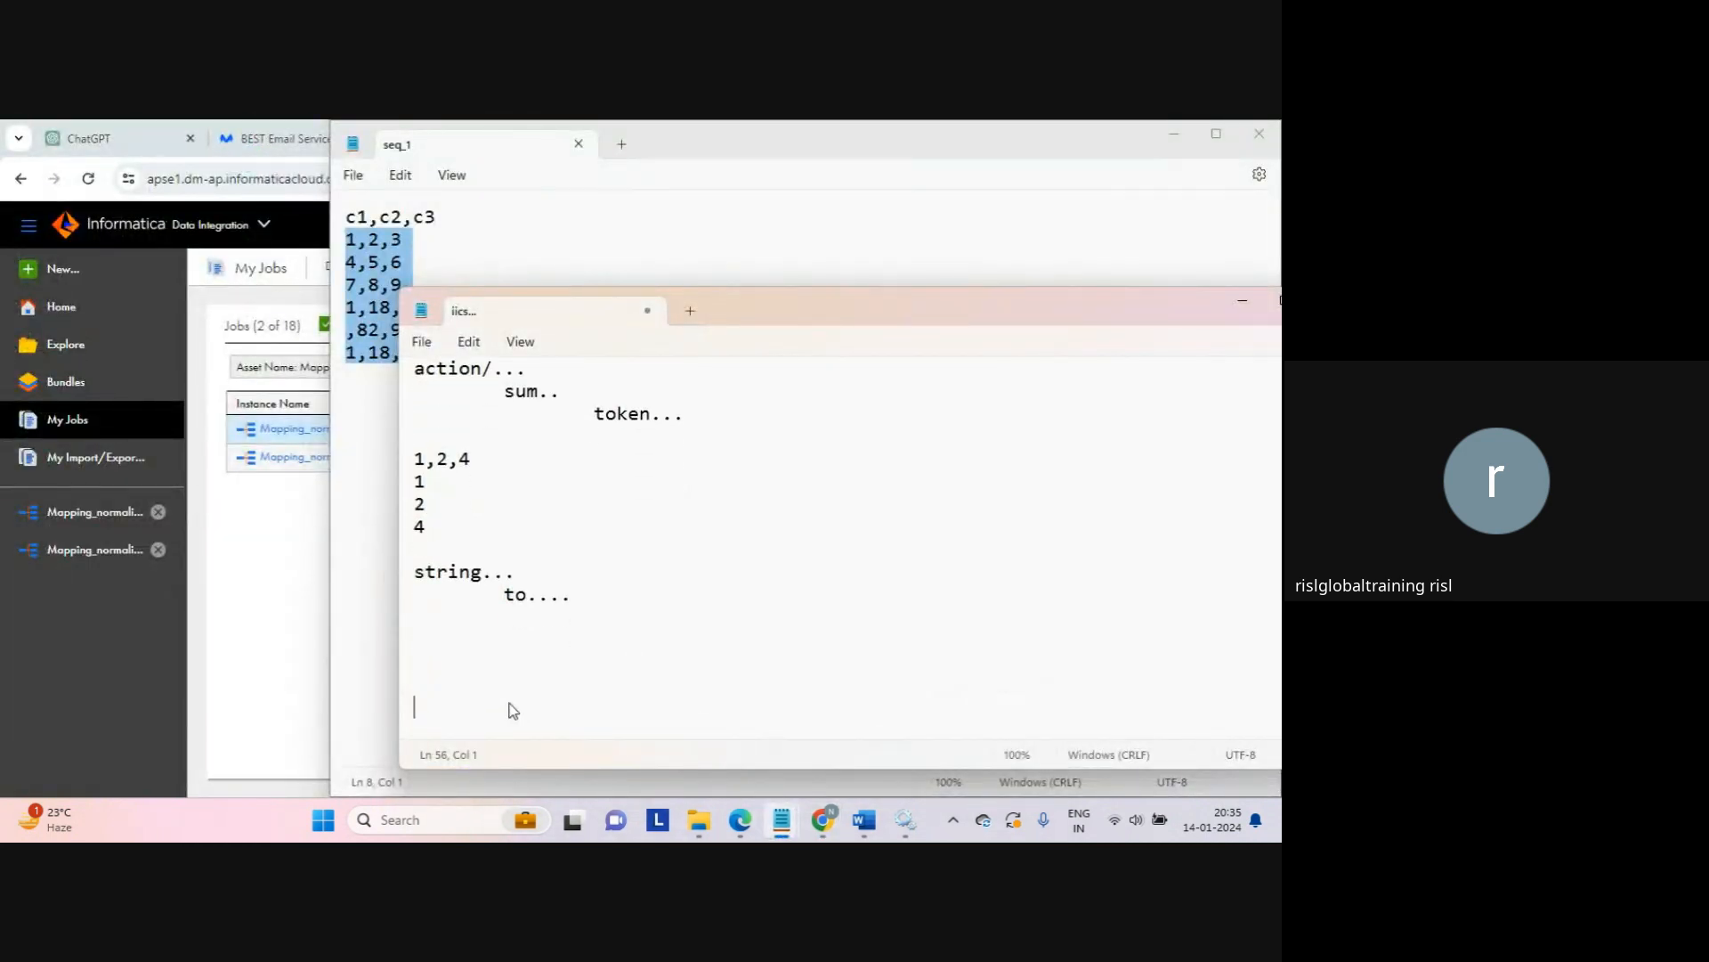
pyautogui.write('sample data')
pyautogui.press('Return')
pyautogui.press('Return')
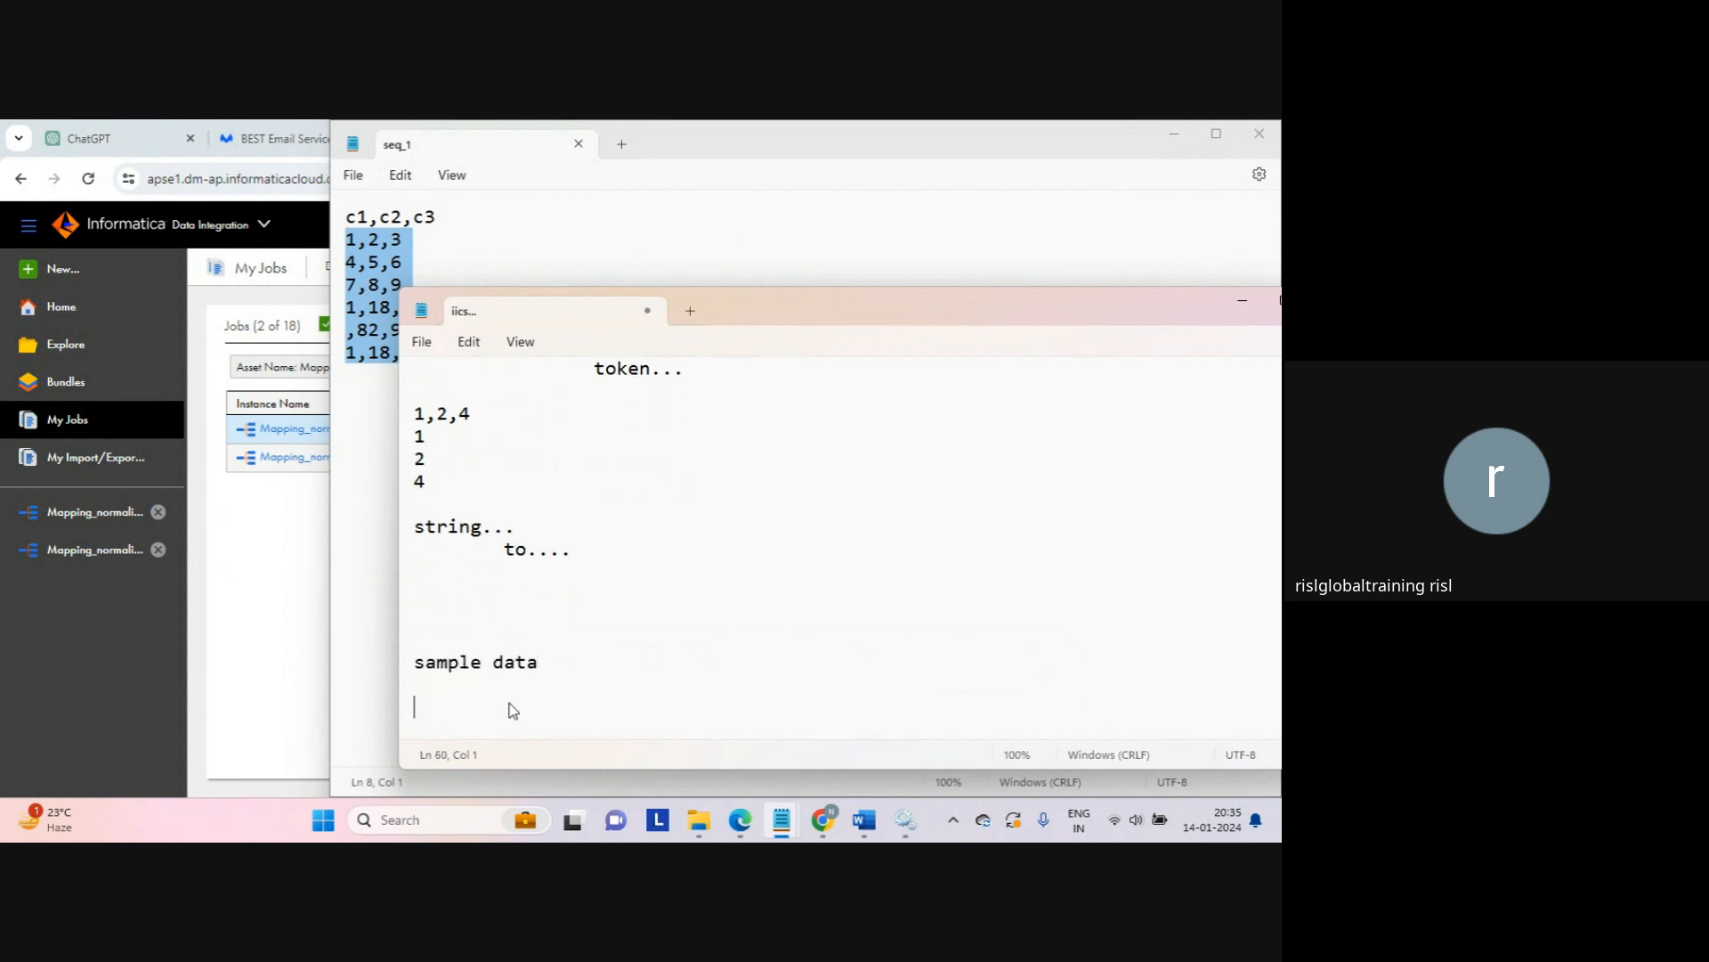
pyautogui.write('1a,2a,3a,4a,5a')
pyautogui.press('Return')
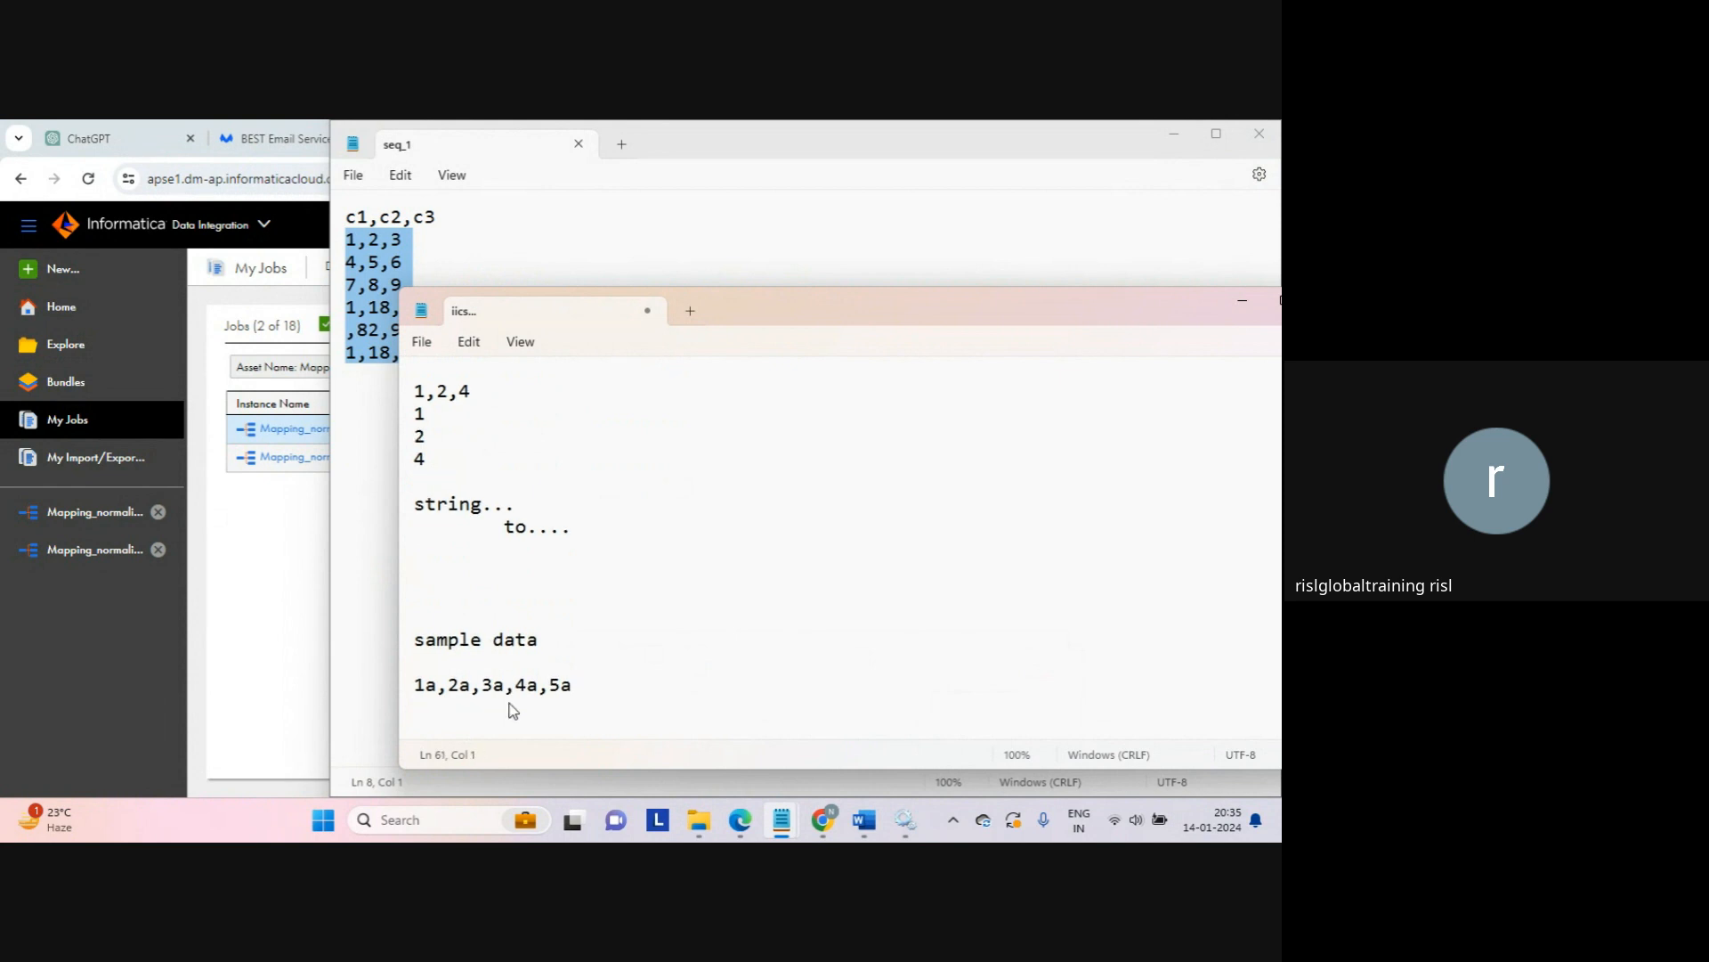
pyautogui.hotkey('shift', 'Up')
pyautogui.hotkey('ctrl', 'c')
pyautogui.press('Down')
pyautogui.hotkey('ctrl', 'v')
pyautogui.press('Up')
pyautogui.press('Up')
pyautogui.press('Up')
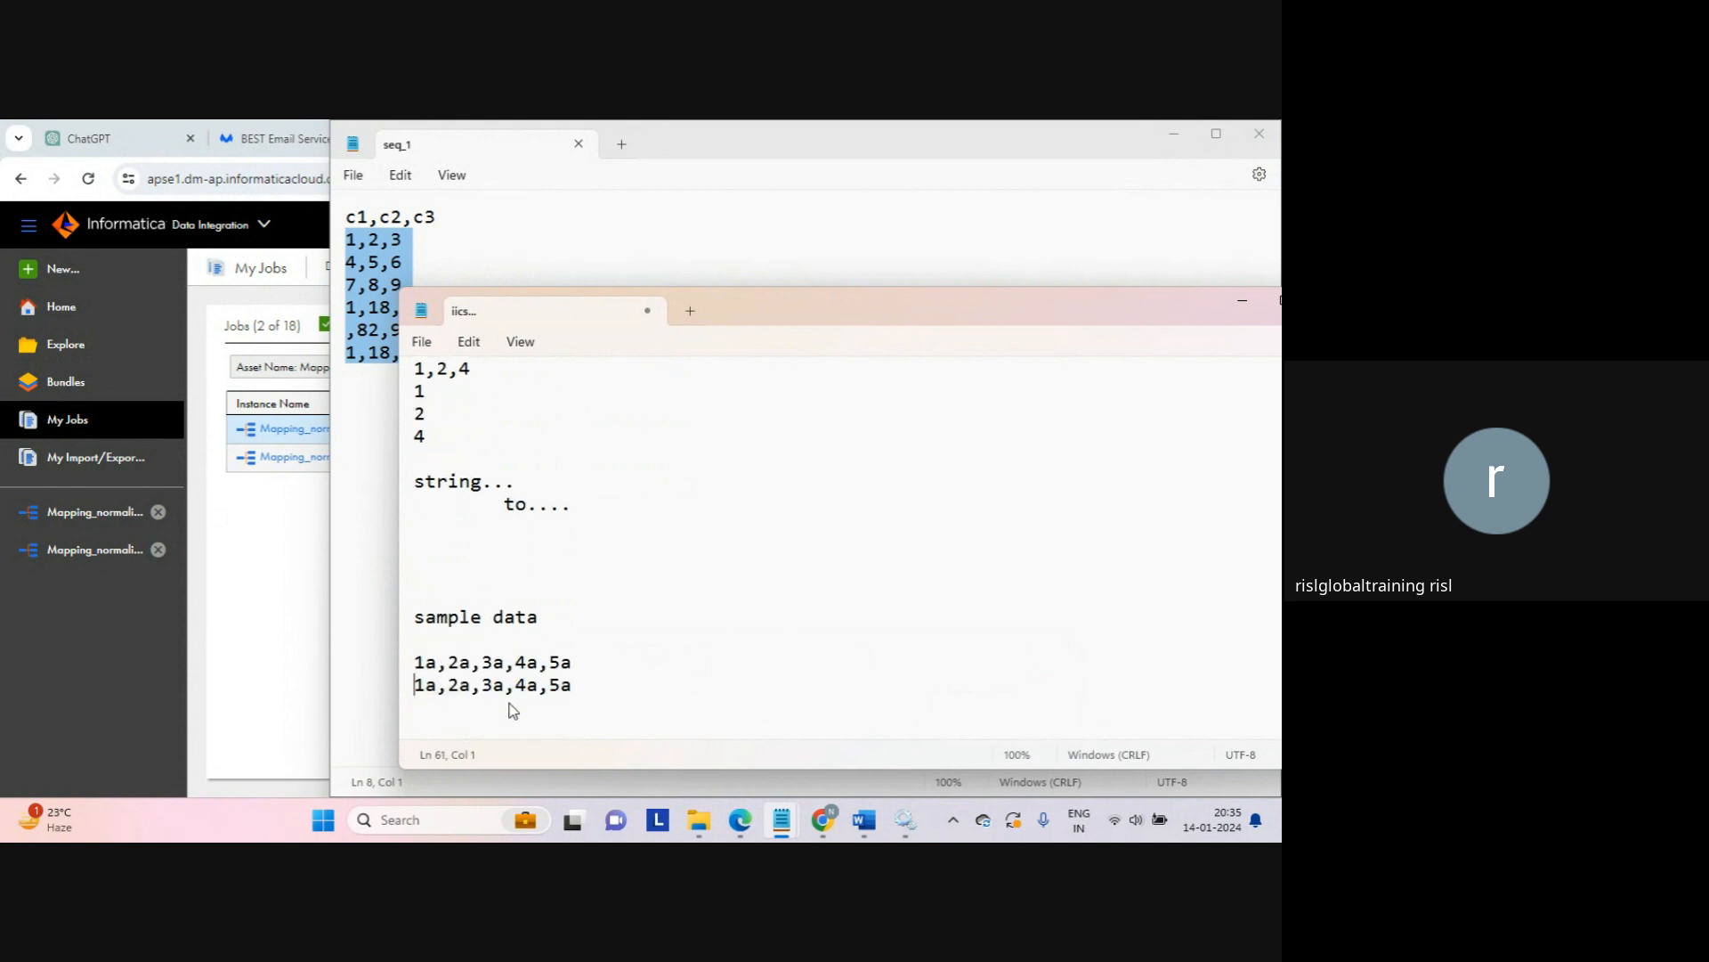
pyautogui.press('Return')
pyautogui.write('row')
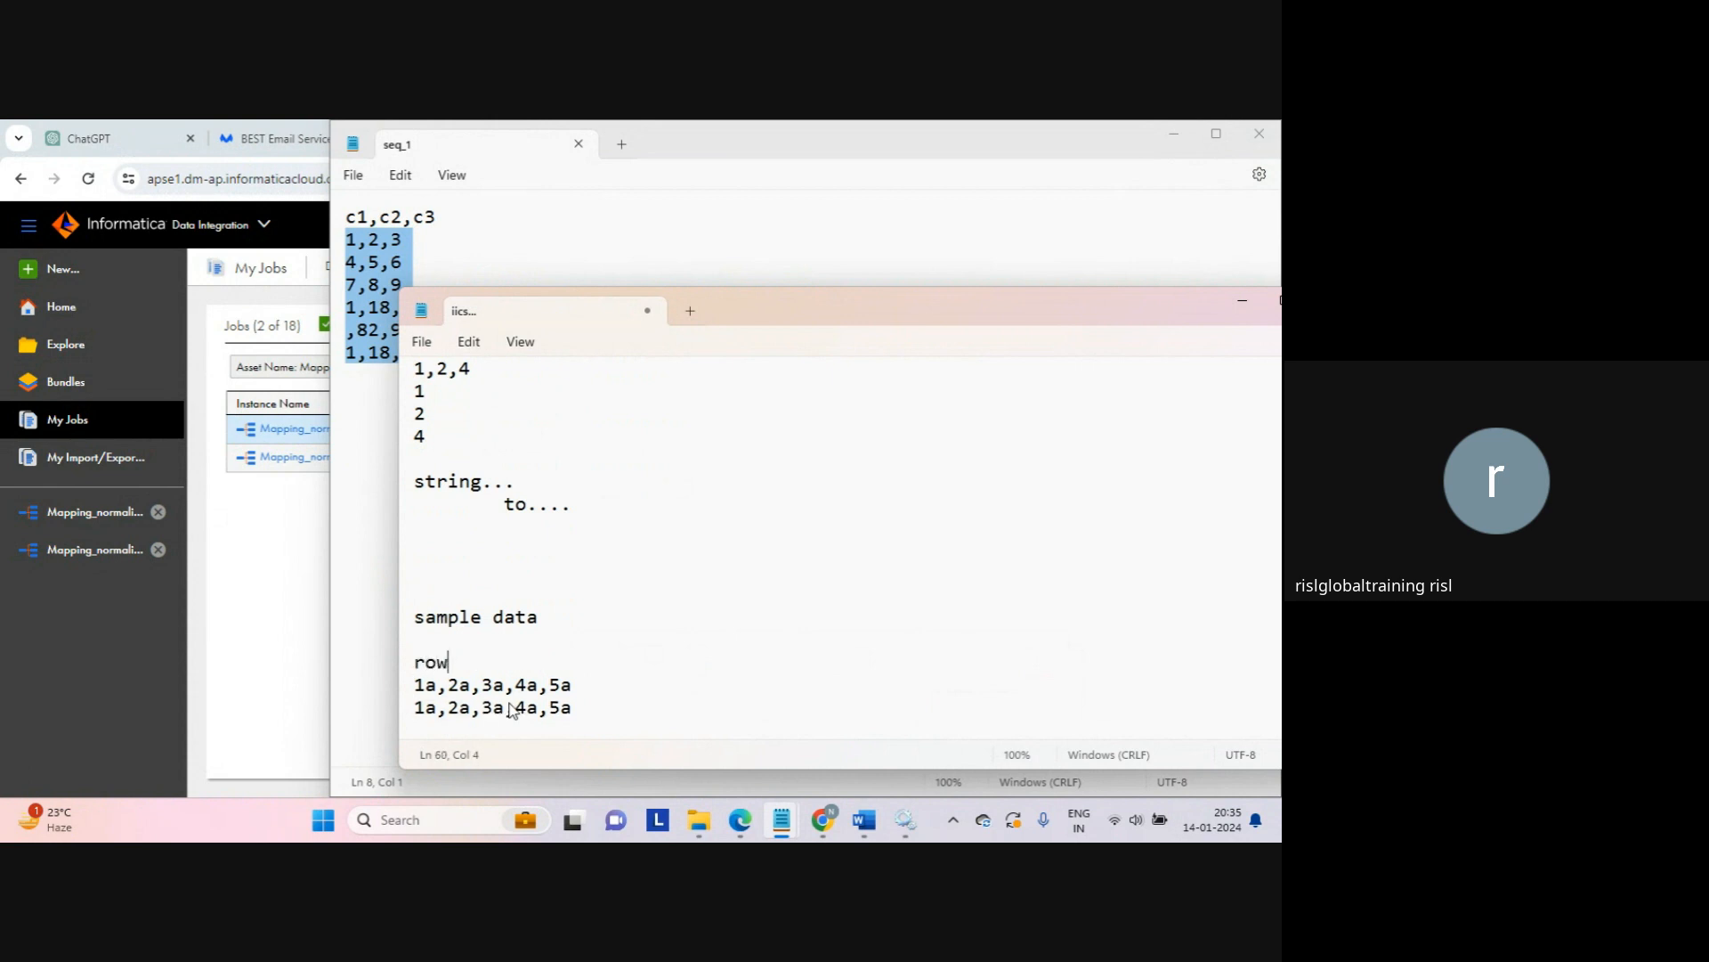
# Step: Change the duplicated row to 1b,2b,3b,4b,5b
pyautogui.press('Right')
pyautogui.press('Down')
pyautogui.press('Right')
pyautogui.hotkey('shift', 'Right')
pyautogui.write('b')
pyautogui.press('Right')
pyautogui.press('Right')
pyautogui.hotkey('shift', 'Right')
pyautogui.write('b')
pyautogui.press('Right')
pyautogui.press('Right')
pyautogui.hotkey('shift', 'Right')
pyautogui.write('b')
pyautogui.press('Right')
pyautogui.hotkey('shift', 'Right')
pyautogui.write('b')
pyautogui.press('Right')
pyautogui.press('Right')
pyautogui.hotkey('shift', 'Right')
pyautogui.write('b')
pyautogui.press('Return')
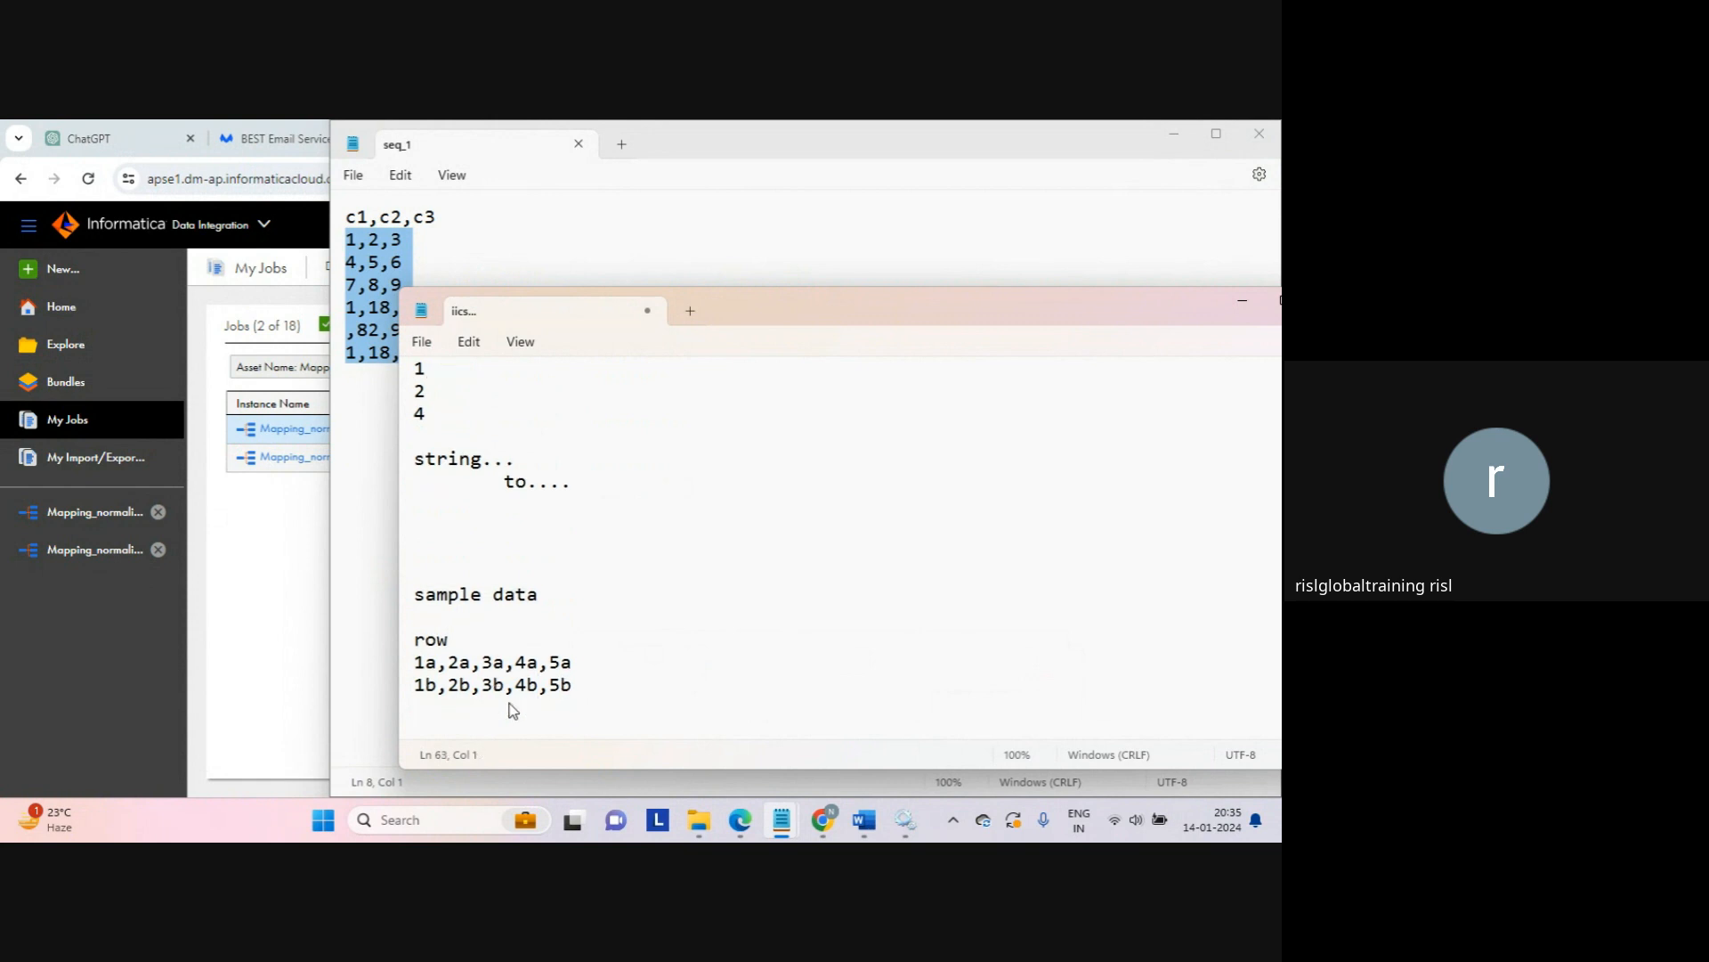
# Step: Select the 1a,2a,3a,4a,5a row to review it, then bring the C:\target folder forward
pyautogui.press('Up')
pyautogui.press('Up')
pyautogui.press('Up')
pyautogui.press('Down')
pyautogui.hotkey('shift', 'End')
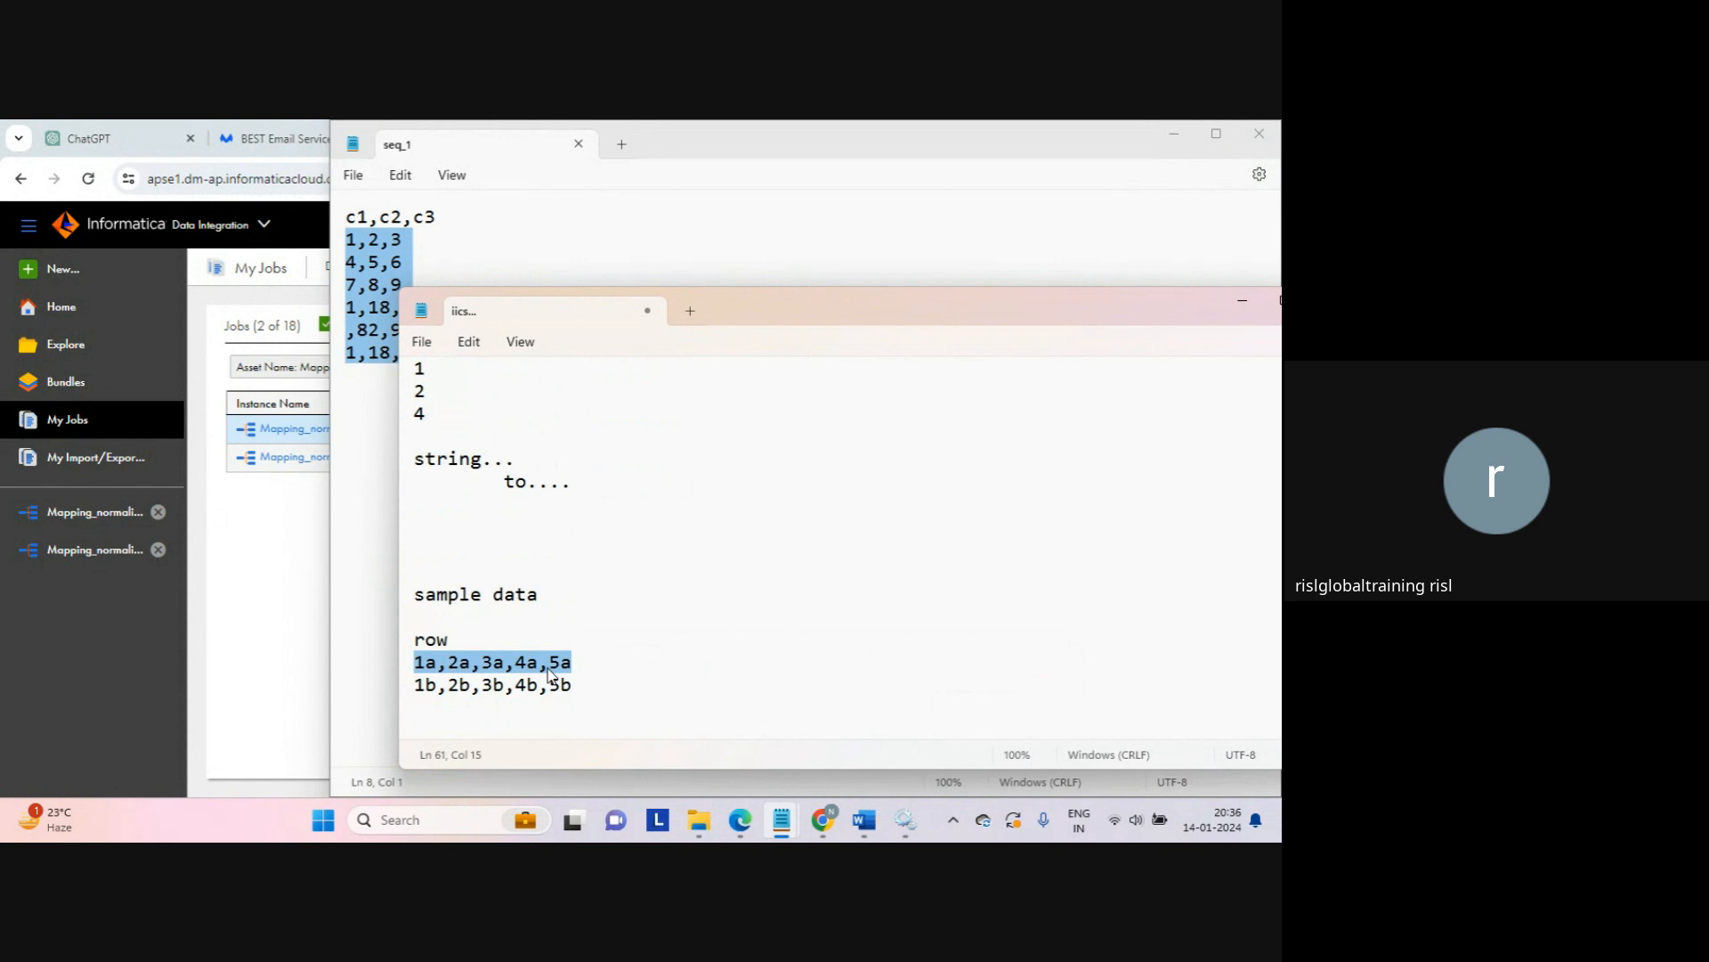
pyautogui.click(593, 669)
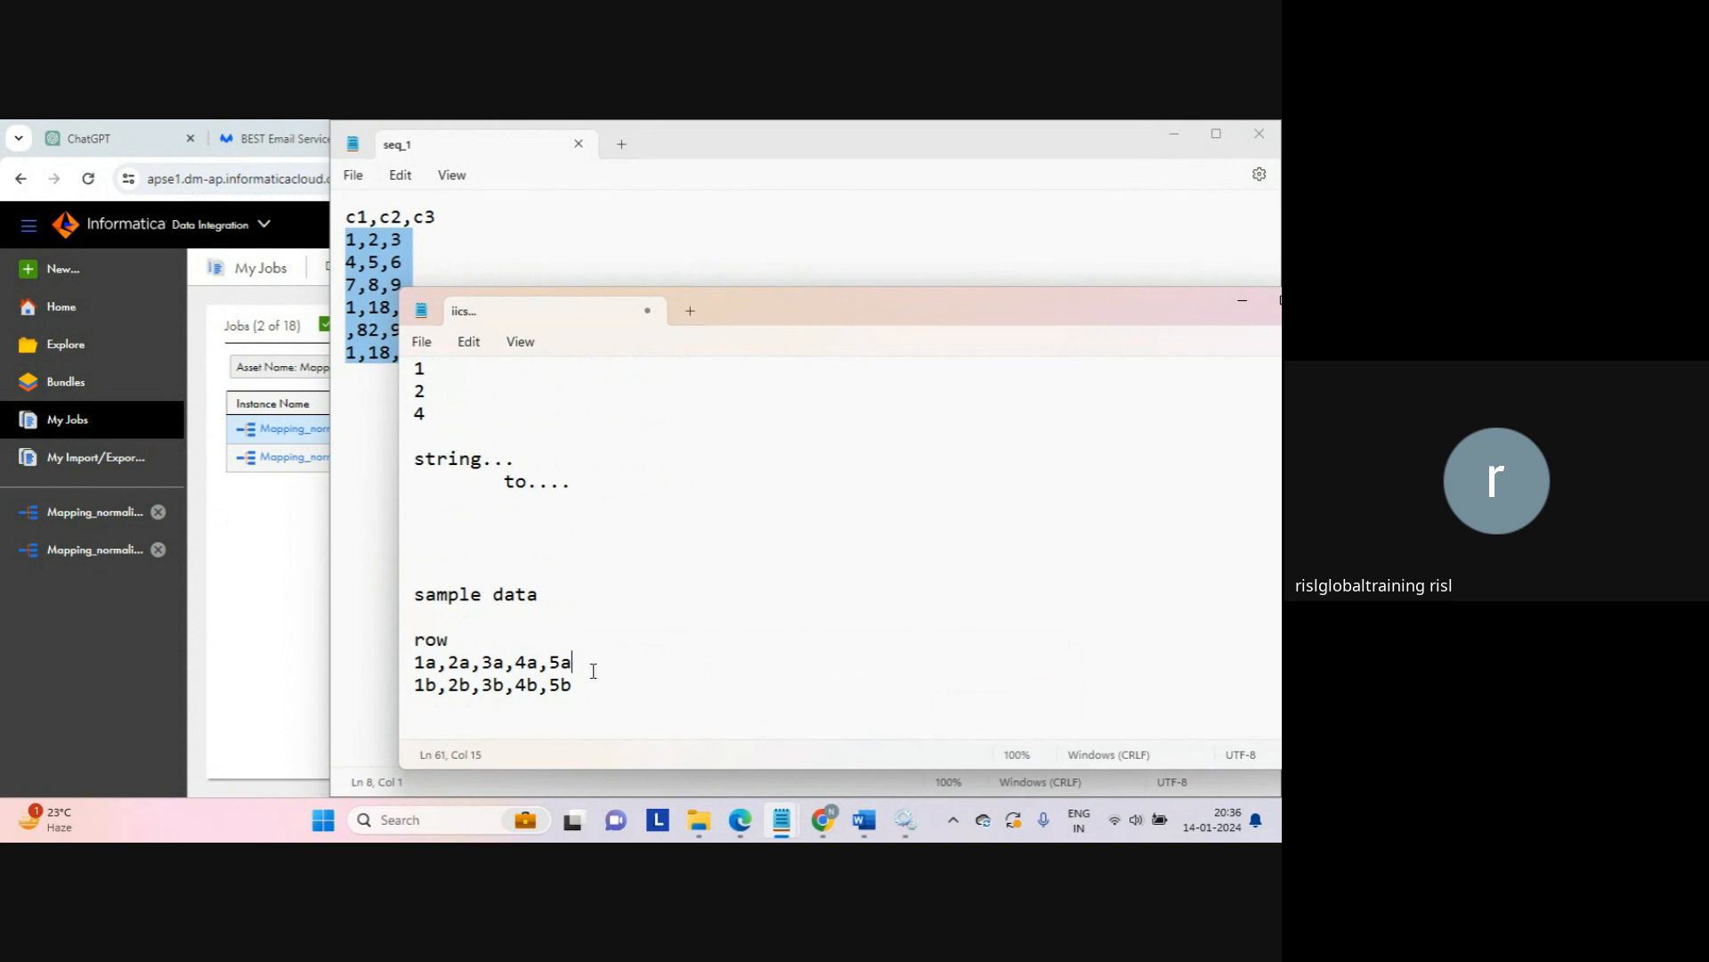
pyautogui.click(592, 699)
pyautogui.moveTo(700, 828)
pyautogui.click(718, 753)
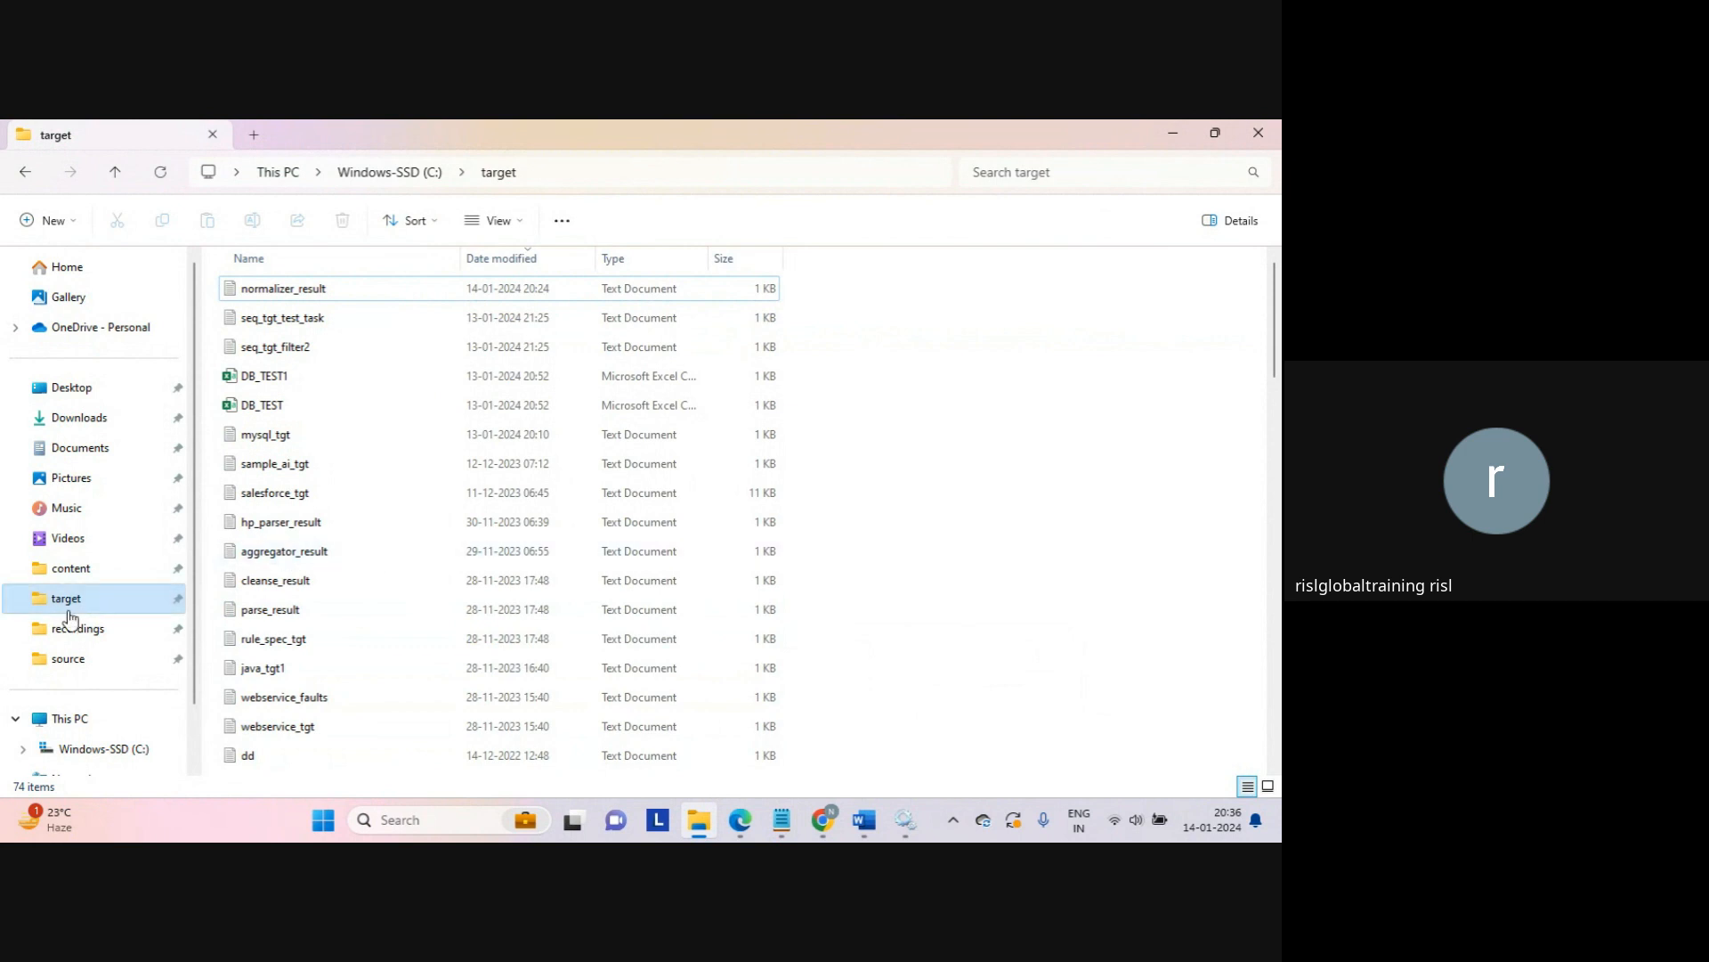
# Step: Switch to the C:\source folder and open the sample file j in Notepad
pyautogui.click(64, 661)
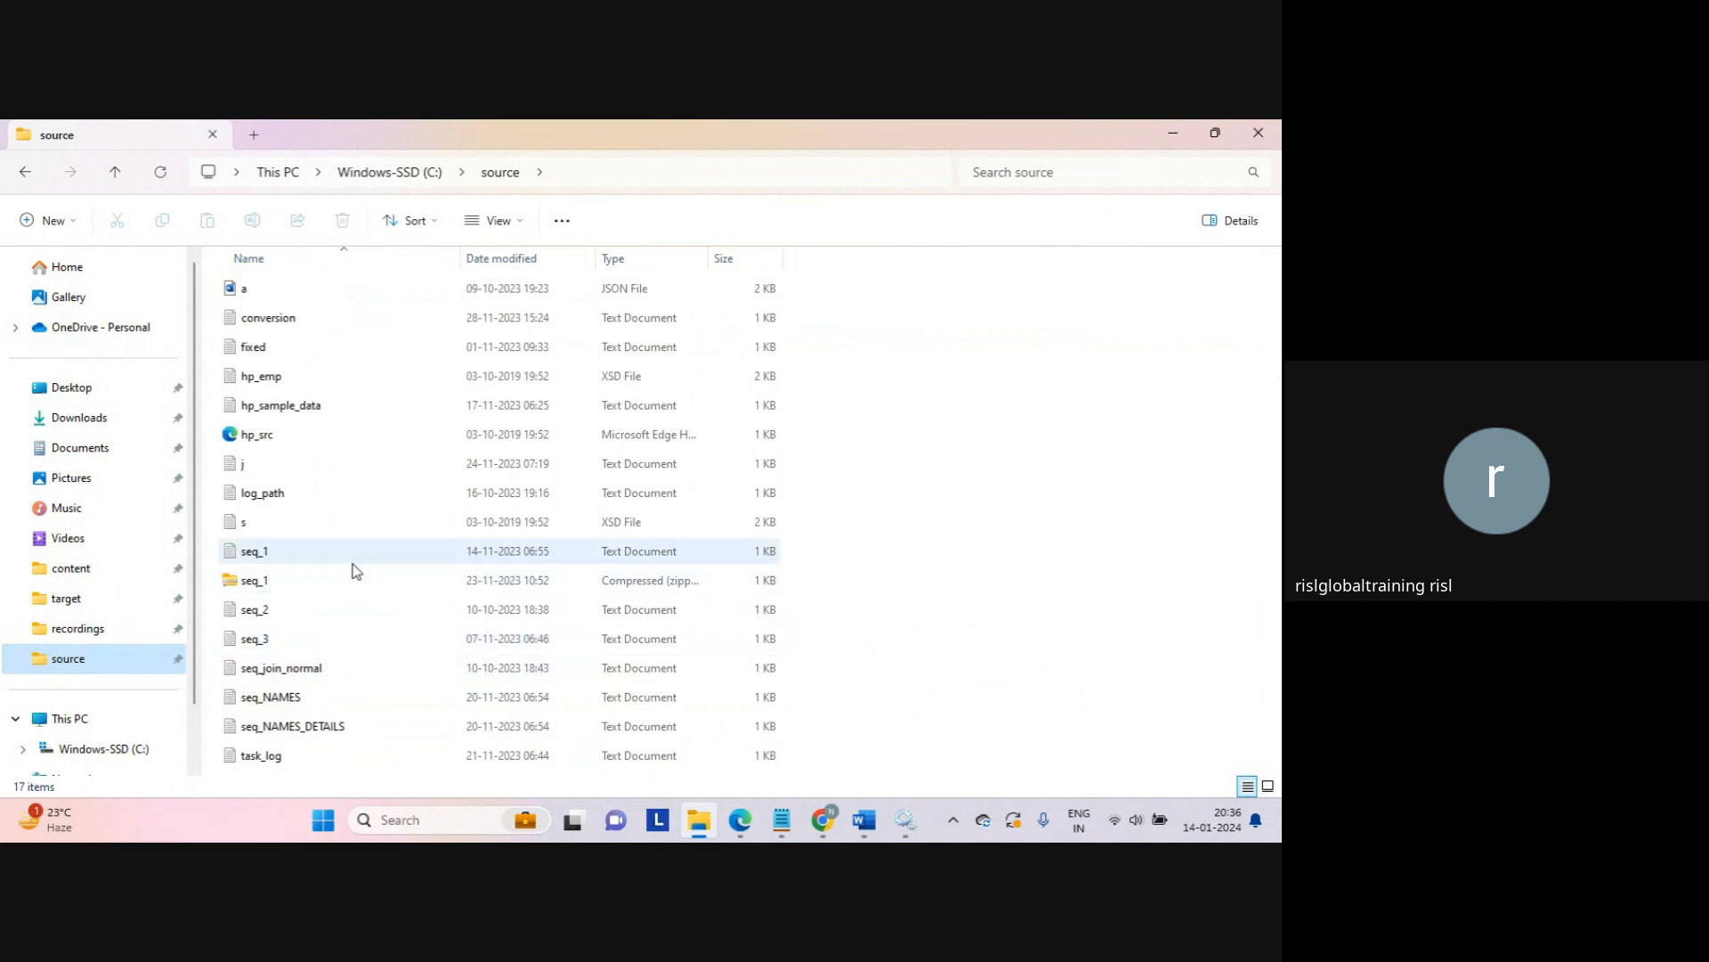
pyautogui.click(248, 472)
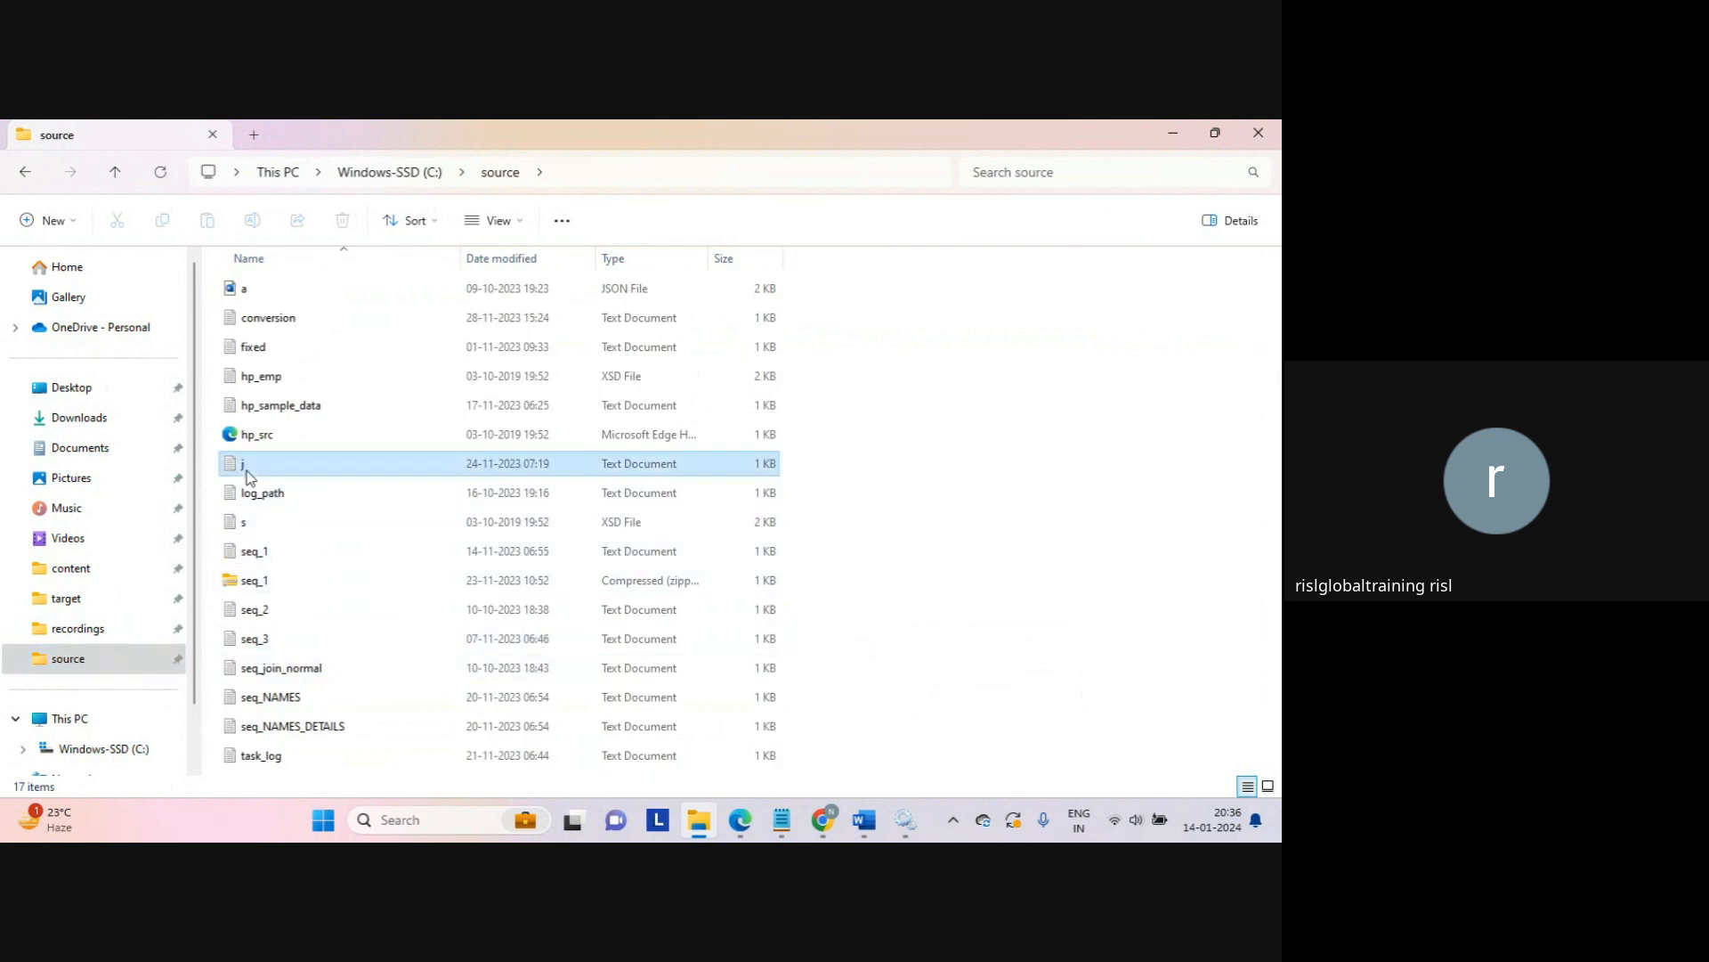
pyautogui.doubleClick(400, 470)
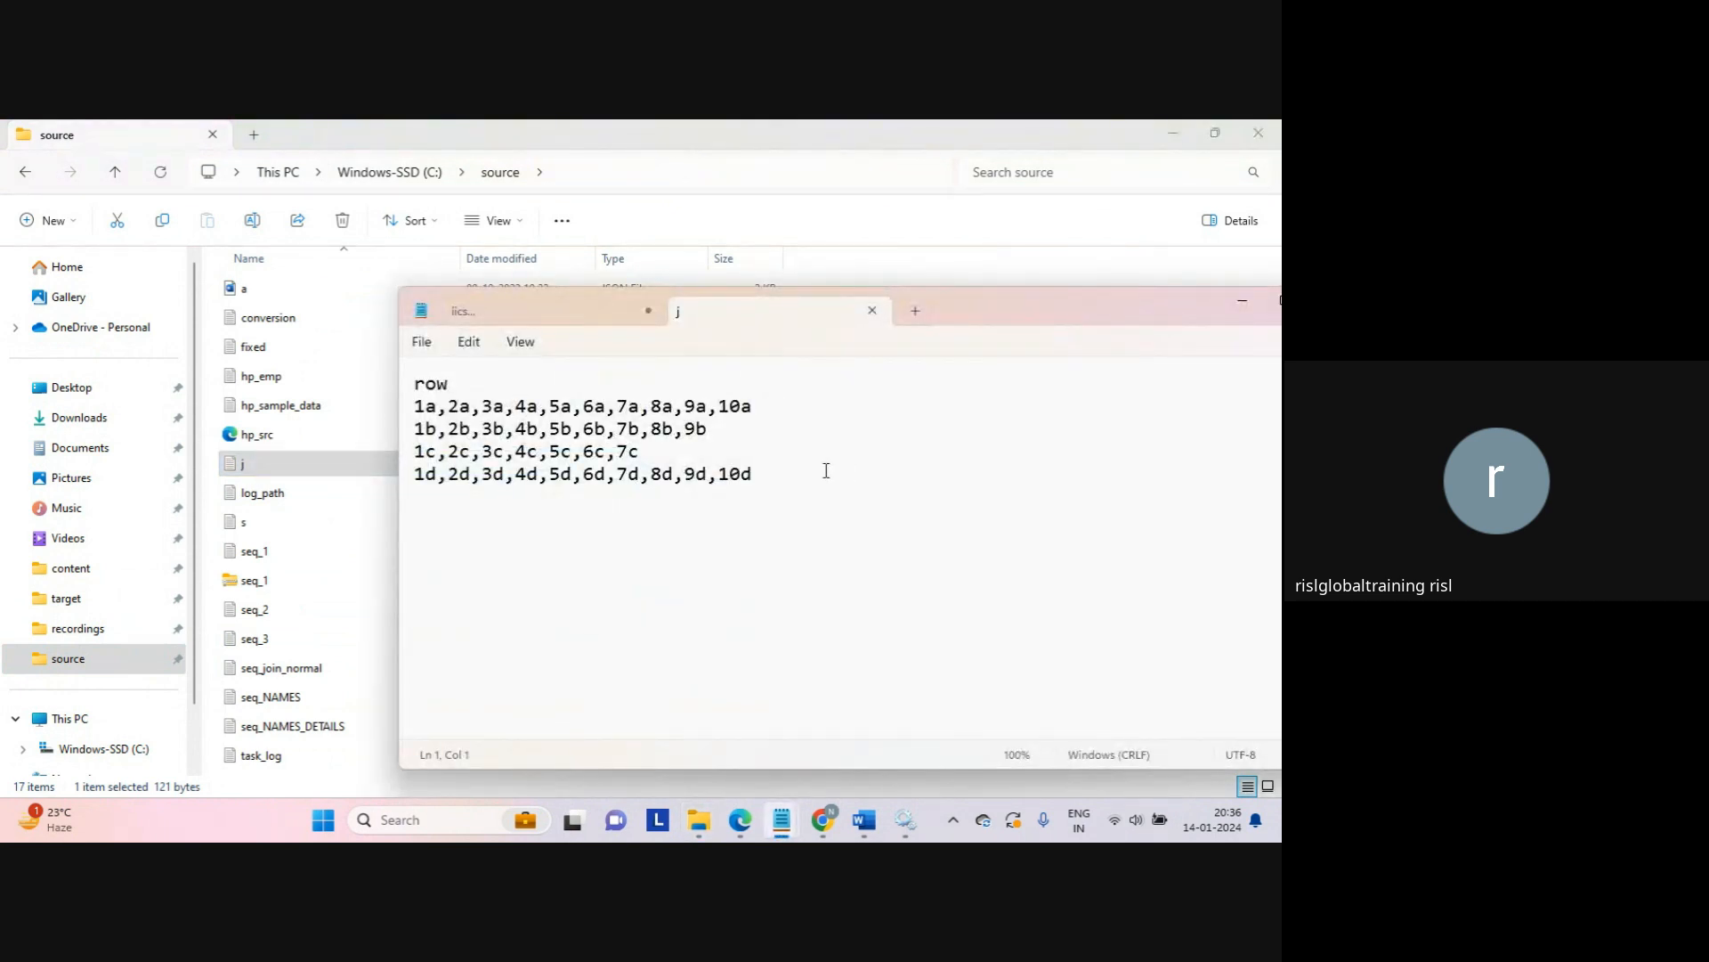
# Step: Select and review j's four data rows, then close j and select log_path
pyautogui.click(827, 470)
pyautogui.moveTo(787, 469); pyautogui.dragTo(396, 404)
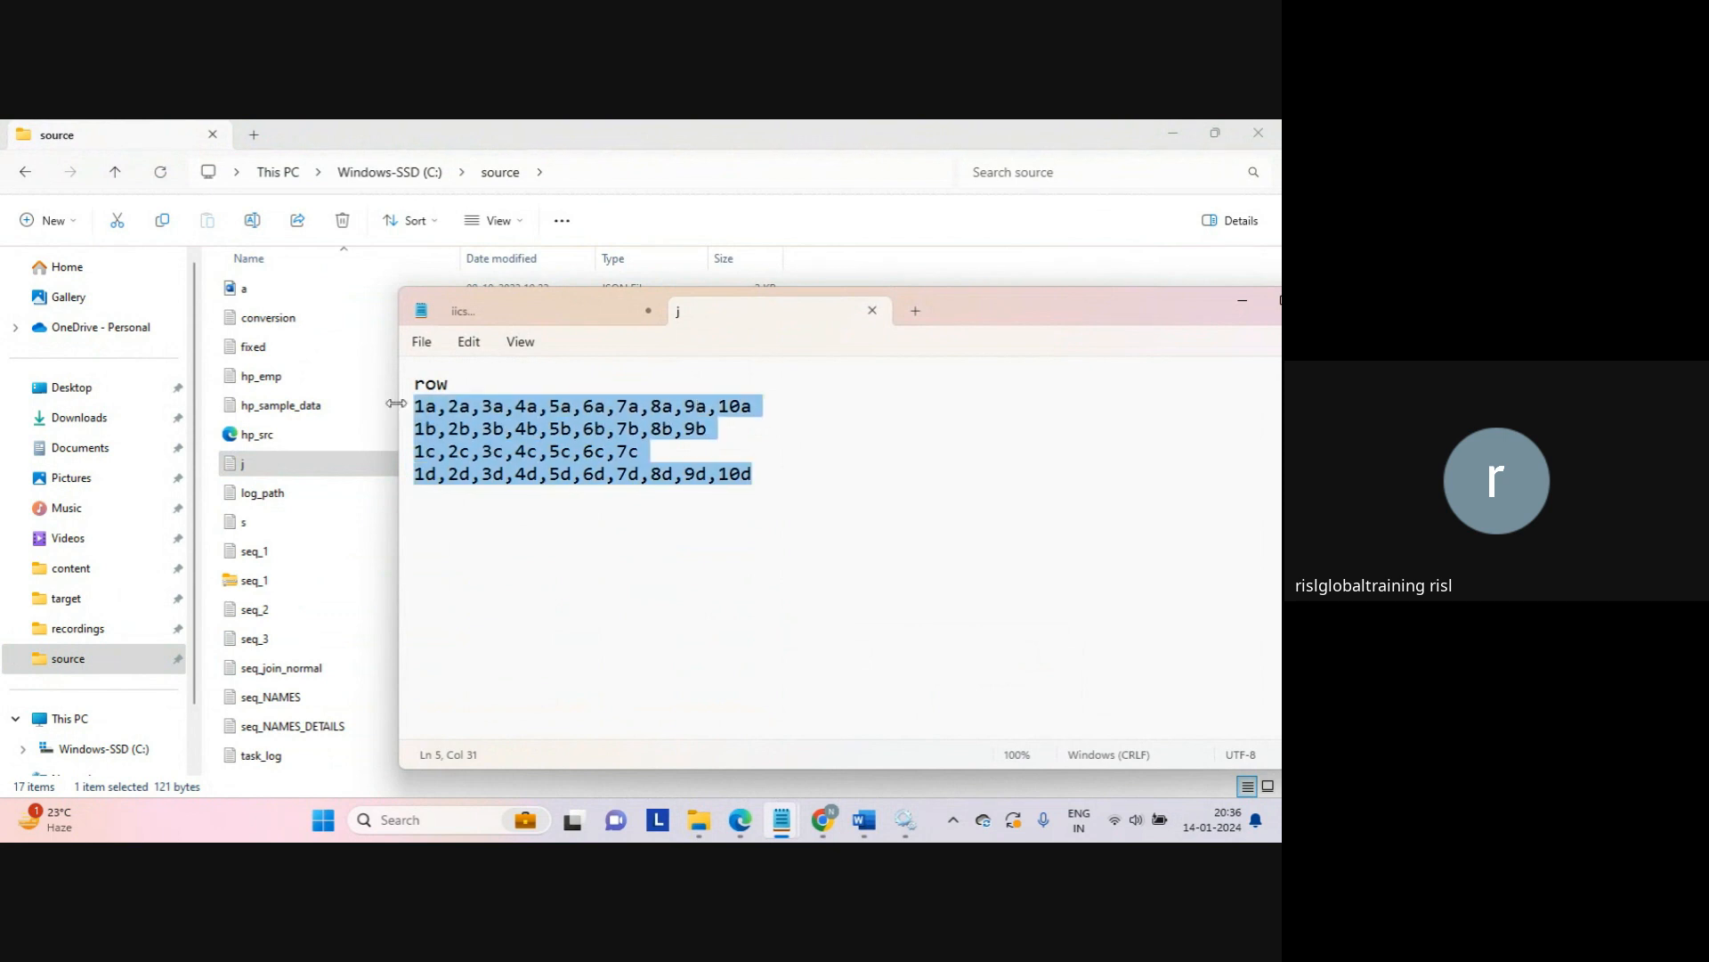
pyautogui.click(562, 491)
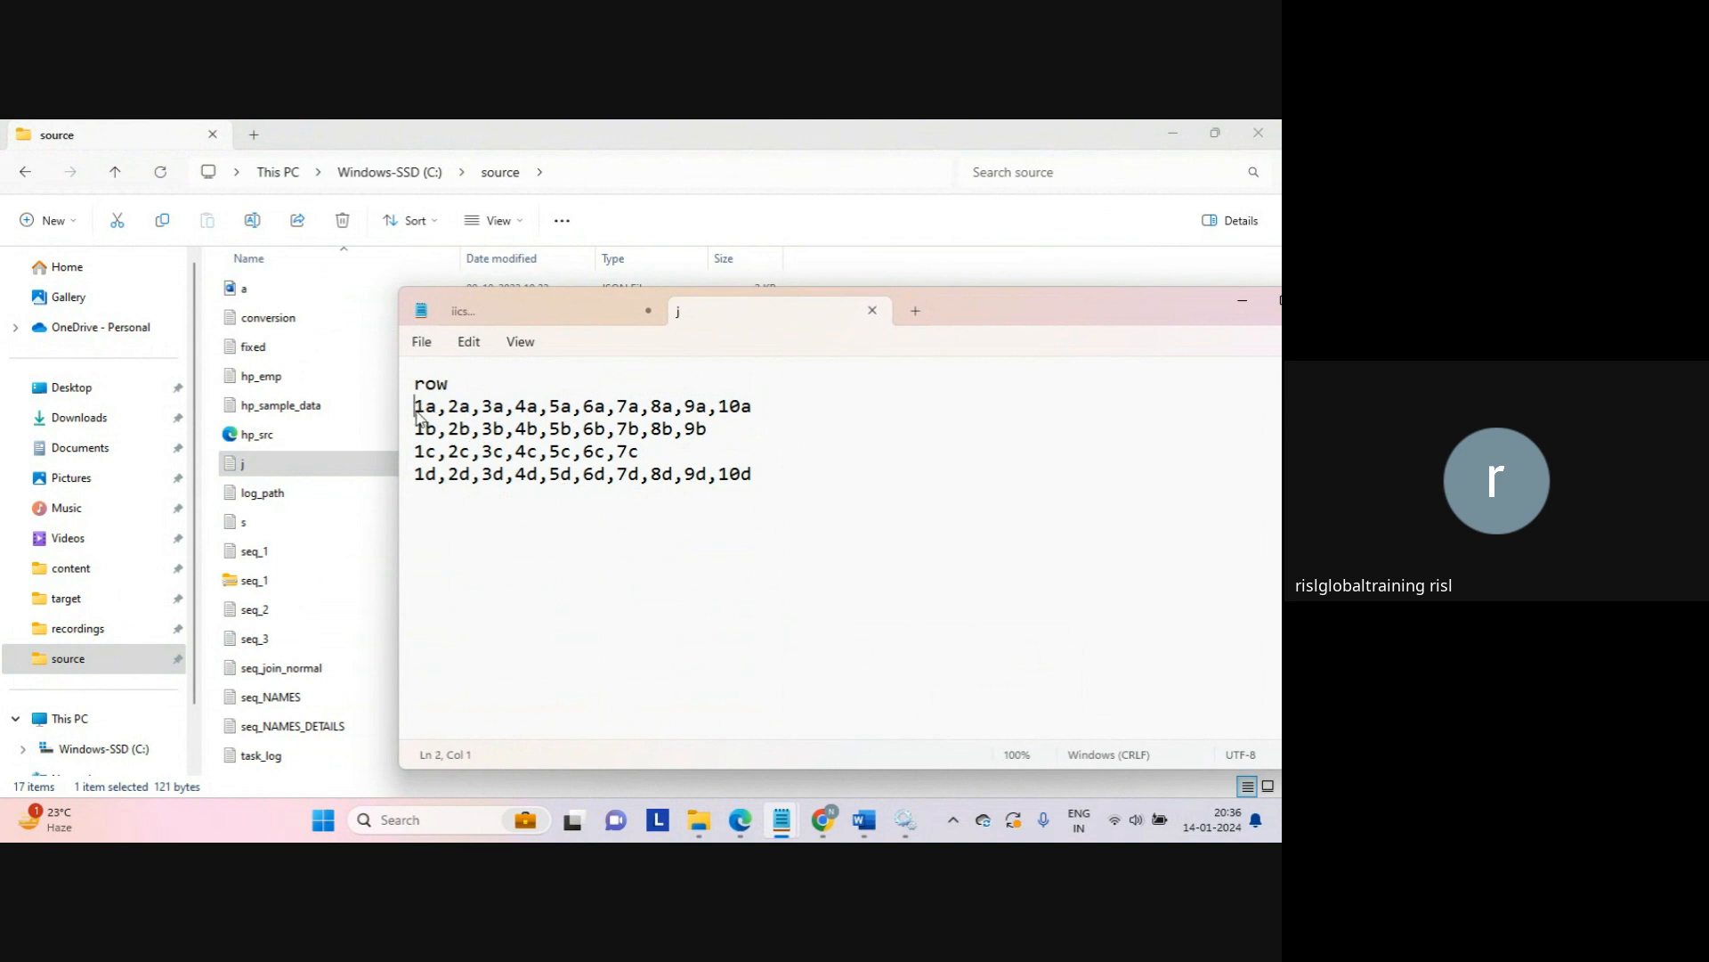
pyautogui.moveTo(415, 406); pyautogui.dragTo(799, 484)
pyautogui.click(794, 477)
pyautogui.moveTo(449, 407); pyautogui.dragTo(437, 410)
pyautogui.click(872, 310)
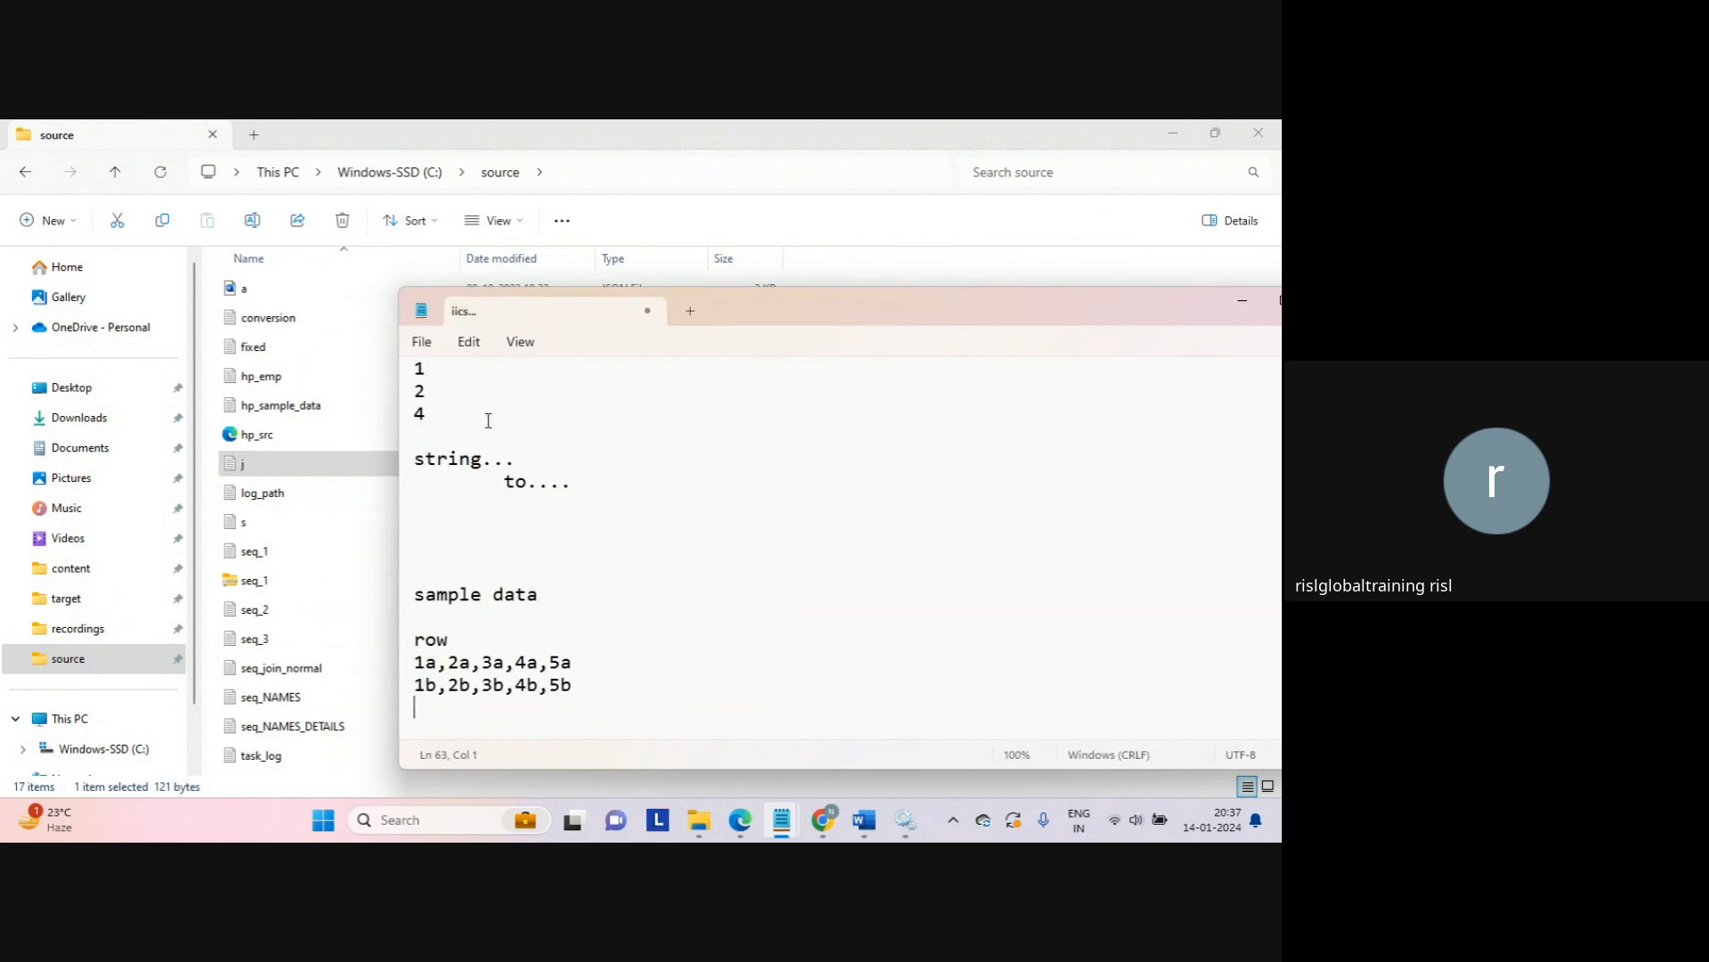
pyautogui.click(278, 495)
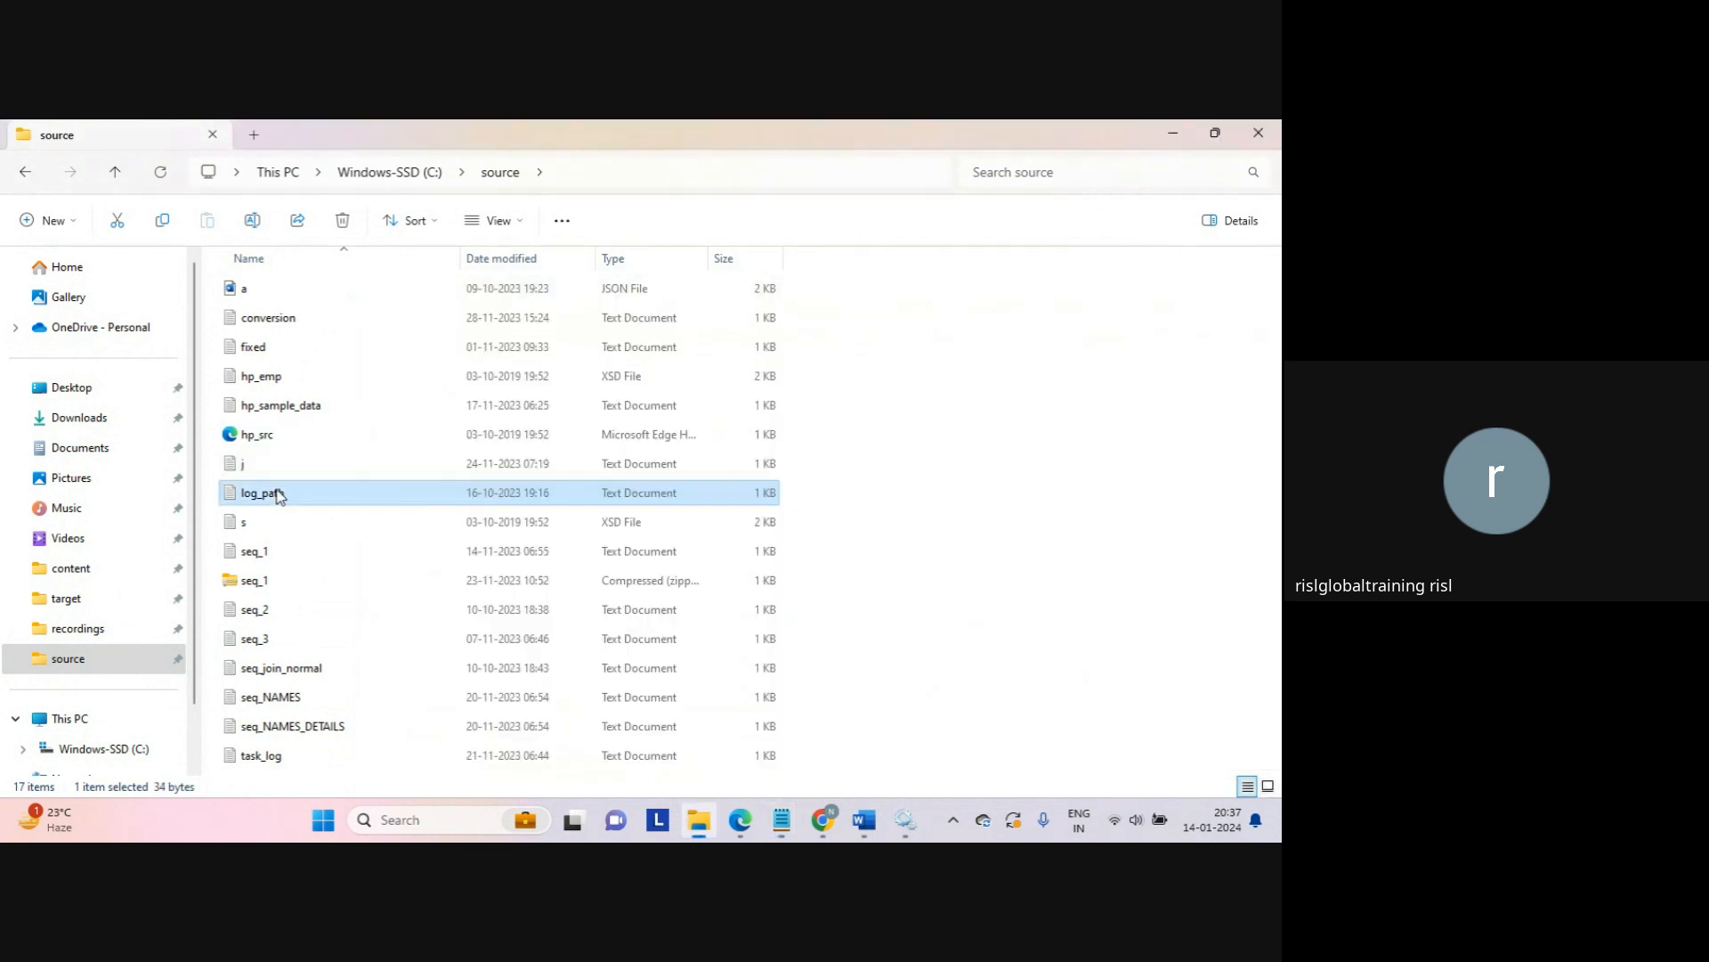
pyautogui.moveTo(784, 821)
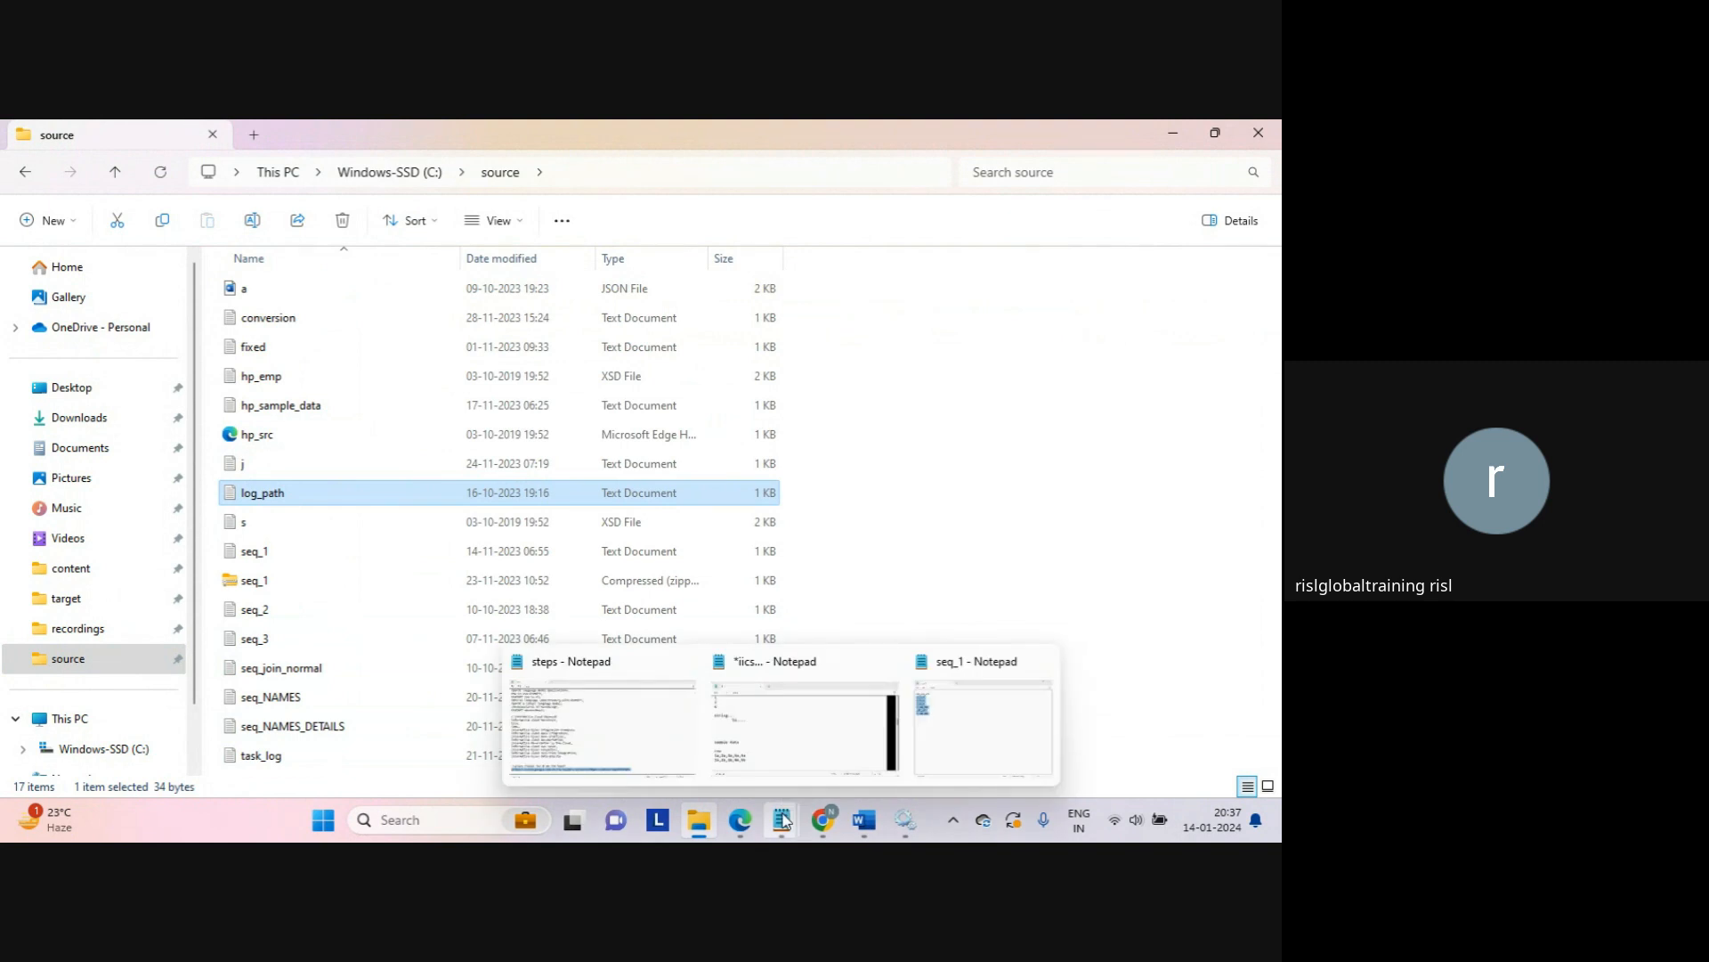
# Step: Search the steps notes for 'split' to find the Java rowsSplit snippet
pyautogui.click(629, 737)
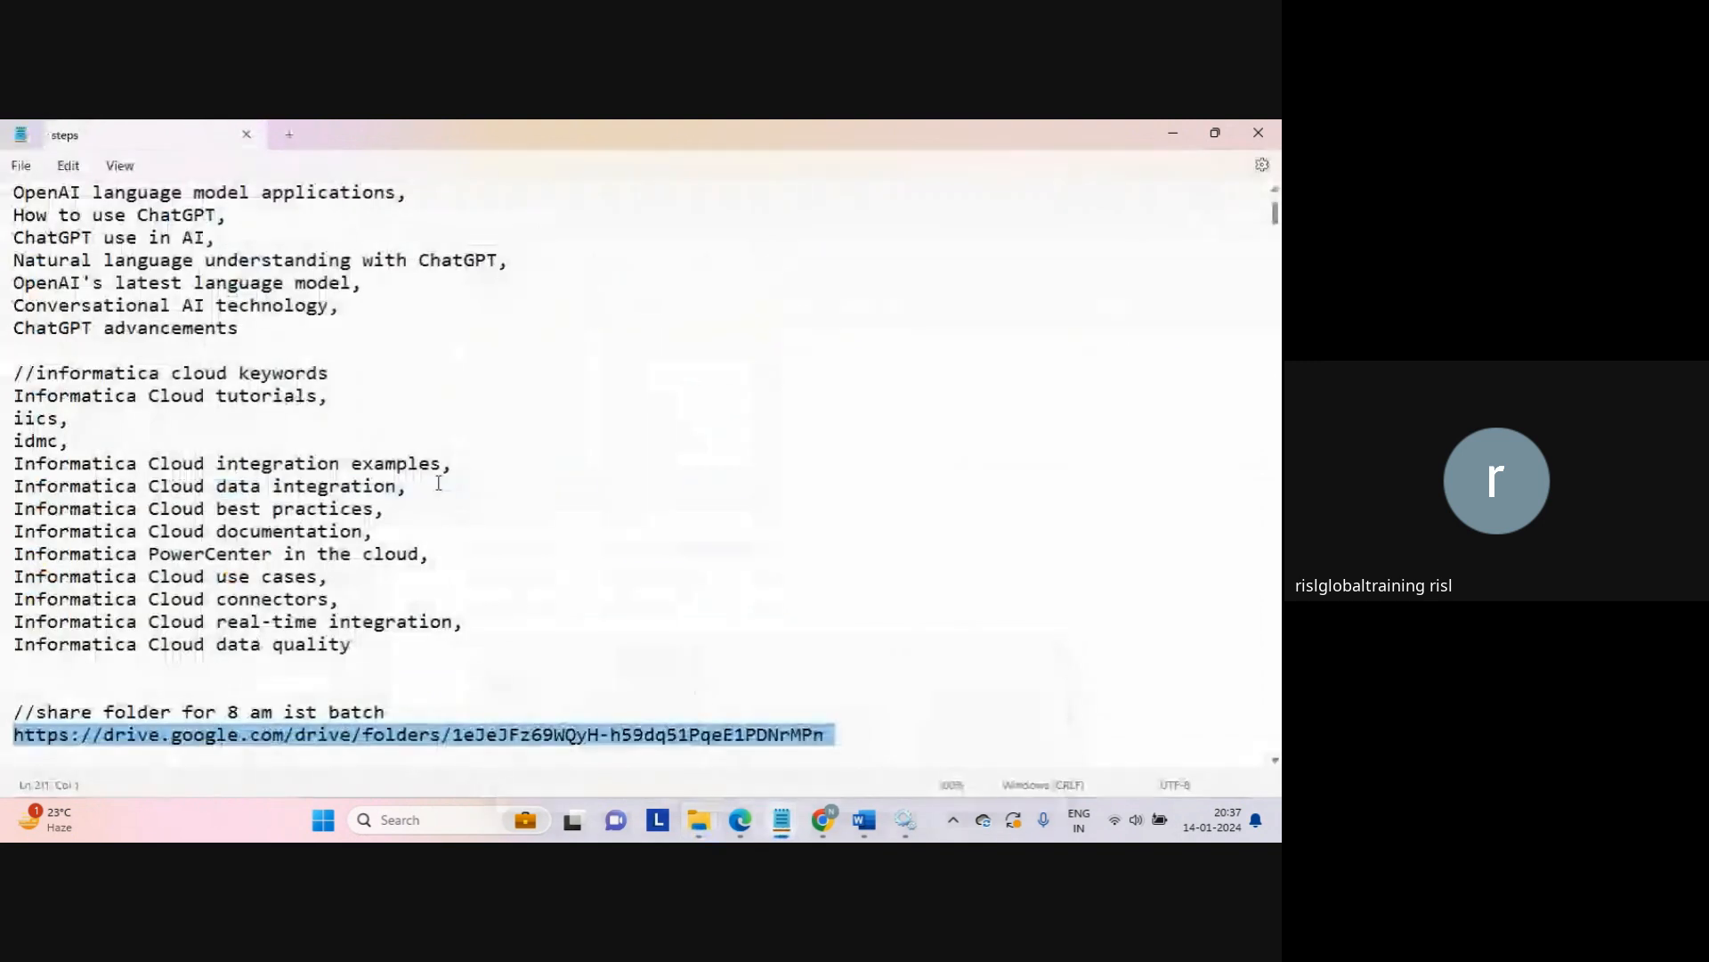
pyautogui.click(439, 484)
pyautogui.hotkey('ctrl', 'f')
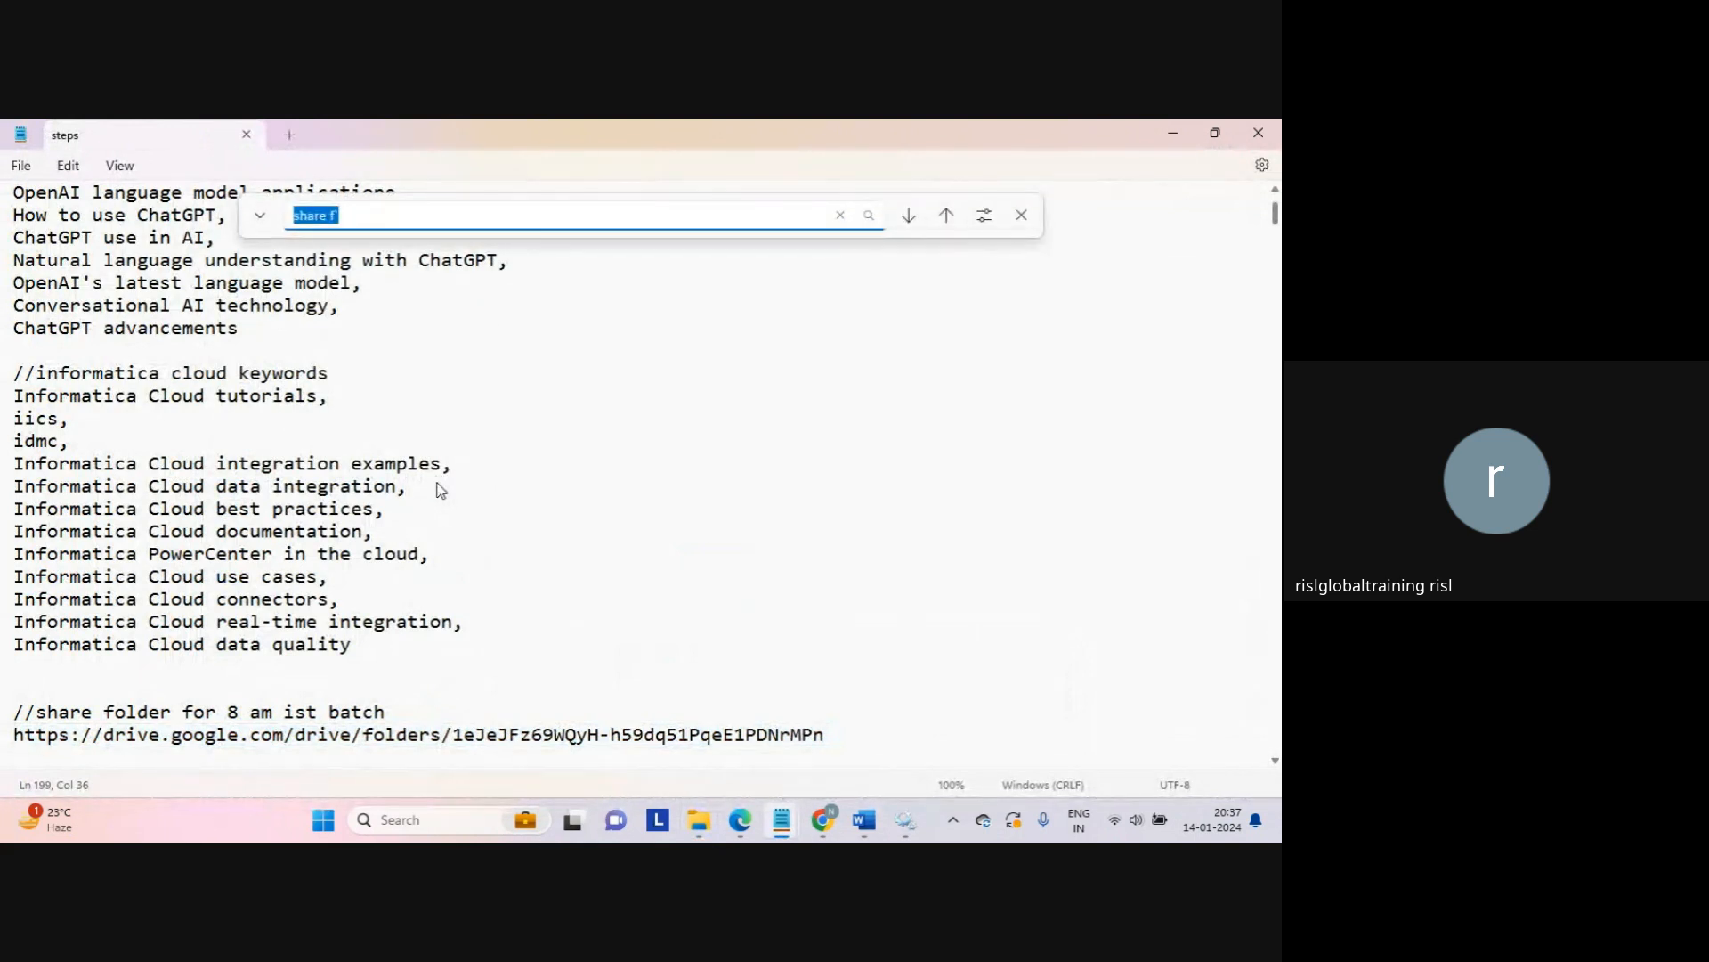
pyautogui.write('split')
pyautogui.press('Return')
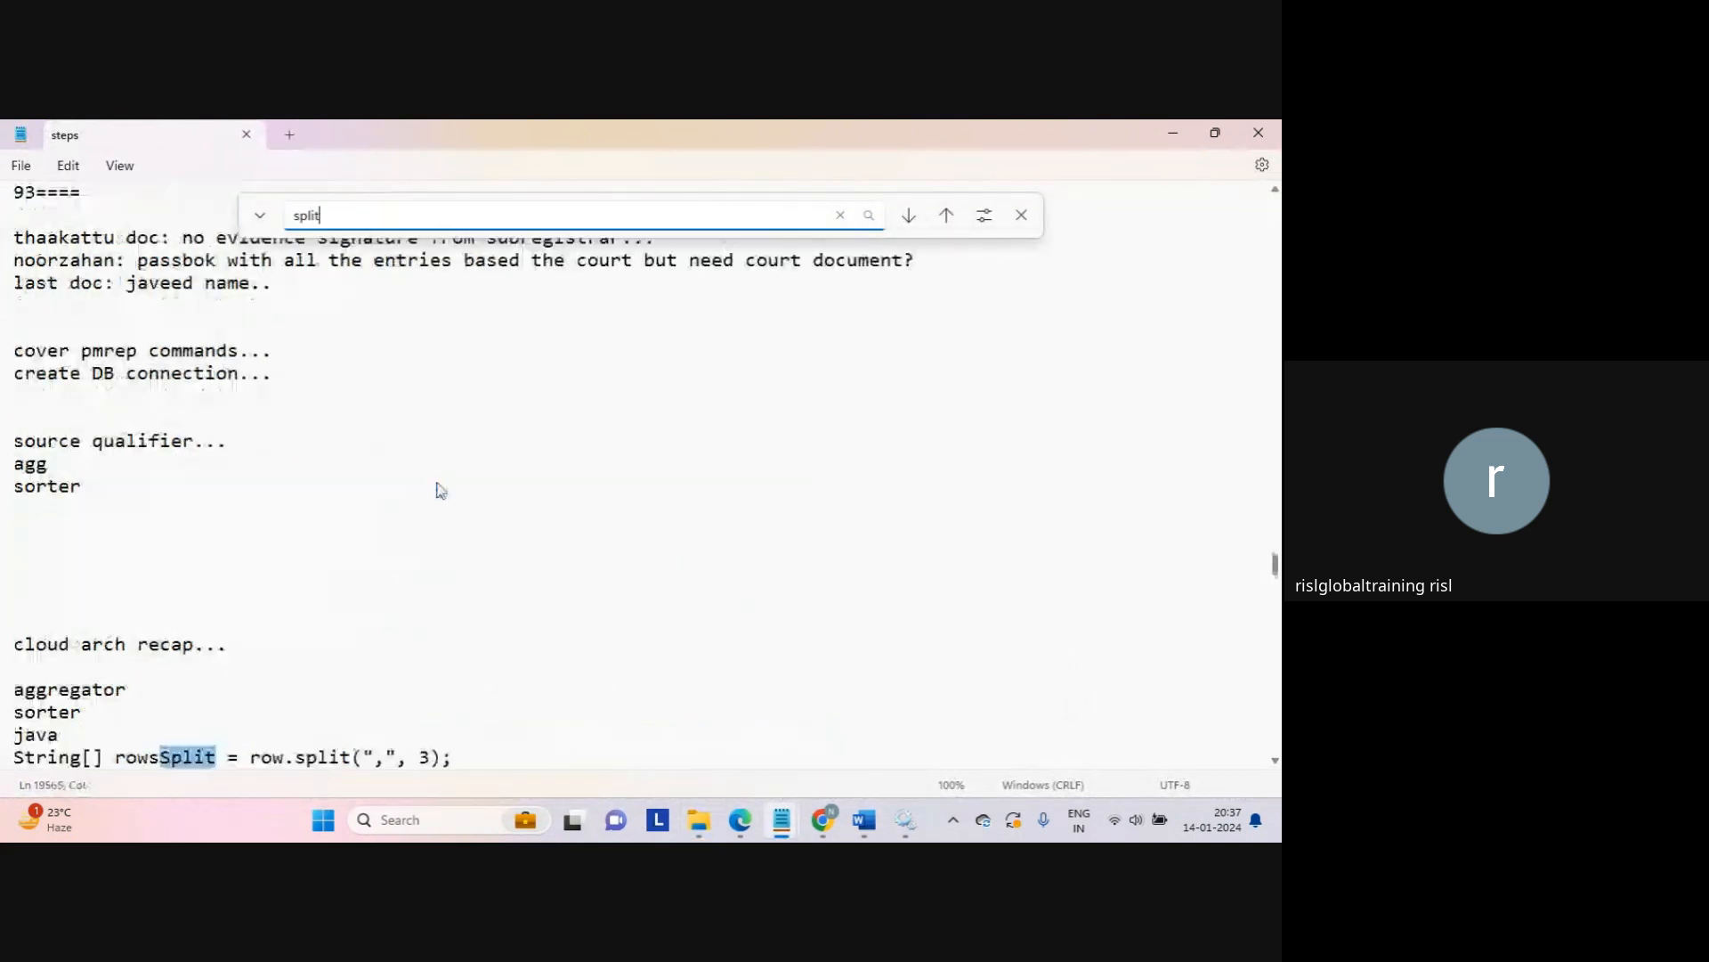
pyautogui.write("'")
pyautogui.press('Escape')
# Step: Paste the Java if-block under the split line, select it, and return to the source folder
pyautogui.press('Home')
pyautogui.press('Down')
pyautogui.write('if (rowsSplit.length >= 2) {   outputRow = rowsSplit[0] + "," + rowsSplit[1]; }')
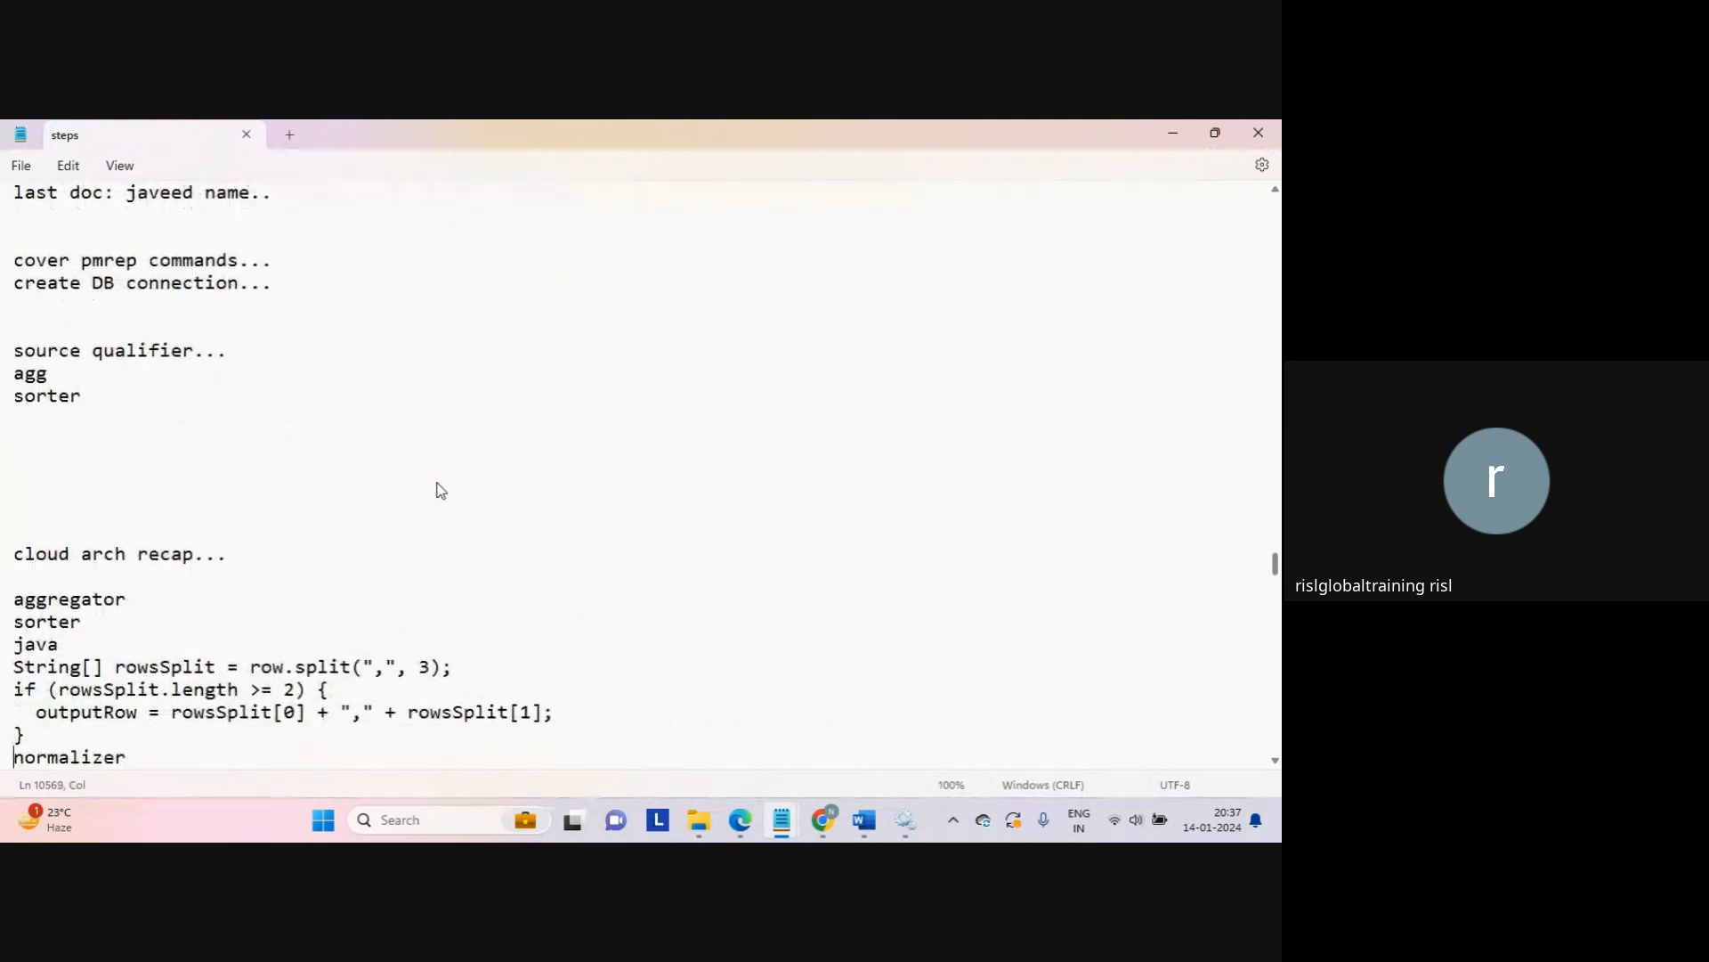
pyautogui.scroll(-1, 440, 489)
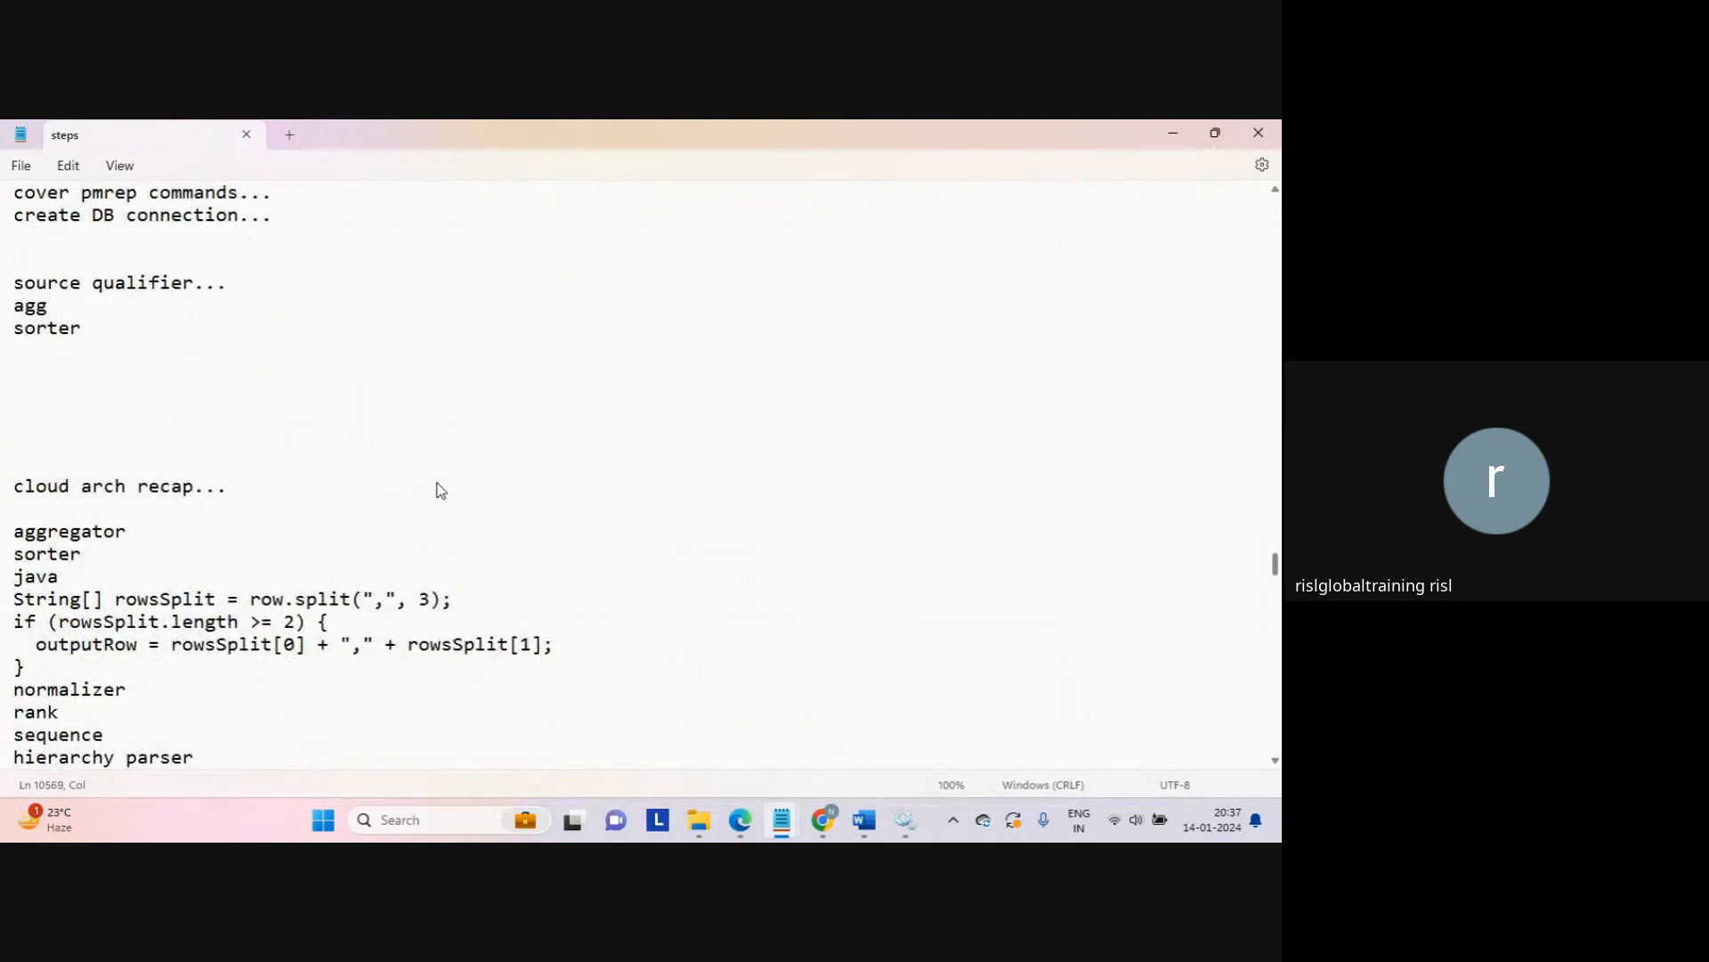
pyautogui.hotkey('shift', 'Up')
pyautogui.hotkey('shift', 'Up')
pyautogui.hotkey('shift', 'Up')
pyautogui.hotkey('shift', 'Up')
pyautogui.hotkey('ctrl', 'c')
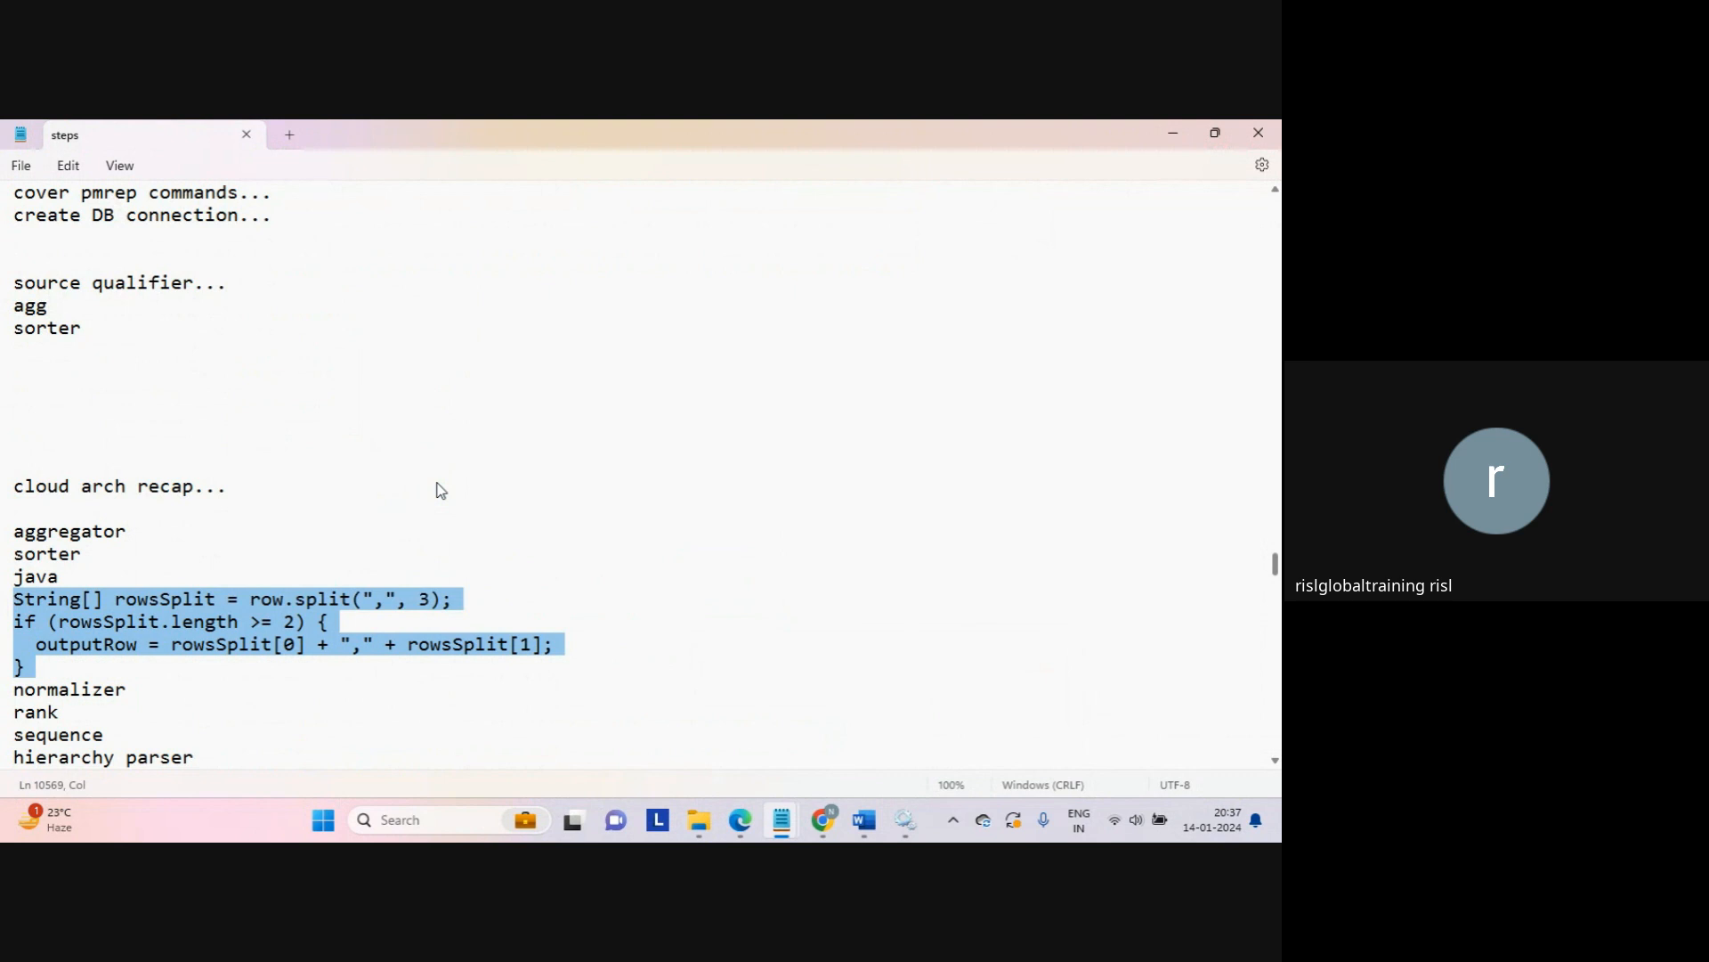
pyautogui.hotkey('alt', 'Tab')
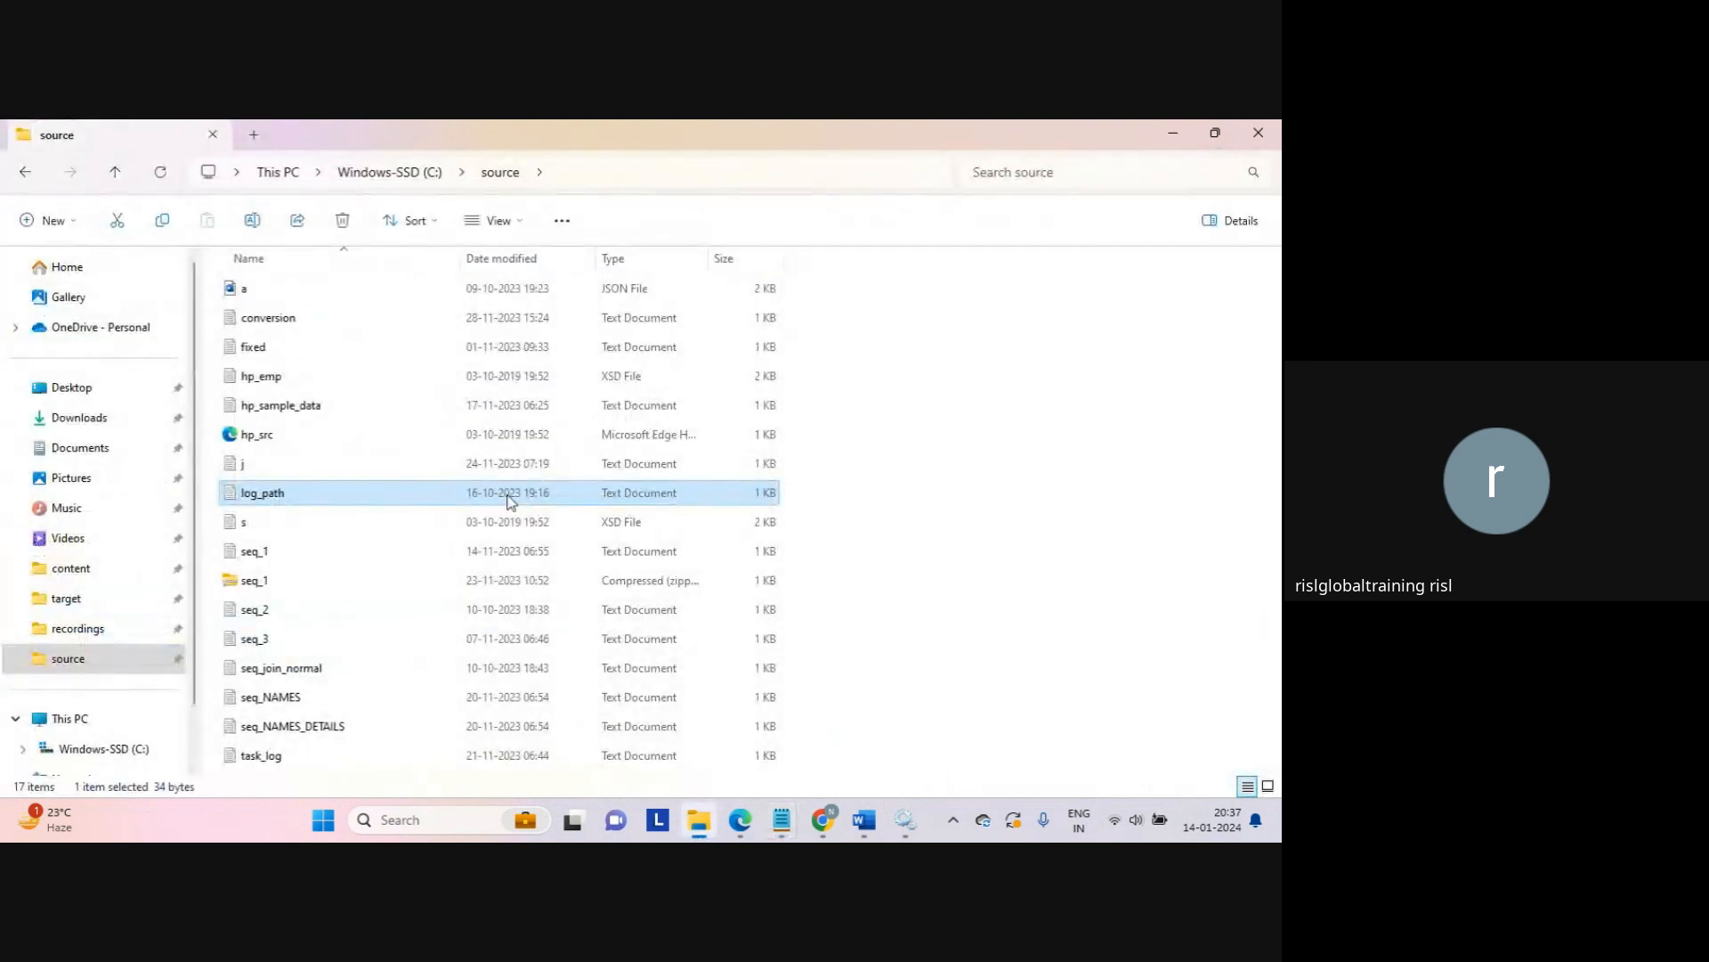
pyautogui.hotkey('alt', 'Tab')
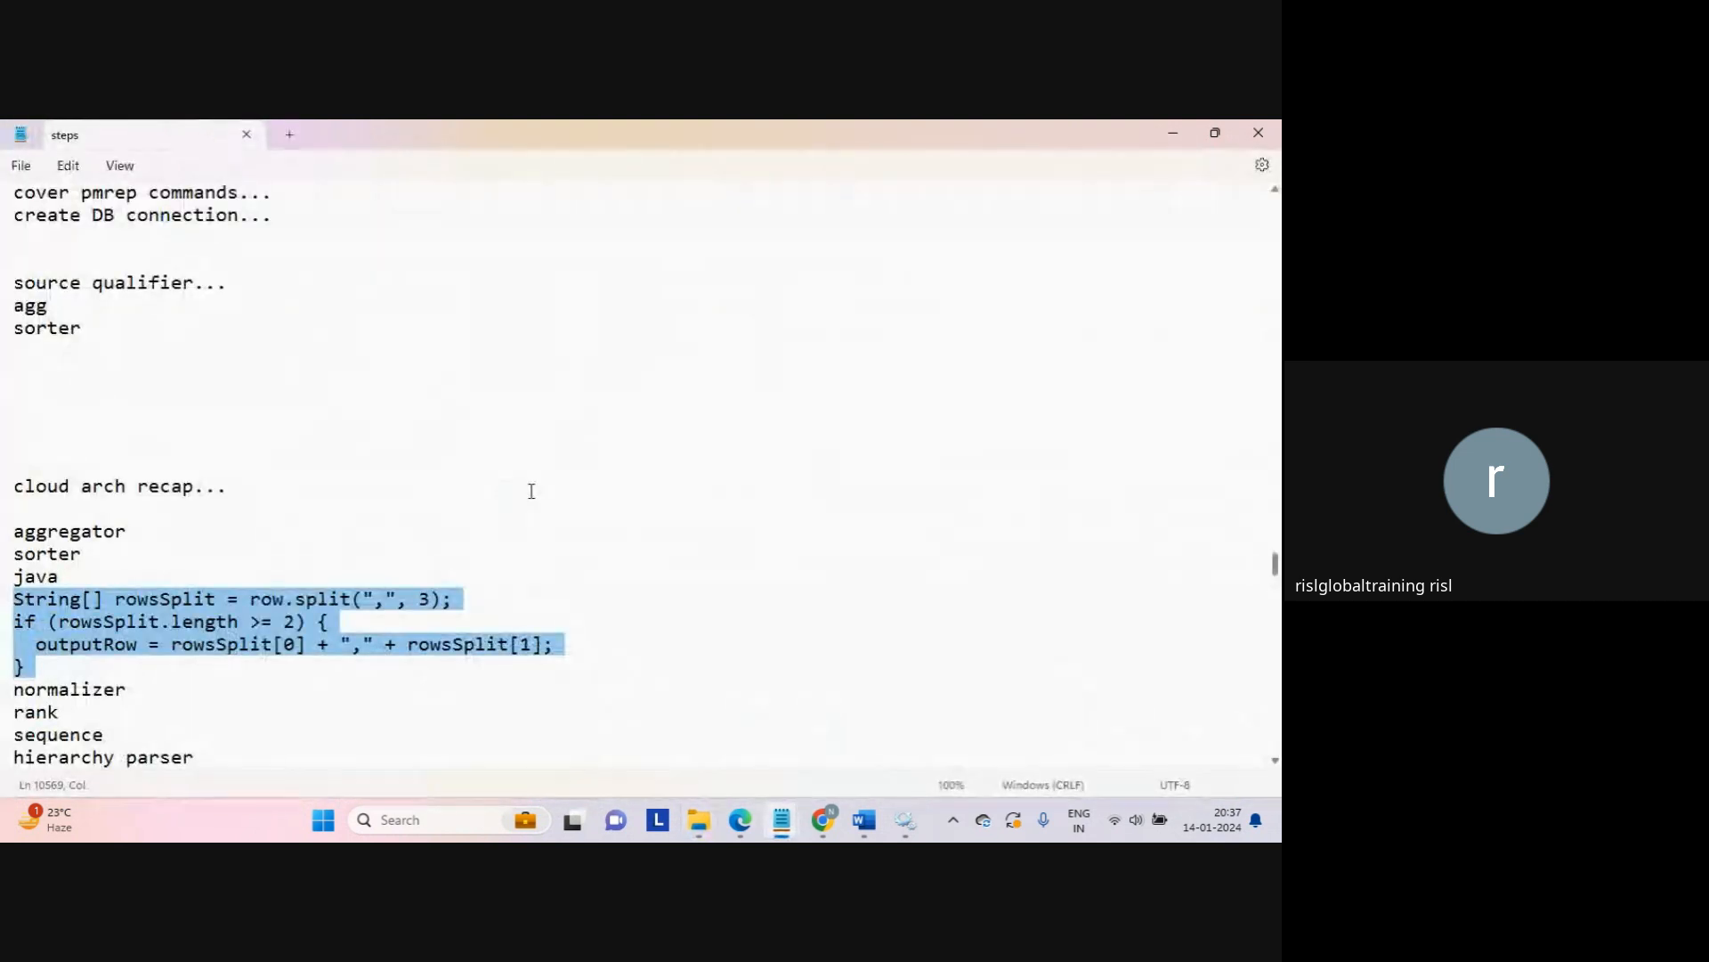
pyautogui.hotkey('alt', 'Tab')
# Step: Bring the iics notes forward and paste the Java rowsSplit snippet below the sample rows
pyautogui.moveTo(782, 819)
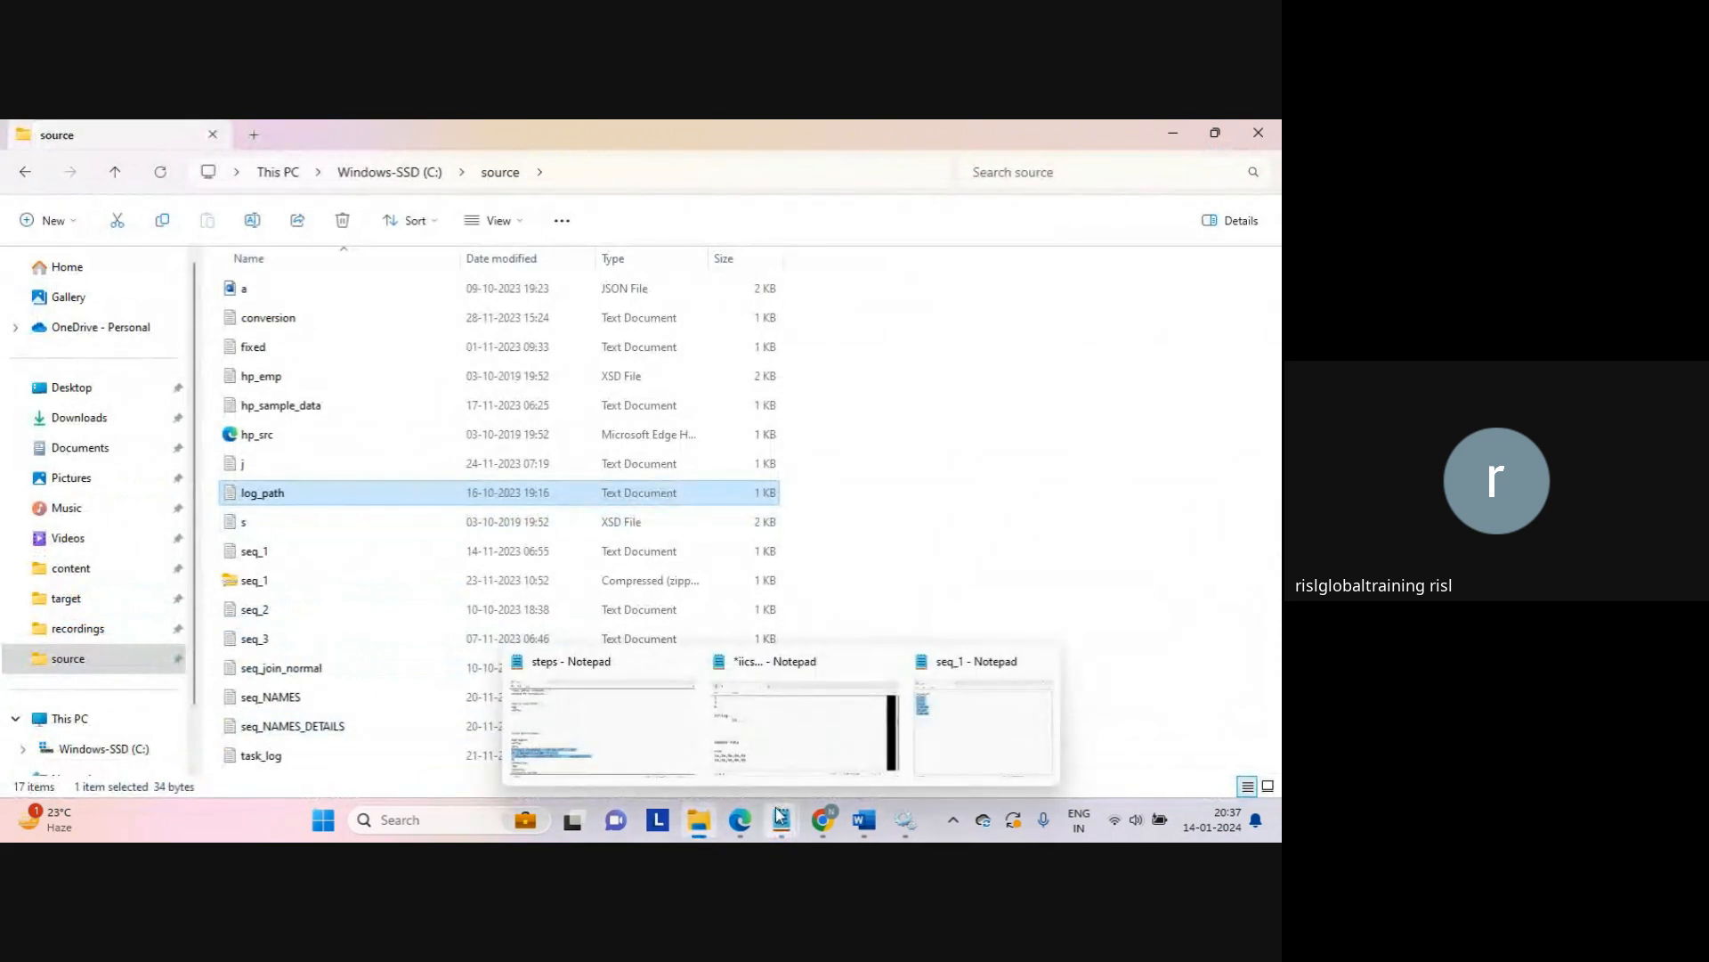
pyautogui.click(830, 717)
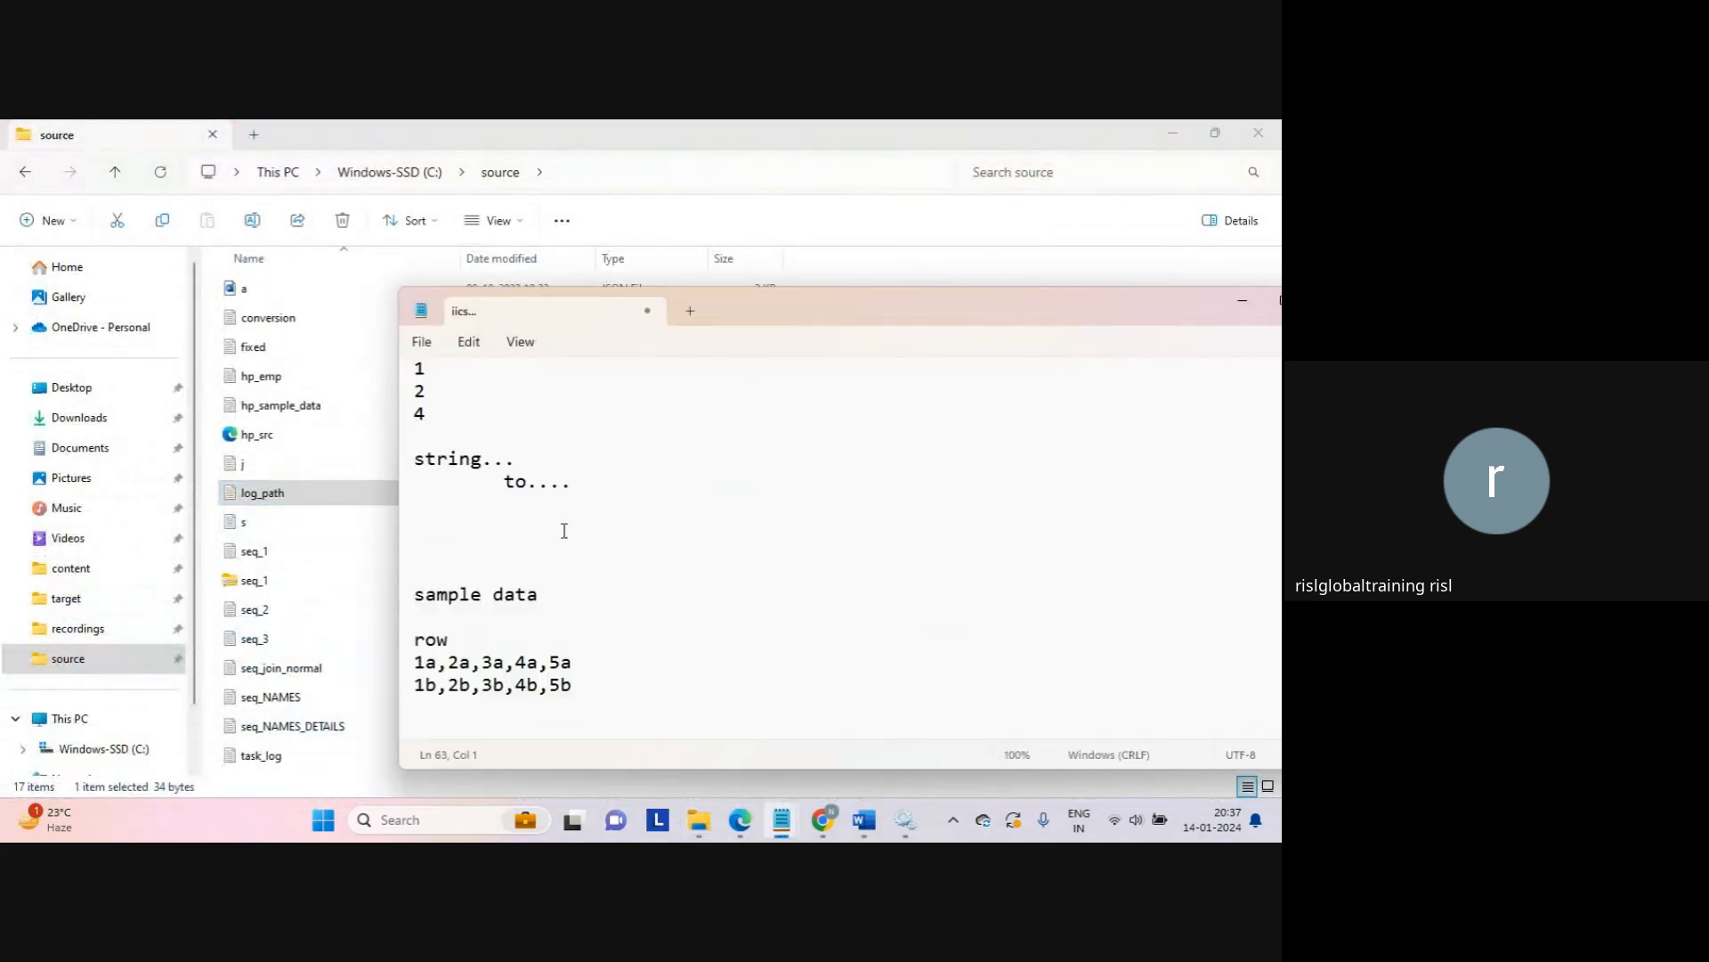
pyautogui.press('Return')
pyautogui.hotkey('ctrl', 'v')
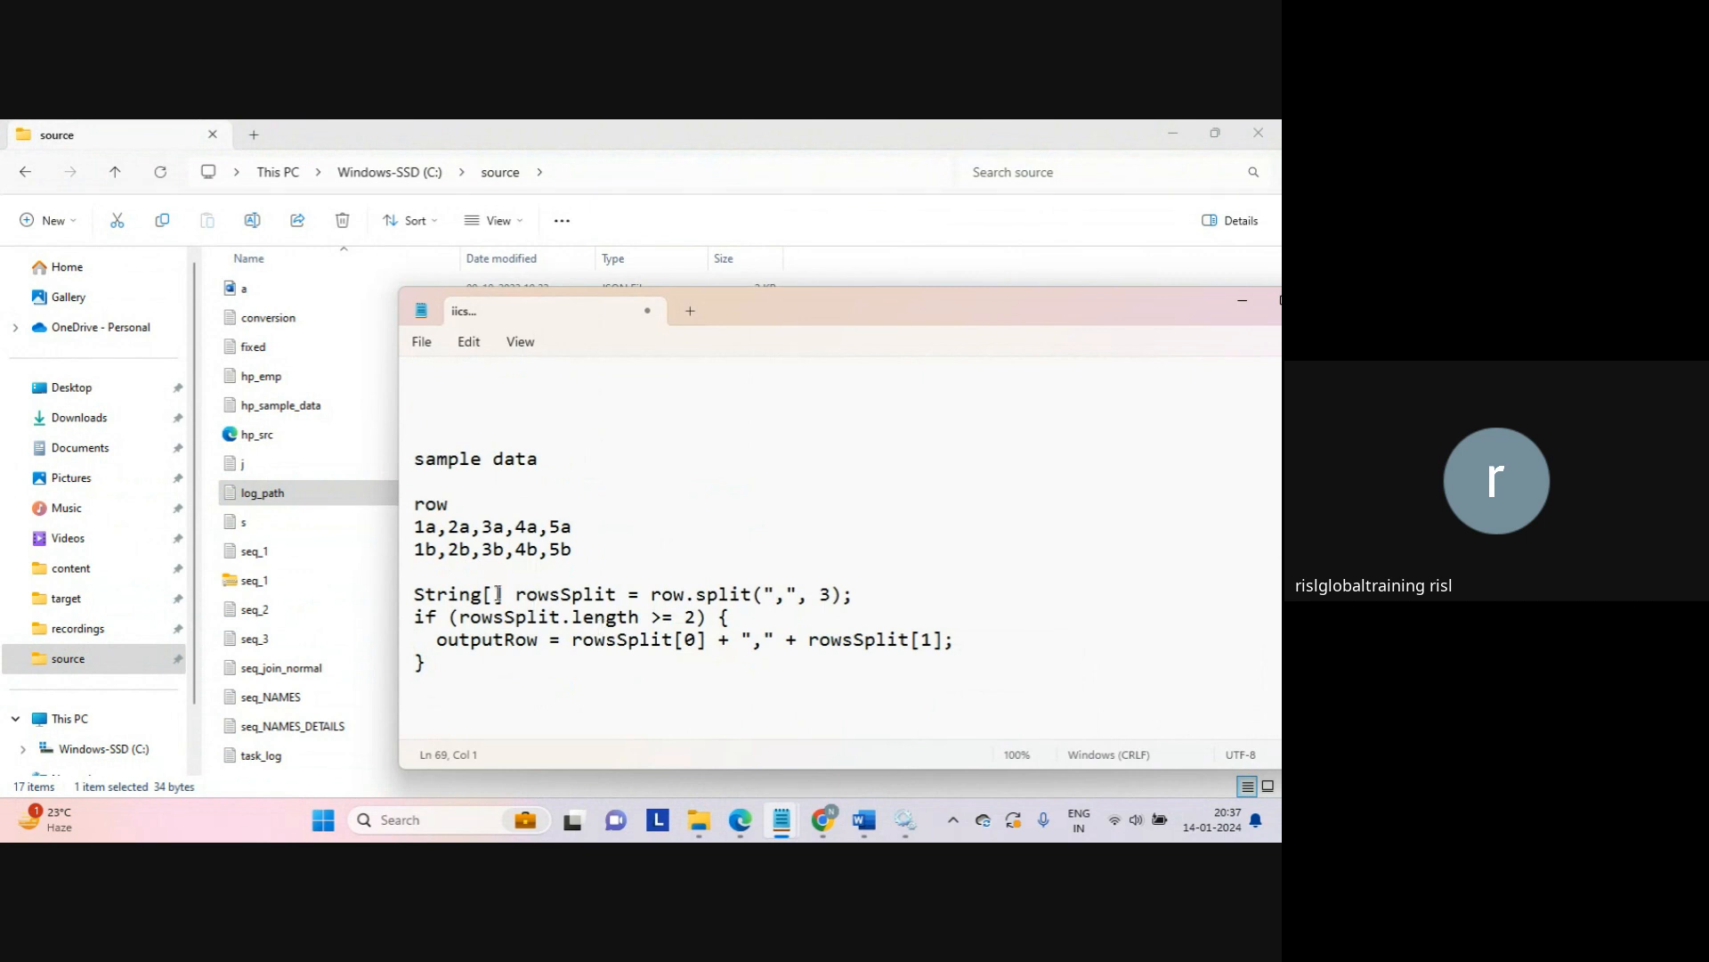
# Step: Highlight the String[] type, rowsSplit variable, row, the split method and its comma delimiter
pyautogui.moveTo(504, 595); pyautogui.dragTo(403, 602)
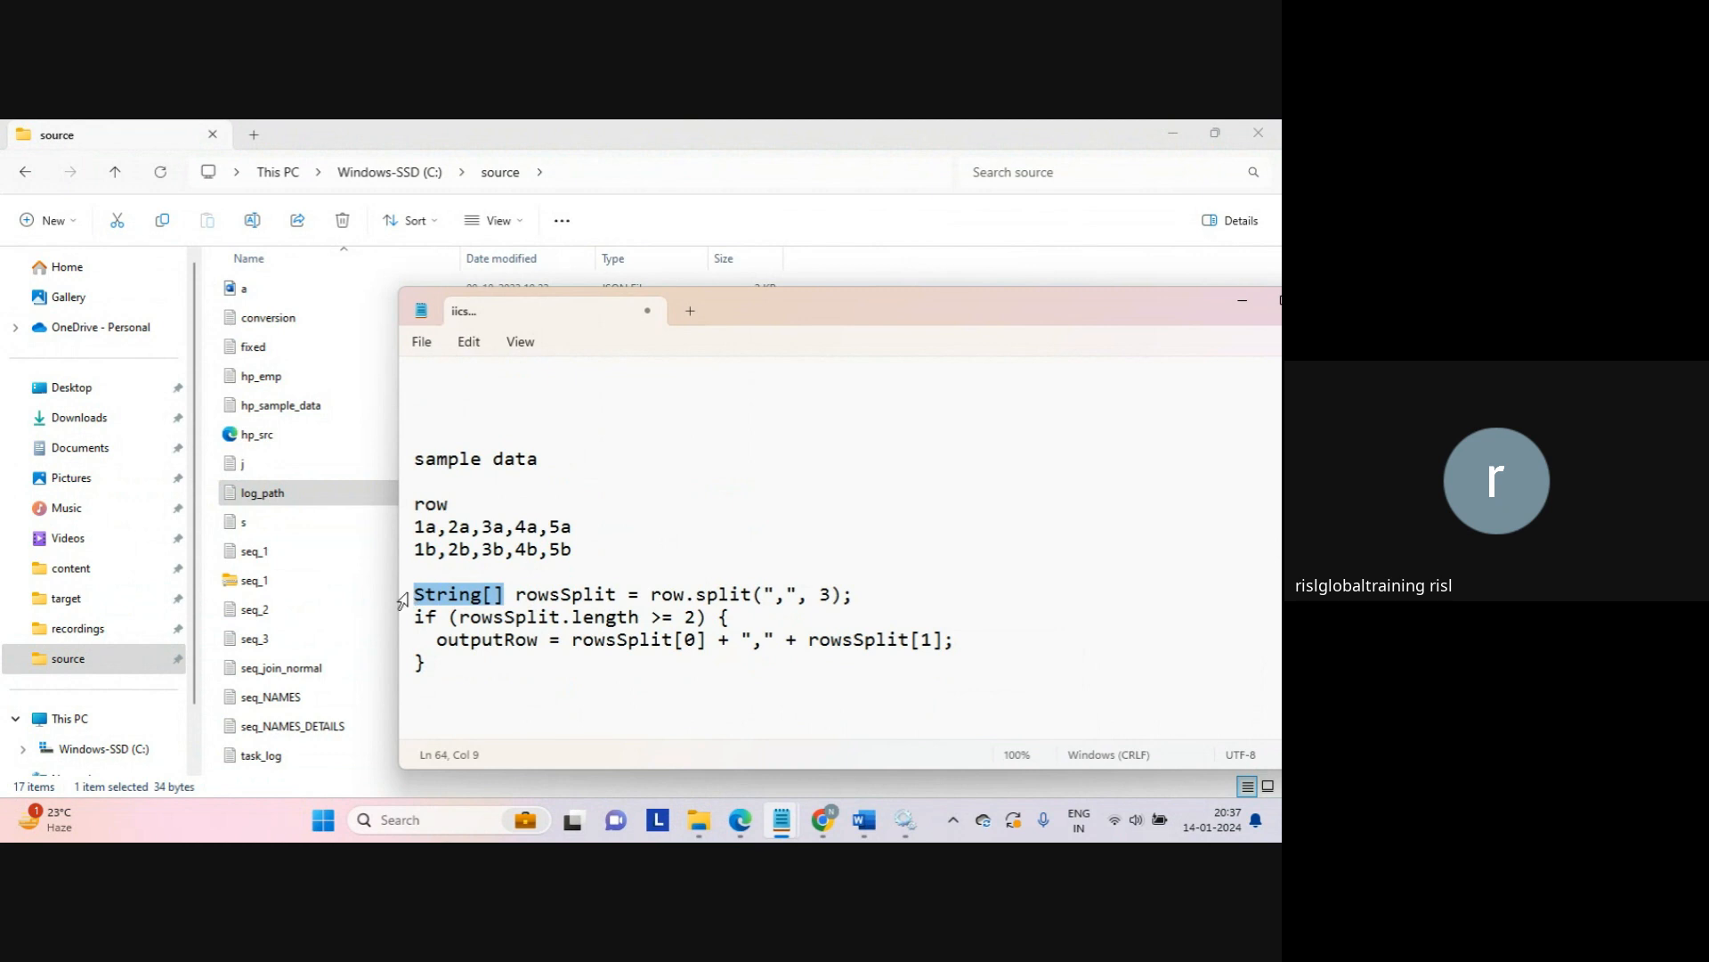
pyautogui.doubleClick(559, 595)
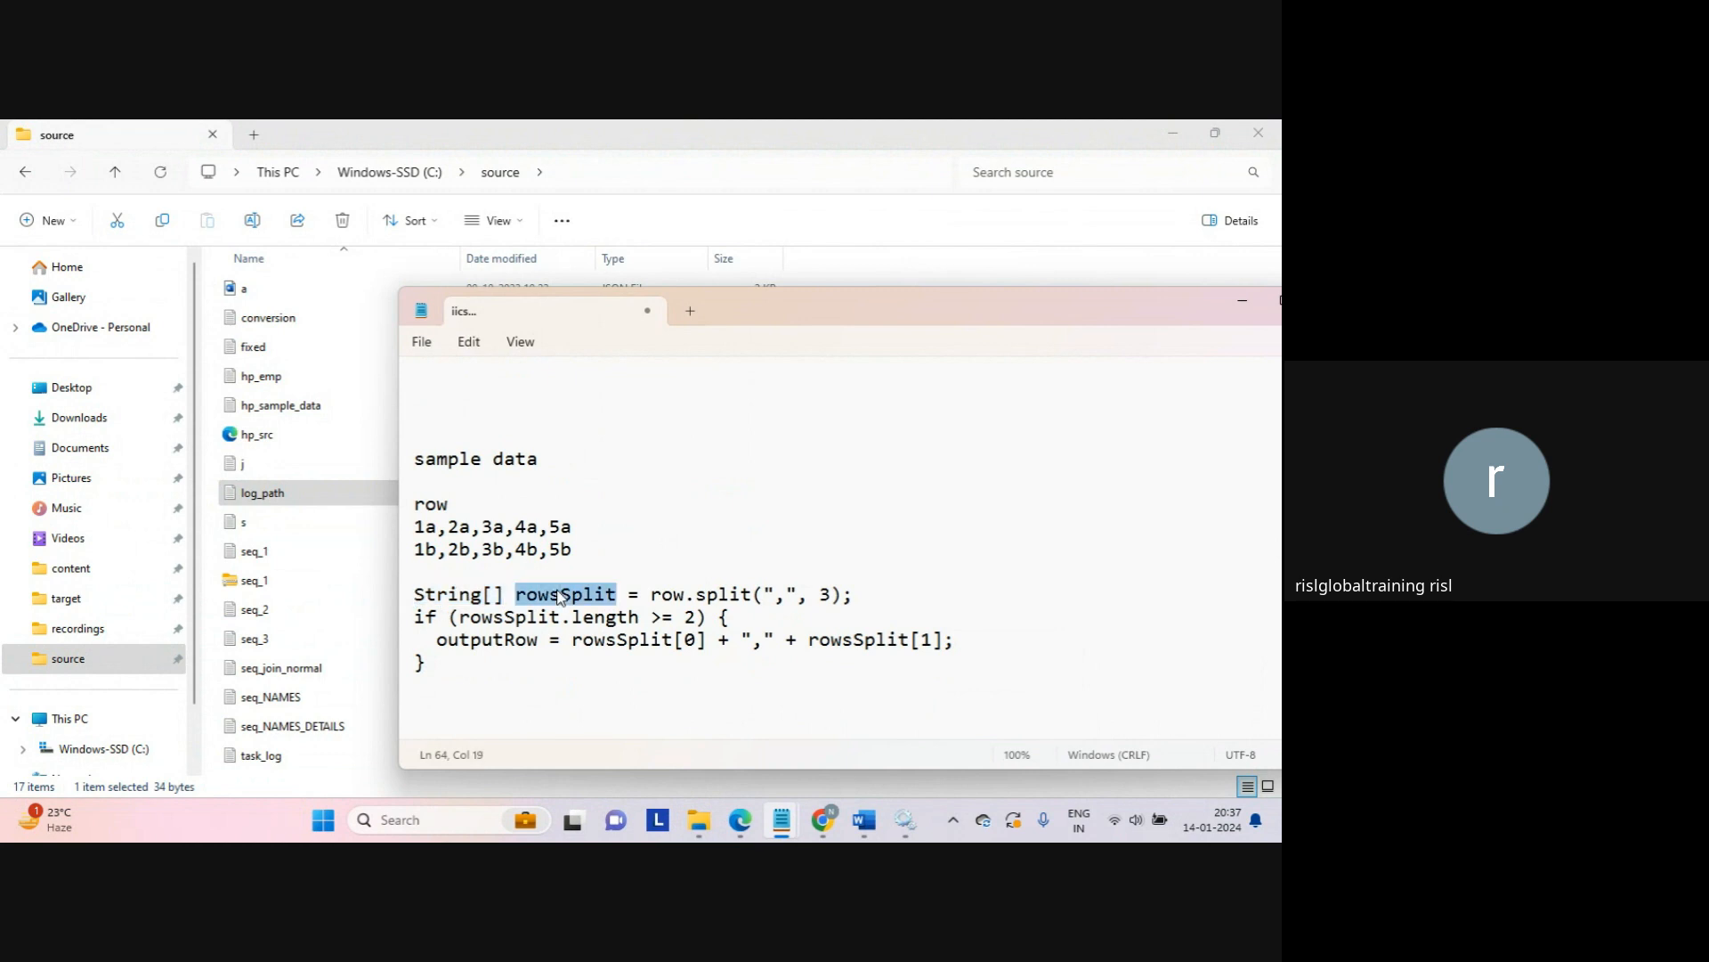
pyautogui.doubleClick(666, 593)
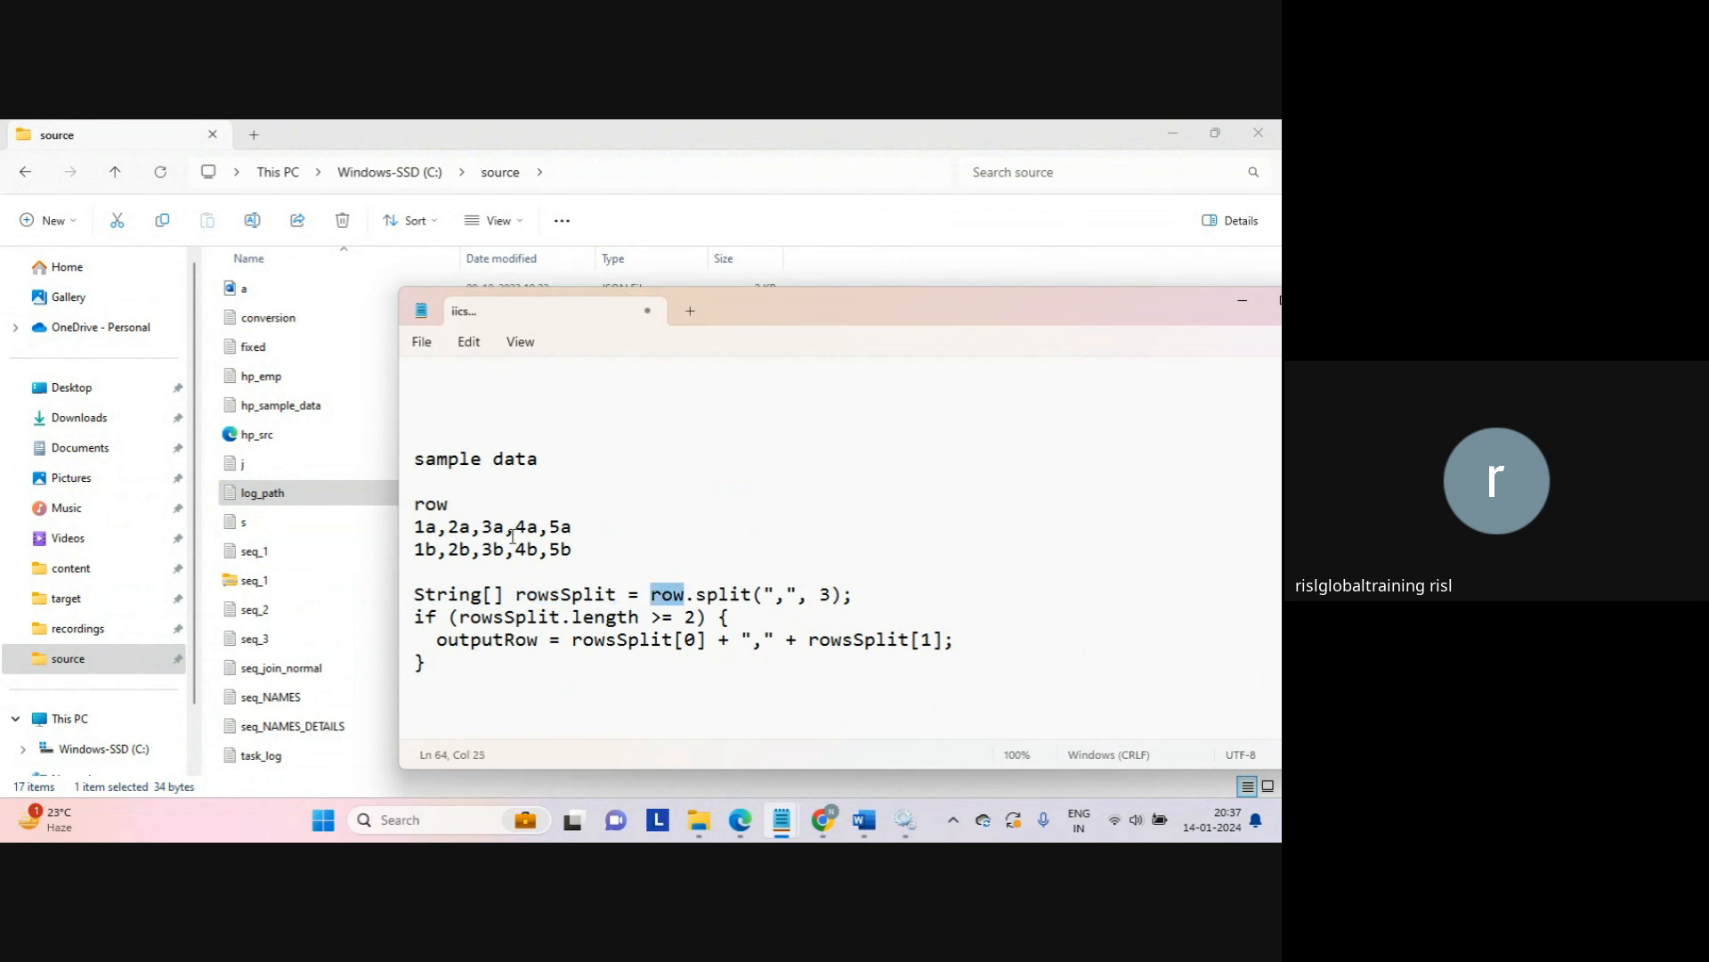
pyautogui.doubleClick(429, 507)
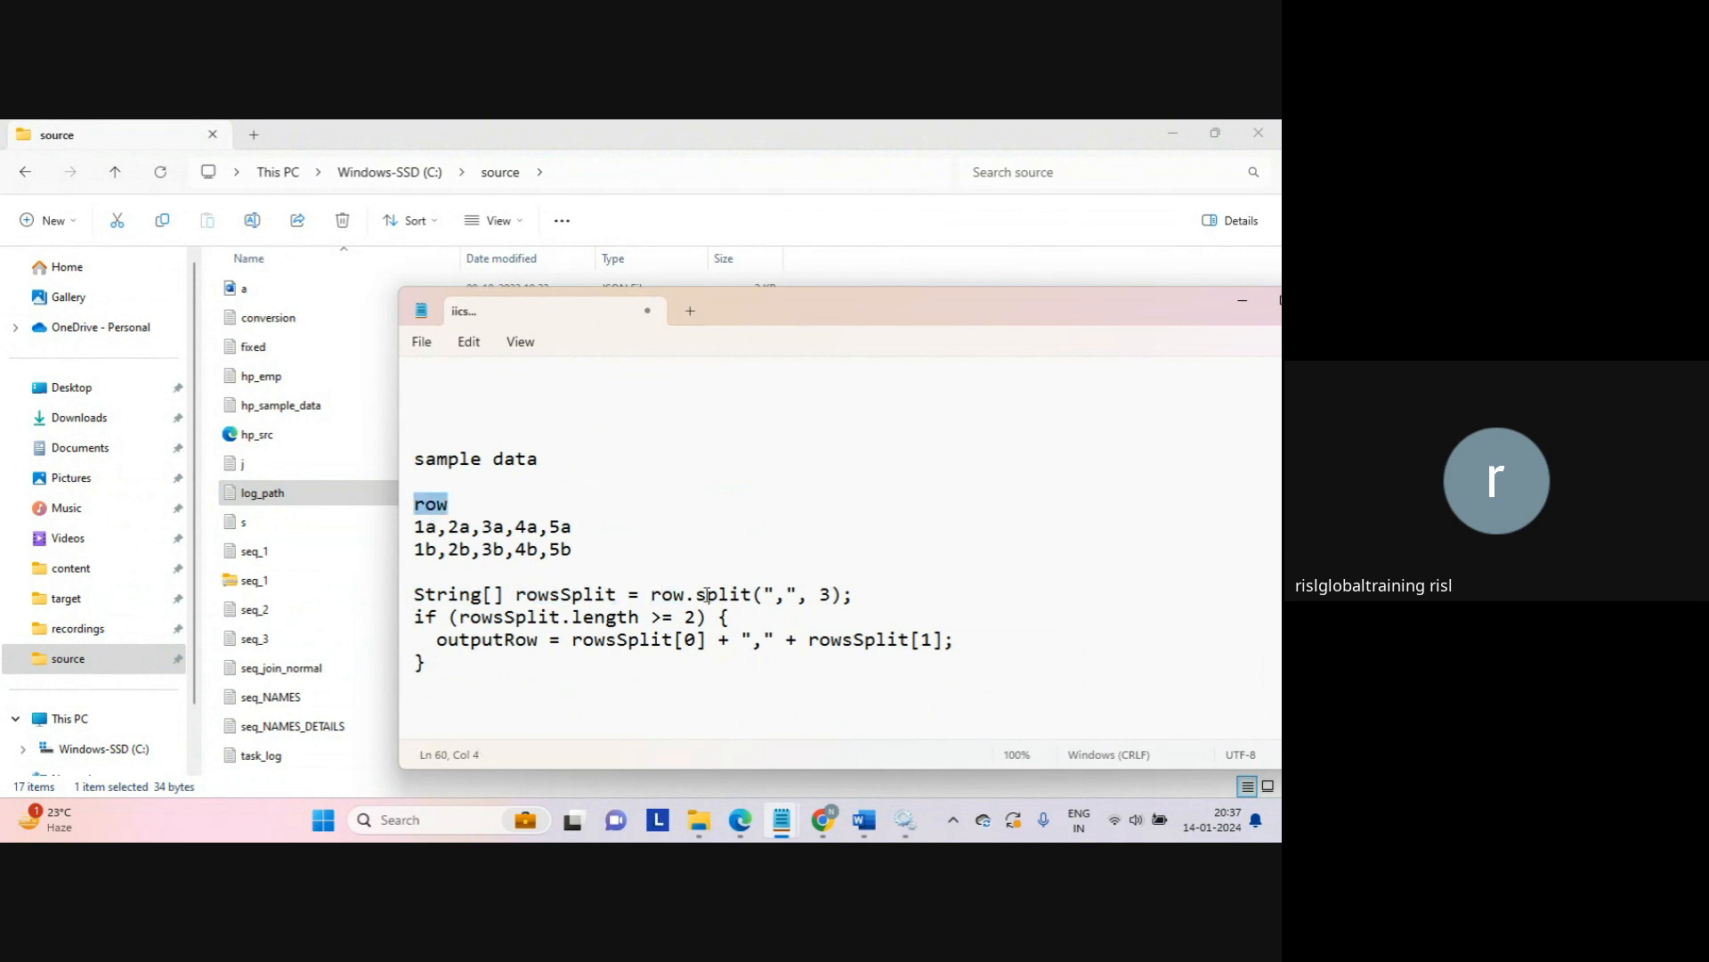
pyautogui.doubleClick(711, 602)
pyautogui.doubleClick(668, 598)
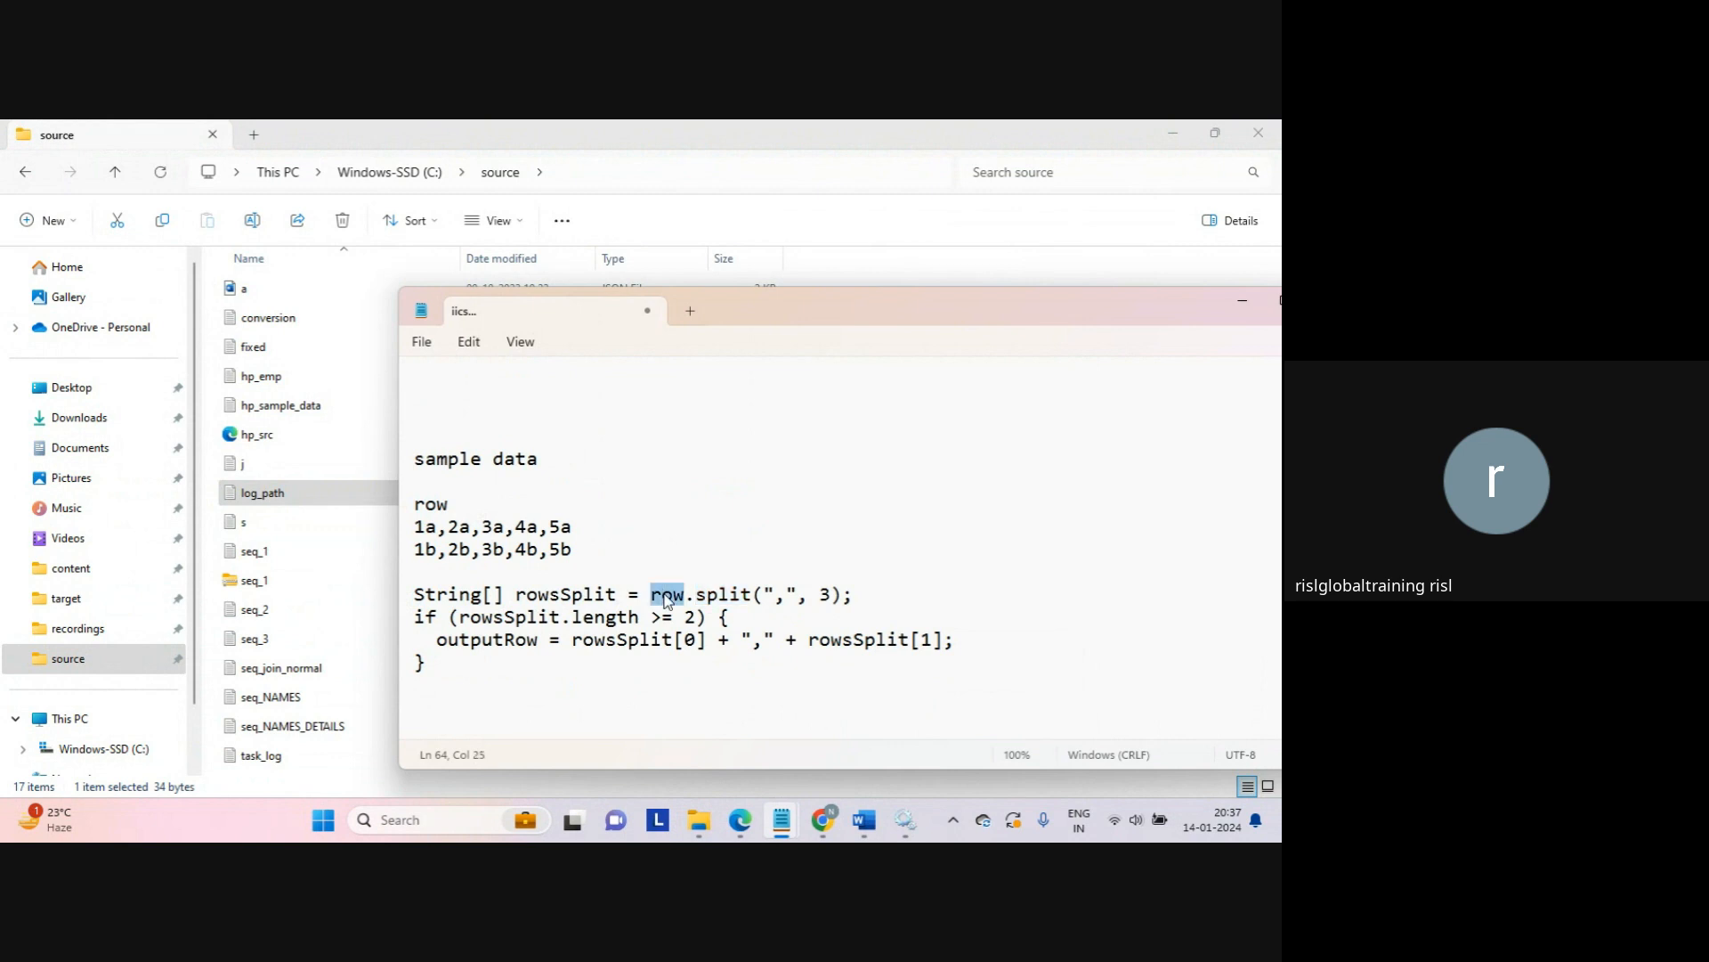
pyautogui.doubleClick(436, 506)
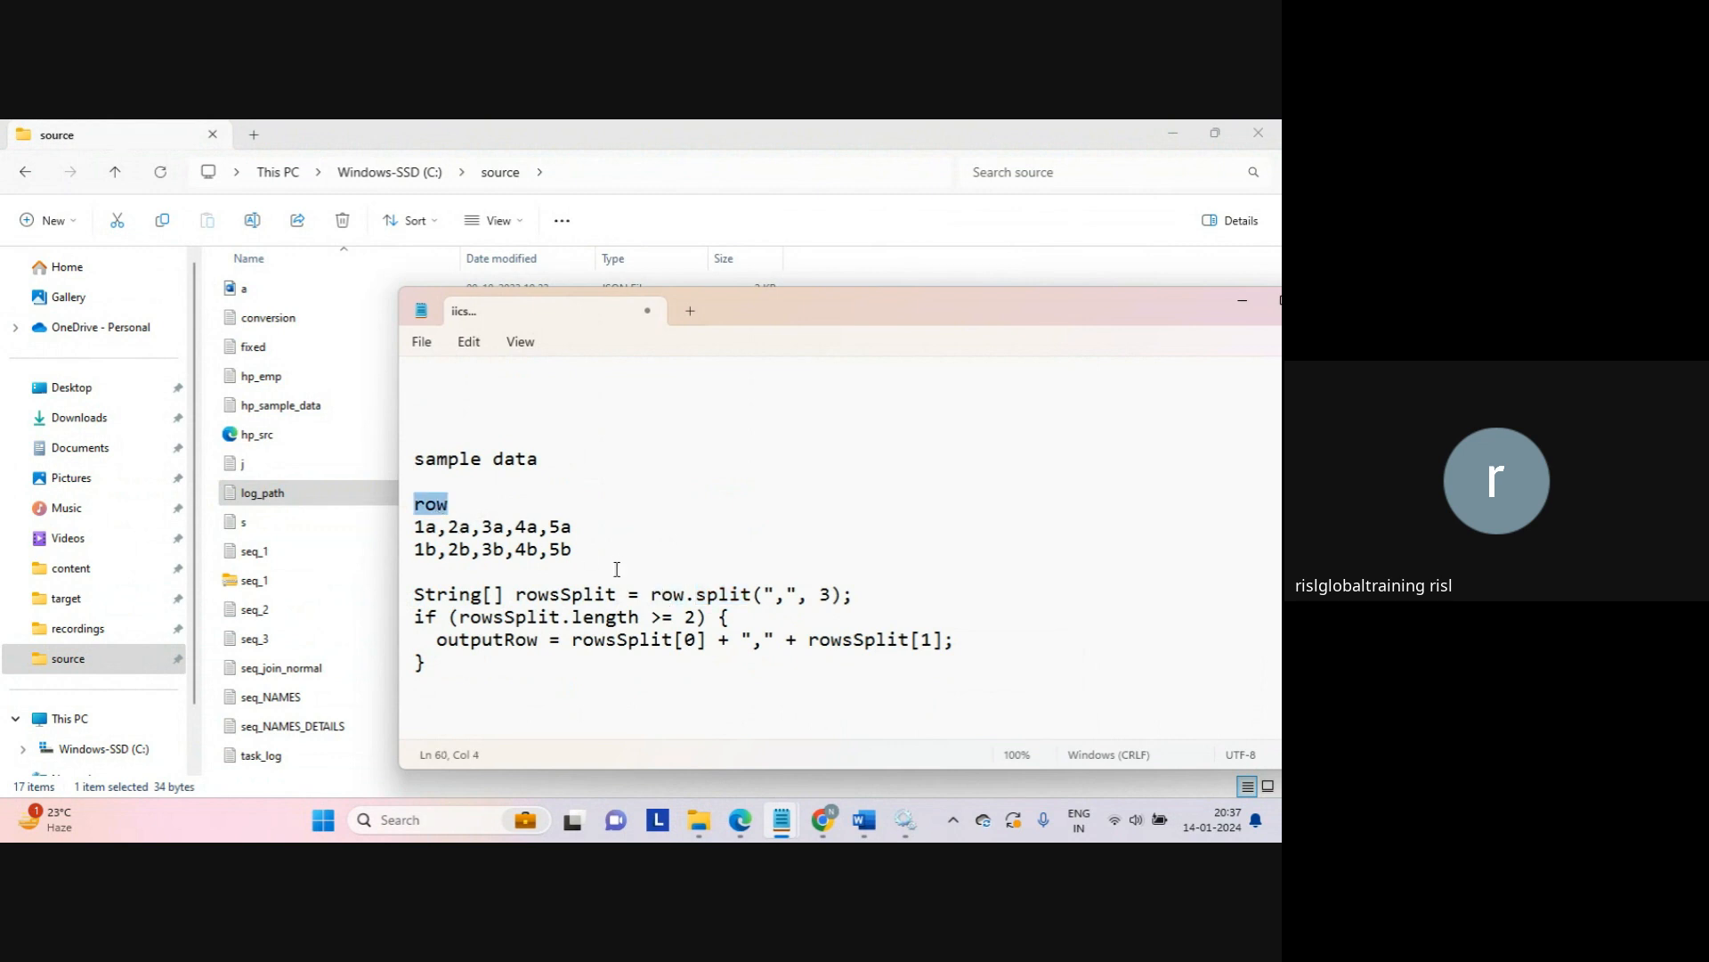
pyautogui.click(673, 594)
pyautogui.doubleClick(672, 594)
pyautogui.doubleClick(721, 600)
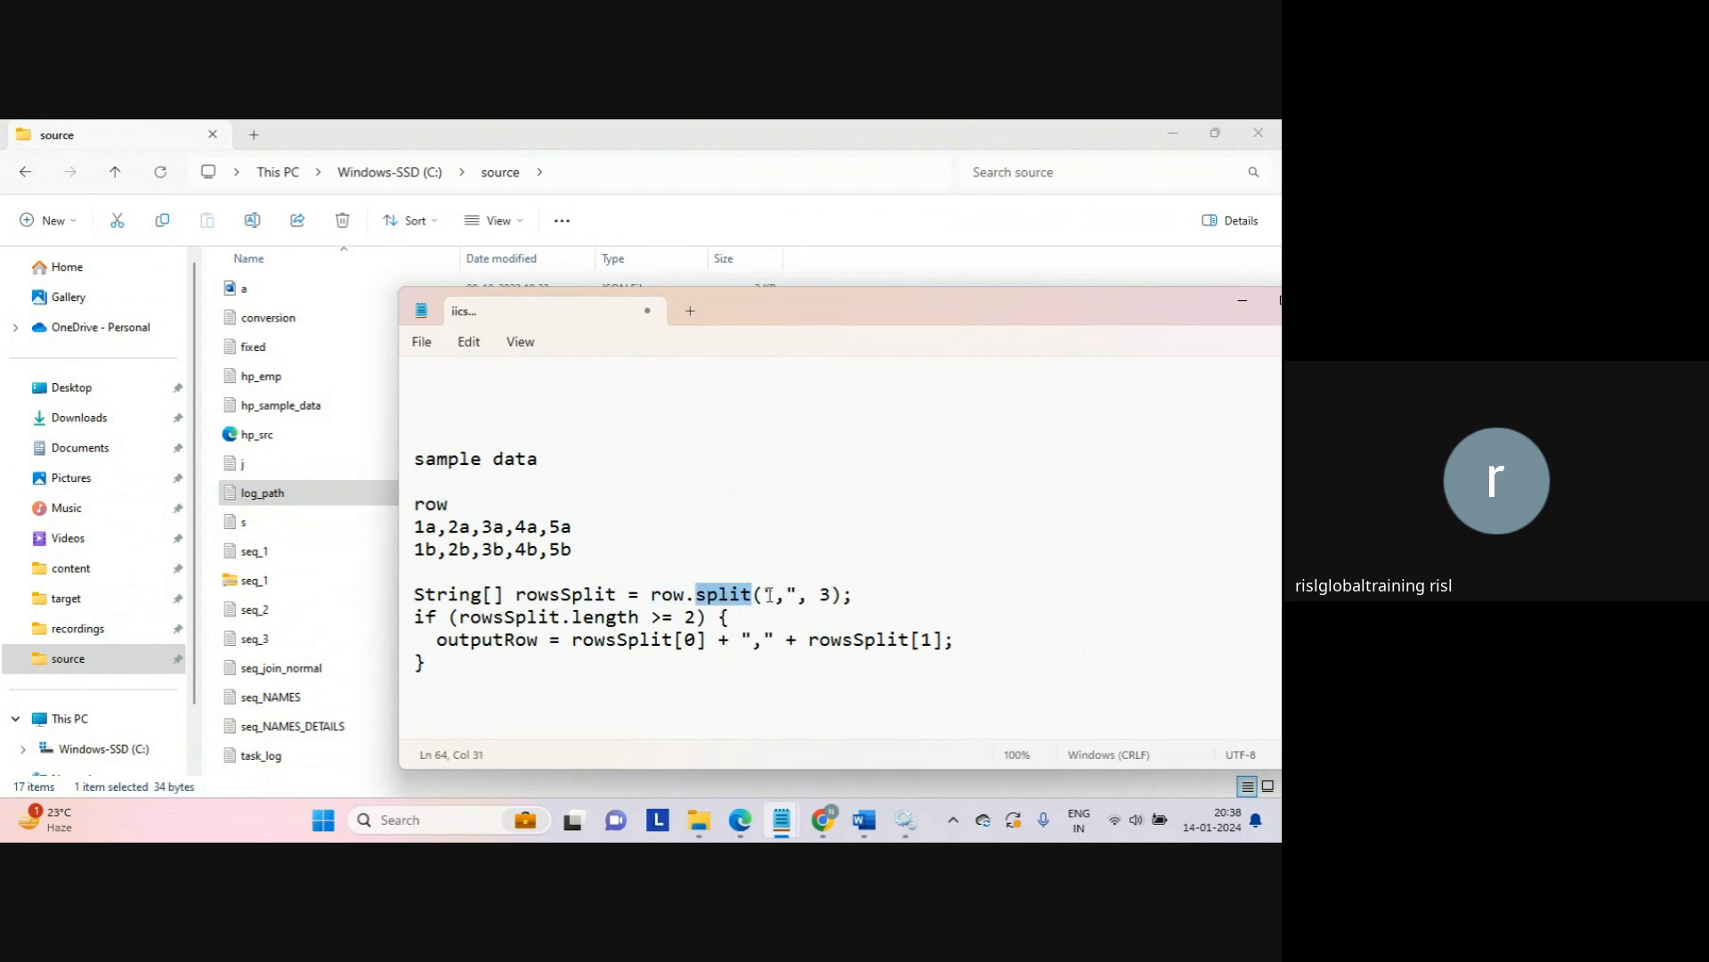
pyautogui.moveTo(772, 595); pyautogui.dragTo(787, 595)
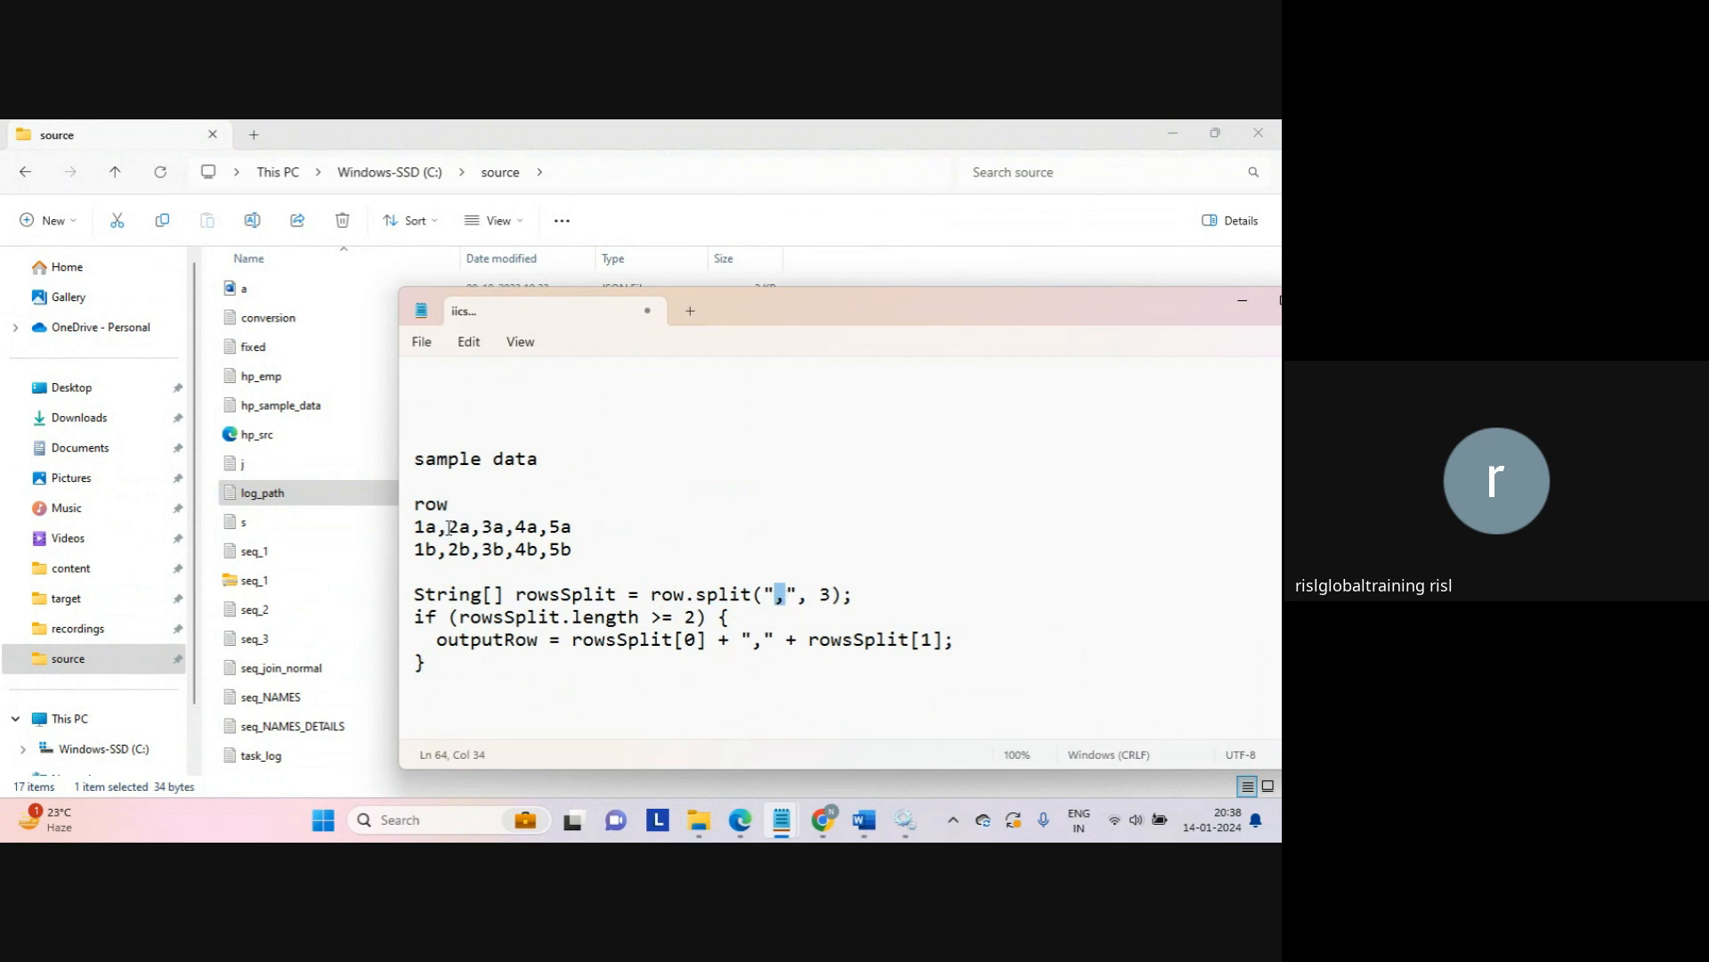
# Step: Compare the comma between 1a and 2a with the split limit 3 and the length check
pyautogui.click(439, 529)
pyautogui.moveTo(440, 533); pyautogui.dragTo(448, 534)
pyautogui.moveTo(809, 595); pyautogui.dragTo(836, 592)
pyautogui.moveTo(460, 617); pyautogui.dragTo(695, 618)
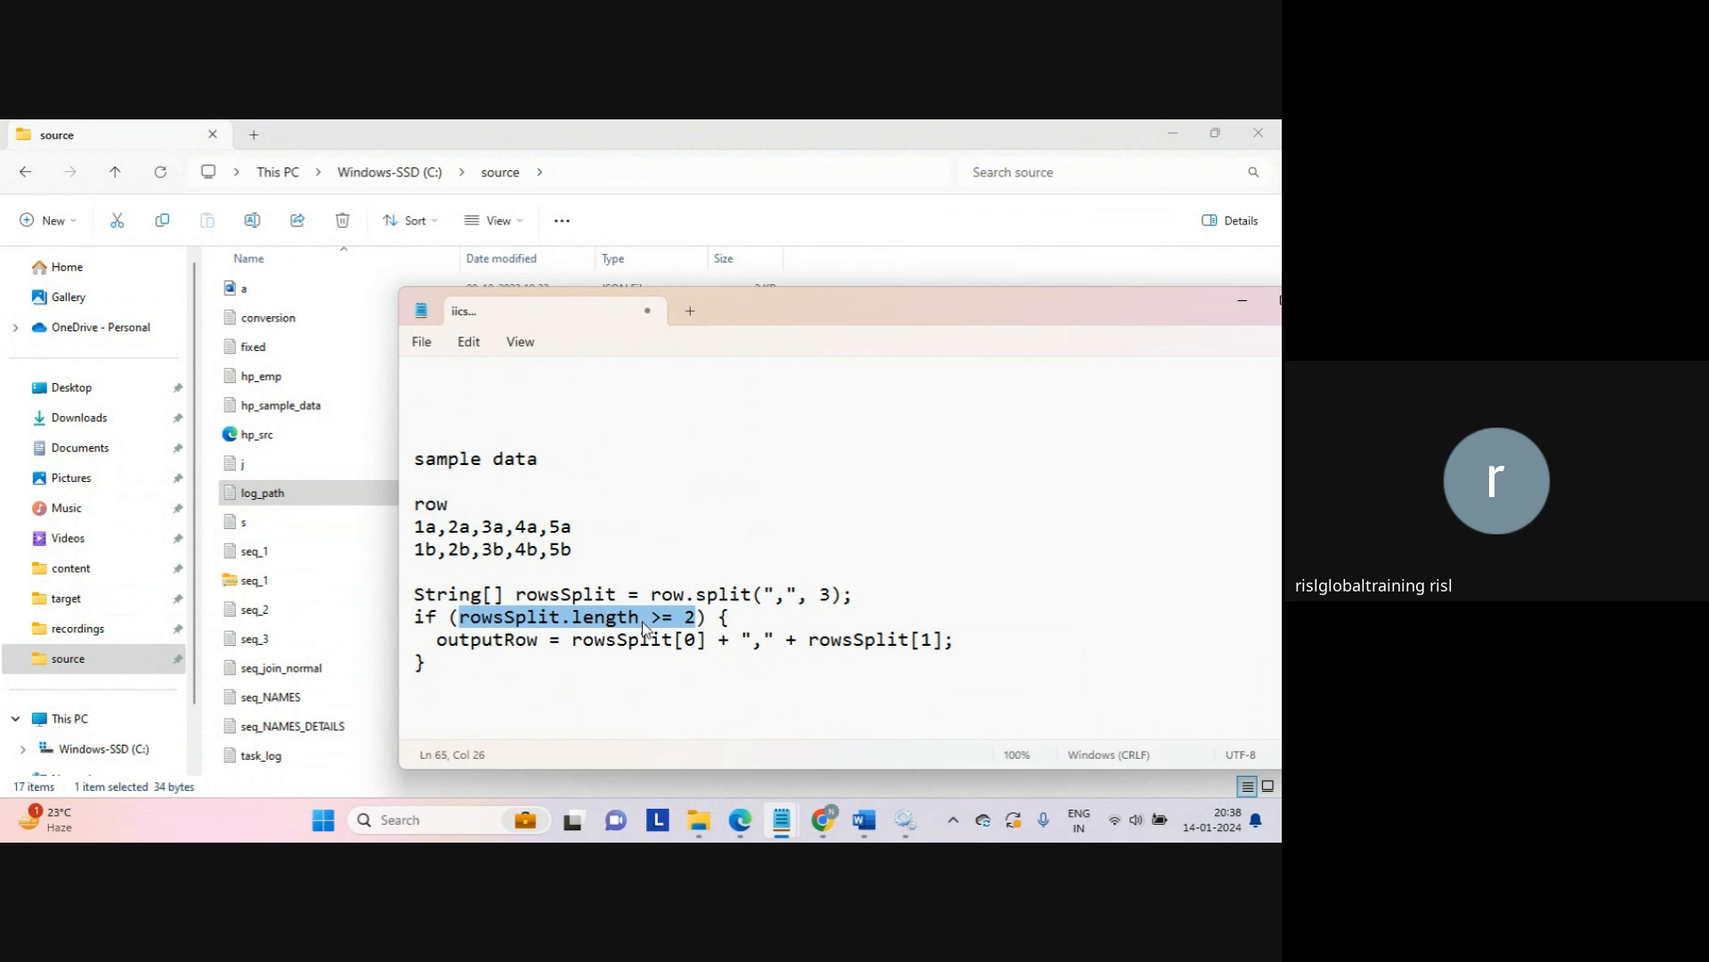
# Step: Match outputRow's rowsSplit[0] and rowsSplit[1] to the sample values 1a and 2a
pyautogui.doubleClick(521, 645)
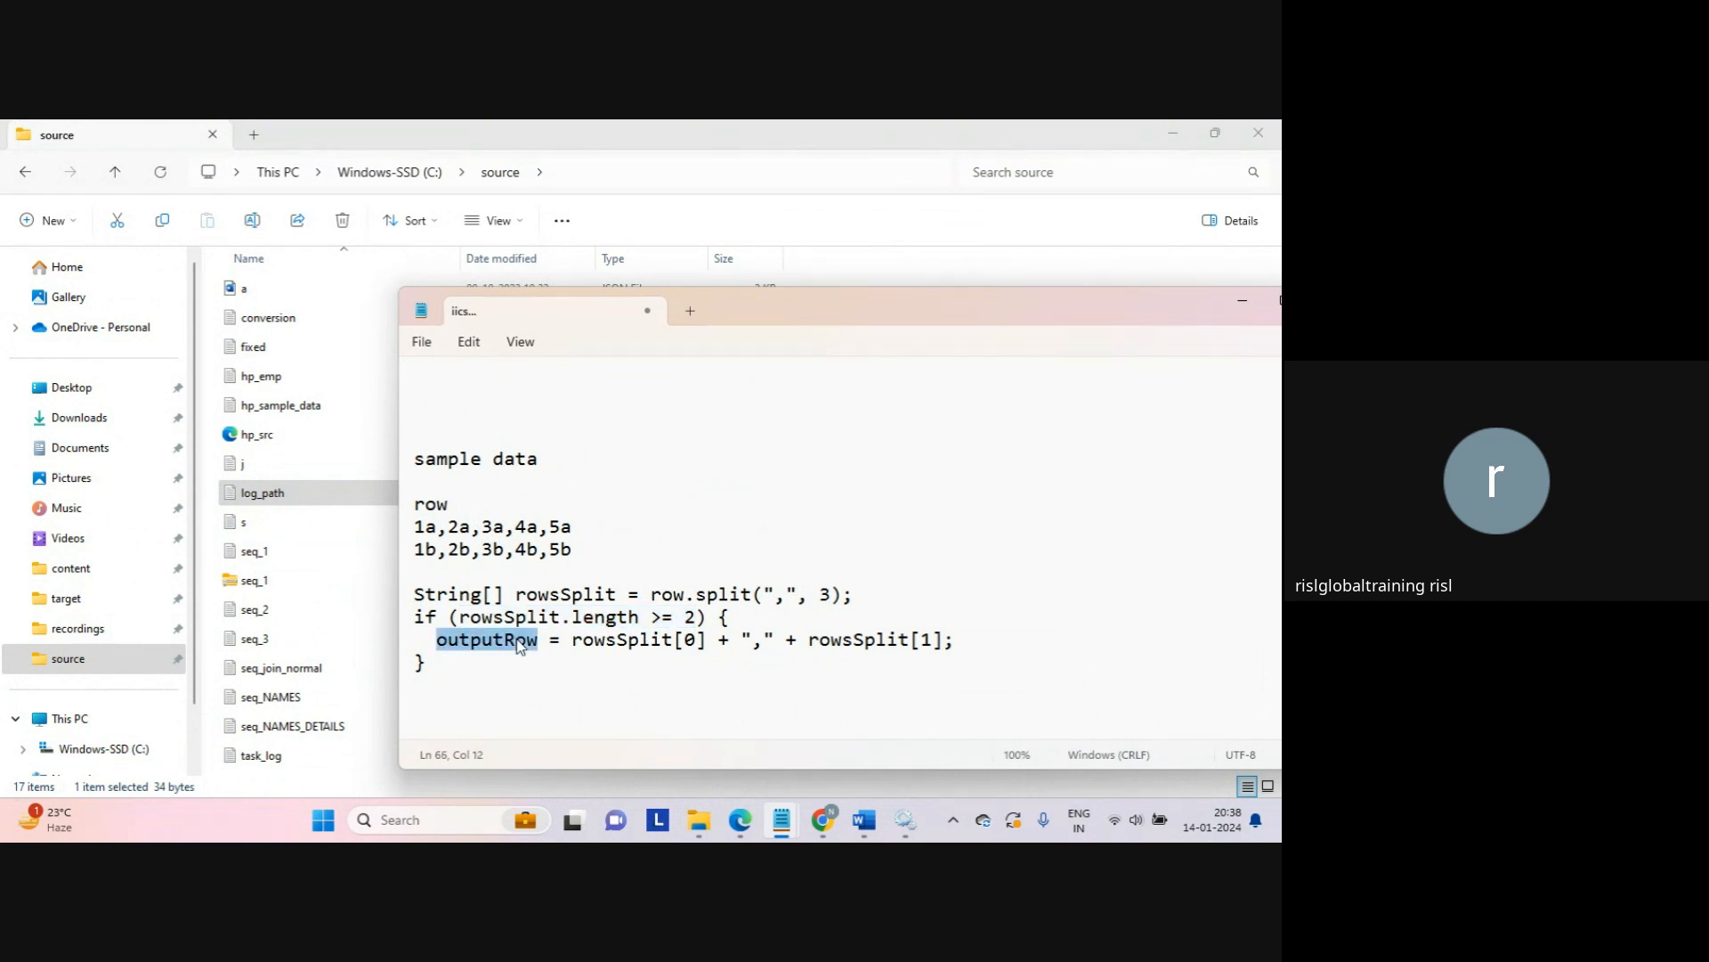
pyautogui.doubleClick(614, 647)
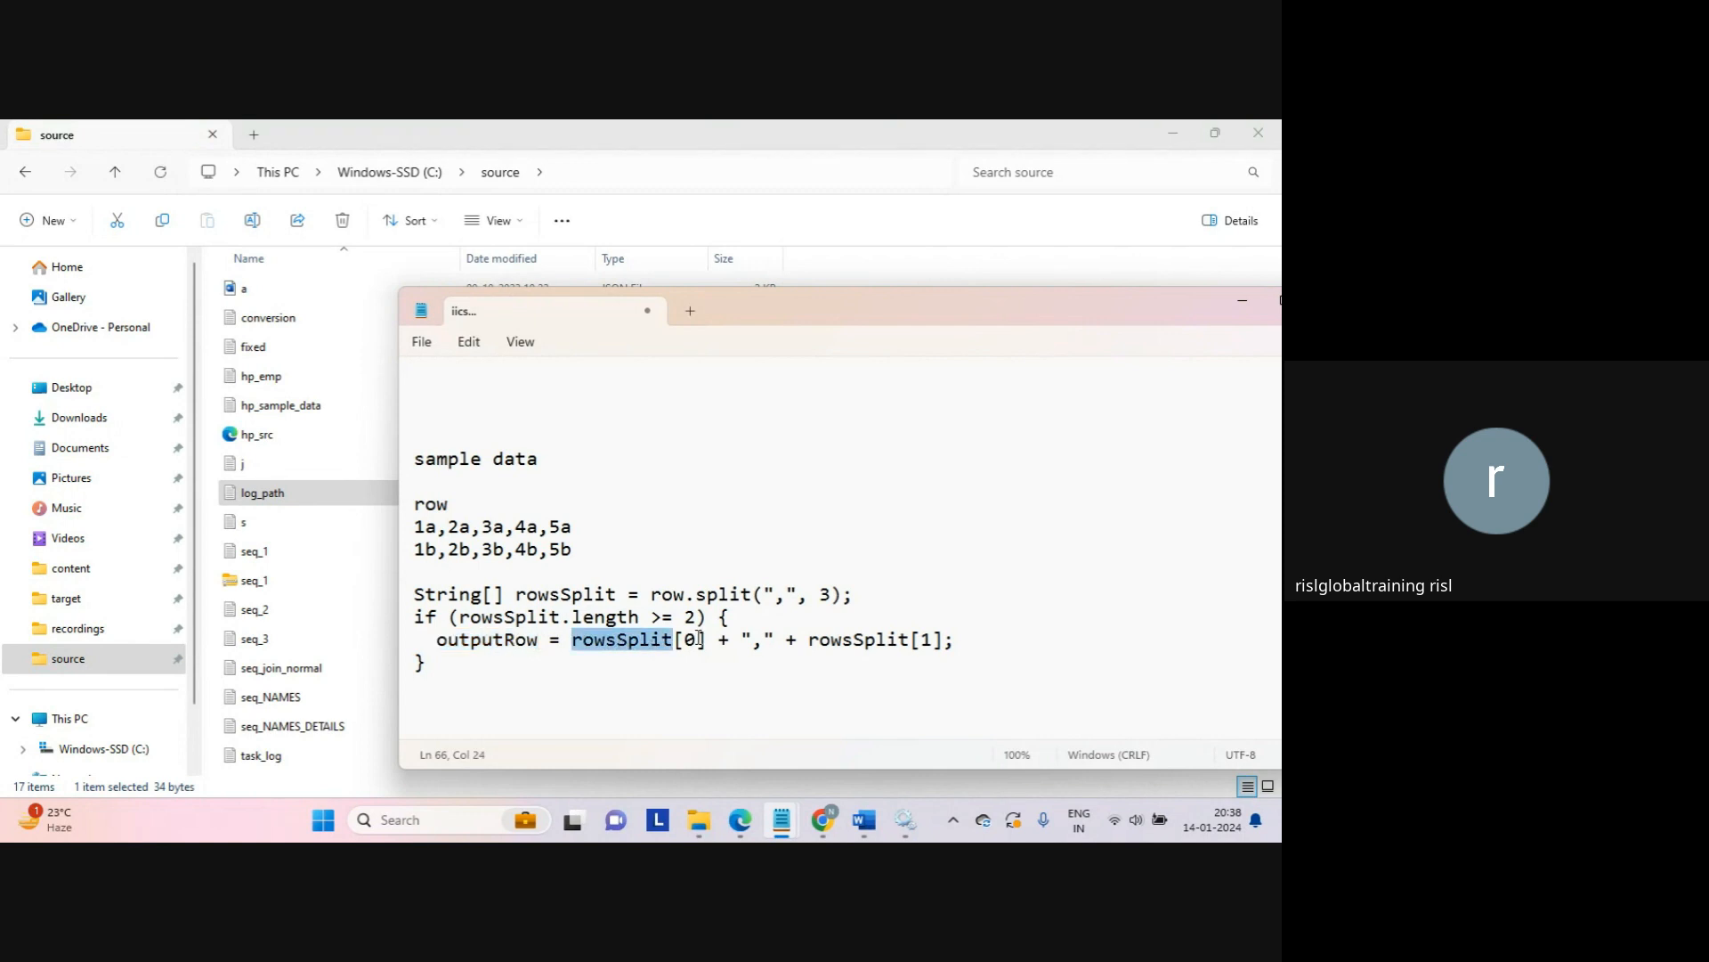
pyautogui.doubleClick(596, 596)
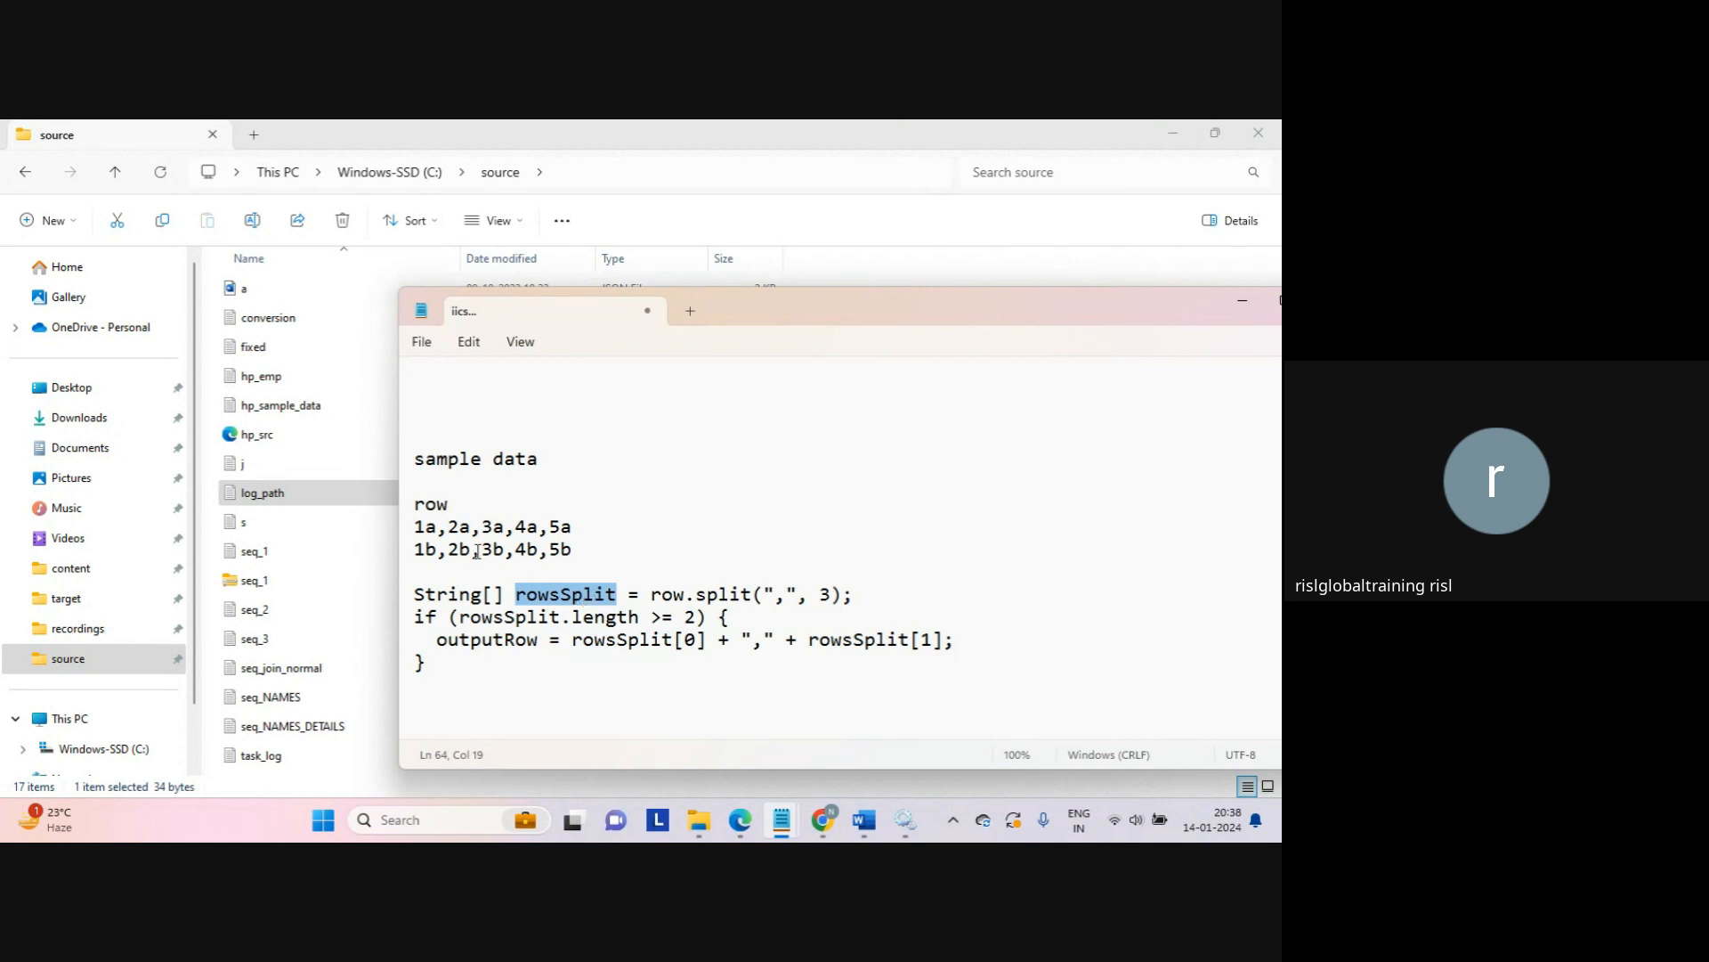
pyautogui.doubleClick(423, 530)
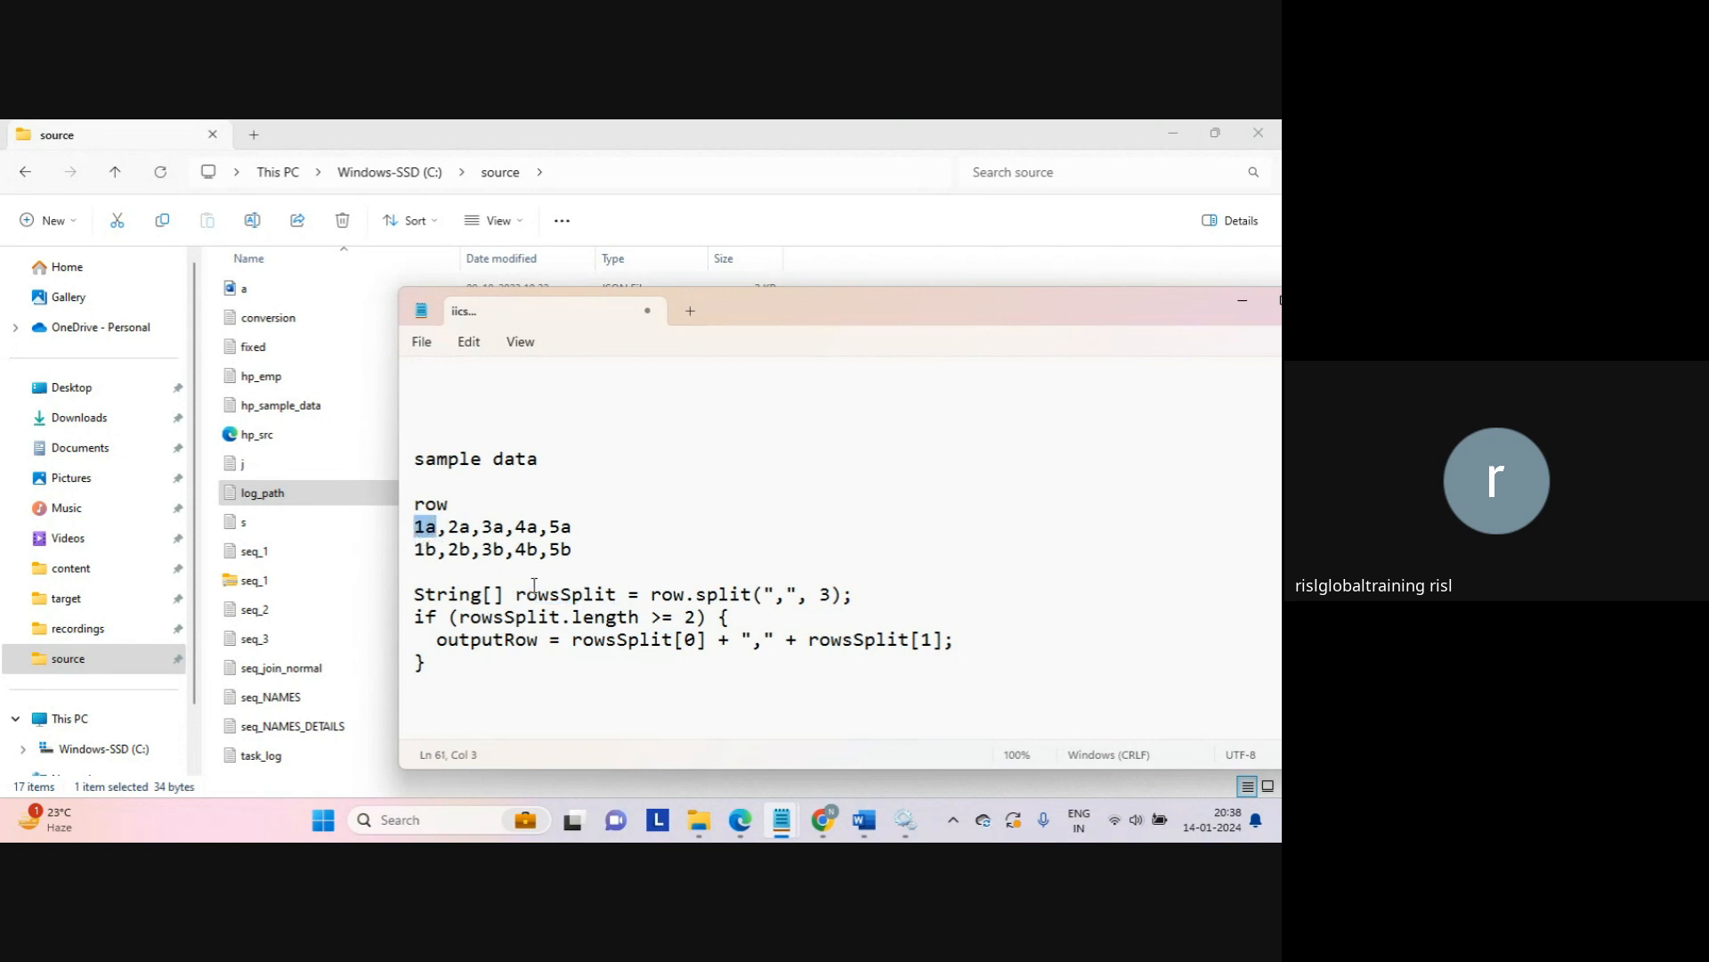
pyautogui.click(766, 641)
pyautogui.moveTo(807, 641); pyautogui.dragTo(932, 643)
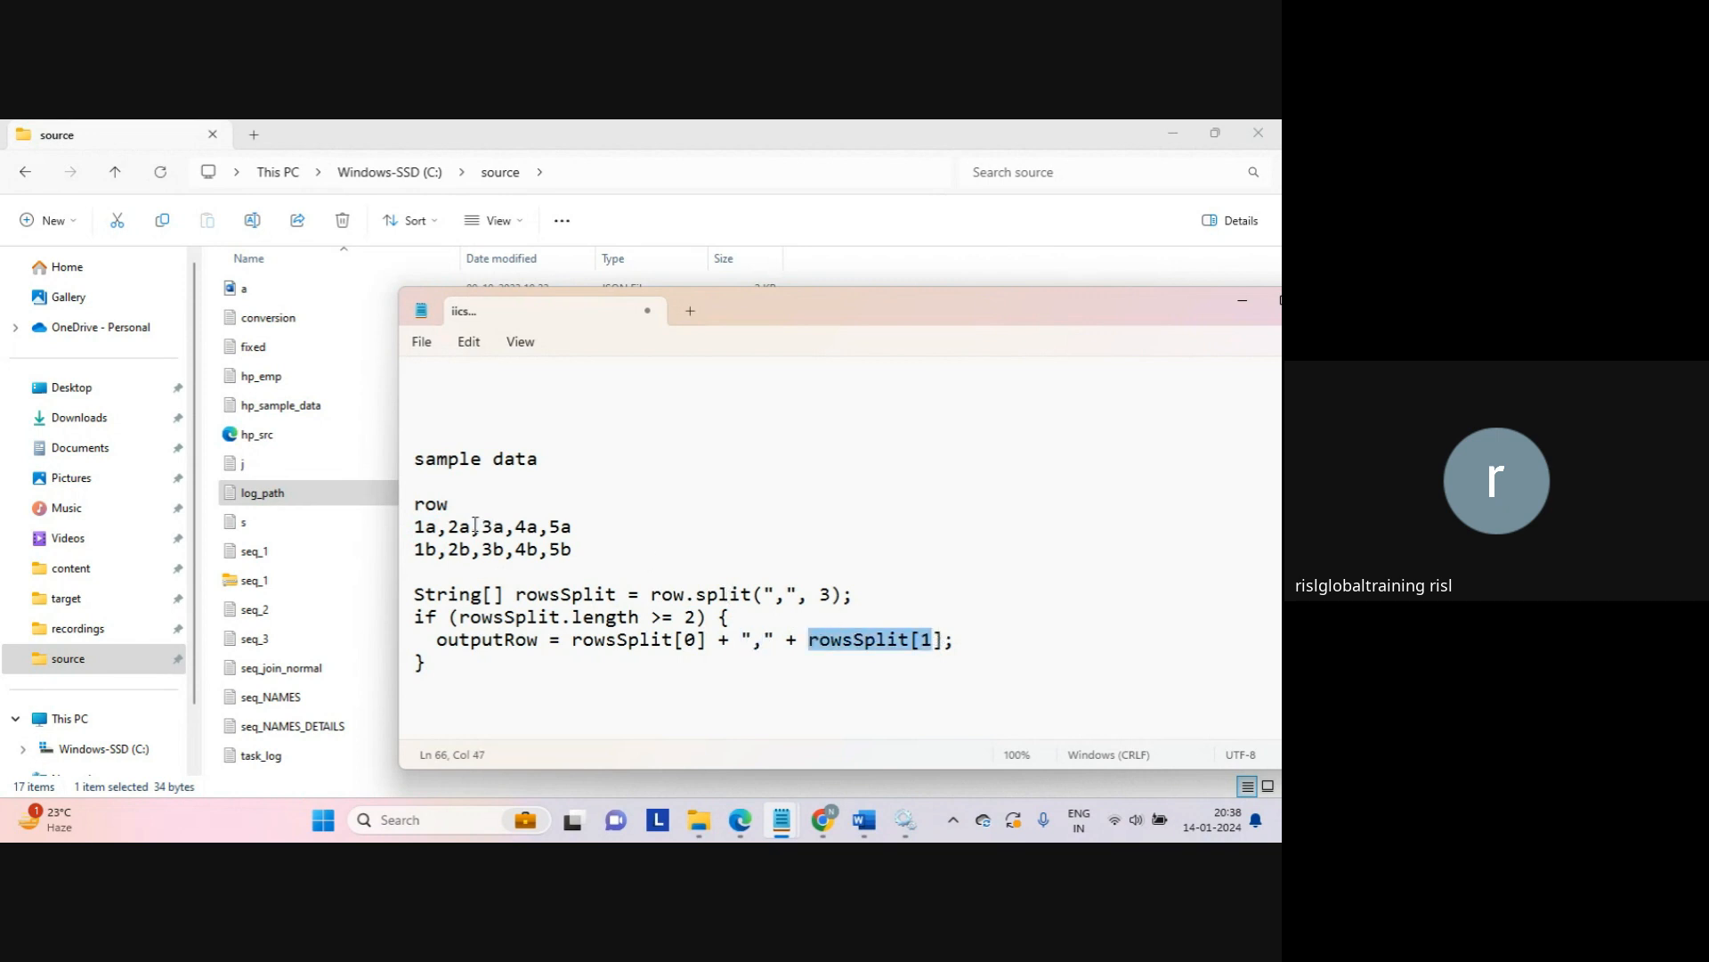
pyautogui.moveTo(471, 527); pyautogui.dragTo(448, 527)
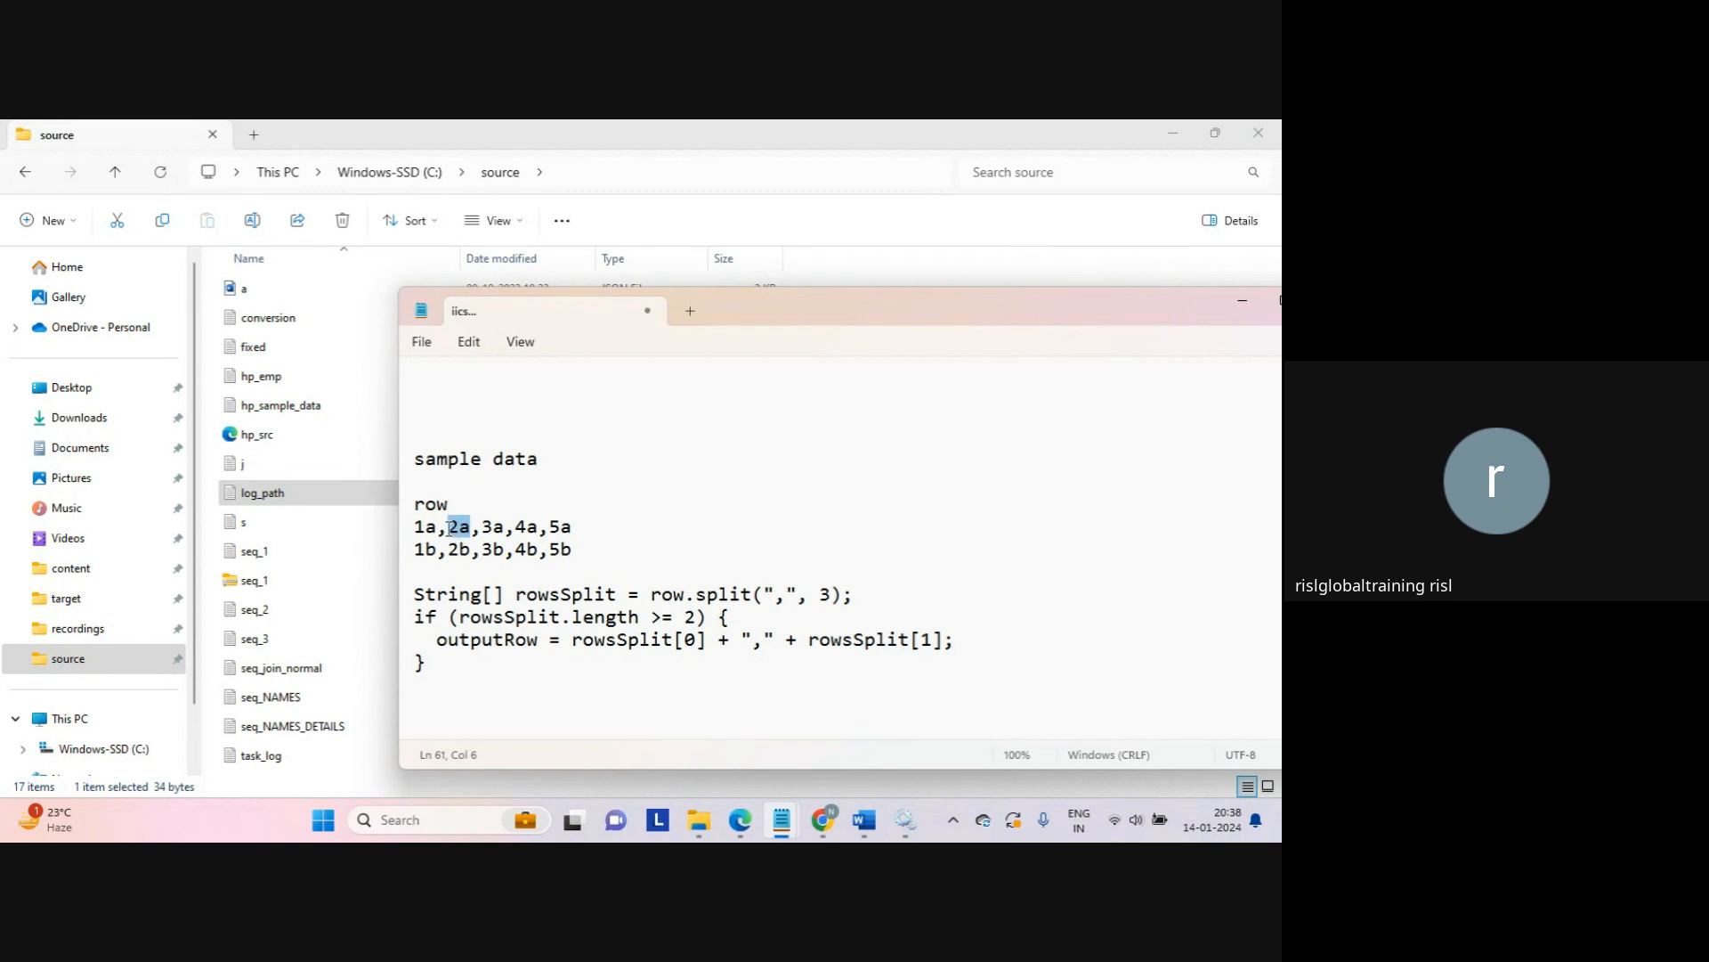
pyautogui.click(497, 675)
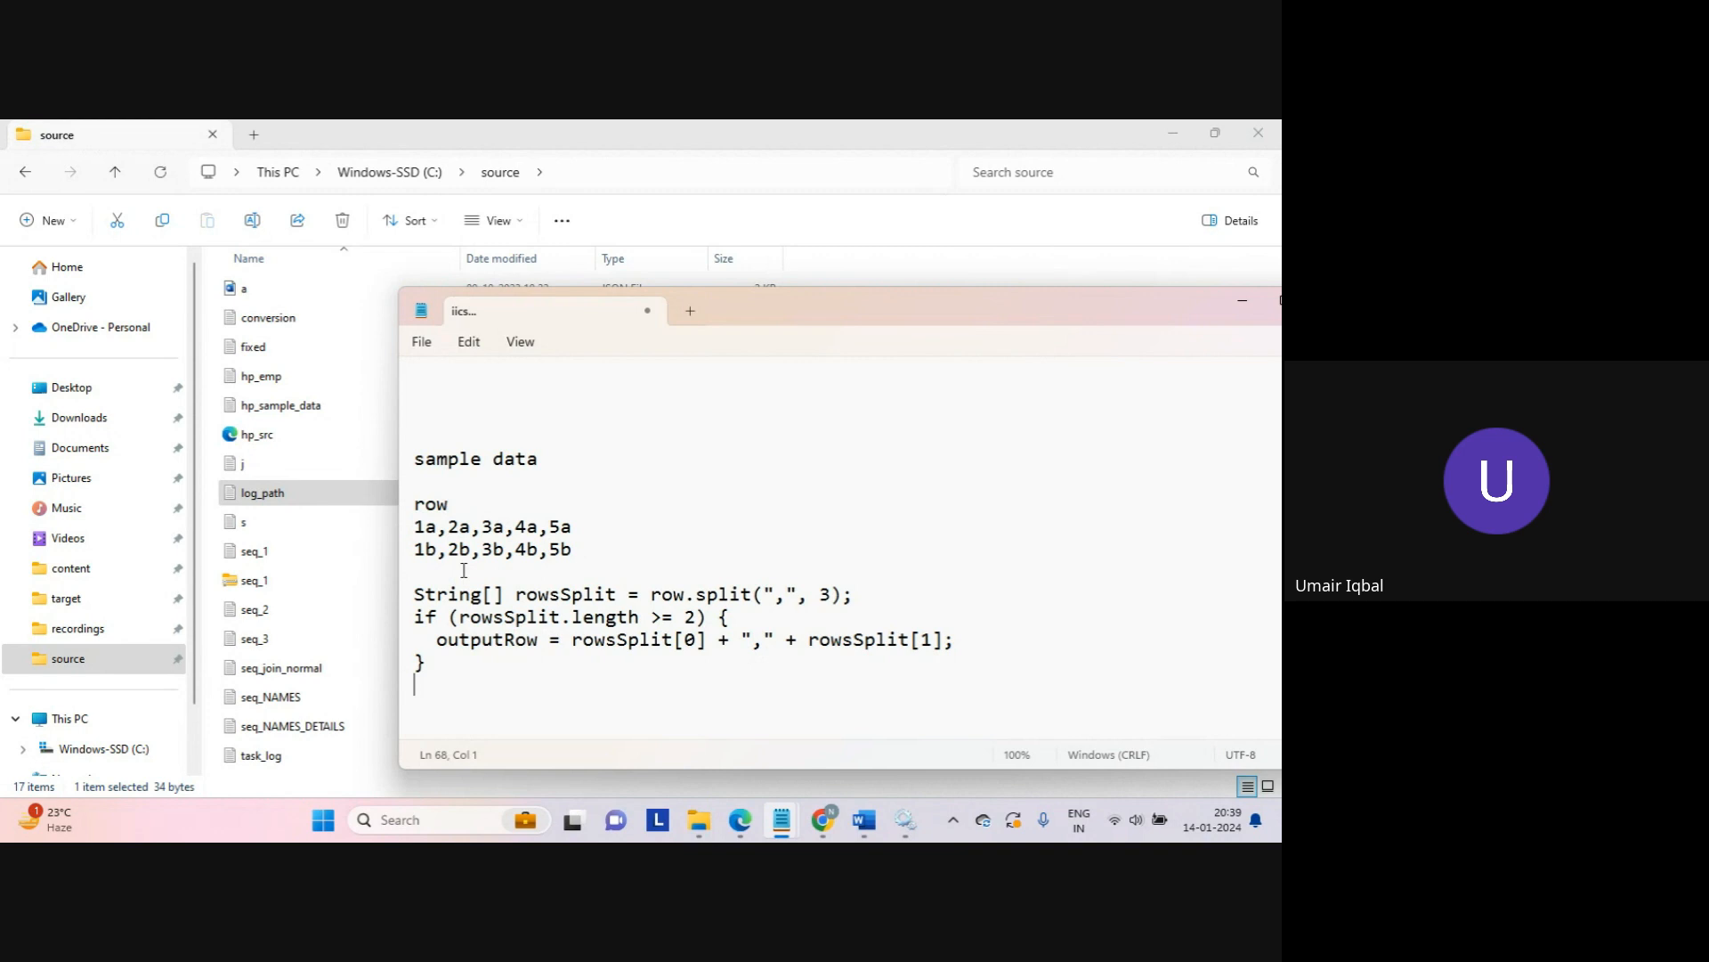
pyautogui.click(520, 706)
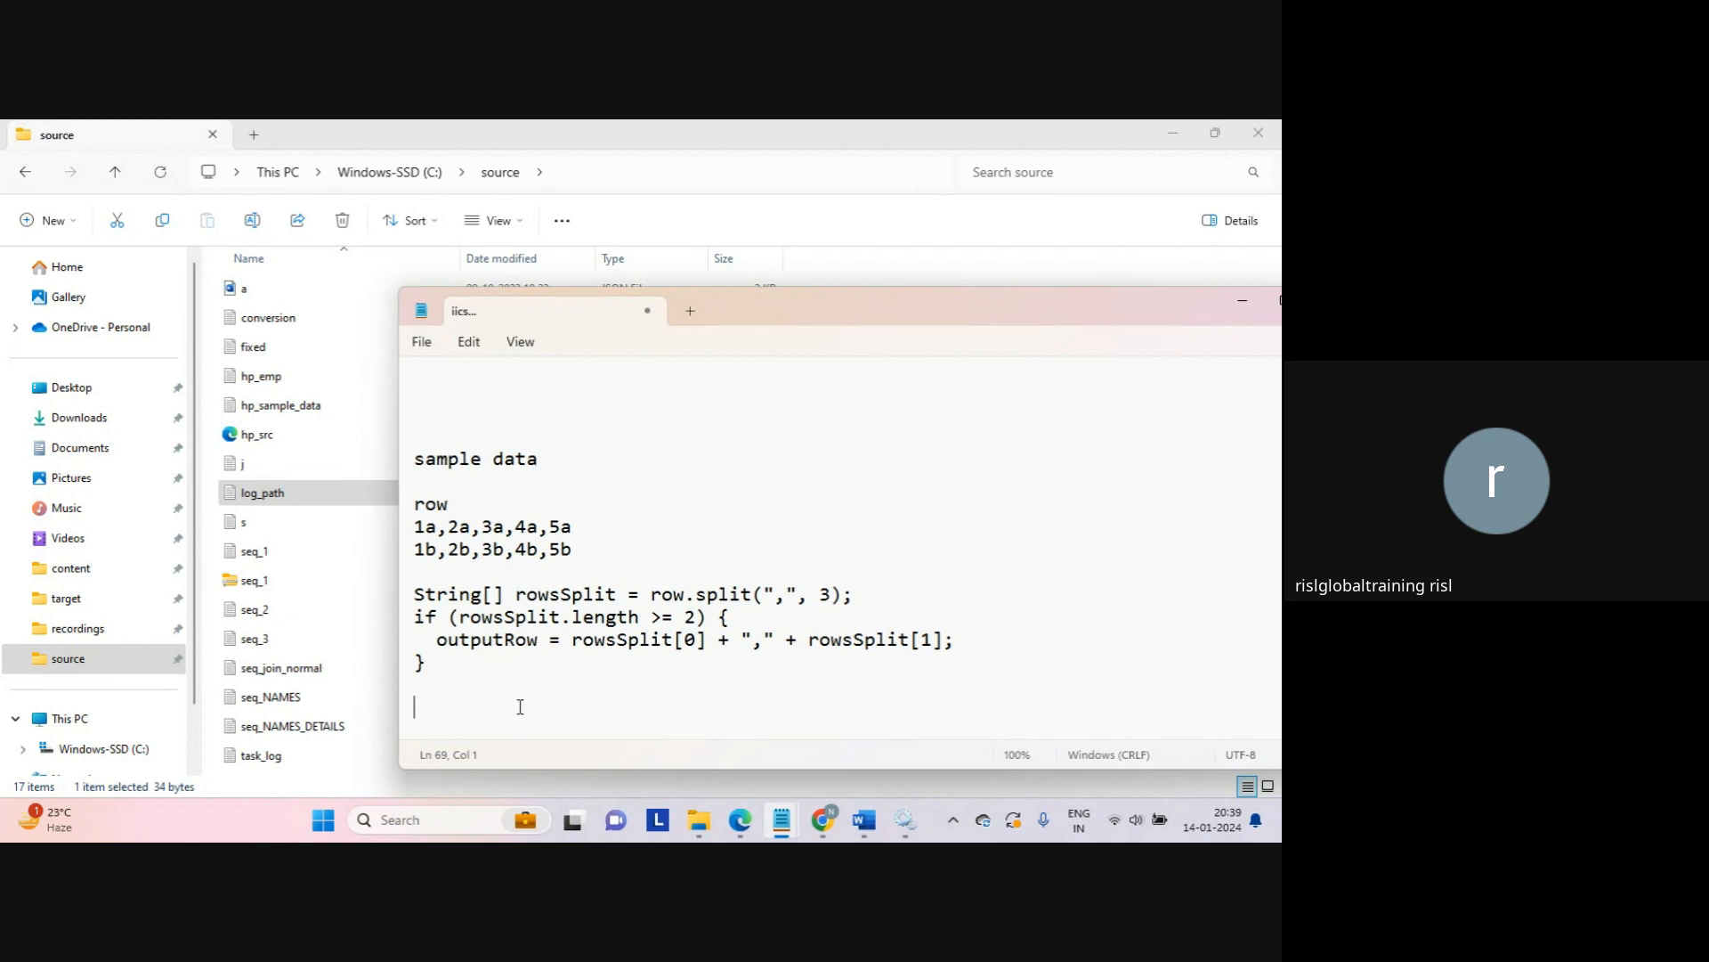
pyautogui.doubleClick(825, 596)
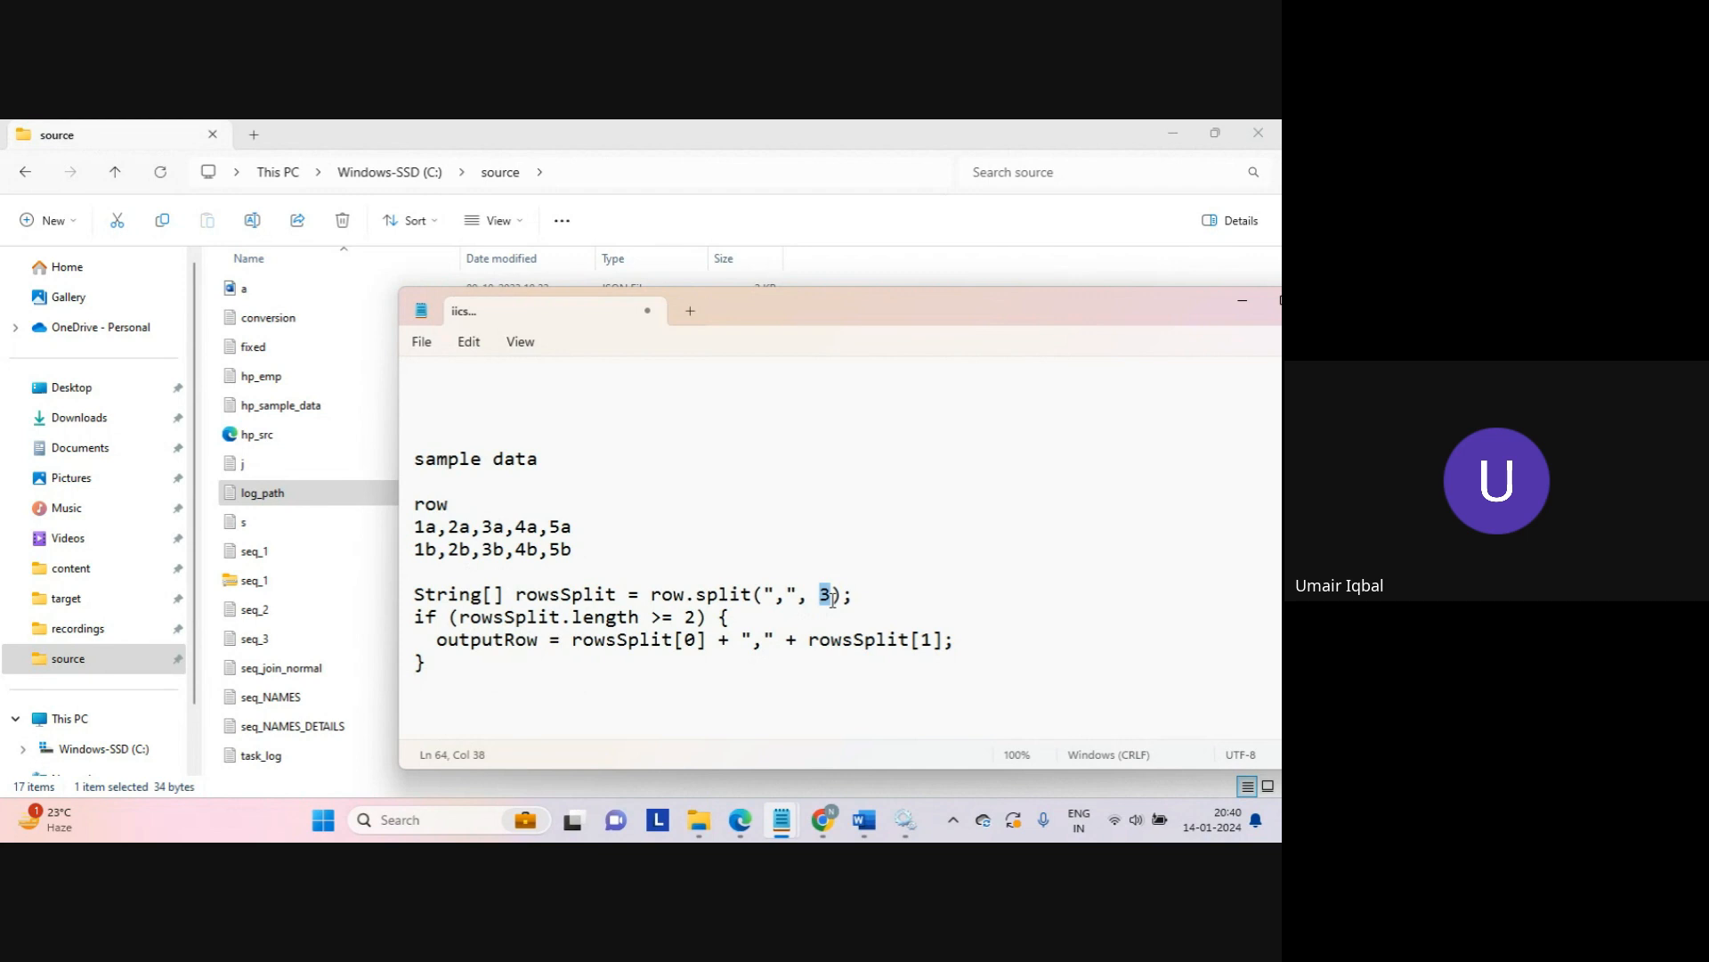
pyautogui.tripleClick(646, 552)
pyautogui.moveTo(645, 558); pyautogui.dragTo(400, 536)
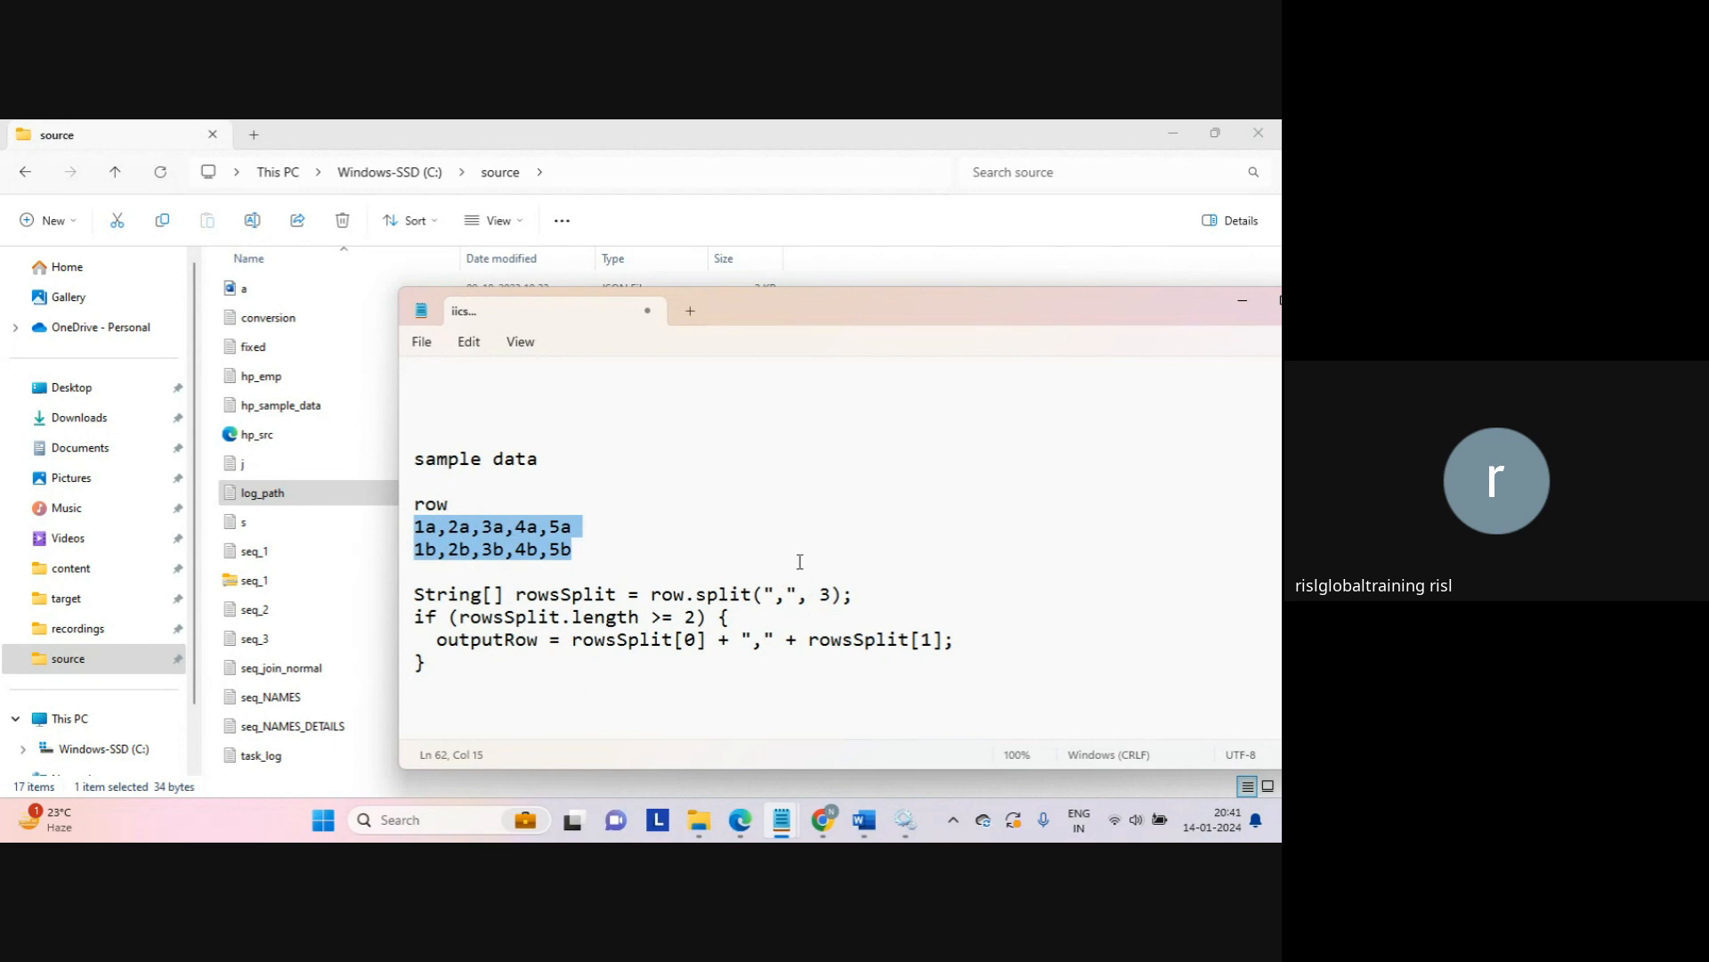
# Step: Highlight and clear the Java code block, then bring back Informatica's My Jobs page
pyautogui.click(693, 573)
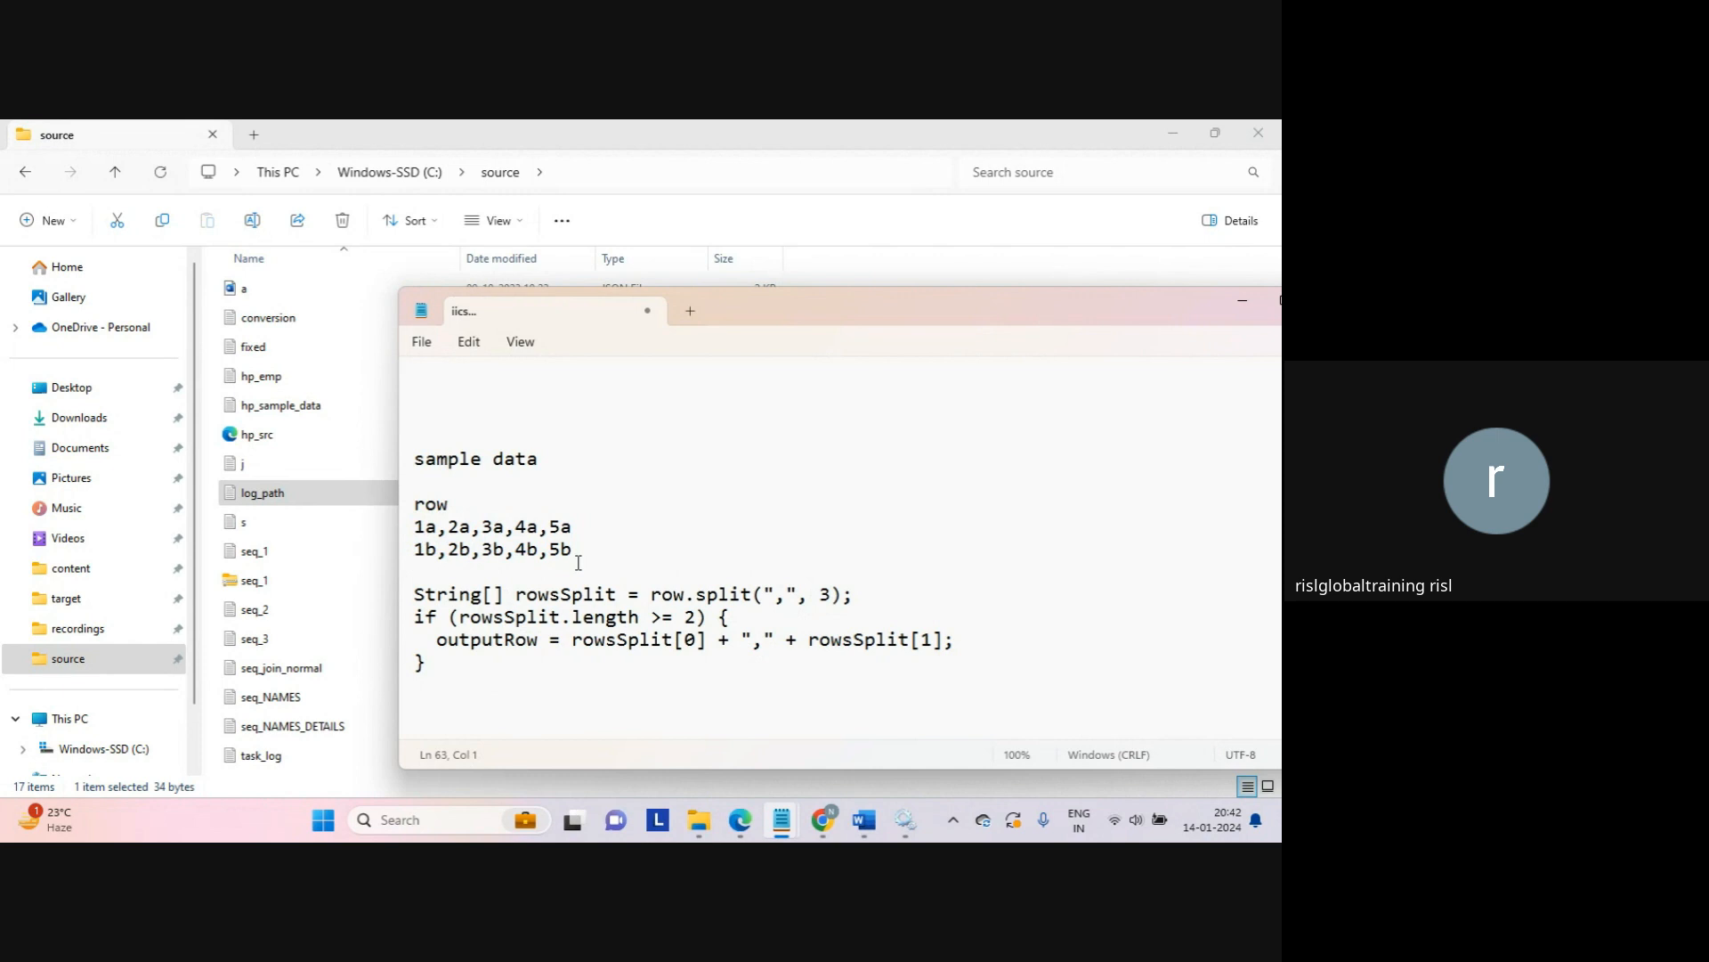
pyautogui.moveTo(578, 562); pyautogui.dragTo(604, 693)
pyautogui.click(604, 693)
pyautogui.moveTo(828, 819)
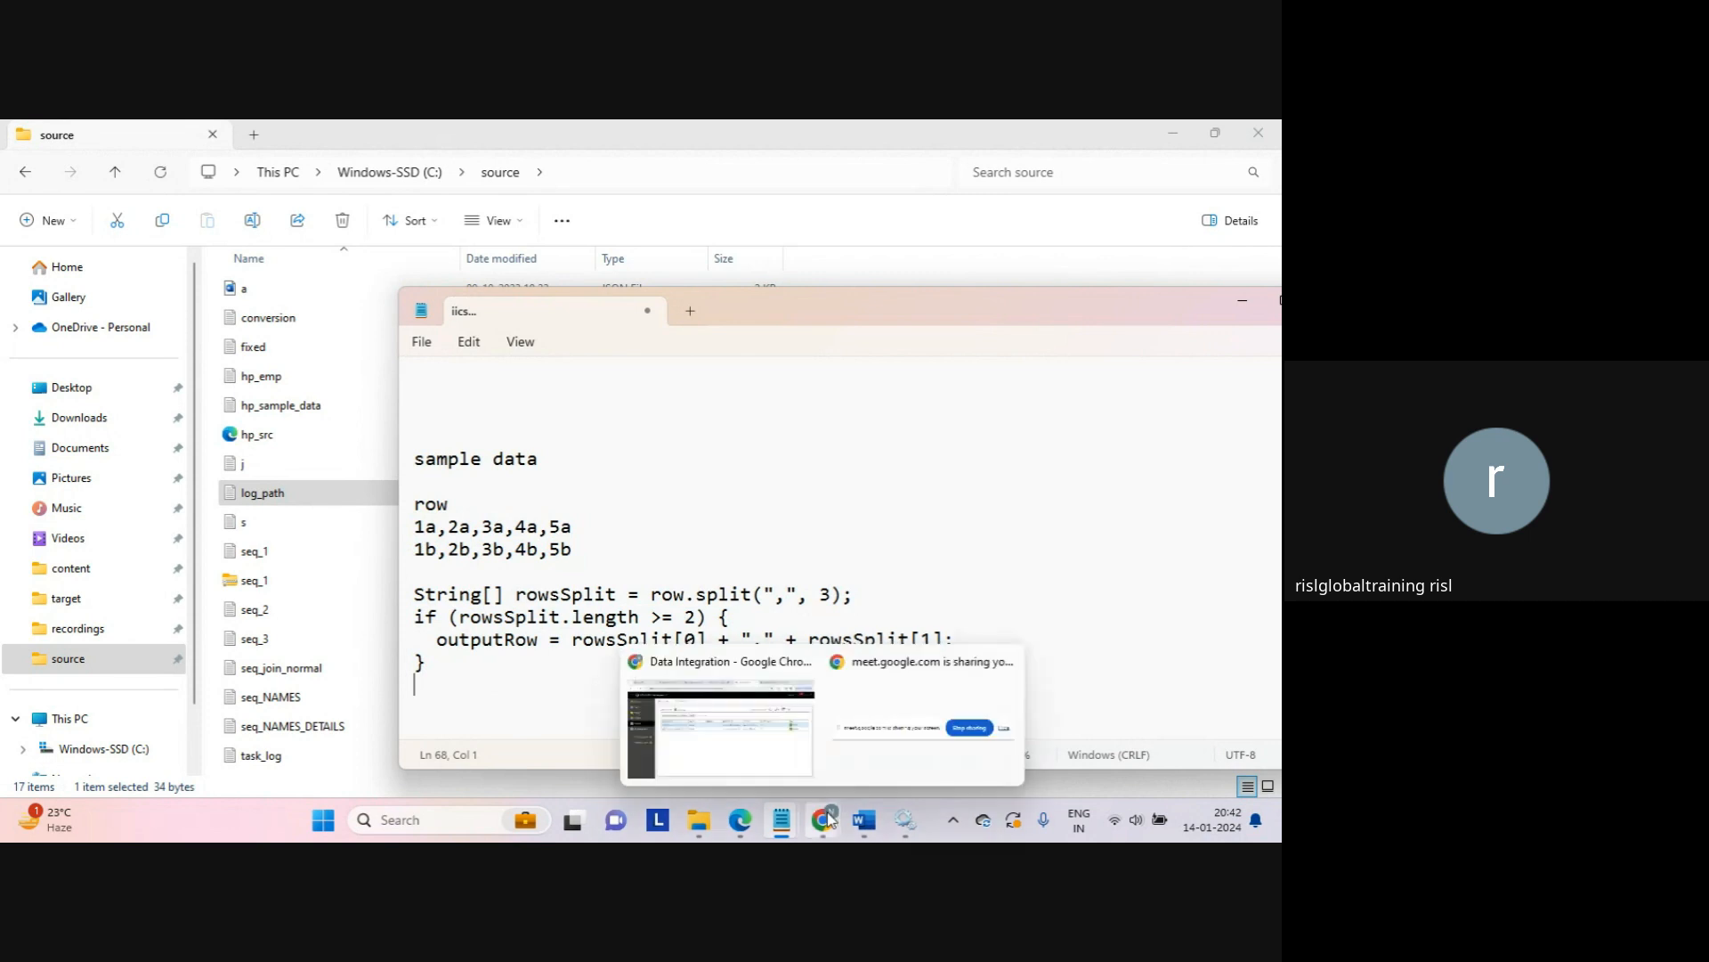
pyautogui.click(736, 738)
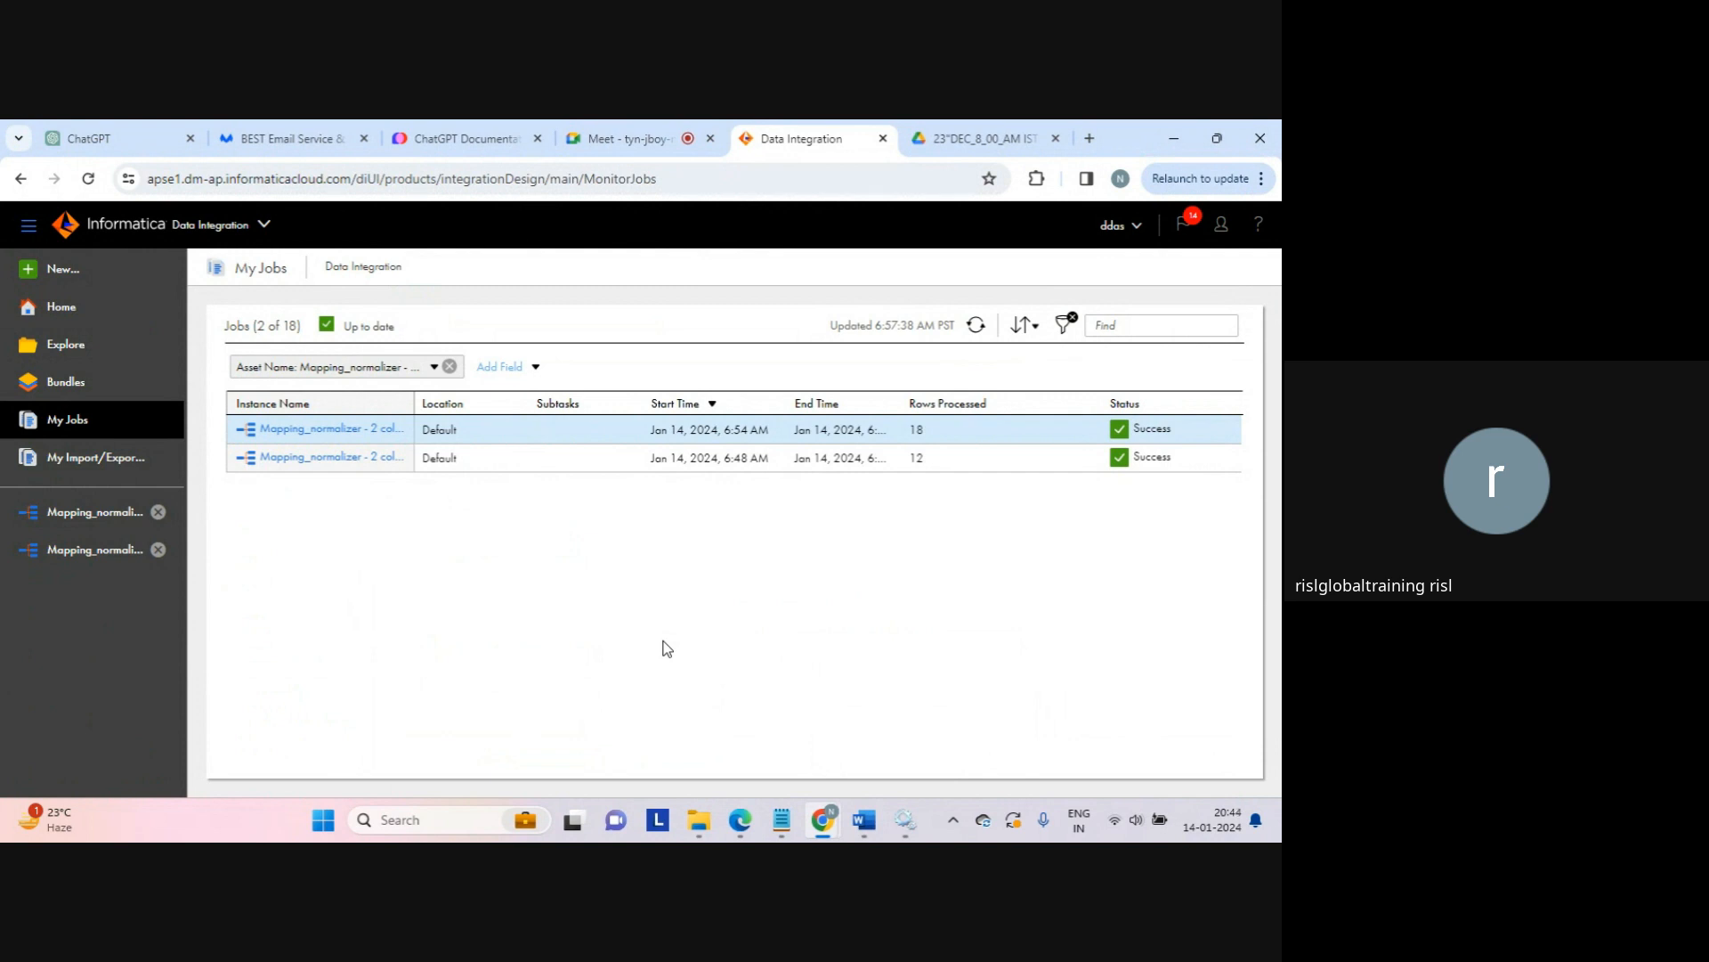
# Step: In File Explorer, open C: > Program Files > Informatica Cloud Secure Agent14 > jdk > bin
pyautogui.click(692, 821)
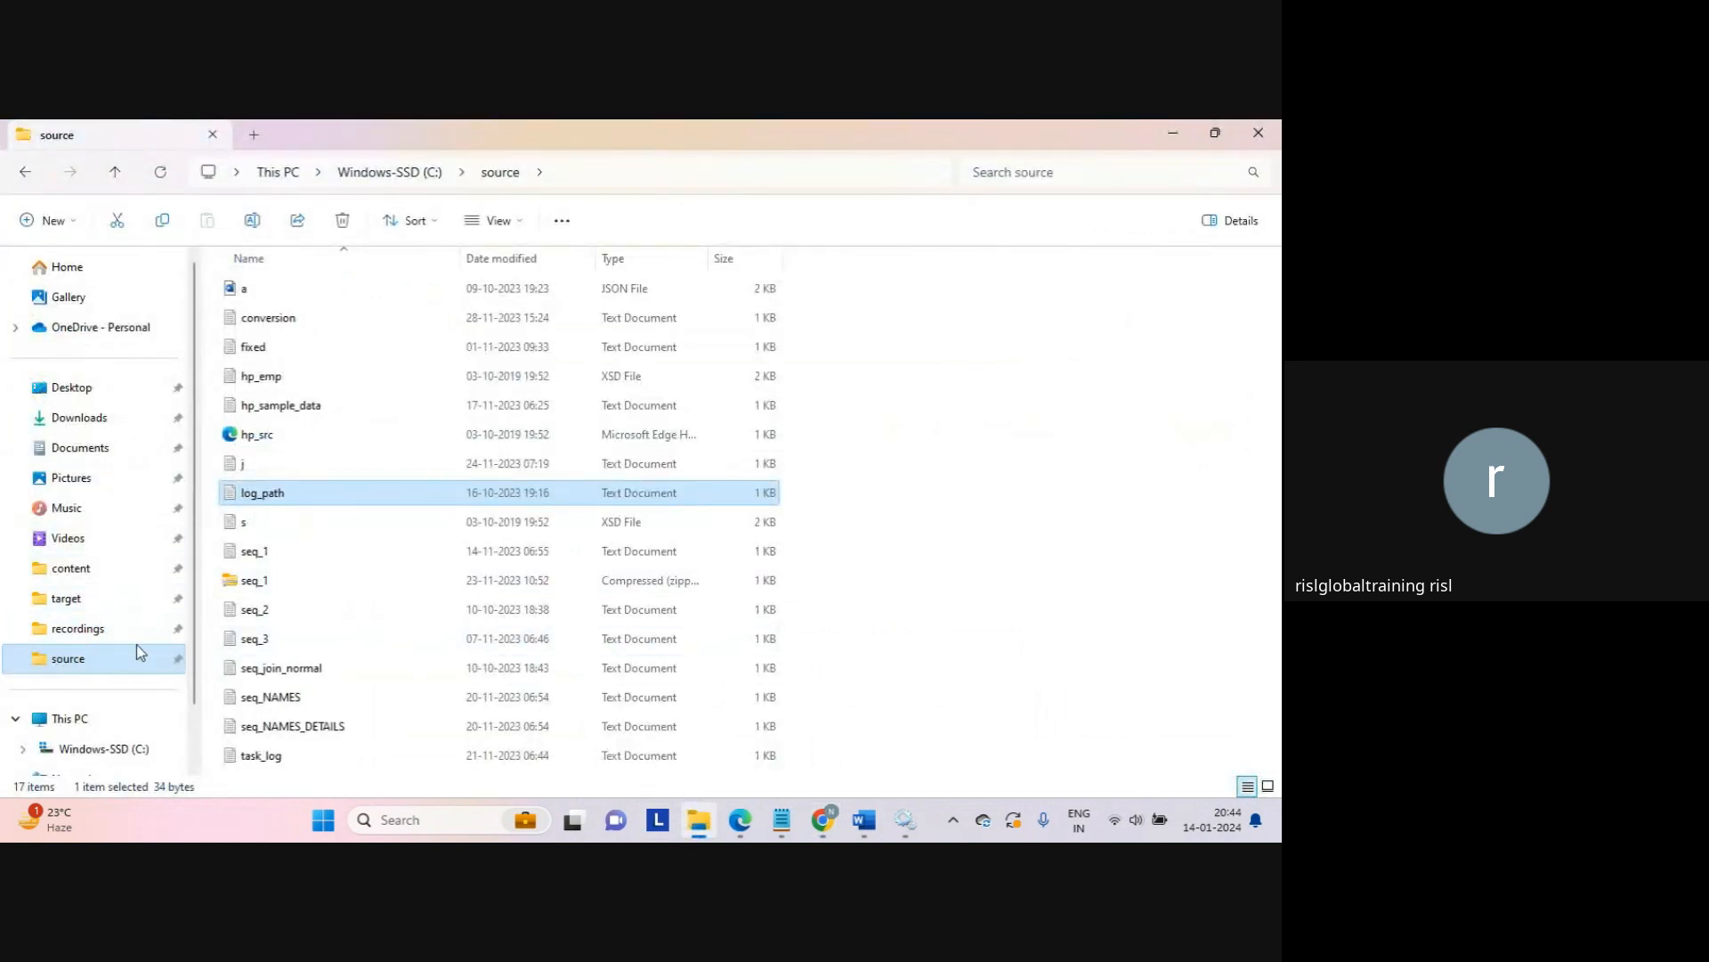
pyautogui.scroll(-1, 199, 667)
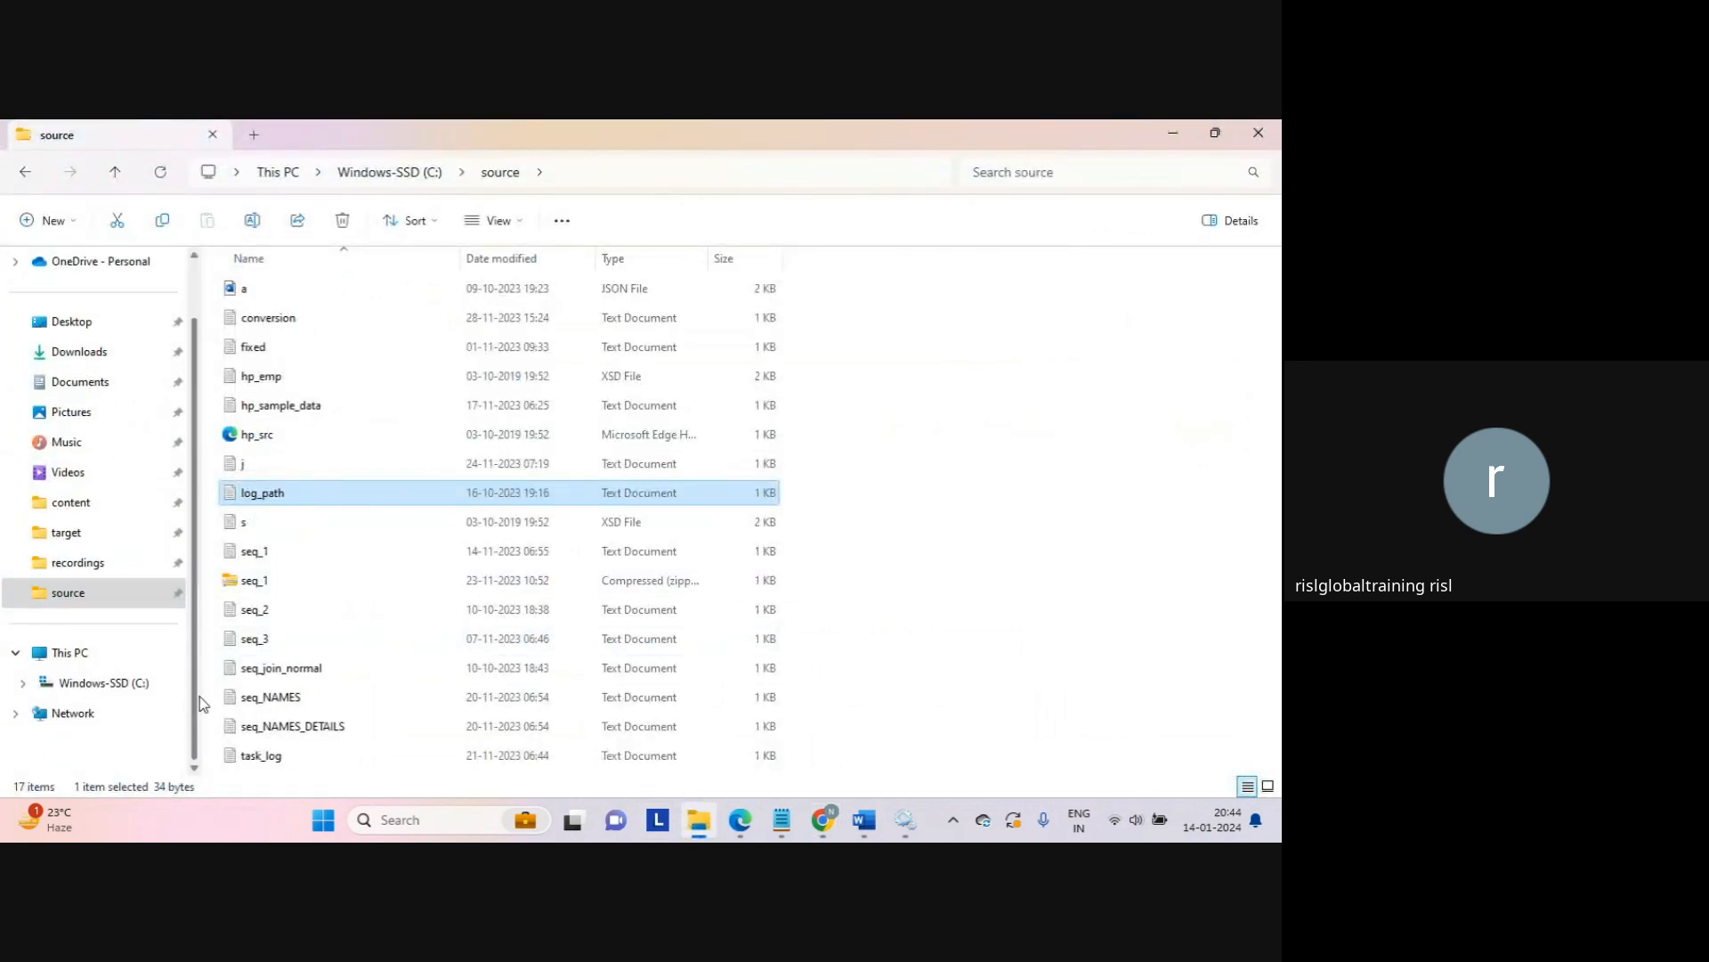
pyautogui.click(111, 682)
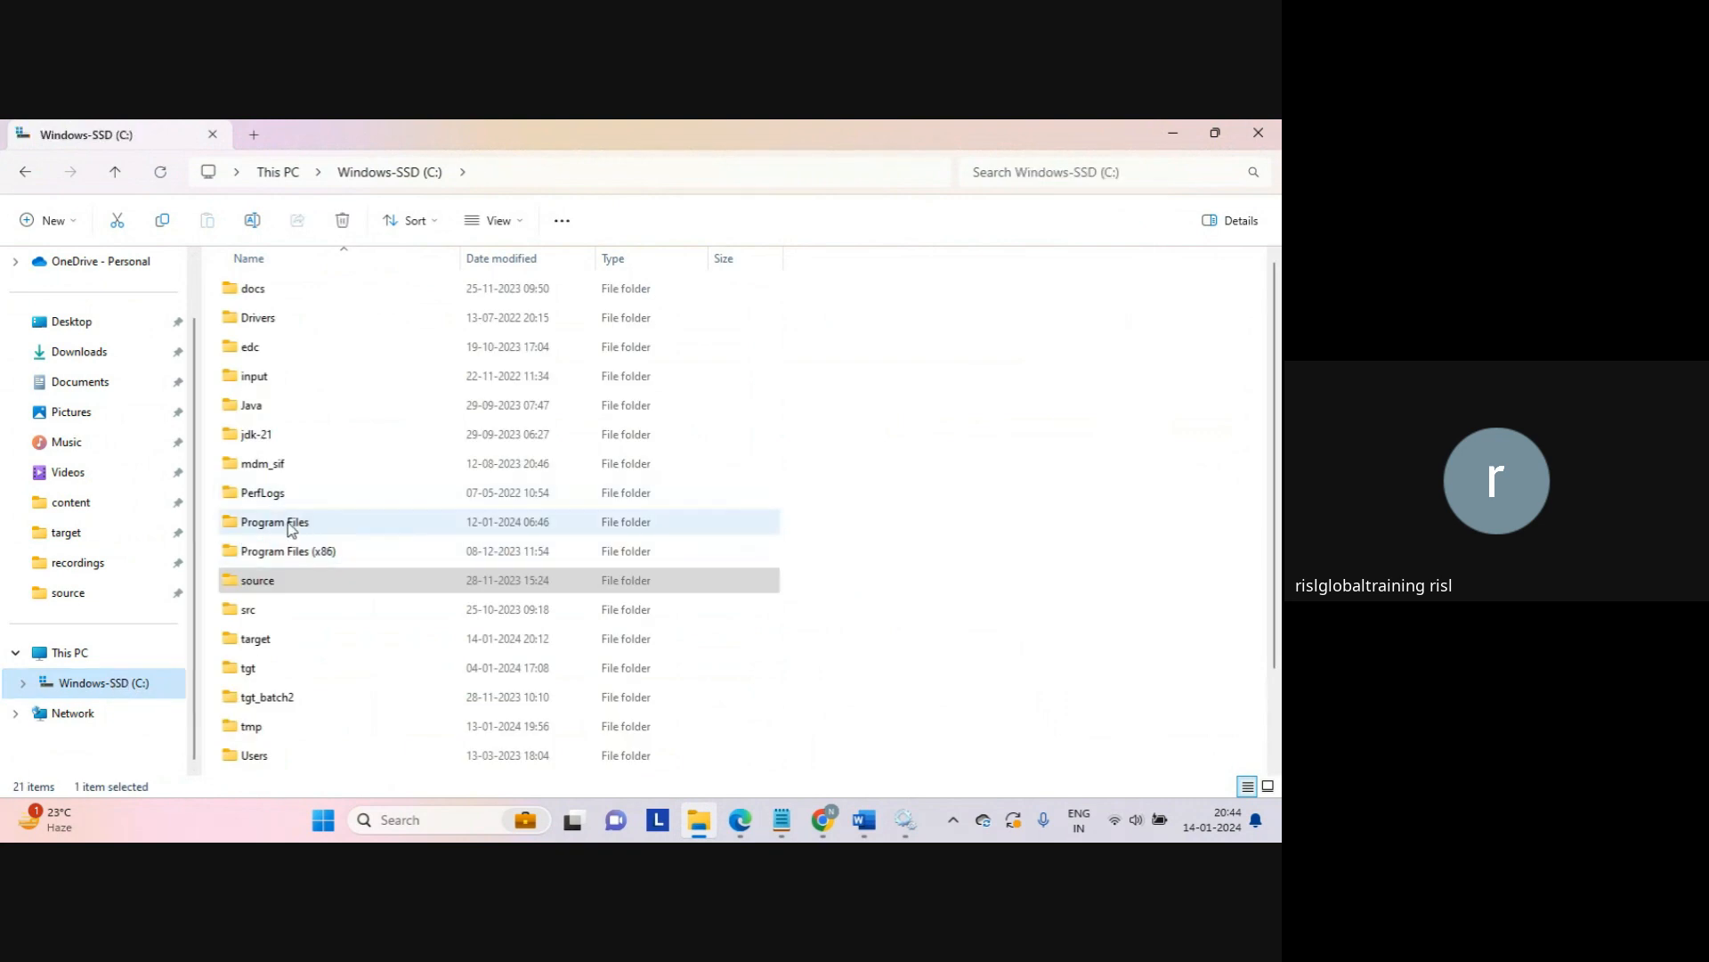
pyautogui.doubleClick(291, 522)
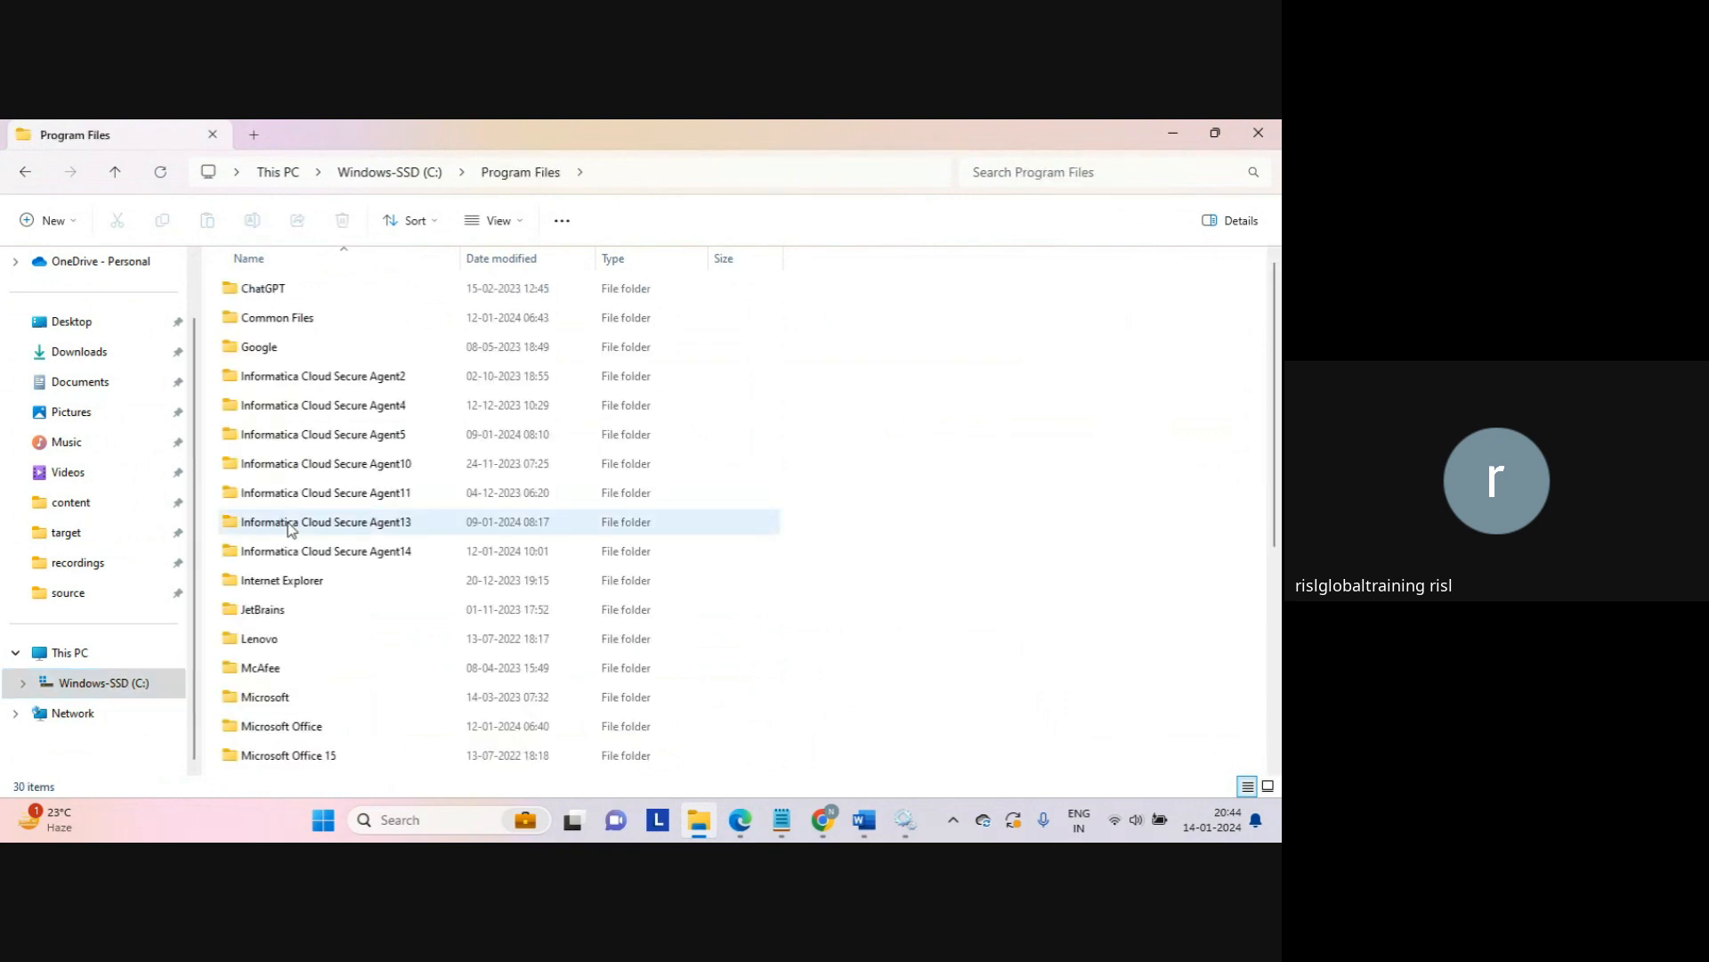
pyautogui.doubleClick(382, 561)
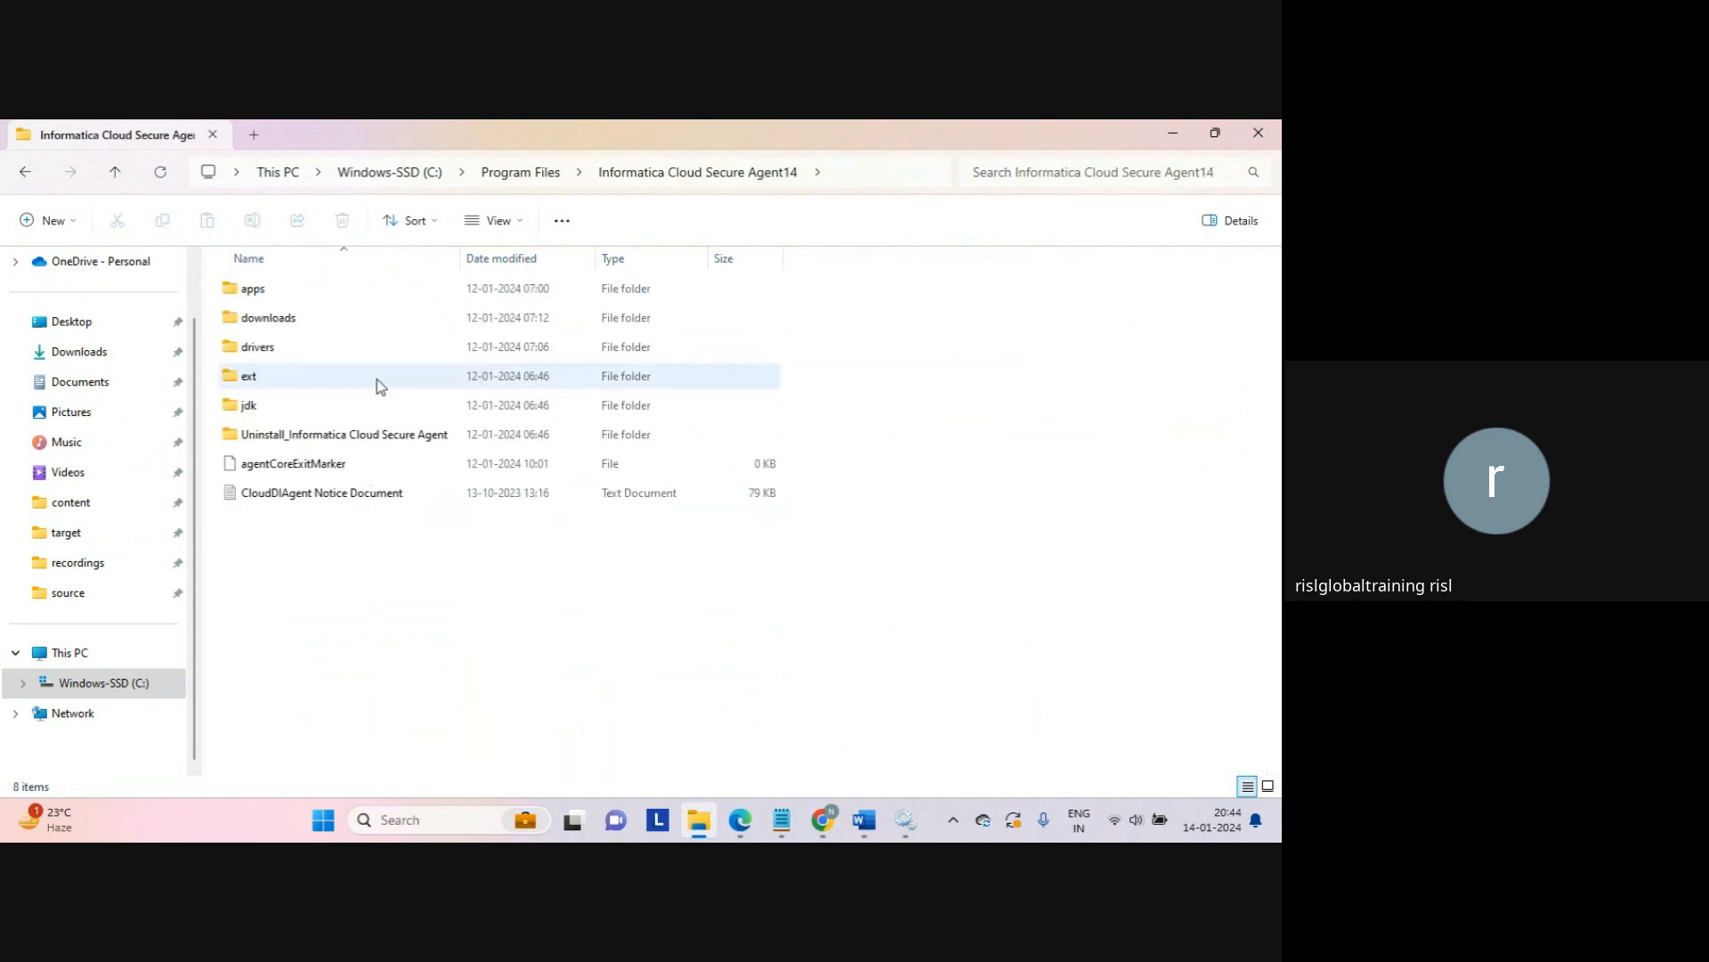
pyautogui.doubleClick(263, 407)
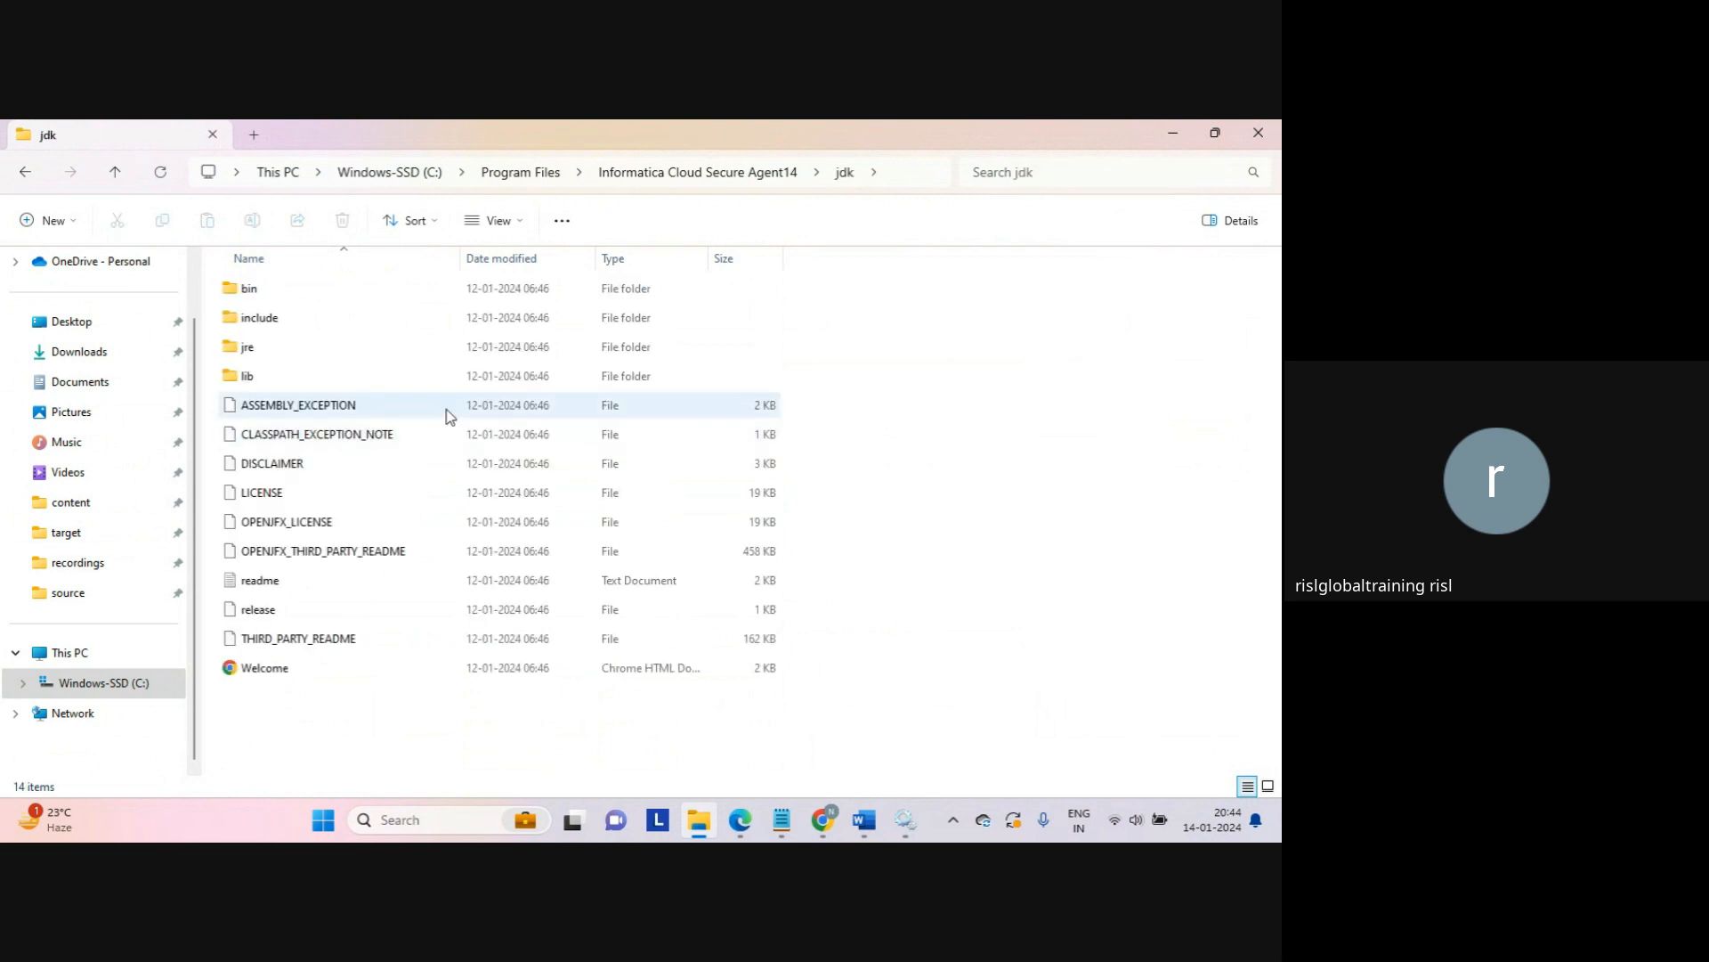
pyautogui.doubleClick(290, 287)
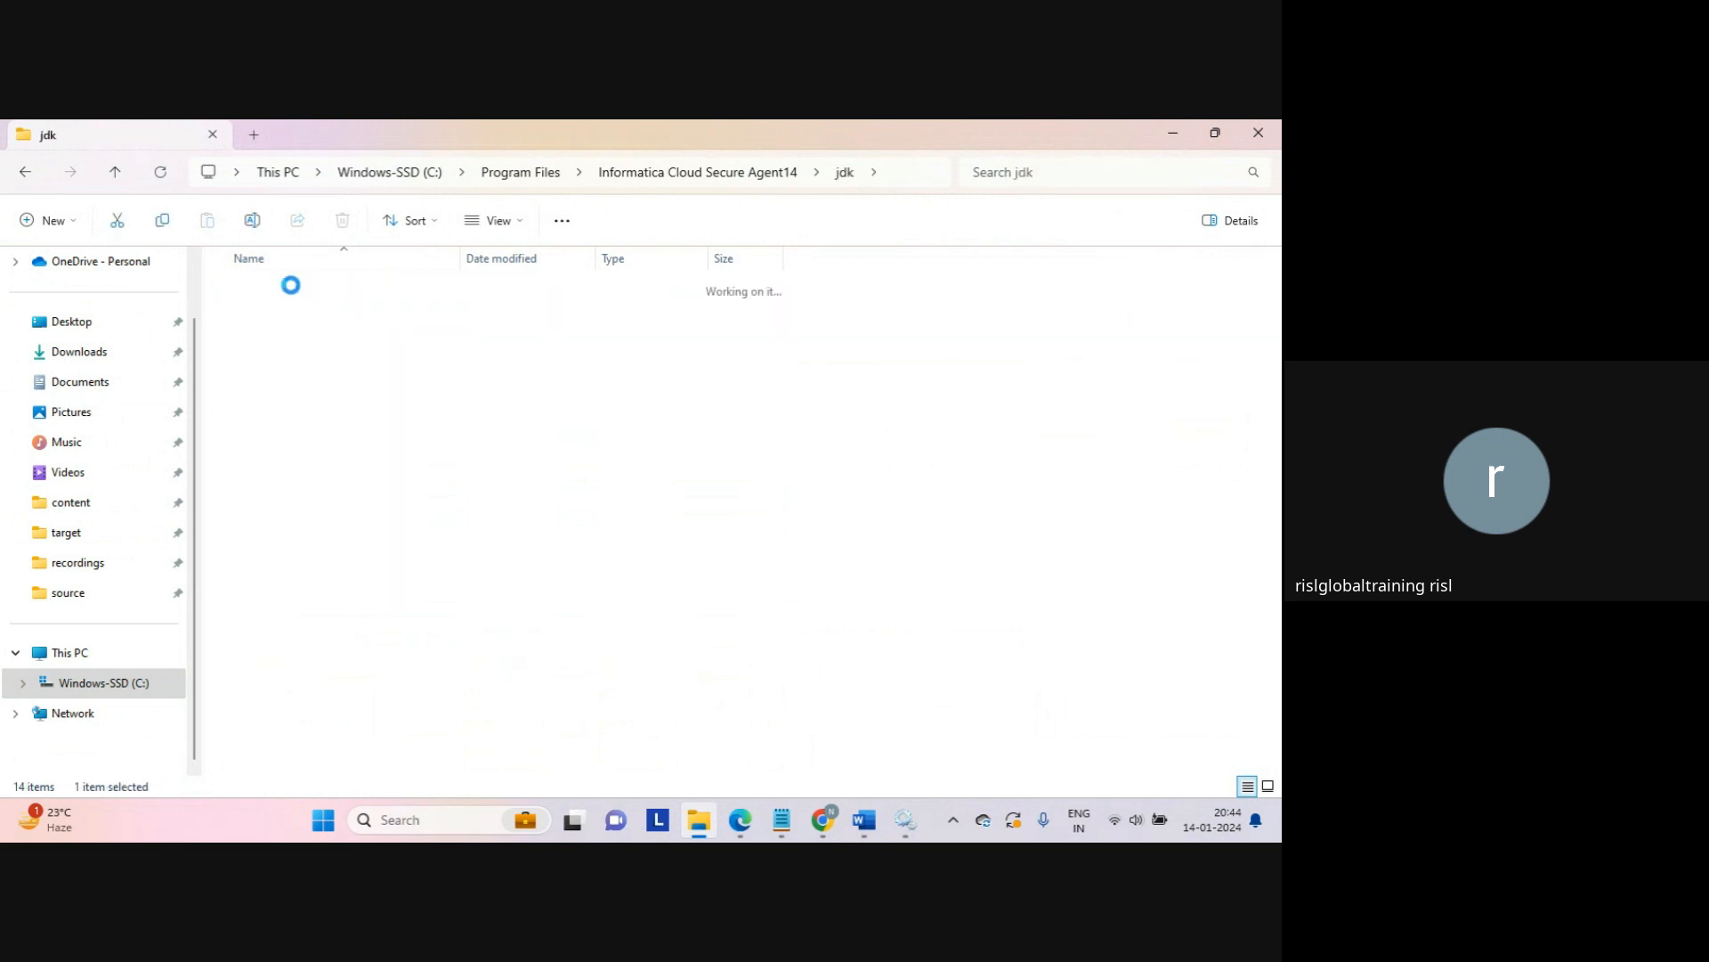
# Step: Locate and select the java executable in bin, then return to Informatica's My Jobs page
pyautogui.click(337, 407)
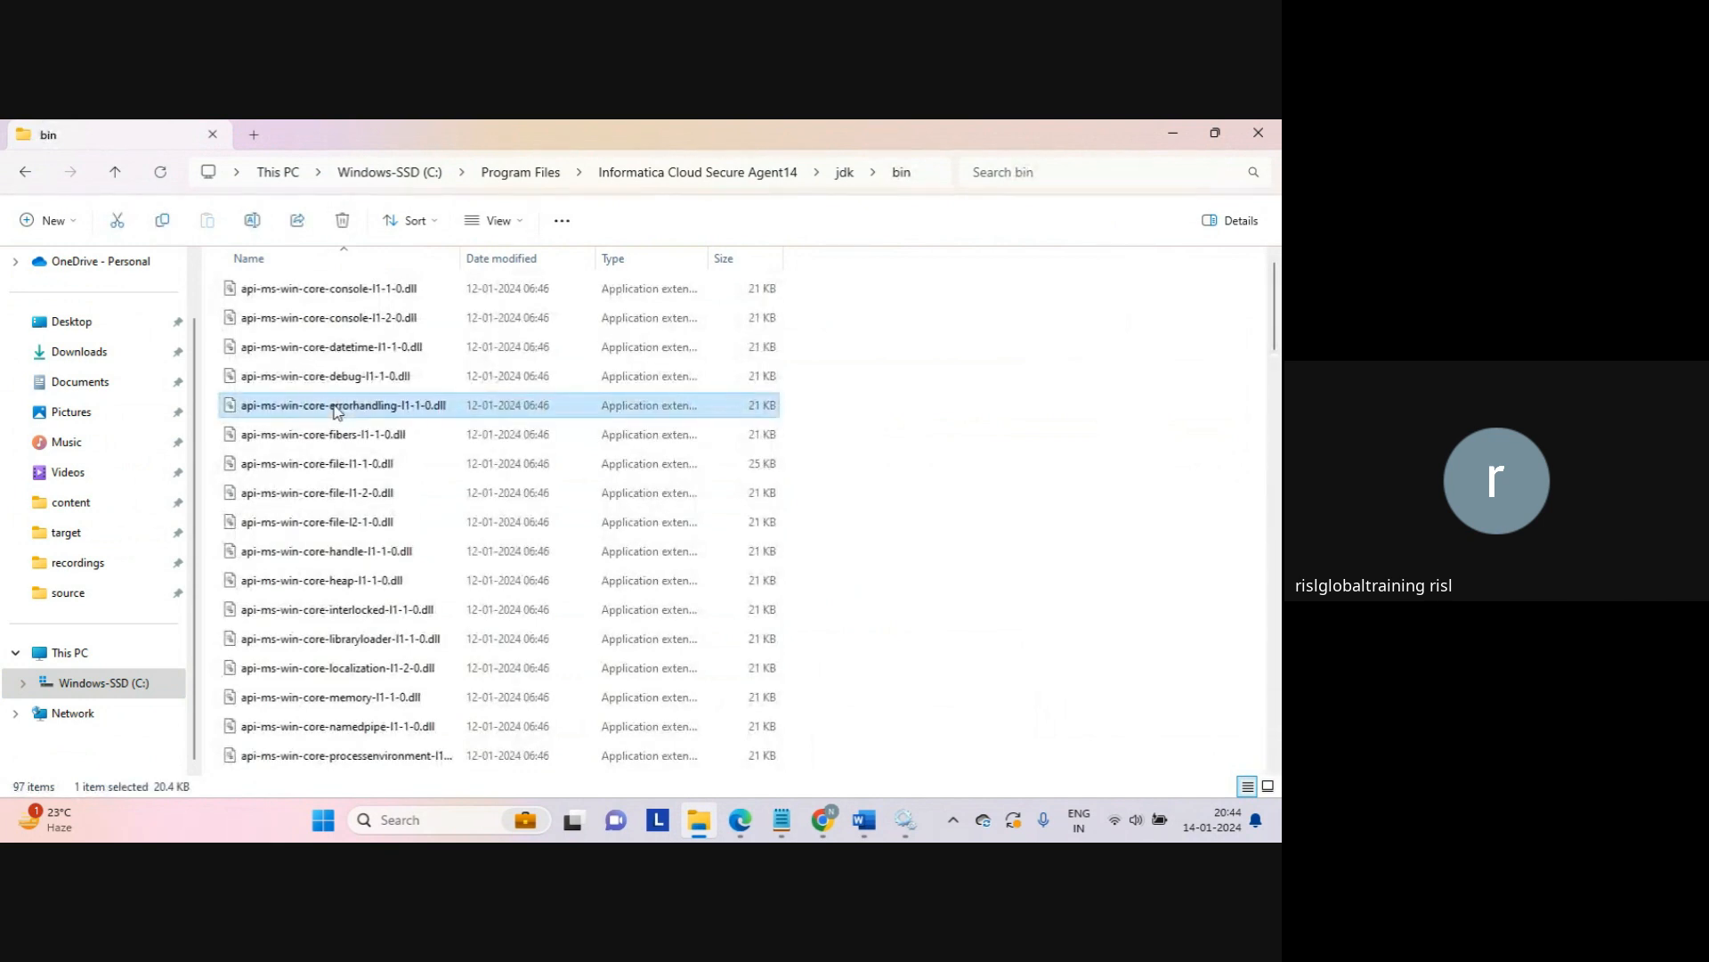
pyautogui.press('j')
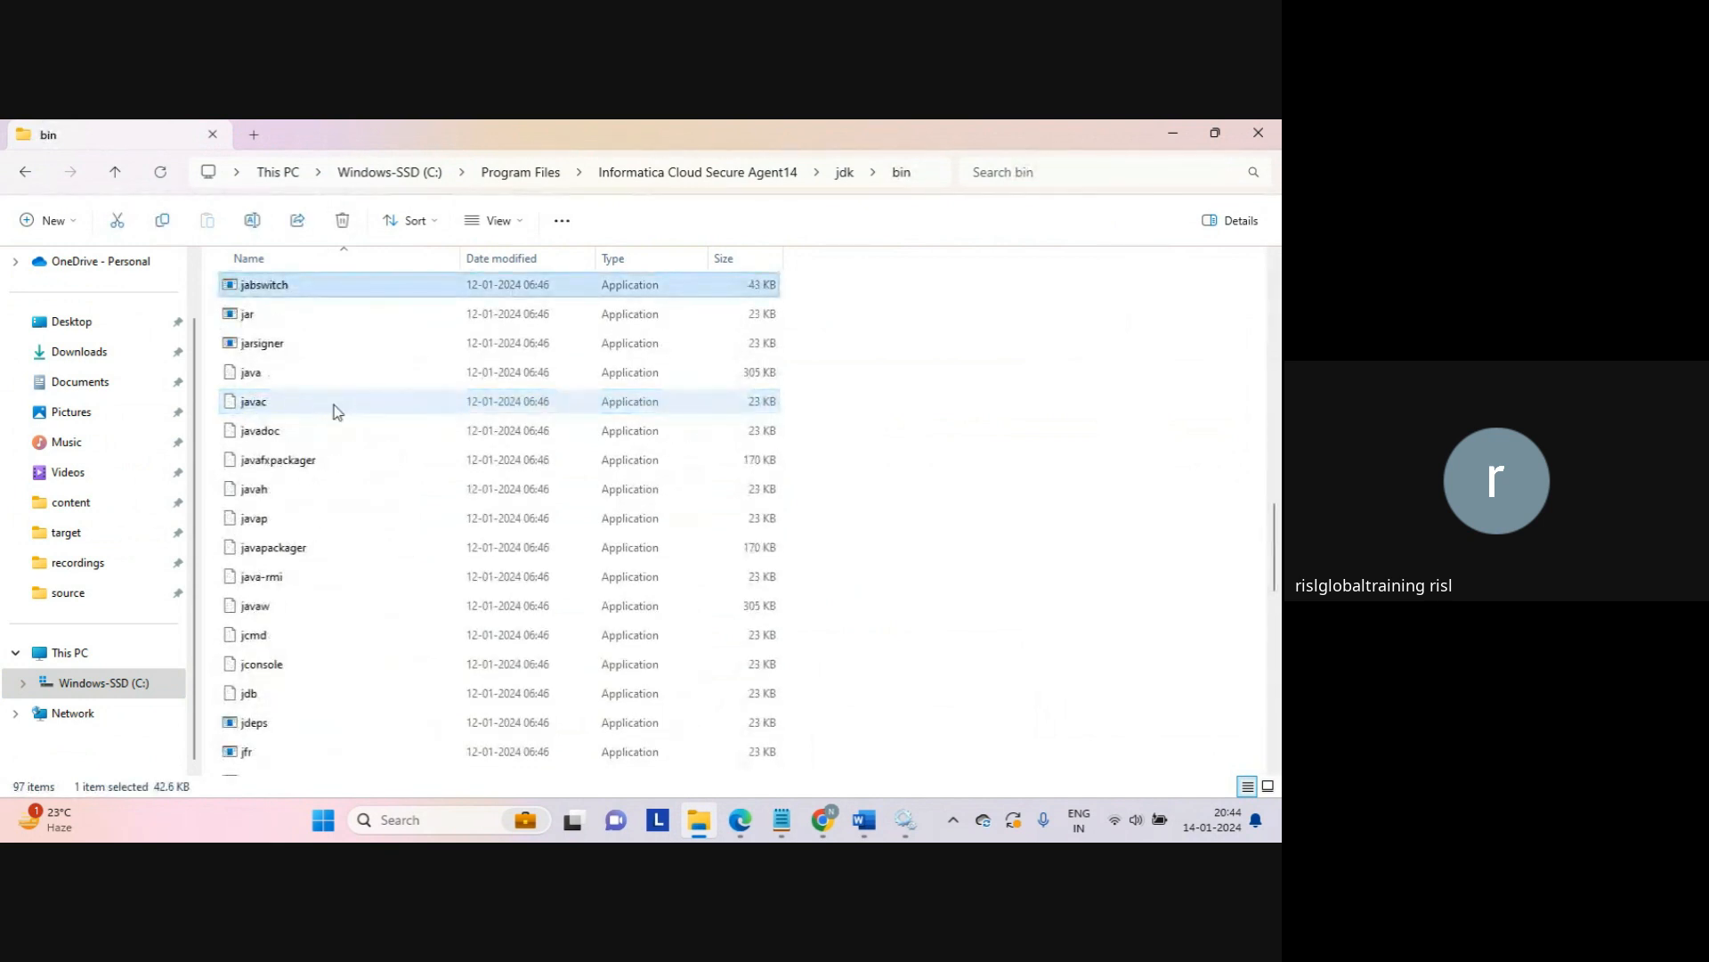
pyautogui.click(258, 402)
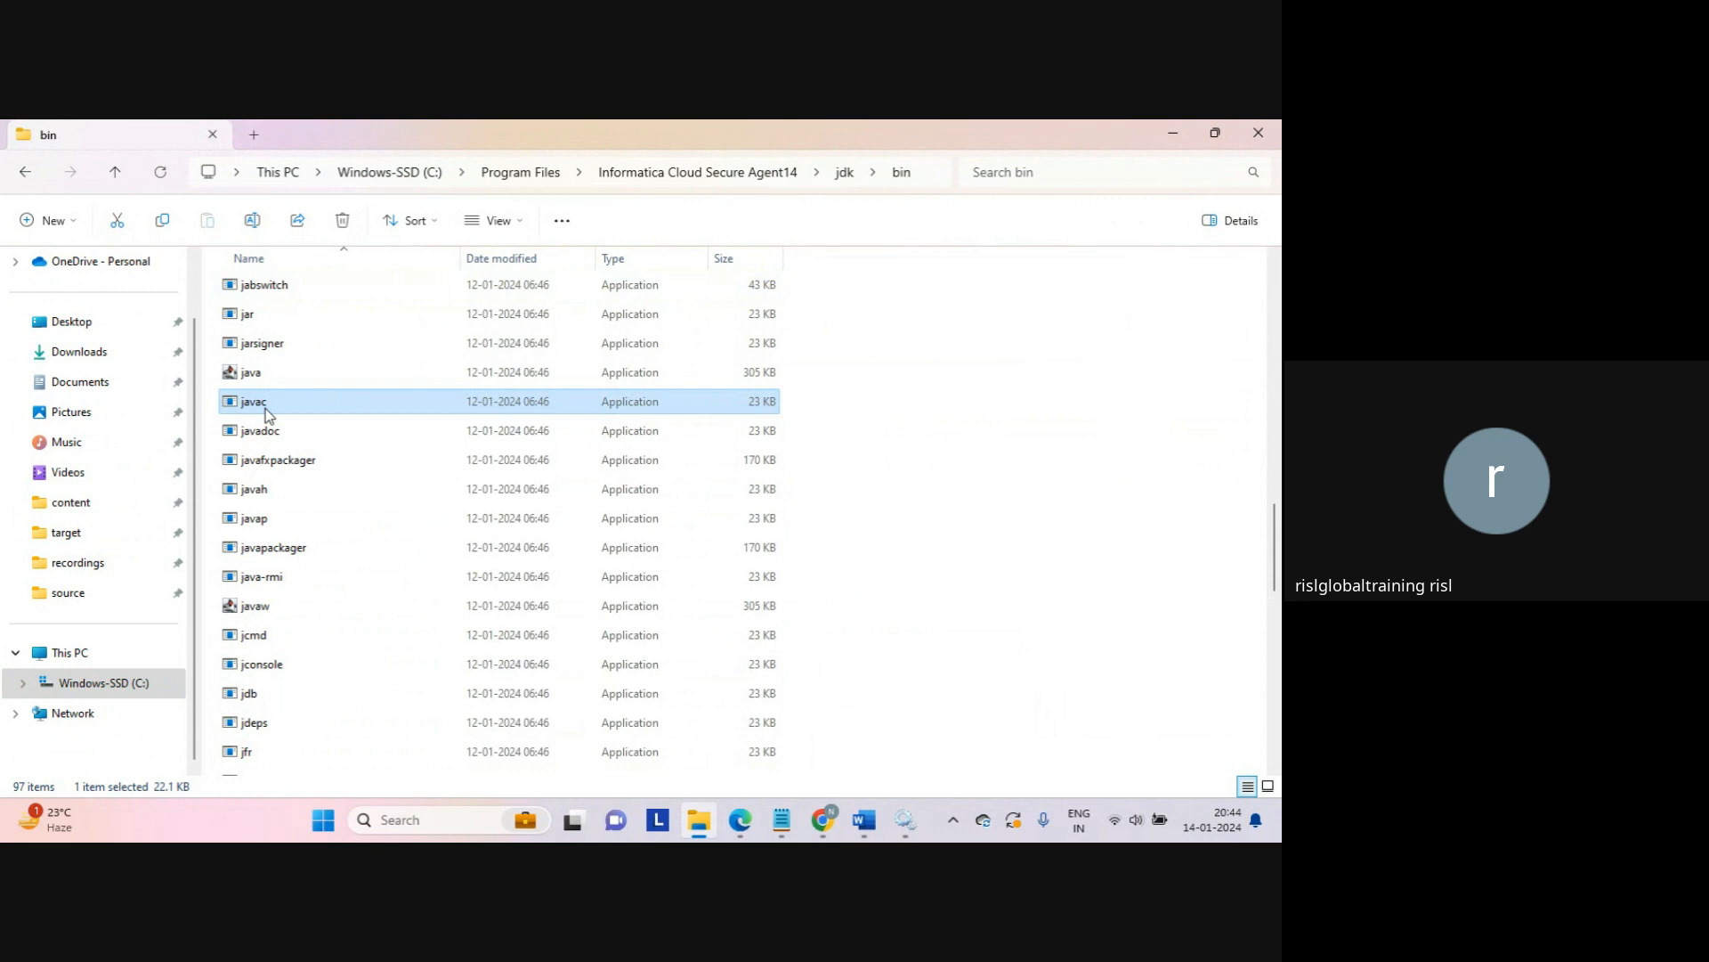
pyautogui.click(276, 372)
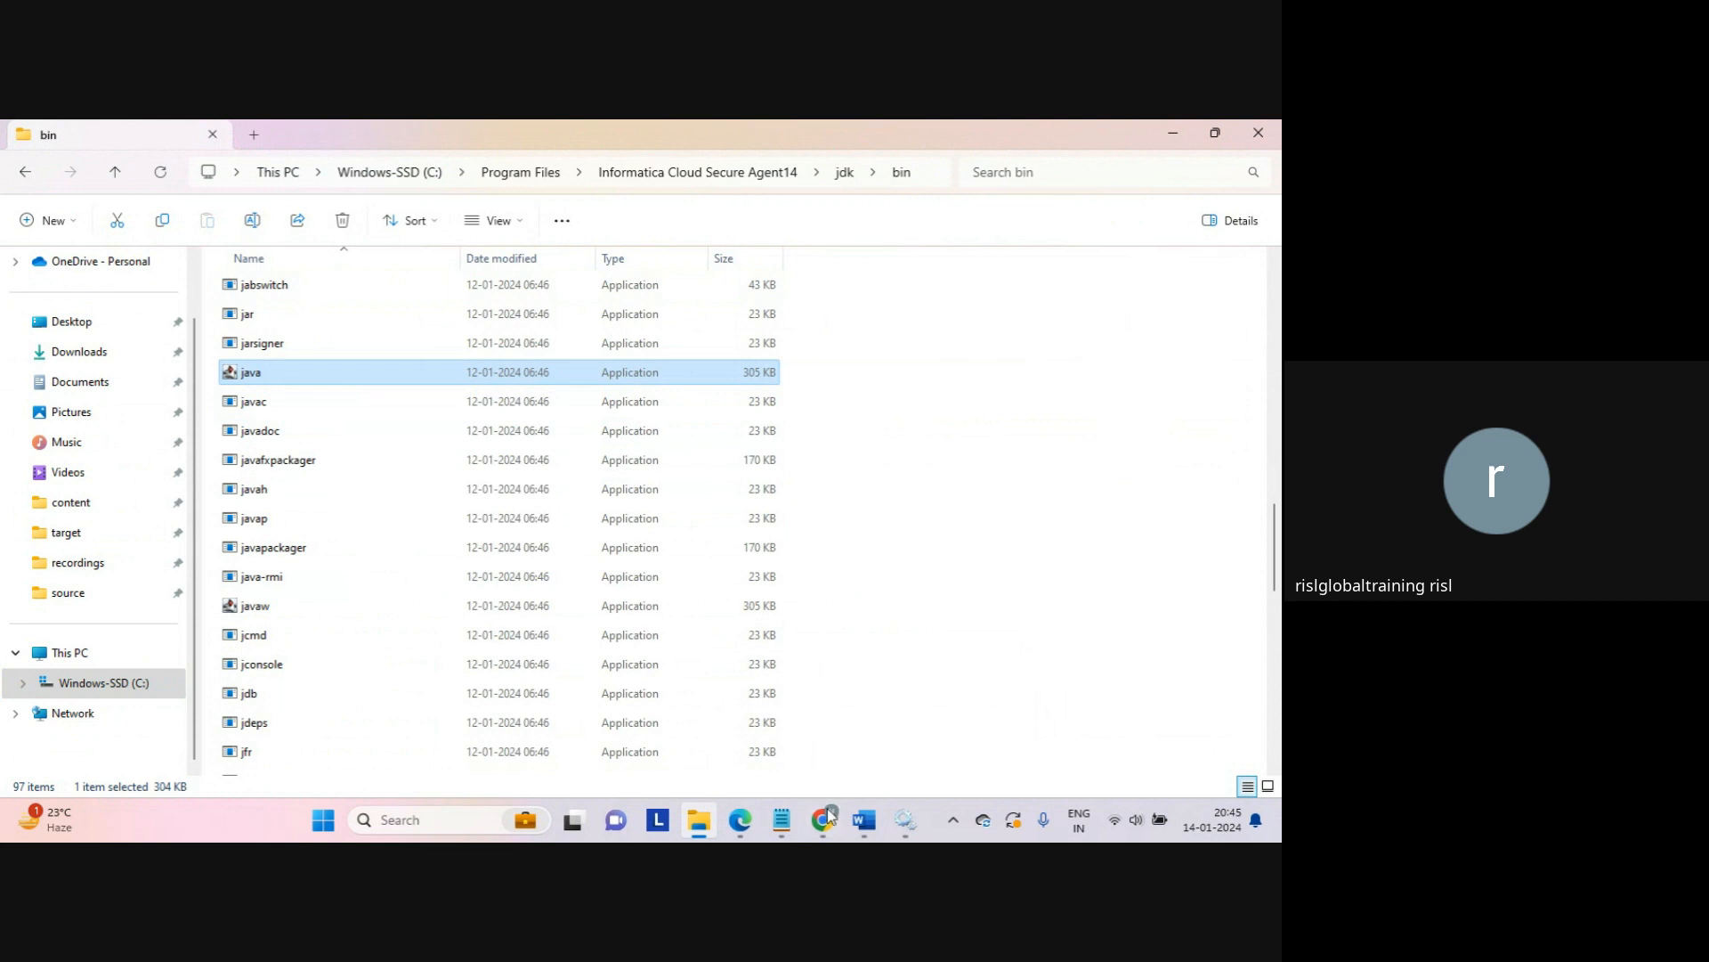
pyautogui.moveTo(826, 821)
pyautogui.click(763, 746)
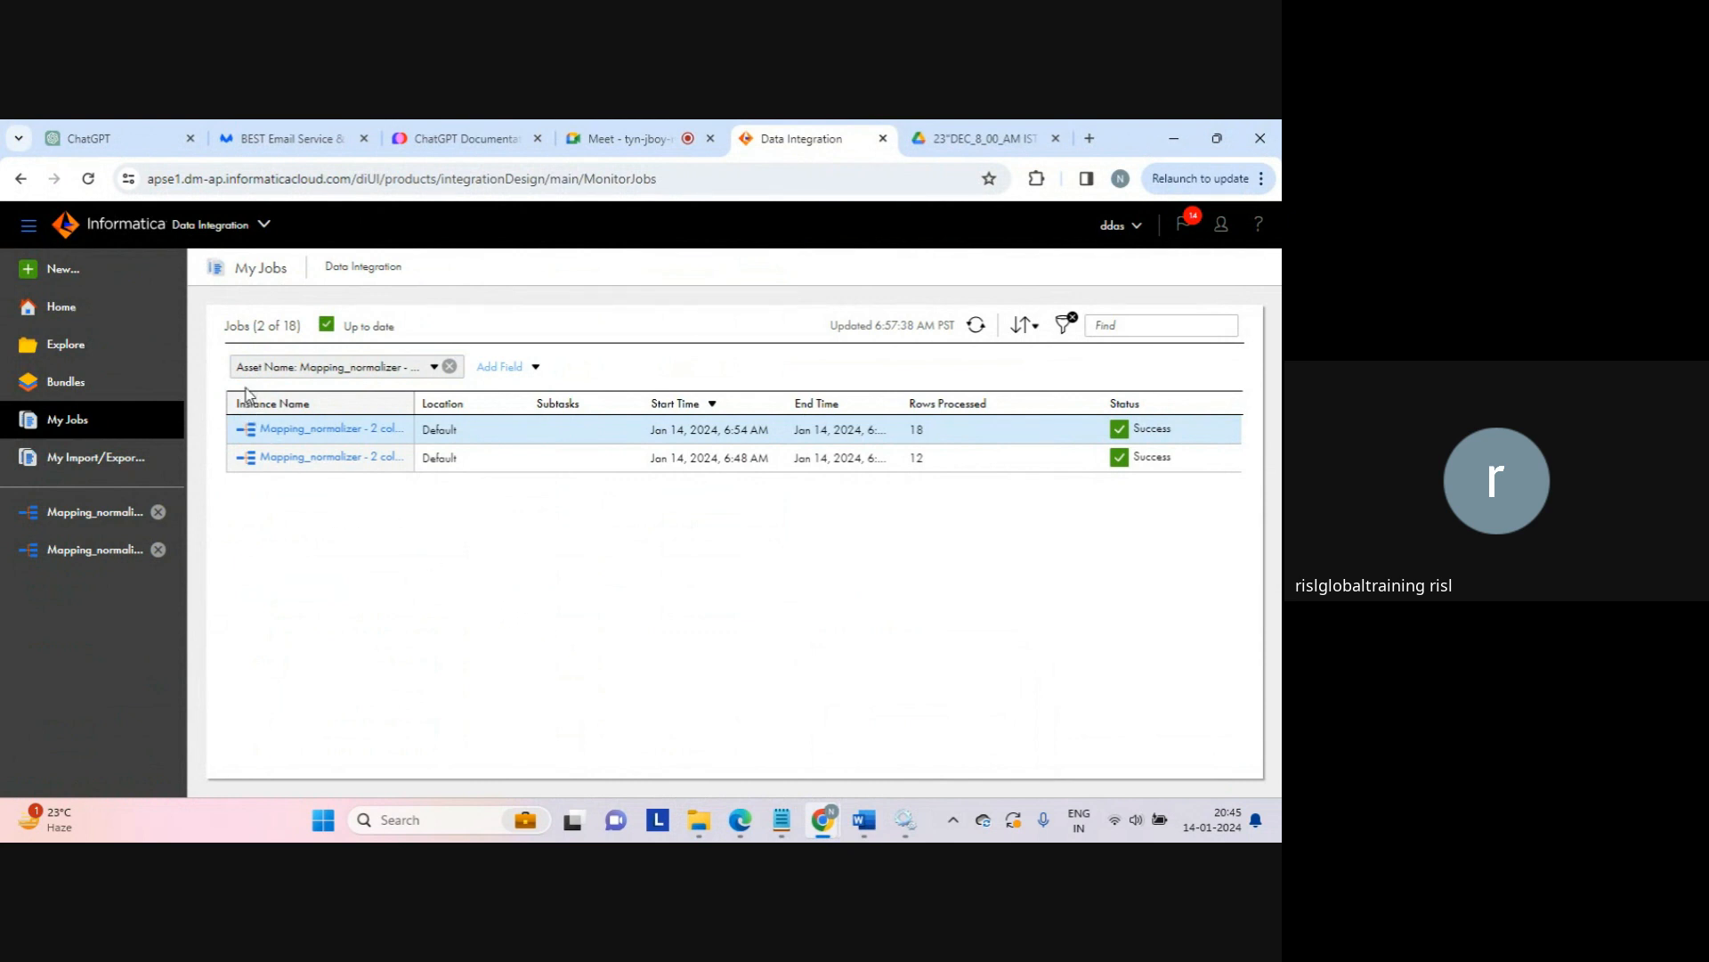
# Step: Start a new asset with the Mappings types shown, then go back to the jdk bin folder
pyautogui.click(77, 283)
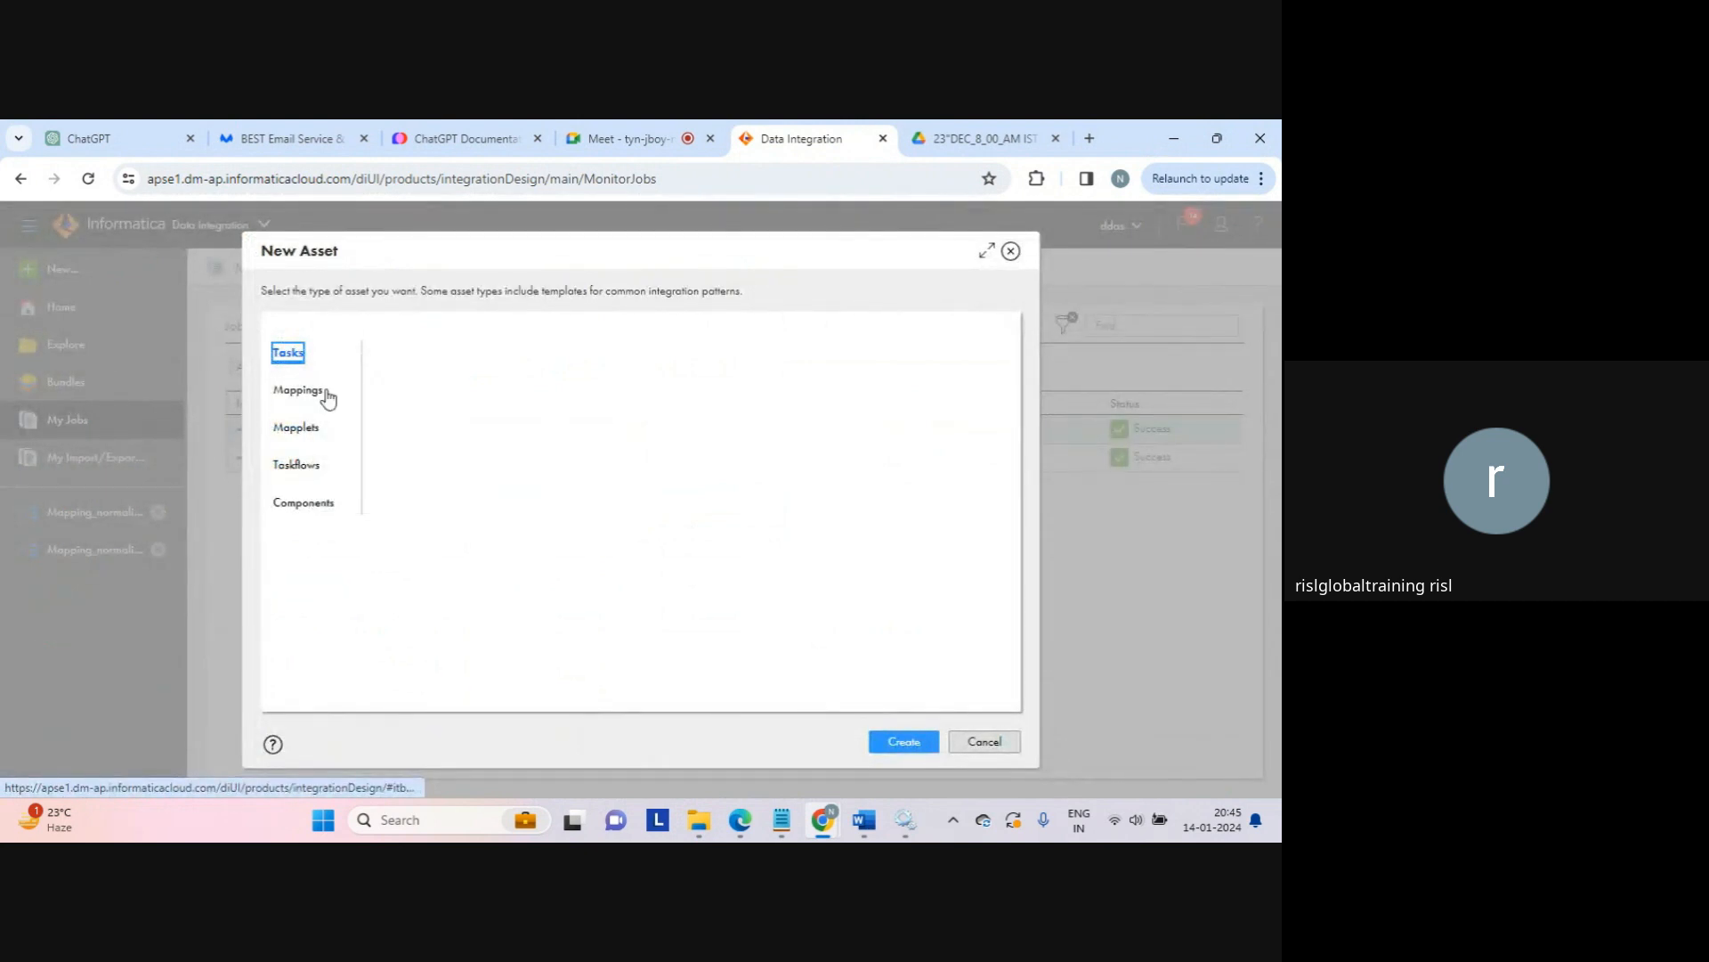
pyautogui.click(313, 391)
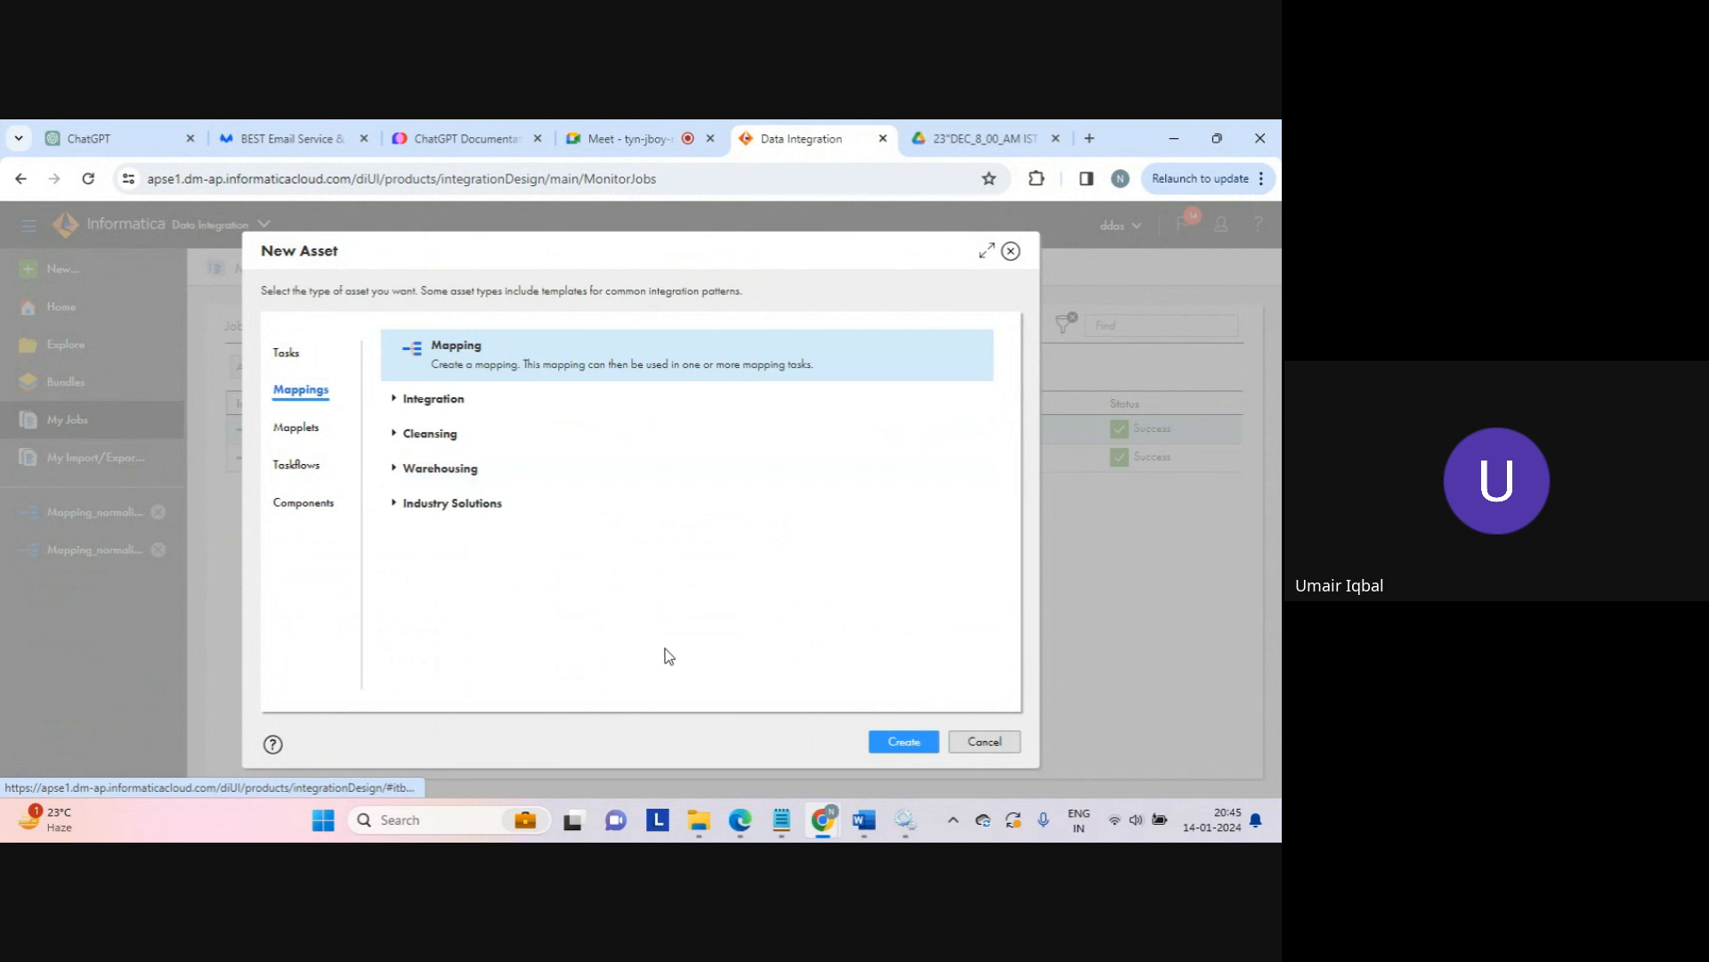
pyautogui.moveTo(699, 818)
pyautogui.click(699, 732)
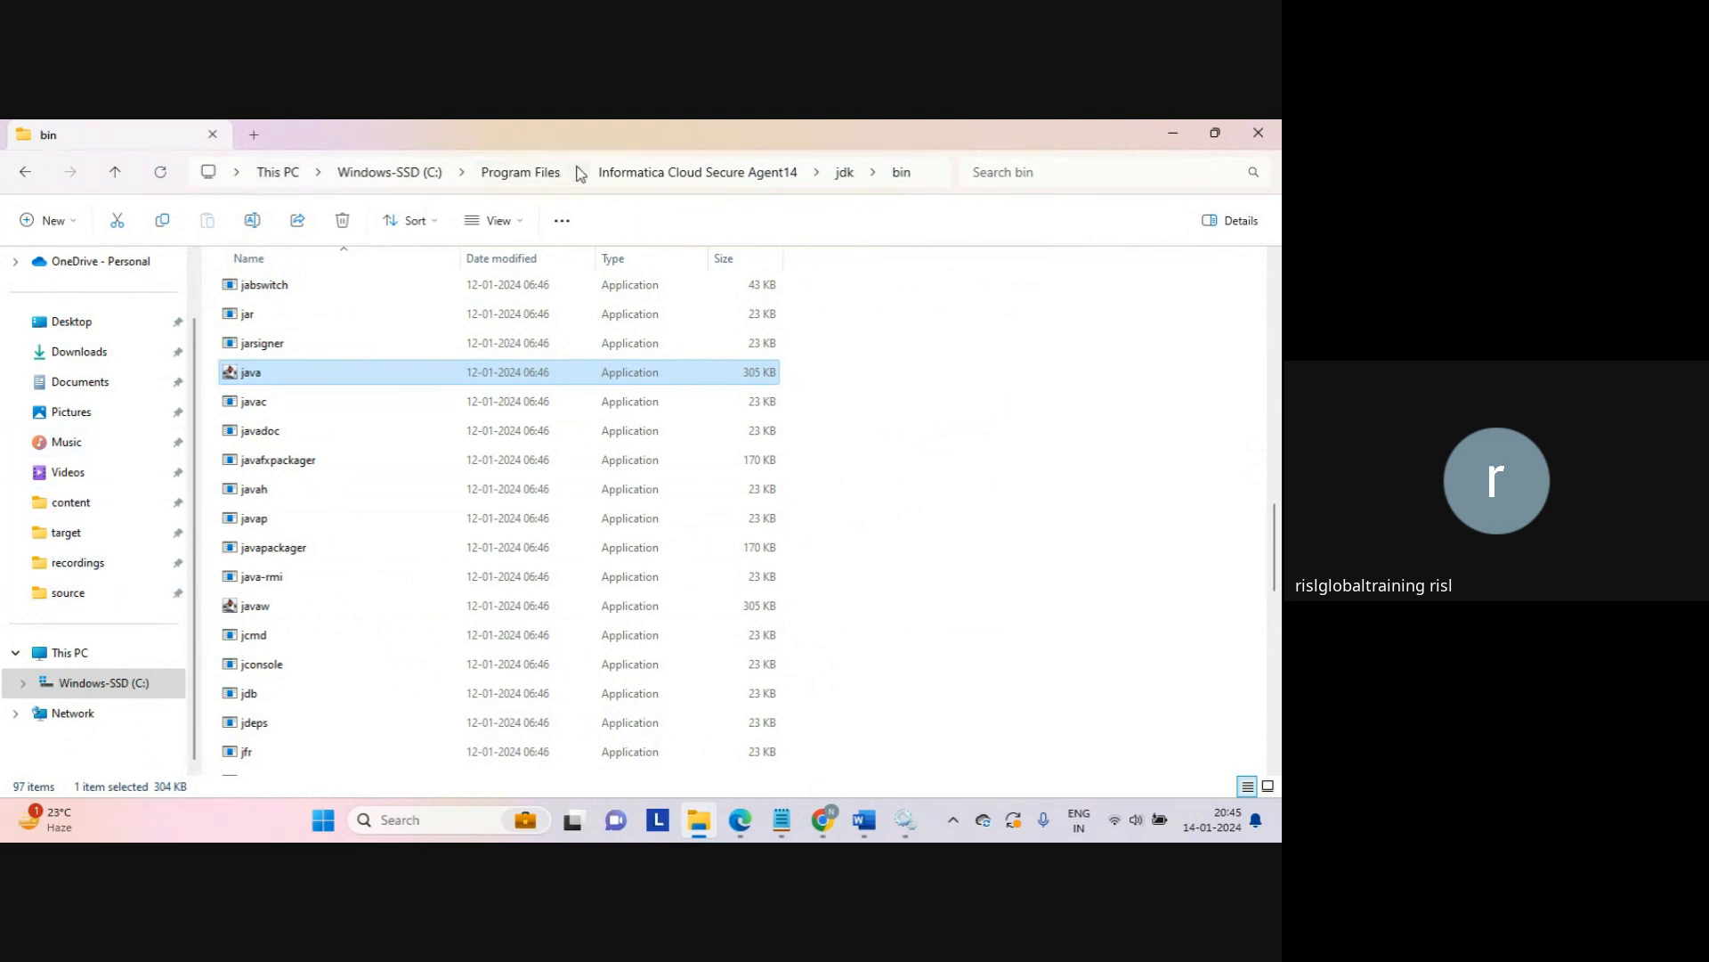
# Step: Move File Explorer back up to Program Files, then return to the New Asset choice
pyautogui.click(545, 176)
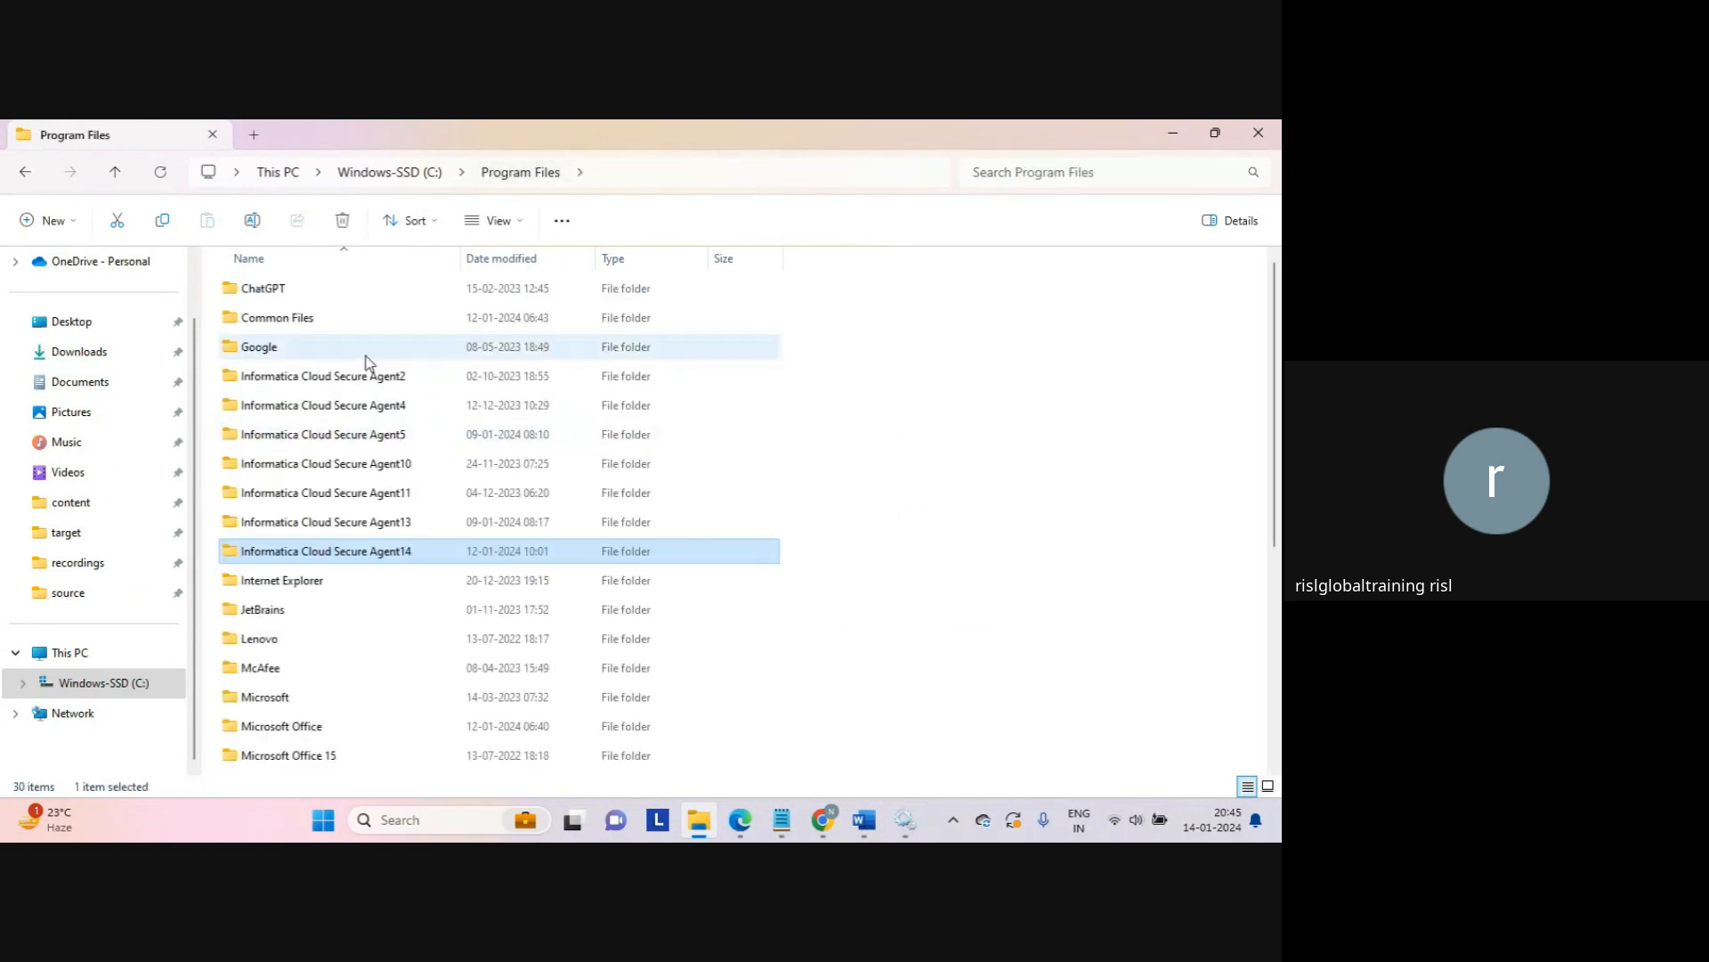
pyautogui.click(894, 541)
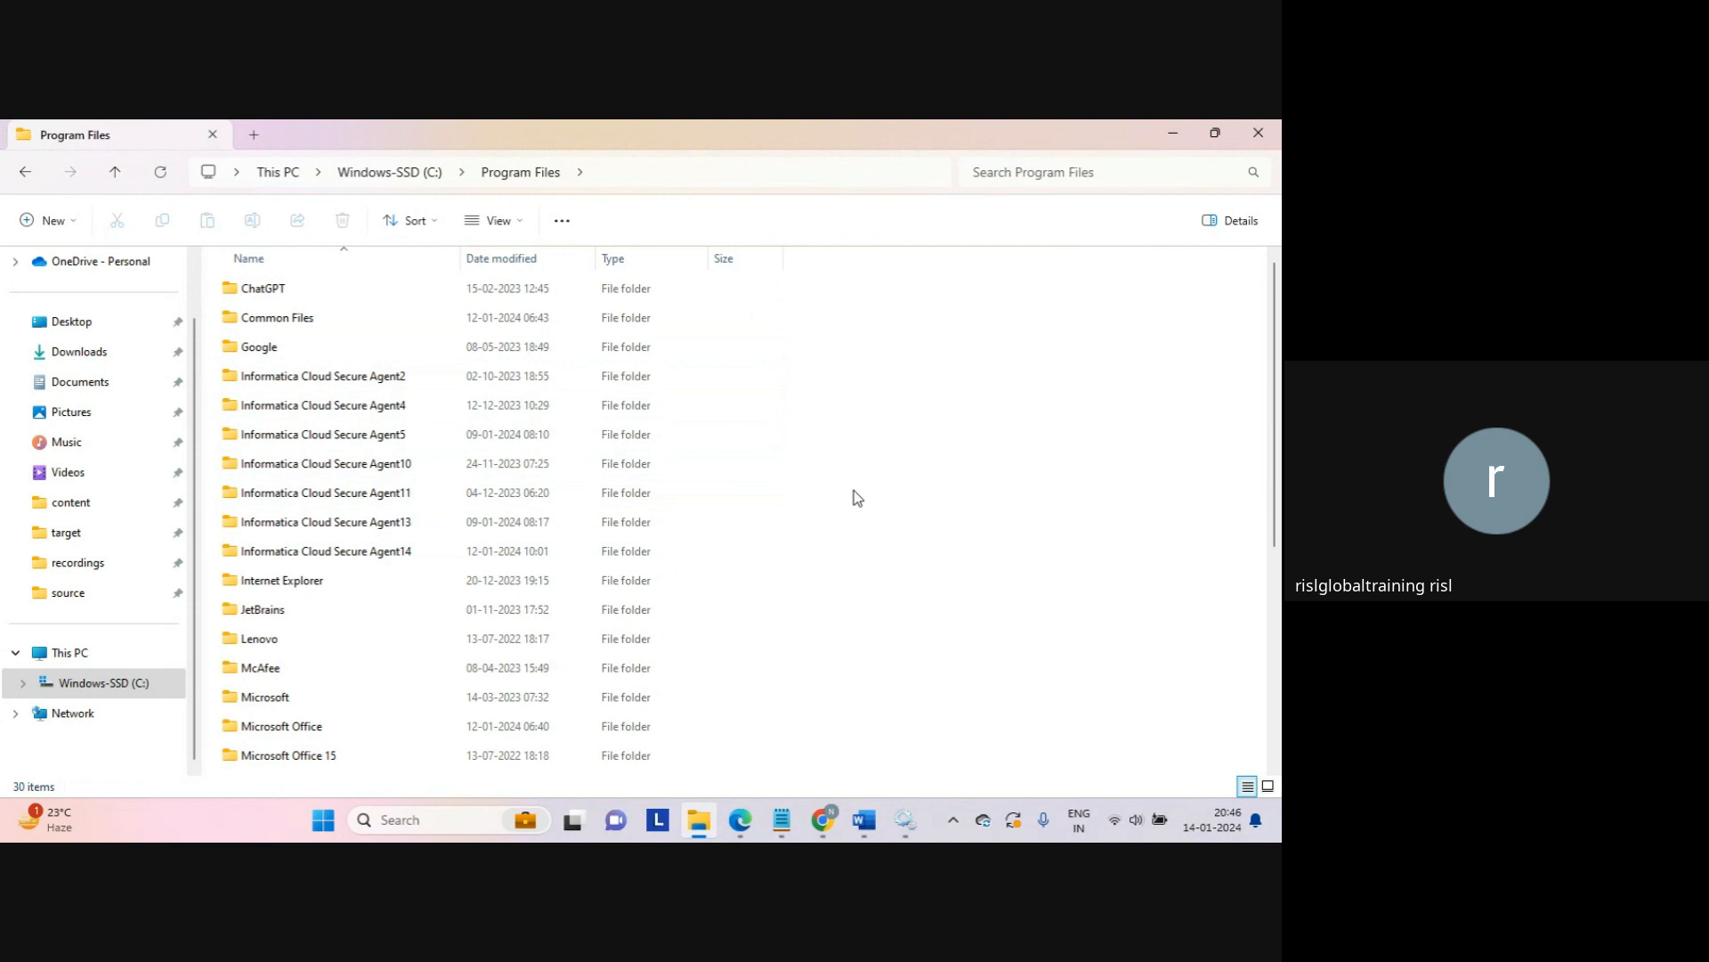
pyautogui.moveTo(812, 801)
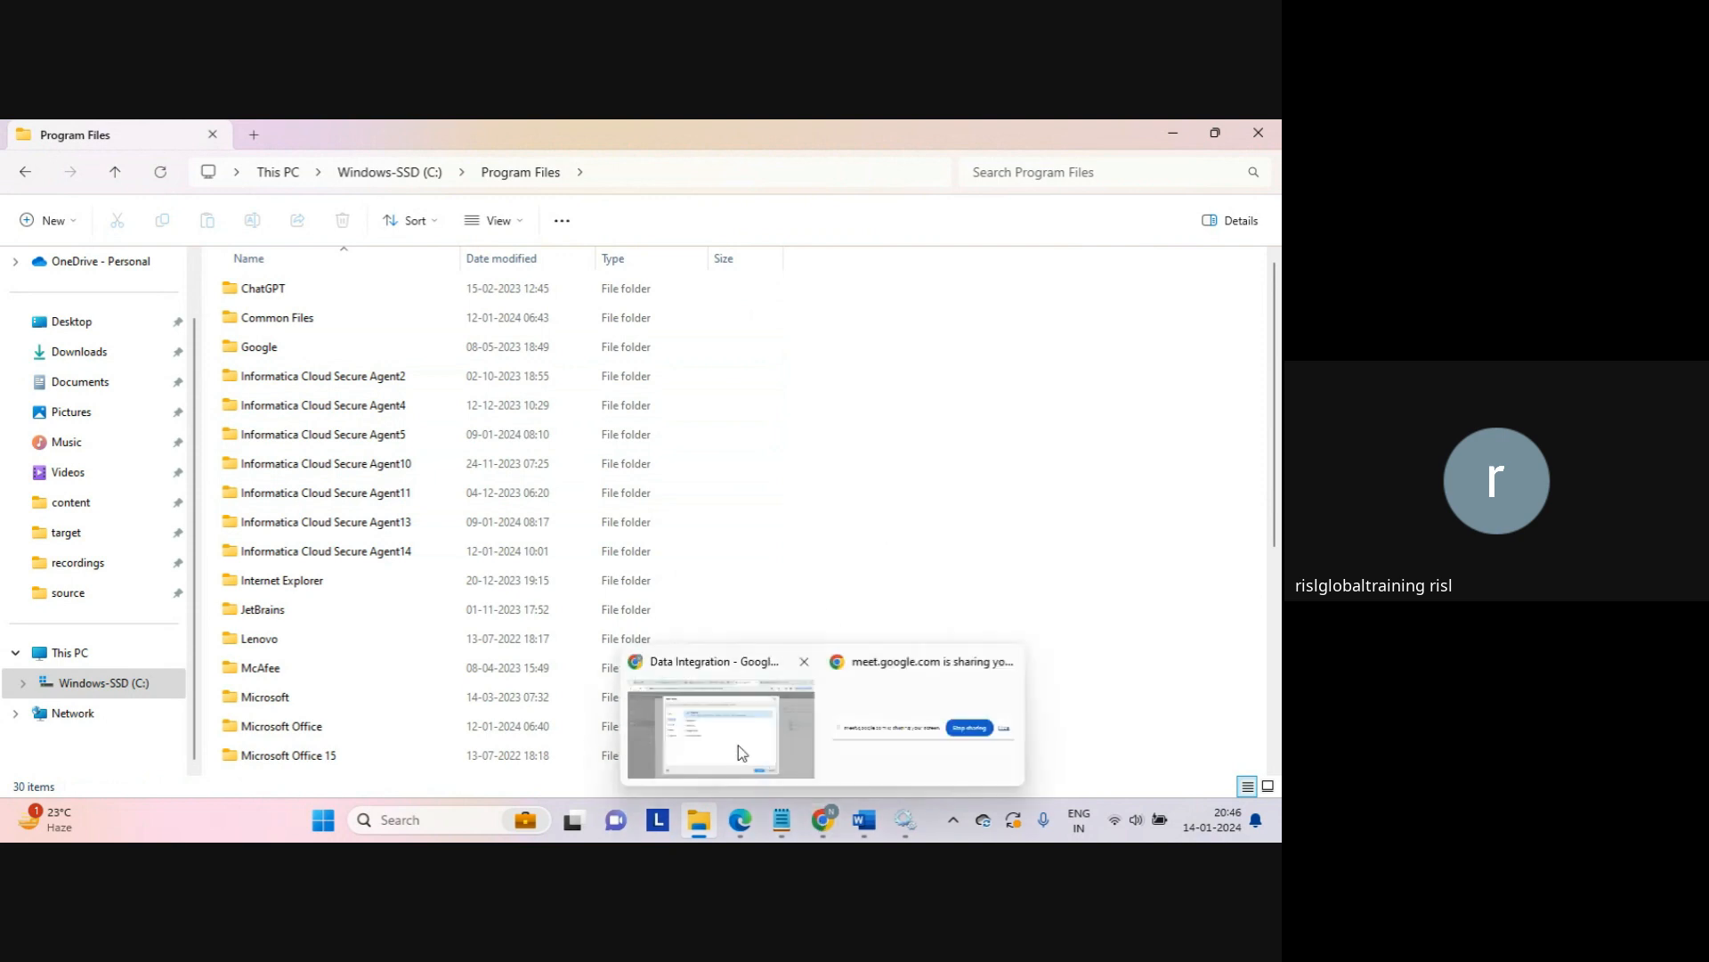
pyautogui.click(738, 744)
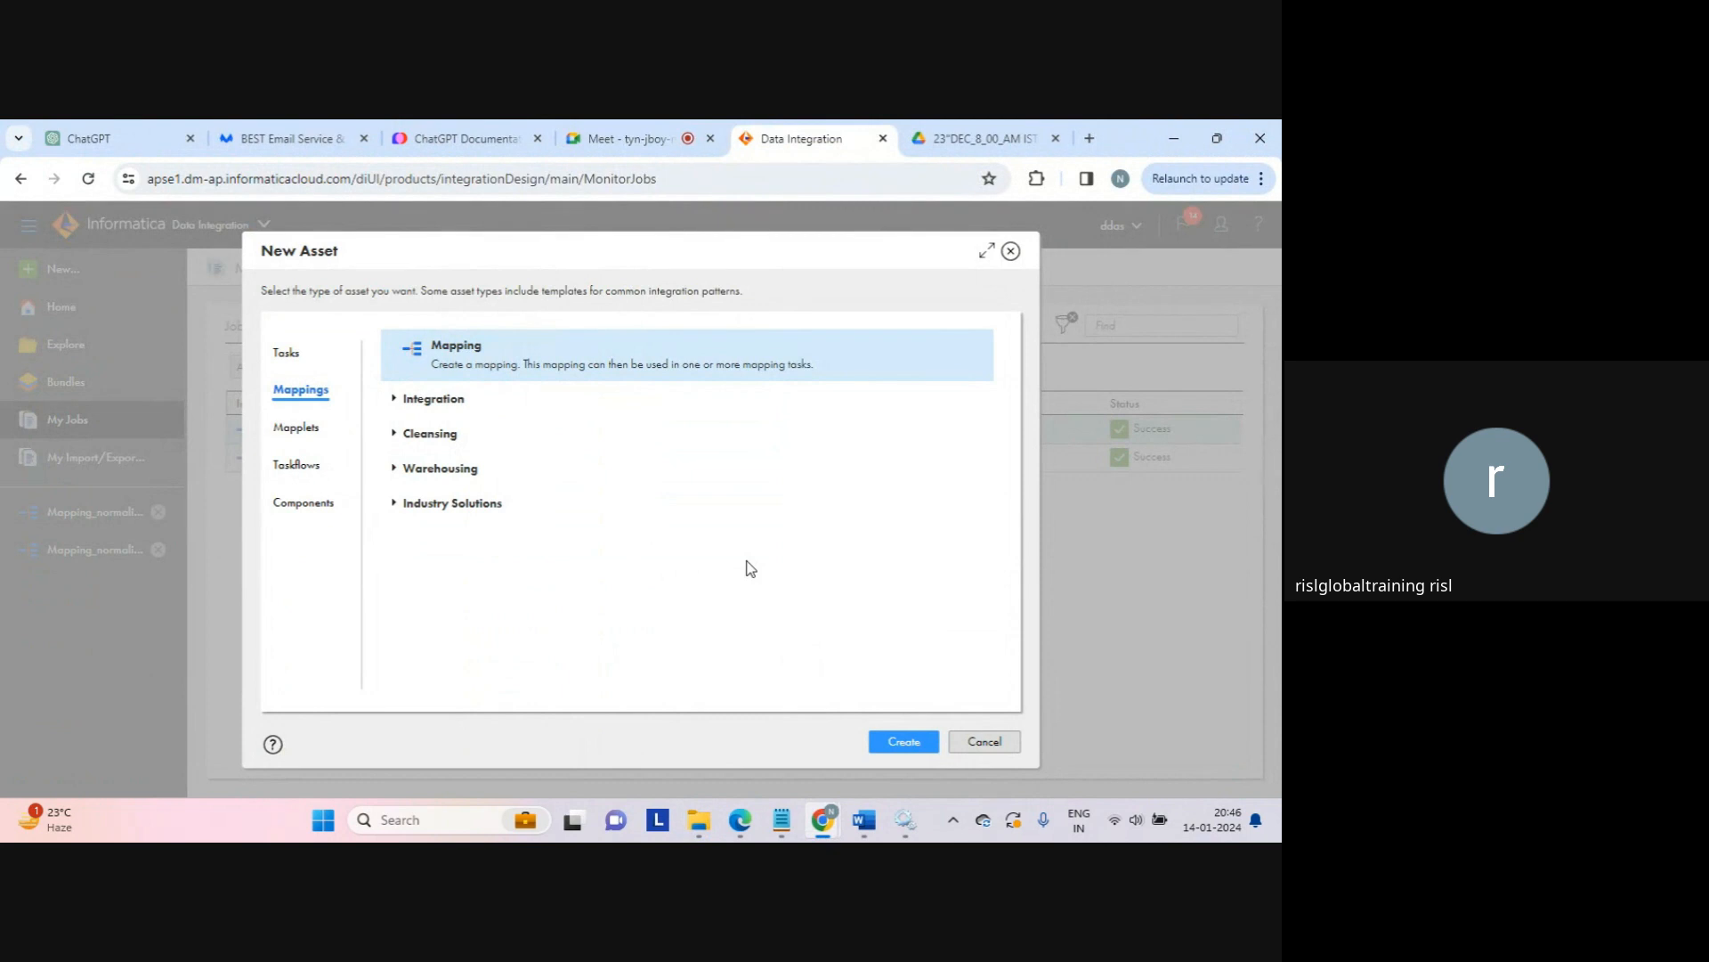
# Step: Create the new Mapping2 with a Source and Target, and raise the system volume
pyautogui.click(902, 742)
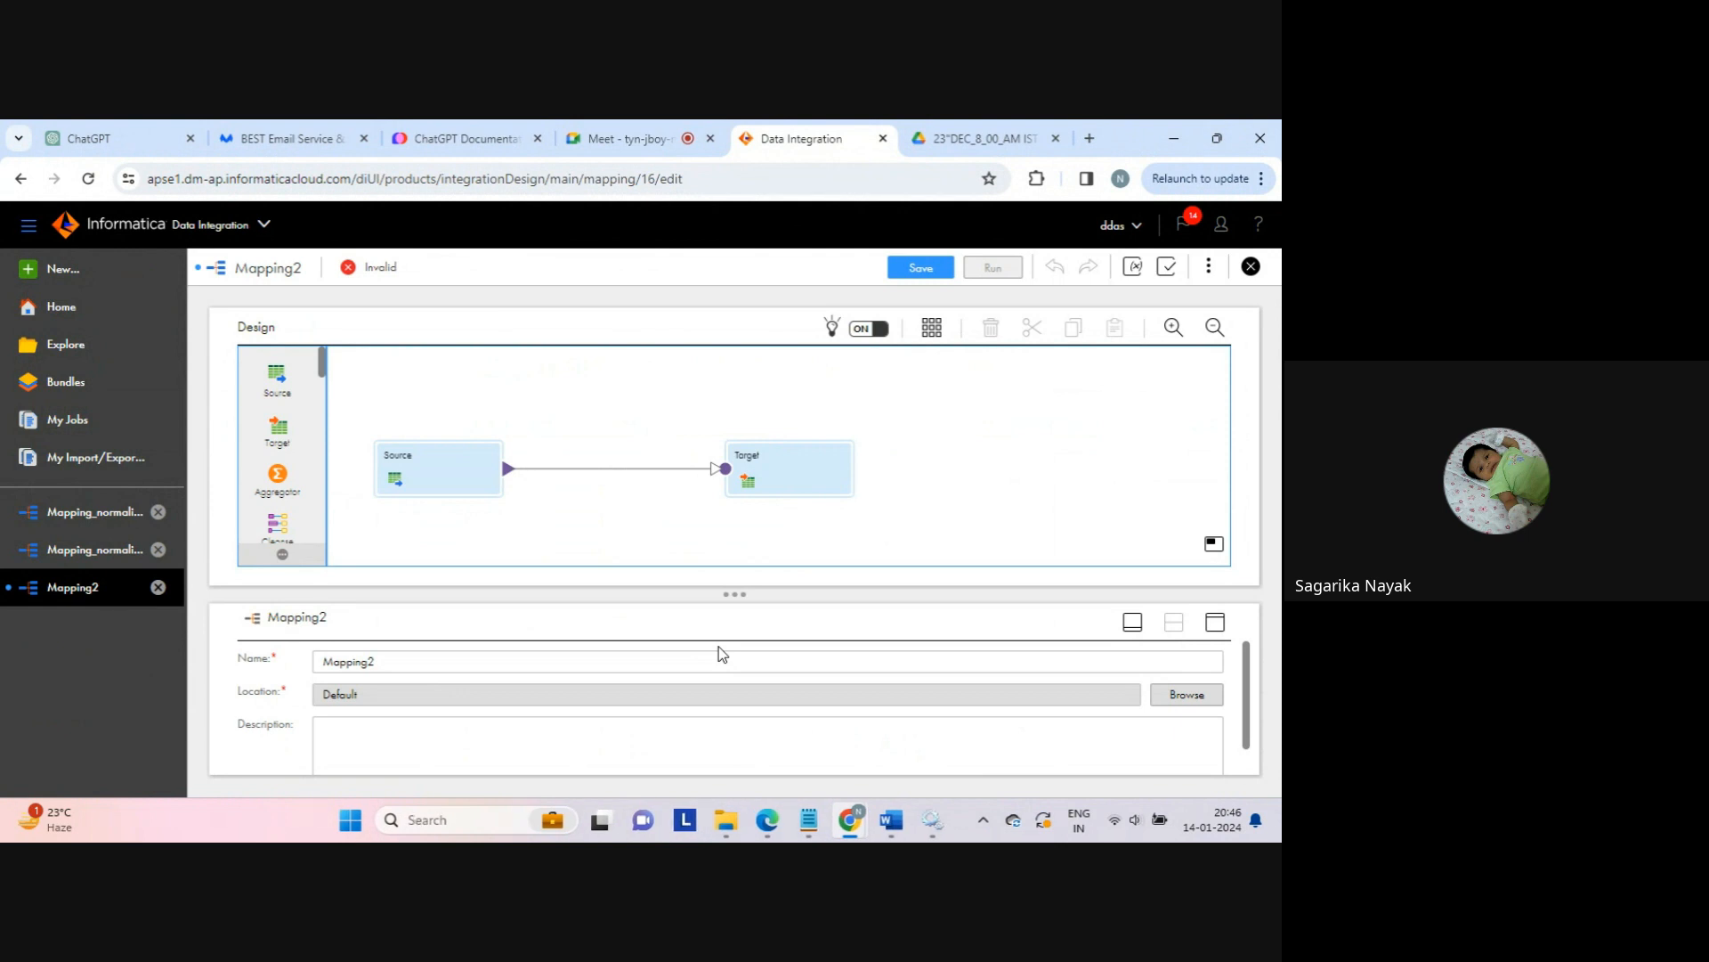
pyautogui.press('XF86AudioRaiseVolume')
pyautogui.press('XF86AudioRaiseVolume')
pyautogui.press('XF86AudioRaiseVolume')
pyautogui.press('XF86AudioRaiseVolume')
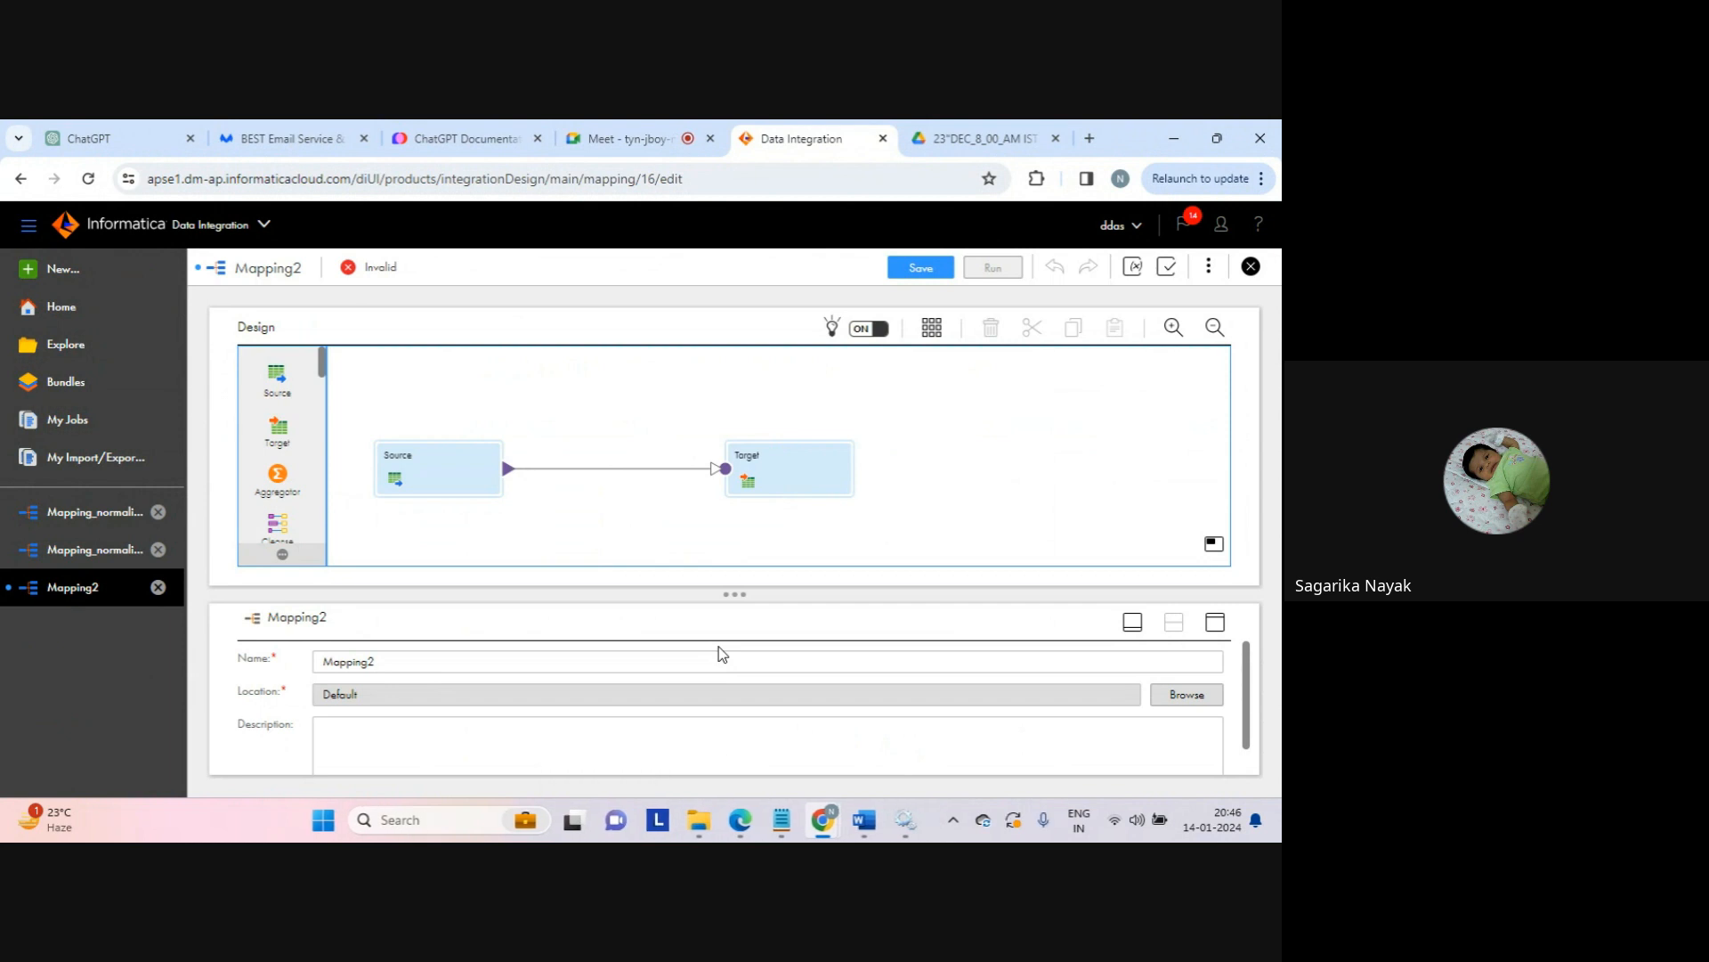
pyautogui.press('XF86AudioRaiseVolume')
# Step: Spread Mapping2's Source and Target nodes apart, then view the Default project's assets in Explore
pyautogui.scroll(-1, 718, 647)
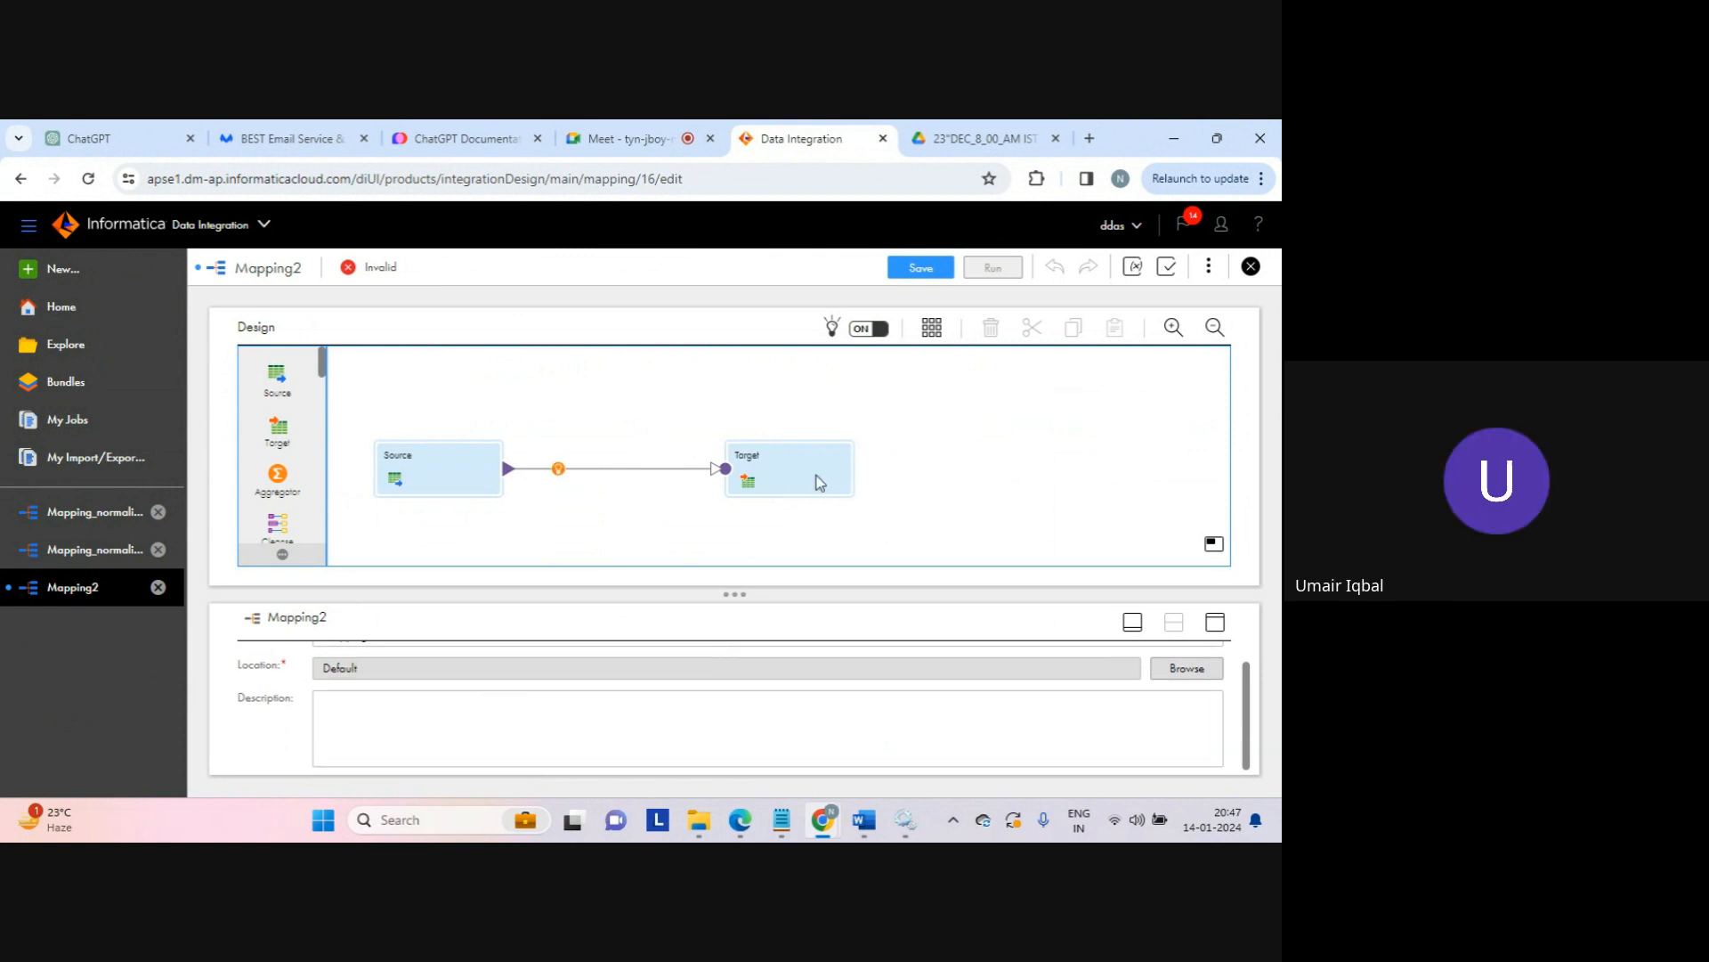
pyautogui.click(454, 481)
pyautogui.moveTo(454, 481); pyautogui.dragTo(448, 443)
pyautogui.moveTo(757, 457); pyautogui.dragTo(794, 448)
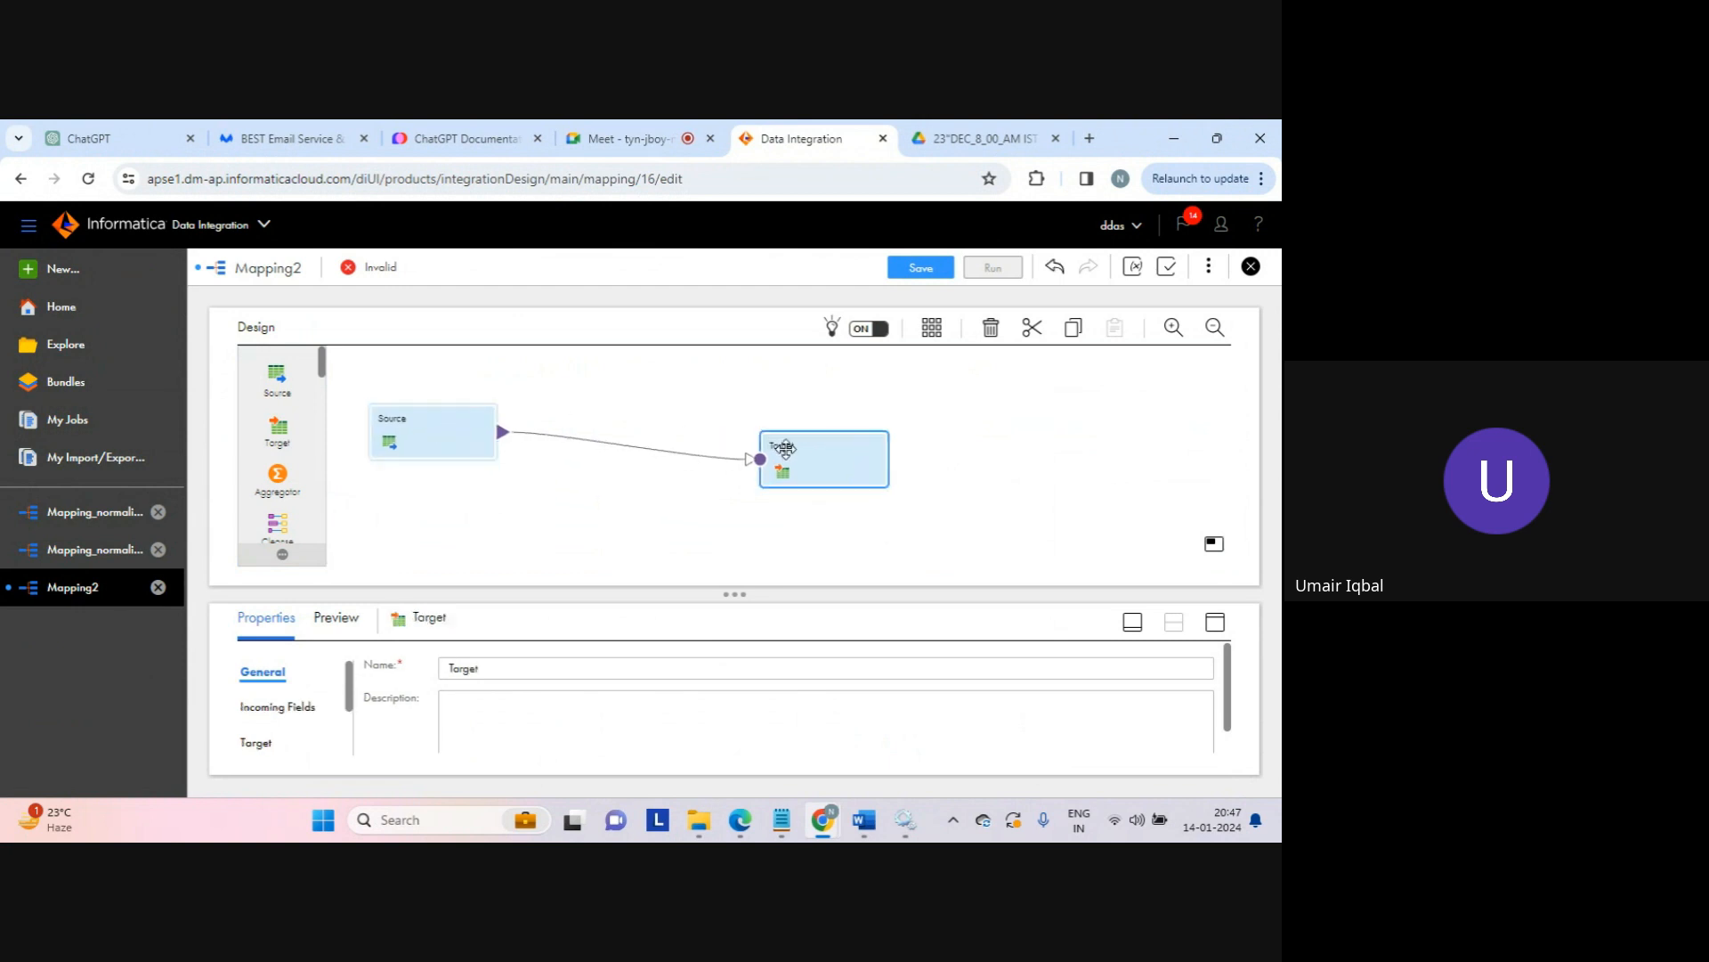
pyautogui.click(677, 510)
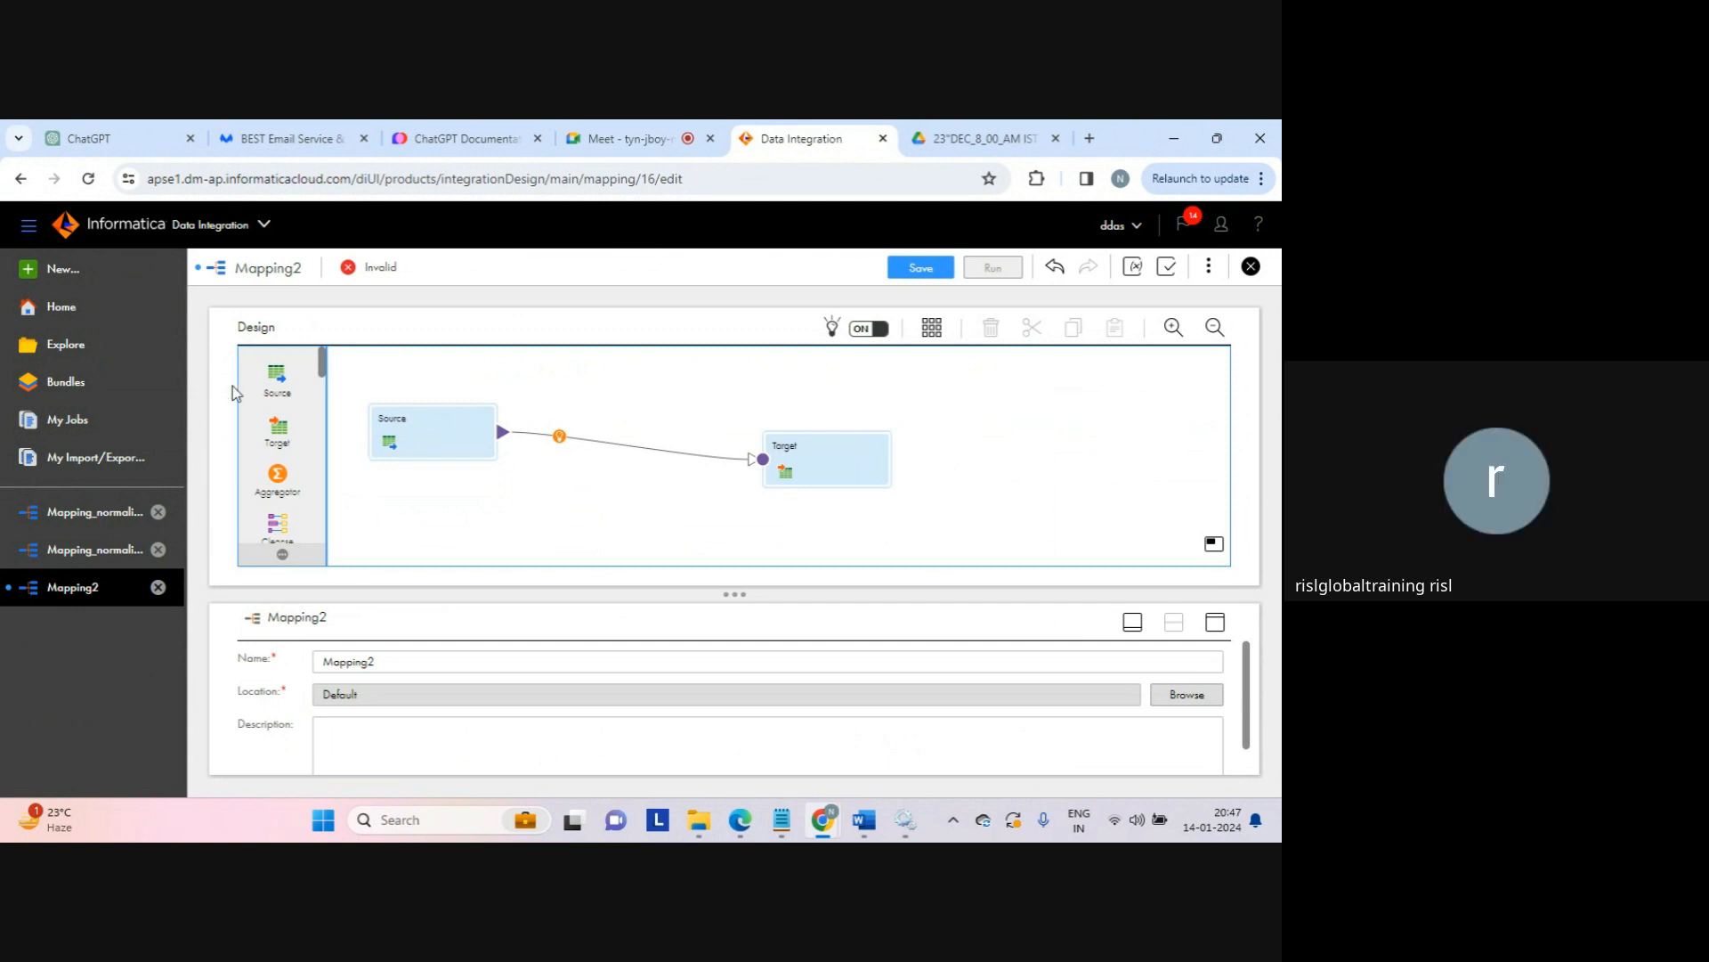
pyautogui.click(73, 355)
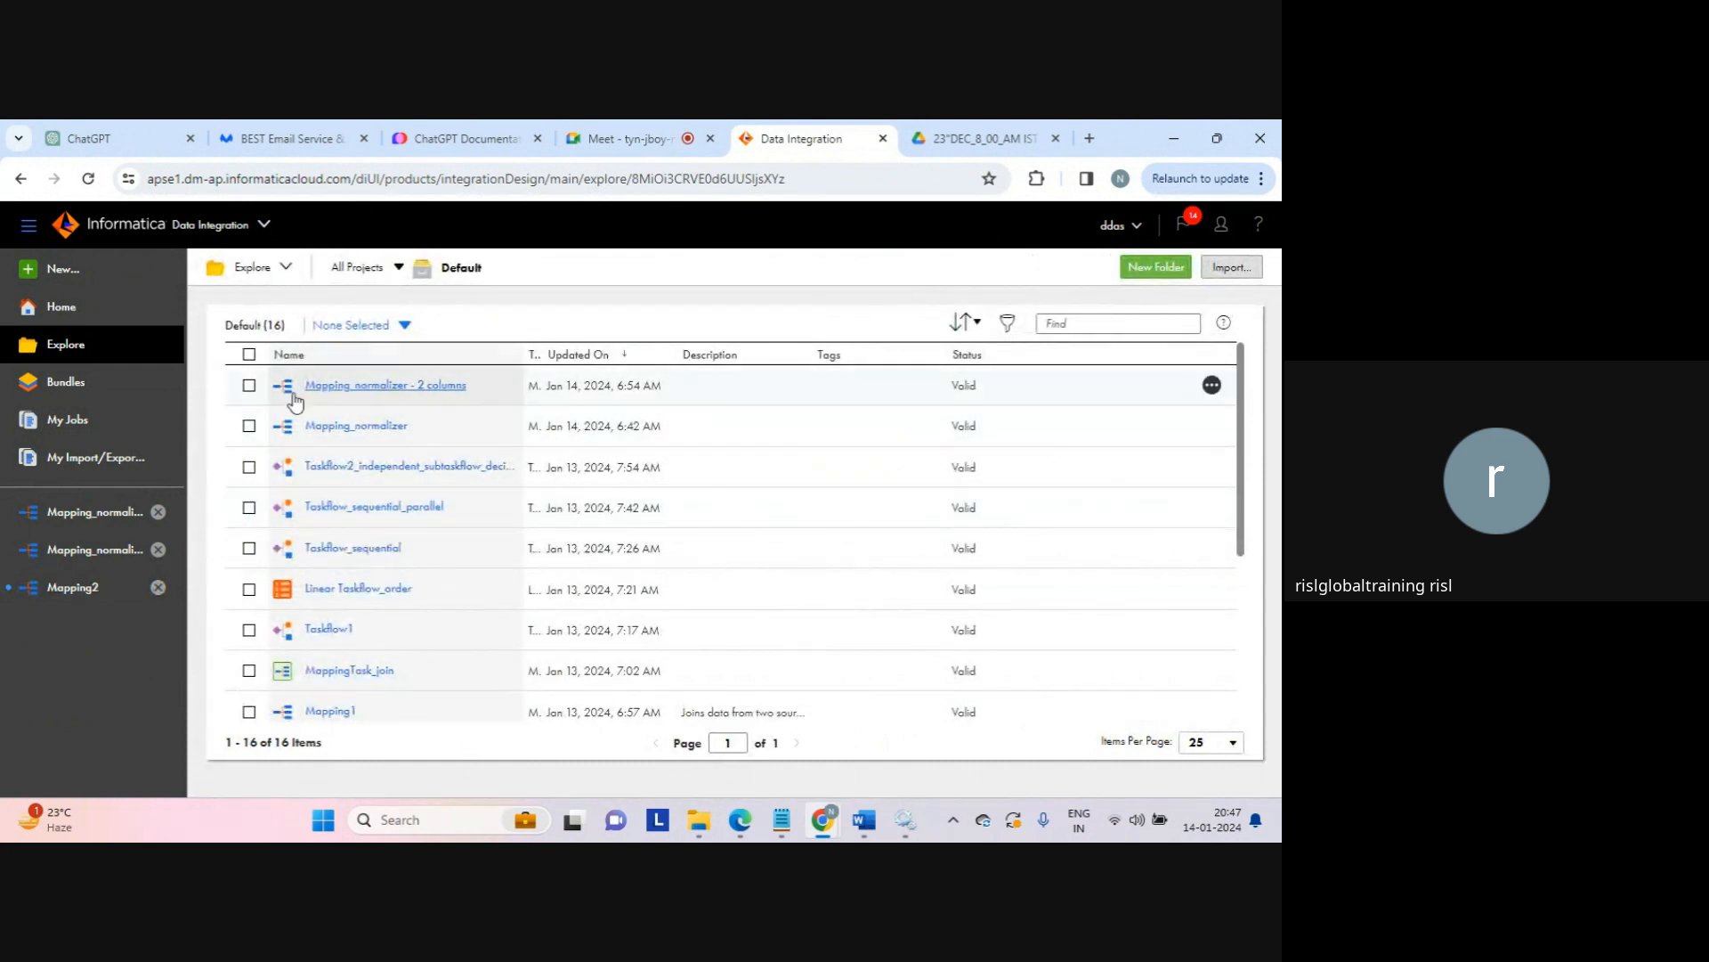
# Step: Select the two Mapping_normalizer assets and a taskflow, start an import, then cancel back to Mapping2
pyautogui.click(249, 389)
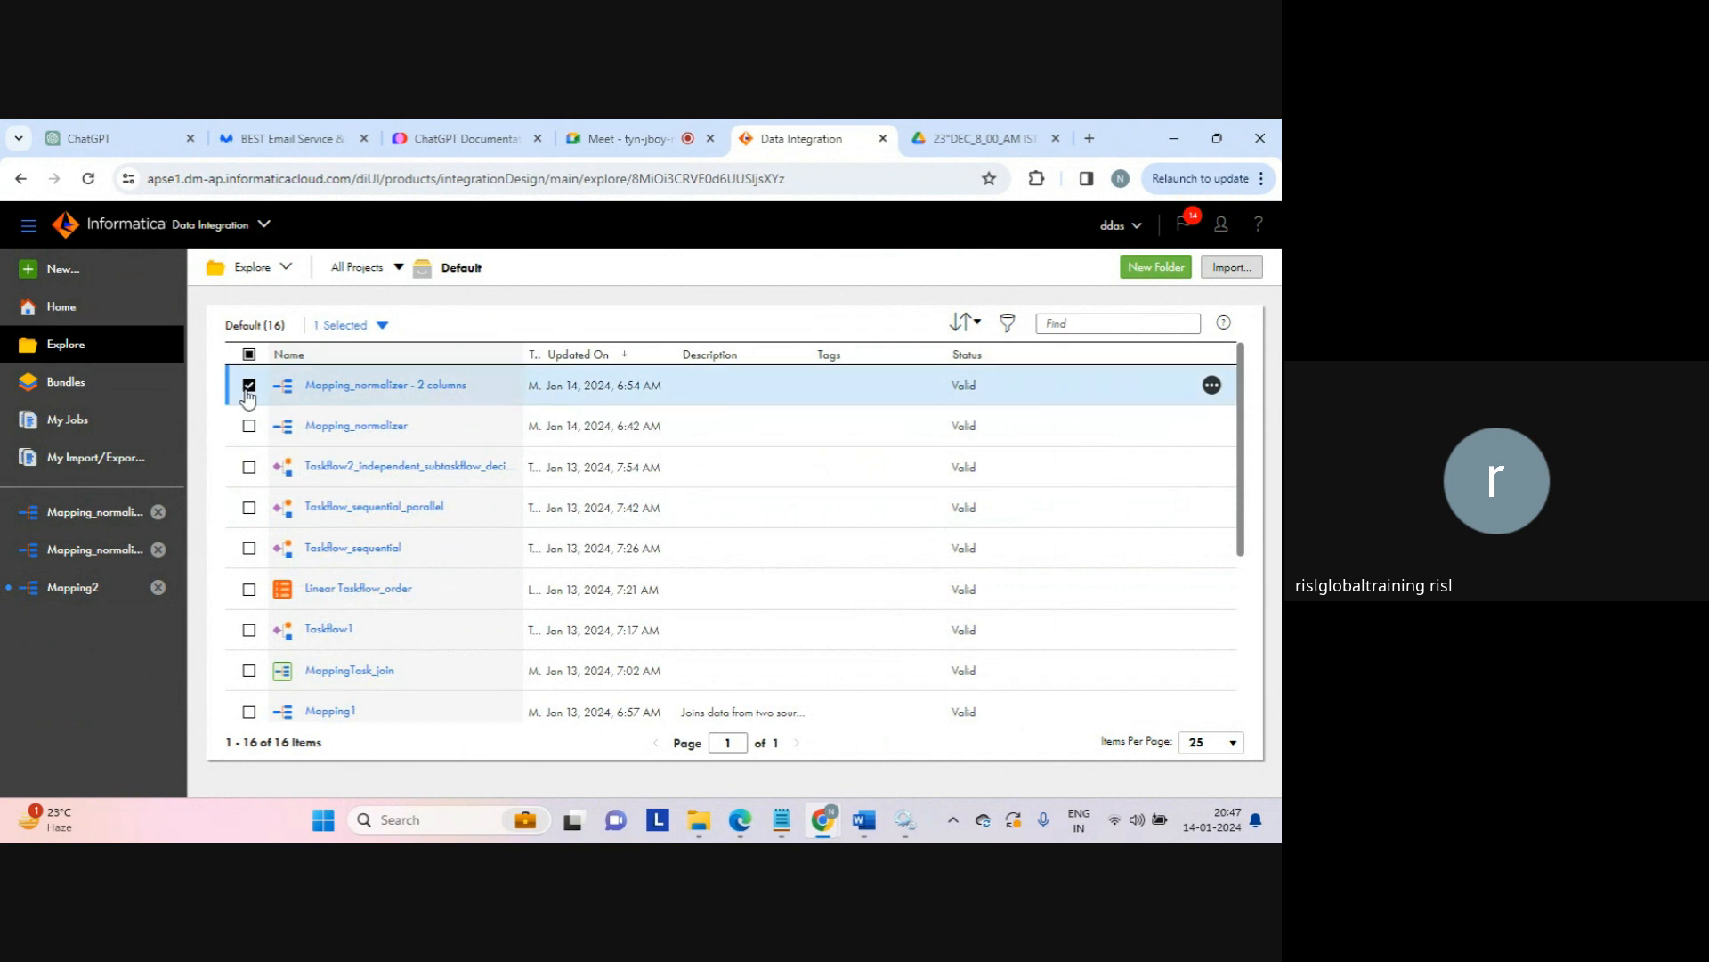
pyautogui.click(249, 427)
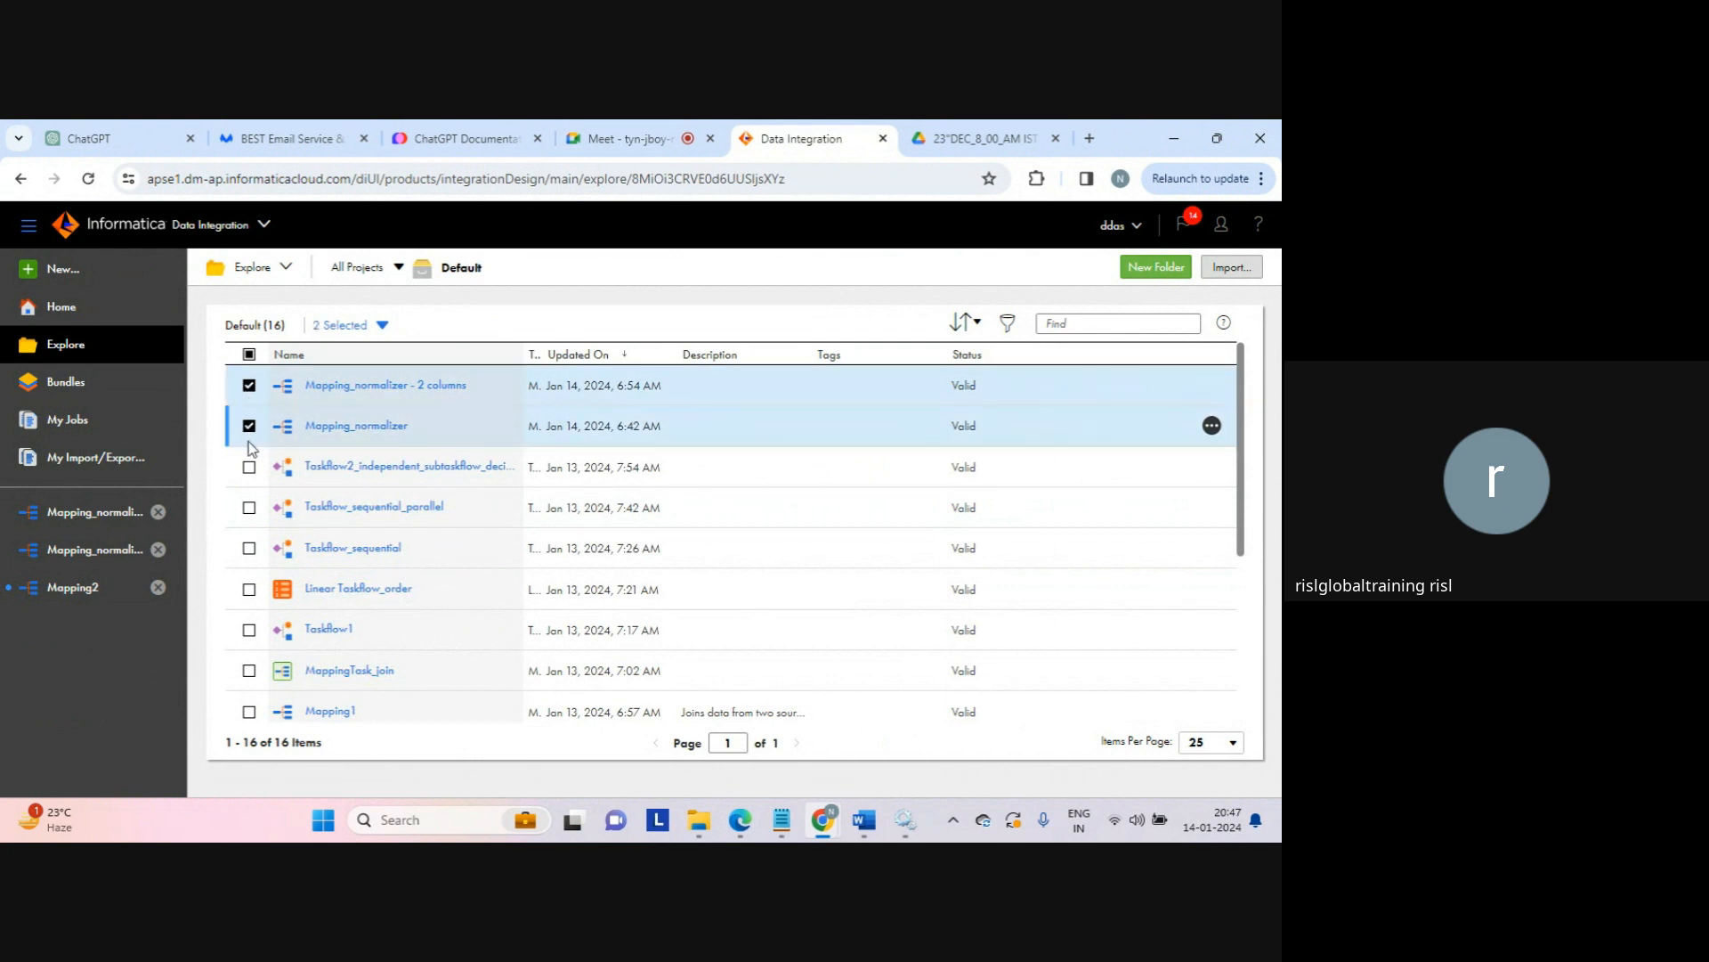
pyautogui.click(249, 467)
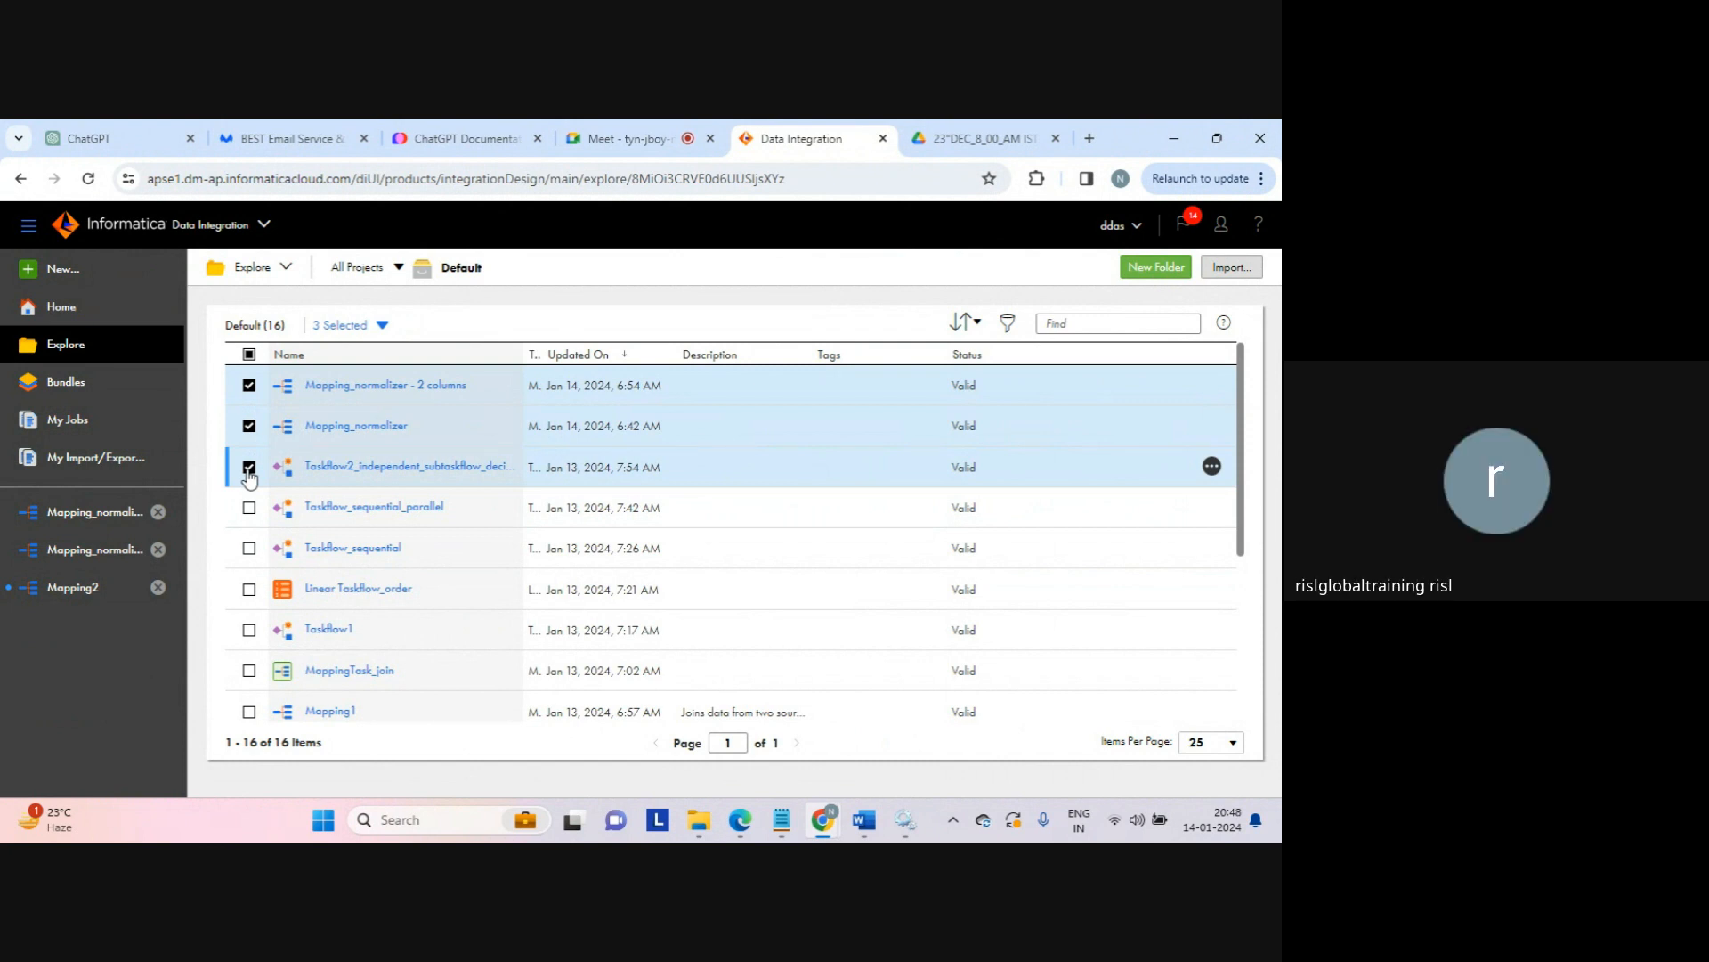
pyautogui.click(1228, 269)
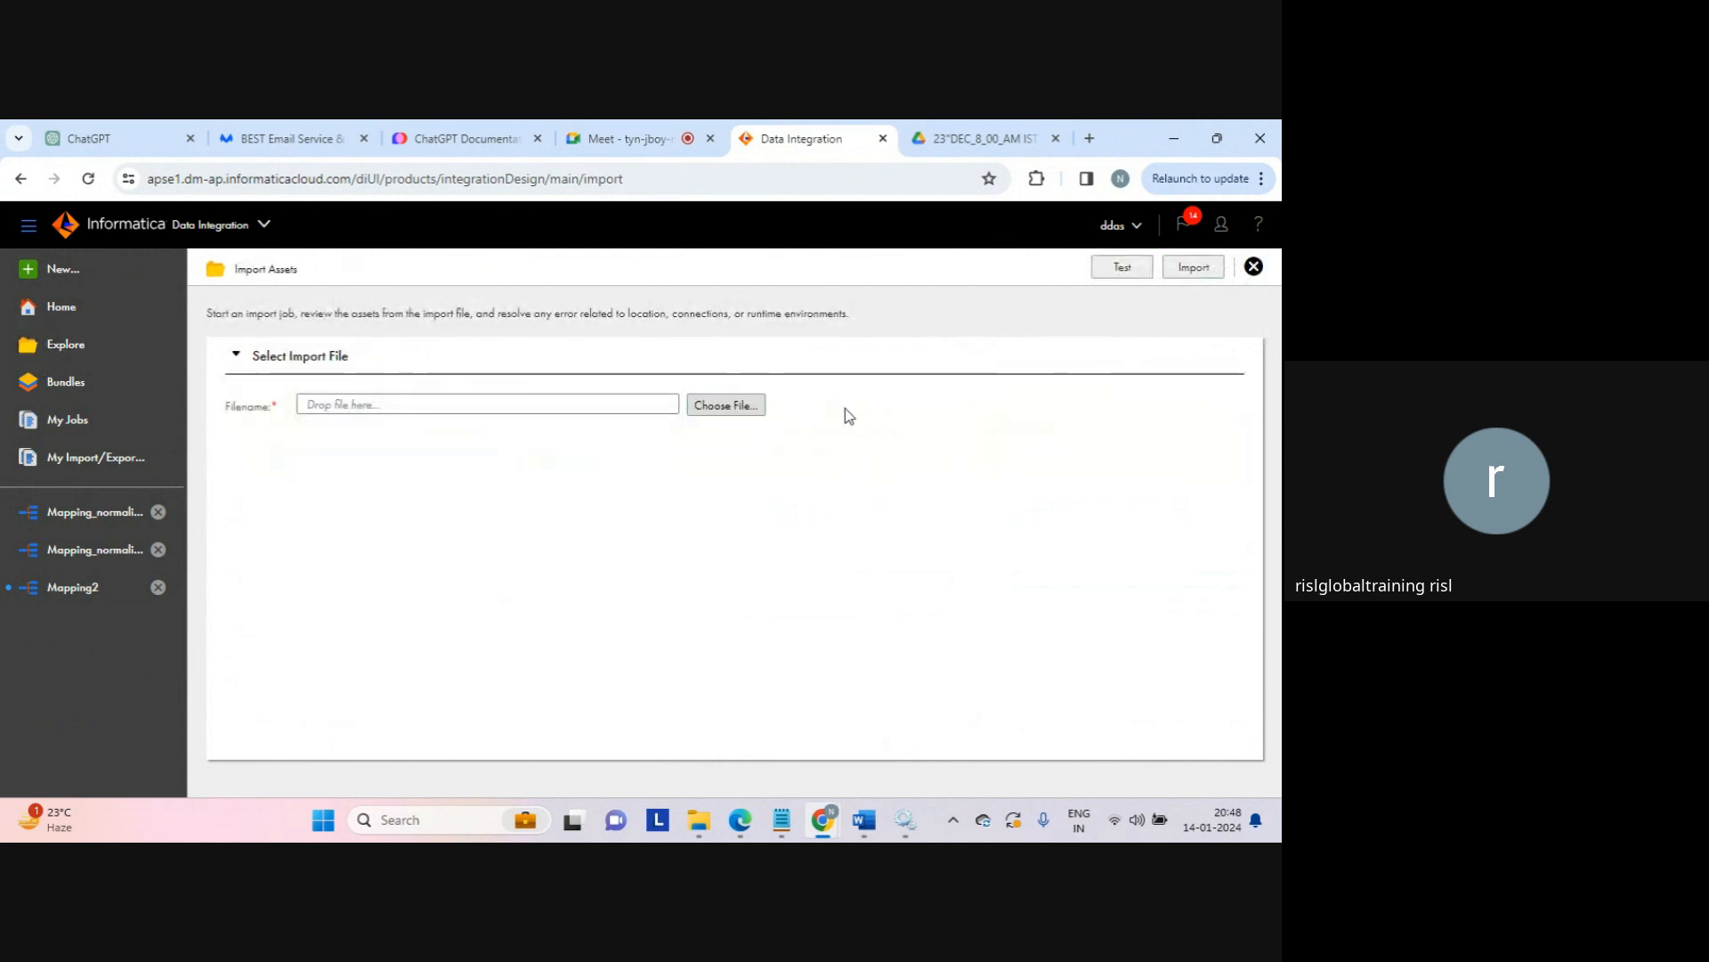
pyautogui.click(728, 407)
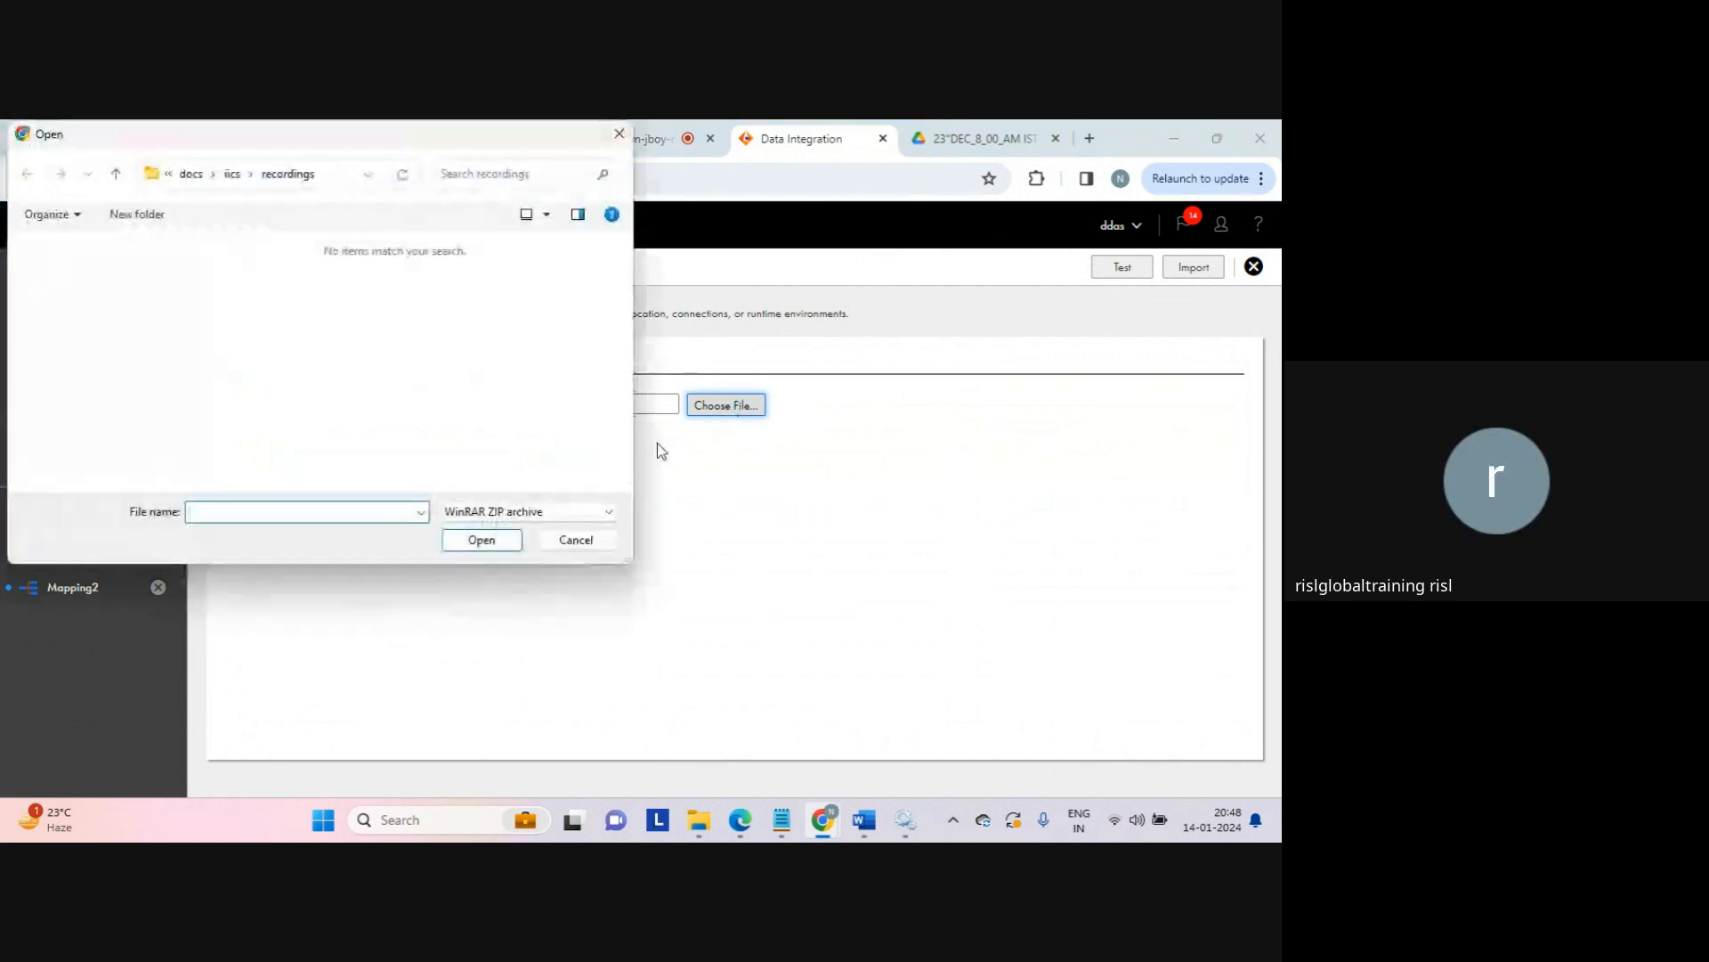
pyautogui.click(575, 538)
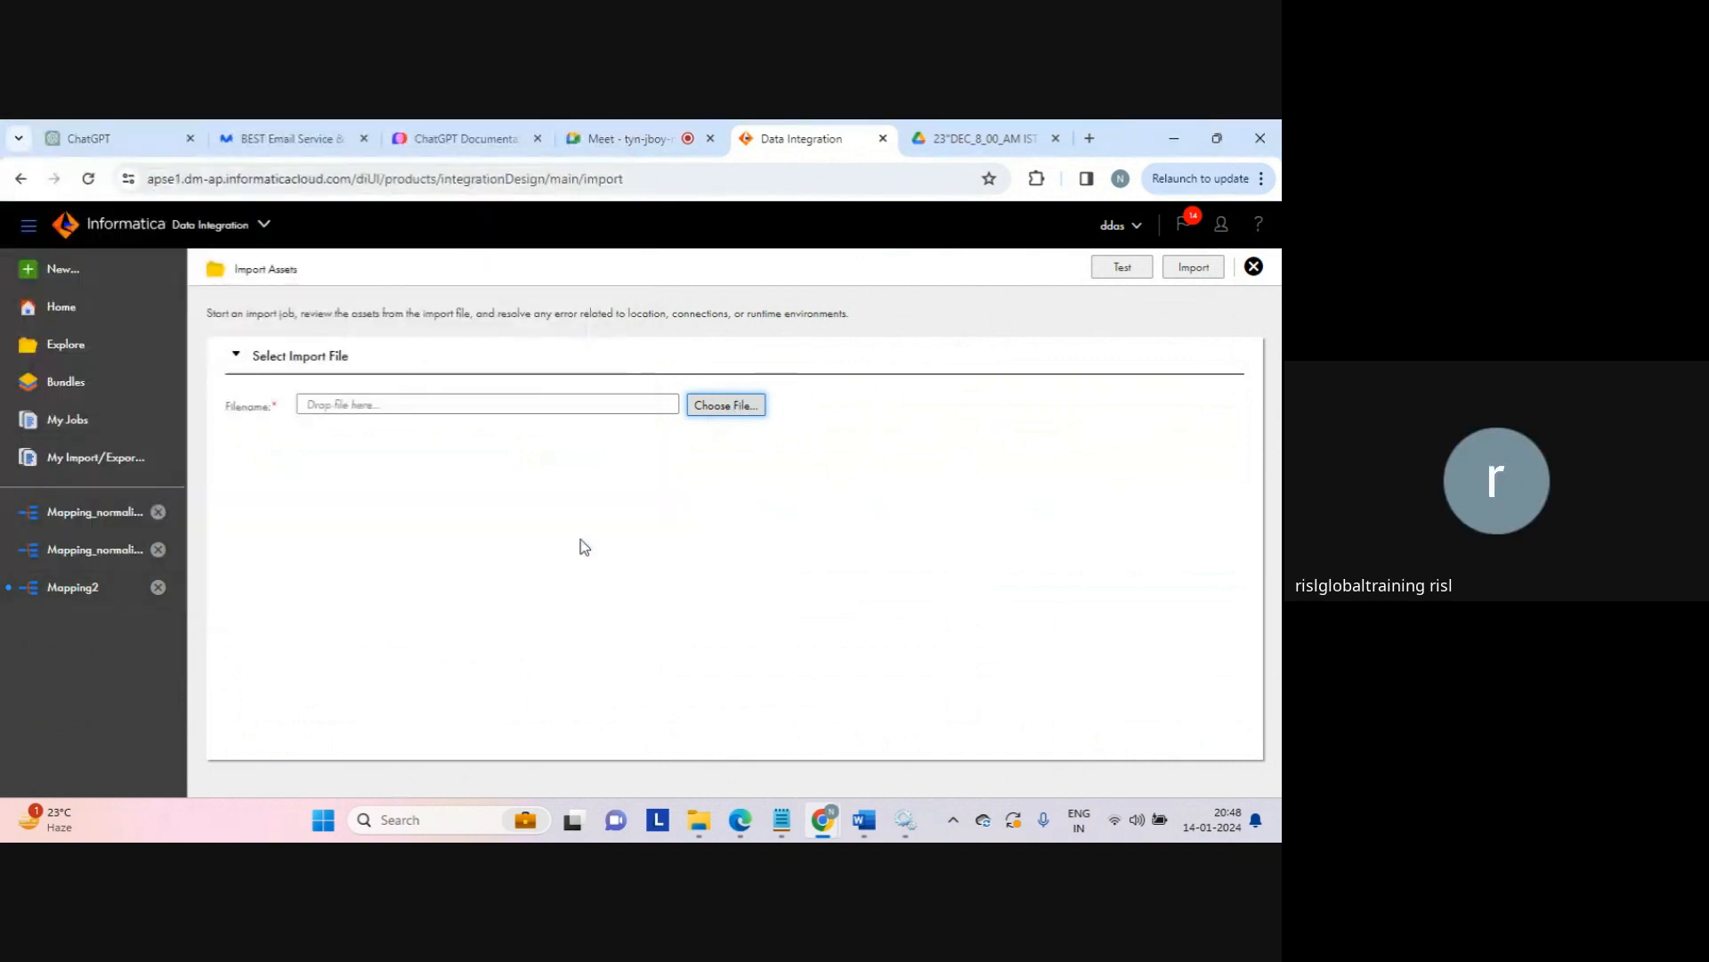
pyautogui.click(1253, 266)
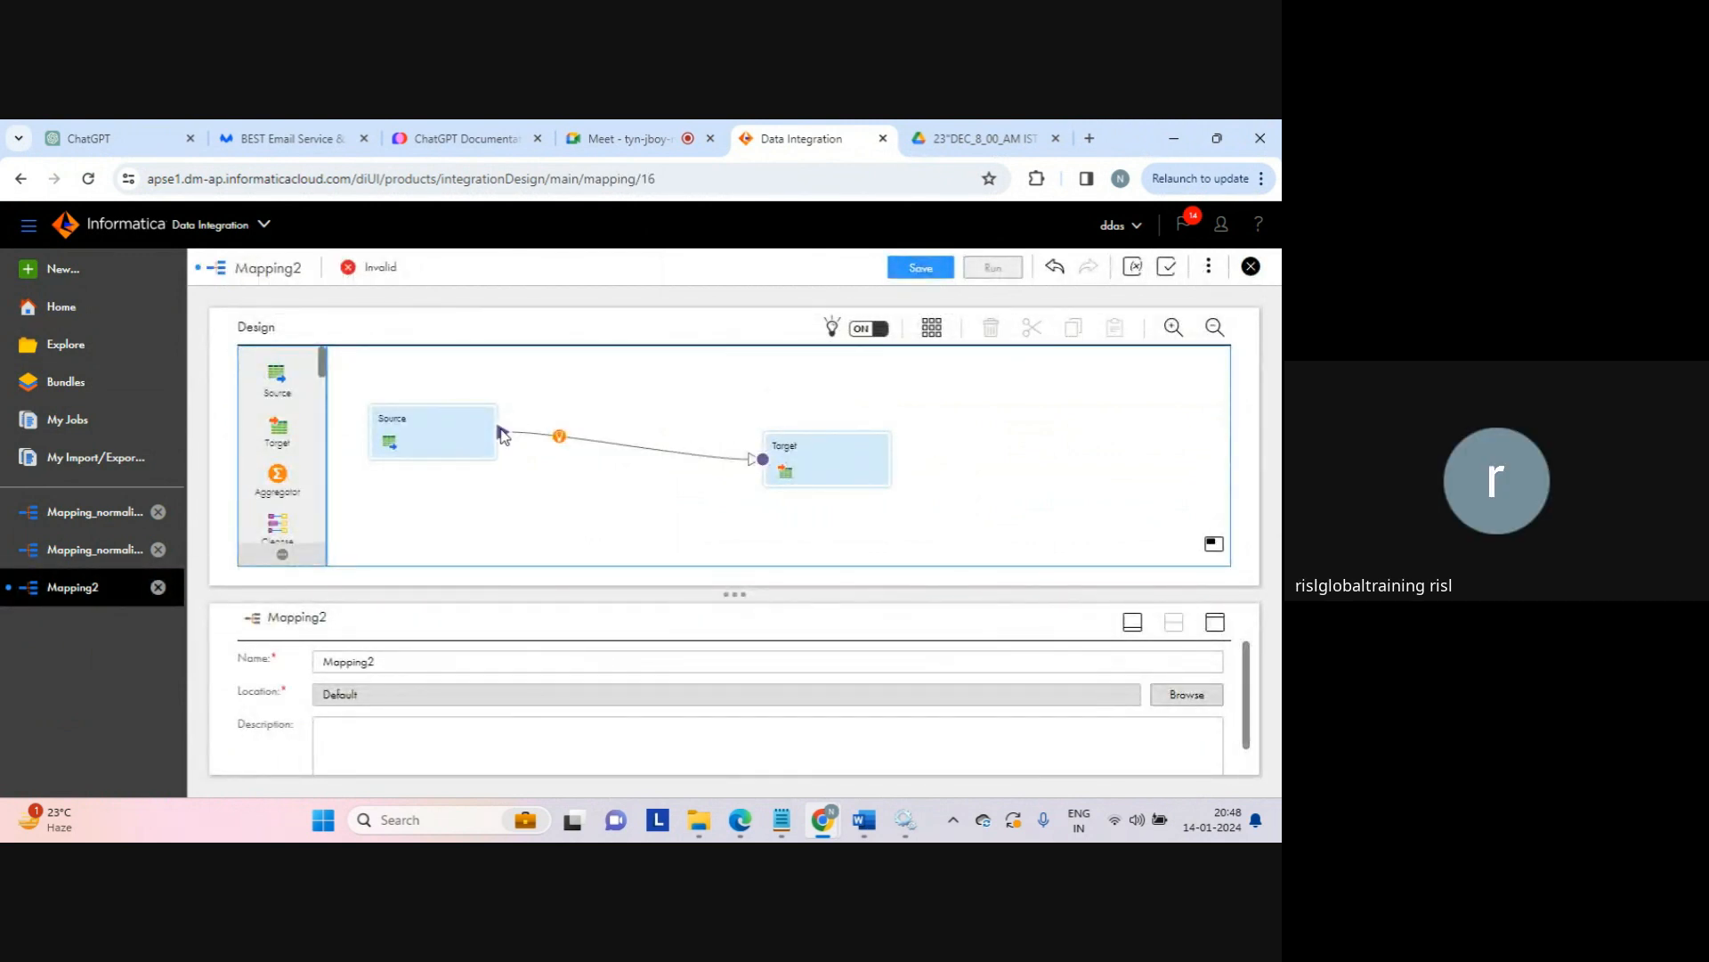
# Step: Align the Source and Target boxes level with each other on the canvas
pyautogui.click(466, 438)
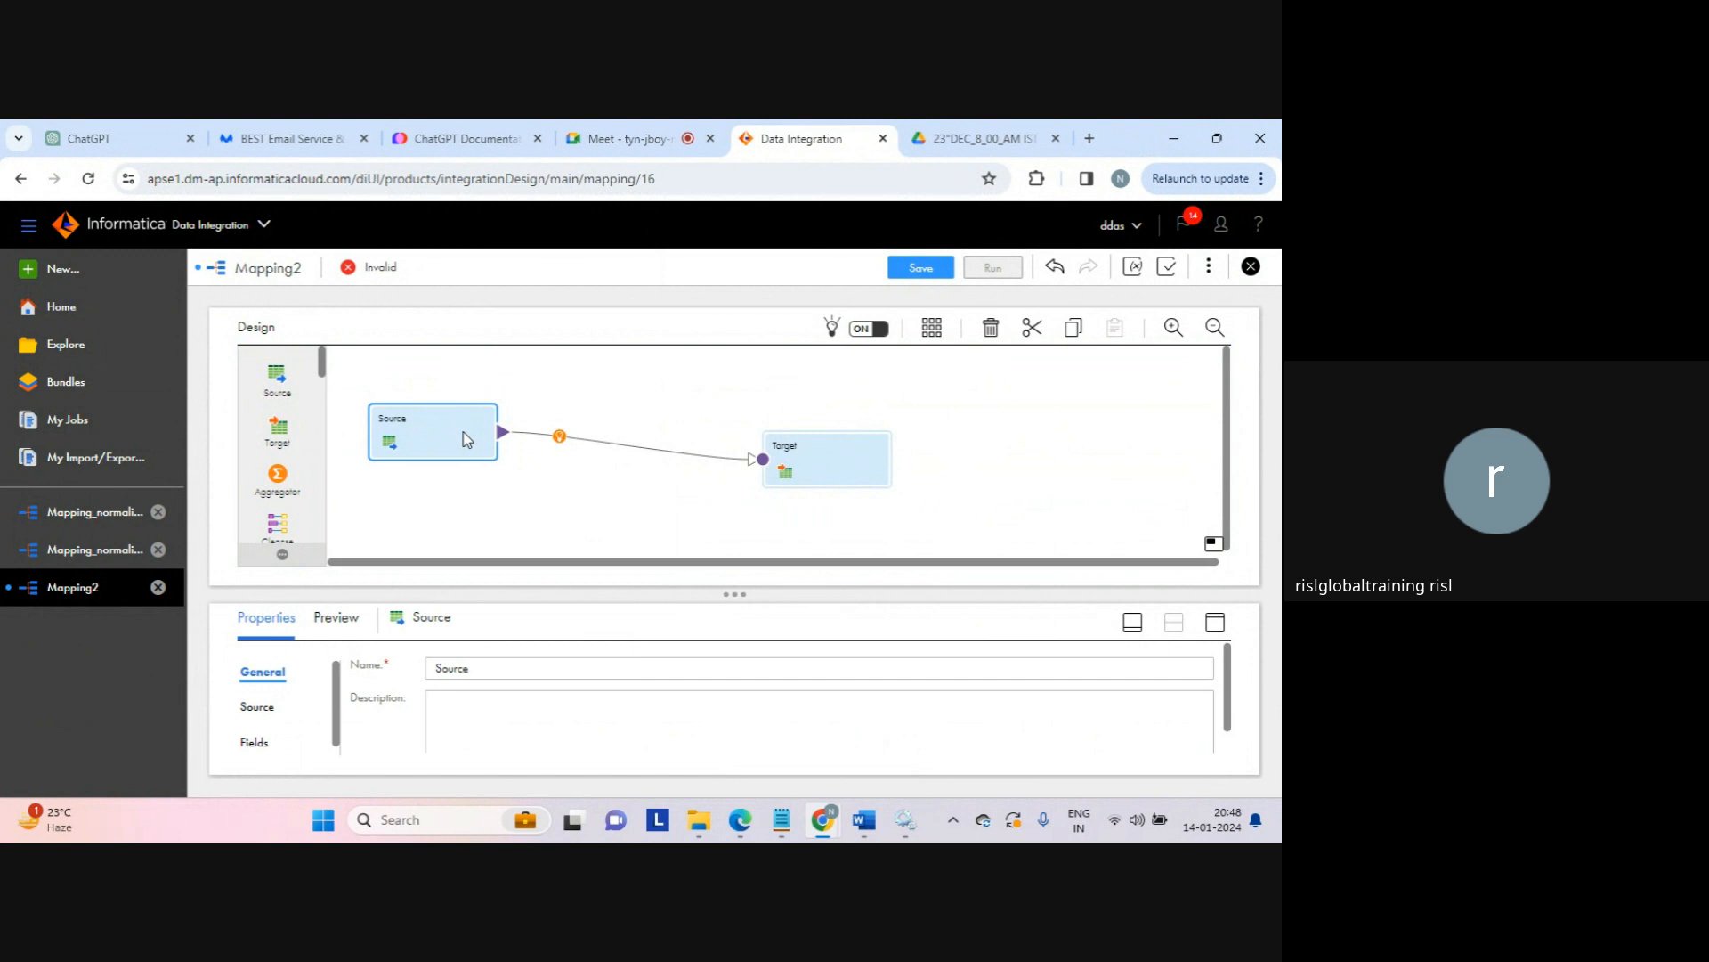
pyautogui.moveTo(837, 454); pyautogui.dragTo(859, 432)
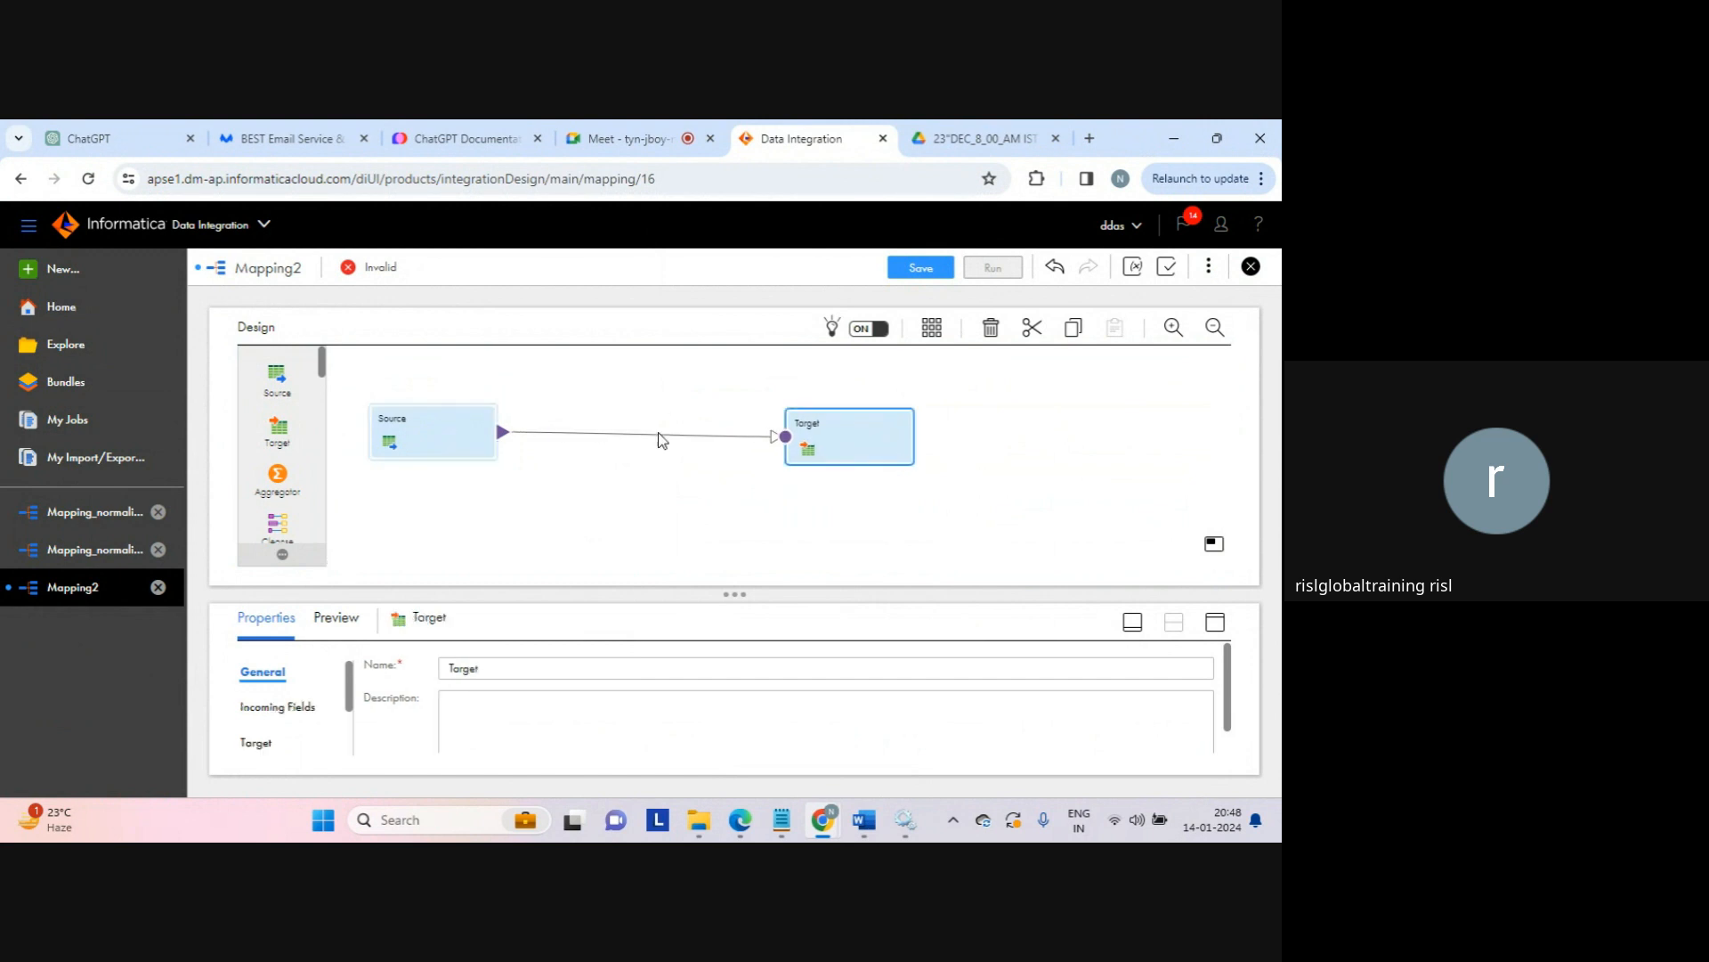
pyautogui.moveTo(456, 448); pyautogui.dragTo(481, 420)
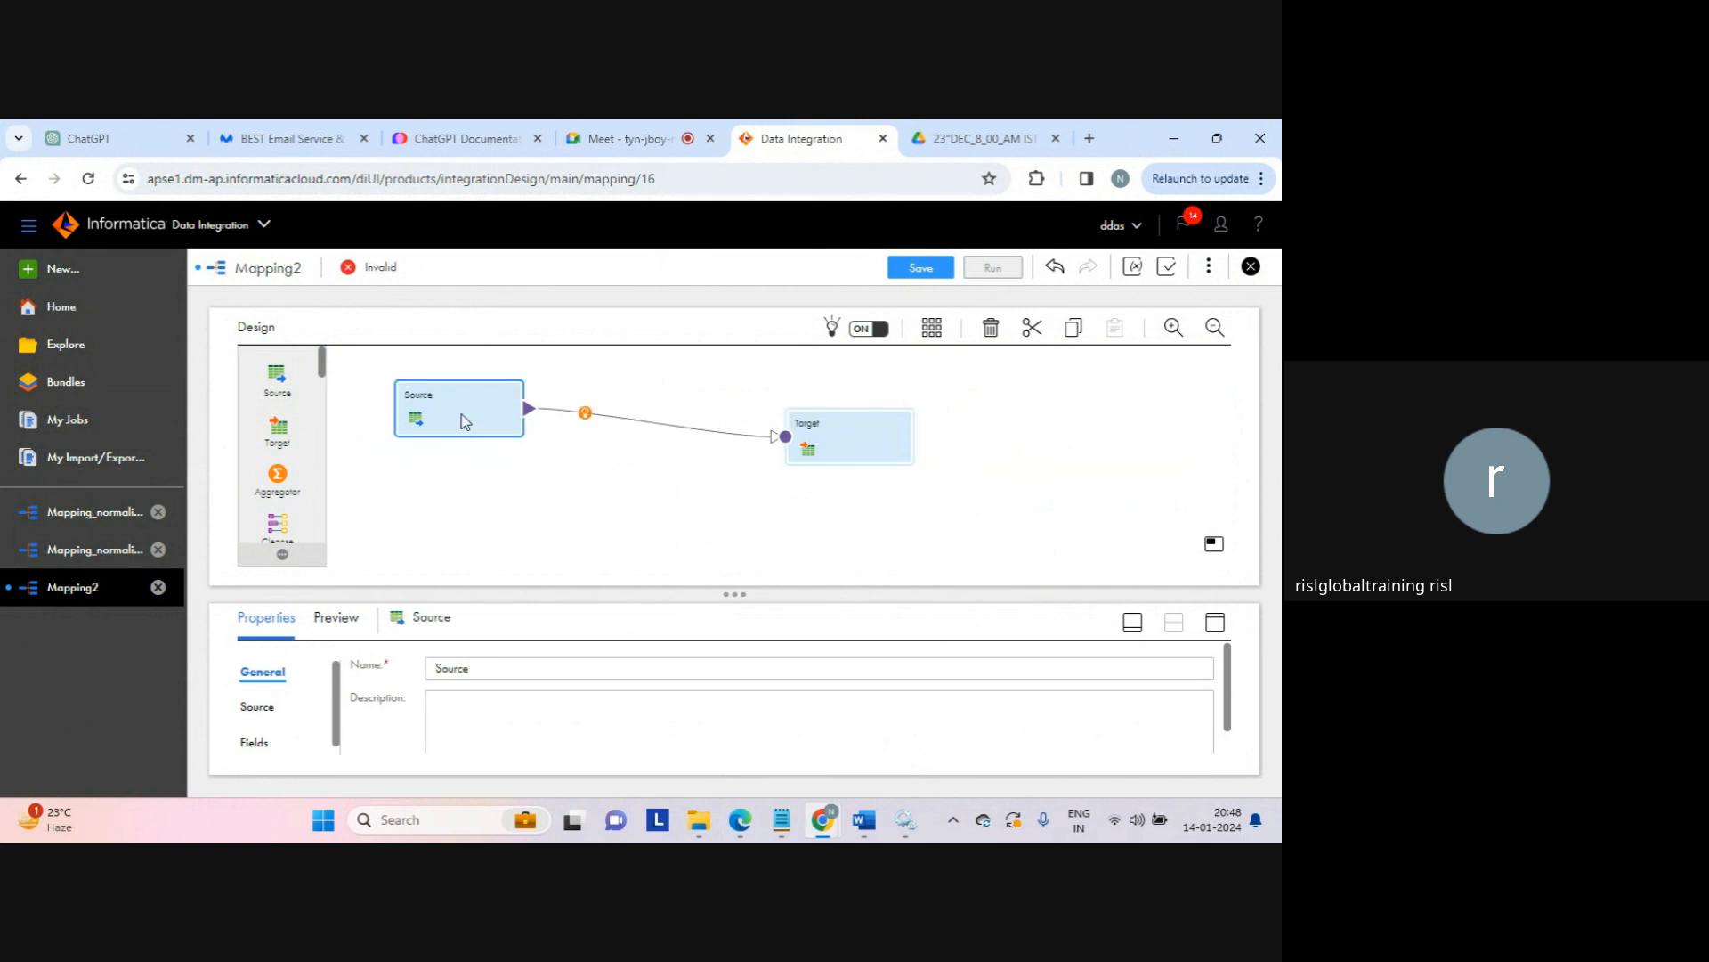
pyautogui.click(489, 477)
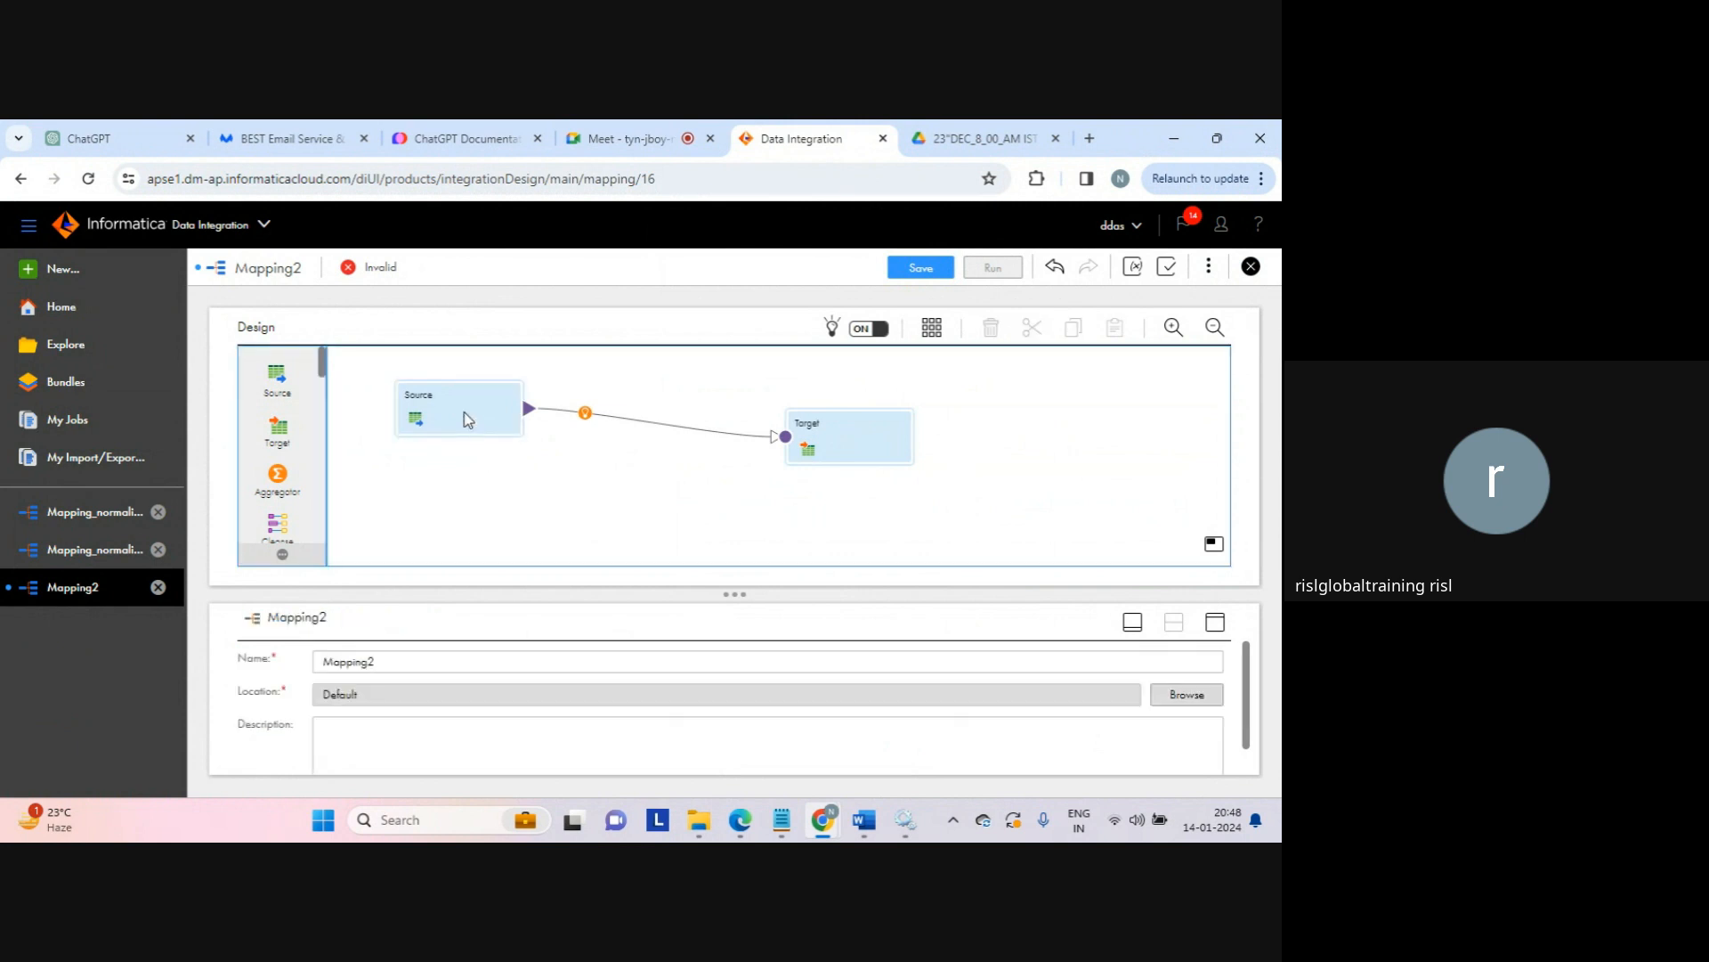
pyautogui.click(466, 419)
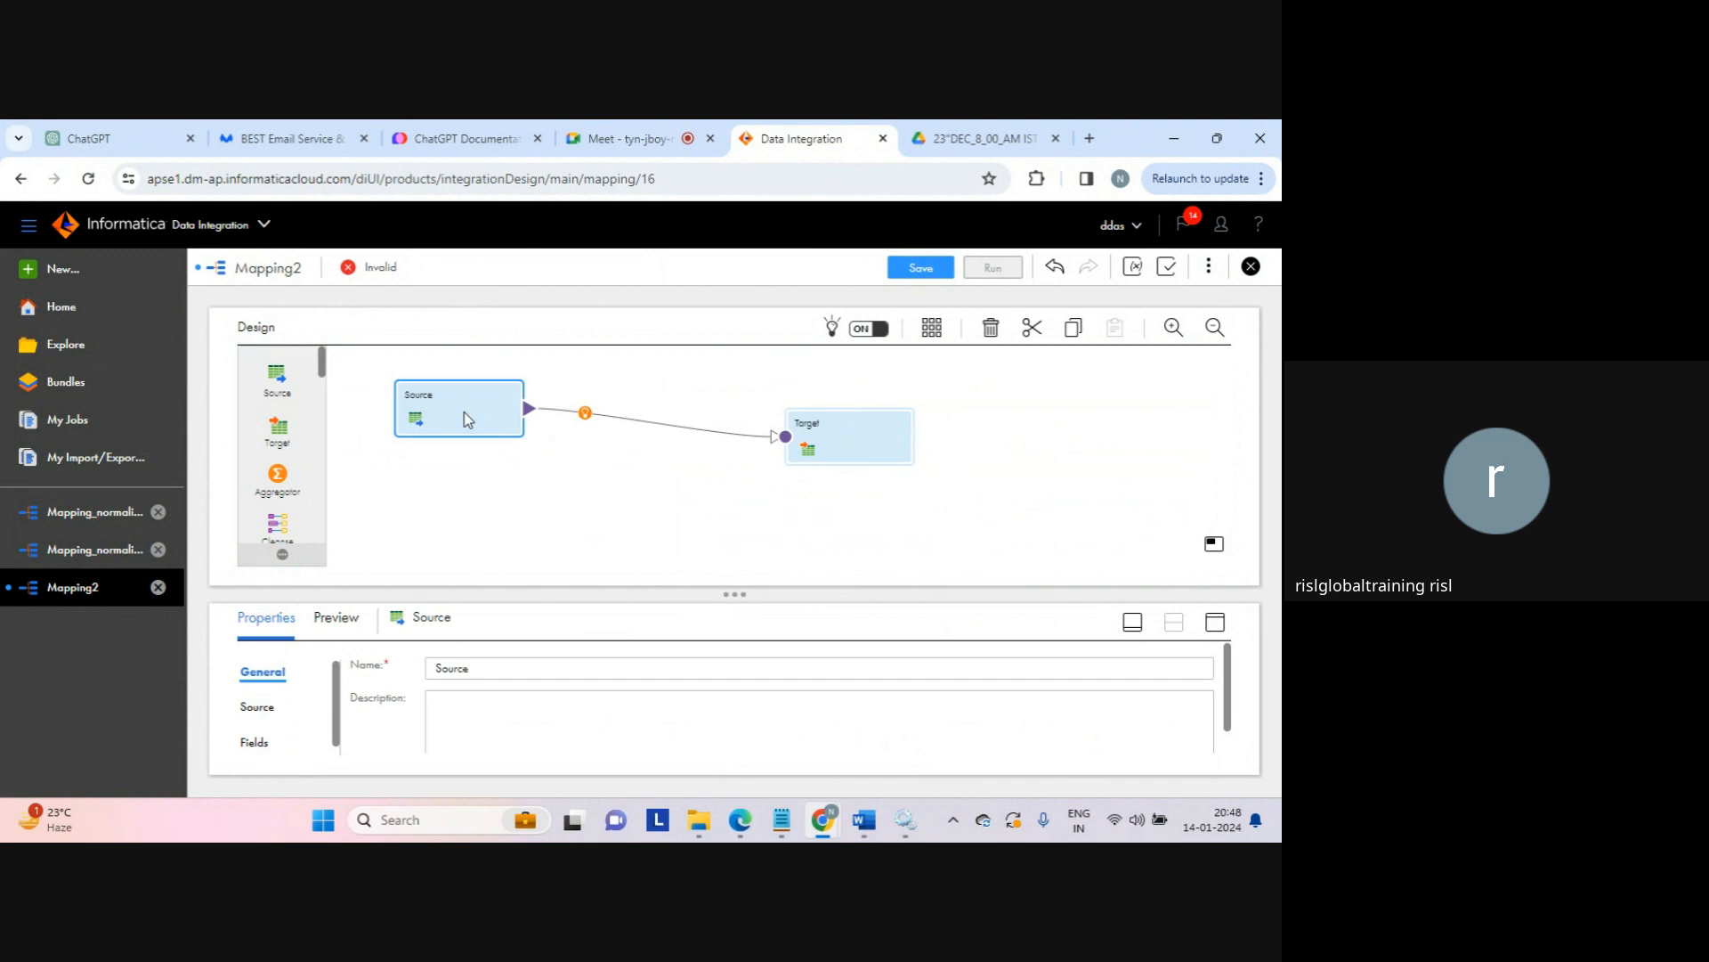
pyautogui.click(544, 498)
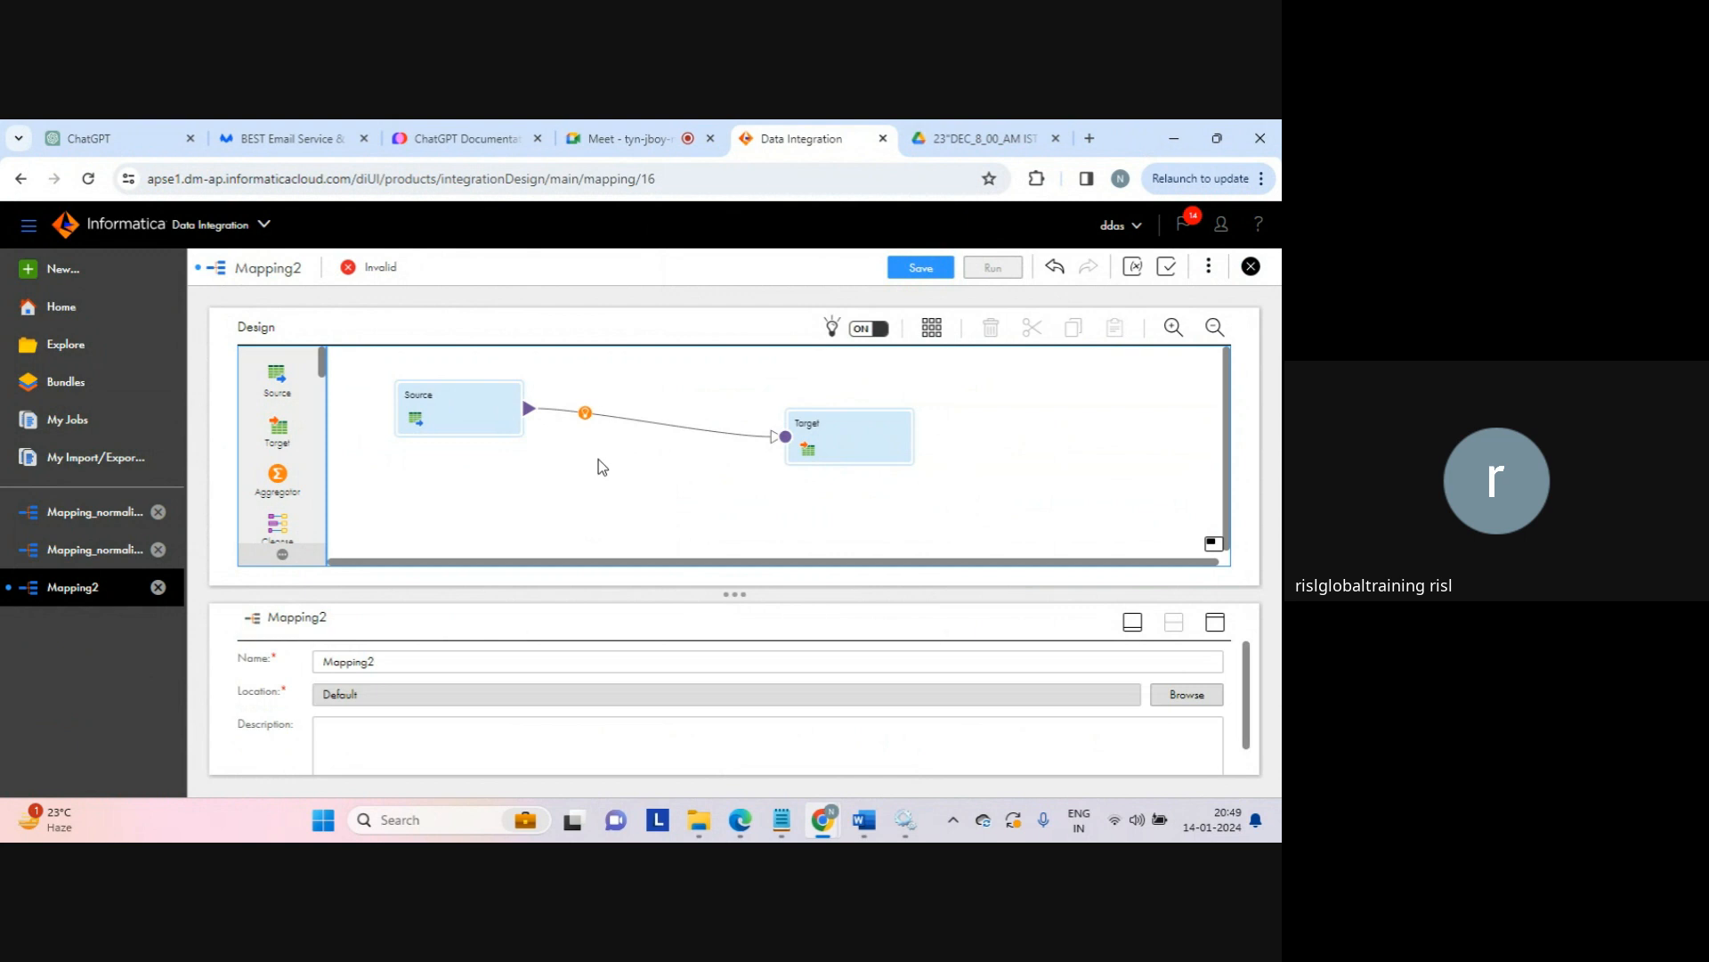
pyautogui.click(450, 413)
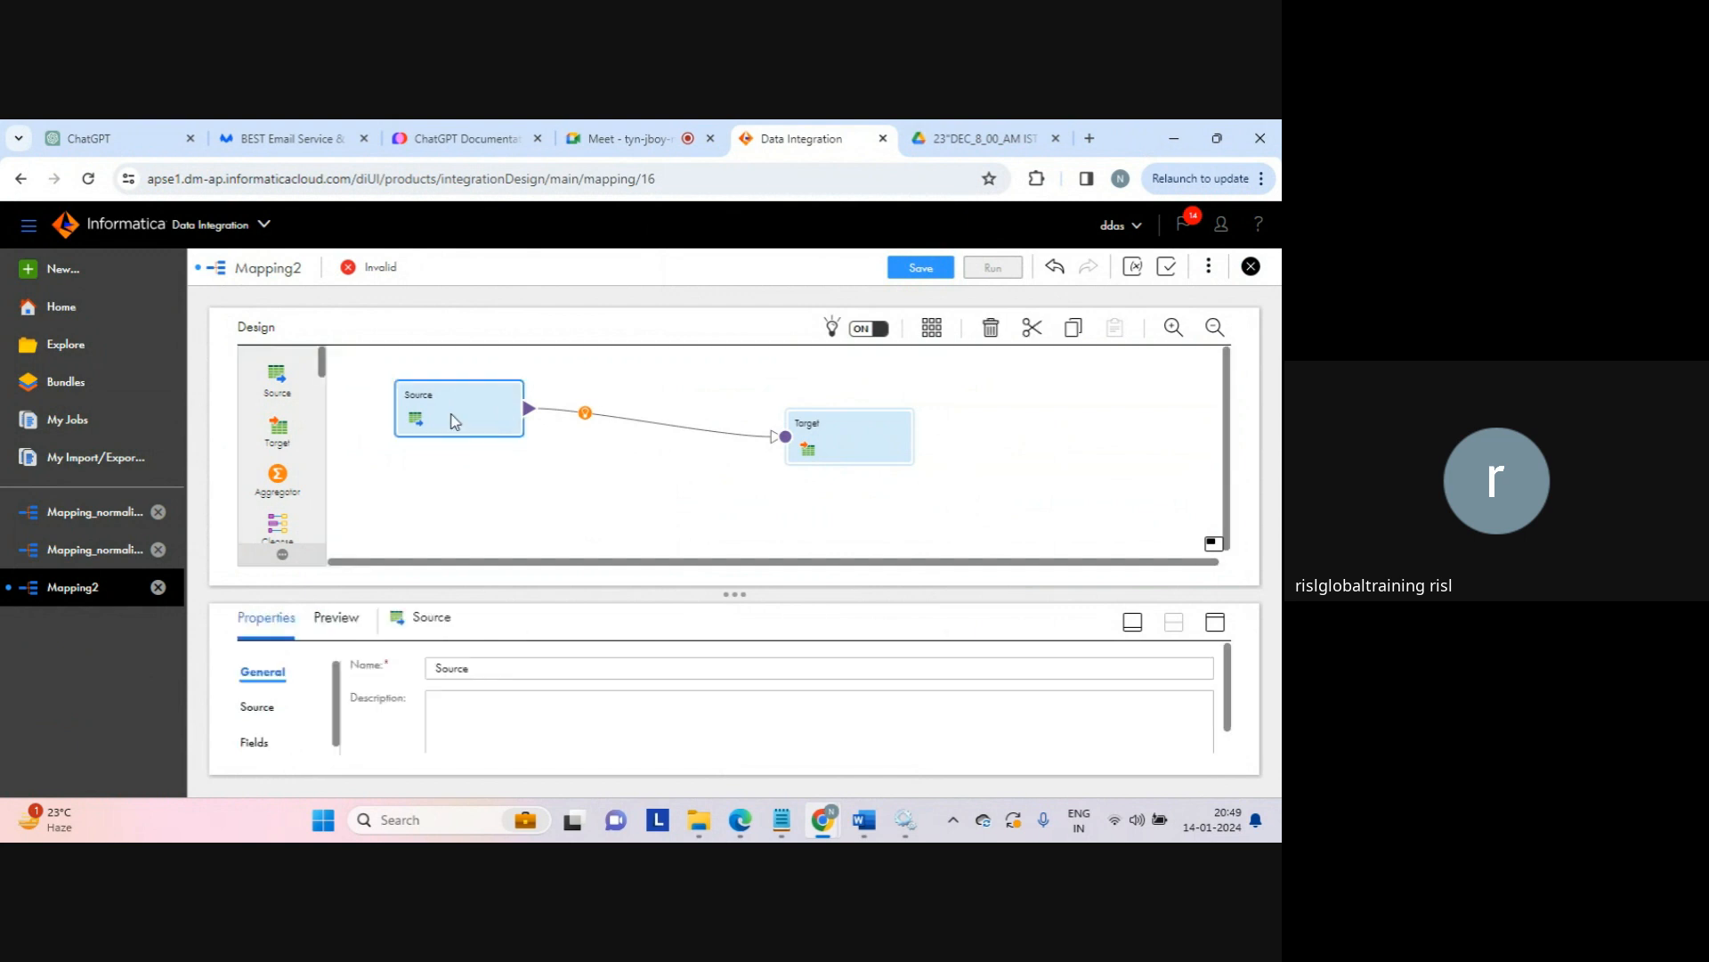
pyautogui.click(558, 513)
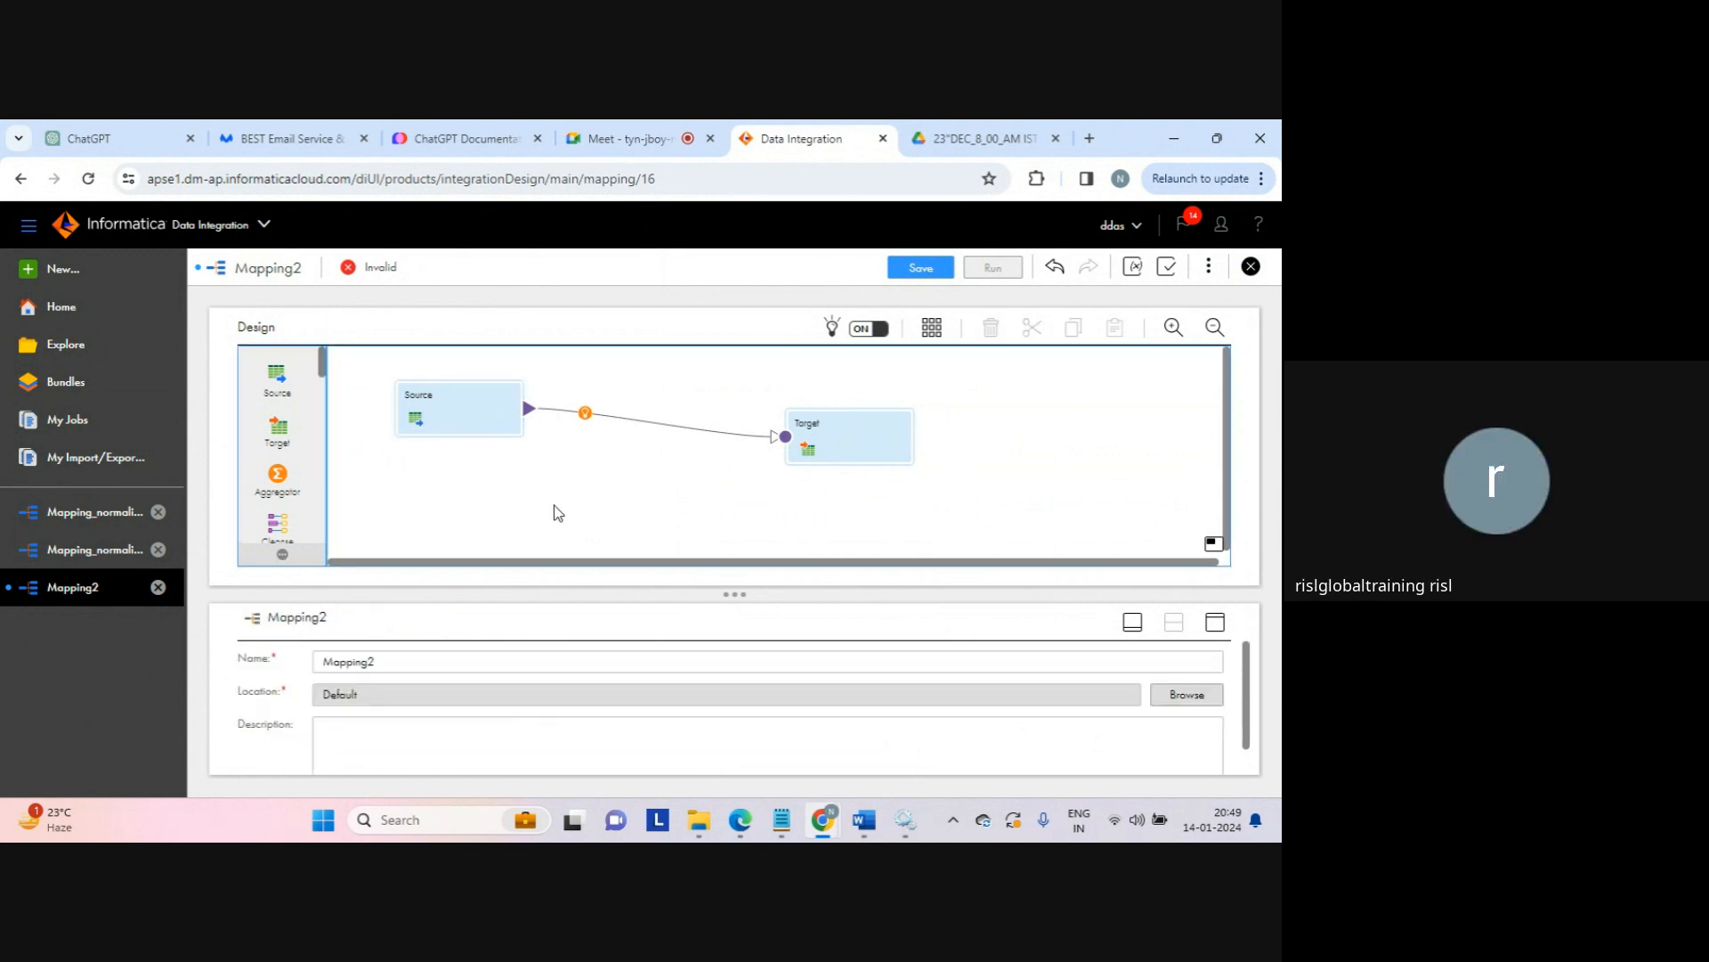
# Step: Rename the mapping from Mapping2 to Mapping_java
pyautogui.click(415, 666)
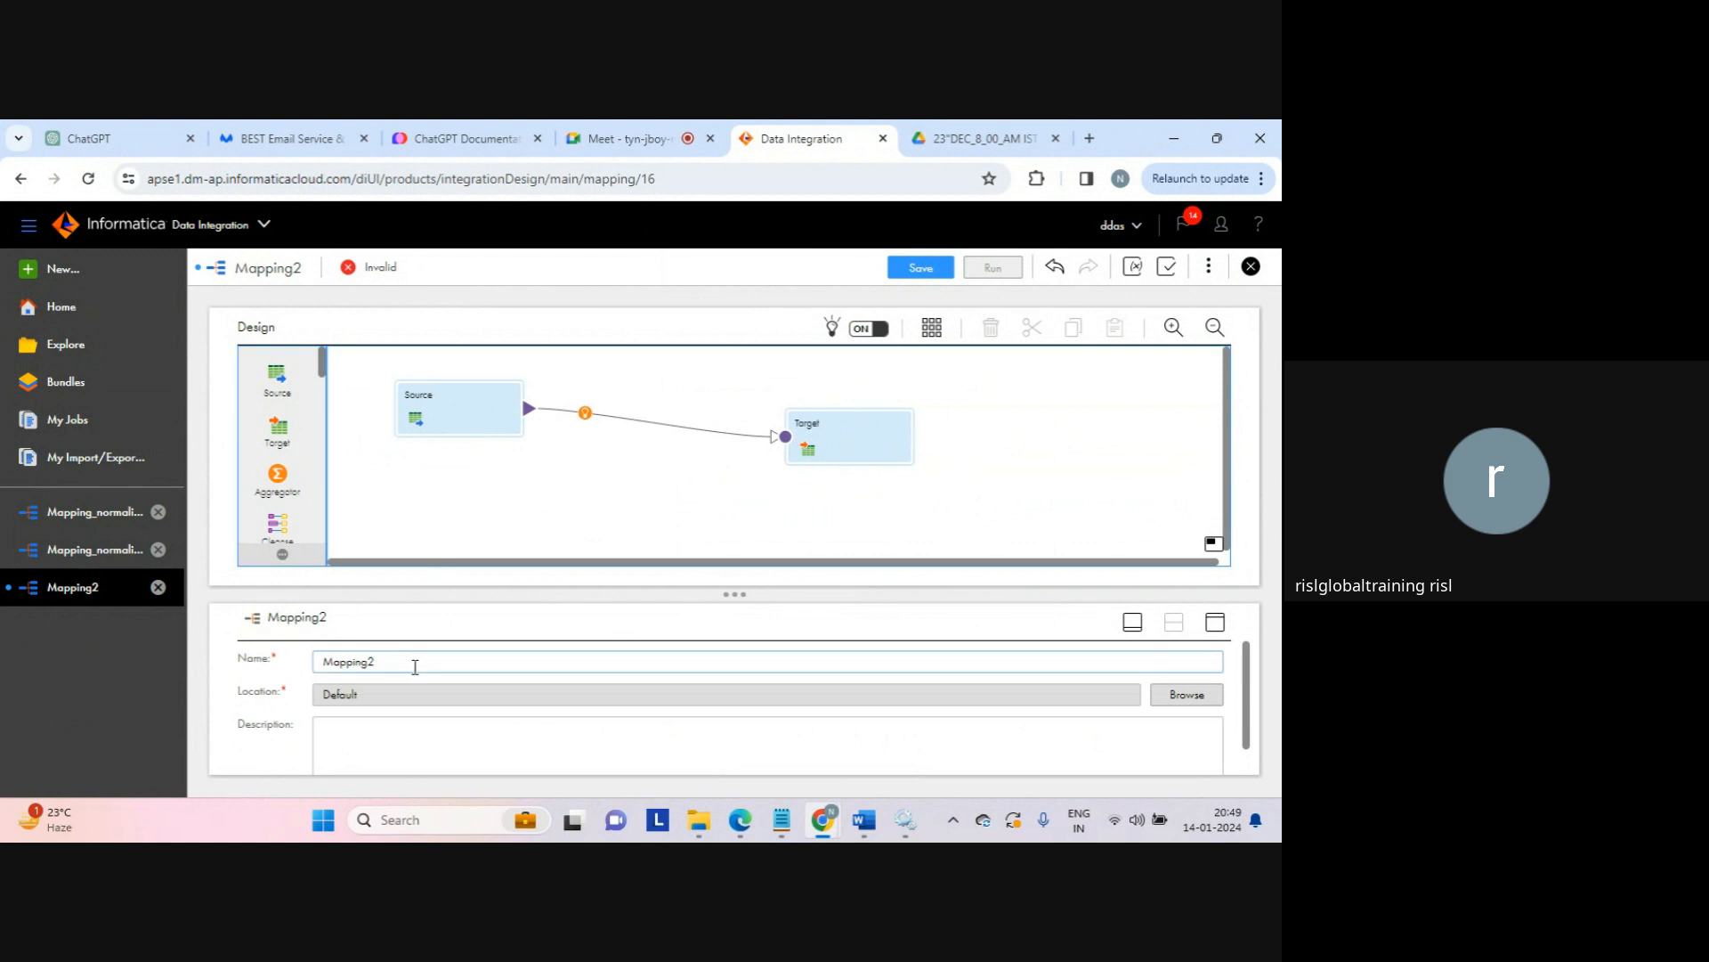
pyautogui.press('BackSpace')
pyautogui.write('_java')
pyautogui.click(481, 406)
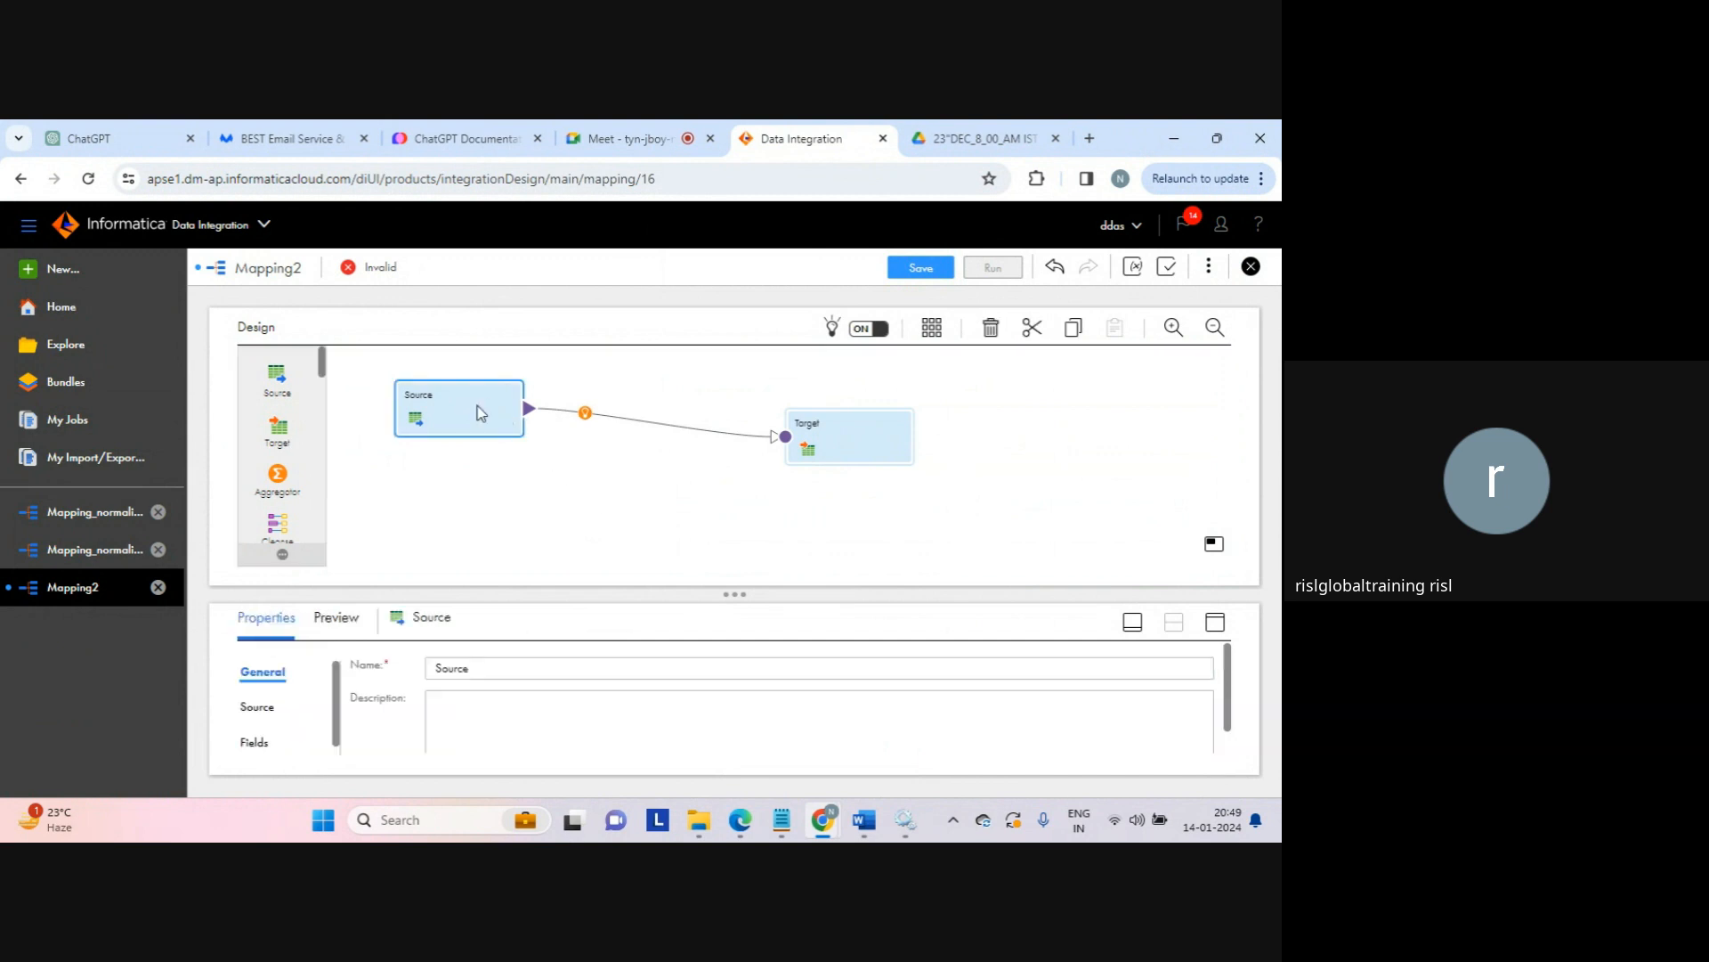
# Step: Set the Source connection to src_connection (Flat File), then switch over to File Explorer
pyautogui.click(1215, 621)
pyautogui.click(259, 411)
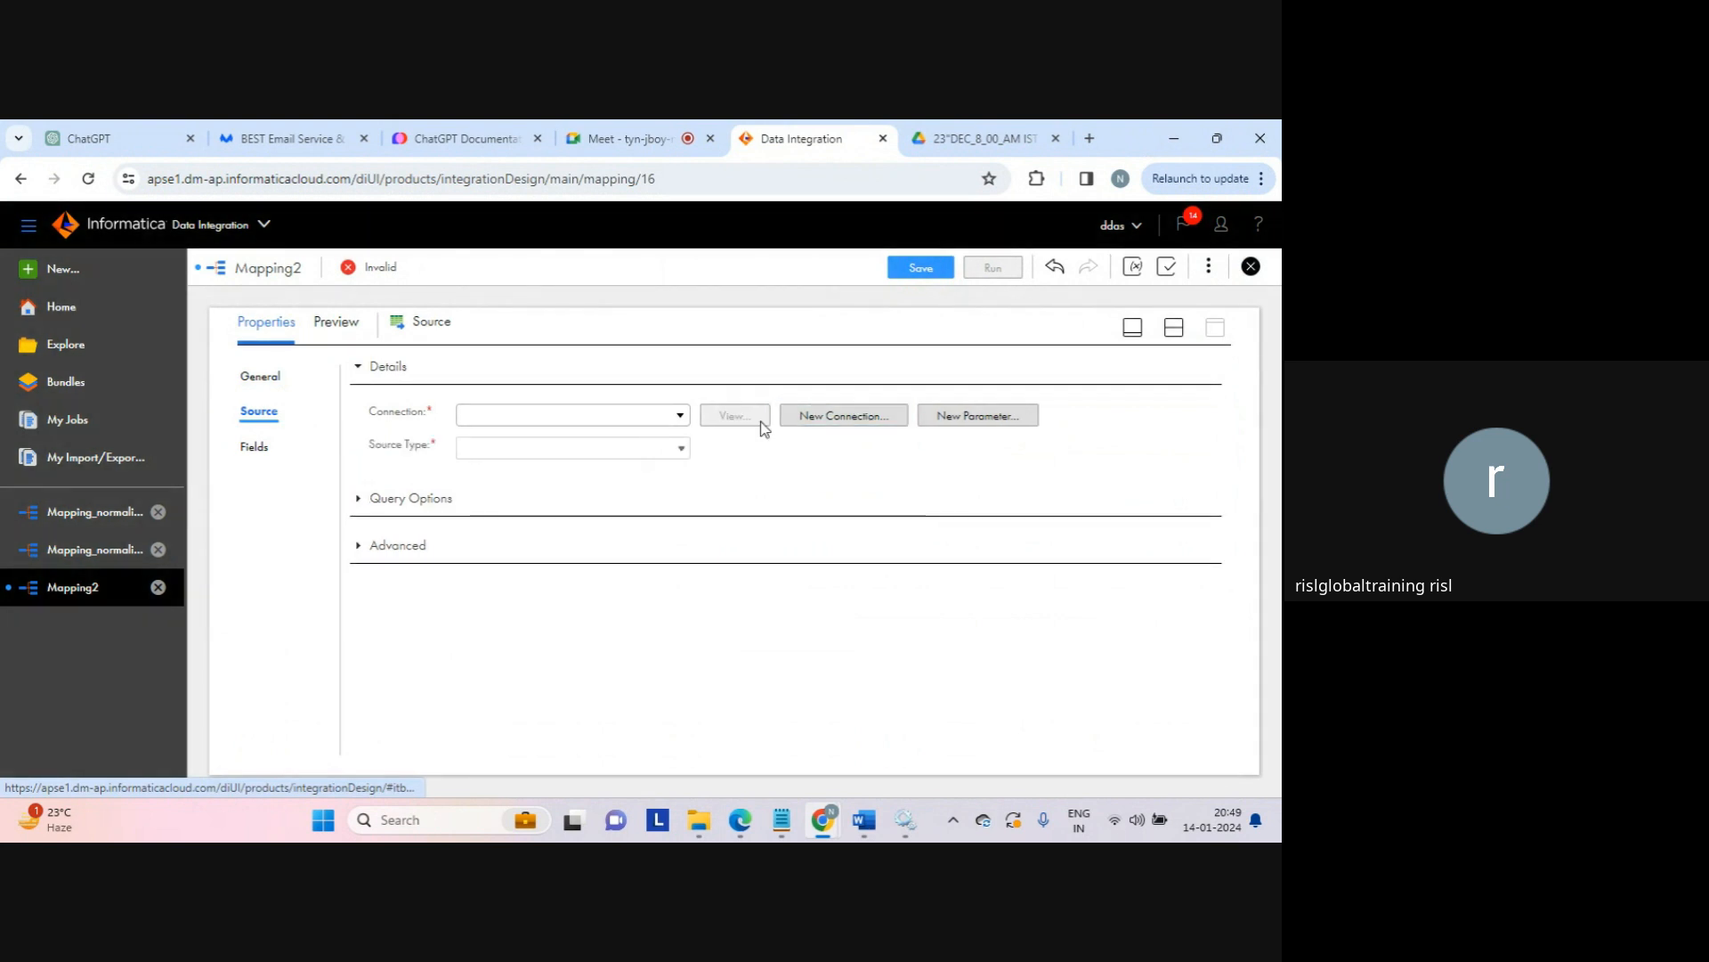
pyautogui.click(682, 425)
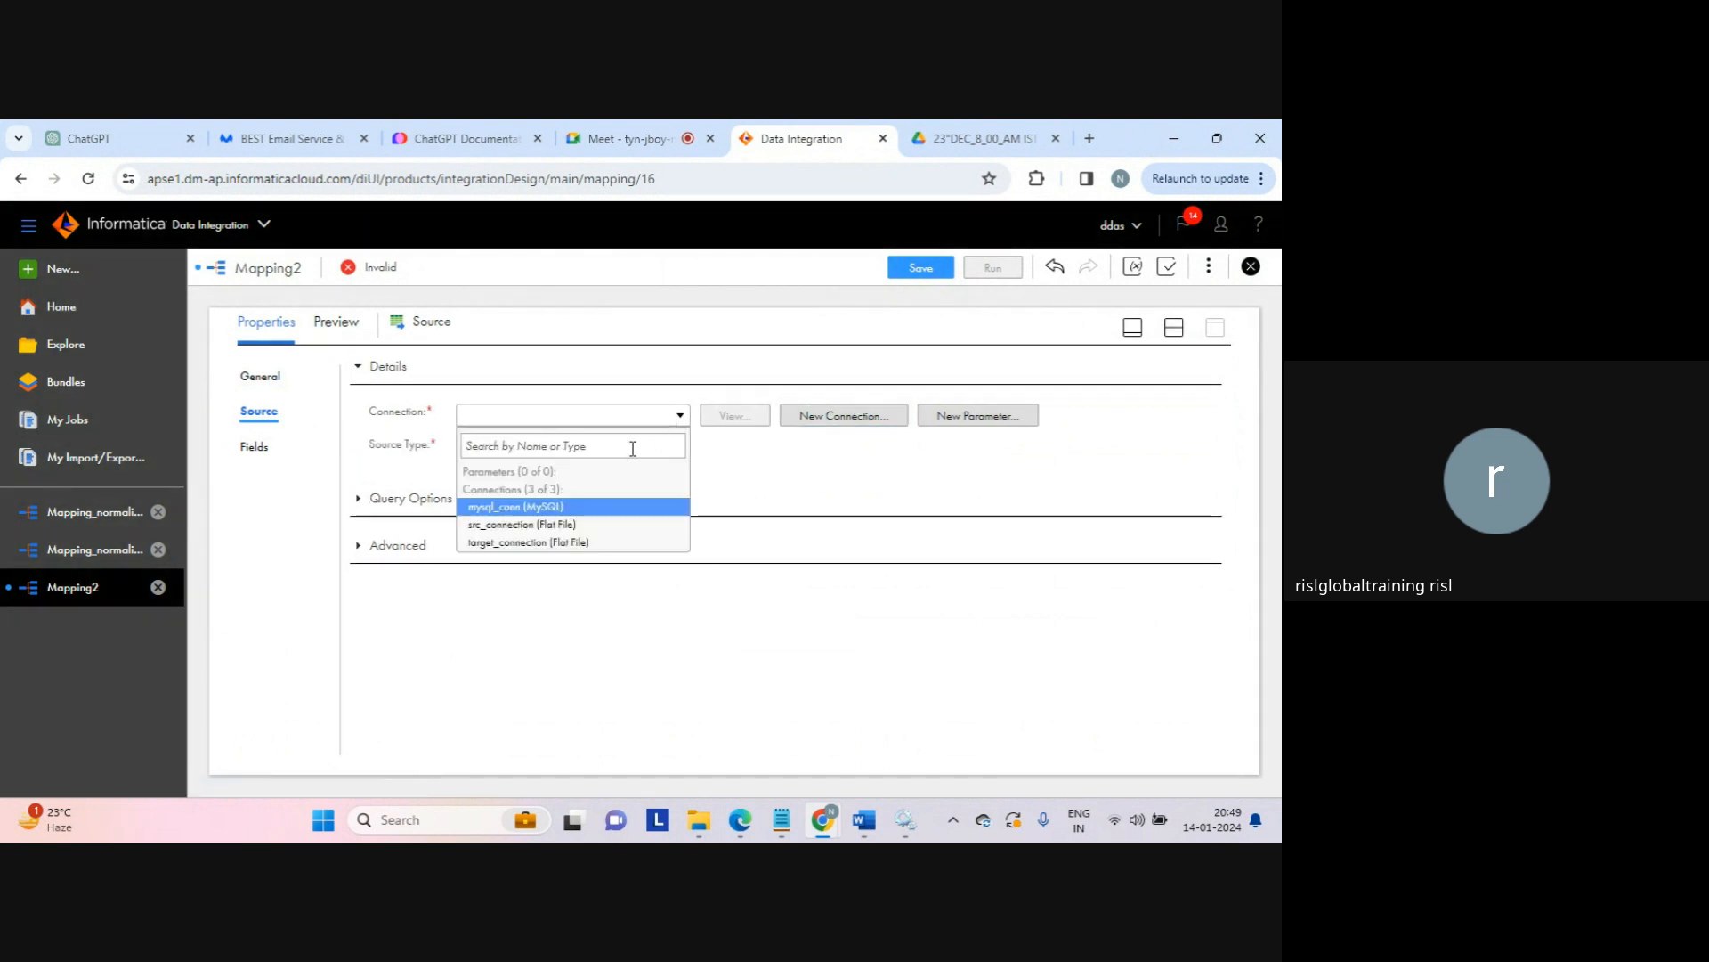
pyautogui.click(534, 524)
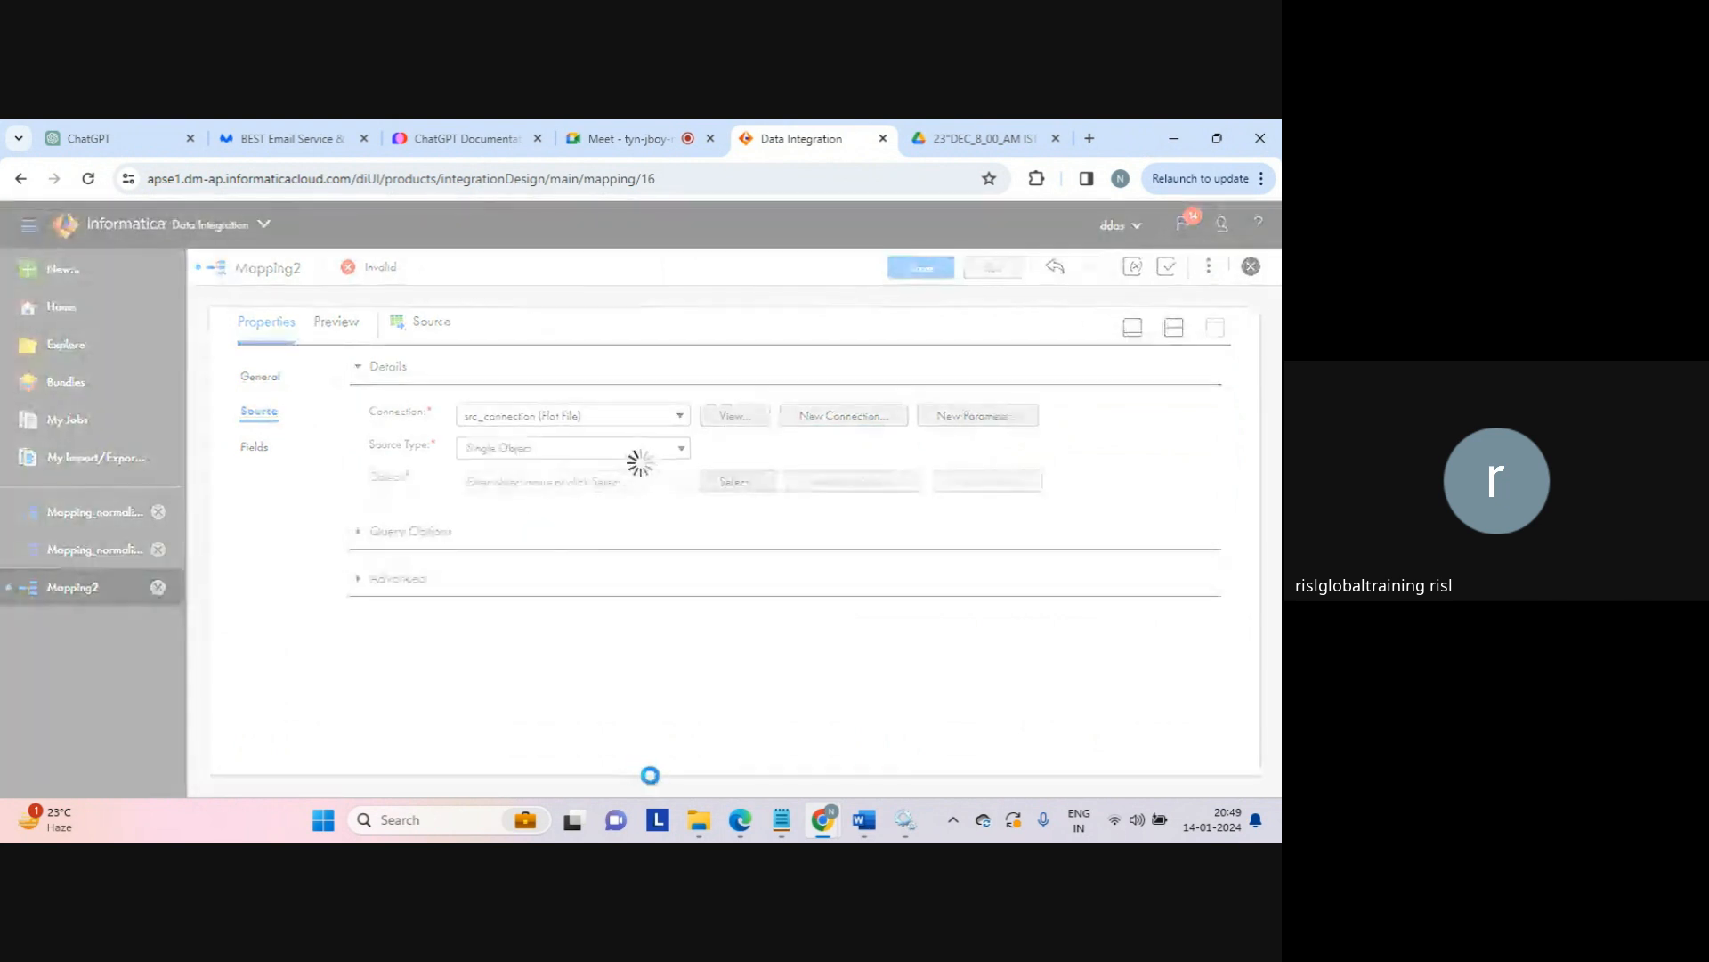
pyautogui.moveTo(699, 828)
pyautogui.click(694, 732)
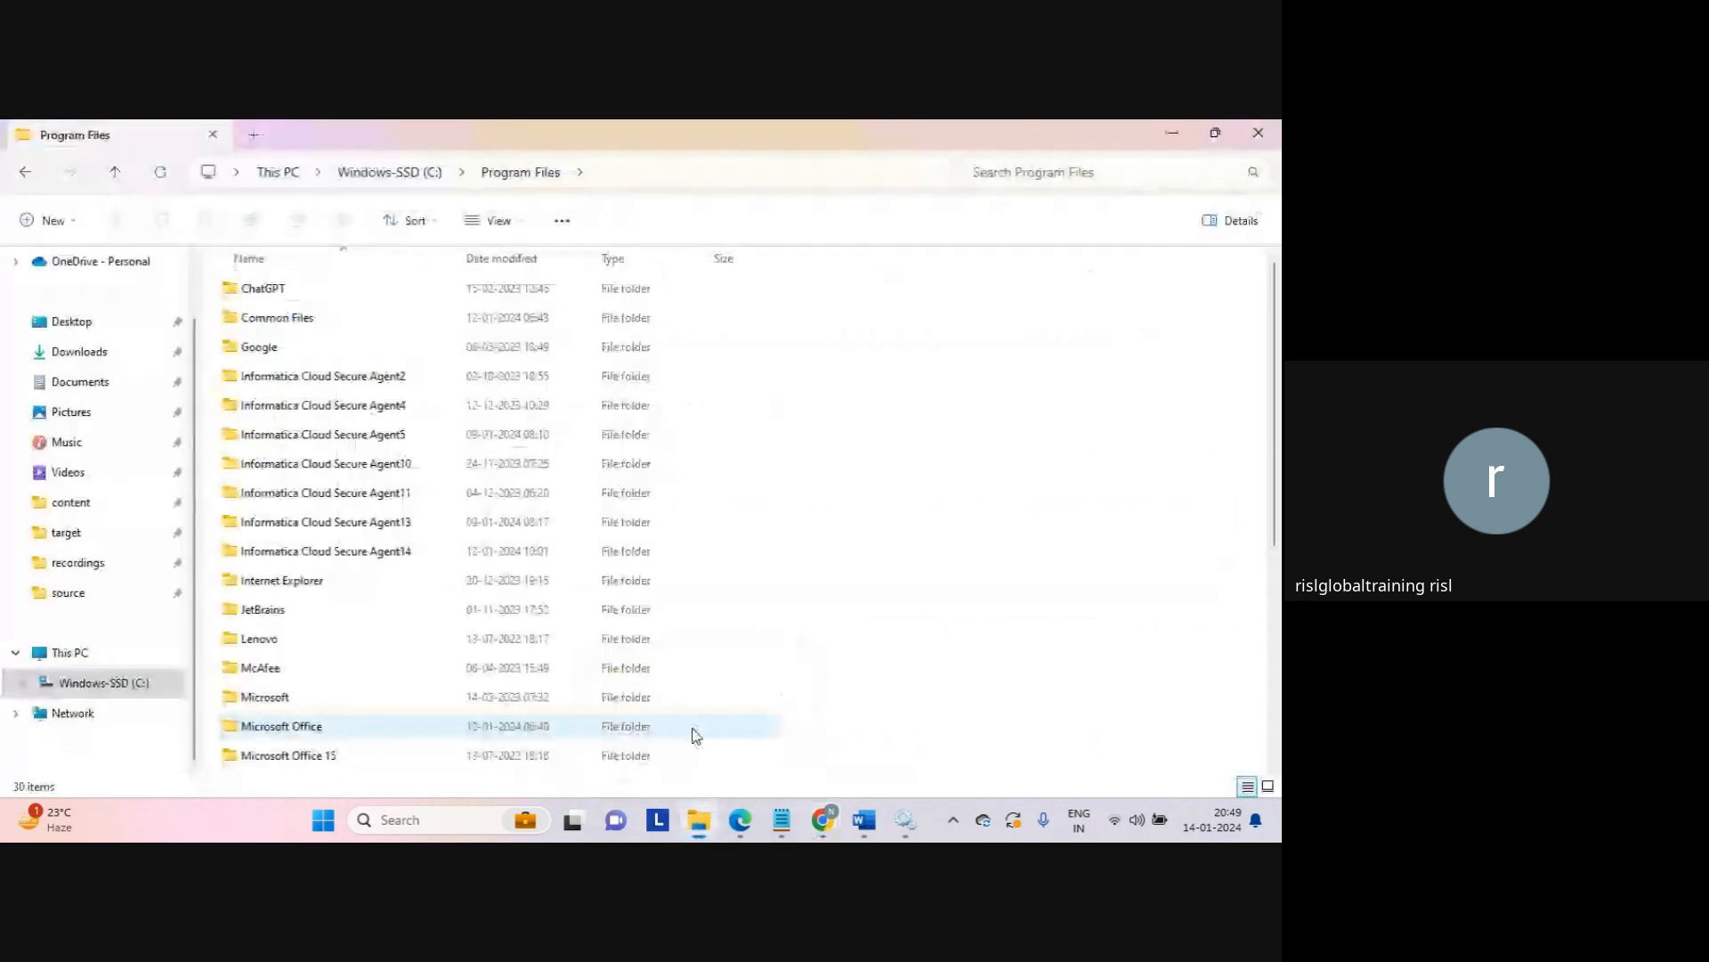
# Step: View the rows of the j file in C:\source, close it, and return to the mapping
pyautogui.click(80, 592)
pyautogui.click(251, 467)
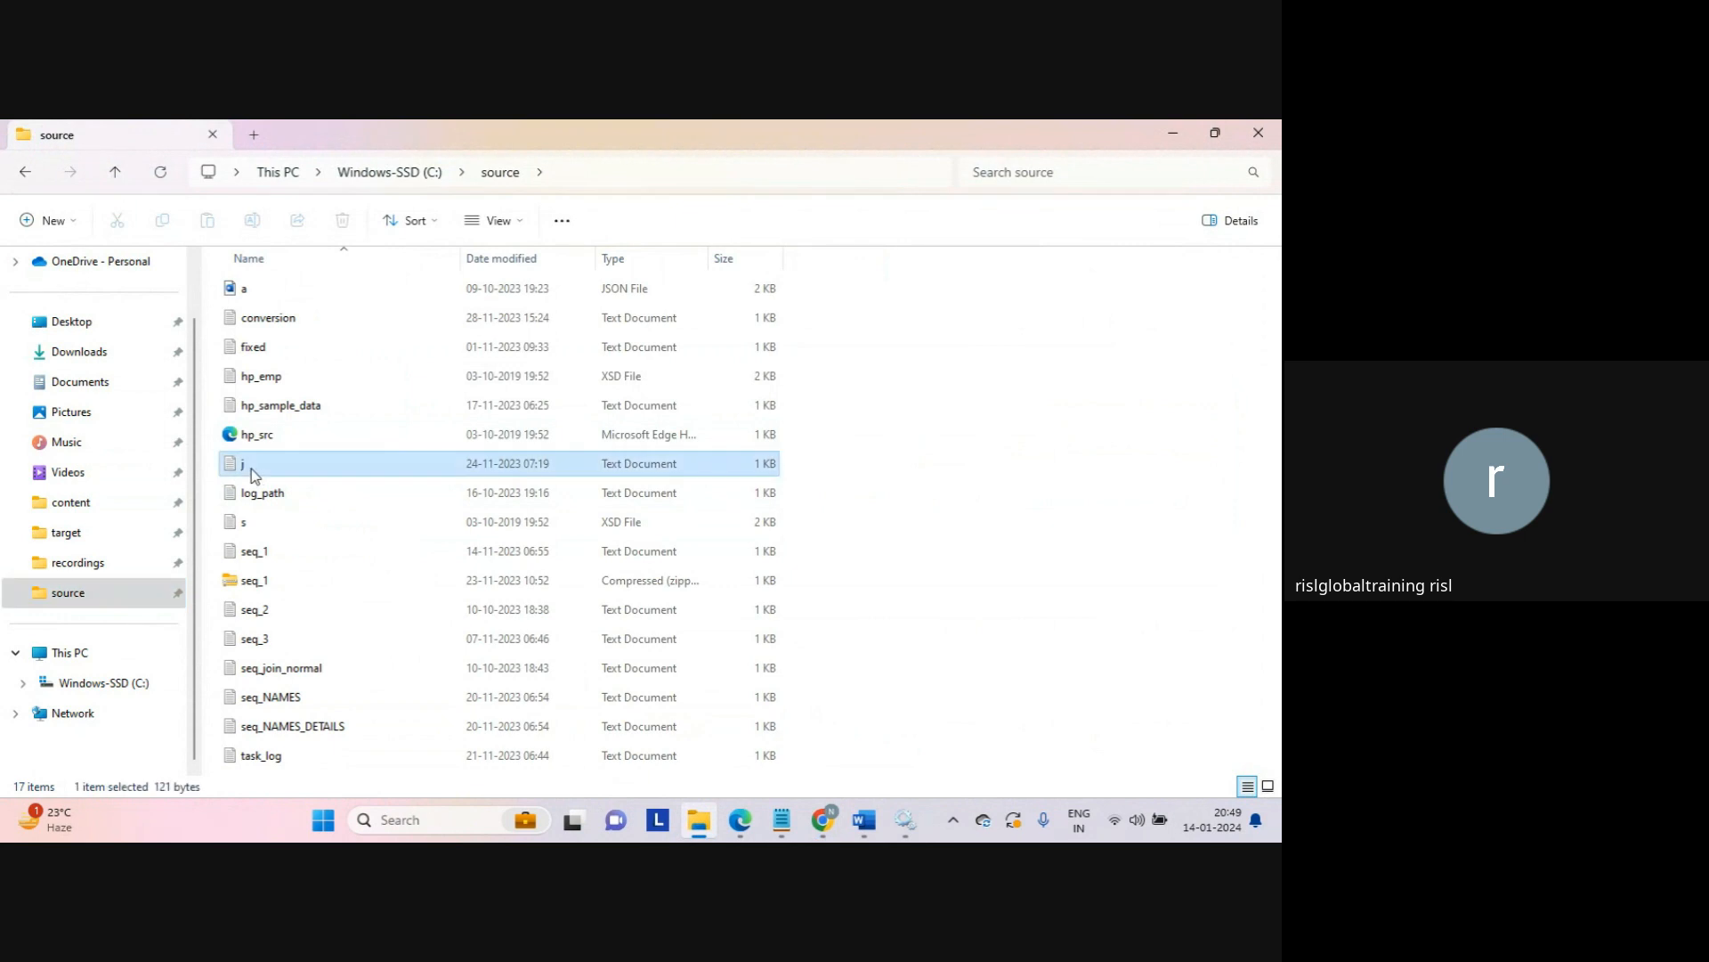
pyautogui.doubleClick(251, 467)
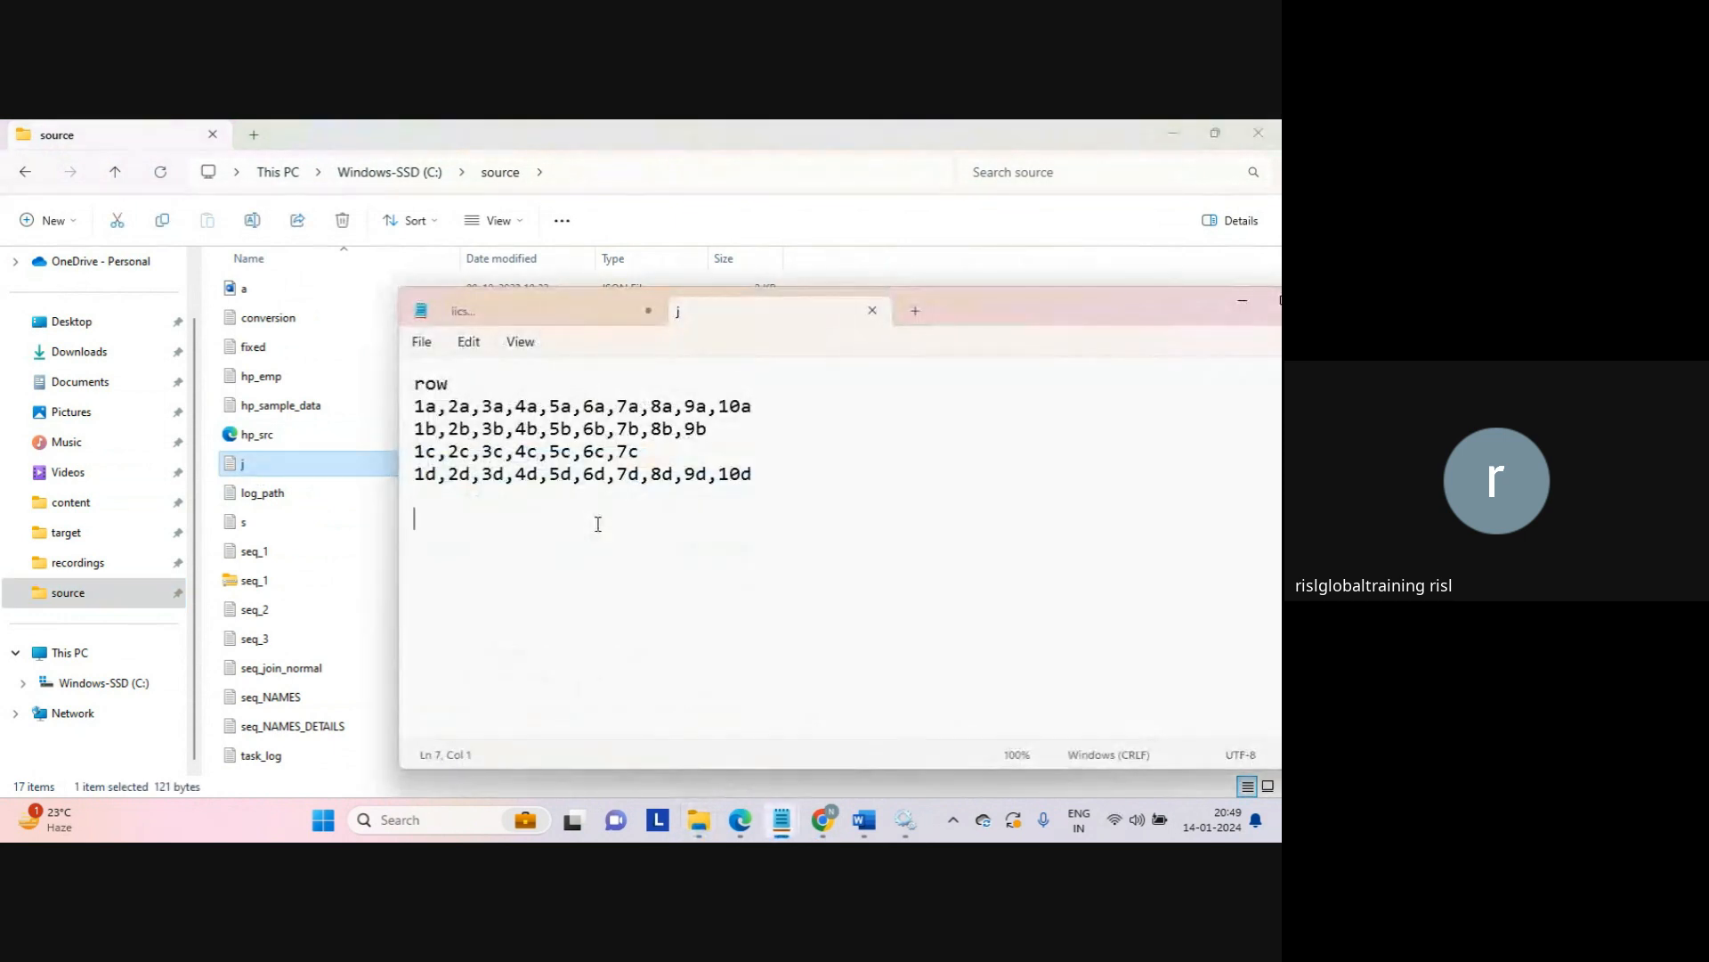
pyautogui.click(871, 310)
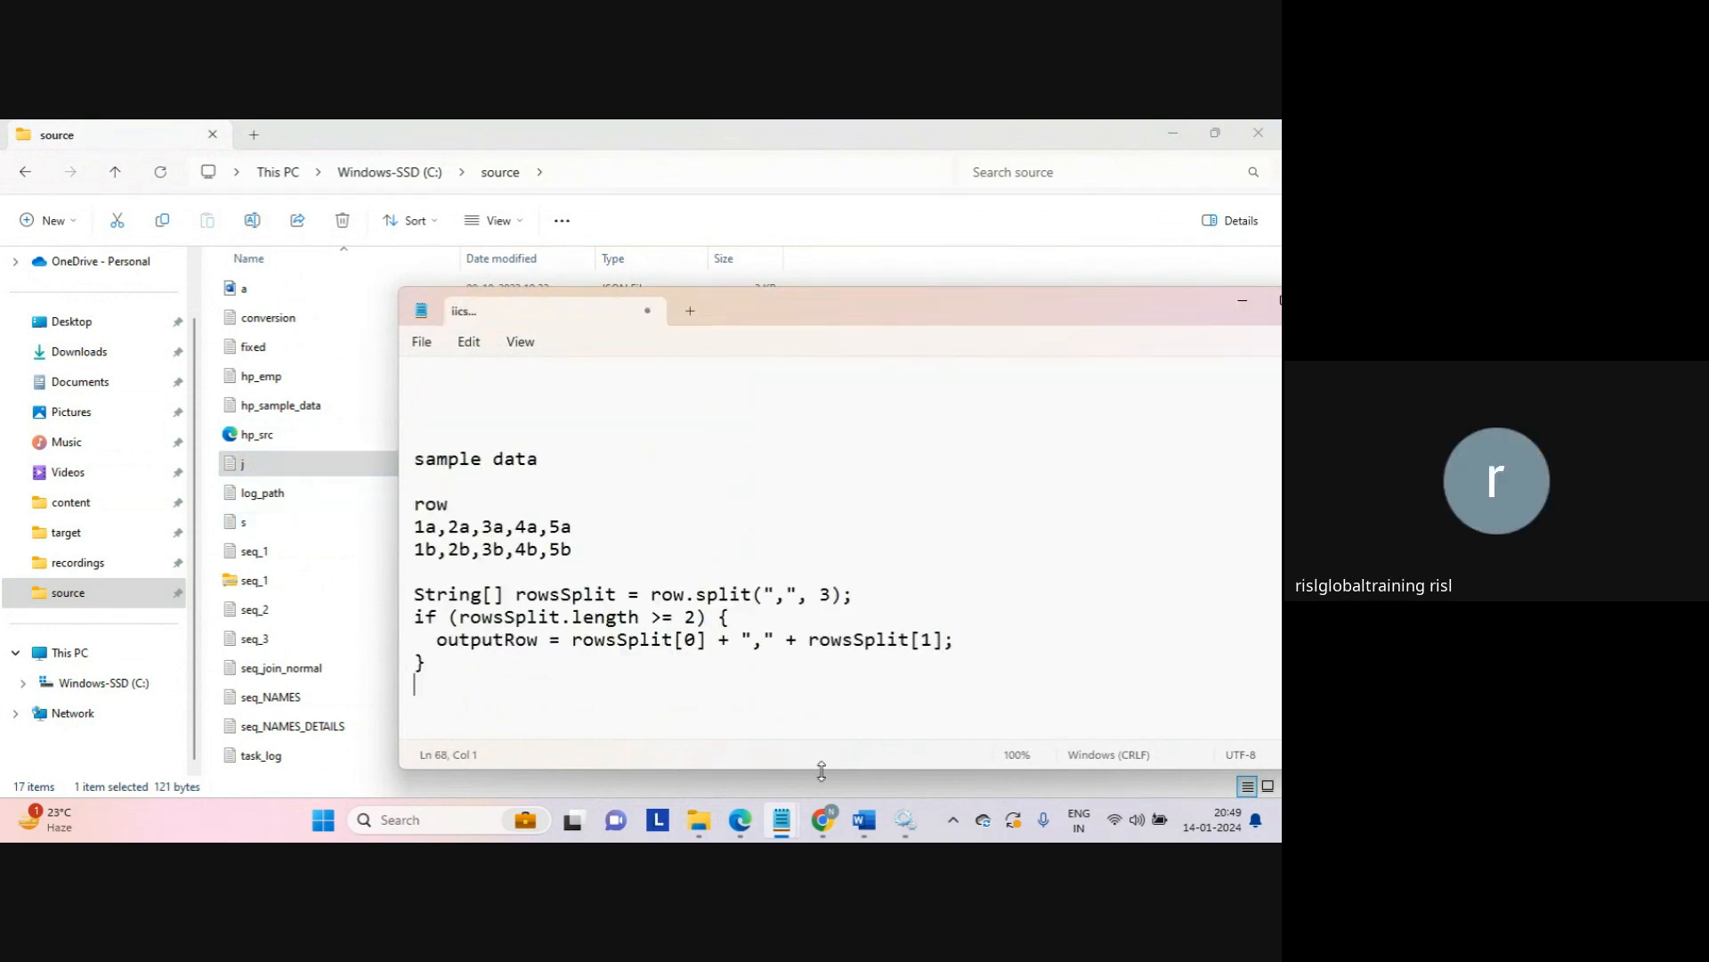
pyautogui.click(823, 815)
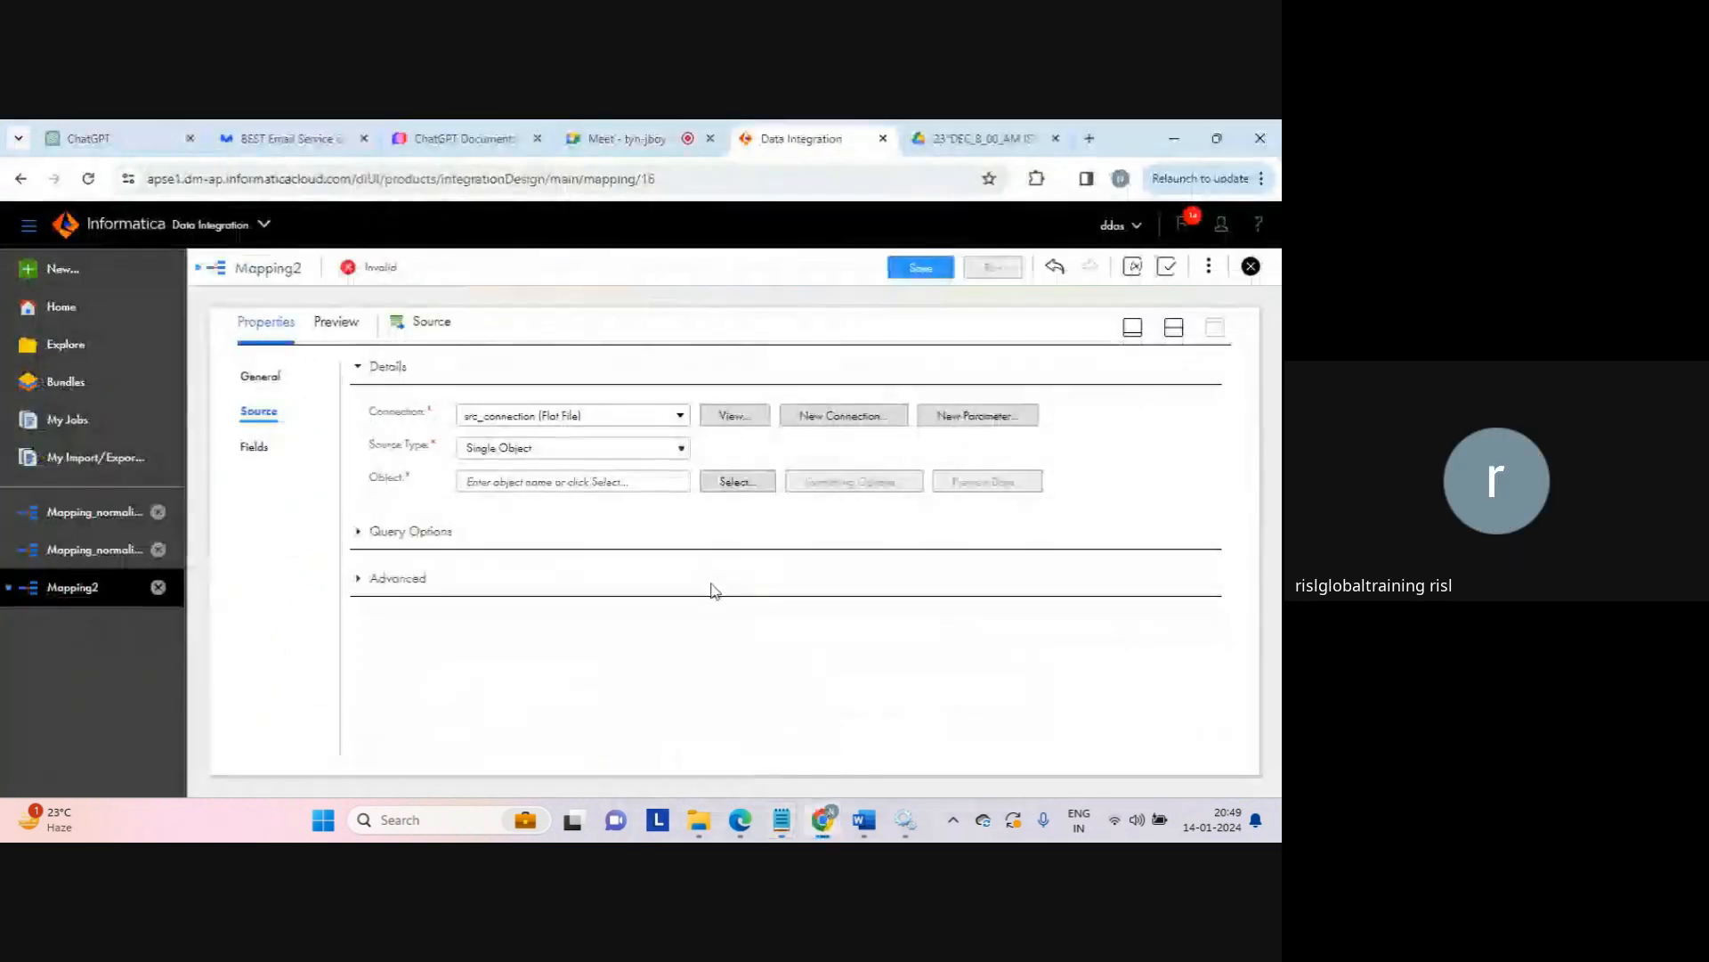
# Step: Search for and pick j.txt as the Source object, confirming its string field row (precision 255)
pyautogui.click(738, 484)
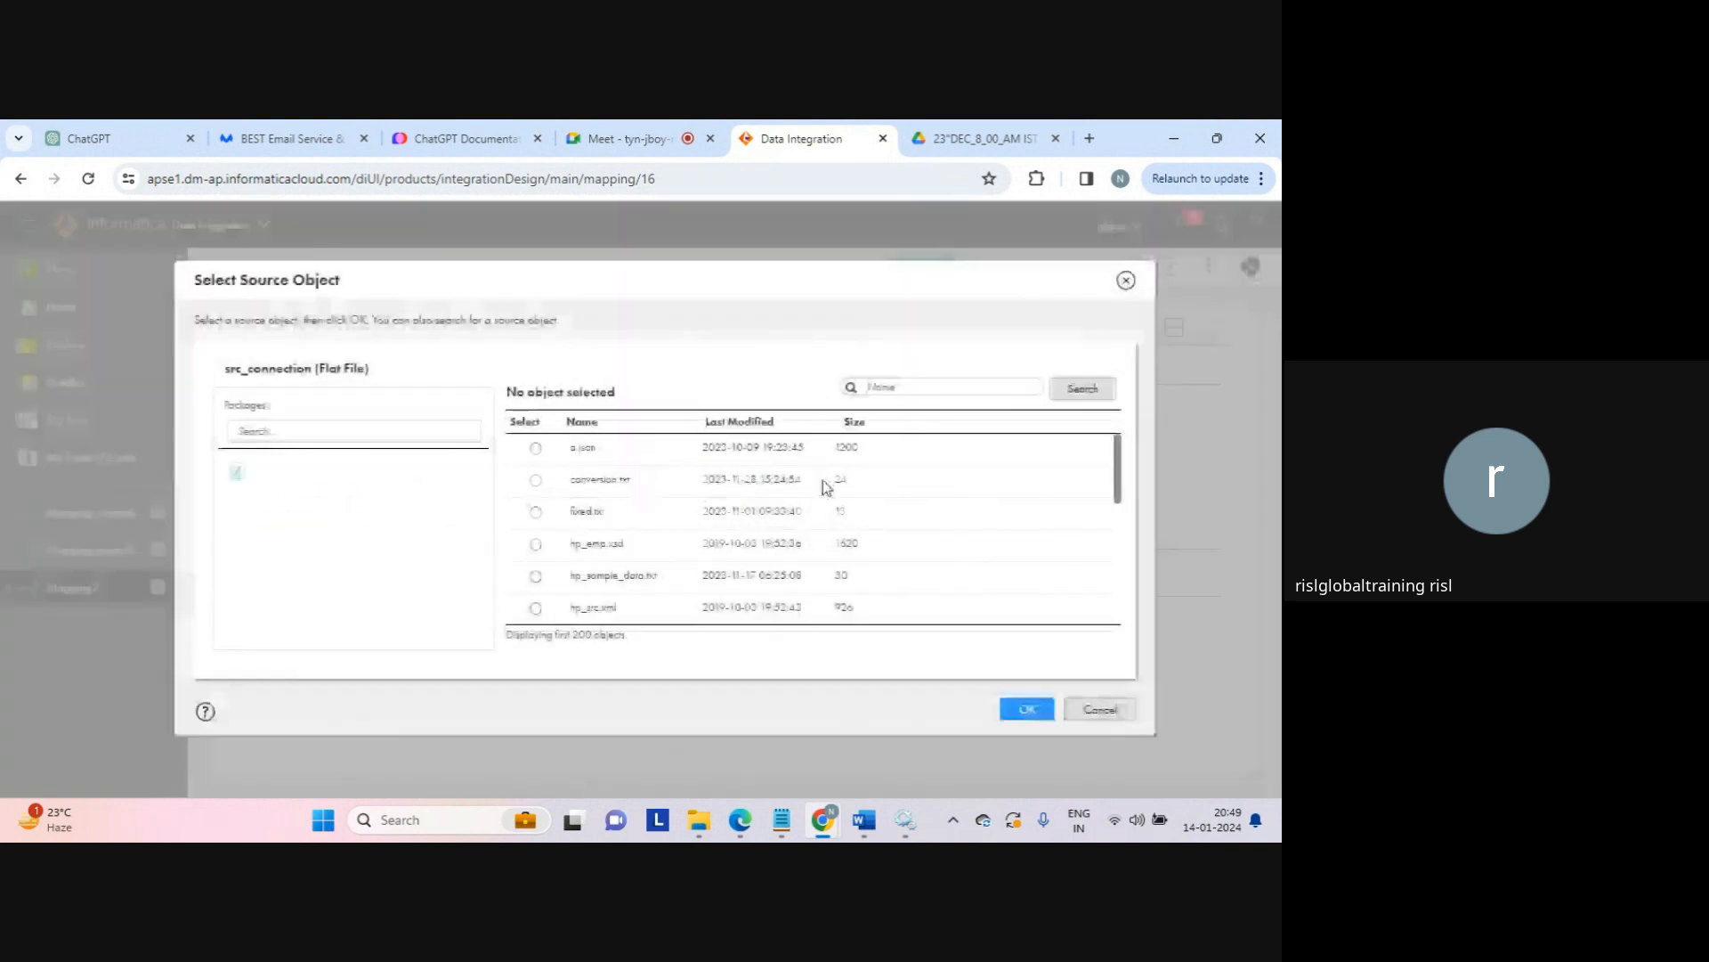
pyautogui.write('j')
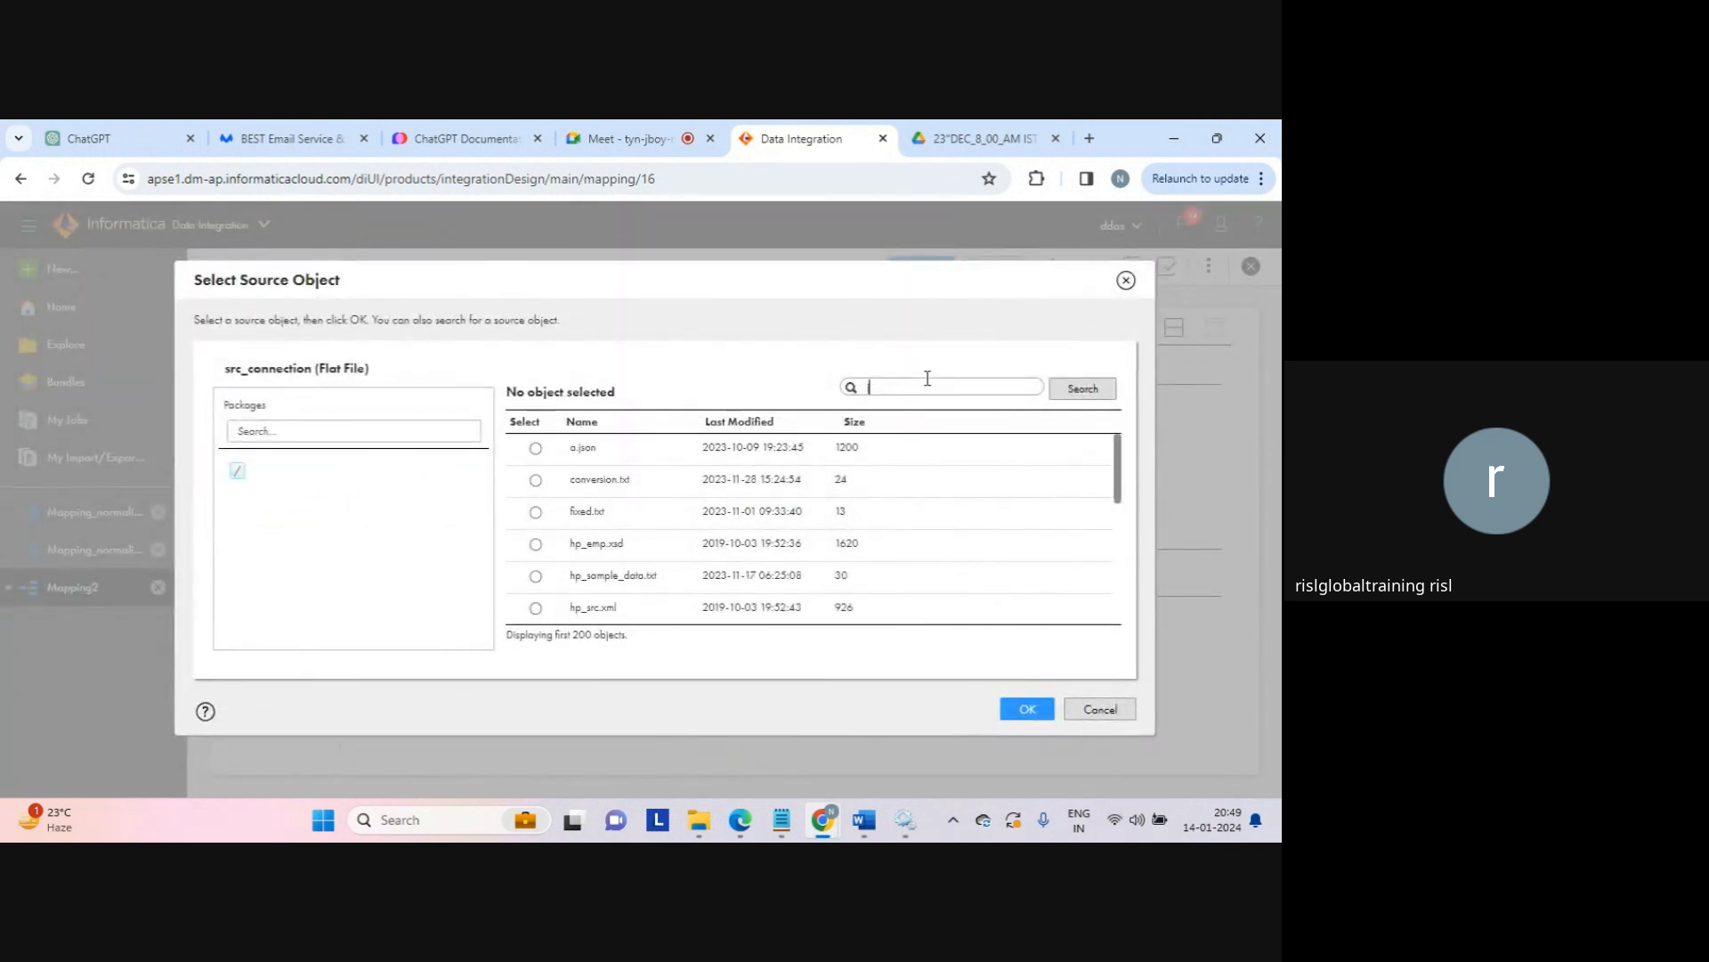
pyautogui.click(1079, 393)
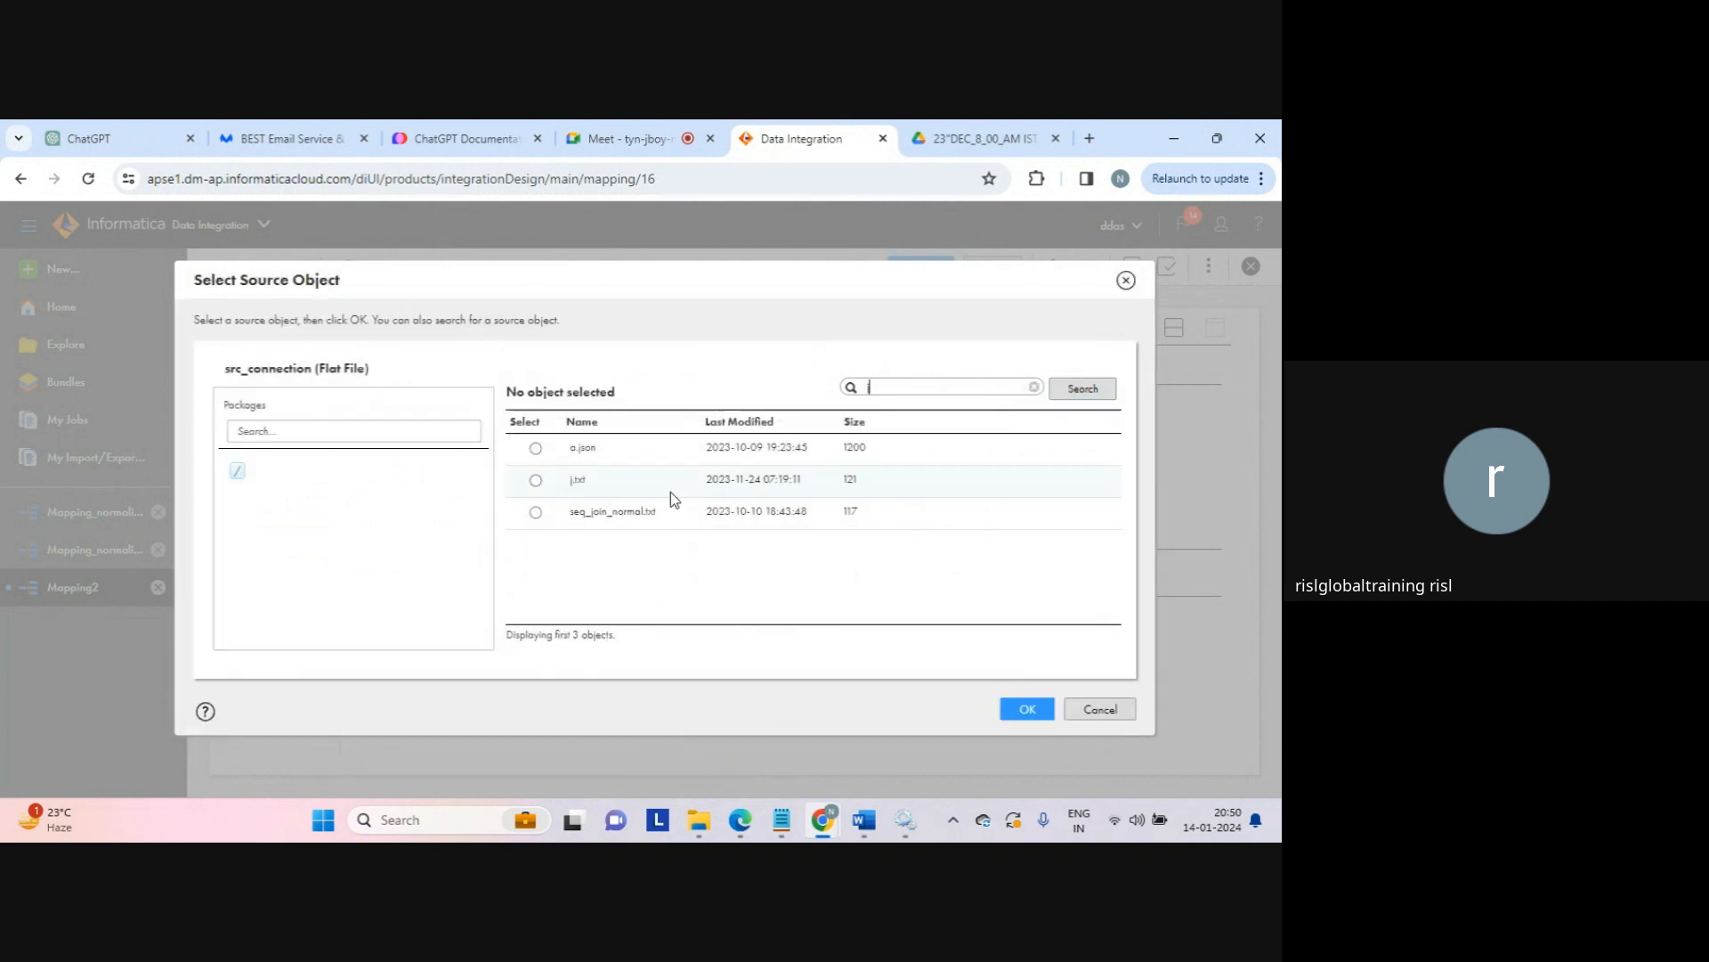
pyautogui.click(535, 480)
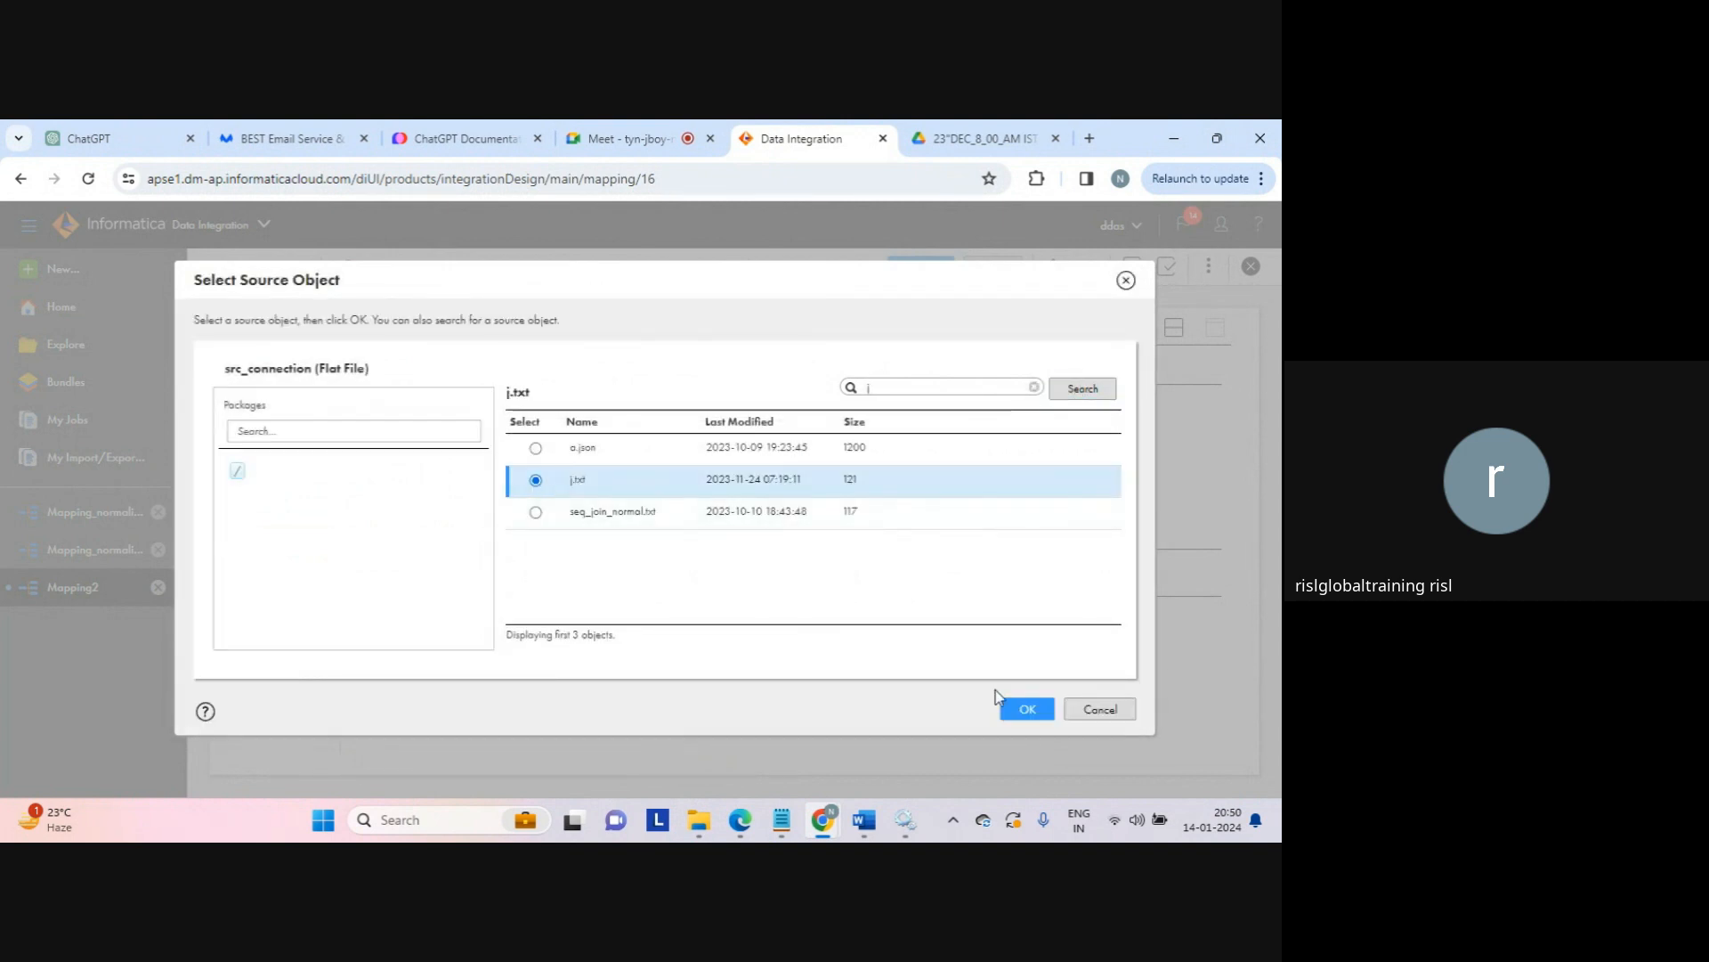
pyautogui.click(1024, 707)
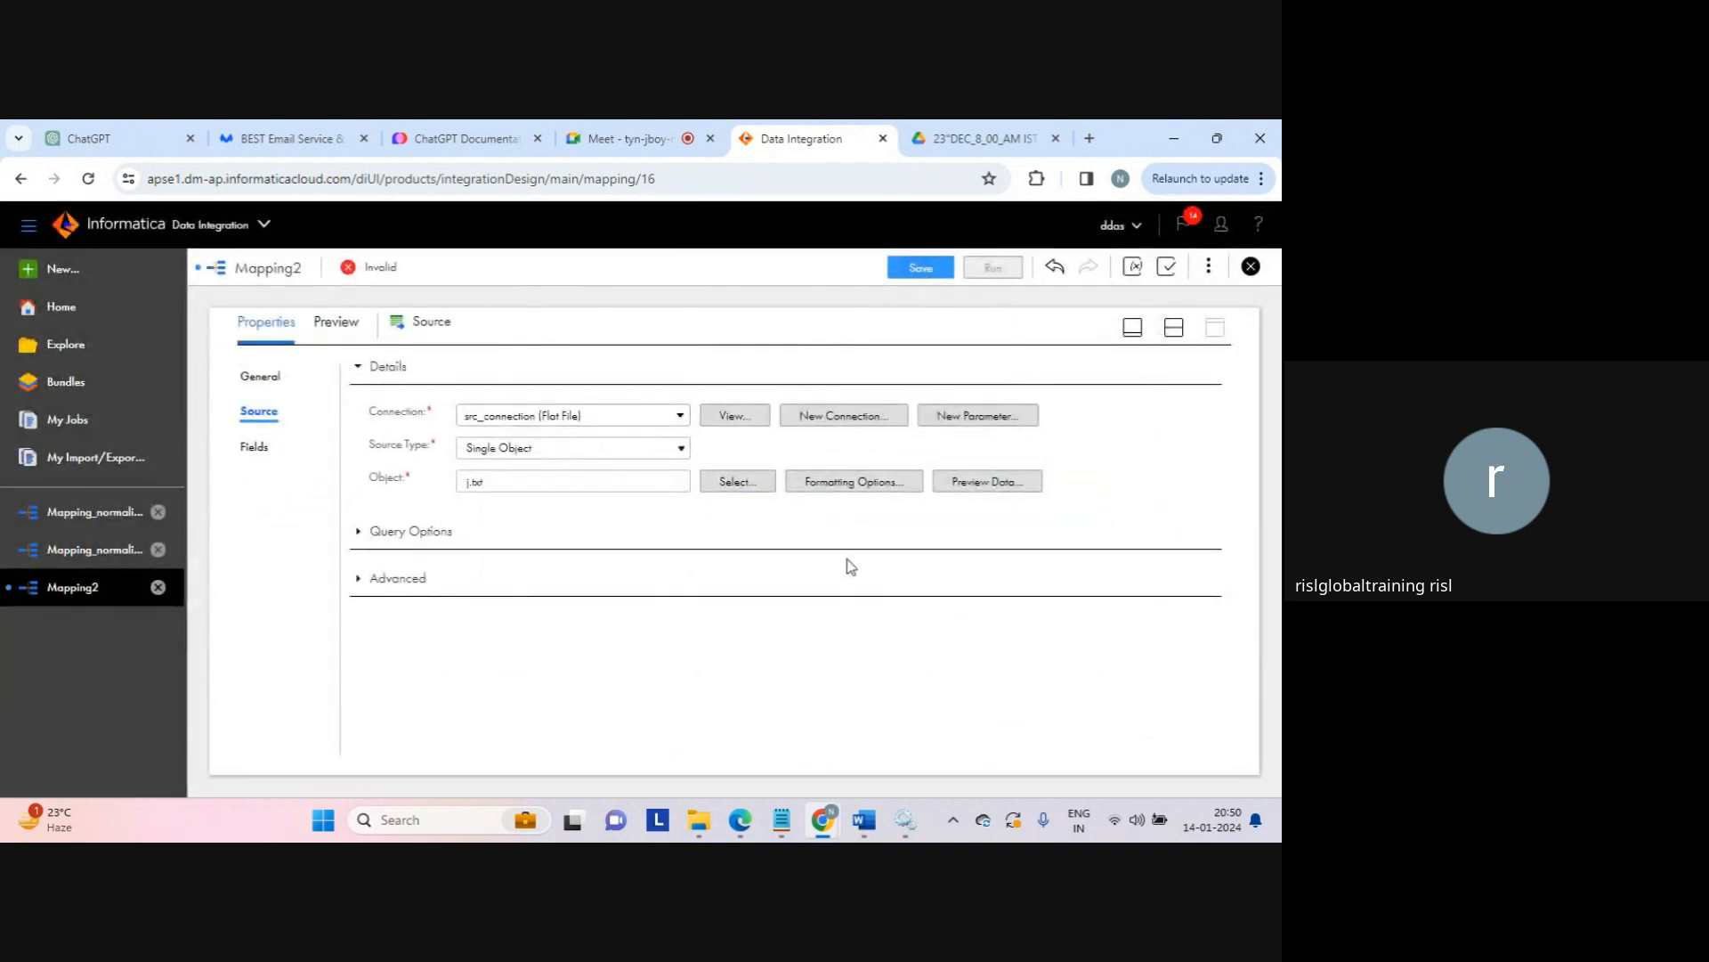
pyautogui.click(256, 447)
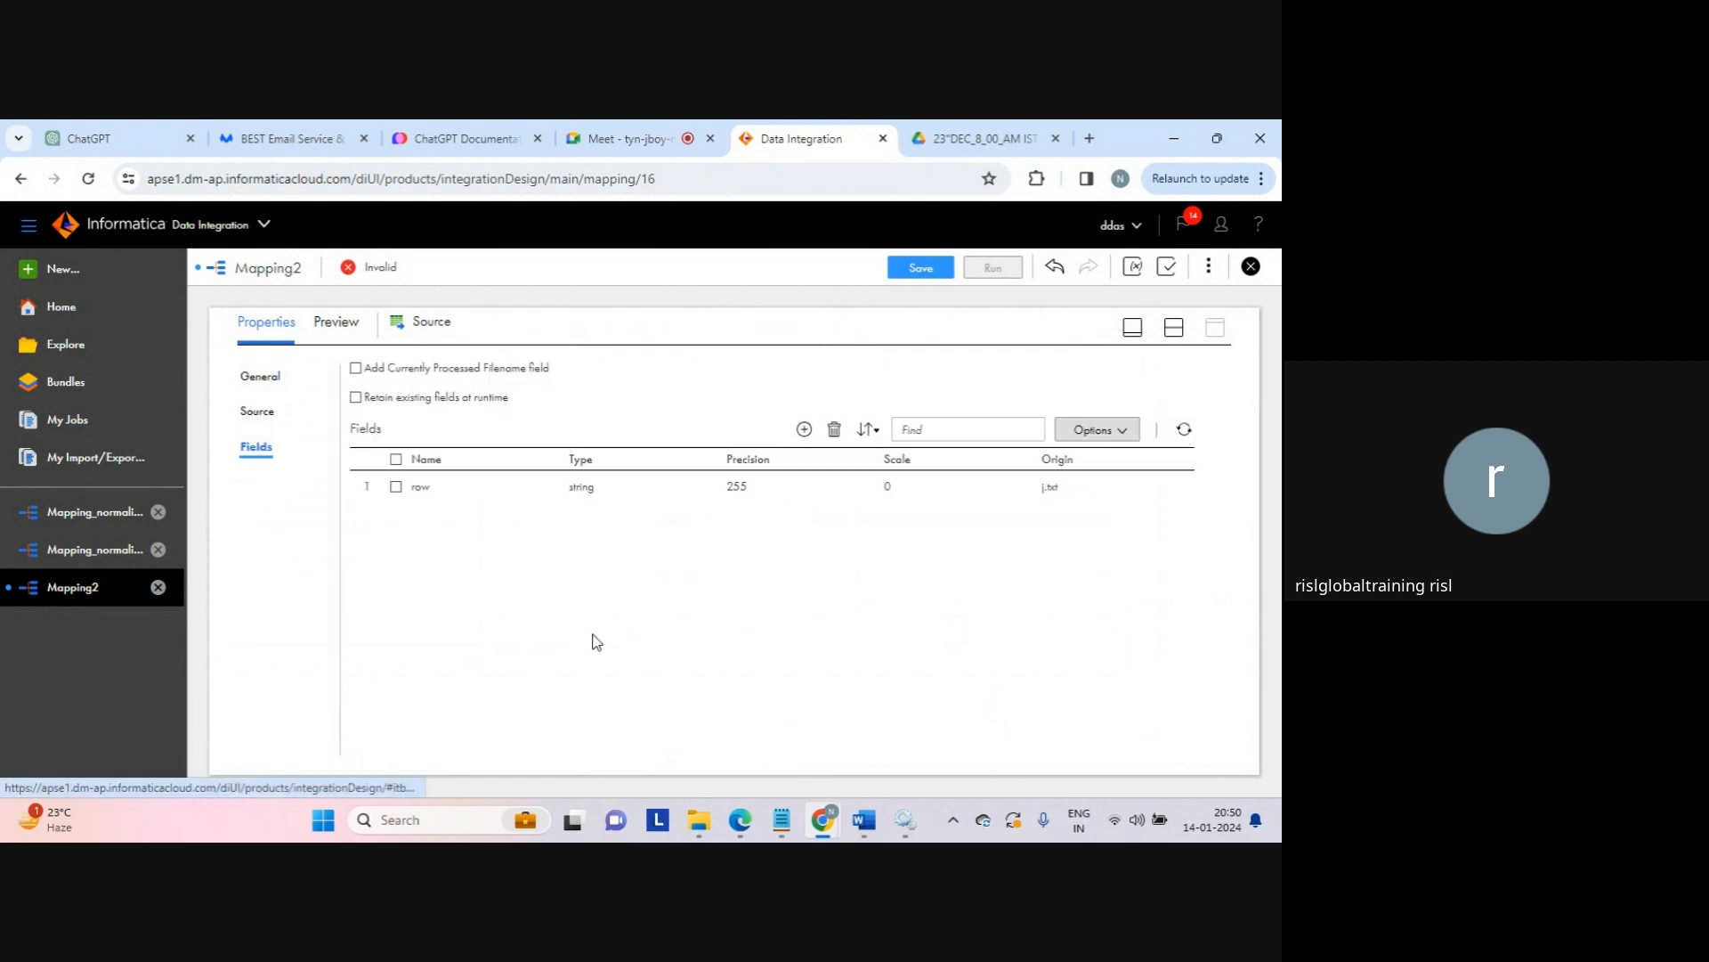
pyautogui.click(1177, 329)
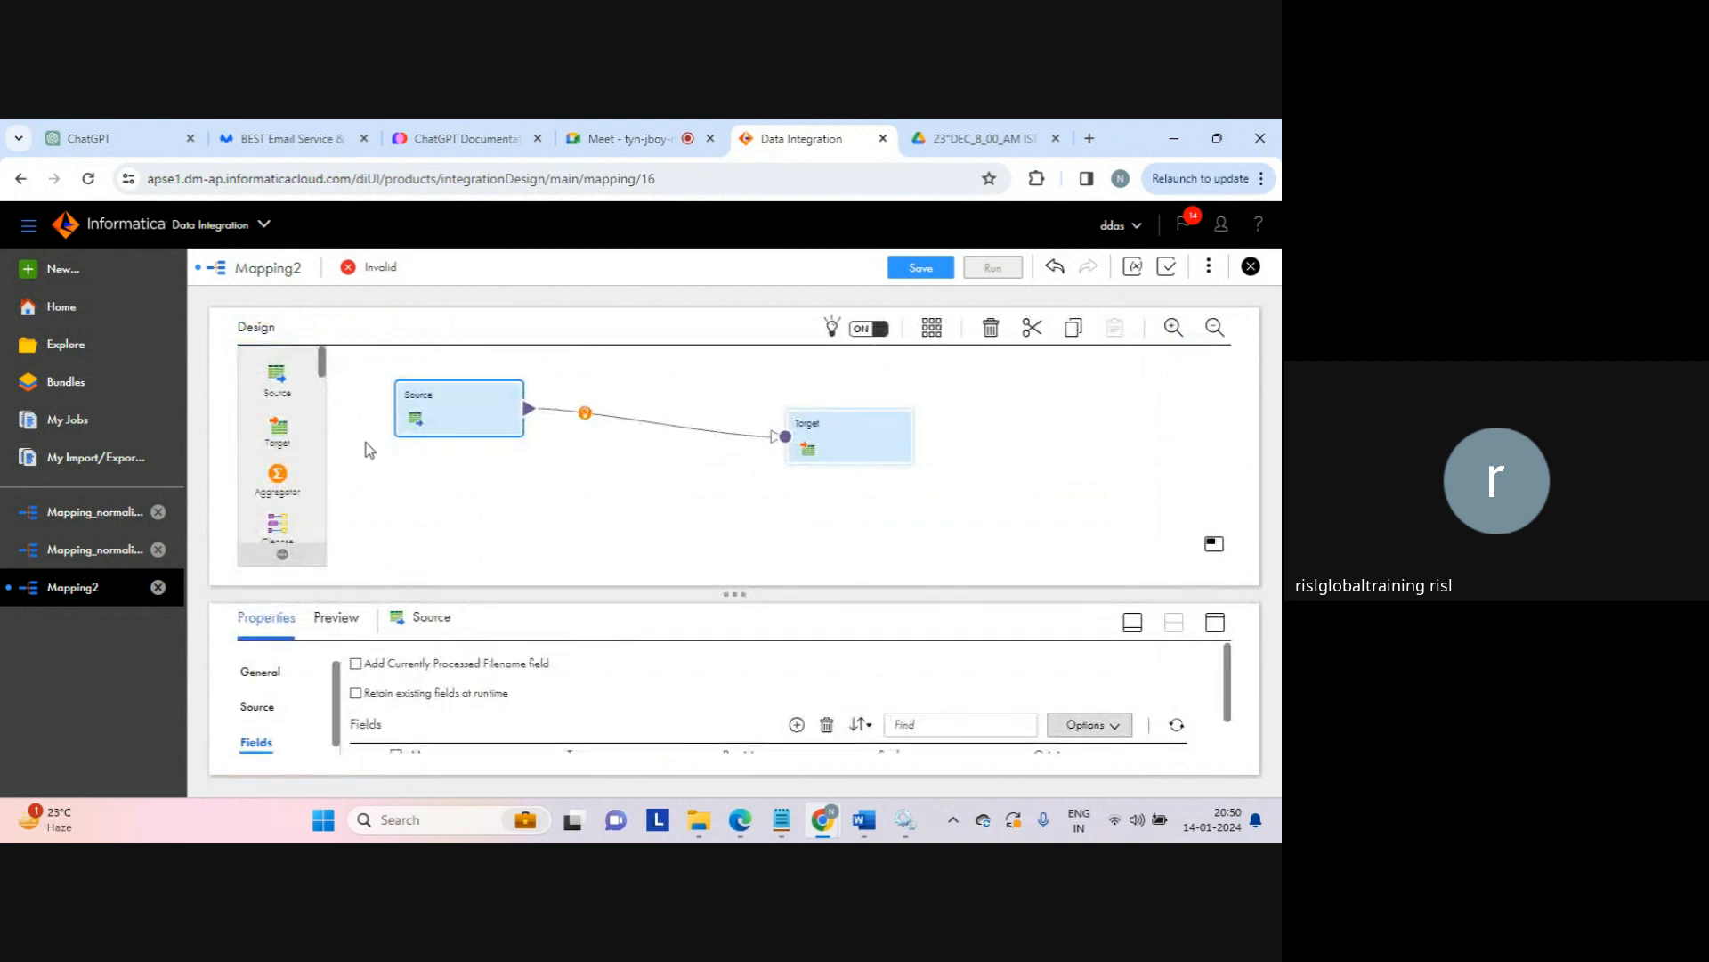
# Step: Insert a Java transformation between Source and Target and open its Java code in the maximized panel
pyautogui.moveTo(324, 374); pyautogui.dragTo(328, 444)
pyautogui.moveTo(277, 409); pyautogui.dragTo(577, 400)
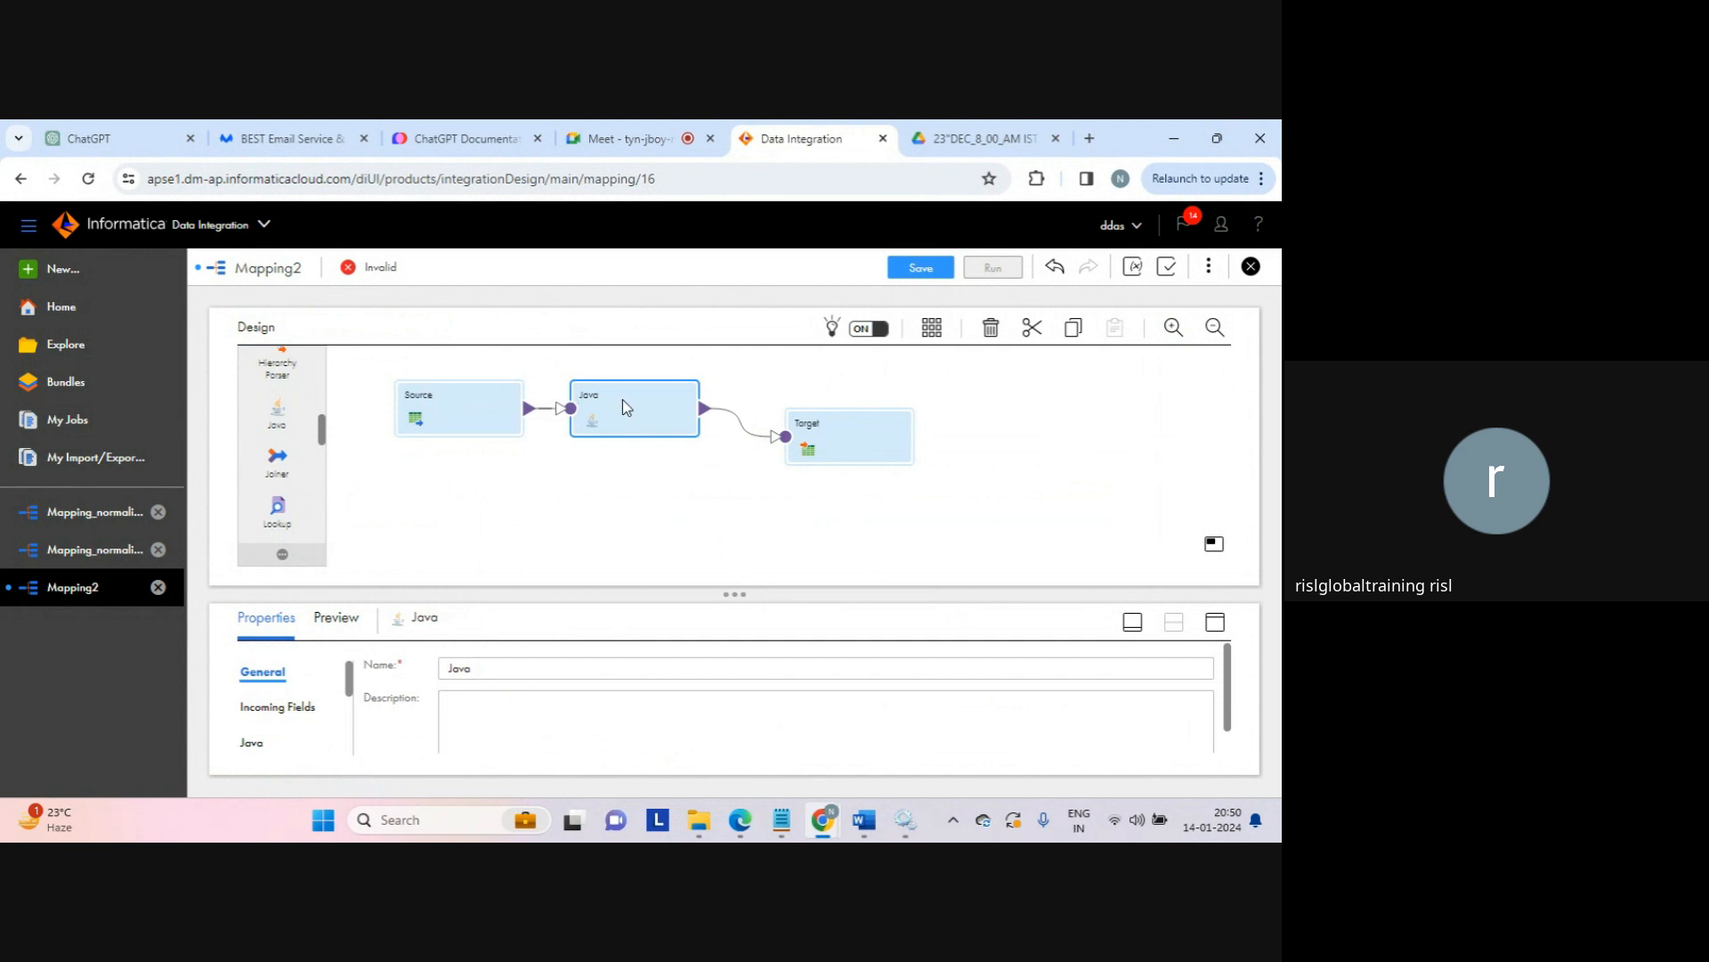
pyautogui.click(1216, 624)
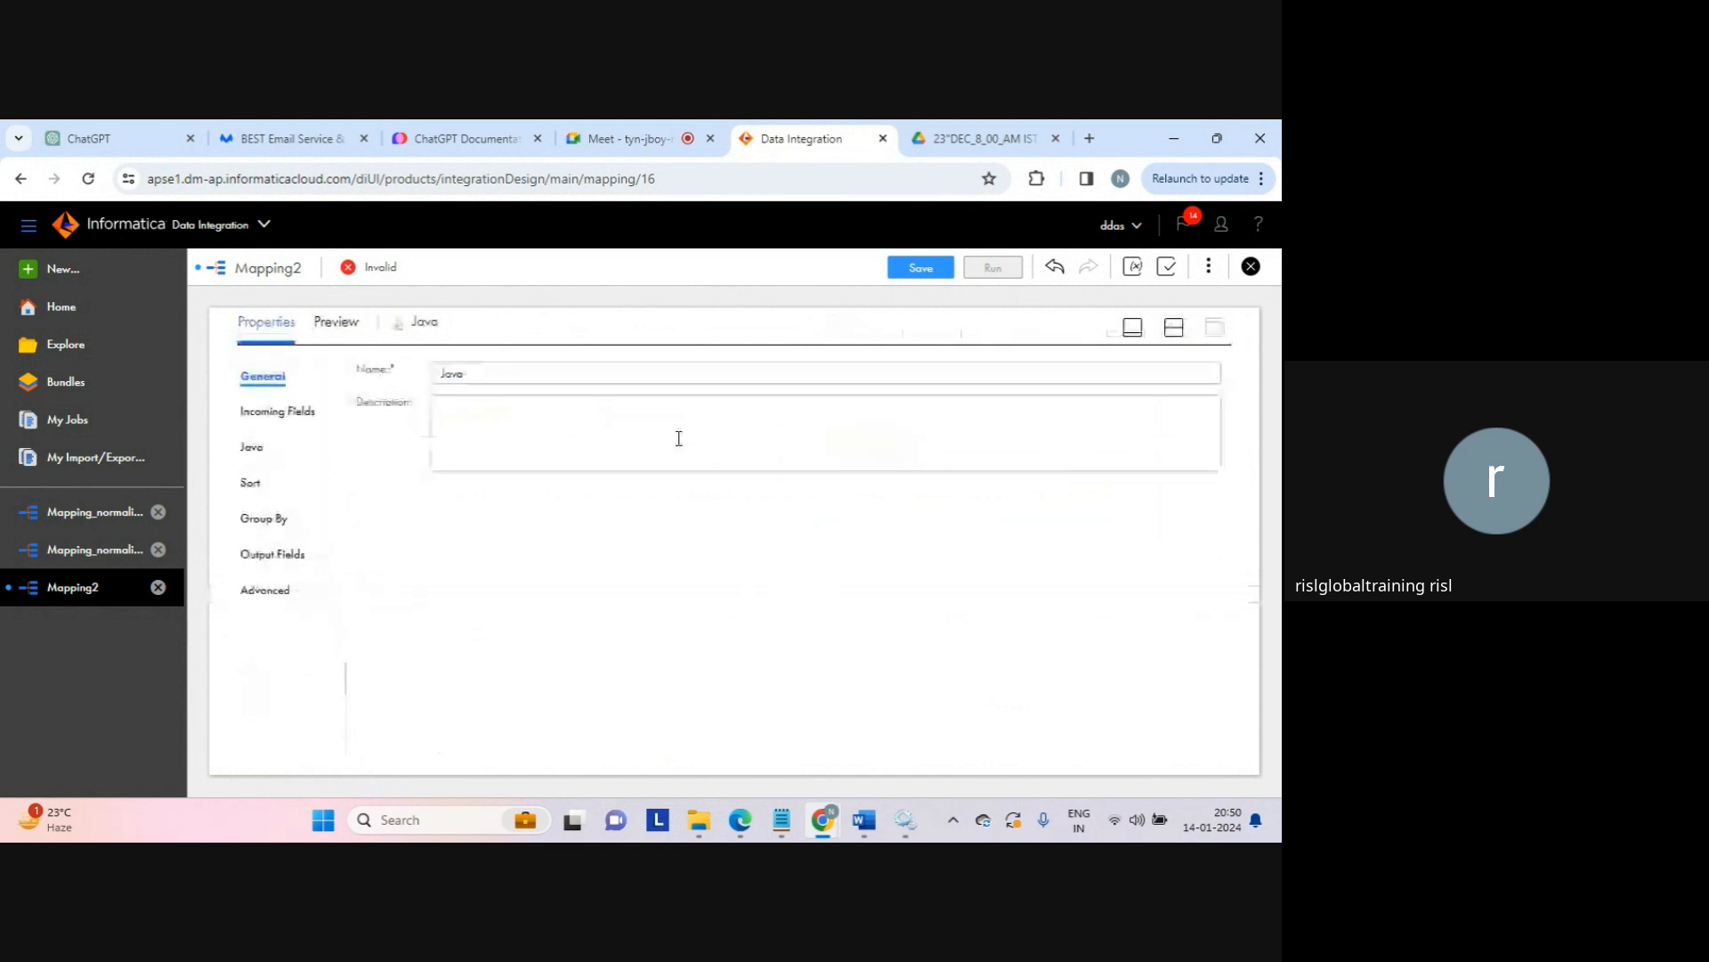
pyautogui.click(277, 418)
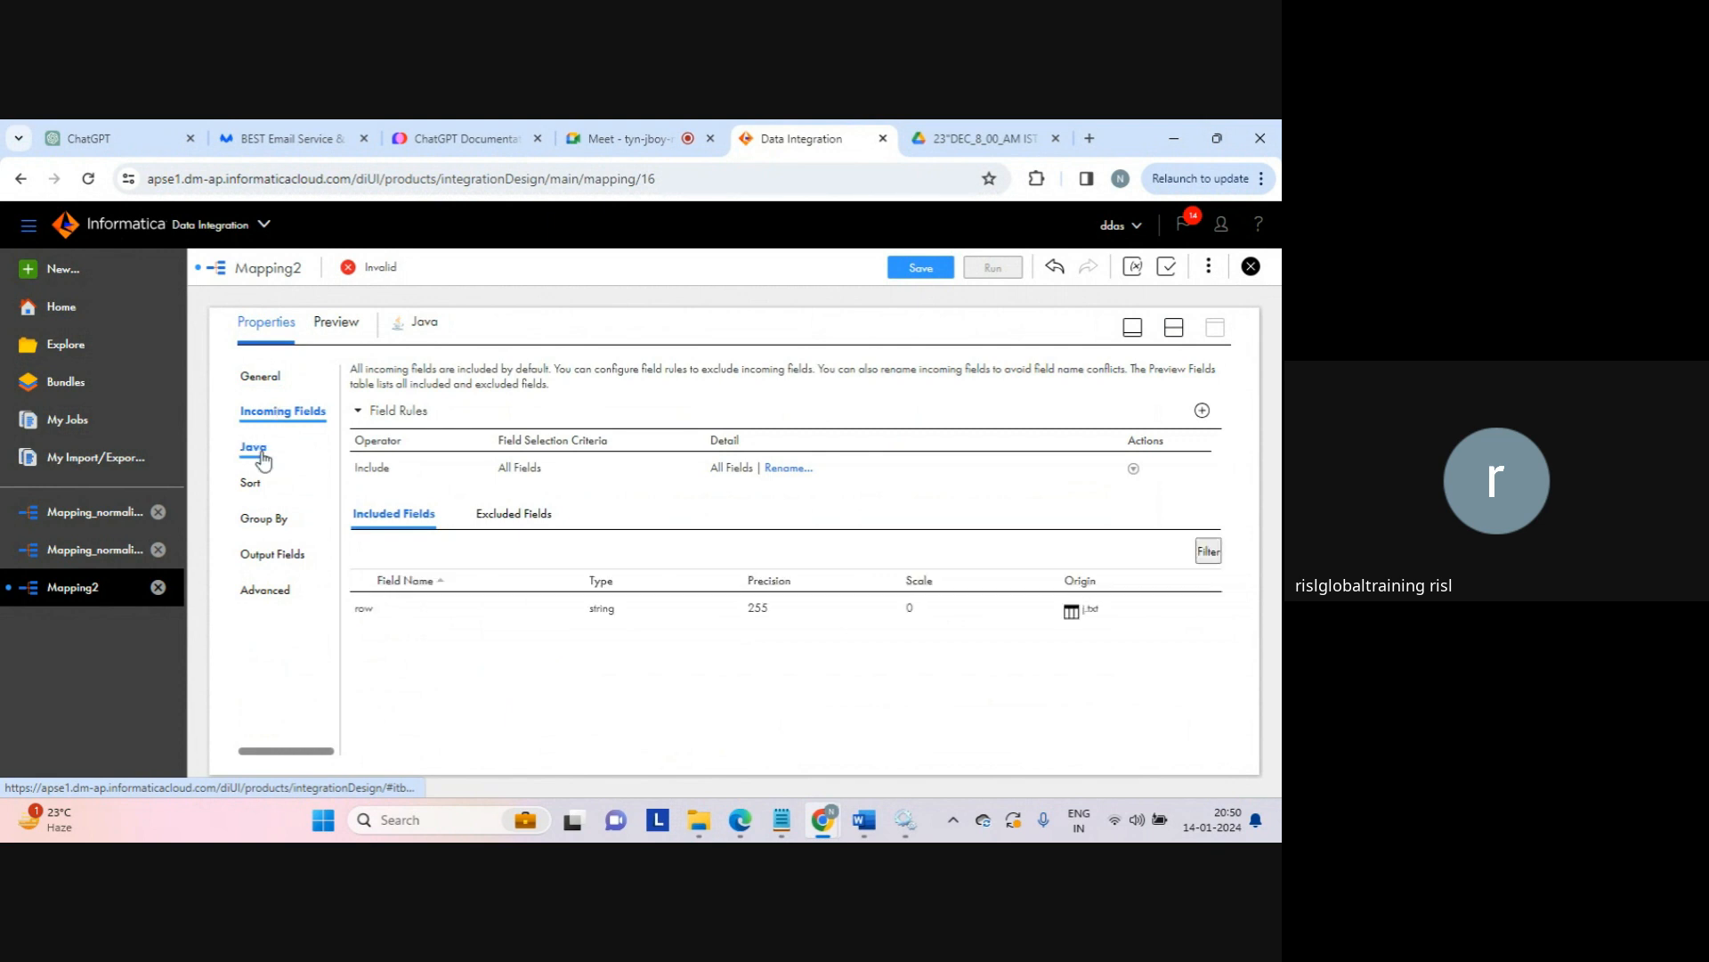
pyautogui.click(260, 452)
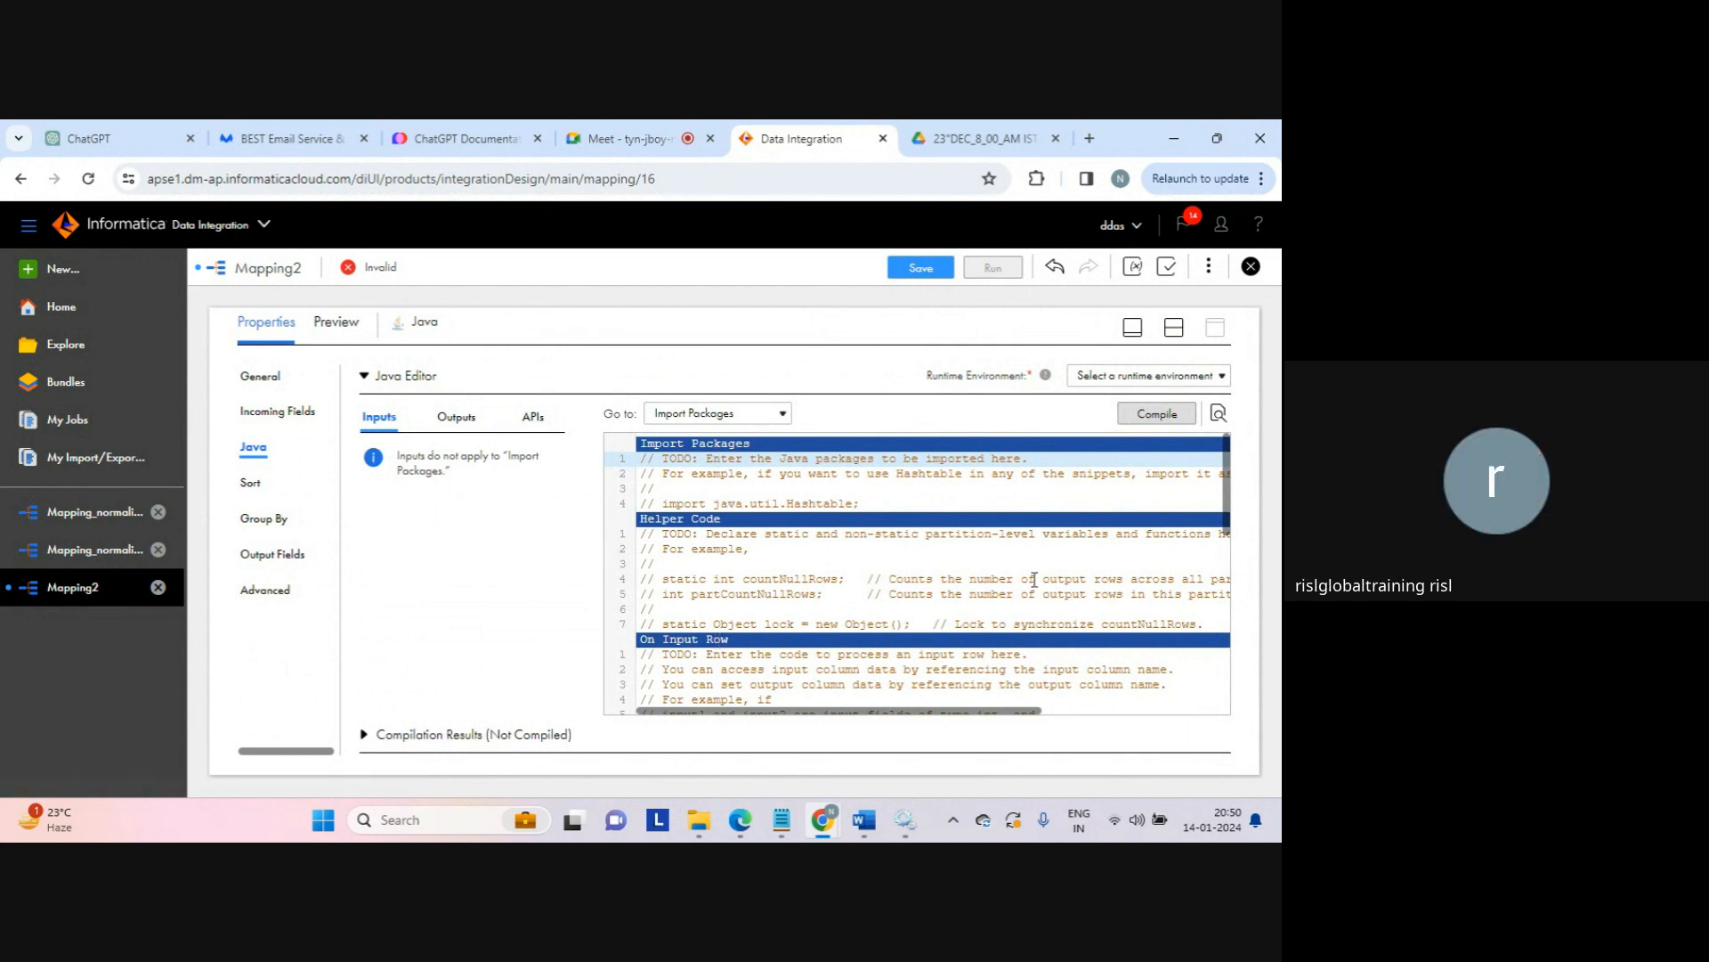
# Step: Paste the four lines of row-splitting code from Notepad onto a new line in On Input Row
pyautogui.moveTo(1227, 503); pyautogui.dragTo(1173, 479)
pyautogui.click(748, 490)
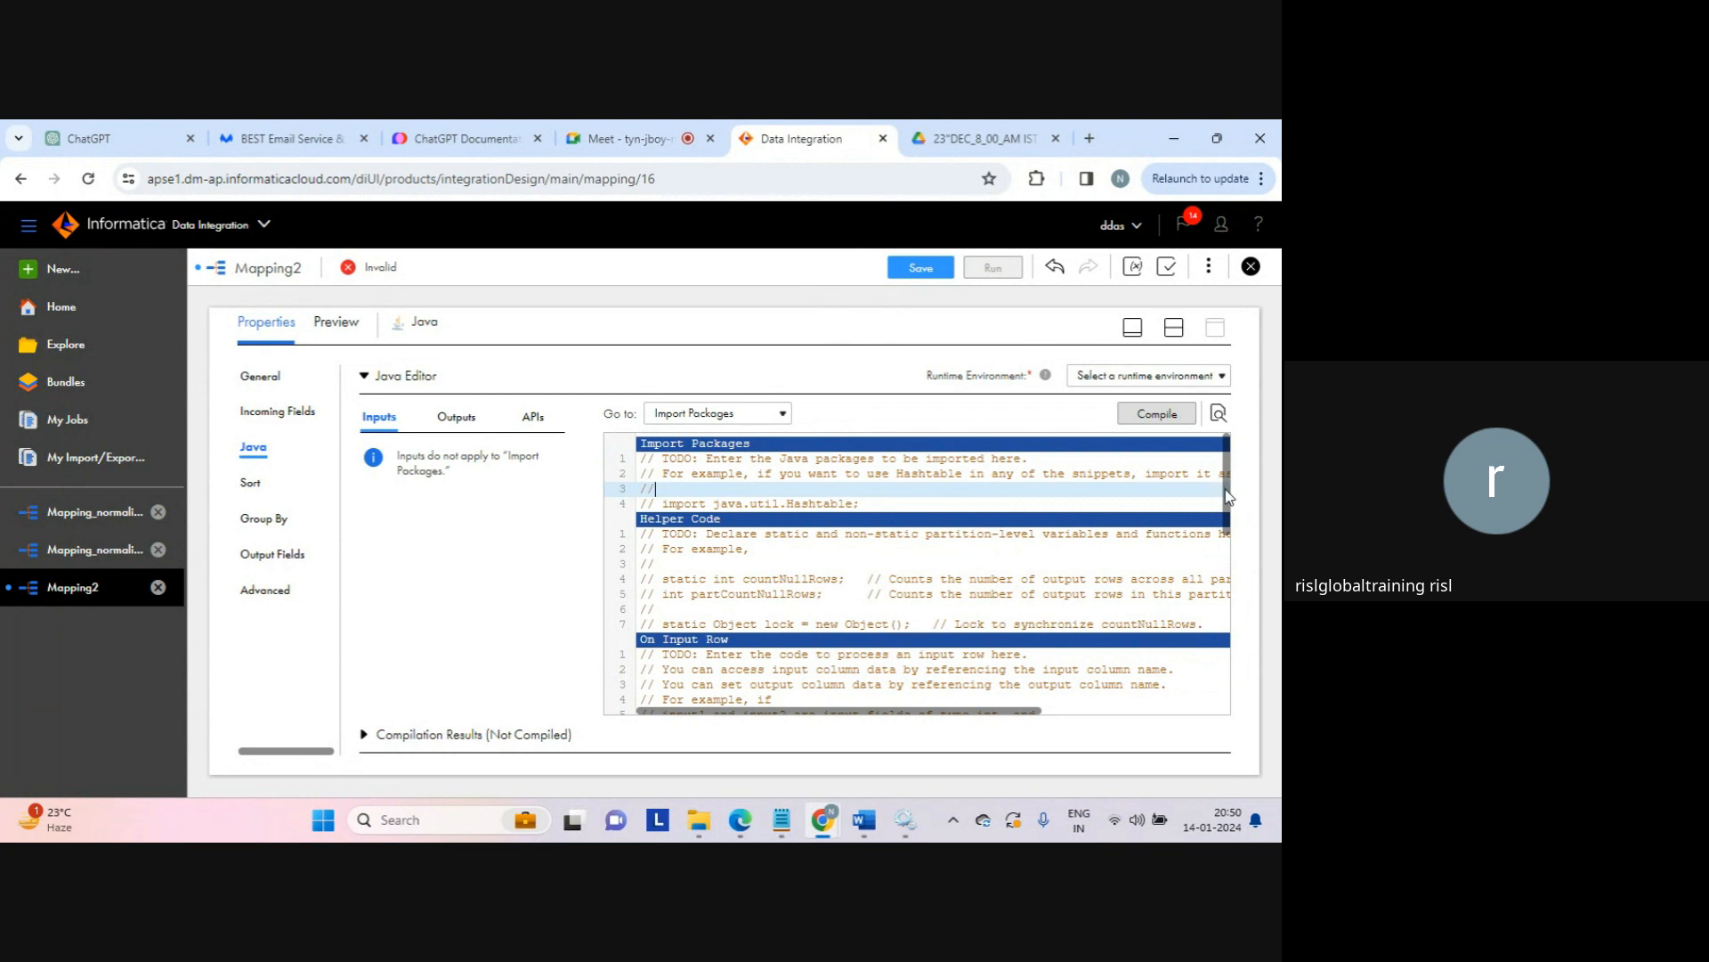
pyautogui.moveTo(1229, 497); pyautogui.dragTo(1214, 618)
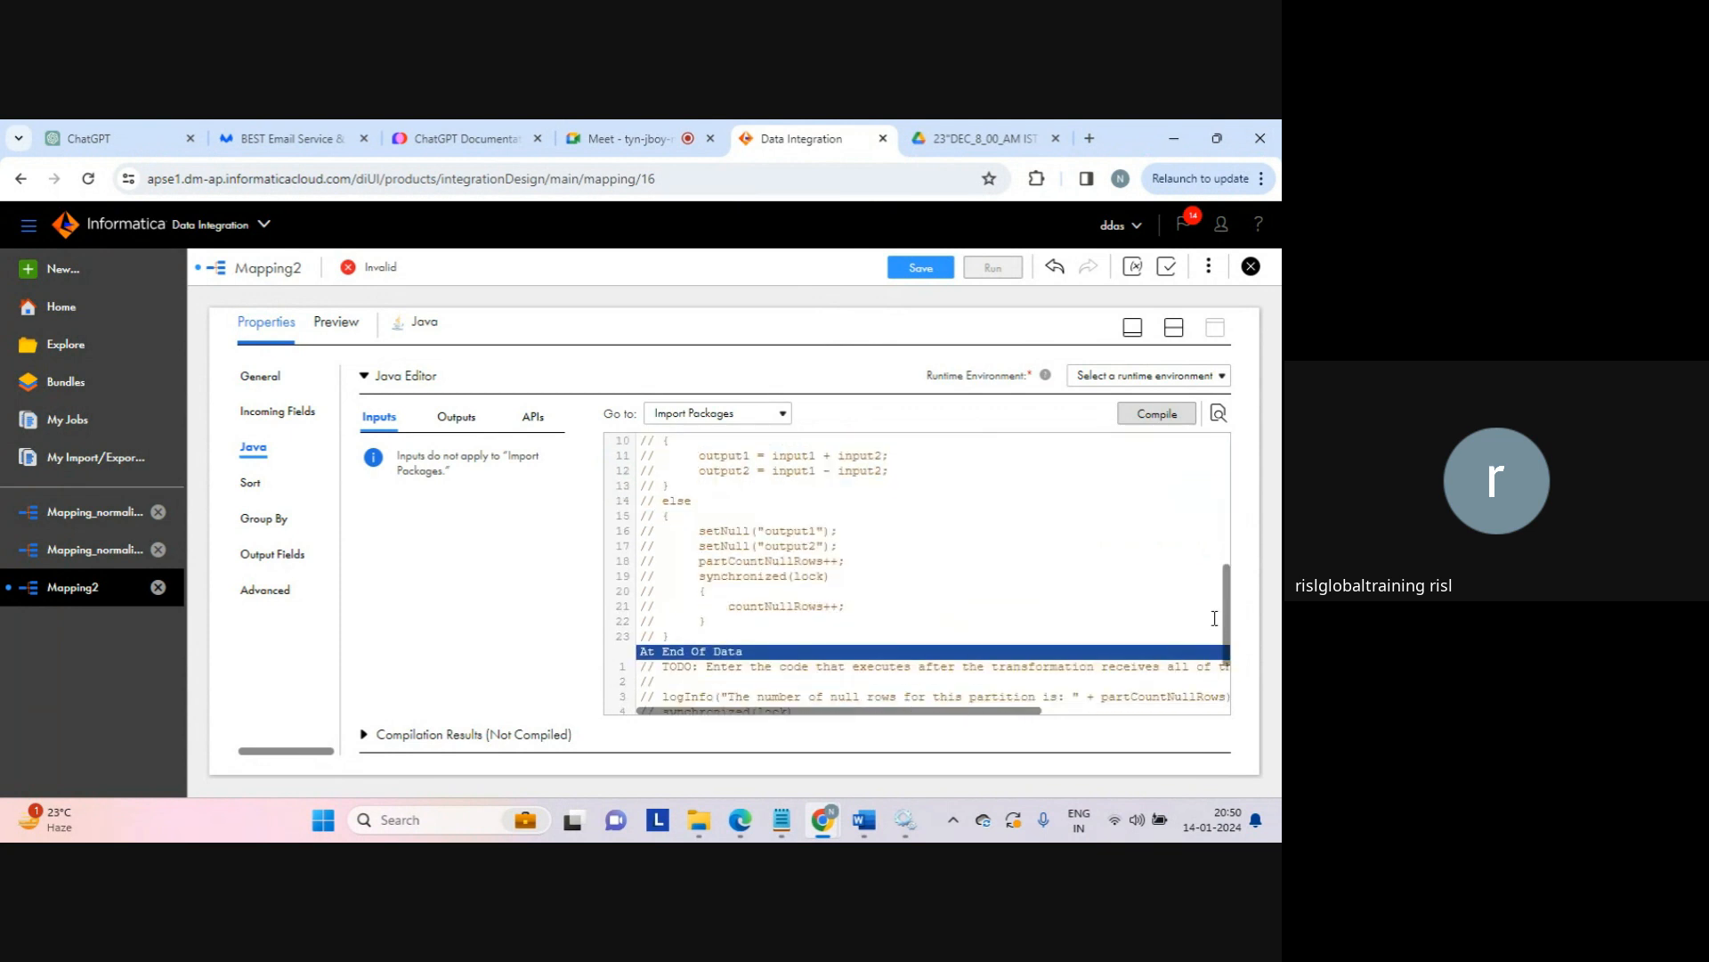
pyautogui.click(746, 634)
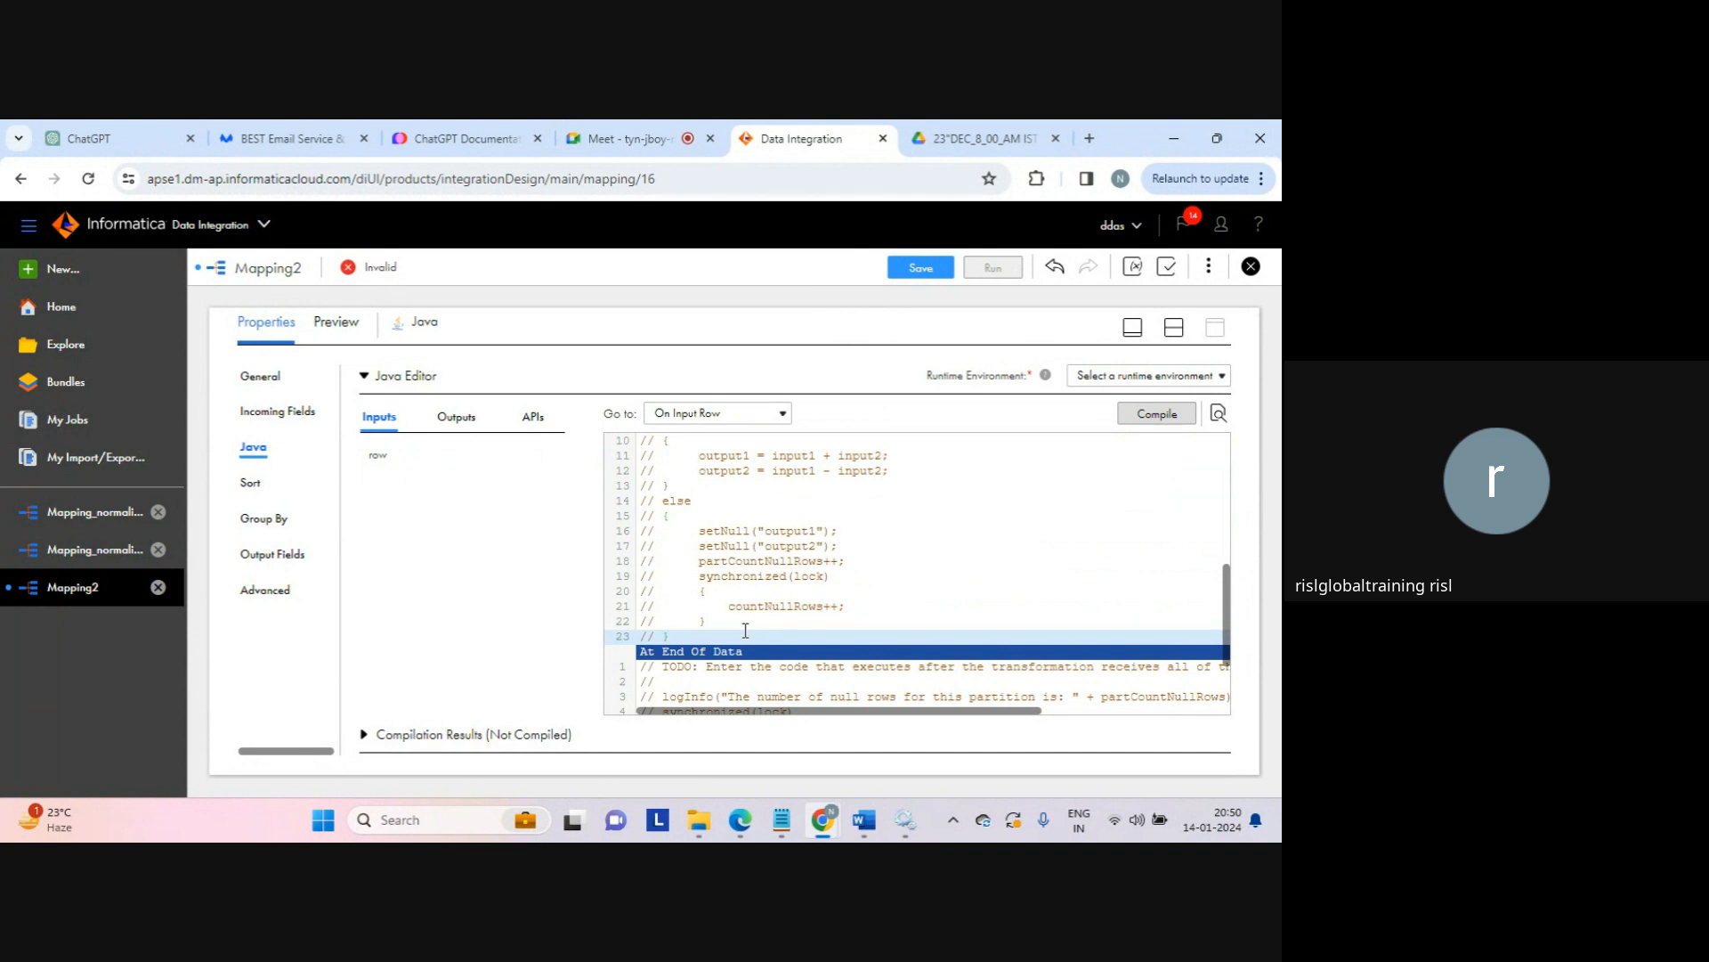
pyautogui.press('Return')
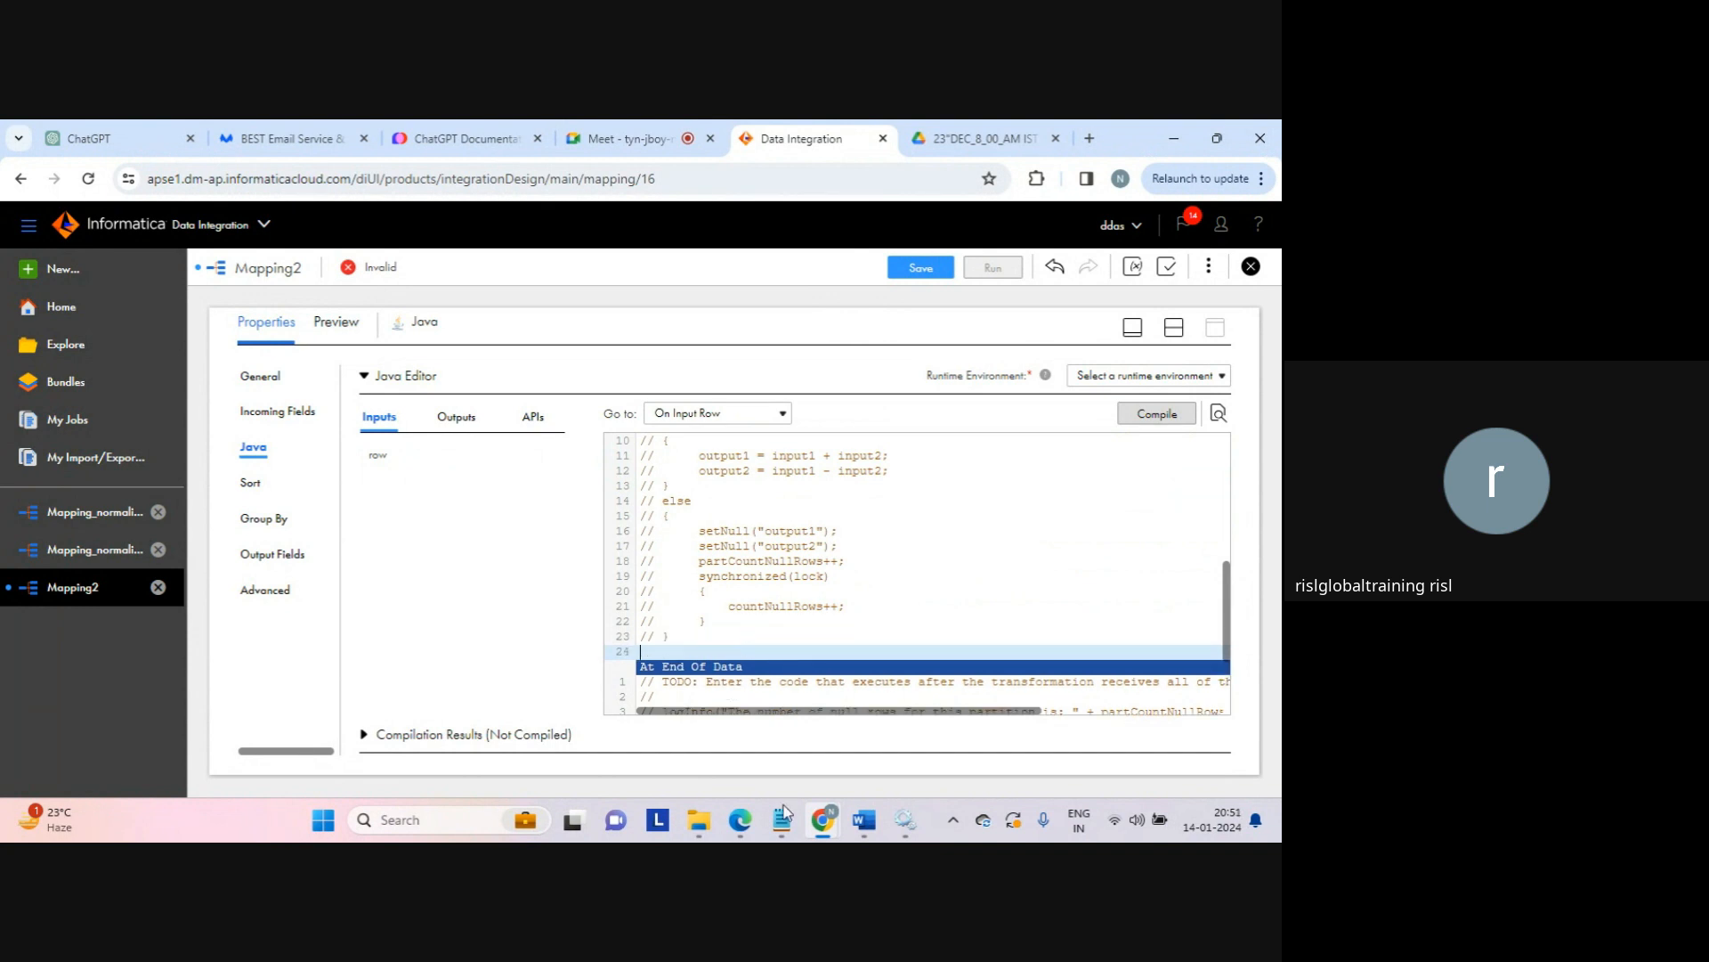
pyautogui.moveTo(784, 814)
pyautogui.click(821, 757)
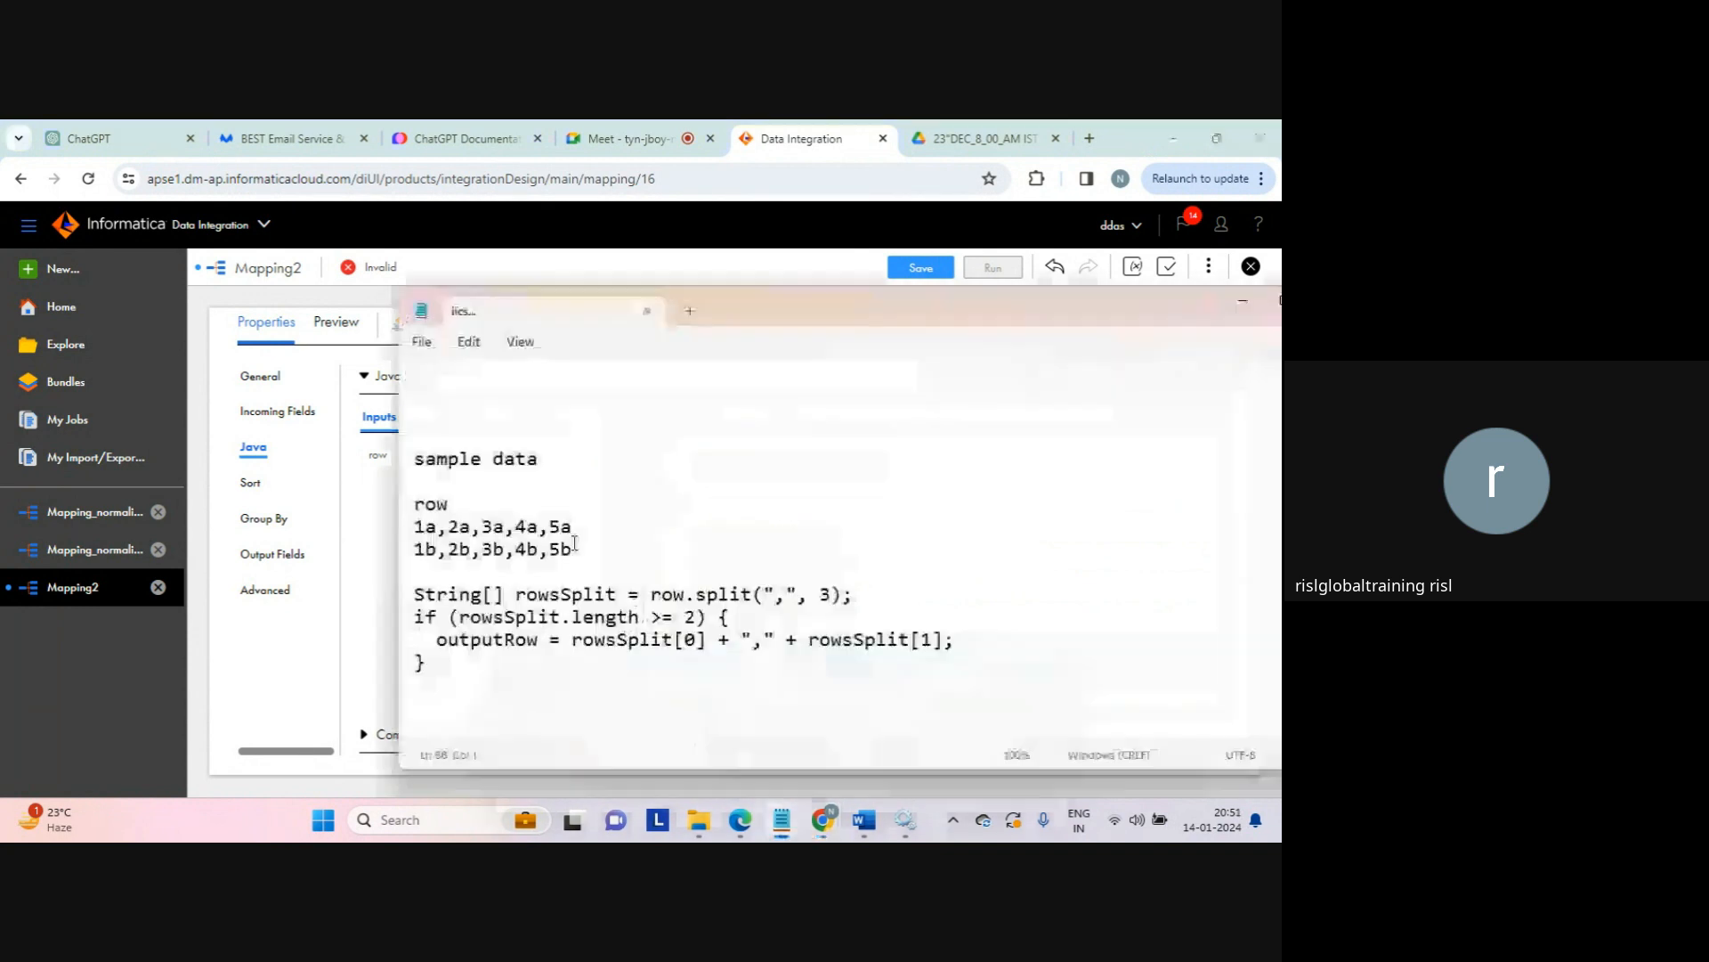
pyautogui.moveTo(427, 663); pyautogui.dragTo(406, 603)
pyautogui.hotkey('ctrl', 'c')
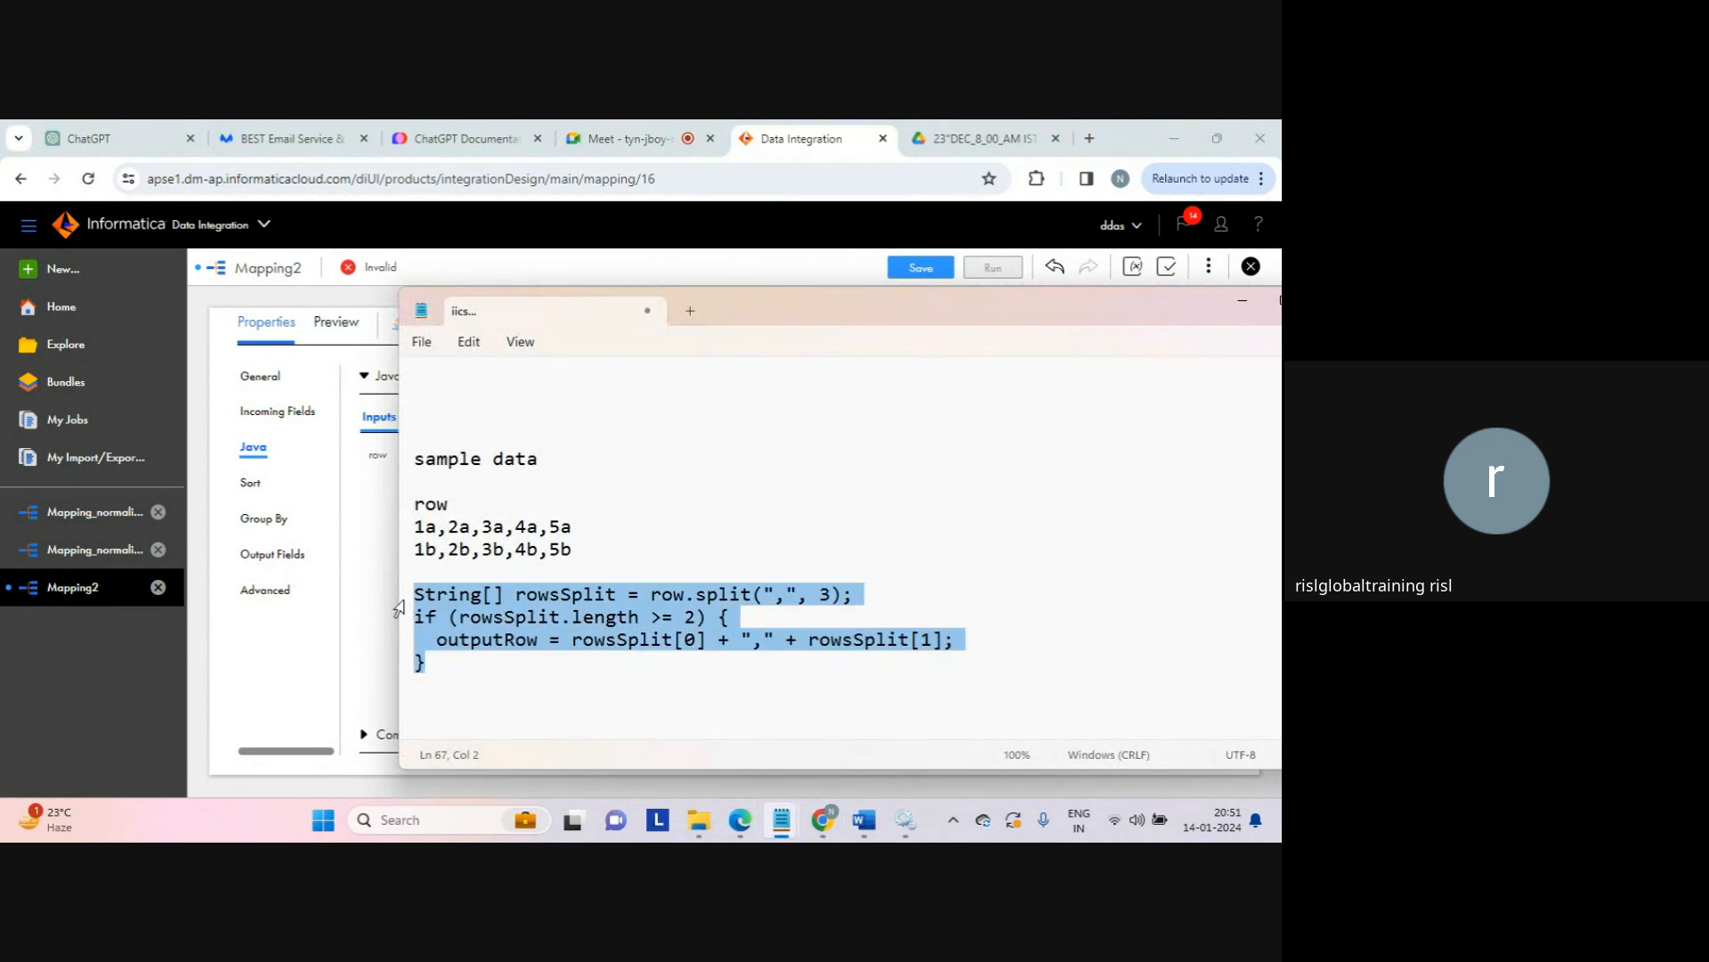
pyautogui.click(396, 608)
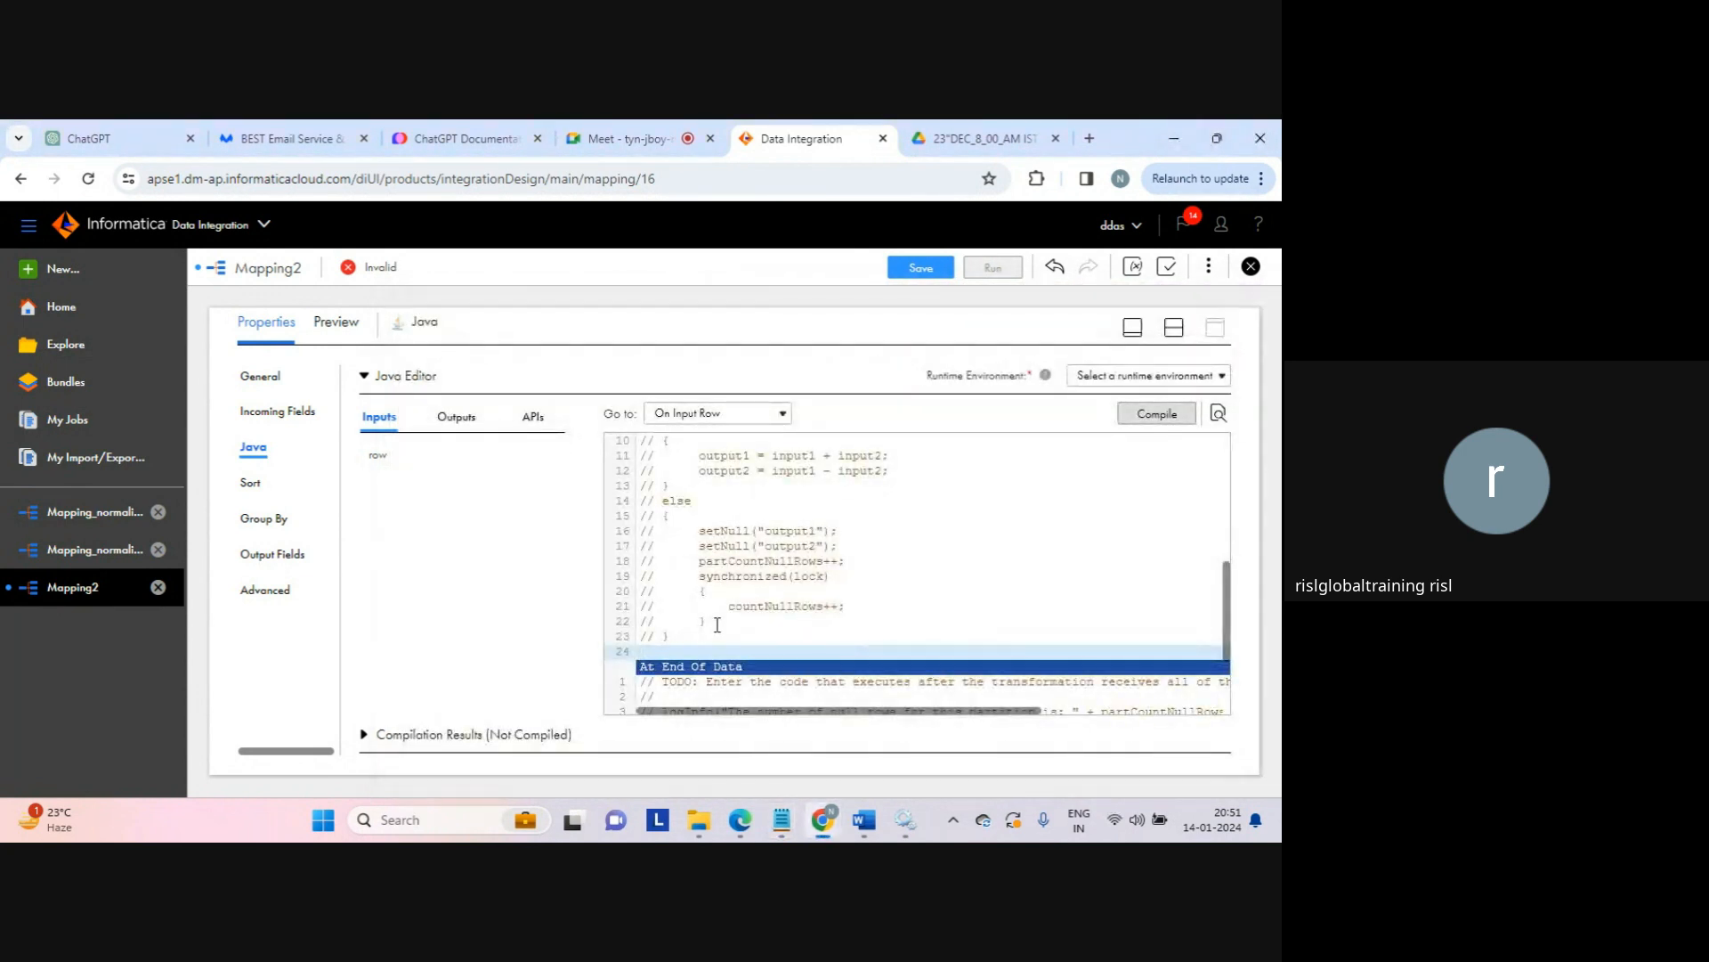
pyautogui.hotkey('ctrl', 'v')
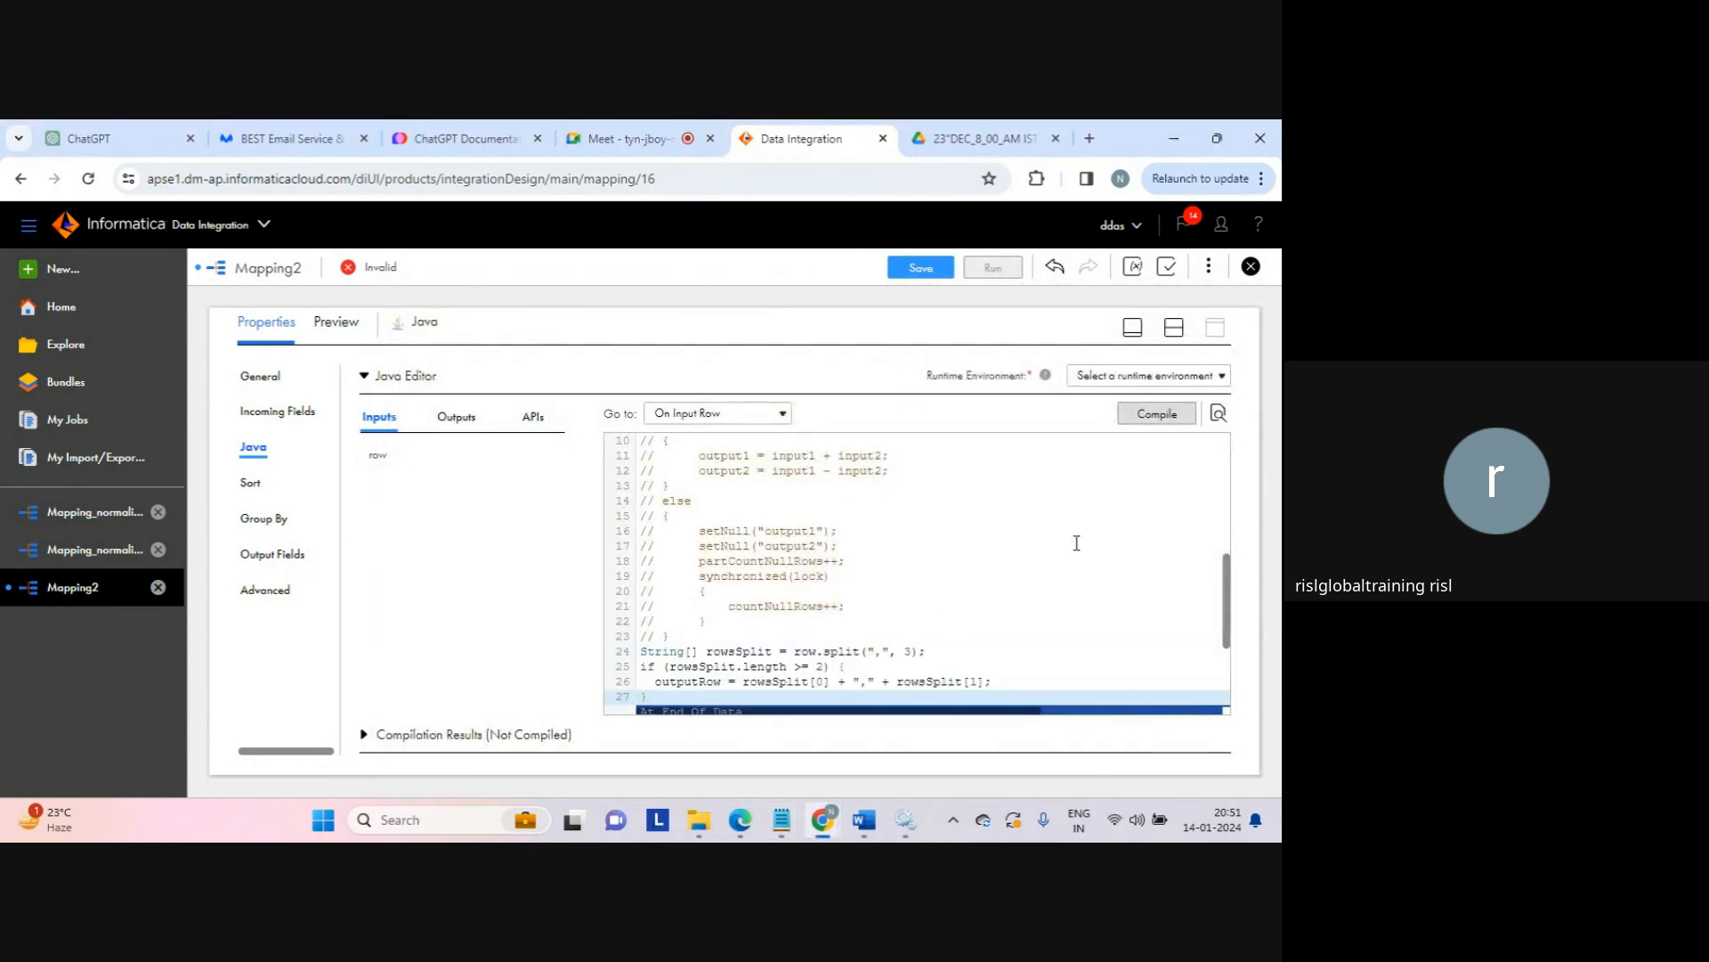
# Step: Set the runtime environment to LAPTOP-AFKA5ASC, then switch to File Explorer
pyautogui.click(1222, 377)
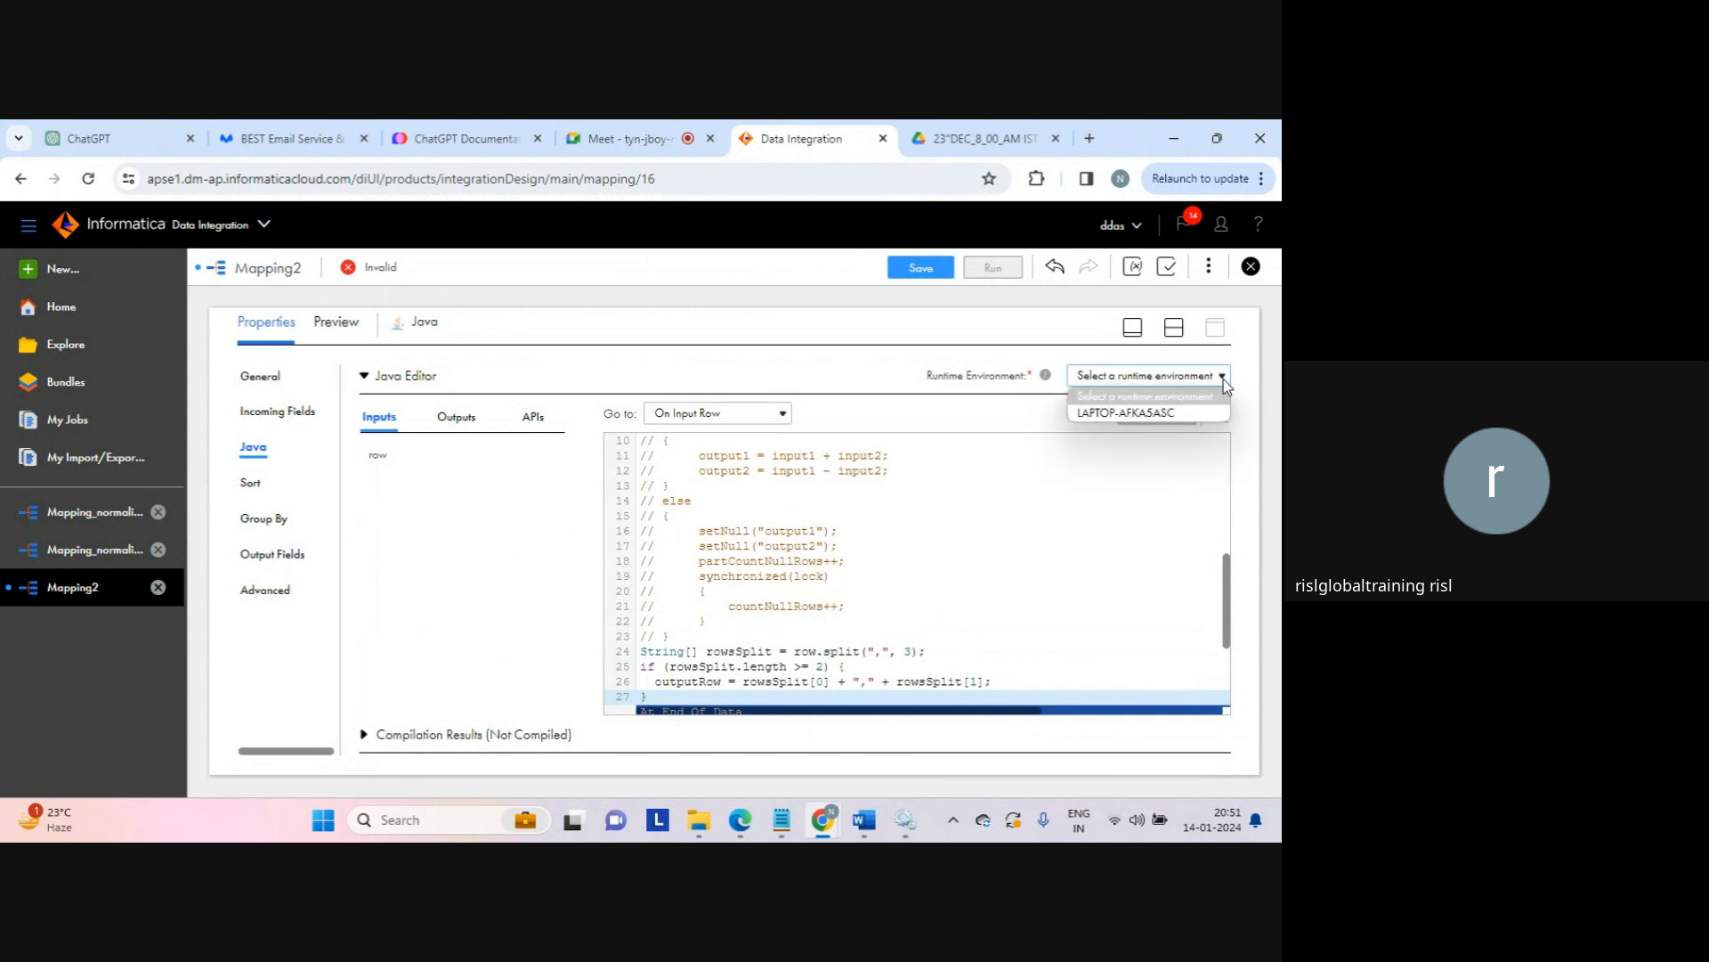
pyautogui.click(1133, 414)
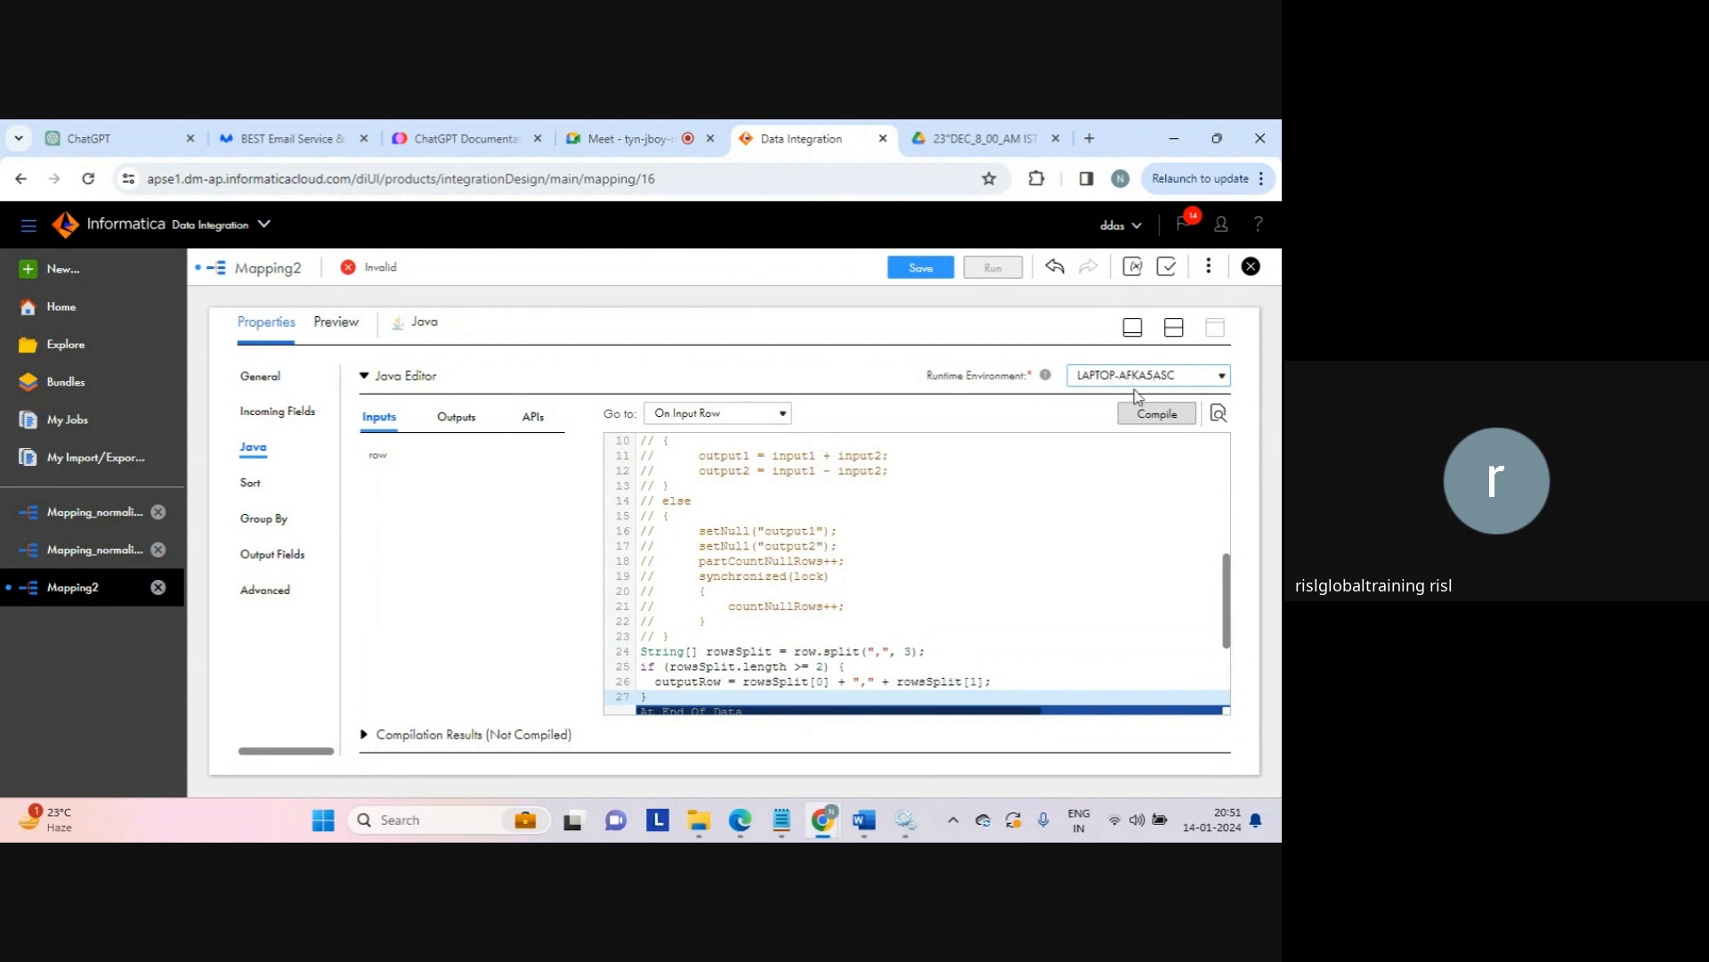
pyautogui.click(701, 821)
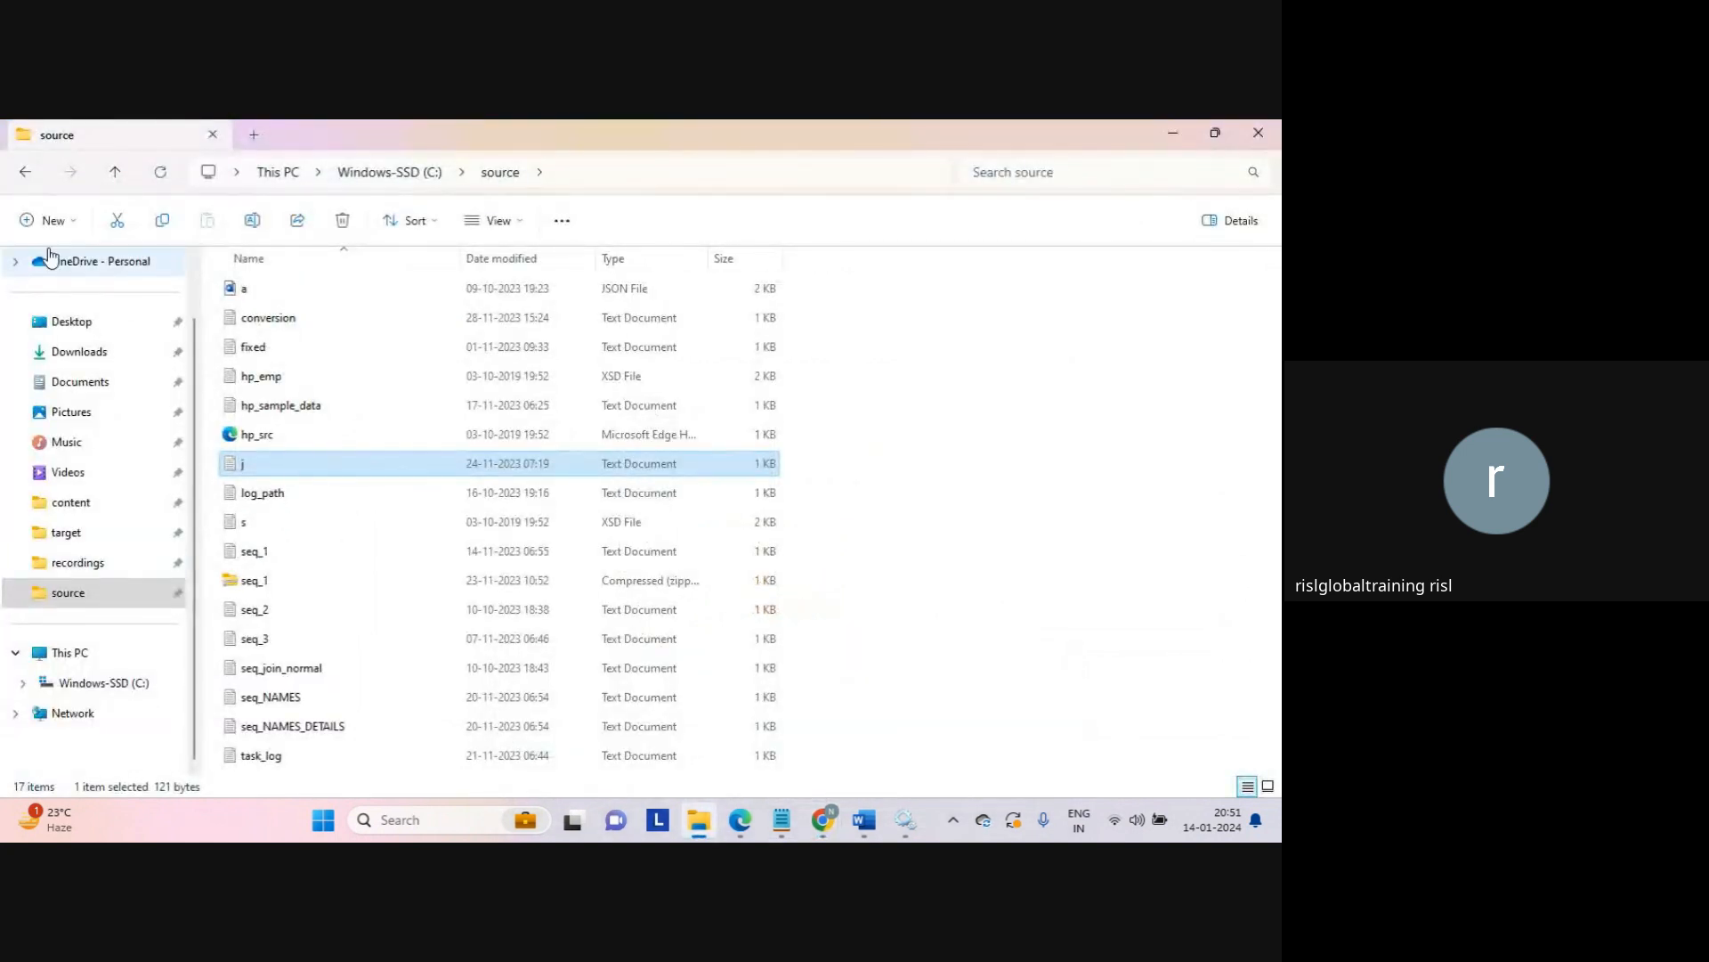
# Step: Browse the C: drive back to the Secure Agent14 jdk bin folder, then return to Data Integration
pyautogui.click(26, 172)
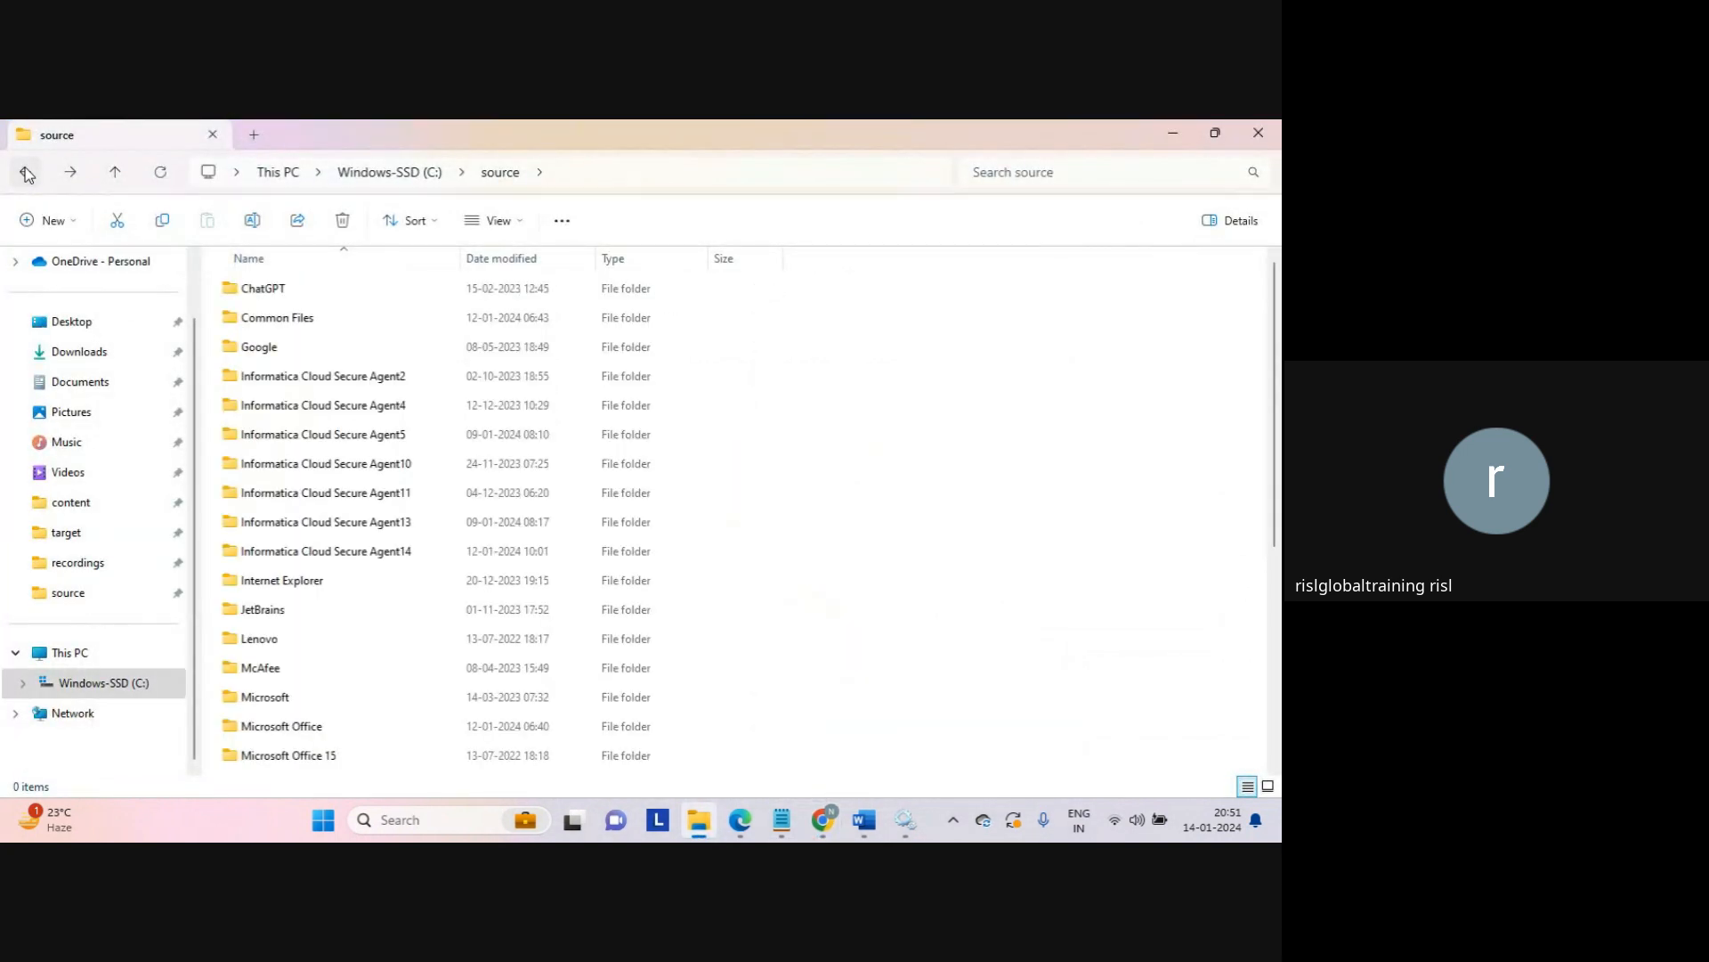
pyautogui.click(26, 171)
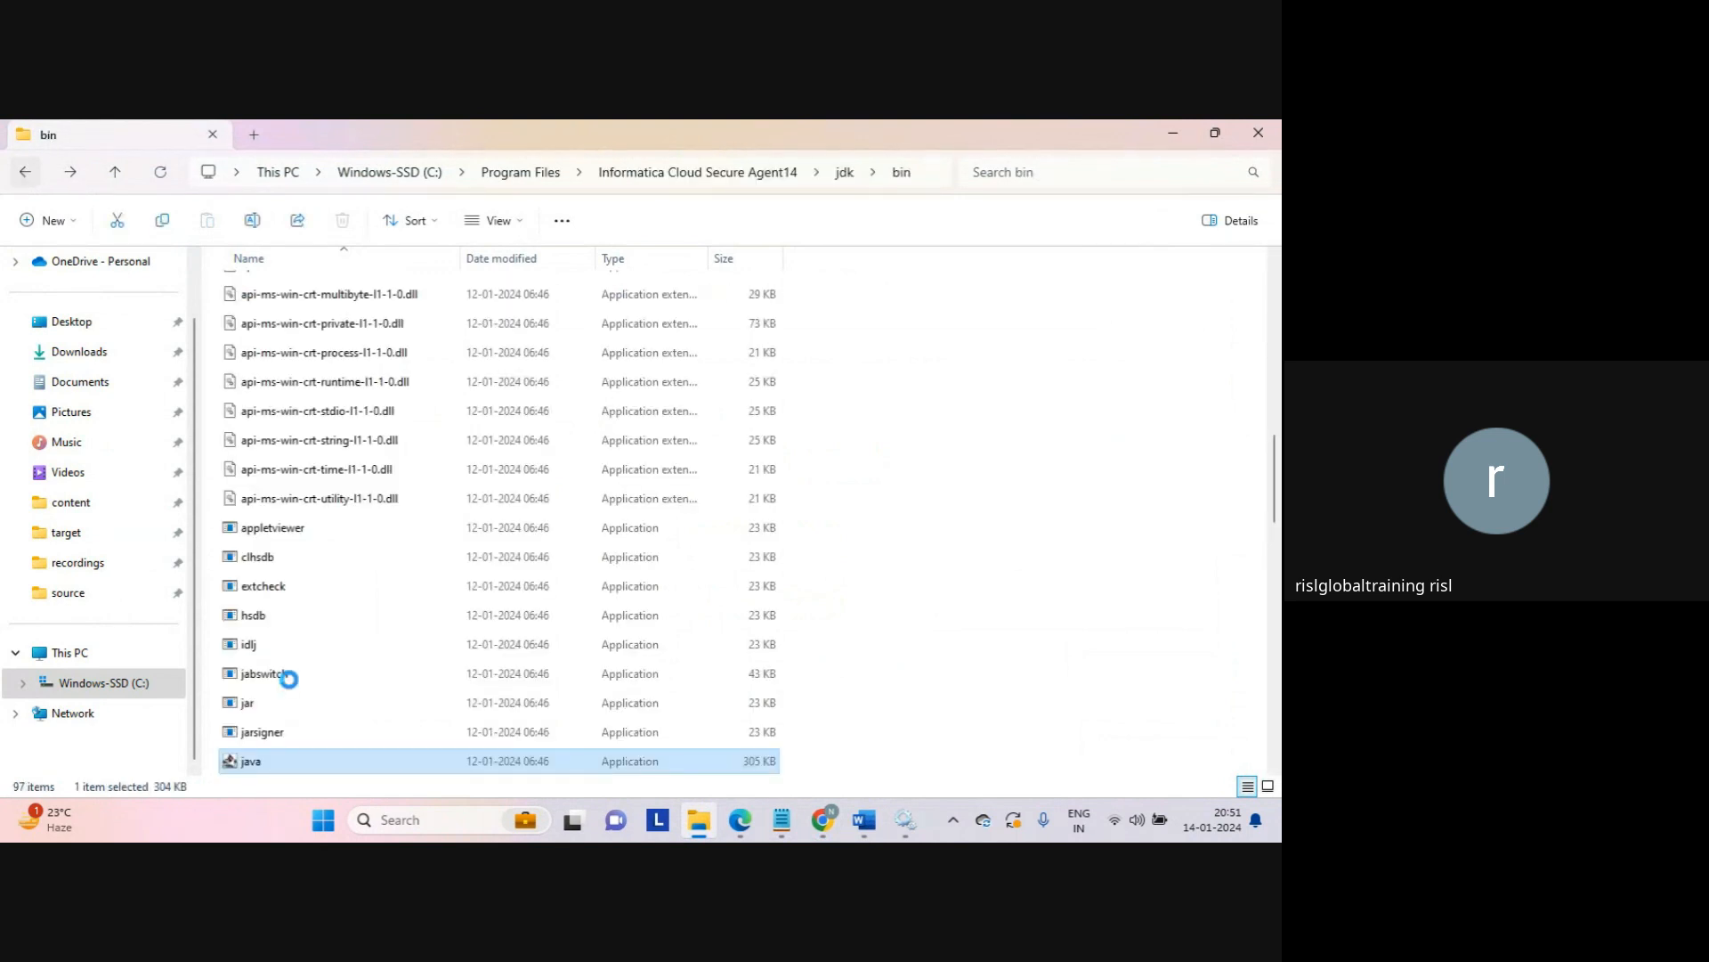
pyautogui.moveTo(824, 828)
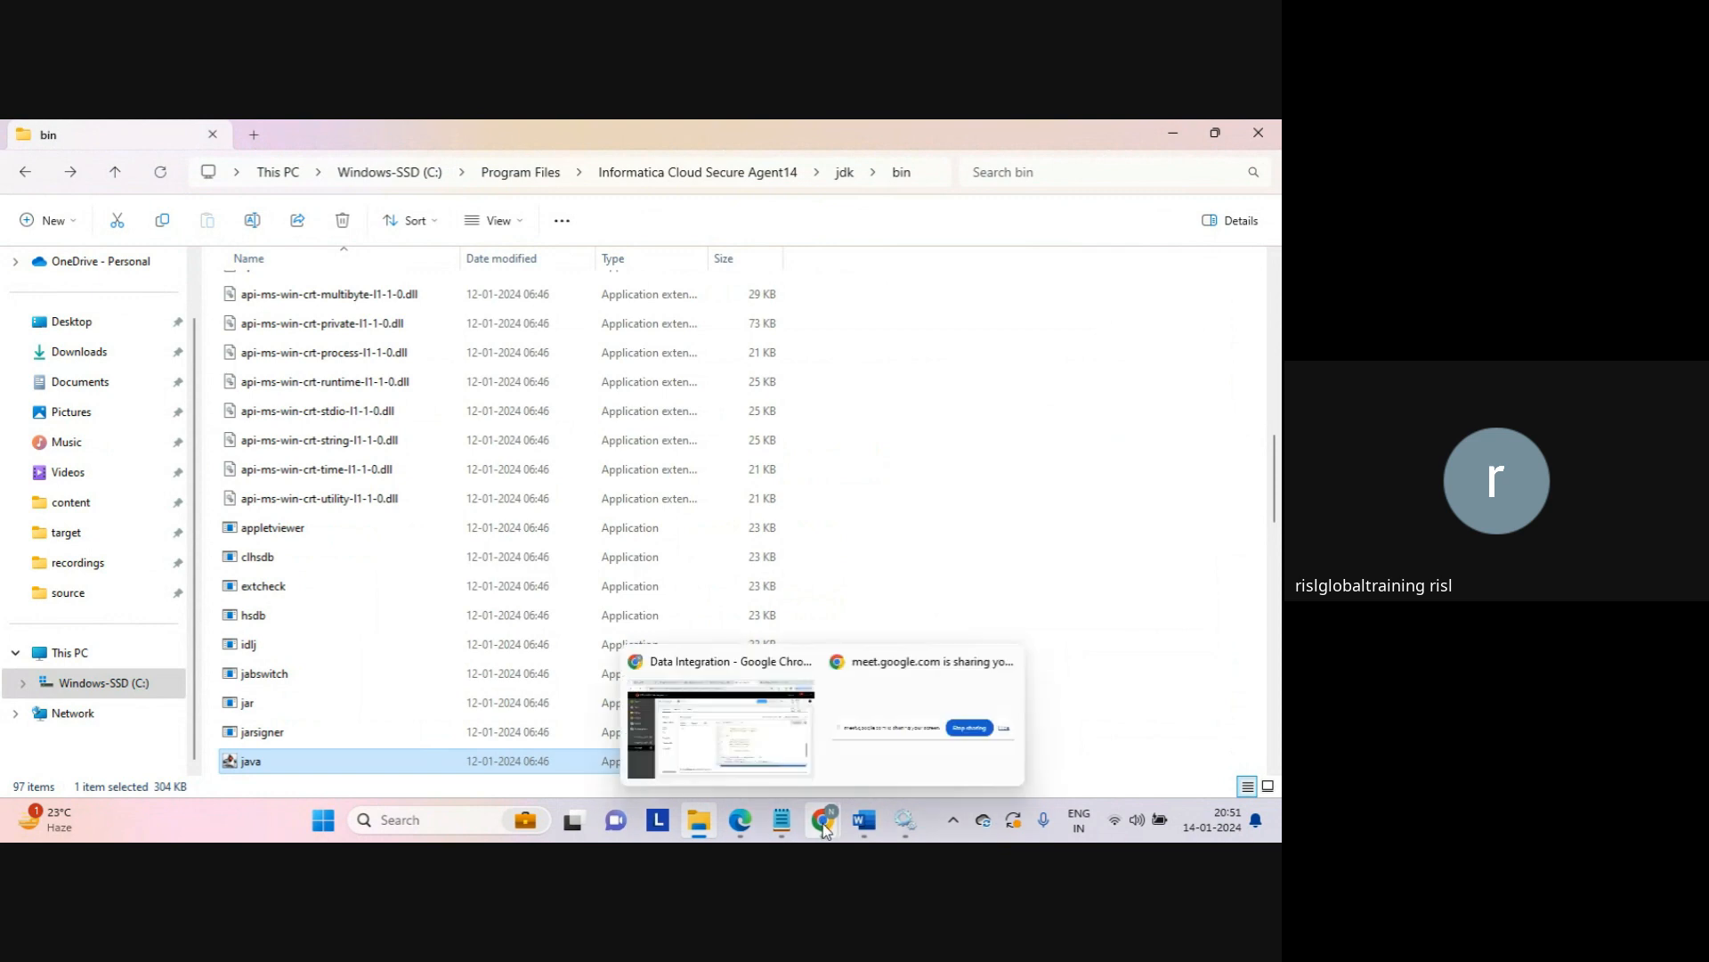
pyautogui.click(755, 728)
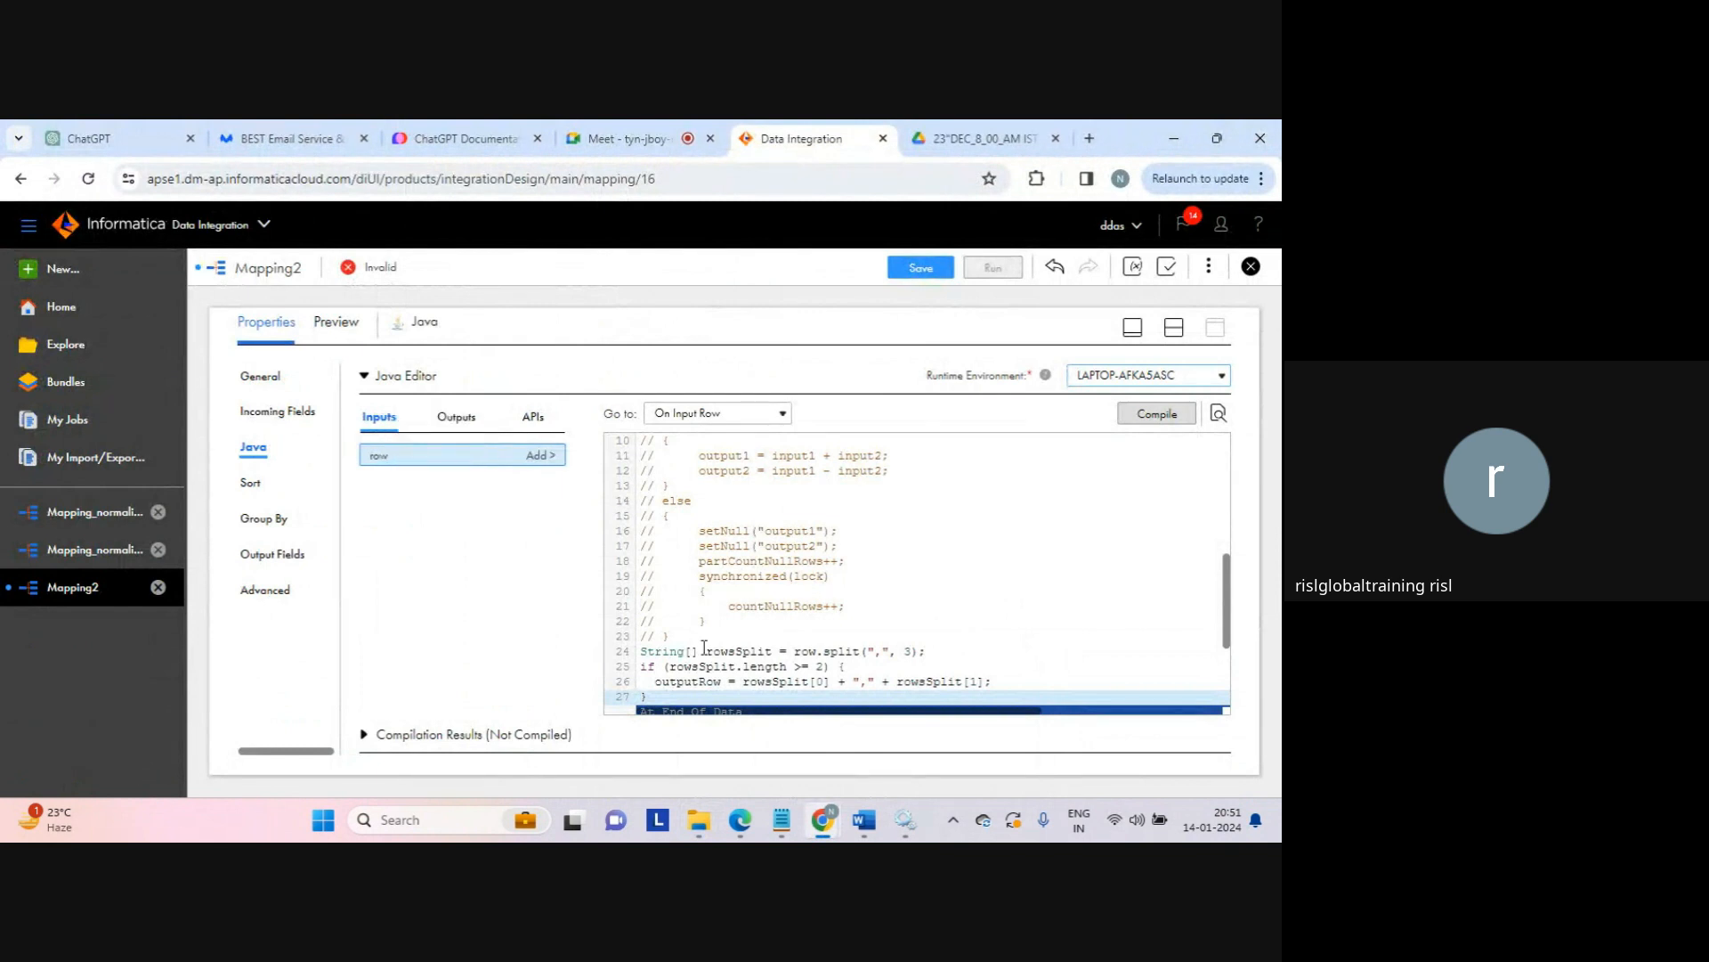
# Step: Inspect the row and outputRow variable names in the pasted On Input Row code
pyautogui.doubleClick(804, 651)
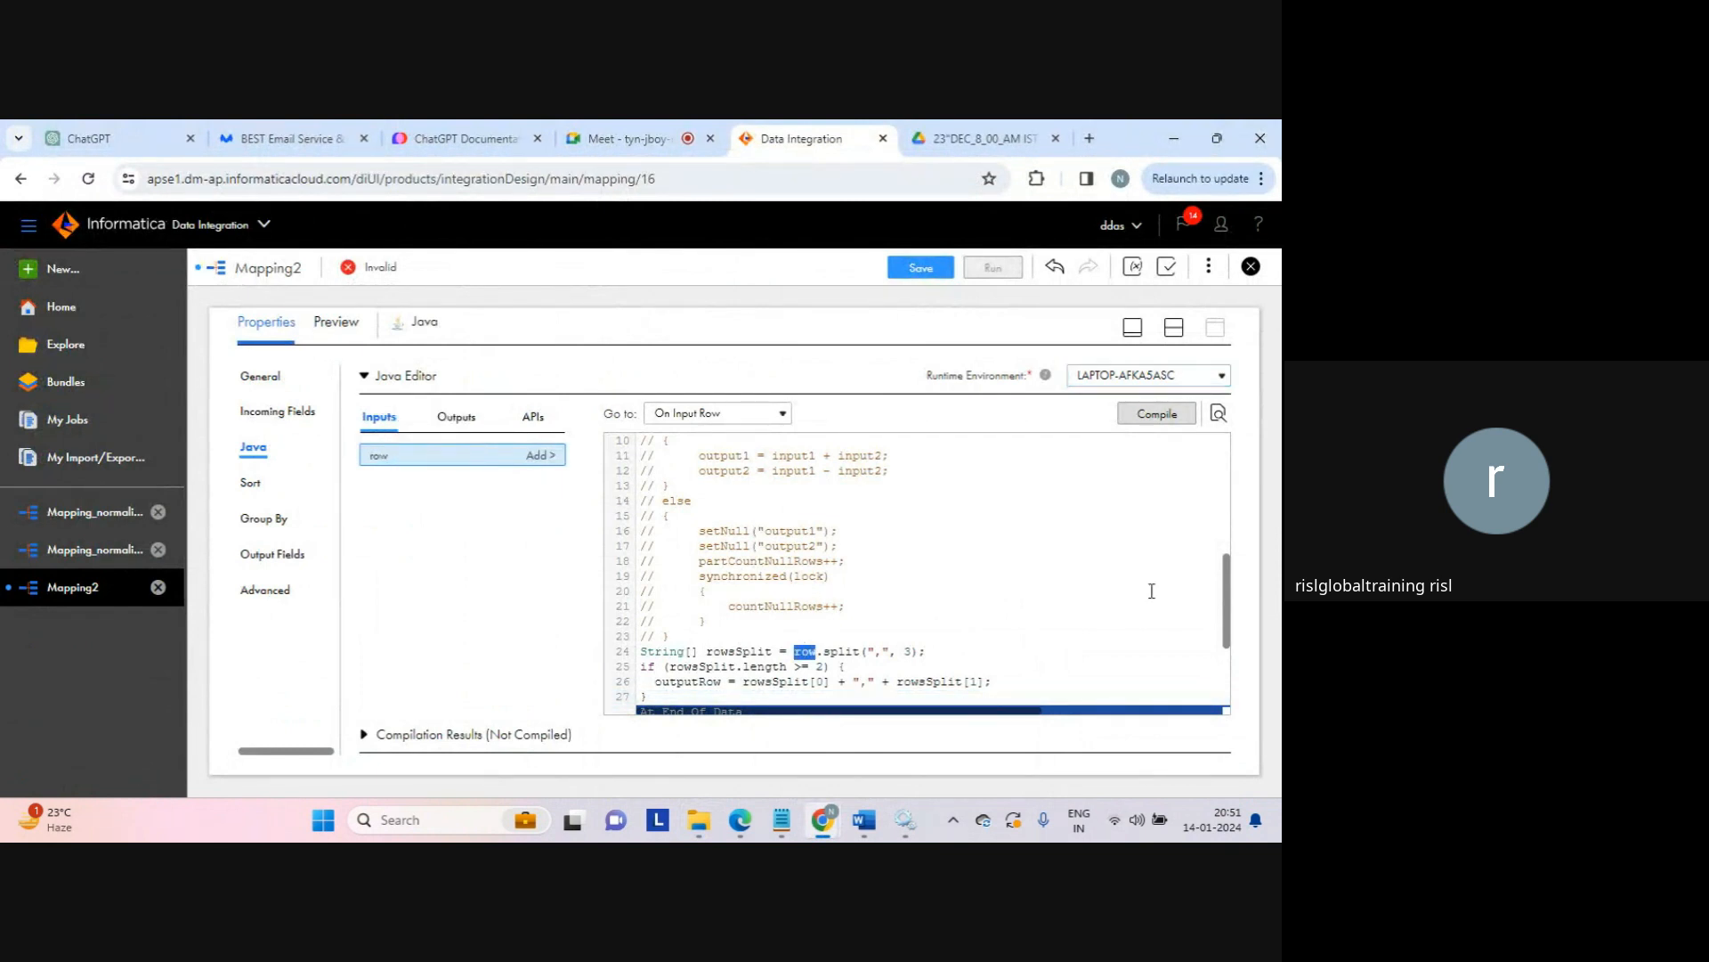
pyautogui.scroll(-3, 1233, 603)
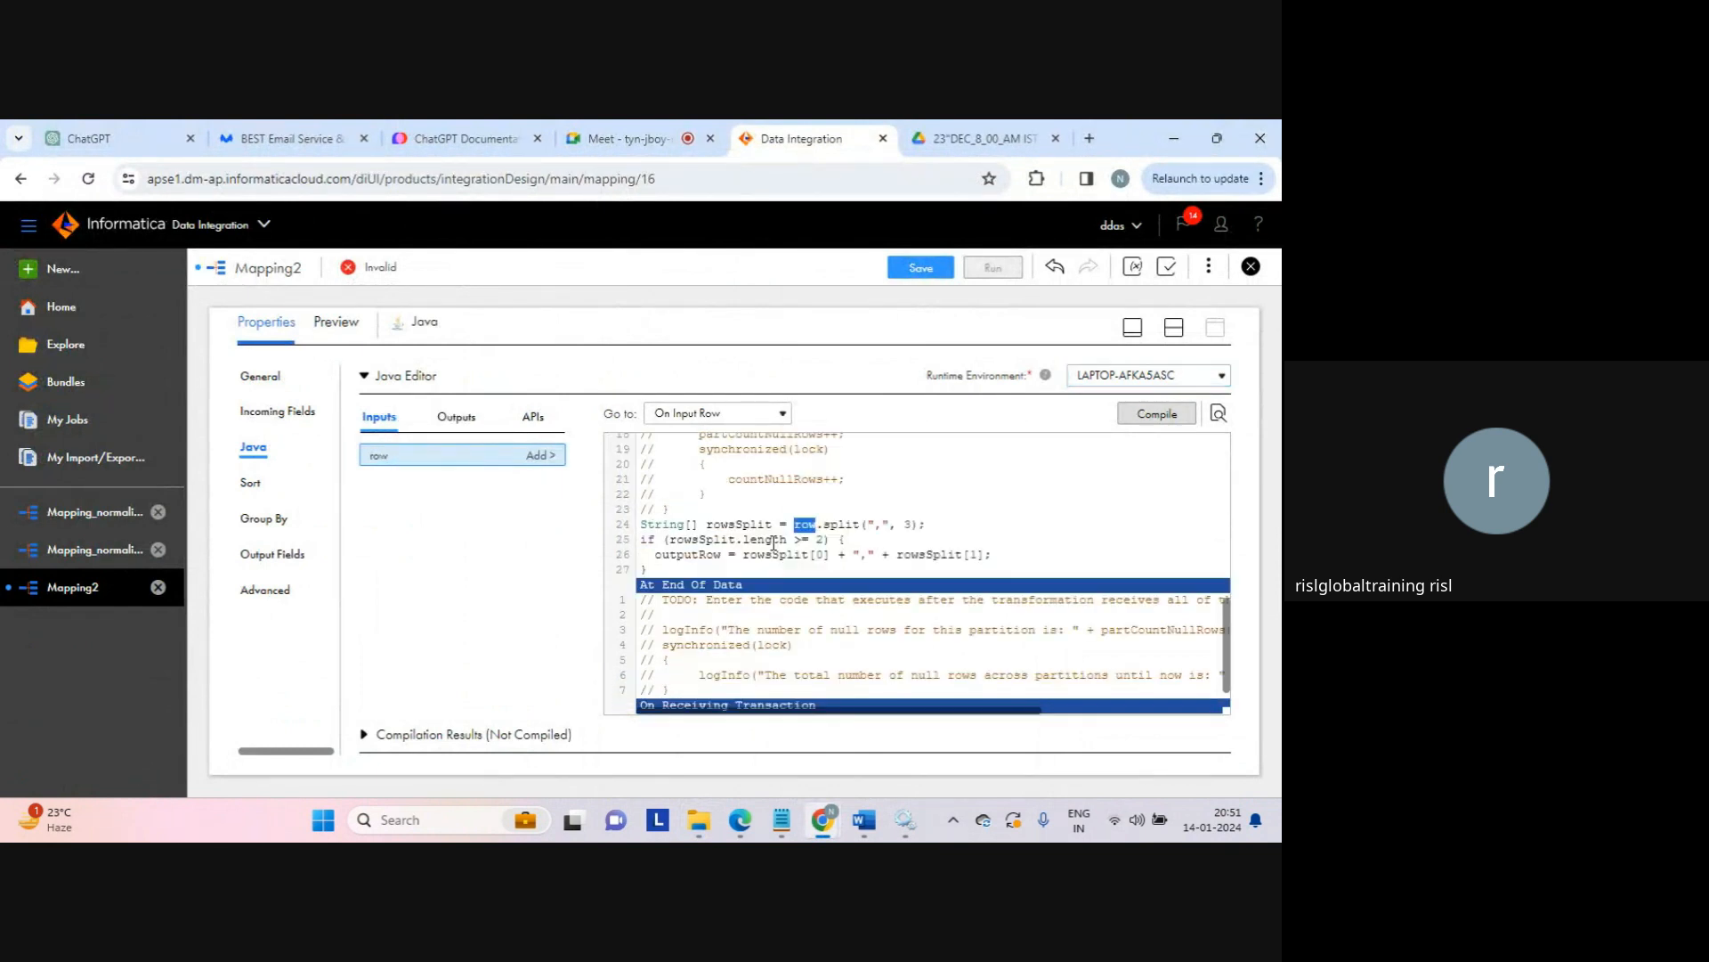
pyautogui.doubleClick(690, 555)
pyautogui.click(725, 579)
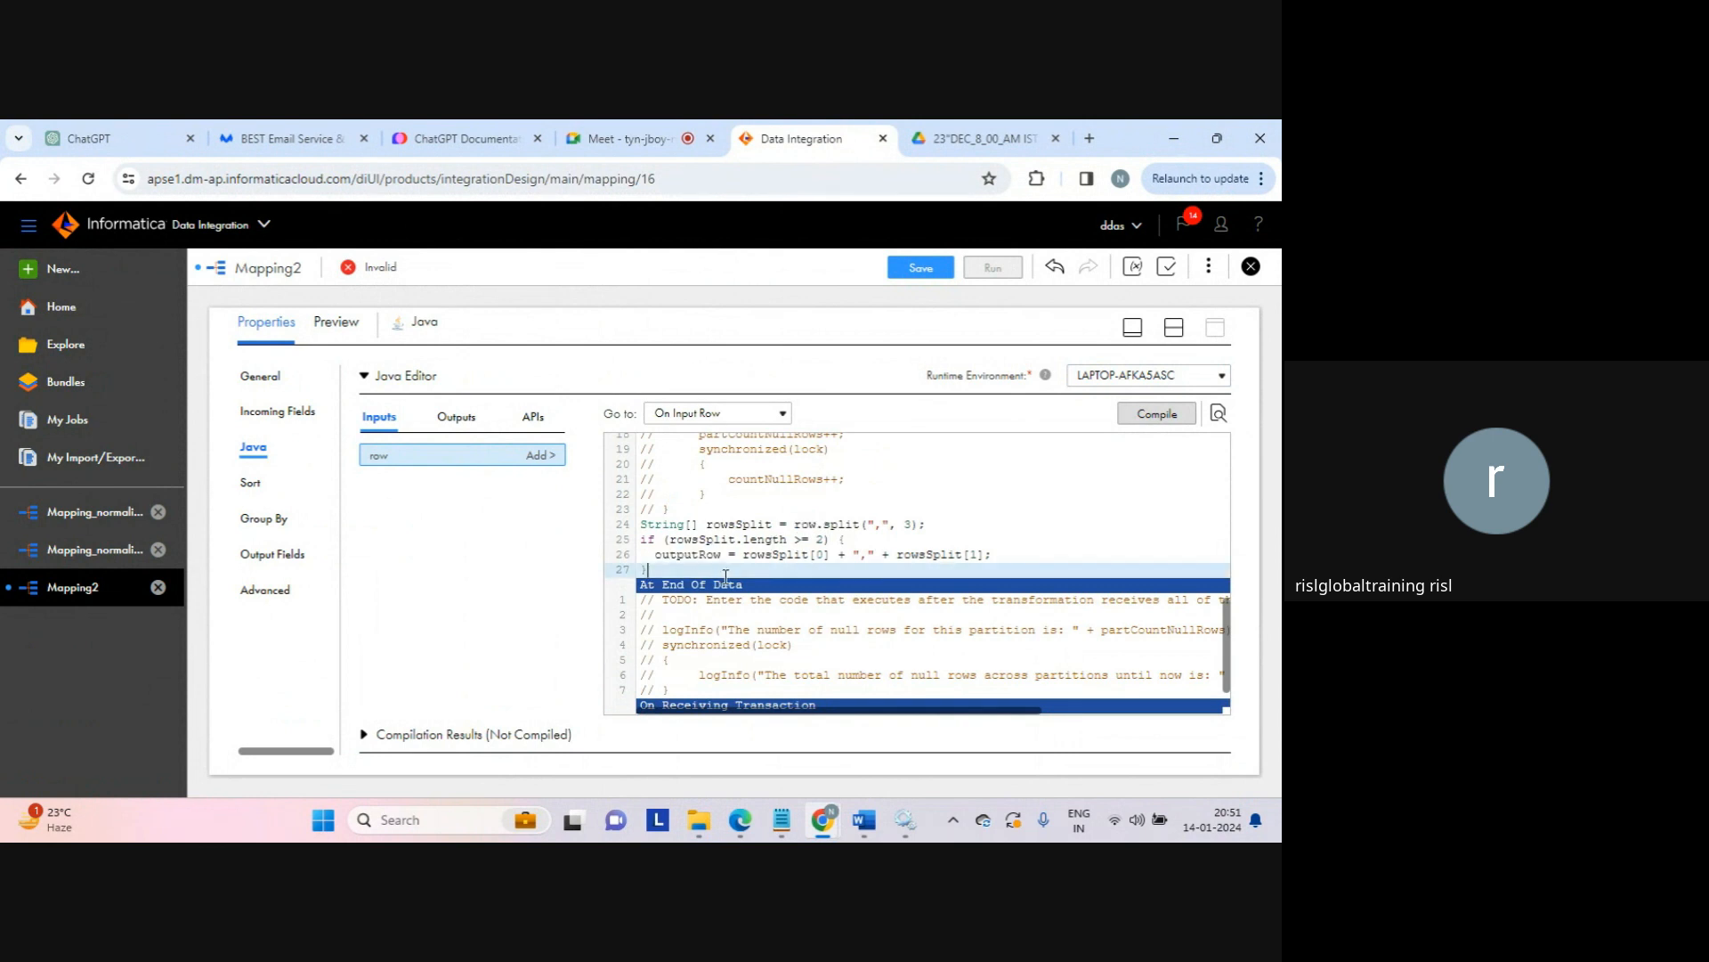
# Step: Compile the Java code and trace the error to the undefined outputRow on line 26
pyautogui.click(1161, 413)
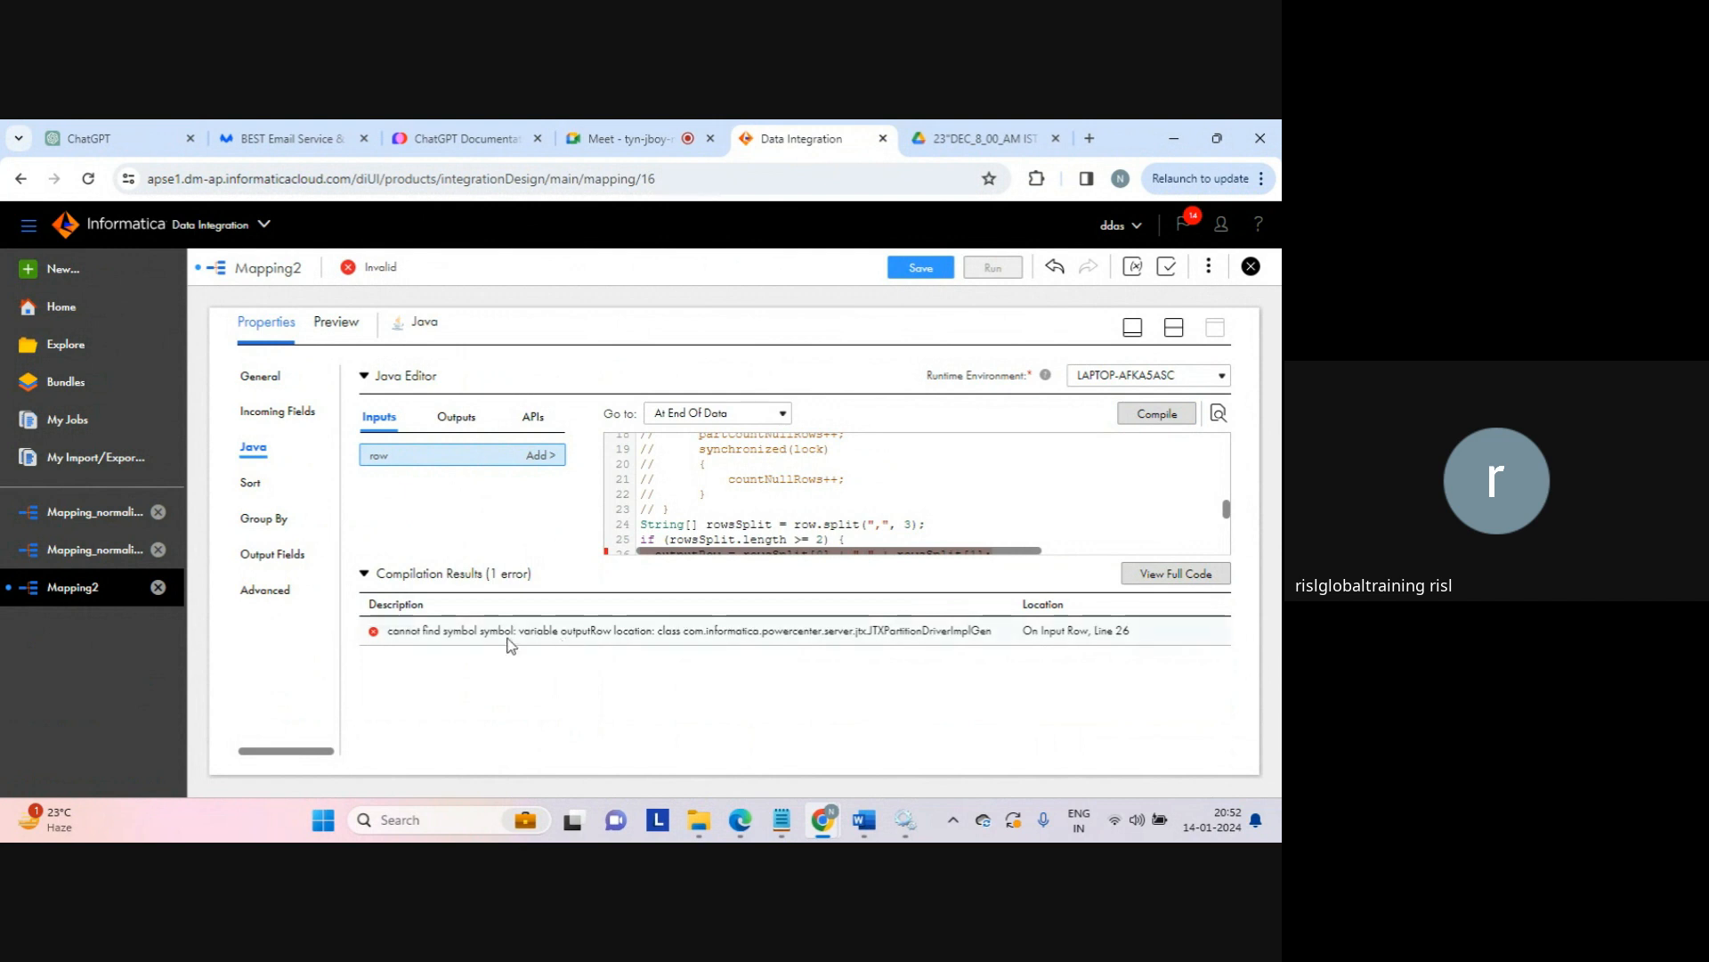
pyautogui.click(587, 639)
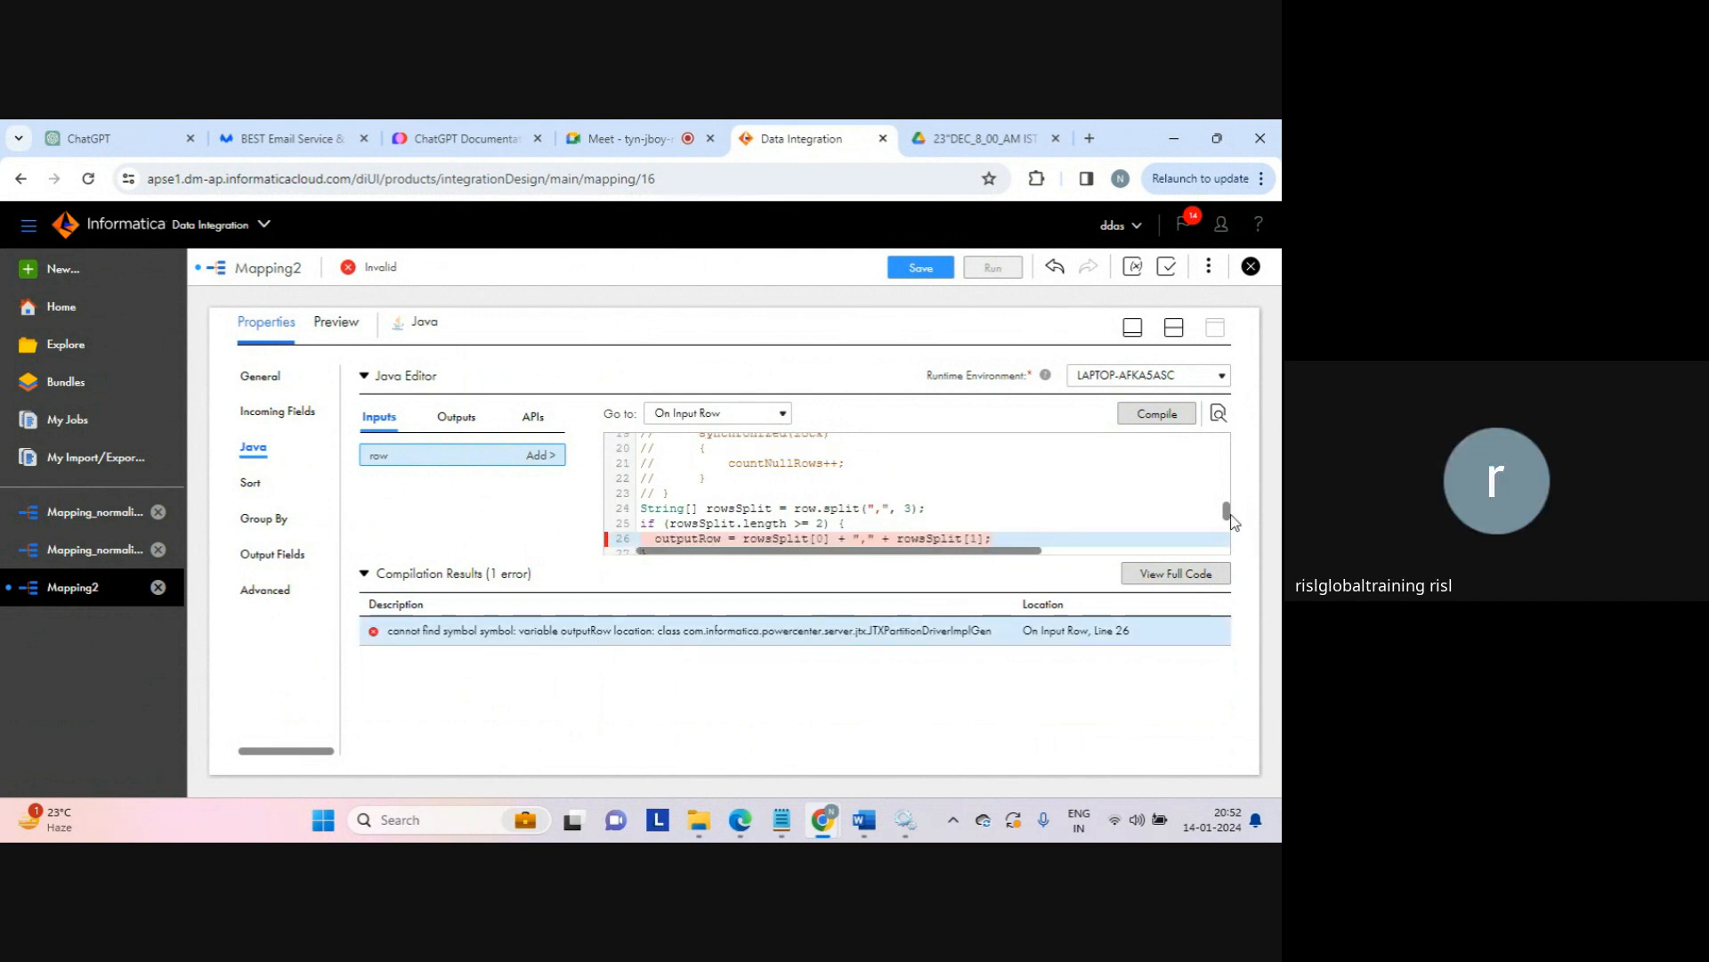
pyautogui.scroll(-1, 1226, 511)
pyautogui.scroll(-2, 1227, 511)
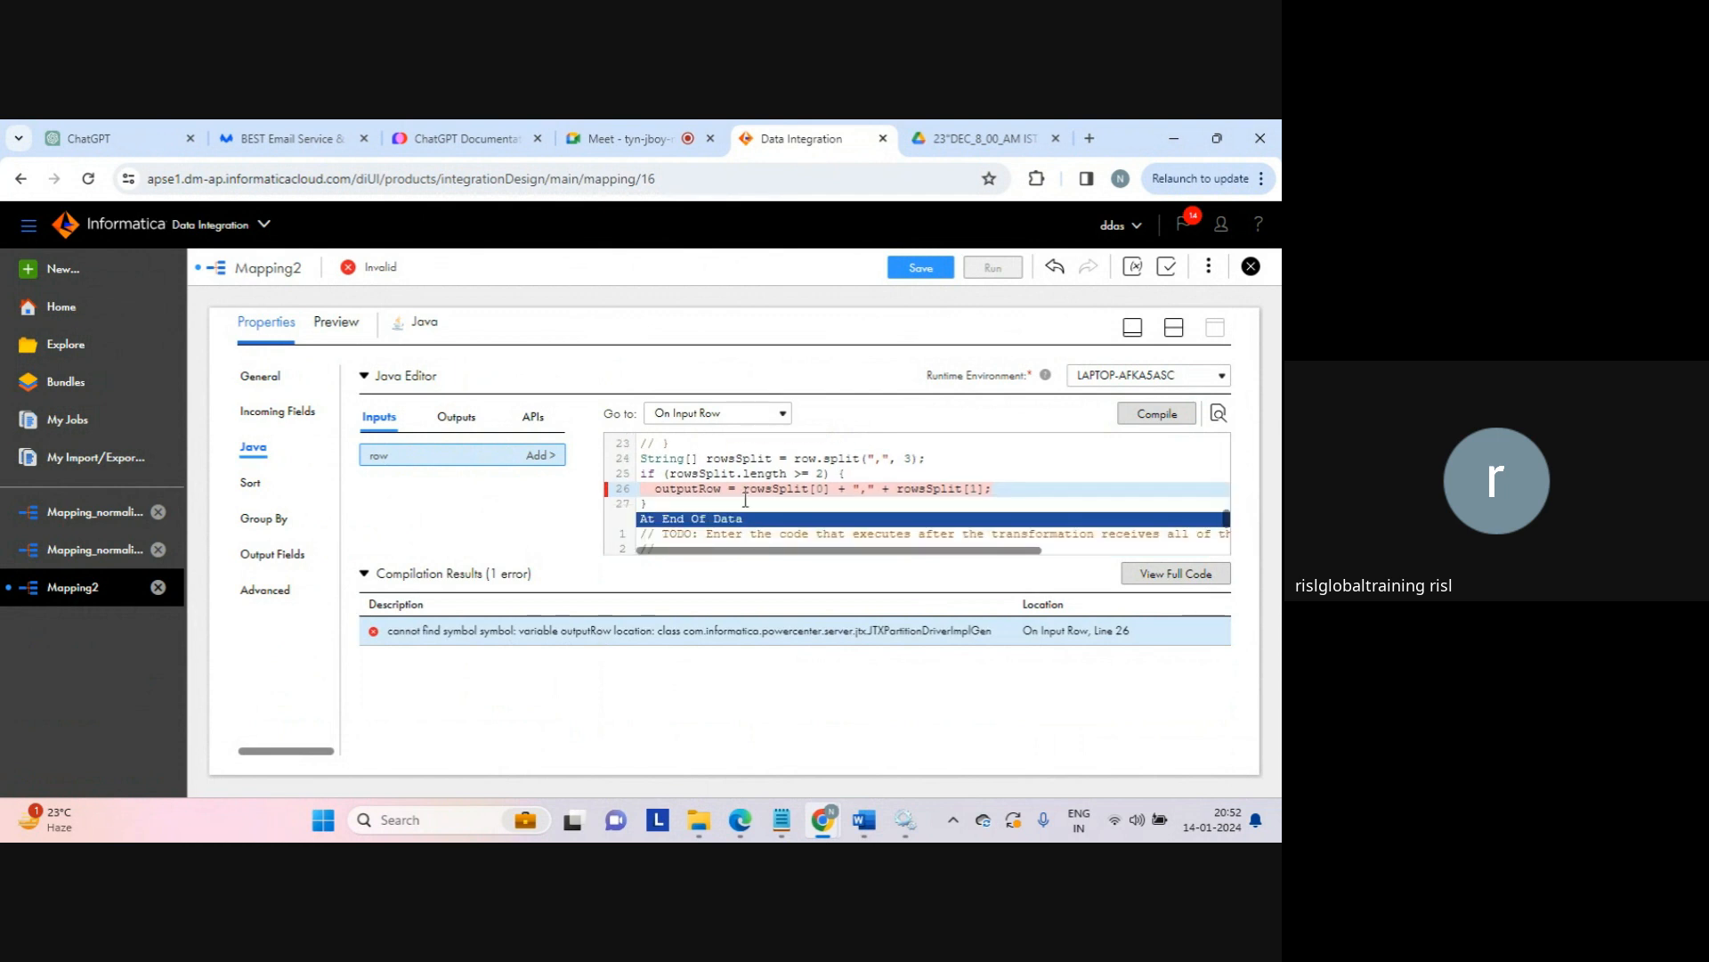
pyautogui.doubleClick(688, 488)
pyautogui.hotkey('ctrl', 'c')
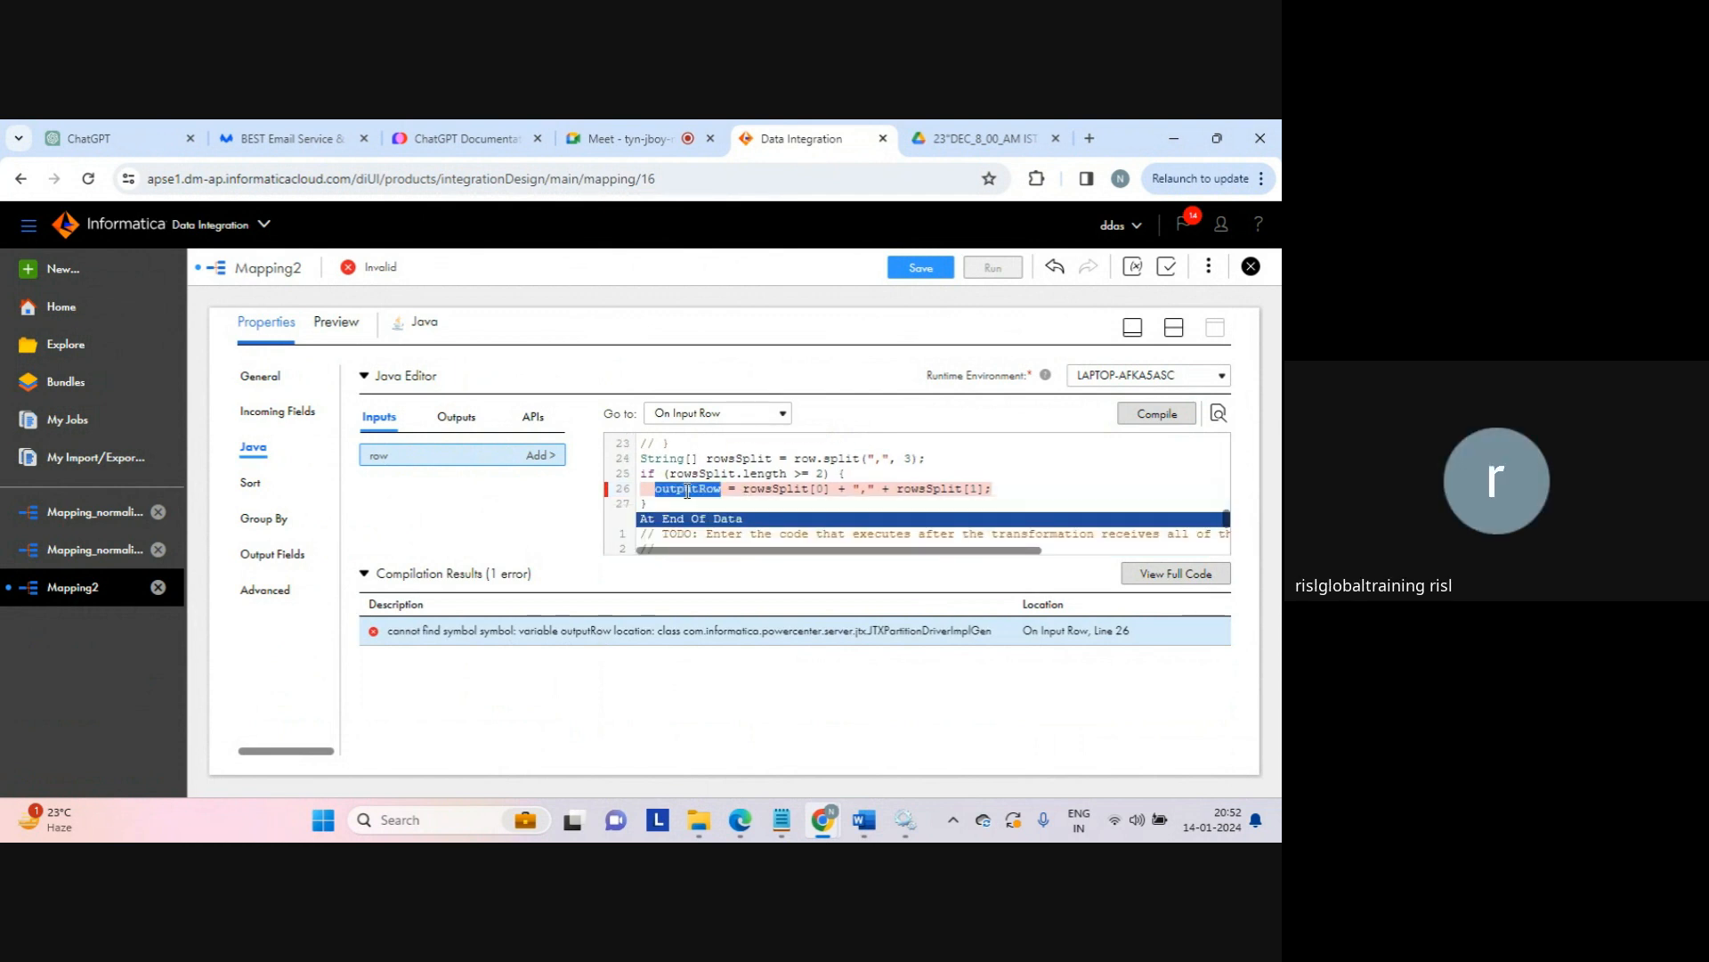
# Step: Add a new output field named outputRow to the Java transformation
pyautogui.click(459, 418)
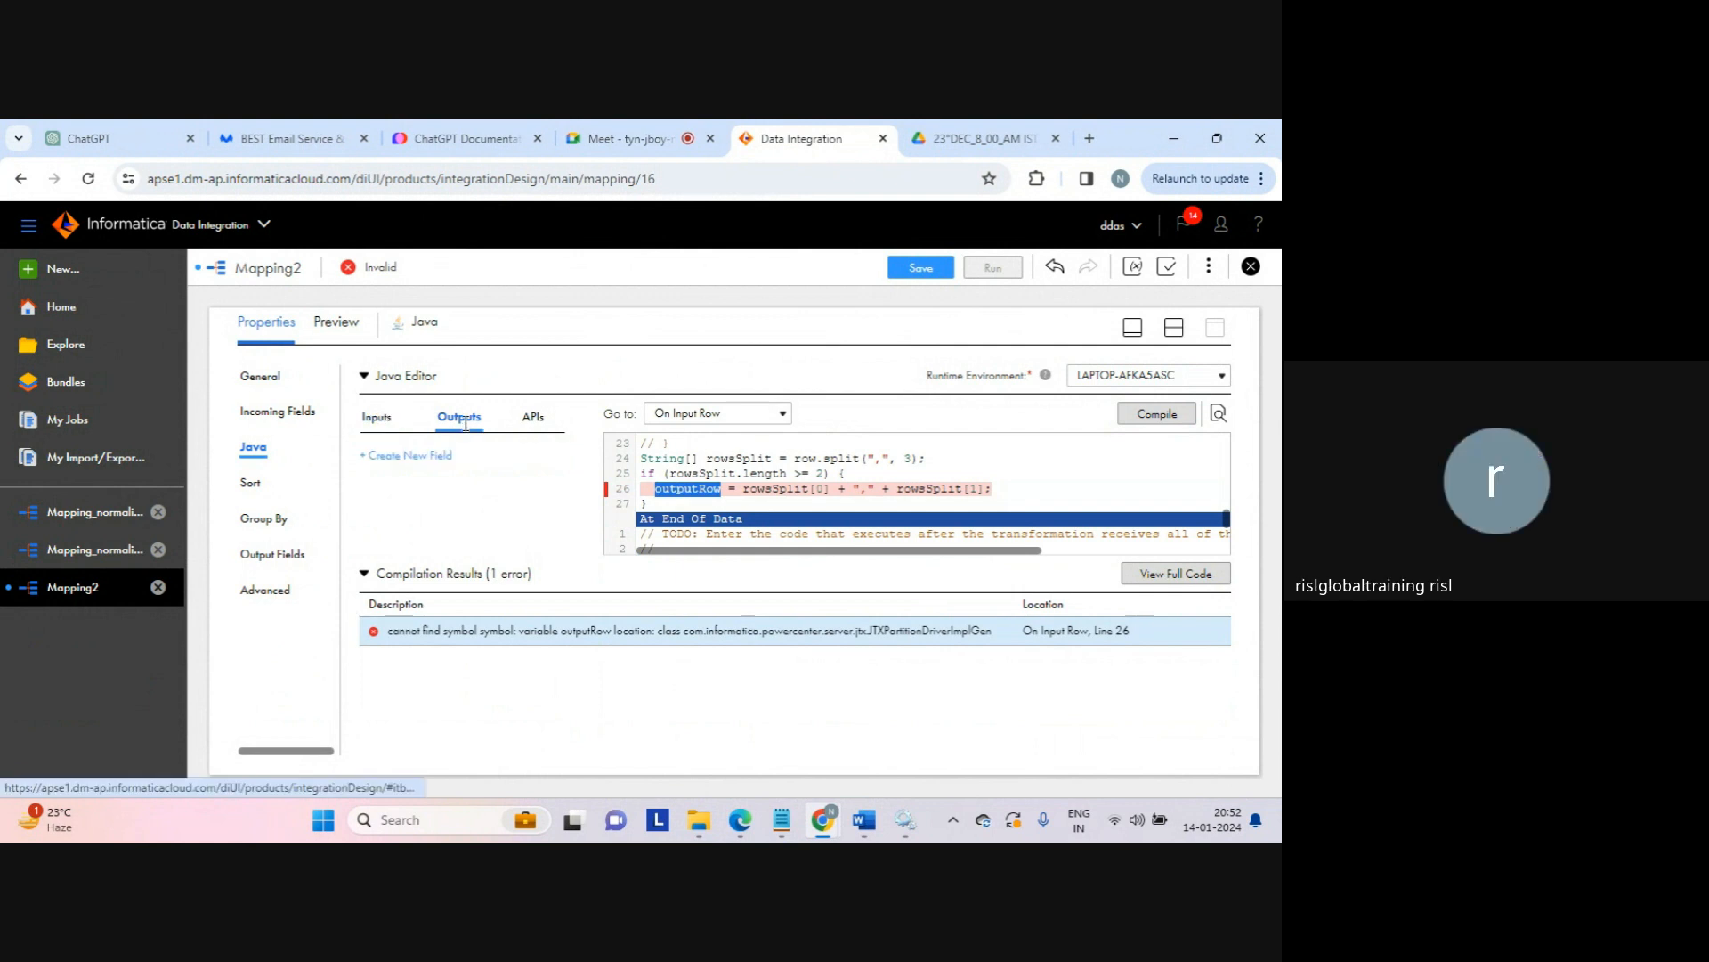
pyautogui.click(431, 456)
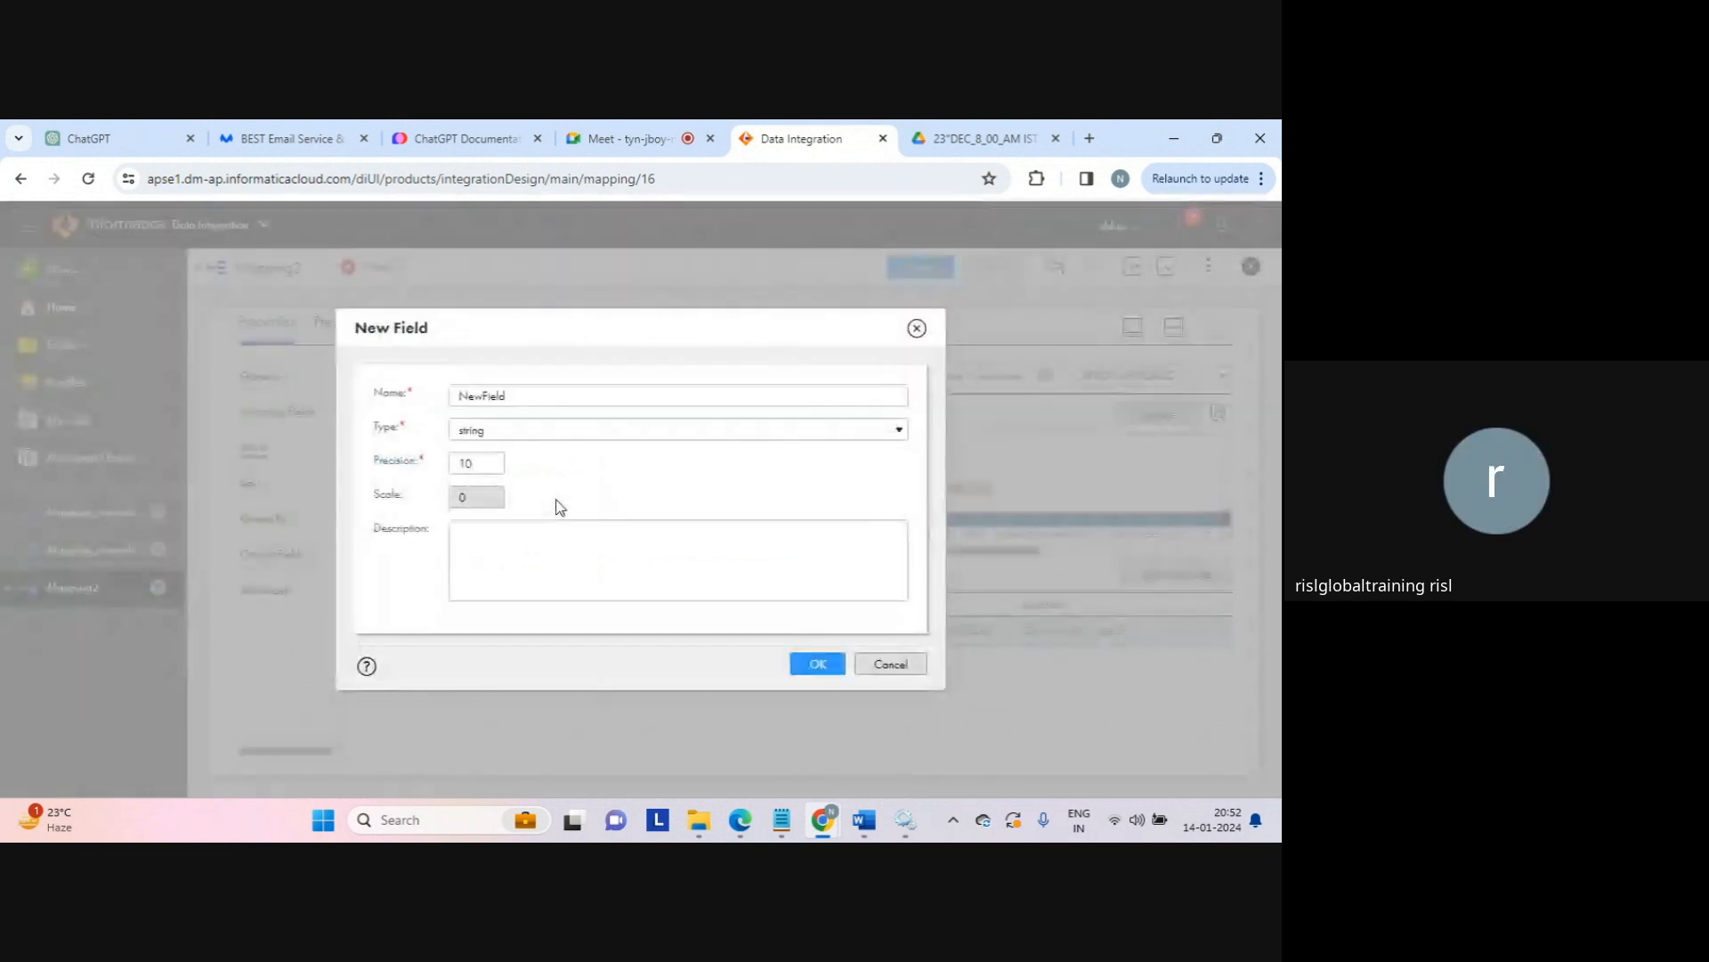
pyautogui.moveTo(524, 395); pyautogui.dragTo(398, 403)
pyautogui.hotkey('ctrl', 'v')
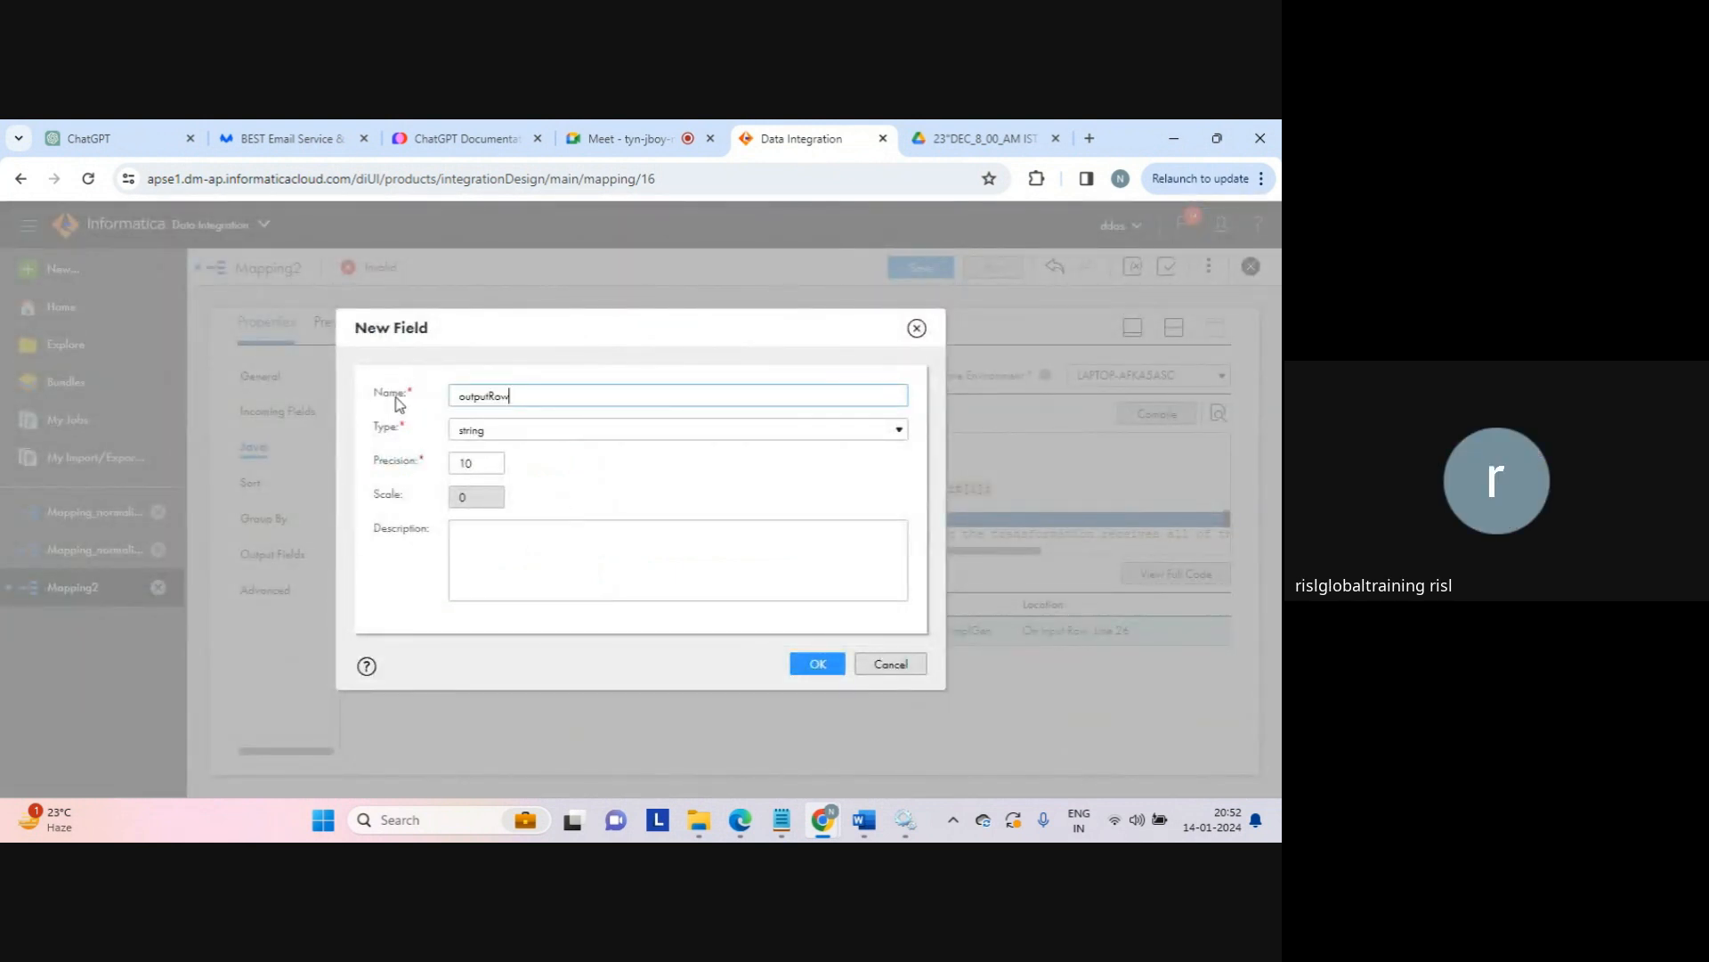
pyautogui.click(819, 668)
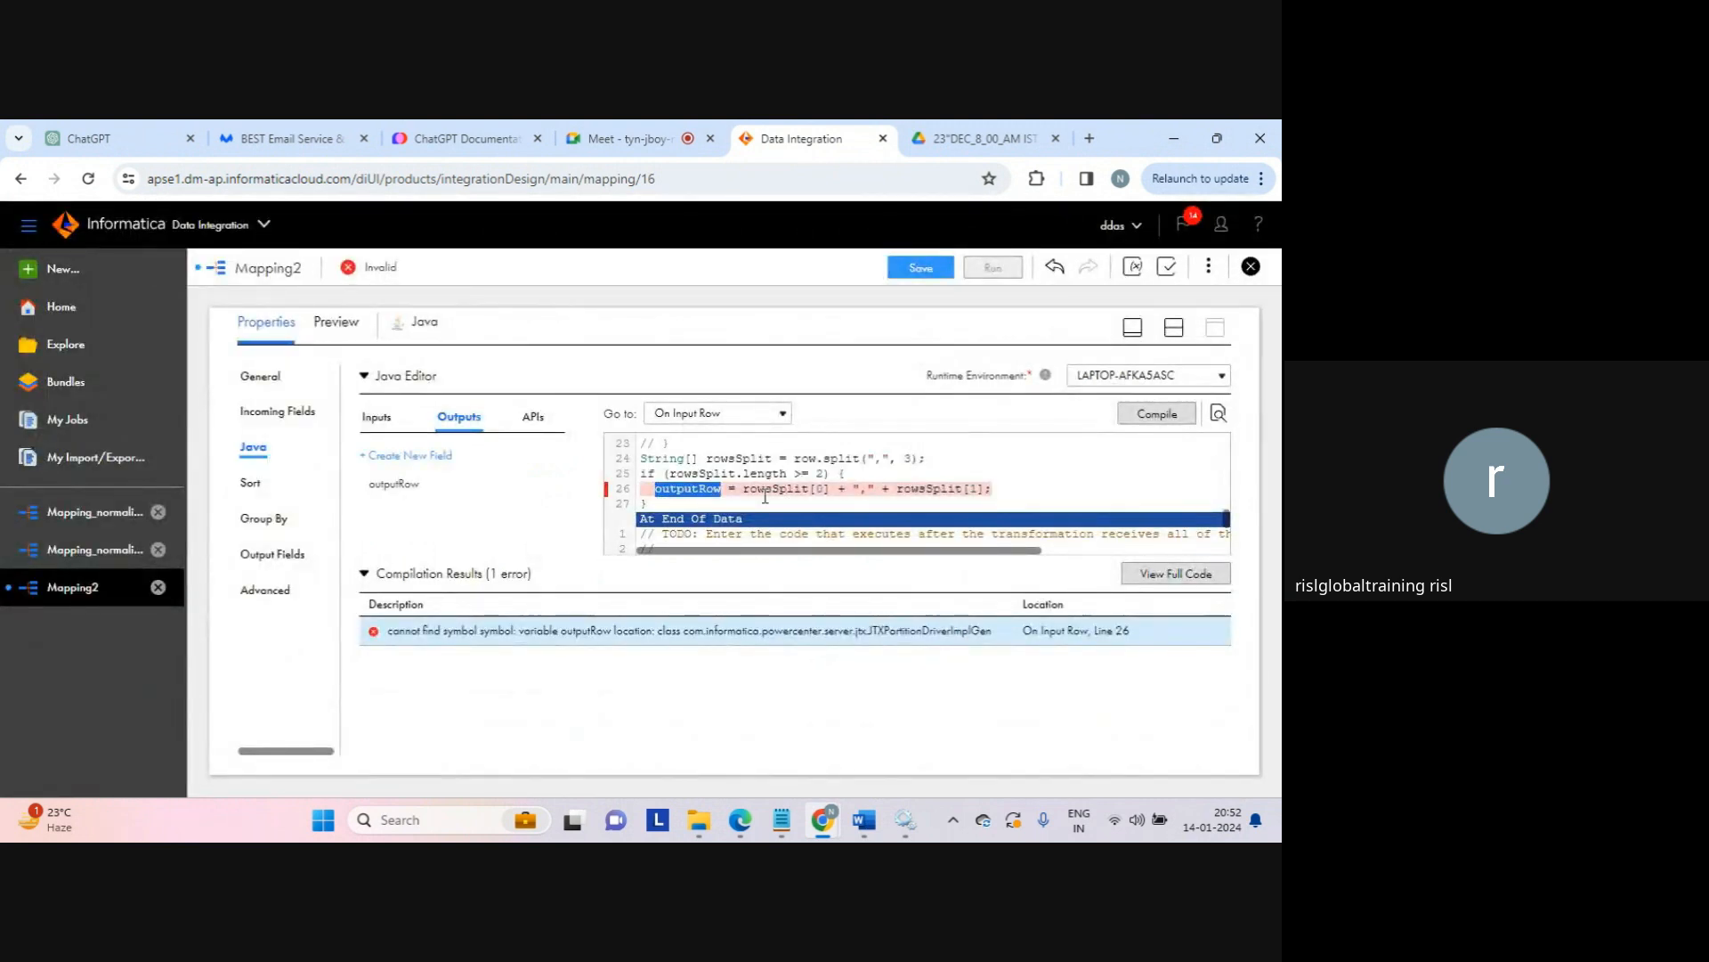
# Step: Recompile the Java code until Compilation Successful appears
pyautogui.click(753, 491)
pyautogui.moveTo(744, 489); pyautogui.dragTo(998, 487)
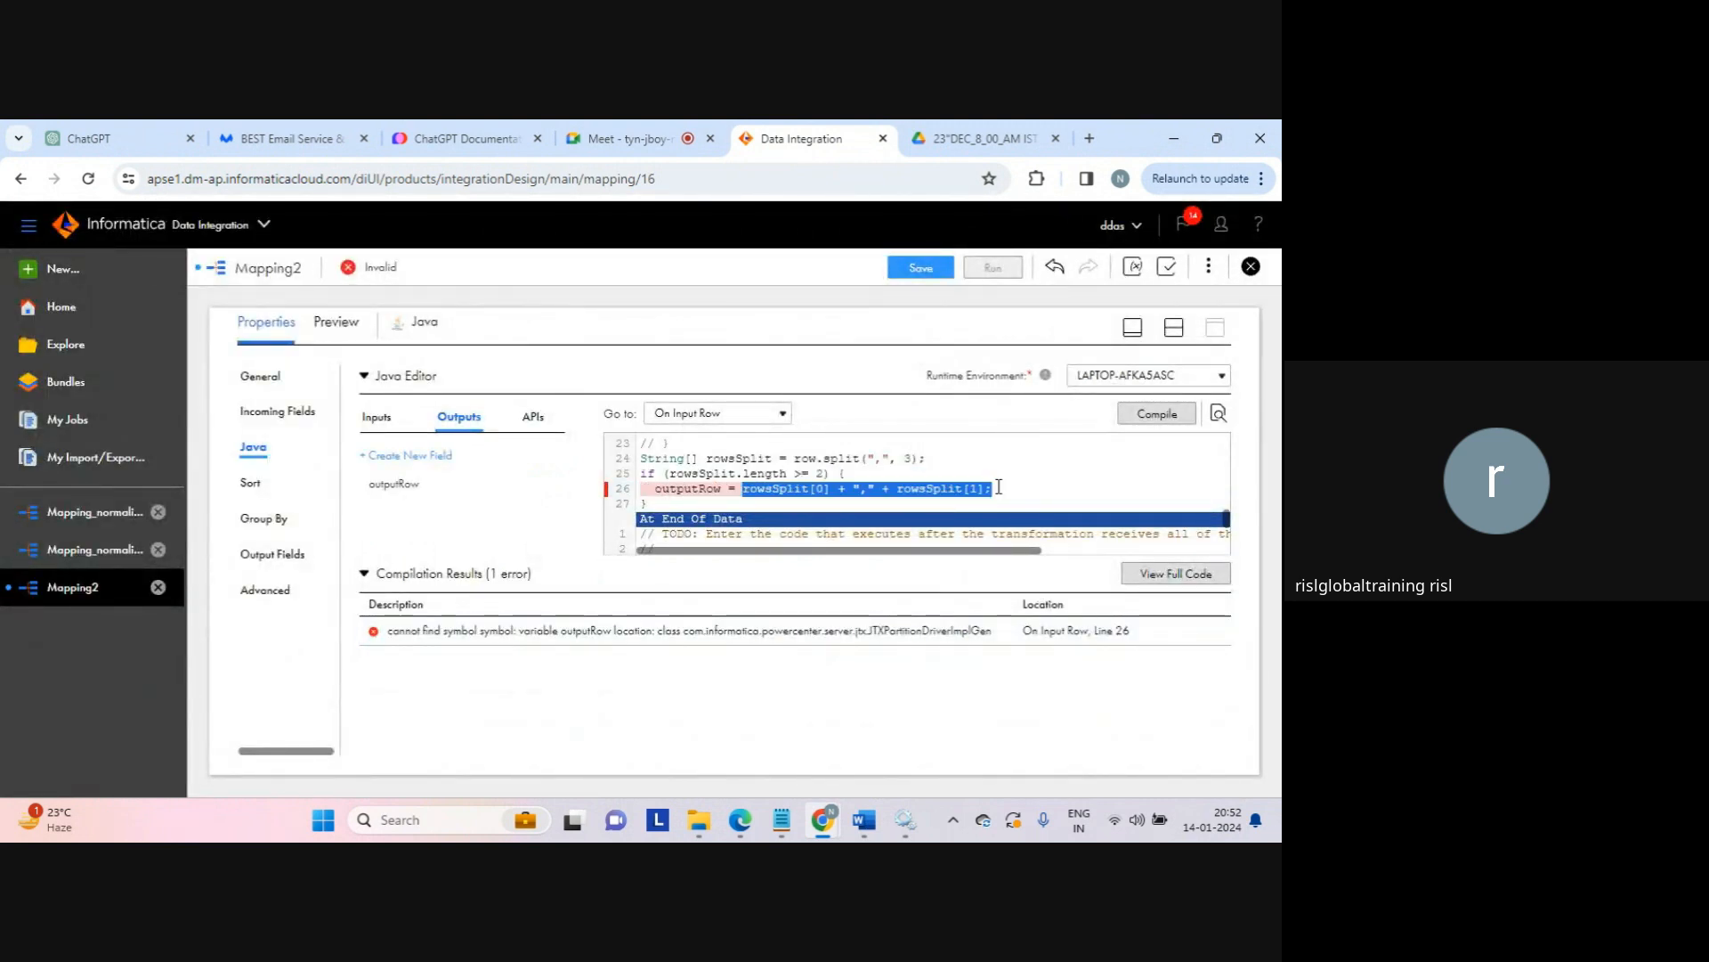
pyautogui.doubleClick(690, 490)
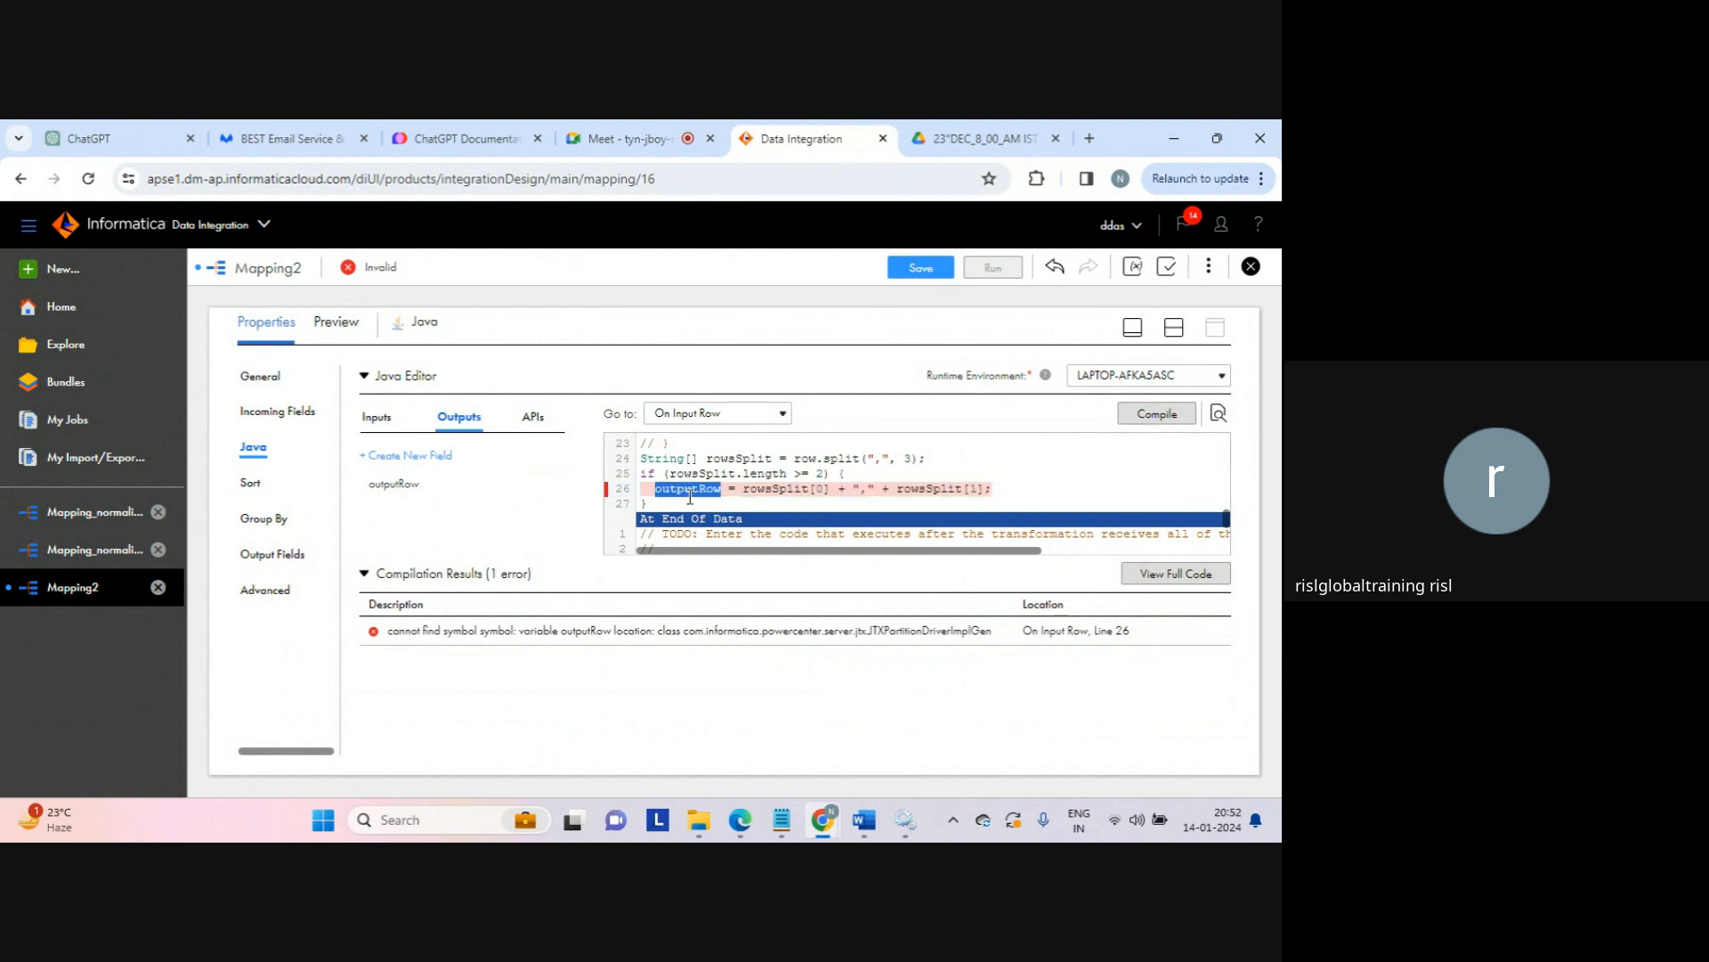
pyautogui.click(1128, 416)
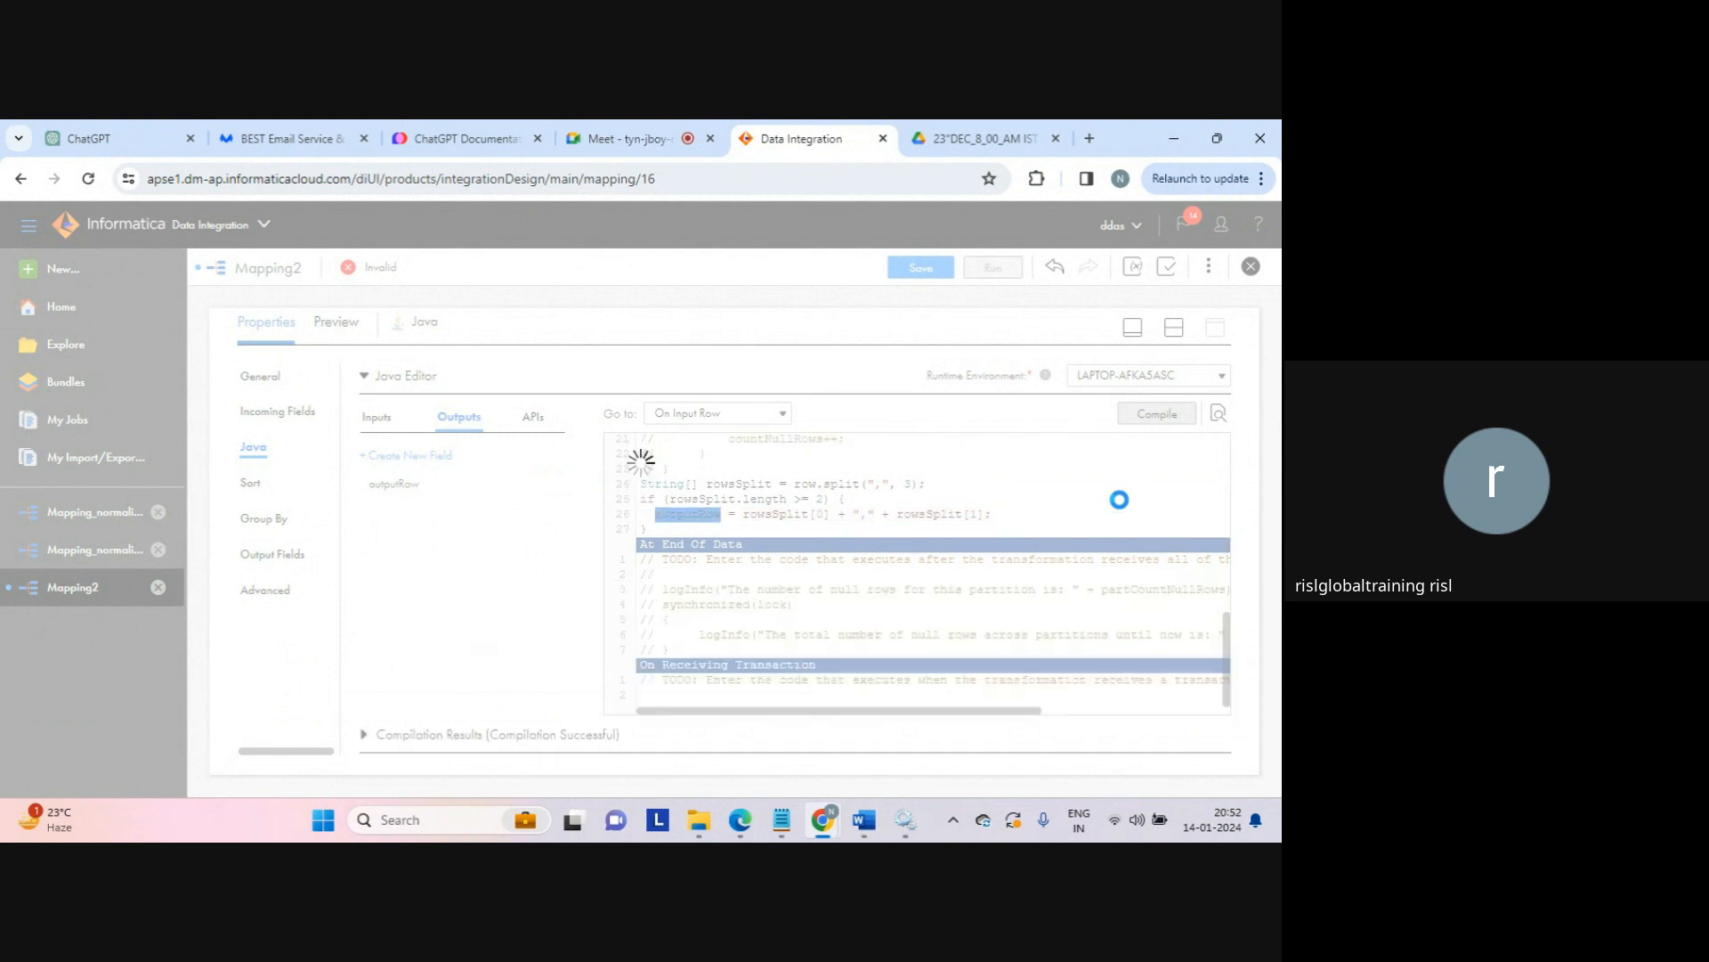
pyautogui.moveTo(490, 736); pyautogui.dragTo(655, 732)
pyautogui.click(654, 732)
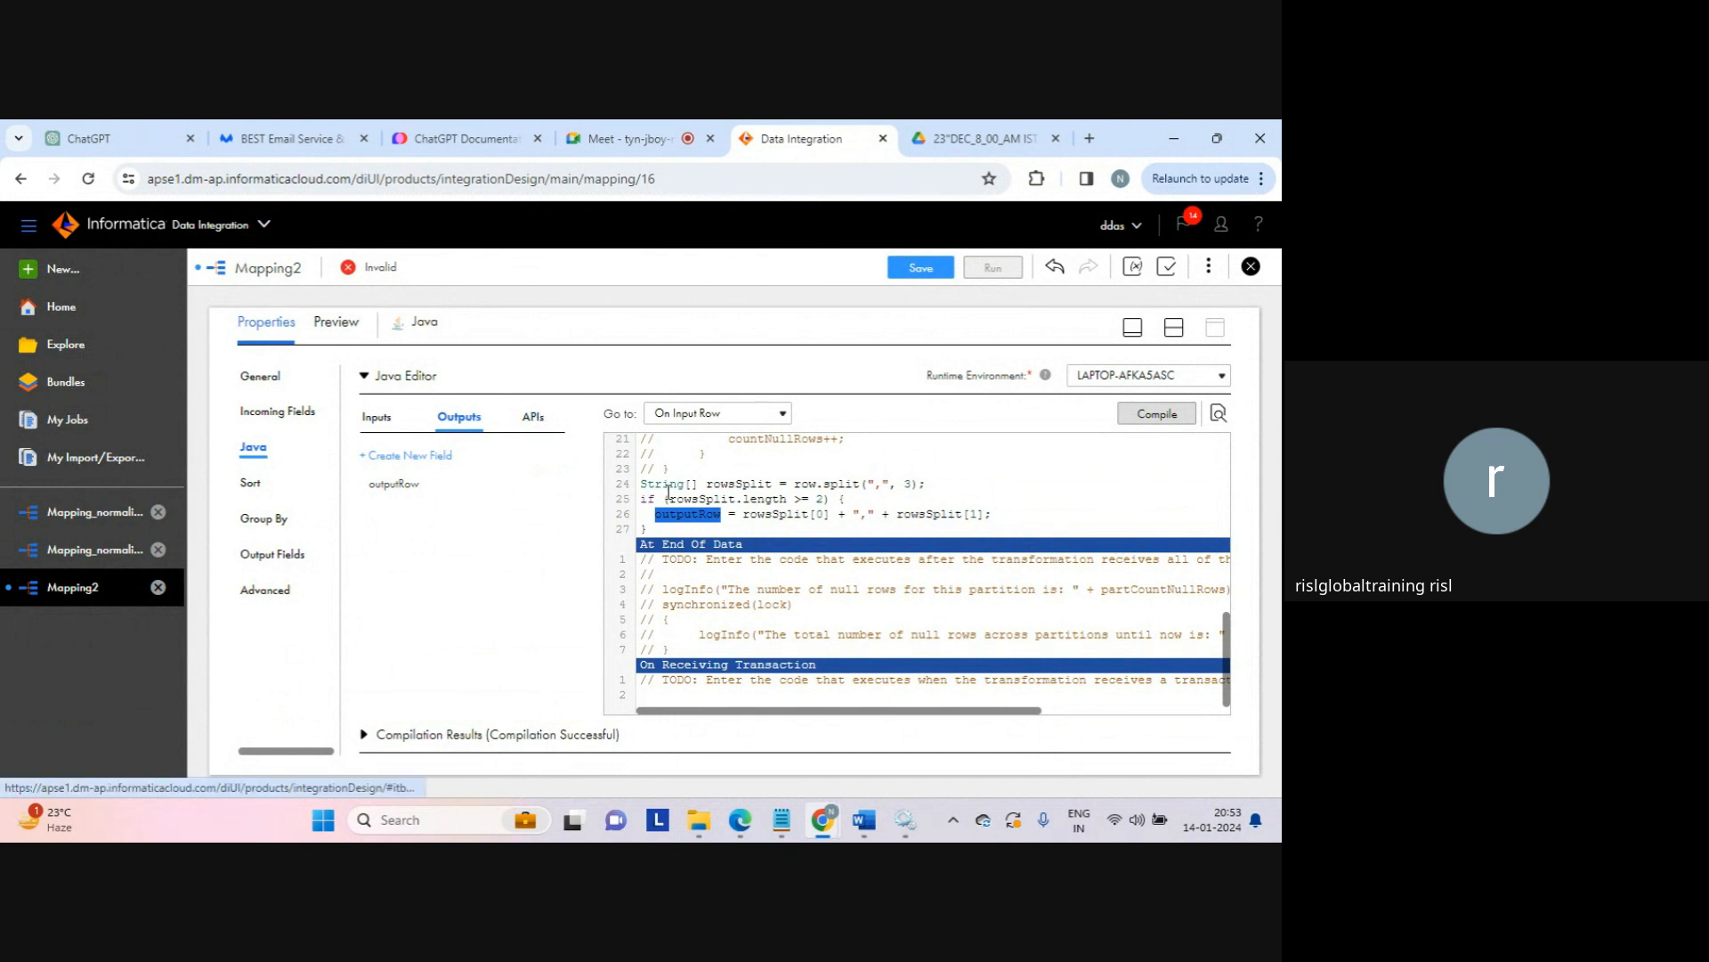
# Step: Review the generateRow API description and the transformation's outputRow string output field
pyautogui.click(679, 522)
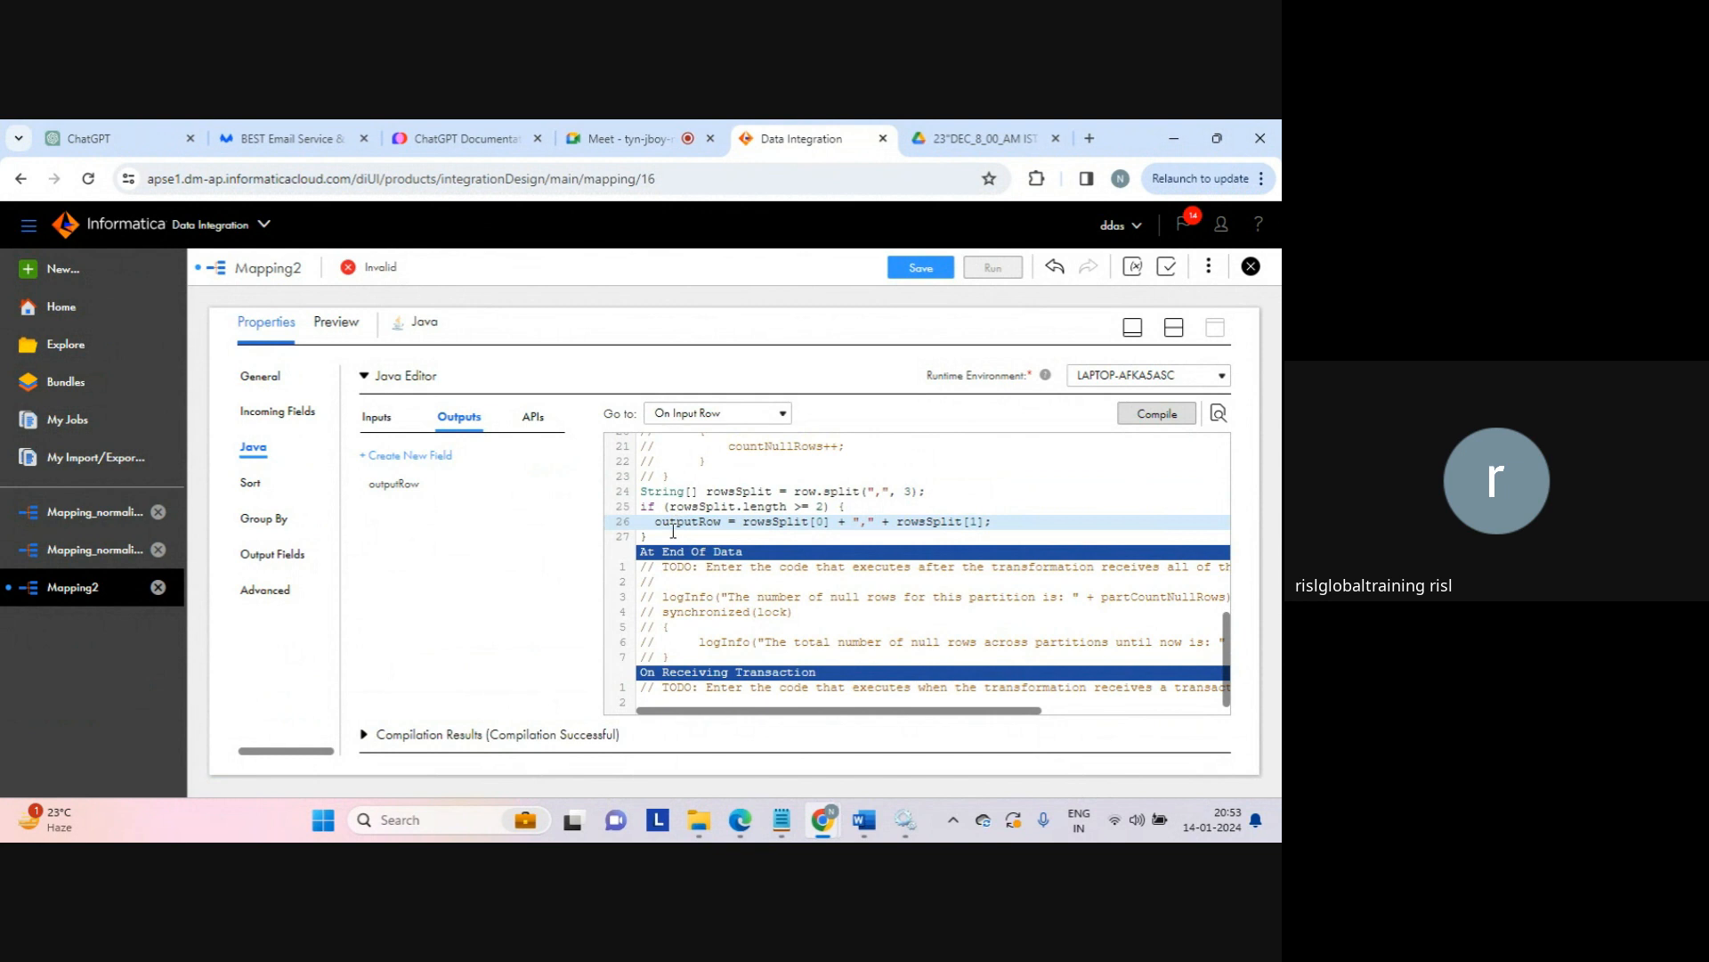
pyautogui.moveTo(677, 535); pyautogui.dragTo(640, 491)
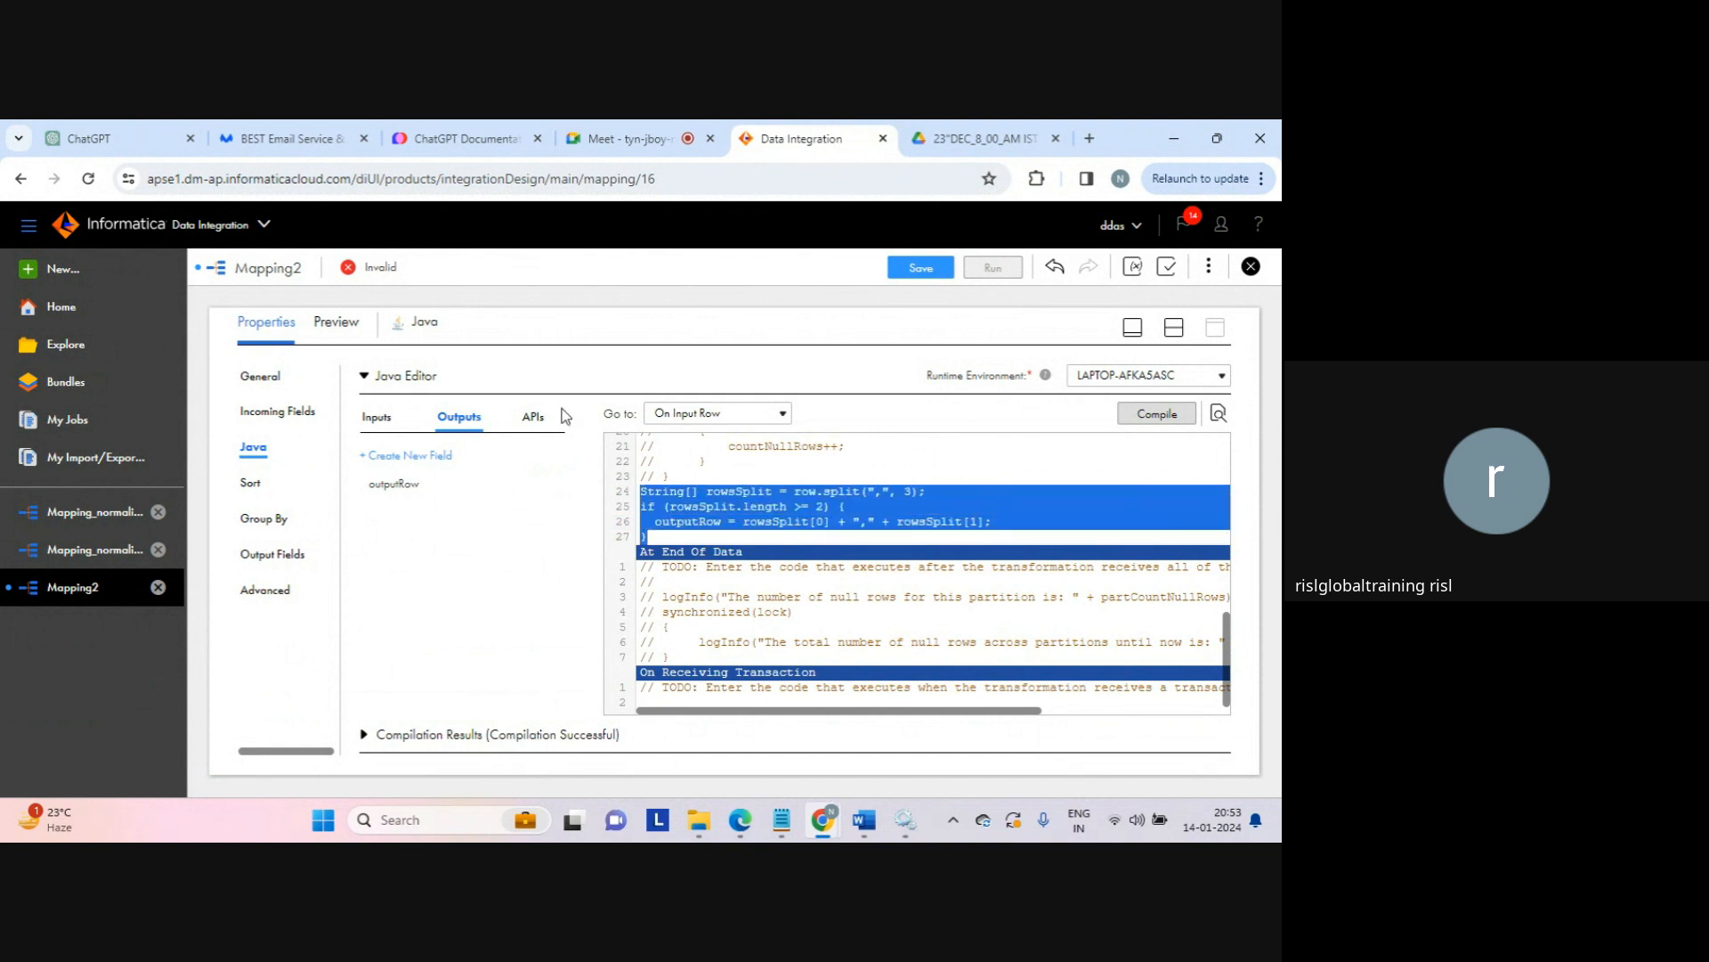
pyautogui.click(534, 416)
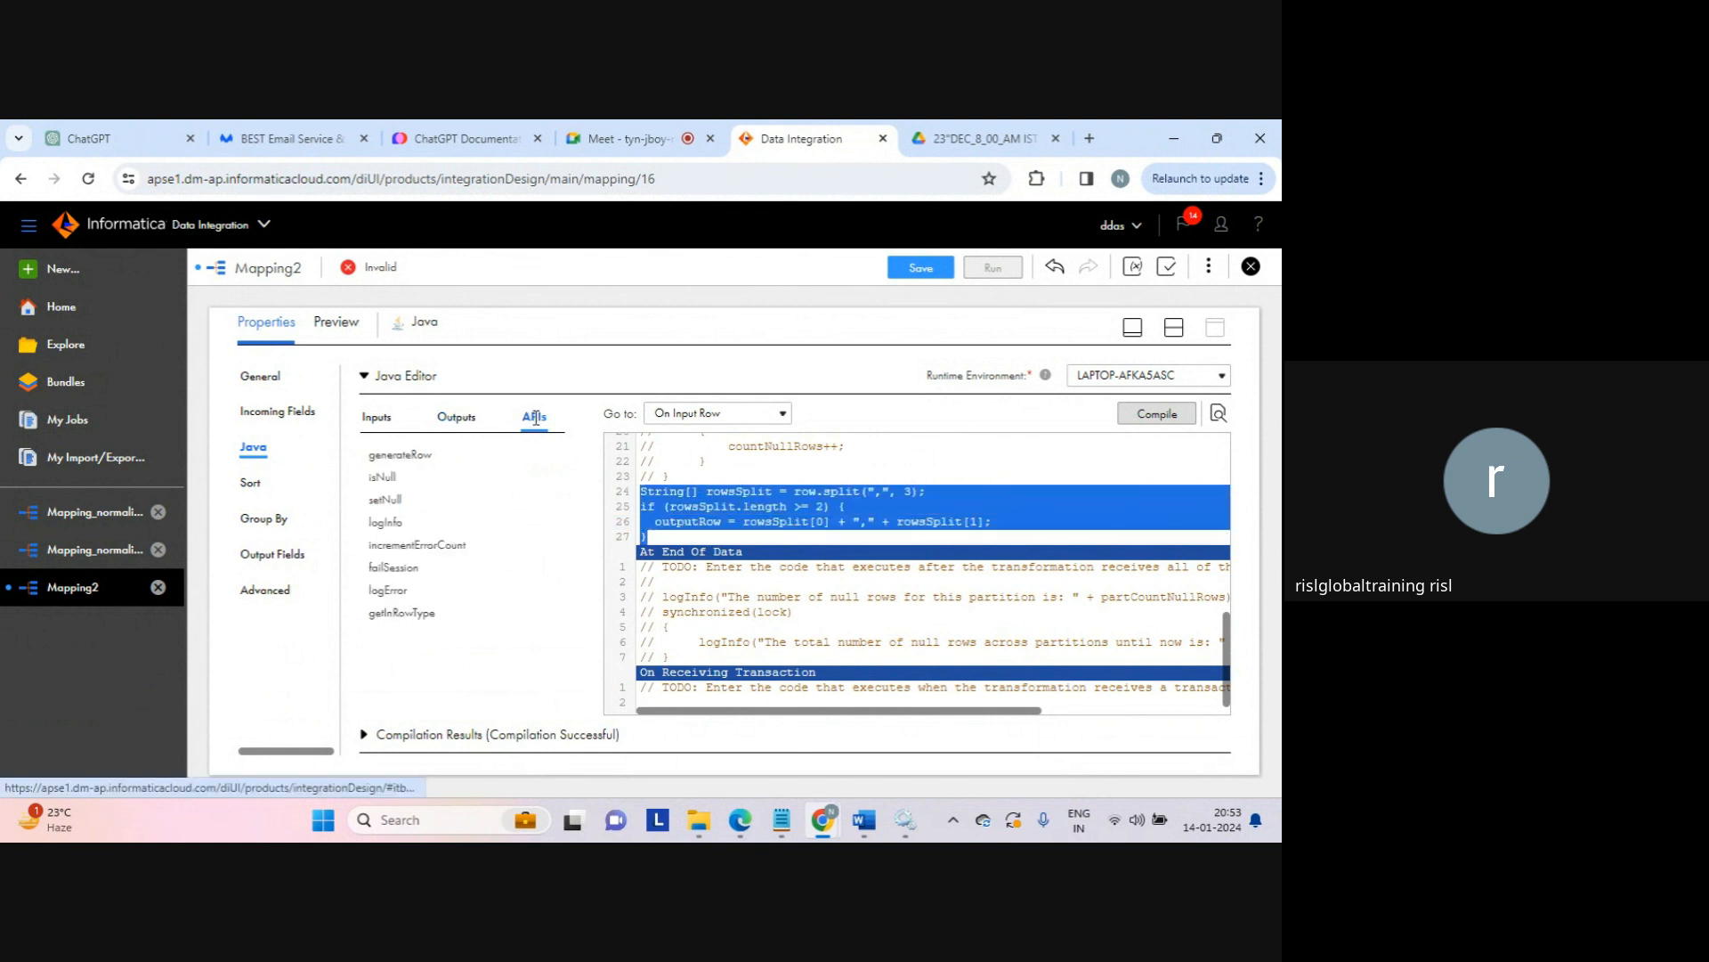
pyautogui.click(404, 460)
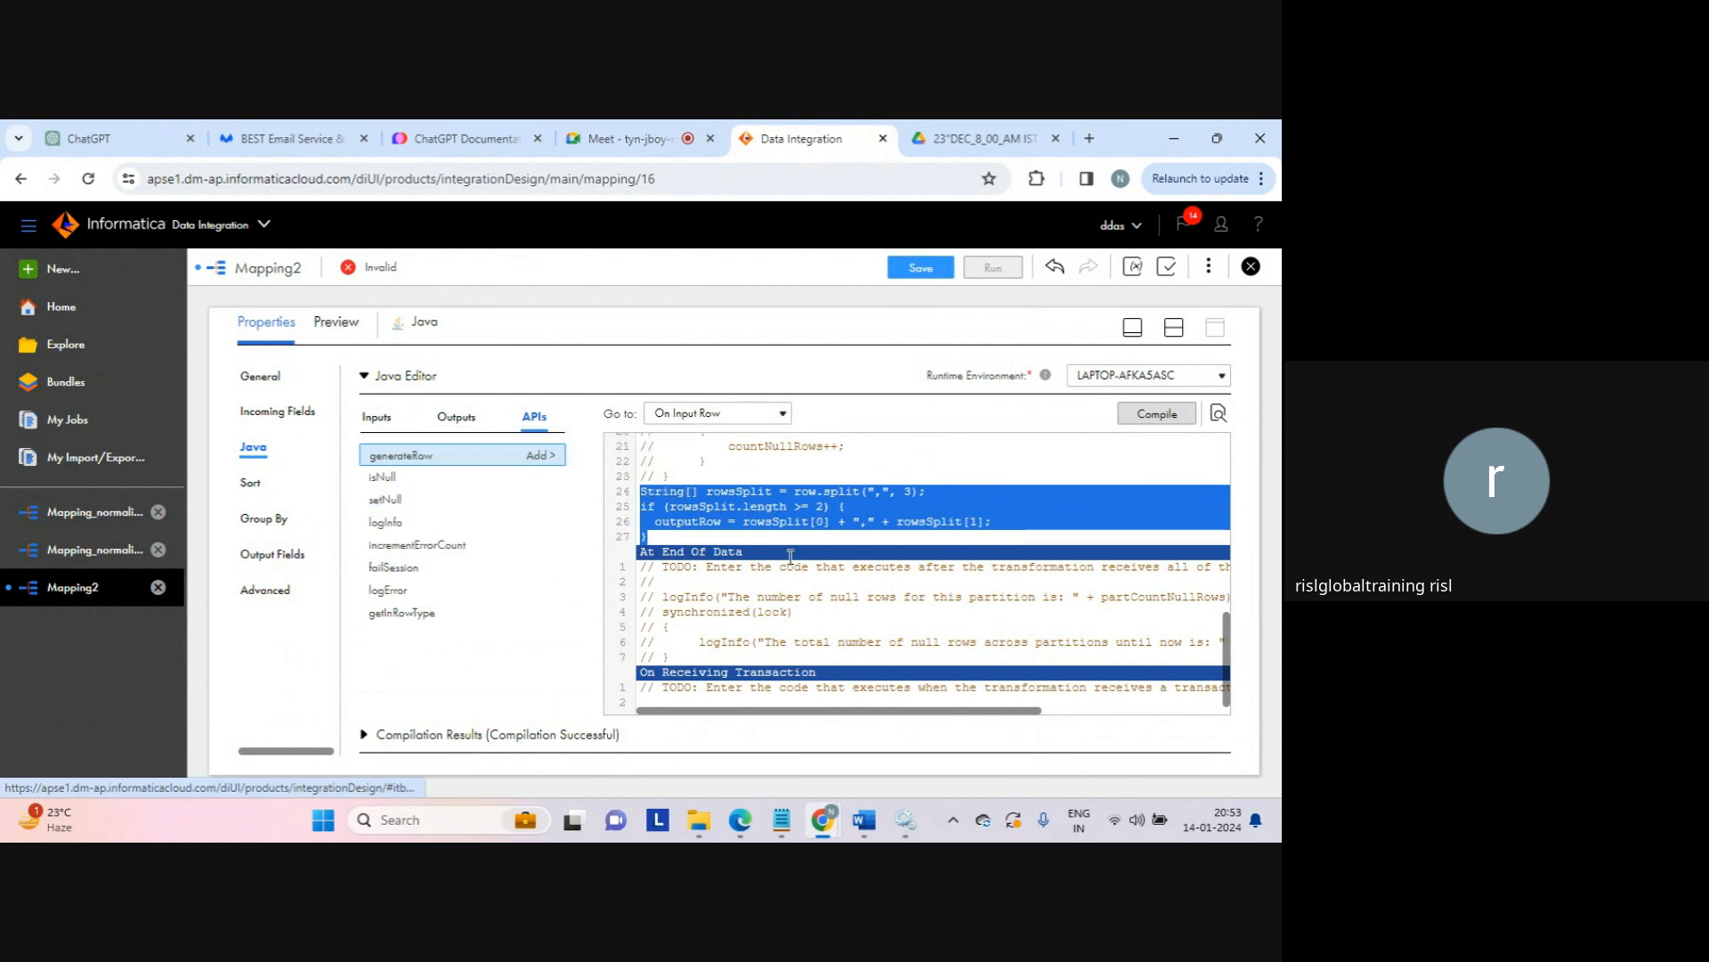
pyautogui.click(736, 538)
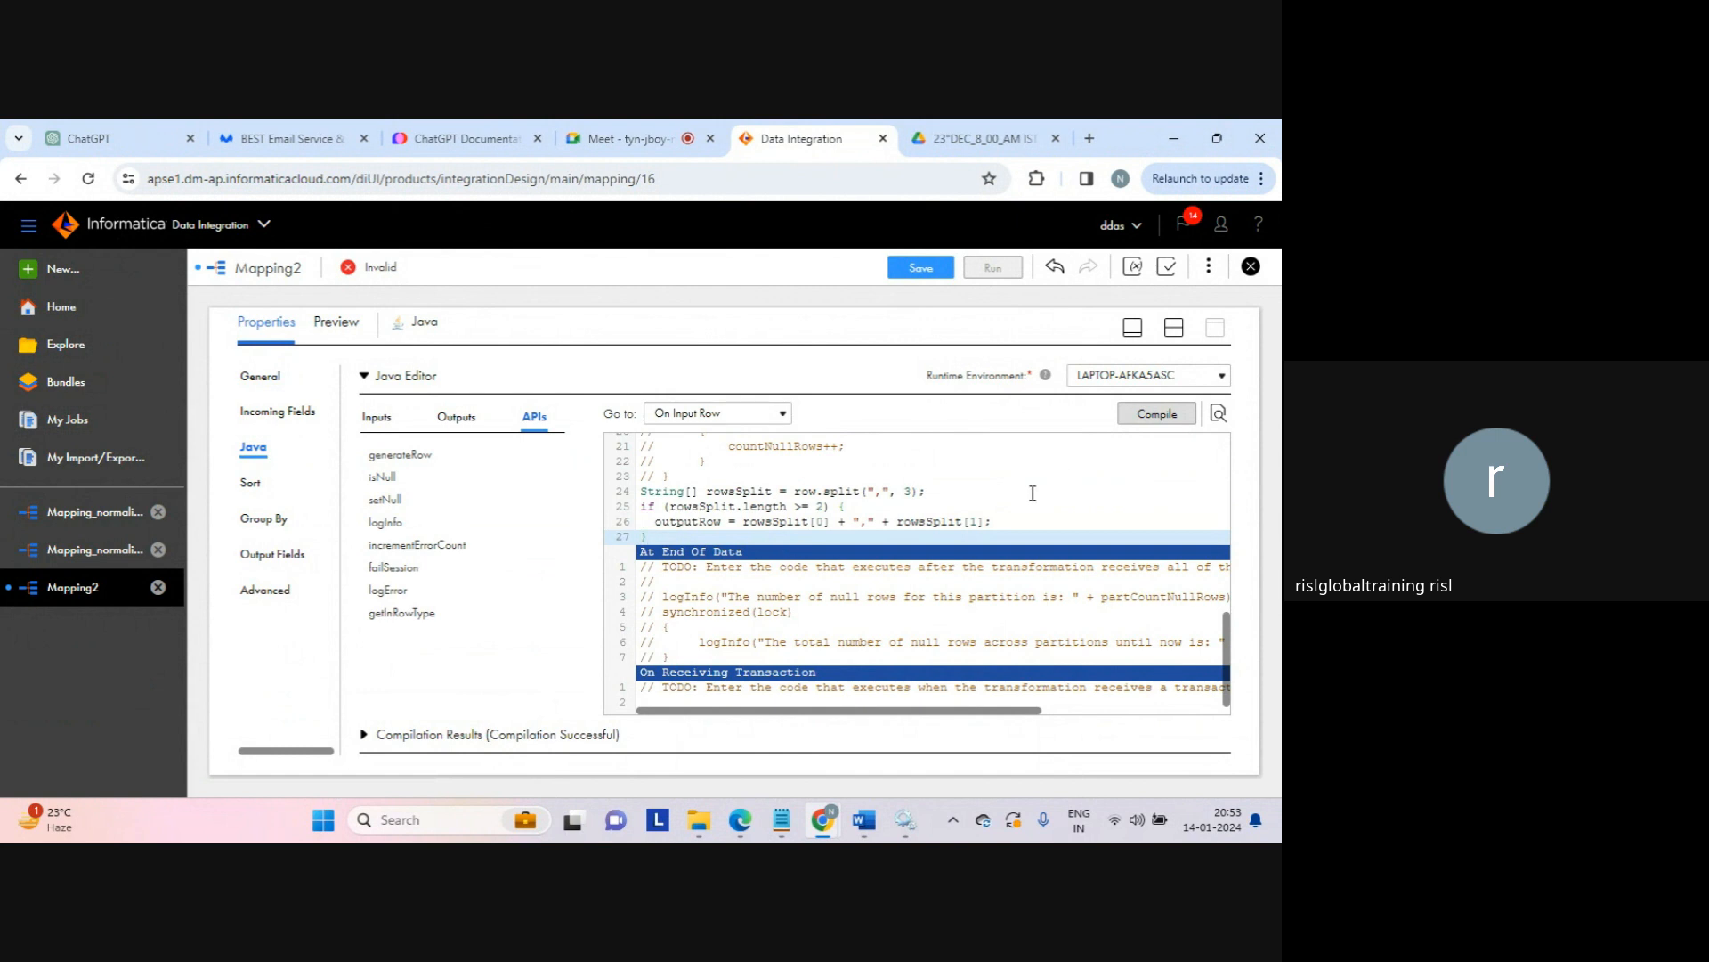
pyautogui.click(285, 561)
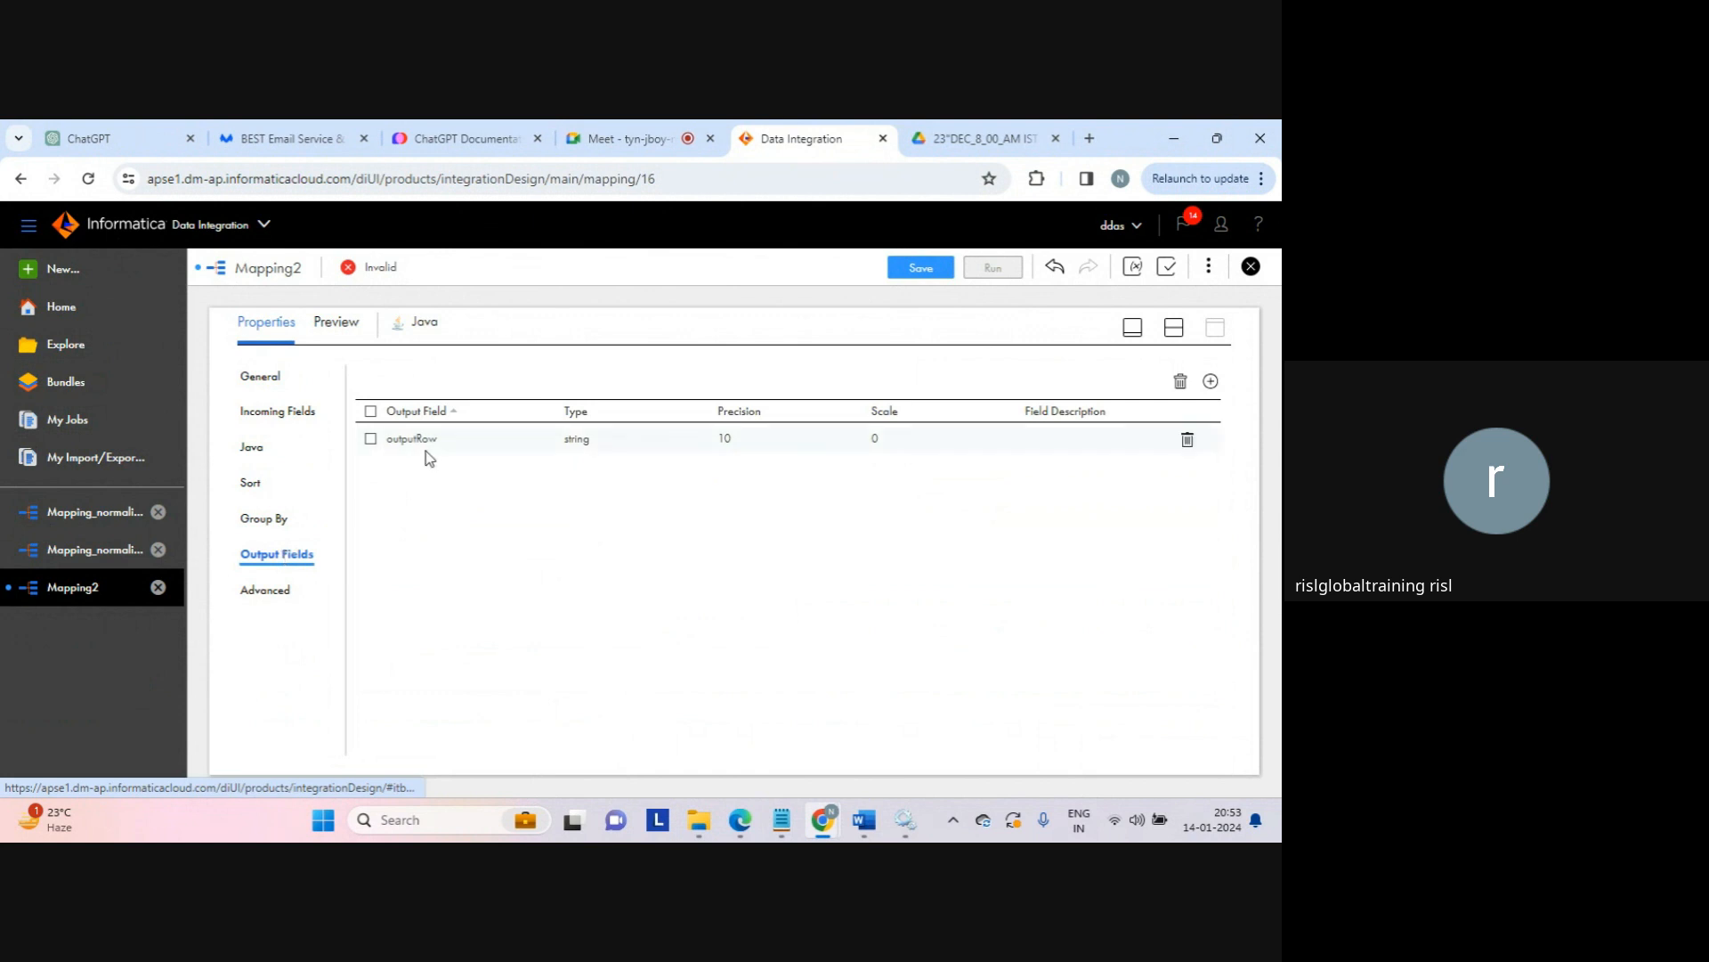
# Step: Set the Target's connection to target_connection
pyautogui.click(1176, 328)
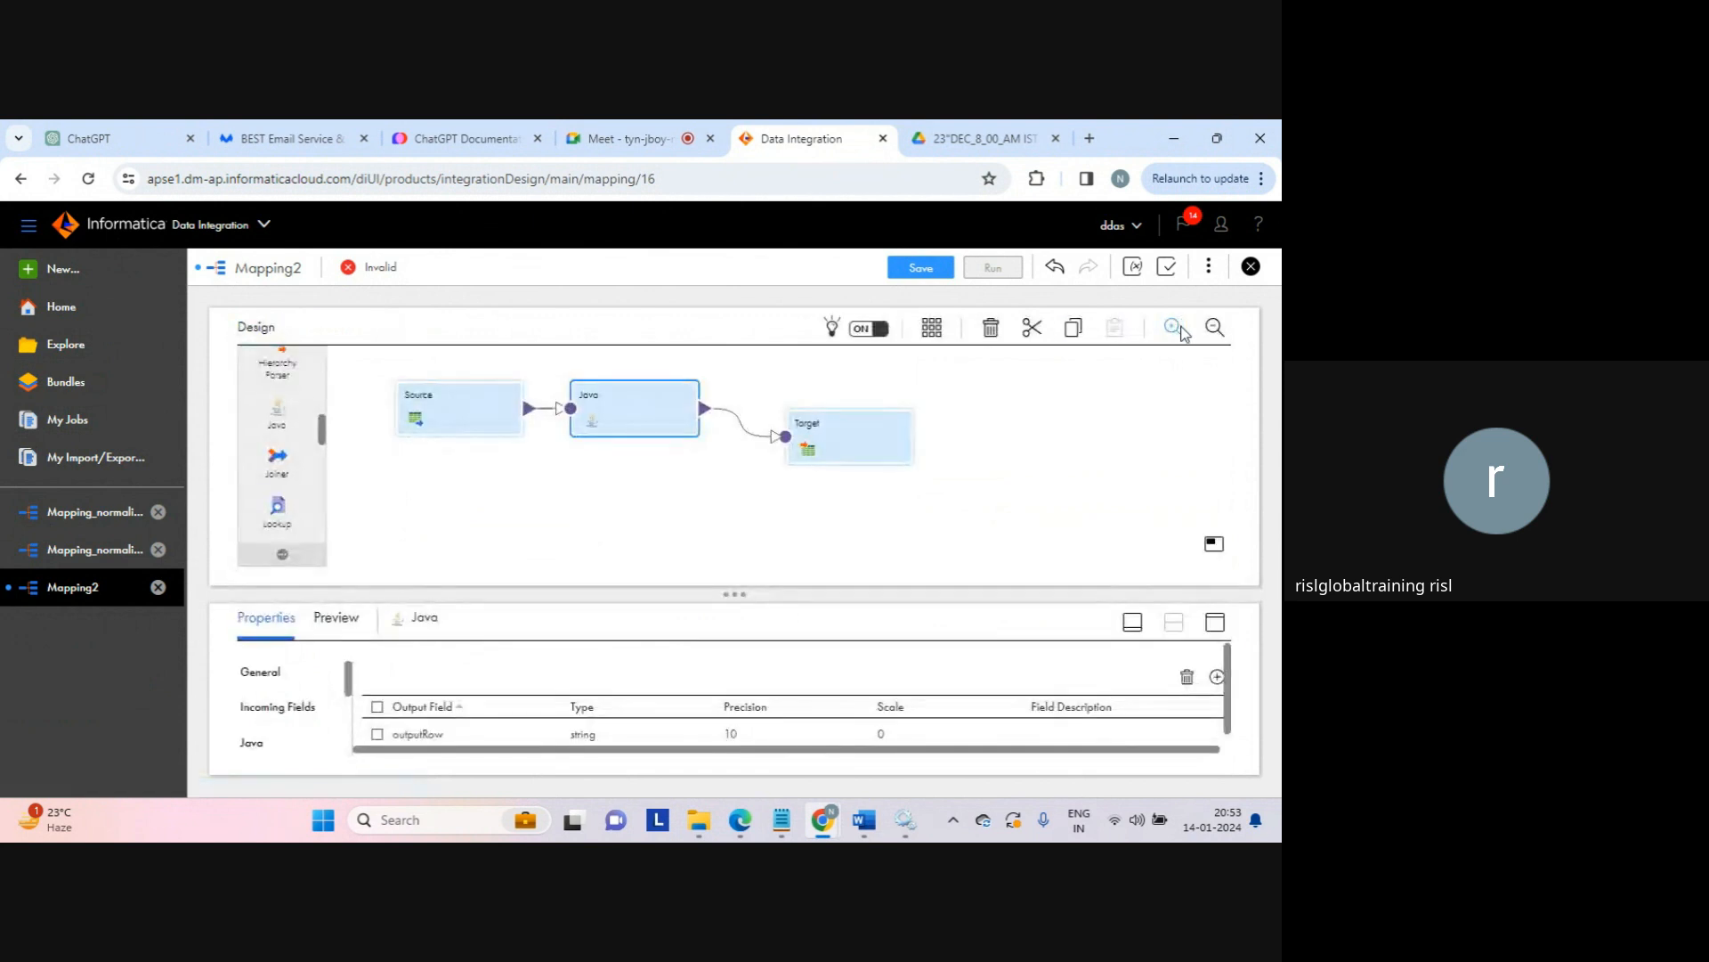
pyautogui.click(862, 426)
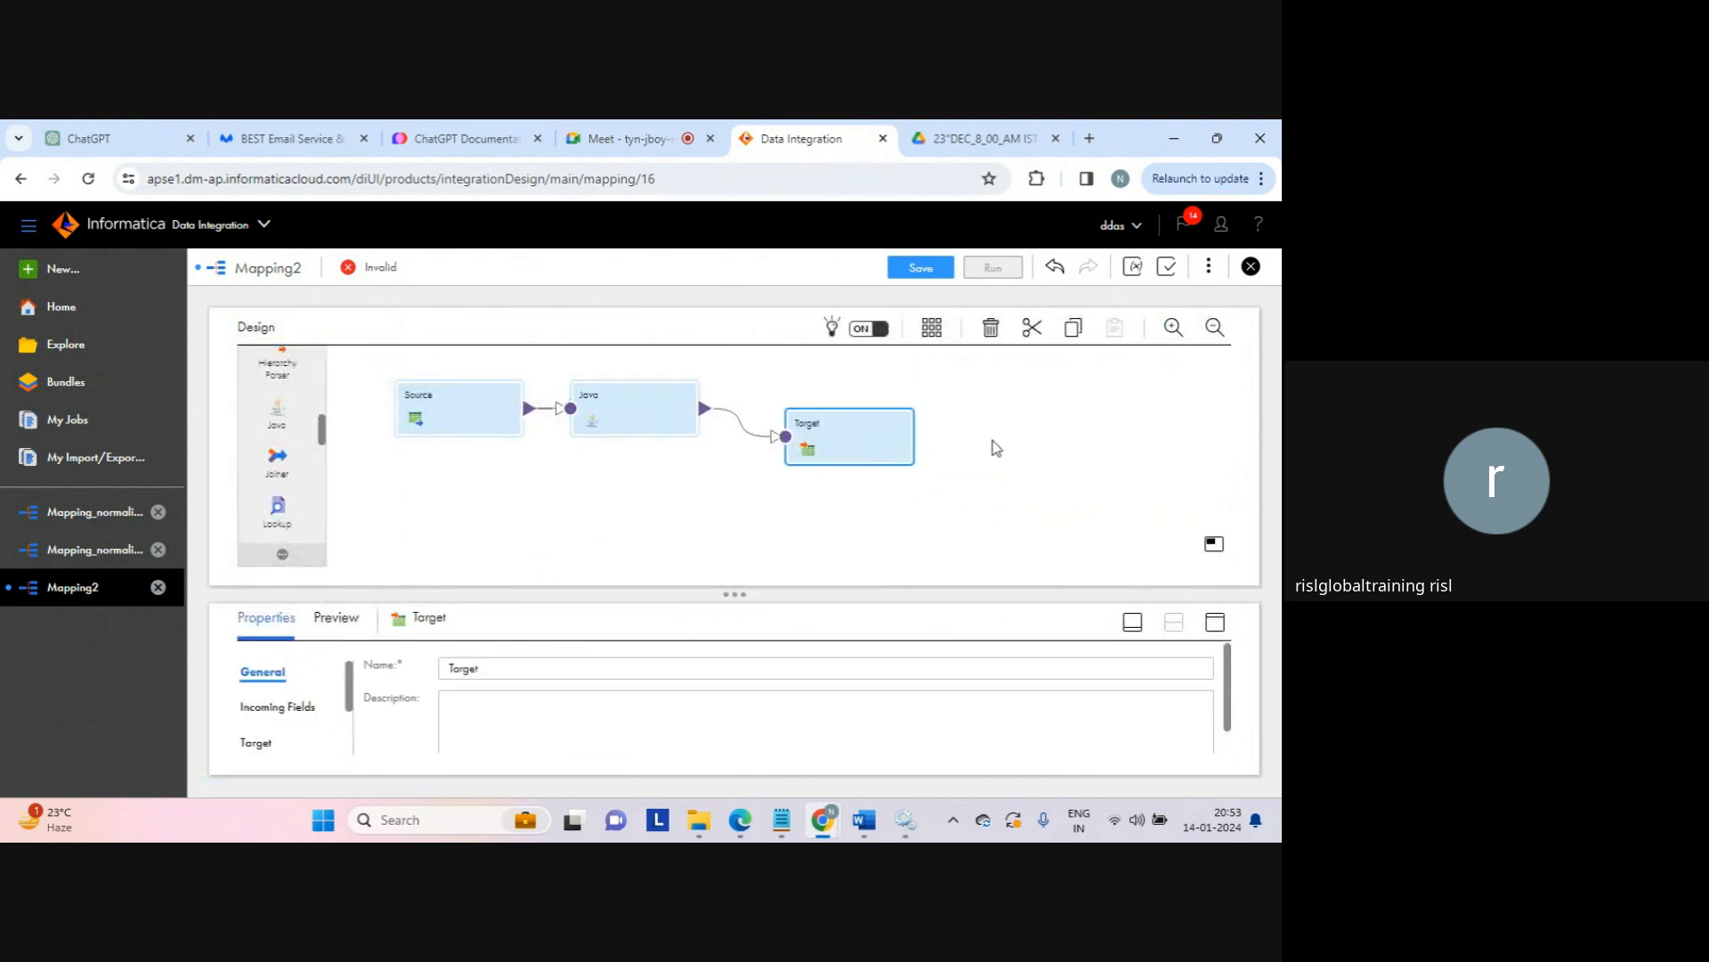
pyautogui.click(1225, 624)
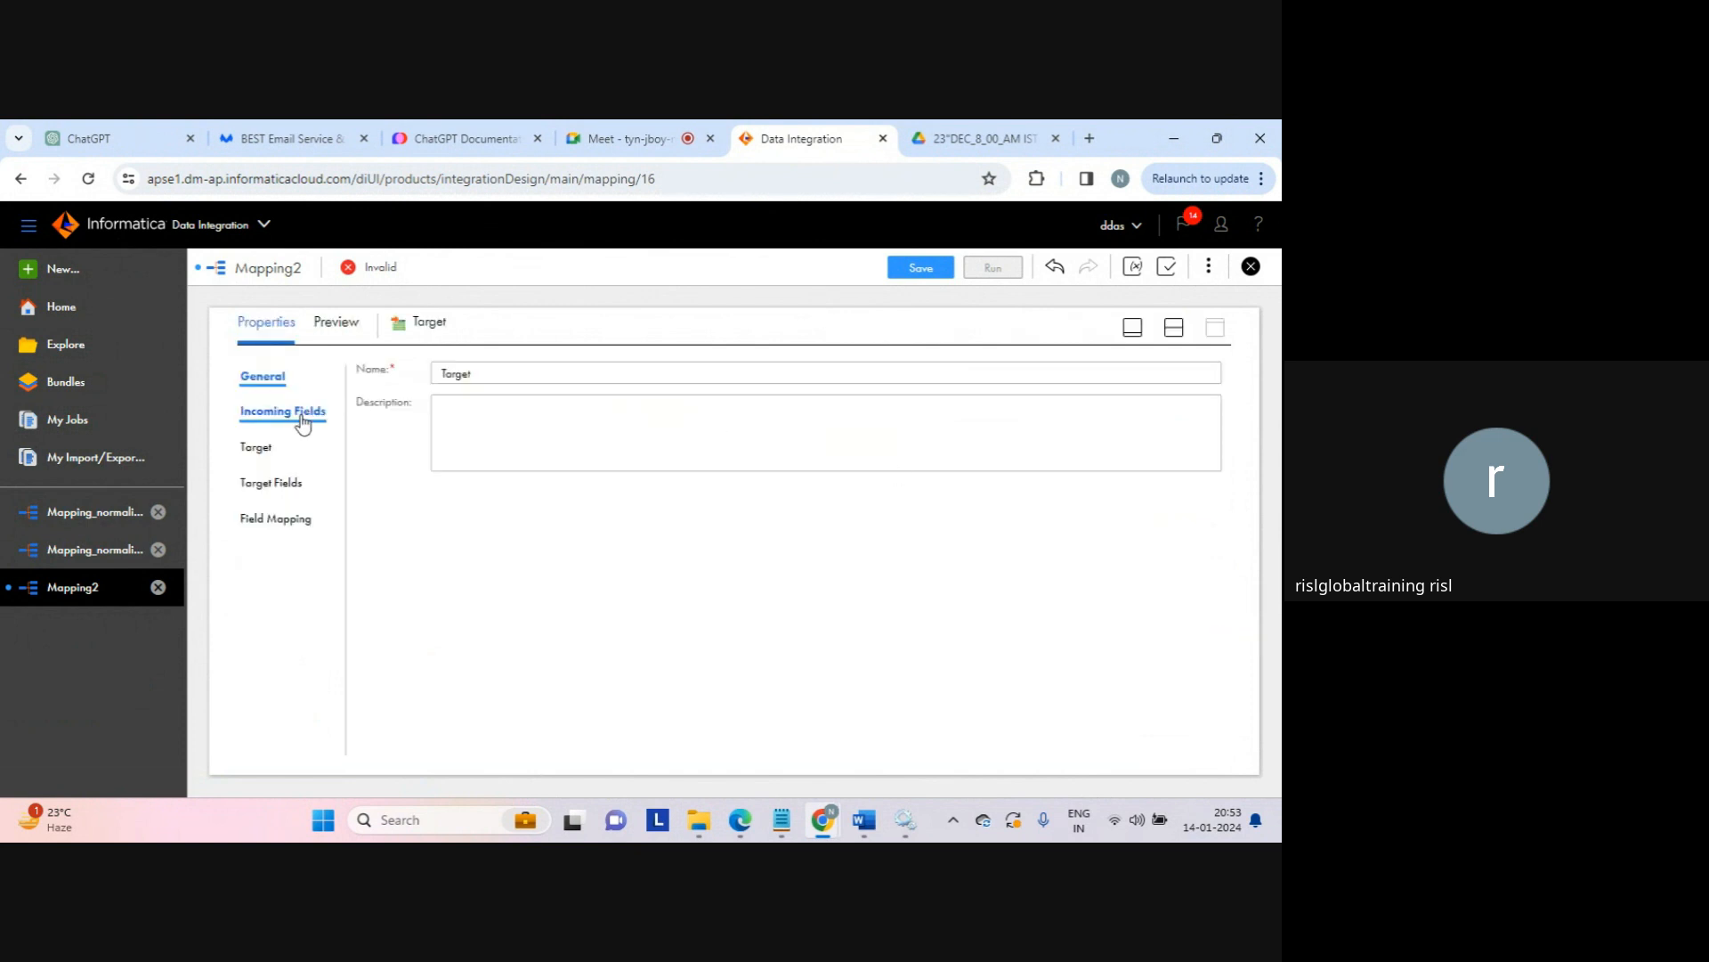
pyautogui.click(267, 454)
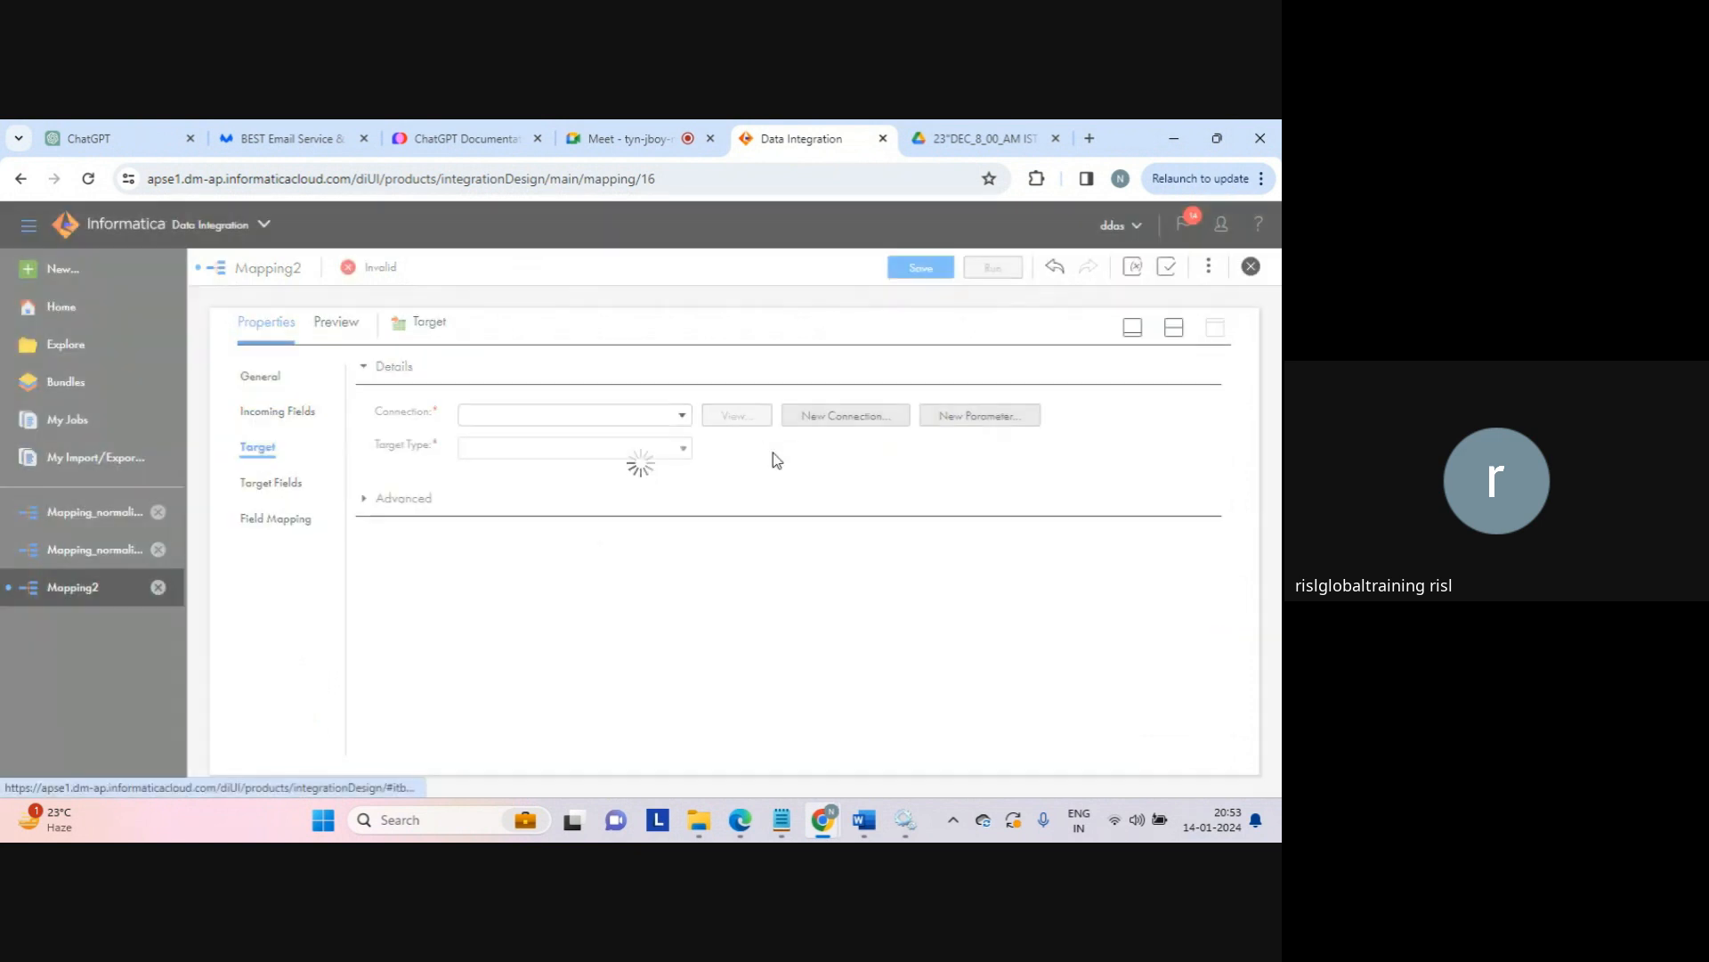
pyautogui.click(682, 420)
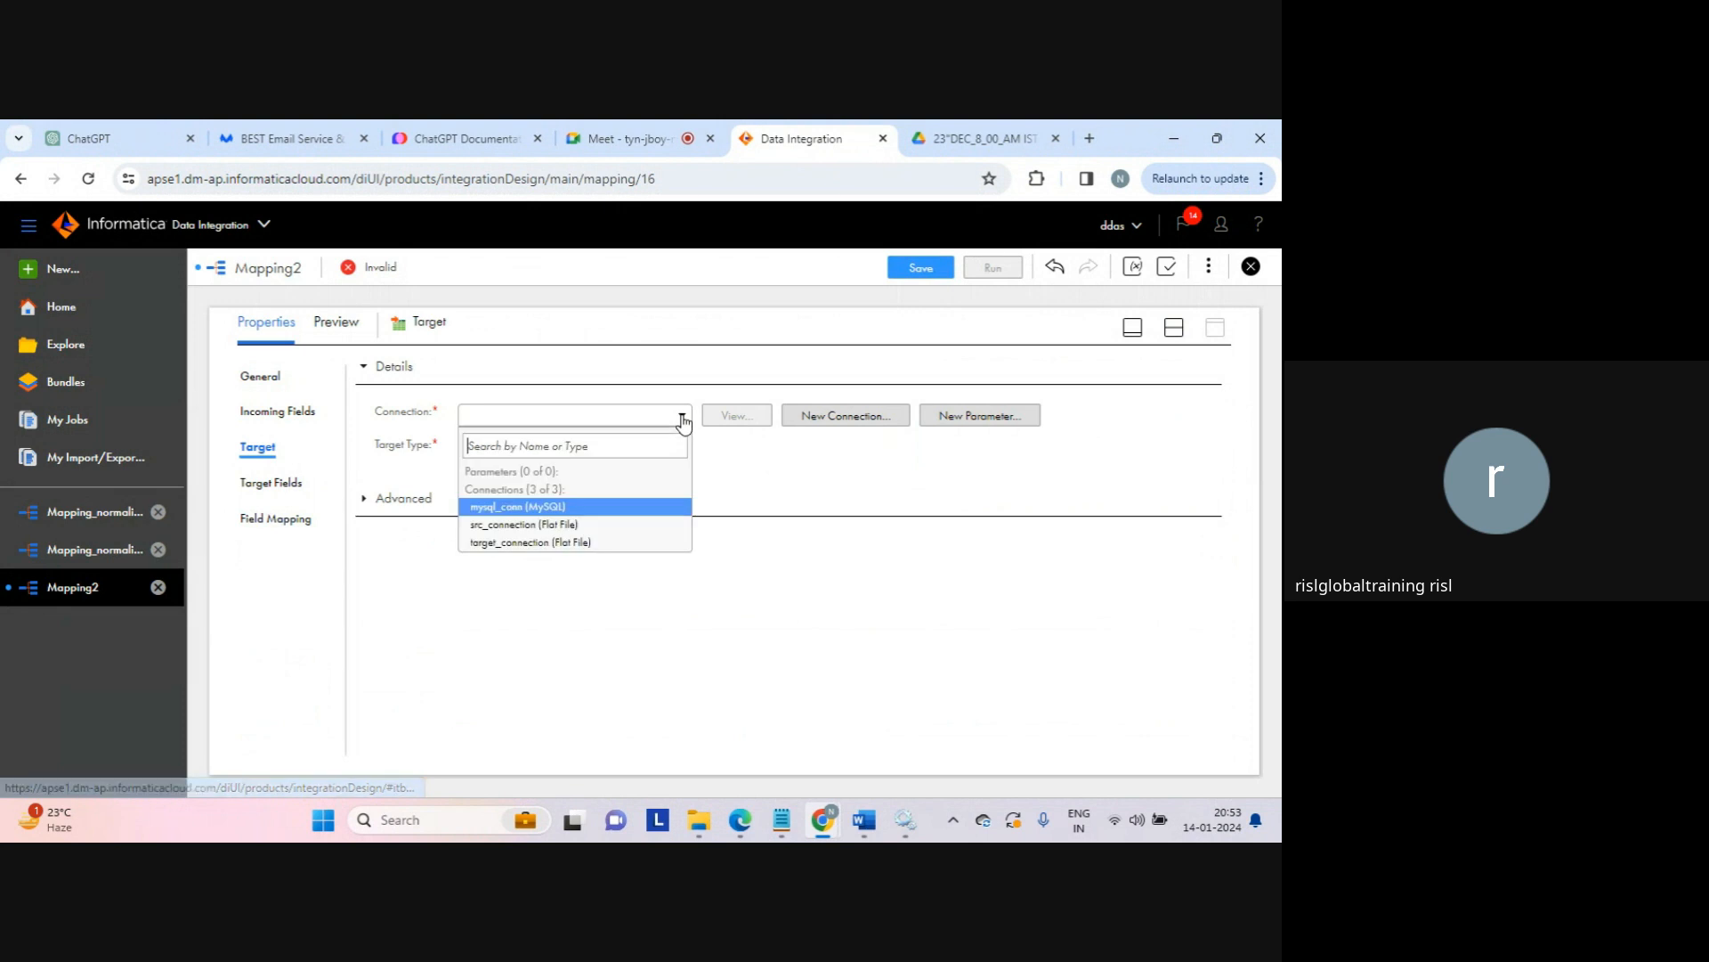
pyautogui.click(561, 541)
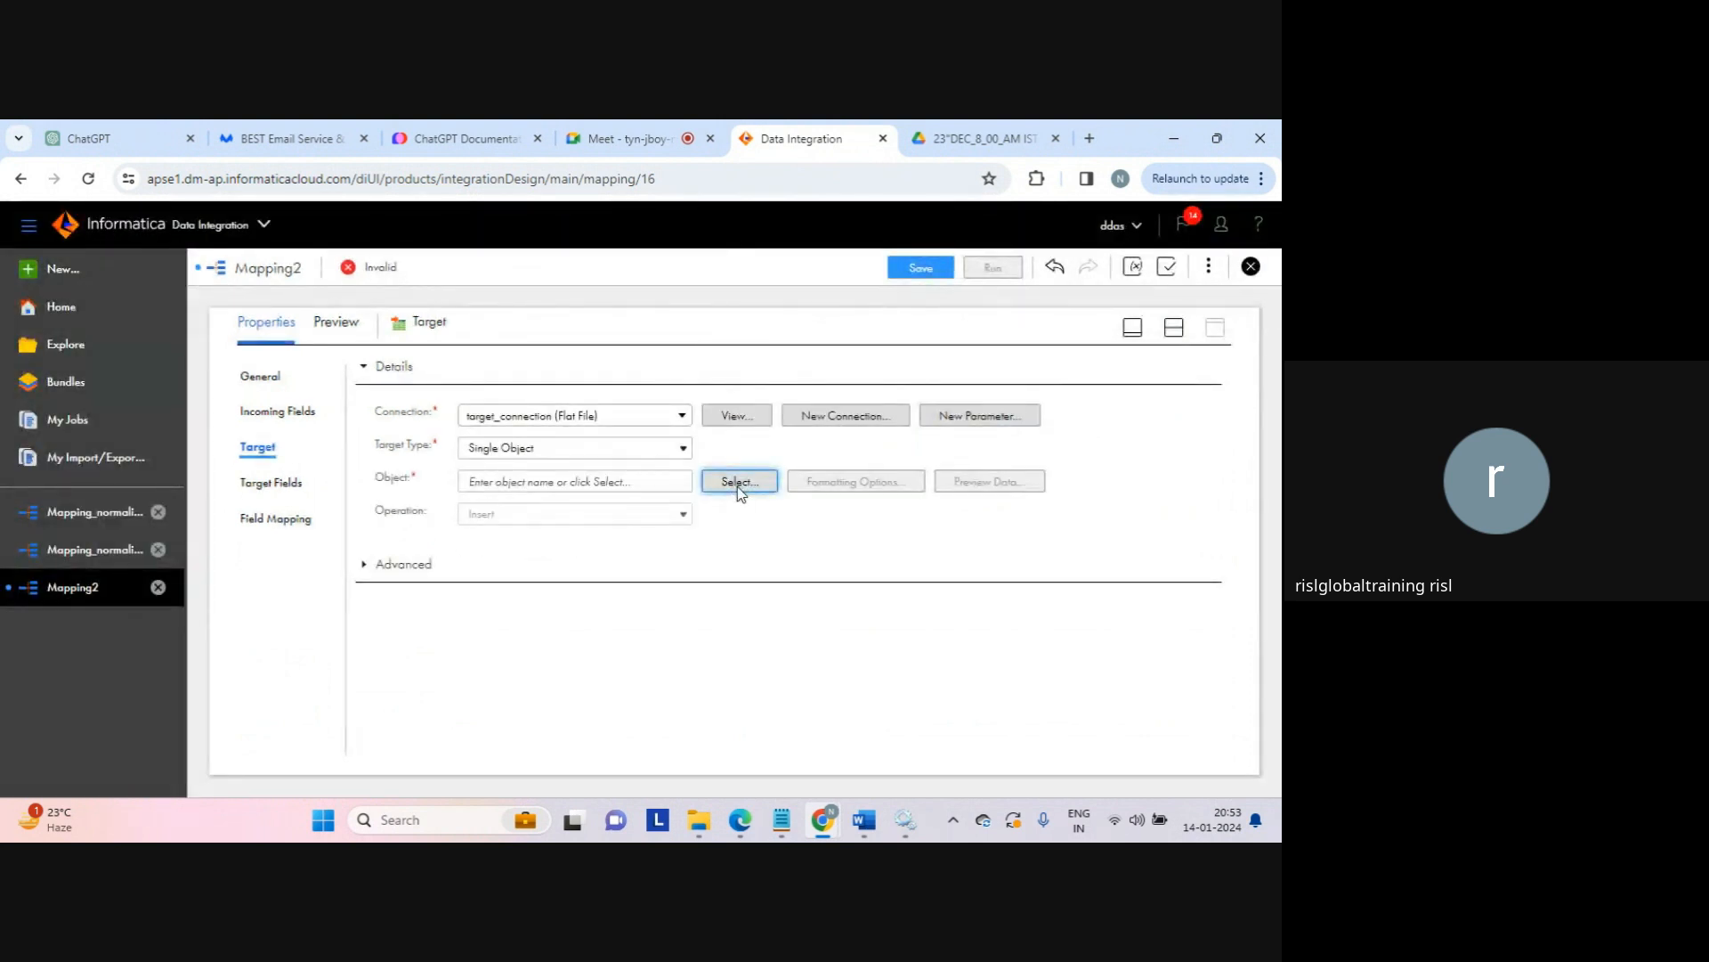
# Step: Have the target file created at runtime with the name java_tgt.txt
pyautogui.click(737, 485)
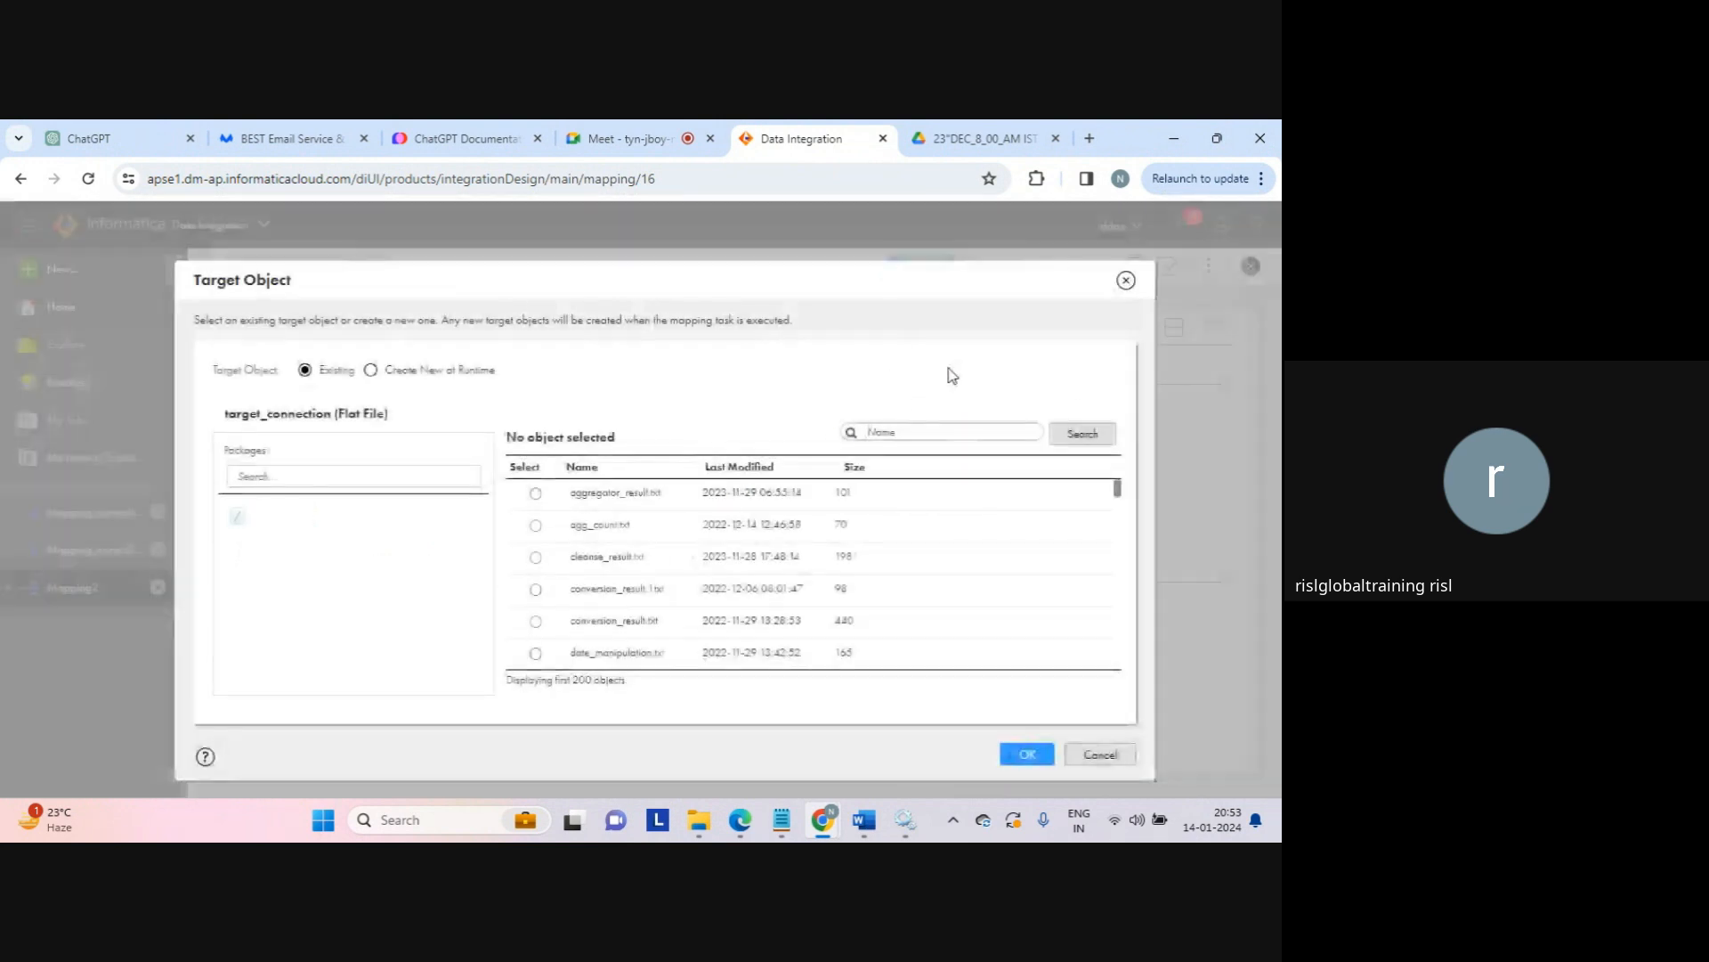
pyautogui.click(439, 371)
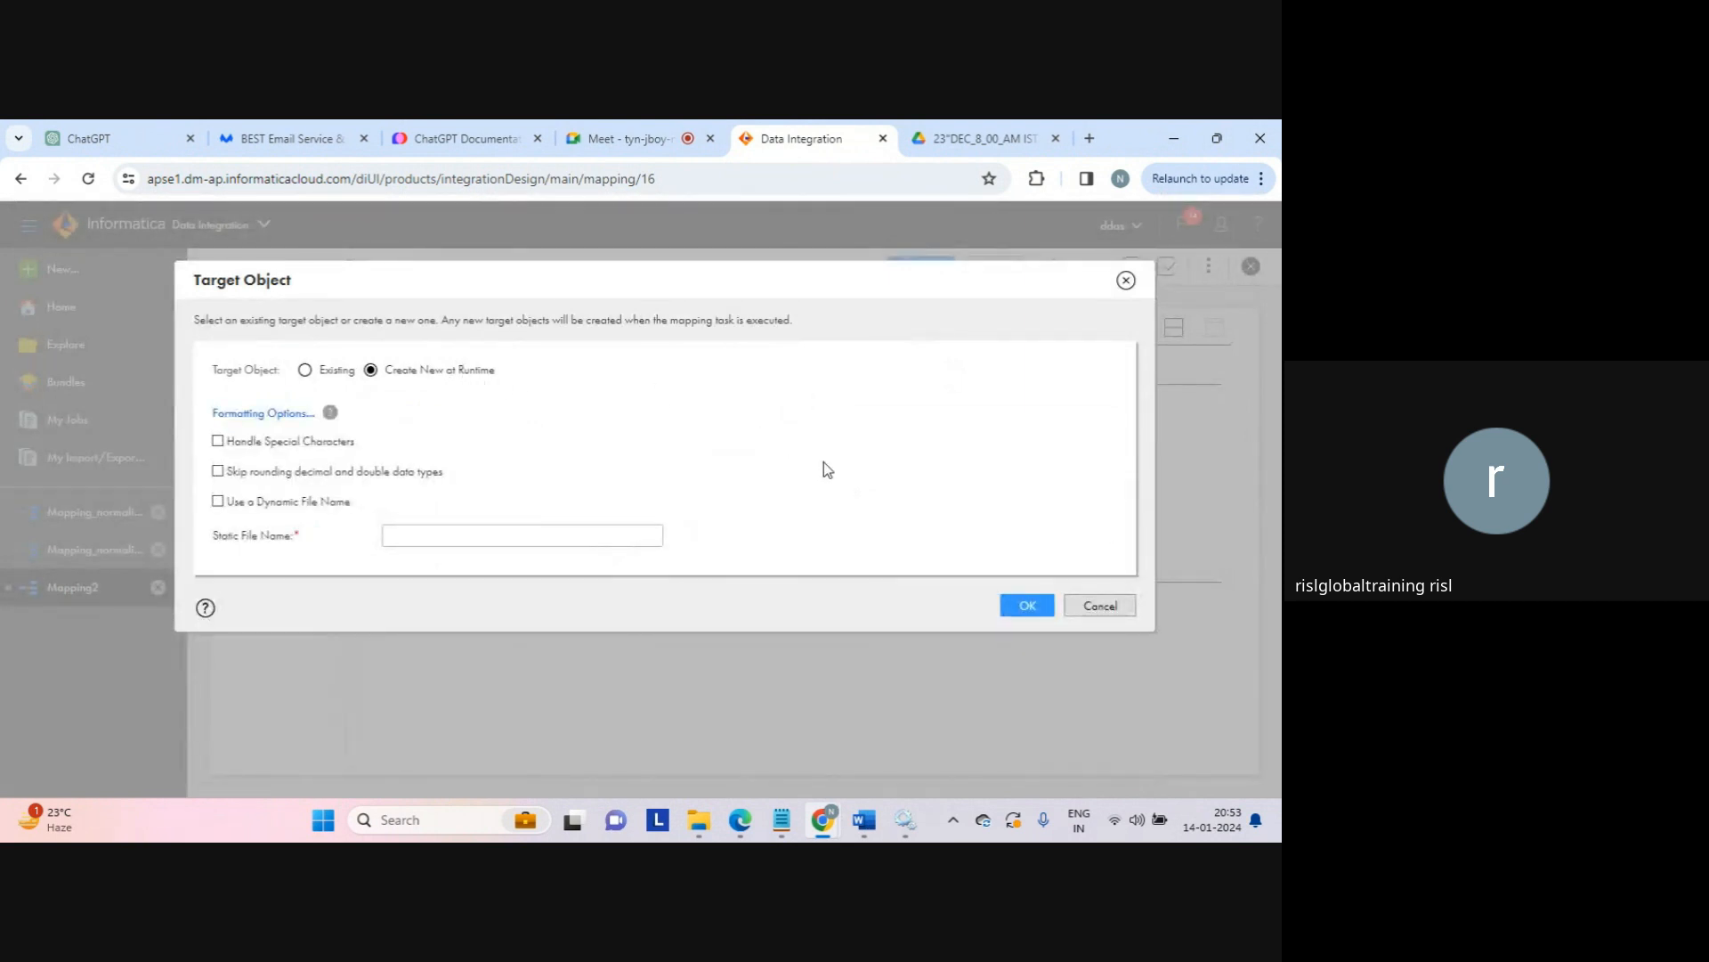
pyautogui.click(584, 535)
pyautogui.write('java_tgt.txt')
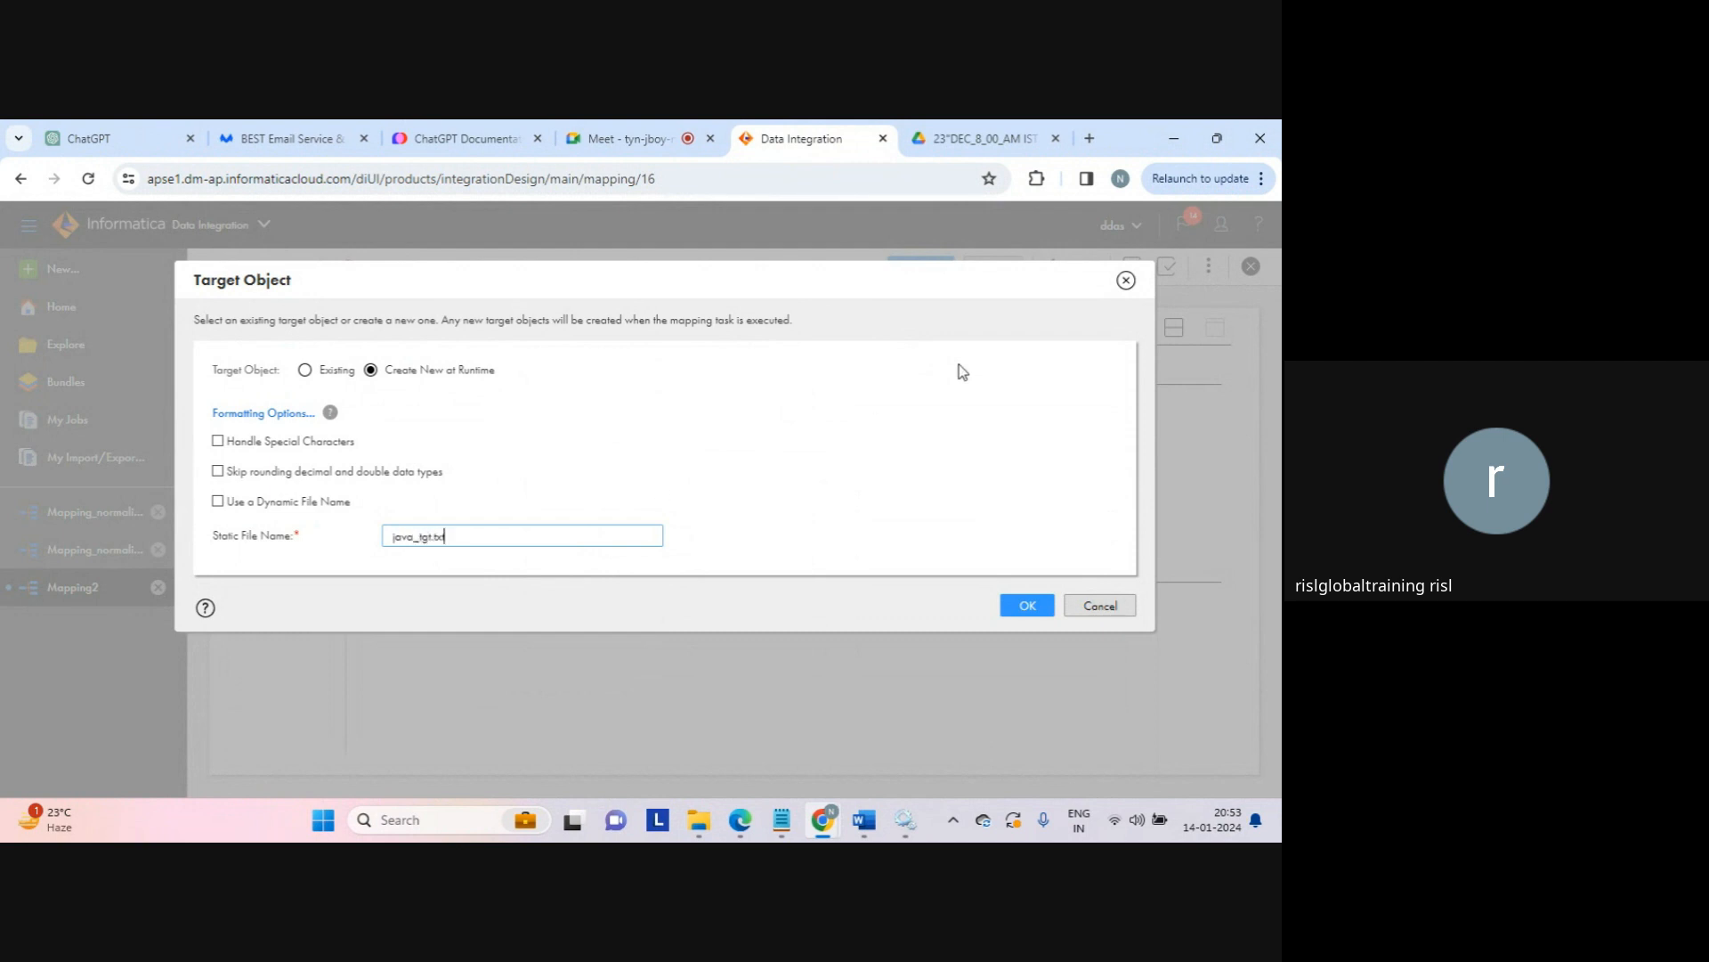
pyautogui.click(1020, 603)
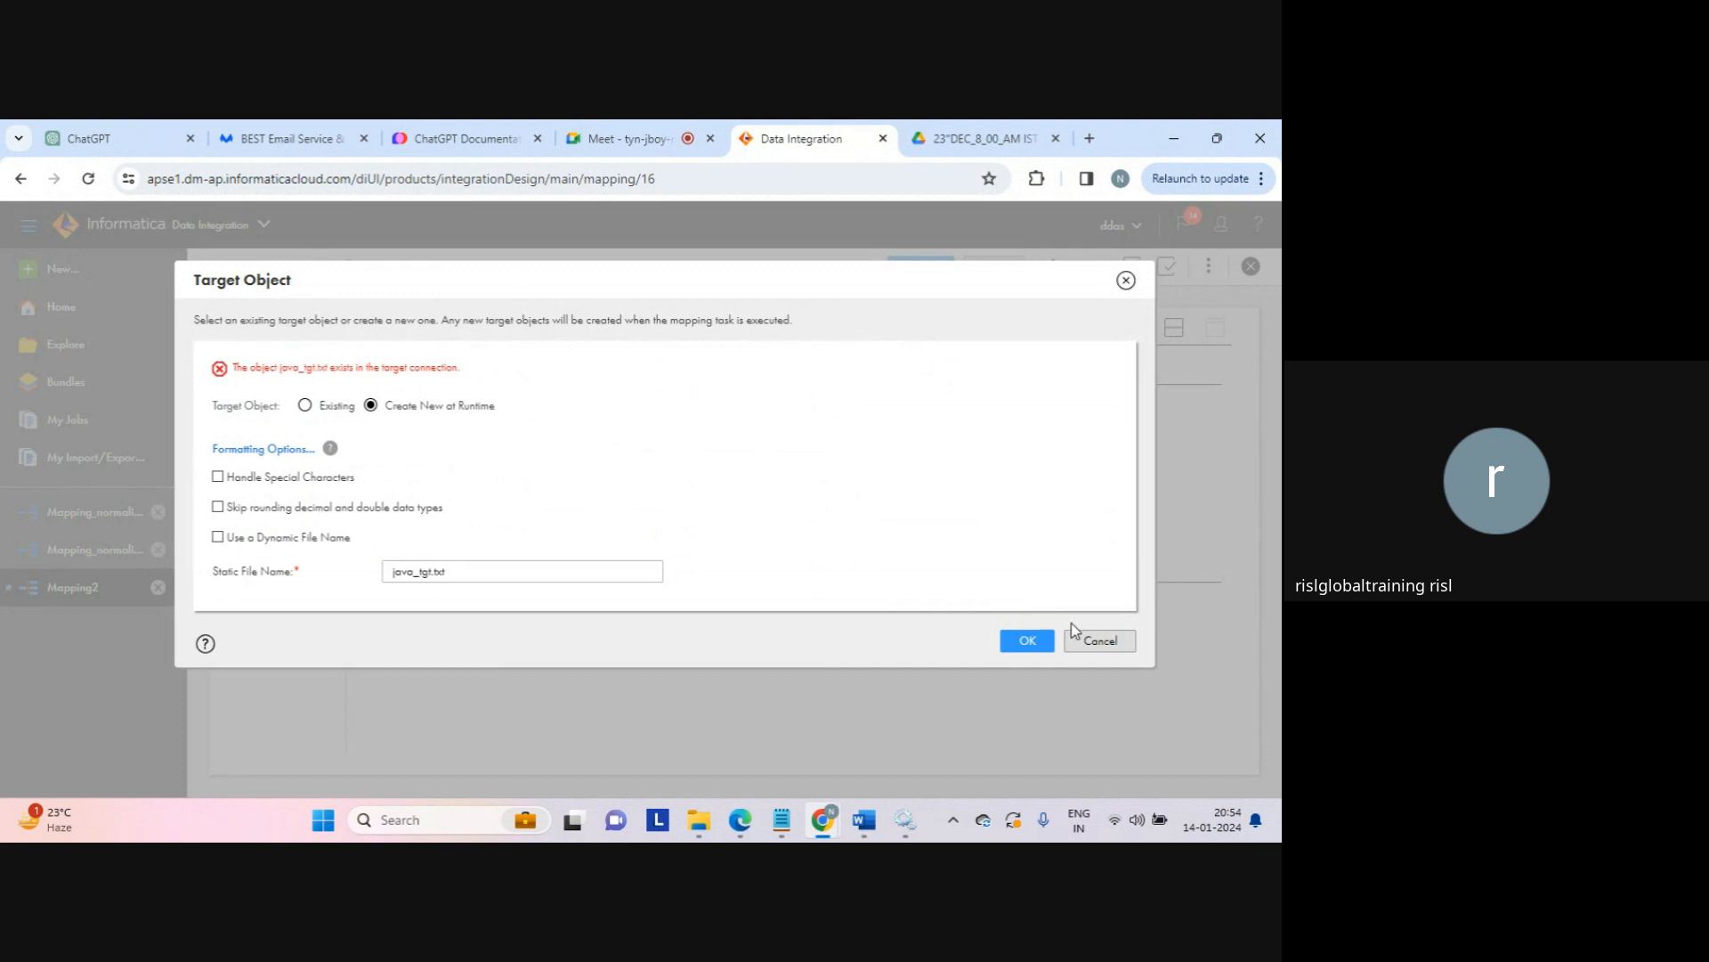
# Step: Rename the runtime target file to java_result.txt
pyautogui.doubleClick(427, 575)
pyautogui.click(426, 572)
pyautogui.hotkey('shift', 'Left')
pyautogui.hotkey('shift', 'Left')
pyautogui.hotkey('shift', 'Left')
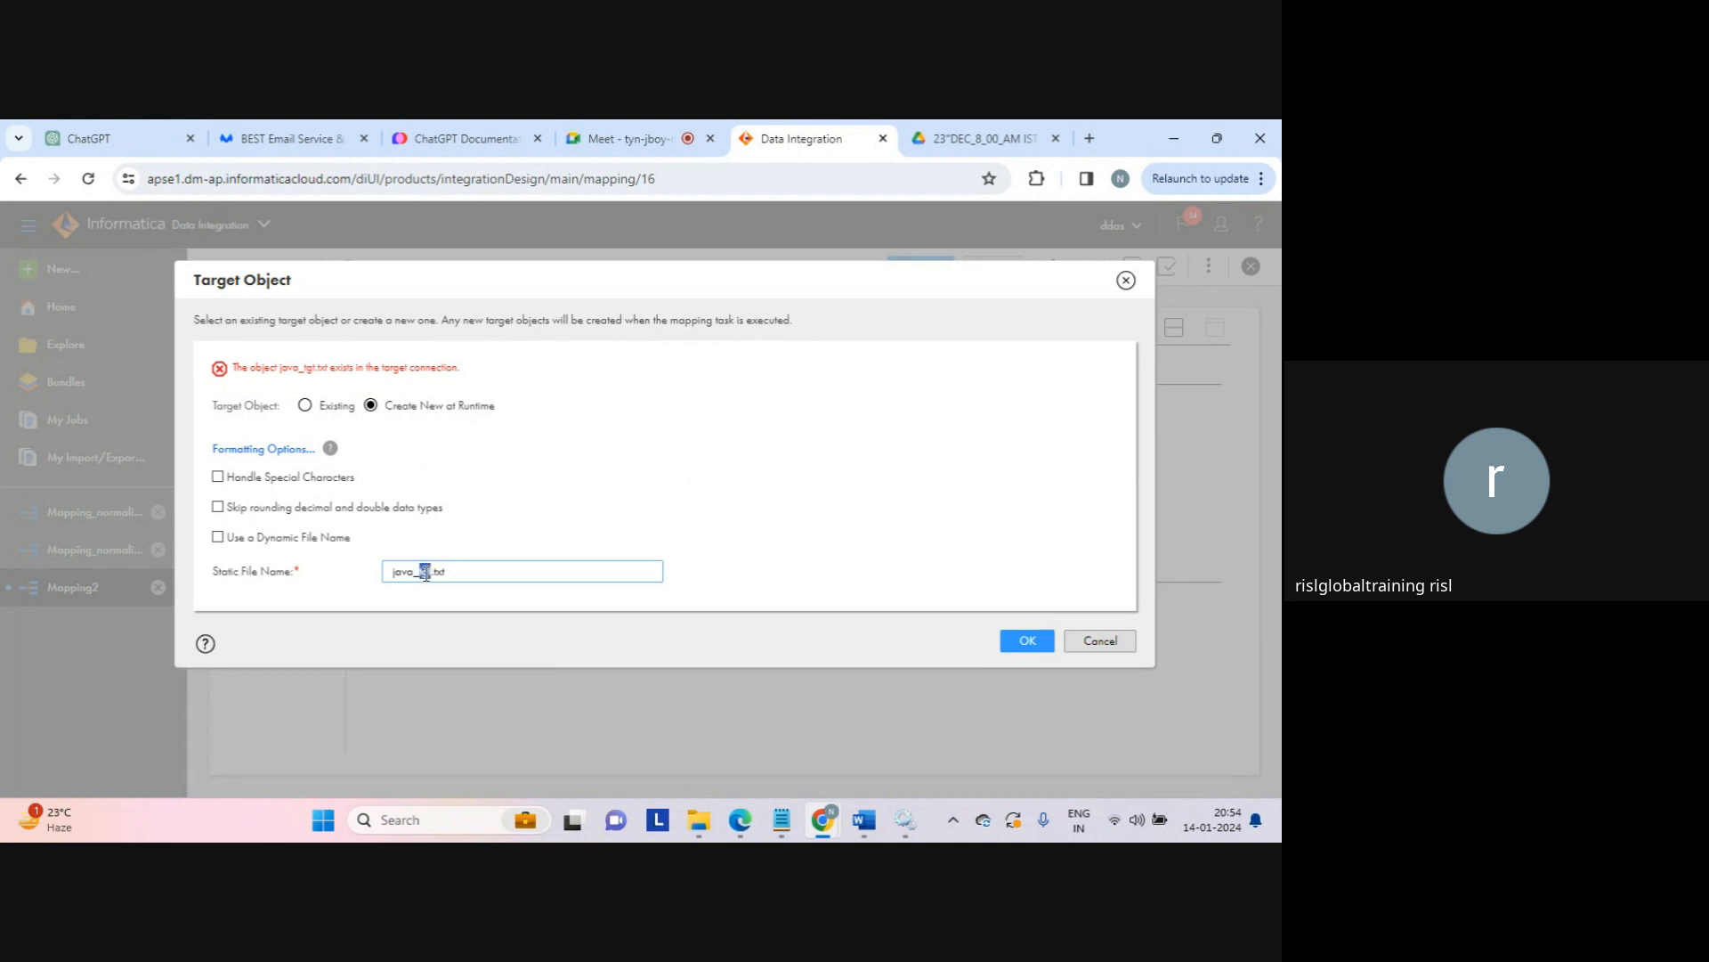
pyautogui.write('result')
pyautogui.click(1025, 638)
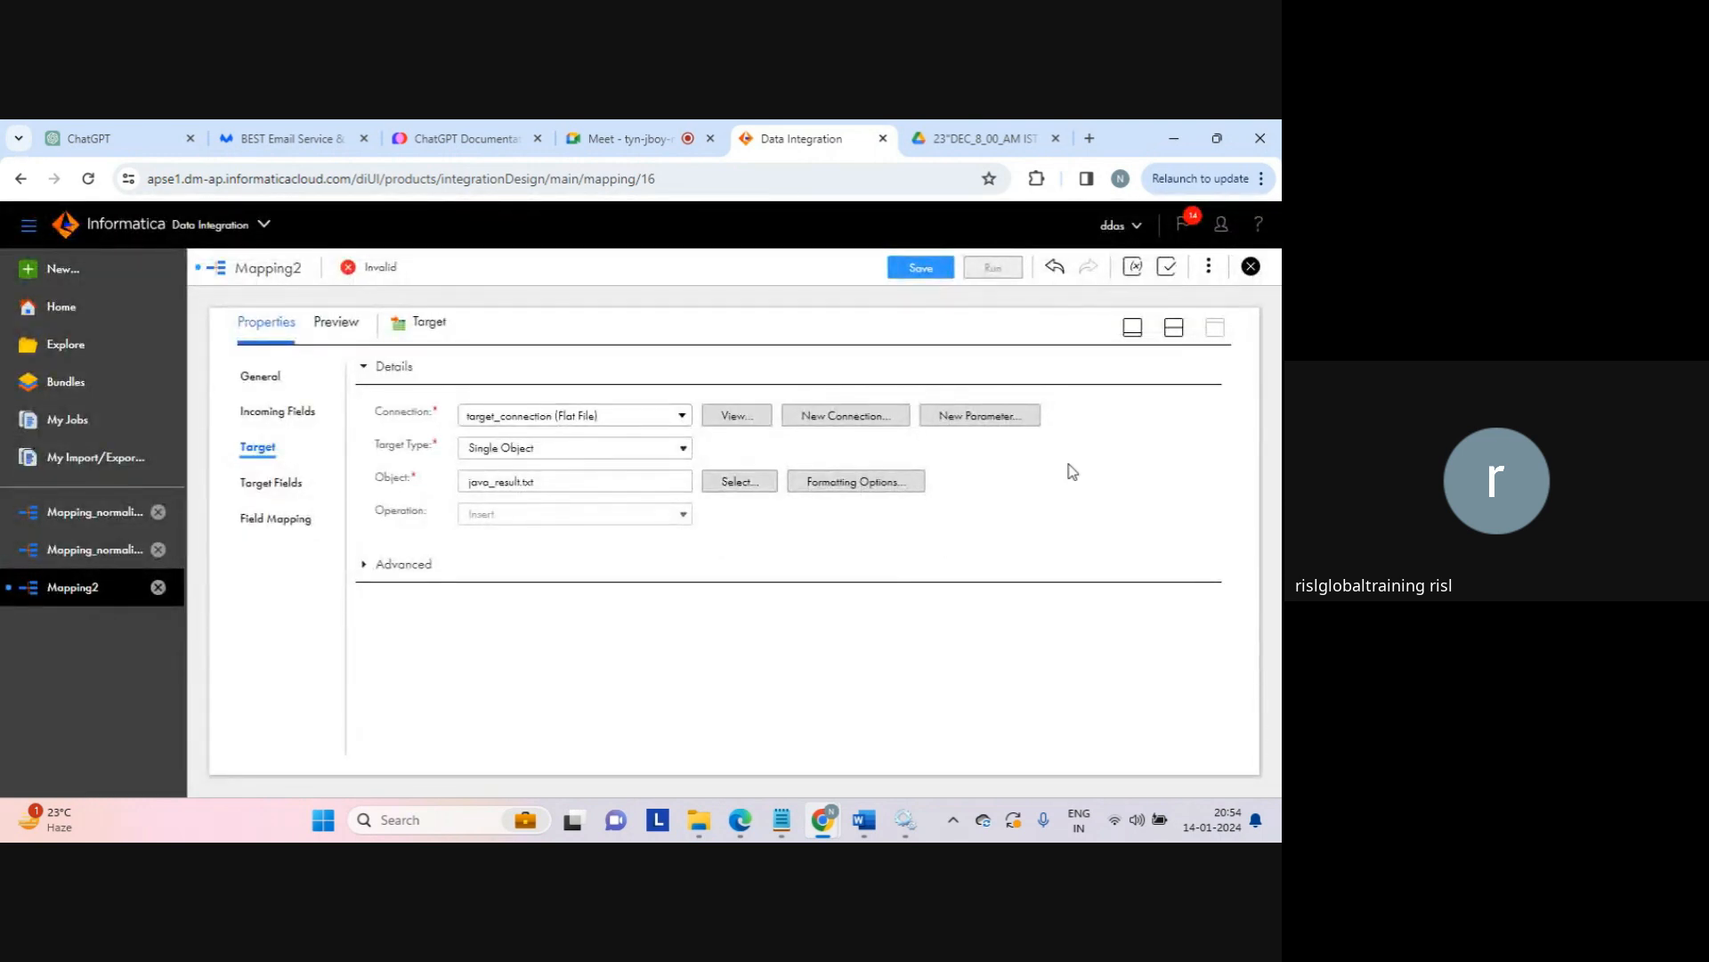
# Step: Restore the split view and save the mapping as Mapping_java
pyautogui.click(1174, 327)
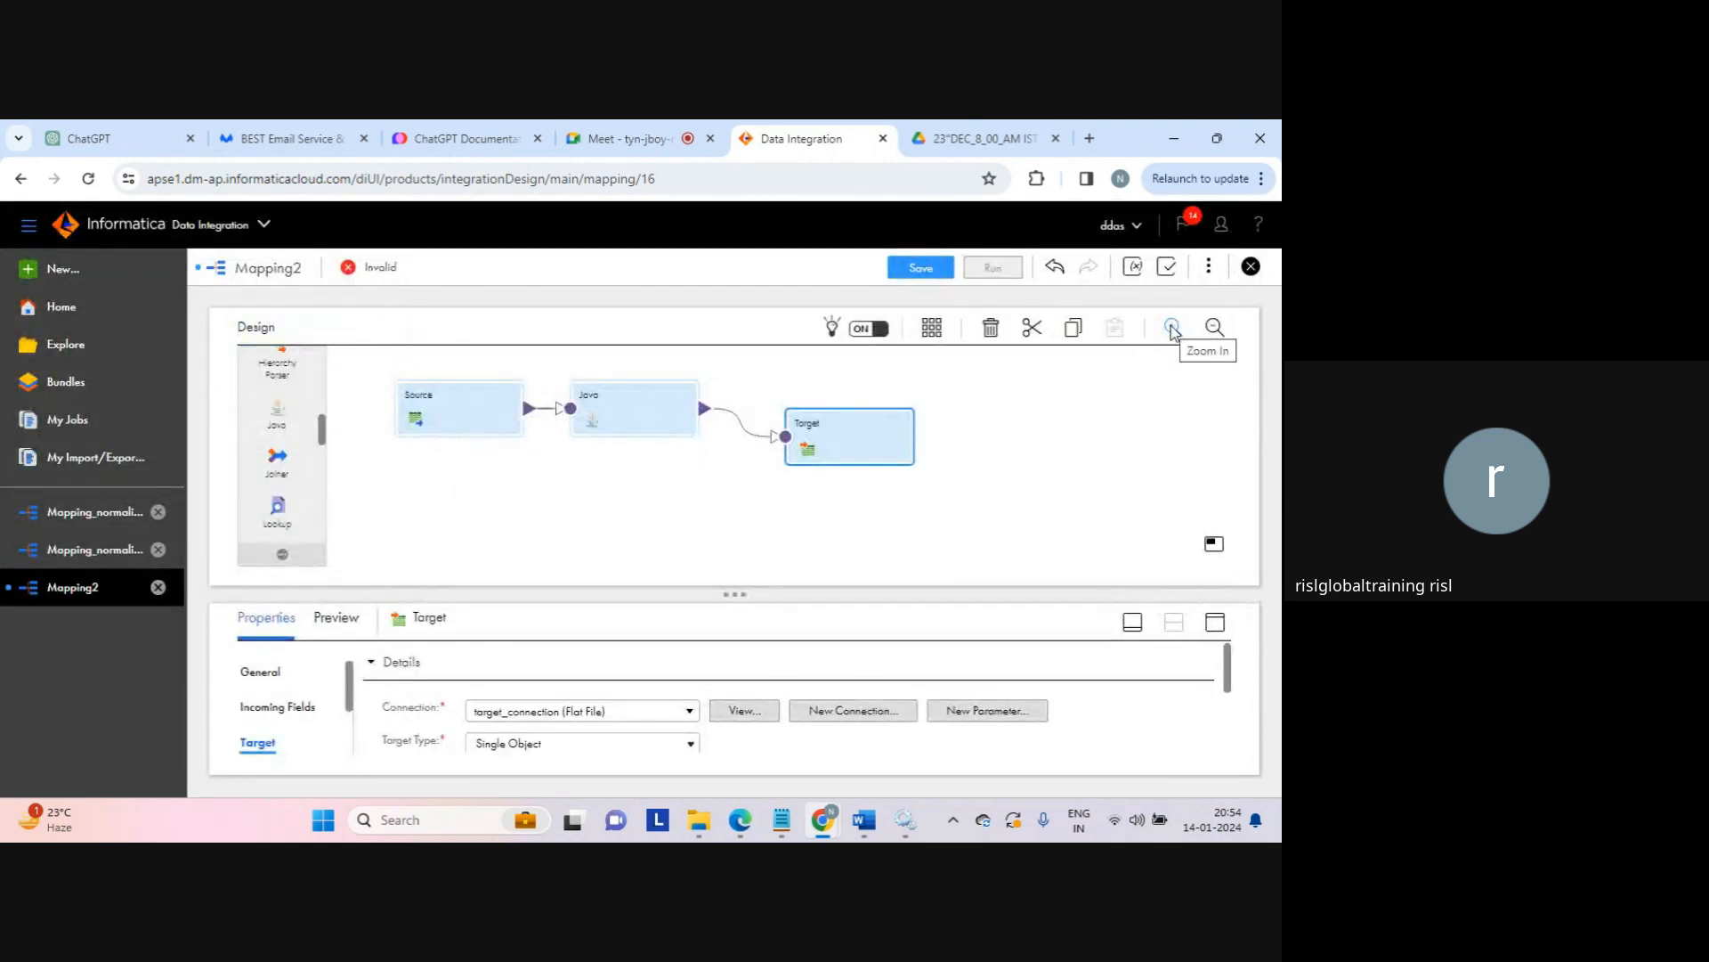
pyautogui.click(1028, 432)
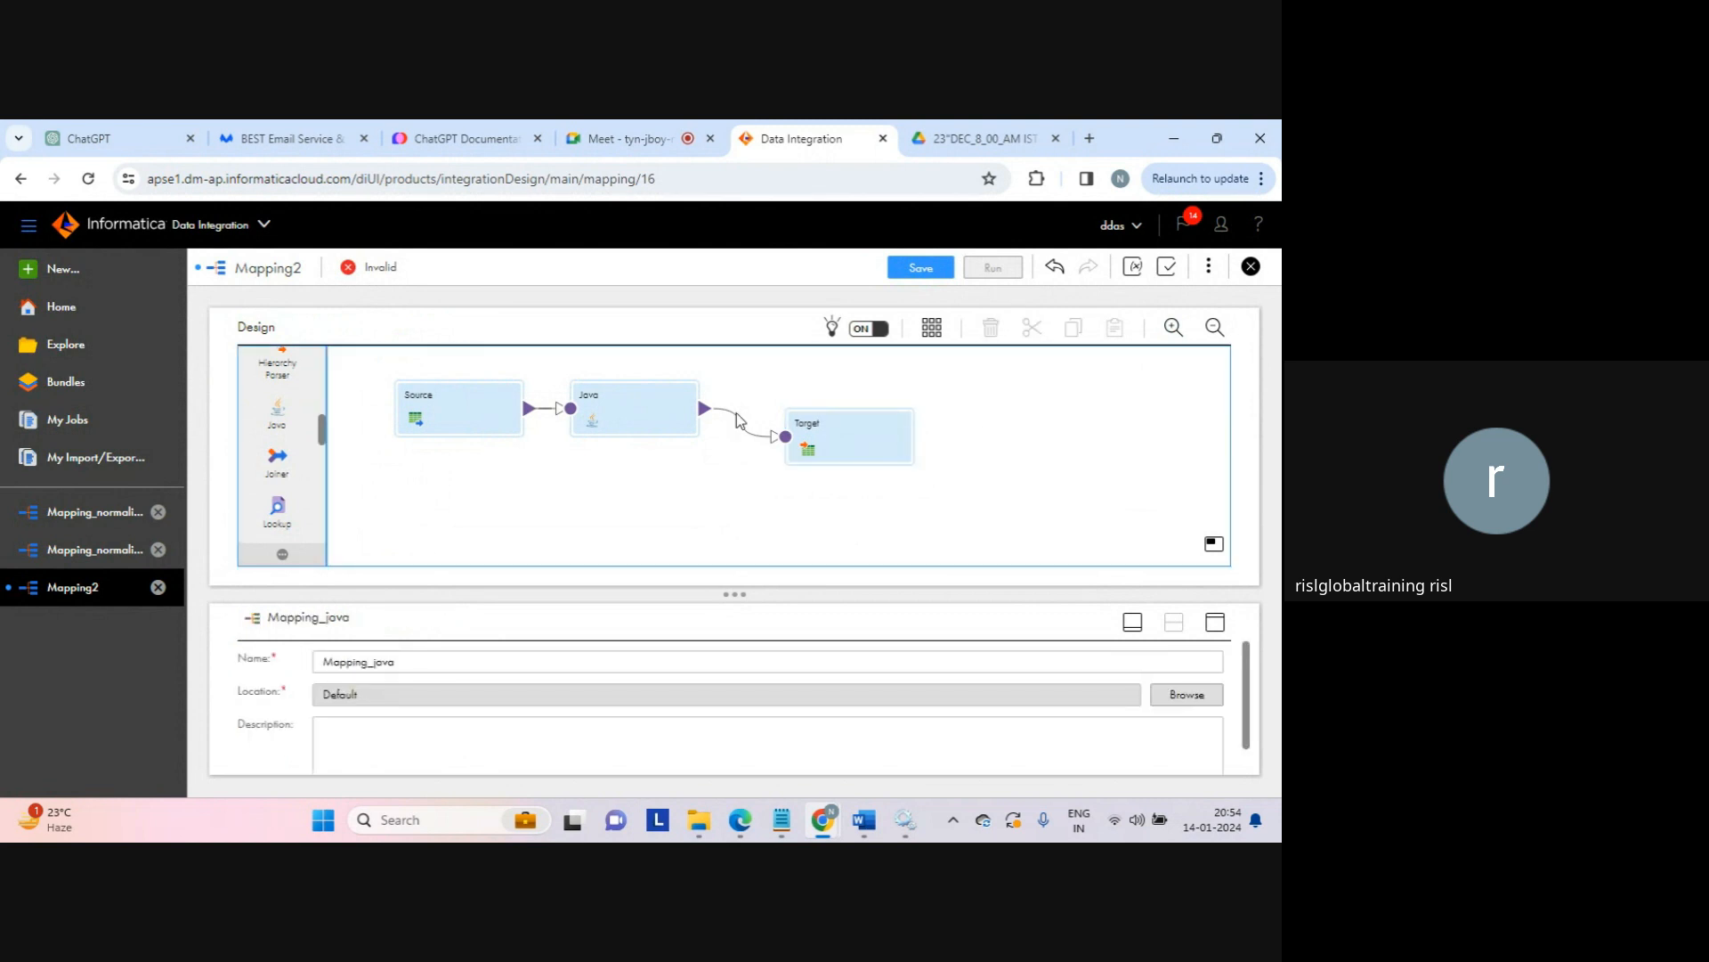
pyautogui.click(638, 407)
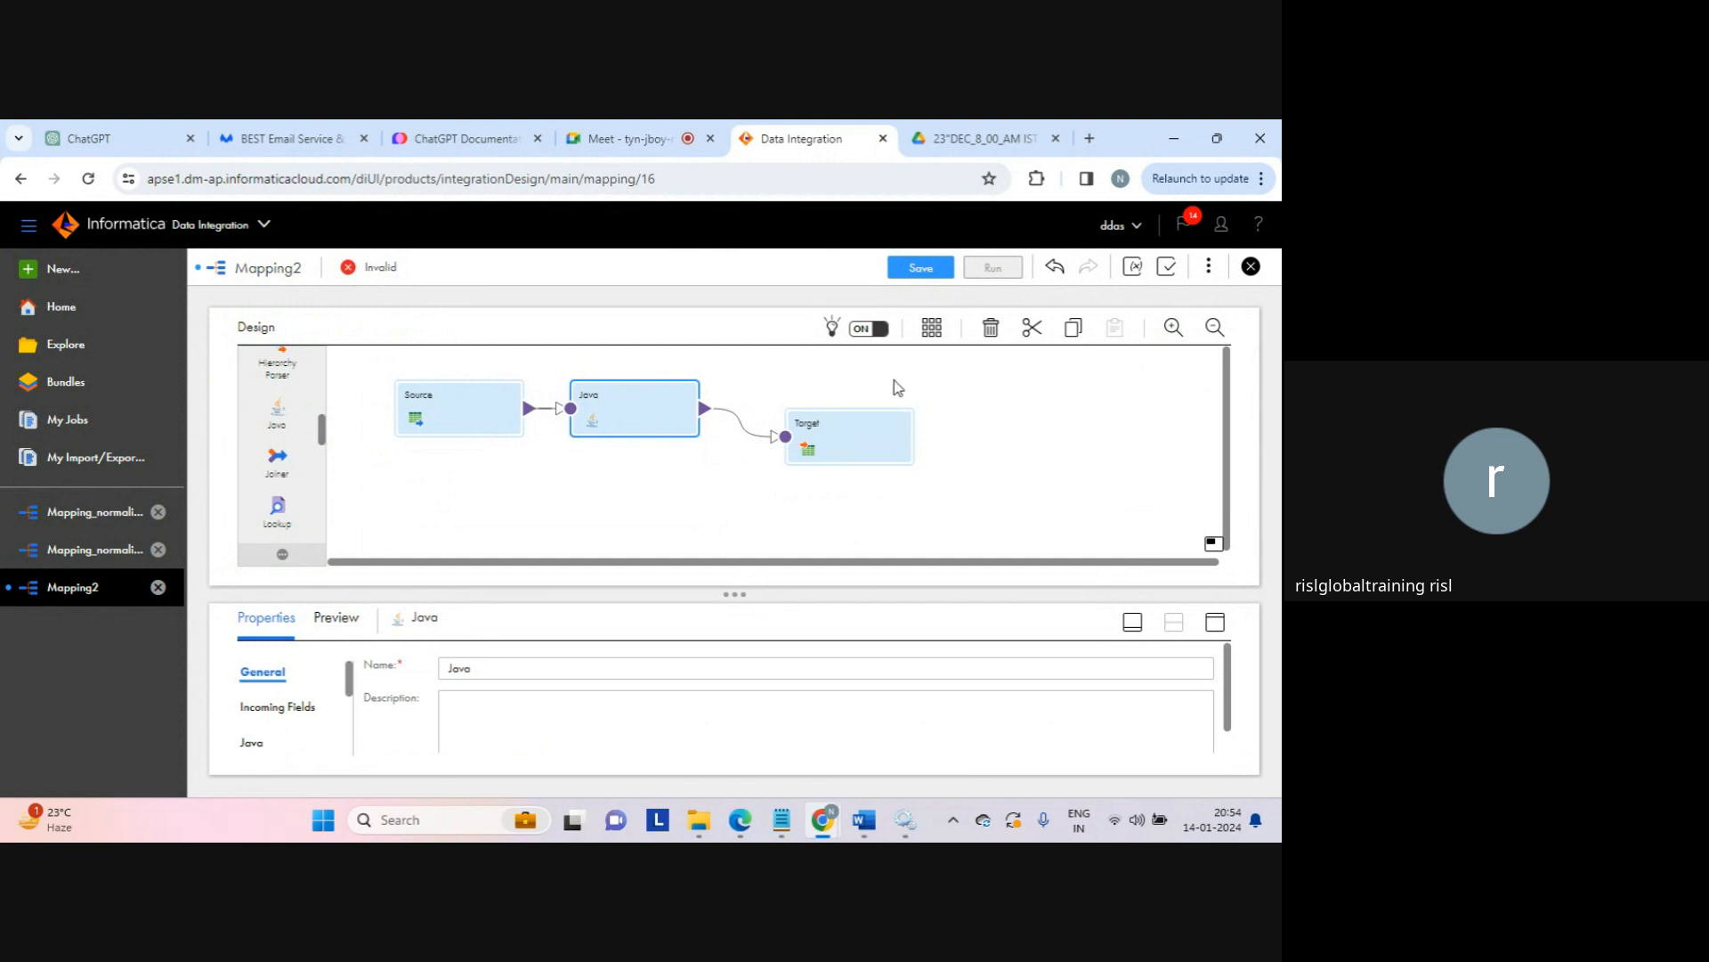
pyautogui.click(921, 267)
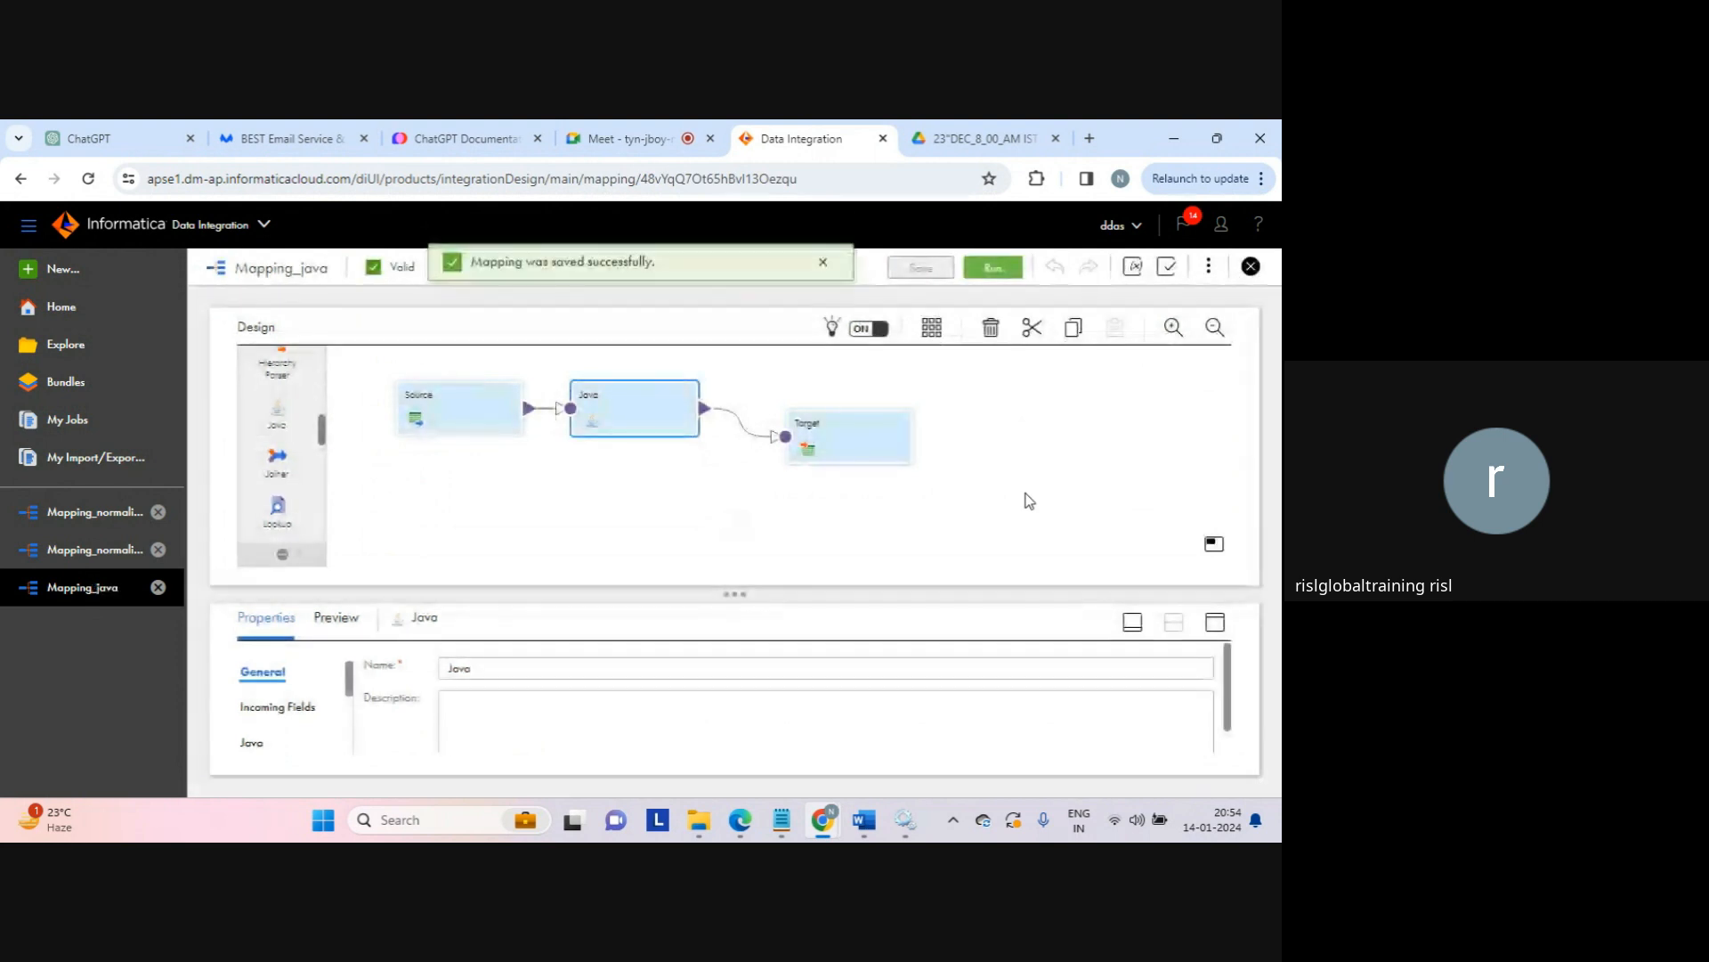
# Step: Run Mapping_java and go to My Jobs to follow the run
pyautogui.click(1059, 414)
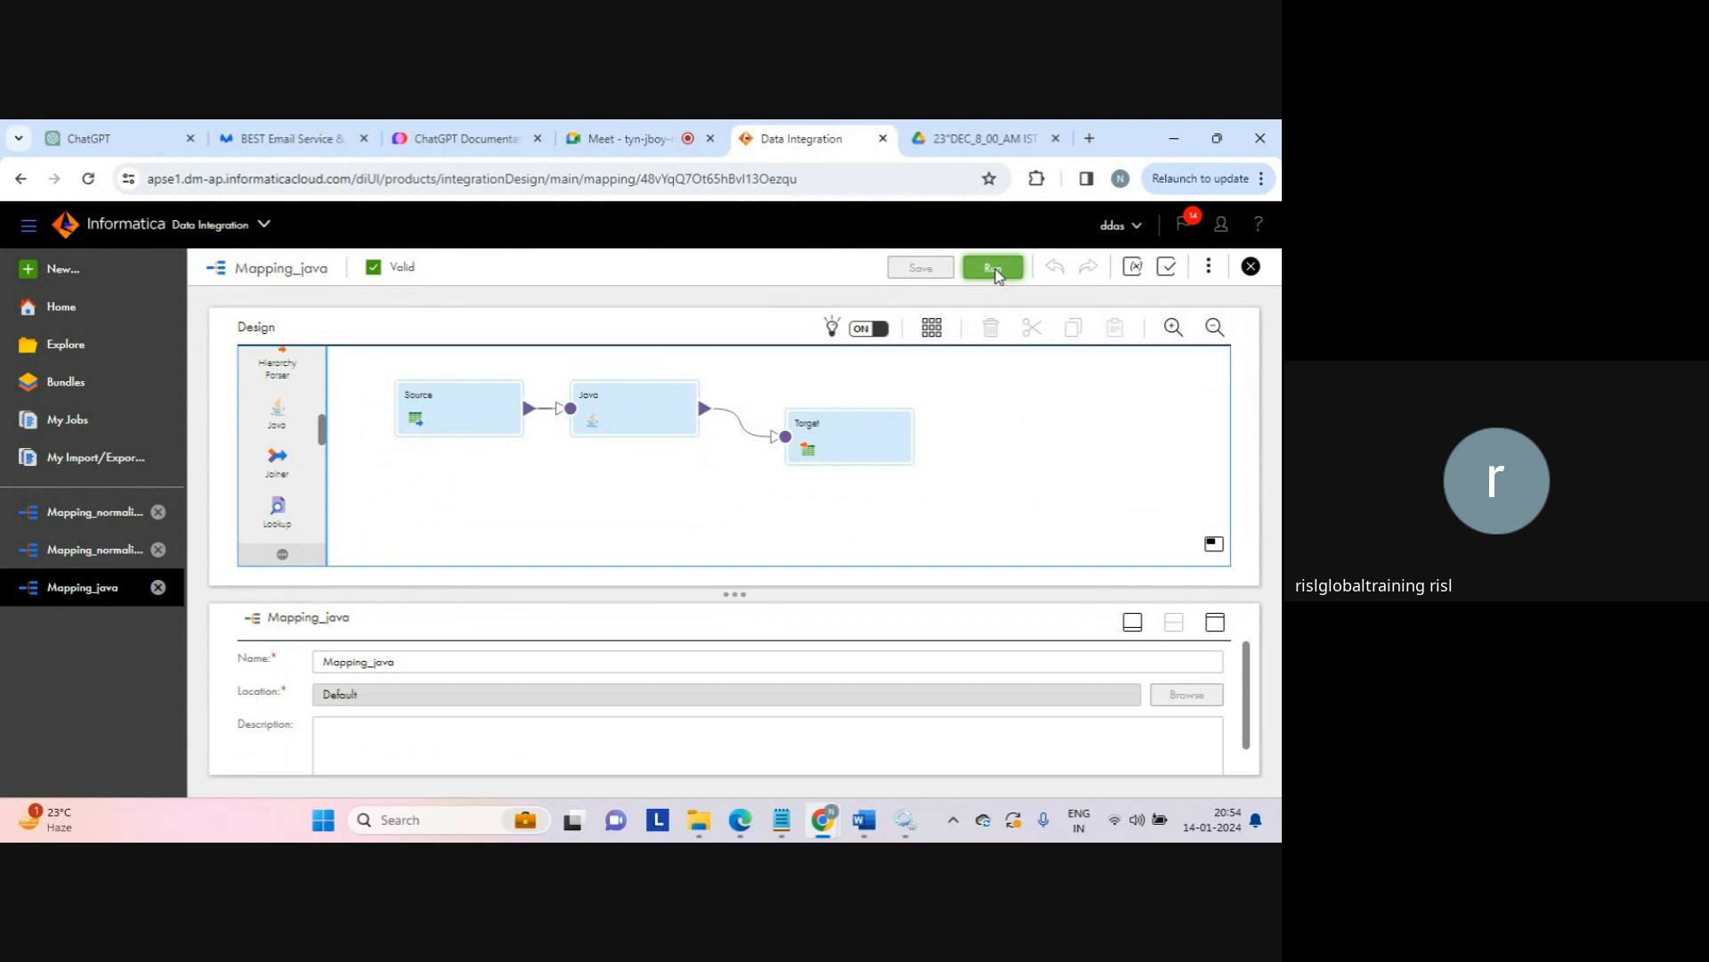
pyautogui.click(994, 269)
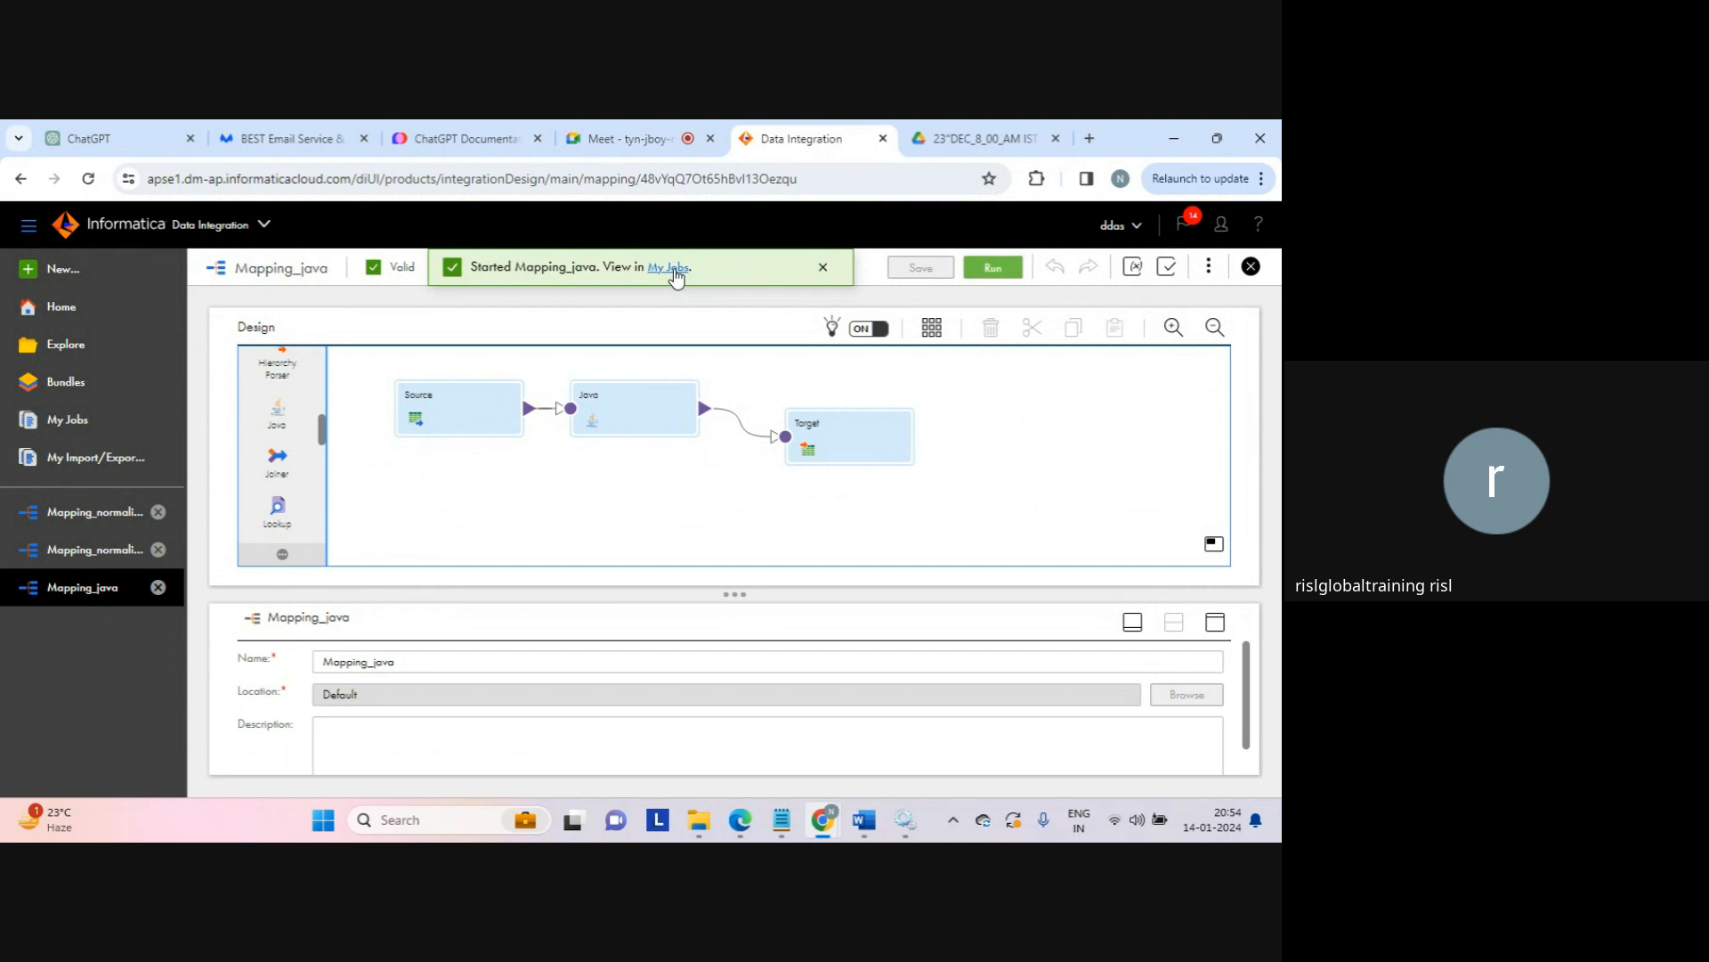
pyautogui.click(675, 272)
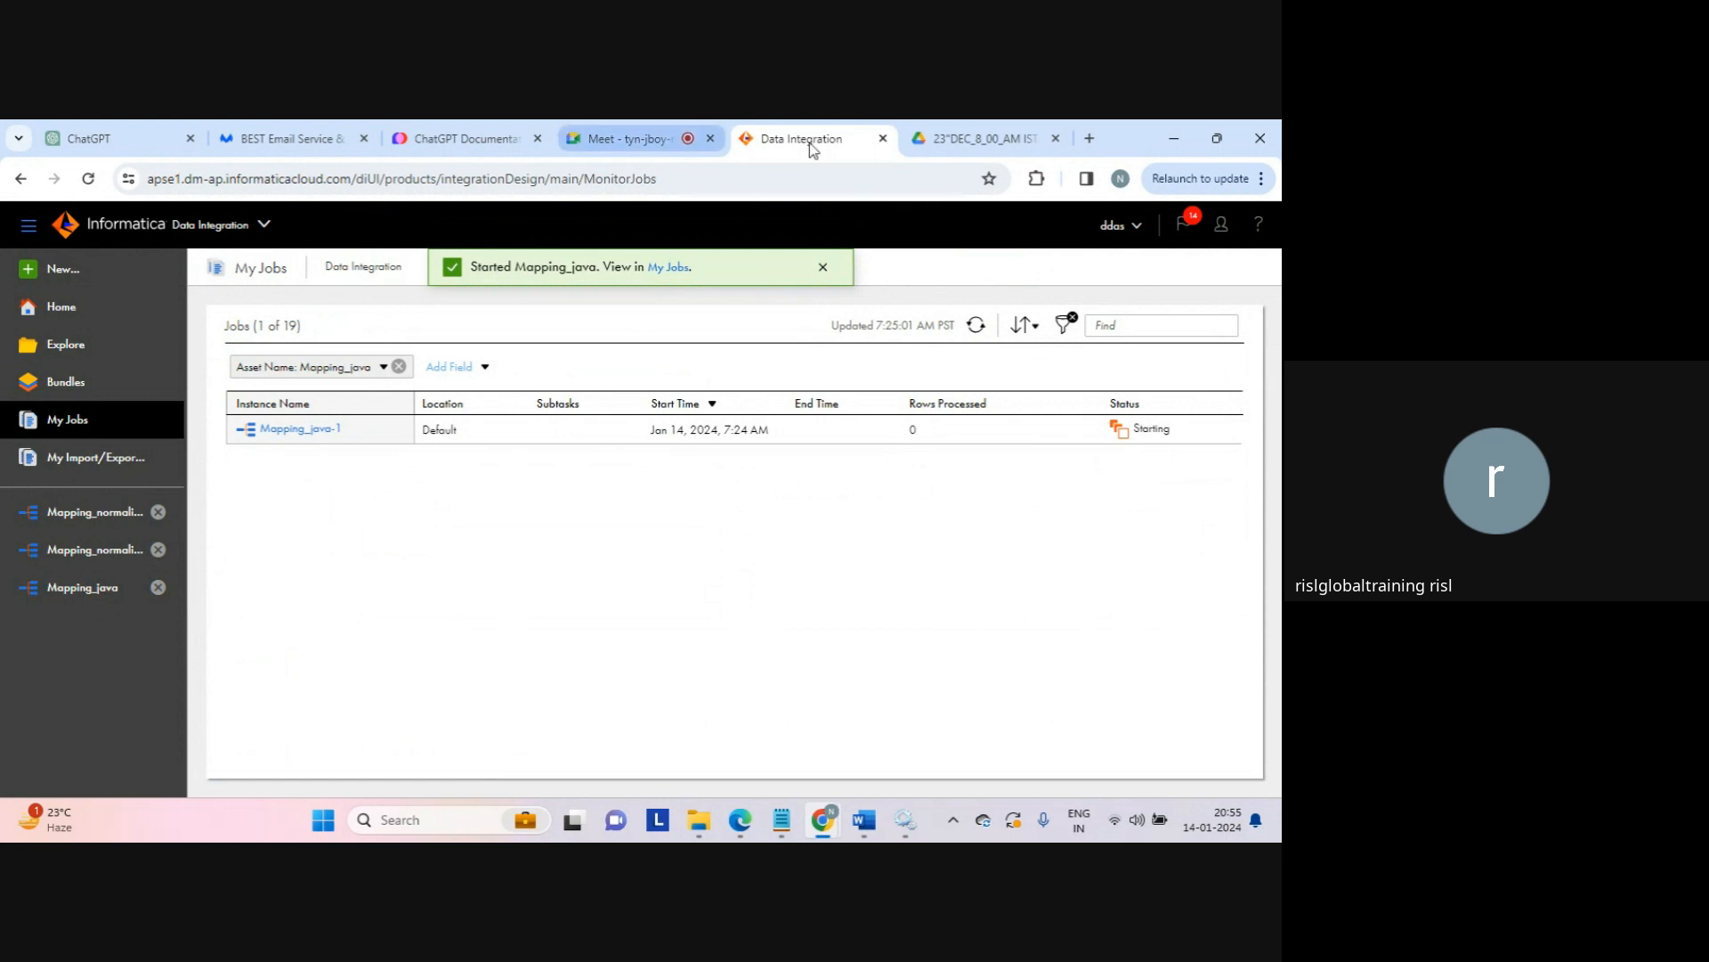
# Step: Close the Google Drive tab and refresh the My Jobs list in Data Integration
pyautogui.click(917, 142)
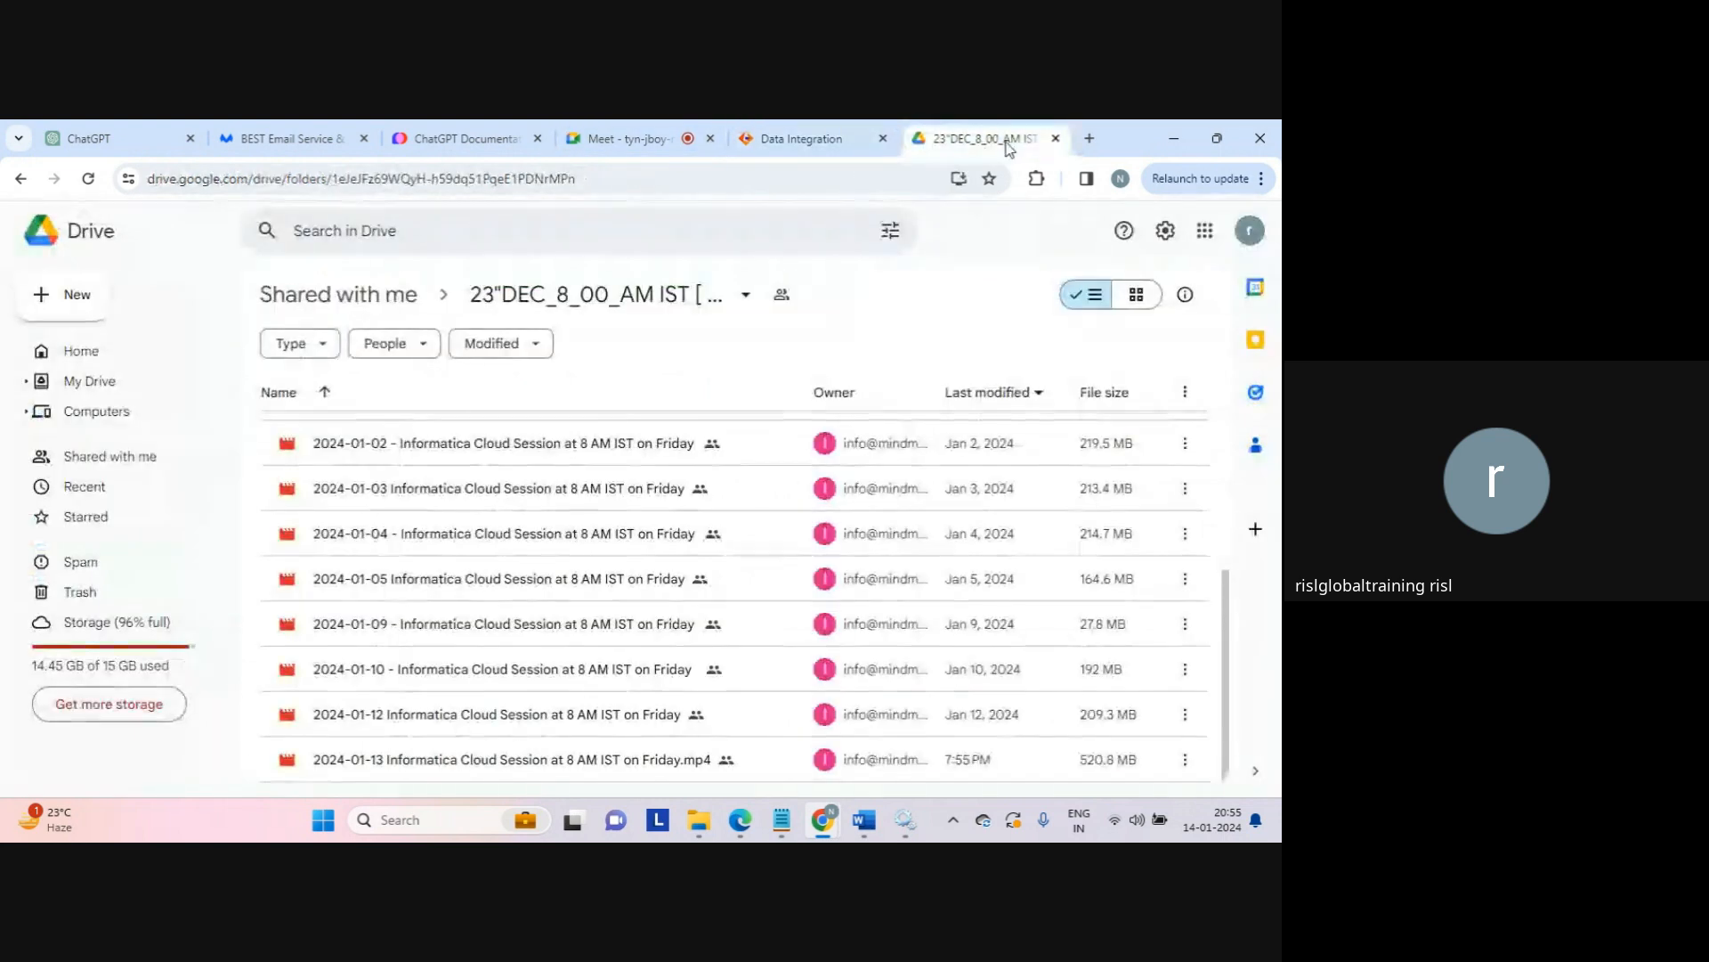
pyautogui.click(1055, 138)
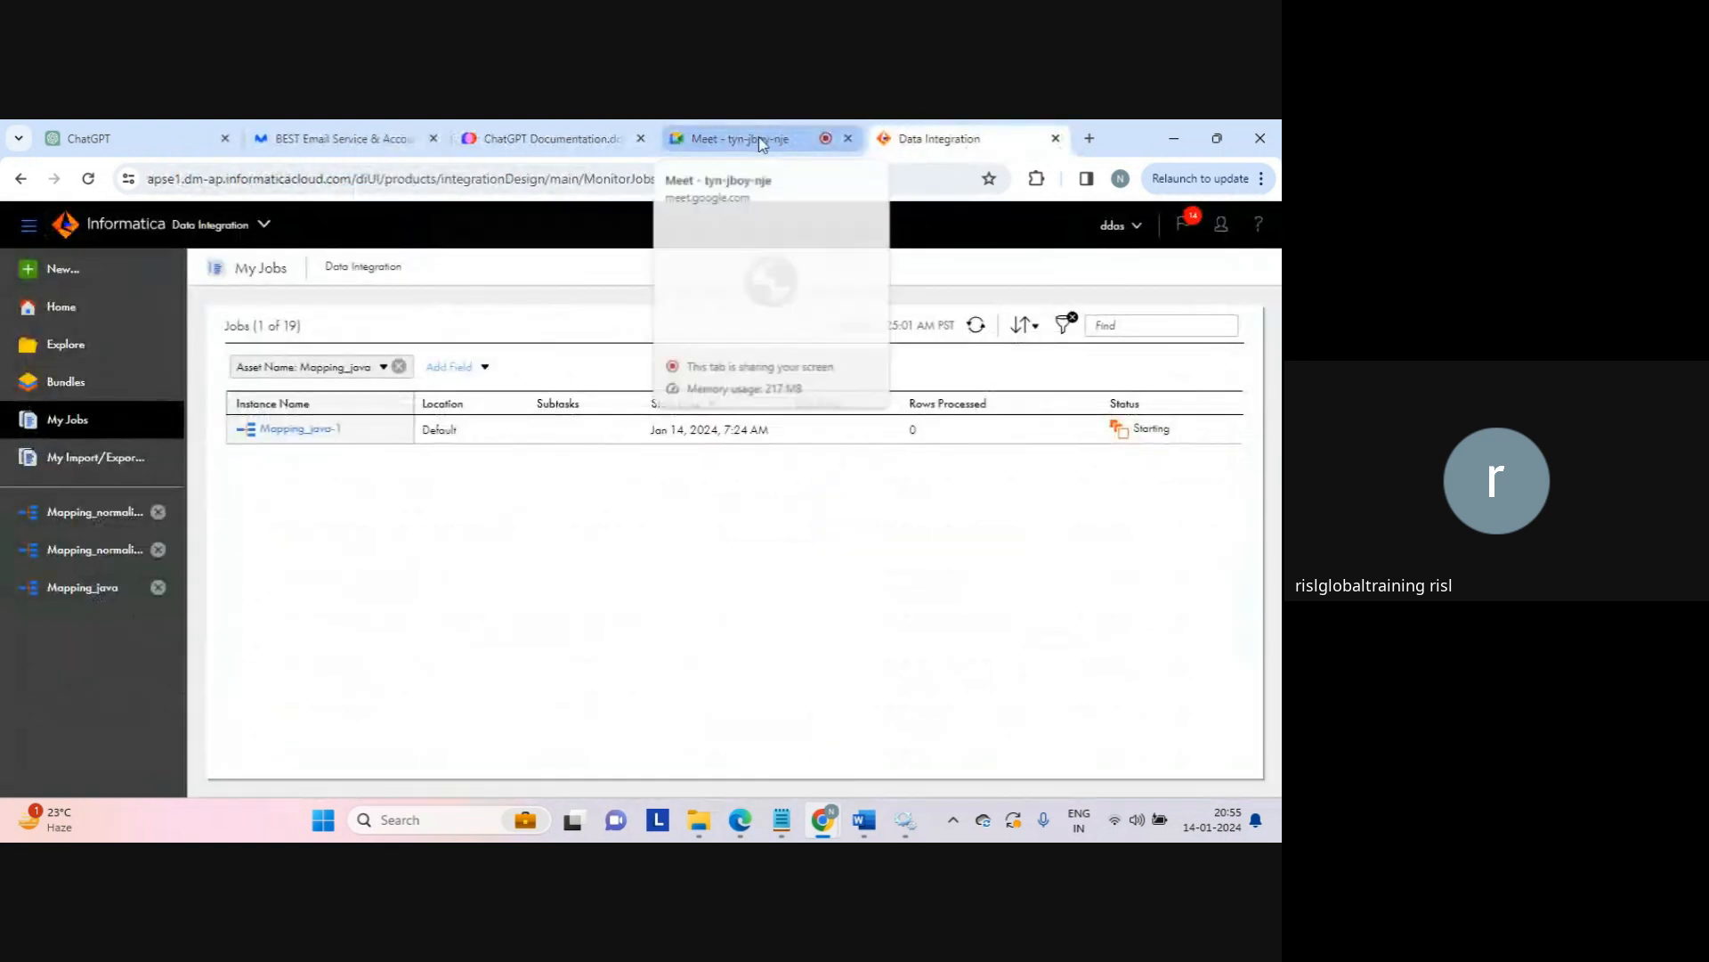
pyautogui.click(762, 141)
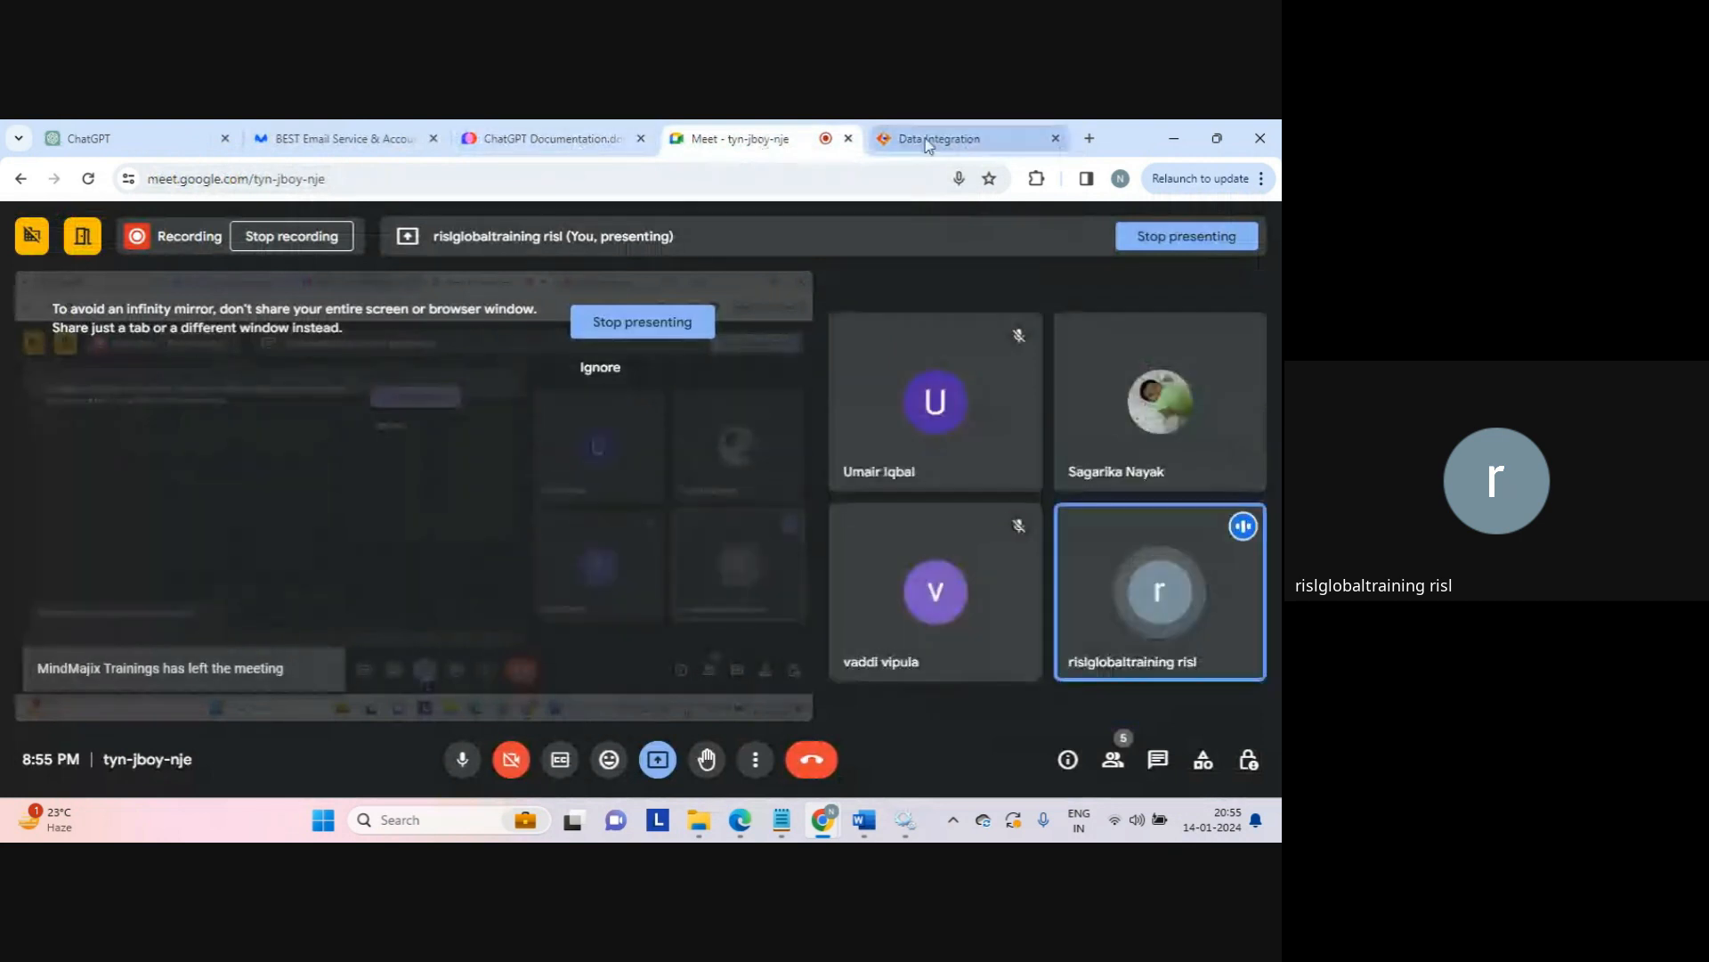
pyautogui.click(935, 138)
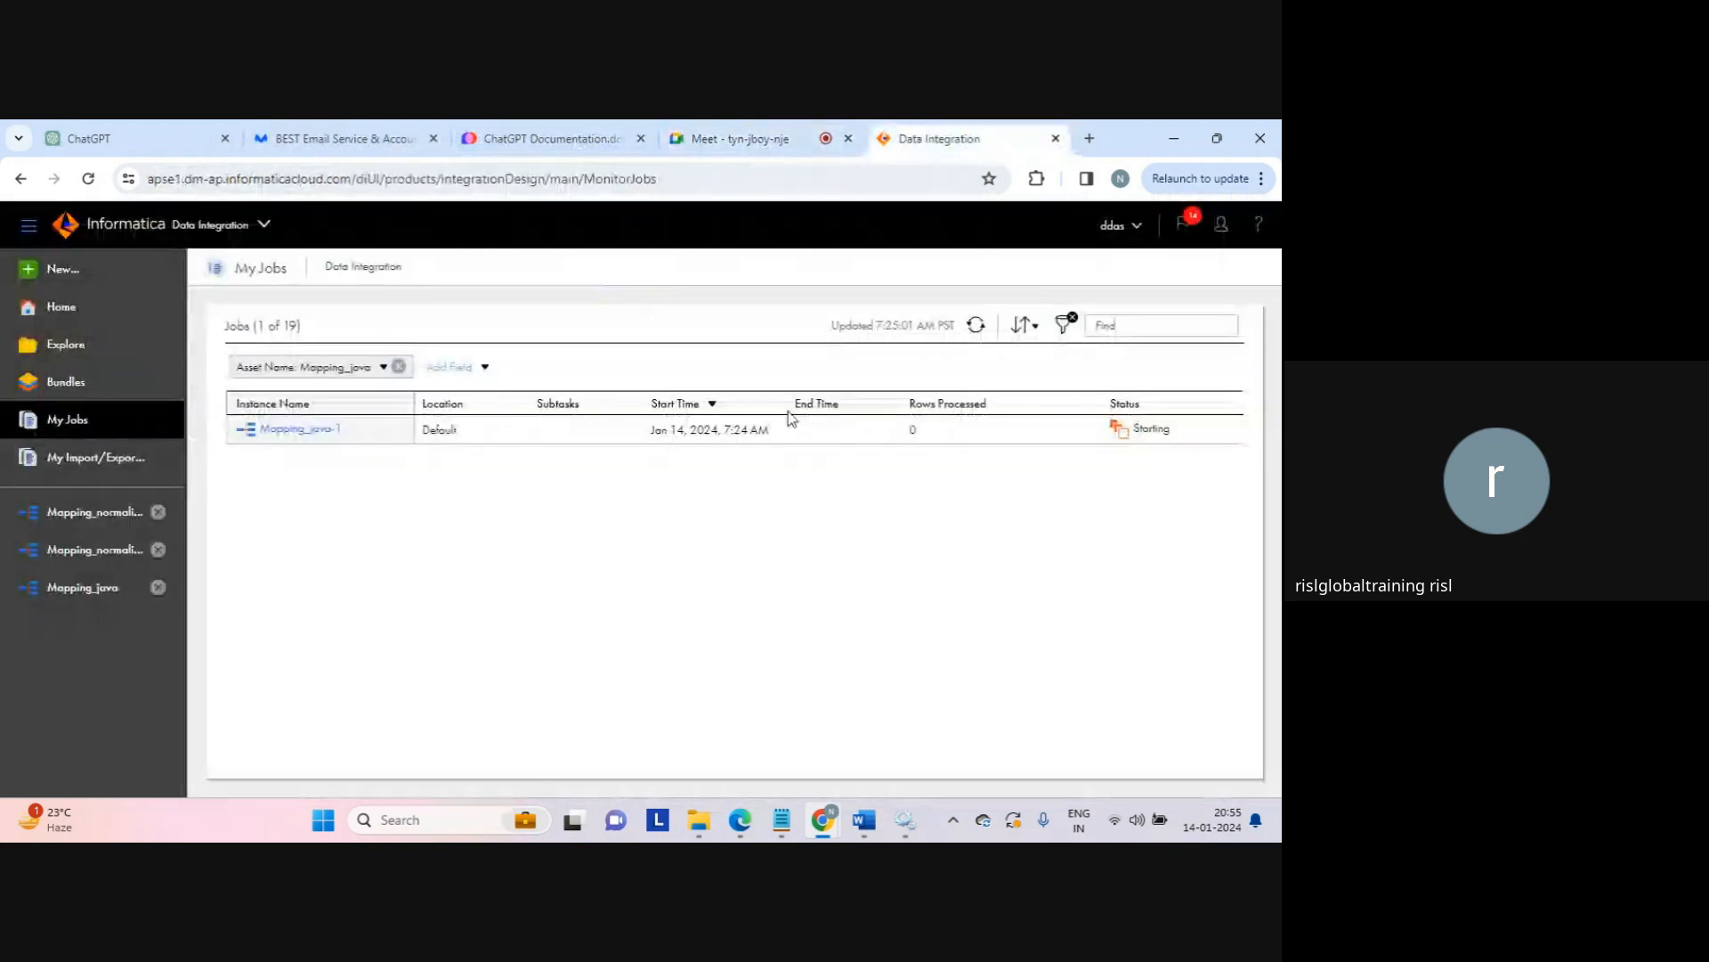
pyautogui.click(976, 327)
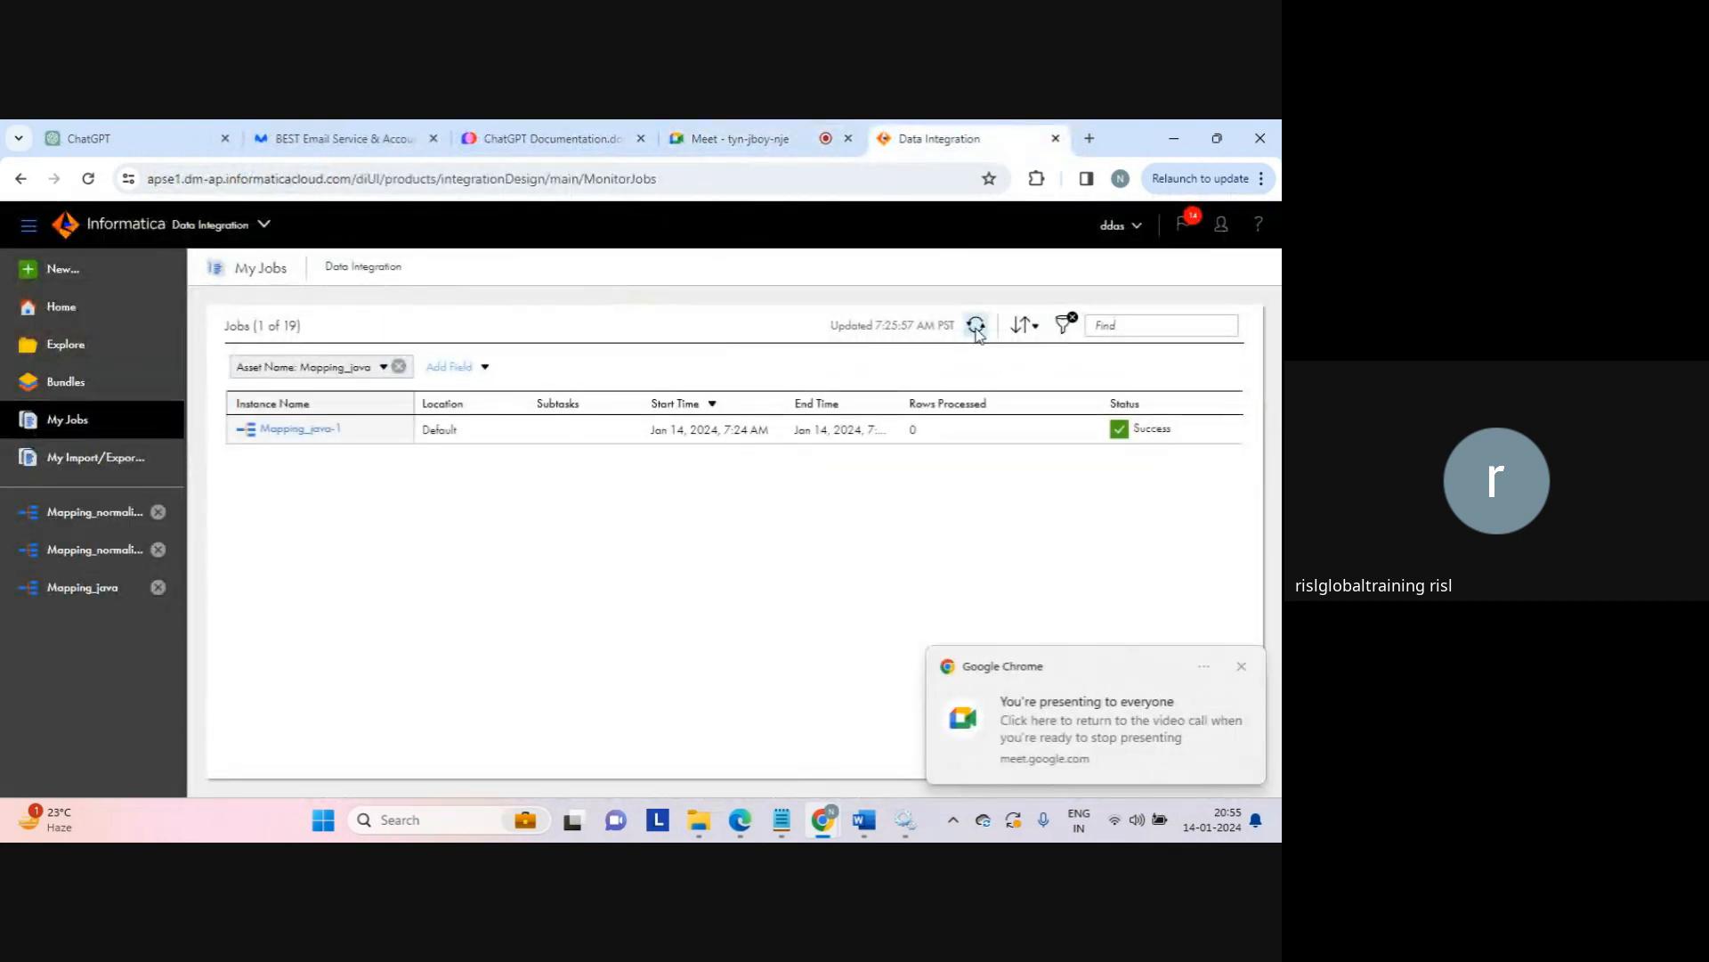
pyautogui.click(977, 327)
# Step: Check Mapping_java-1 details showing 4 source rows read and 0 target rows written, then close
pyautogui.click(324, 430)
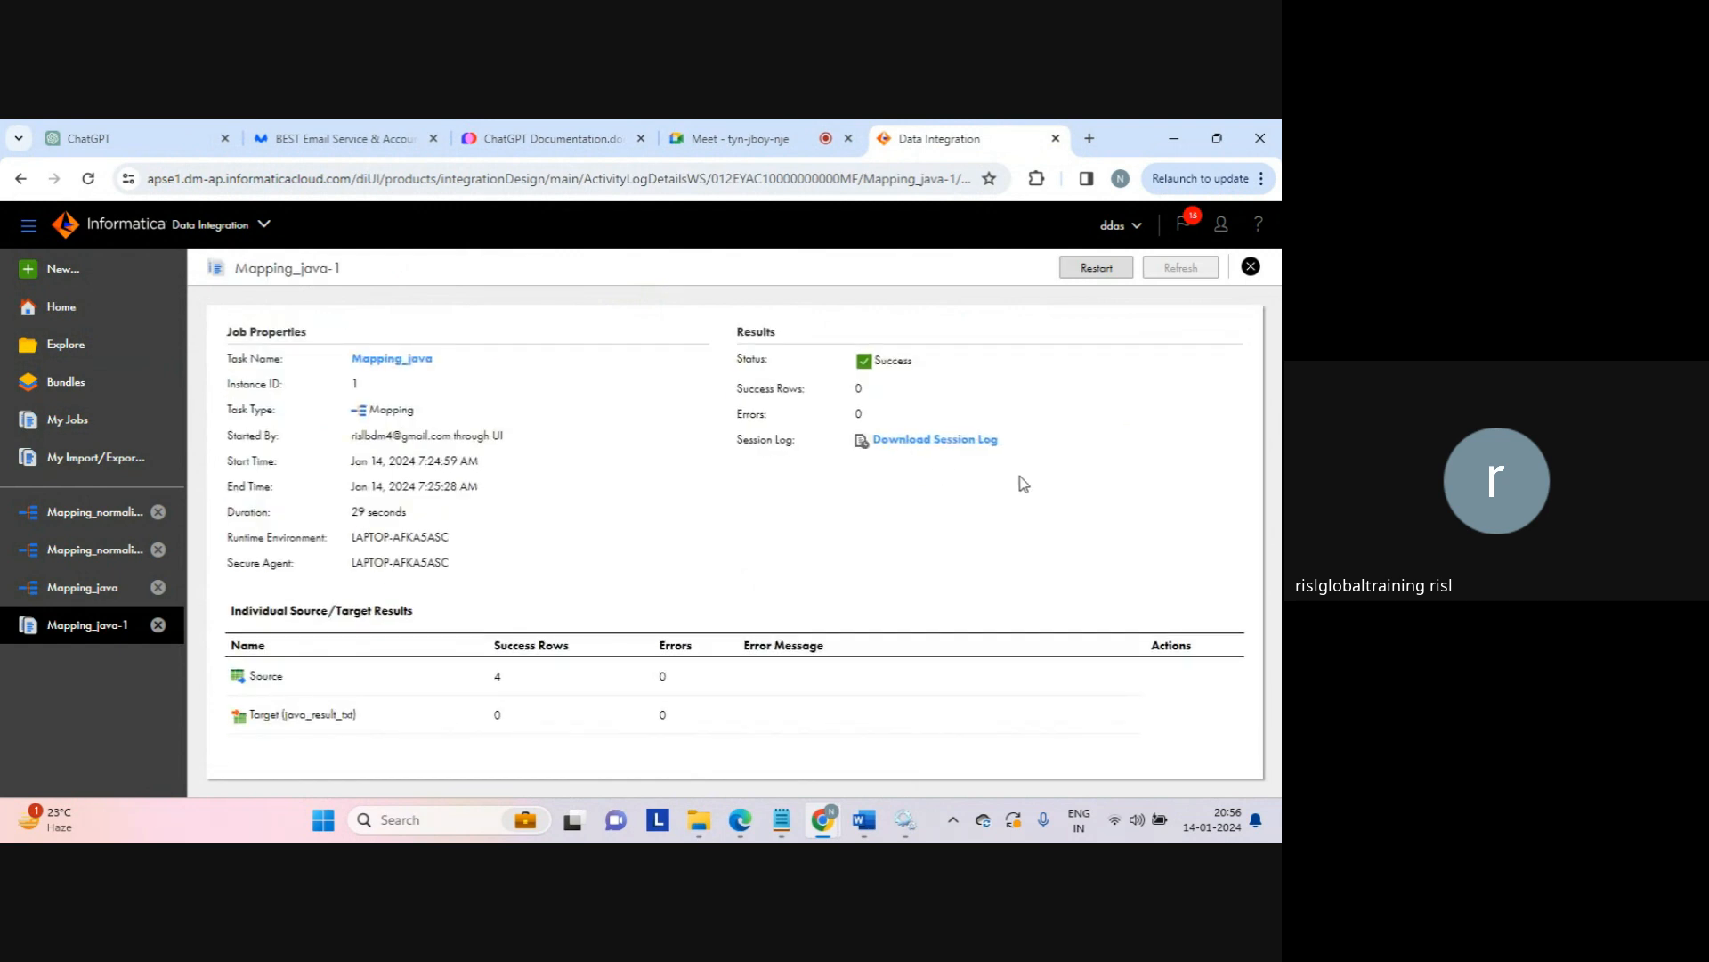
pyautogui.doubleClick(498, 675)
pyautogui.moveTo(479, 723); pyautogui.dragTo(540, 723)
pyautogui.click(1251, 266)
# Step: Open Mapping_java's Java code and add an empty line after the split code in On Input Row
pyautogui.click(100, 587)
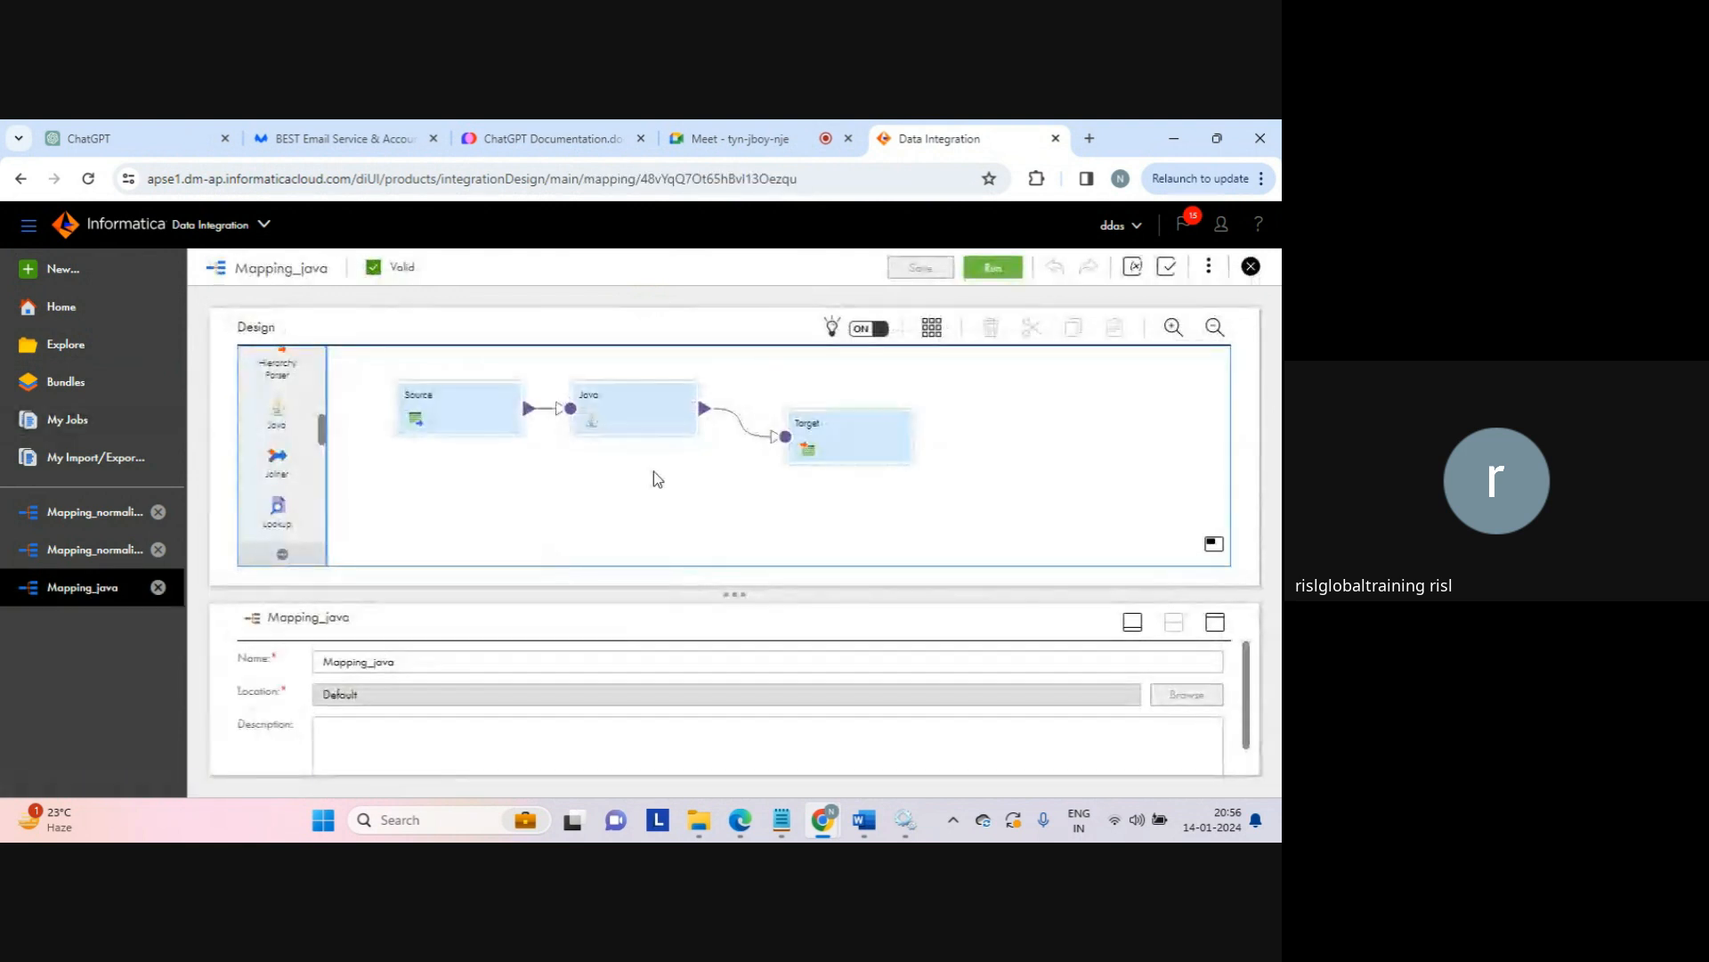
pyautogui.click(1215, 622)
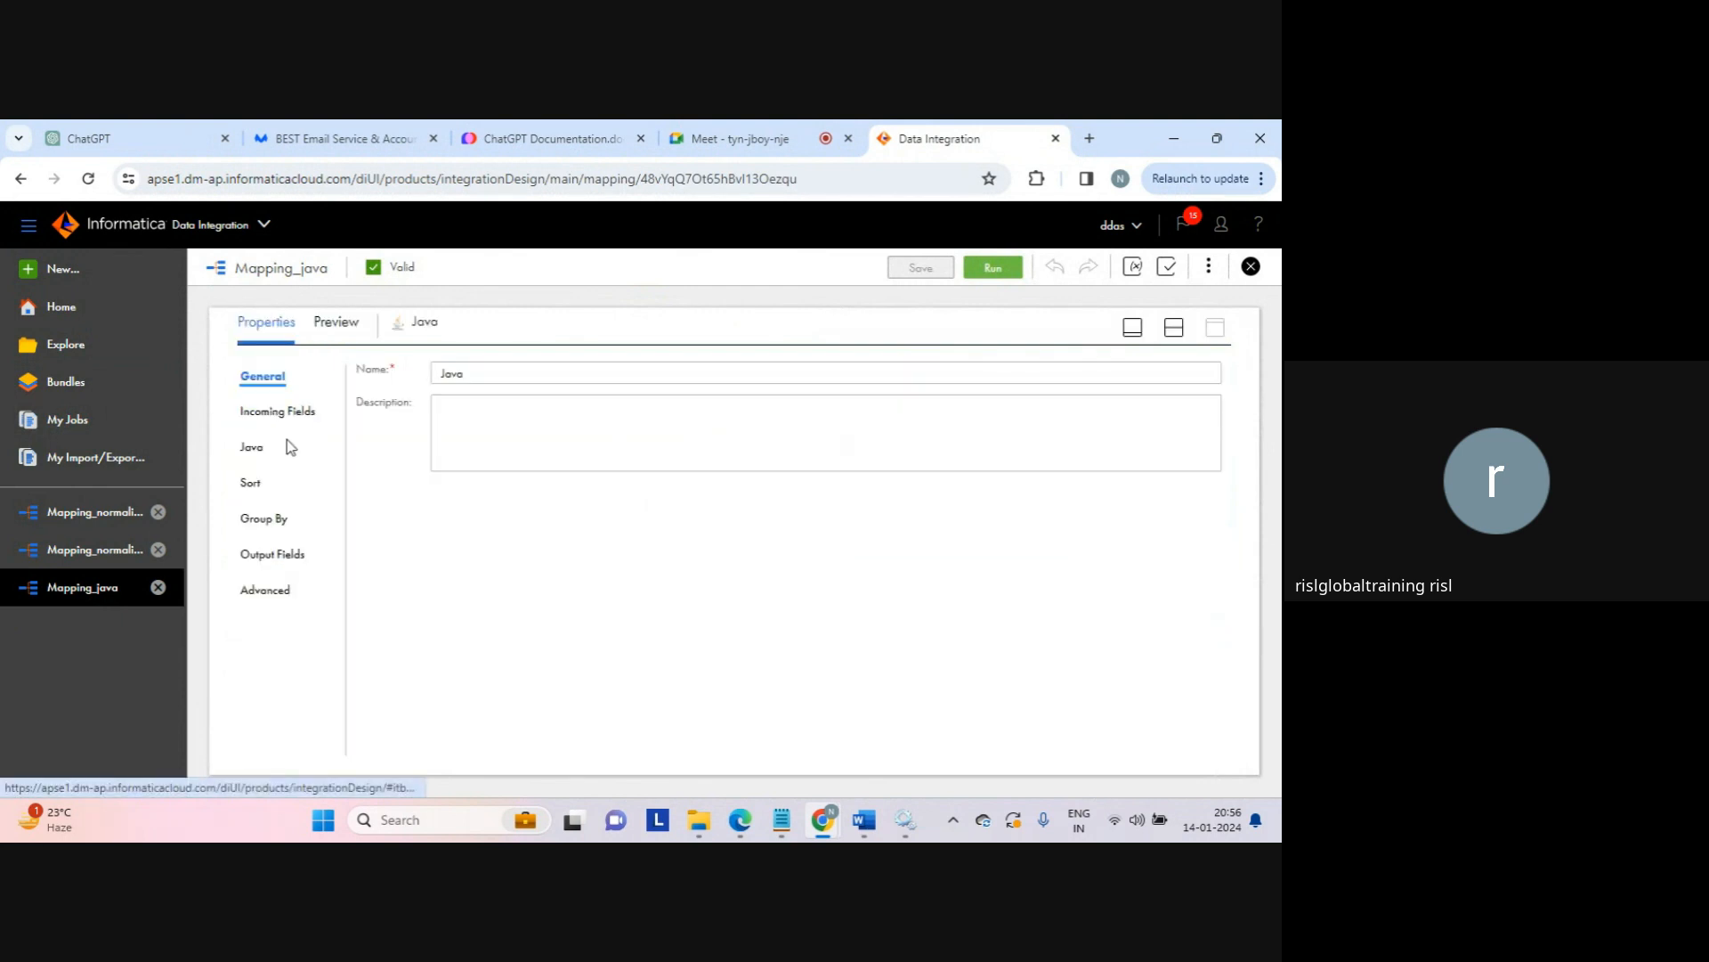
pyautogui.click(252, 447)
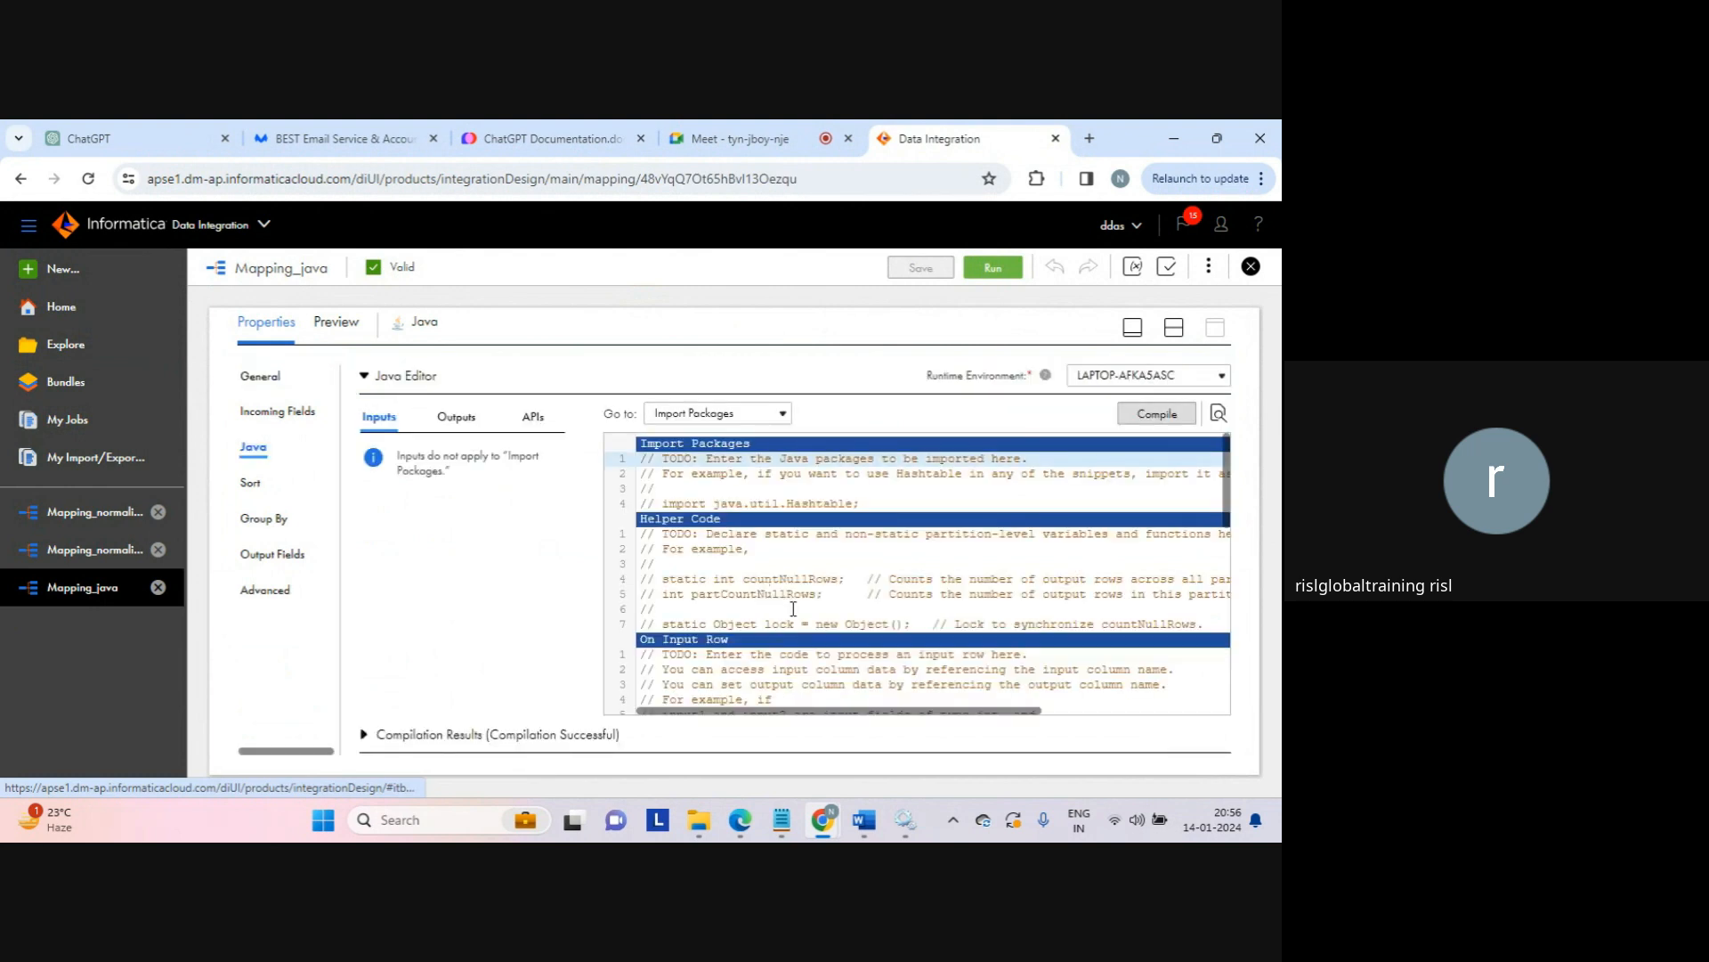
pyautogui.click(759, 606)
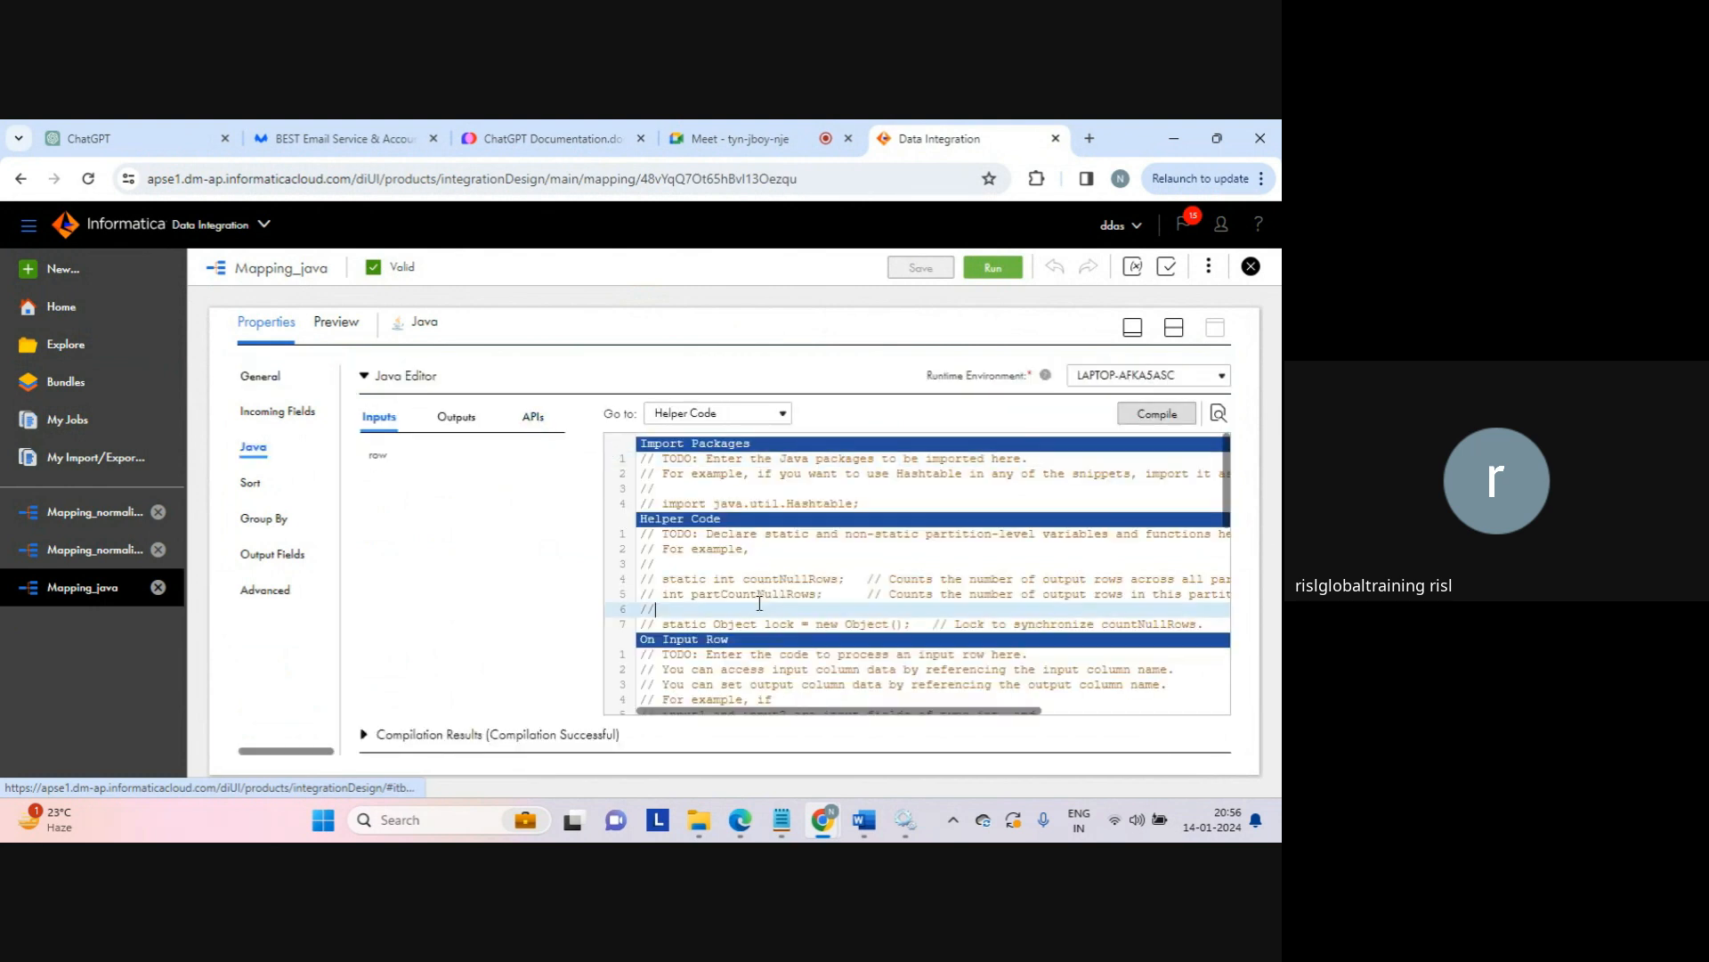
pyautogui.press('Down')
pyautogui.press('Down')
pyautogui.press('Down')
pyautogui.press('Down')
pyautogui.press('Down')
pyautogui.press('Down')
pyautogui.press('Down')
pyautogui.press('Down')
pyautogui.press('Down')
pyautogui.press('Down')
pyautogui.press('Down')
pyautogui.press('Down')
pyautogui.press('Down')
pyautogui.press('Down')
pyautogui.press('Down')
pyautogui.press('Down')
pyautogui.press('Down')
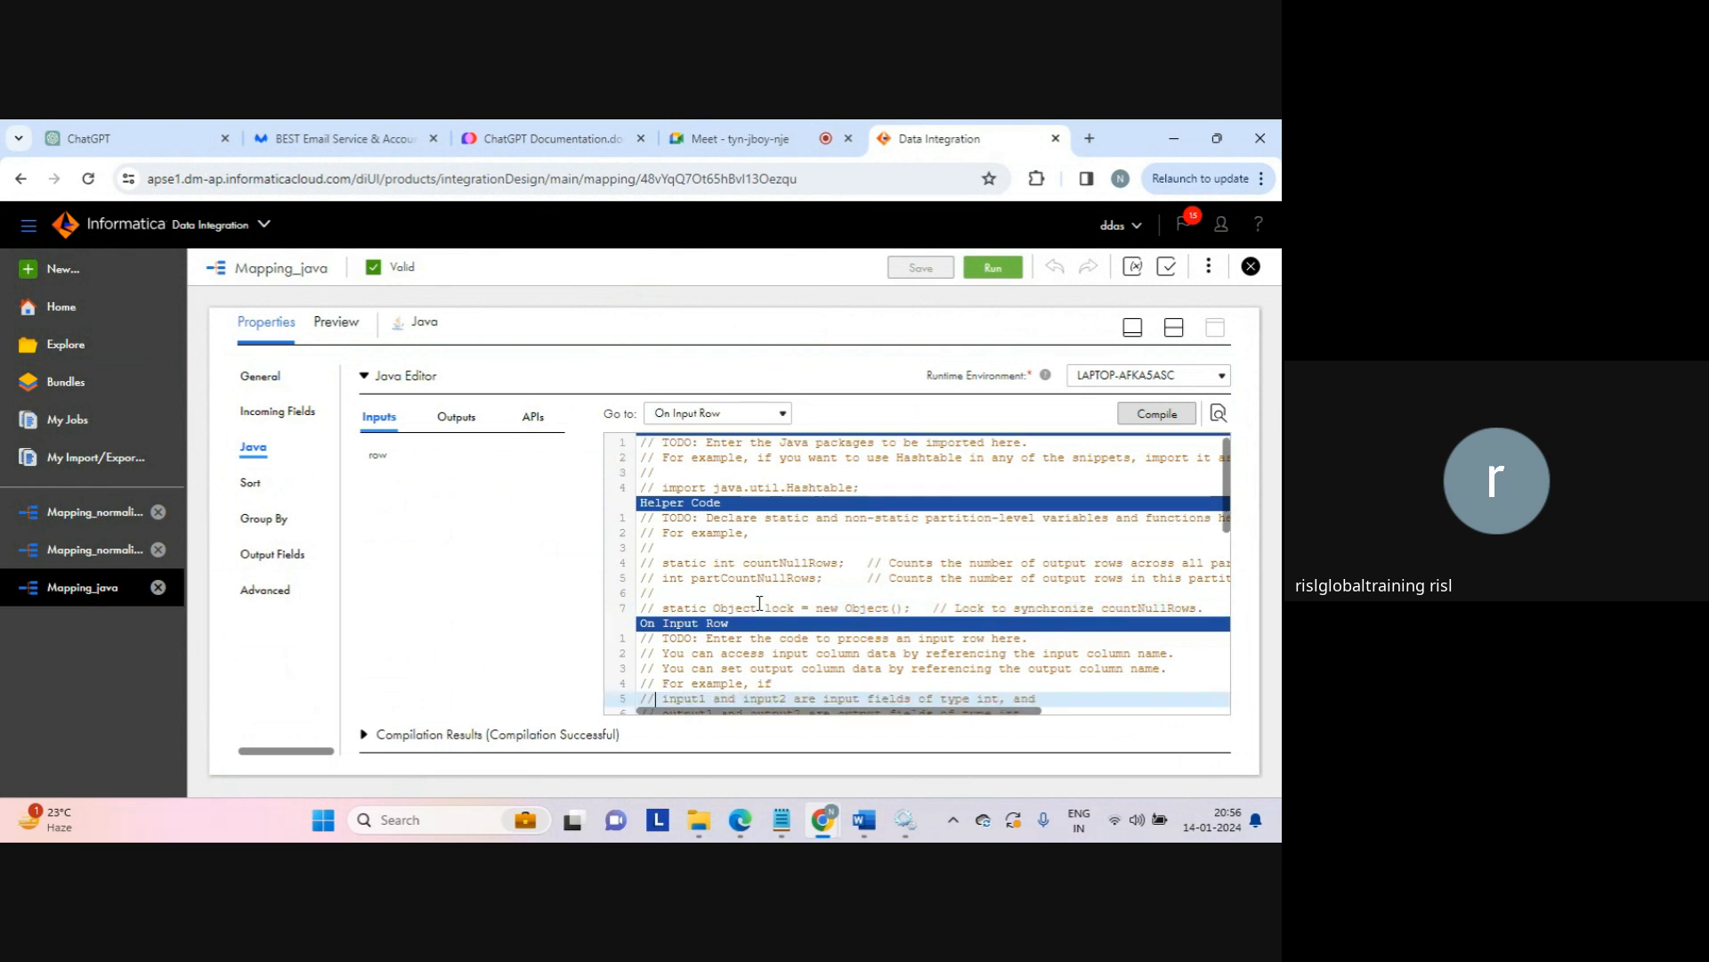
pyautogui.press('Down')
pyautogui.press('Down')
pyautogui.press('Down')
pyautogui.press('Down')
pyautogui.press('Down')
pyautogui.press('Down')
pyautogui.press('Down')
pyautogui.press('Down')
pyautogui.press('Down')
pyautogui.press('Down')
pyautogui.press('Down')
pyautogui.press('Down')
pyautogui.press('Down')
pyautogui.press('Down')
pyautogui.press('Down')
pyautogui.press('Down')
pyautogui.press('Down')
pyautogui.press('Down')
pyautogui.press('Down')
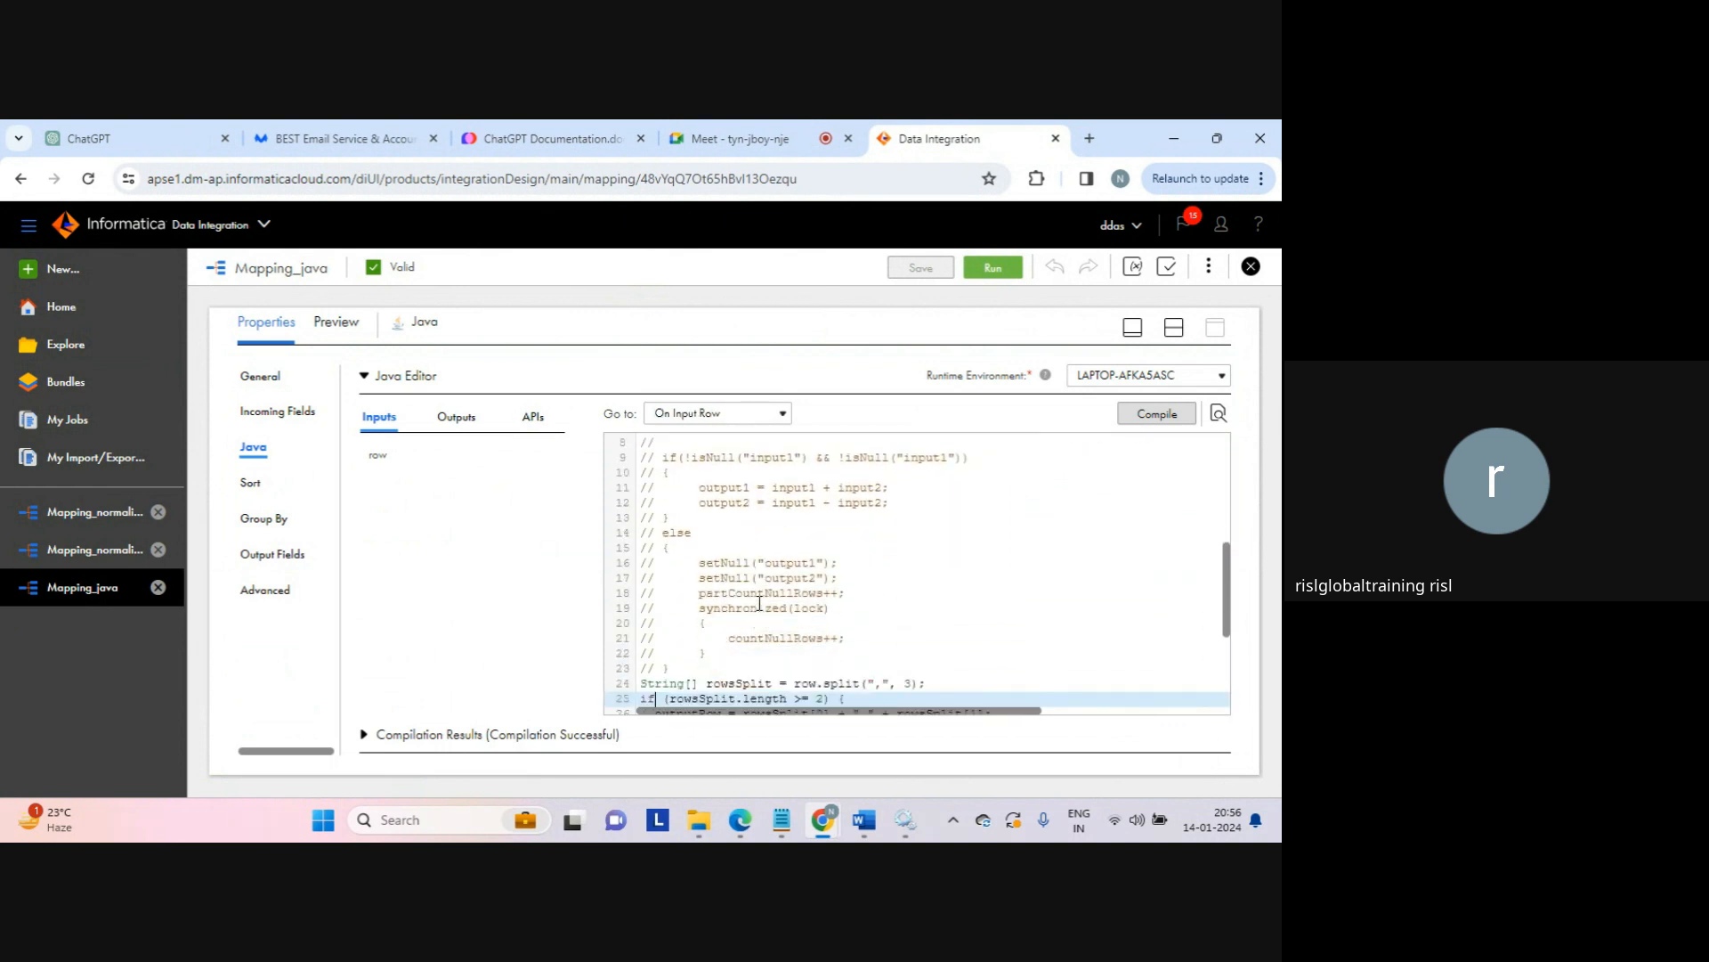
pyautogui.press('Up')
pyautogui.press('Up')
pyautogui.press('Up')
pyautogui.press('Up')
pyautogui.press('Up')
pyautogui.press('Up')
pyautogui.press('Up')
pyautogui.press('Up')
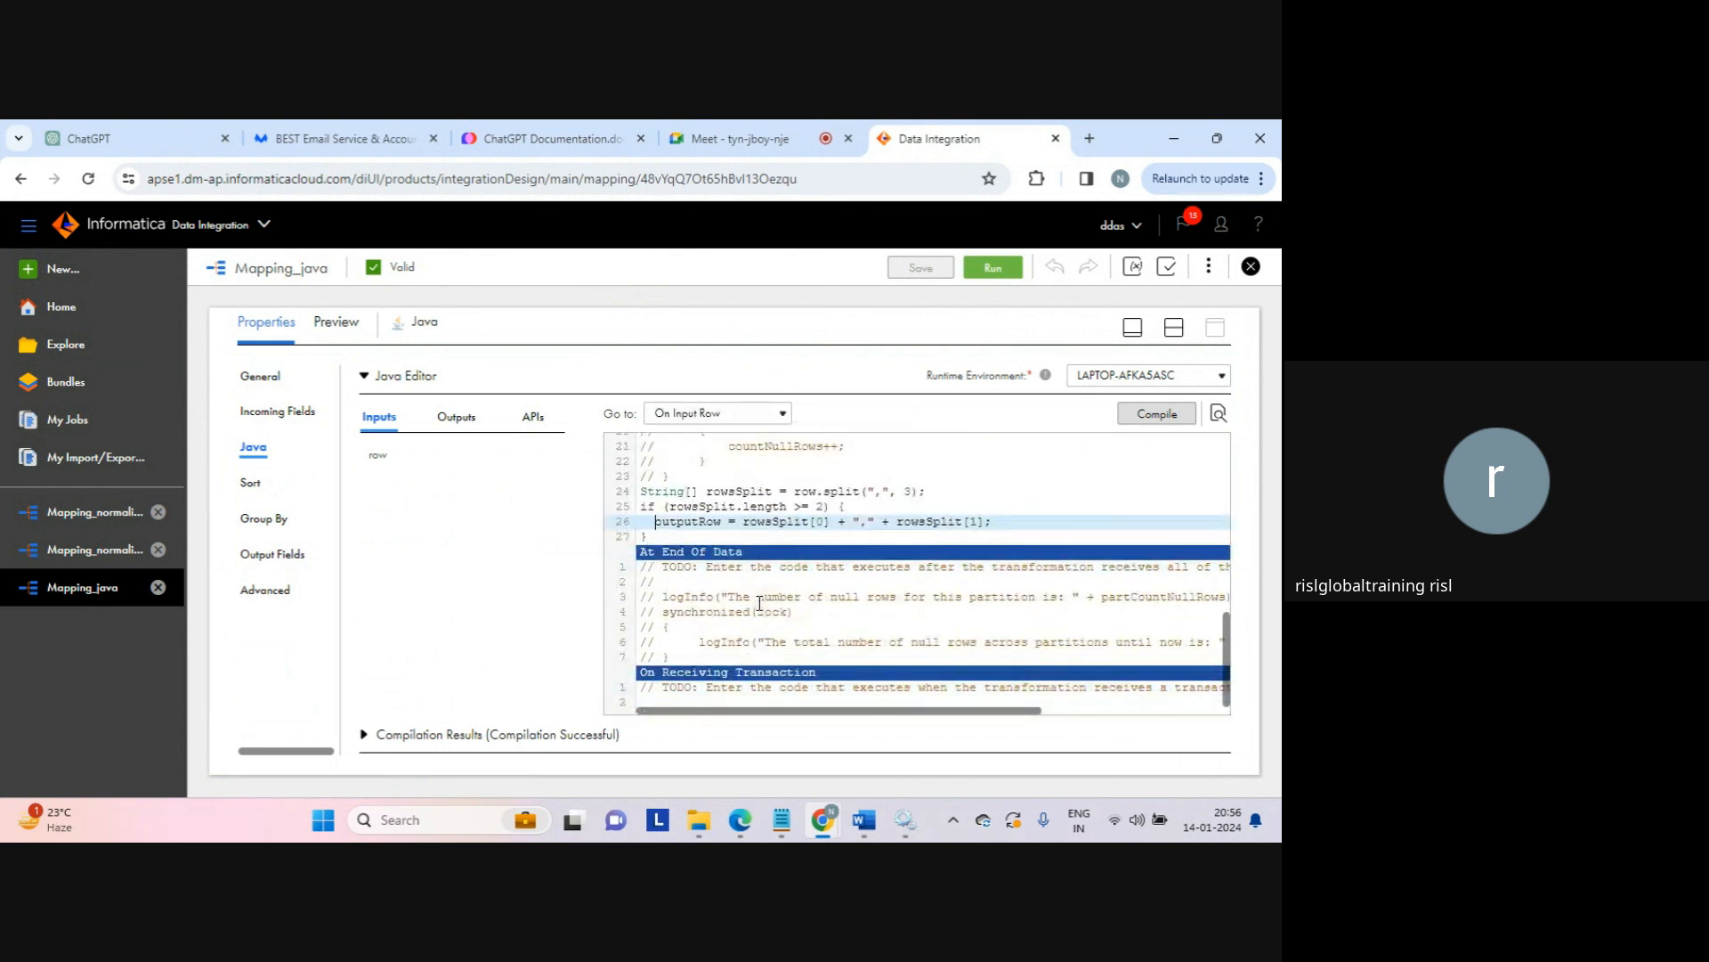
pyautogui.press('Return')
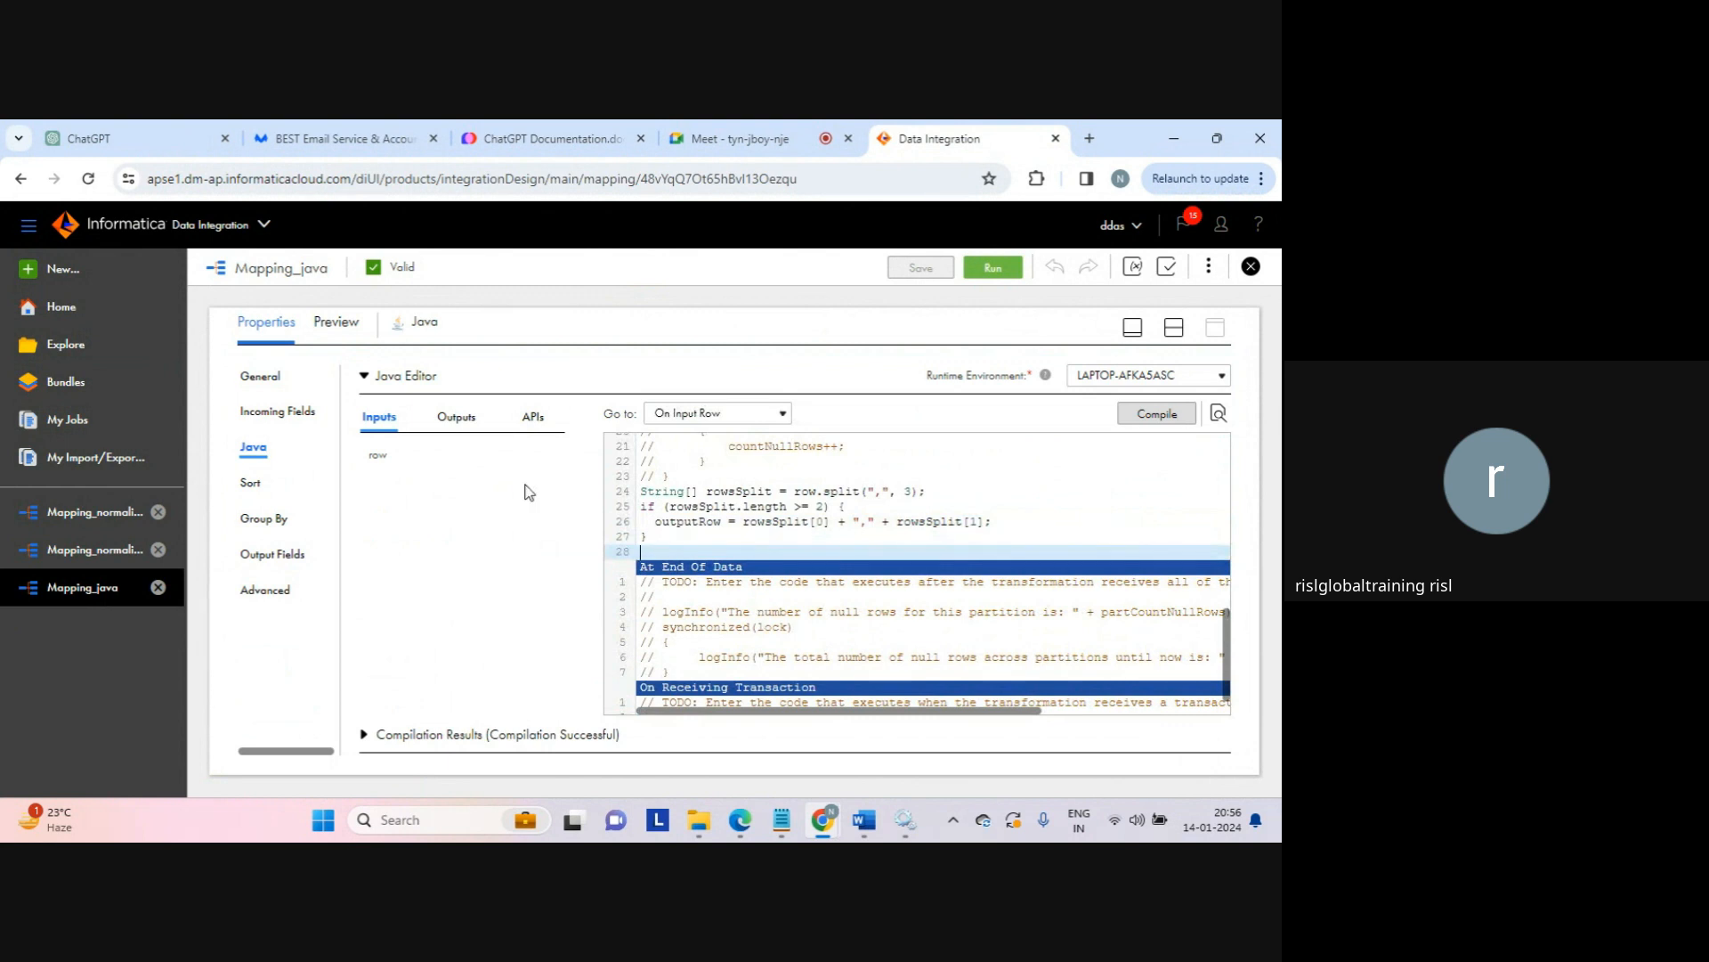
# Step: Insert a generateRow() call from the APIs list and compile the code successfully
pyautogui.click(534, 418)
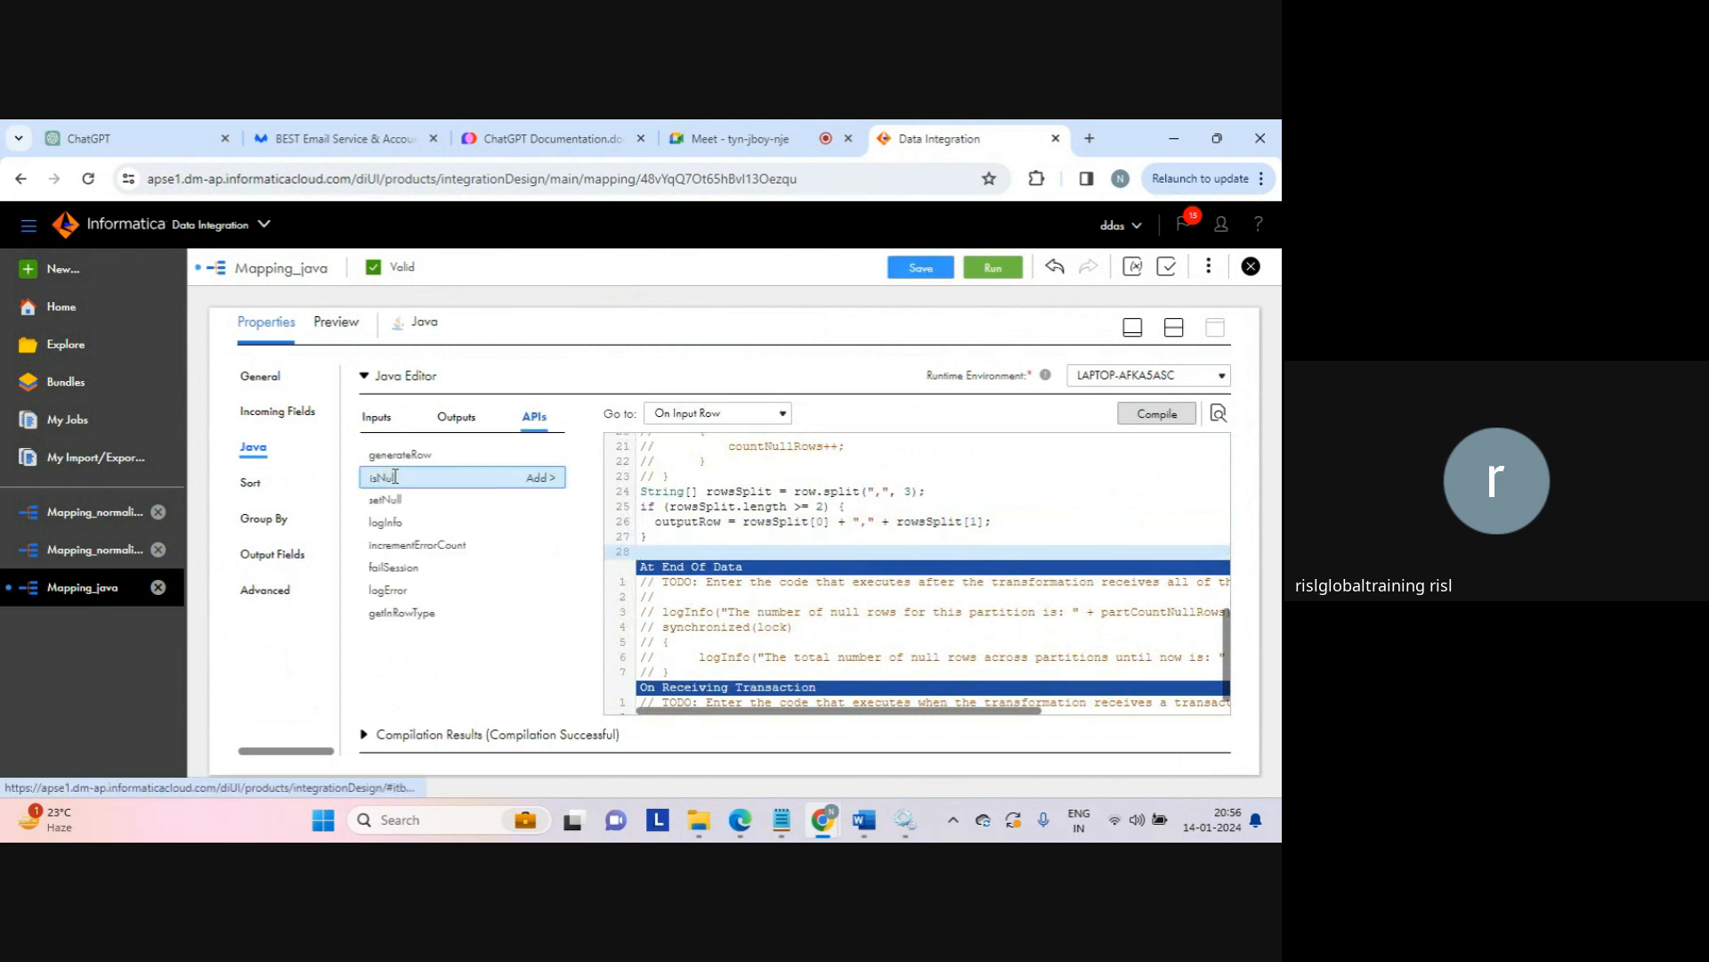
pyautogui.click(539, 456)
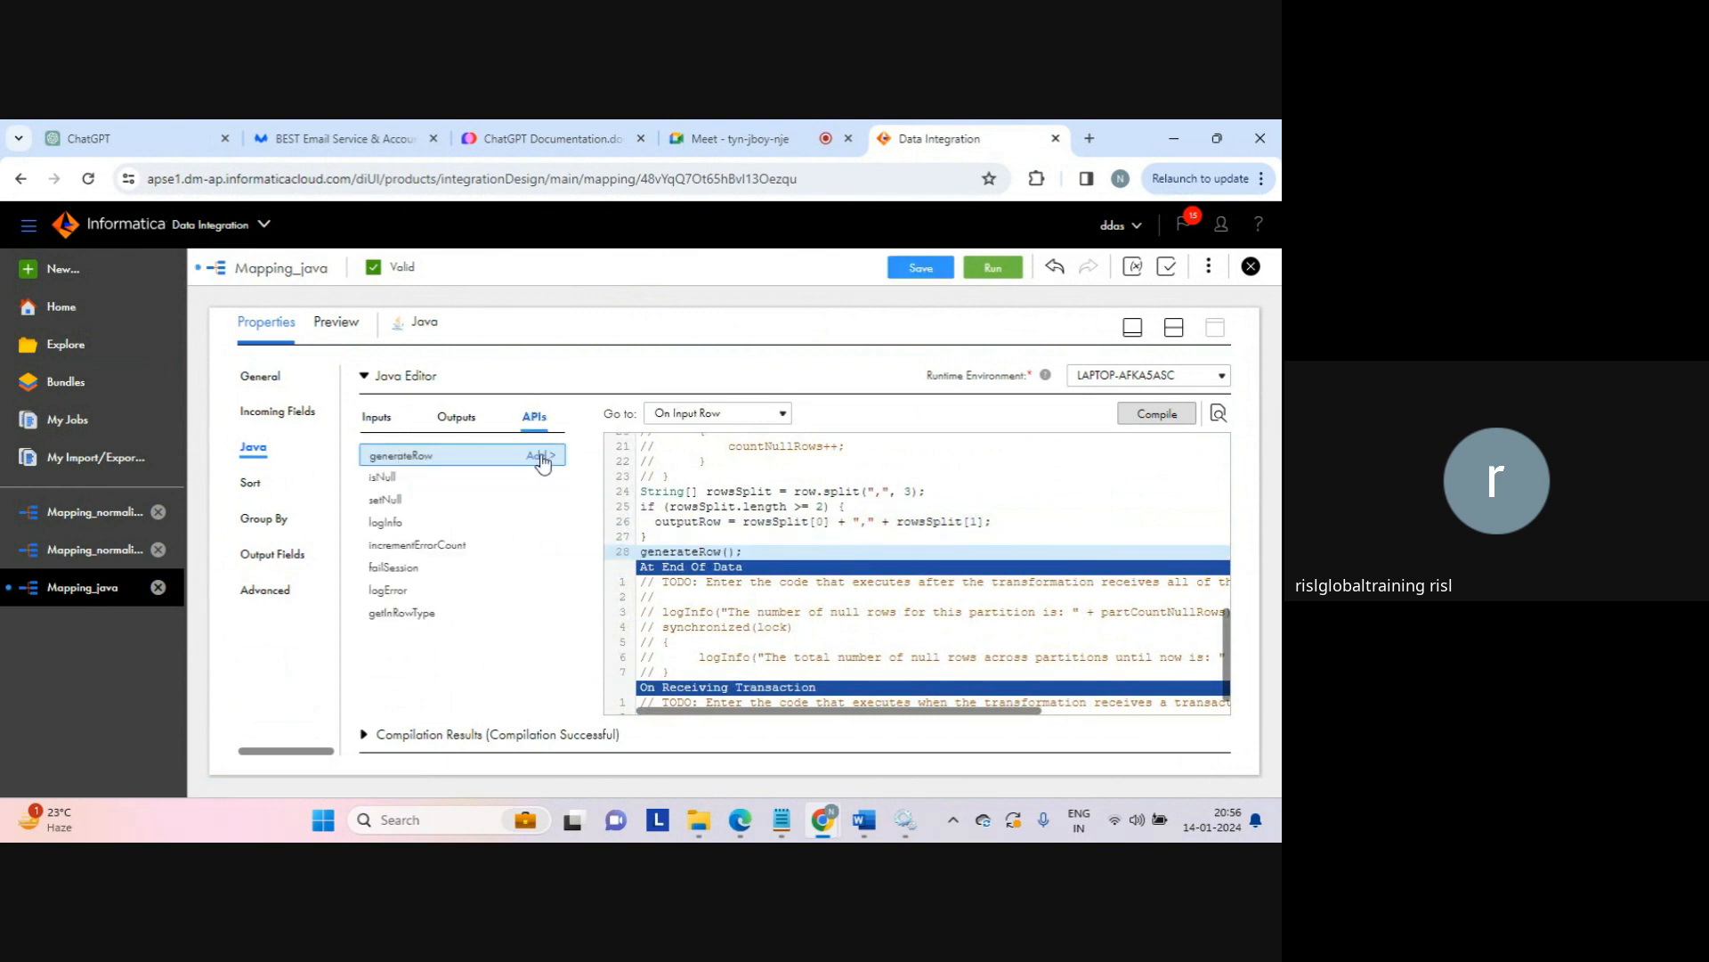
pyautogui.click(1150, 420)
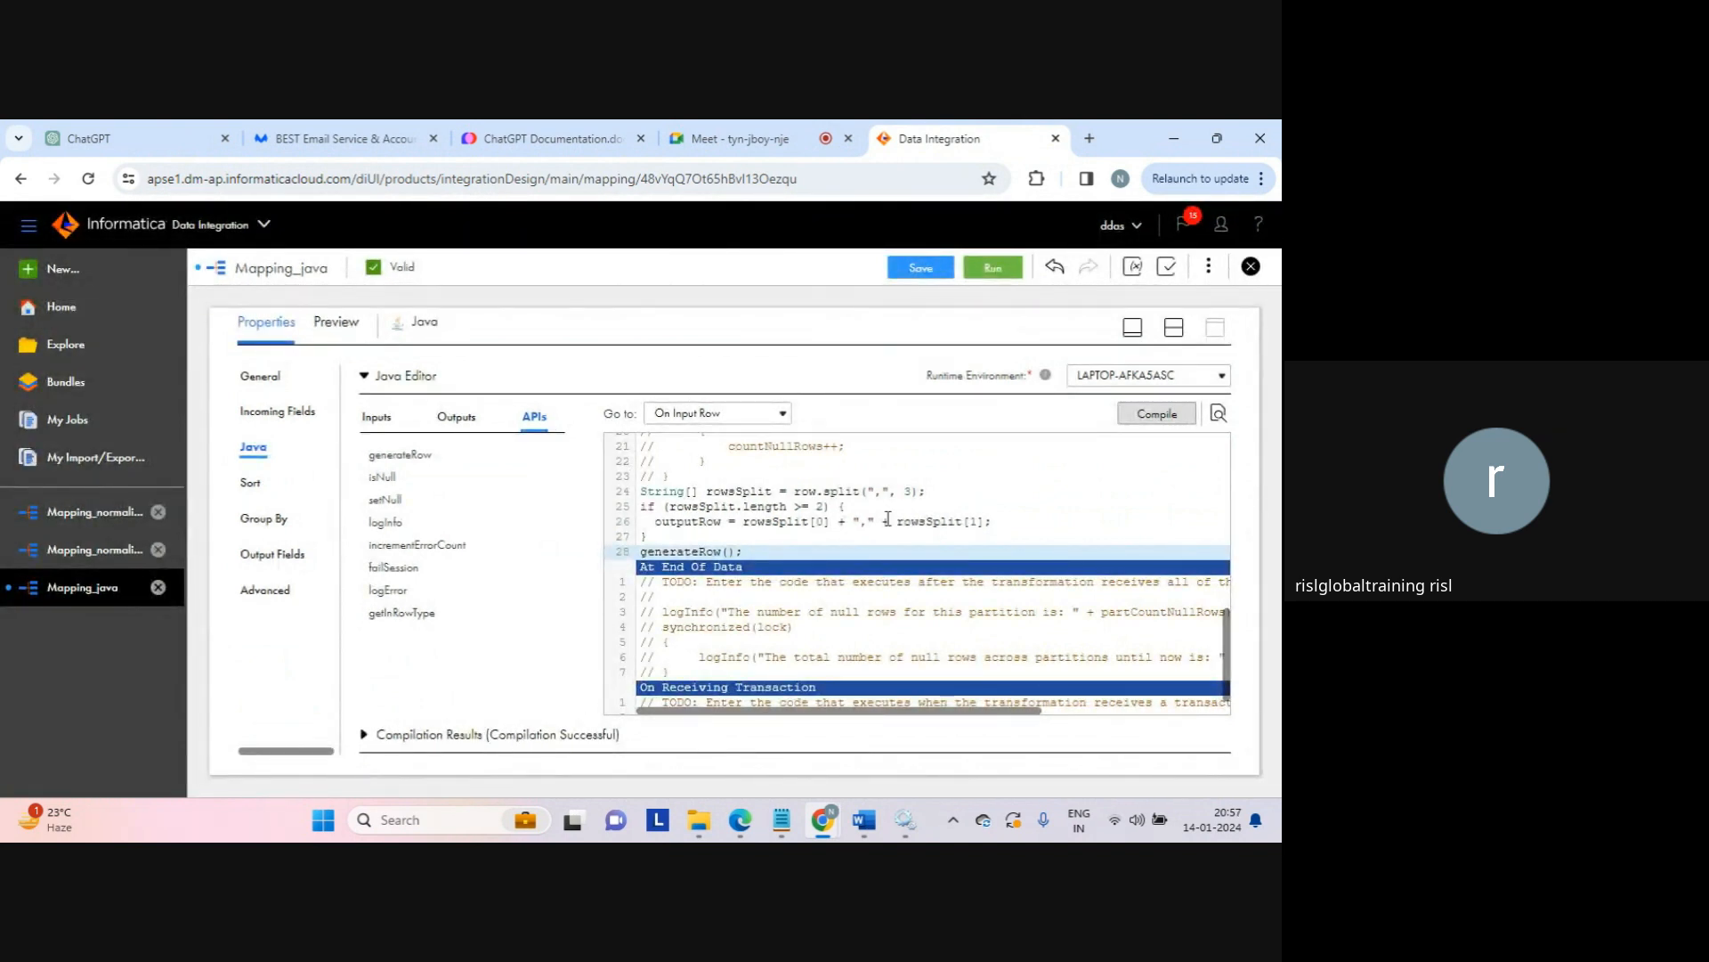
pyautogui.click(1172, 324)
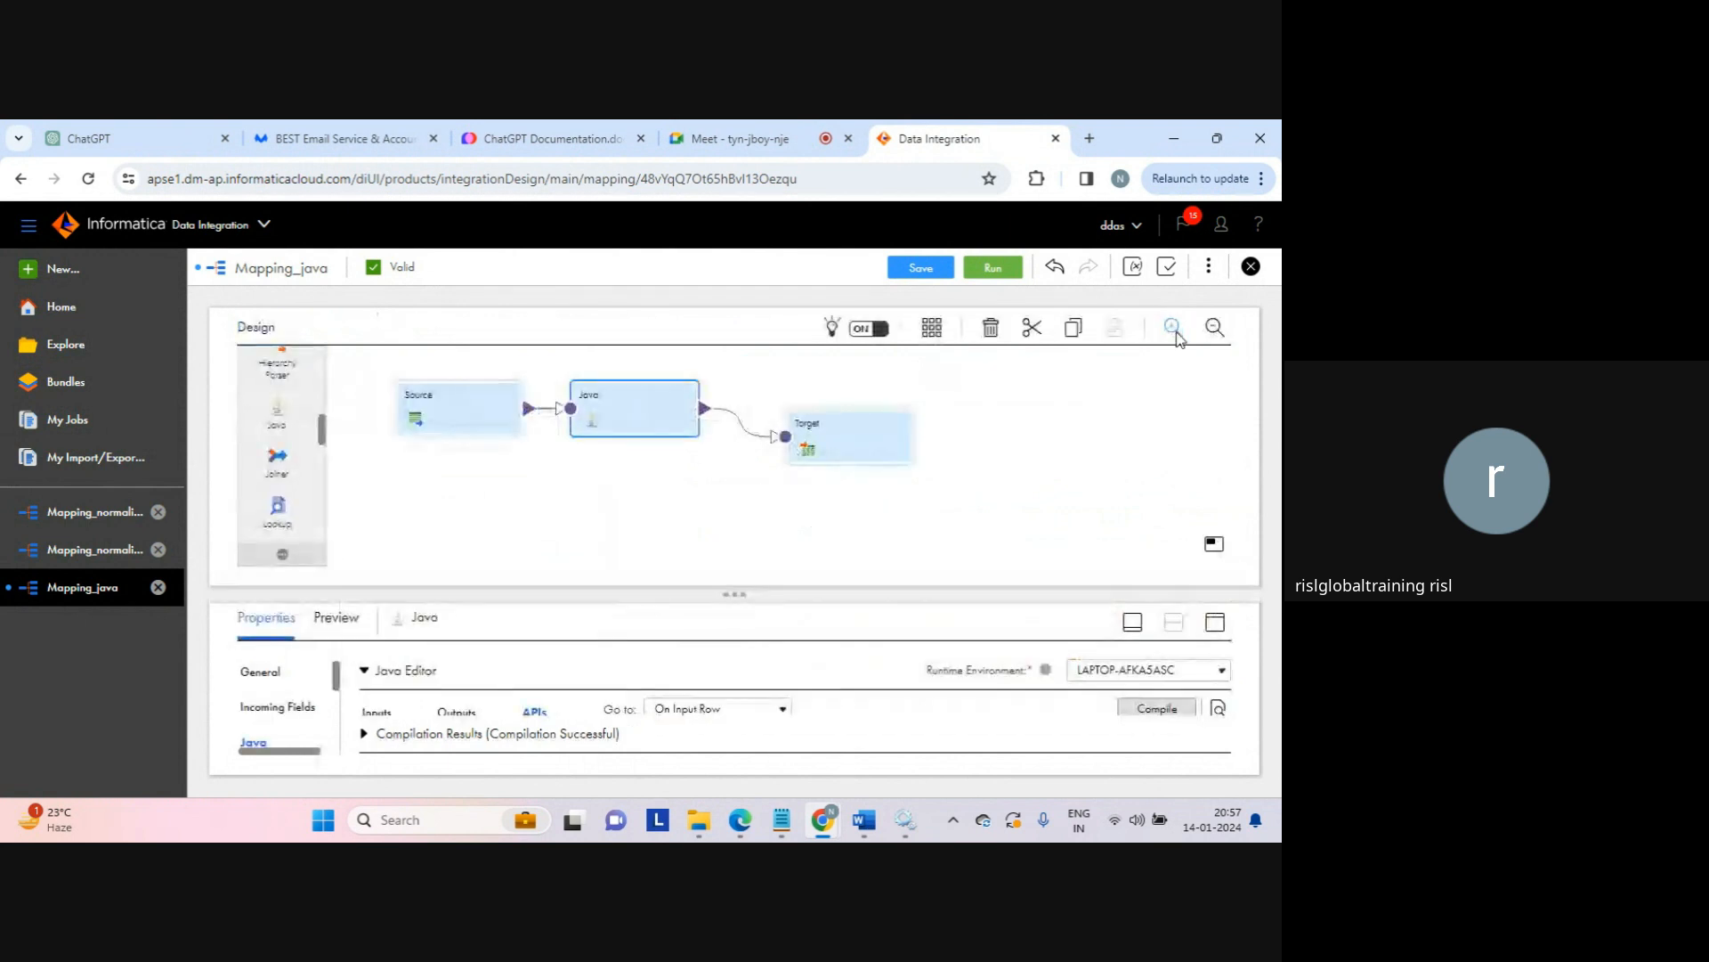
# Step: Save and rerun Mapping_java, refreshing My Jobs until Mapping_java-2 shows Success with 4 rows
pyautogui.click(921, 269)
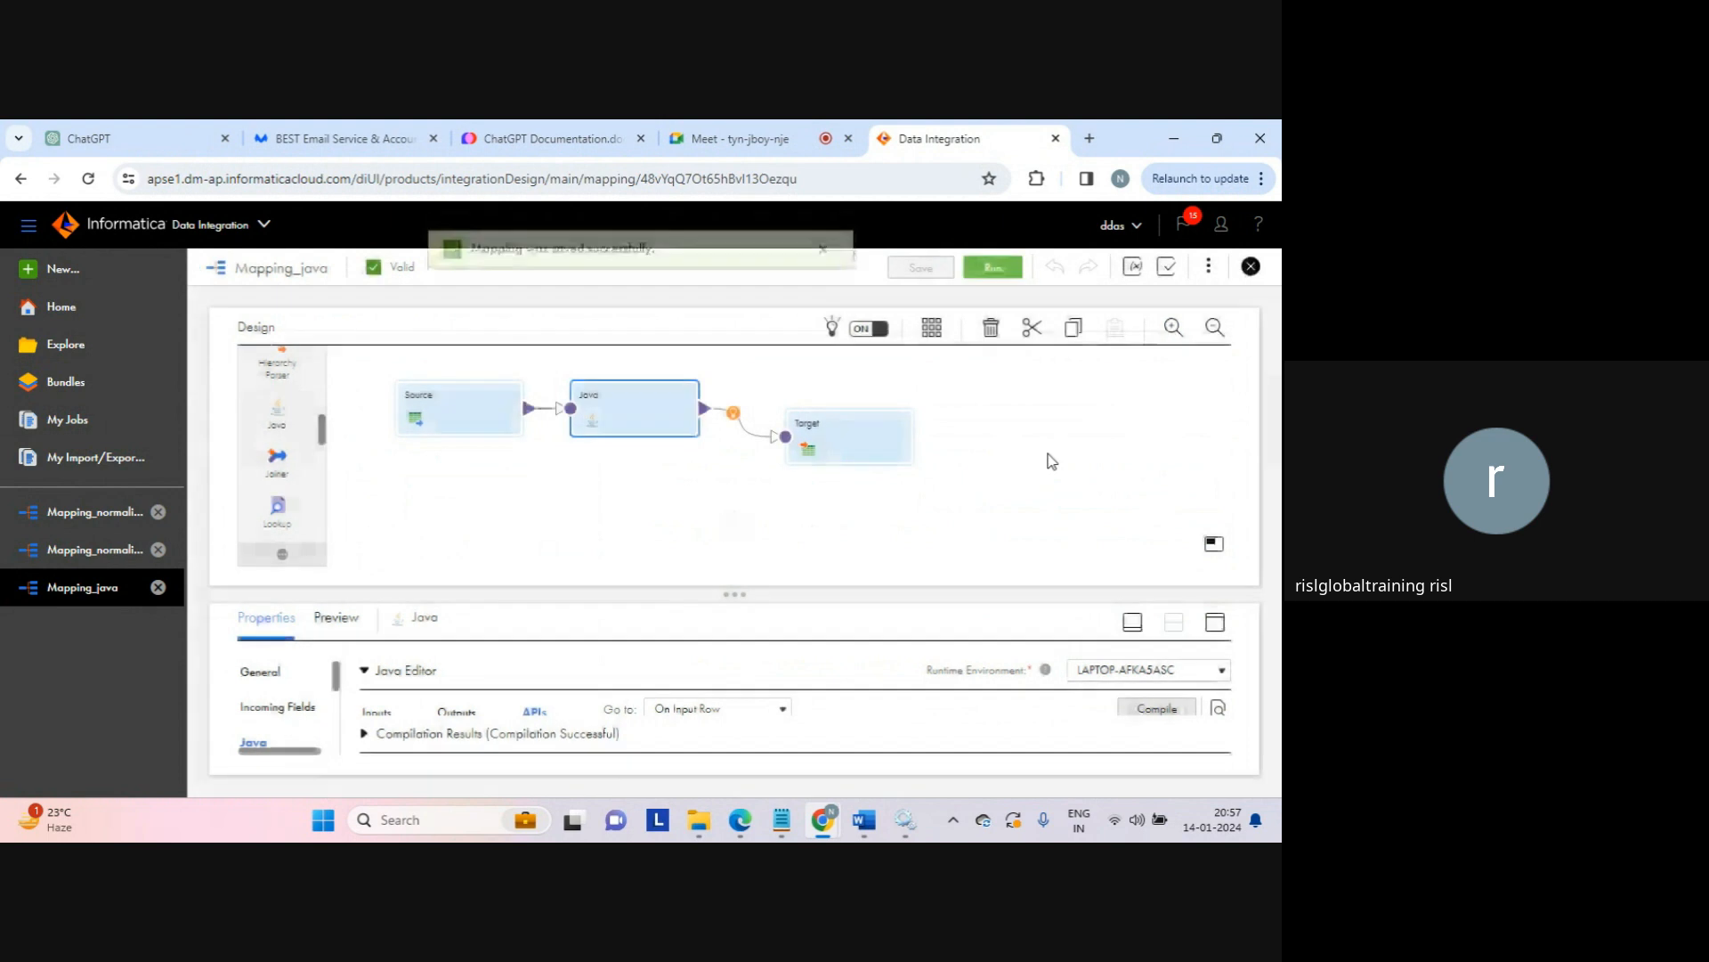
pyautogui.click(823, 266)
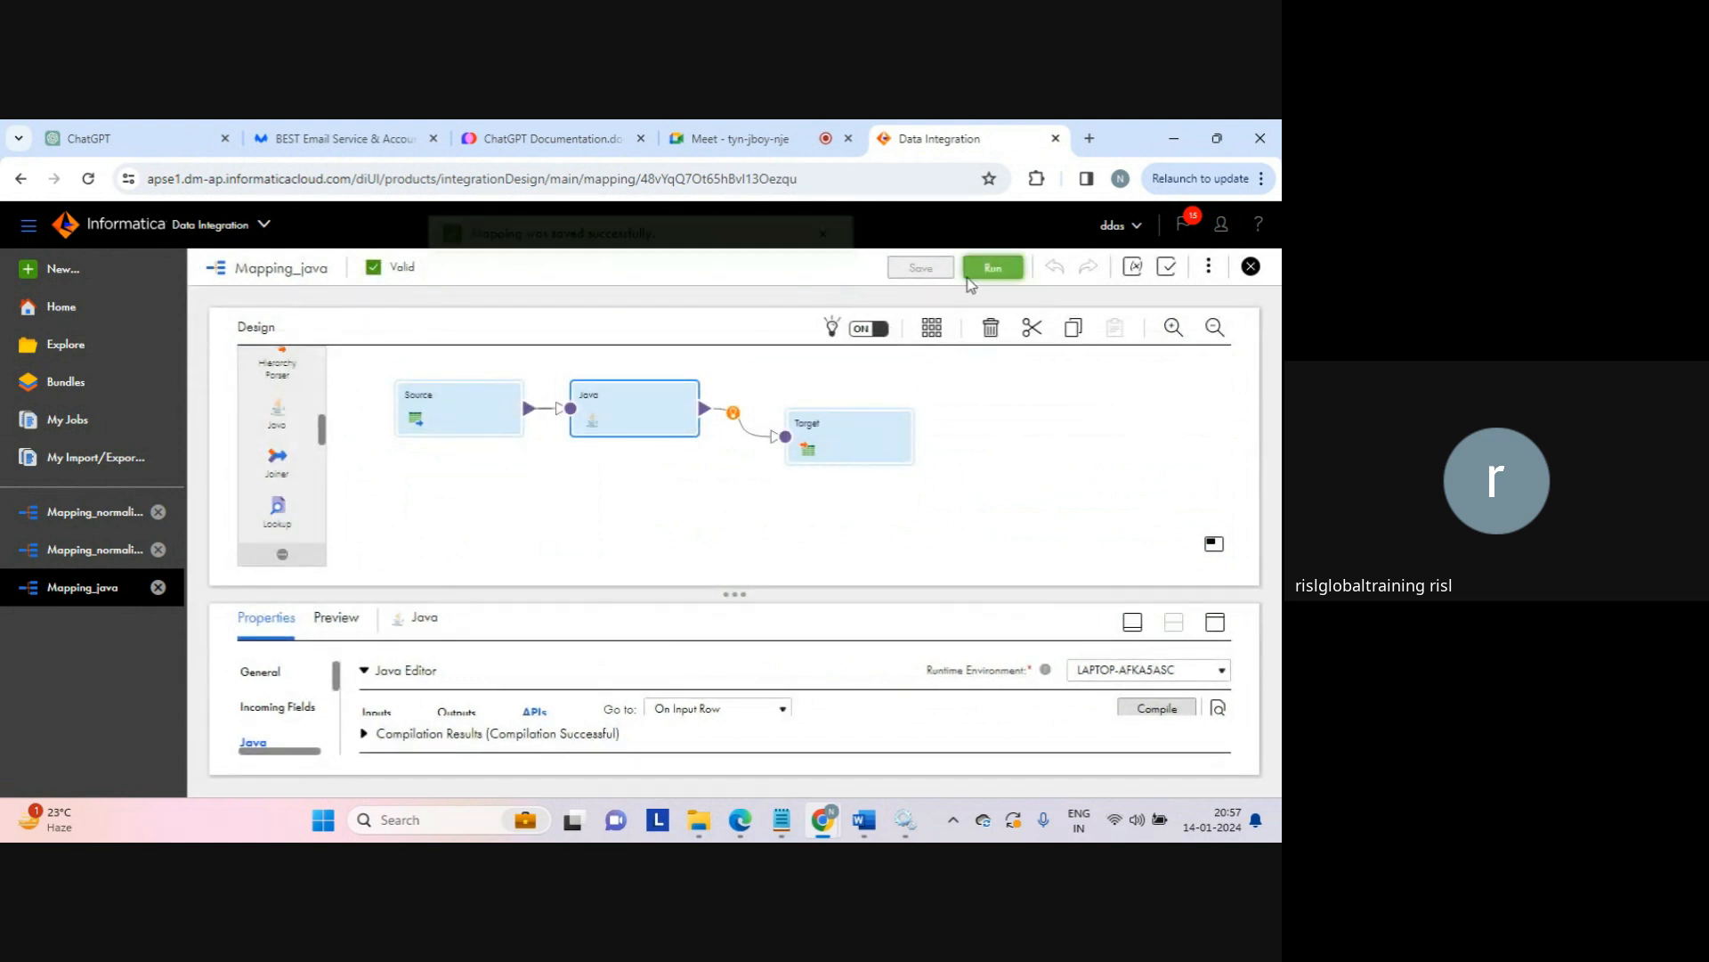
pyautogui.click(990, 269)
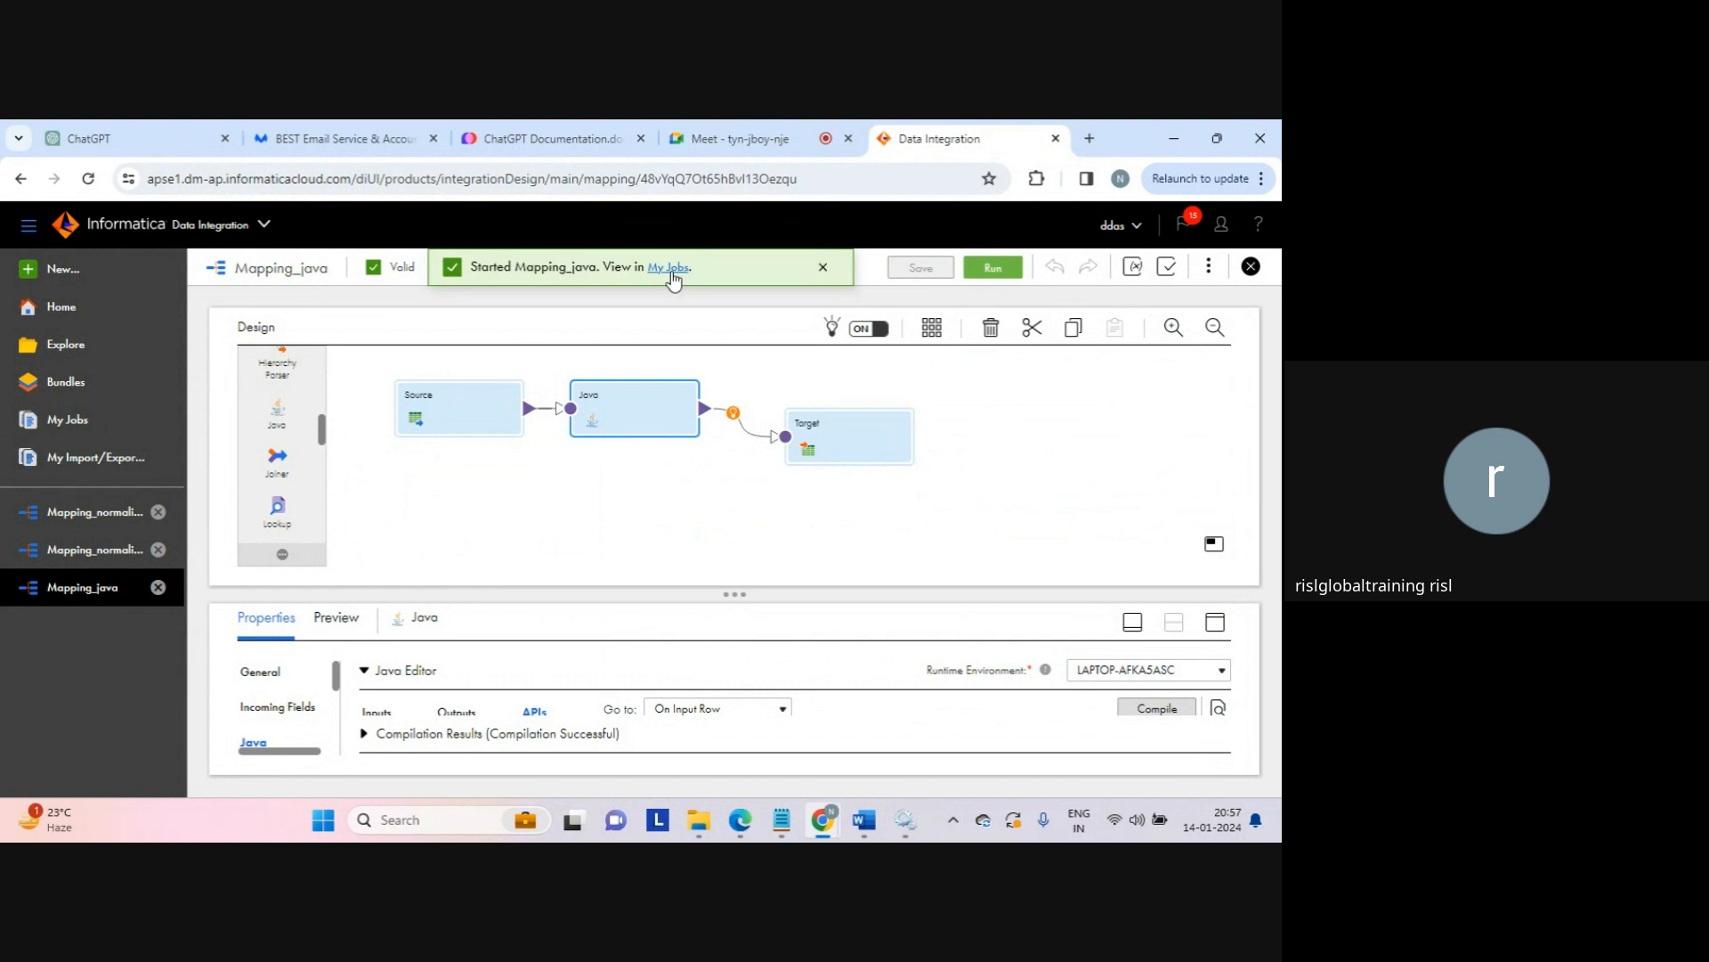
pyautogui.click(669, 269)
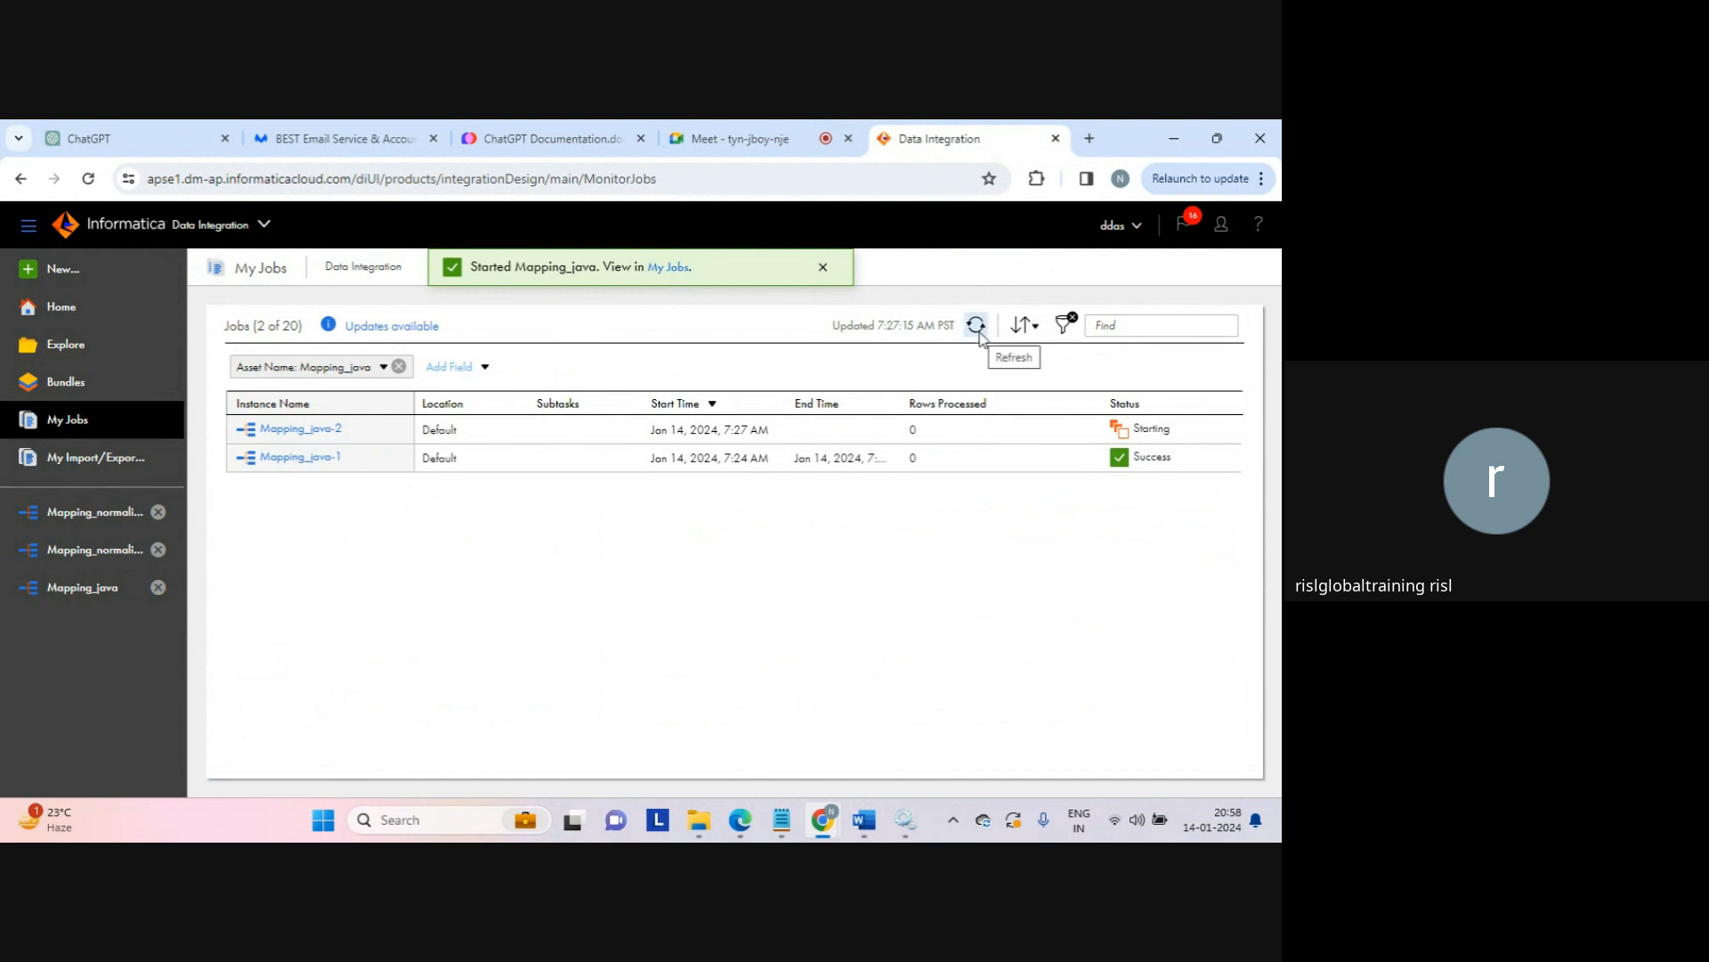
pyautogui.click(978, 330)
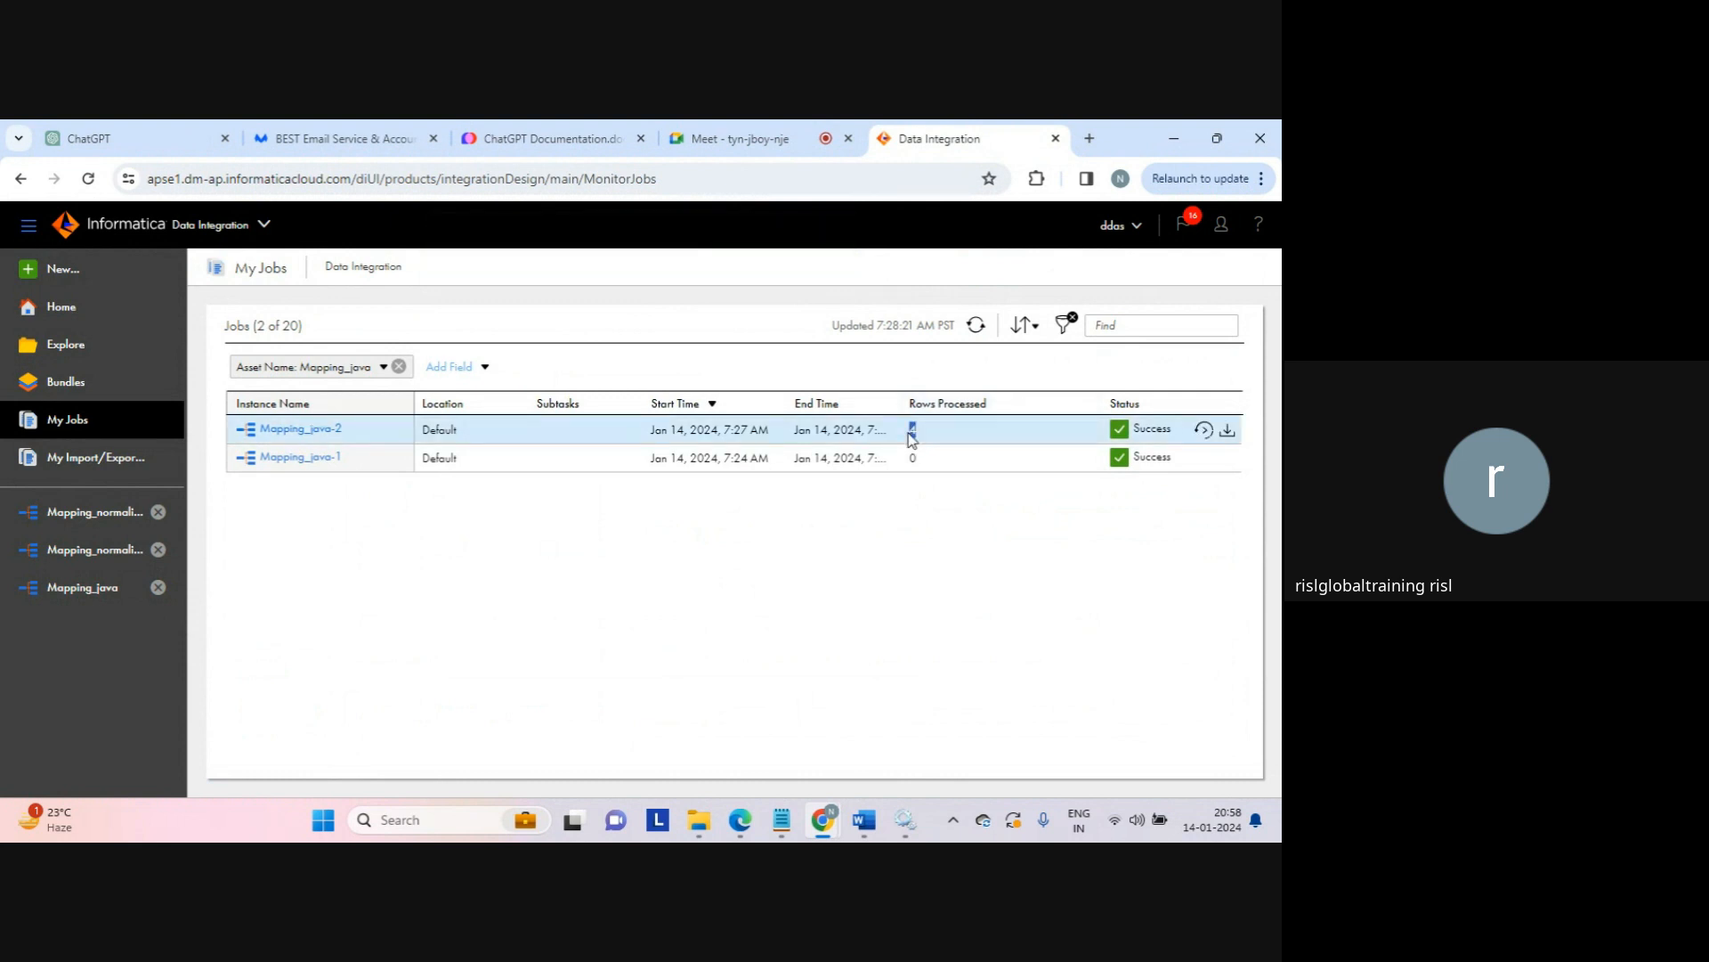
# Step: Open java_result from the target folder in Notepad and review its outputRow values 1a to 1d
pyautogui.moveTo(700, 815)
pyautogui.click(704, 747)
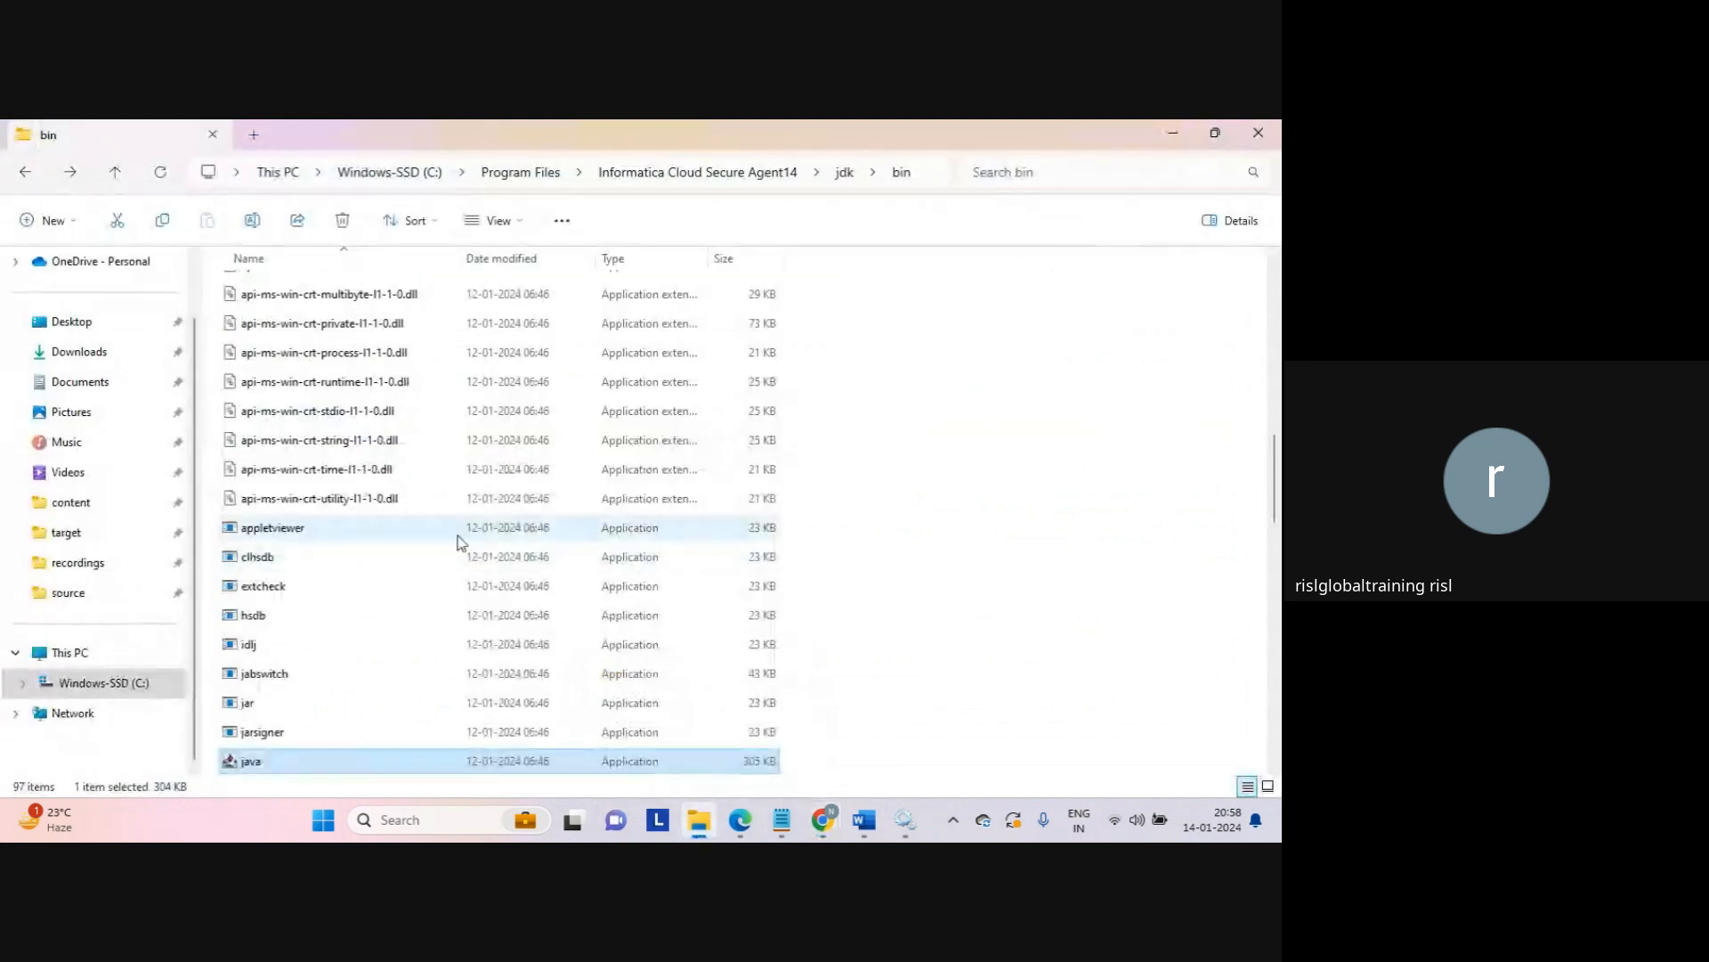
pyautogui.click(71, 536)
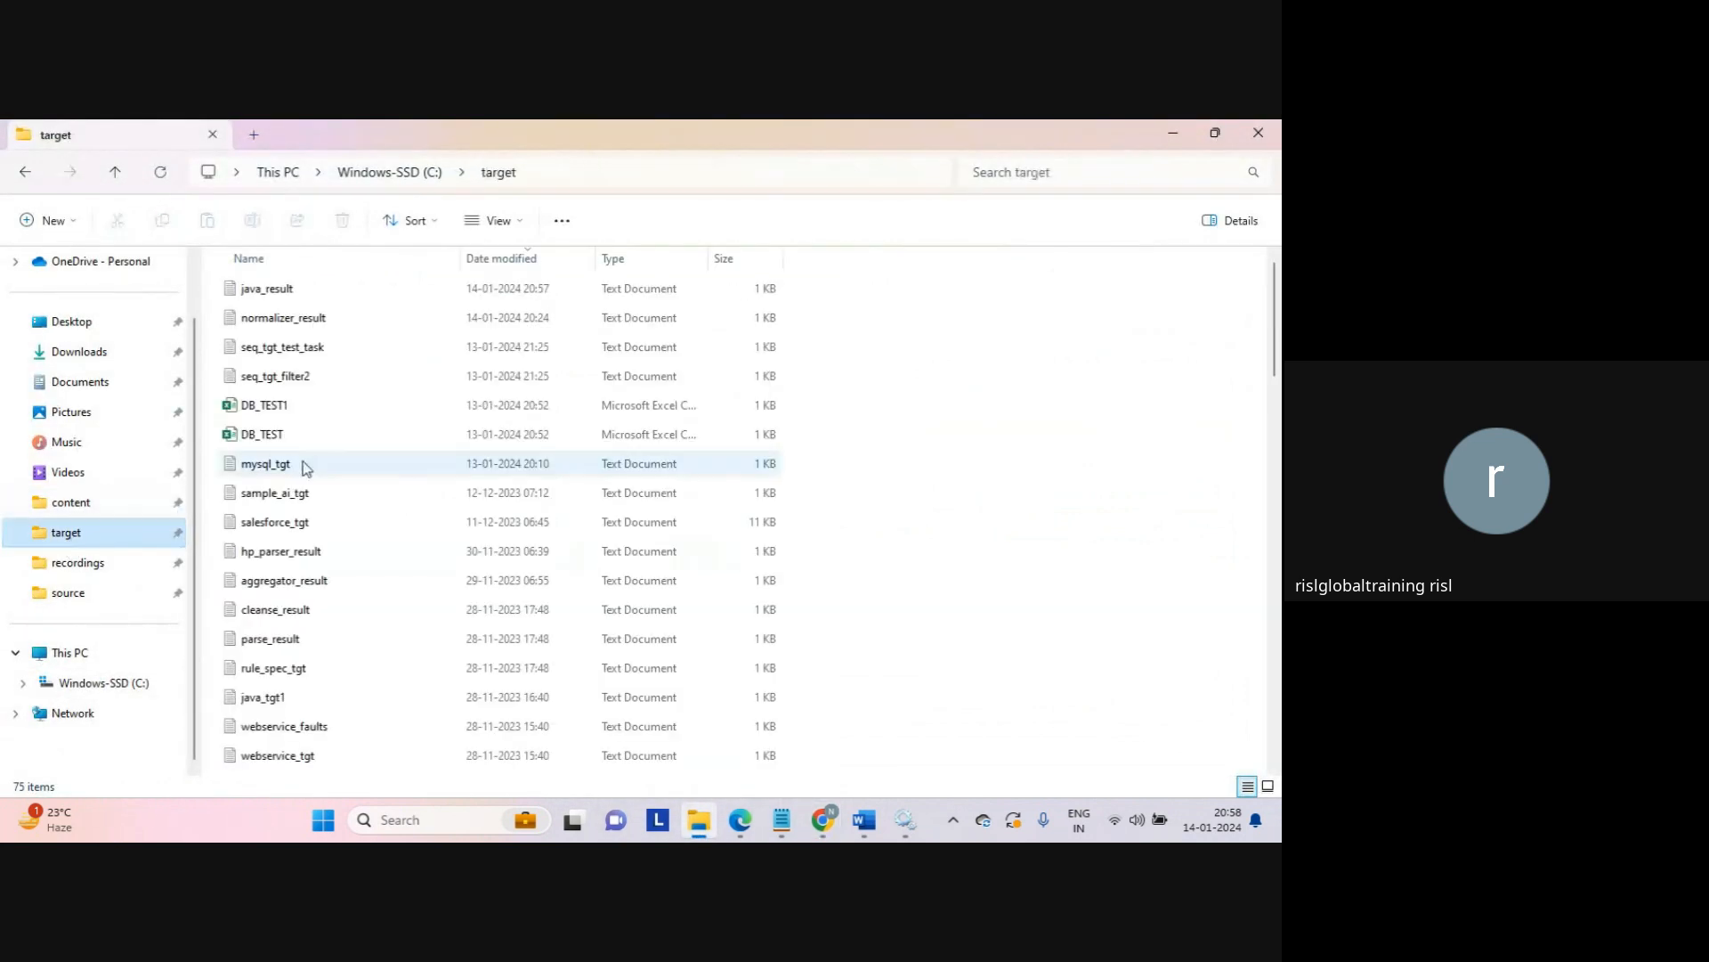
pyautogui.click(278, 293)
pyautogui.doubleClick(277, 292)
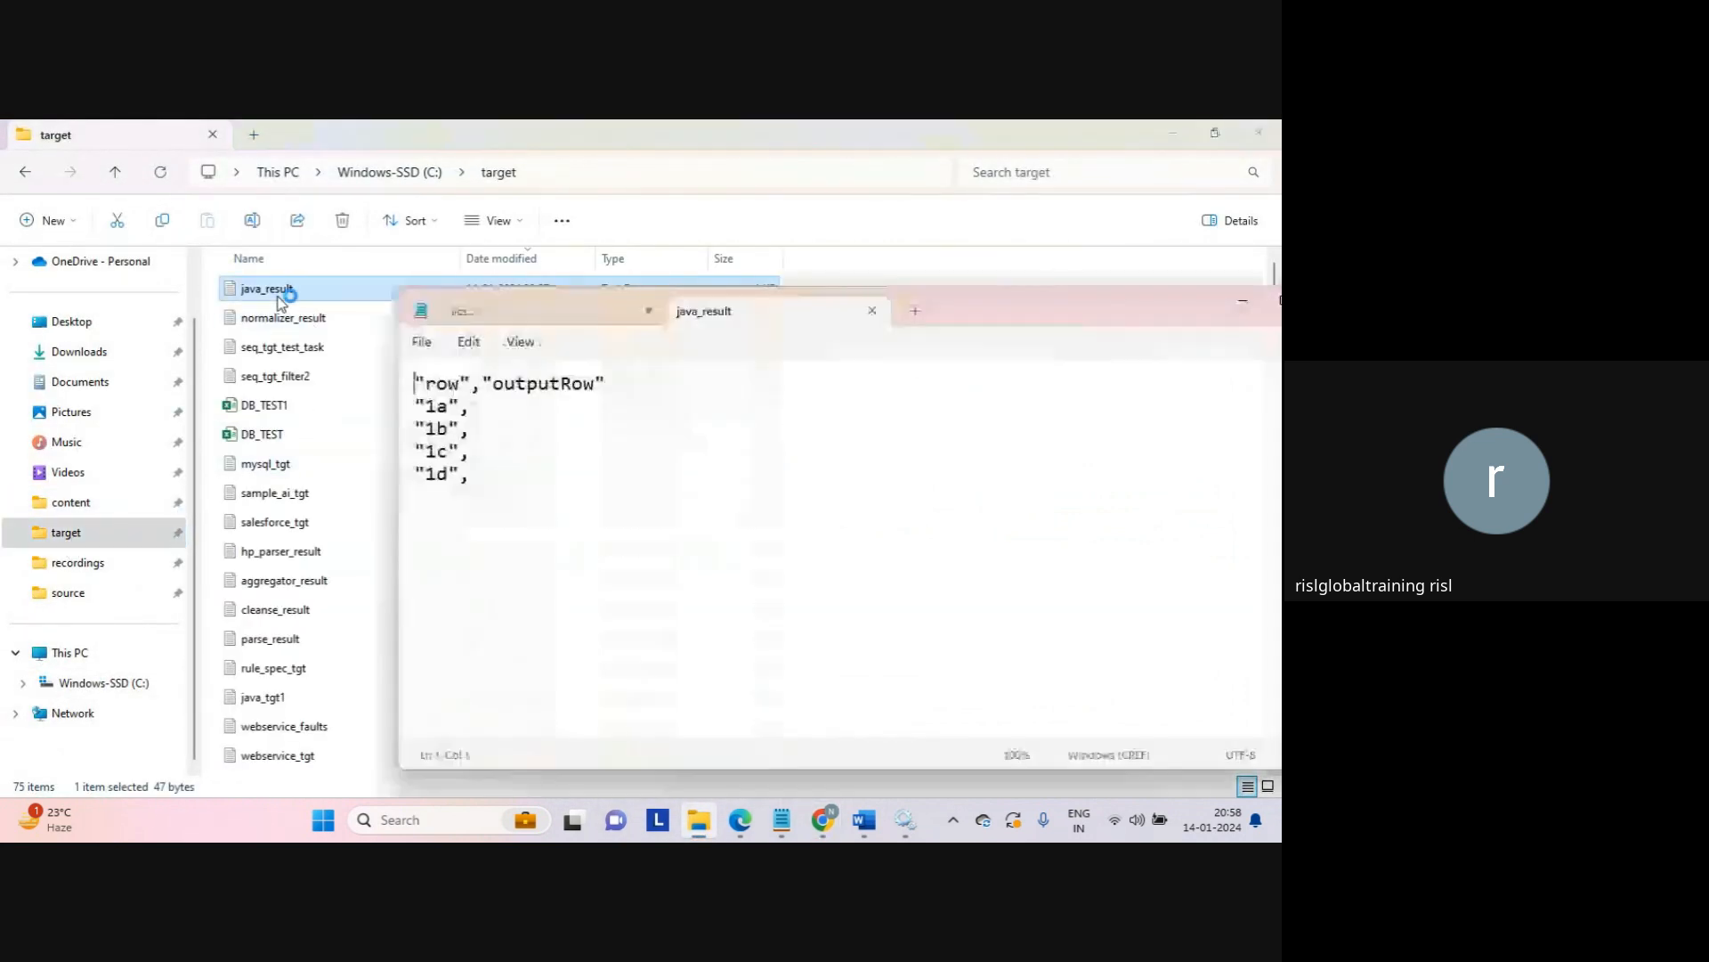
pyautogui.click(523, 484)
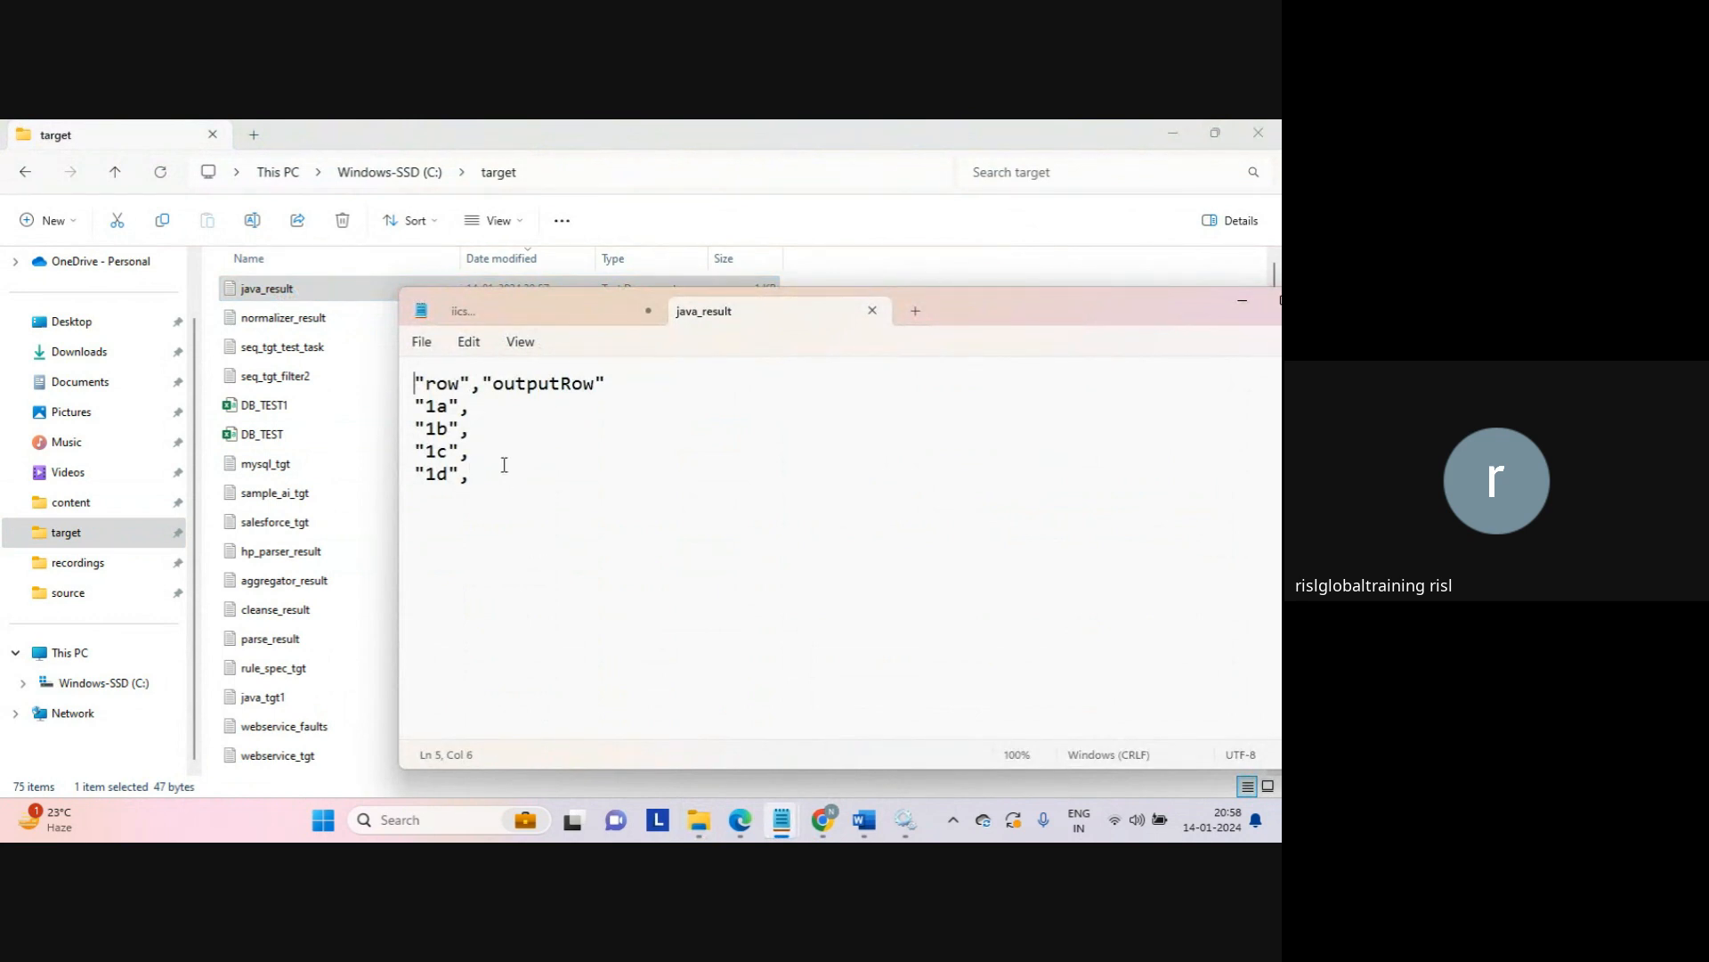
pyautogui.doubleClick(545, 384)
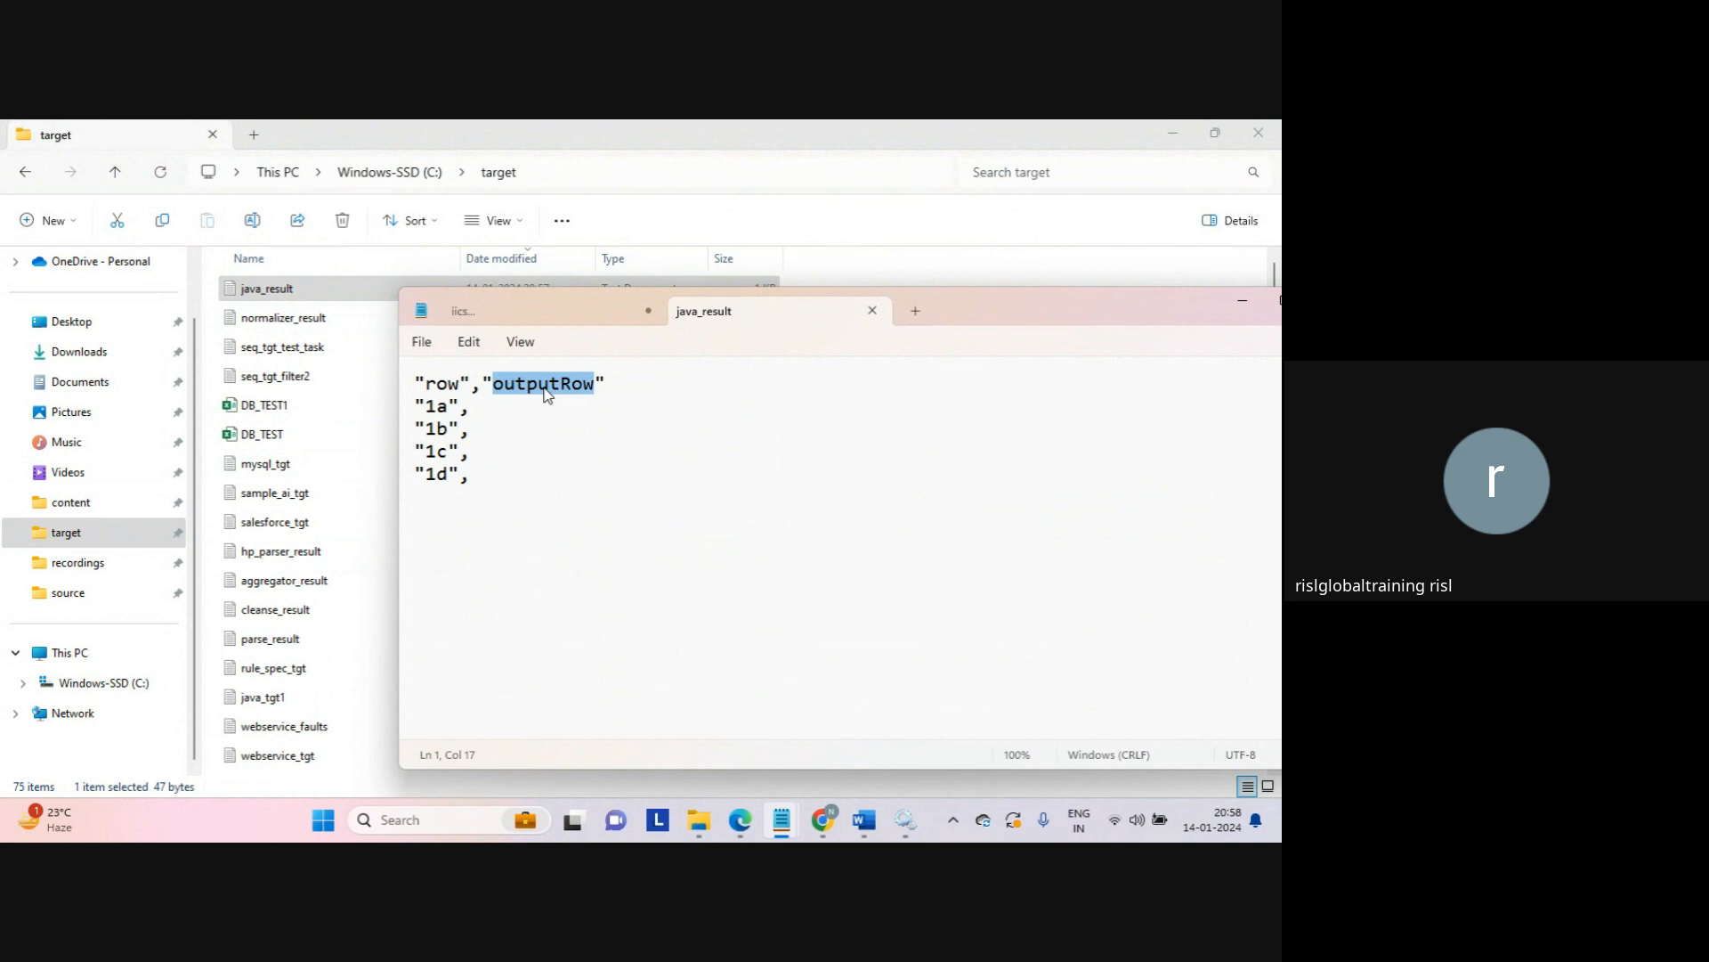
# Step: Close java_result and go back to the Informatica My Jobs list
pyautogui.click(872, 313)
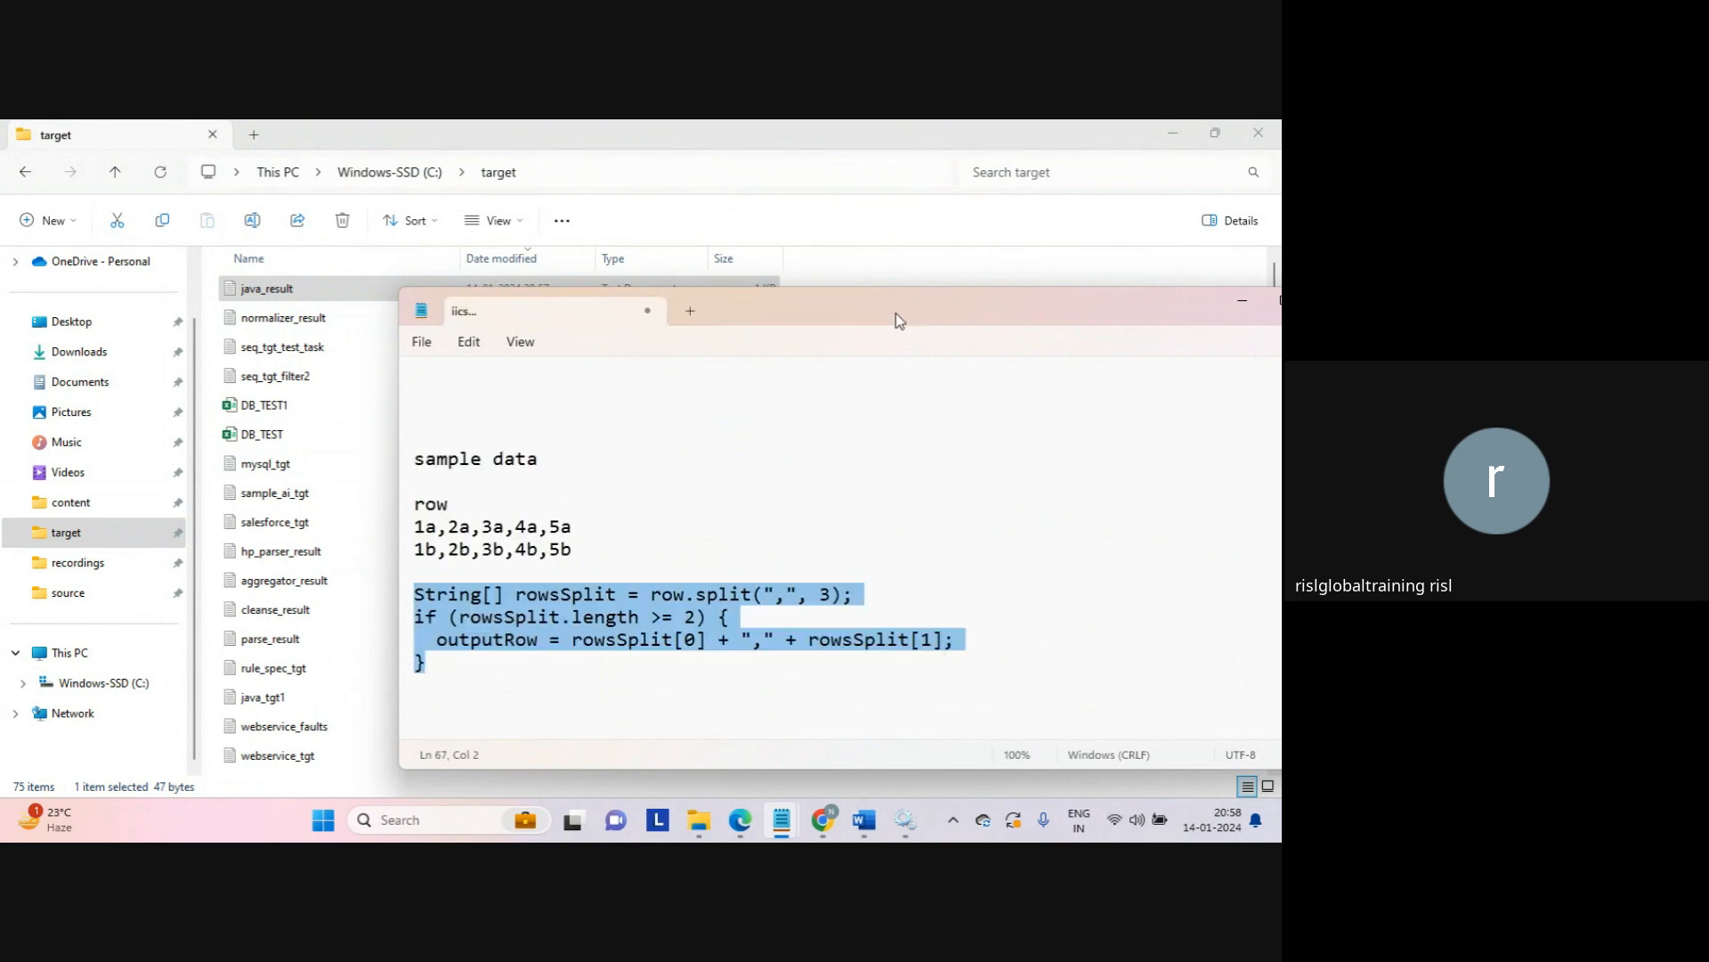
pyautogui.doubleClick(910, 311)
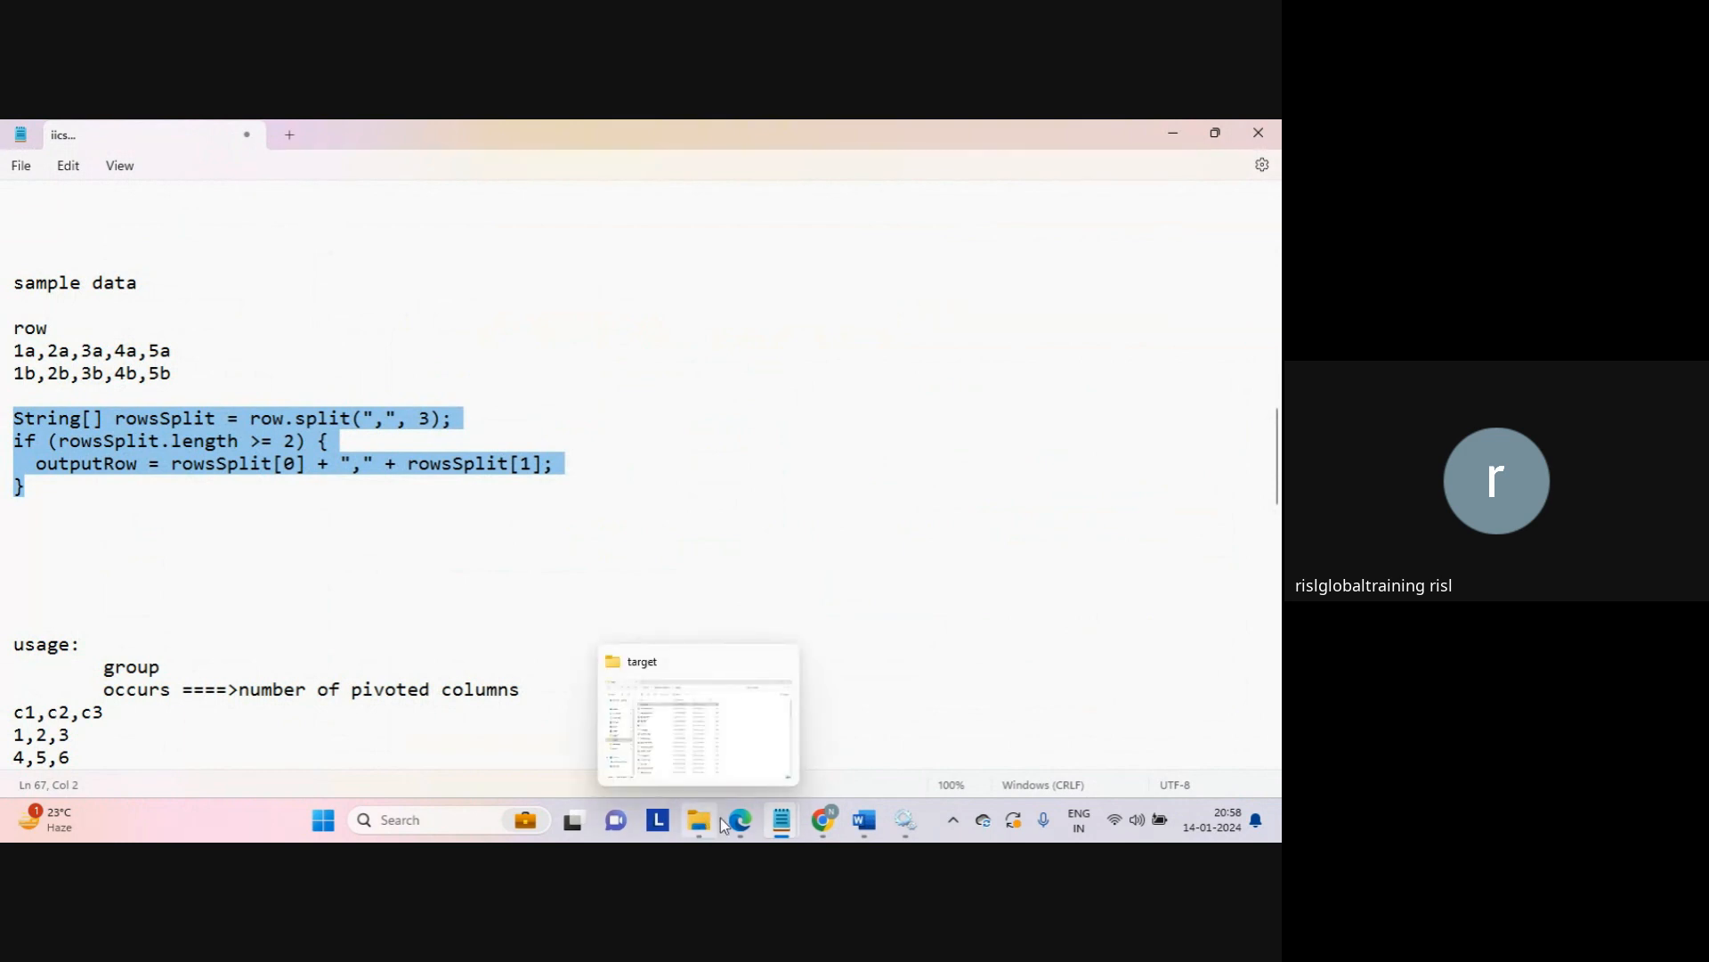
pyautogui.moveTo(823, 821)
pyautogui.click(753, 750)
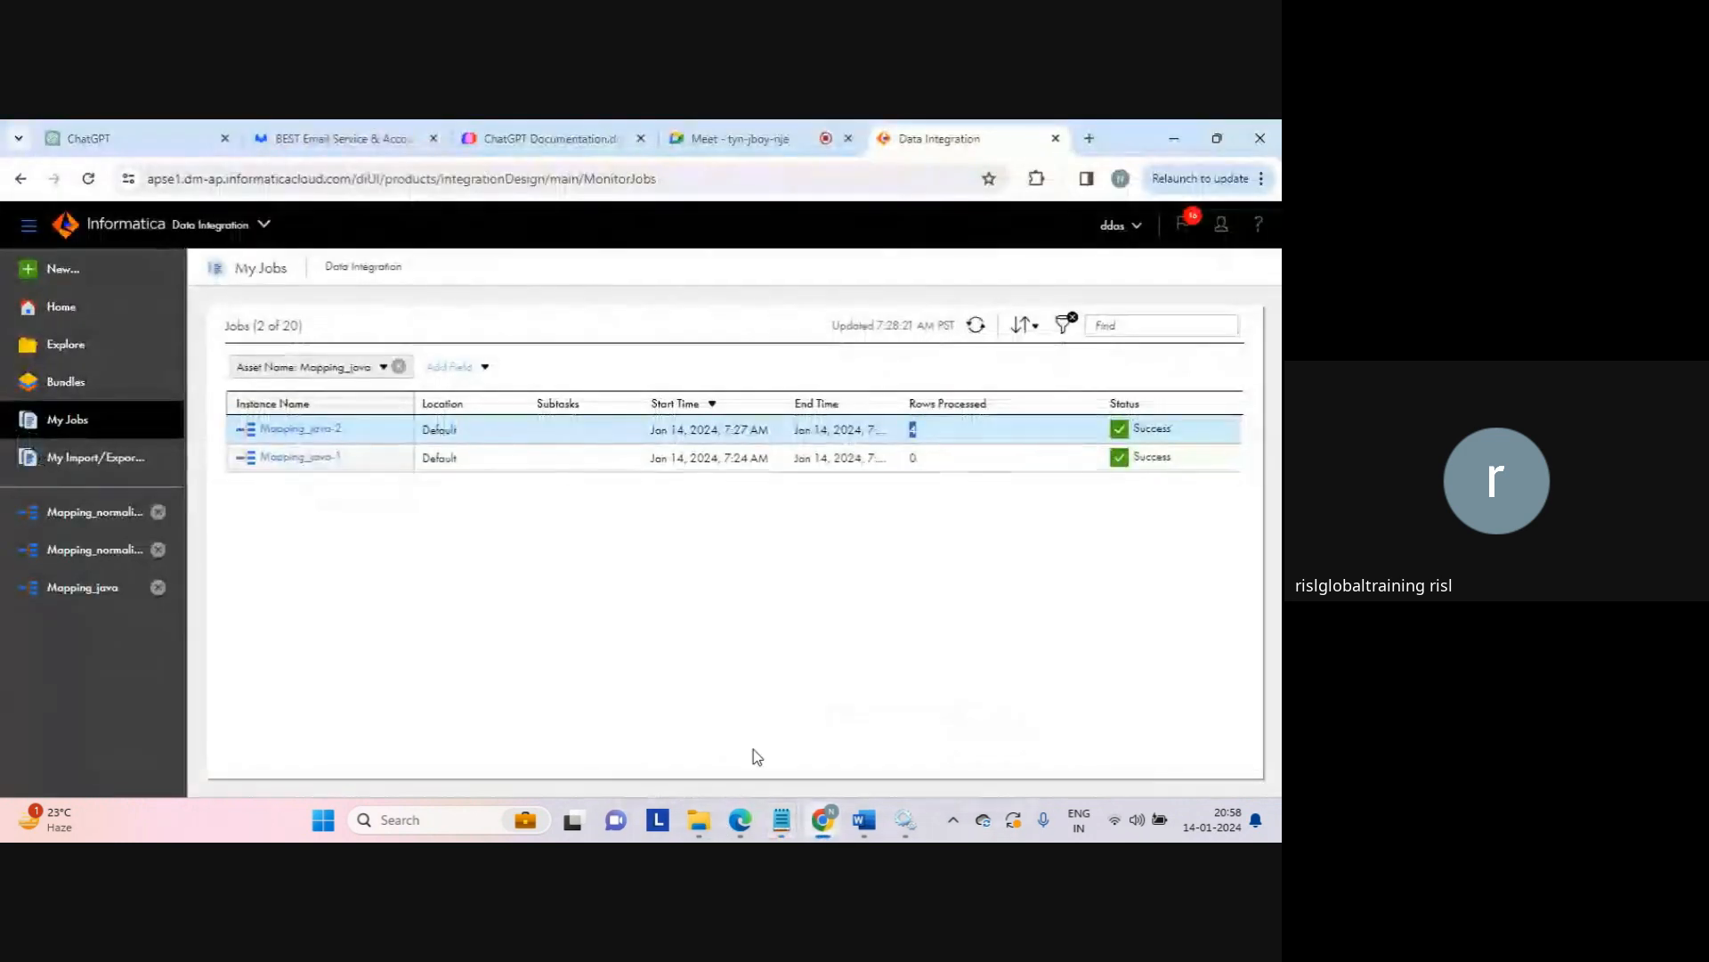
# Step: Open Mapping_java and show the Source transformation's j.txt file details in the enlarged properties panel
pyautogui.click(88, 595)
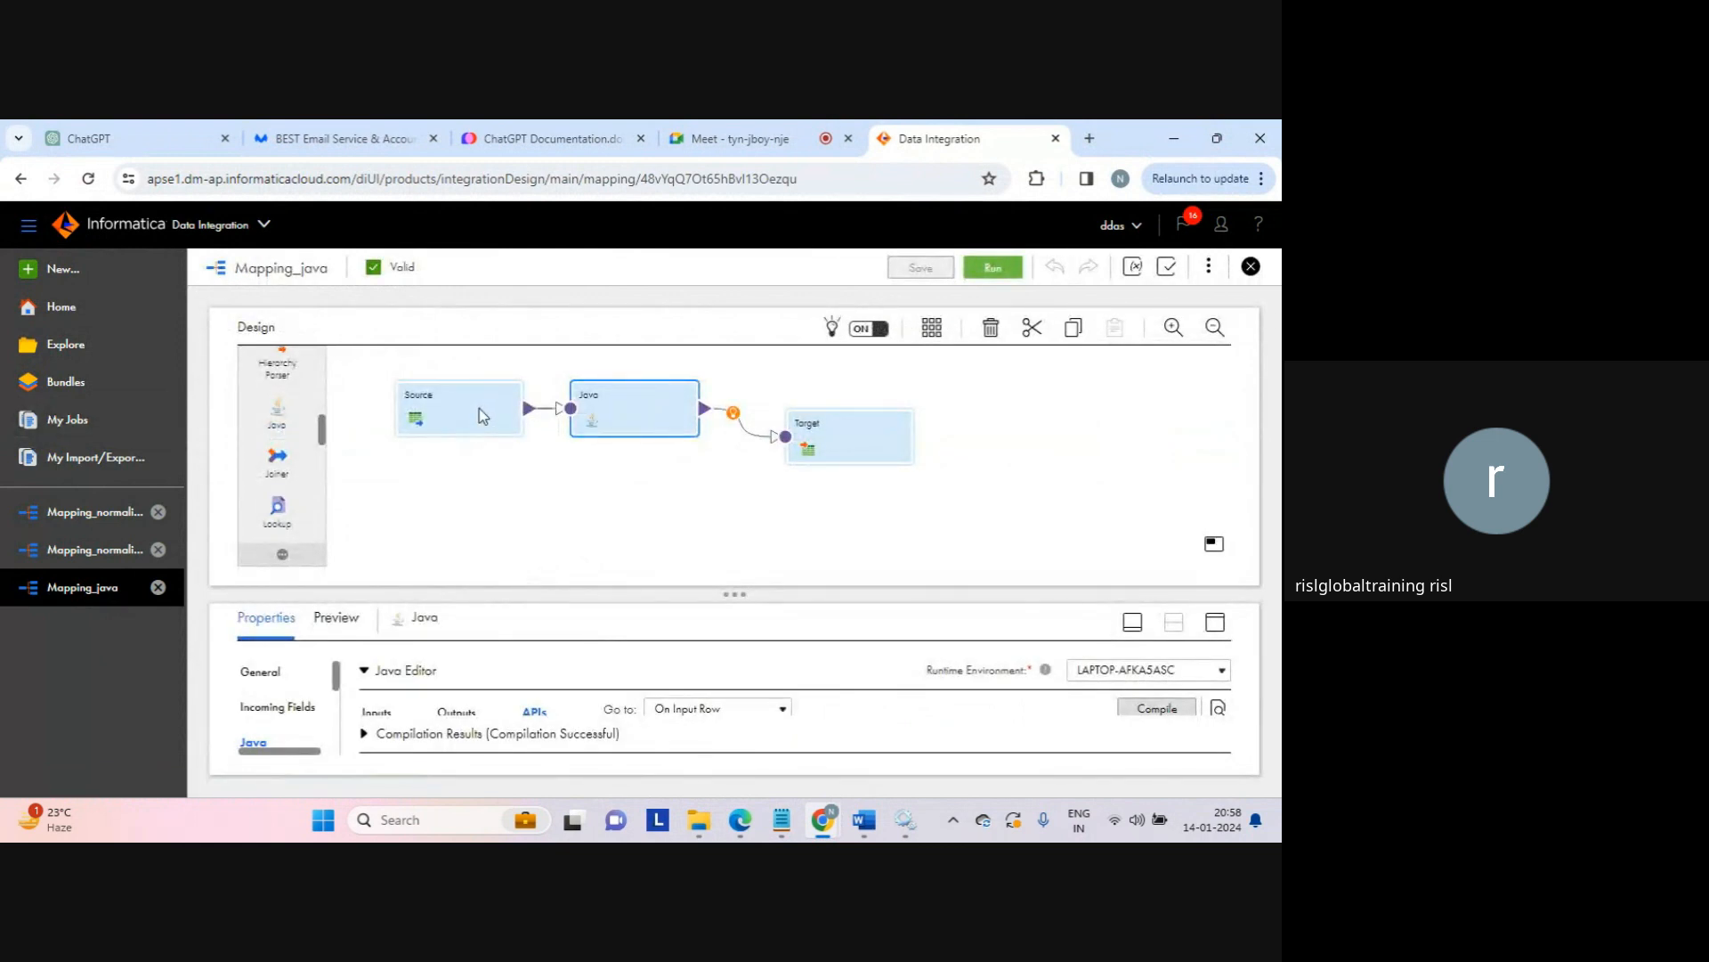
pyautogui.click(479, 408)
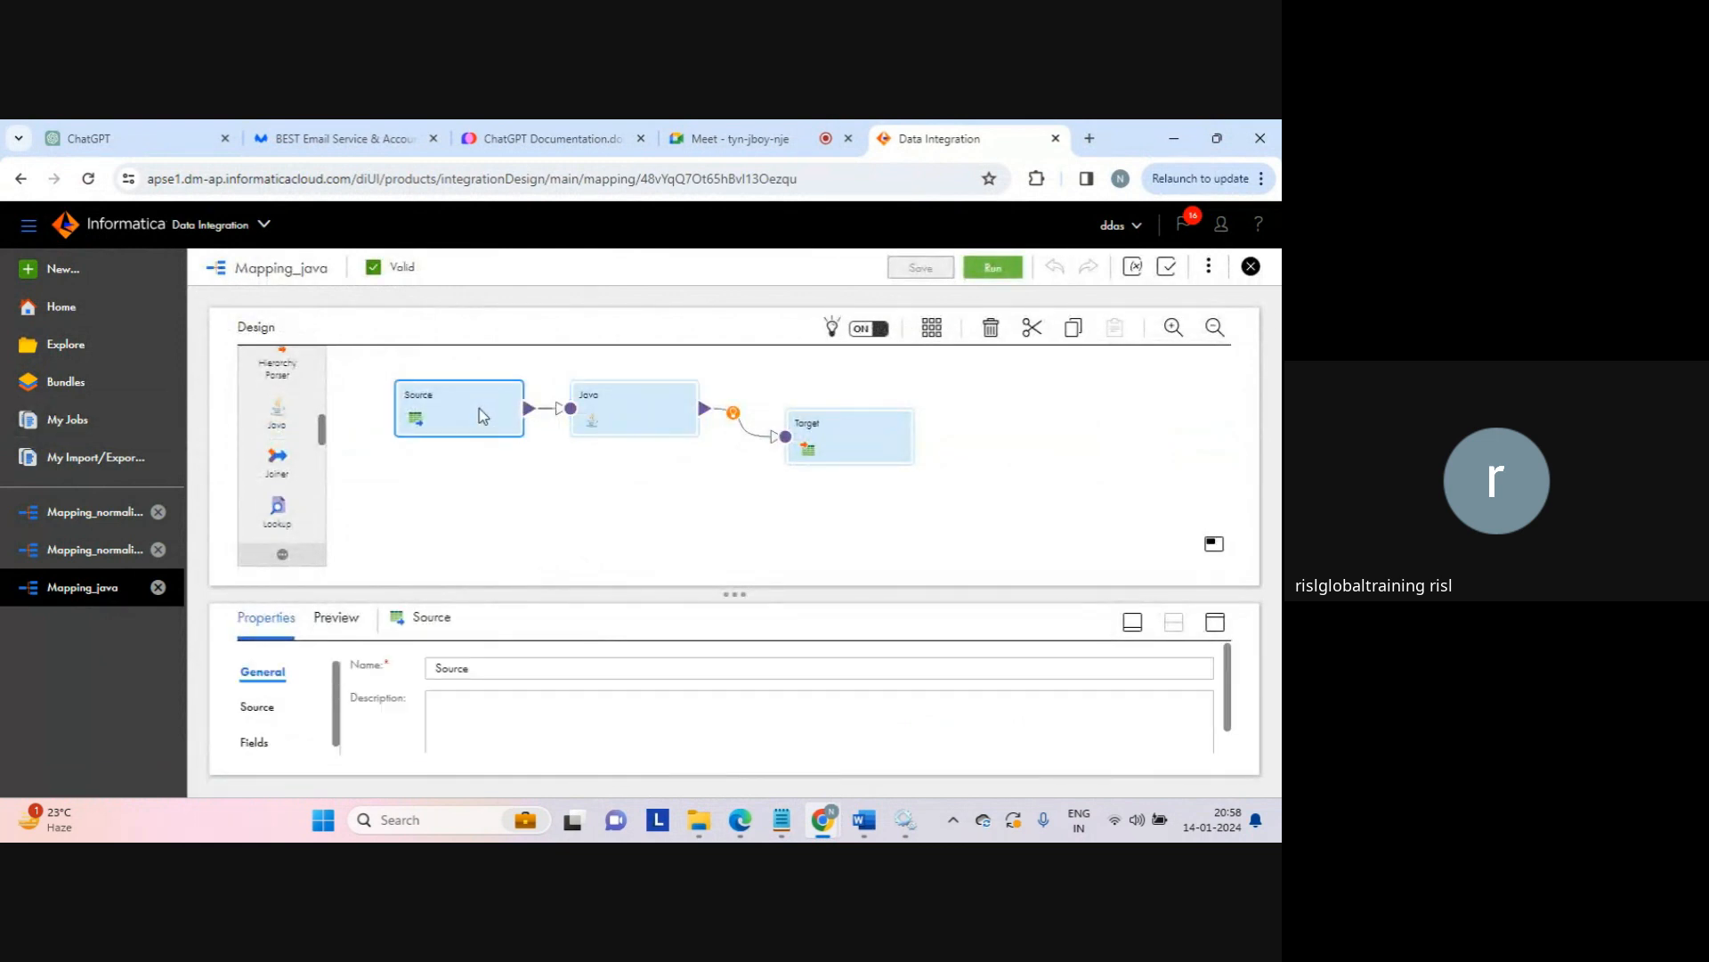
pyautogui.click(1220, 625)
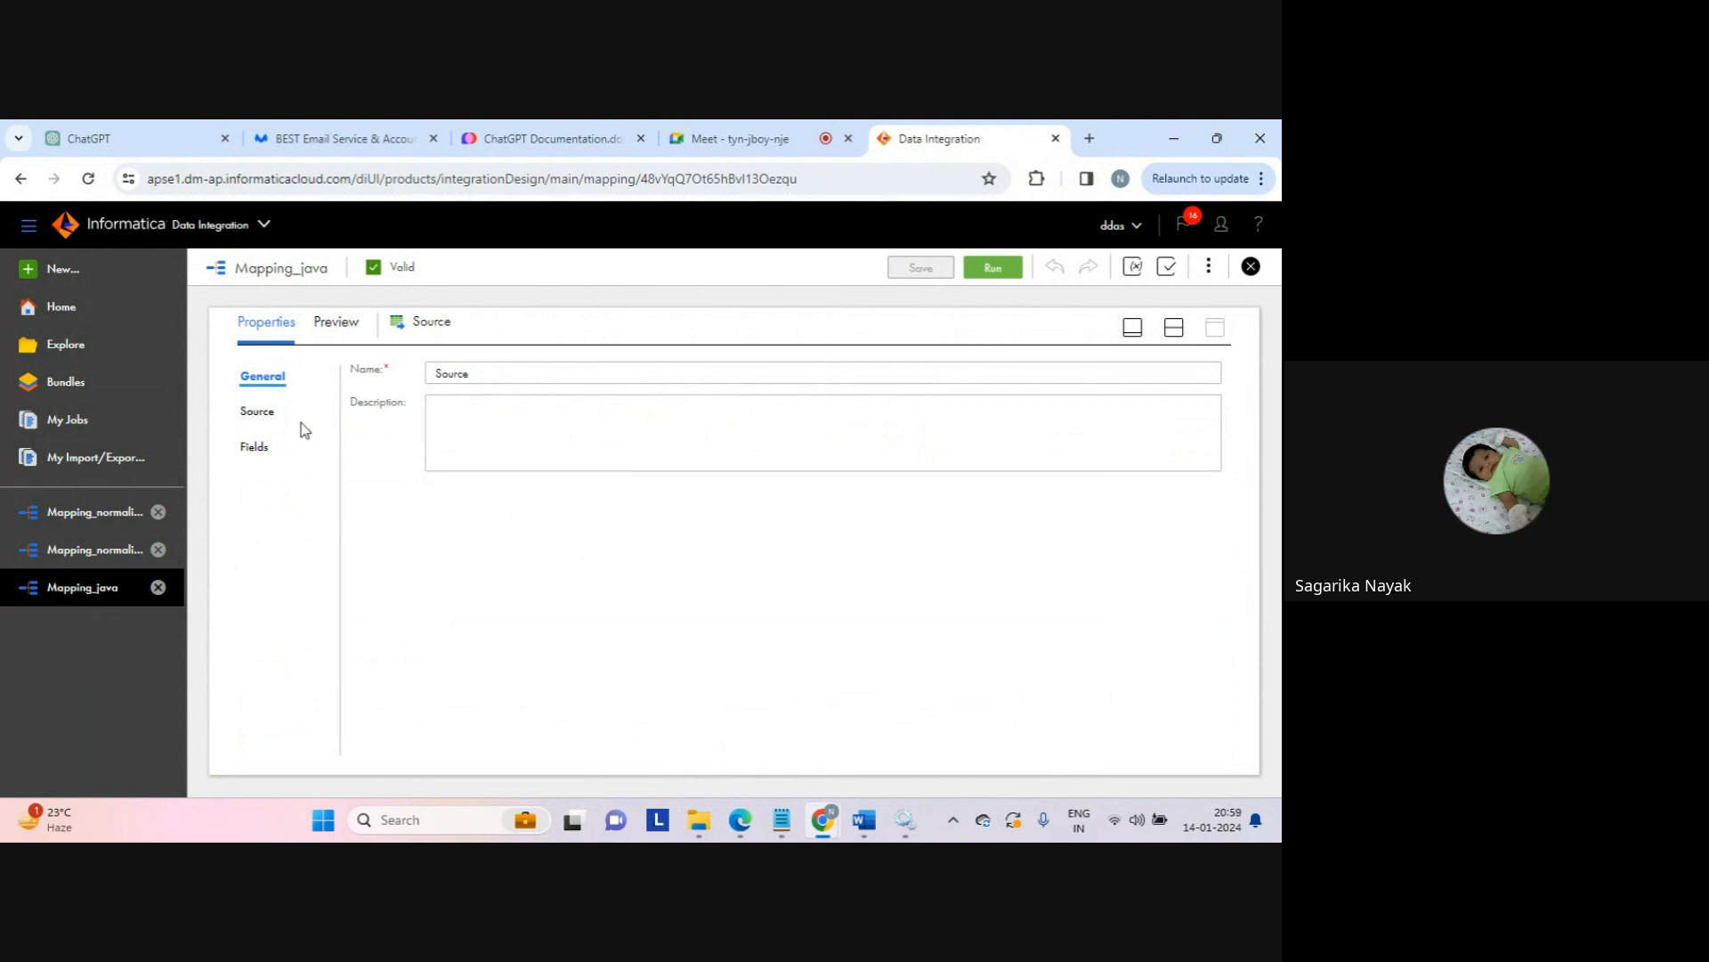
pyautogui.click(269, 414)
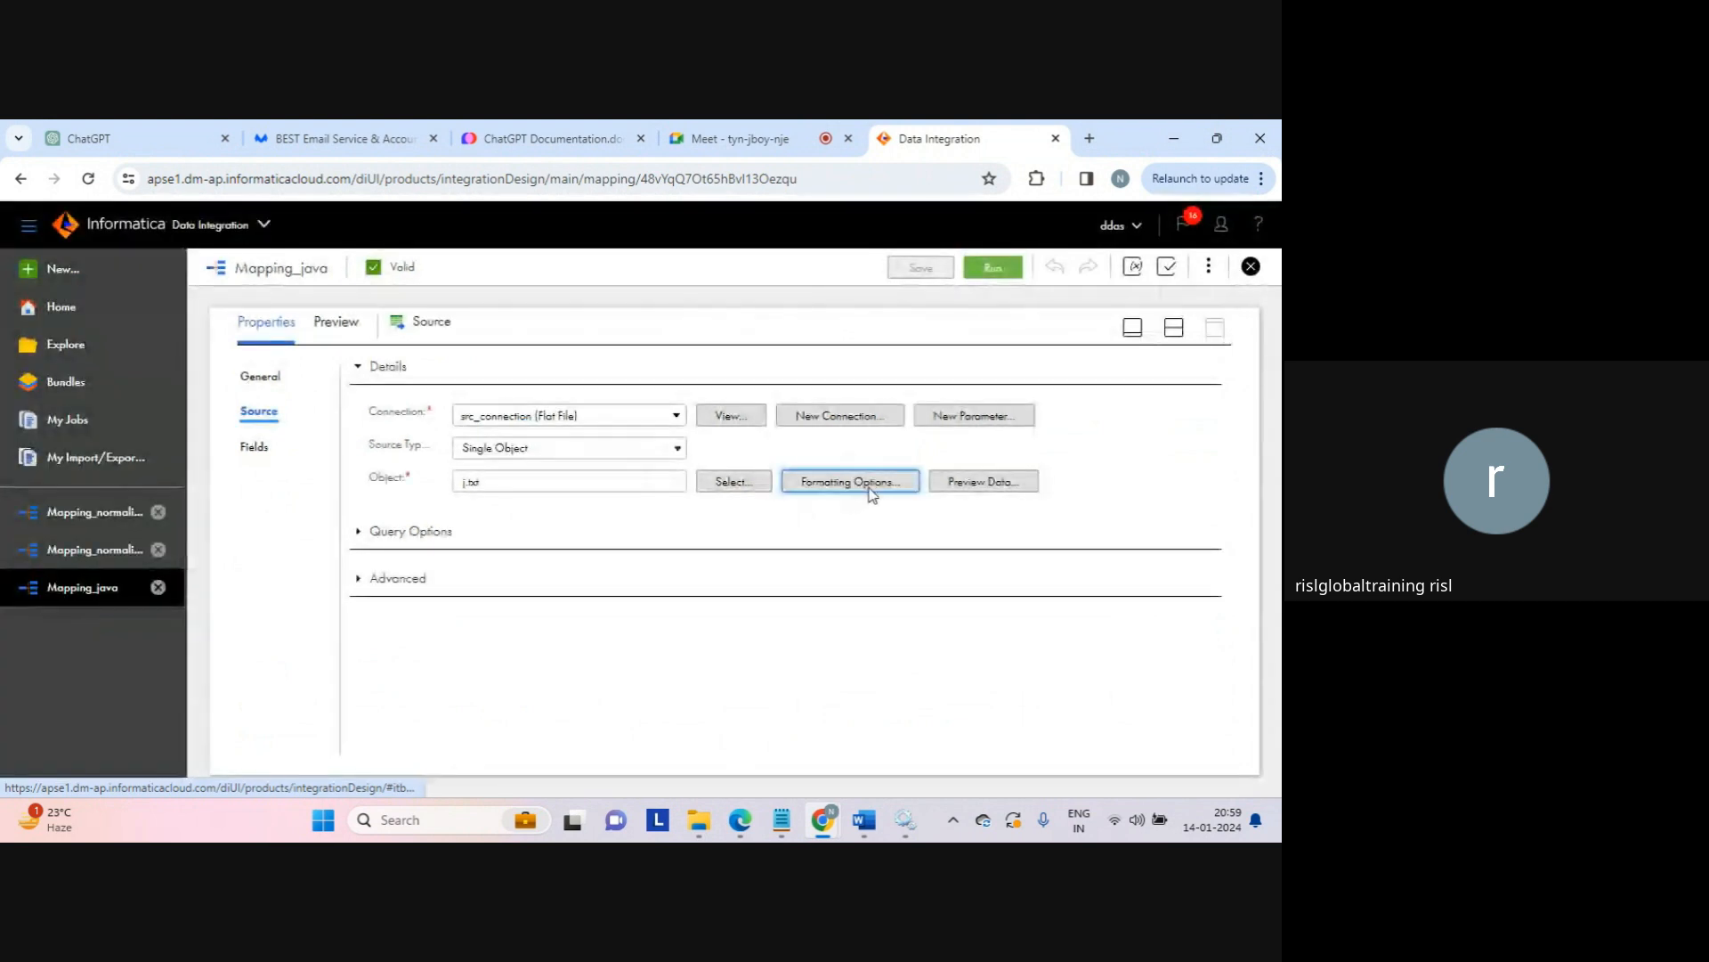
pyautogui.click(871, 489)
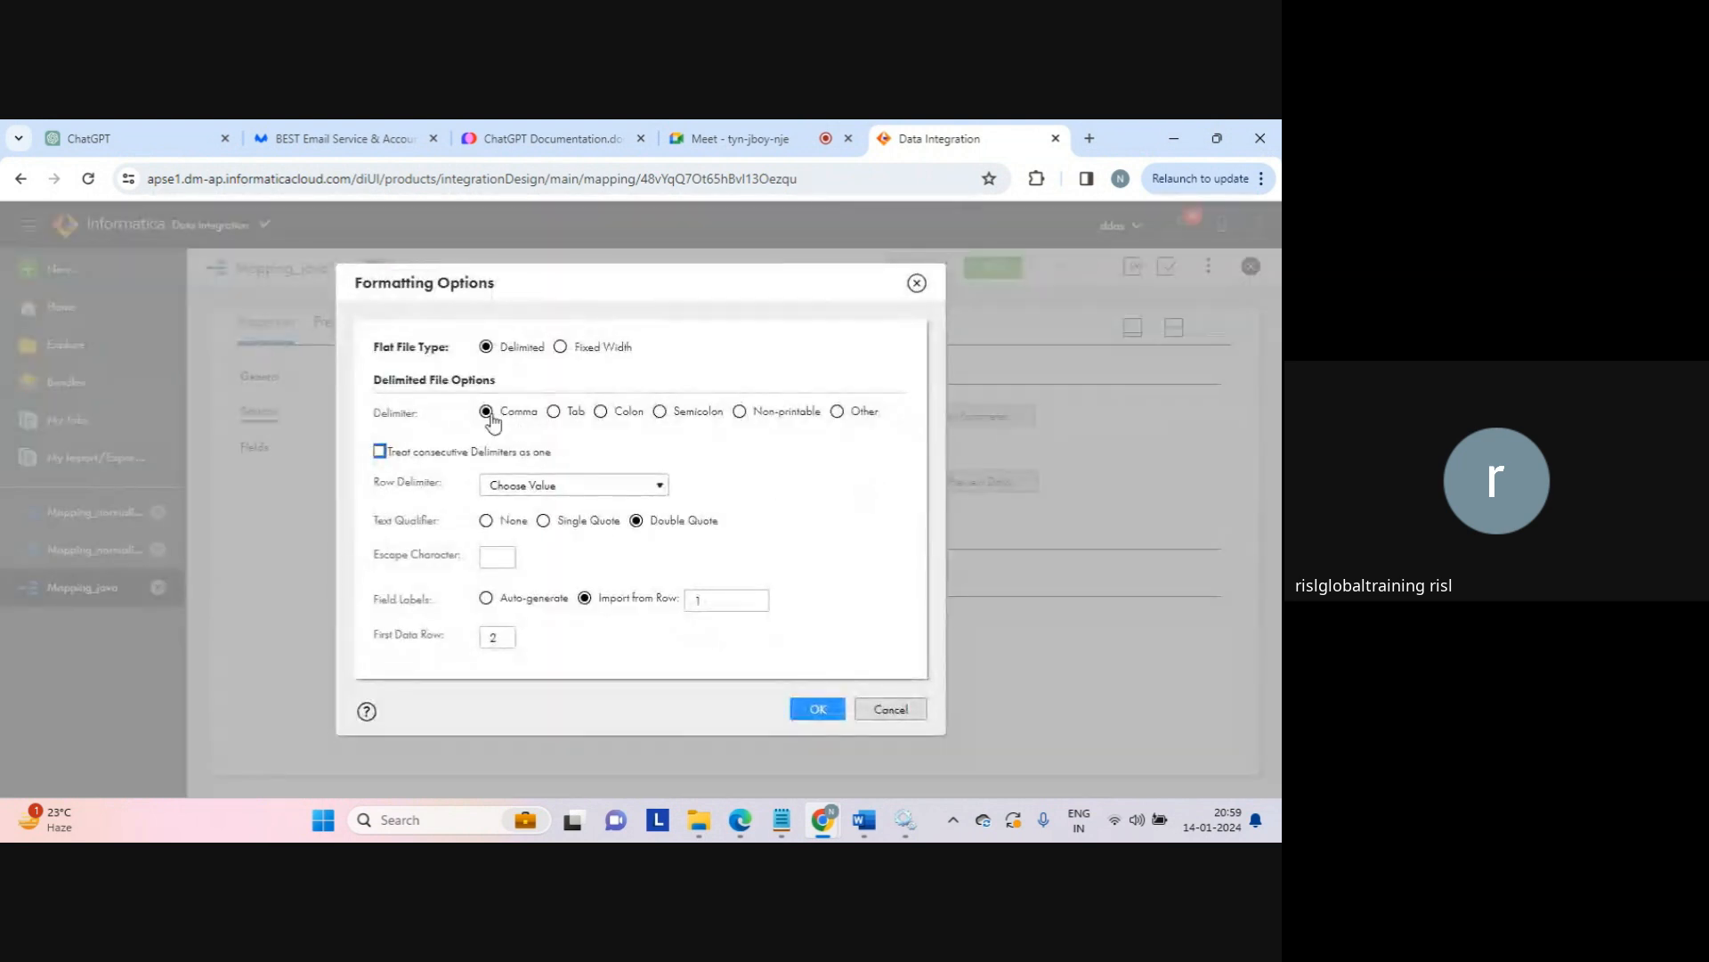
pyautogui.click(895, 710)
# Step: Preview the j.txt source data and change its delimiter to Colon
pyautogui.click(976, 490)
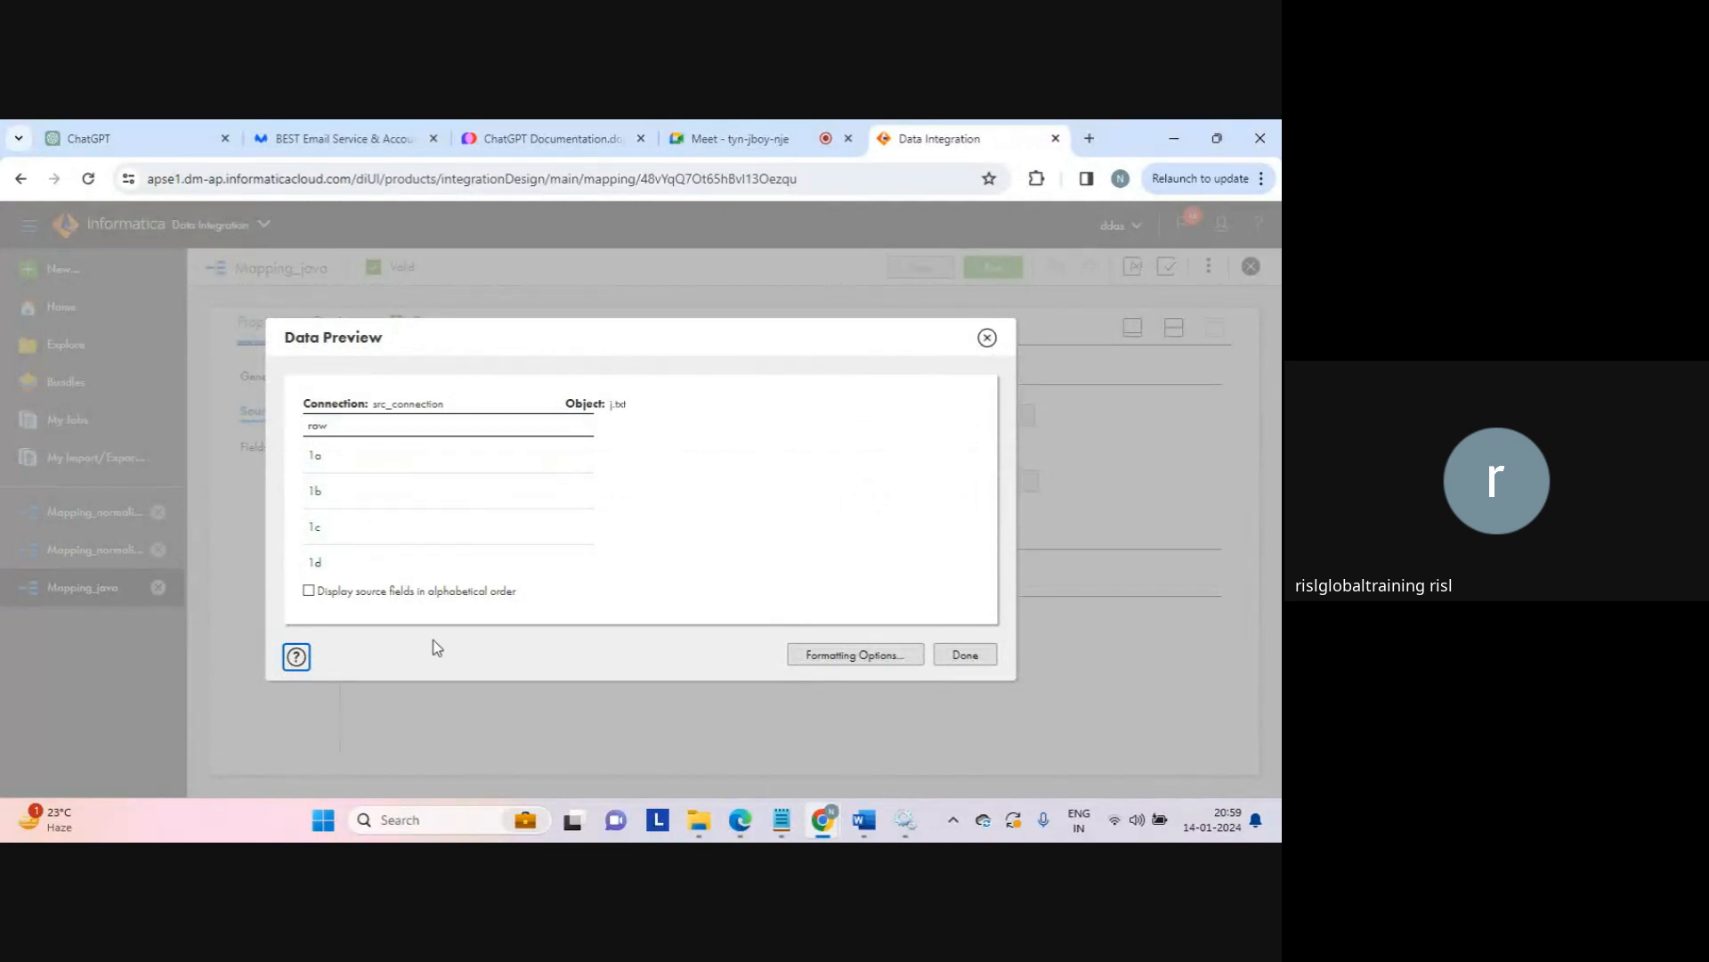
pyautogui.click(856, 656)
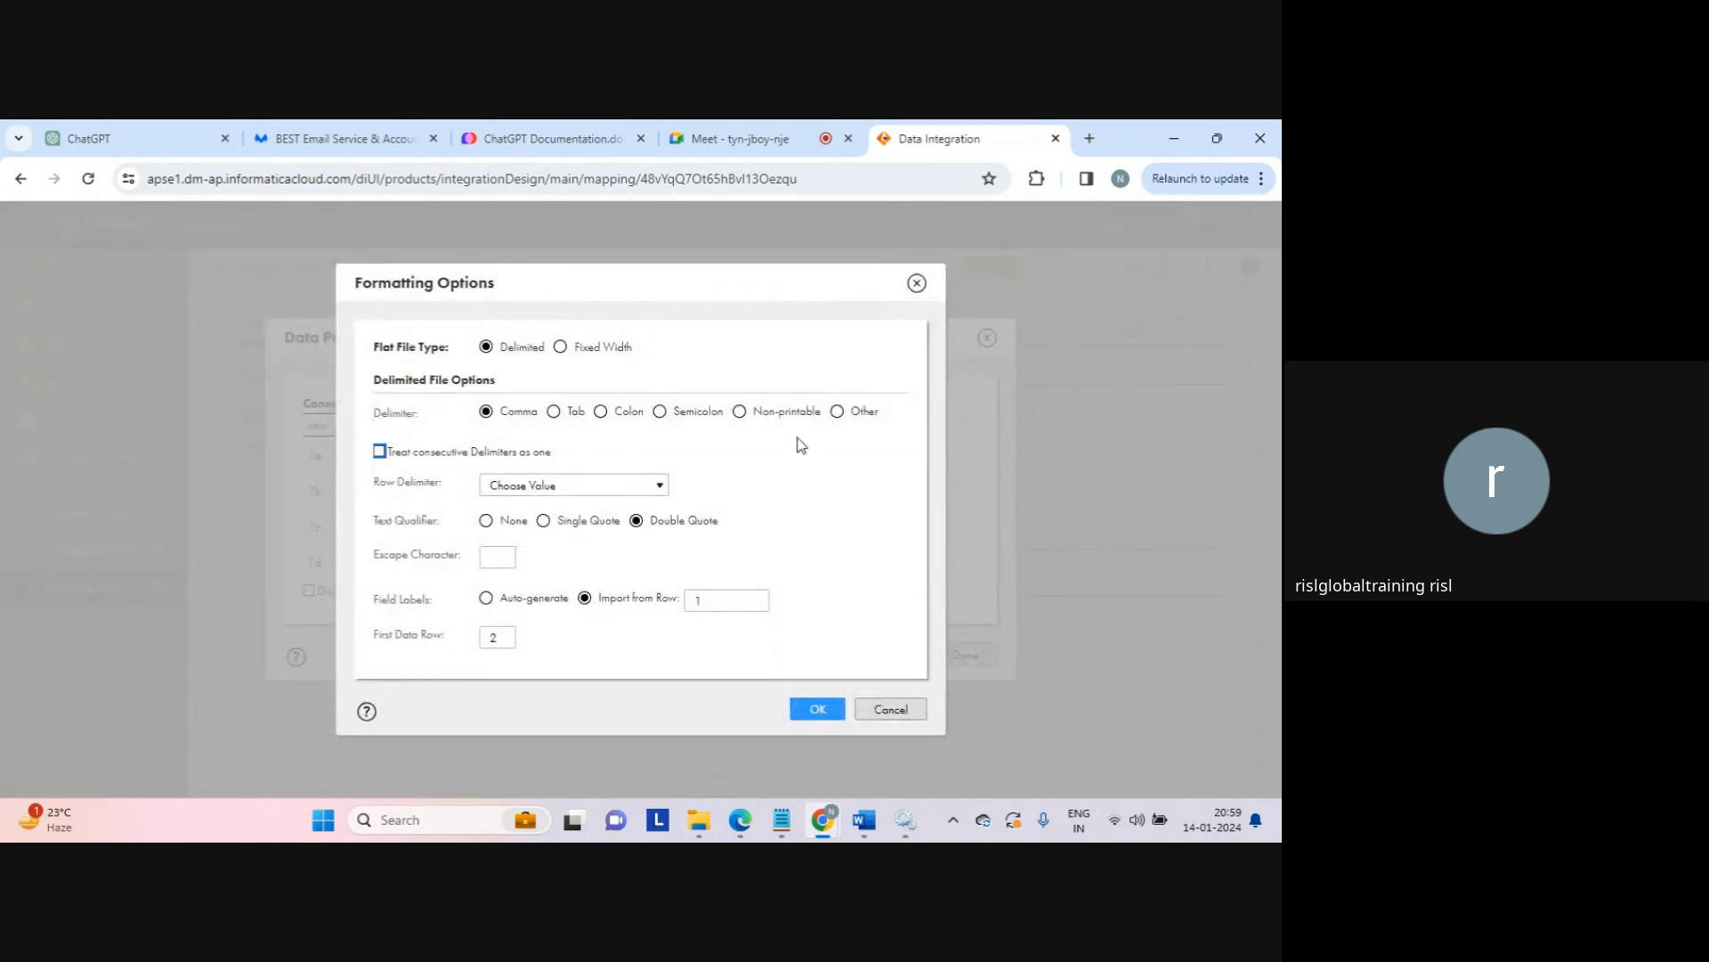
pyautogui.click(600, 411)
pyautogui.click(817, 712)
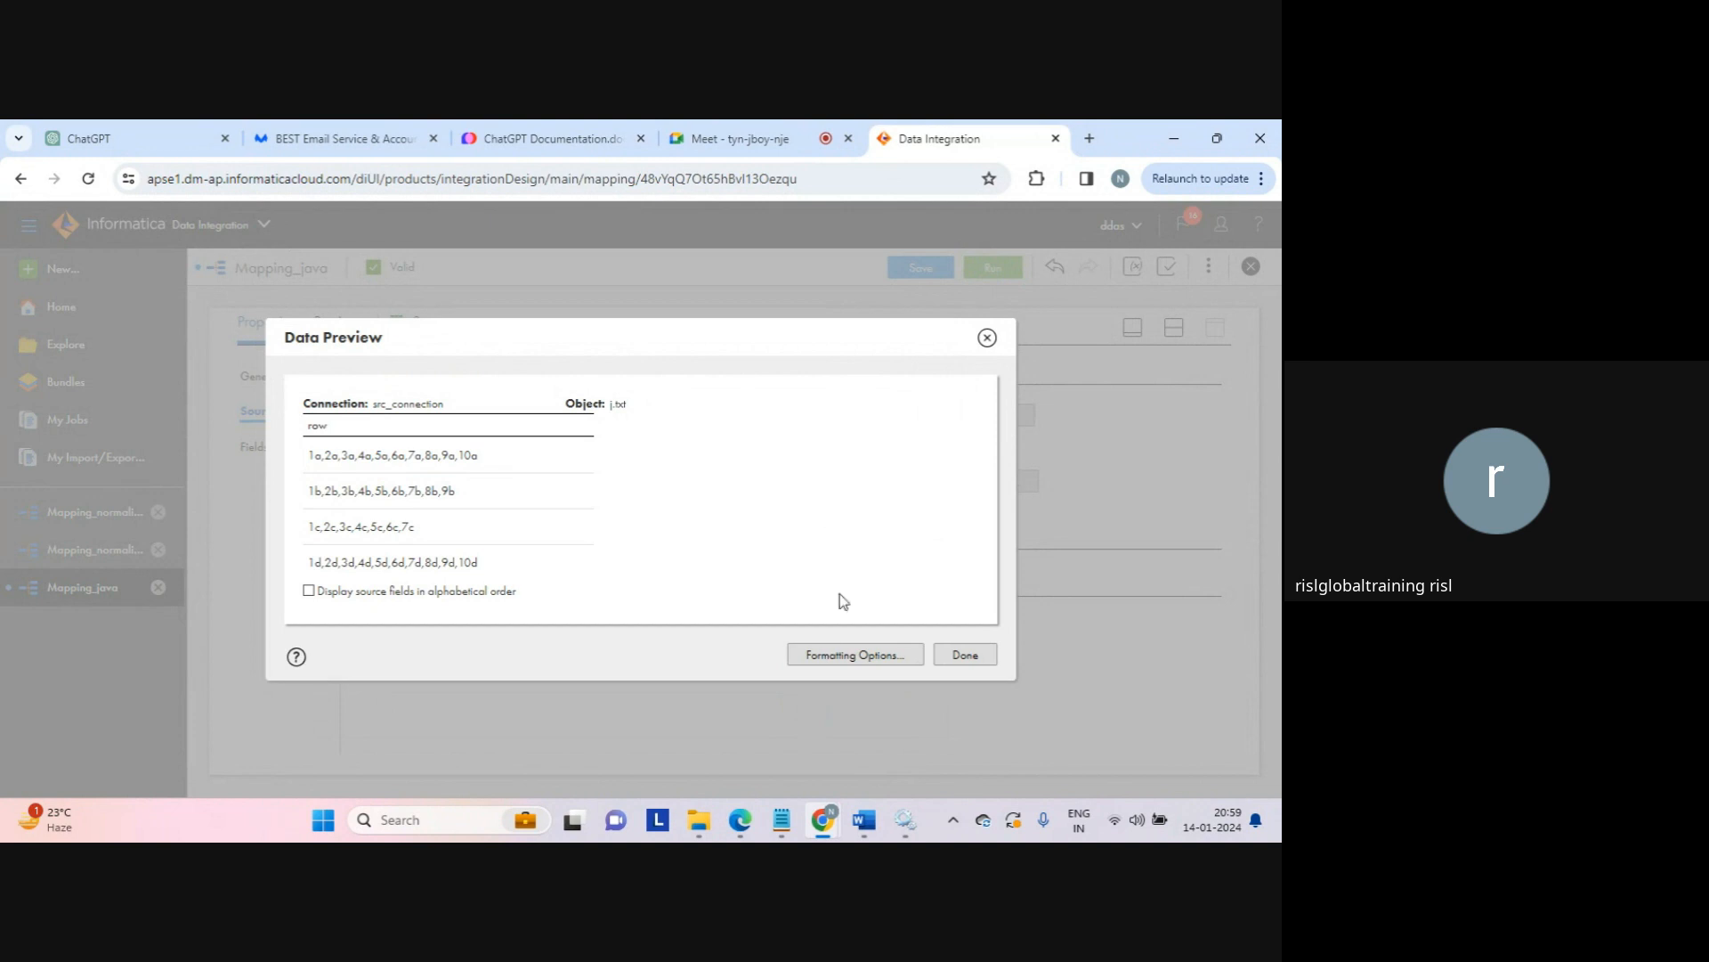
pyautogui.click(965, 656)
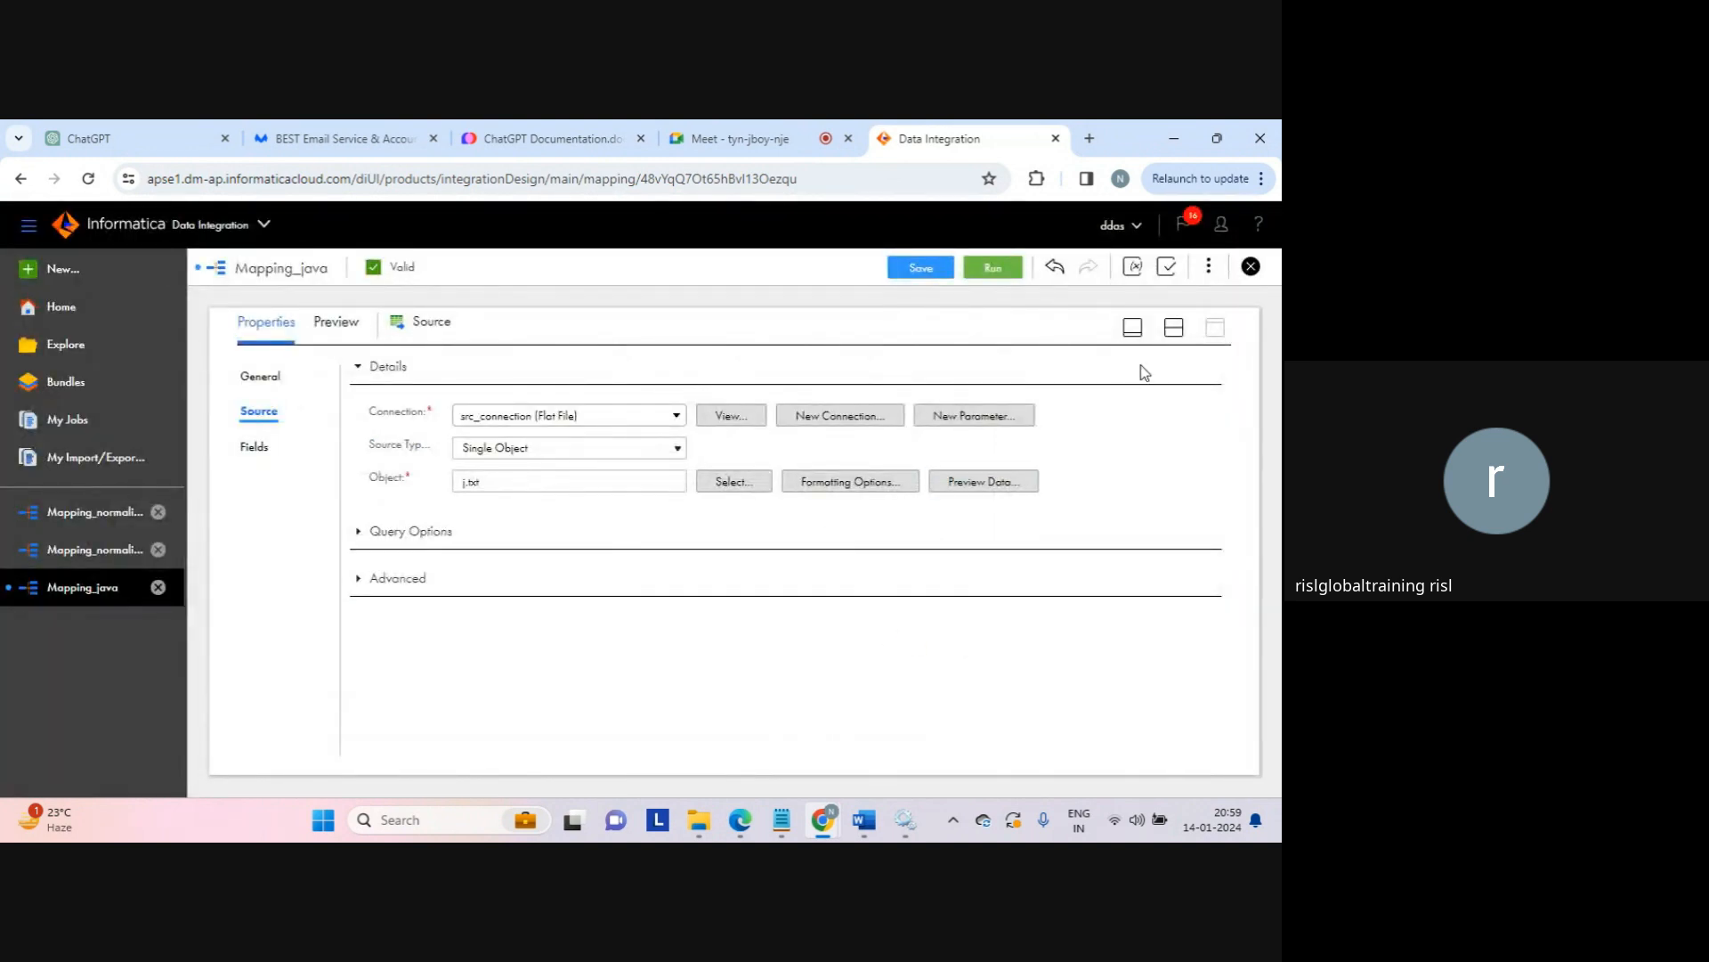
# Step: Save Mapping_java and reopen the j.txt Formatting Options showing Colon delimiter and data from row 2
pyautogui.click(1174, 329)
pyautogui.click(922, 267)
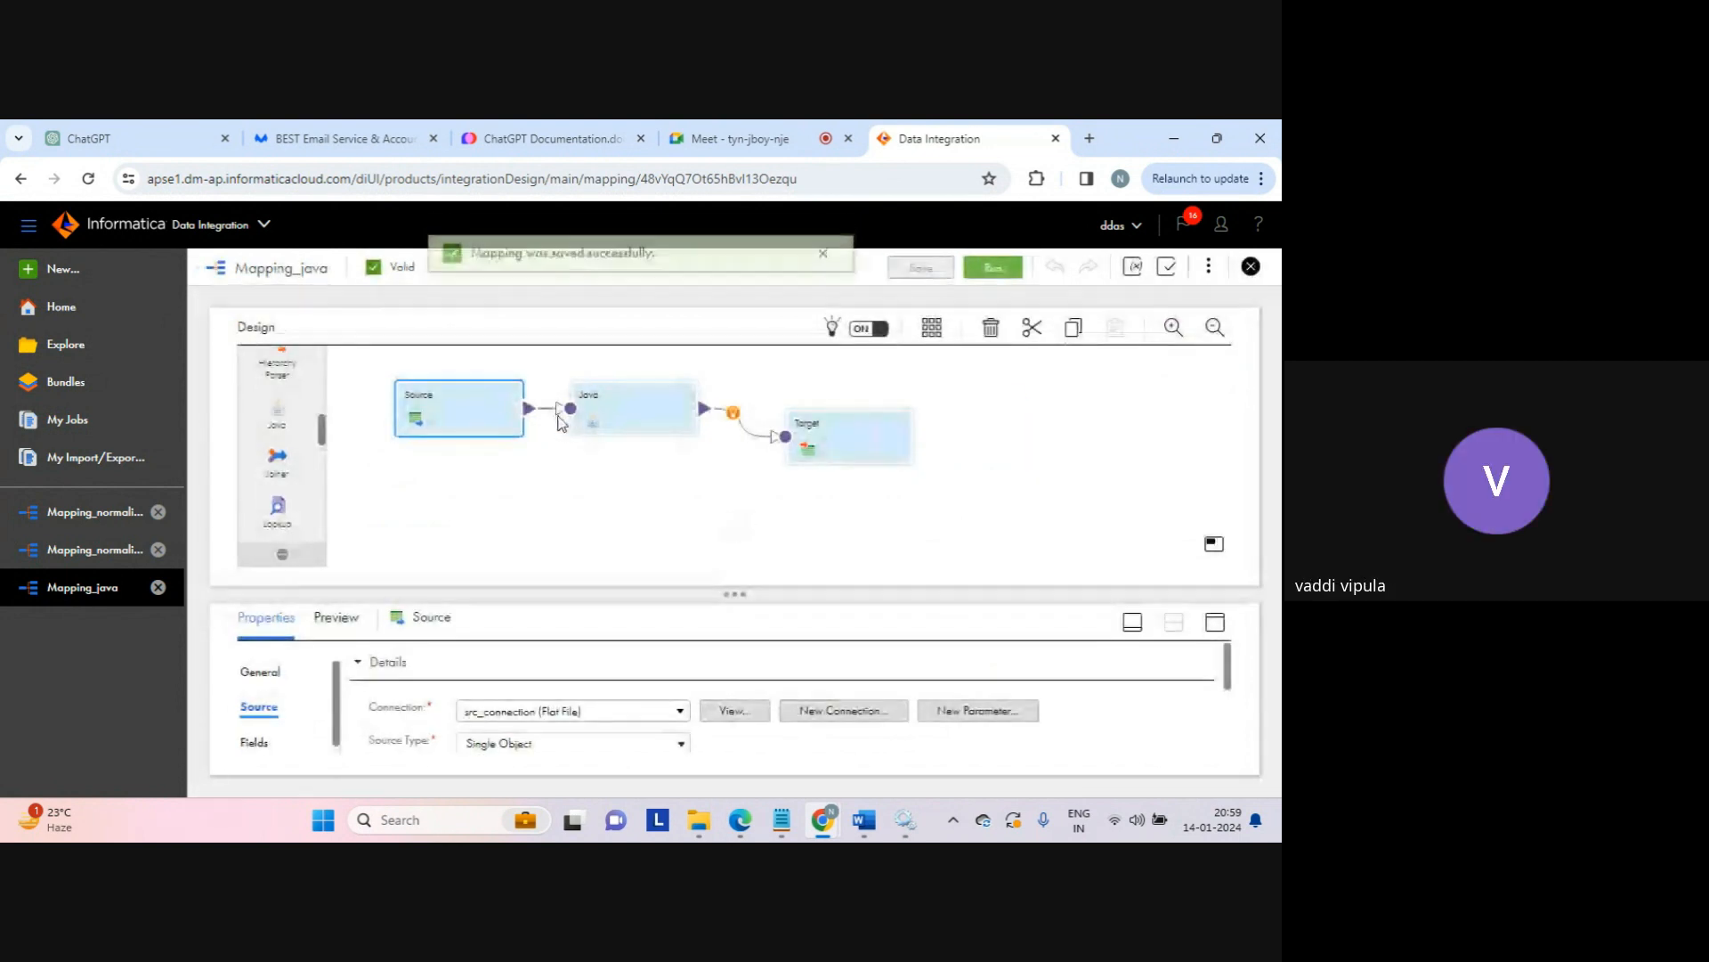
pyautogui.click(1215, 621)
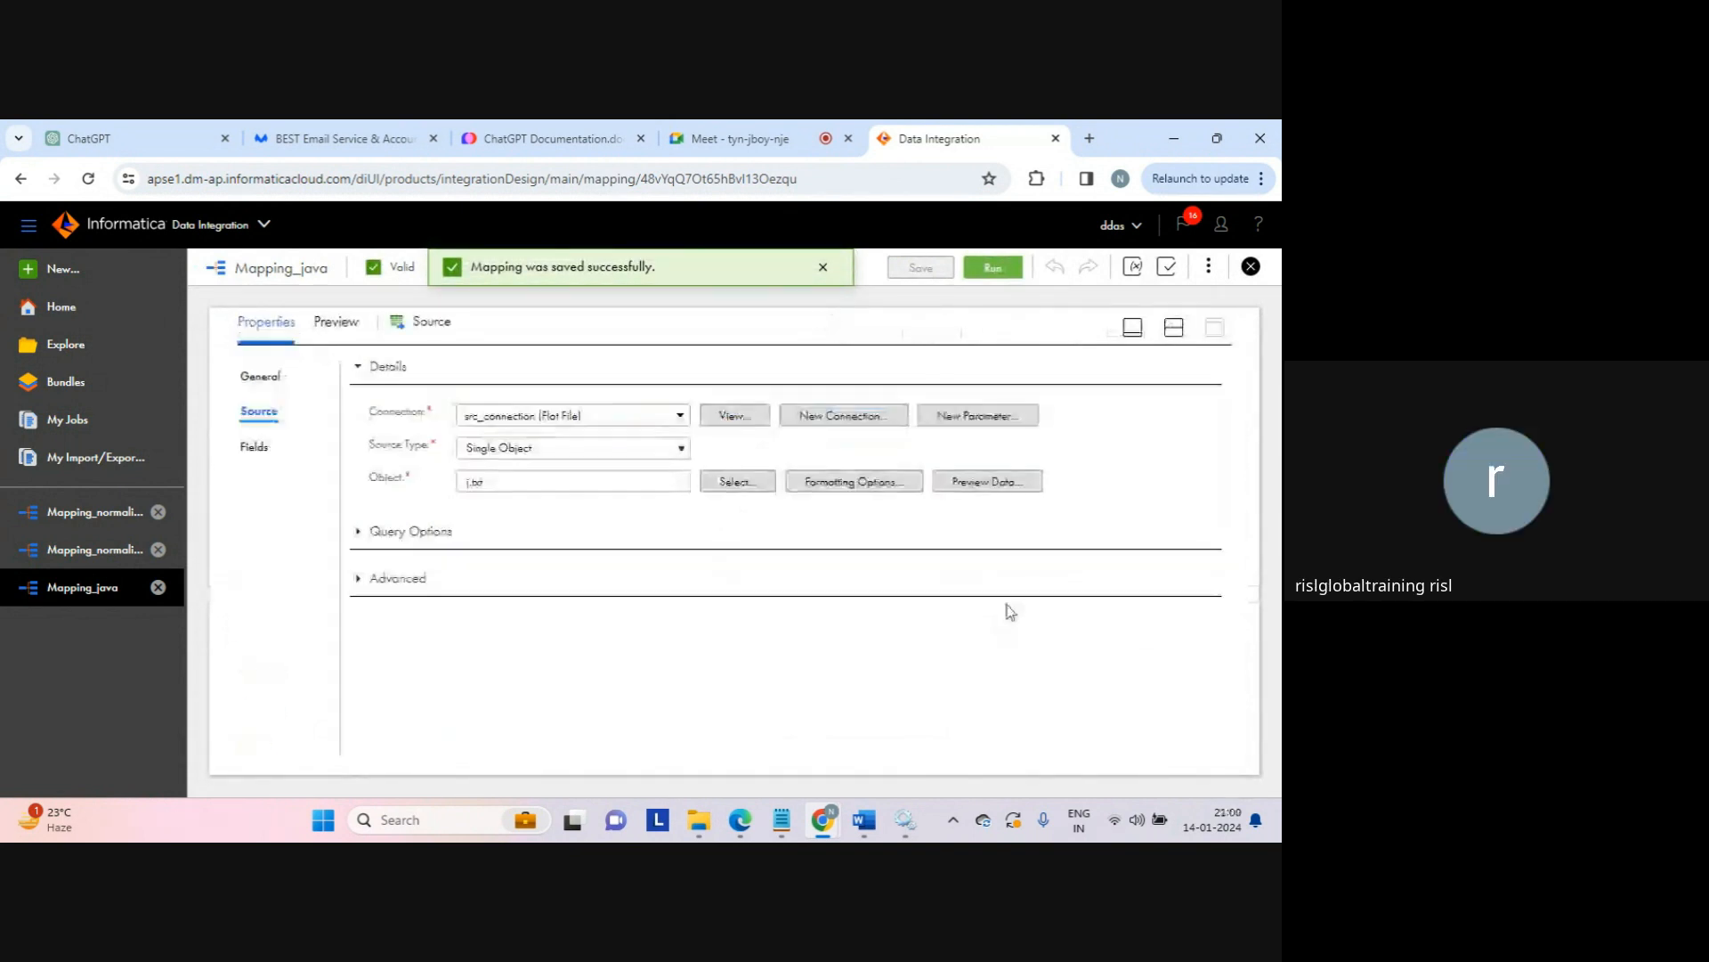
pyautogui.click(871, 492)
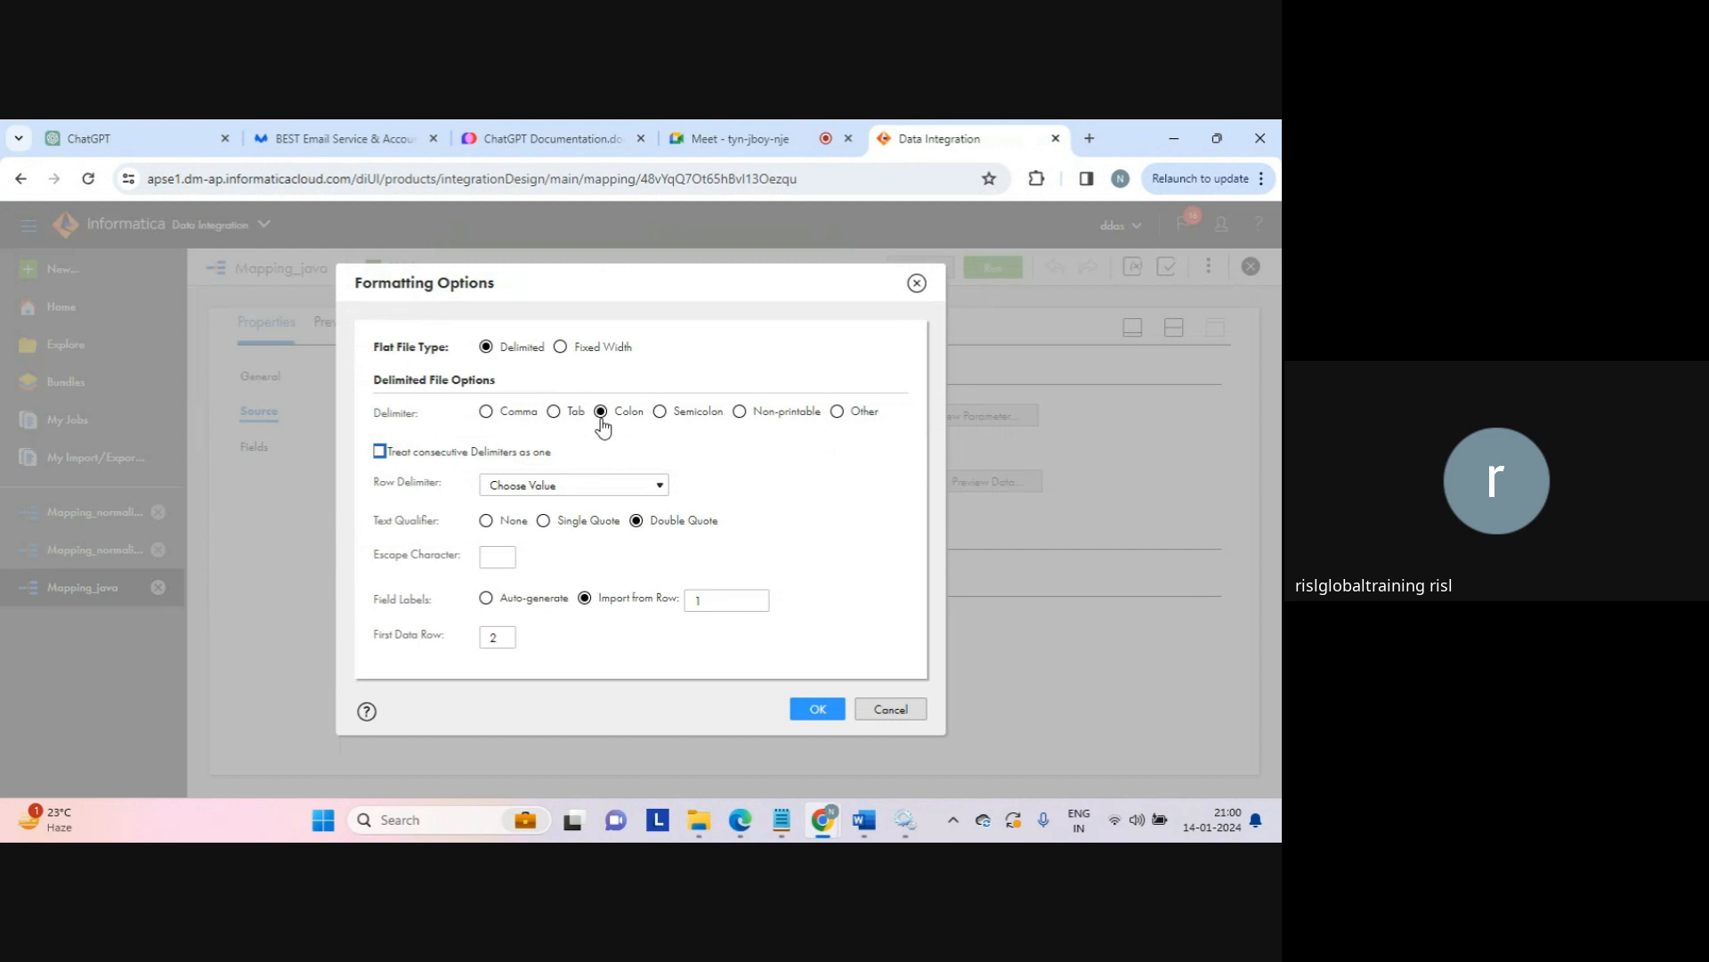
pyautogui.moveTo(793, 828)
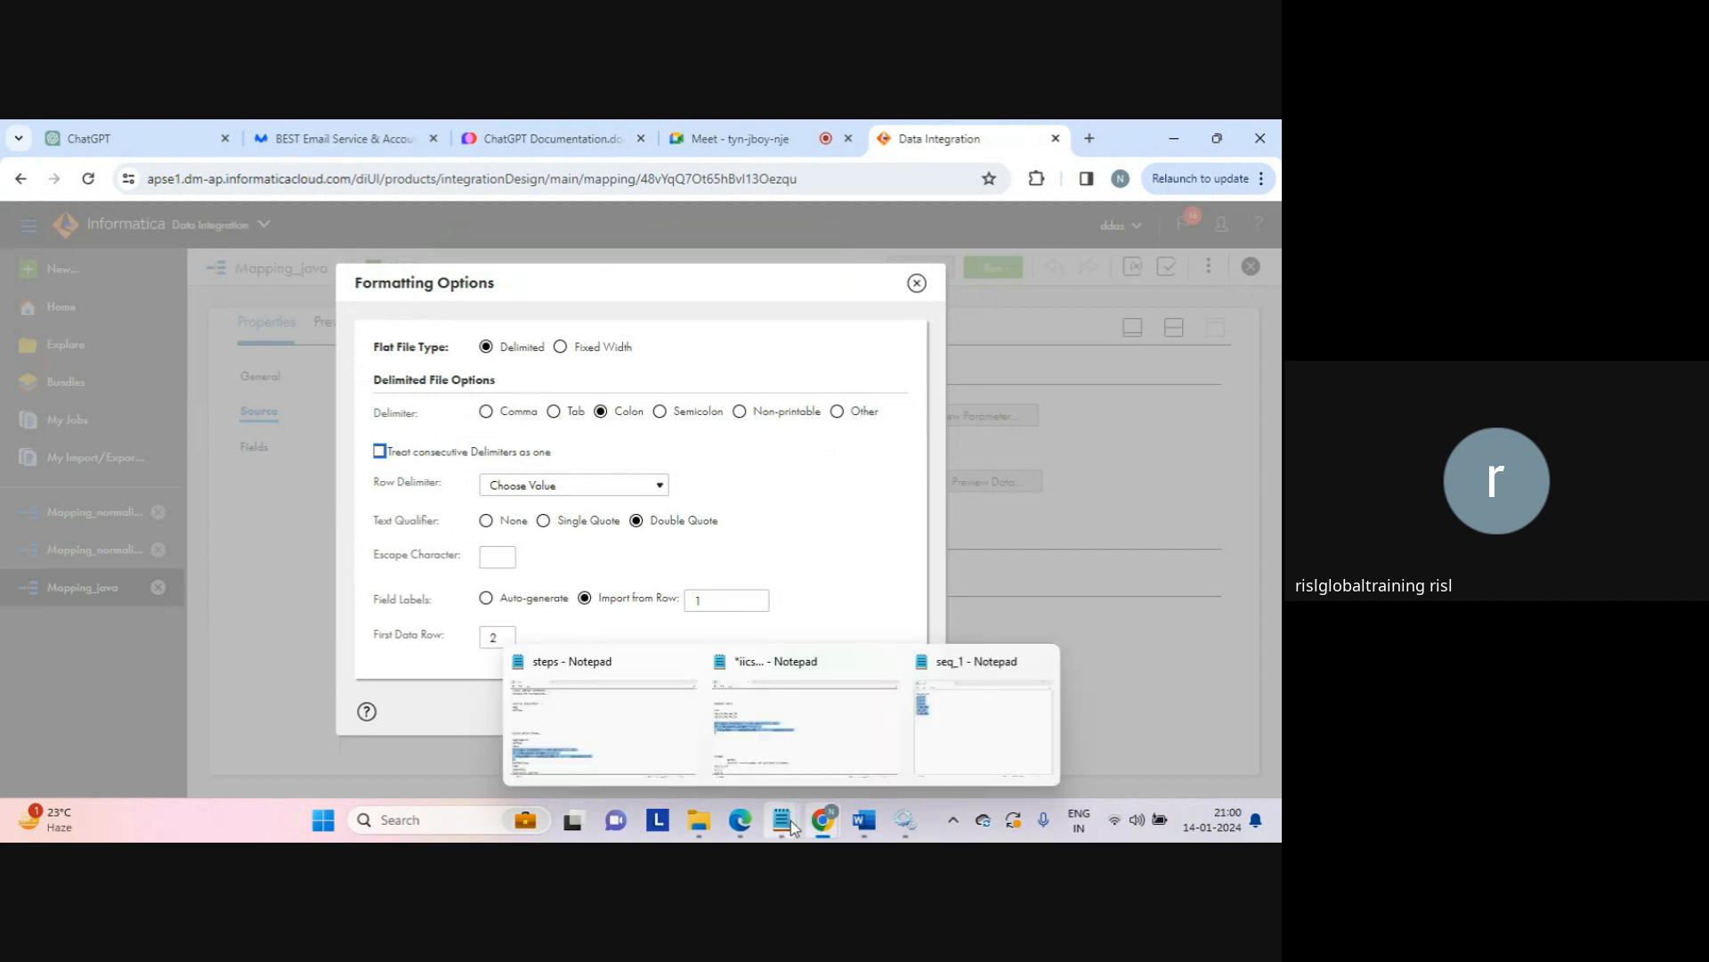
# Step: Open the j input file from the C: drive's source folder in Notepad
pyautogui.moveTo(718, 819)
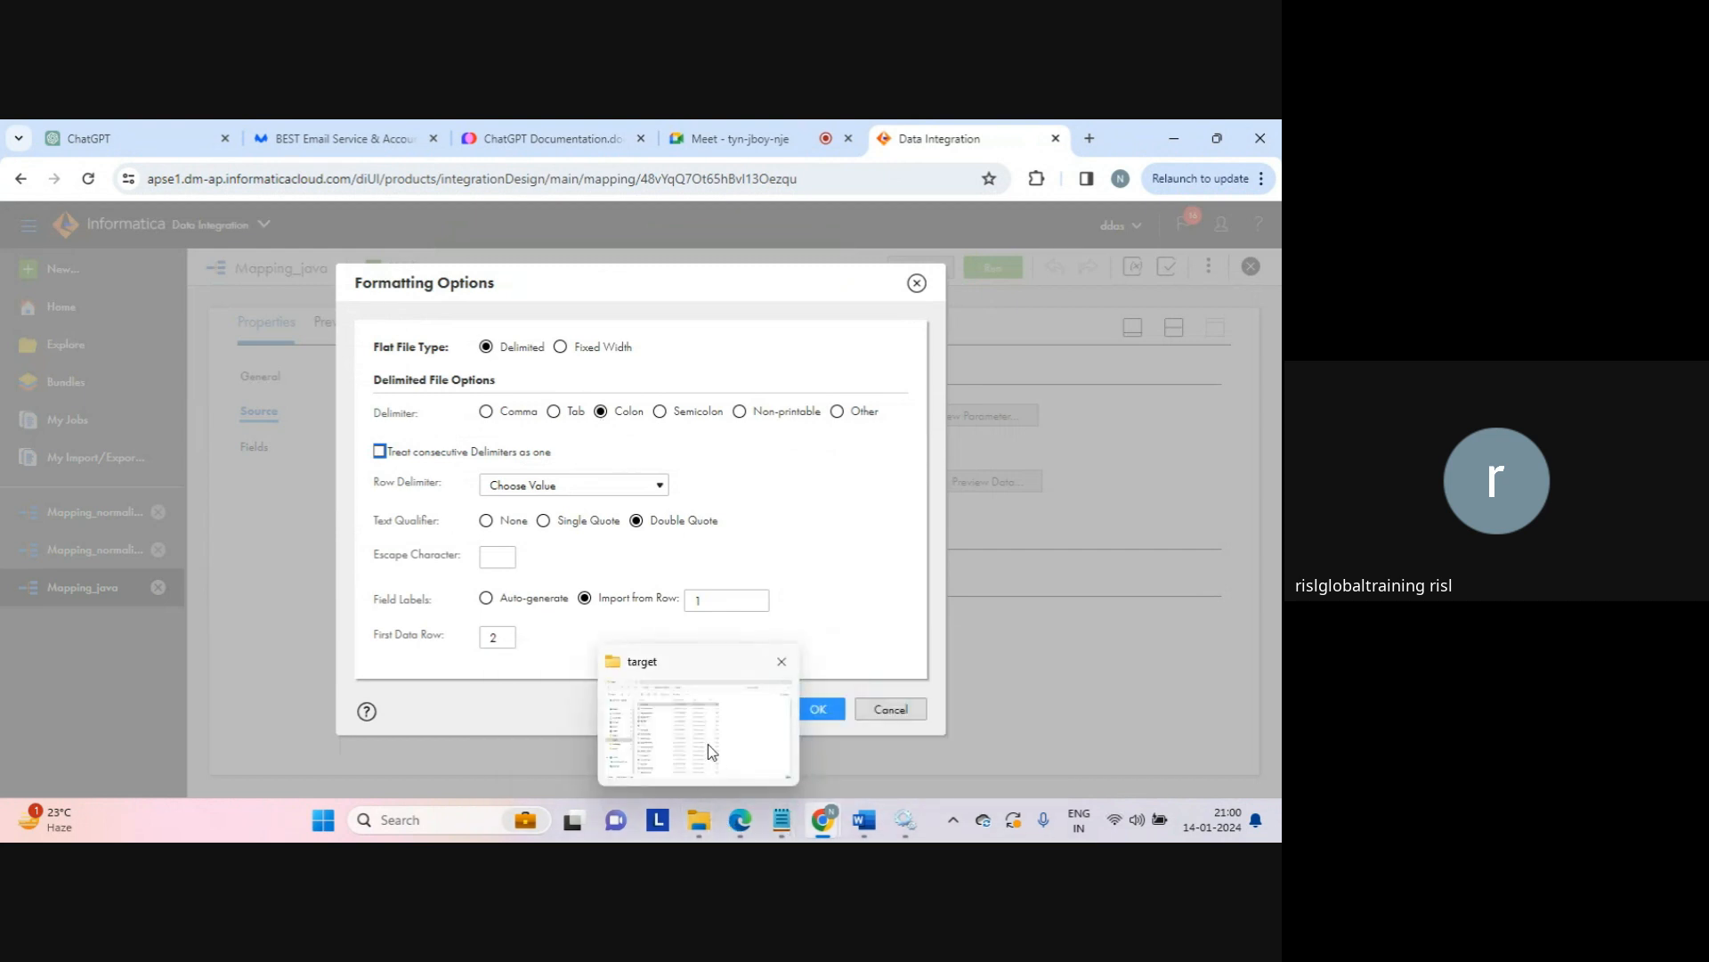
pyautogui.click(709, 746)
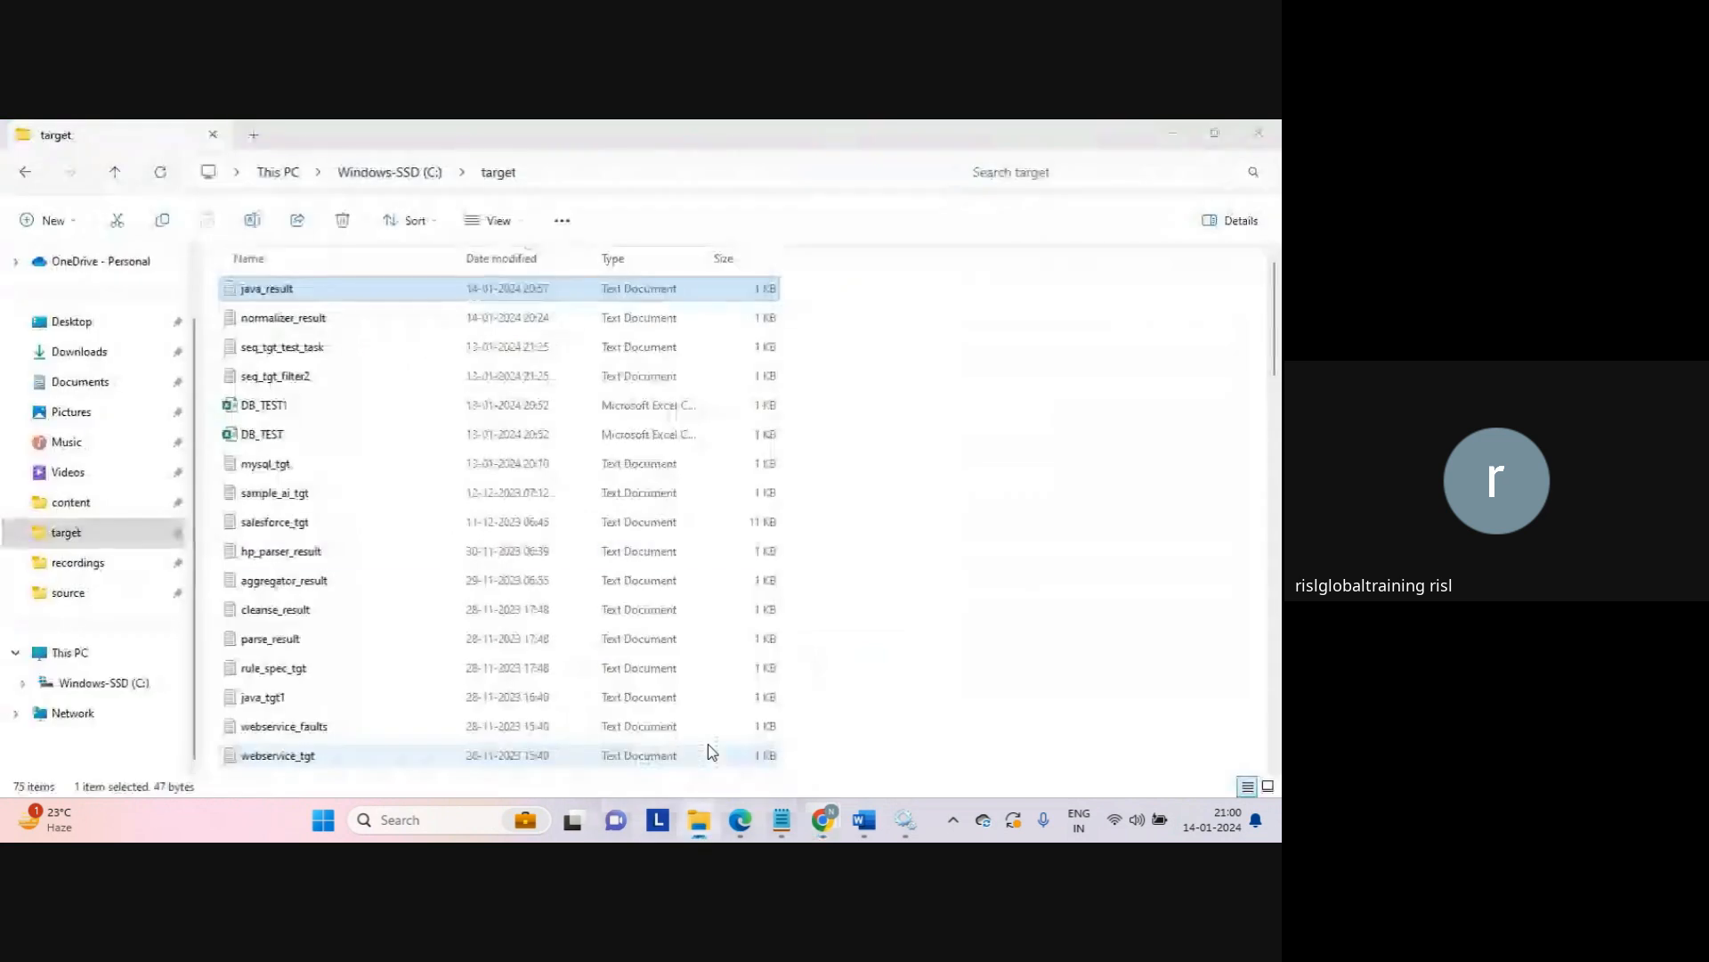
pyautogui.click(91, 592)
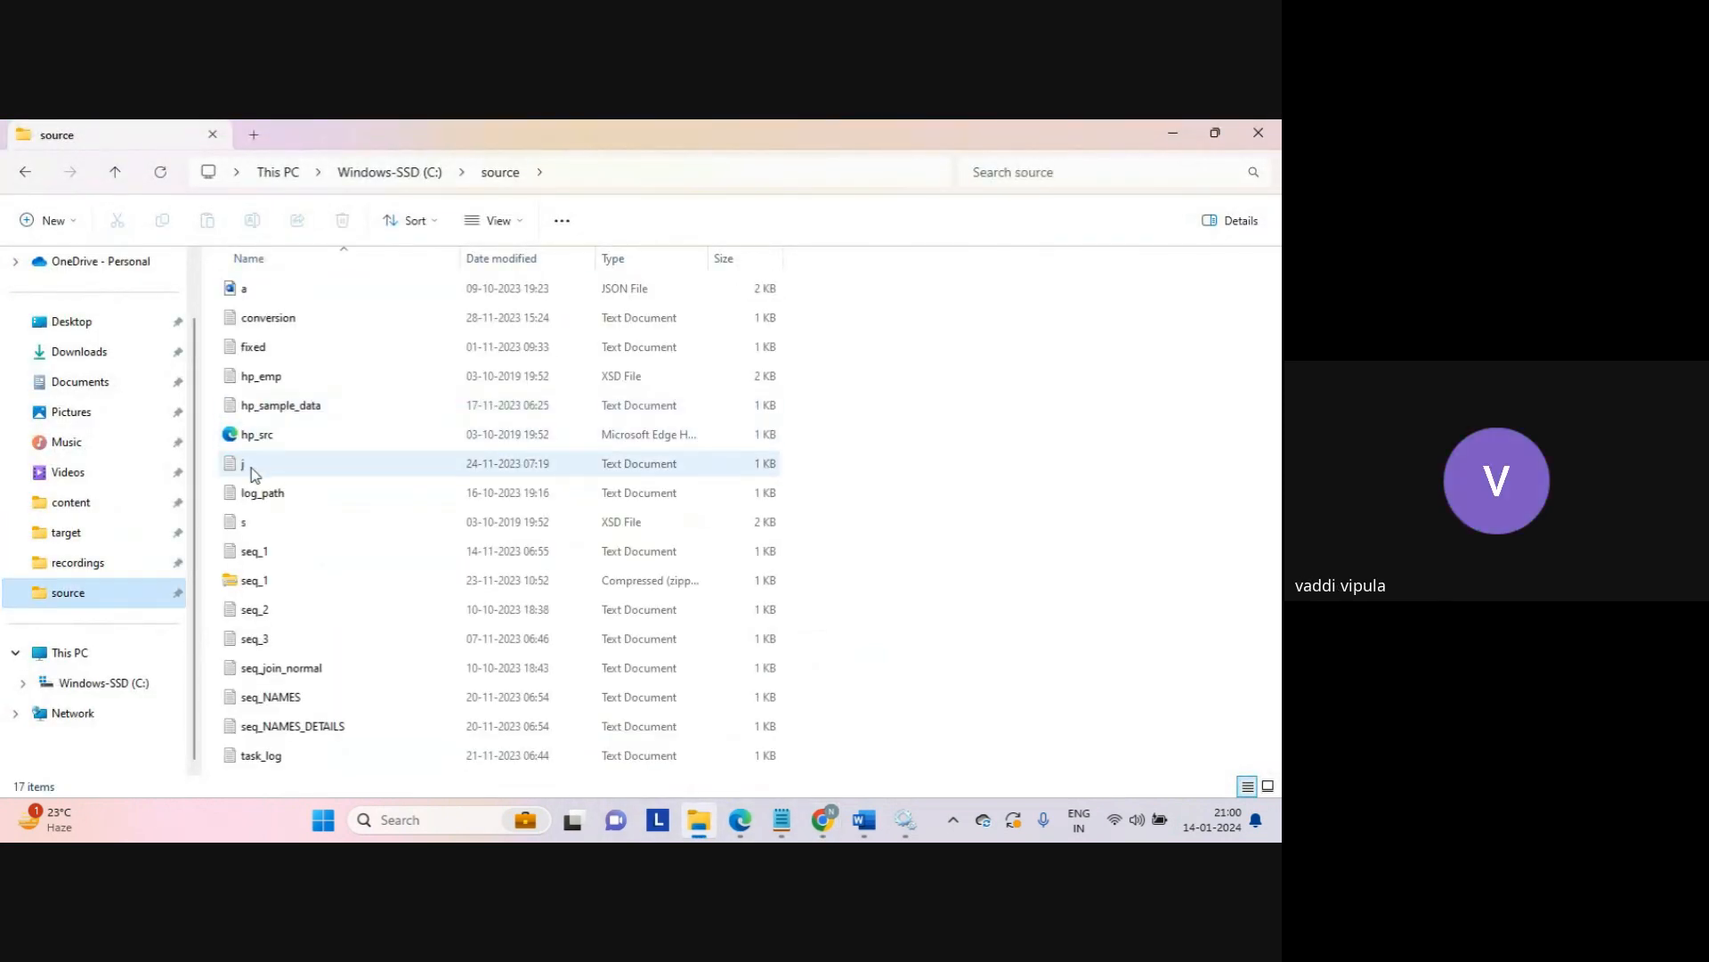
pyautogui.doubleClick(251, 467)
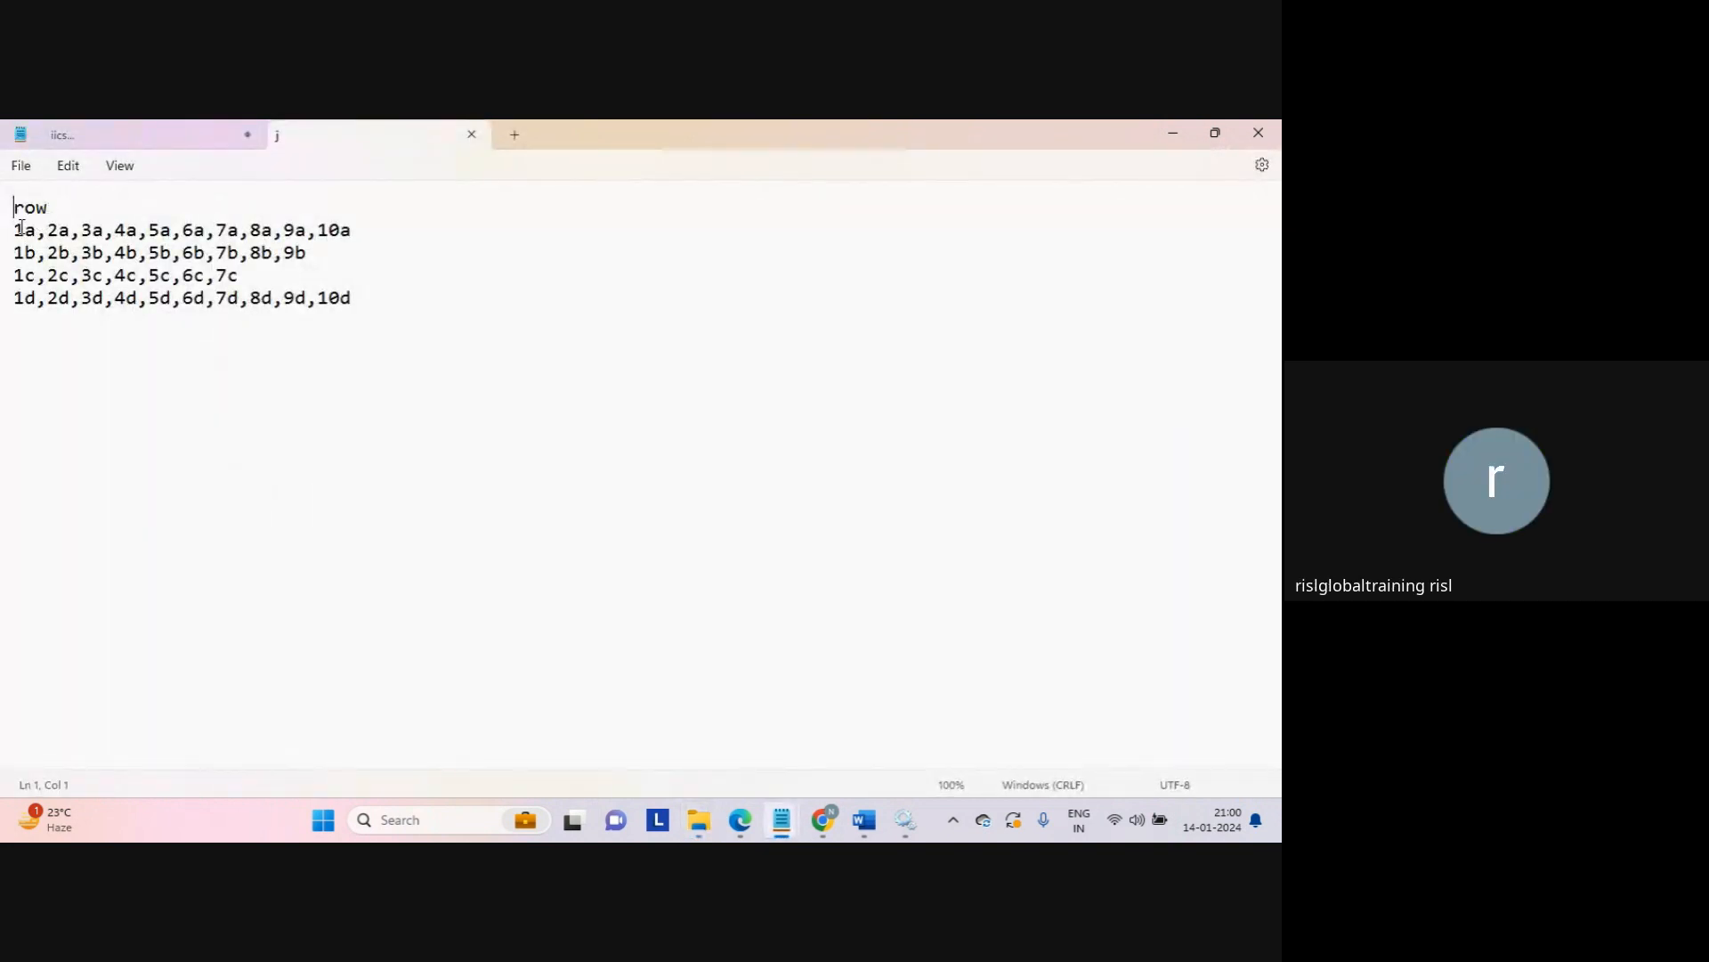
# Step: Highlight the first data line's comma-separated values starting with 1a, then close the j file
pyautogui.moveTo(21, 228); pyautogui.dragTo(403, 230)
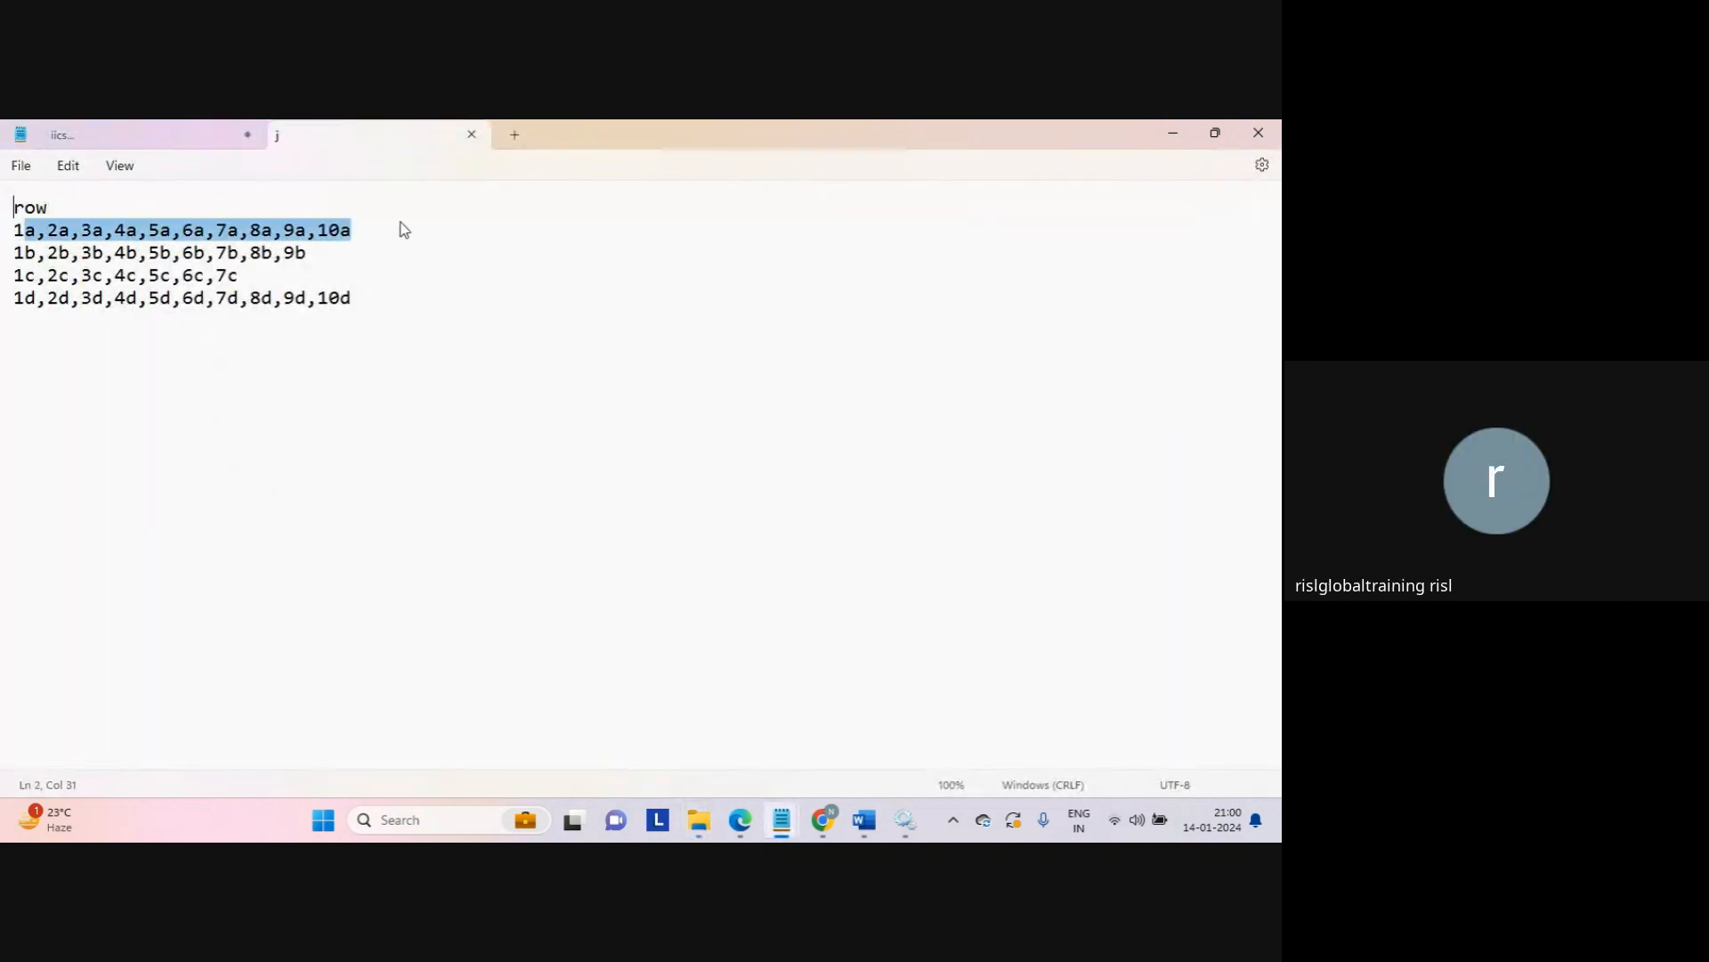
pyautogui.doubleClick(41, 212)
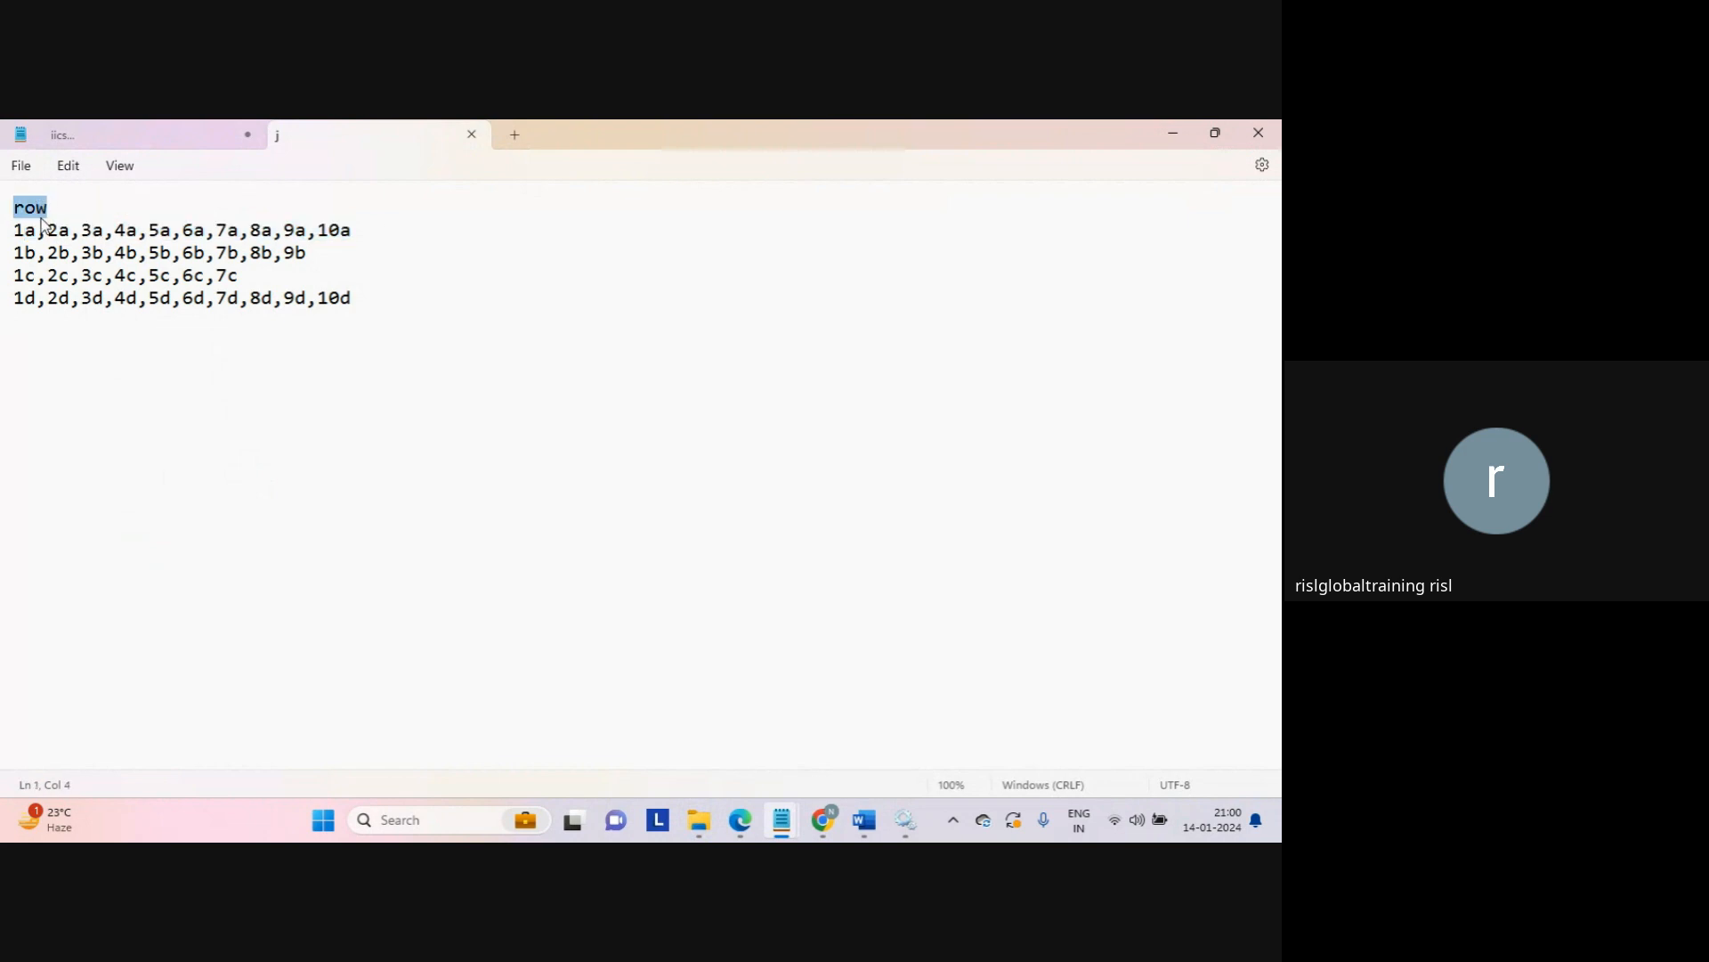
pyautogui.moveTo(36, 231); pyautogui.dragTo(59, 233)
pyautogui.click(38, 235)
pyautogui.moveTo(370, 228); pyautogui.dragTo(7, 237)
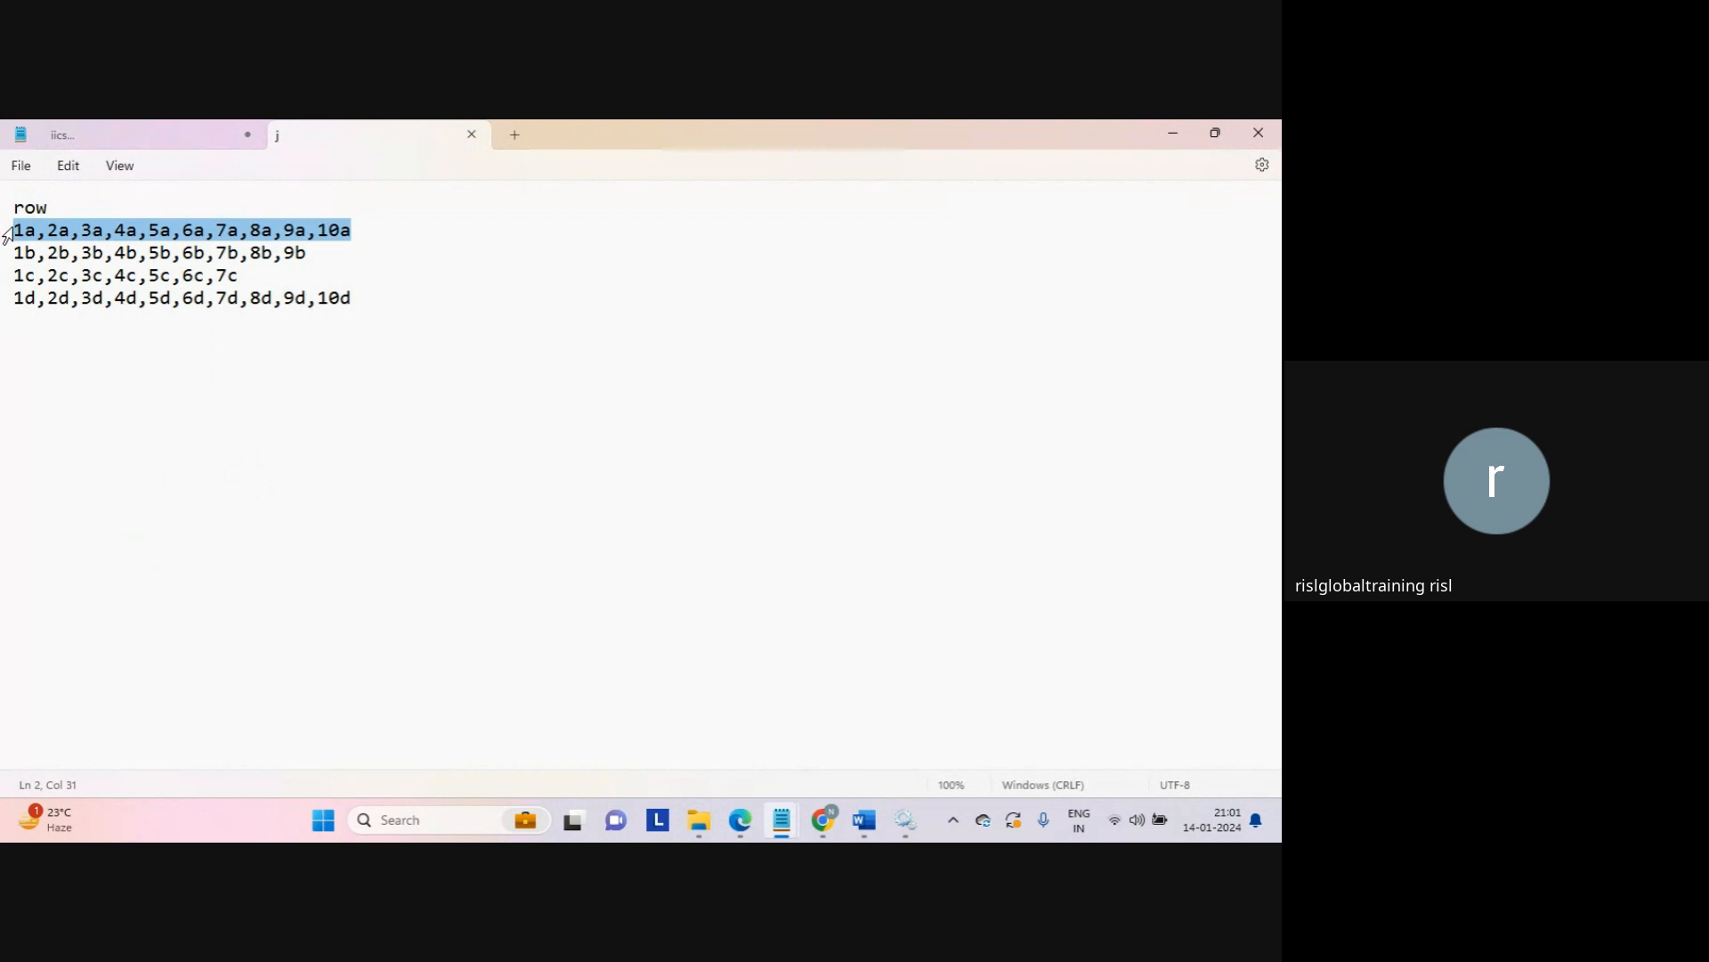
pyautogui.click(424, 281)
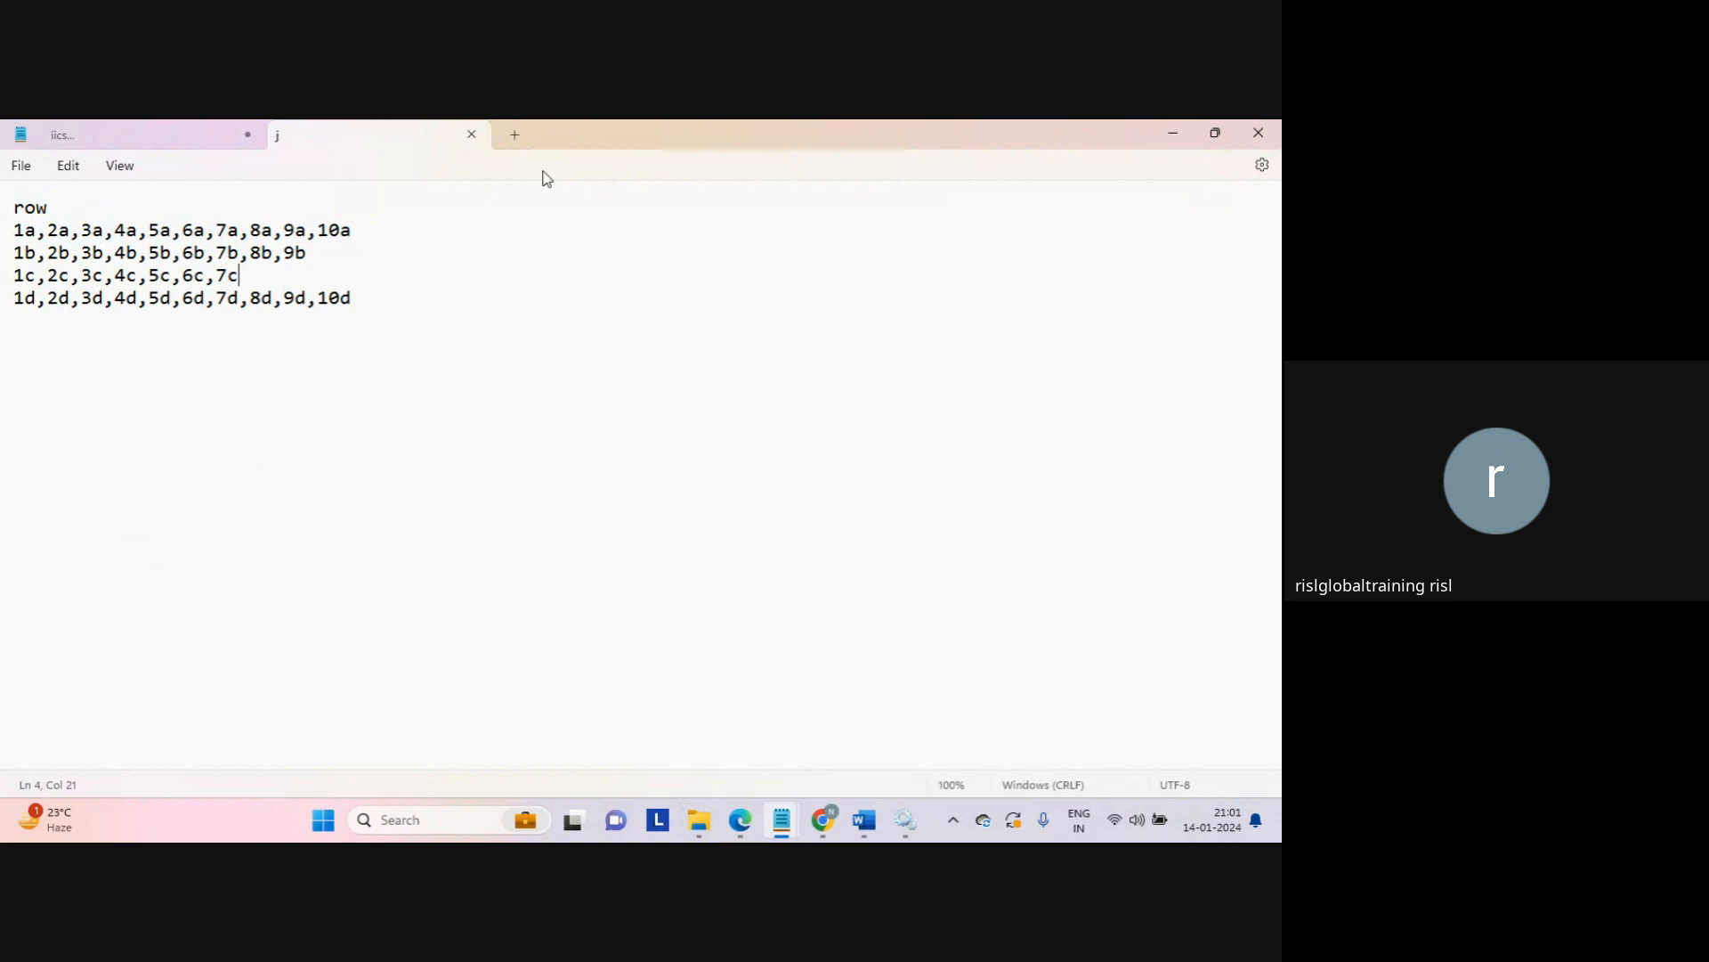
pyautogui.click(472, 135)
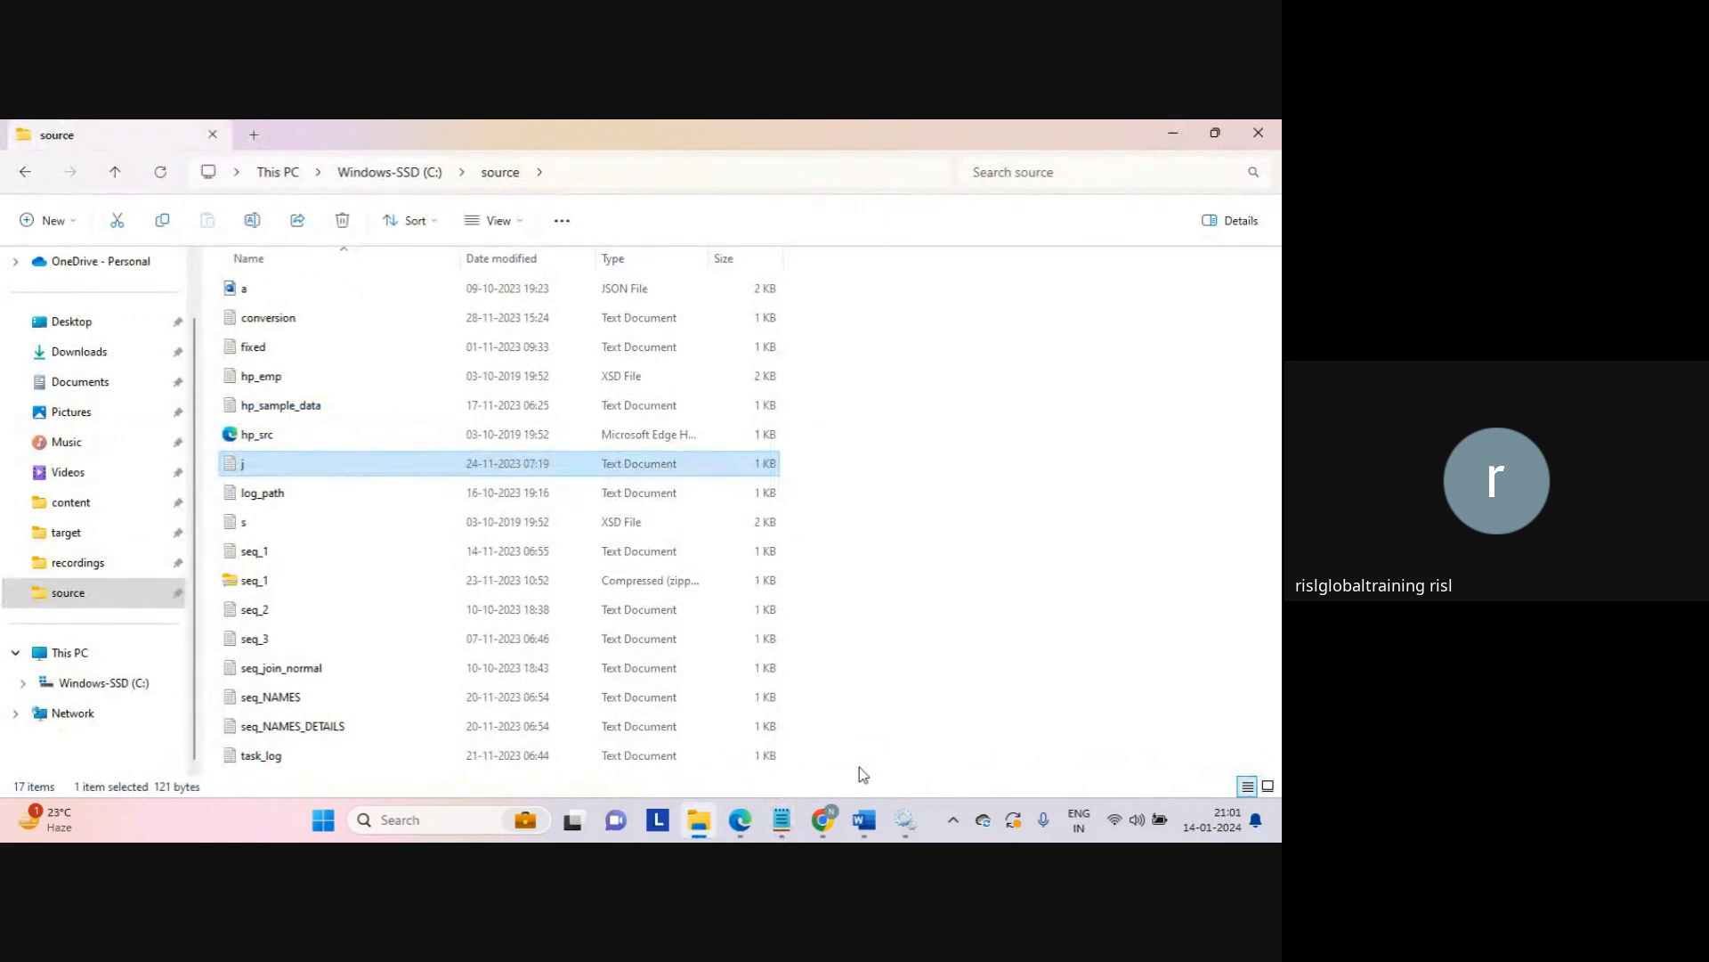
pyautogui.moveTo(787, 826)
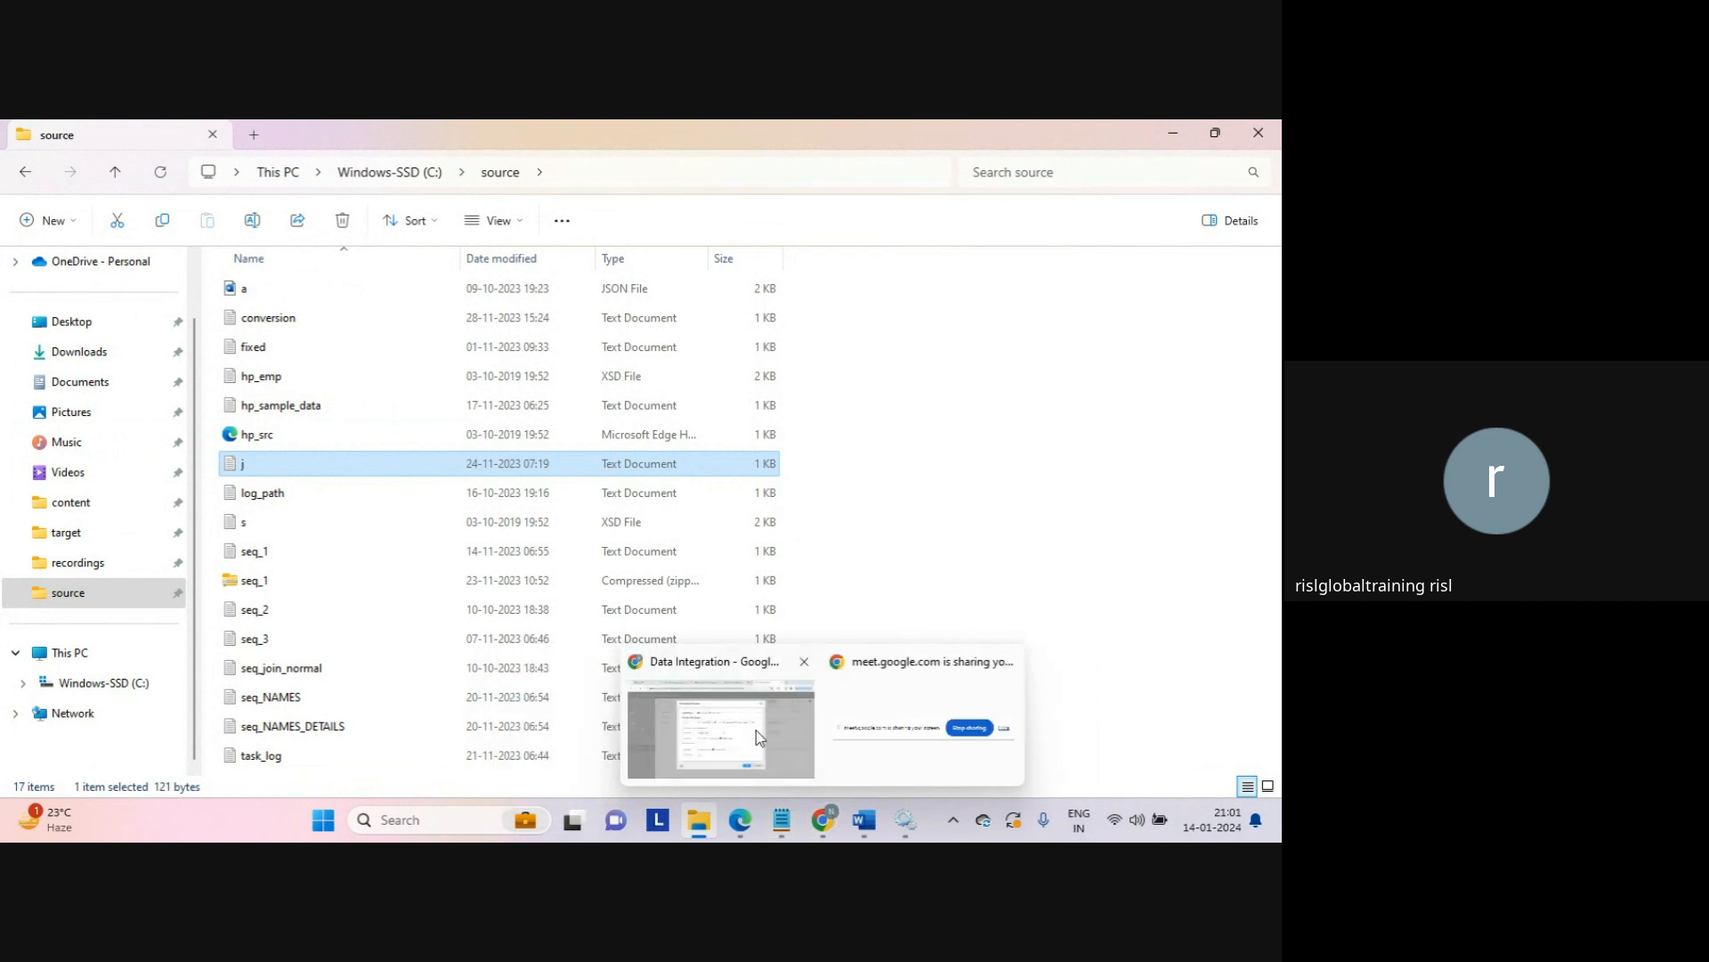
# Step: Confirm the Colon delimiter, run Mapping_java, and follow Mapping_java-3 in My Jobs
pyautogui.click(756, 730)
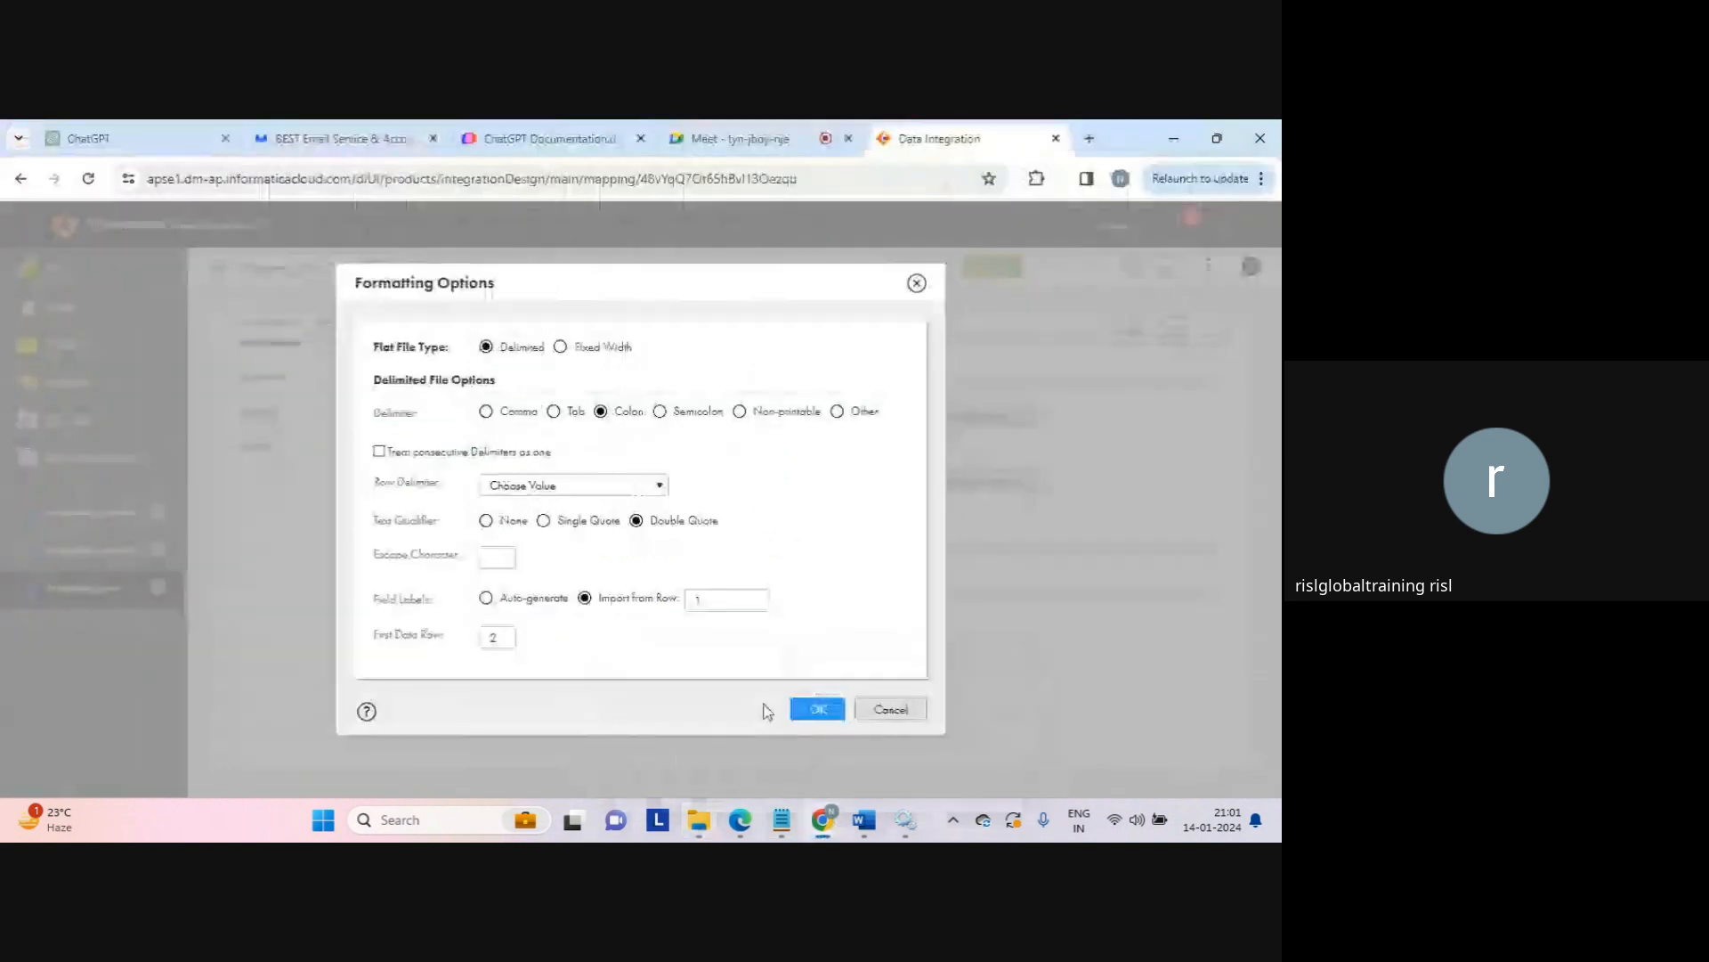
pyautogui.click(817, 710)
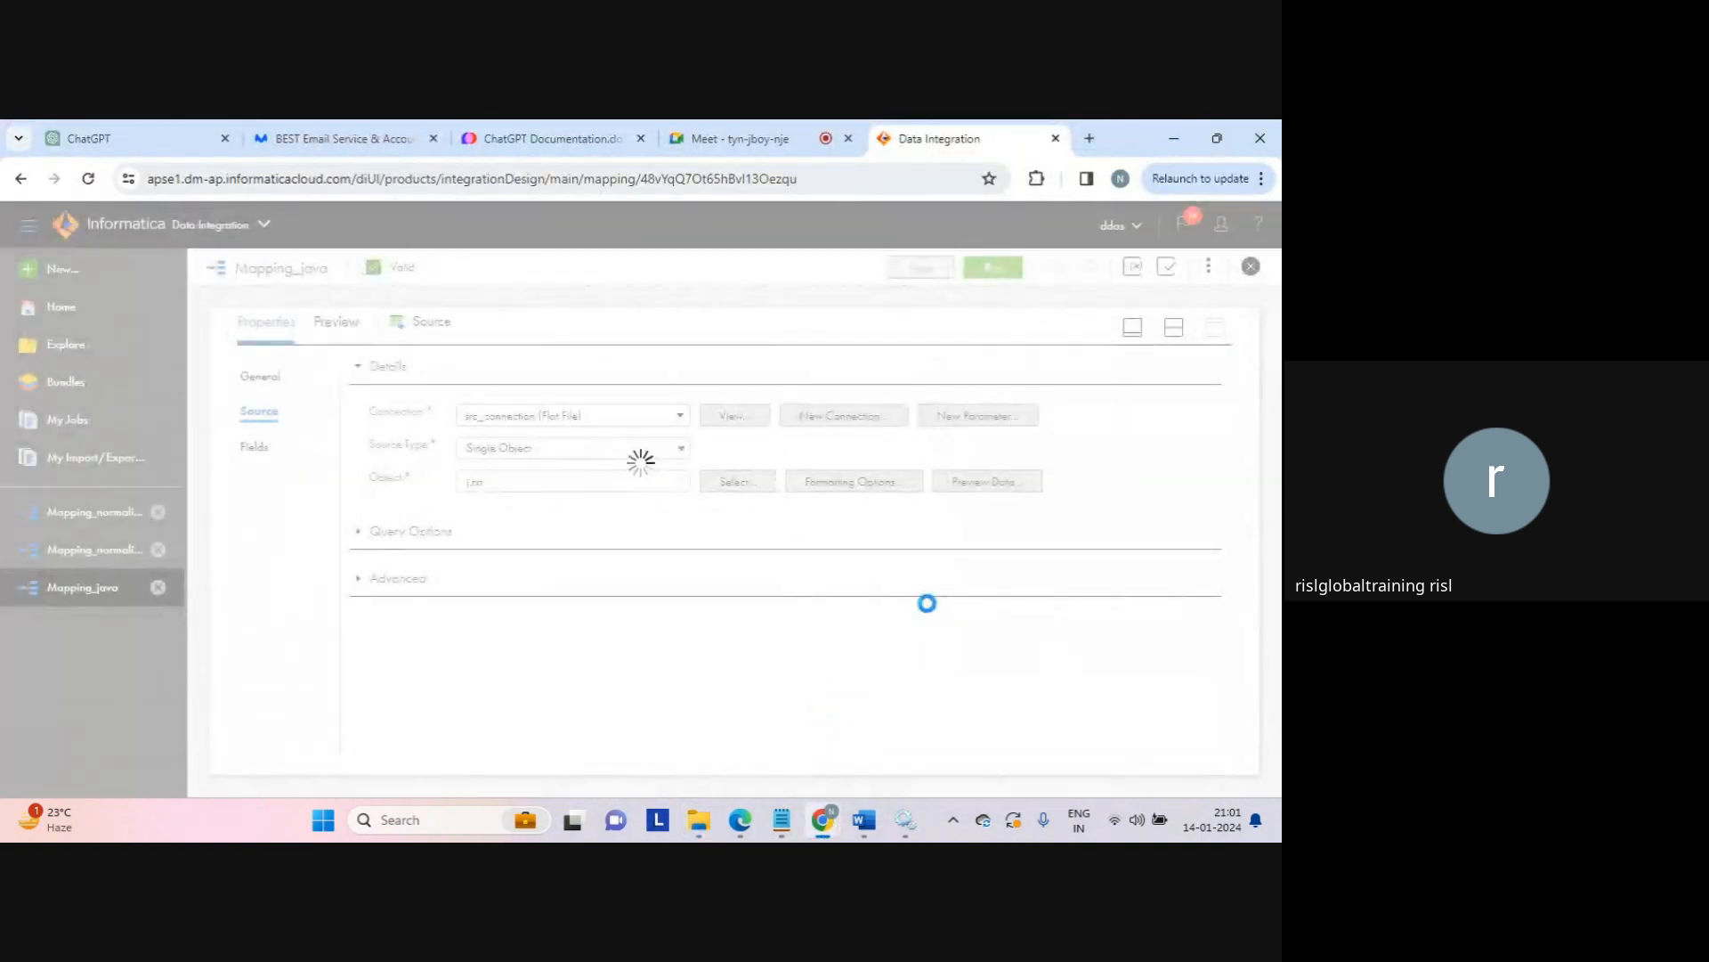
pyautogui.click(1174, 330)
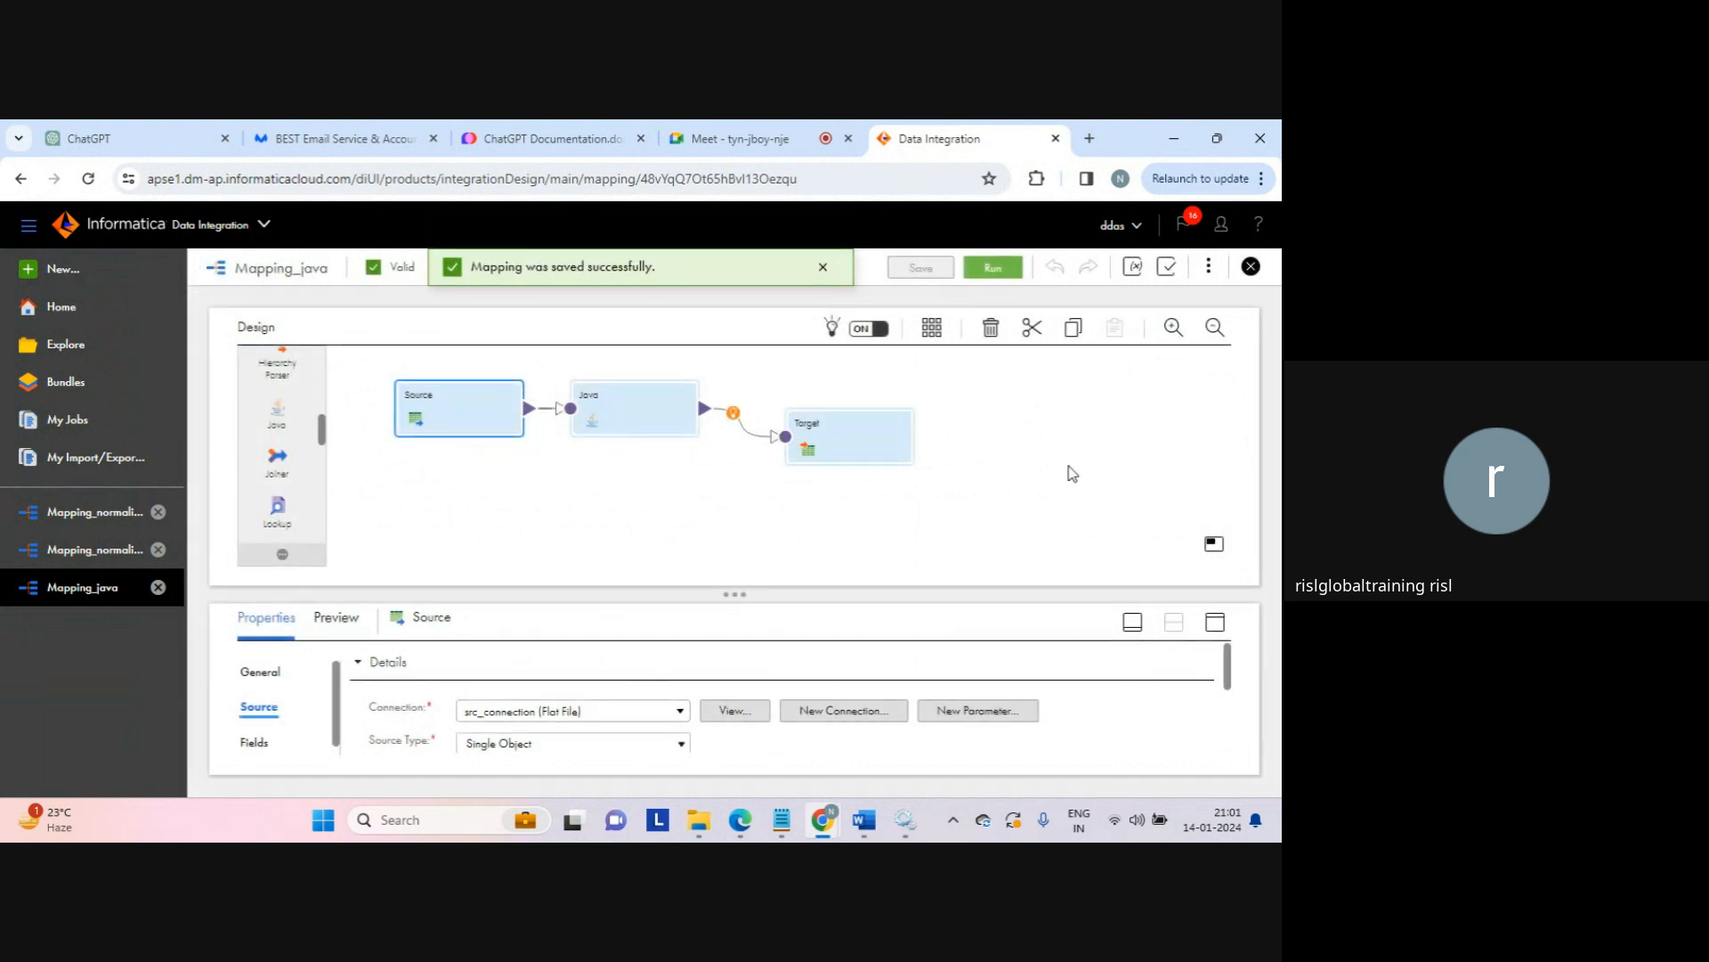
pyautogui.click(991, 276)
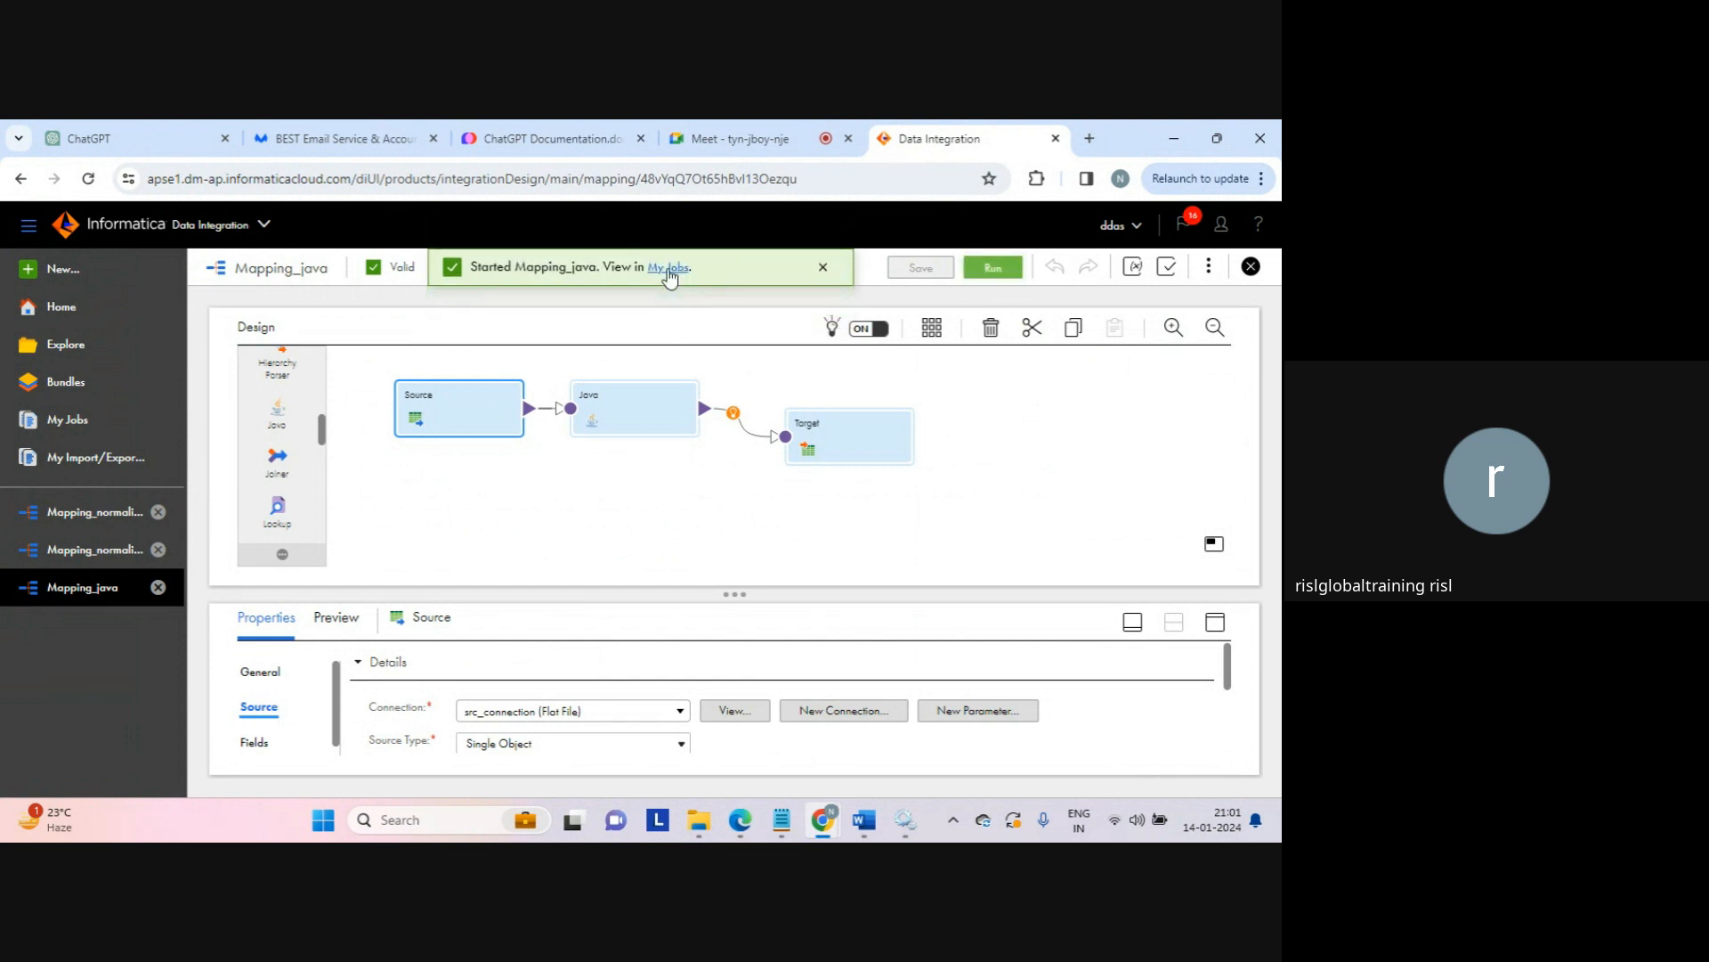
pyautogui.click(670, 268)
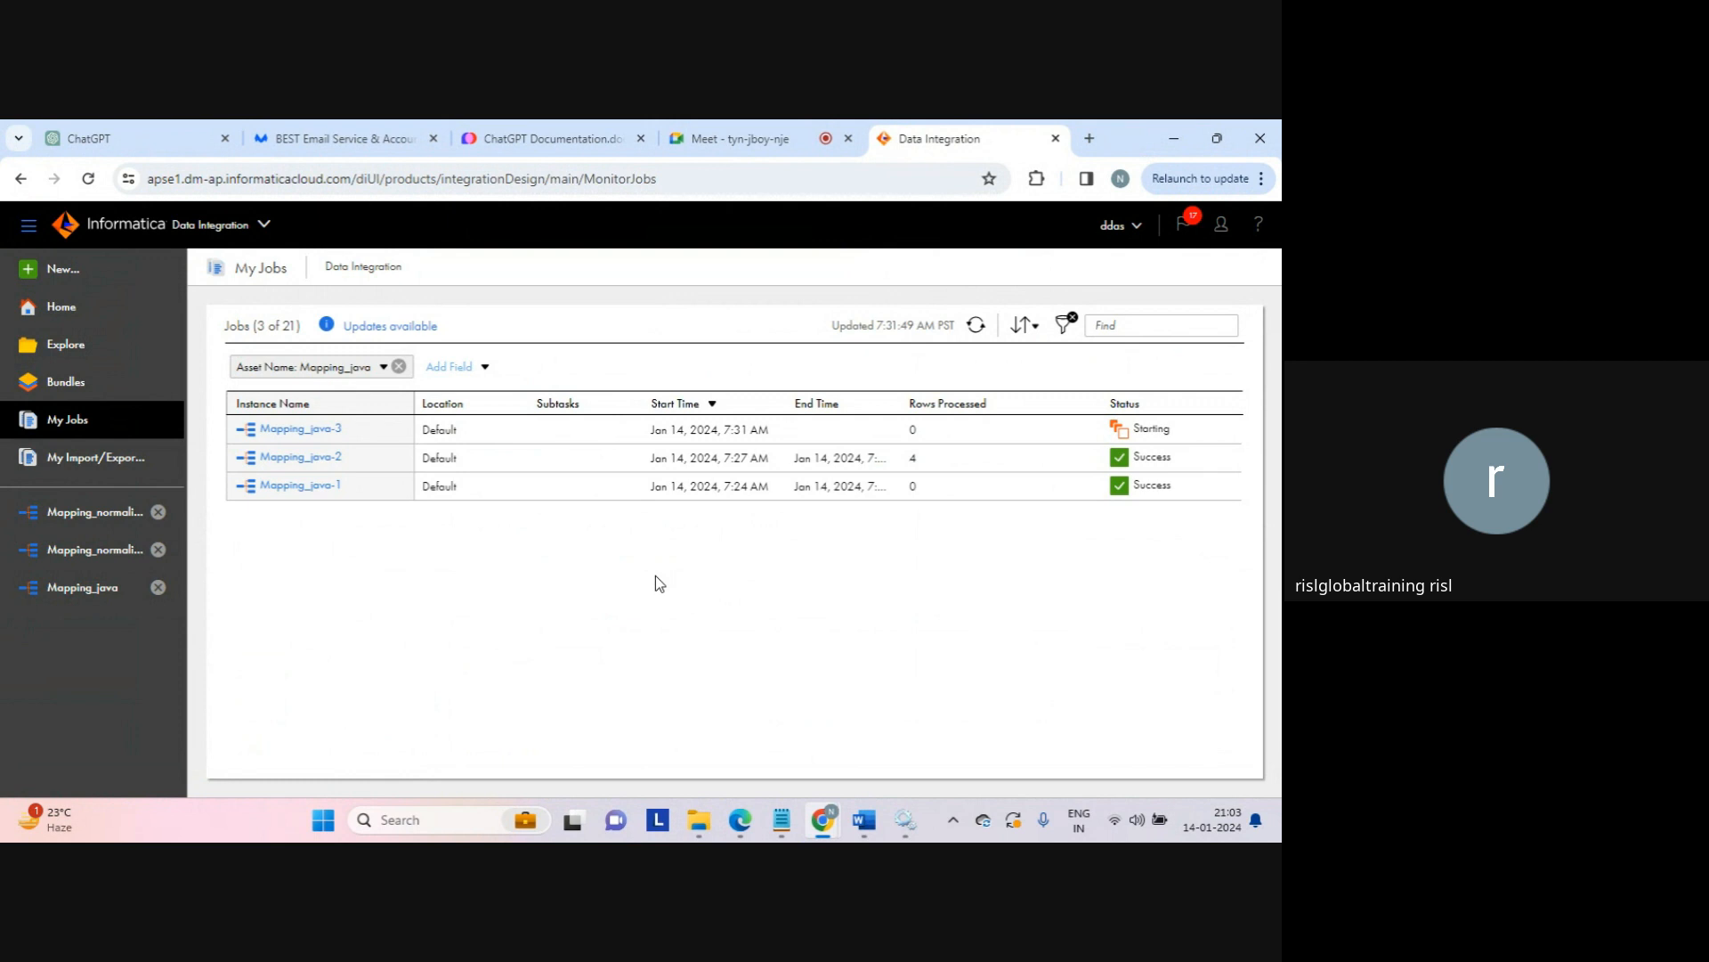
# Step: Refresh My Jobs until Mapping_java-3 shows Success with 4 rows processed
pyautogui.moveTo(658, 583); pyautogui.dragTo(967, 351)
pyautogui.click(976, 326)
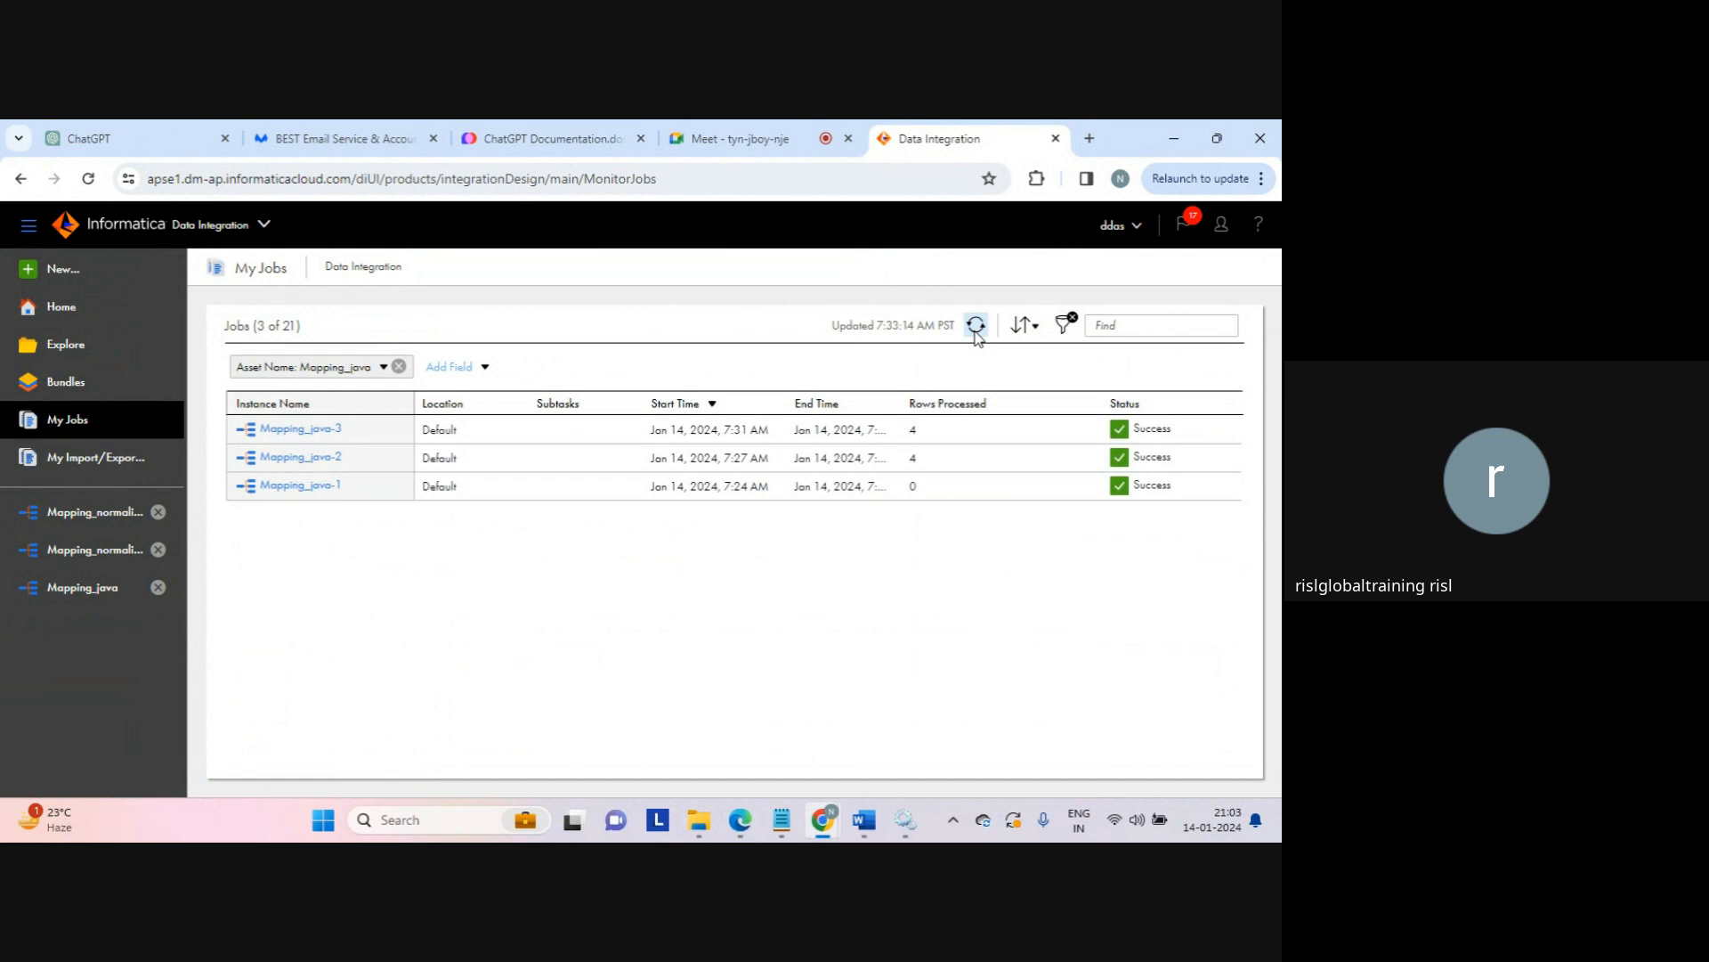
# Step: Open the java_result output file from the target folder in Notepad
pyautogui.moveTo(703, 824)
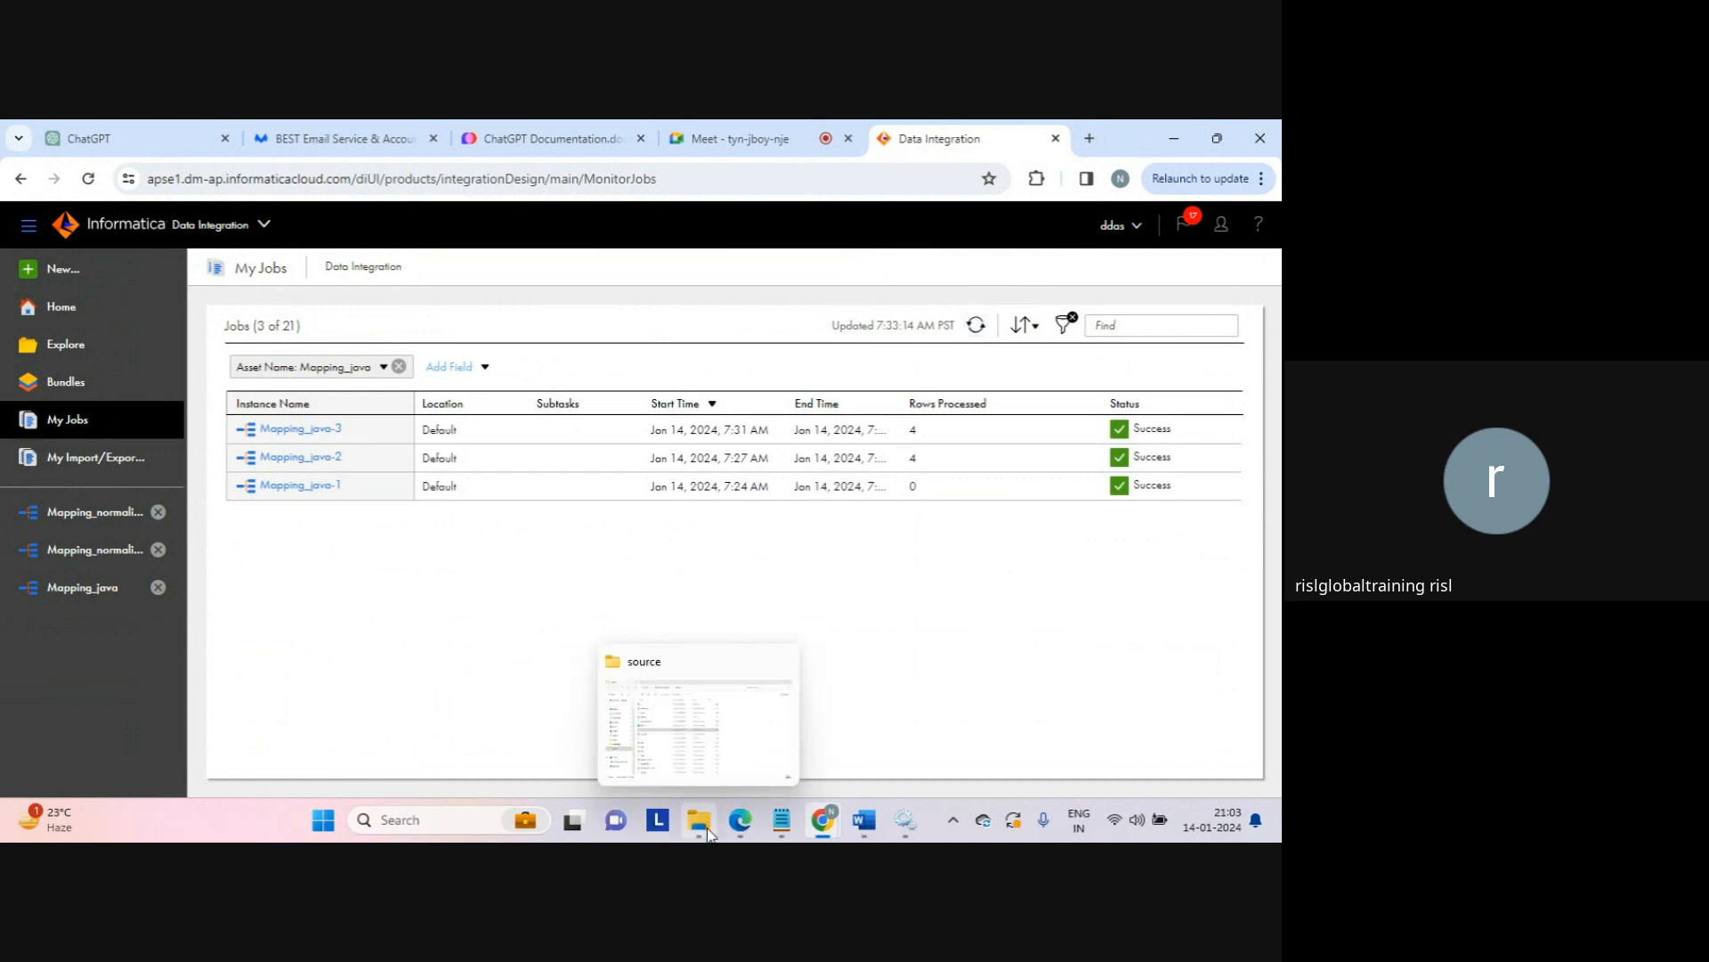
pyautogui.click(734, 730)
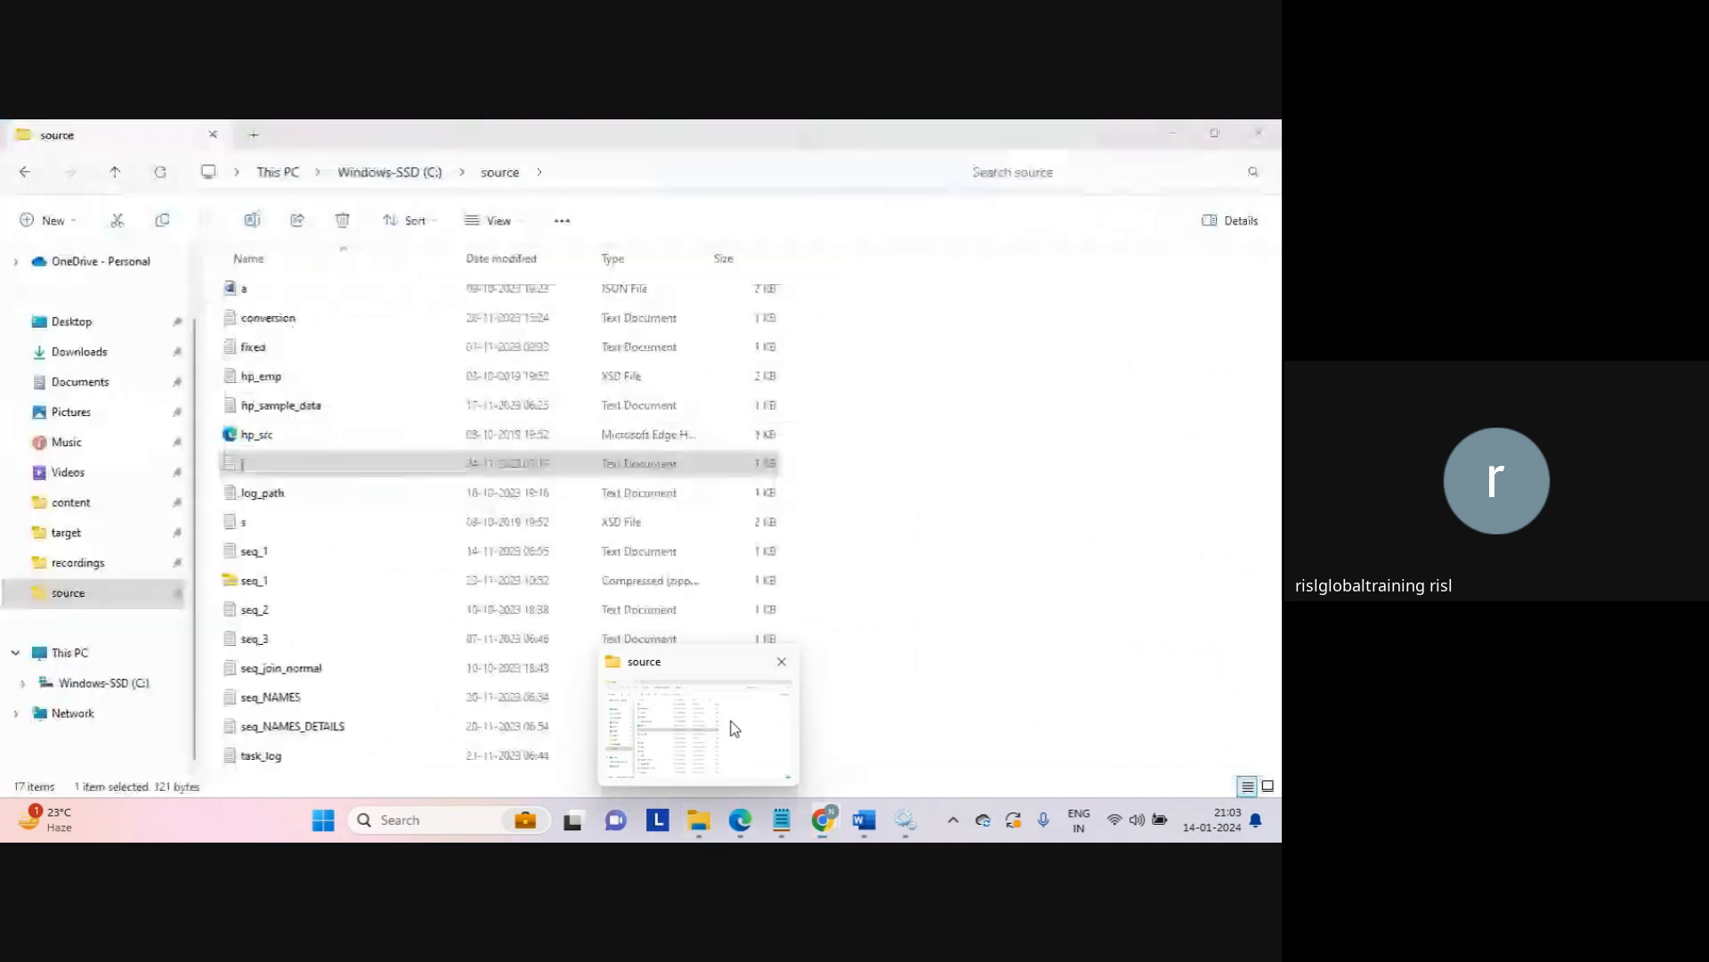
pyautogui.click(81, 534)
pyautogui.click(285, 294)
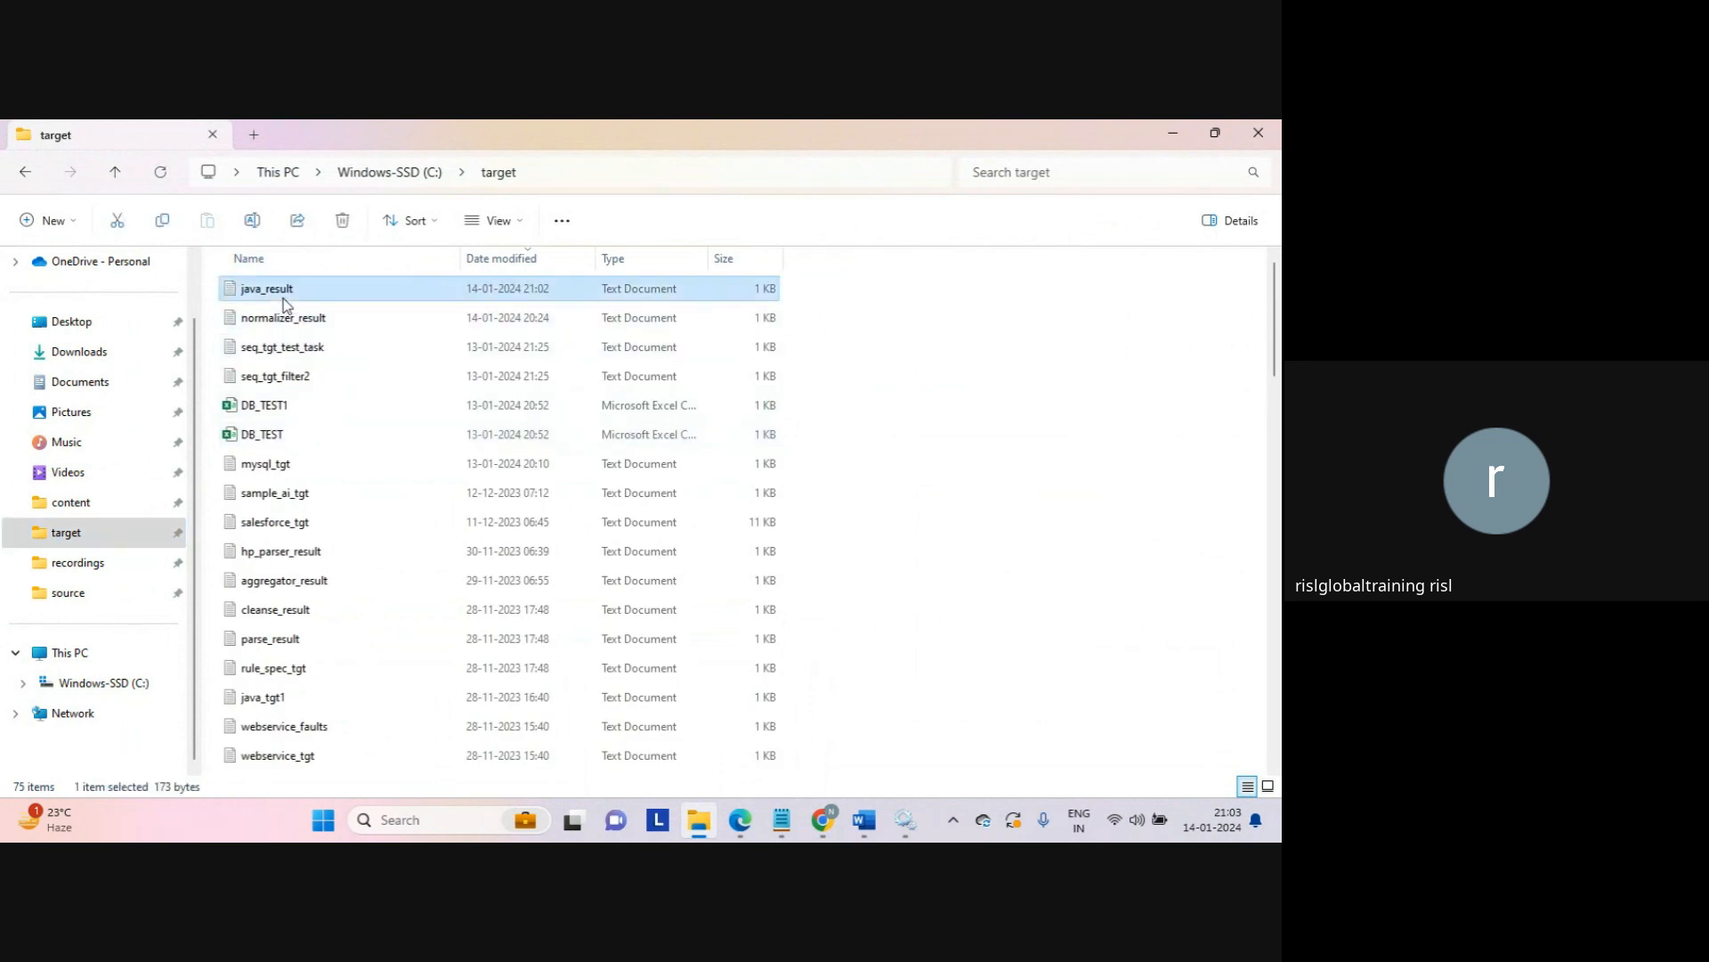
pyautogui.doubleClick(283, 298)
# Step: Check that row '1a,2a,…,10a' has outputRow '1a,2a', then return to My Jobs
pyautogui.click(276, 372)
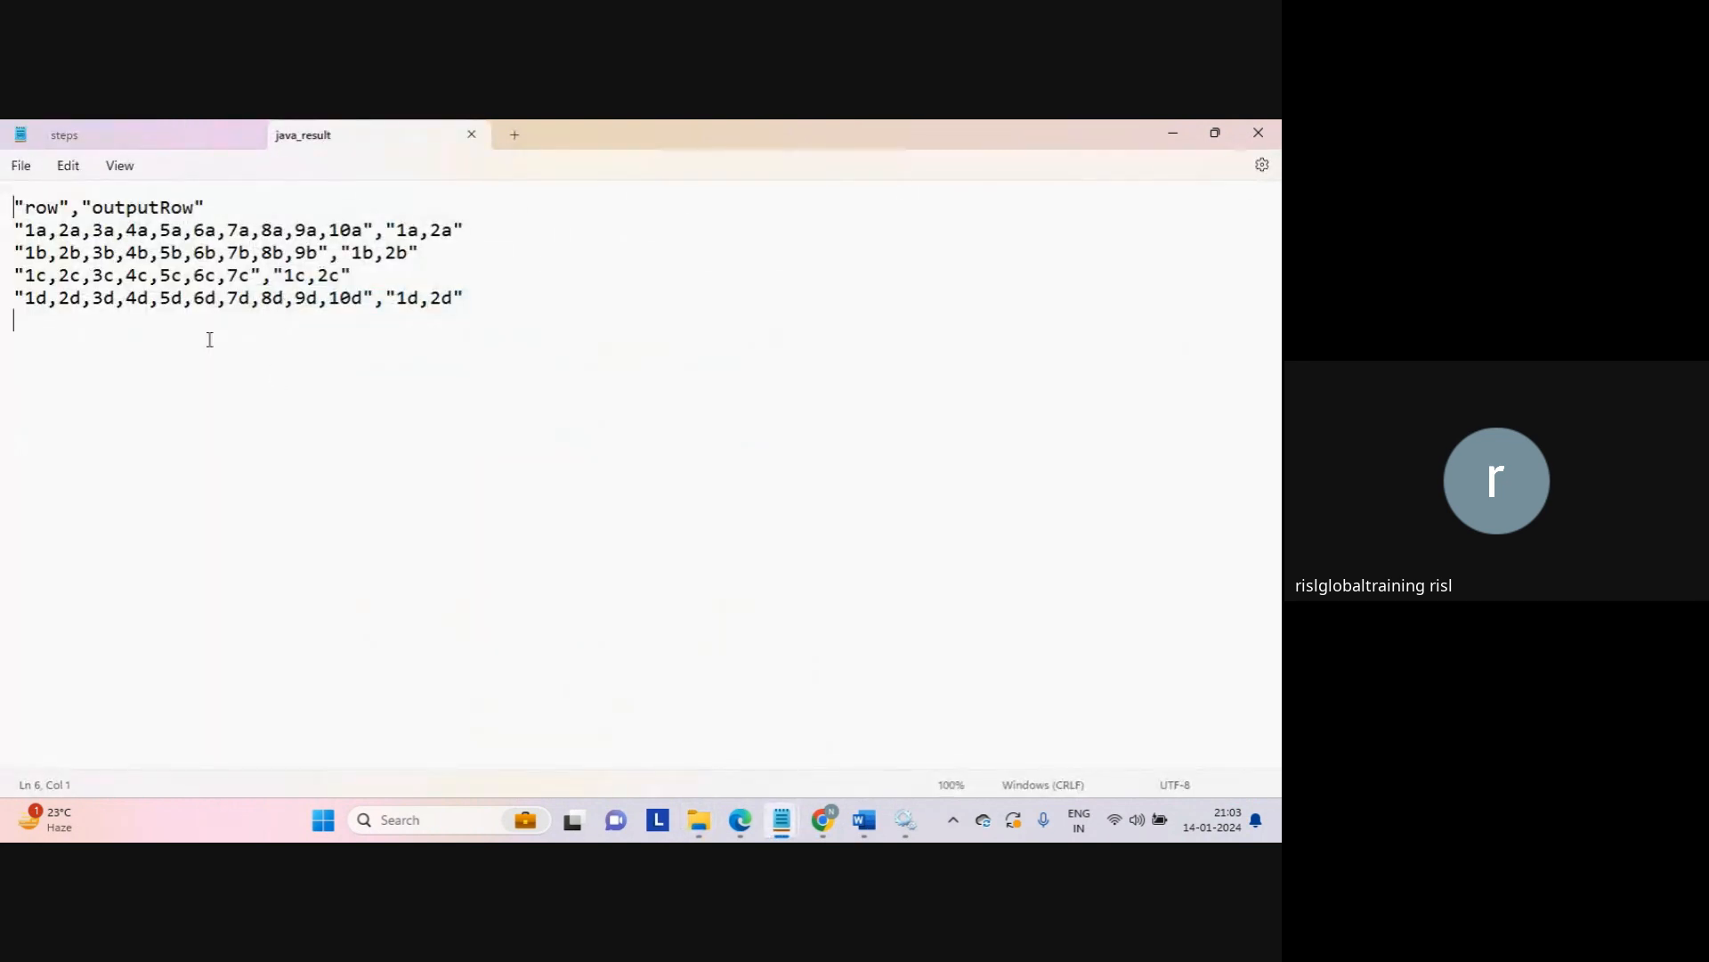
pyautogui.moveTo(15, 229); pyautogui.dragTo(374, 233)
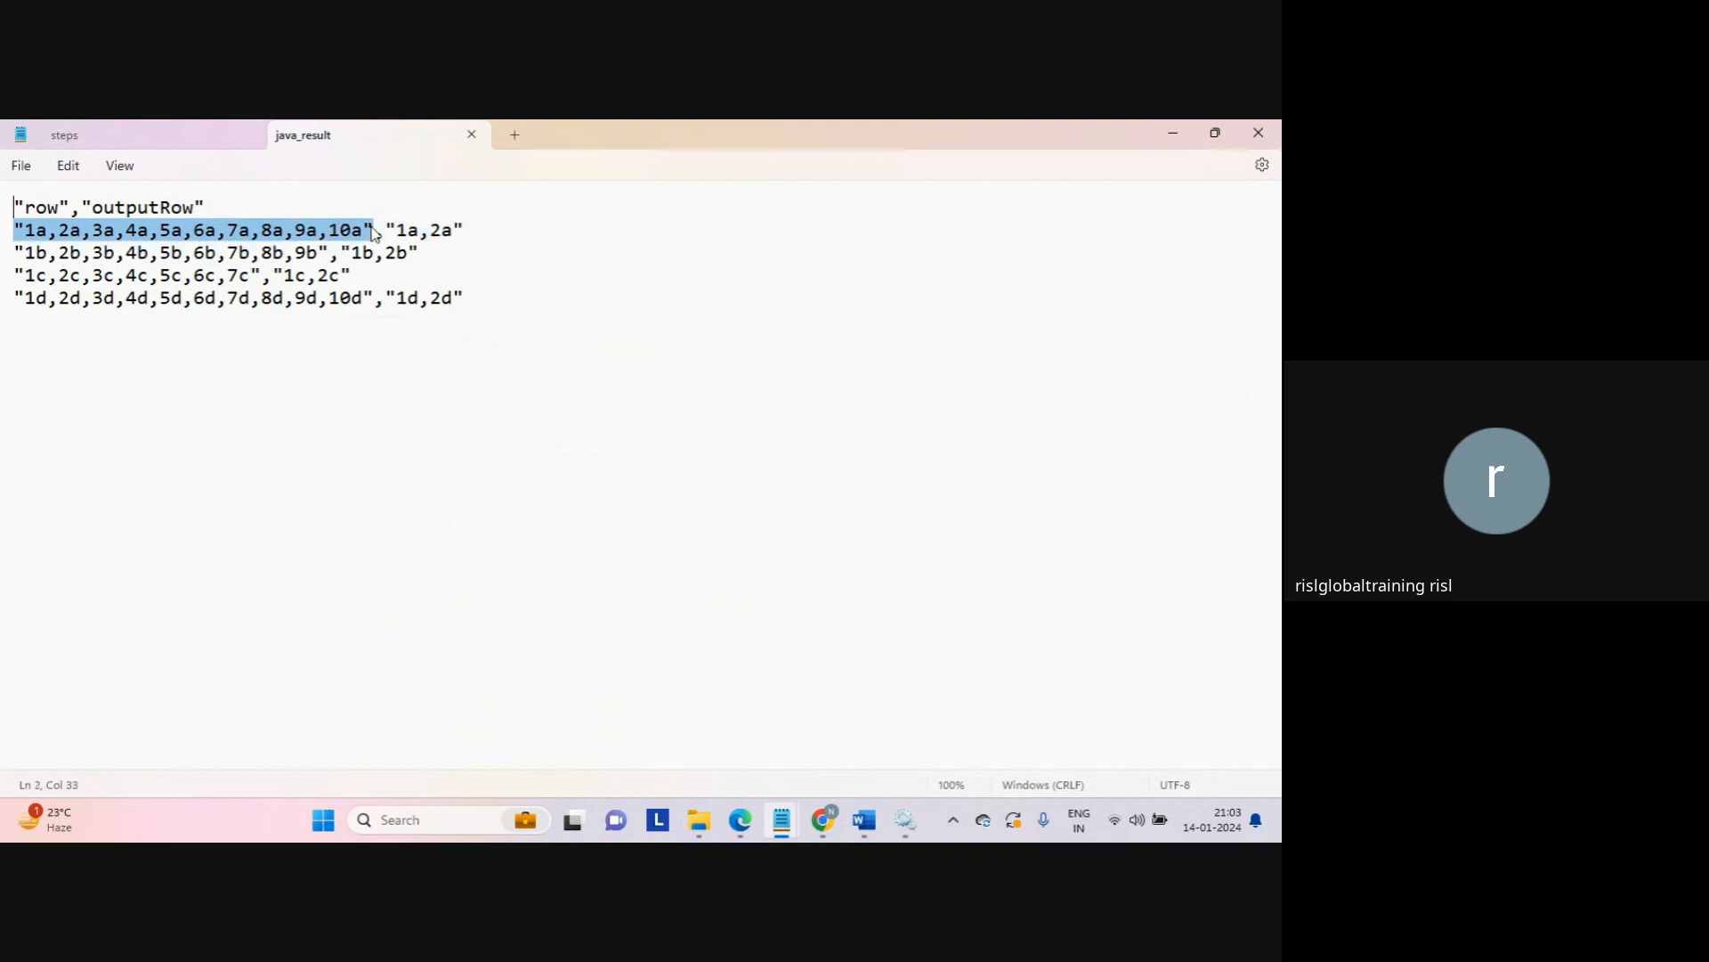
pyautogui.doubleClick(147, 206)
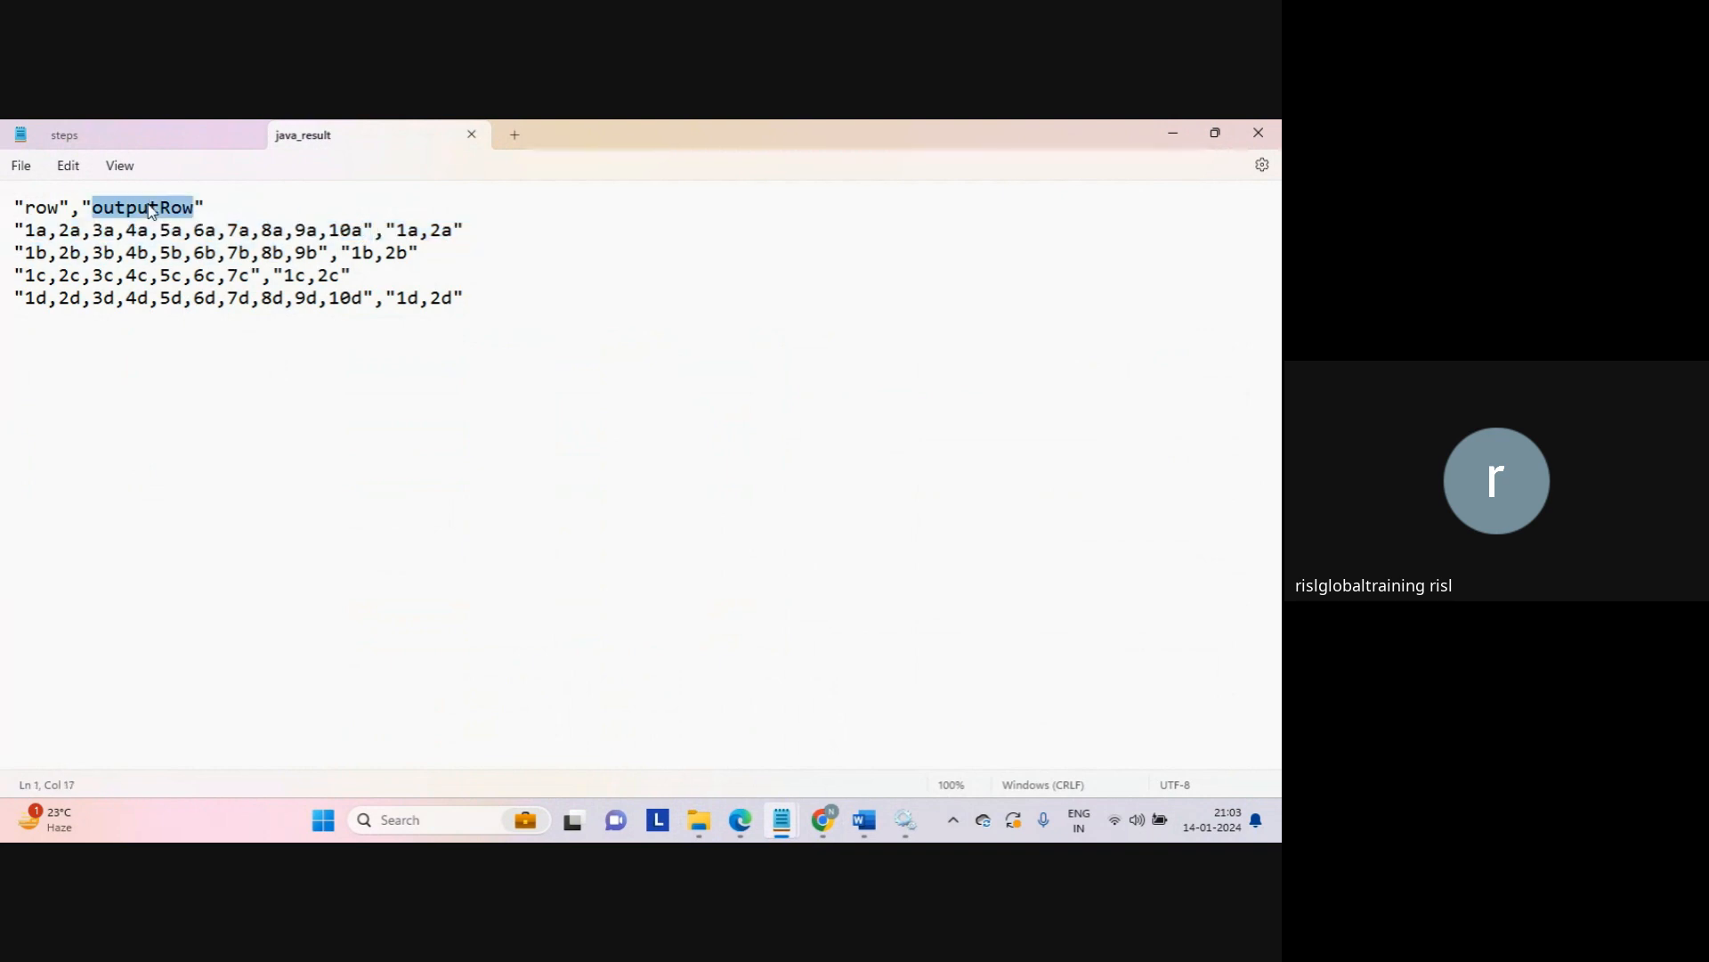
pyautogui.moveTo(388, 230); pyautogui.dragTo(492, 238)
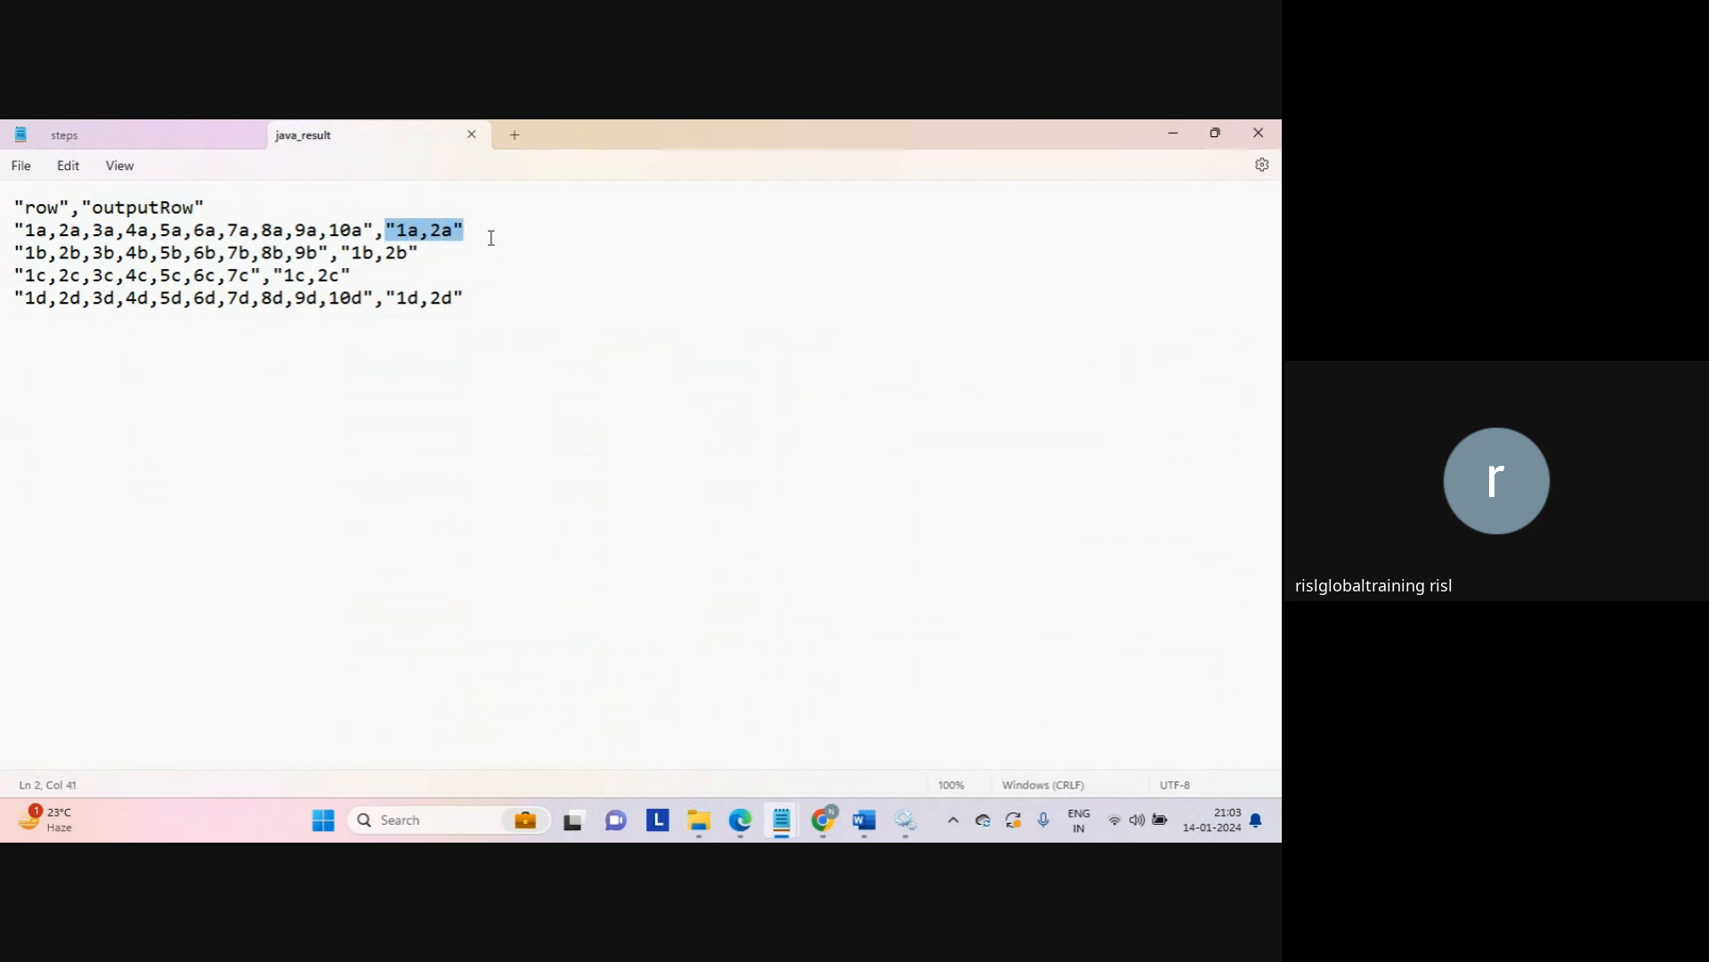
pyautogui.click(485, 344)
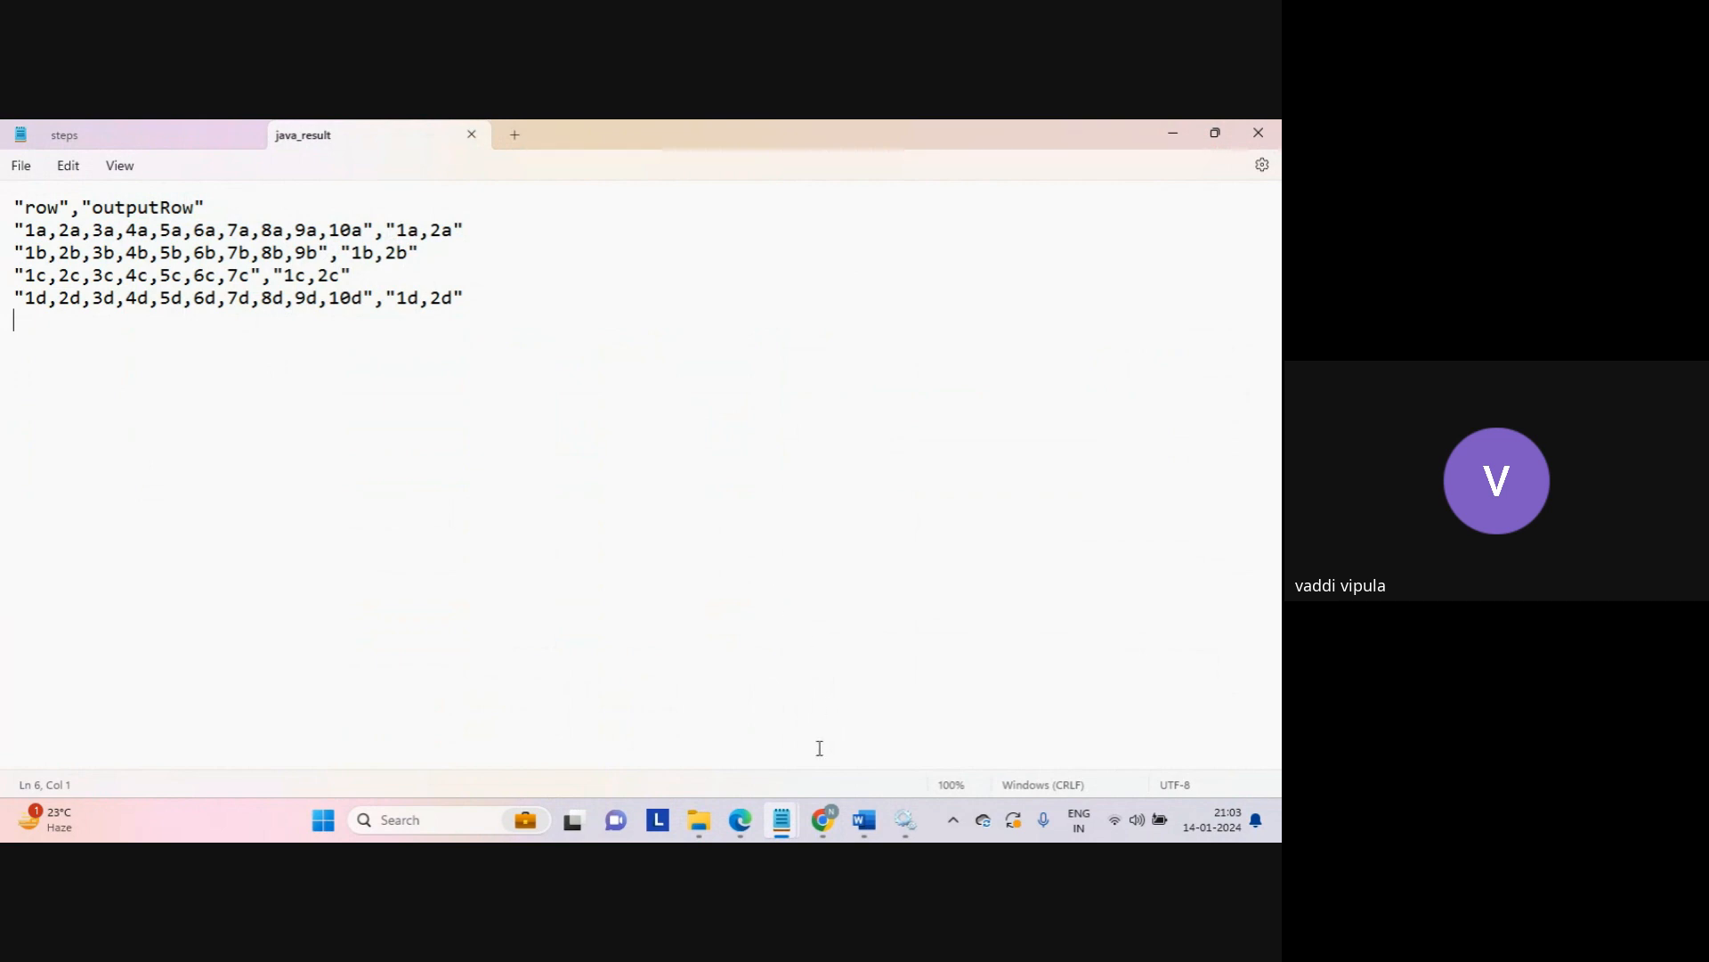
pyautogui.moveTo(827, 820)
pyautogui.click(777, 755)
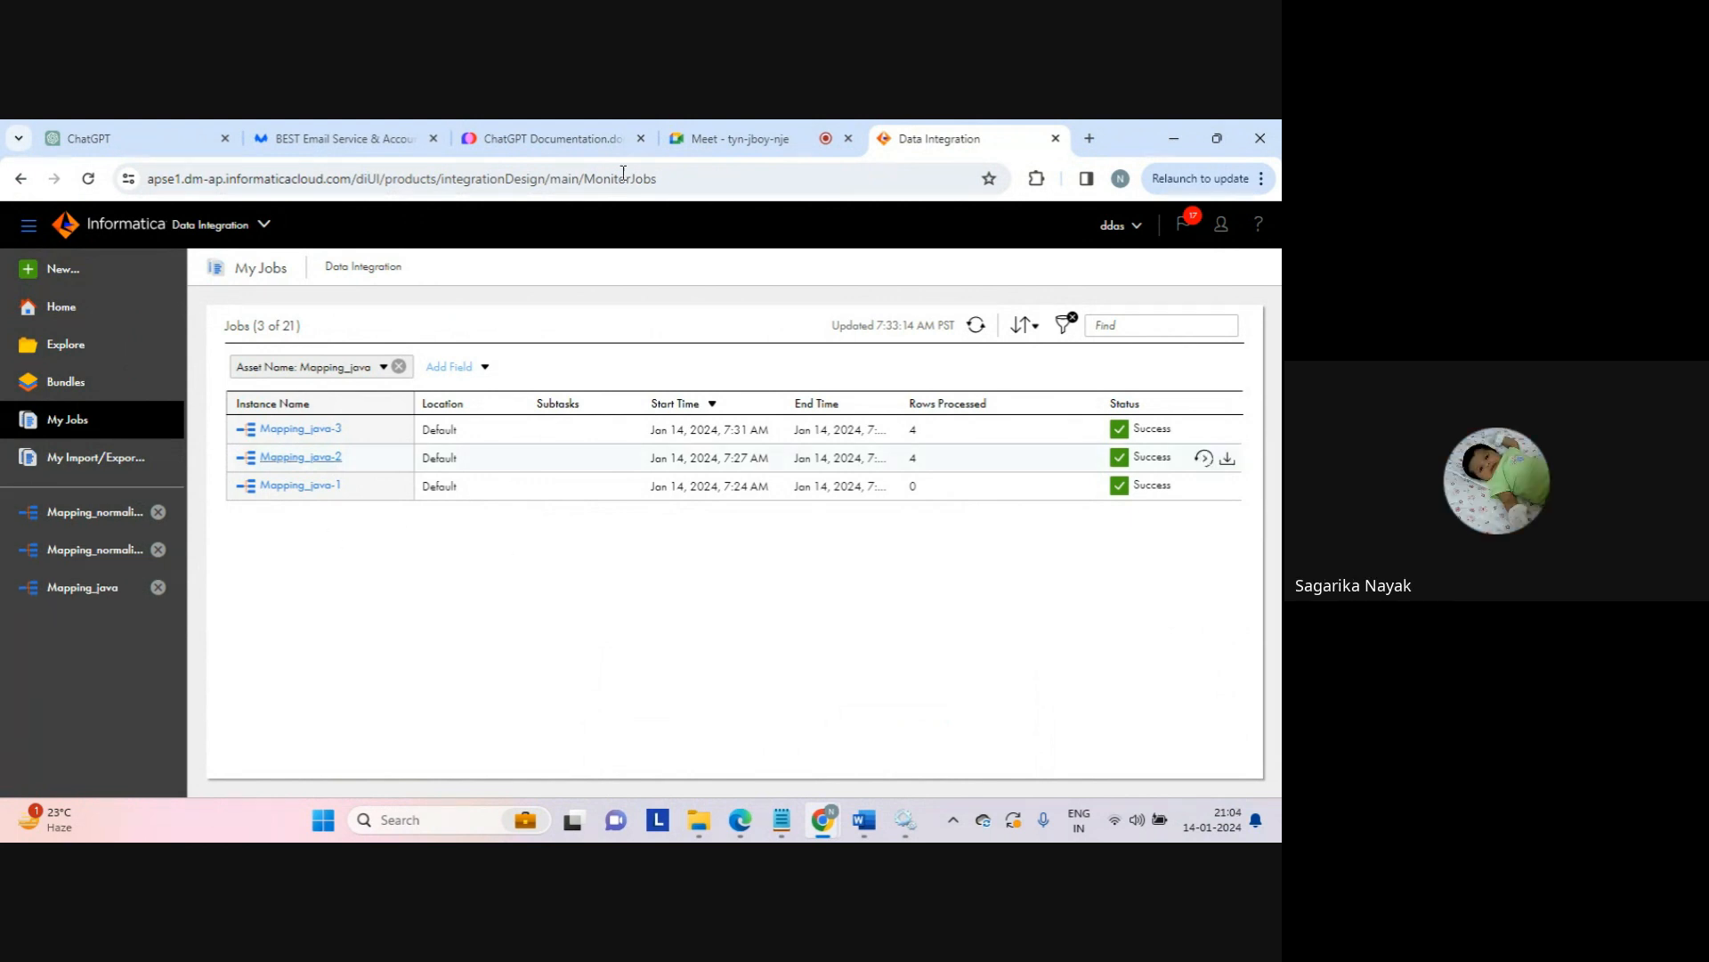
# Step: Visit the Google Meet tab, then return and open Mapping_java from the sidebar
pyautogui.click(728, 141)
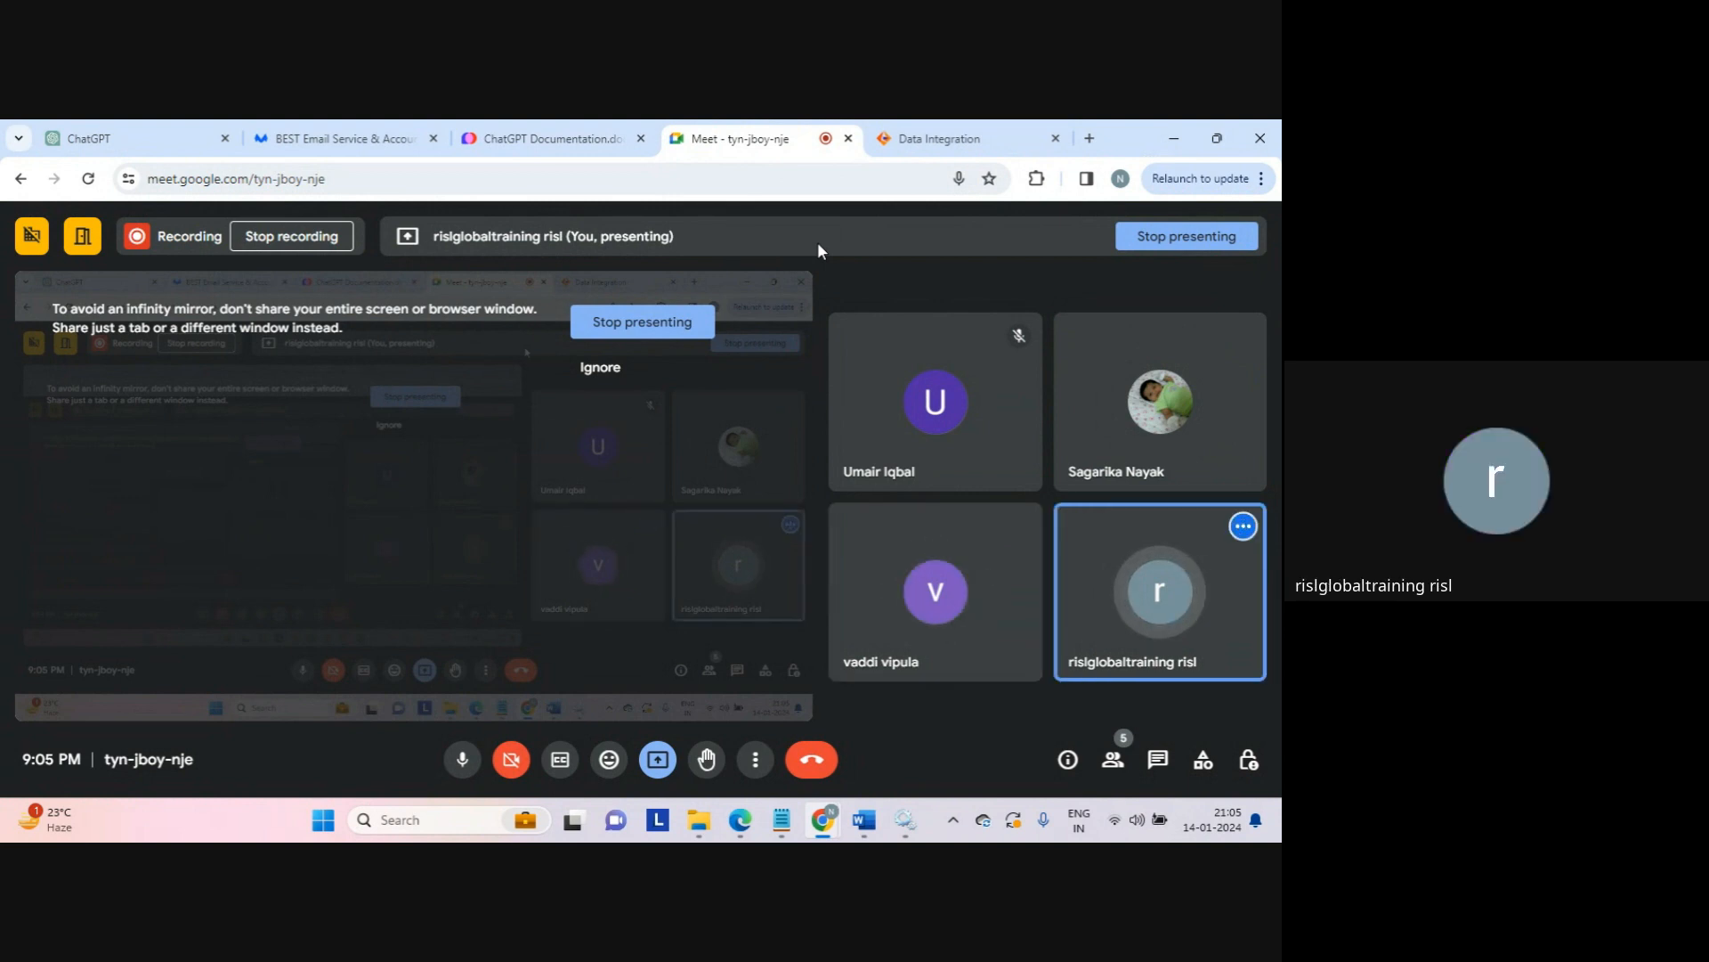
pyautogui.click(935, 139)
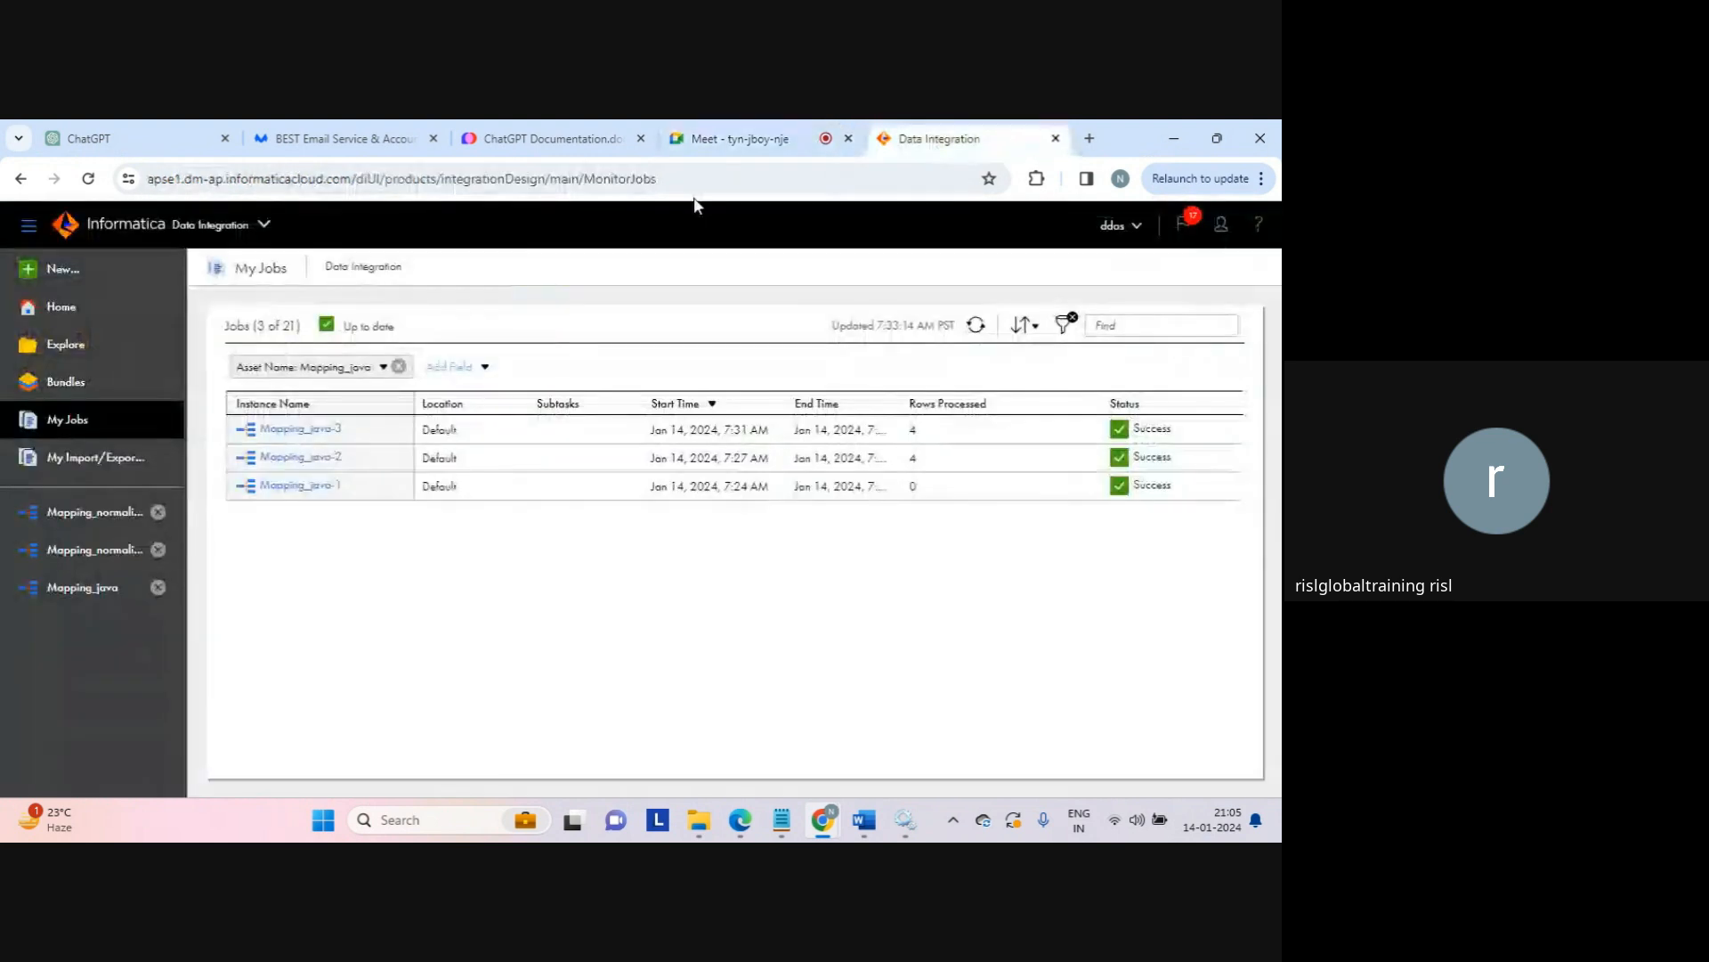
pyautogui.click(93, 590)
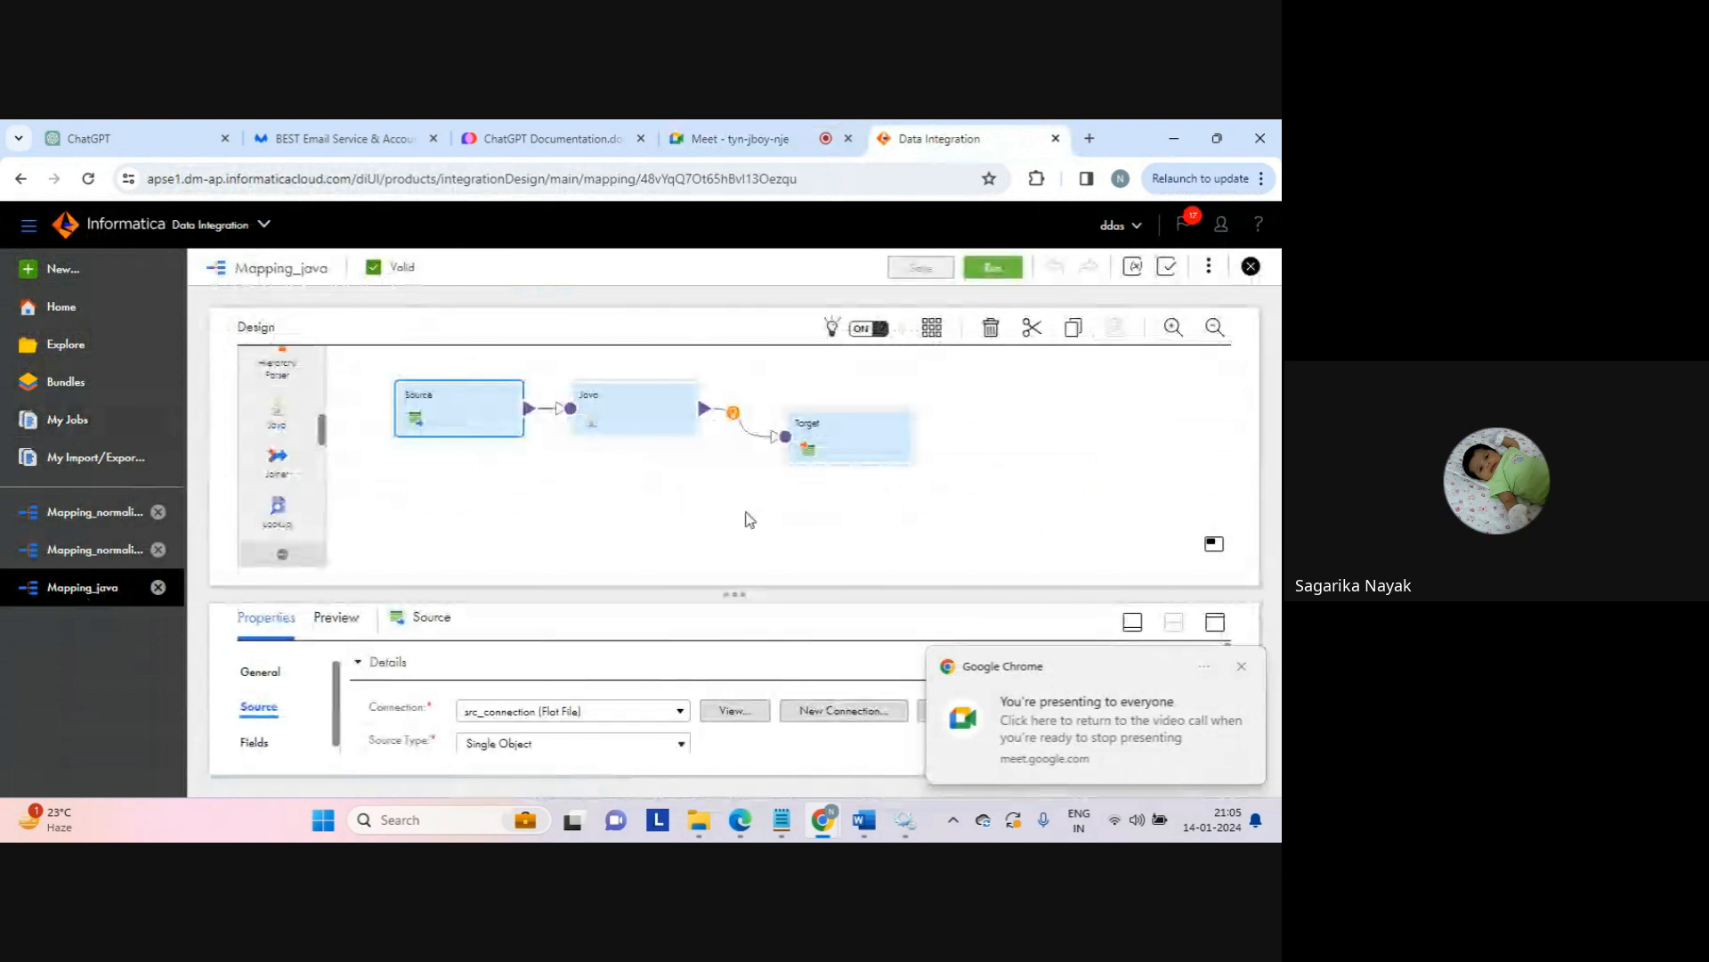
# Step: Select the Java transformation and open its Java code settings in the full-size panel
pyautogui.click(1242, 668)
pyautogui.click(634, 403)
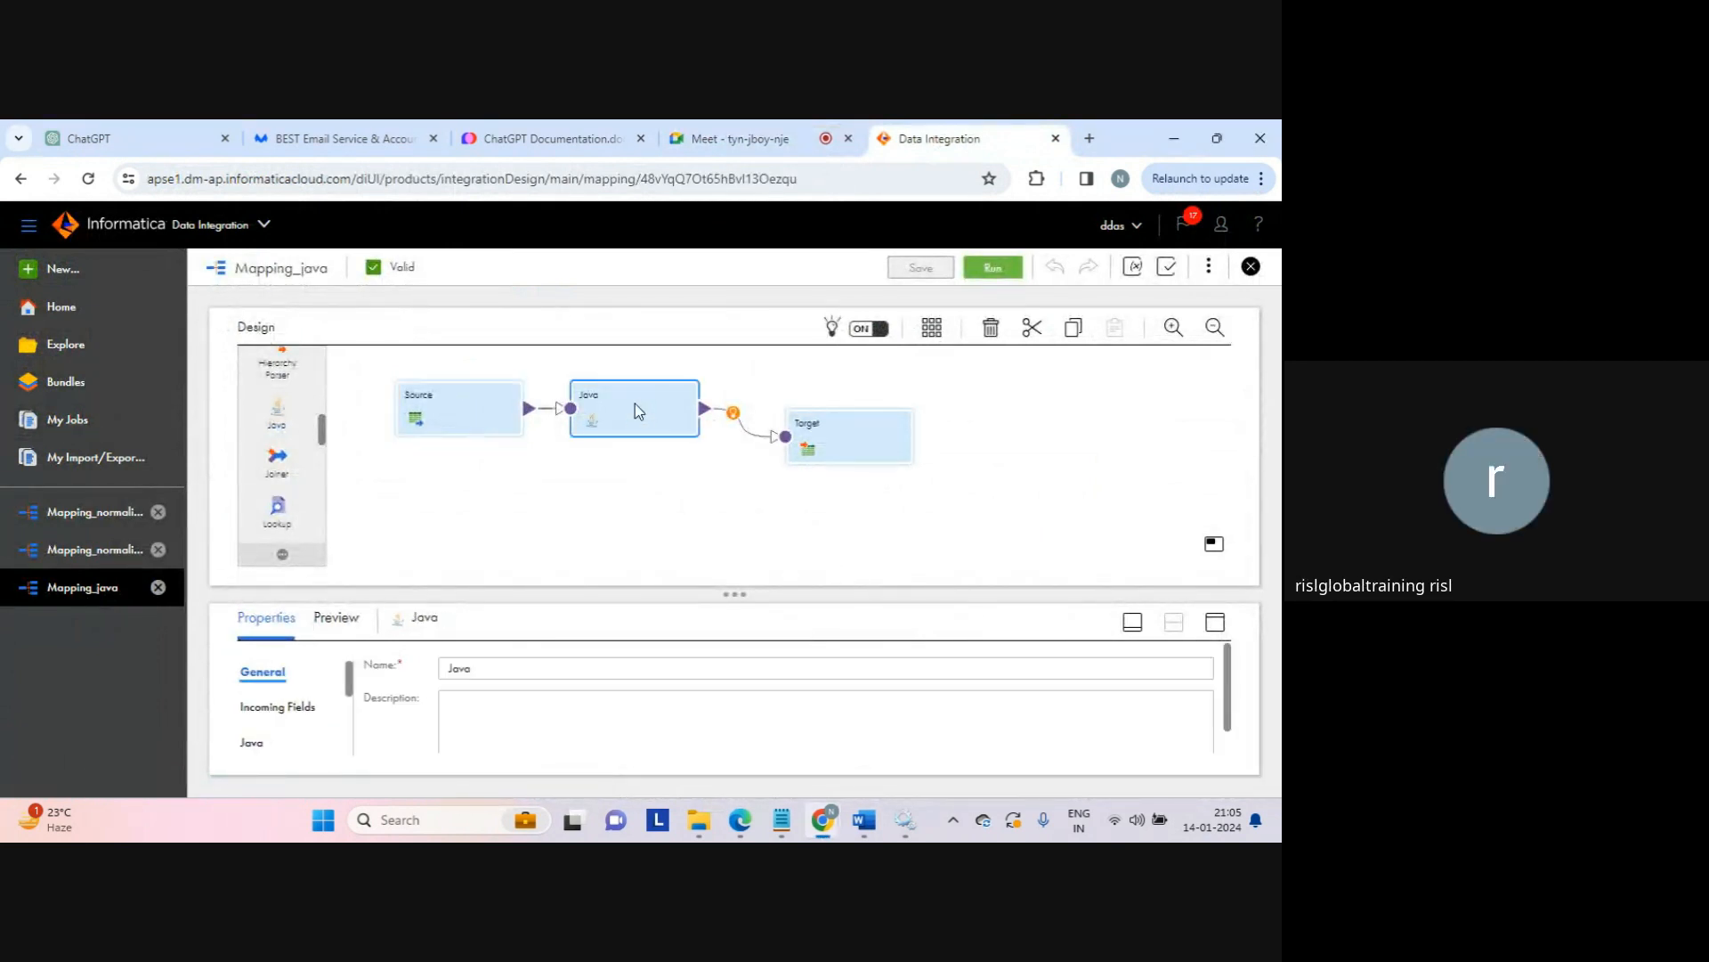
pyautogui.click(1215, 621)
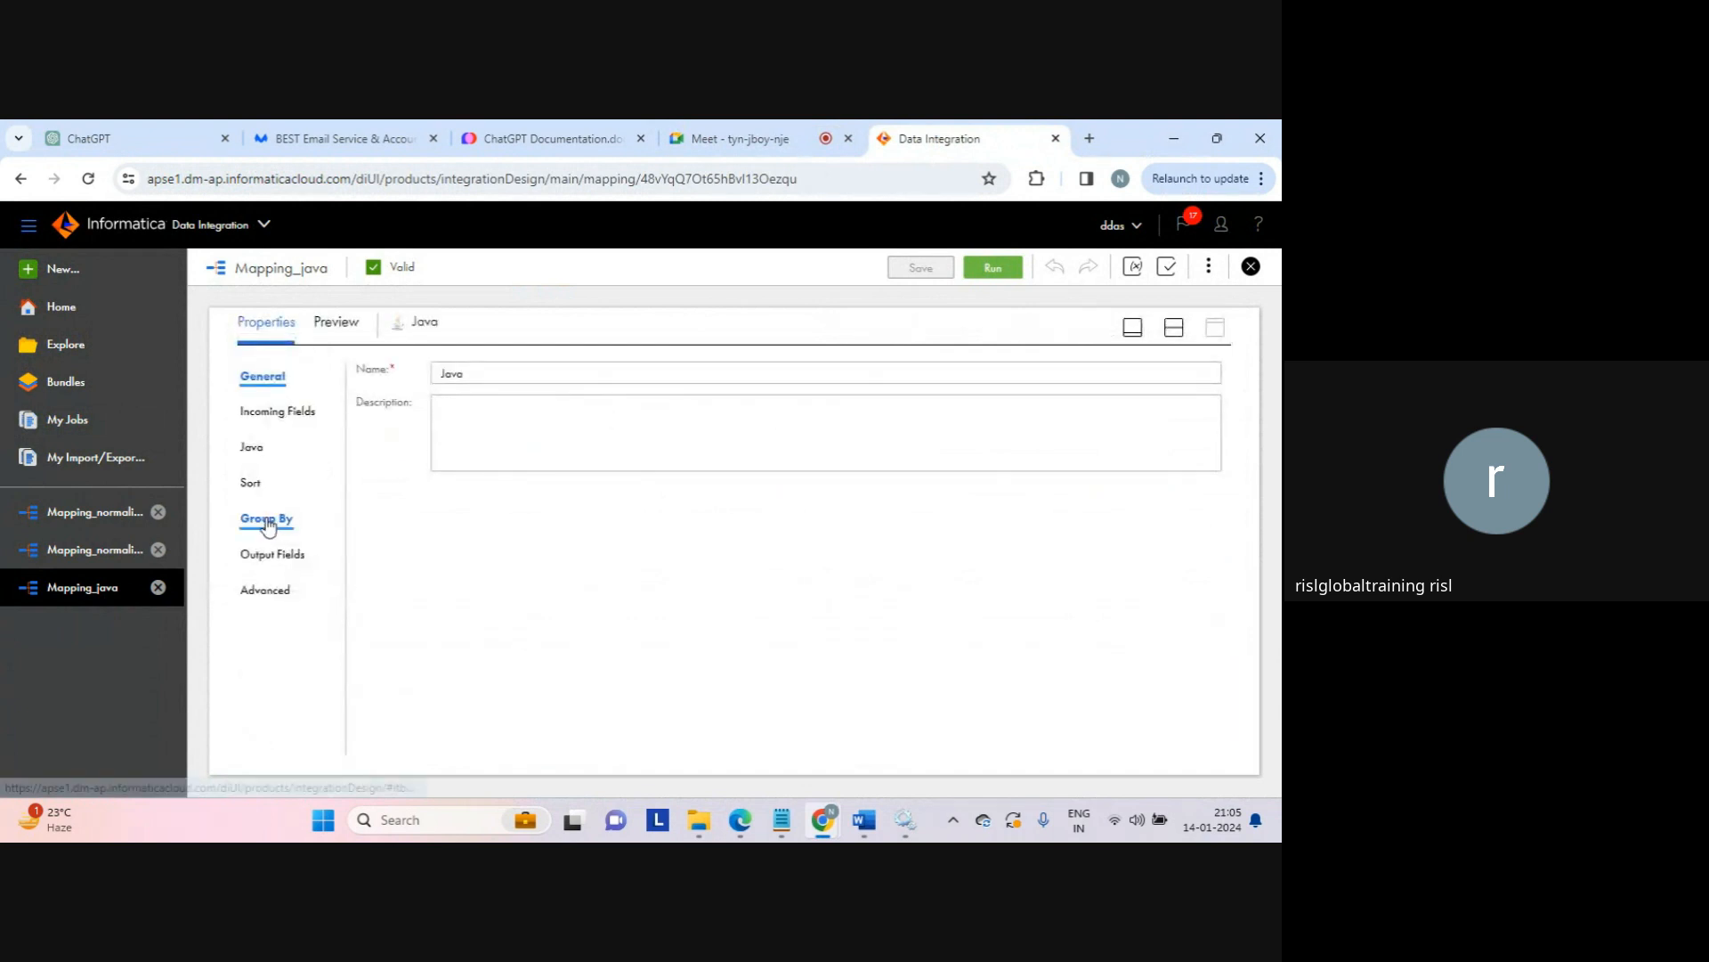
pyautogui.click(252, 448)
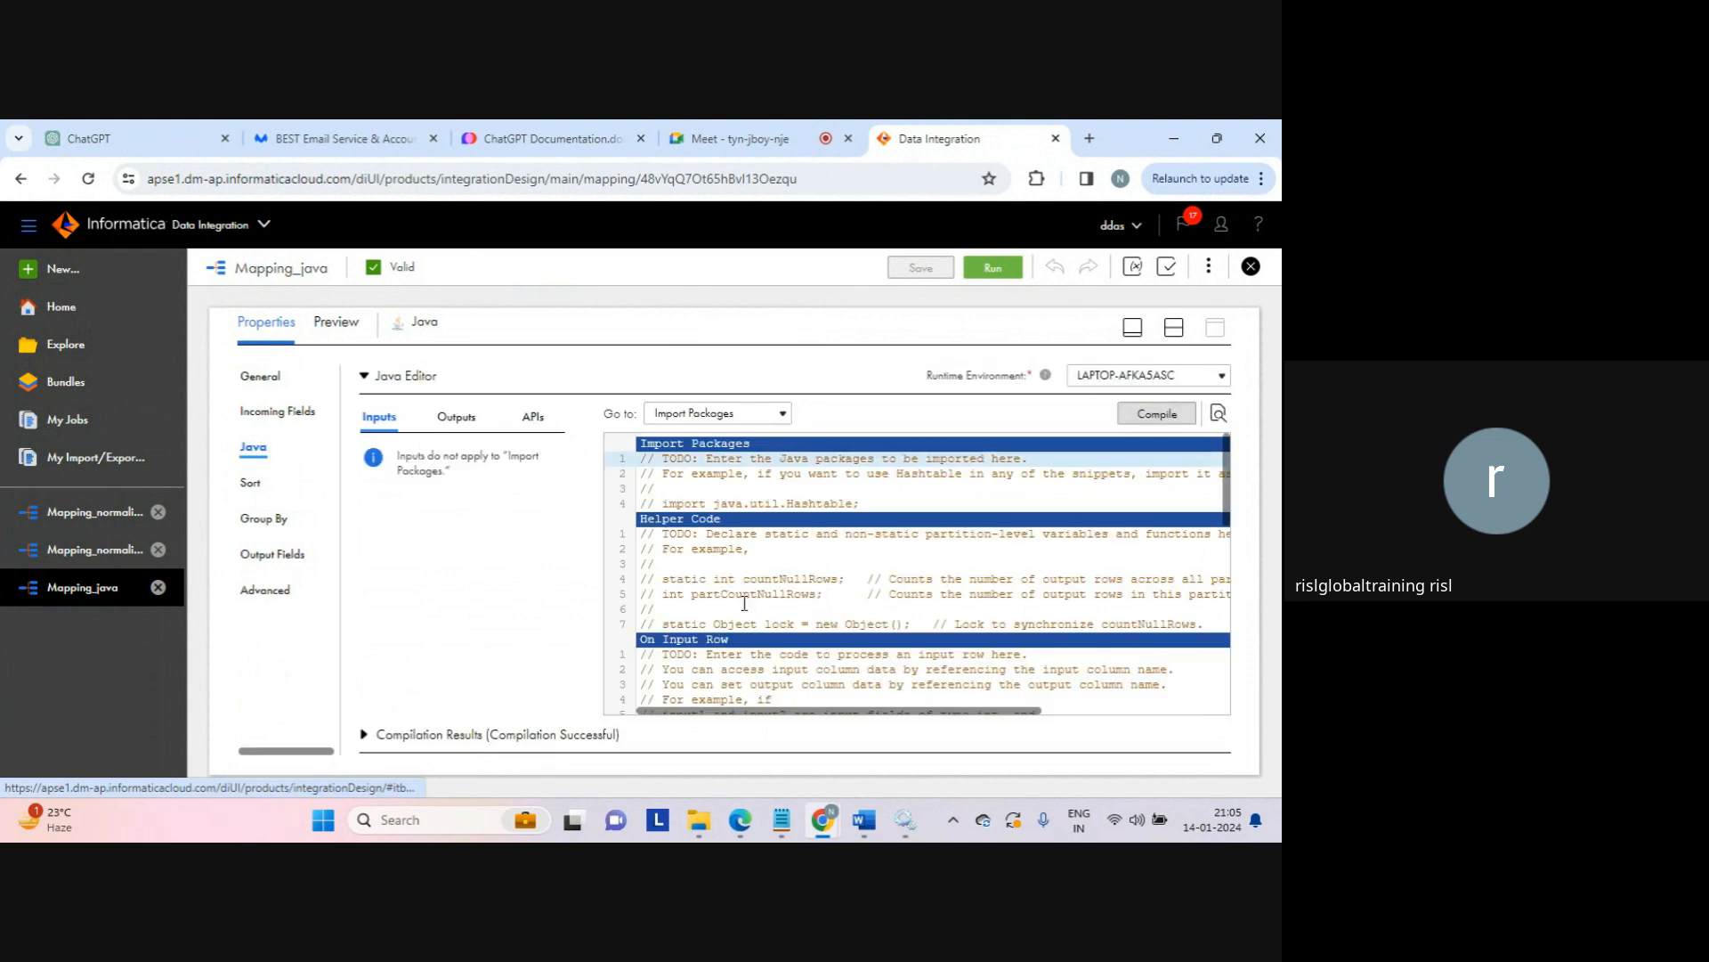
# Step: Highlight the On Input Row code on lines 24–28 that splits row and calls generateRow(), then restore the layout
pyautogui.click(733, 608)
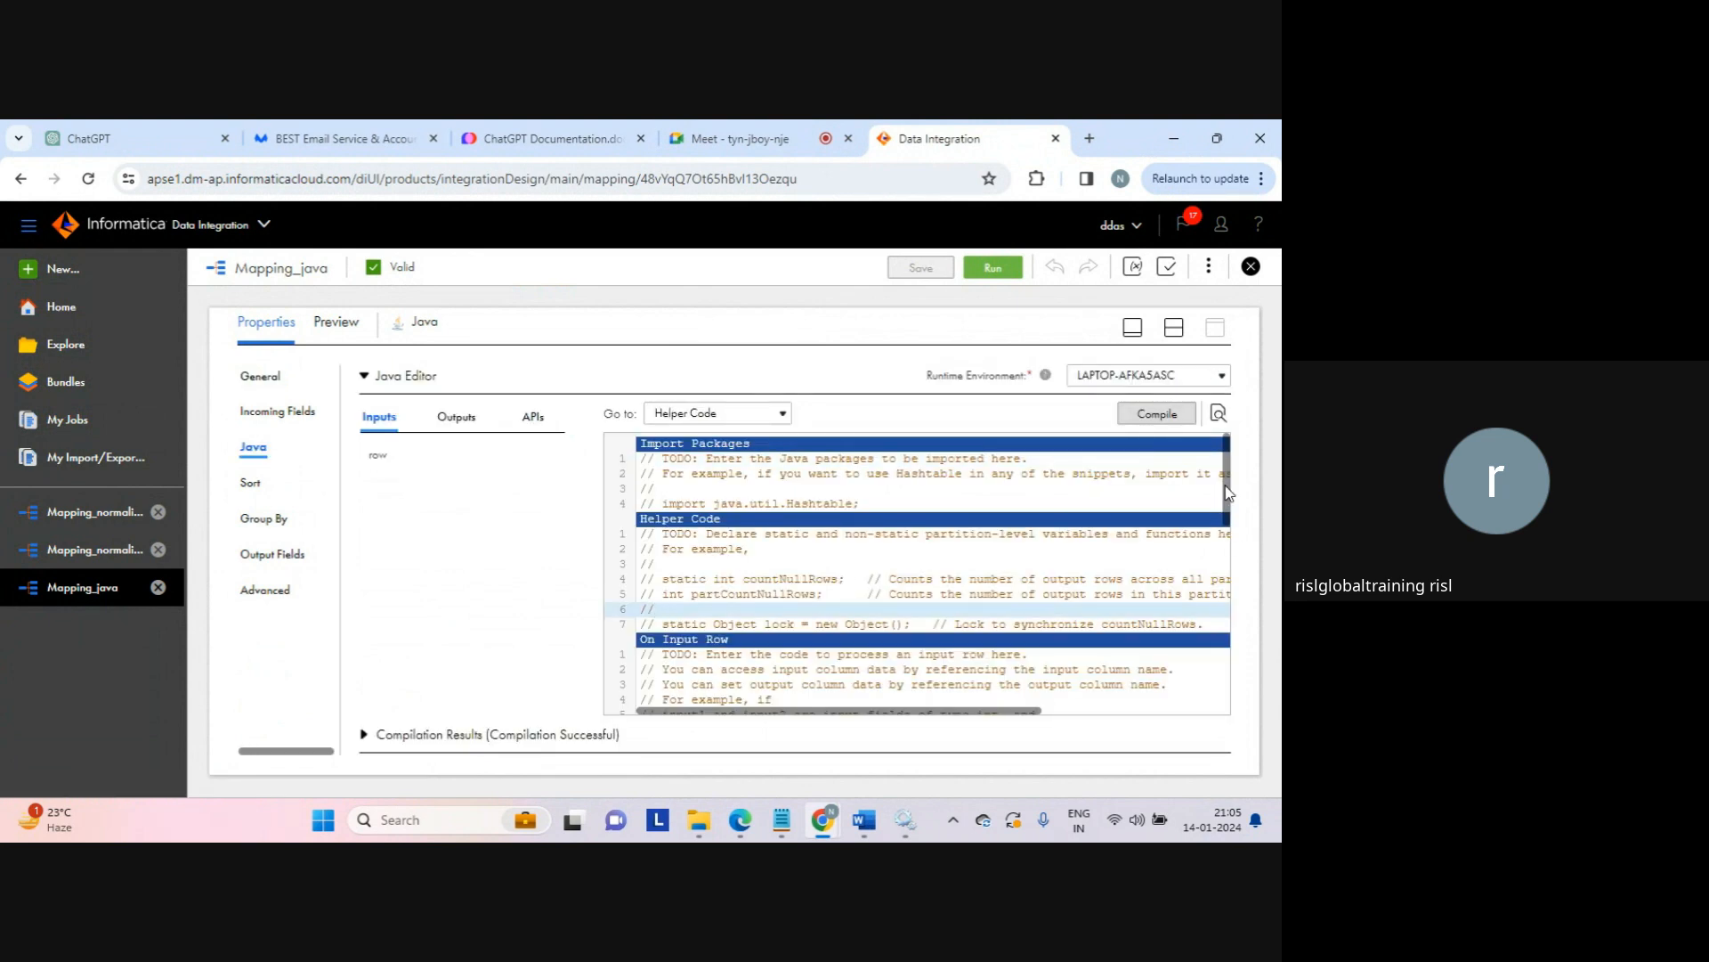
pyautogui.scroll(-1, 1236, 514)
pyautogui.scroll(-8, 1235, 514)
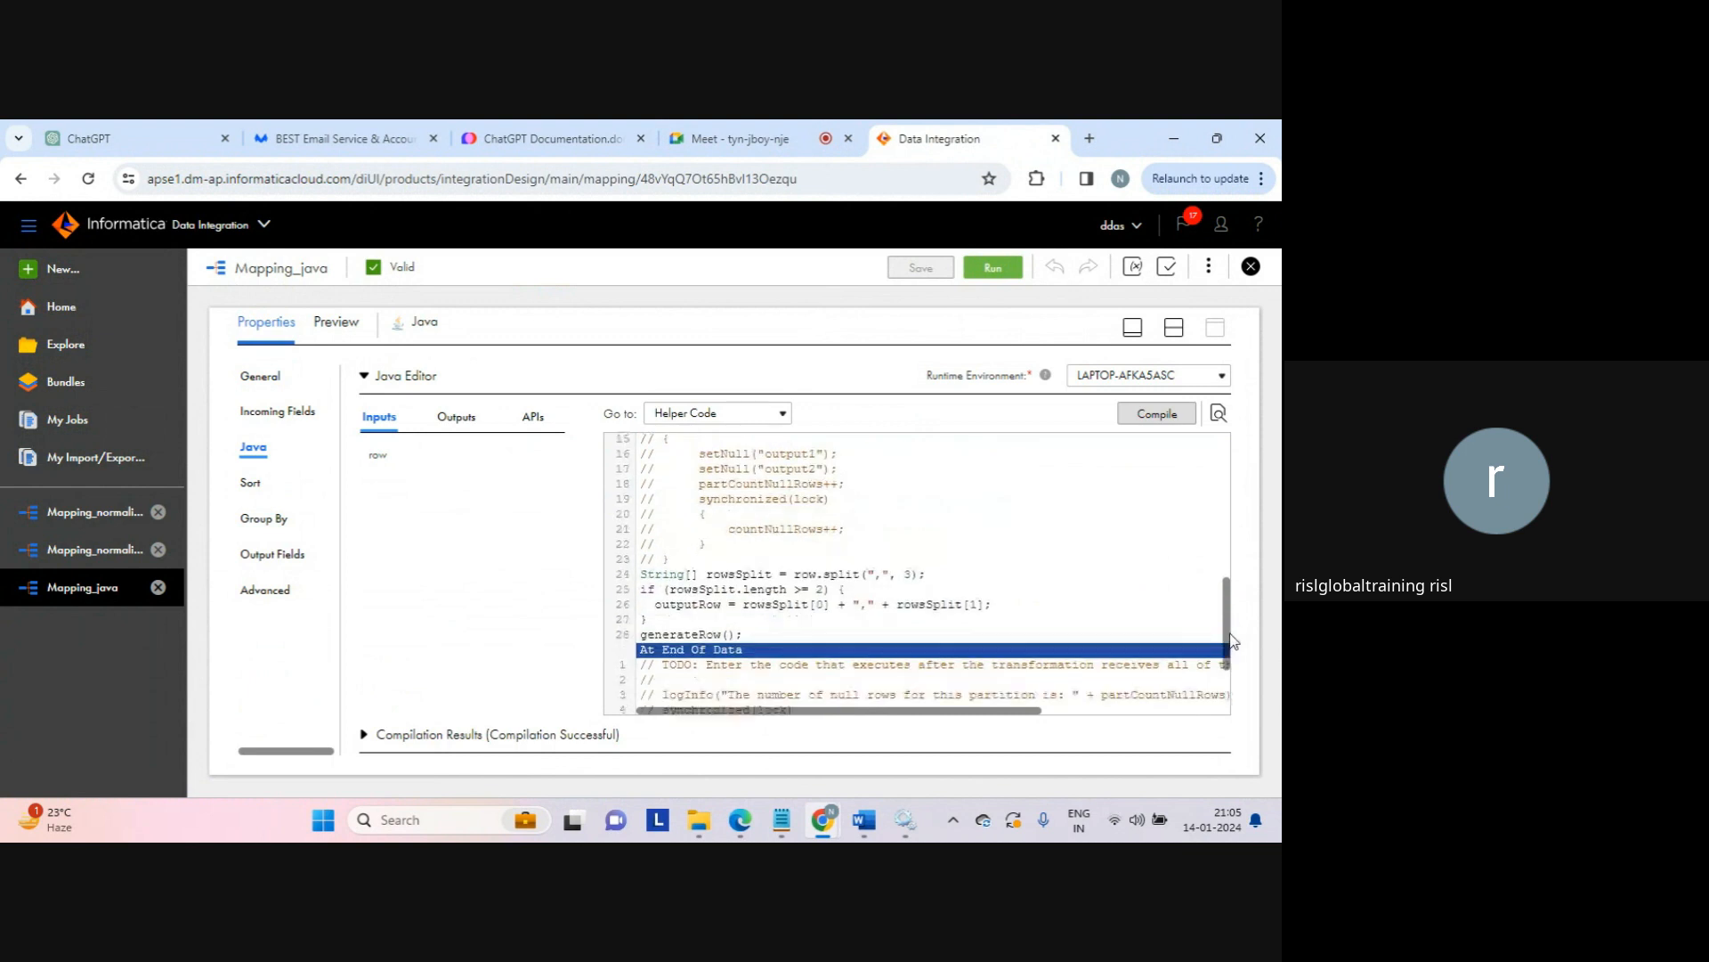
pyautogui.click(755, 621)
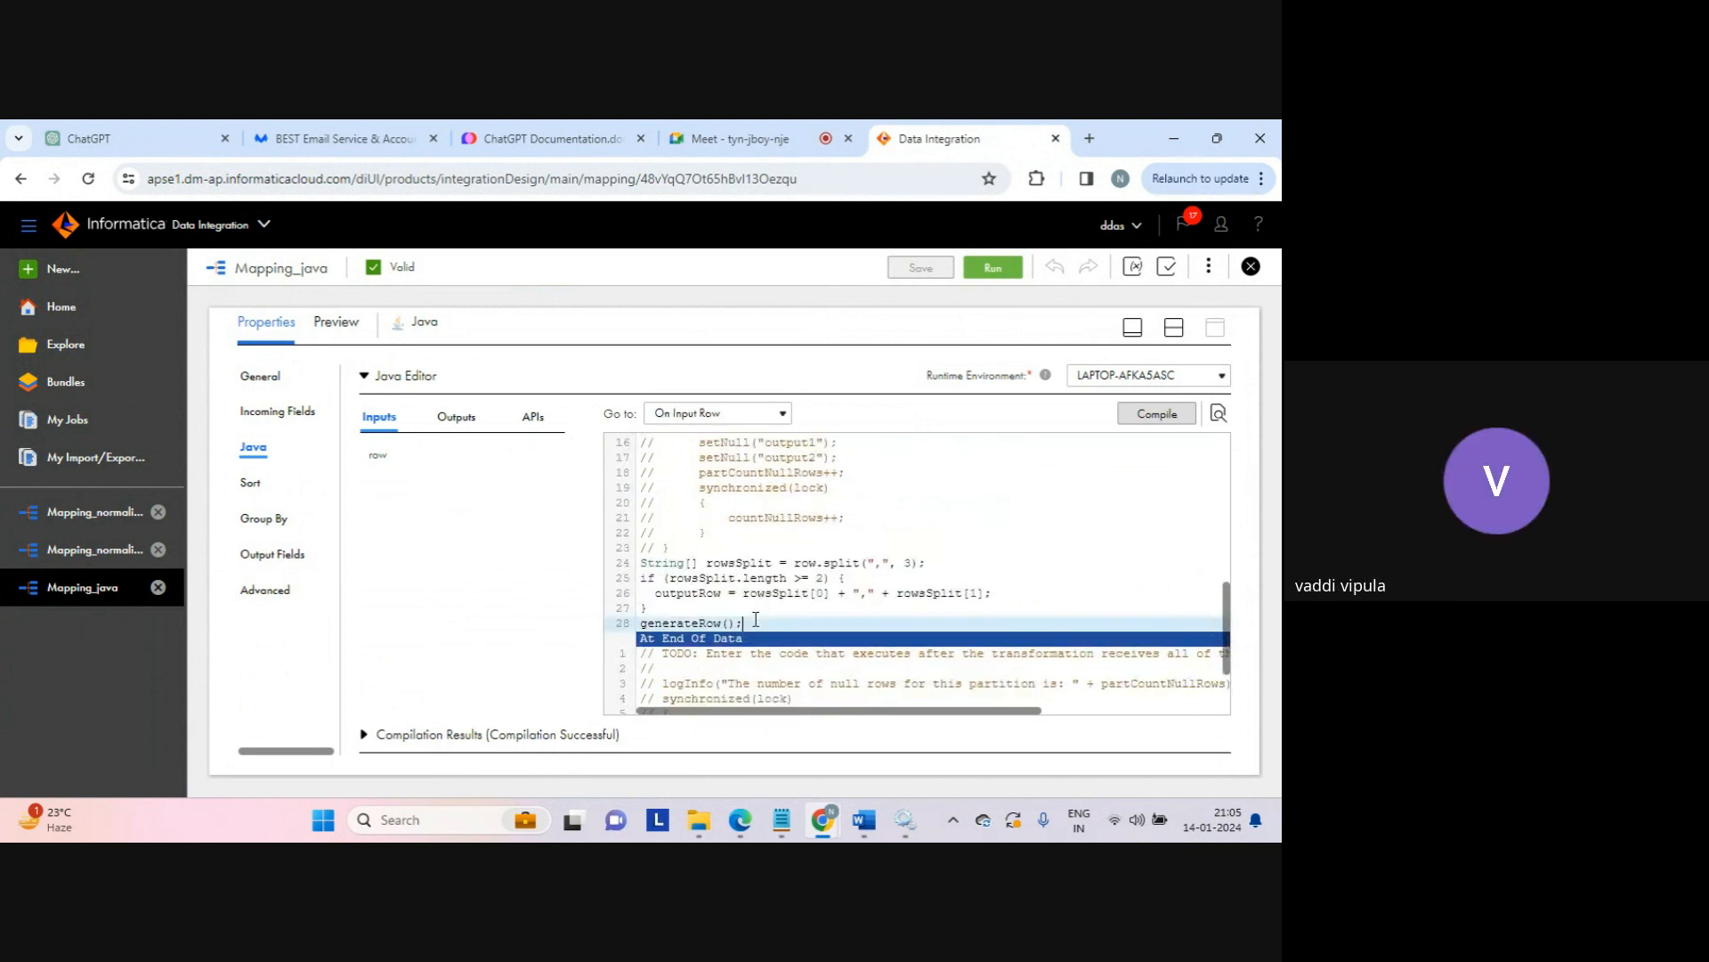
pyautogui.moveTo(755, 620); pyautogui.dragTo(639, 562)
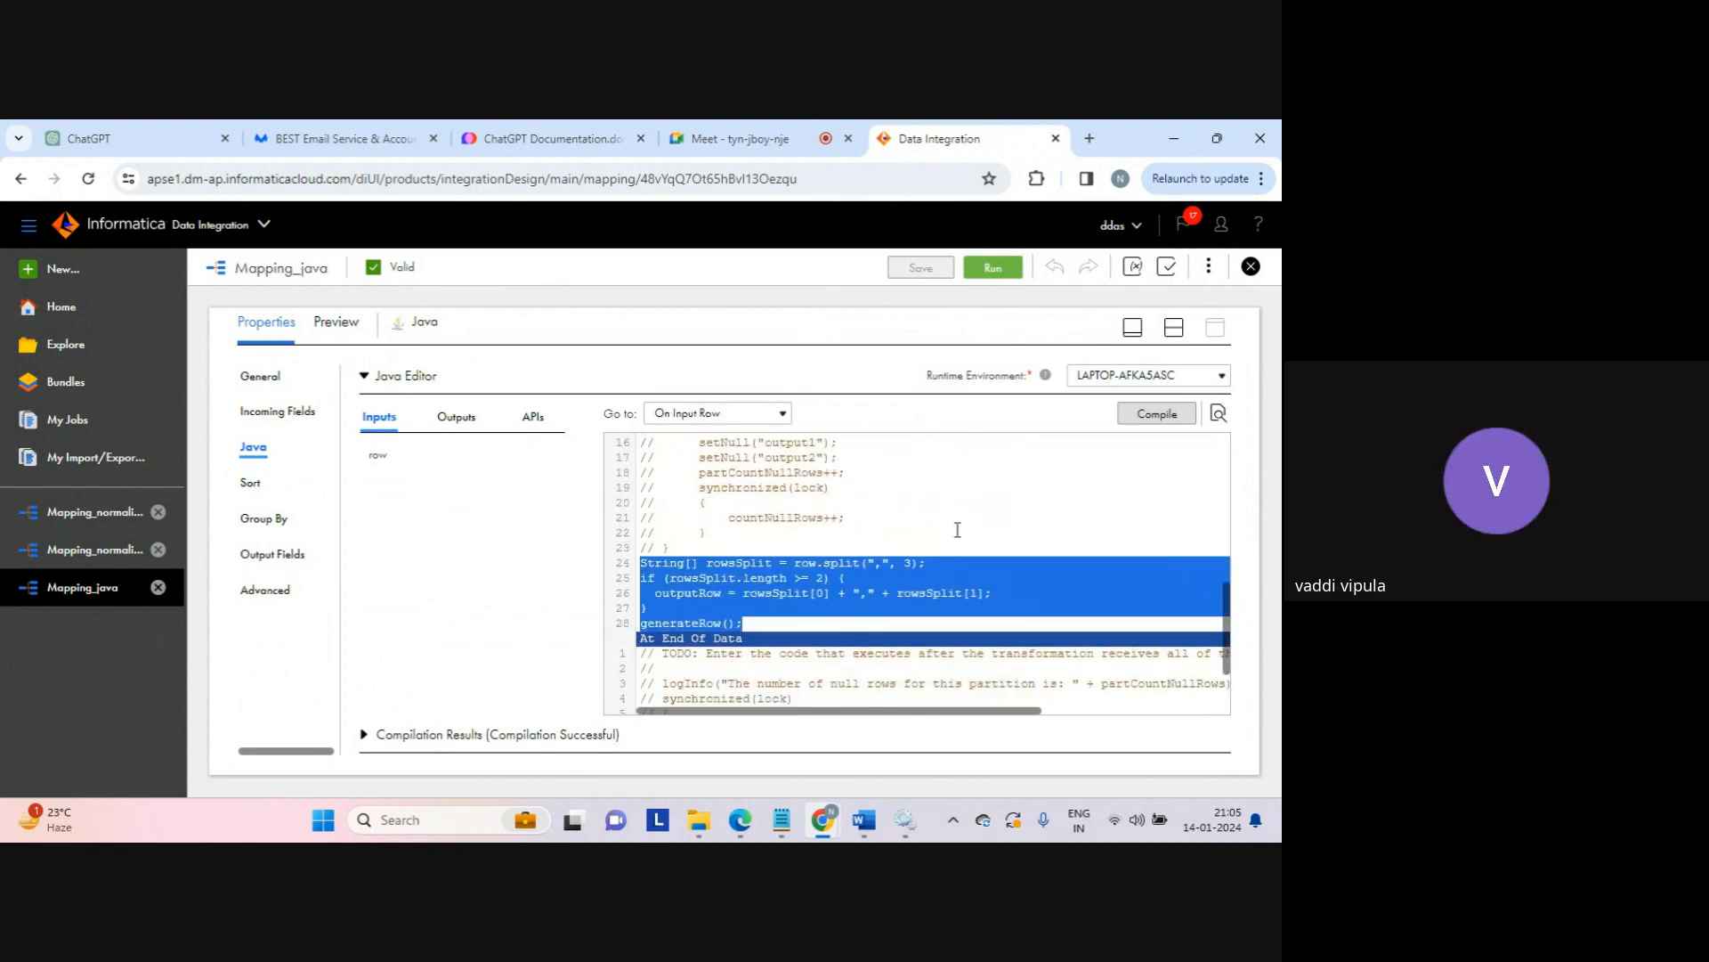
pyautogui.click(957, 531)
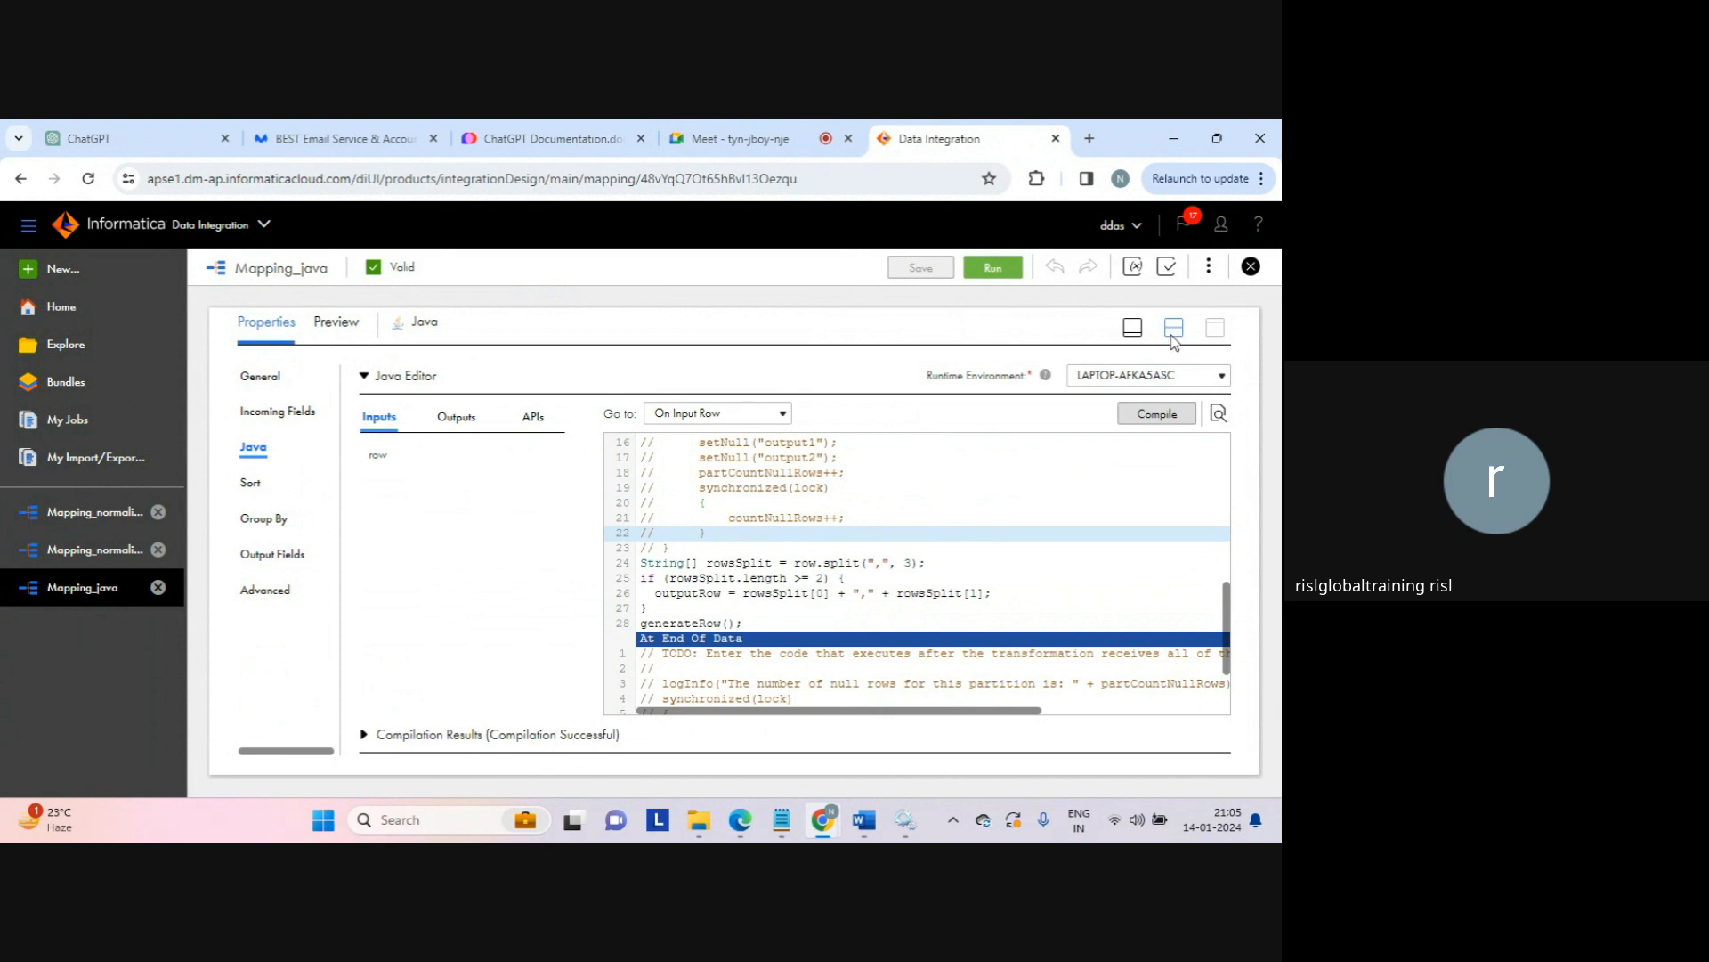
pyautogui.click(1173, 330)
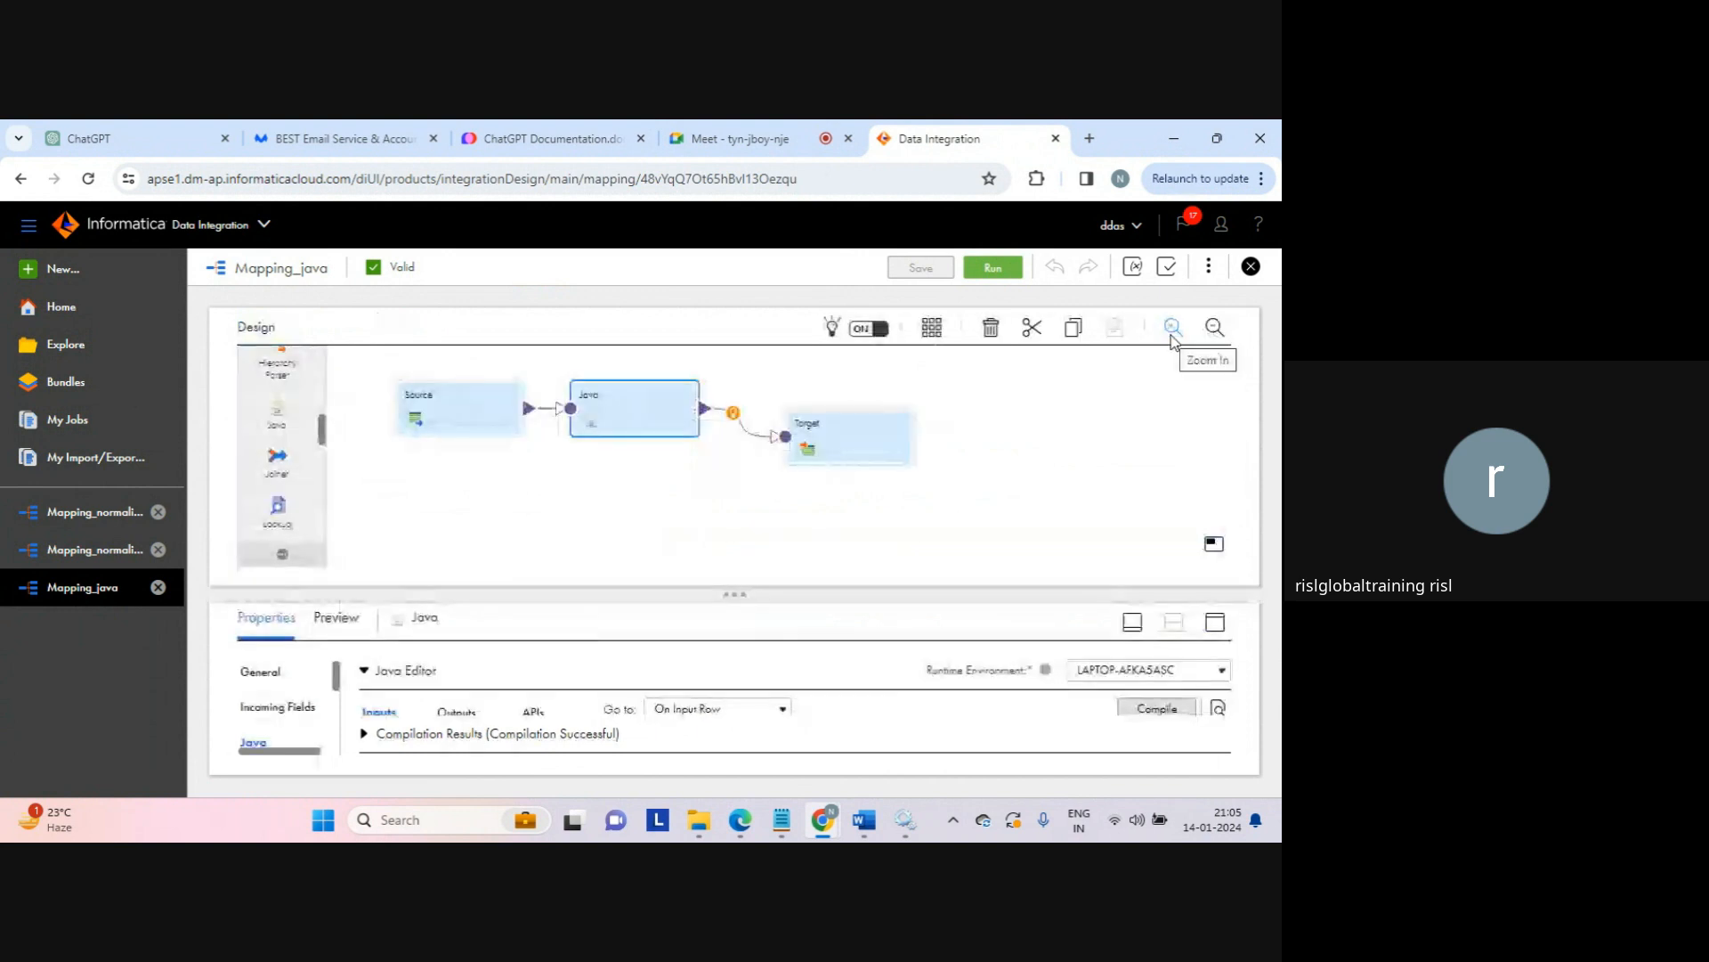
# Step: Deselect the Java node, scroll the palette up, and switch to the Google Meet call
pyautogui.click(1051, 439)
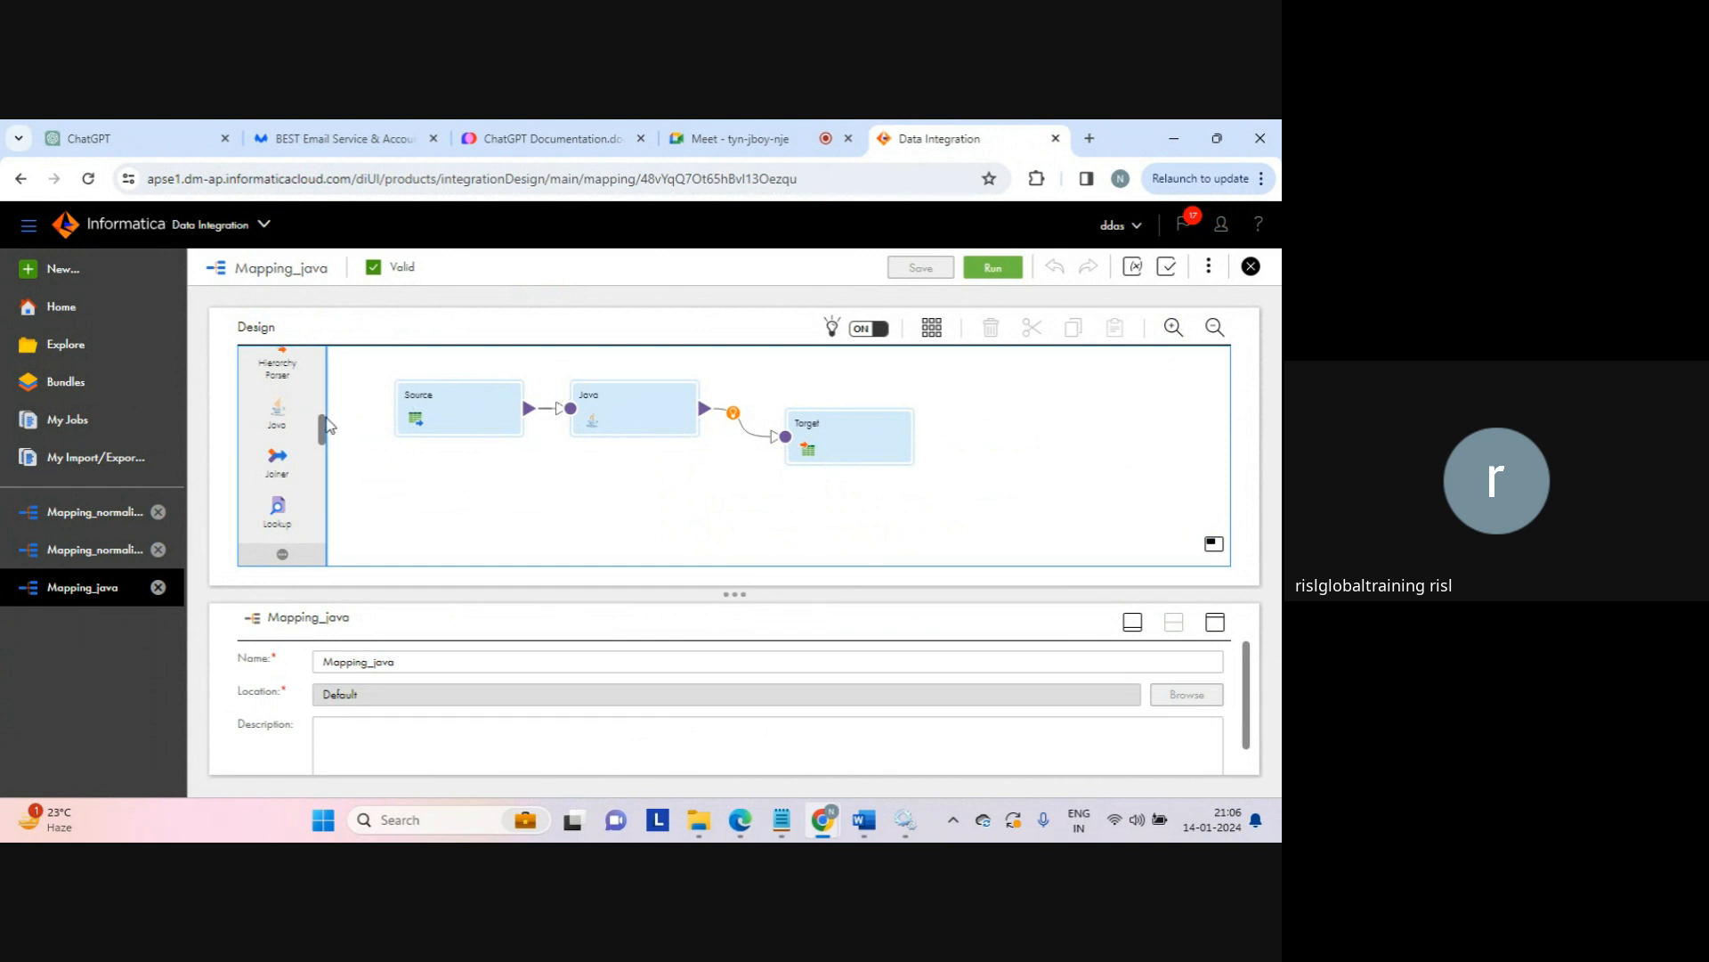
pyautogui.moveTo(321, 424); pyautogui.dragTo(321, 351)
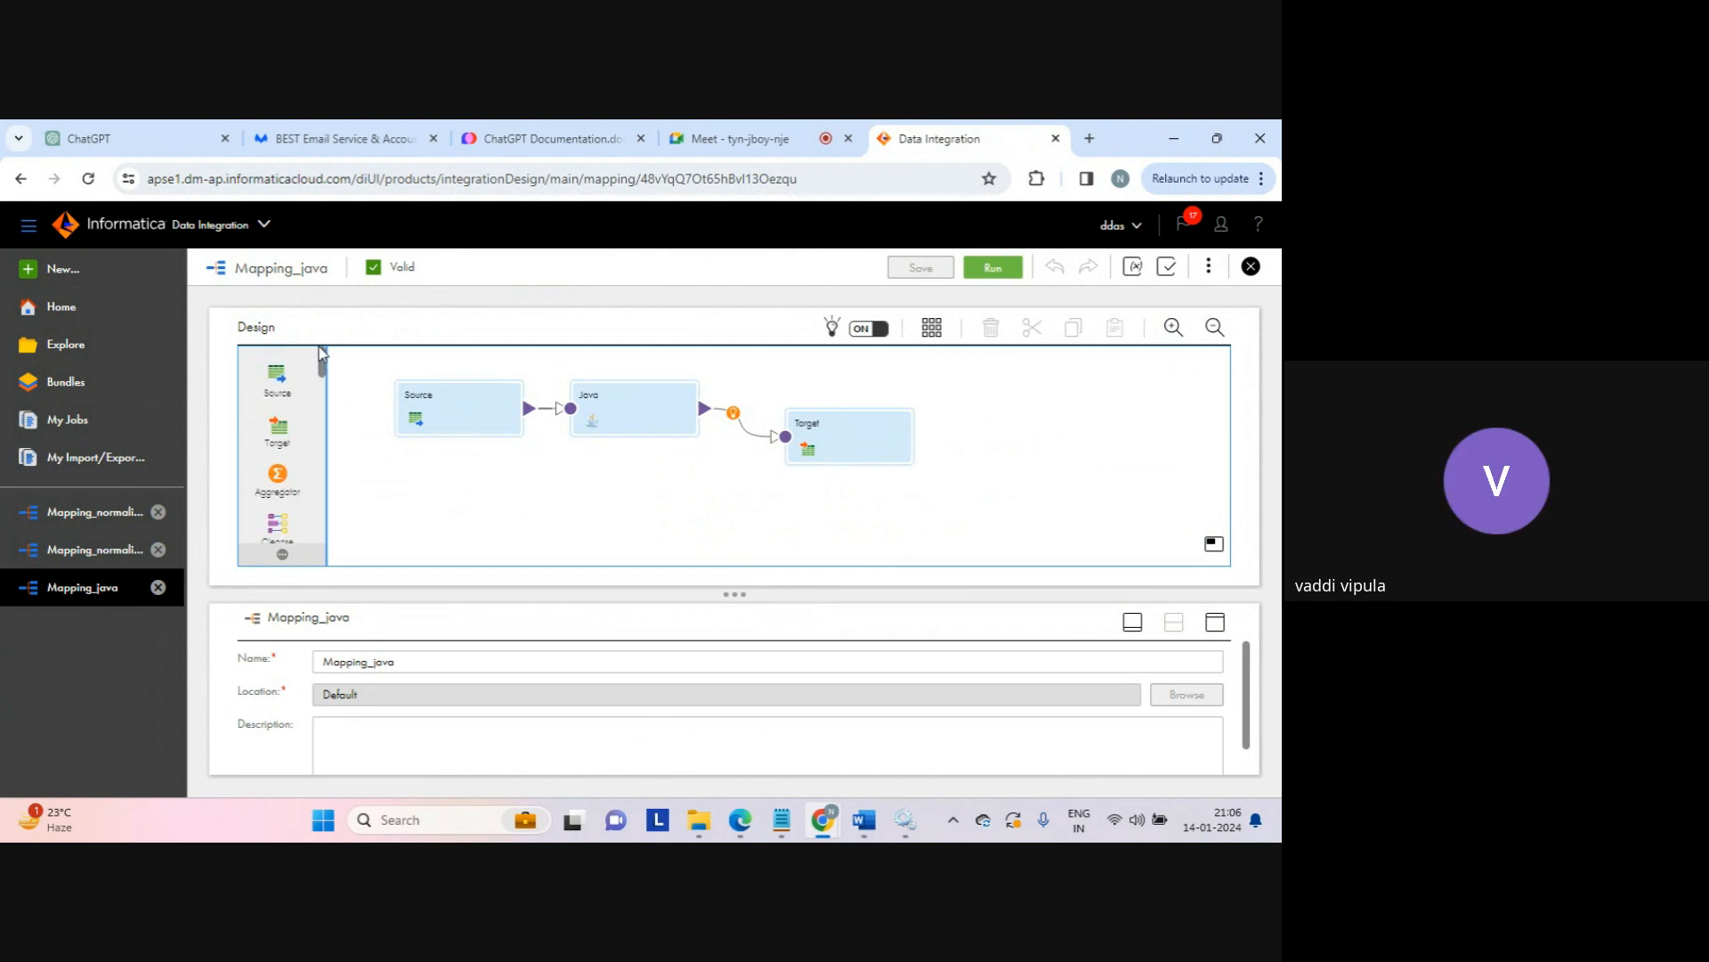
pyautogui.click(736, 139)
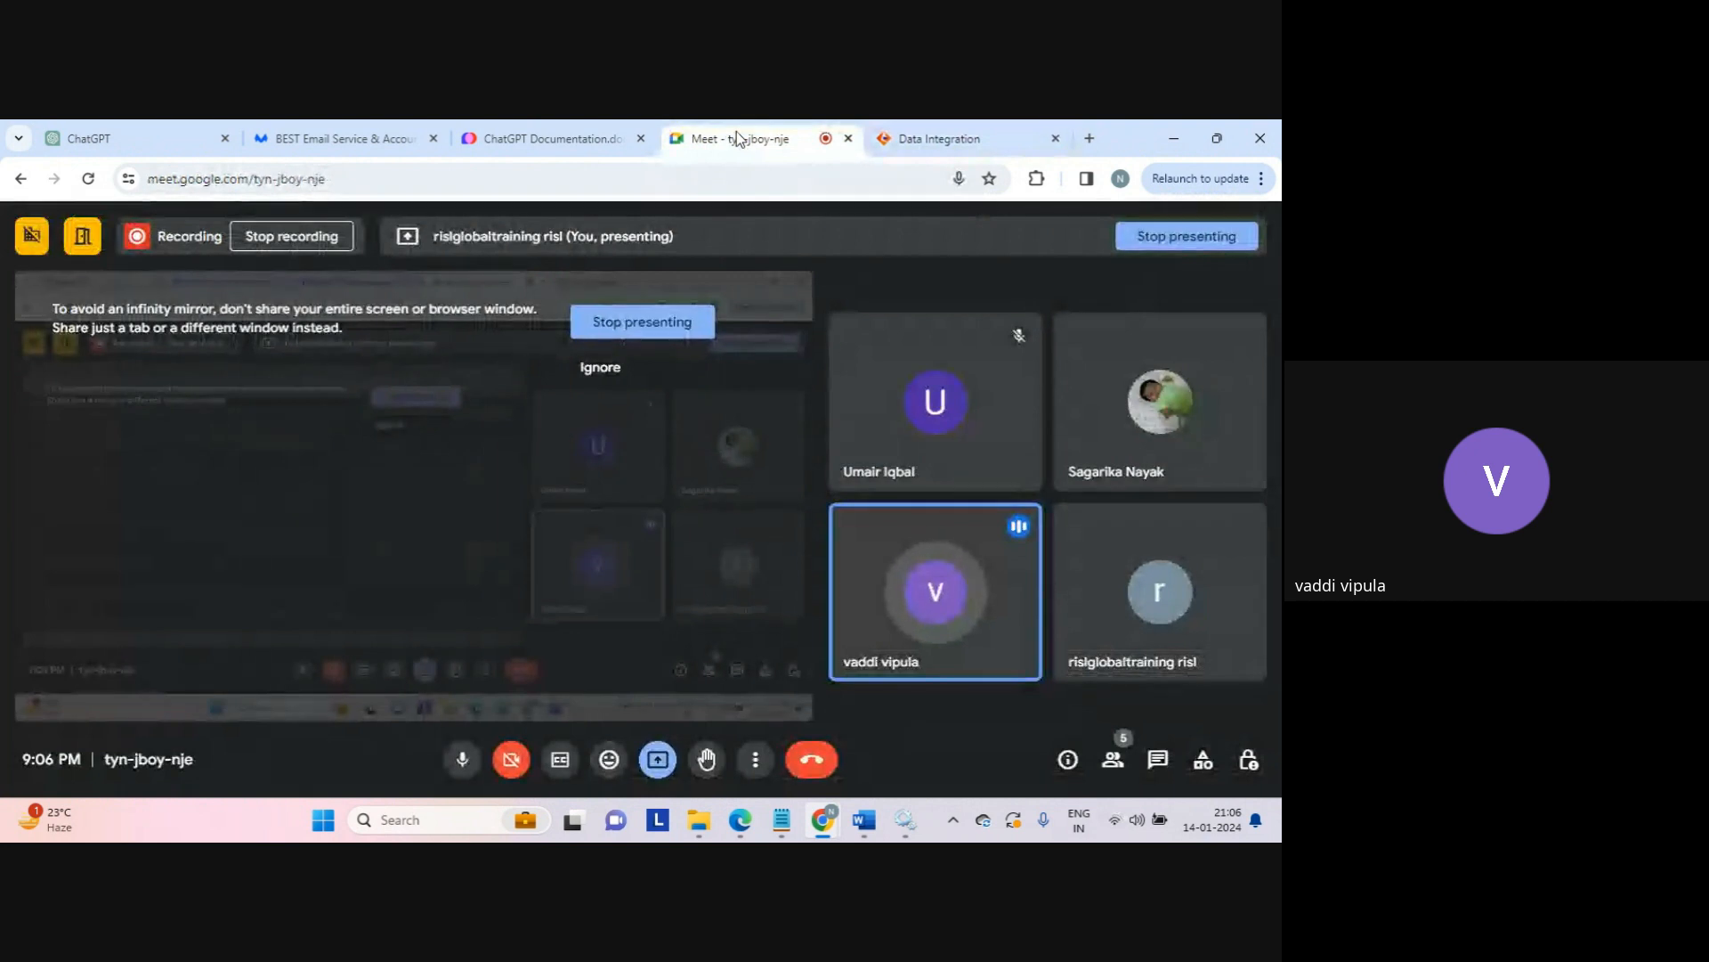
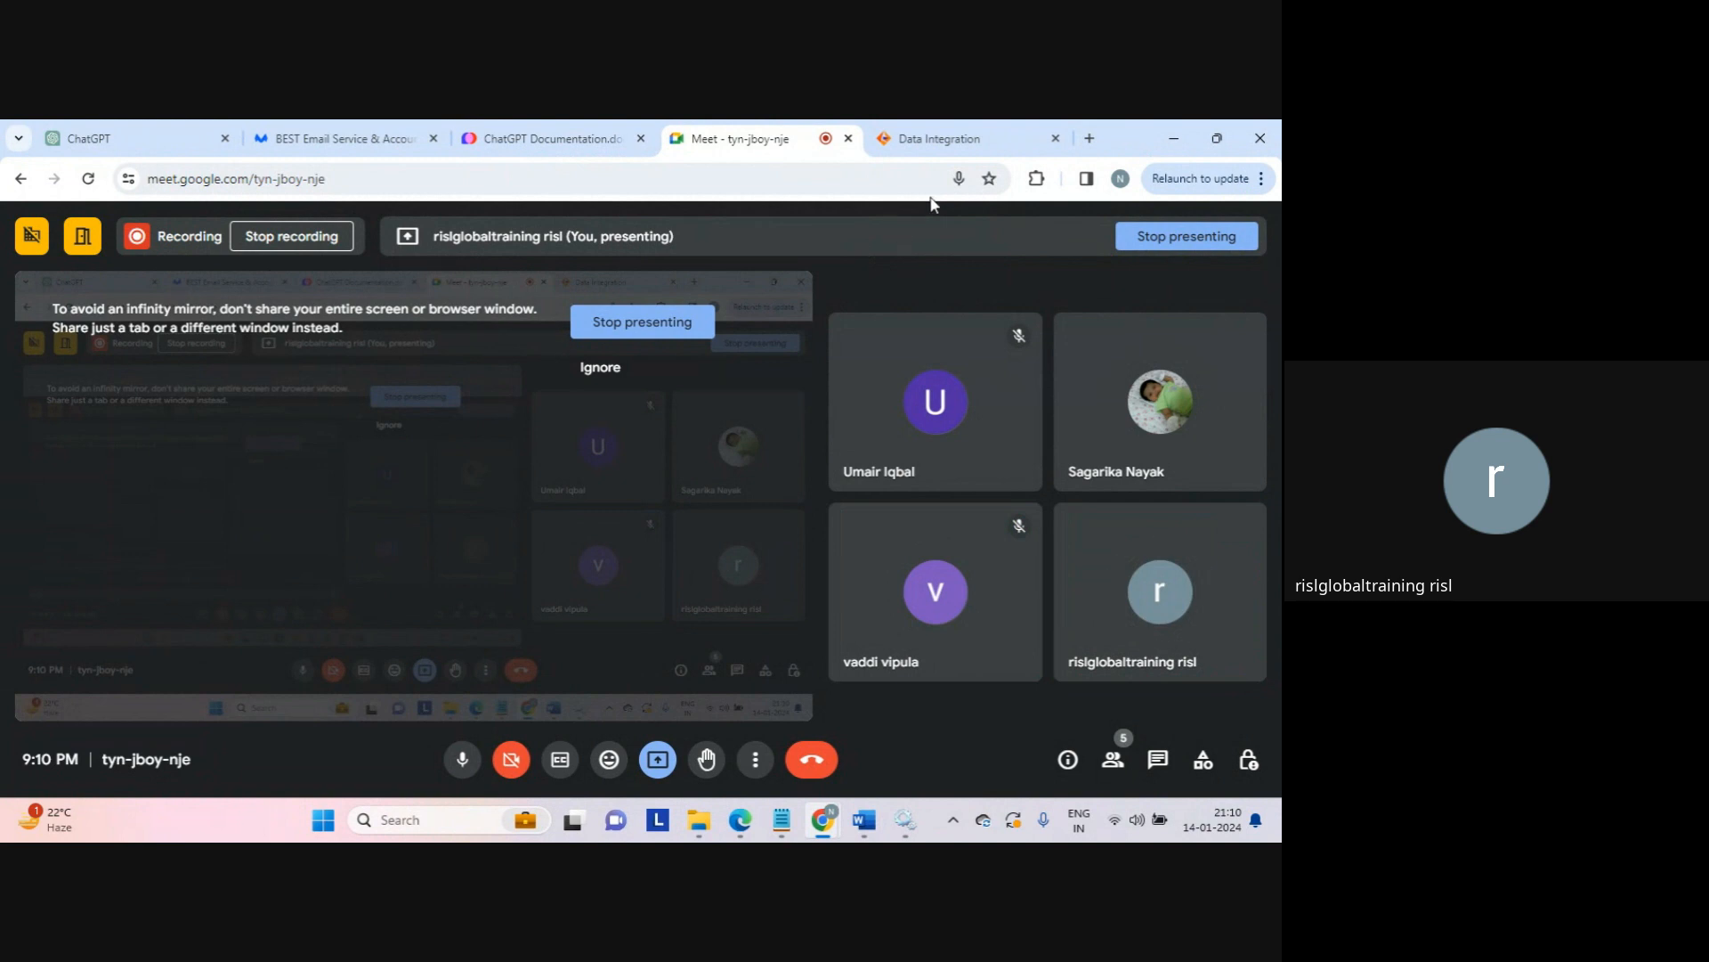
# Step: Switch to the Data Integration tab showing the Mapping_java flow: Source, Java, Target
pyautogui.click(943, 134)
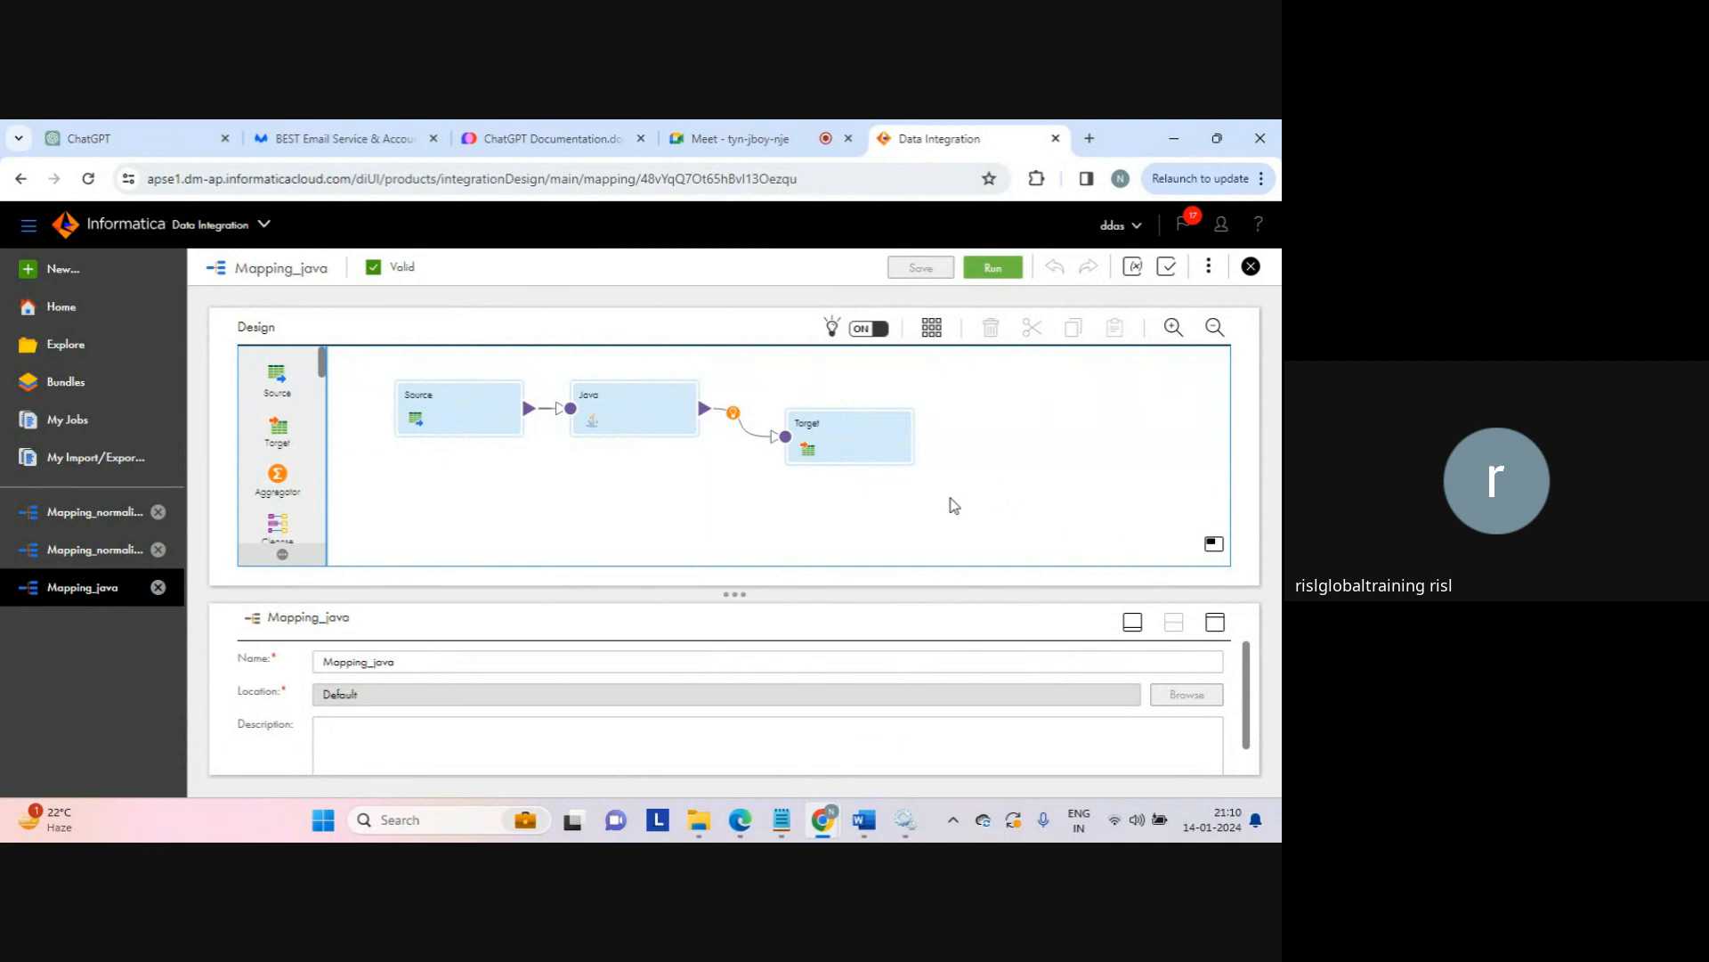
pyautogui.click(639, 418)
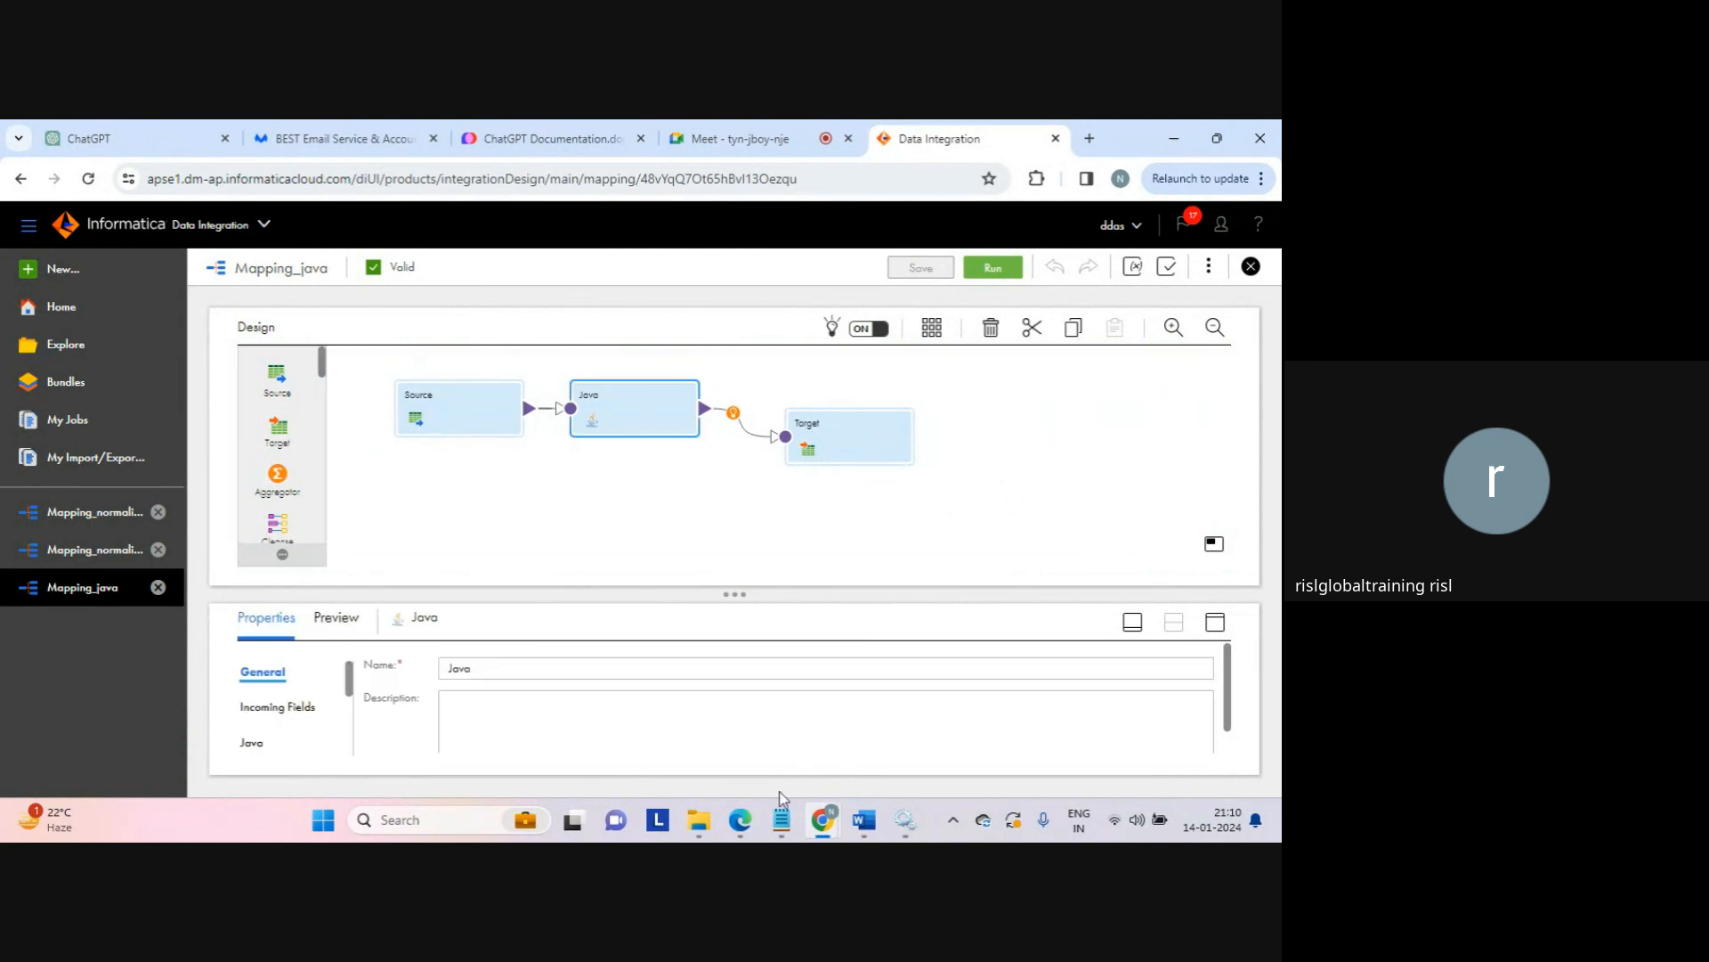
pyautogui.moveTo(782, 801)
pyautogui.click(813, 721)
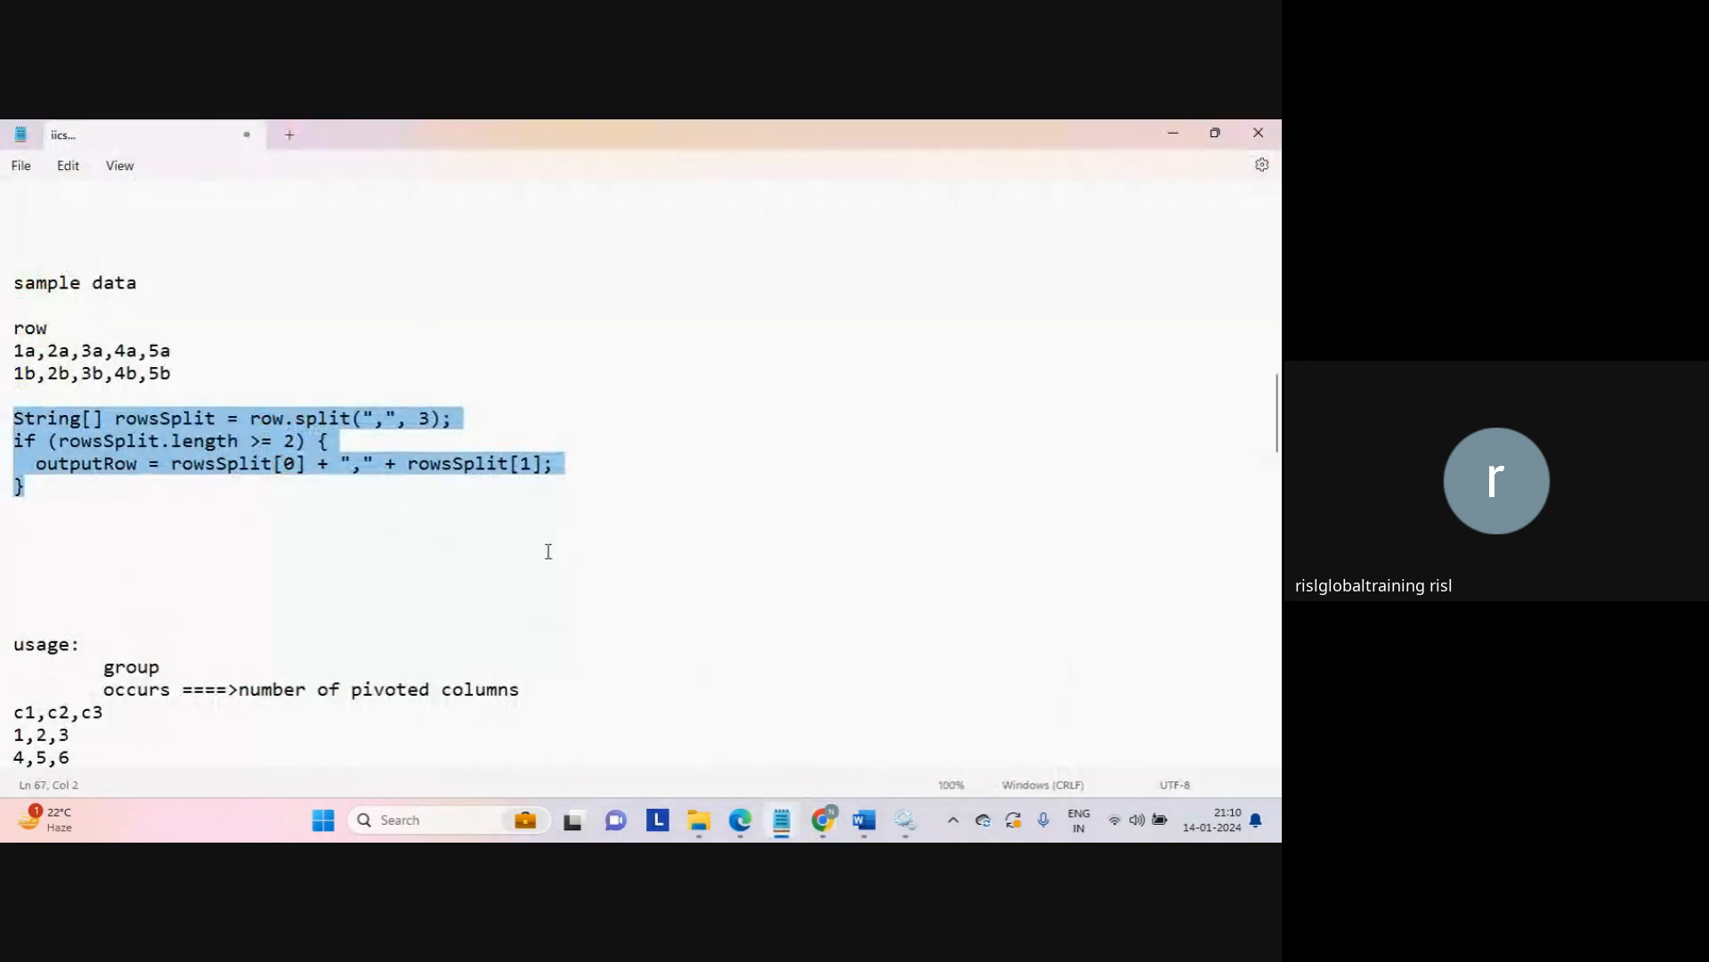
pyautogui.click(548, 551)
pyautogui.hotkey('ctrl', 'Home')
pyautogui.press('Down')
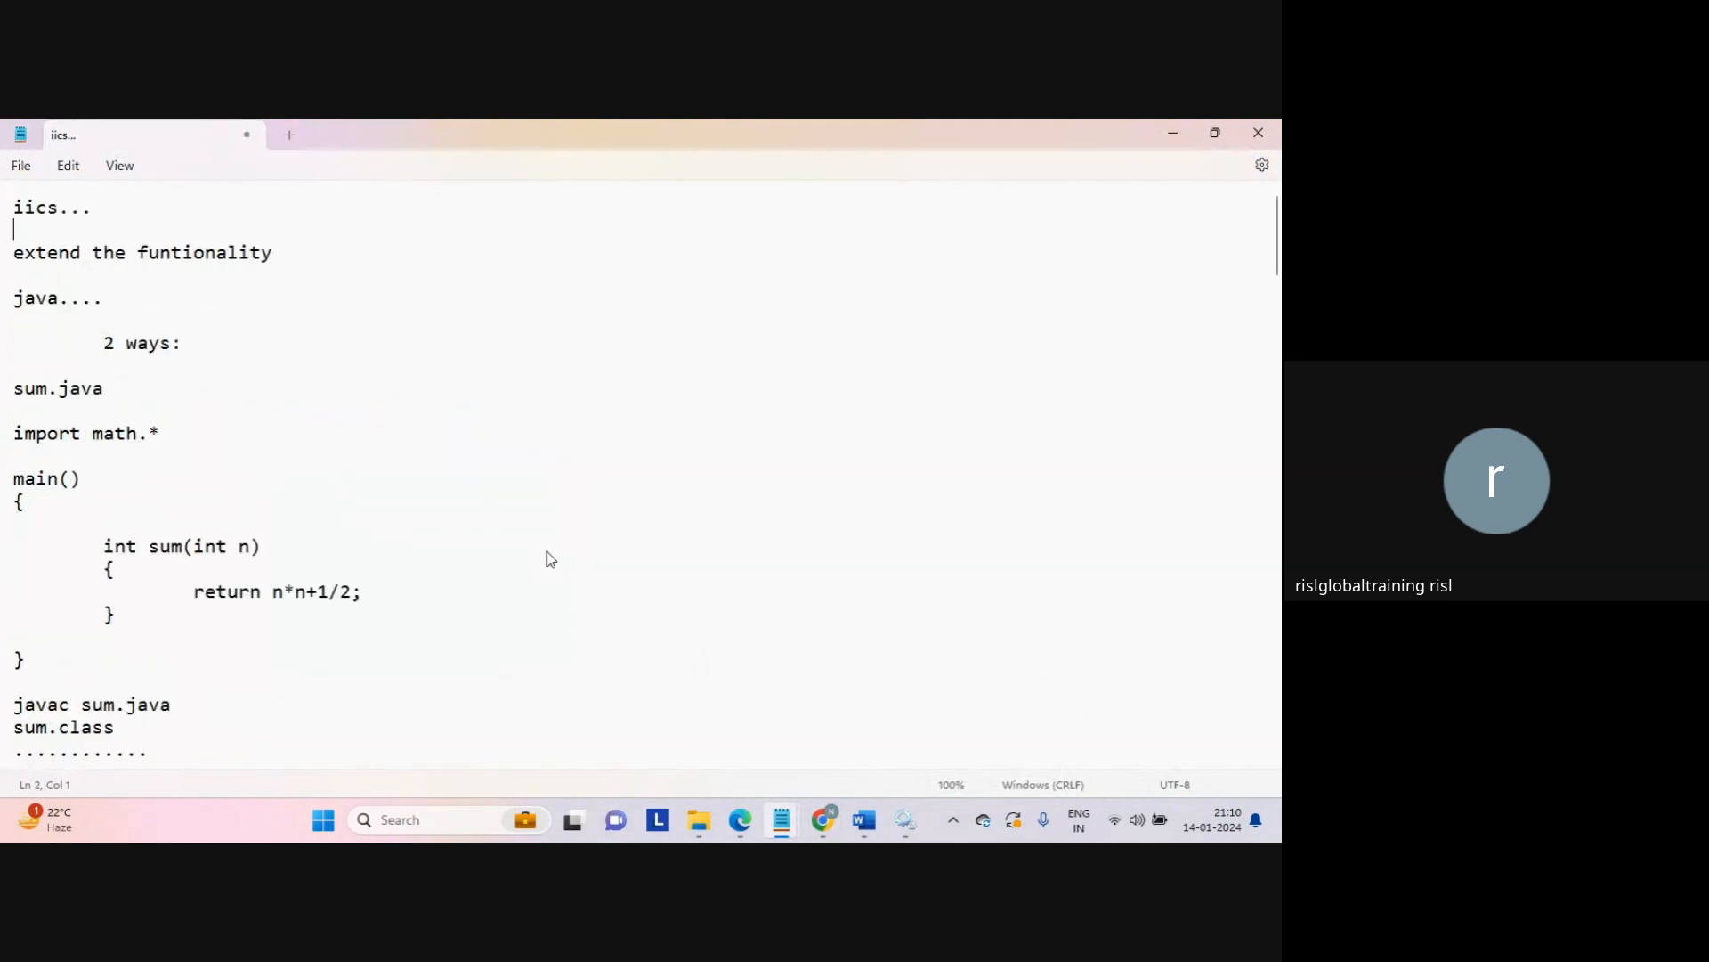
pyautogui.click(549, 556)
pyautogui.moveTo(823, 817)
pyautogui.click(776, 746)
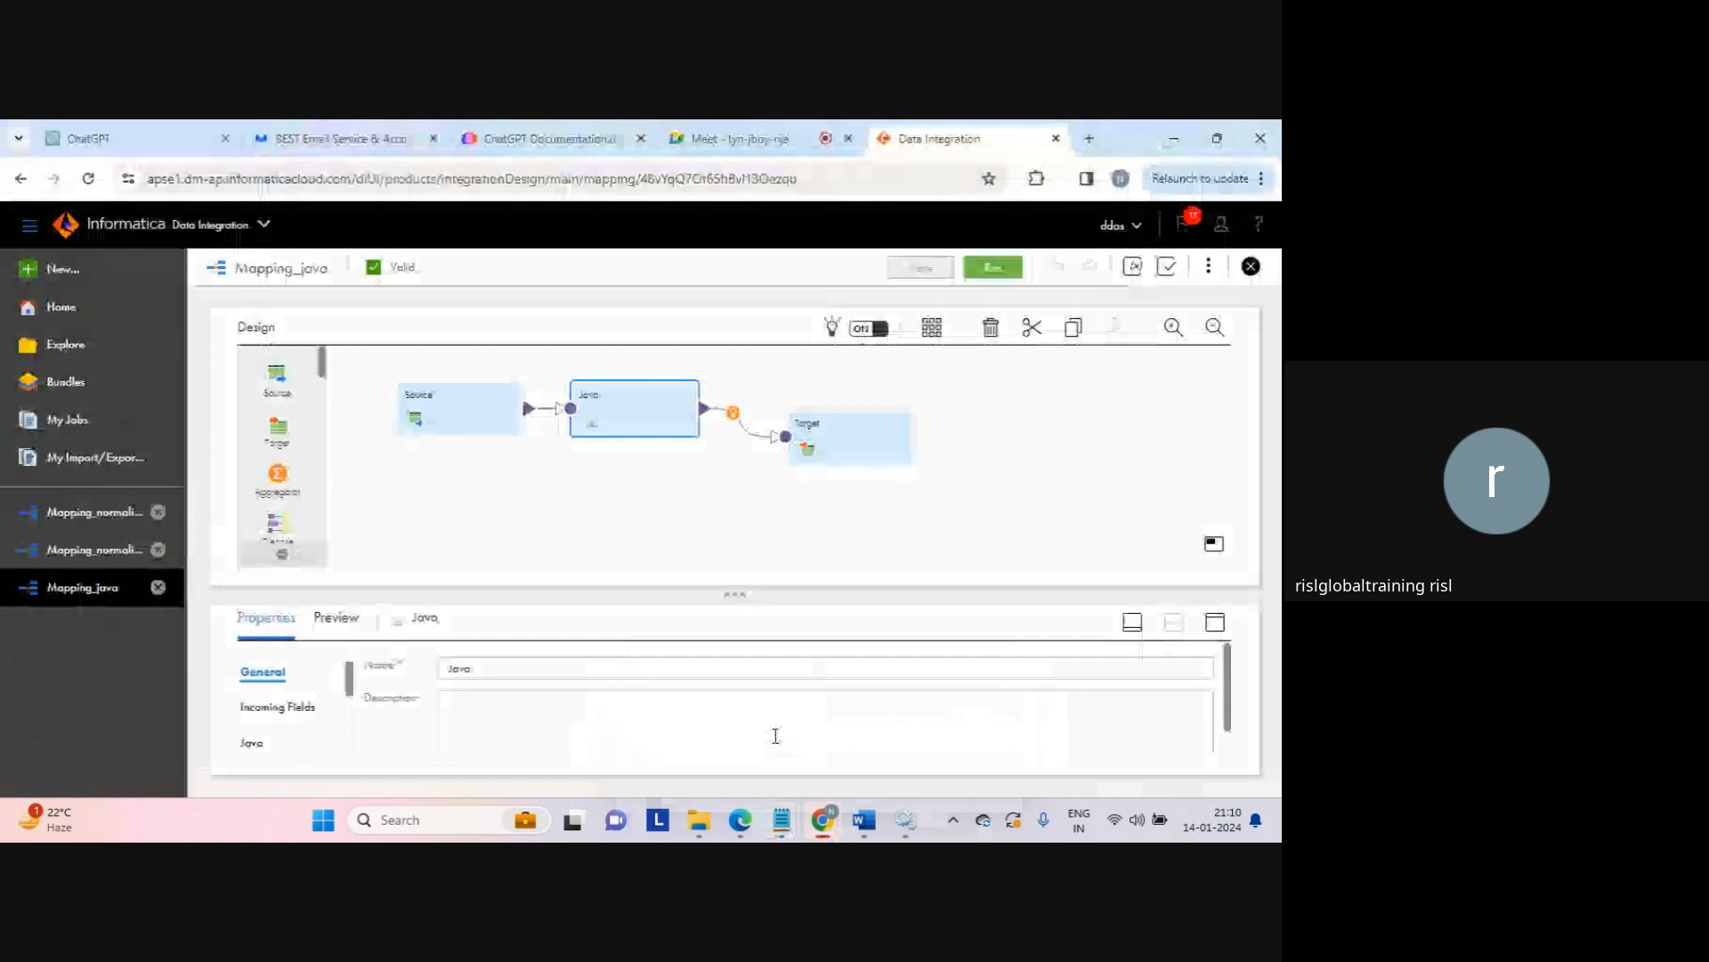
pyautogui.click(650, 484)
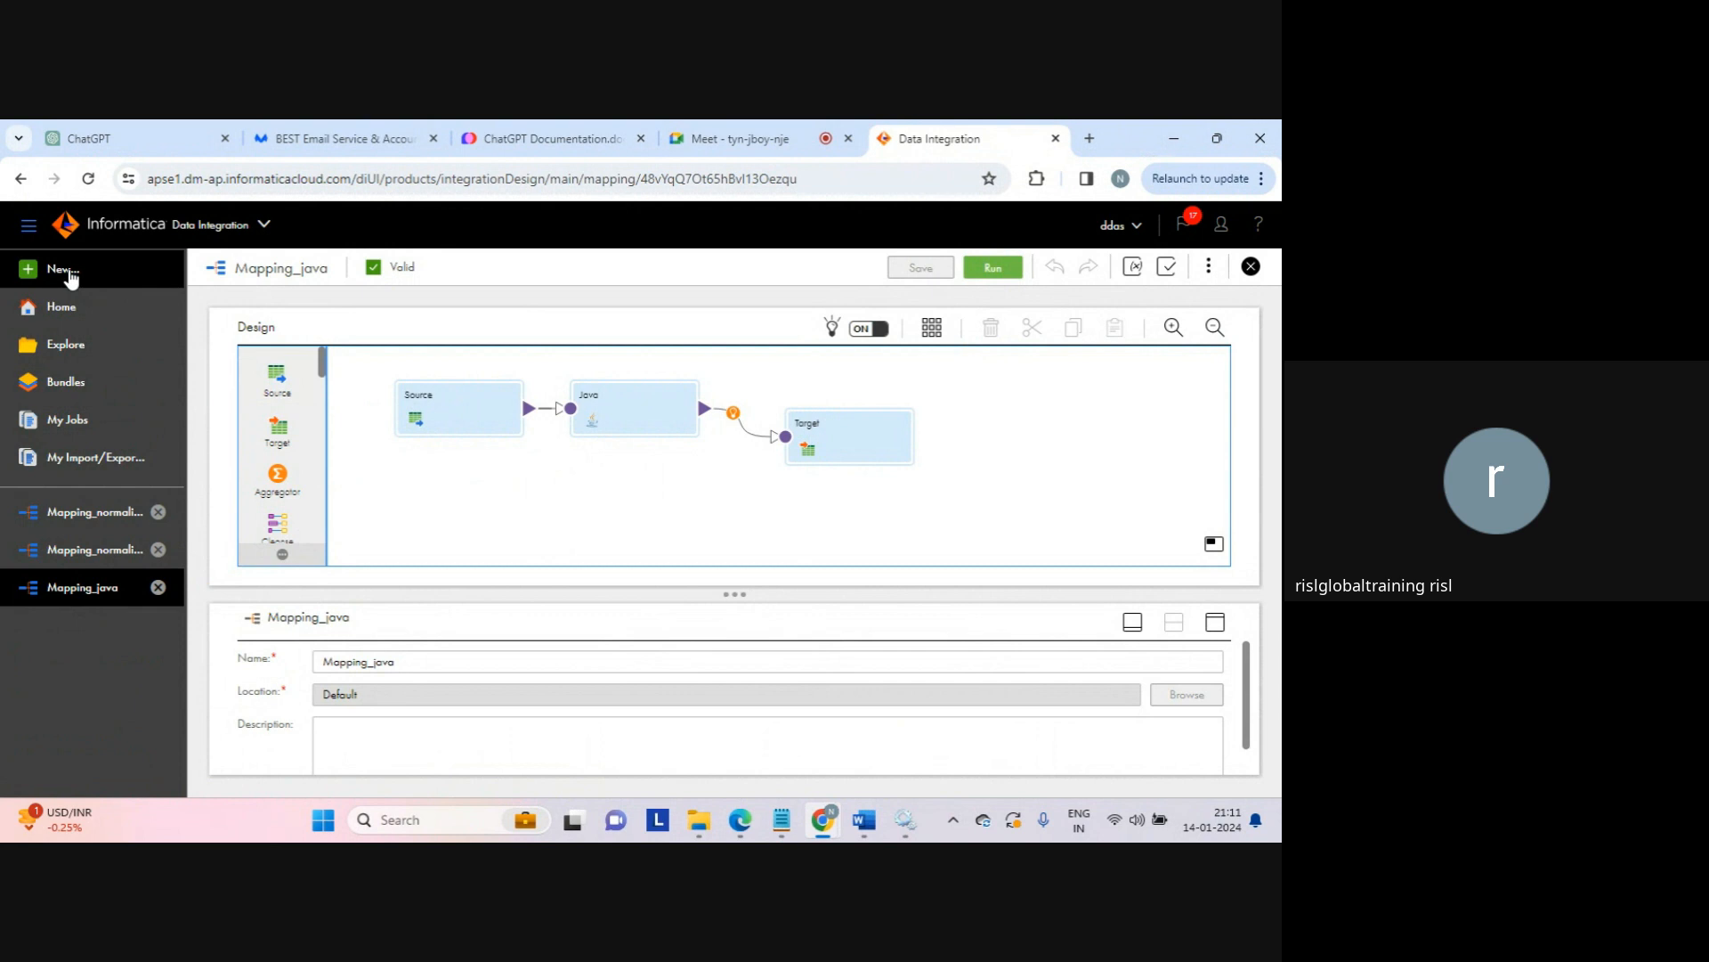
# Step: Create a new blank mapping from the Mappings asset types
pyautogui.click(70, 272)
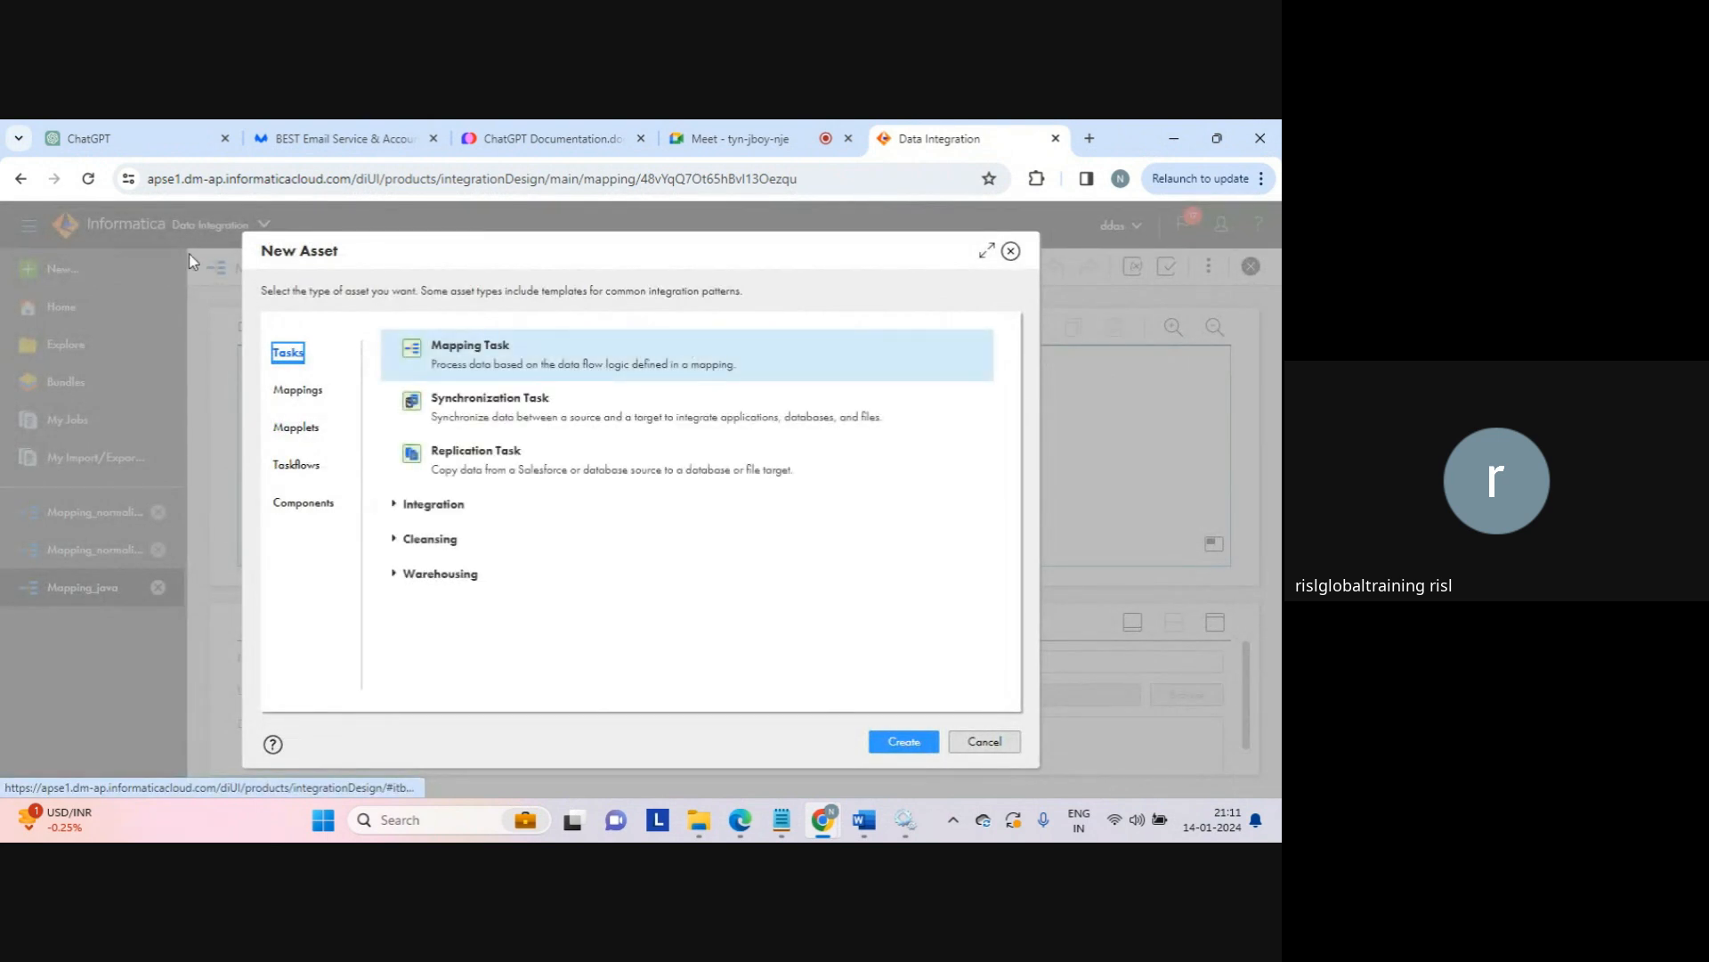
pyautogui.click(304, 390)
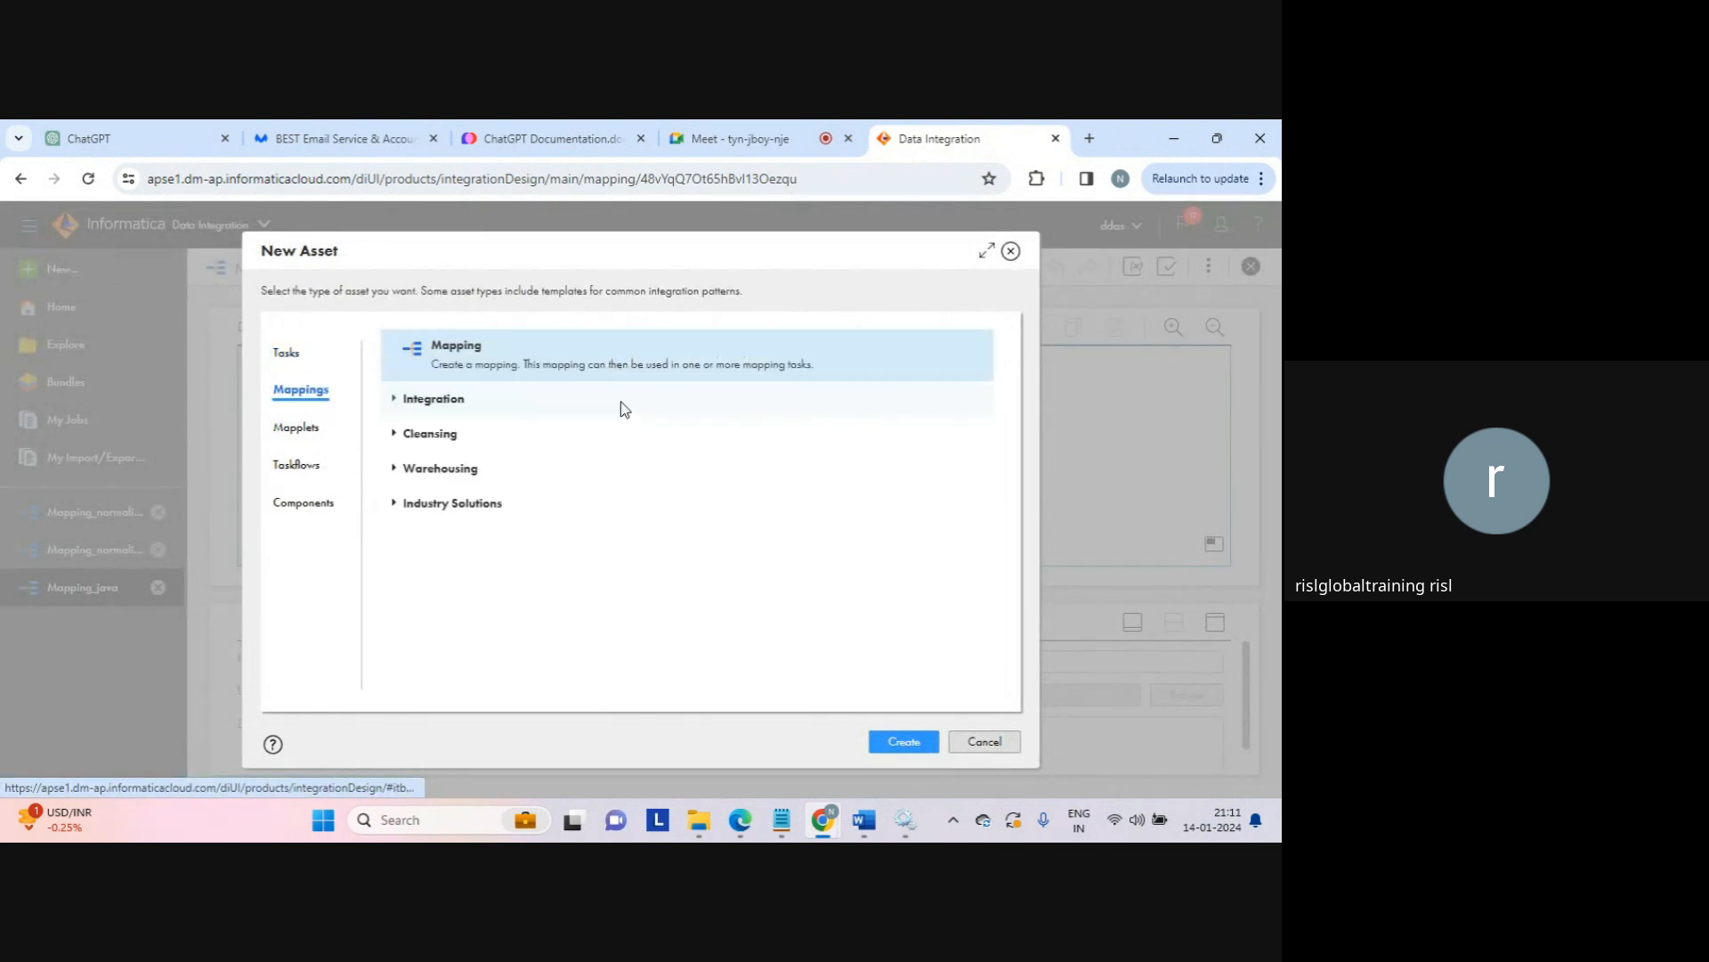
pyautogui.click(896, 743)
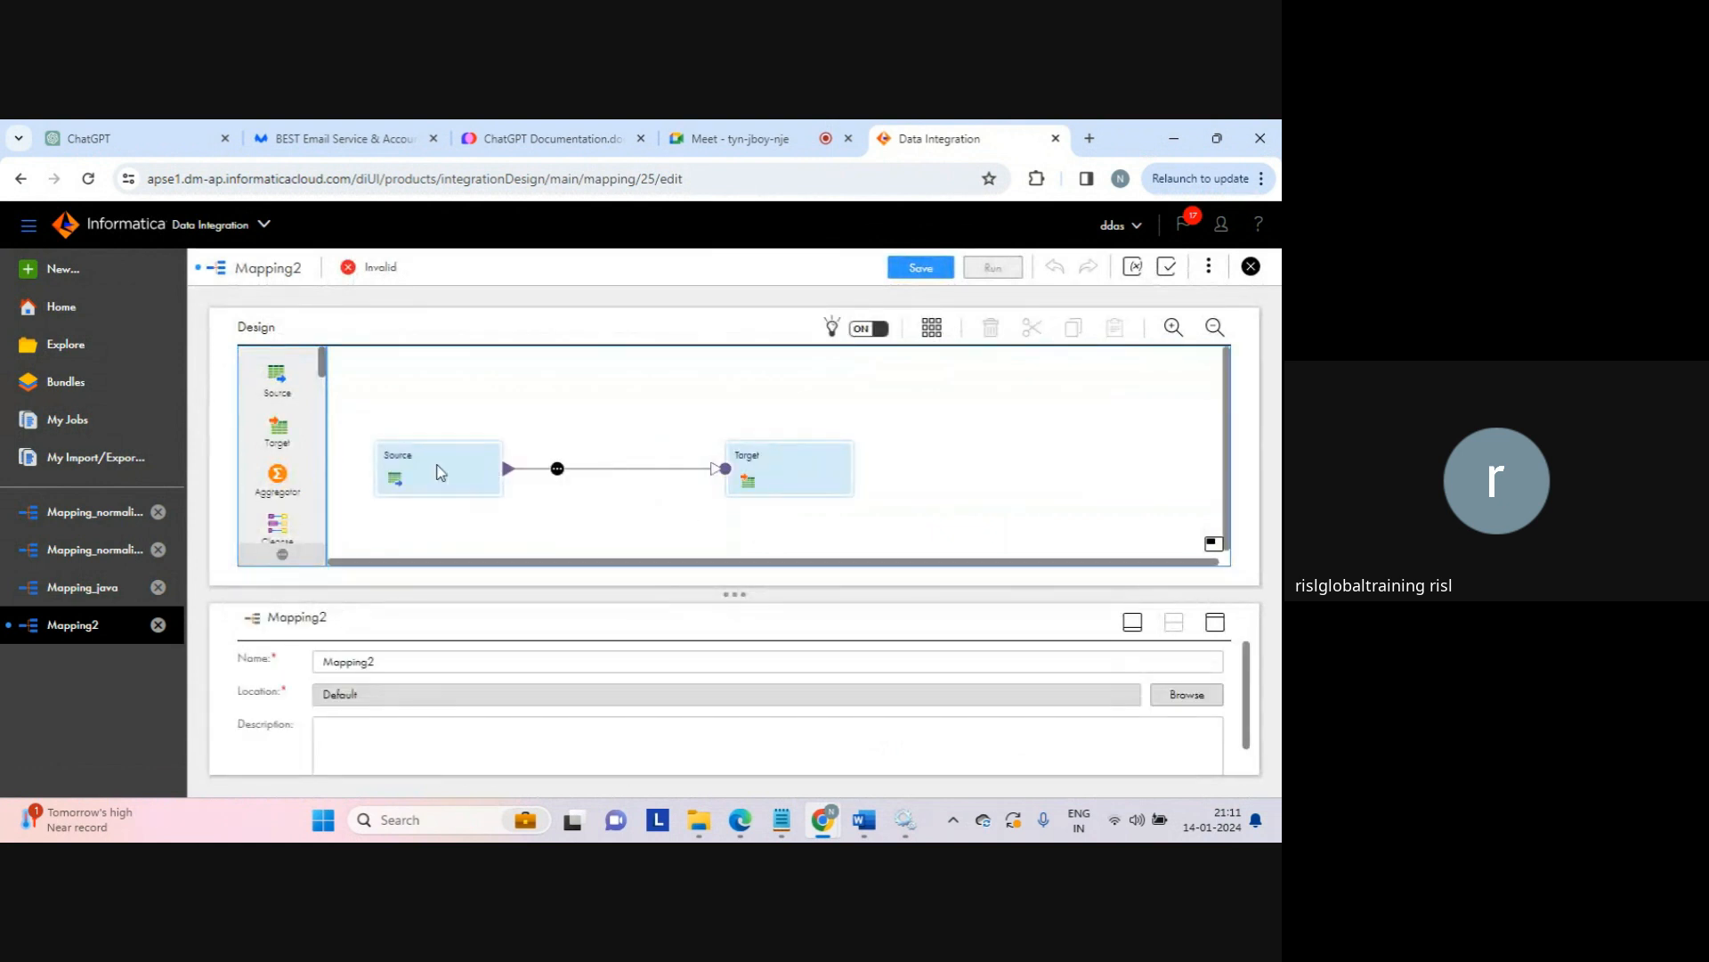
# Step: Drop an Expression transformation onto the link between Source and Target
pyautogui.click(438, 472)
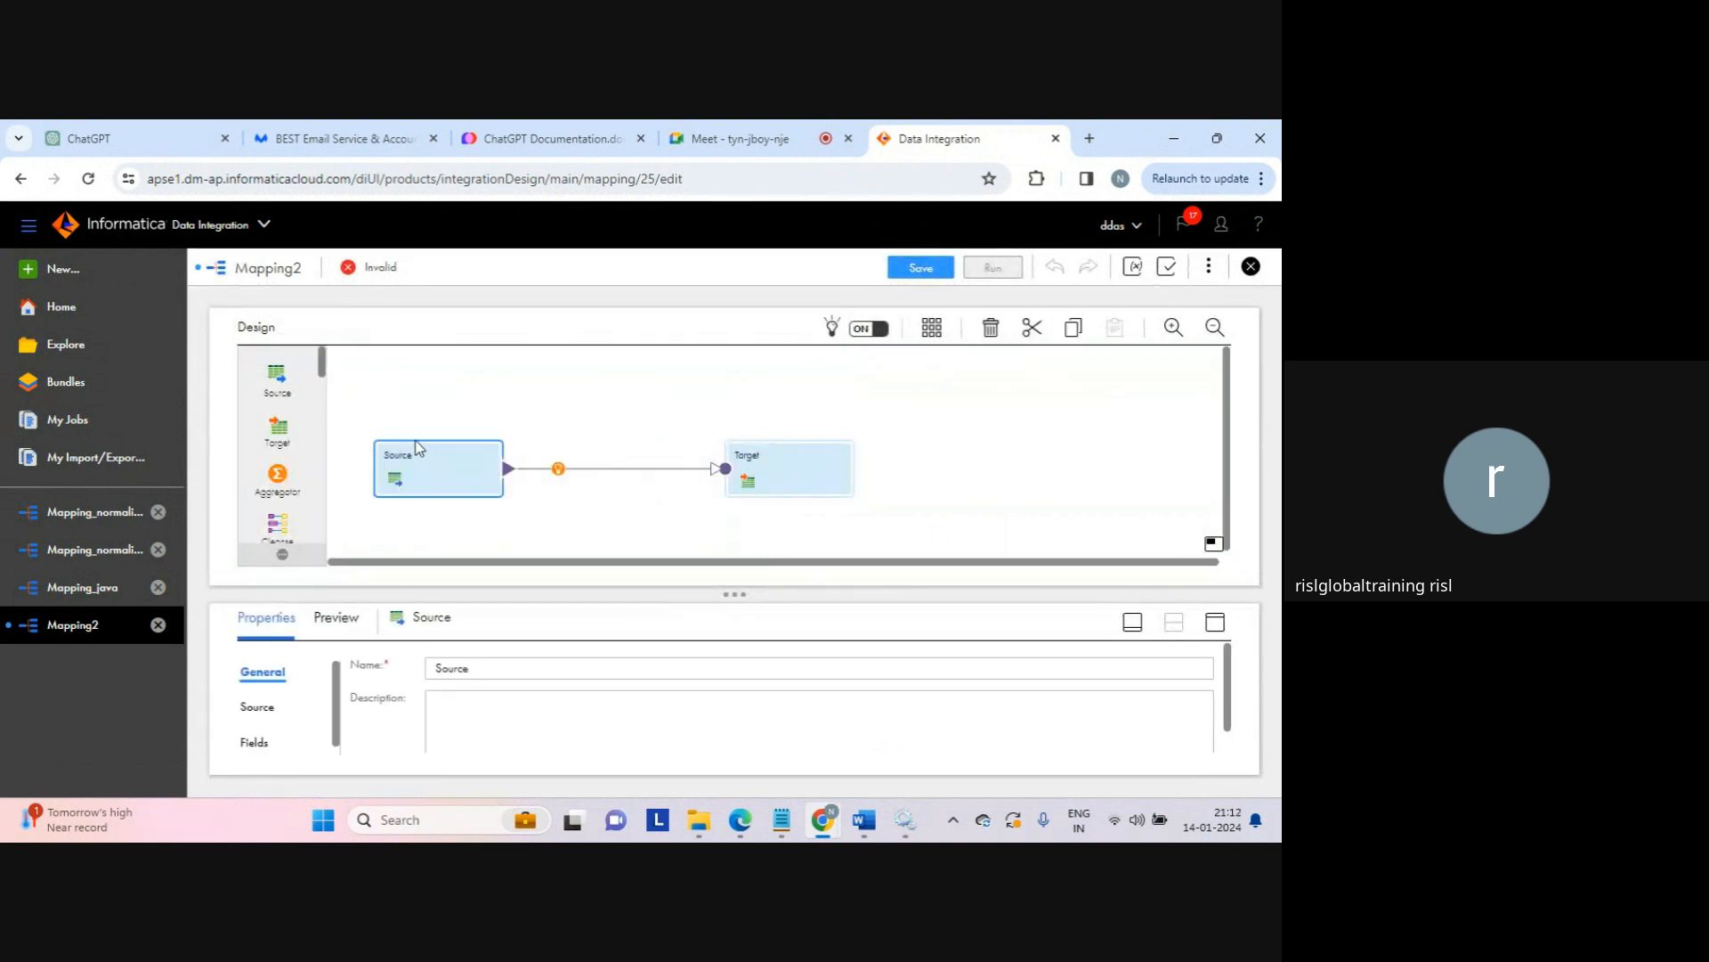
pyautogui.moveTo(323, 363); pyautogui.dragTo(577, 486)
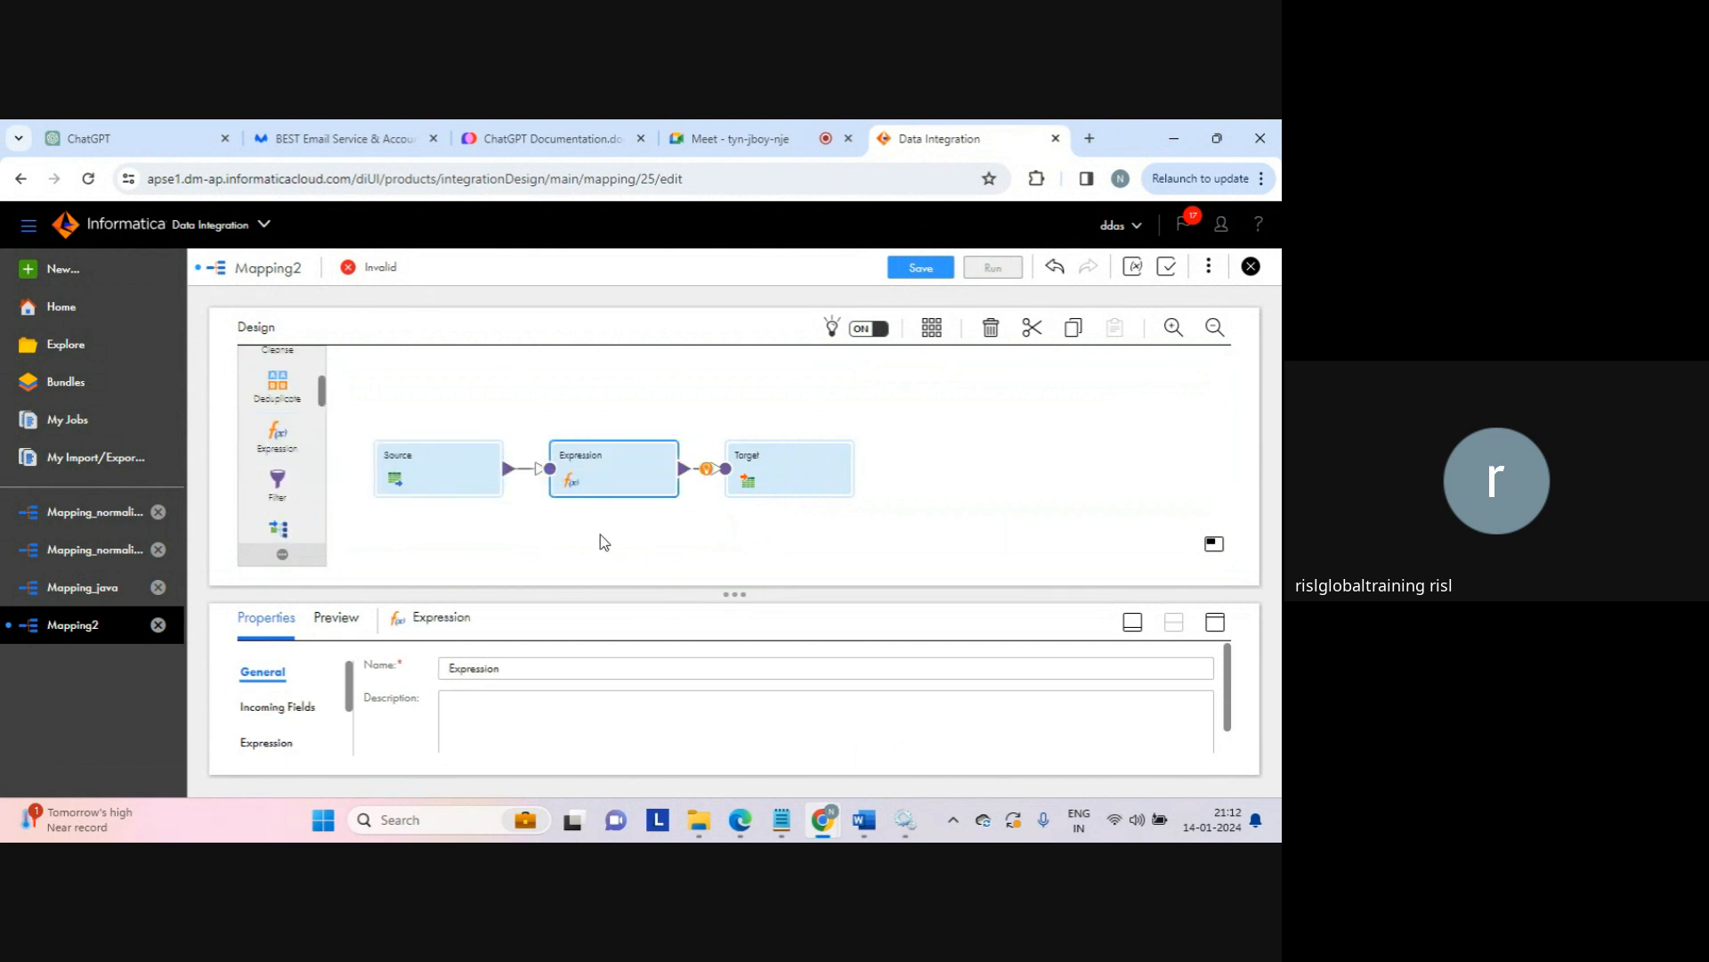
pyautogui.click(471, 467)
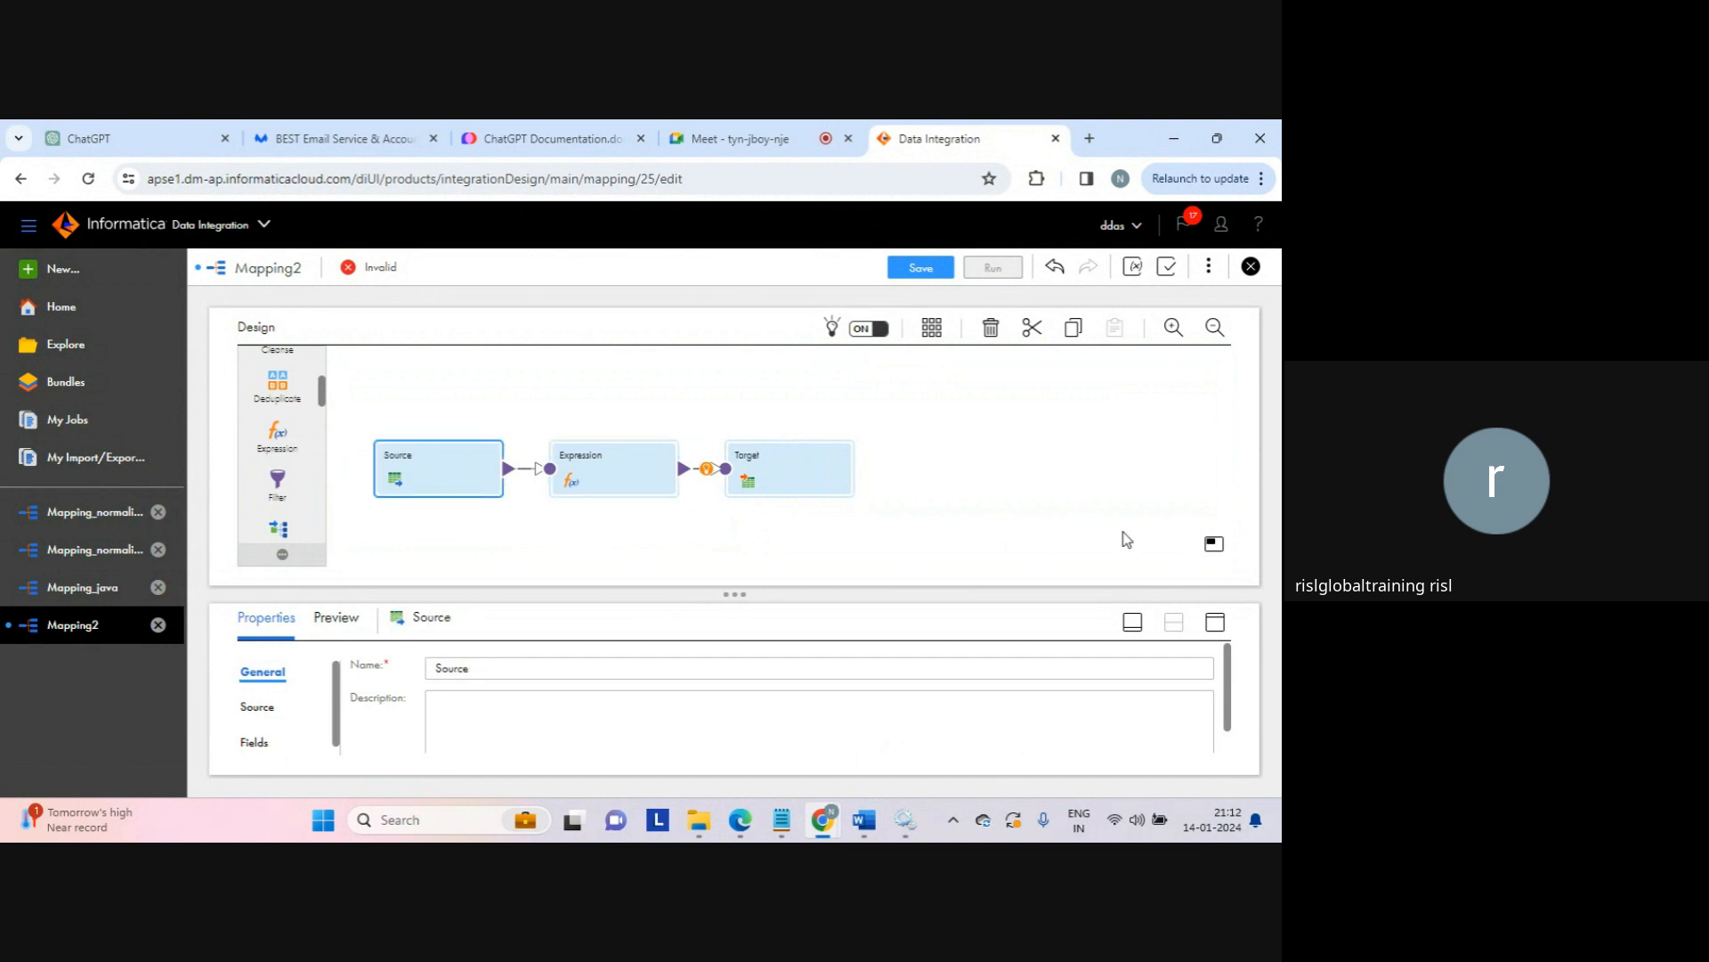
# Step: Set the Source connection to src_connection (Flat File)
pyautogui.click(1216, 622)
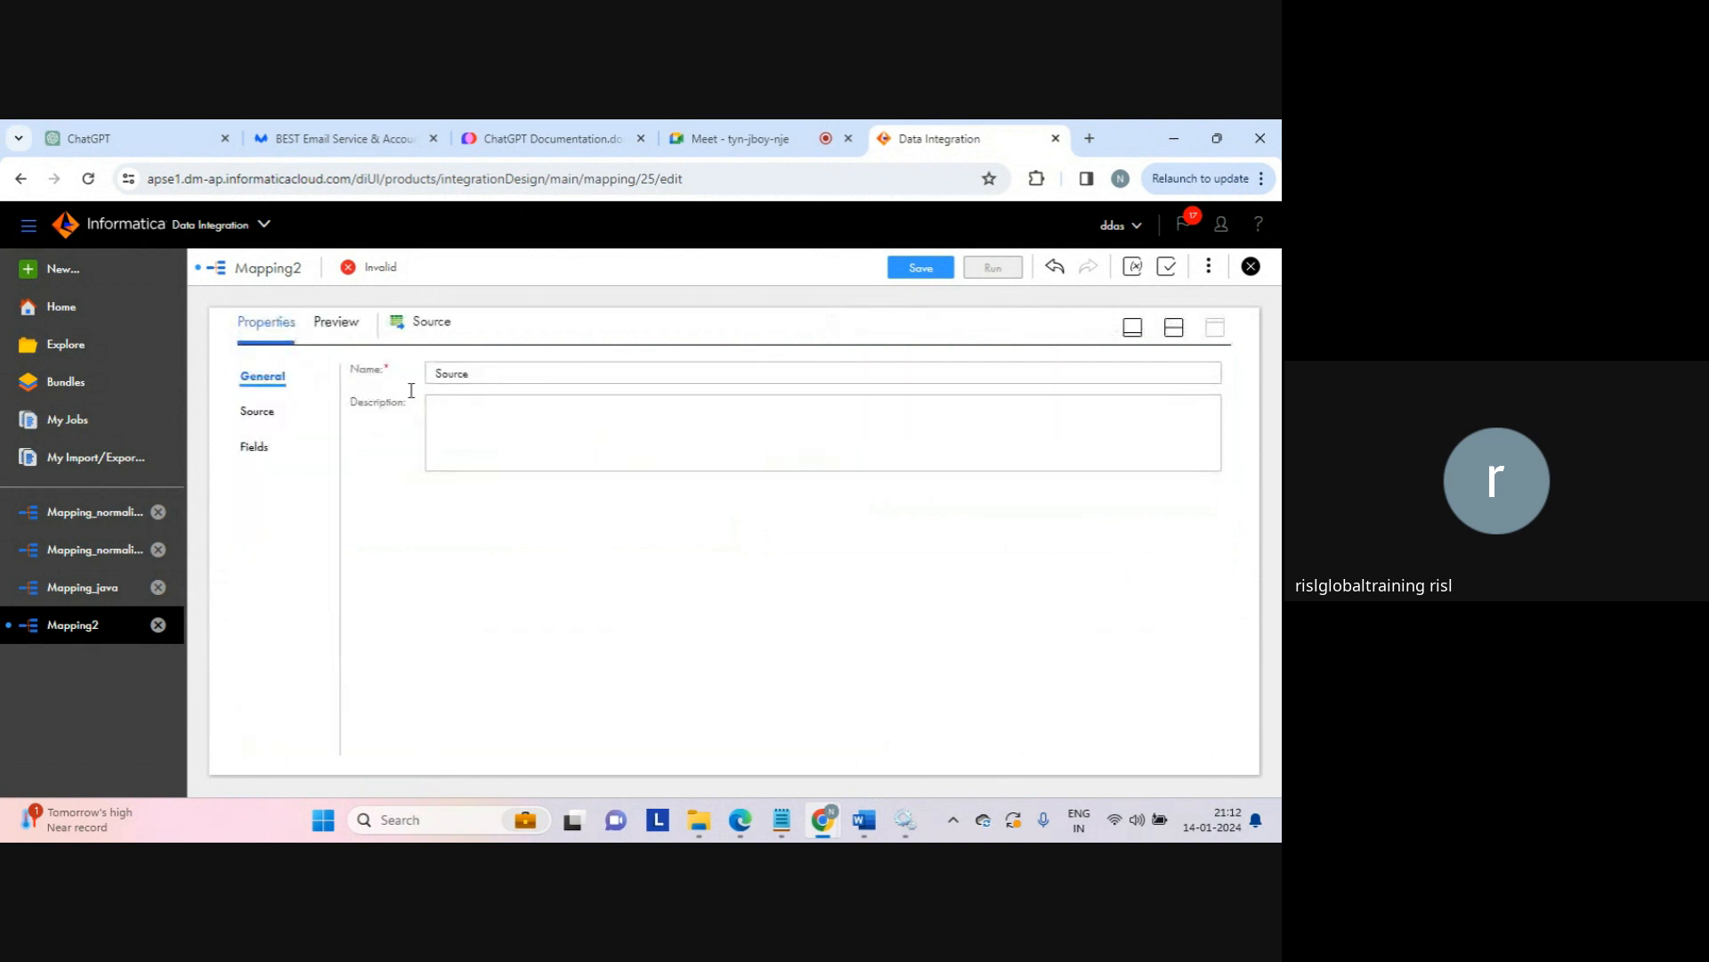
pyautogui.click(267, 414)
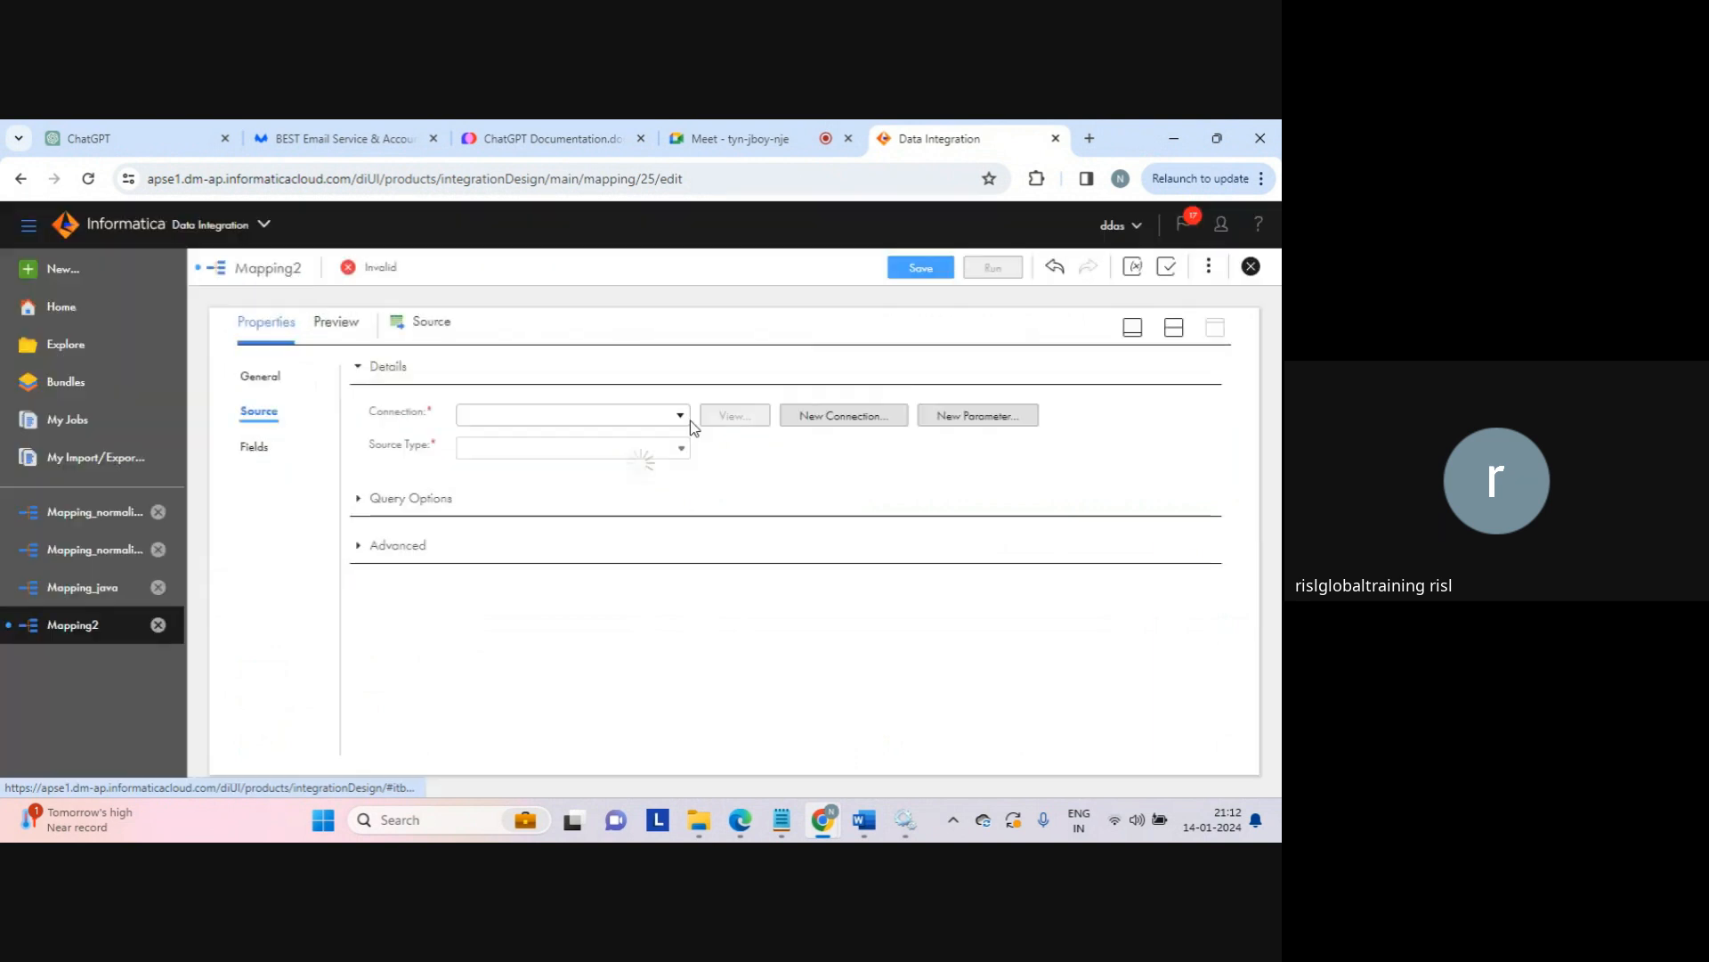
pyautogui.click(682, 421)
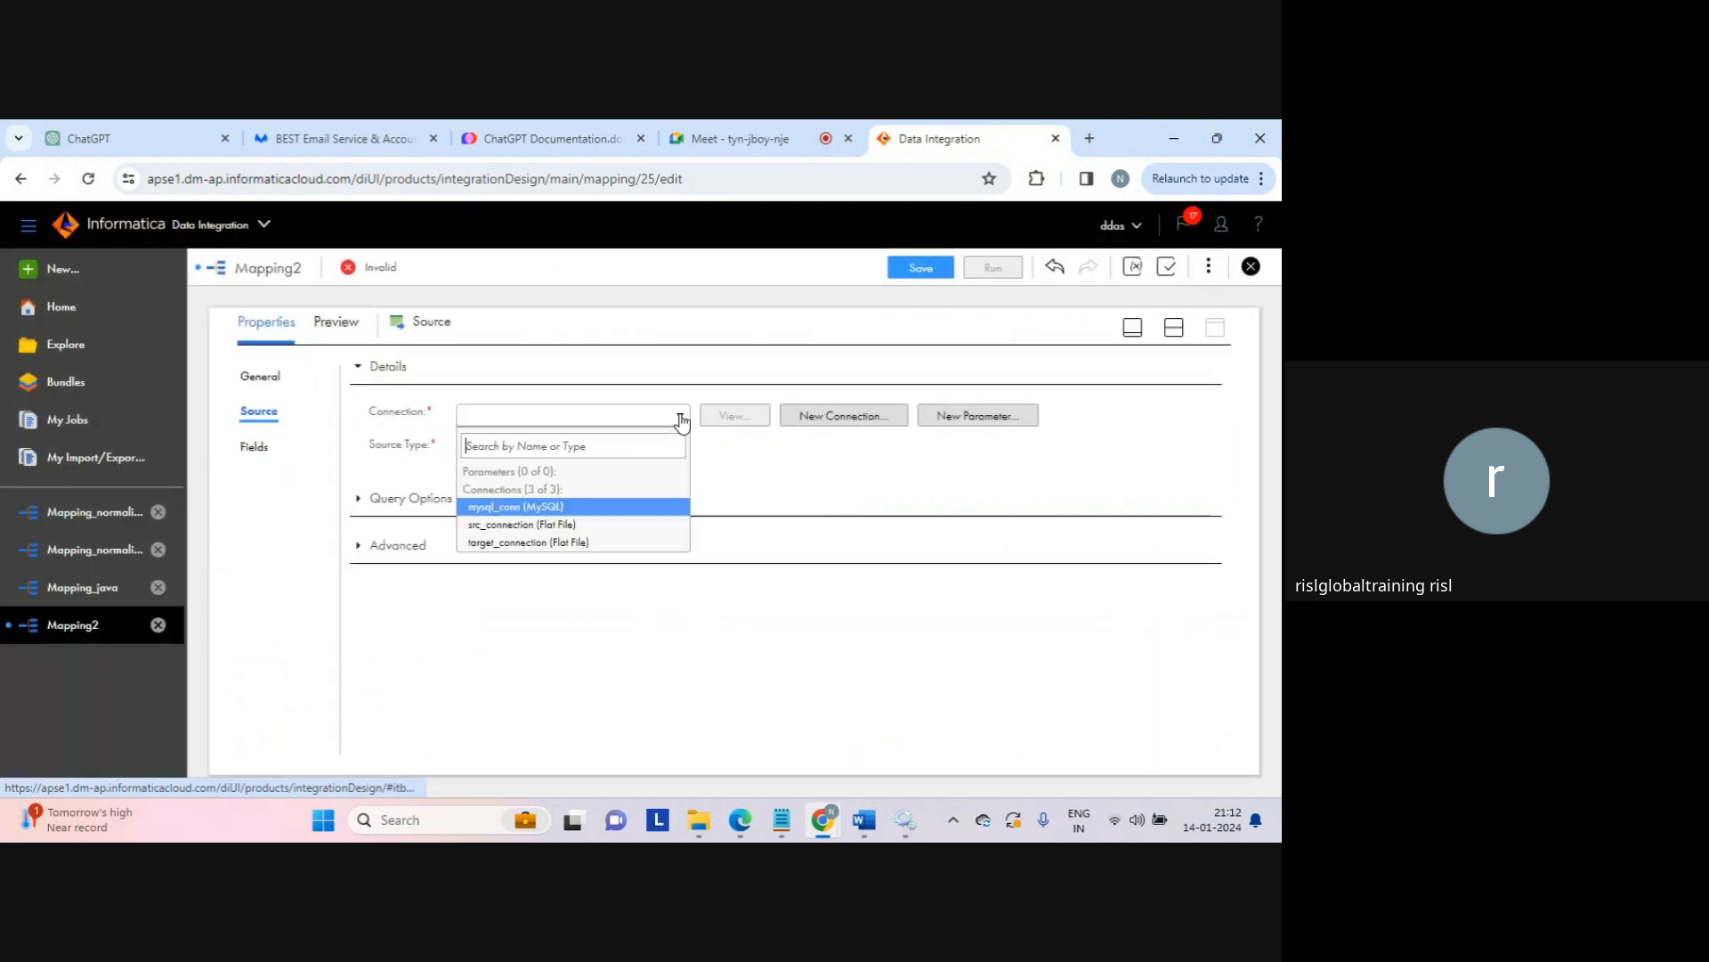
pyautogui.click(510, 530)
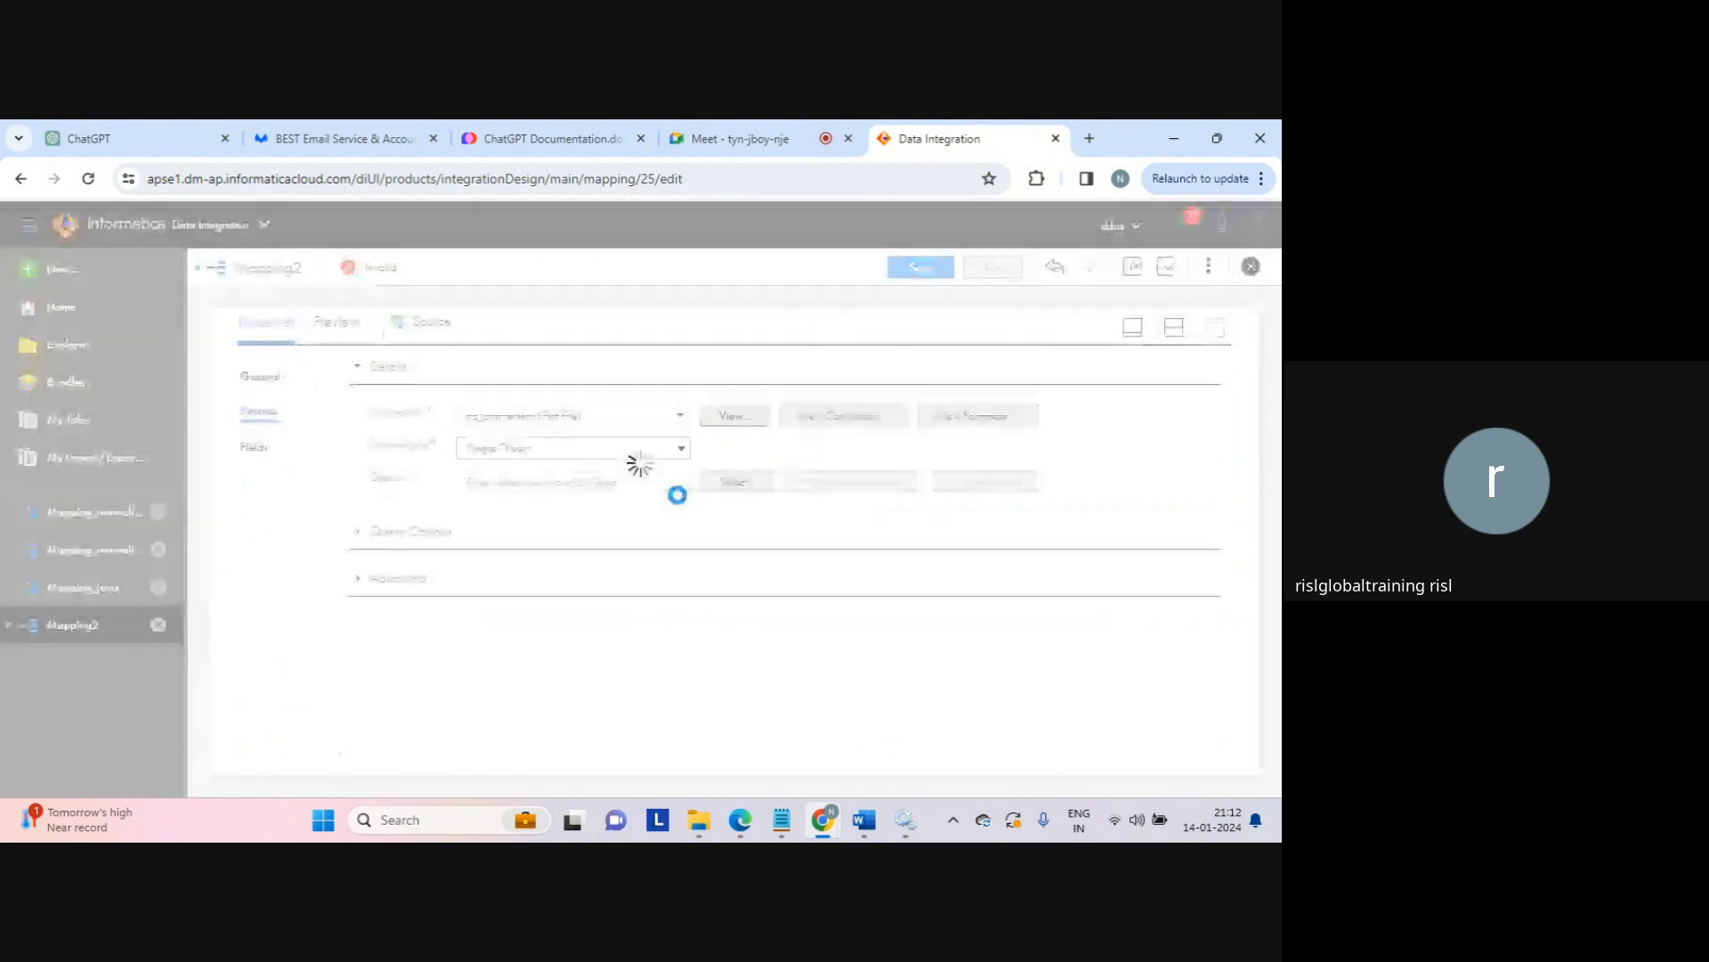
# Step: Choose seq_1.txt as the source object and check its fields c1, c2 and c3
pyautogui.click(738, 482)
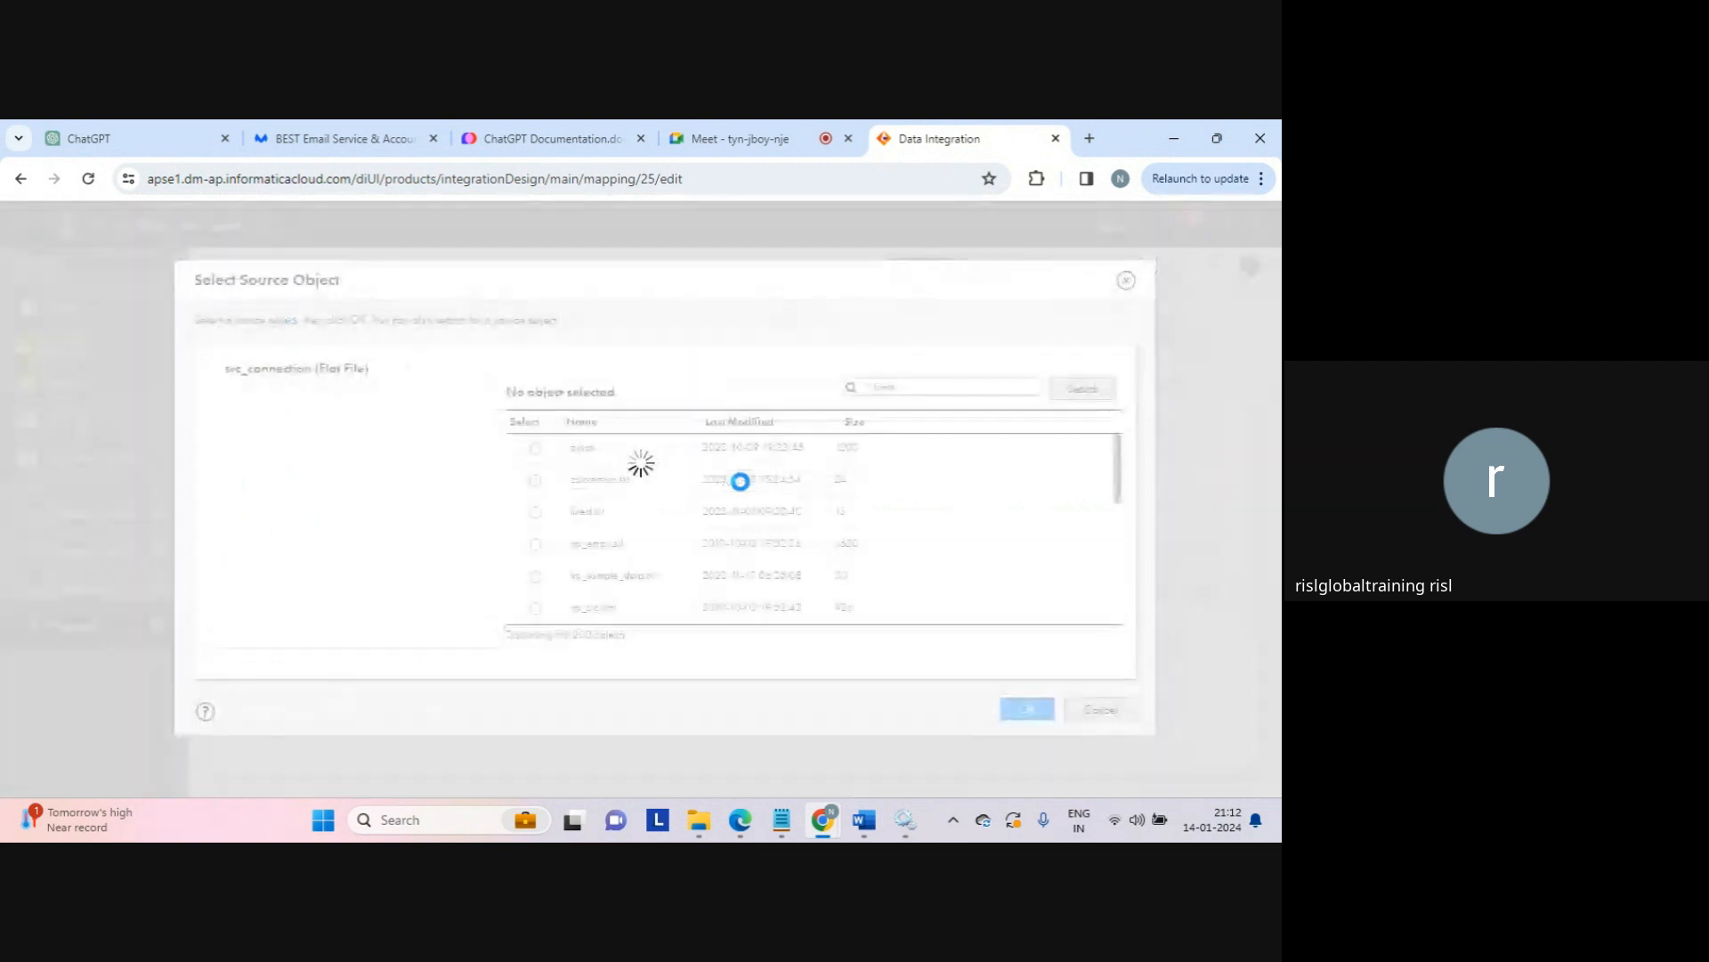
pyautogui.click(898, 388)
pyautogui.write('seq')
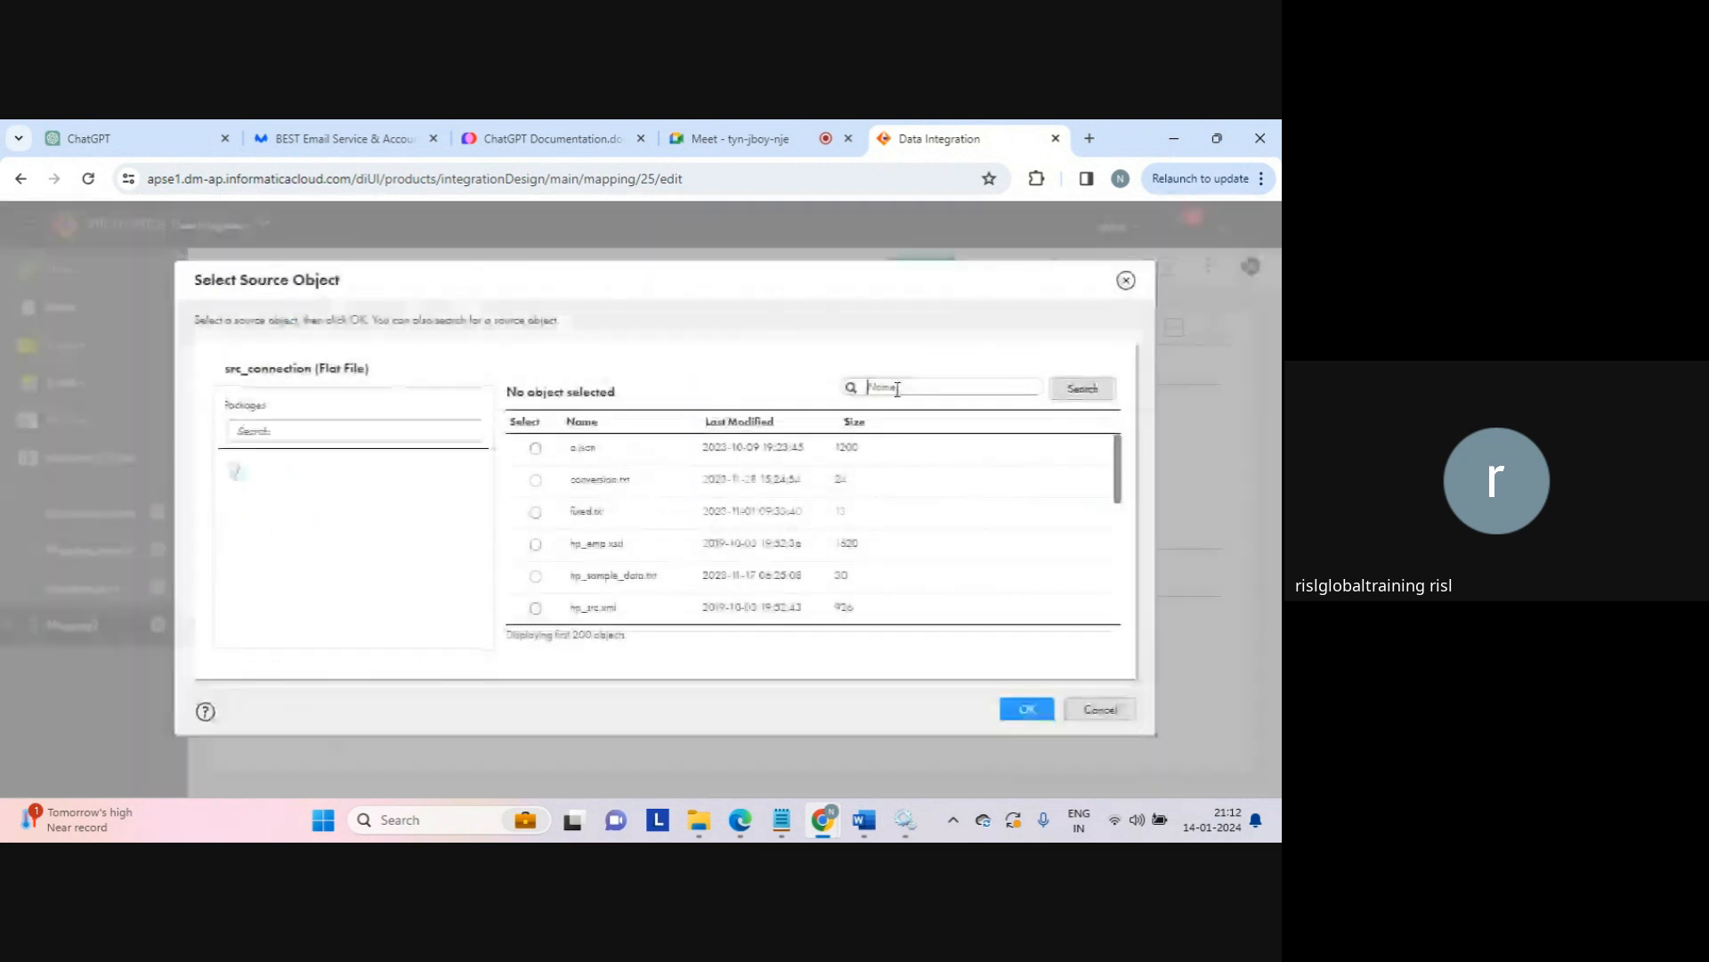
pyautogui.click(1082, 392)
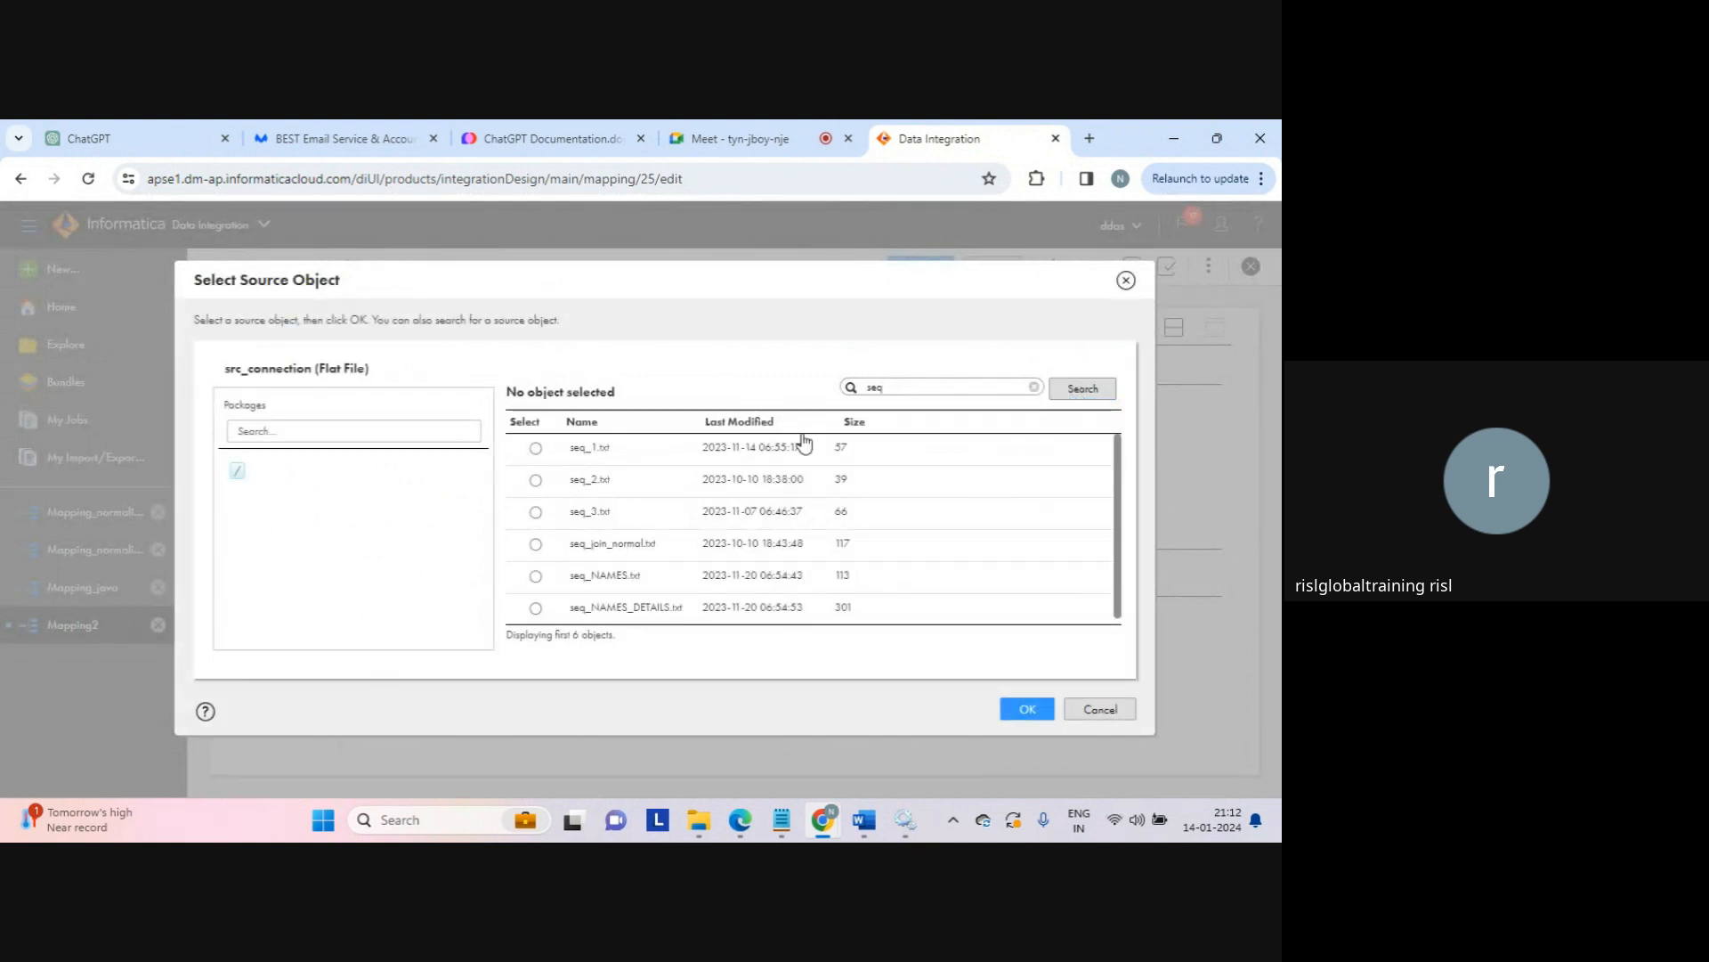
pyautogui.click(536, 449)
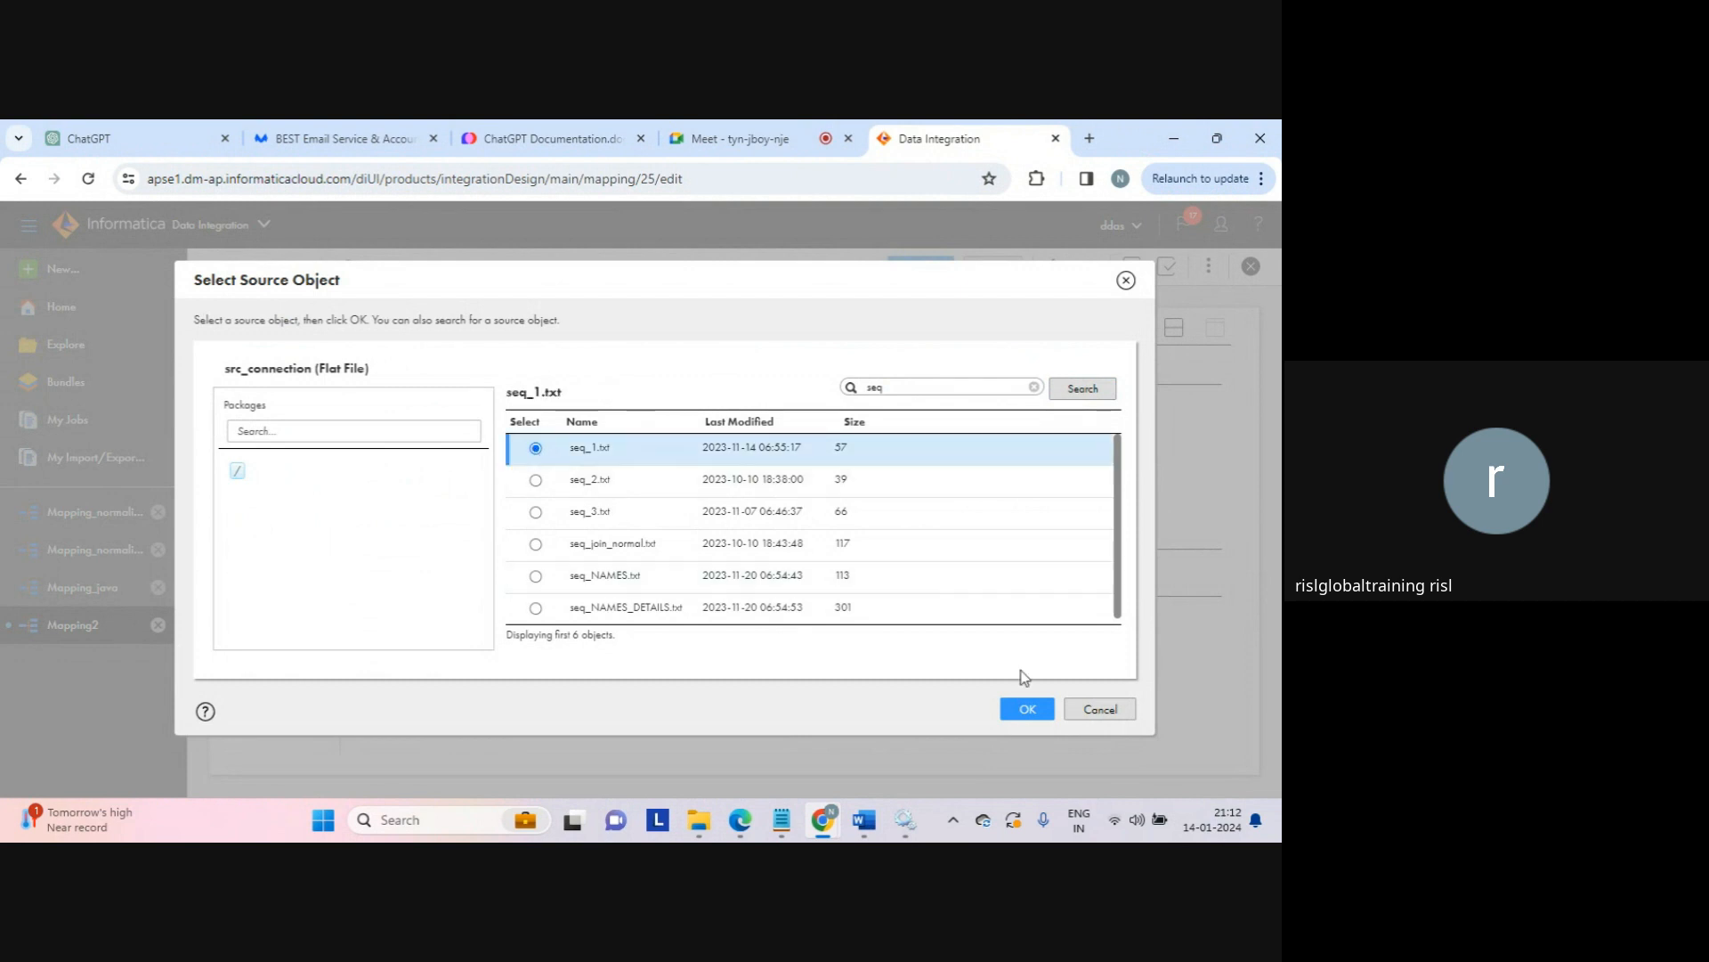
pyautogui.click(1021, 710)
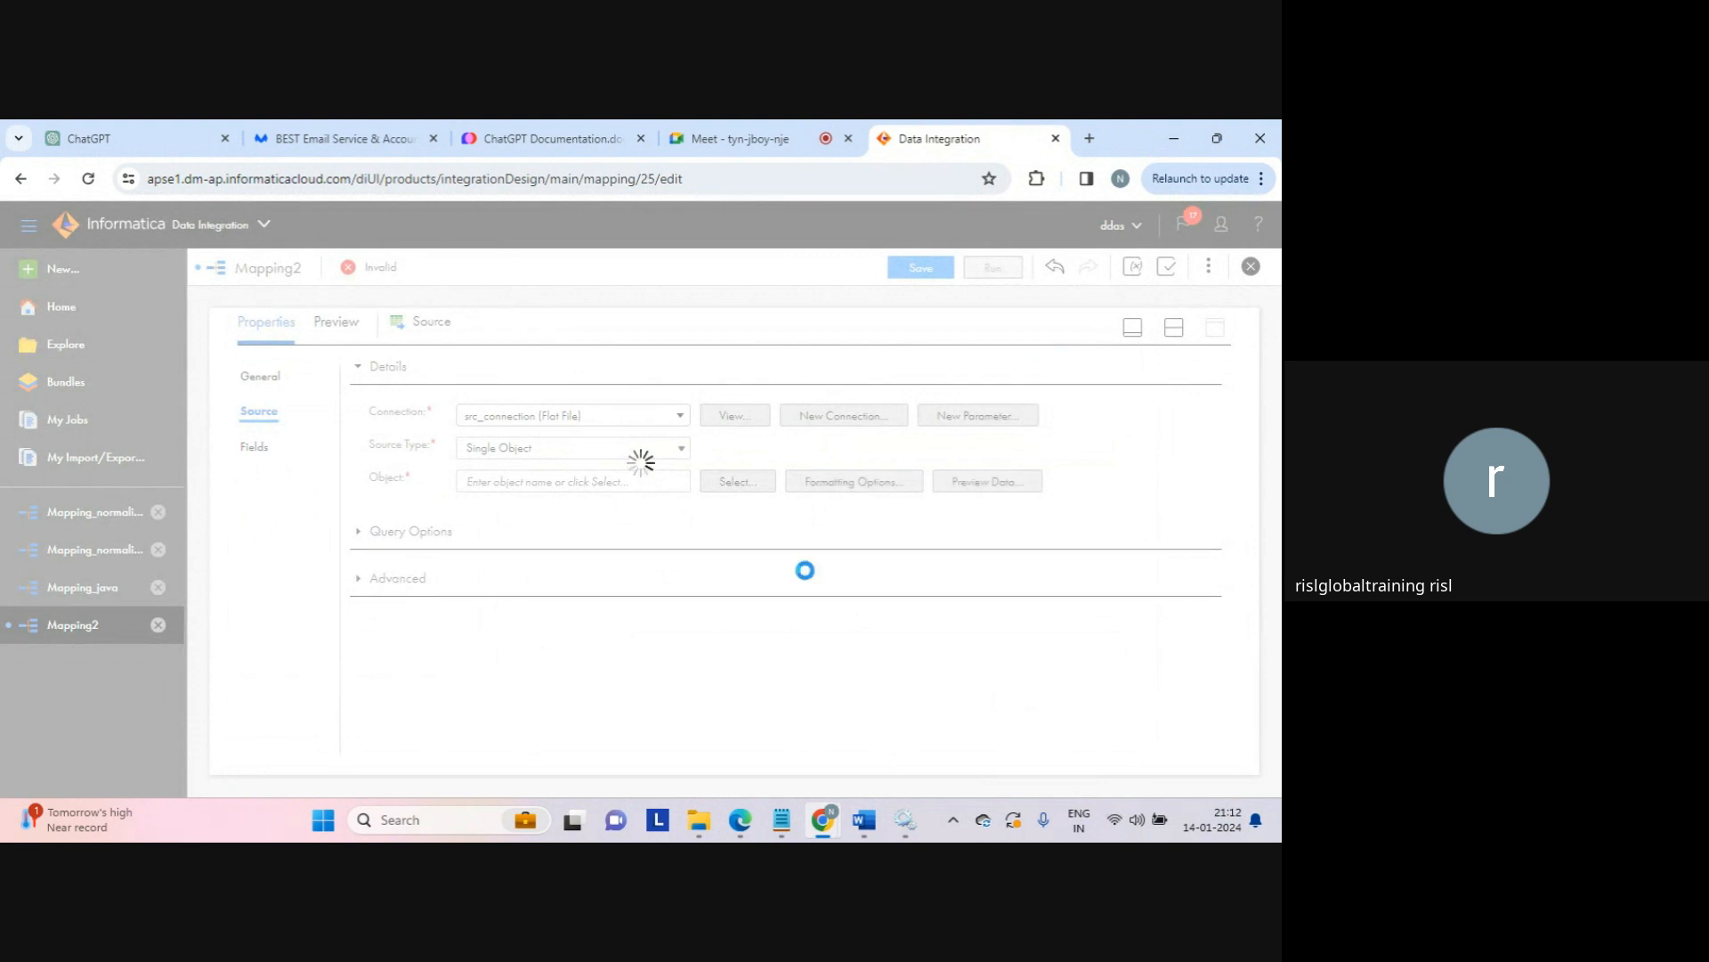
pyautogui.click(258, 451)
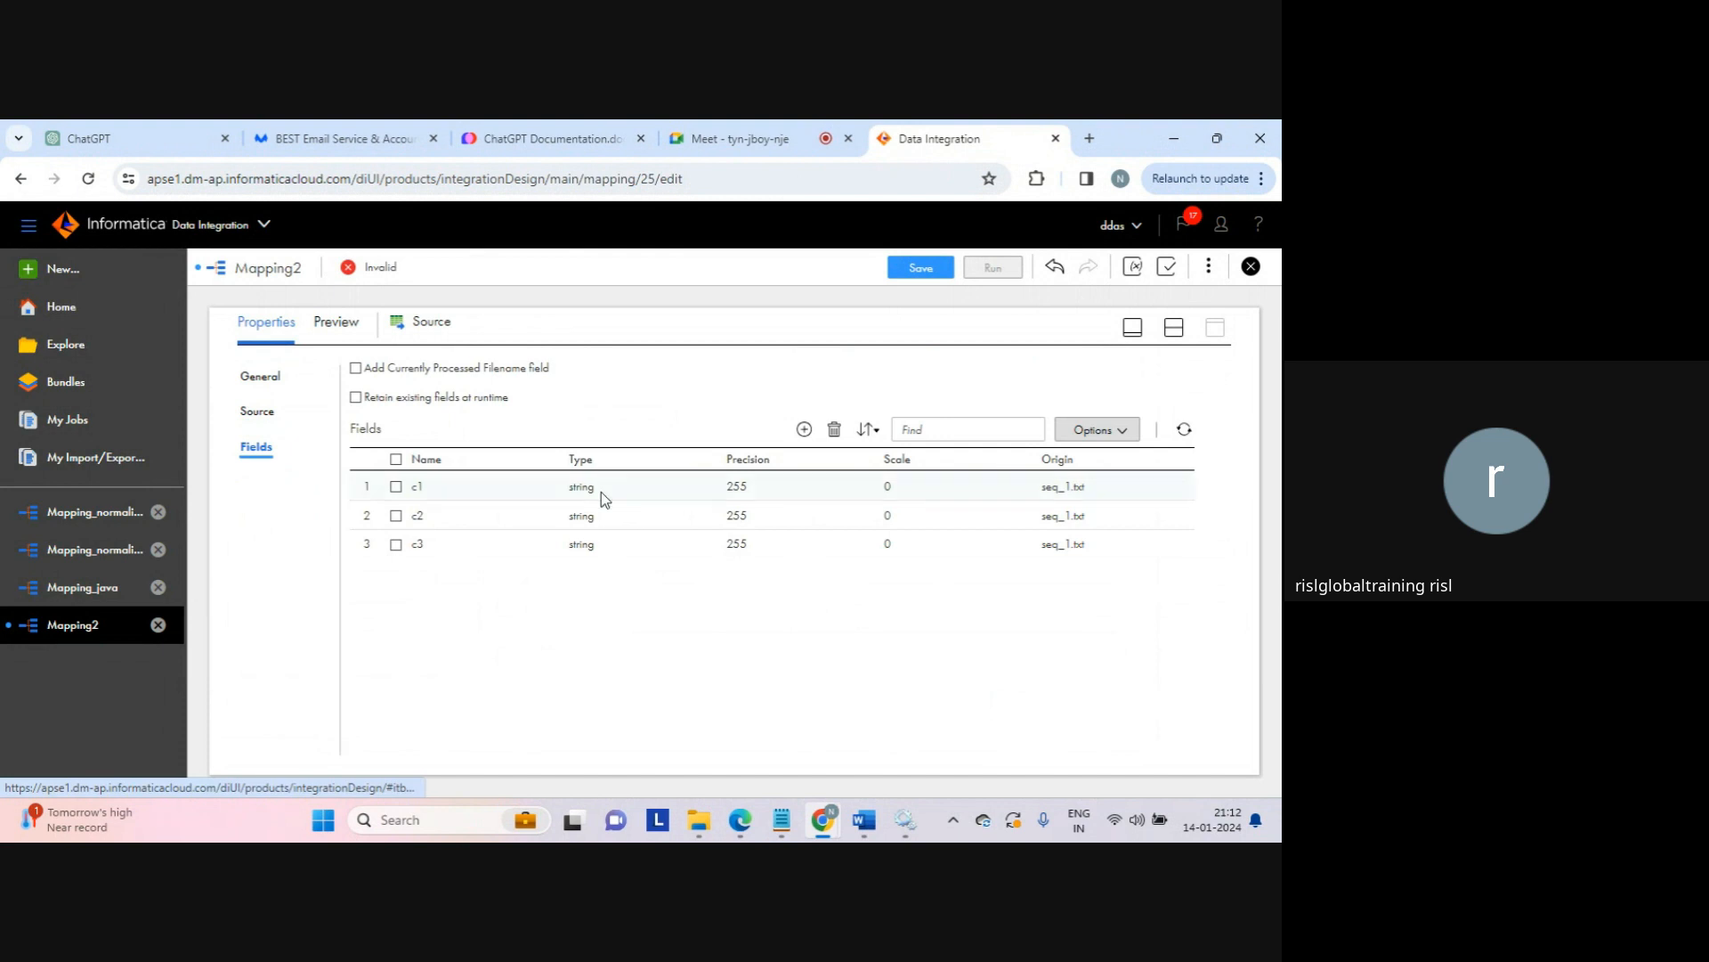
pyautogui.click(1174, 328)
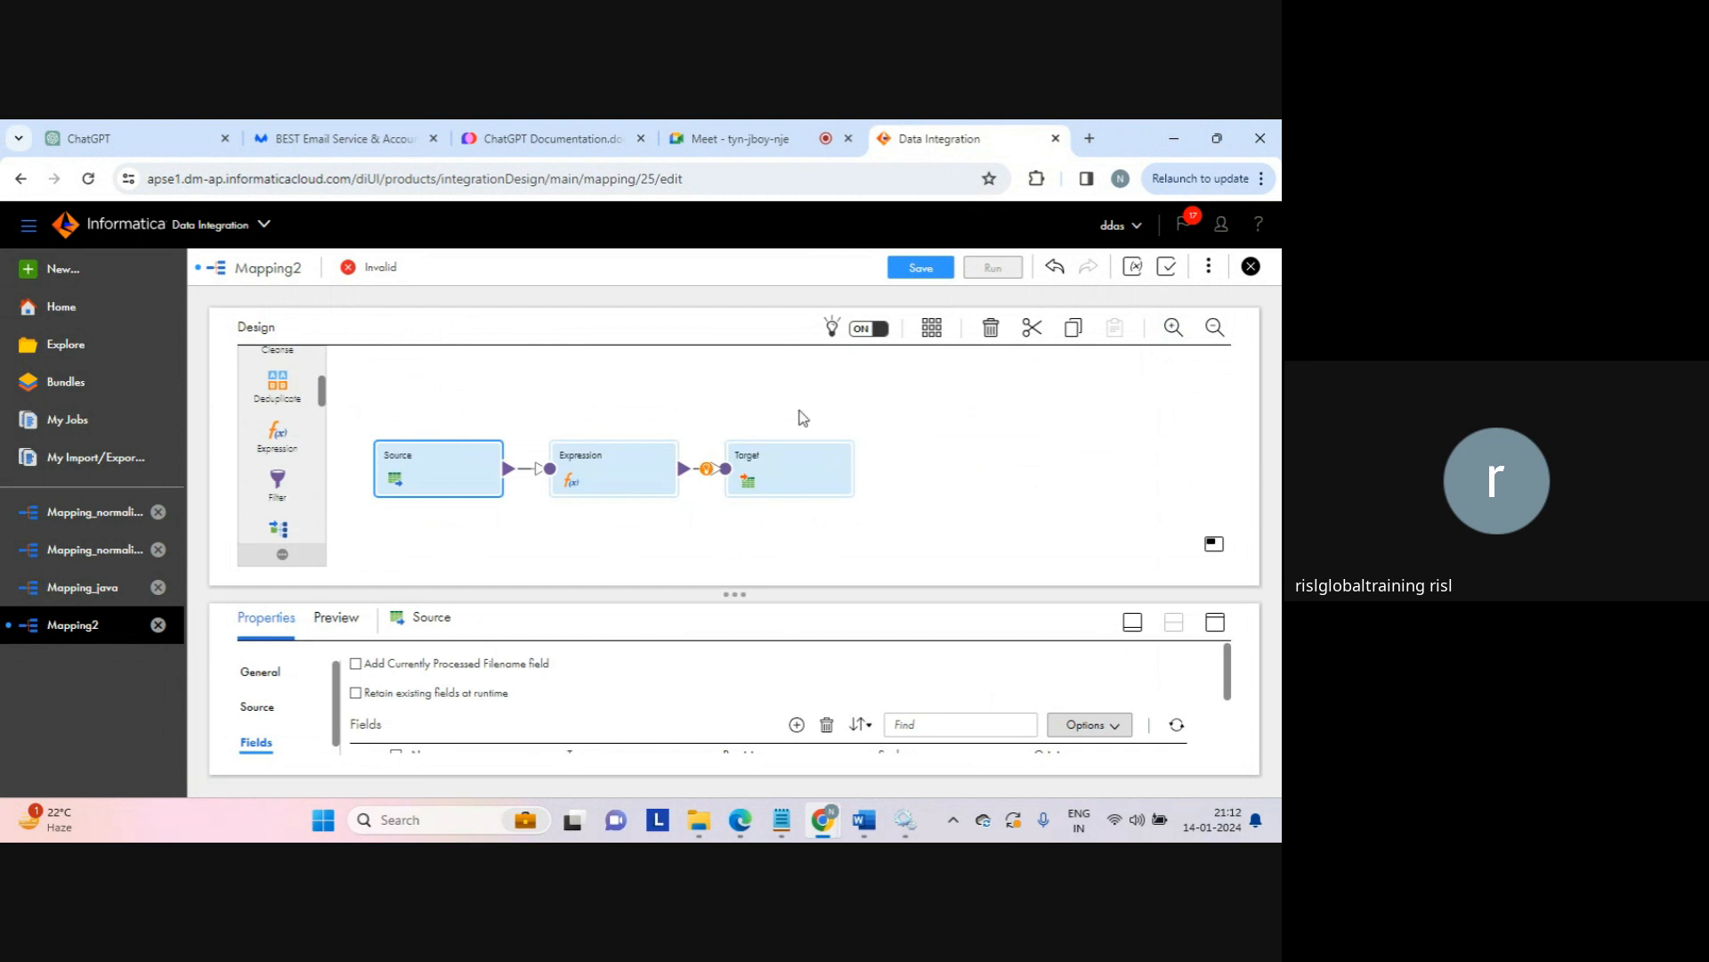
# Step: Add an output field str_concat, type string, precision 10, to the Expression transformation
pyautogui.click(599, 467)
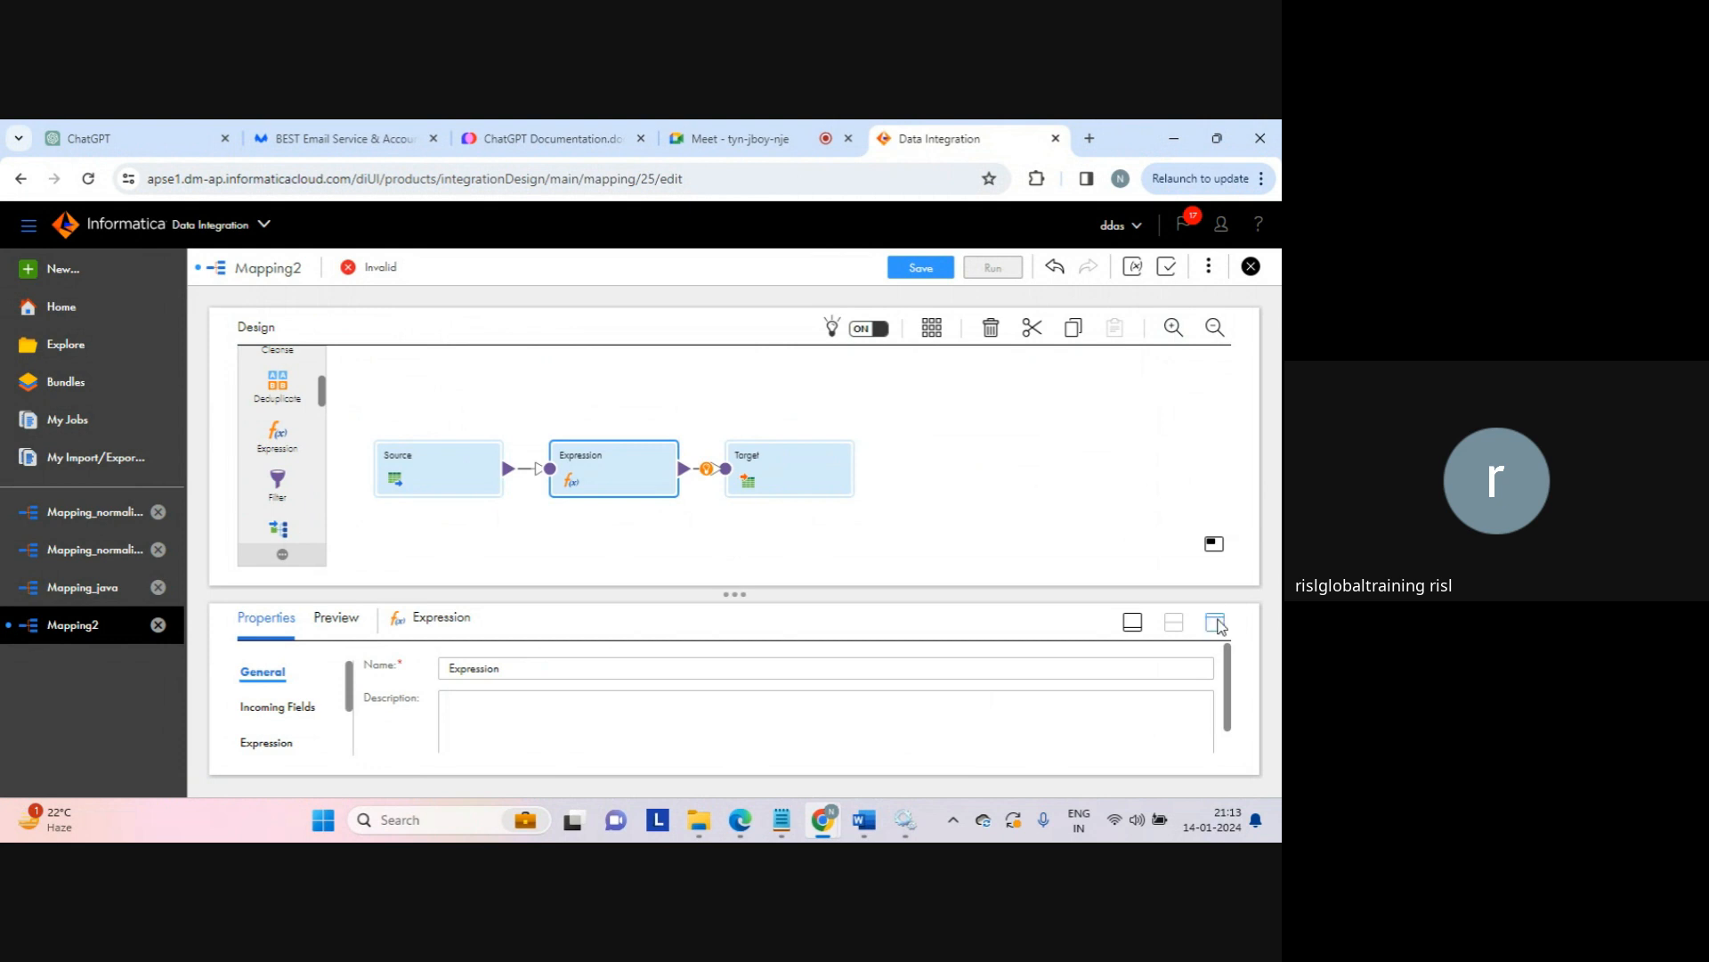
pyautogui.click(1216, 624)
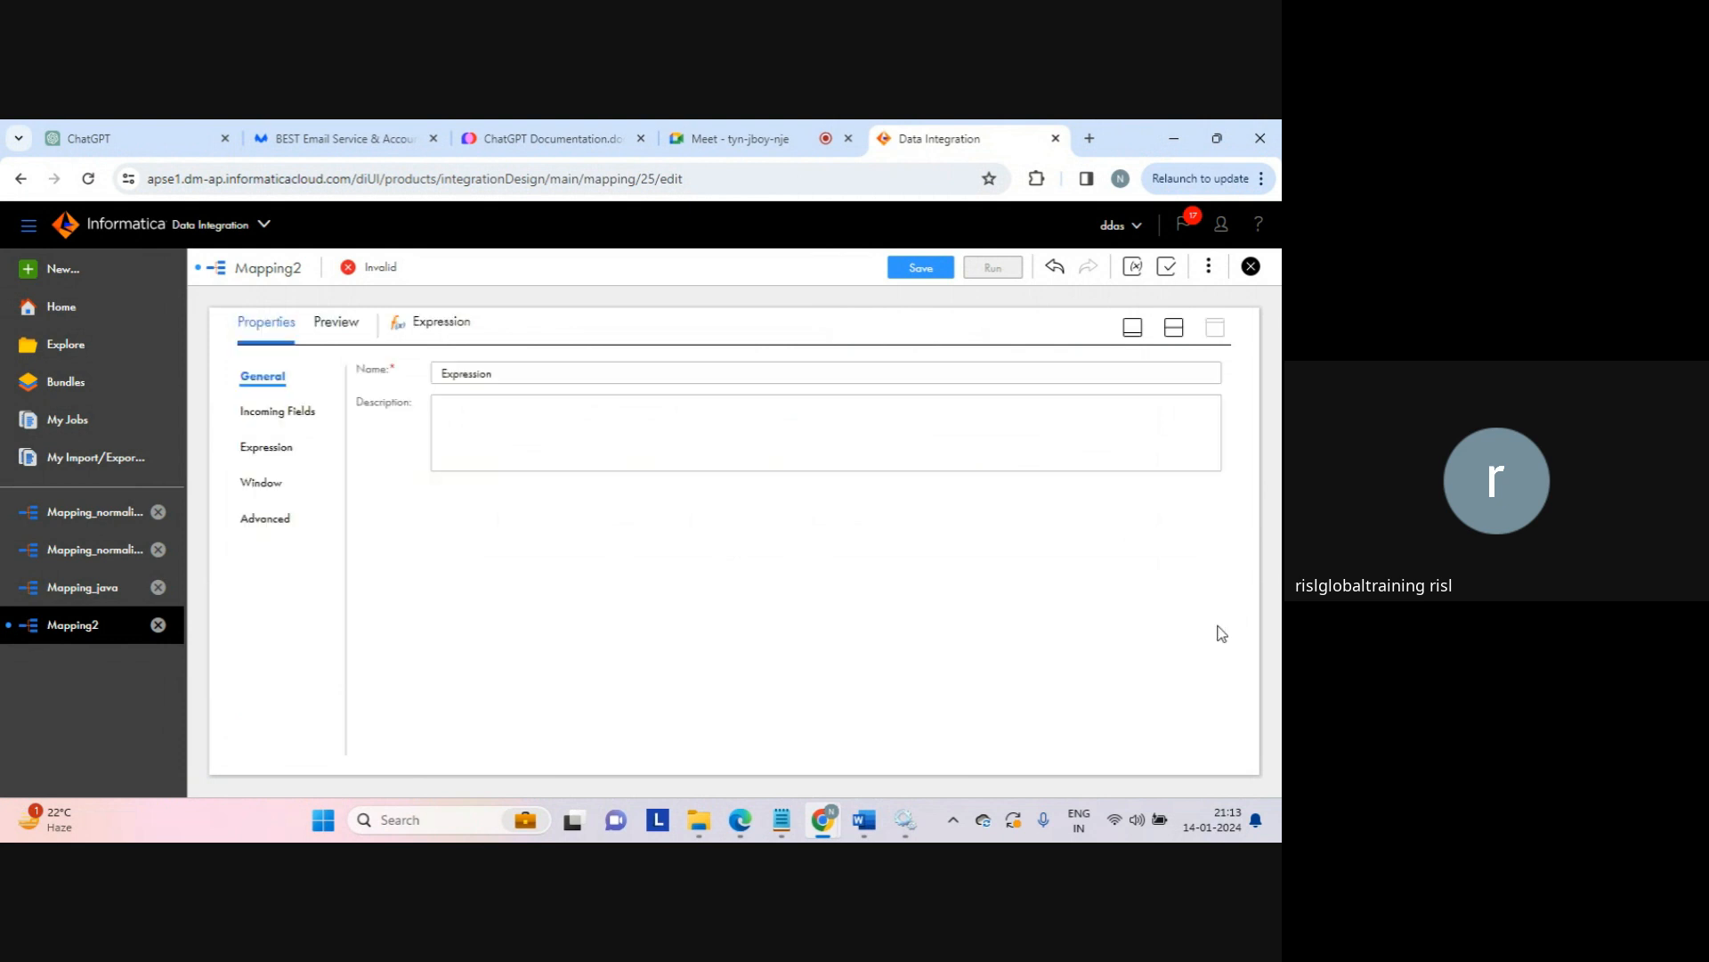
pyautogui.click(266, 415)
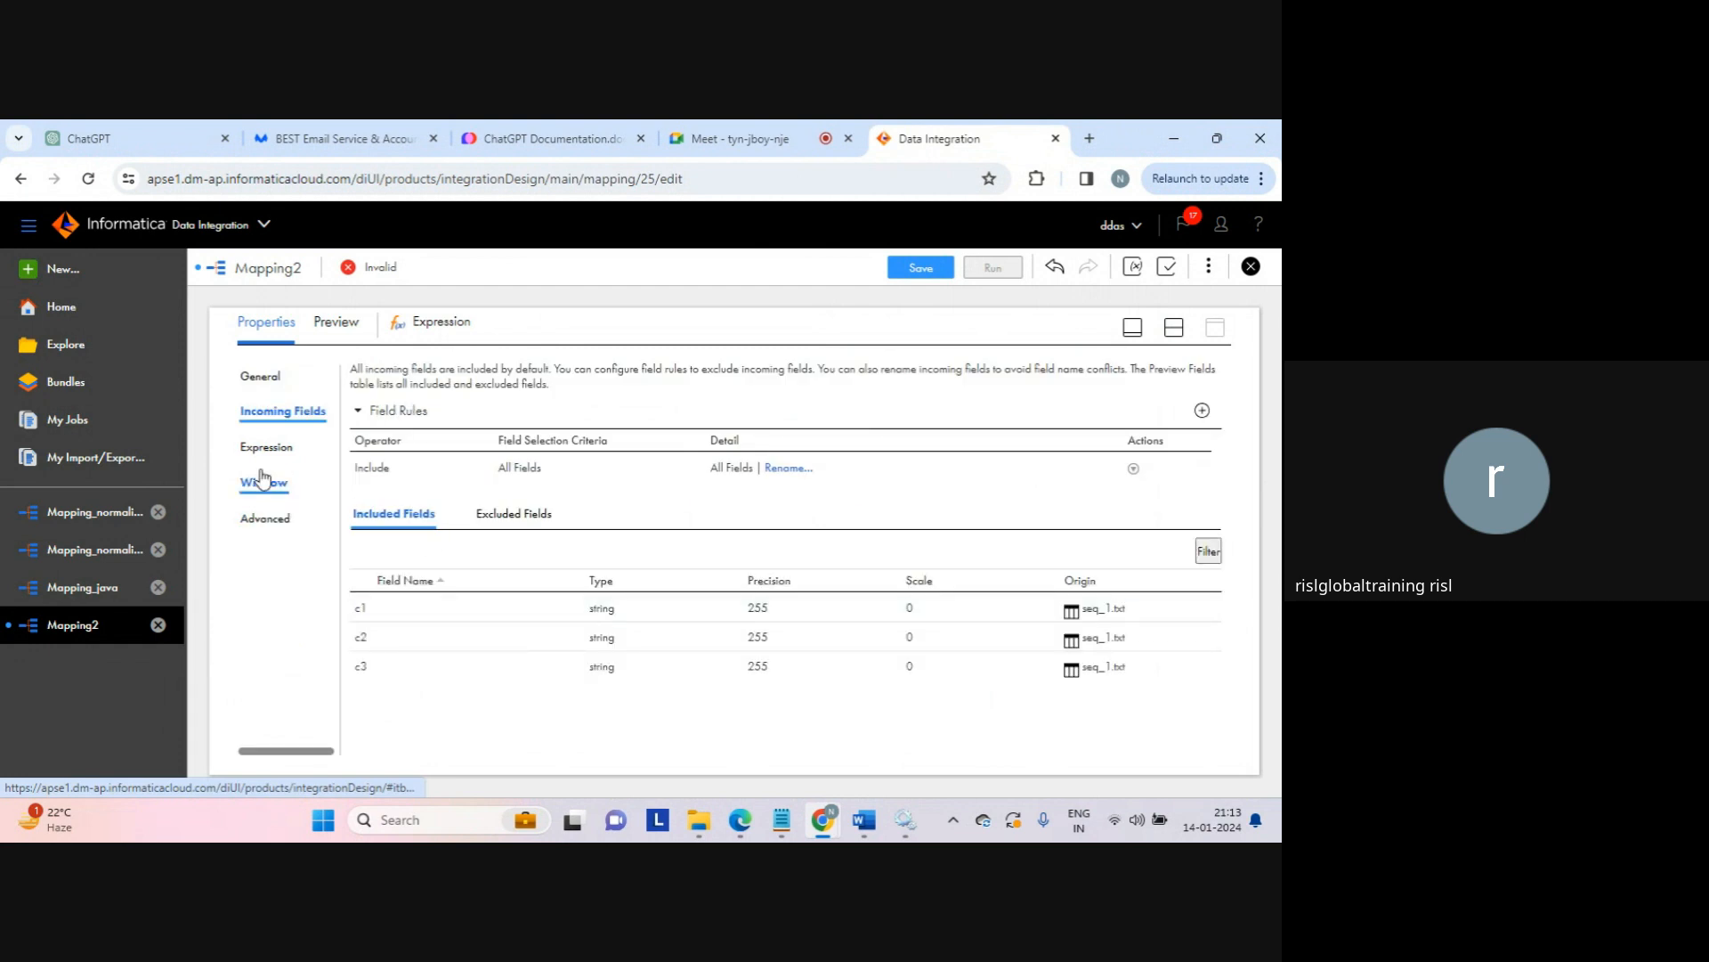
pyautogui.click(265, 448)
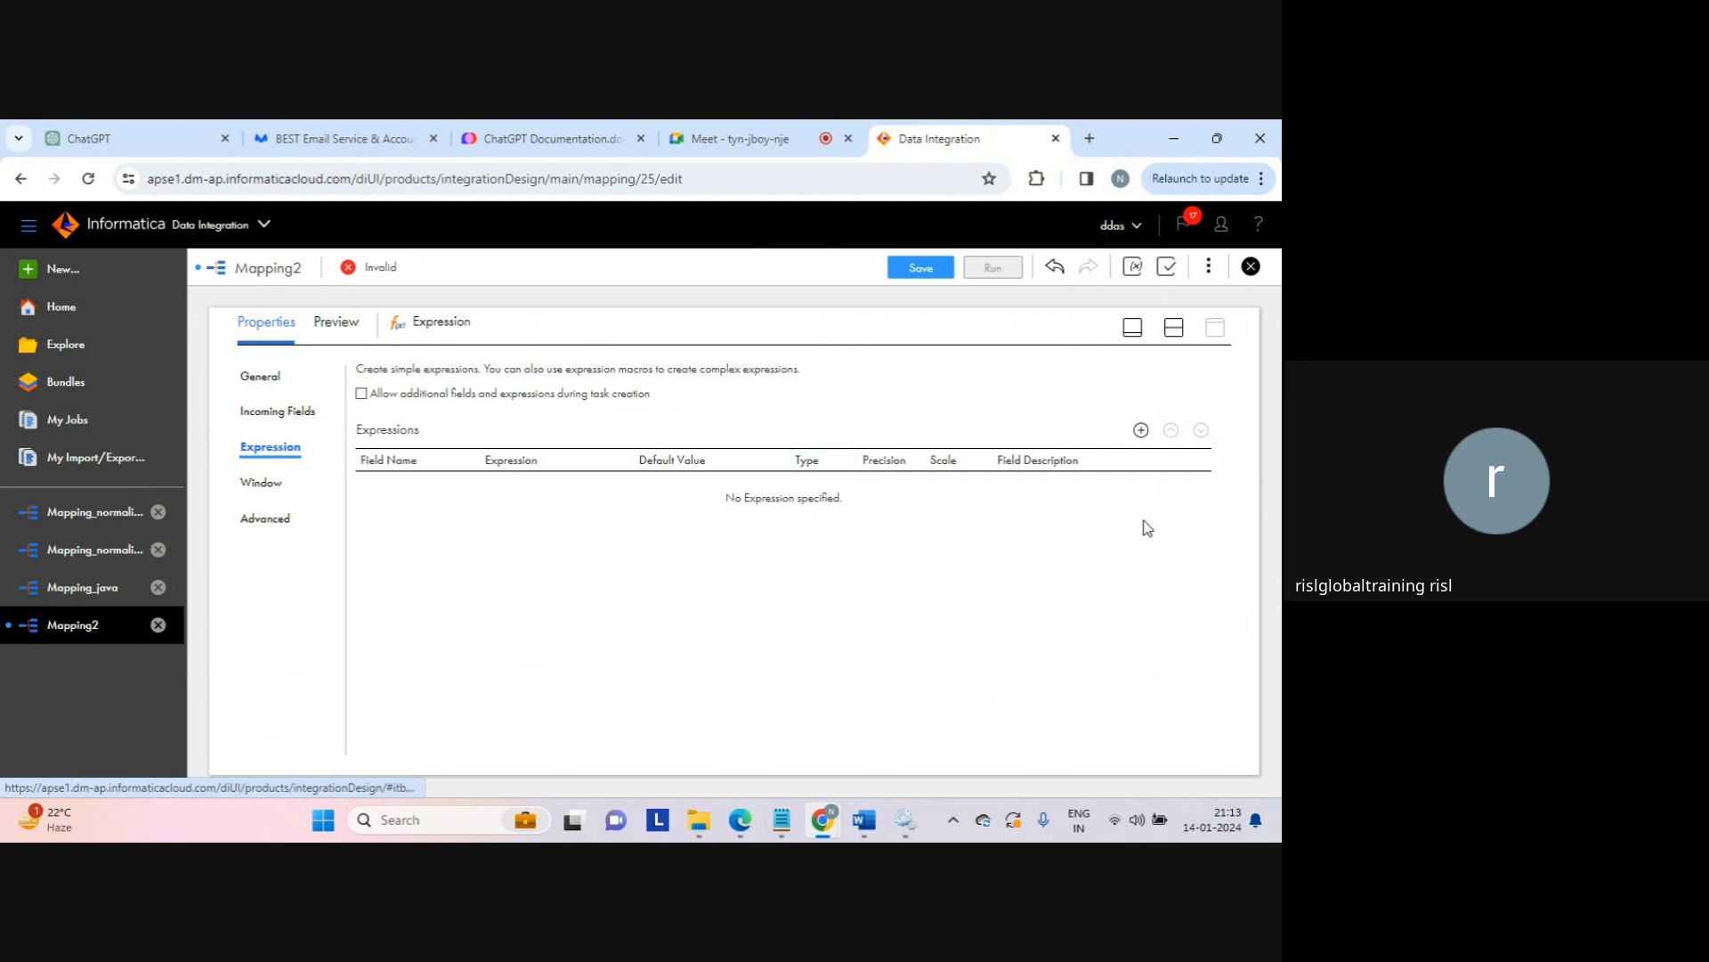
pyautogui.click(1140, 430)
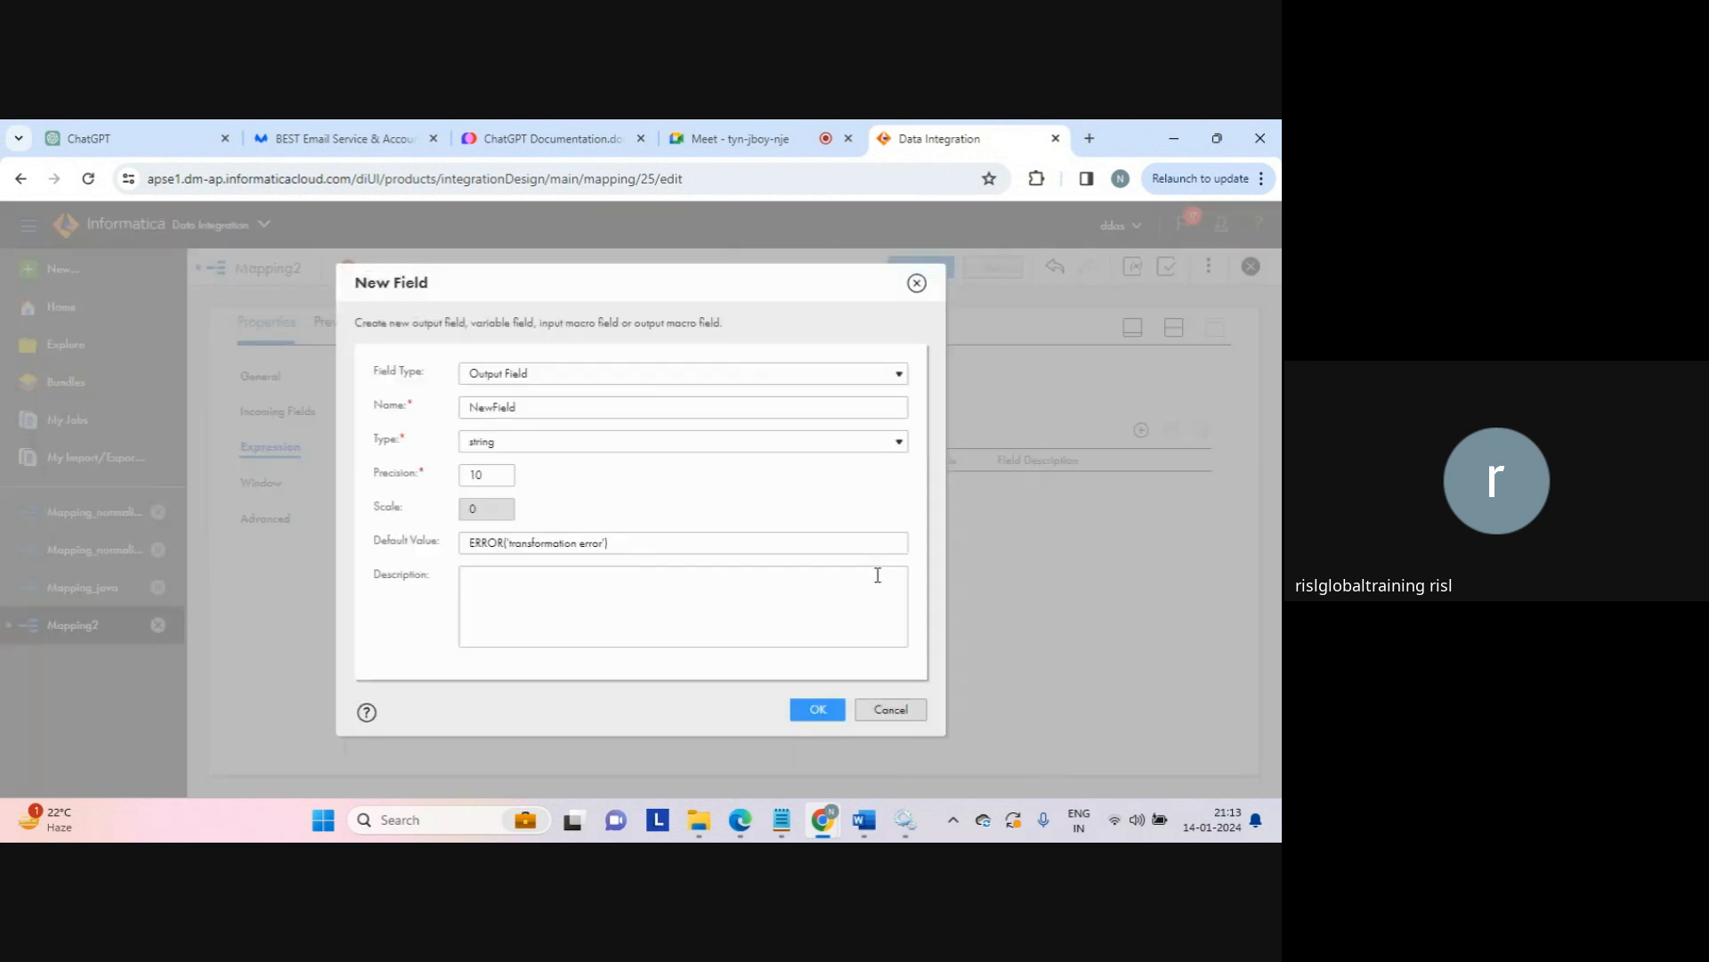
pyautogui.doubleClick(508, 406)
pyautogui.write('str_')
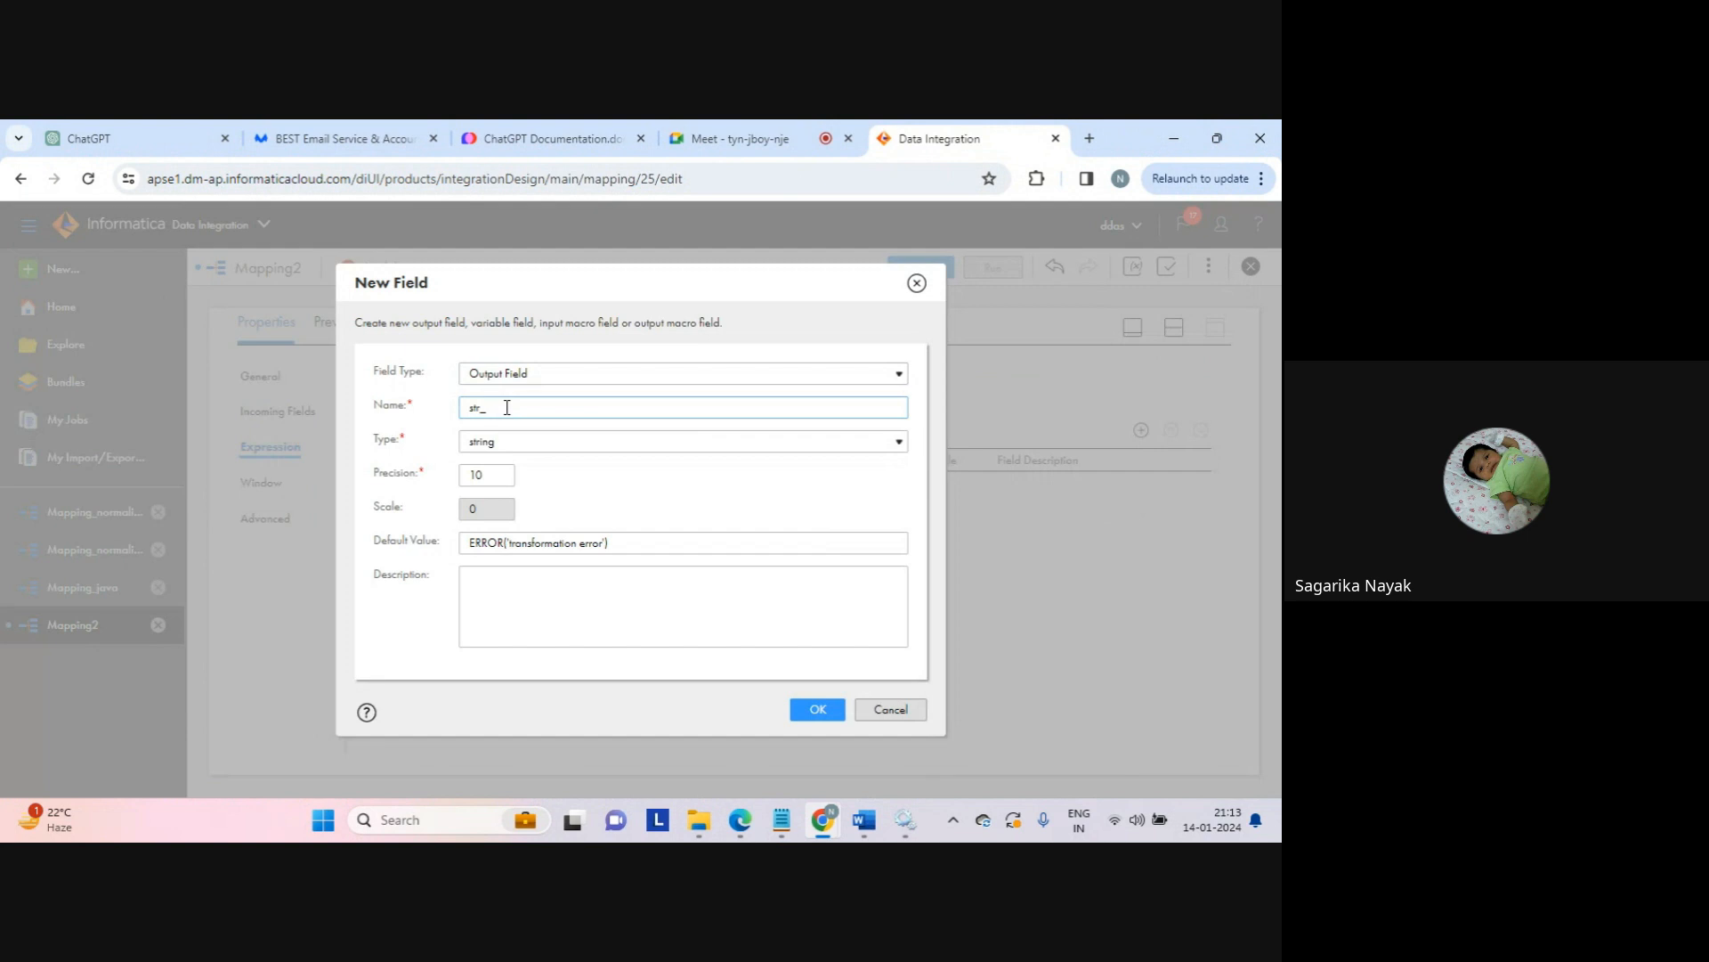
pyautogui.write('concat')
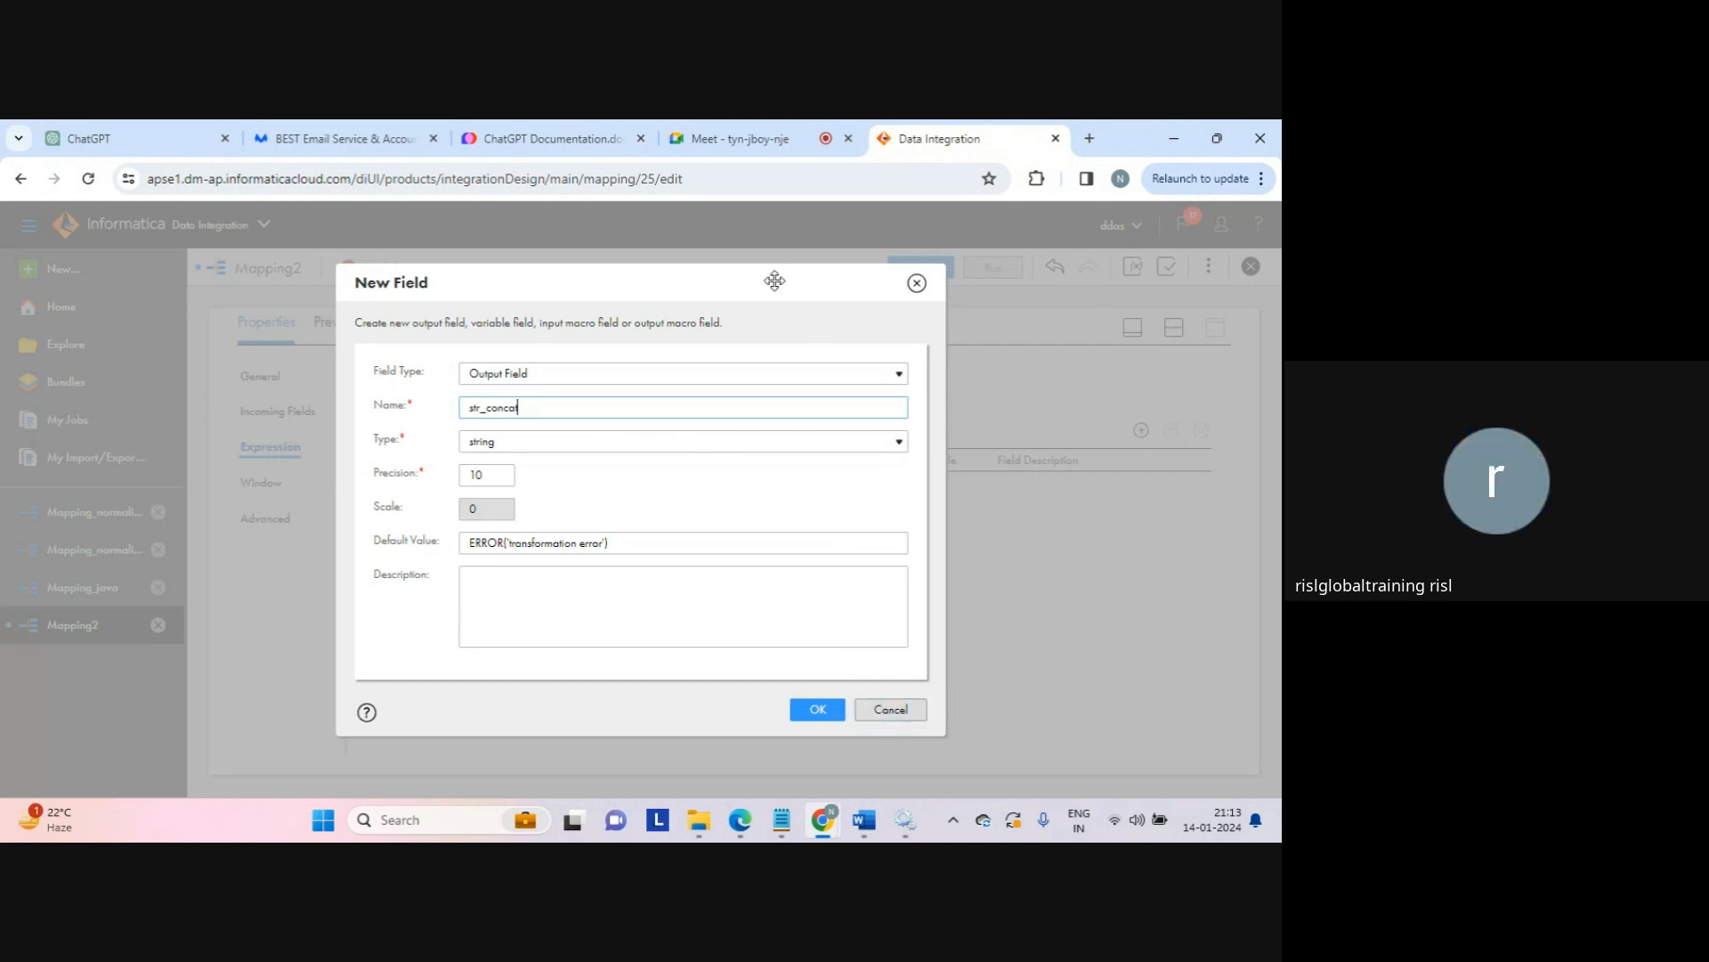
pyautogui.moveTo(774, 281); pyautogui.dragTo(684, 286)
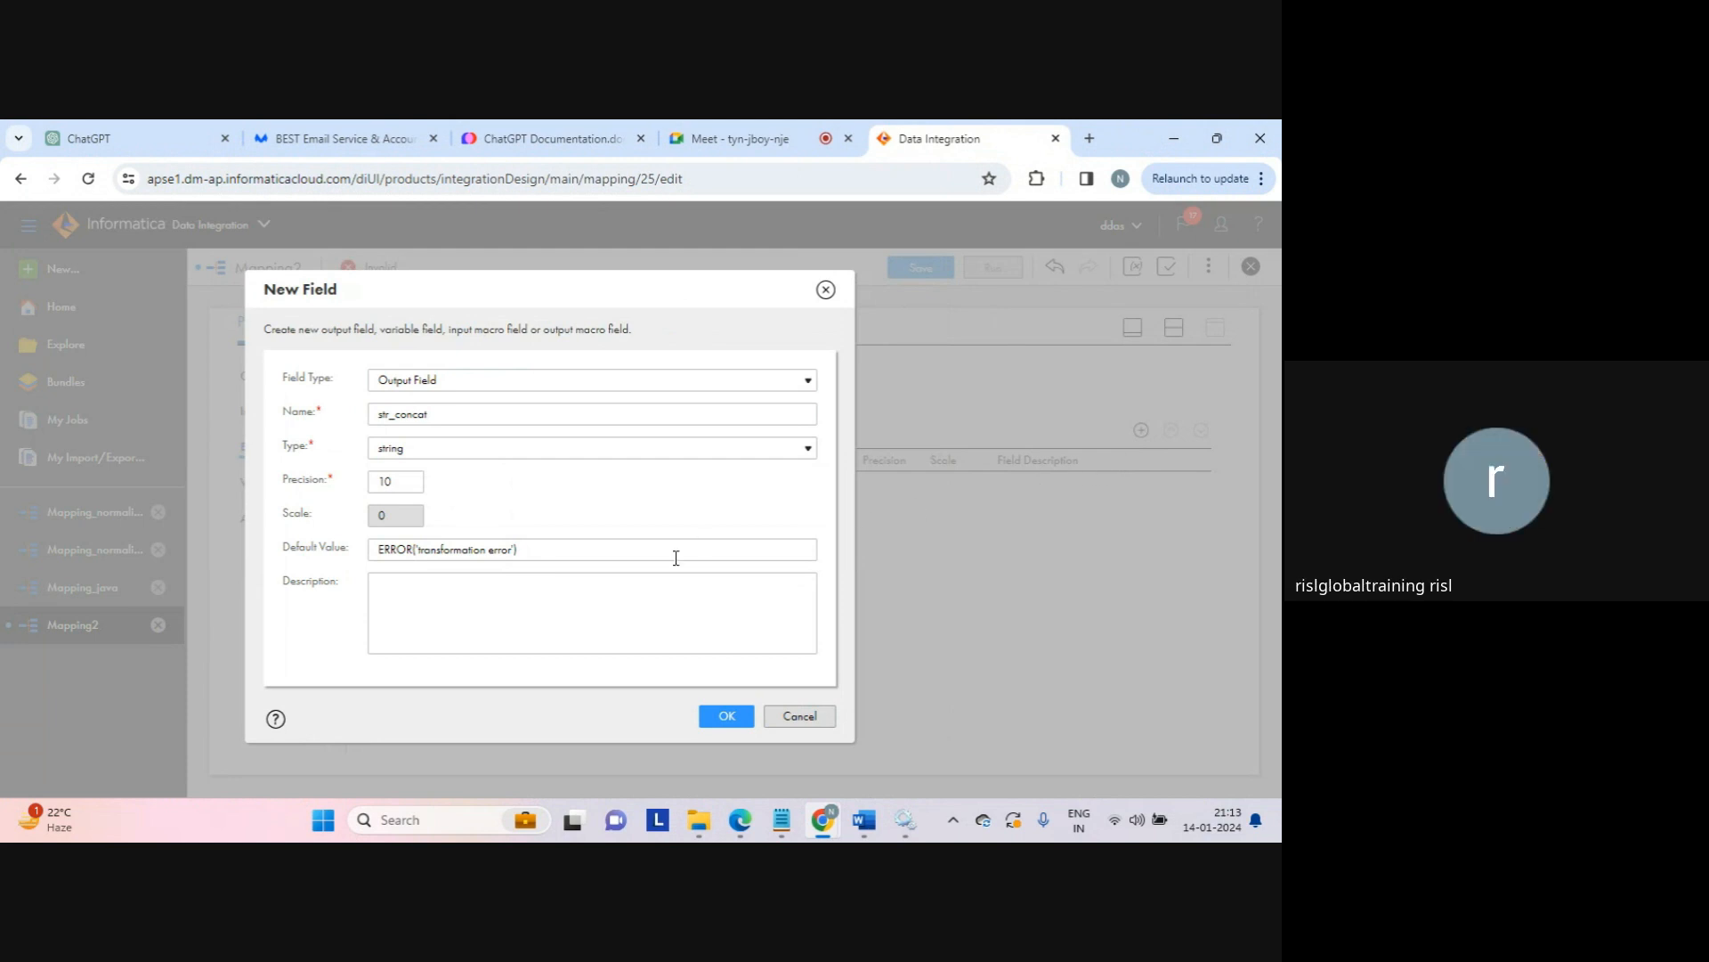
pyautogui.click(398, 450)
pyautogui.click(398, 450)
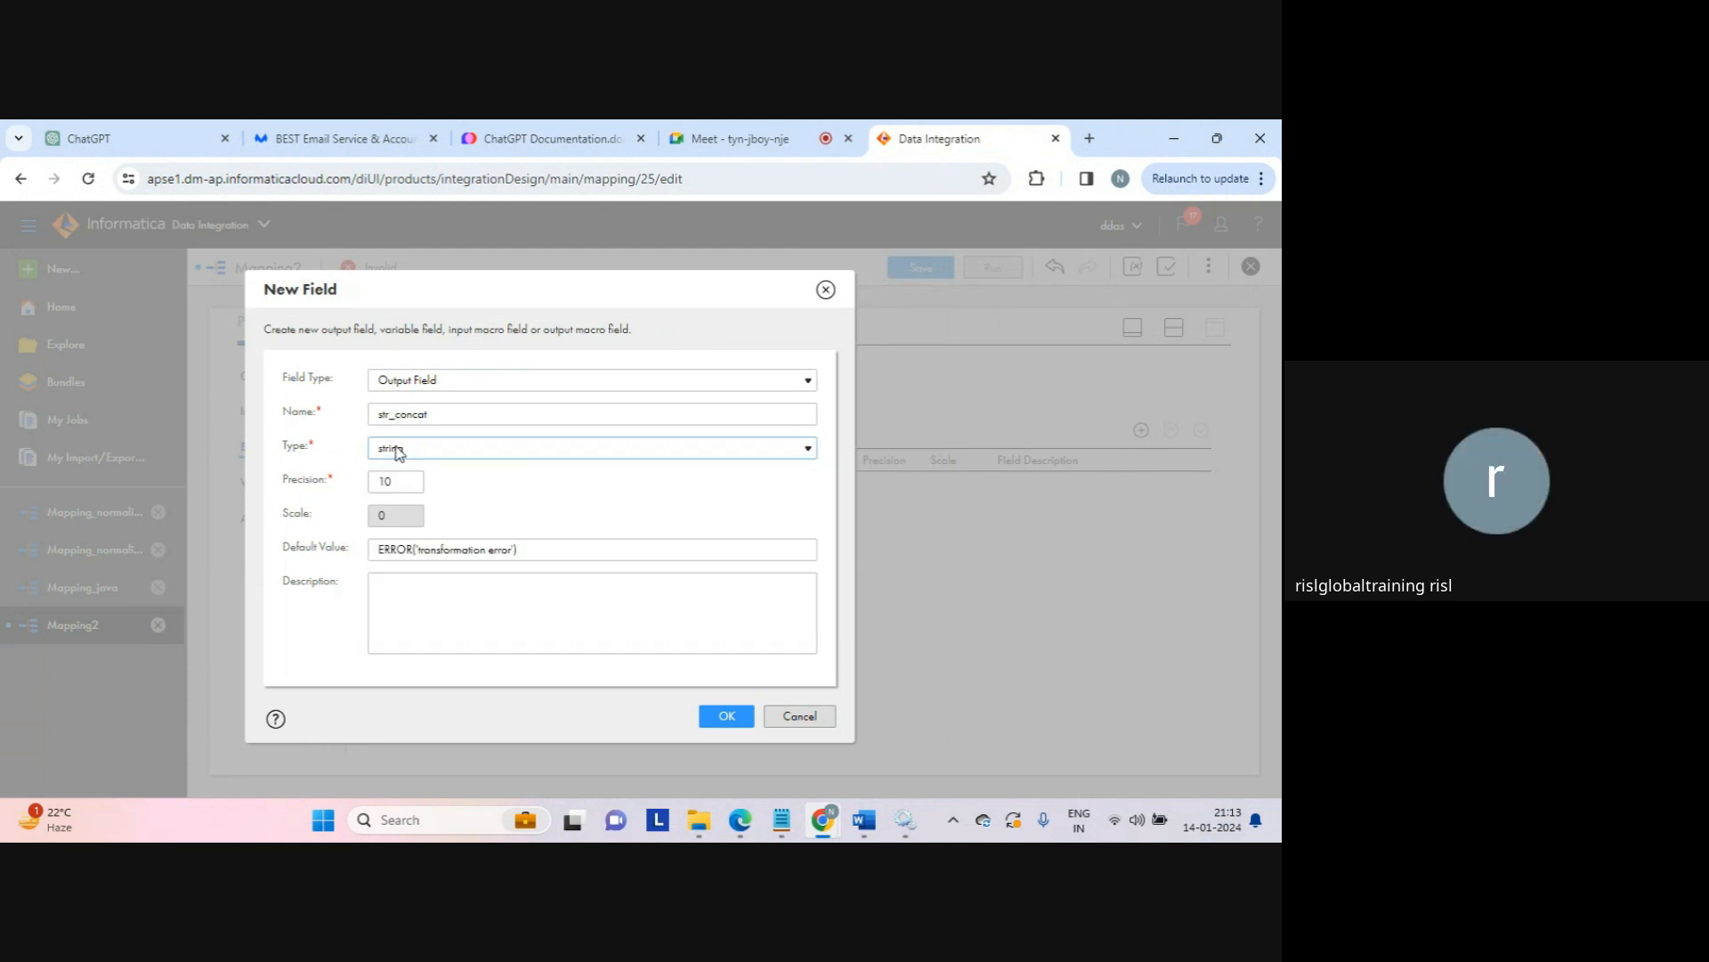
pyautogui.doubleClick(390, 474)
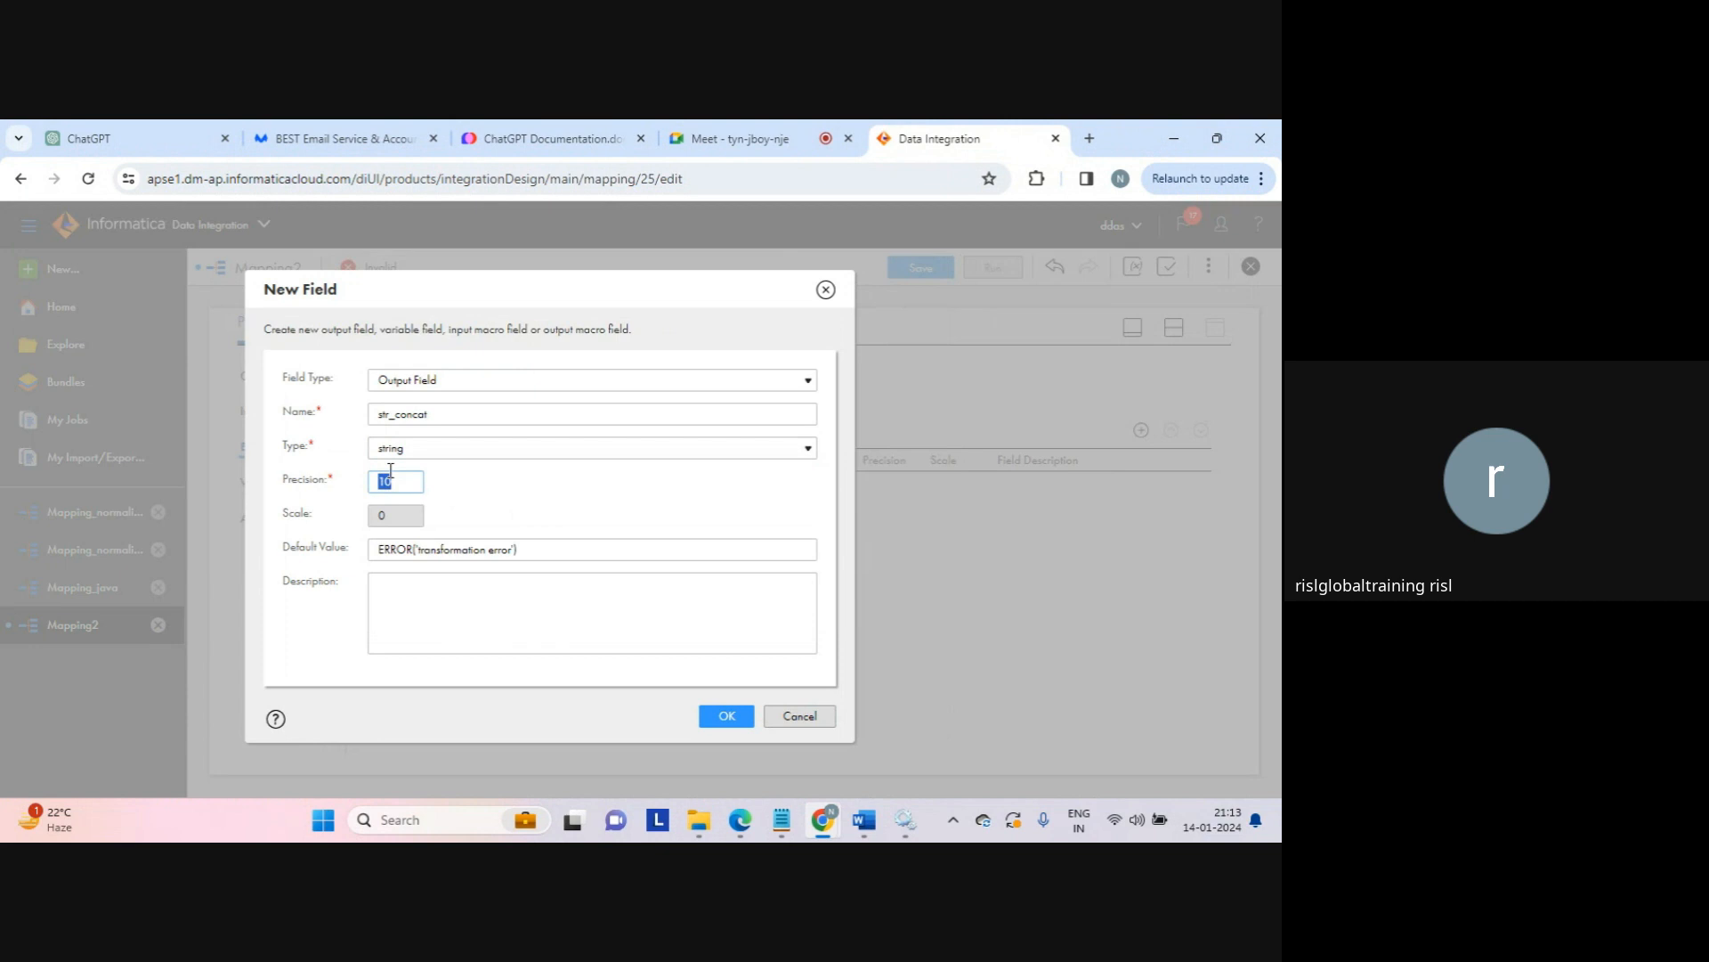
pyautogui.click(727, 718)
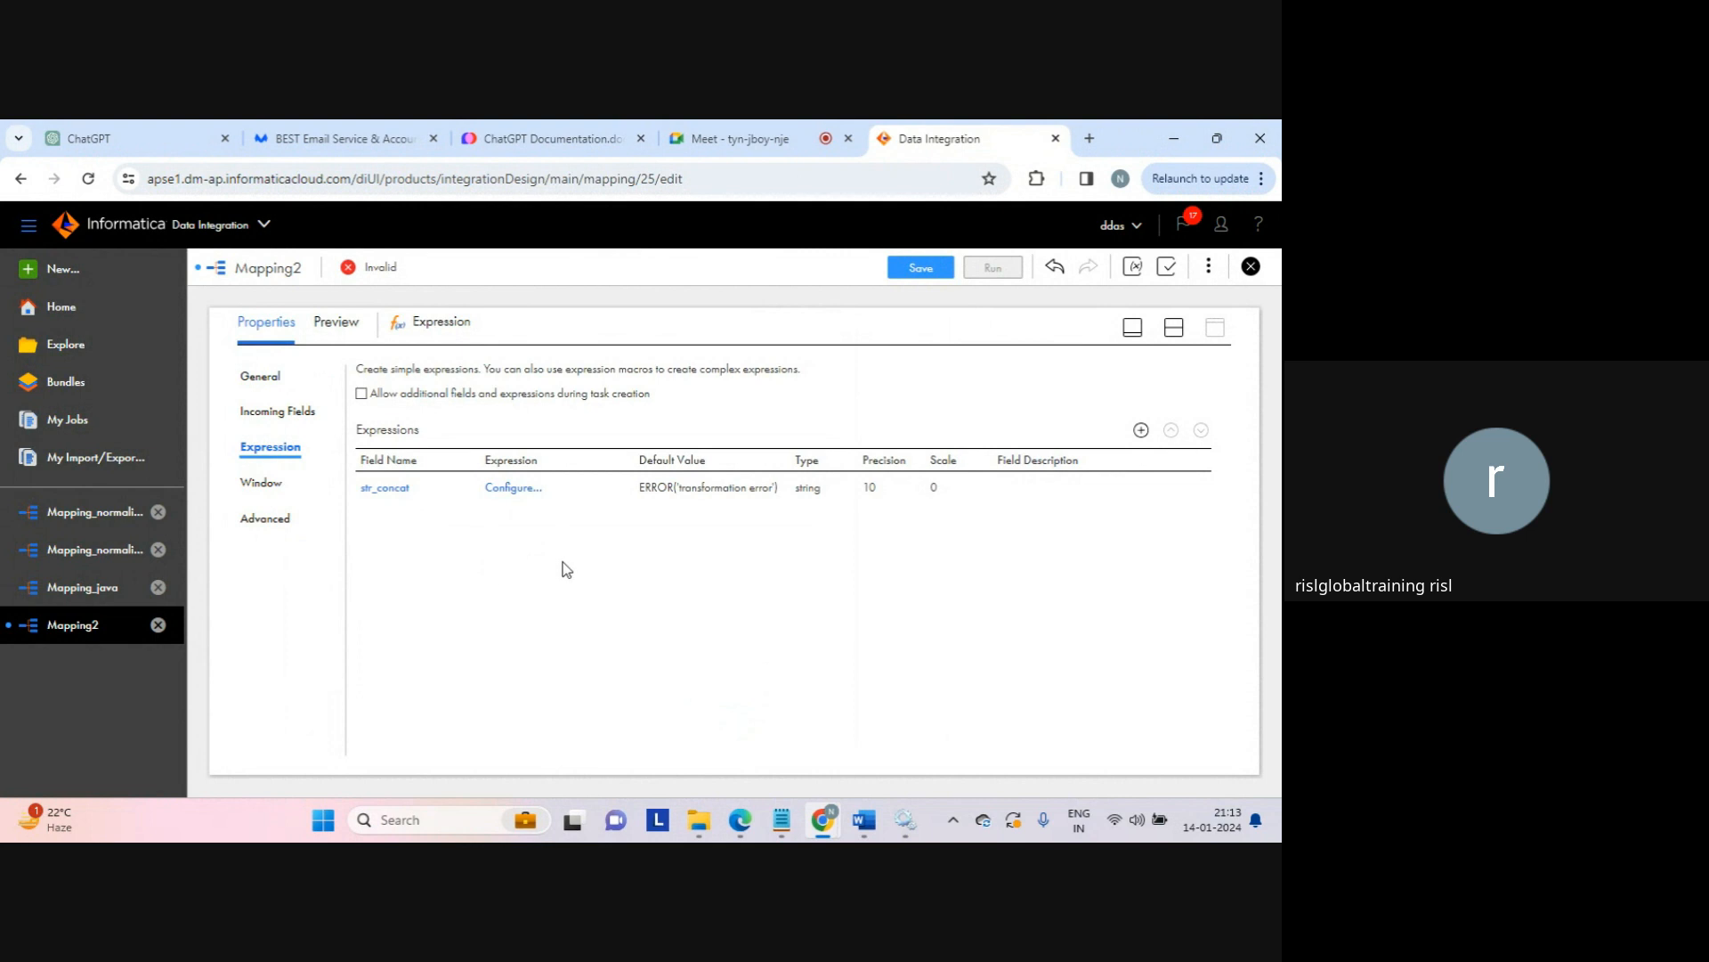
# Step: Build the str_concat expression Concat(c1, c2) from the built-in String functions
pyautogui.click(517, 491)
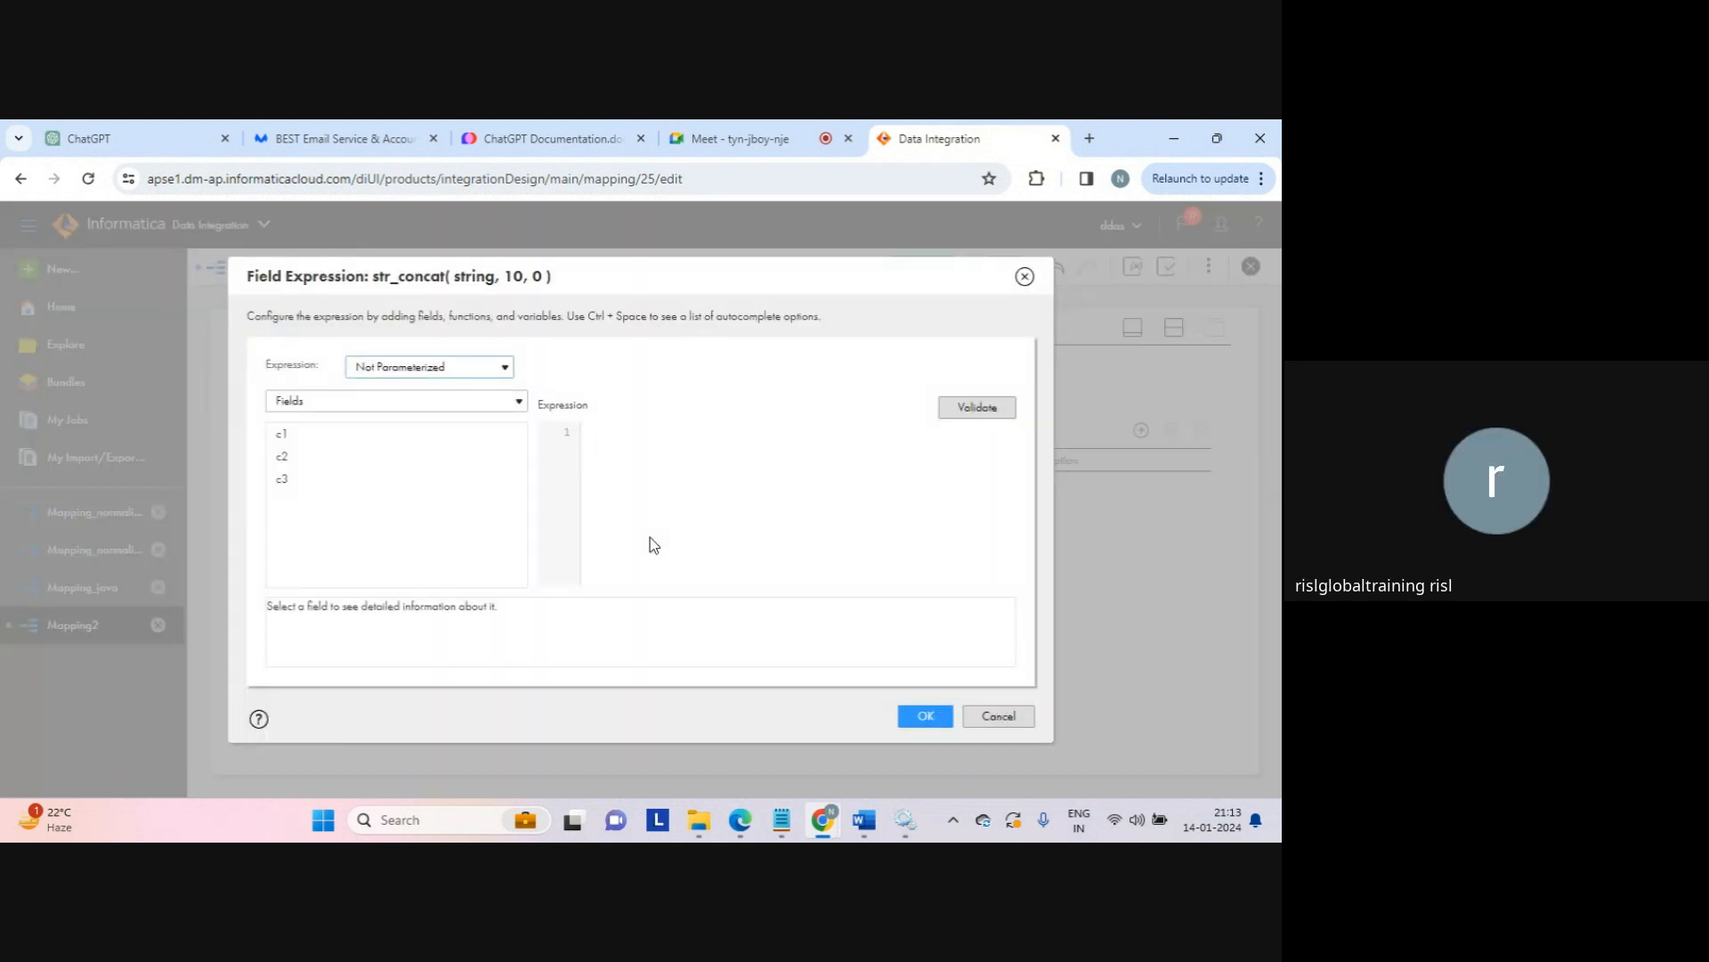
pyautogui.click(490, 402)
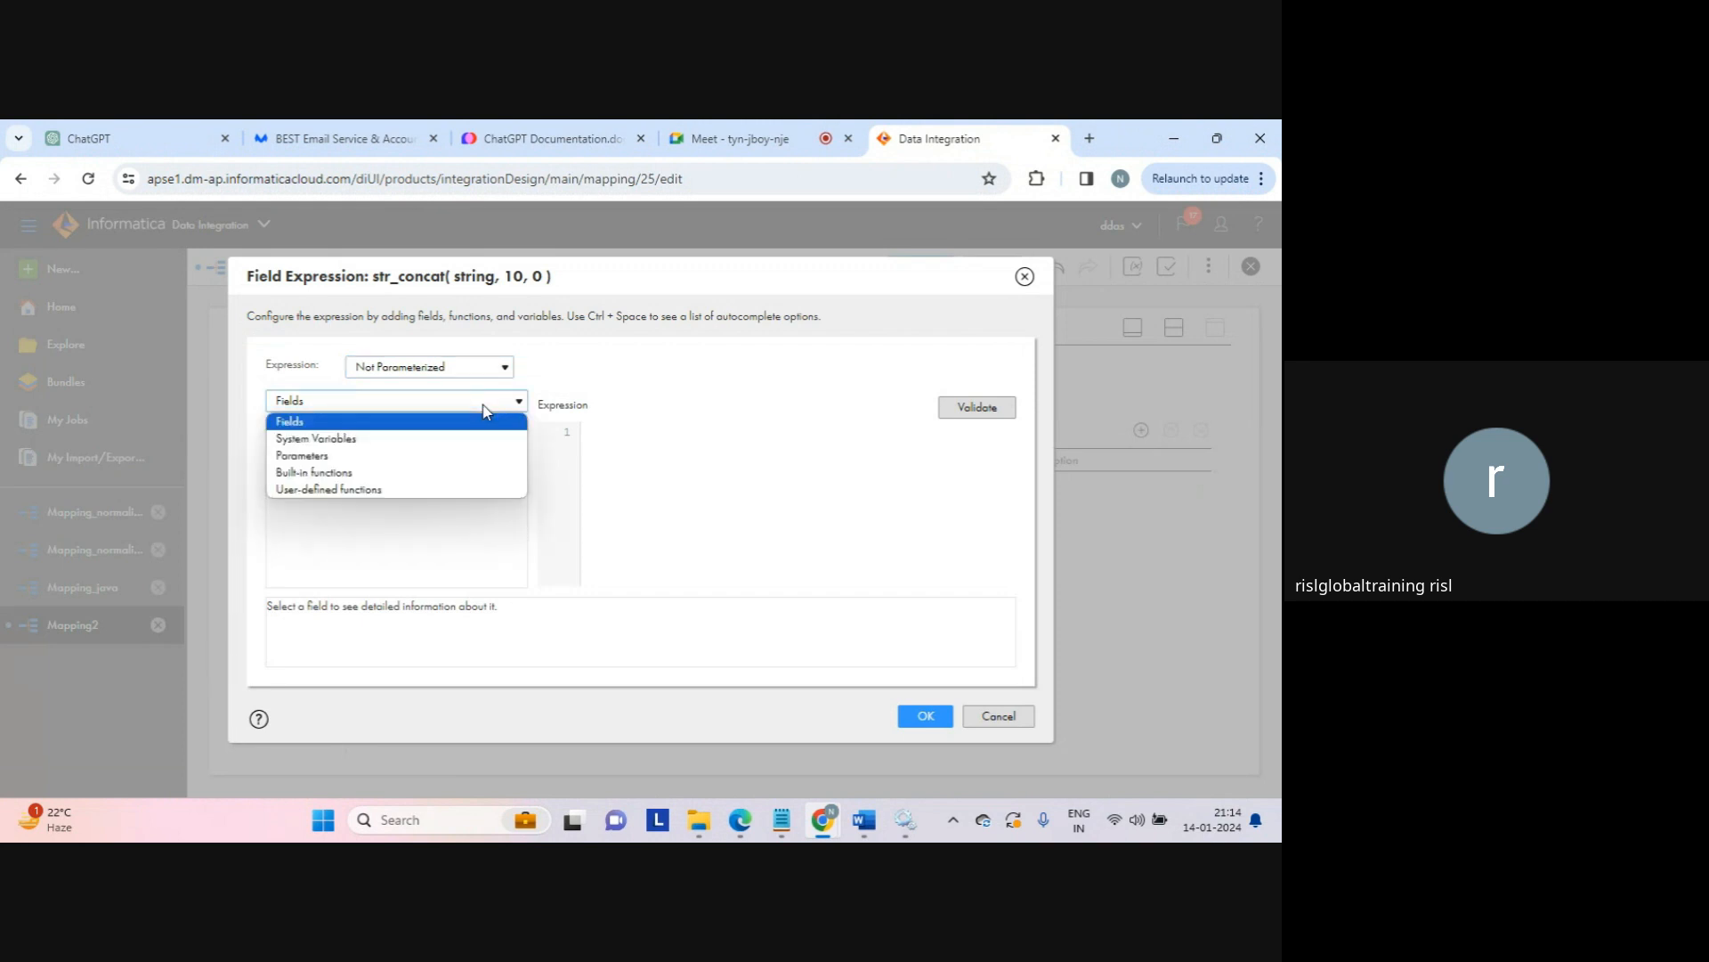
pyautogui.click(383, 472)
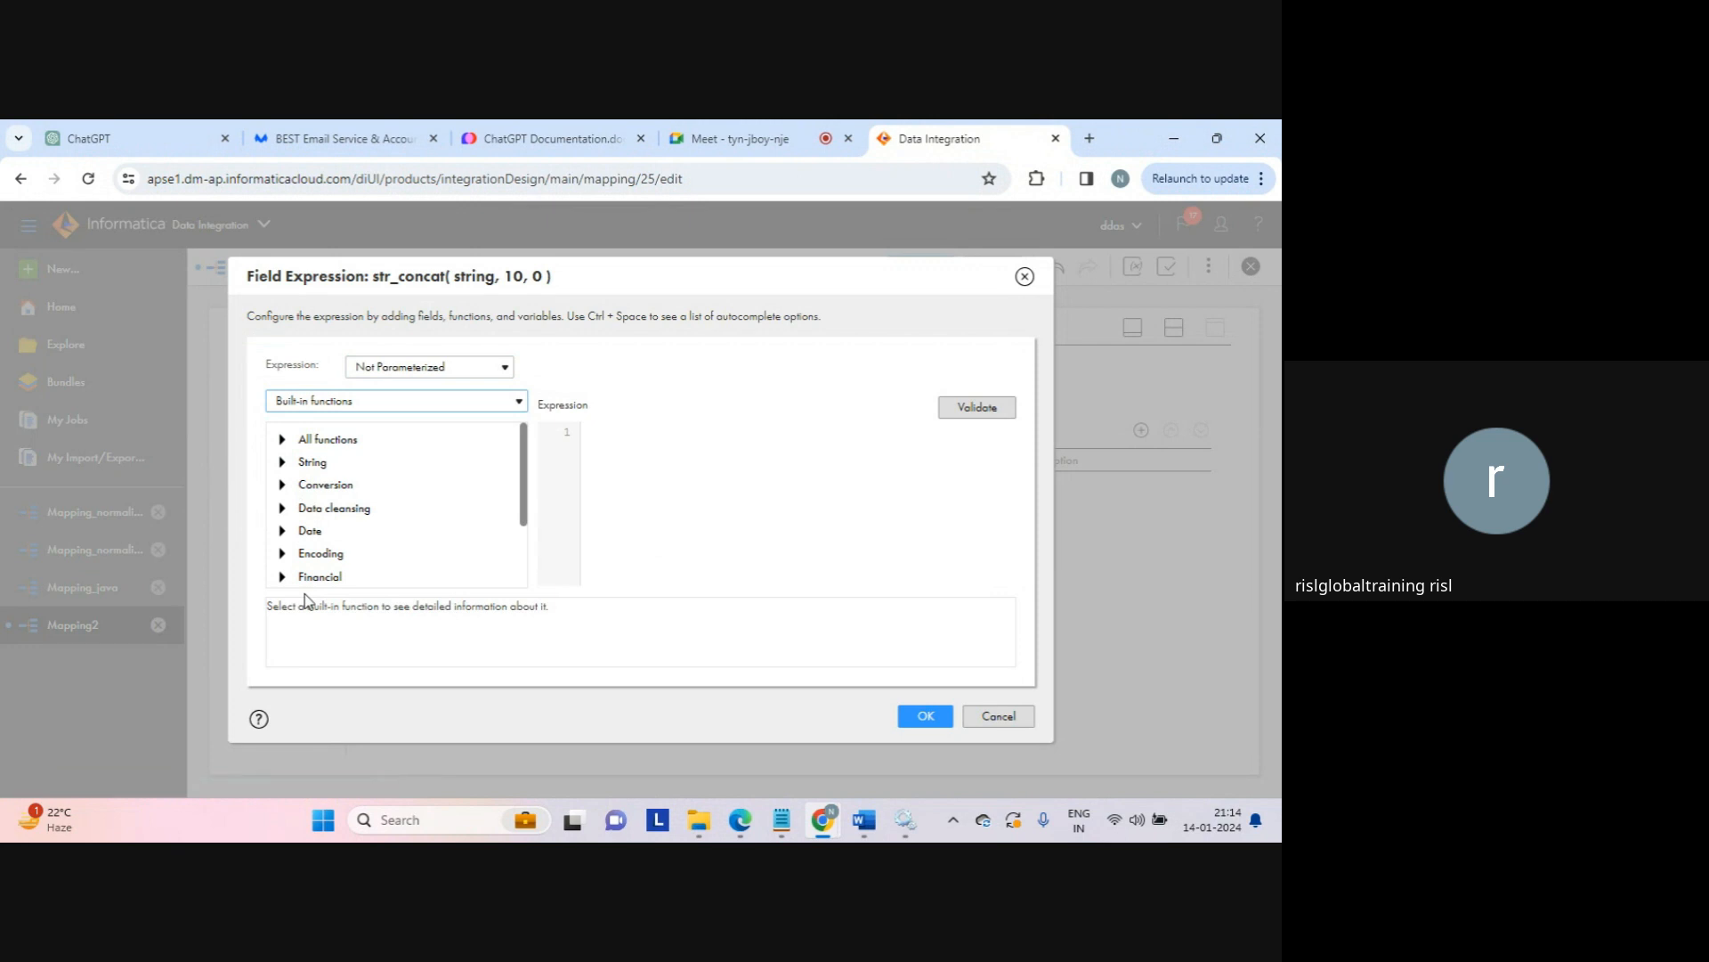
pyautogui.click(283, 463)
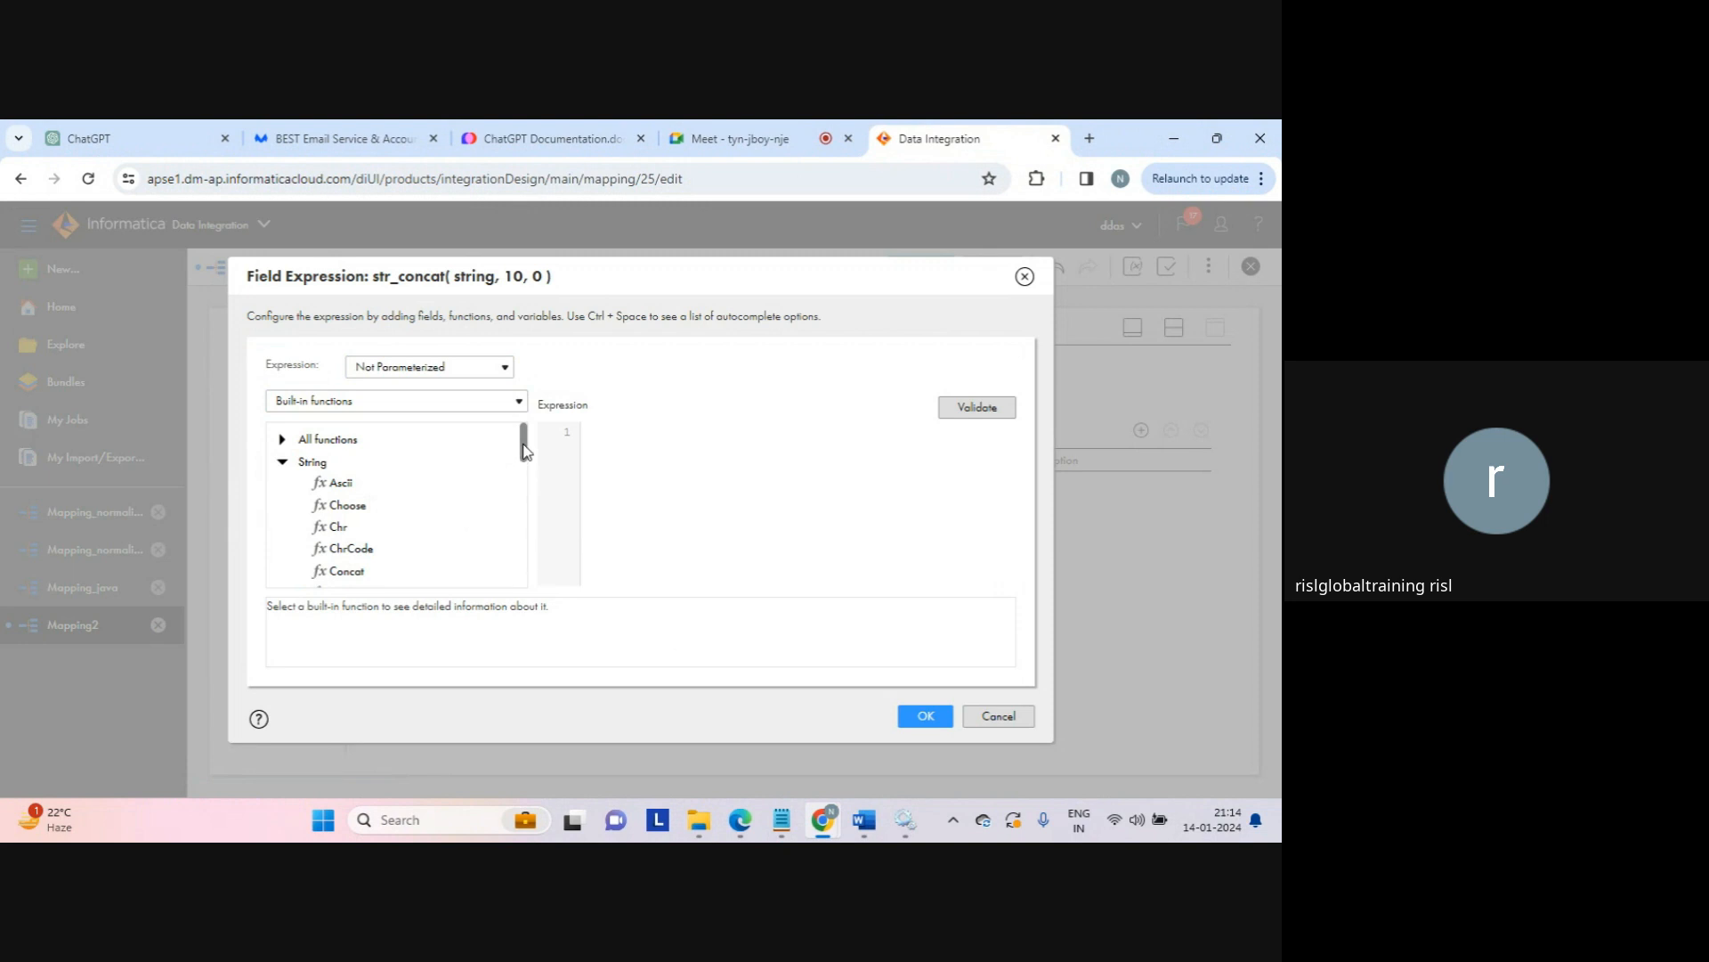
pyautogui.moveTo(525, 451); pyautogui.dragTo(525, 468)
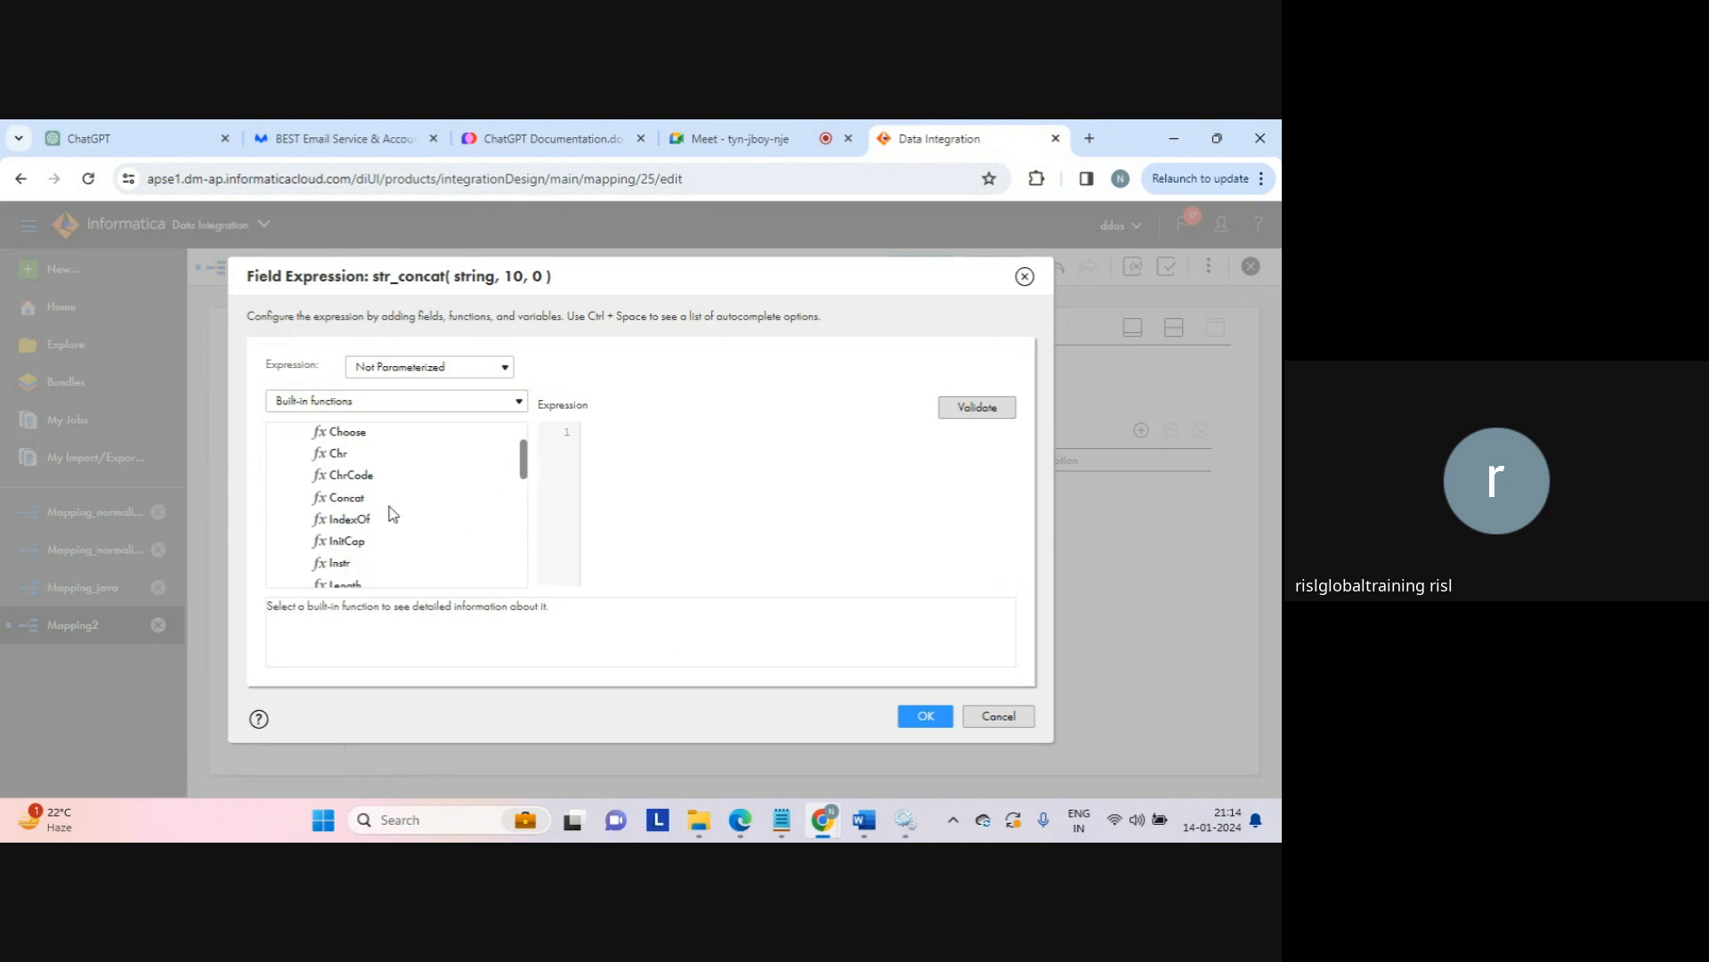
pyautogui.doubleClick(359, 504)
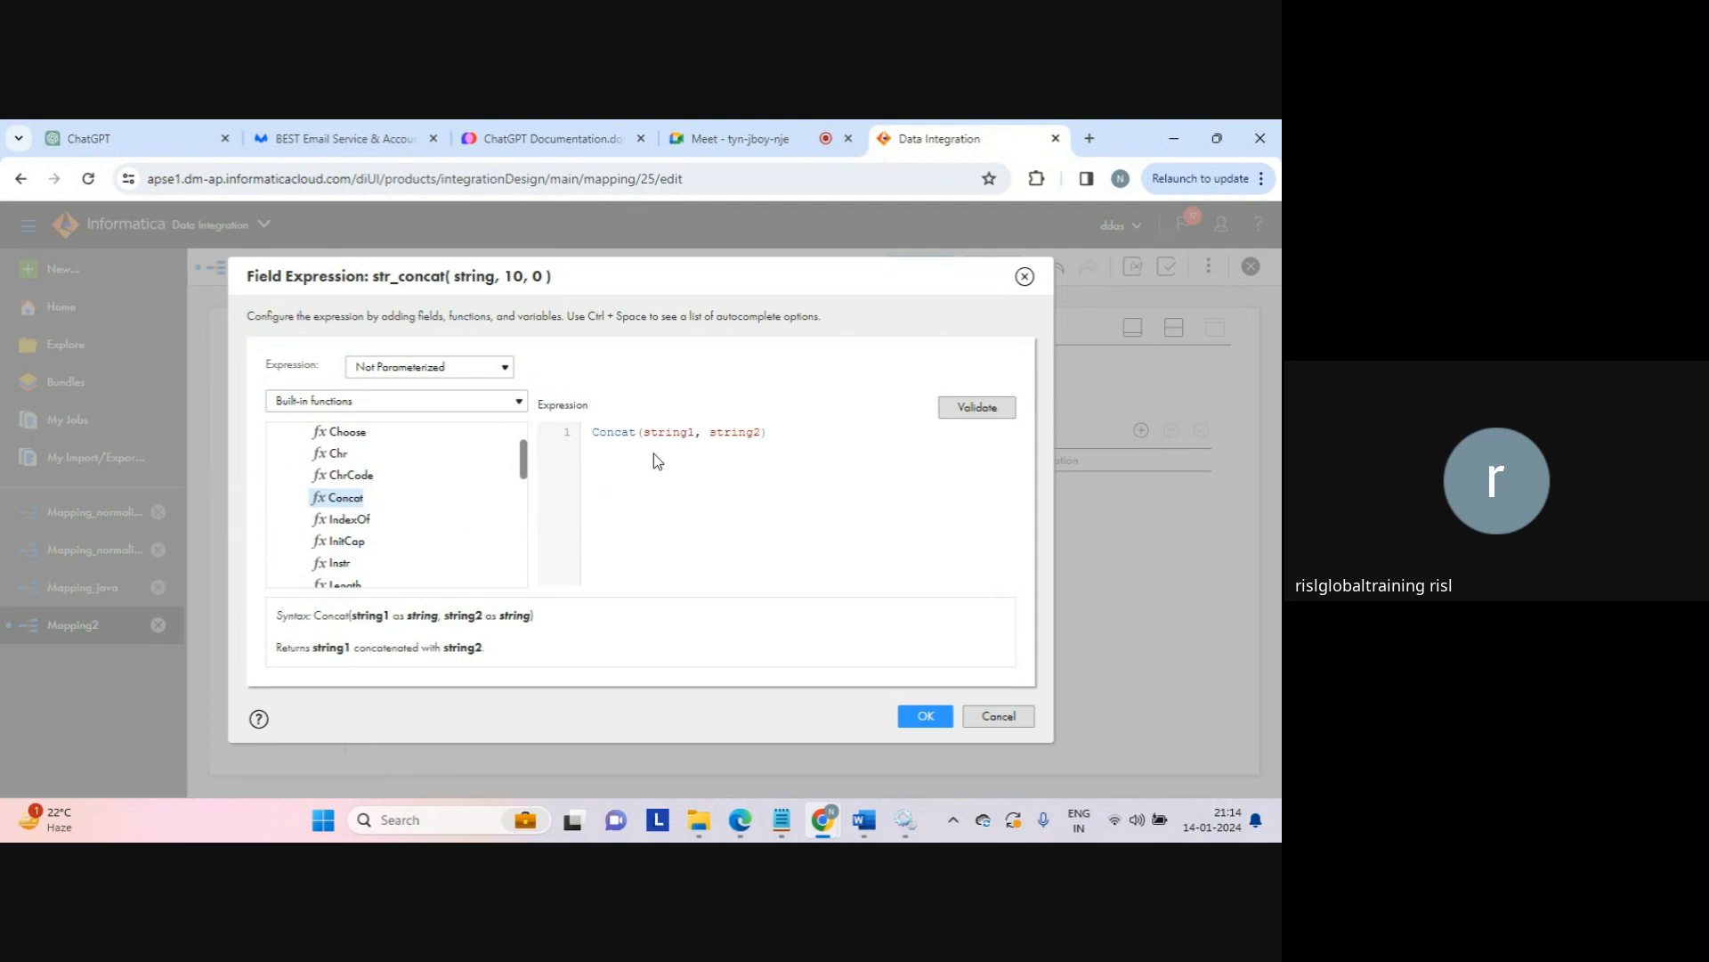
pyautogui.doubleClick(676, 437)
pyautogui.write('c1')
pyautogui.doubleClick(679, 437)
pyautogui.write('c2')
# Step: Validate the Concat(c1, c2) expression and save it
pyautogui.click(978, 407)
pyautogui.click(728, 461)
pyautogui.moveTo(519, 460)
pyautogui.mouseDown()
pyautogui.moveTo(523, 510)
pyautogui.moveTo(518, 494)
pyautogui.mouseUp()
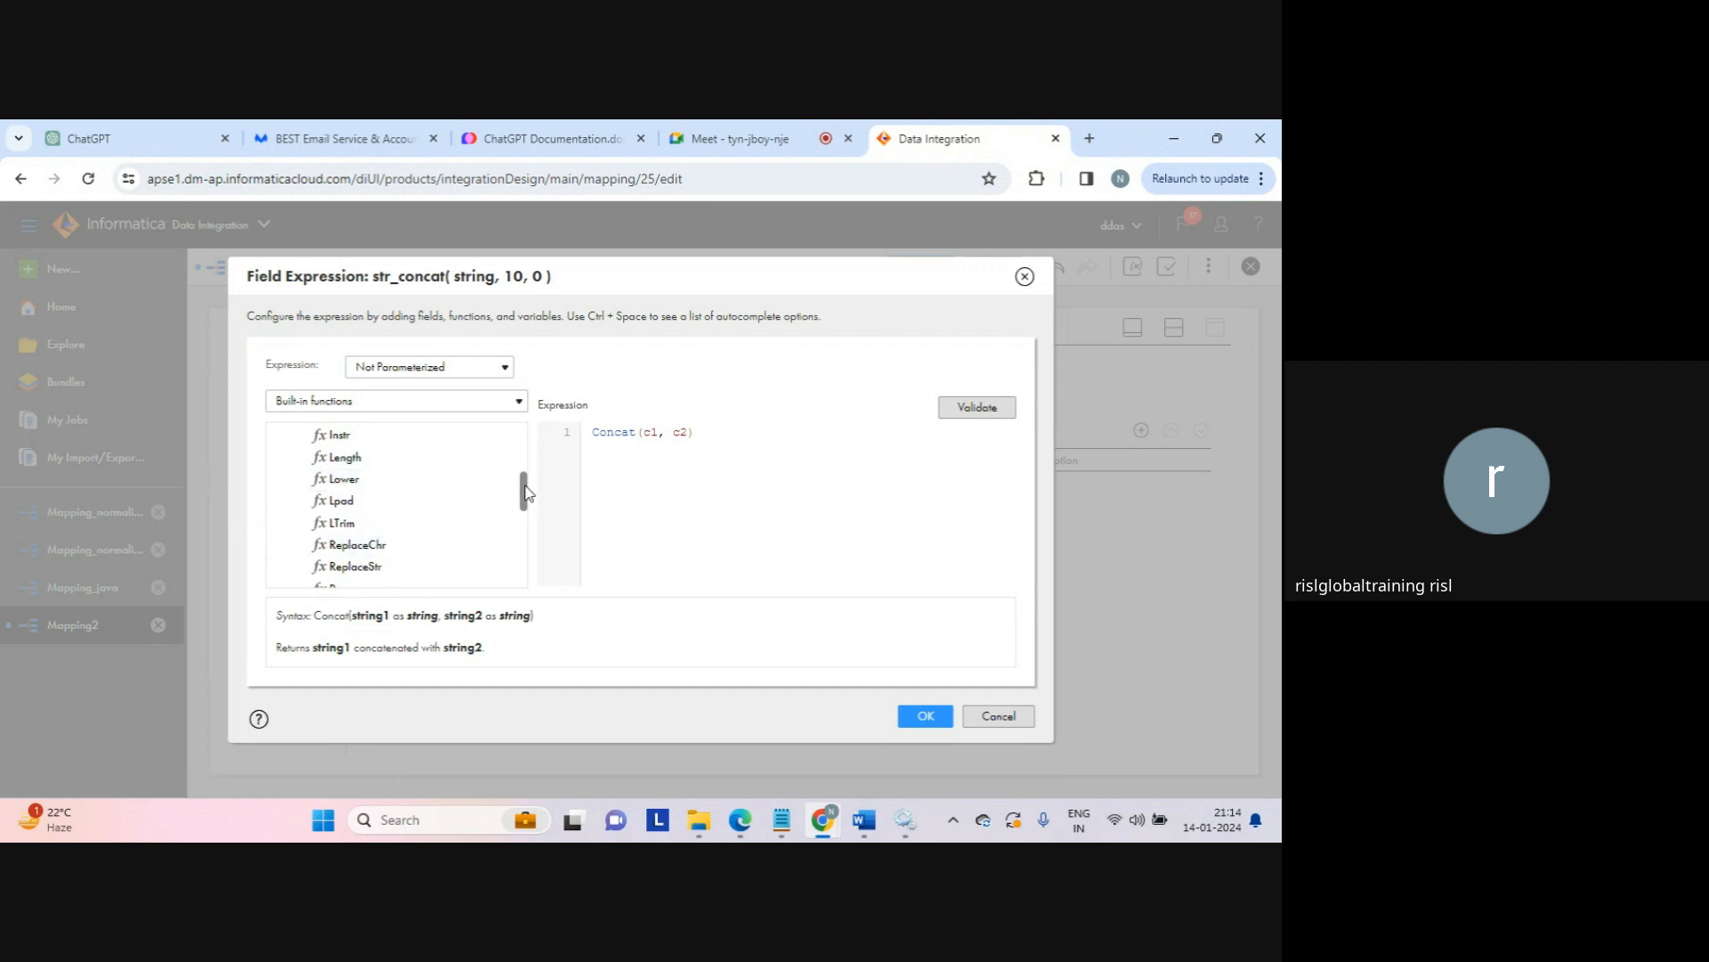
pyautogui.moveTo(523, 490); pyautogui.dragTo(524, 545)
pyautogui.moveTo(523, 550); pyautogui.dragTo(508, 429)
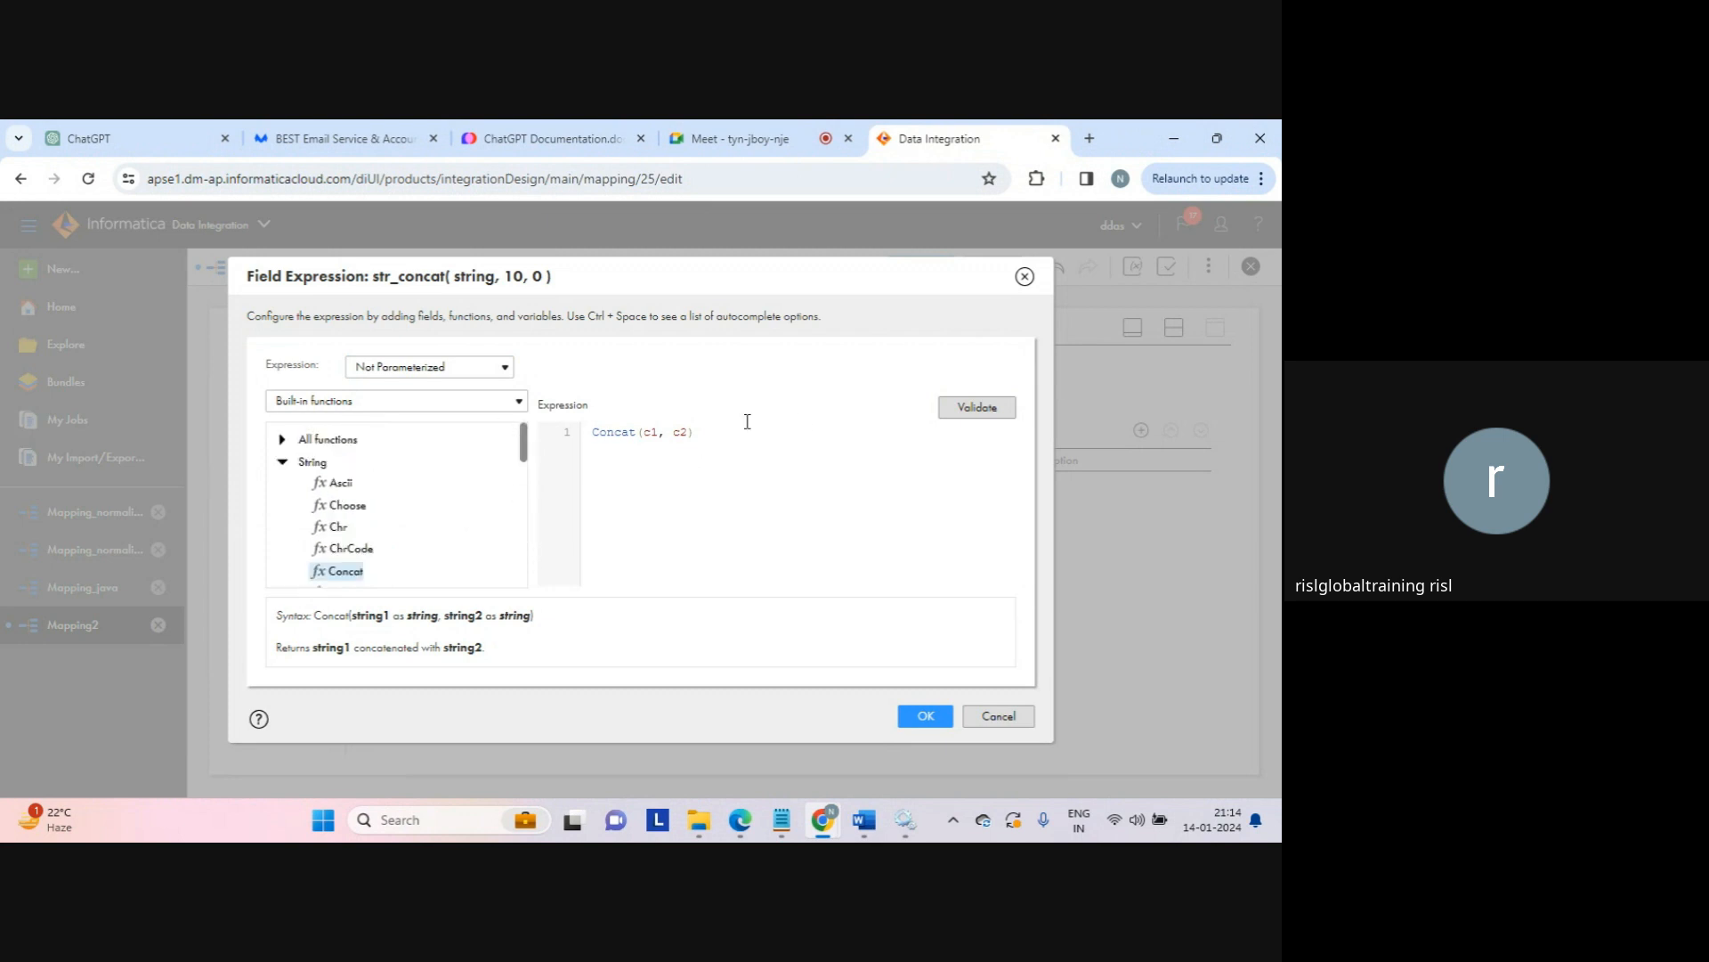
pyautogui.click(922, 717)
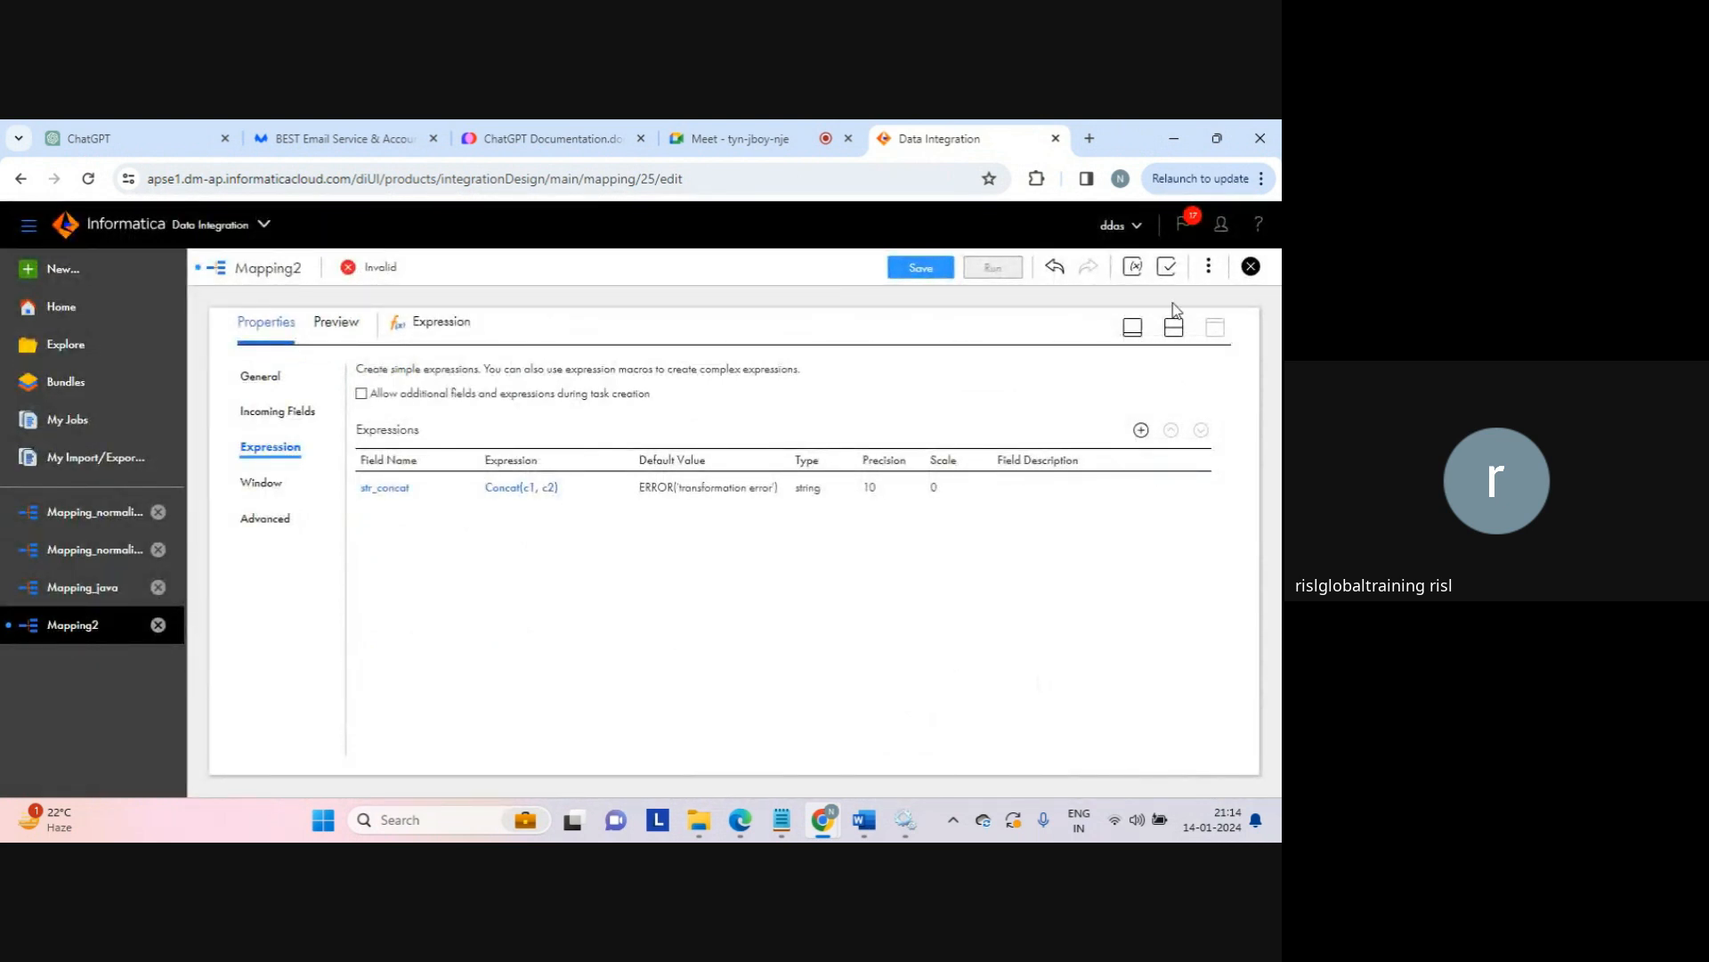
# Step: Select Mapping2's Target node and show its Target settings in the full-size panel
pyautogui.moveTo(1172, 308); pyautogui.dragTo(1172, 326)
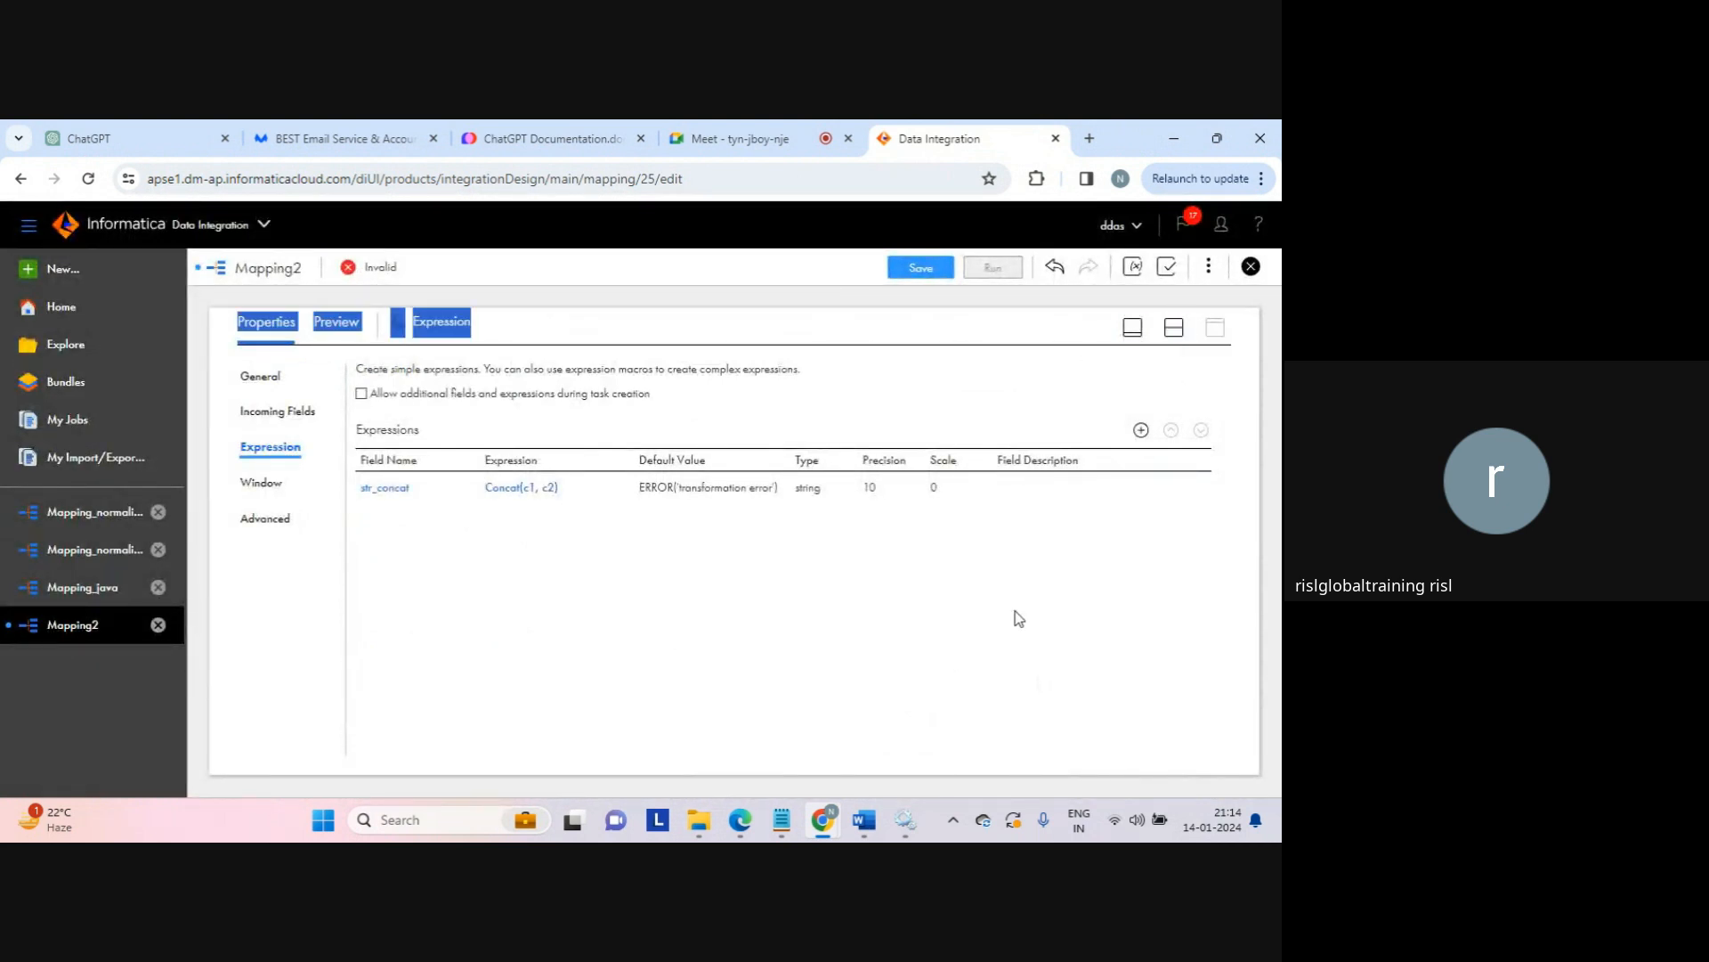
pyautogui.click(995, 586)
pyautogui.click(1177, 328)
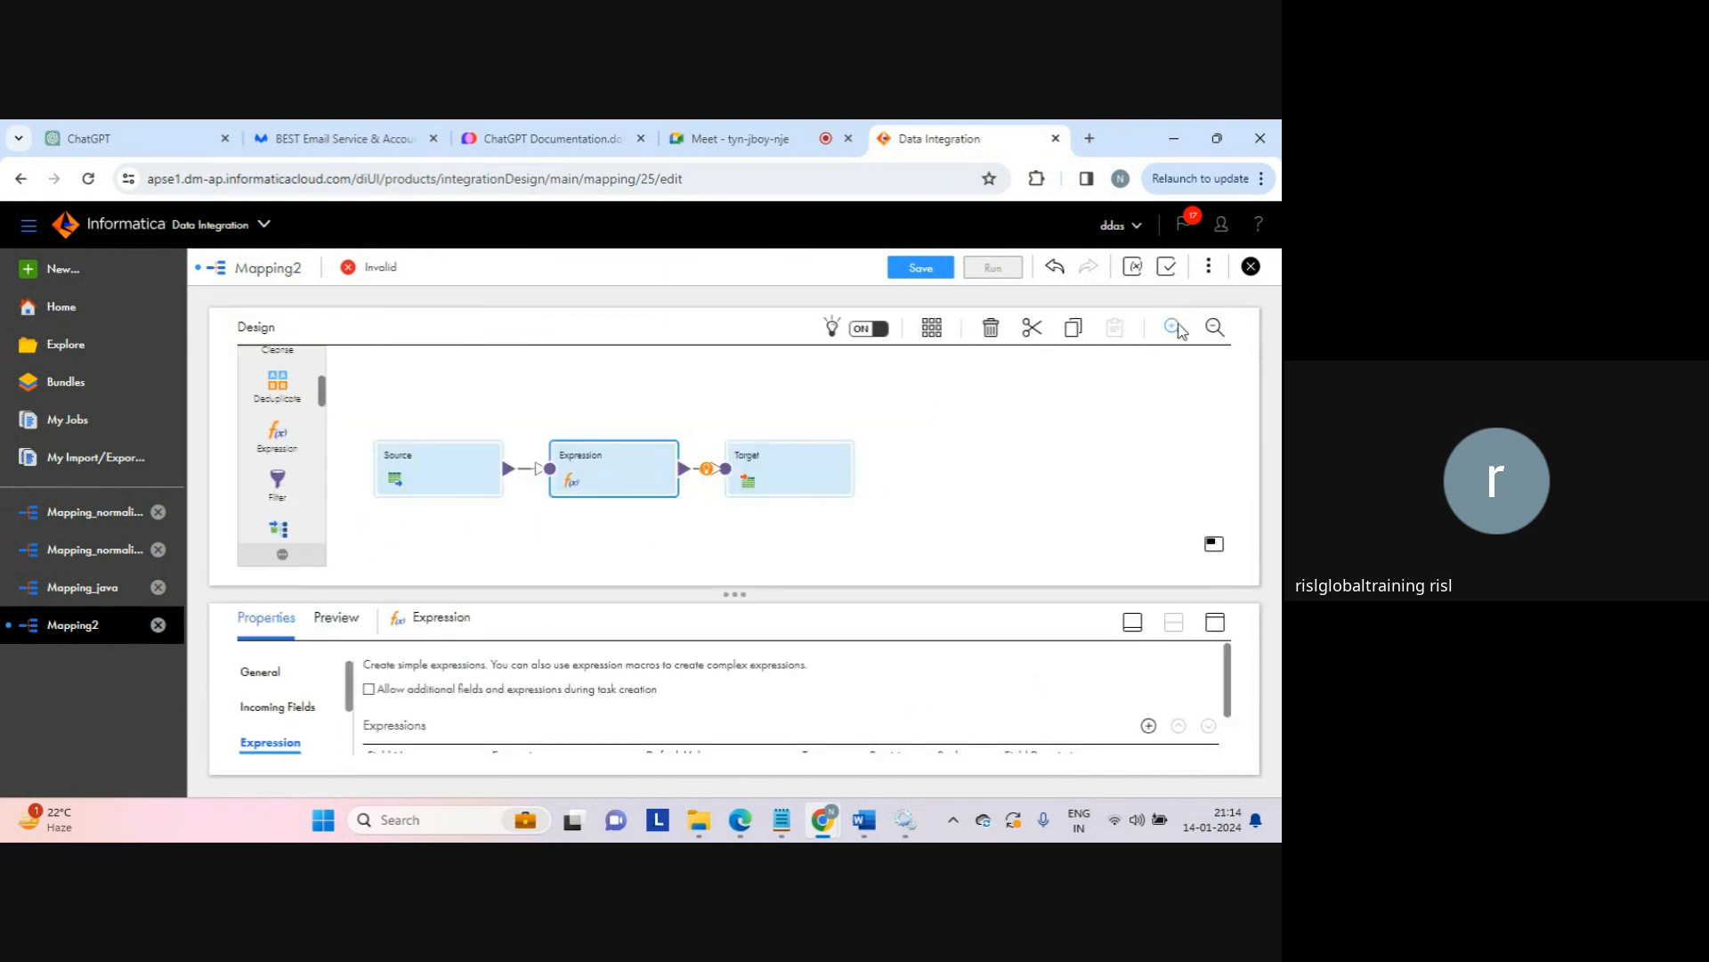
pyautogui.click(801, 464)
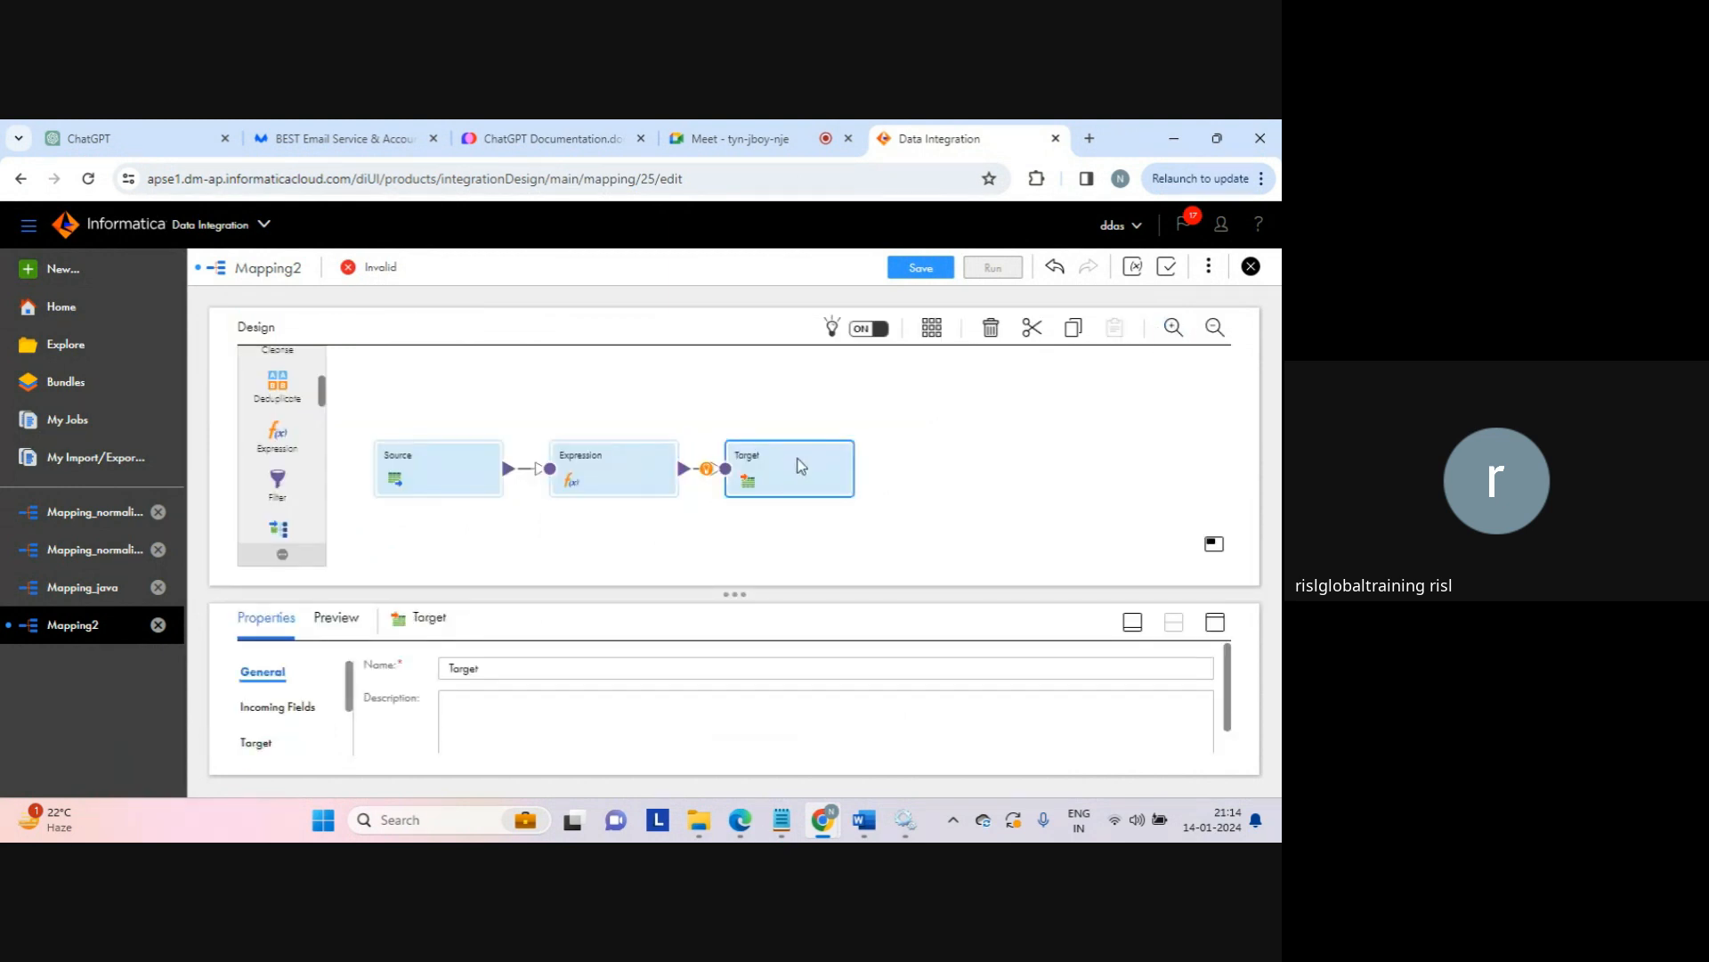
pyautogui.click(1215, 621)
pyautogui.click(259, 447)
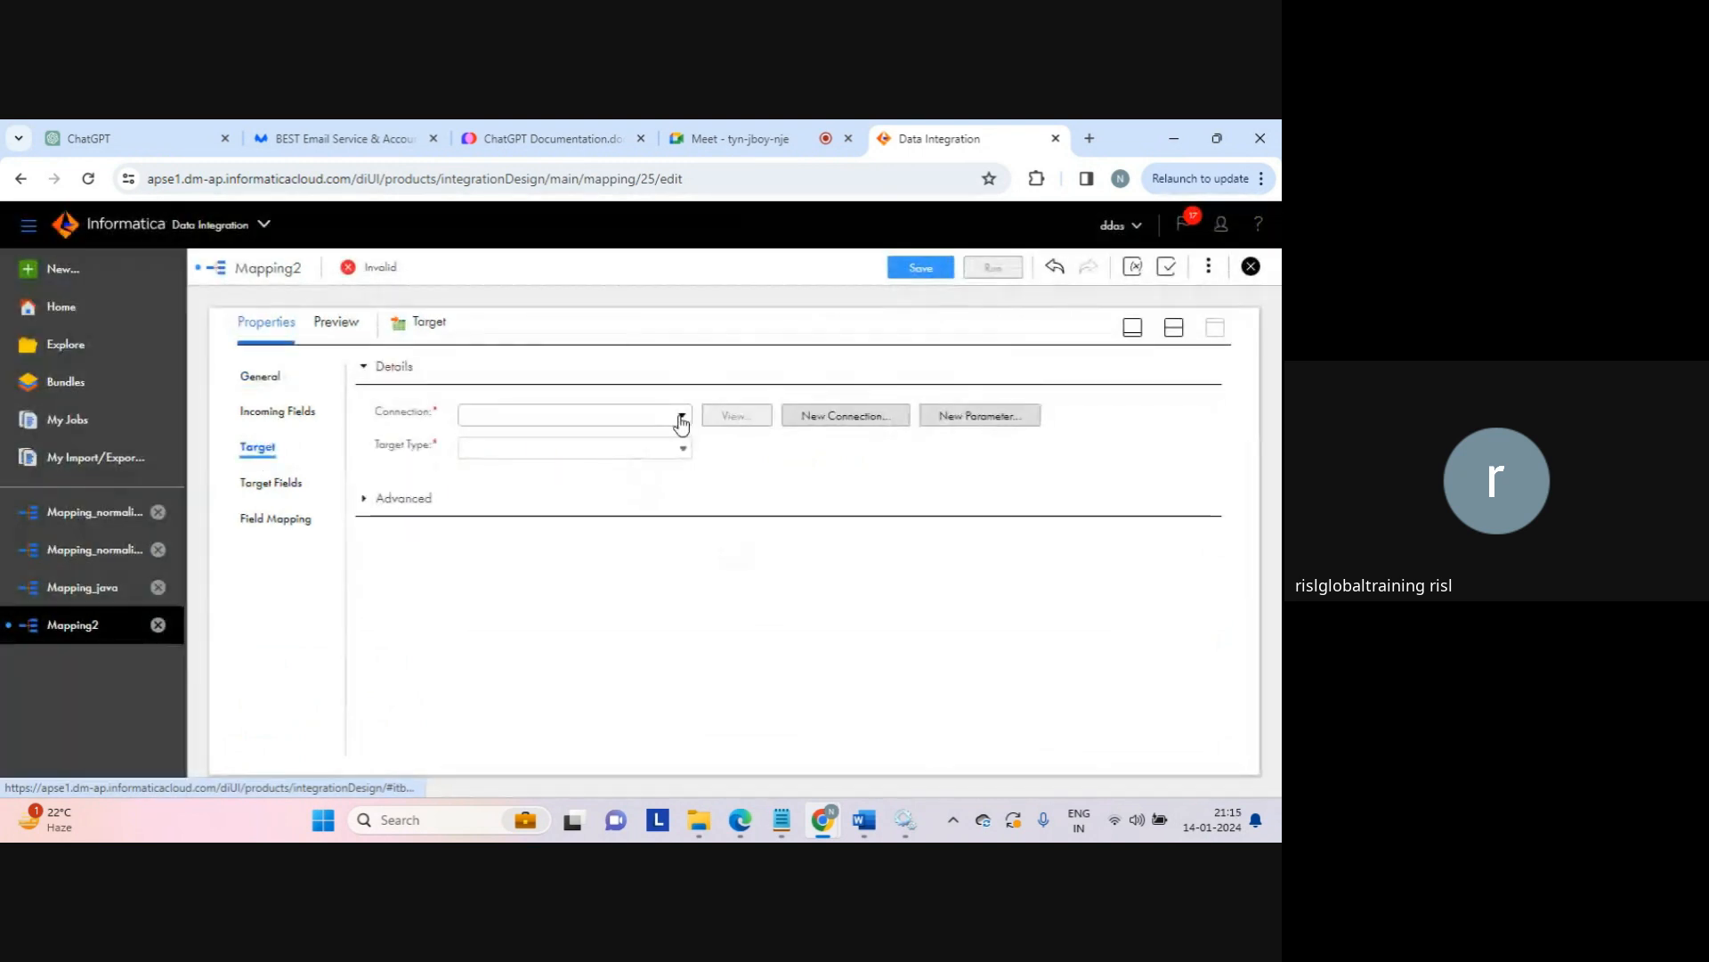
# Step: Point the Target at target_connection with a runtime-created file expression_result.txt
pyautogui.click(680, 418)
pyautogui.click(534, 542)
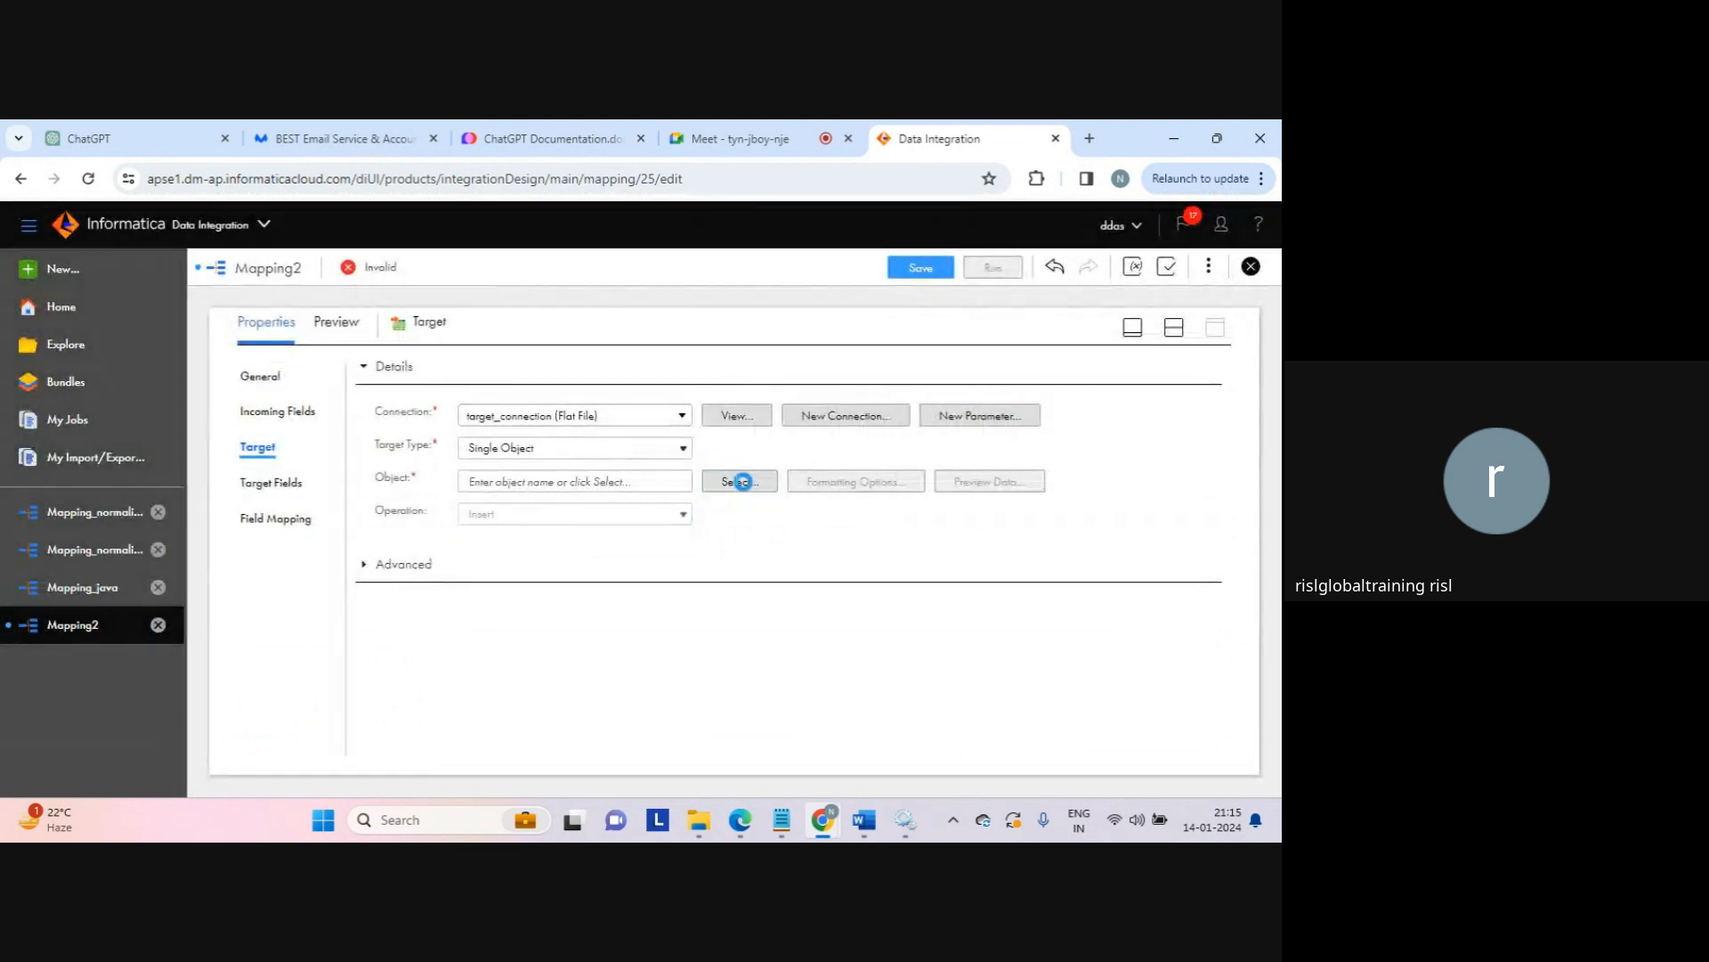
pyautogui.click(742, 481)
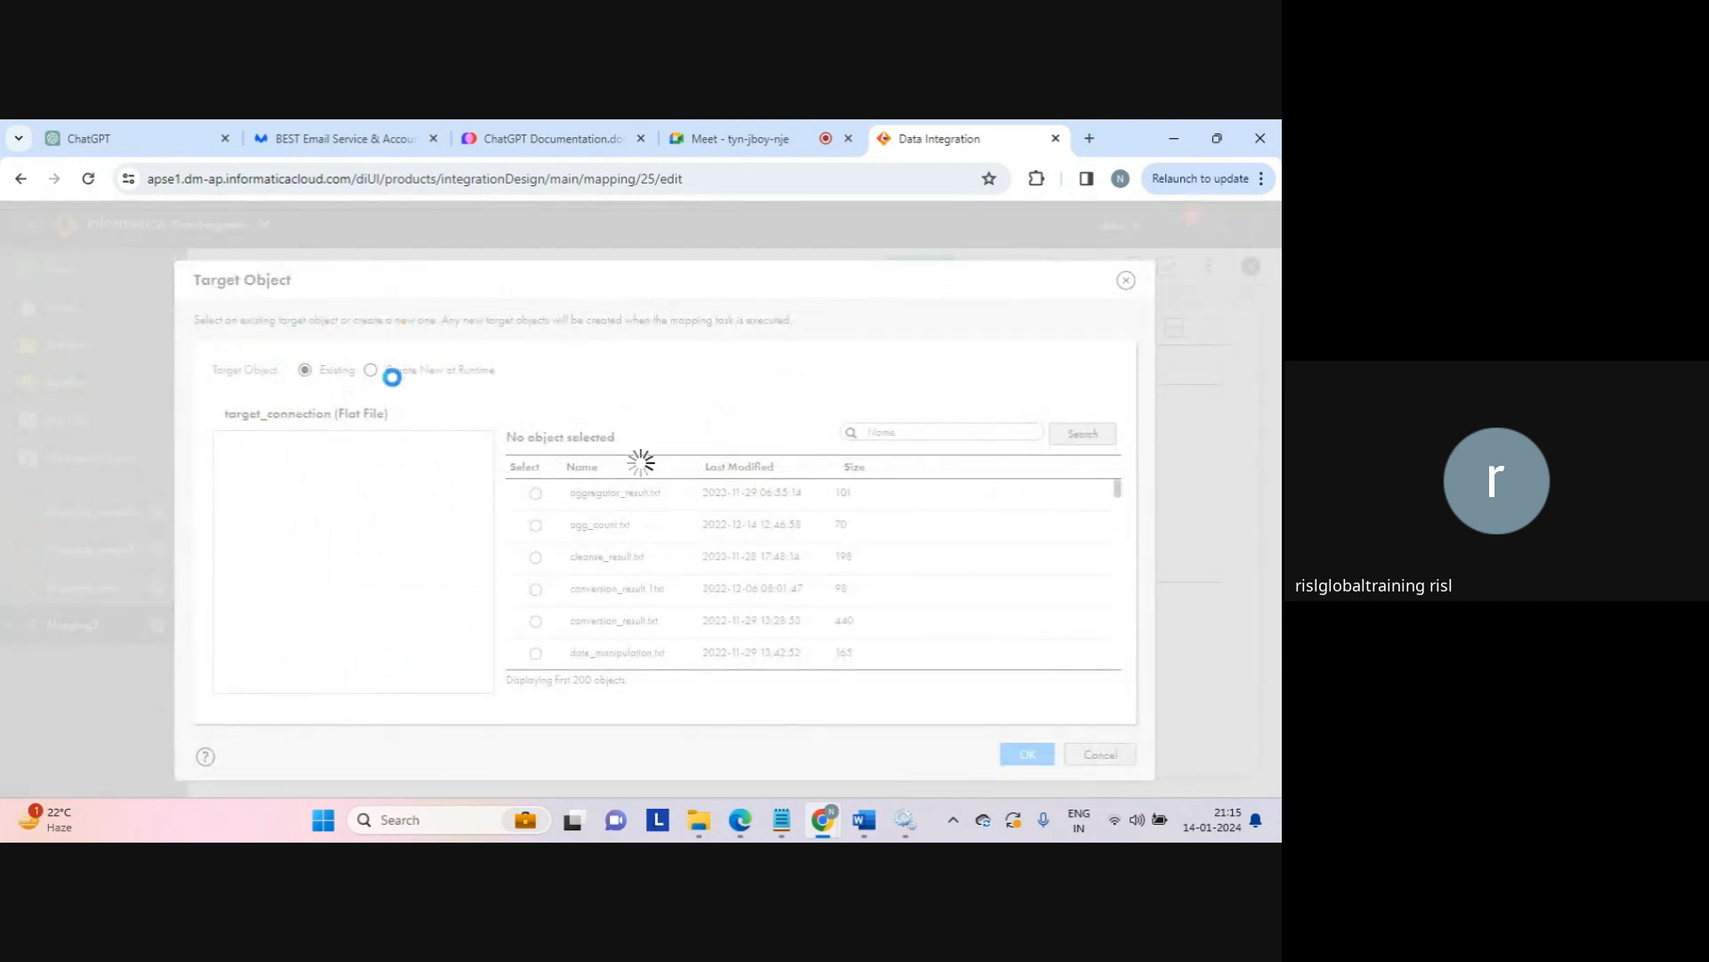
pyautogui.click(371, 370)
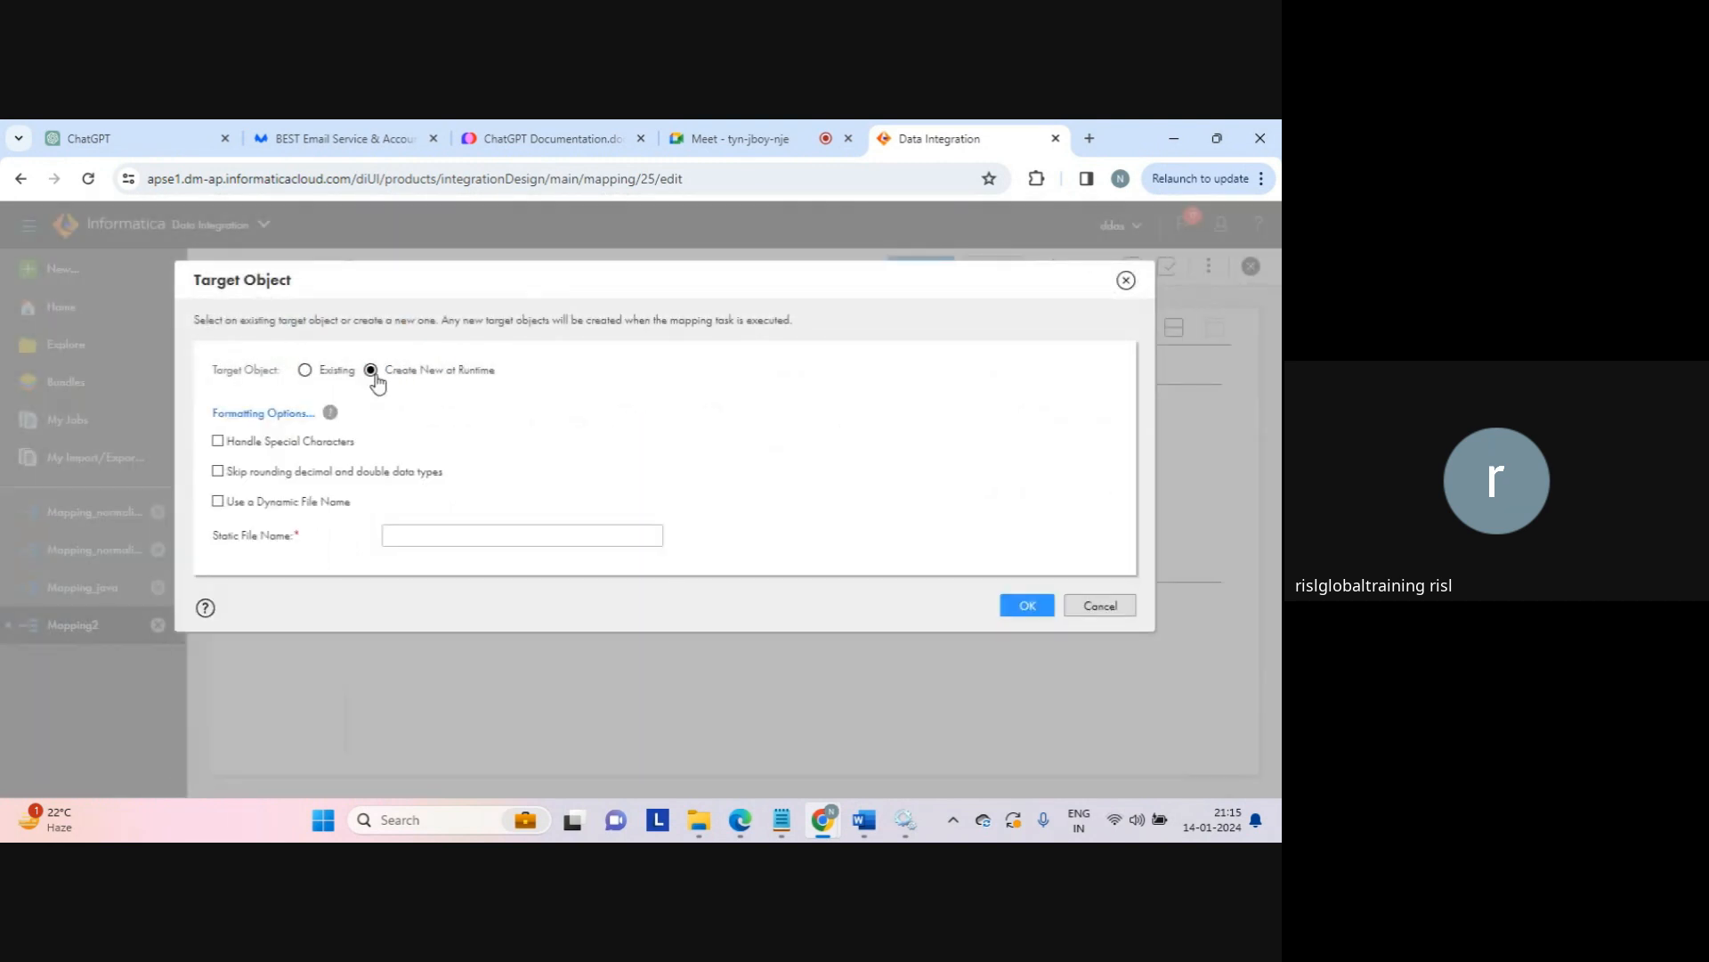
pyautogui.click(454, 535)
pyautogui.write('expression_result.txt')
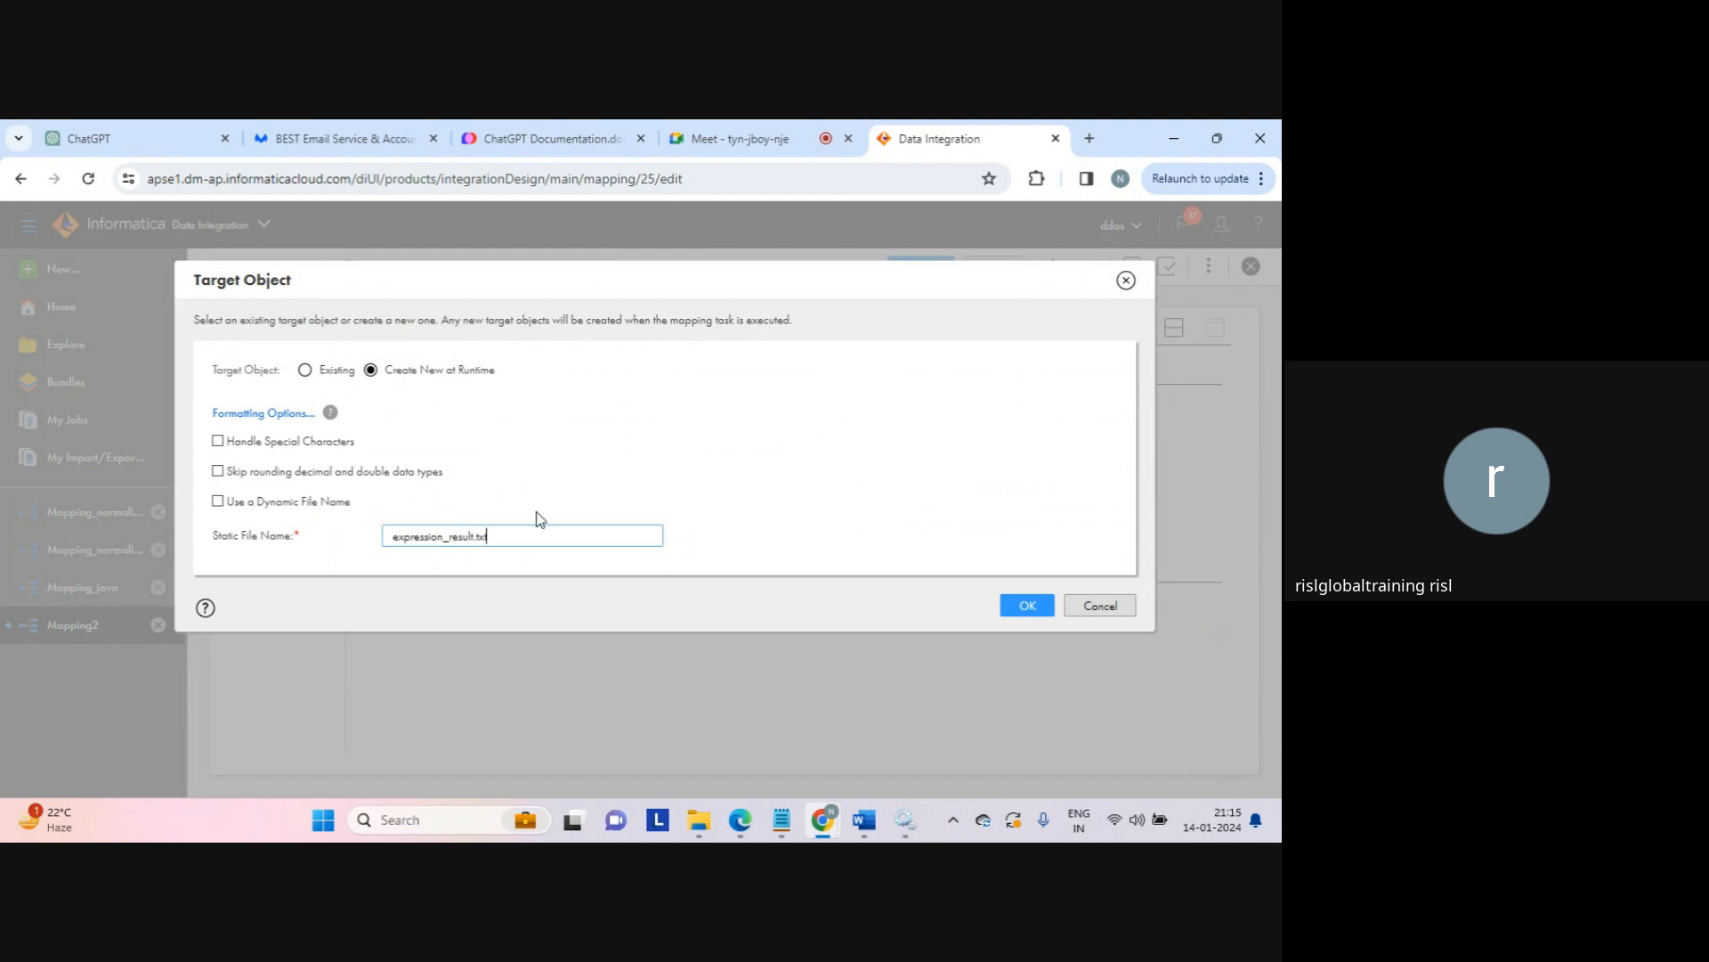
pyautogui.click(1025, 602)
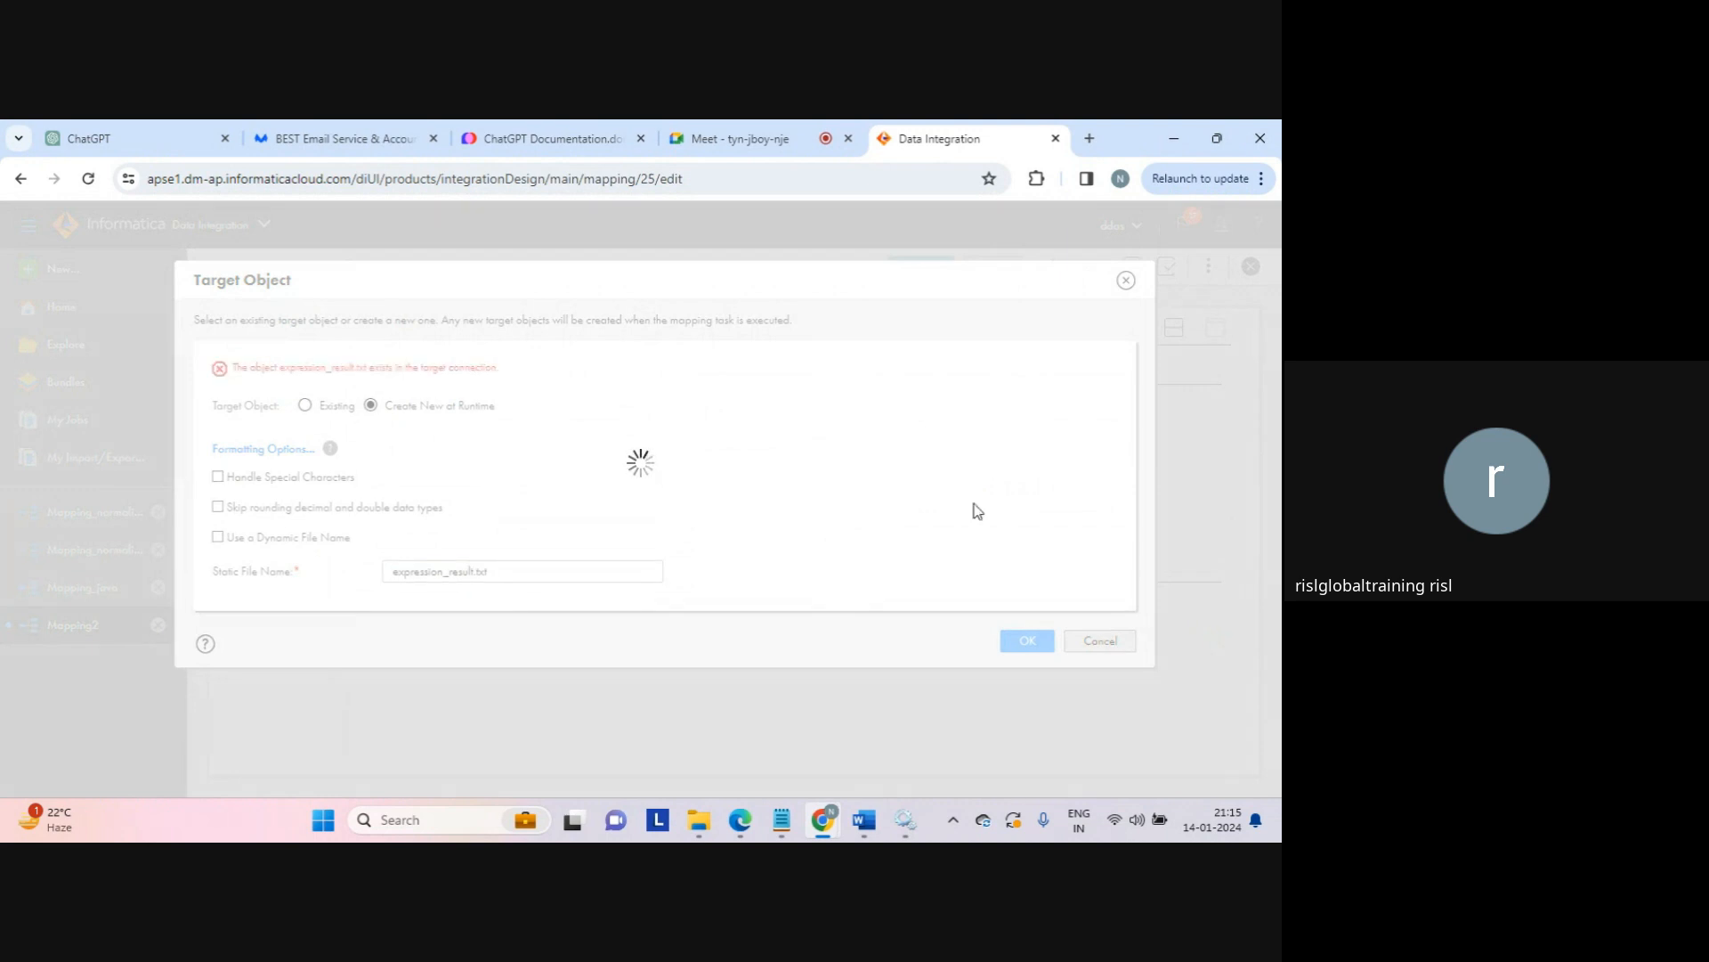
# Step: Rename the target file to expression_tgt.txt and confirm it
pyautogui.click(470, 570)
pyautogui.doubleClick(472, 571)
pyautogui.click(472, 571)
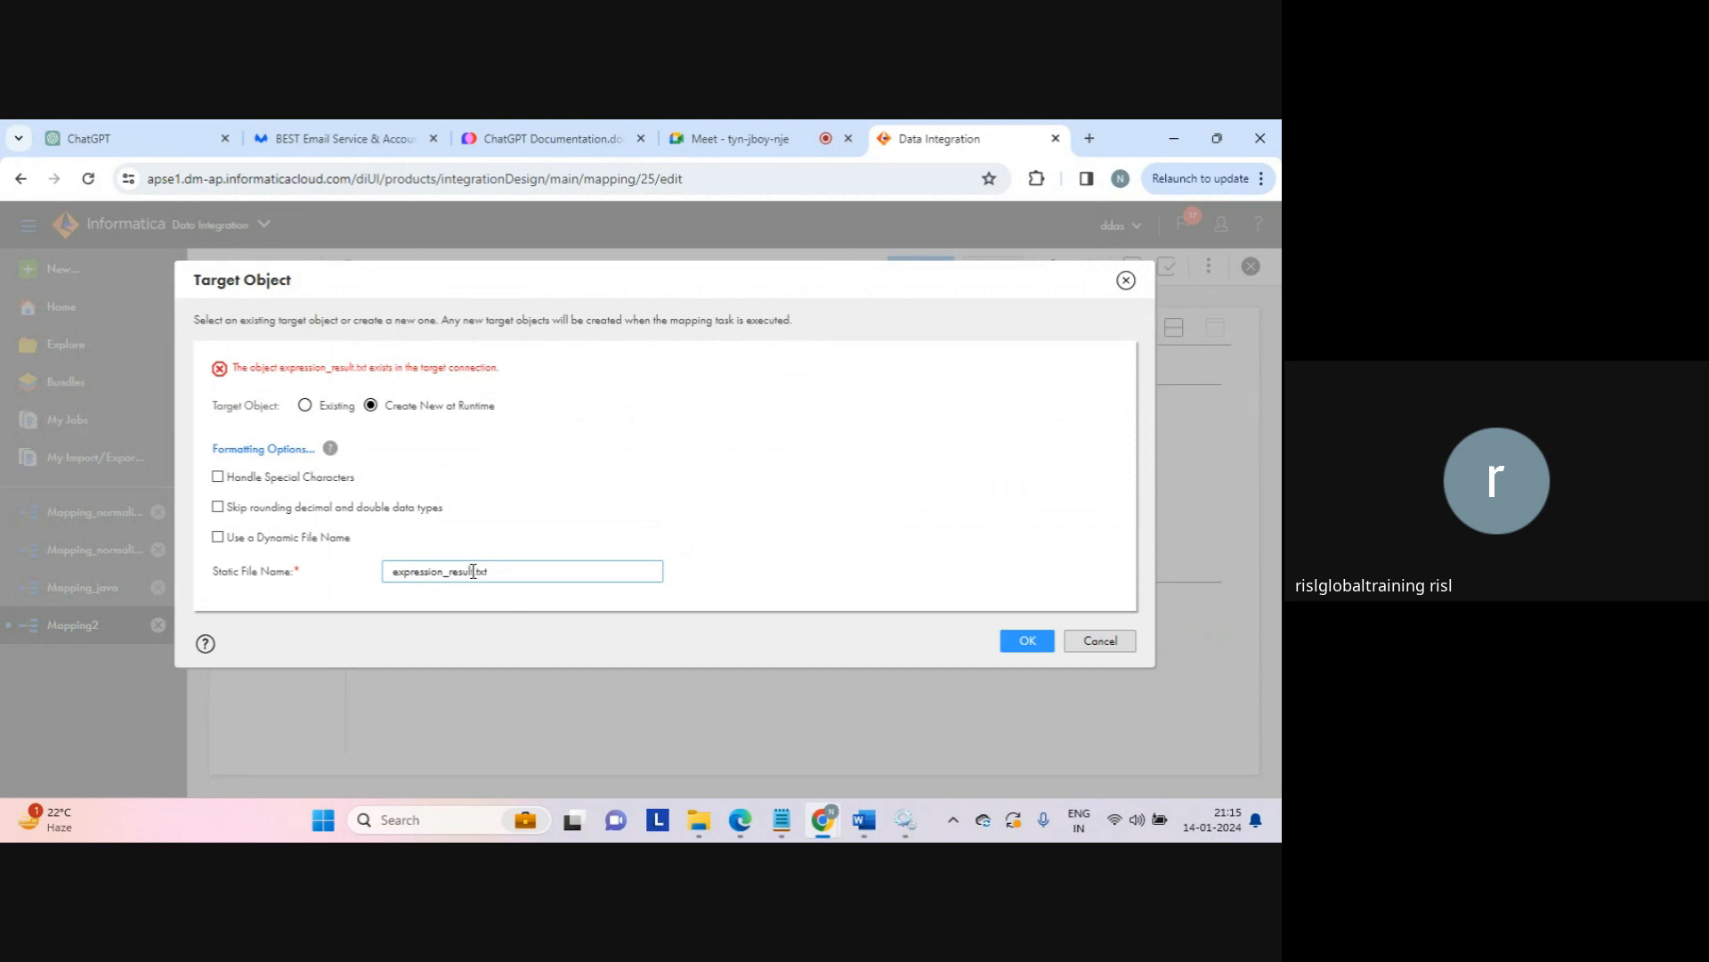
pyautogui.hotkey('shift', 'Left')
pyautogui.hotkey('shift', 'Left')
pyautogui.hotkey('shift', 'Left')
pyautogui.hotkey('shift', 'Left')
pyautogui.hotkey('shift', 'Left')
pyautogui.hotkey('shift', 'Left')
pyautogui.write('tgt')
pyautogui.click(1021, 641)
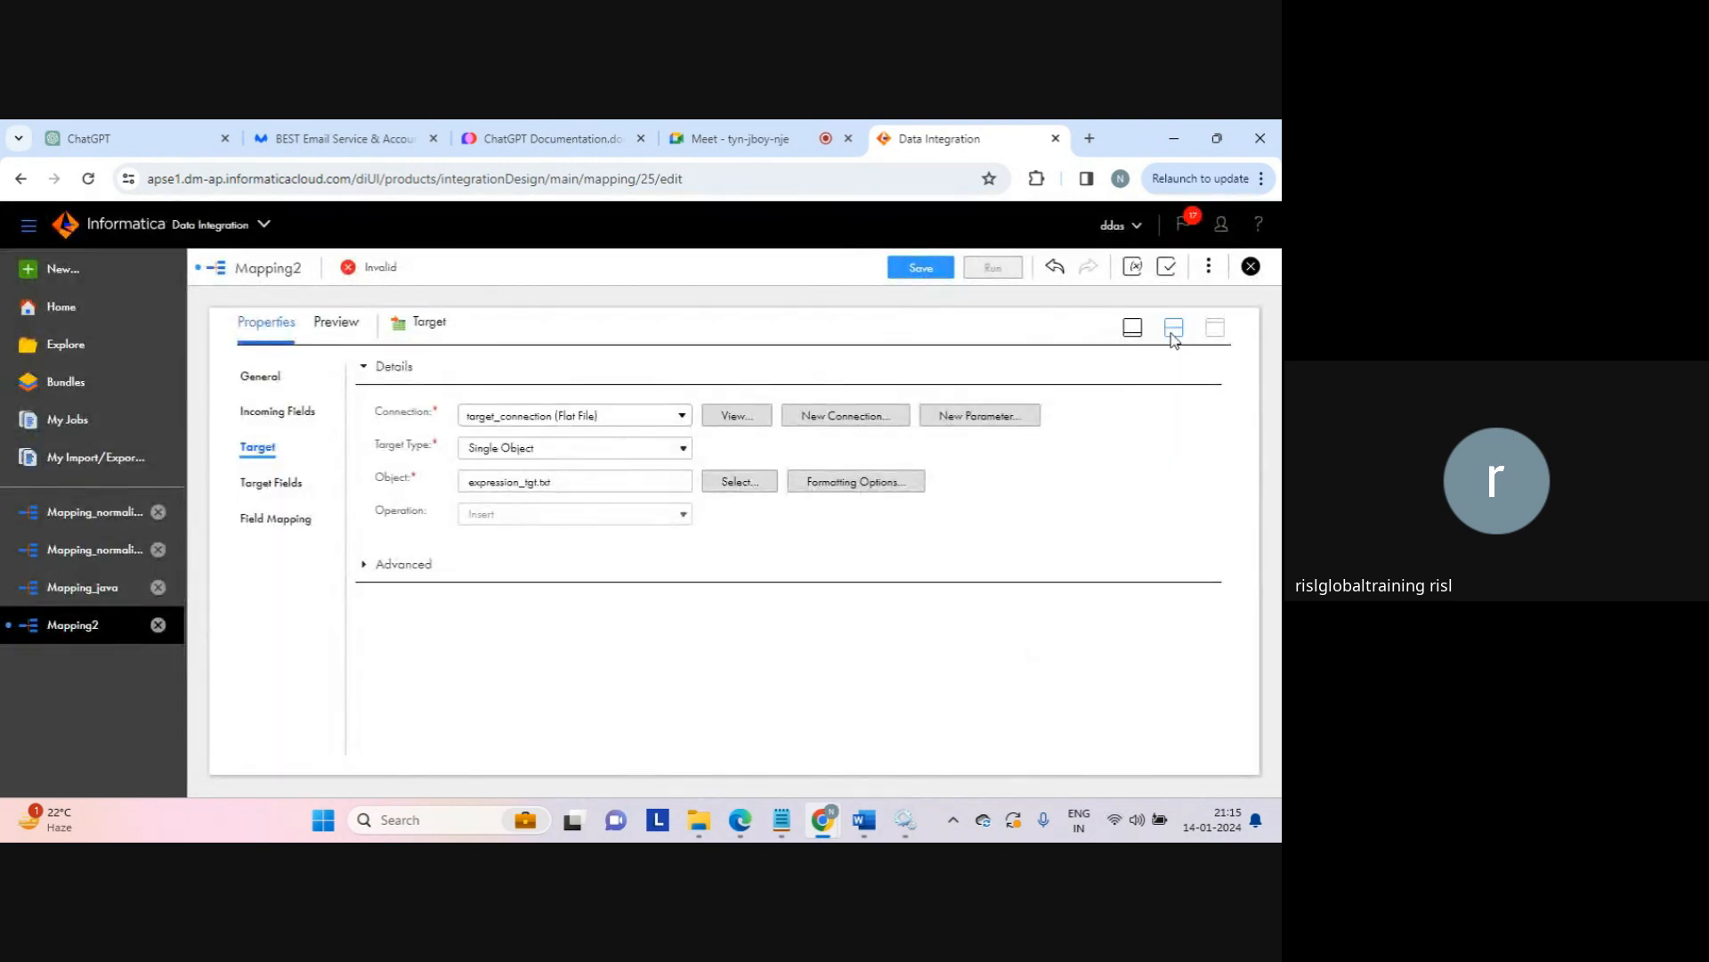
pyautogui.click(1173, 332)
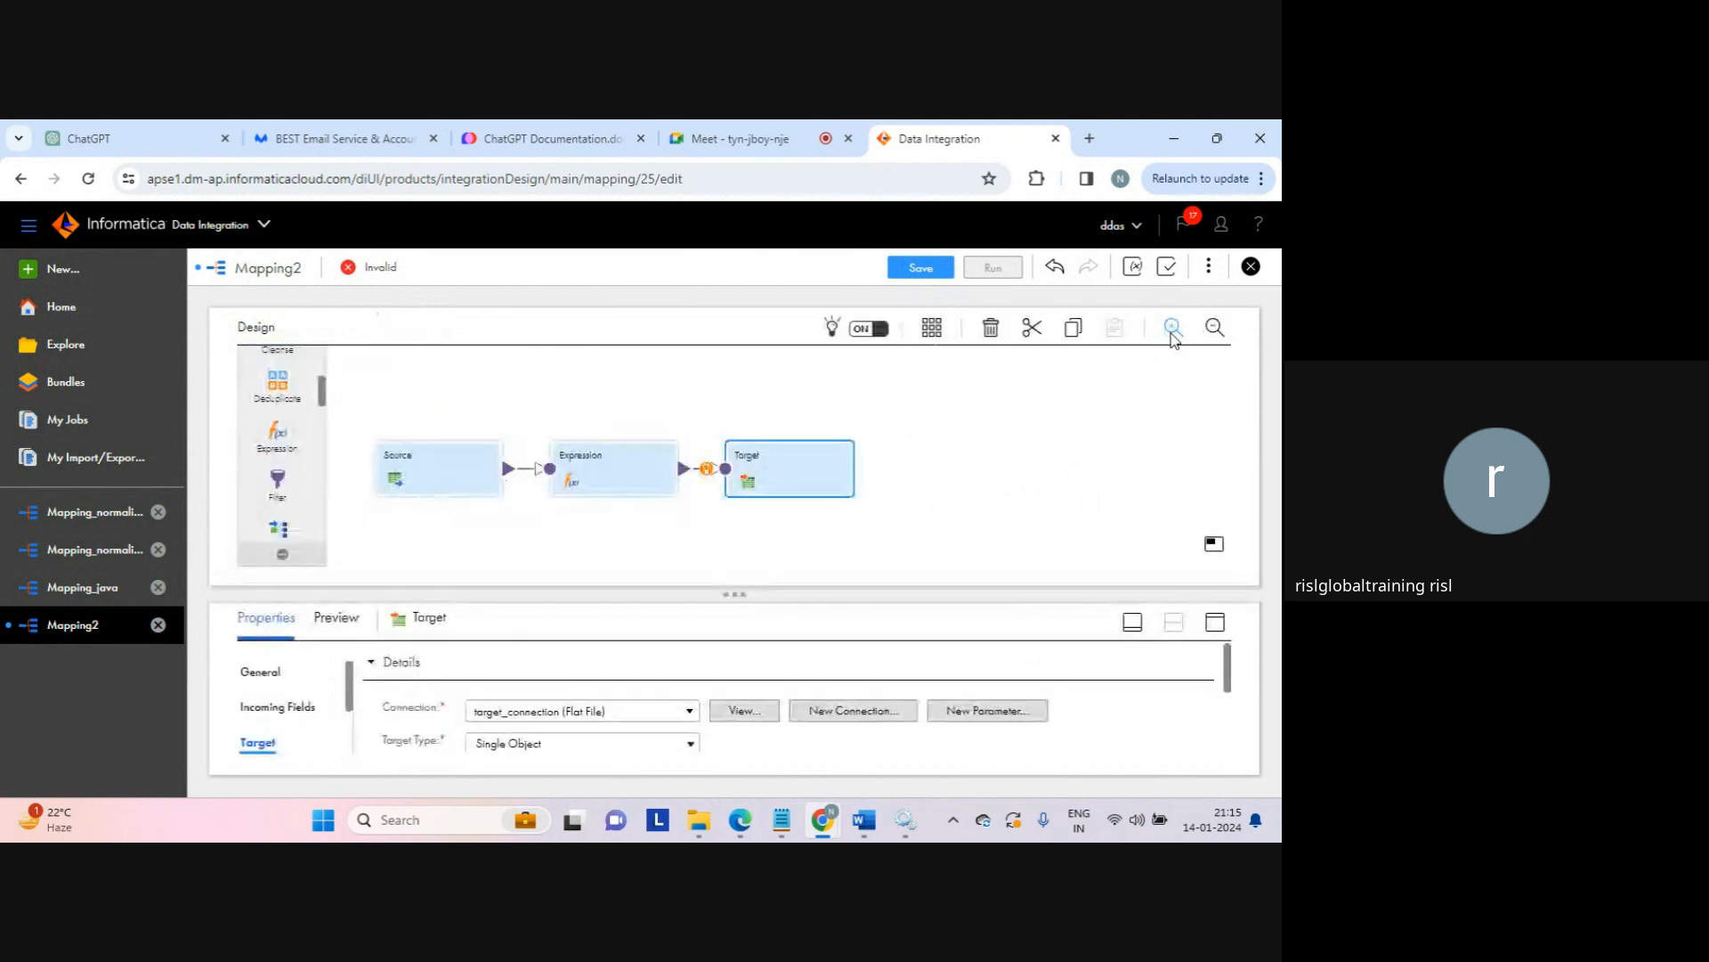
# Step: Rename Mapping2 to Mapping_expression, save it, and run it
pyautogui.click(1018, 469)
pyautogui.click(462, 670)
pyautogui.press('BackSpace')
pyautogui.write('_')
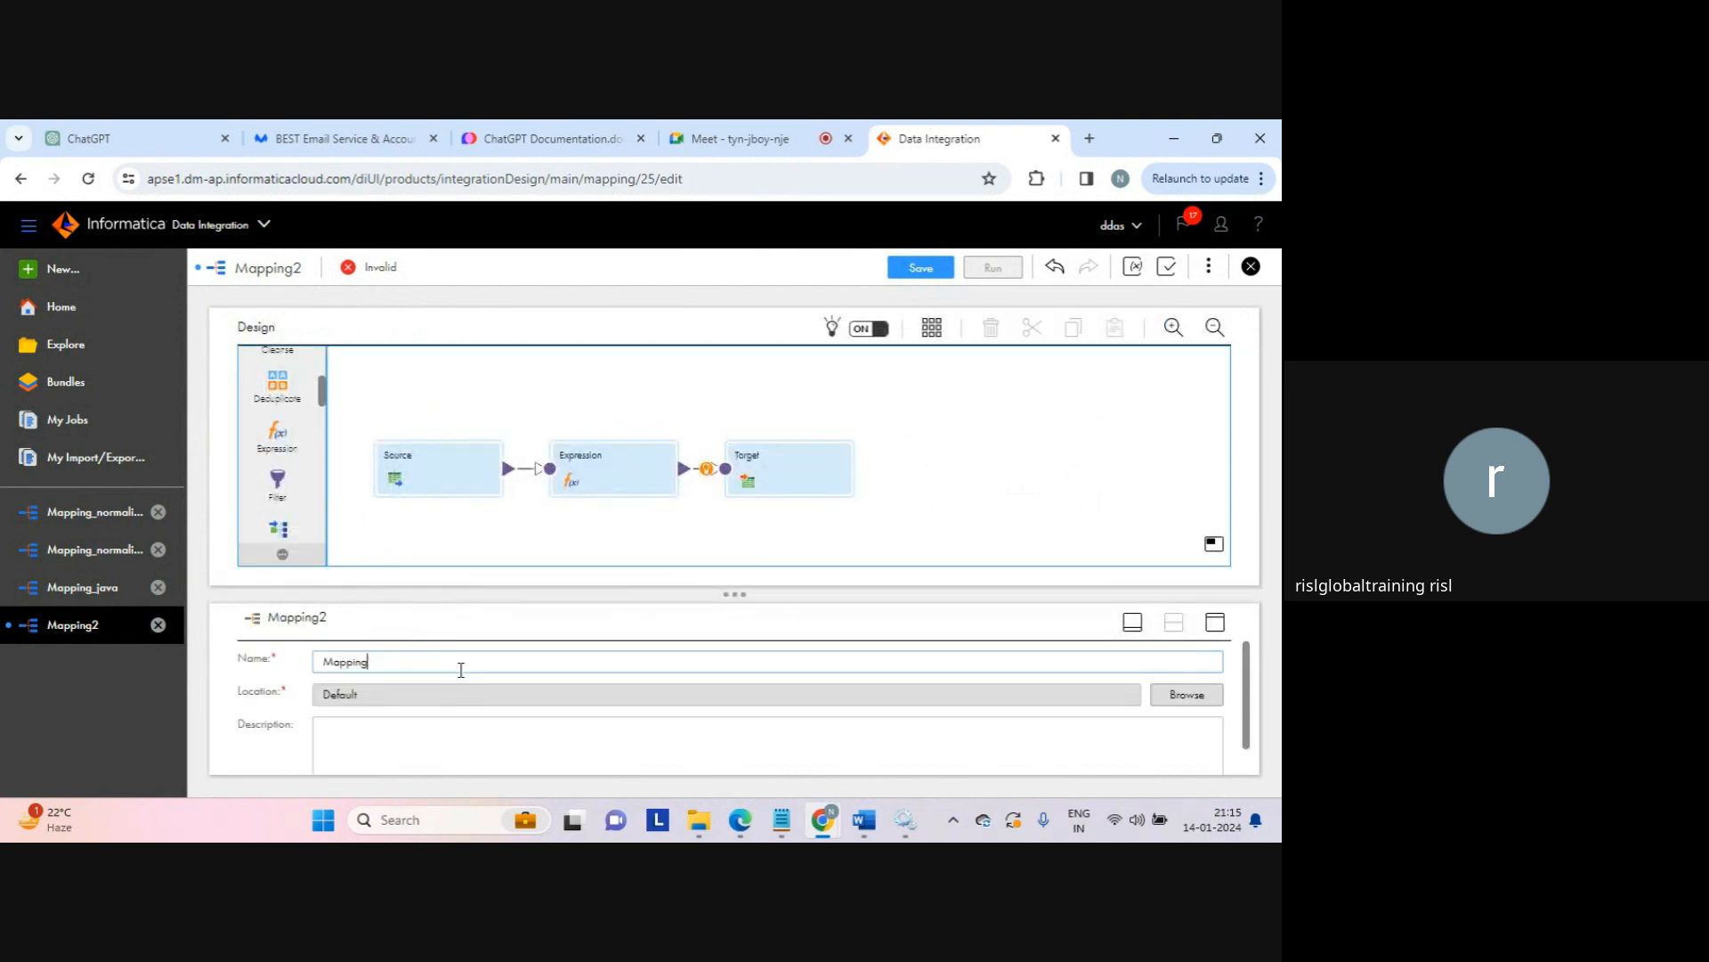
pyautogui.write('expression')
pyautogui.click(904, 502)
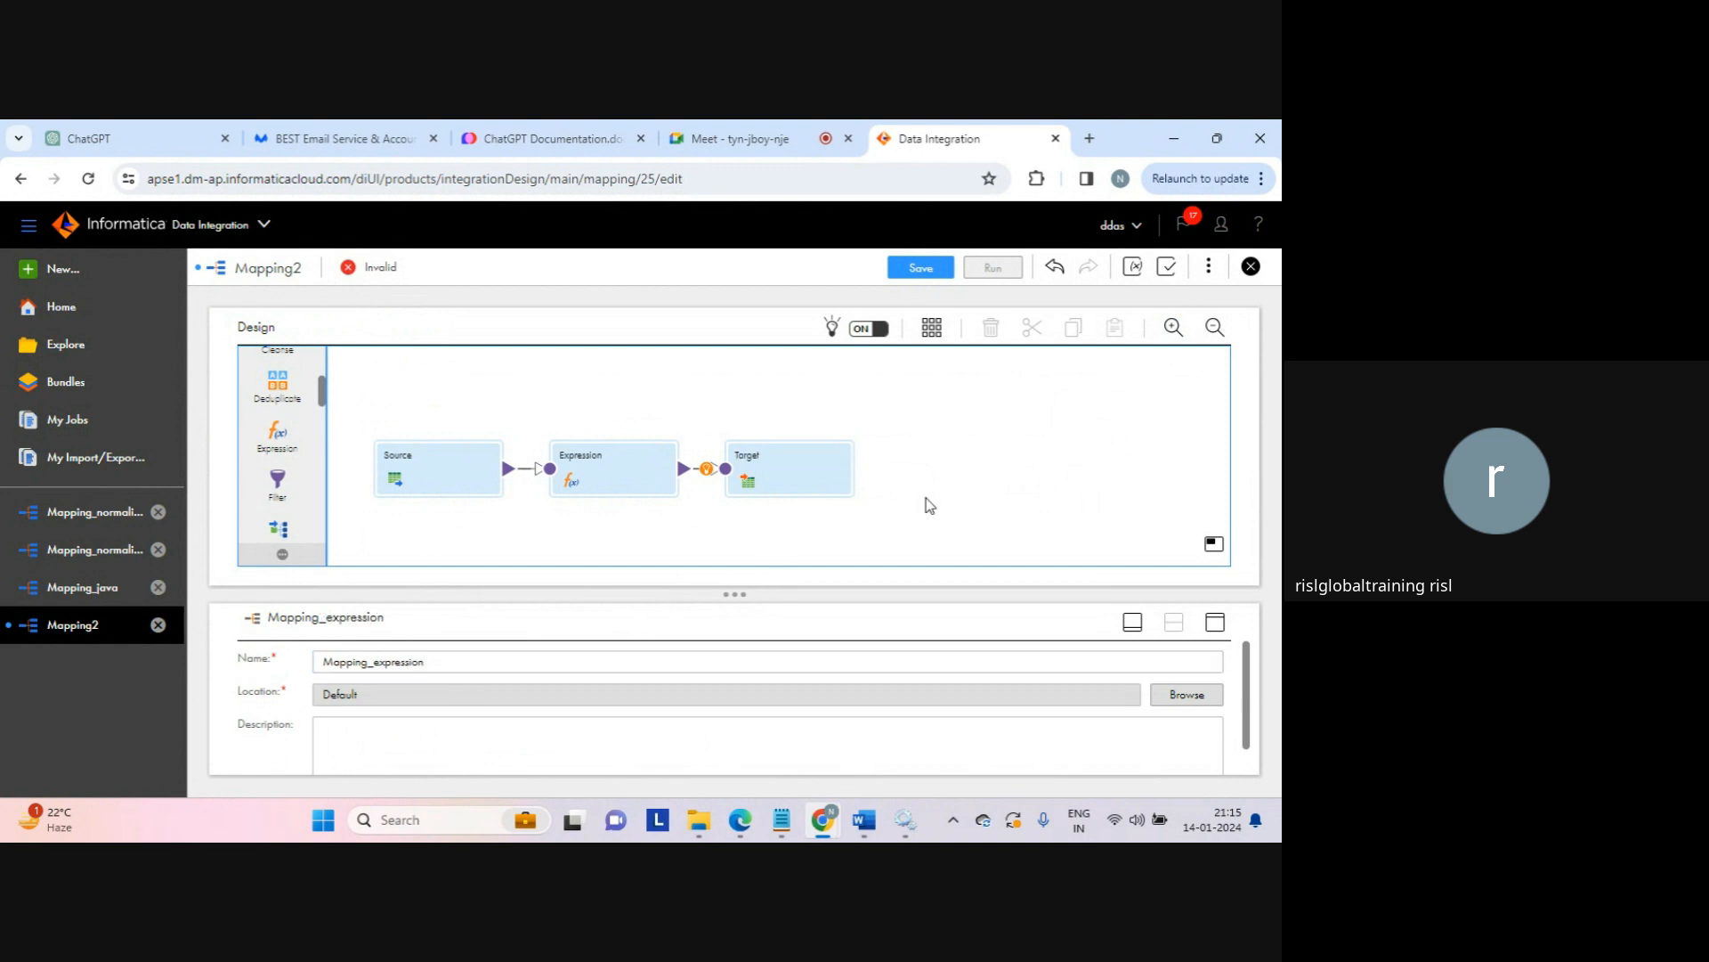
pyautogui.click(920, 278)
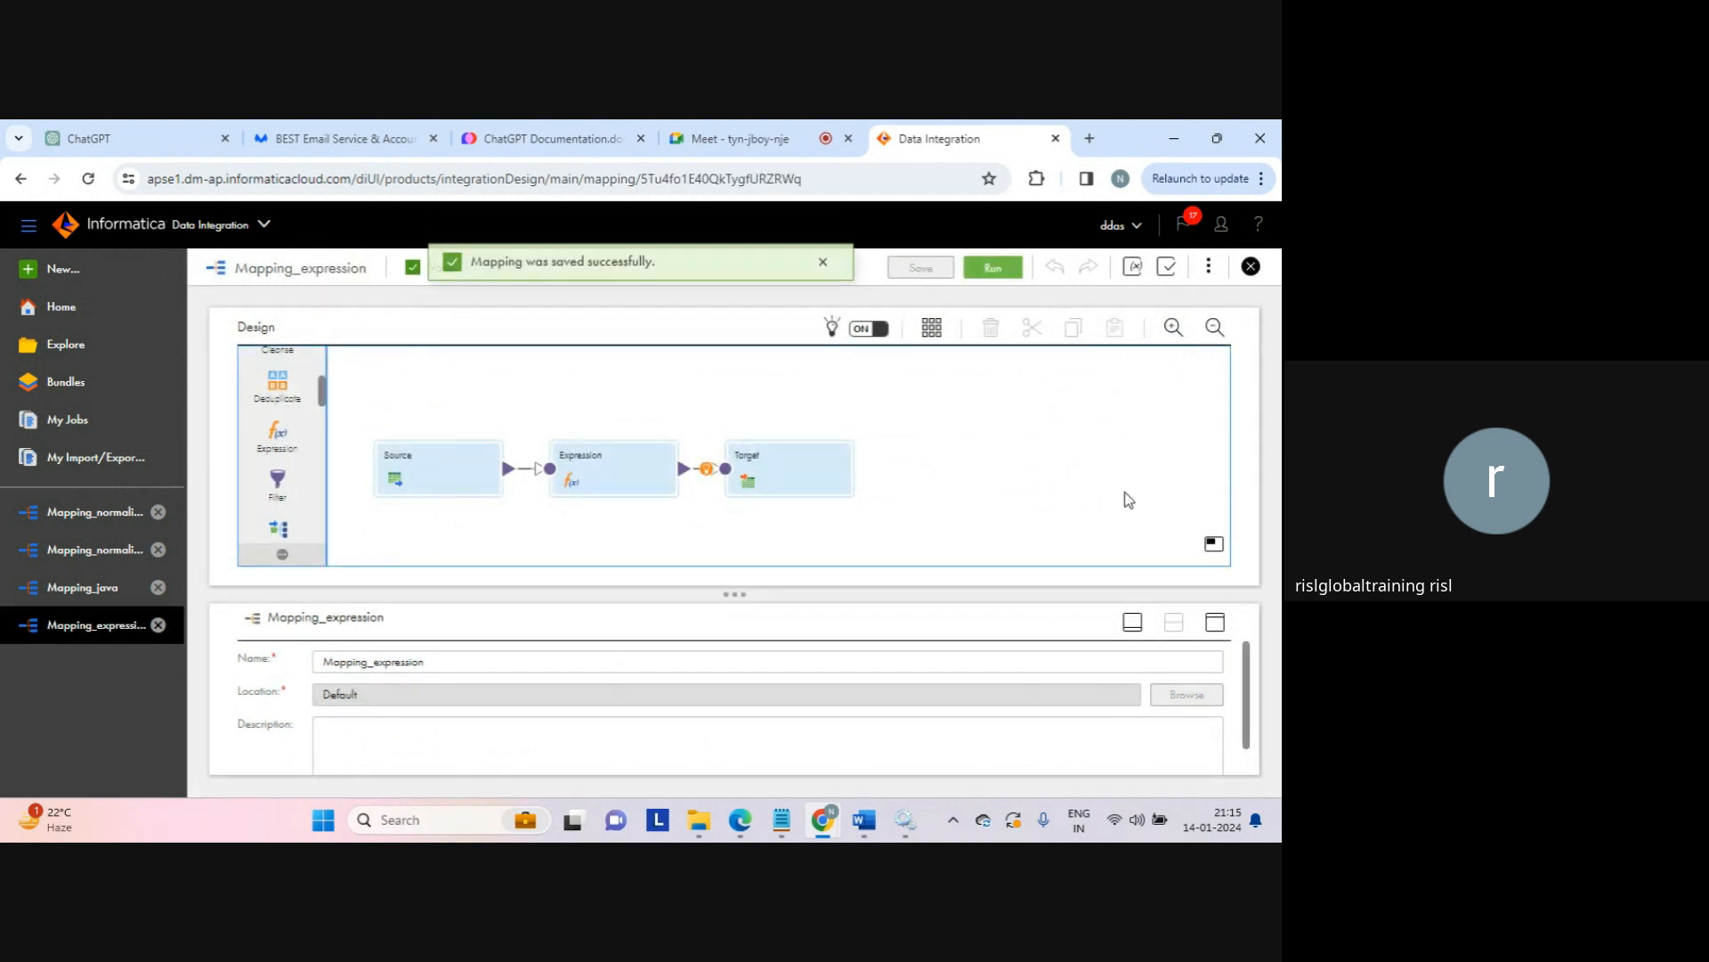
pyautogui.click(996, 273)
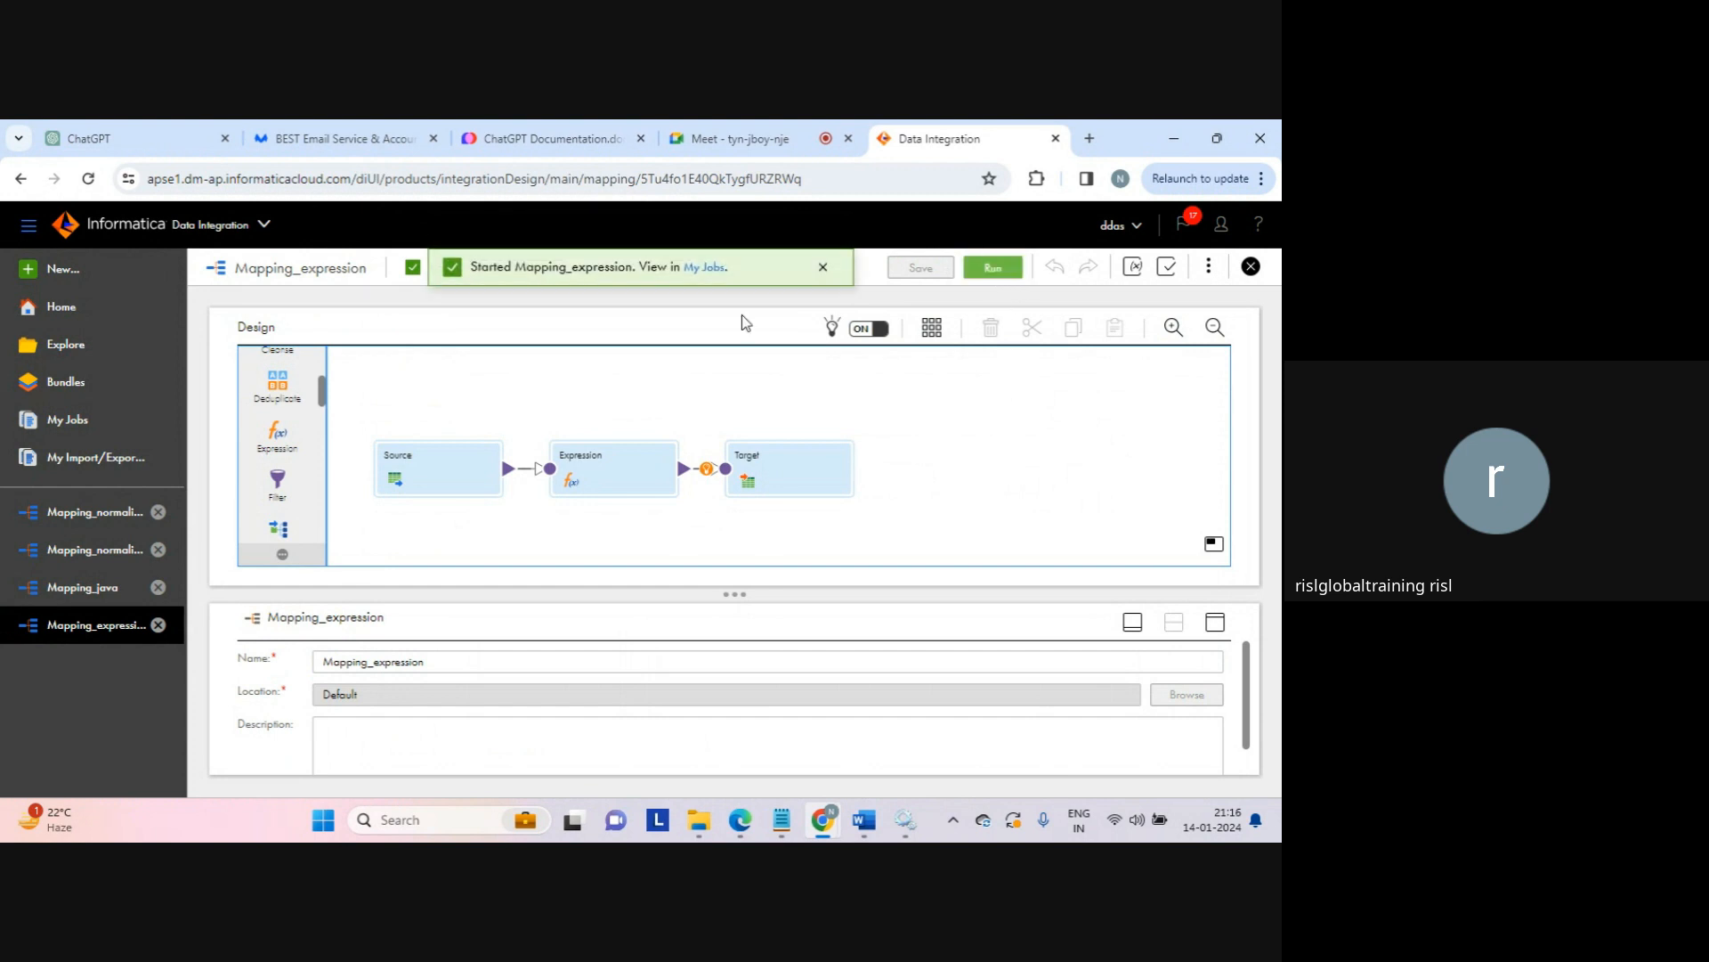
# Step: Monitor the Mapping_expression job in My Jobs until it reports Success with 6 rows
pyautogui.click(760, 281)
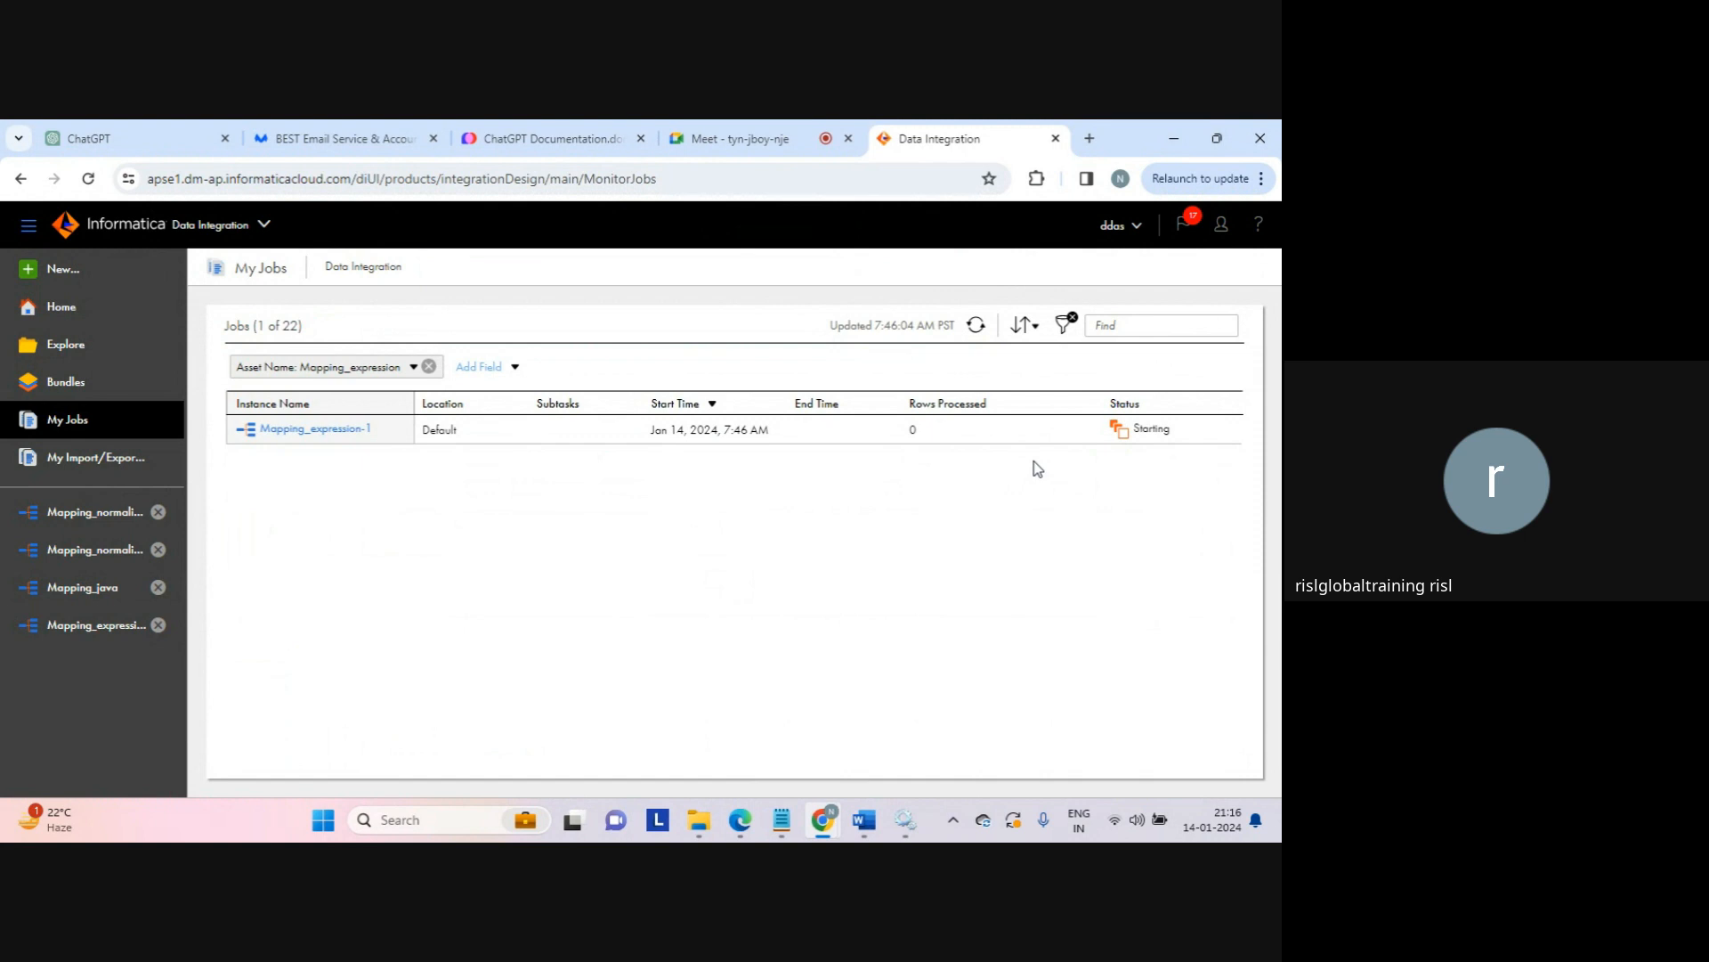
pyautogui.click(787, 145)
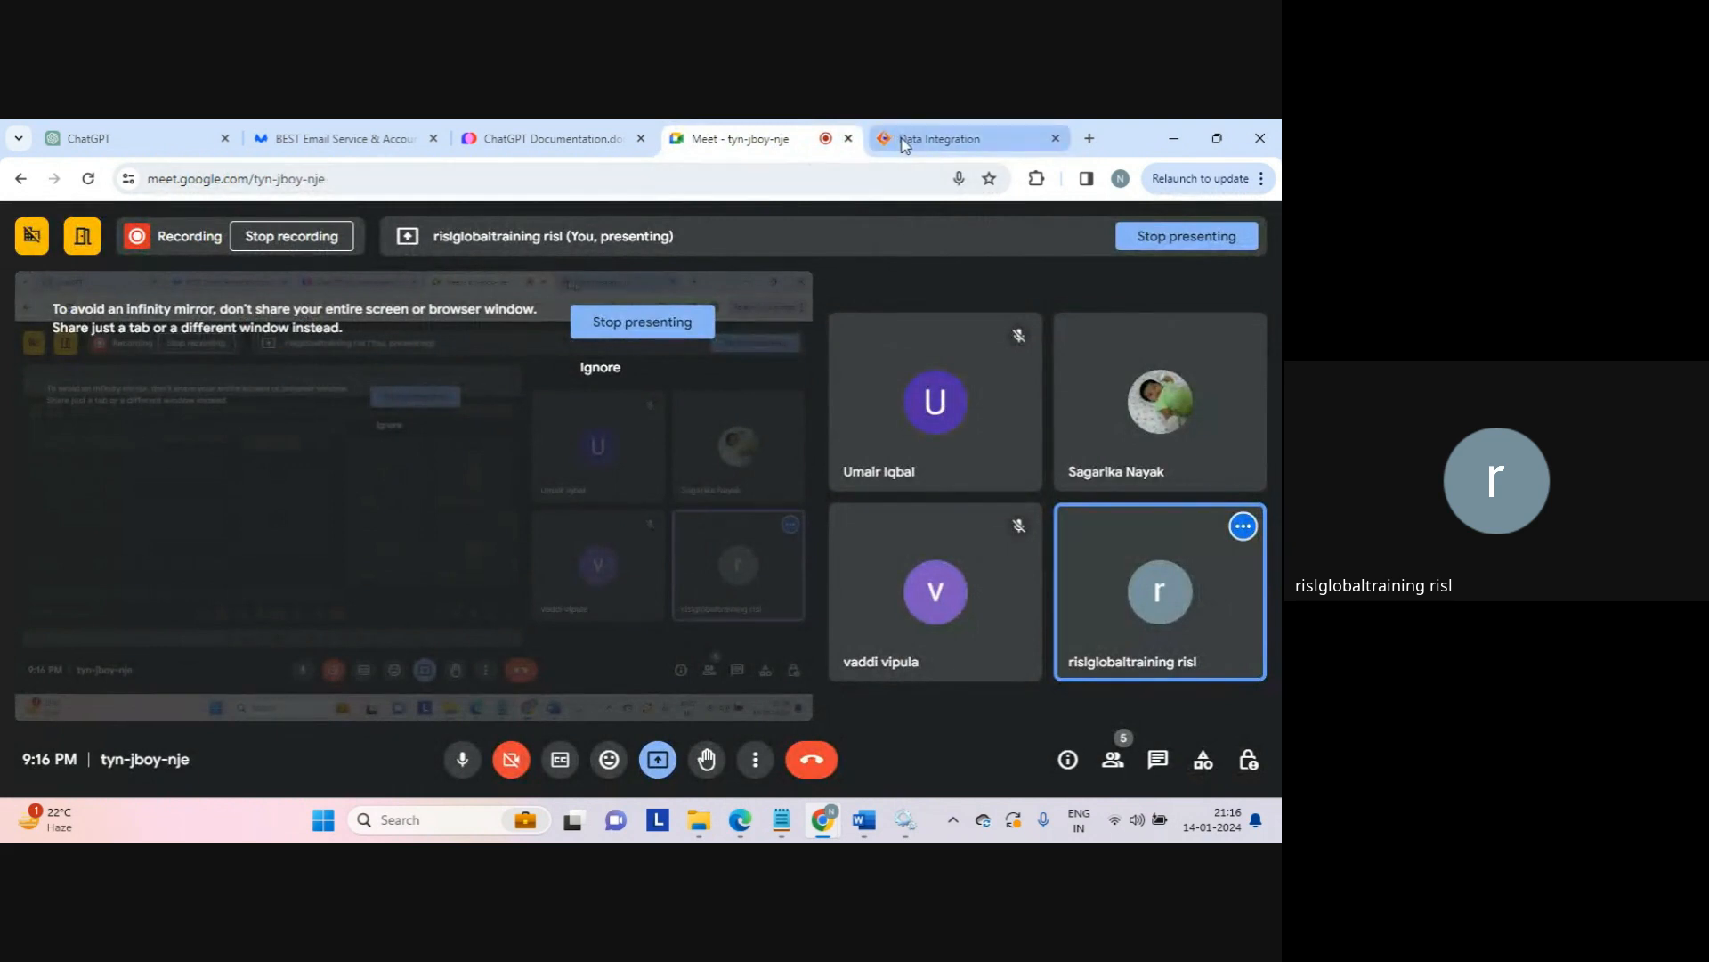
pyautogui.click(908, 140)
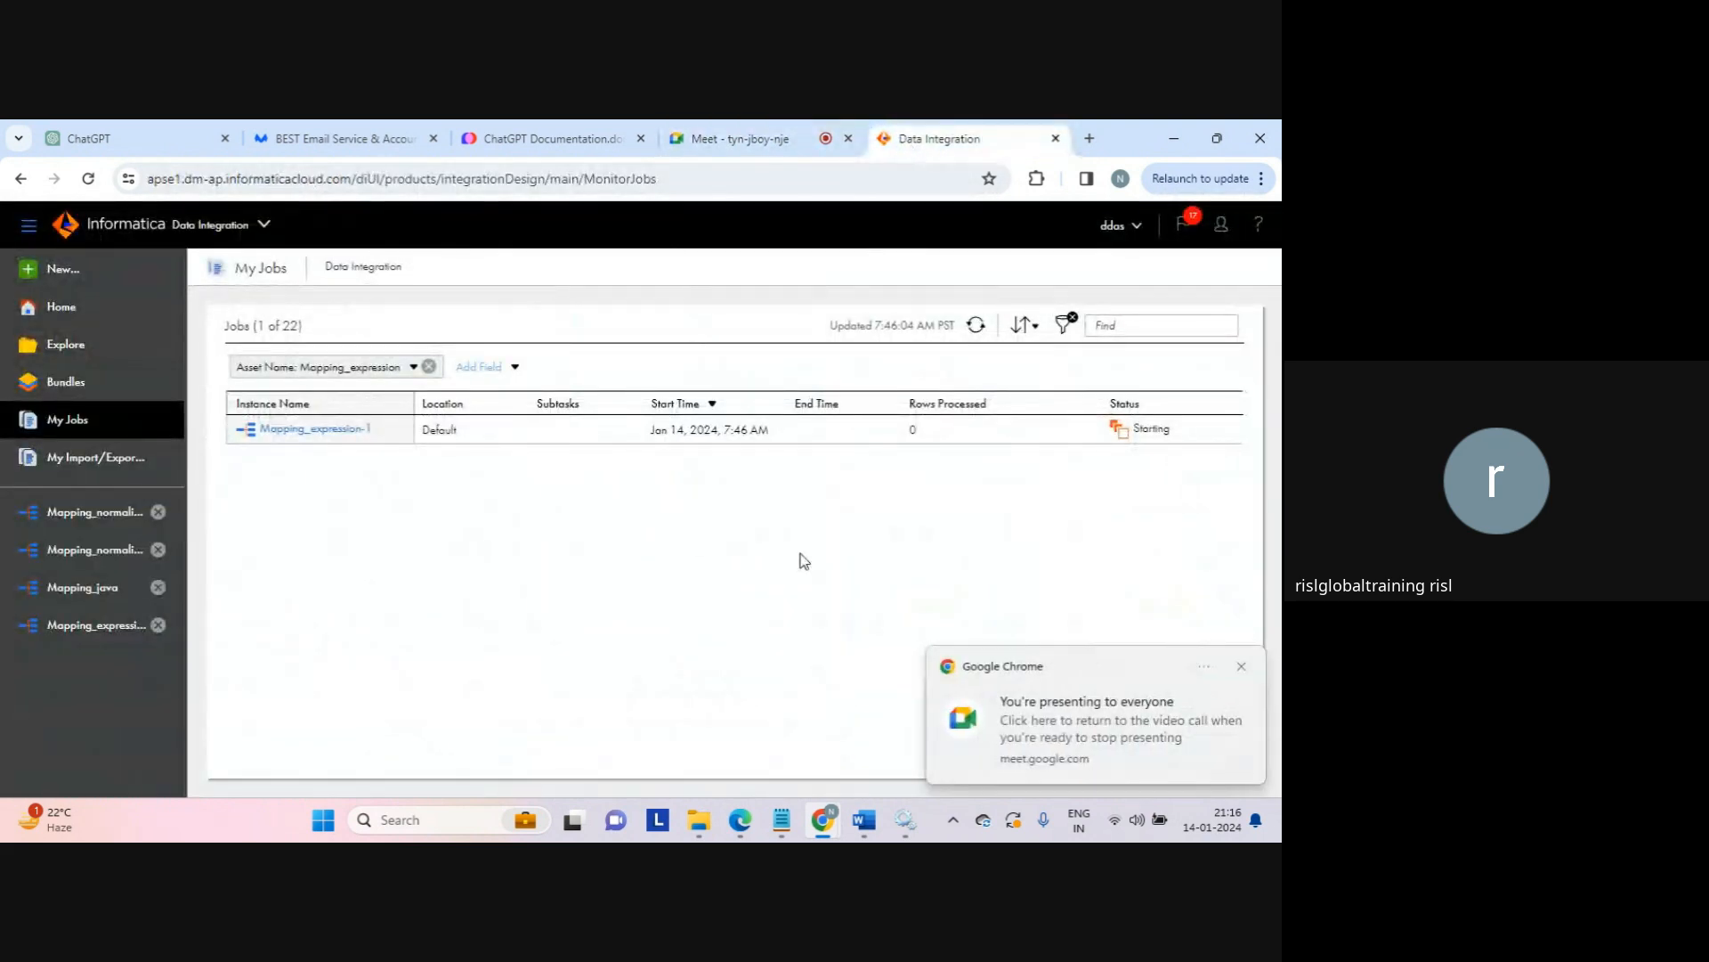
pyautogui.click(1242, 668)
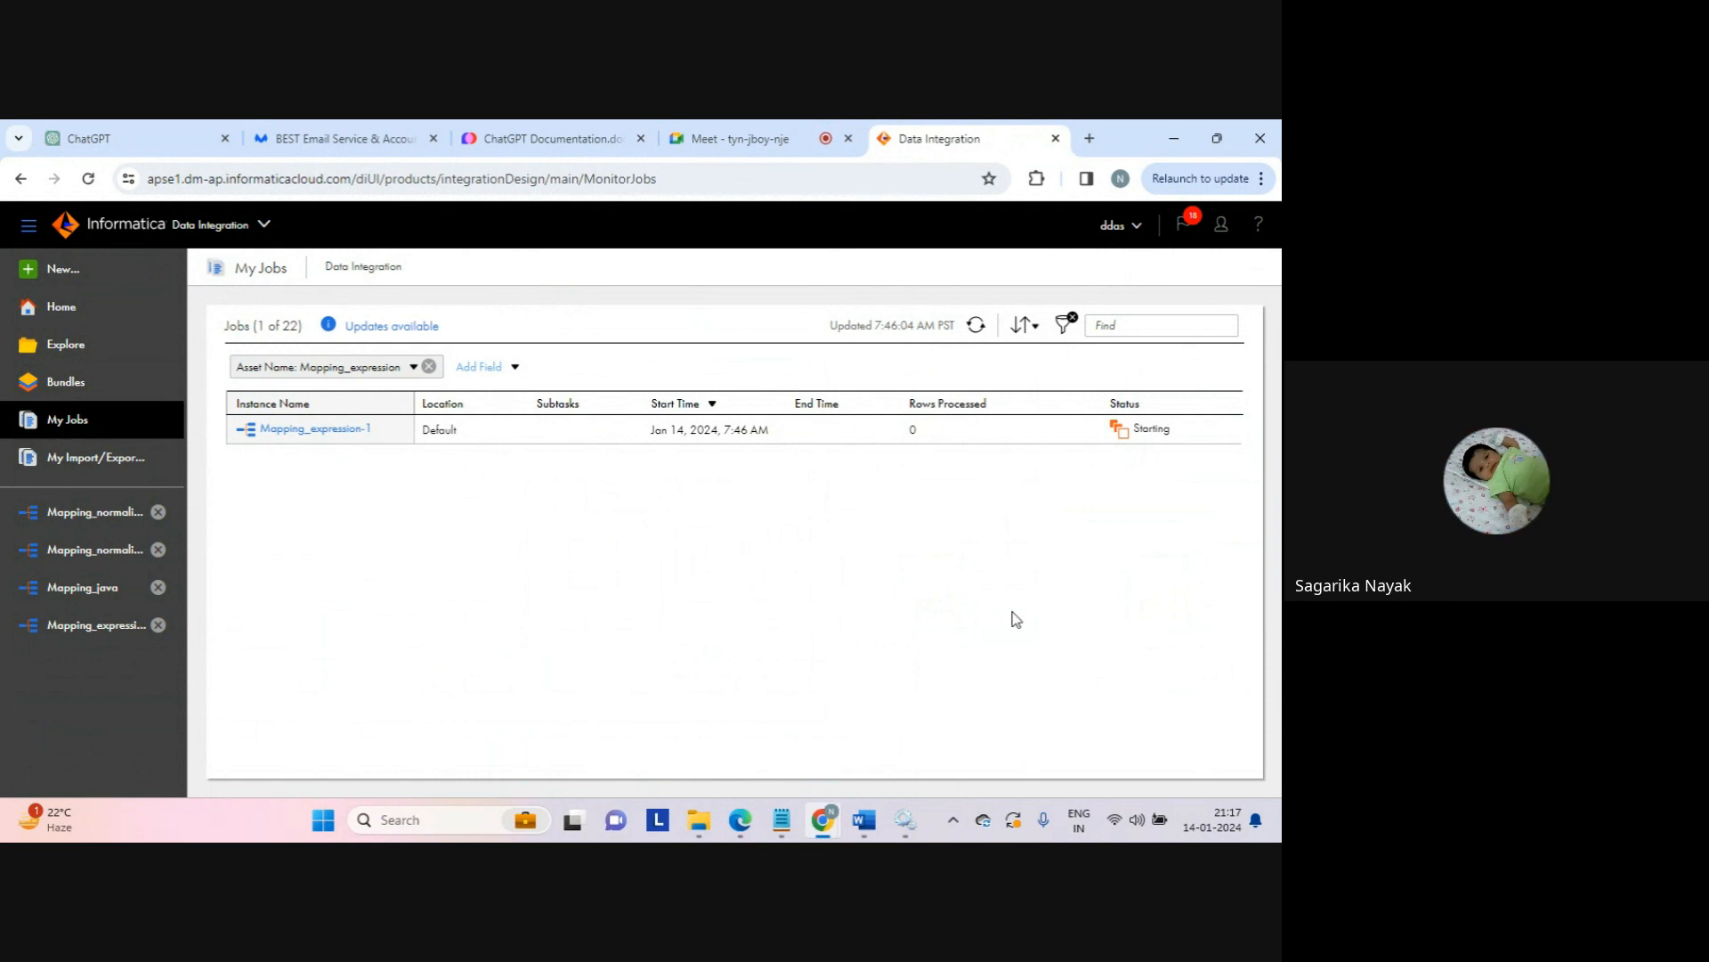
pyautogui.click(976, 325)
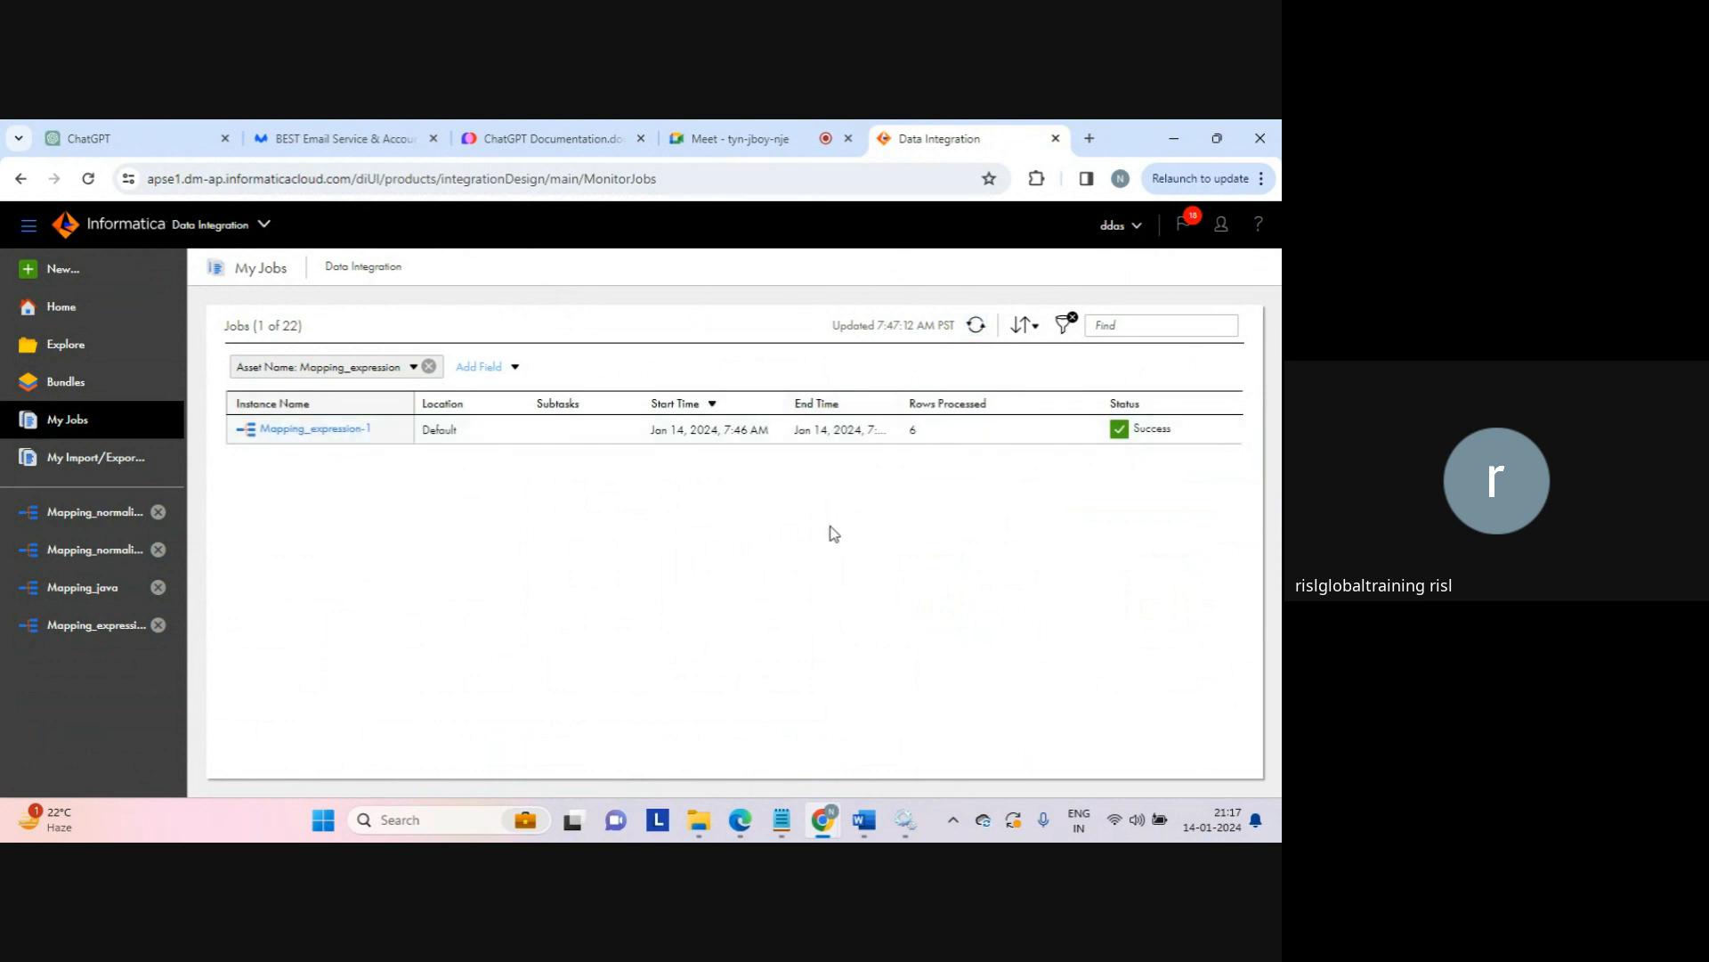
pyautogui.moveTo(703, 824)
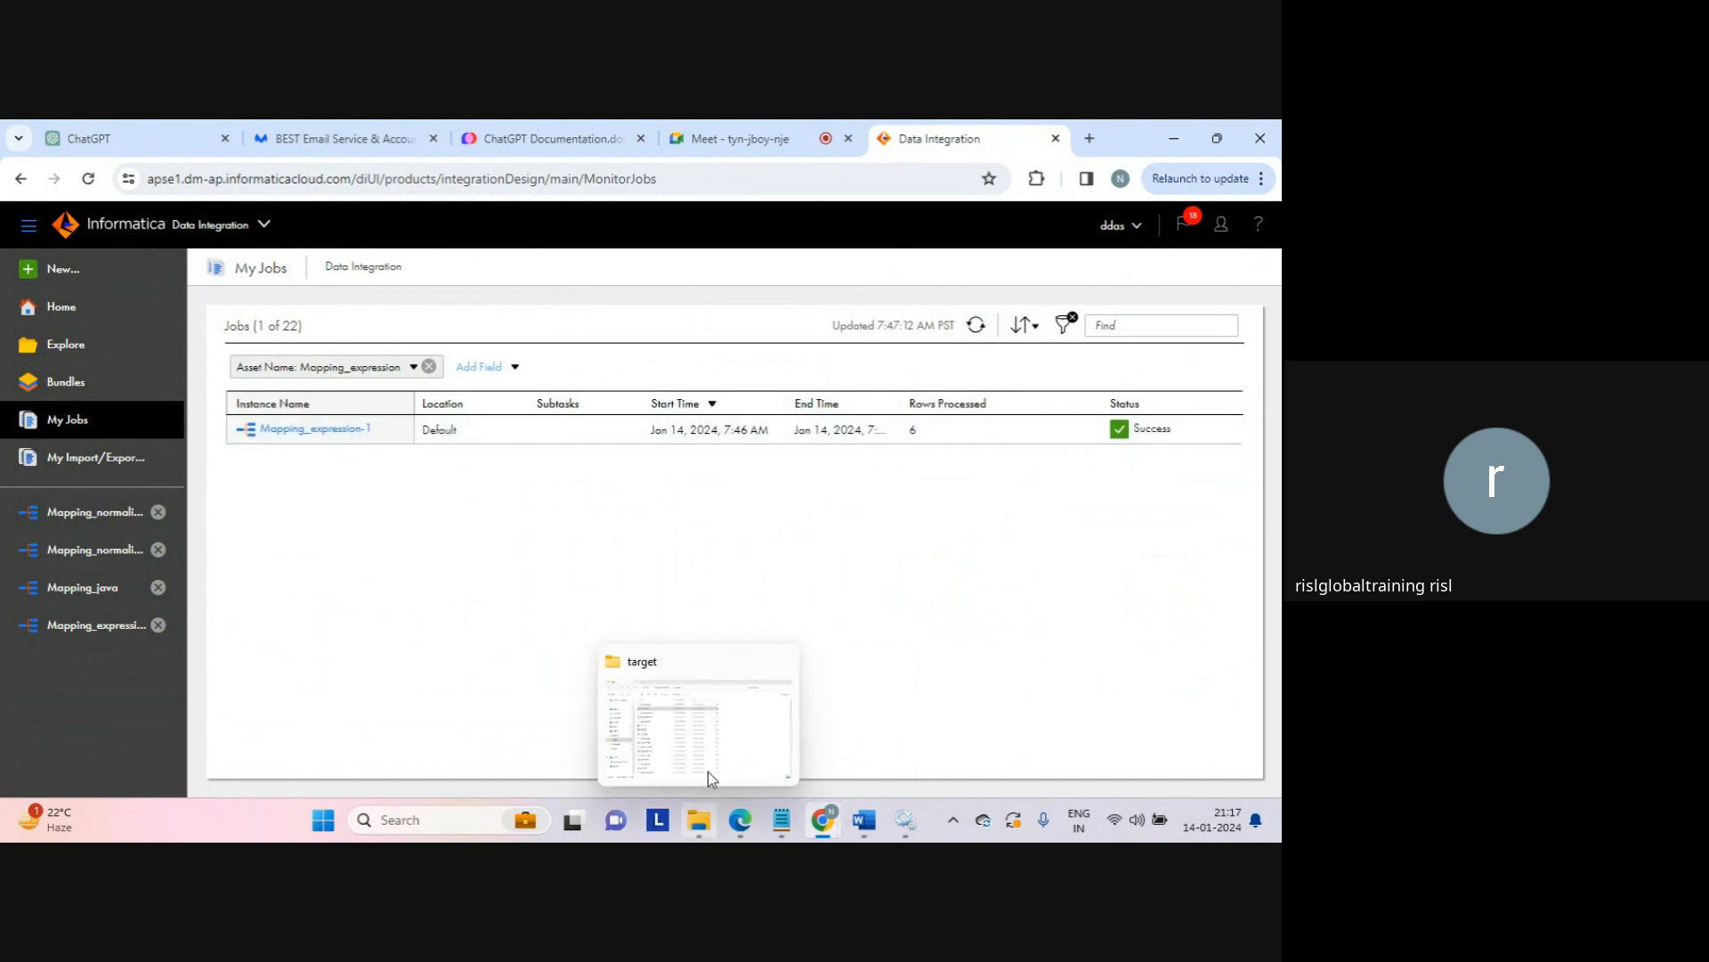
pyautogui.click(715, 746)
# Step: Open expression_tgt in Notepad and inspect the str_concat column and row values like 12 and 118
pyautogui.click(318, 286)
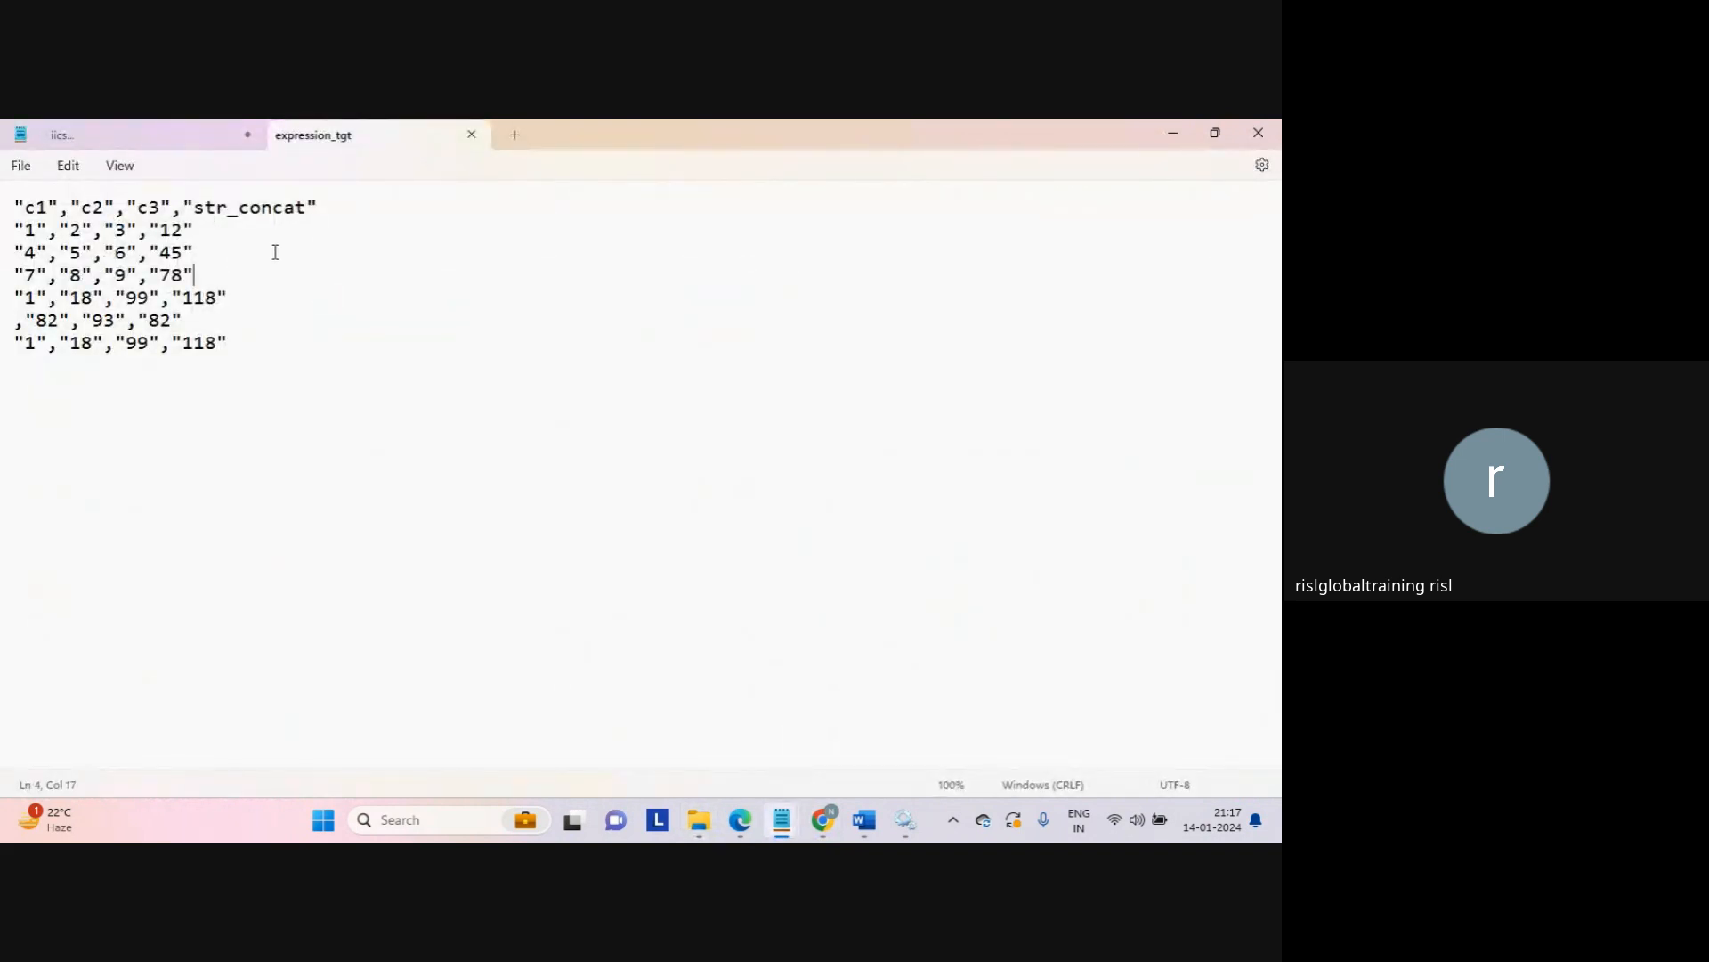
pyautogui.moveTo(203, 208); pyautogui.dragTo(314, 217)
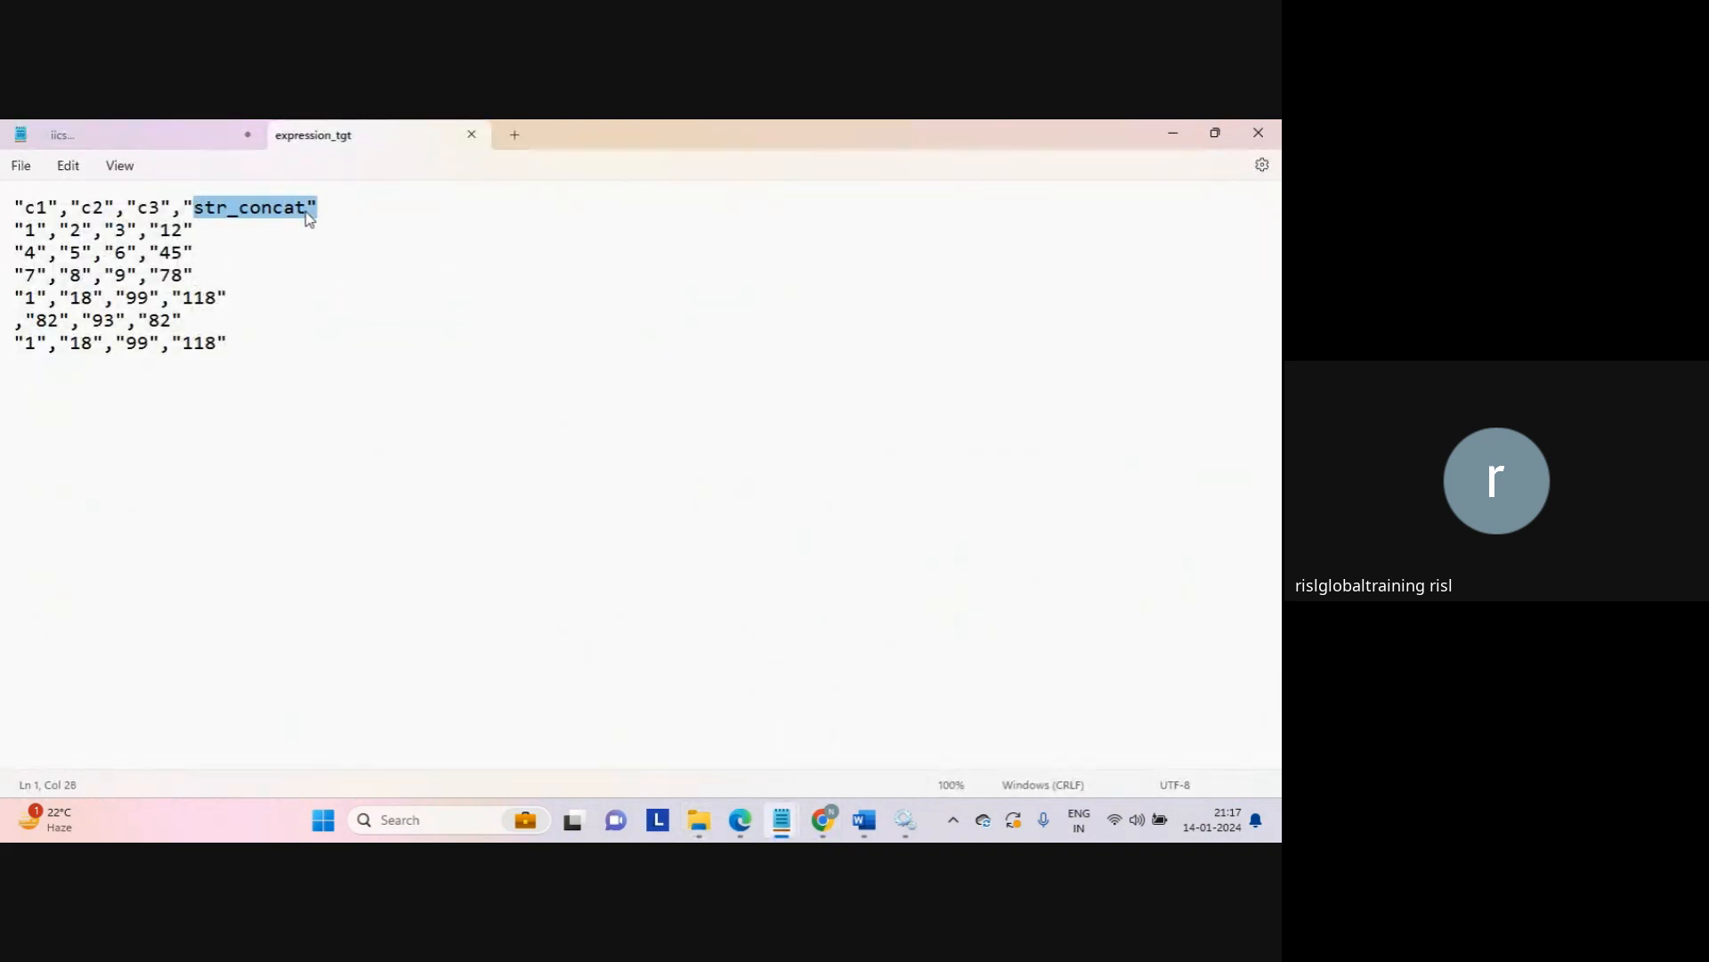
pyautogui.moveTo(161, 228); pyautogui.dragTo(188, 229)
pyautogui.moveTo(24, 253); pyautogui.dragTo(108, 307)
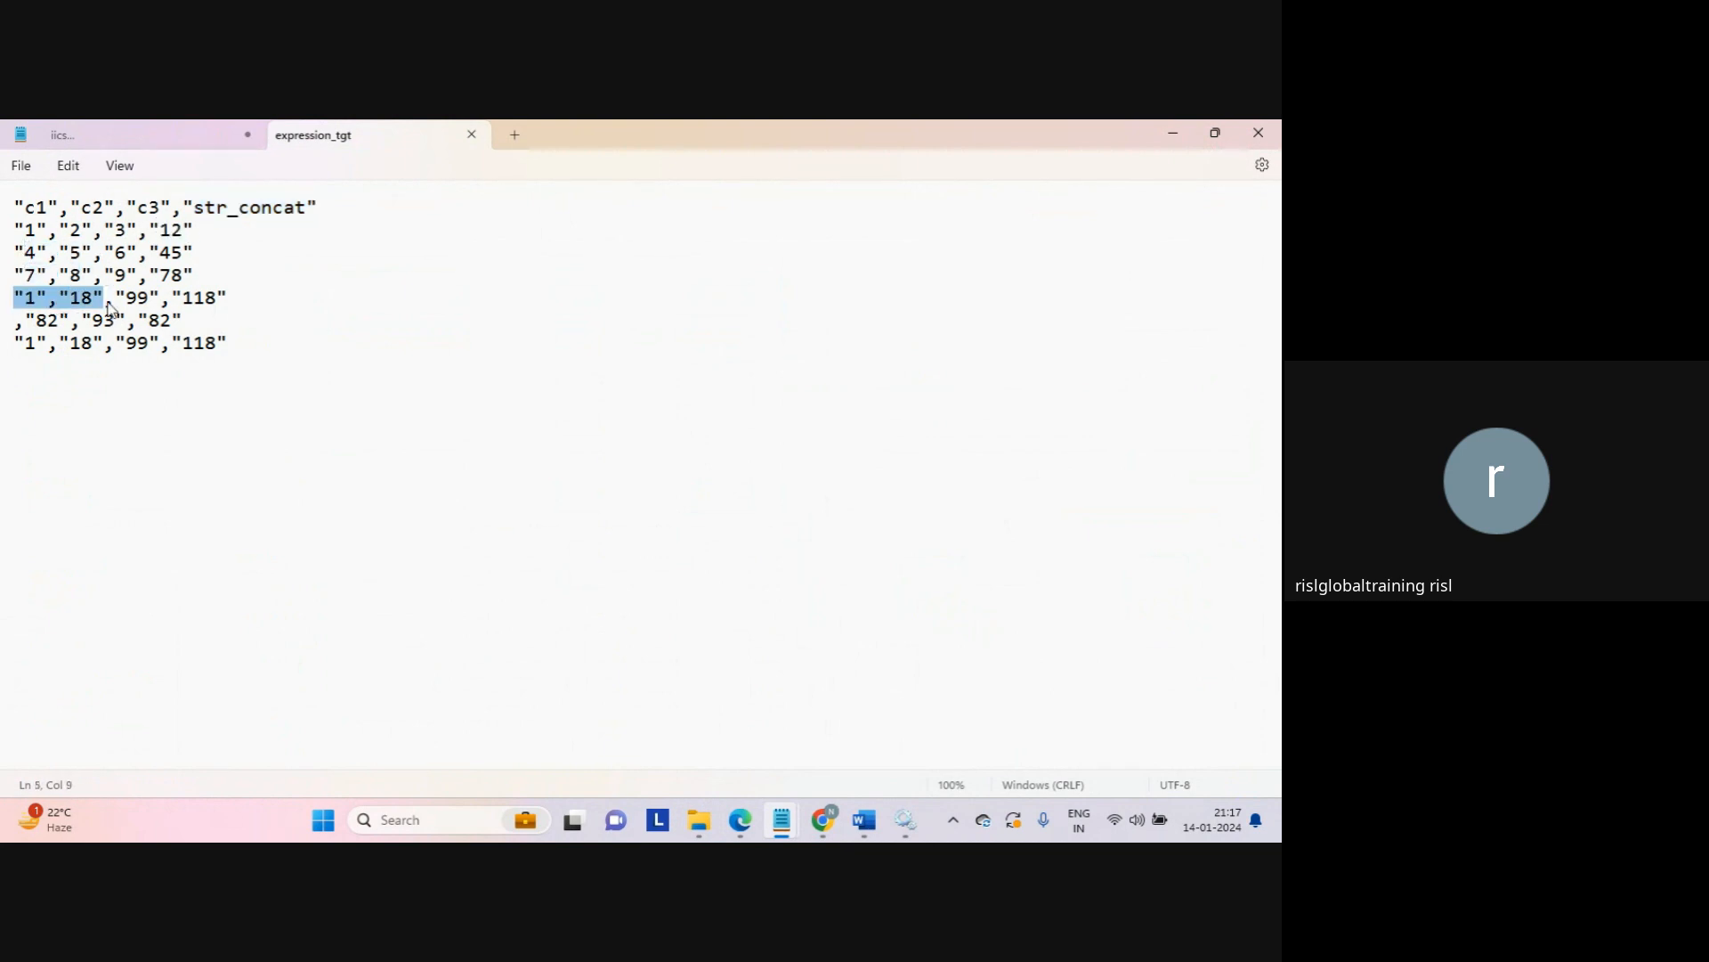
pyautogui.tripleClick(8, 327)
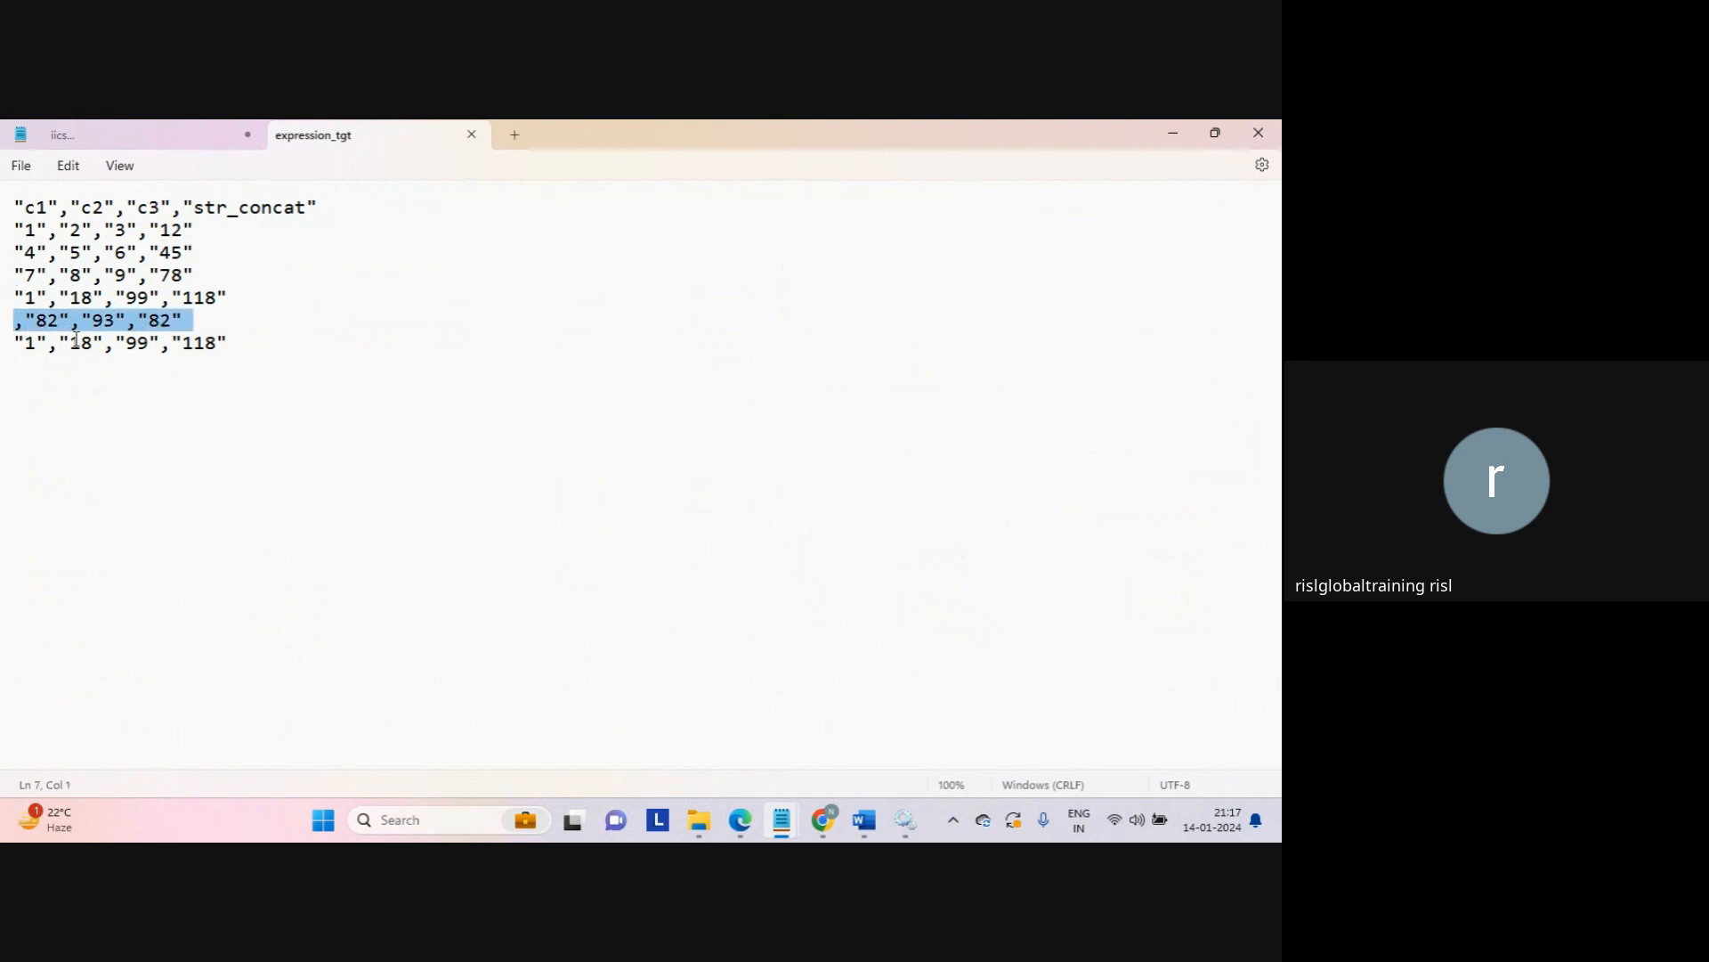
pyautogui.moveTo(186, 347); pyautogui.dragTo(283, 343)
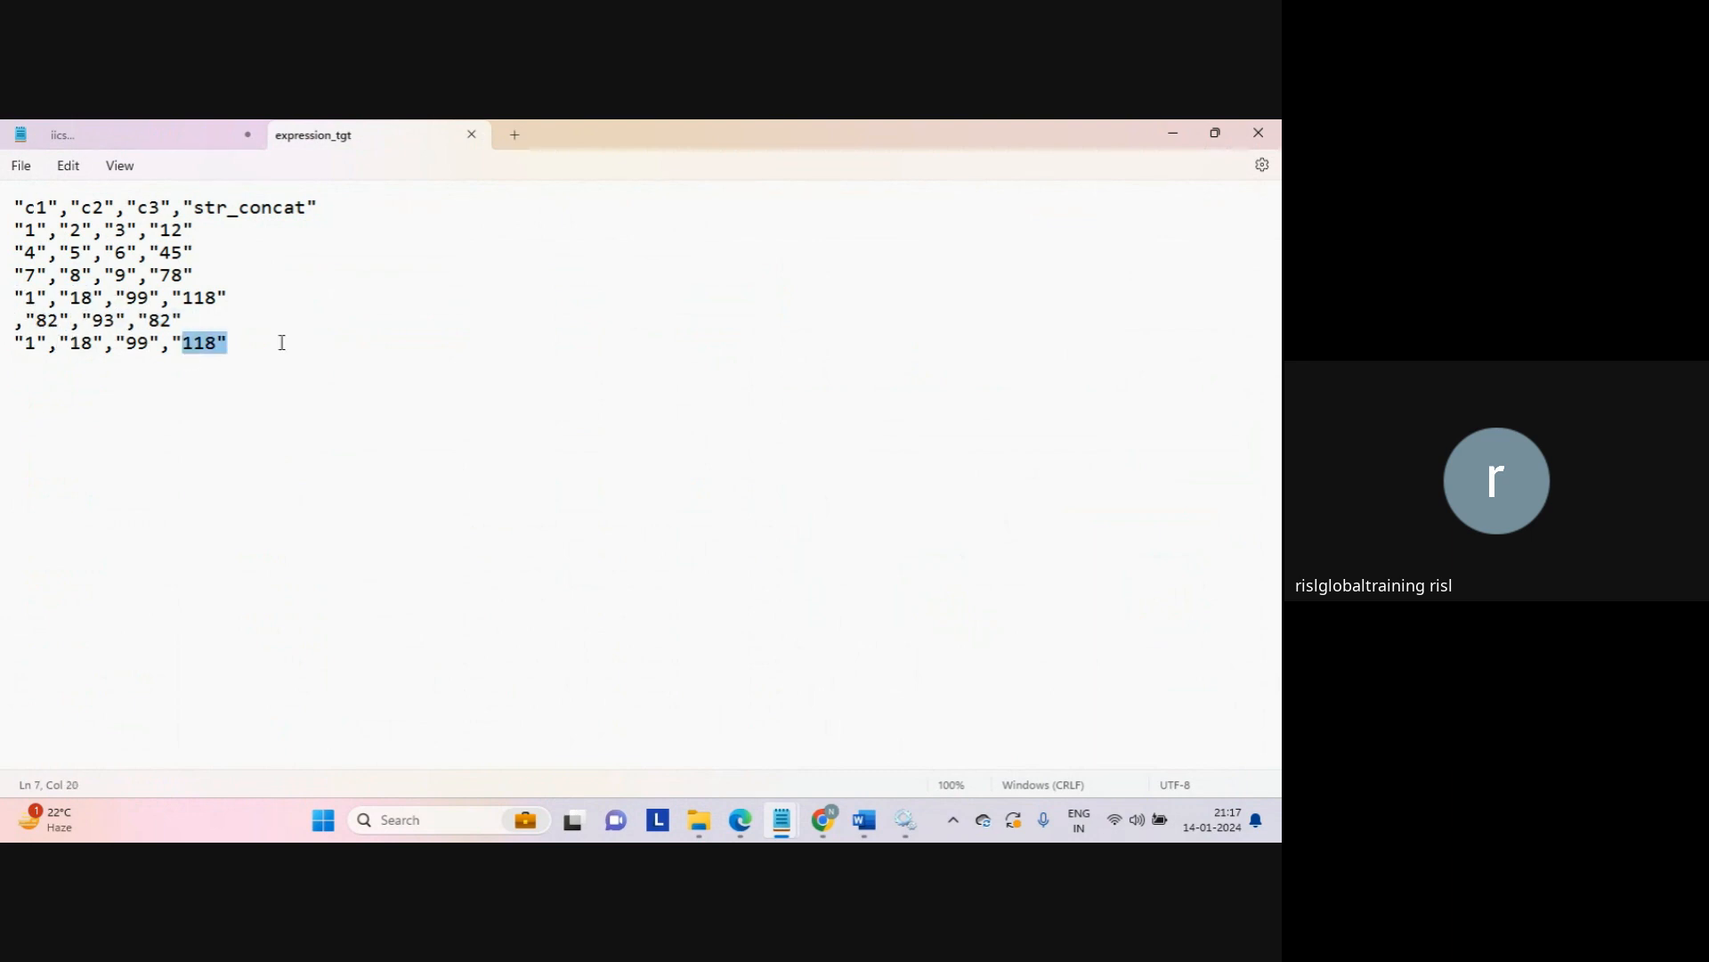
pyautogui.click(282, 343)
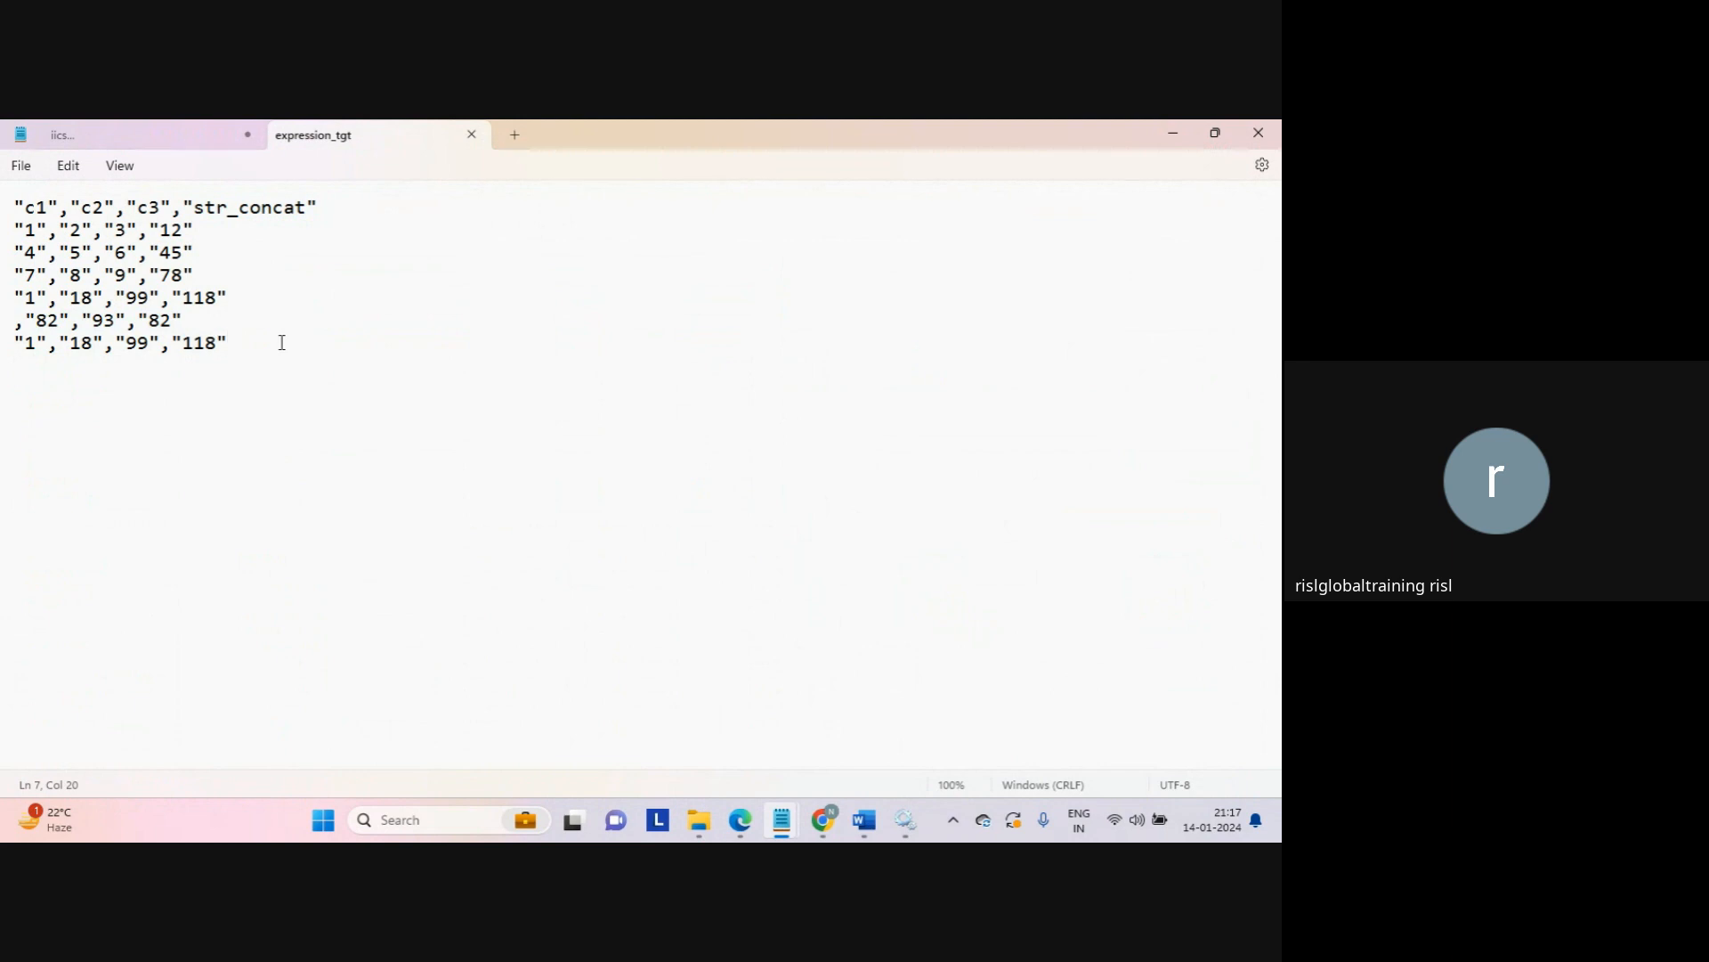
# Step: Close expression_tgt, minimize Notepad, and return to the Informatica jobs page
pyautogui.click(472, 134)
pyautogui.click(1173, 133)
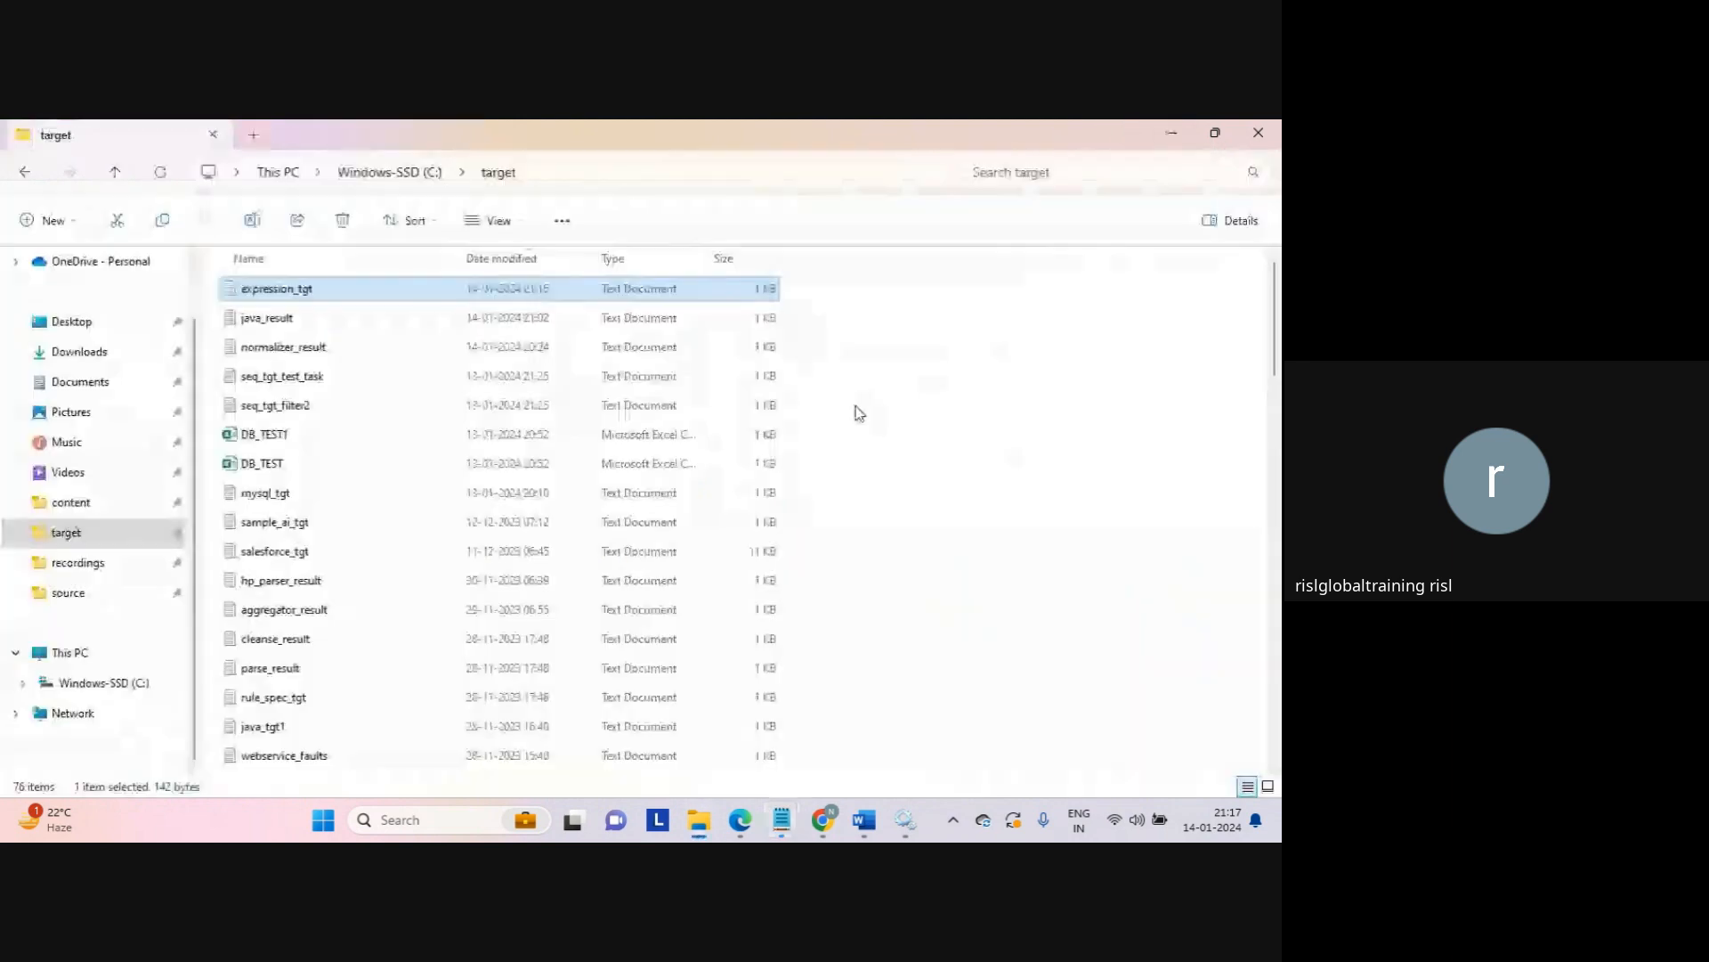
pyautogui.moveTo(812, 804)
pyautogui.click(737, 723)
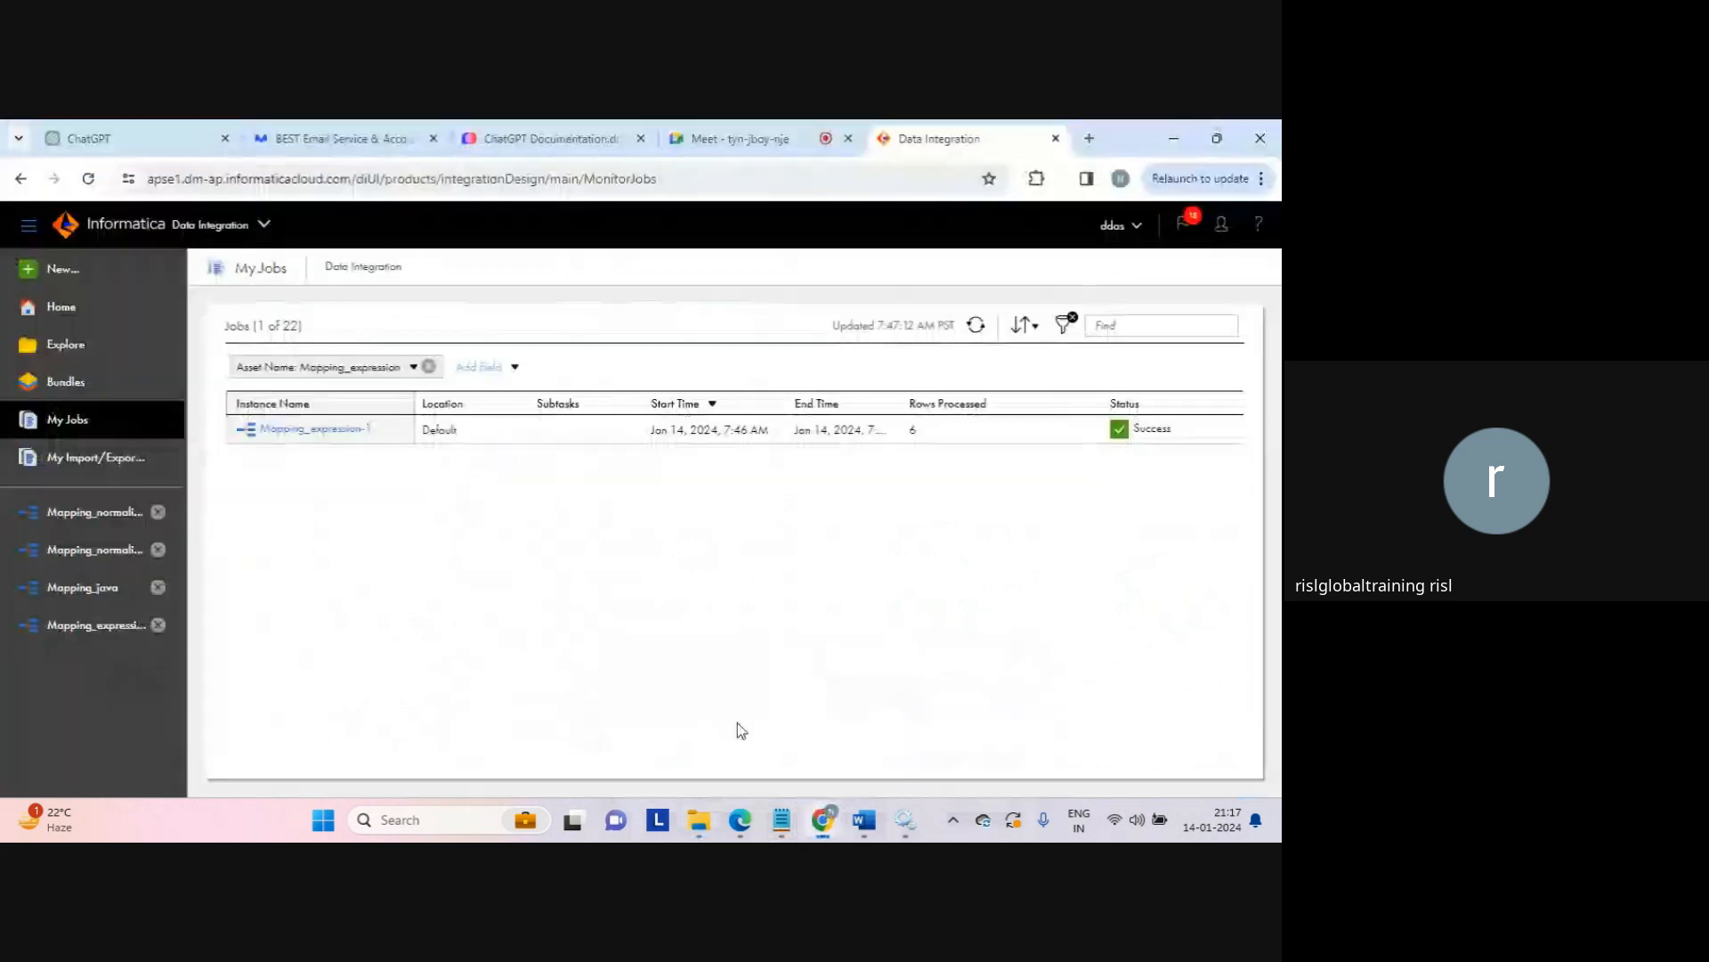
# Step: Reopen Mapping_expression and show the Expression transformation's fields, including str_concat with Concat(c1, c2)
pyautogui.click(118, 588)
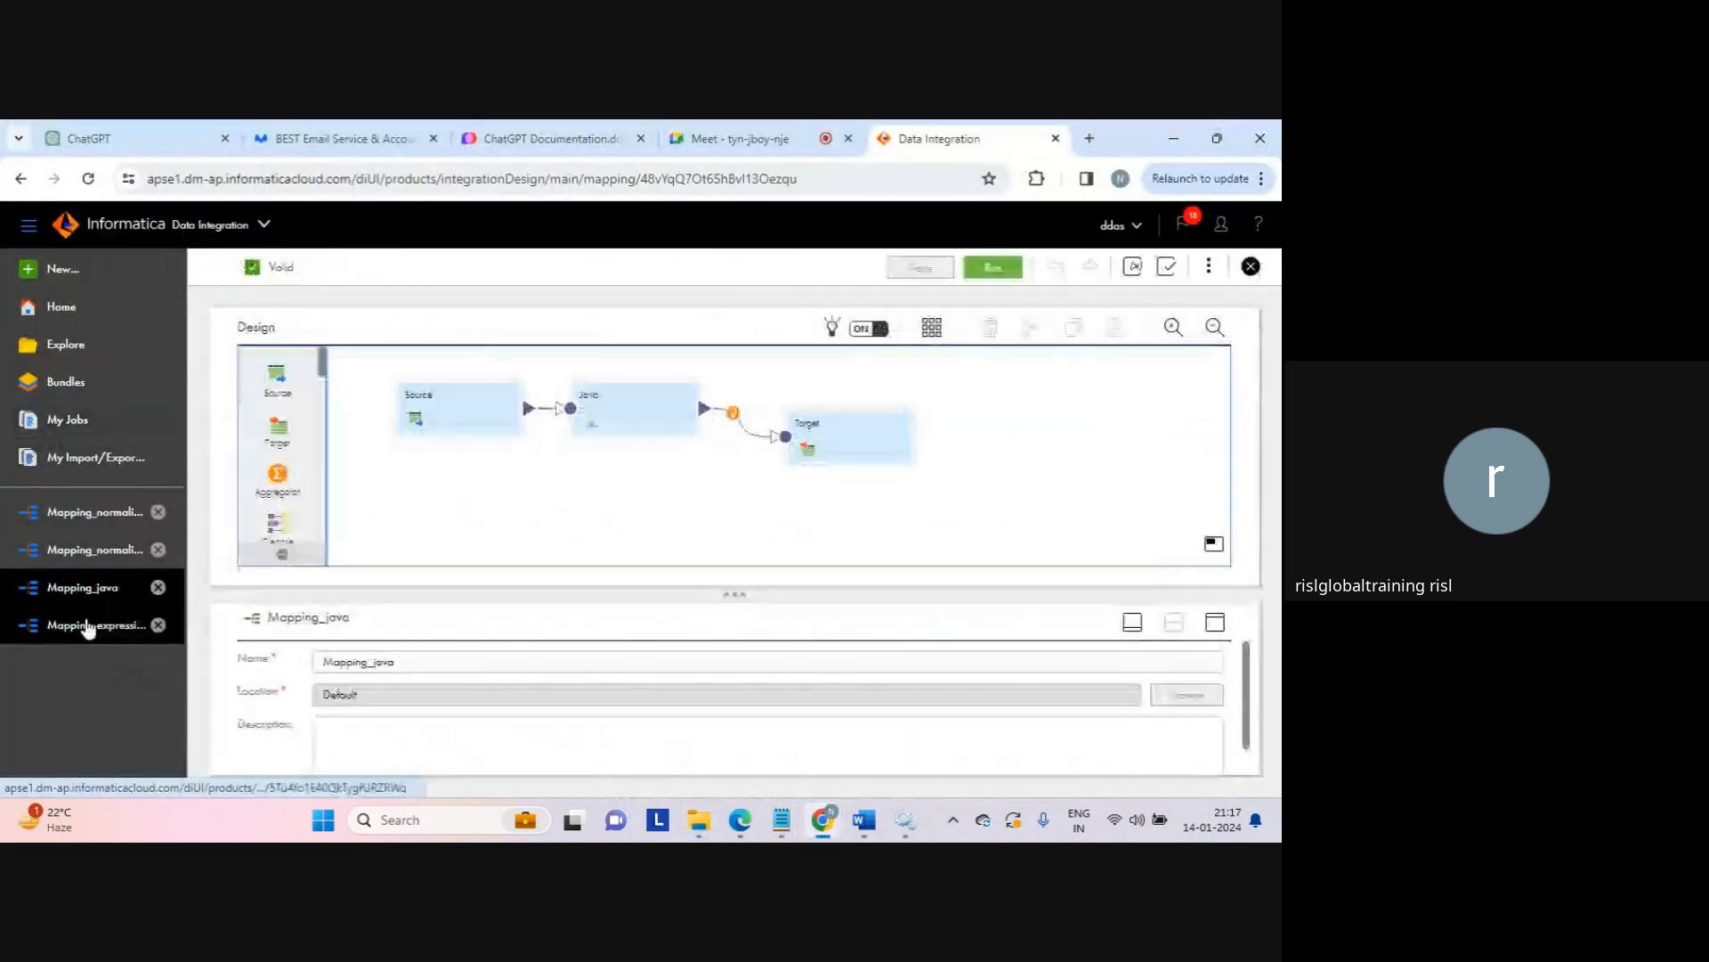
pyautogui.click(86, 626)
pyautogui.click(607, 457)
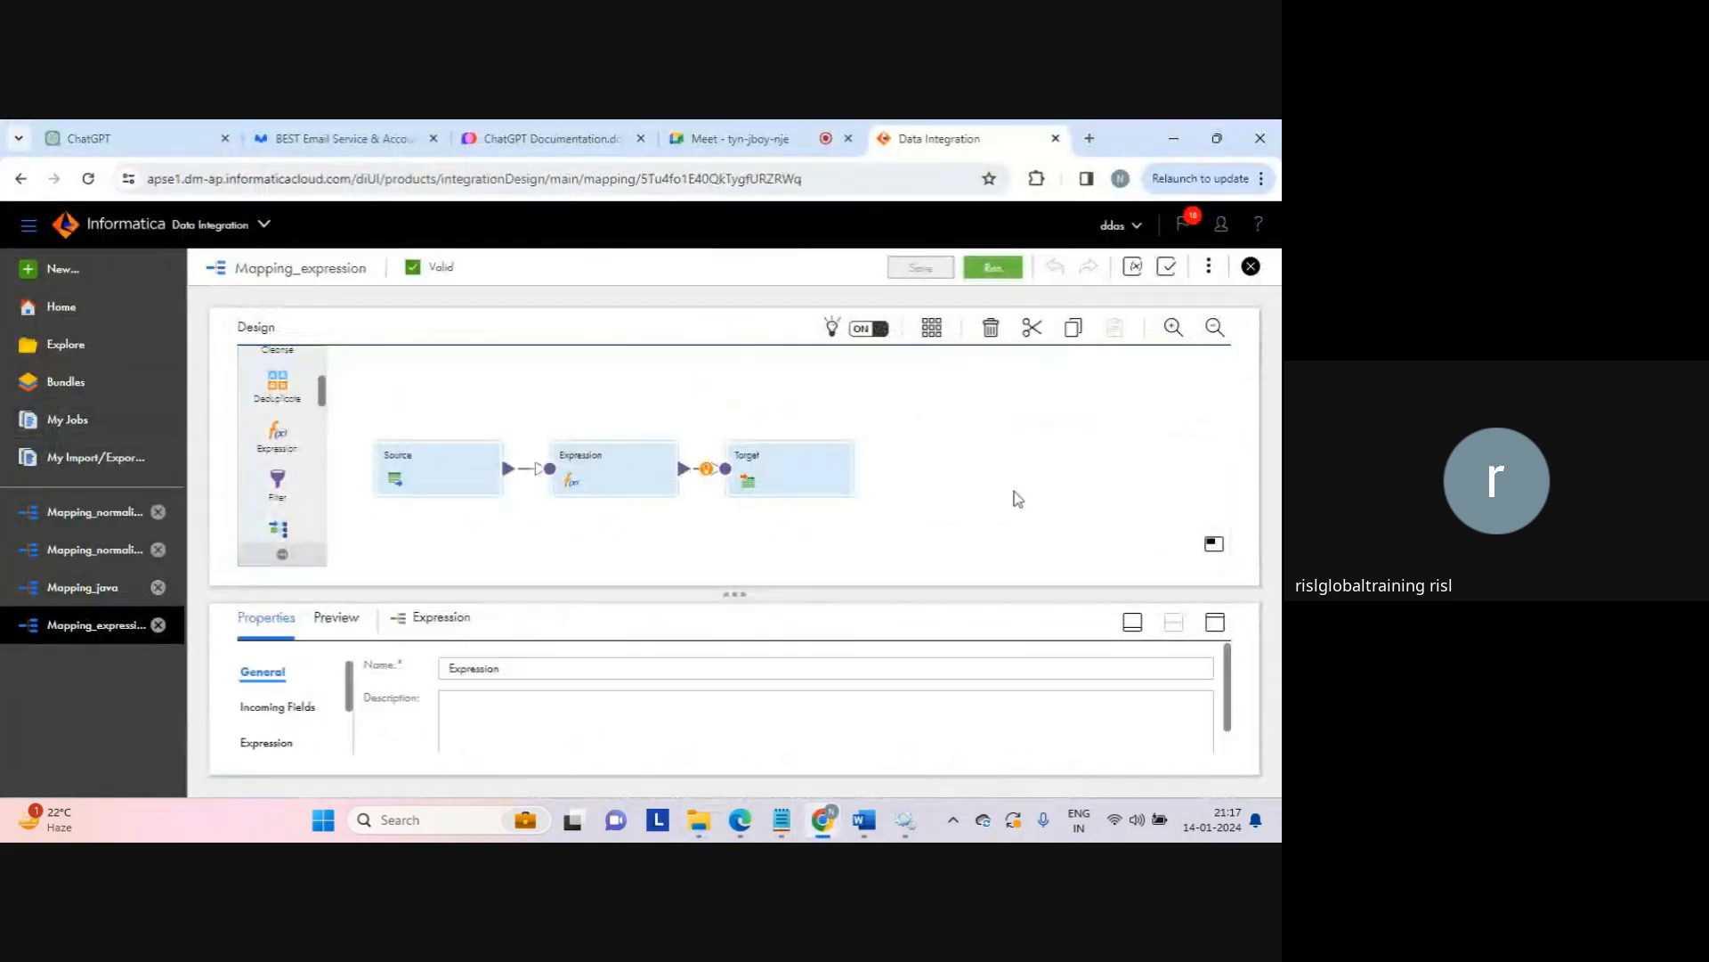
pyautogui.click(1215, 622)
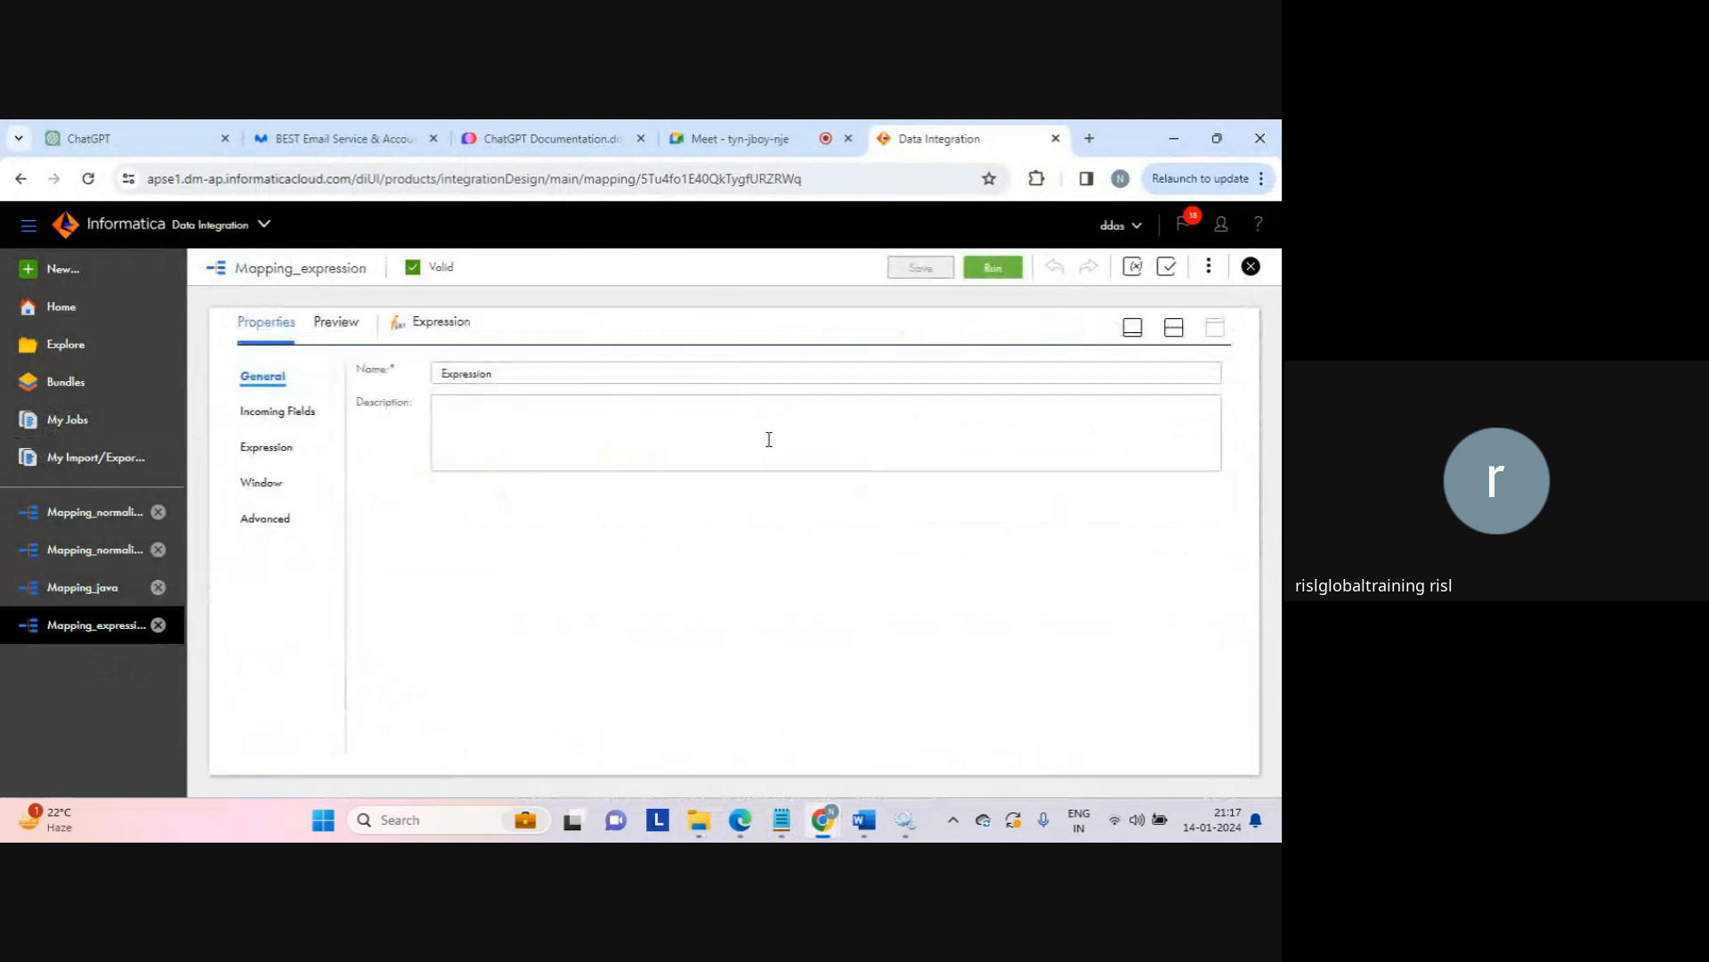
pyautogui.click(267, 446)
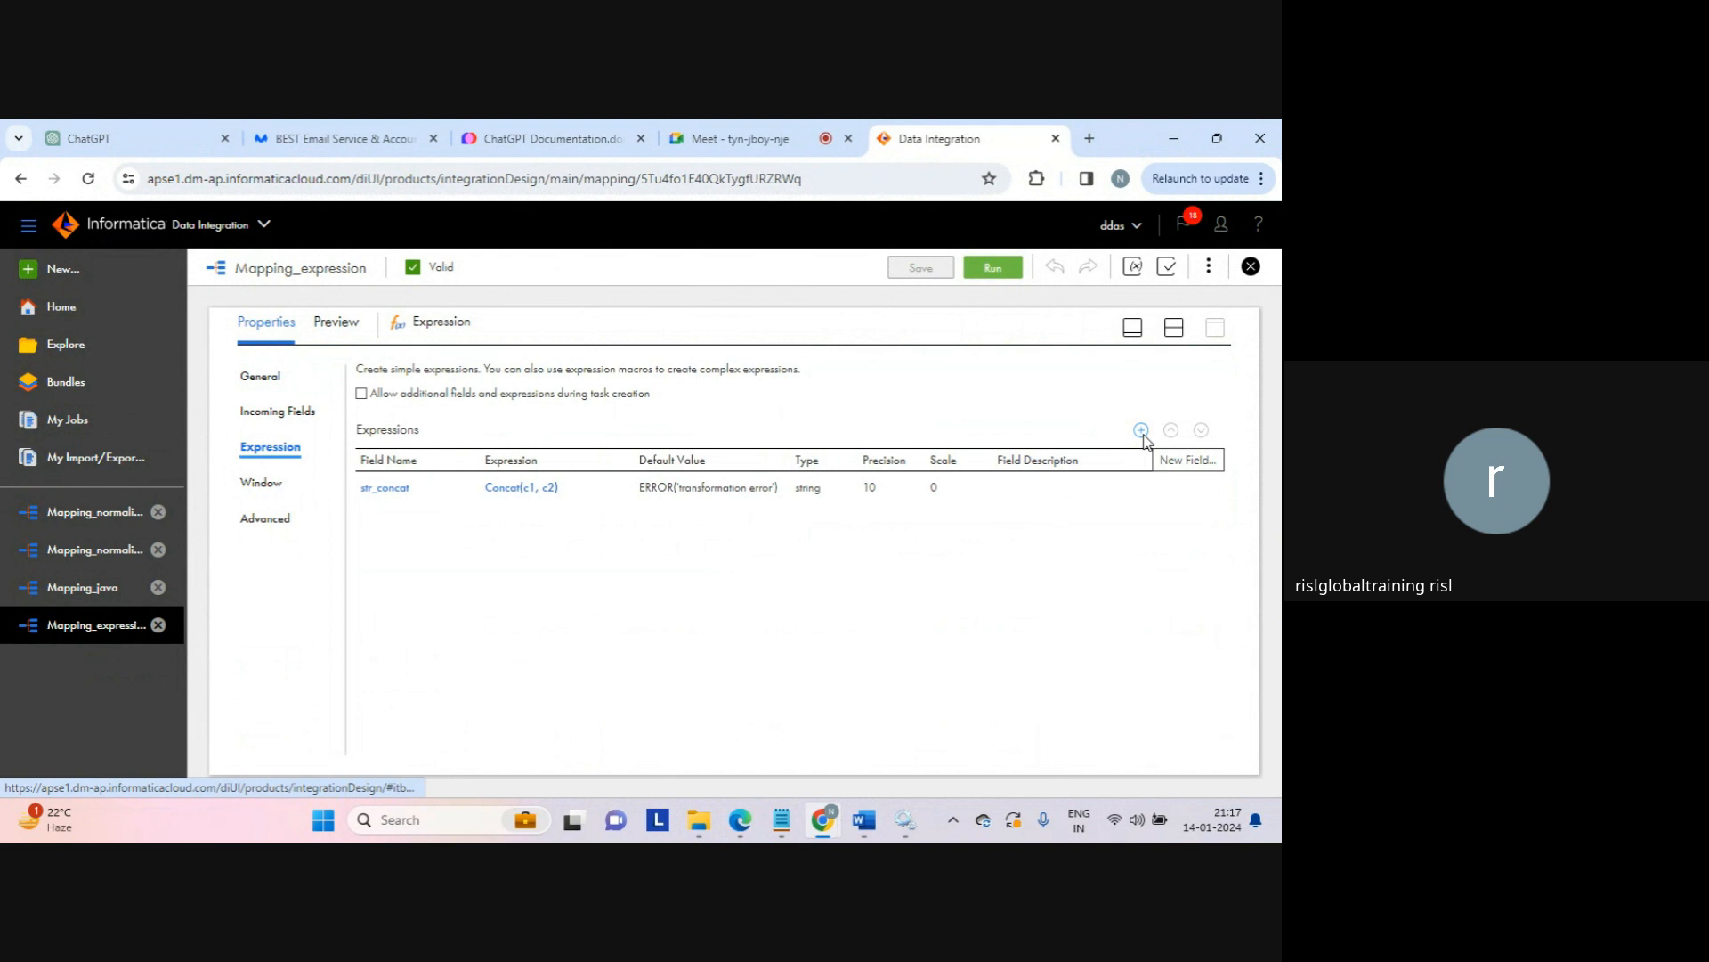
# Step: Create a new field named length_res with type integer (precision 10)
pyautogui.click(1141, 431)
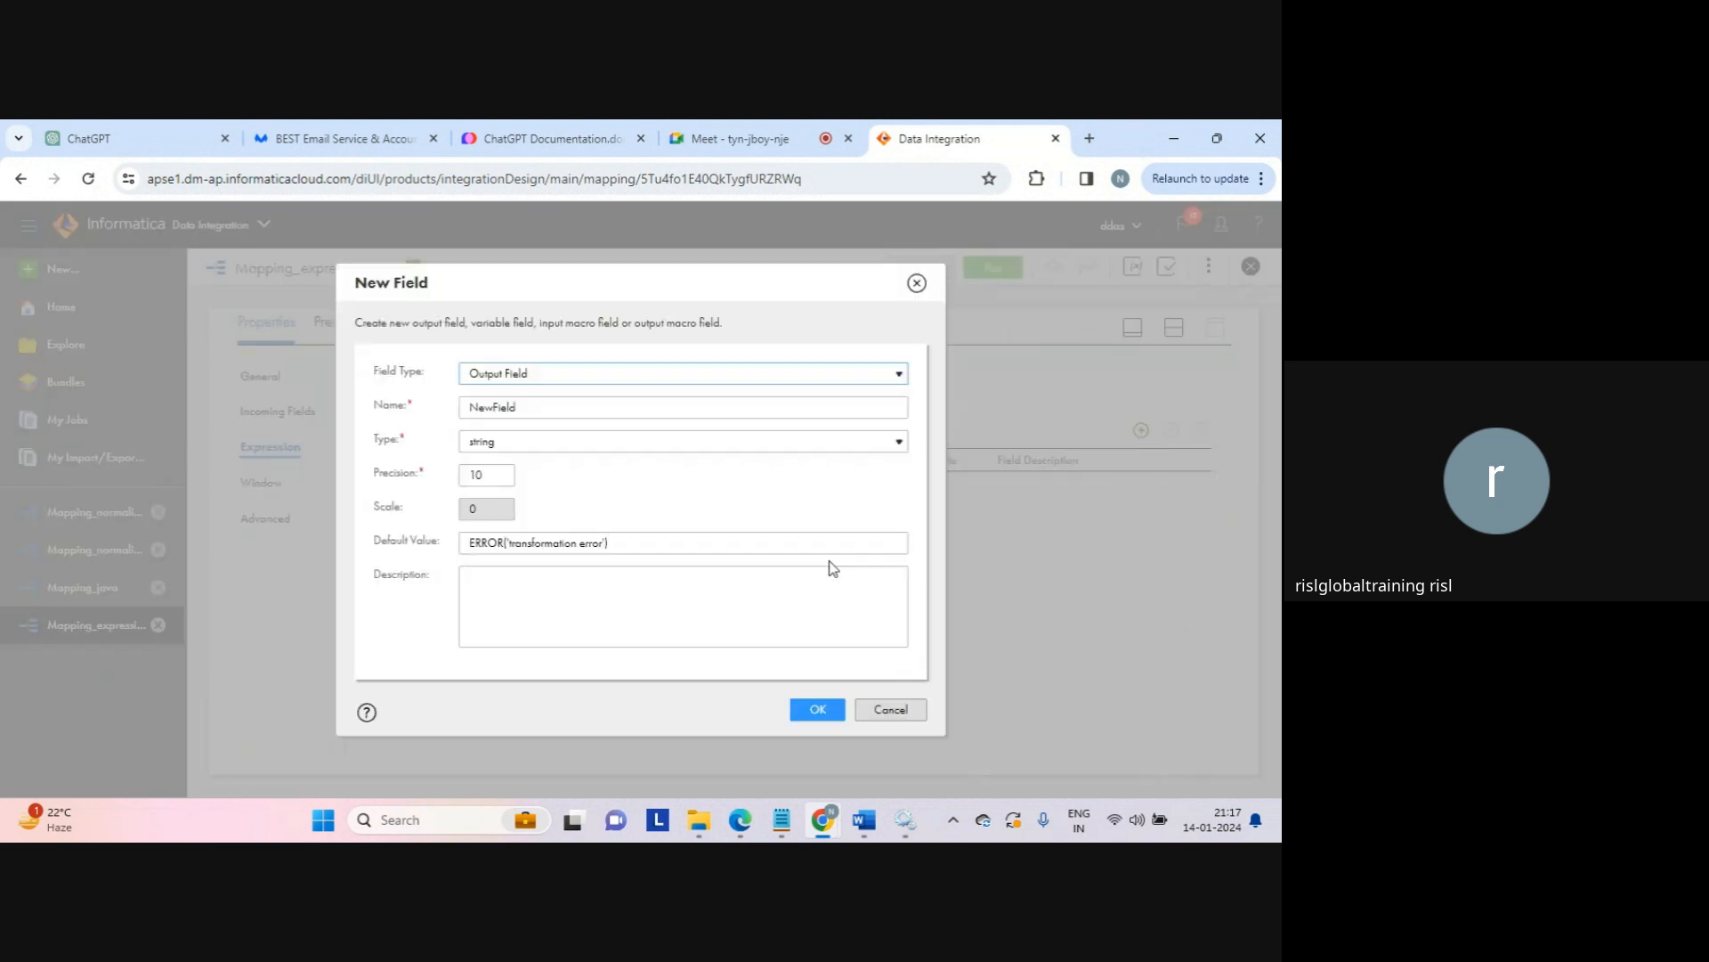
pyautogui.doubleClick(507, 402)
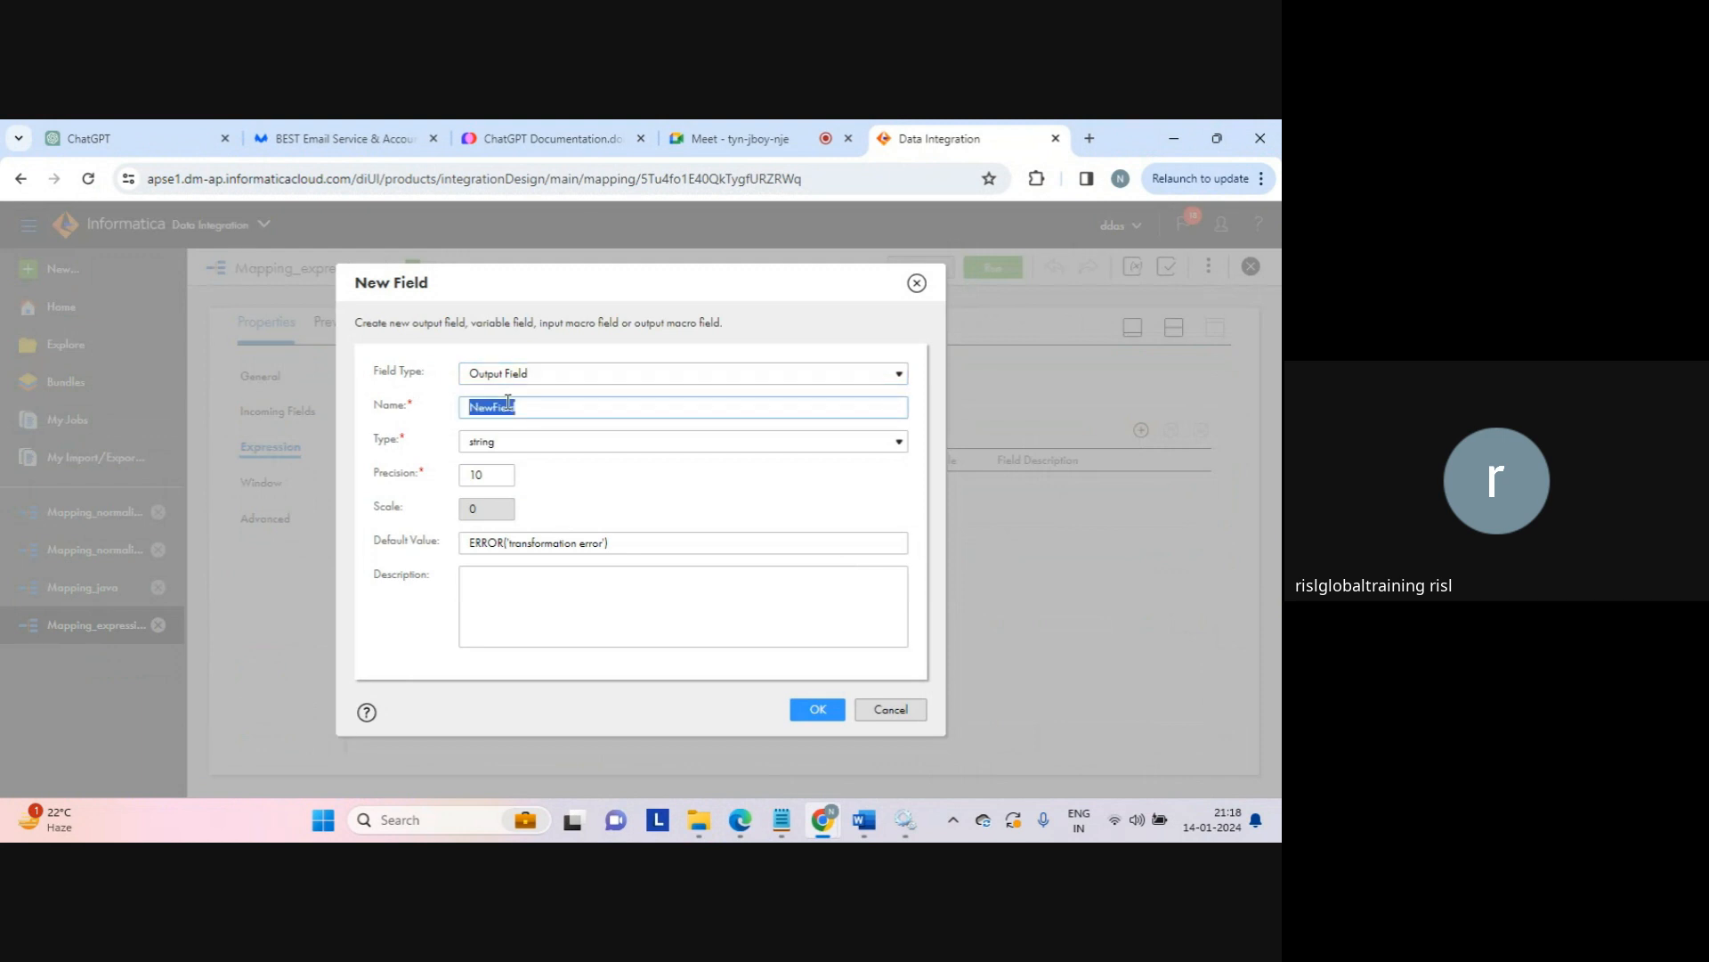
pyautogui.write('length_res')
pyautogui.click(489, 442)
pyautogui.click(488, 443)
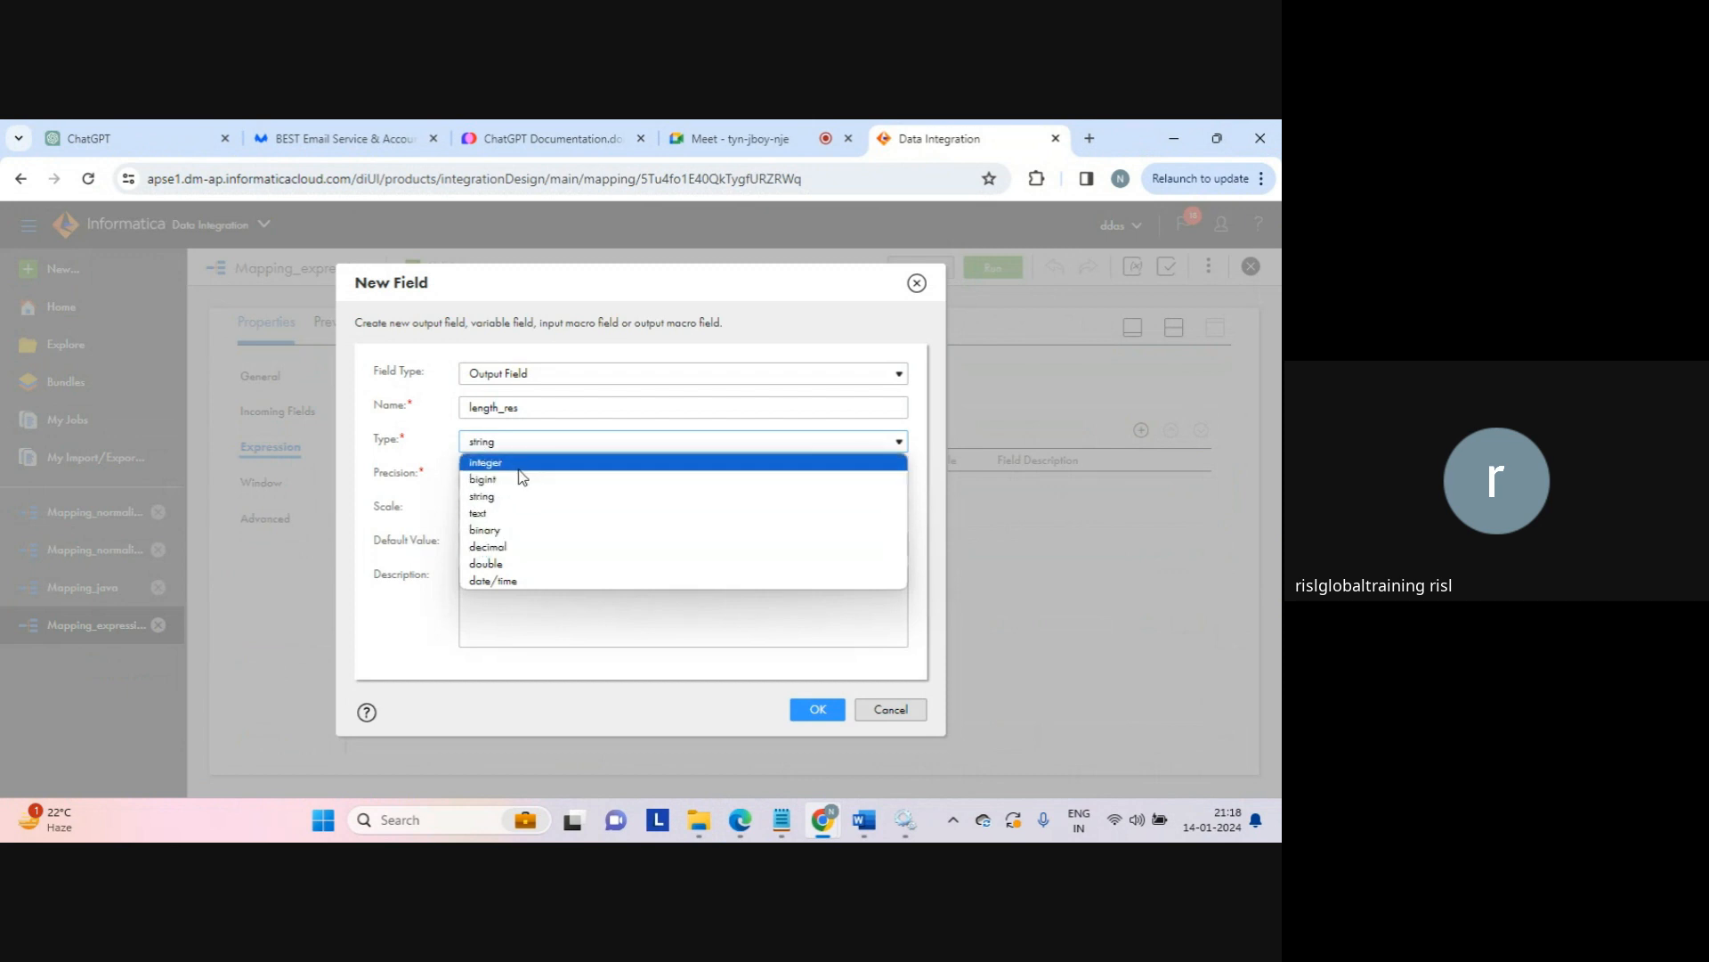
pyautogui.click(519, 464)
pyautogui.click(816, 710)
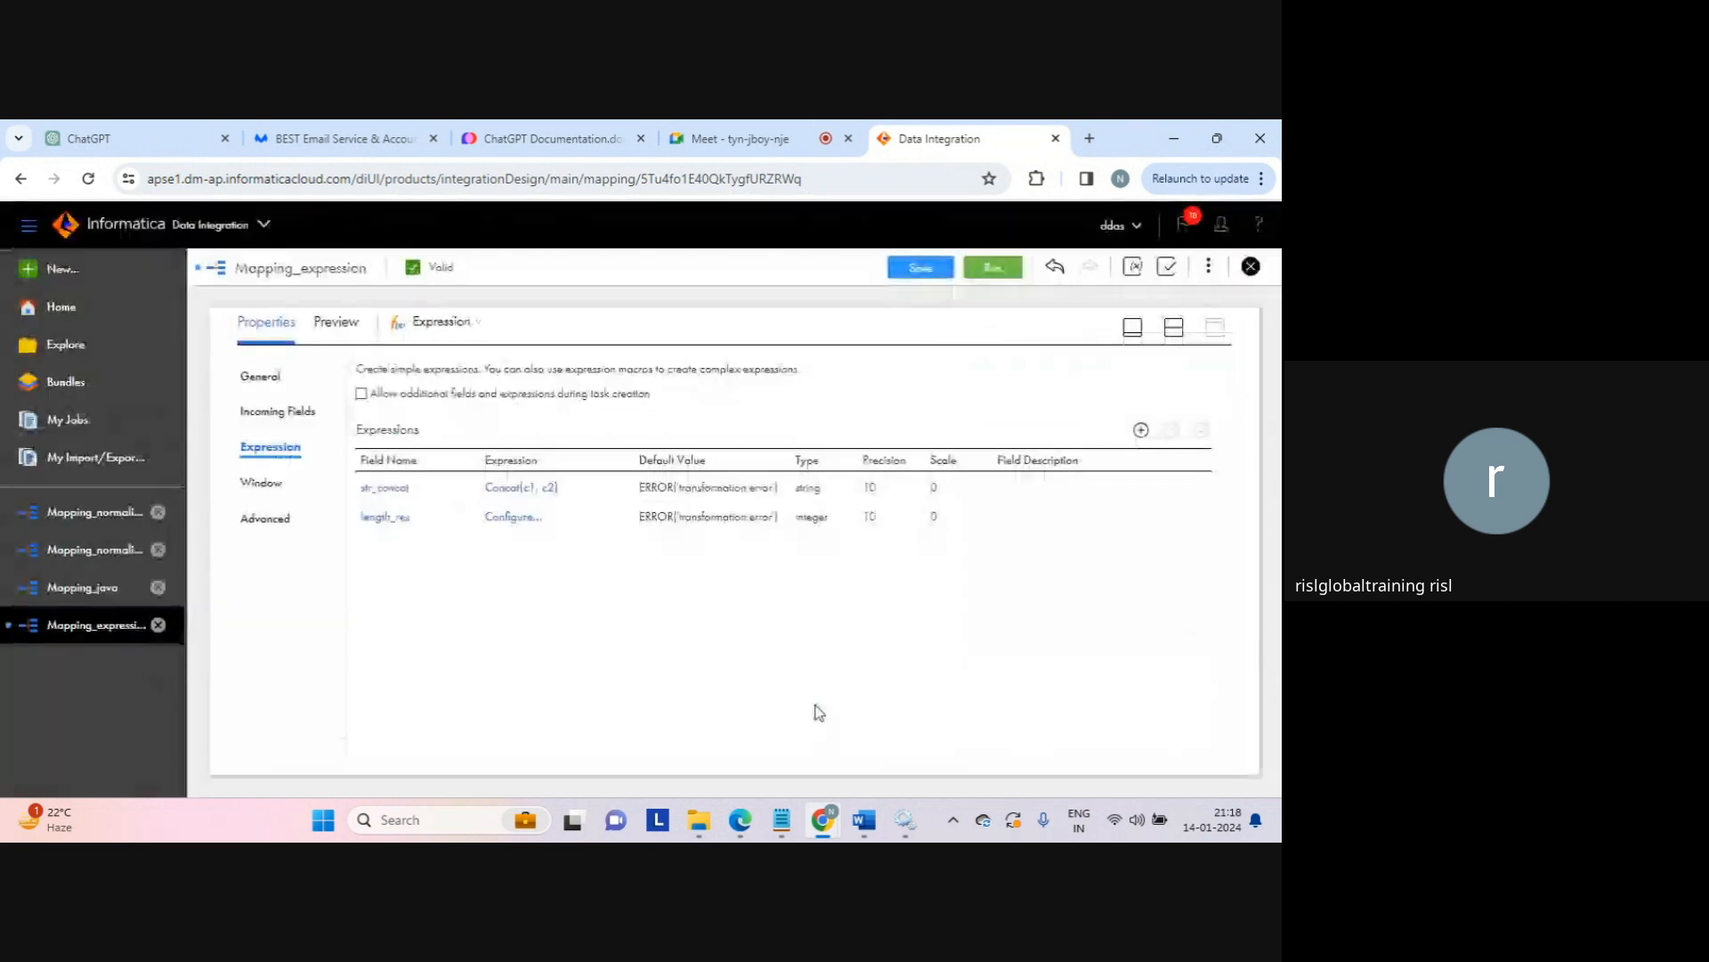
# Step: Insert the built-in String function Length into length_res's expression
pyautogui.click(522, 528)
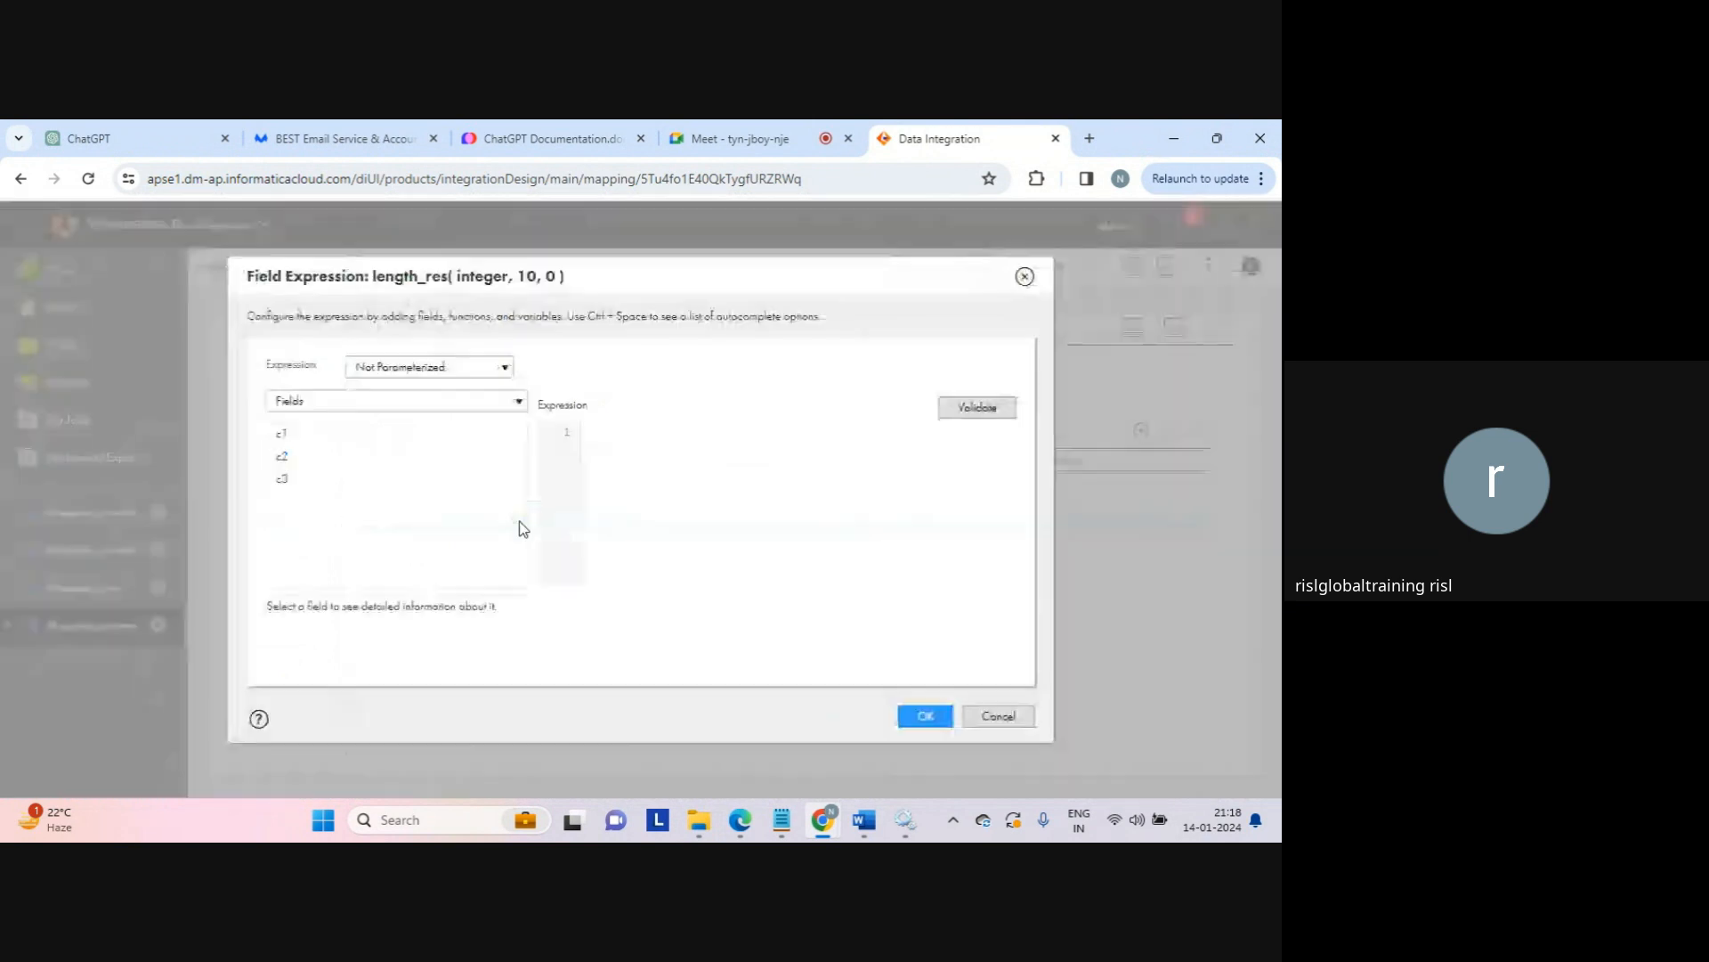
pyautogui.click(454, 403)
pyautogui.click(343, 473)
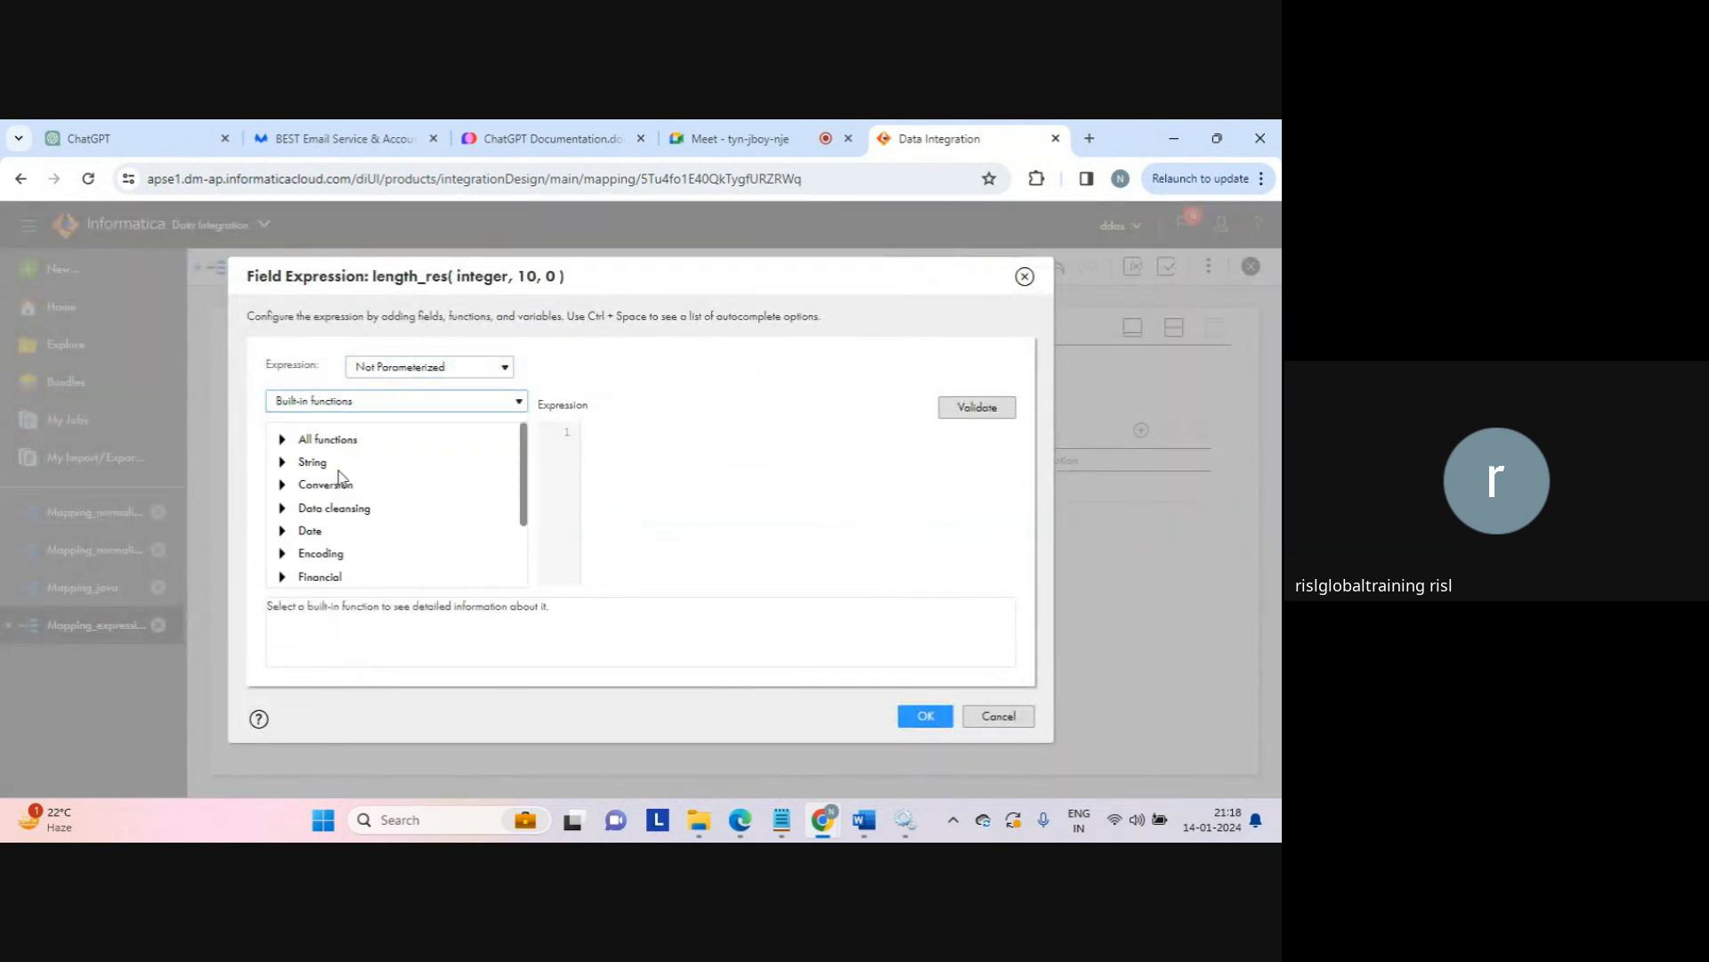
pyautogui.click(283, 463)
pyautogui.moveTo(523, 445); pyautogui.dragTo(530, 476)
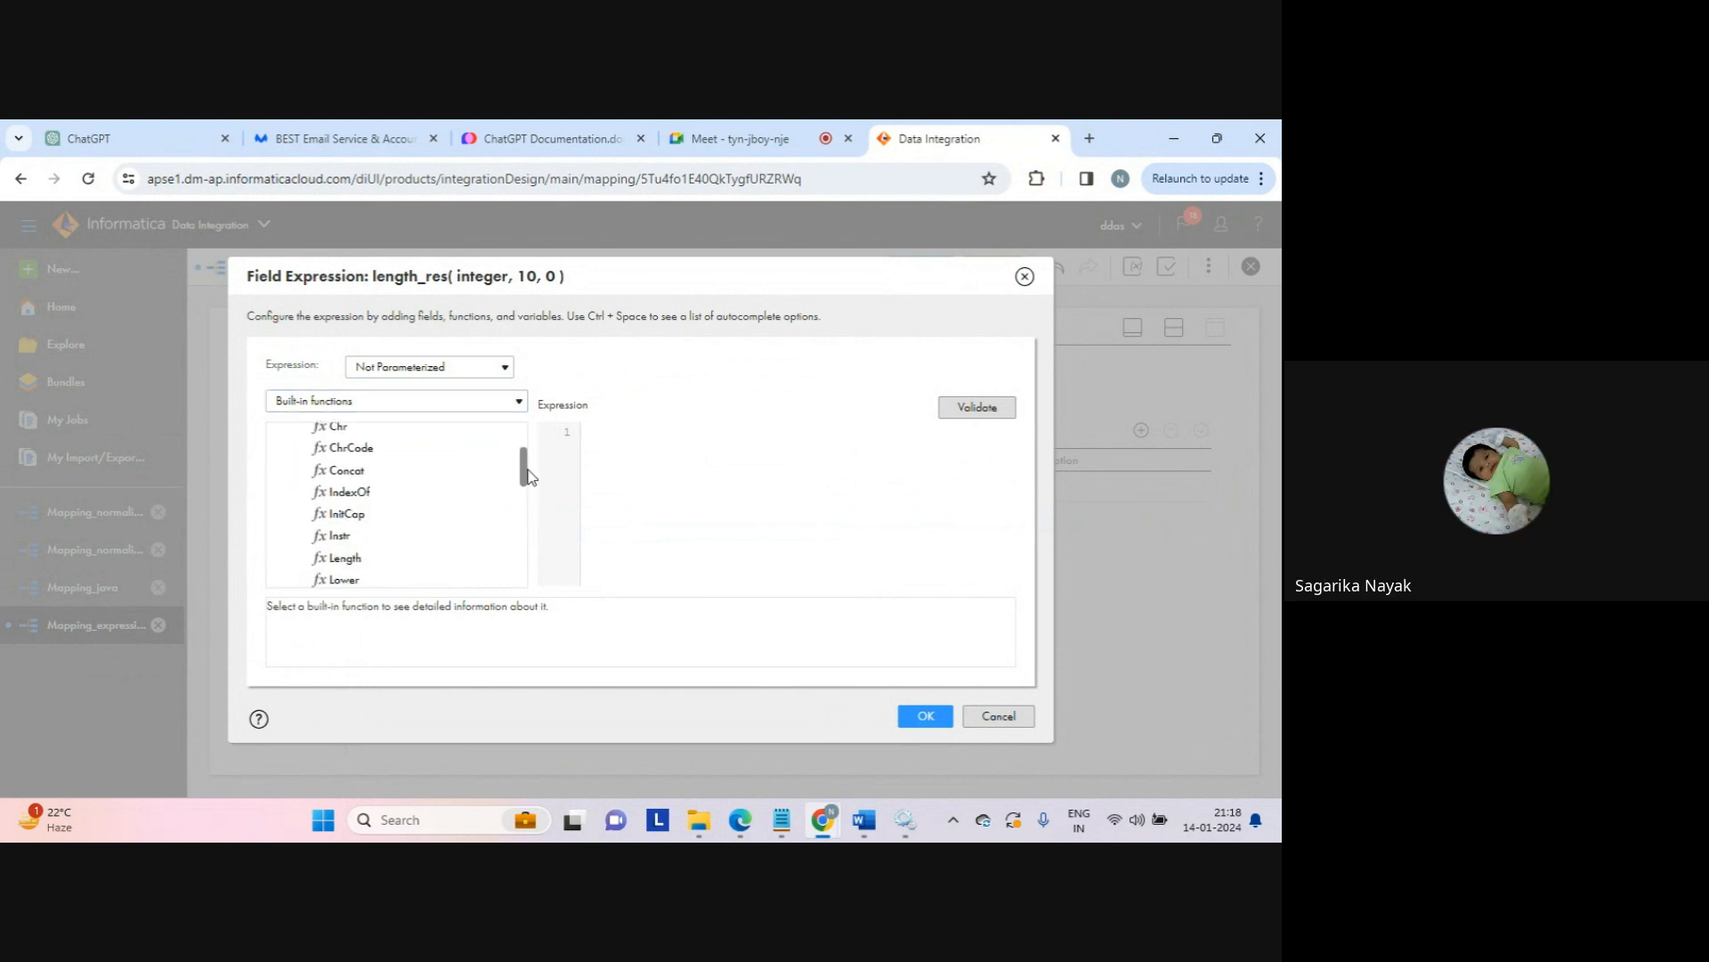
pyautogui.doubleClick(339, 557)
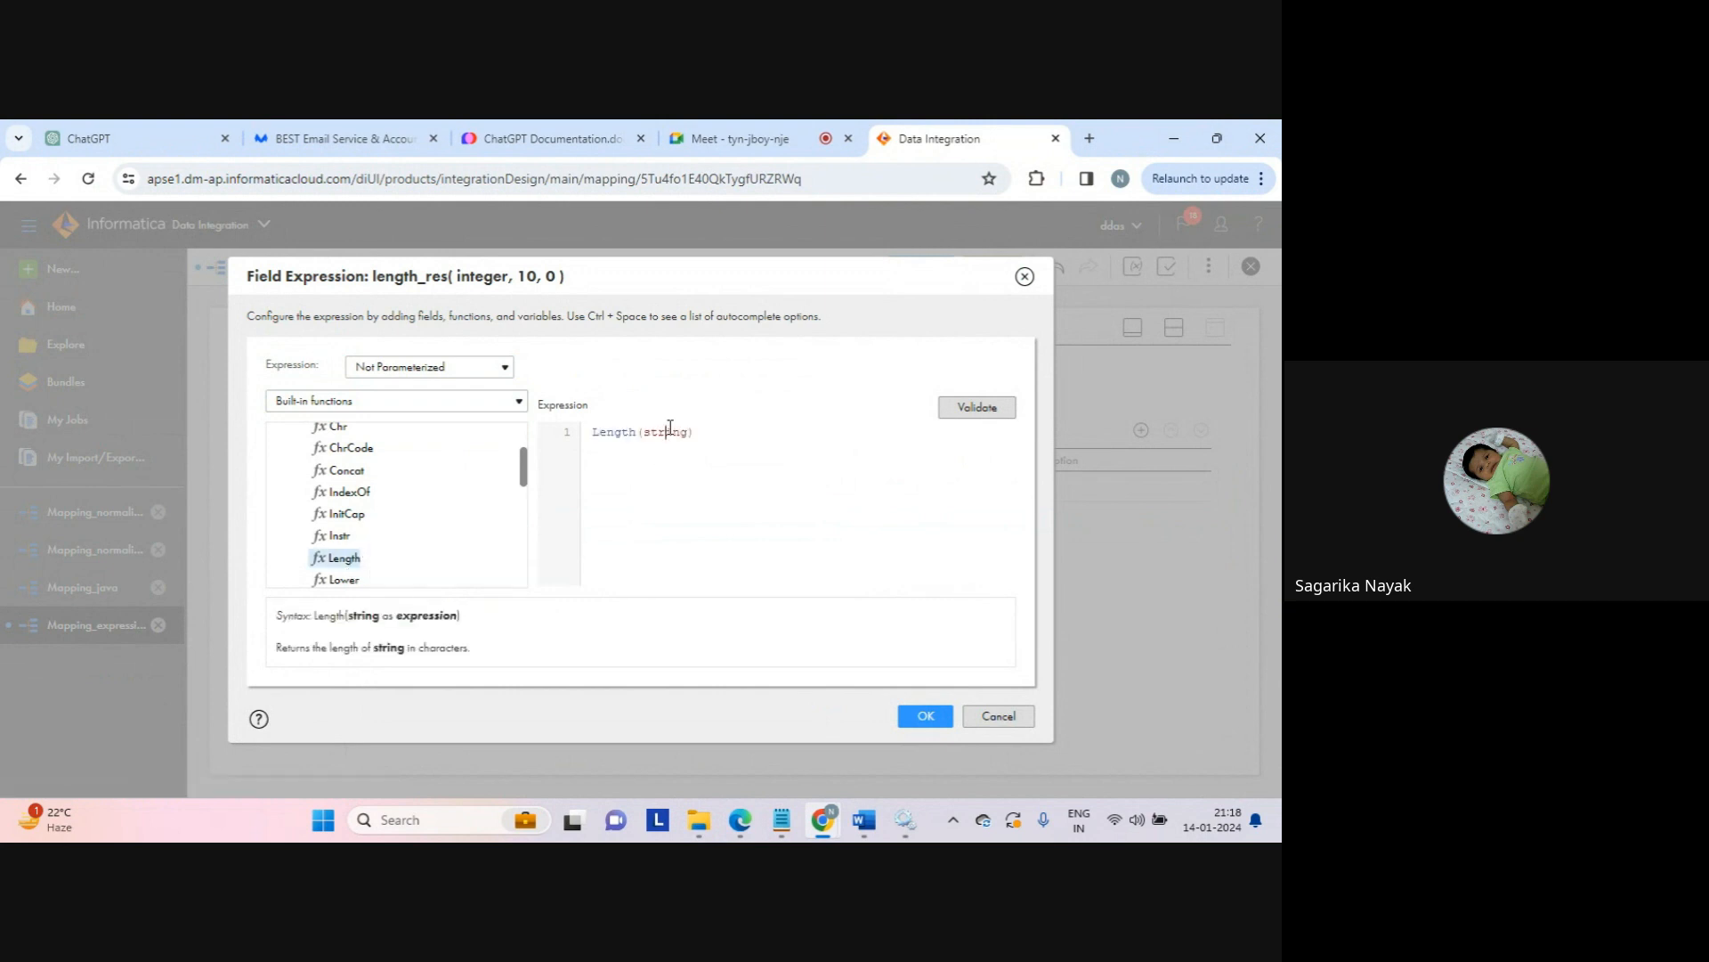
# Step: Fill Length's string argument with c1 and validate the expression
pyautogui.doubleClick(666, 432)
pyautogui.moveTo(524, 464); pyautogui.dragTo(523, 443)
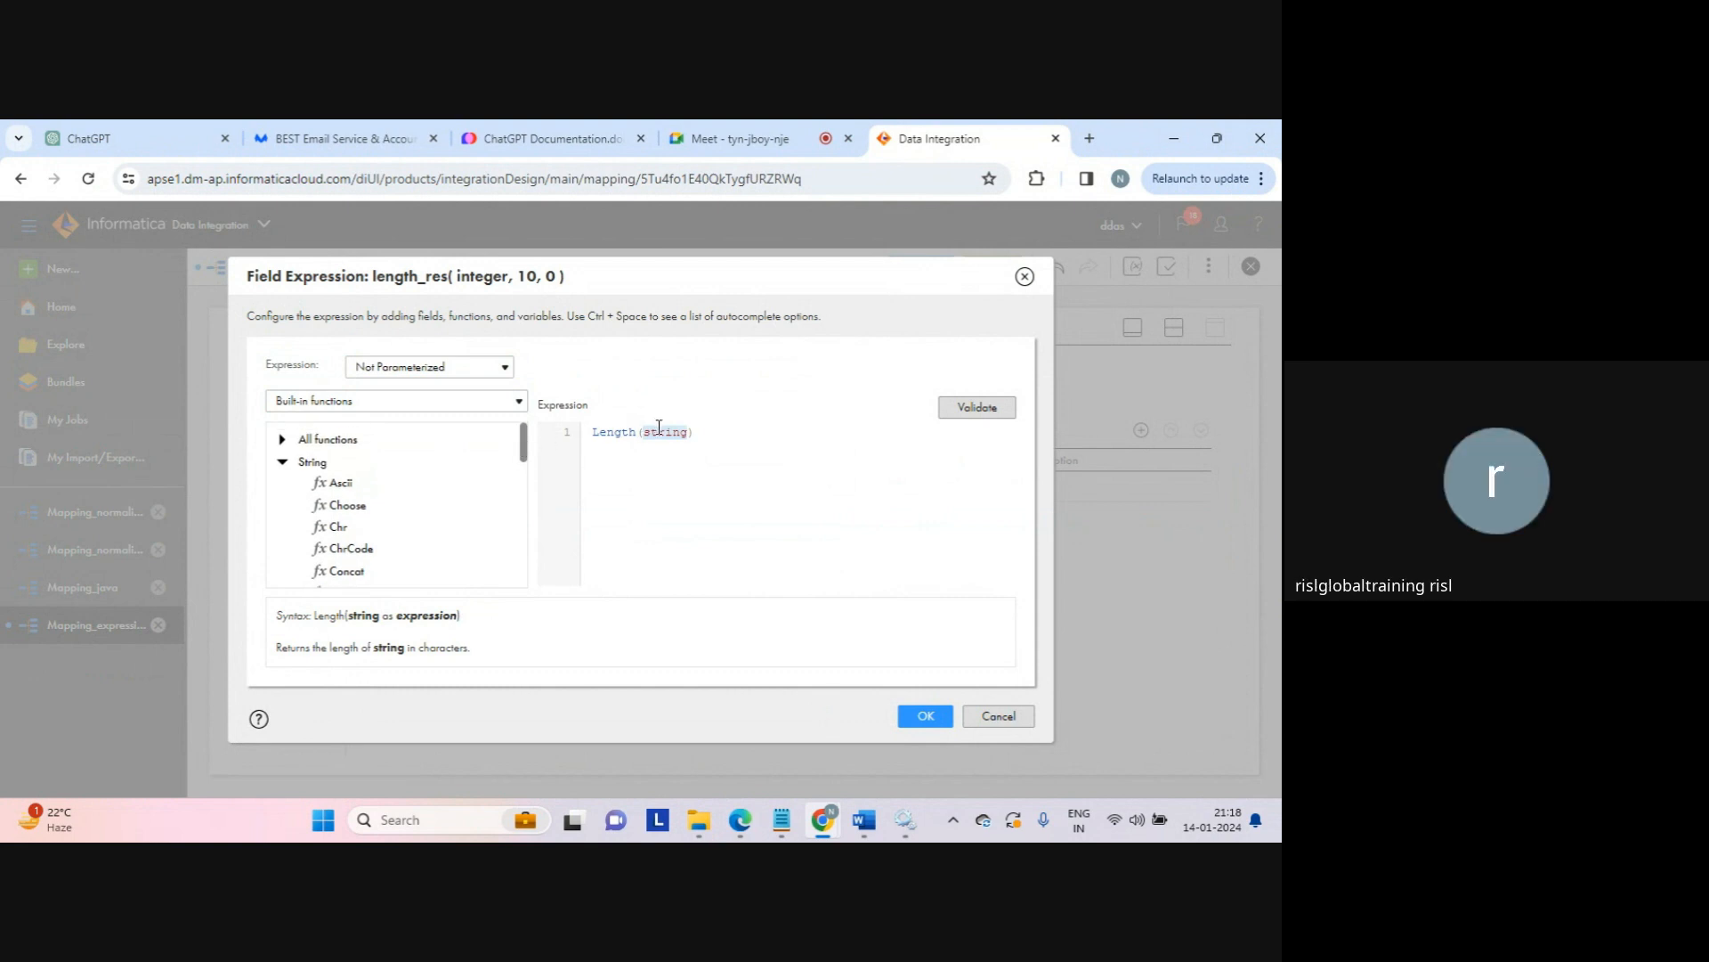
pyautogui.click(723, 434)
pyautogui.doubleClick(678, 432)
pyautogui.write('c1')
pyautogui.click(977, 407)
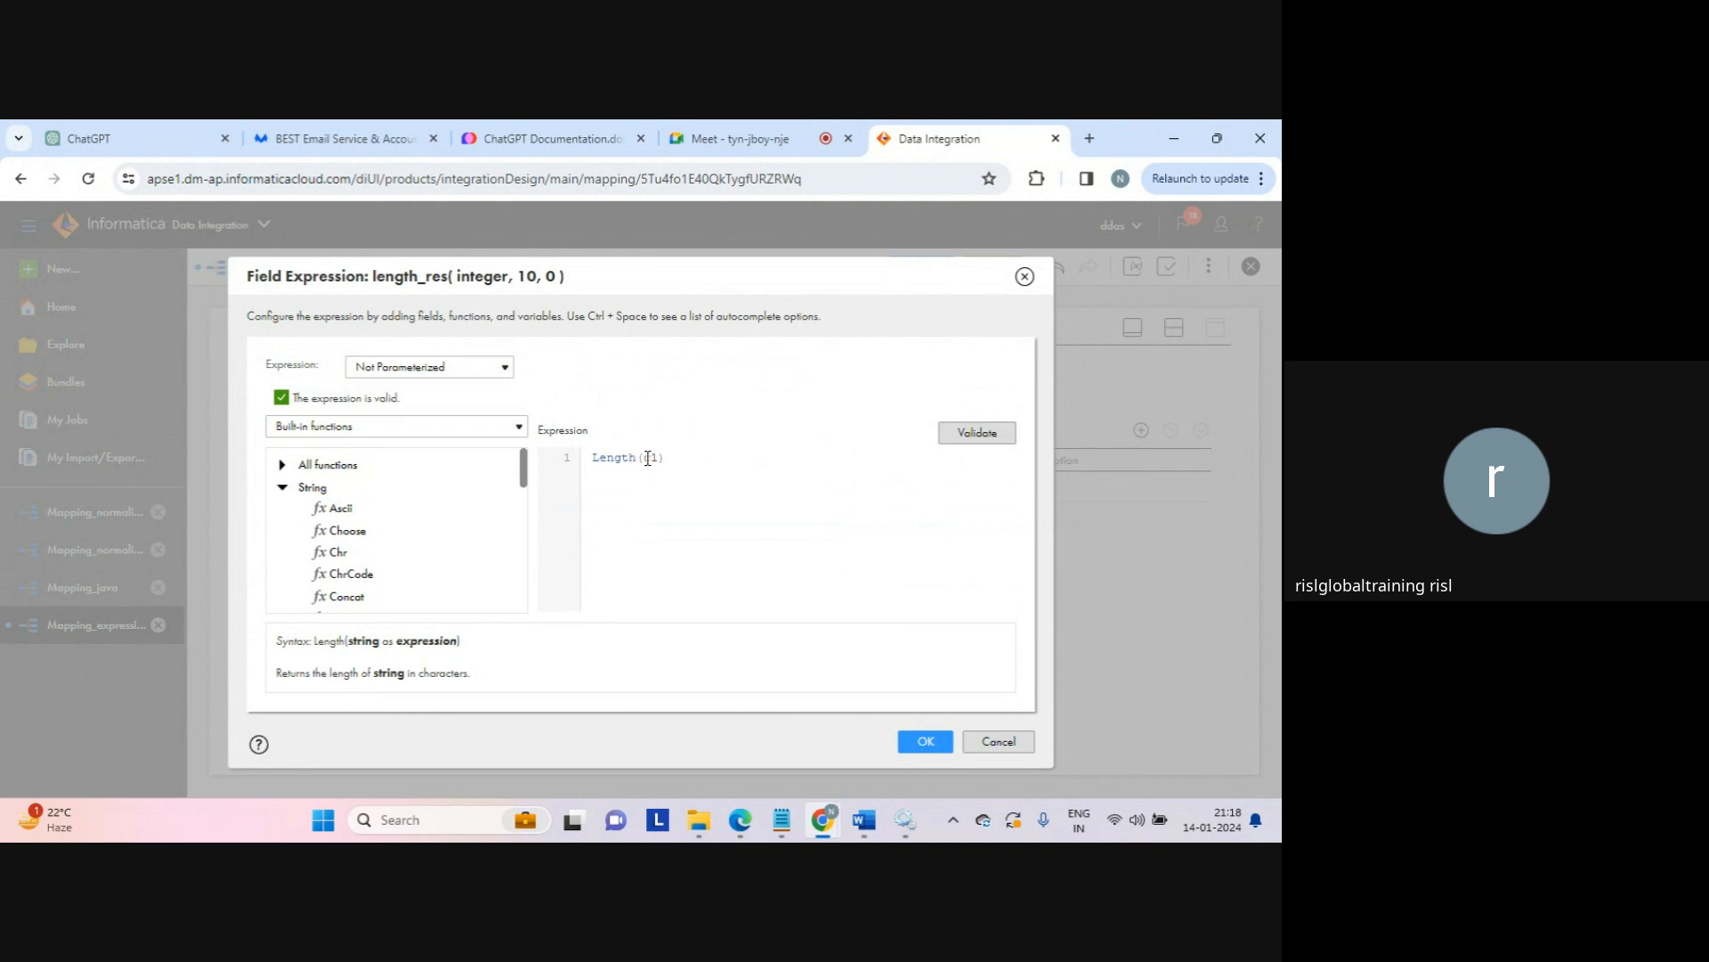
# Step: Change the argument to concat(c1,c2), revalidate Length(concat(c1,c2)), and apply it
pyautogui.write('concat')
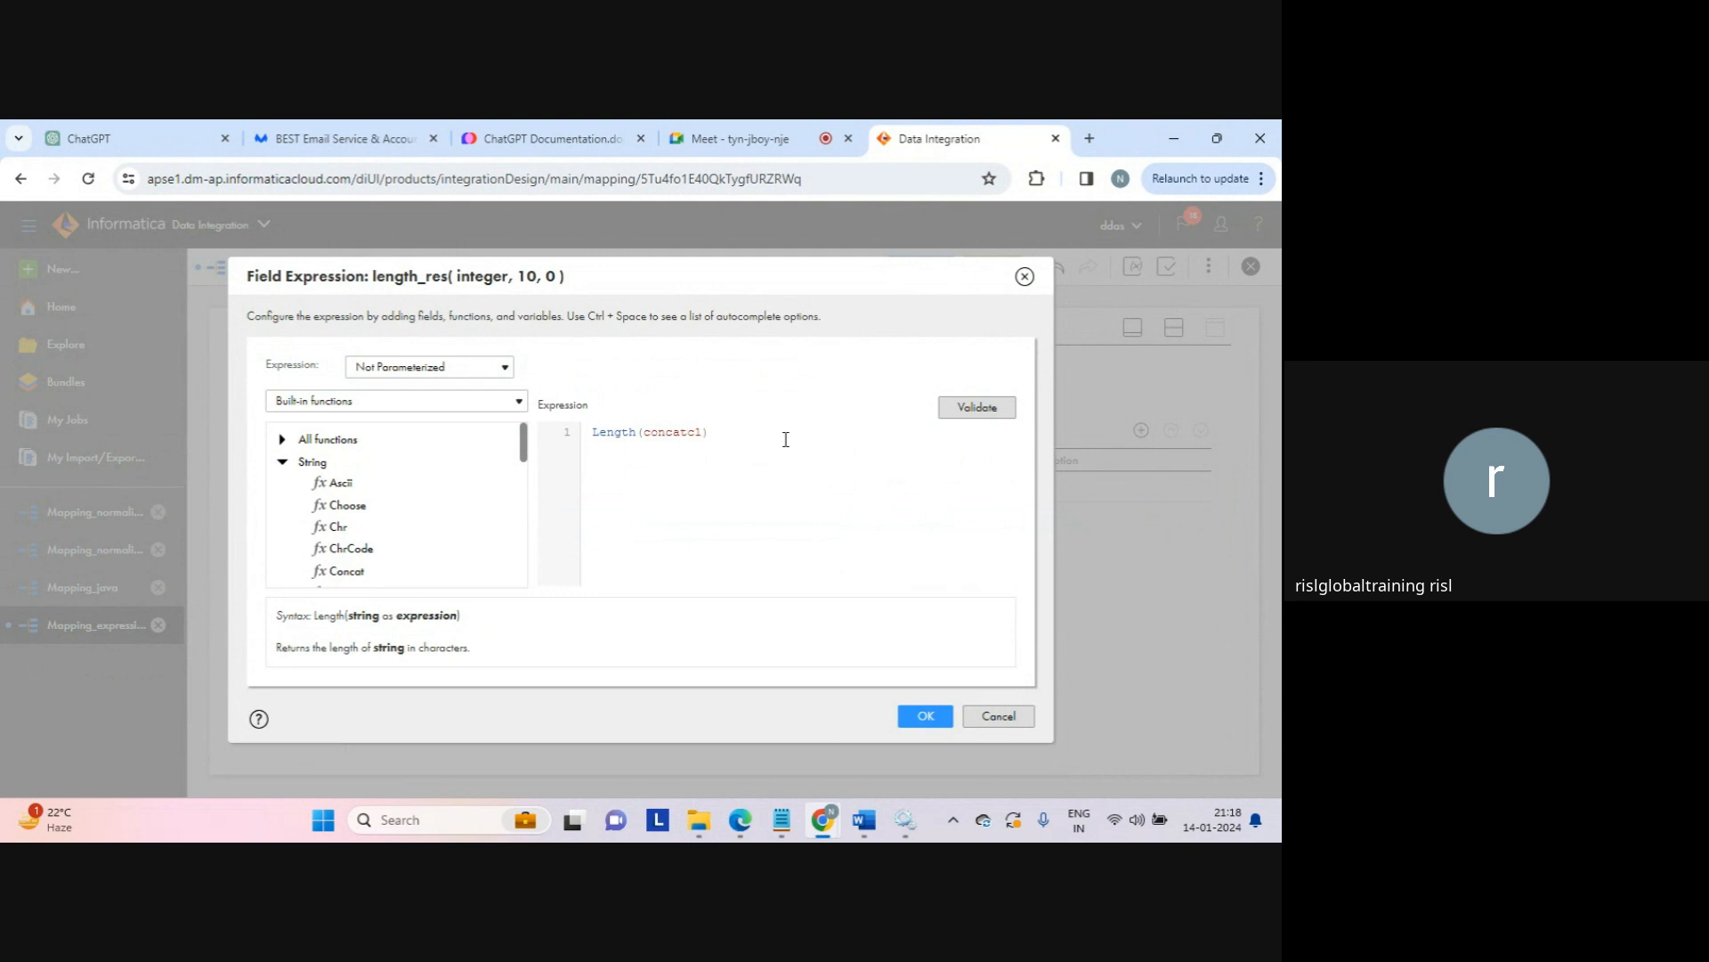
pyautogui.write('(c1,c2)')
pyautogui.hotkey('shift', 'Right')
pyautogui.hotkey('shift', 'Right')
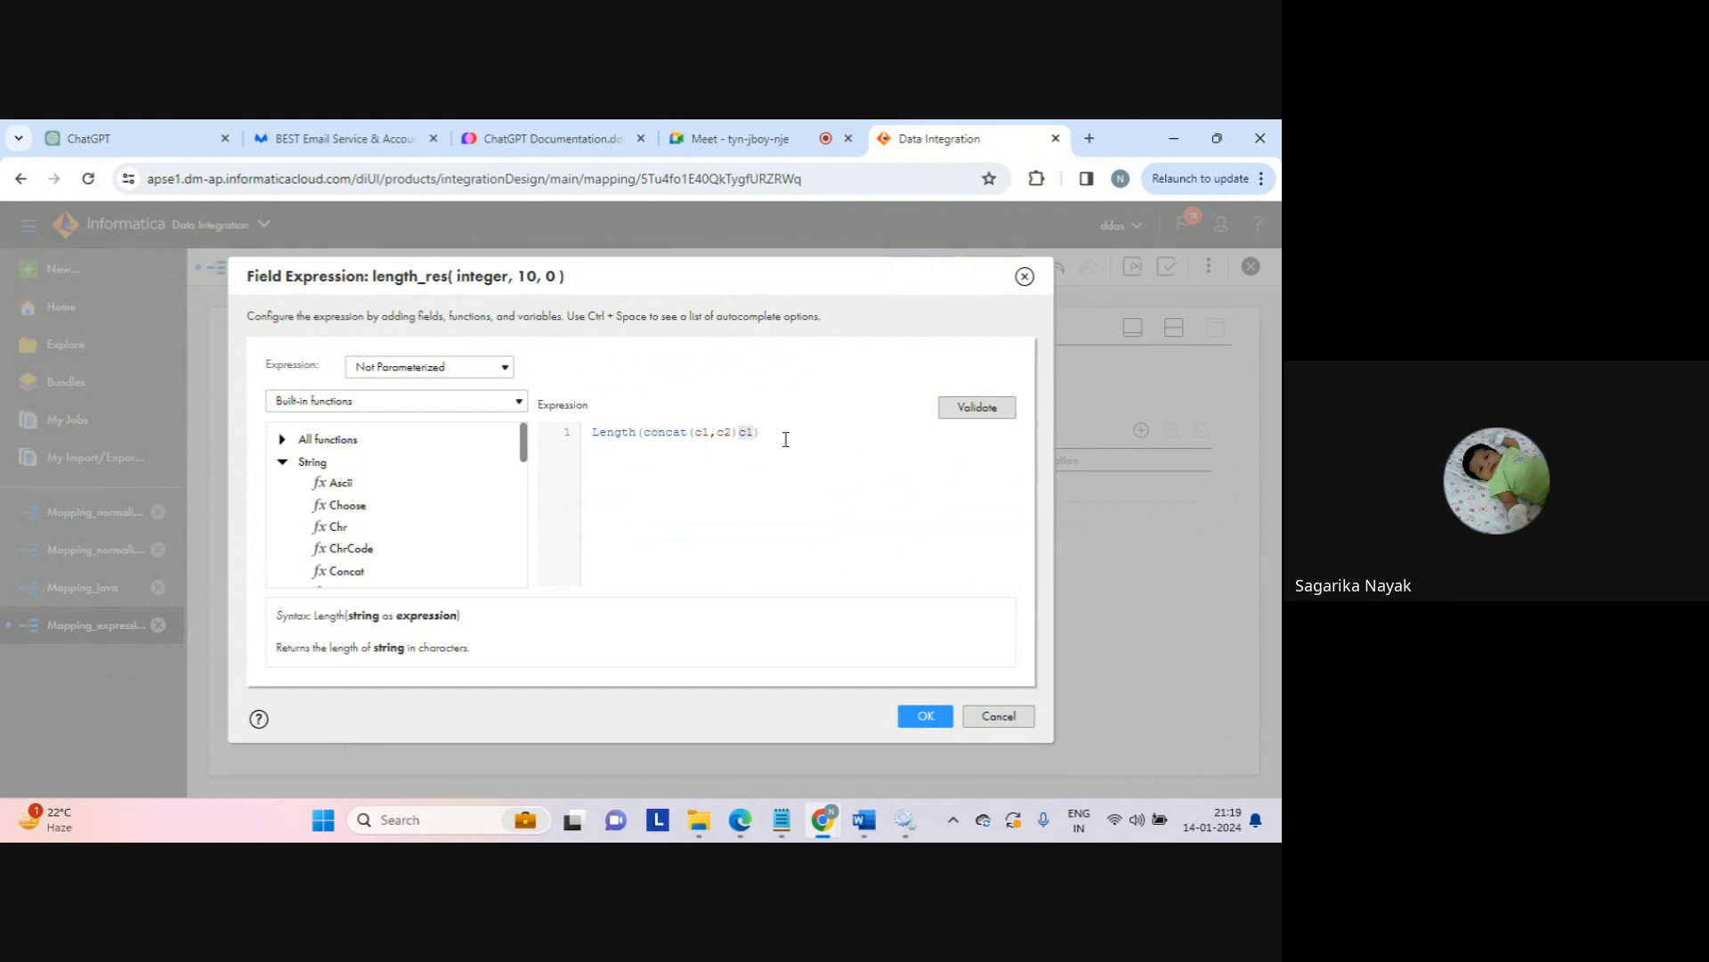
pyautogui.press('BackSpace')
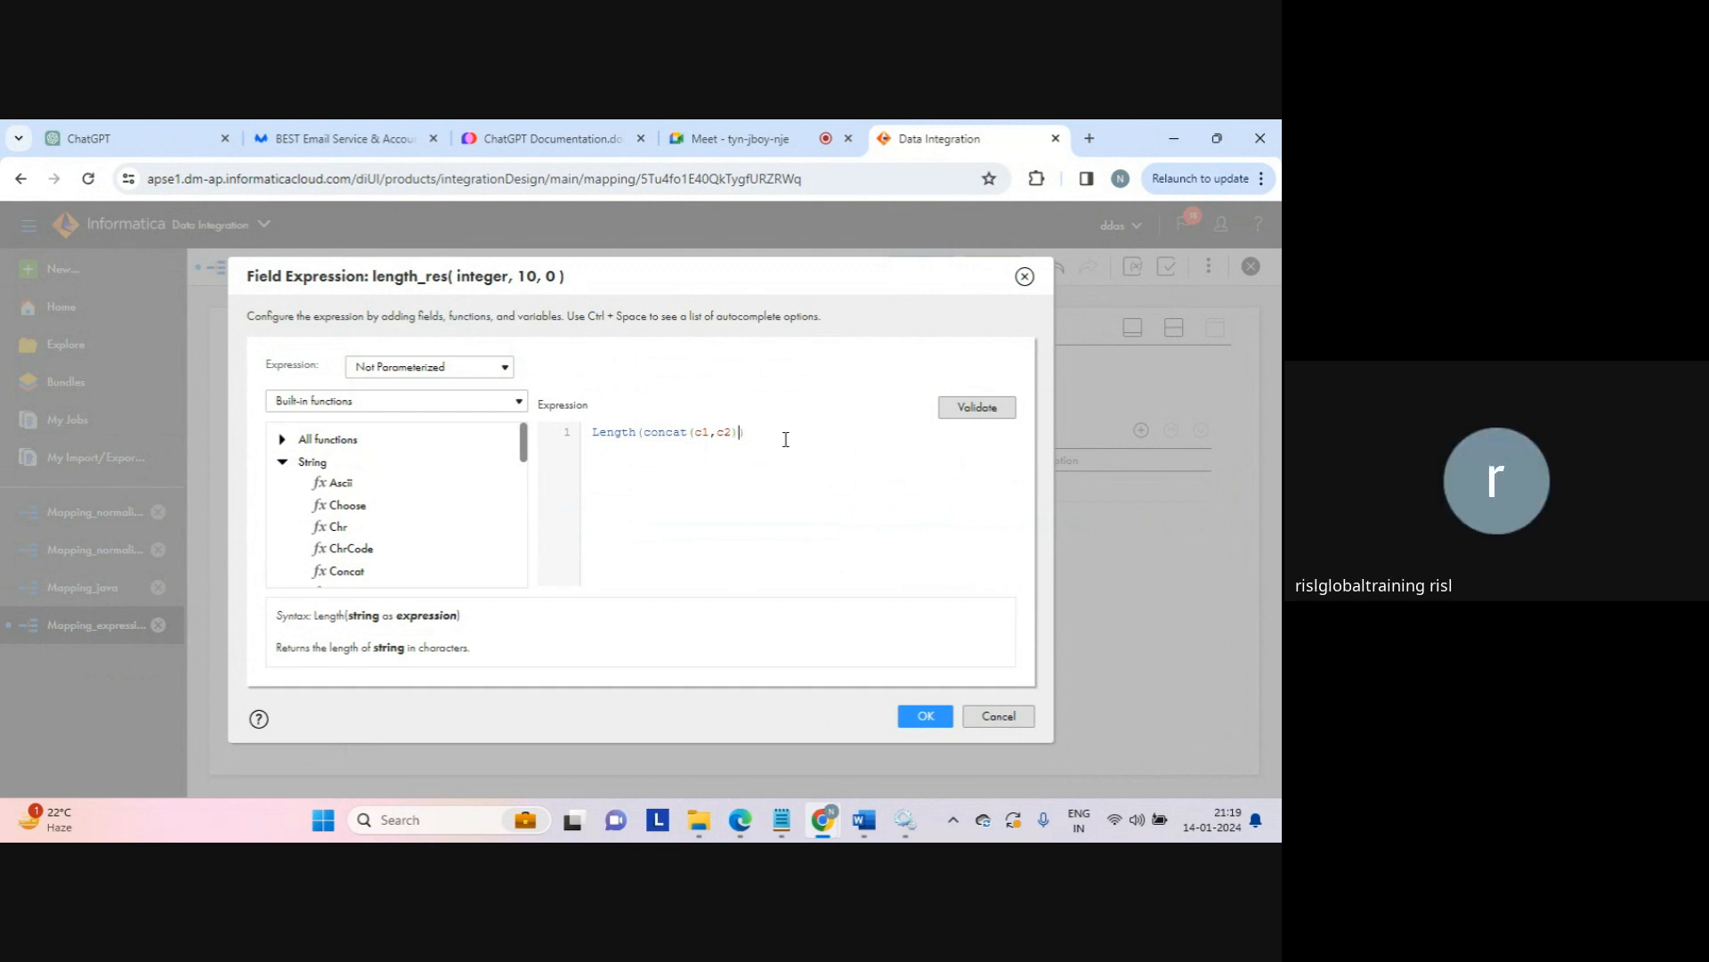
pyautogui.click(971, 407)
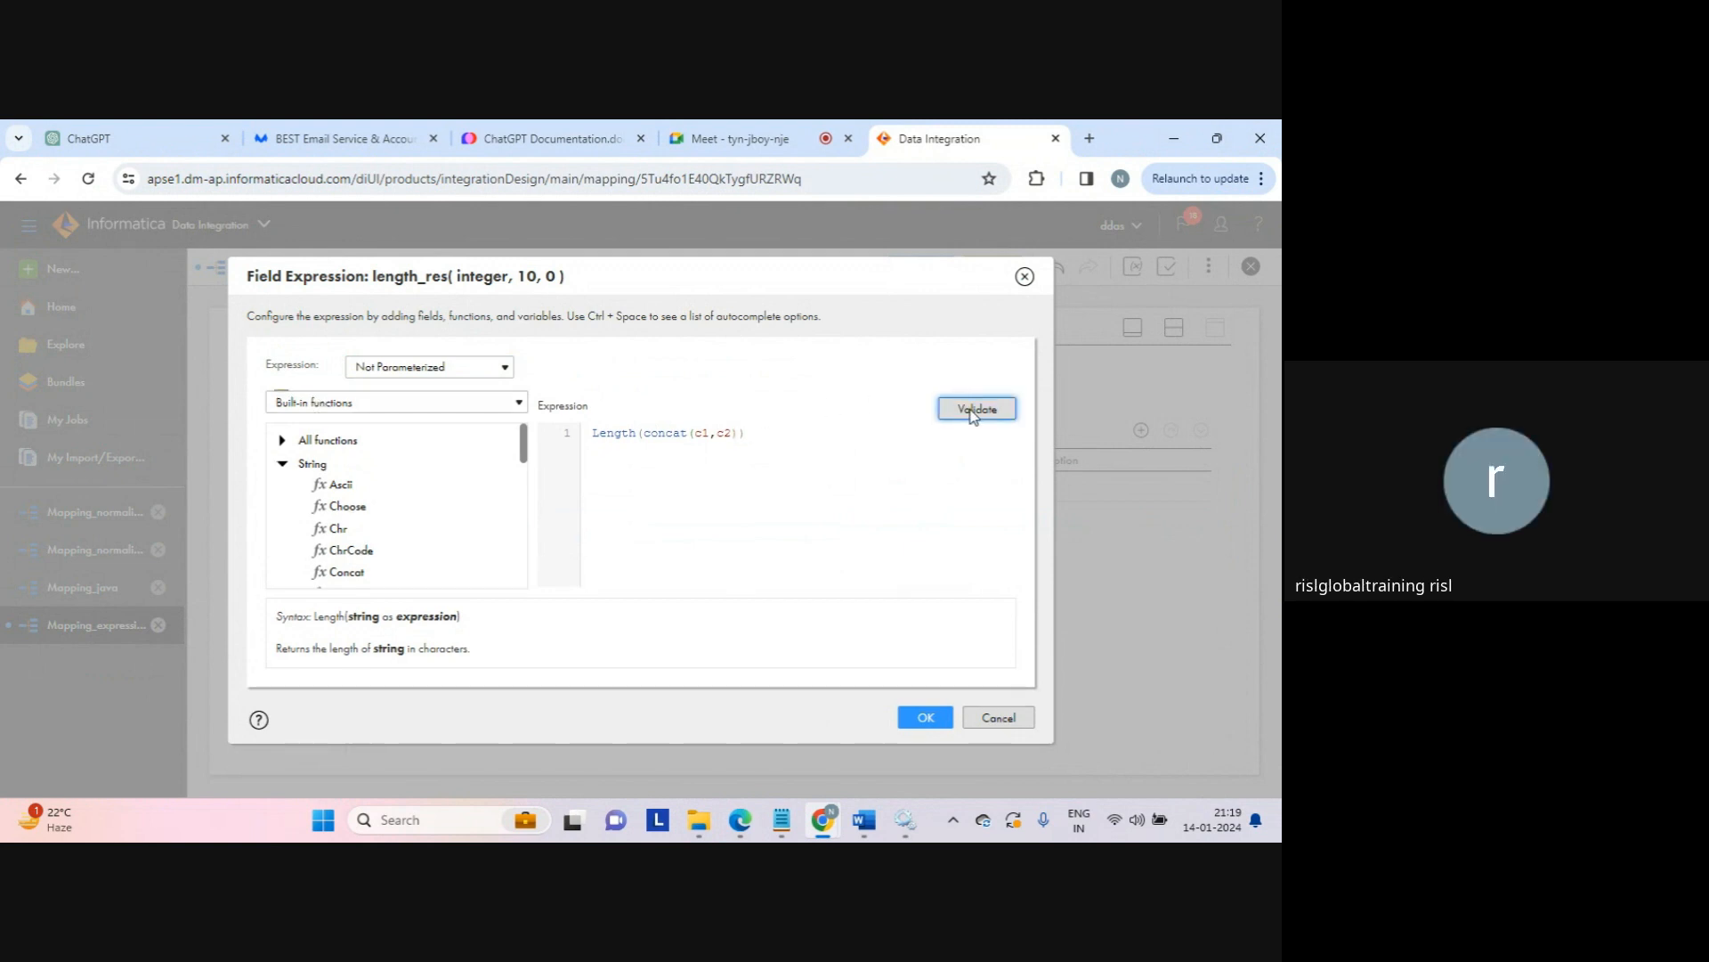
pyautogui.click(781, 506)
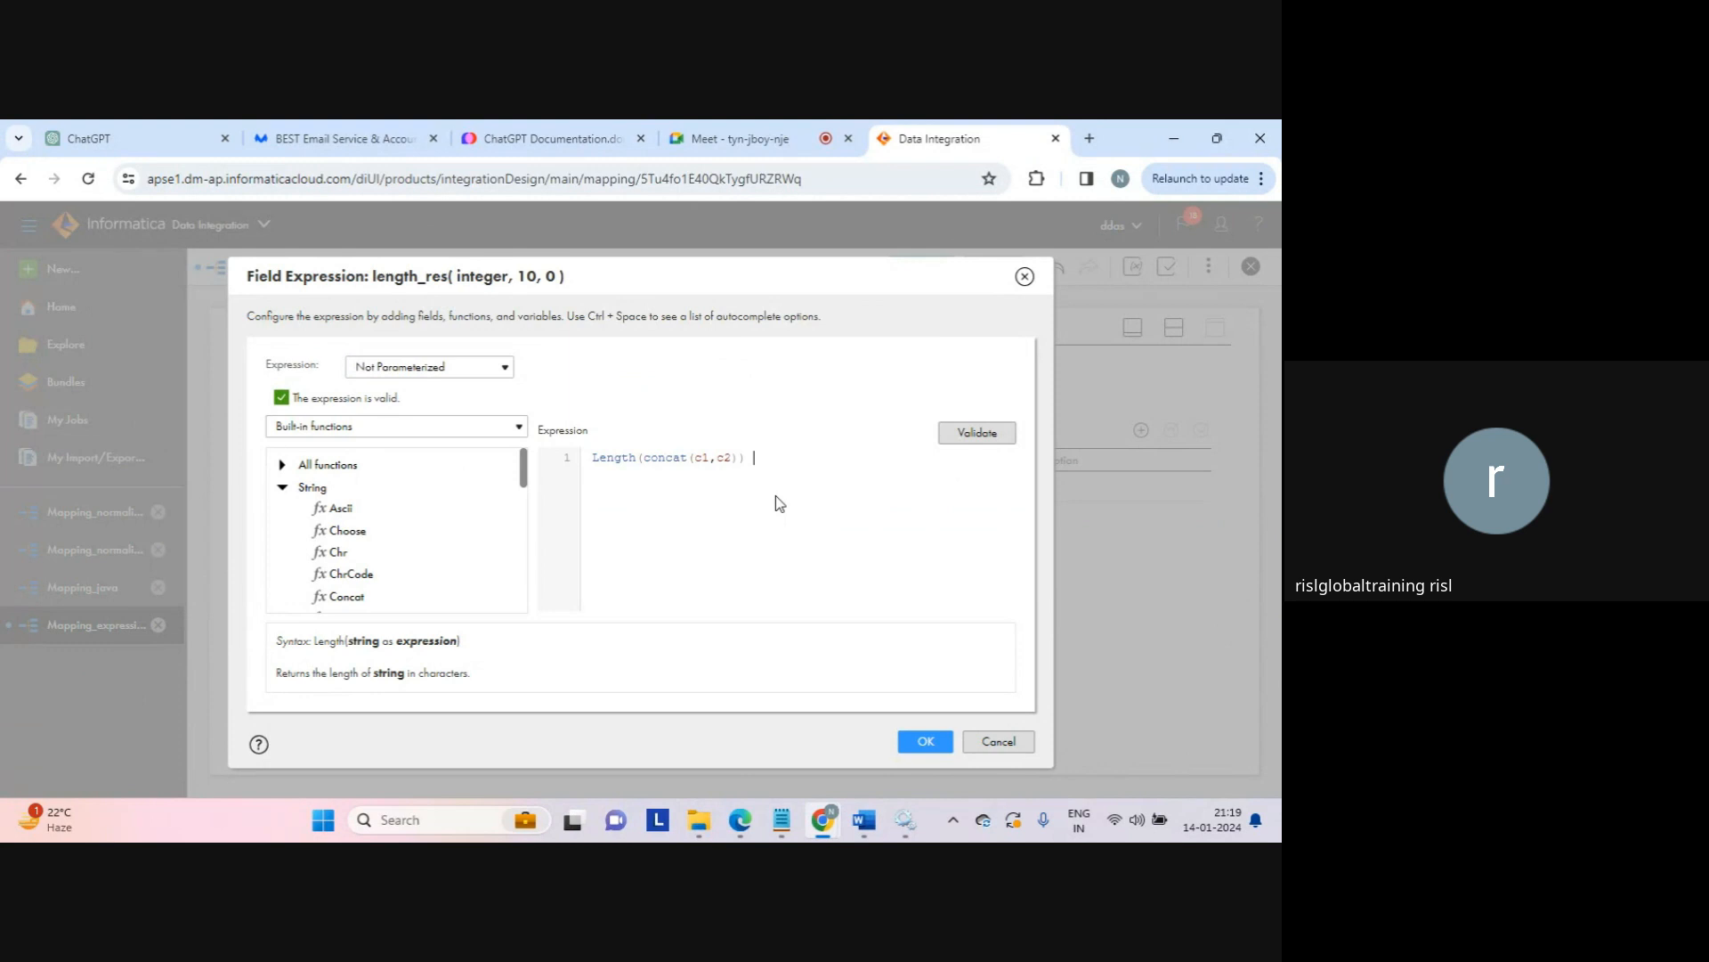
pyautogui.press('BackSpace')
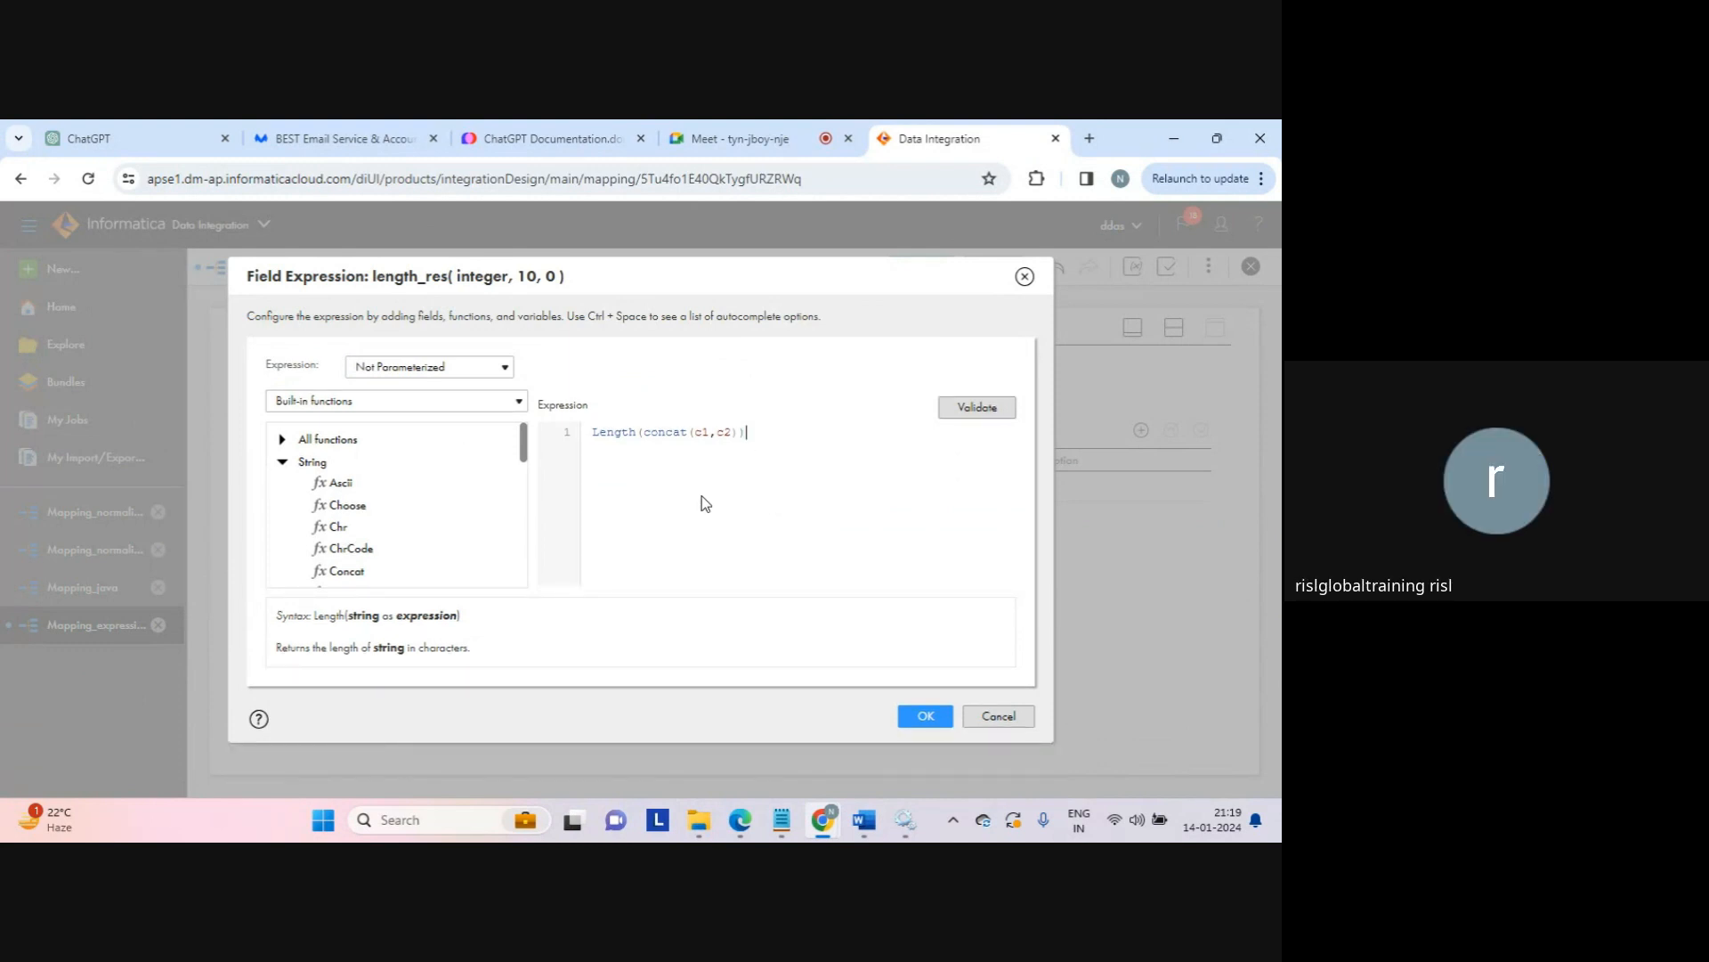
pyautogui.click(921, 719)
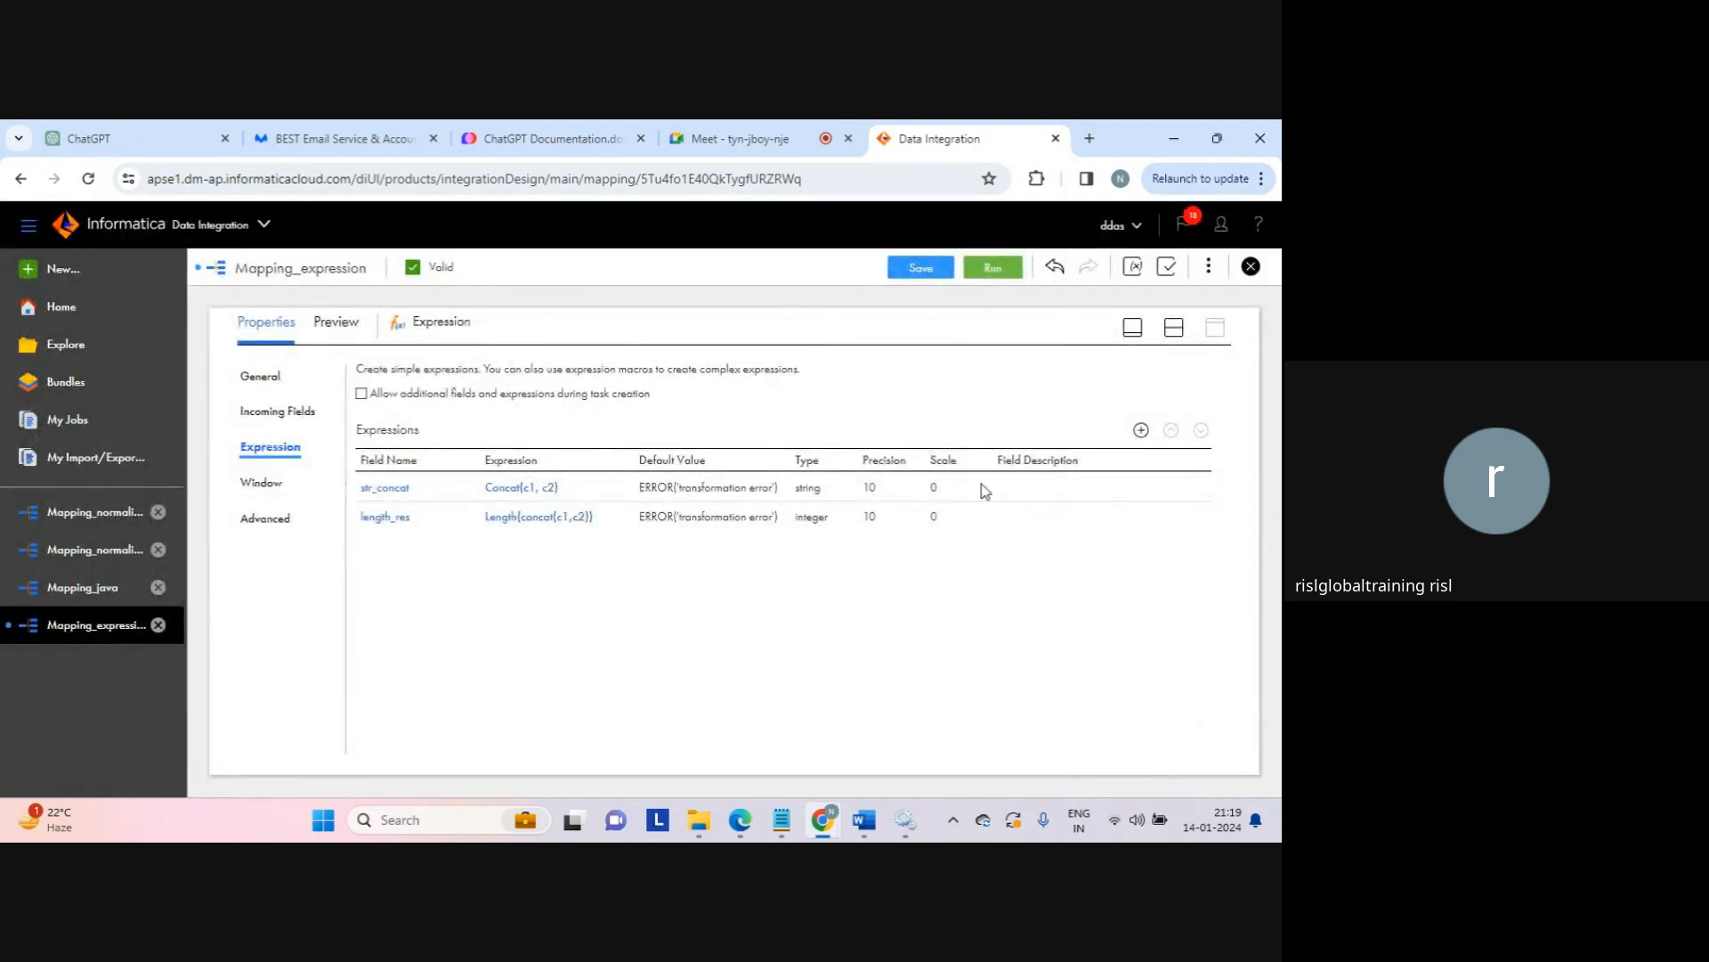
# Step: Save Mapping_expression
pyautogui.click(1174, 327)
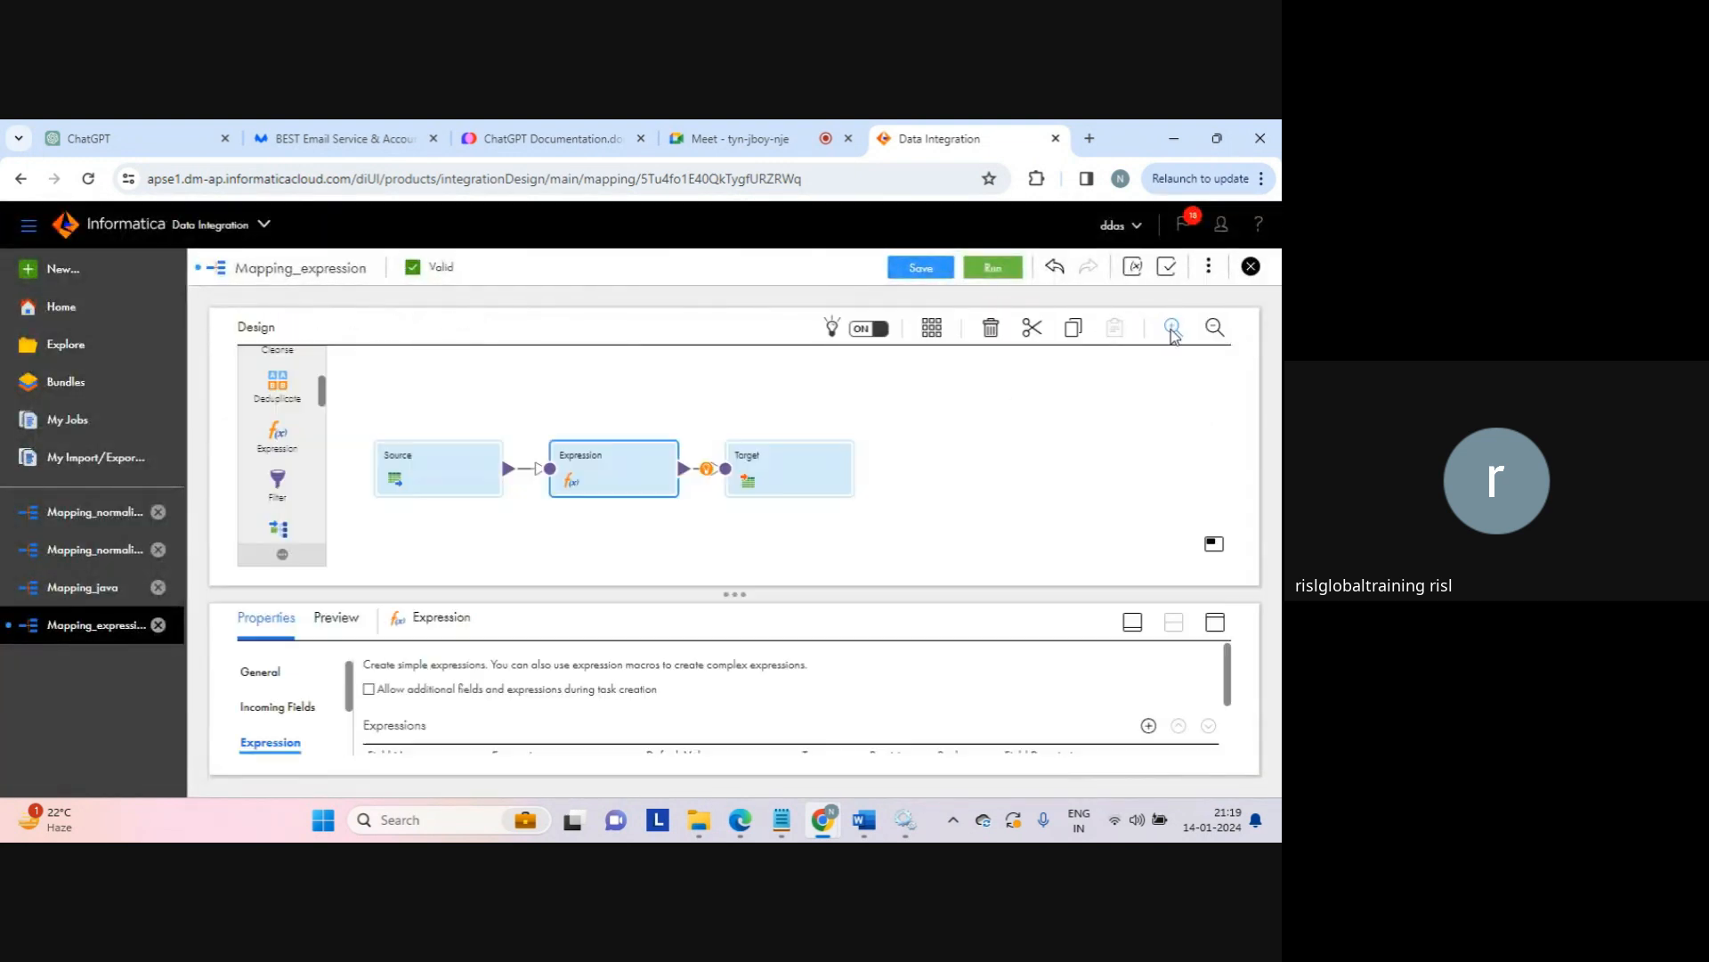
pyautogui.click(926, 272)
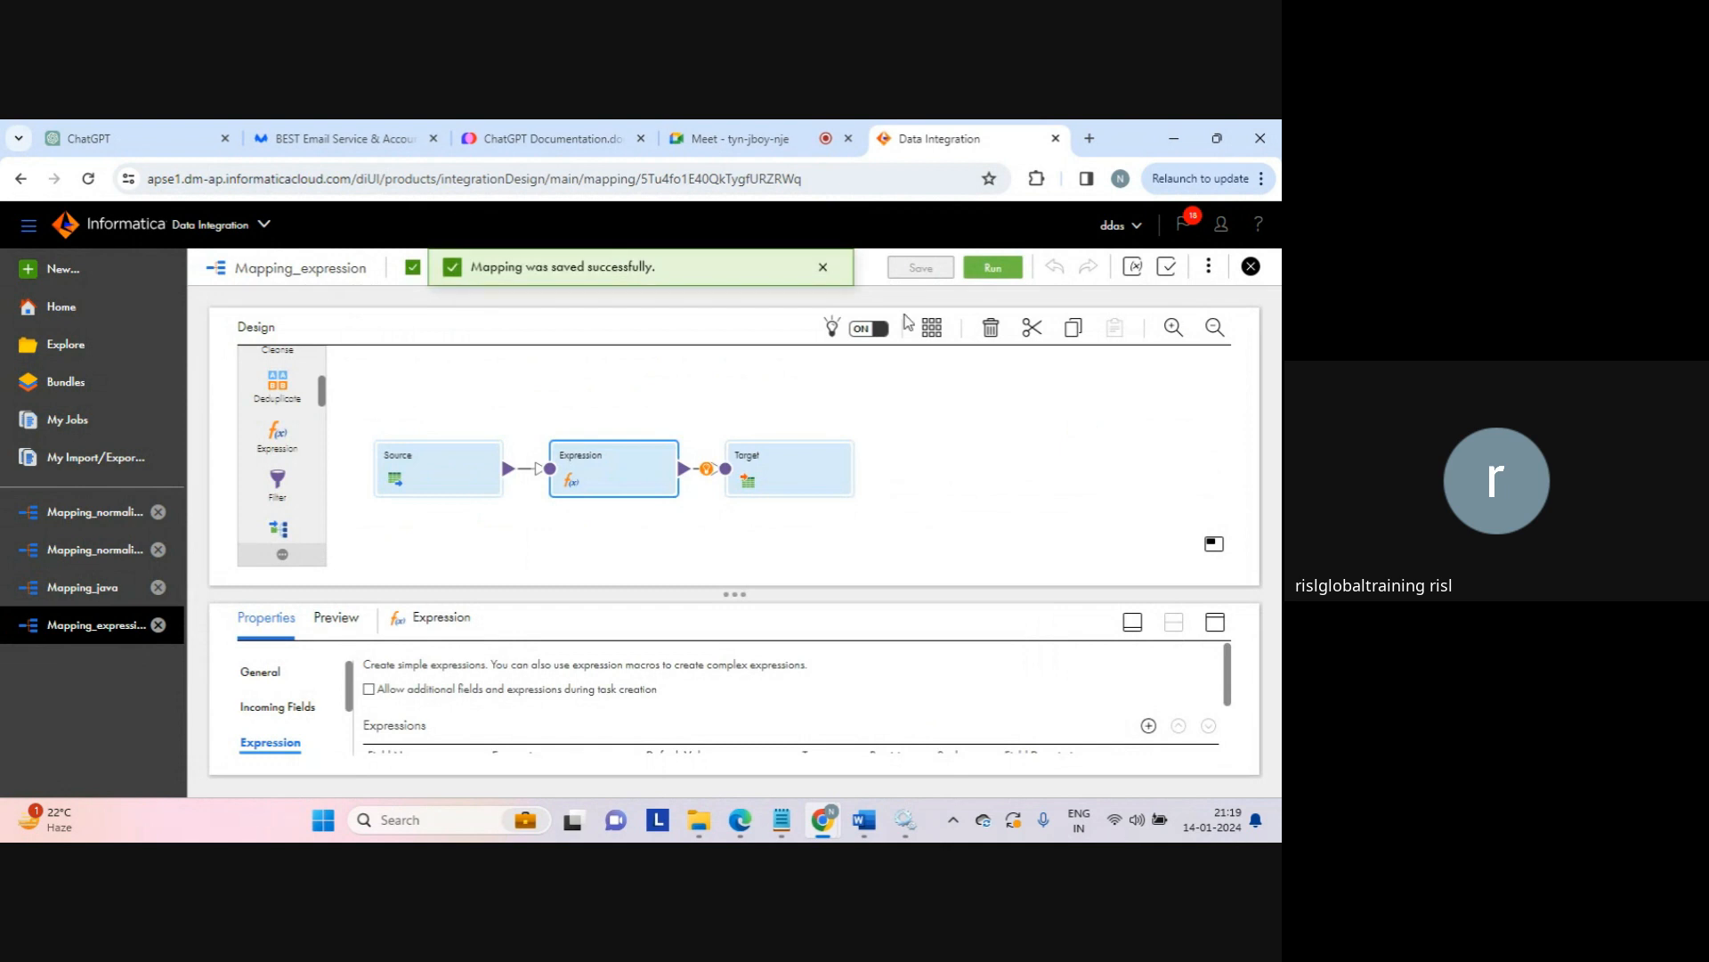
pyautogui.click(823, 267)
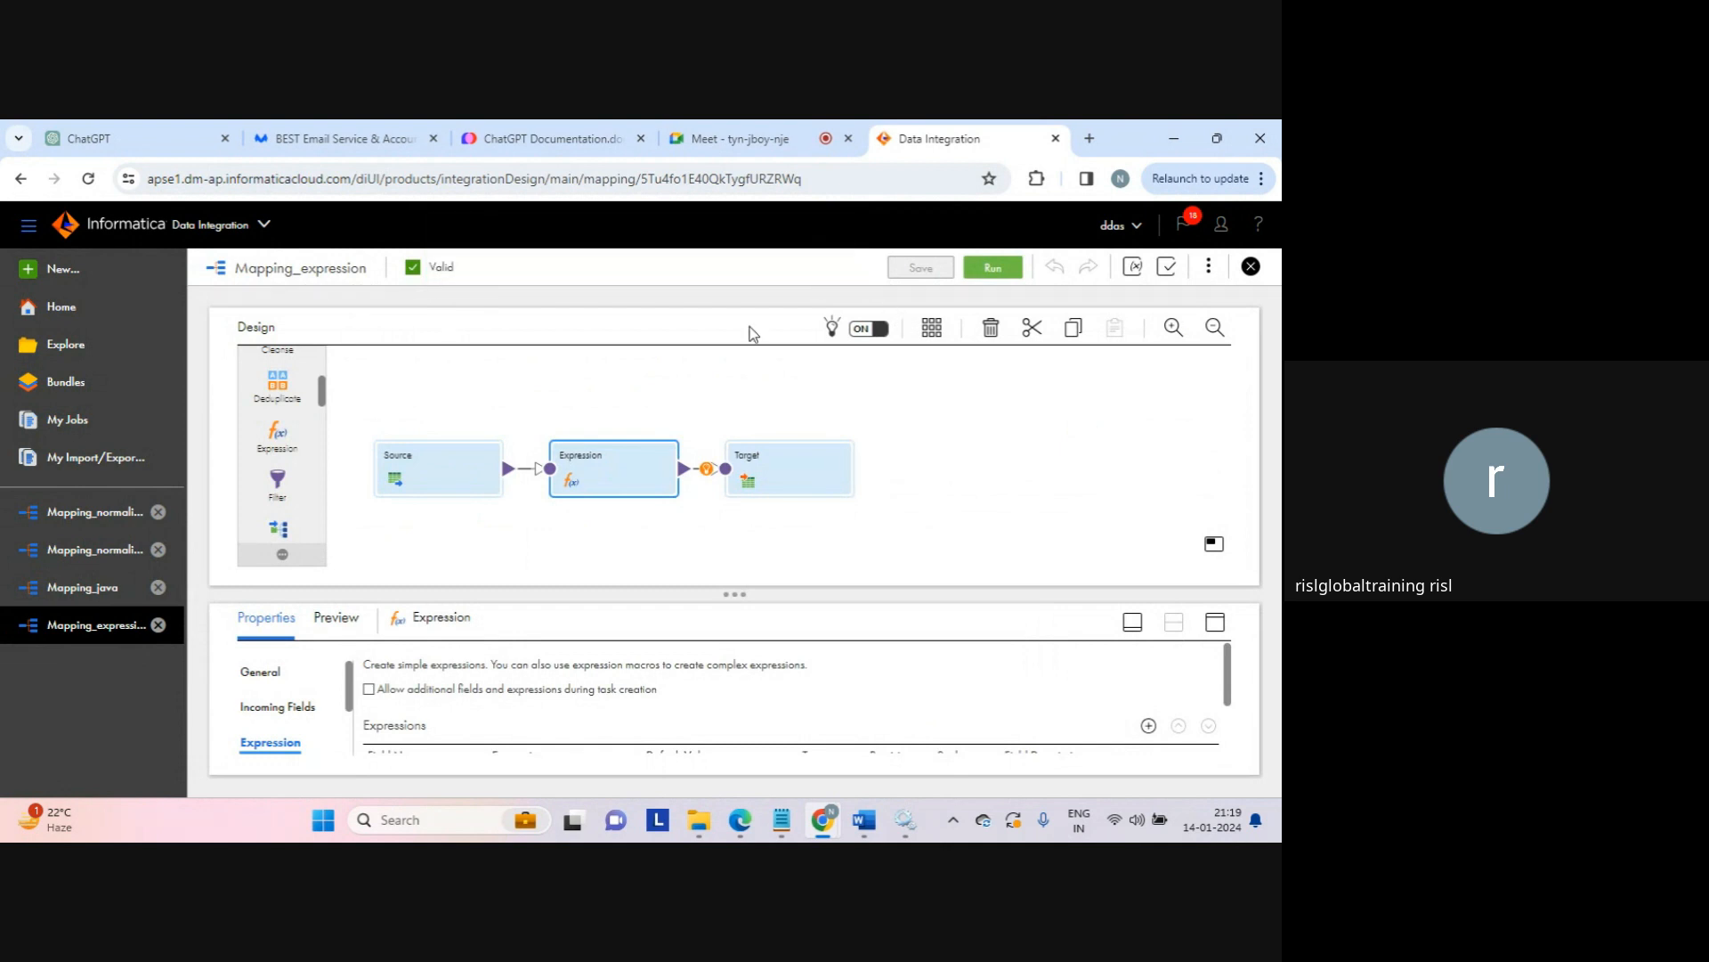
# Step: Run the mapping and refresh My Jobs until Mapping_expression-2 shows Success with 6 rows
pyautogui.click(999, 268)
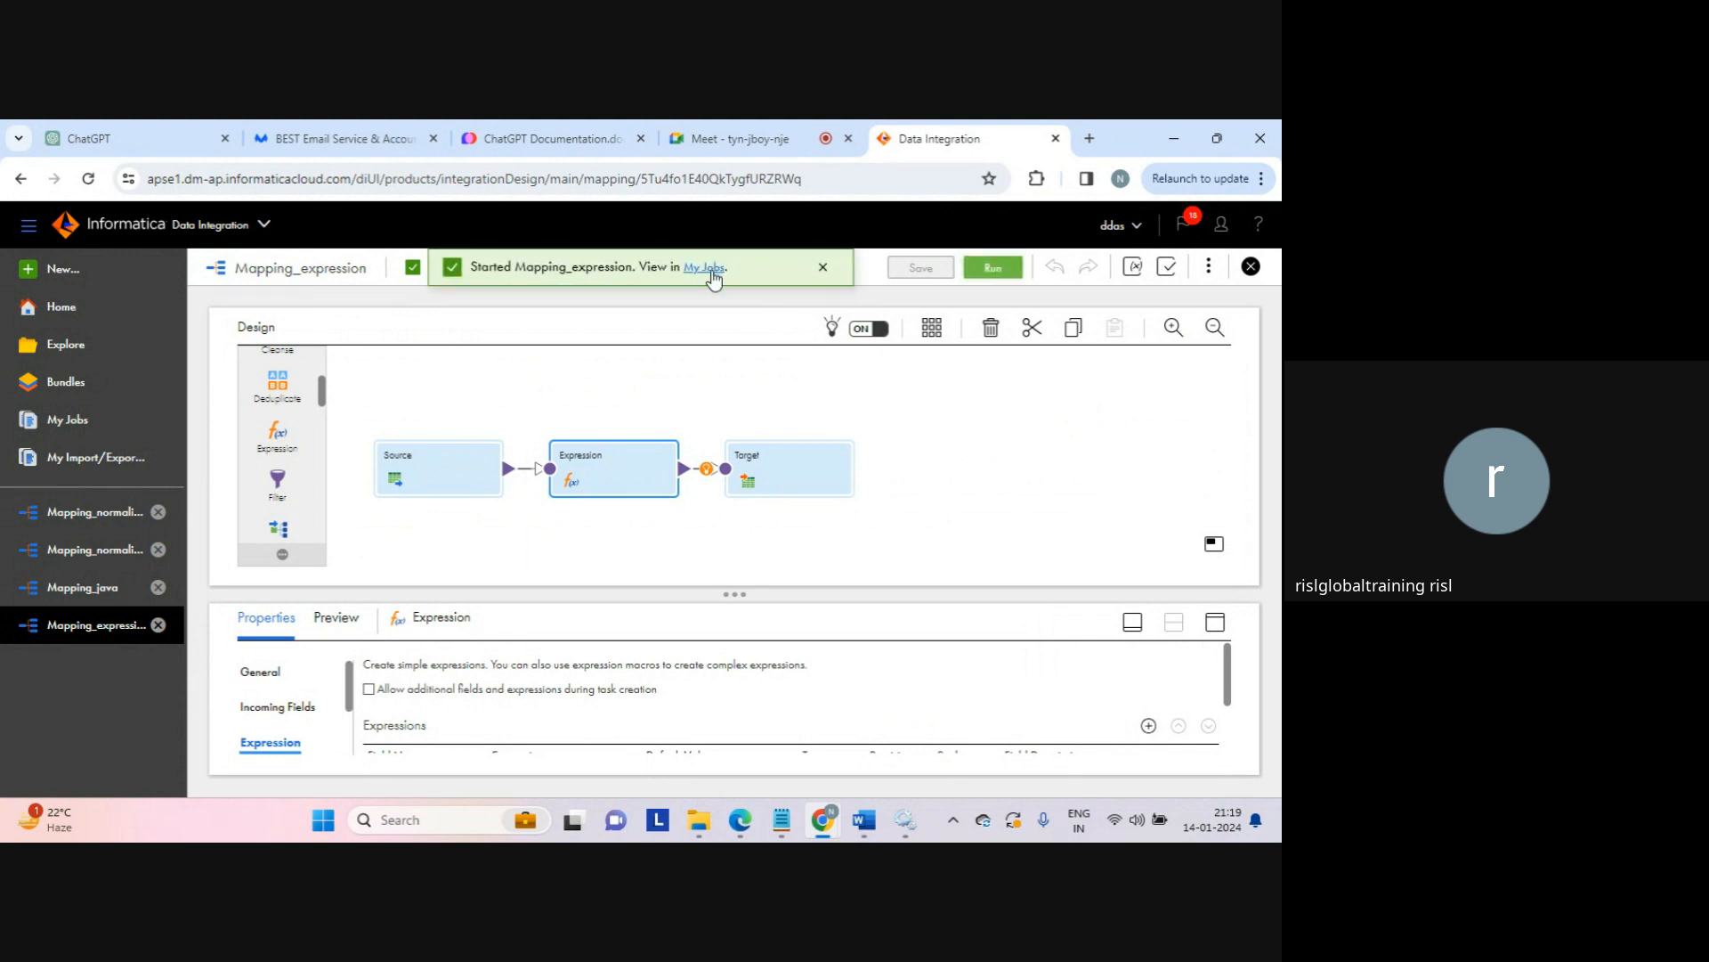
pyautogui.click(711, 270)
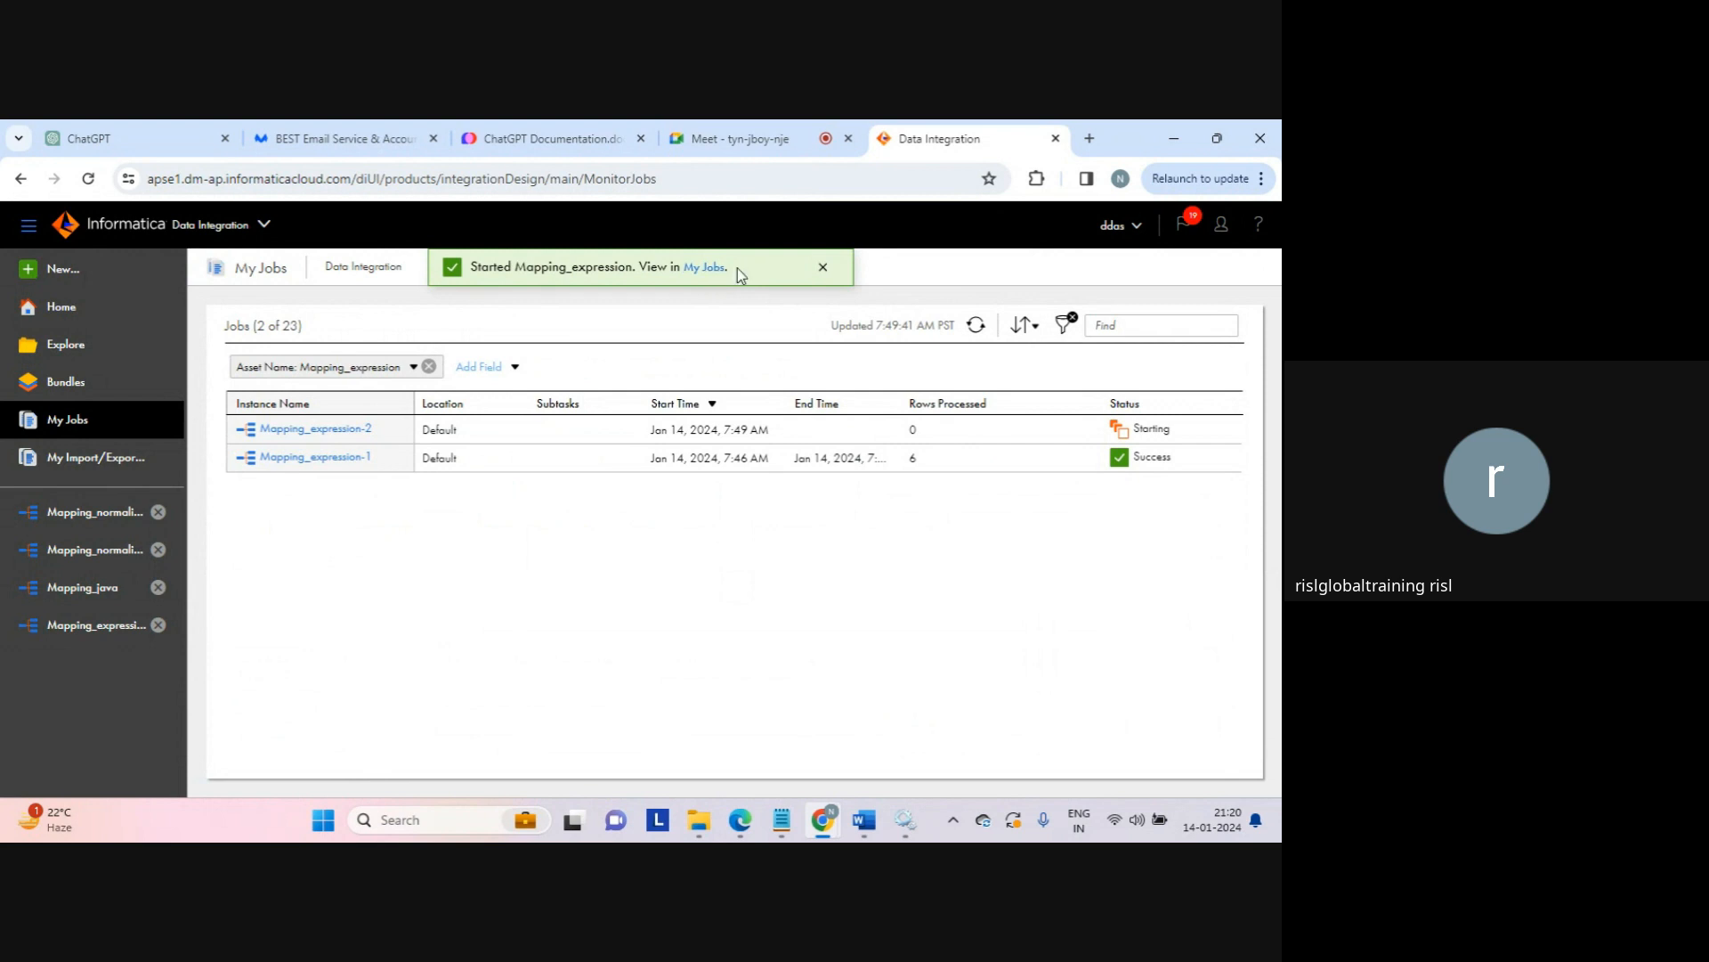
pyautogui.click(823, 268)
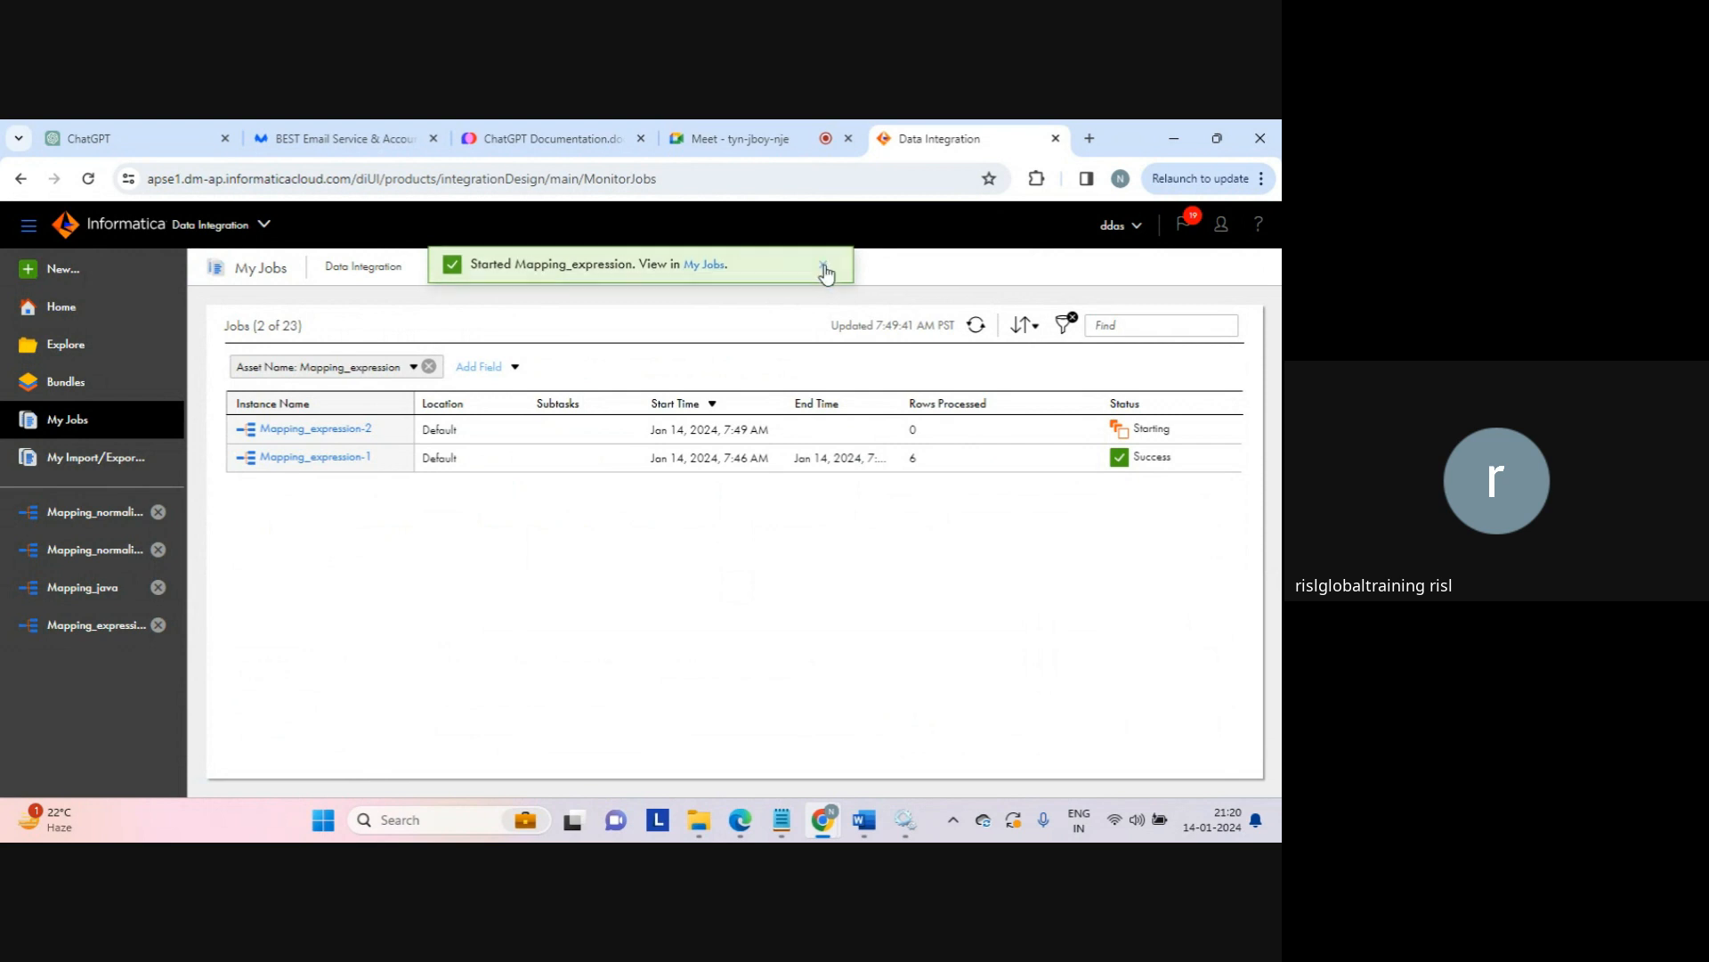
pyautogui.click(977, 325)
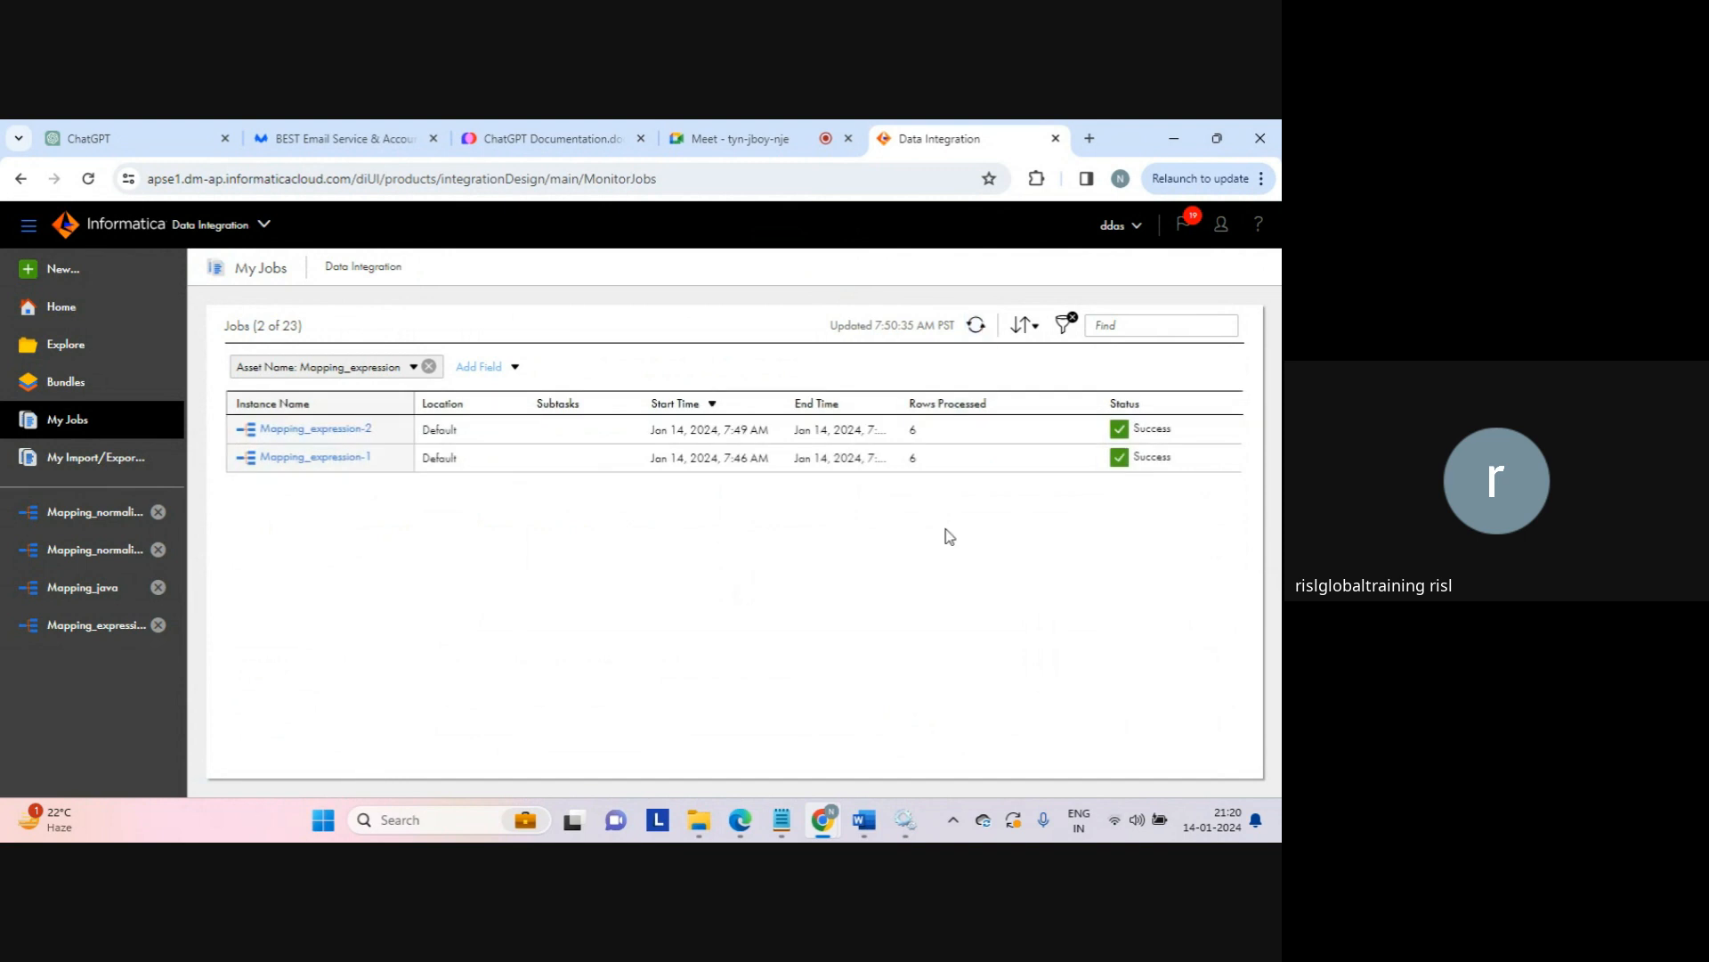
# Step: Open expression_tgt in Notepad and check str_concat against length_res values, e.g. 118 has length 3
pyautogui.click(698, 819)
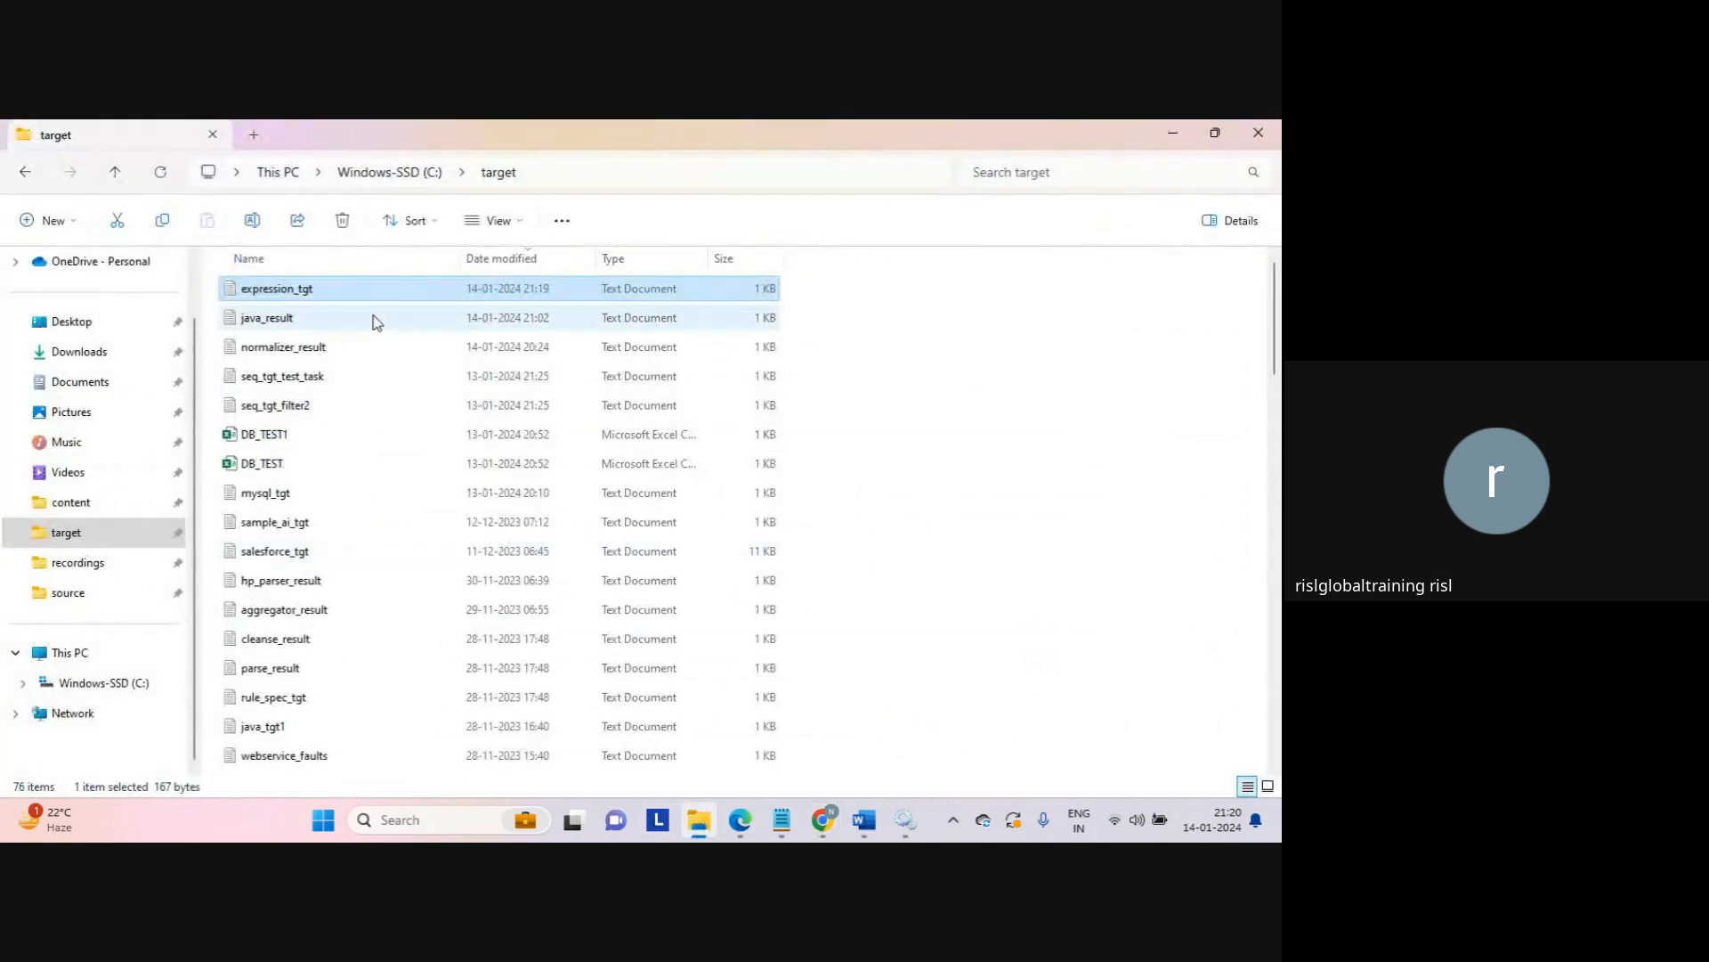
pyautogui.press('Return')
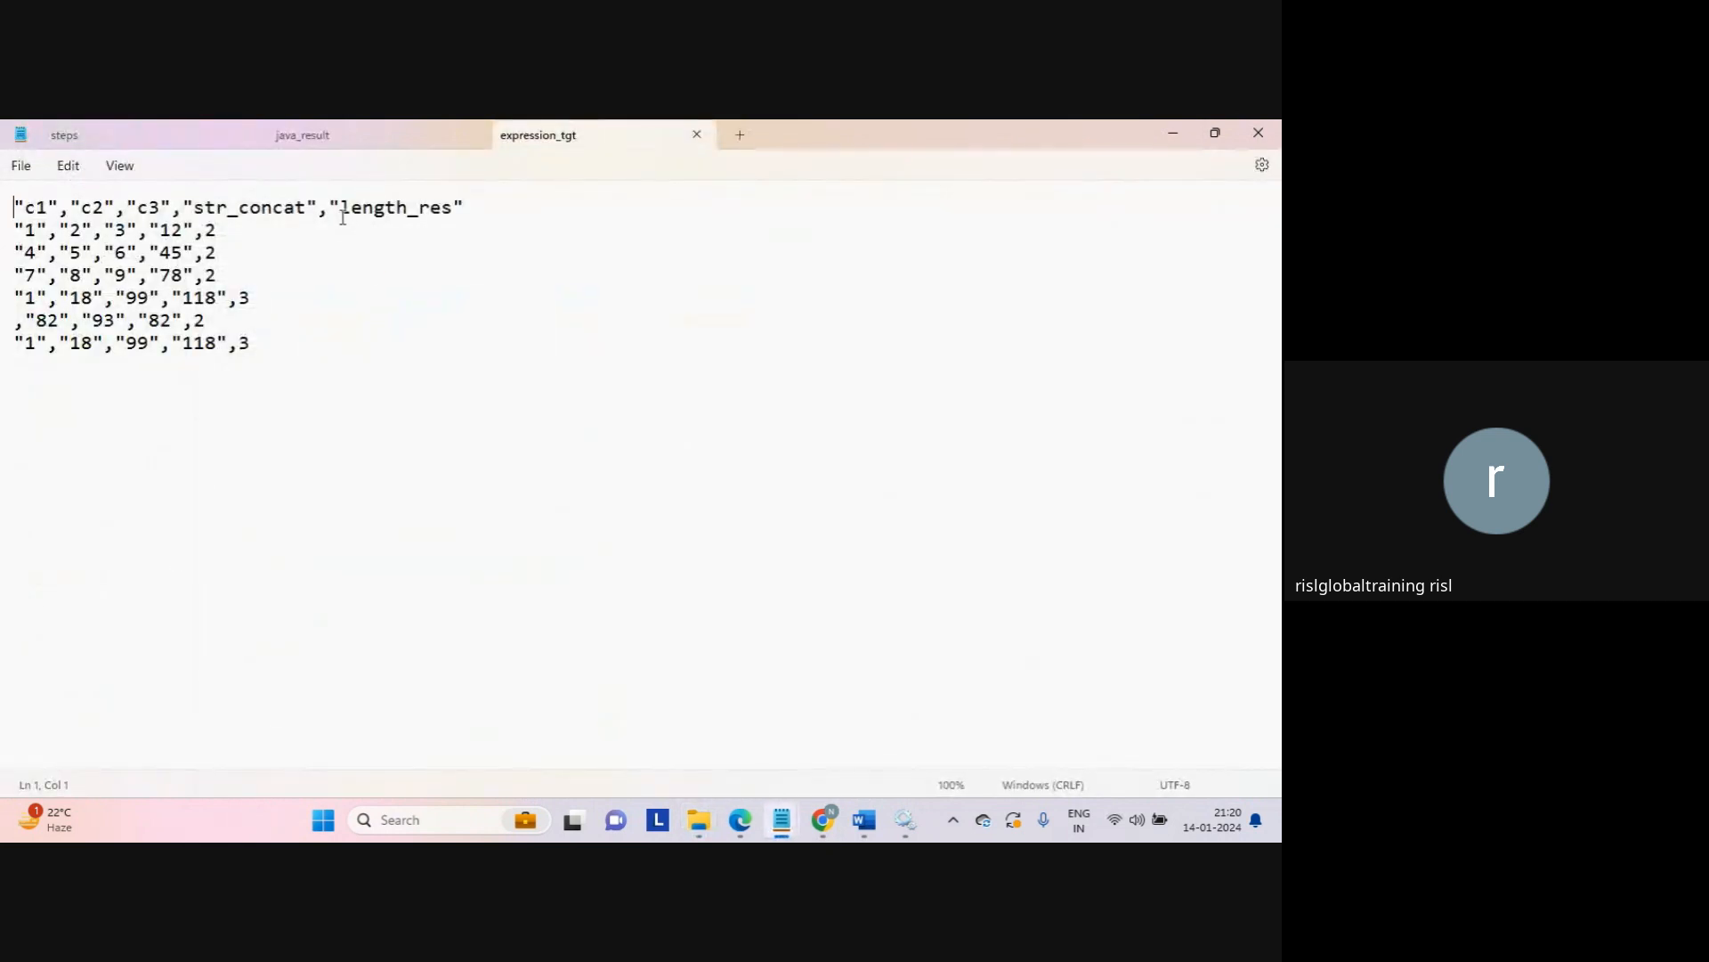
pyautogui.click(341, 215)
pyautogui.hotkey('shift', 'End')
pyautogui.press('End')
pyautogui.moveTo(187, 228); pyautogui.dragTo(161, 230)
pyautogui.click(204, 234)
pyautogui.doubleClick(201, 298)
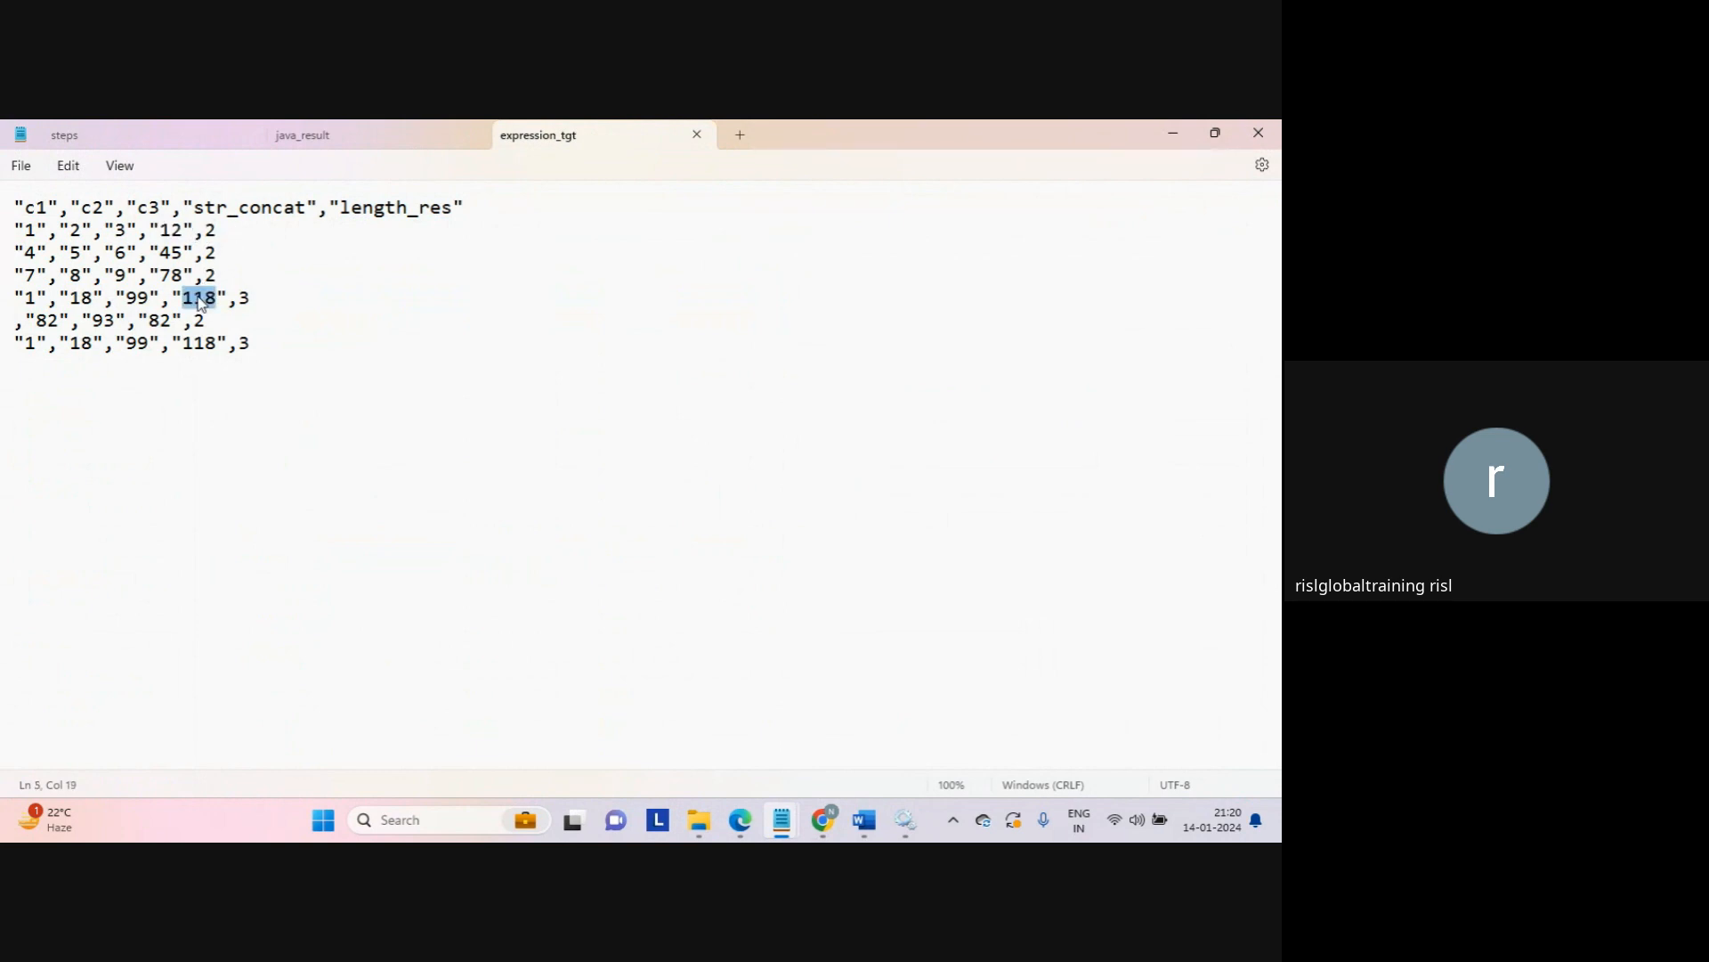
pyautogui.click(253, 299)
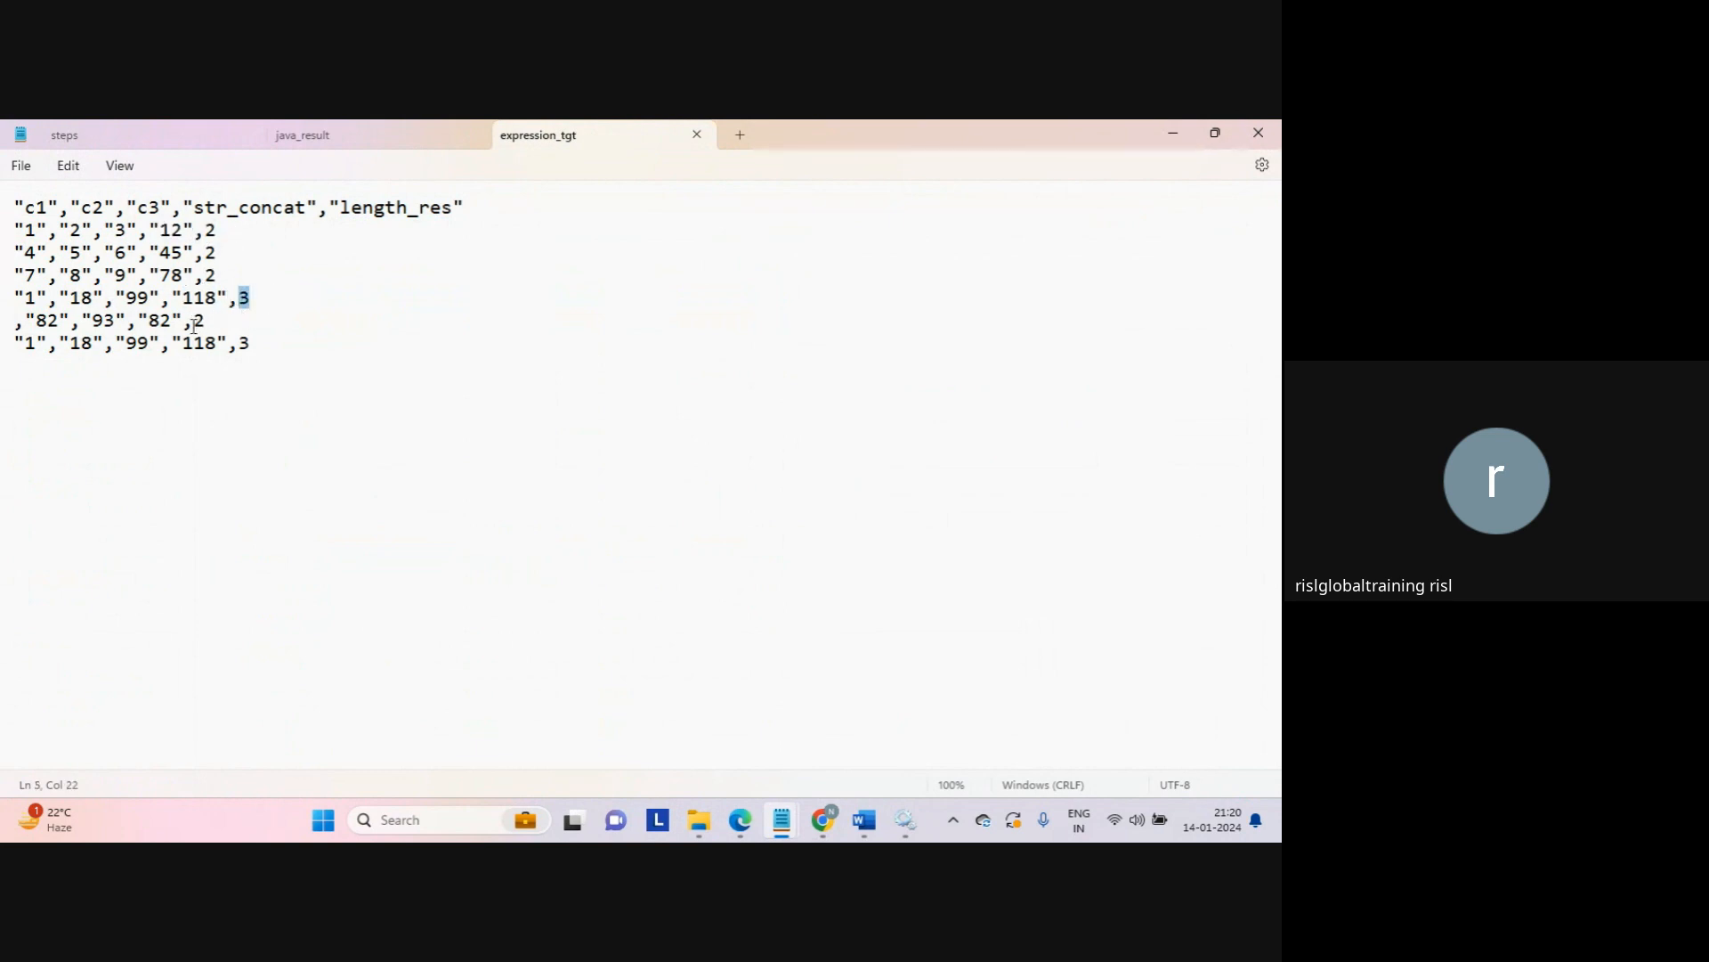
pyautogui.click(151, 318)
pyautogui.doubleClick(152, 319)
pyautogui.click(251, 344)
pyautogui.click(405, 339)
# Step: Close the expression_tgt and java_result files and minimize Notepad
pyautogui.click(703, 136)
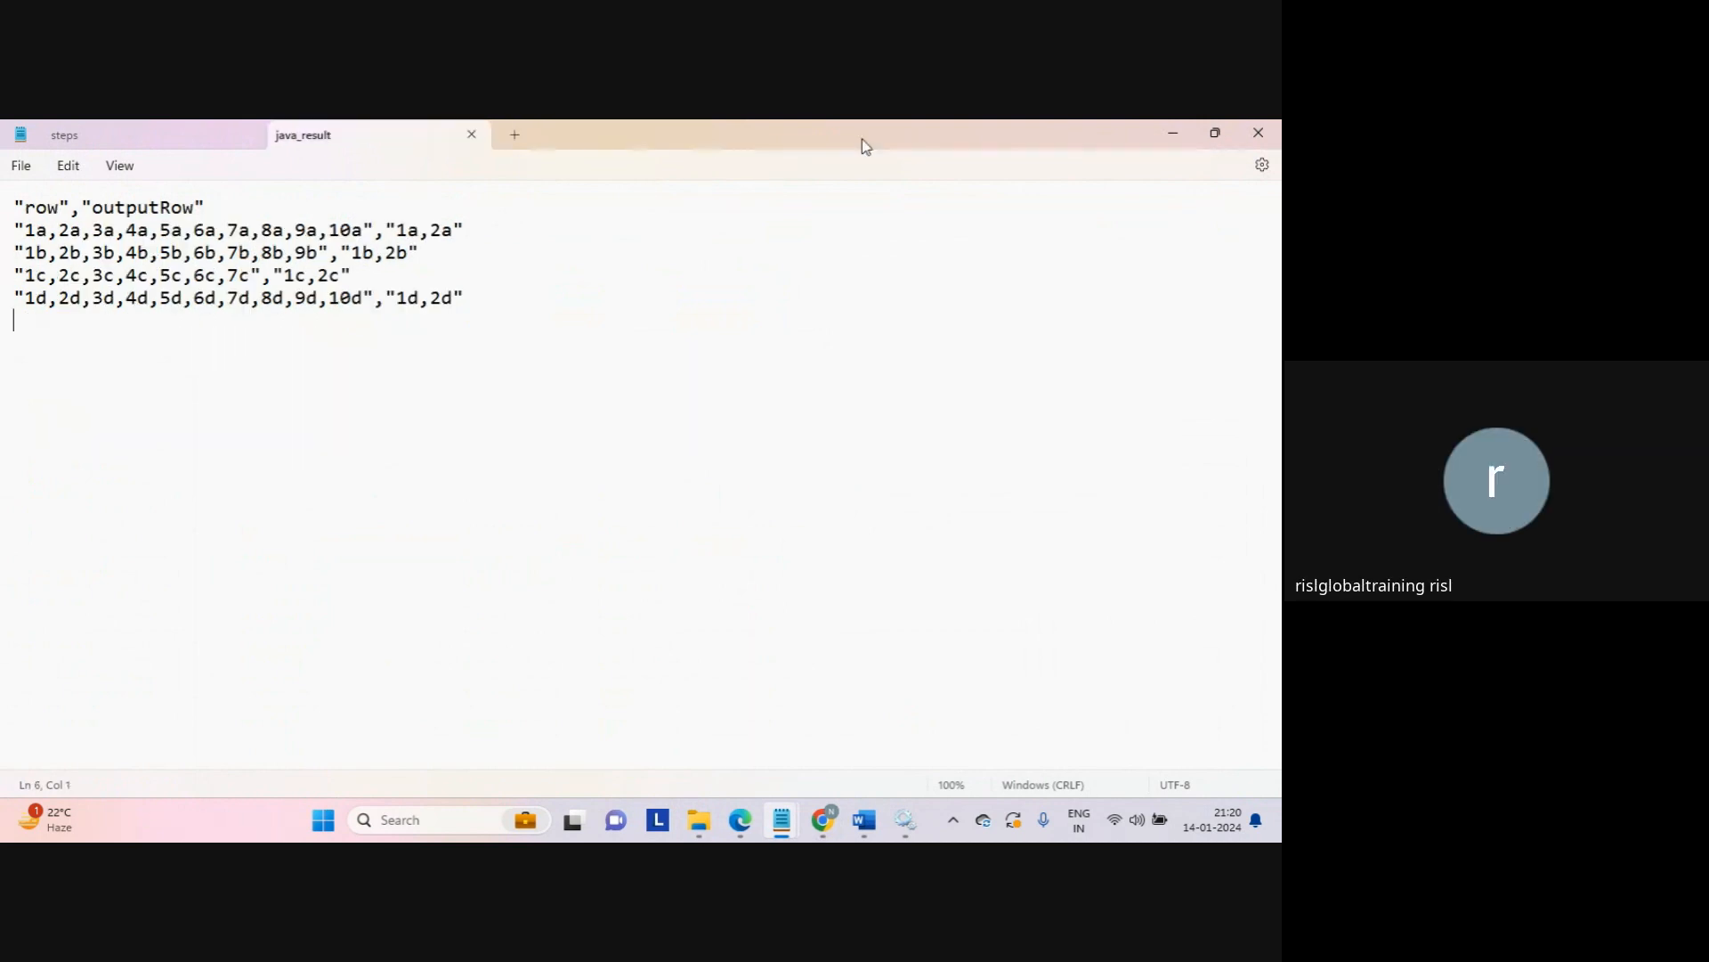
pyautogui.click(472, 134)
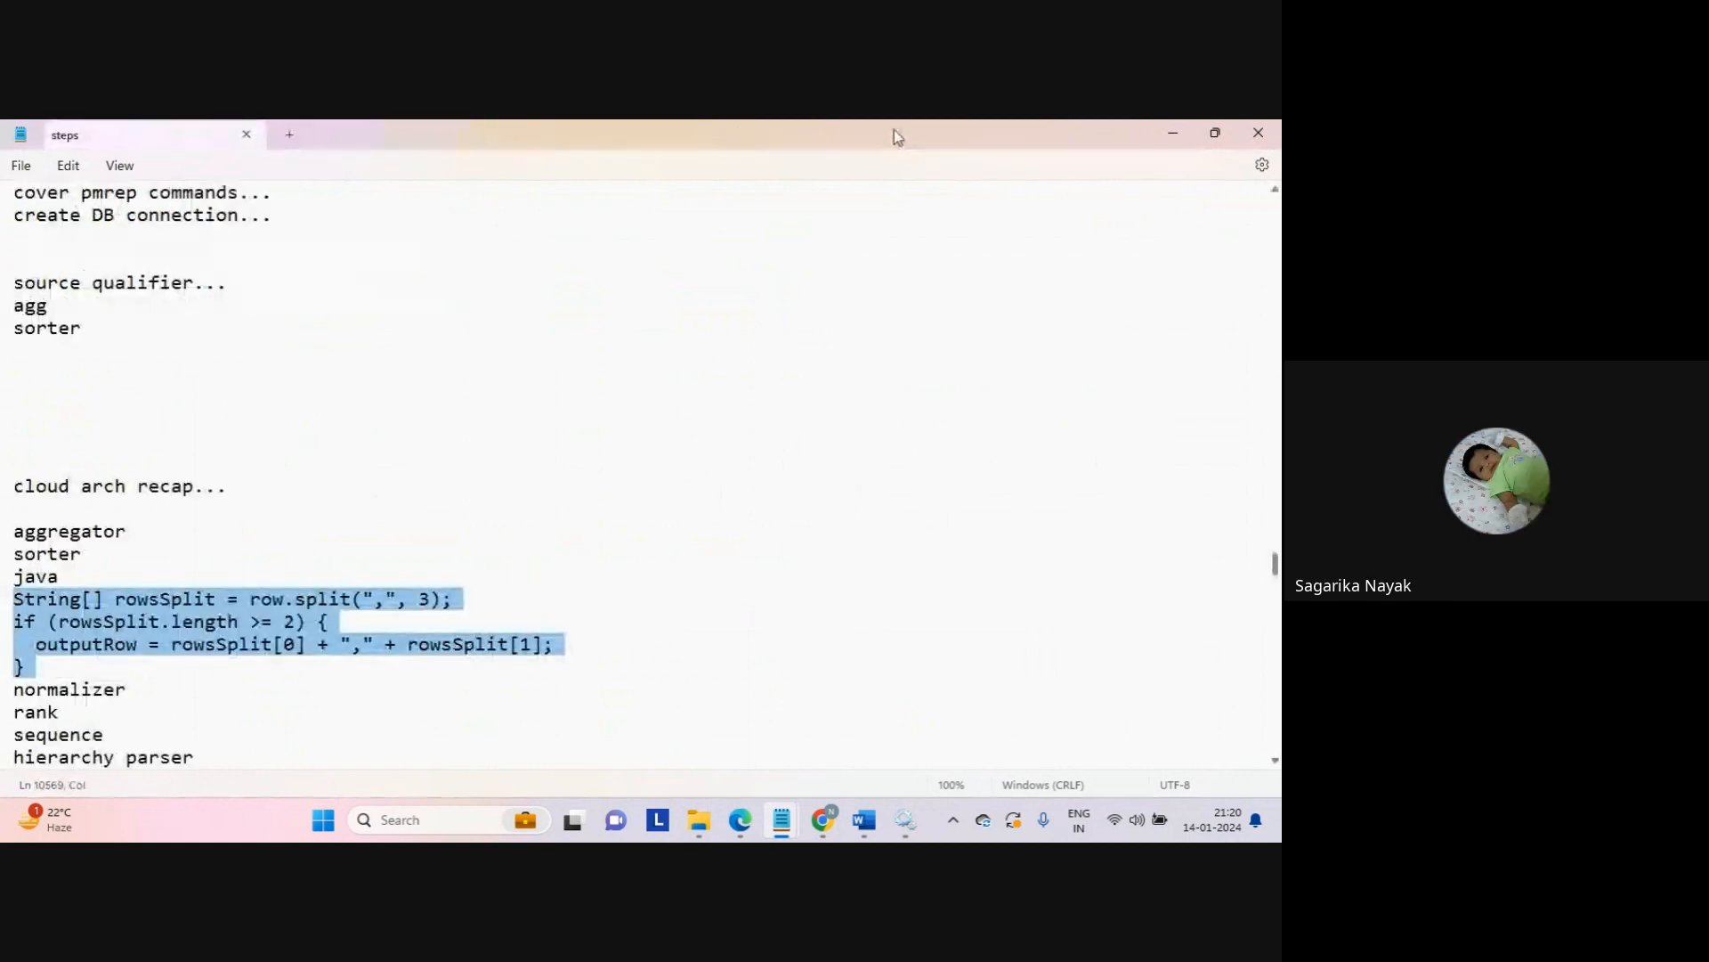
pyautogui.click(1177, 126)
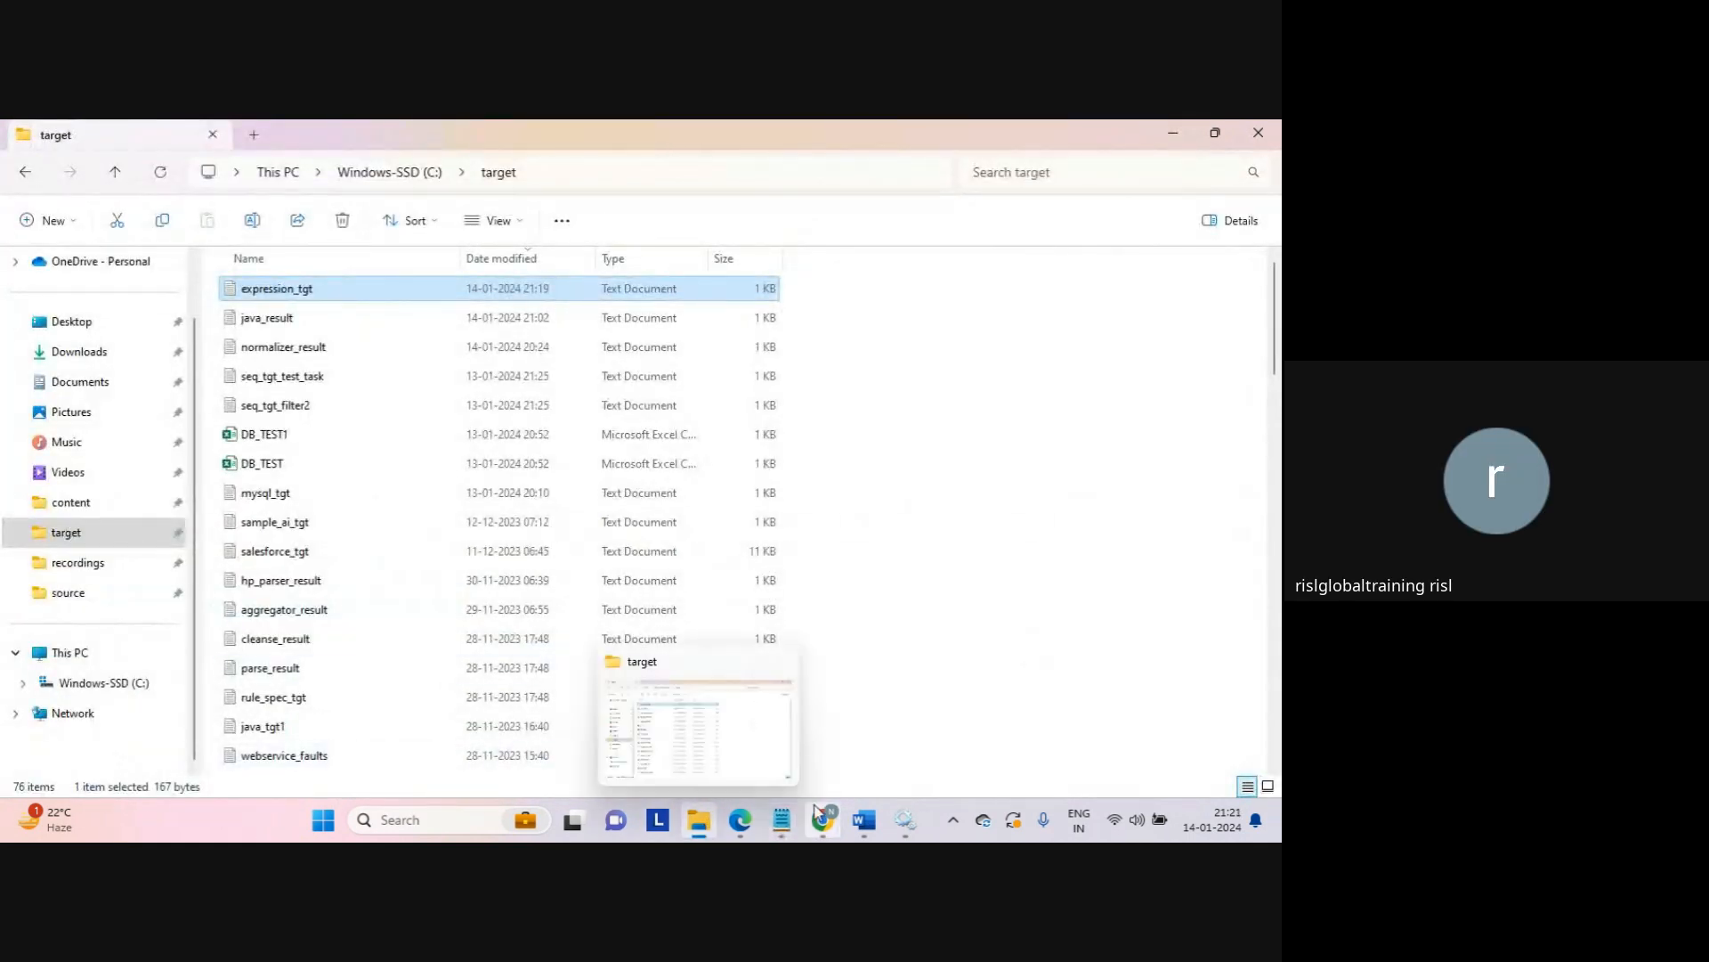
# Step: Reopen Mapping_expression and add a new field named replace_chr_res
pyautogui.moveTo(824, 817)
pyautogui.click(769, 746)
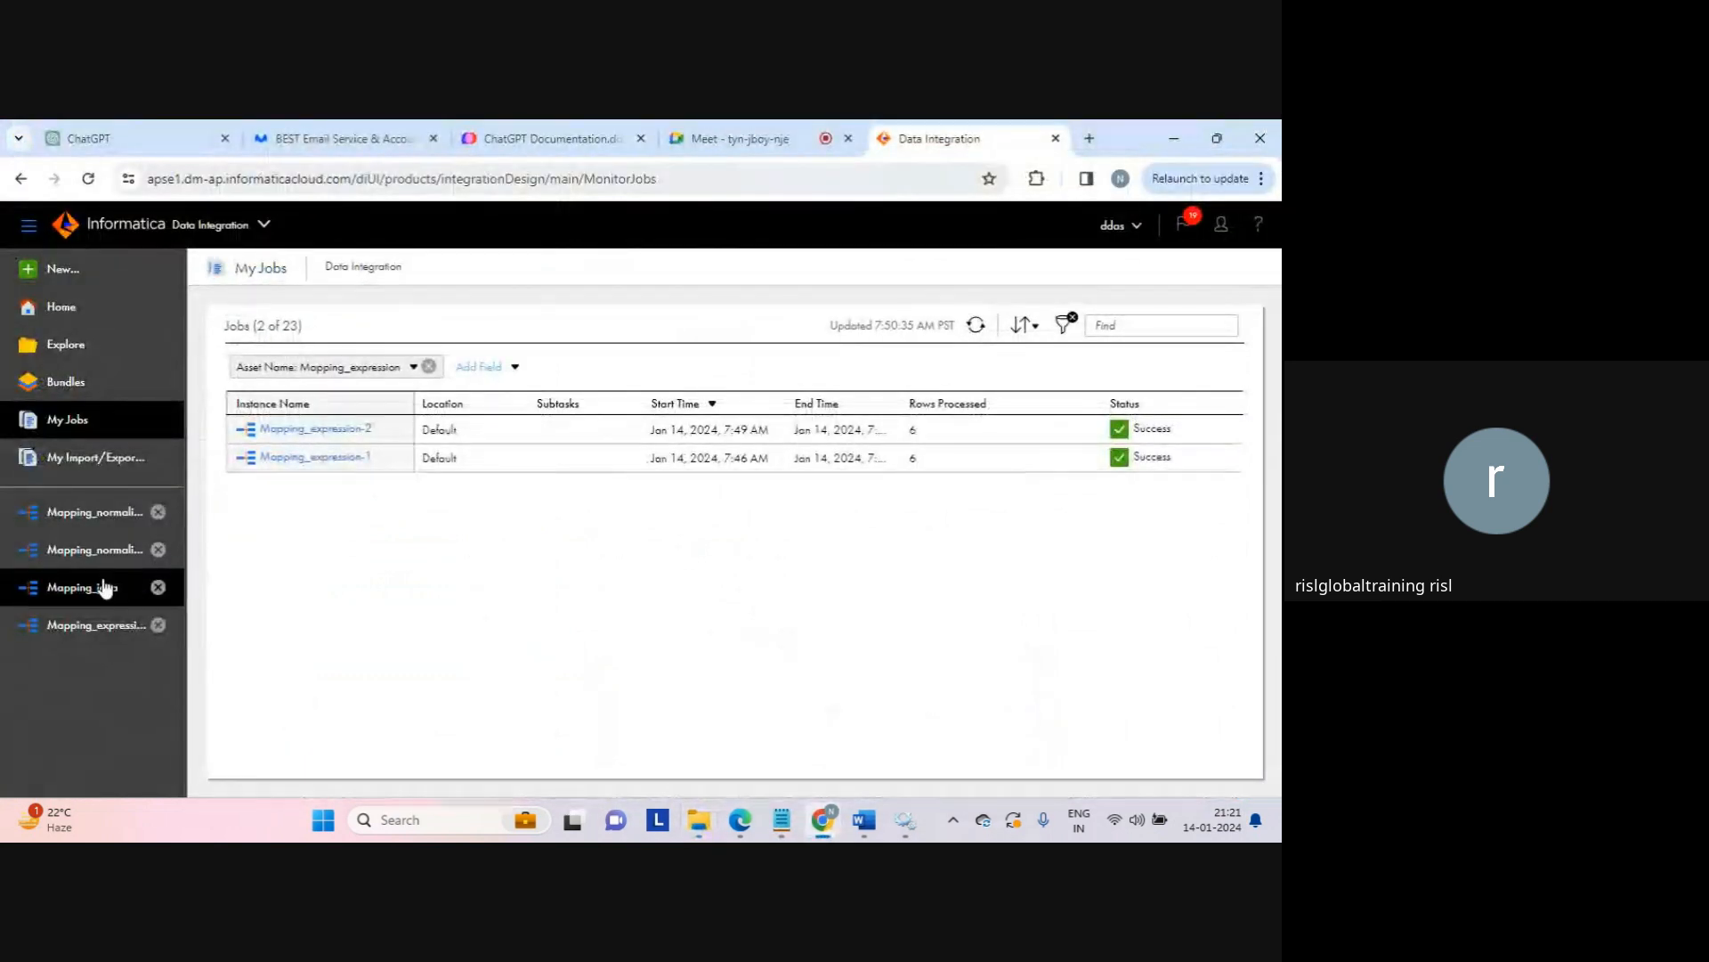
pyautogui.click(93, 625)
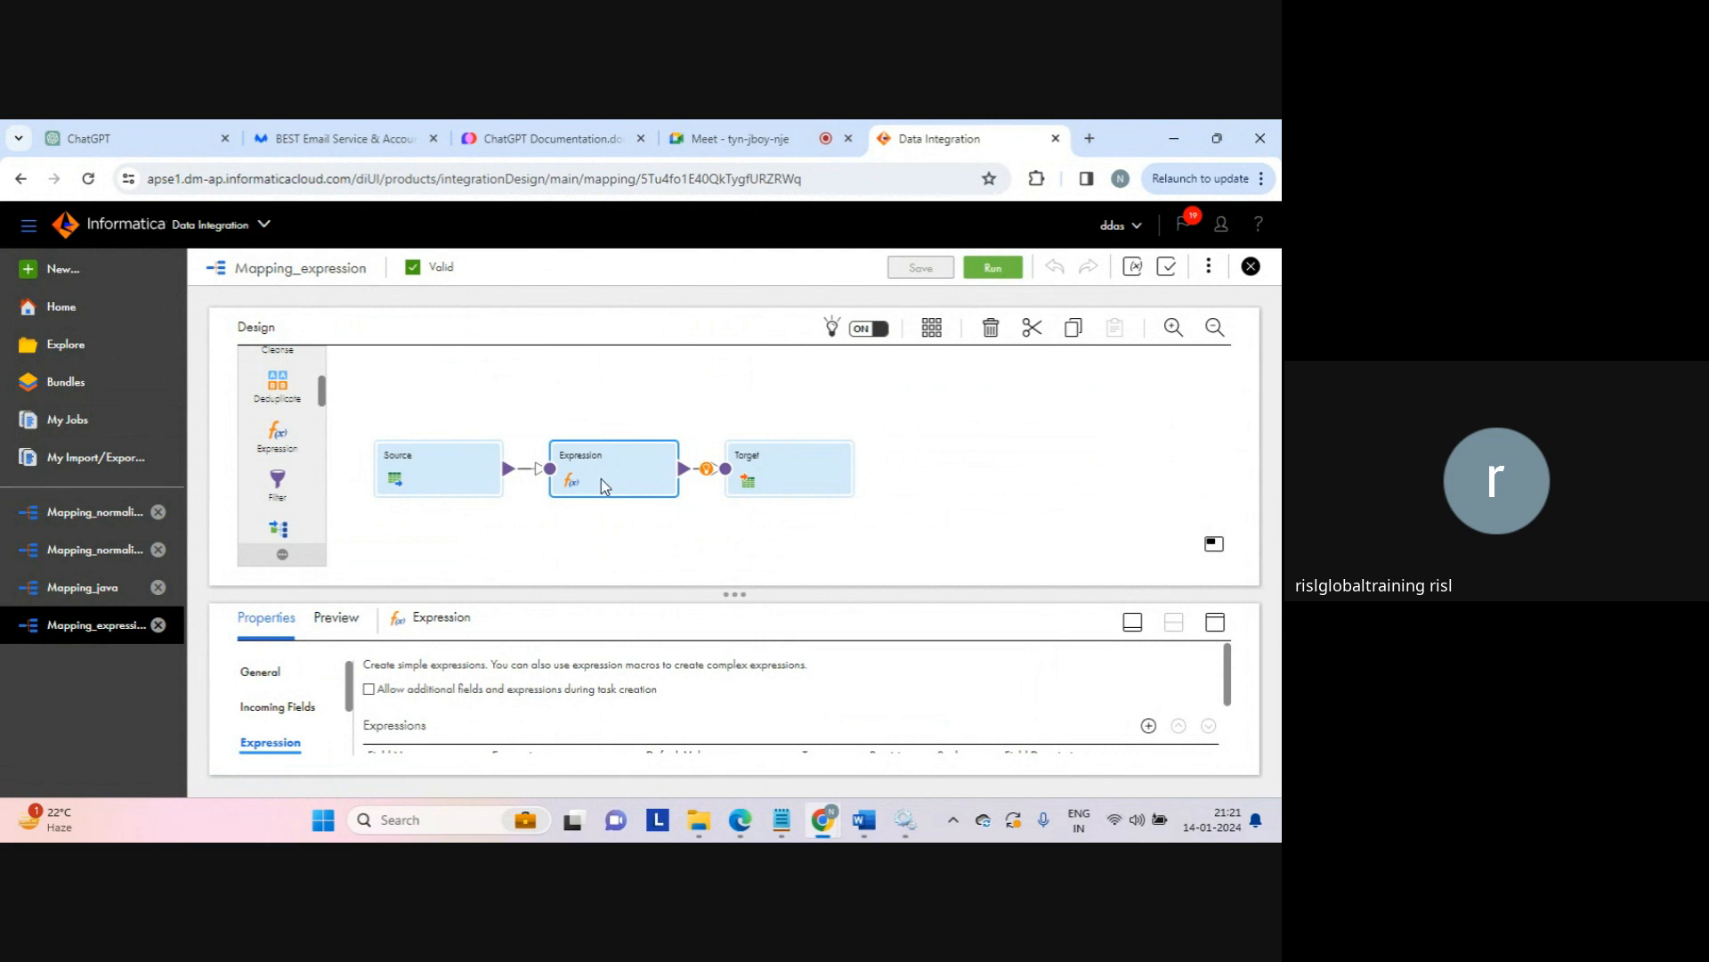
pyautogui.click(1215, 622)
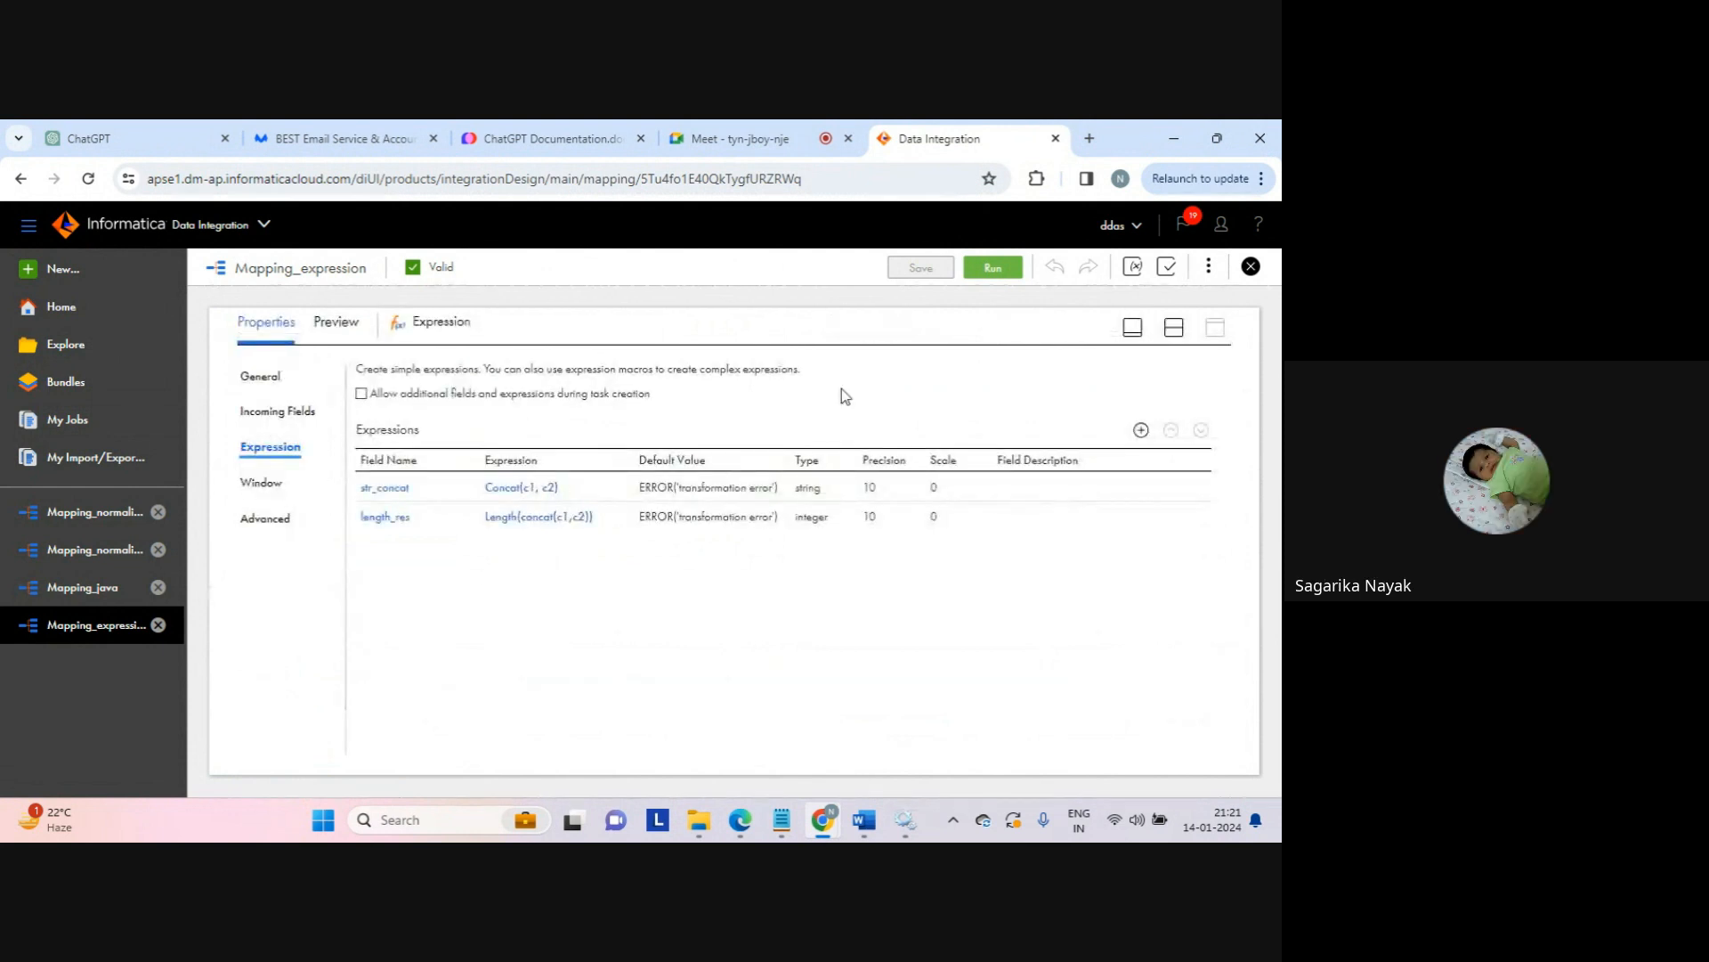
pyautogui.click(1141, 430)
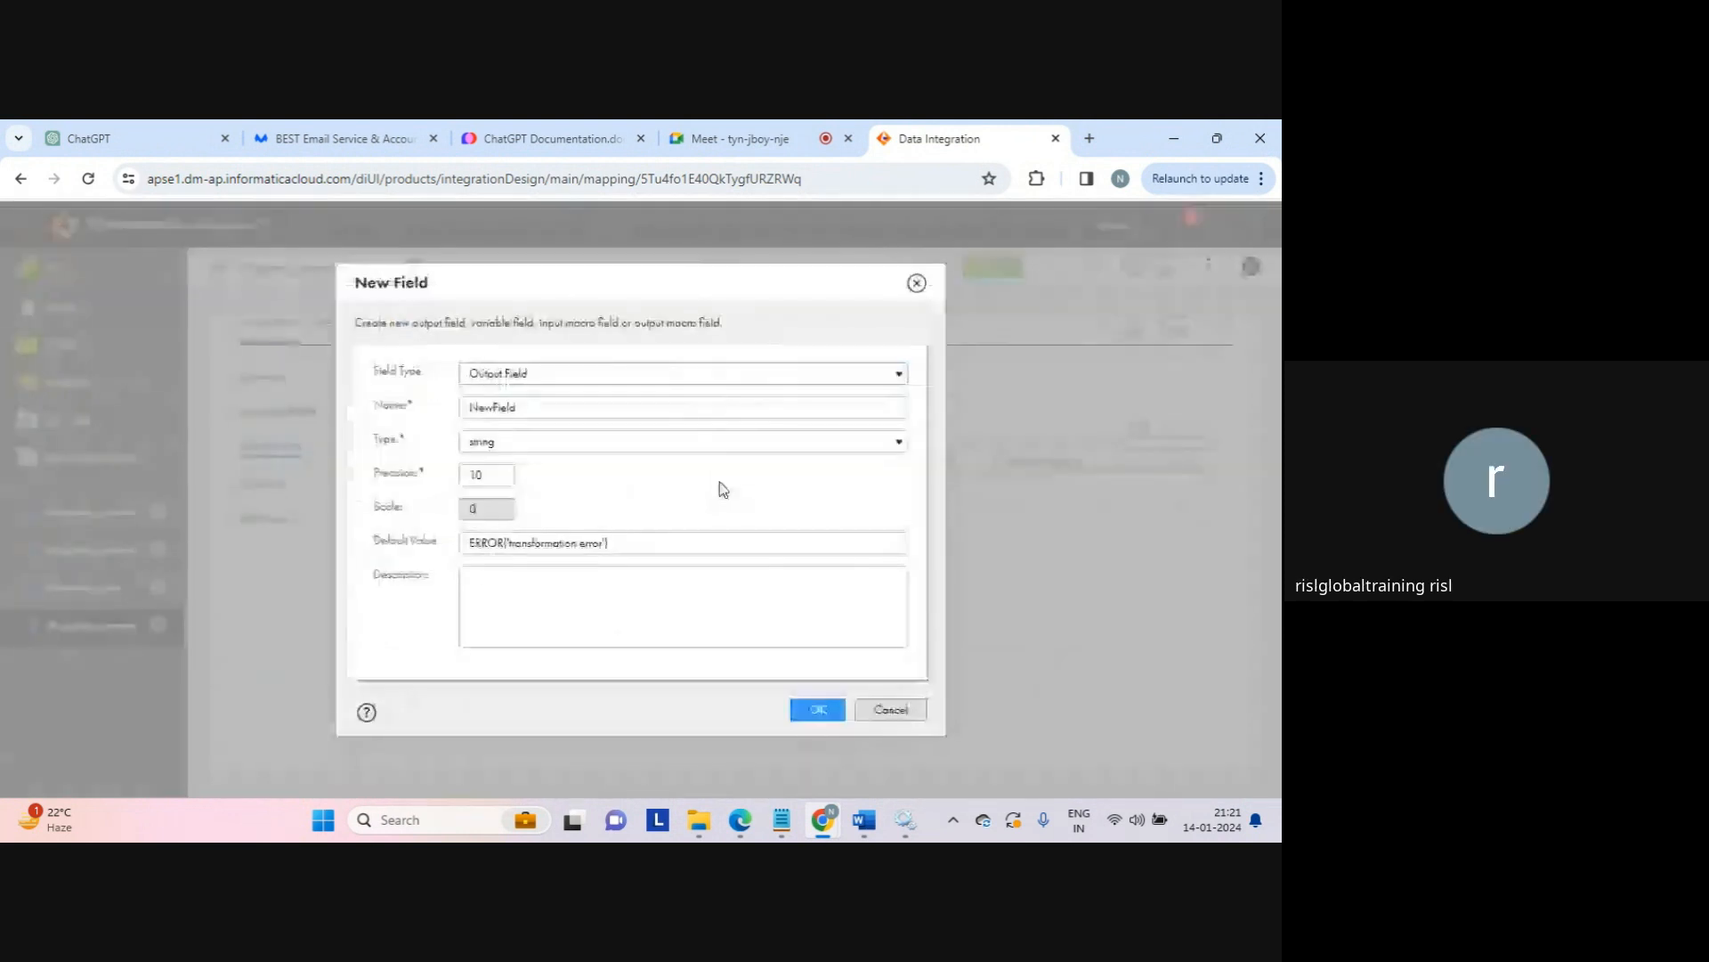
pyautogui.click(505, 409)
pyautogui.doubleClick(506, 410)
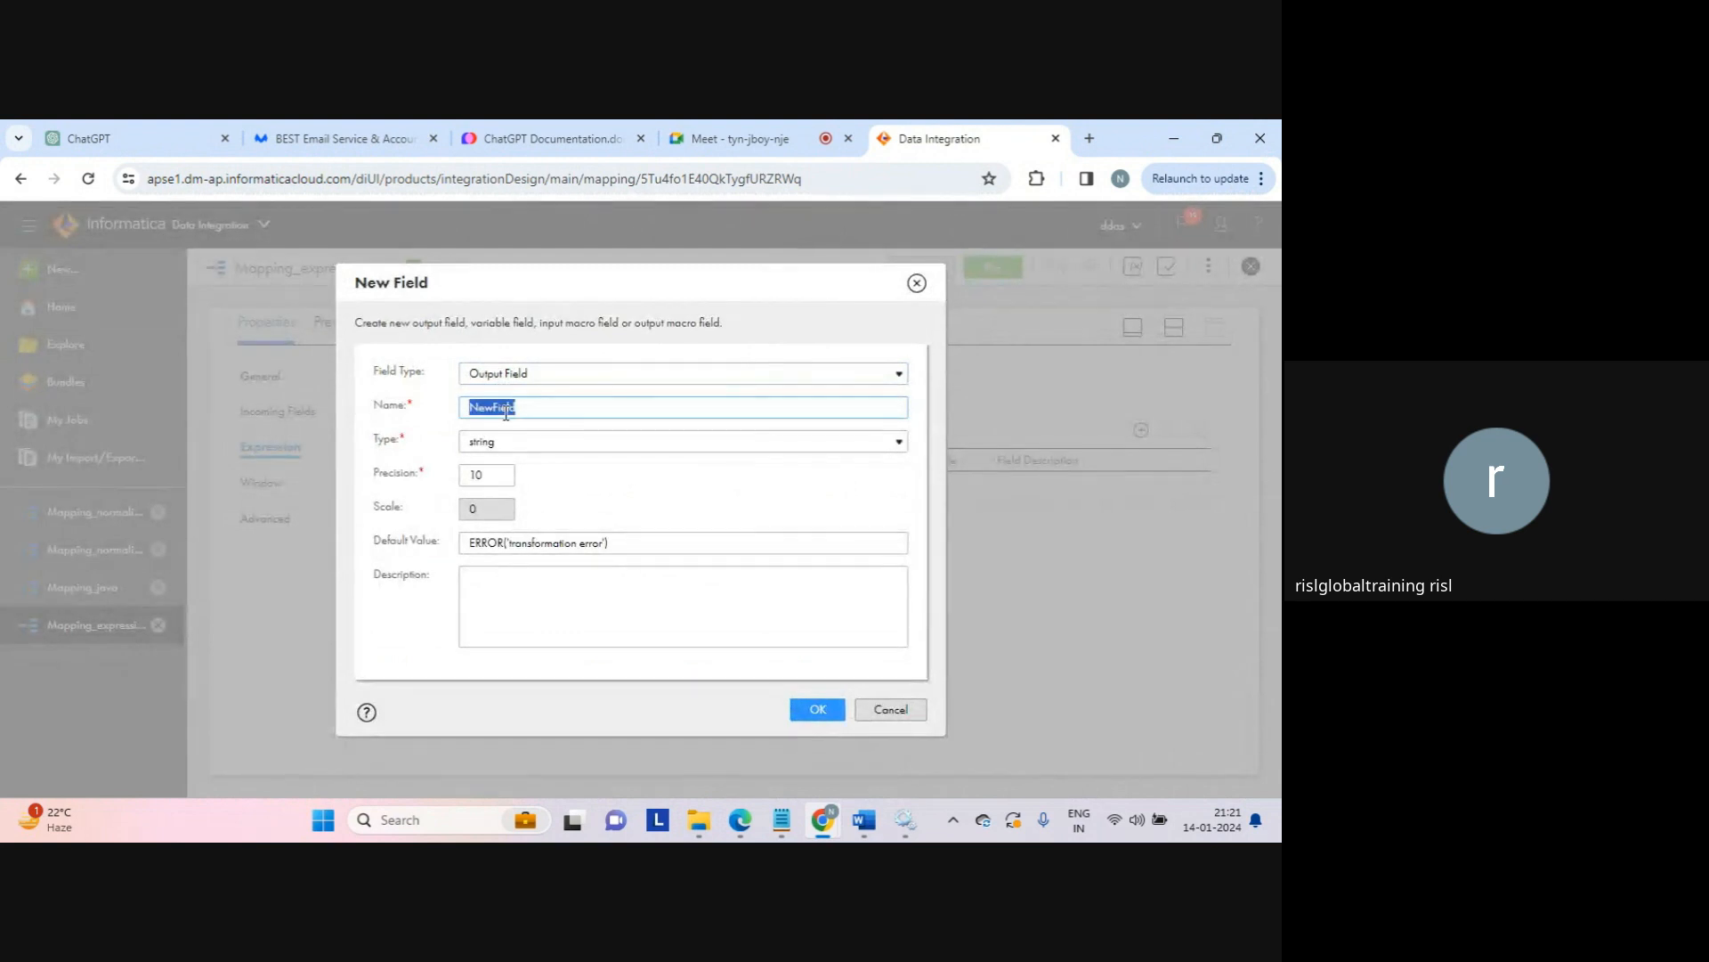
pyautogui.write('replace_chr_res')
pyautogui.click(814, 708)
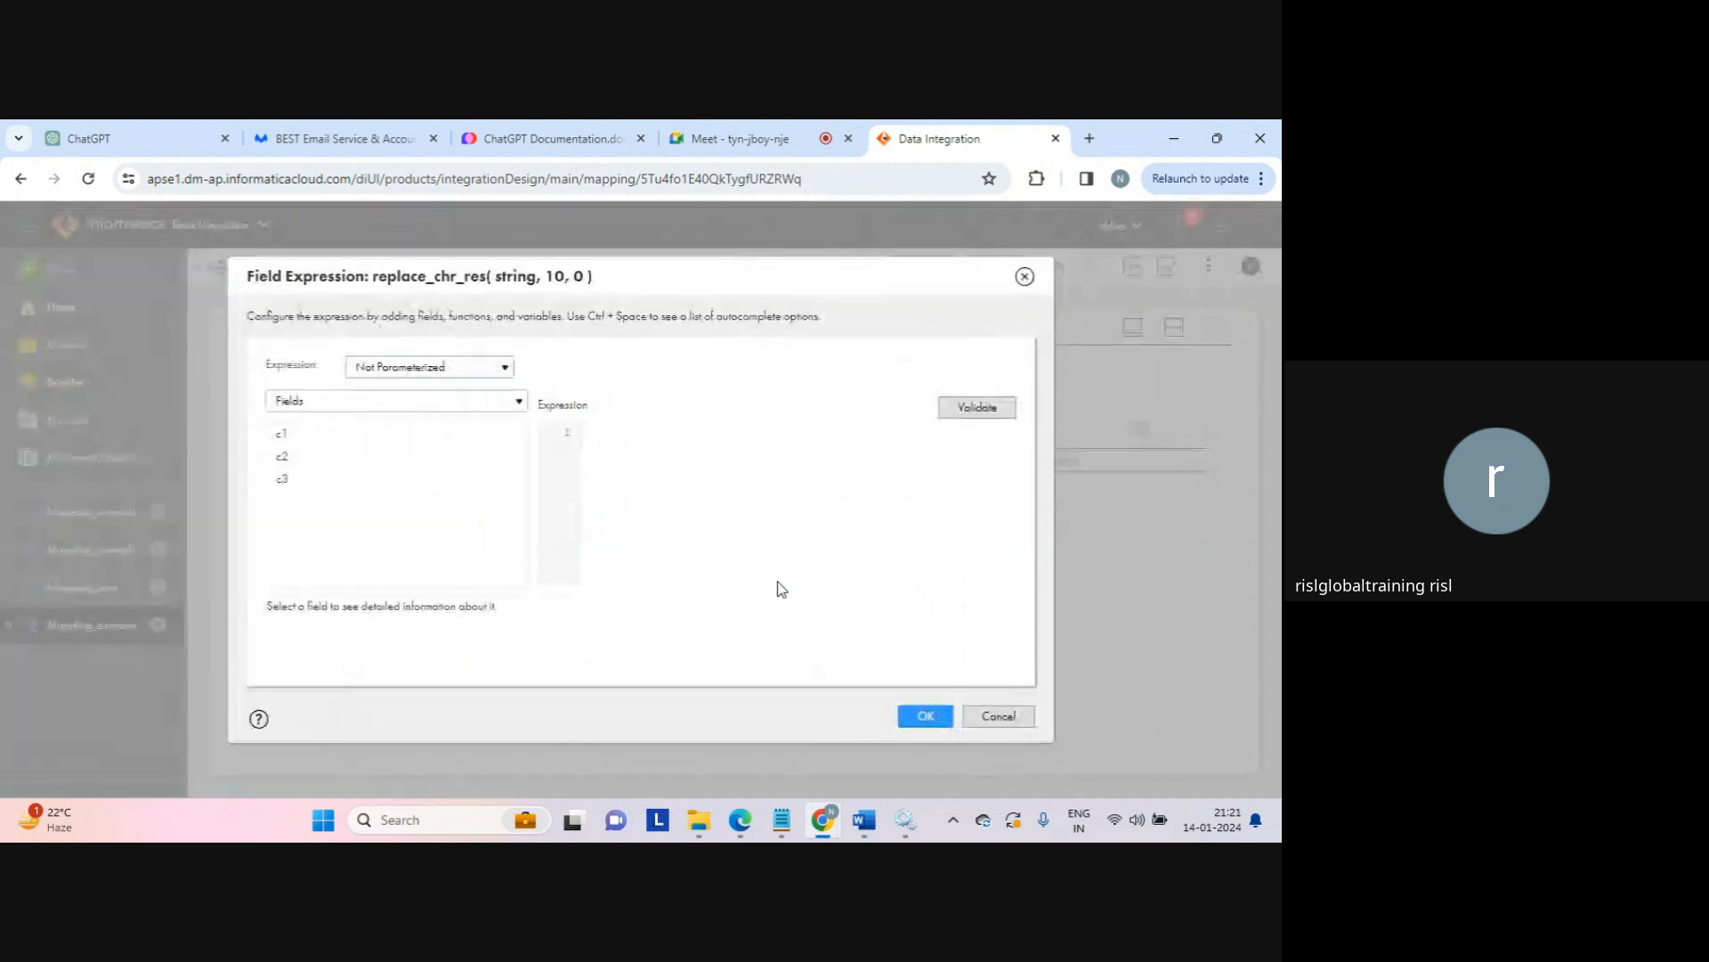
# Step: Insert the built-in String function ReplaceChr into replace_chr_res's expression
pyautogui.click(507, 405)
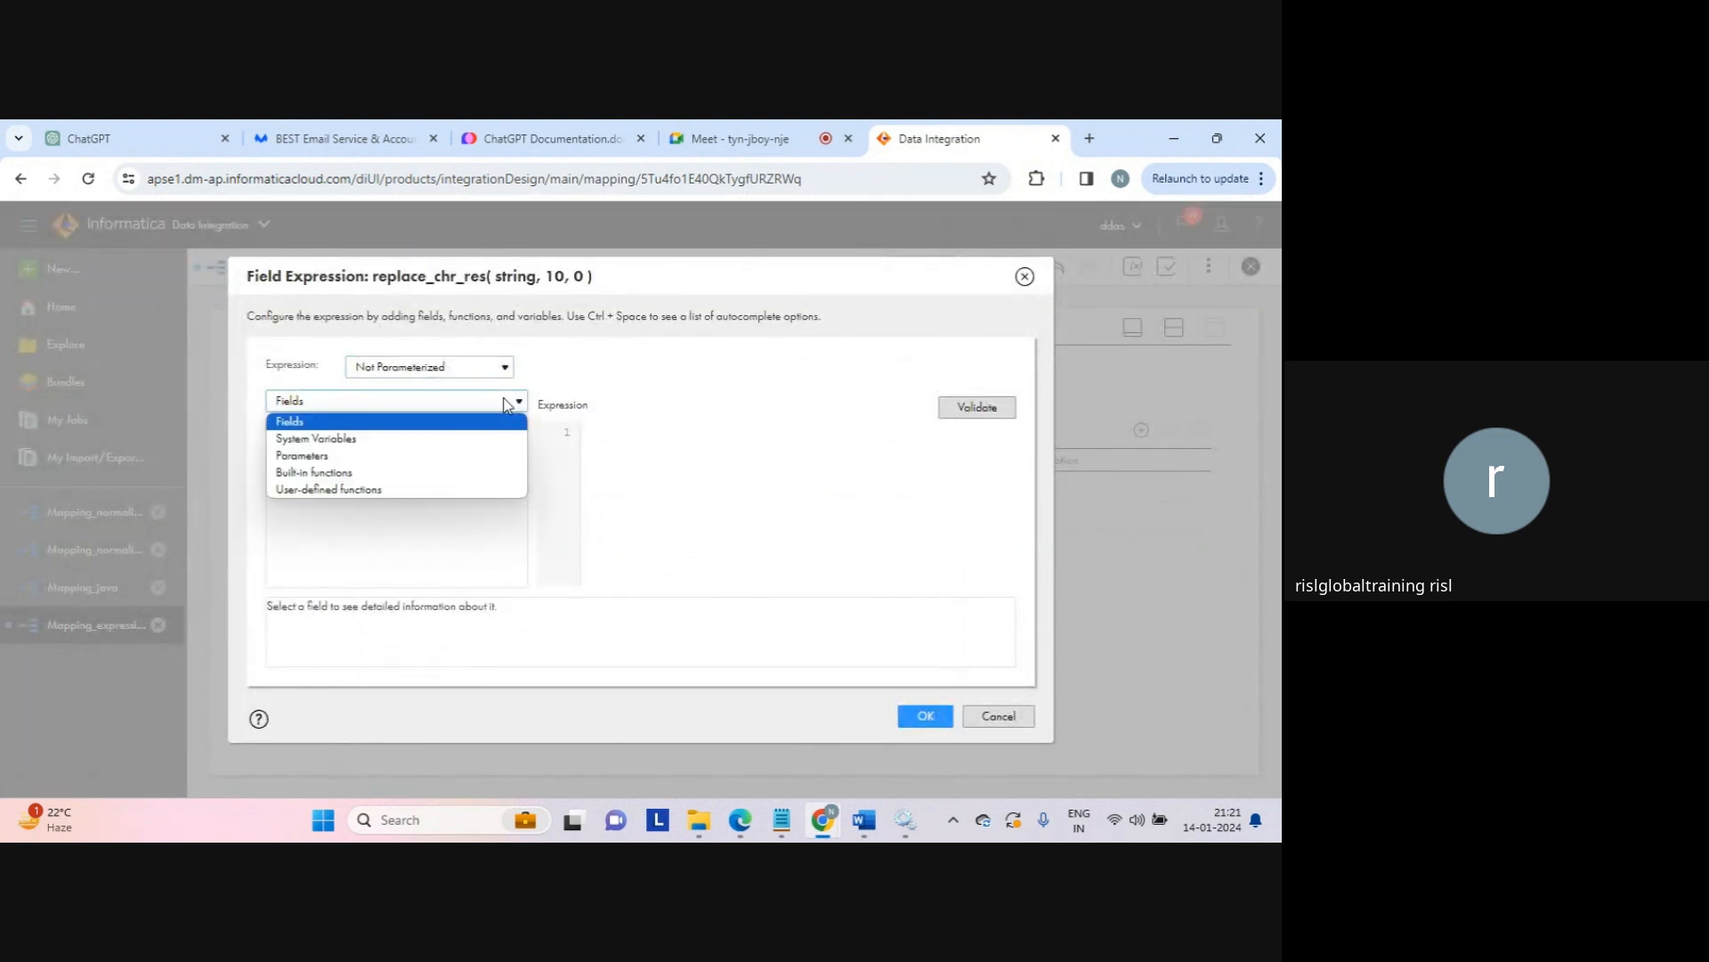
pyautogui.click(347, 468)
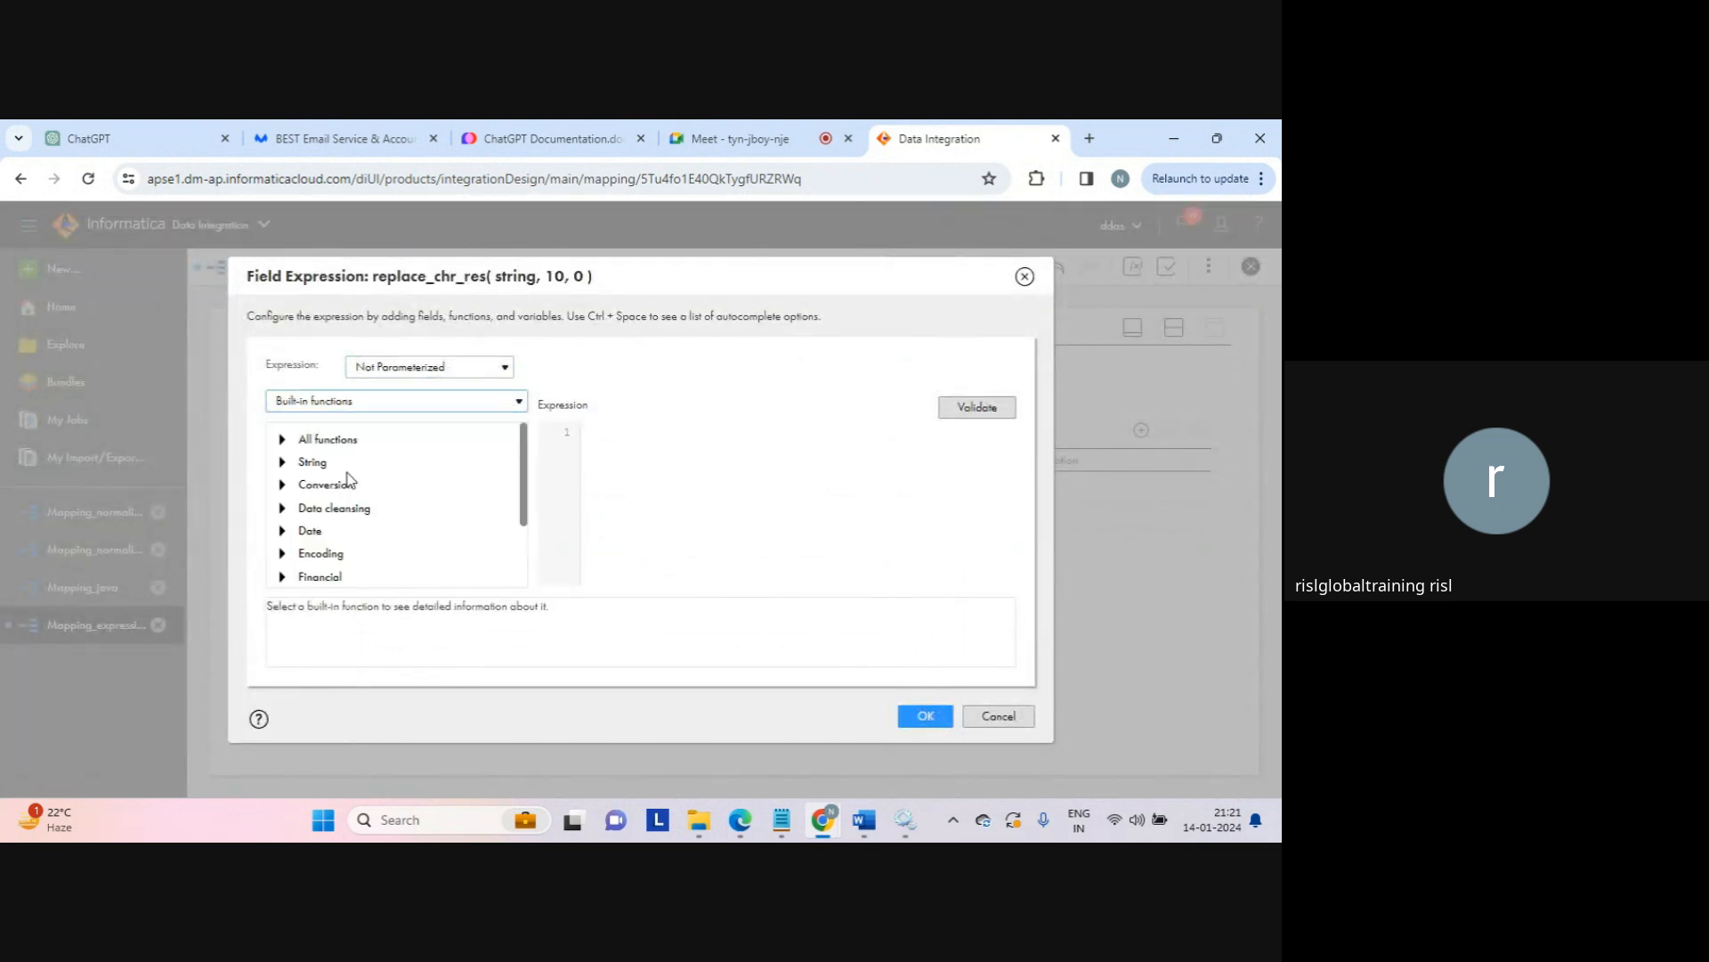
pyautogui.click(282, 462)
pyautogui.moveTo(524, 452); pyautogui.dragTo(528, 512)
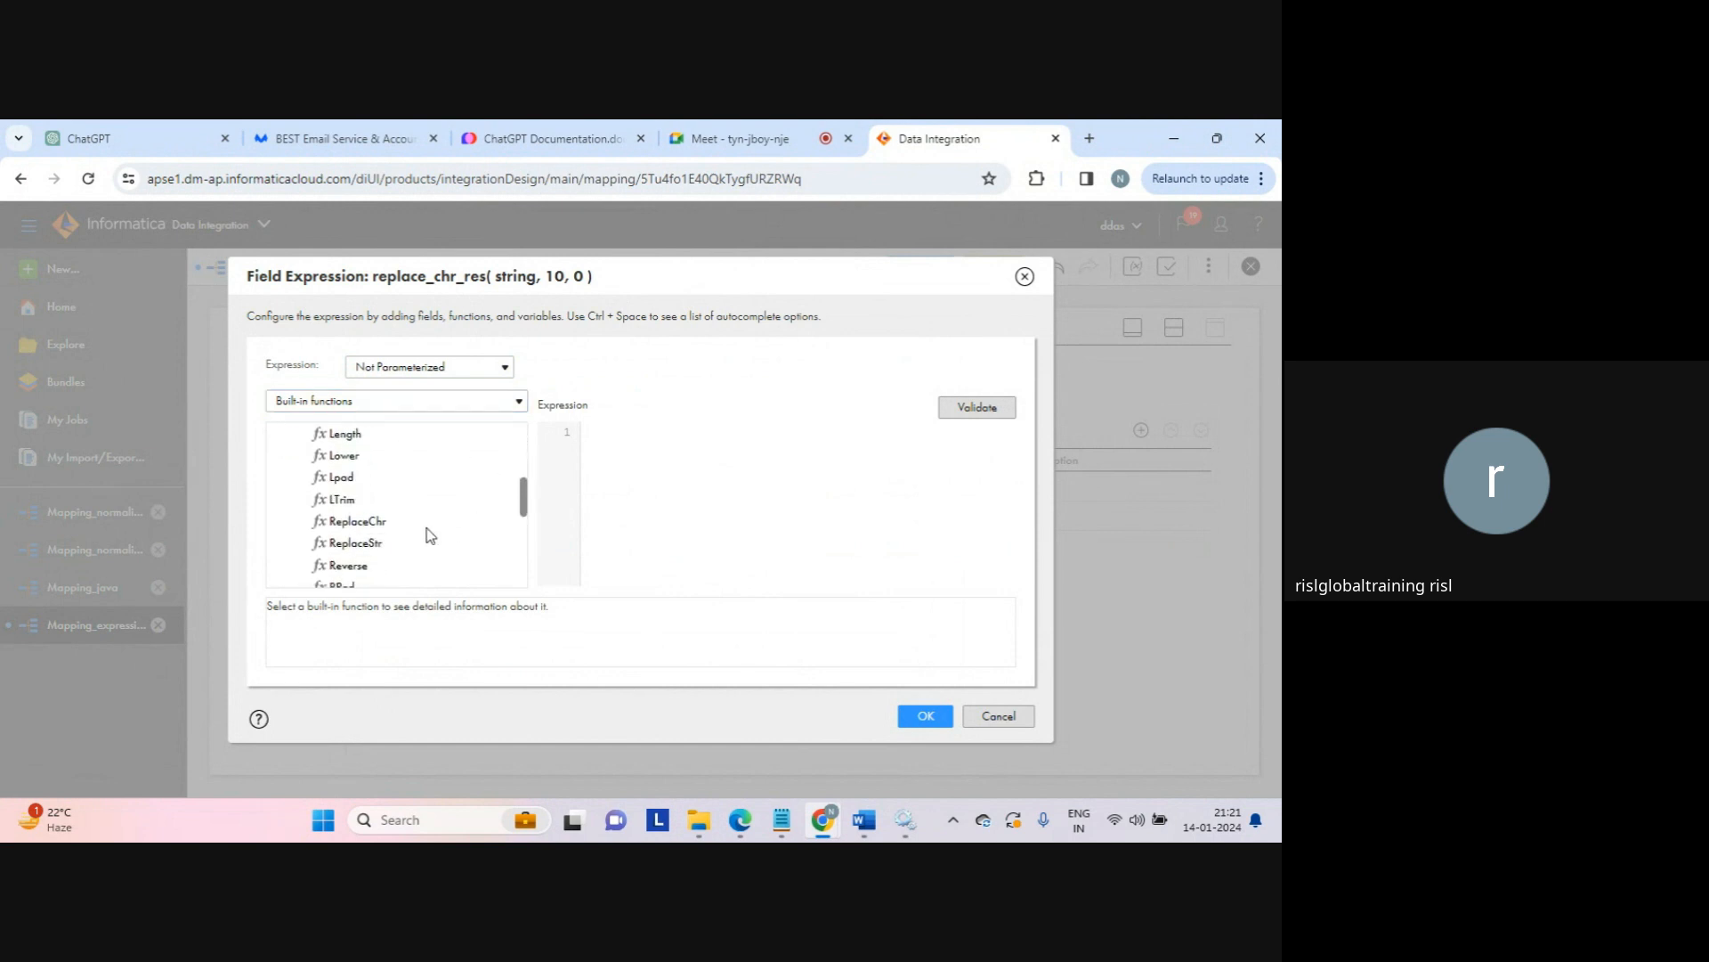
pyautogui.doubleClick(361, 525)
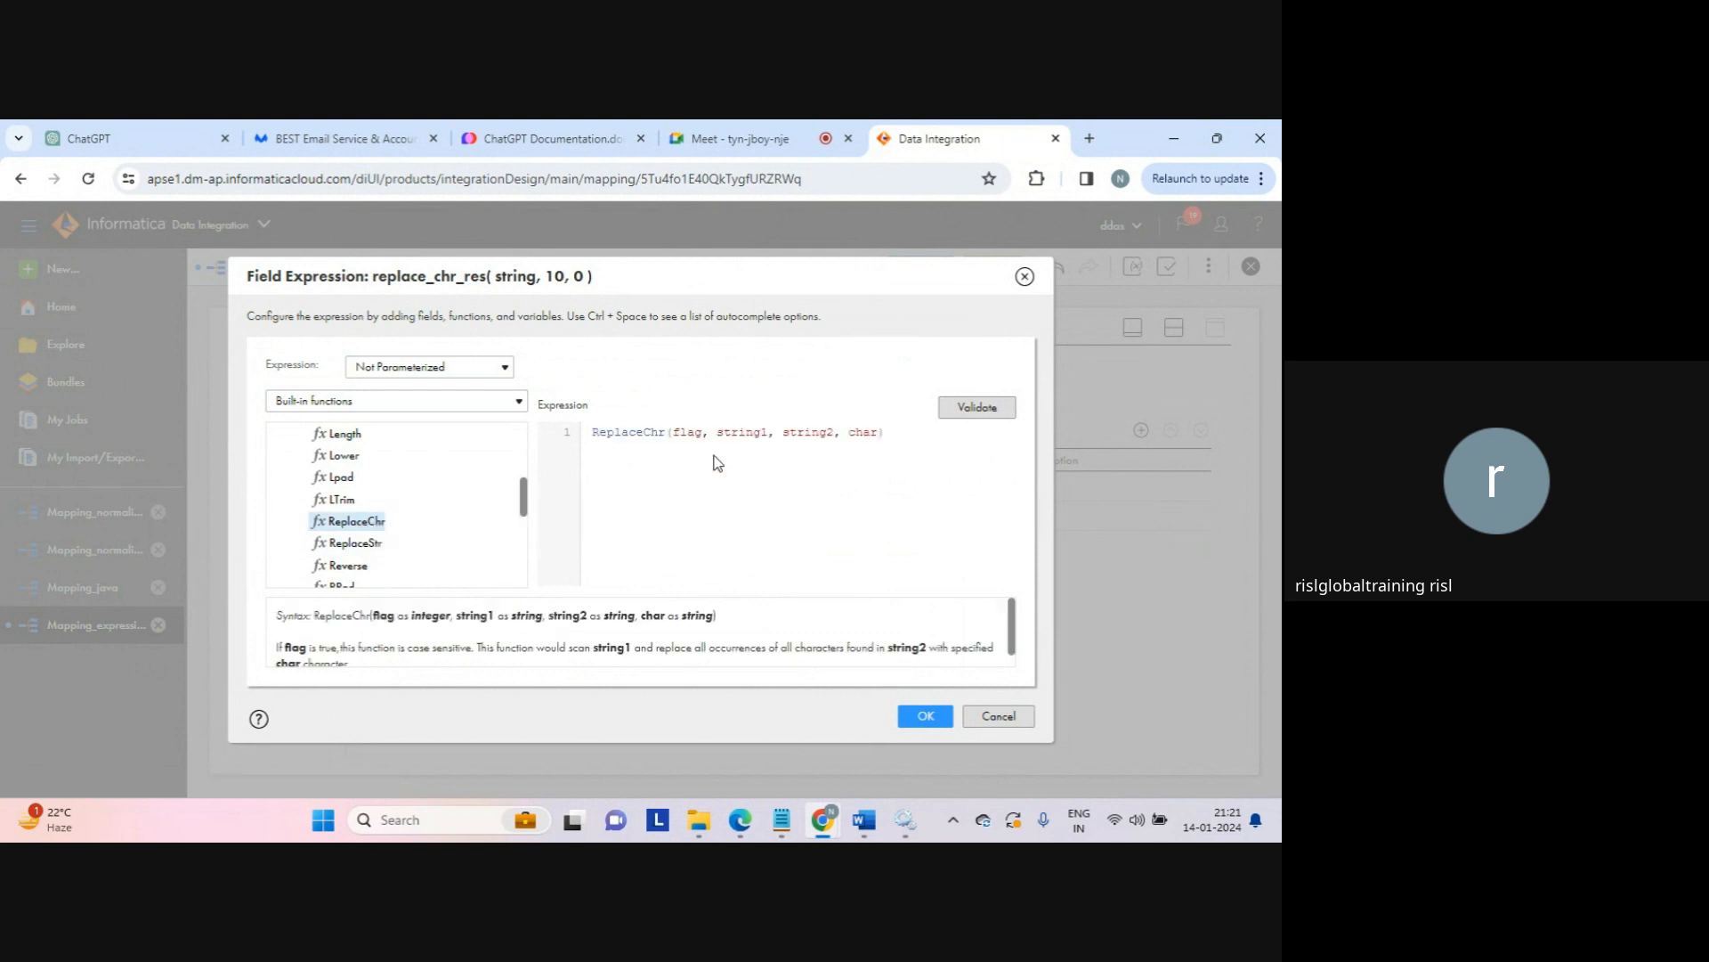
# Step: Set ReplaceChr's flag argument to 1 and string1 to 'abca'
pyautogui.doubleClick(693, 434)
pyautogui.moveTo(291, 648); pyautogui.dragTo(472, 634)
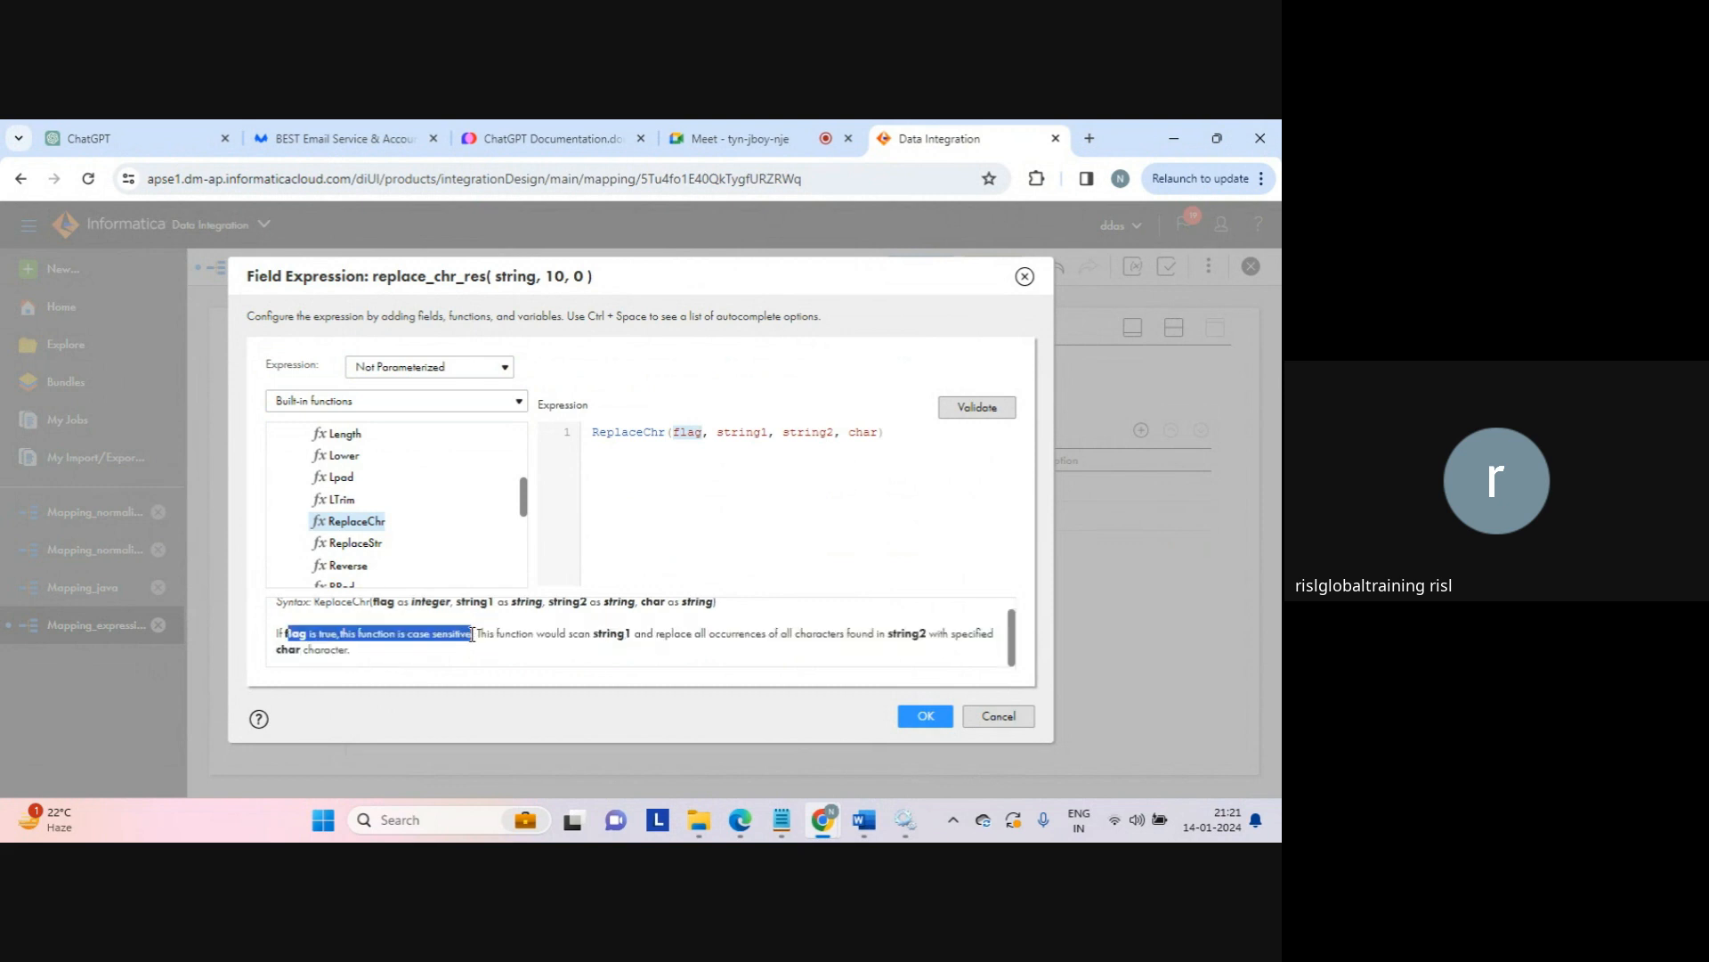
pyautogui.doubleClick(690, 433)
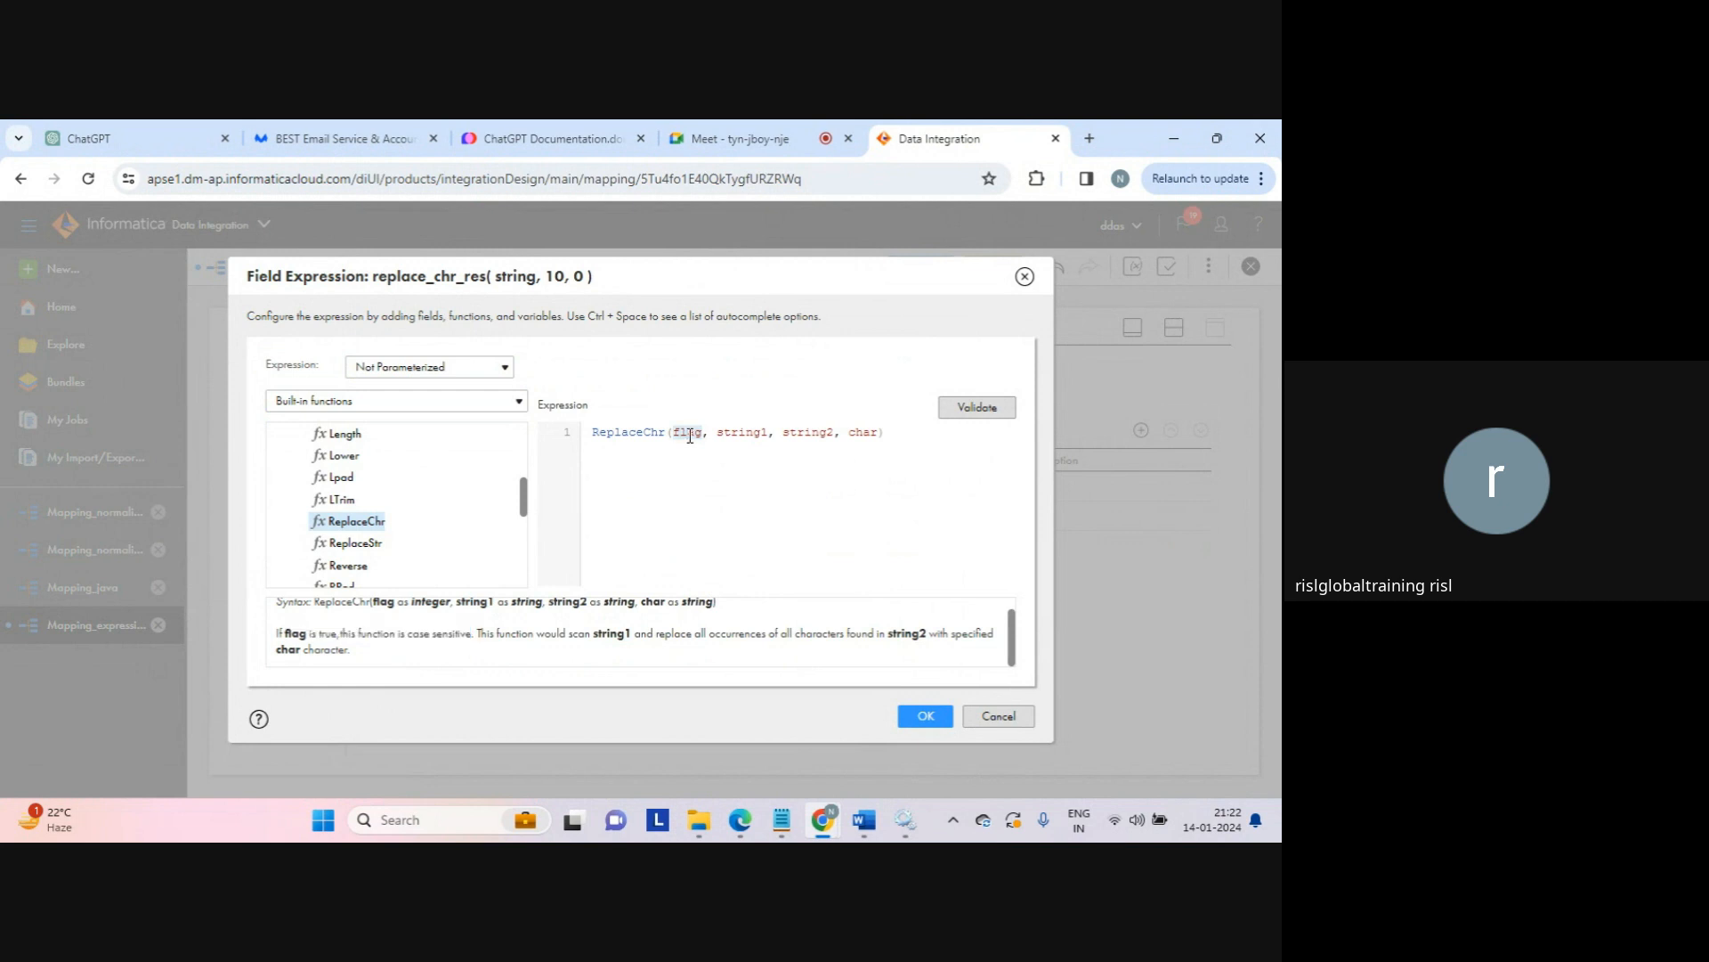
pyautogui.write('1')
pyautogui.doubleClick(728, 435)
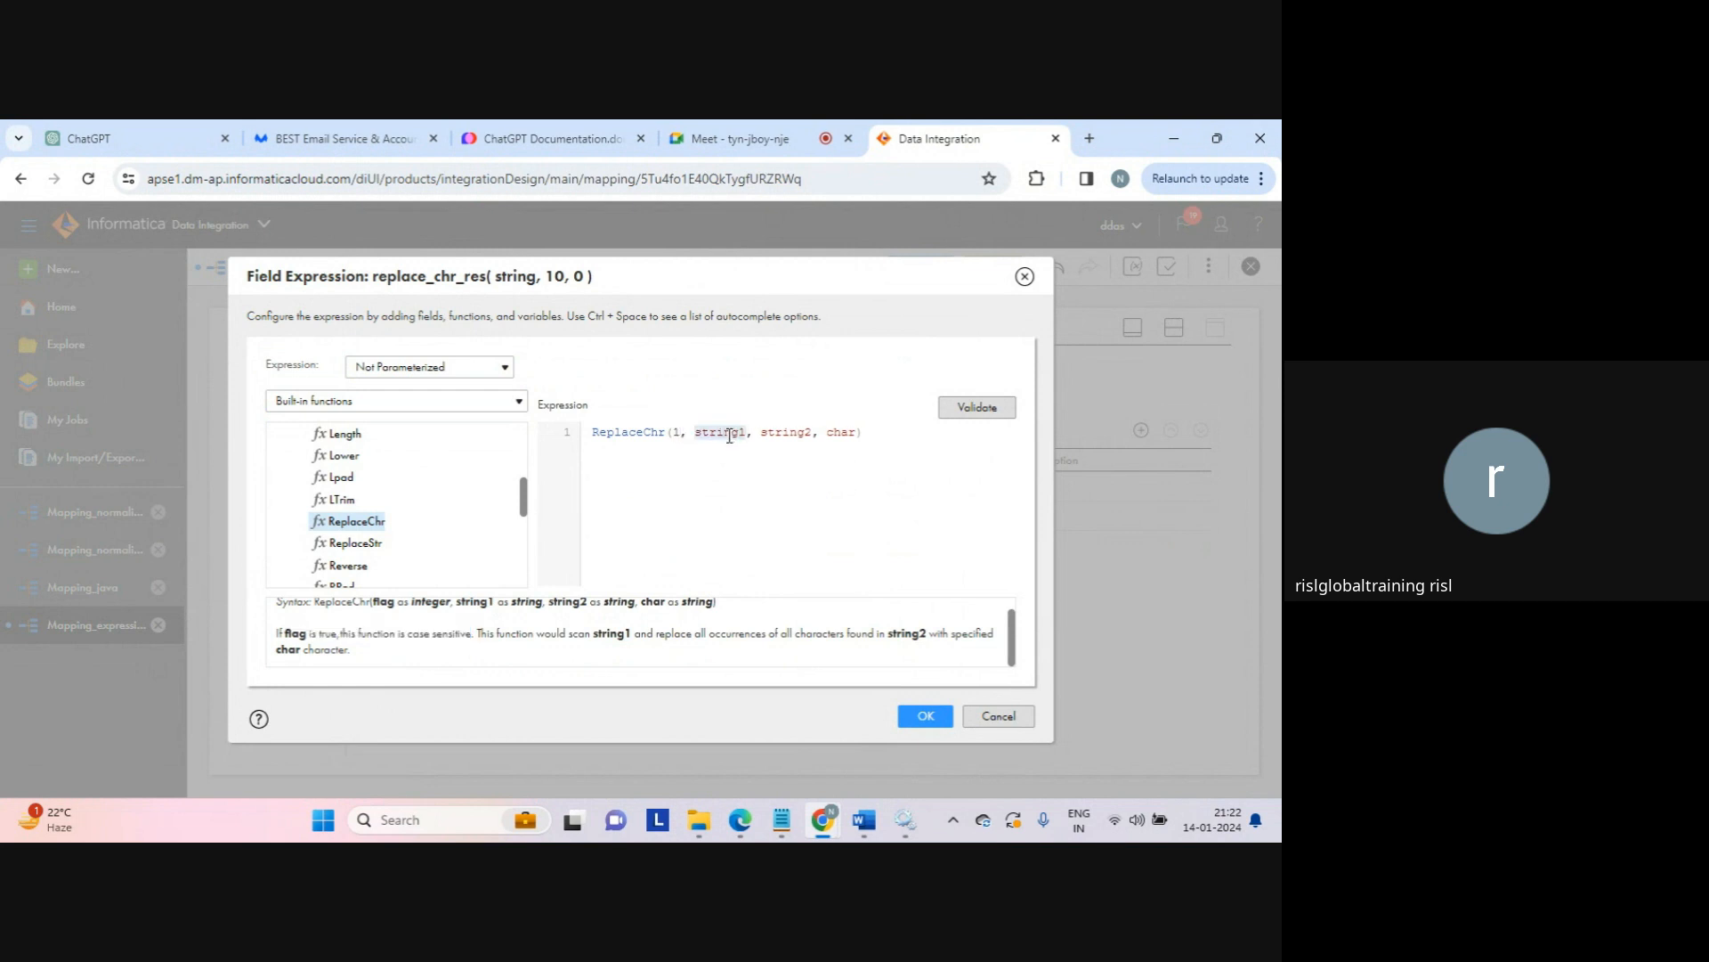
pyautogui.moveTo(530, 634); pyautogui.dragTo(694, 634)
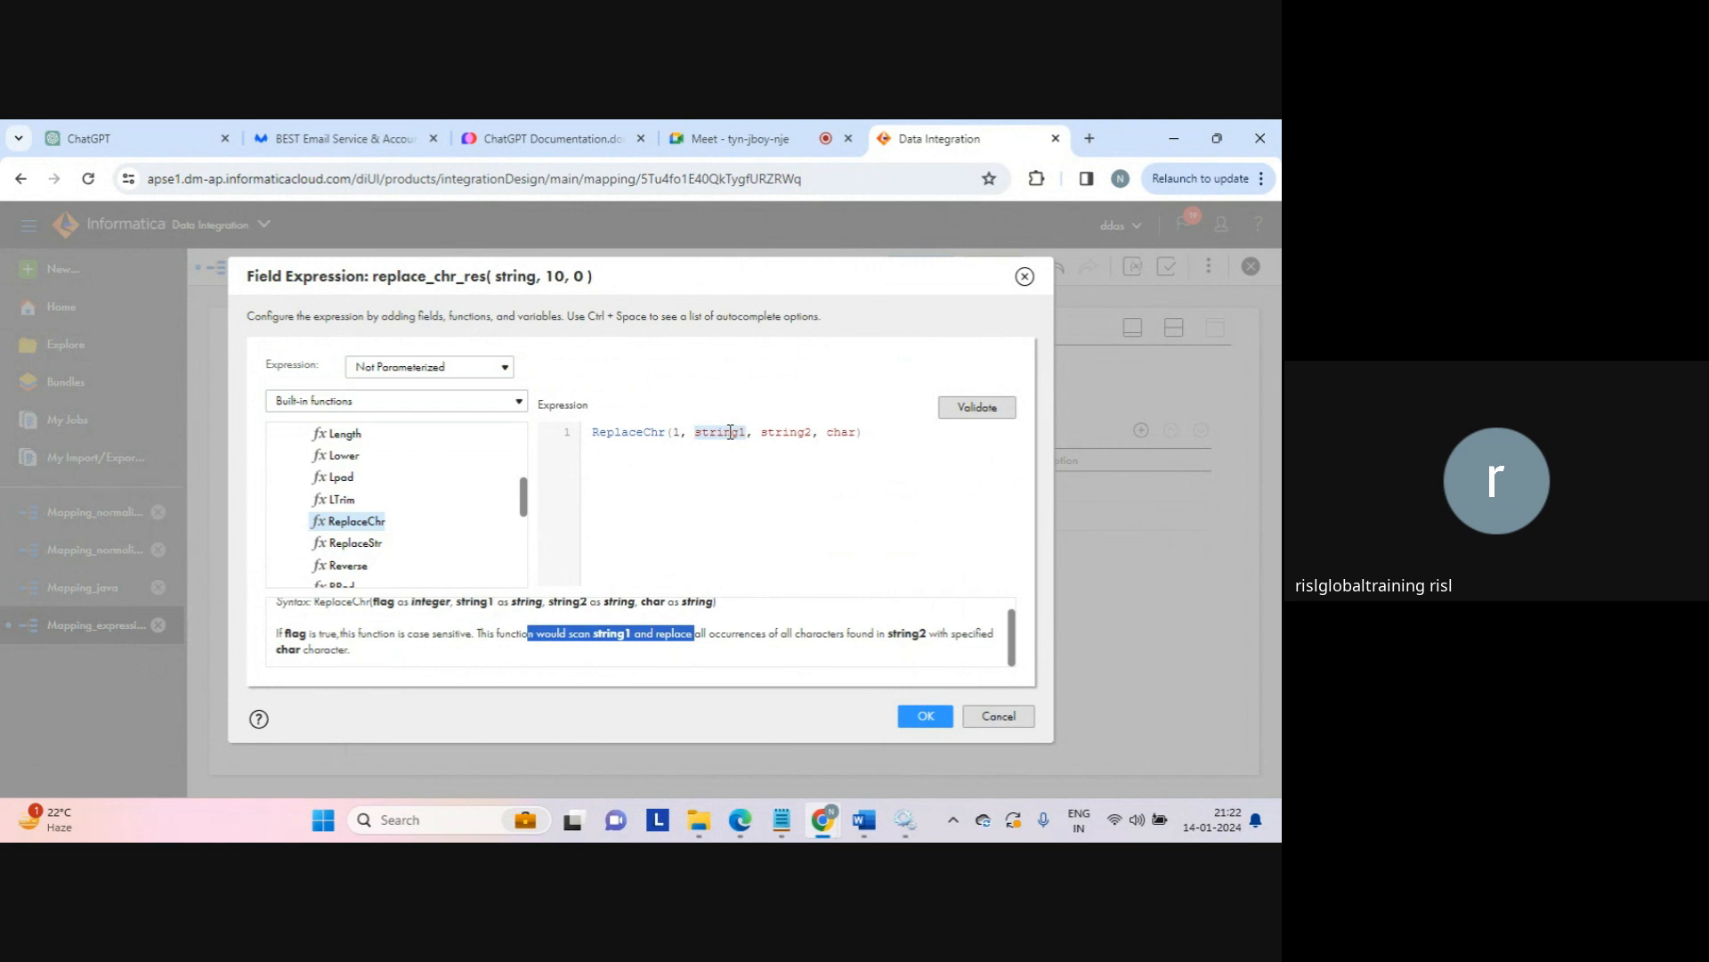
pyautogui.click(730, 433)
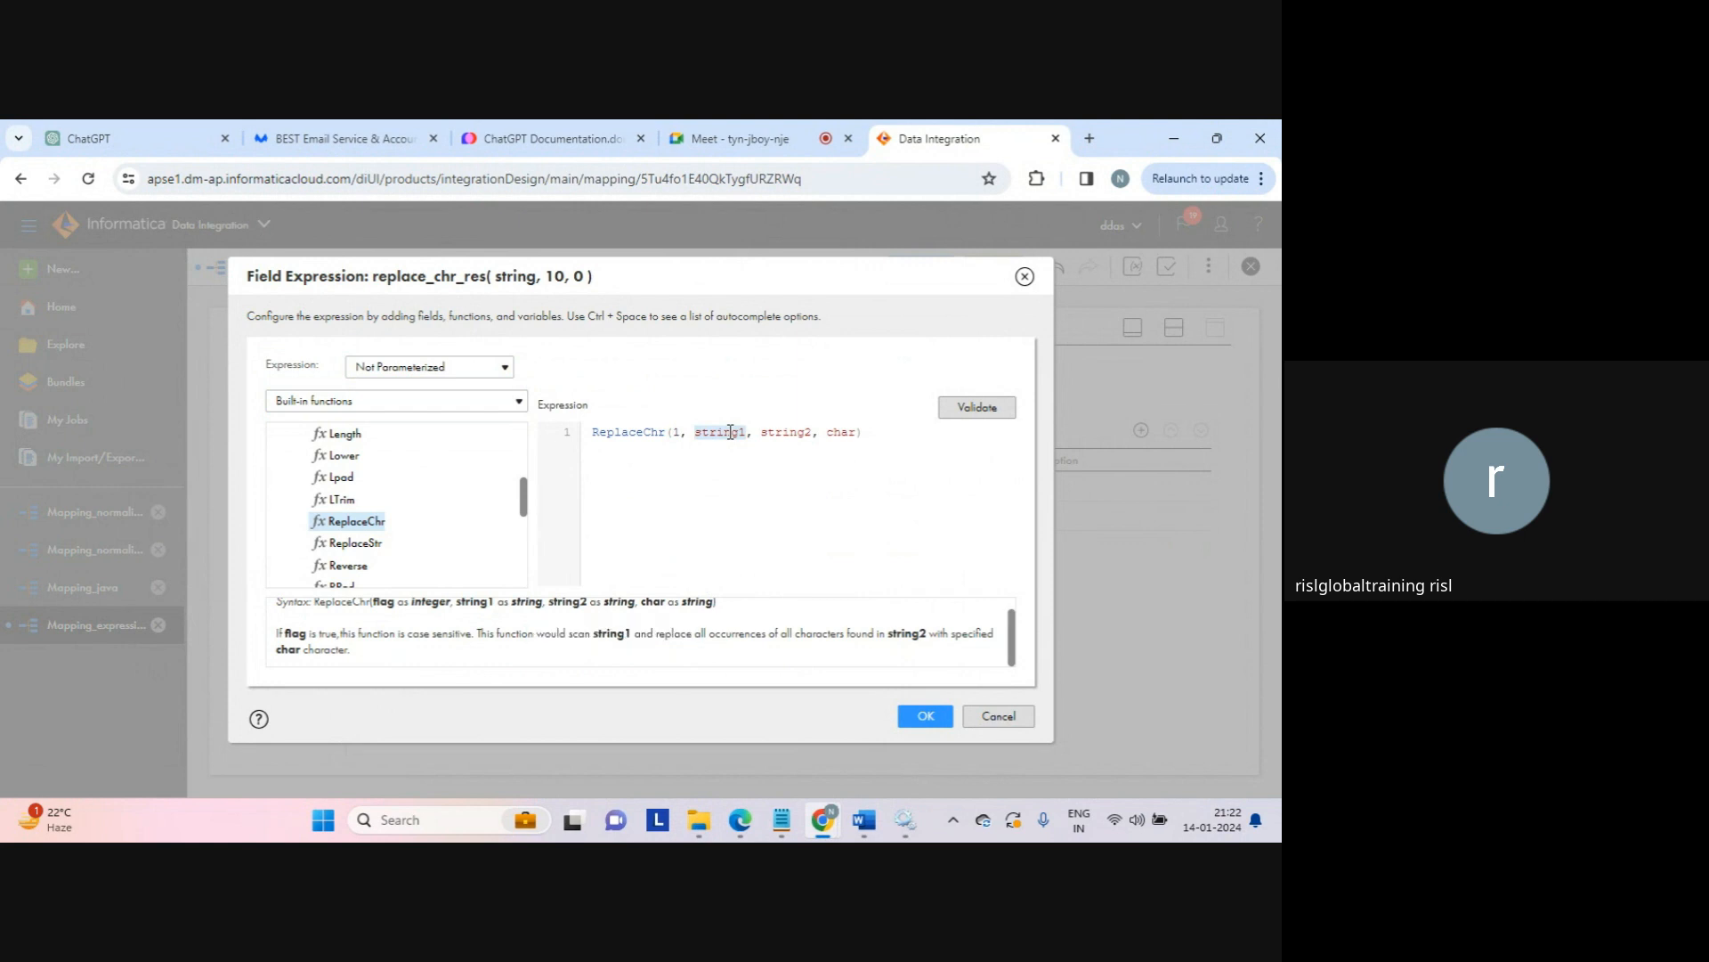
pyautogui.doubleClick(730, 432)
pyautogui.write("'abca")
# Step: Set string2 to 'a' and the replacement char to 'X', then validate the expression
pyautogui.doubleClick(782, 431)
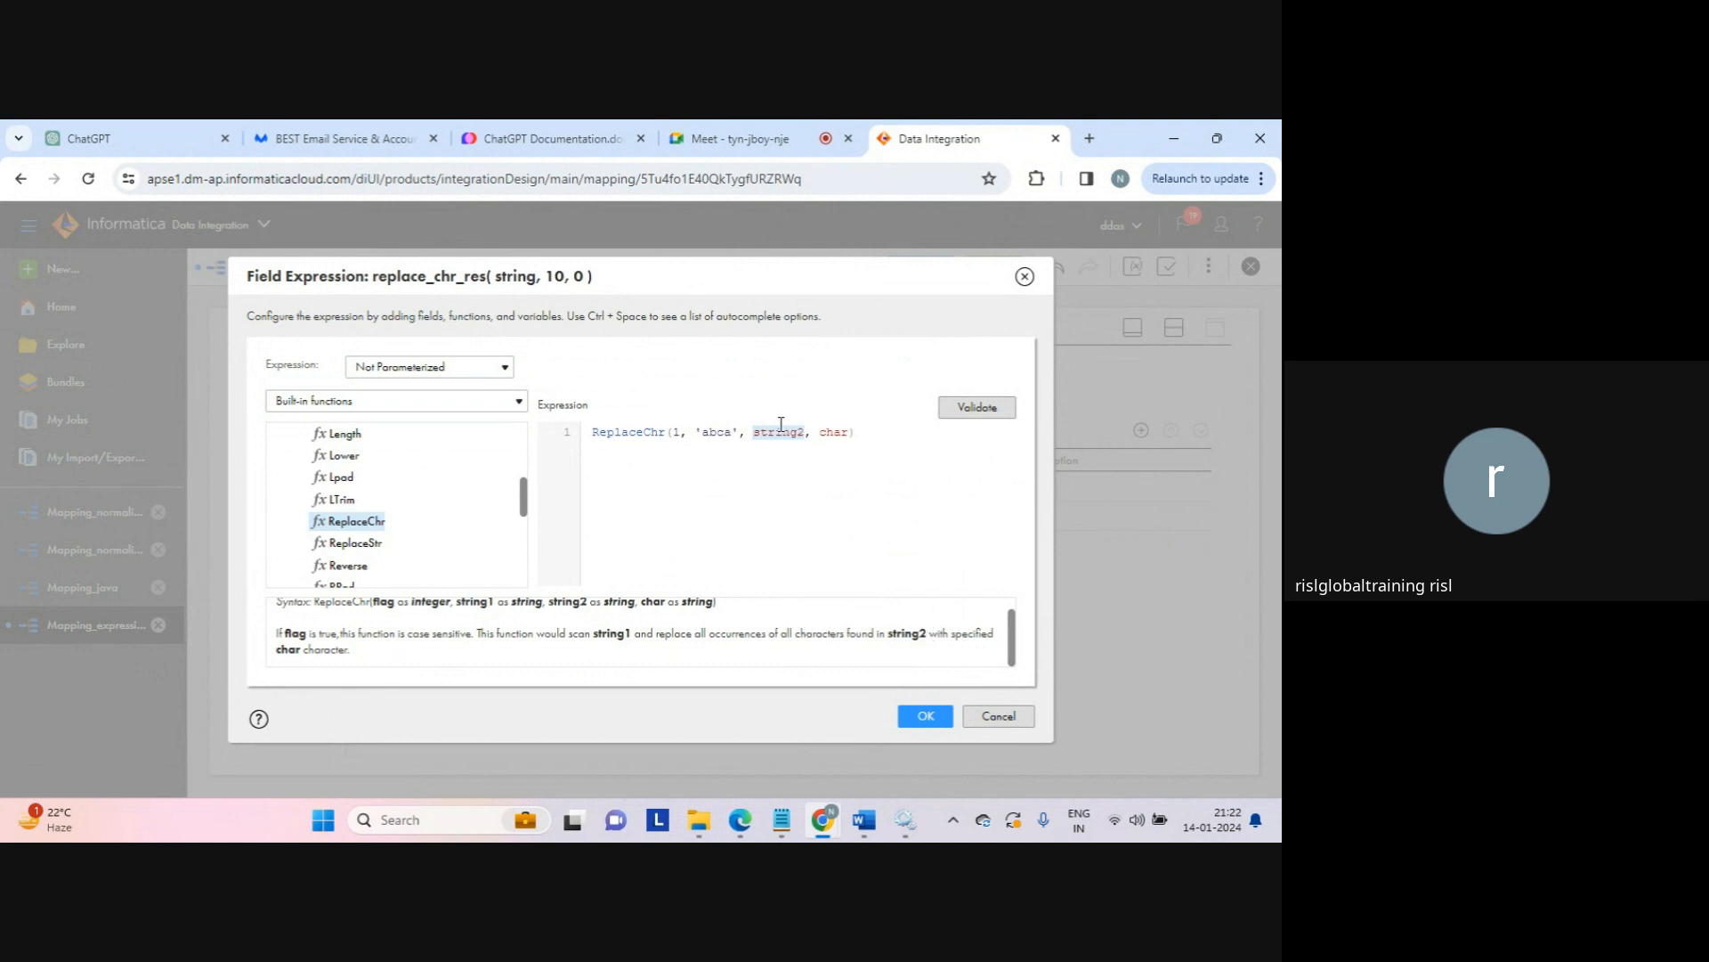
pyautogui.write("''")
pyautogui.press('BackSpace')
pyautogui.press('BackSpace')
pyautogui.write('a')
pyautogui.doubleClick(808, 432)
pyautogui.write("'")
pyautogui.press('capslock')
pyautogui.write('X')
pyautogui.press('capslock')
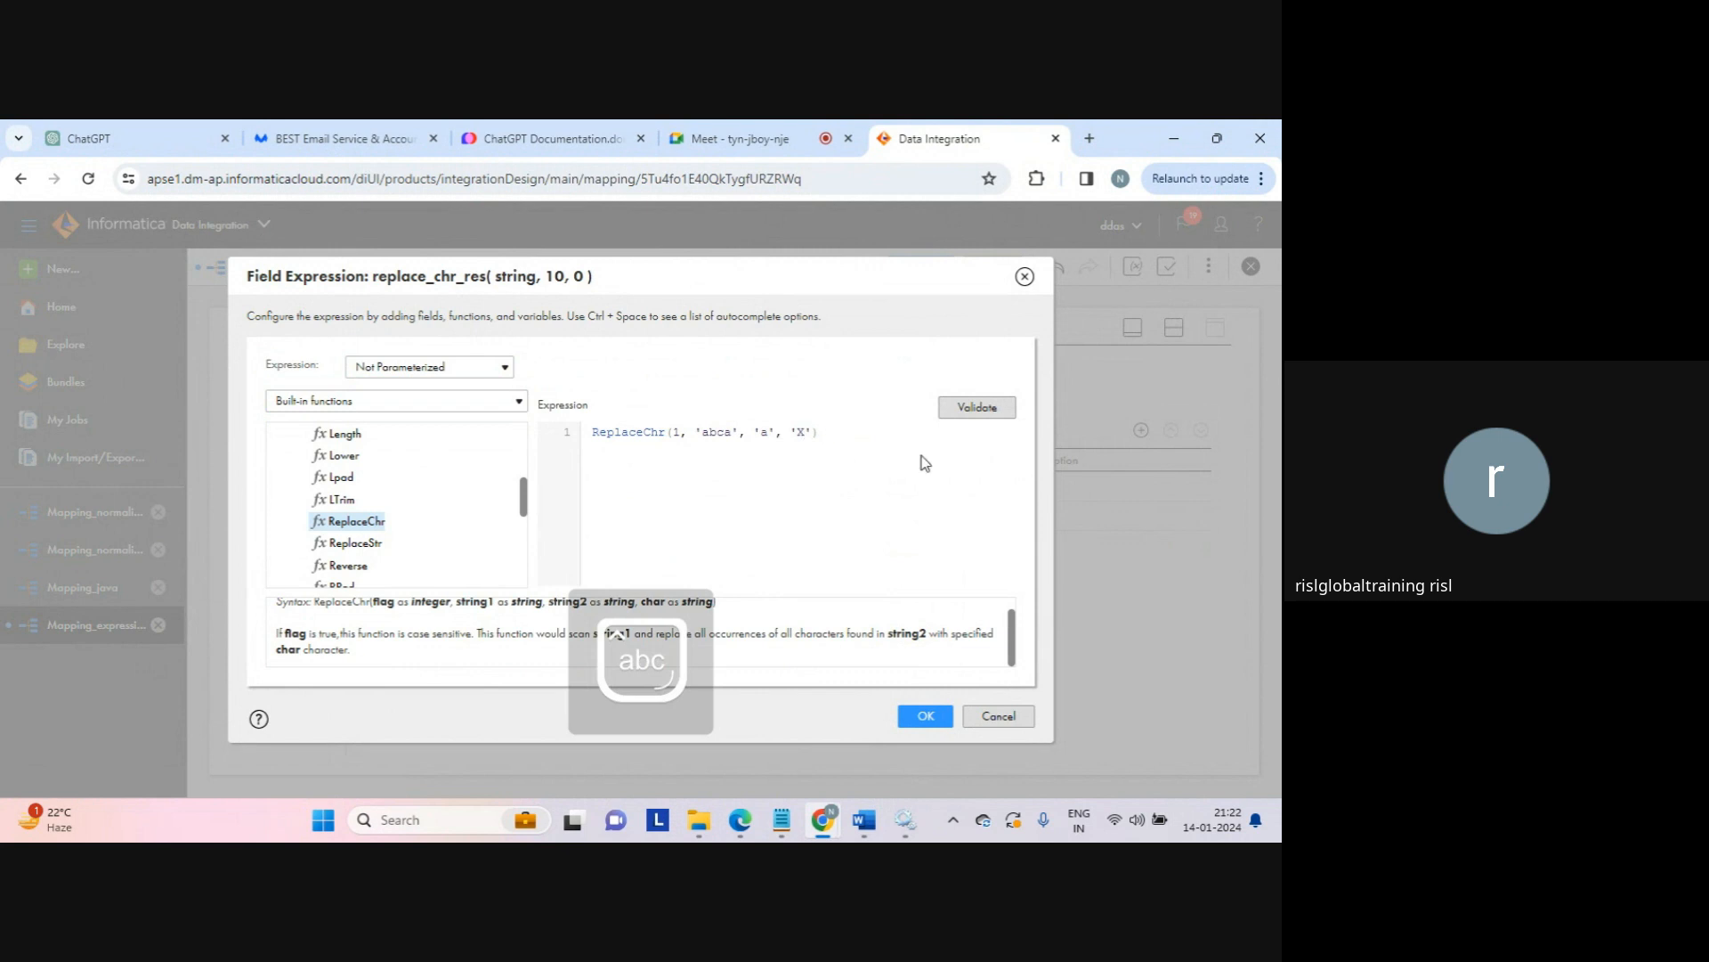
pyautogui.click(976, 408)
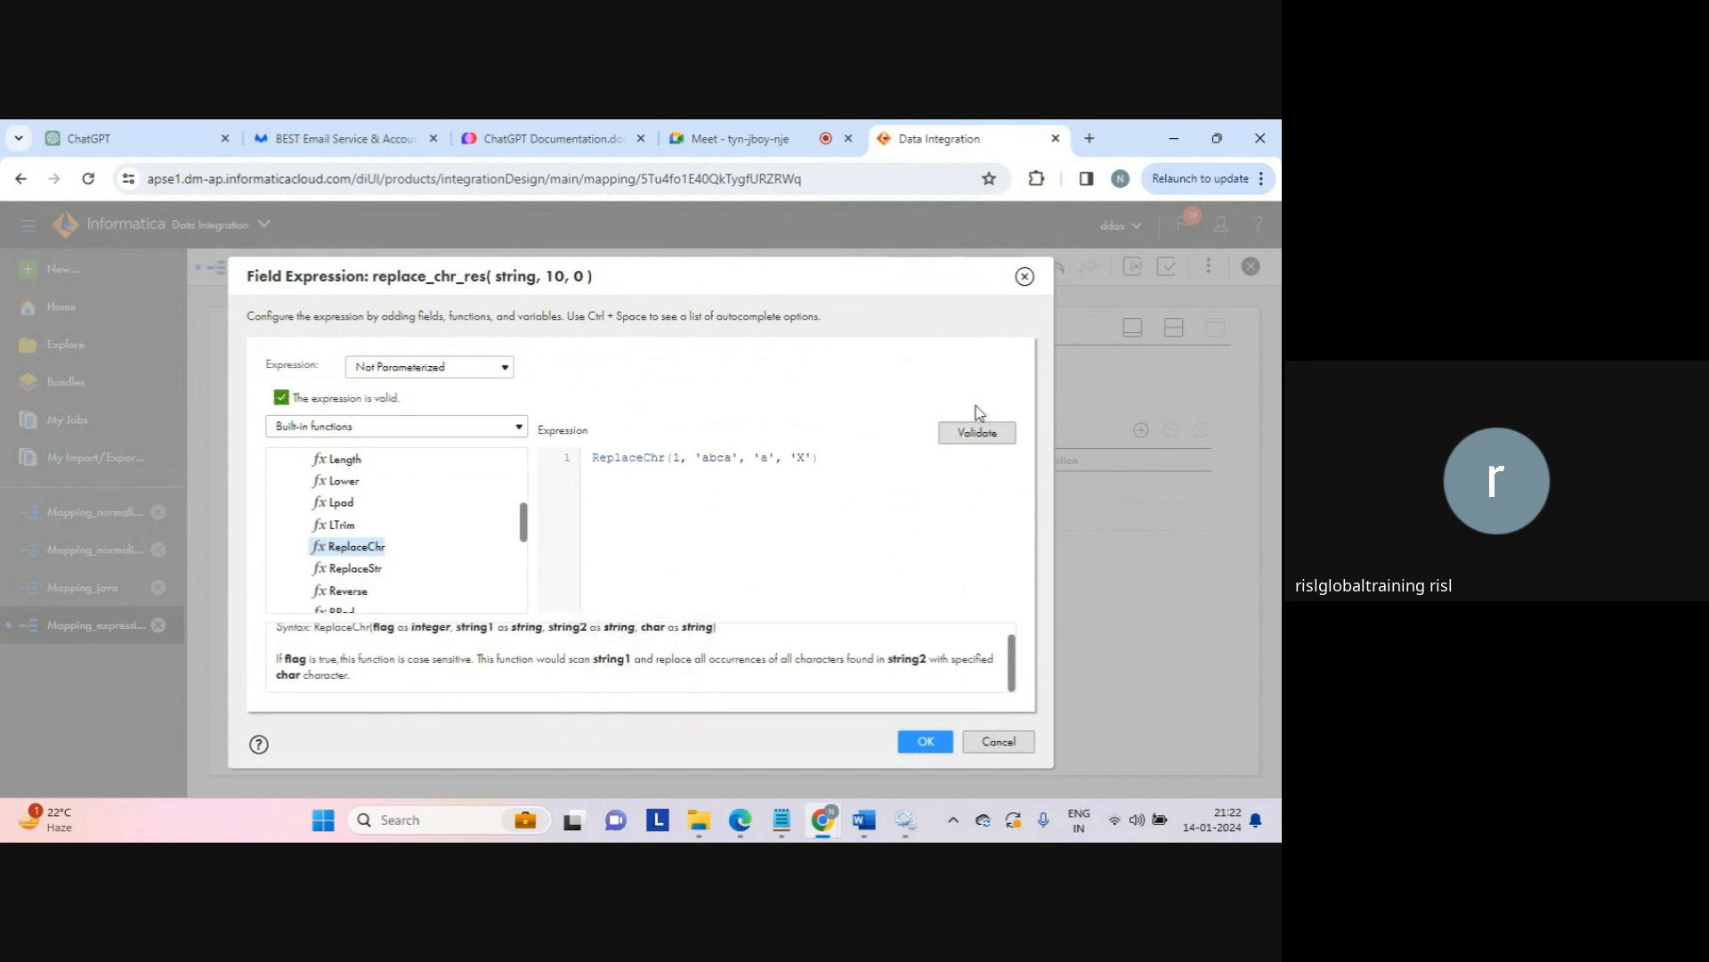
# Step: Review ReplaceChr's description and the arguments abca, a and X, then accept the expression
pyautogui.click(473, 661)
pyautogui.moveTo(486, 664); pyautogui.dragTo(534, 684)
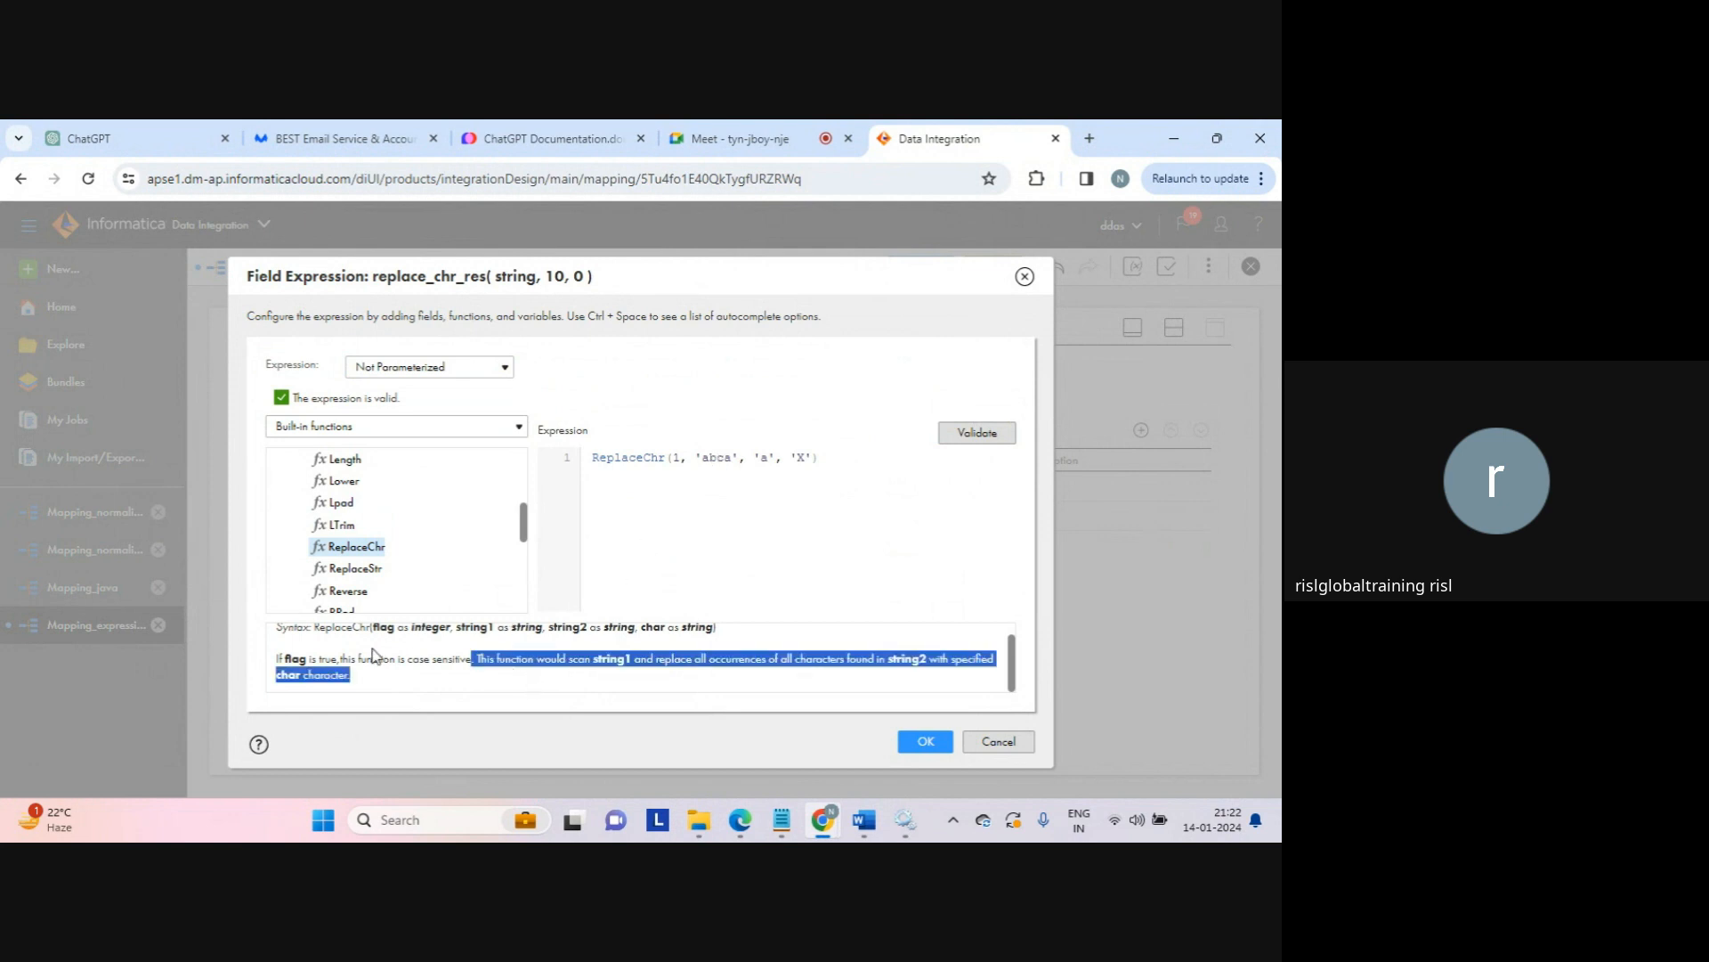
pyautogui.tripleClick(408, 630)
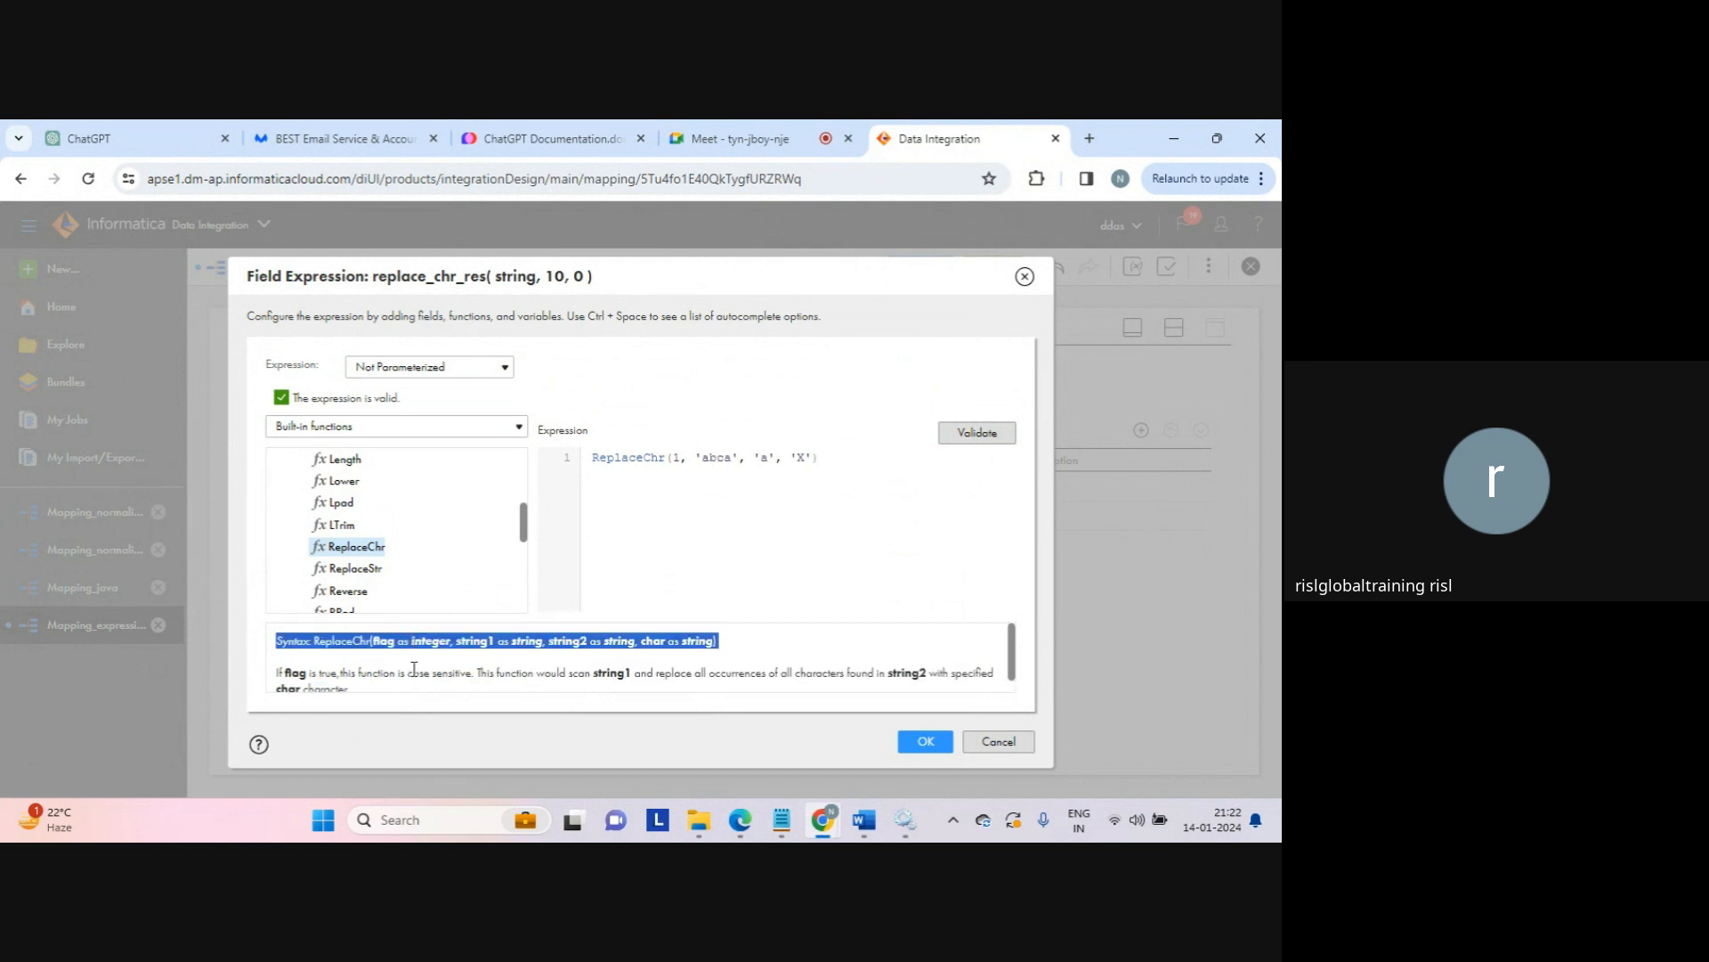
pyautogui.tripleClick(414, 668)
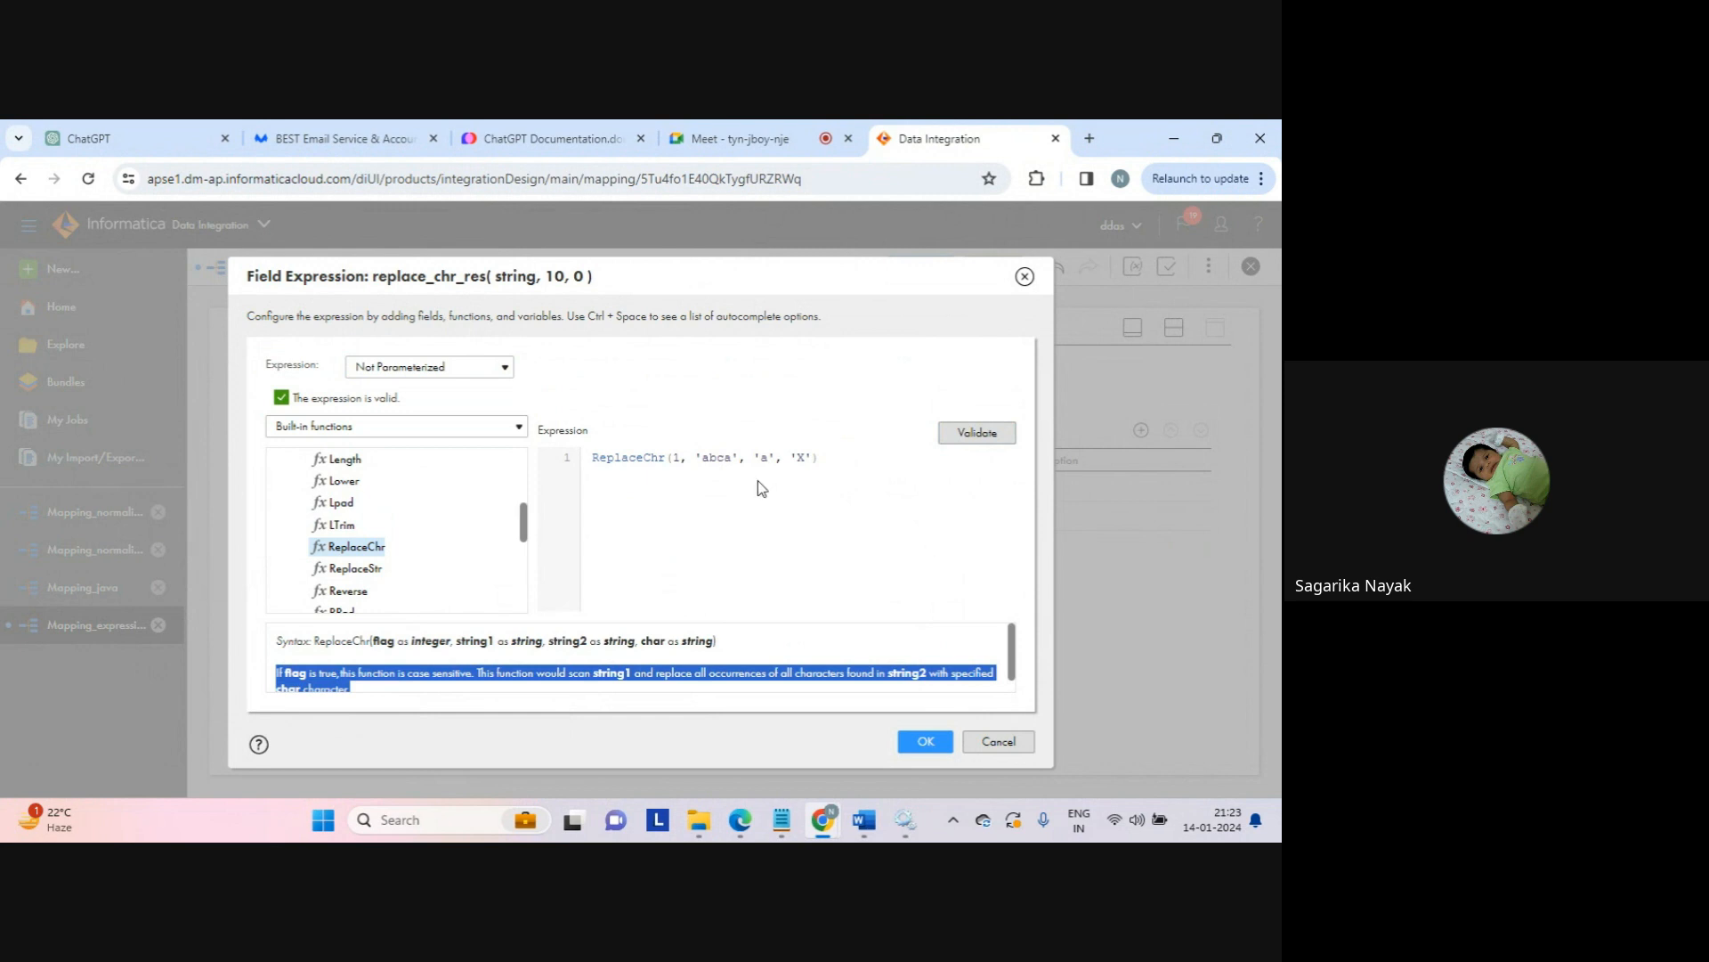
pyautogui.click(675, 459)
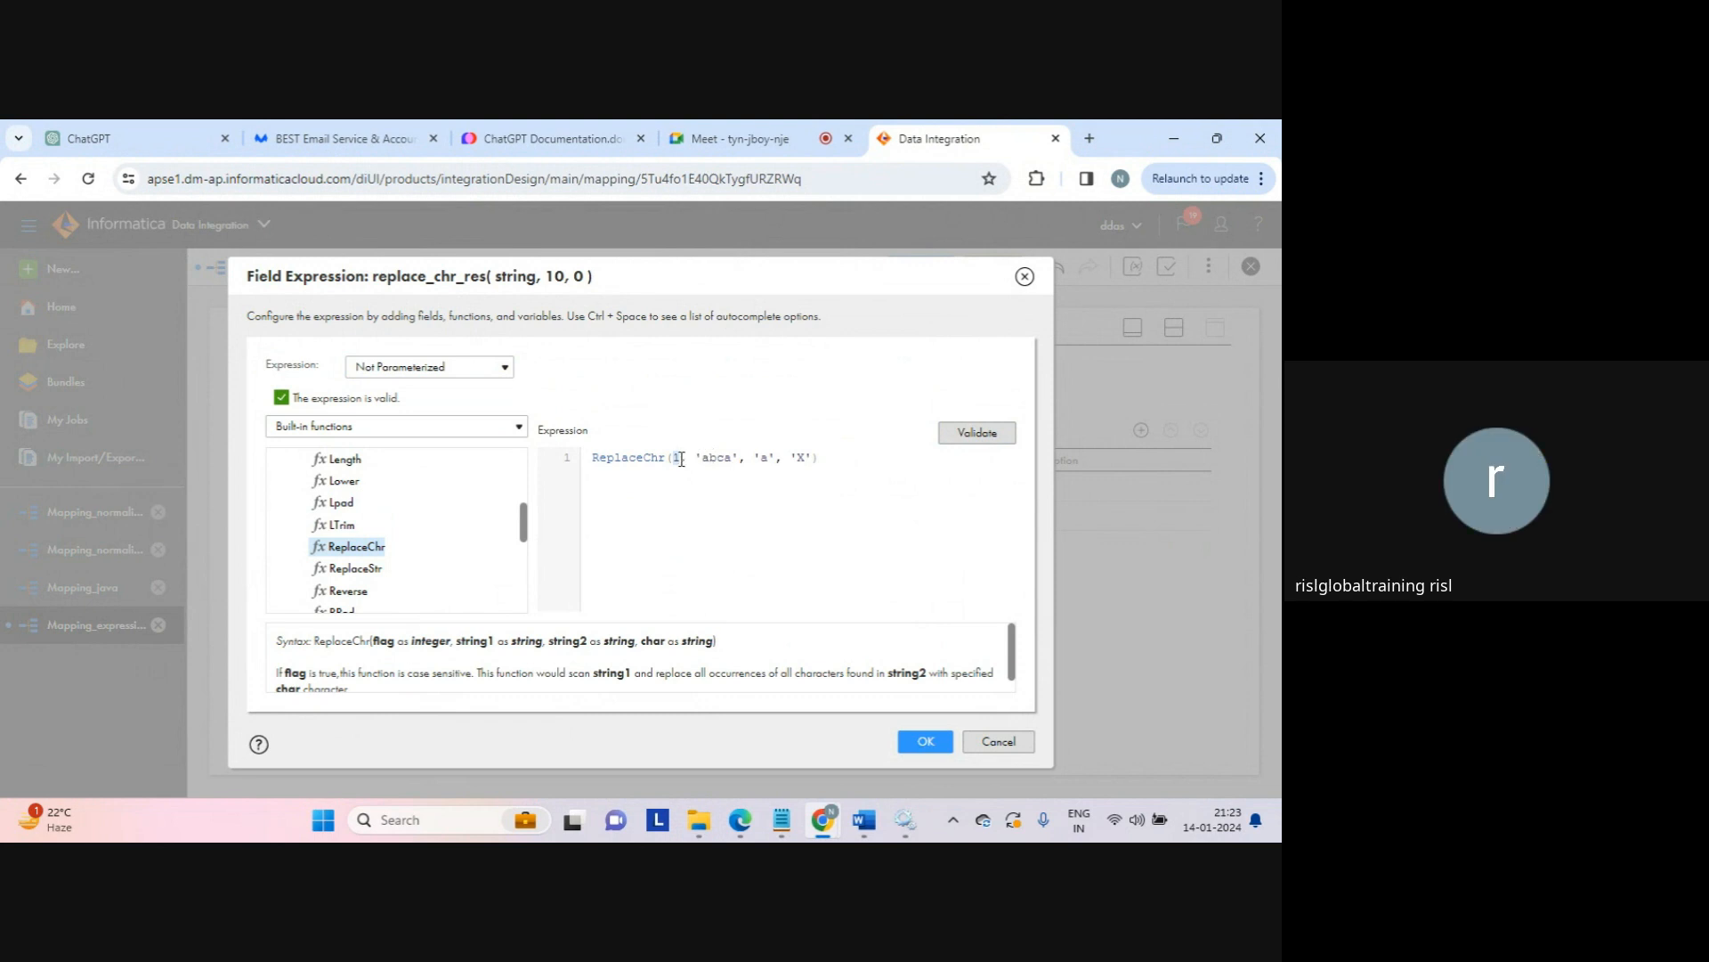
pyautogui.doubleClick(712, 459)
pyautogui.click(763, 462)
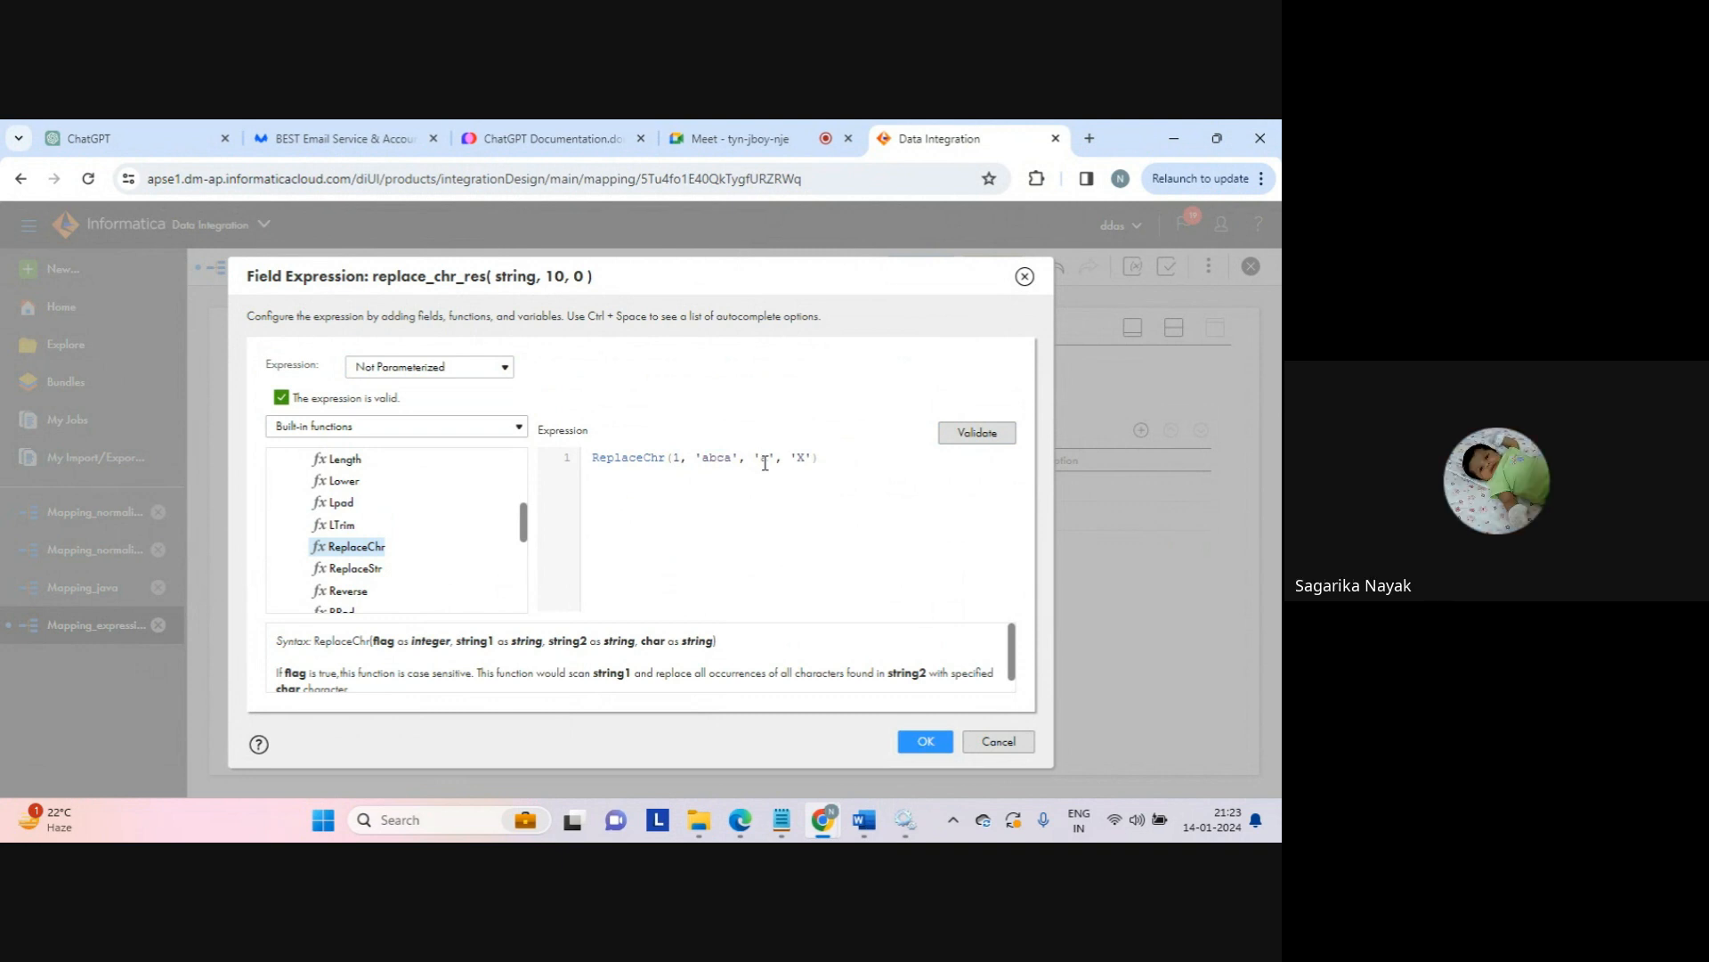
pyautogui.moveTo(763, 462); pyautogui.dragTo(771, 460)
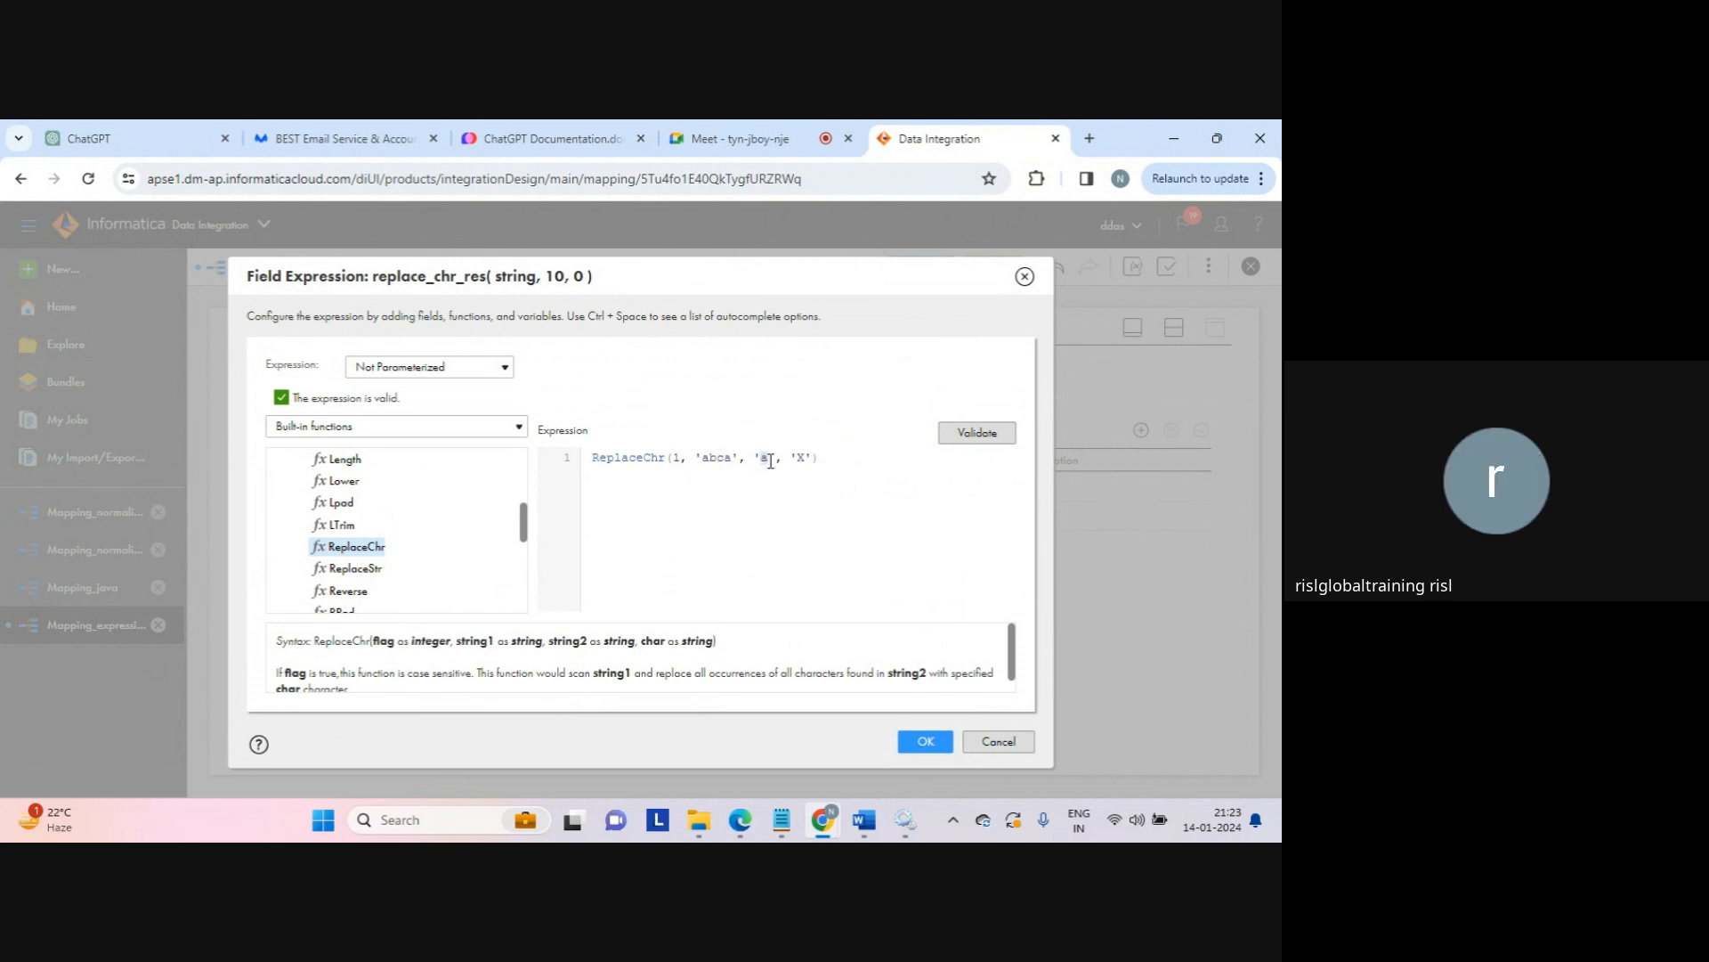
pyautogui.doubleClick(717, 459)
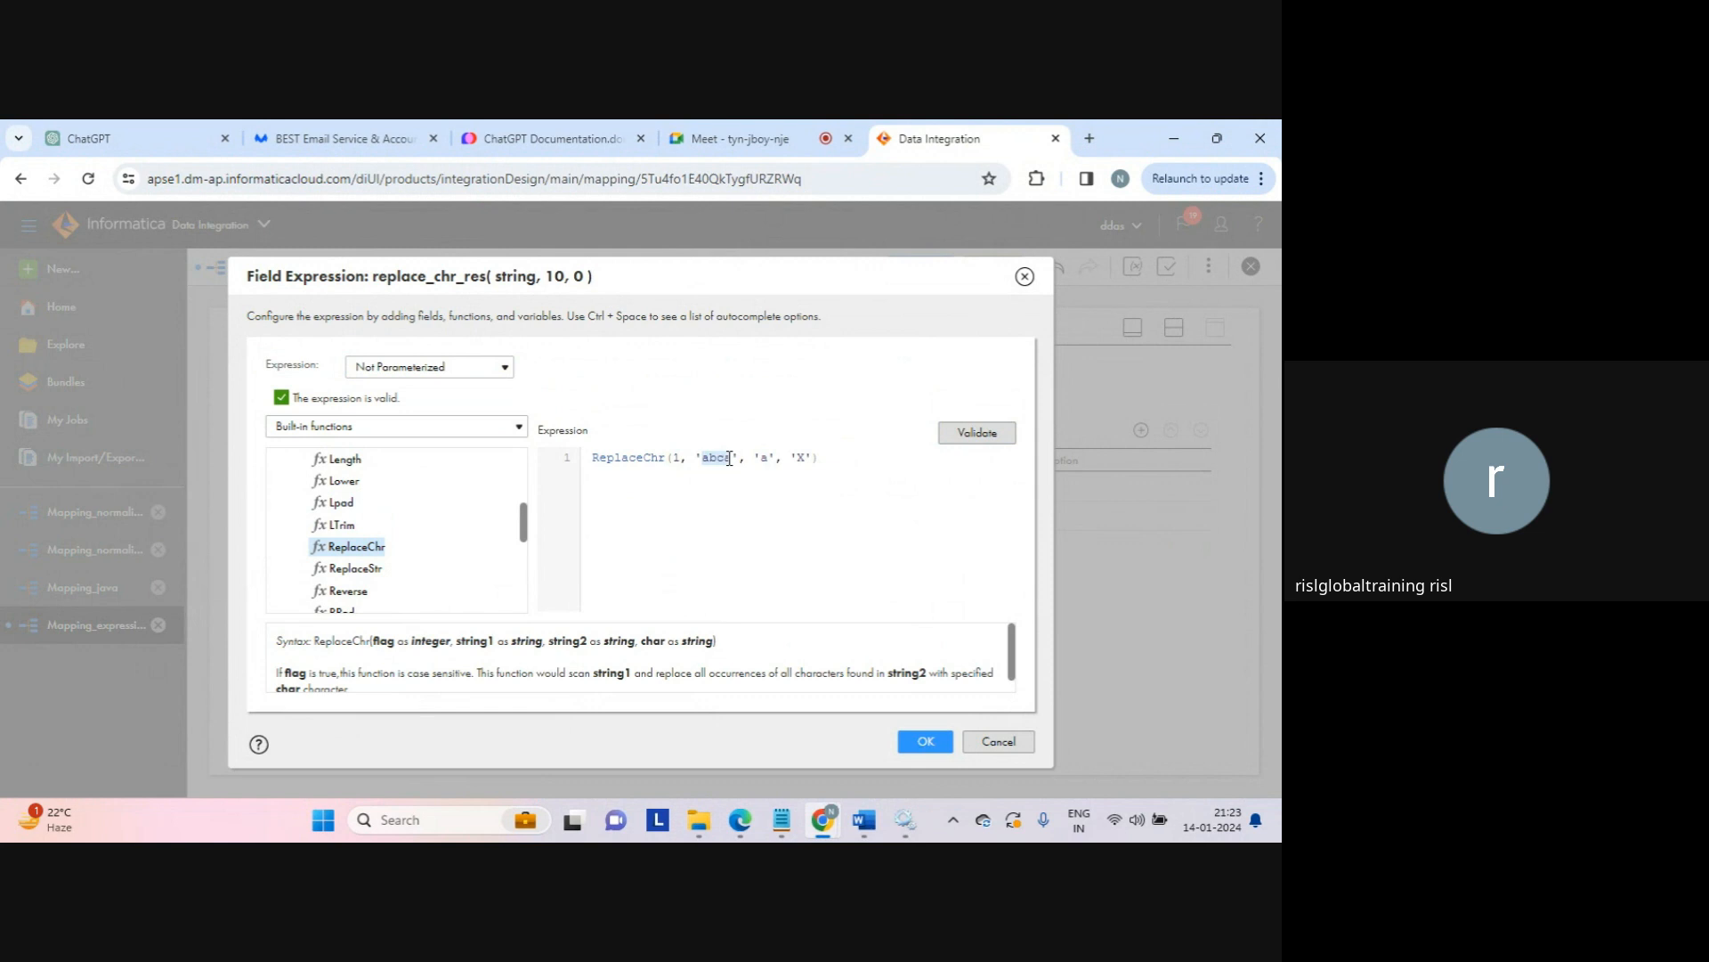
pyautogui.doubleClick(801, 458)
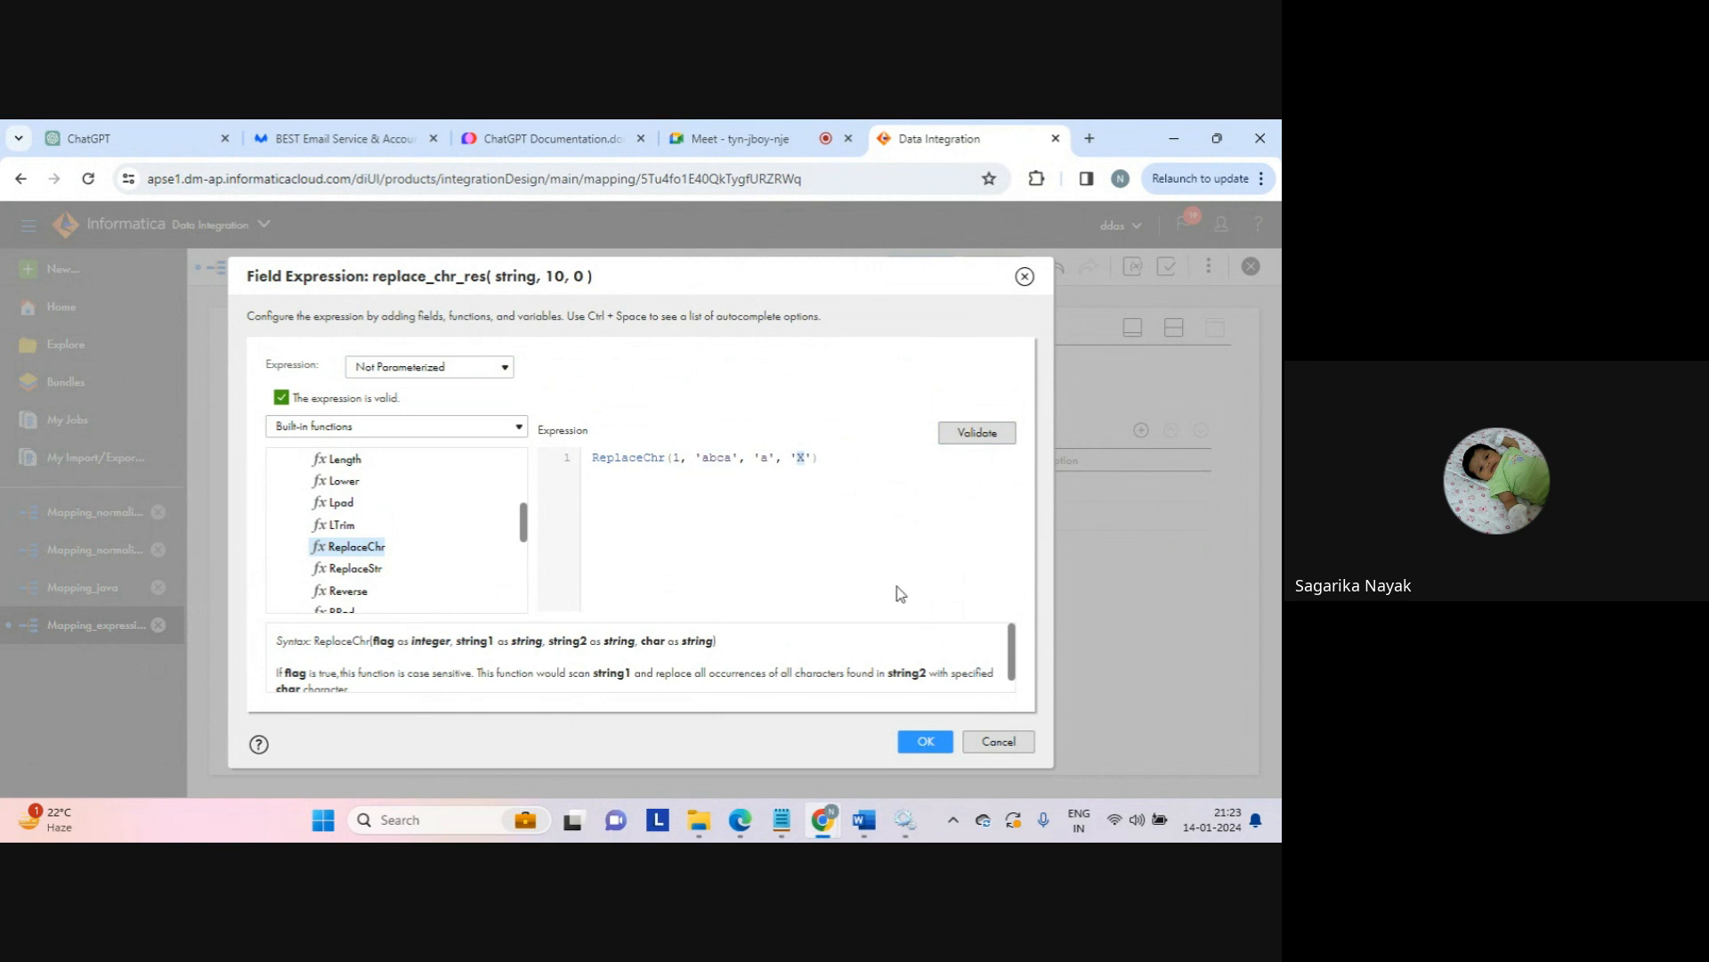
pyautogui.click(922, 740)
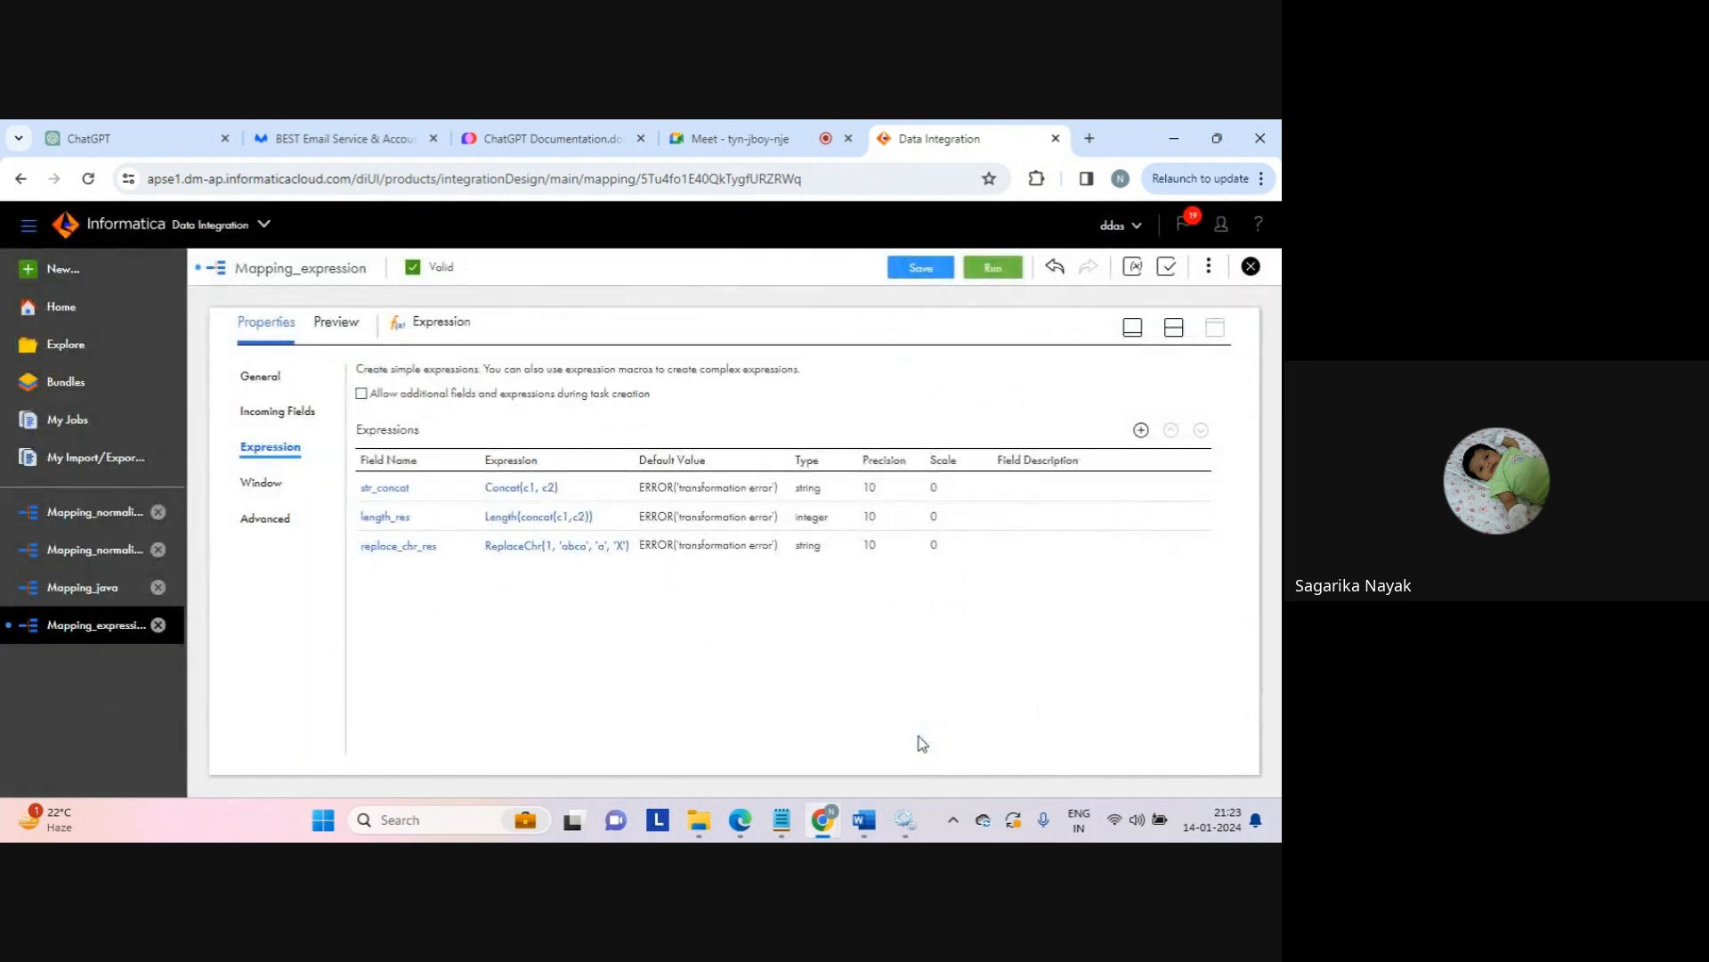
# Step: Save Mapping_expression with the new replace_chr_res field
pyautogui.click(1175, 326)
pyautogui.click(922, 269)
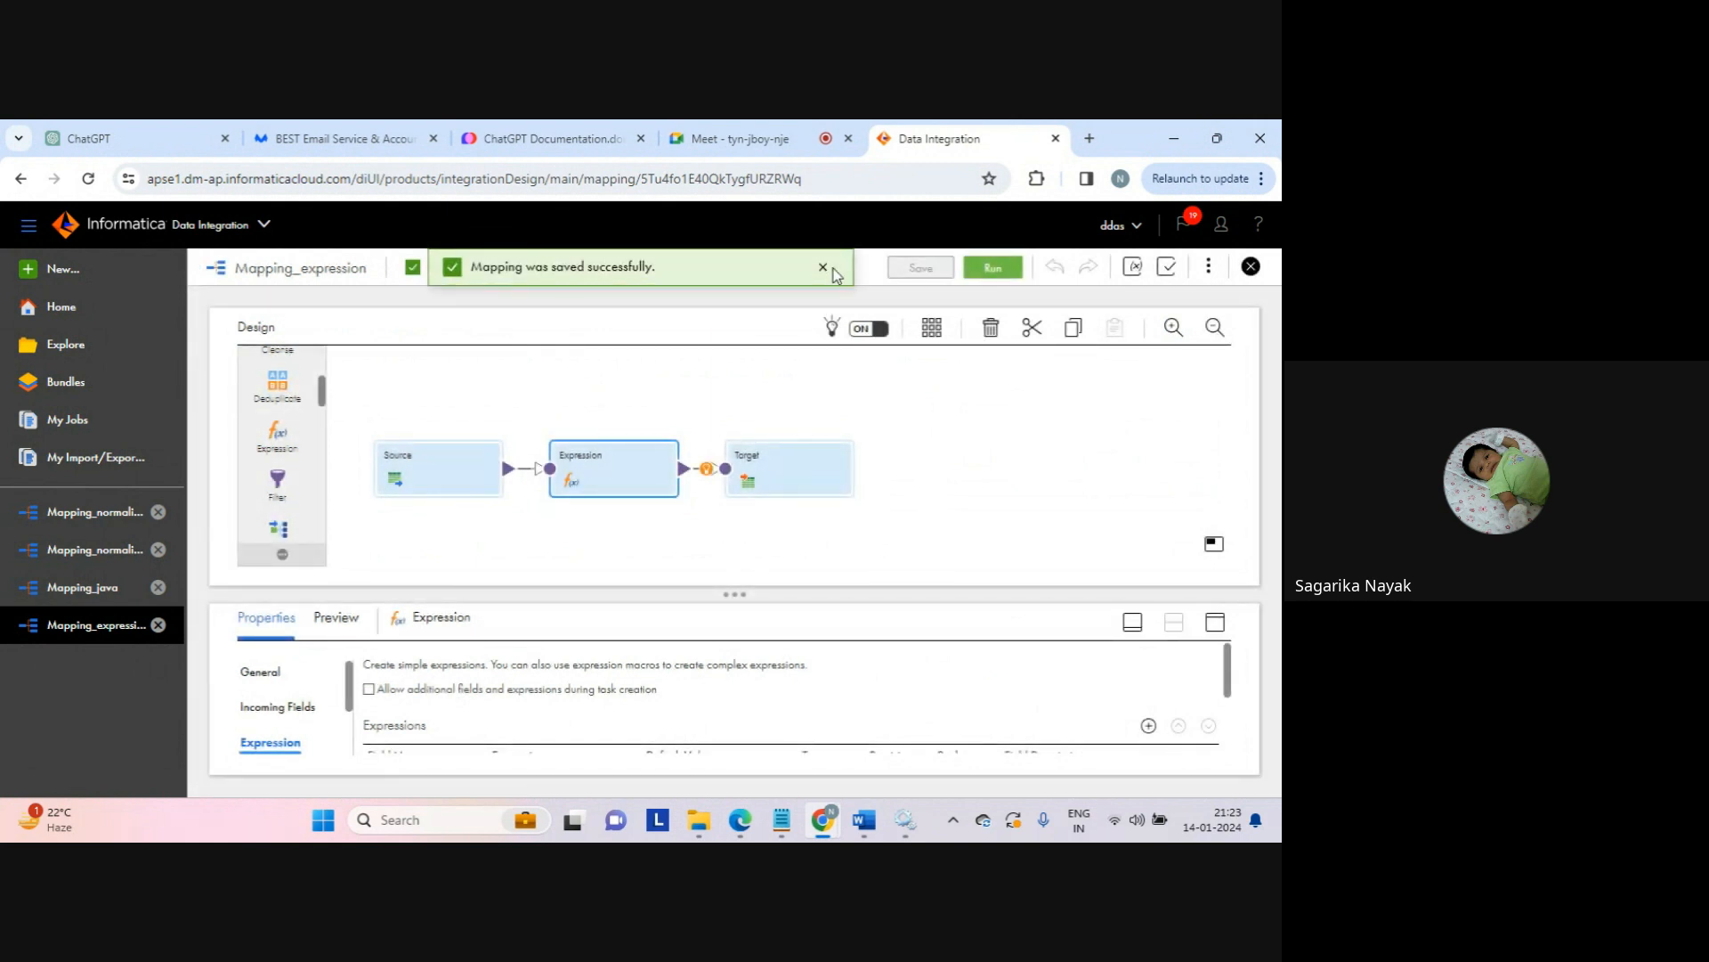
pyautogui.click(823, 268)
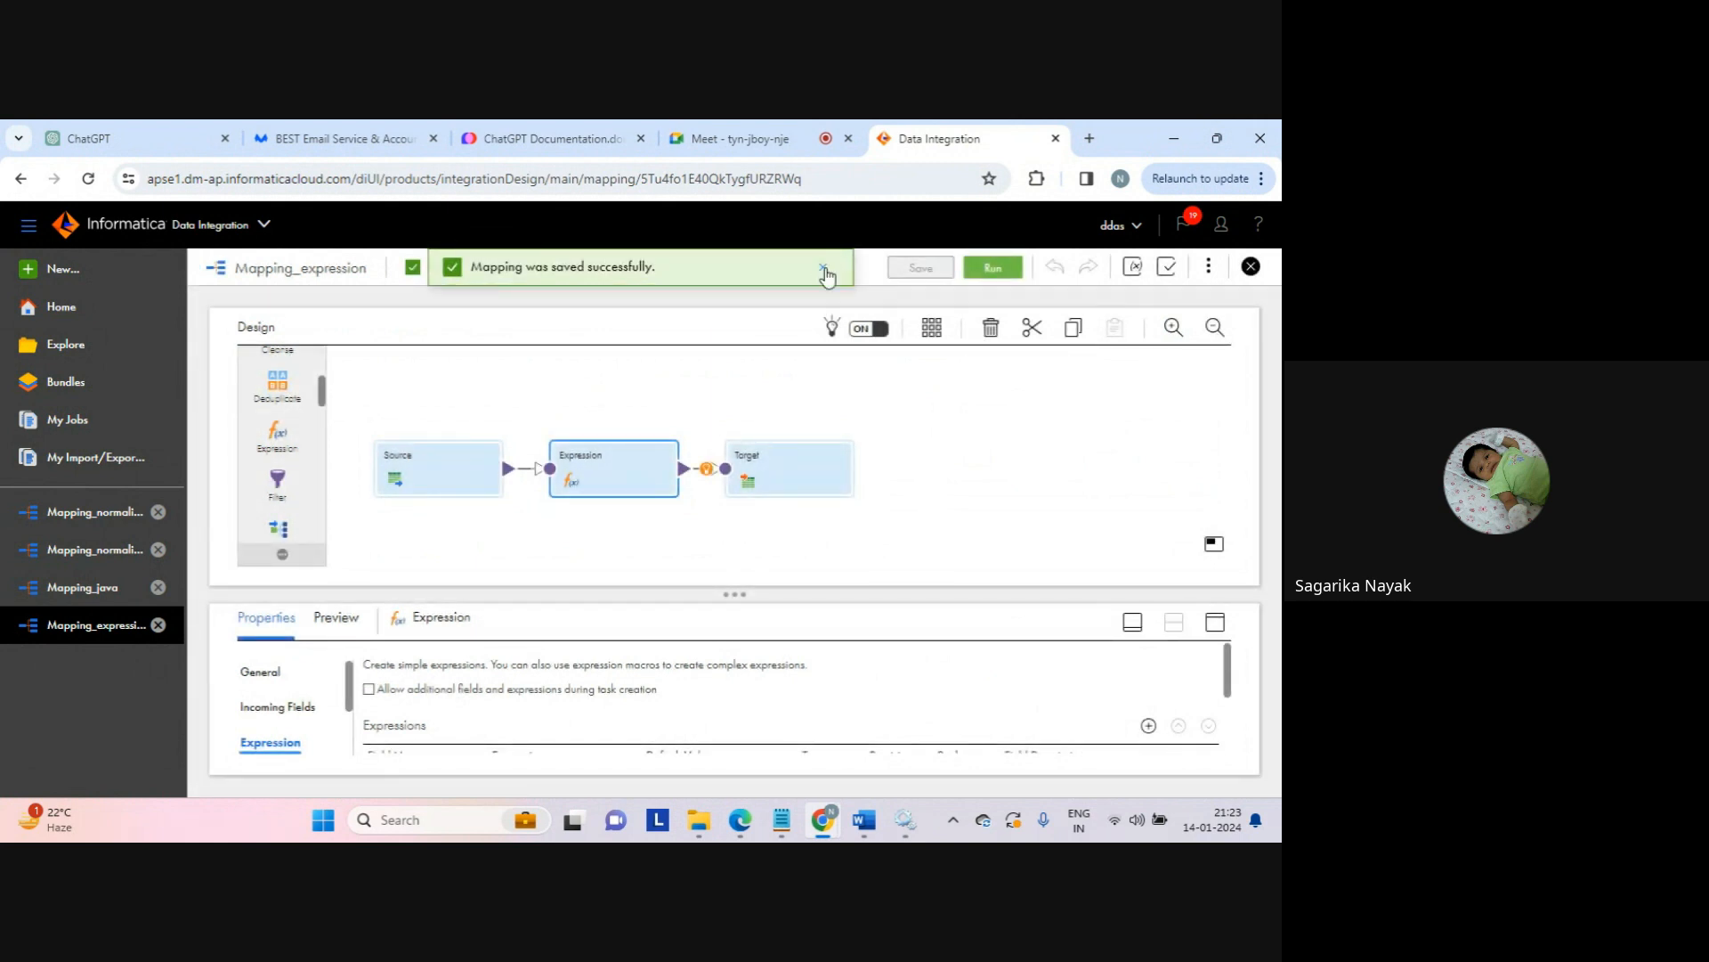
# Step: Run the mapping and refresh My Jobs until Mapping_expression-3 shows Success with 6 rows
pyautogui.click(991, 270)
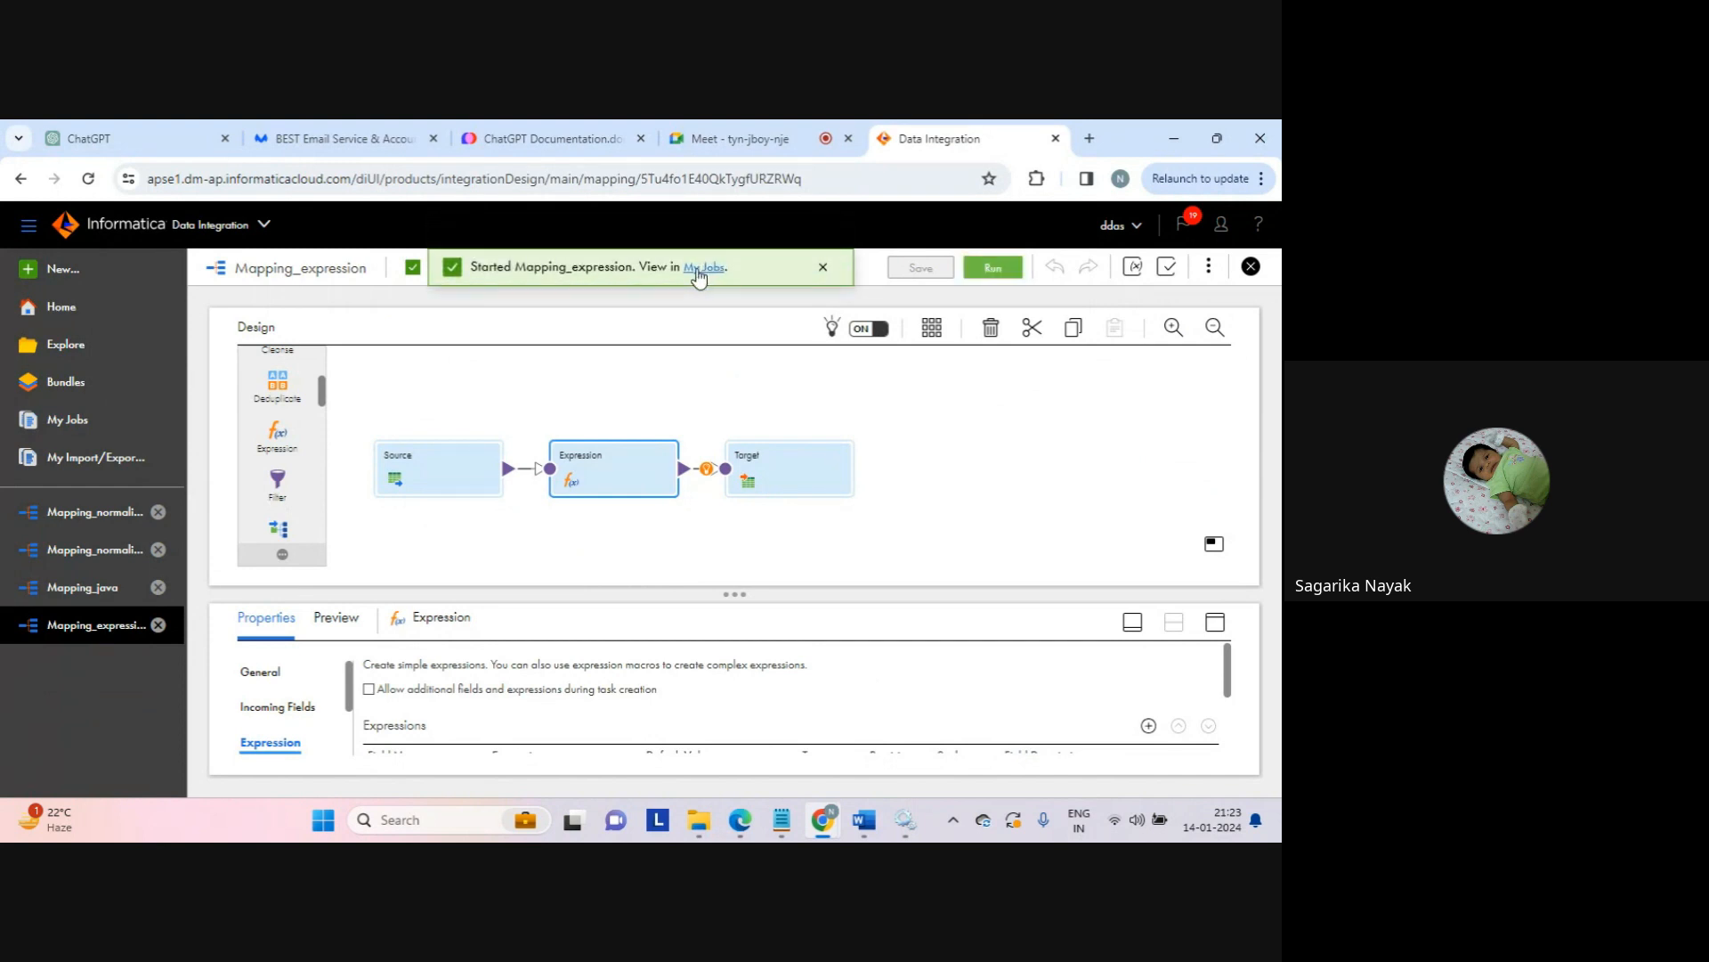
pyautogui.click(699, 268)
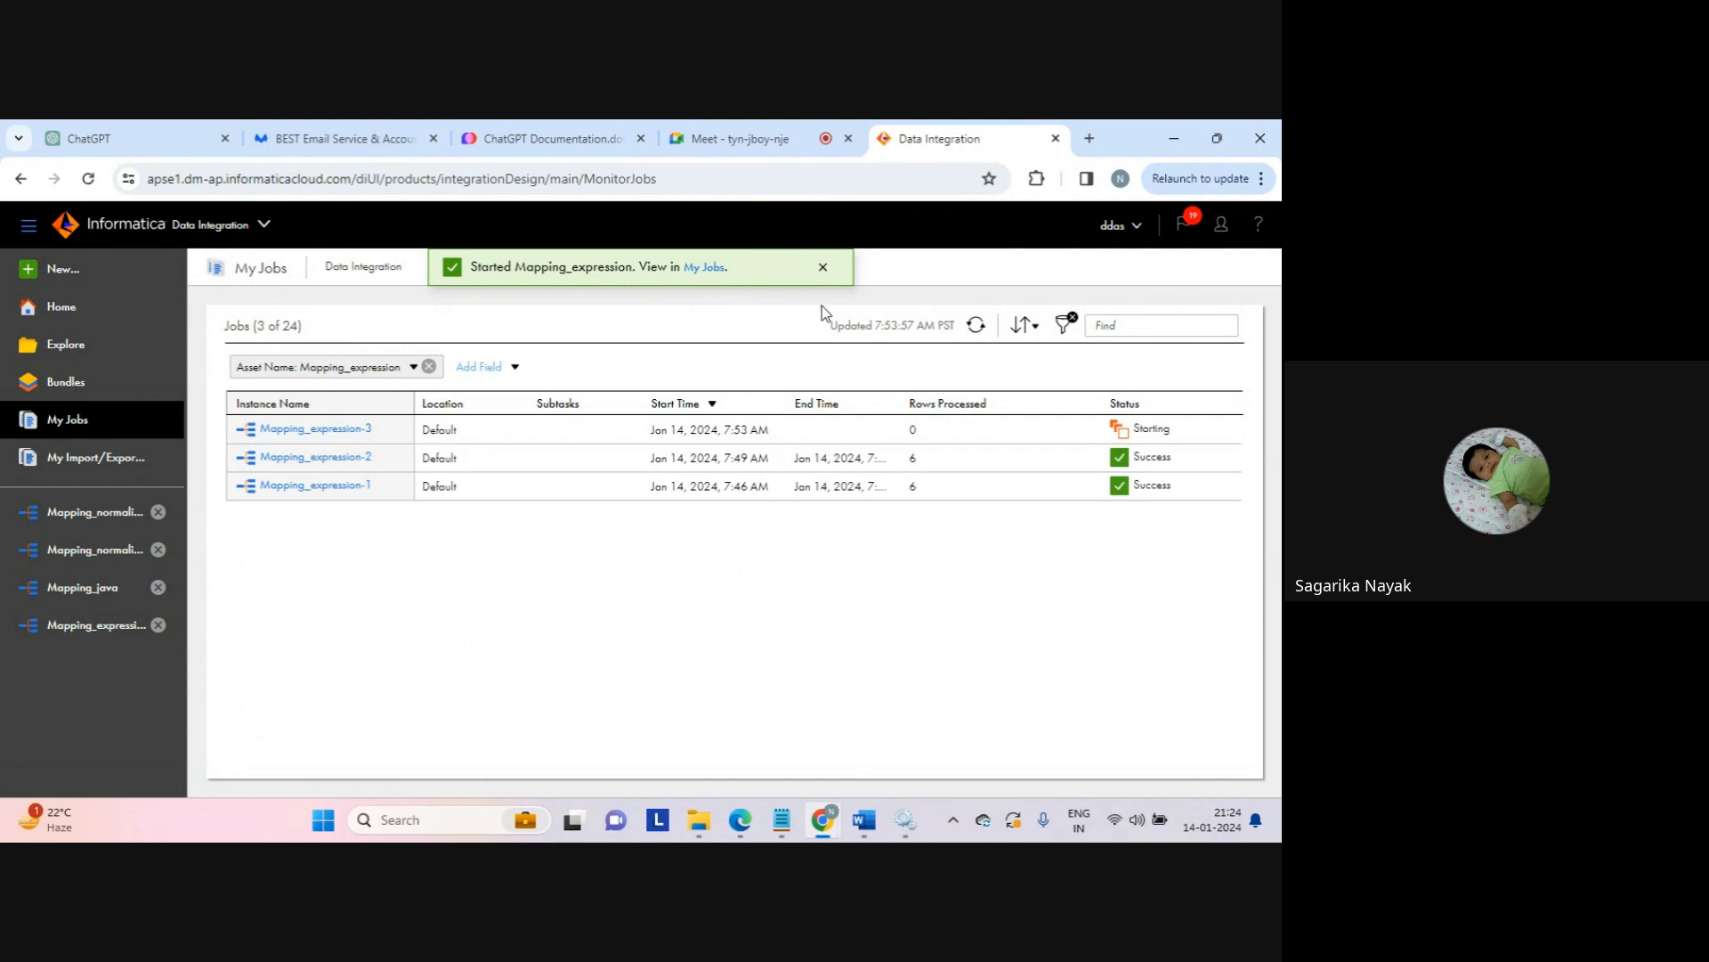
pyautogui.click(976, 326)
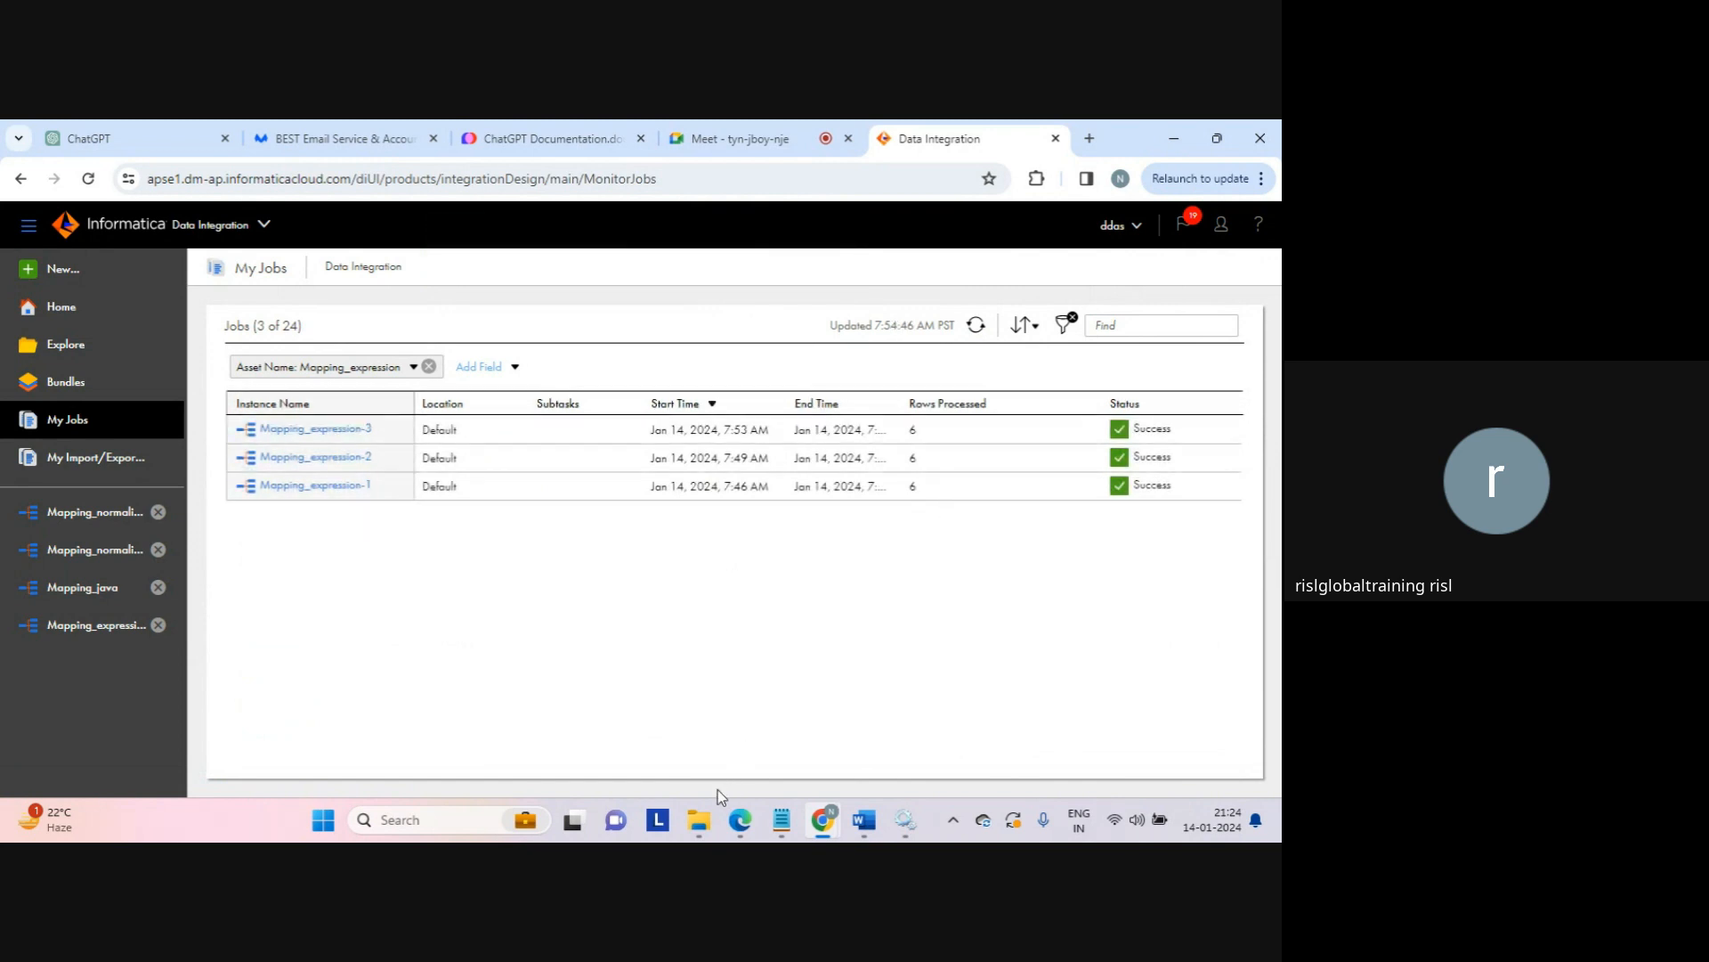
# Step: Open expression_tgt in Notepad and check the replaced values XbcX on lines 2 and 3
pyautogui.moveTo(700, 819)
pyautogui.click(701, 718)
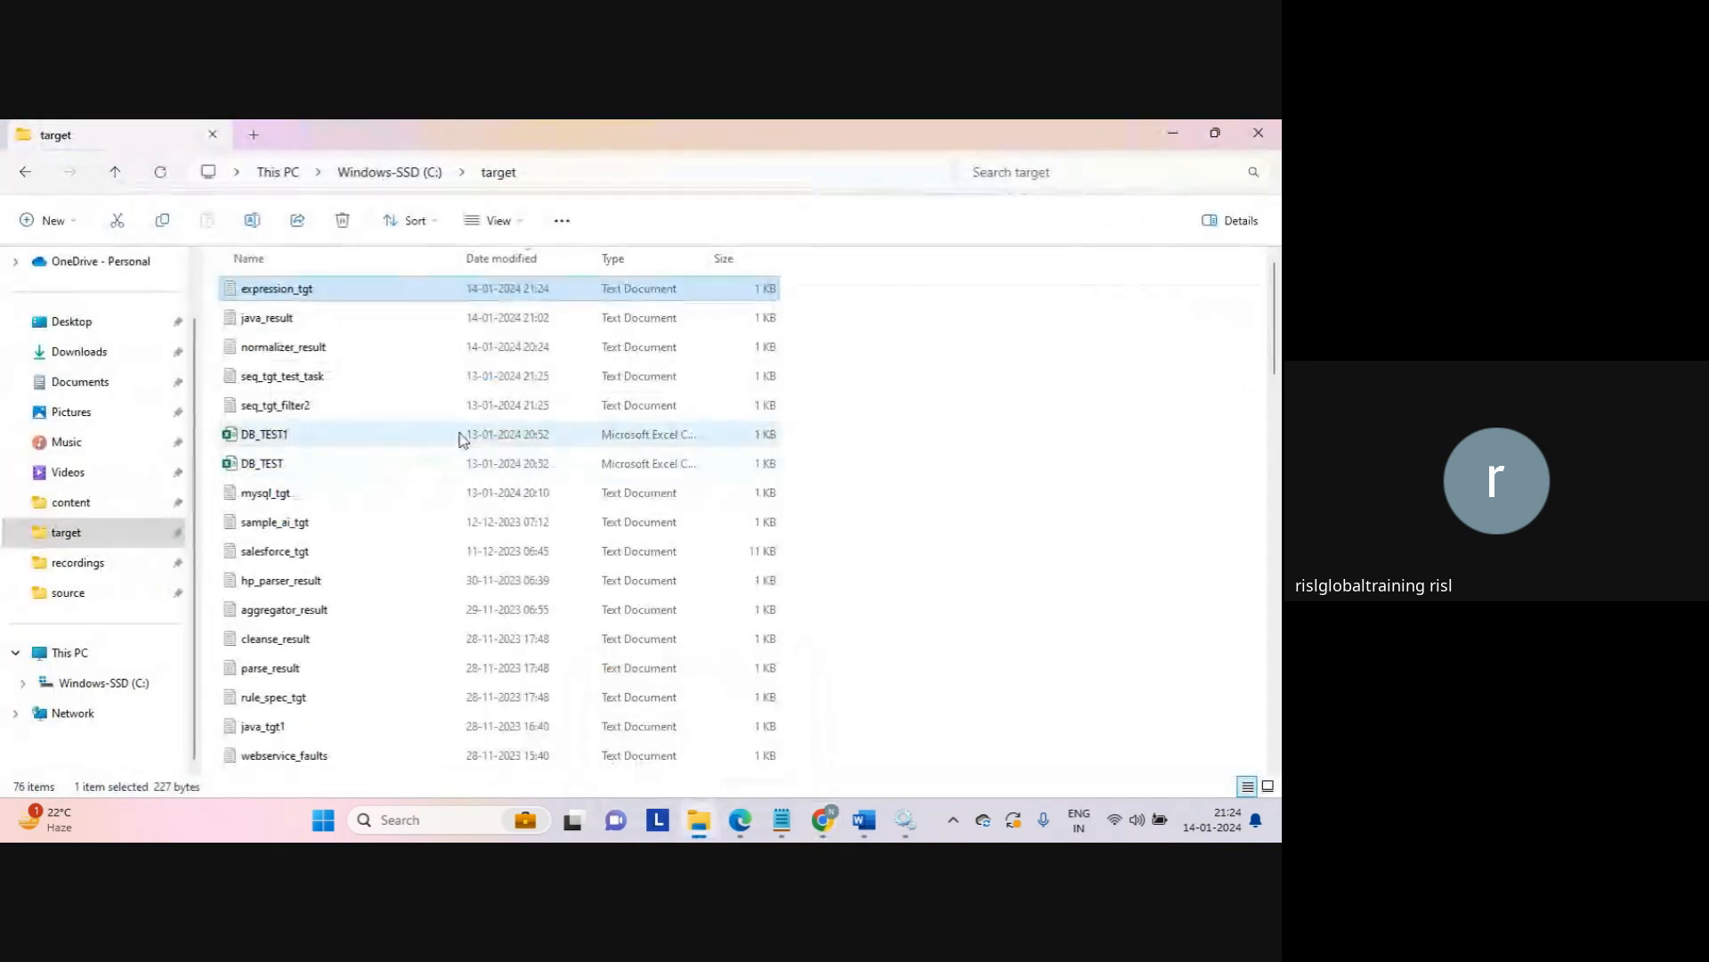
pyautogui.doubleClick(287, 292)
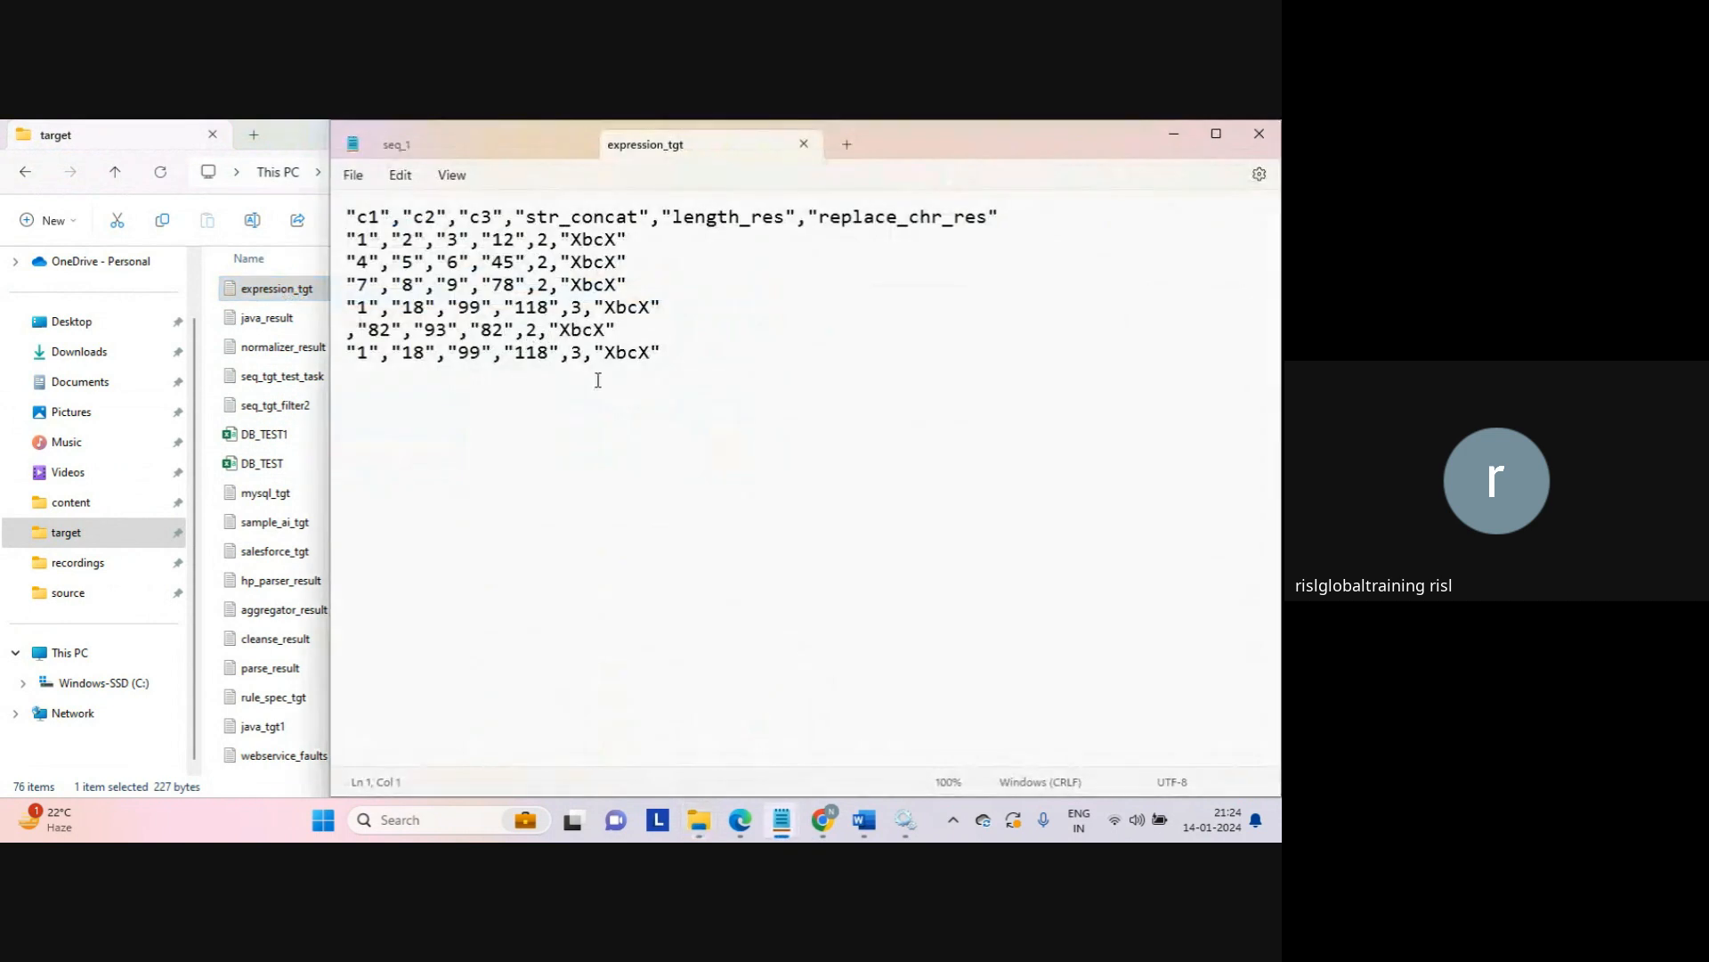
pyautogui.click(580, 240)
pyautogui.moveTo(605, 241); pyautogui.dragTo(619, 242)
pyautogui.doubleClick(594, 267)
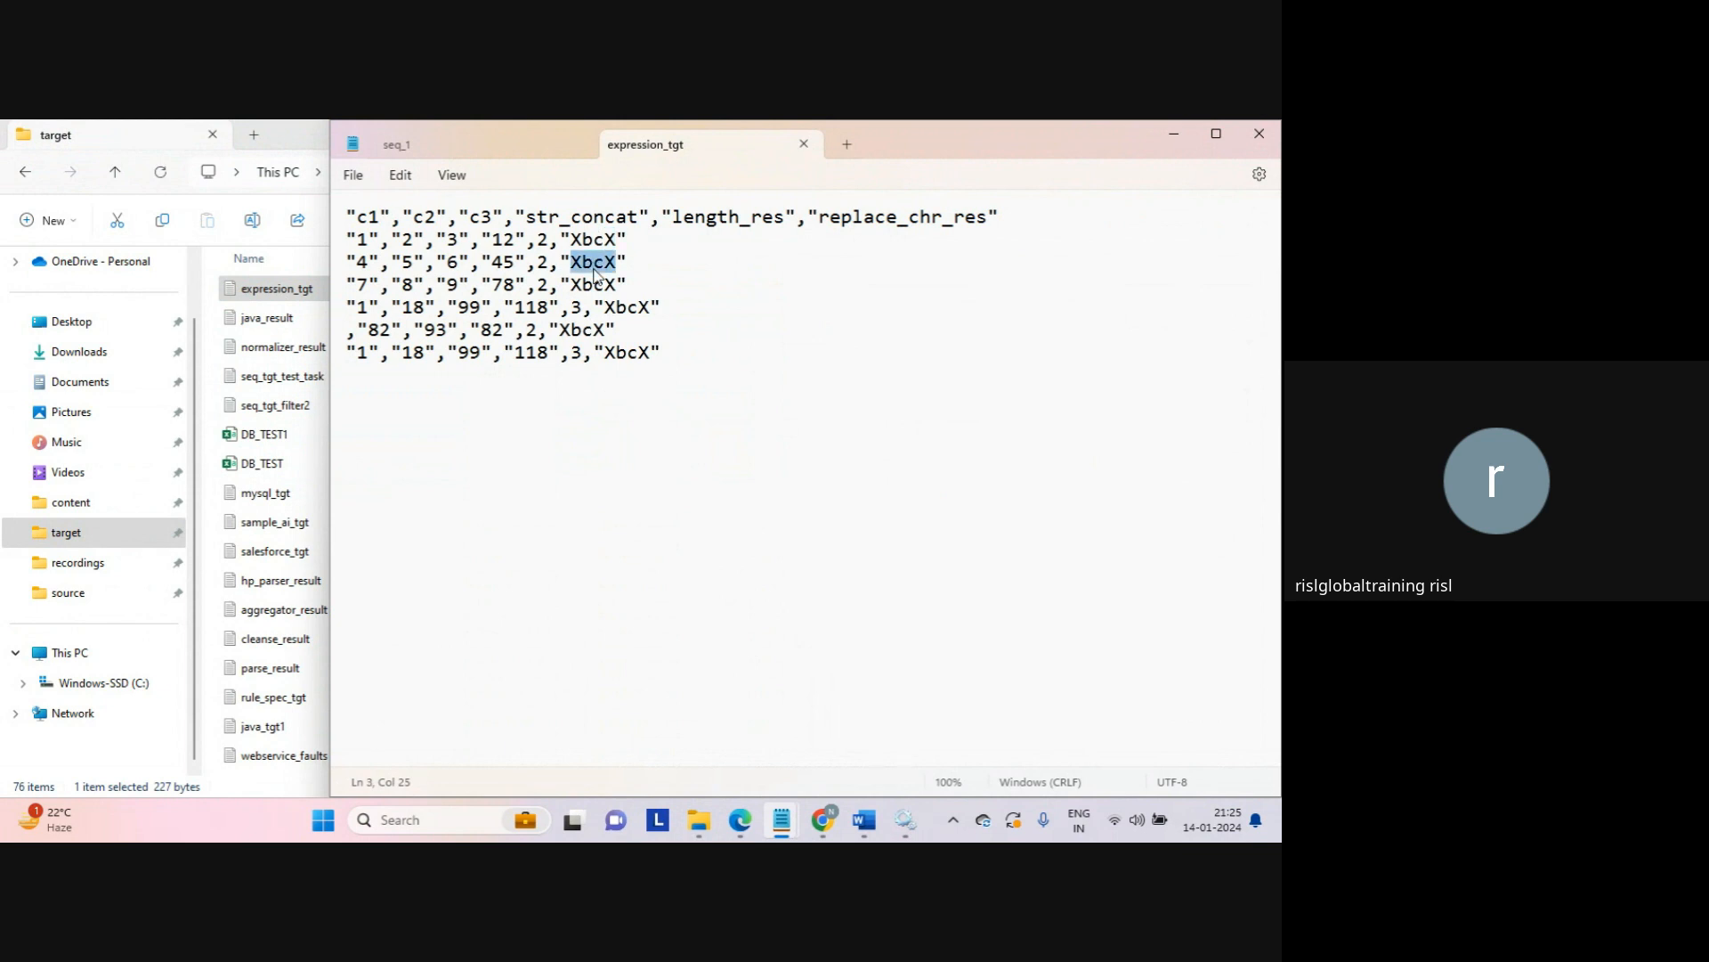
pyautogui.click(761, 374)
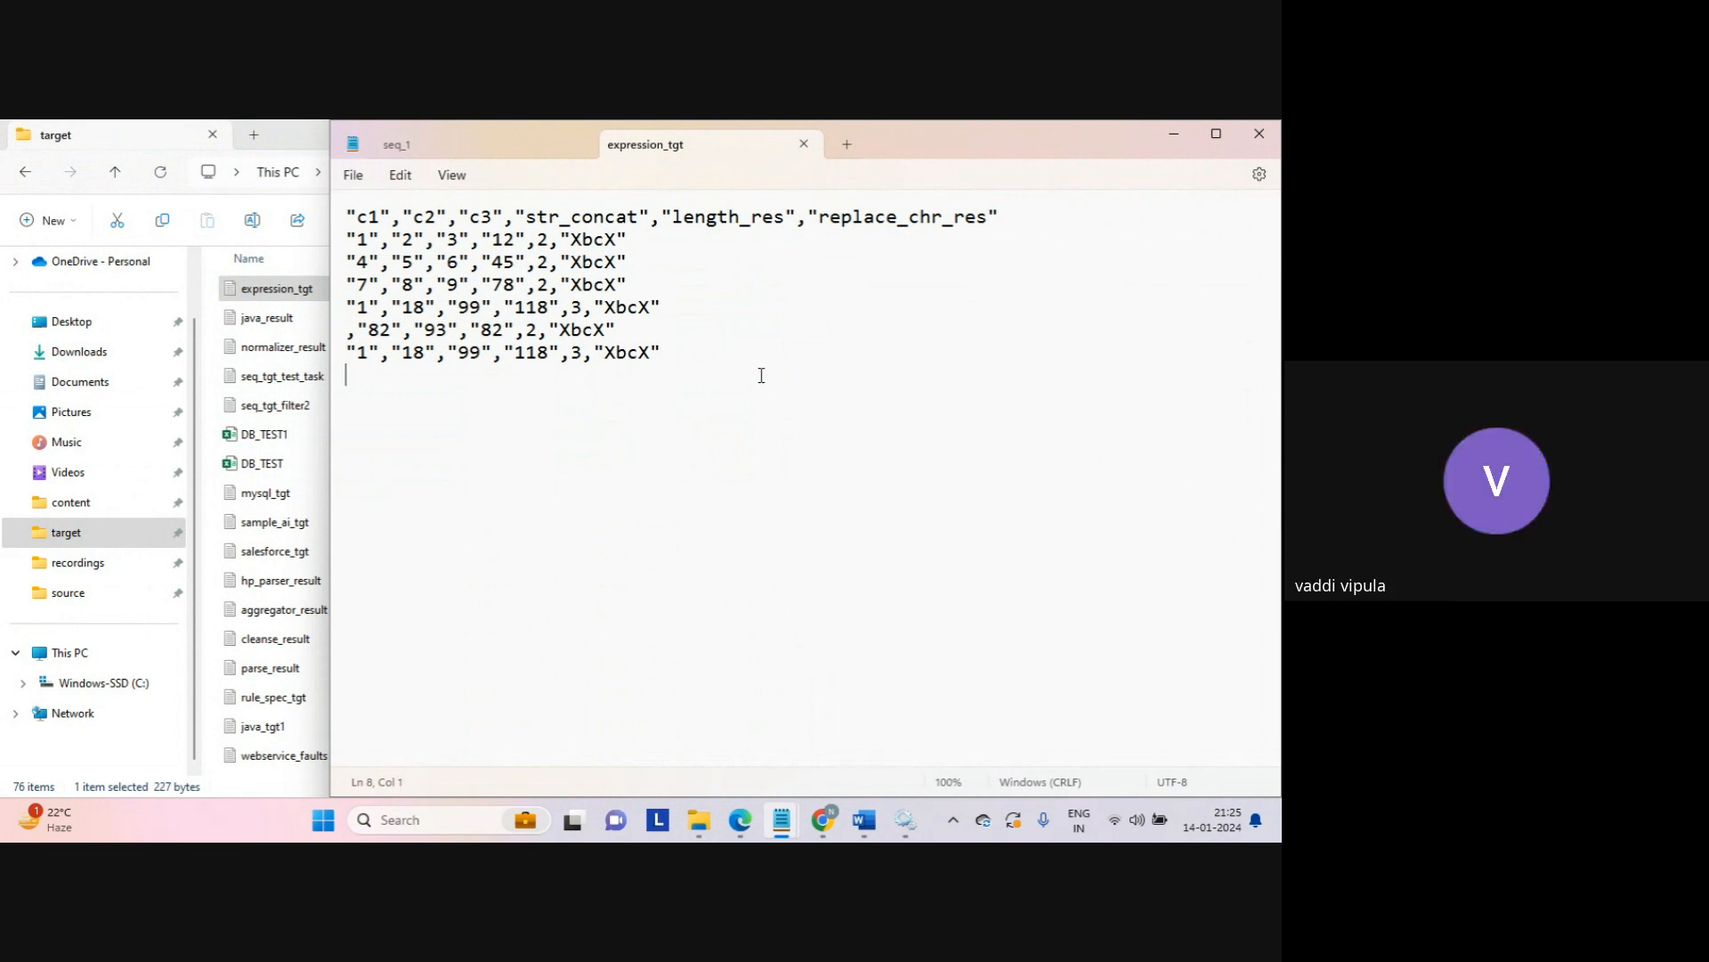
# Step: Close expression_tgt, minimize Notepad, and return to the Data Integration job list
pyautogui.click(803, 145)
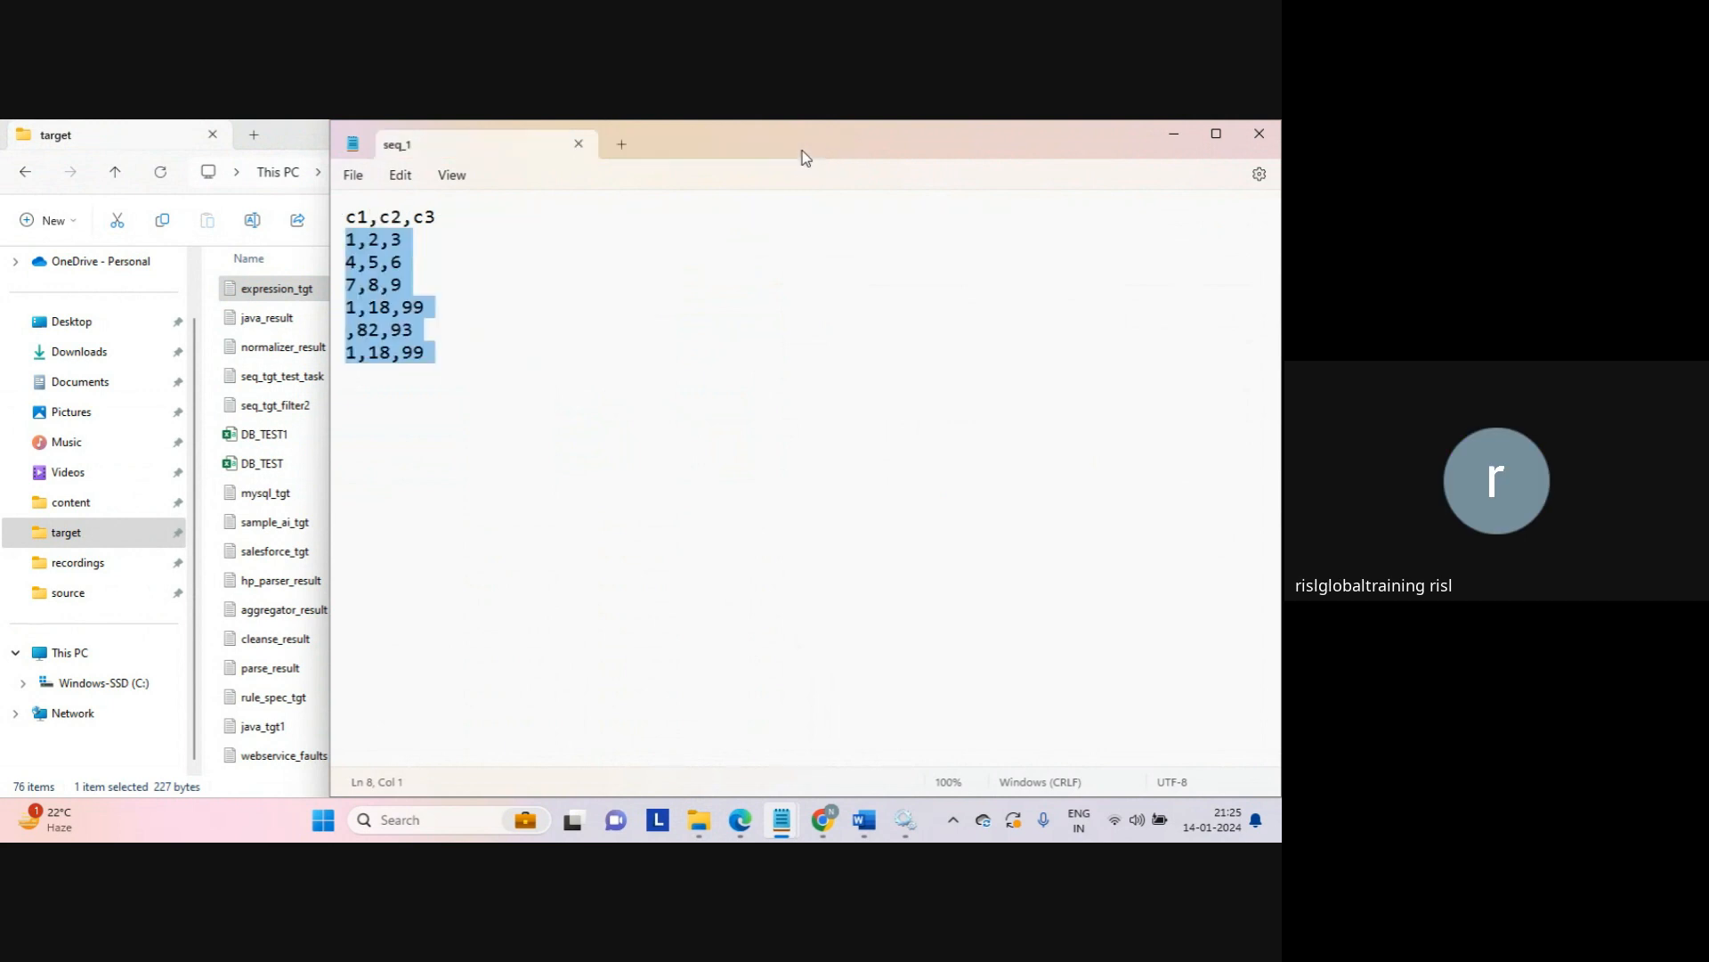
pyautogui.click(1171, 136)
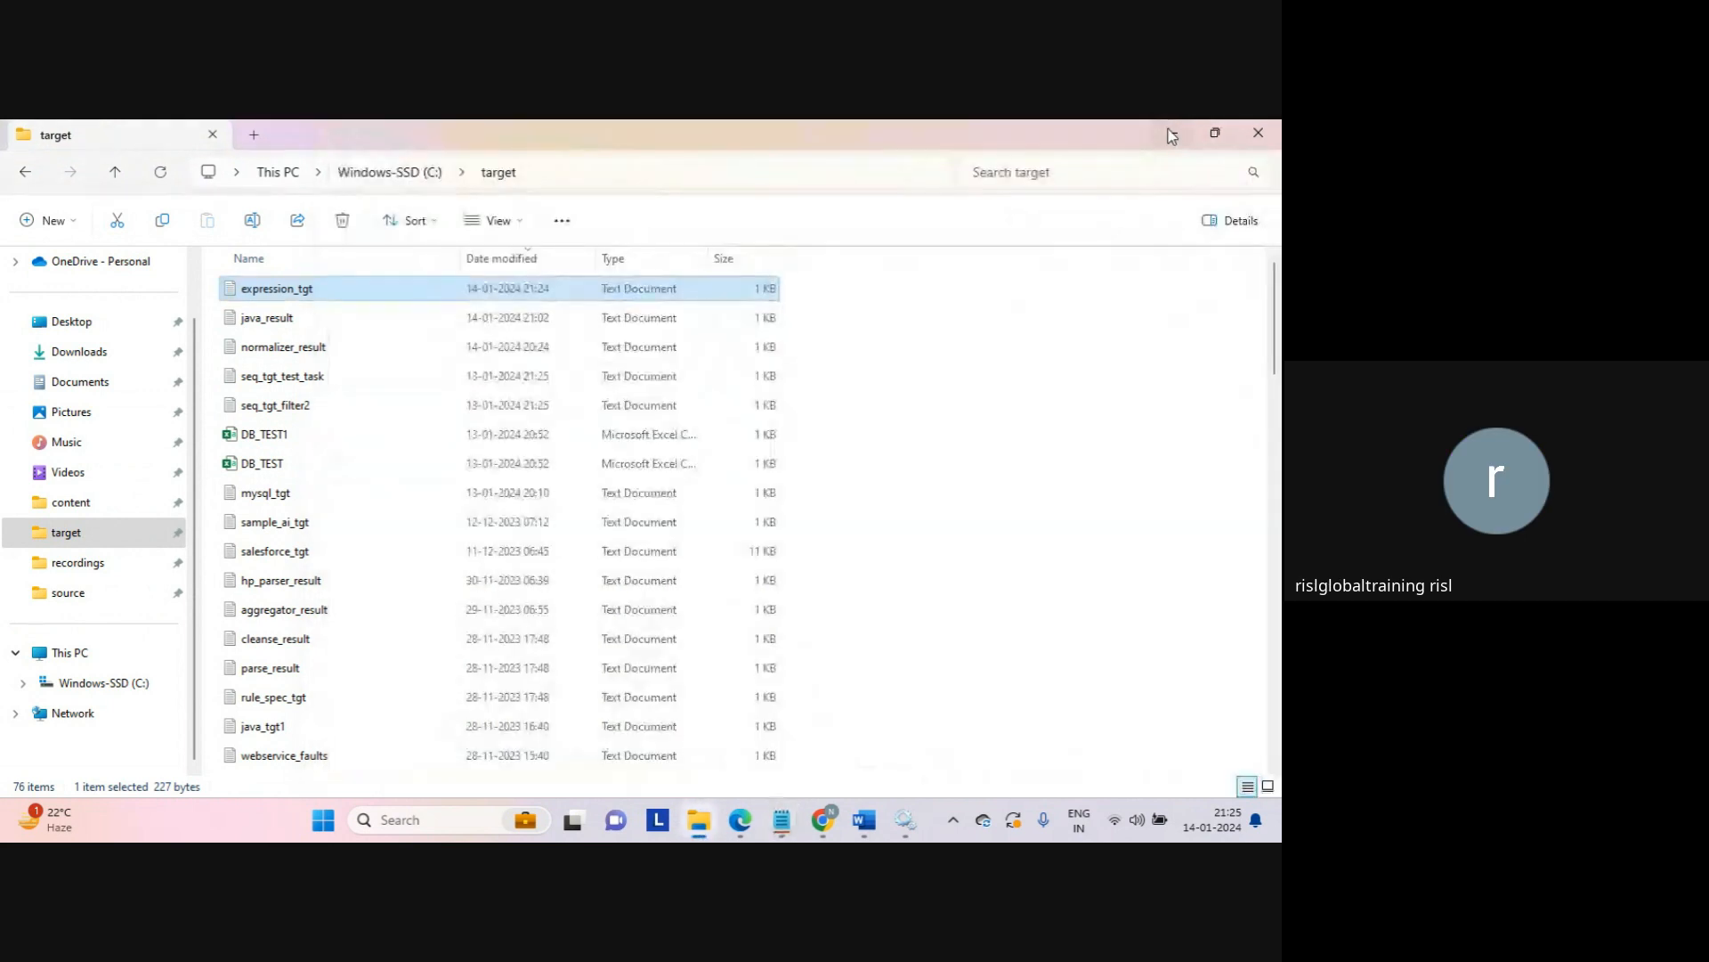
pyautogui.click(1030, 411)
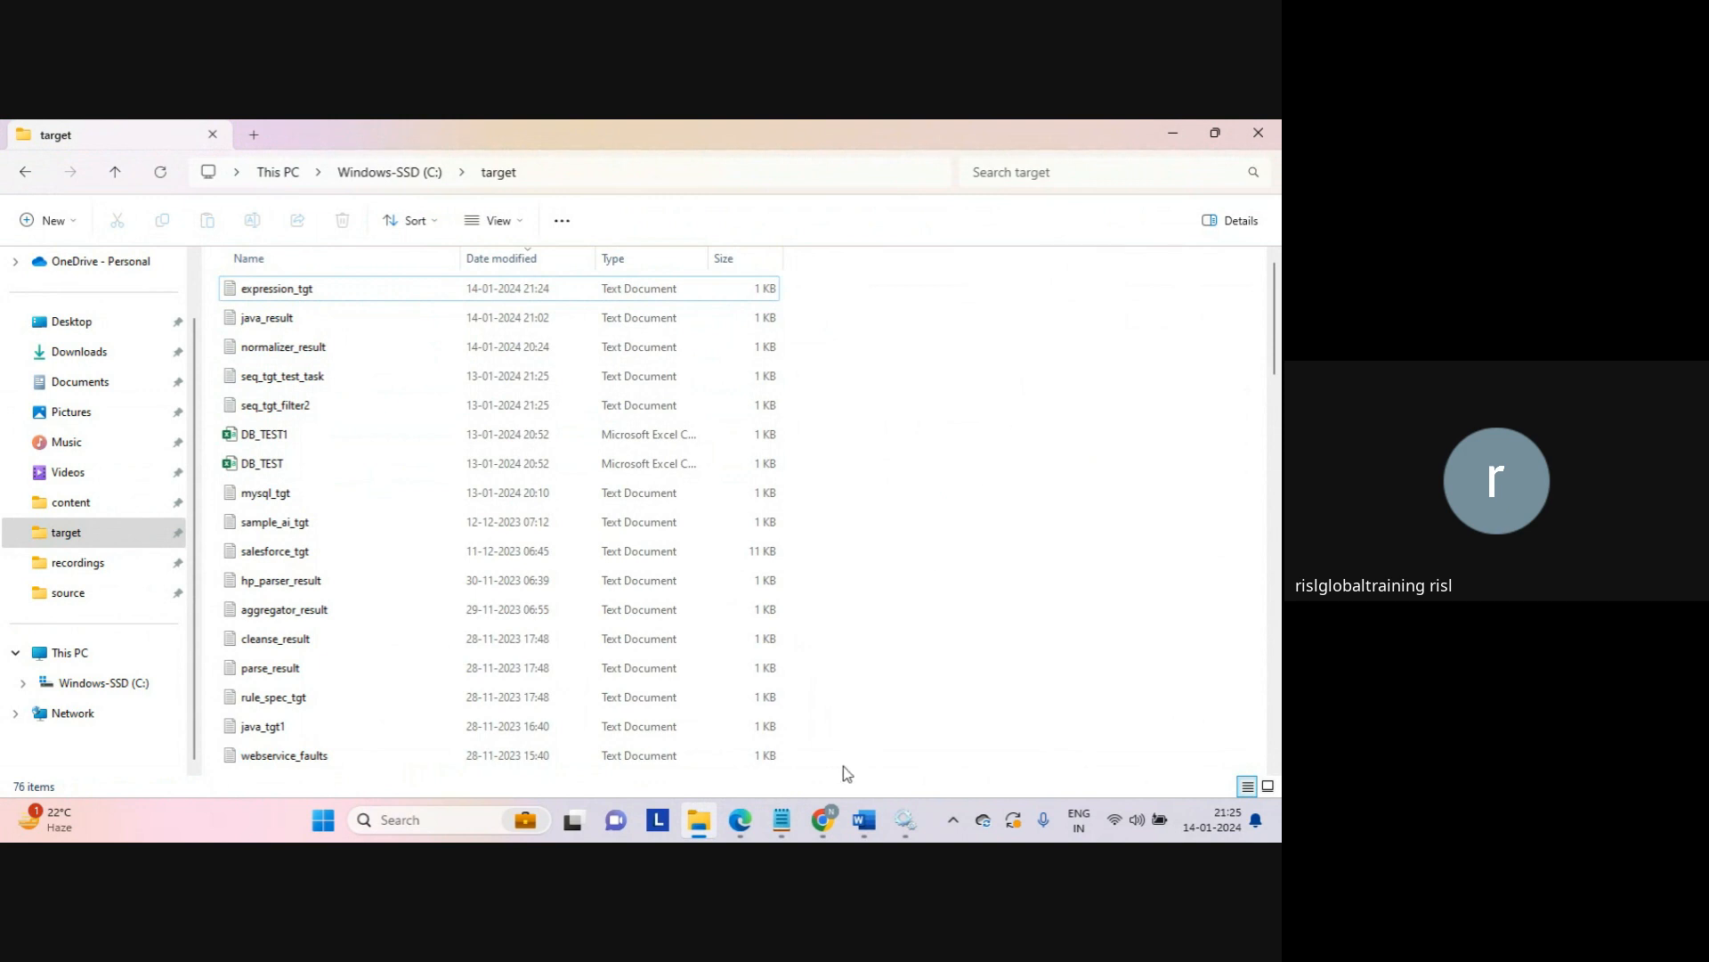
pyautogui.moveTo(823, 820)
pyautogui.click(764, 764)
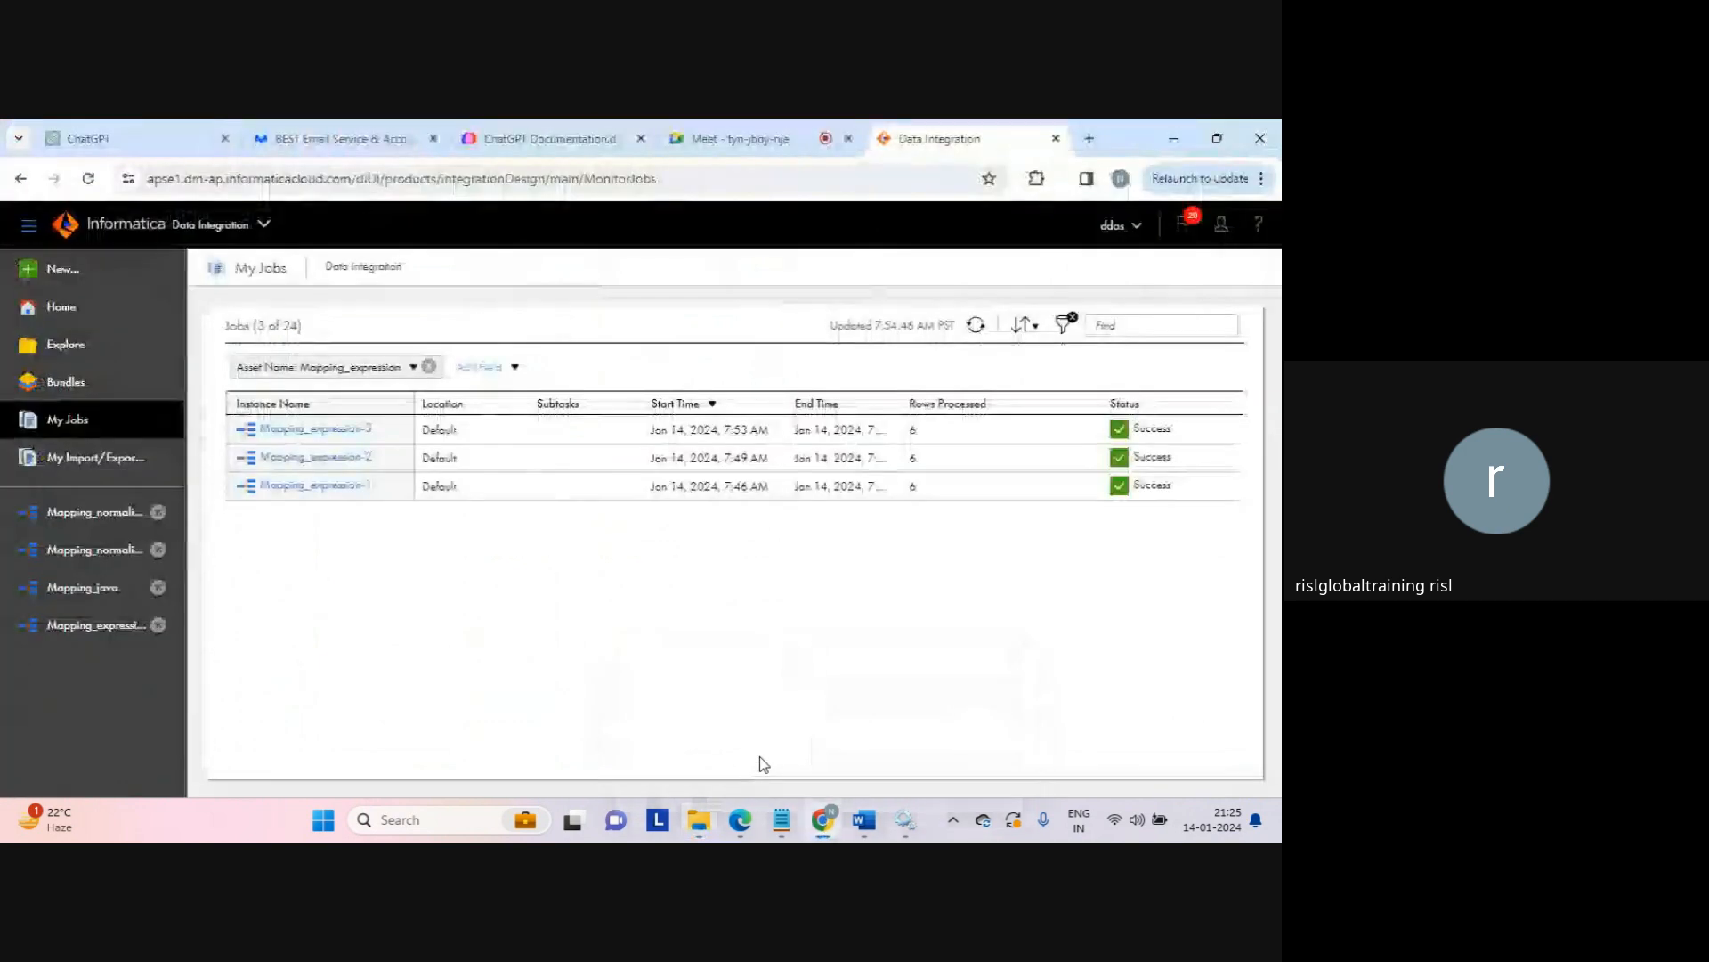
# Step: Reopen Mapping_expression and create a date/time field named date_result (precision 29)
pyautogui.click(120, 624)
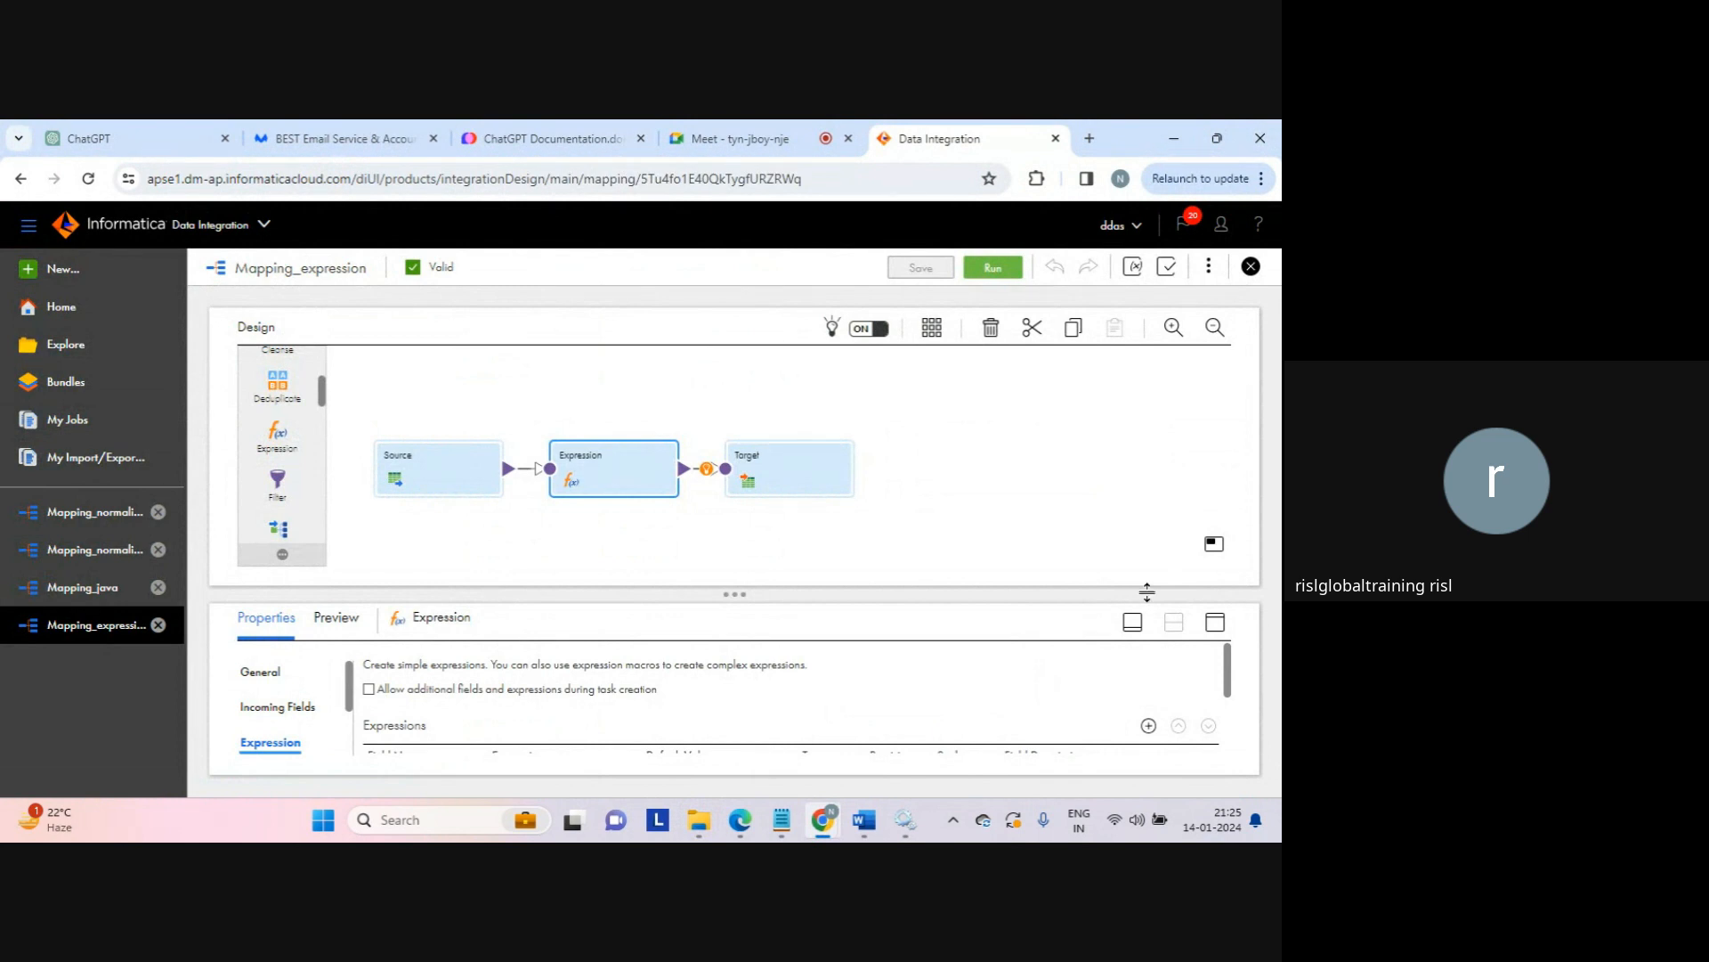
pyautogui.click(1215, 623)
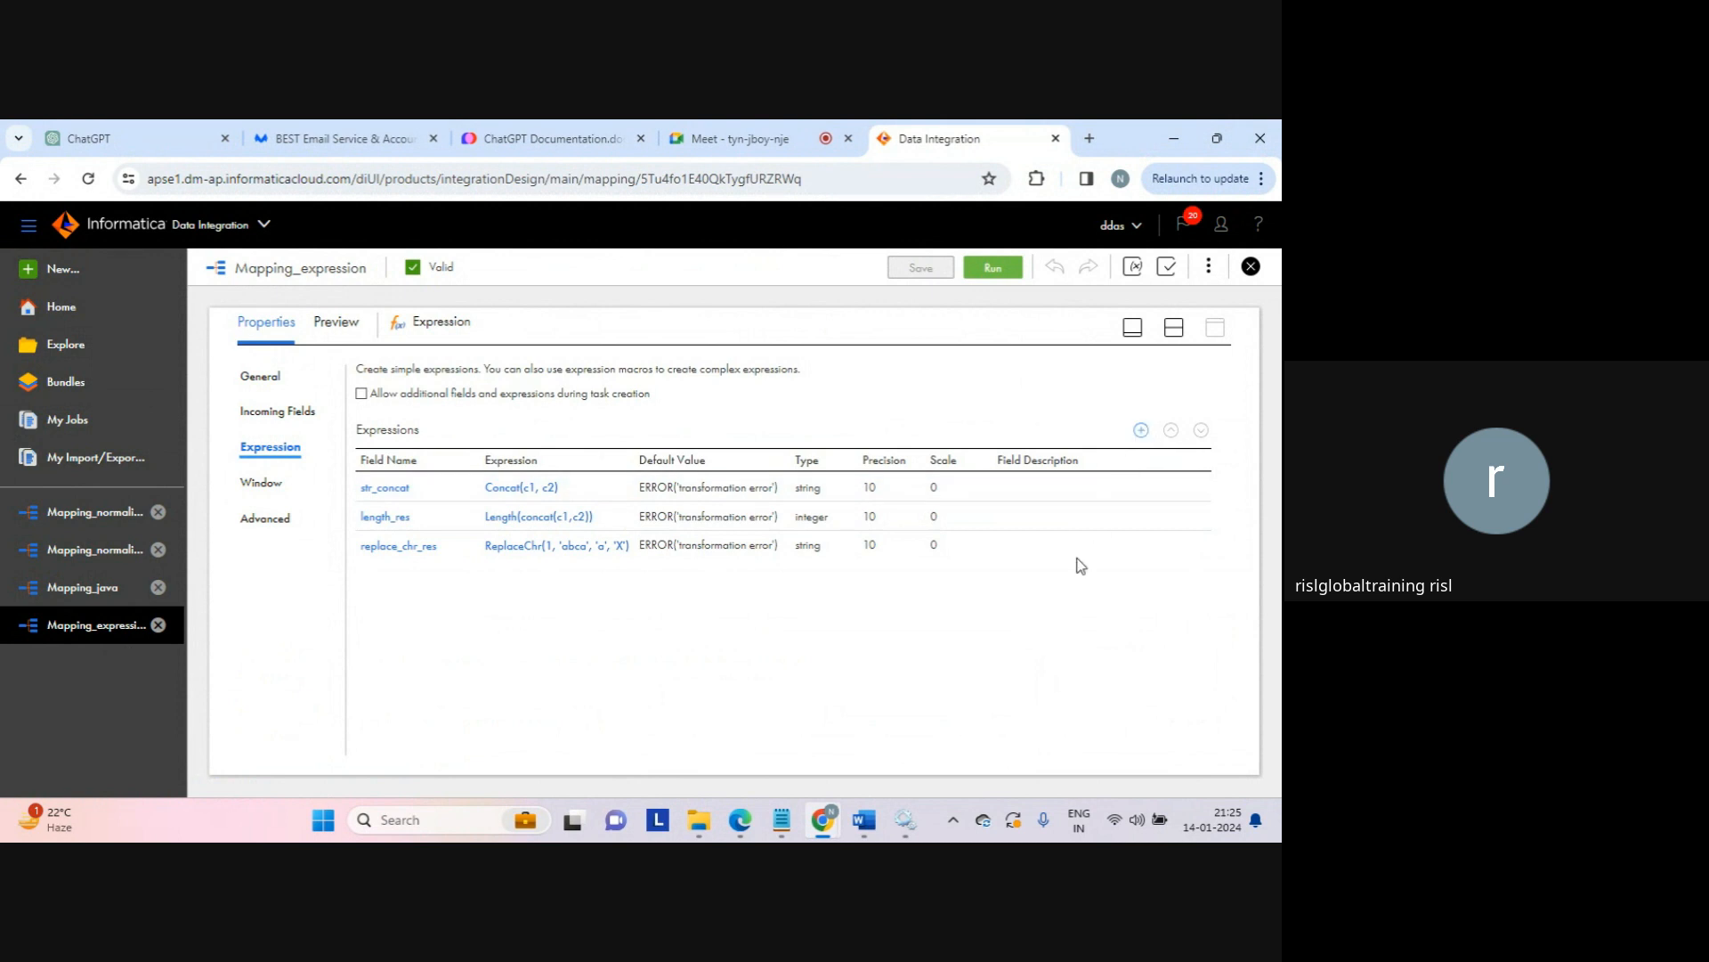
pyautogui.click(1140, 430)
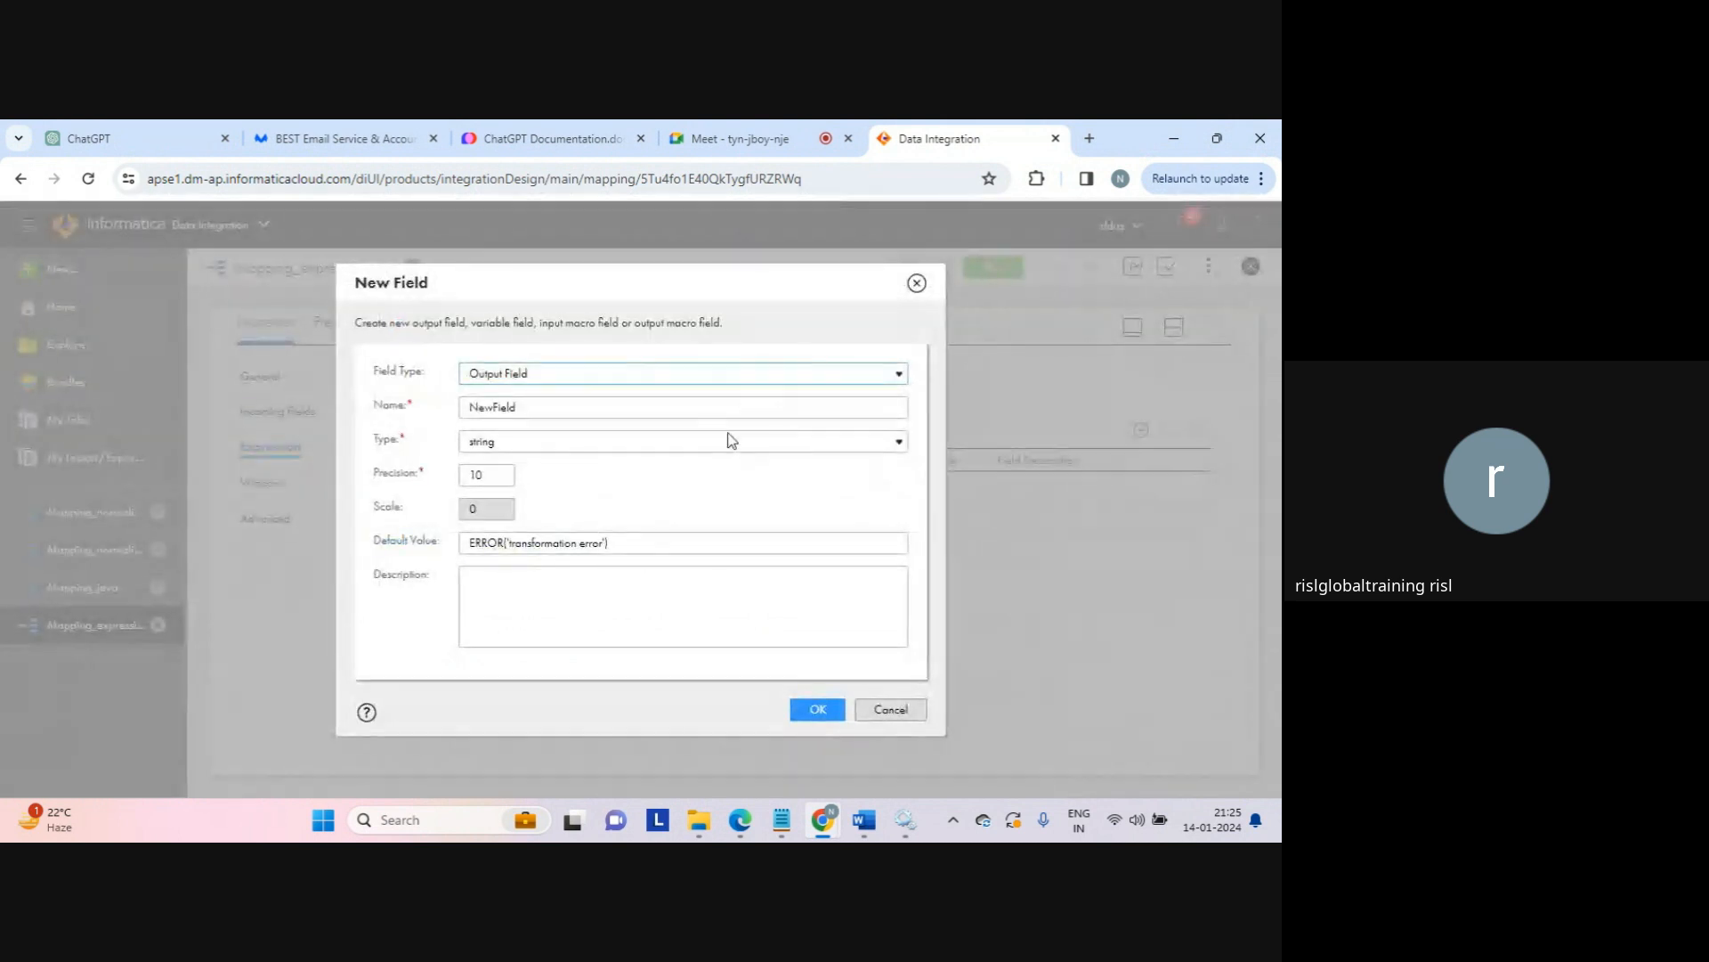
pyautogui.doubleClick(569, 408)
pyautogui.write('date')
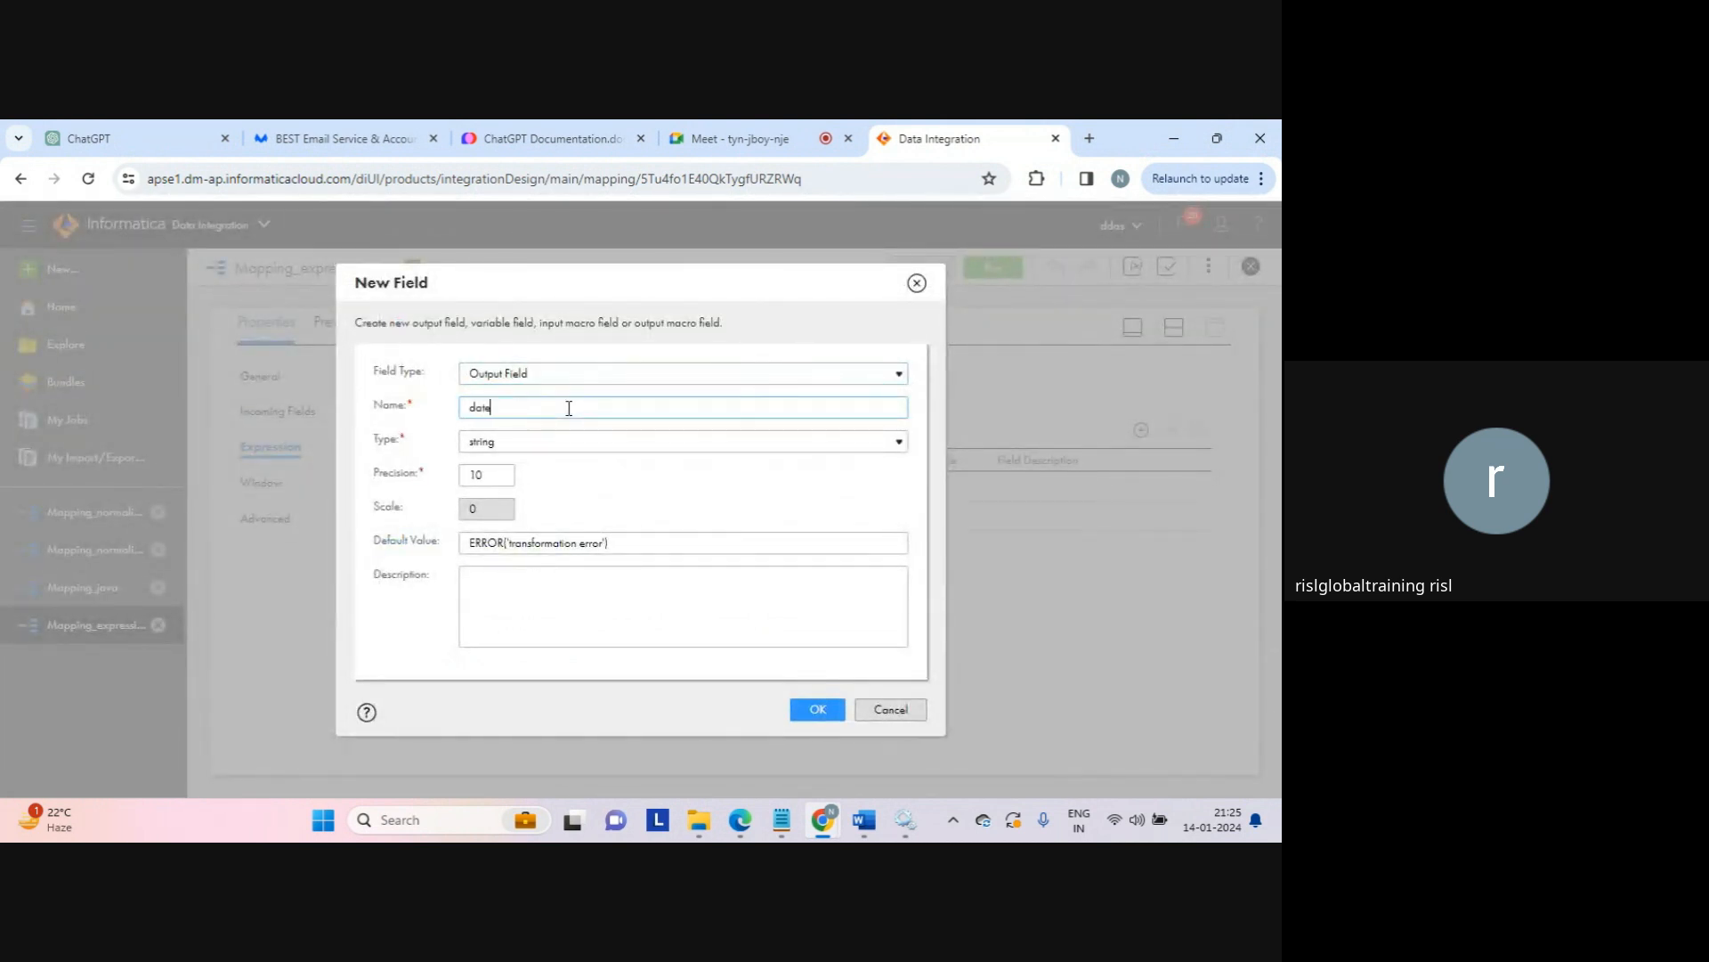
pyautogui.write('_result')
pyautogui.press('BackSpace')
pyautogui.press('BackSpace')
pyautogui.press('BackSpace')
pyautogui.write('ult')
pyautogui.click(512, 454)
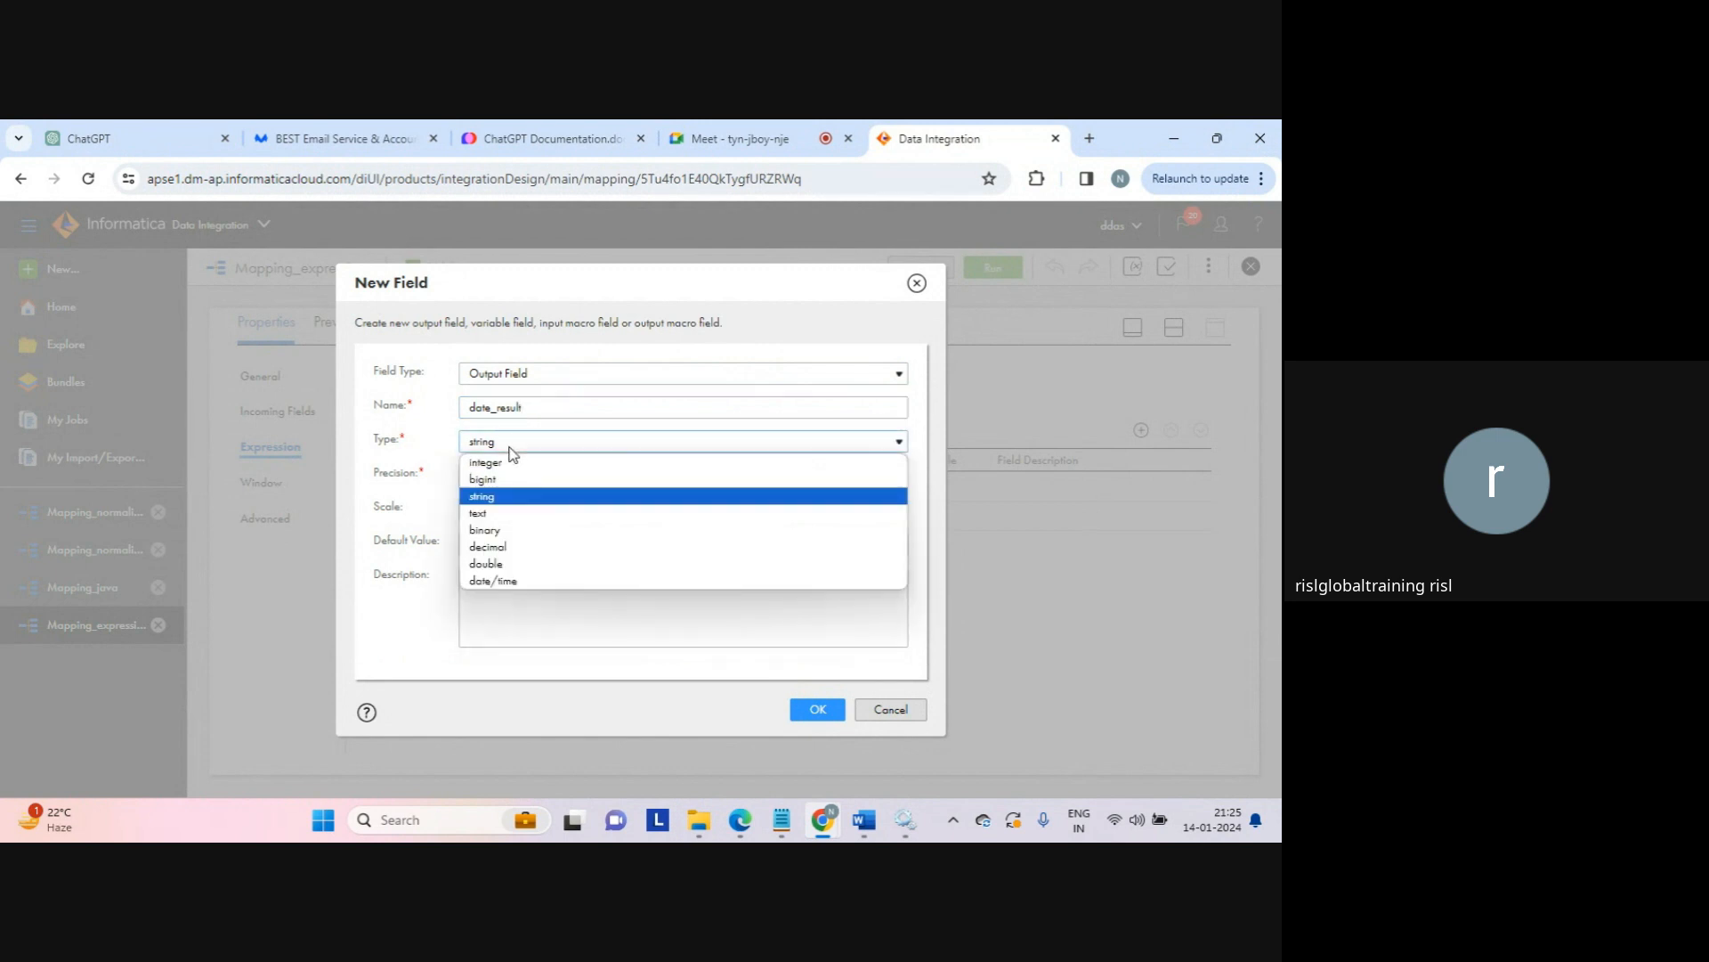
pyautogui.click(493, 581)
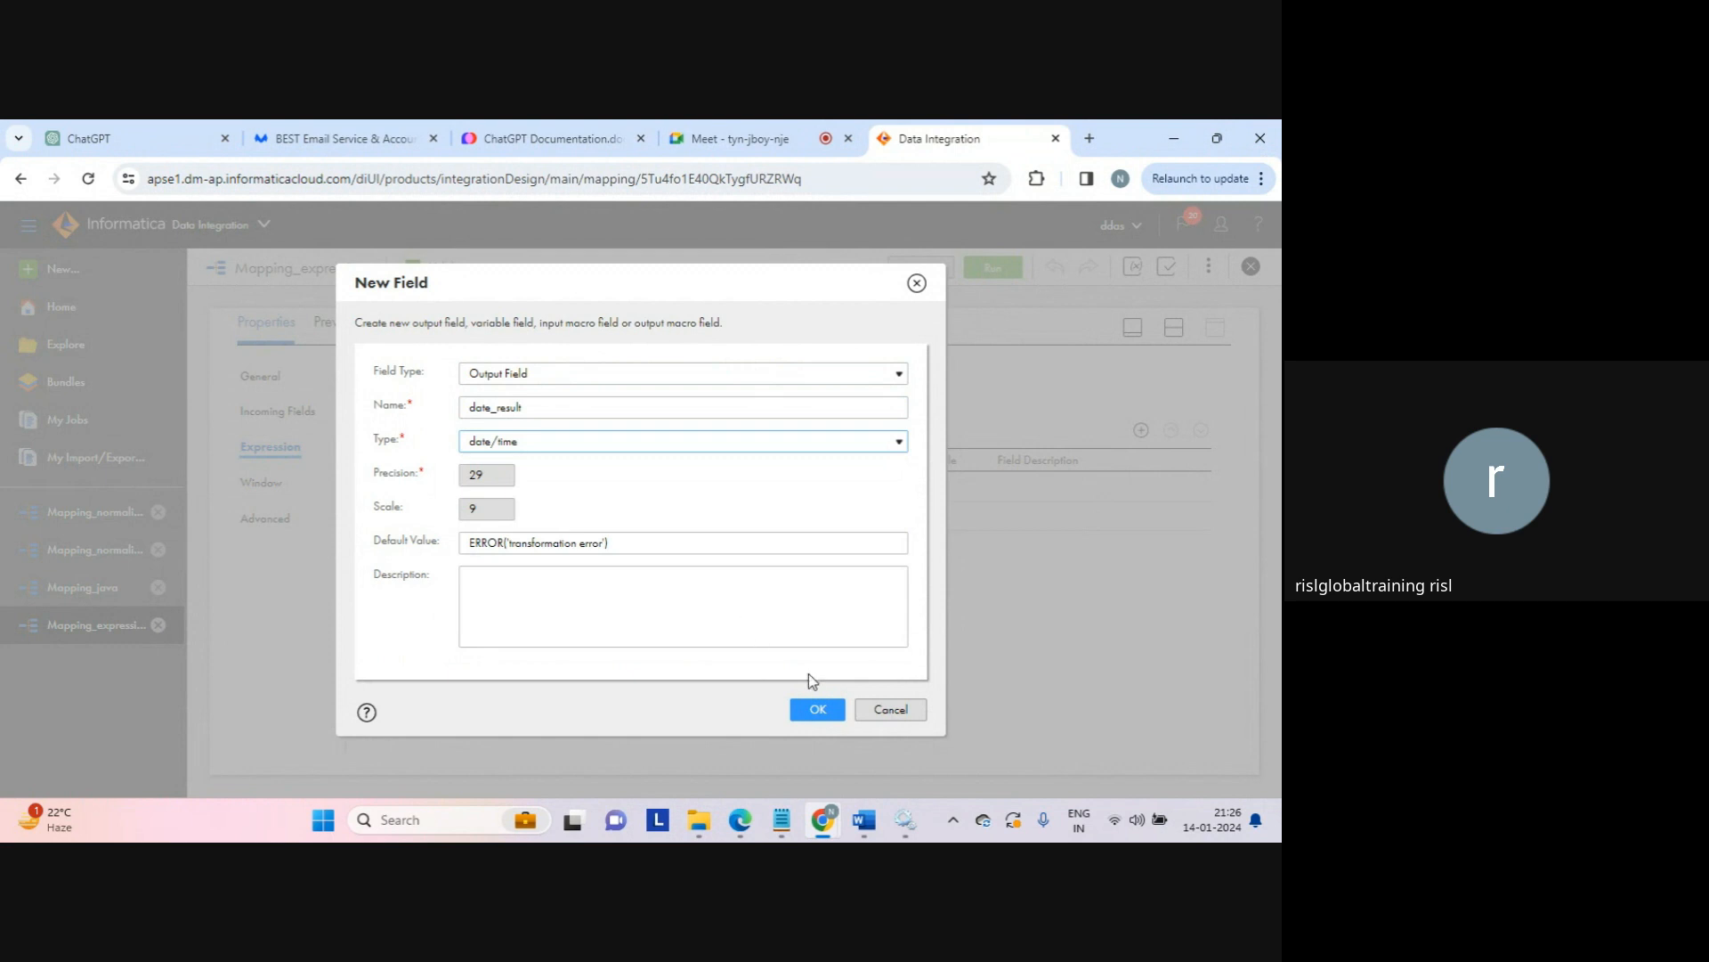
pyautogui.click(816, 710)
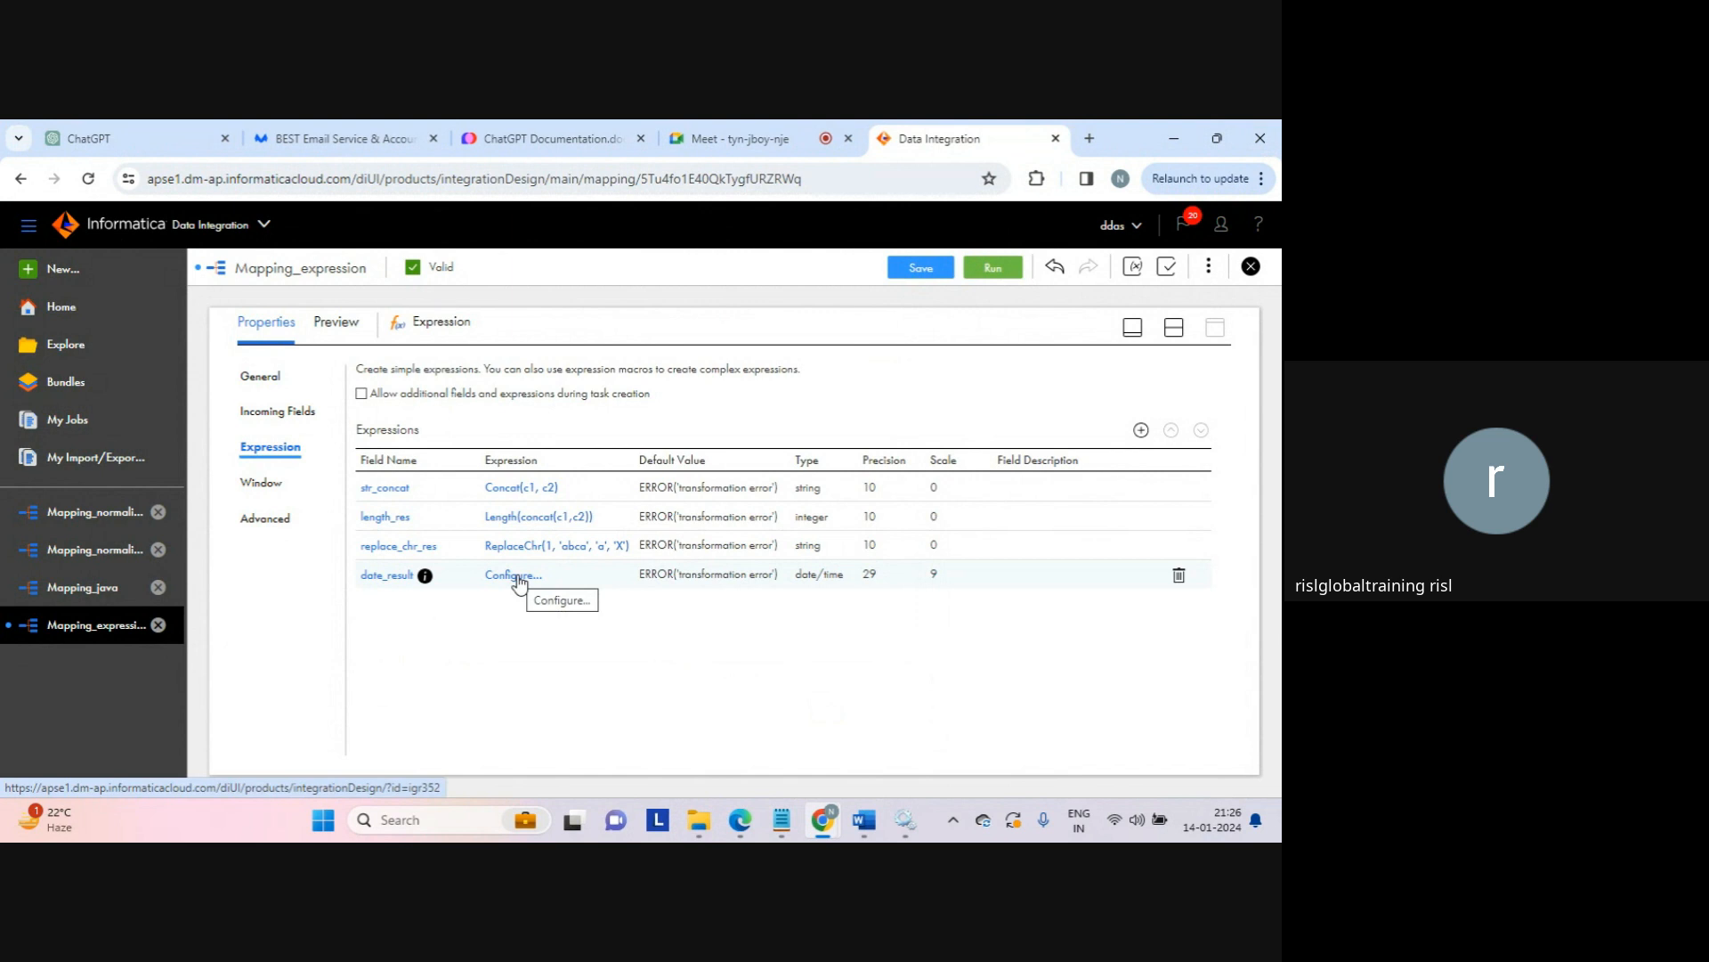
# Step: Insert SYSDATE from System Variables as date_result's expression, validate it, and accept
pyautogui.click(518, 580)
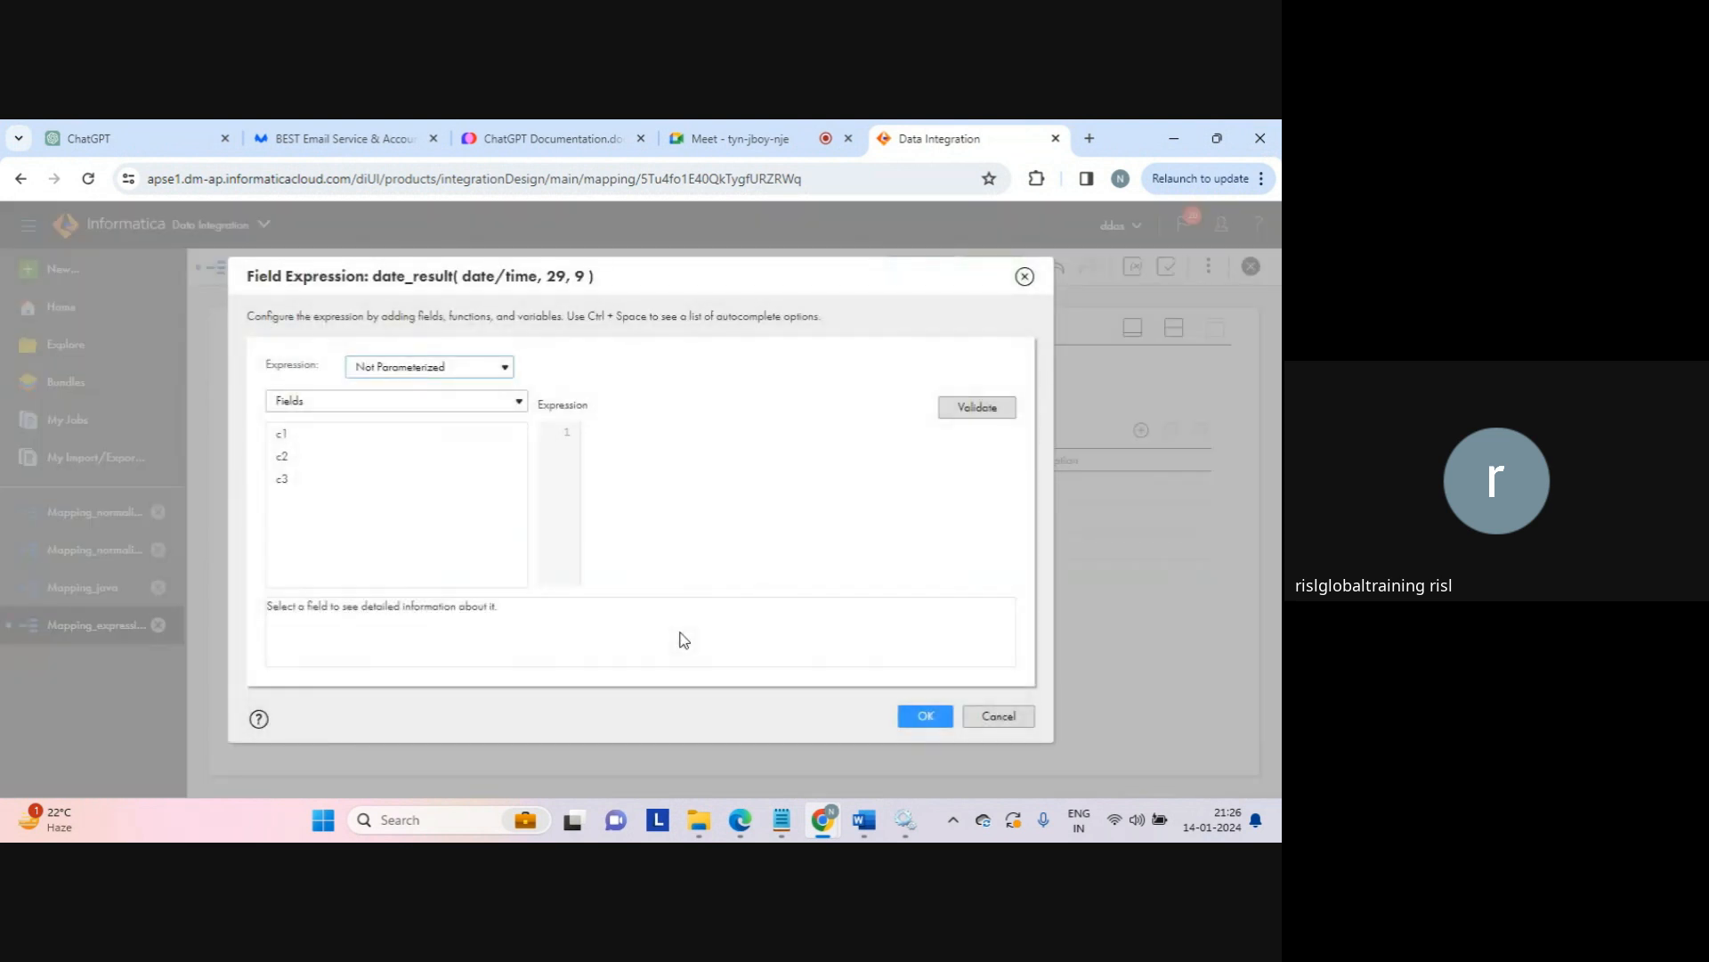
pyautogui.click(469, 401)
pyautogui.click(342, 471)
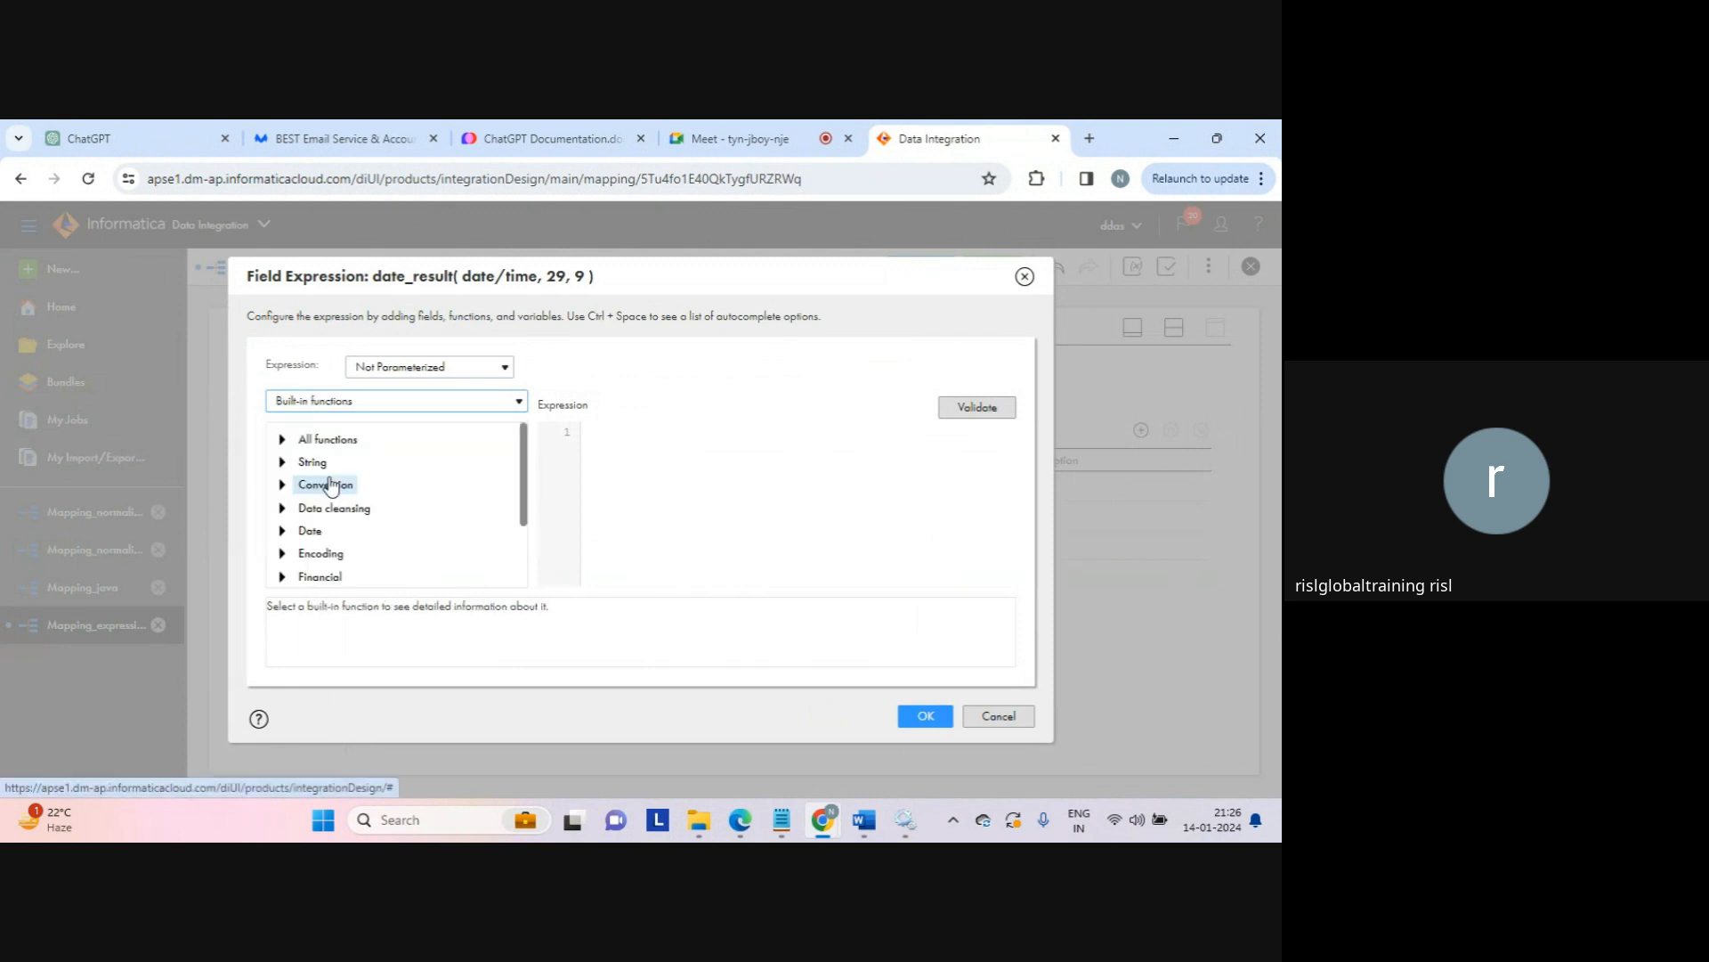
pyautogui.click(283, 531)
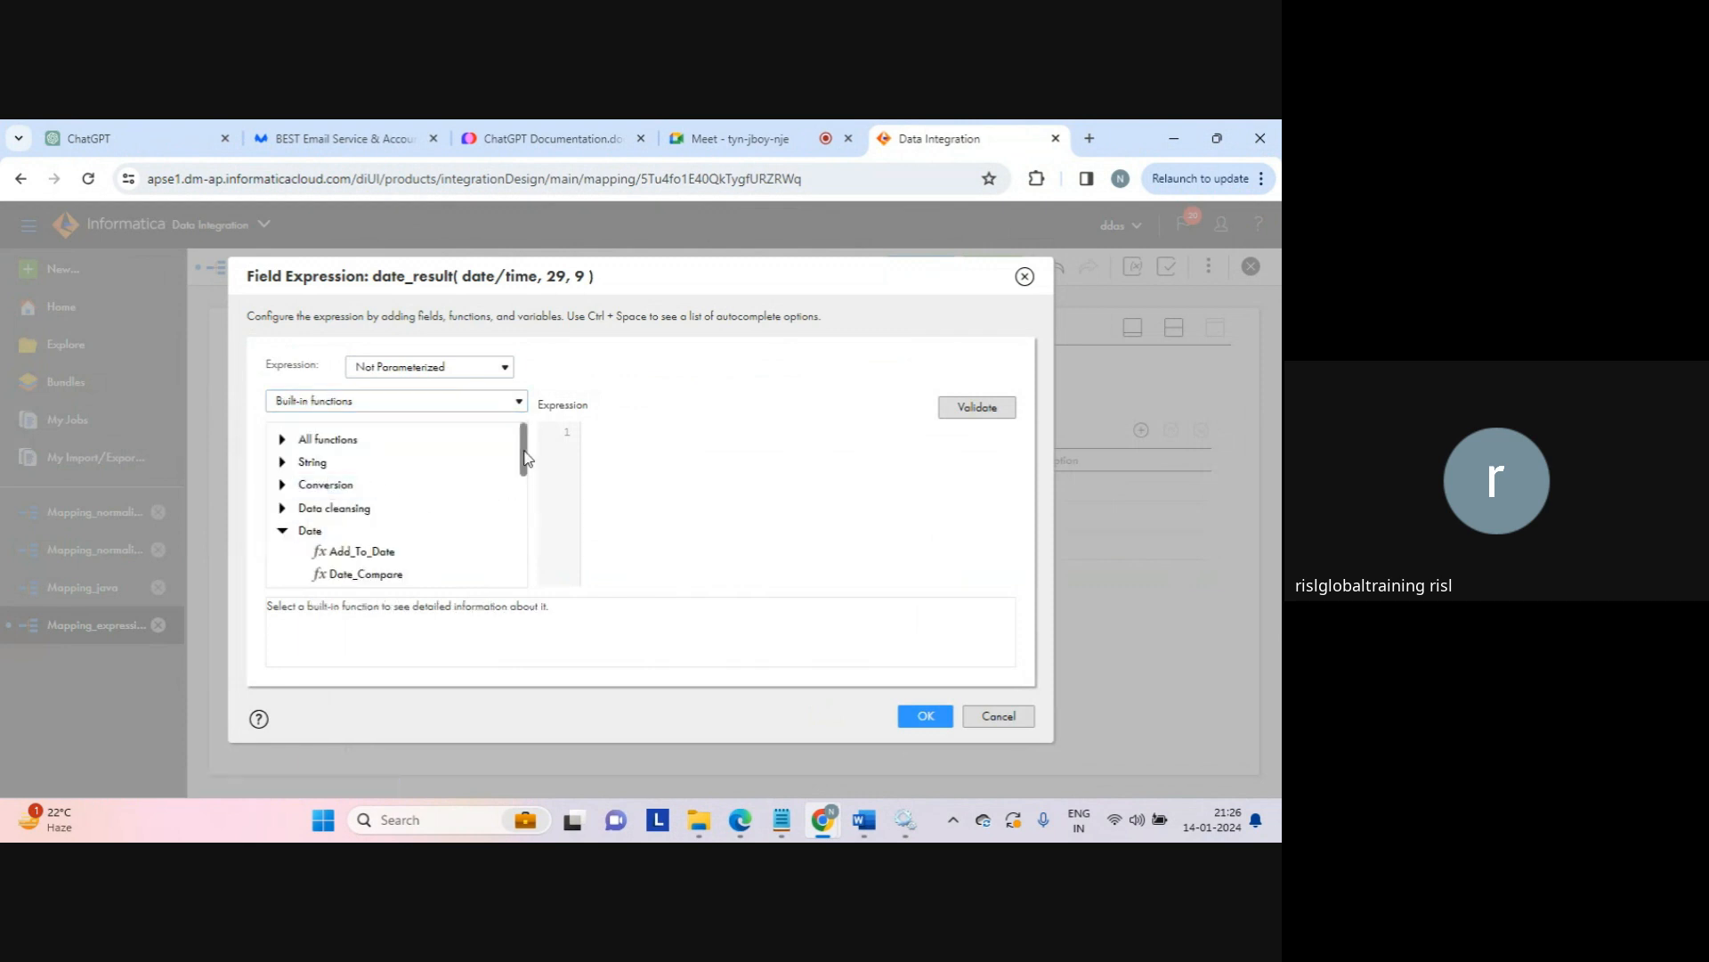
pyautogui.moveTo(524, 457); pyautogui.dragTo(457, 451)
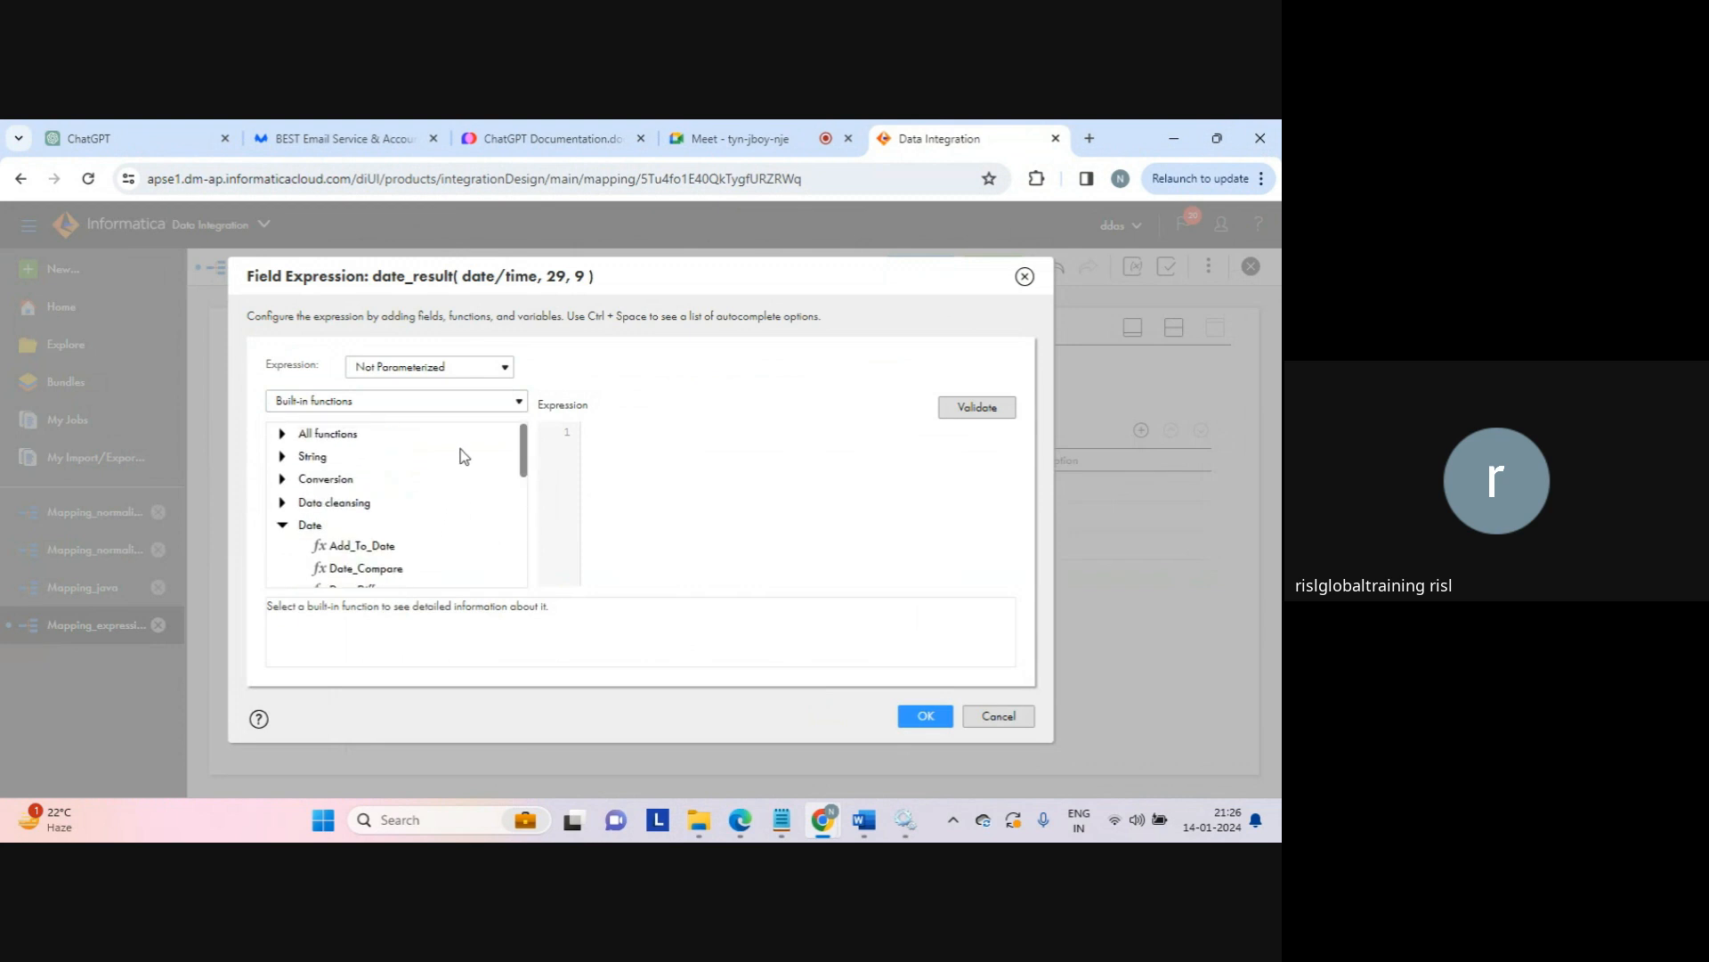
pyautogui.click(436, 402)
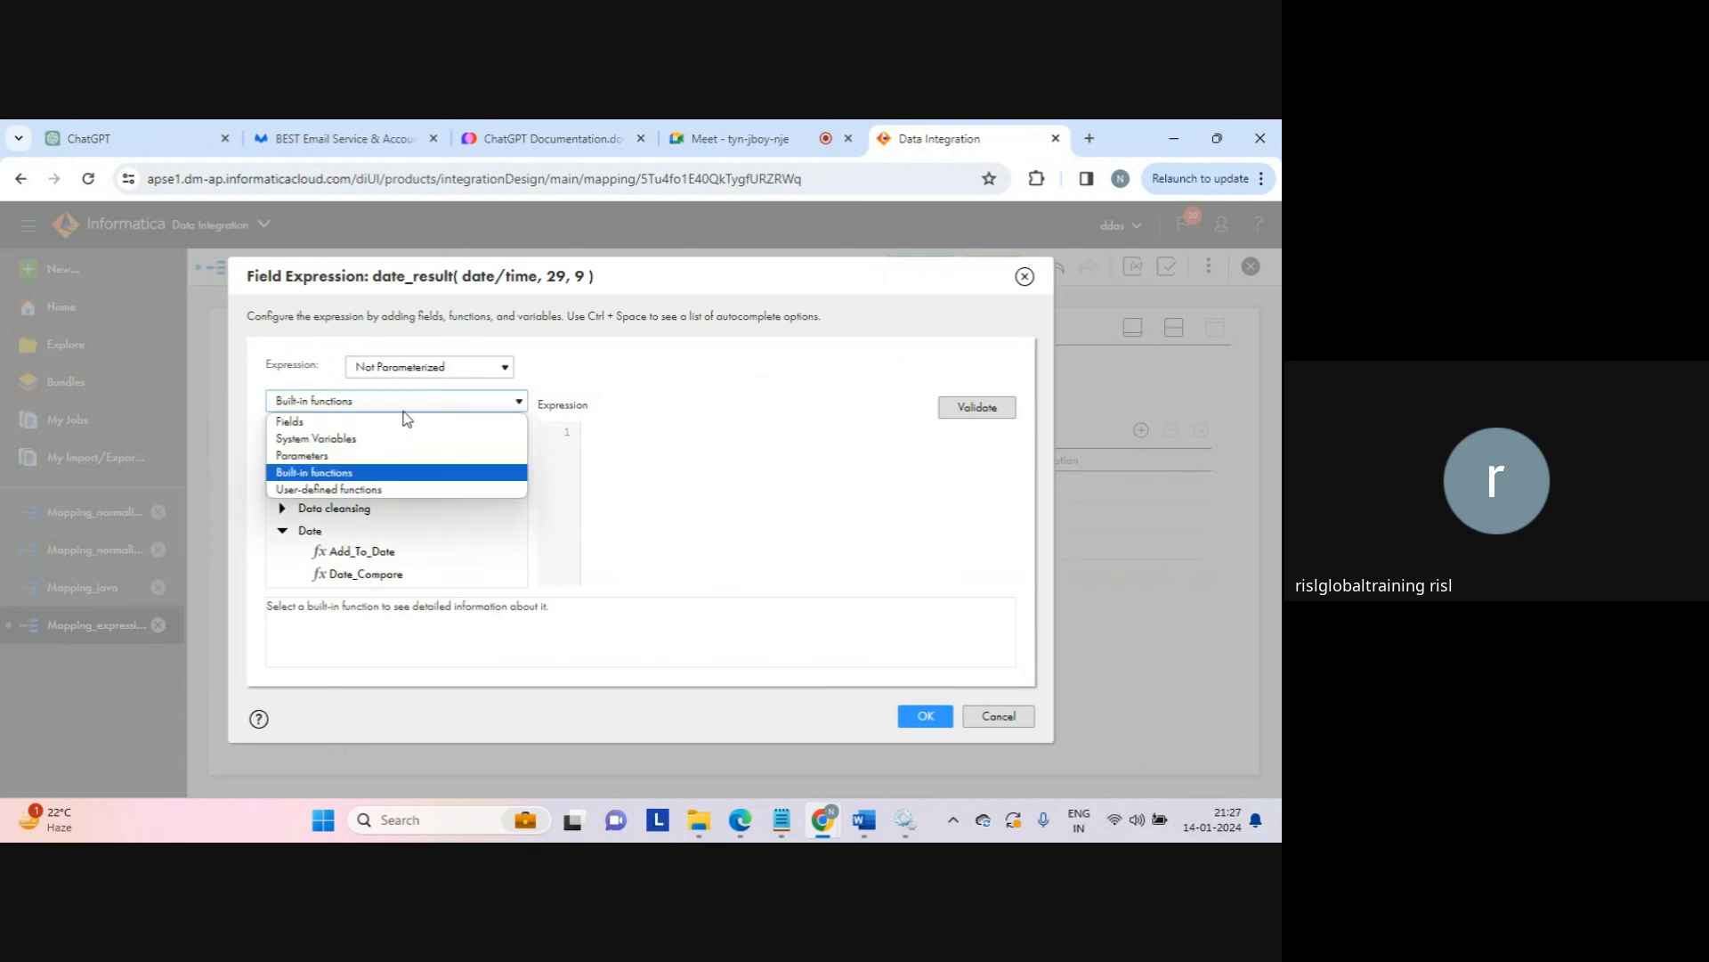
pyautogui.click(374, 438)
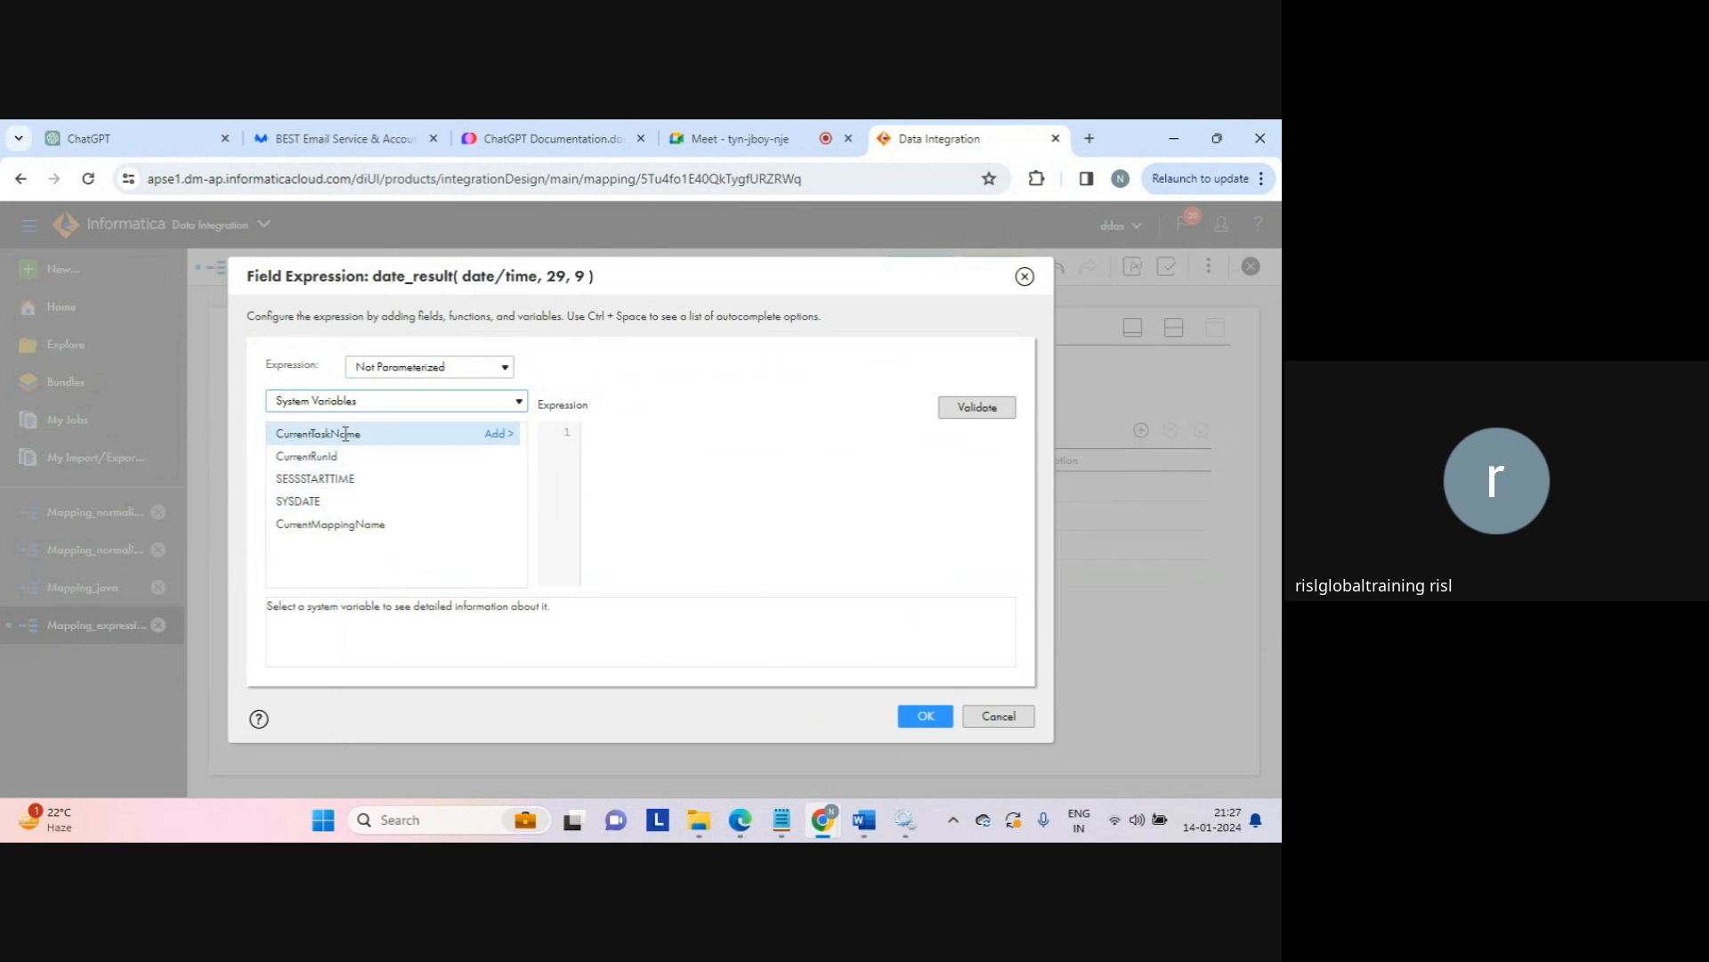
pyautogui.click(496, 502)
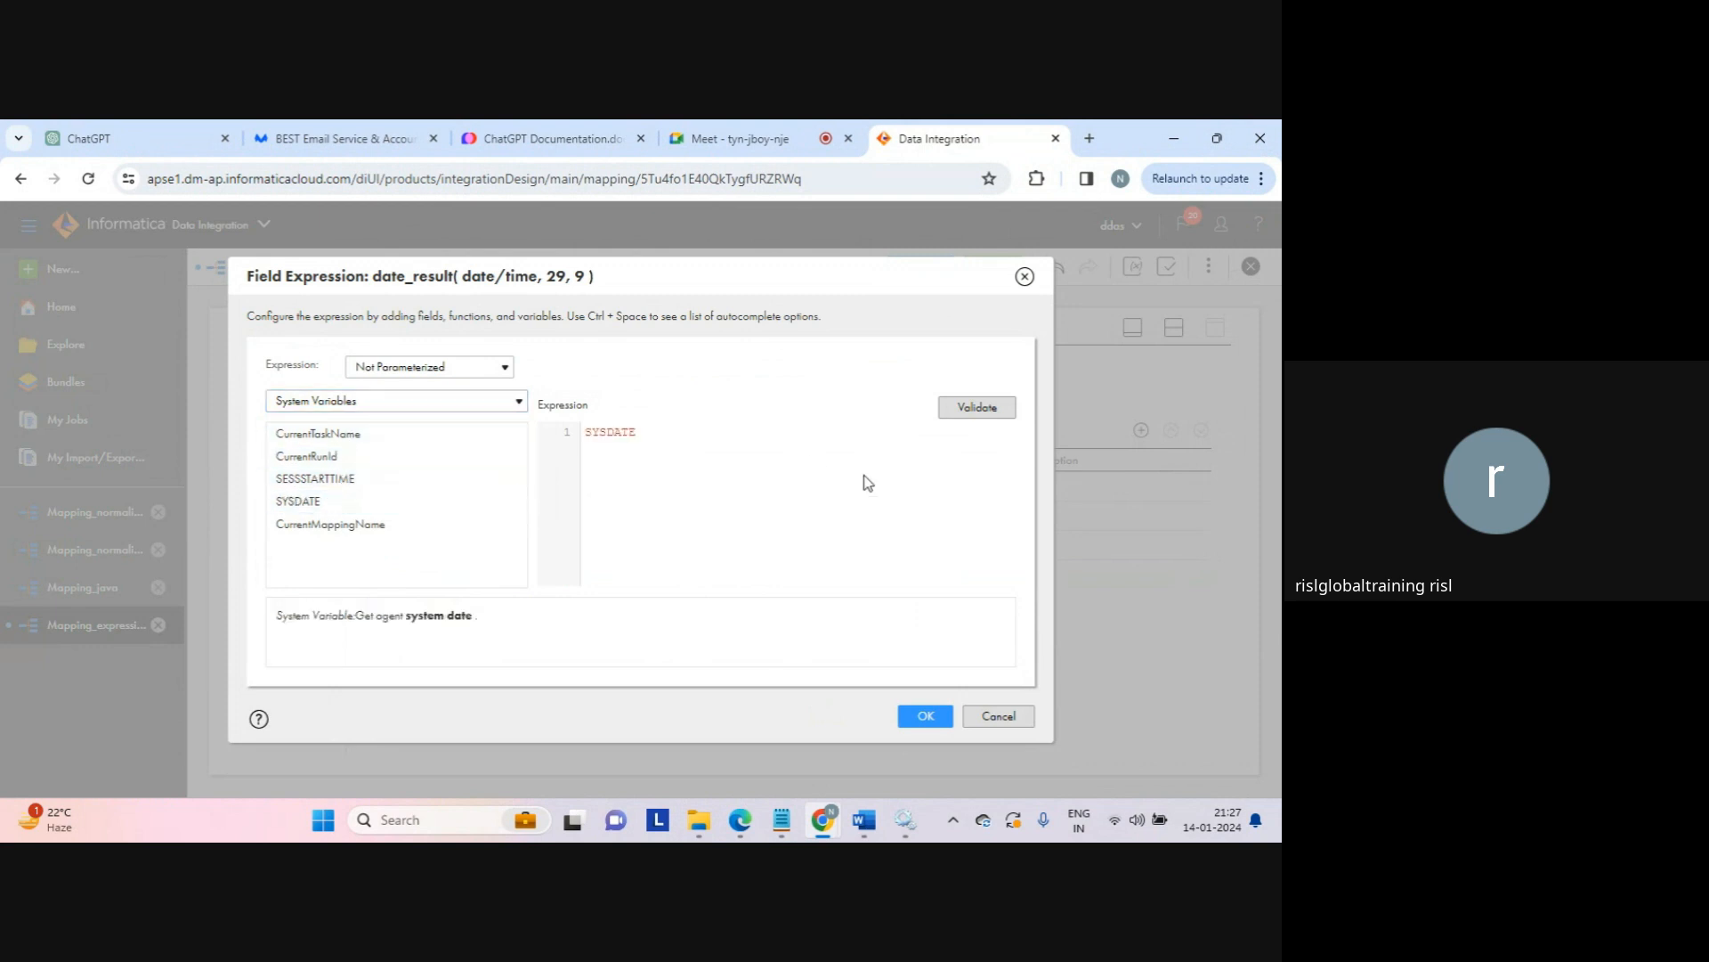
pyautogui.click(979, 410)
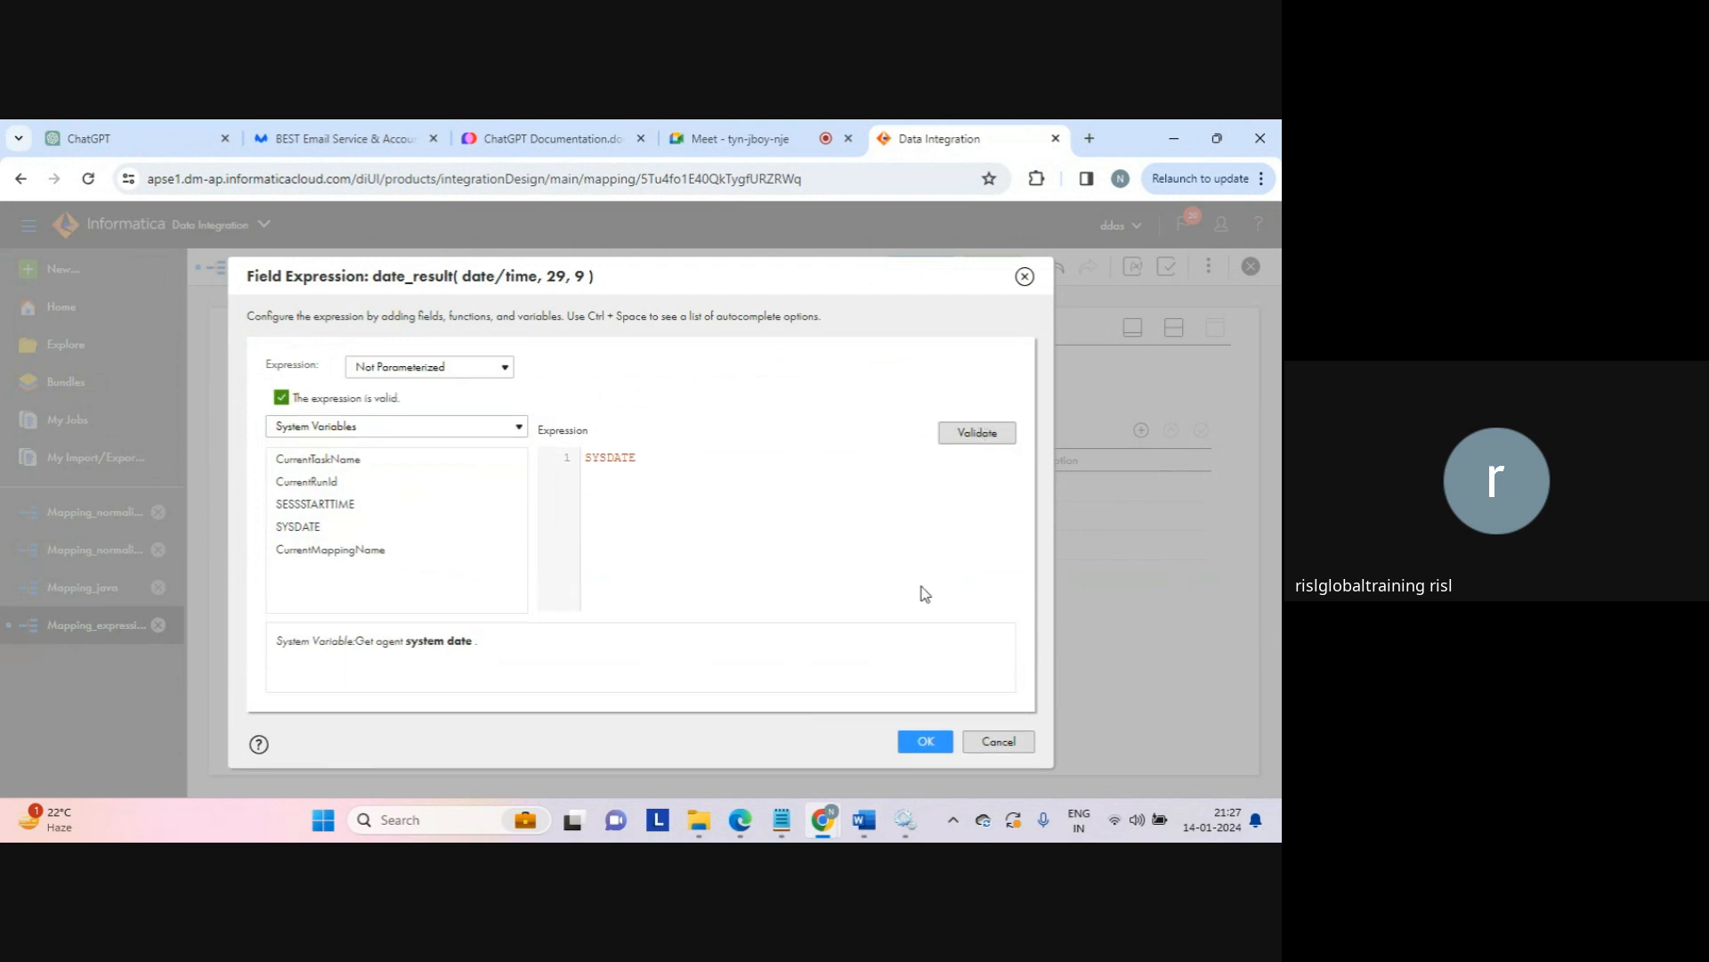
pyautogui.click(917, 742)
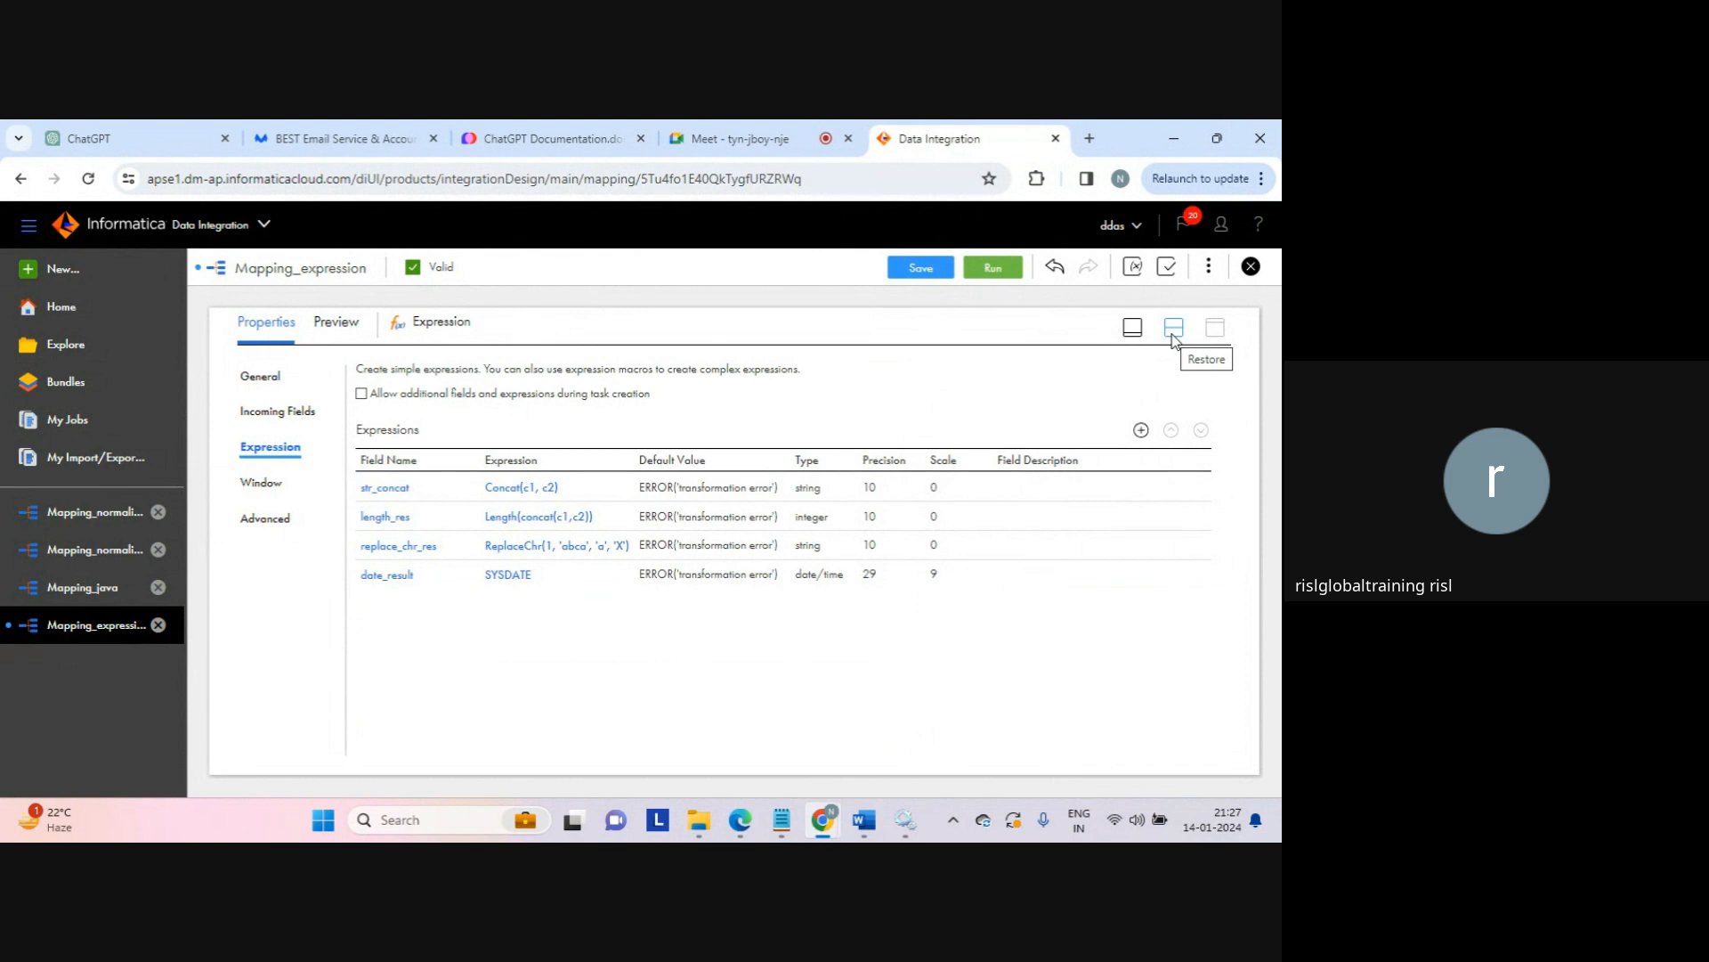
# Step: Save Mapping_expression, start run Mapping_expression-4, and go to the My Jobs list
pyautogui.click(1173, 336)
pyautogui.click(920, 270)
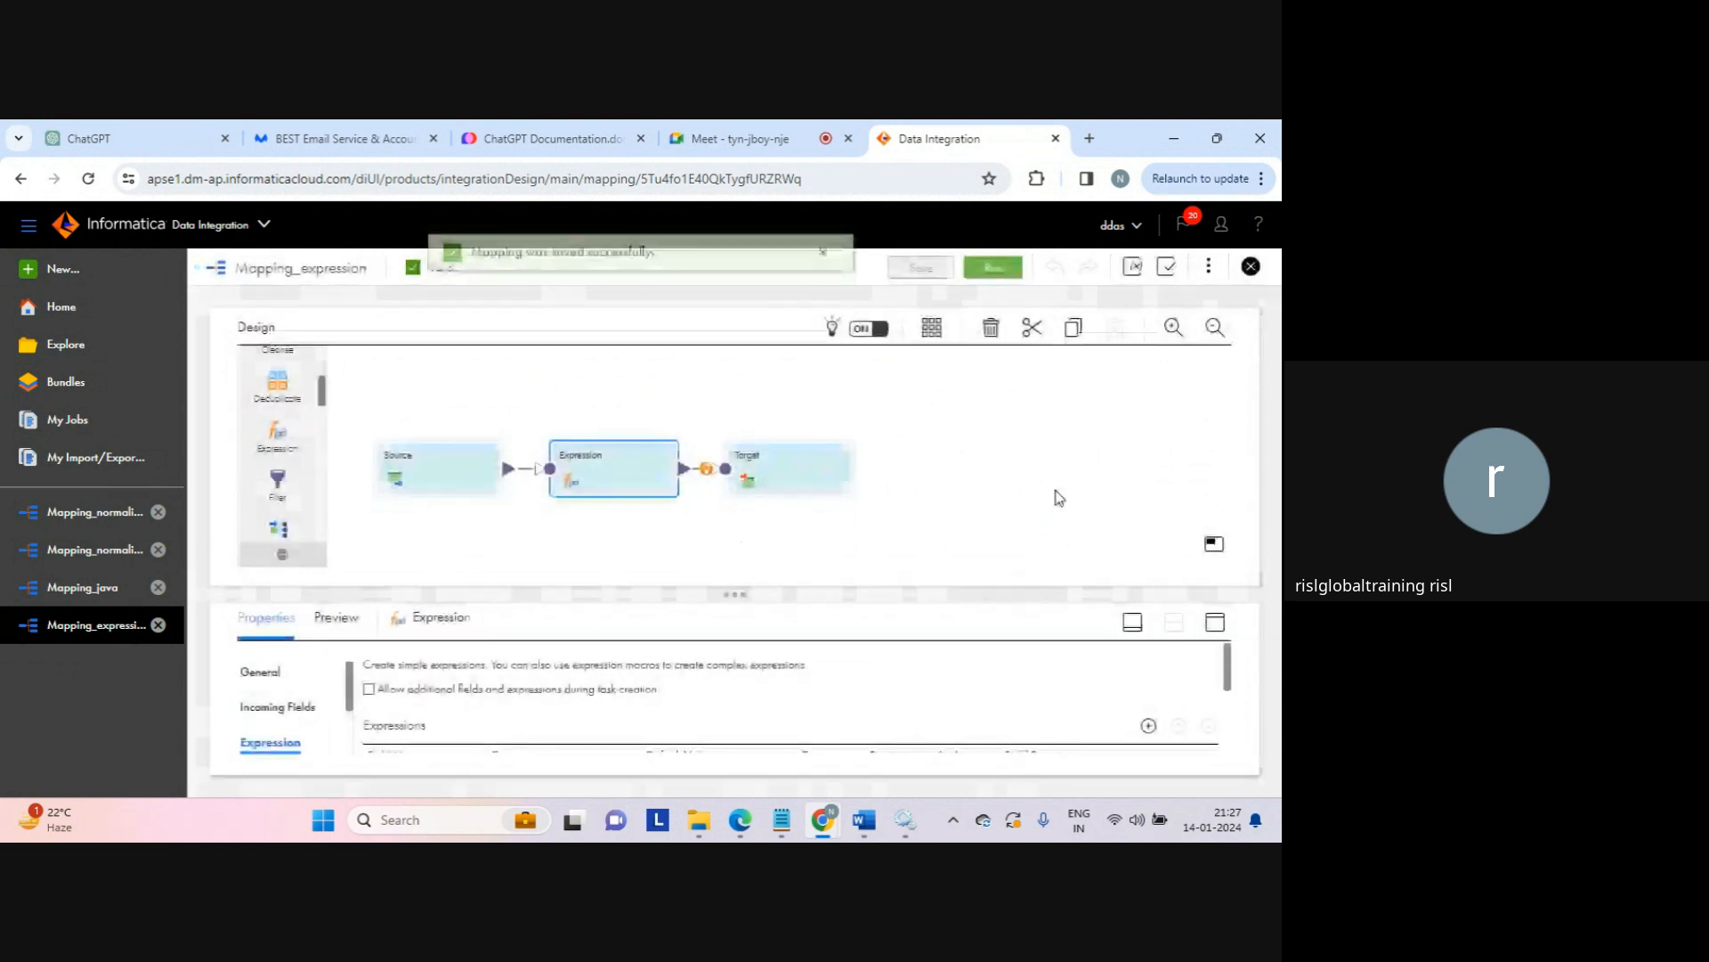
pyautogui.click(823, 267)
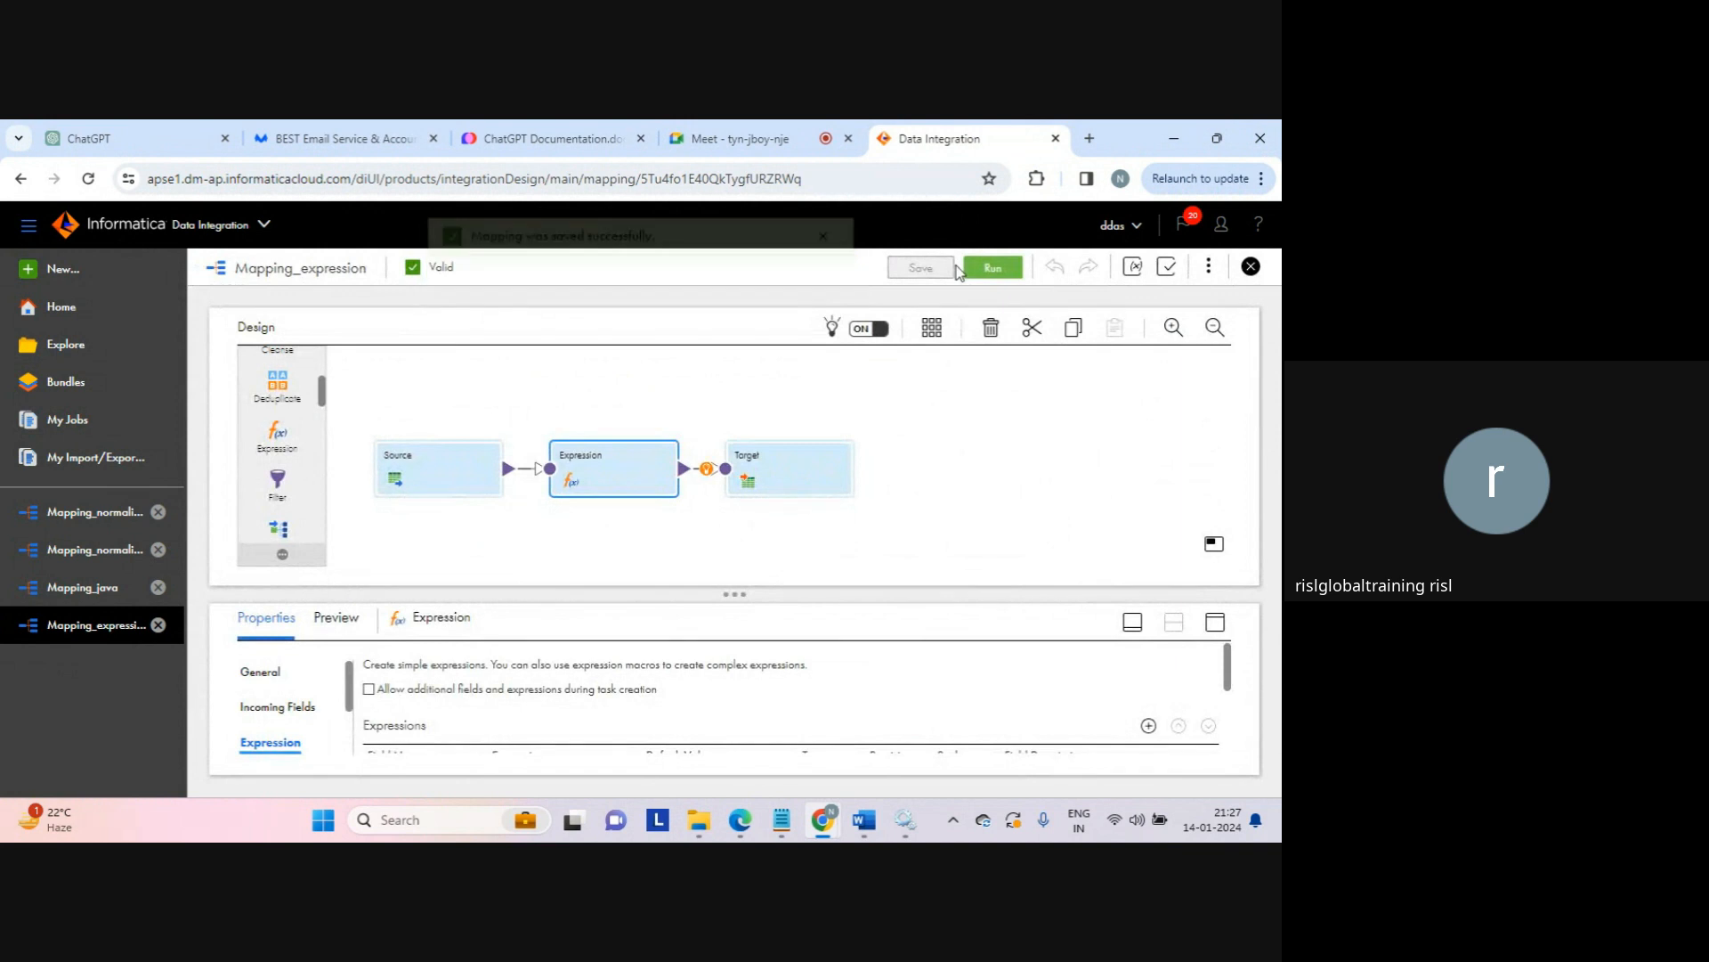
pyautogui.click(990, 268)
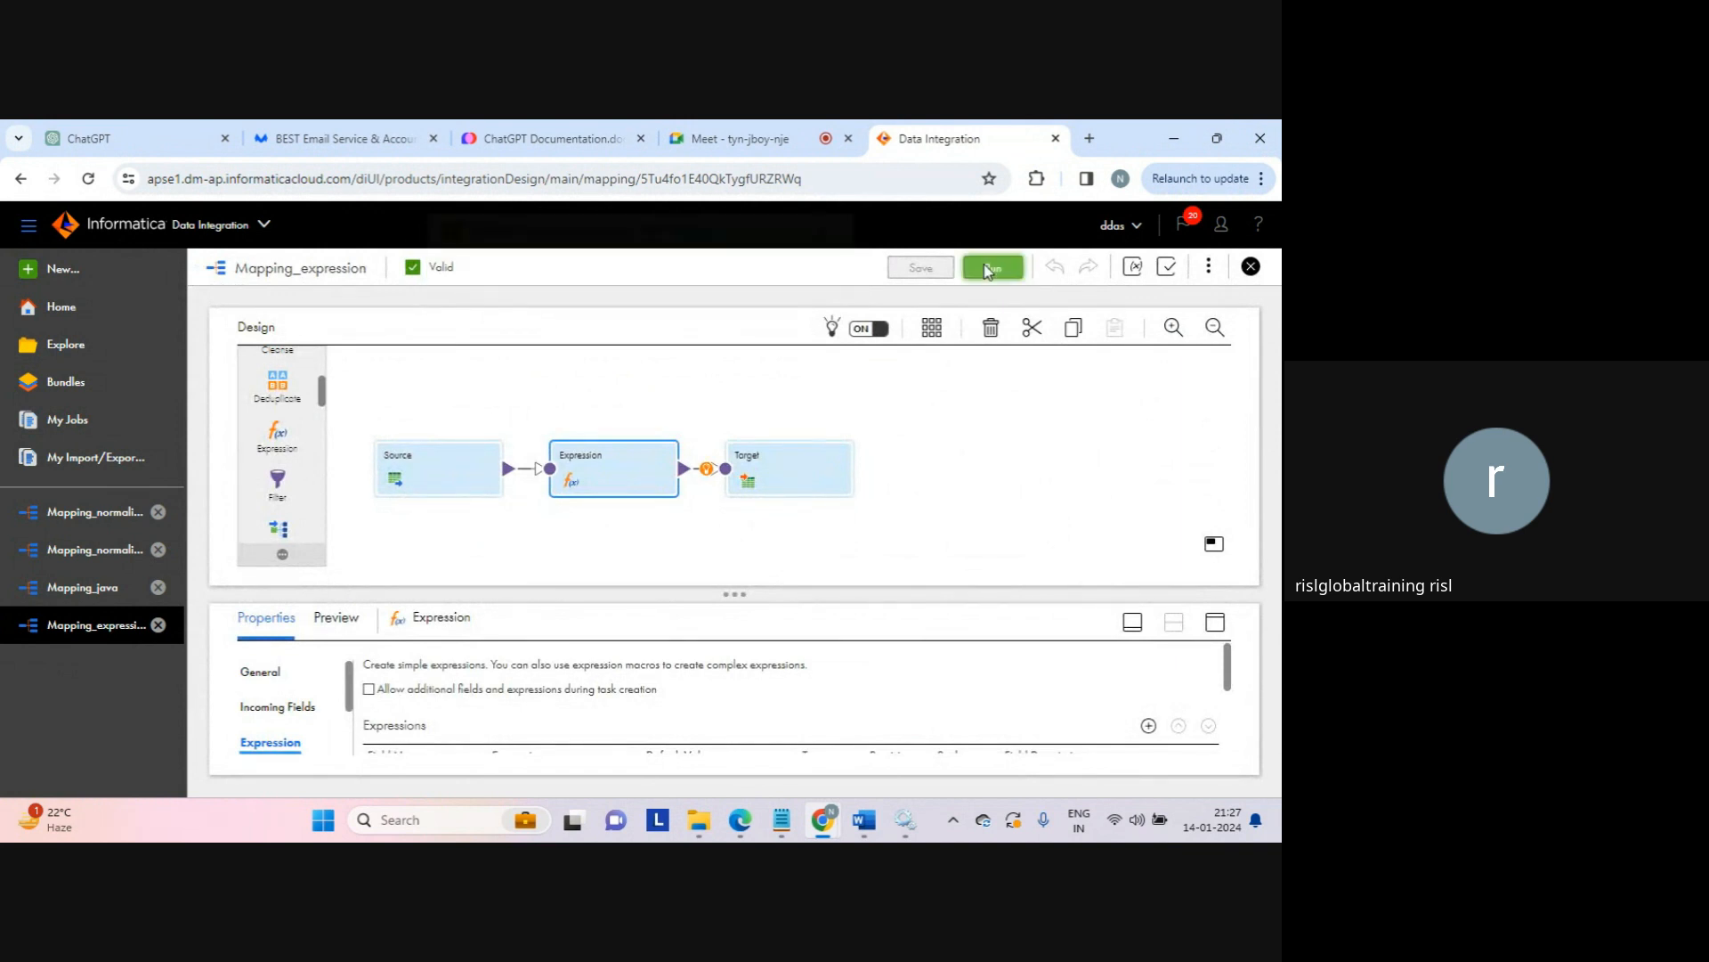
pyautogui.click(705, 267)
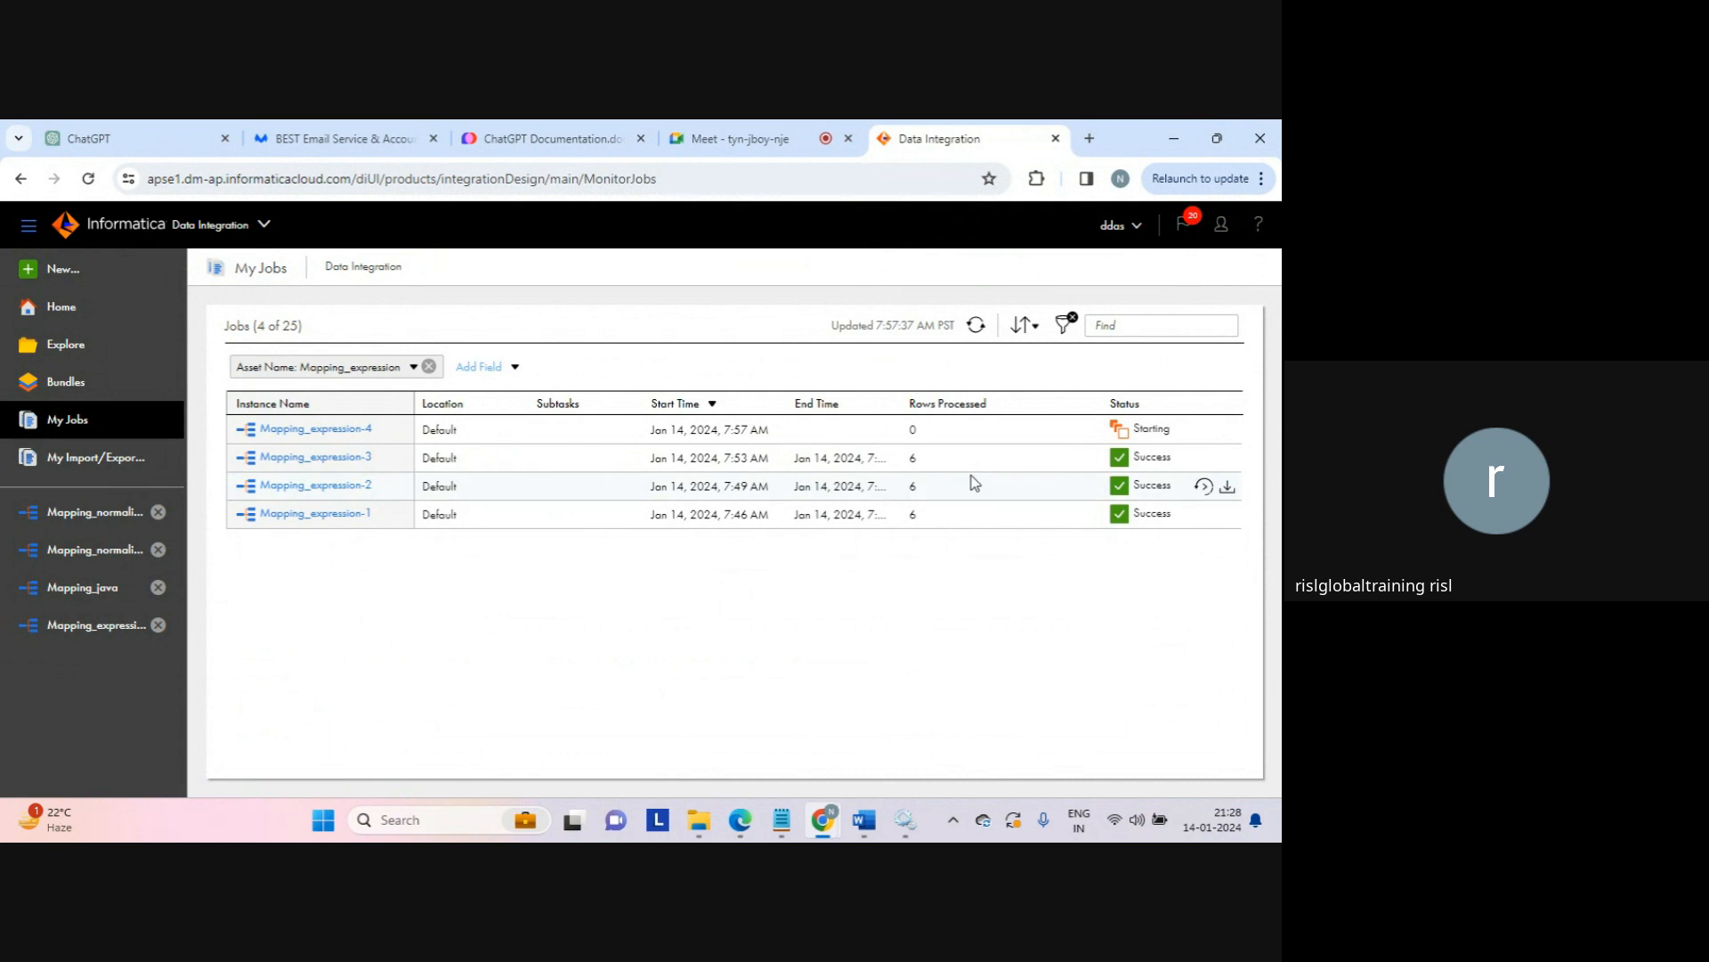
# Step: Refresh My Jobs until Mapping_expression-4 shows Success with 6 rows, then bring up the target folder
pyautogui.click(975, 328)
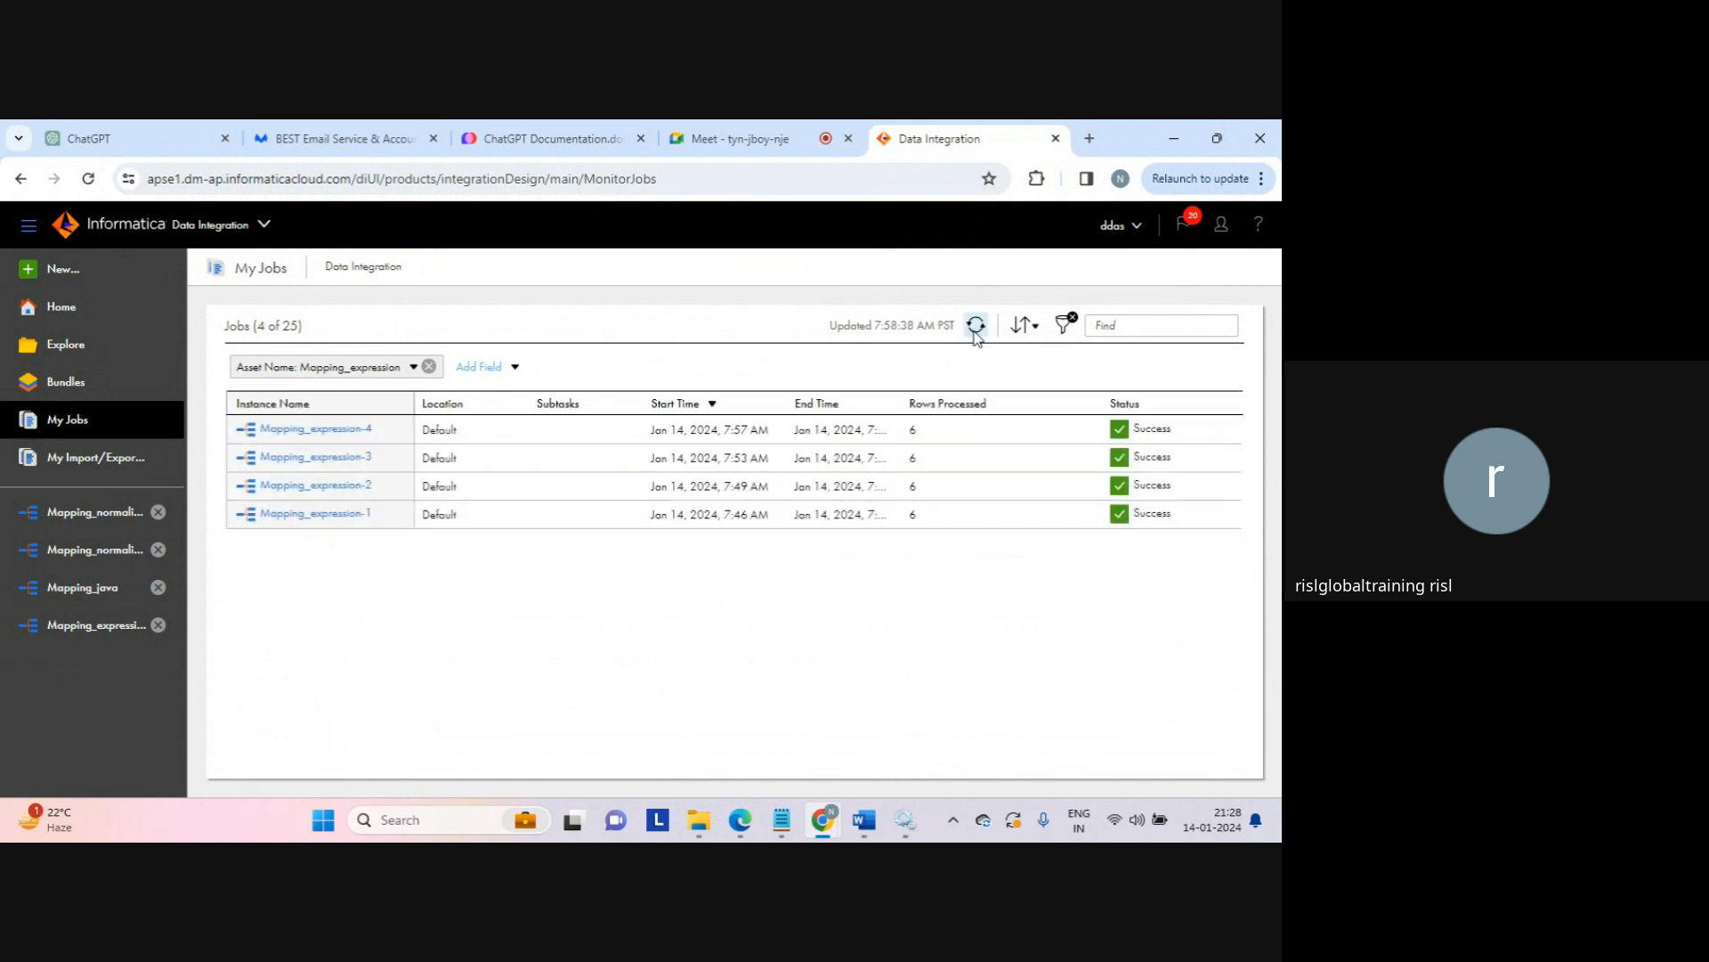
pyautogui.click(701, 821)
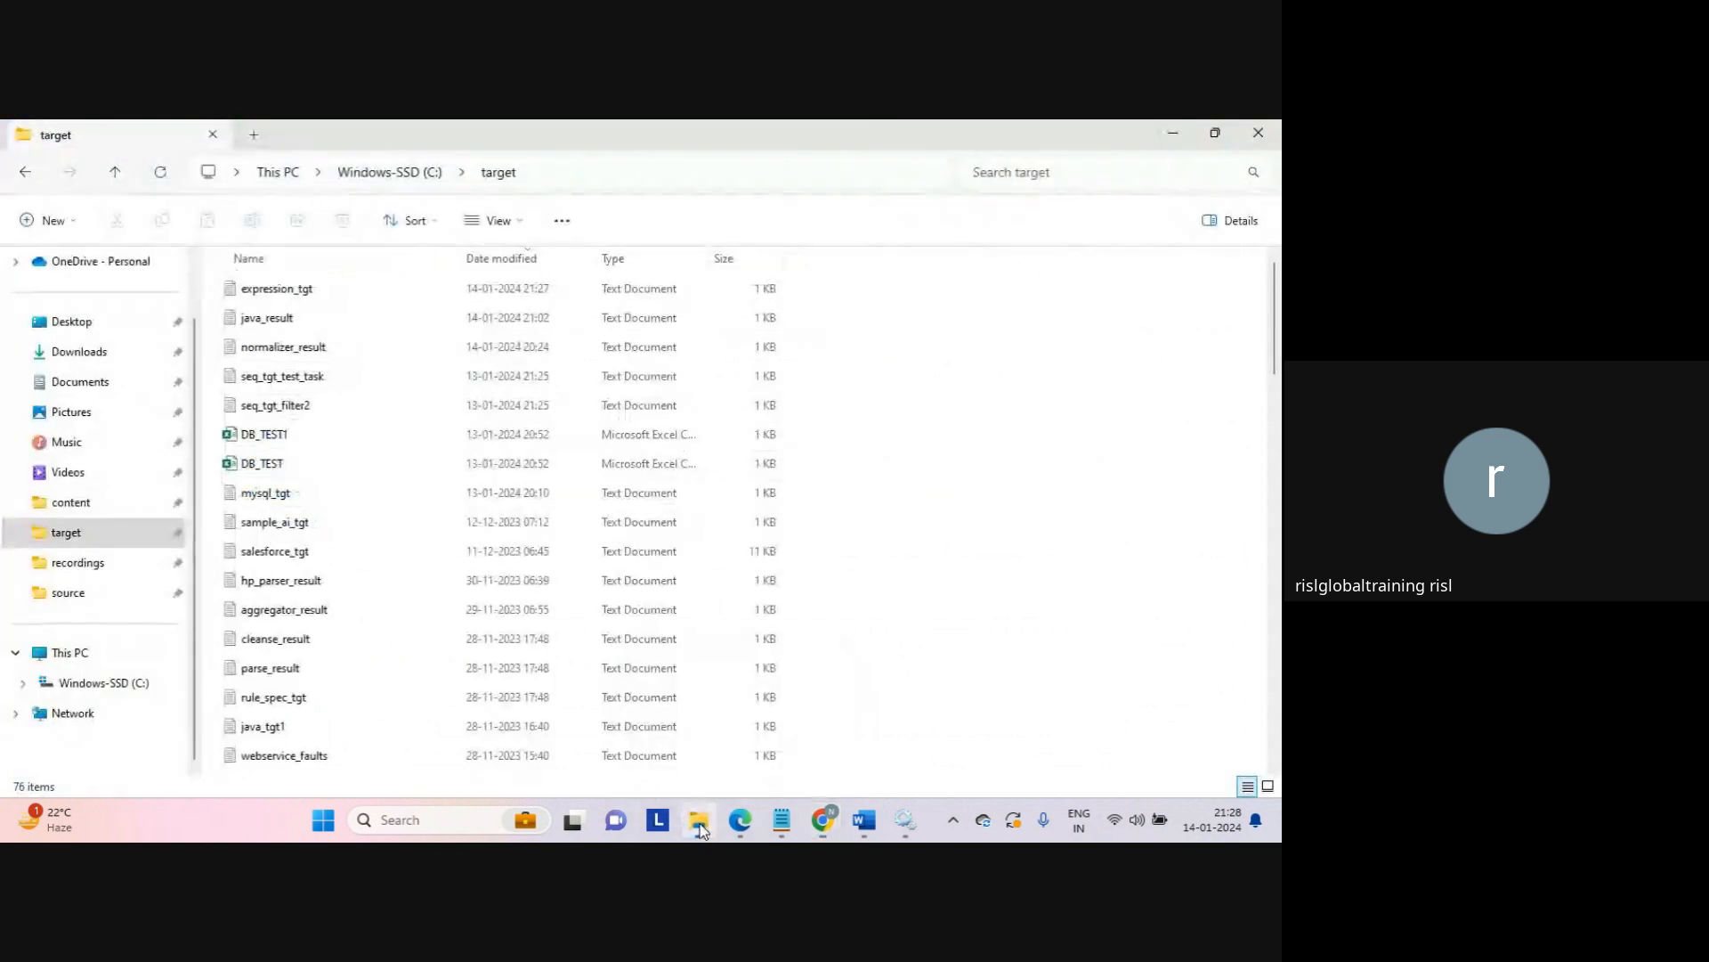
pyautogui.click(294, 292)
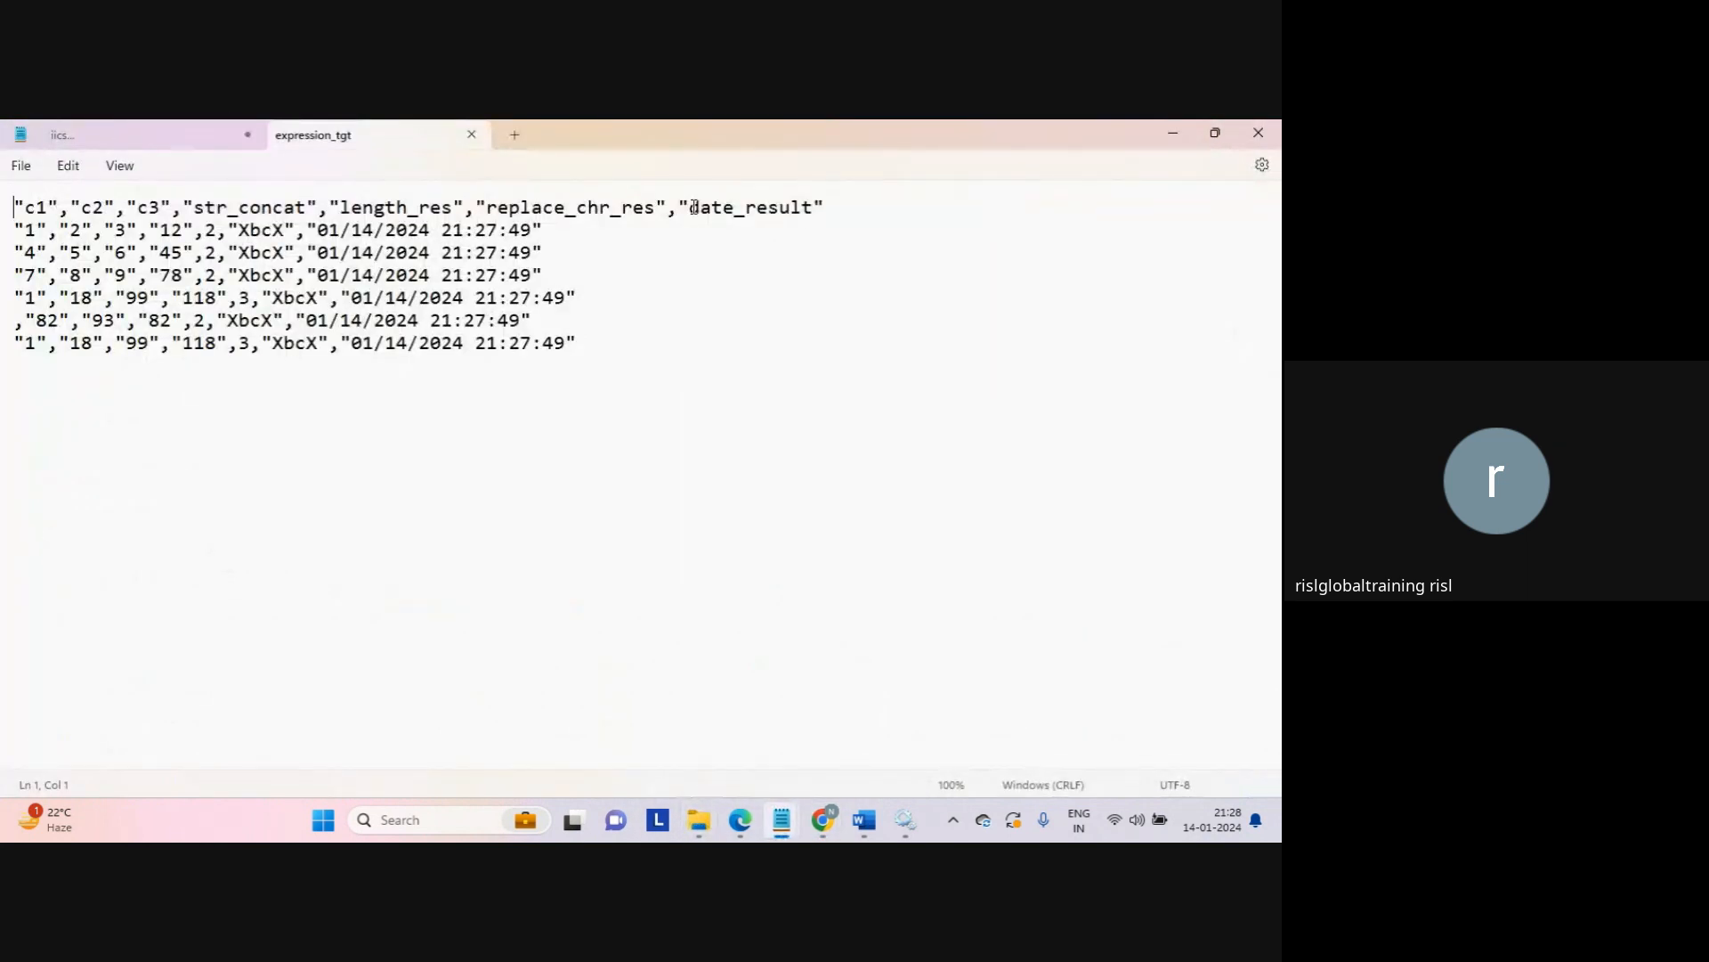
pyautogui.doubleClick(694, 207)
pyautogui.click(331, 234)
pyautogui.moveTo(331, 233); pyautogui.dragTo(541, 236)
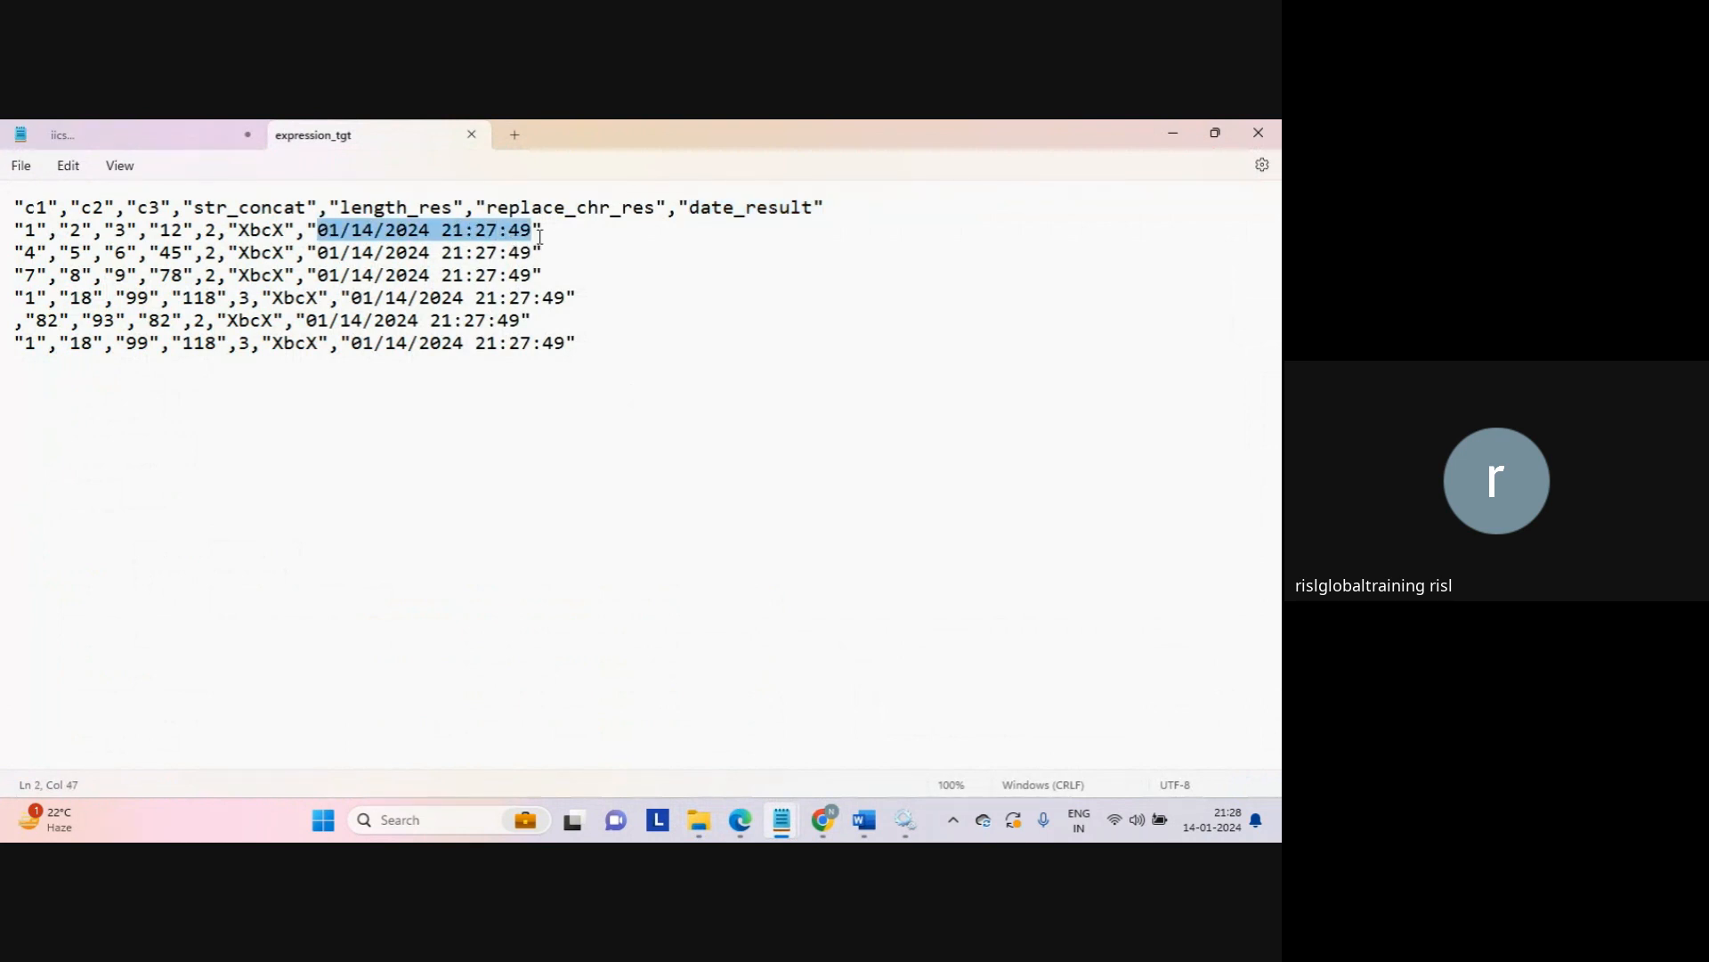
pyautogui.click(385, 233)
pyautogui.doubleClick(320, 233)
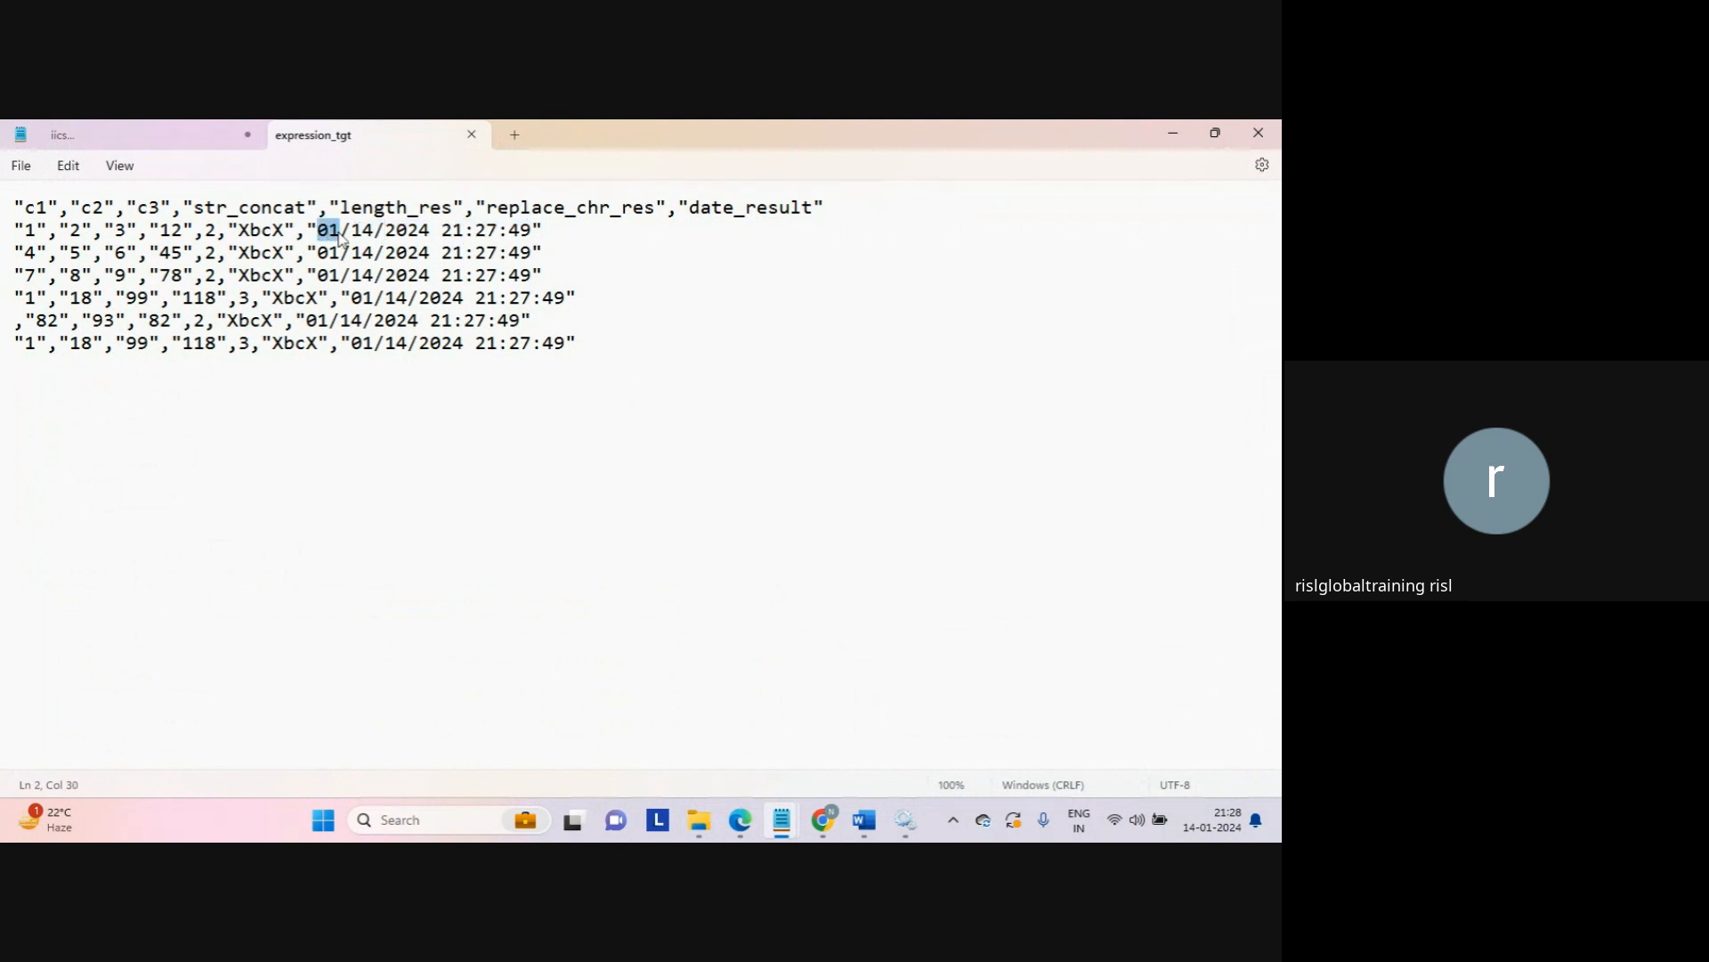
pyautogui.doubleClick(362, 234)
pyautogui.doubleClick(426, 233)
pyautogui.doubleClick(451, 233)
pyautogui.doubleClick(490, 233)
pyautogui.doubleClick(522, 233)
pyautogui.moveTo(524, 236); pyautogui.dragTo(534, 233)
pyautogui.moveTo(1233, 823)
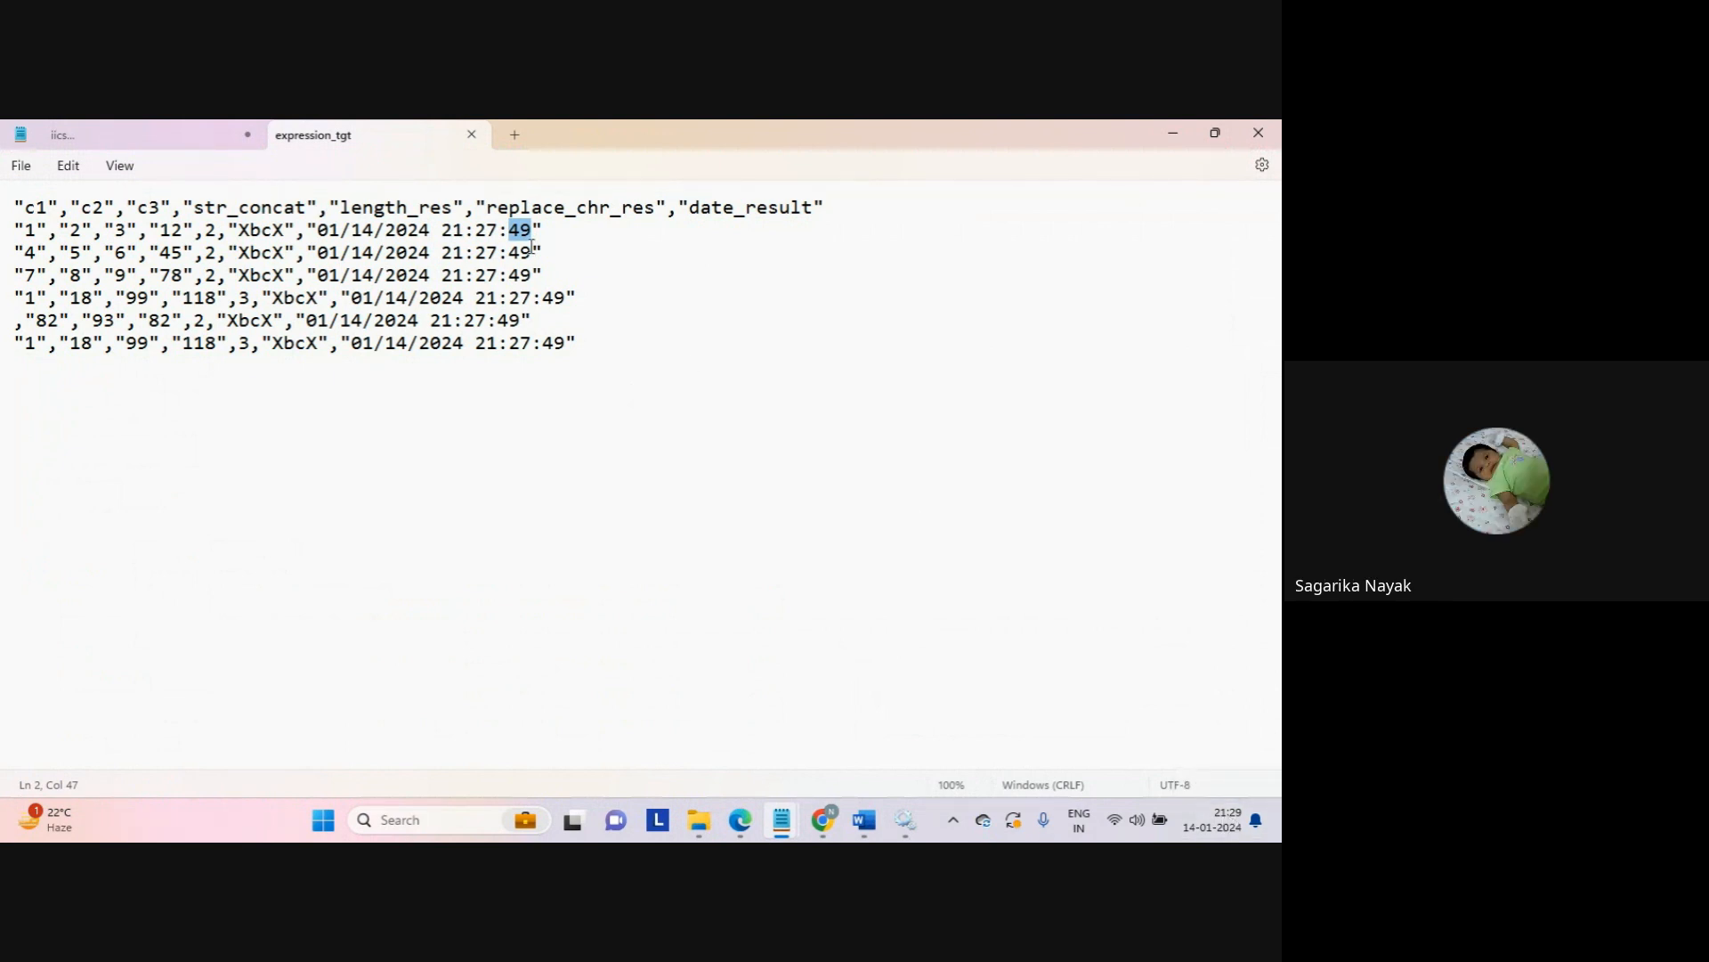
pyautogui.click(472, 135)
pyautogui.click(1173, 132)
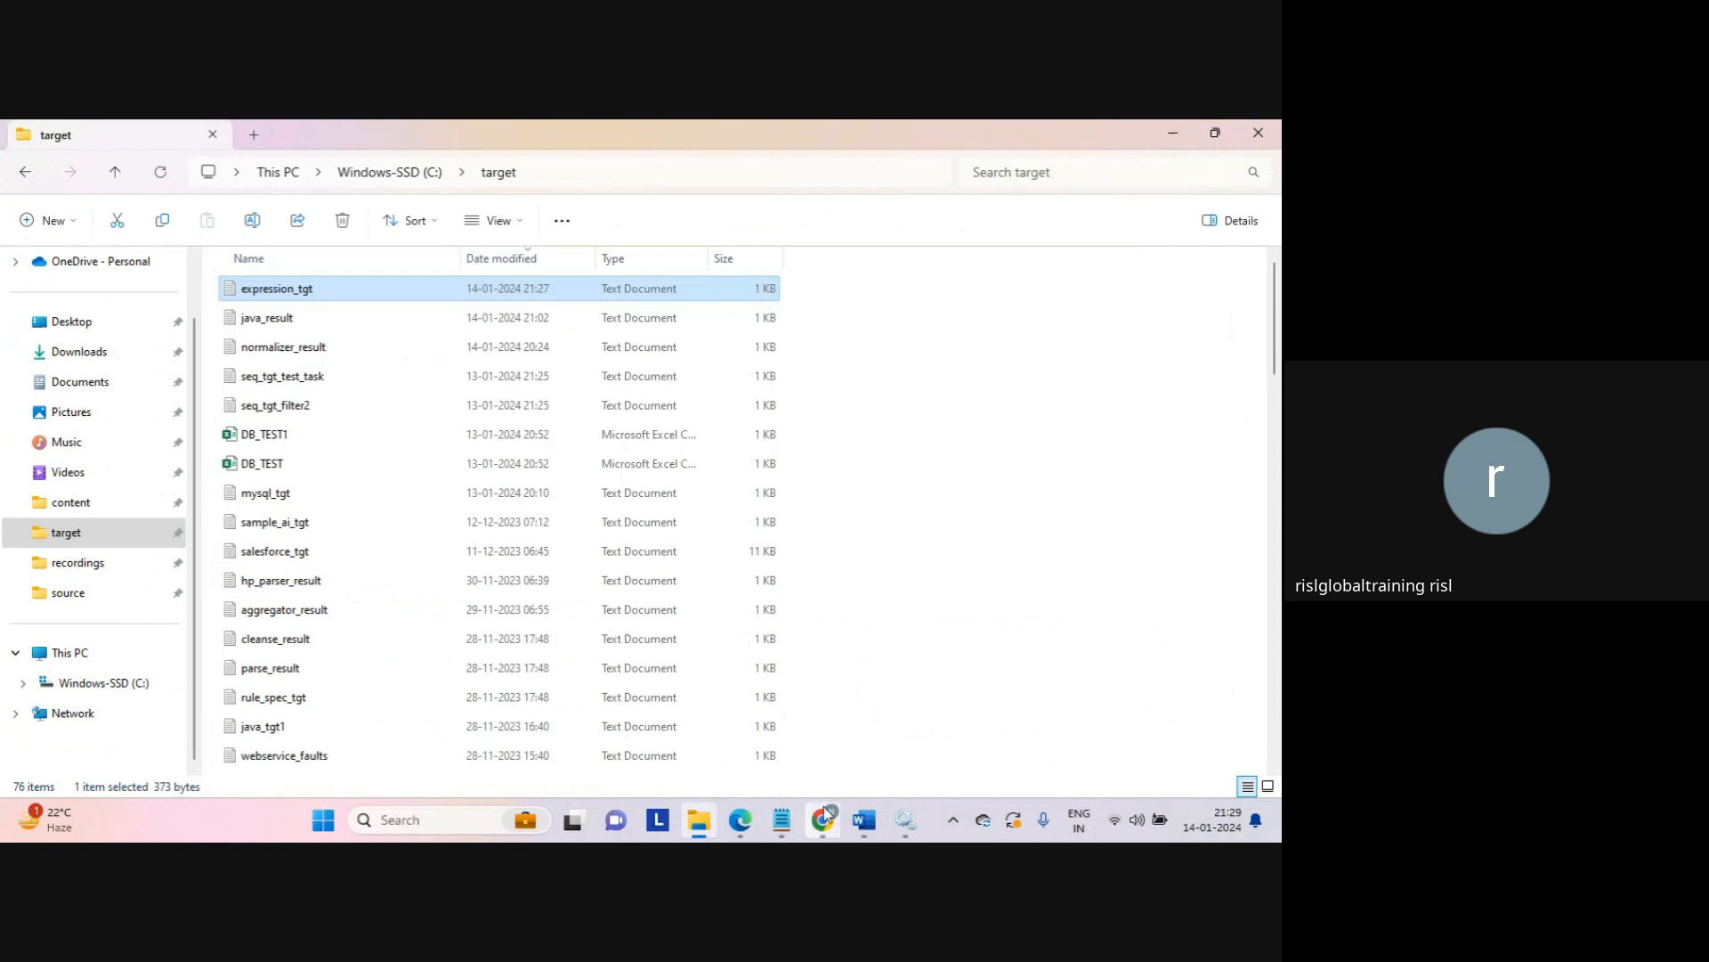
# Step: Open Mapping_expression and add a new expression field named get_part_of_date_month
pyautogui.moveTo(824, 807)
pyautogui.click(767, 771)
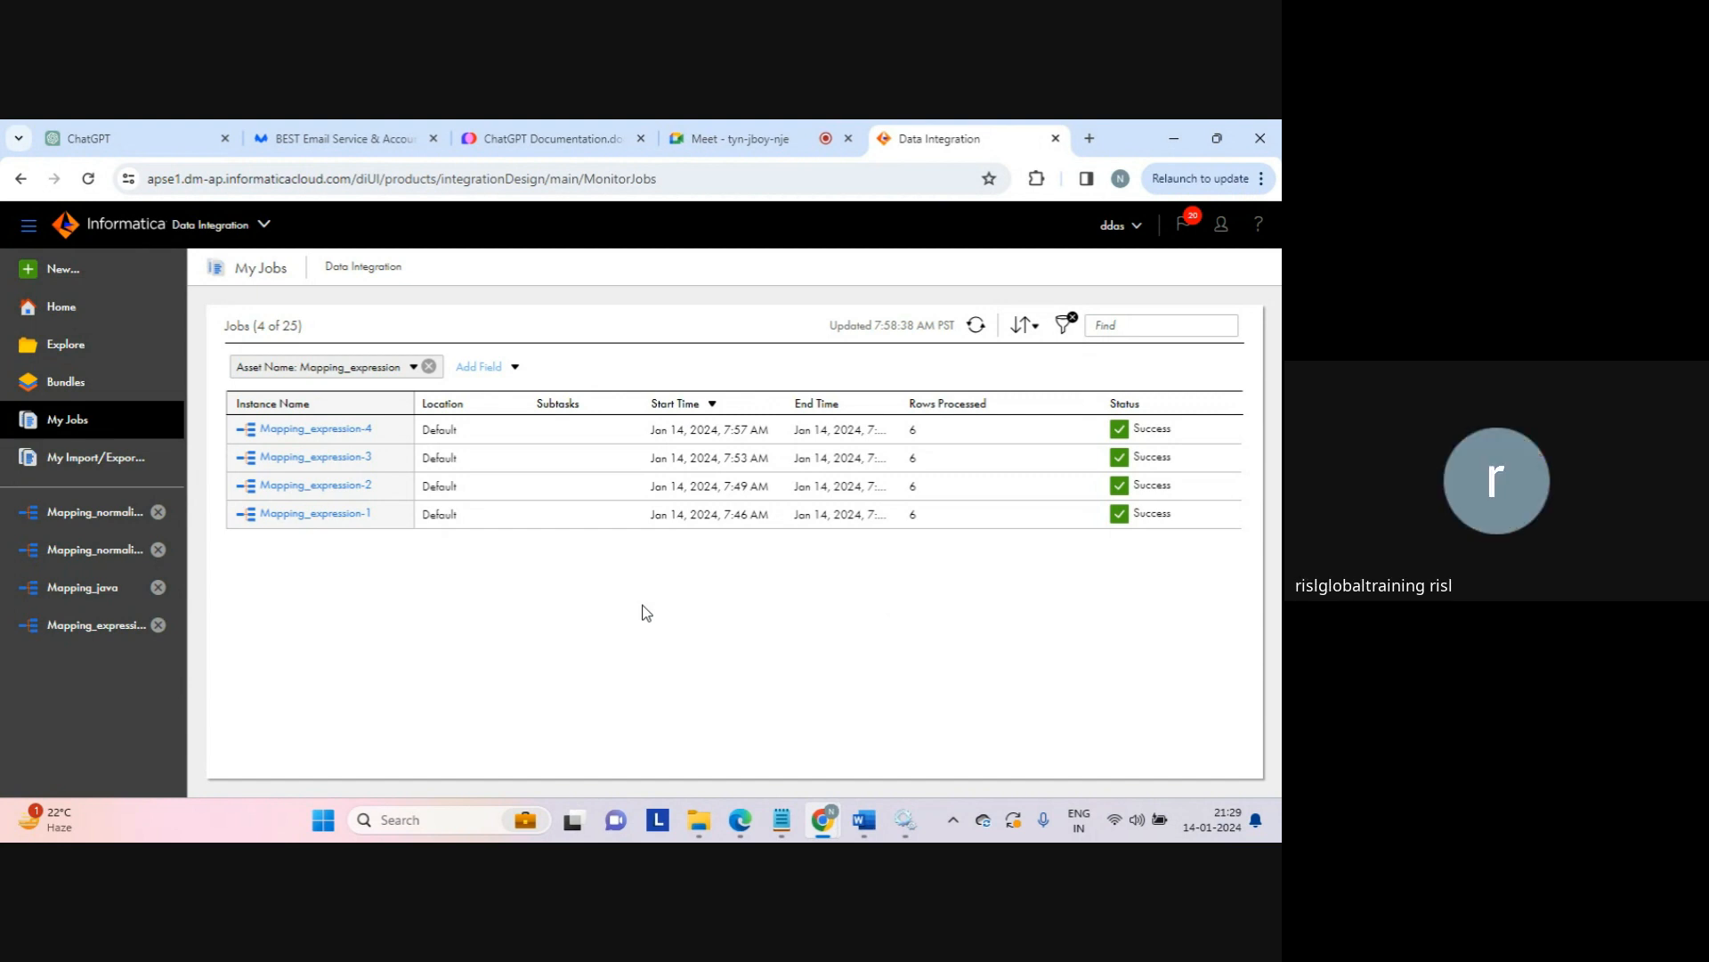
pyautogui.click(106, 626)
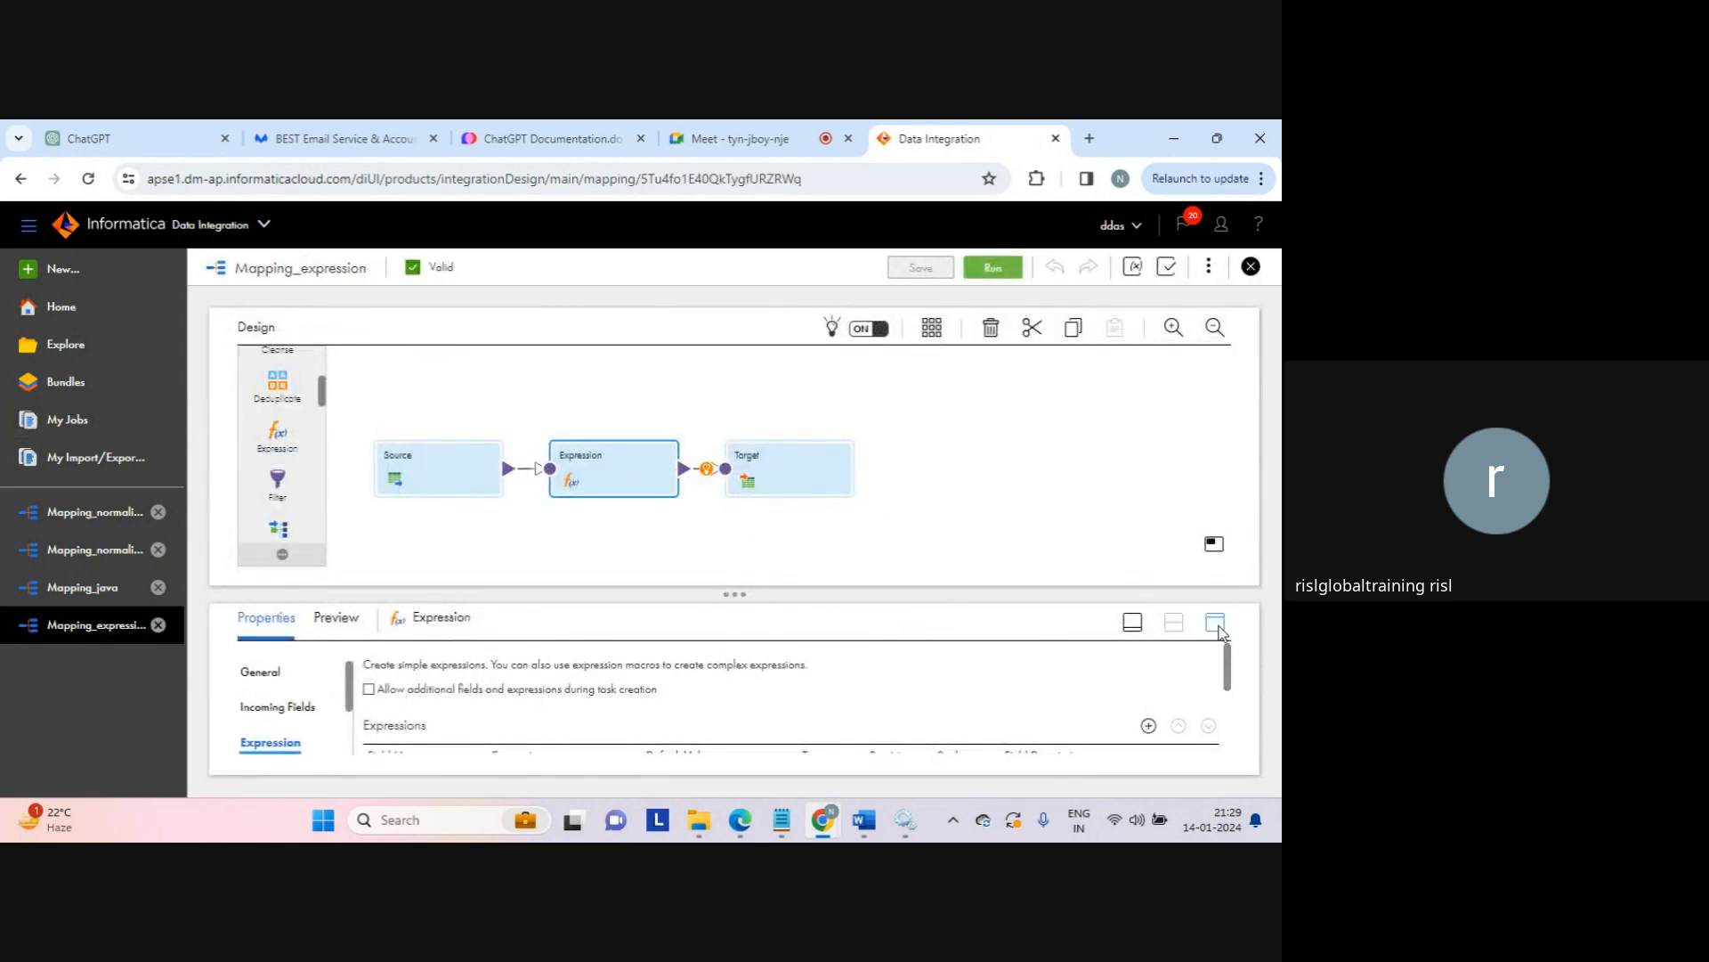
pyautogui.click(1216, 625)
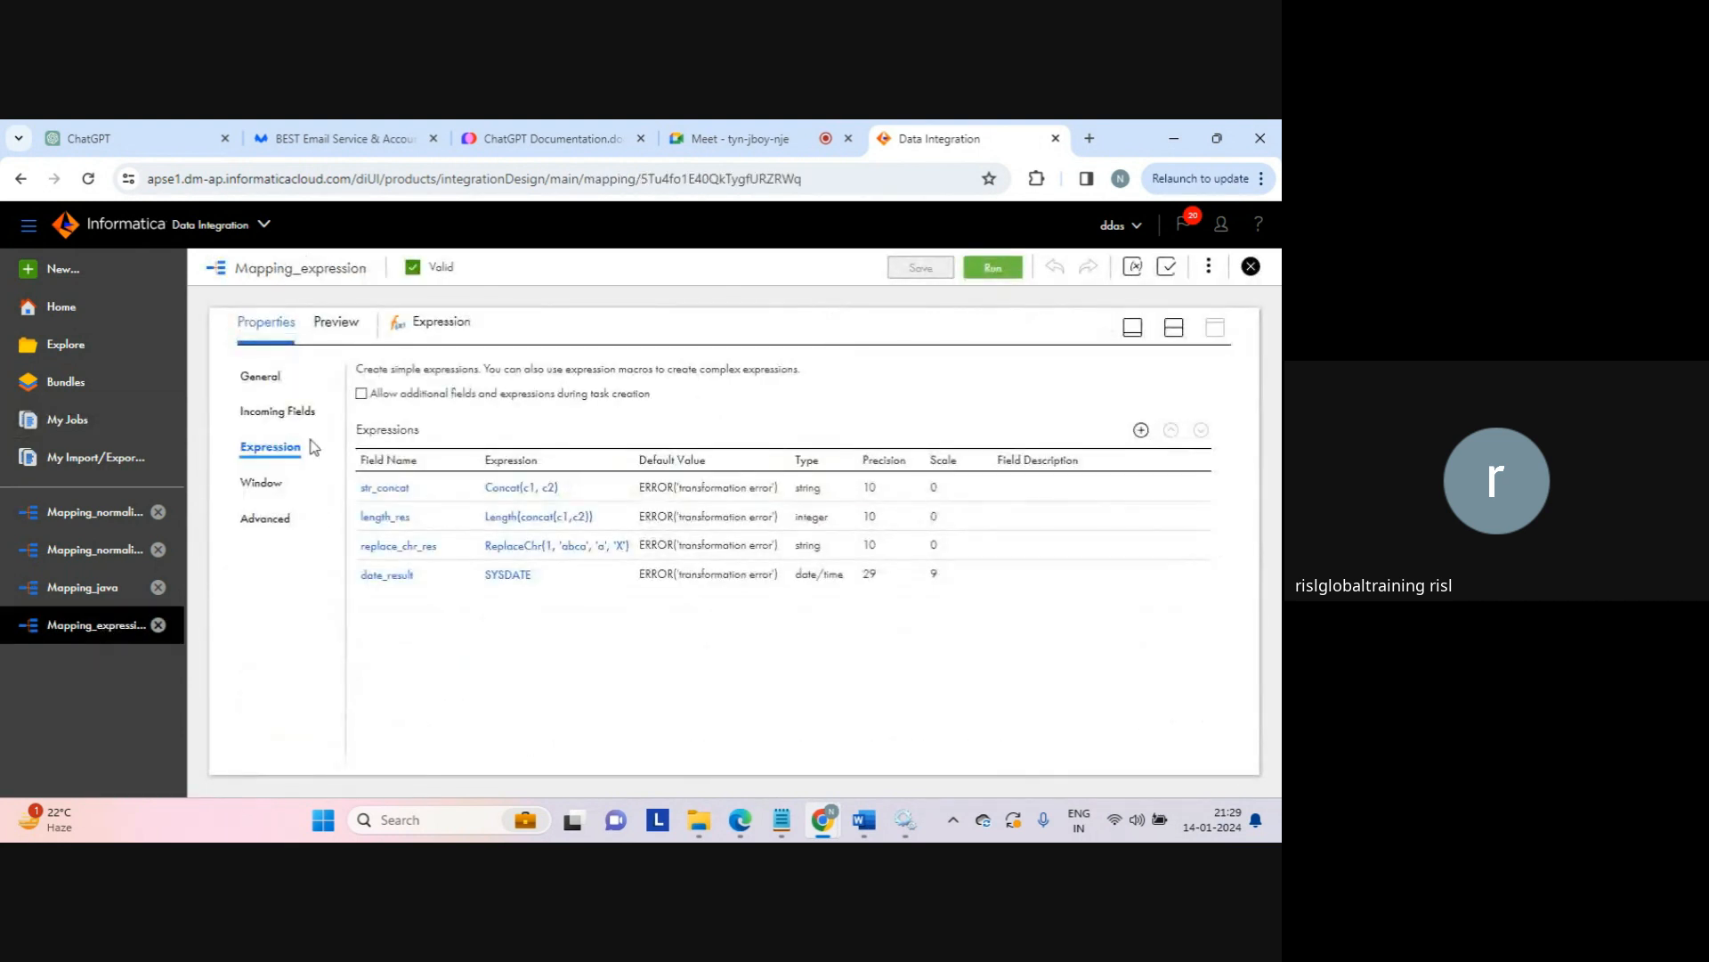
pyautogui.click(1142, 431)
pyautogui.doubleClick(508, 405)
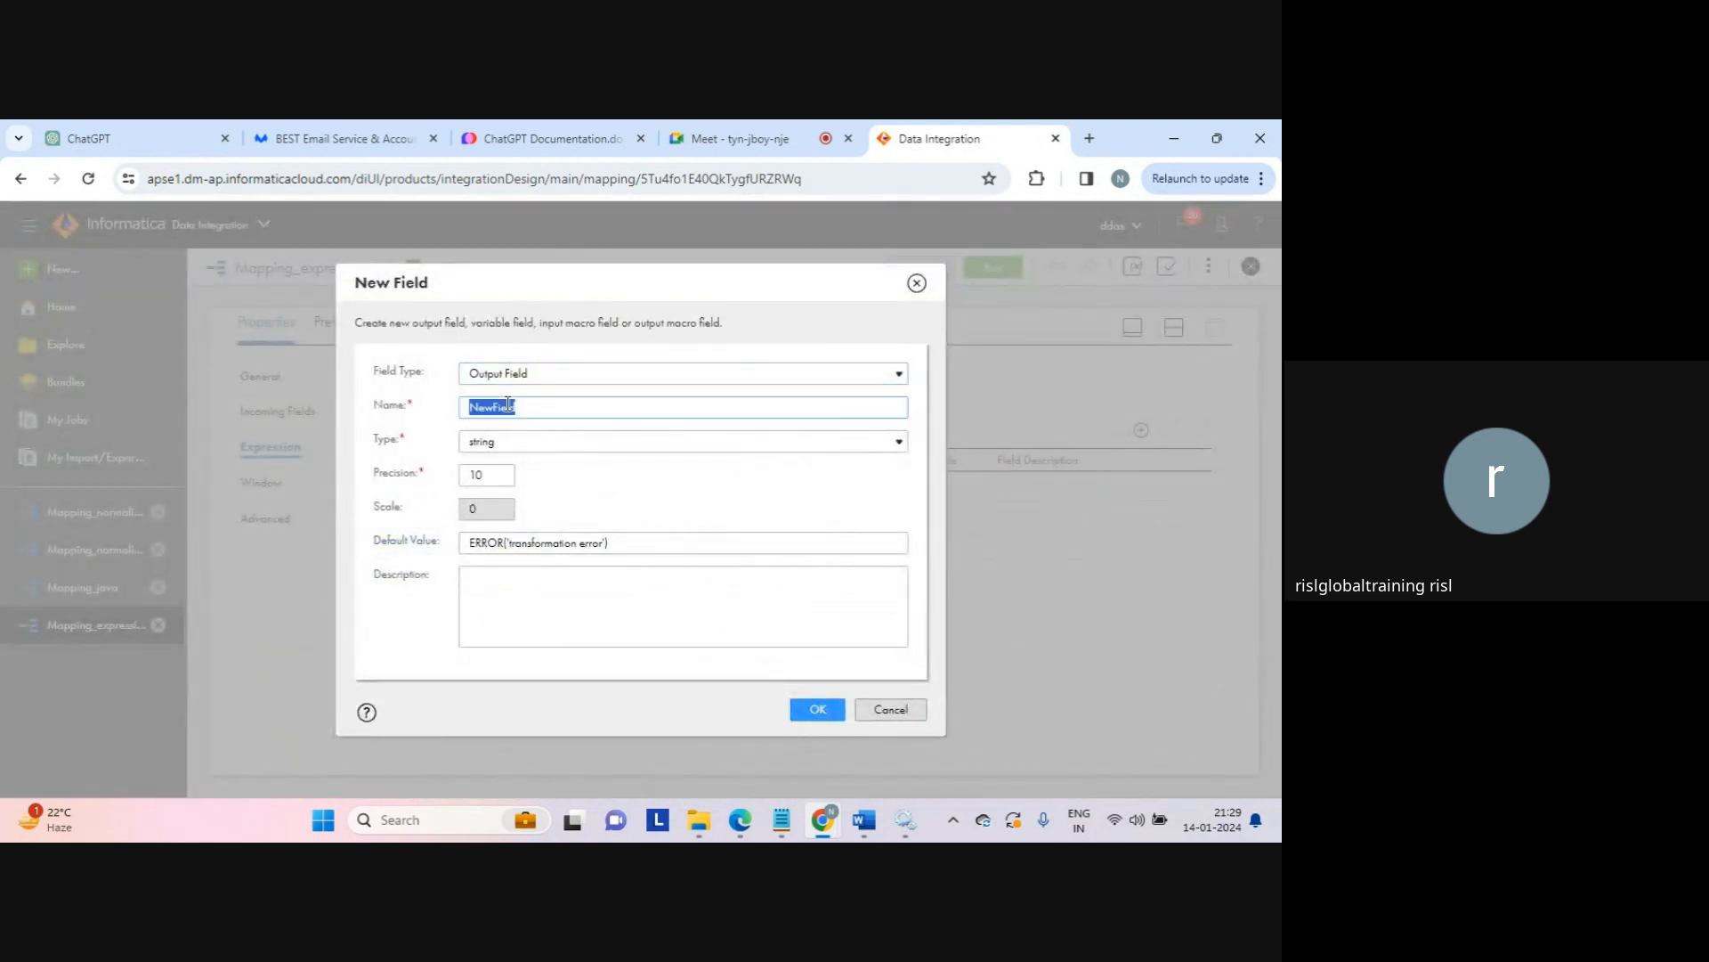
pyautogui.write('get_part_of_date_month')
pyautogui.click(817, 712)
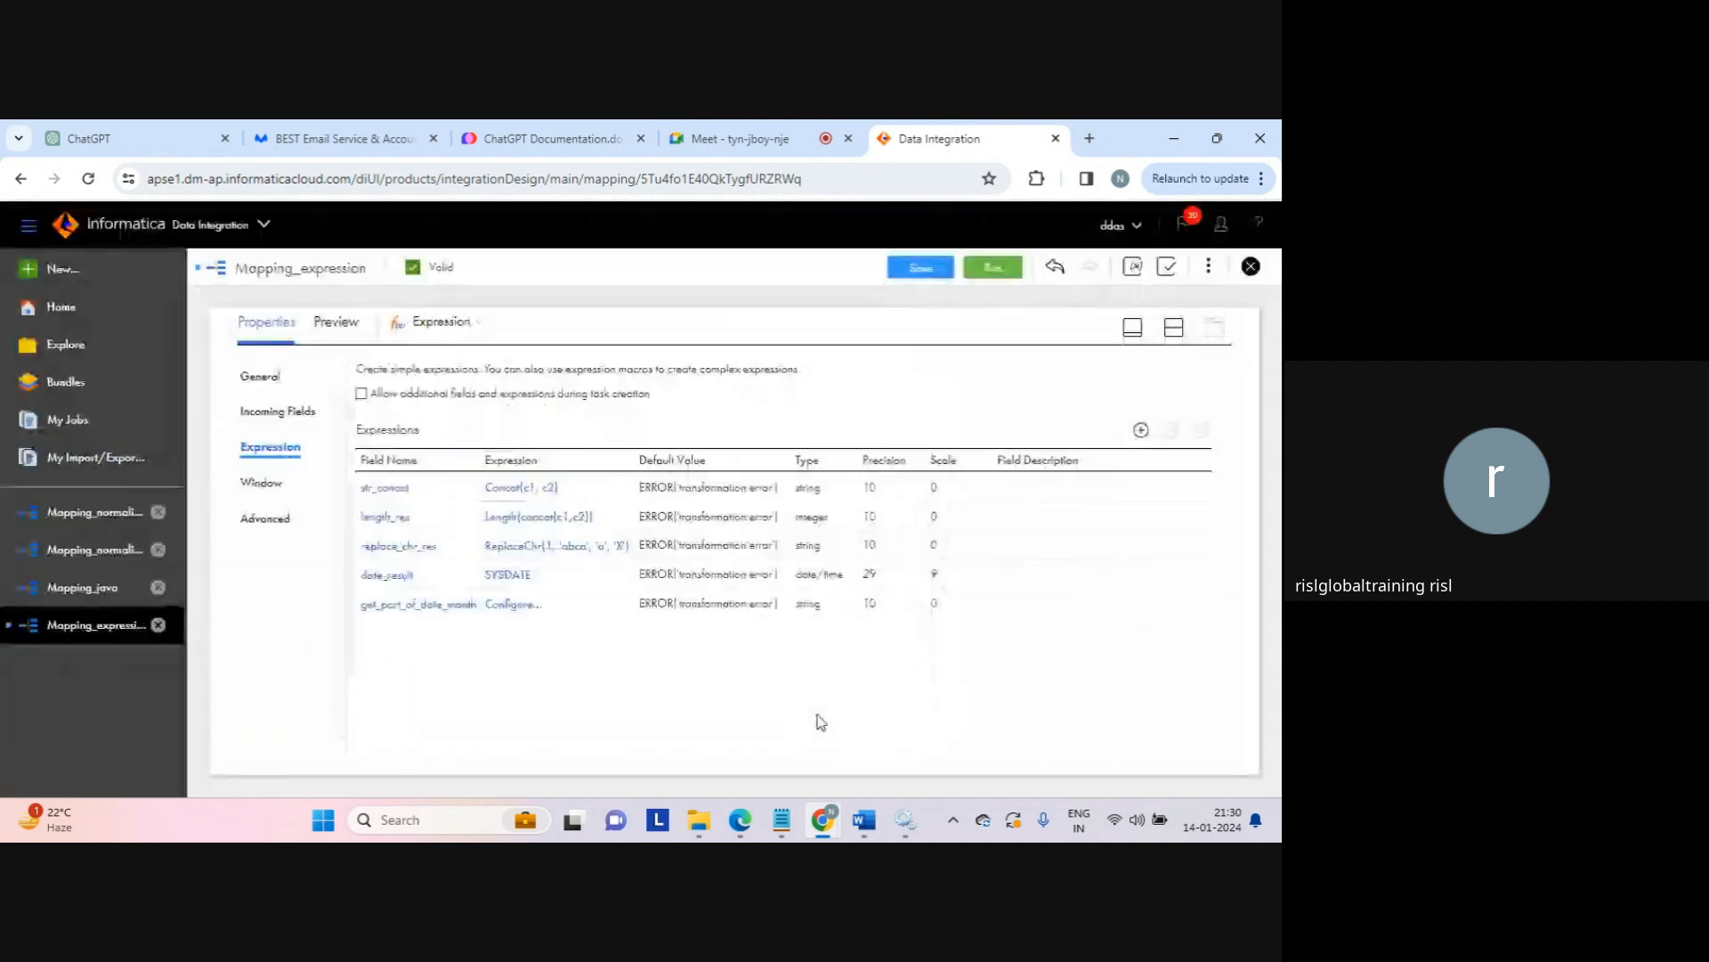
# Step: Insert the Get_Date_Part date function into get_part_of_date_month's expression
pyautogui.click(516, 605)
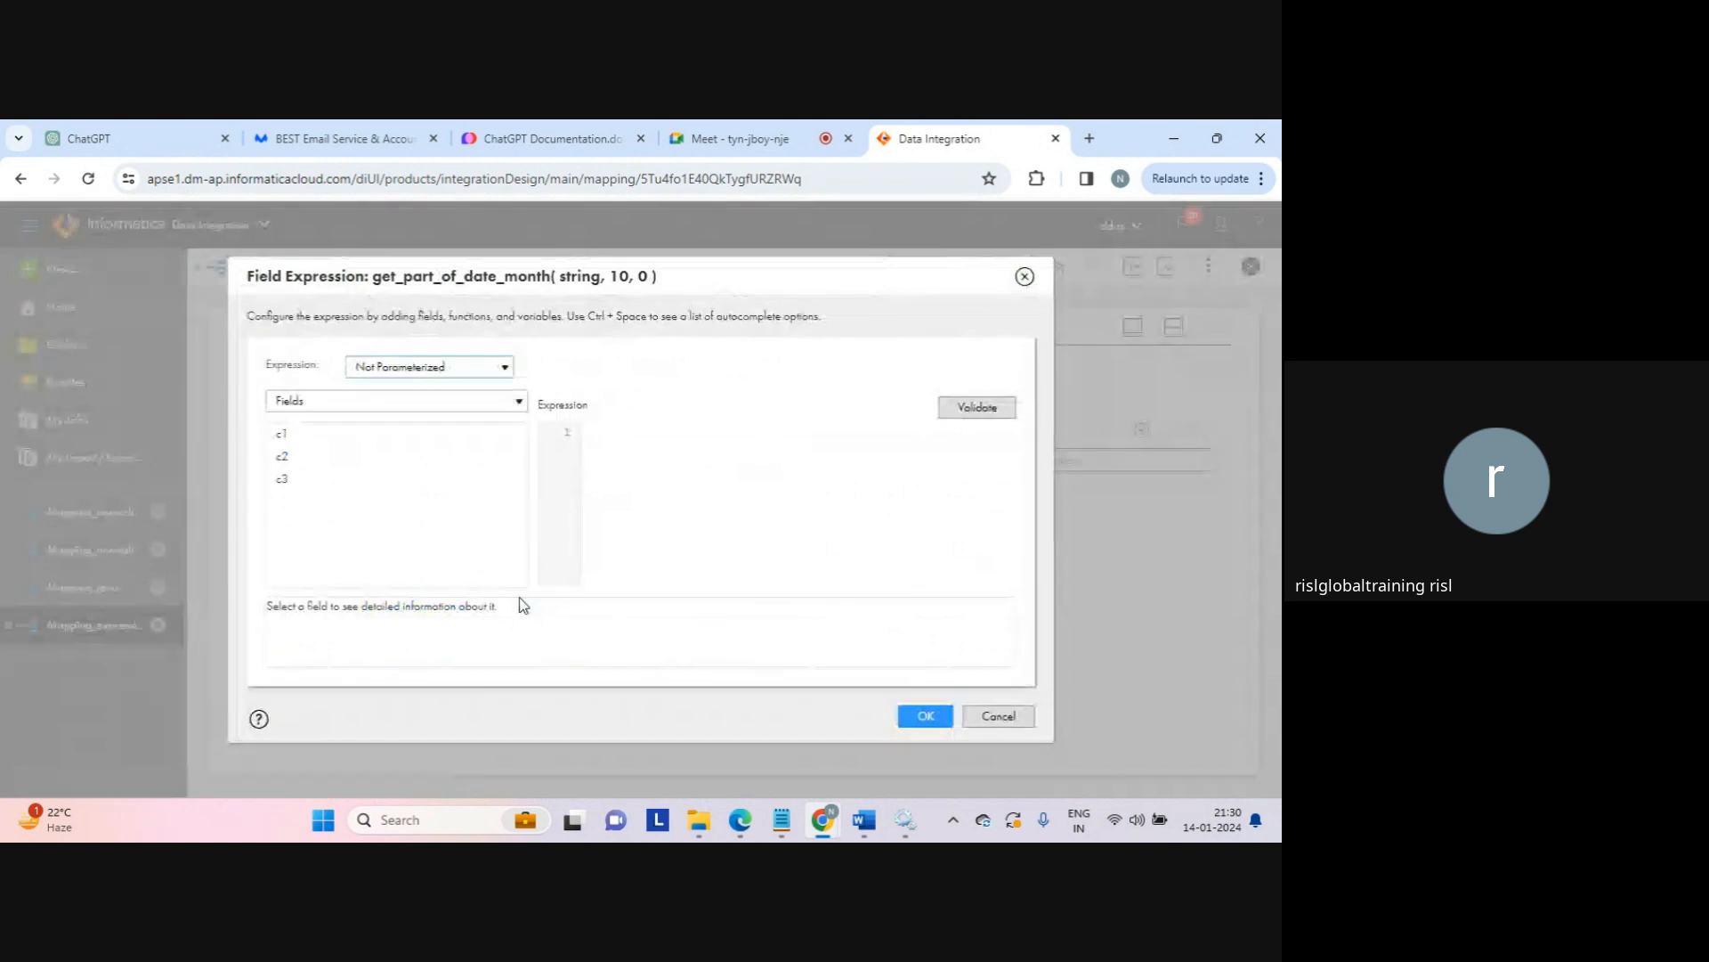
pyautogui.click(489, 372)
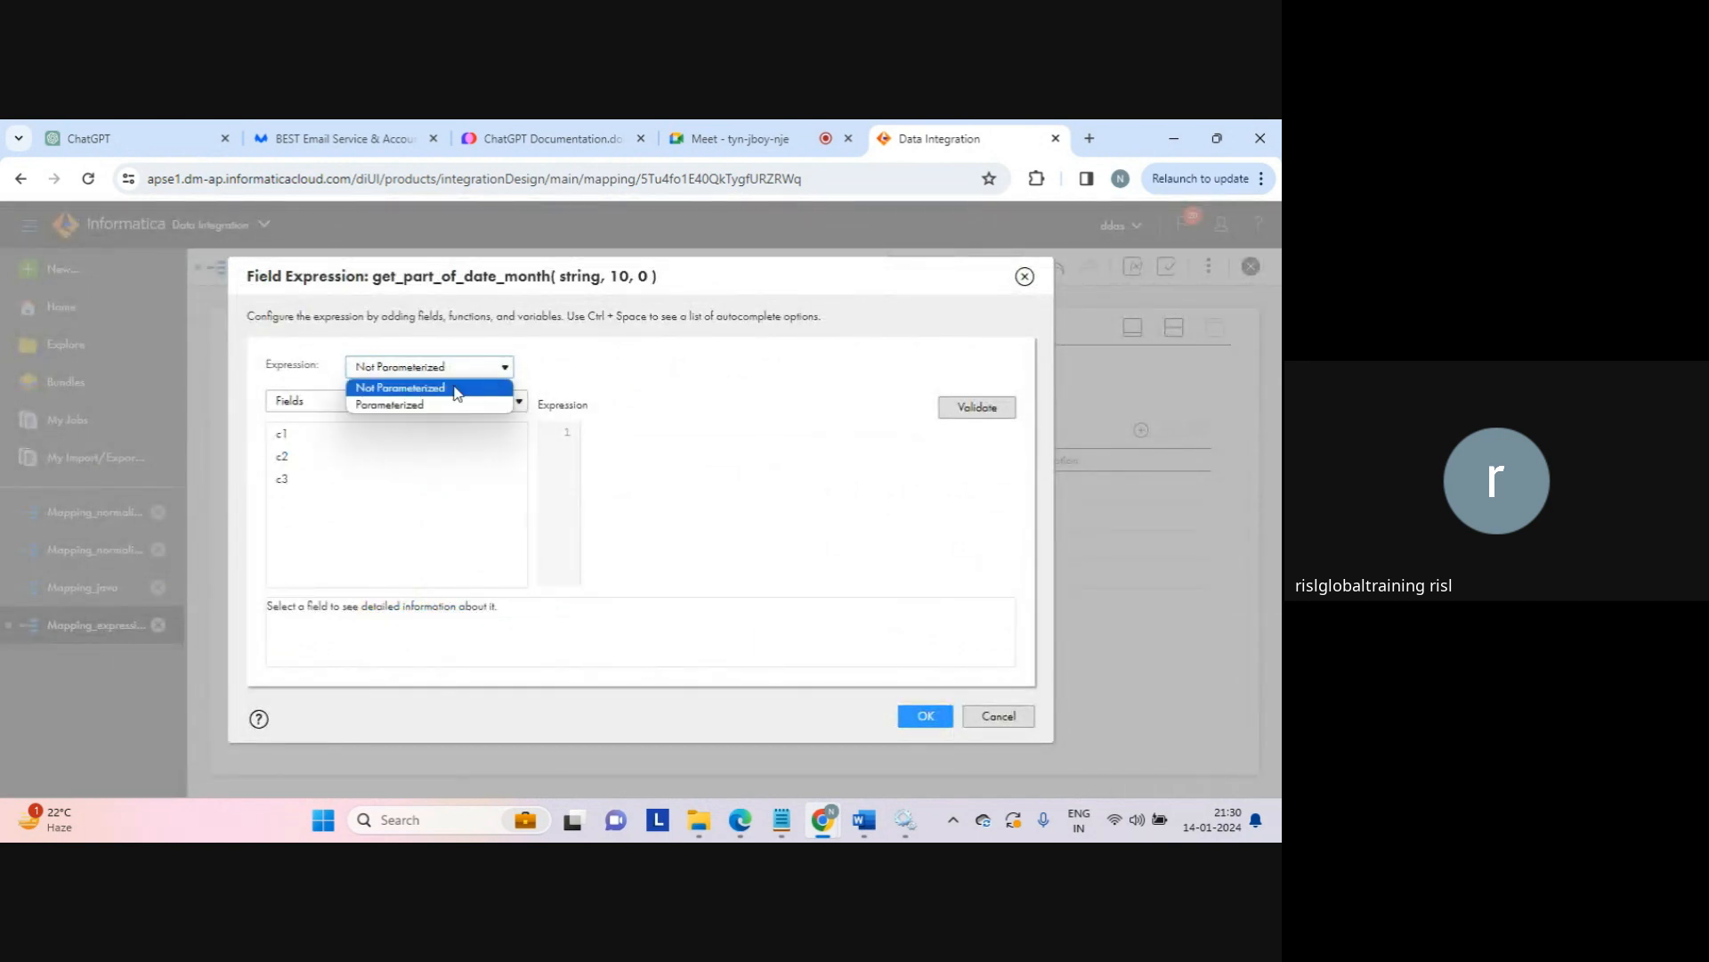
pyautogui.click(335, 397)
pyautogui.click(313, 472)
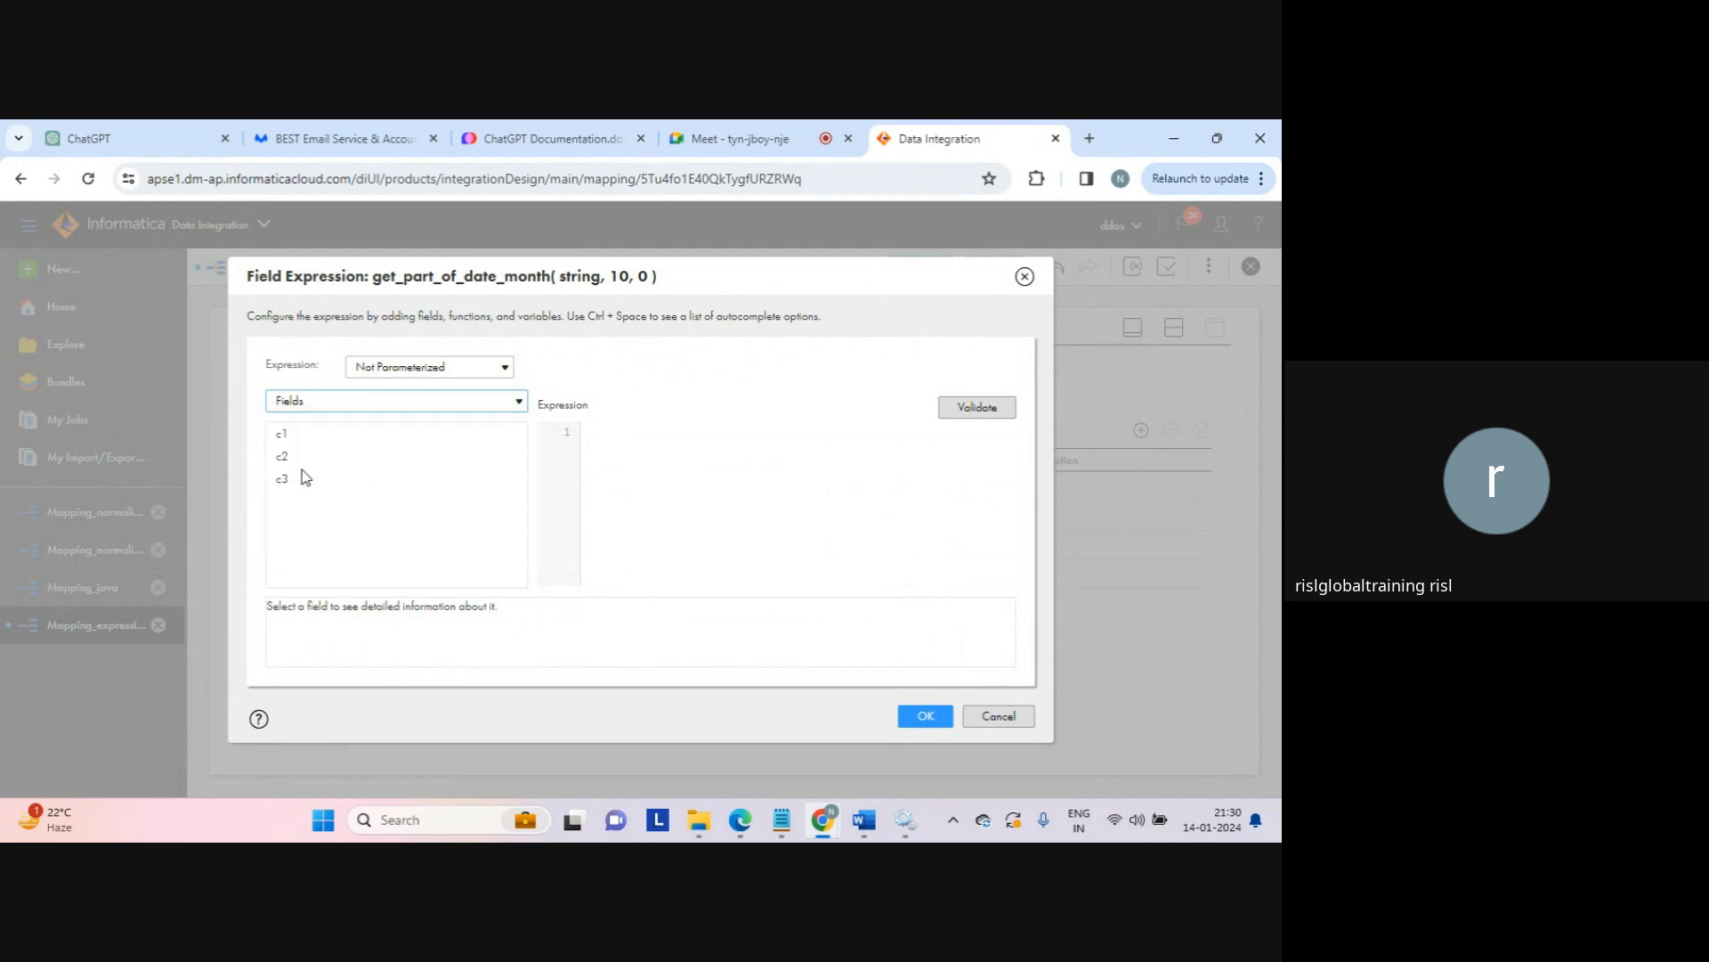
pyautogui.click(302, 530)
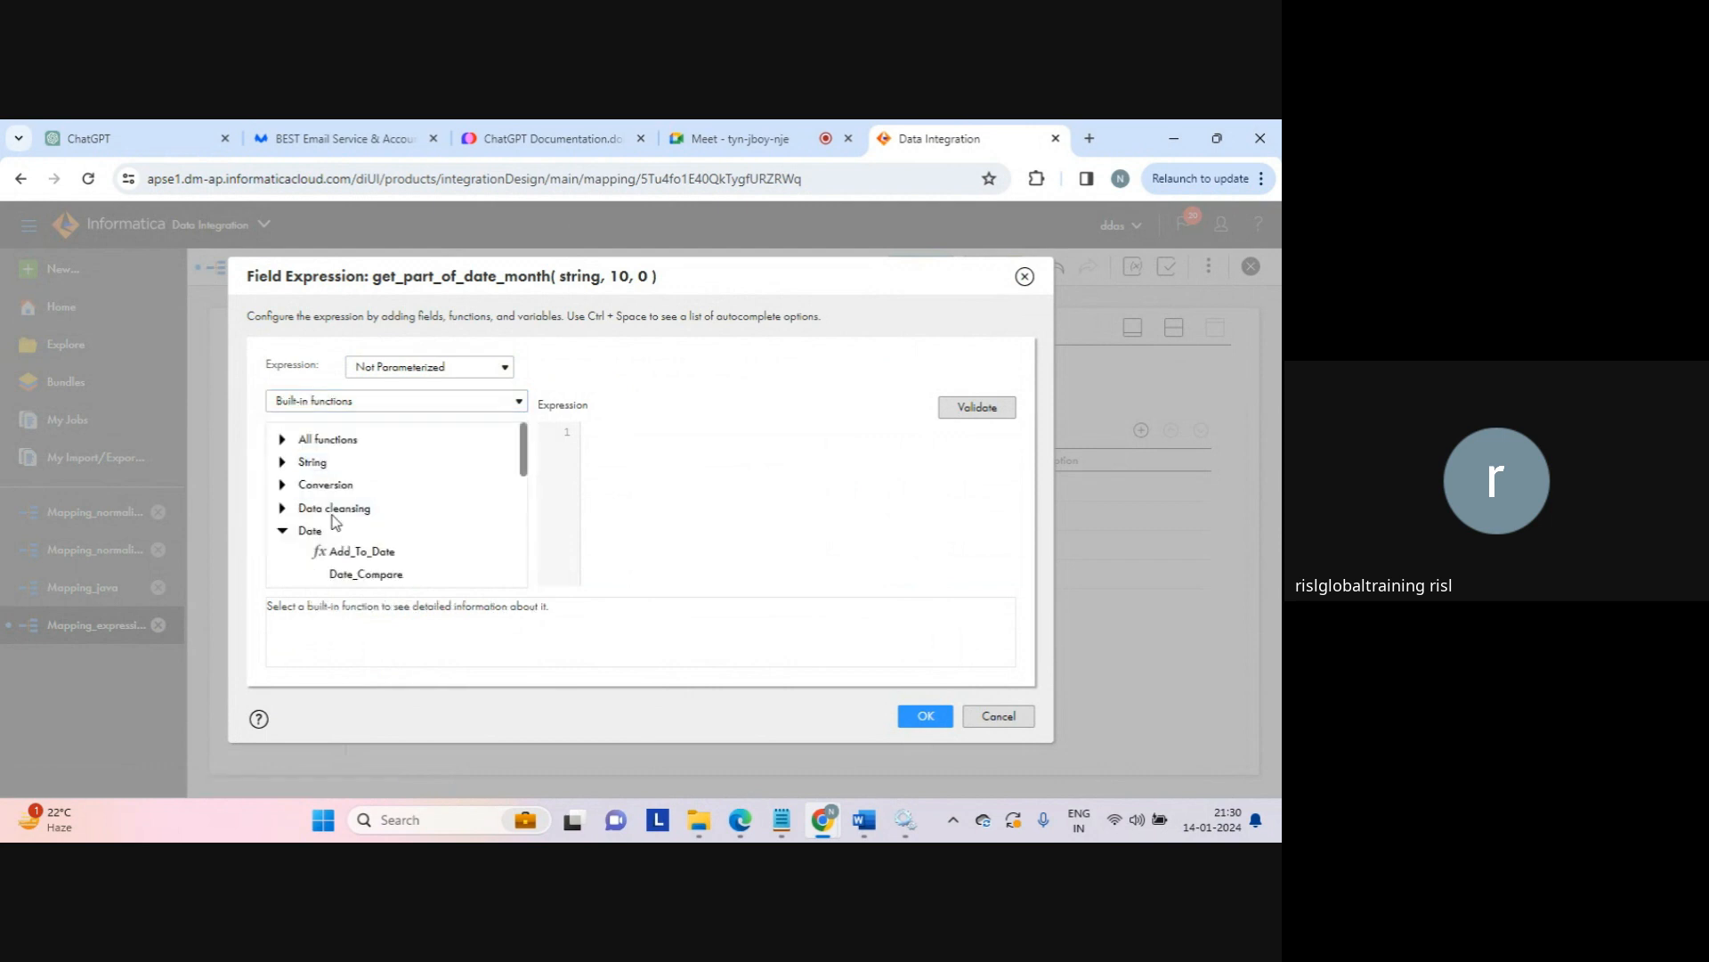
pyautogui.moveTo(524, 457); pyautogui.dragTo(521, 497)
pyautogui.doubleClick(360, 492)
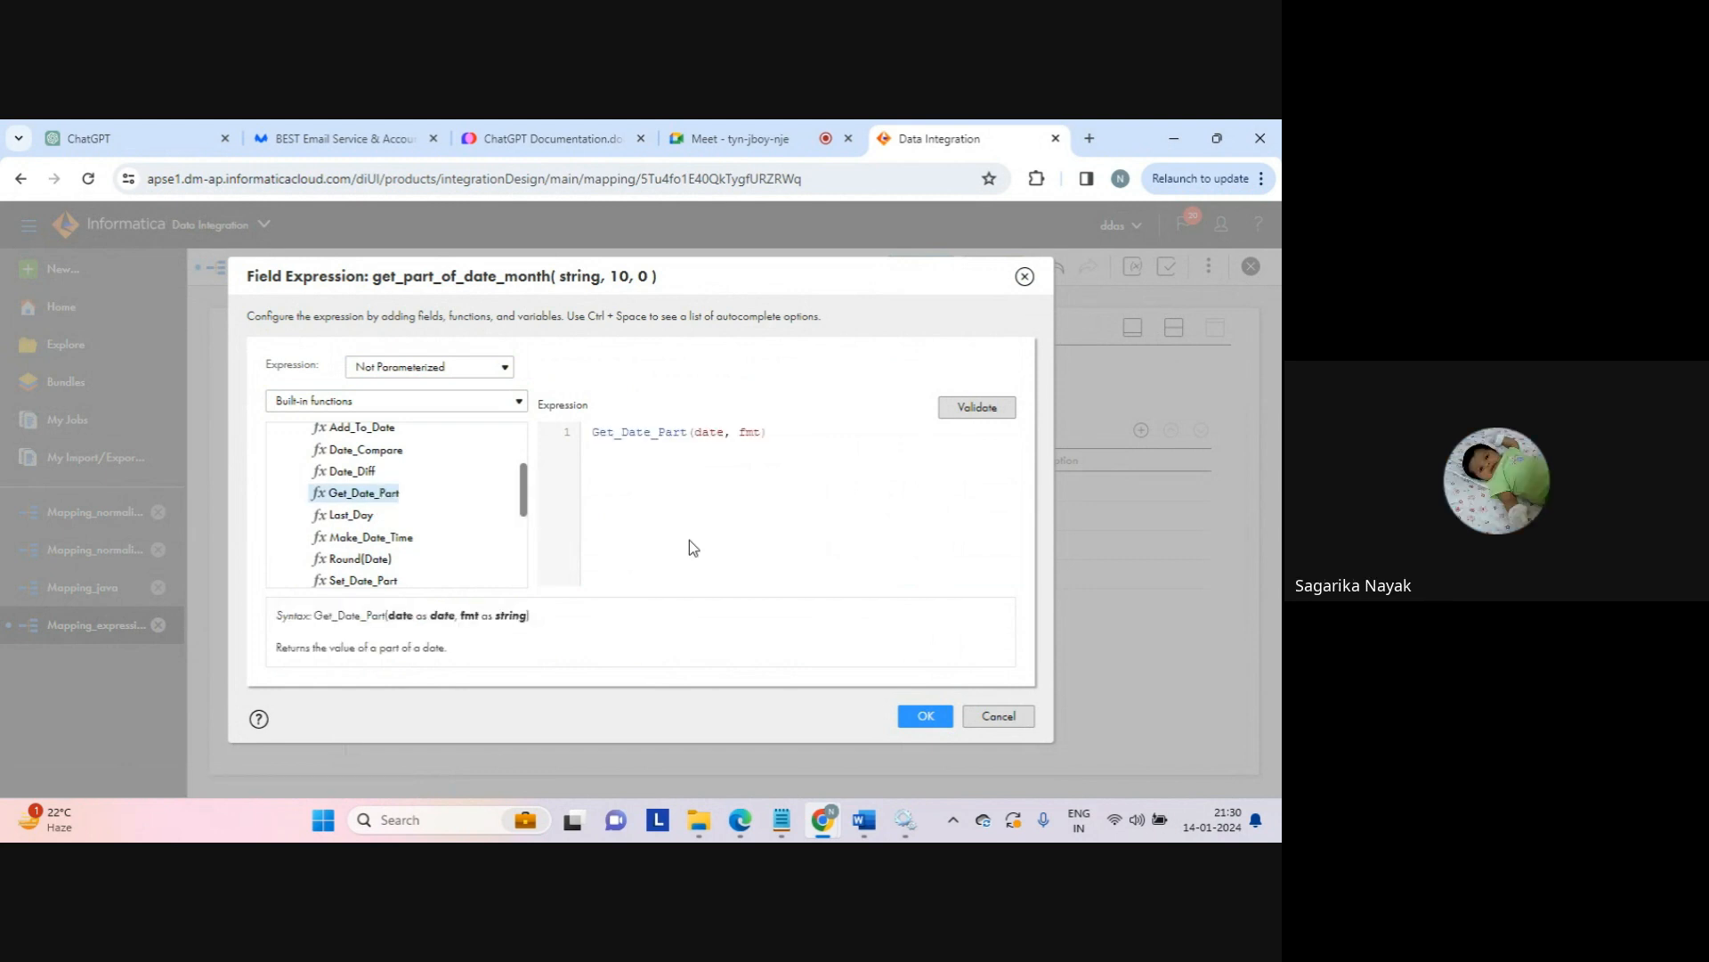
# Step: Fill in SYSDATE and 'MM' as the arguments, validate Get_Date_Part(SYSDATE, 'MM'), and accept
pyautogui.doubleClick(708, 433)
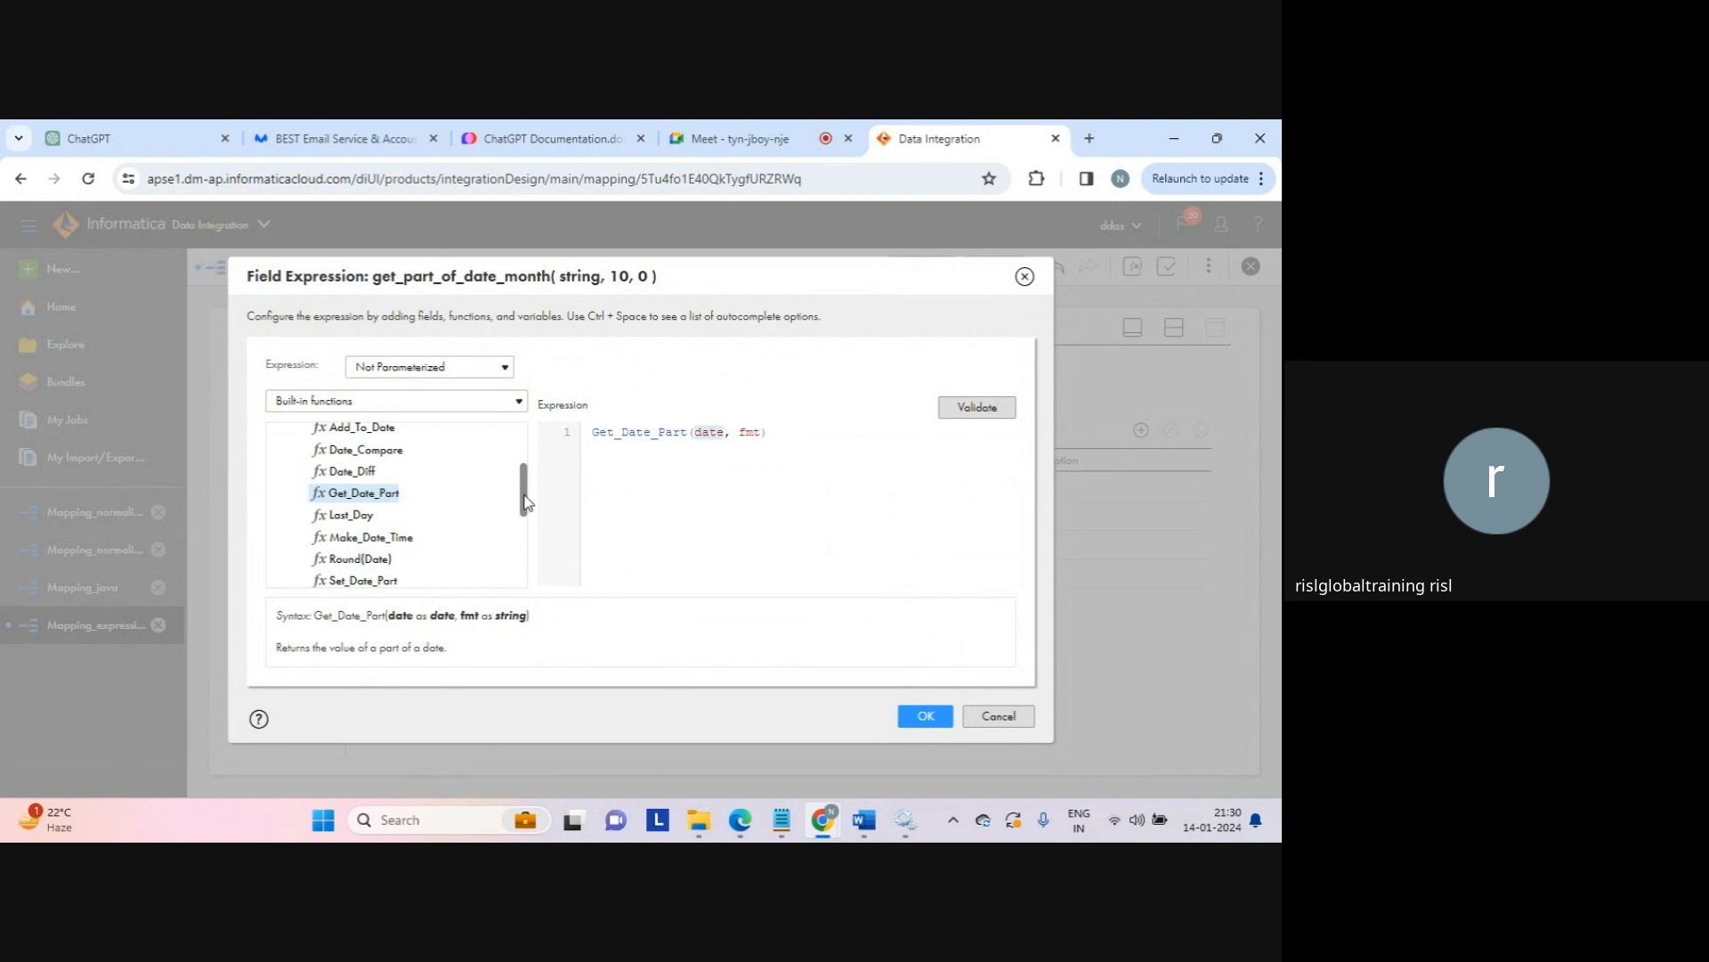
pyautogui.moveTo(524, 500); pyautogui.dragTo(523, 427)
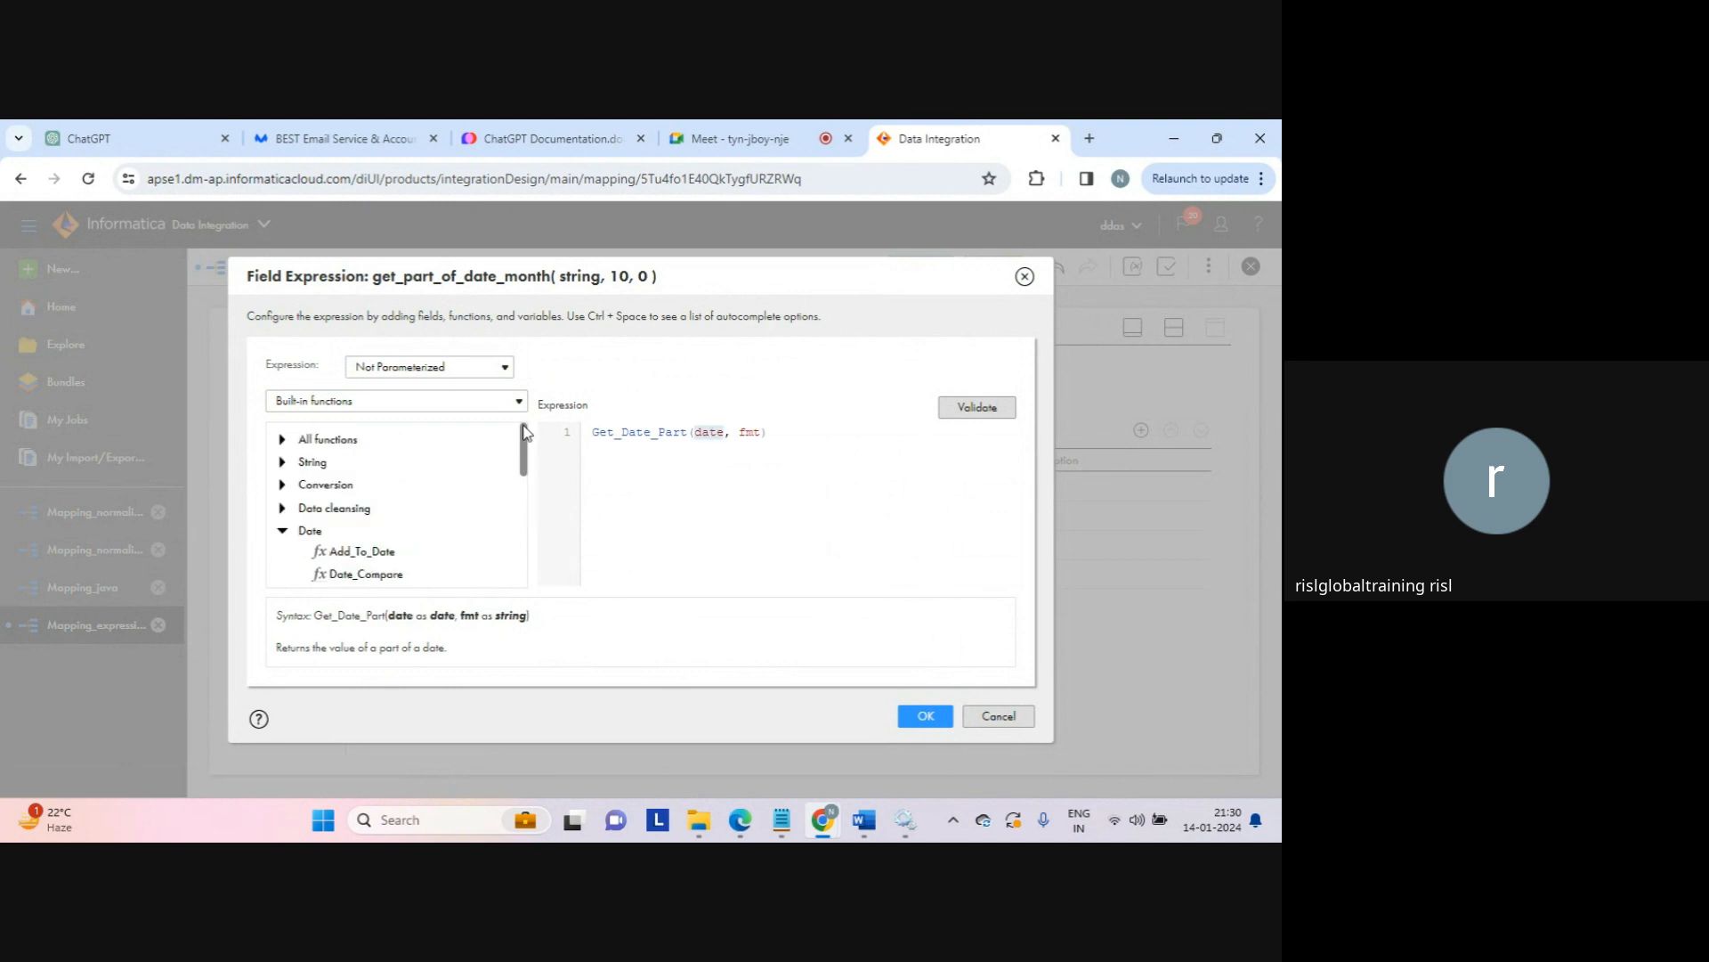
pyautogui.click(366, 407)
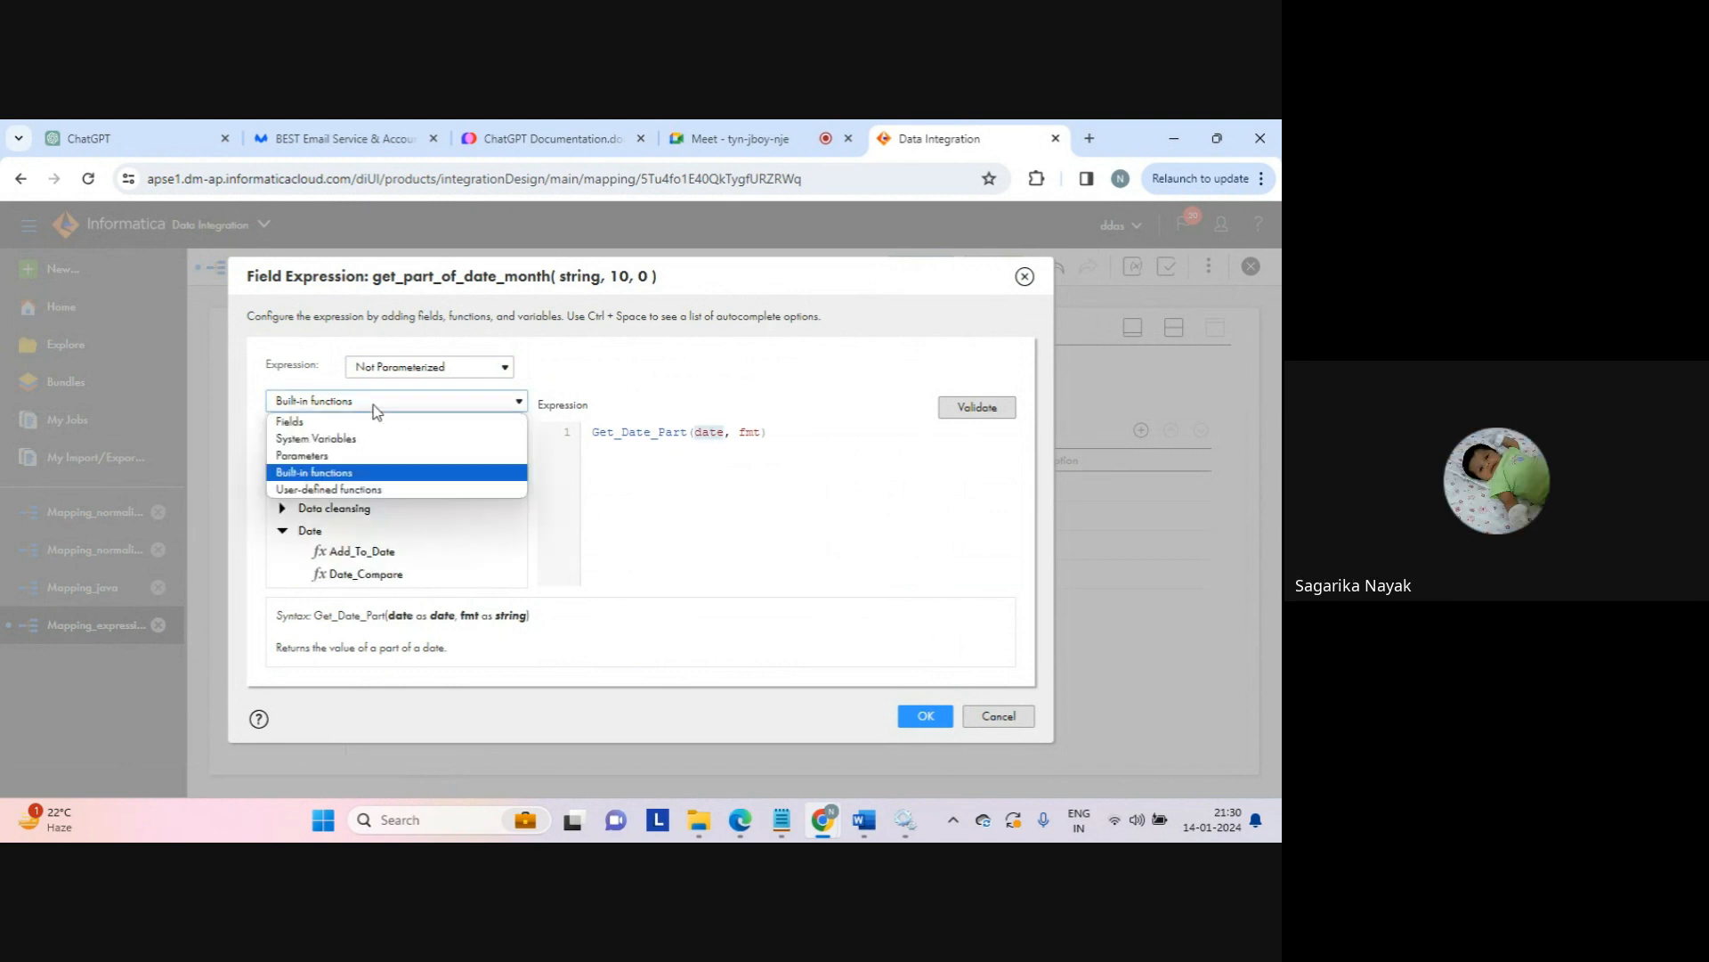
pyautogui.click(319, 439)
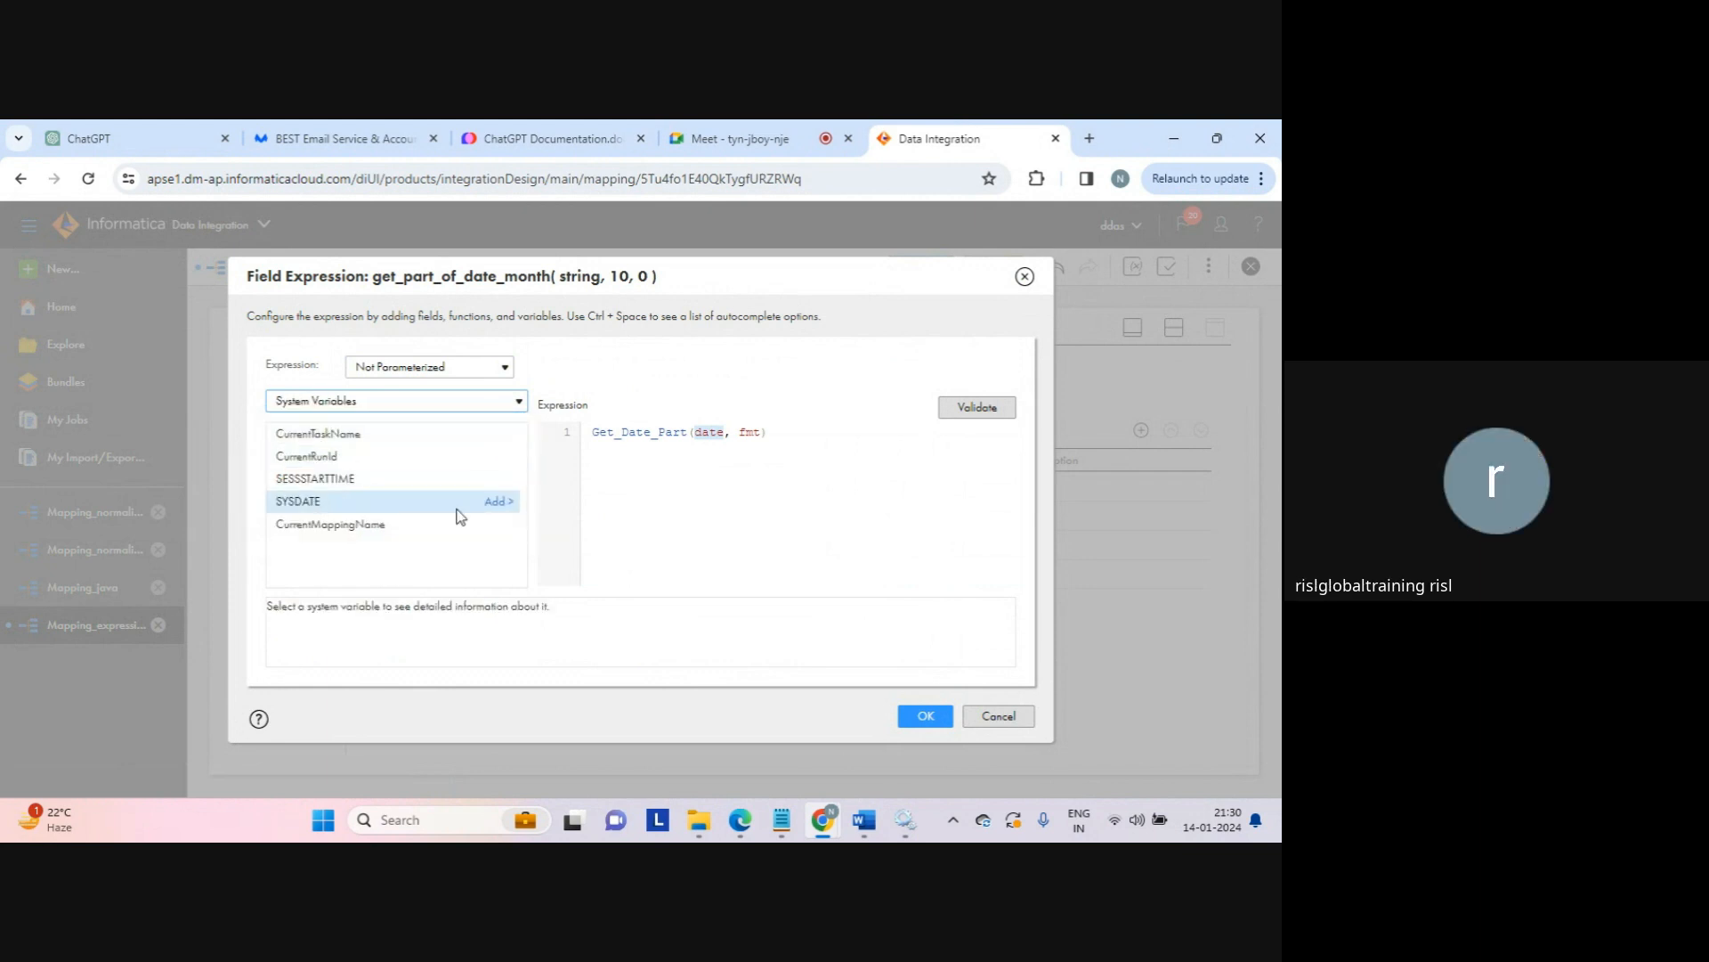
pyautogui.click(499, 501)
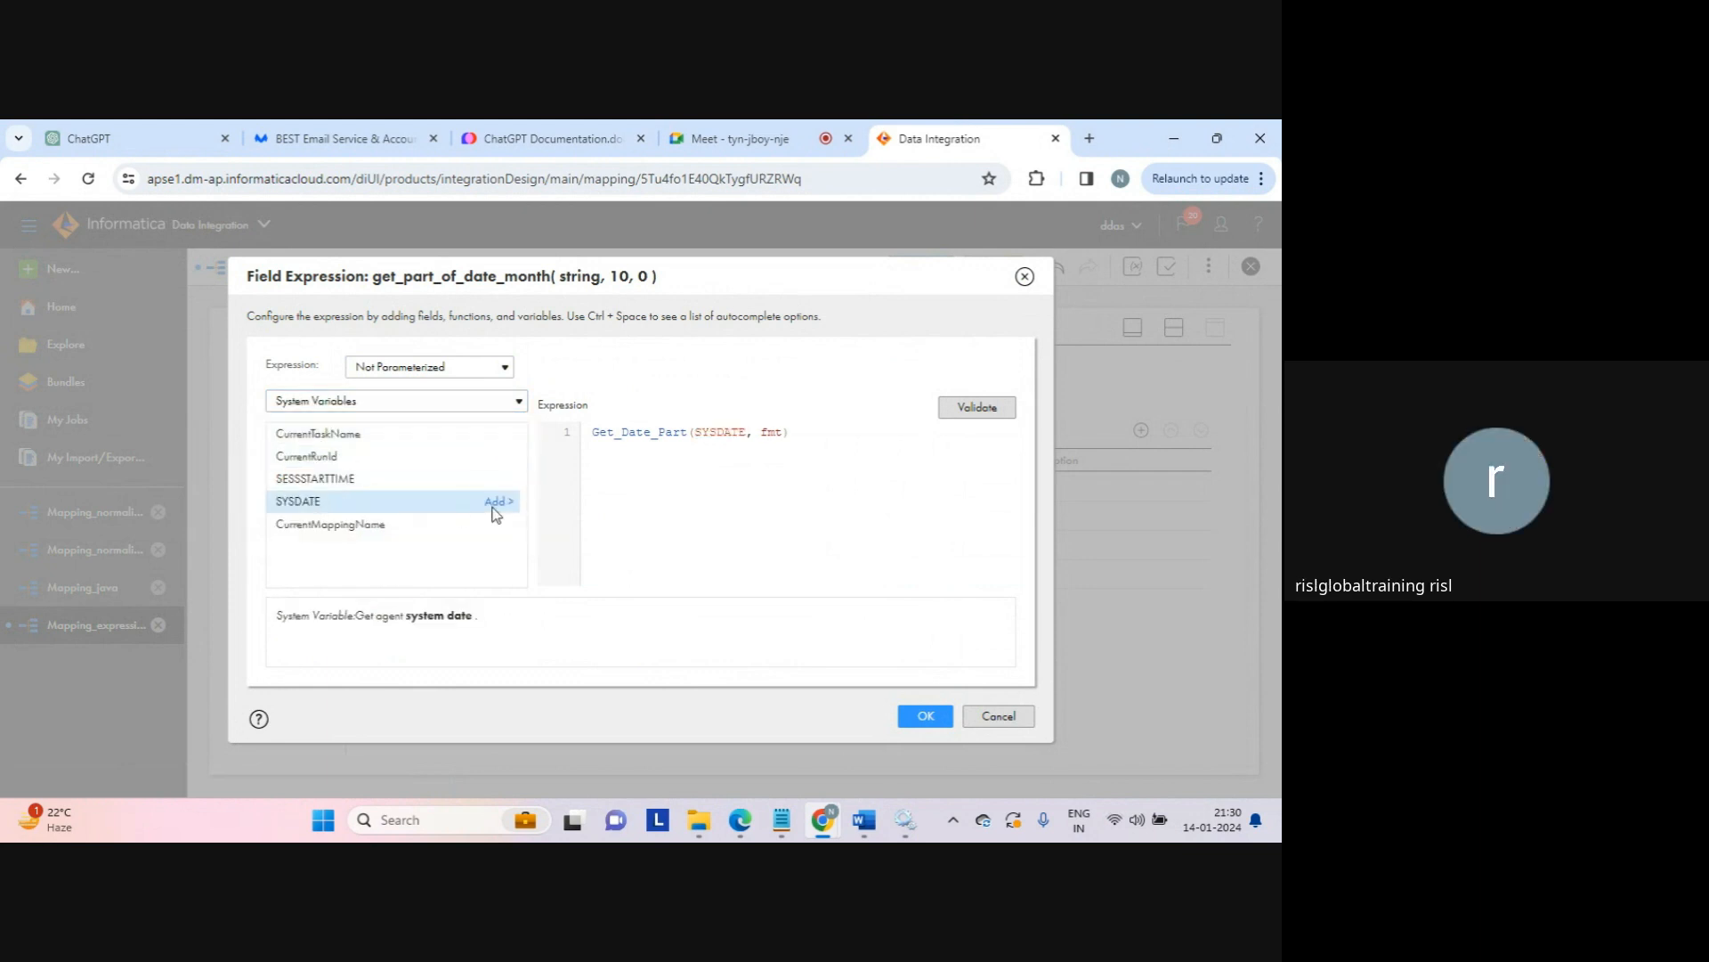
pyautogui.doubleClick(767, 436)
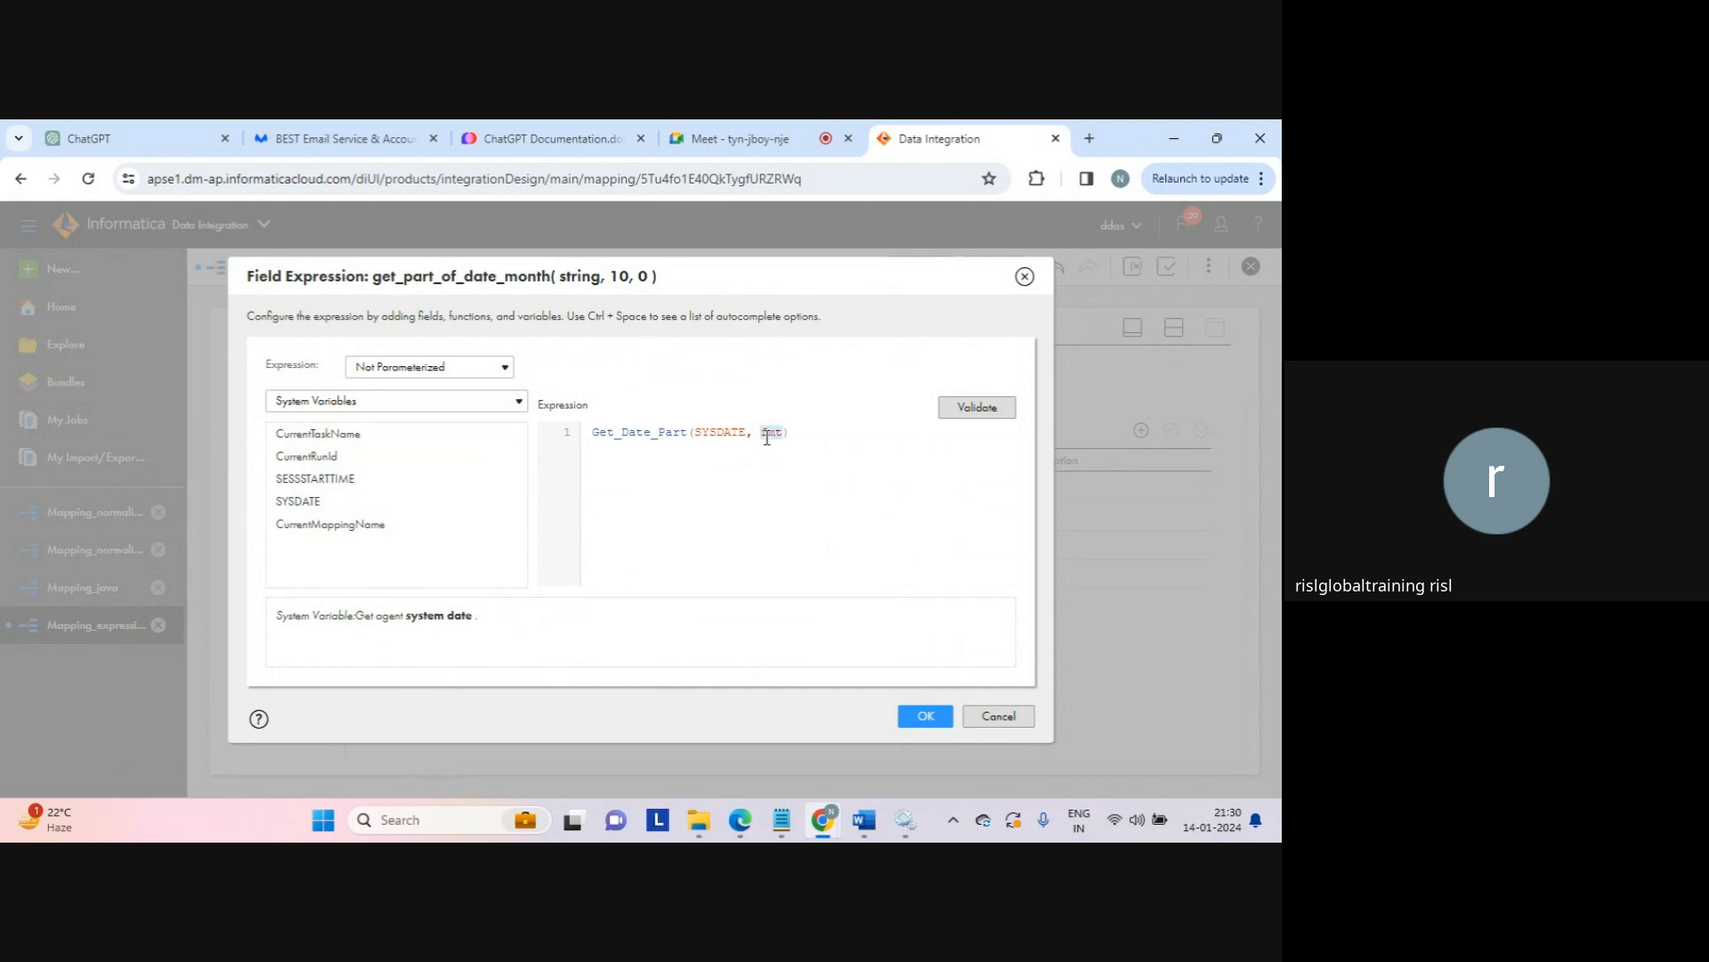
pyautogui.write("'")
pyautogui.press('capslock')
pyautogui.write('MM')
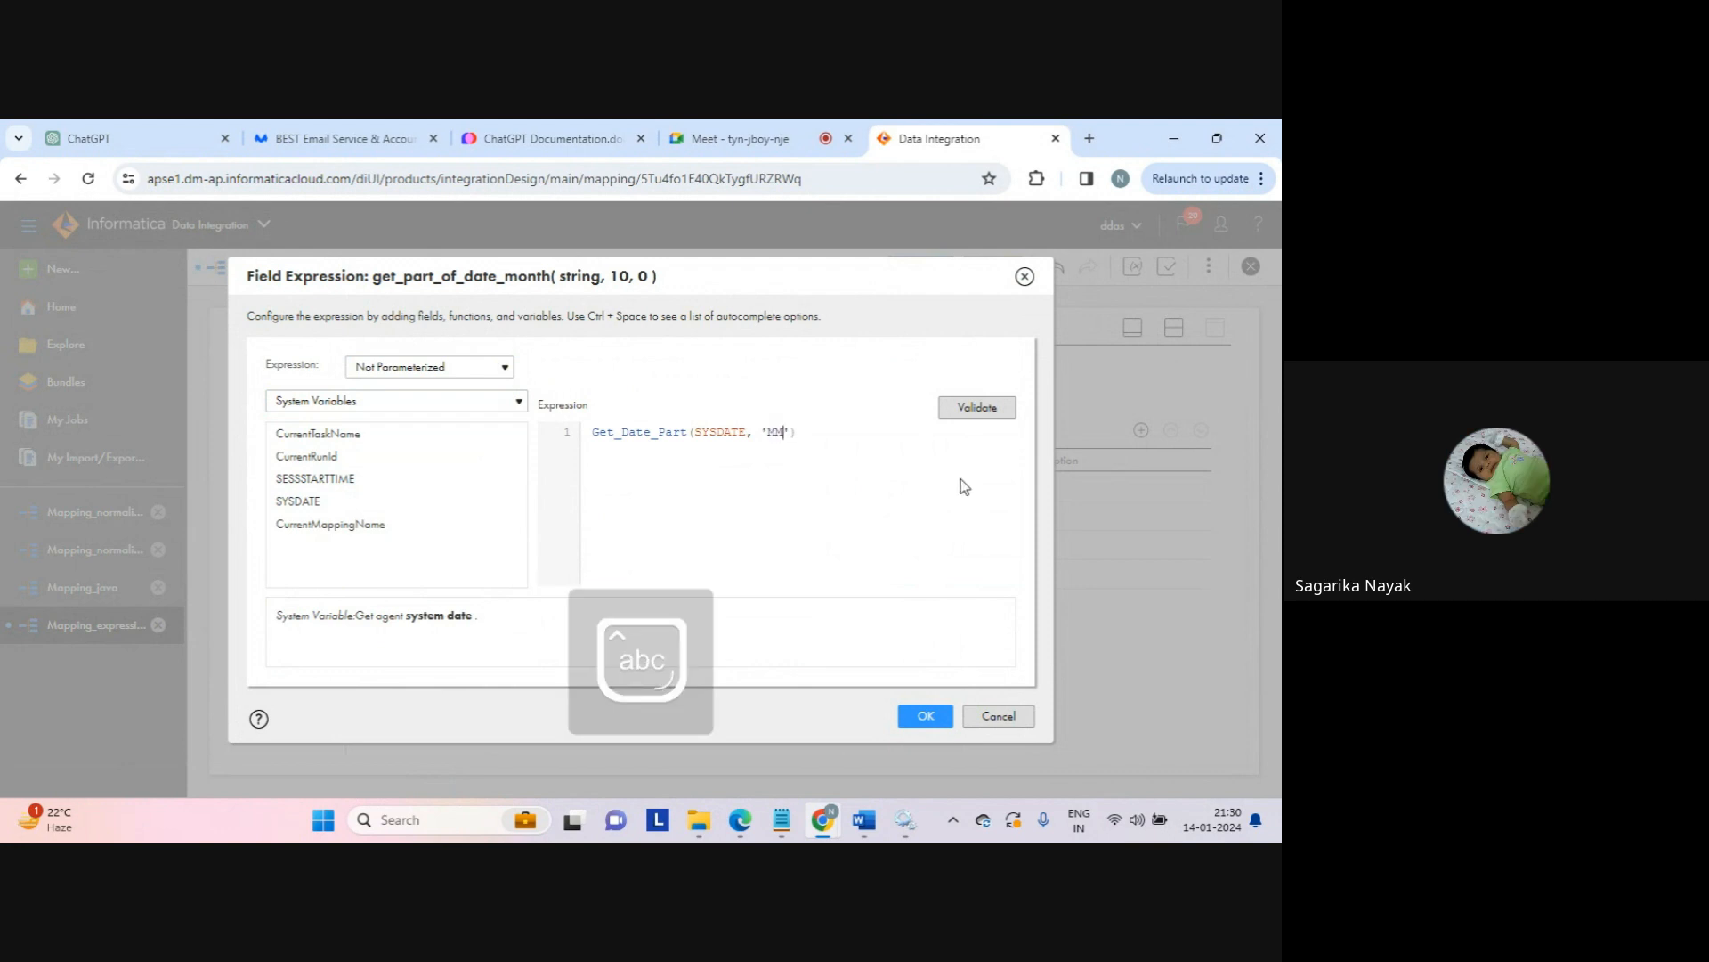
pyautogui.click(978, 408)
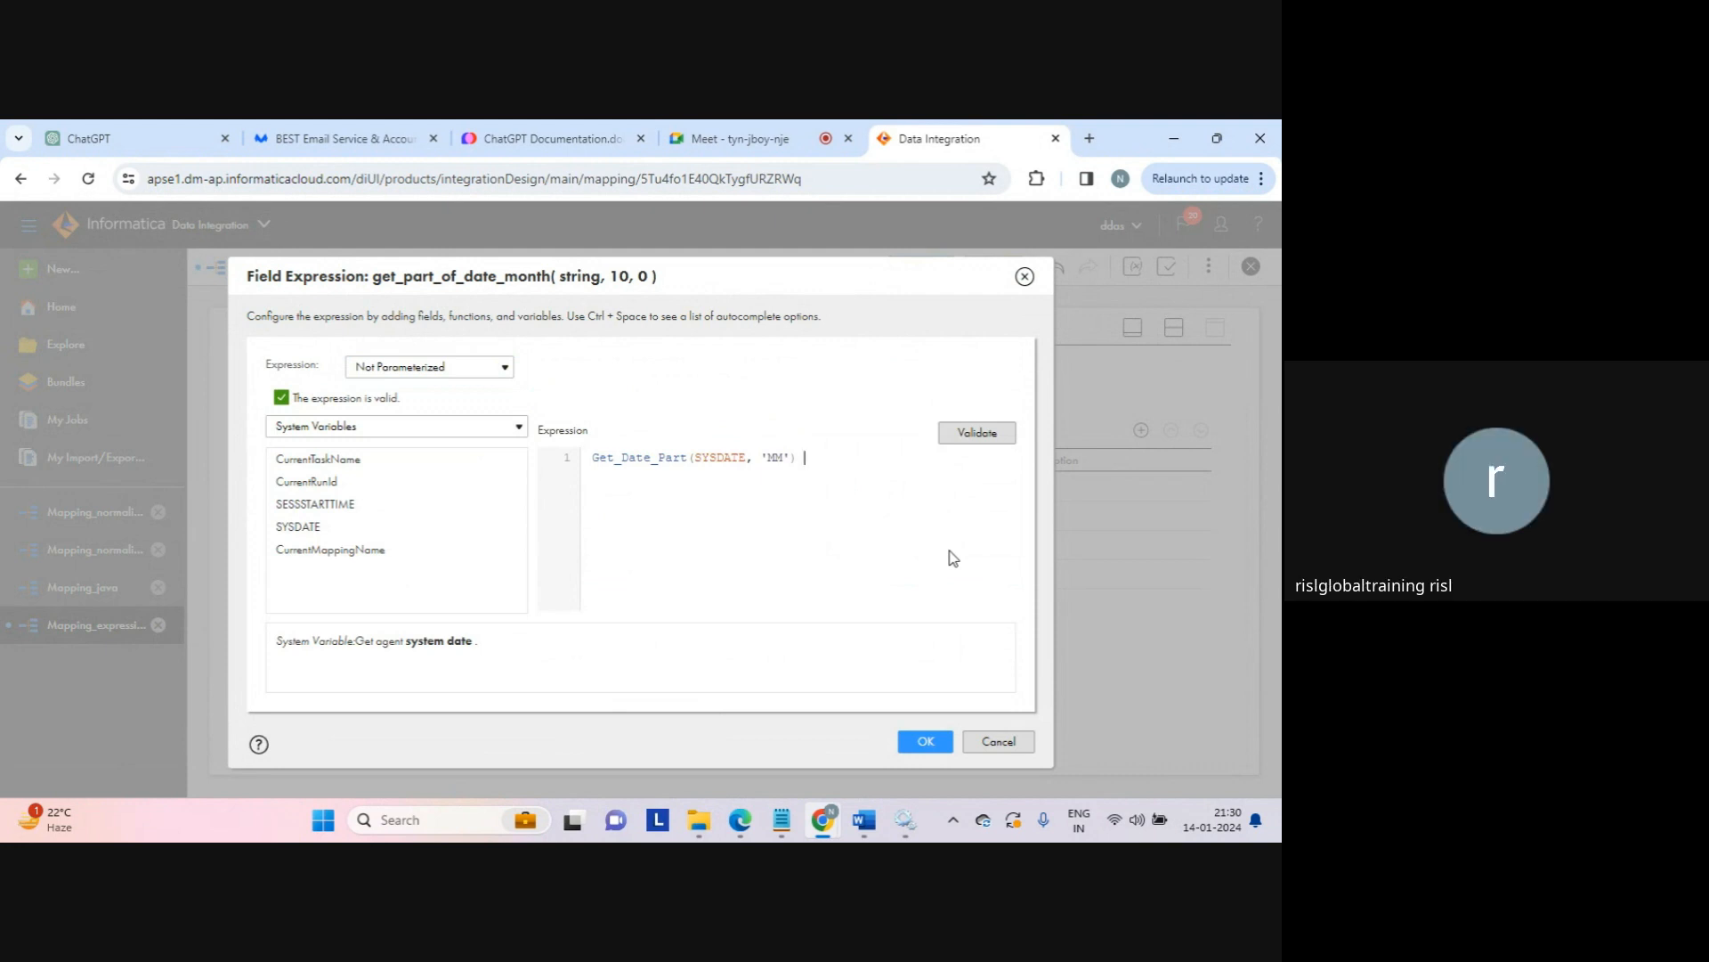
pyautogui.click(927, 743)
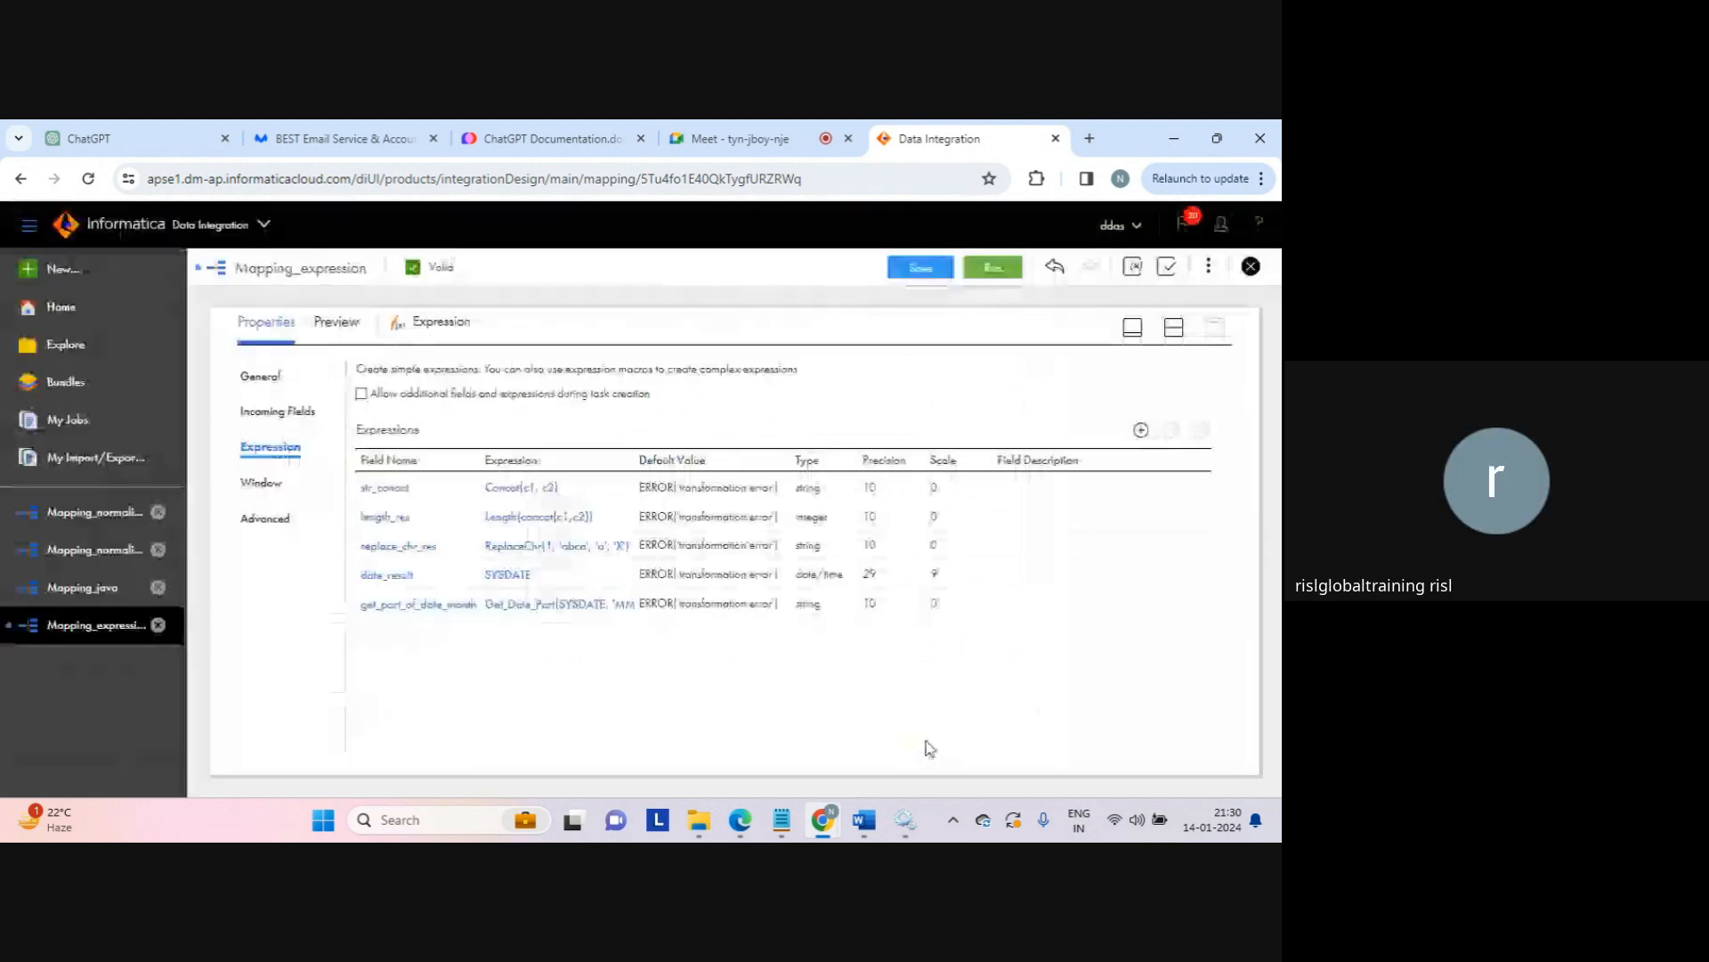
# Step: Run Mapping_expression and open My Jobs to watch run Mapping_expression-5 start
pyautogui.click(1173, 338)
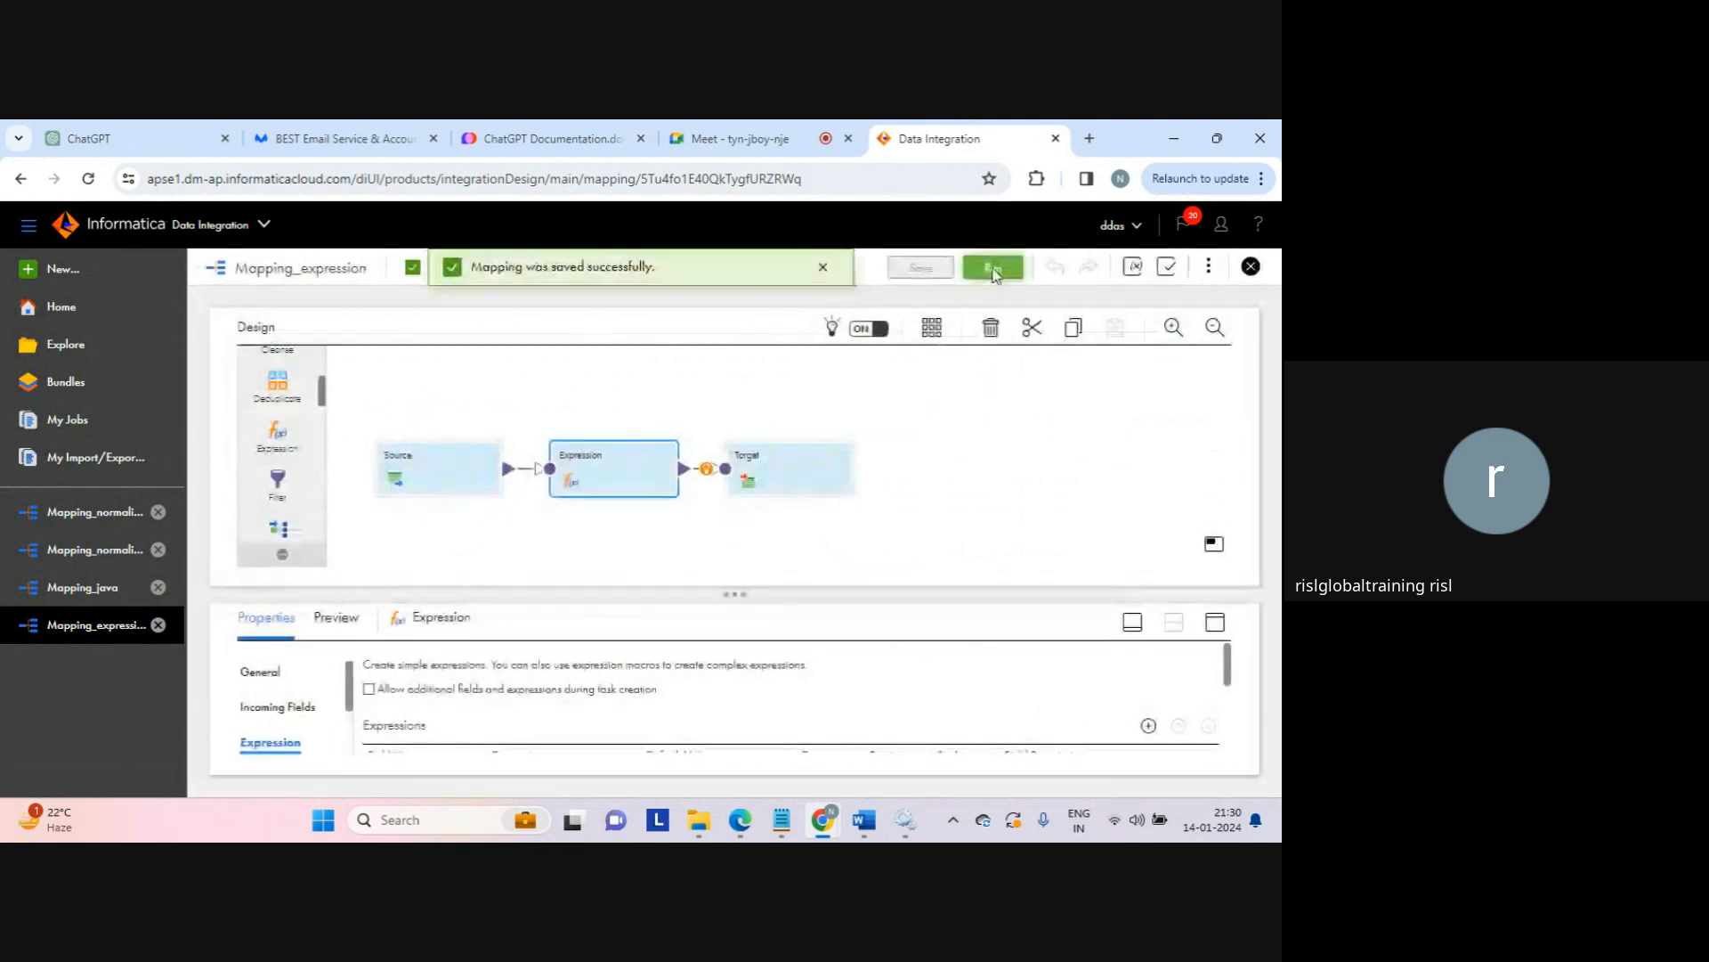
pyautogui.click(993, 268)
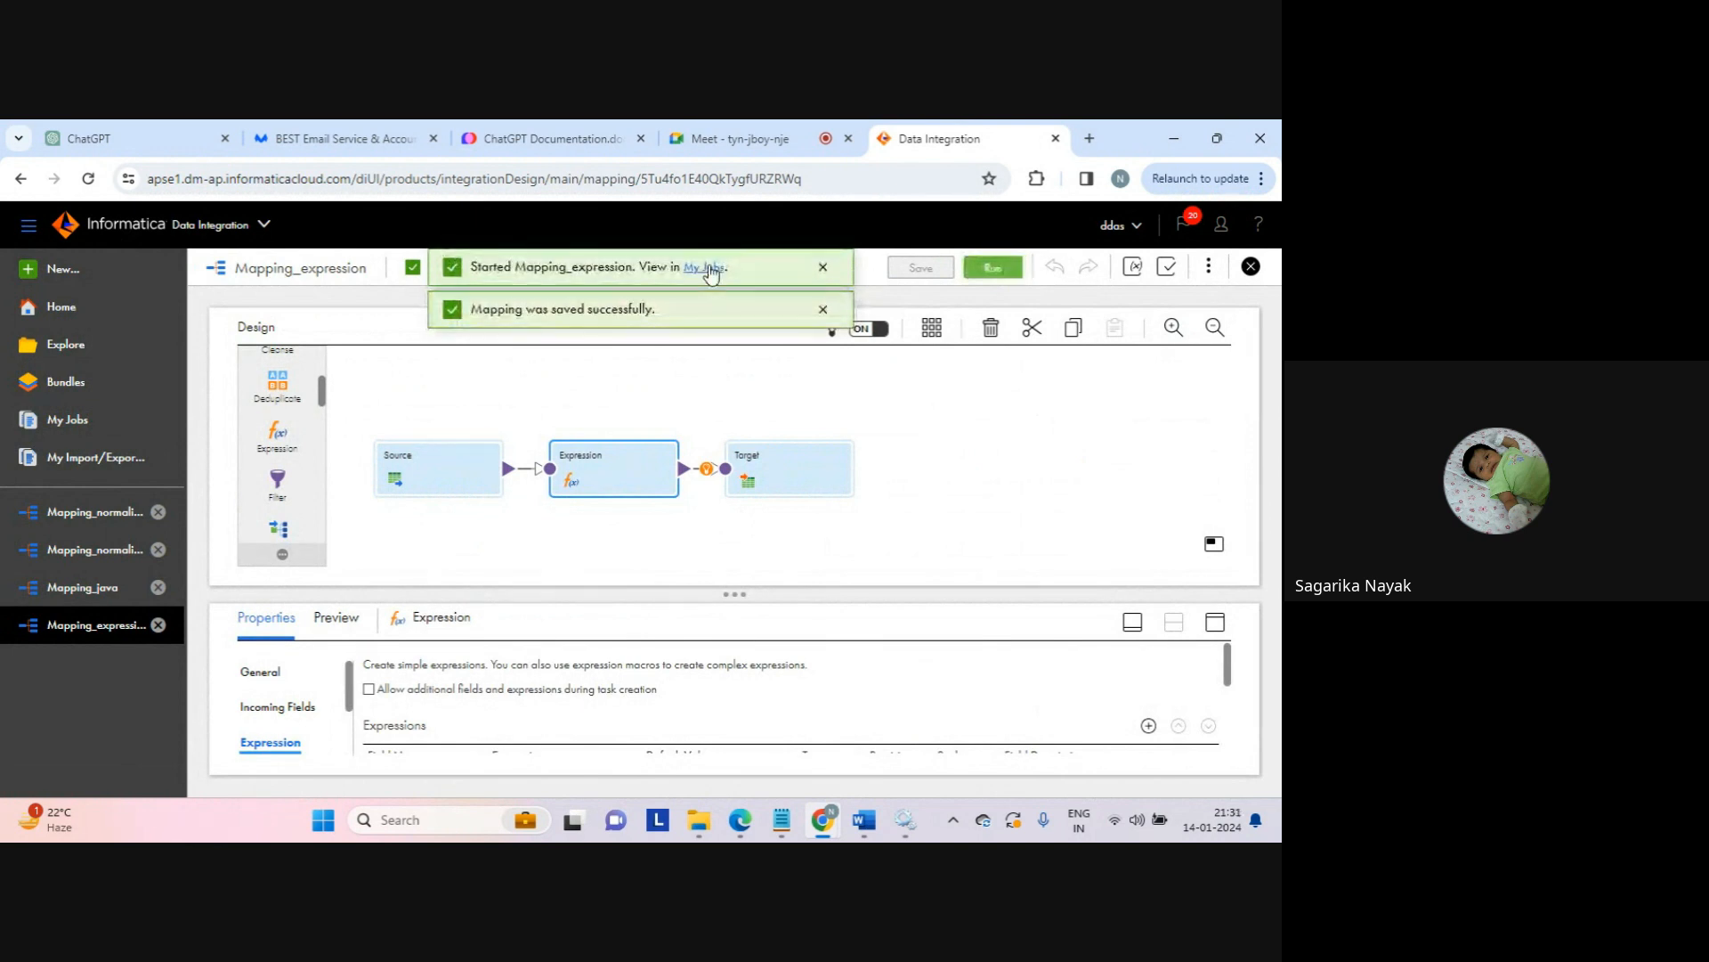
pyautogui.click(709, 269)
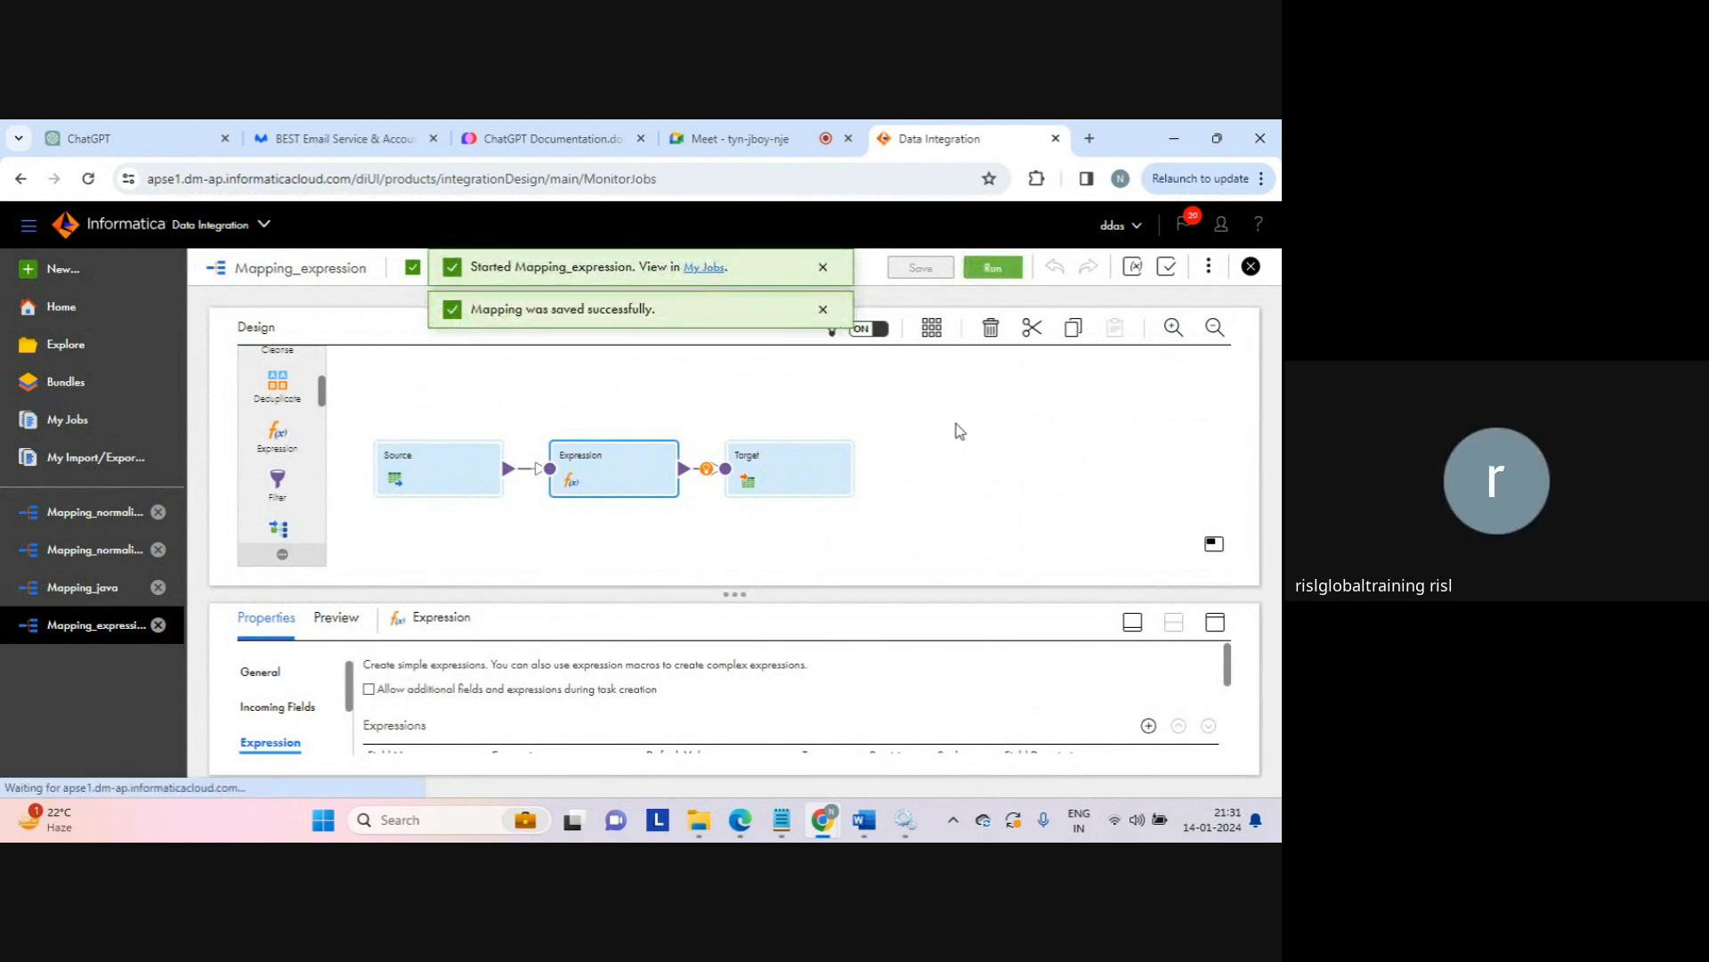
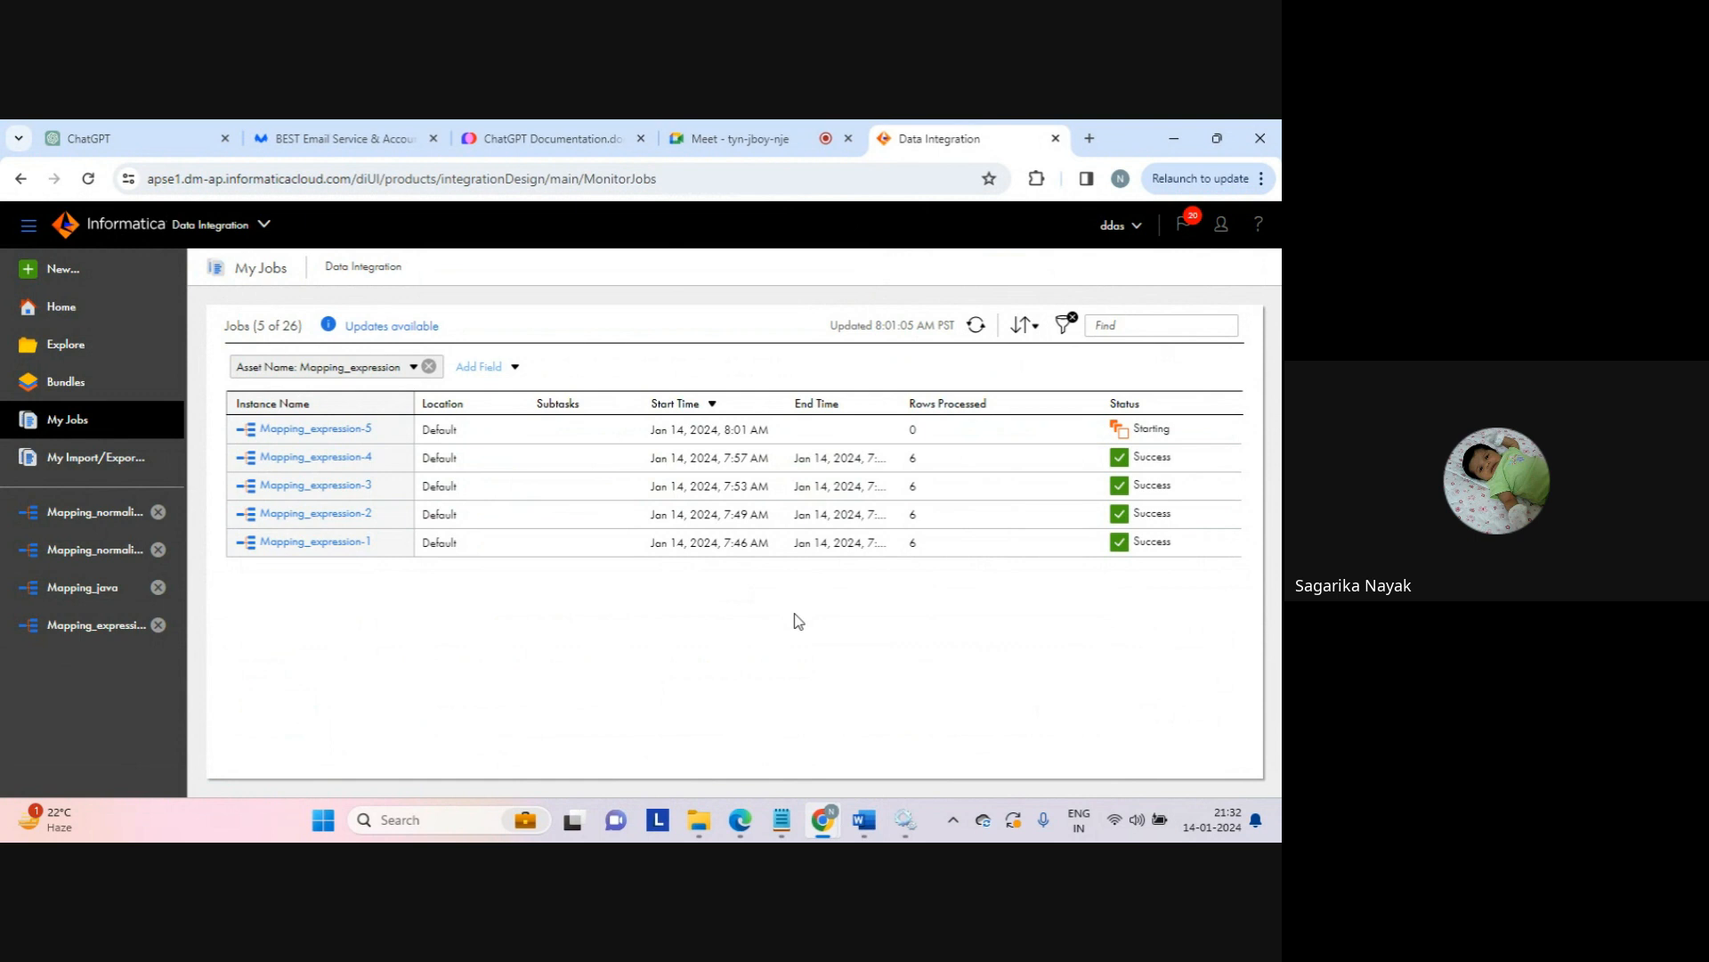
# Step: Refresh My Jobs so Mapping_expression-5 shows Success with 6 rows processed
pyautogui.click(975, 325)
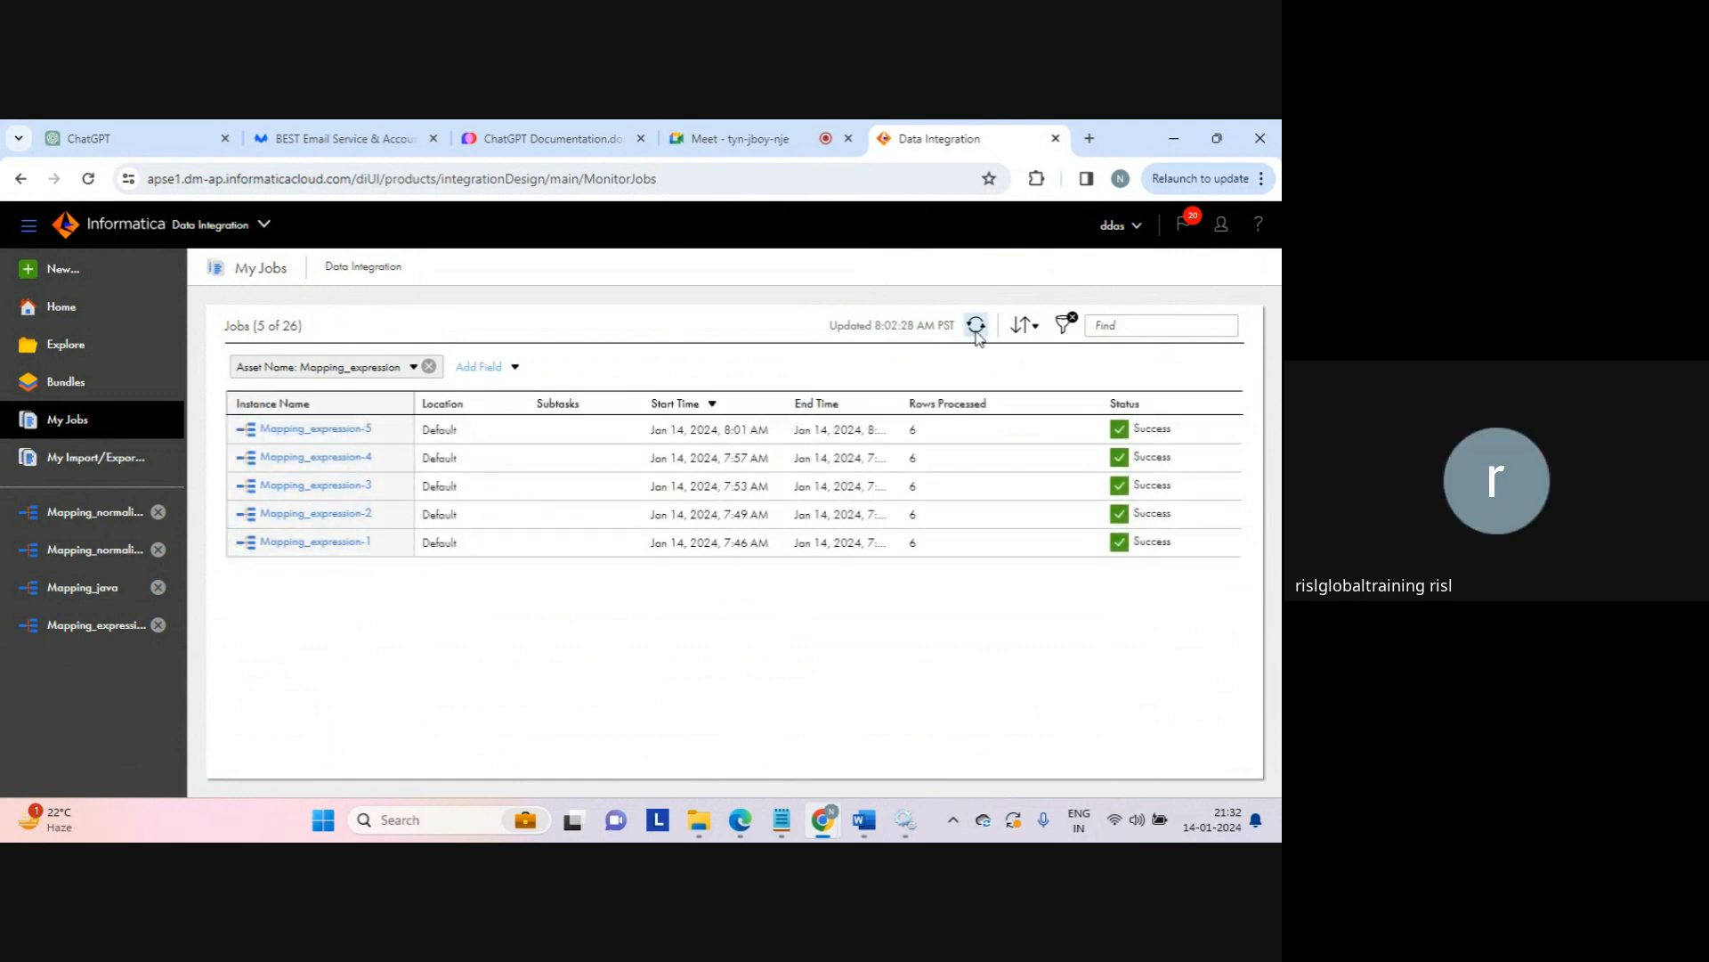
pyautogui.moveTo(699, 820)
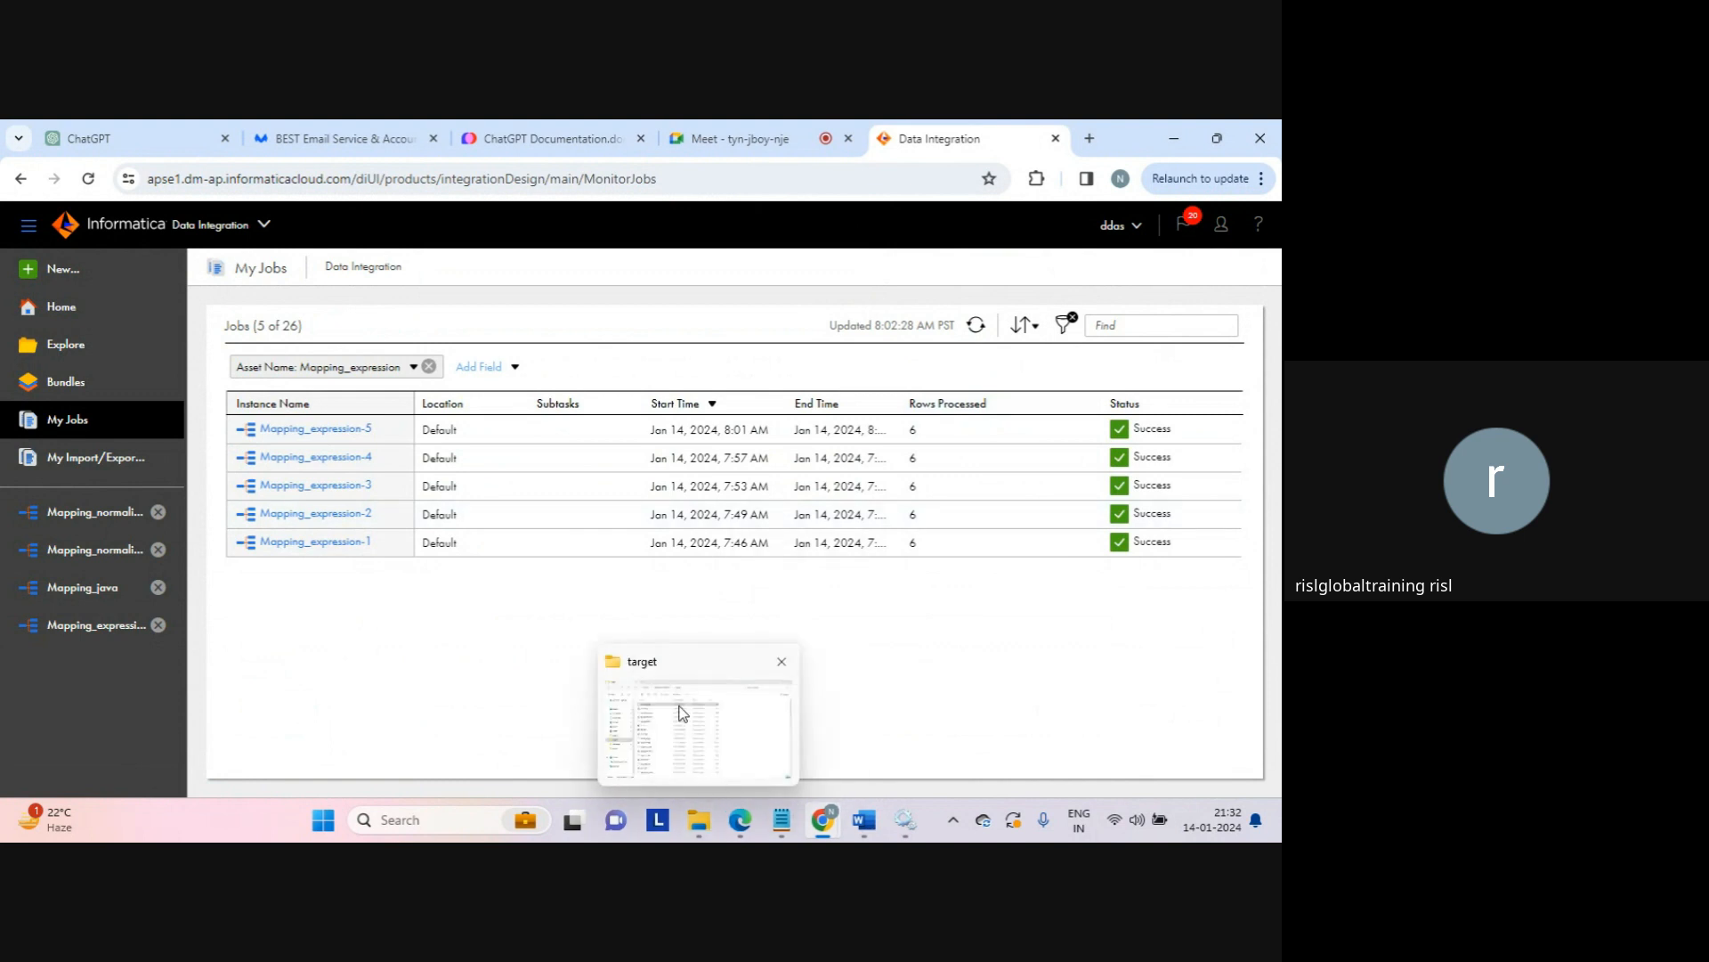
pyautogui.click(683, 712)
pyautogui.doubleClick(292, 291)
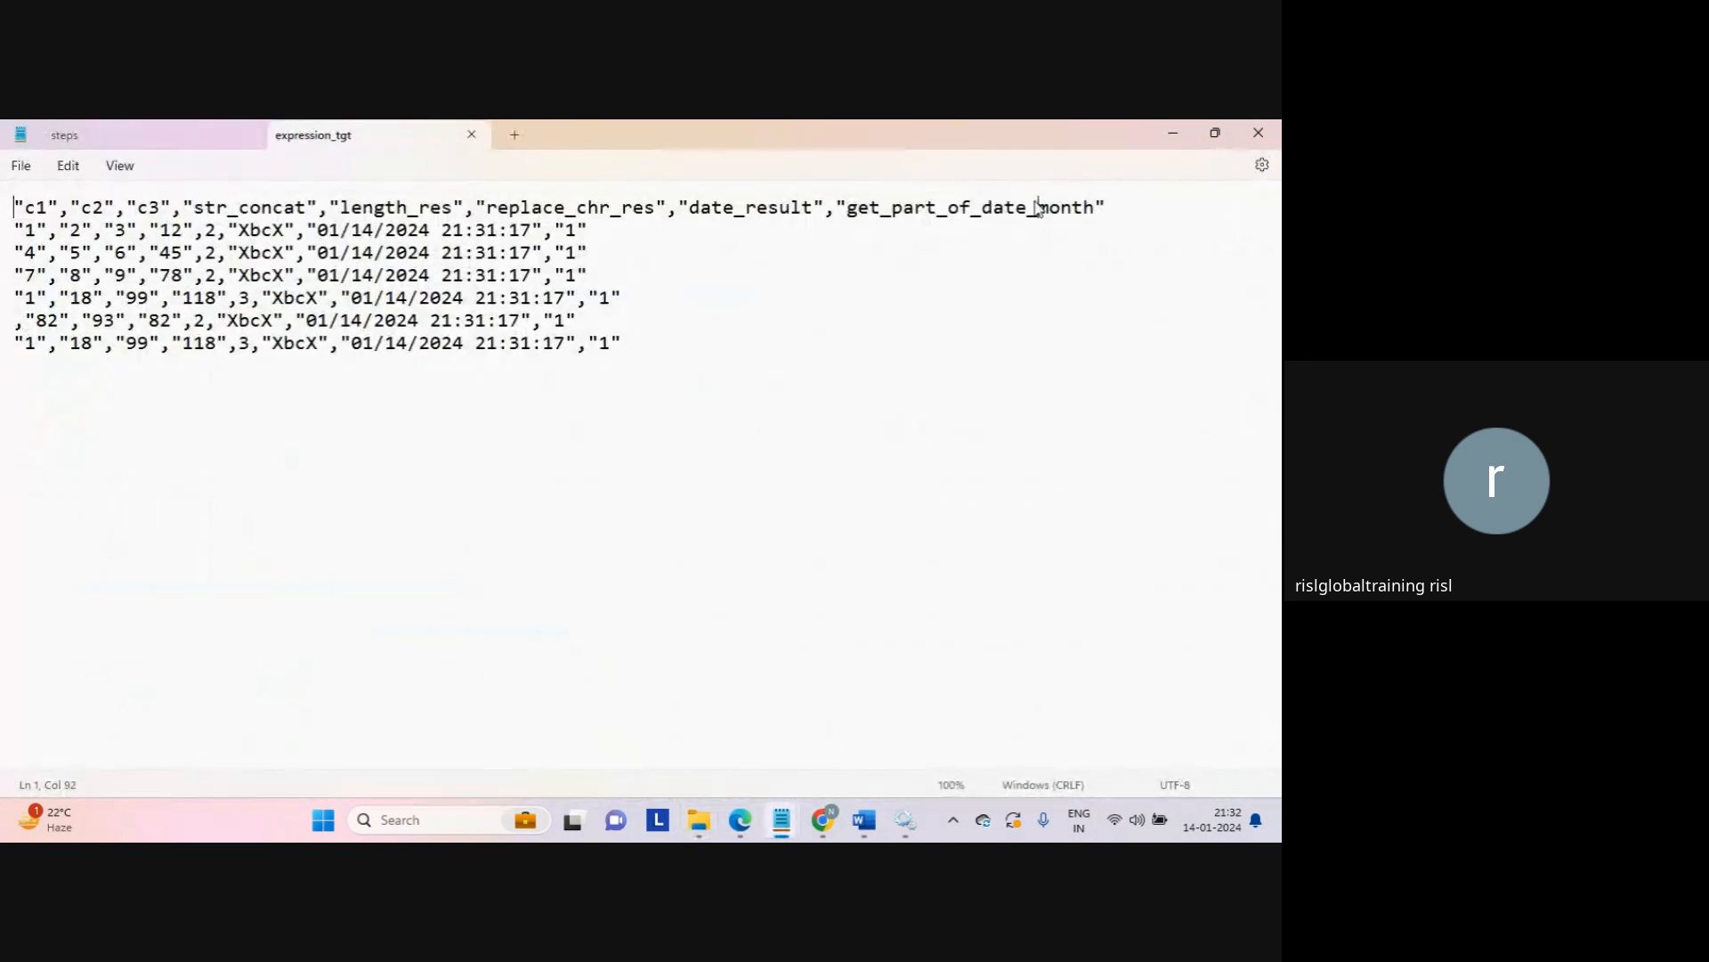
pyautogui.doubleClick(1037, 205)
pyautogui.click(1036, 205)
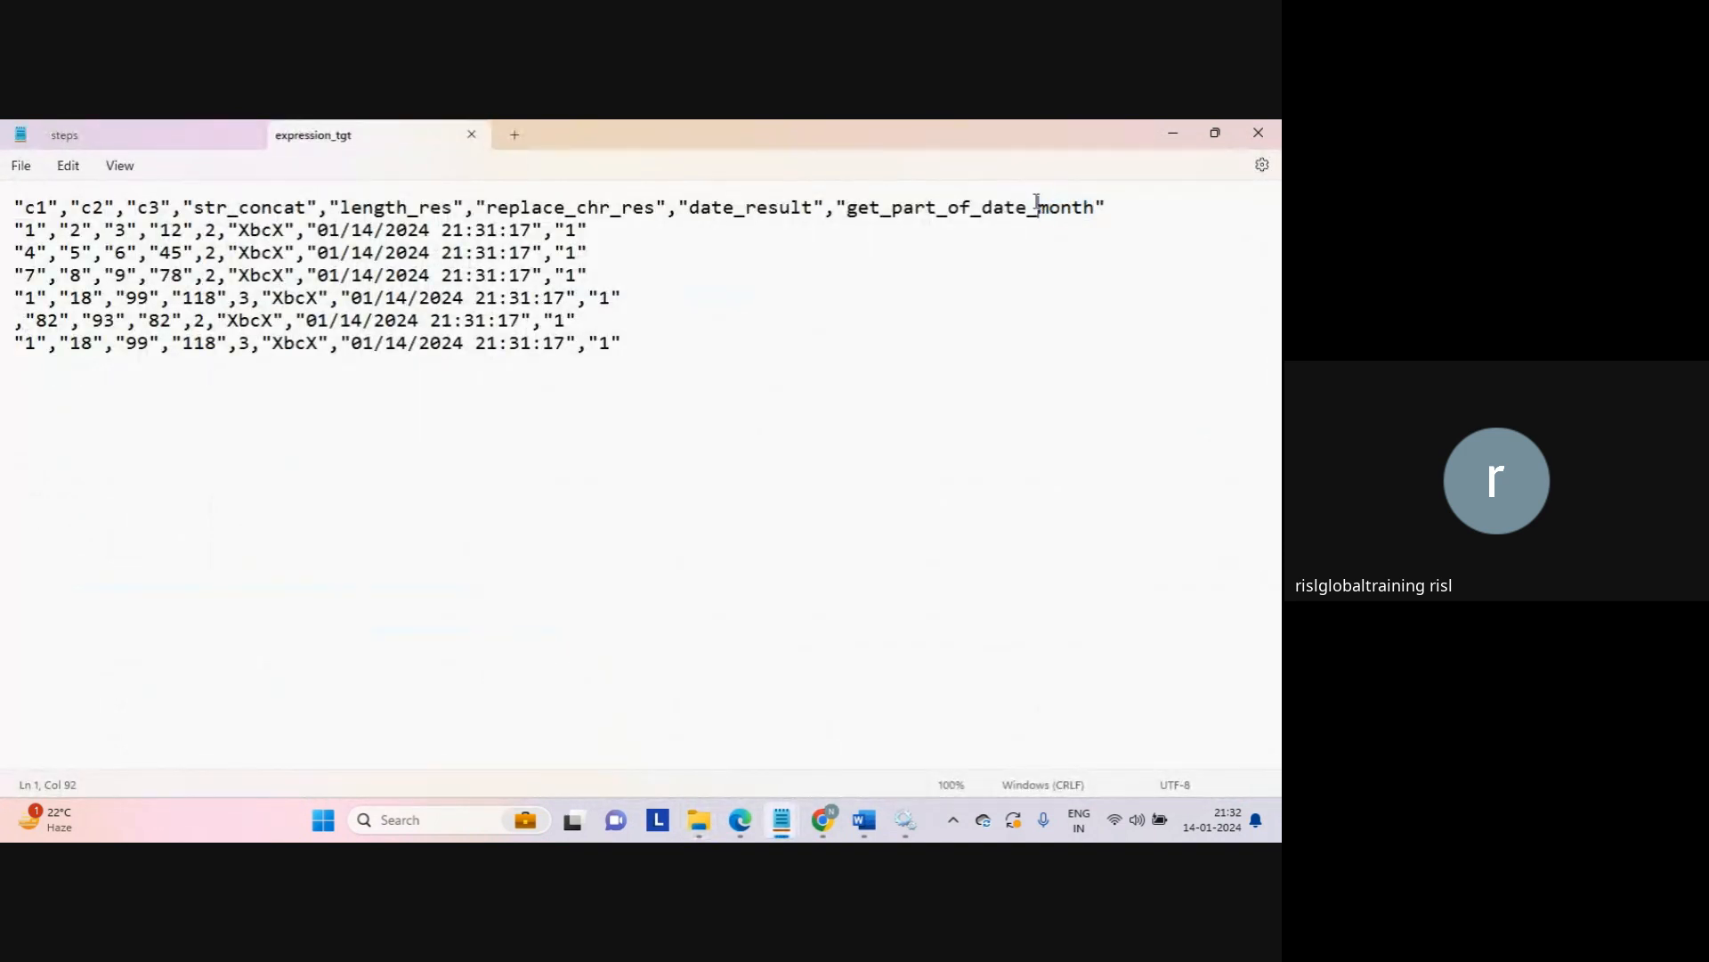
pyautogui.doubleClick(570, 230)
pyautogui.moveTo(318, 230); pyautogui.dragTo(345, 252)
pyautogui.doubleClick(330, 232)
pyautogui.doubleClick(566, 230)
pyautogui.click(472, 134)
pyautogui.click(1173, 134)
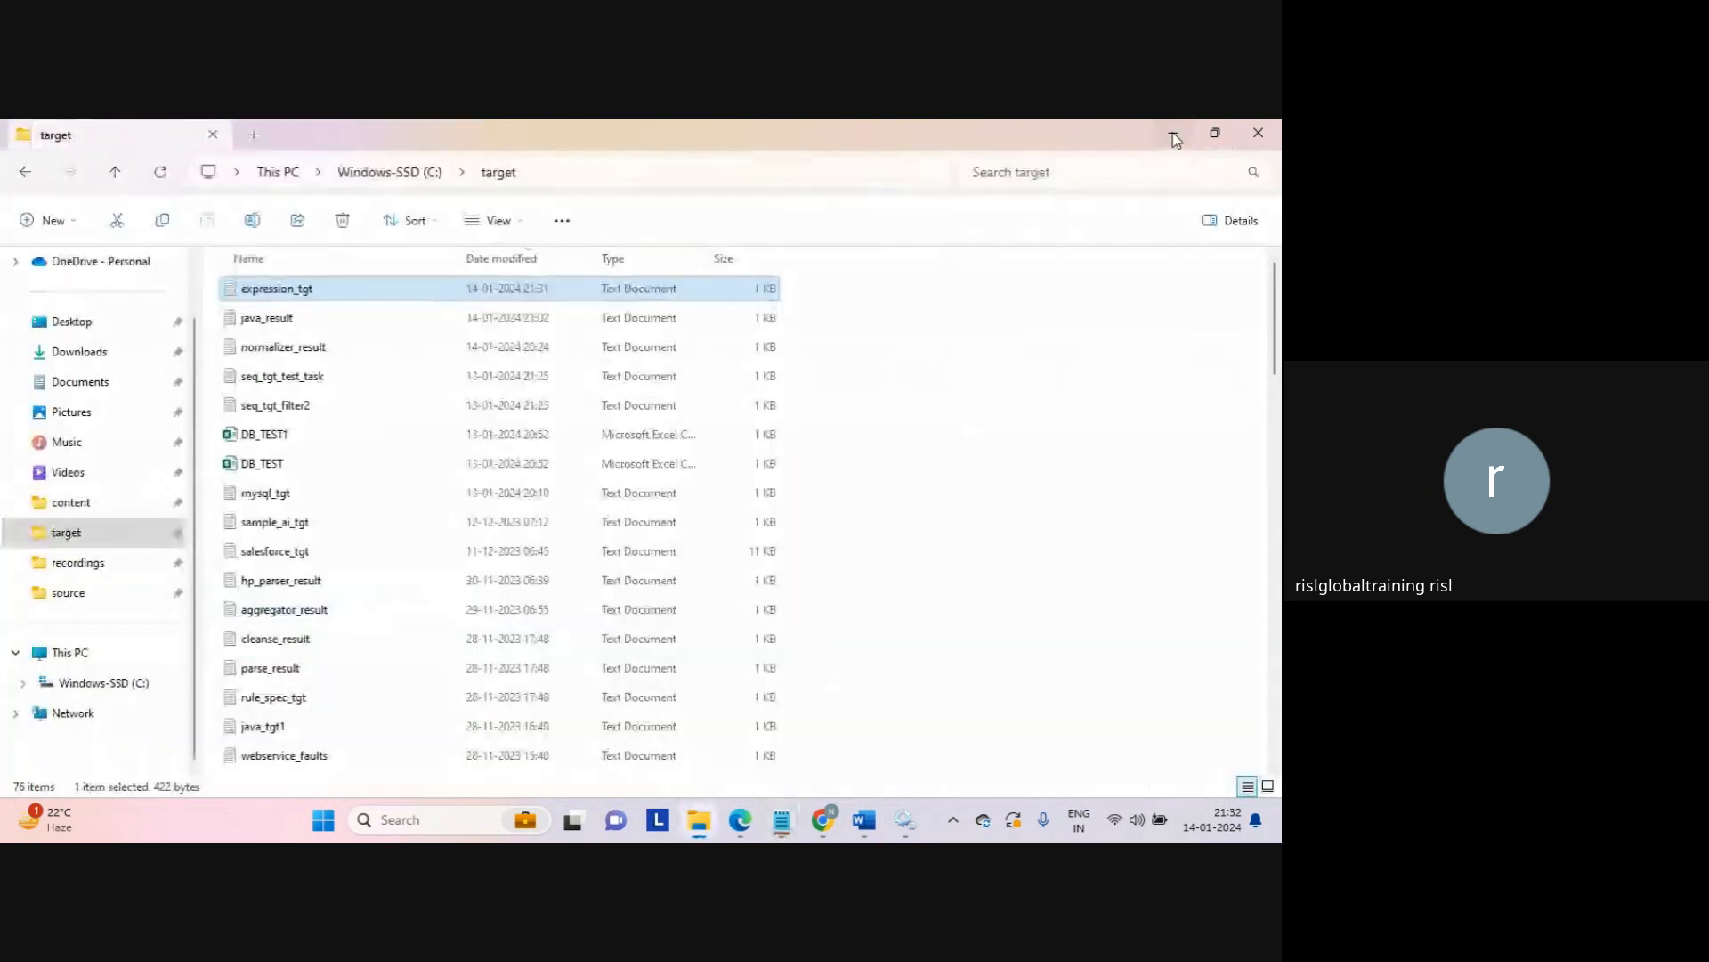
pyautogui.moveTo(830, 821)
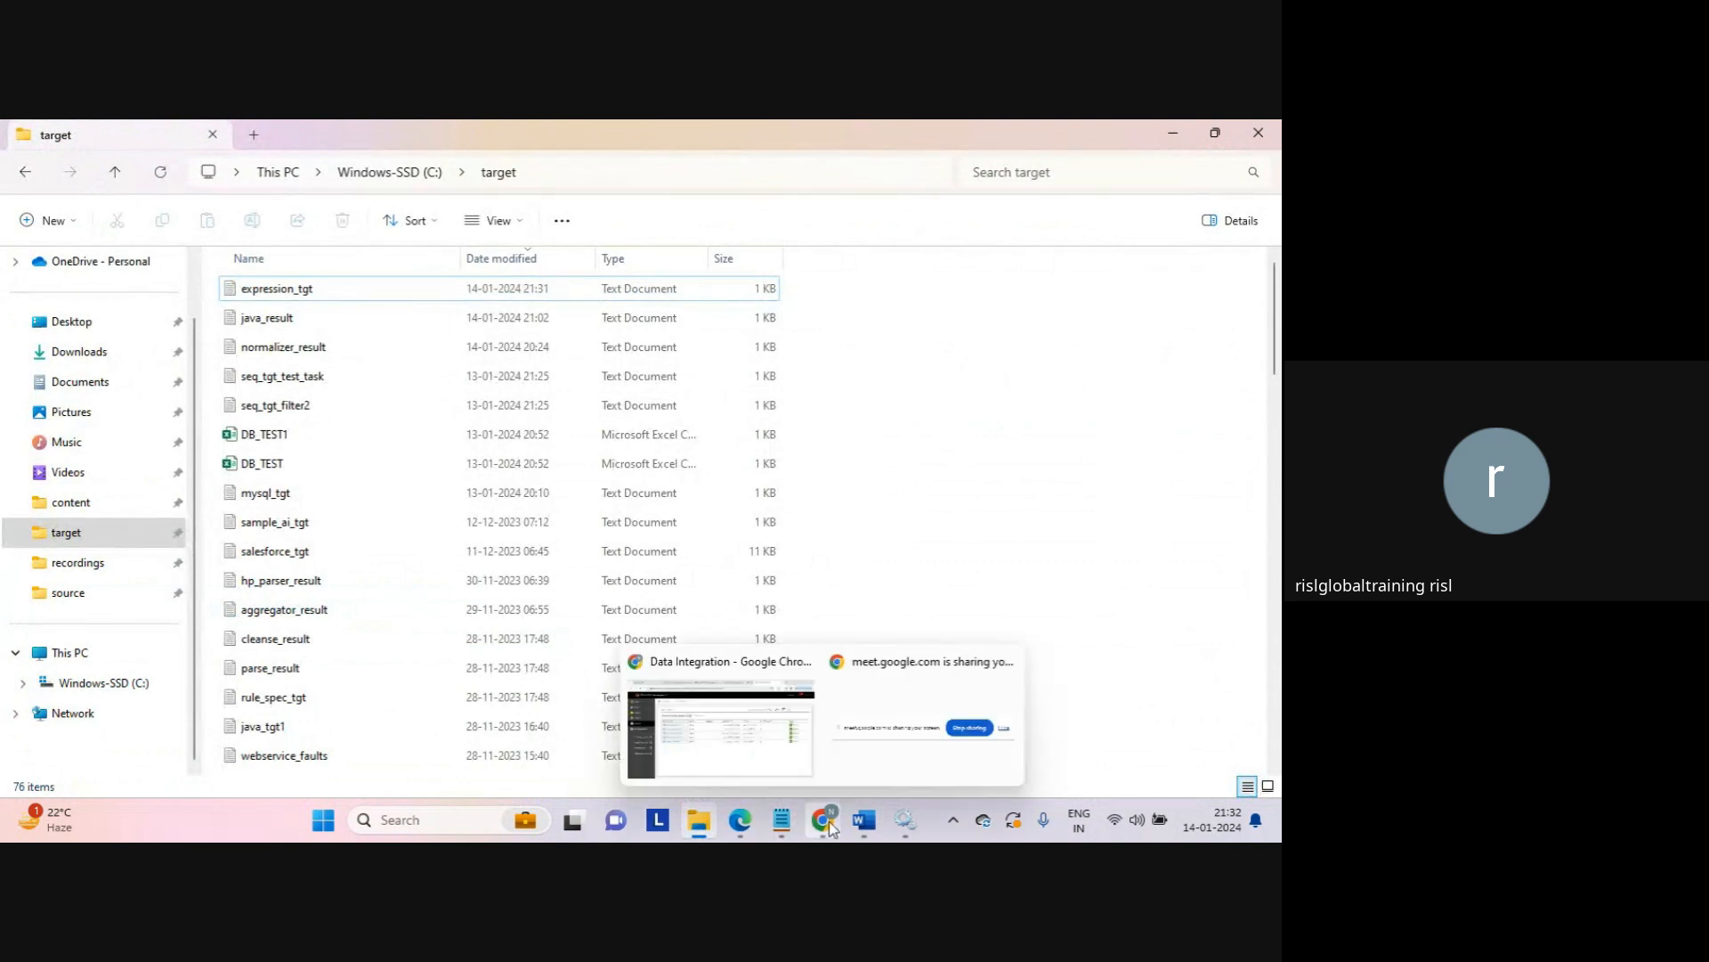
pyautogui.click(746, 743)
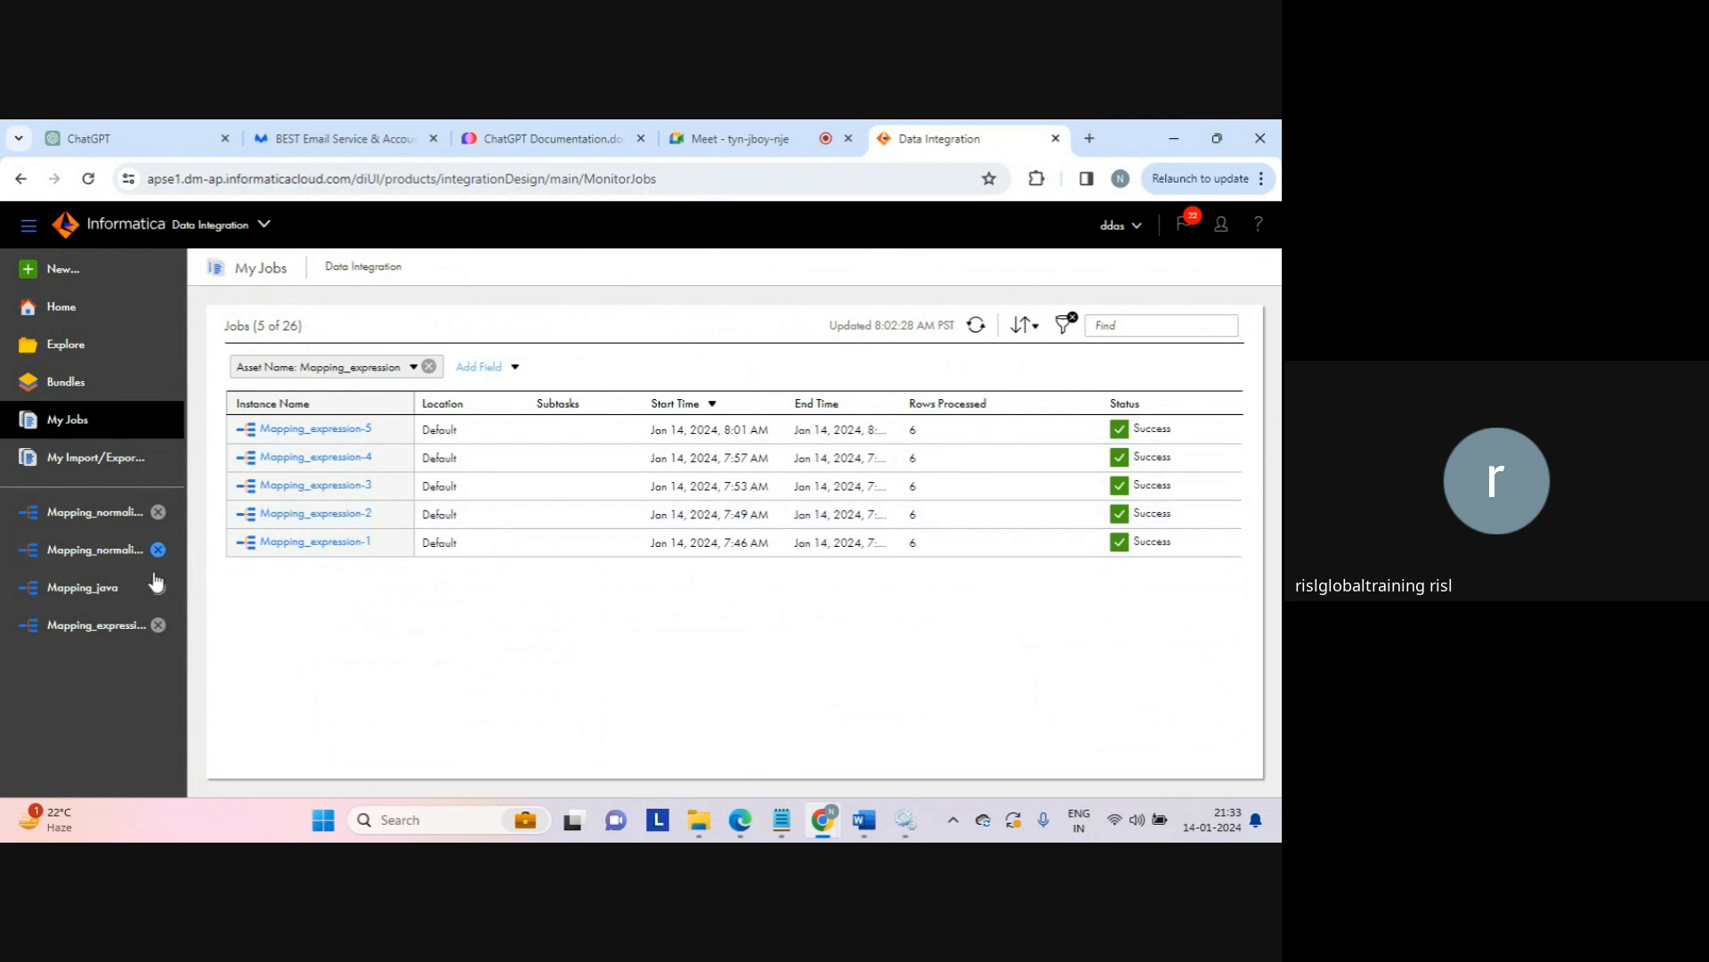
# Step: Create the math_operation expression field of type integer, precision 10, in Mapping_expression
pyautogui.click(101, 632)
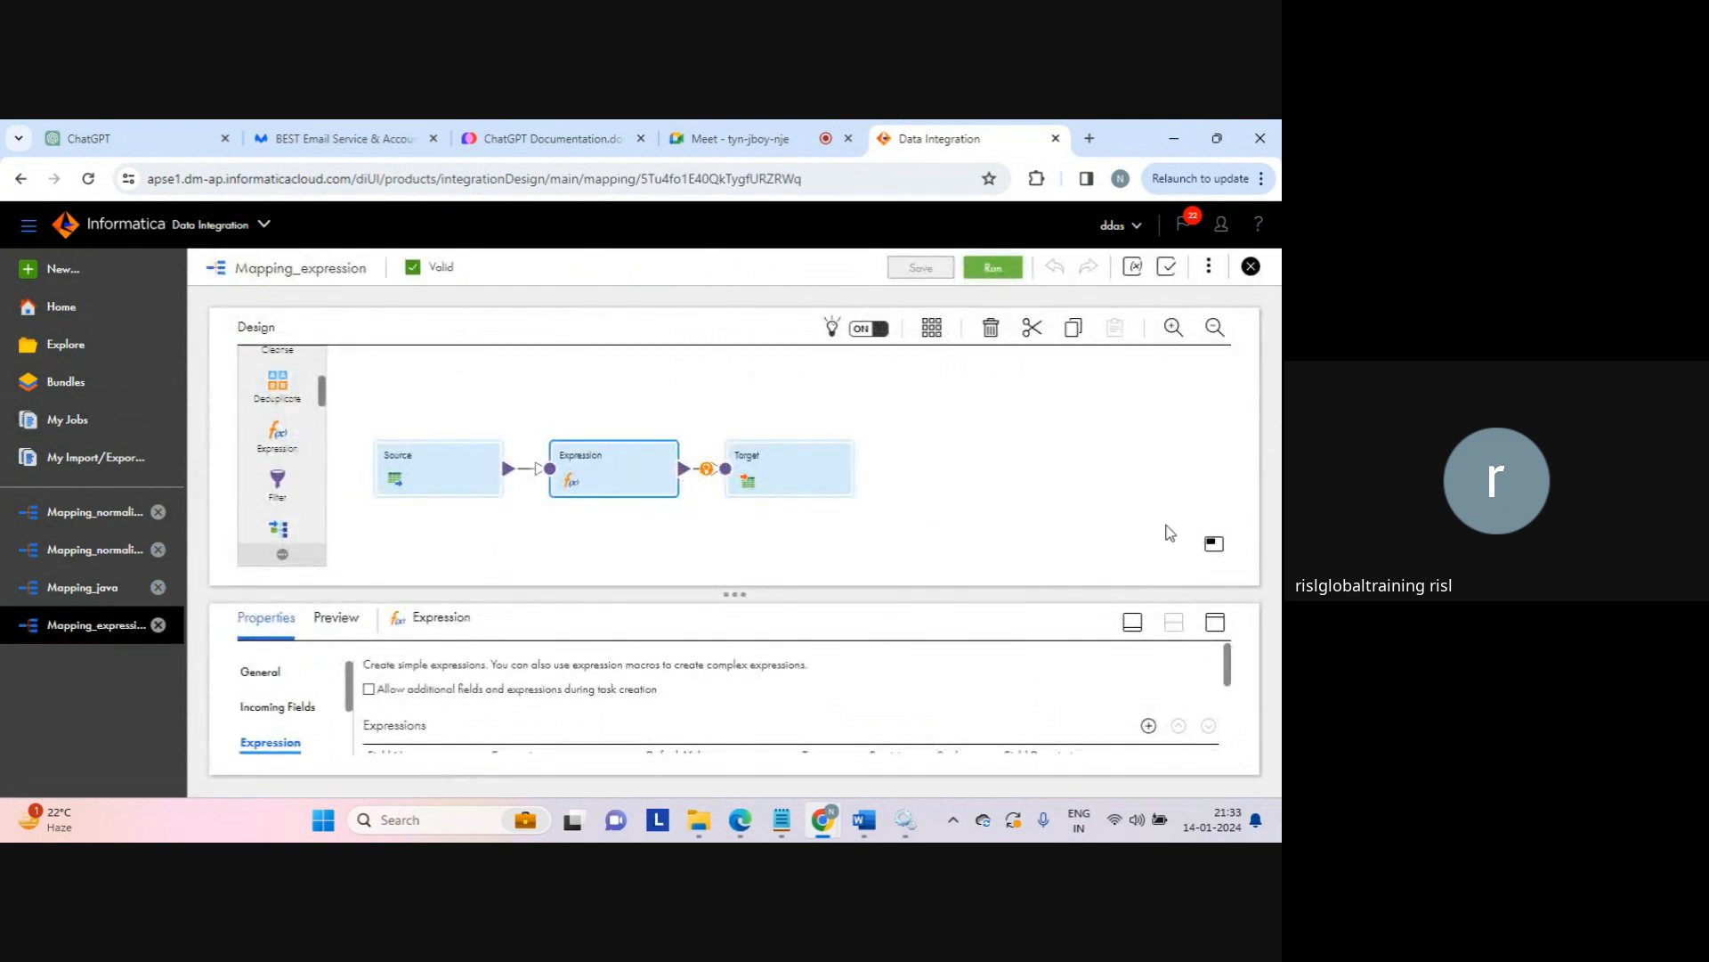
pyautogui.click(1220, 623)
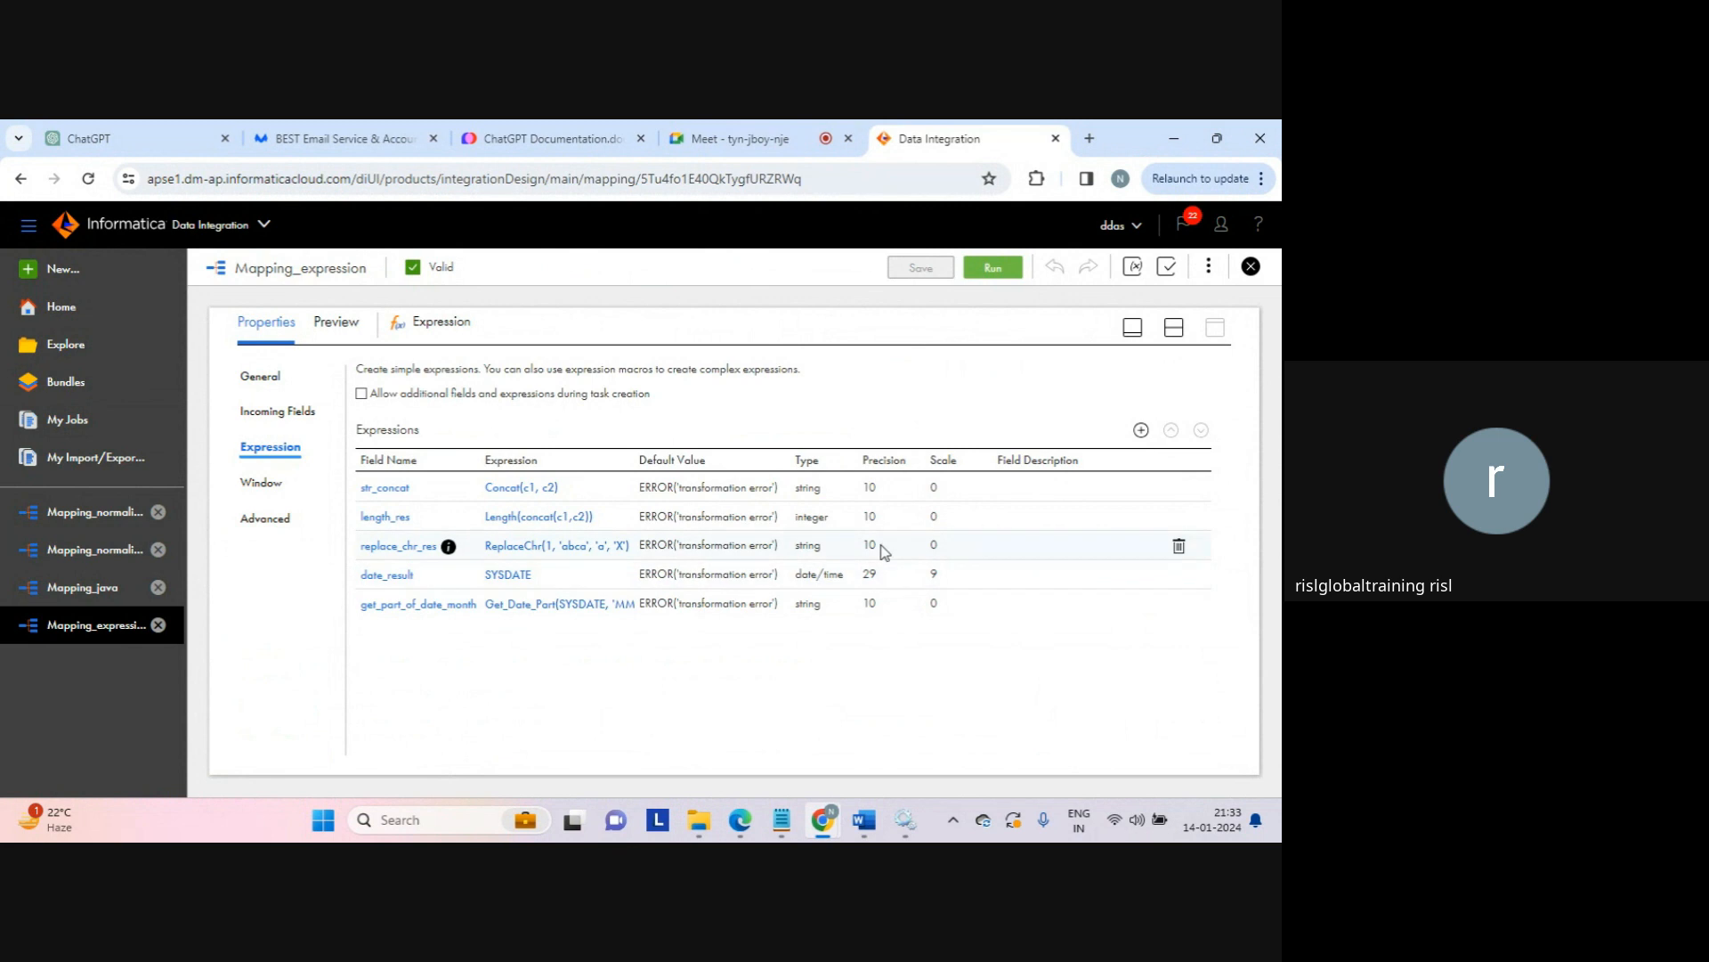
pyautogui.click(1140, 431)
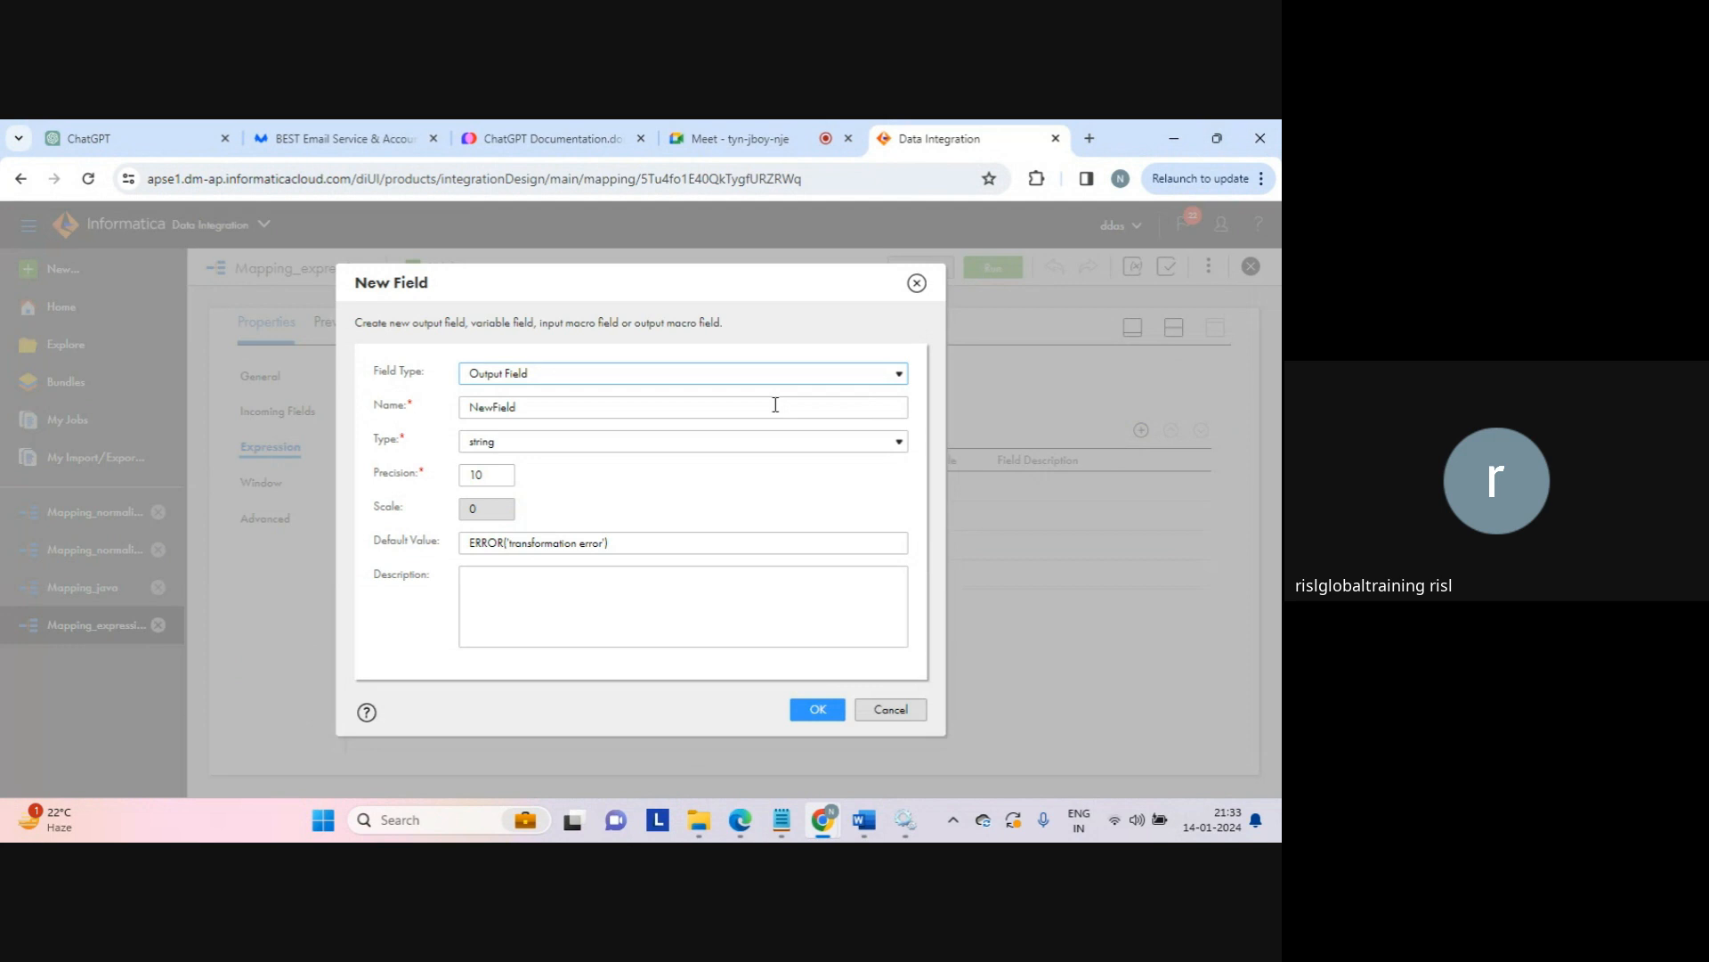
pyautogui.click(776, 405)
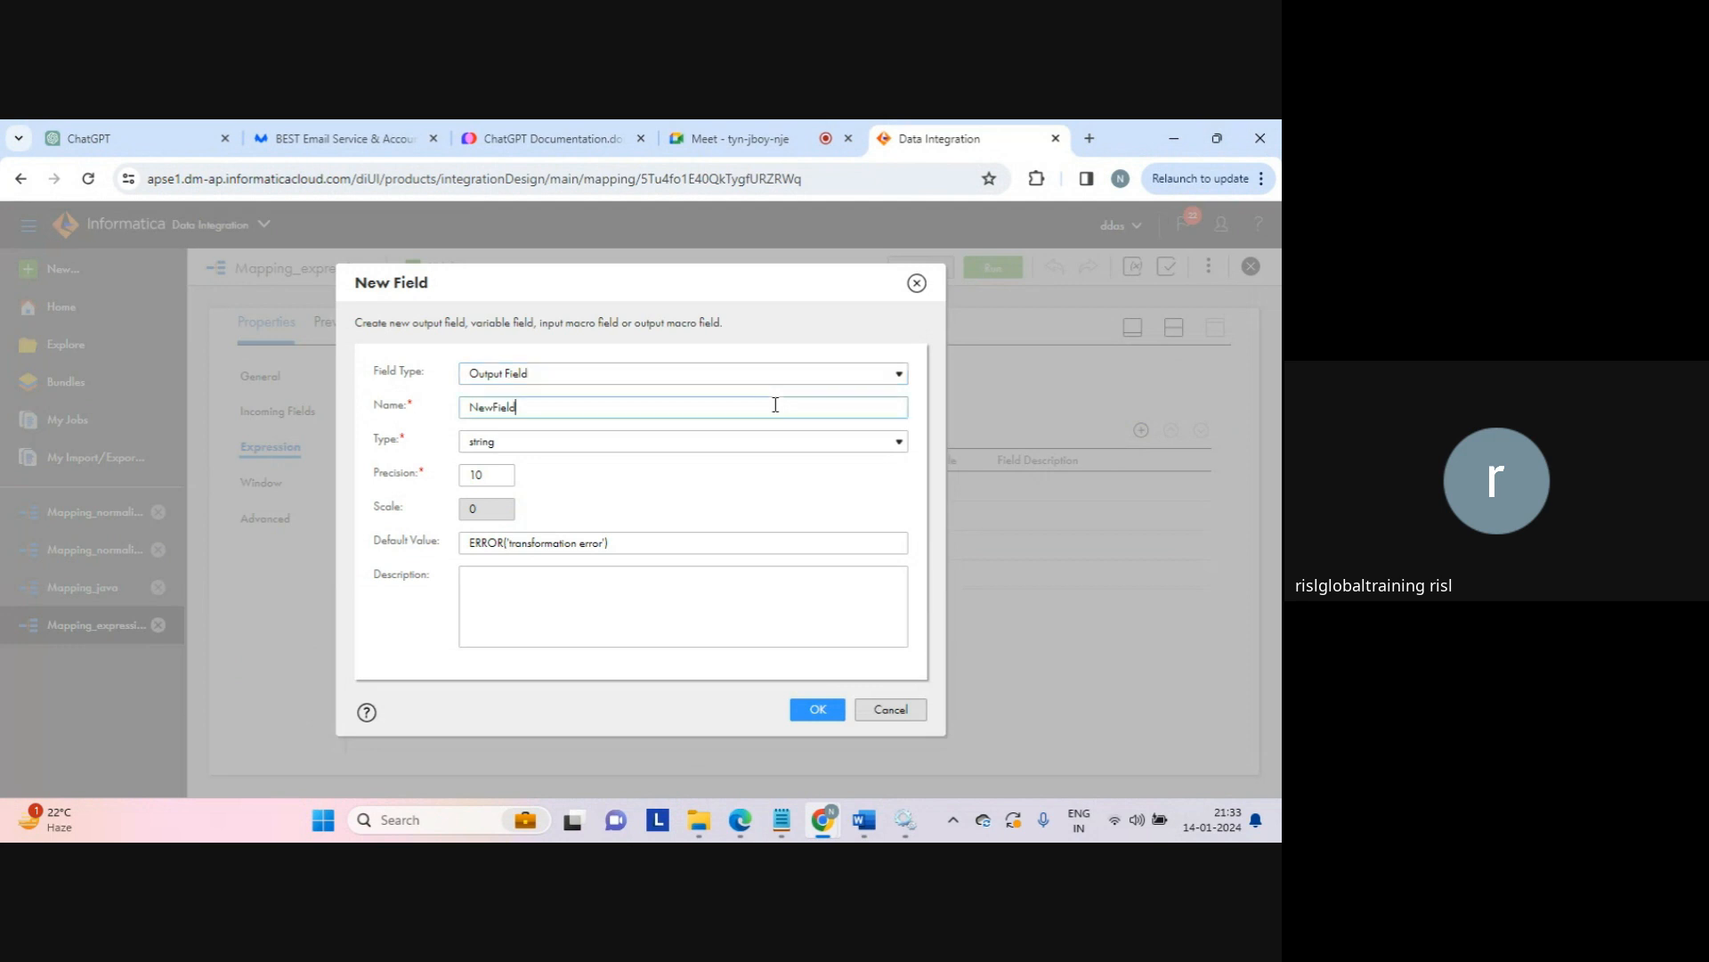
pyautogui.doubleClick(775, 405)
pyautogui.write('math_operation')
pyautogui.click(576, 443)
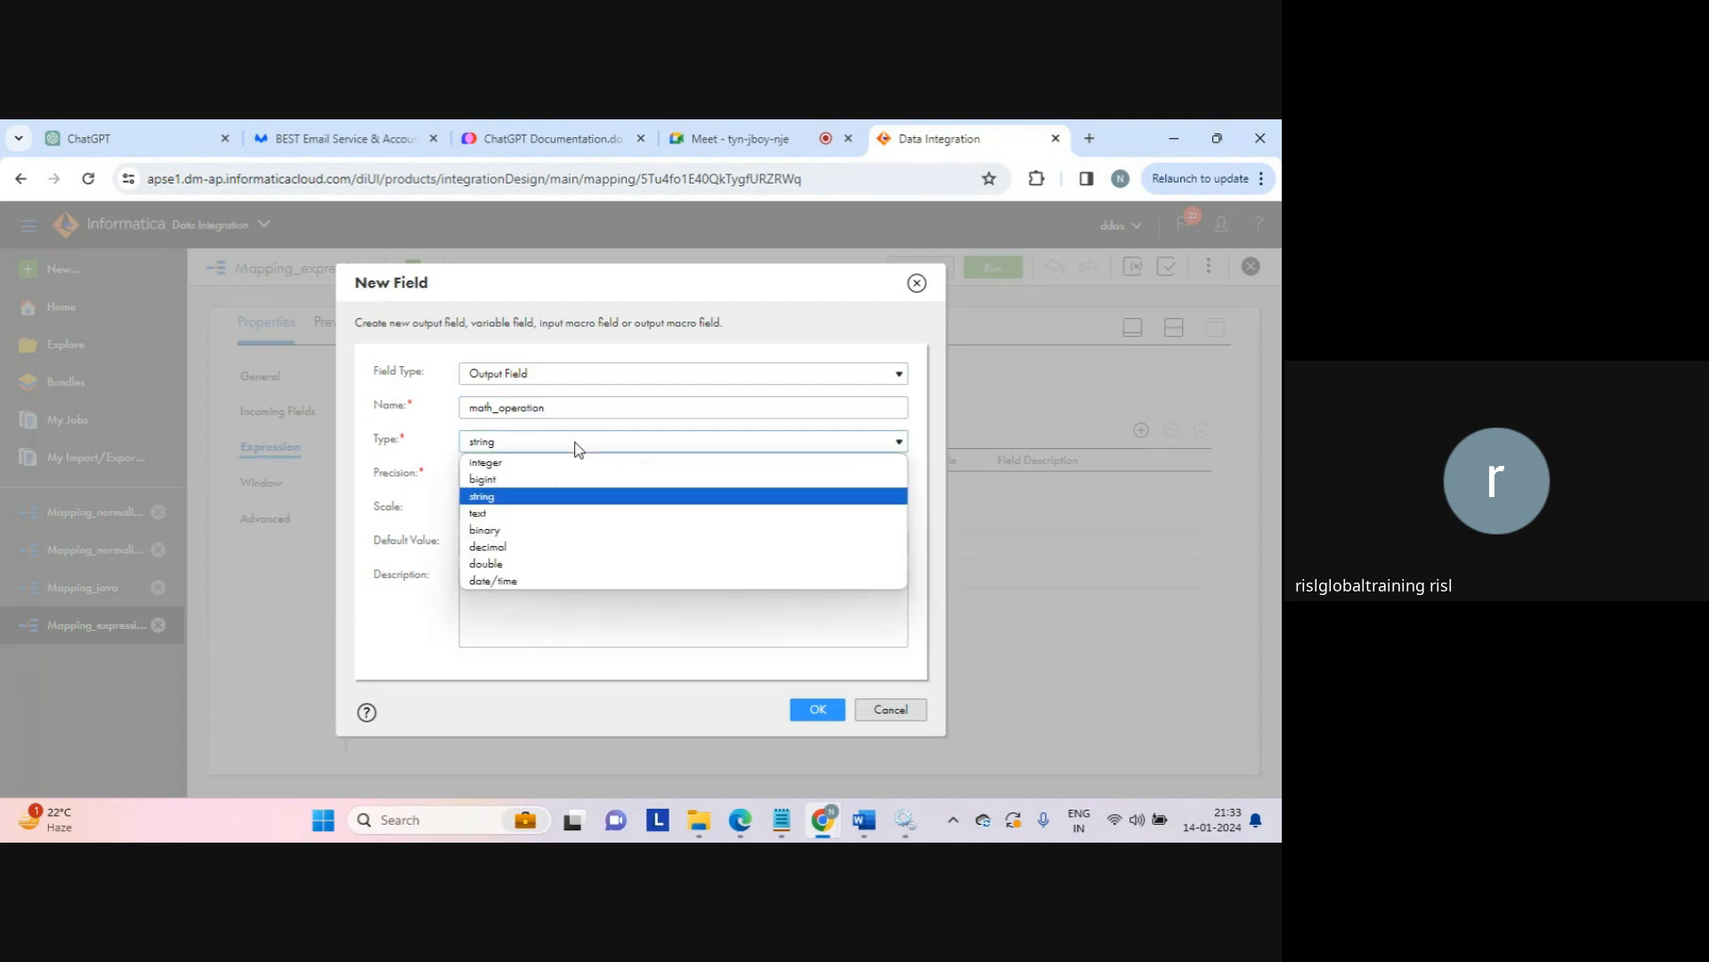
pyautogui.click(518, 465)
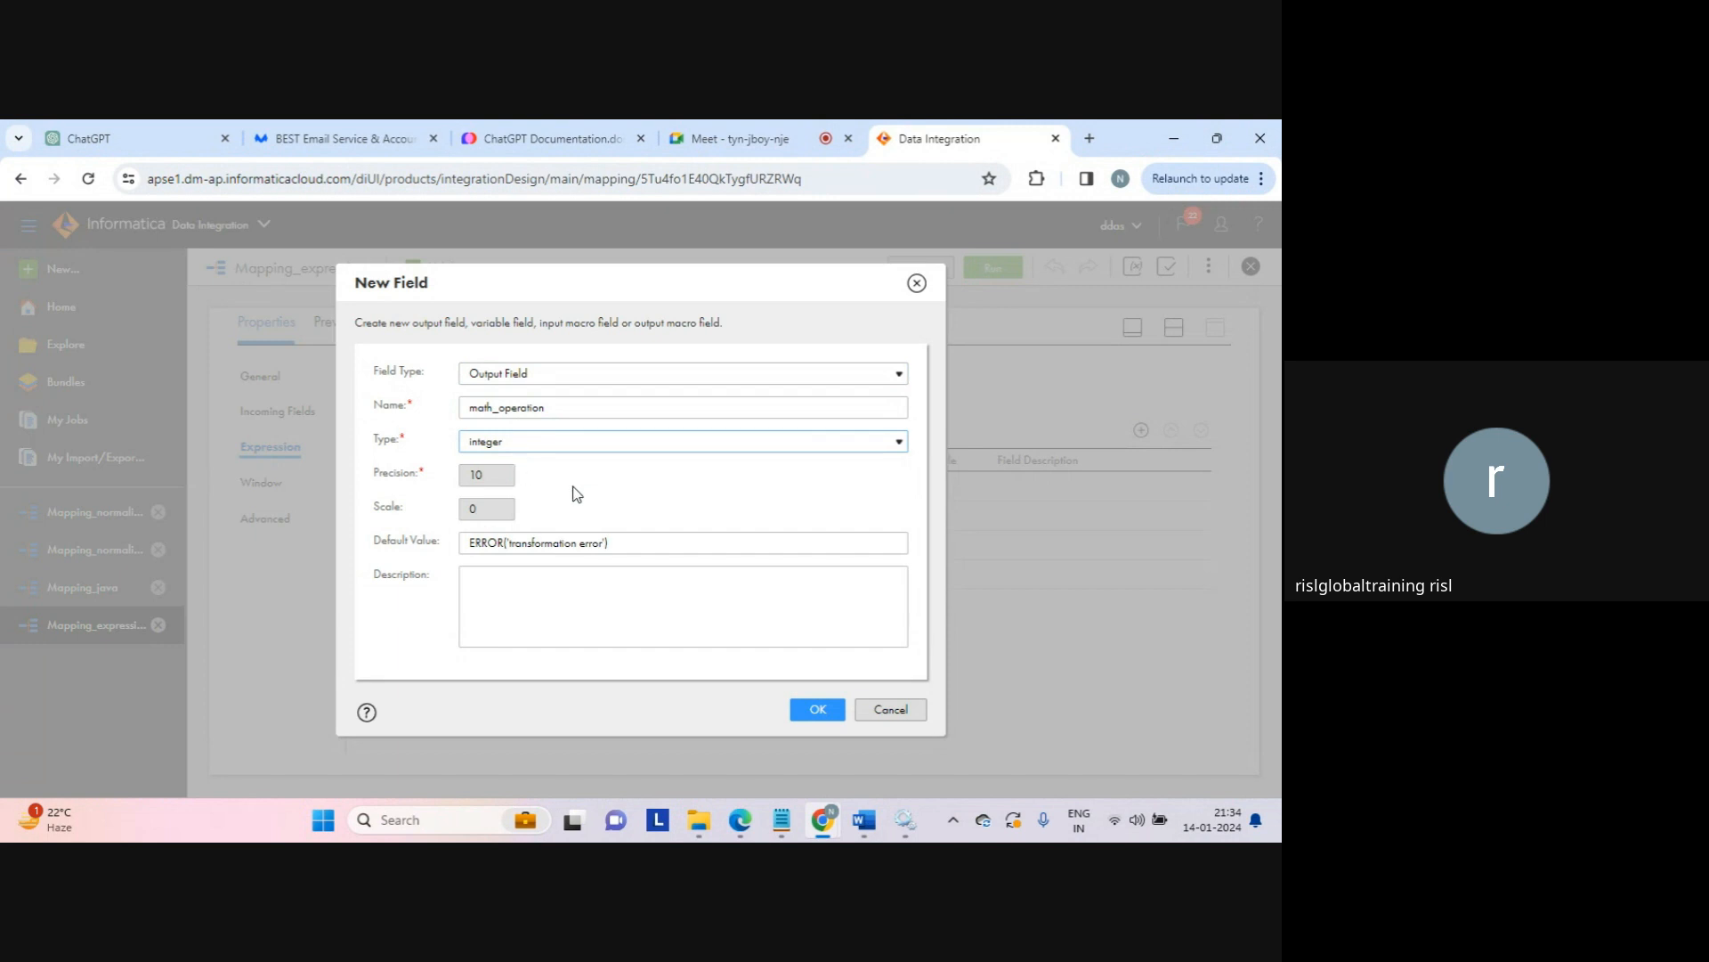
pyautogui.click(815, 712)
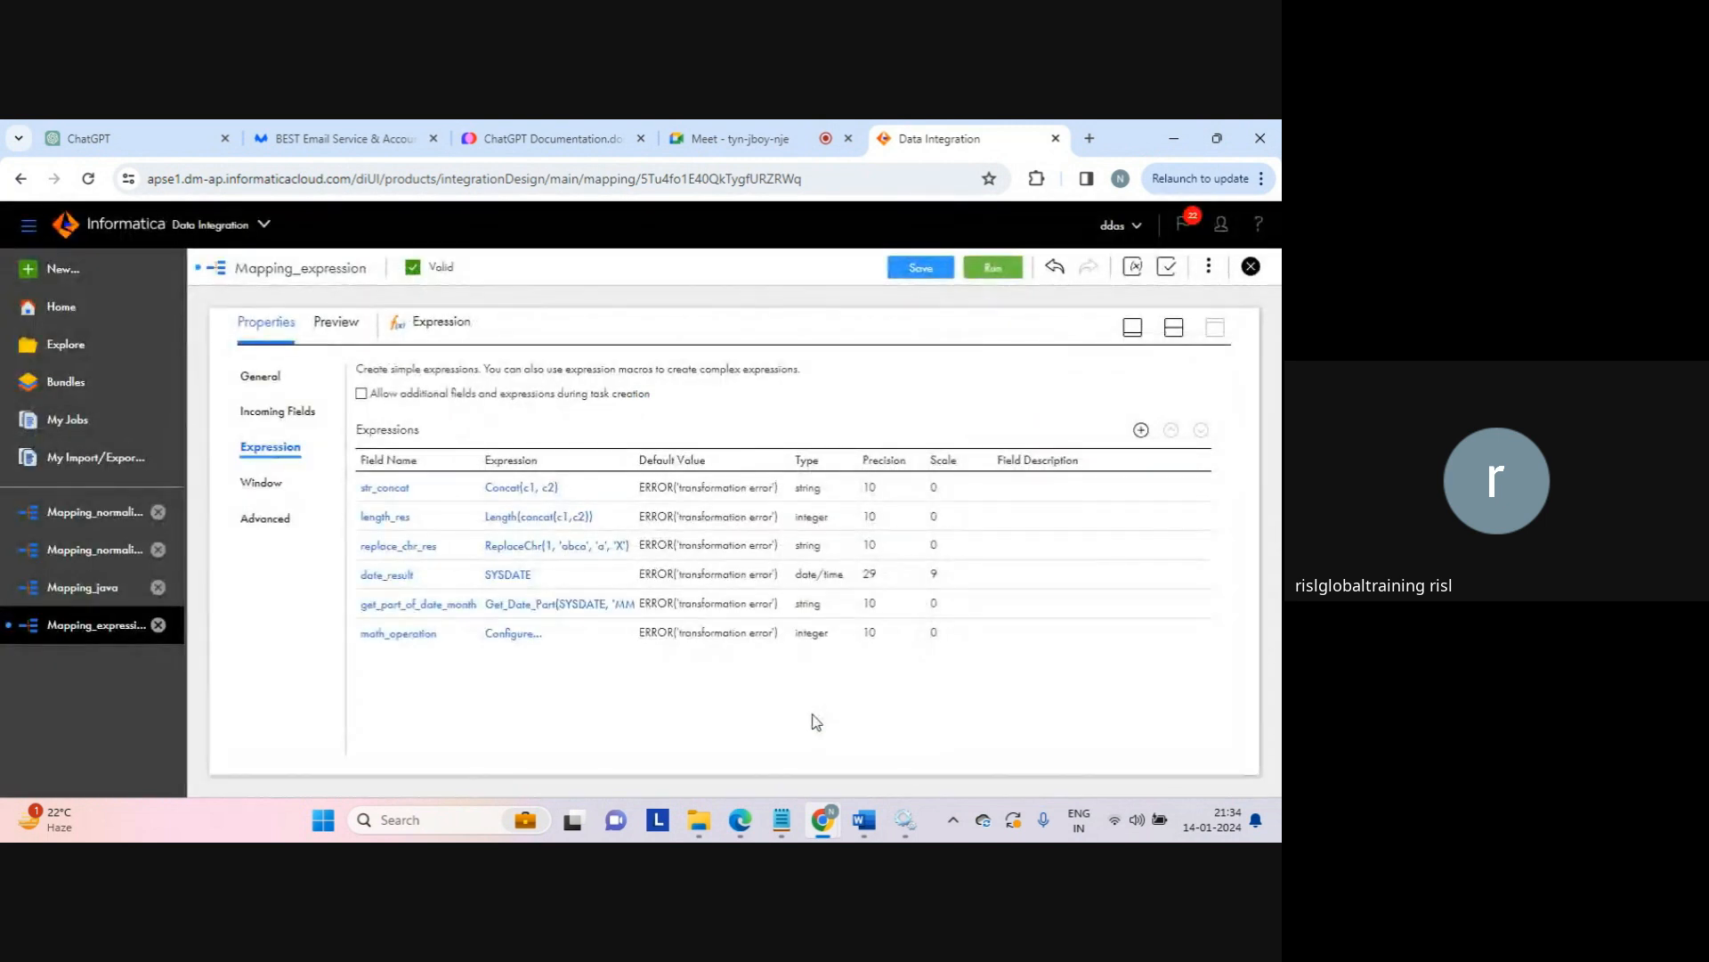
# Step: Set math_operation's expression to the Numerical function Abs(10.9), validated
pyautogui.click(516, 634)
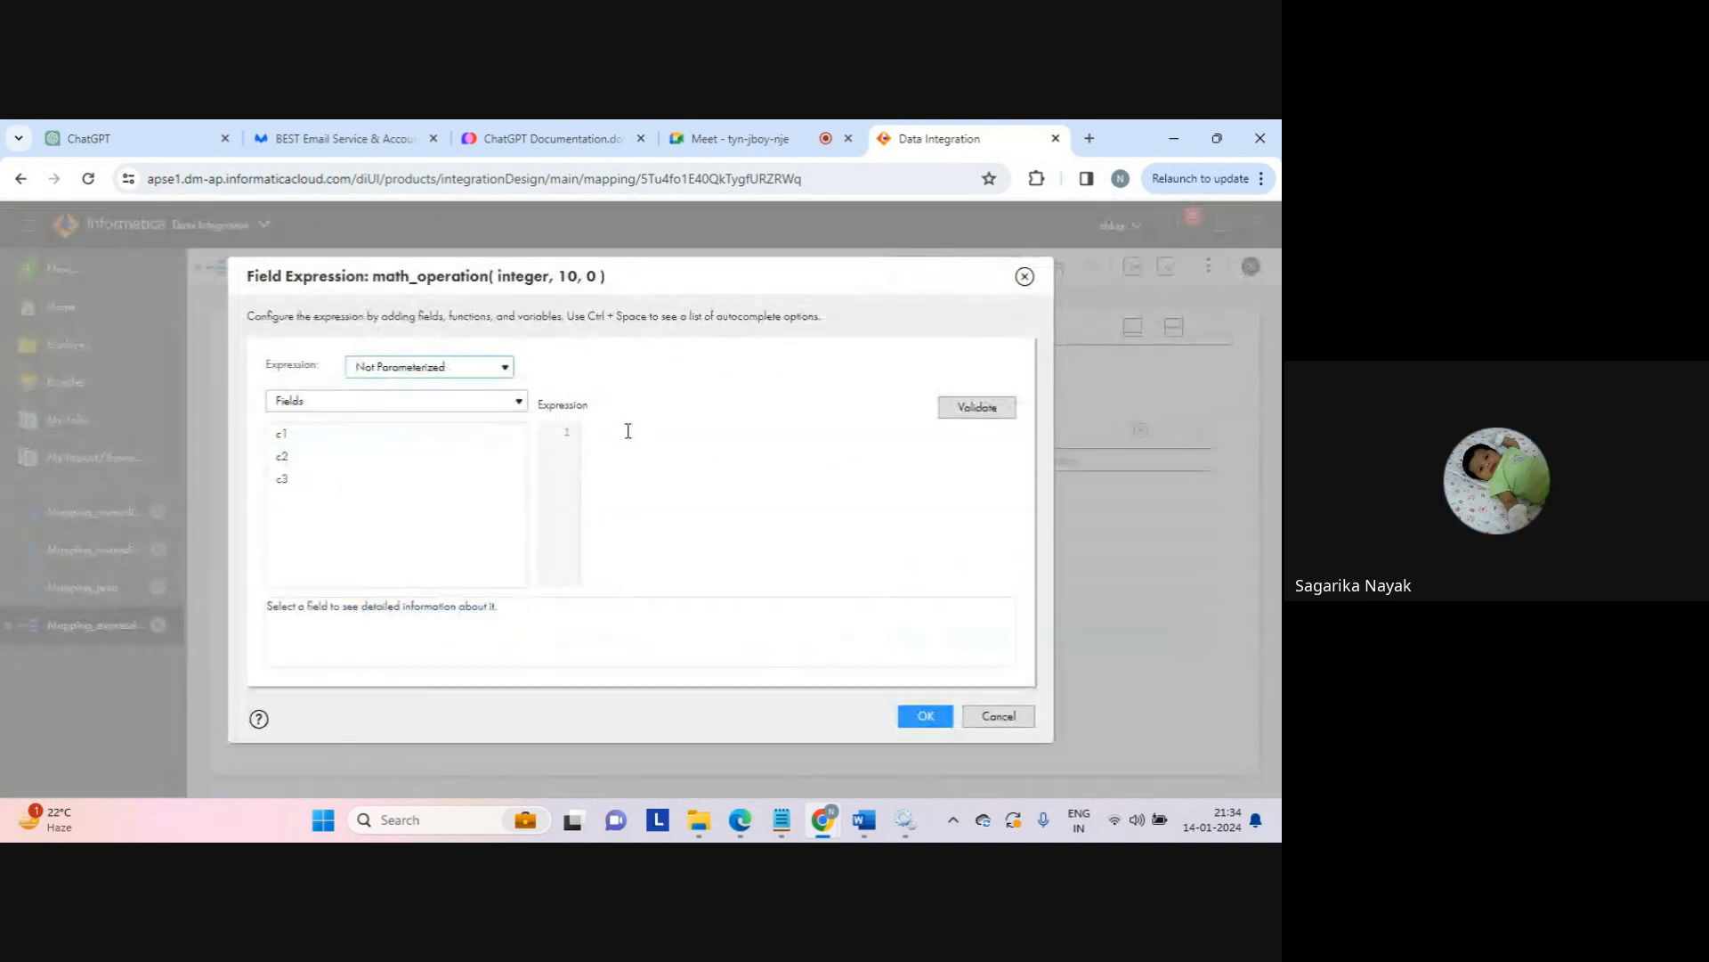
pyautogui.click(519, 401)
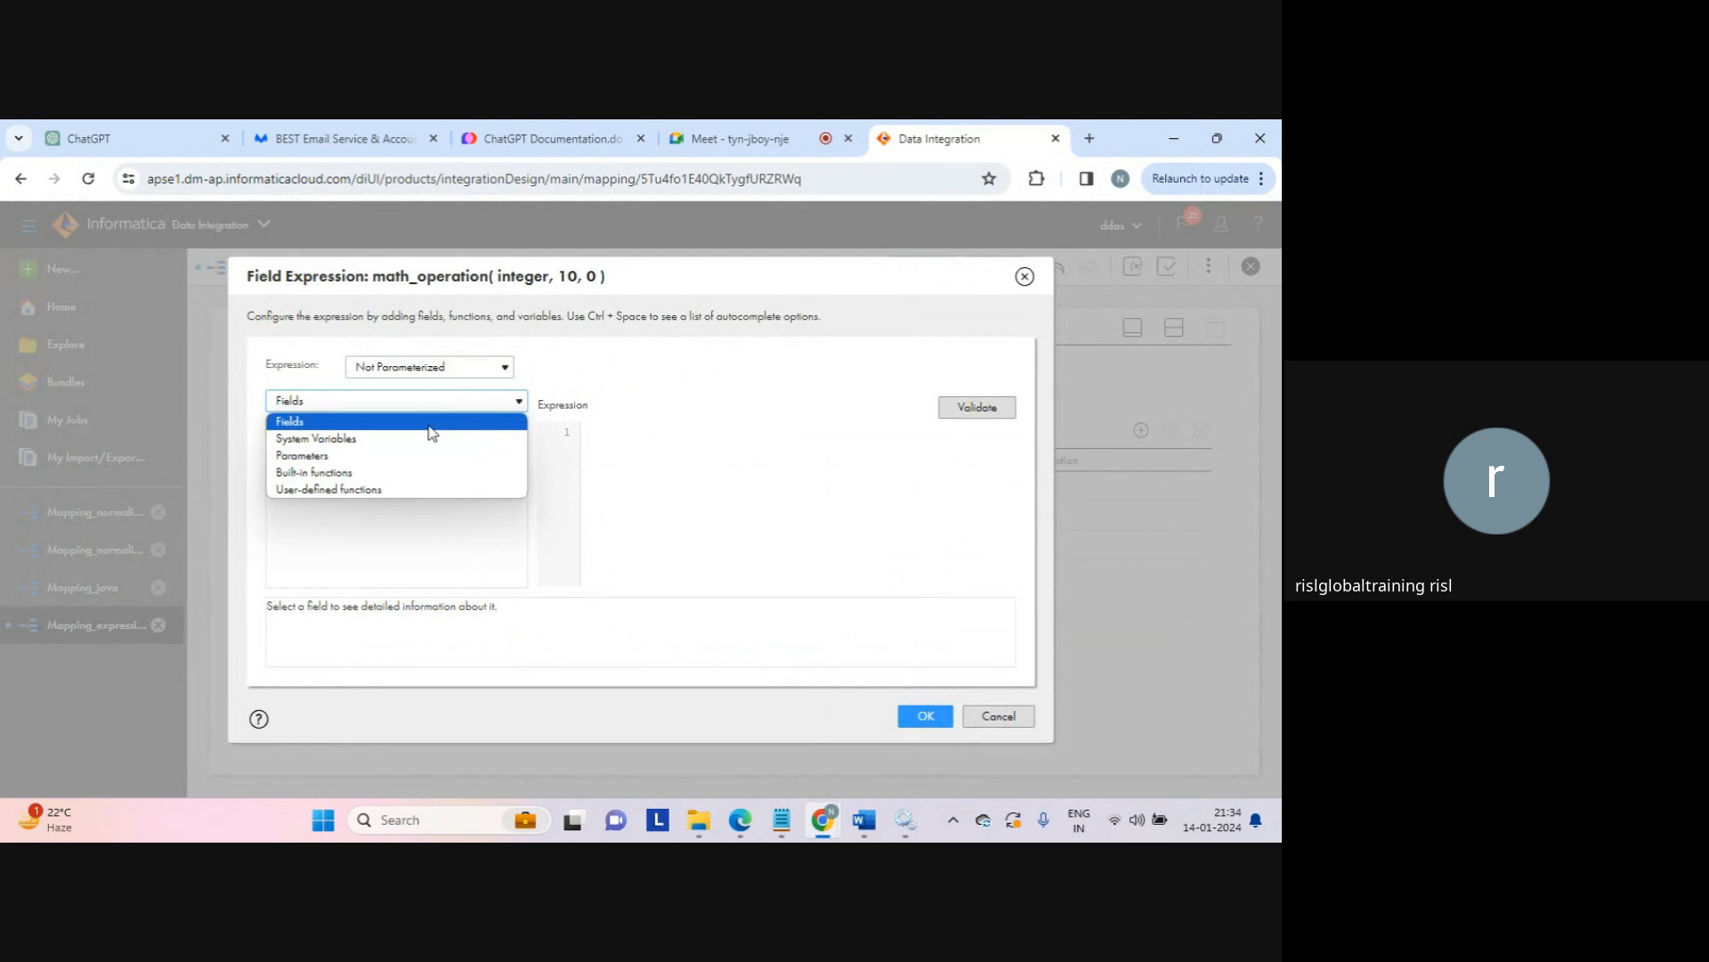
pyautogui.click(367, 474)
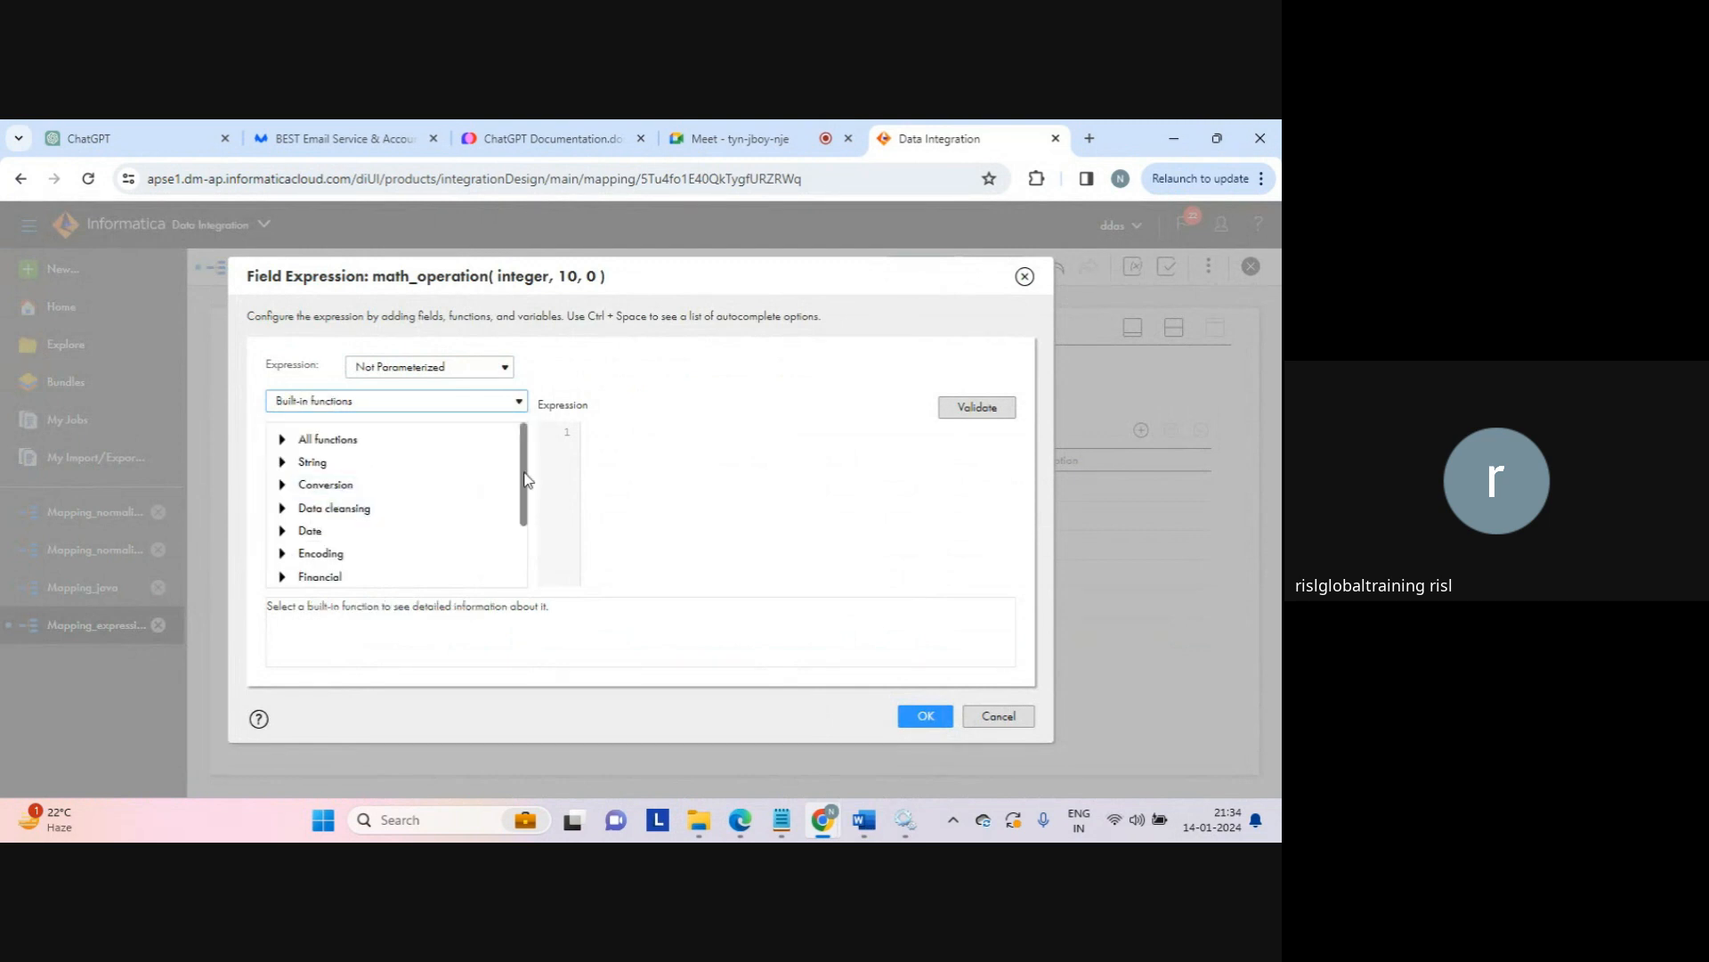
pyautogui.moveTo(524, 485); pyautogui.dragTo(524, 489)
pyautogui.scroll(-2, 524, 496)
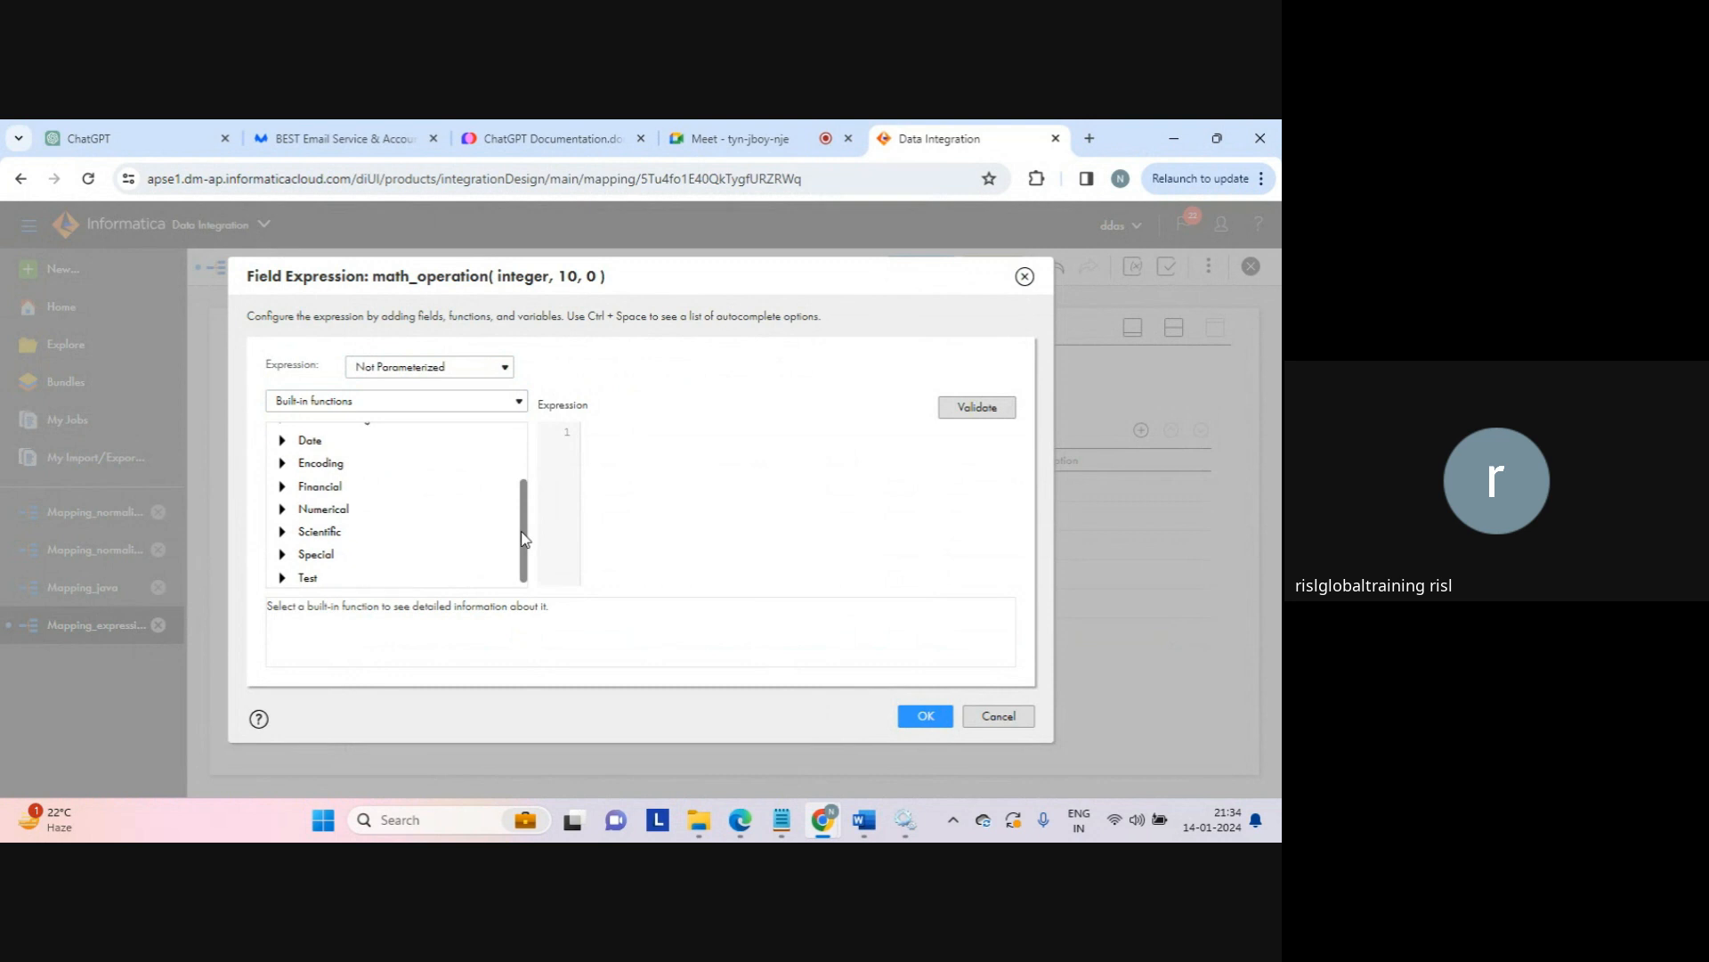
pyautogui.click(280, 504)
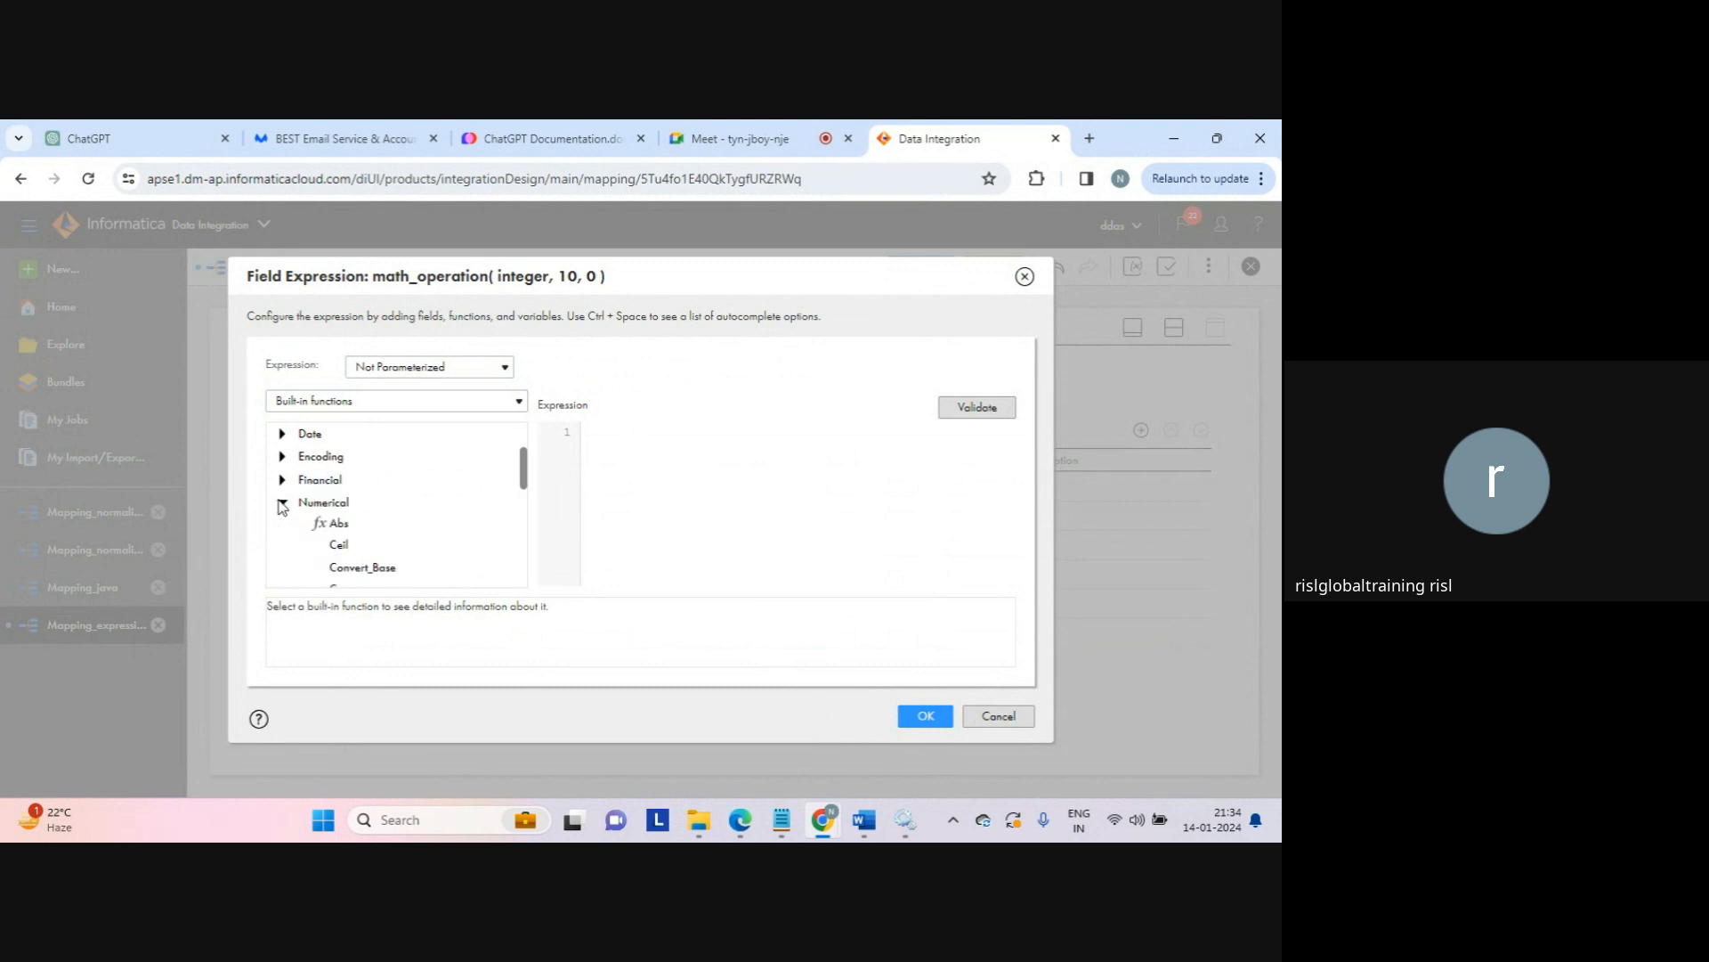
pyautogui.doubleClick(337, 525)
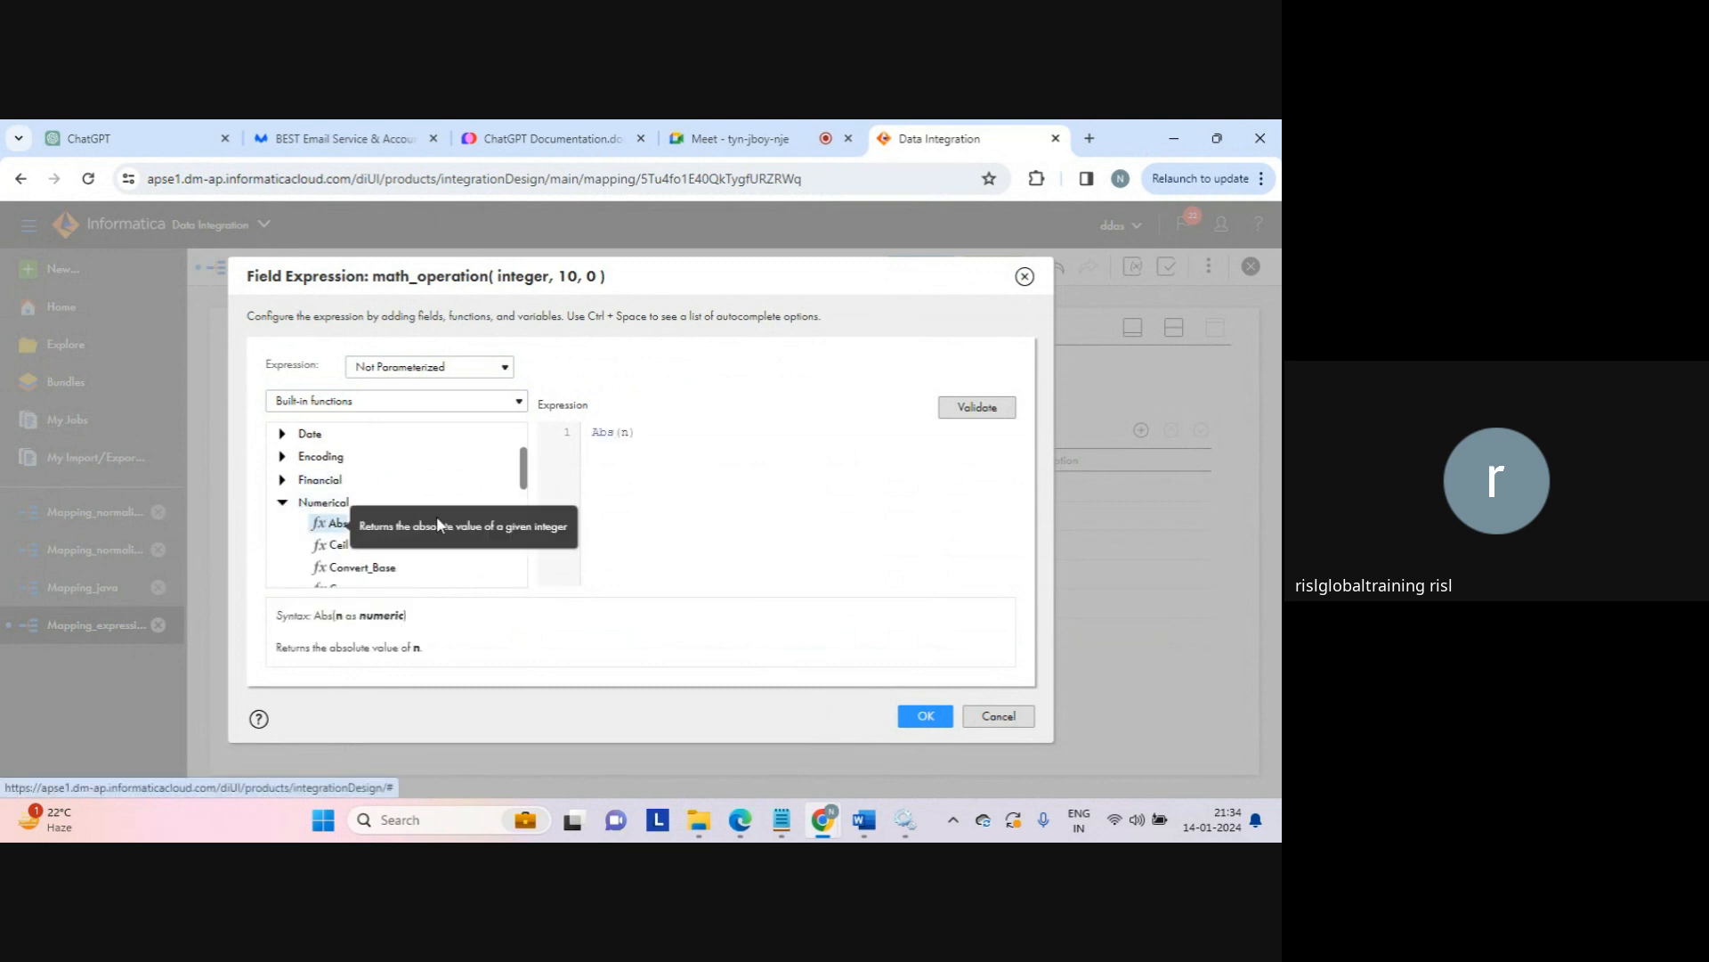
pyautogui.doubleClick(383, 615)
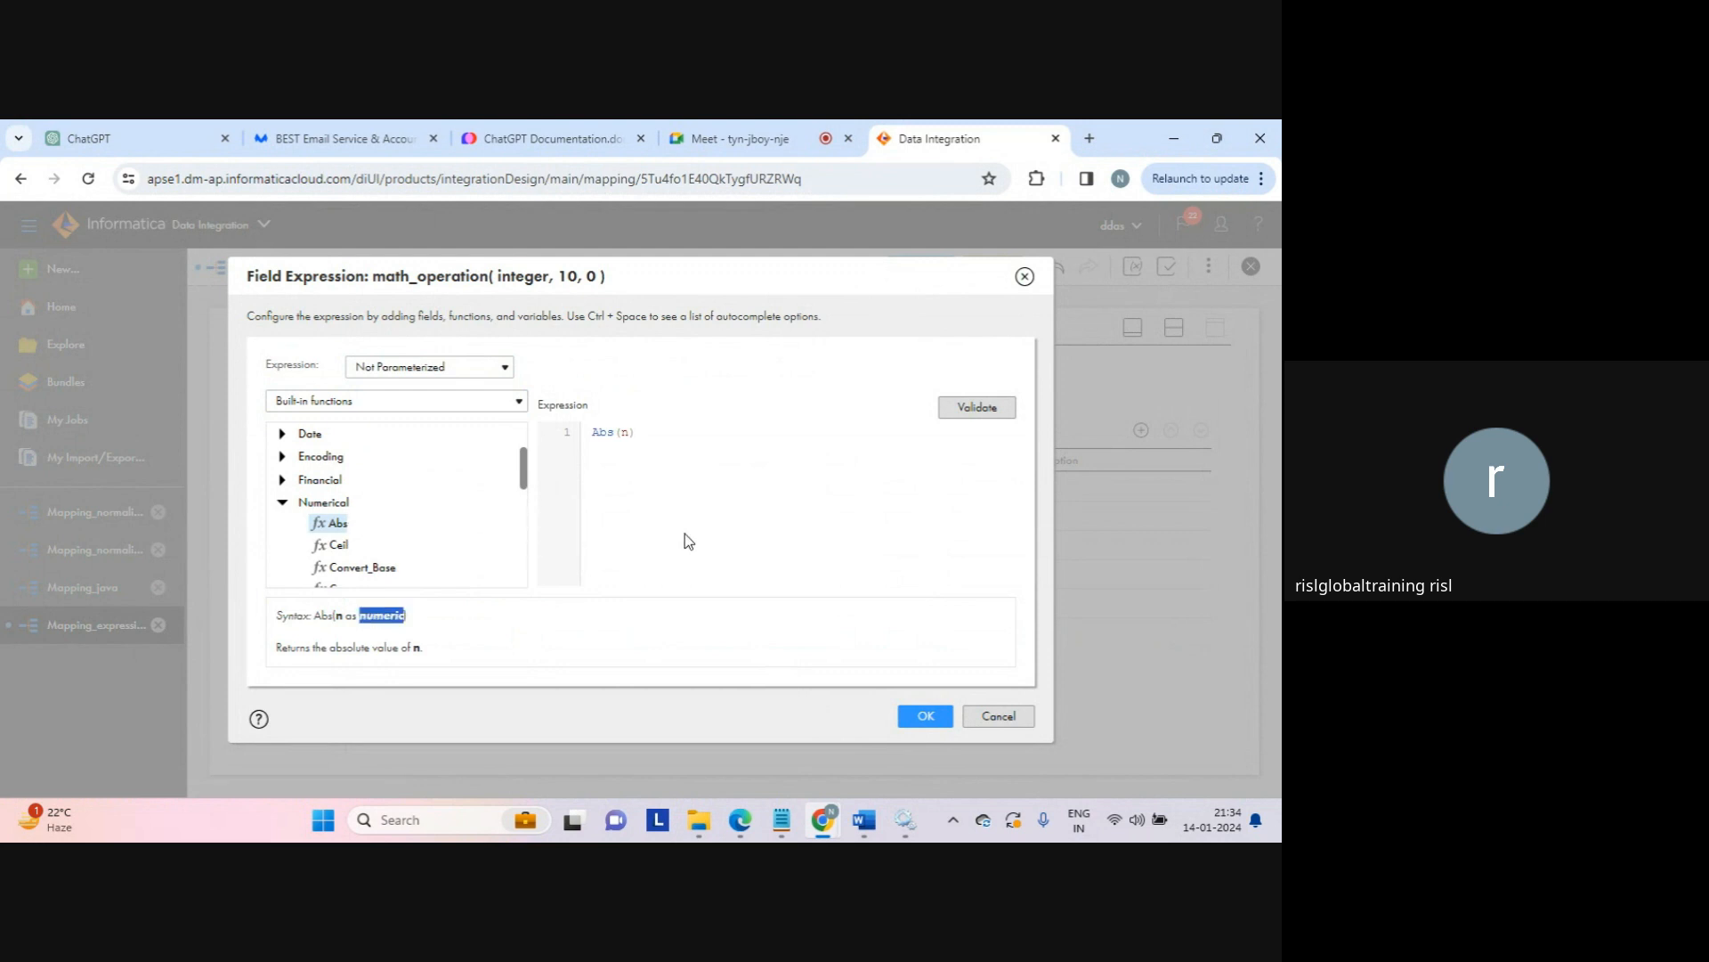
pyautogui.doubleClick(624, 432)
pyautogui.write('10.9')
pyautogui.click(965, 417)
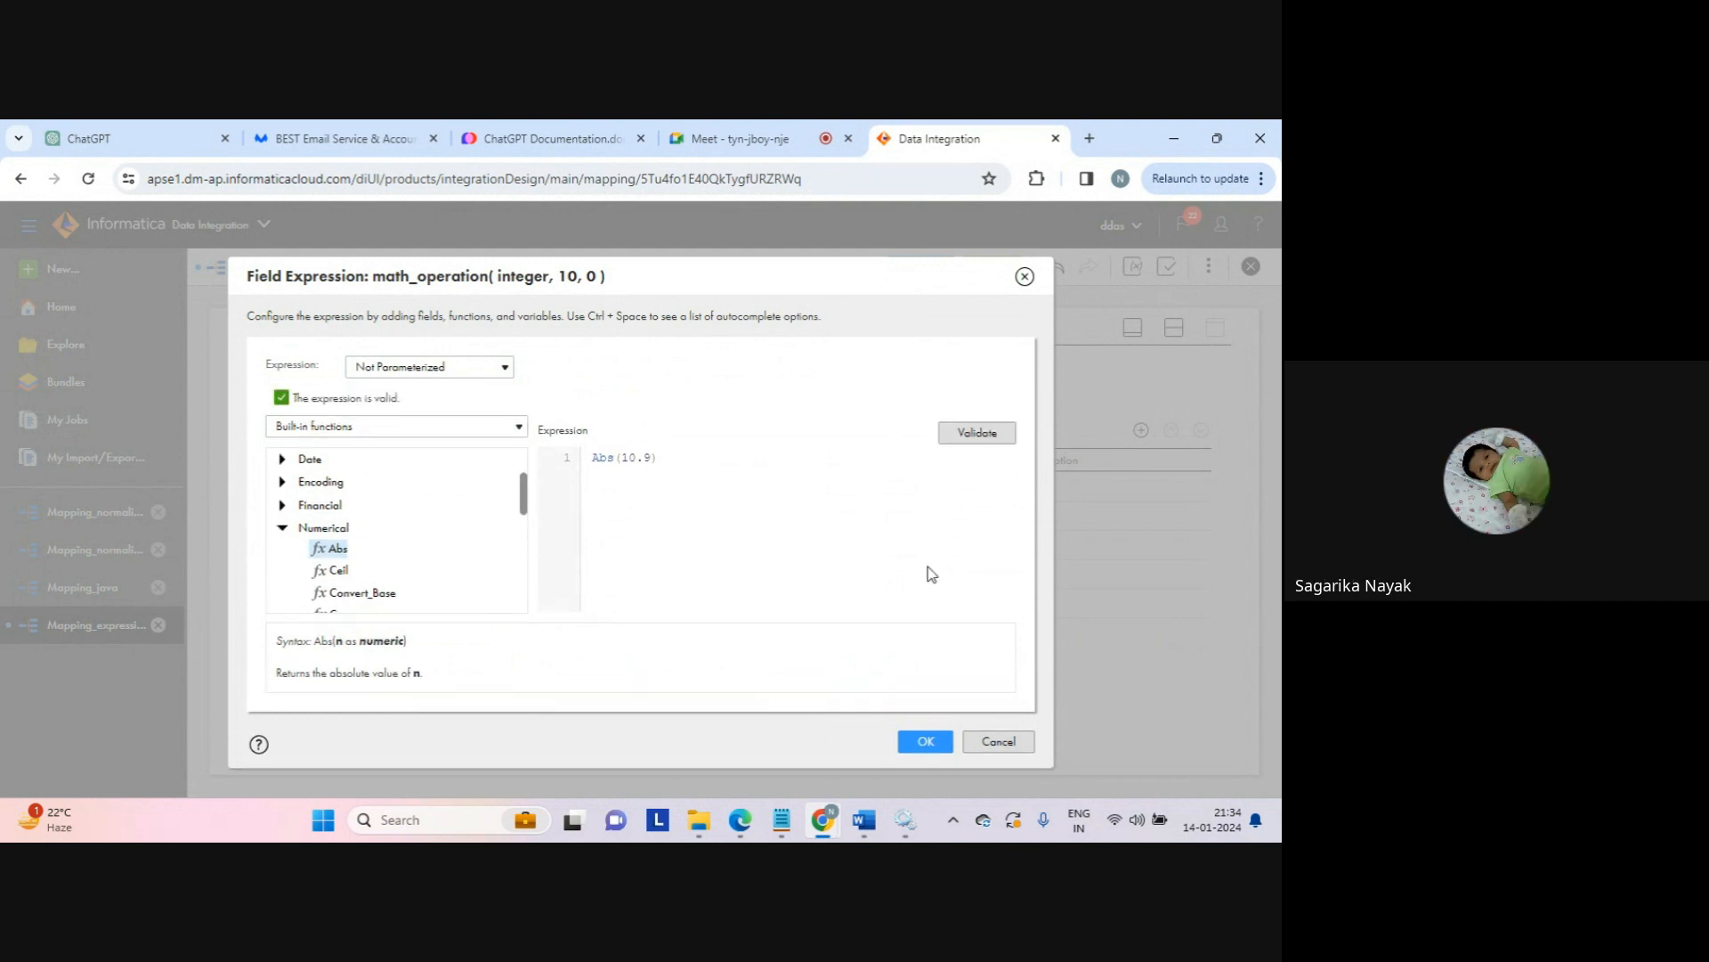
pyautogui.click(923, 742)
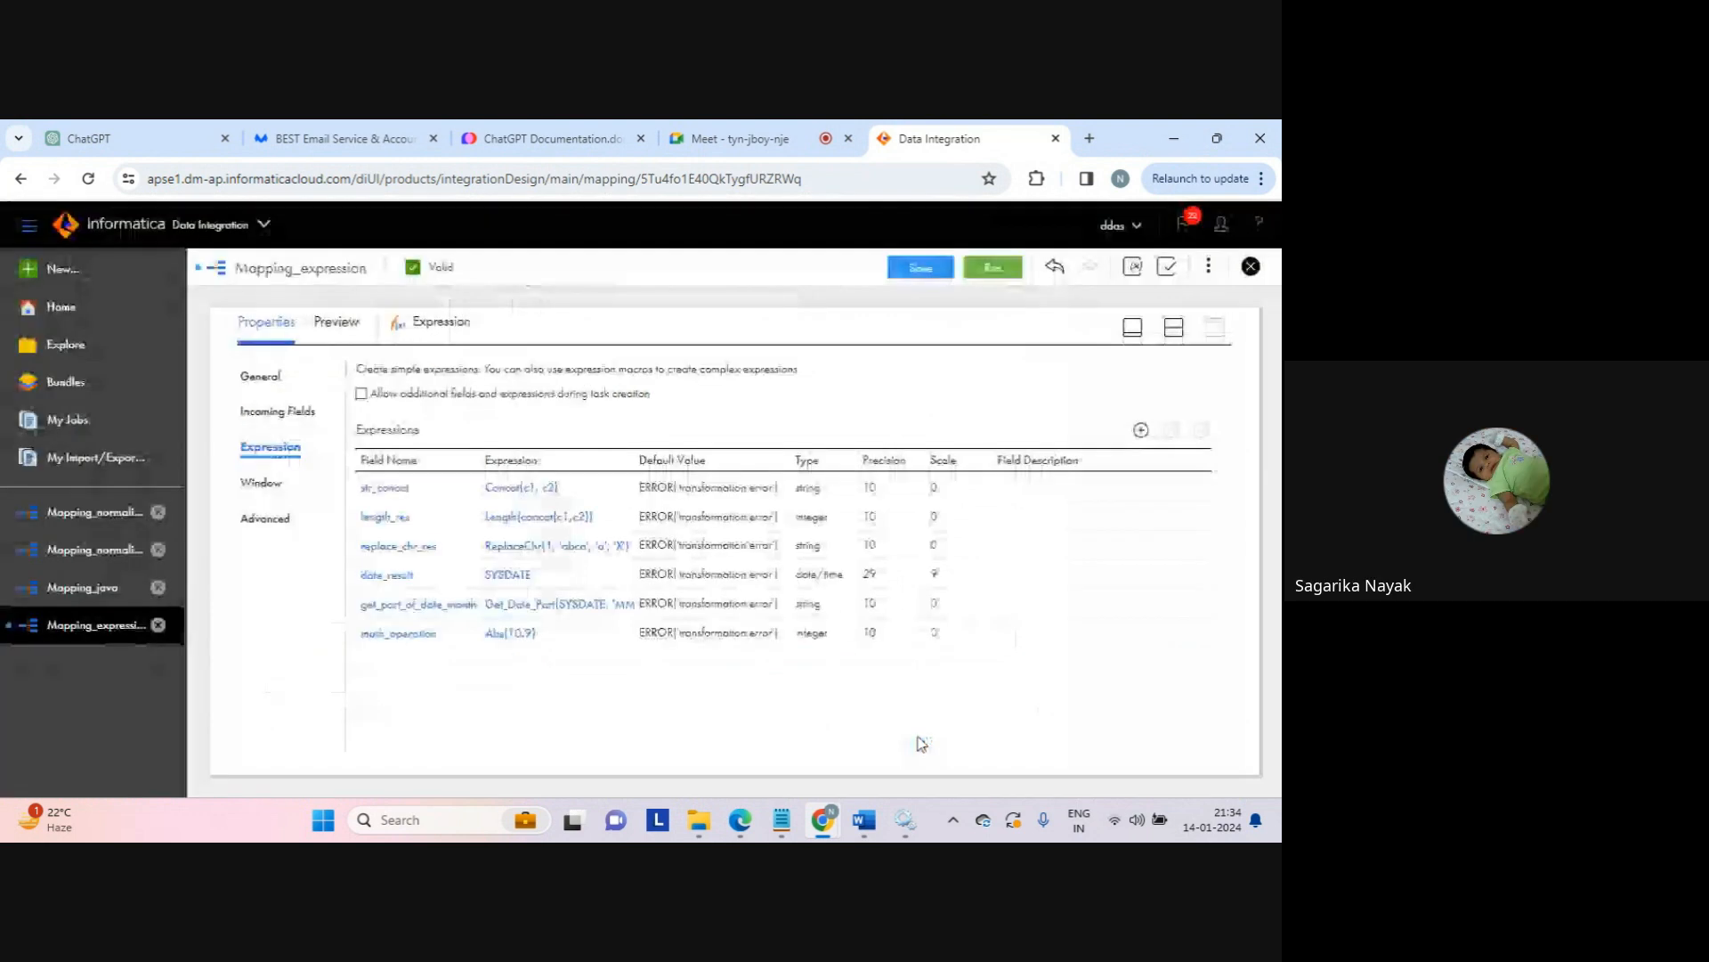
# Step: Save and run Mapping_expression, then refresh My Jobs until run 6 shows Success with 6 rows
pyautogui.click(920, 267)
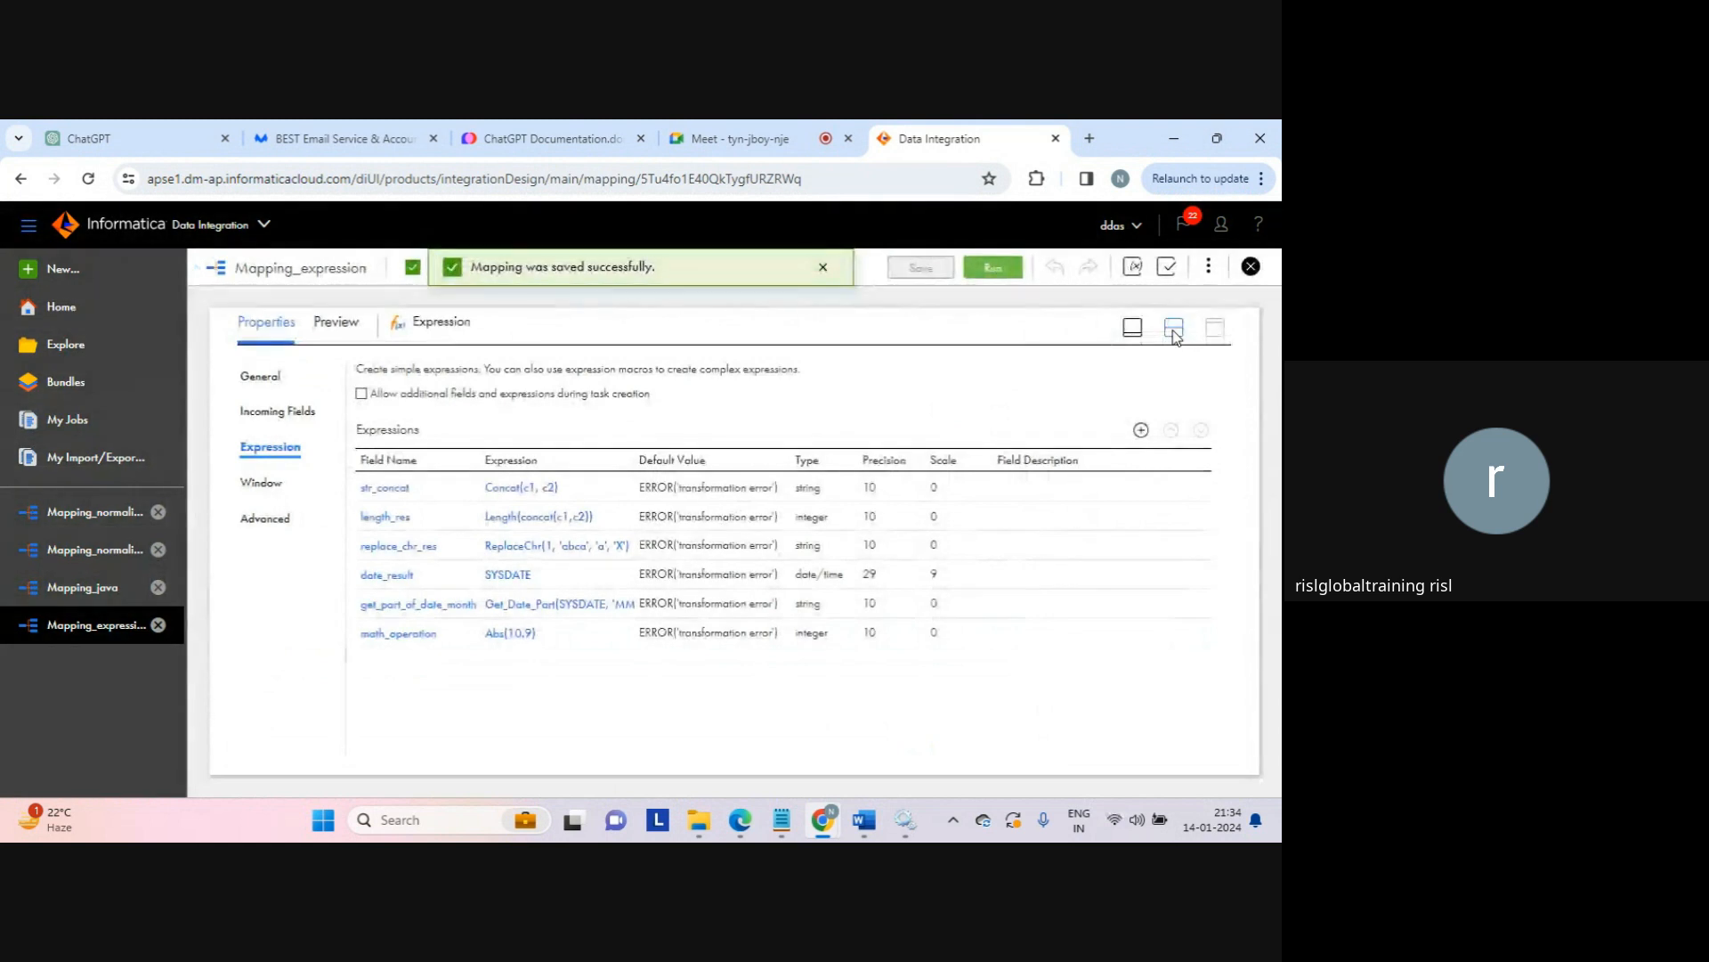
pyautogui.click(1010, 277)
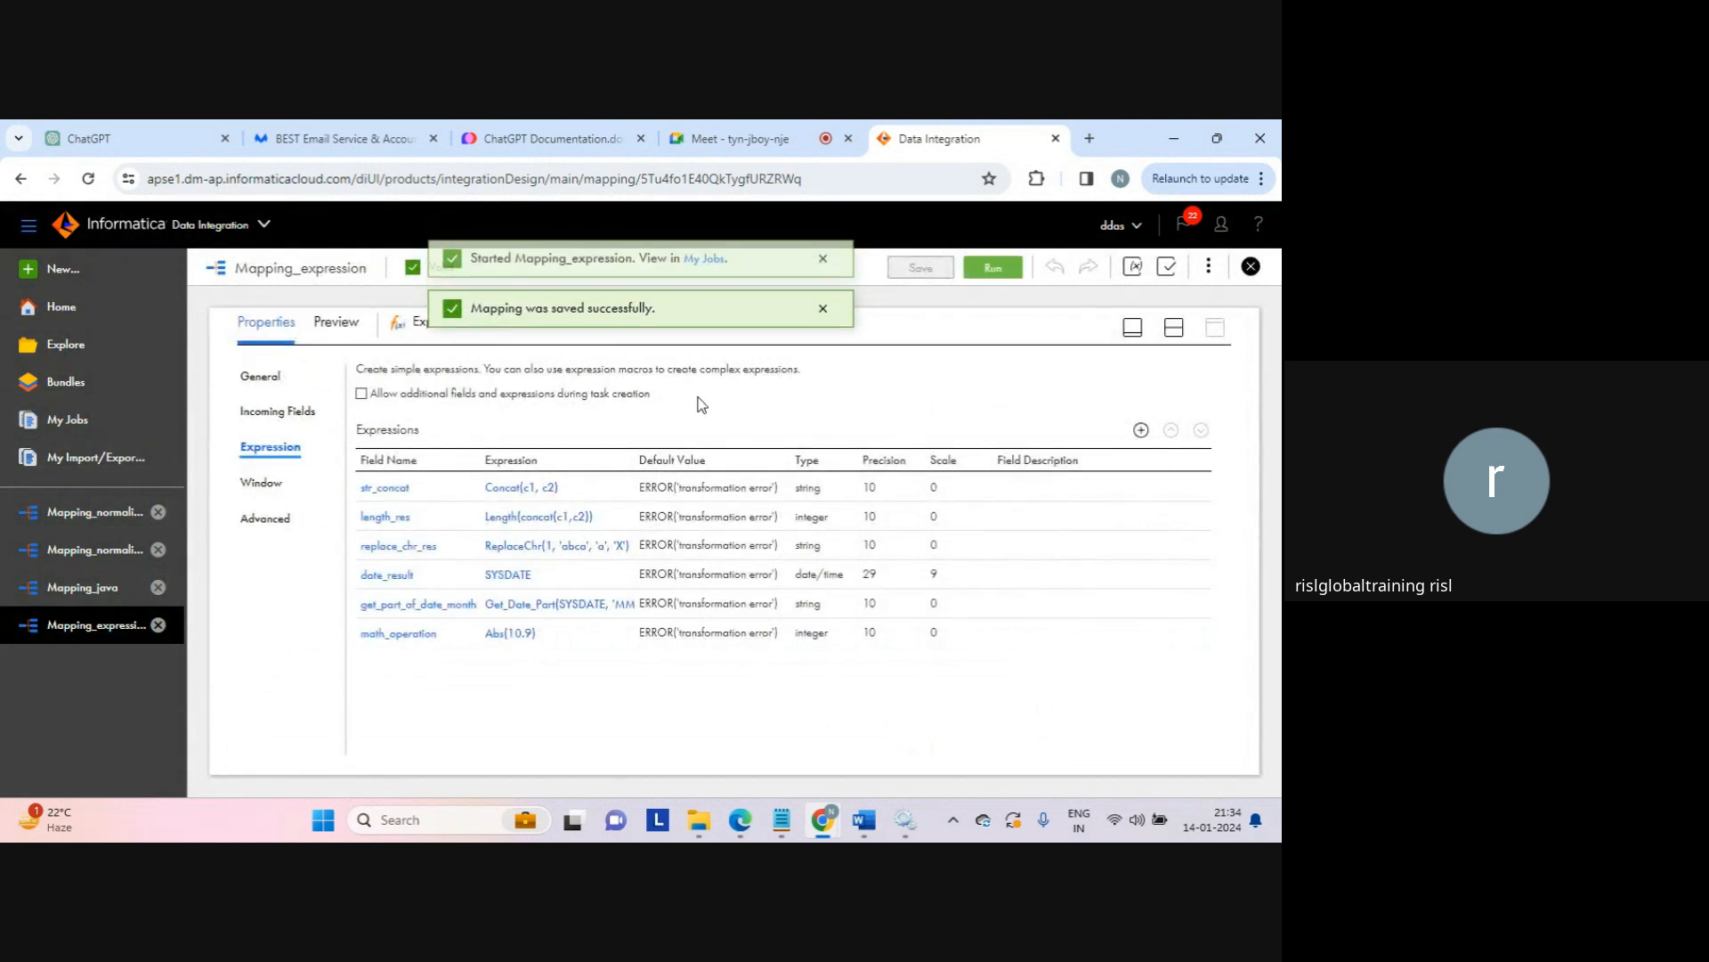
pyautogui.click(703, 268)
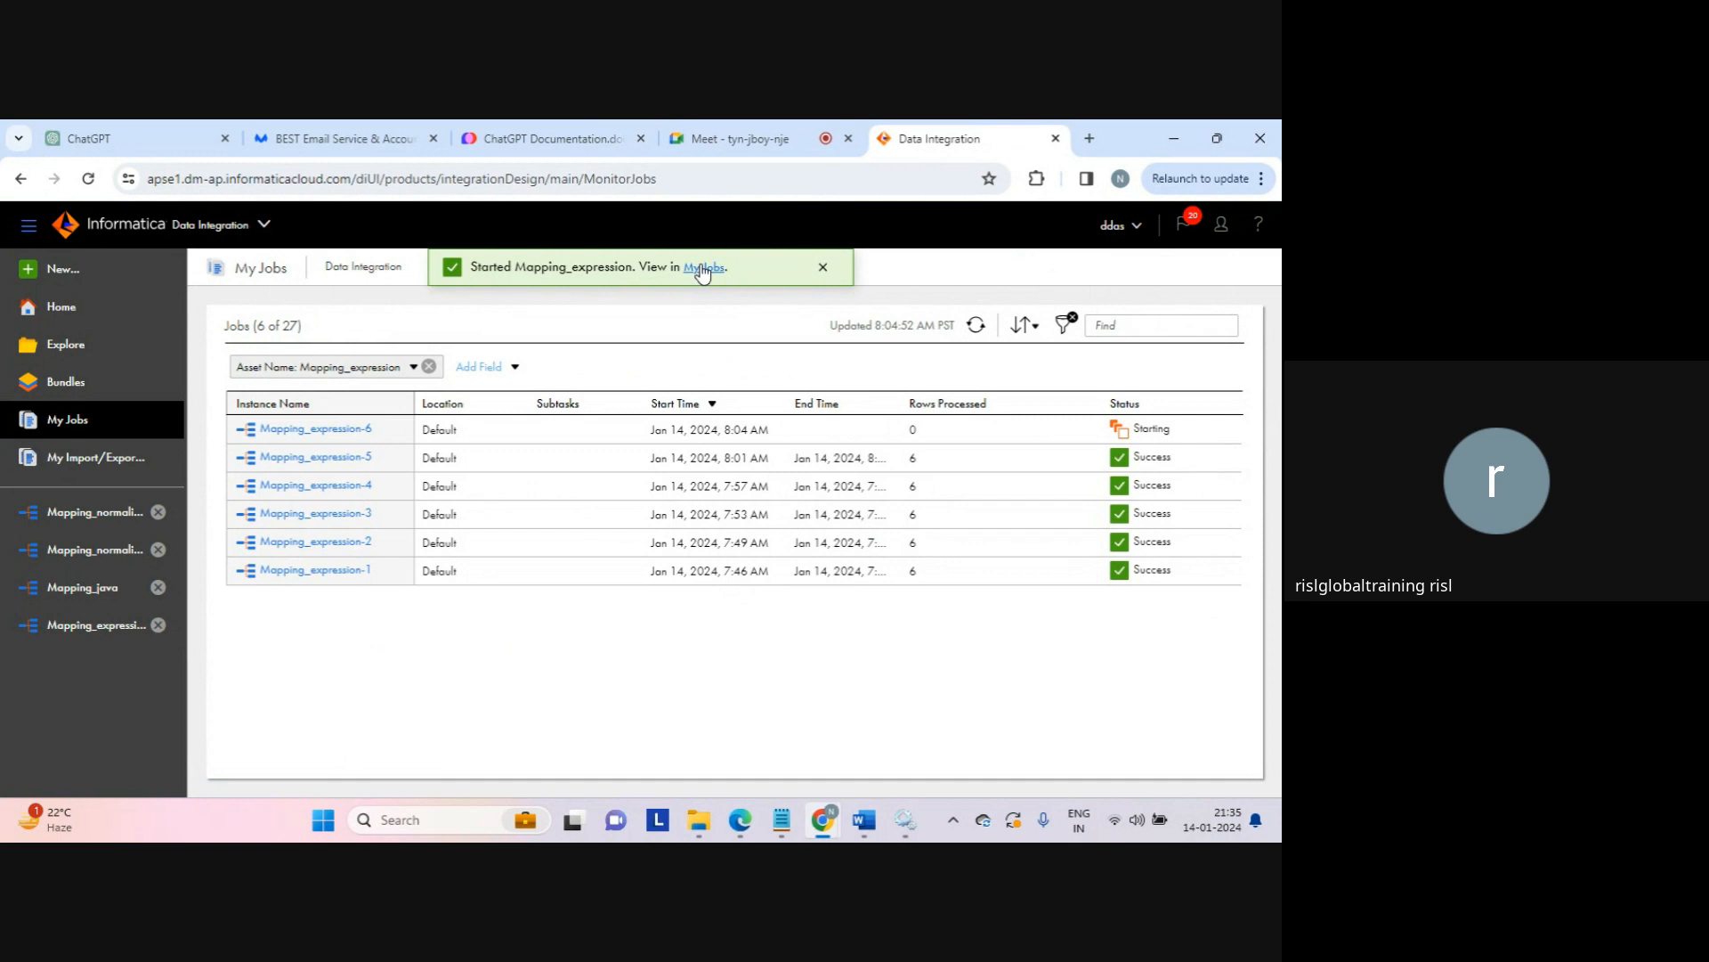
pyautogui.click(823, 272)
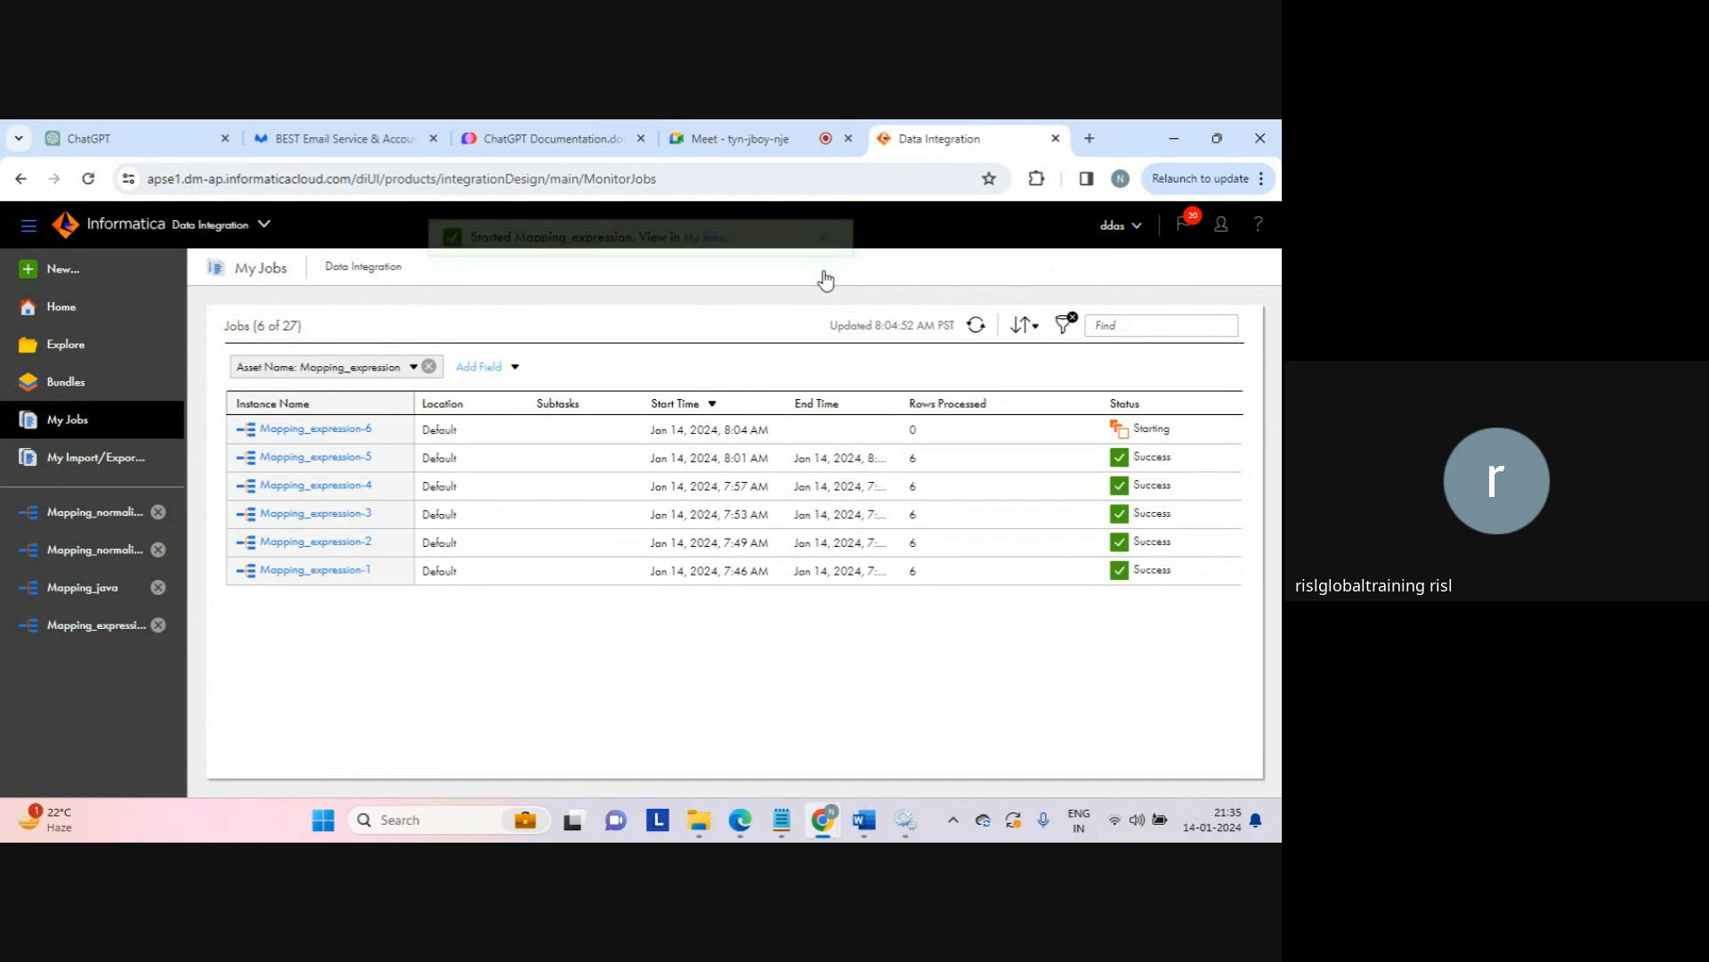
pyautogui.click(976, 332)
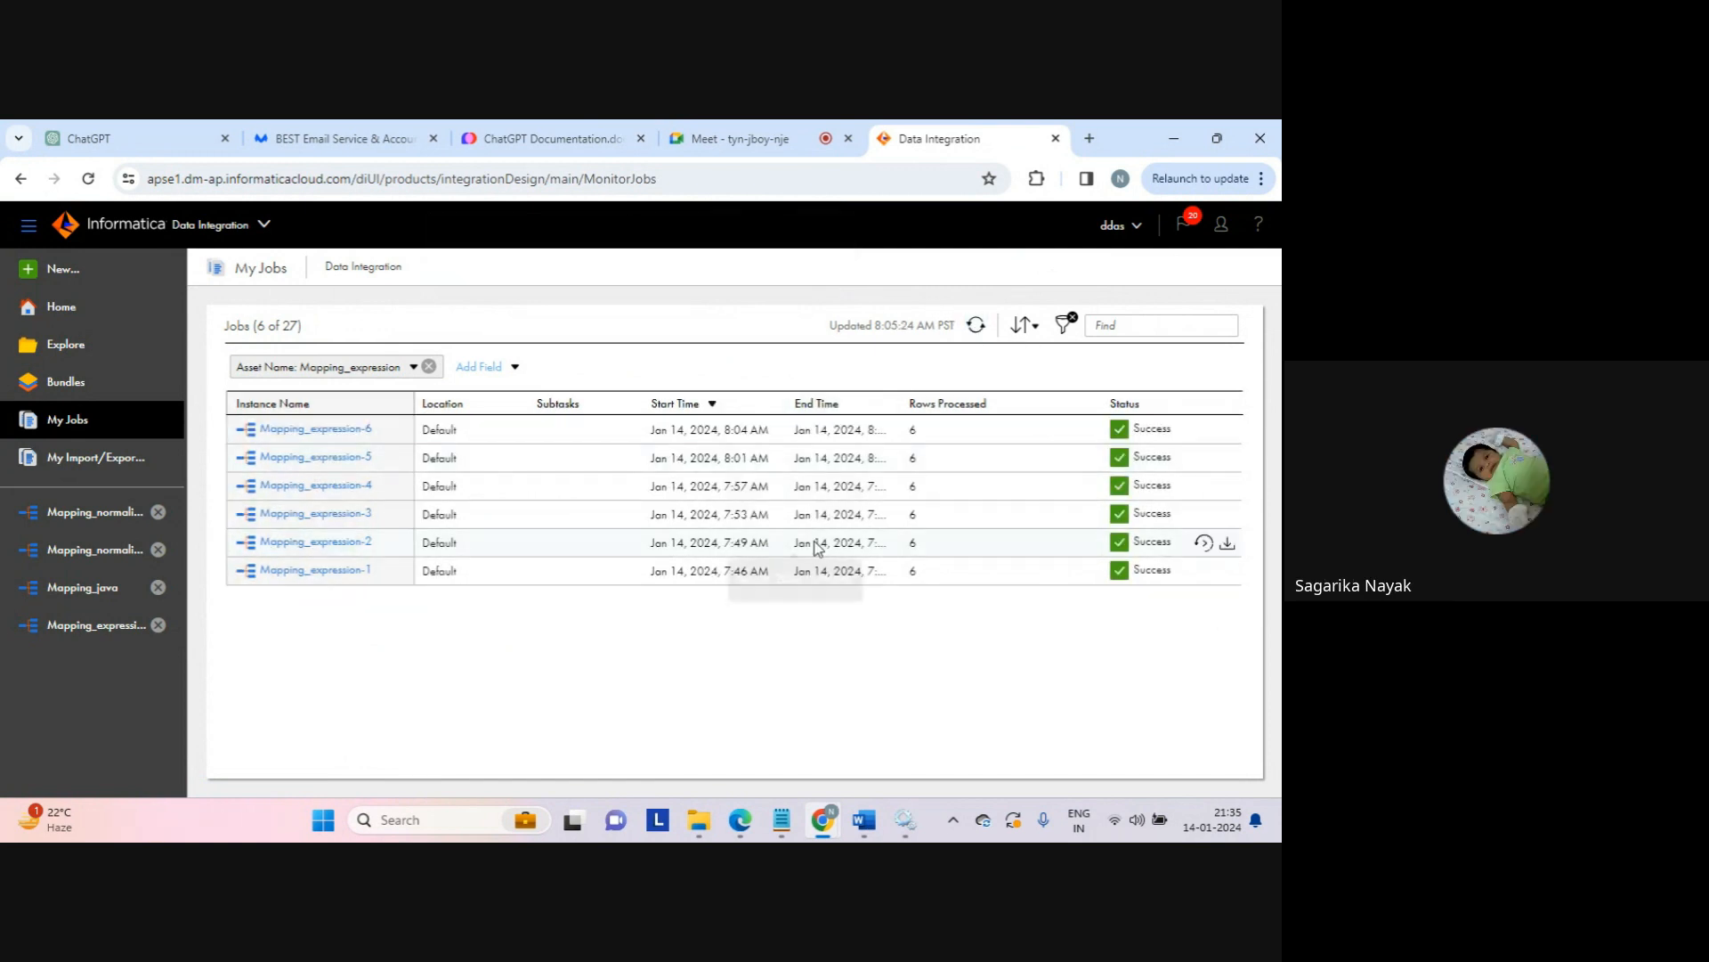
# Step: Open the expression_tgt output, highlight the math_operation value 11, and split it into its own window
pyautogui.click(709, 835)
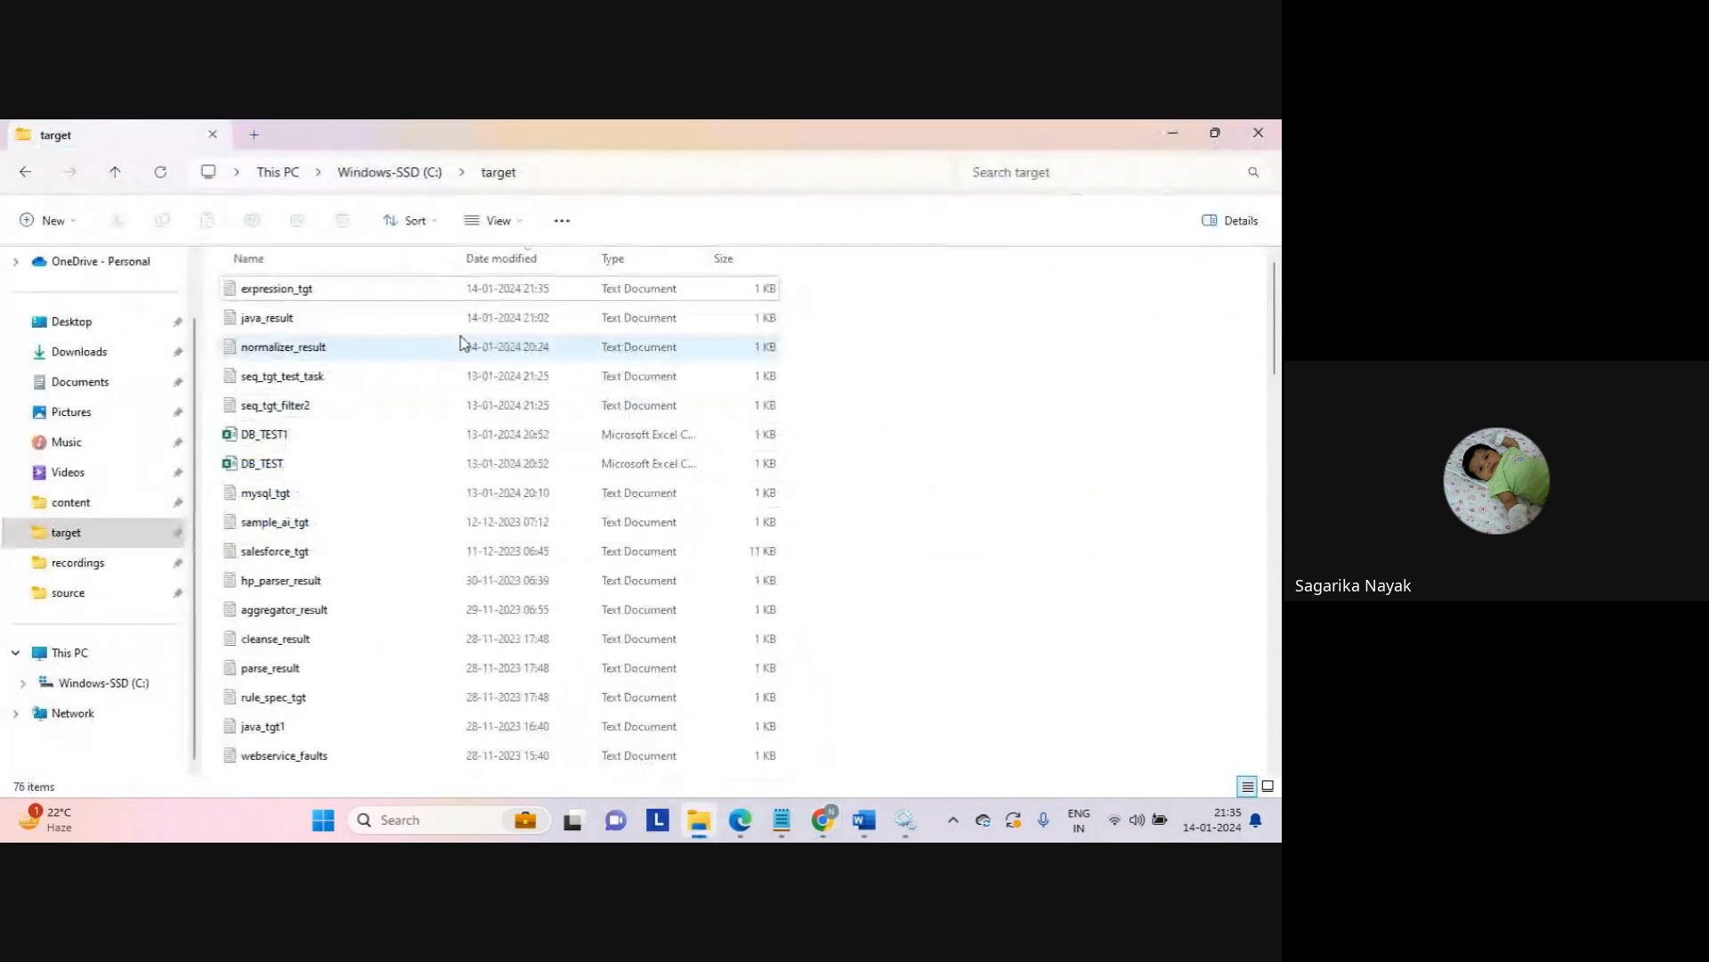
pyautogui.doubleClick(322, 297)
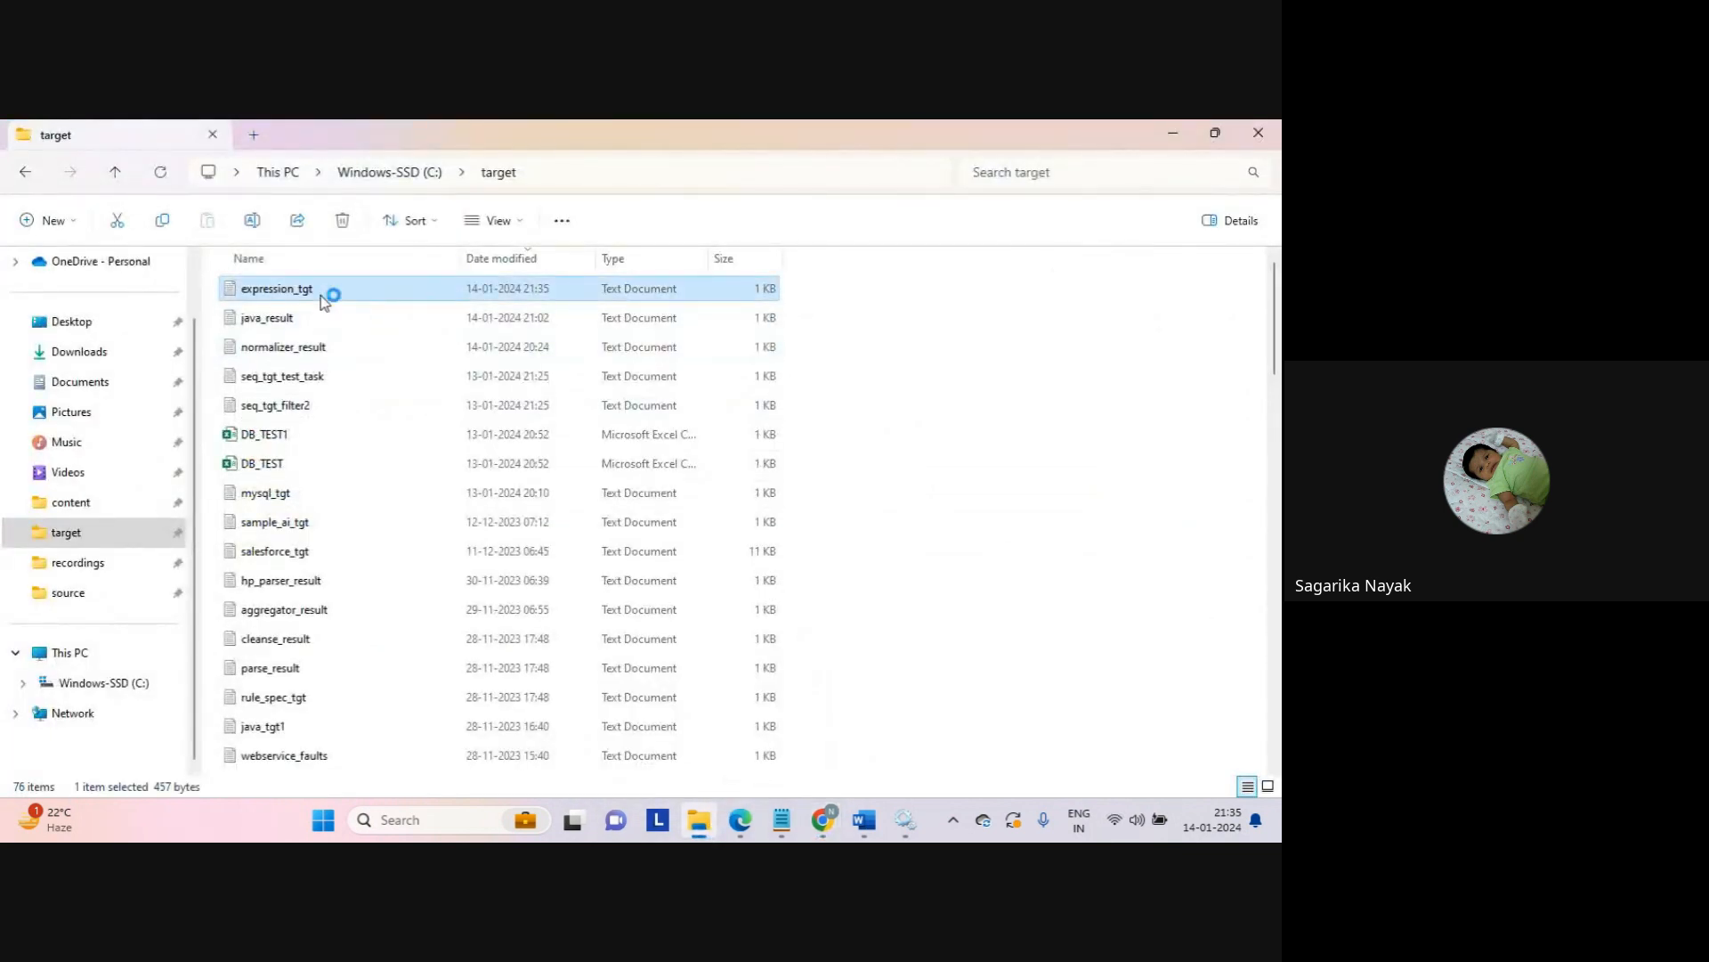
pyautogui.click(631, 463)
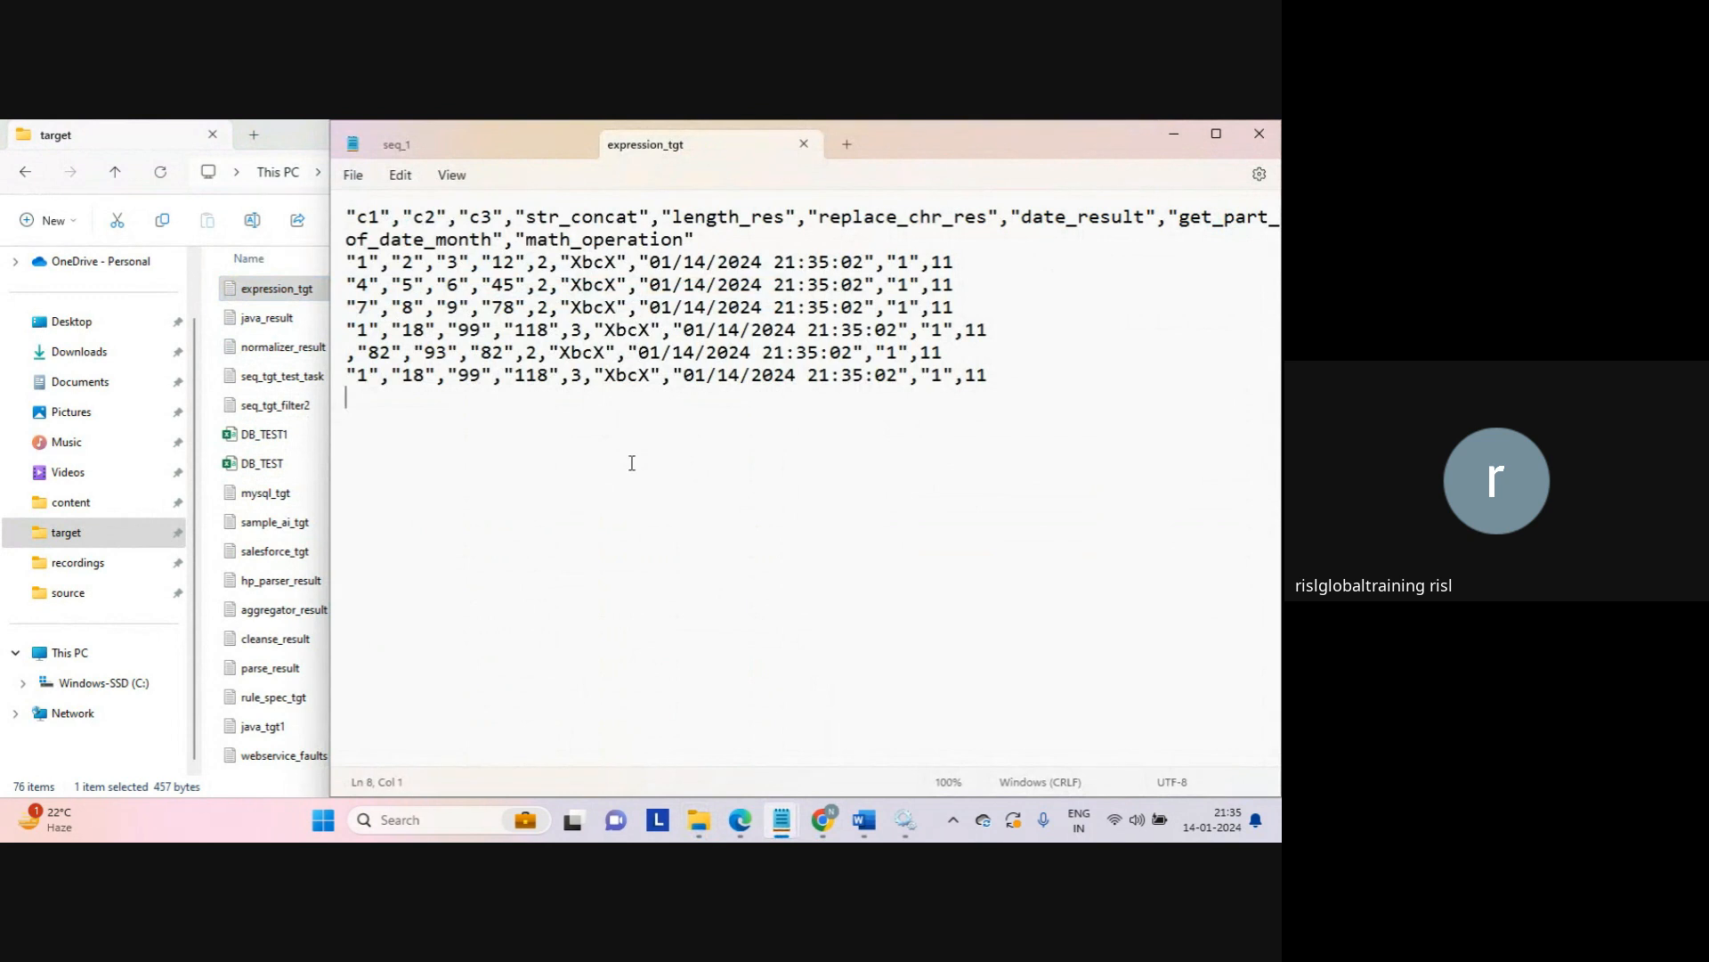
pyautogui.moveTo(934, 267); pyautogui.dragTo(957, 265)
pyautogui.doubleClick(1011, 142)
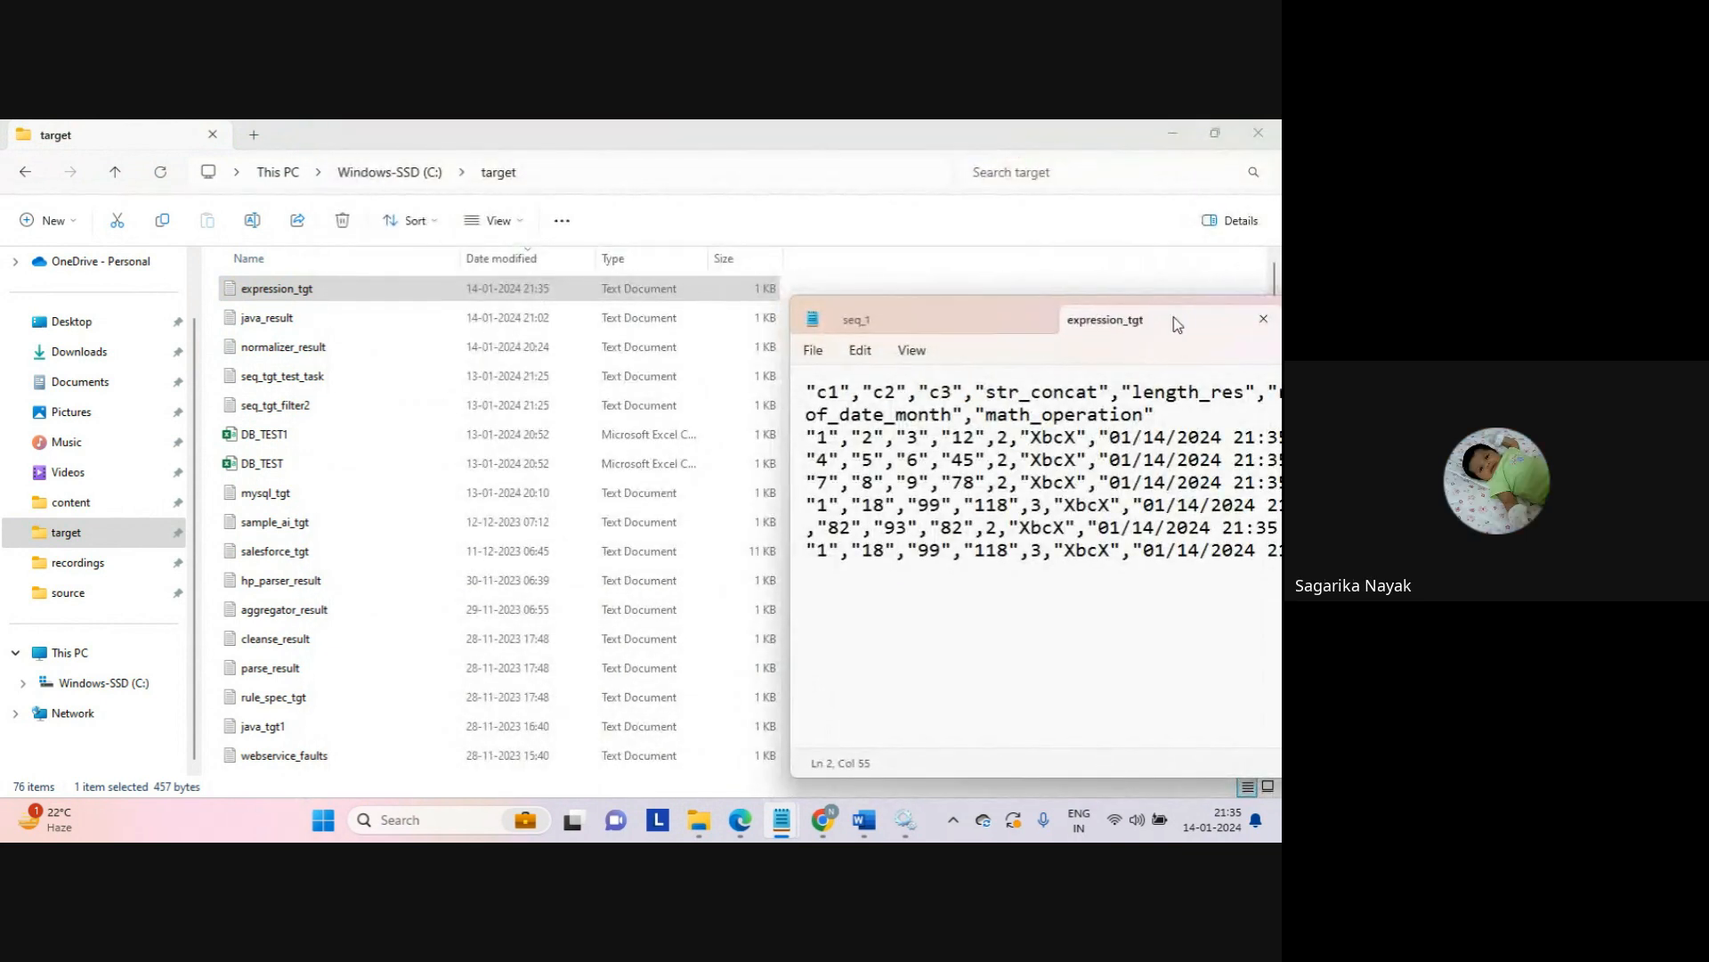
pyautogui.moveTo(1188, 317); pyautogui.dragTo(1163, 304)
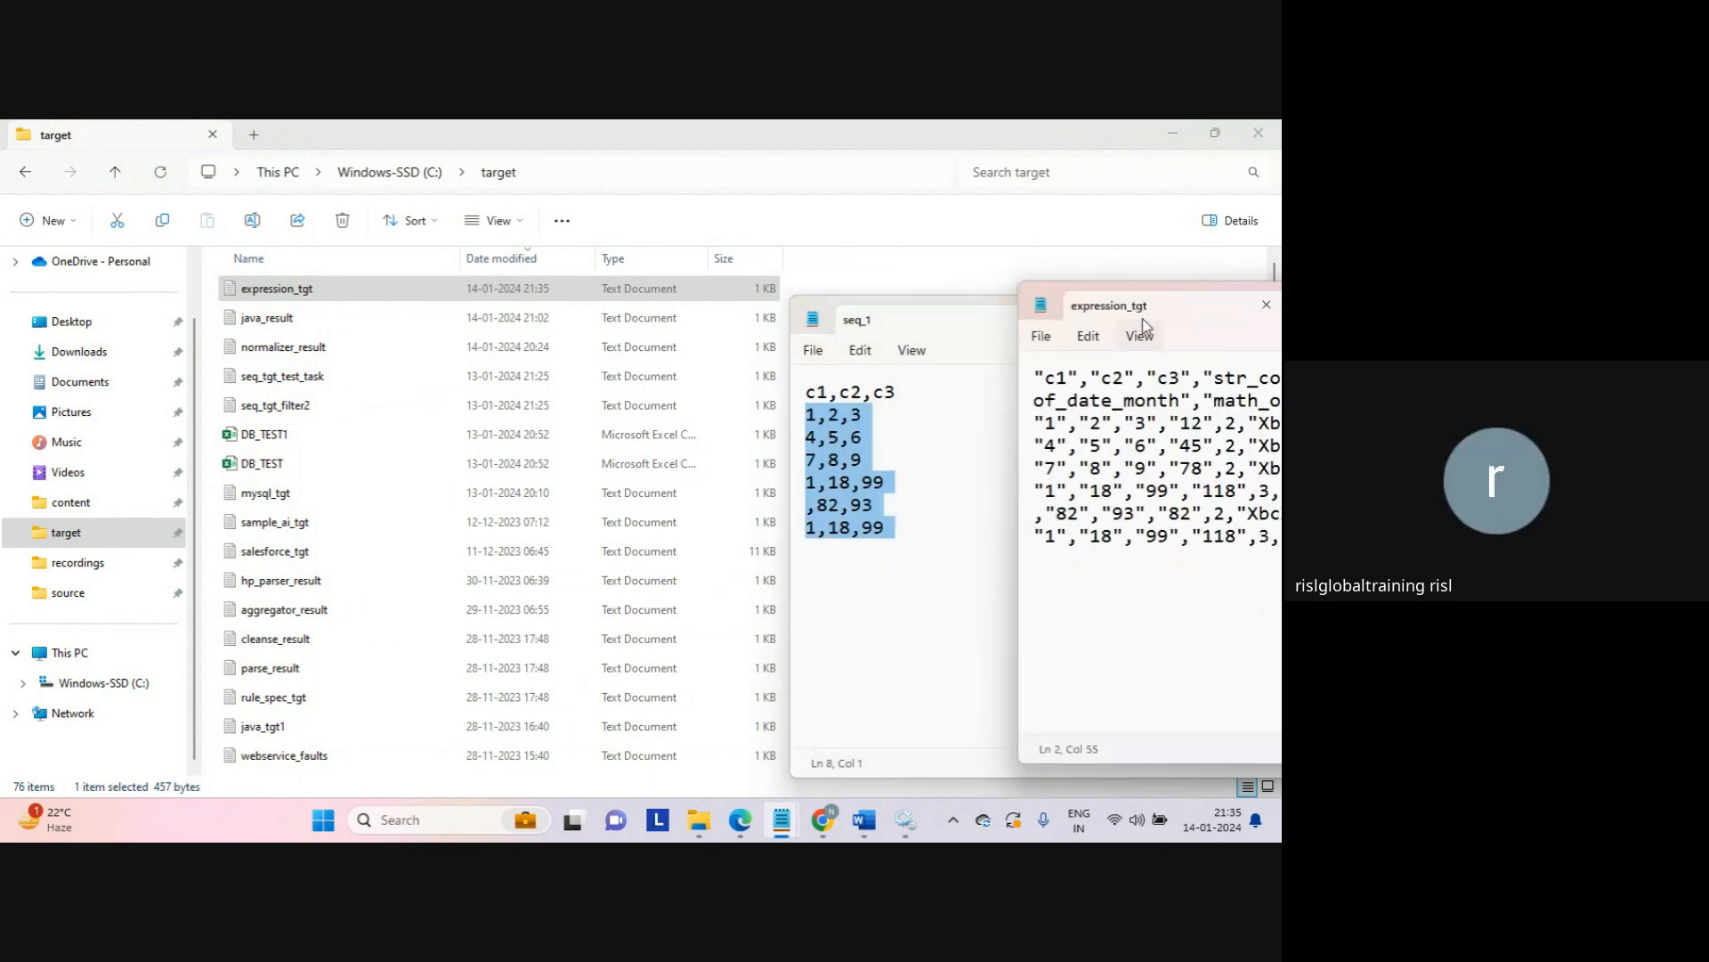
# Step: Arrange the expression_tgt output beside the seq_1 source data to compare them
pyautogui.click(961, 331)
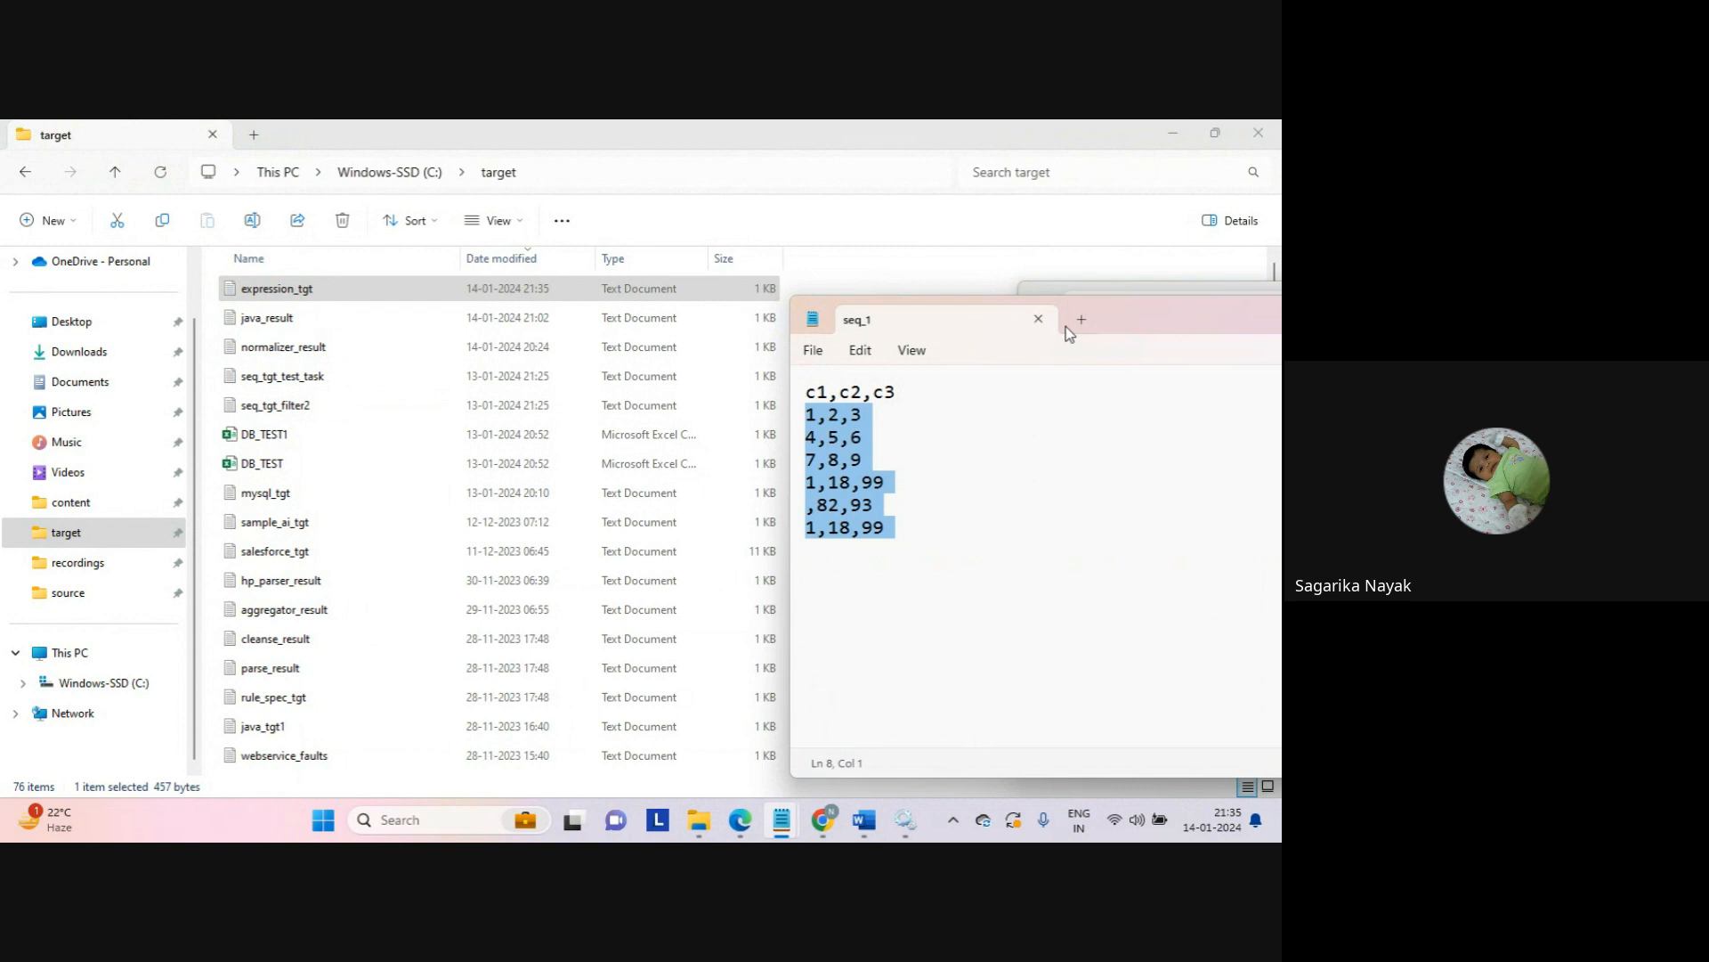
pyautogui.doubleClick(1137, 318)
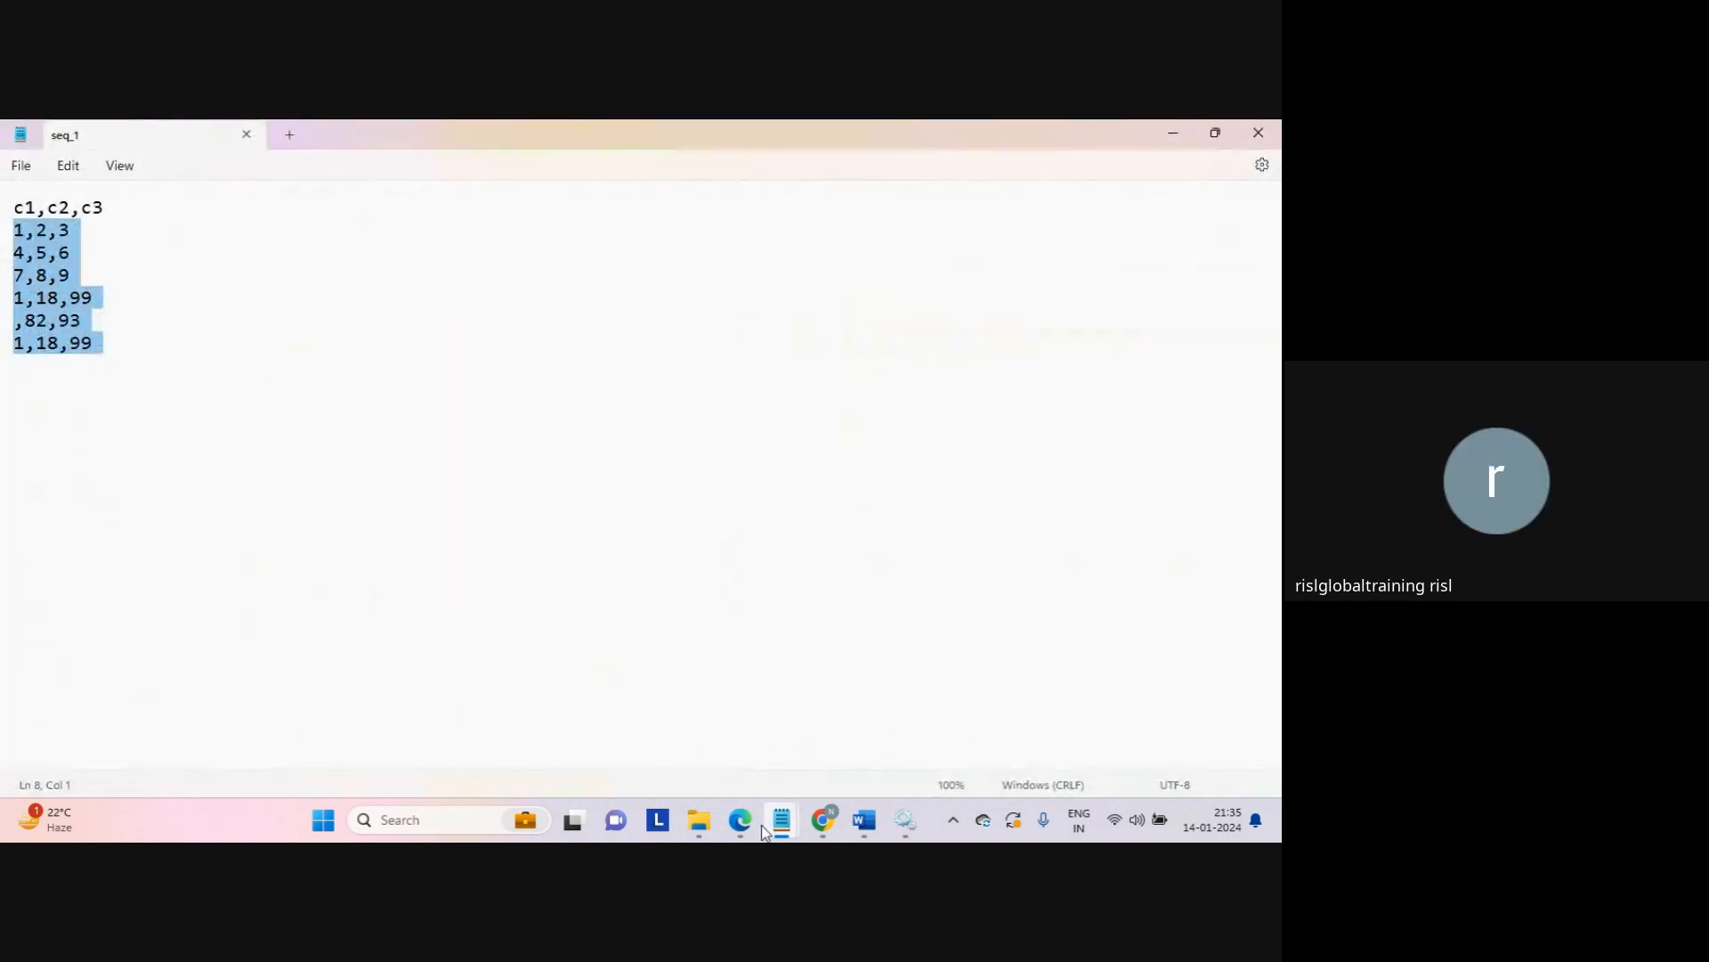
pyautogui.moveTo(776, 823)
pyautogui.click(1084, 698)
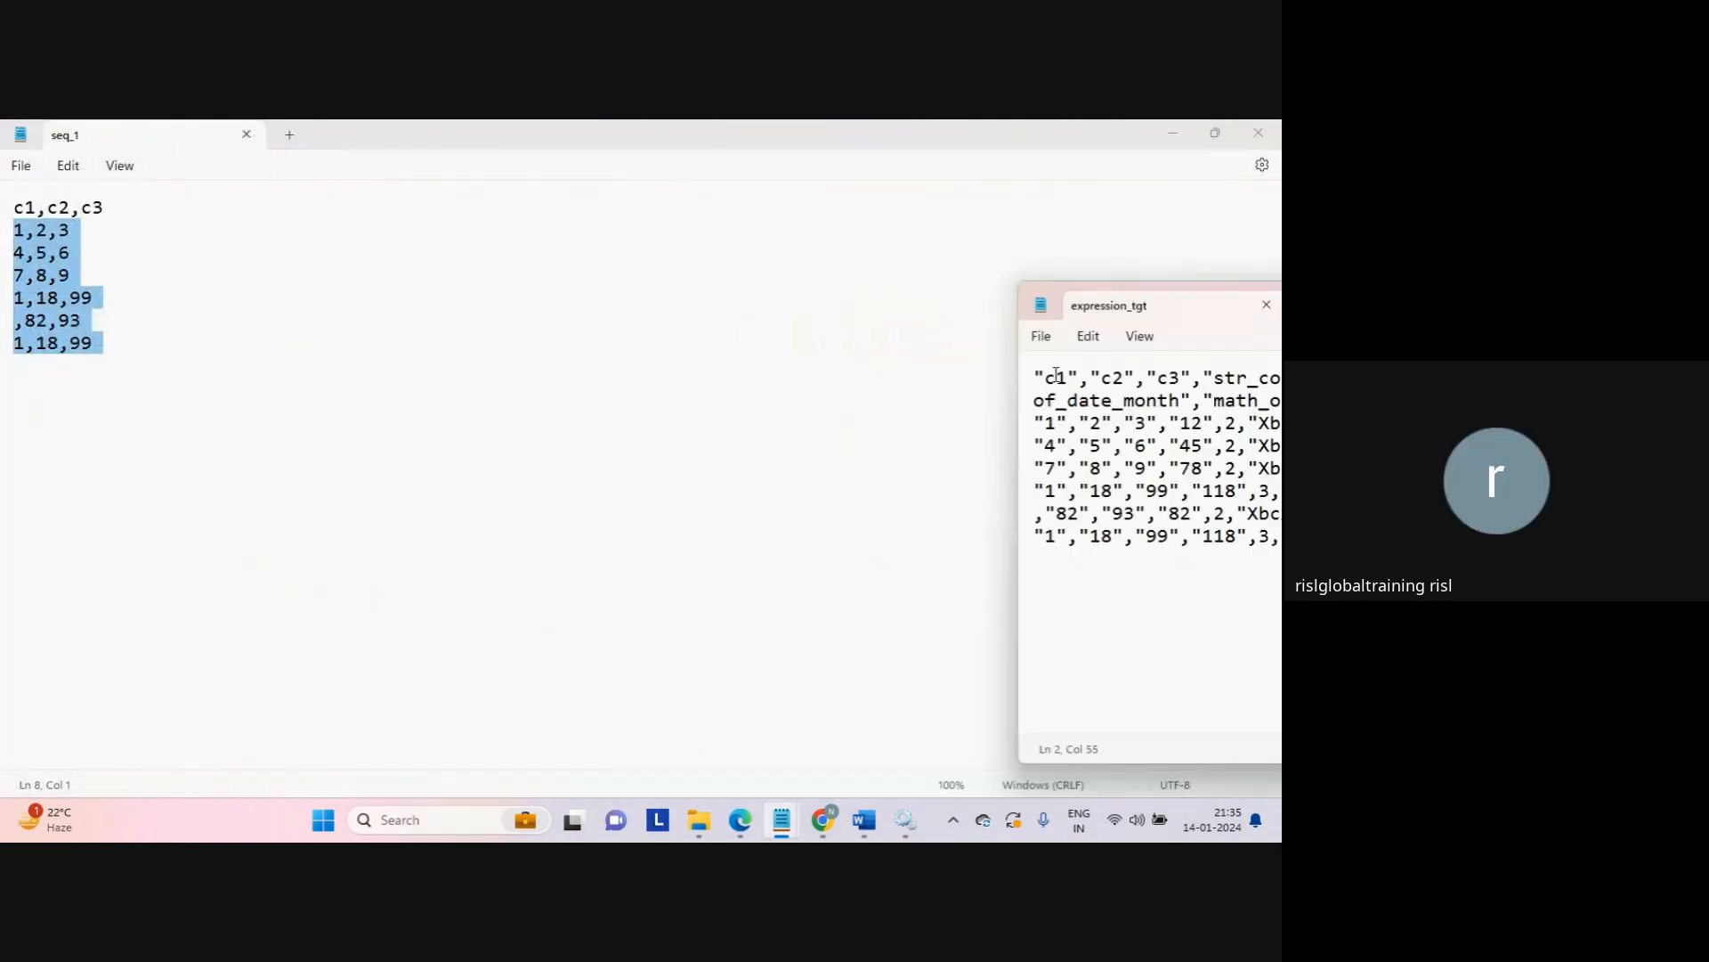
pyautogui.moveTo(1195, 308); pyautogui.dragTo(828, 301)
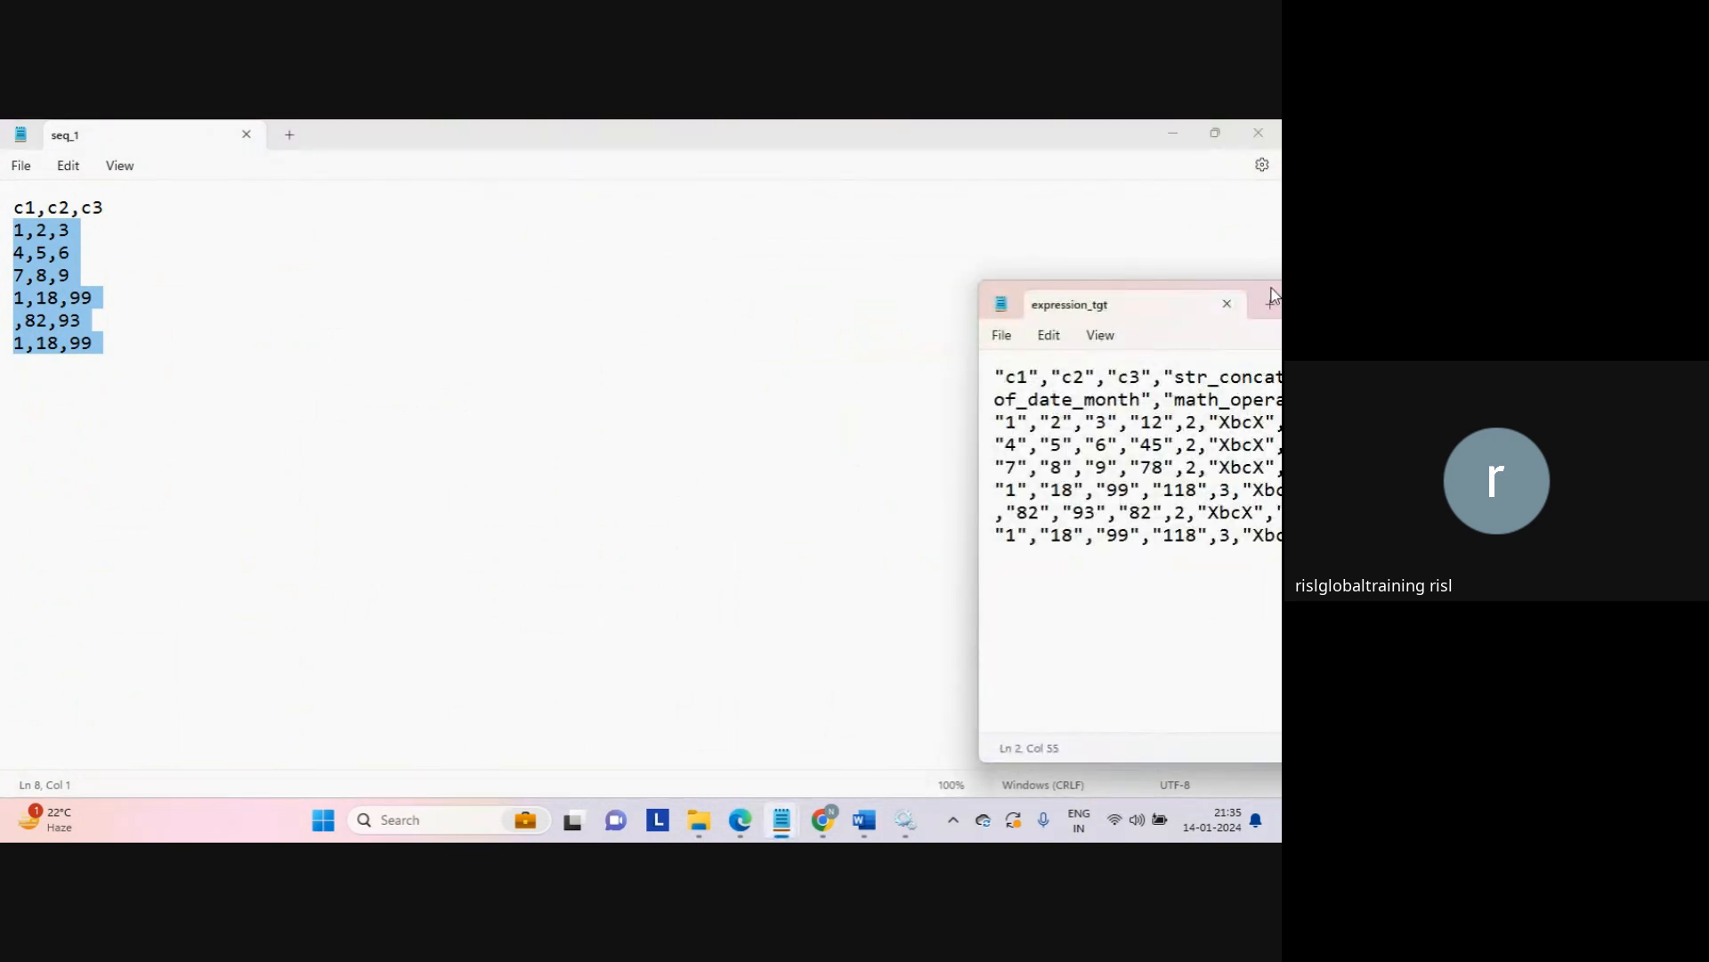
pyautogui.doubleClick(1271, 290)
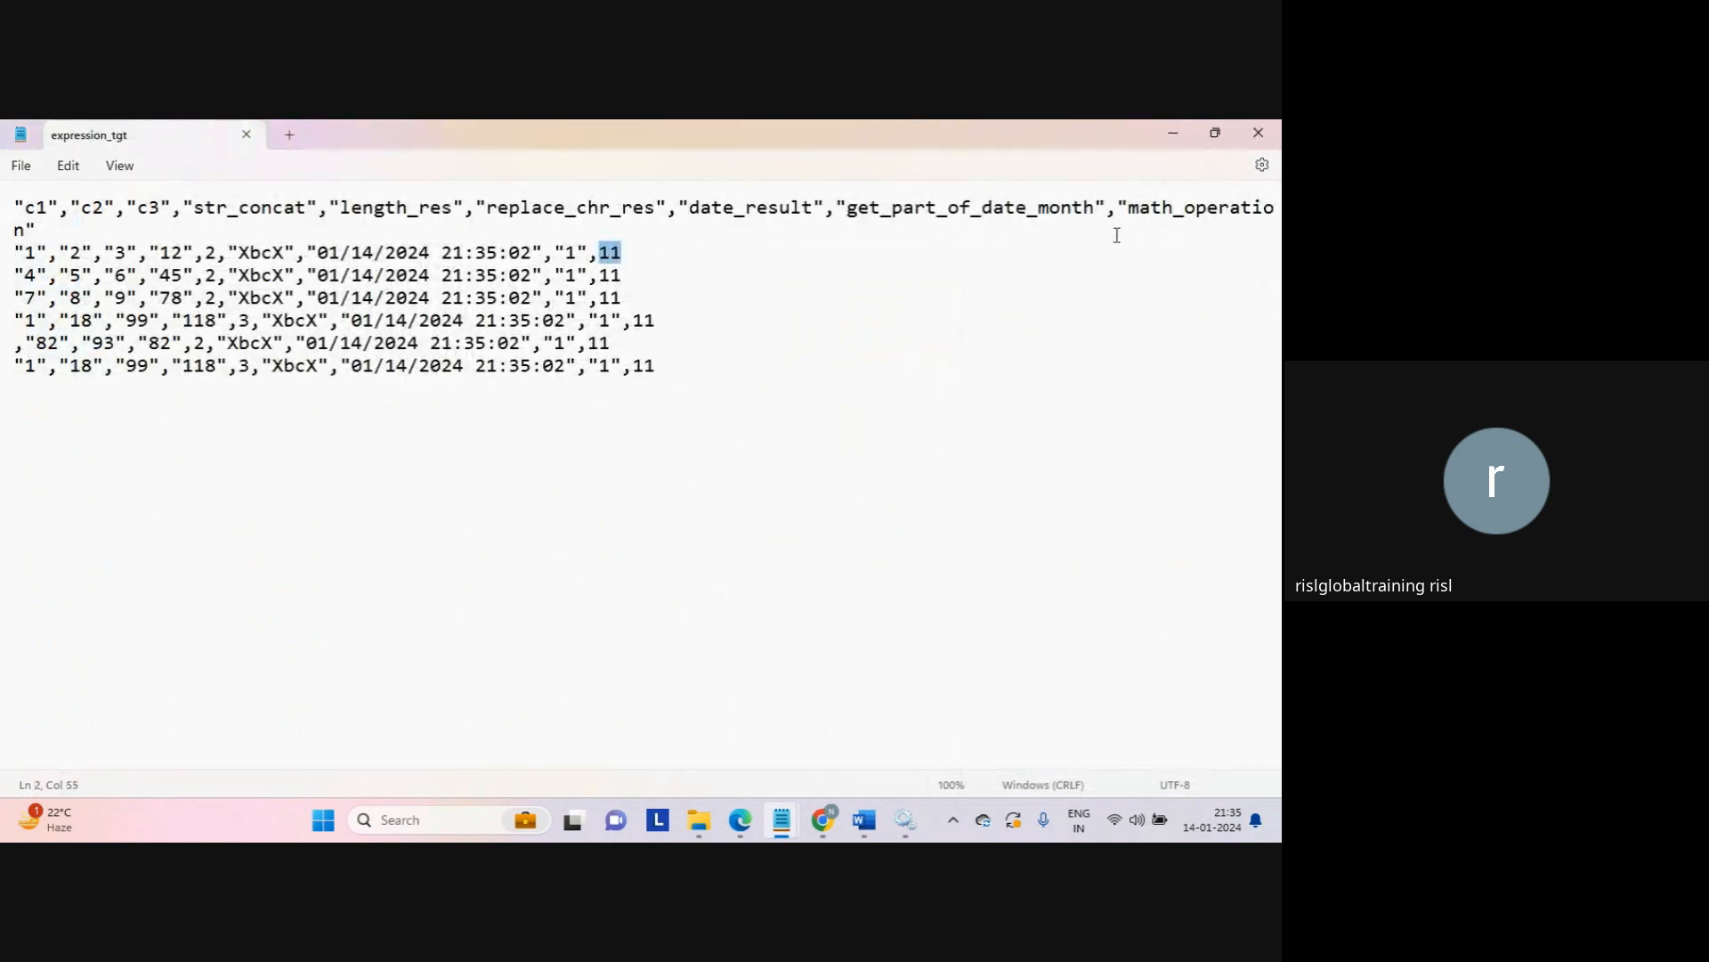
# Step: Close expression_tgt and go back to the Data Integration My Jobs page
pyautogui.click(1257, 134)
pyautogui.moveTo(826, 818)
pyautogui.click(739, 723)
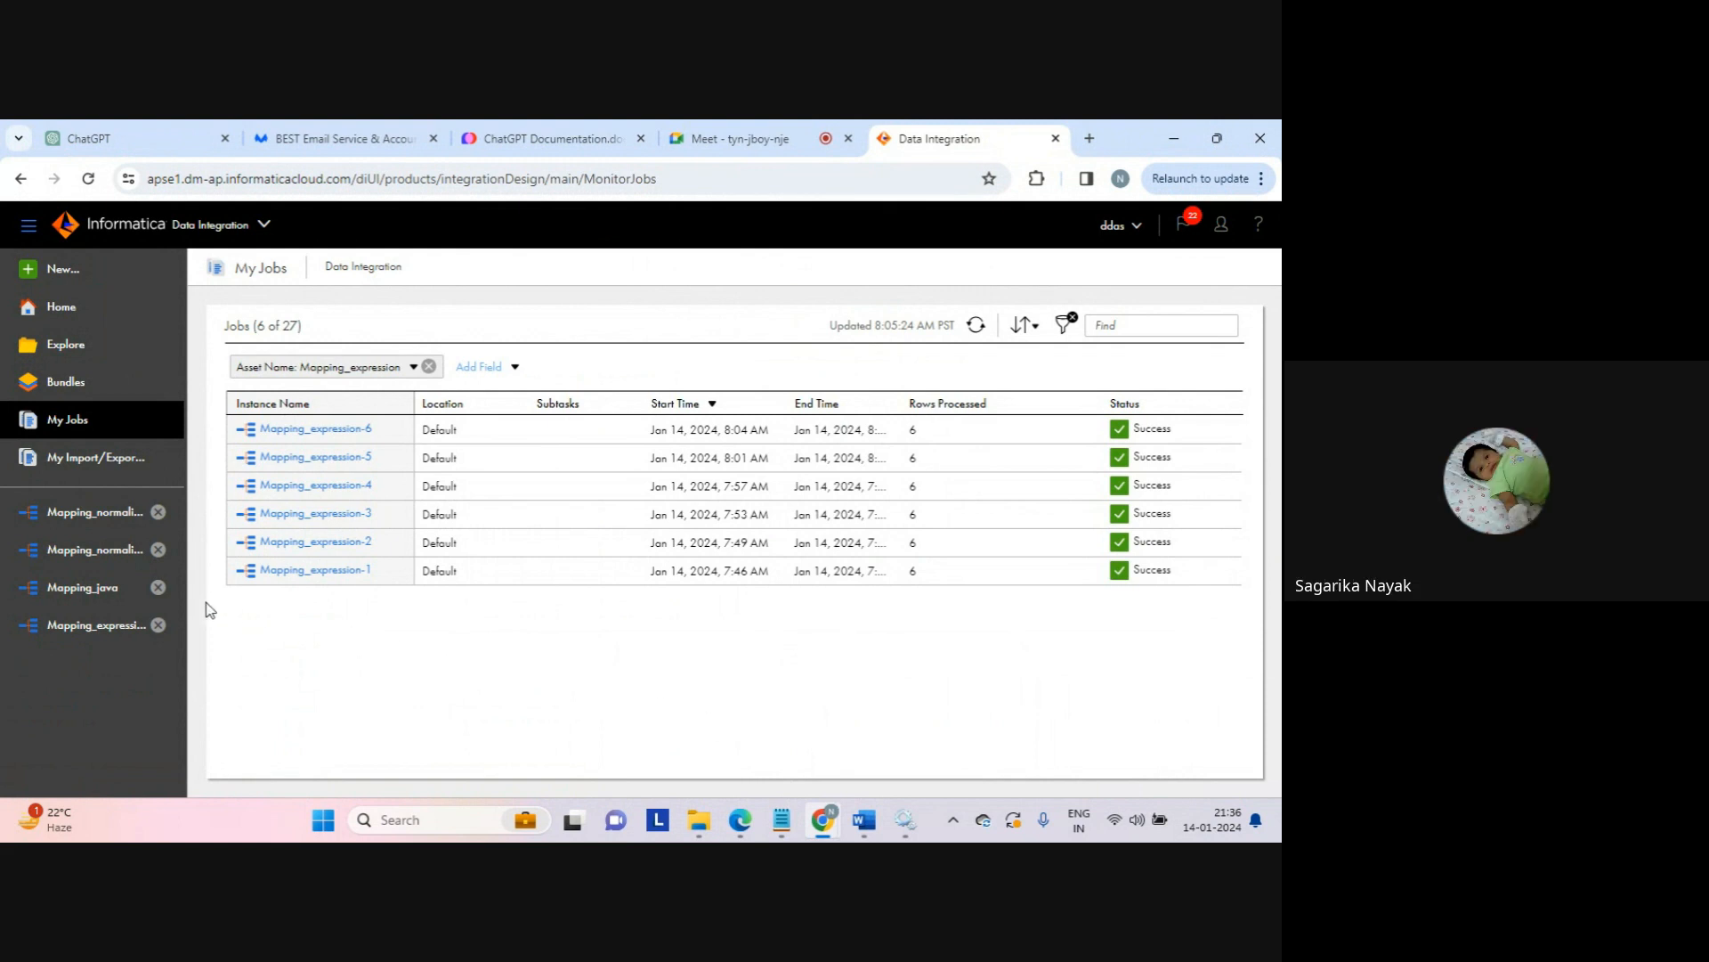
# Step: Create an integer round_result field (precision 10) in Mapping_expression and open its expression editor
pyautogui.click(107, 626)
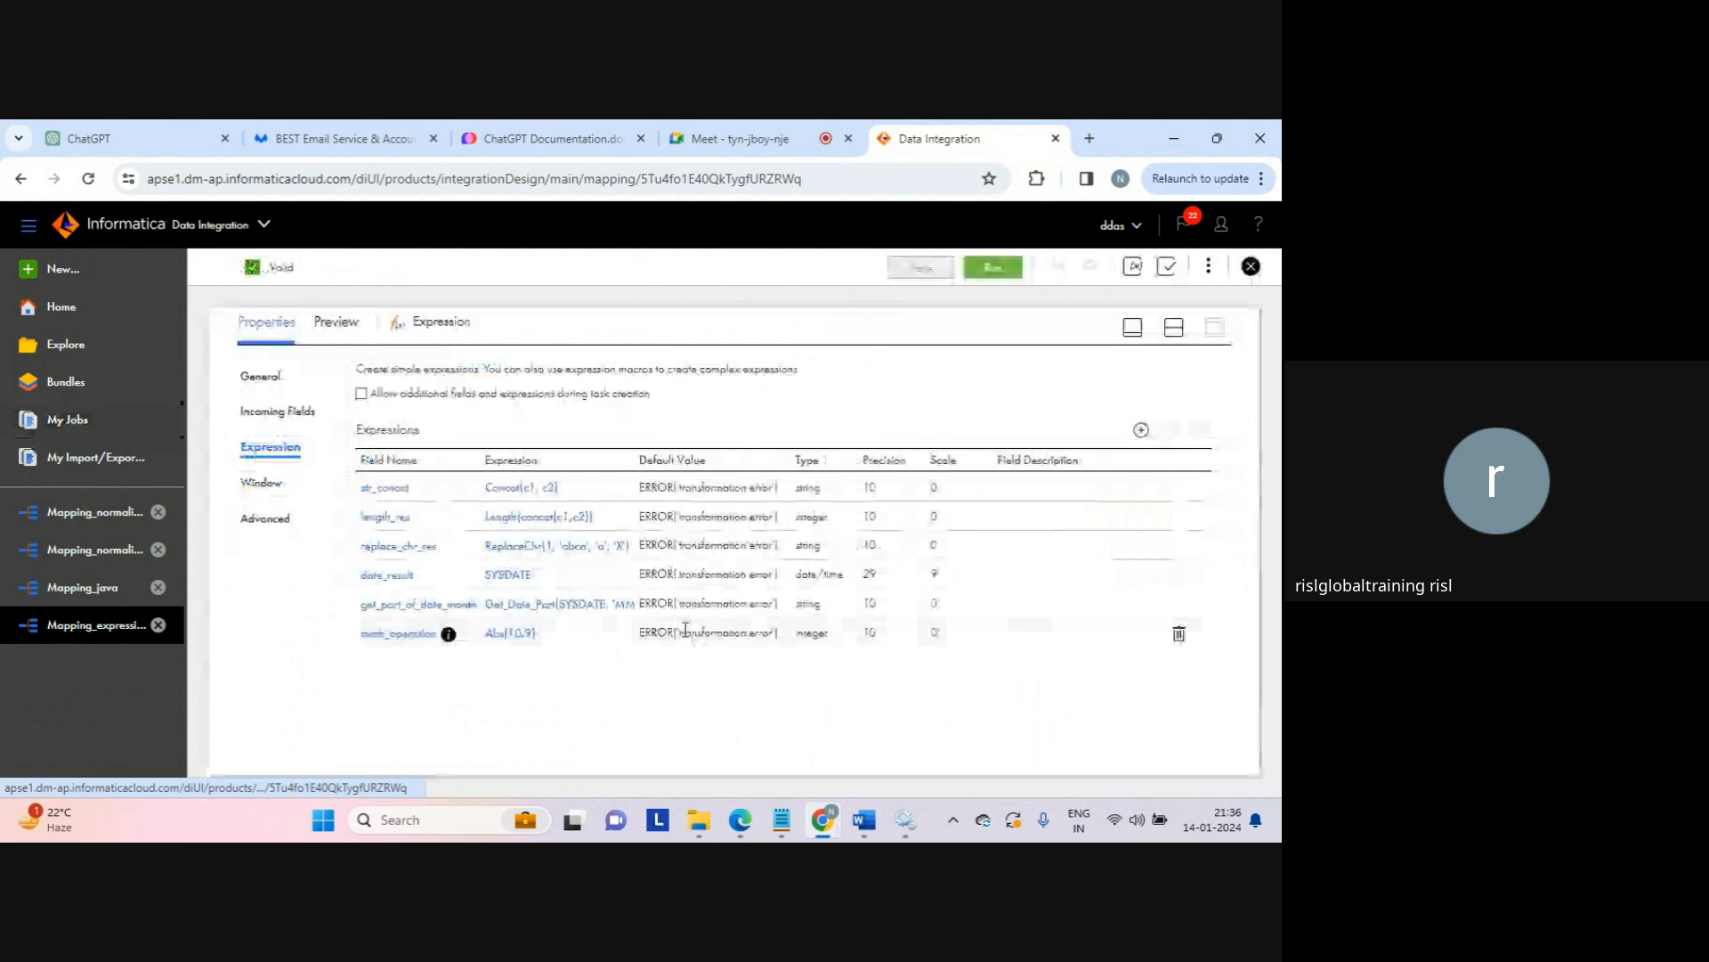
pyautogui.click(1140, 431)
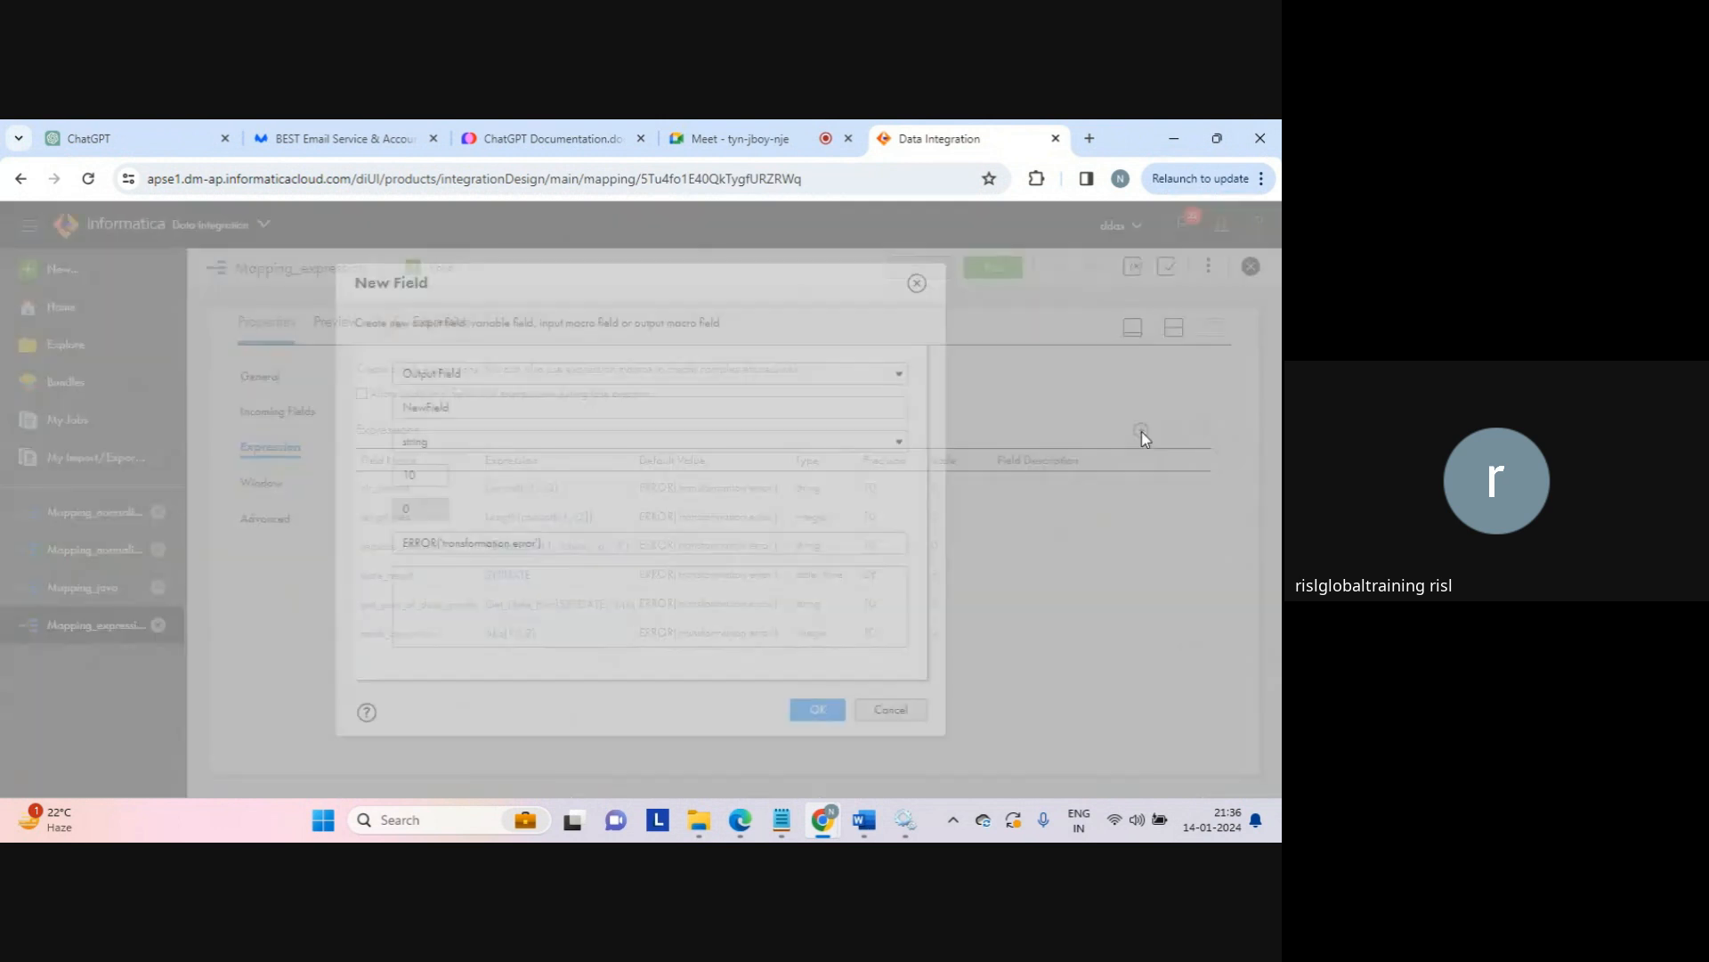
pyautogui.doubleClick(591, 410)
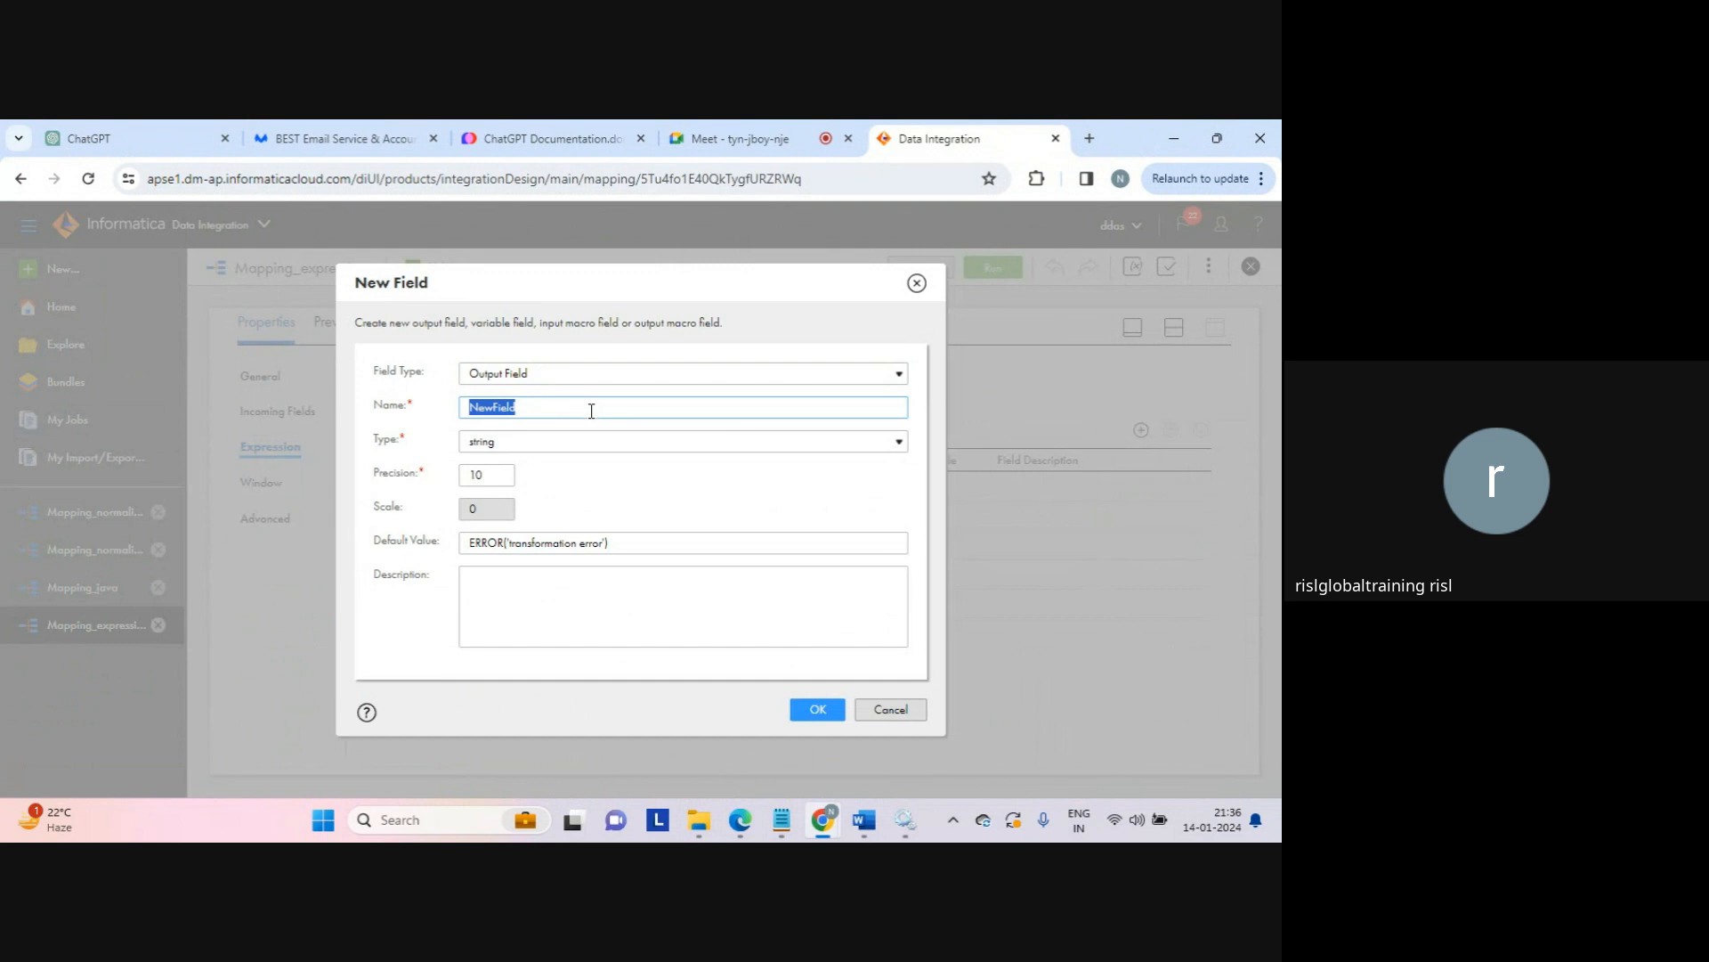
pyautogui.write('round_result')
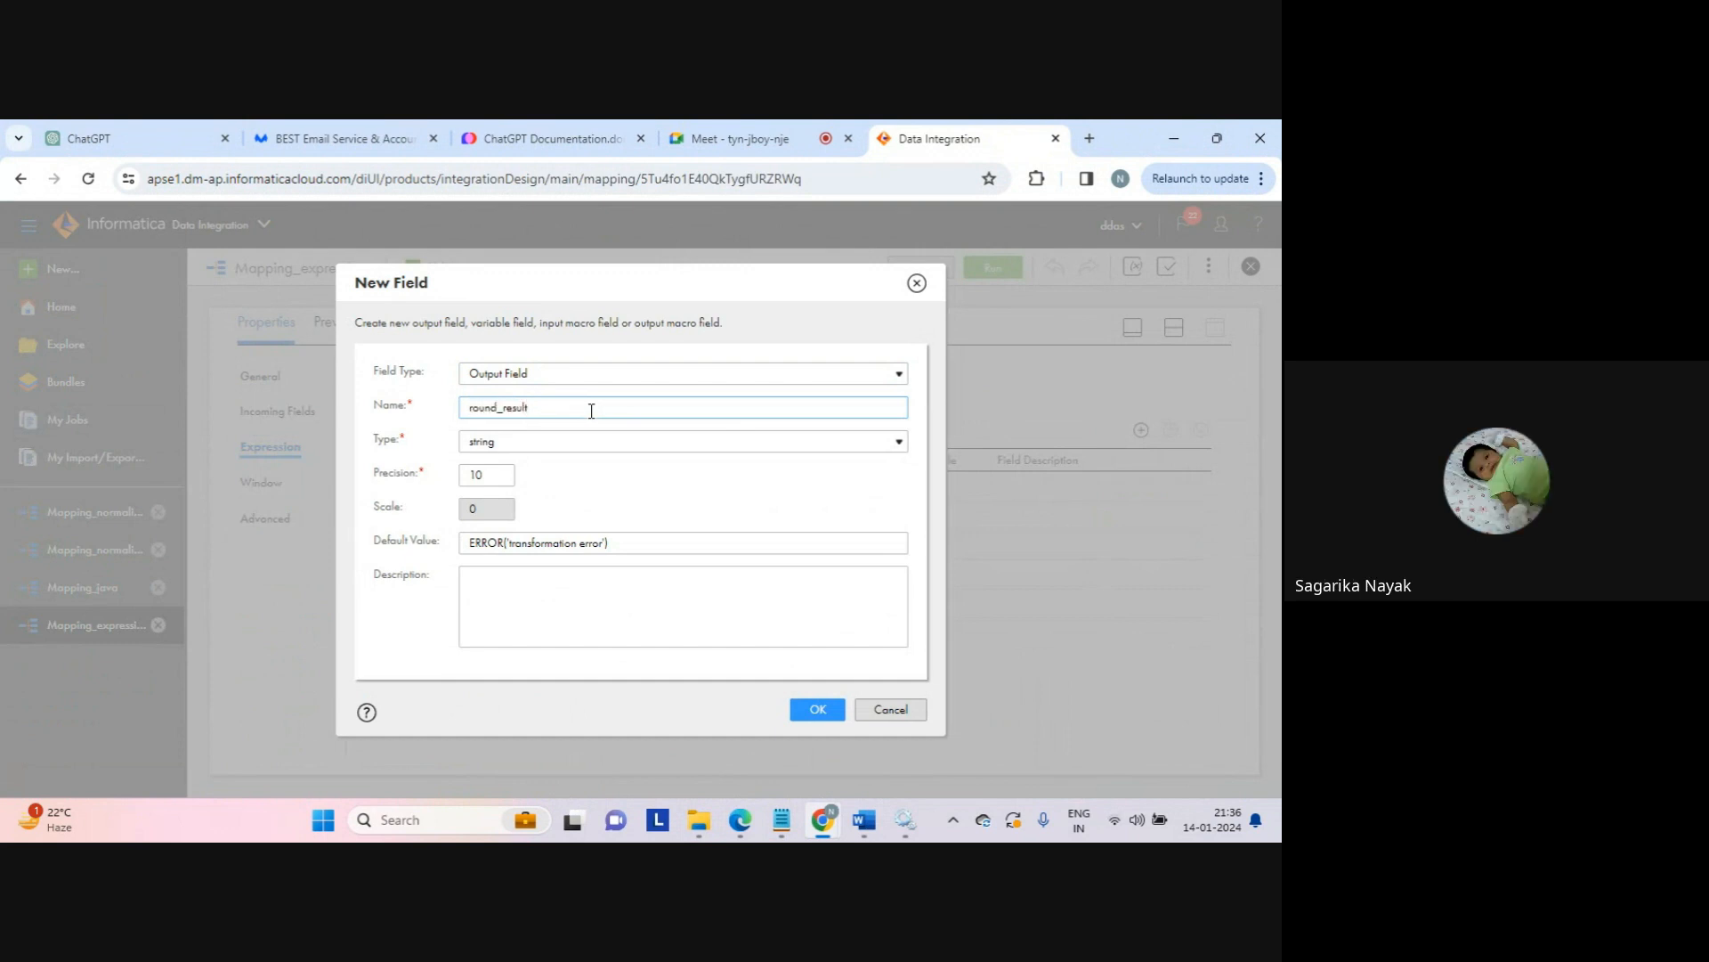
pyautogui.click(517, 442)
pyautogui.click(495, 467)
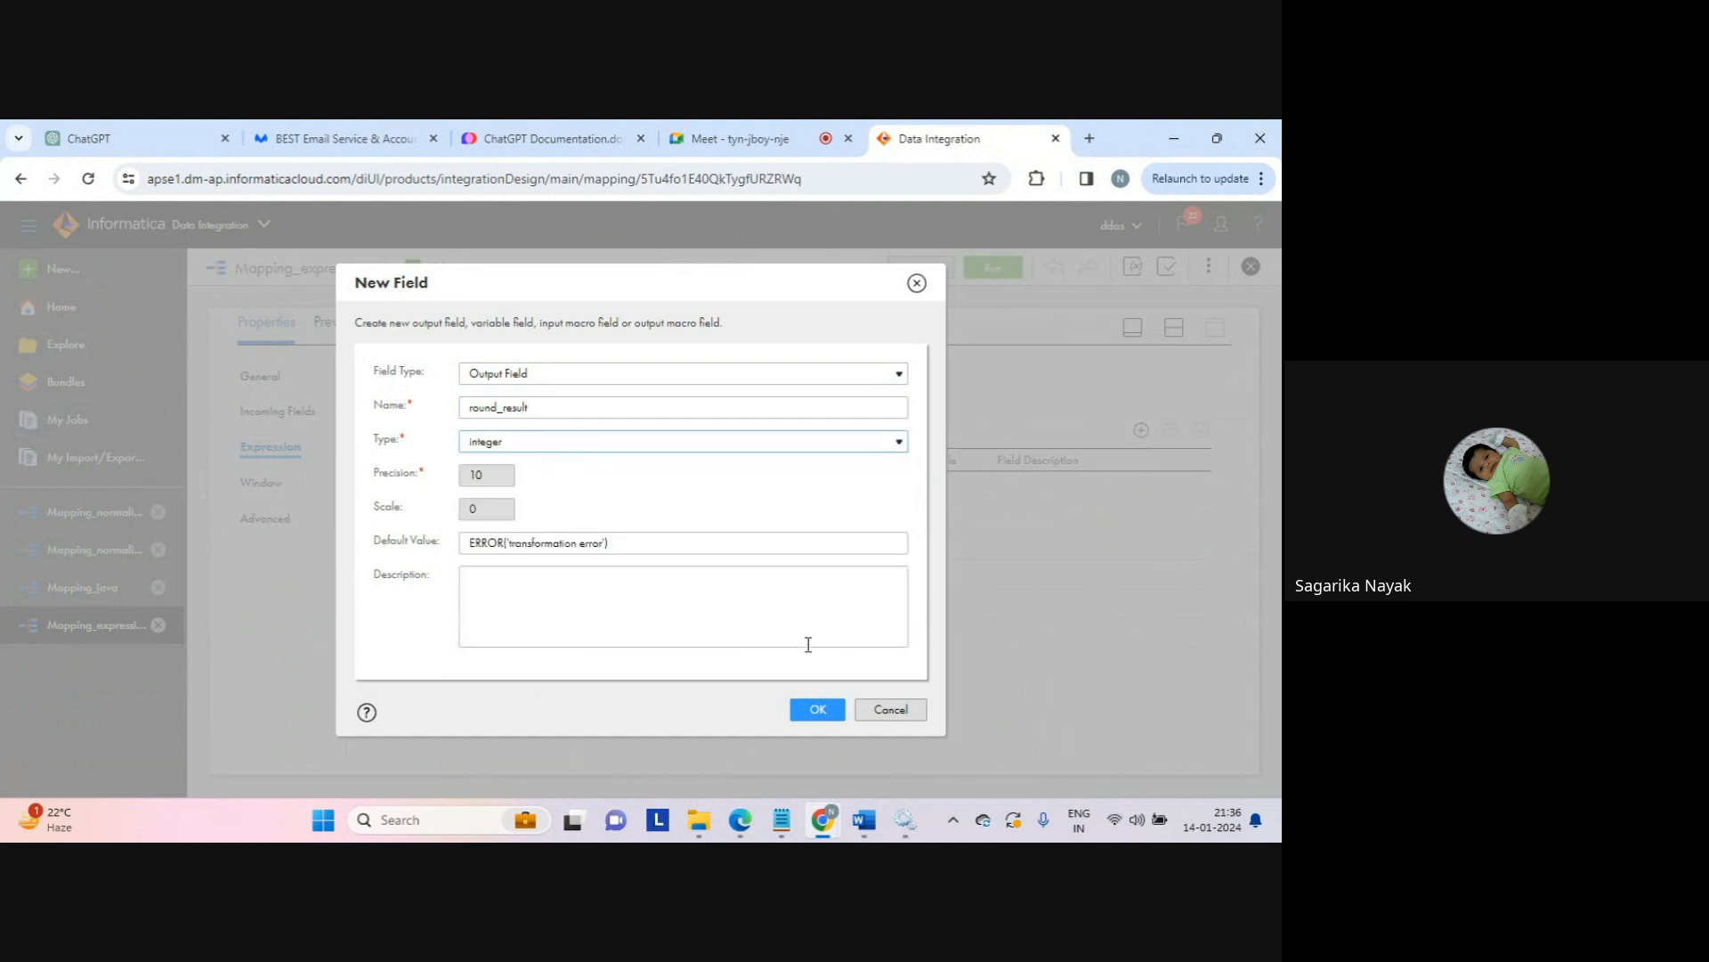
pyautogui.click(815, 709)
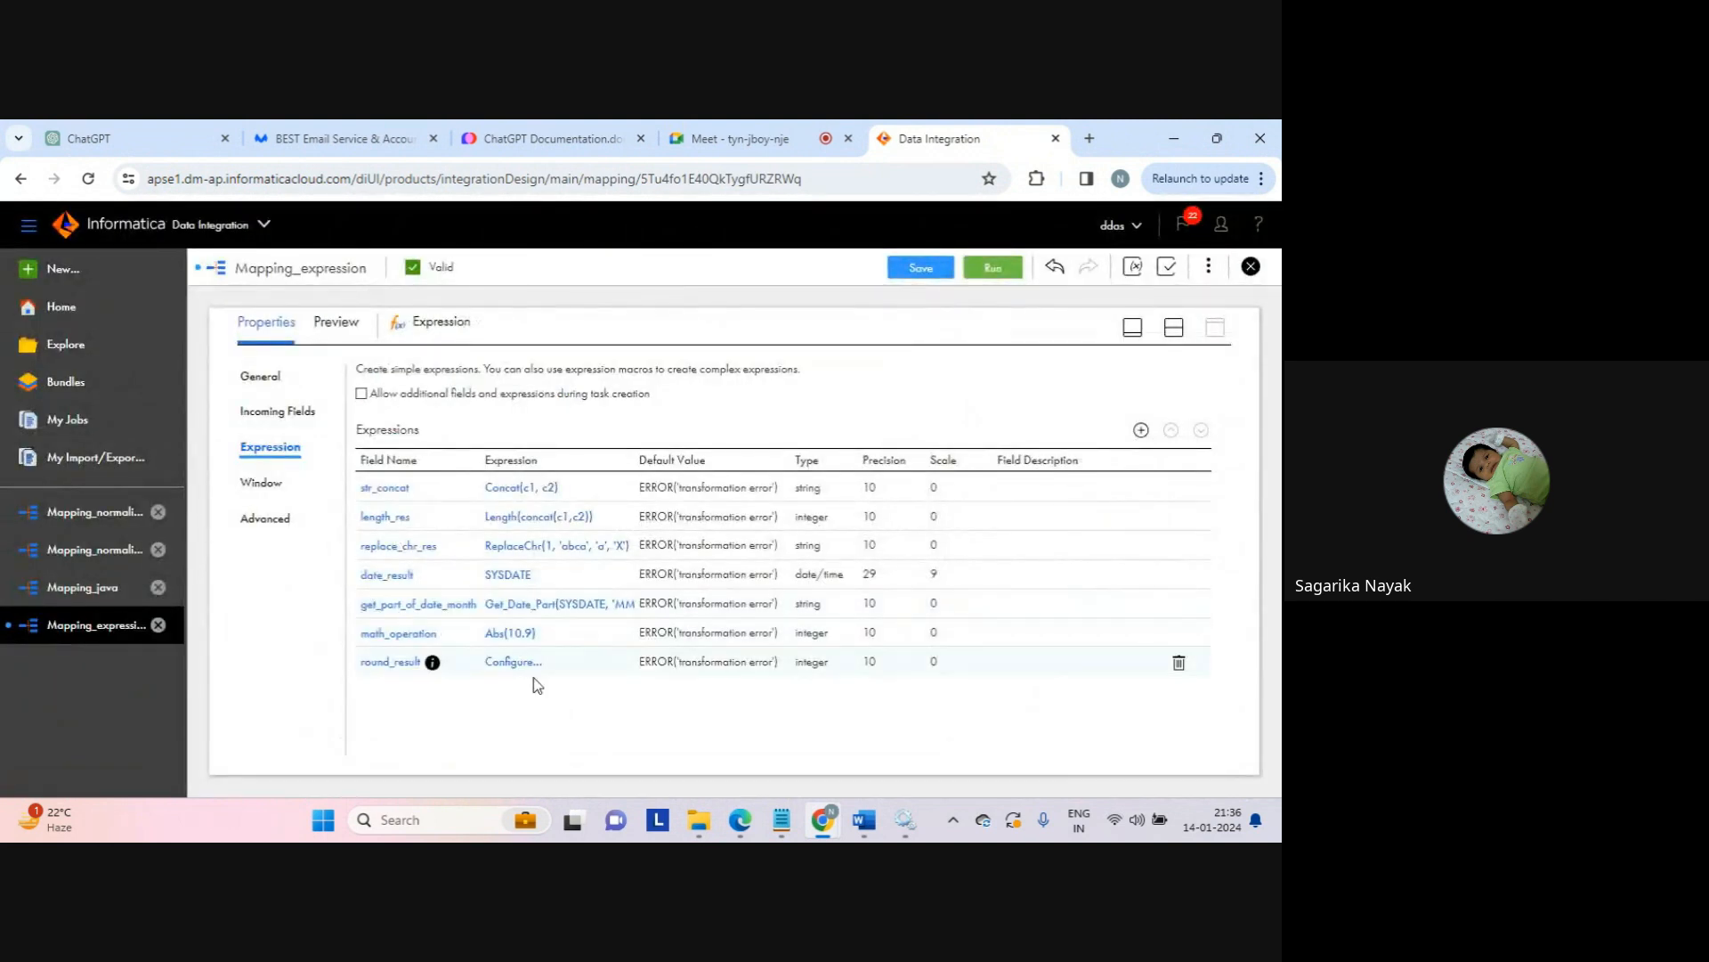
pyautogui.click(510, 664)
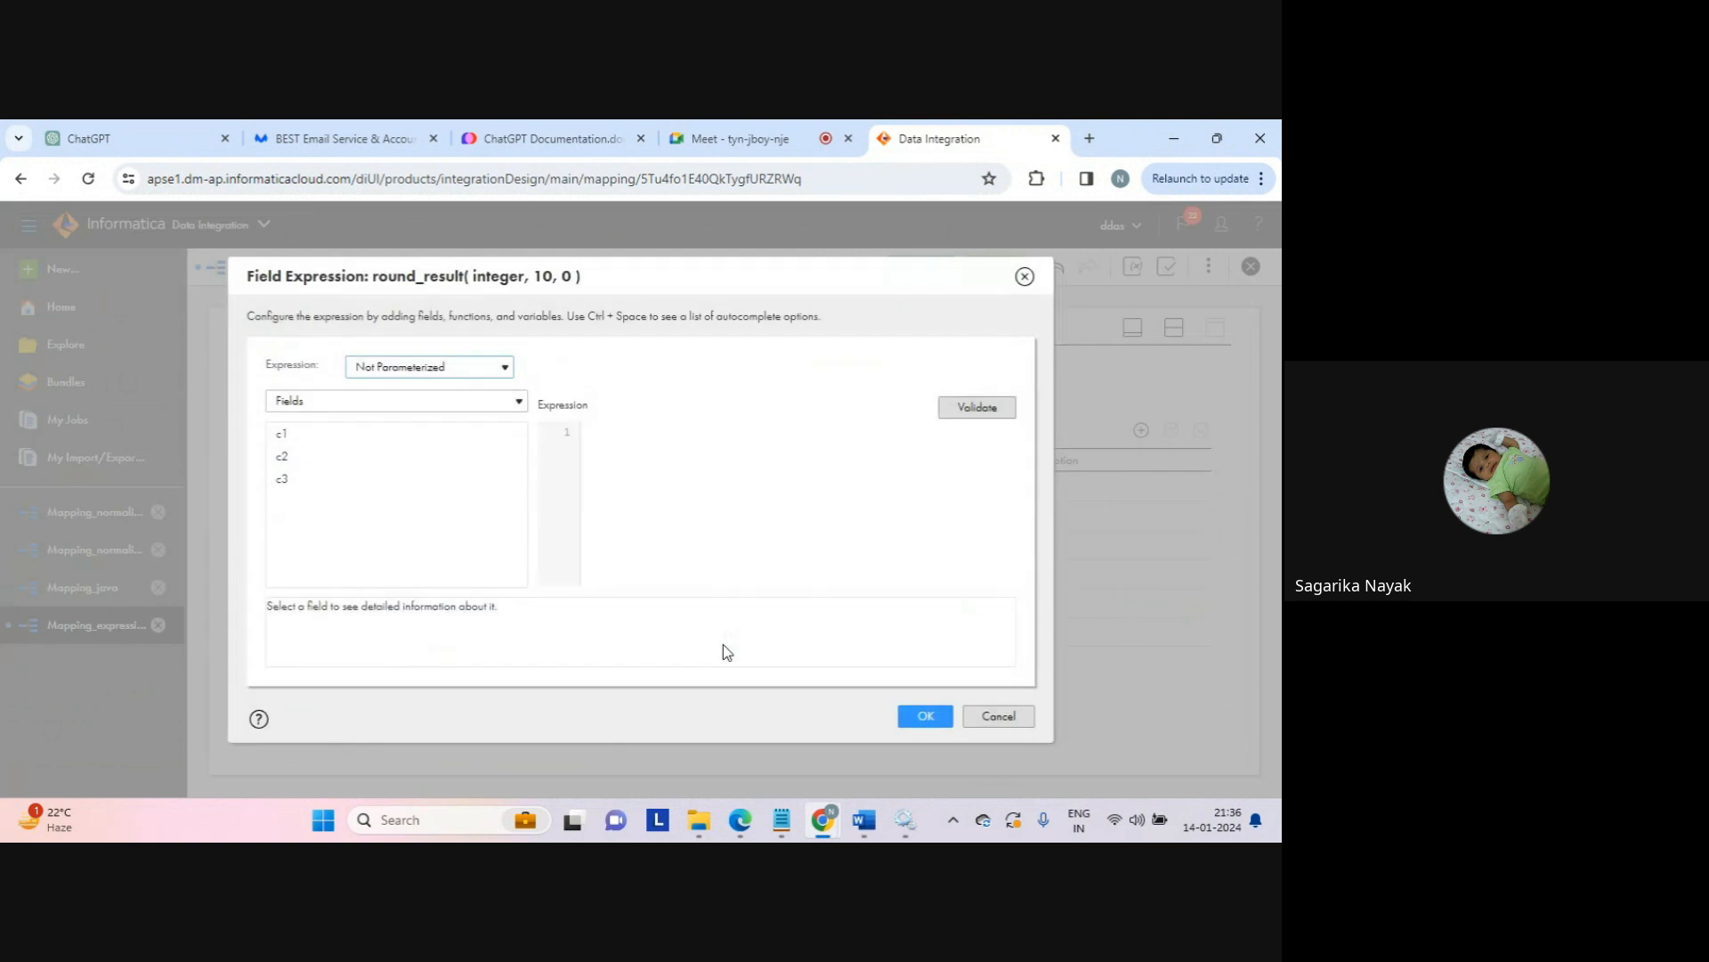
# Step: Insert the Round(Numeric) function from the built-in Numerical functions into round_result's expression
pyautogui.click(609, 427)
pyautogui.click(436, 405)
pyautogui.click(476, 473)
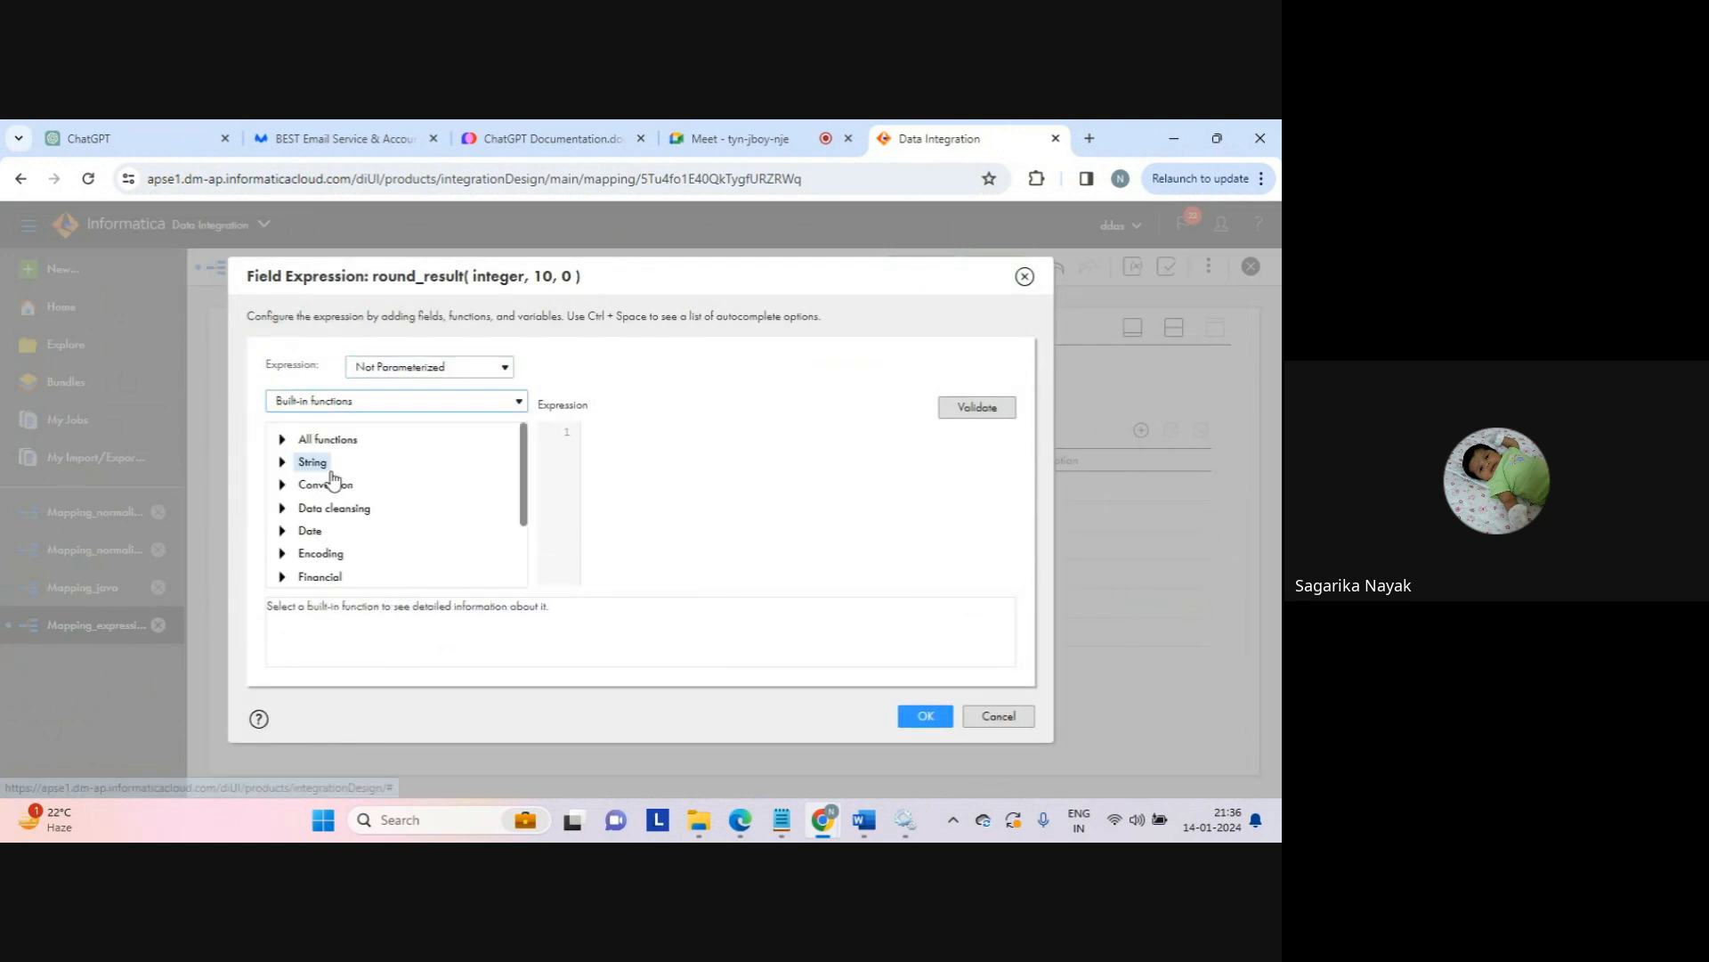
pyautogui.moveTo(527, 489); pyautogui.dragTo(527, 554)
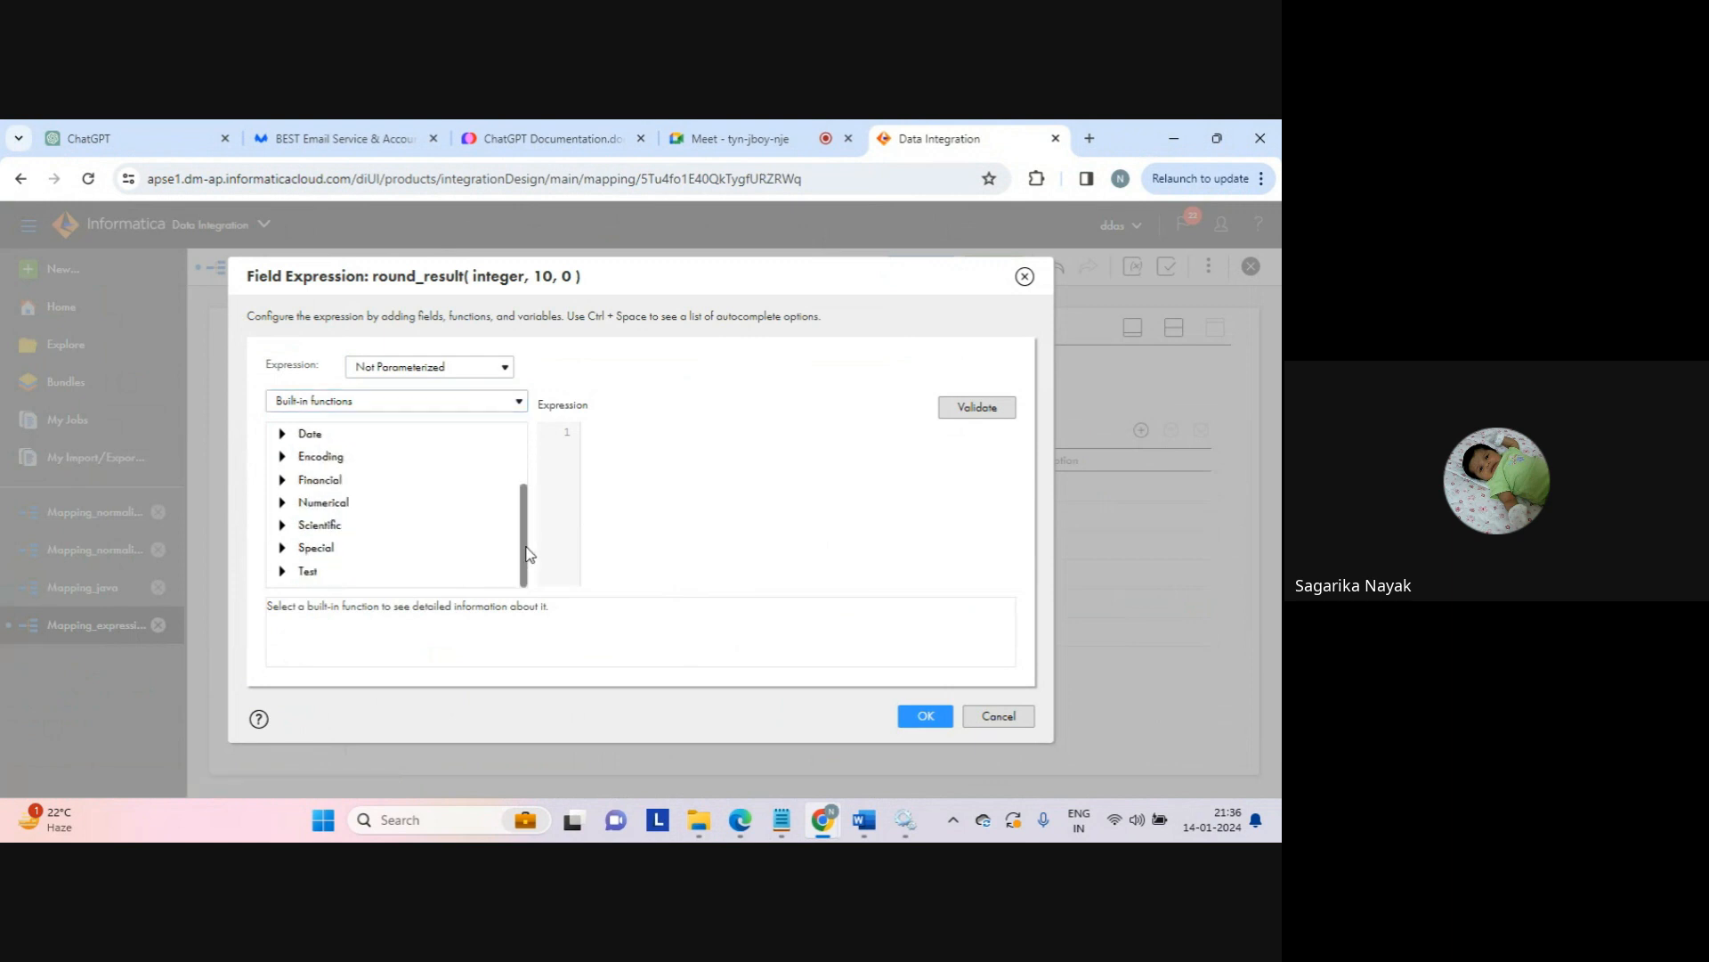
pyautogui.click(282, 502)
pyautogui.moveTo(524, 467); pyautogui.dragTo(499, 538)
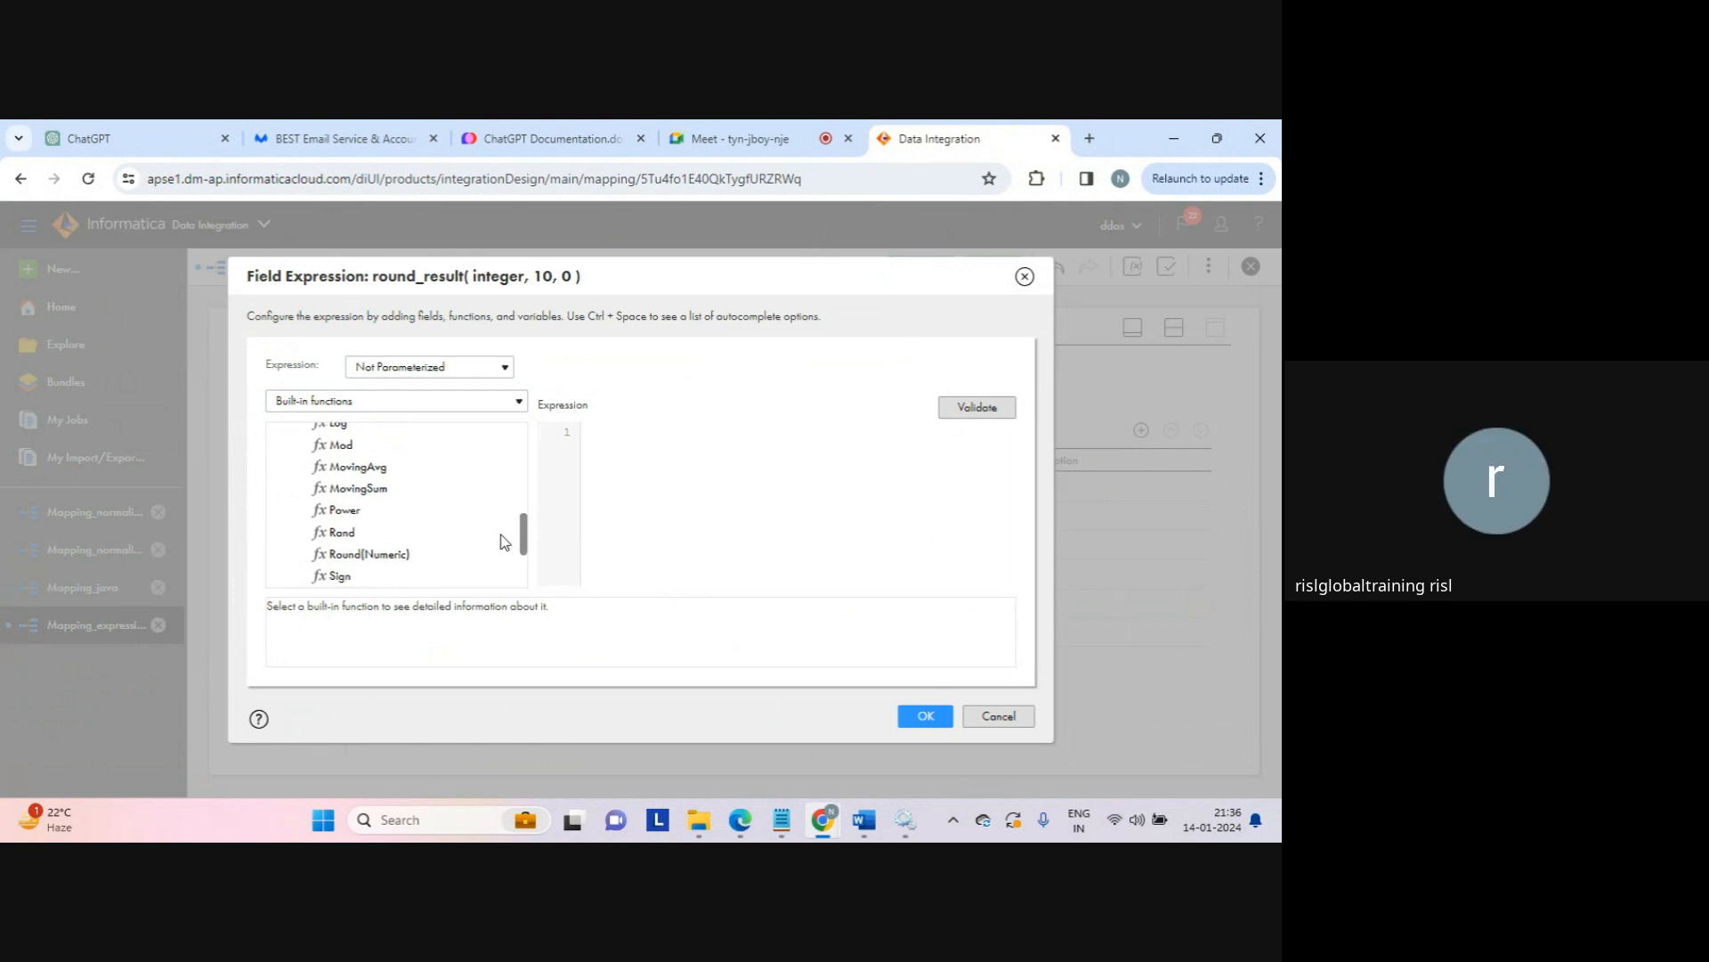
pyautogui.doubleClick(381, 559)
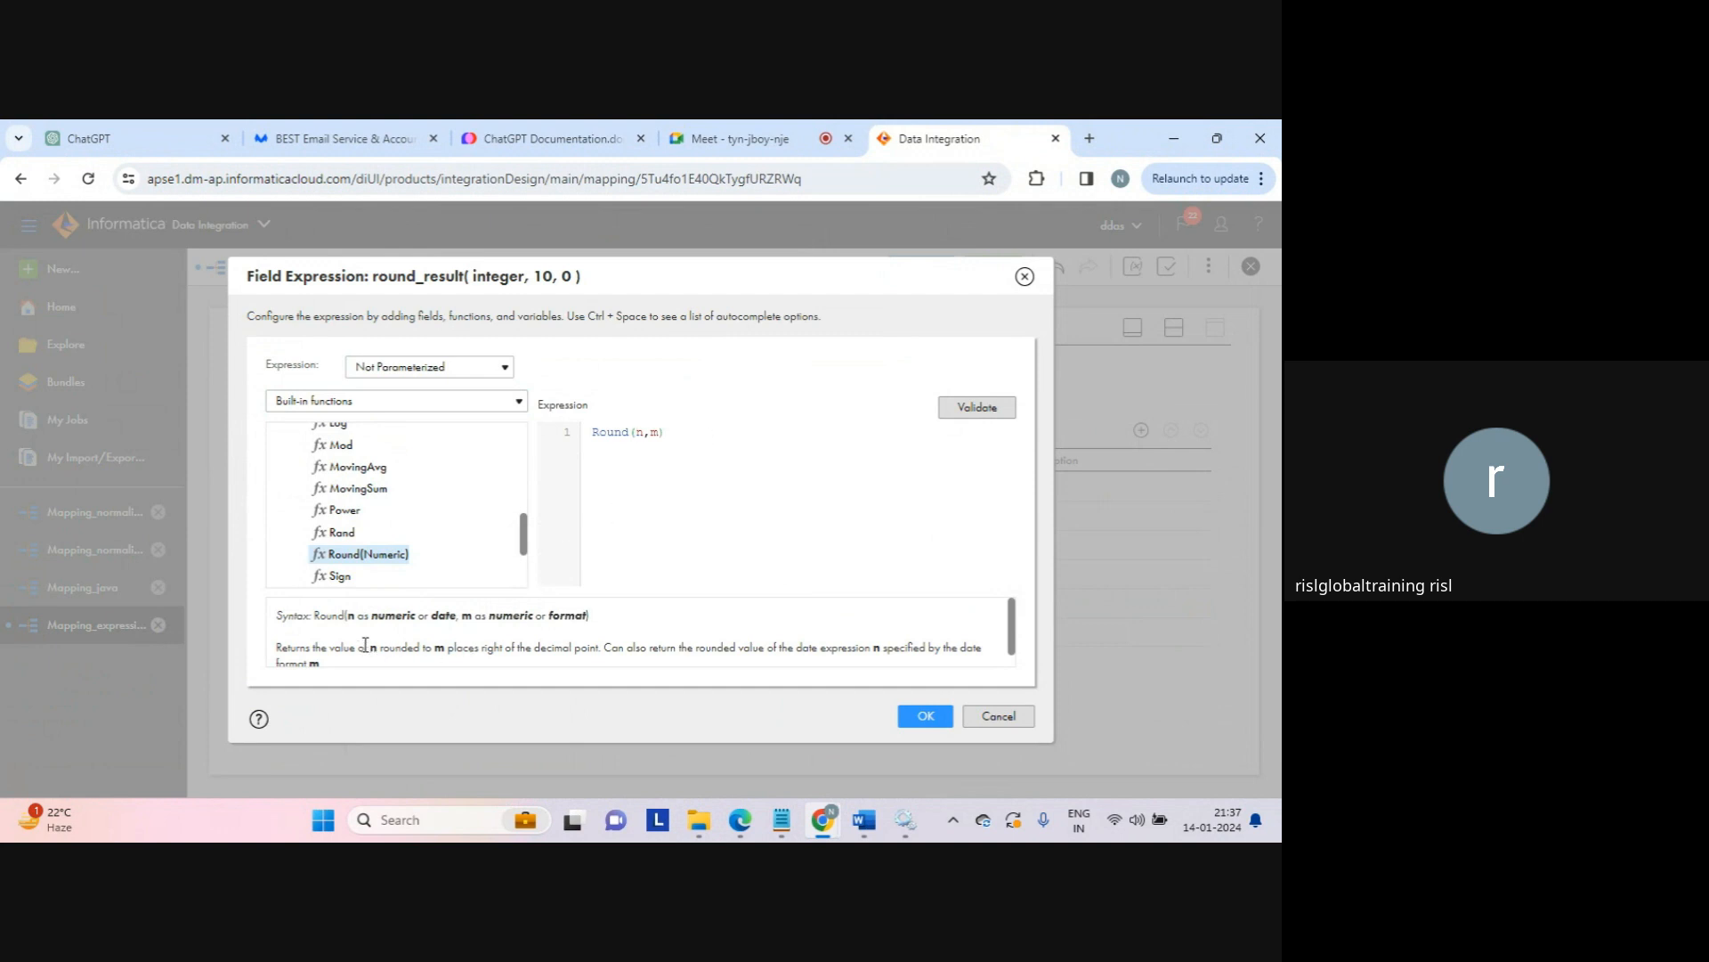
# Step: Make the expression Round(10.6,1), validate and accept it, and save Mapping_expression
pyautogui.moveTo(365, 642); pyautogui.dragTo(503, 639)
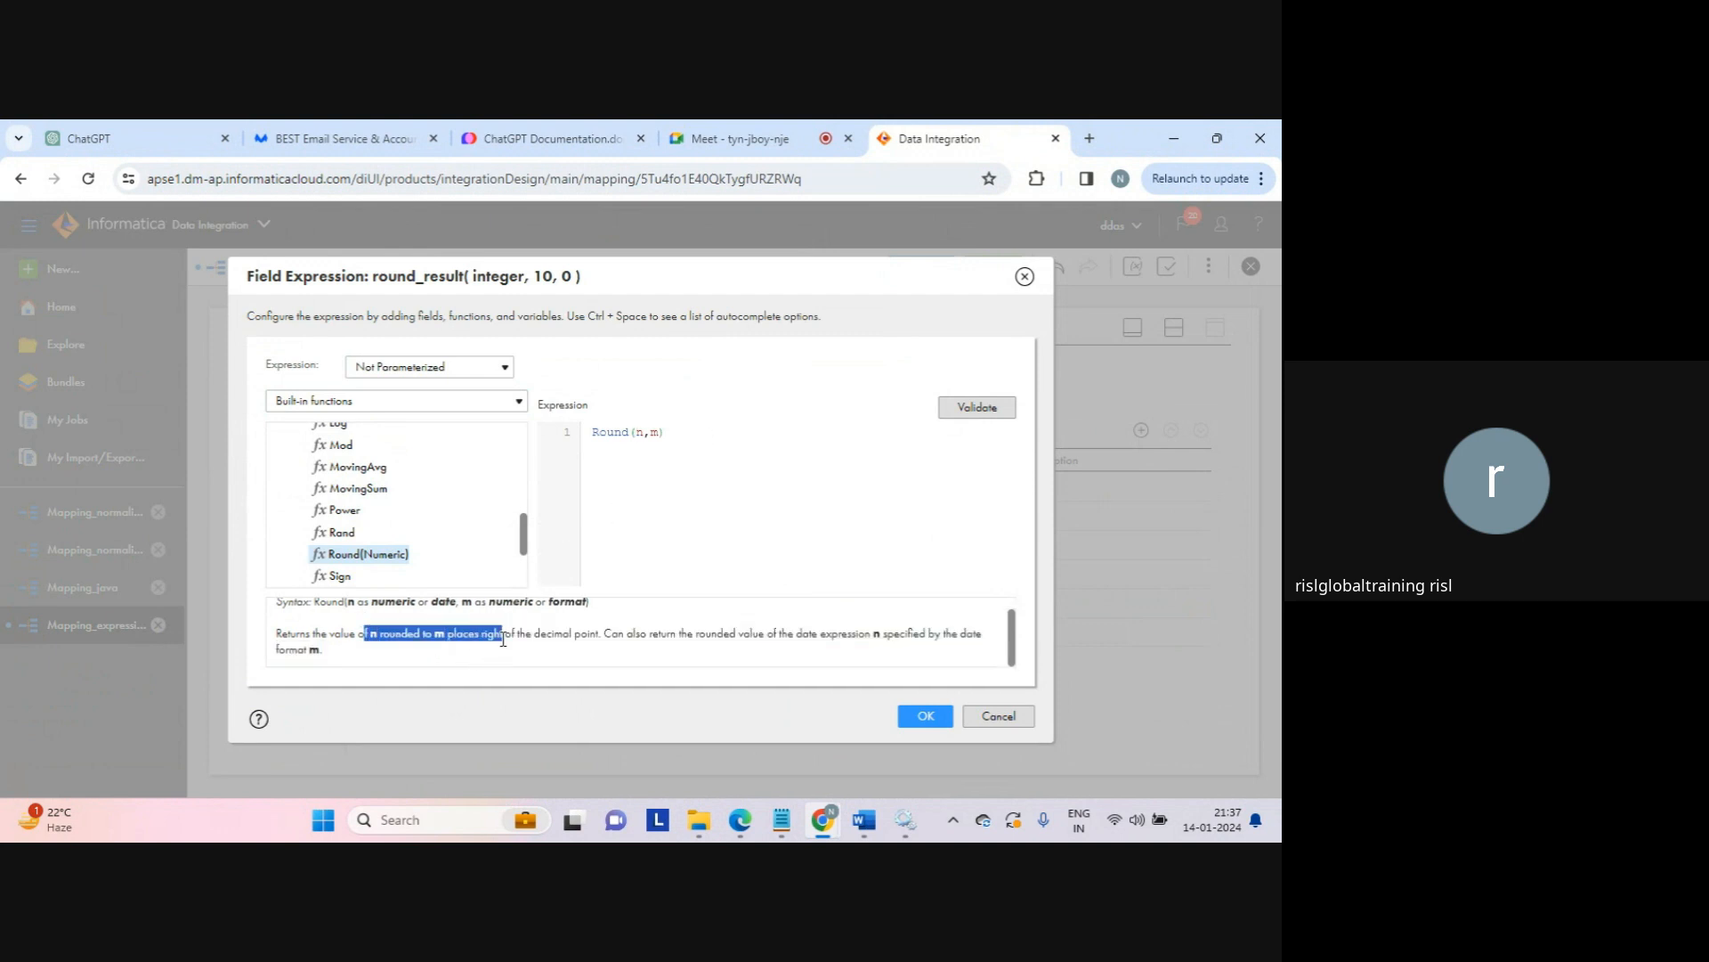
pyautogui.click(504, 639)
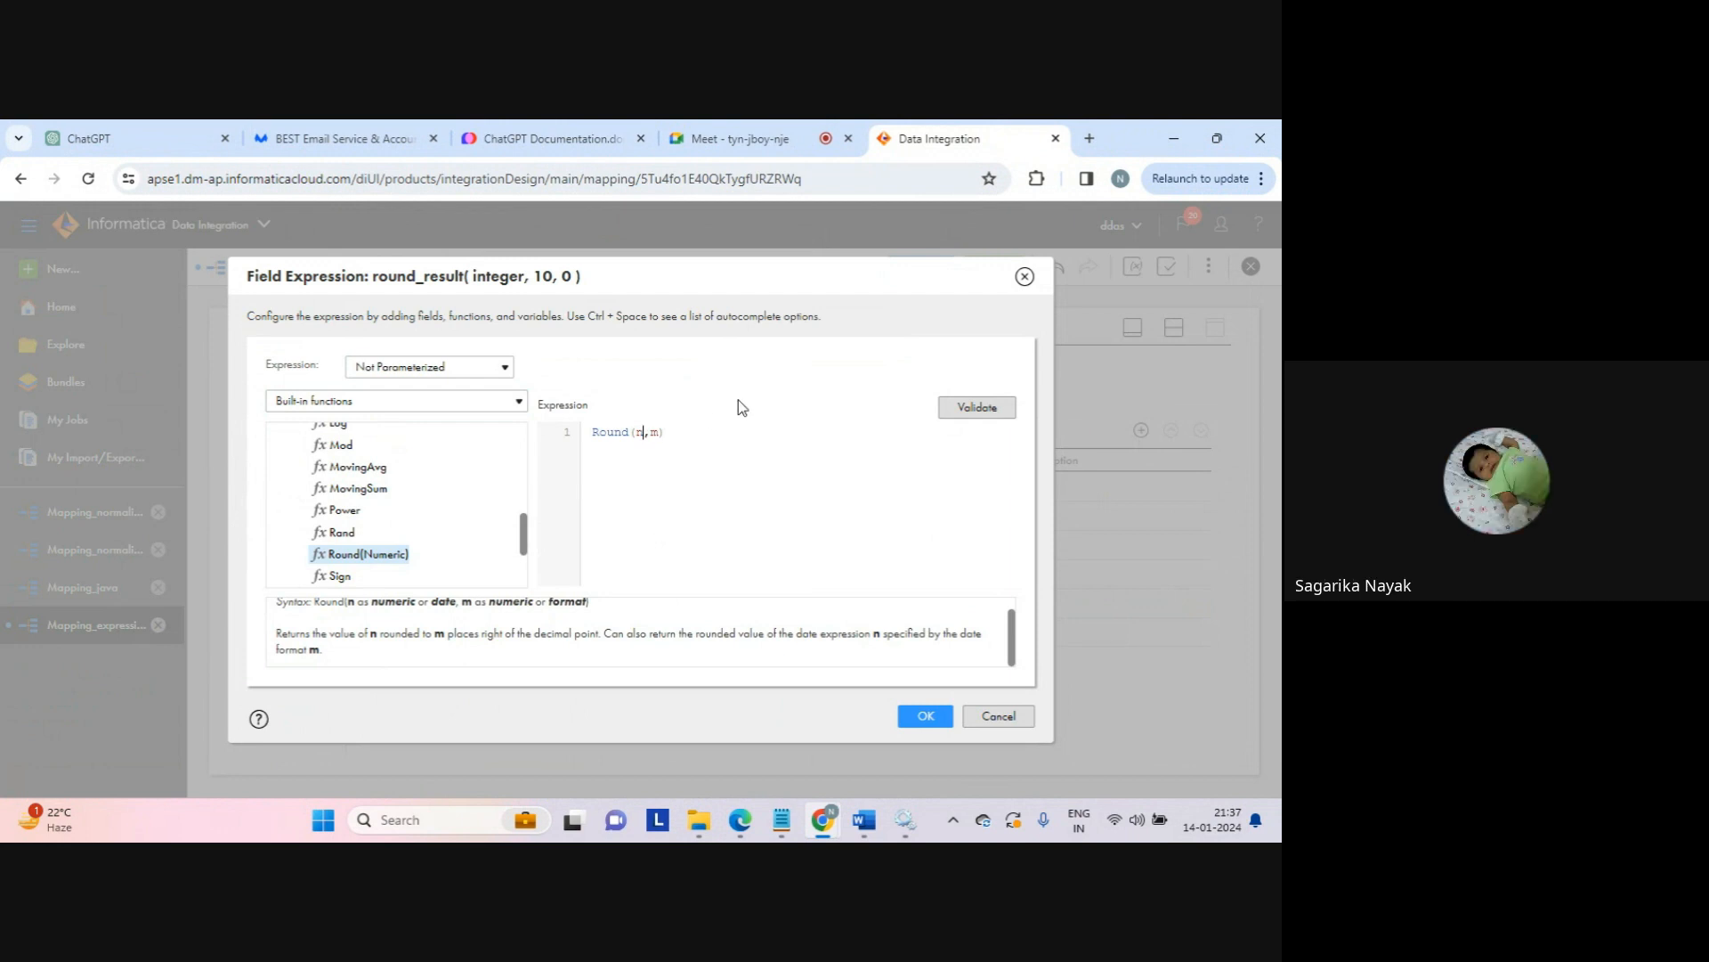
pyautogui.press('BackSpace')
pyautogui.write('10.')
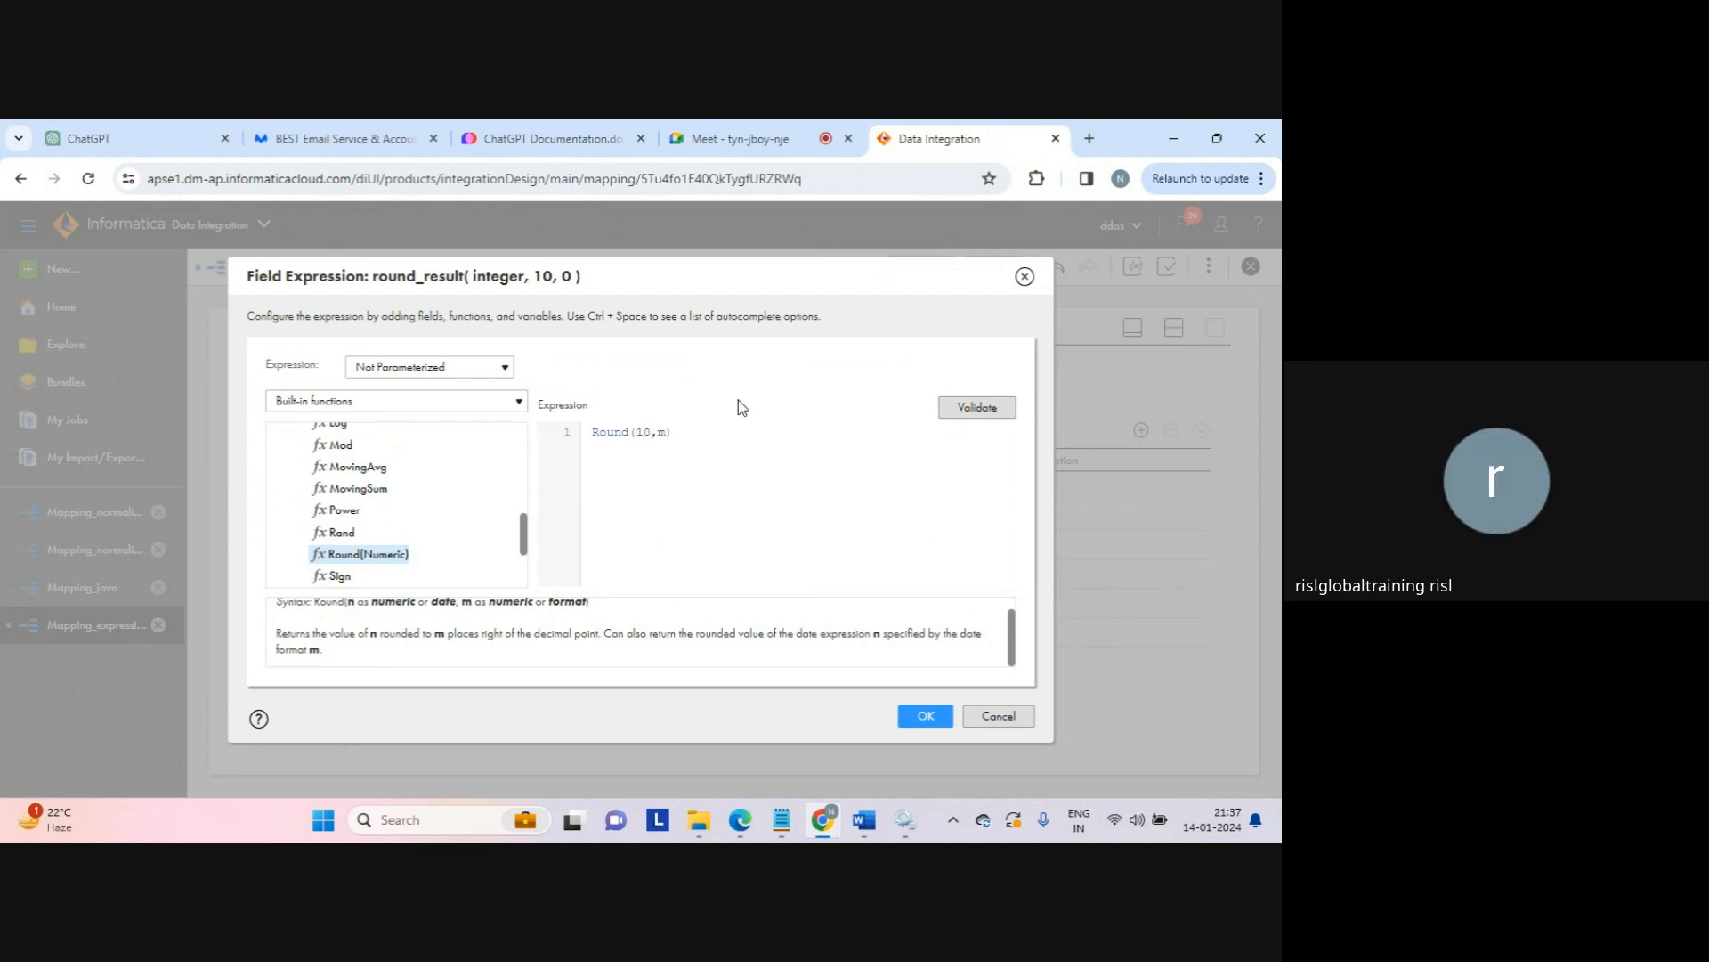
pyautogui.write('6,')
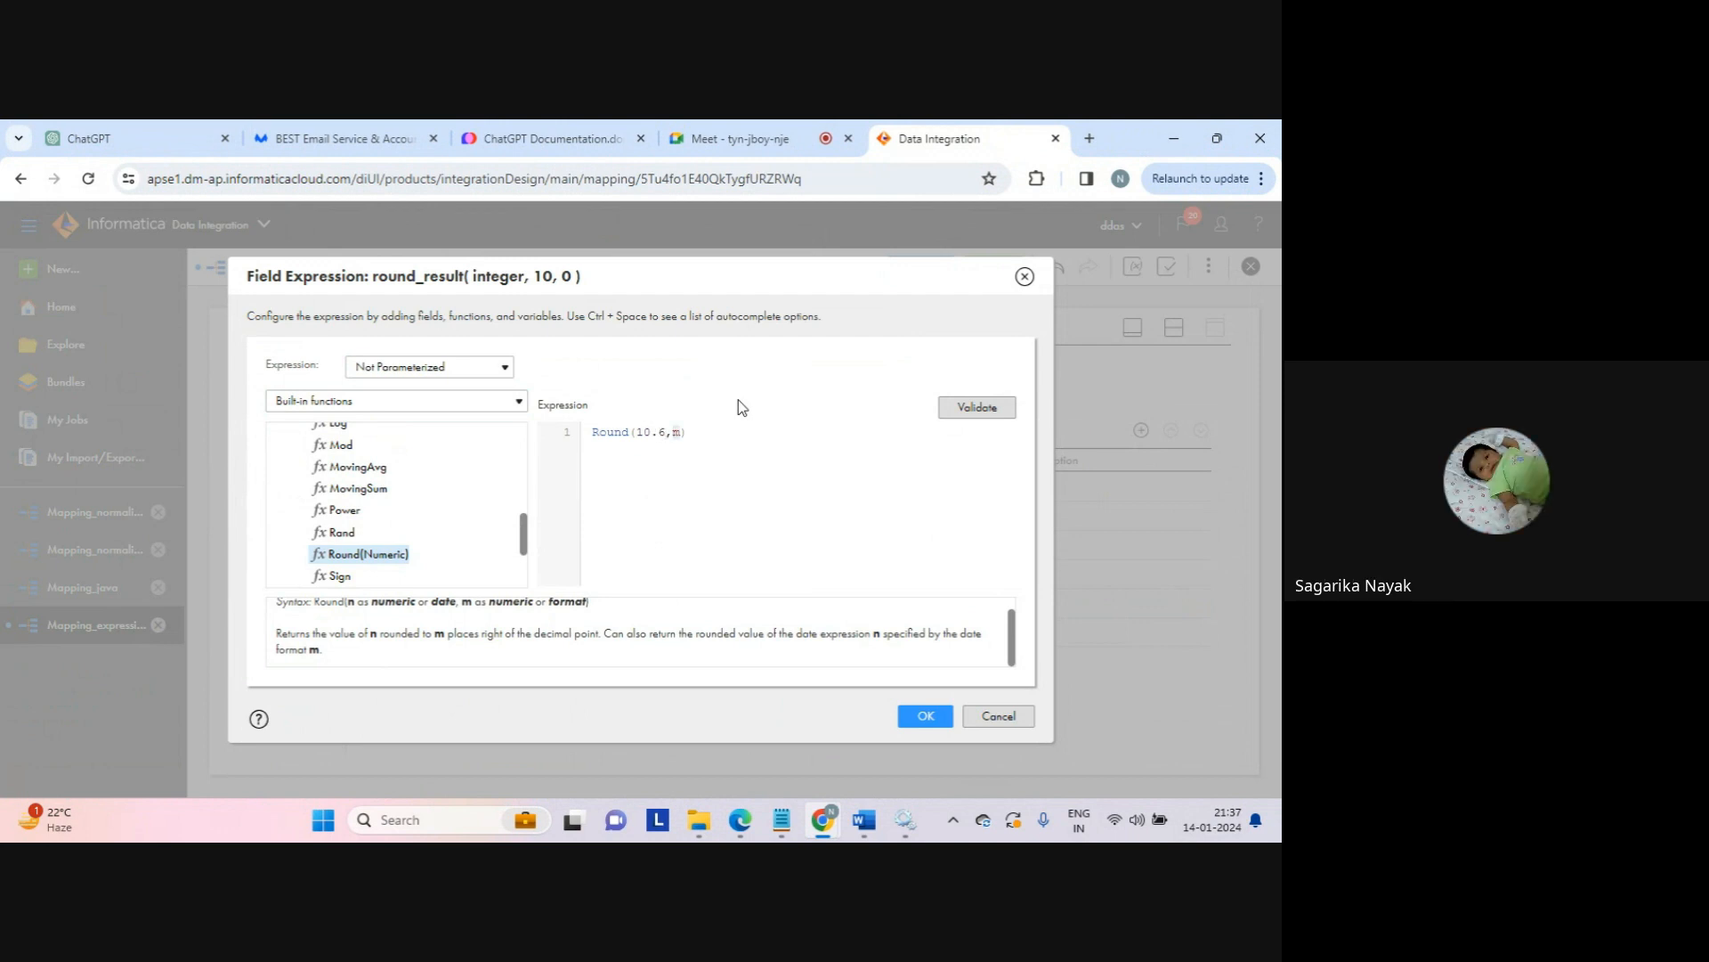
pyautogui.write('1')
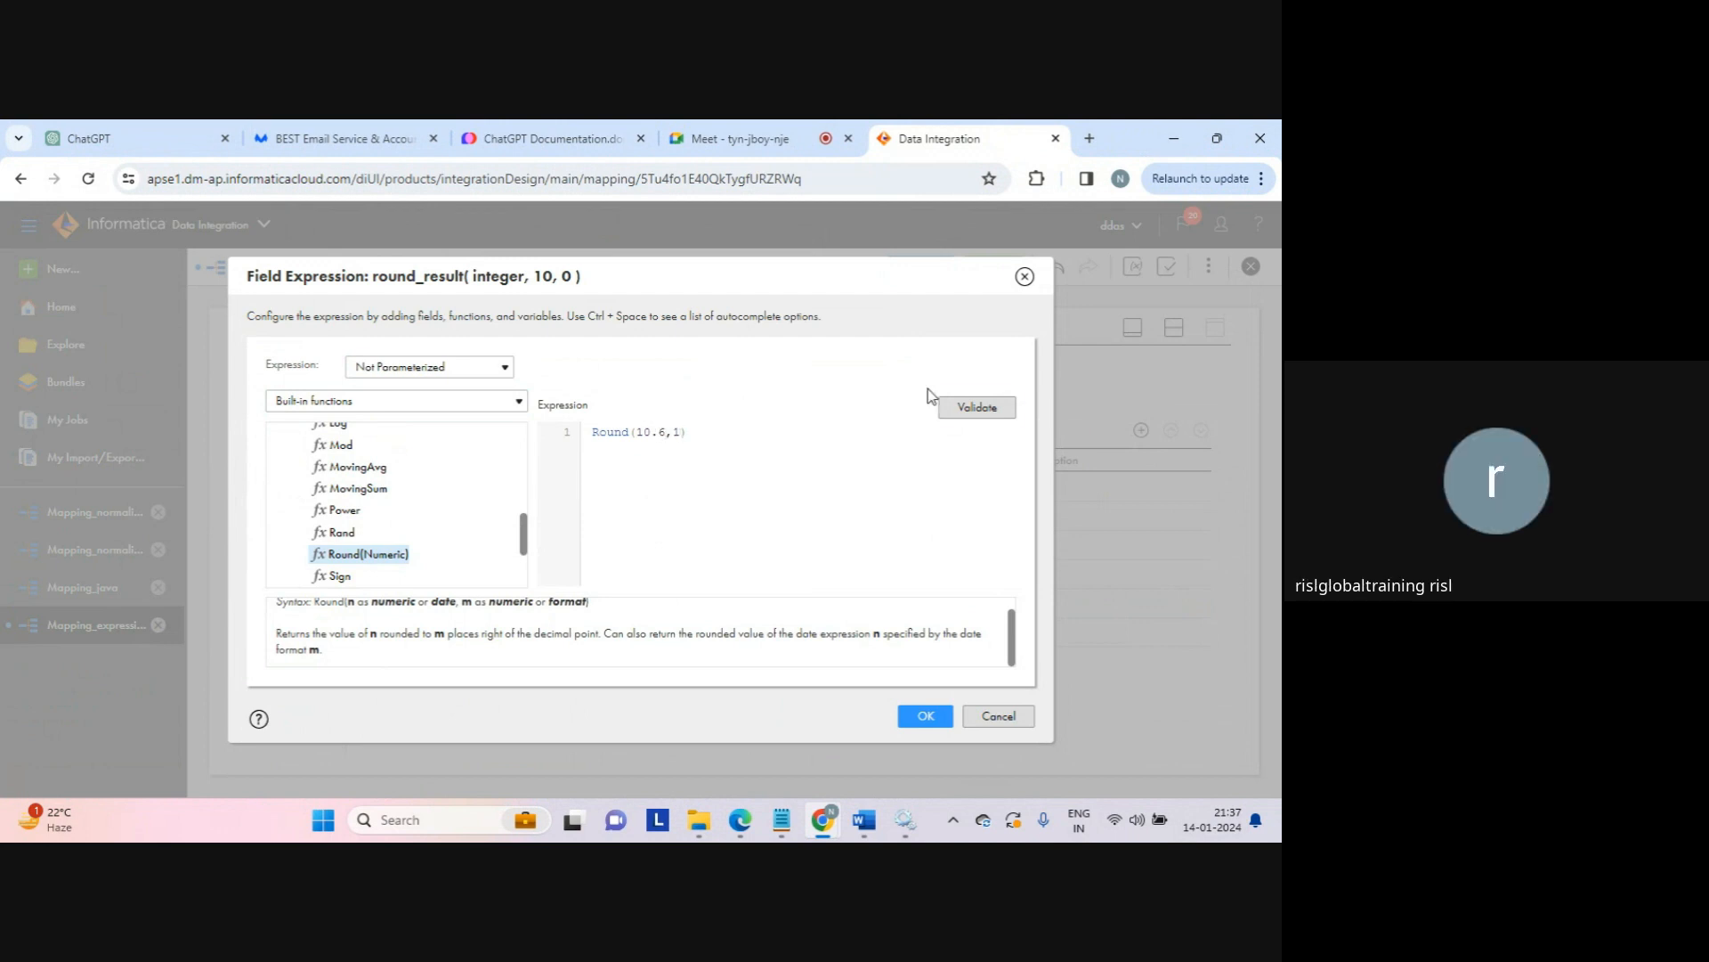
pyautogui.click(976, 407)
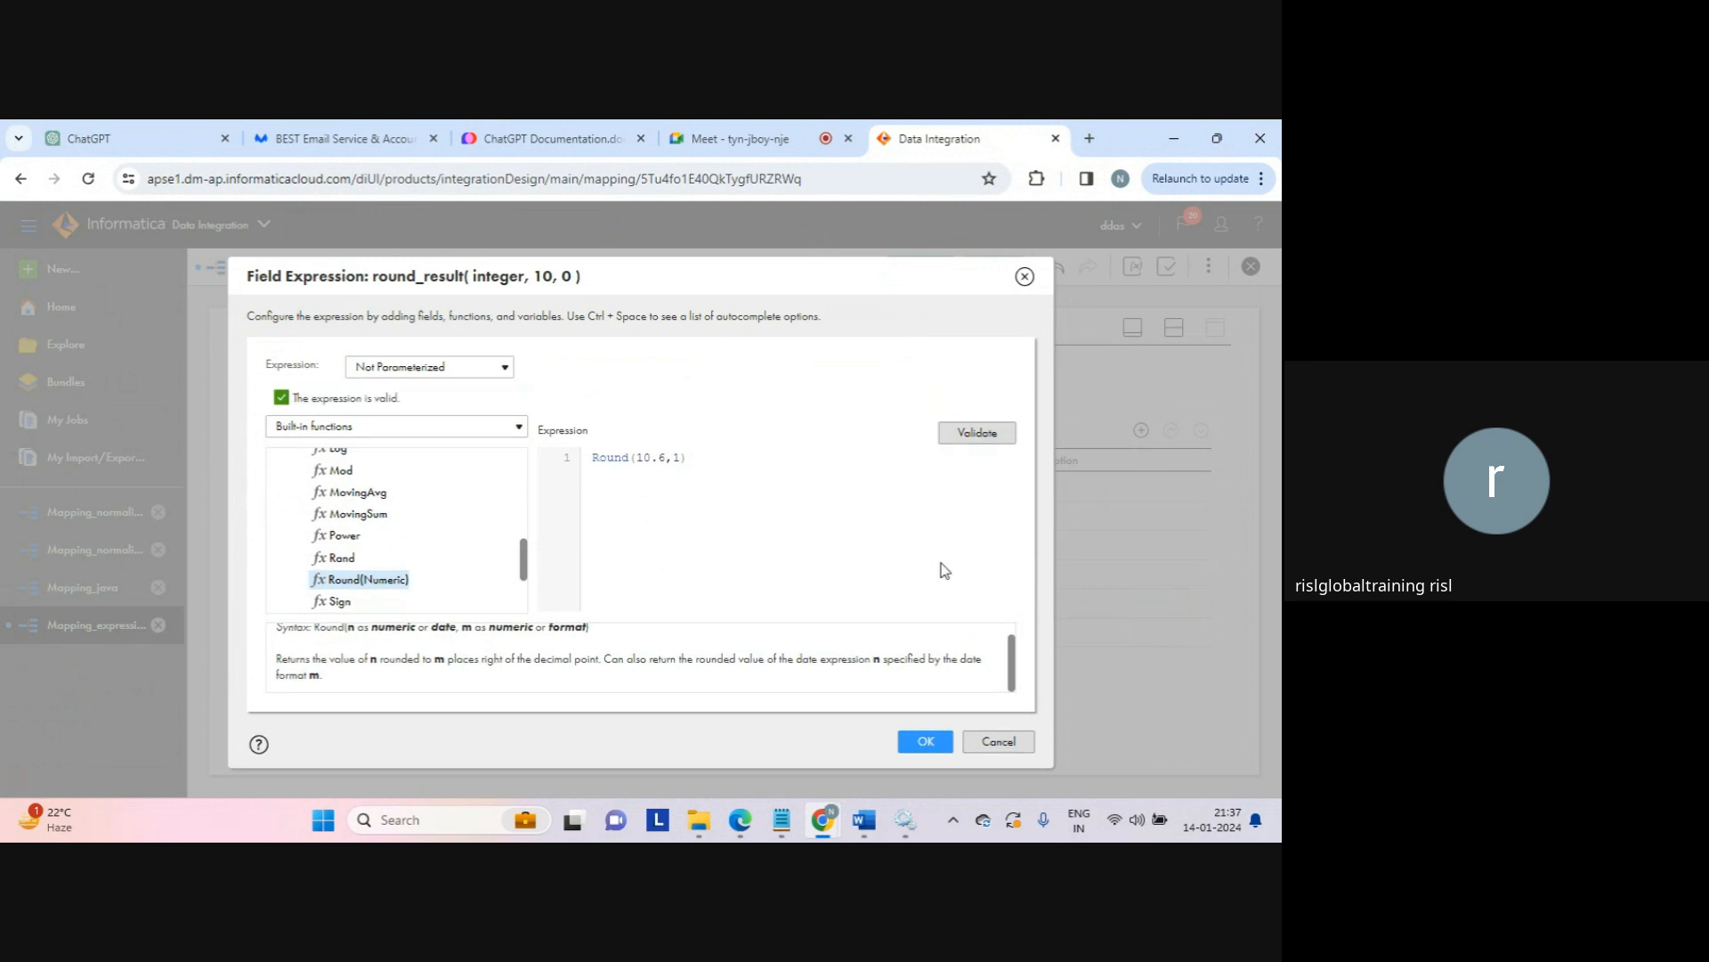
pyautogui.click(925, 743)
pyautogui.click(922, 269)
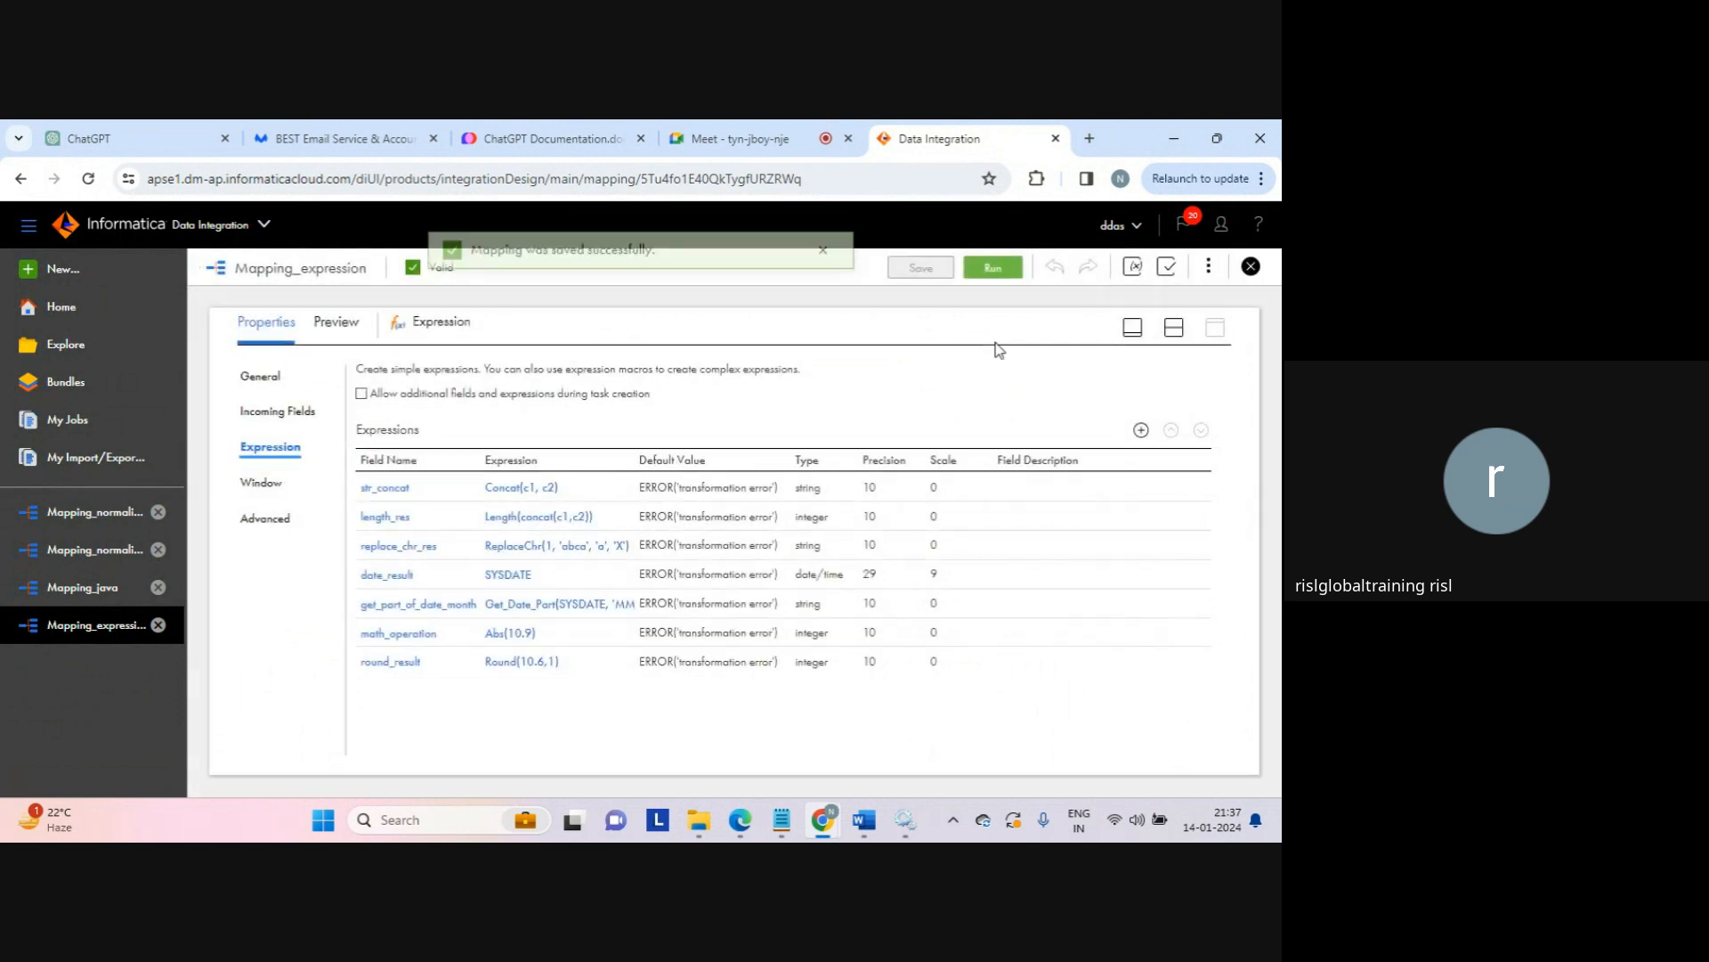
# Step: Run Mapping_expression and open My Jobs to see its seventh run starting
pyautogui.click(822, 269)
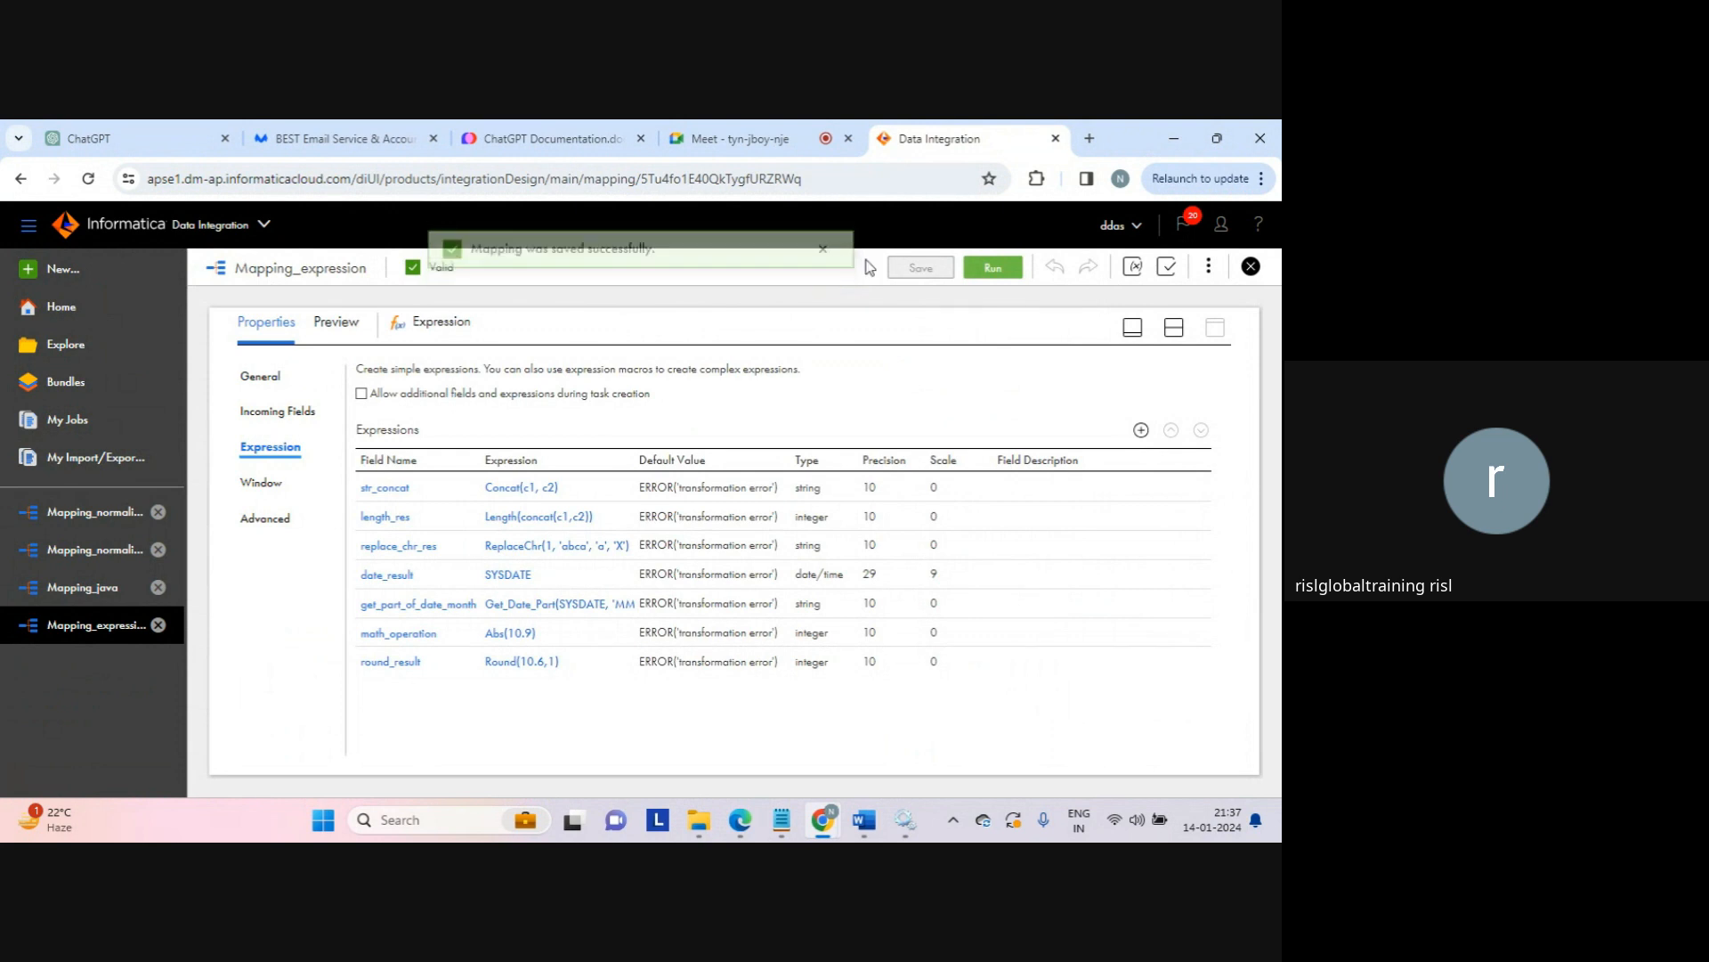
pyautogui.click(988, 270)
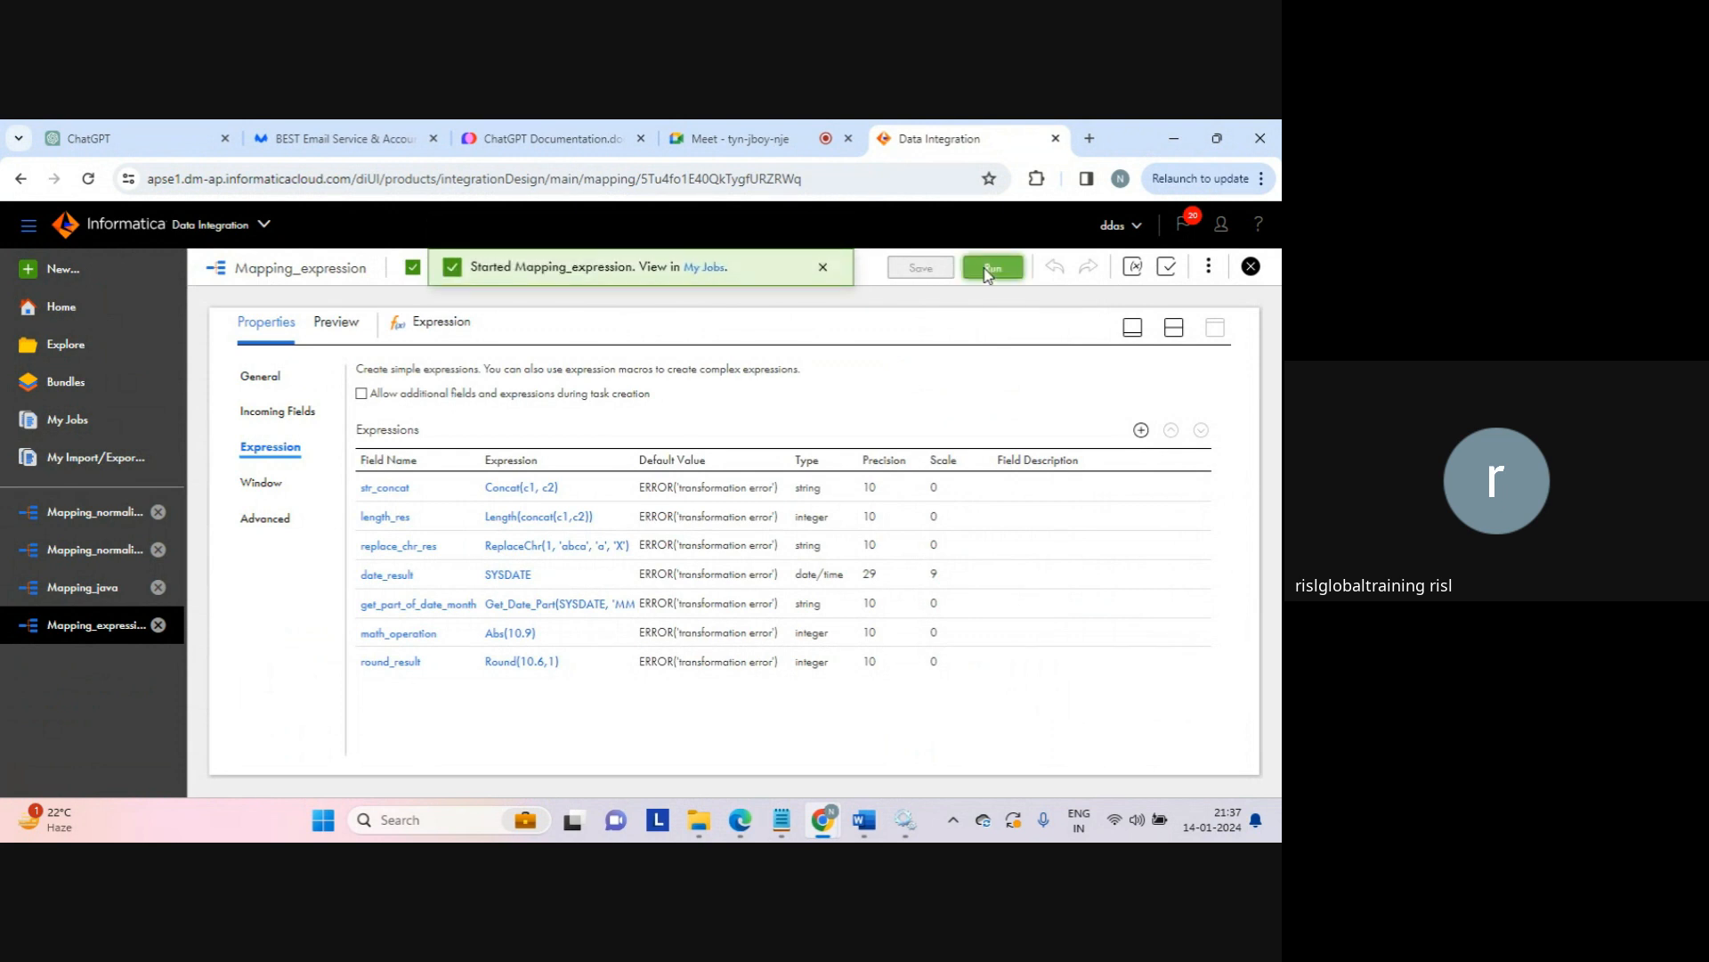
pyautogui.click(712, 268)
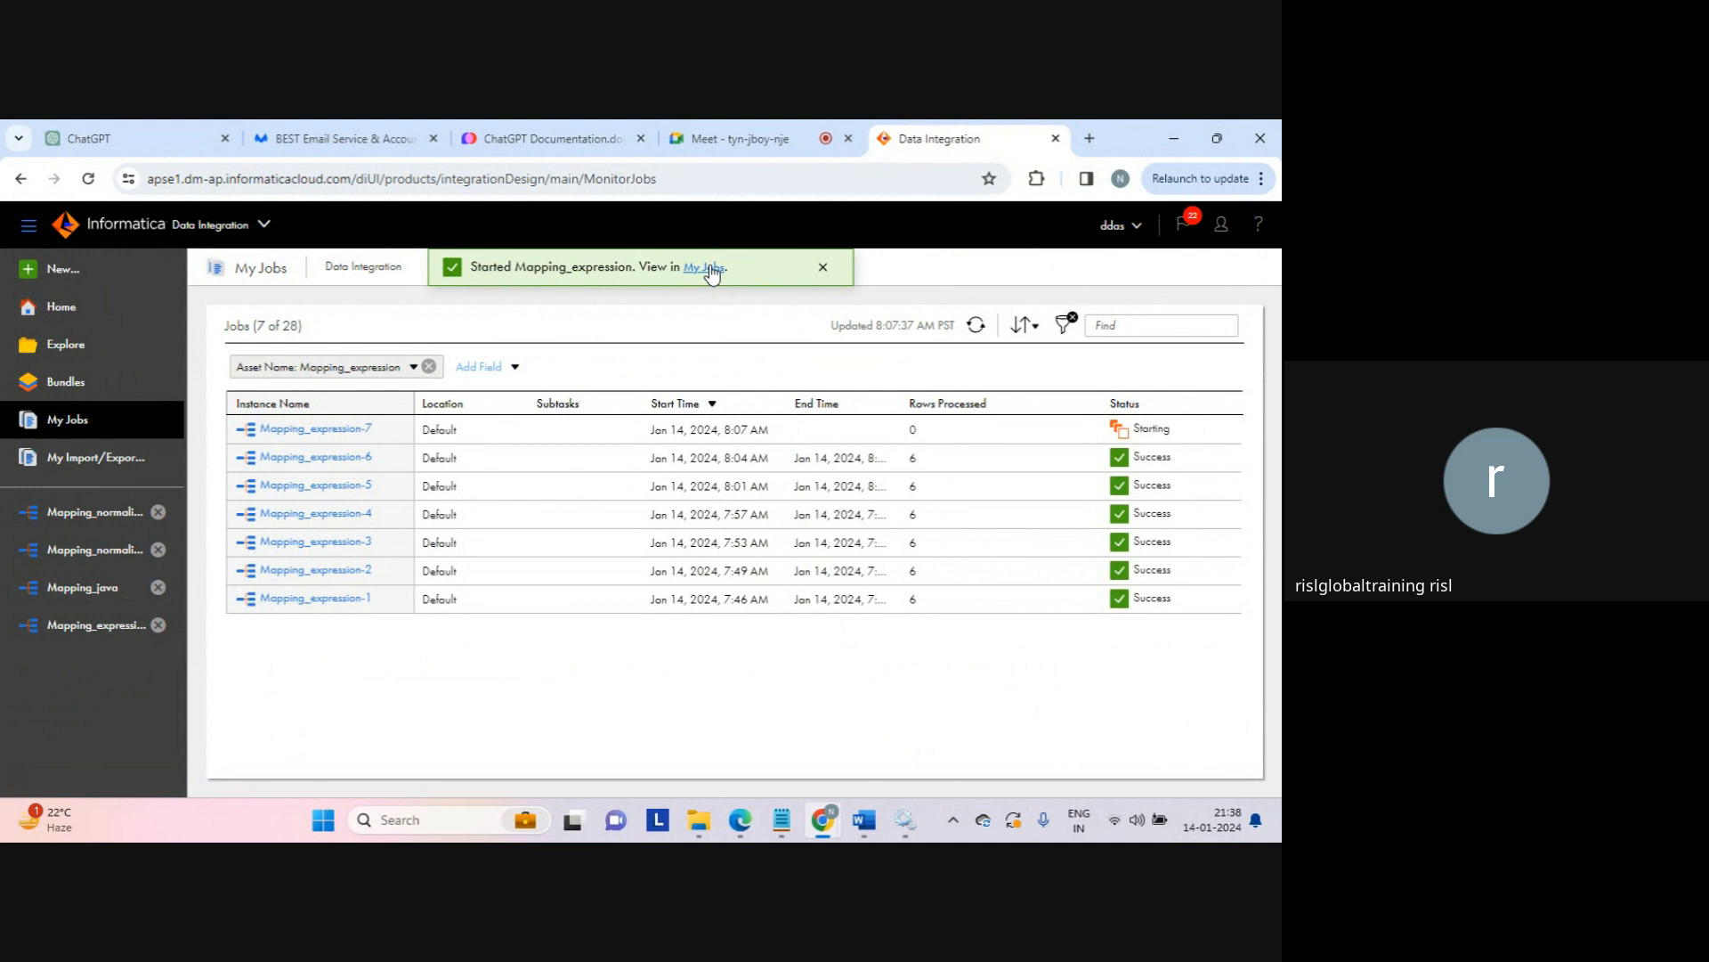
# Step: Refresh My Jobs to confirm Mapping_expression-7 succeeded with 6 rows, then switch to the target folder
pyautogui.click(824, 269)
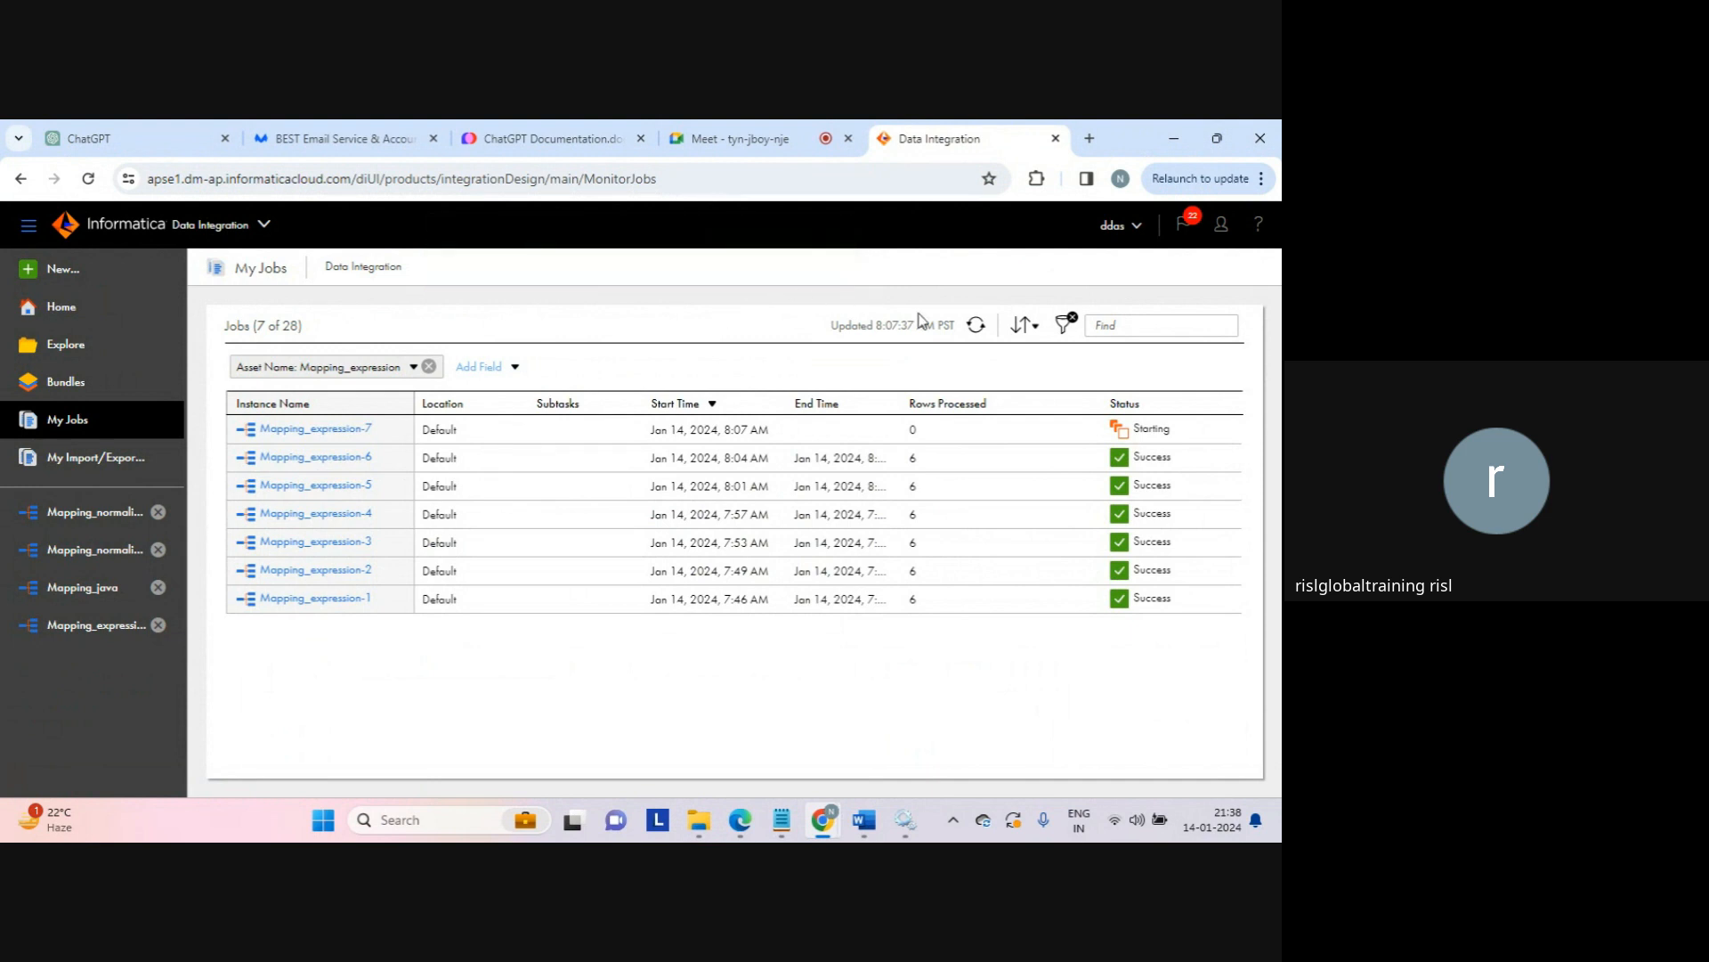
pyautogui.click(977, 326)
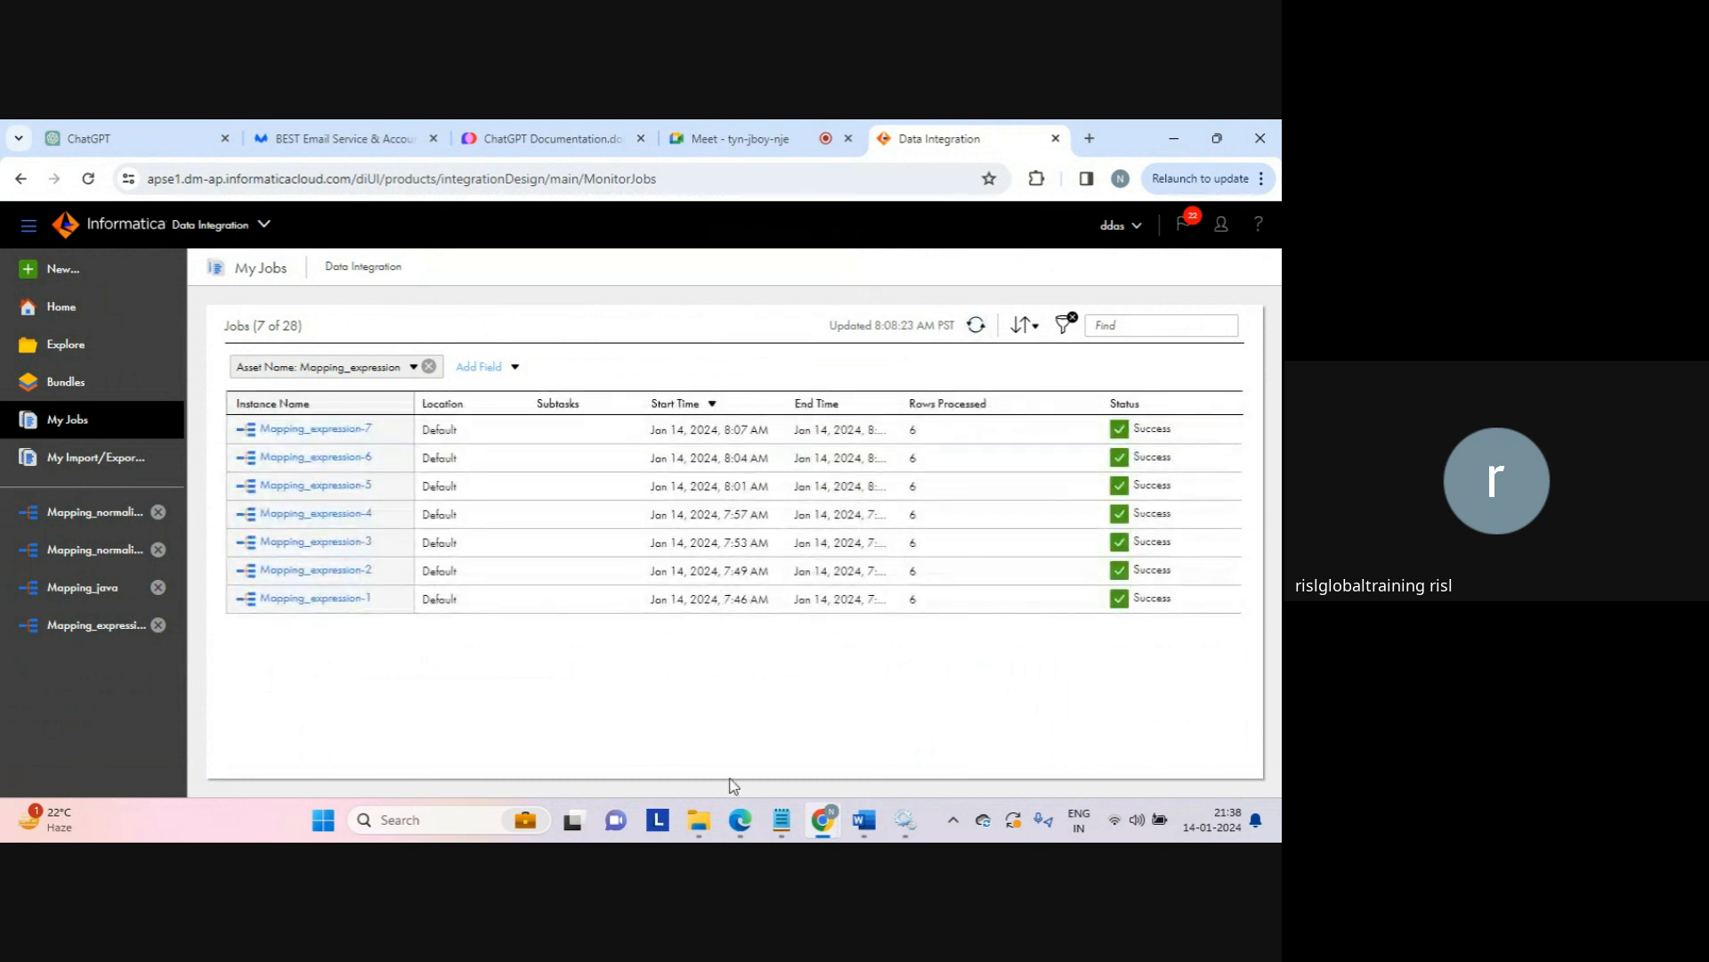
pyautogui.click(699, 819)
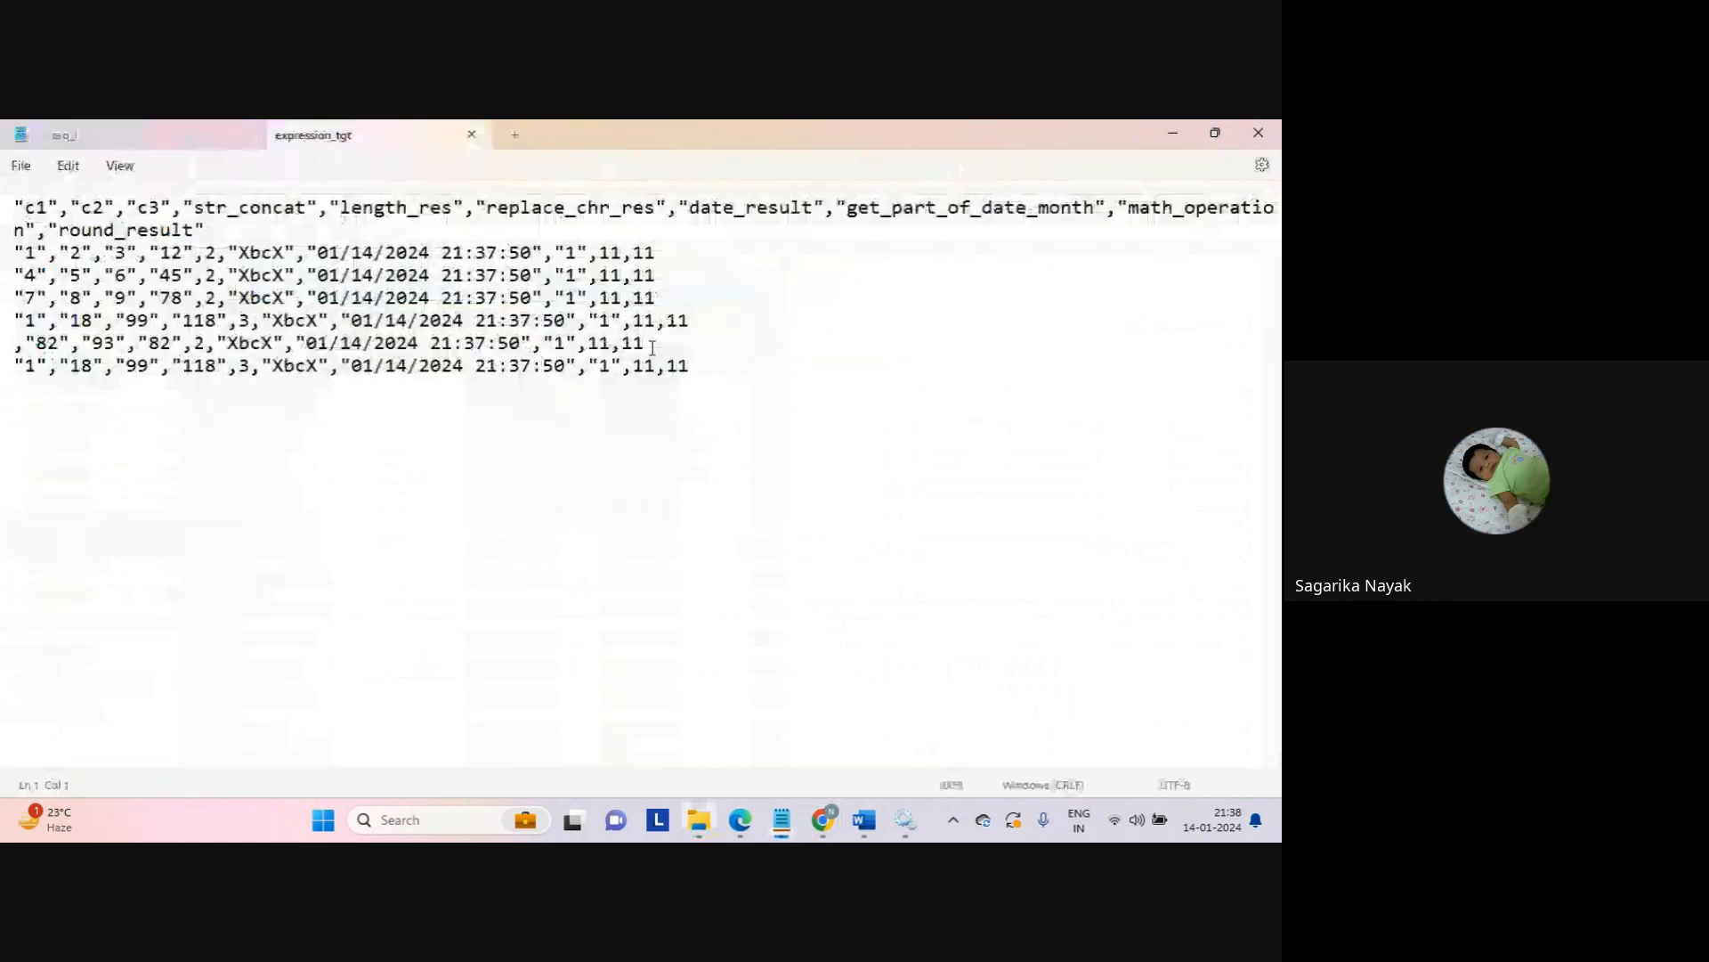
# Step: Close the expression_tgt file, hide Notepad, and bring back the Data Integration My Jobs window
pyautogui.moveTo(633, 253); pyautogui.dragTo(718, 267)
pyautogui.click(717, 267)
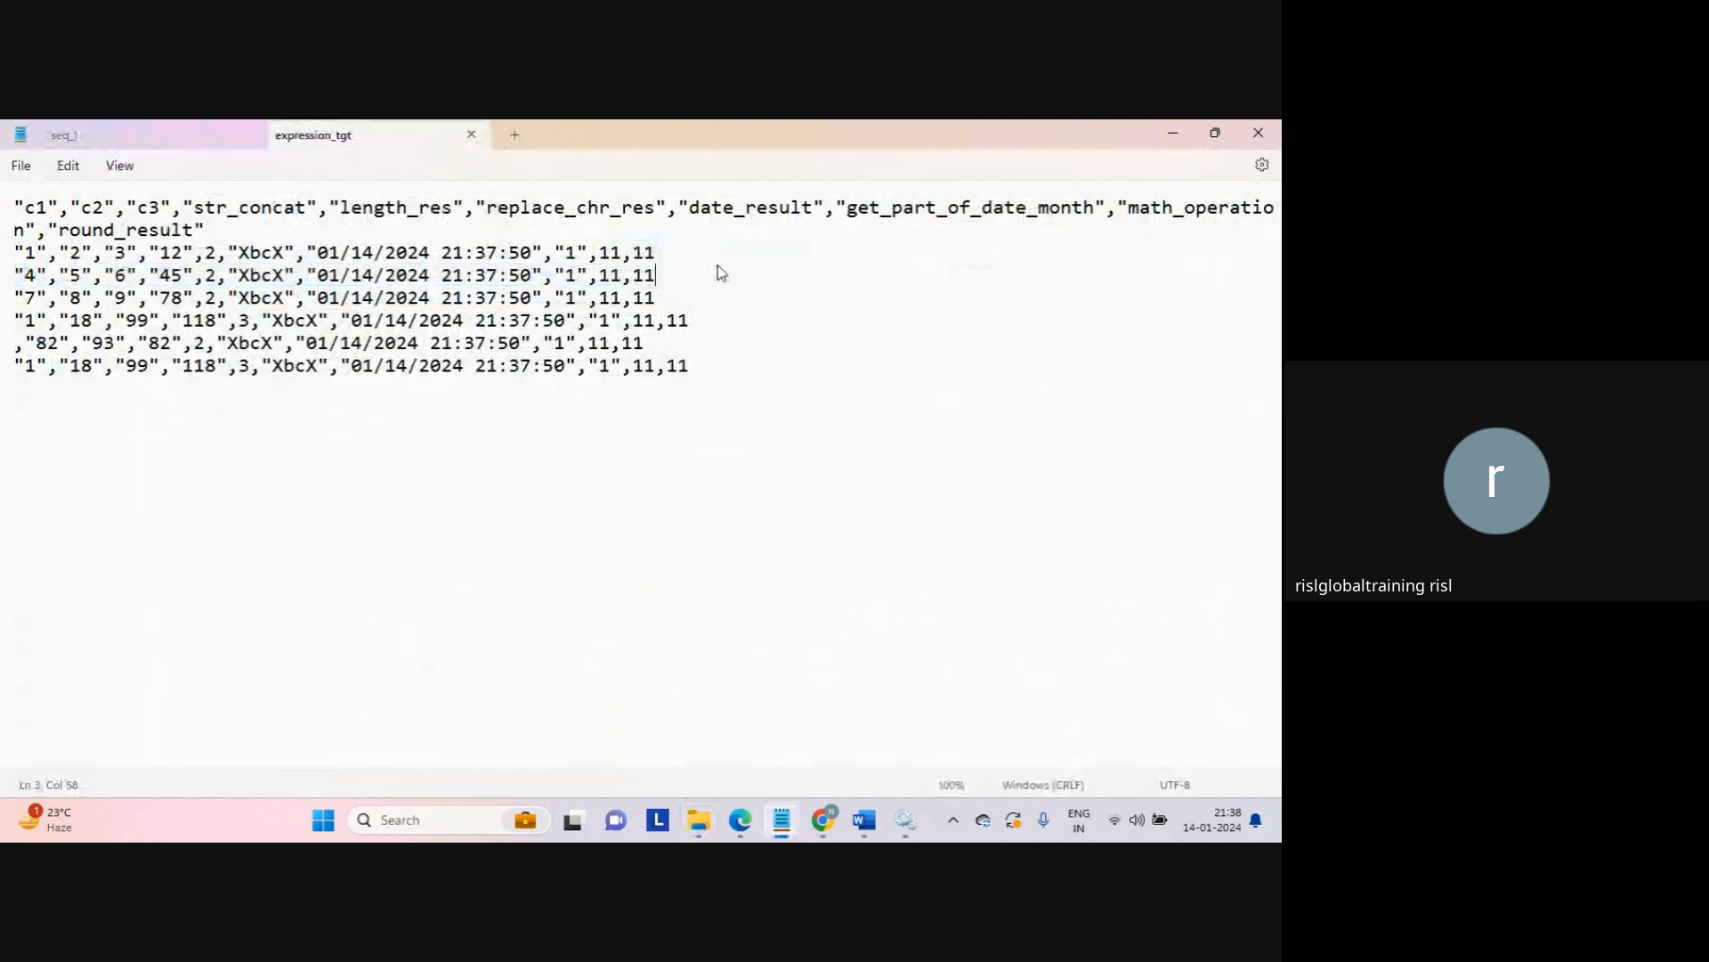
pyautogui.click(471, 136)
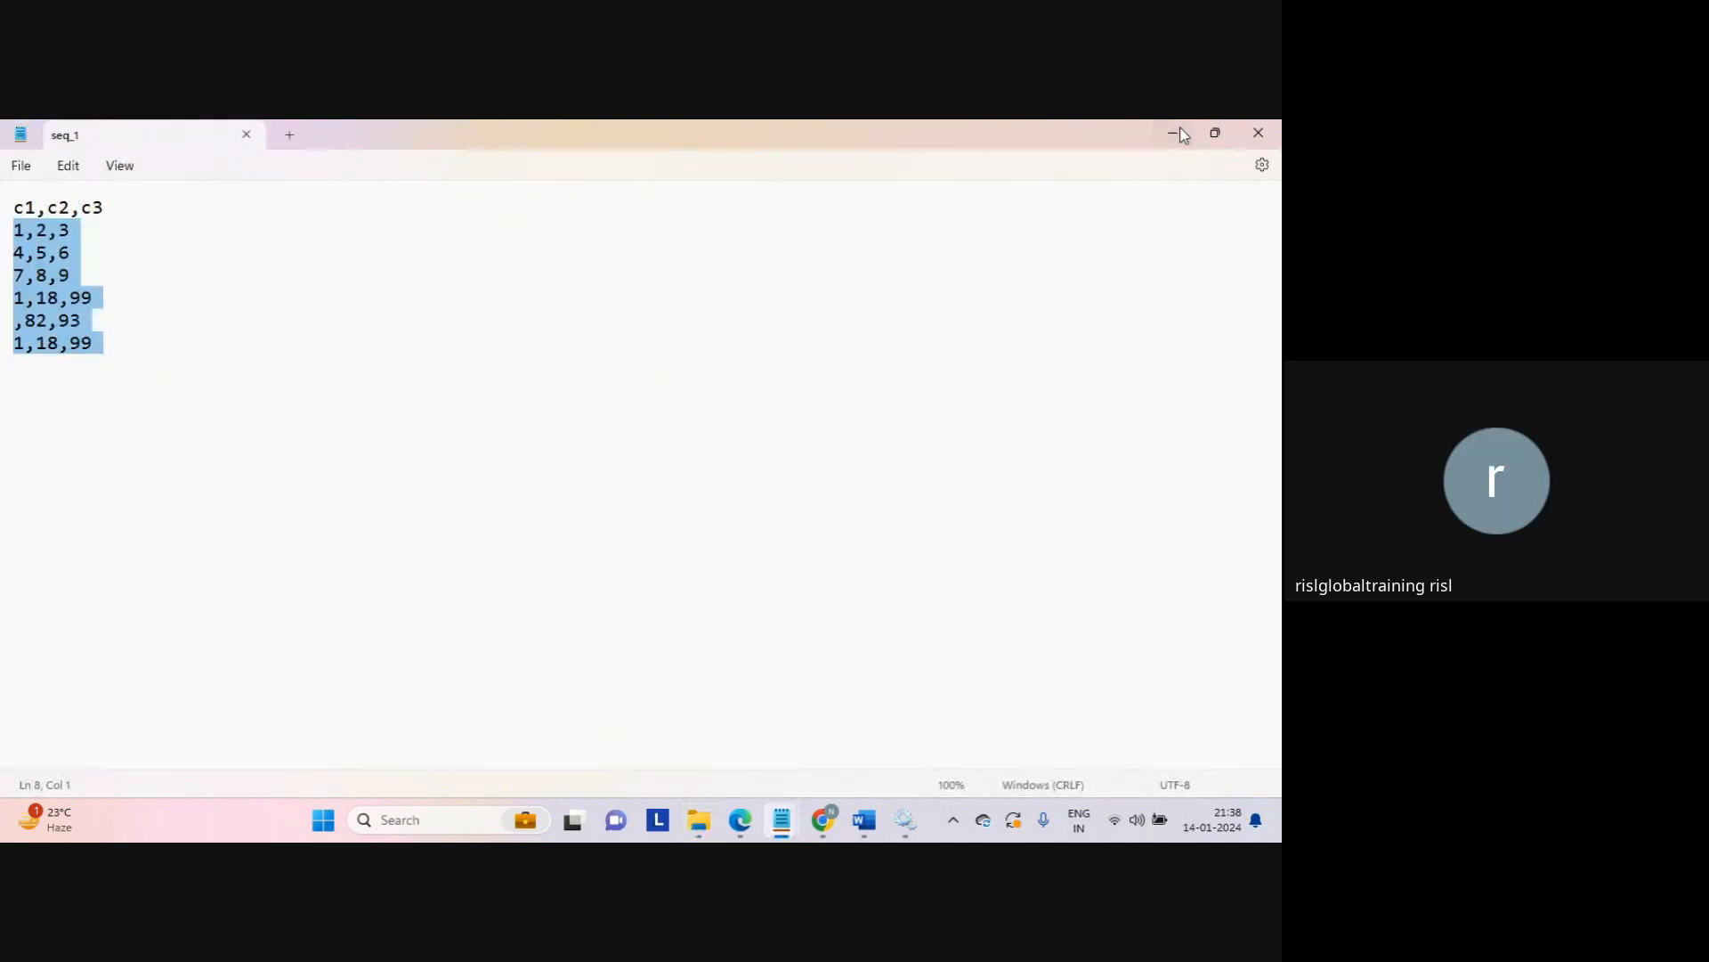
pyautogui.click(1177, 134)
pyautogui.click(930, 441)
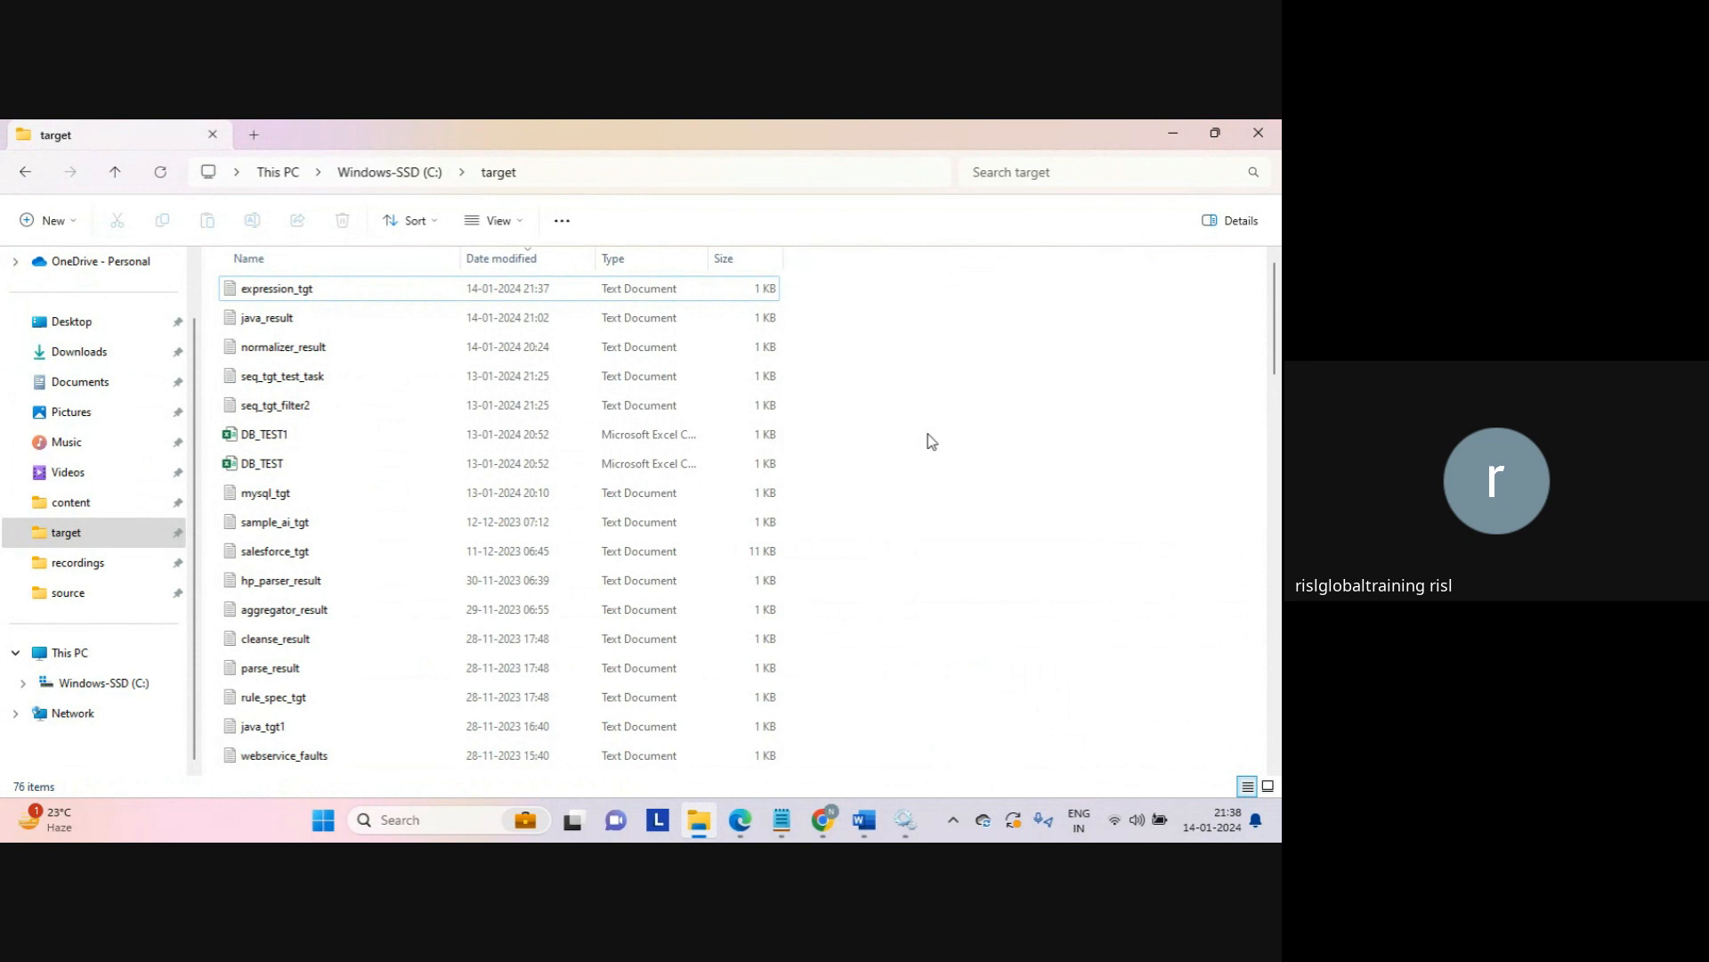
pyautogui.click(824, 817)
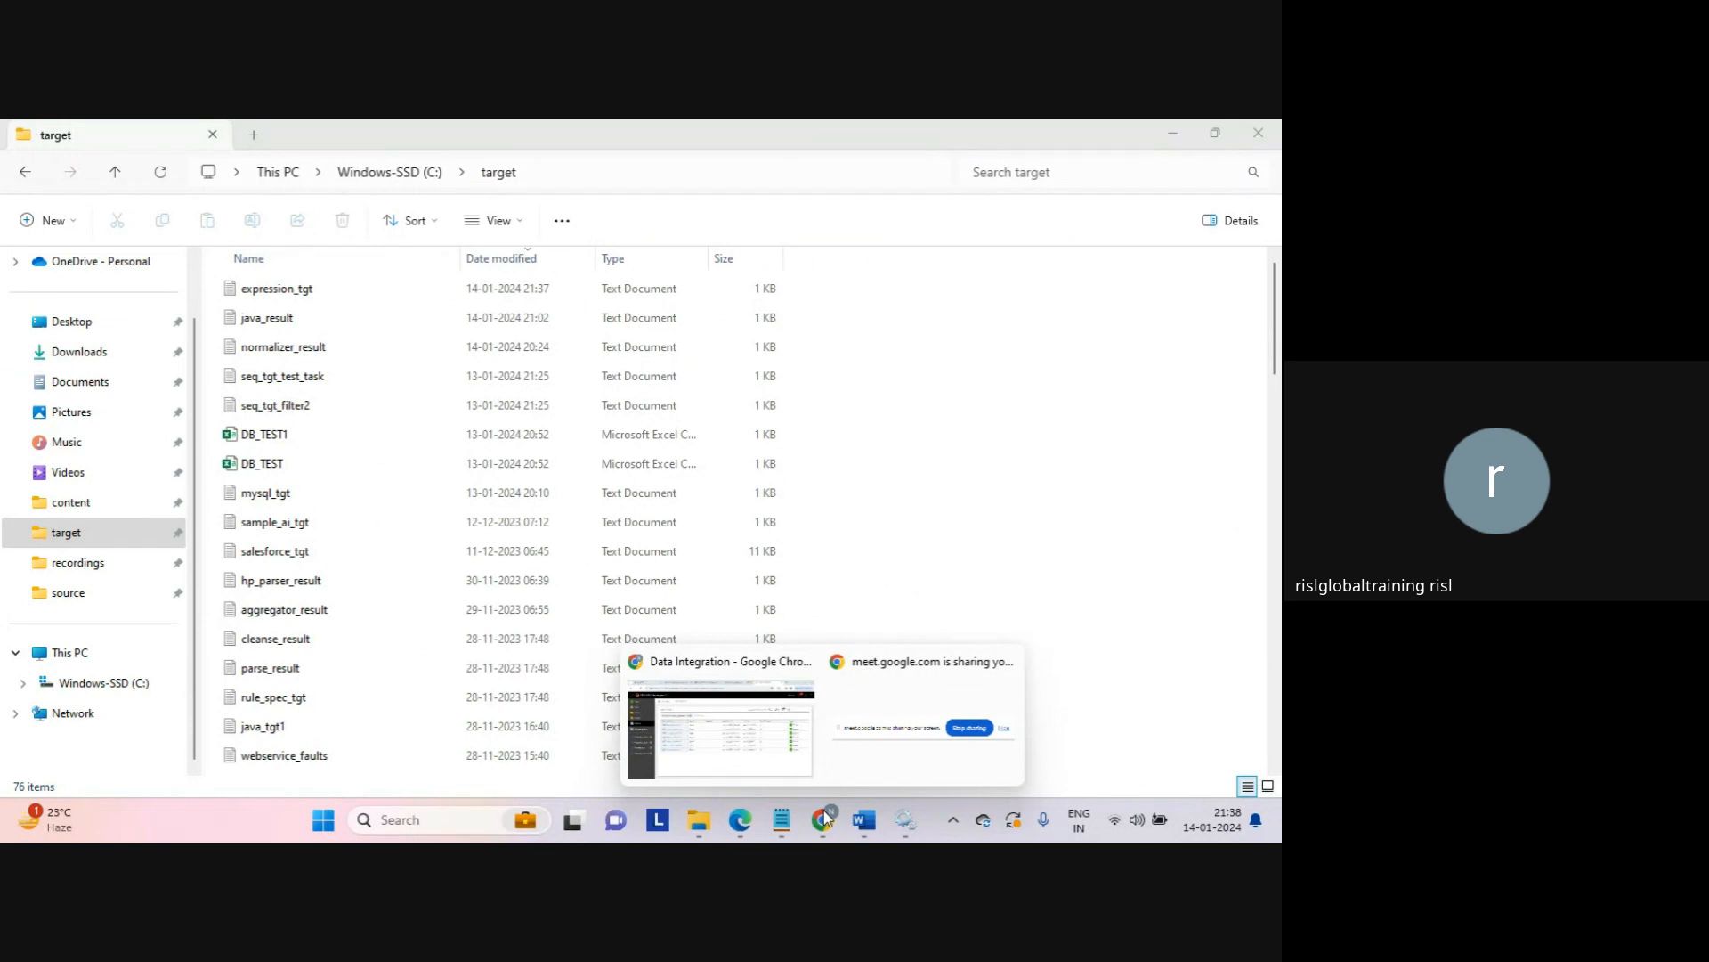
pyautogui.click(757, 717)
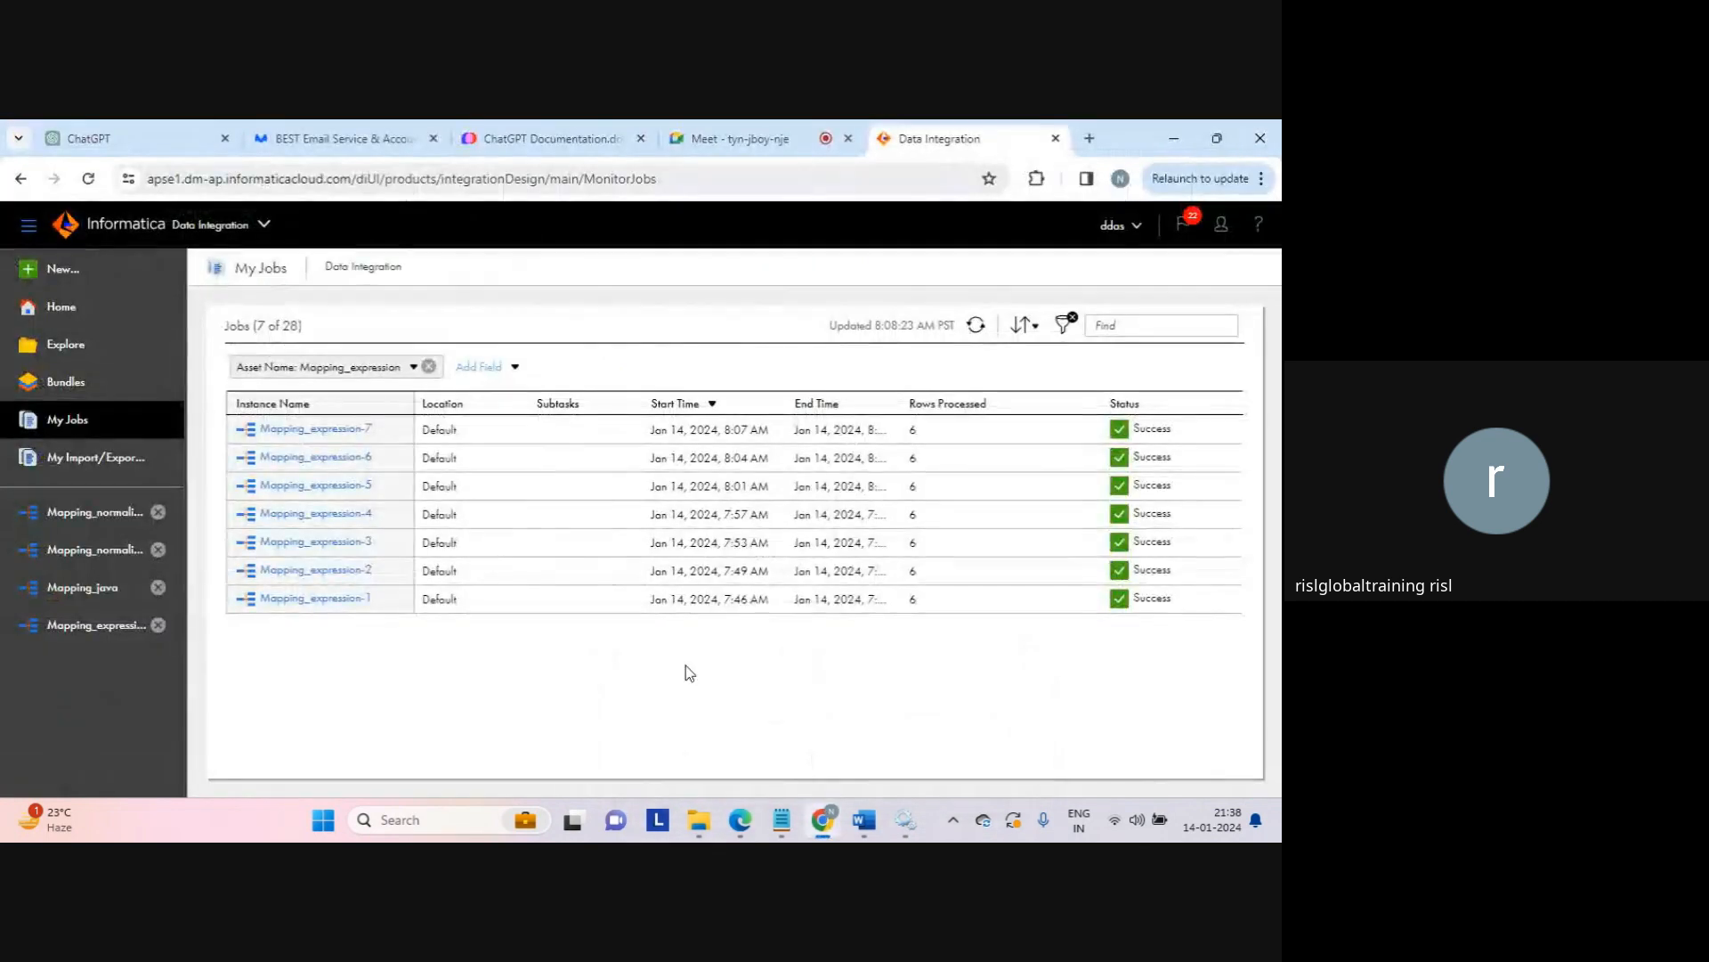
# Step: Add a new expression field to Mapping_expression, renaming NewField to type_conversion (string, precision 10)
pyautogui.click(98, 626)
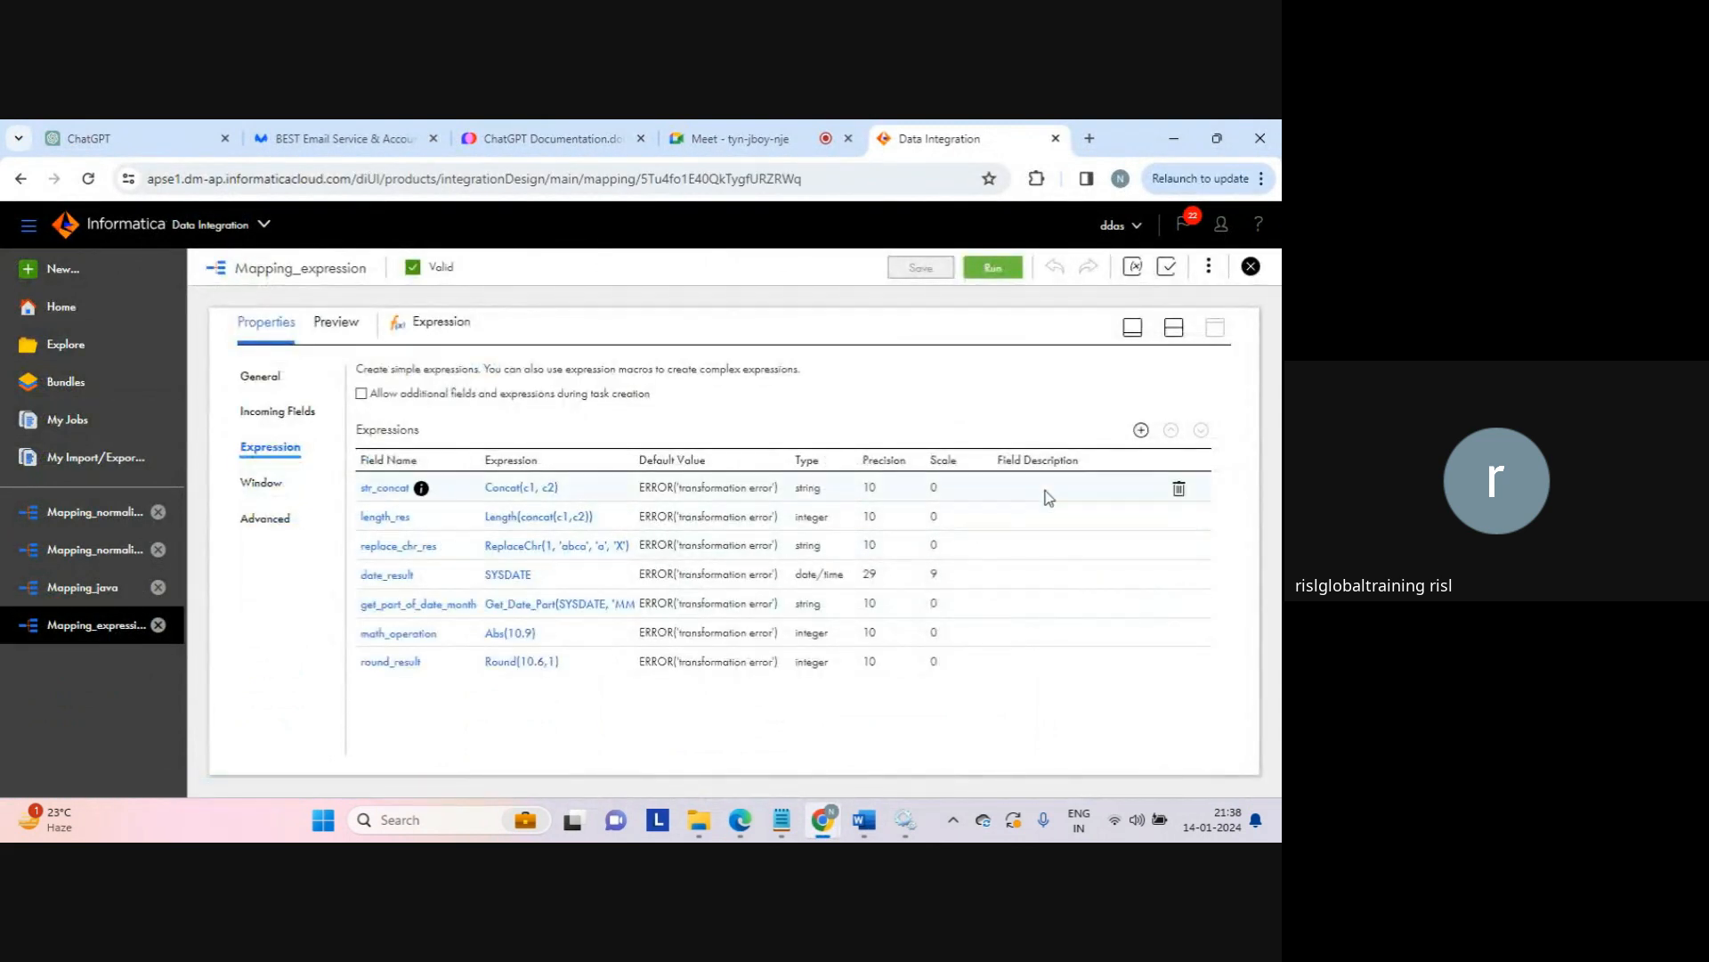
pyautogui.click(1141, 430)
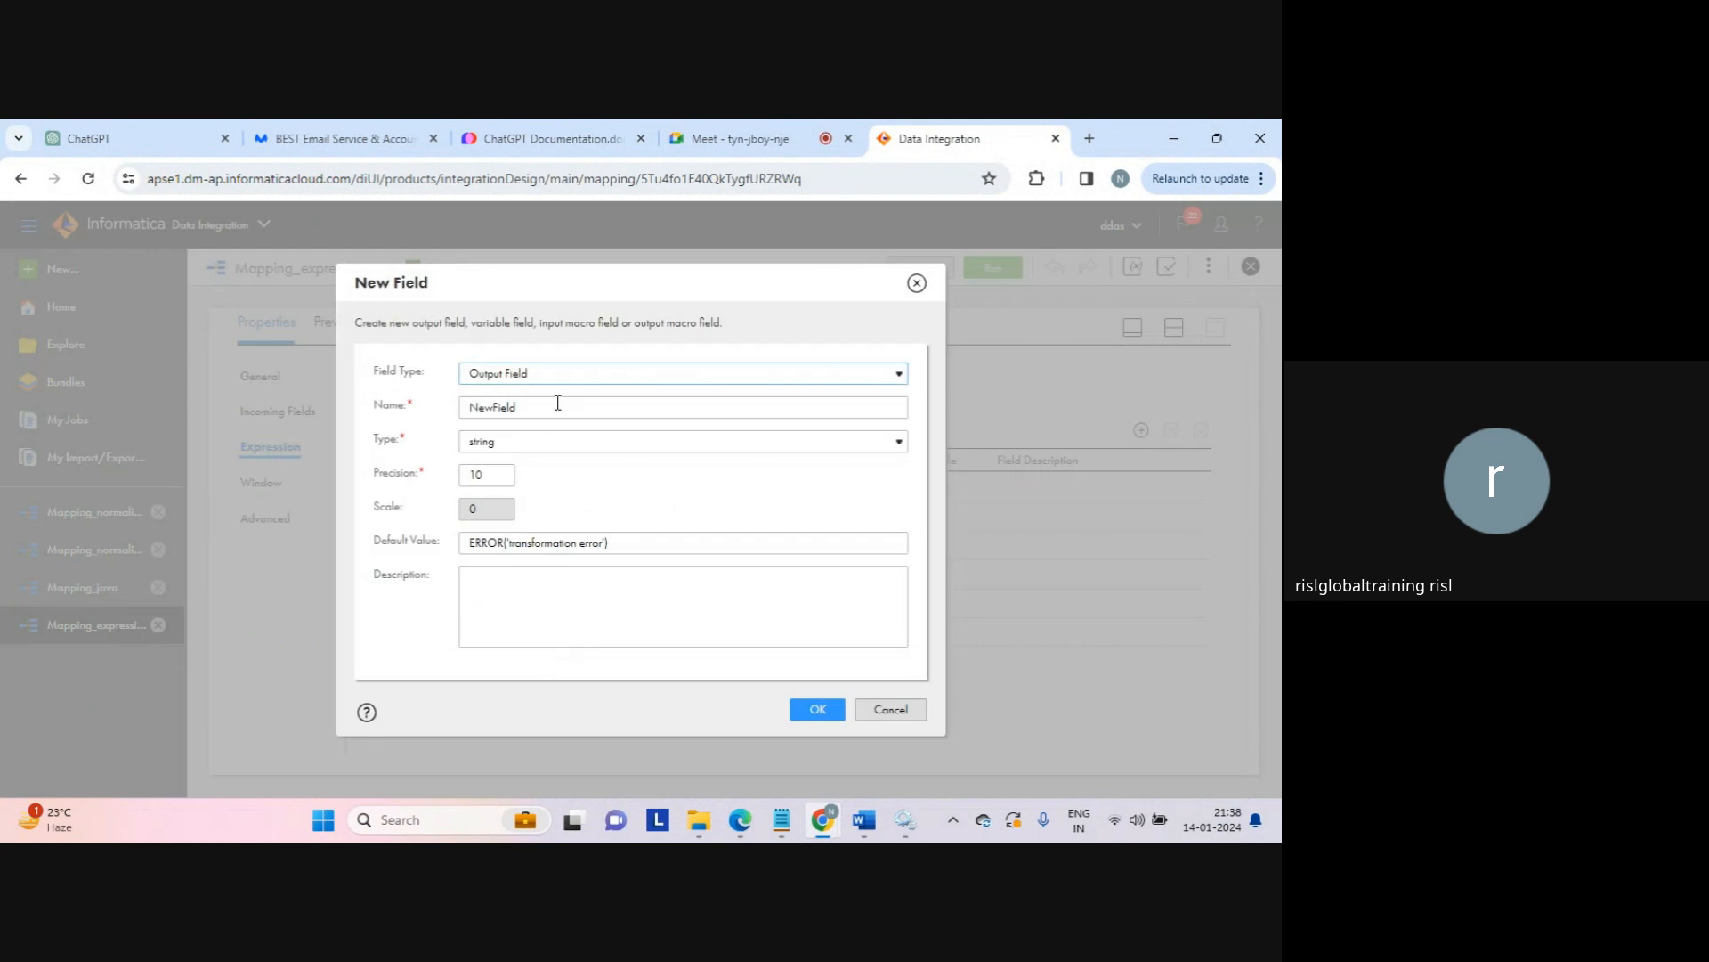
pyautogui.doubleClick(499, 405)
pyautogui.write('data_')
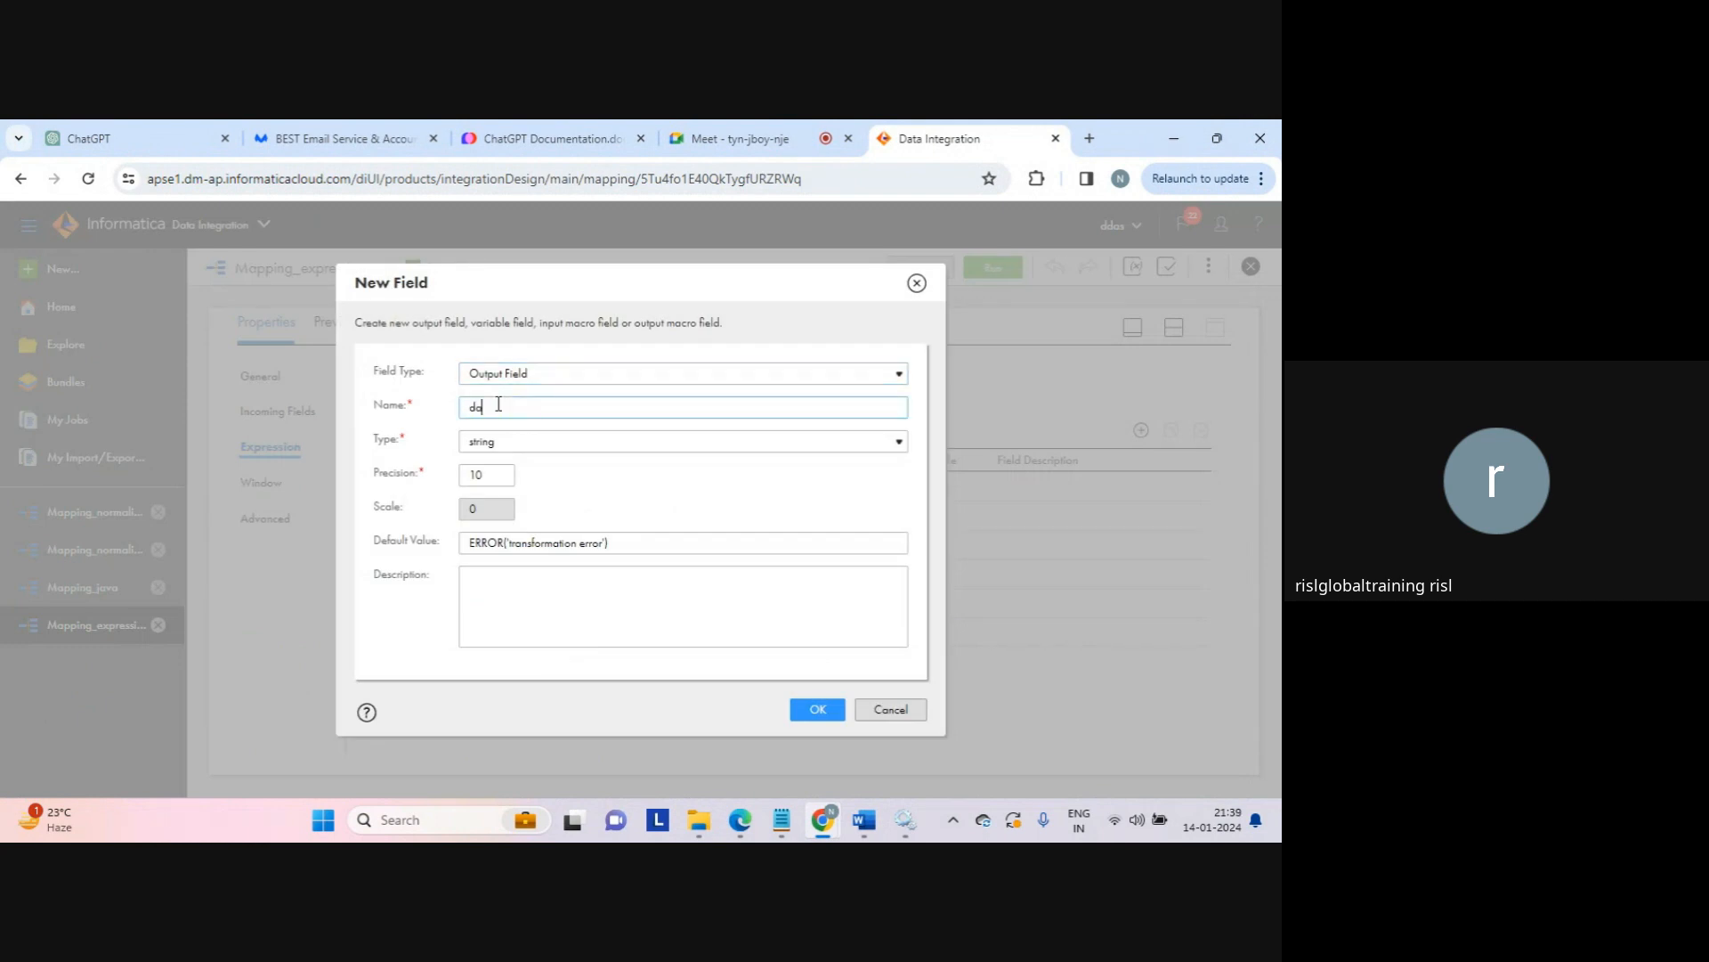
pyautogui.write('co')
pyautogui.press('BackSpace')
pyautogui.press('BackSpace')
pyautogui.press('BackSpace')
pyautogui.press('BackSpace')
pyautogui.press('BackSpace')
pyautogui.write('type_conversion')
pyautogui.click(814, 711)
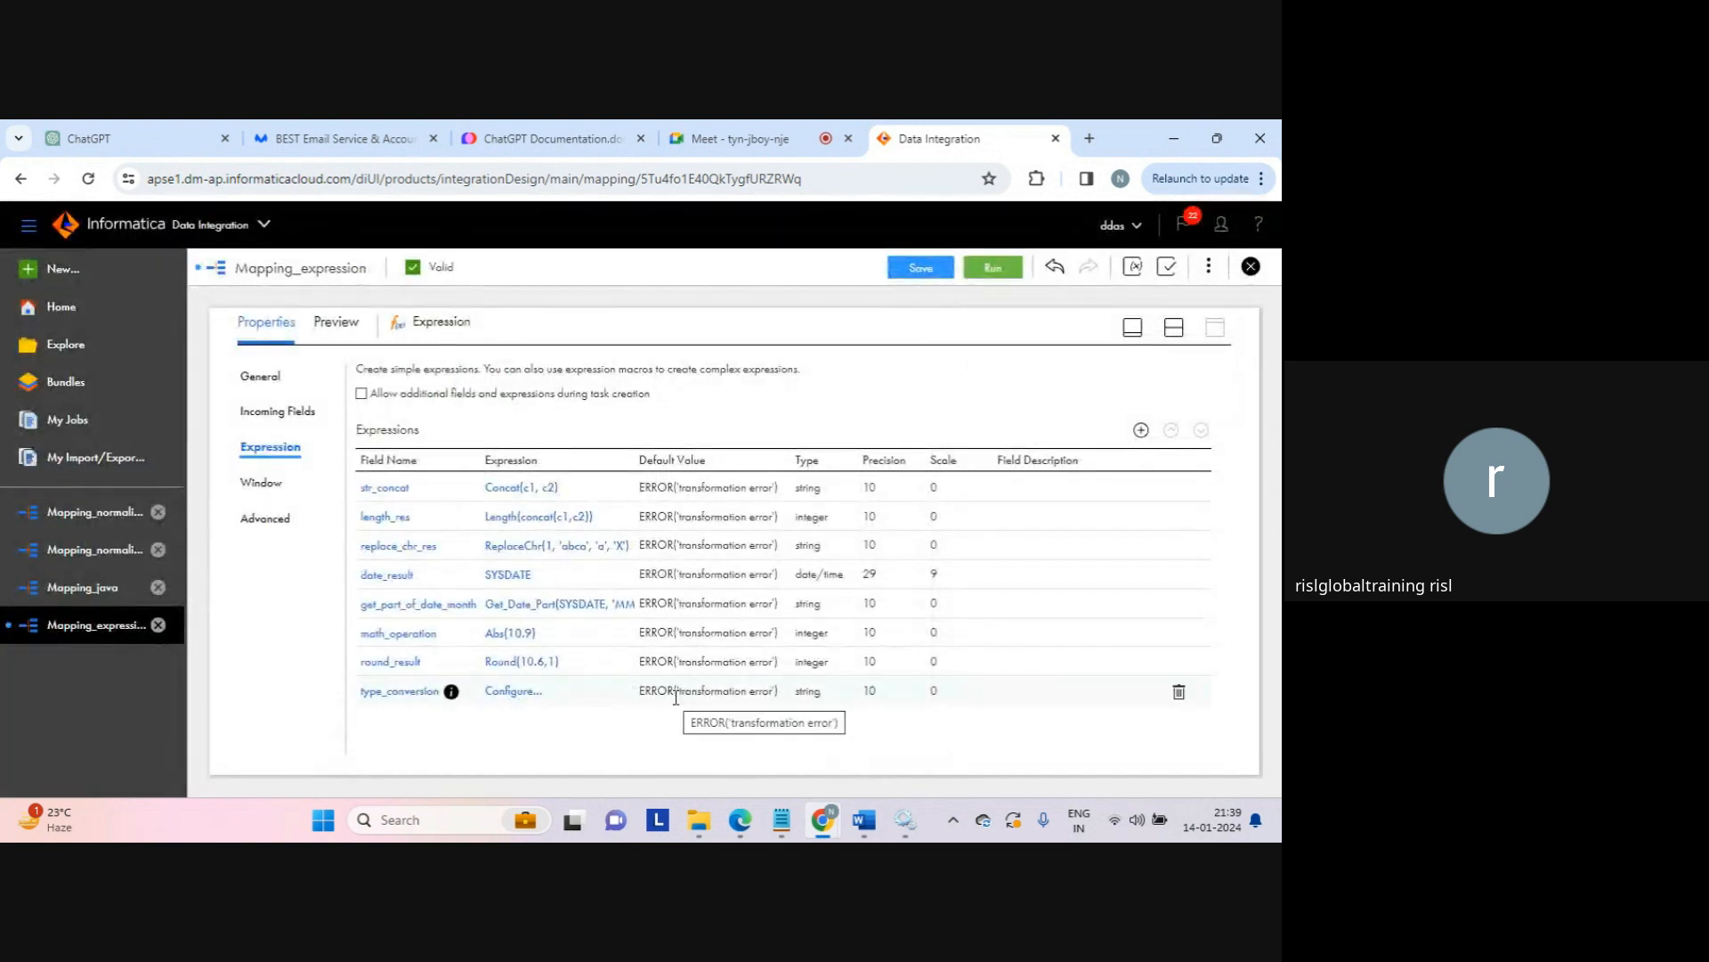
# Step: In type_conversion's expression editor, insert Conversion functions, trying To_Date and then To_Char(n)
pyautogui.click(522, 694)
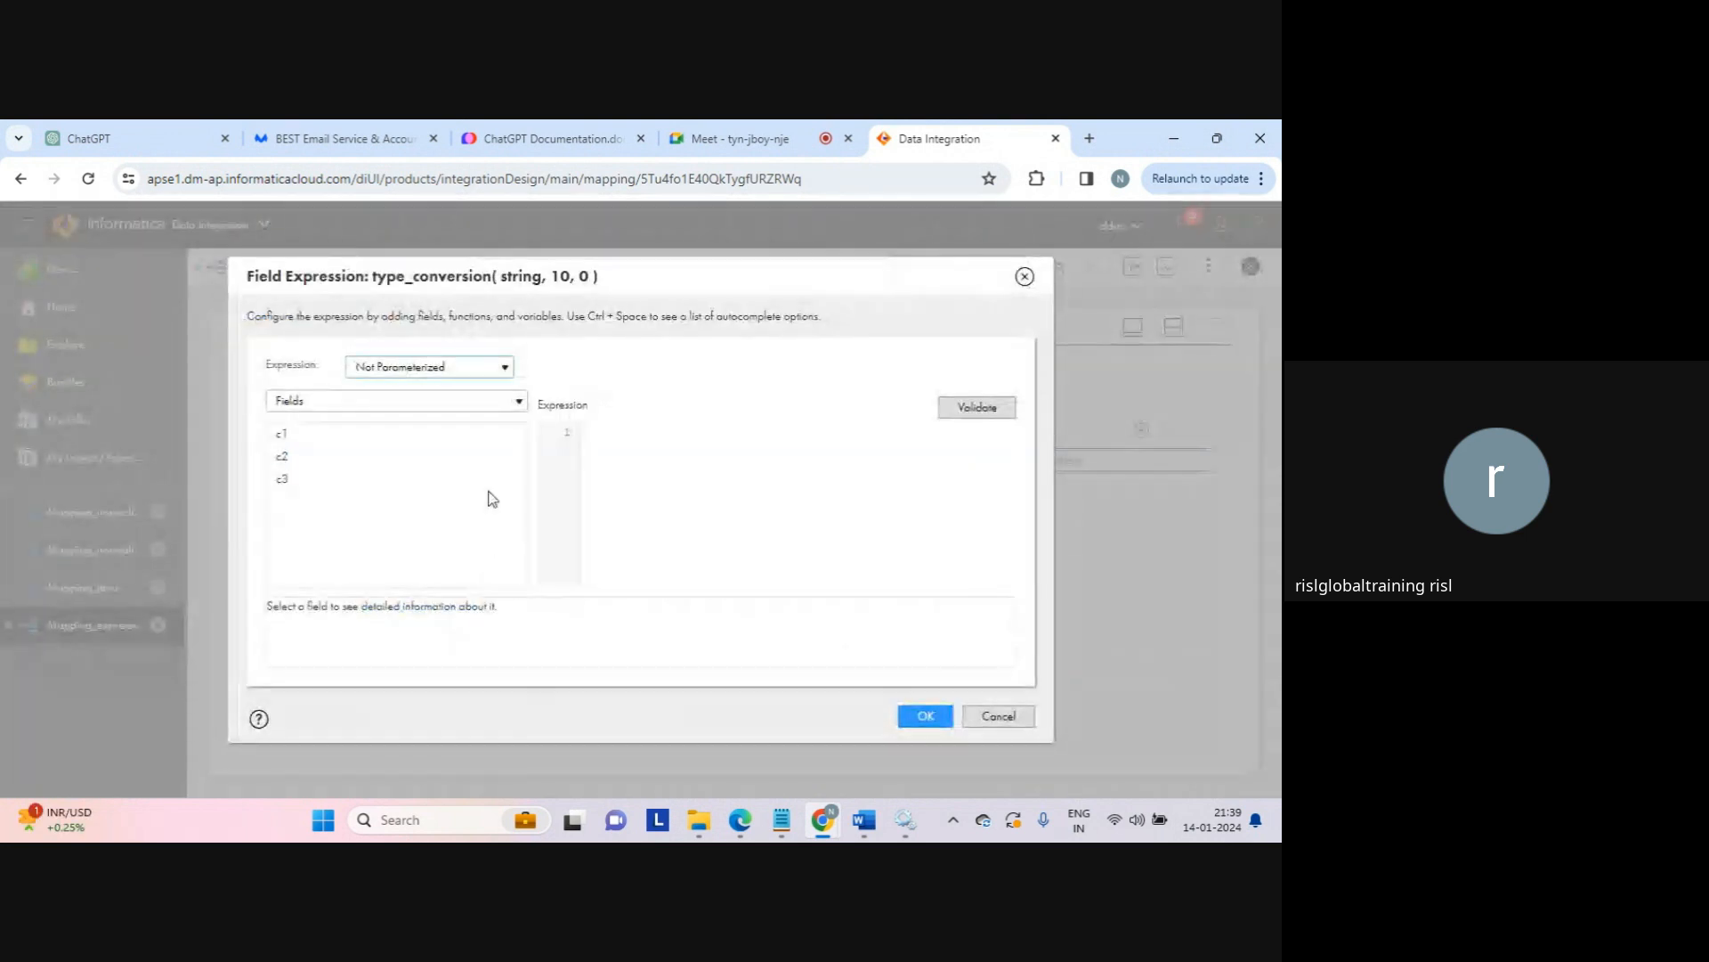
pyautogui.click(504, 405)
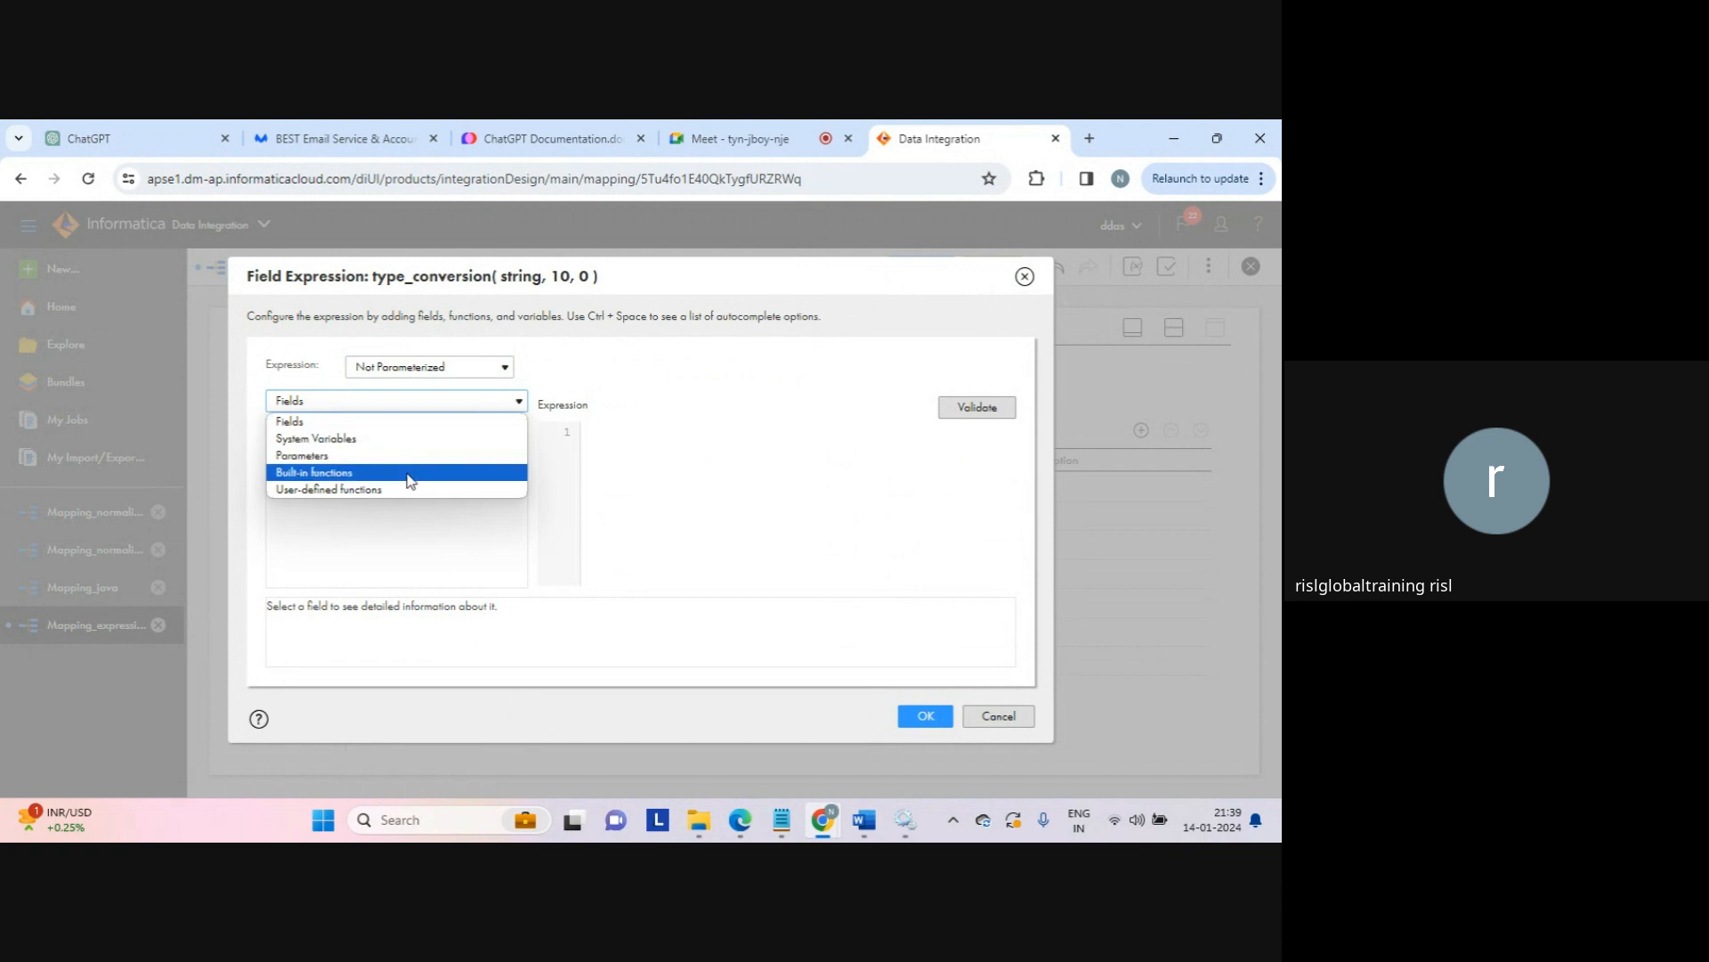
pyautogui.click(411, 480)
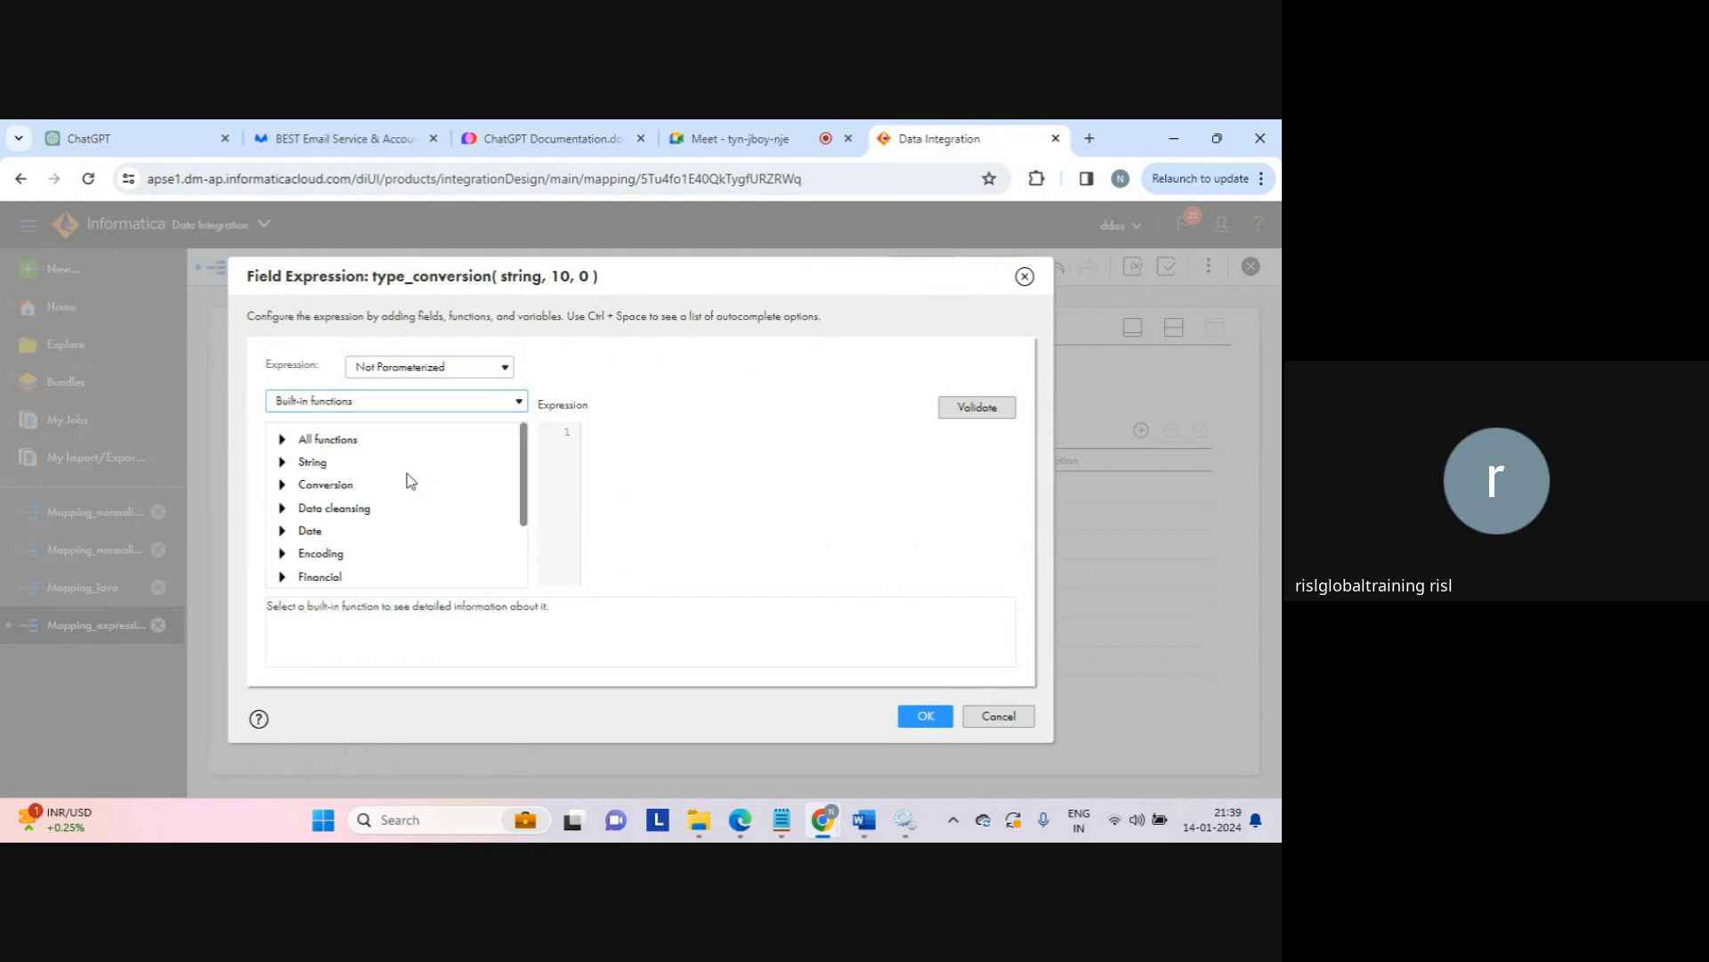
pyautogui.click(283, 488)
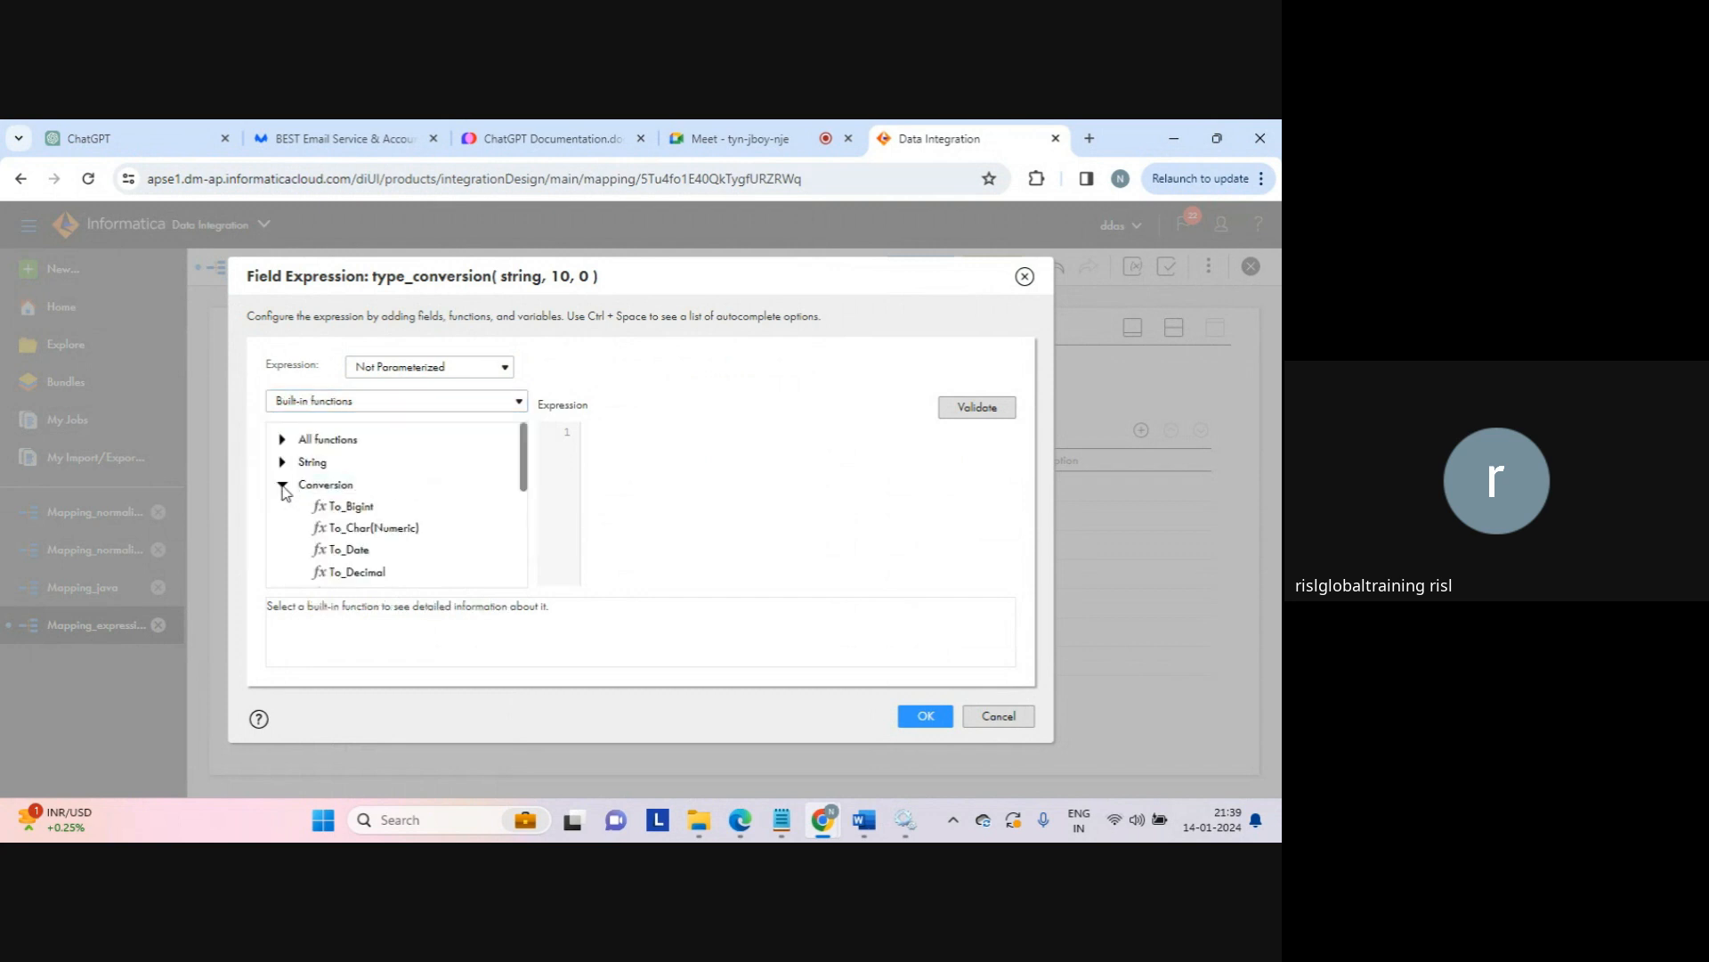
pyautogui.doubleClick(345, 552)
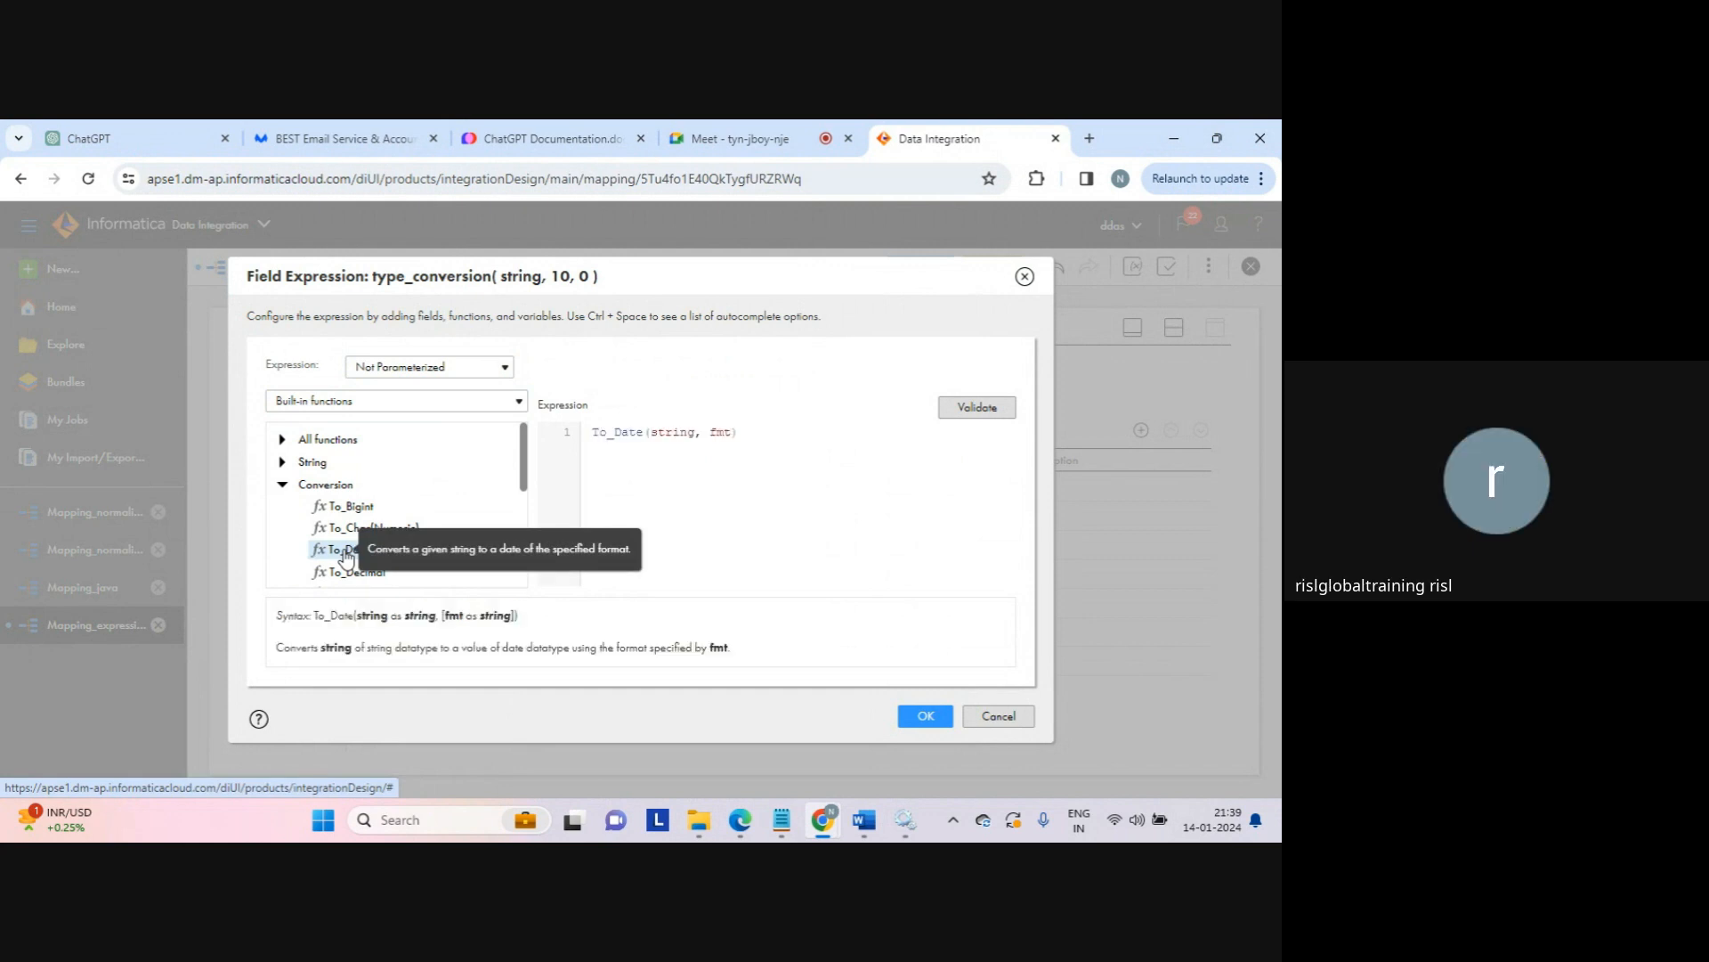
pyautogui.doubleClick(678, 431)
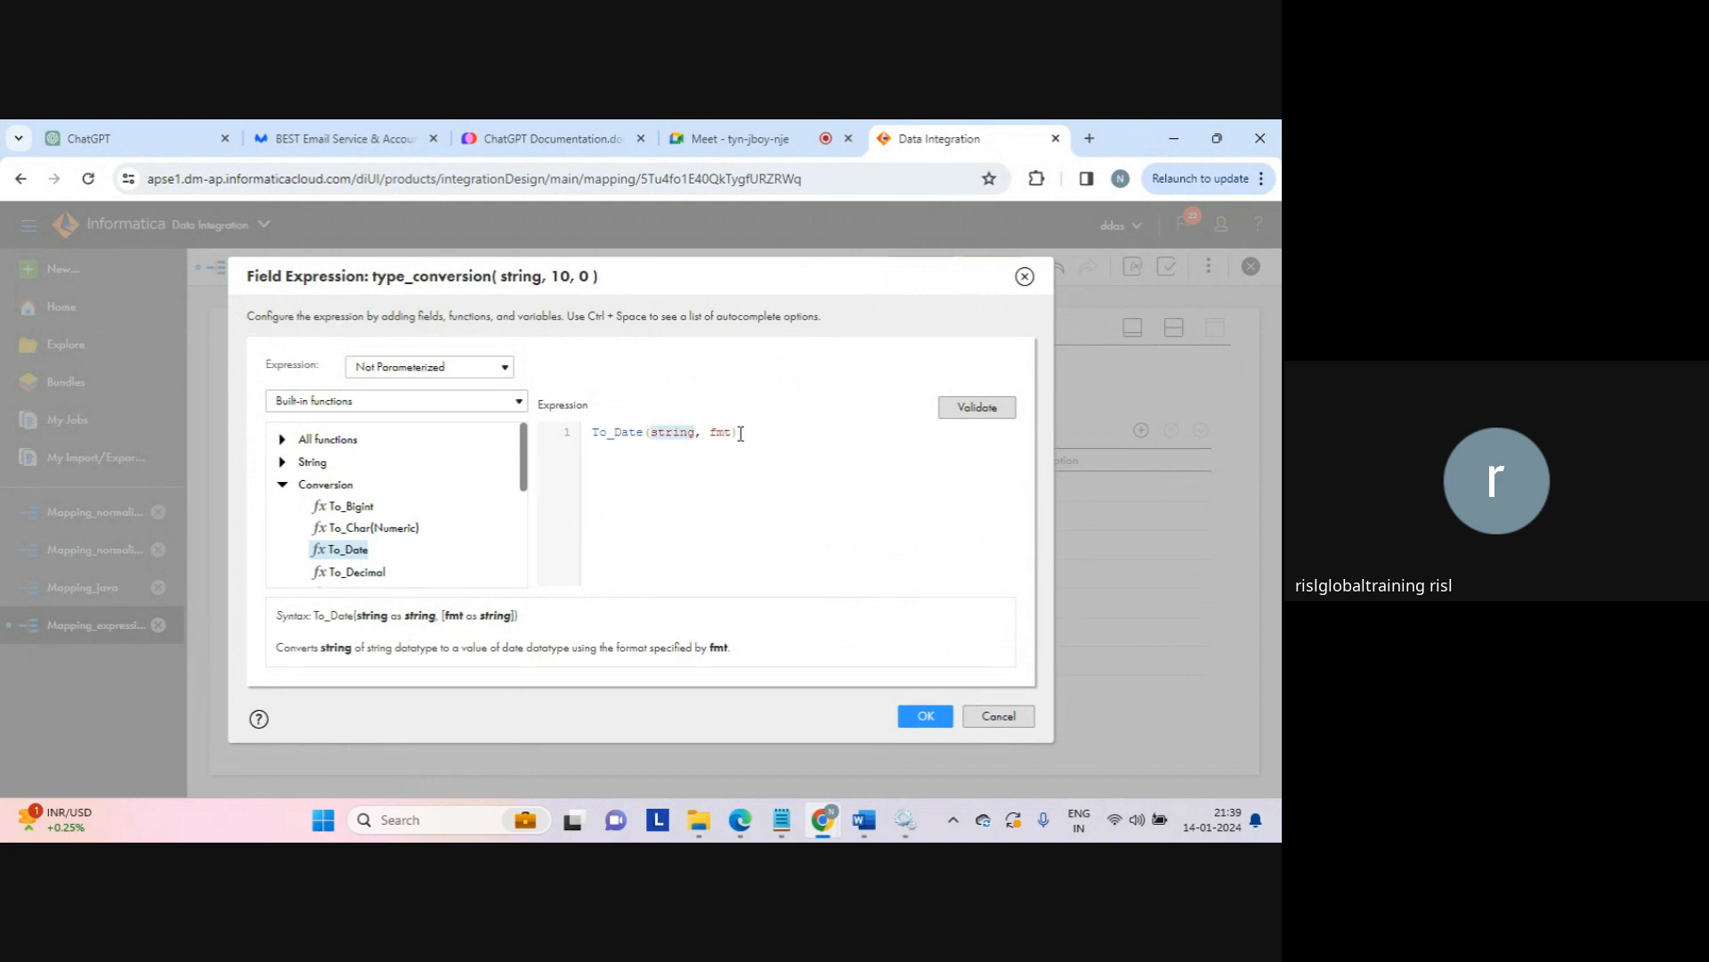
pyautogui.moveTo(740, 434); pyautogui.dragTo(567, 433)
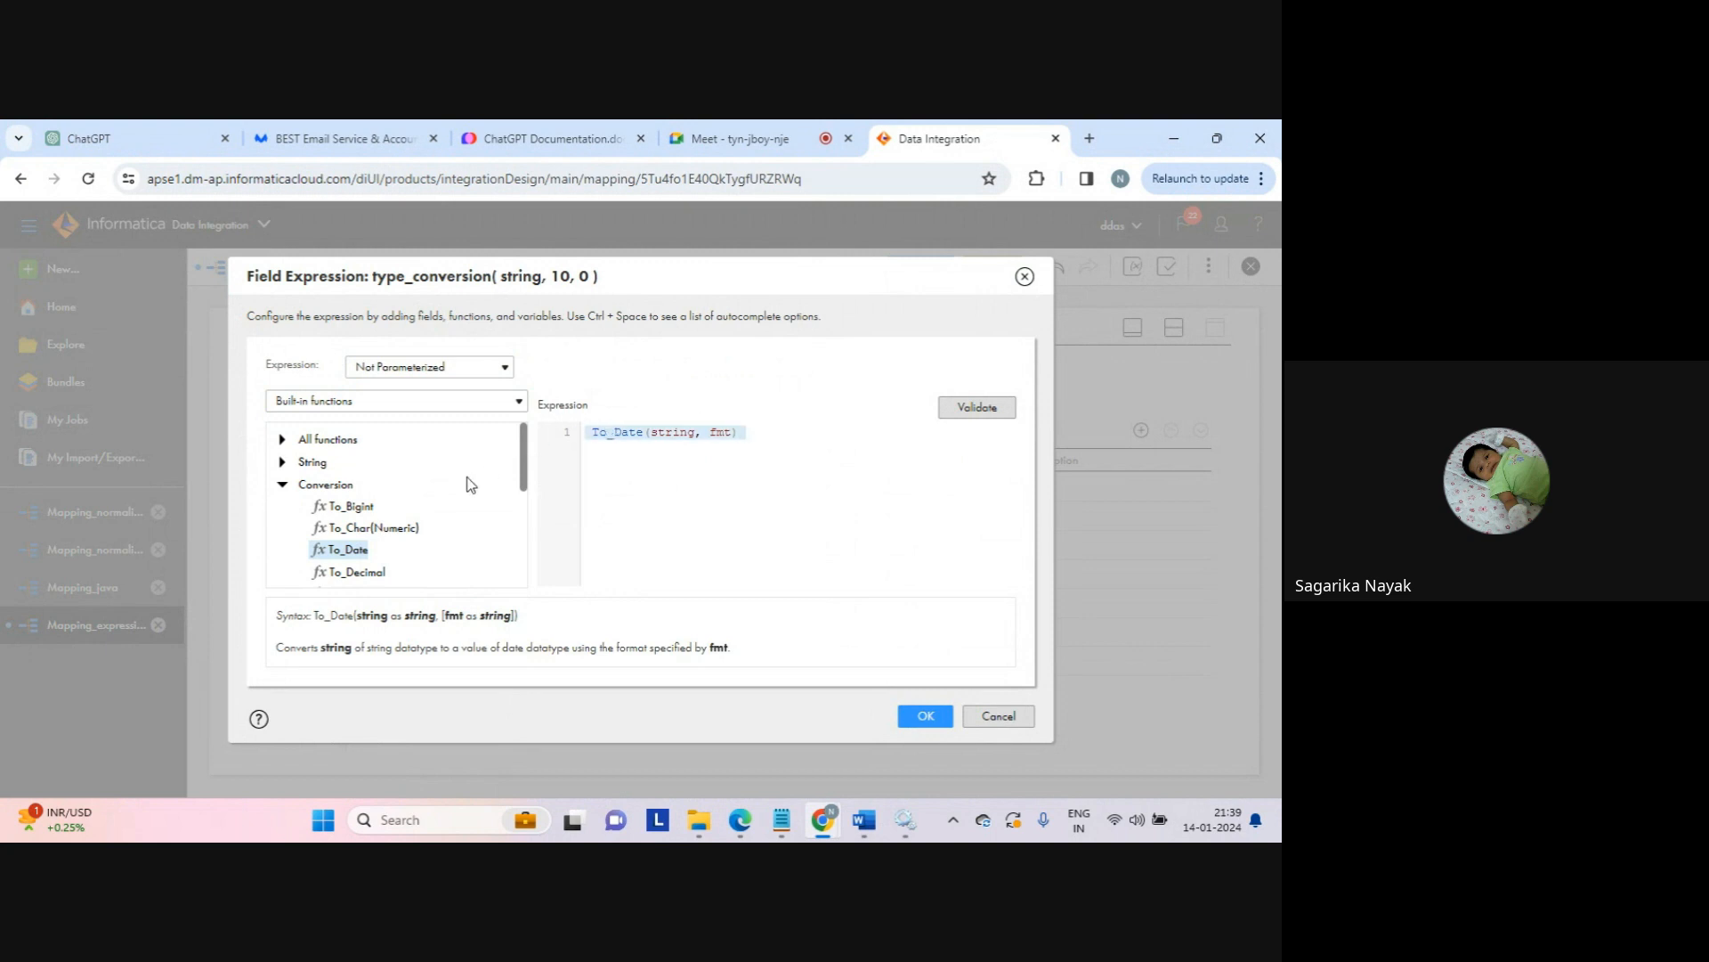
pyautogui.doubleClick(384, 530)
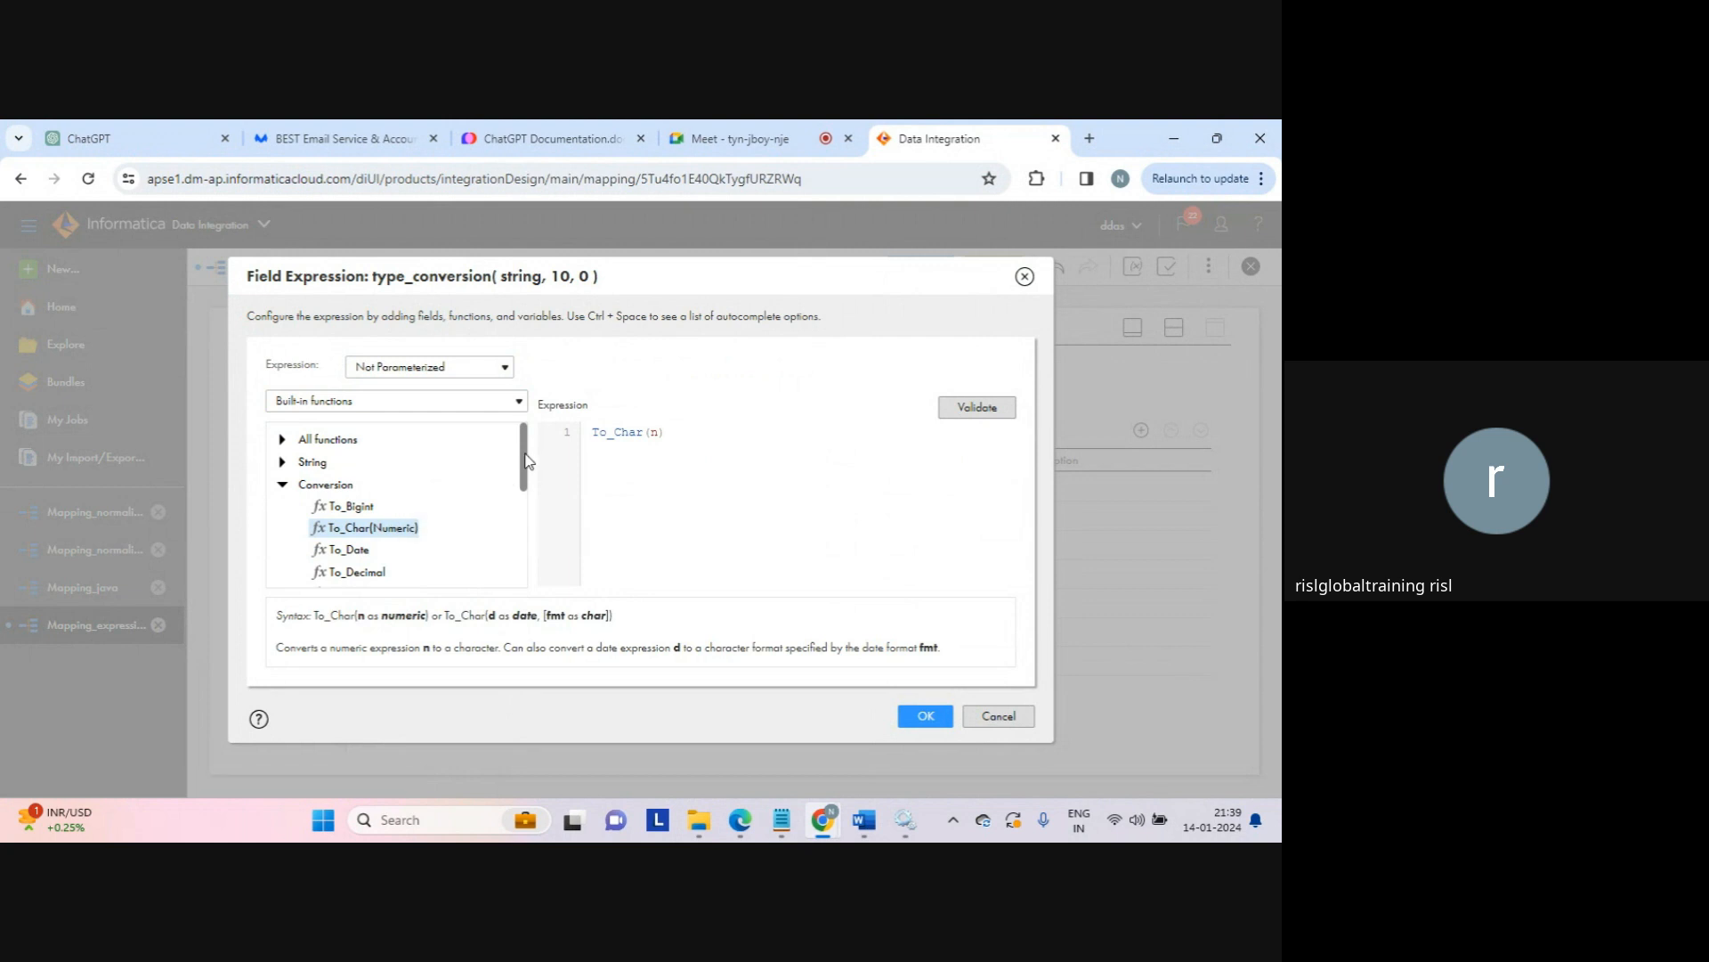
# Step: Replace the numeric call with To_Char(d, fmt) from the Date functions
pyautogui.moveTo(526, 460); pyautogui.dragTo(522, 510)
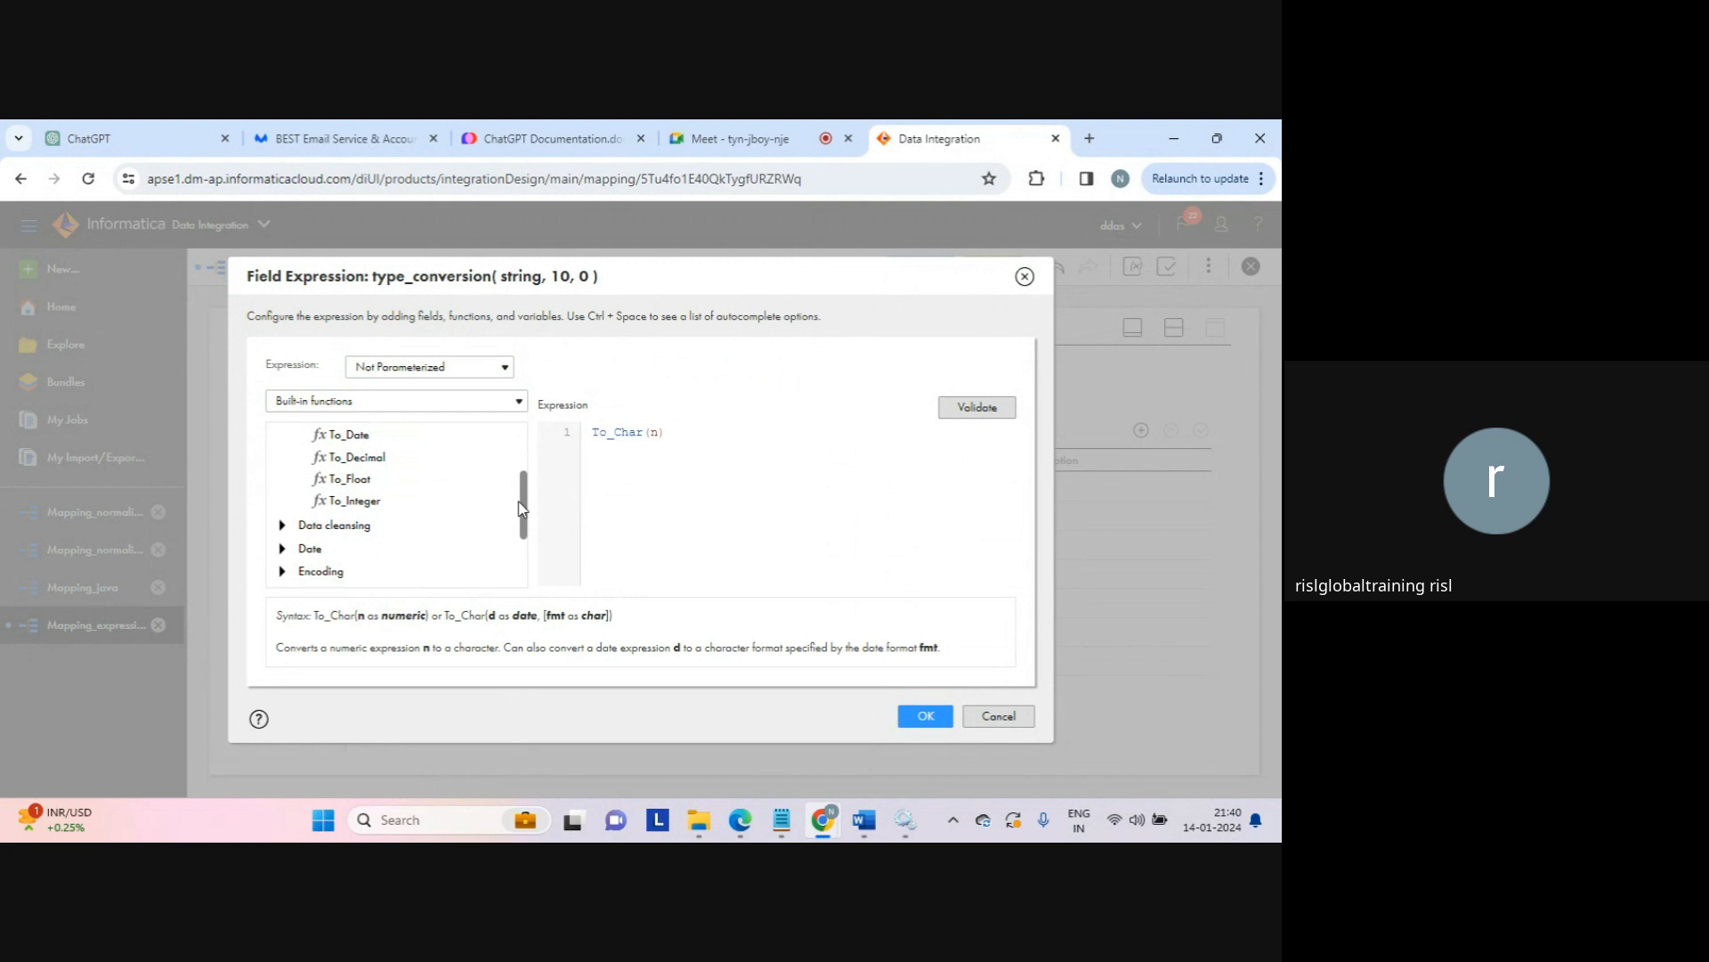
pyautogui.click(283, 548)
pyautogui.moveTo(523, 484); pyautogui.dragTo(524, 540)
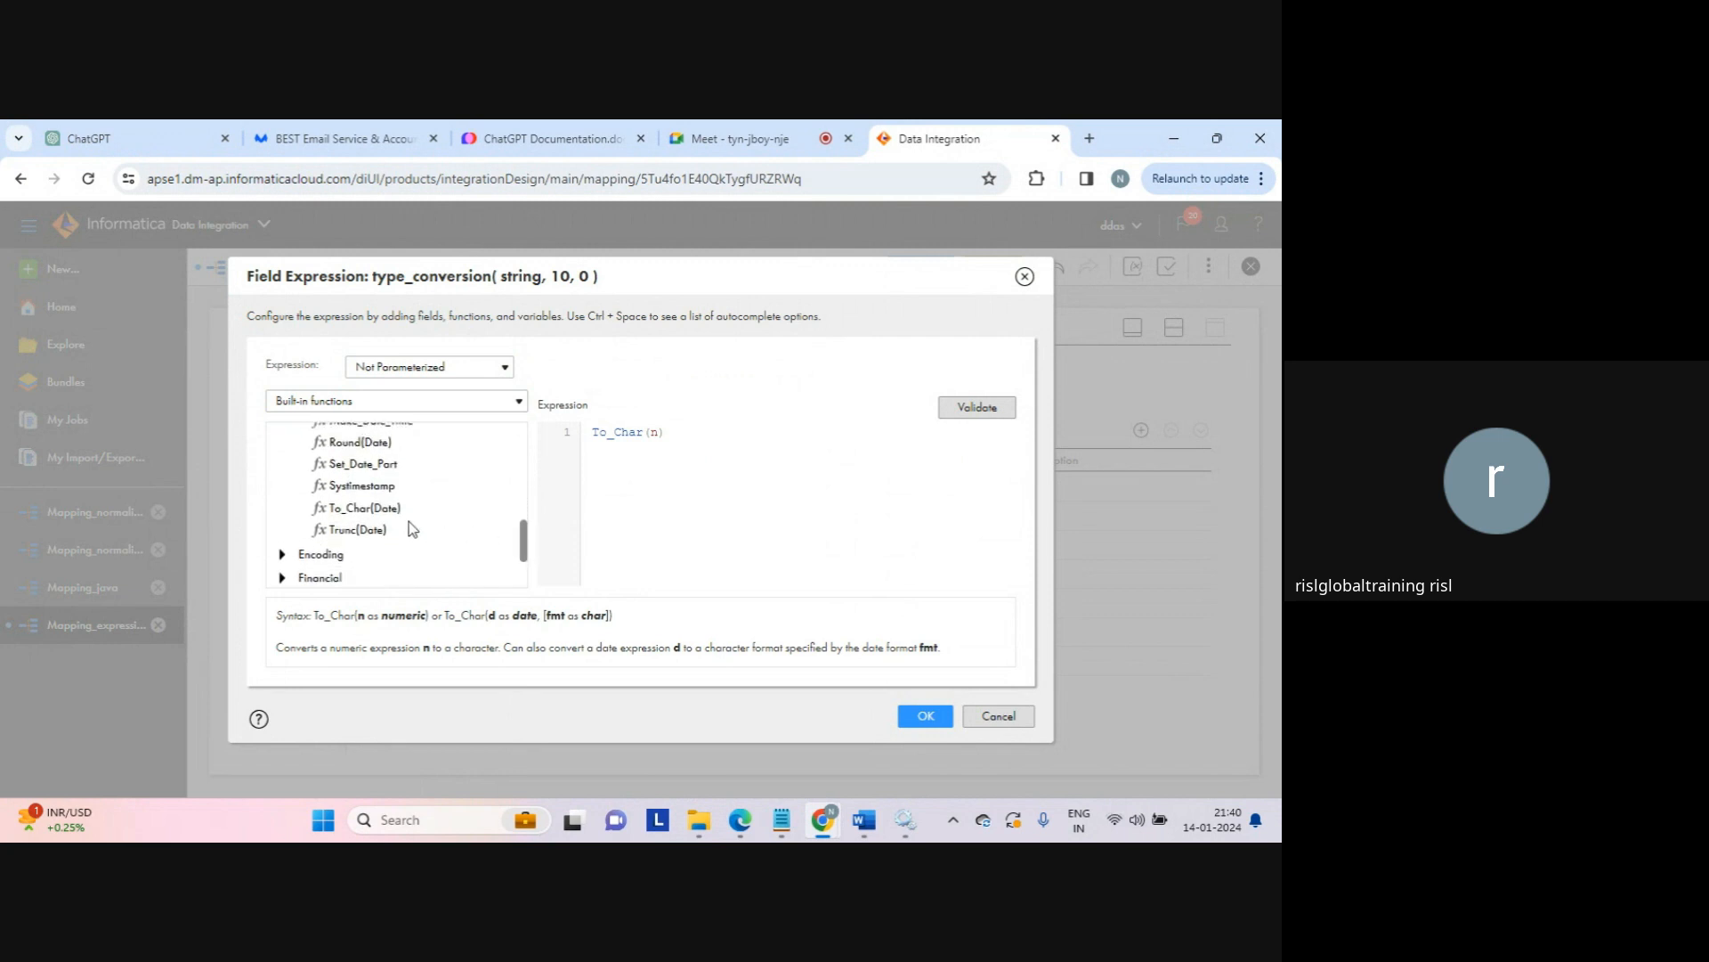
pyautogui.doubleClick(370, 510)
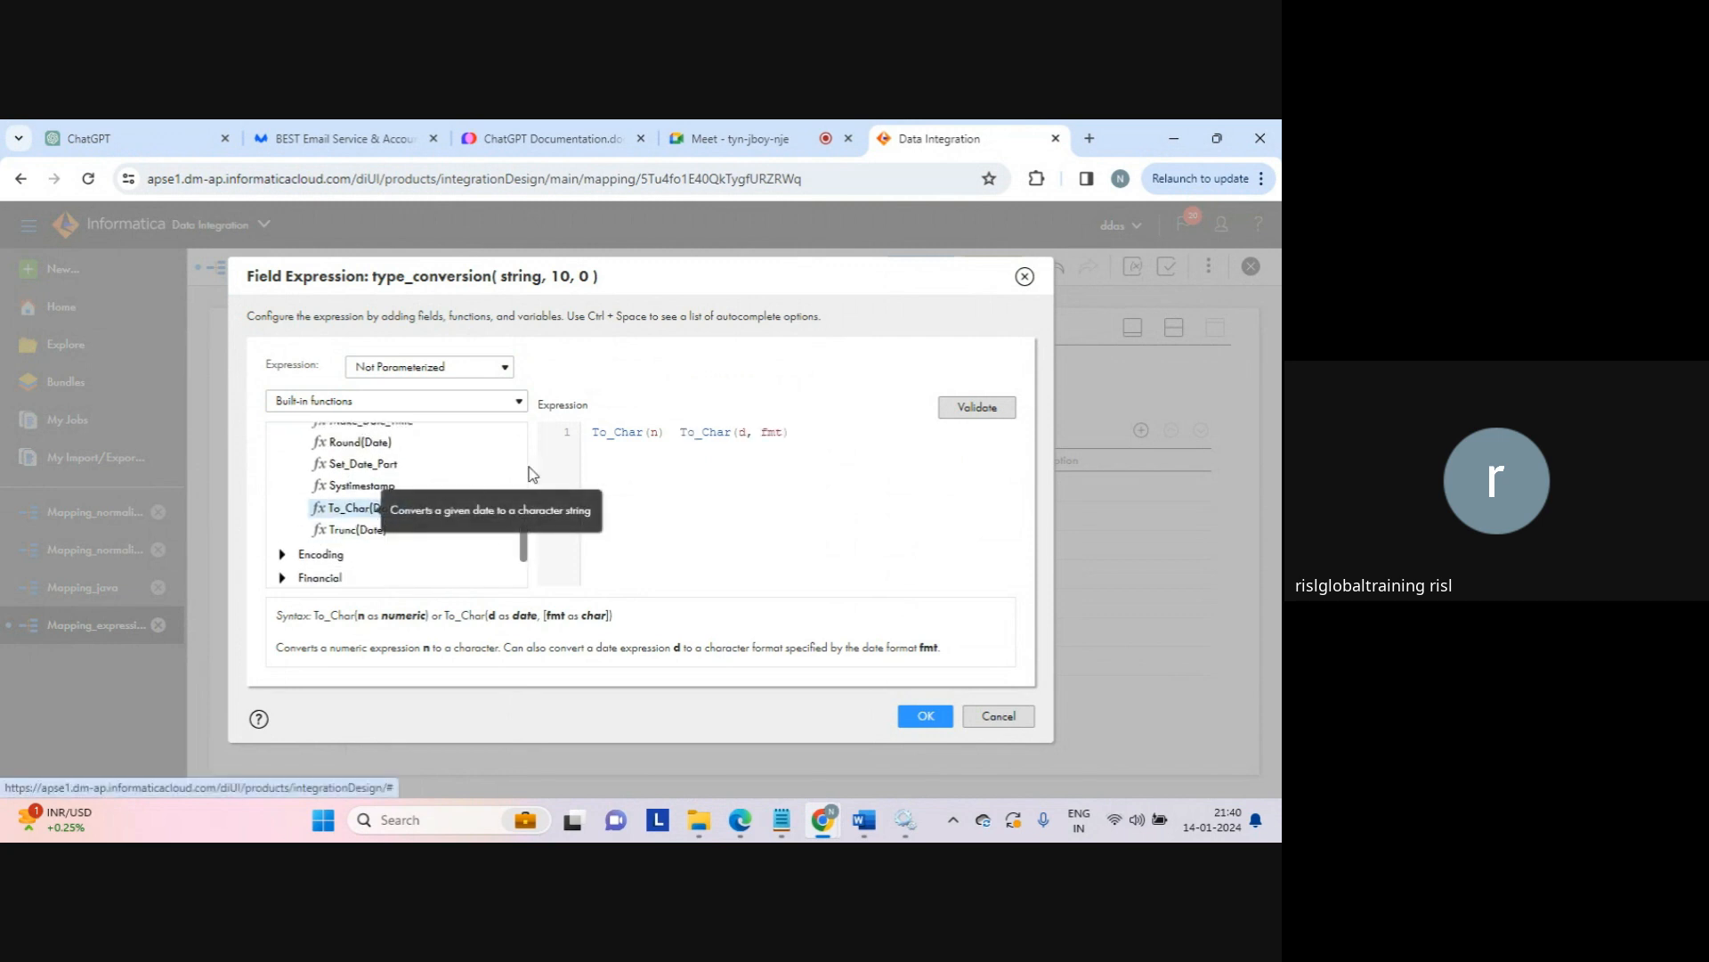
pyautogui.moveTo(675, 434); pyautogui.dragTo(569, 438)
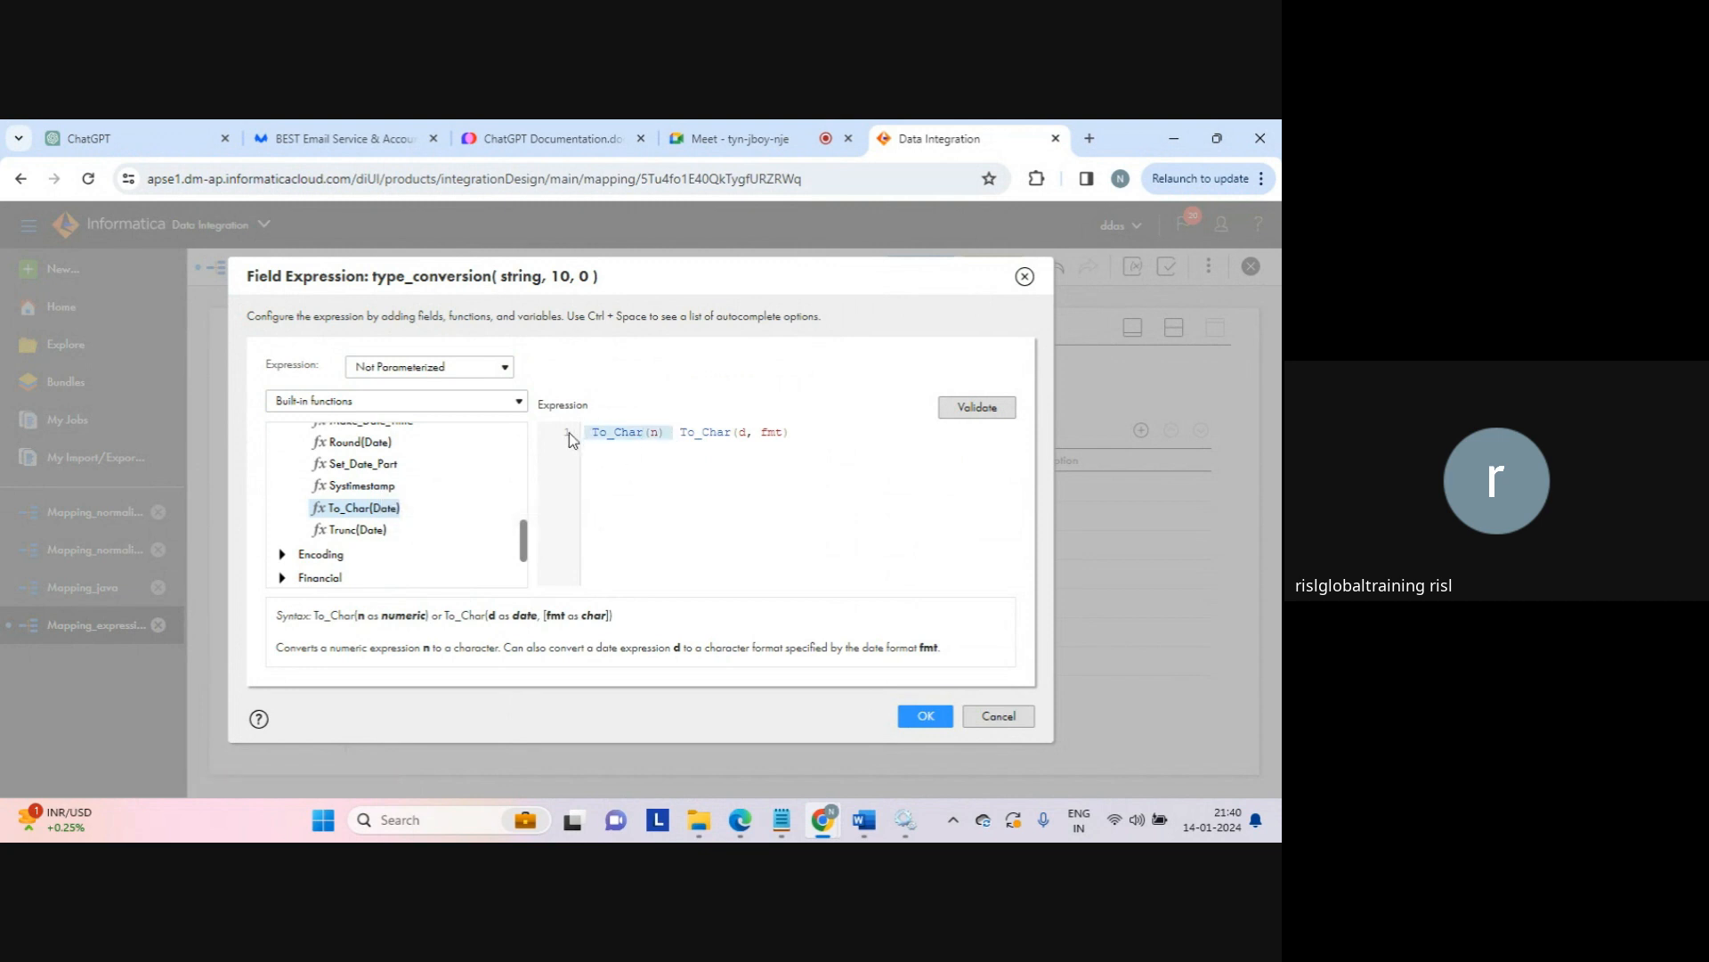
pyautogui.press('BackSpace')
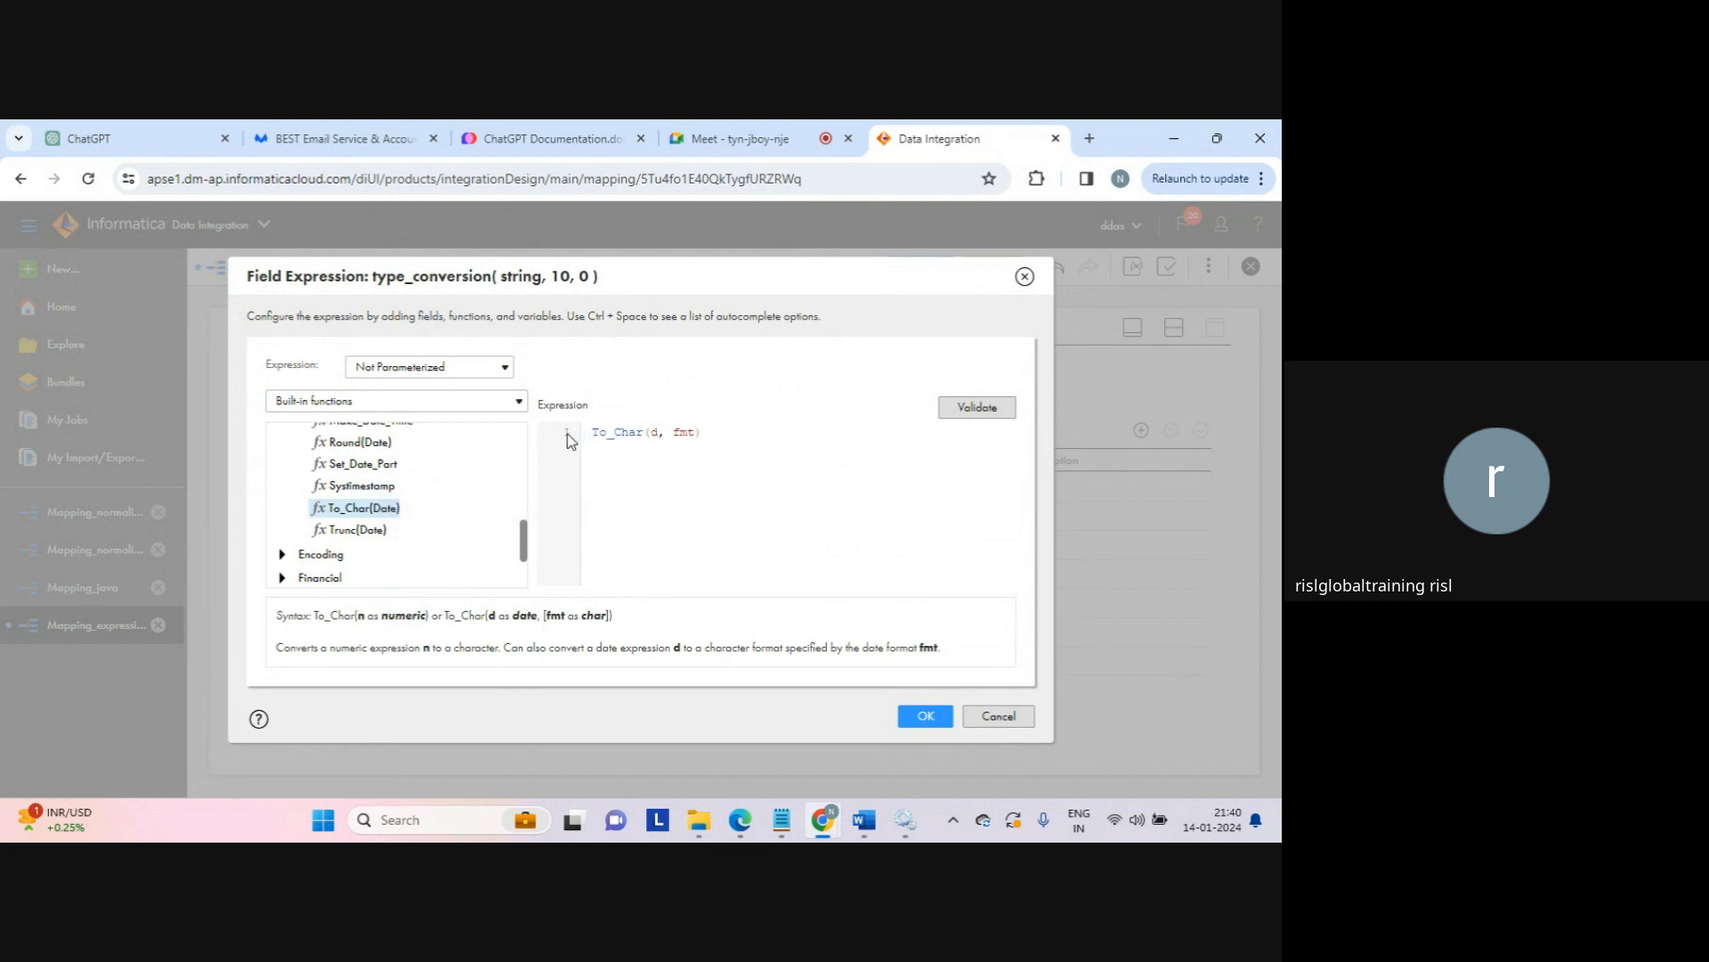
pyautogui.press('BackSpace')
# Step: Replace the d placeholder in To_Char with SYSDATE
pyautogui.click(487, 406)
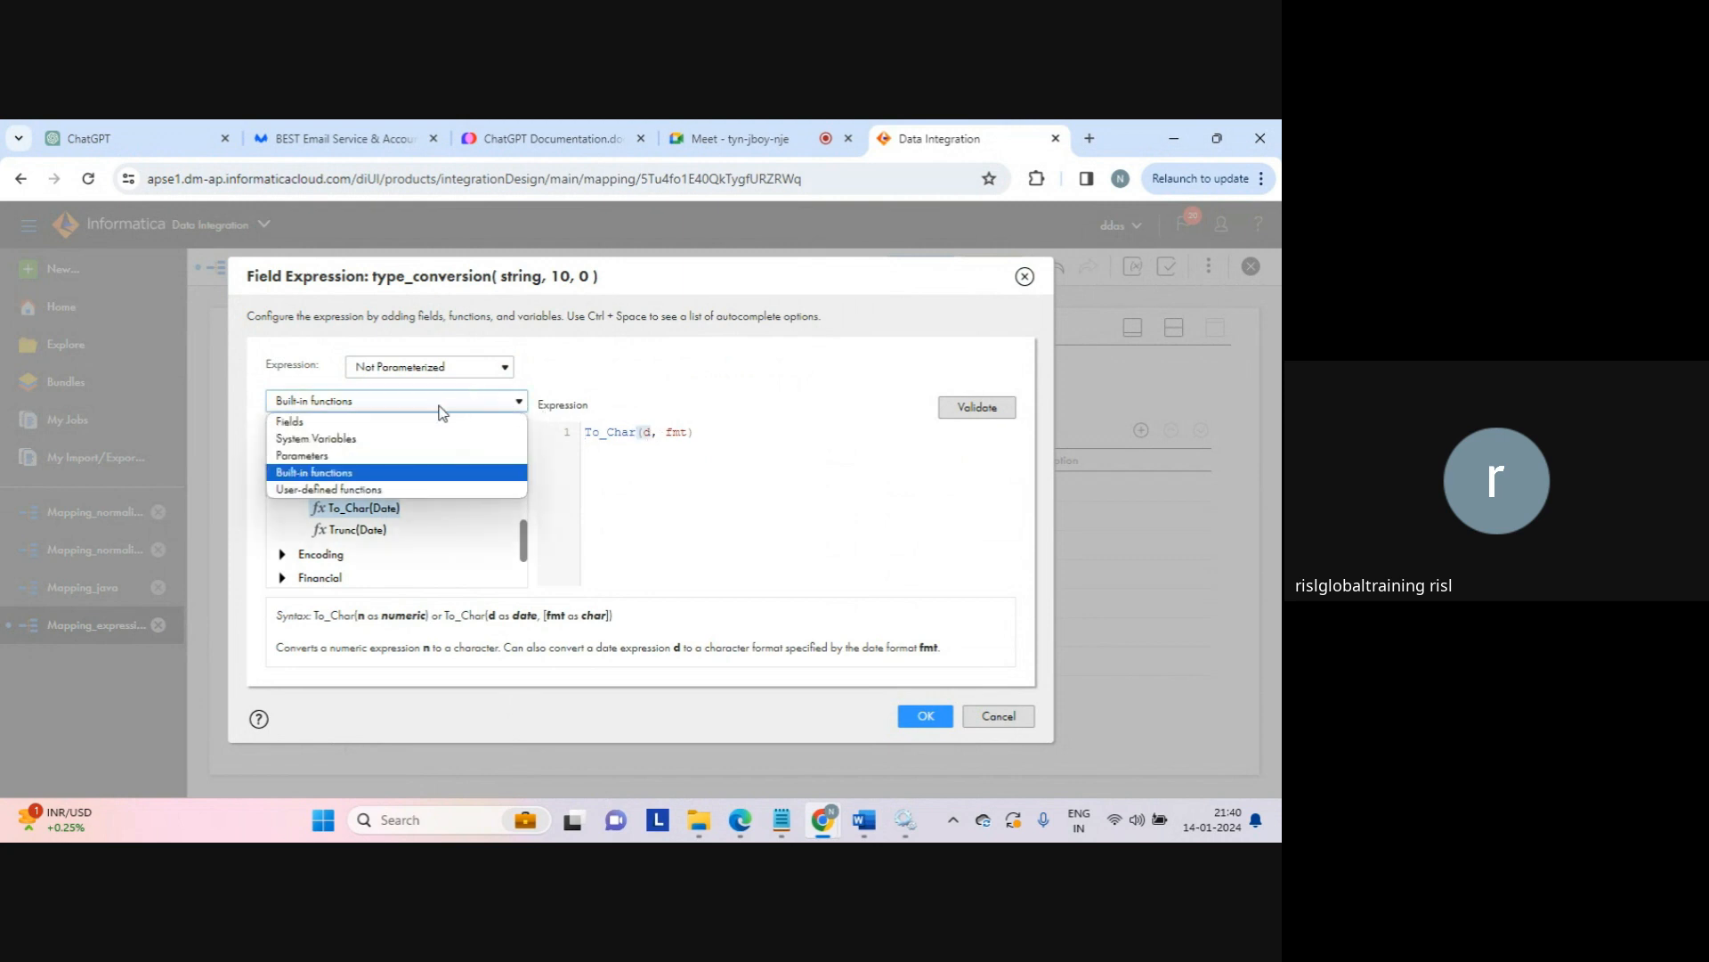
pyautogui.click(381, 439)
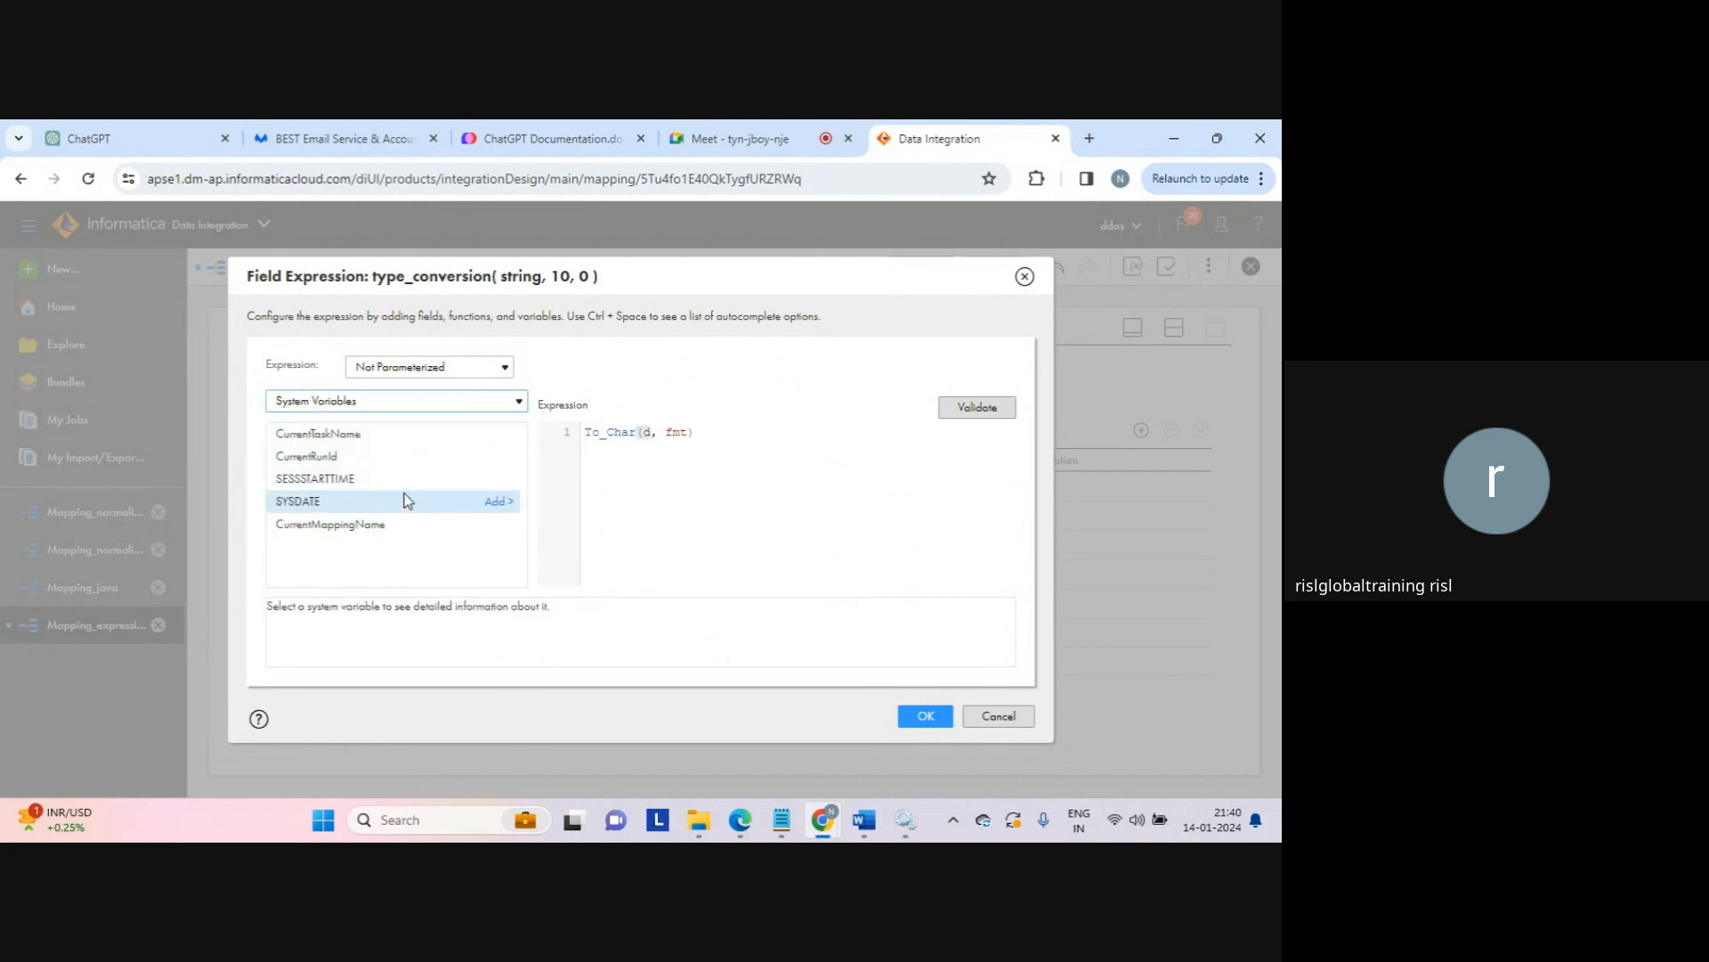
pyautogui.click(492, 504)
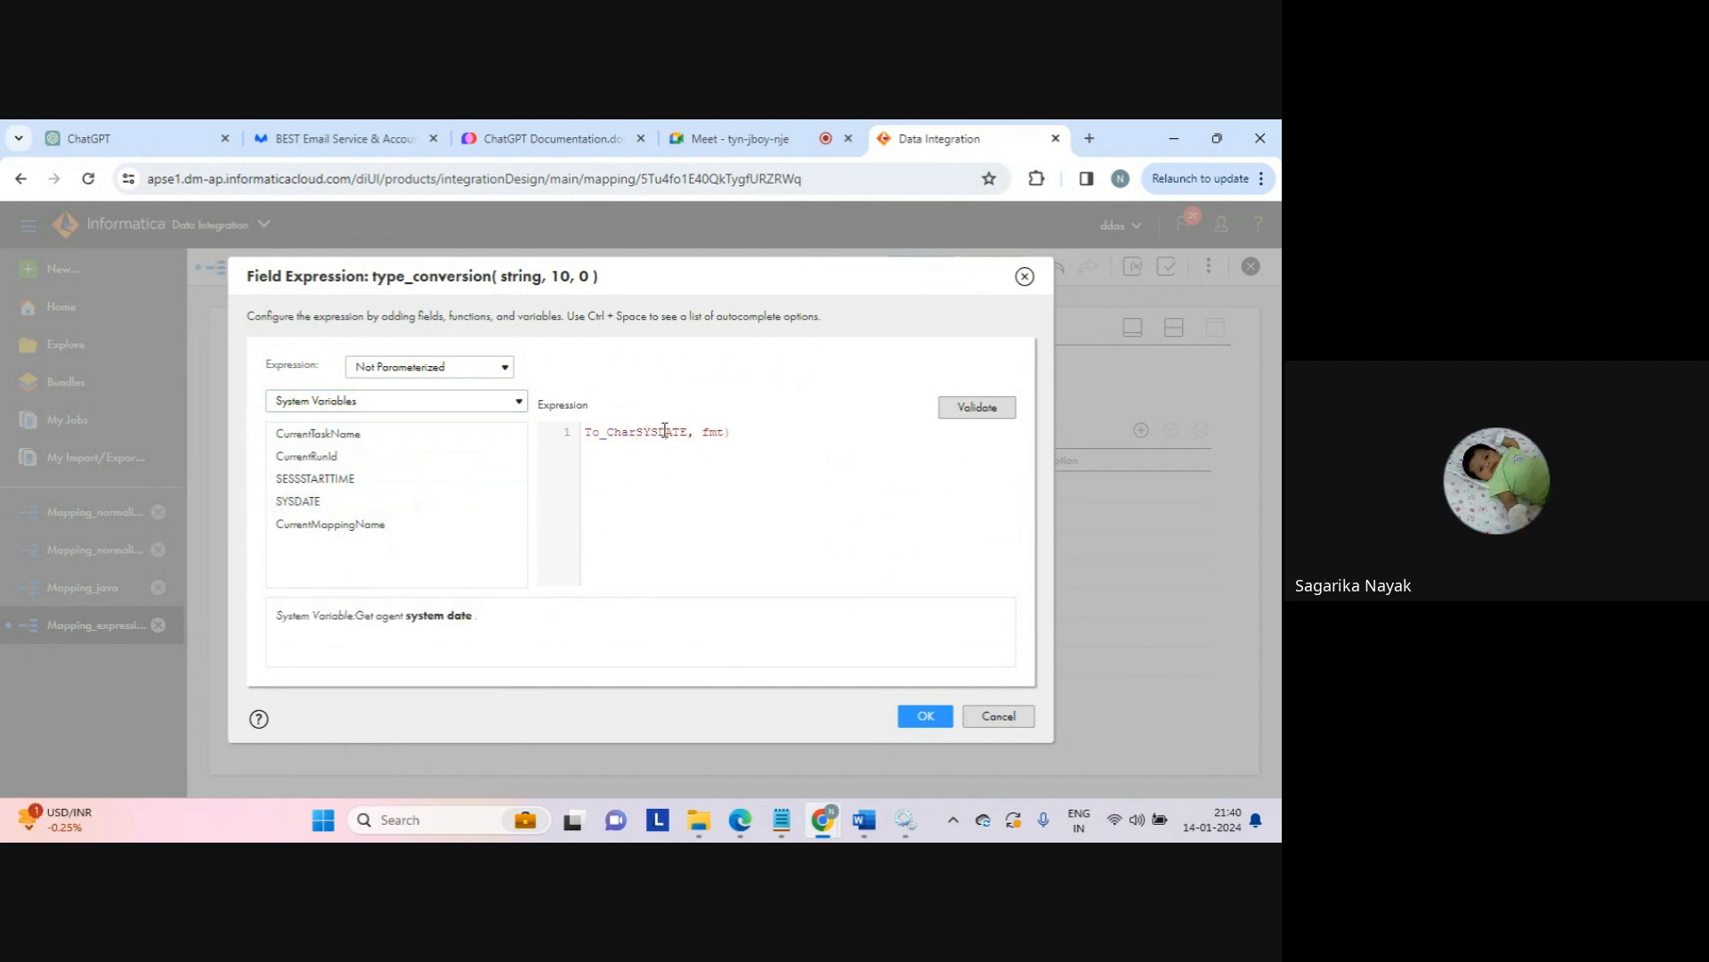
pyautogui.hotkey('ctrl', 'z')
pyautogui.press('capslock')
pyautogui.write('SYSDATE')
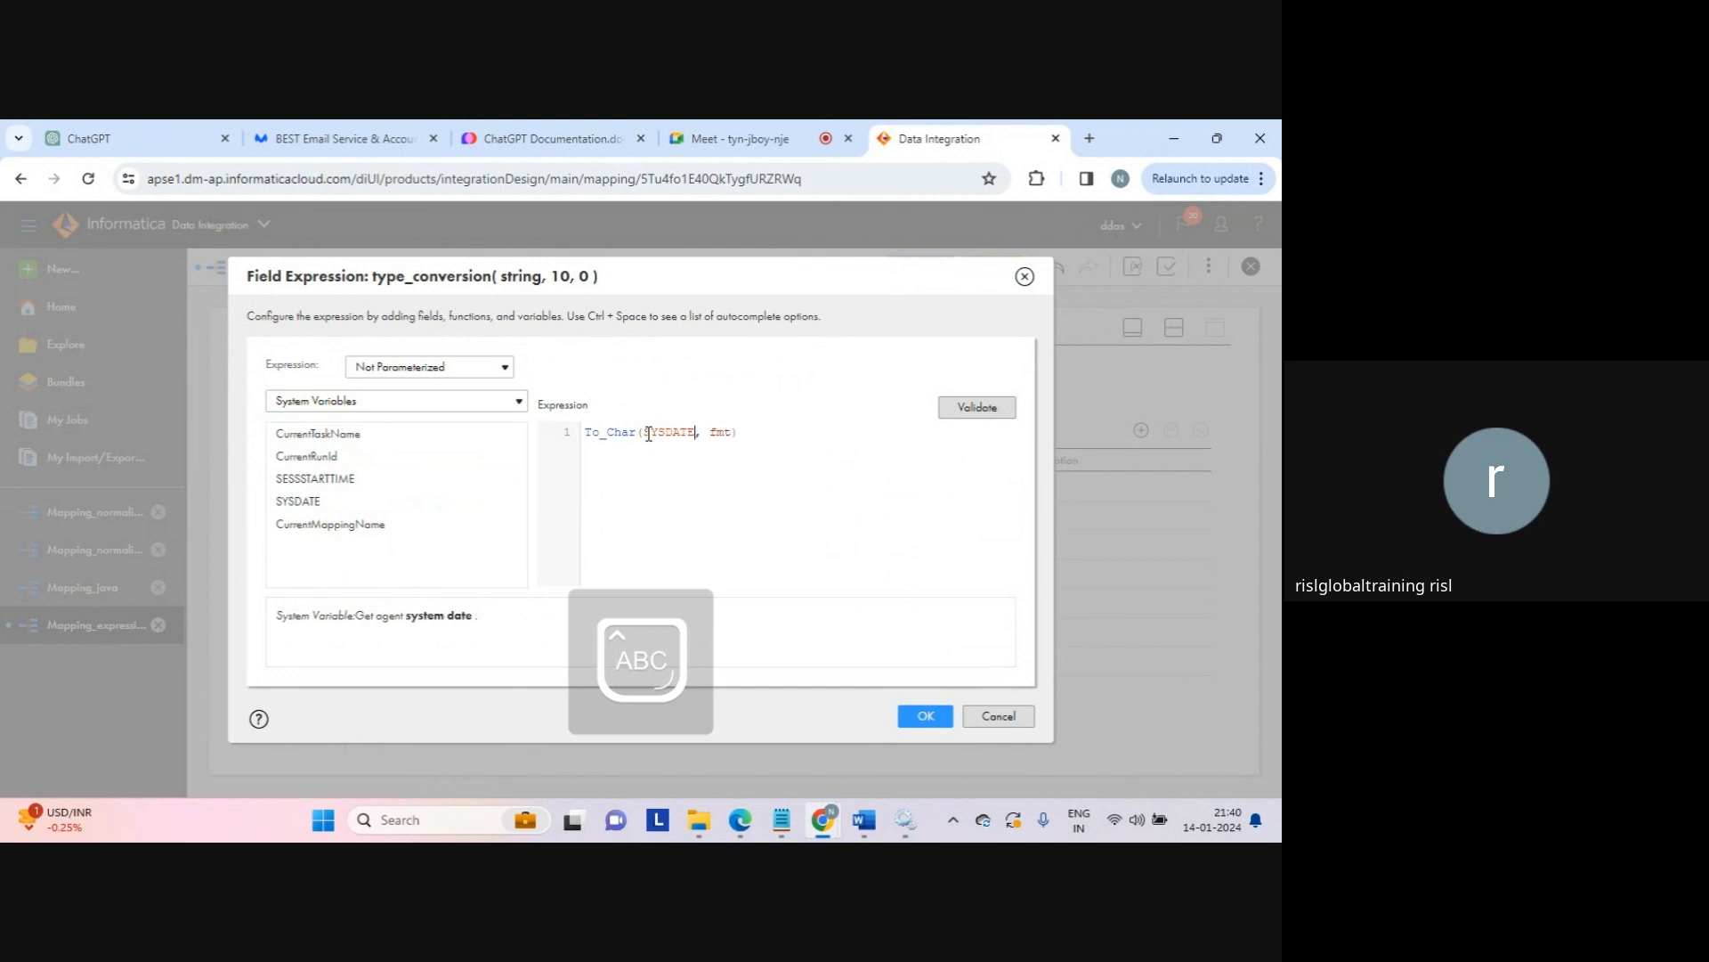
pyautogui.press('Right')
pyautogui.press('Right')
pyautogui.hotkey('shift', 'Right')
pyautogui.hotkey('shift', 'Right')
pyautogui.hotkey('shift', 'Right')
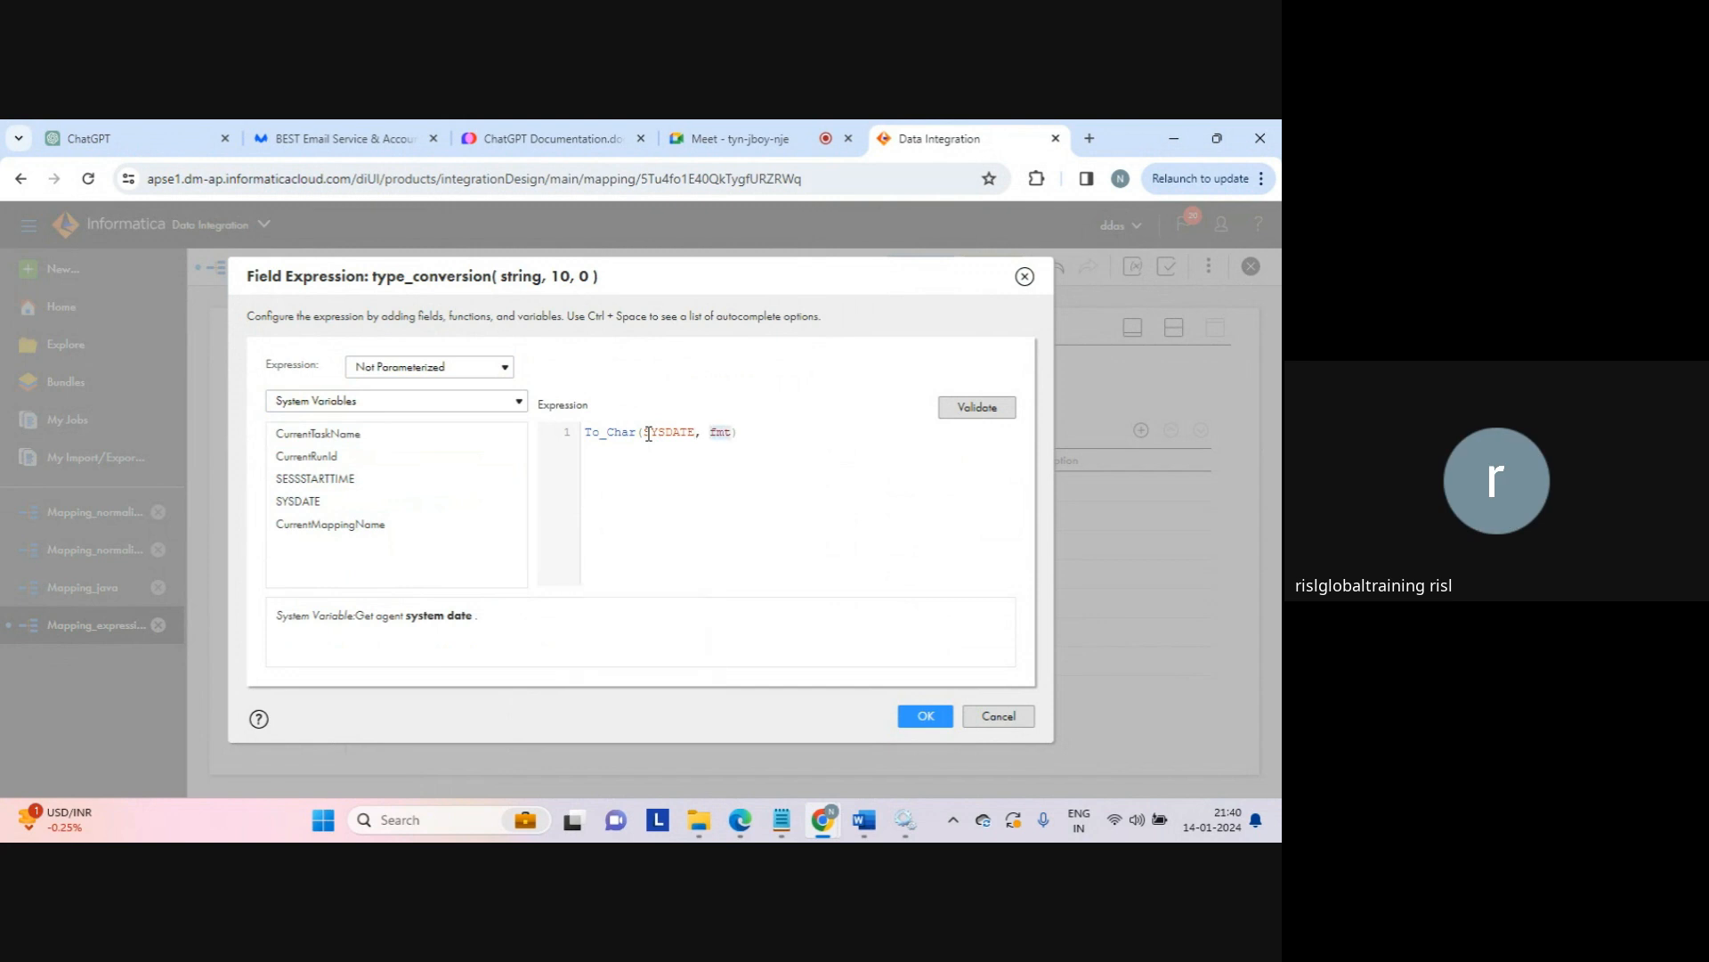
# Step: Set the format argument to 'MM/DD/YYYY', validate, and accept the expression
pyautogui.write("'")
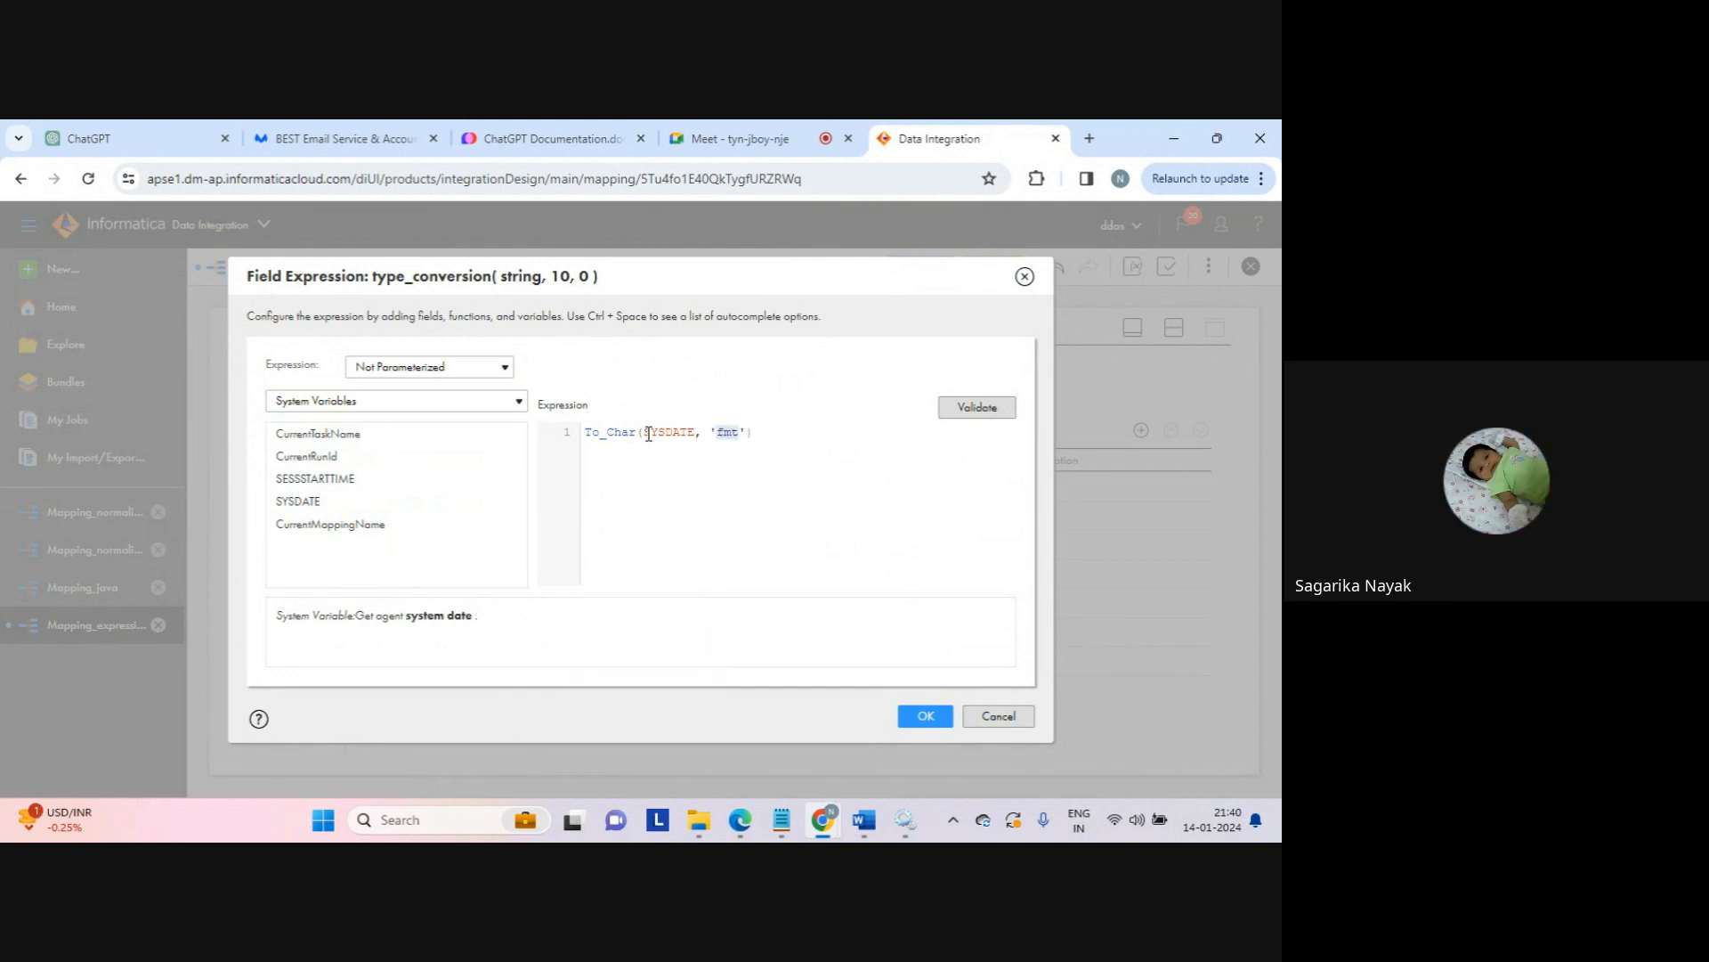
pyautogui.press('capslock')
pyautogui.write('mm/')
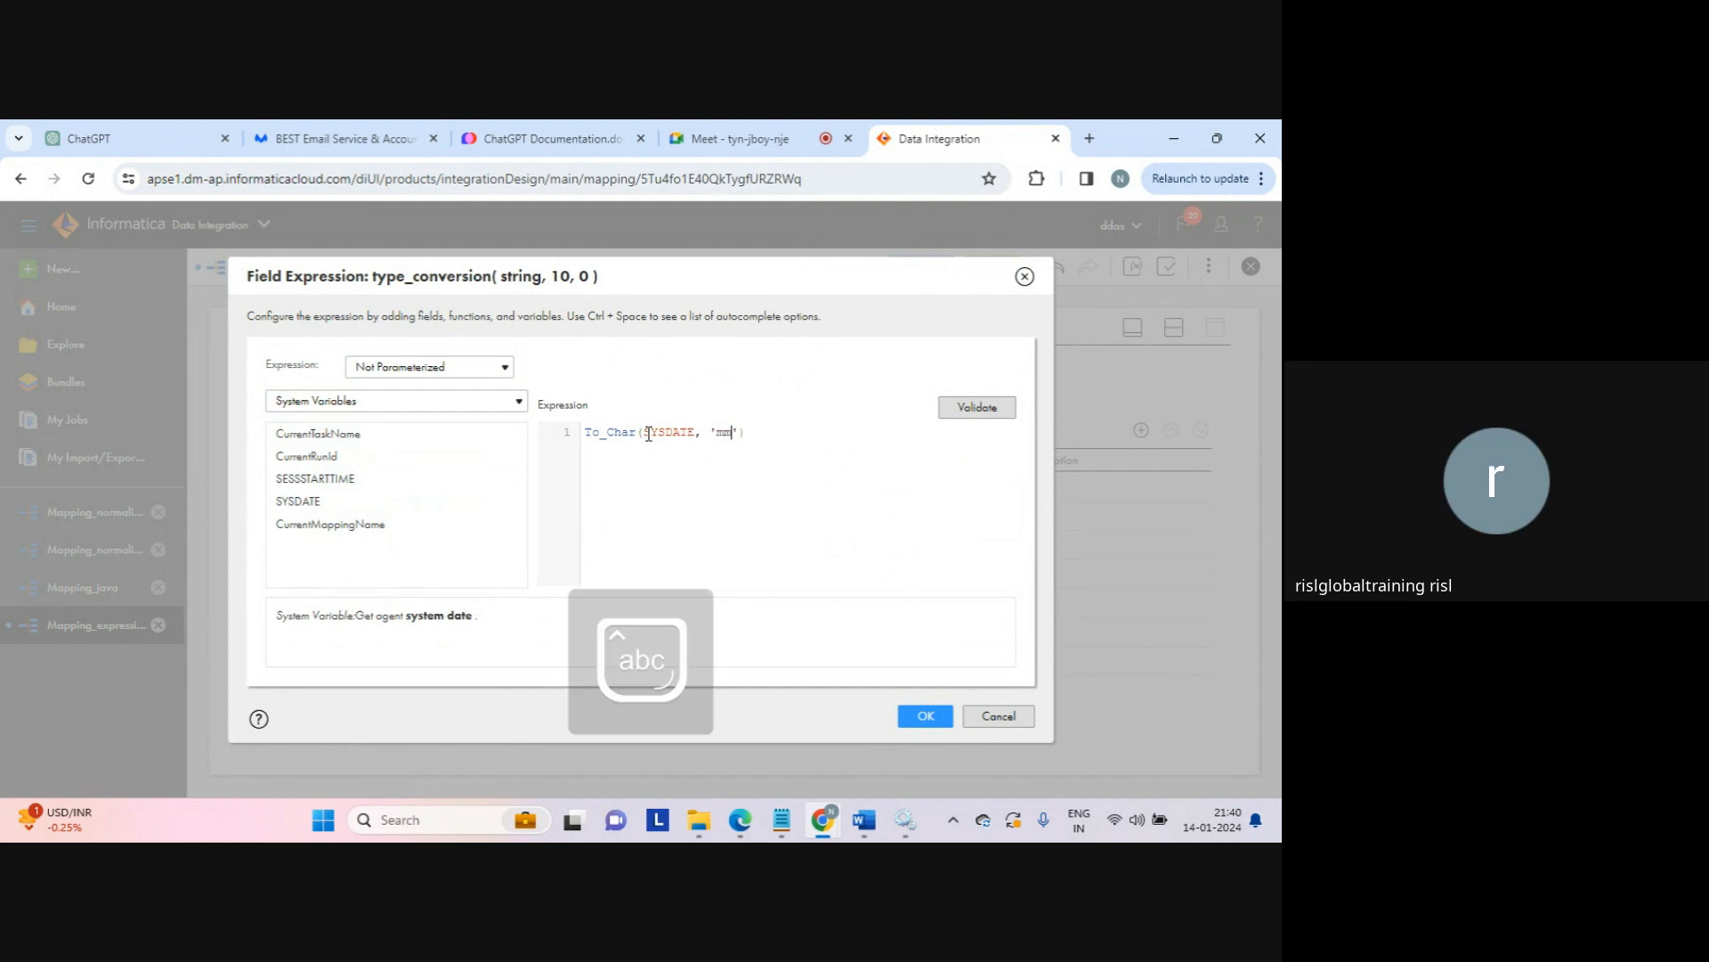
pyautogui.write('dd/')
pyautogui.press('BackSpace')
pyautogui.press('BackSpace')
pyautogui.press('BackSpace')
pyautogui.press('BackSpace')
pyautogui.press('BackSpace')
pyautogui.press('BackSpace')
pyautogui.press('capslock')
pyautogui.write('//')
pyautogui.press('BackSpace')
pyautogui.press('BackSpace')
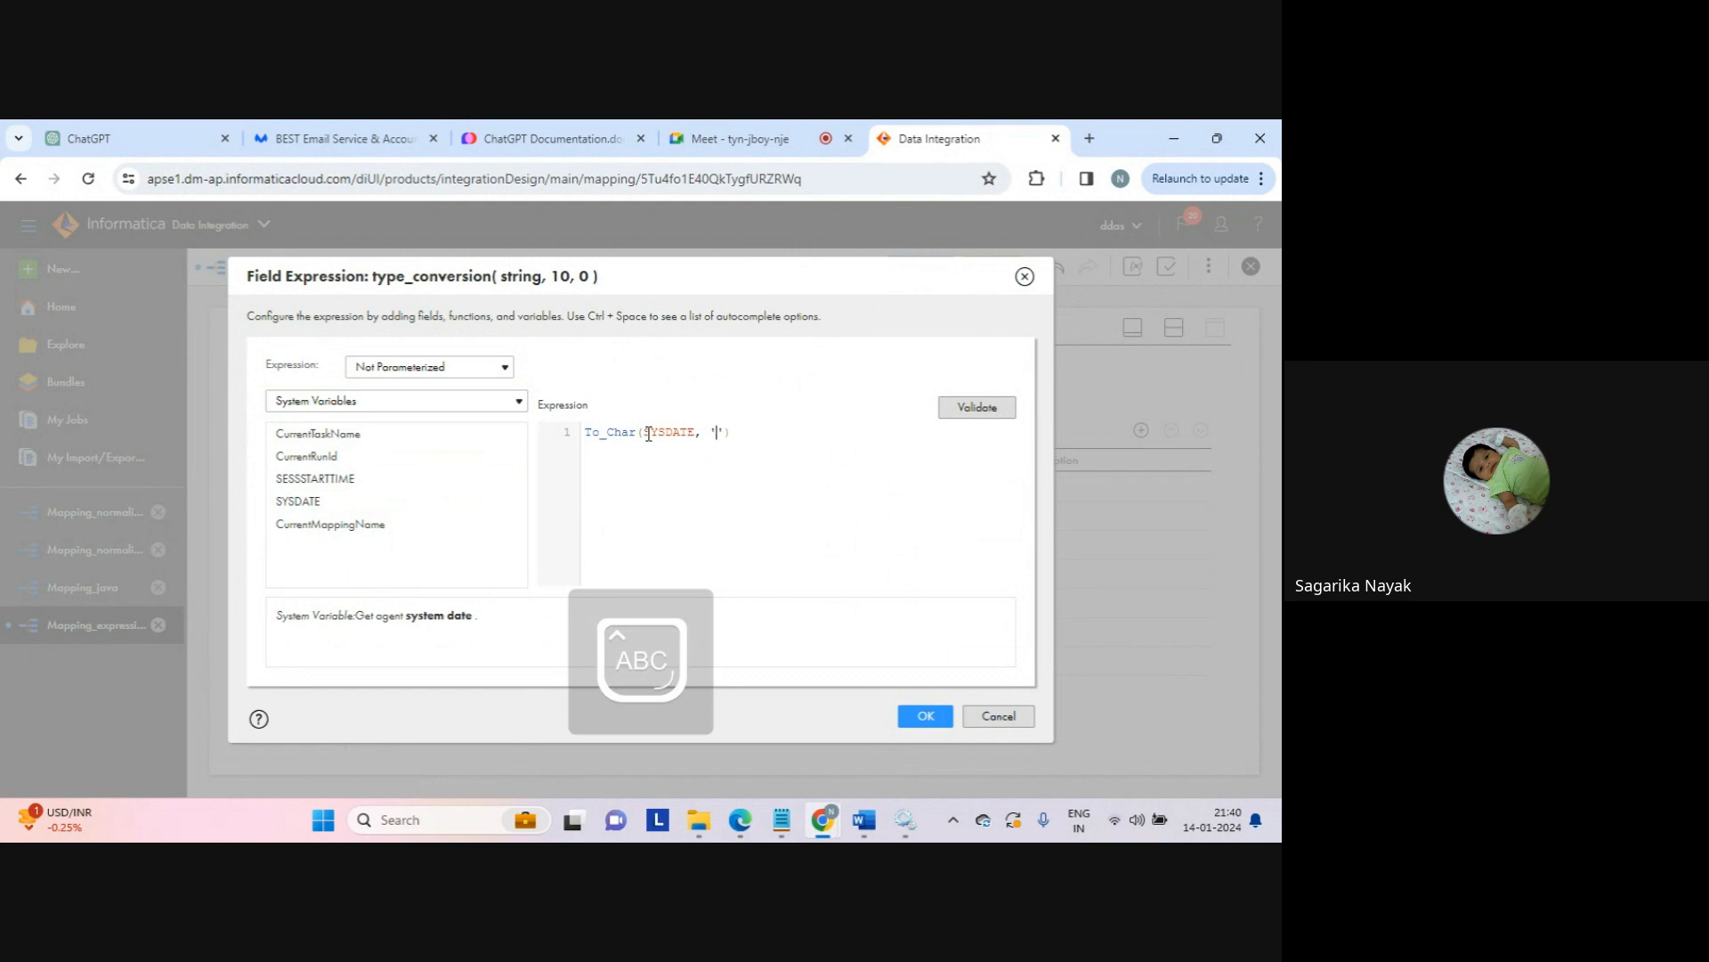
pyautogui.write('MM/DD')
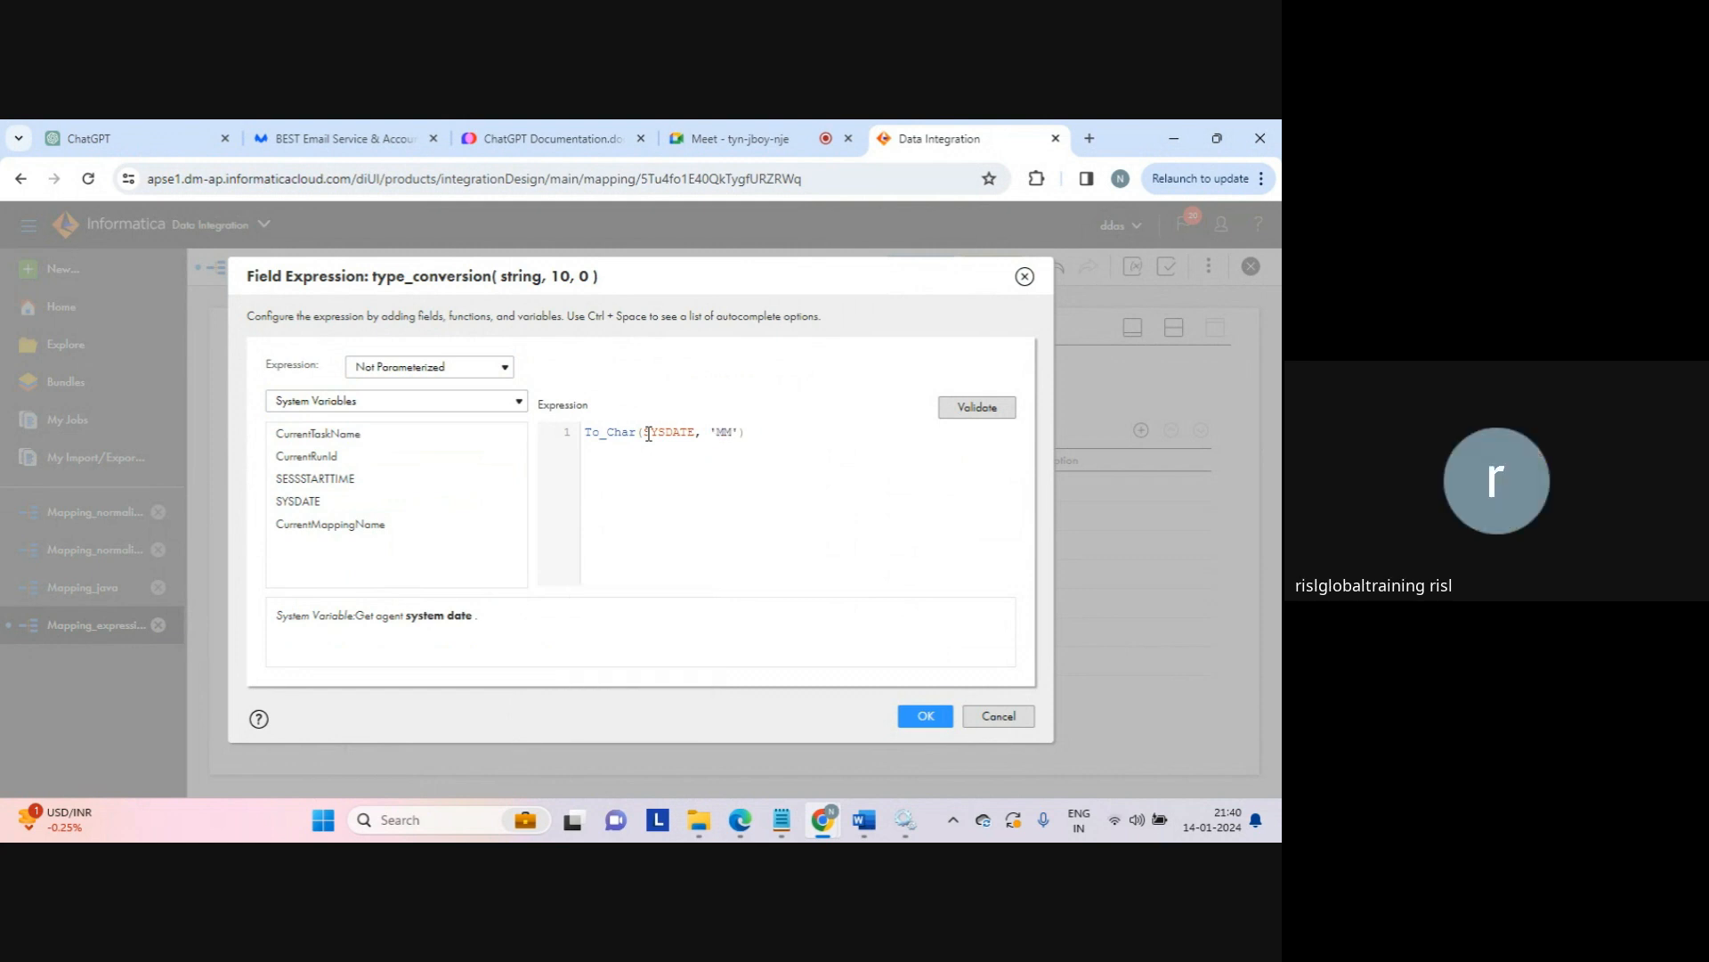
pyautogui.write('/YYYY')
pyautogui.click(975, 406)
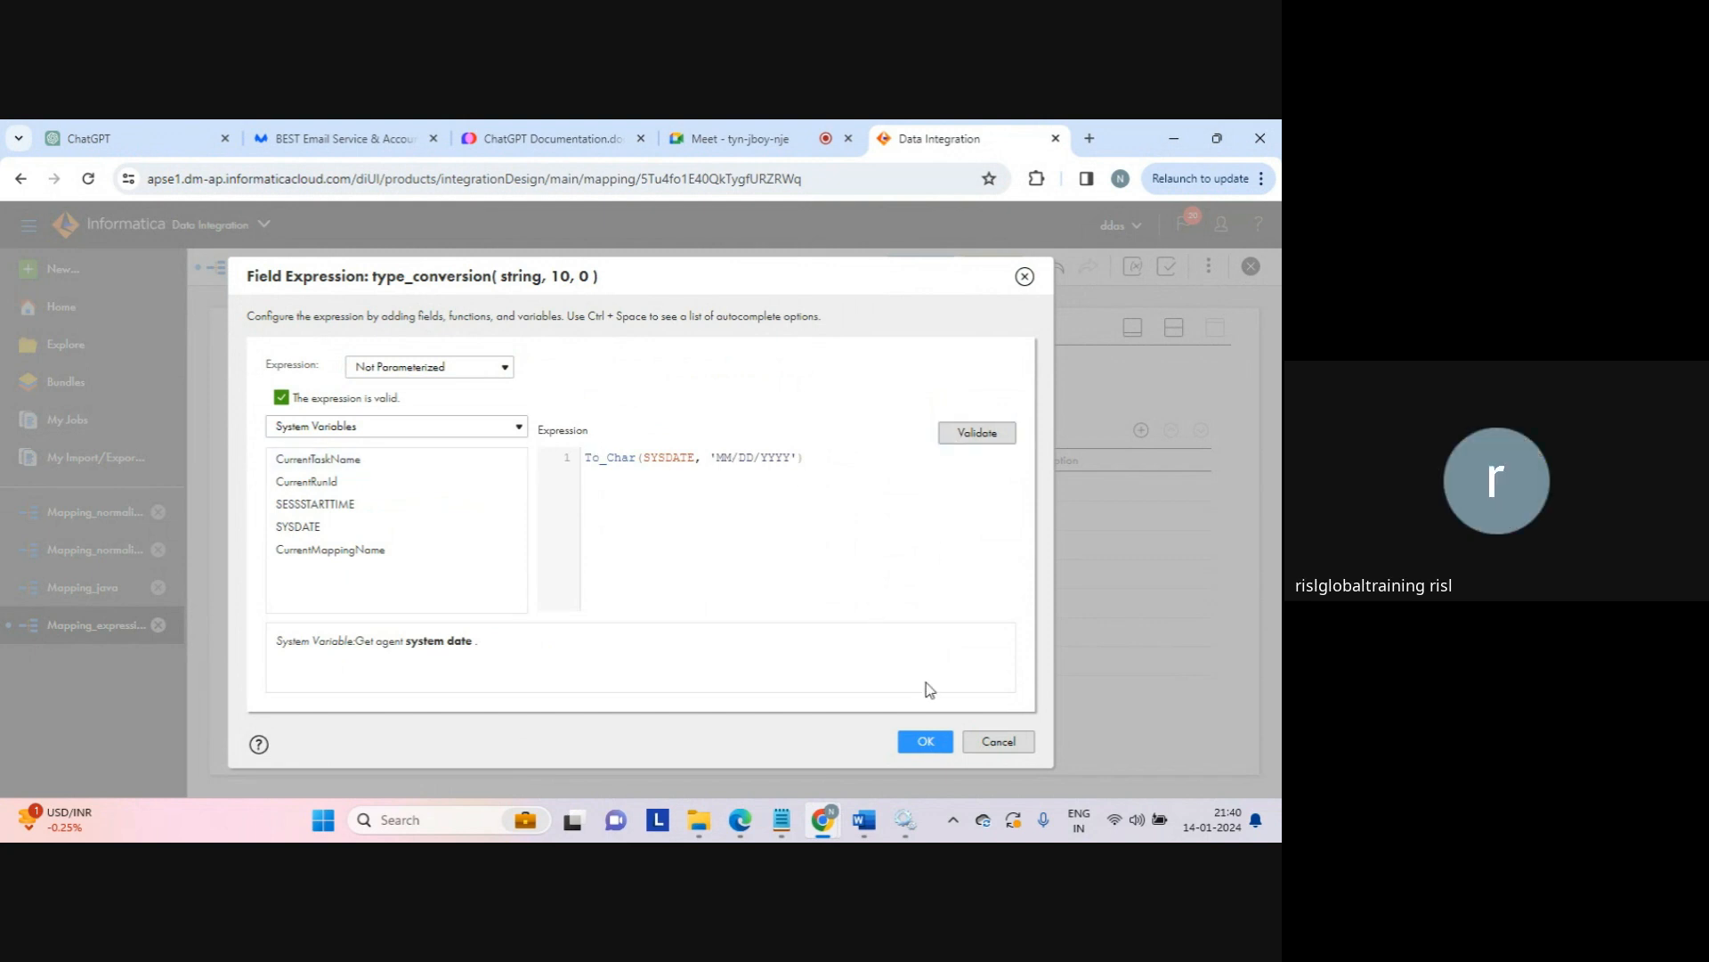
pyautogui.click(922, 745)
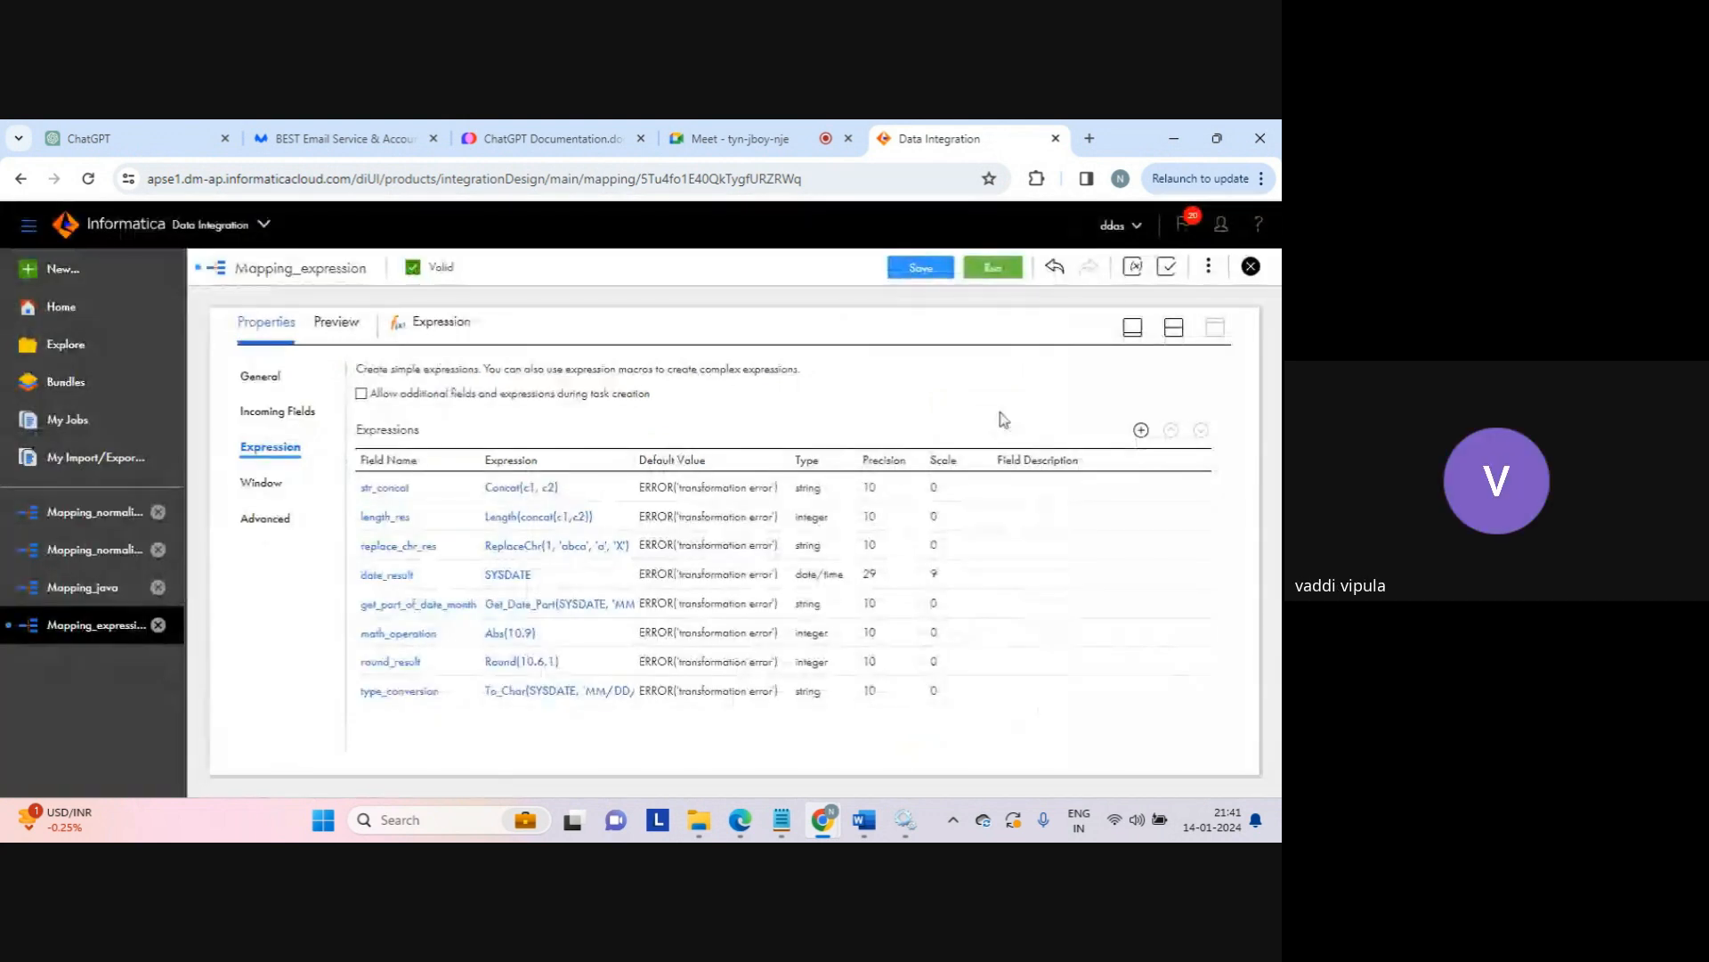
# Step: Save and run Mapping_expression, then refresh My Jobs until Mapping_expression-8 shows Success
pyautogui.click(926, 272)
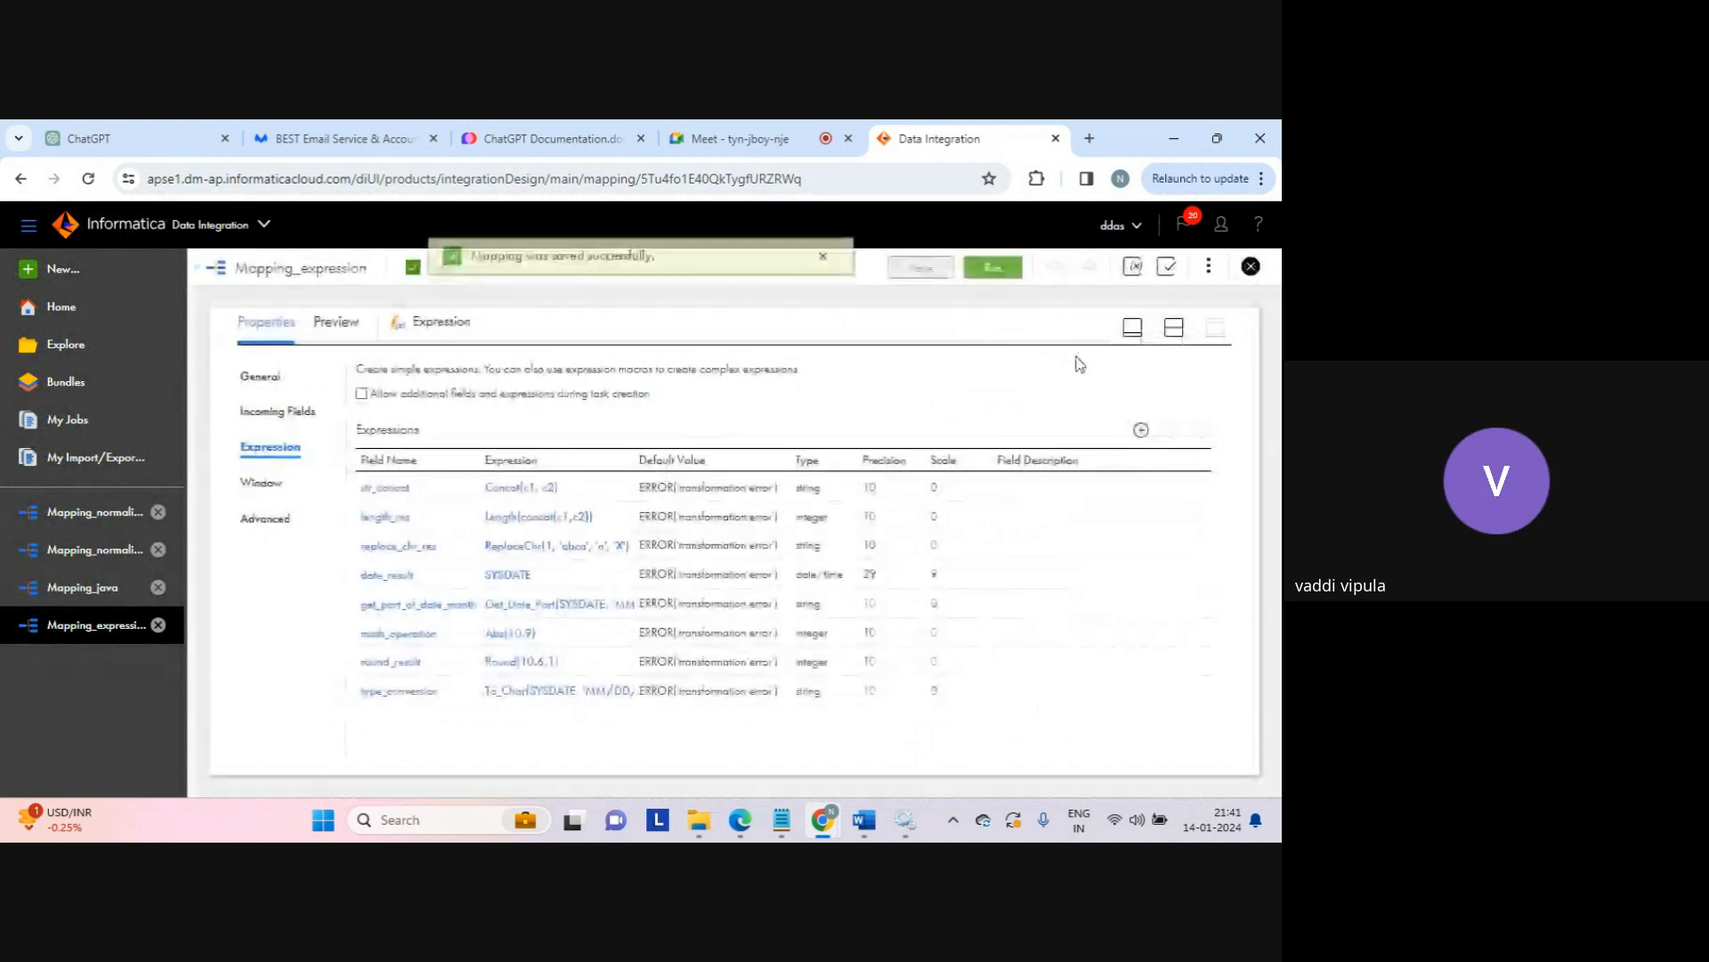
pyautogui.click(993, 268)
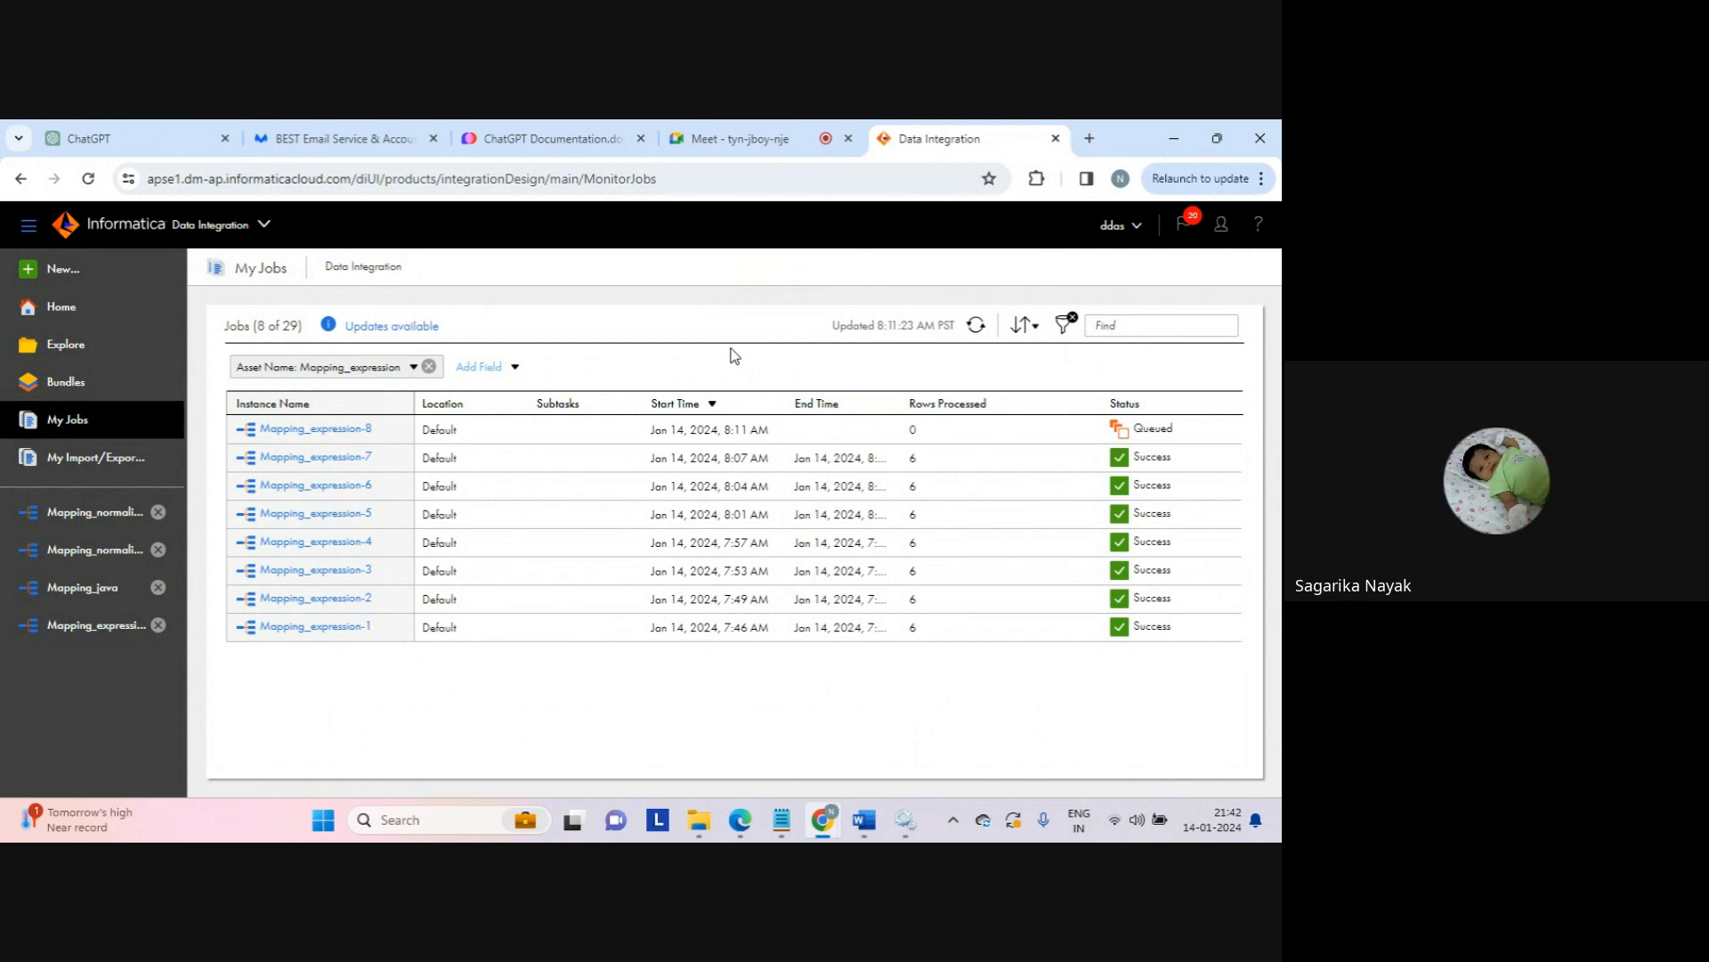
pyautogui.click(975, 326)
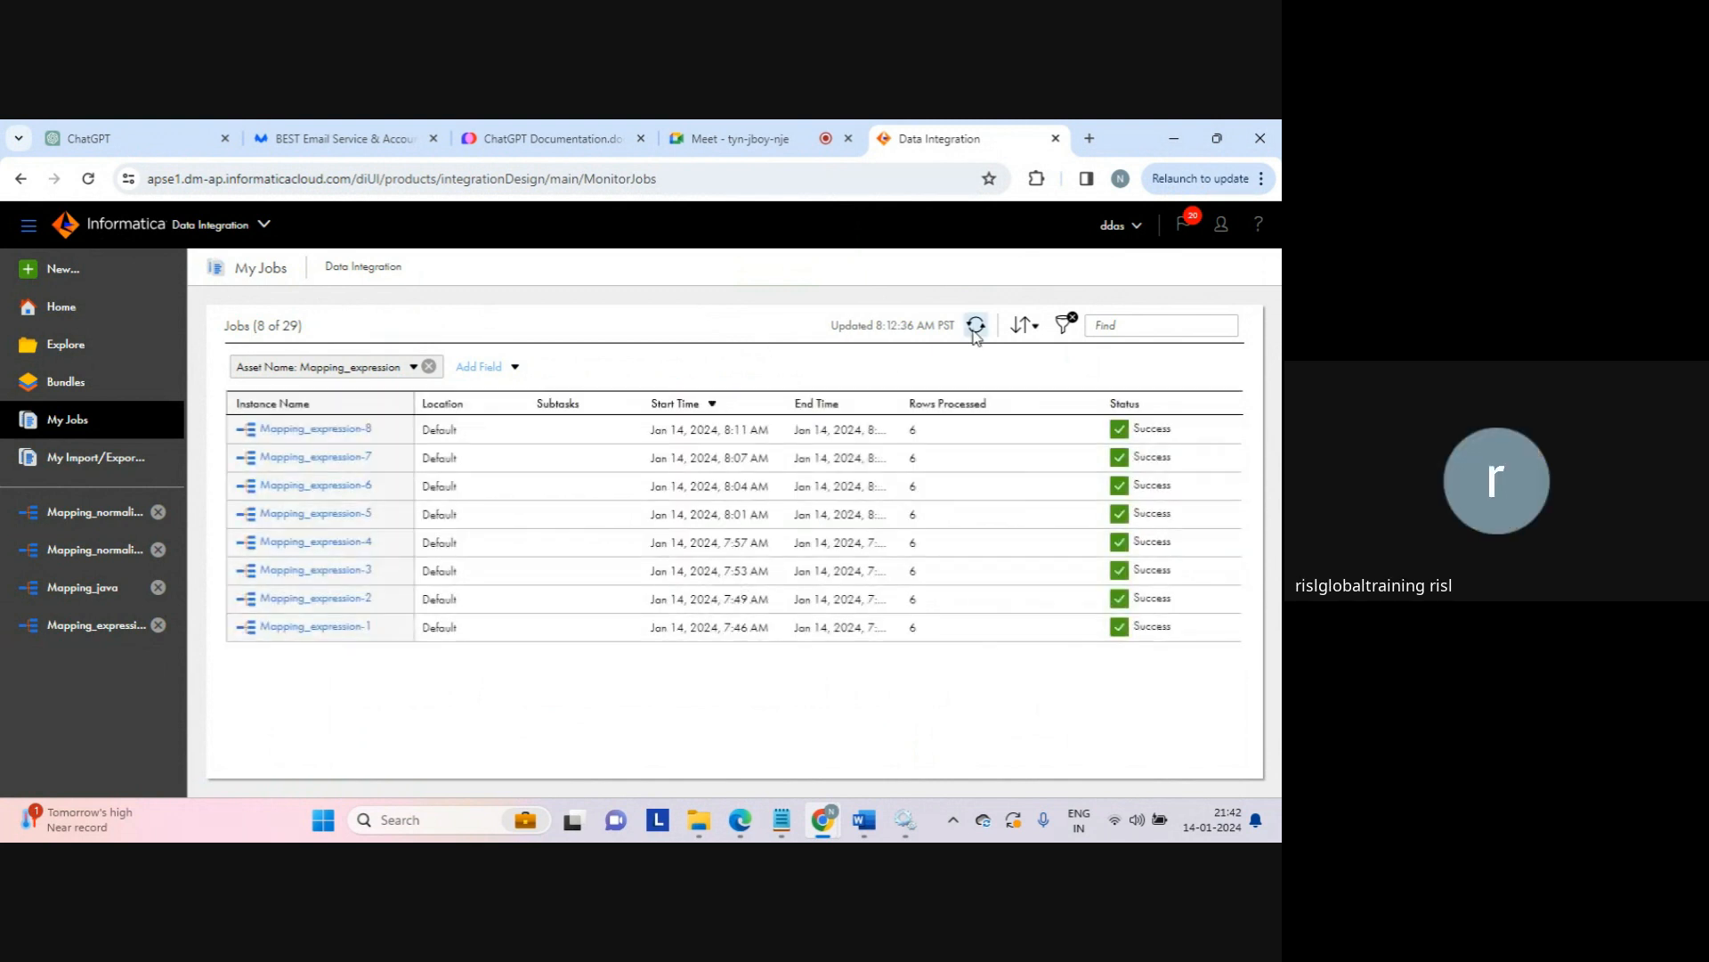
pyautogui.click(699, 820)
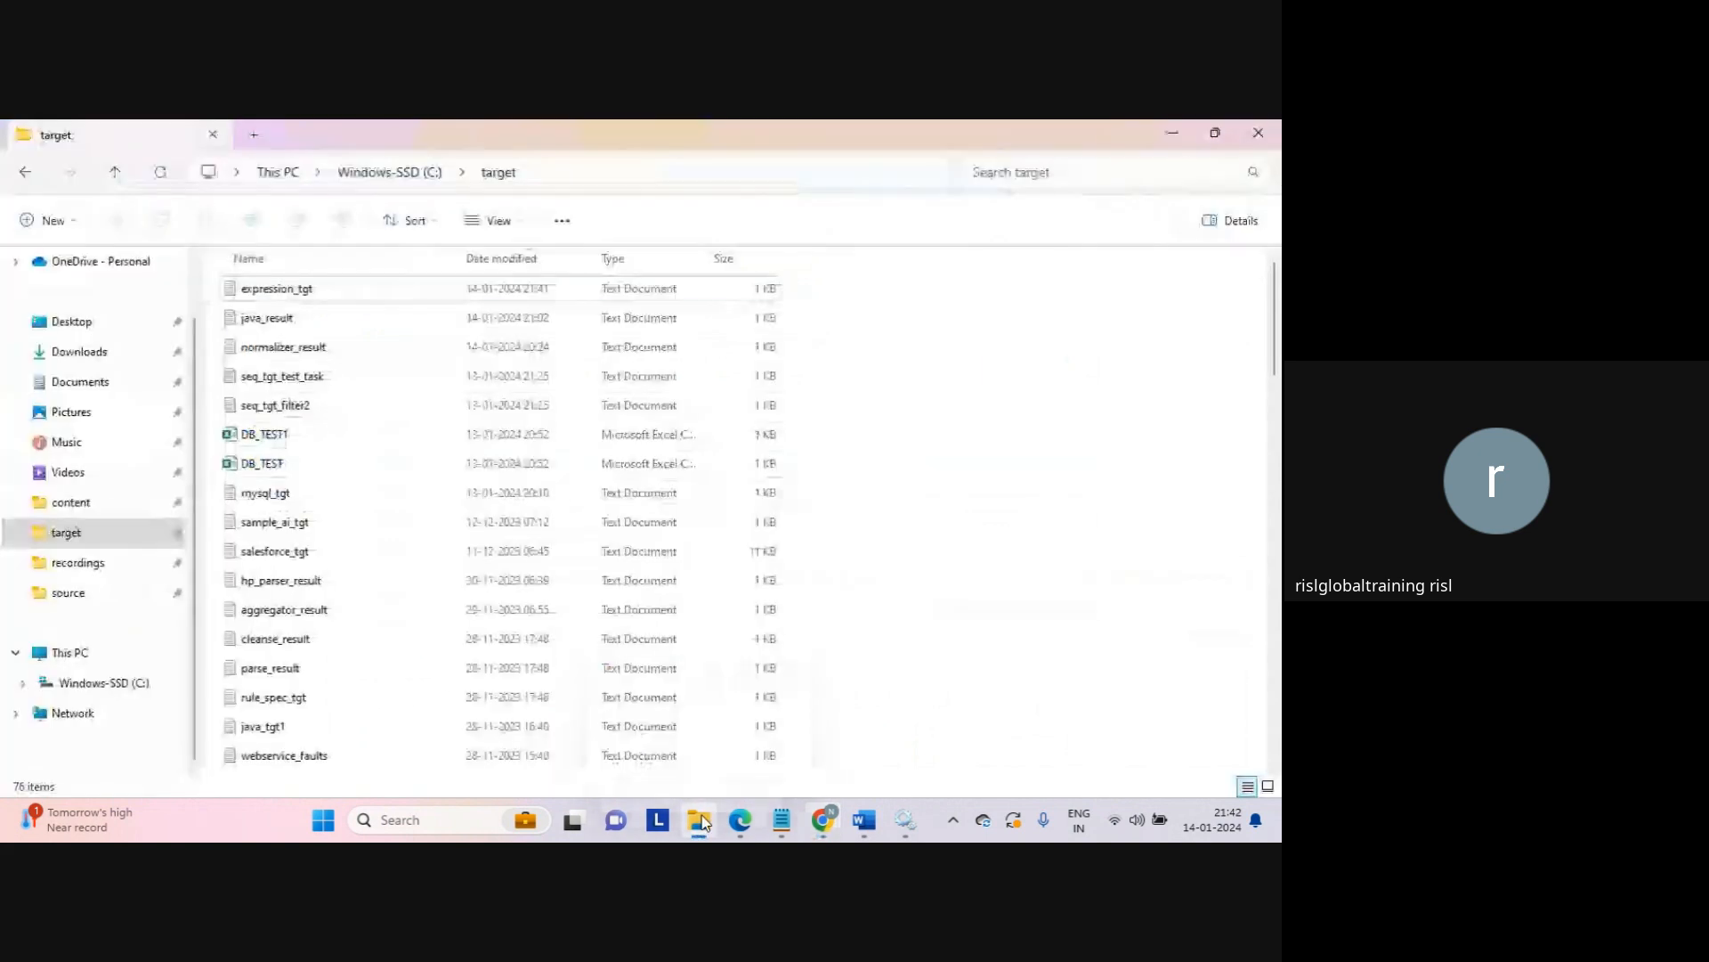
pyautogui.doubleClick(285, 288)
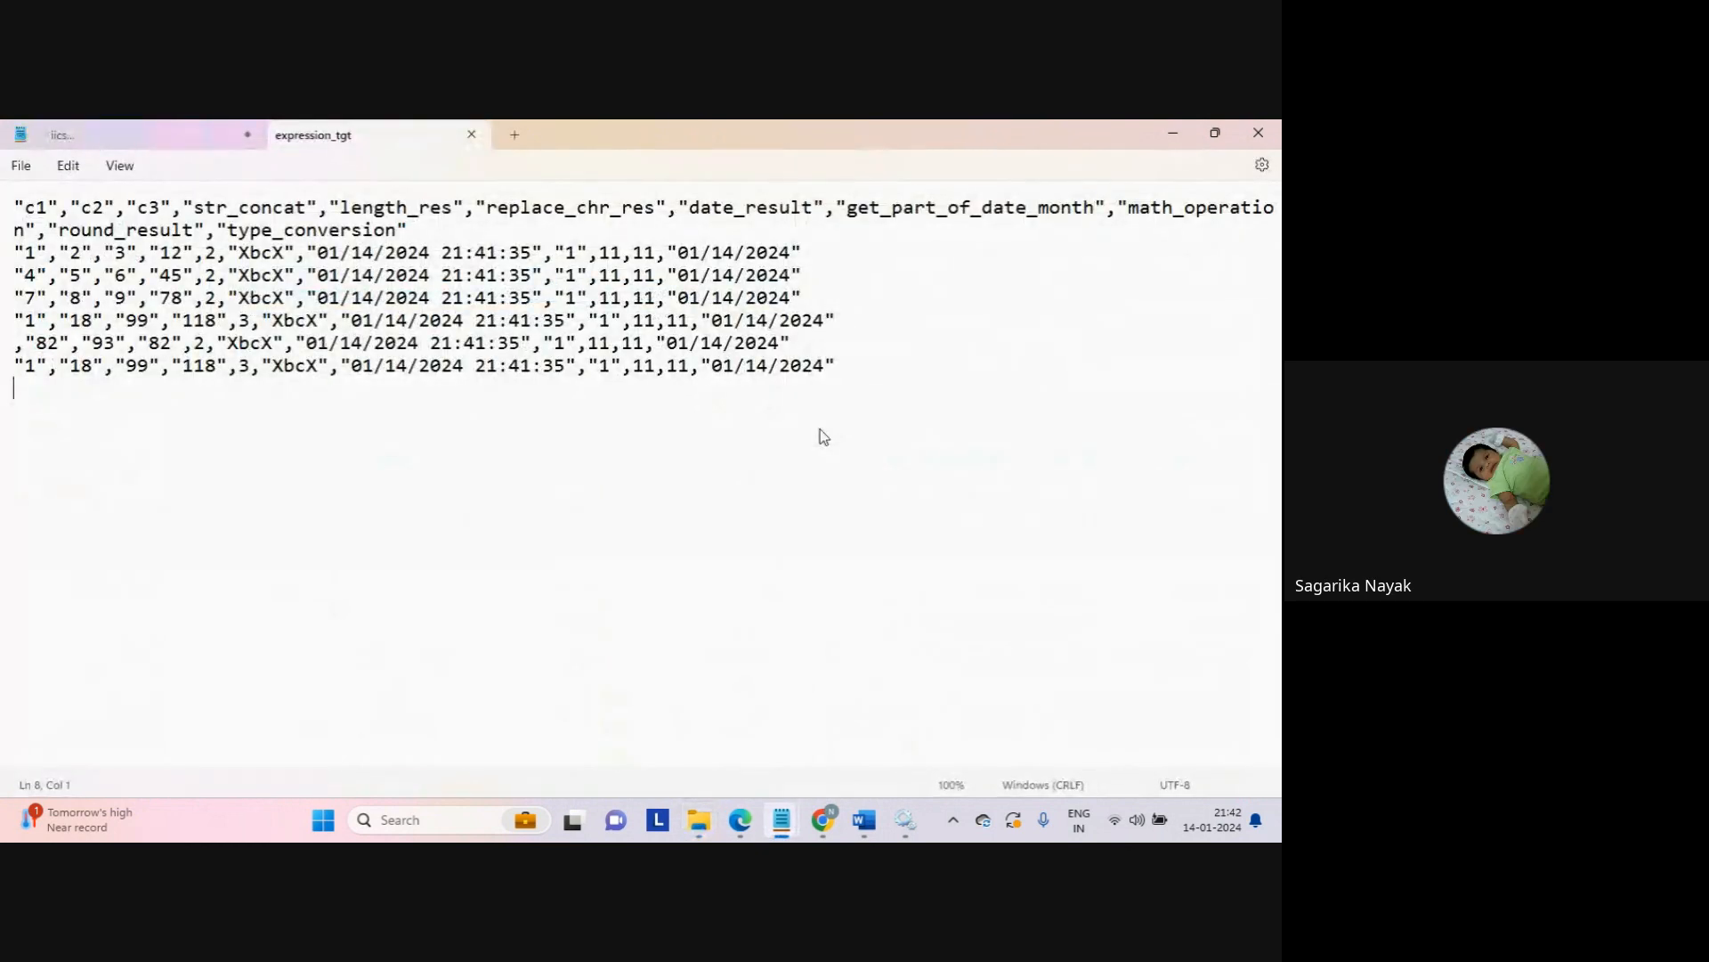
pyautogui.moveTo(672, 253); pyautogui.dragTo(804, 264)
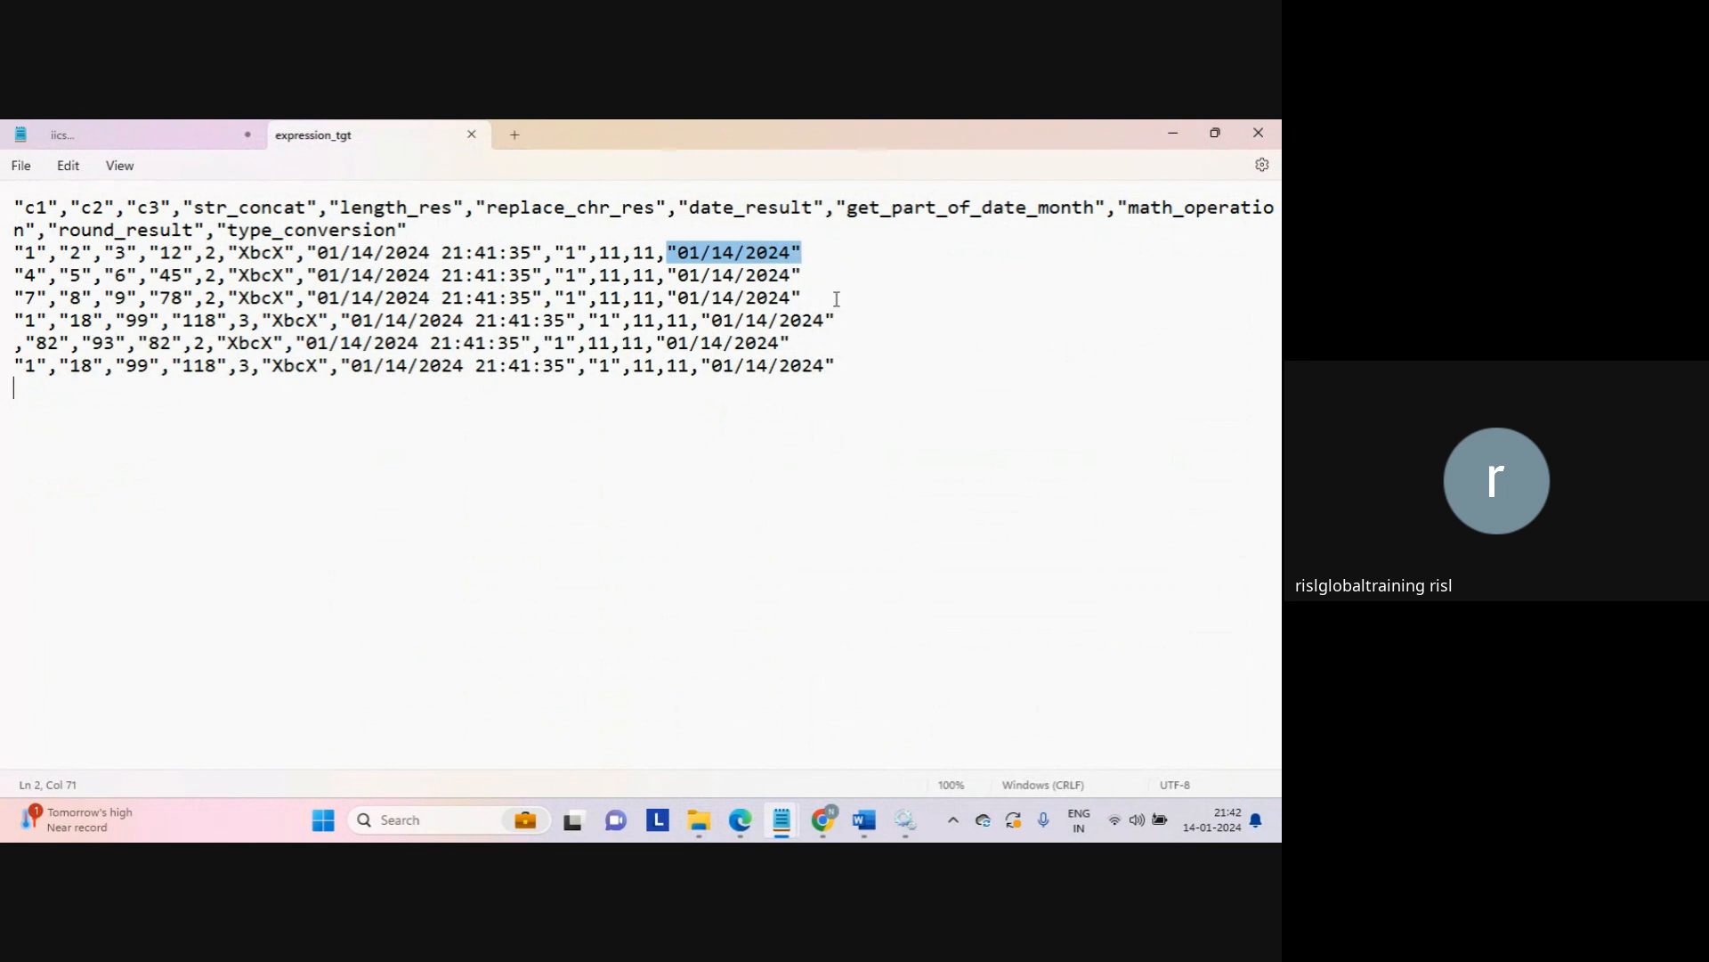
pyautogui.click(725, 255)
pyautogui.moveTo(680, 252); pyautogui.dragTo(799, 256)
pyautogui.click(801, 251)
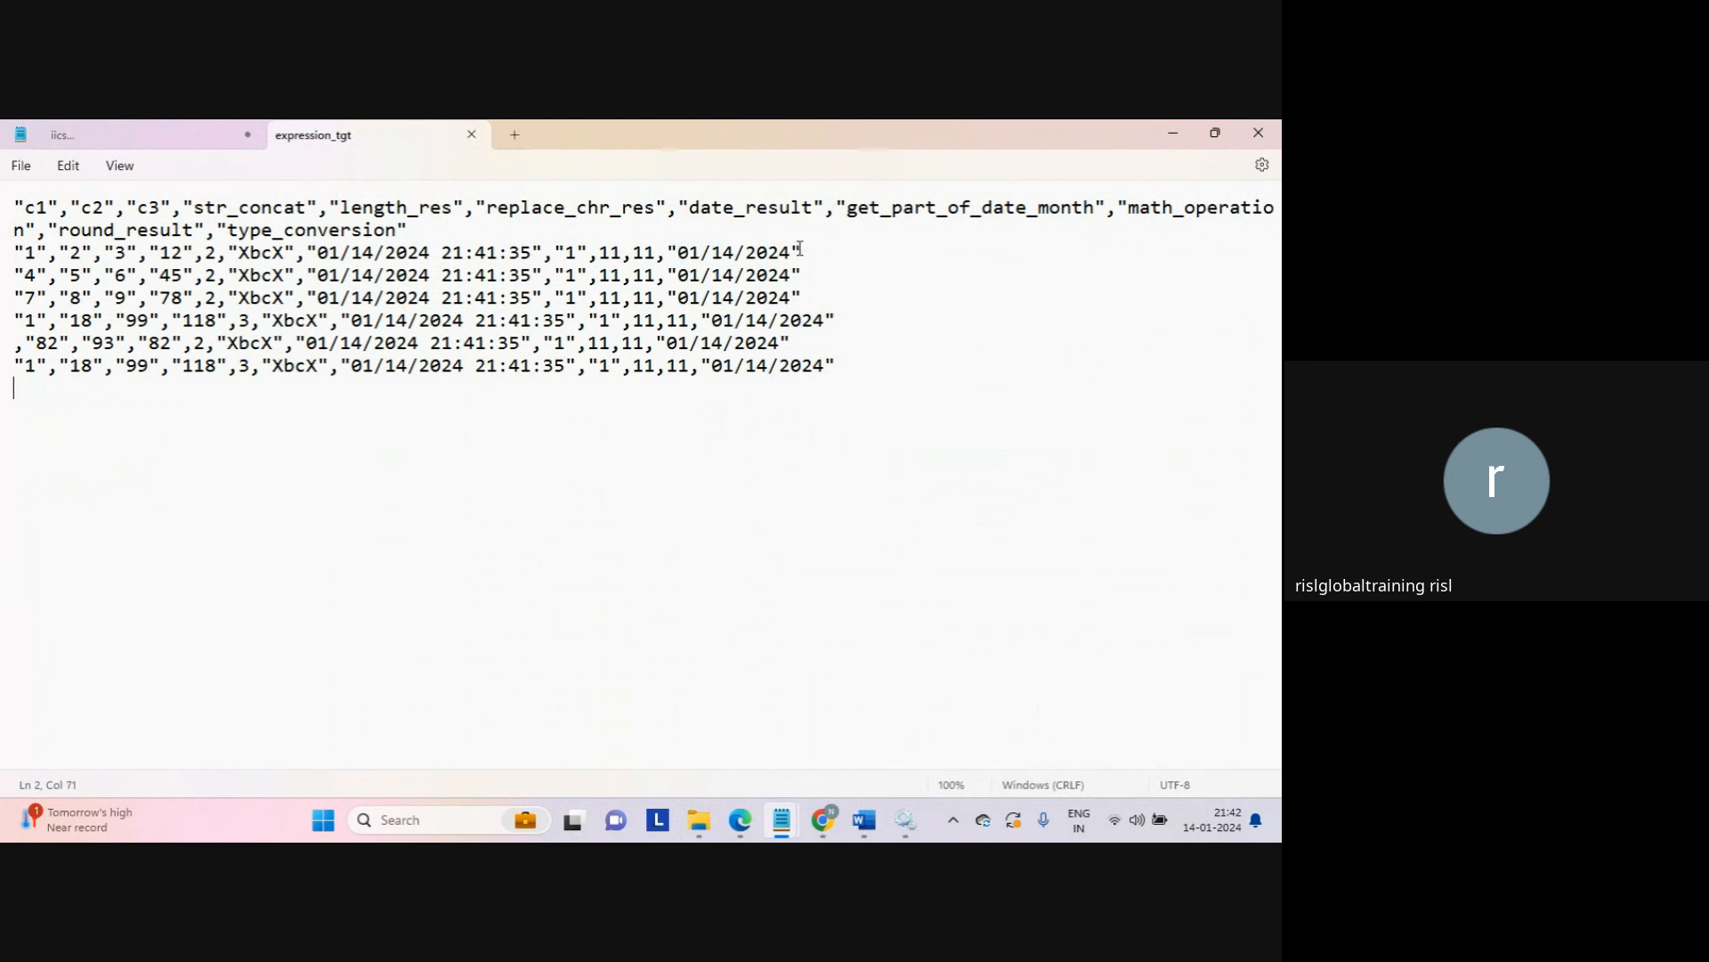
pyautogui.click(472, 134)
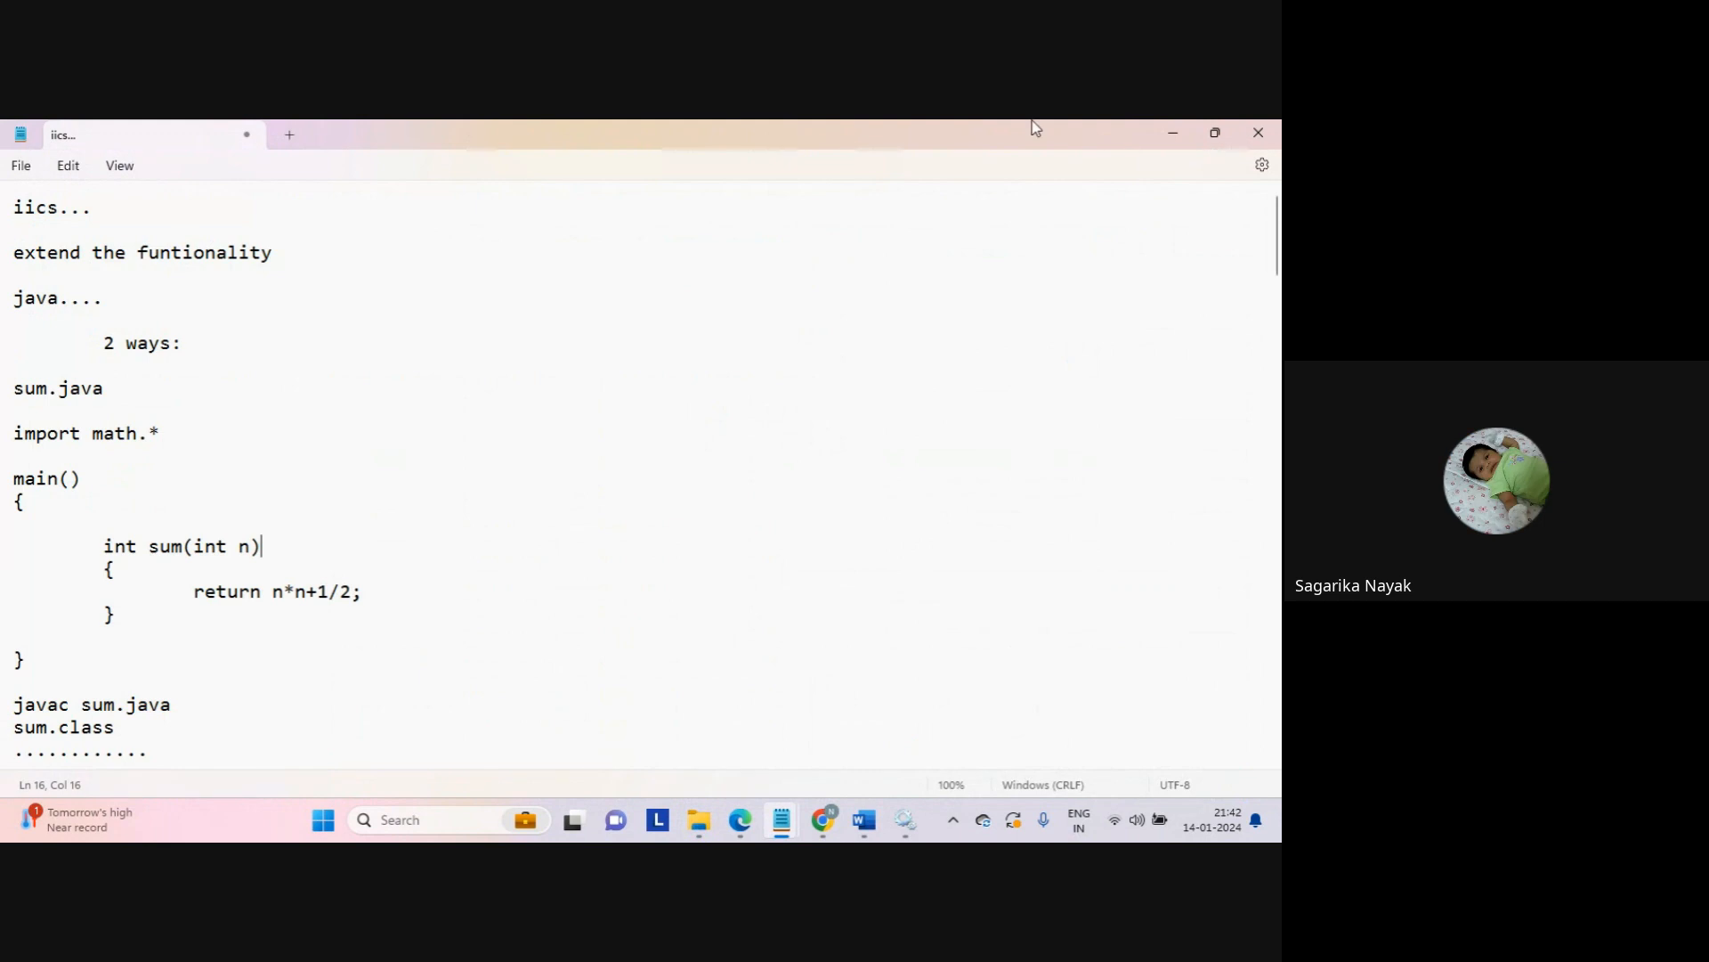
pyautogui.click(1172, 133)
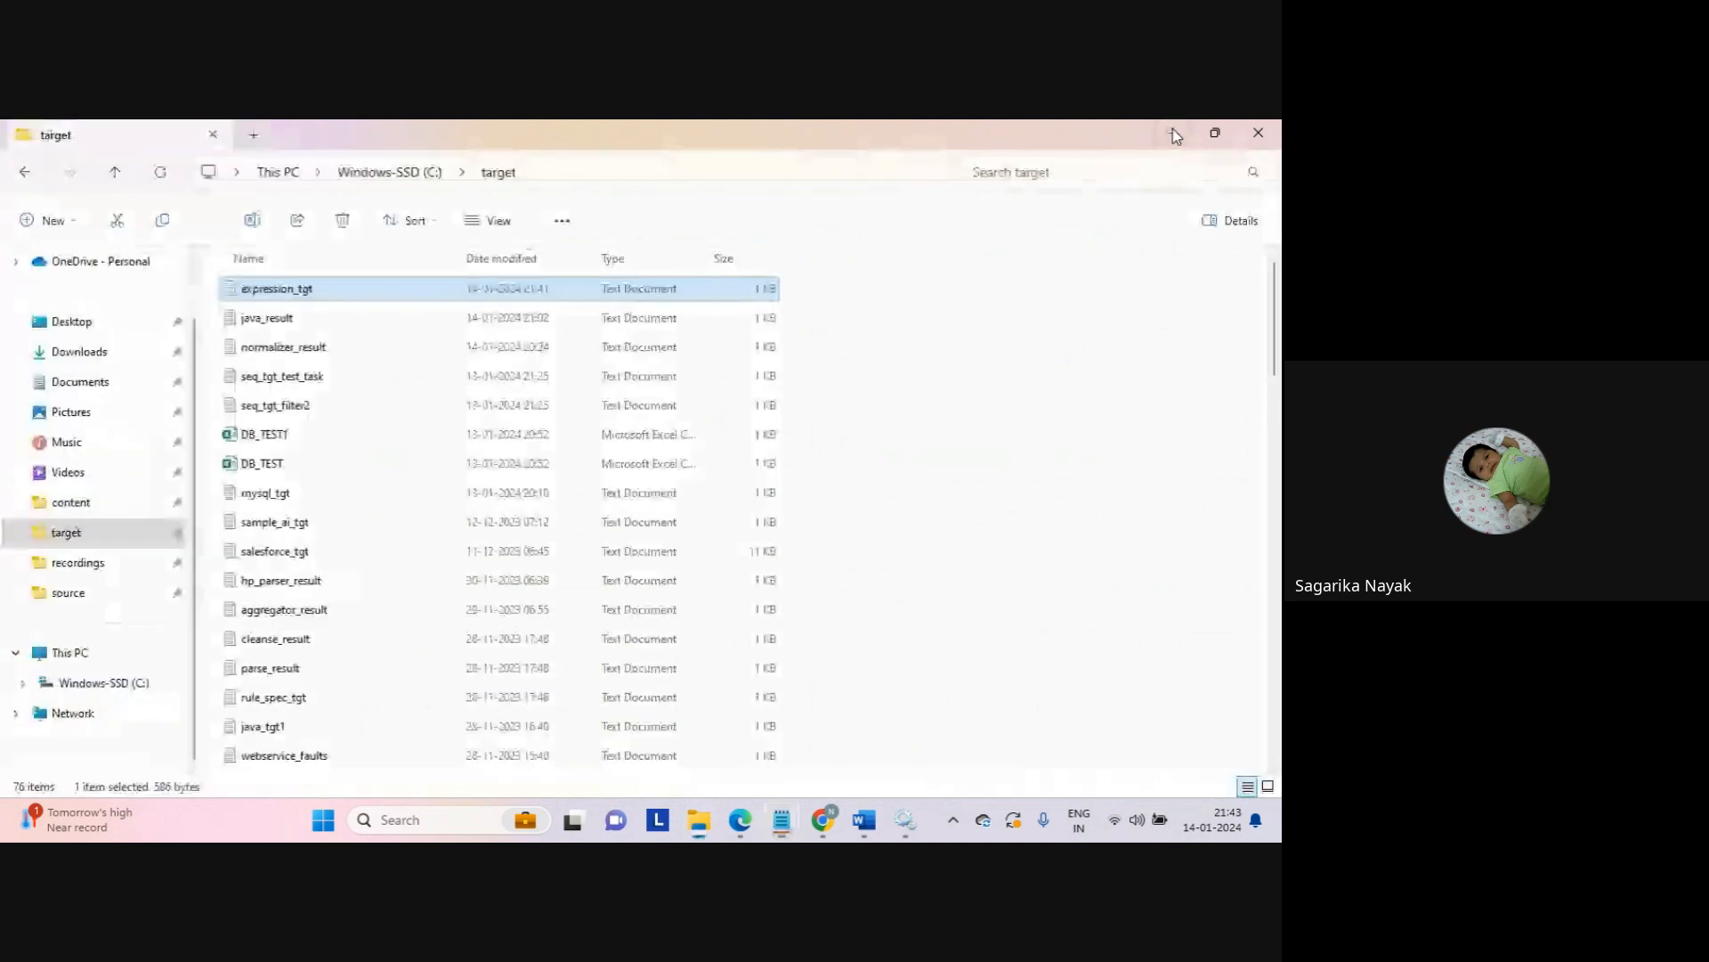
pyautogui.click(821, 814)
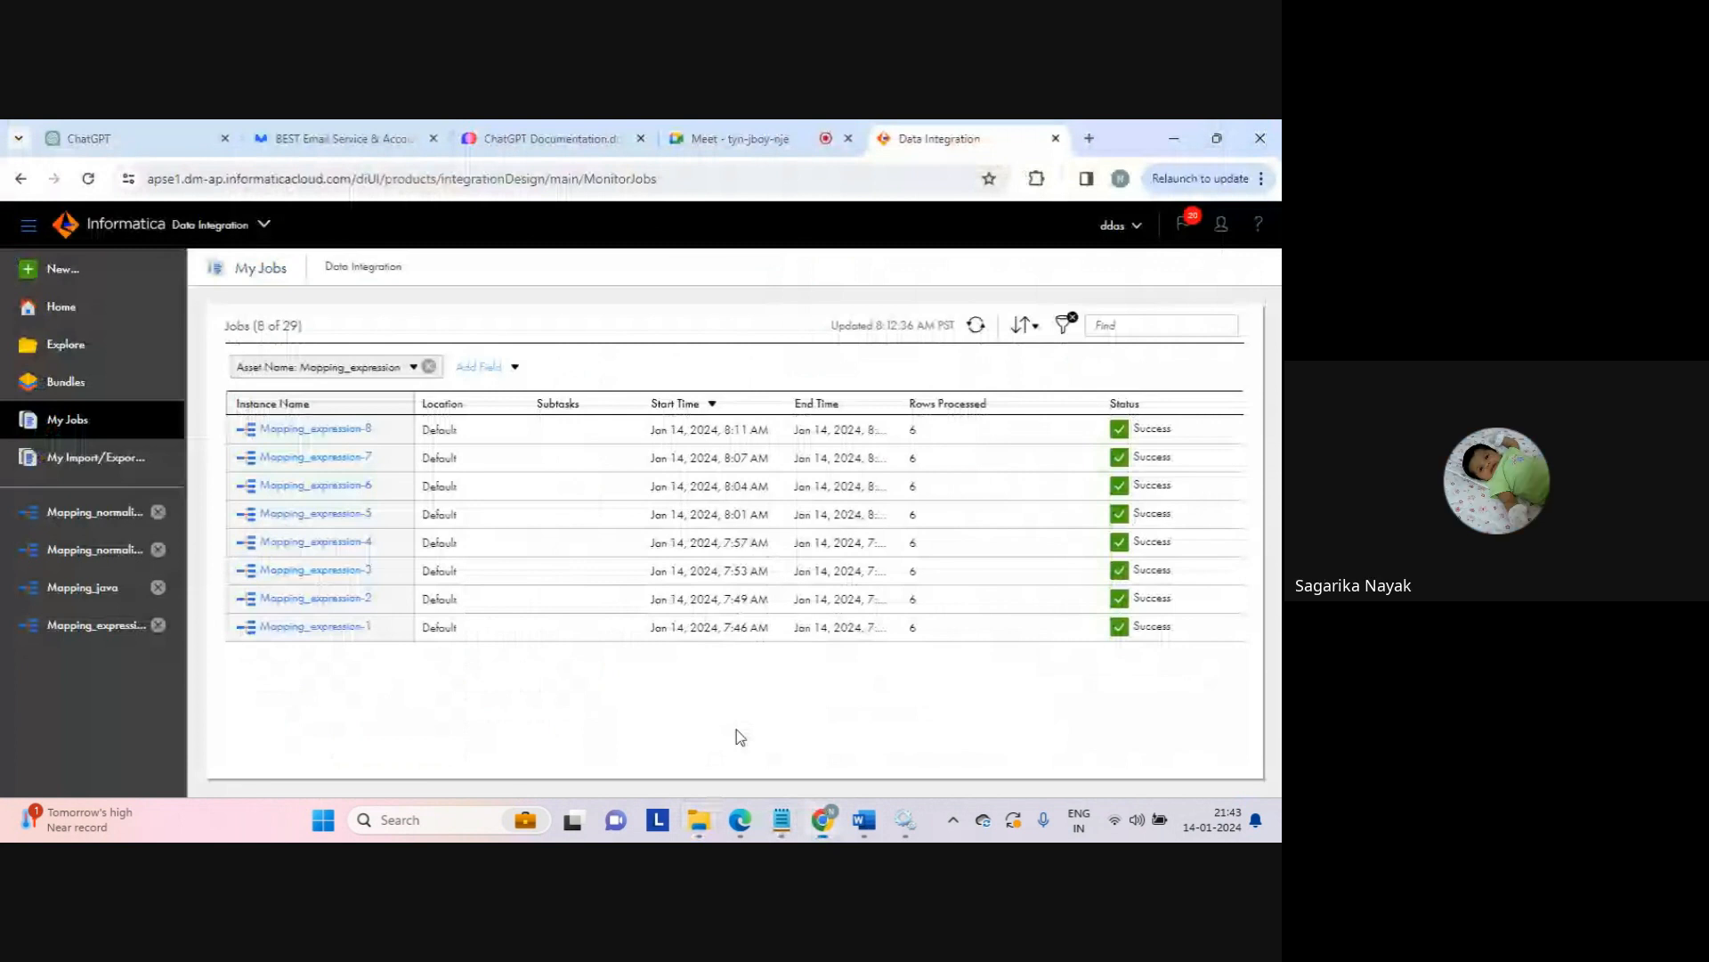
# Step: Open expression_tgt in Notepad, check line 2's converted date and date_result timestamp, then close it
pyautogui.click(96, 625)
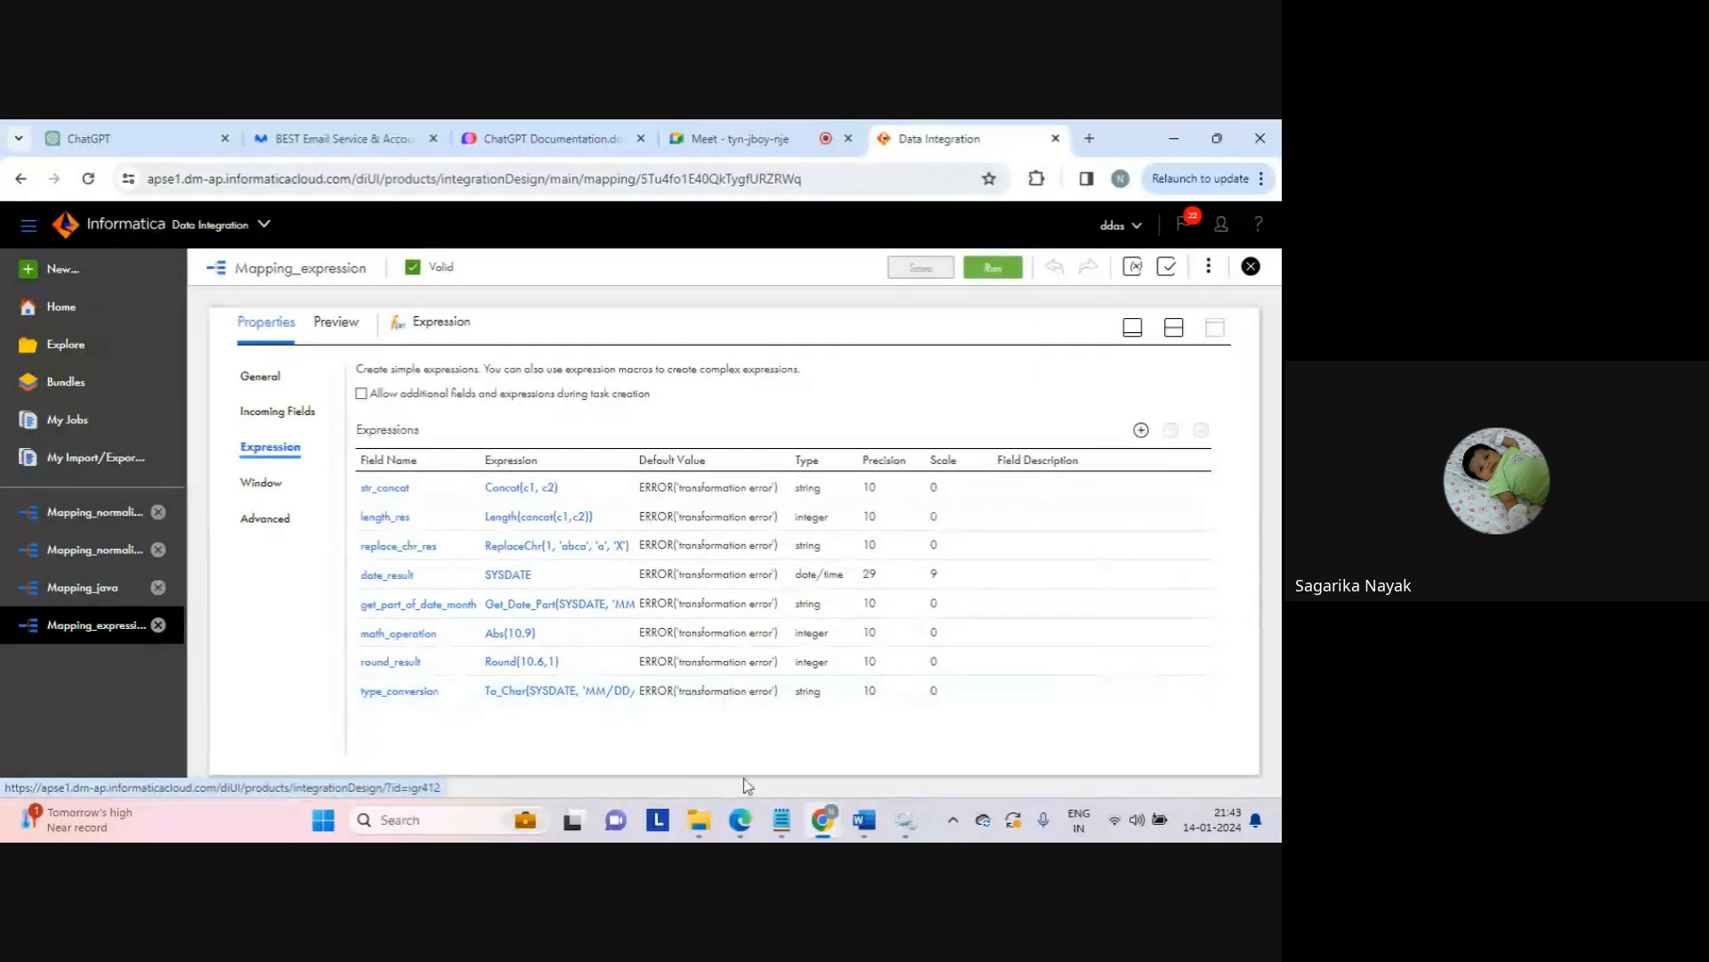
pyautogui.moveTo(699, 817)
pyautogui.click(682, 756)
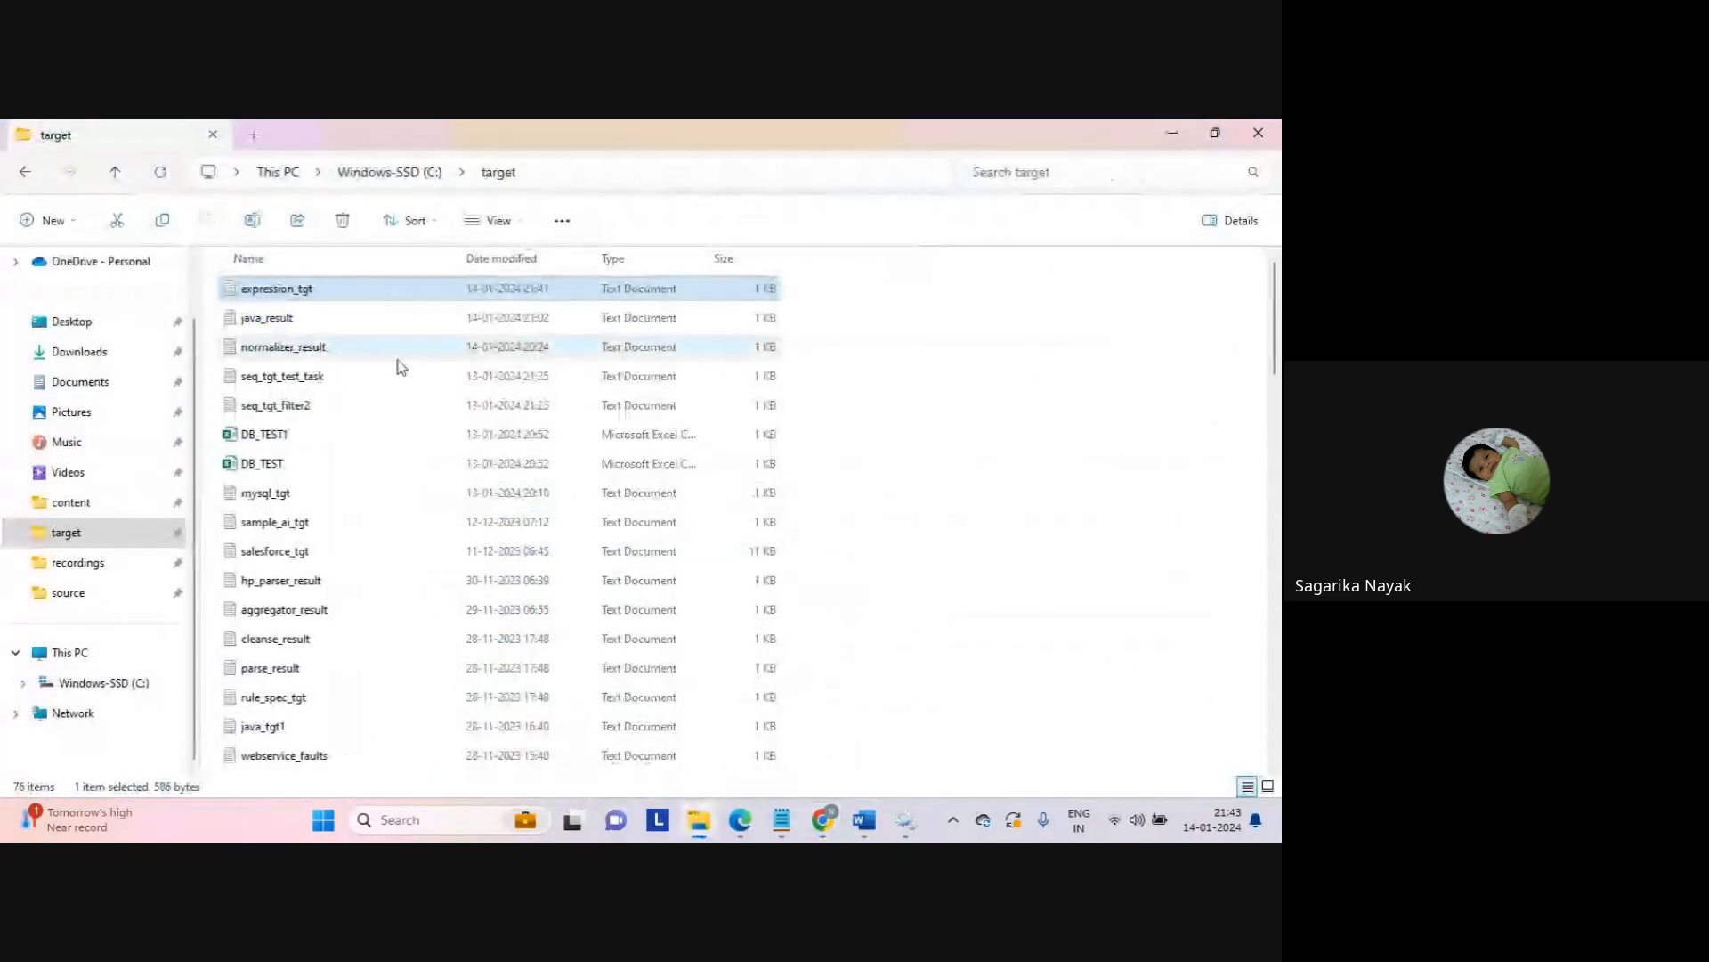
pyautogui.doubleClick(301, 293)
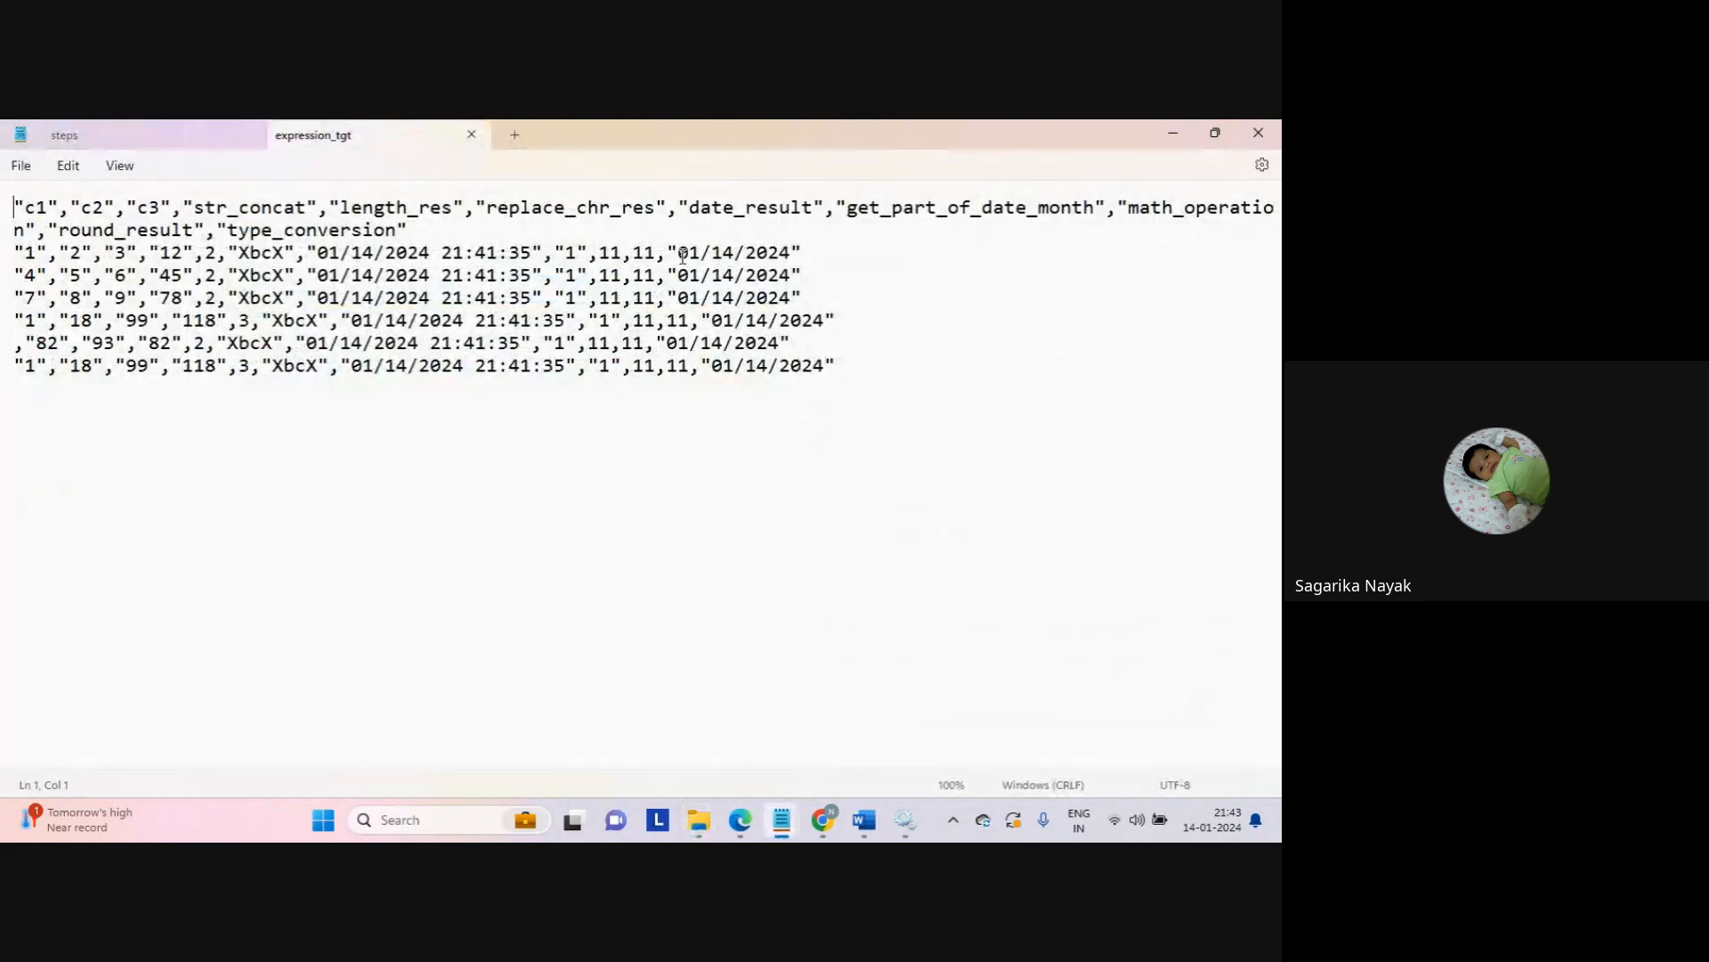
pyautogui.moveTo(678, 254); pyautogui.dragTo(790, 258)
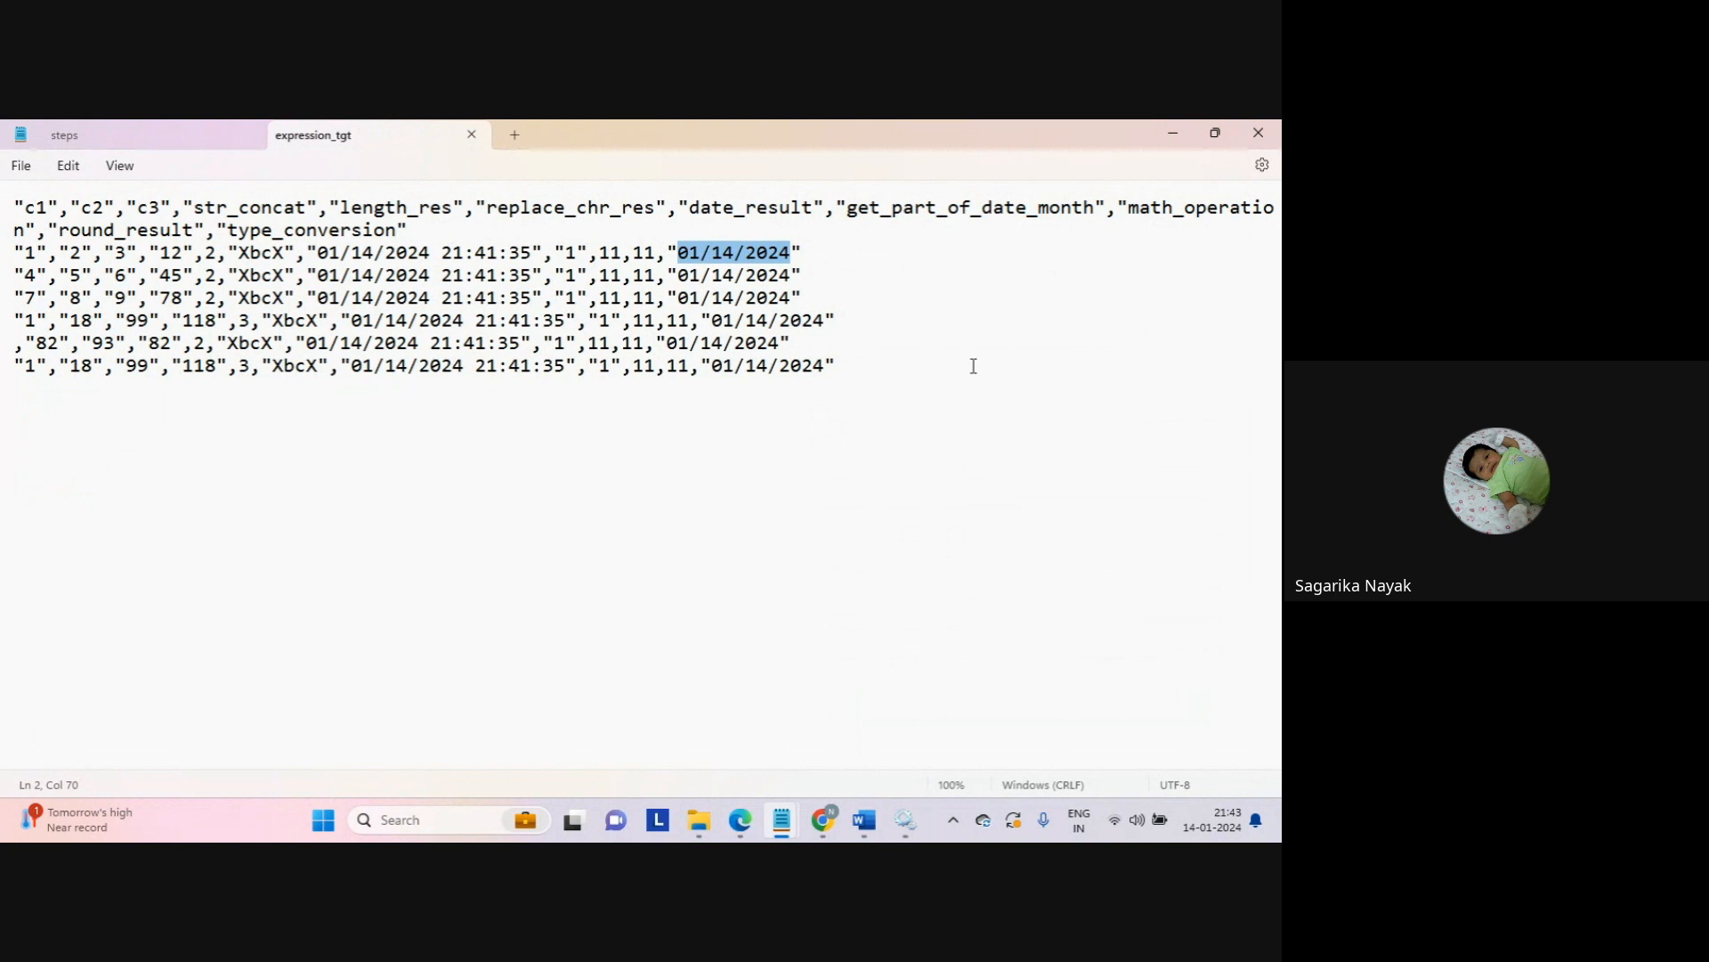
pyautogui.moveTo(309, 253); pyautogui.dragTo(552, 256)
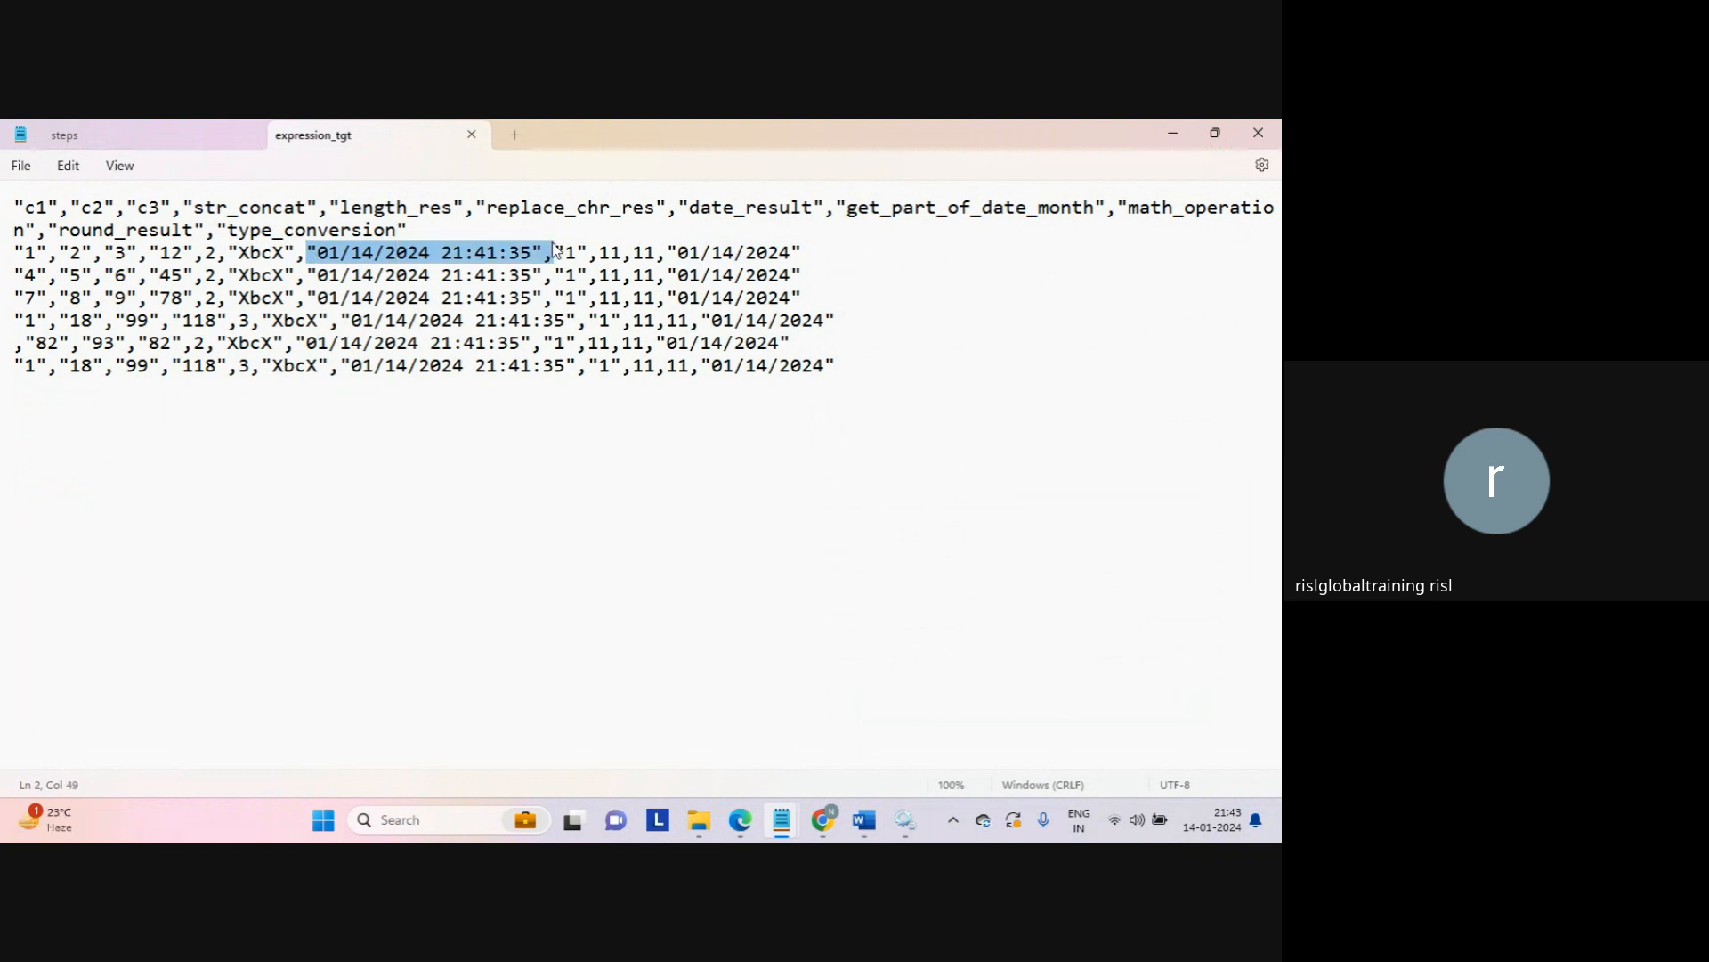
pyautogui.click(472, 135)
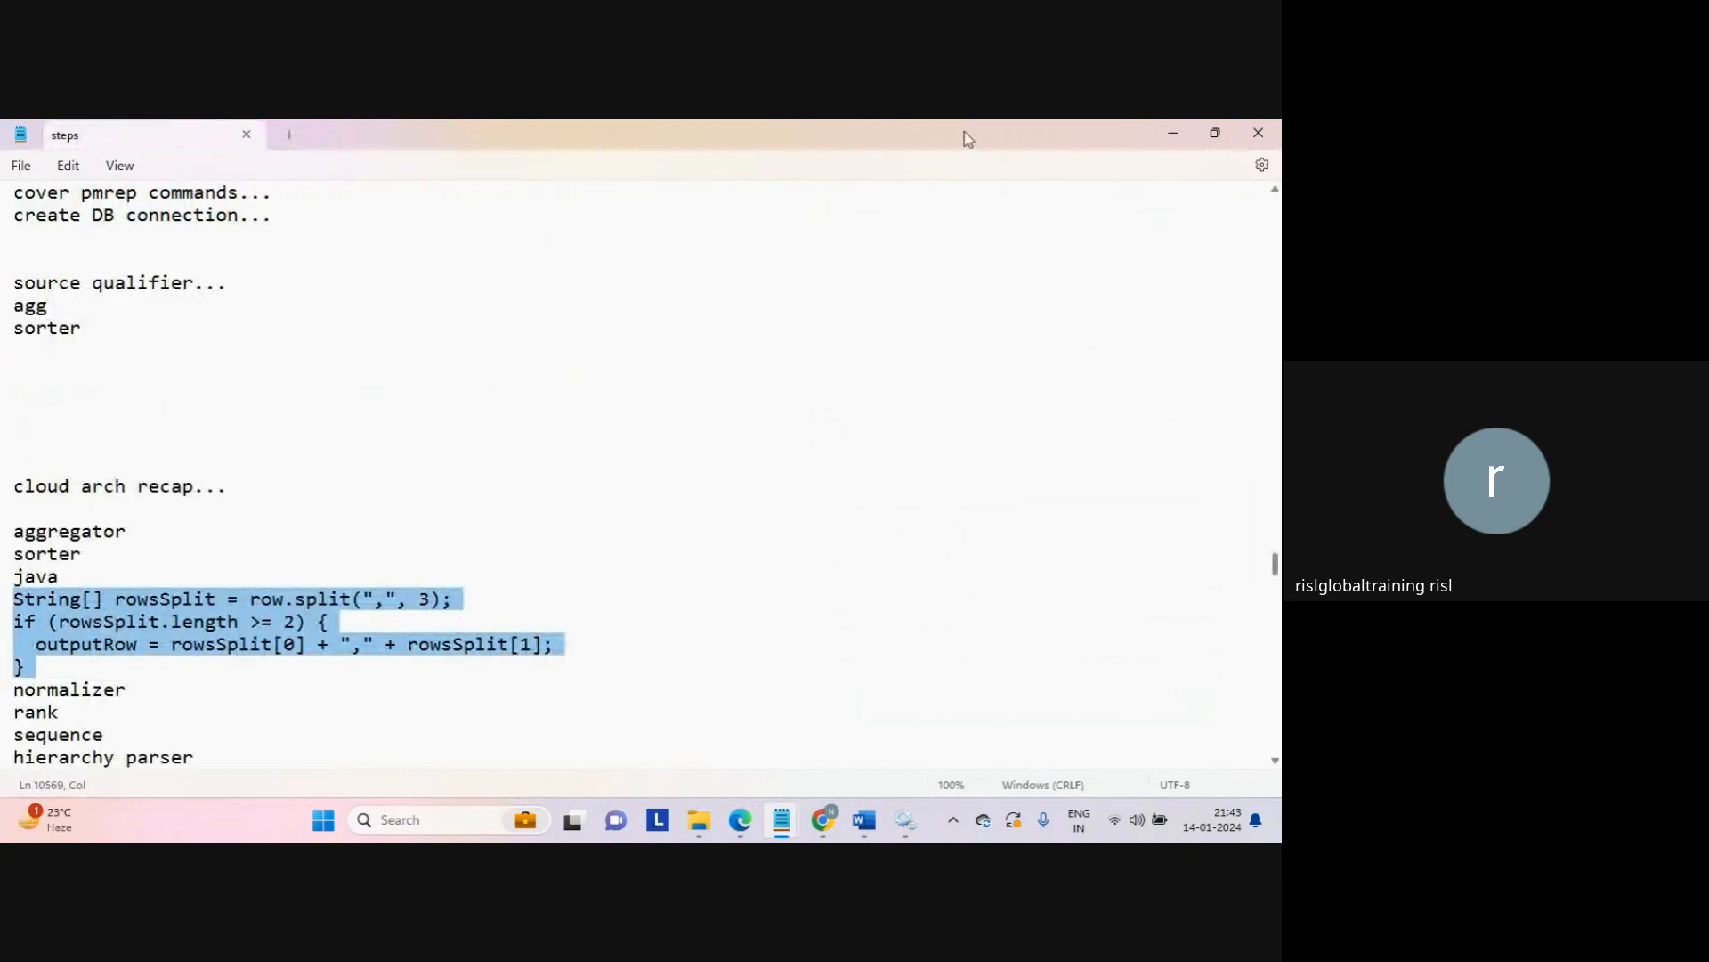
pyautogui.click(1171, 138)
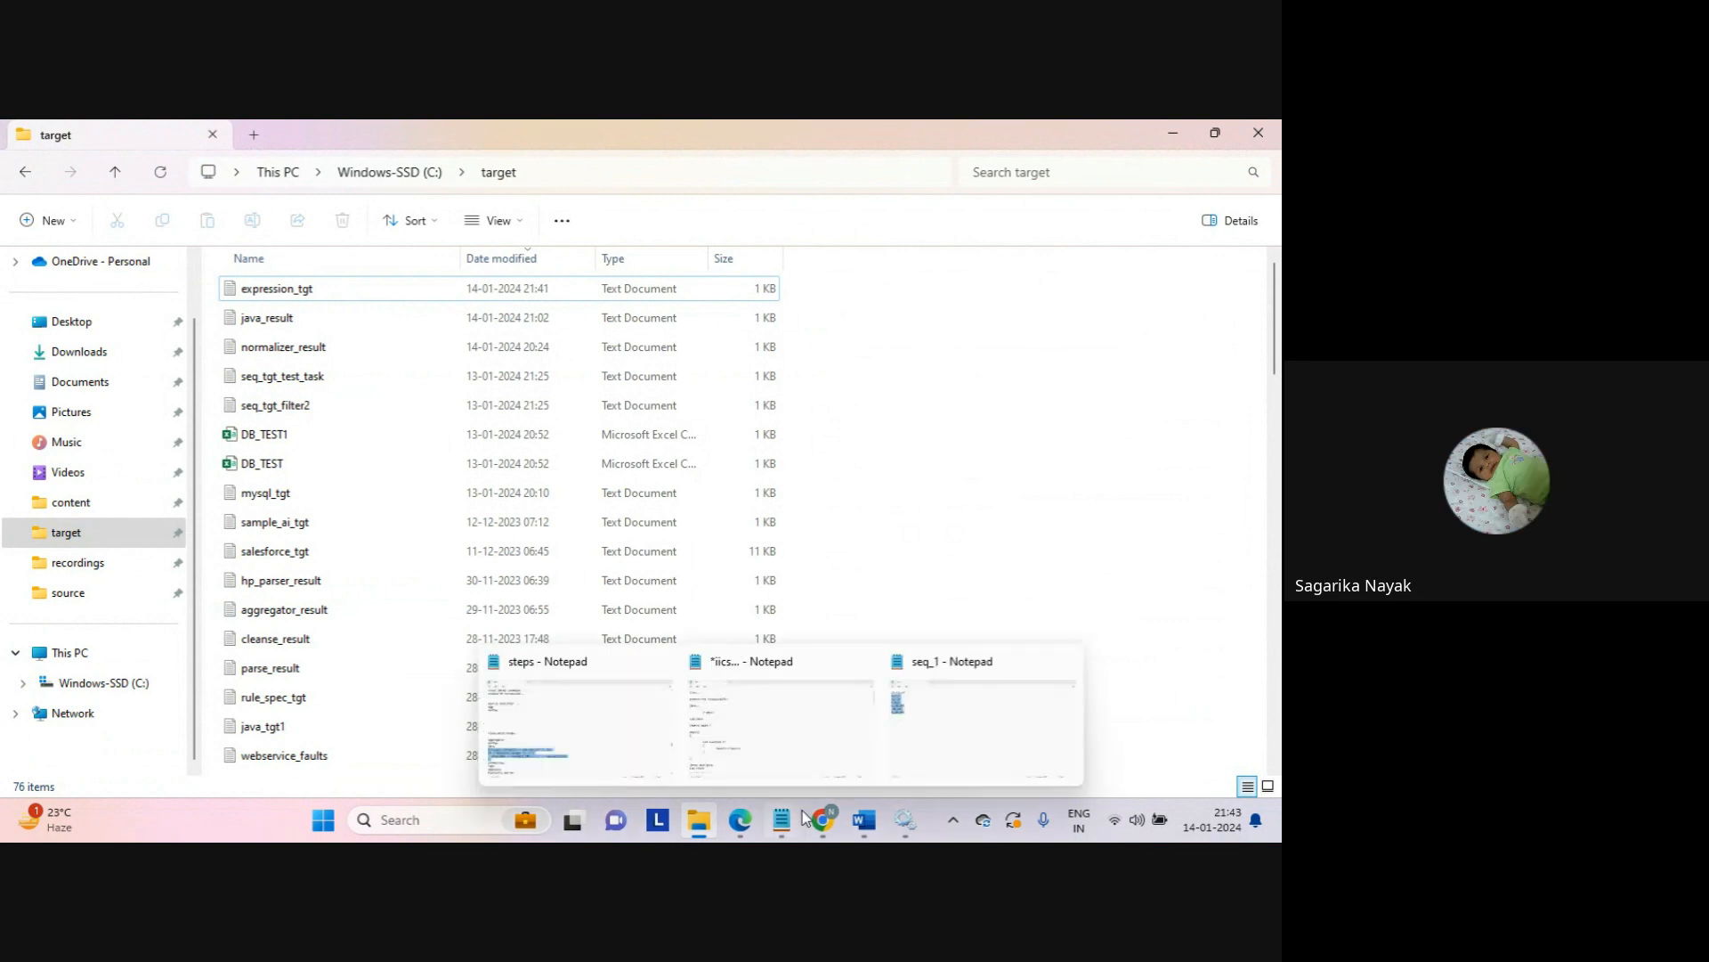
pyautogui.moveTo(823, 819)
pyautogui.click(777, 735)
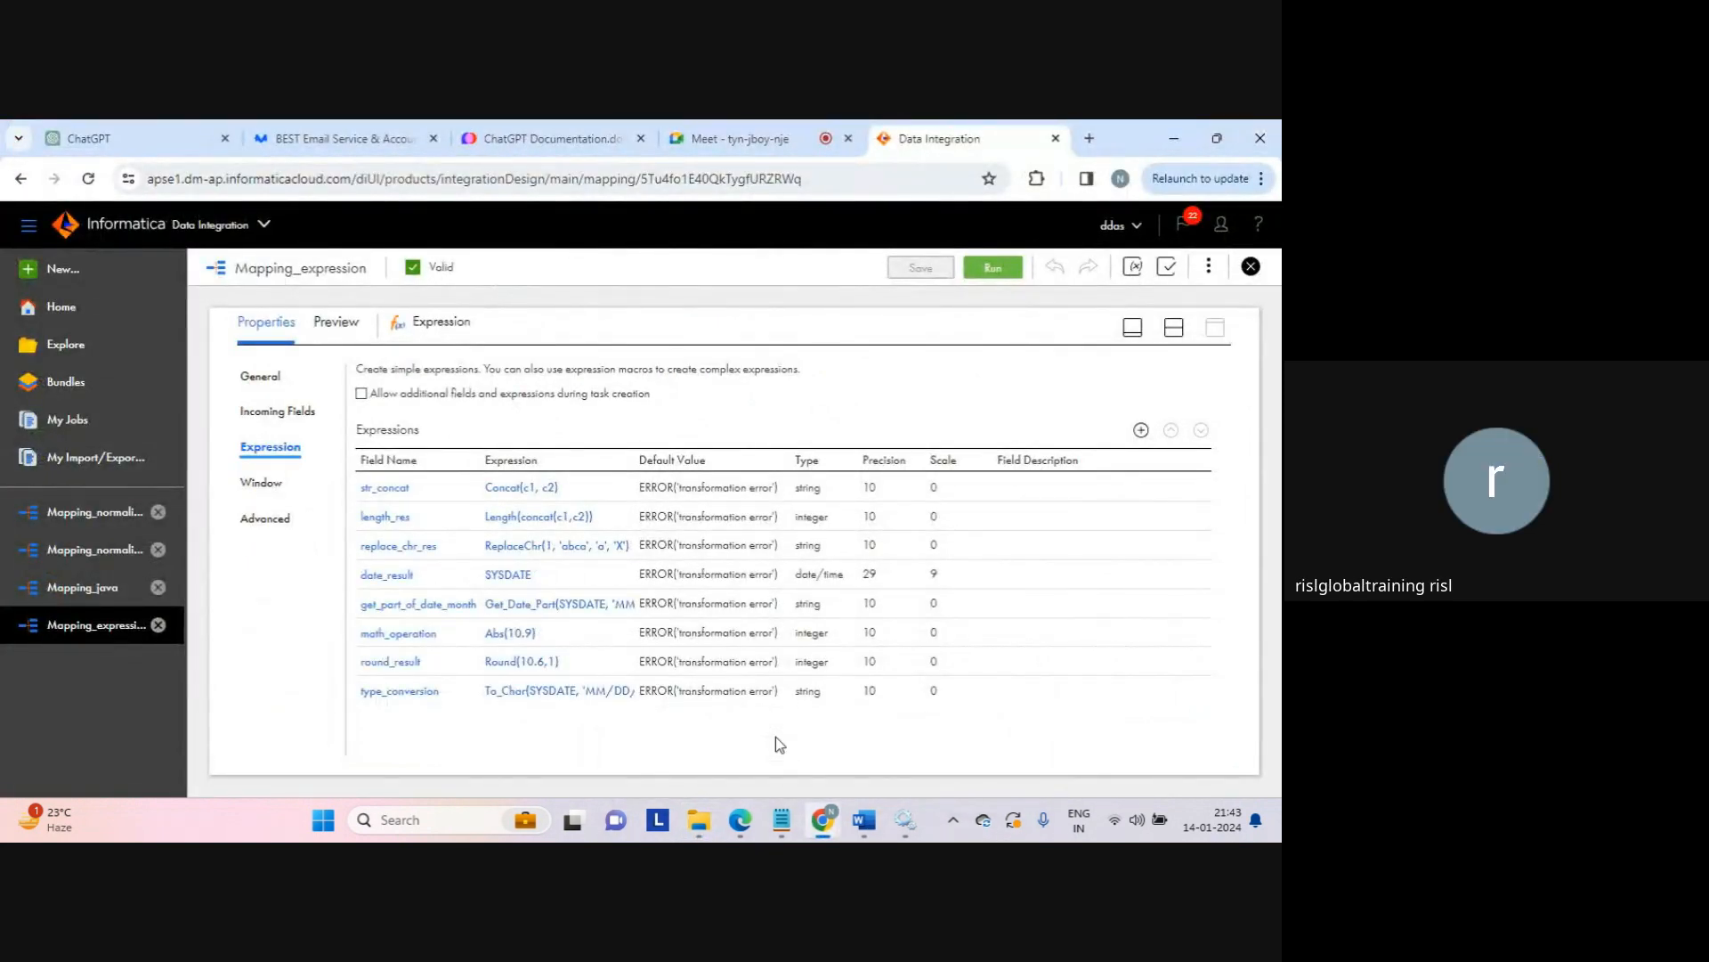
# Step: Reopen expression_tgt, review row 1's date, month and length_res value 2, then close it
pyautogui.moveTo(799, 827)
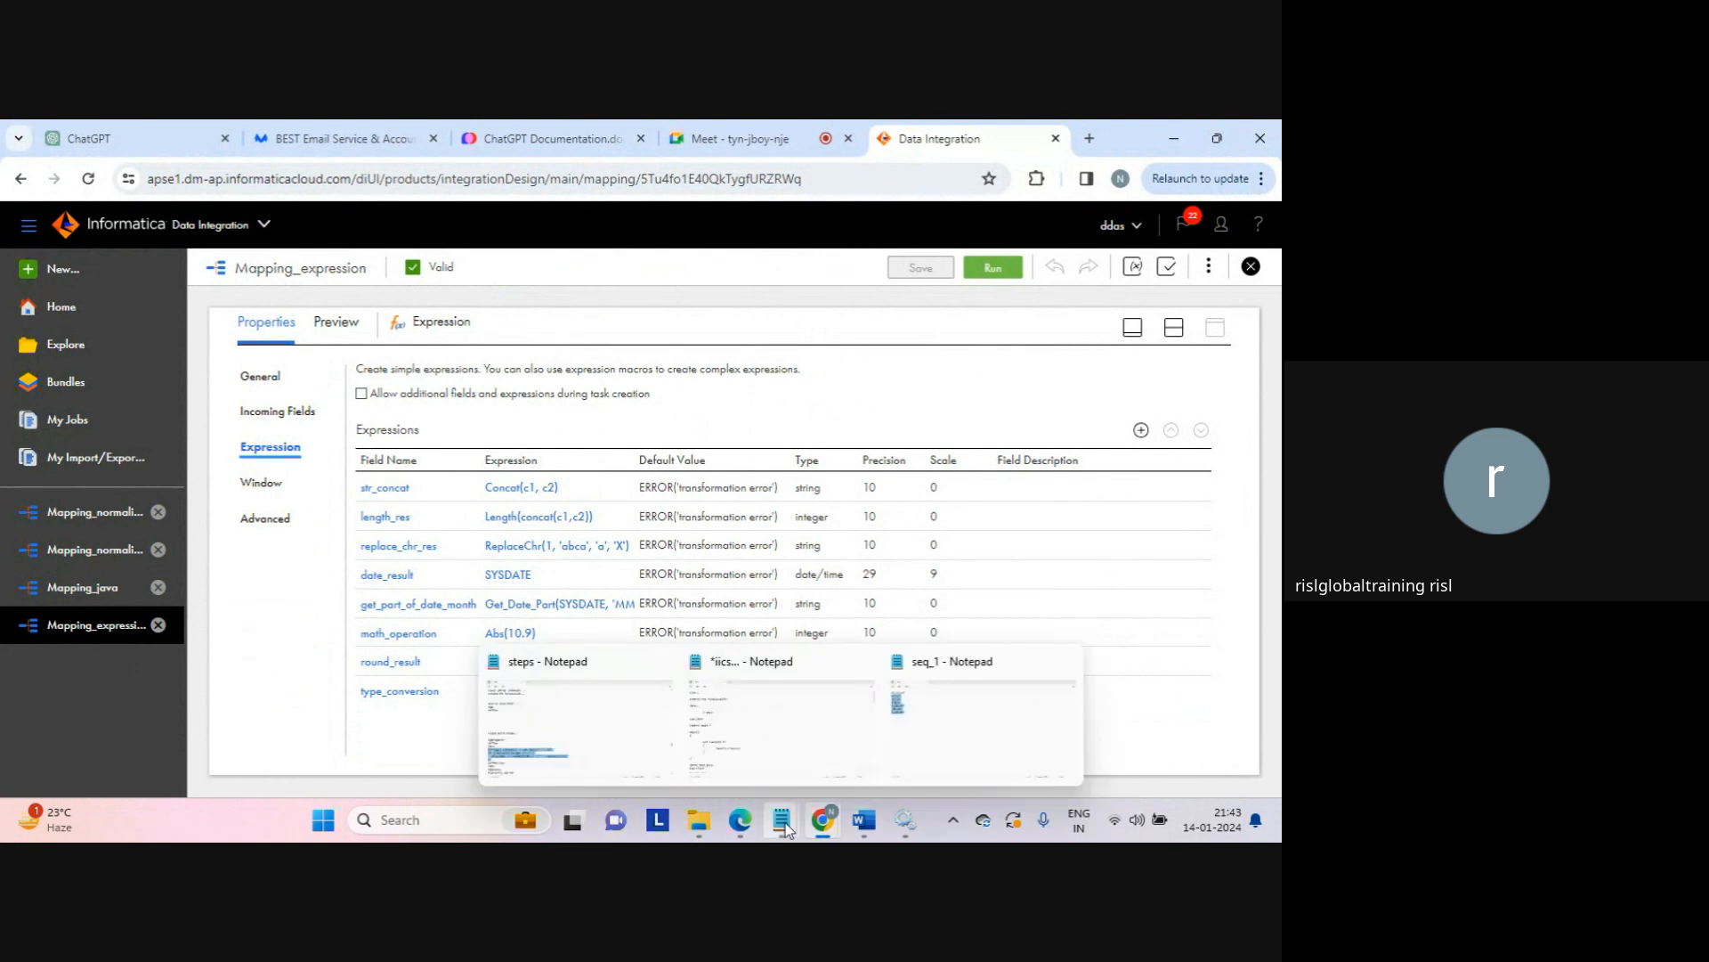
pyautogui.click(715, 828)
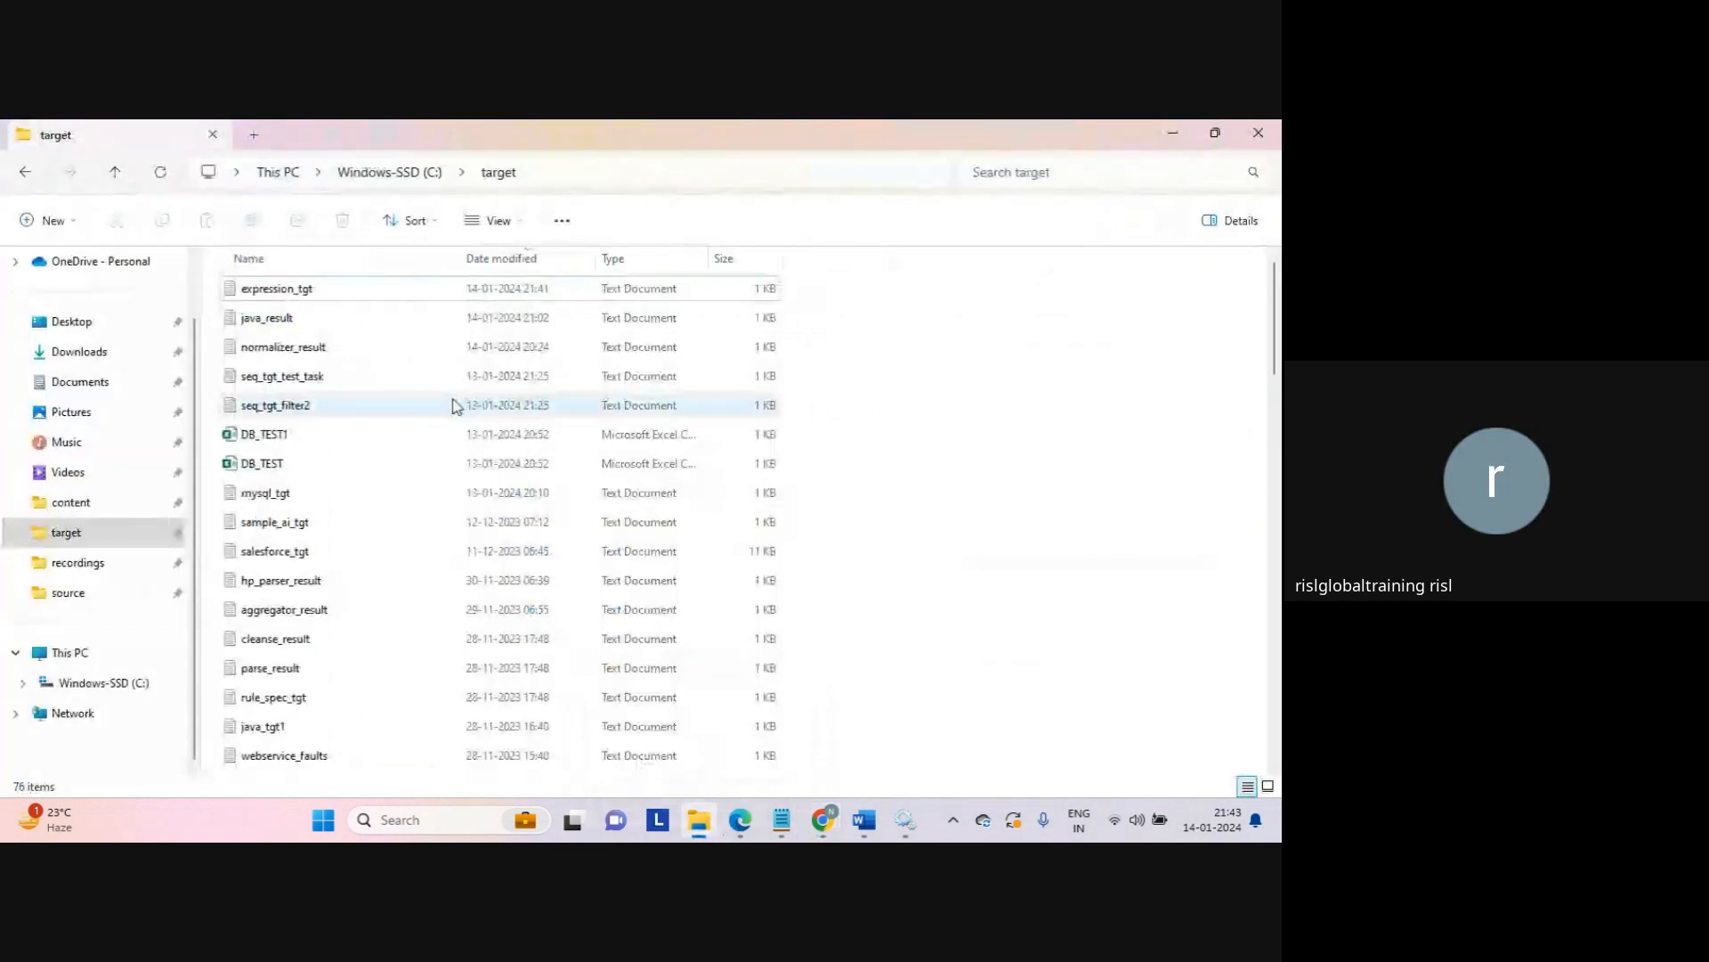
pyautogui.doubleClick(330, 293)
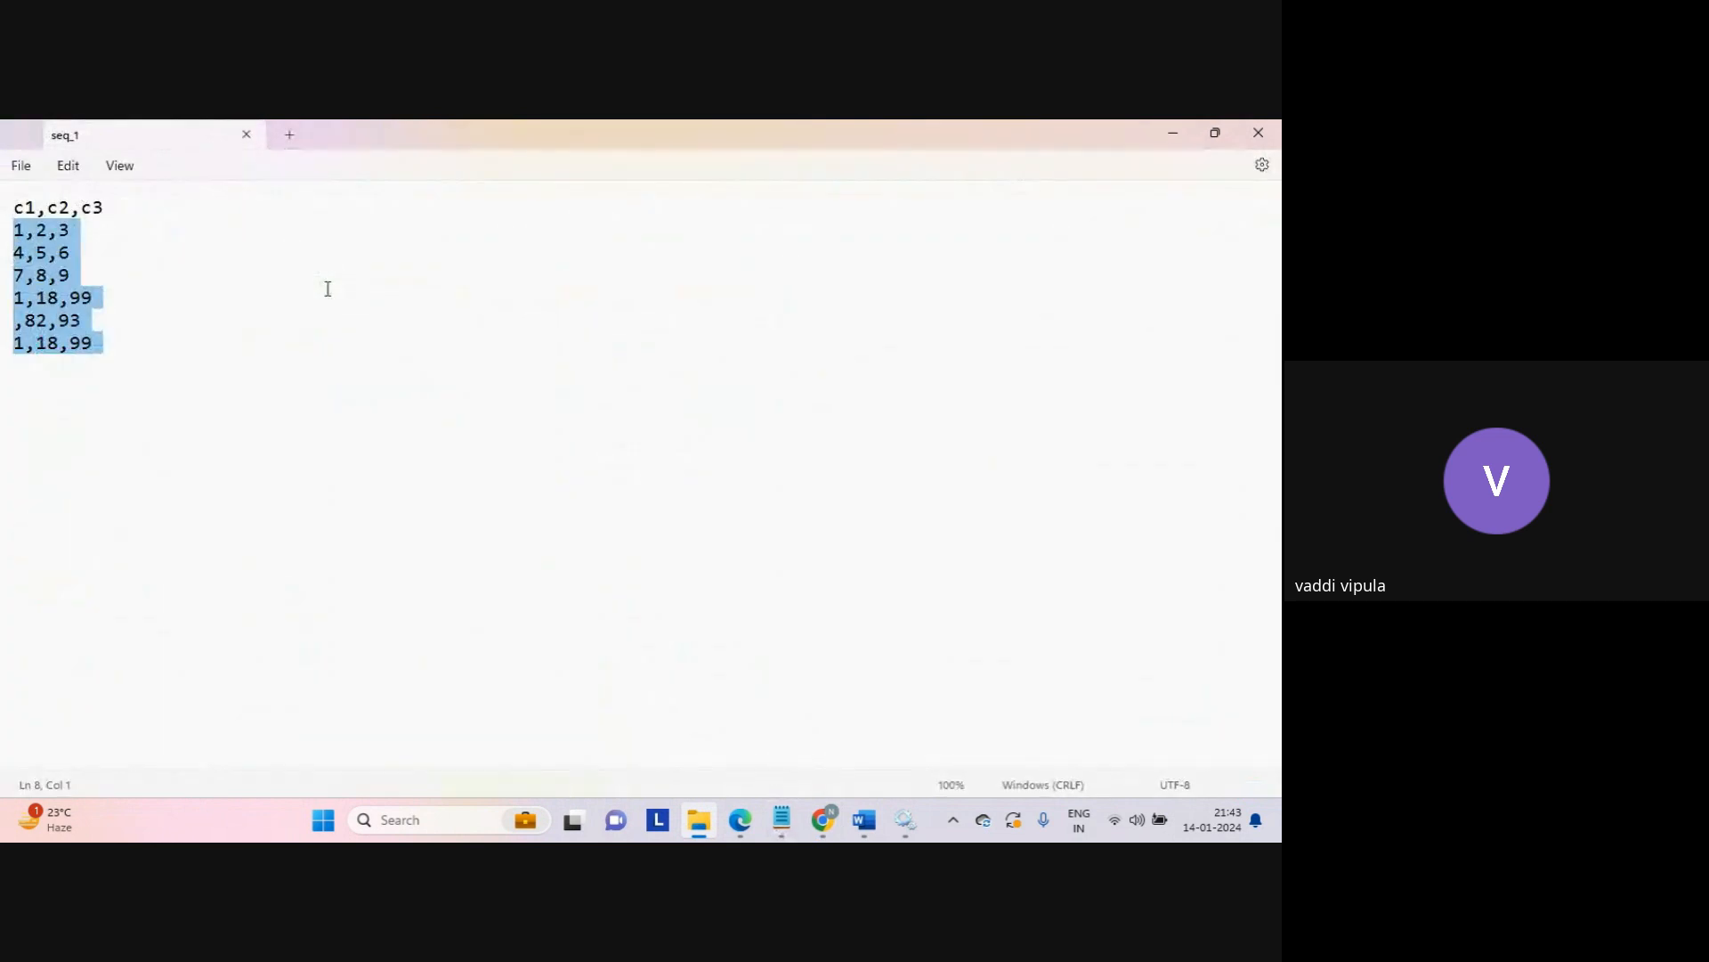
pyautogui.click(597, 393)
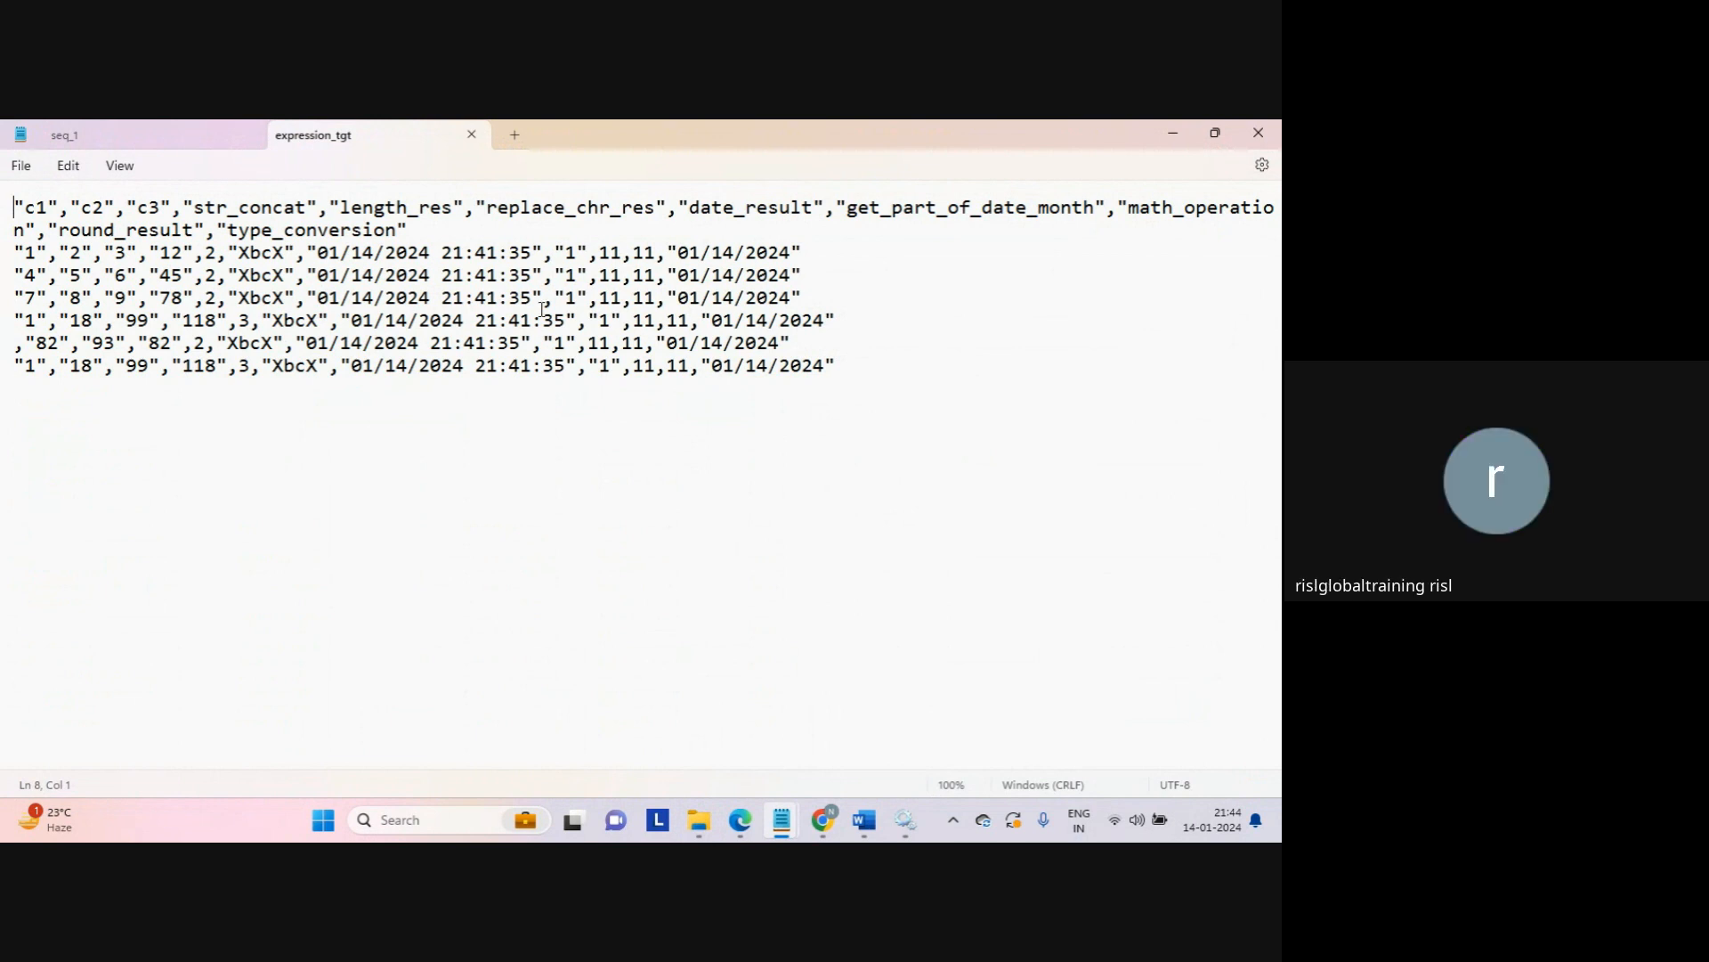
pyautogui.click(580, 252)
pyautogui.moveTo(585, 254); pyautogui.dragTo(307, 257)
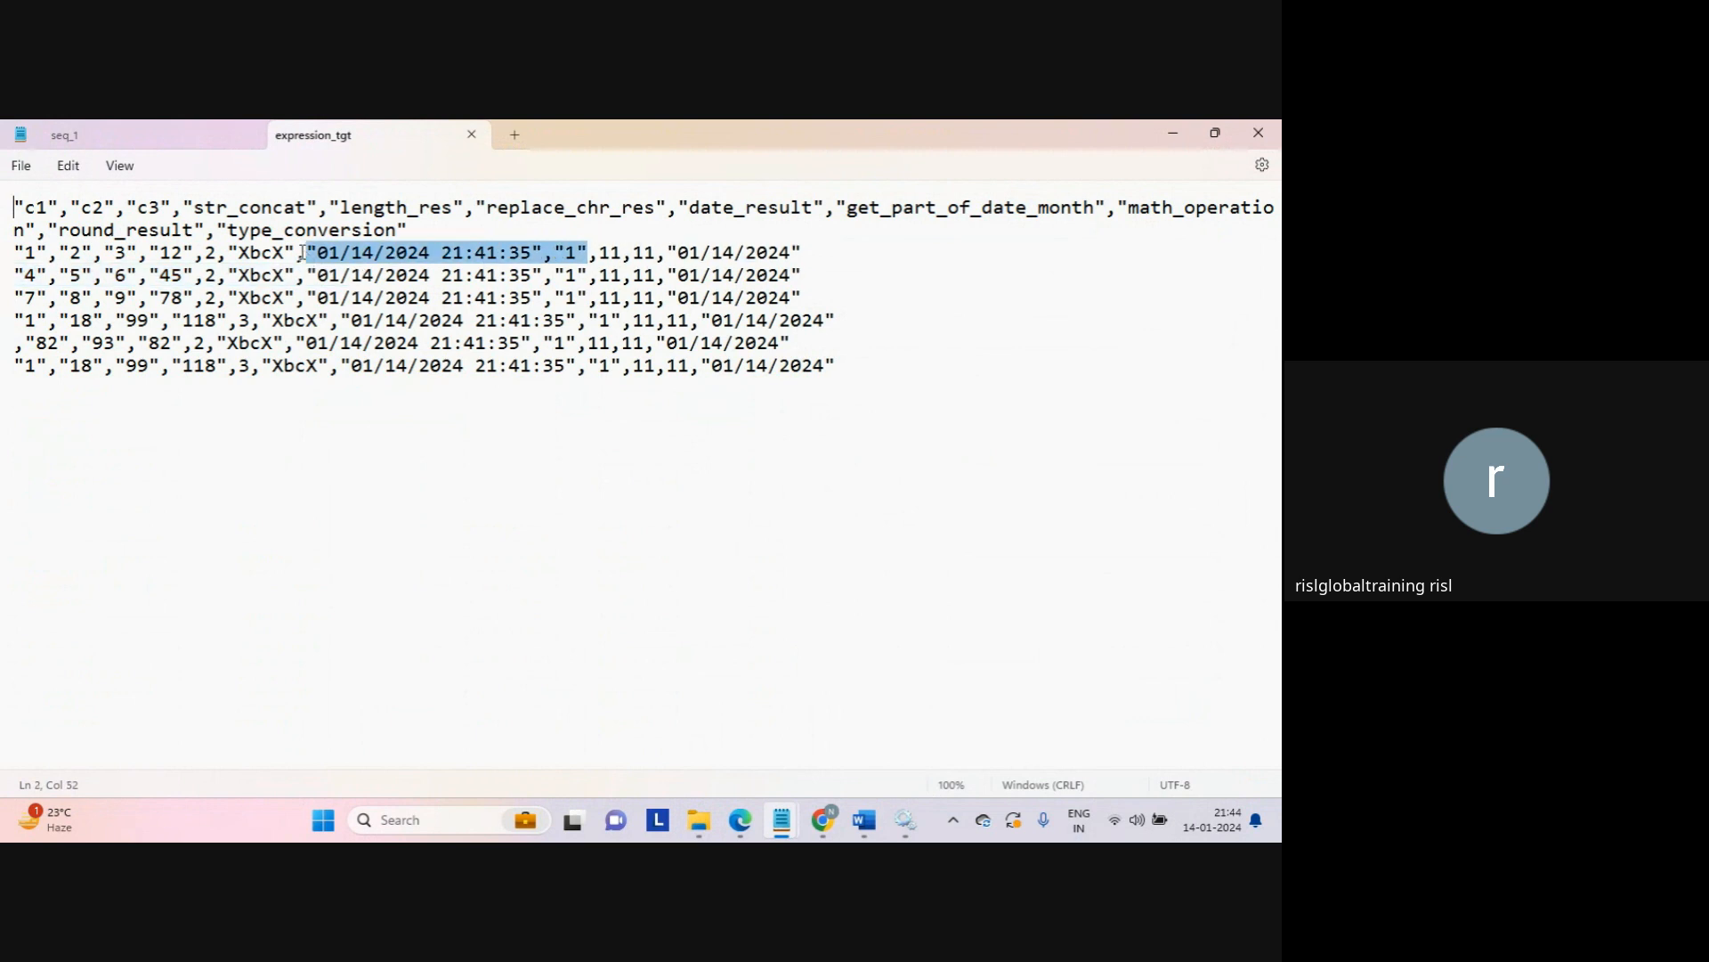
pyautogui.click(303, 252)
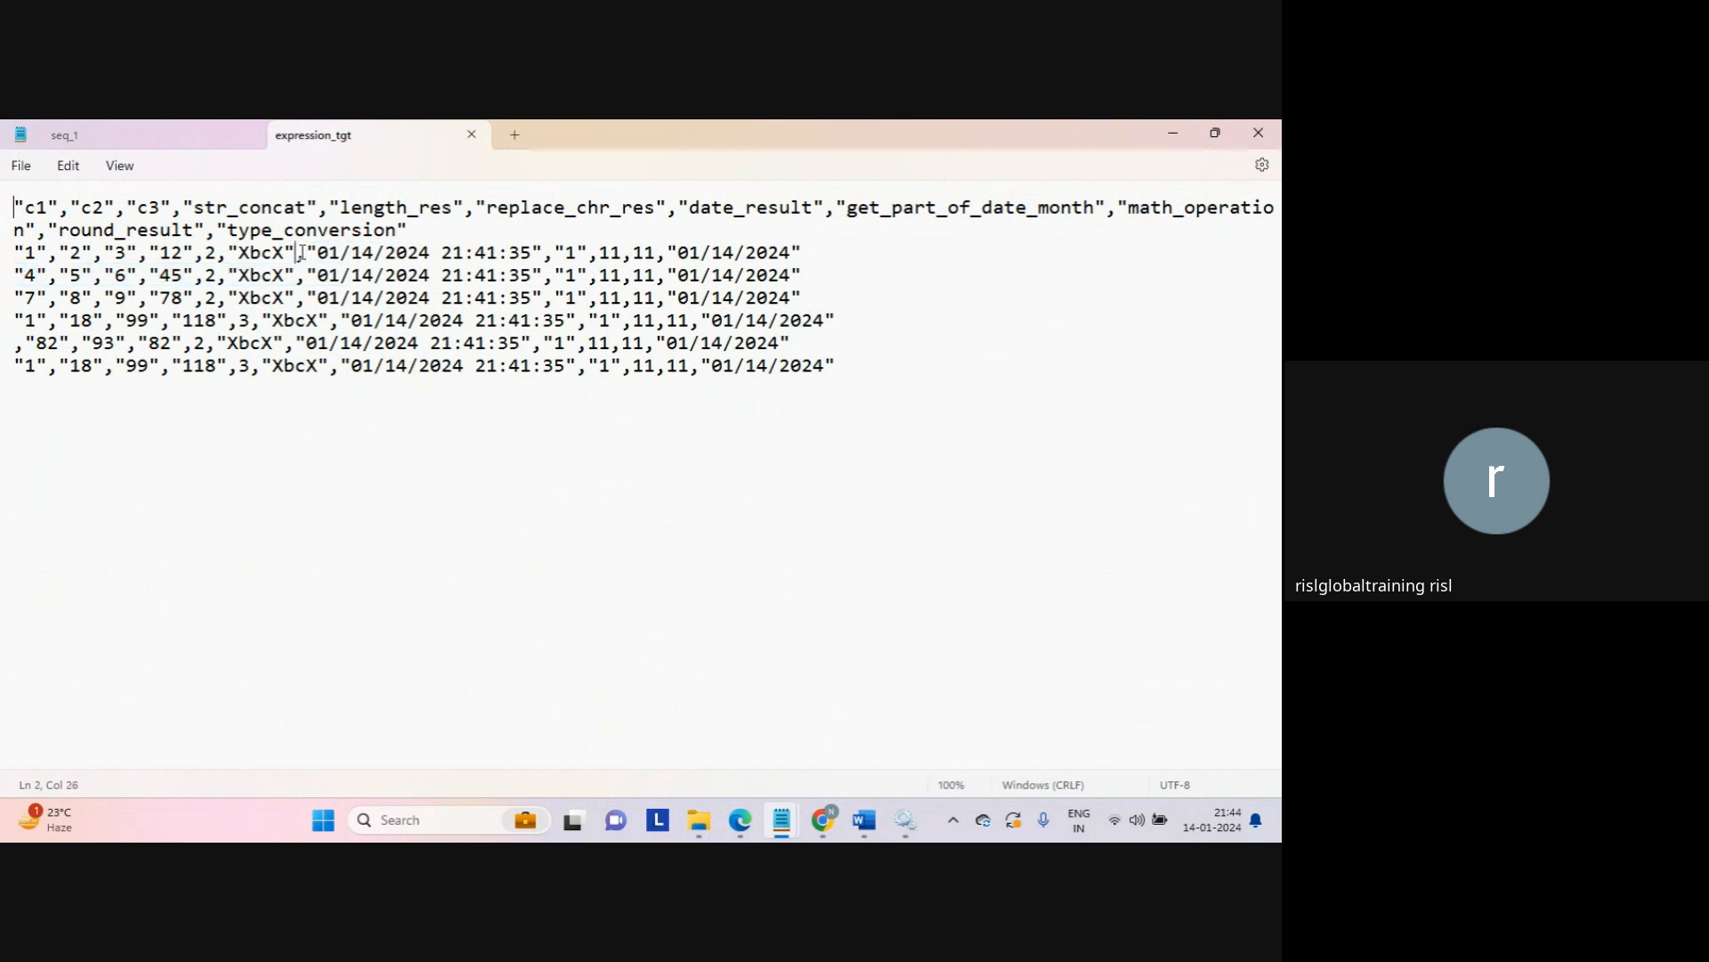
pyautogui.doubleClick(209, 254)
pyautogui.click(206, 257)
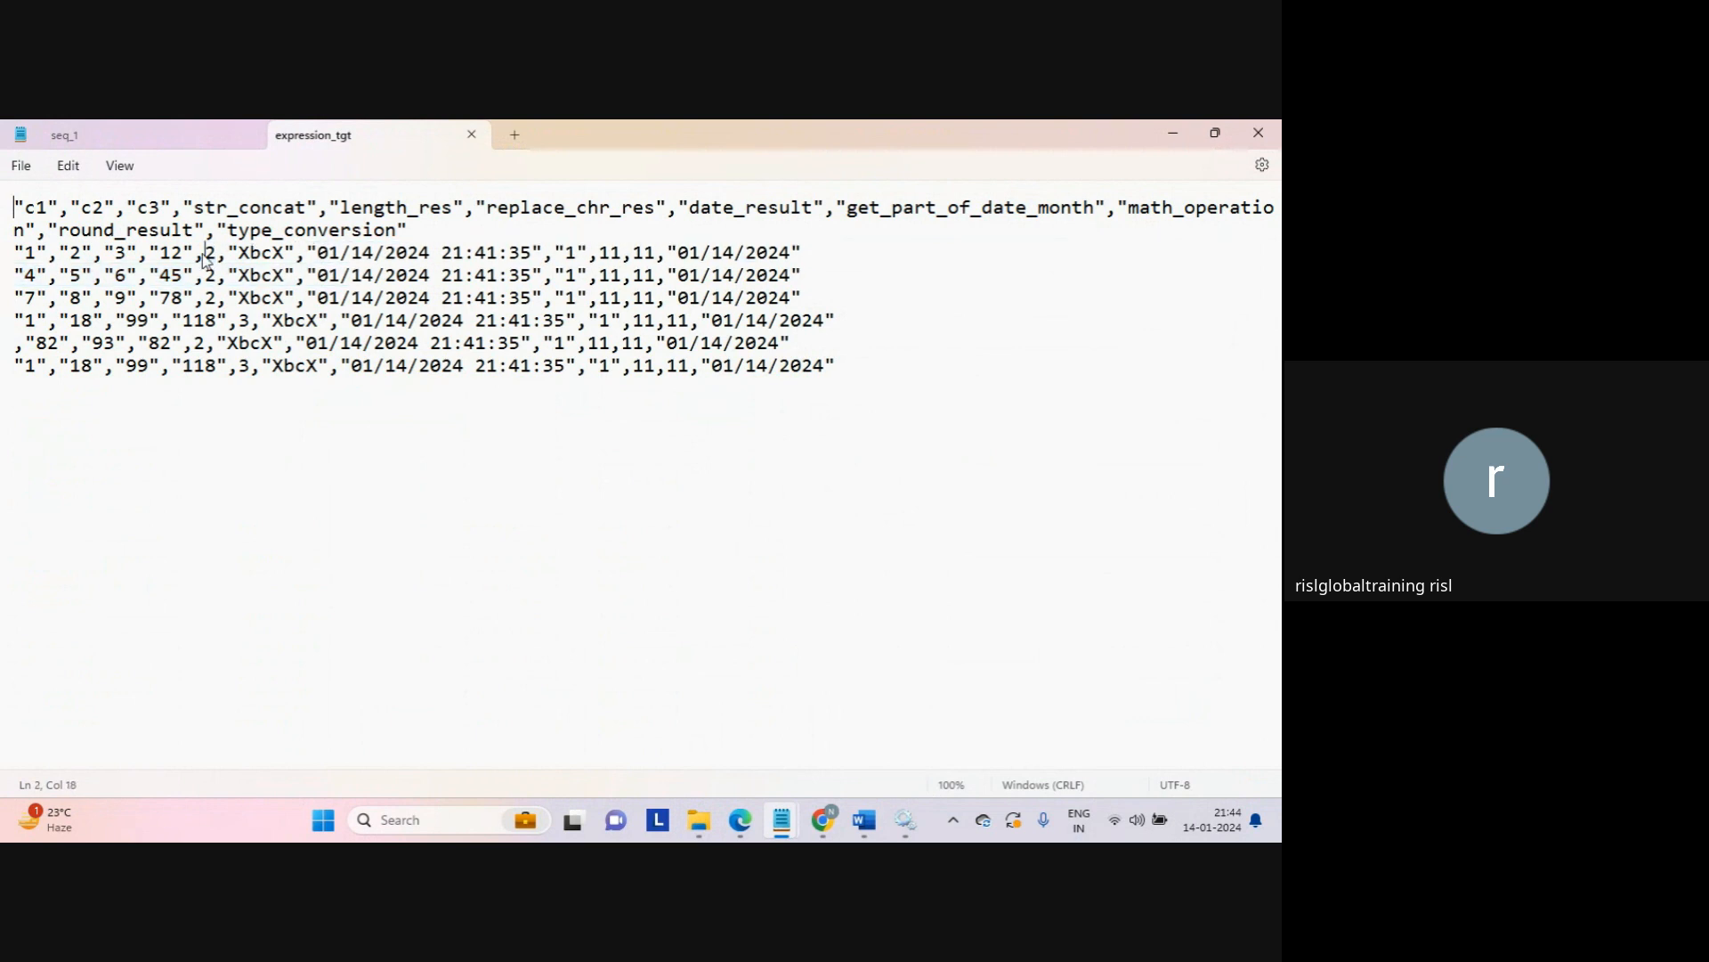
pyautogui.click(471, 135)
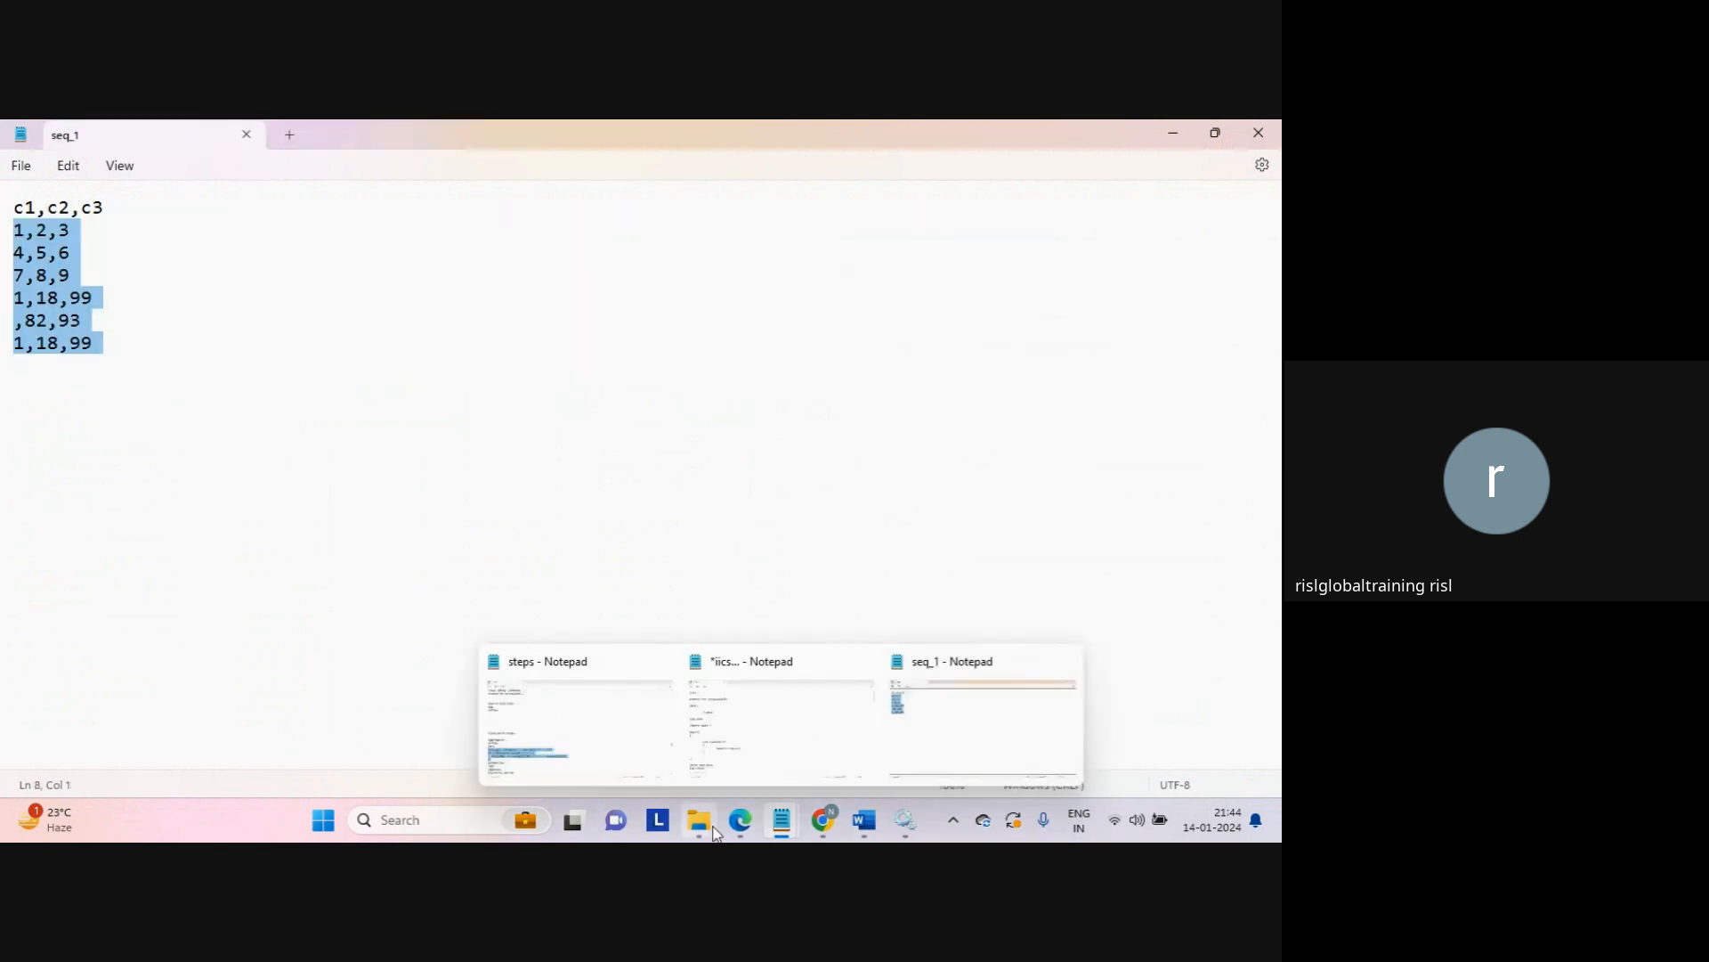
# Step: Review the Source transformation's connection details and file formatting options without changes
pyautogui.moveTo(826, 823)
pyautogui.click(721, 722)
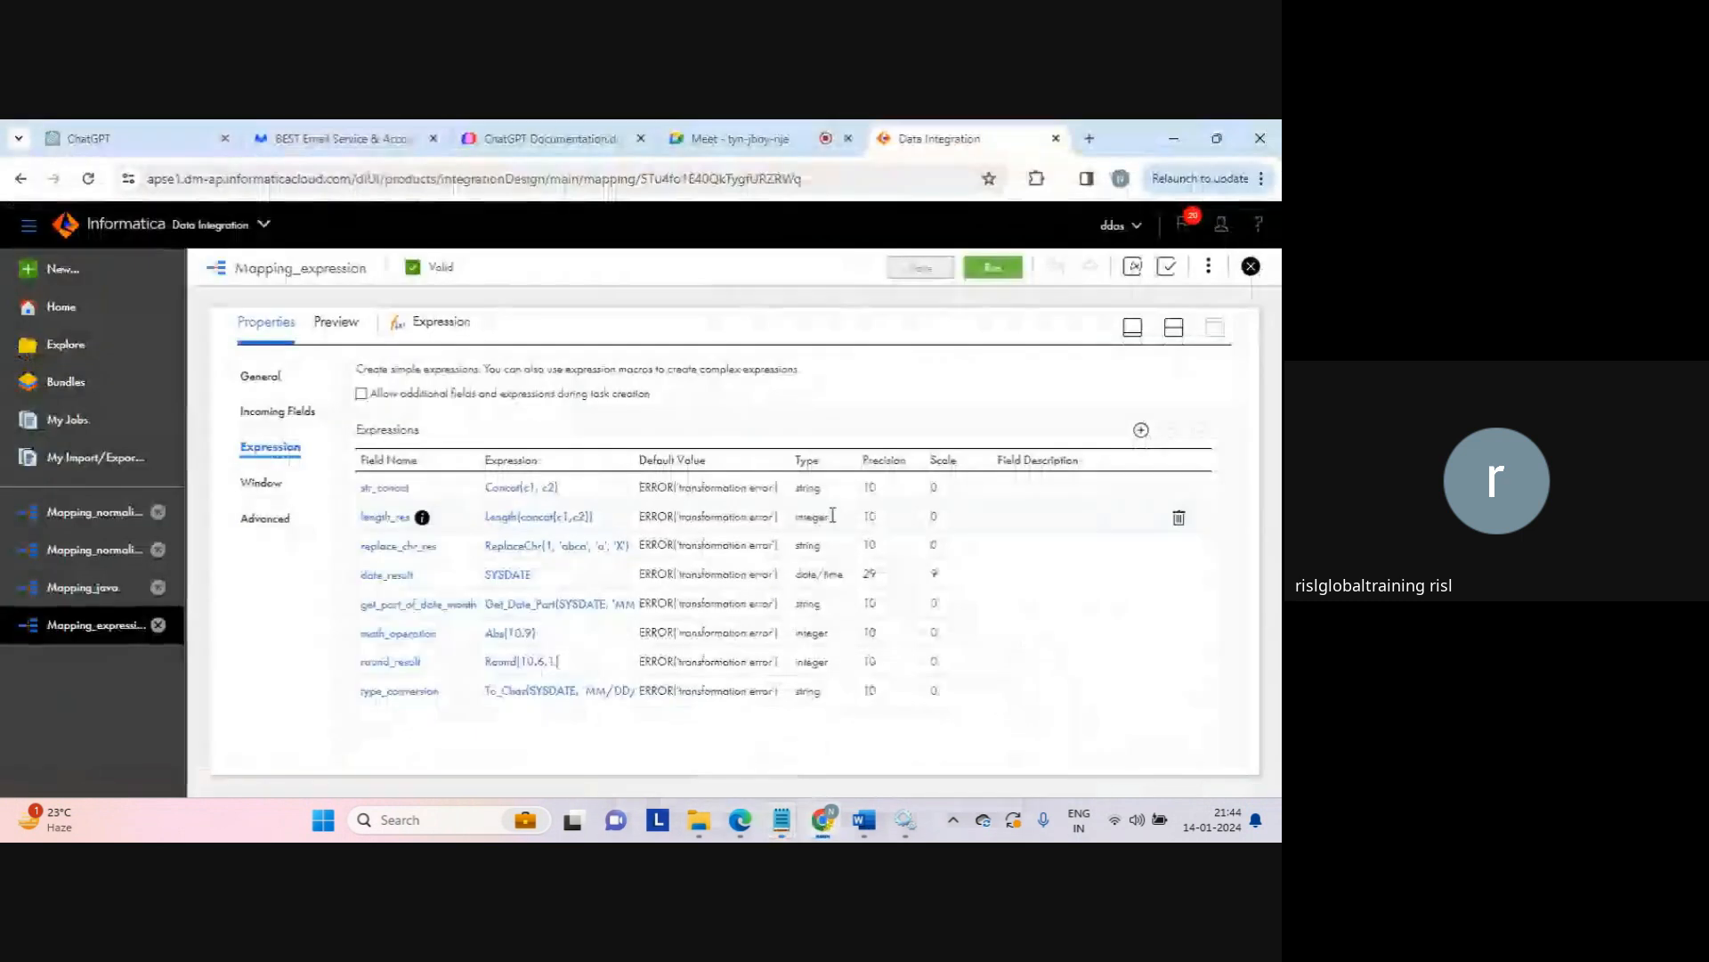
pyautogui.click(1175, 337)
pyautogui.click(469, 467)
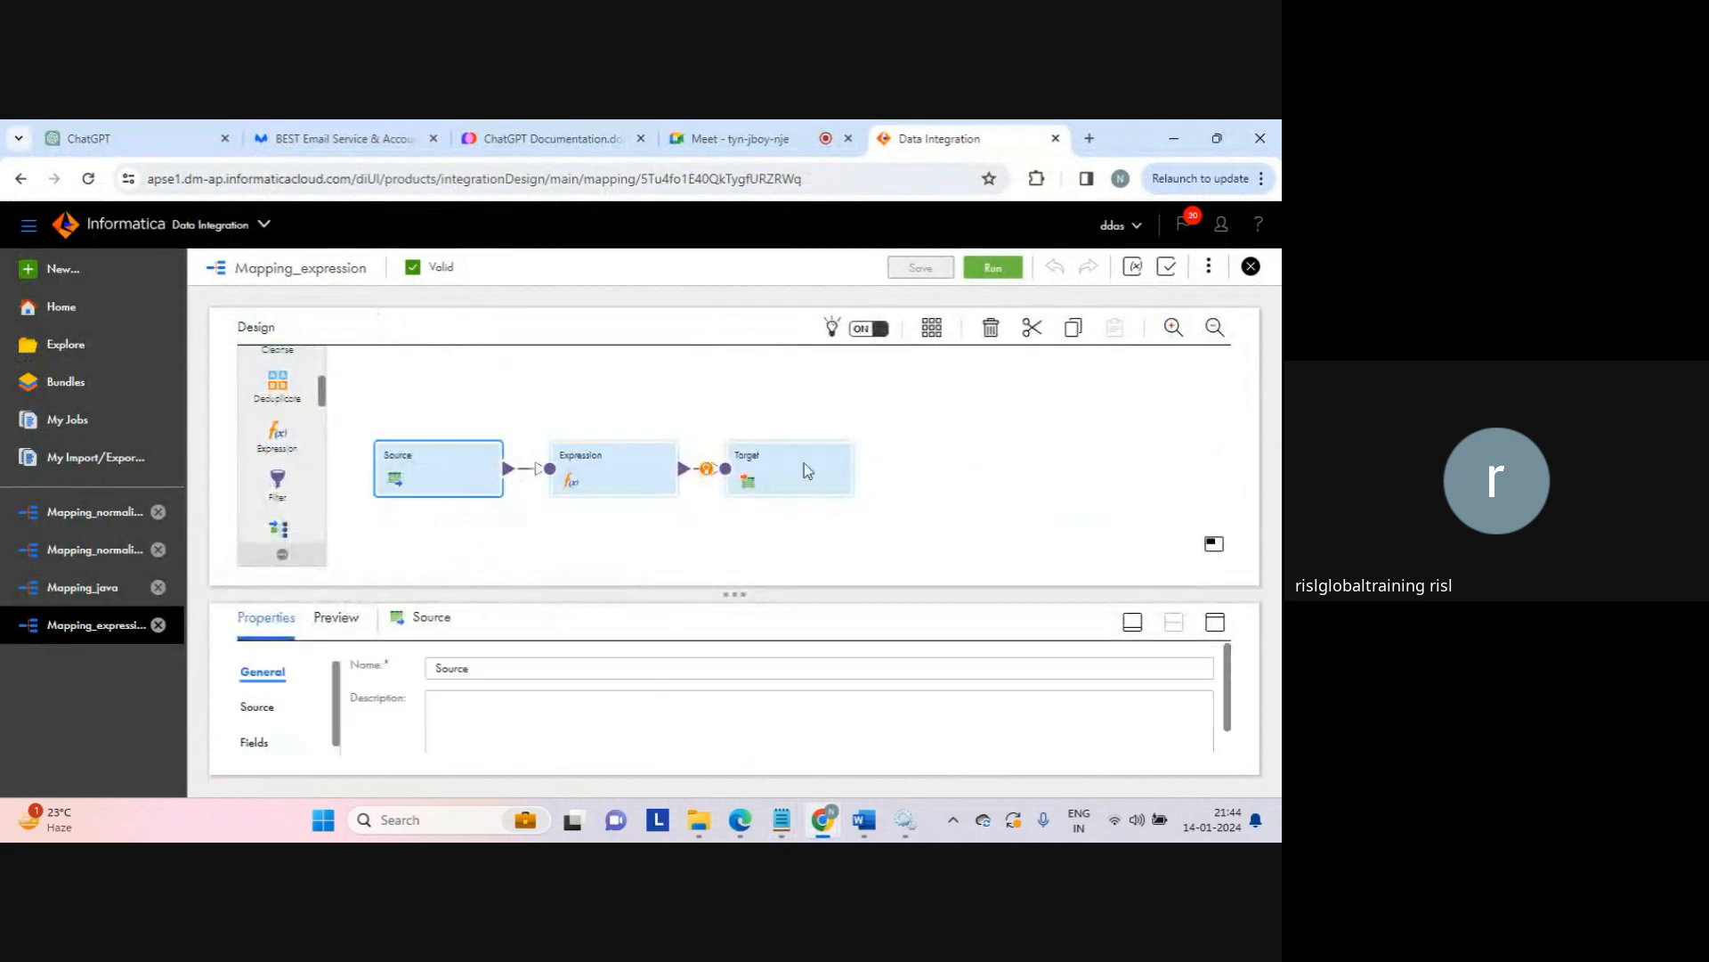
pyautogui.click(1215, 621)
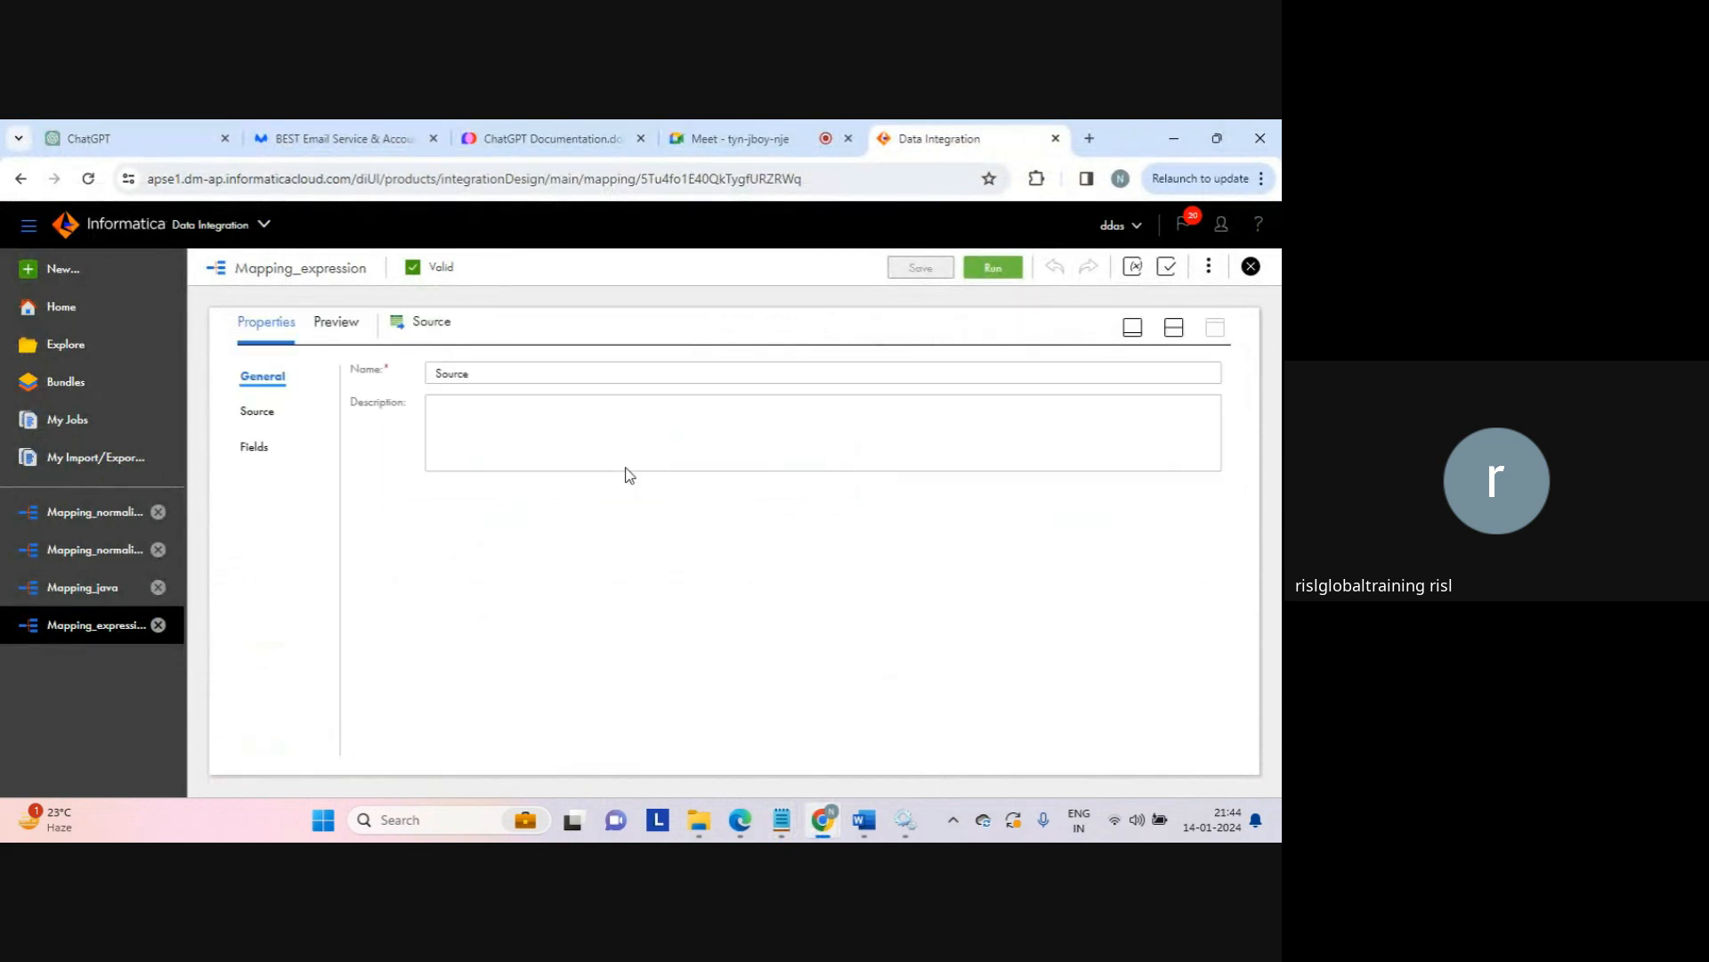
pyautogui.click(260, 412)
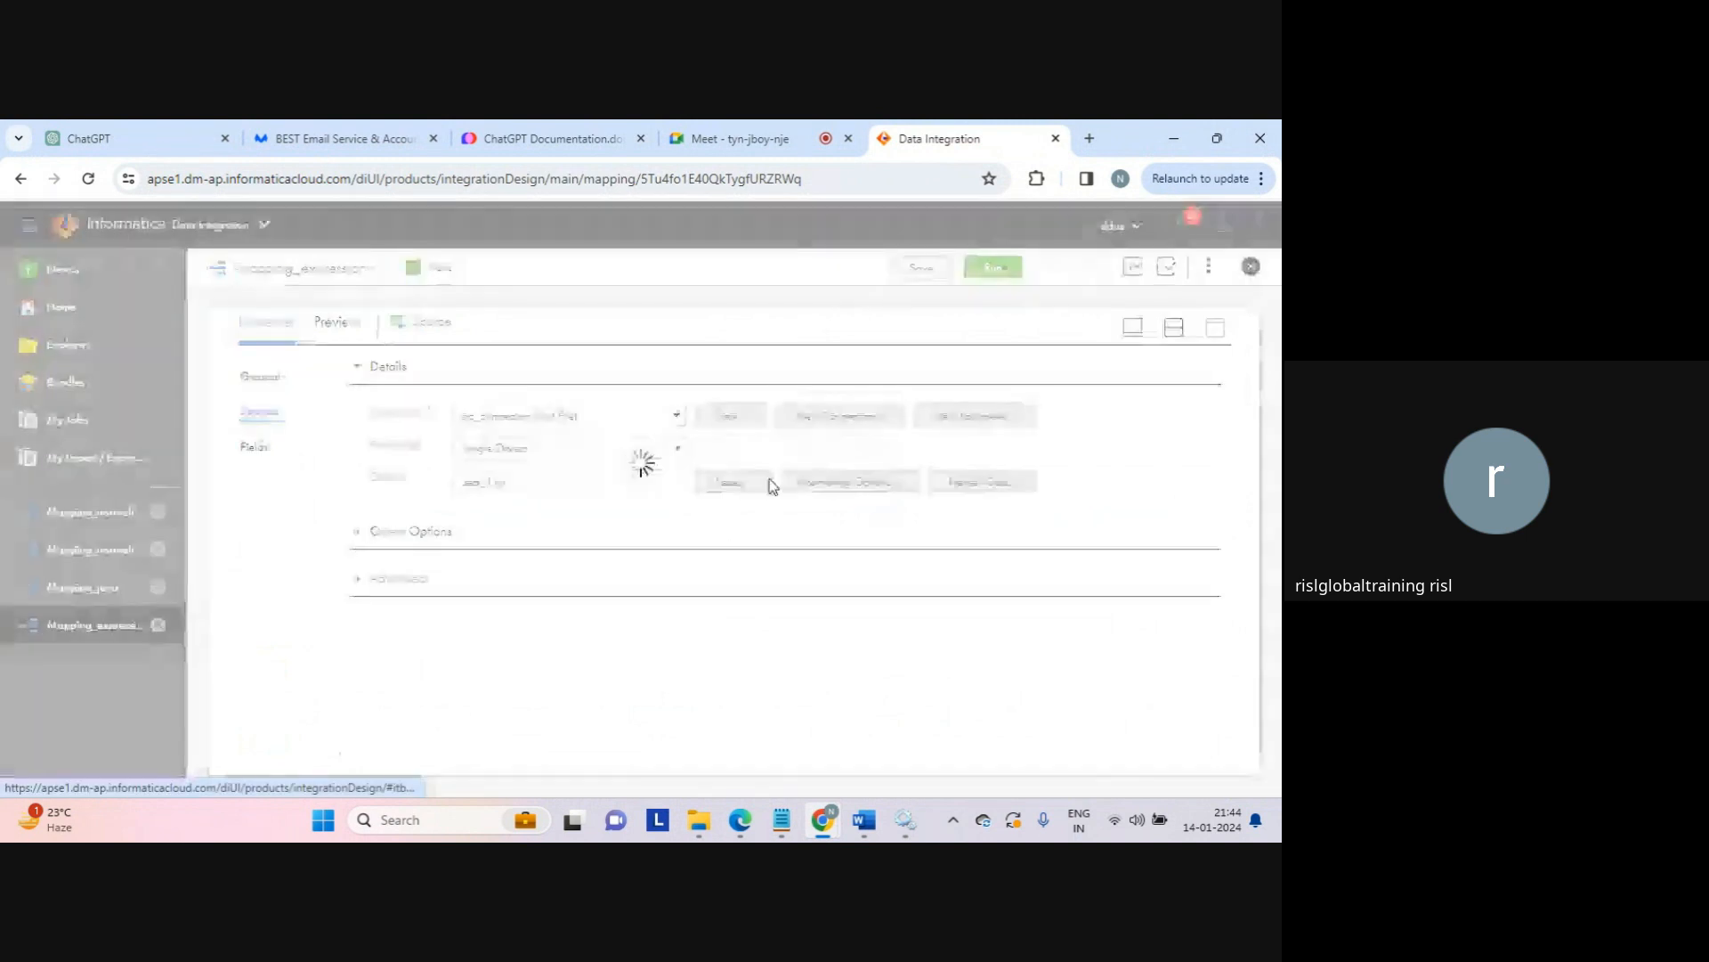
pyautogui.click(850, 481)
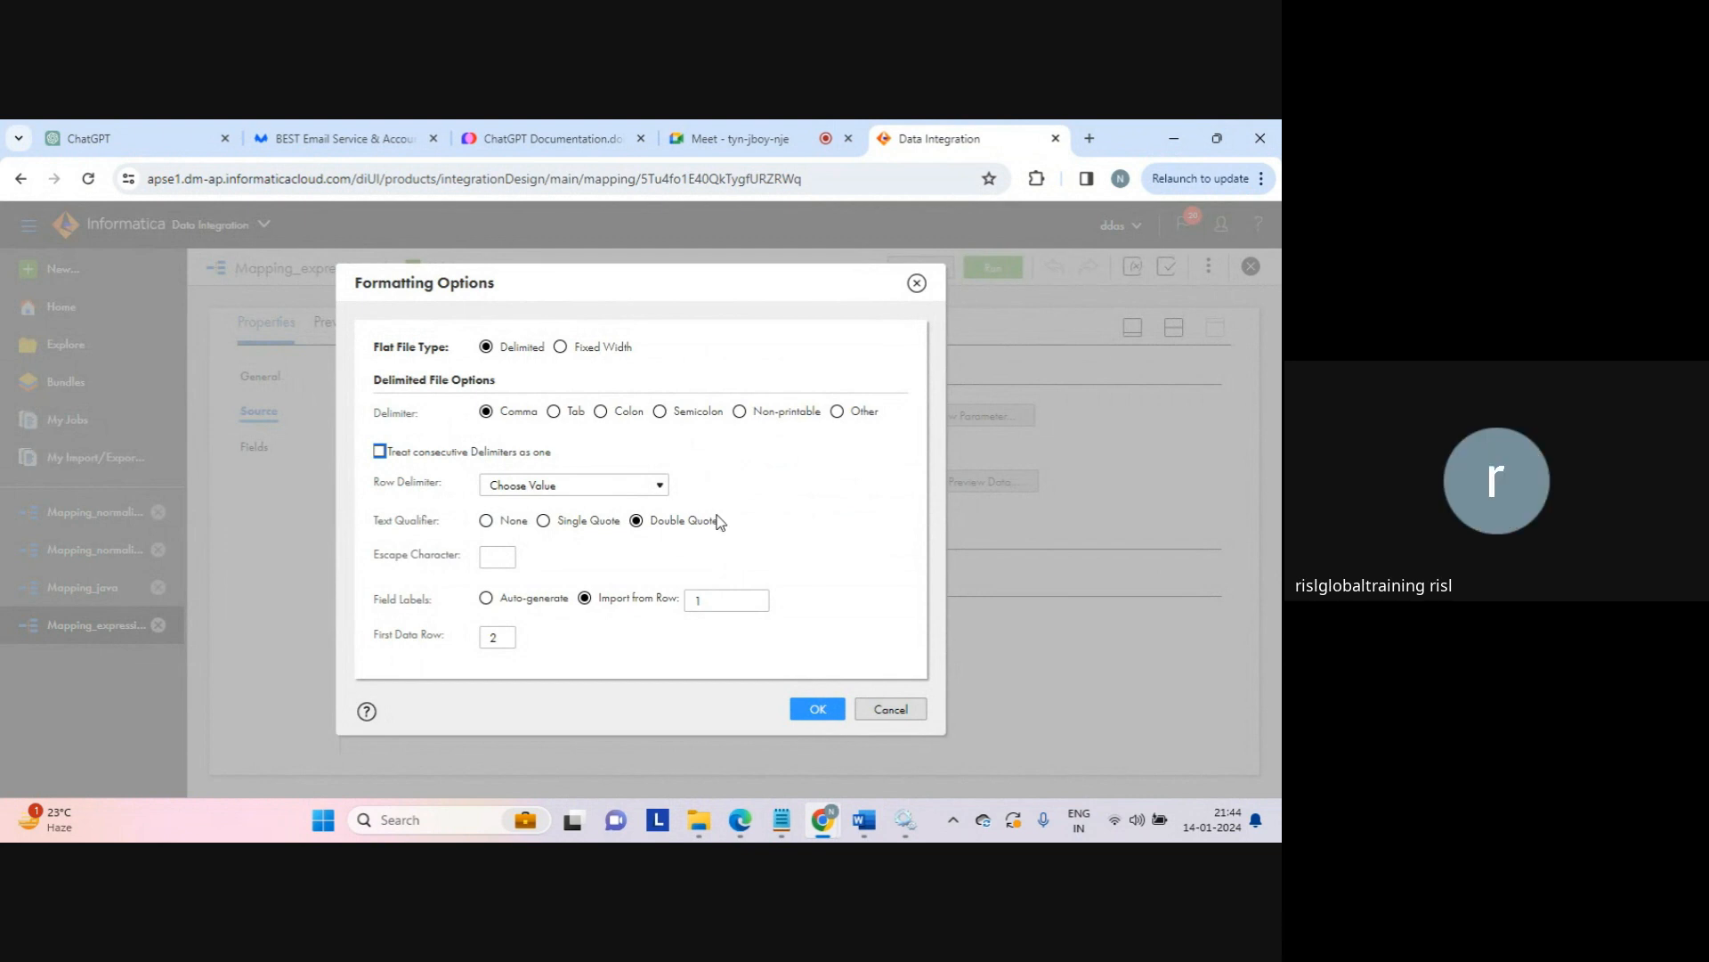
pyautogui.click(877, 710)
# Step: Review the Target's formatting options, discarding a None text qualifier, then show Target Fields
pyautogui.click(1171, 330)
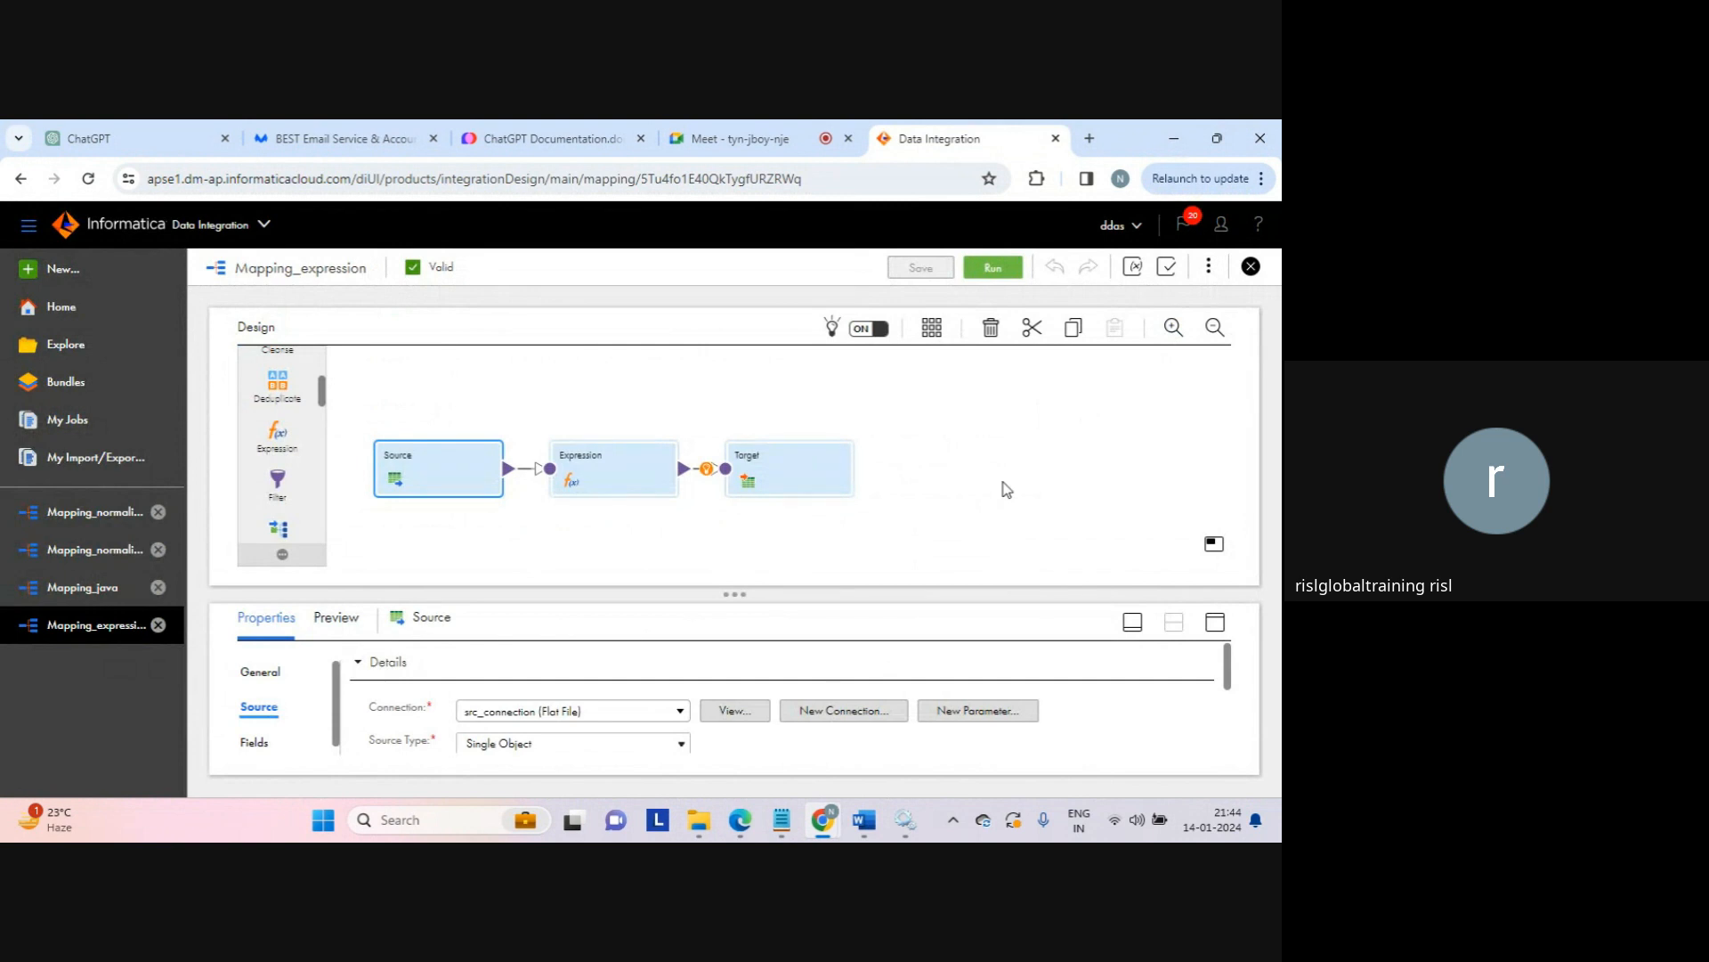
pyautogui.click(792, 470)
pyautogui.click(1216, 623)
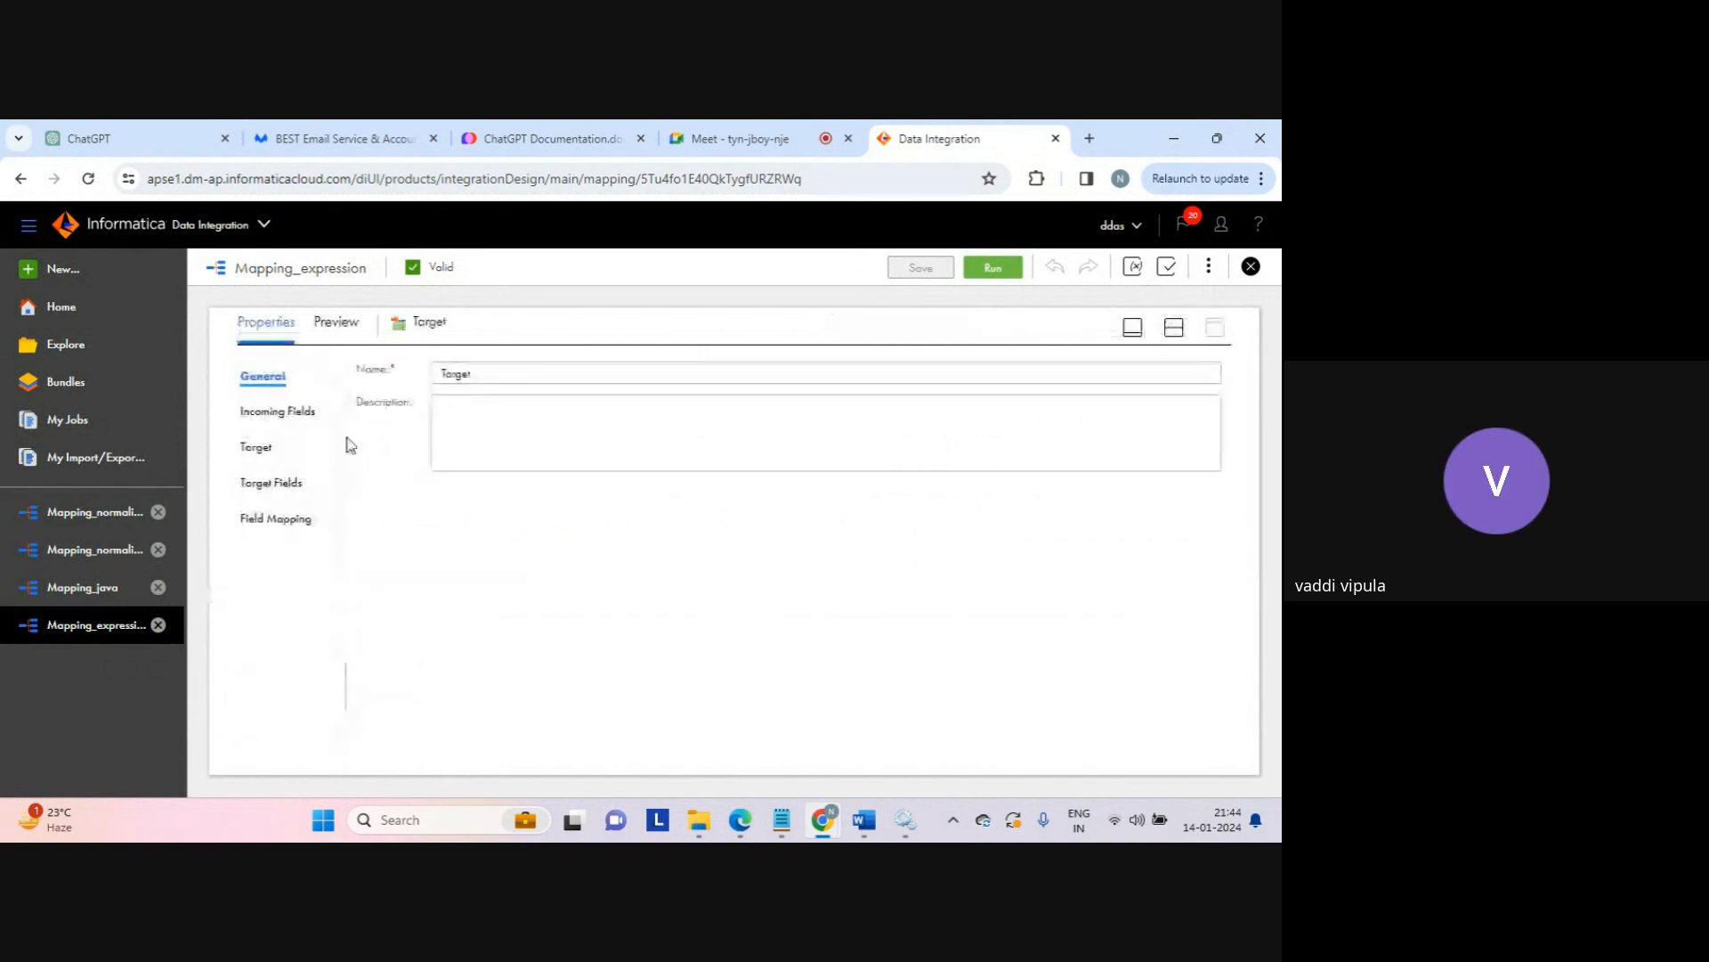
pyautogui.click(257, 449)
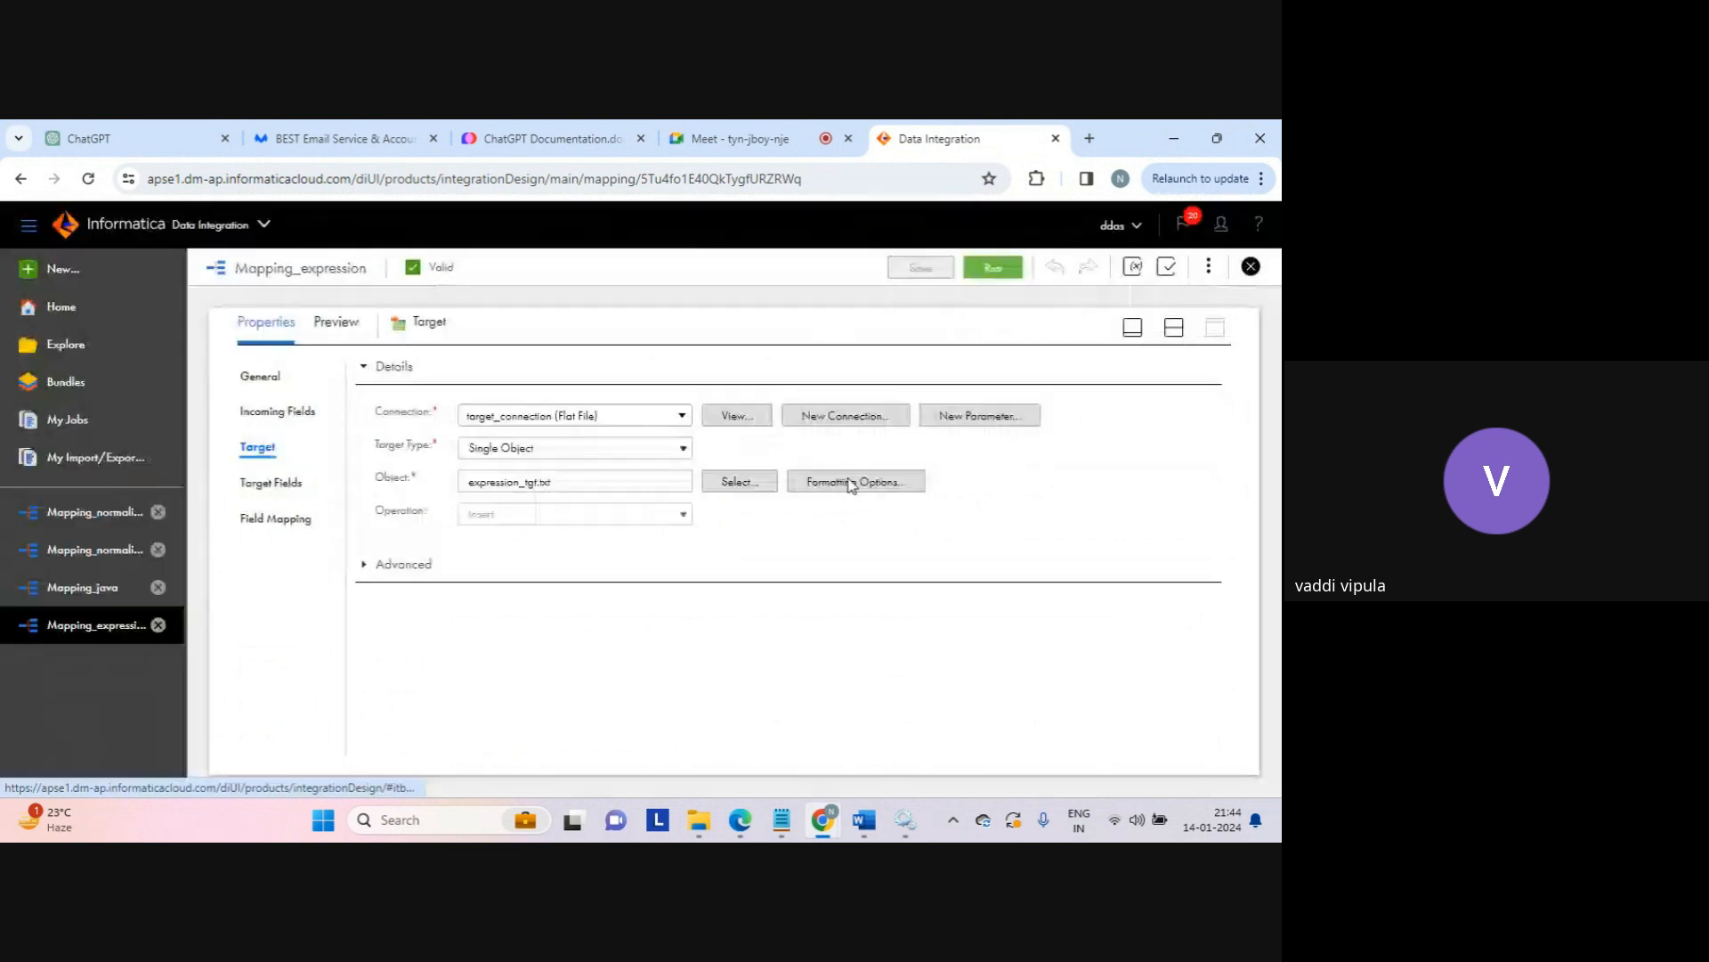
pyautogui.click(851, 484)
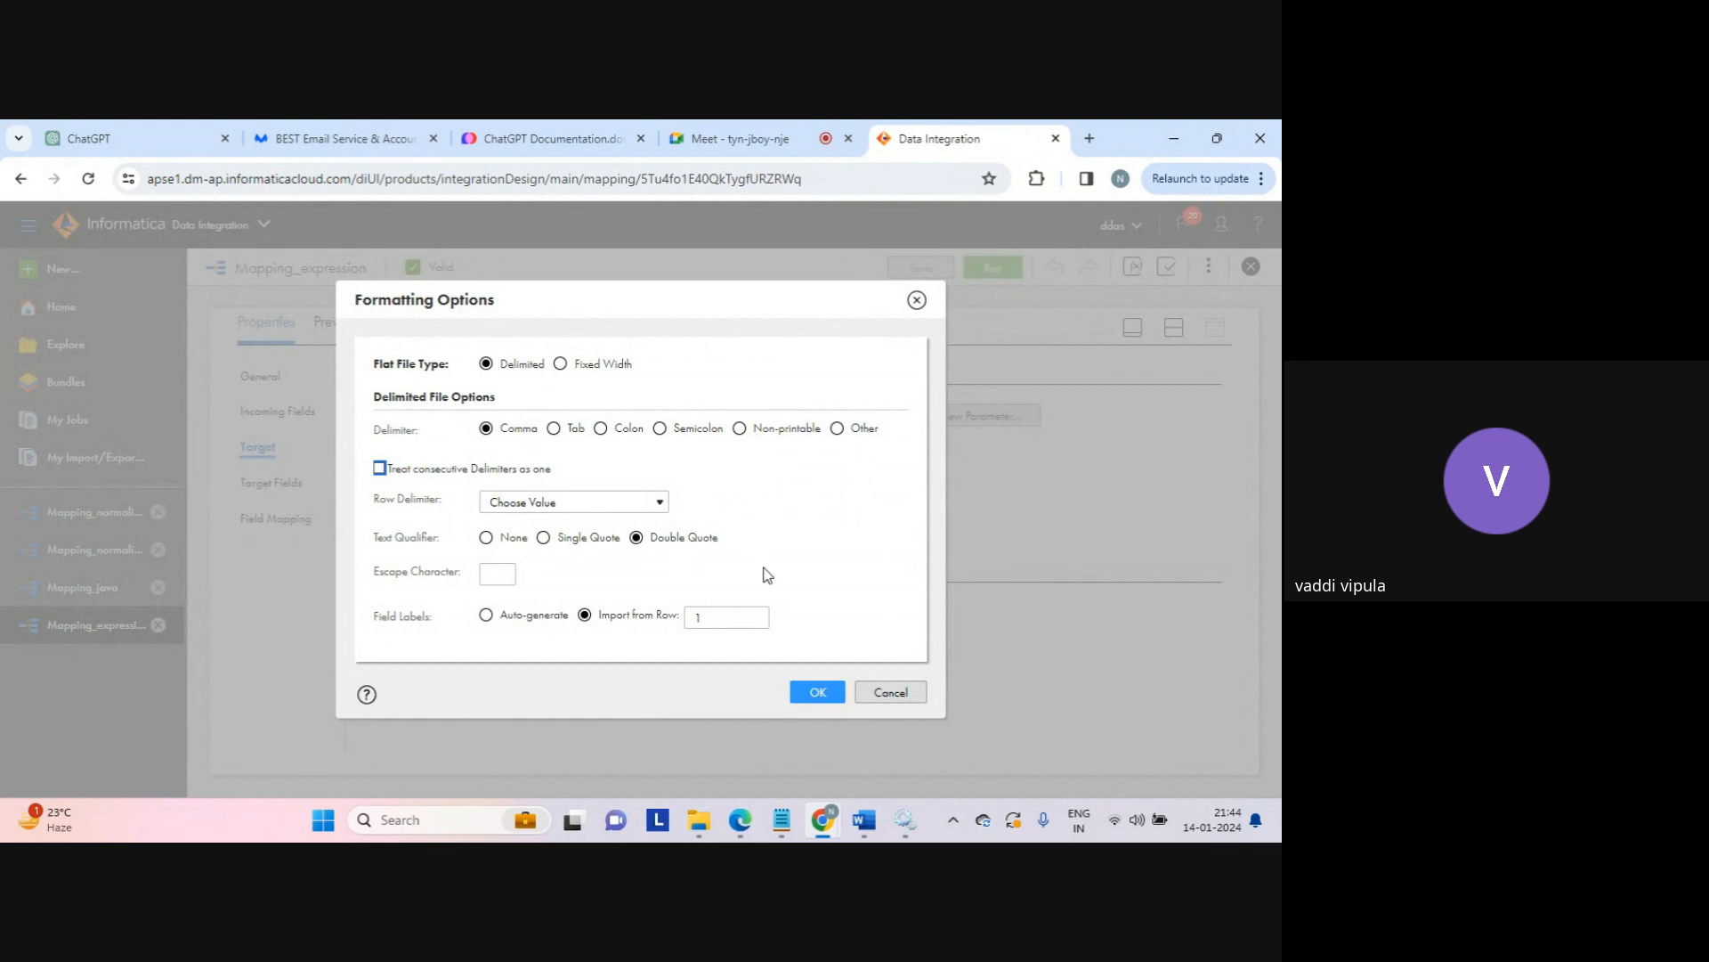
pyautogui.click(485, 538)
pyautogui.click(880, 695)
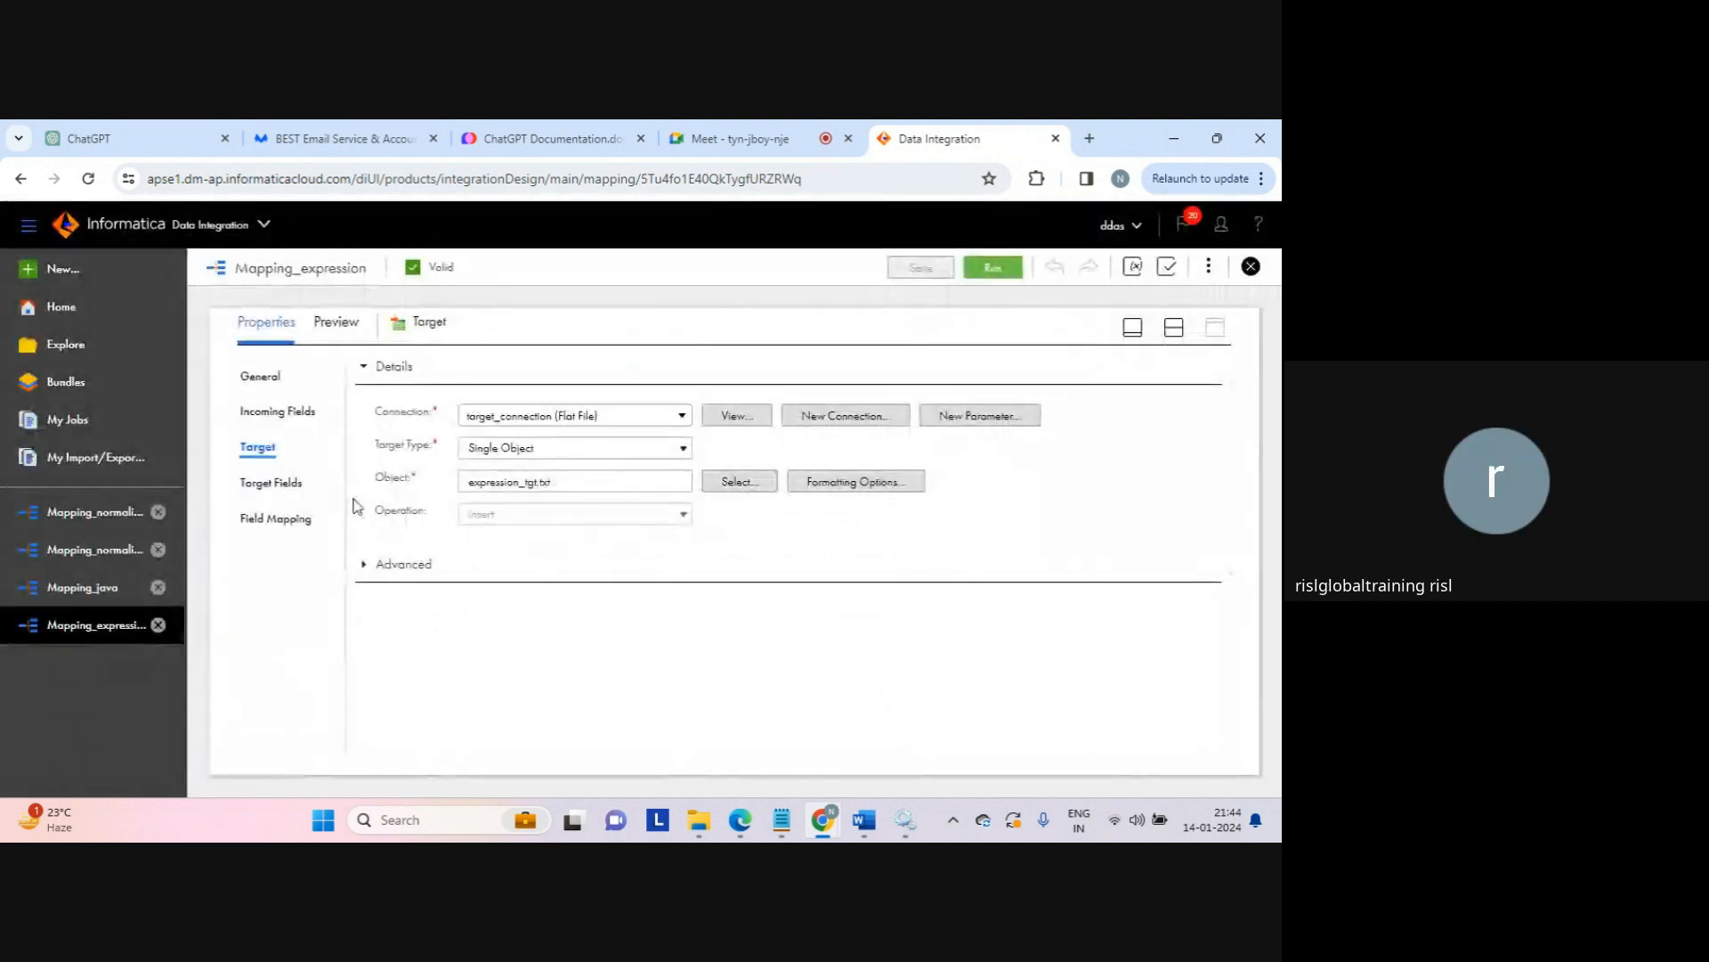
pyautogui.click(280, 482)
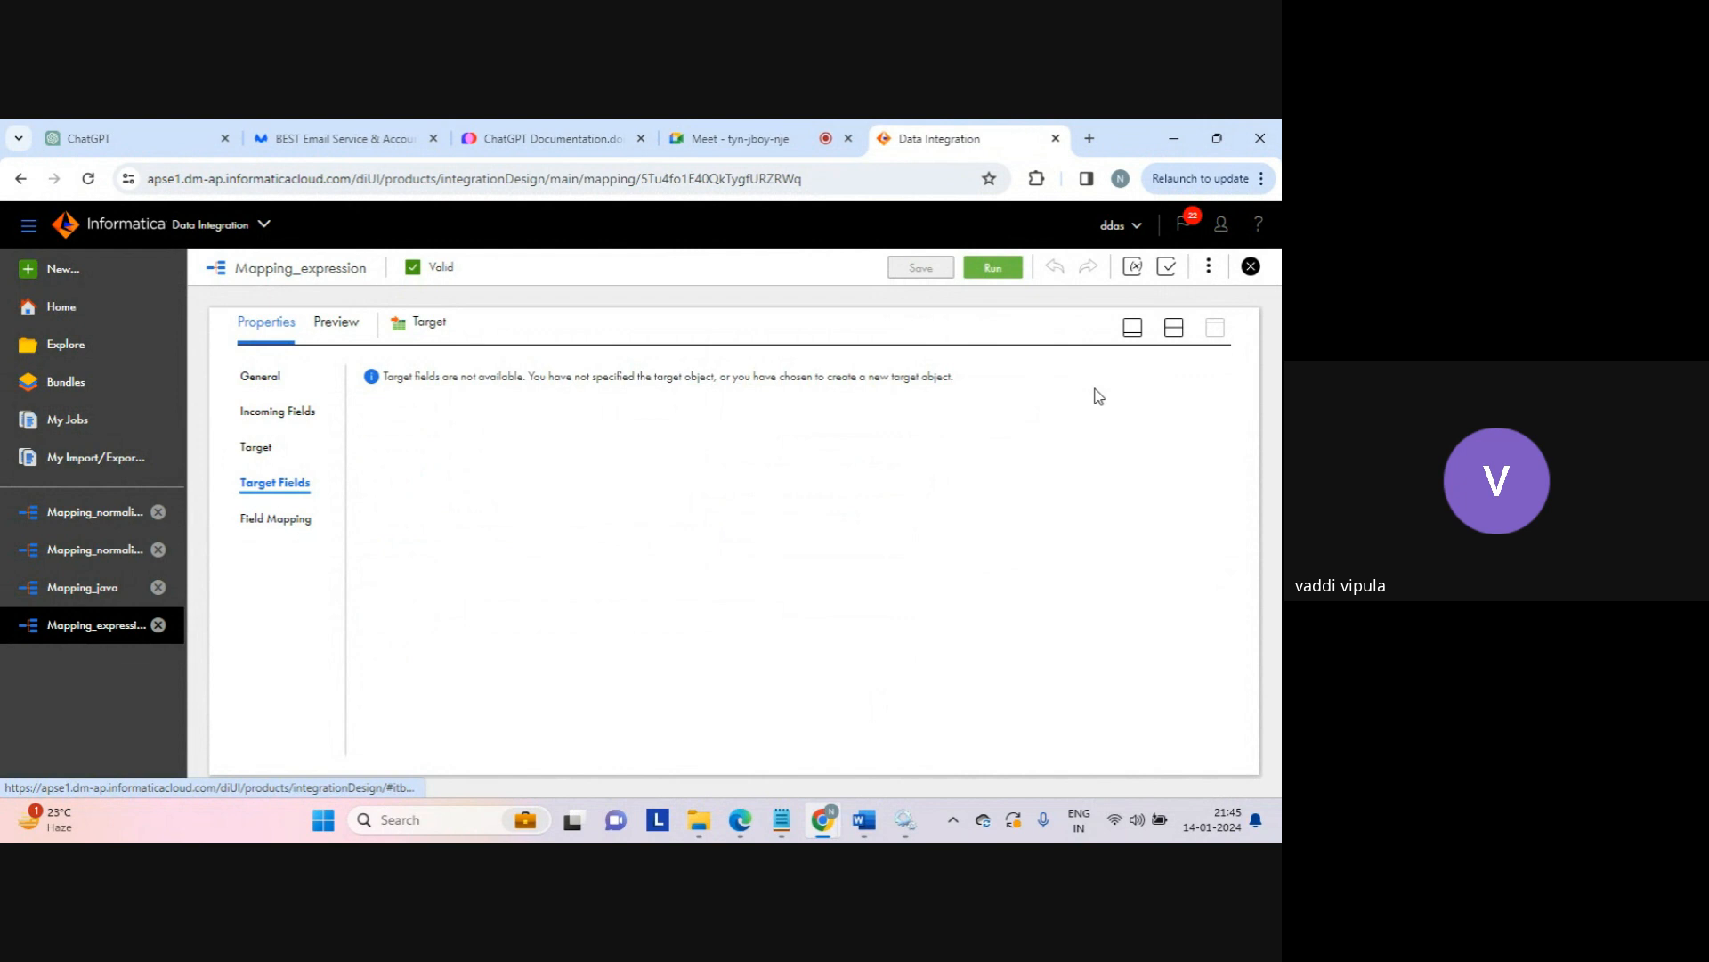
# Step: Open the Expression transformation's field list and view type_conversion's To_Char expression without changes
pyautogui.click(1175, 327)
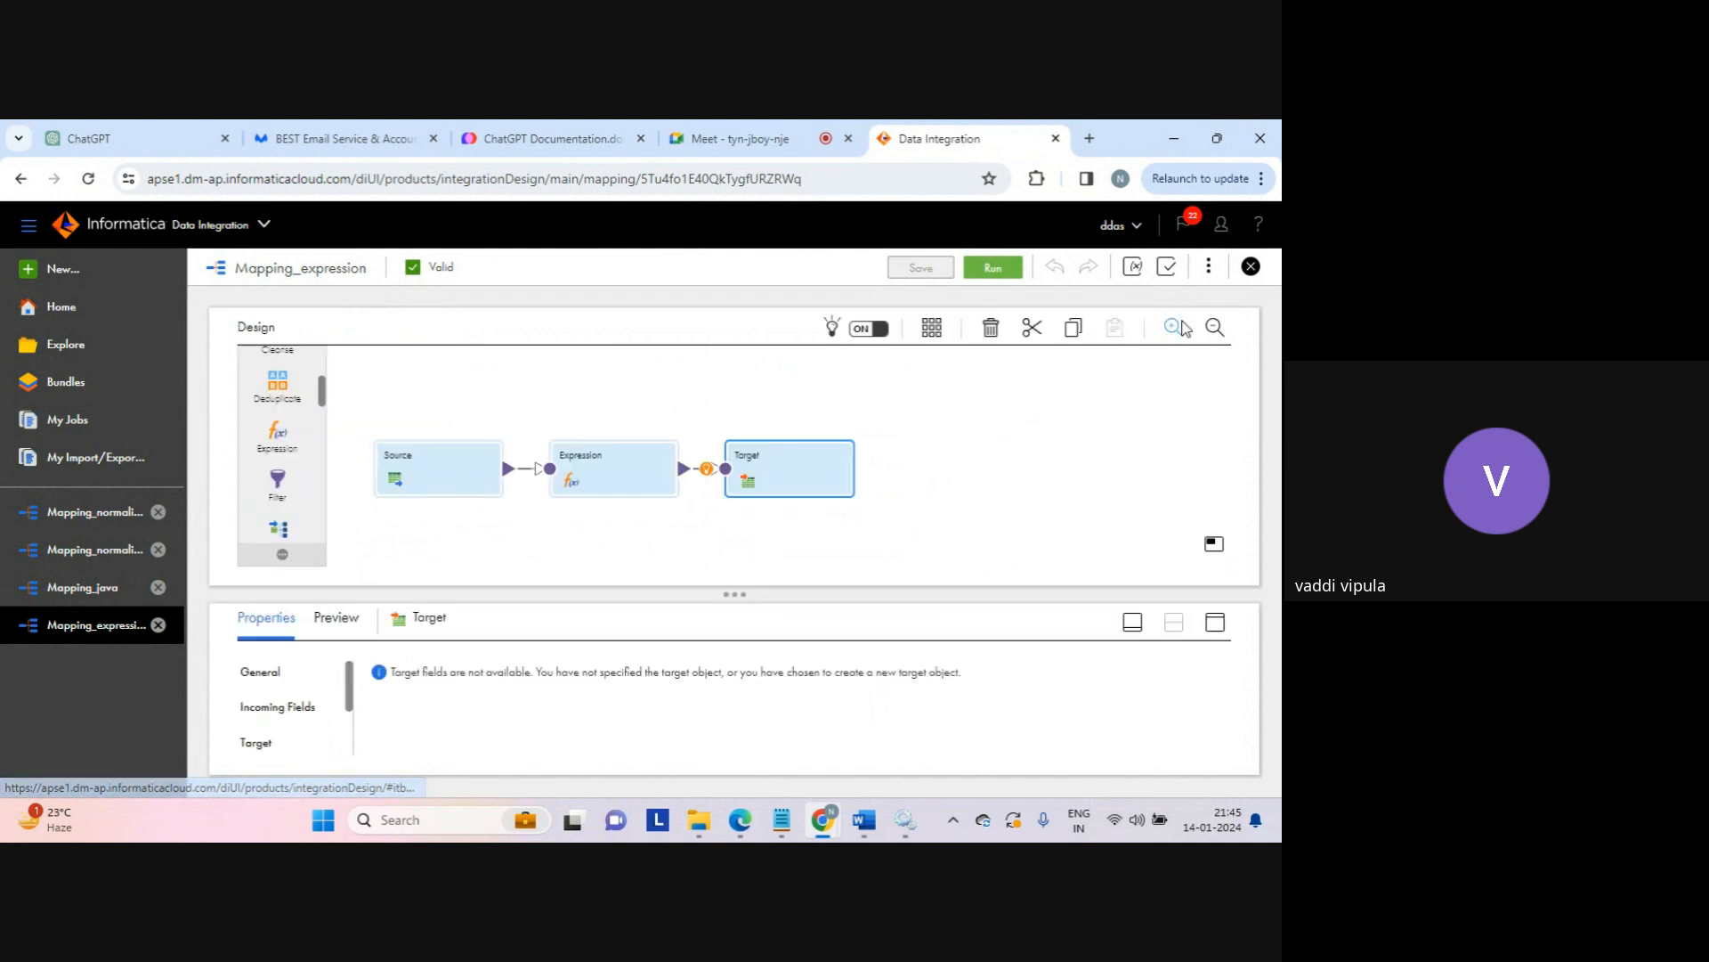
pyautogui.click(645, 468)
pyautogui.click(1215, 622)
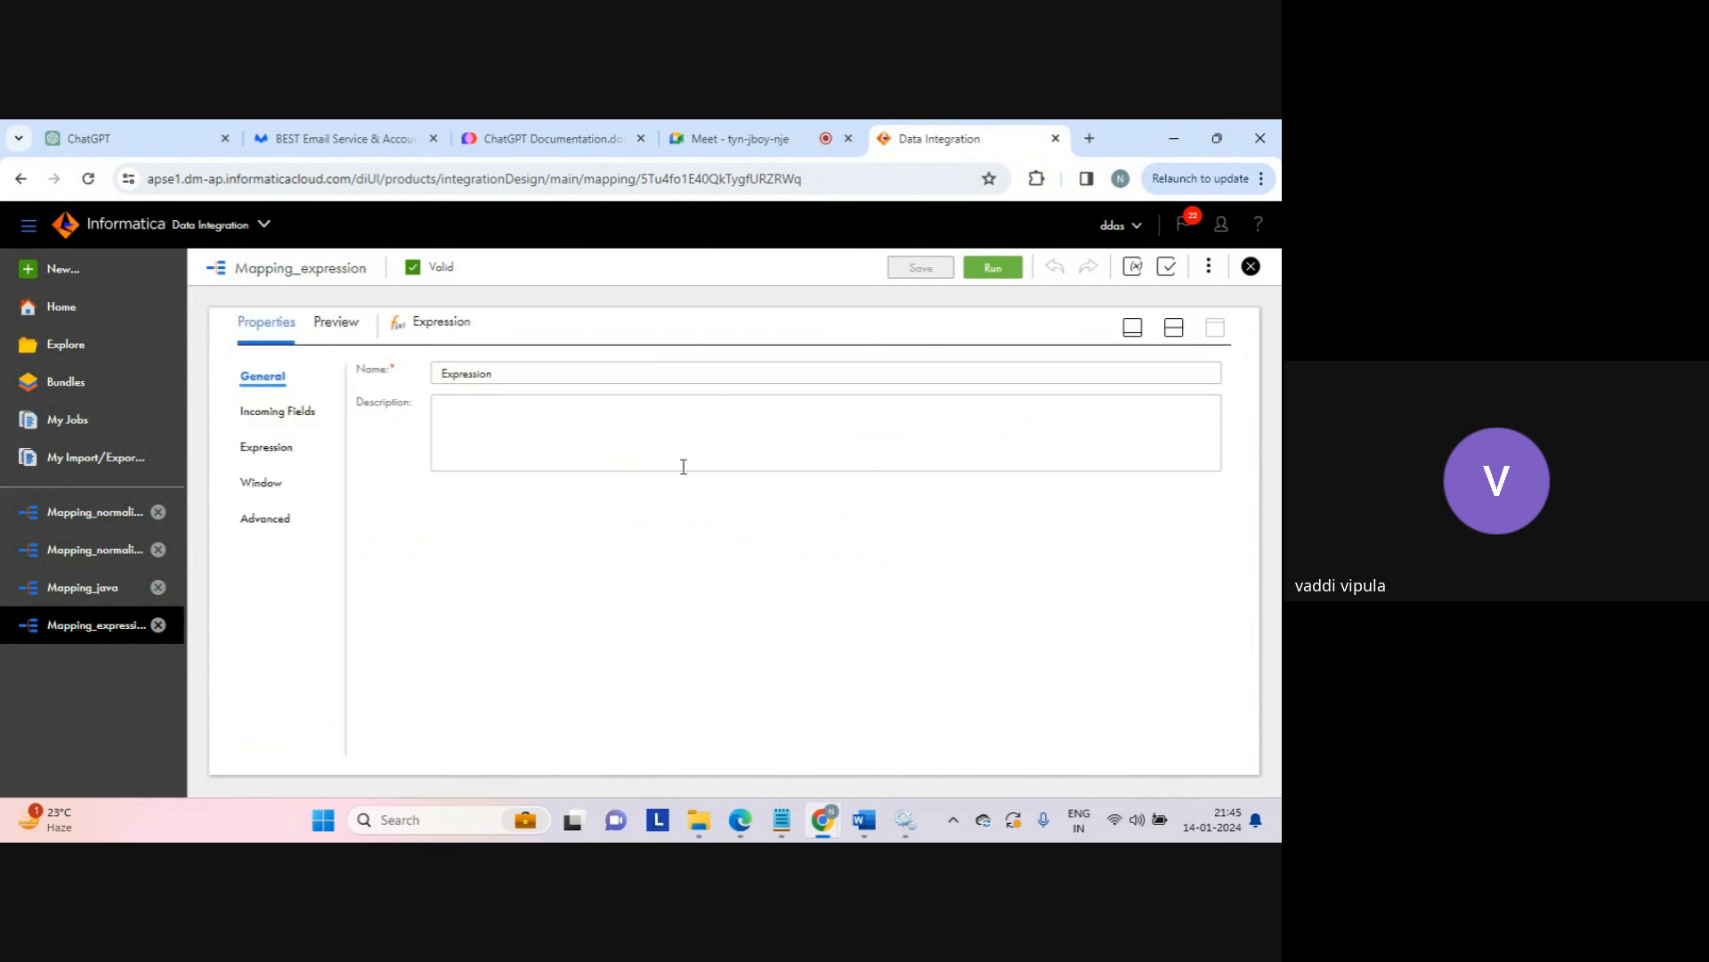
pyautogui.click(264, 454)
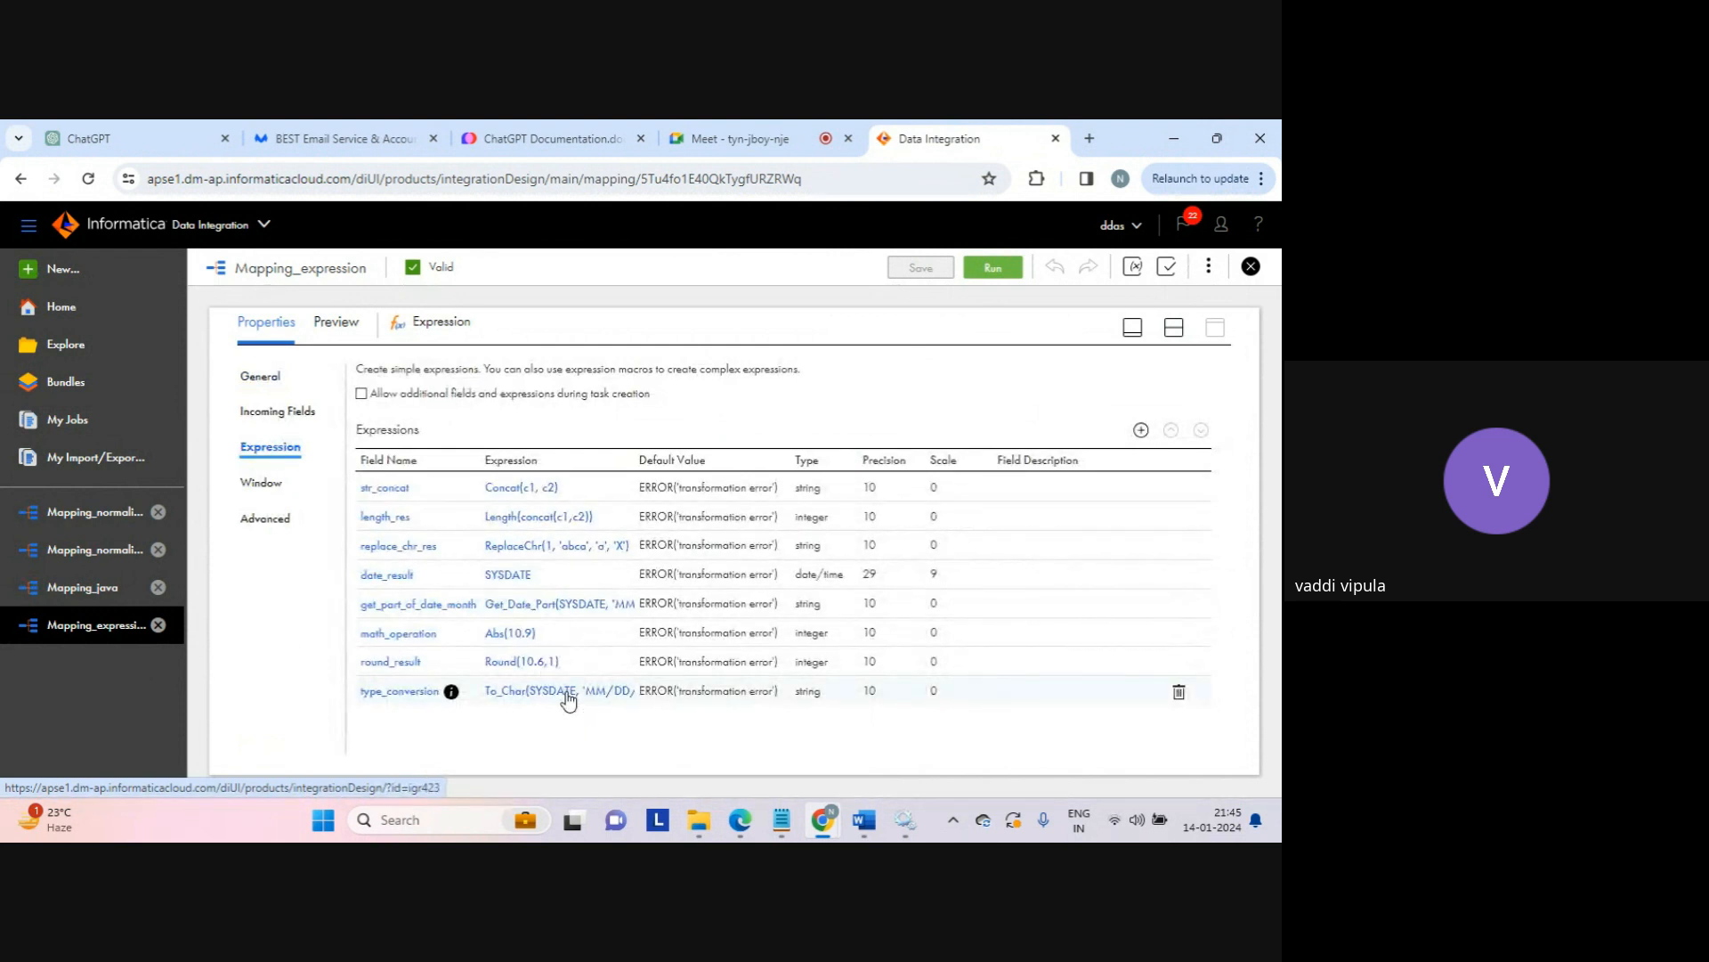
pyautogui.click(568, 701)
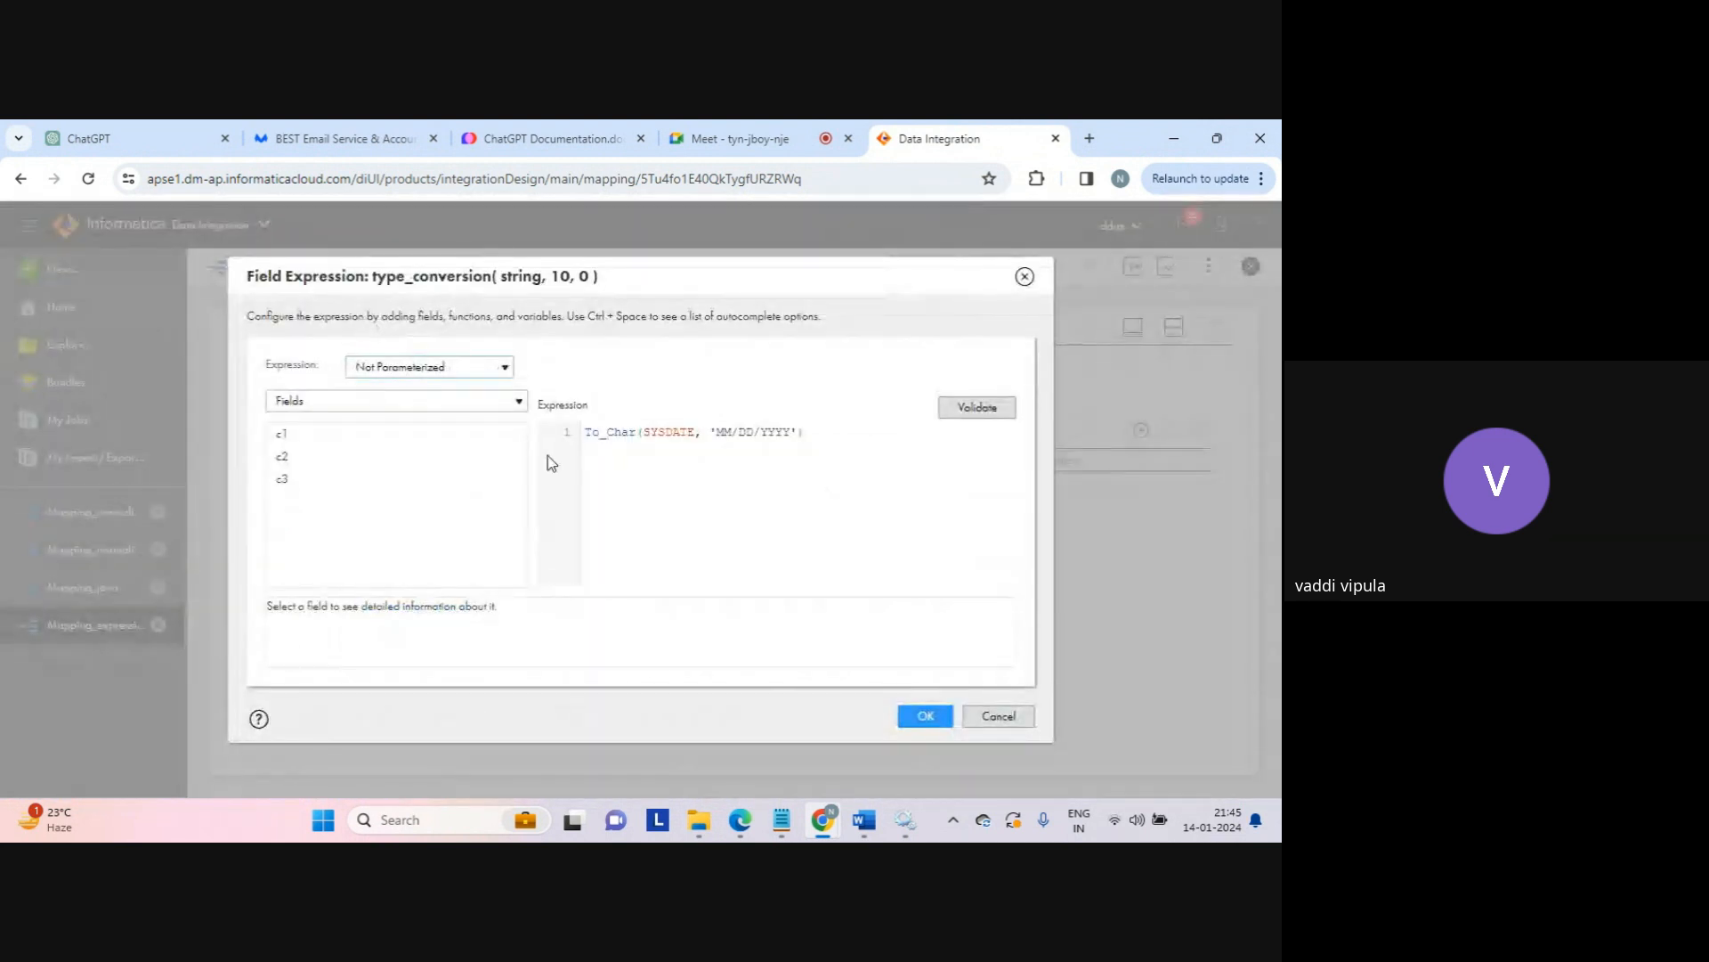
pyautogui.doubleClick(618, 432)
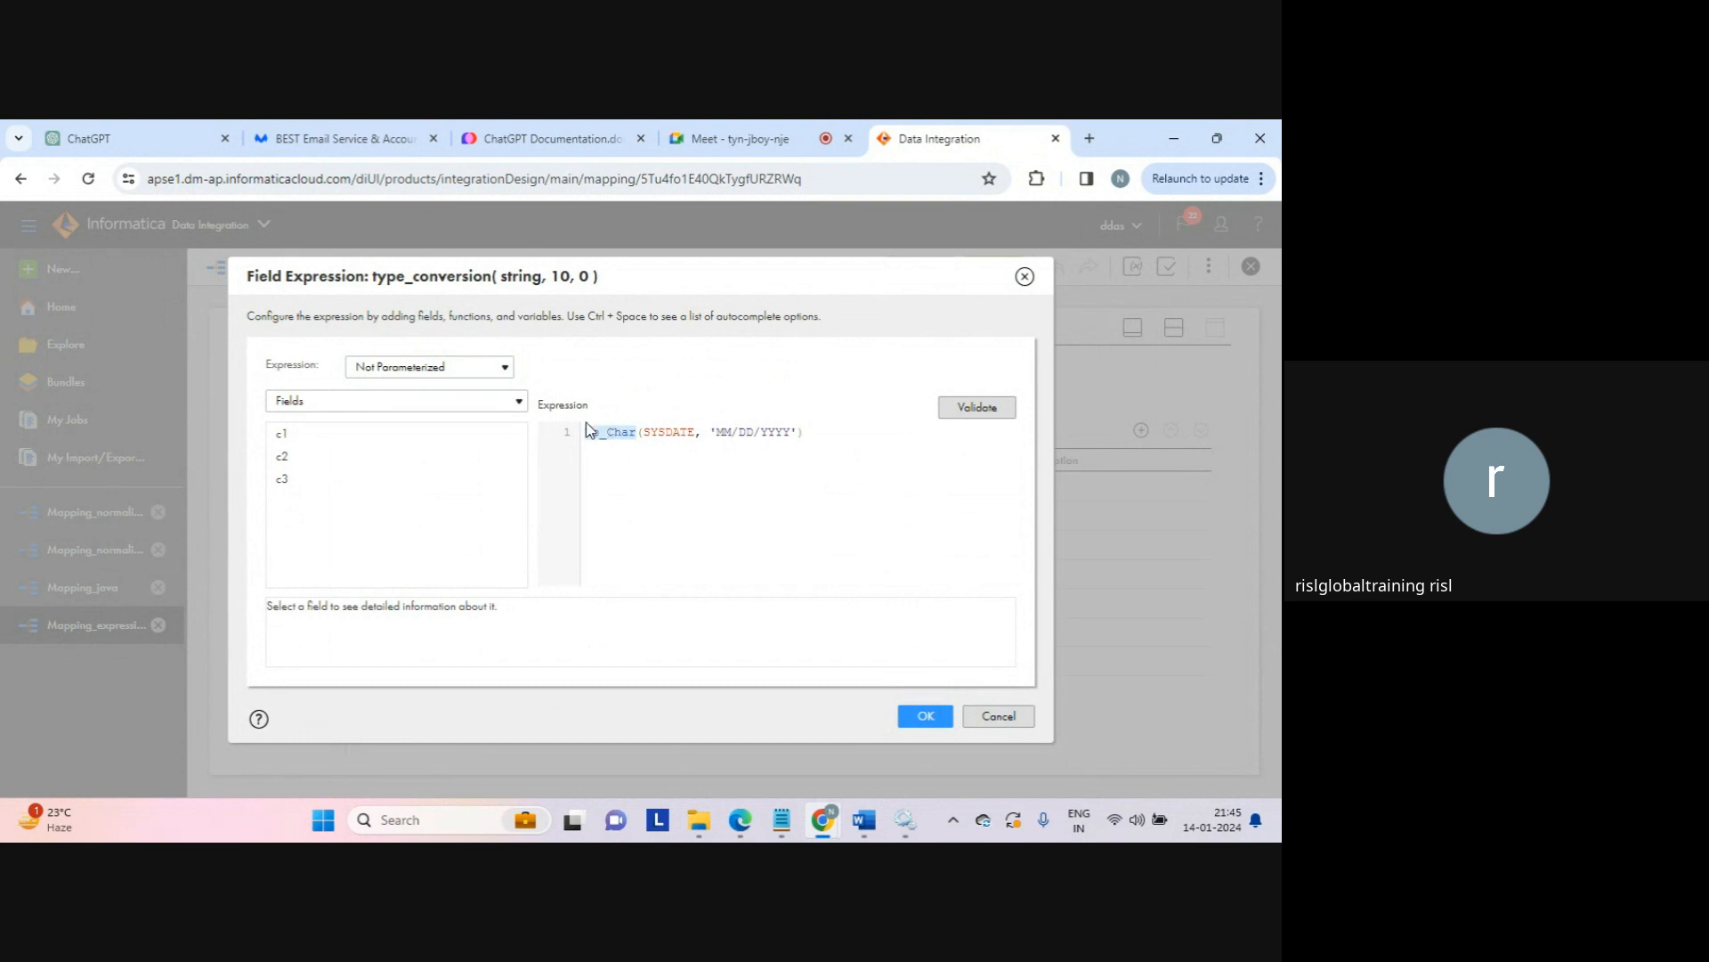
pyautogui.click(991, 717)
# Step: Point out type_conversion's string type and date_result's date/time type
pyautogui.doubleClick(809, 693)
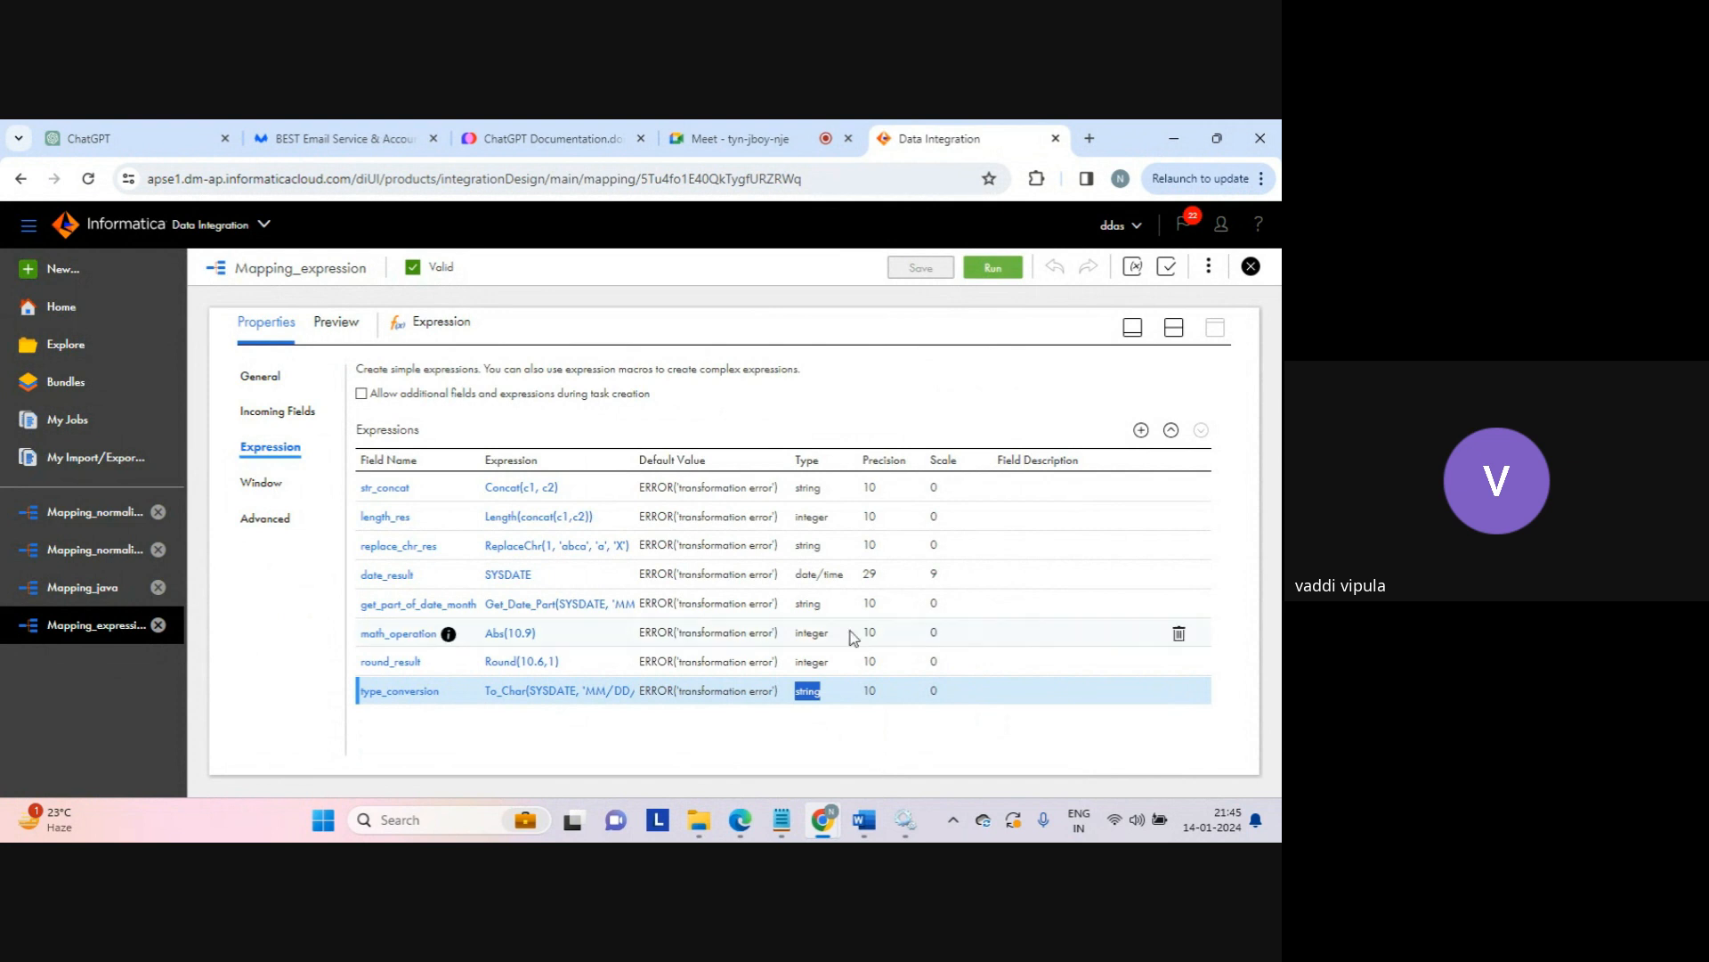
pyautogui.moveTo(797, 575); pyautogui.dragTo(849, 576)
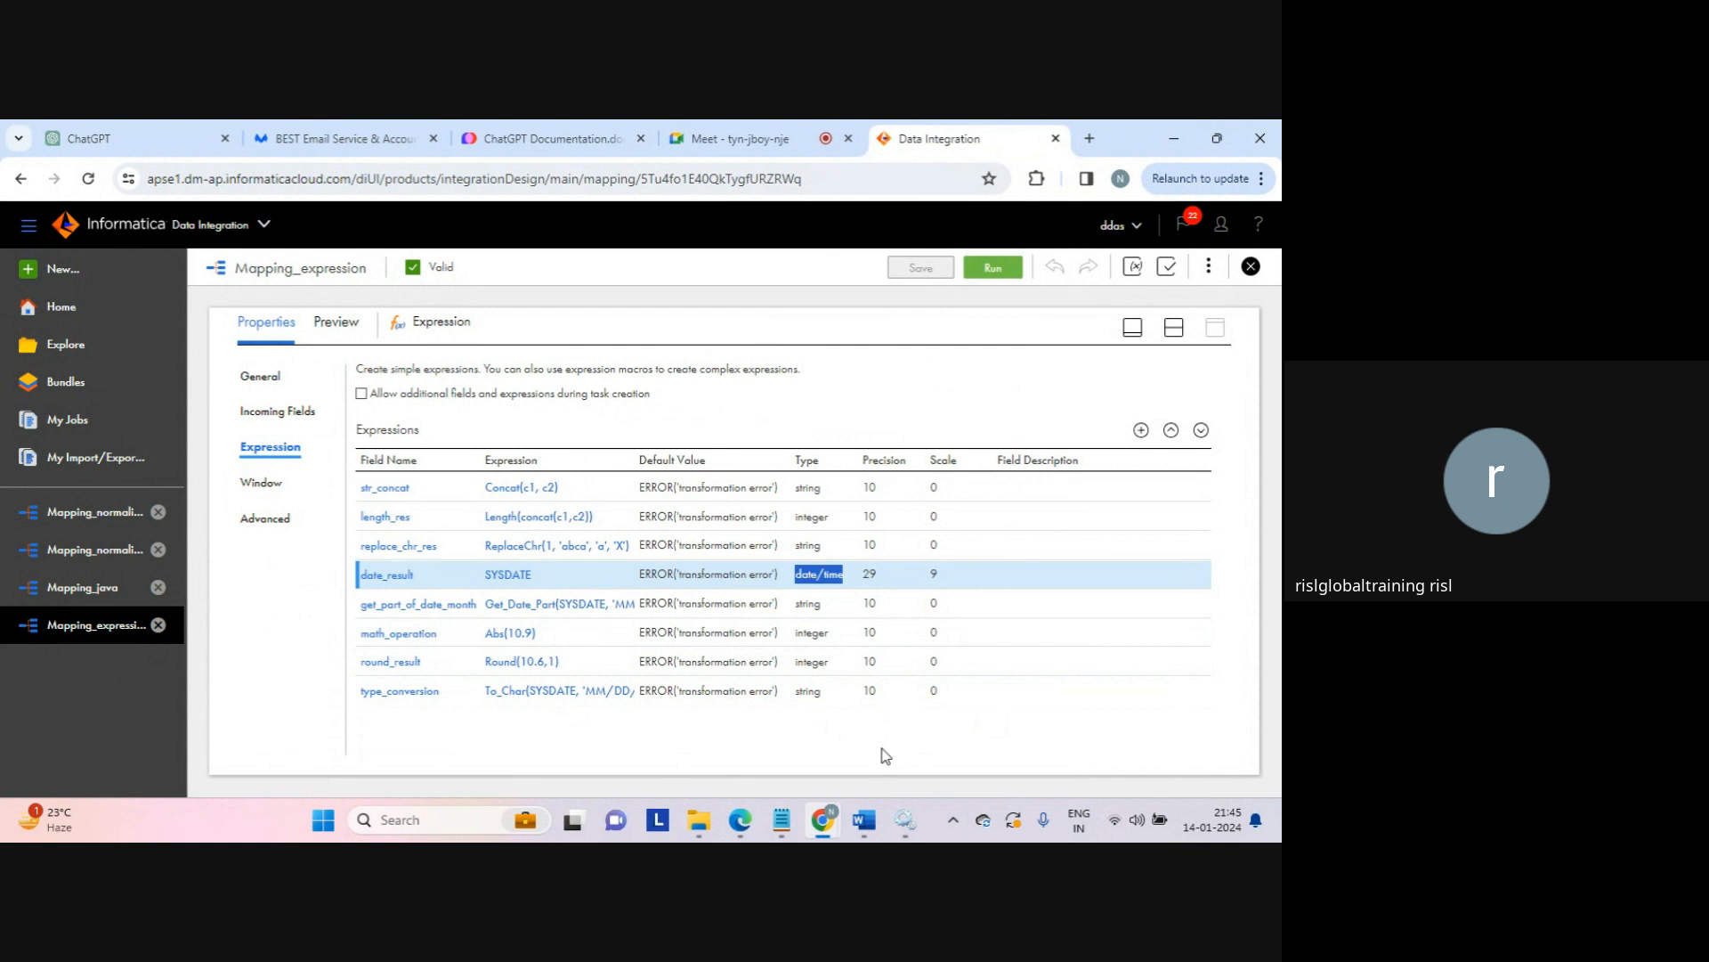
pyautogui.click(881, 748)
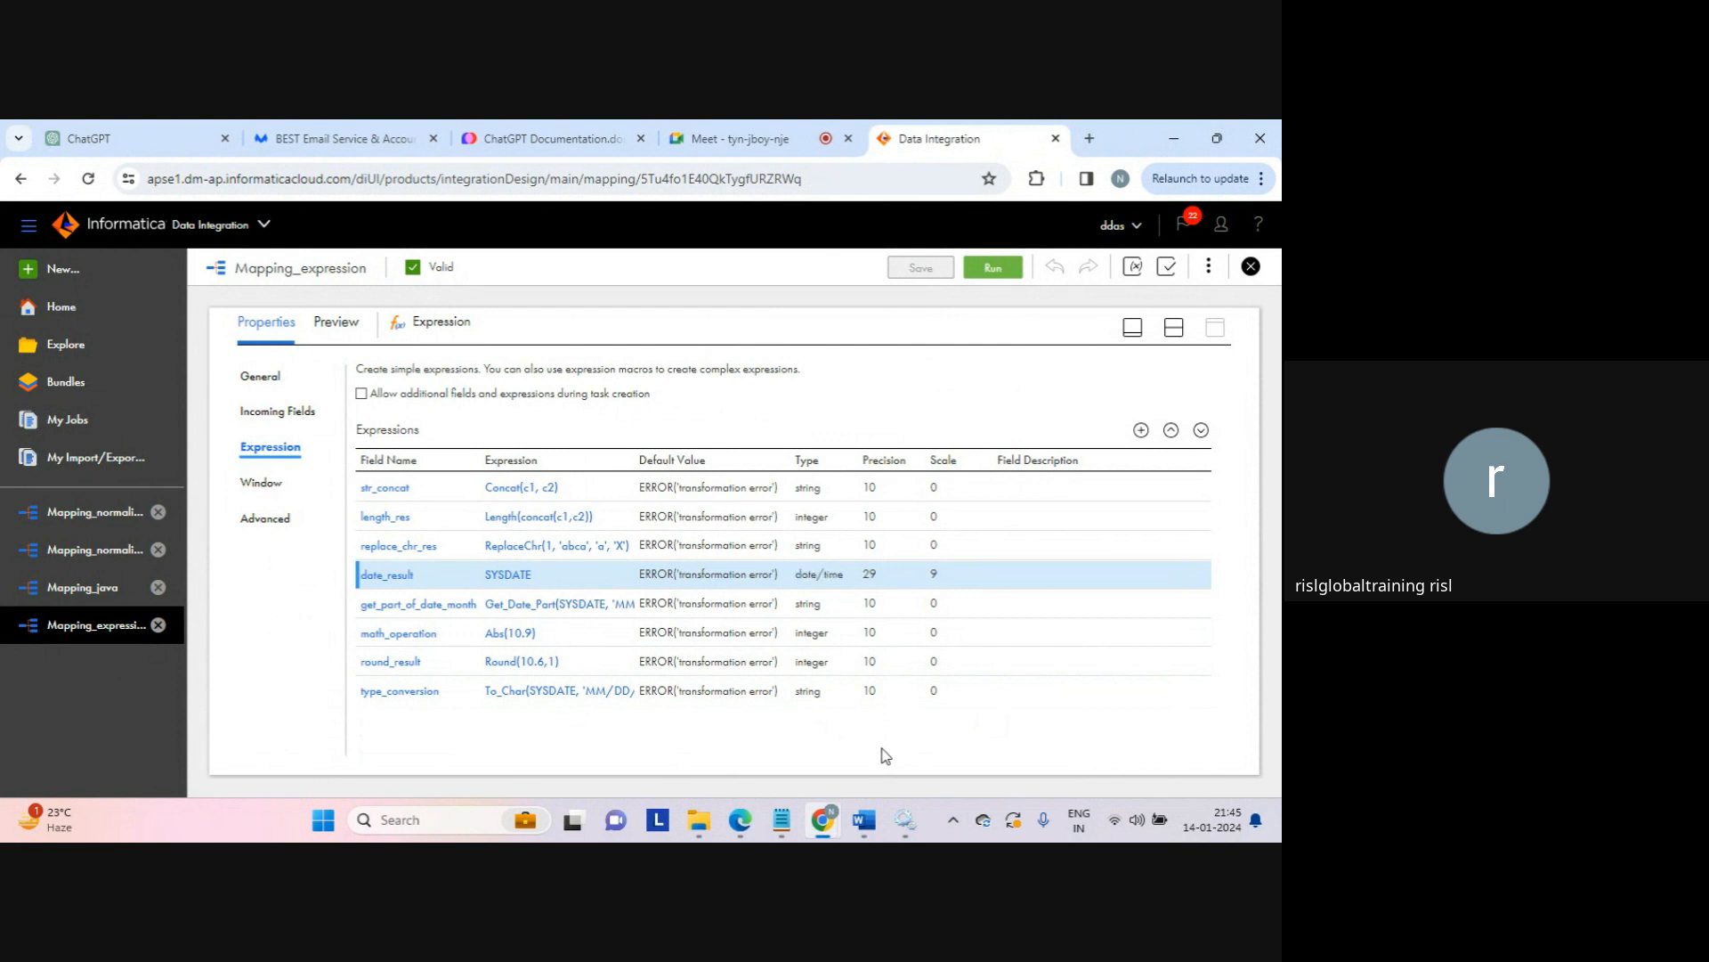
pyautogui.doubleClick(812, 692)
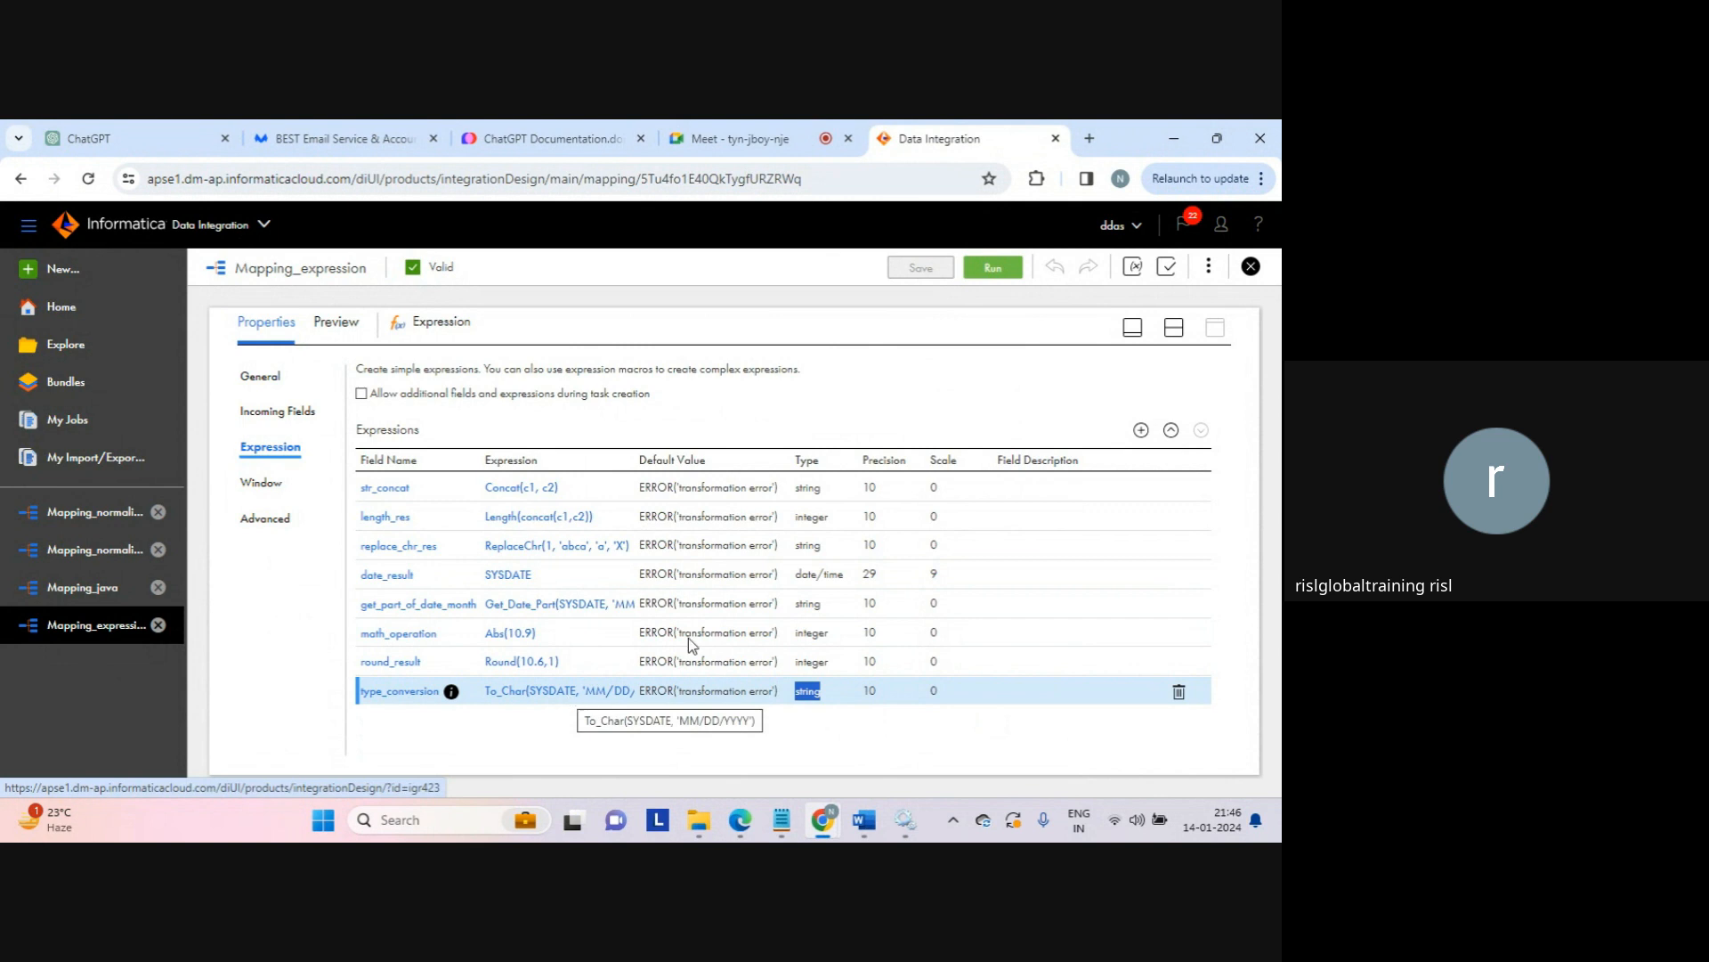
# Step: Add a new expression field named substr_result_date_conversion
pyautogui.click(1141, 430)
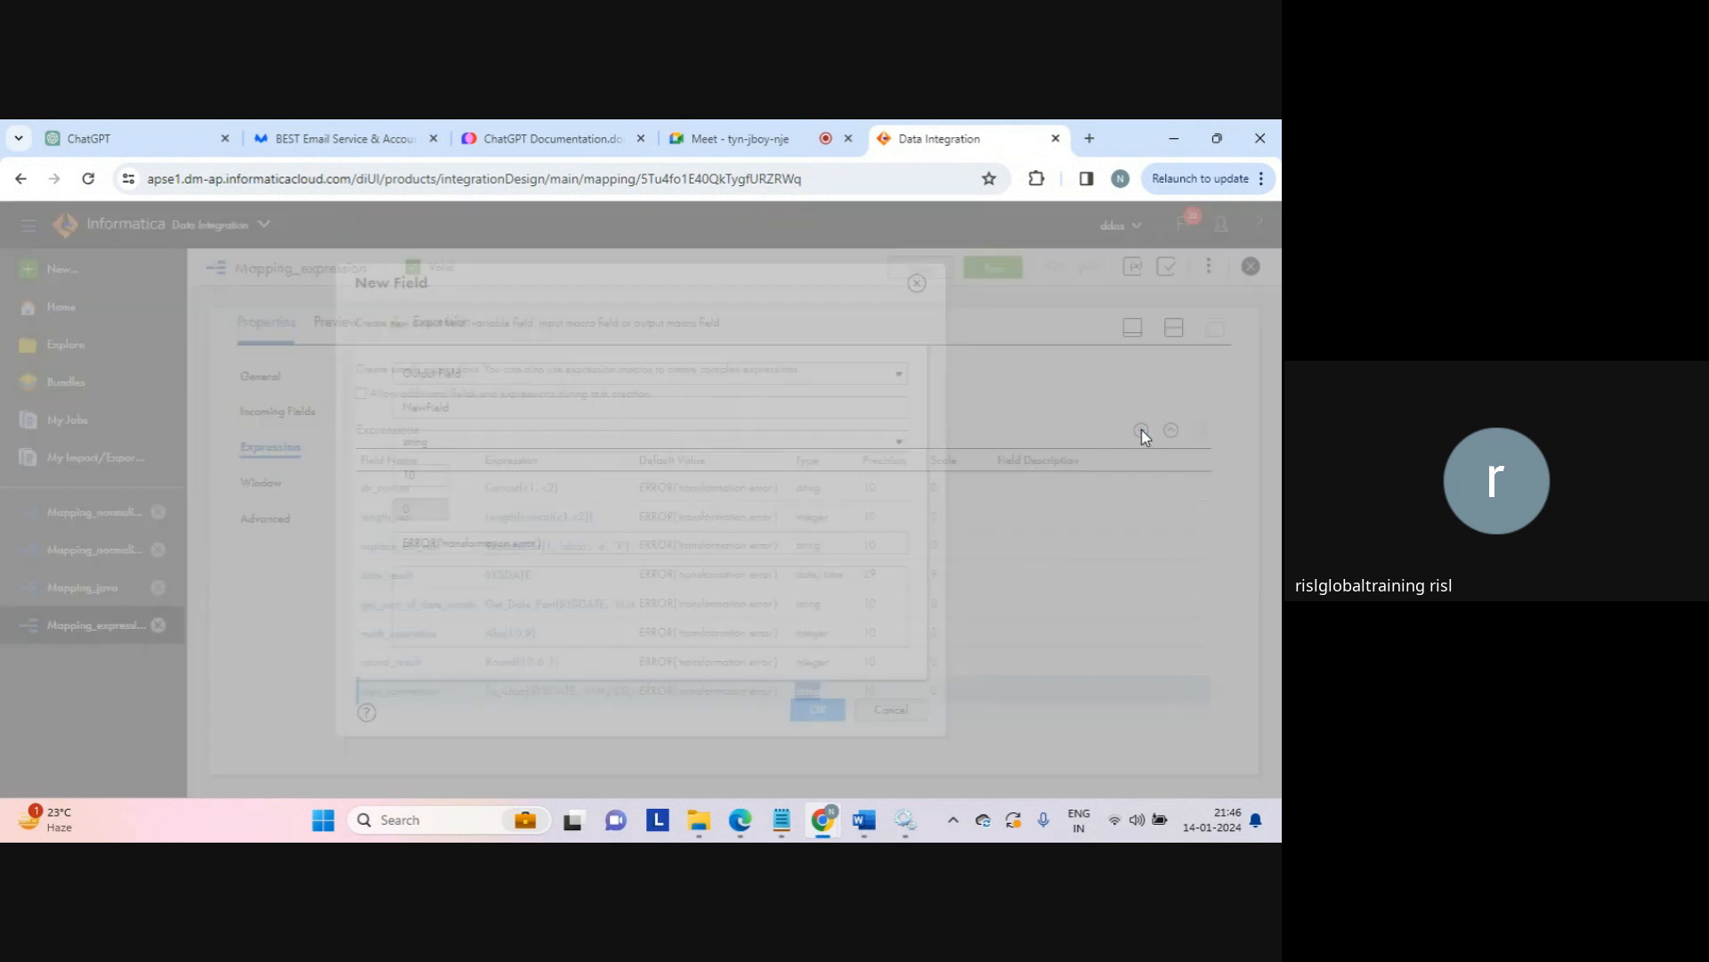
pyautogui.doubleClick(494, 407)
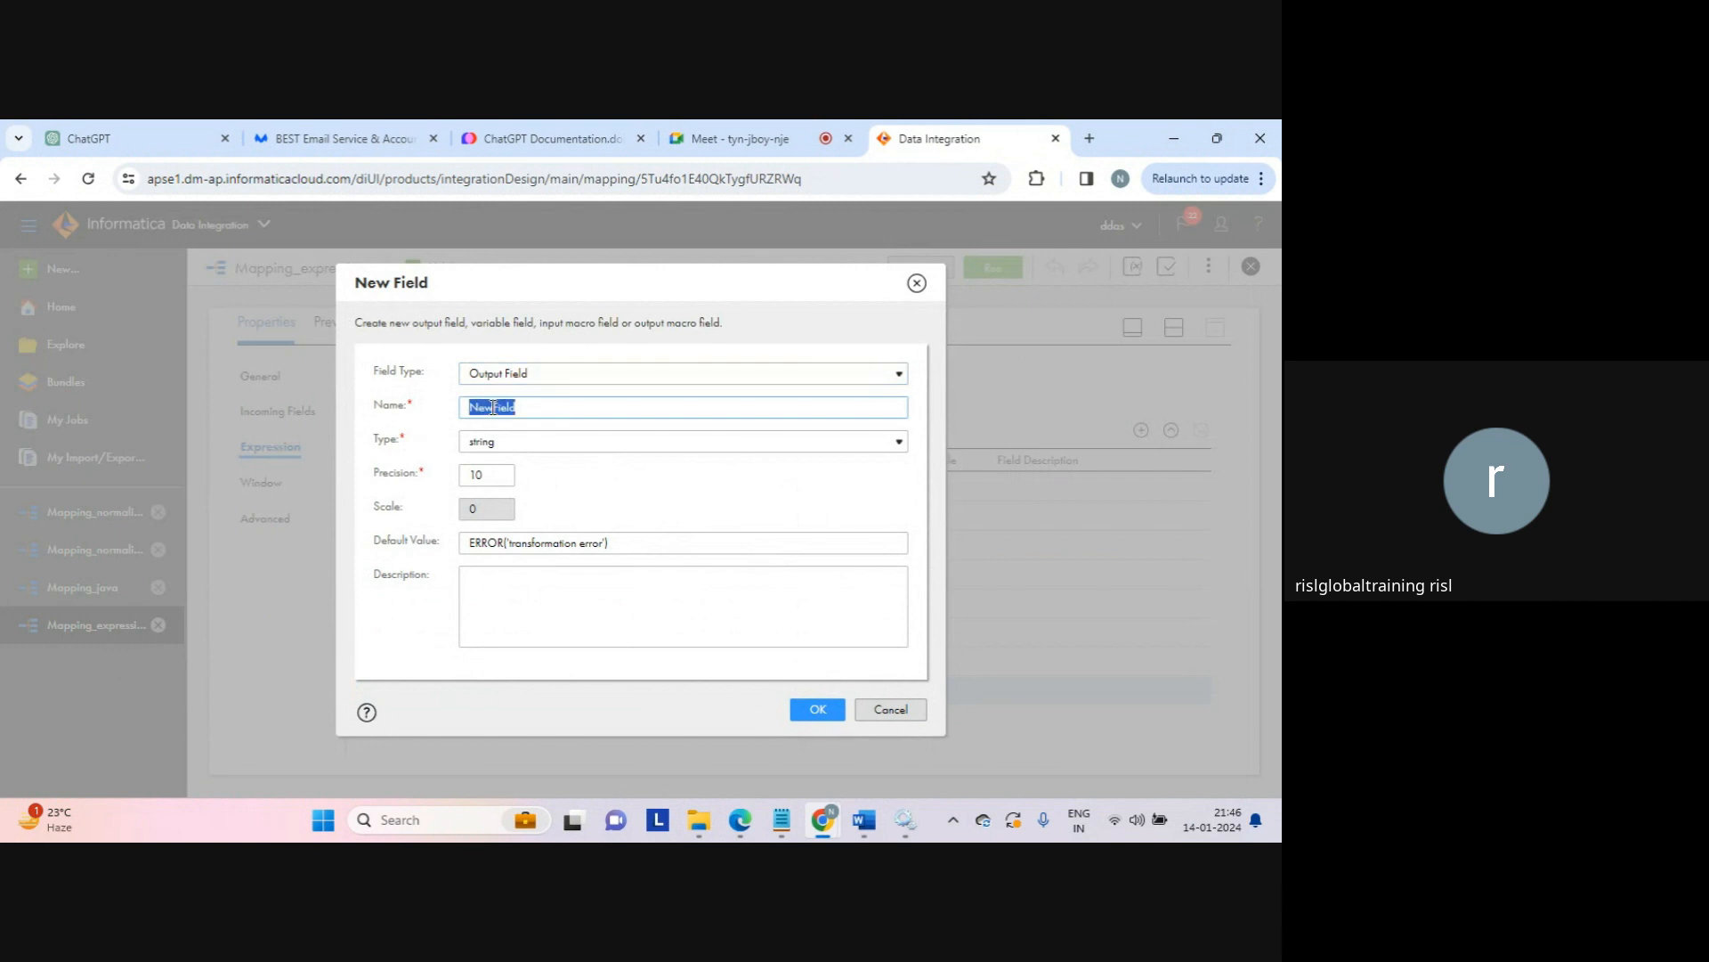
pyautogui.write('SUB')
pyautogui.press('BackSpace')
pyautogui.press('BackSpace')
pyautogui.press('BackSpace')
pyautogui.press('capslock')
pyautogui.write('sub')
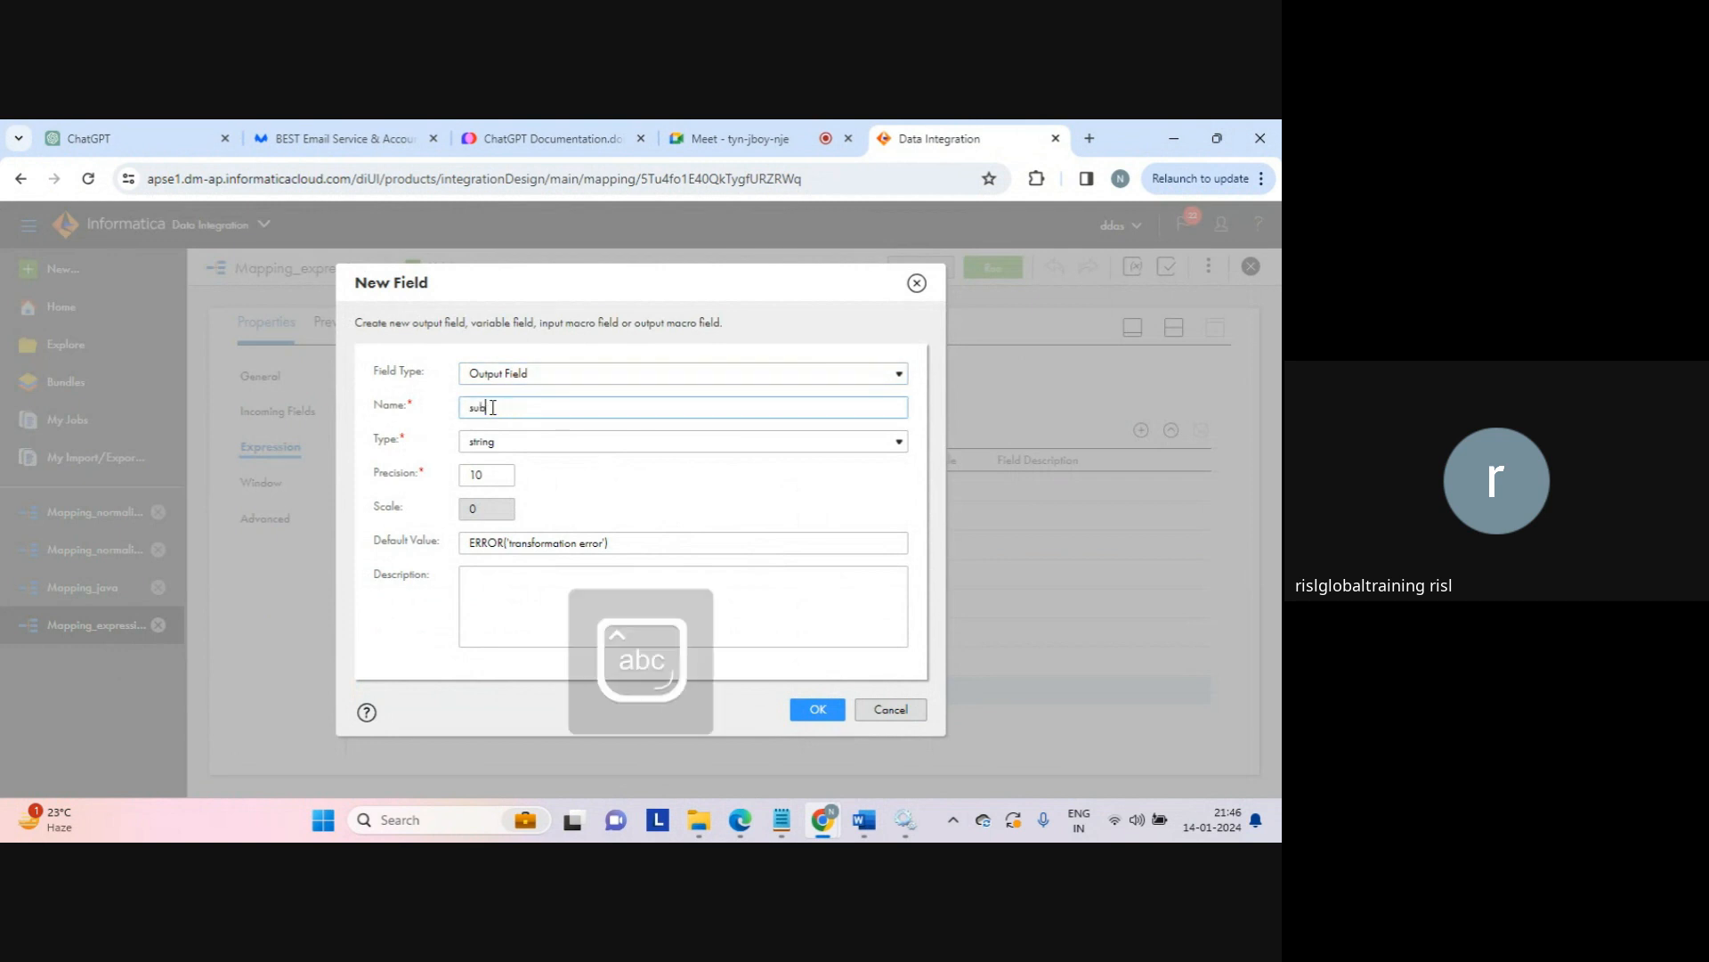
pyautogui.write('st_result_')
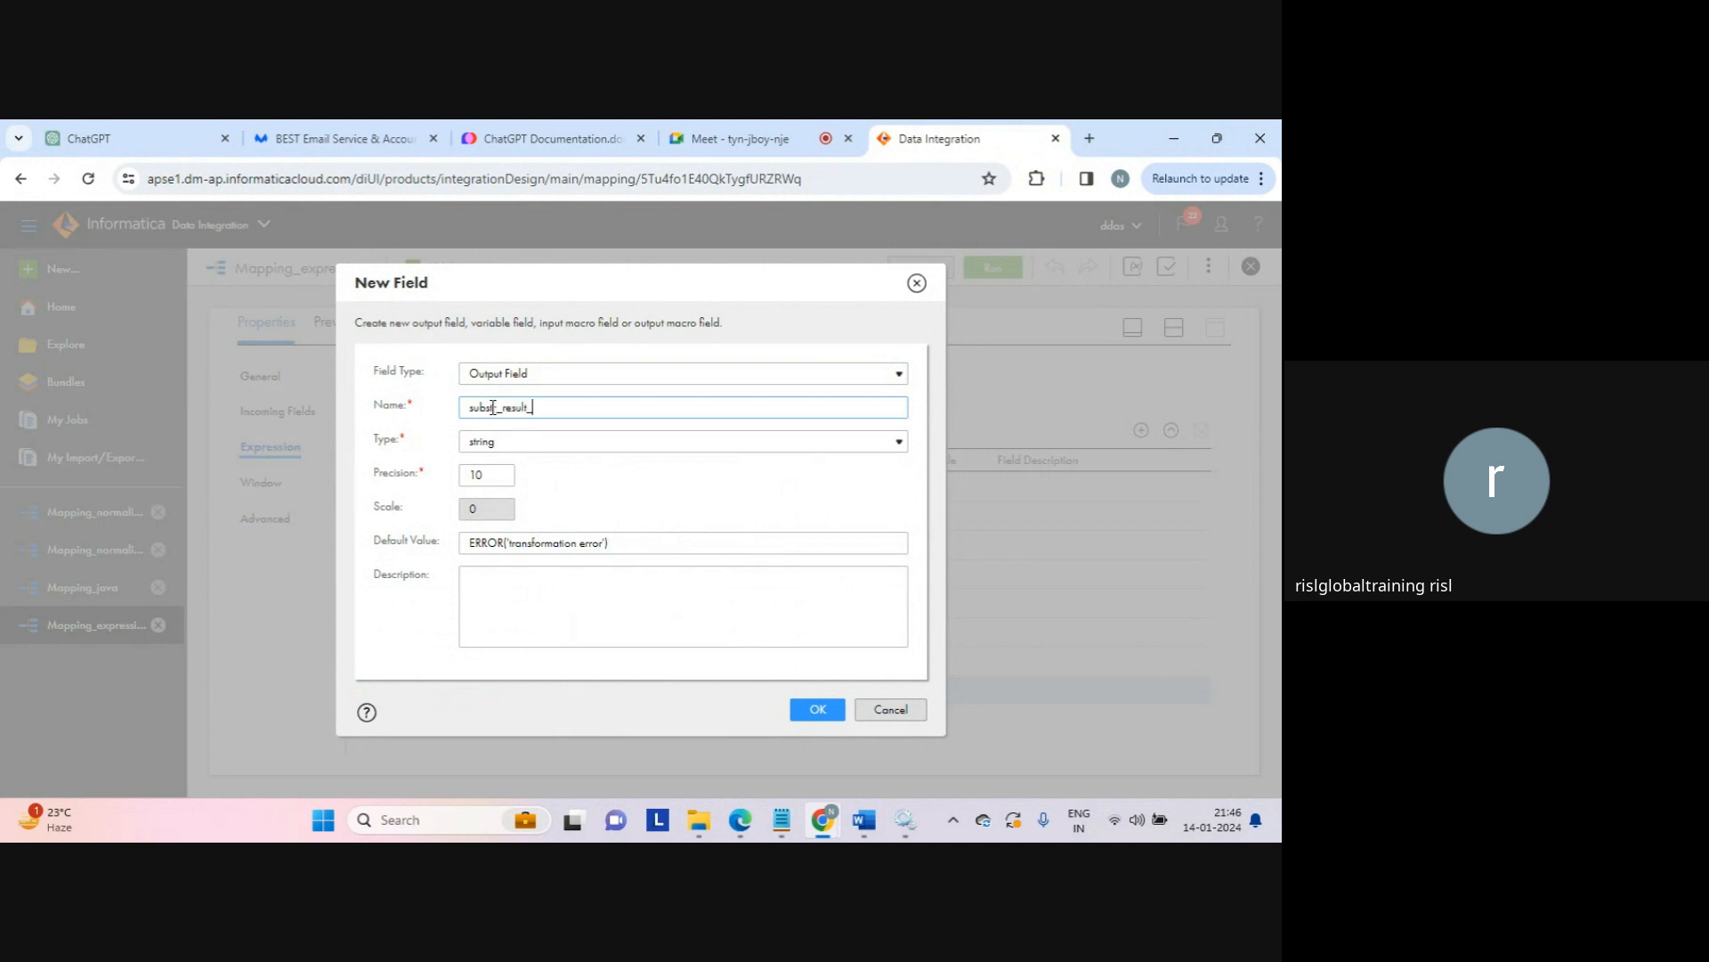
pyautogui.write('data')
pyautogui.press('BackSpace')
pyautogui.write('e_conversion')
pyautogui.click(807, 718)
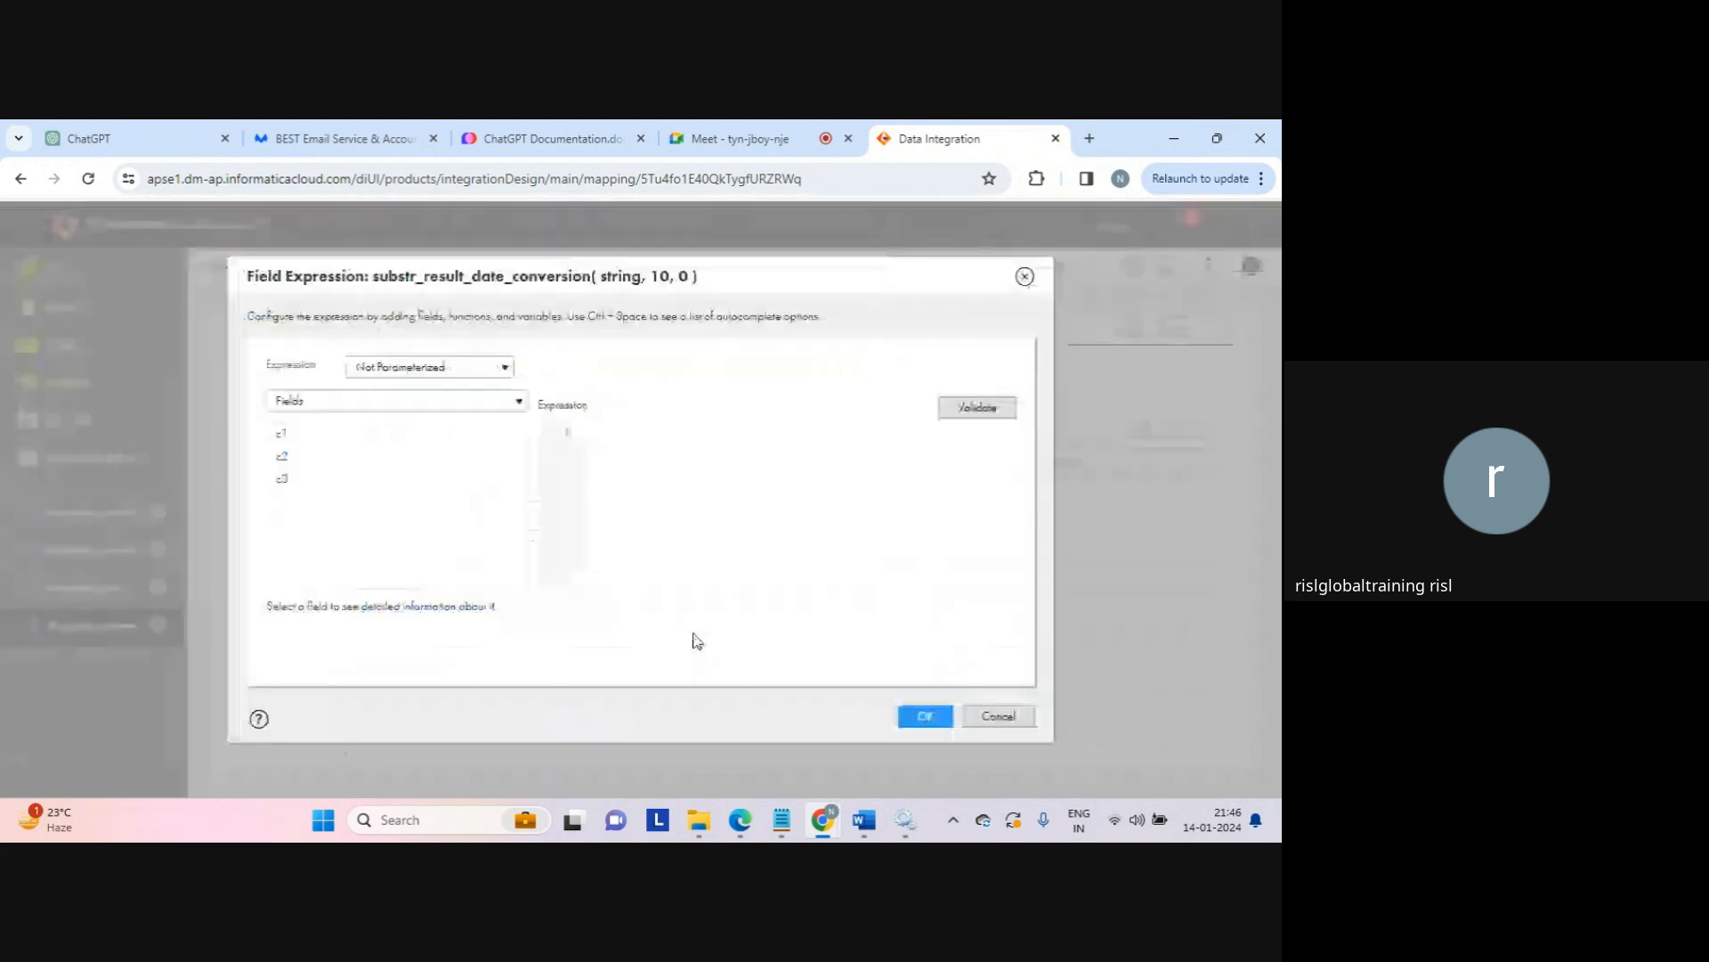
# Step: Build the expression from built-in Substr with To_Char(Date) as its string argument
pyautogui.click(466, 402)
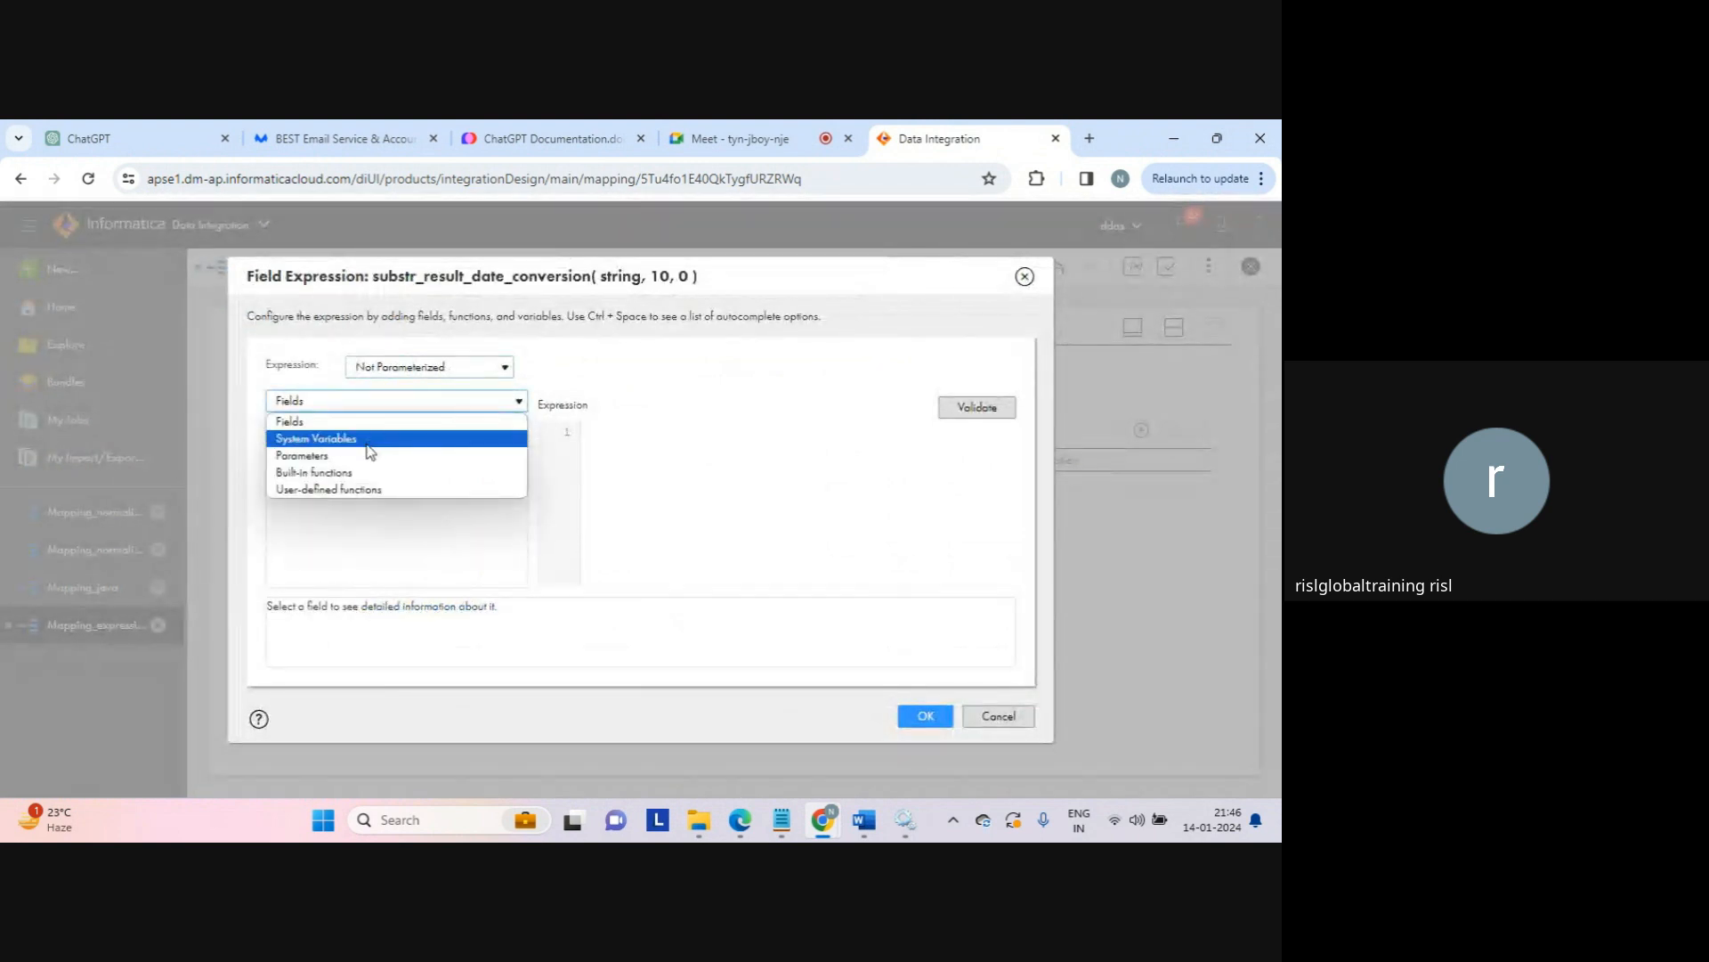
pyautogui.click(356, 472)
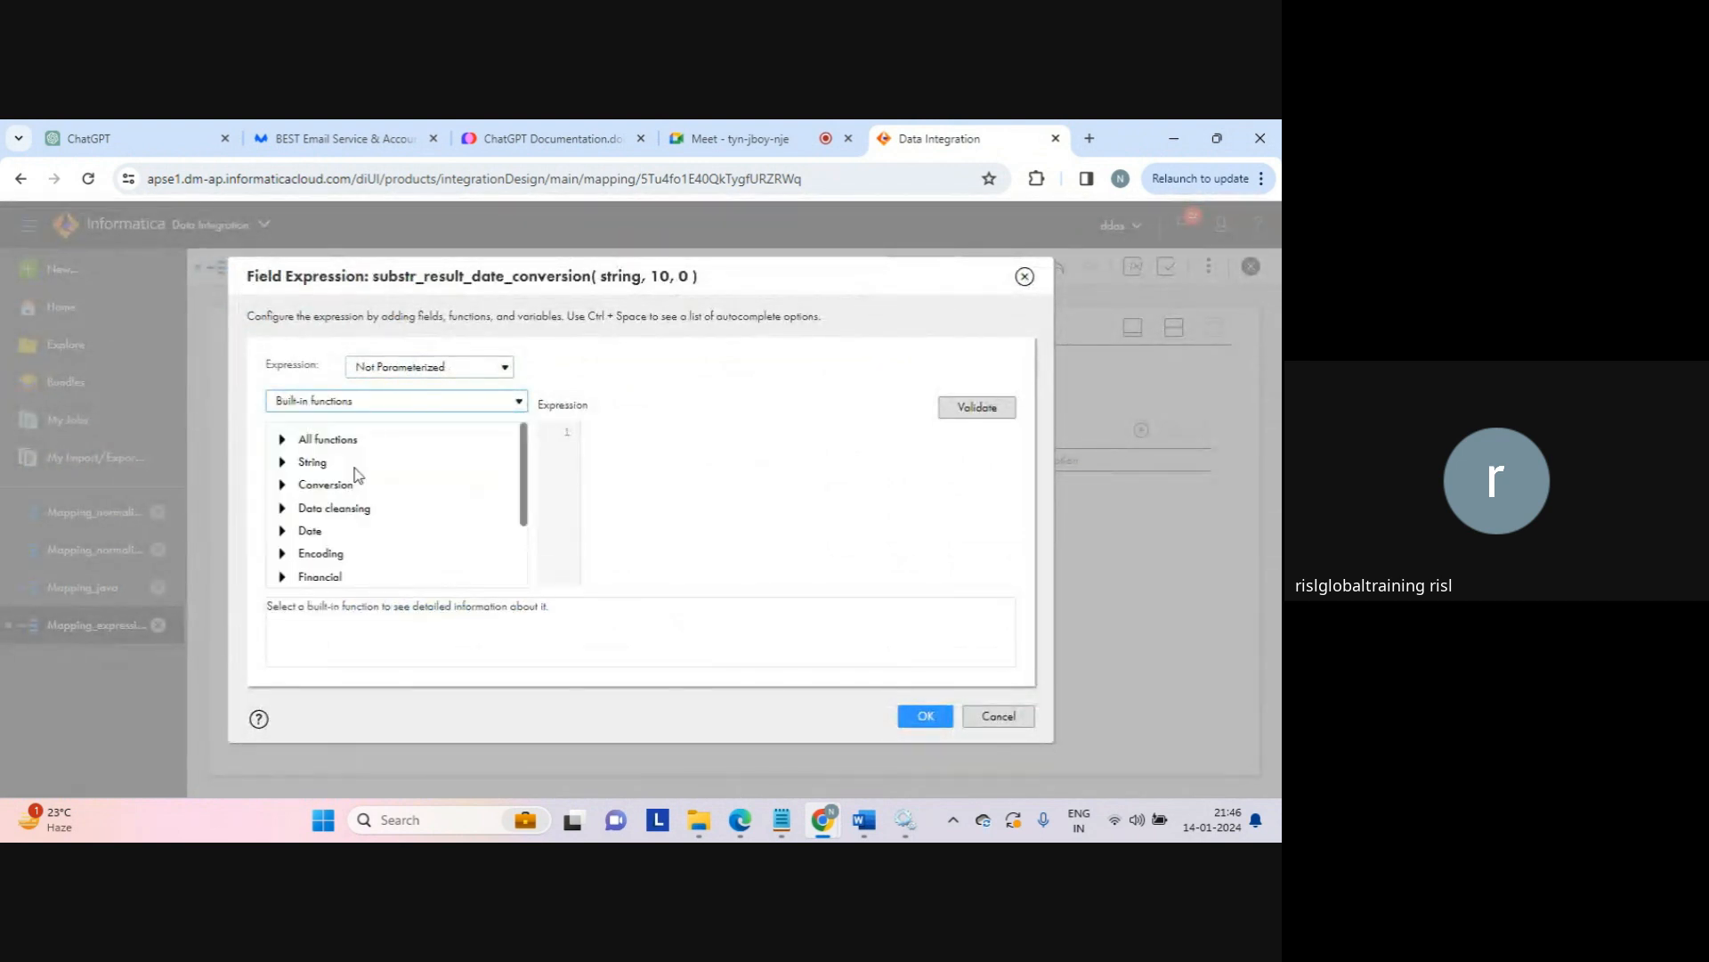
pyautogui.click(281, 463)
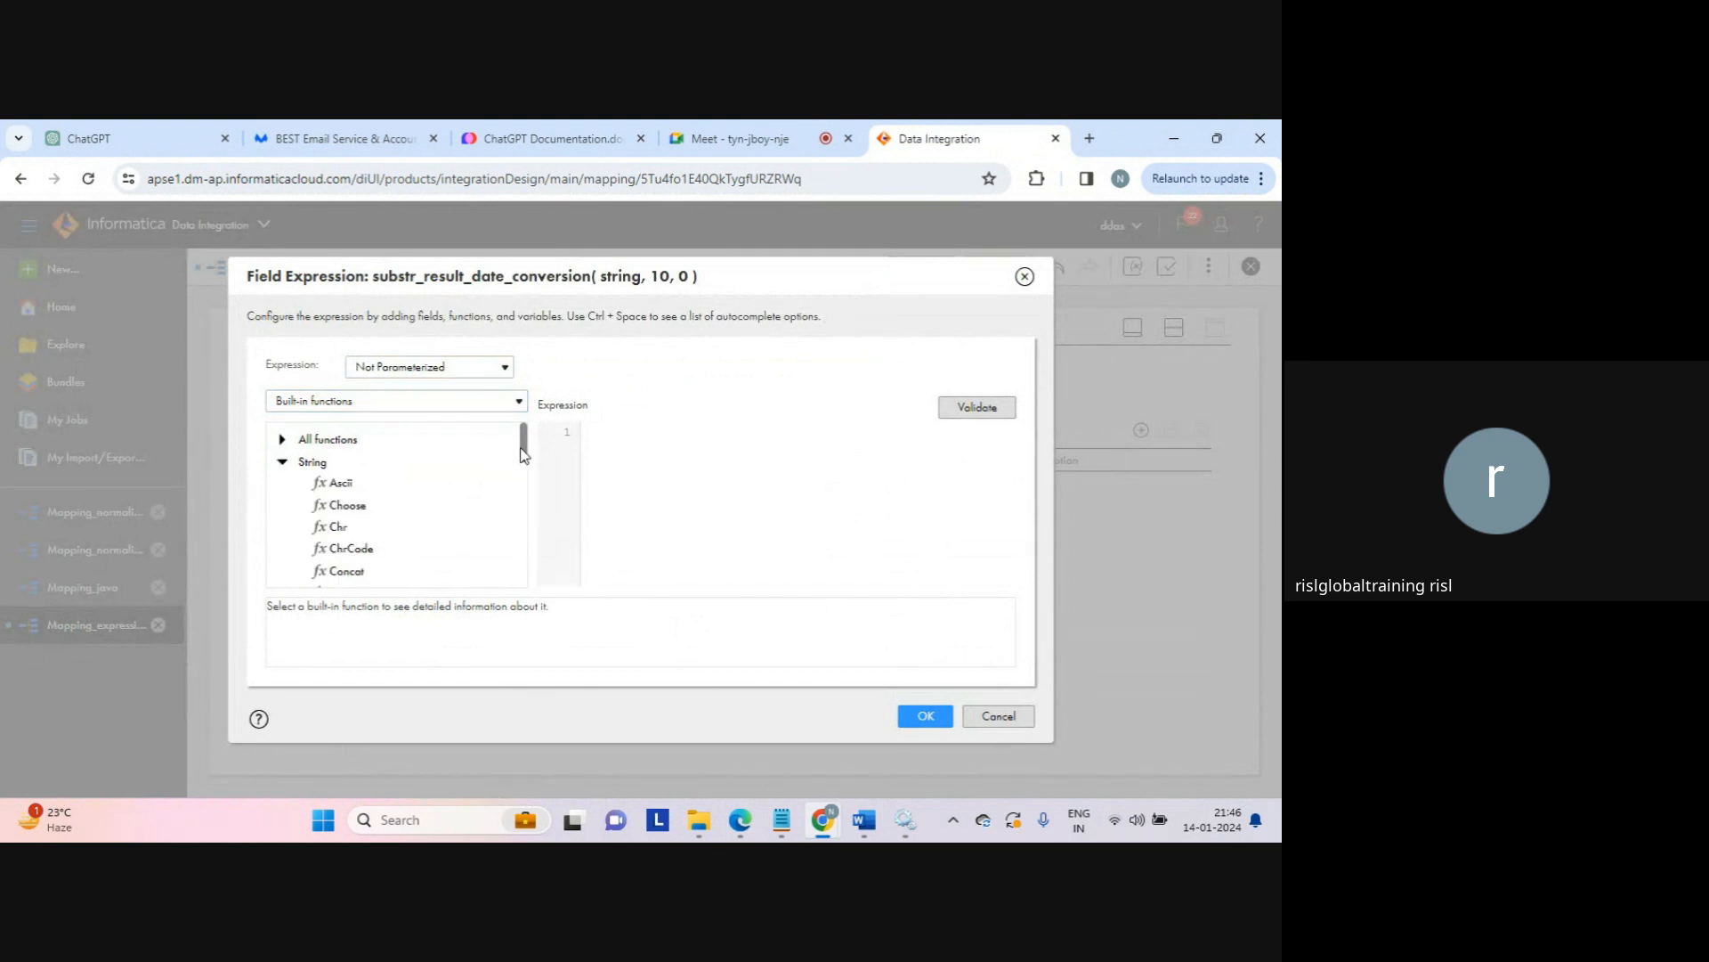
pyautogui.moveTo(521, 446); pyautogui.dragTo(508, 534)
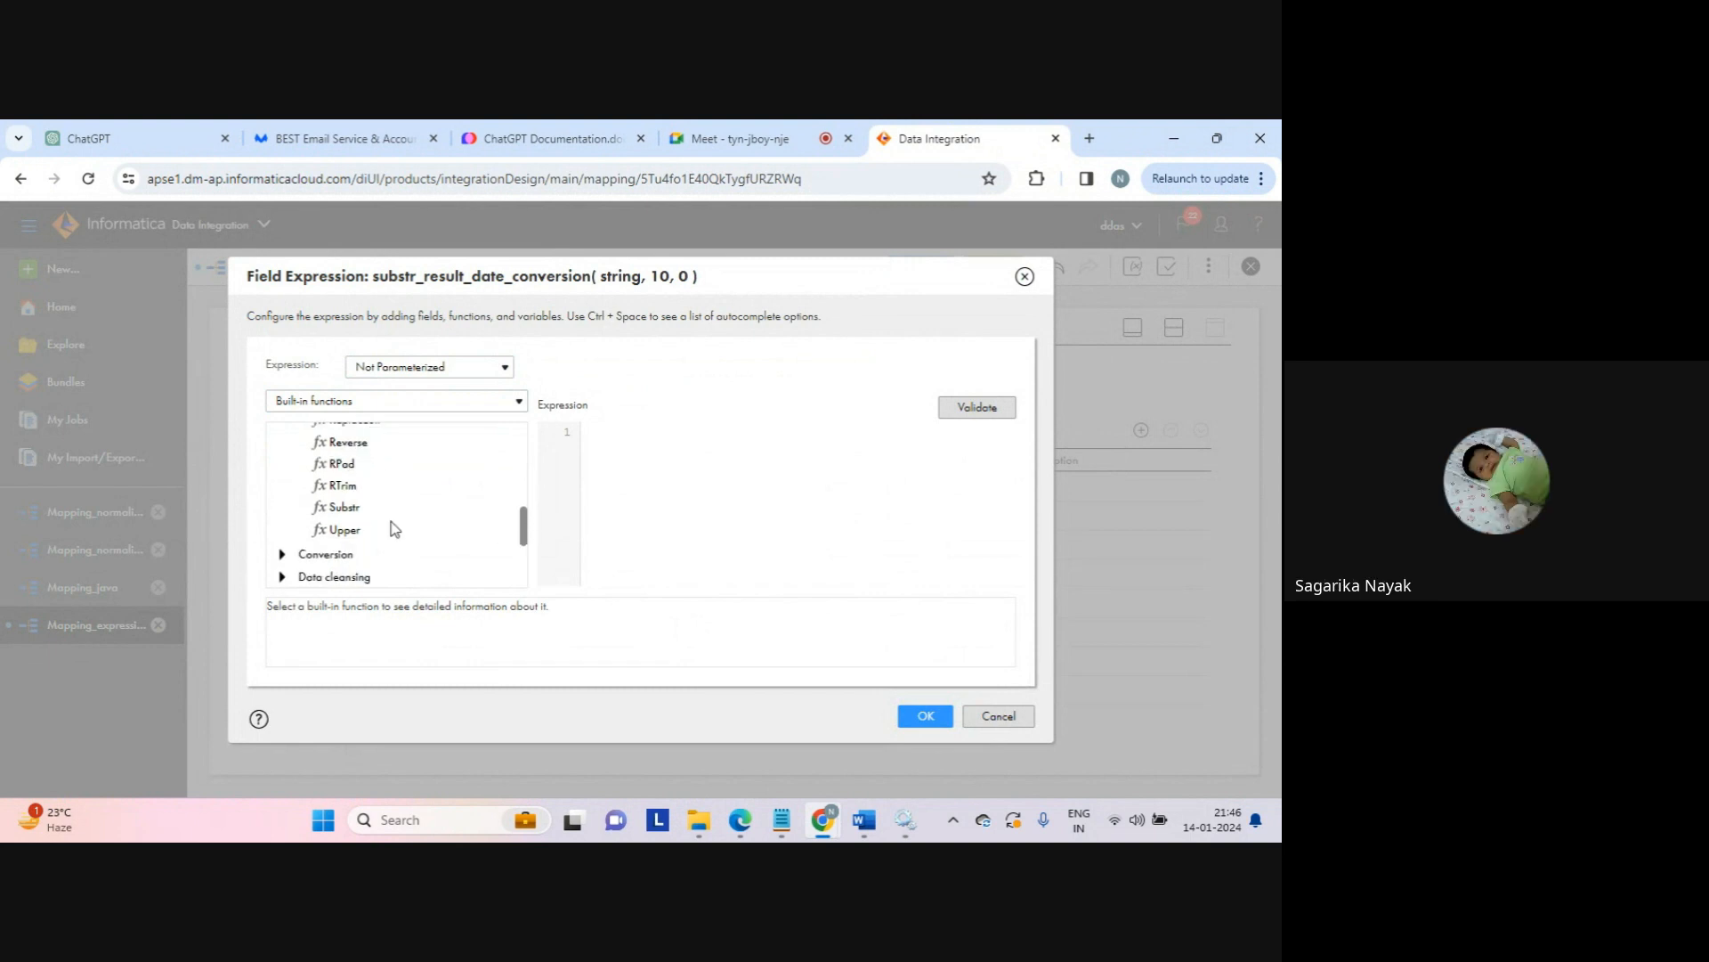
pyautogui.doubleClick(343, 507)
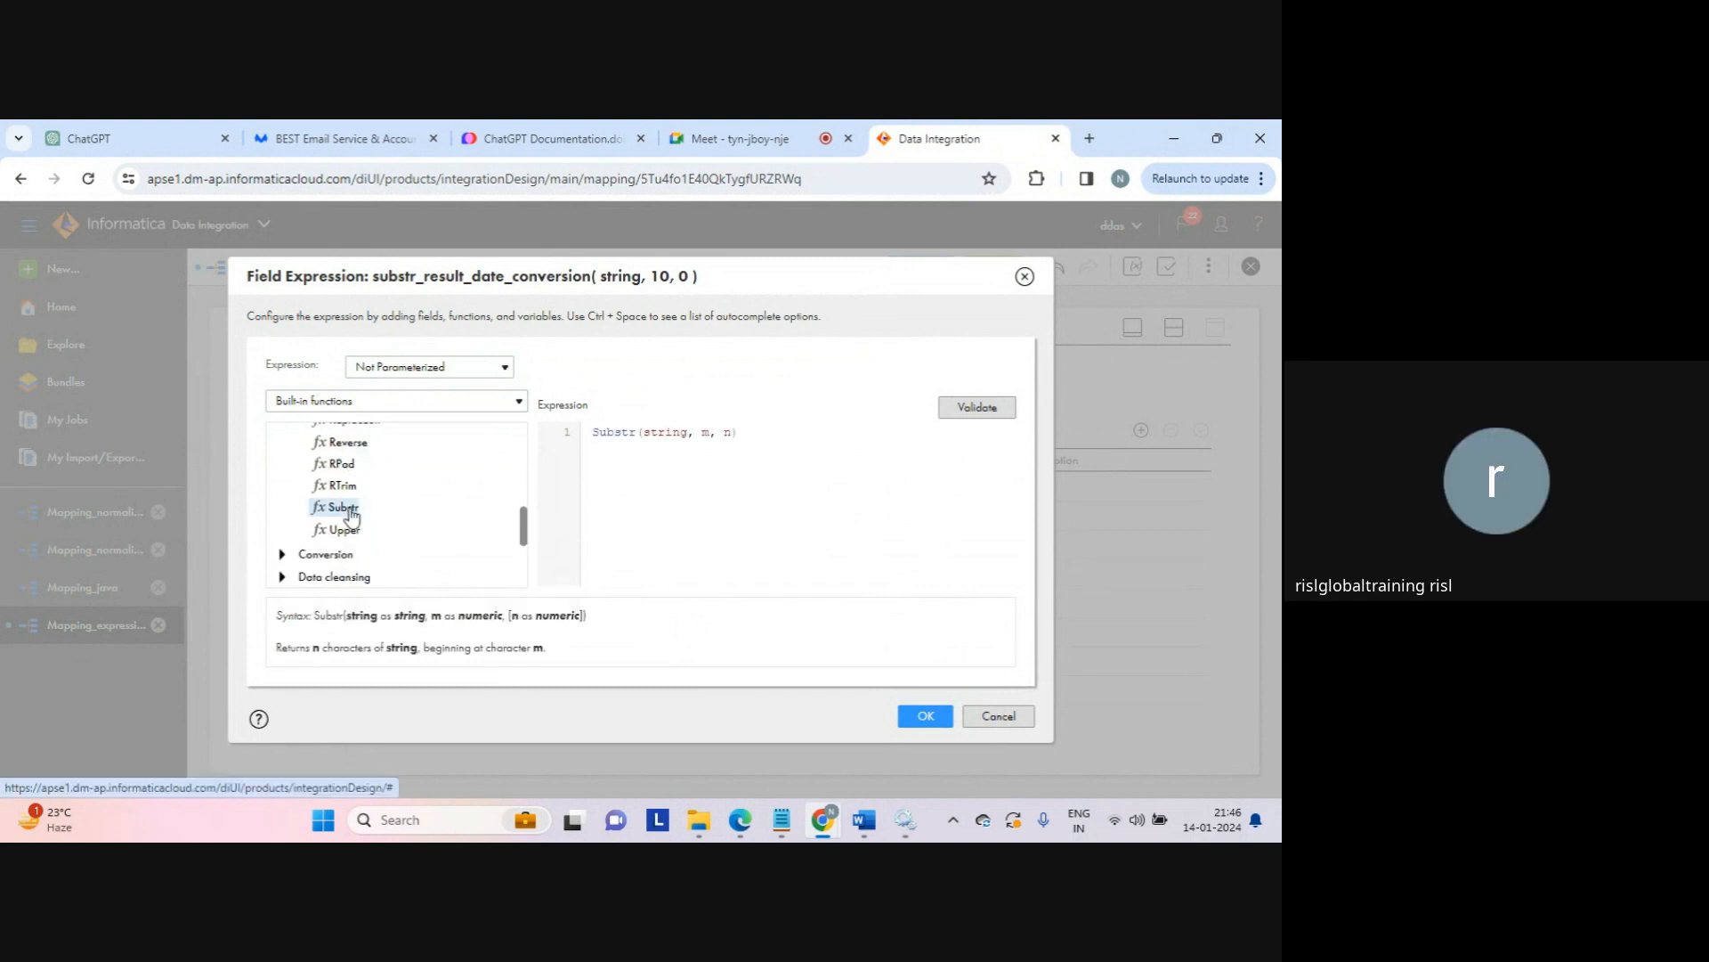
pyautogui.doubleClick(674, 434)
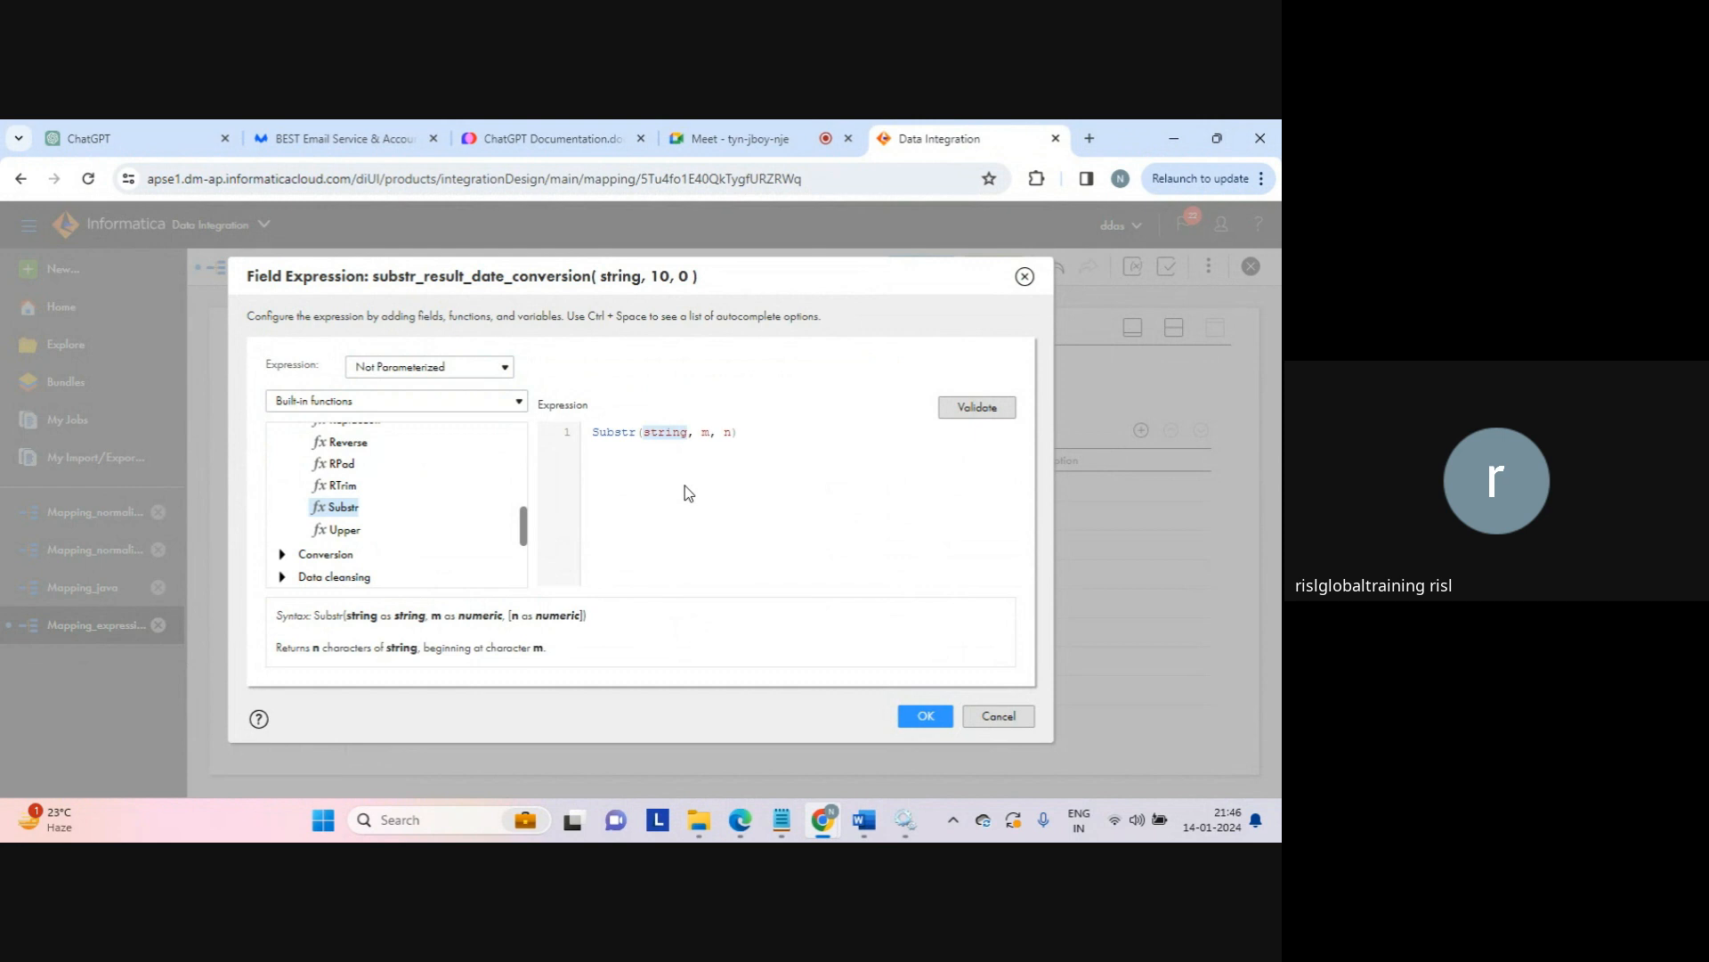
pyautogui.click(354, 553)
pyautogui.moveTo(526, 504)
pyautogui.mouseDown()
pyautogui.moveTo(524, 556)
pyautogui.moveTo(518, 528)
pyautogui.mouseUp()
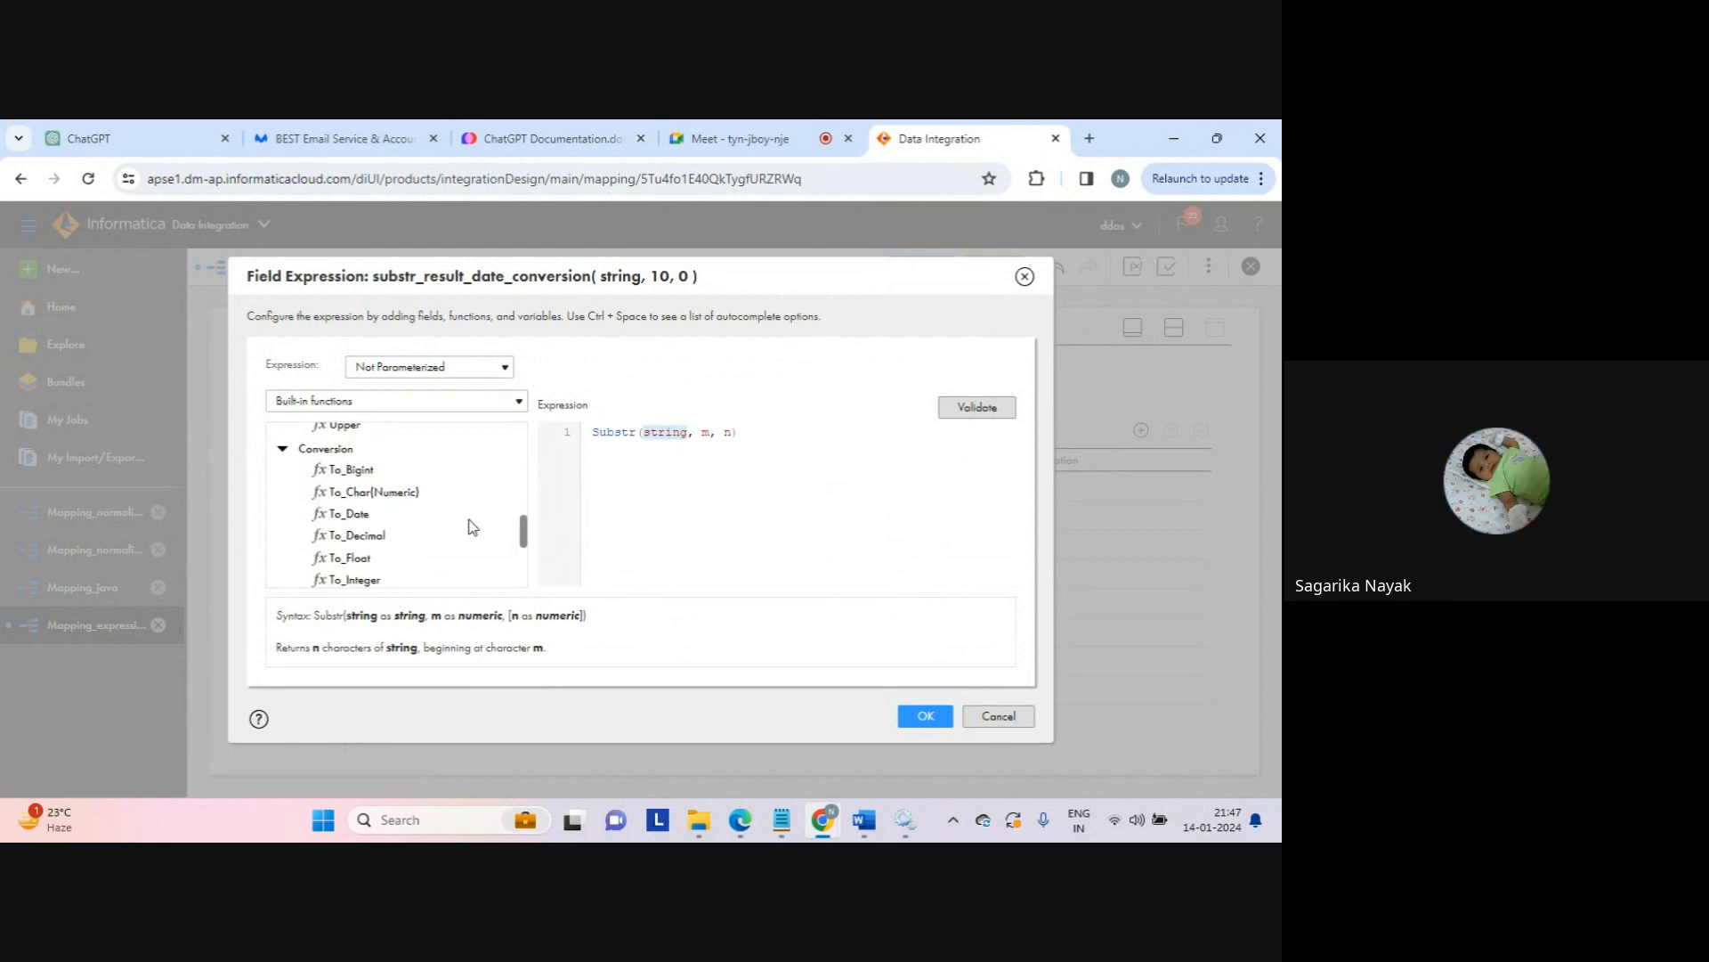
pyautogui.click(282, 449)
pyautogui.click(283, 495)
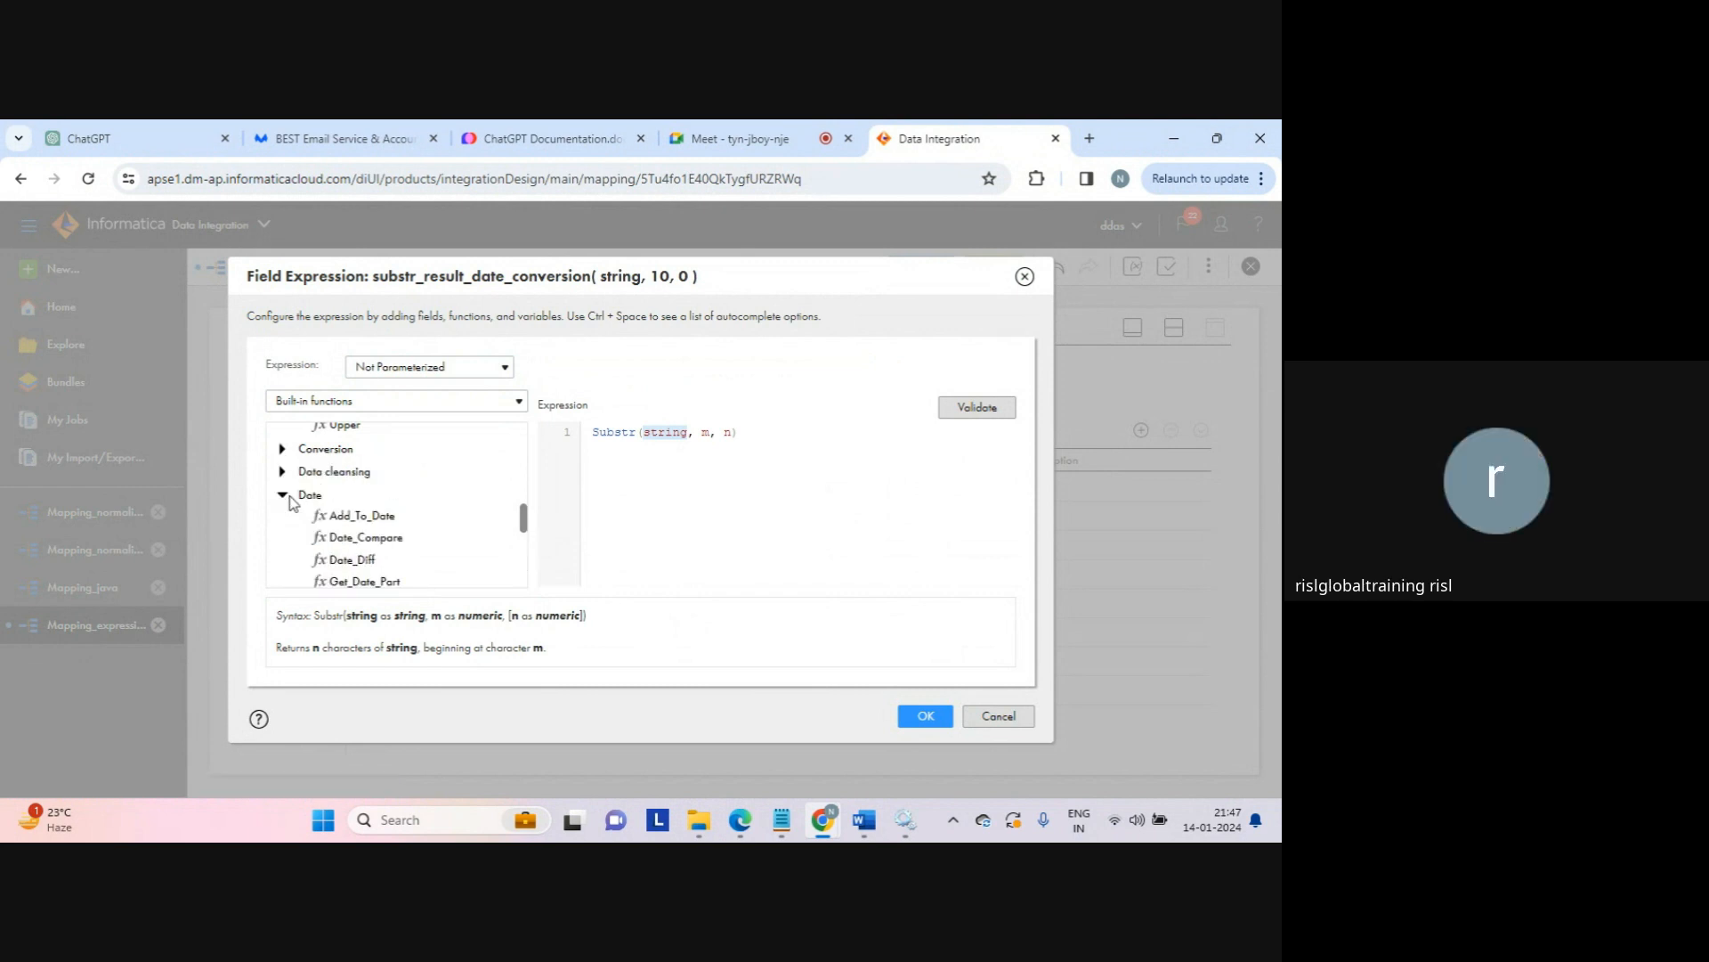
pyautogui.moveTo(523, 519); pyautogui.dragTo(522, 560)
pyautogui.doubleClick(373, 517)
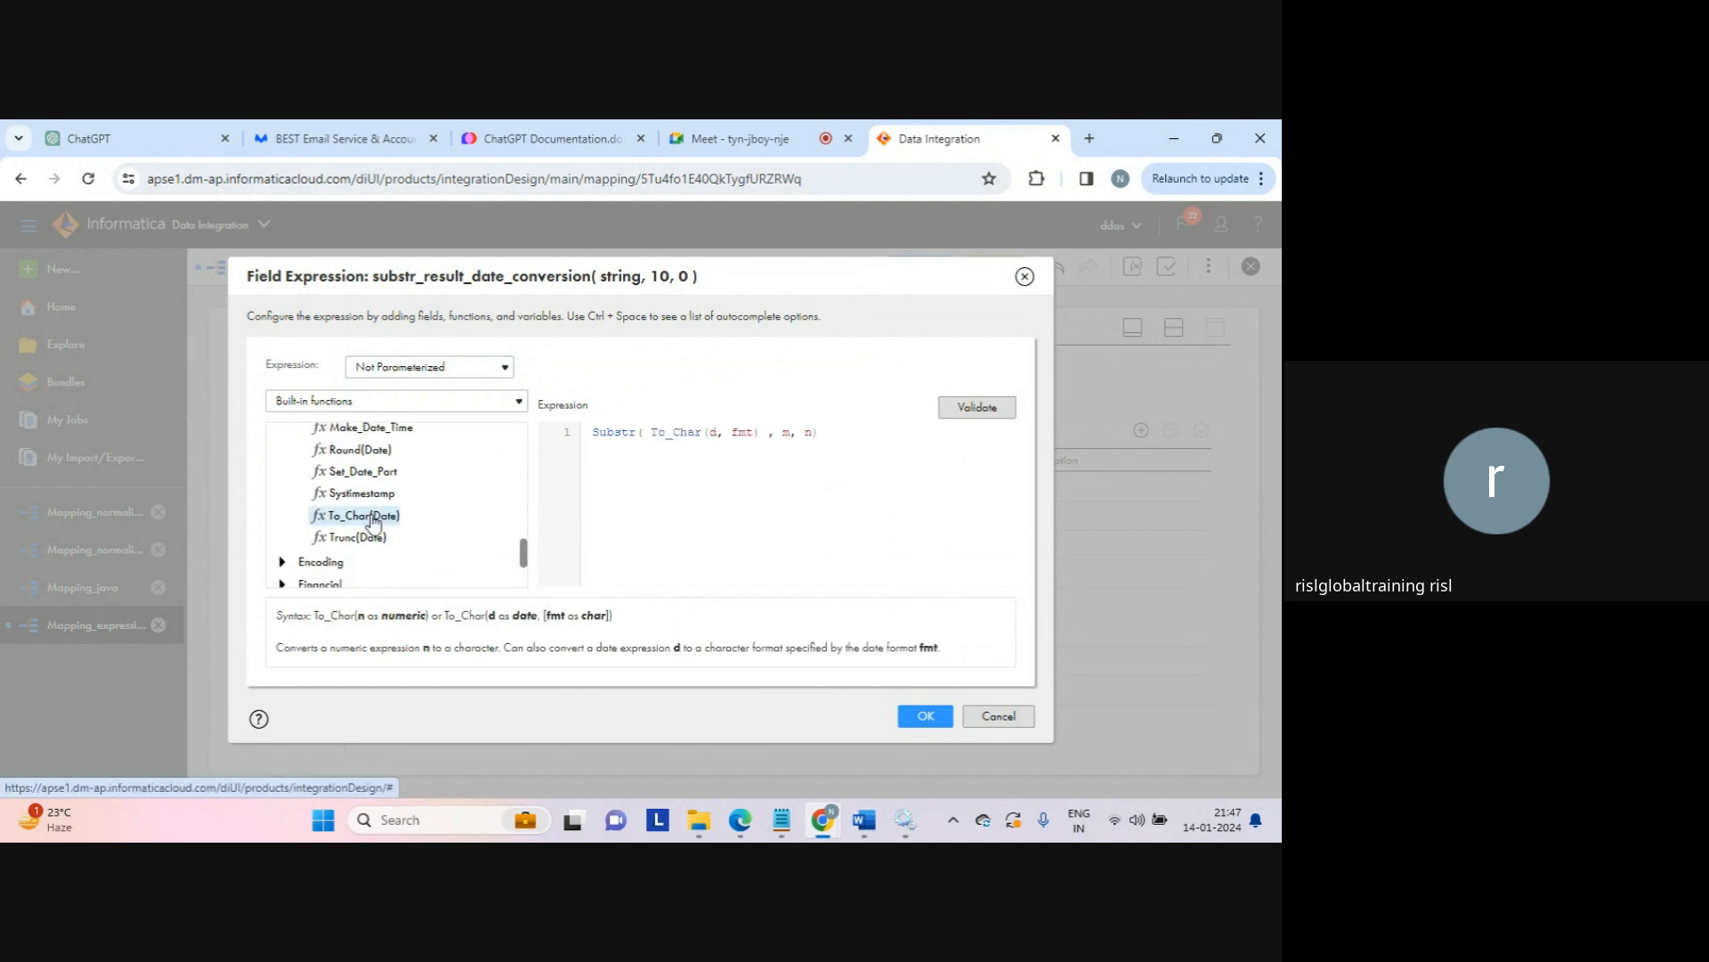
# Step: Fill in the arguments as Substr(To_Char(SYSDATE), 1, 2), dropping the fmt argument
pyautogui.click(719, 433)
pyautogui.press('BackSpace')
pyautogui.press('capslock')
pyautogui.write('SYSD')
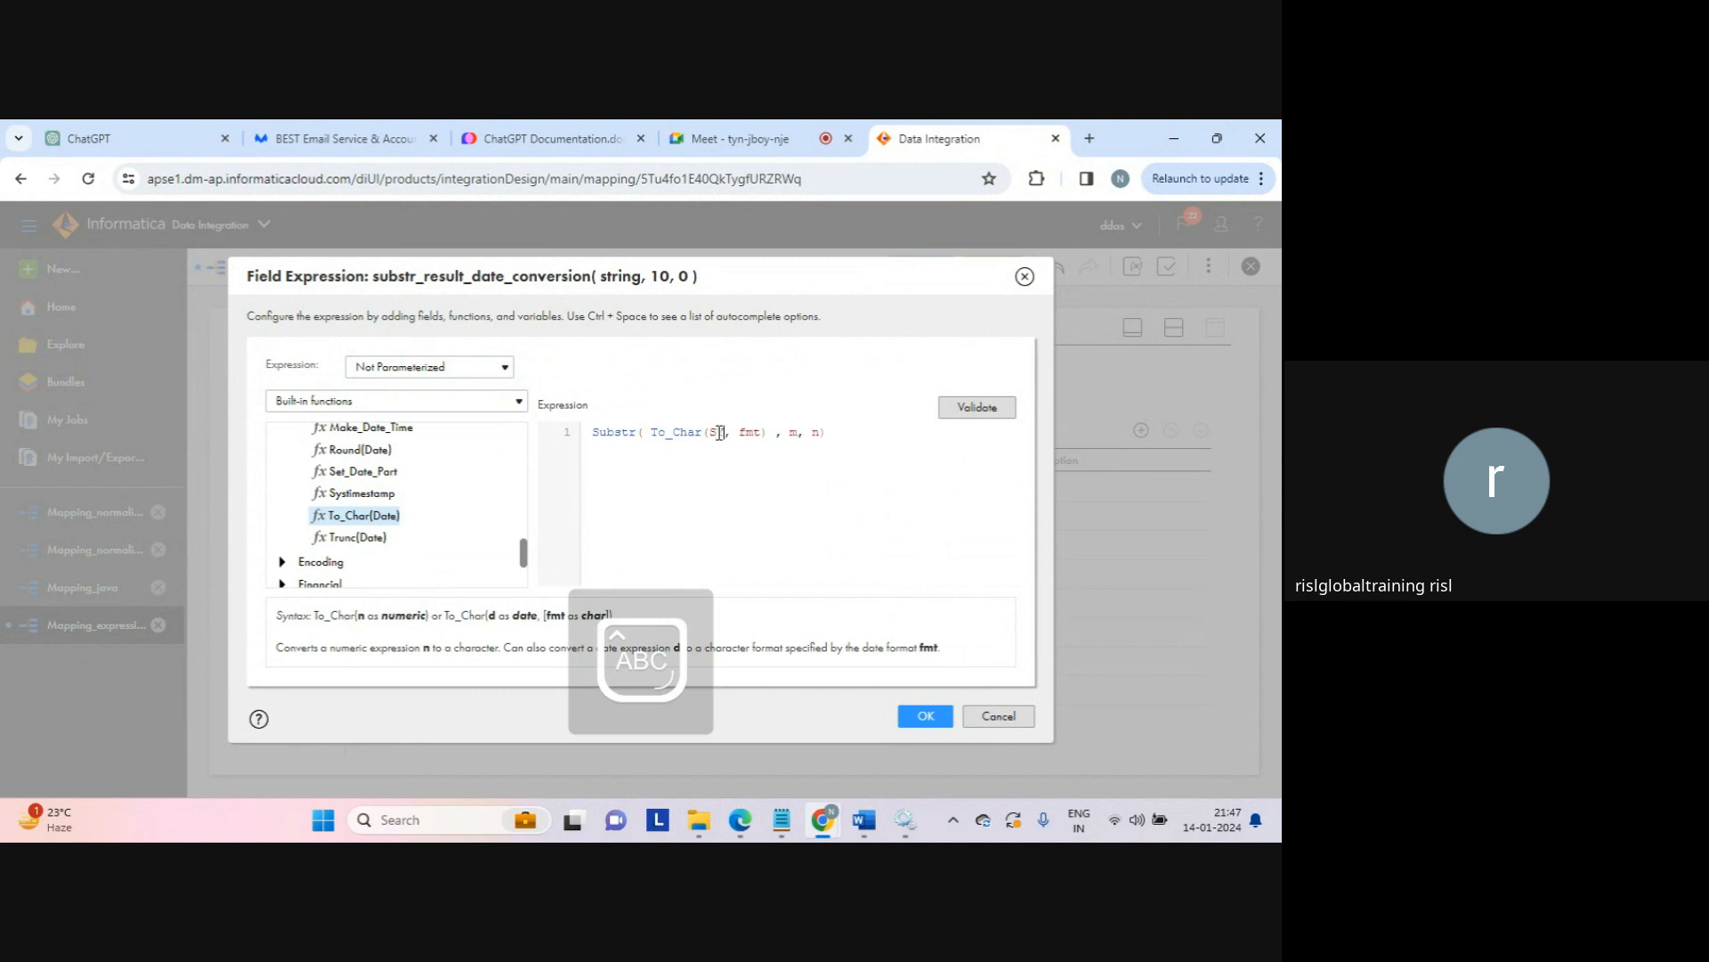
pyautogui.write('ATE')
pyautogui.hotkey('ctrl', 'shift', 'Right')
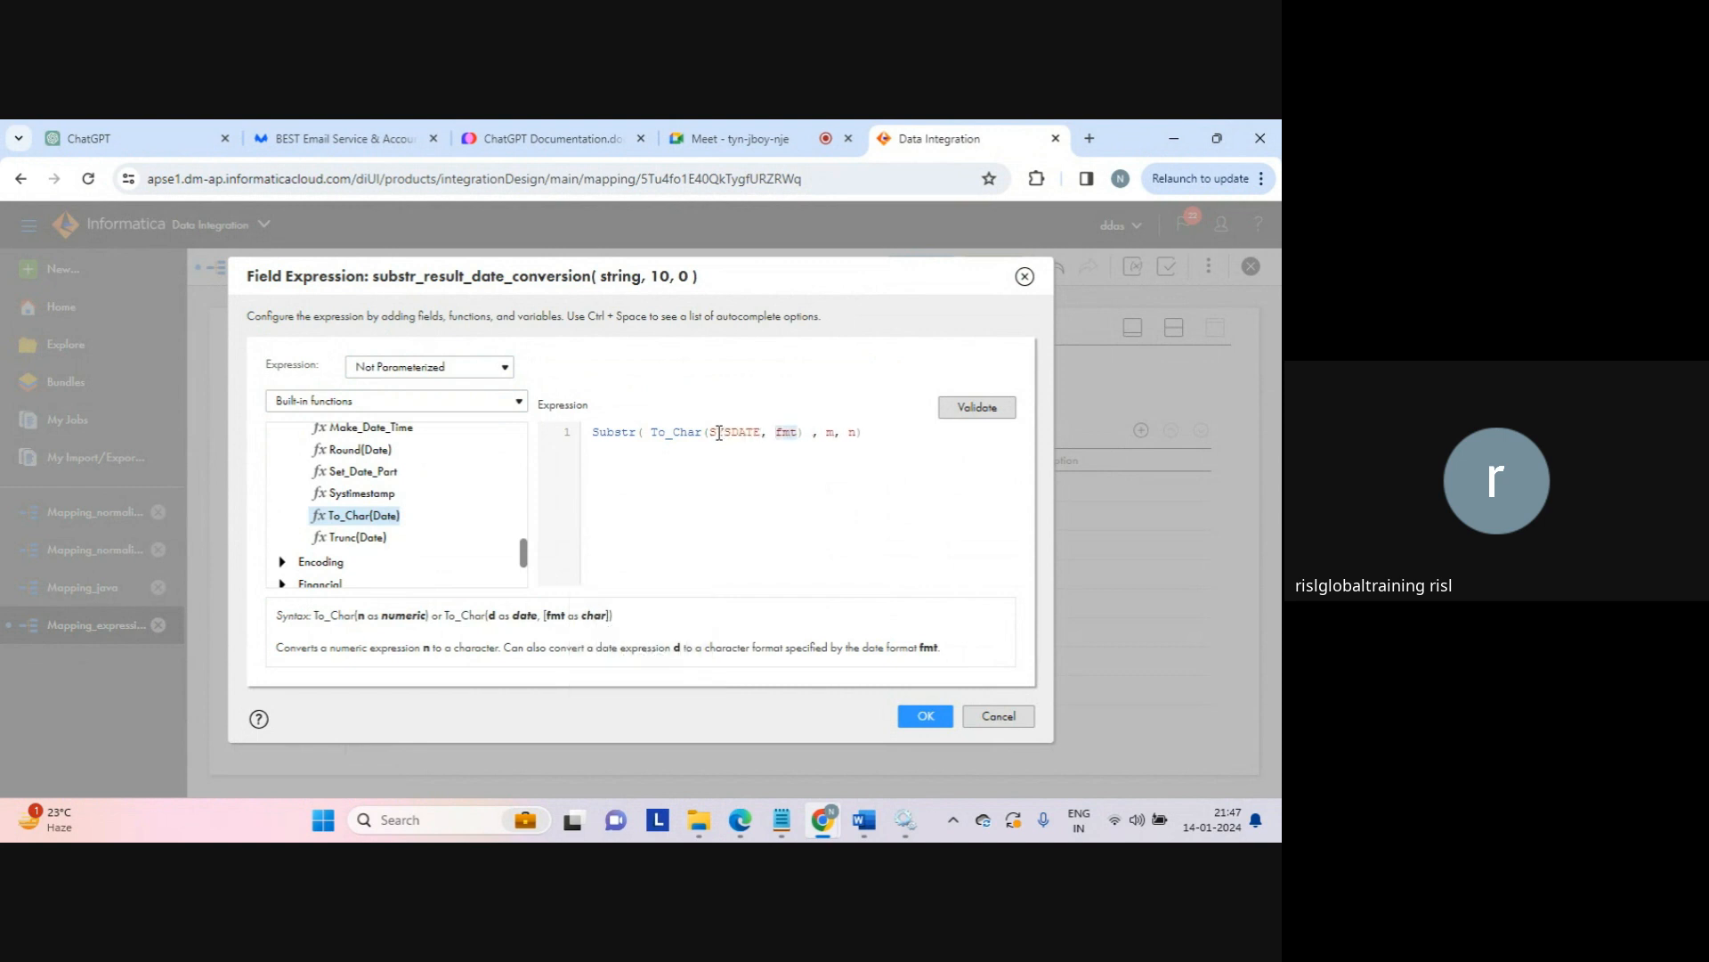
pyautogui.press('BackSpace')
pyautogui.press('BackSpace')
pyautogui.press('BackSpace')
pyautogui.click(790, 435)
pyautogui.press('Delete')
pyautogui.write('1')
pyautogui.press('capslock')
pyautogui.hotkey('shift', 'Right')
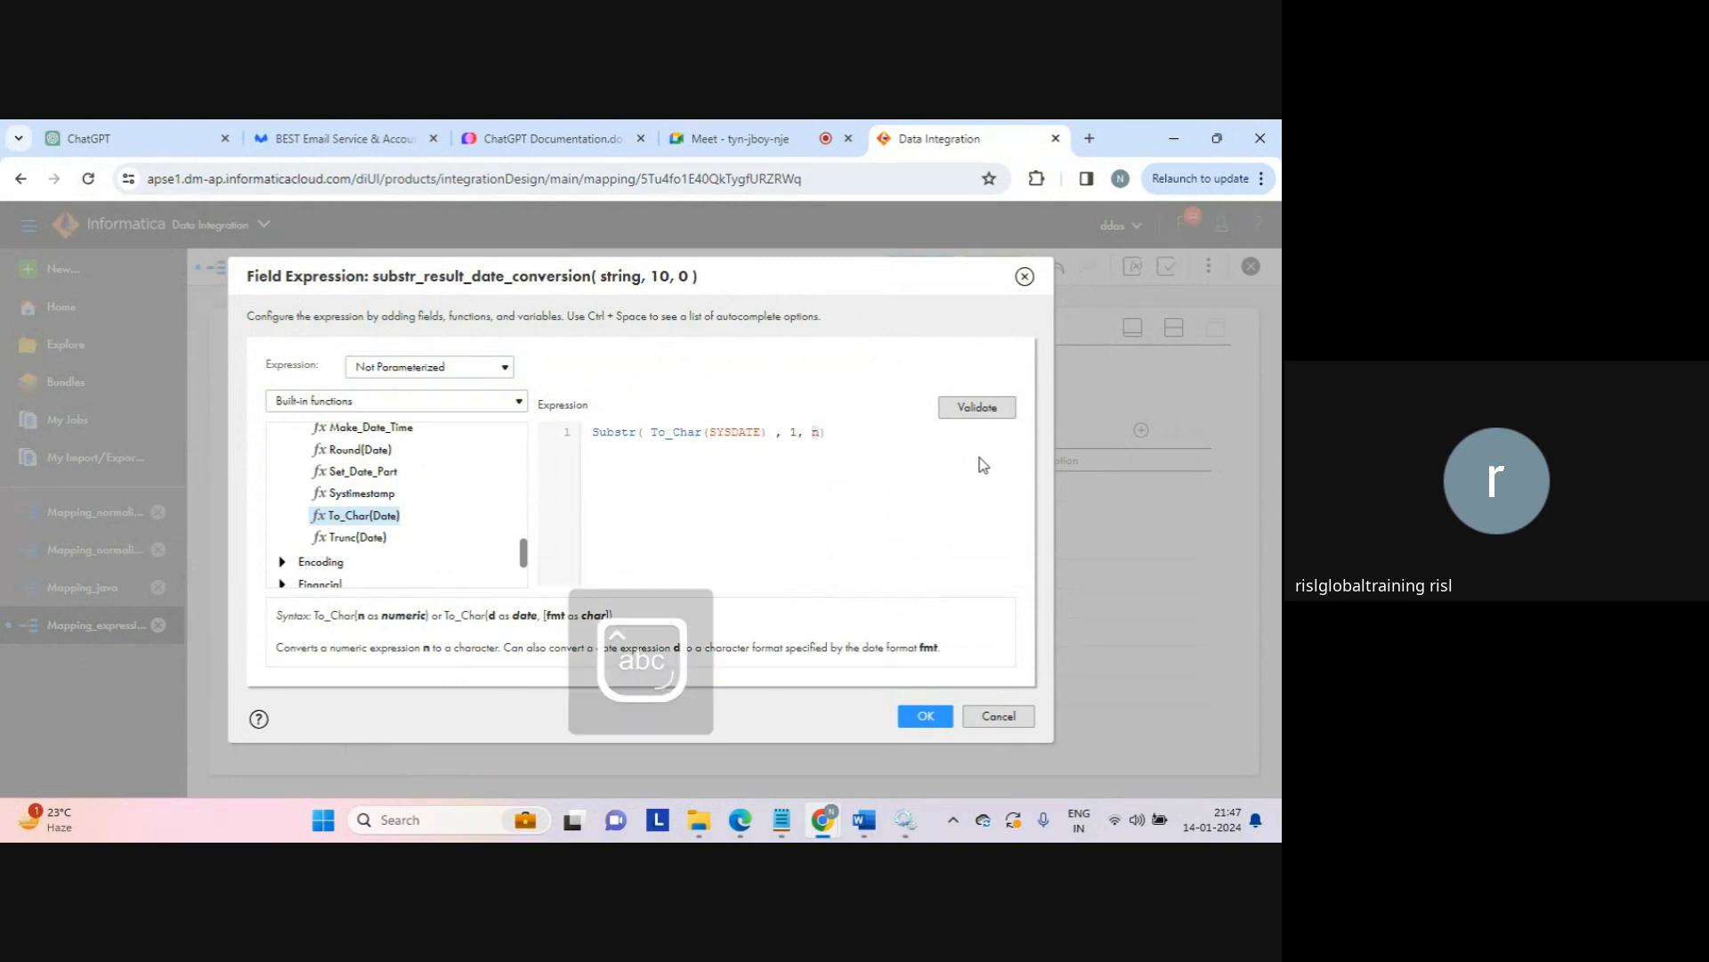
pyautogui.write('2')
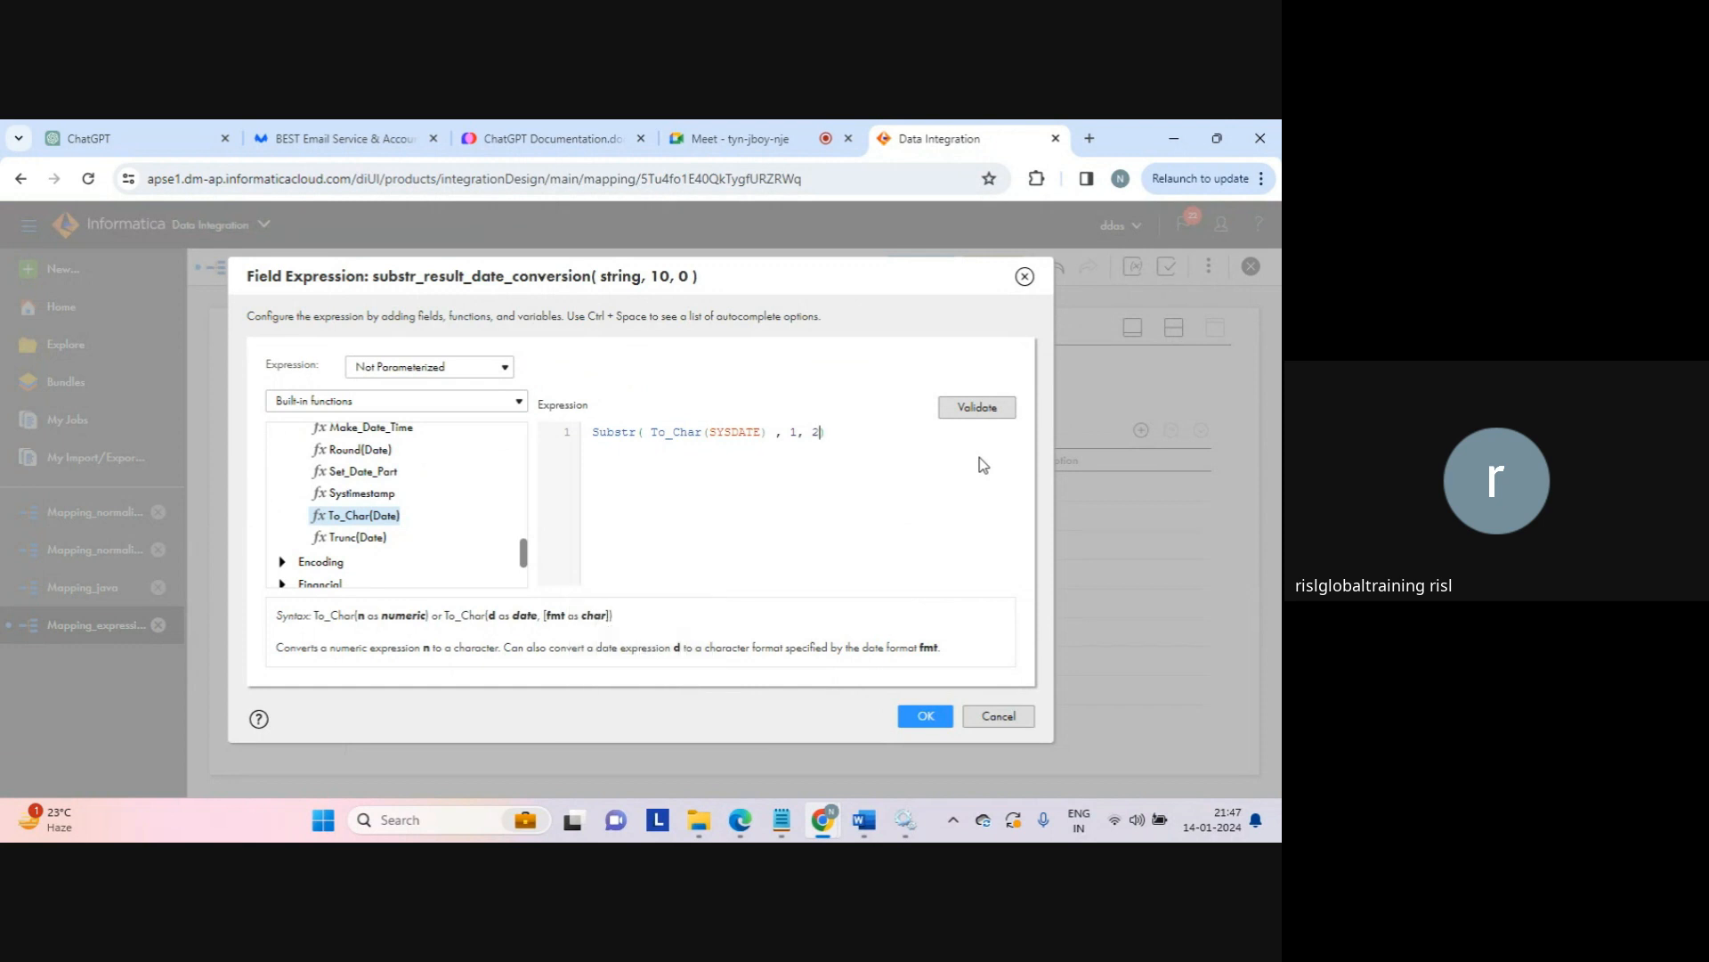
# Step: Validate the expression, point out its Substr and To_Char(SYSDATE) parts, and accept it
pyautogui.click(979, 411)
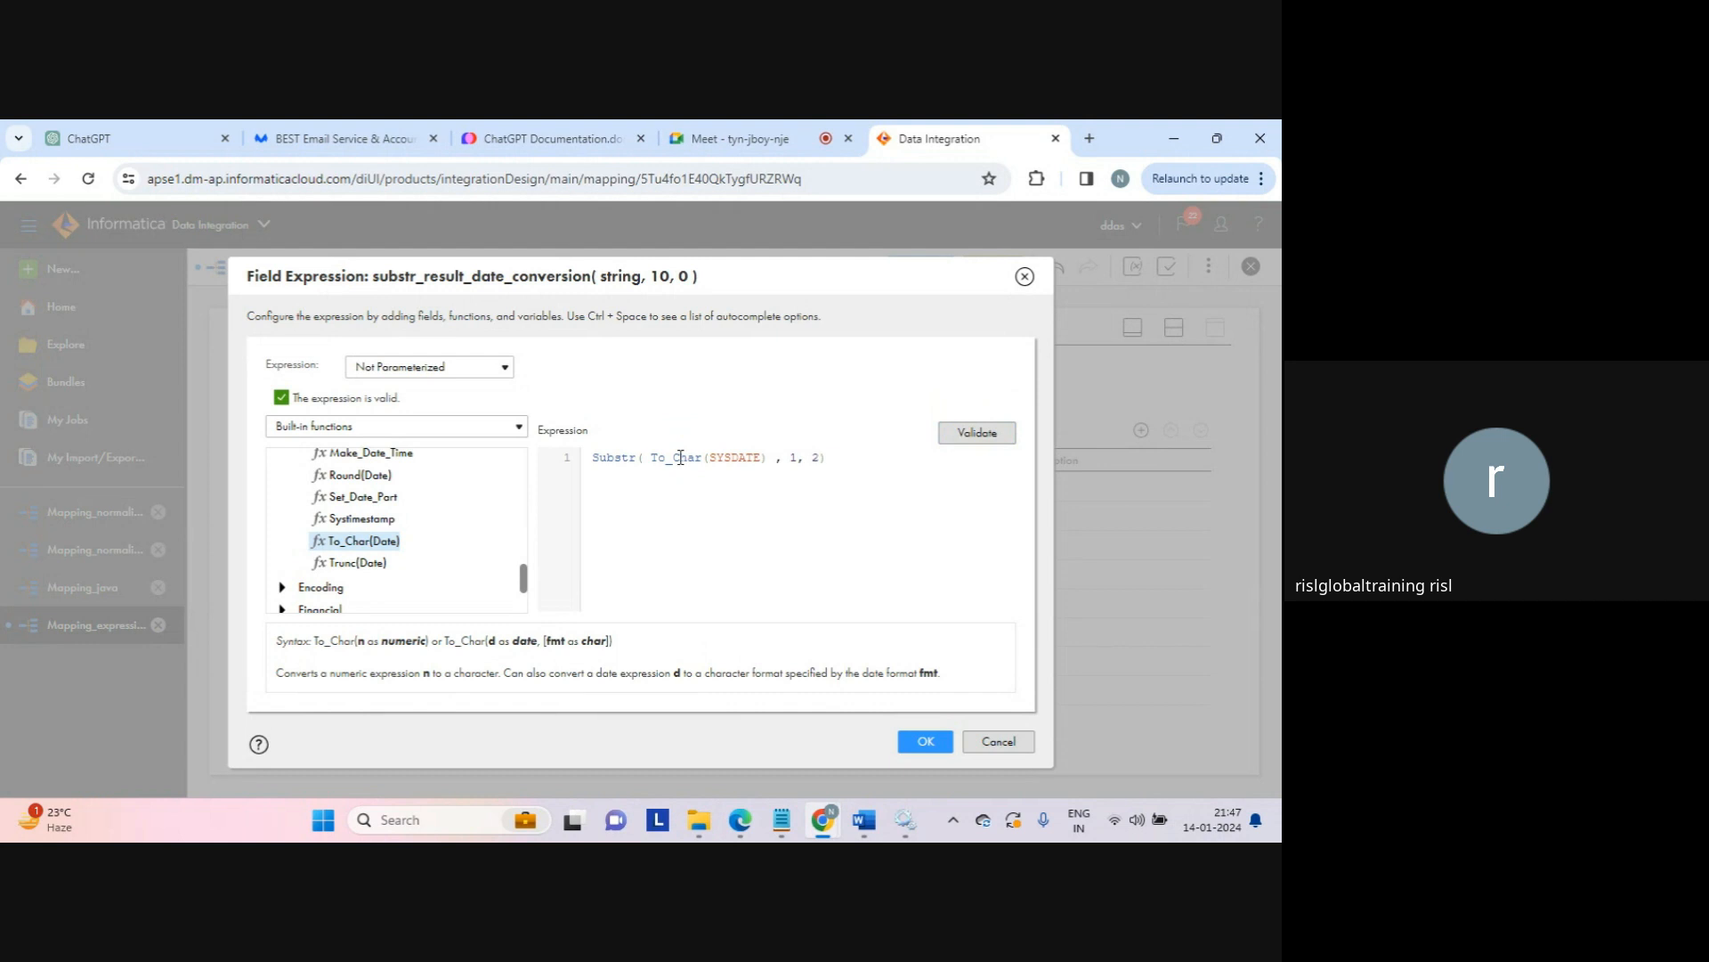
pyautogui.doubleClick(624, 457)
pyautogui.moveTo(651, 457); pyautogui.dragTo(769, 459)
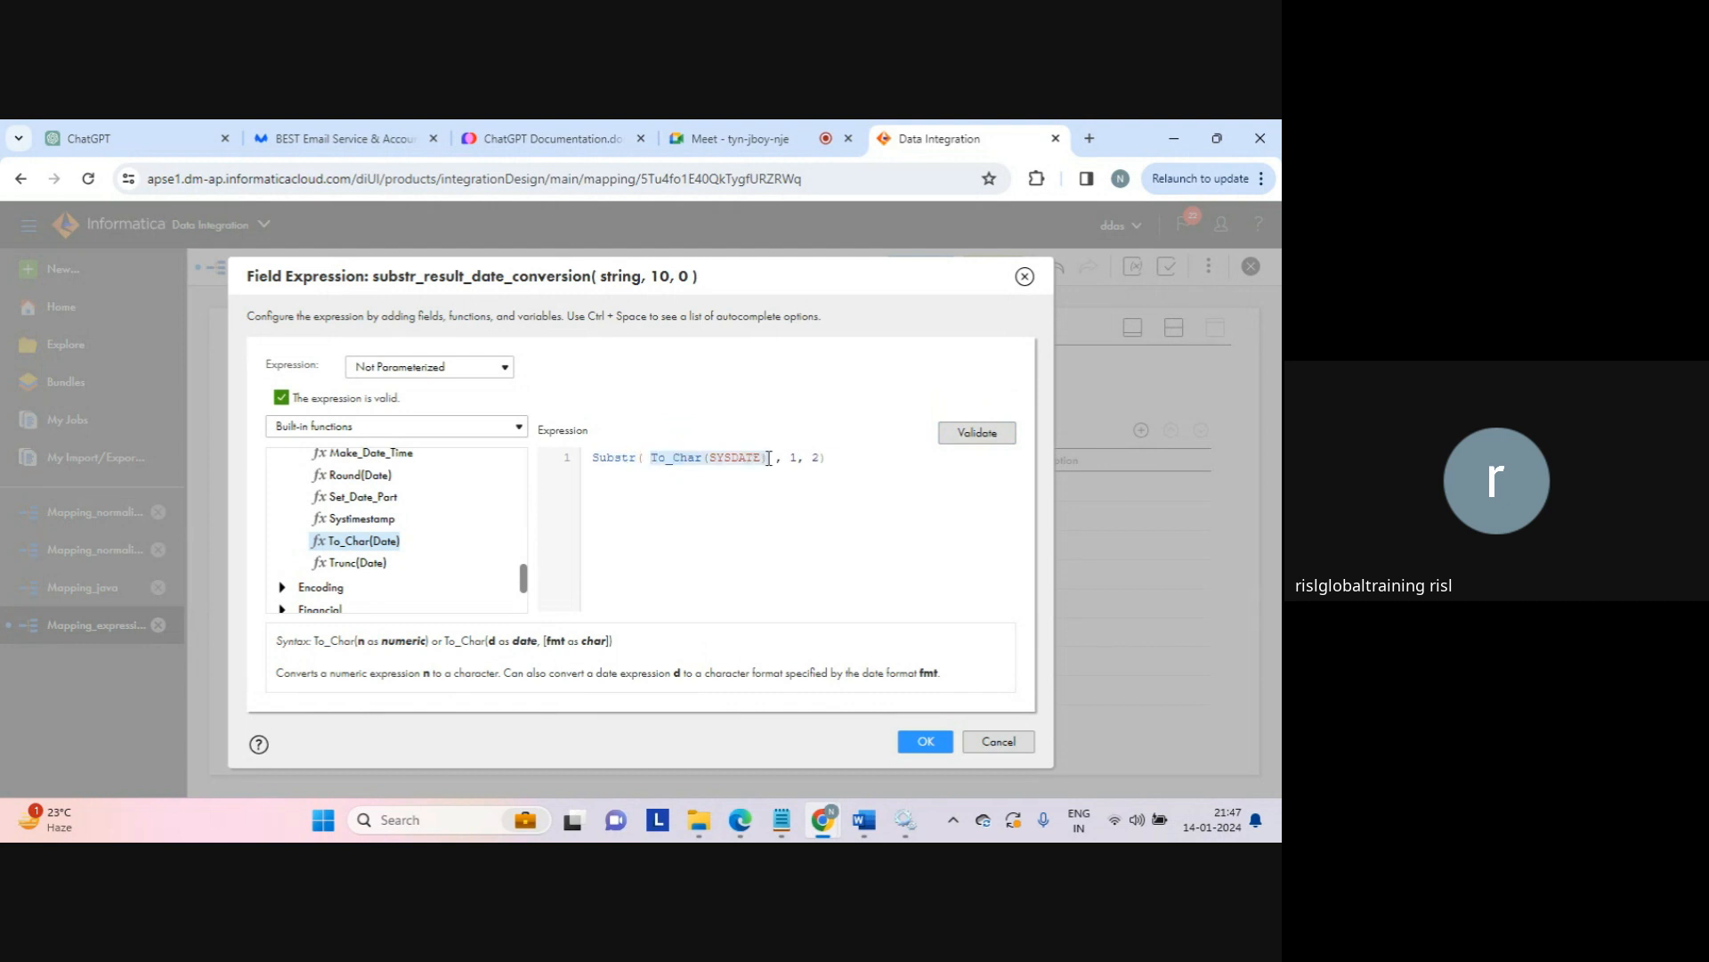
pyautogui.click(770, 459)
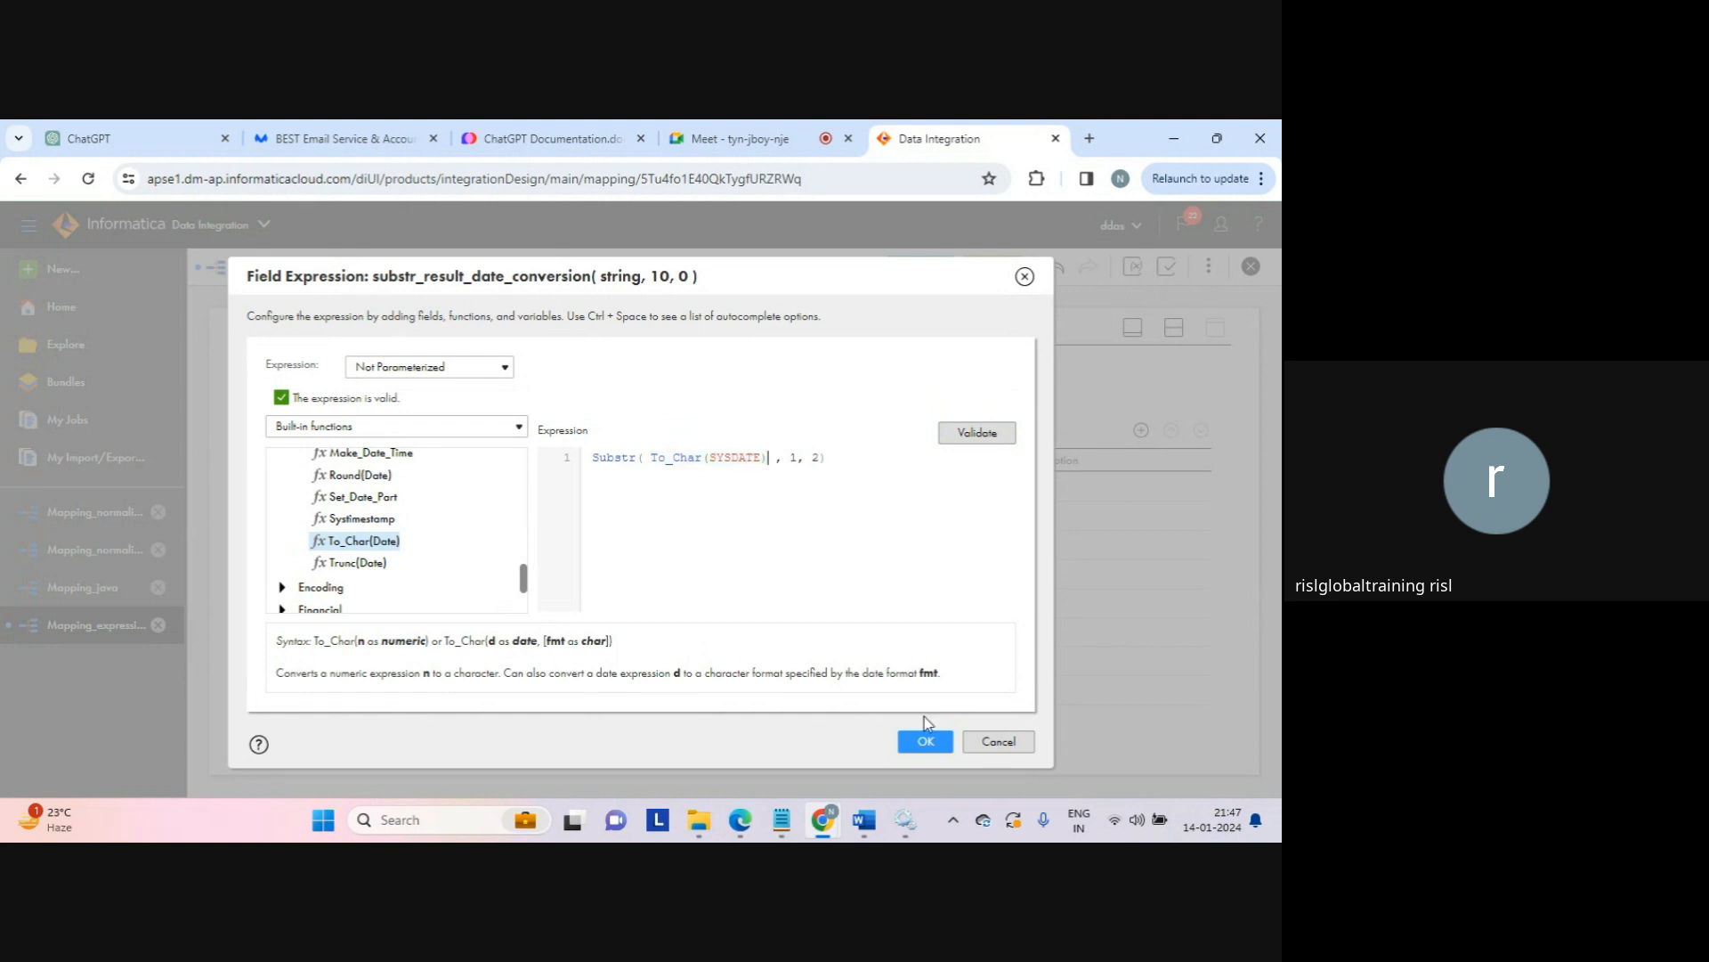
pyautogui.click(924, 741)
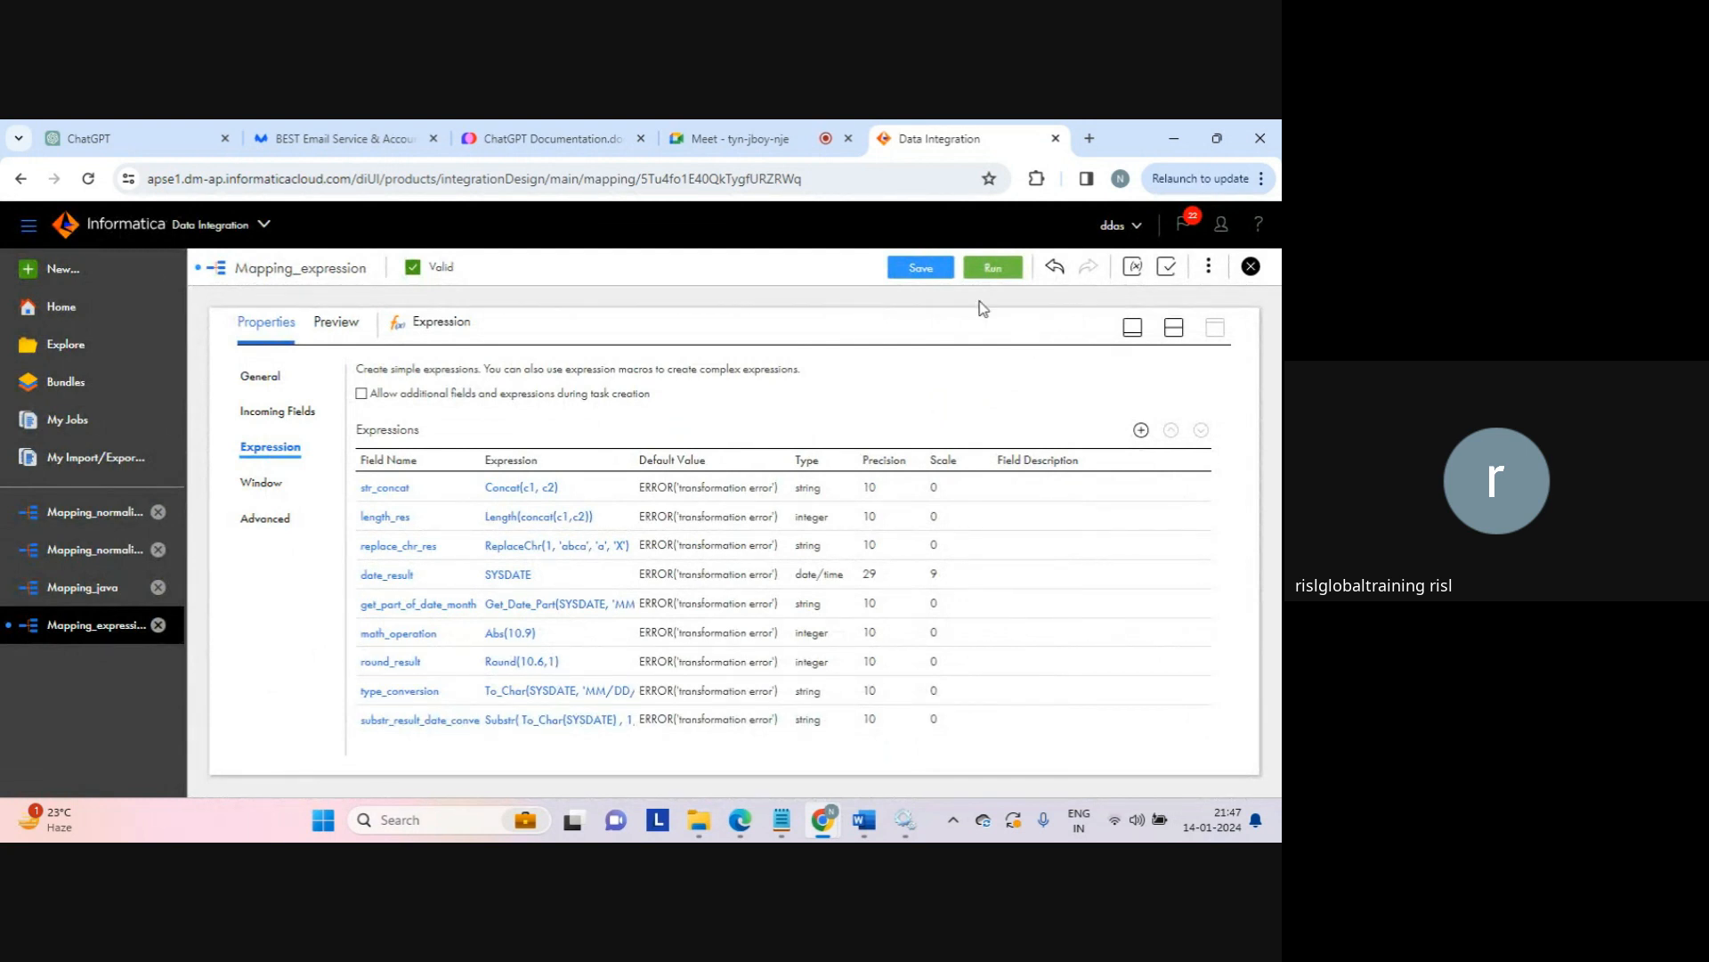
# Step: Save and run Mapping_expression, then check My Jobs for the ninth run's Success status
pyautogui.click(921, 273)
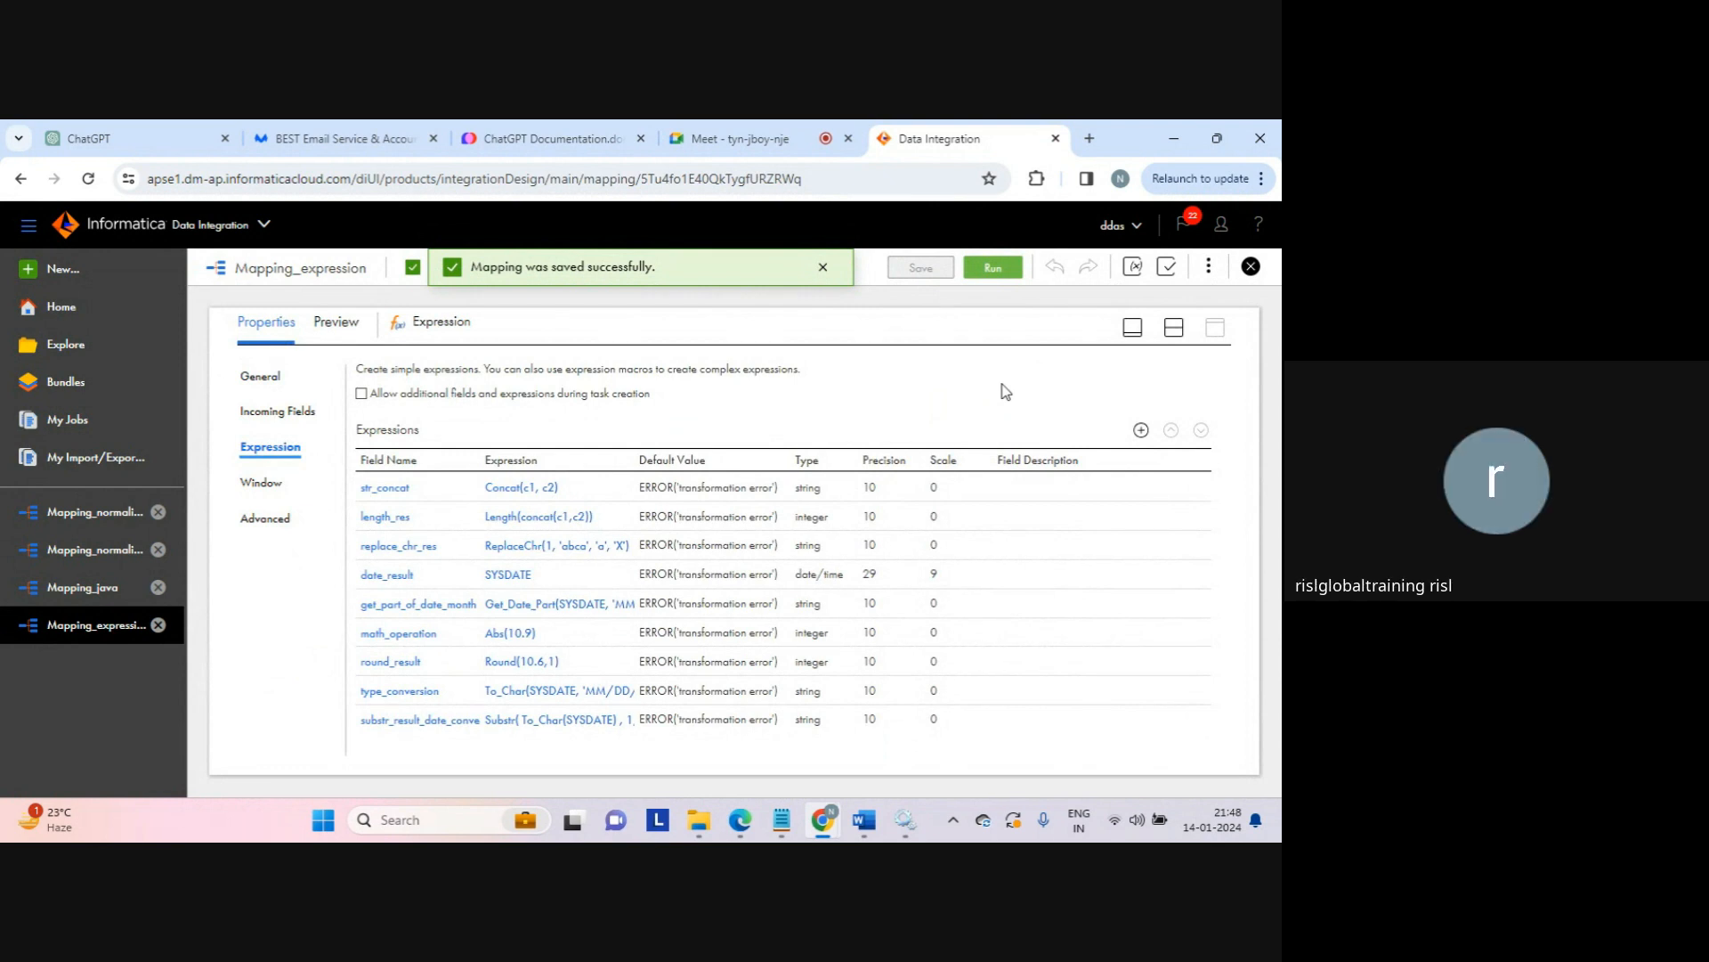
pyautogui.click(998, 269)
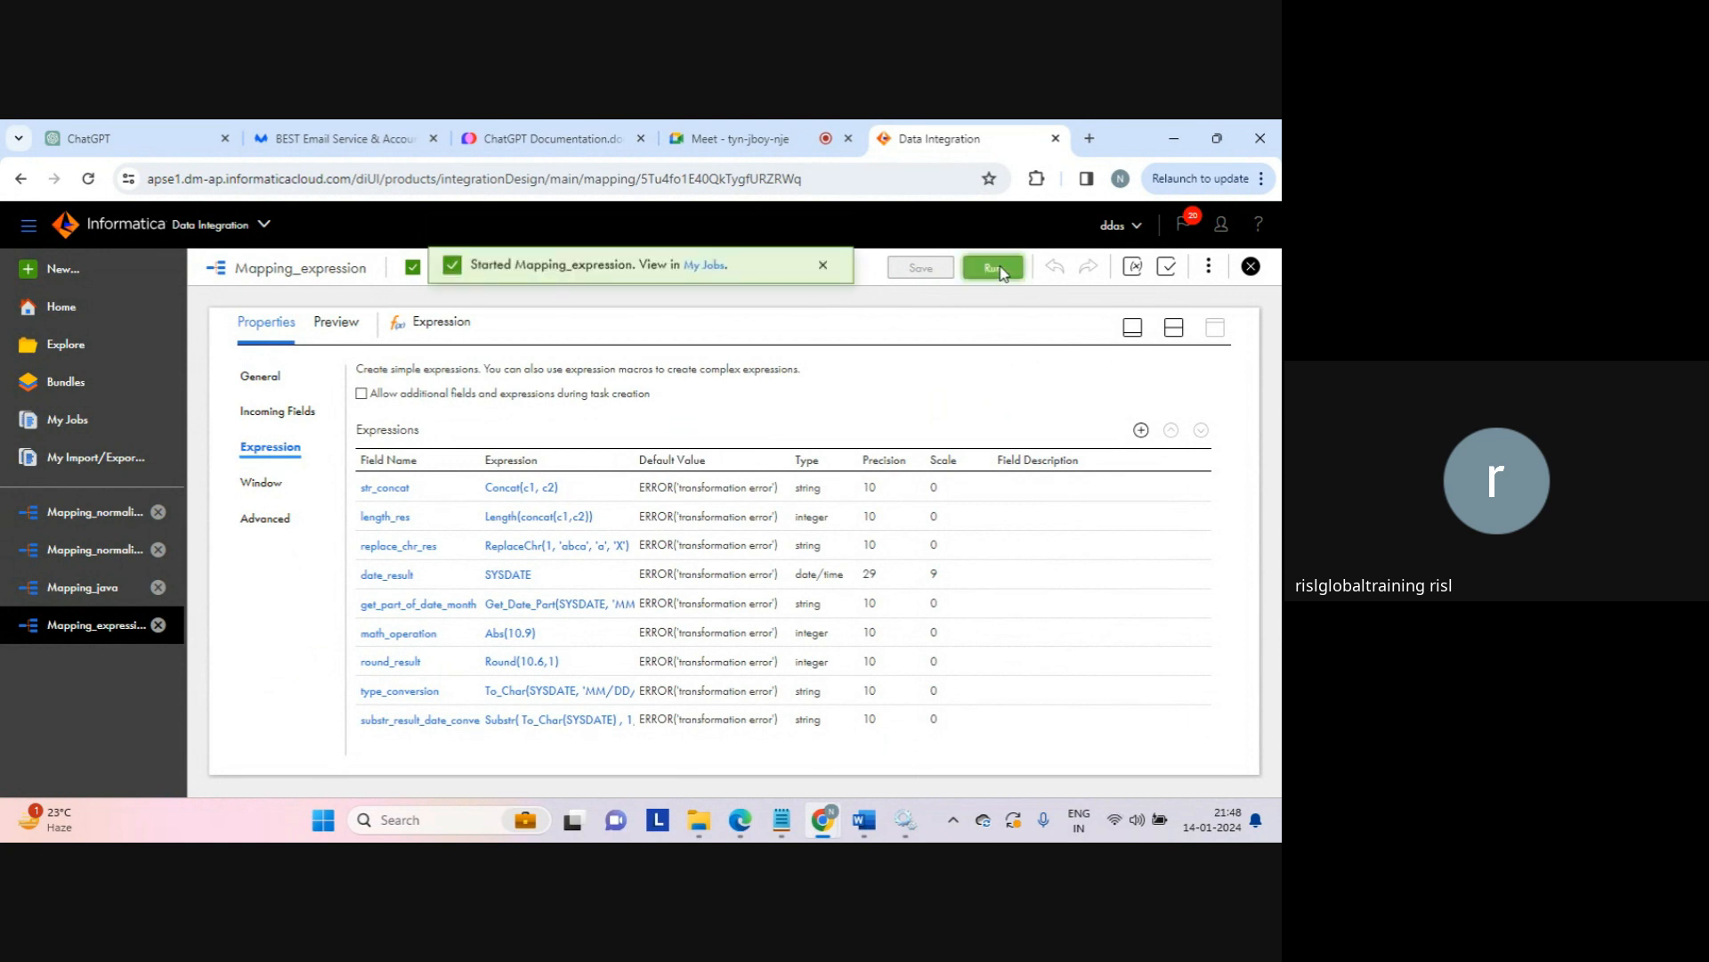
pyautogui.click(708, 268)
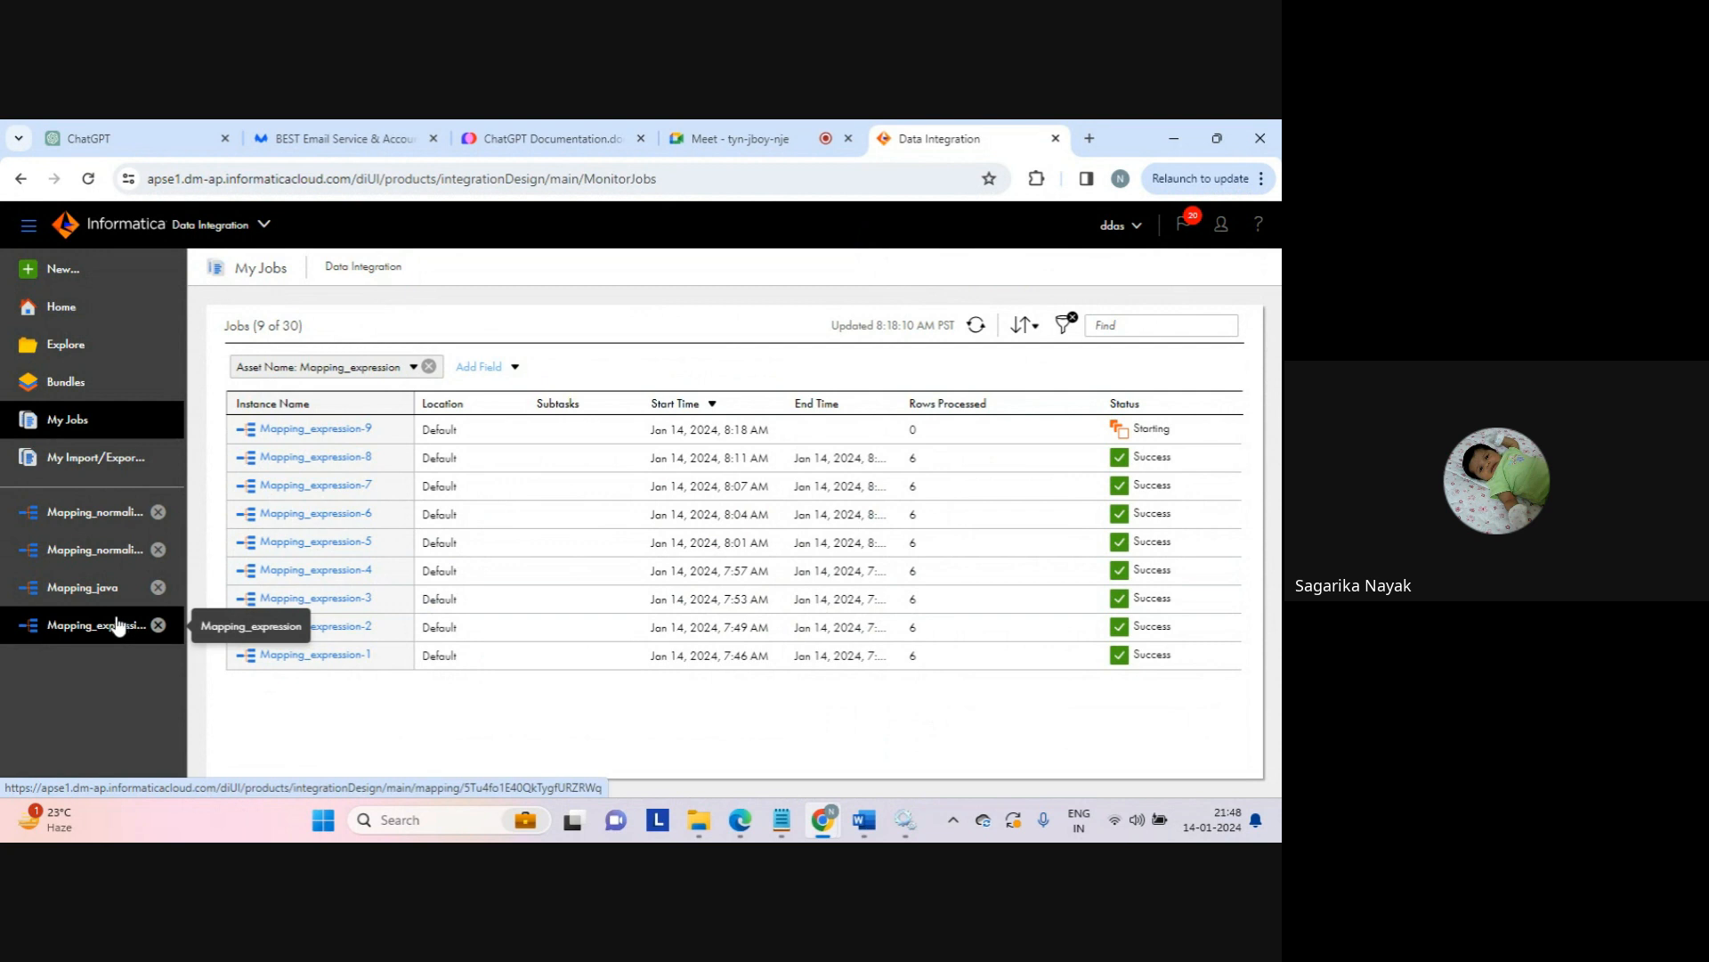
pyautogui.click(93, 627)
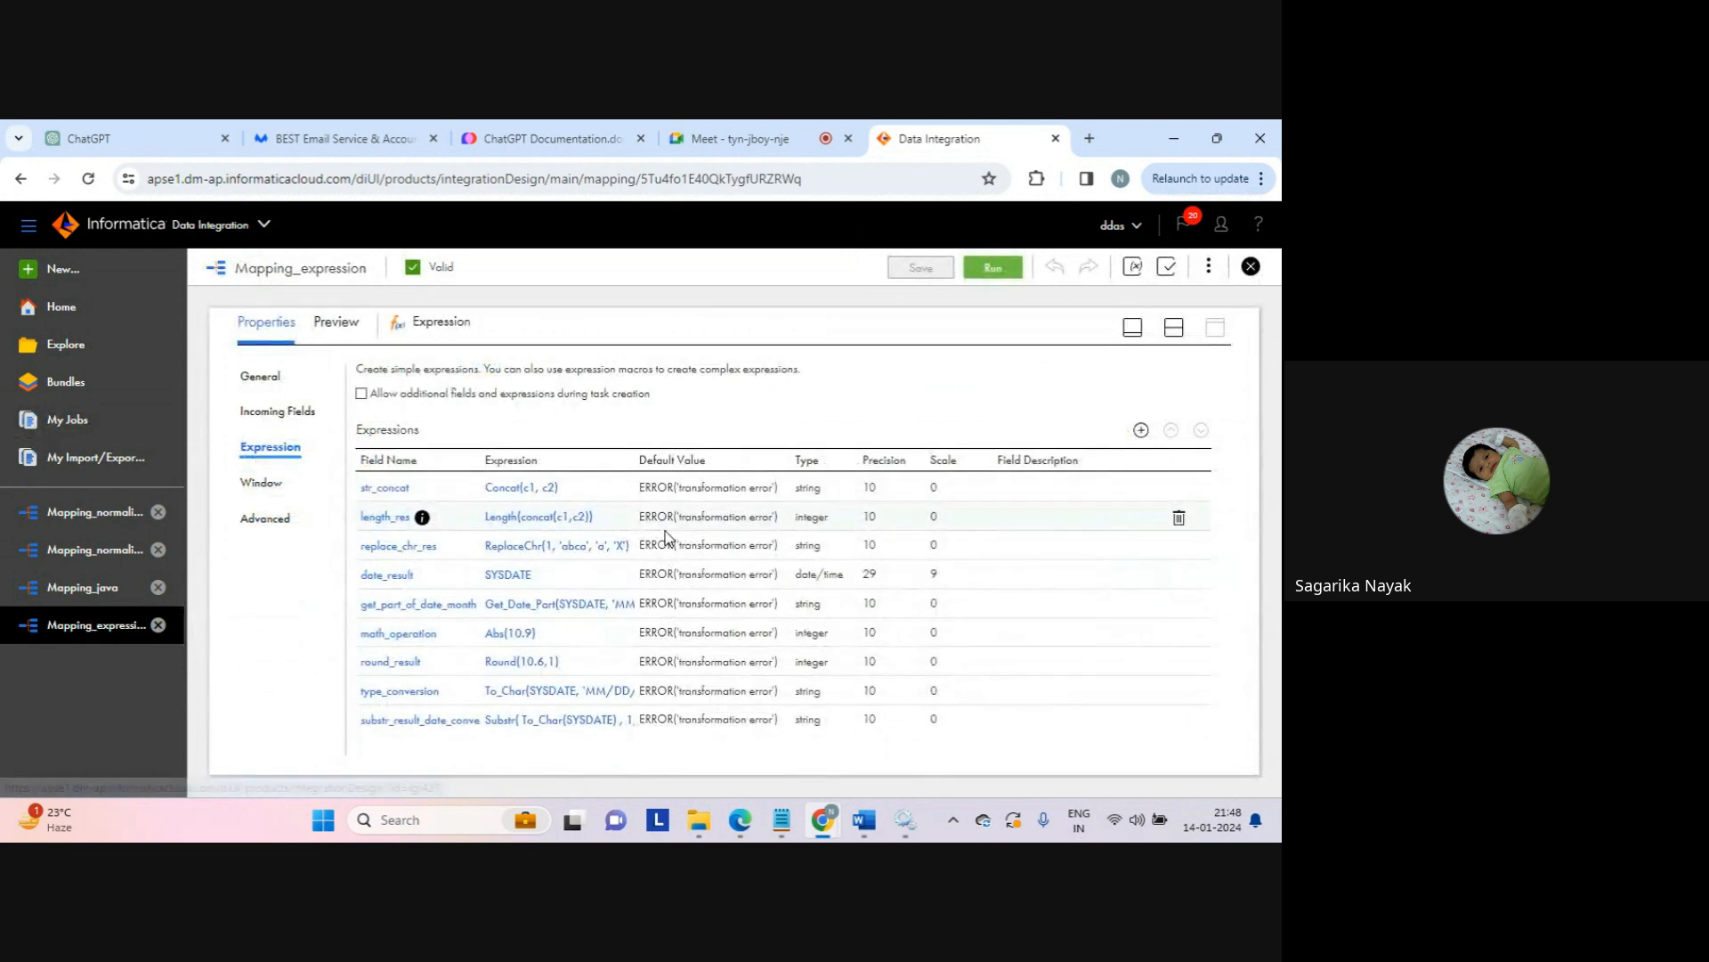
pyautogui.moveTo(699, 810)
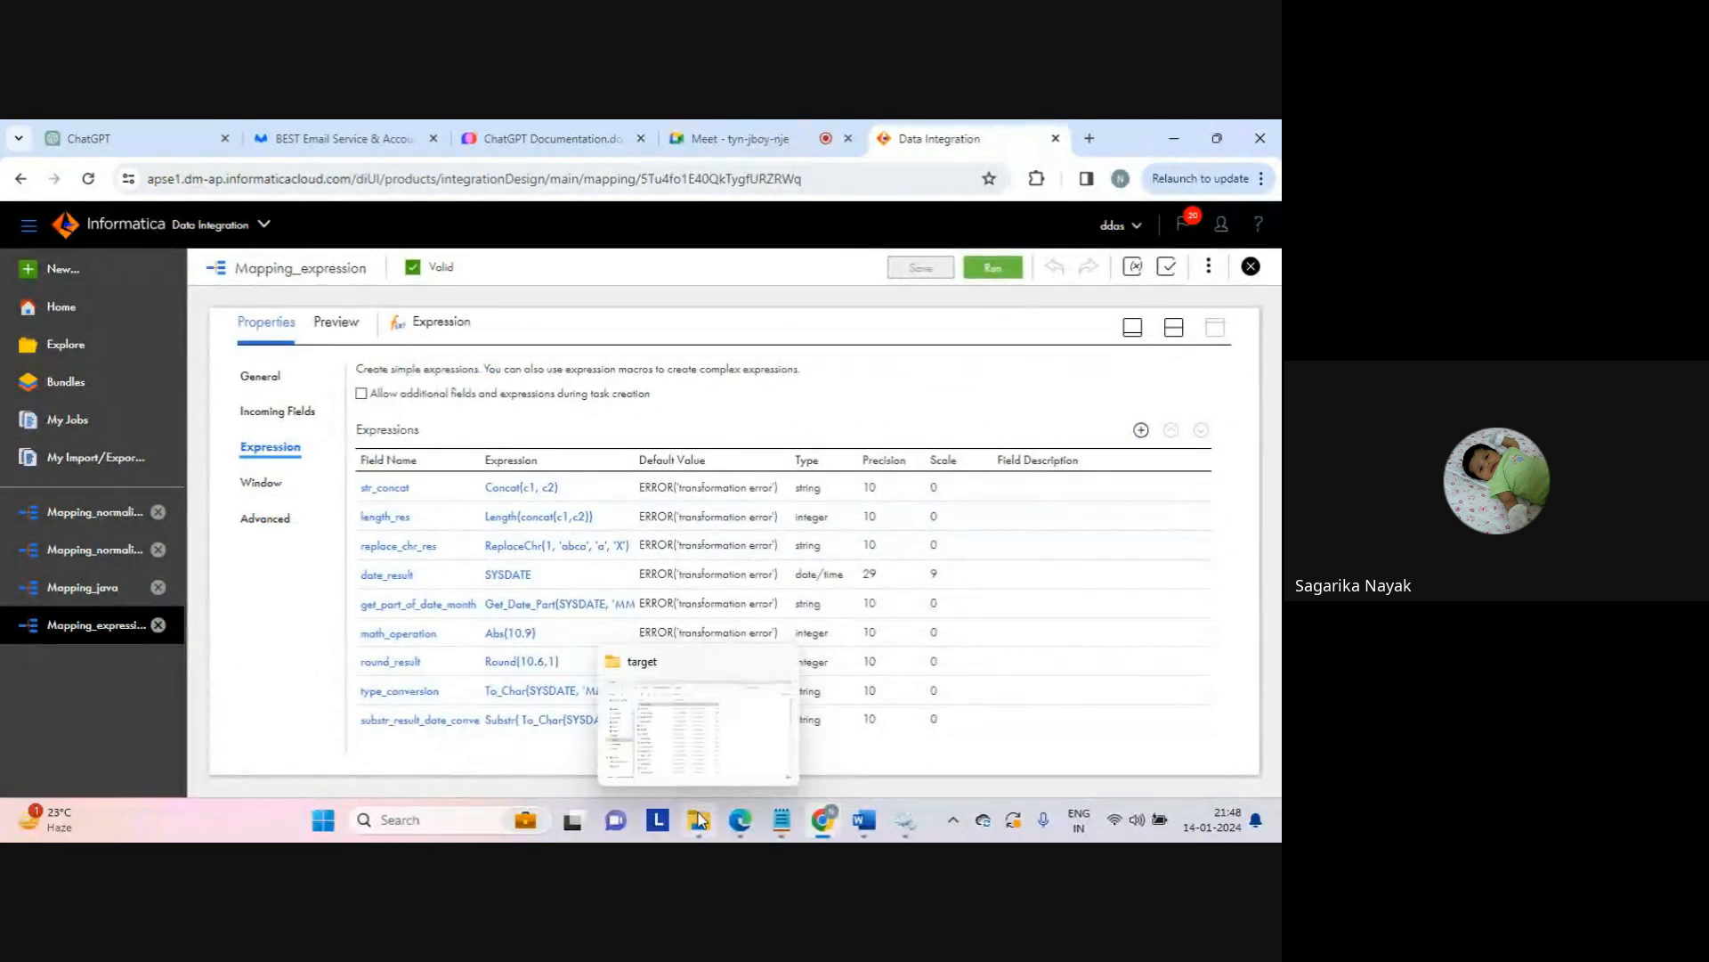
pyautogui.click(55, 419)
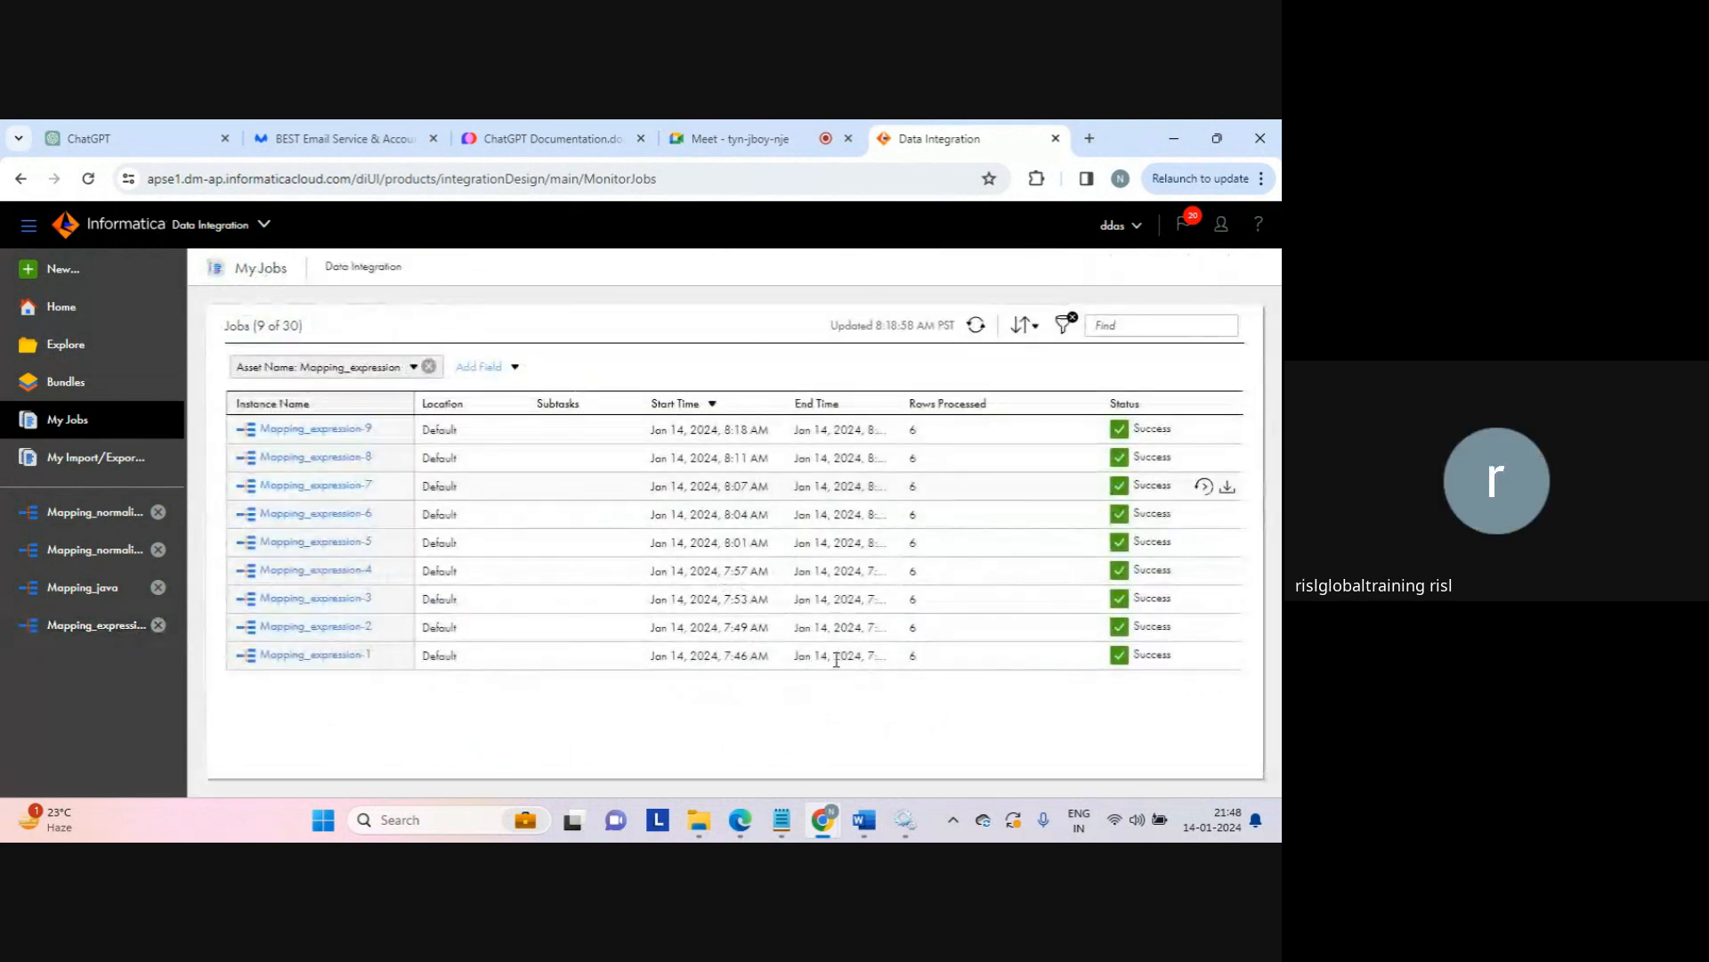
# Step: Open the expression_tgt output file and check the first row's month 01 and date 01/14/2024
pyautogui.click(704, 815)
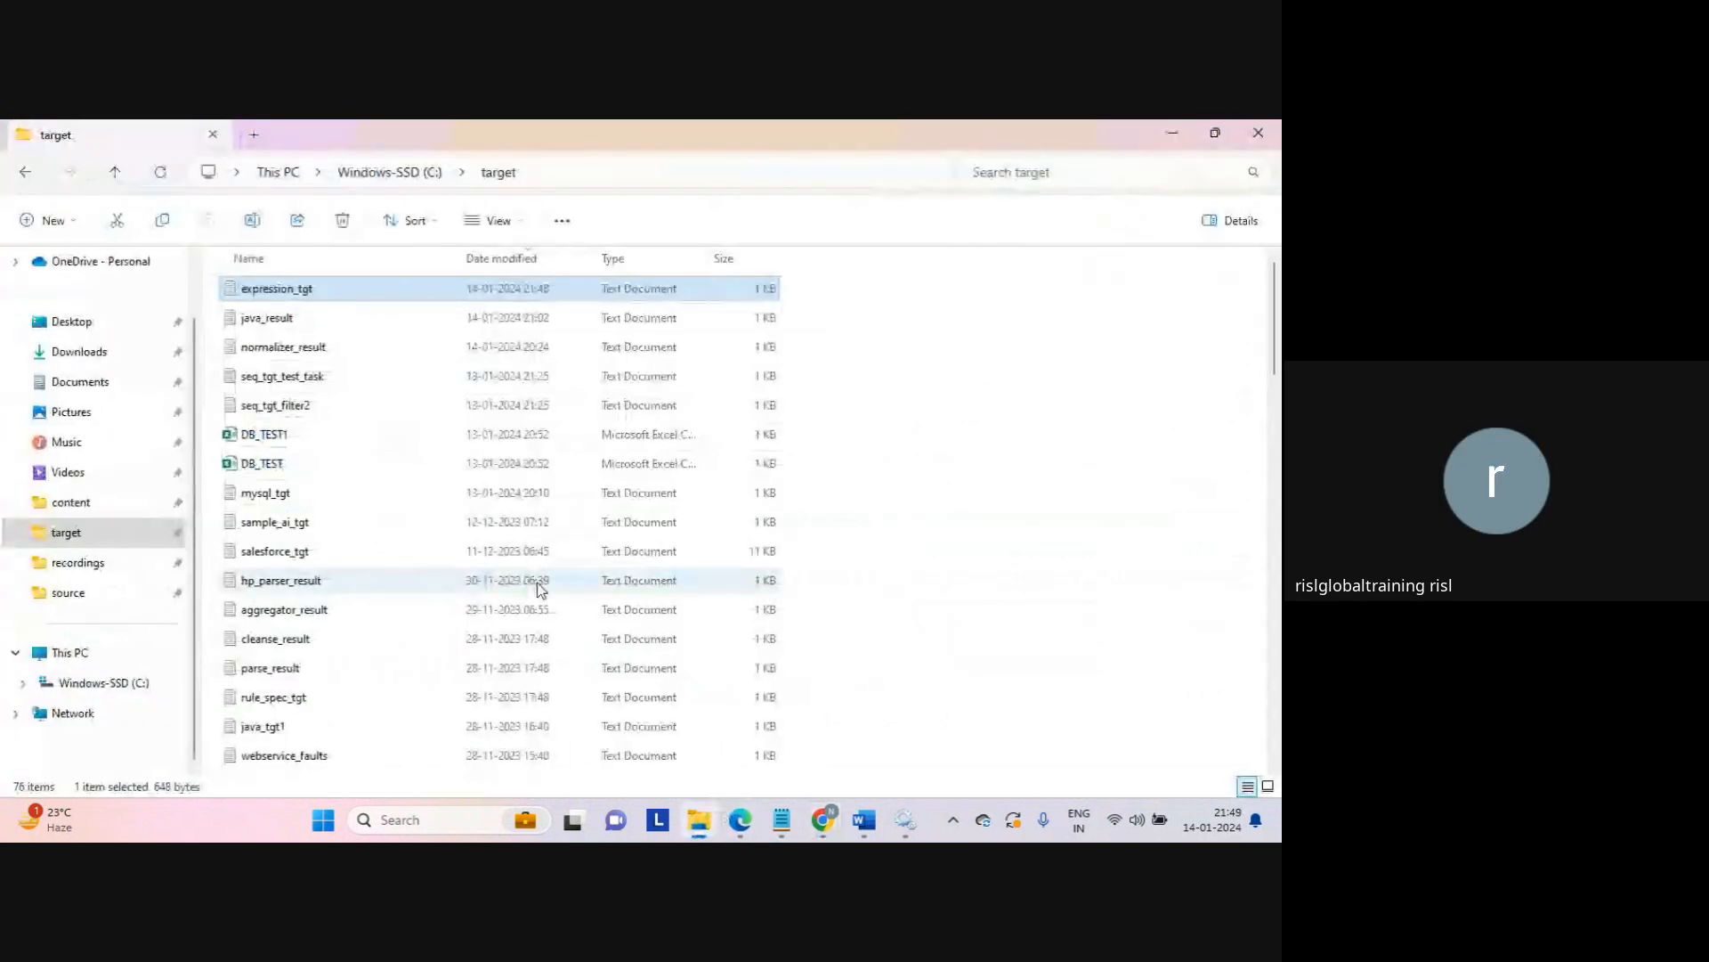
pyautogui.doubleClick(278, 290)
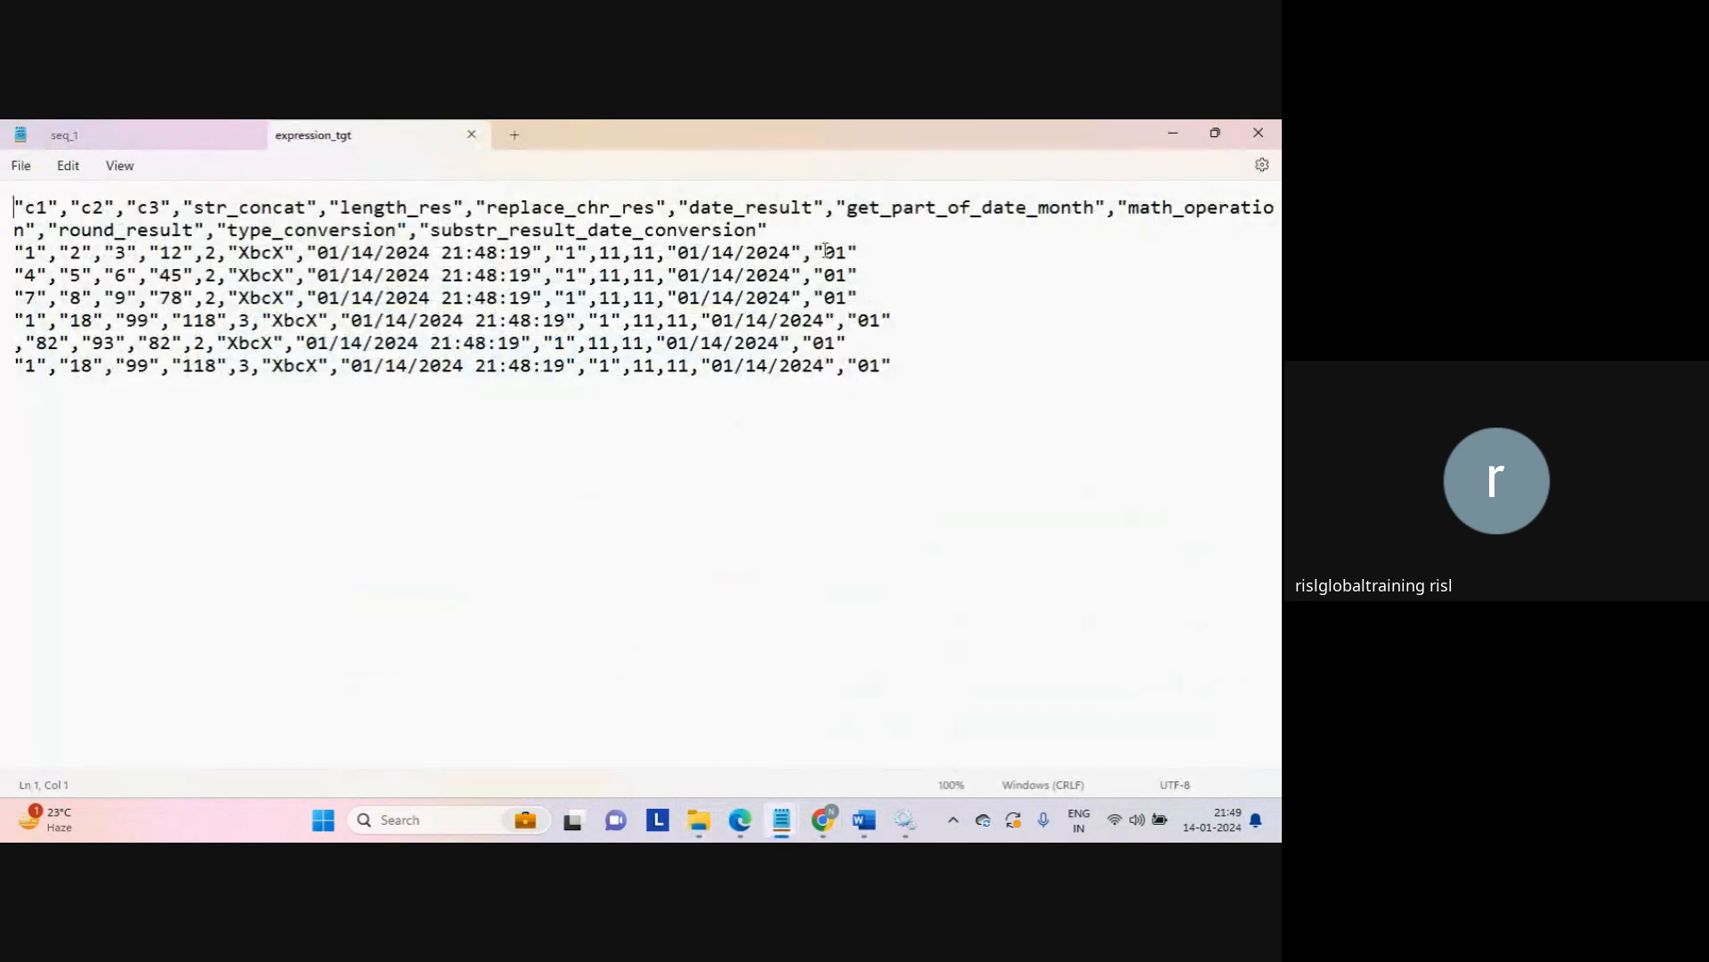
pyautogui.moveTo(826, 250); pyautogui.dragTo(877, 252)
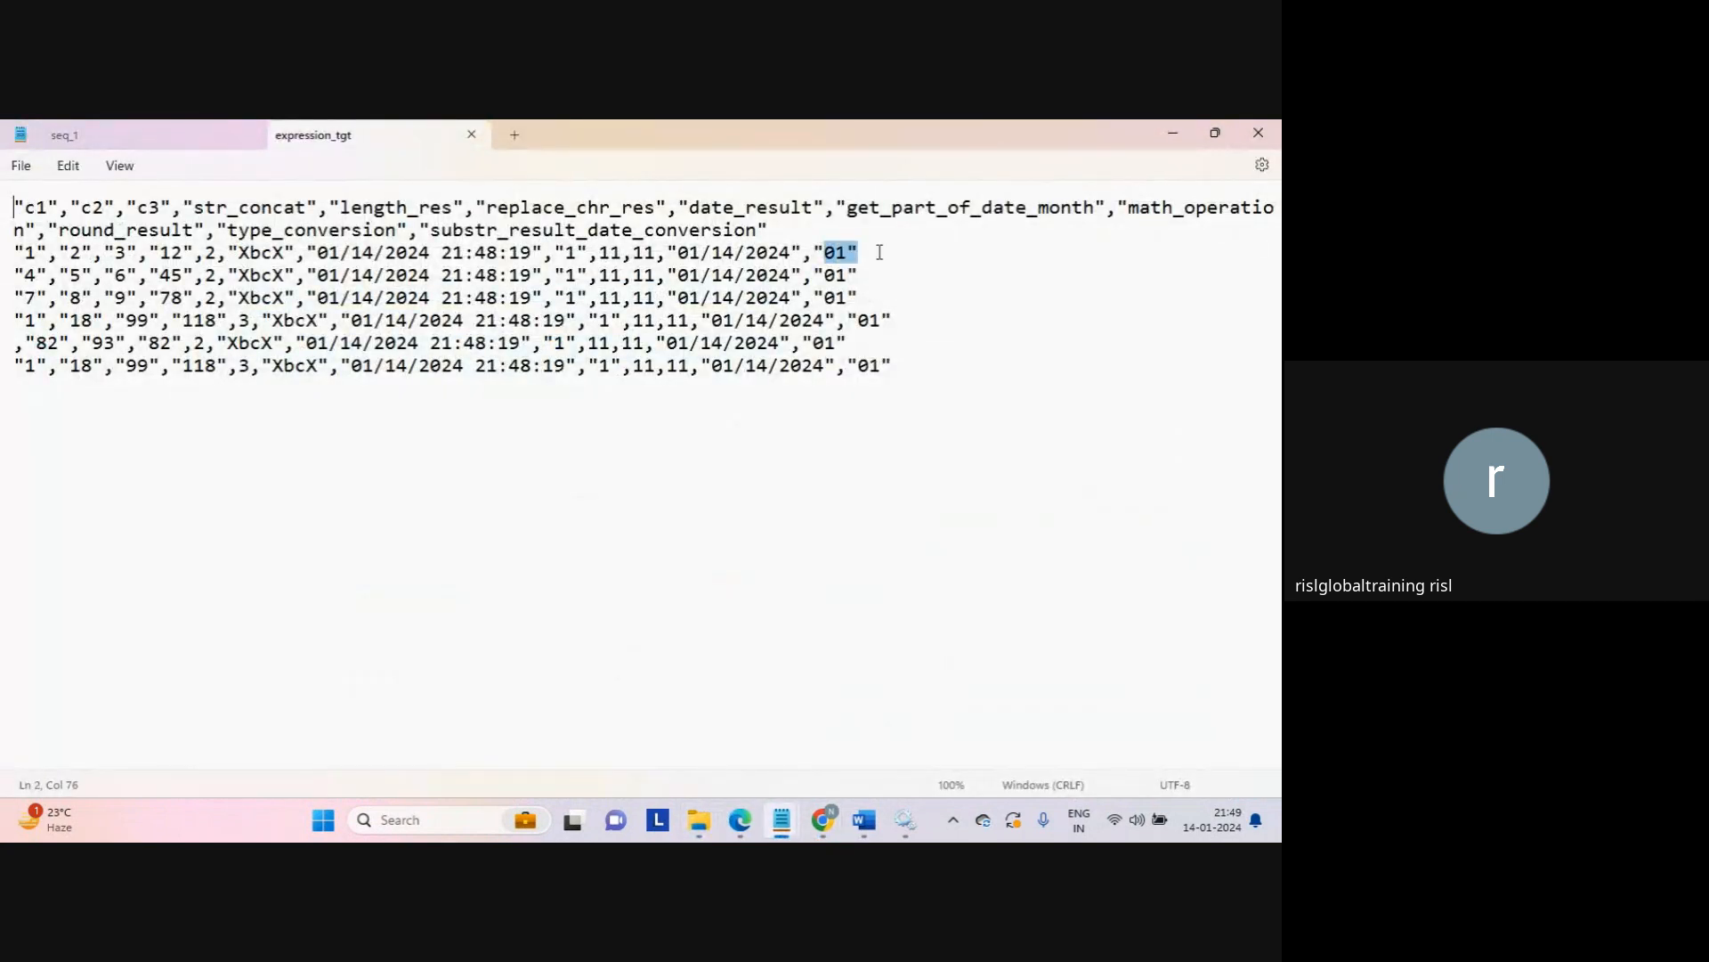
pyautogui.click(969, 342)
pyautogui.moveTo(677, 252); pyautogui.dragTo(865, 249)
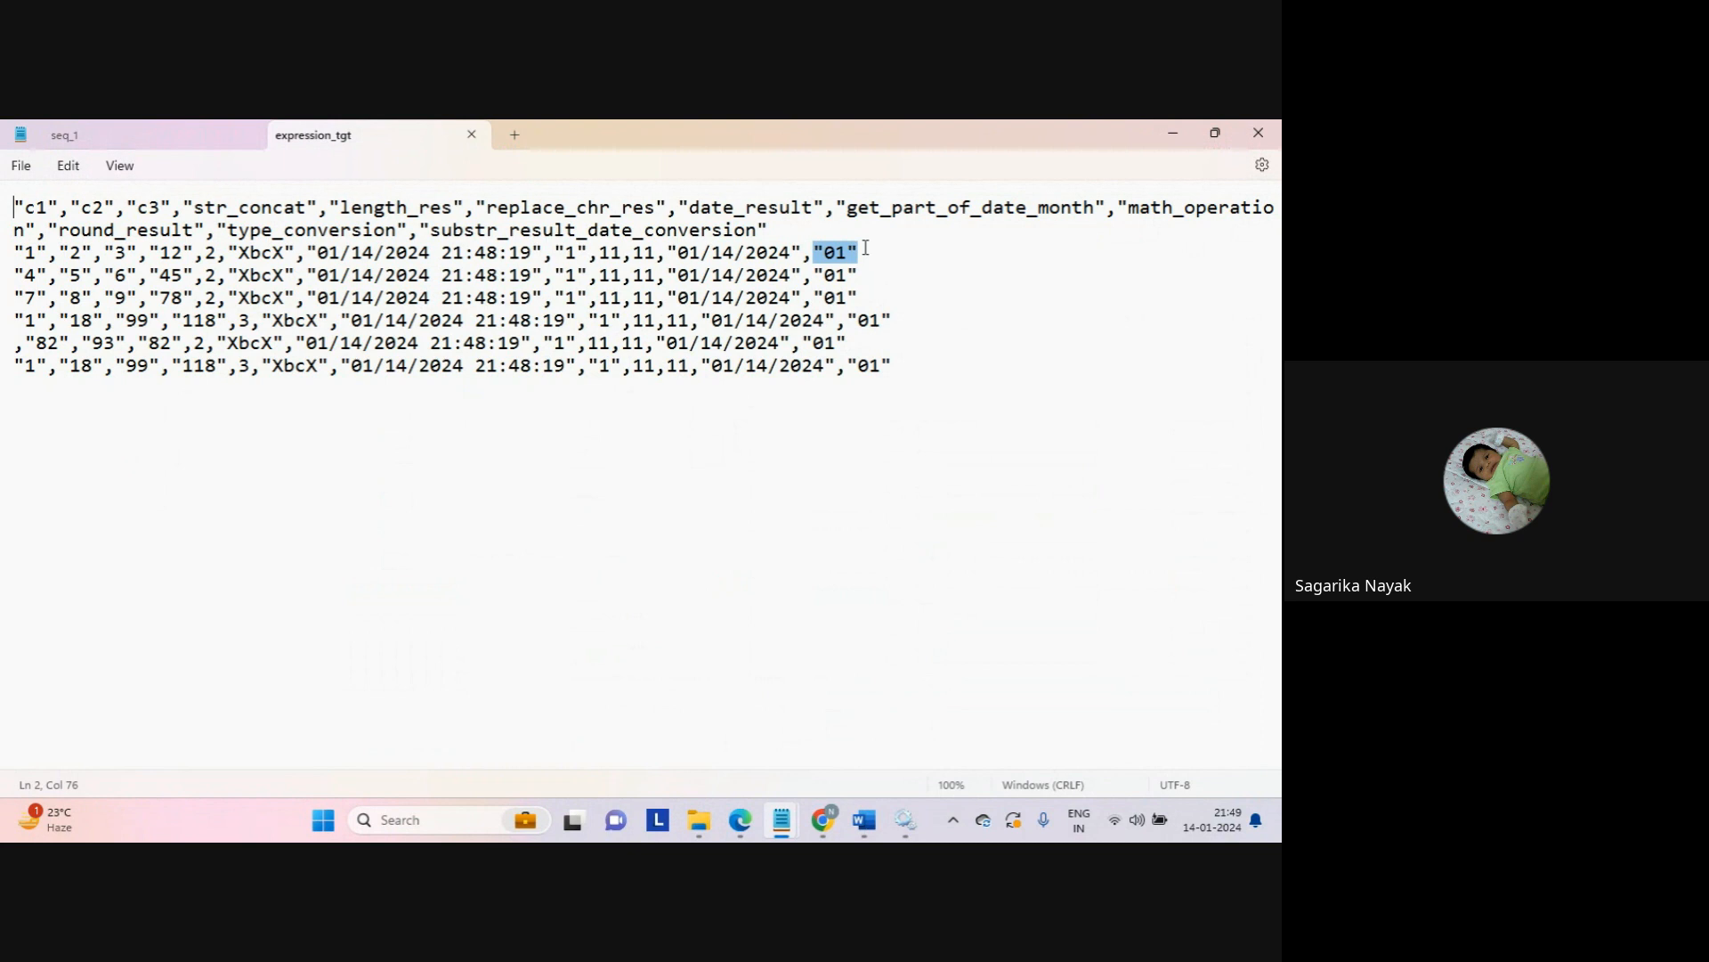
pyautogui.click(865, 249)
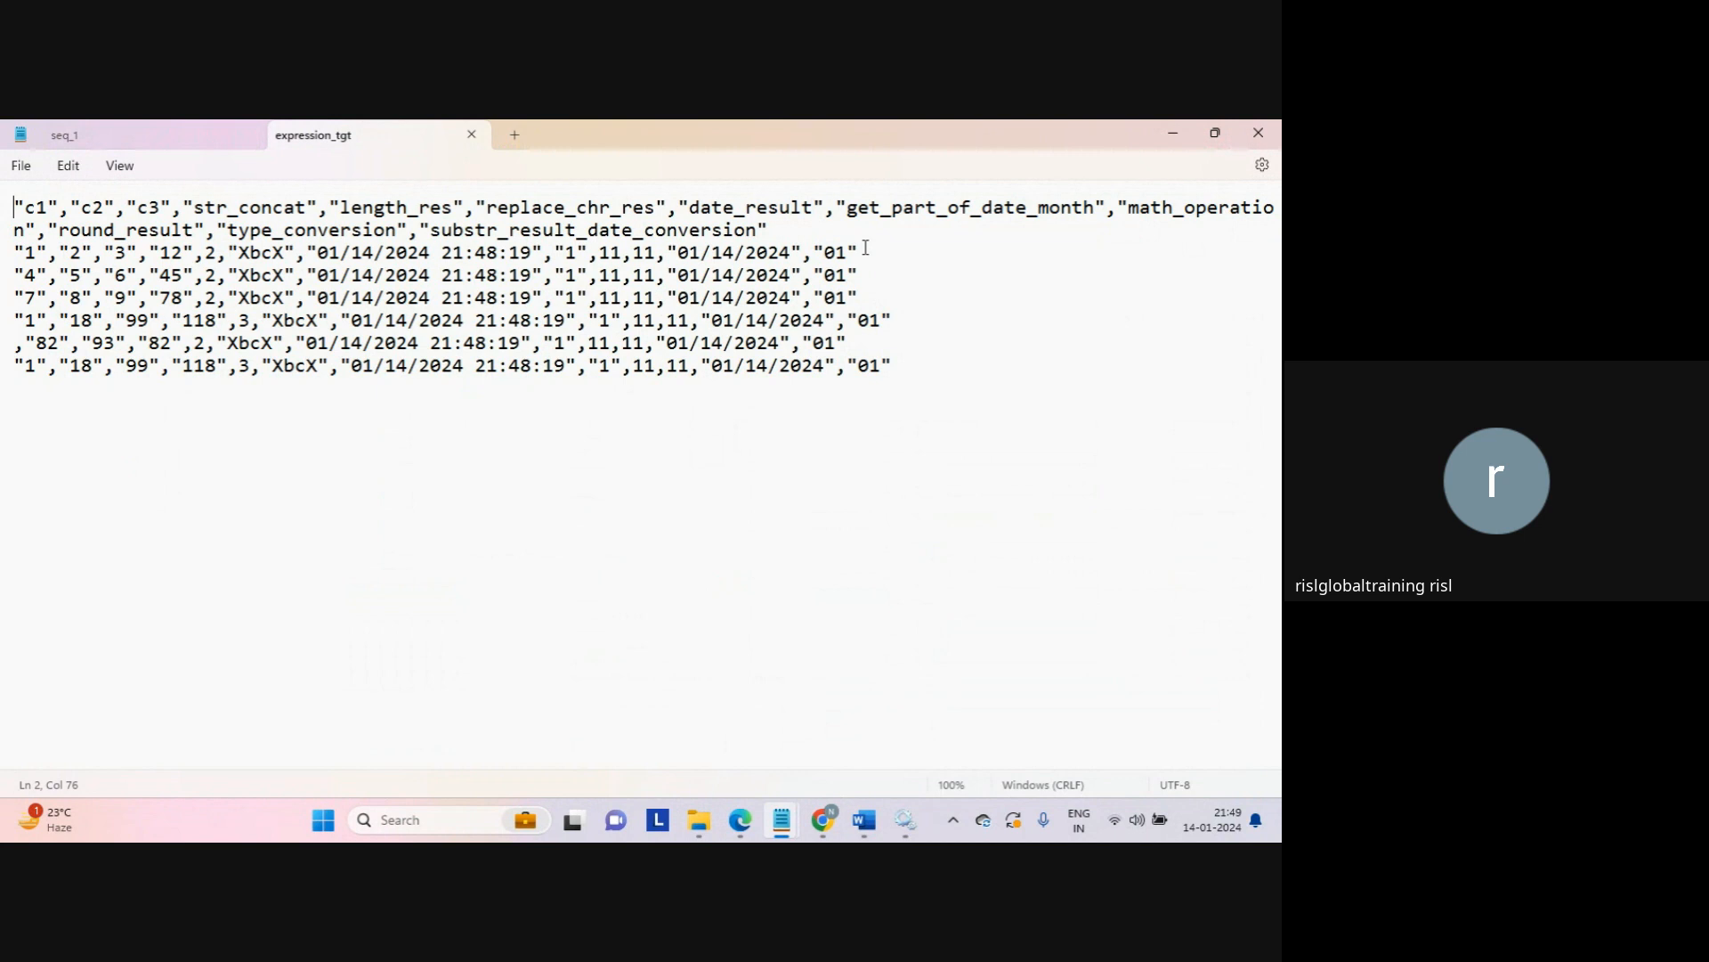
# Step: Check the first row's second date and trailing 01, then close expression_tgt and minimize Notepad
pyautogui.moveTo(678, 253); pyautogui.dragTo(789, 258)
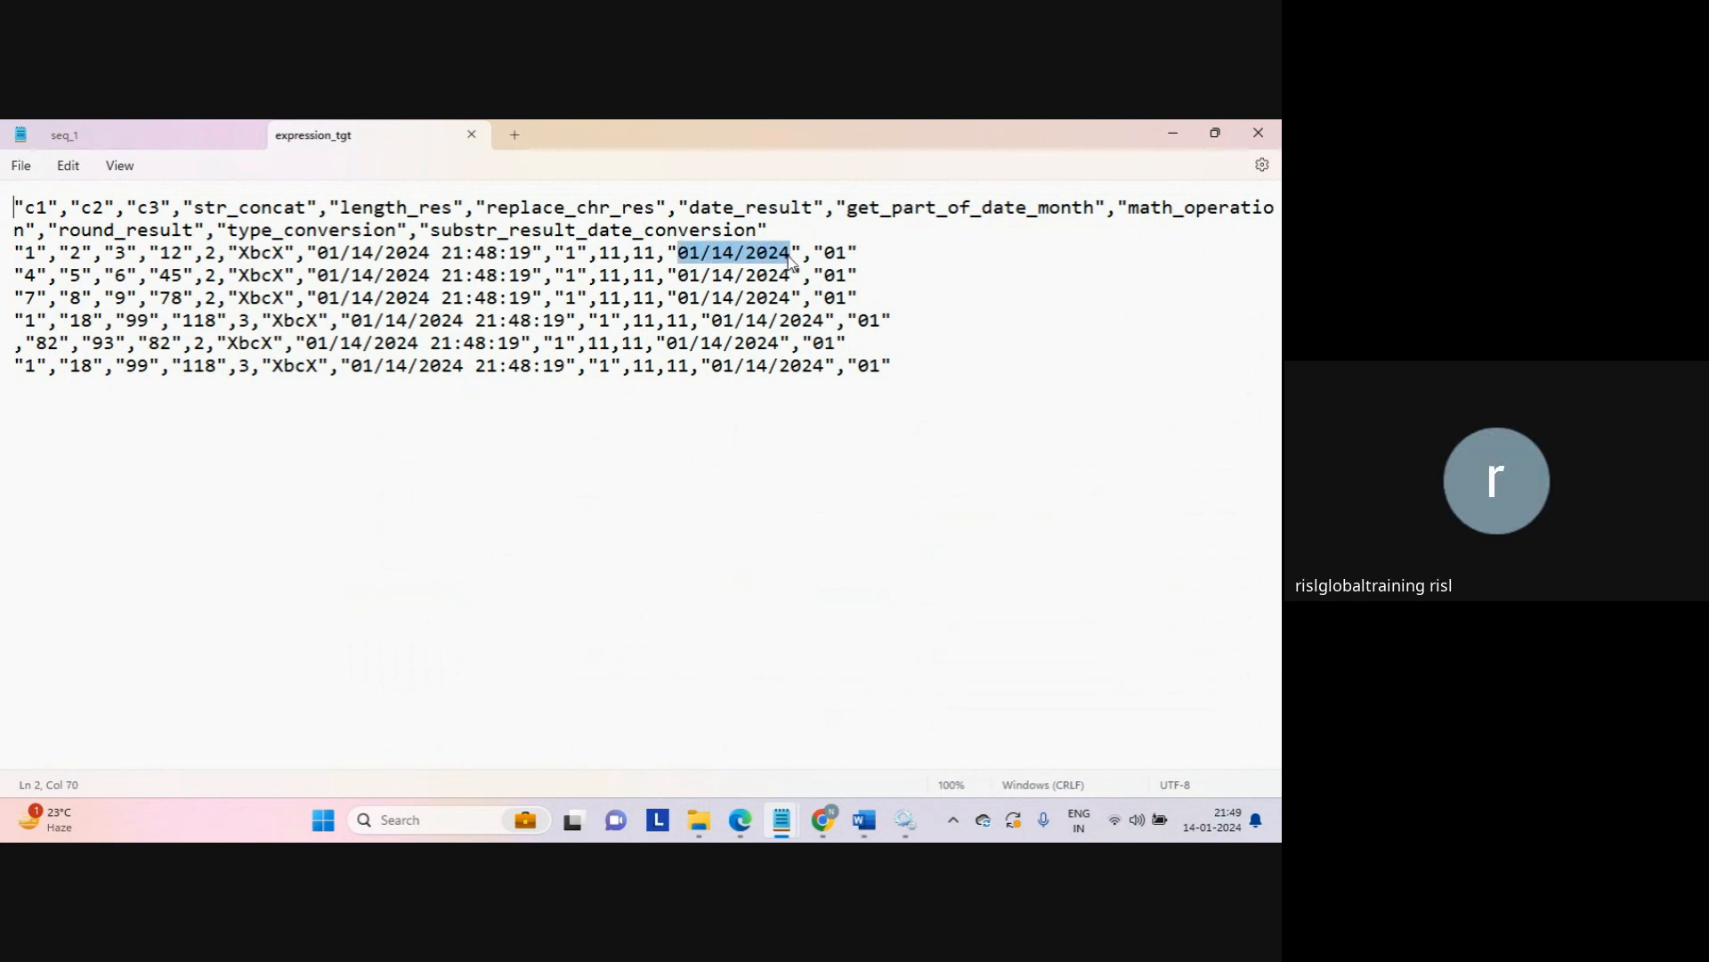
pyautogui.click(789, 258)
pyautogui.moveTo(813, 256)
pyautogui.mouseDown()
pyautogui.moveTo(856, 256)
pyautogui.moveTo(817, 257)
pyautogui.mouseUp()
pyautogui.click(864, 252)
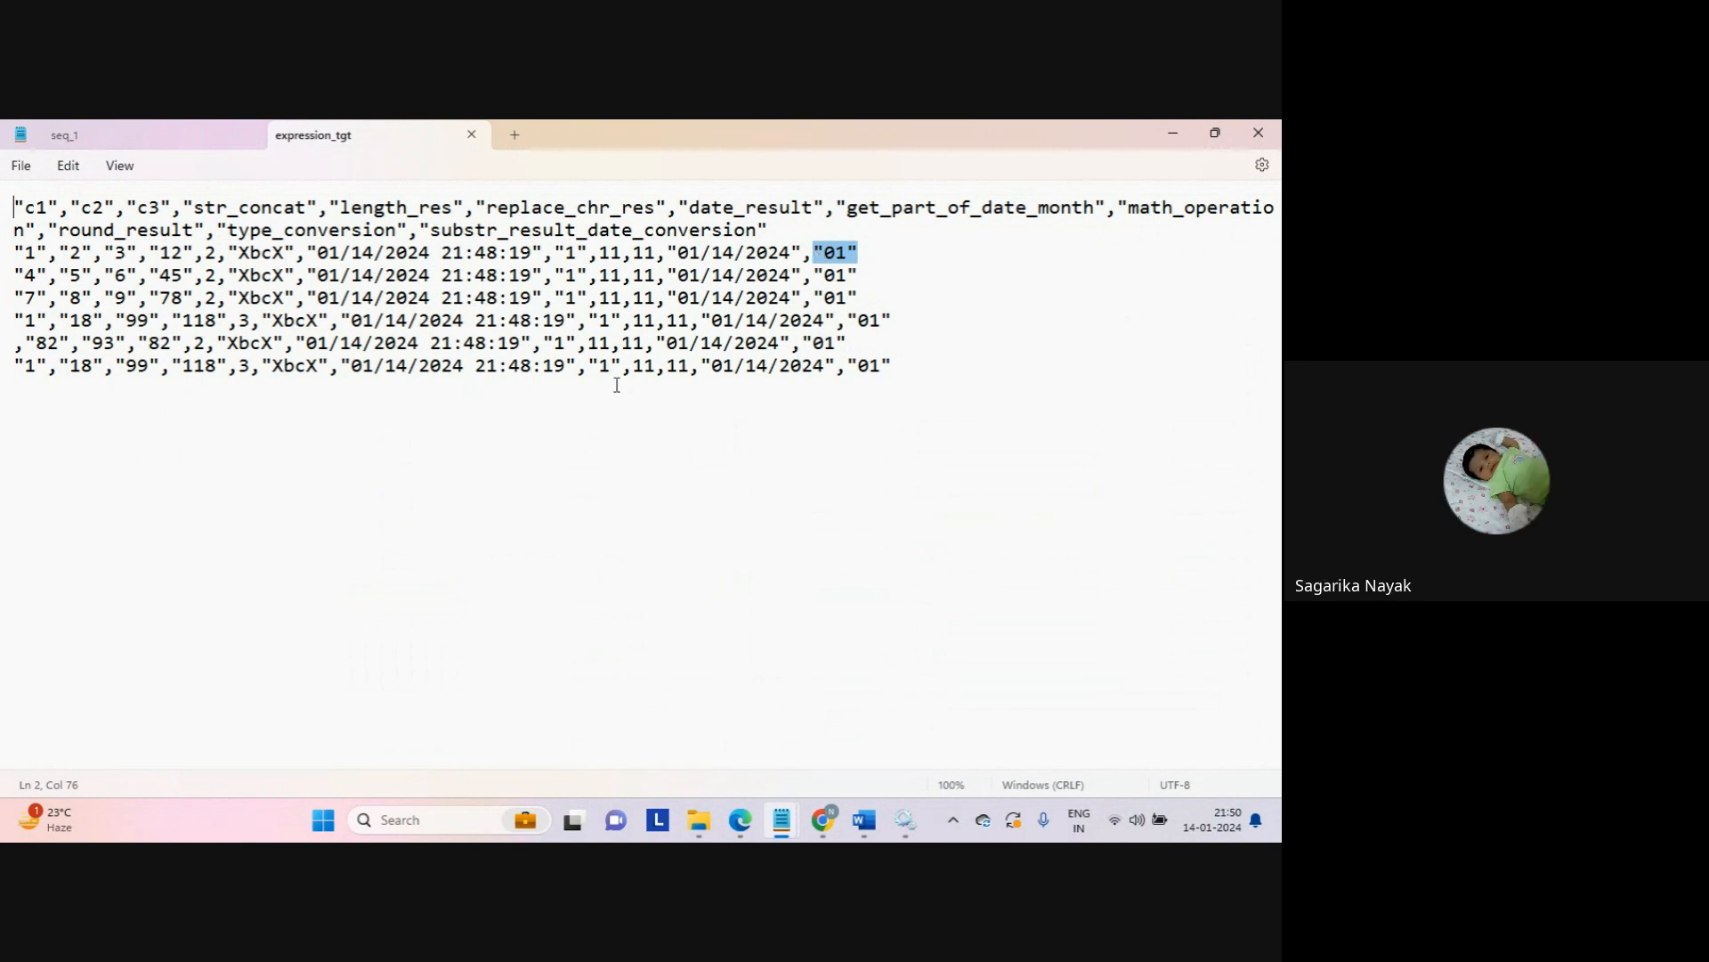
pyautogui.click(593, 430)
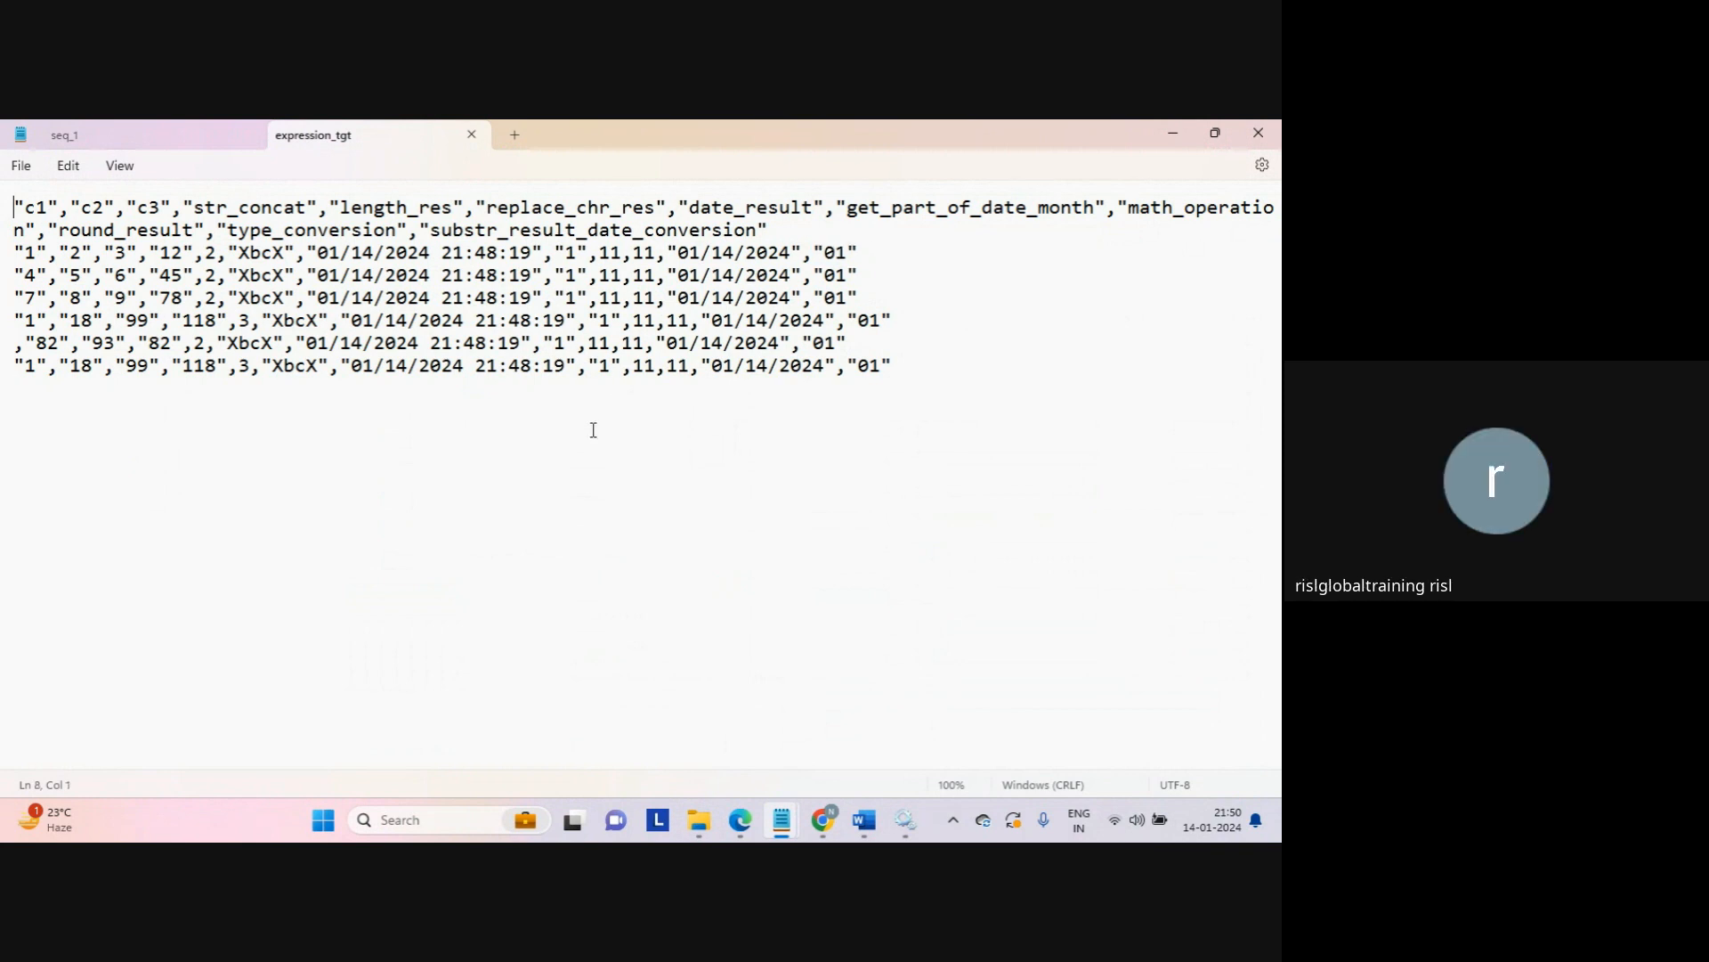
pyautogui.click(472, 135)
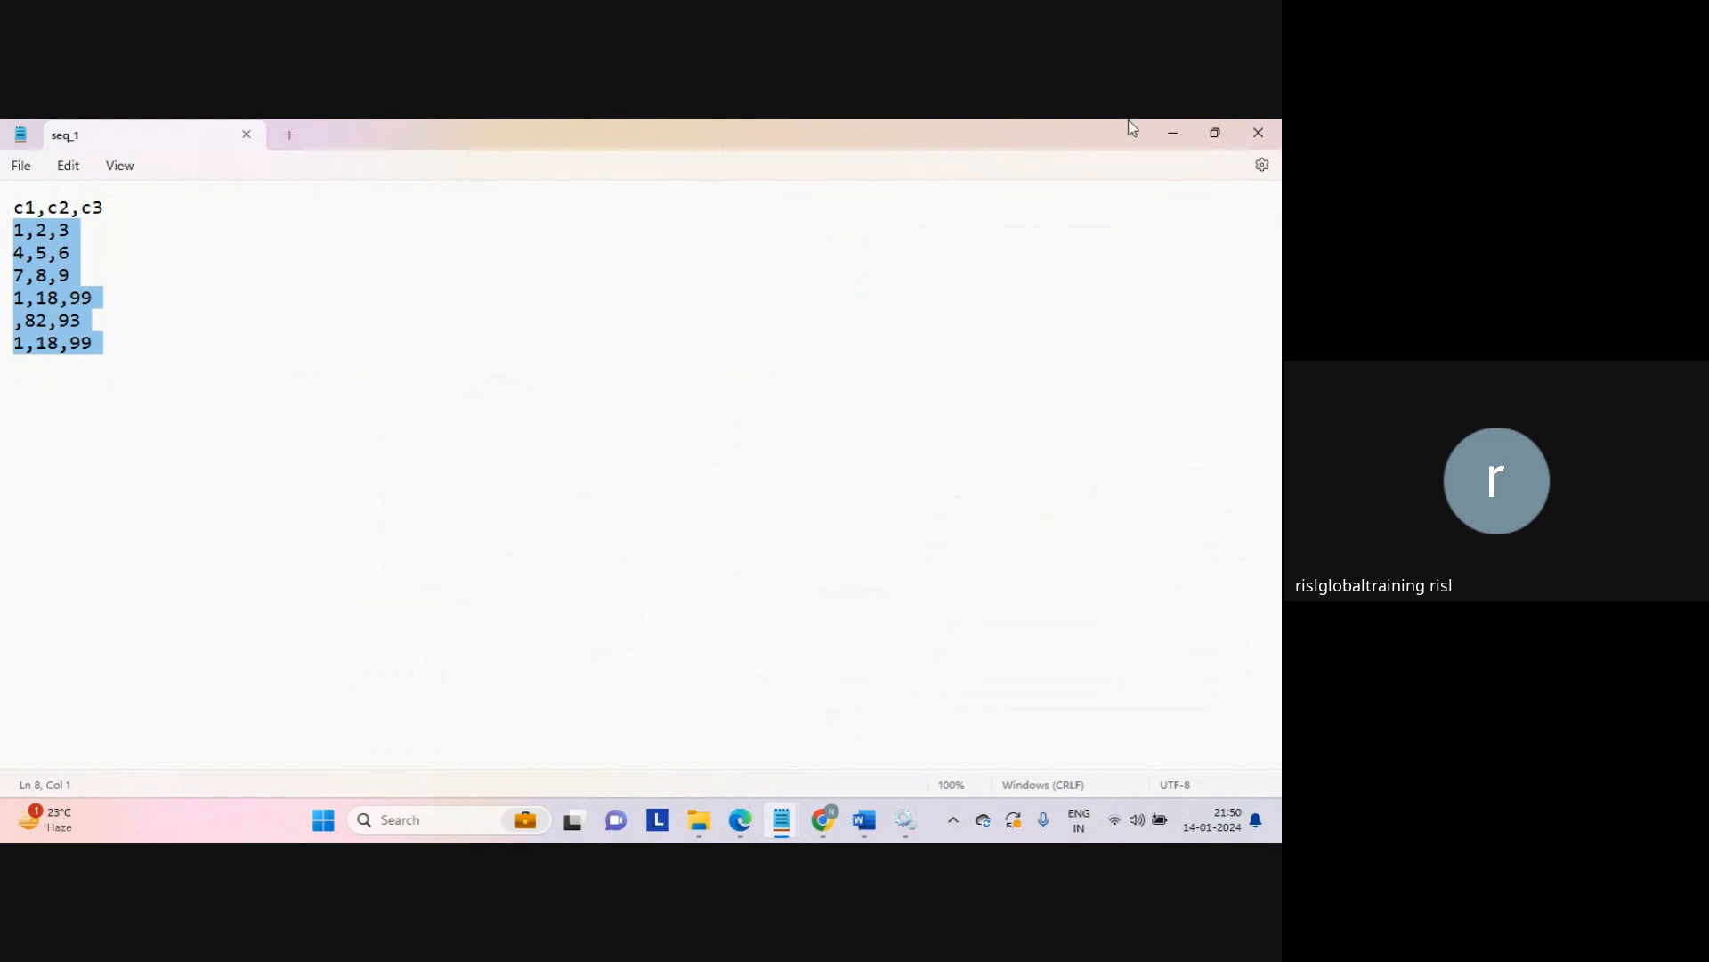
pyautogui.click(1174, 132)
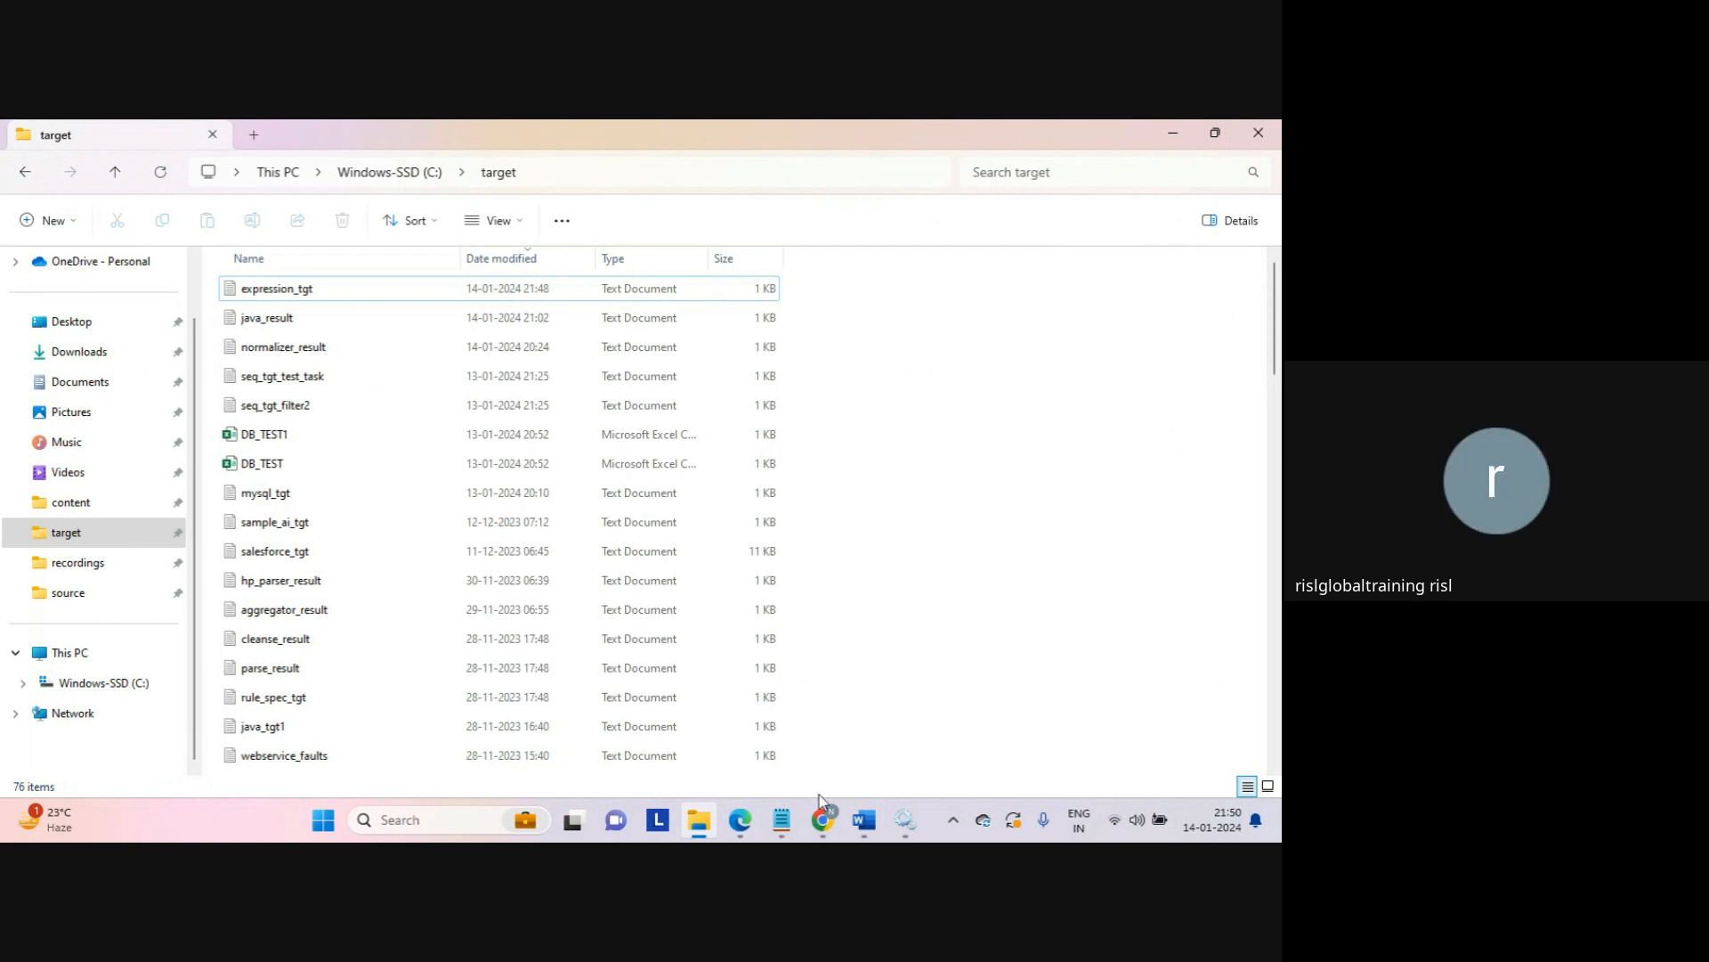
# Step: Bring the Chrome window with the Data Integration My Jobs list back to the front
pyautogui.moveTo(819, 807)
pyautogui.click(712, 726)
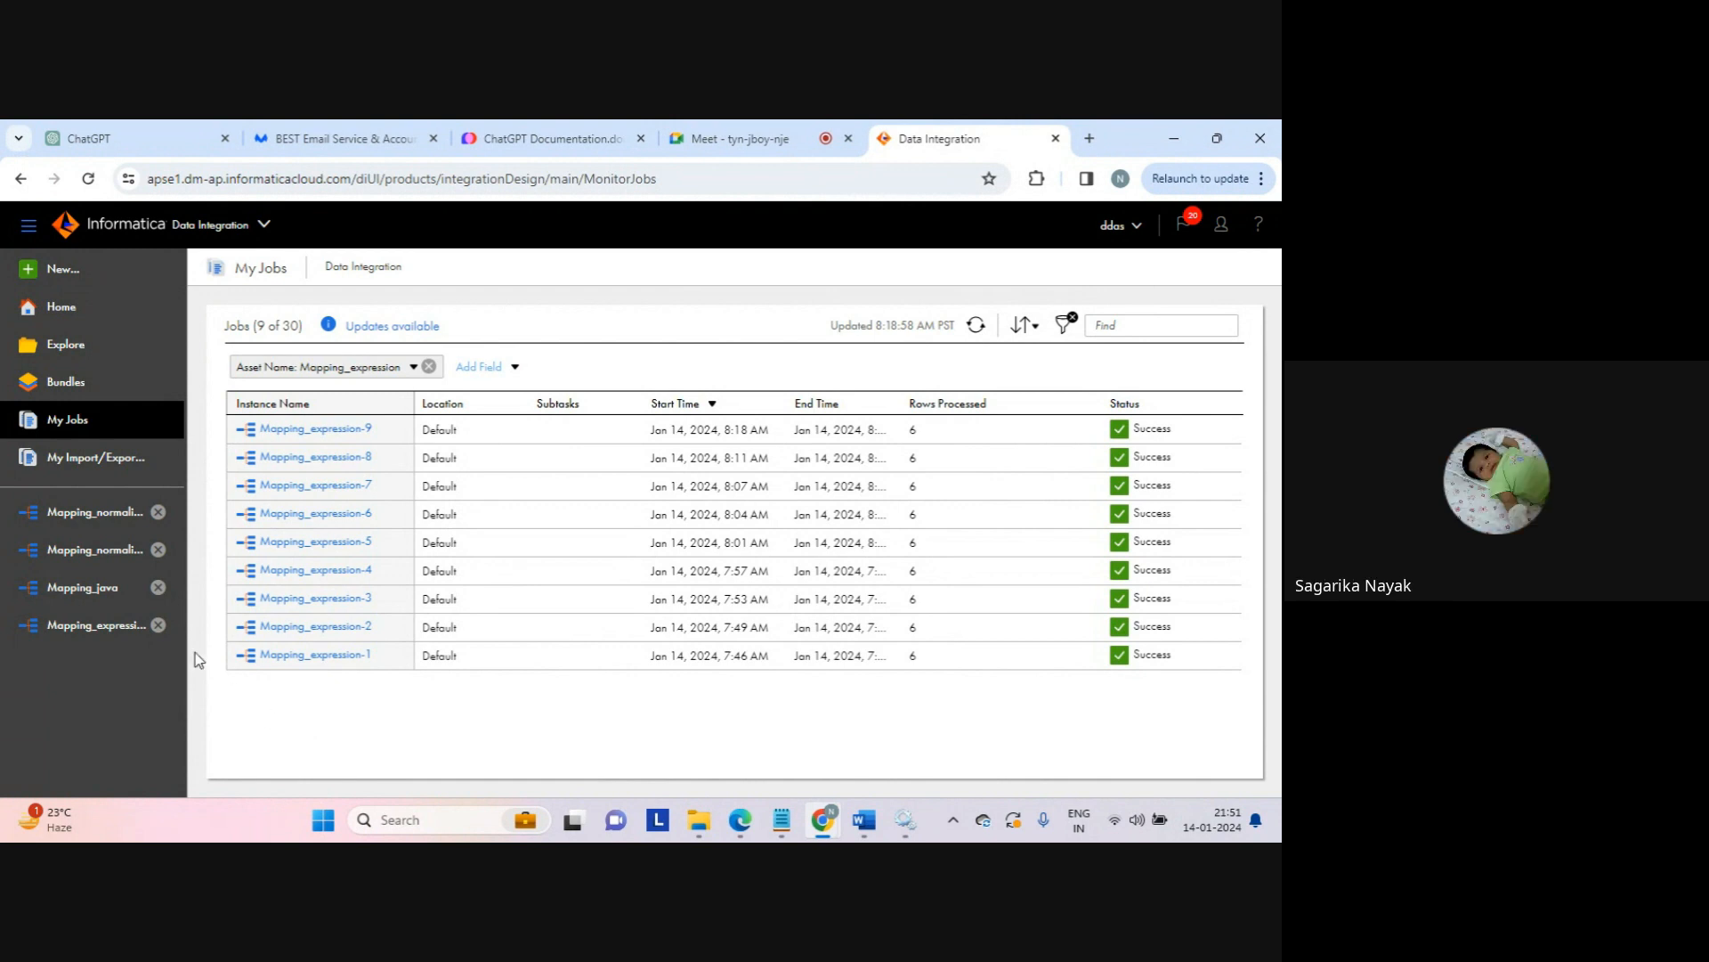
# Step: Open Mapping_expression and browse built-in functions in the substr_result_date_conversion expression, then cancel
pyautogui.click(98, 626)
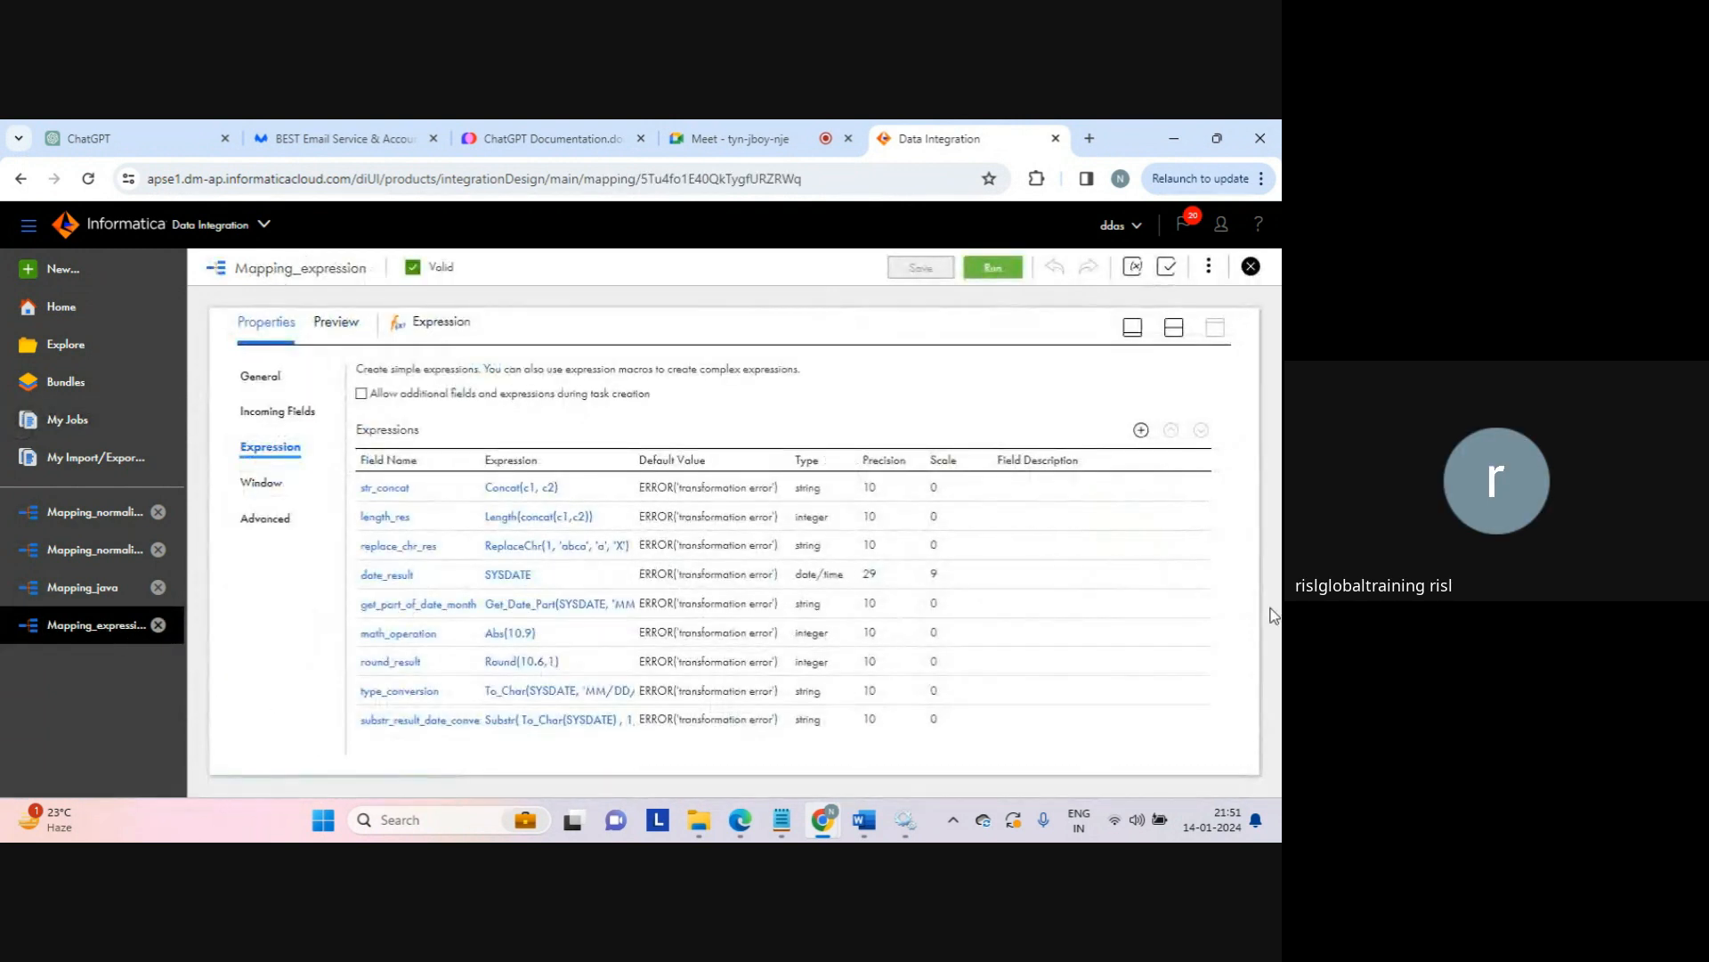
pyautogui.click(497, 720)
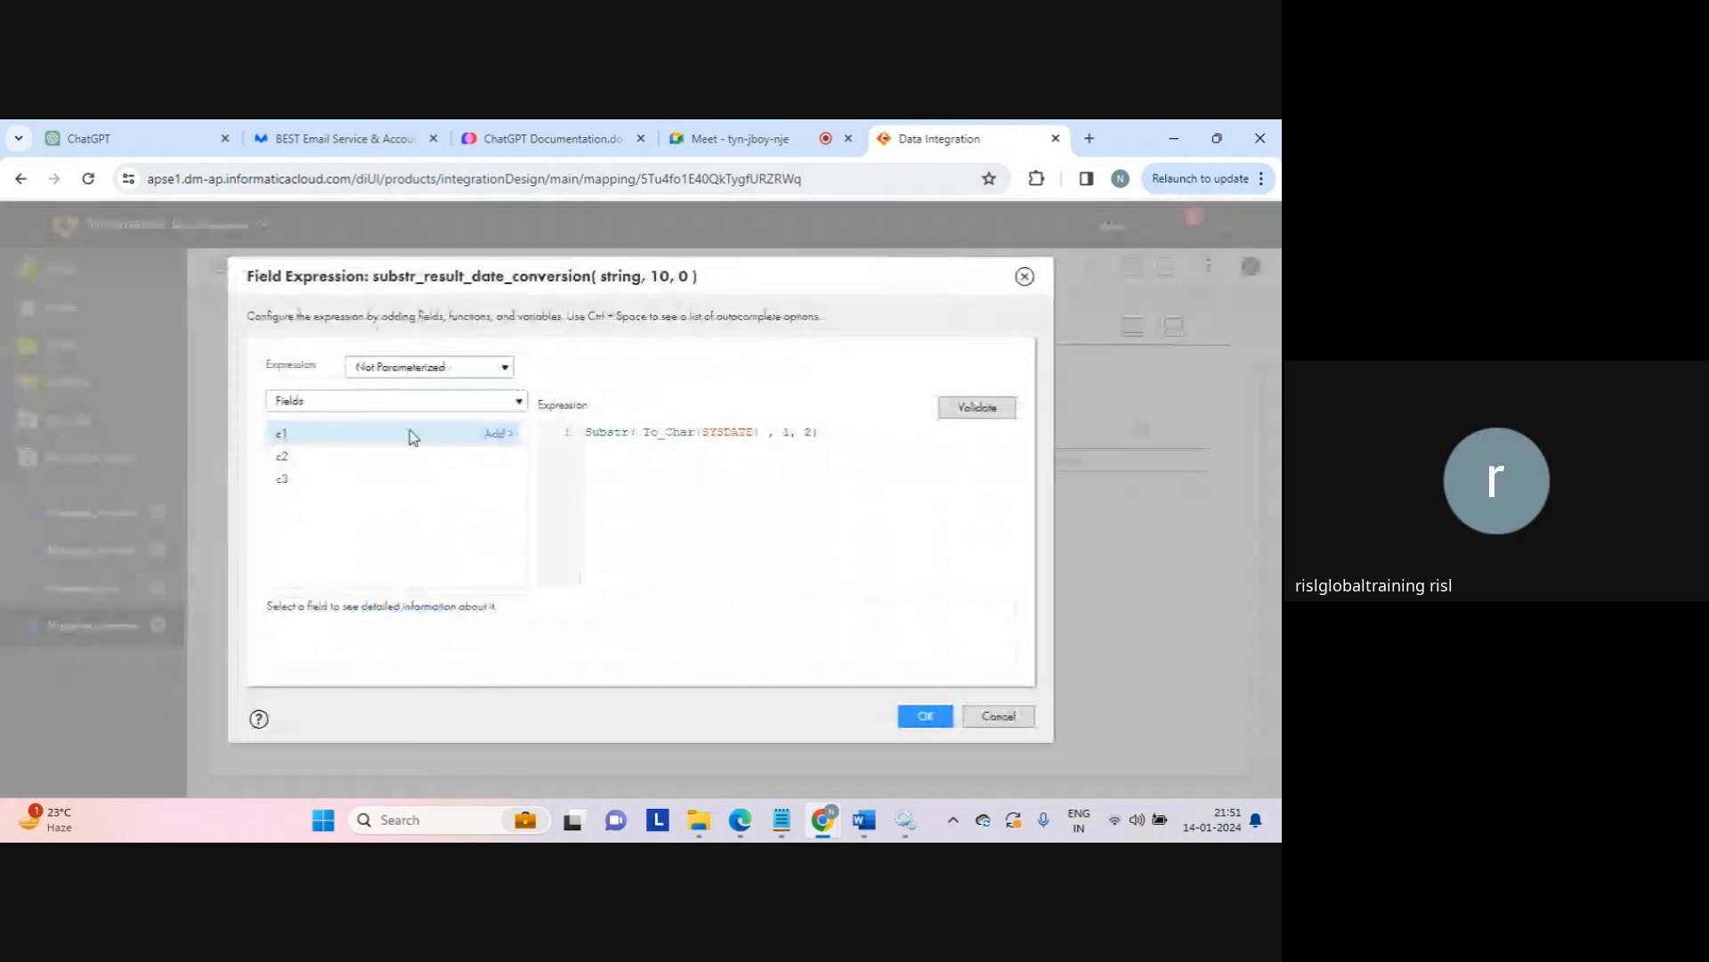
pyautogui.click(409, 400)
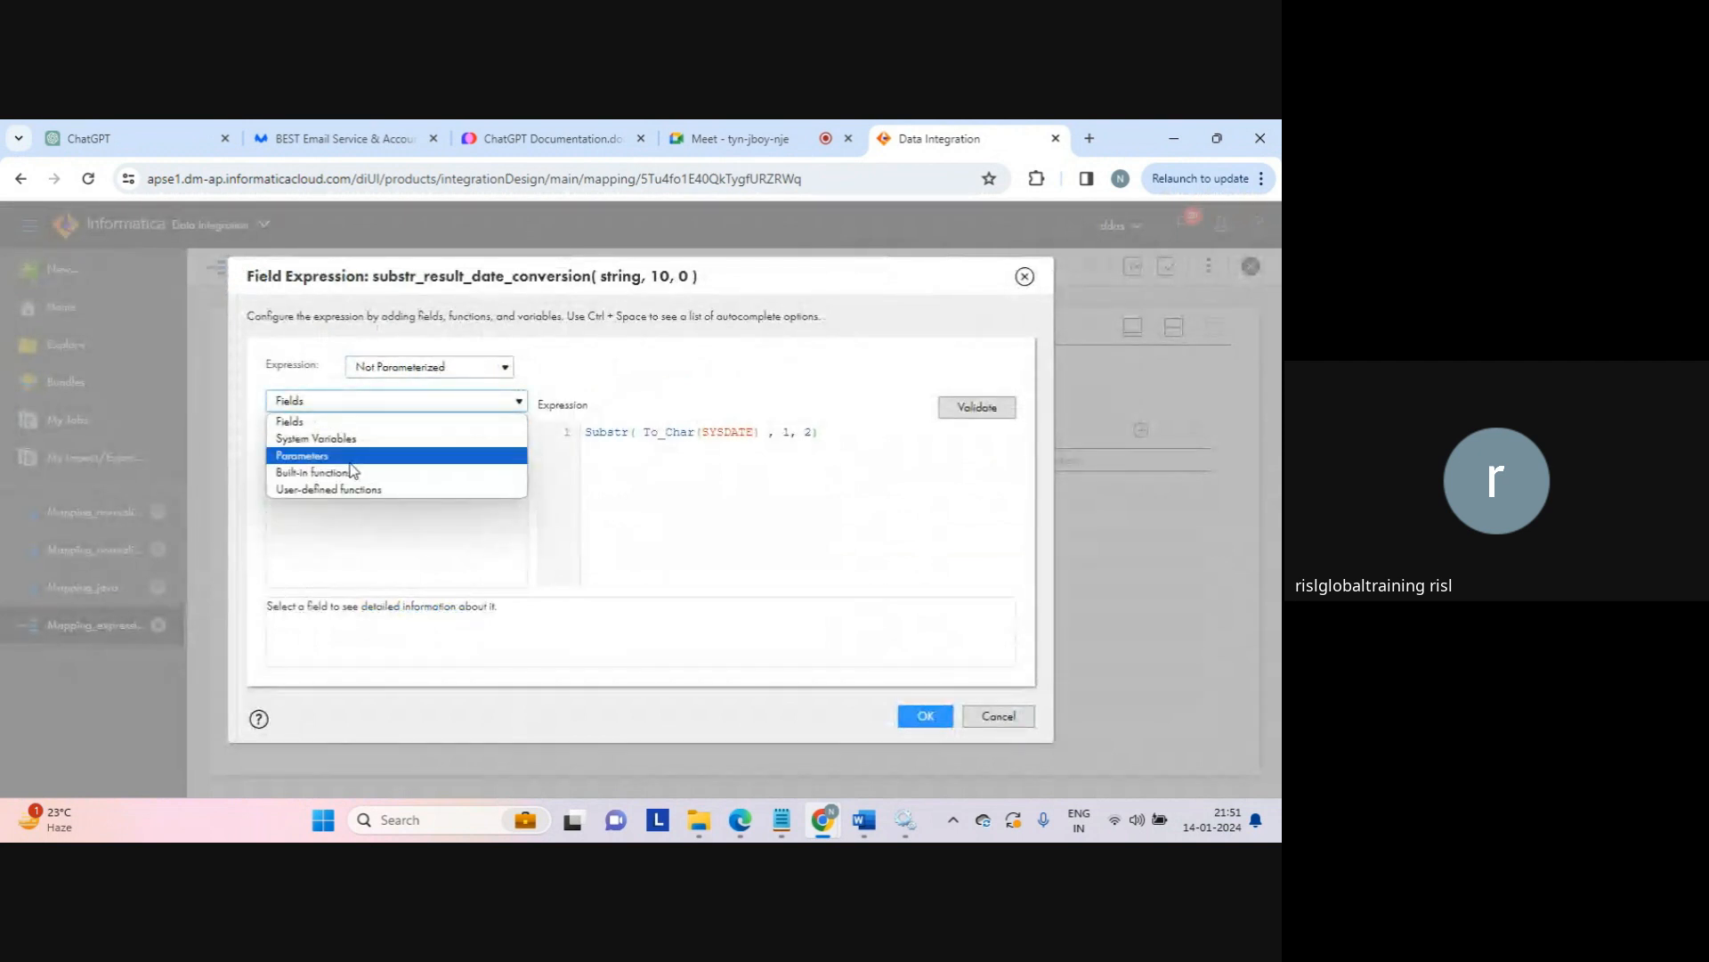
pyautogui.click(354, 472)
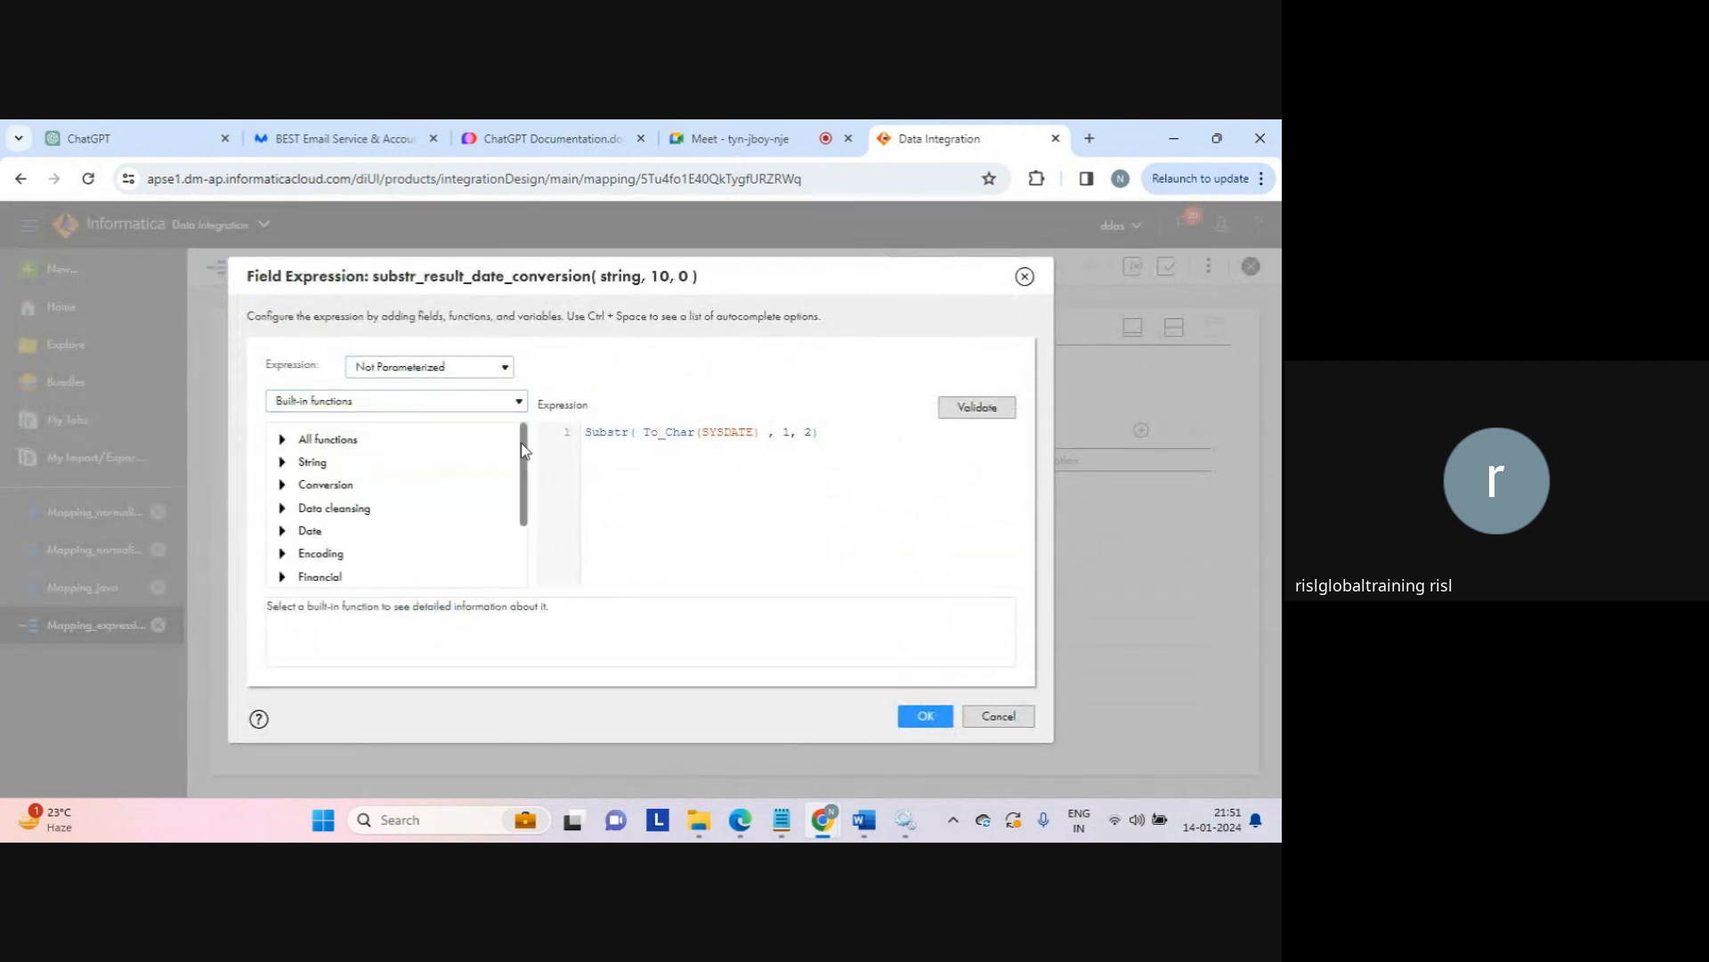
pyautogui.moveTo(521, 441); pyautogui.dragTo(533, 623)
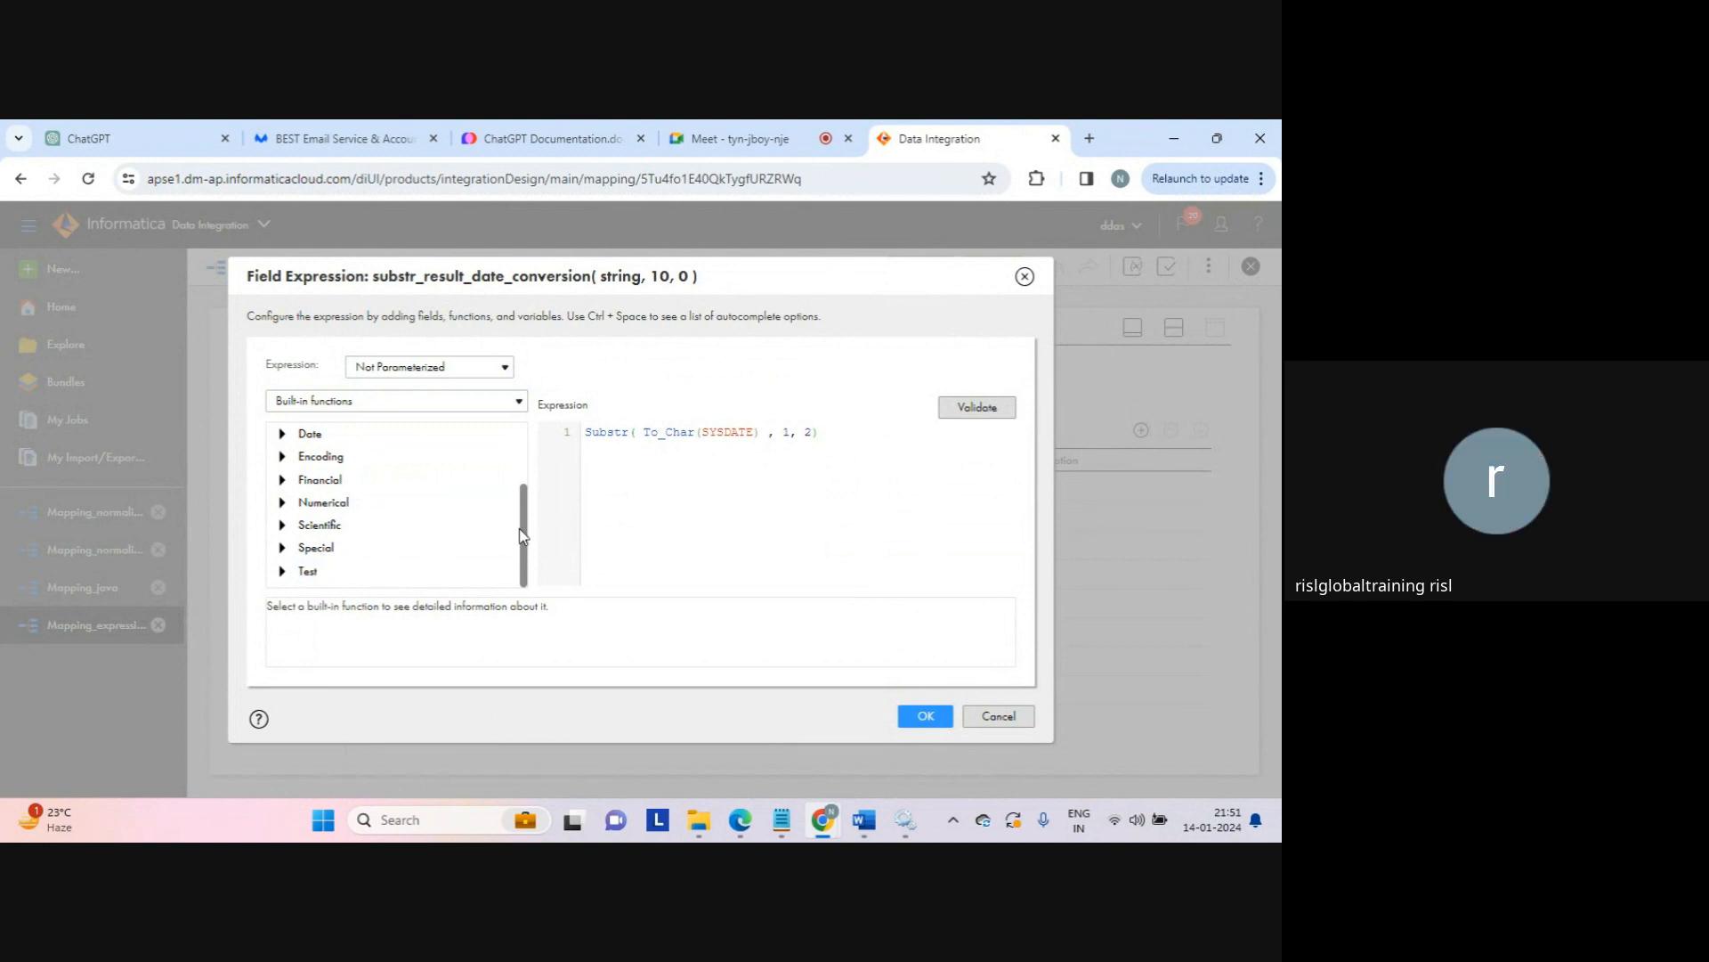
pyautogui.moveTo(520, 527); pyautogui.dragTo(520, 430)
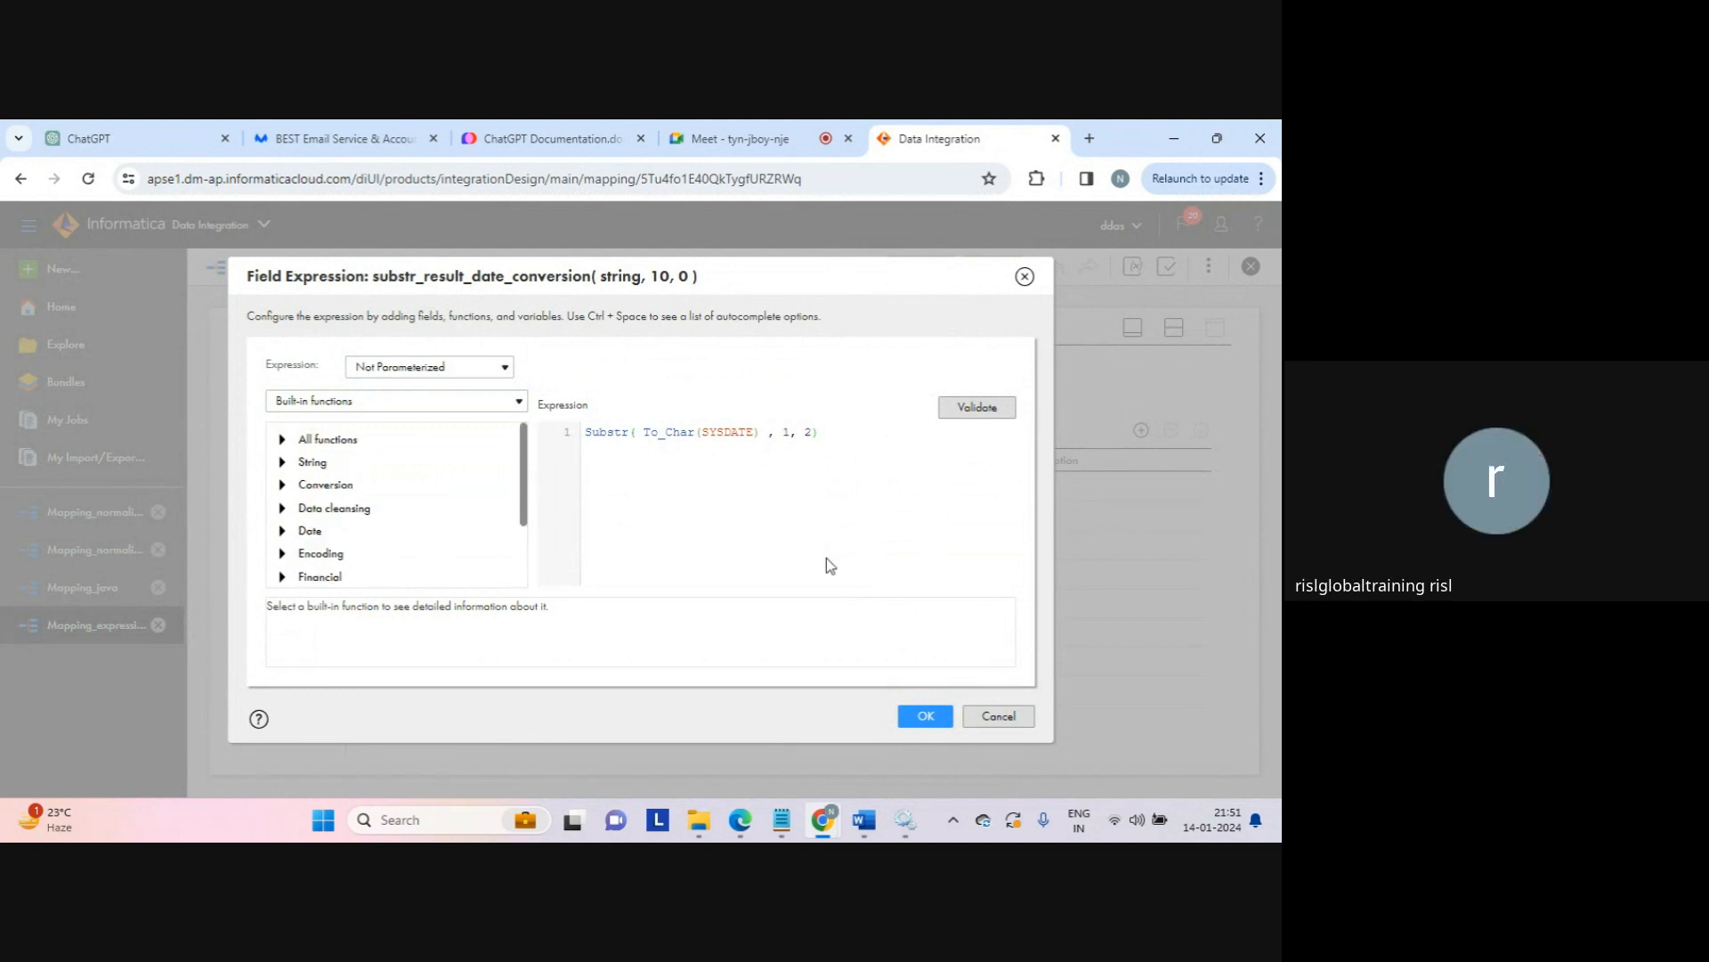
pyautogui.click(997, 717)
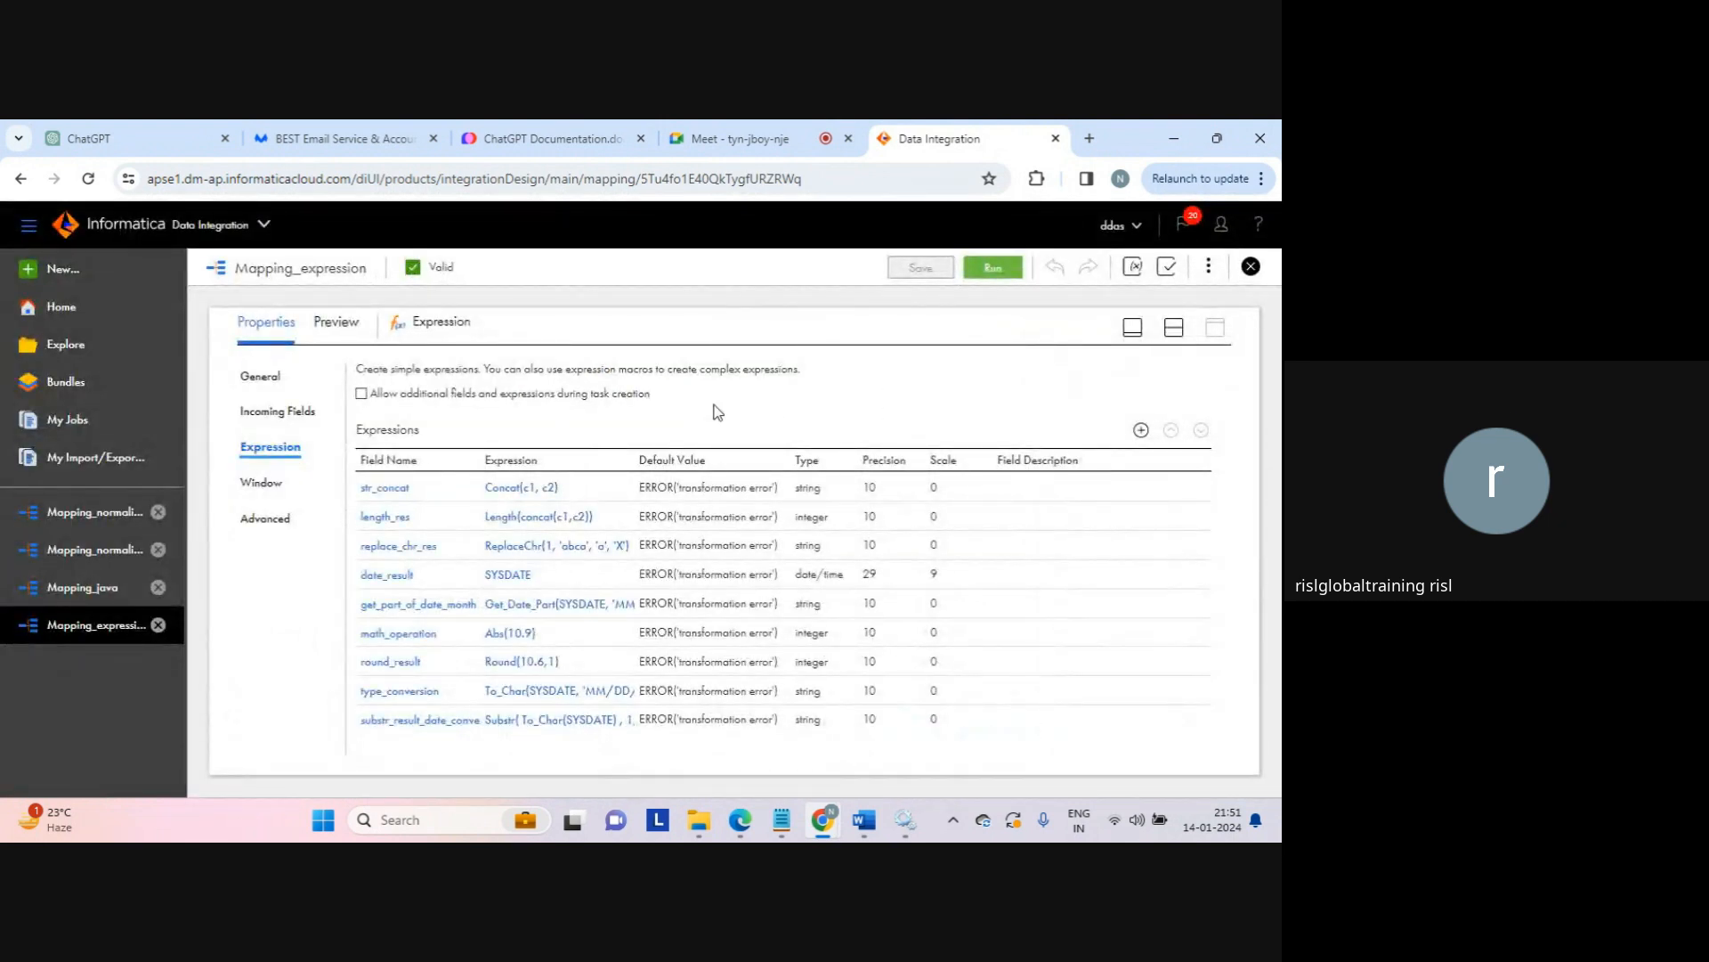
# Step: Show the Source→Expression→Target canvas in split layout above the mapping's properties
pyautogui.click(1174, 329)
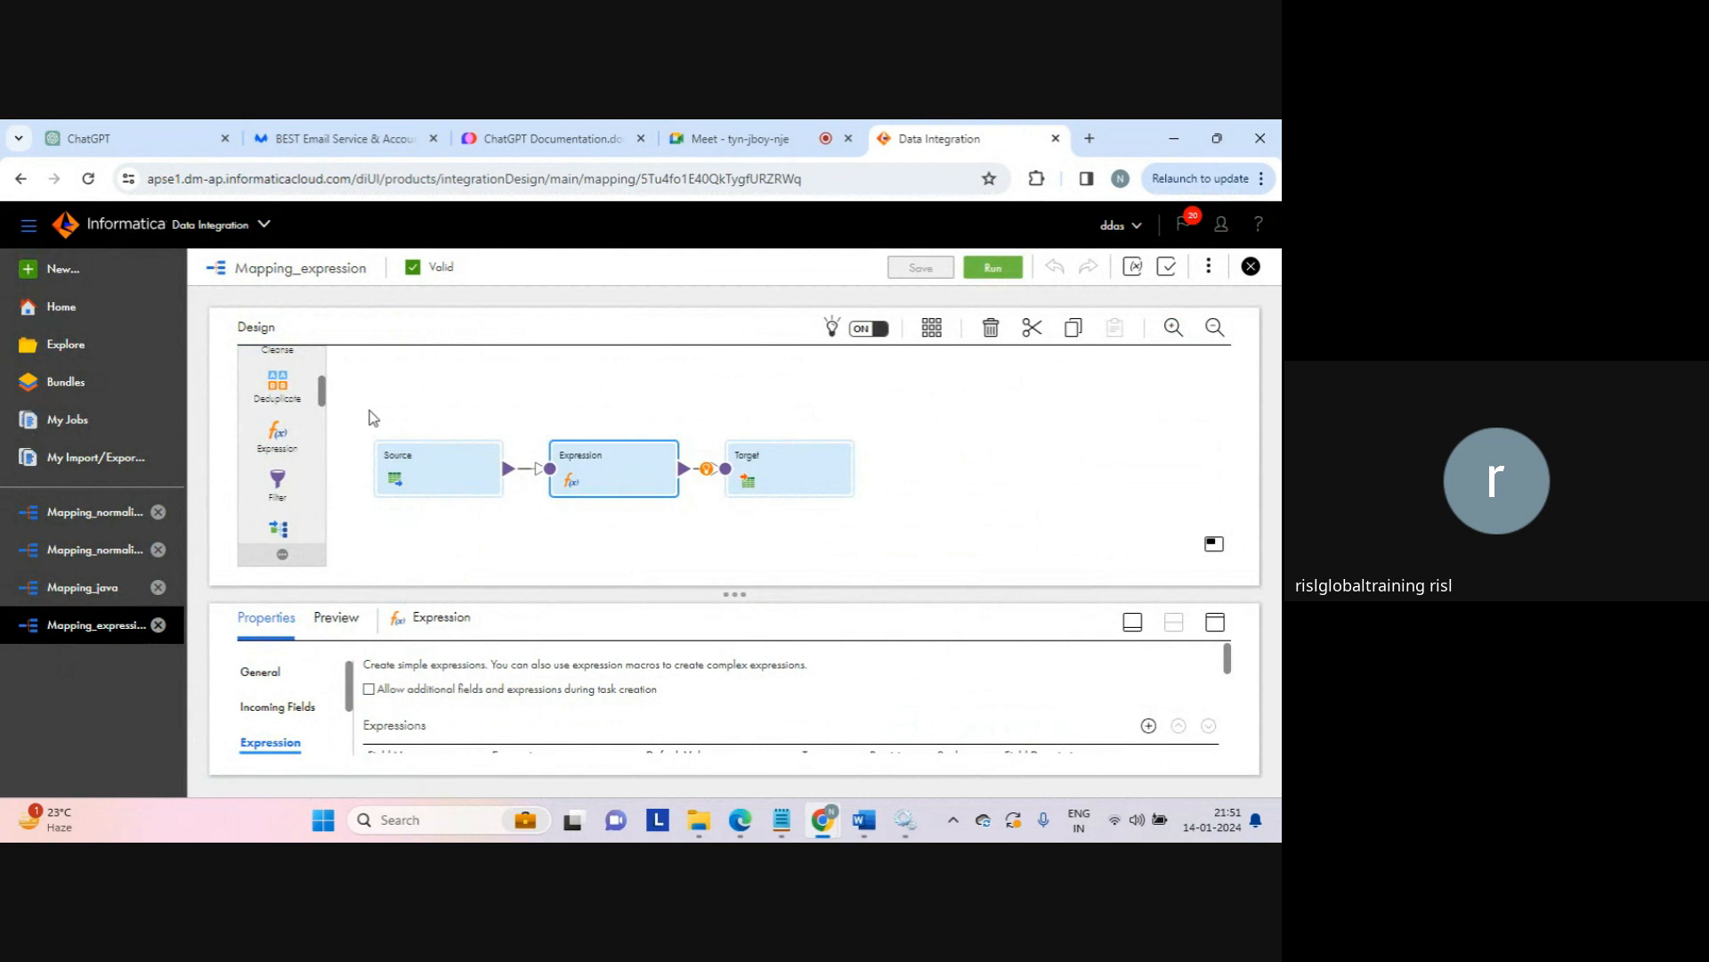
pyautogui.moveTo(326, 392)
pyautogui.mouseDown()
pyautogui.moveTo(325, 354)
pyautogui.moveTo(324, 388)
pyautogui.mouseUp()
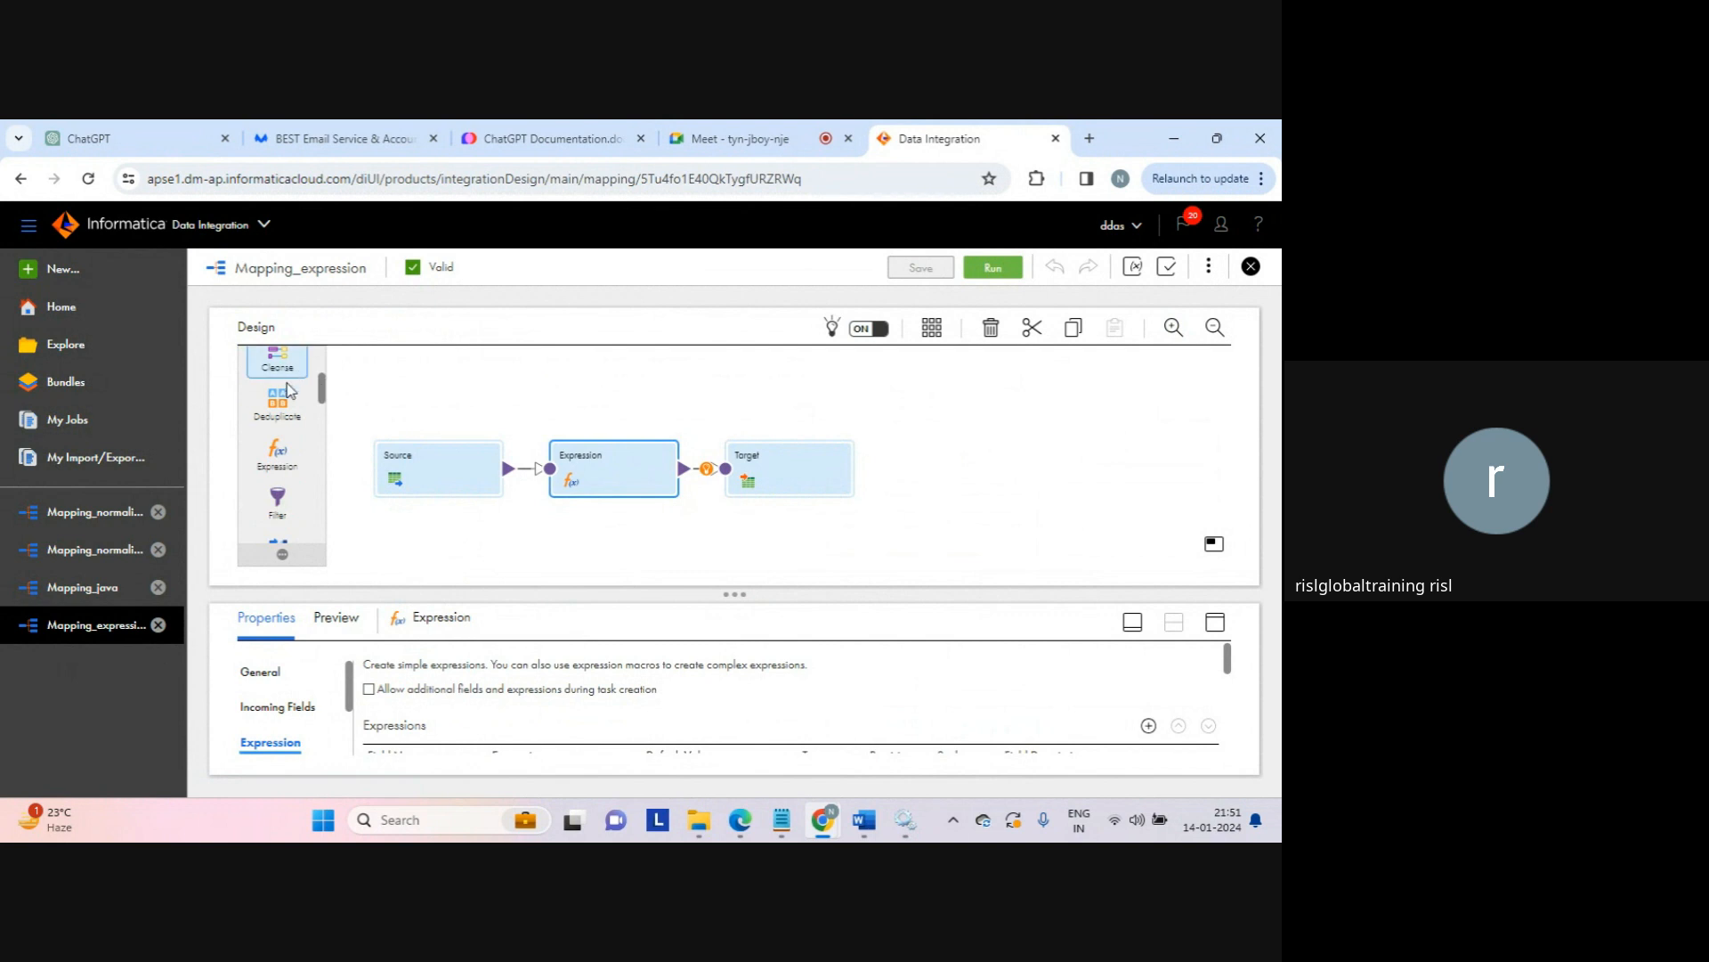
pyautogui.moveTo(323, 392); pyautogui.dragTo(322, 467)
pyautogui.scroll(-2, 318, 463)
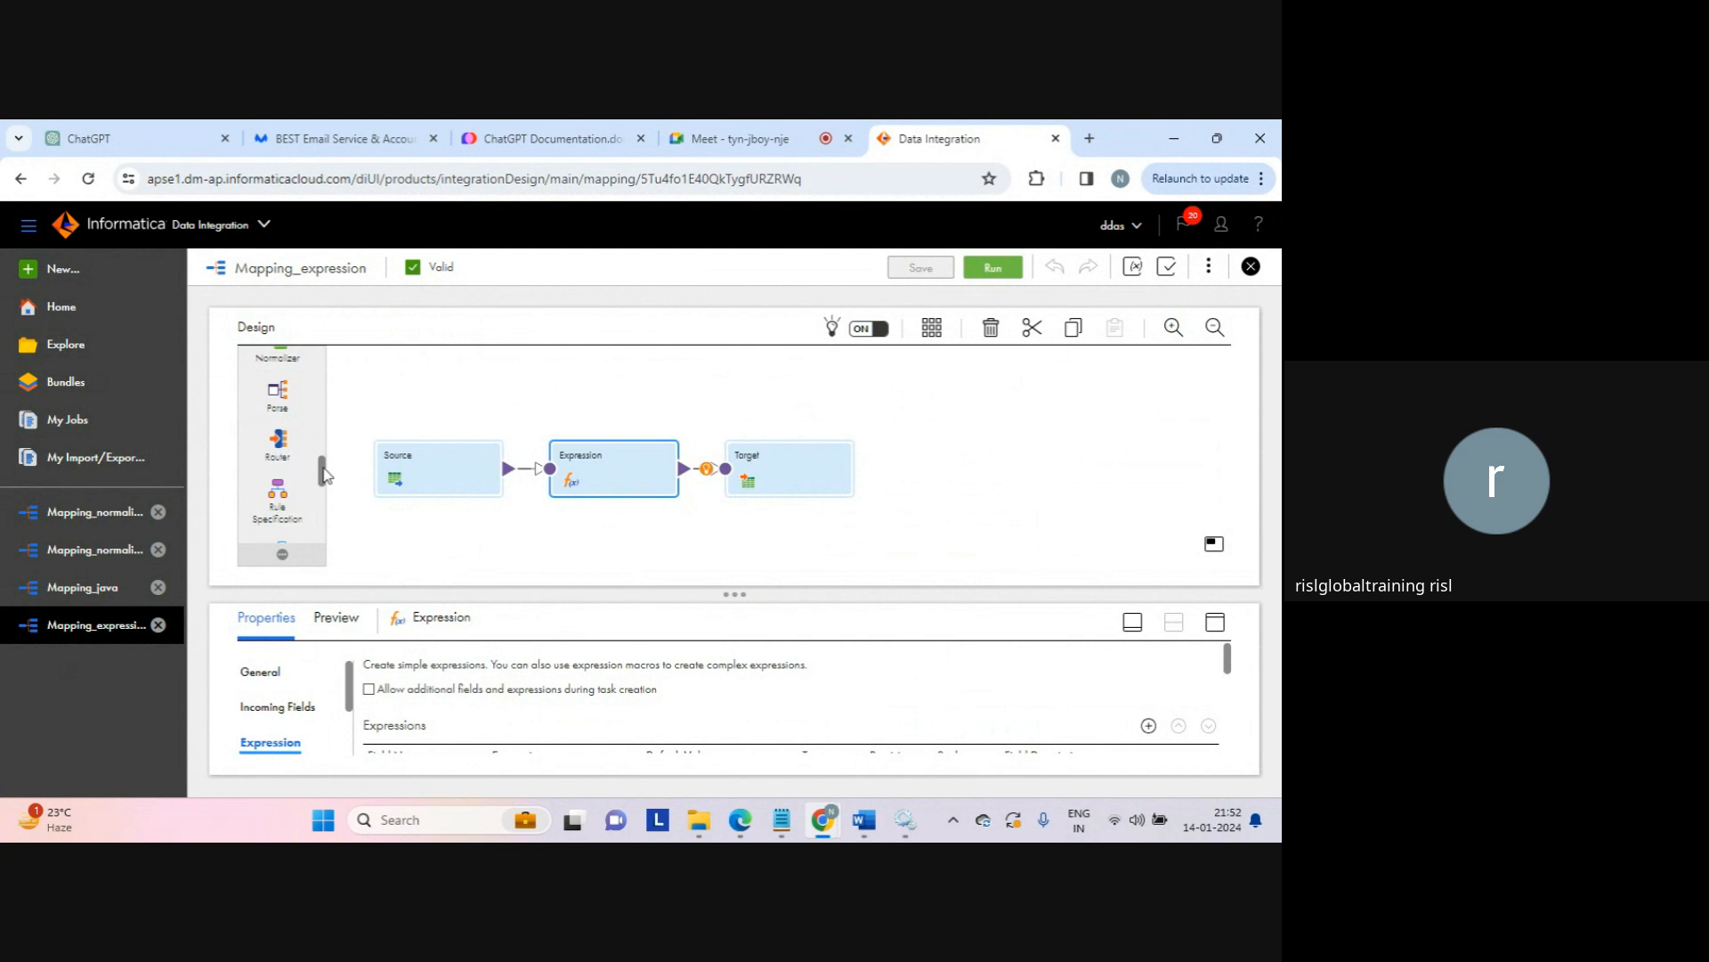
pyautogui.scroll(-2, 322, 491)
pyautogui.moveTo(323, 492); pyautogui.dragTo(324, 535)
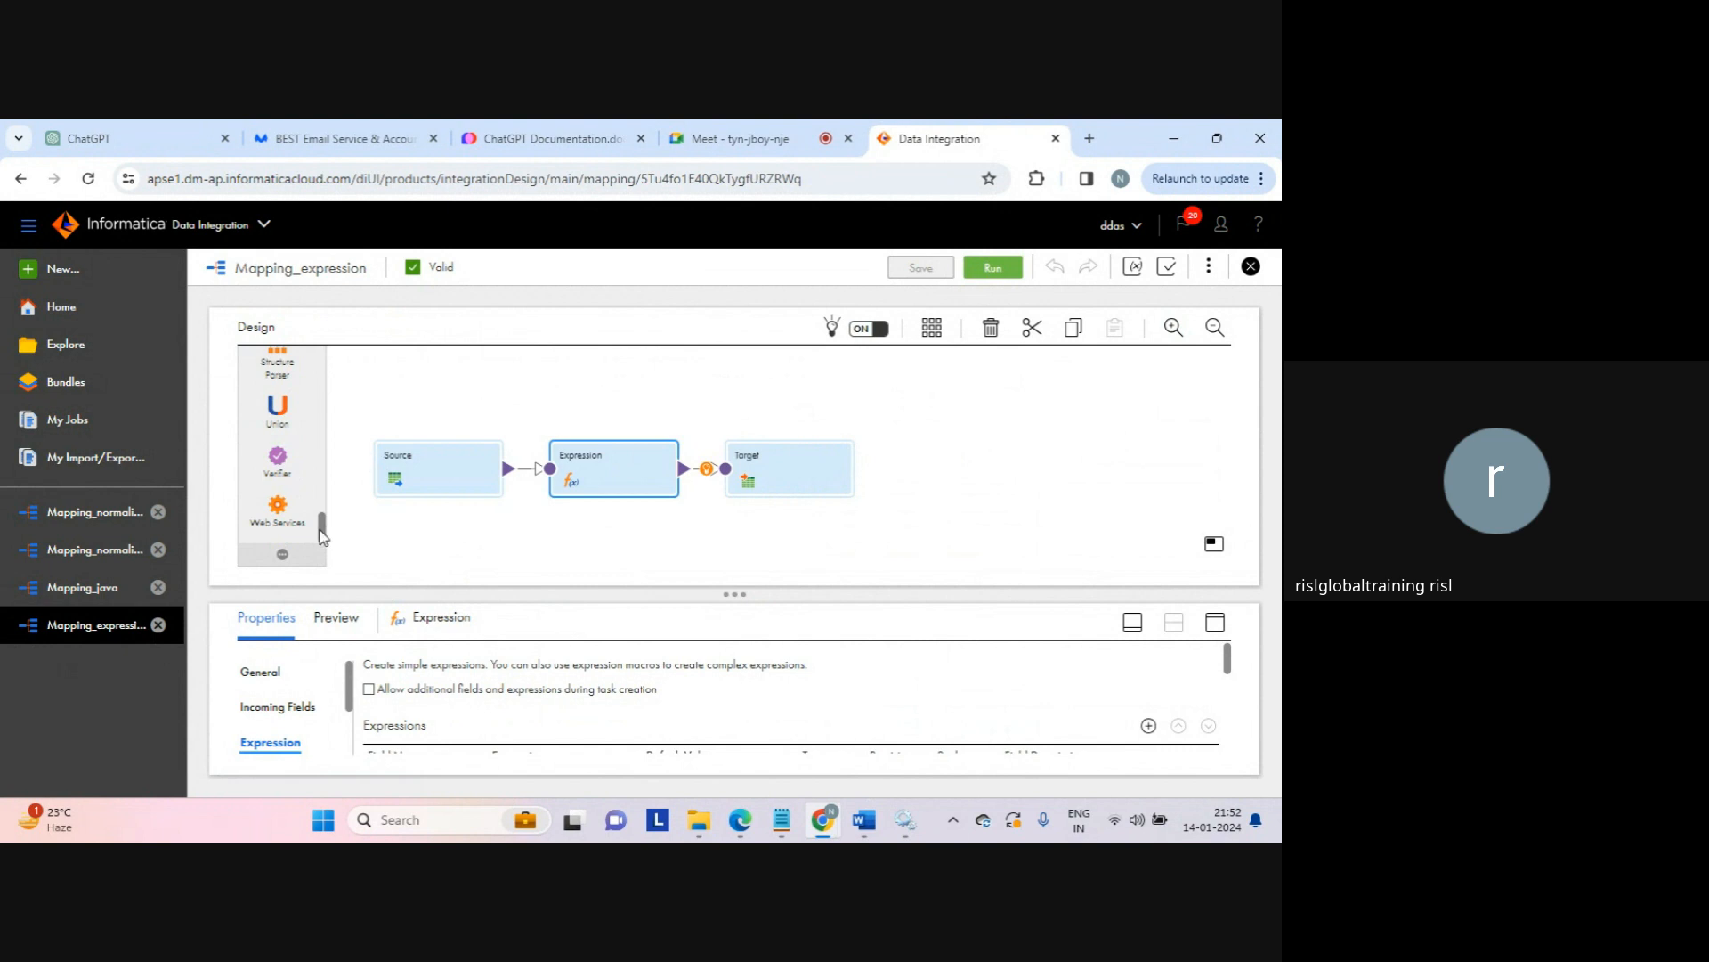
pyautogui.moveTo(324, 530); pyautogui.dragTo(320, 382)
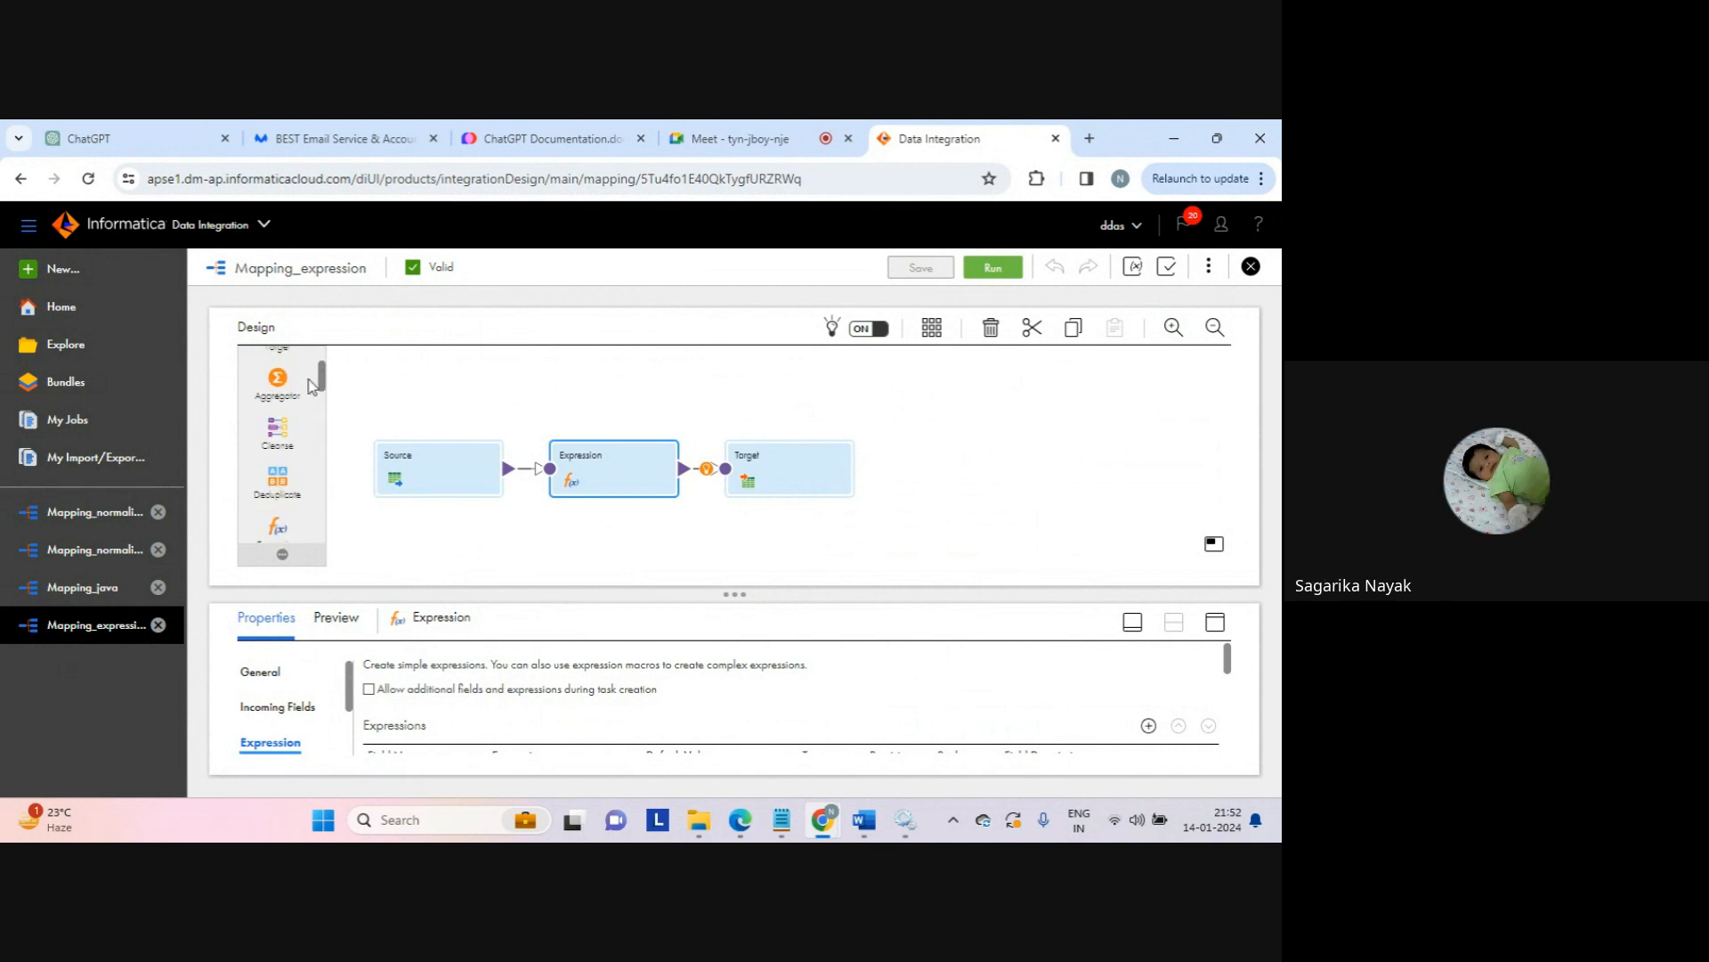
pyautogui.click(423, 409)
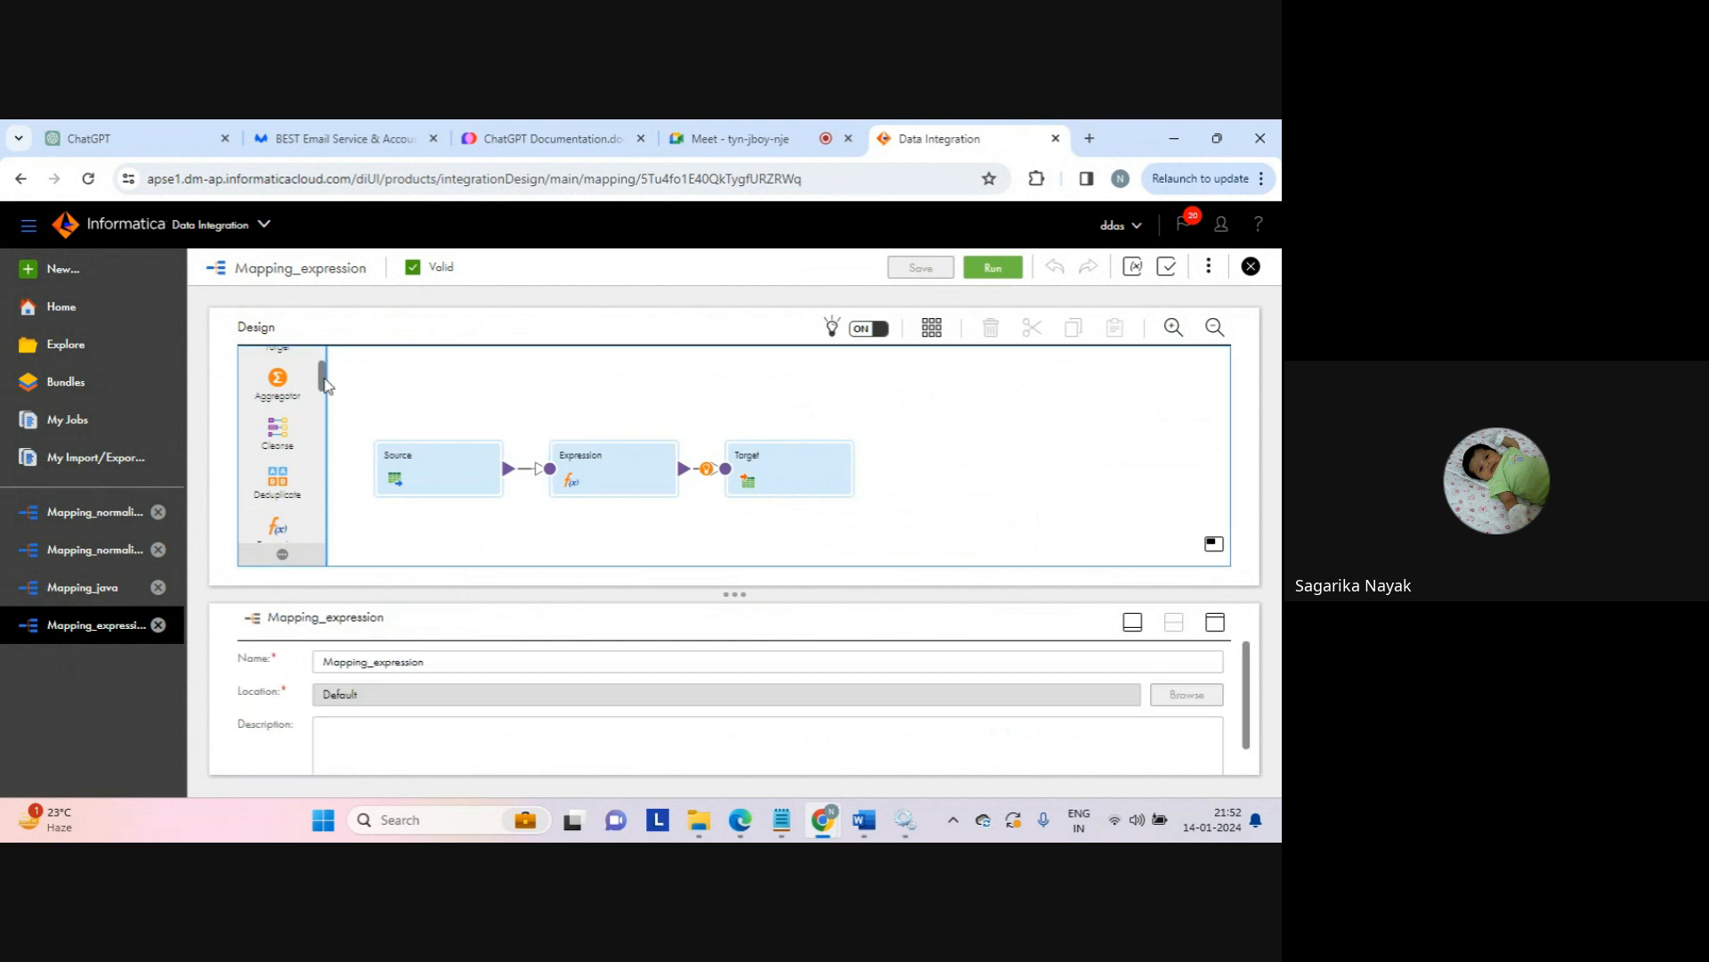
pyautogui.moveTo(324, 385); pyautogui.dragTo(324, 365)
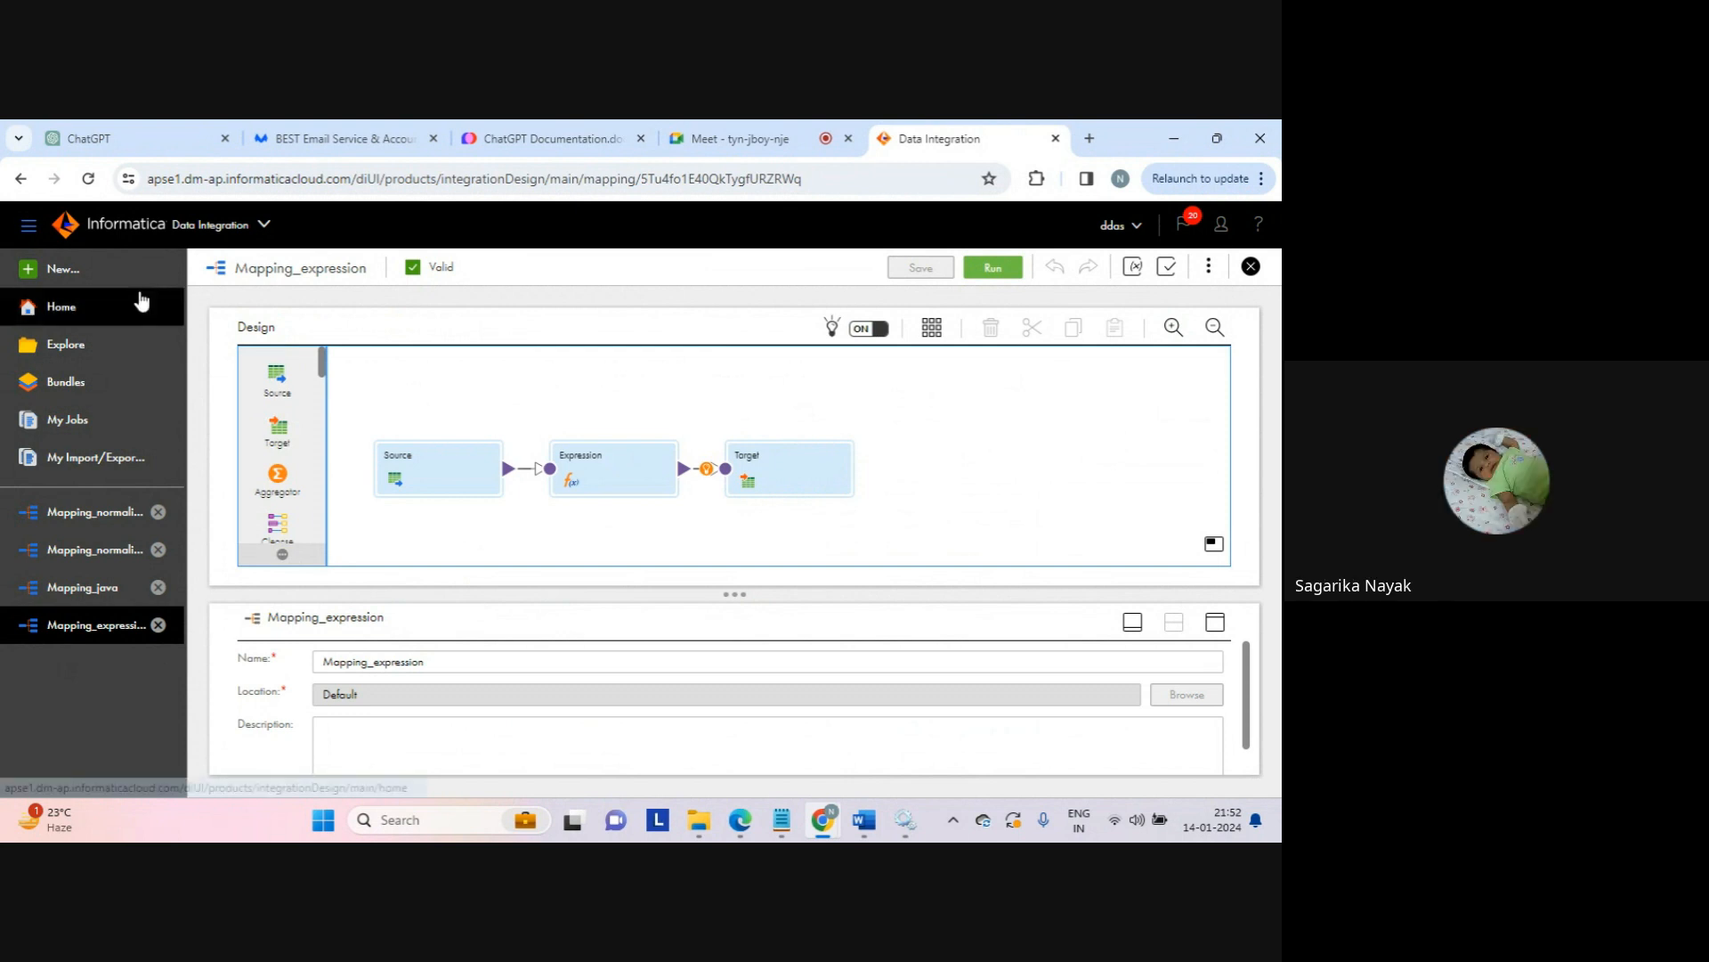
pyautogui.click(67, 269)
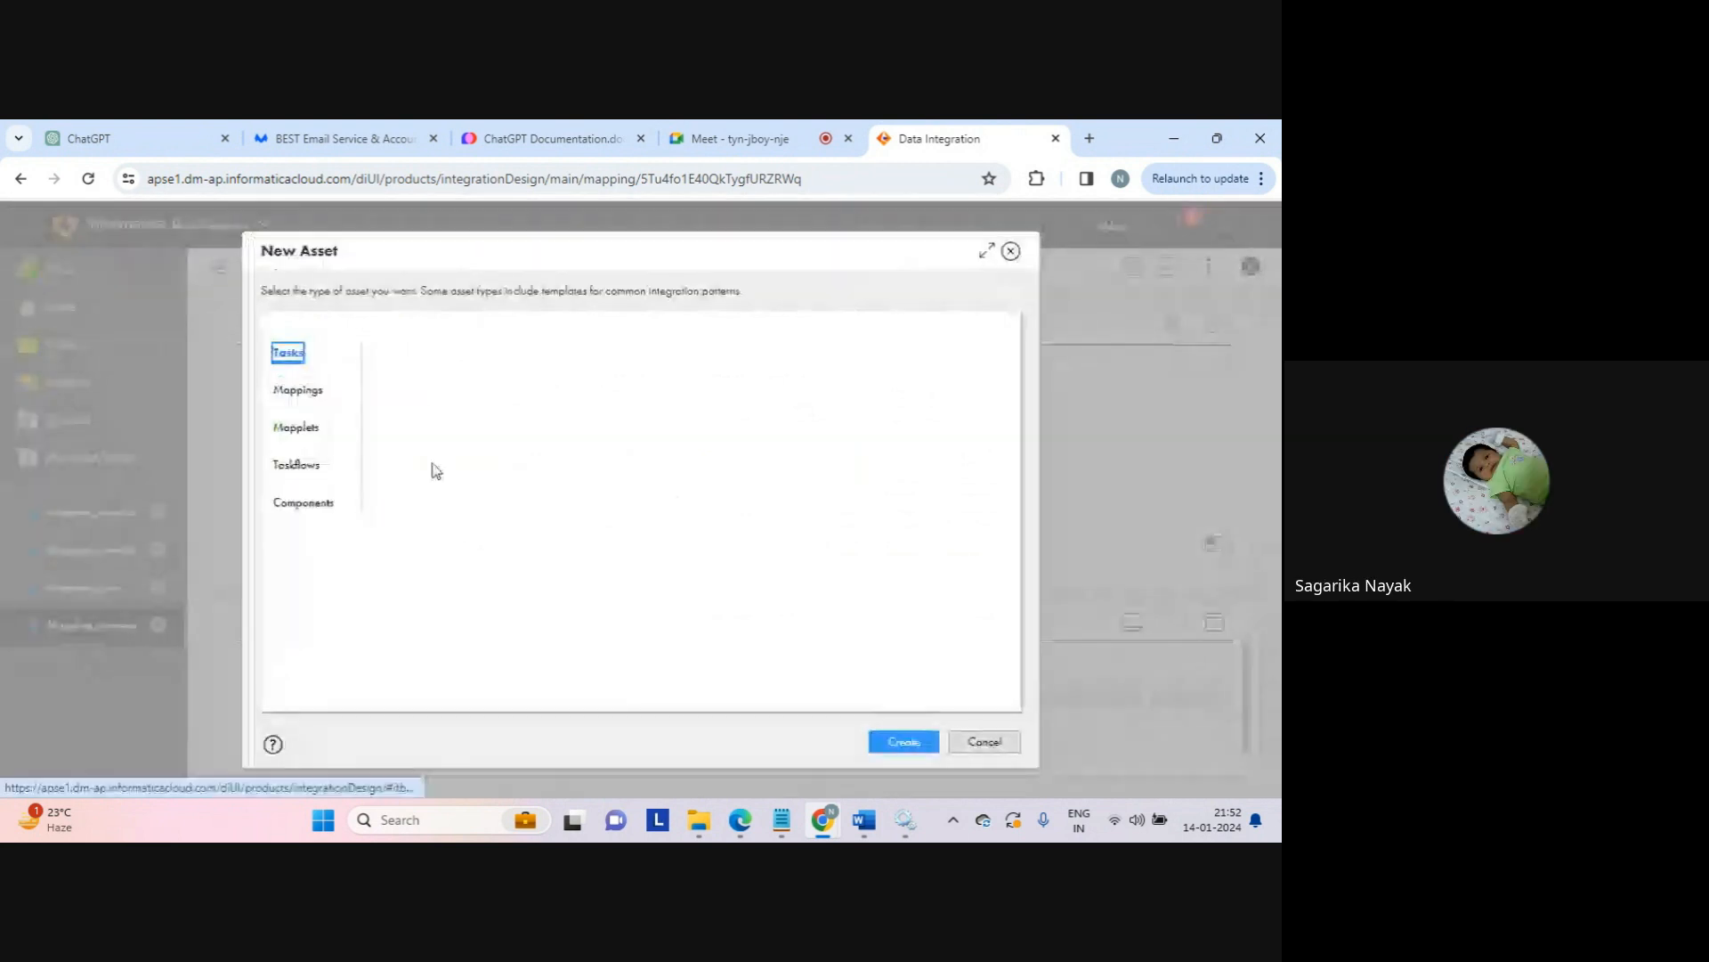
pyautogui.click(307, 504)
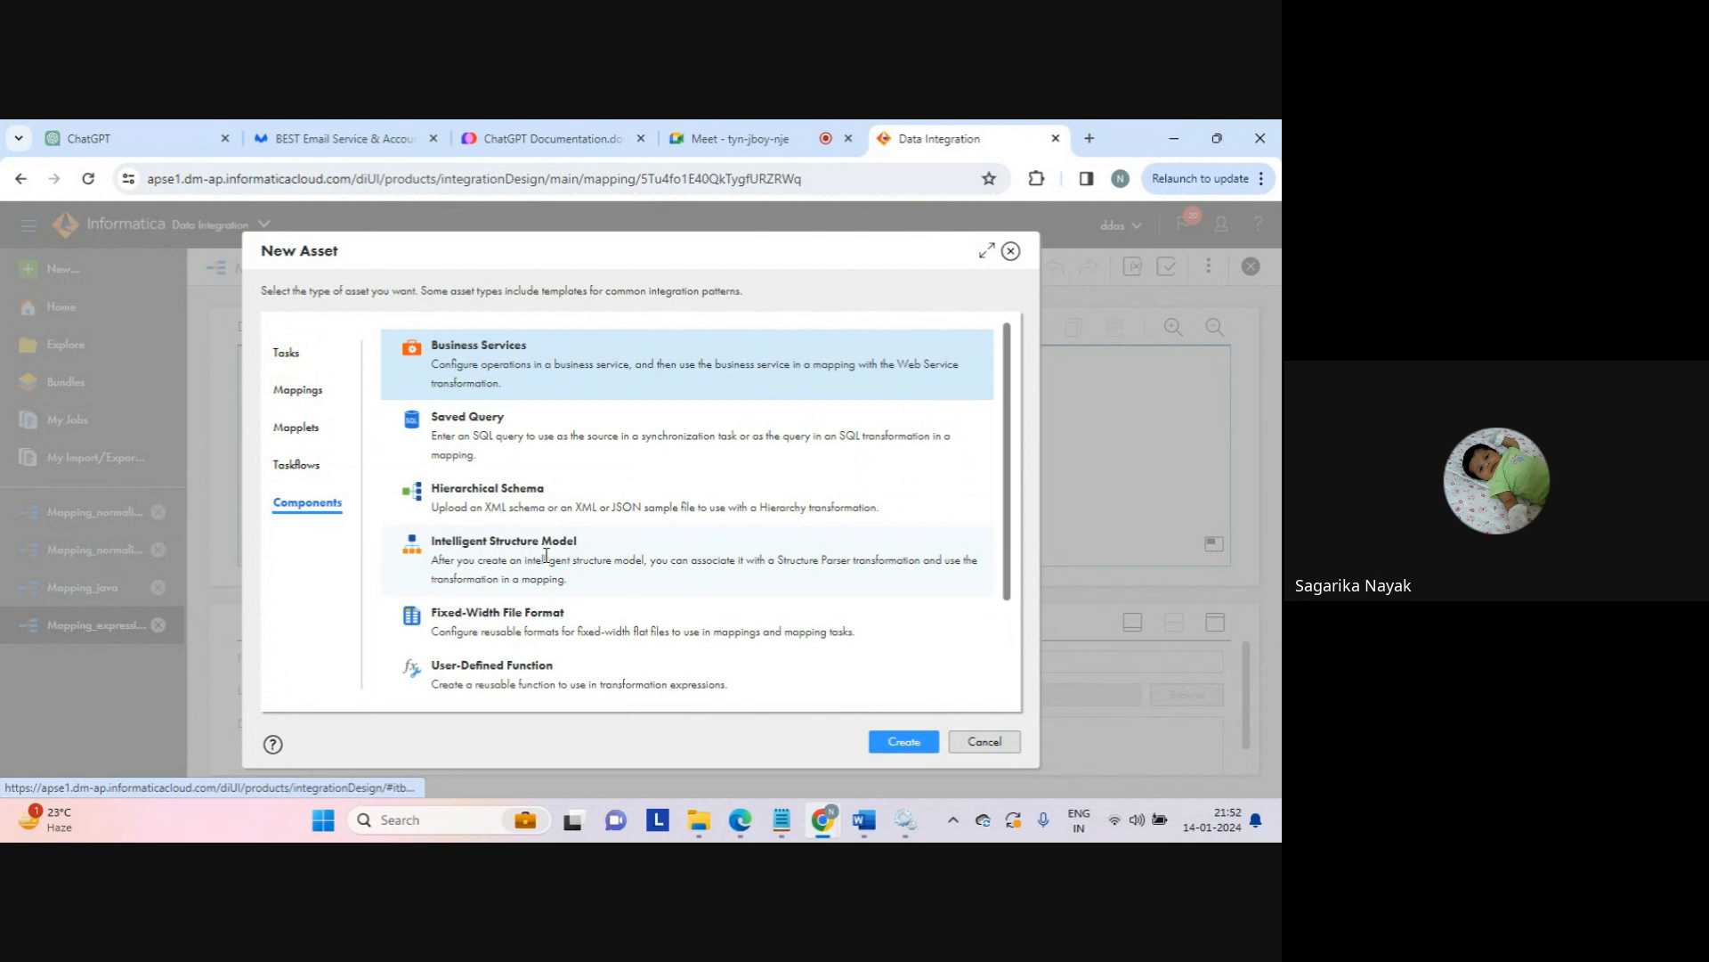
pyautogui.click(987, 742)
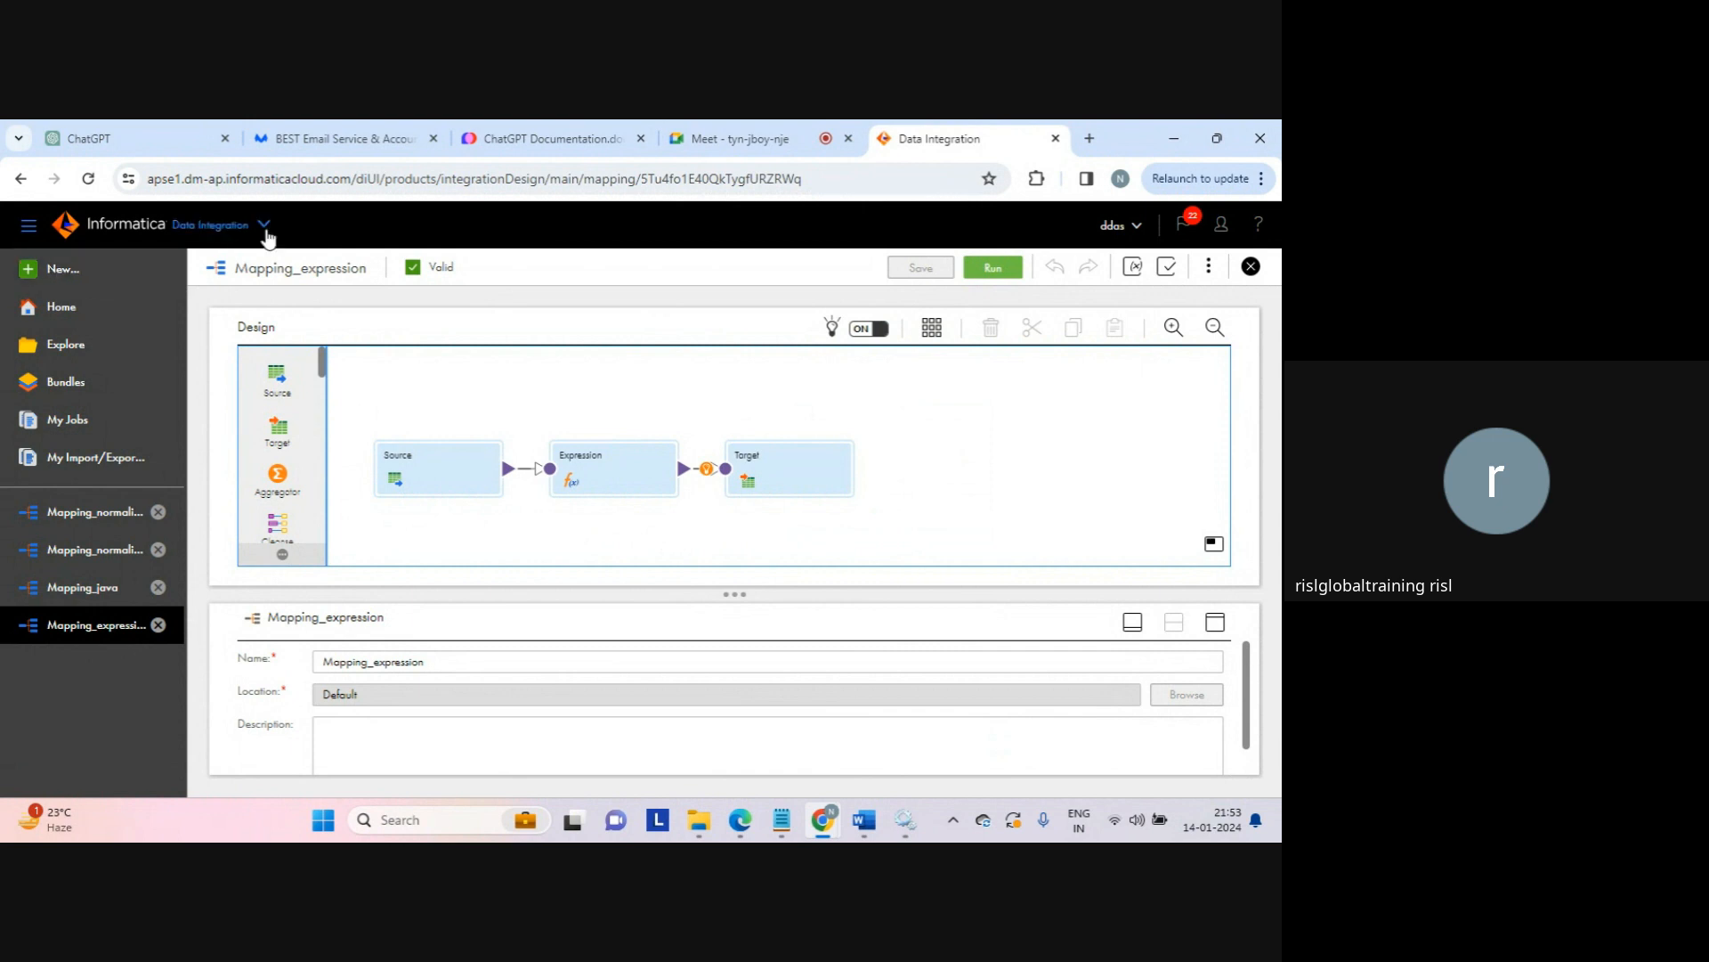
# Step: Switch from Data Integration to the Application Integration service via My Services
pyautogui.click(266, 231)
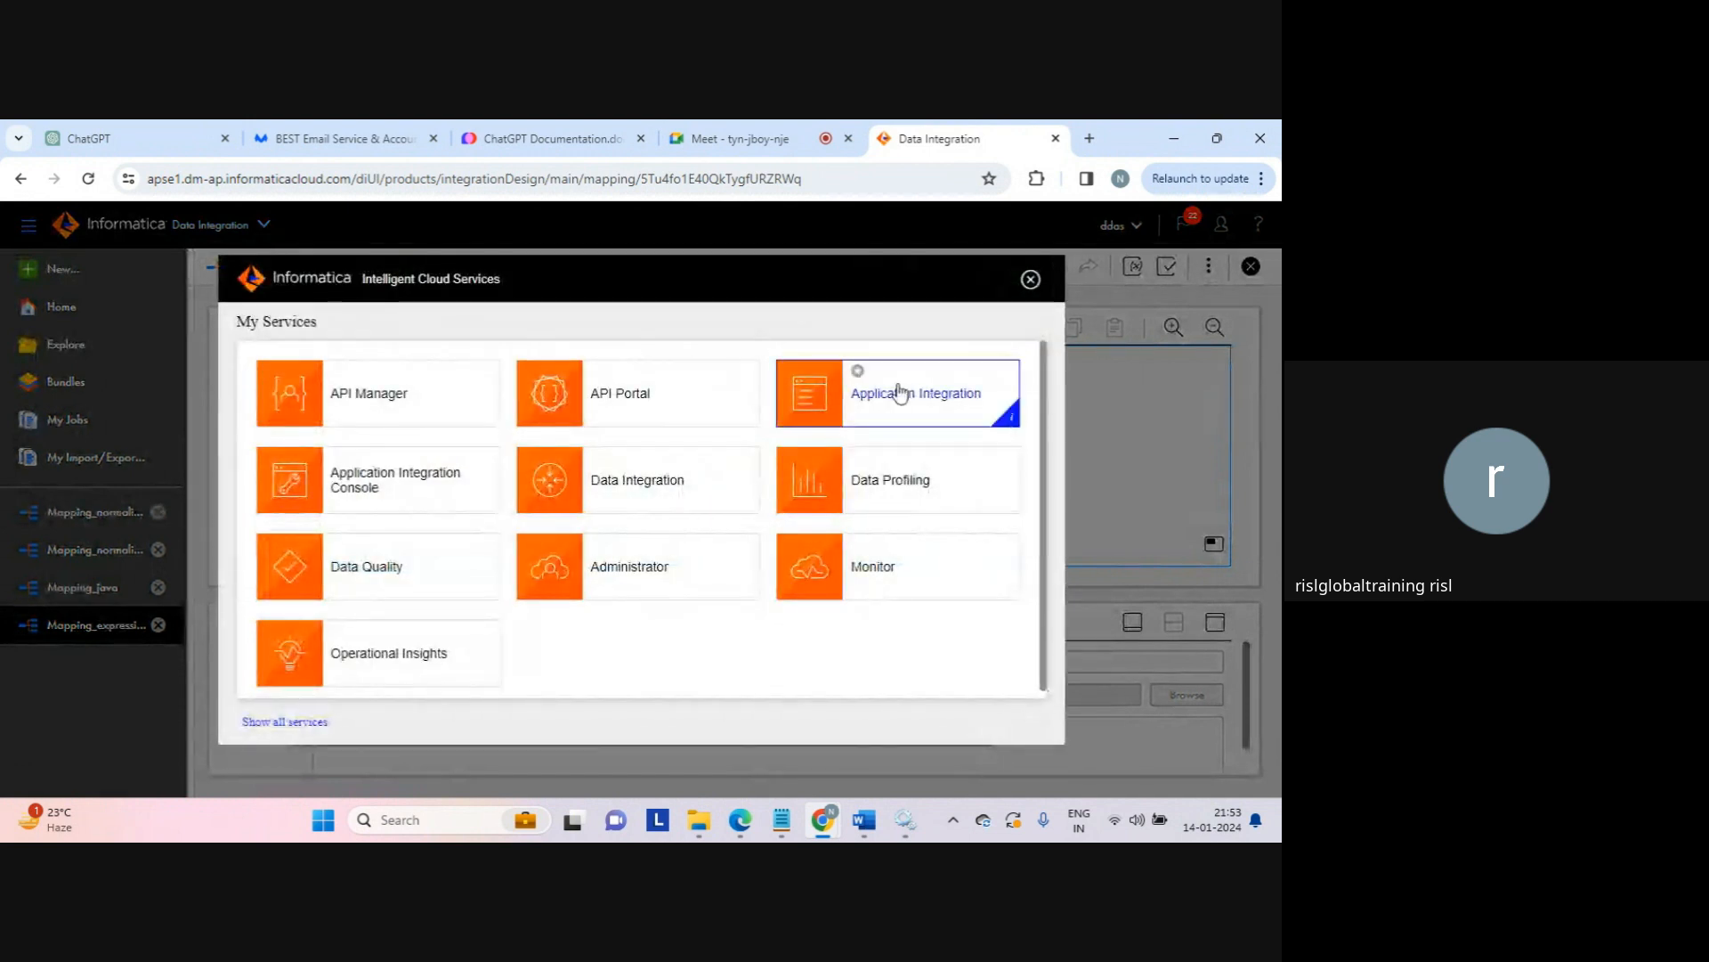
pyautogui.click(902, 401)
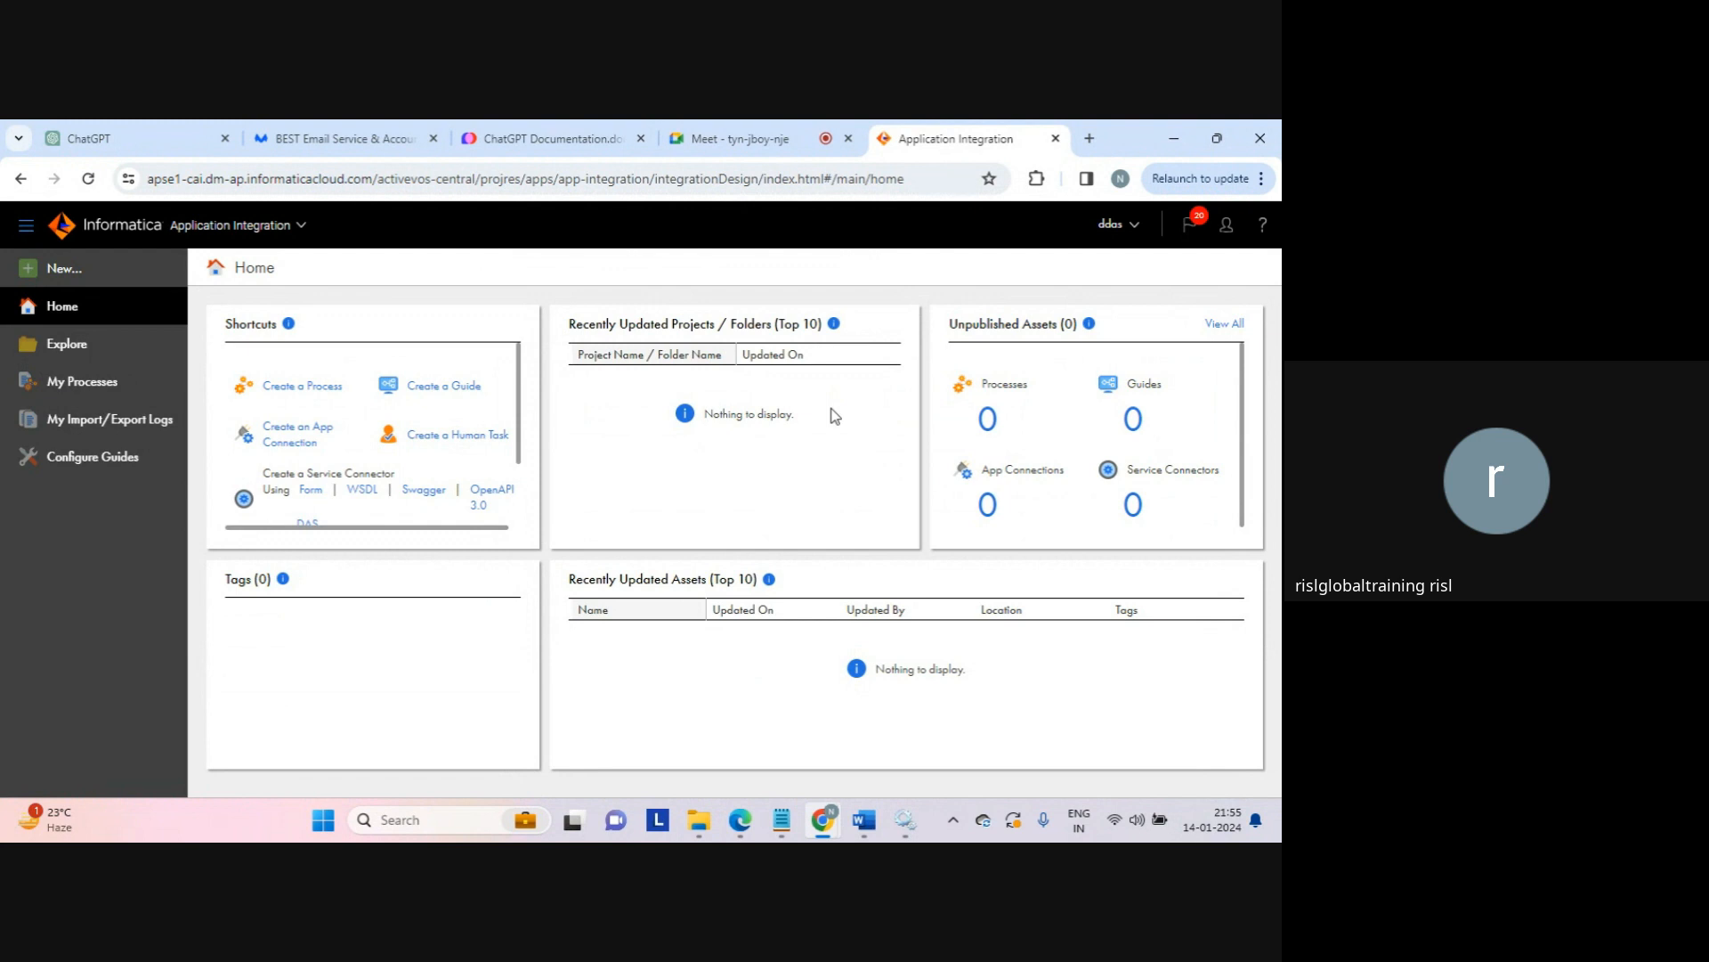
pyautogui.moveTo(704, 414); pyautogui.dragTo(805, 421)
pyautogui.click(805, 421)
pyautogui.moveTo(703, 832)
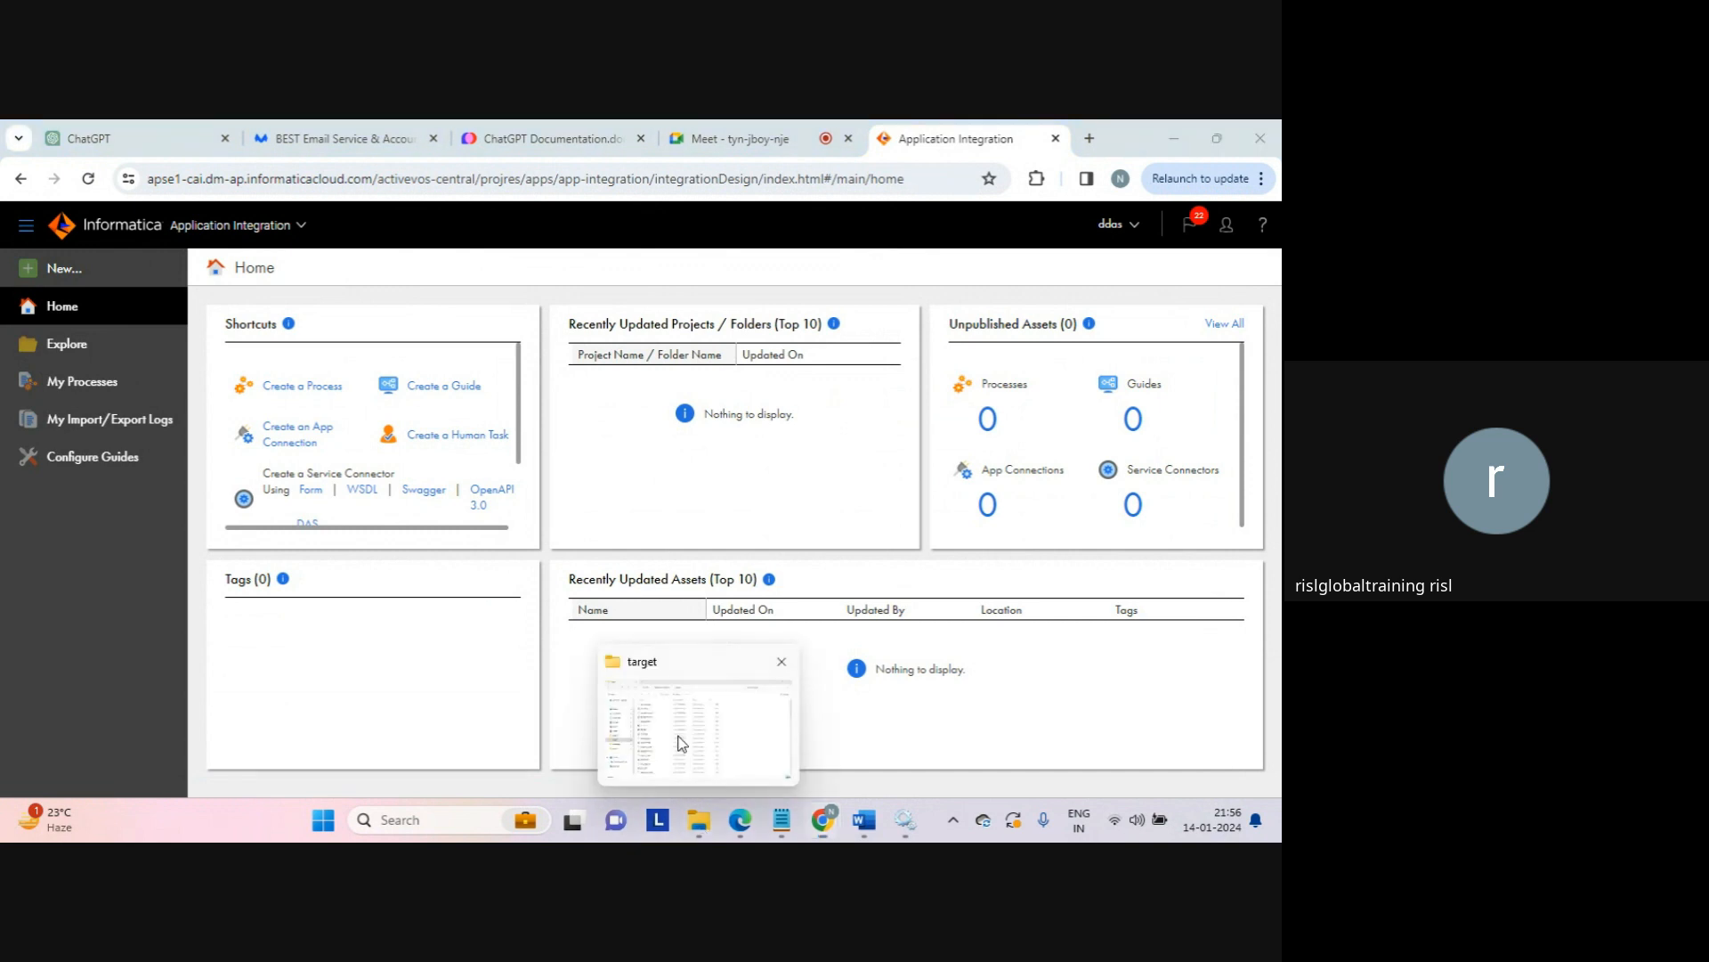
# Step: In File Explorer, navigate from content up to docs and open the iics folder
pyautogui.click(678, 739)
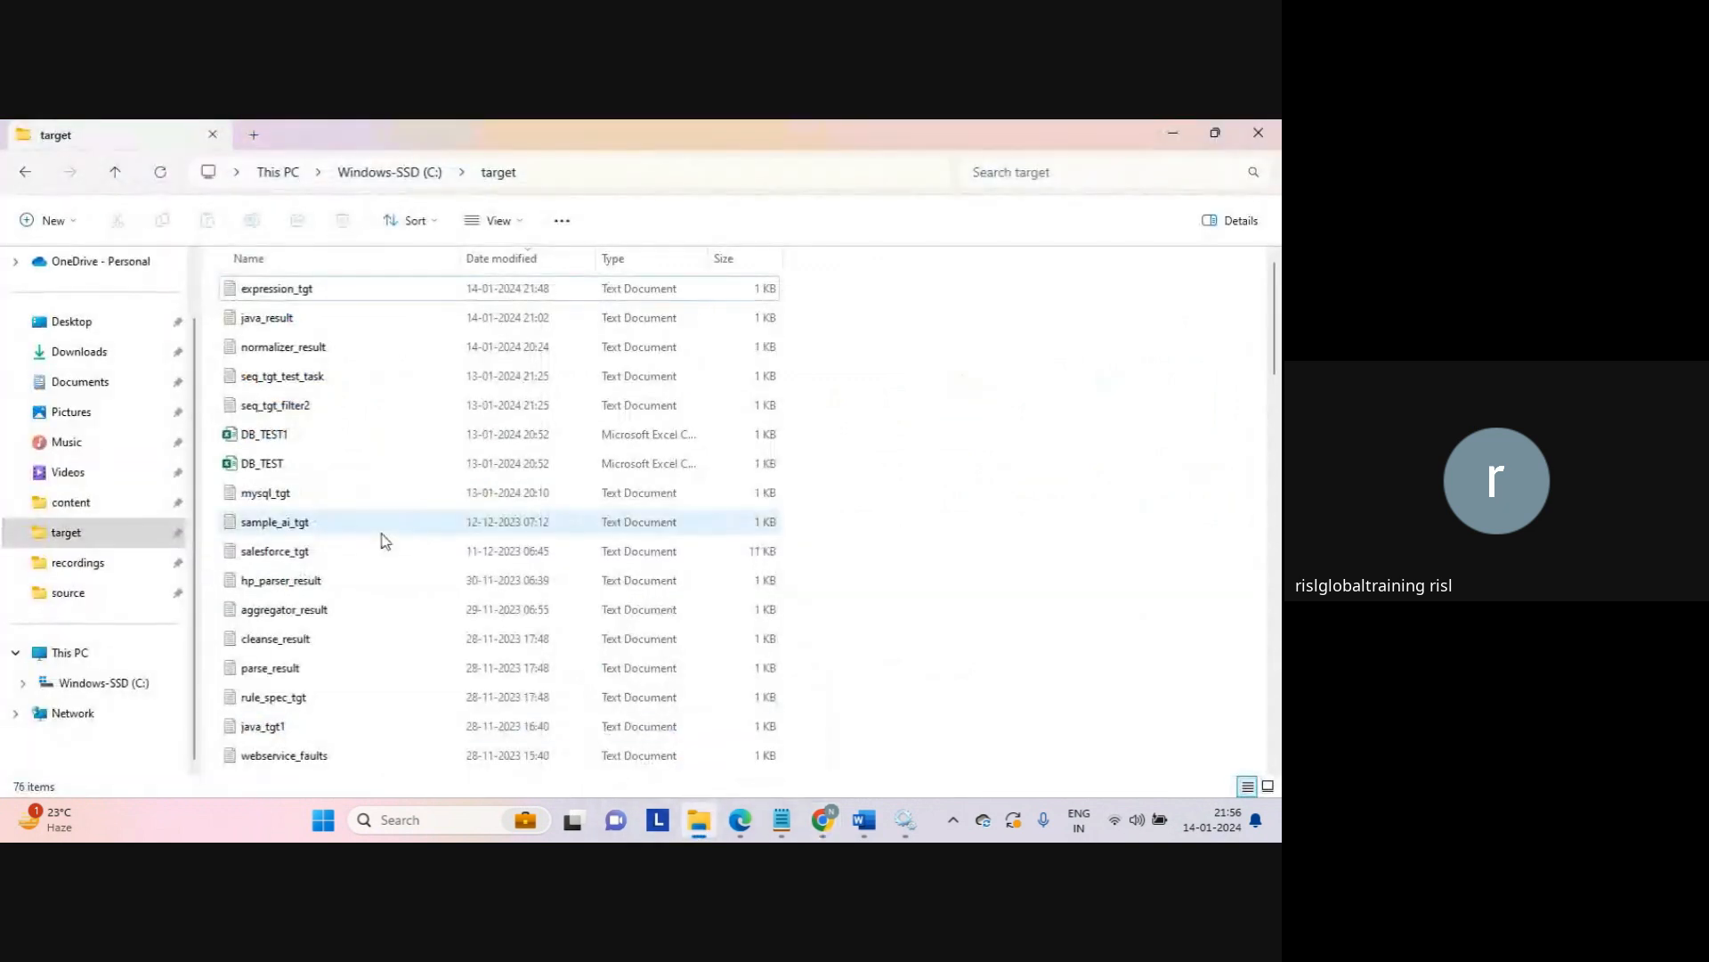
pyautogui.click(69, 504)
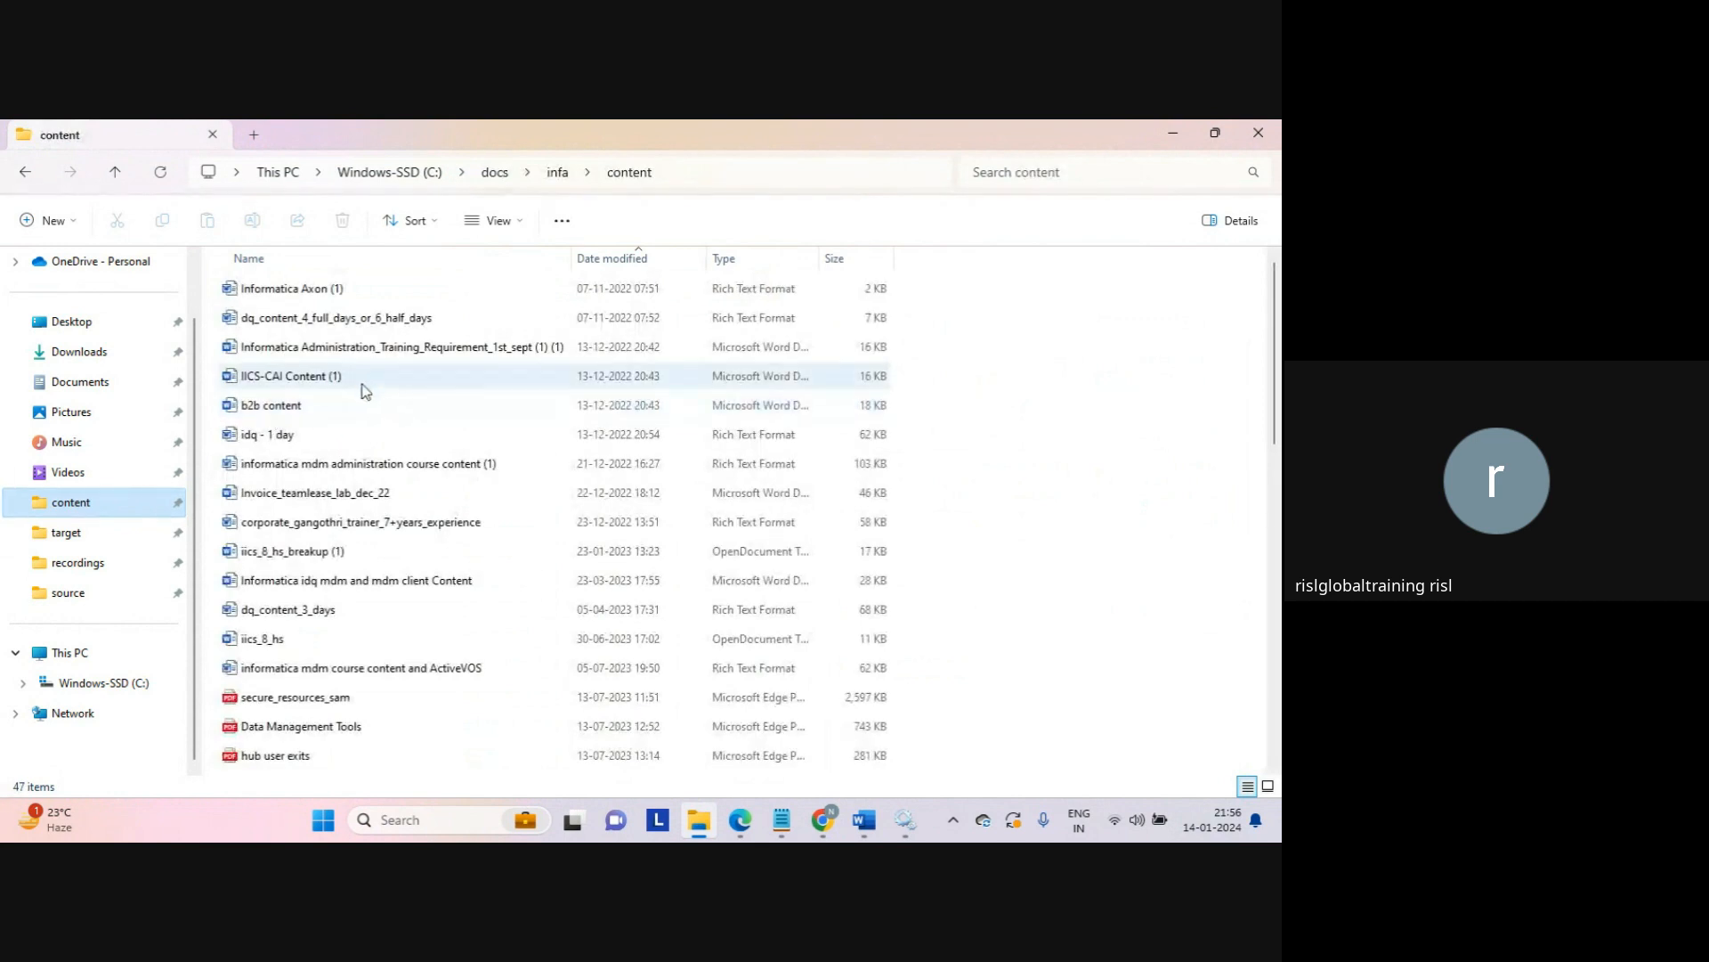
pyautogui.click(496, 173)
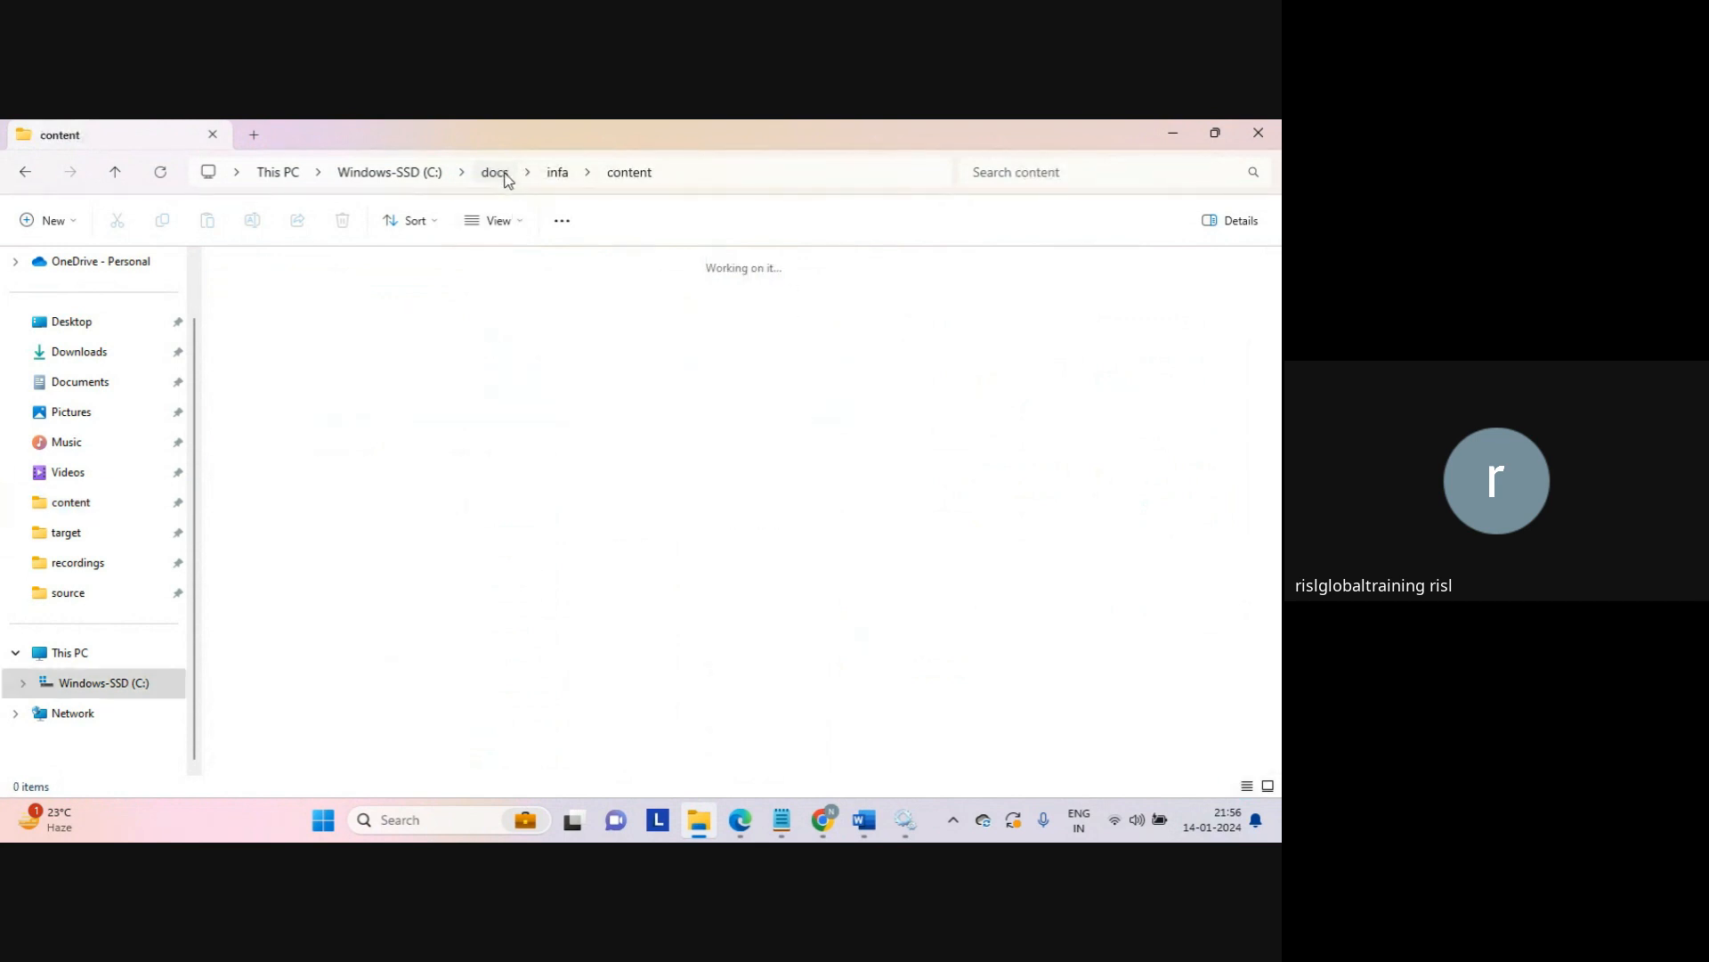
pyautogui.click(303, 339)
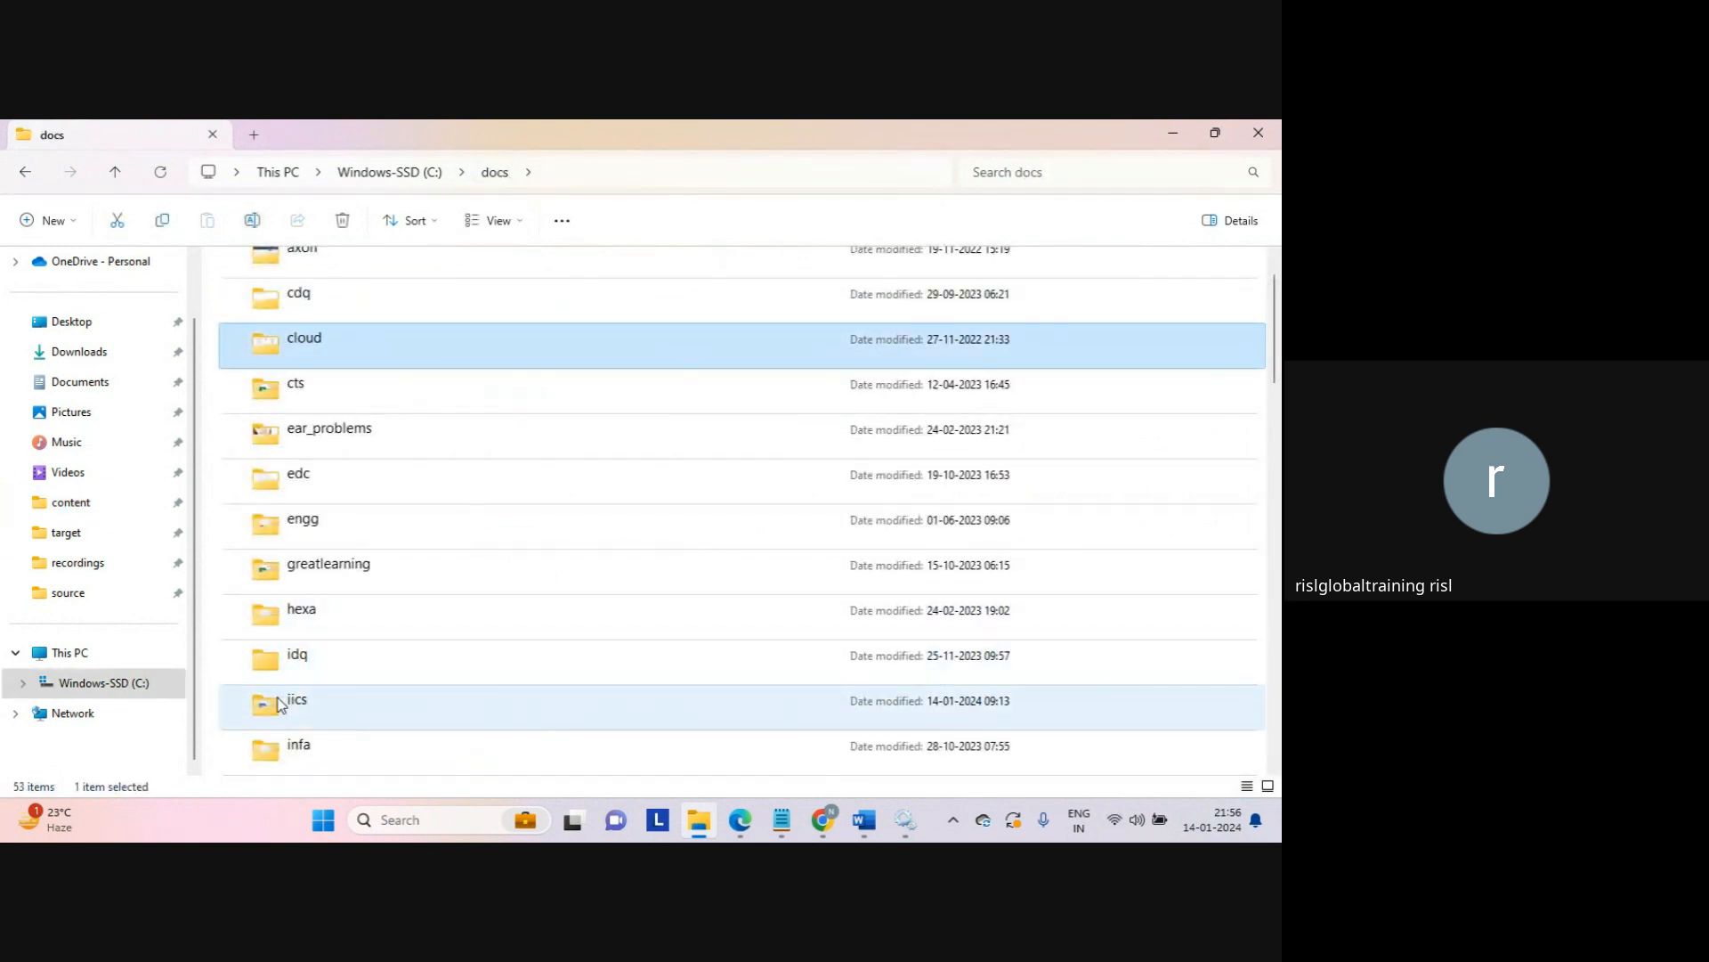
pyautogui.doubleClick(293, 699)
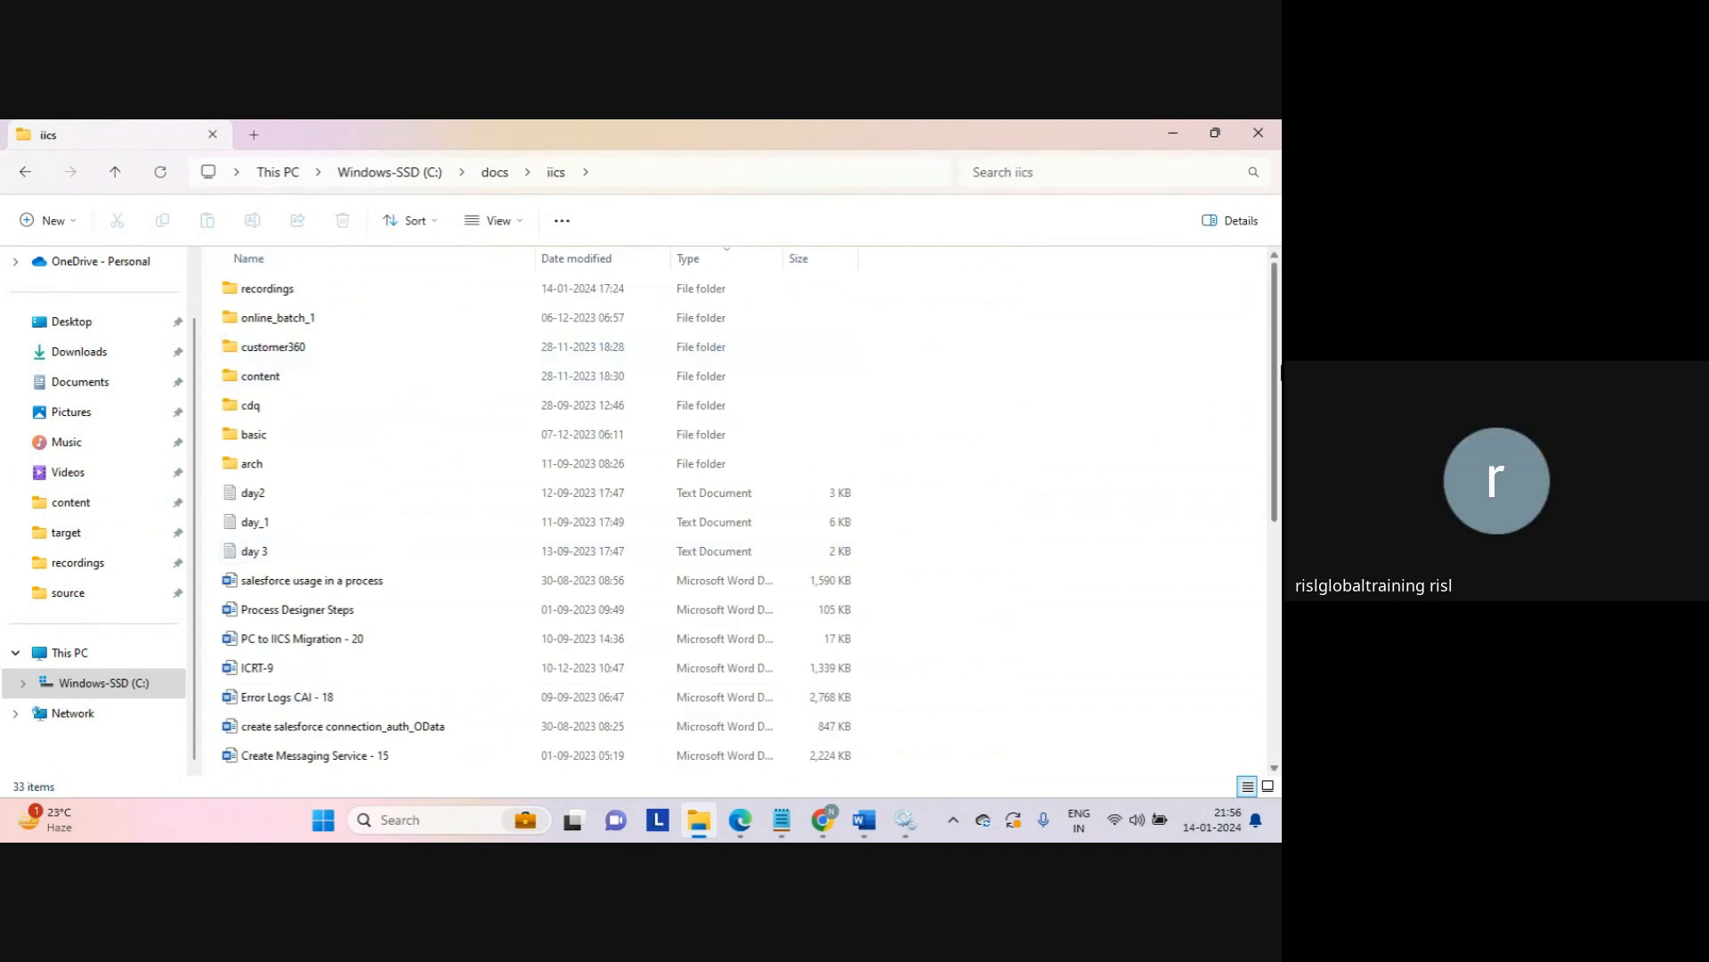
pyautogui.moveTo(1276, 376); pyautogui.dragTo(1259, 469)
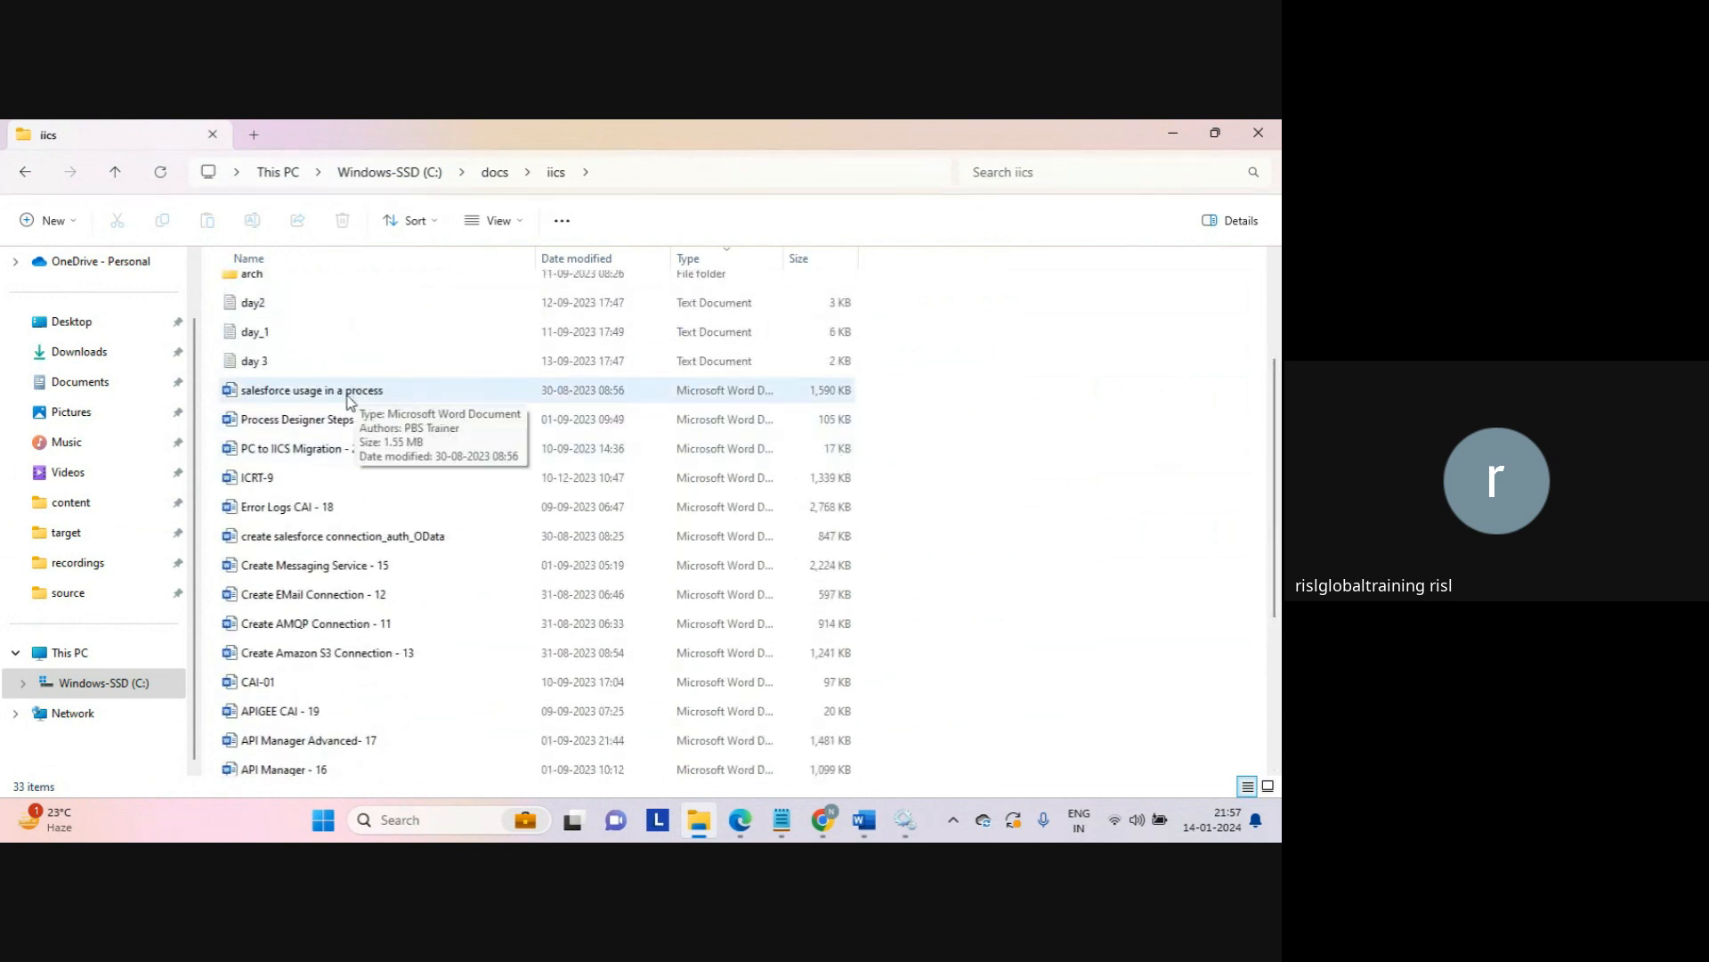
# Step: Point out the ICRT-9, Error Logs, Salesforce OData, Messaging, EMail, AMQP, Amazon S3 and CAI-01 documents
pyautogui.click(278, 480)
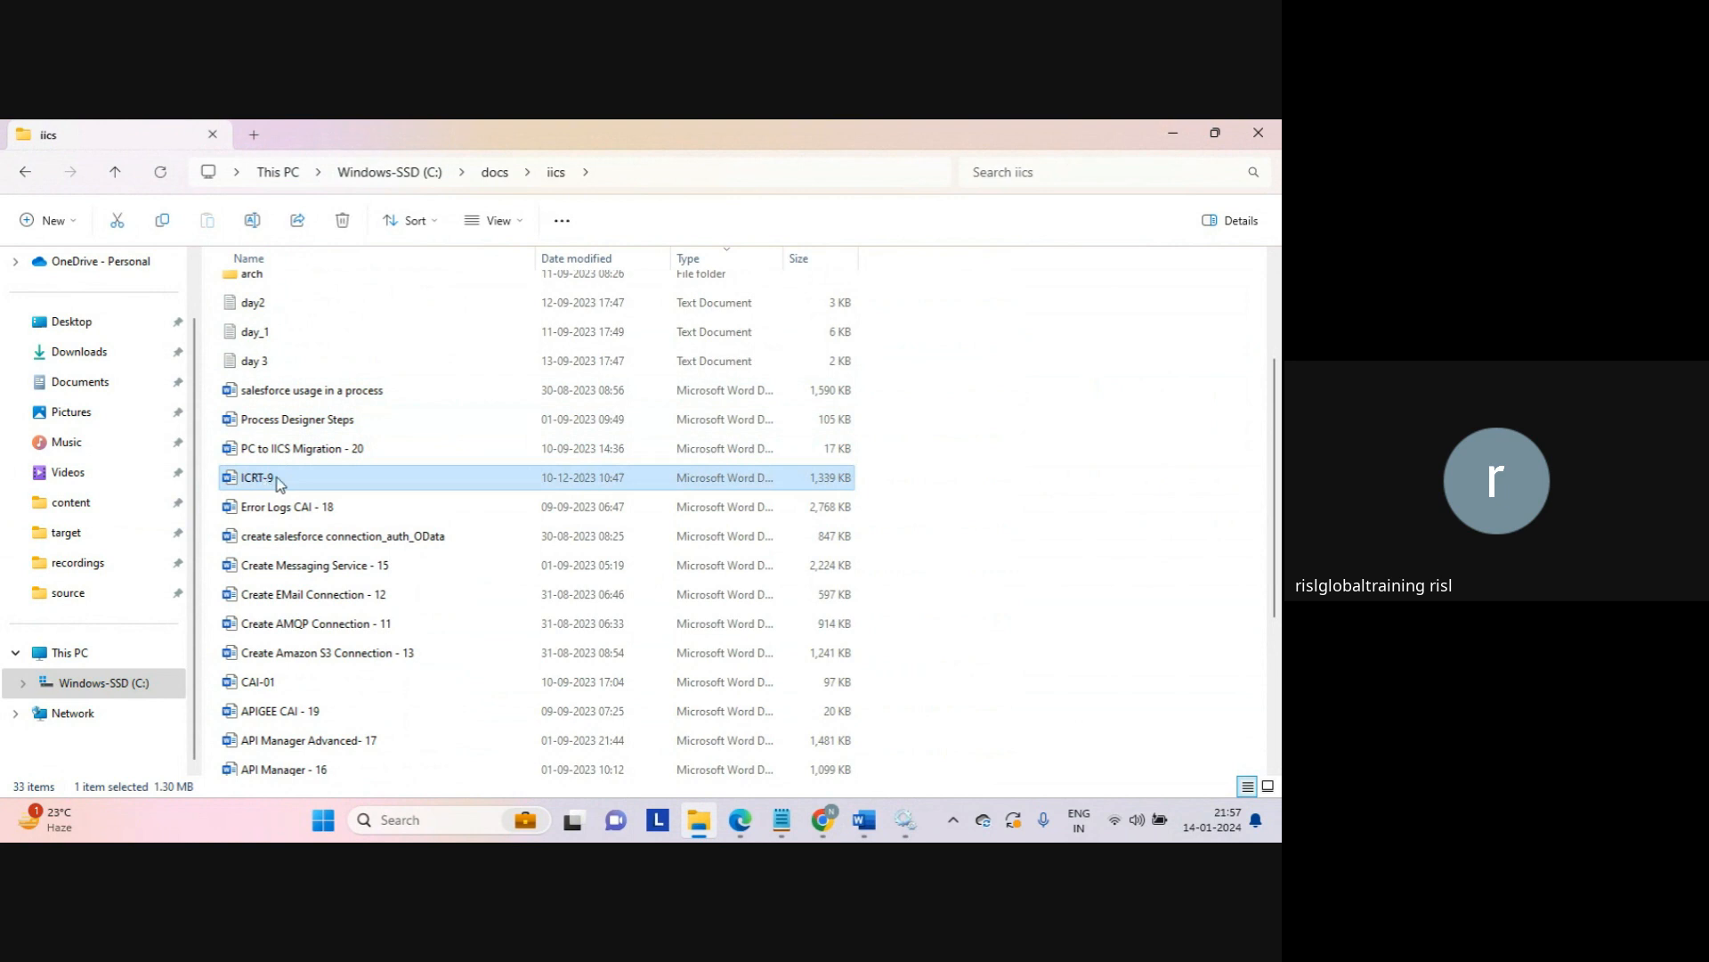
pyautogui.click(304, 513)
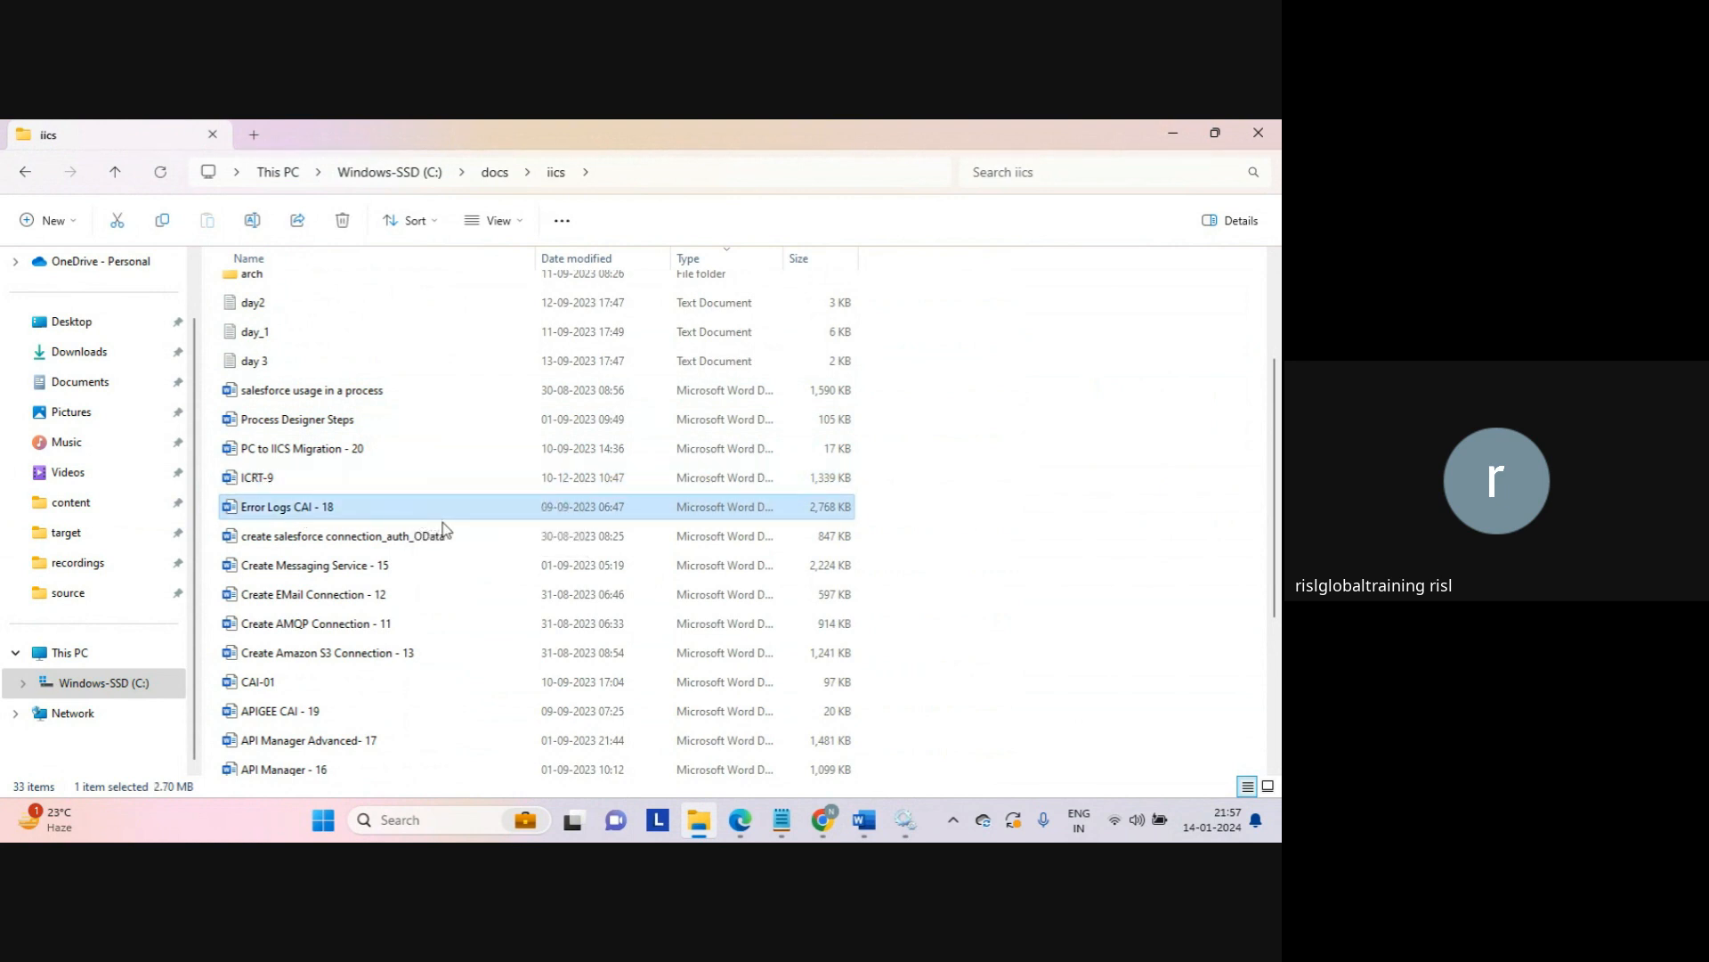
pyautogui.click(409, 541)
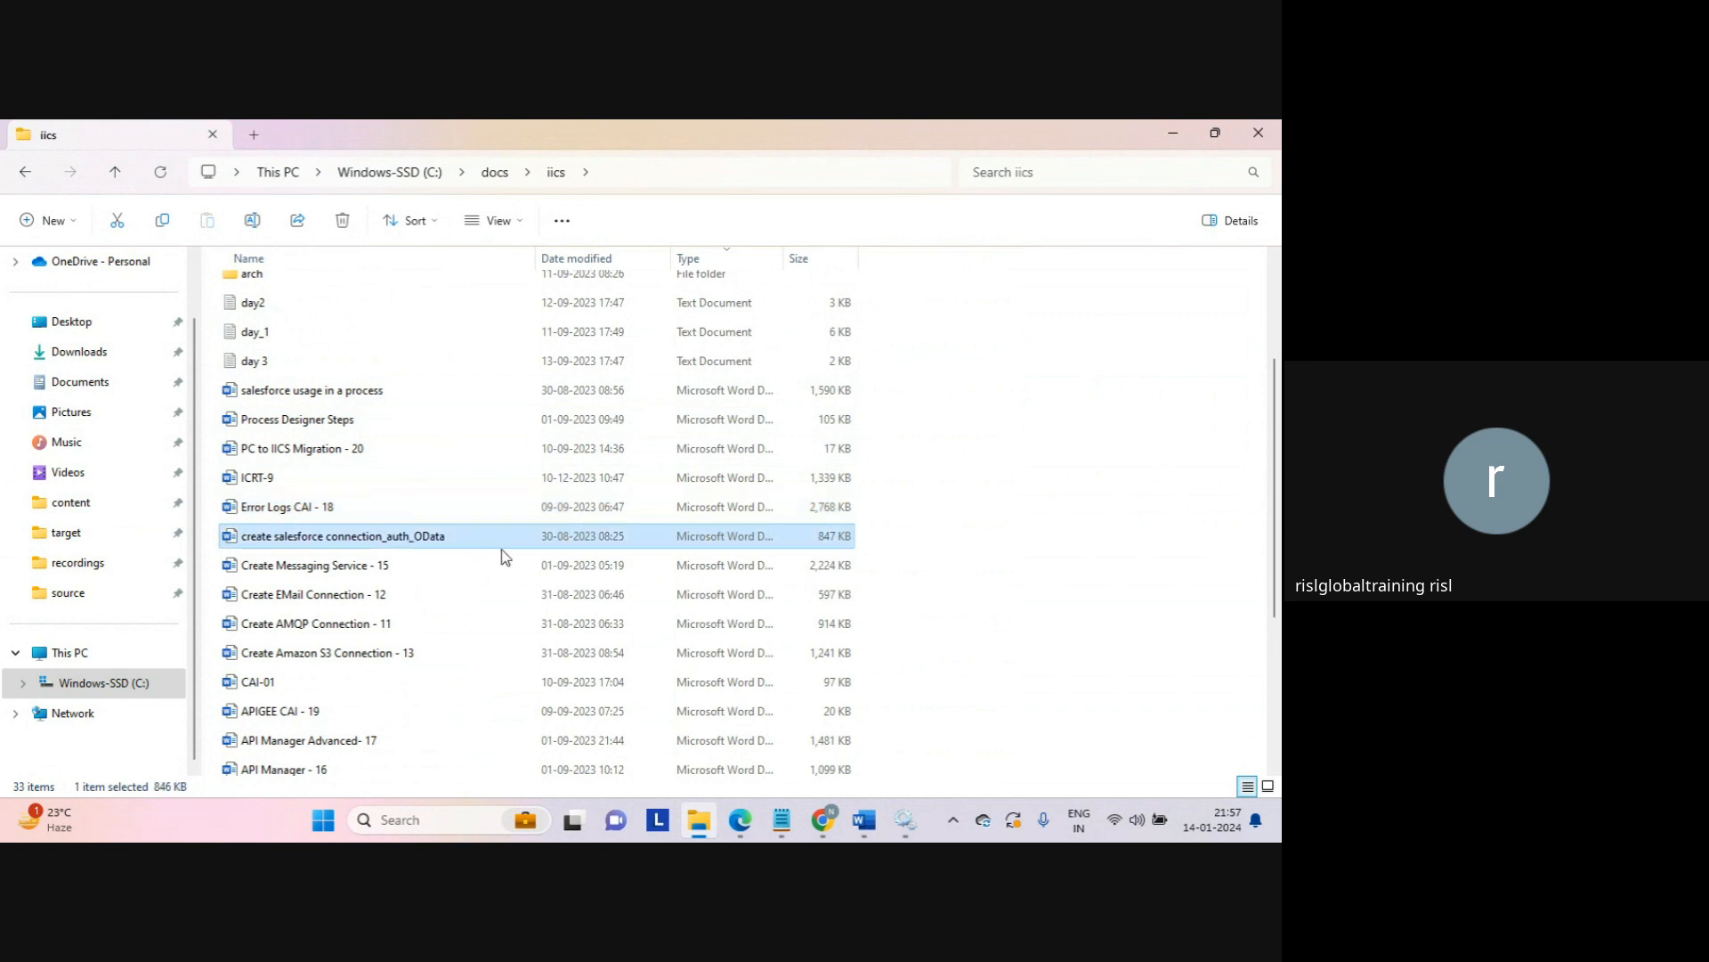
pyautogui.click(351, 575)
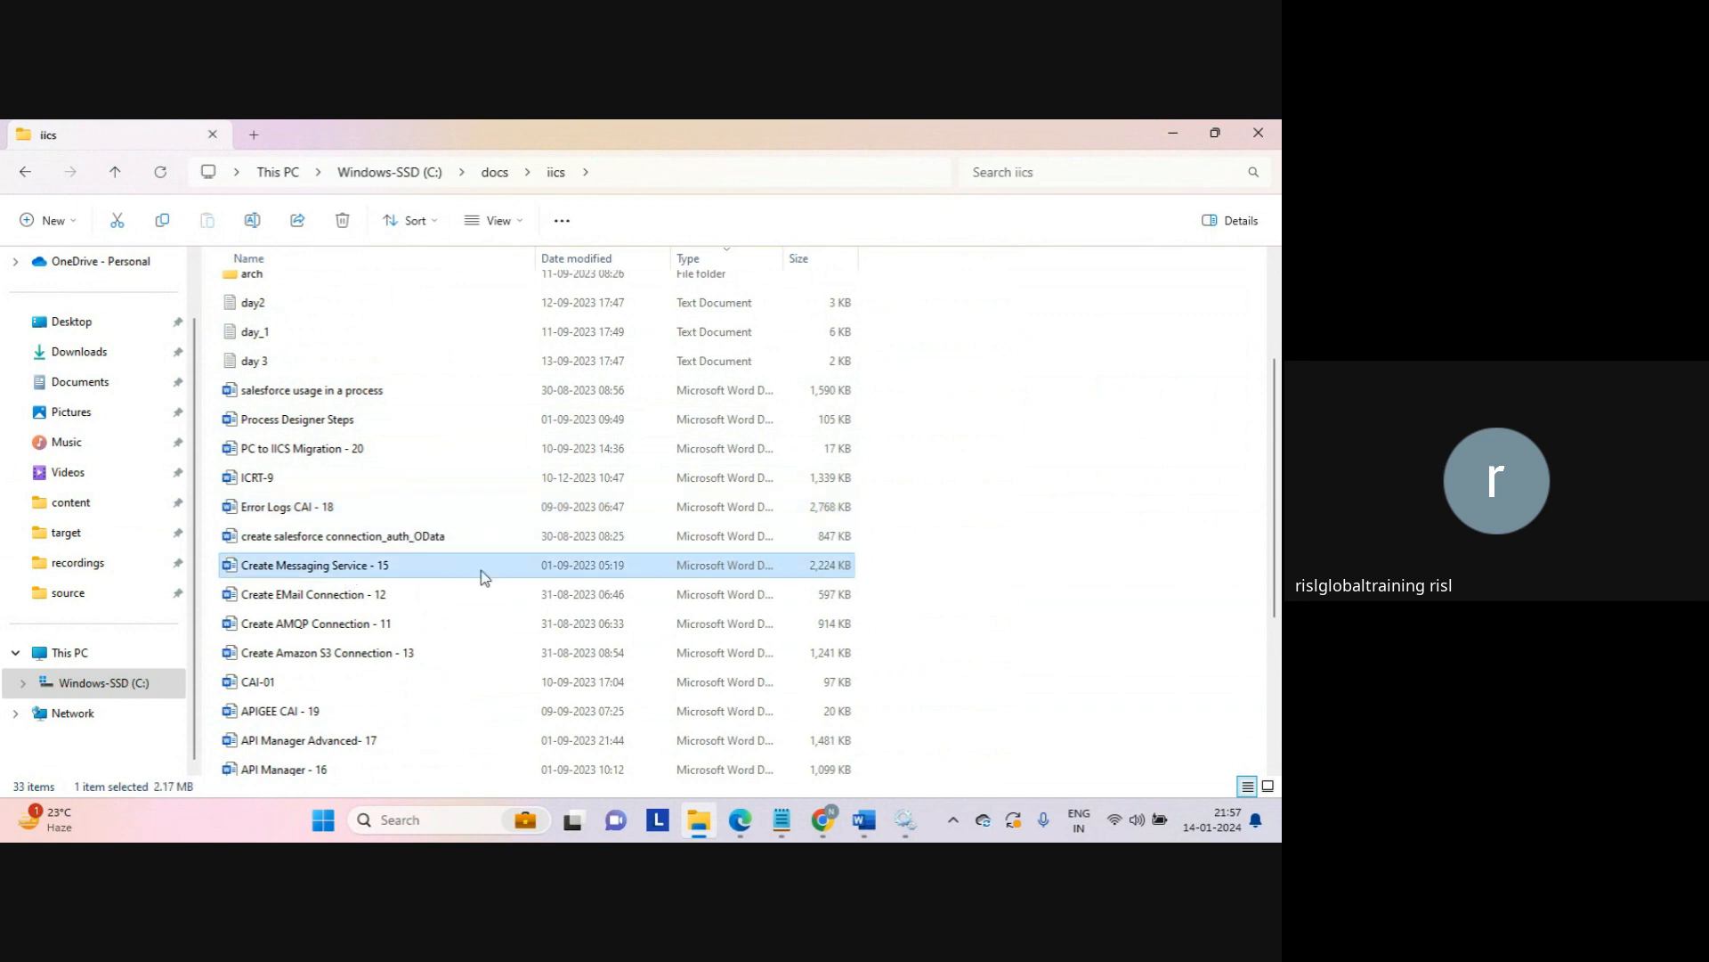
pyautogui.click(365, 594)
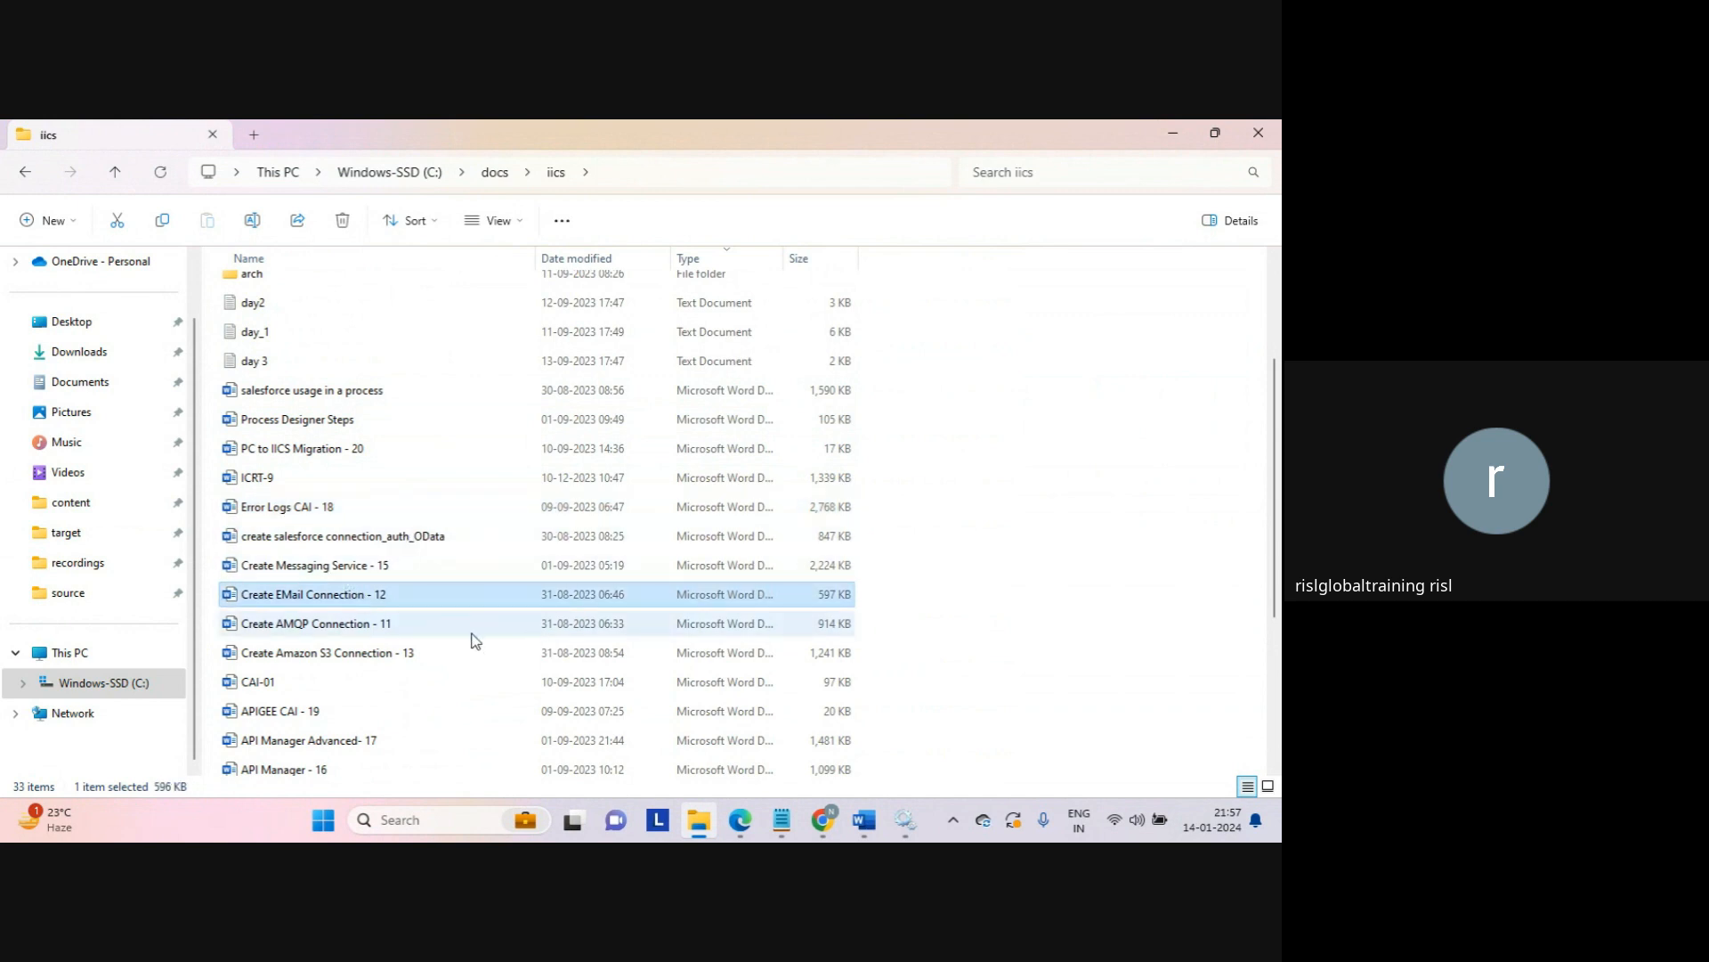
pyautogui.click(355, 627)
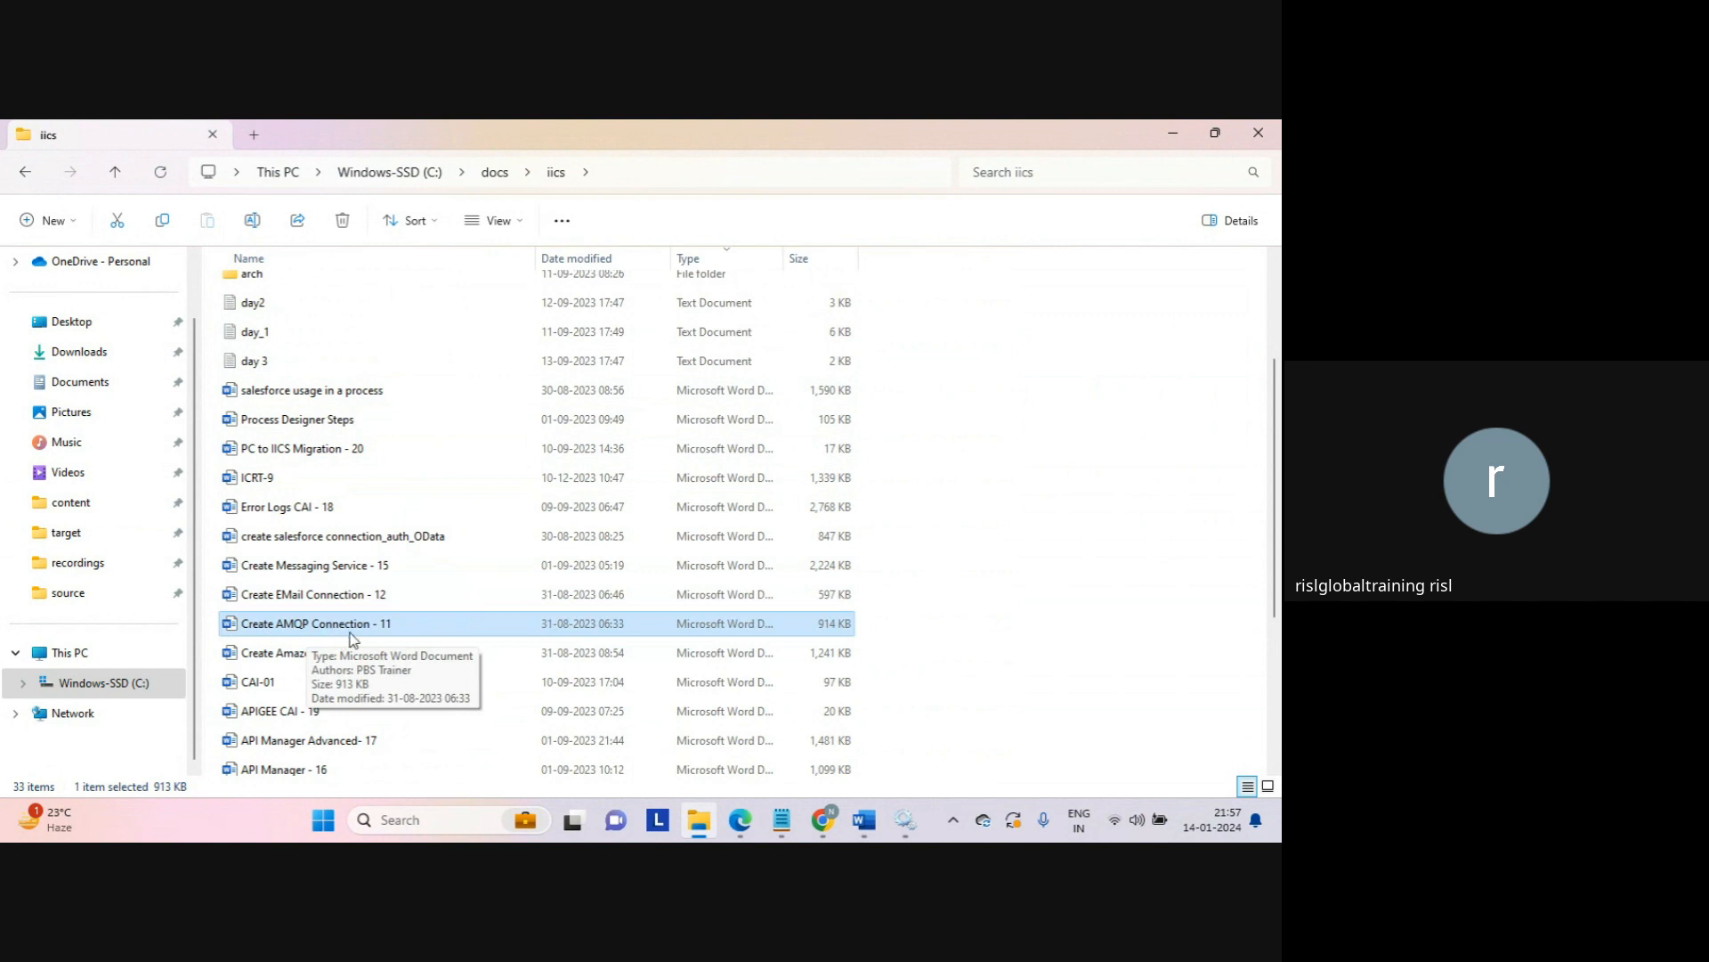
pyautogui.click(375, 655)
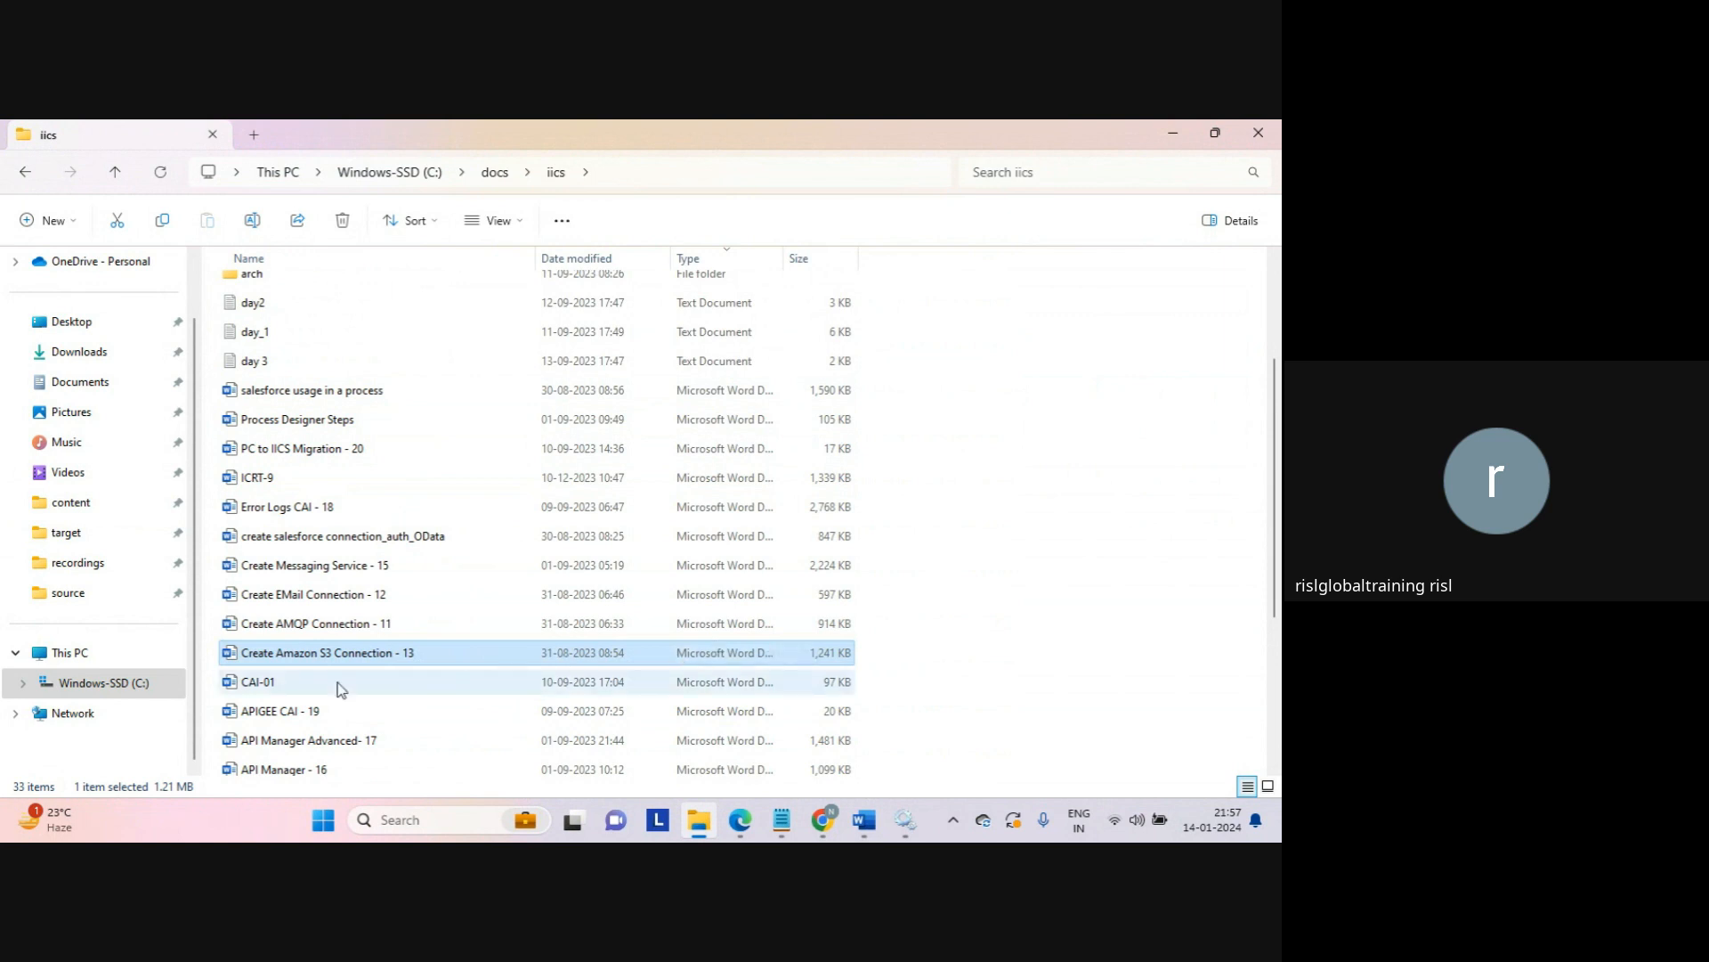
pyautogui.click(541, 679)
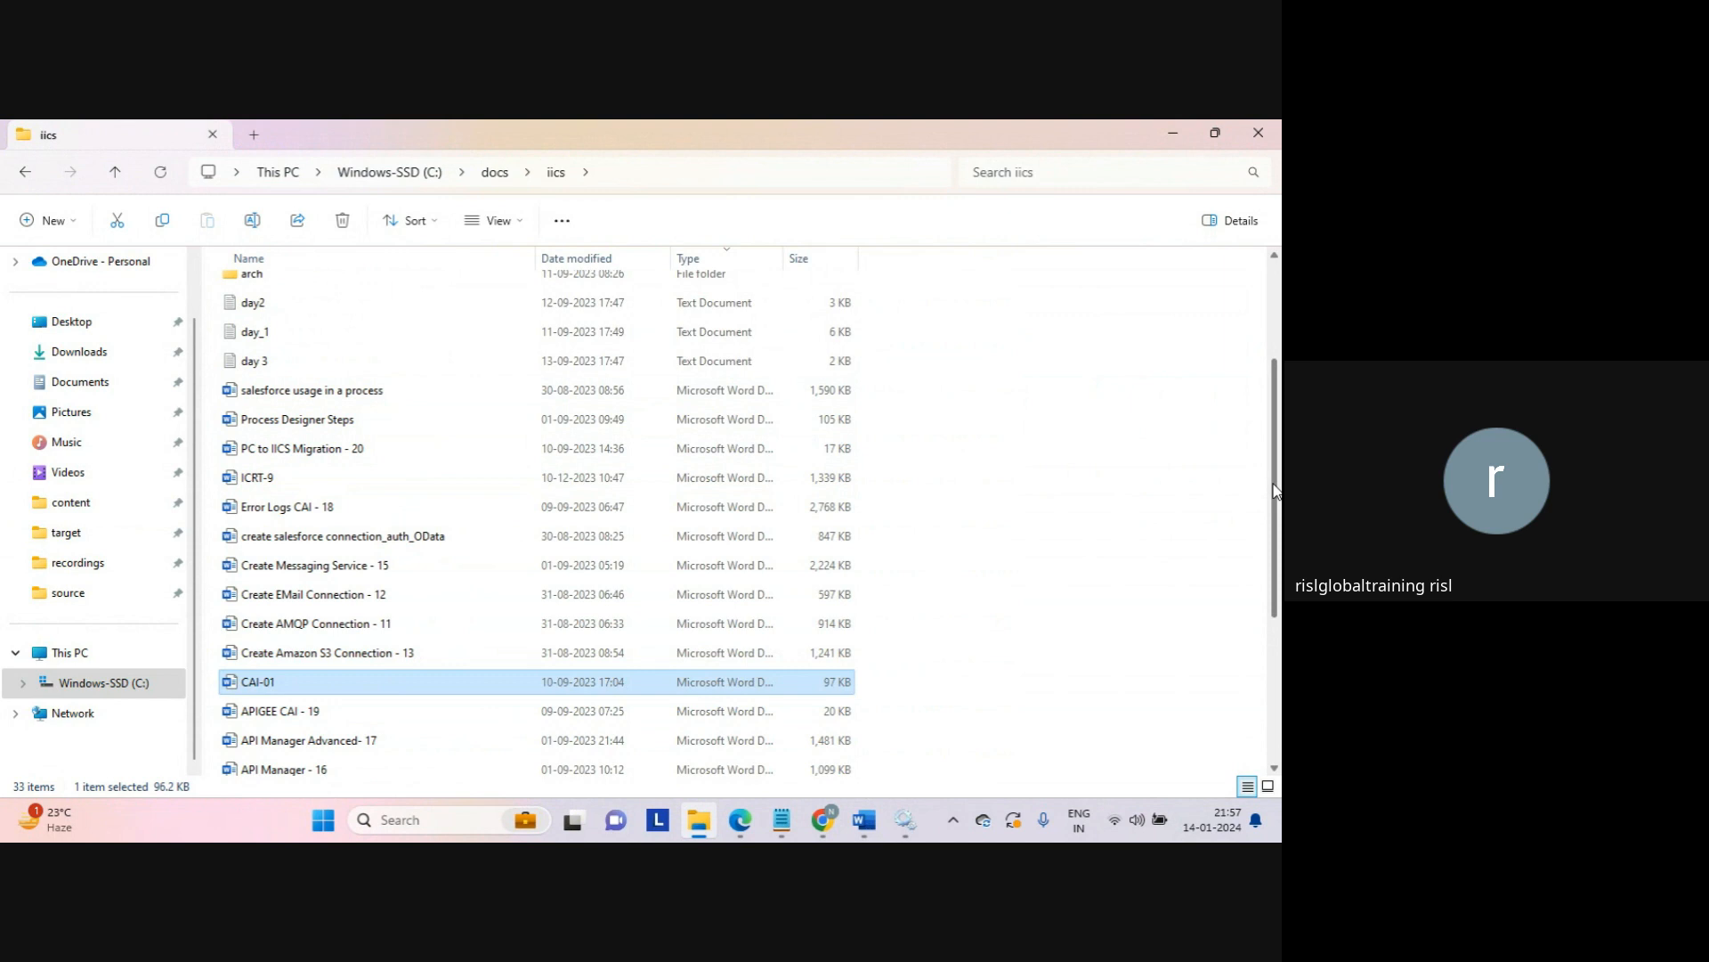
pyautogui.scroll(-2, 1275, 490)
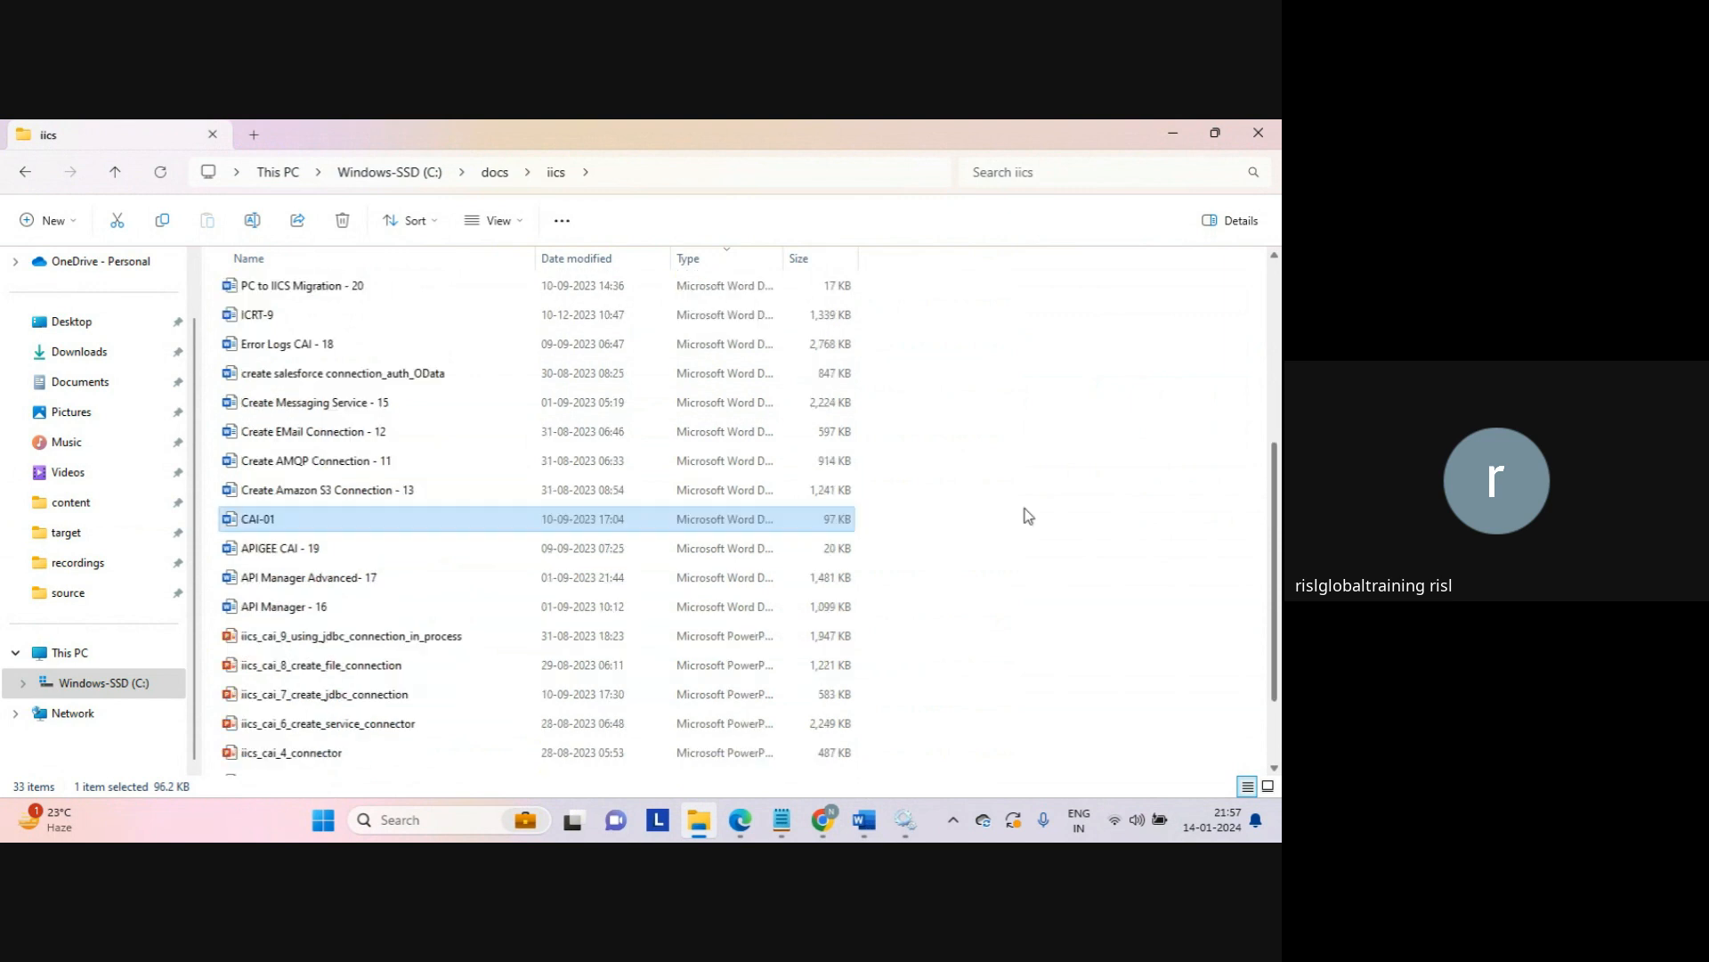
# Step: Point out the APIGEE CAI - 19 and API Manager Advanced- 17 documents and the cdq folder
pyautogui.click(313, 558)
pyautogui.click(344, 583)
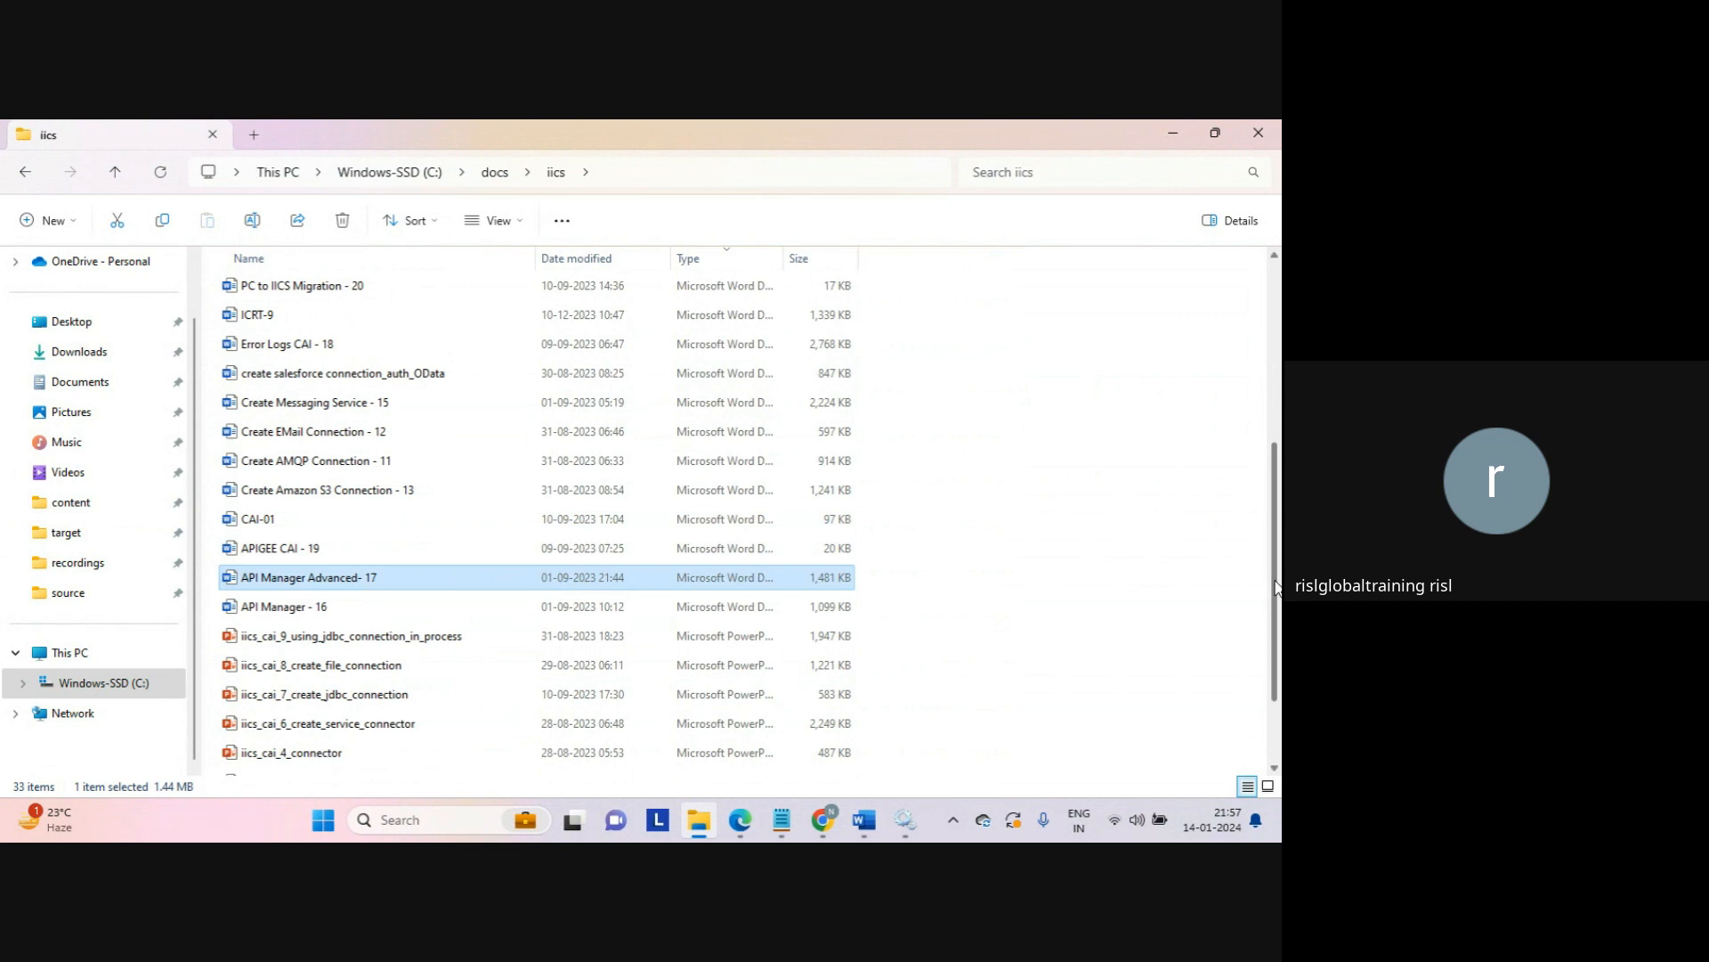
pyautogui.scroll(-1, 591, 676)
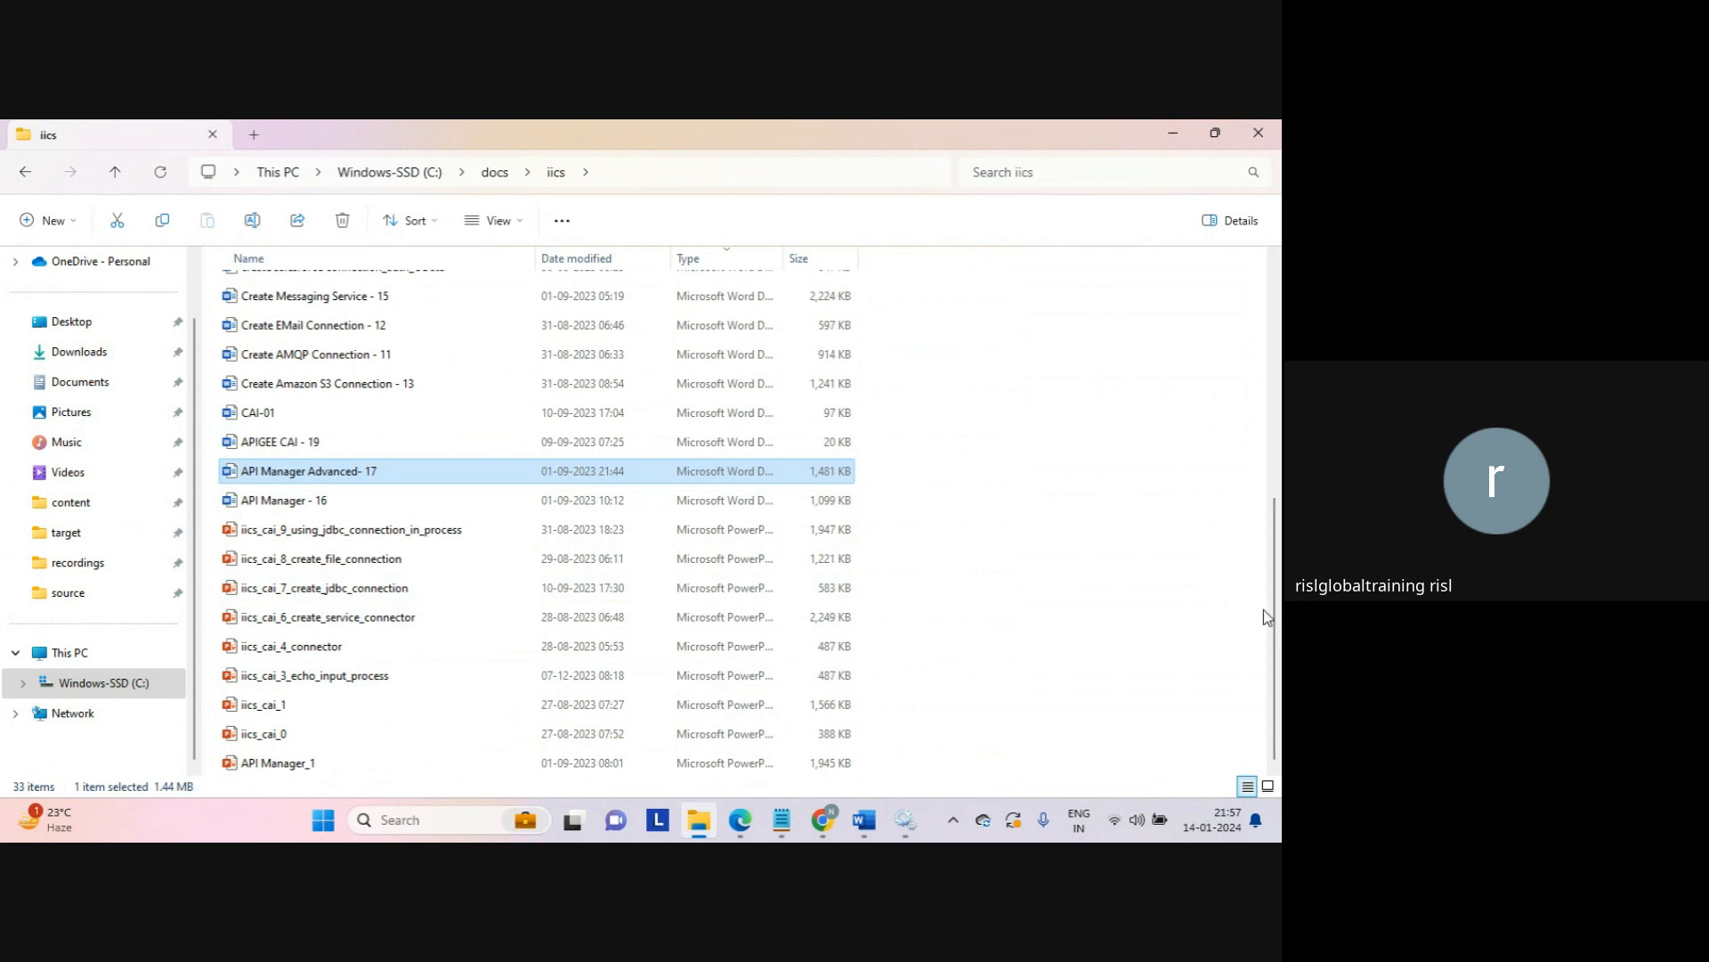
pyautogui.moveTo(1277, 618); pyautogui.dragTo(1221, 351)
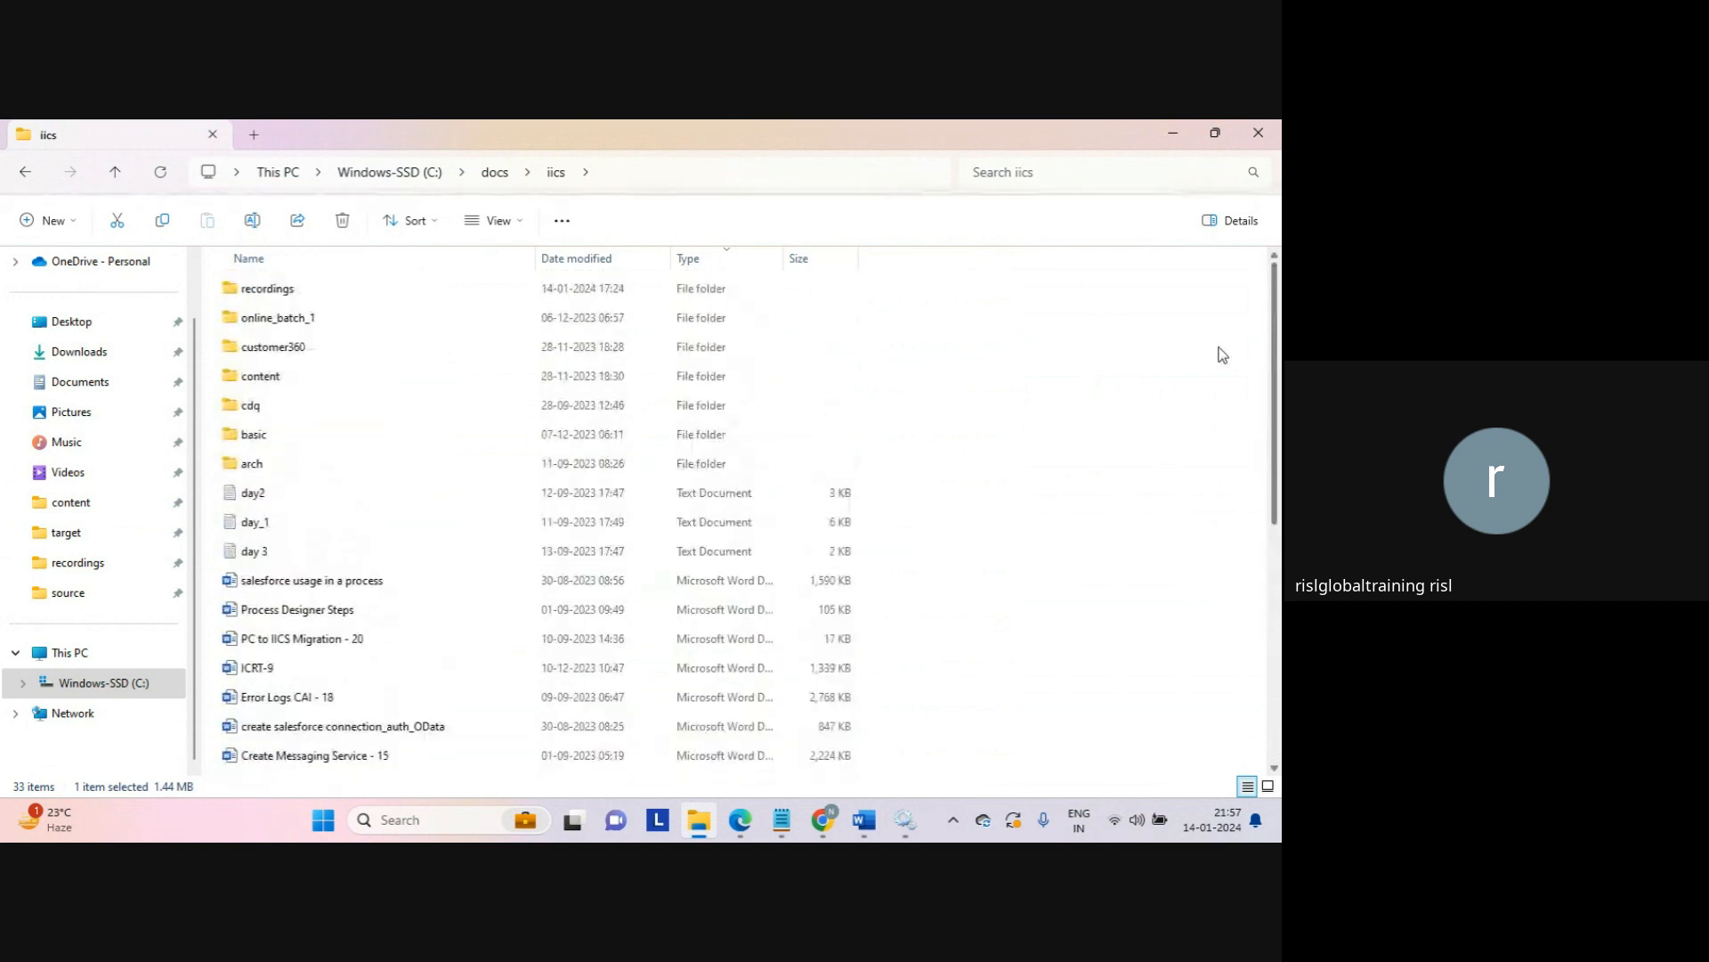
pyautogui.click(1030, 350)
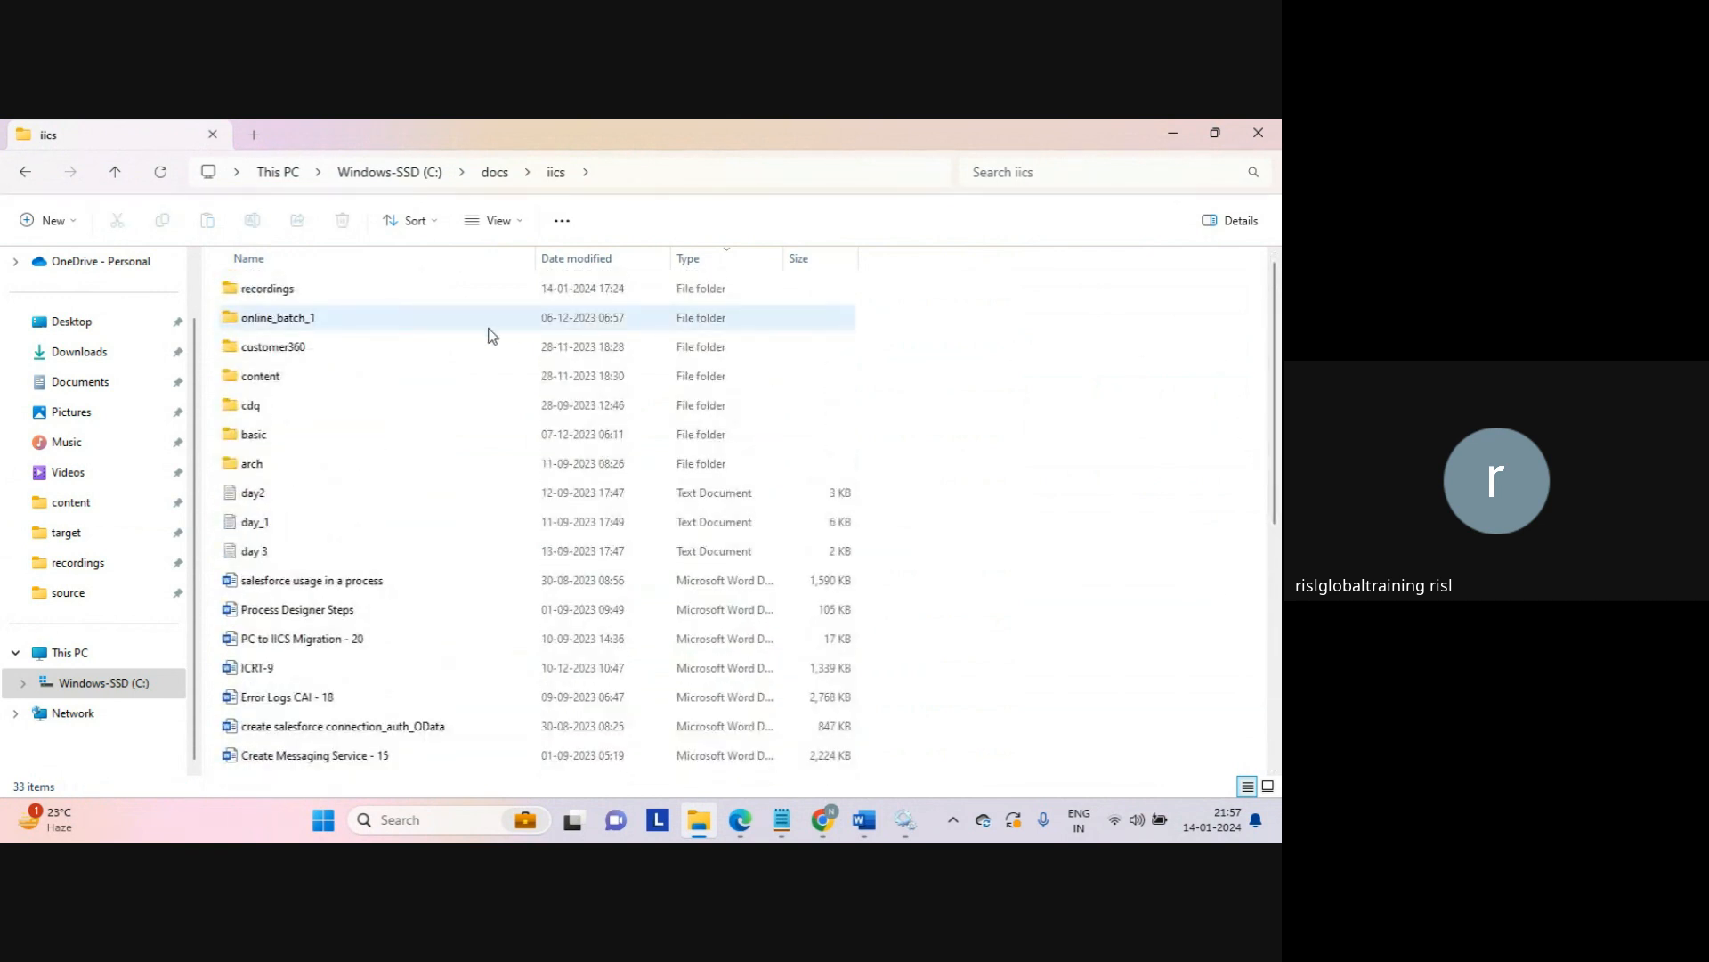
pyautogui.click(253, 406)
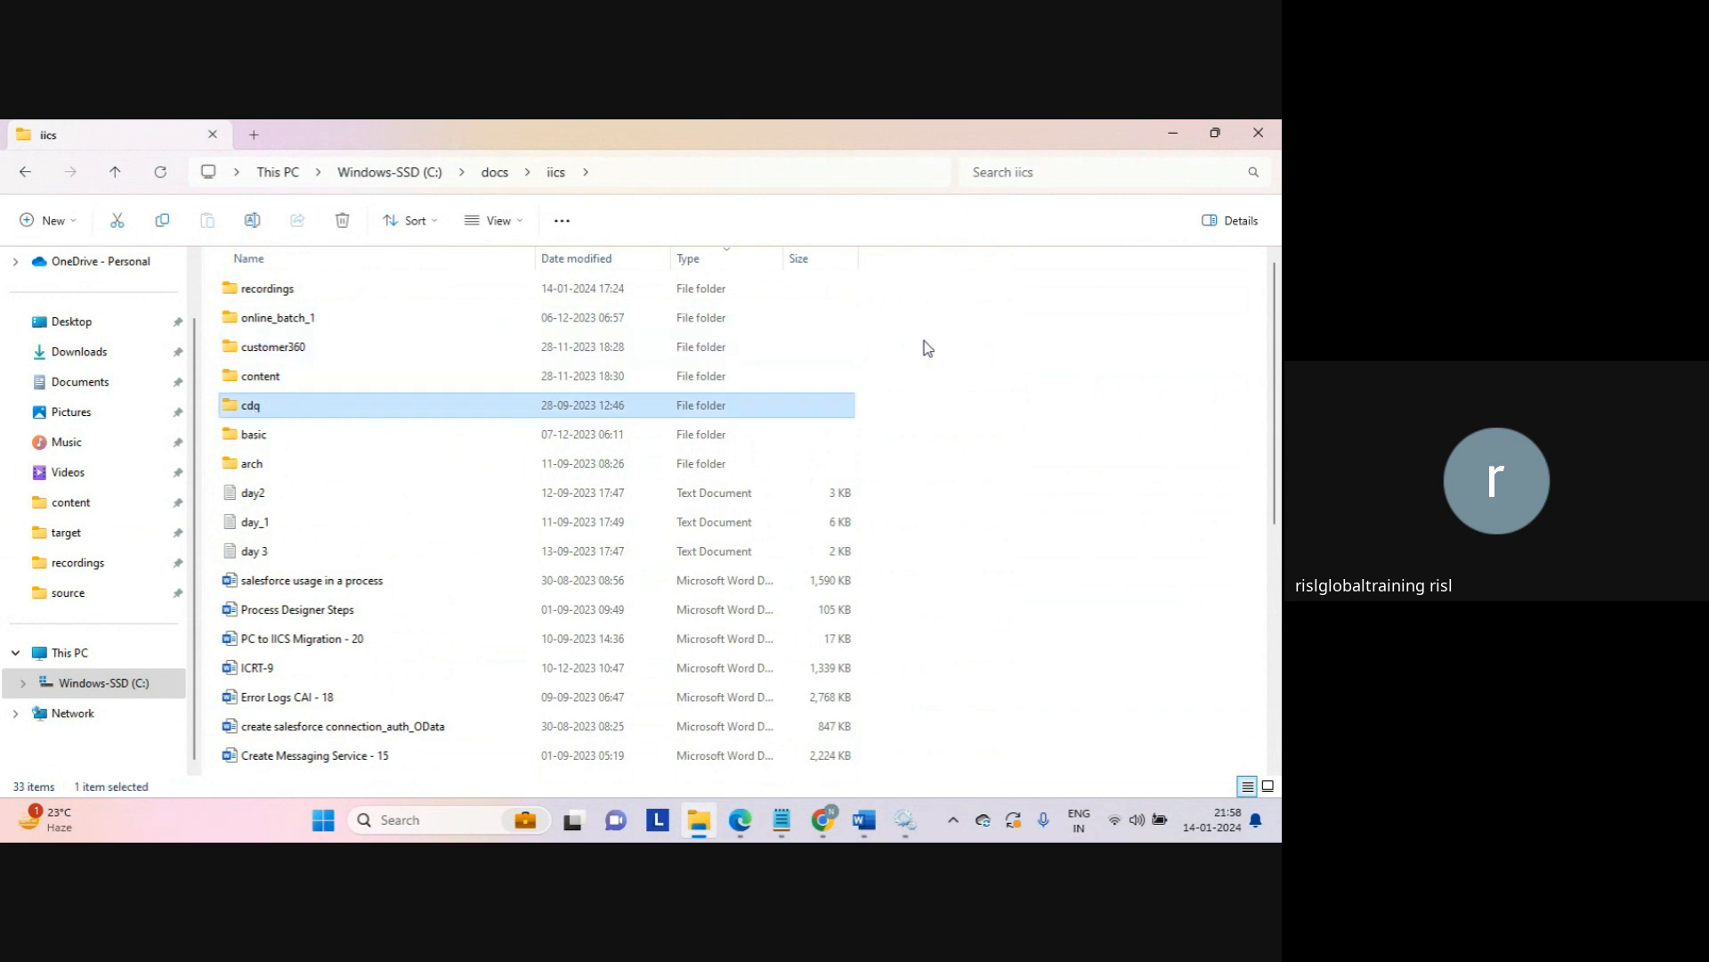
pyautogui.click(941, 356)
pyautogui.moveTo(822, 819)
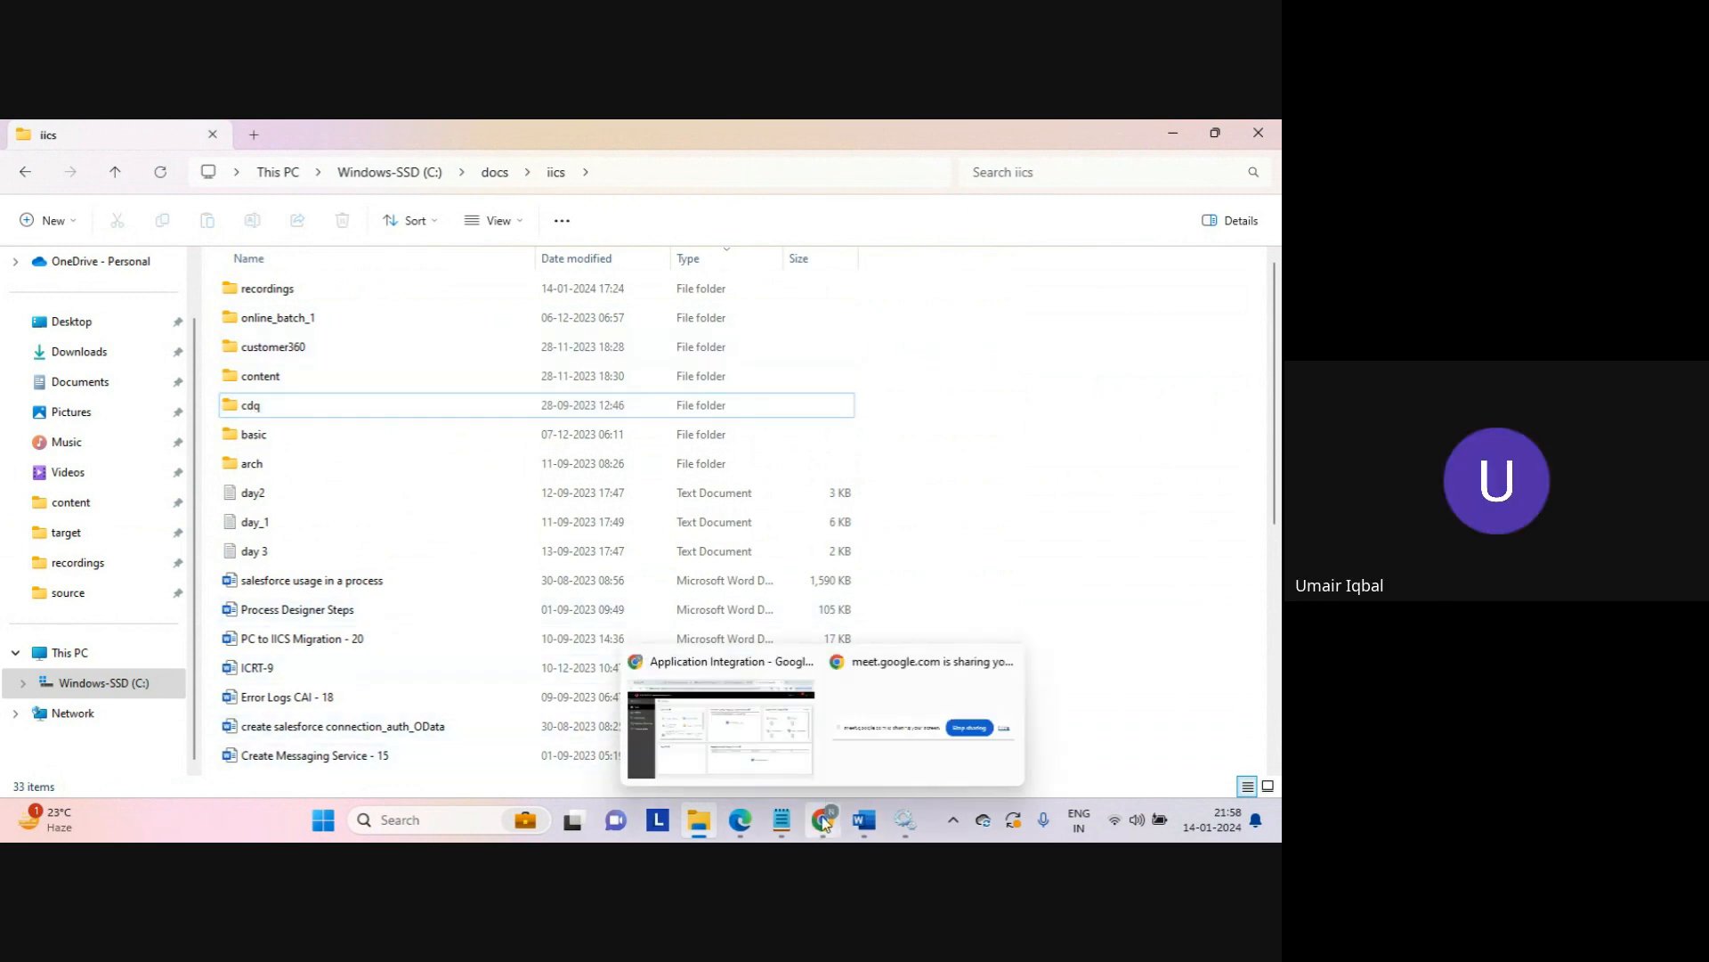
pyautogui.click(769, 753)
# Step: Return to the Application Integration browser window, then go to the Google Meet tab
pyautogui.click(768, 750)
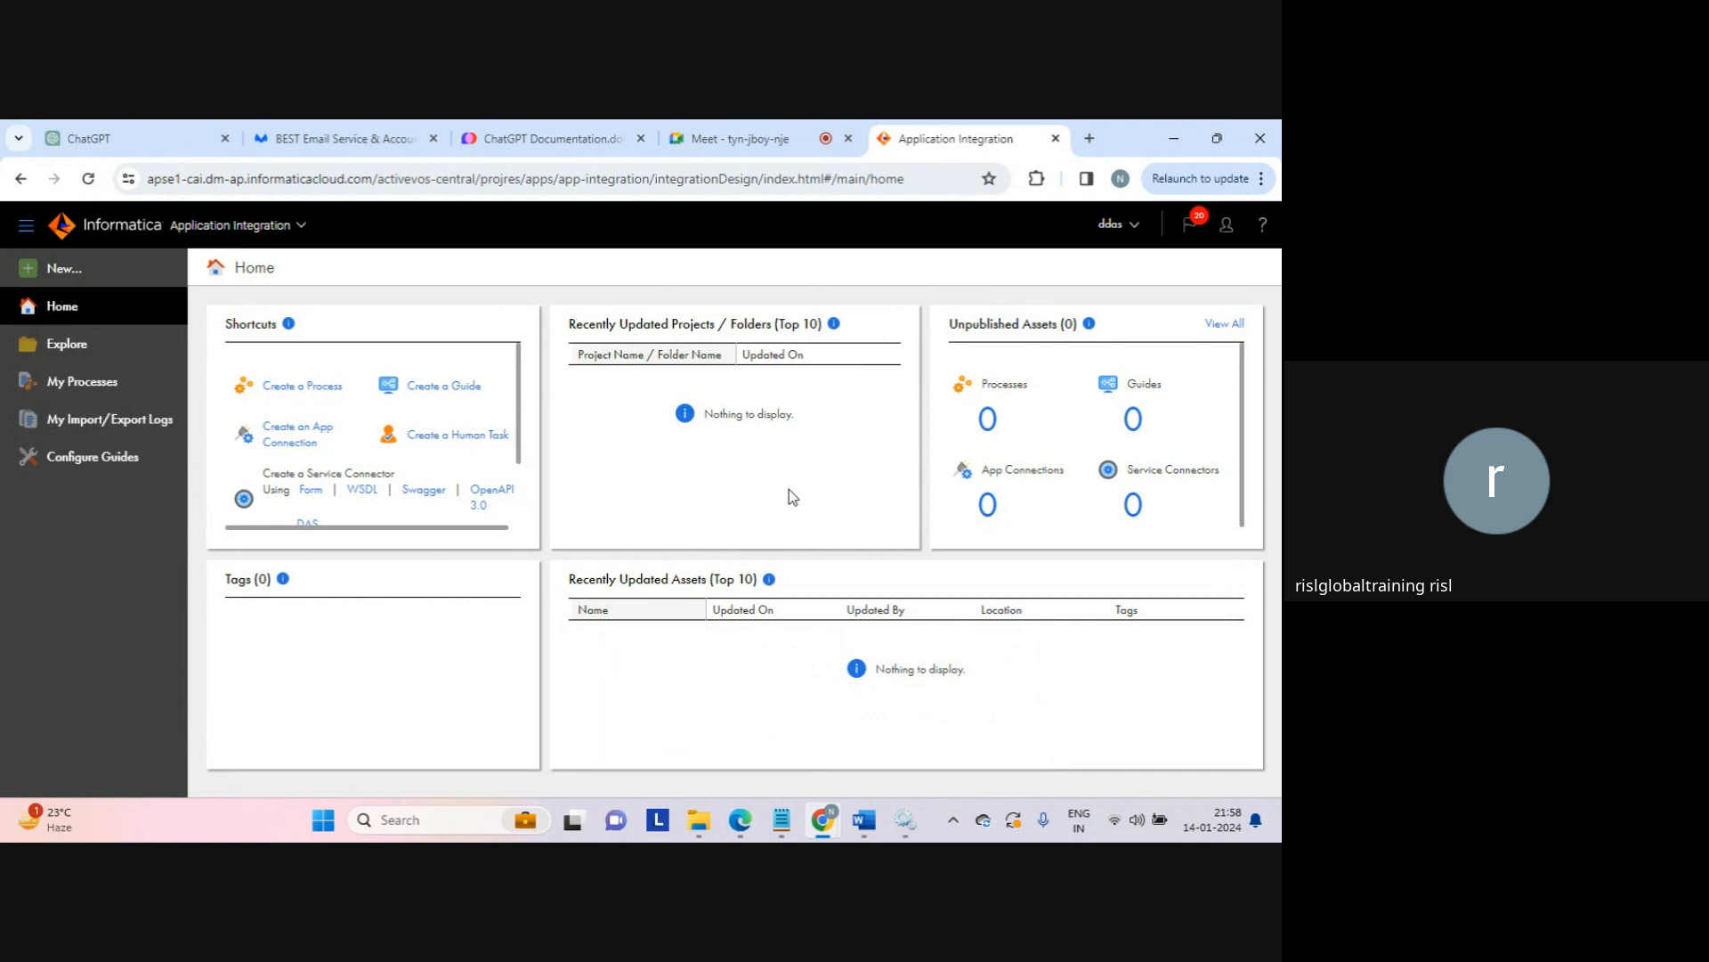
pyautogui.click(754, 140)
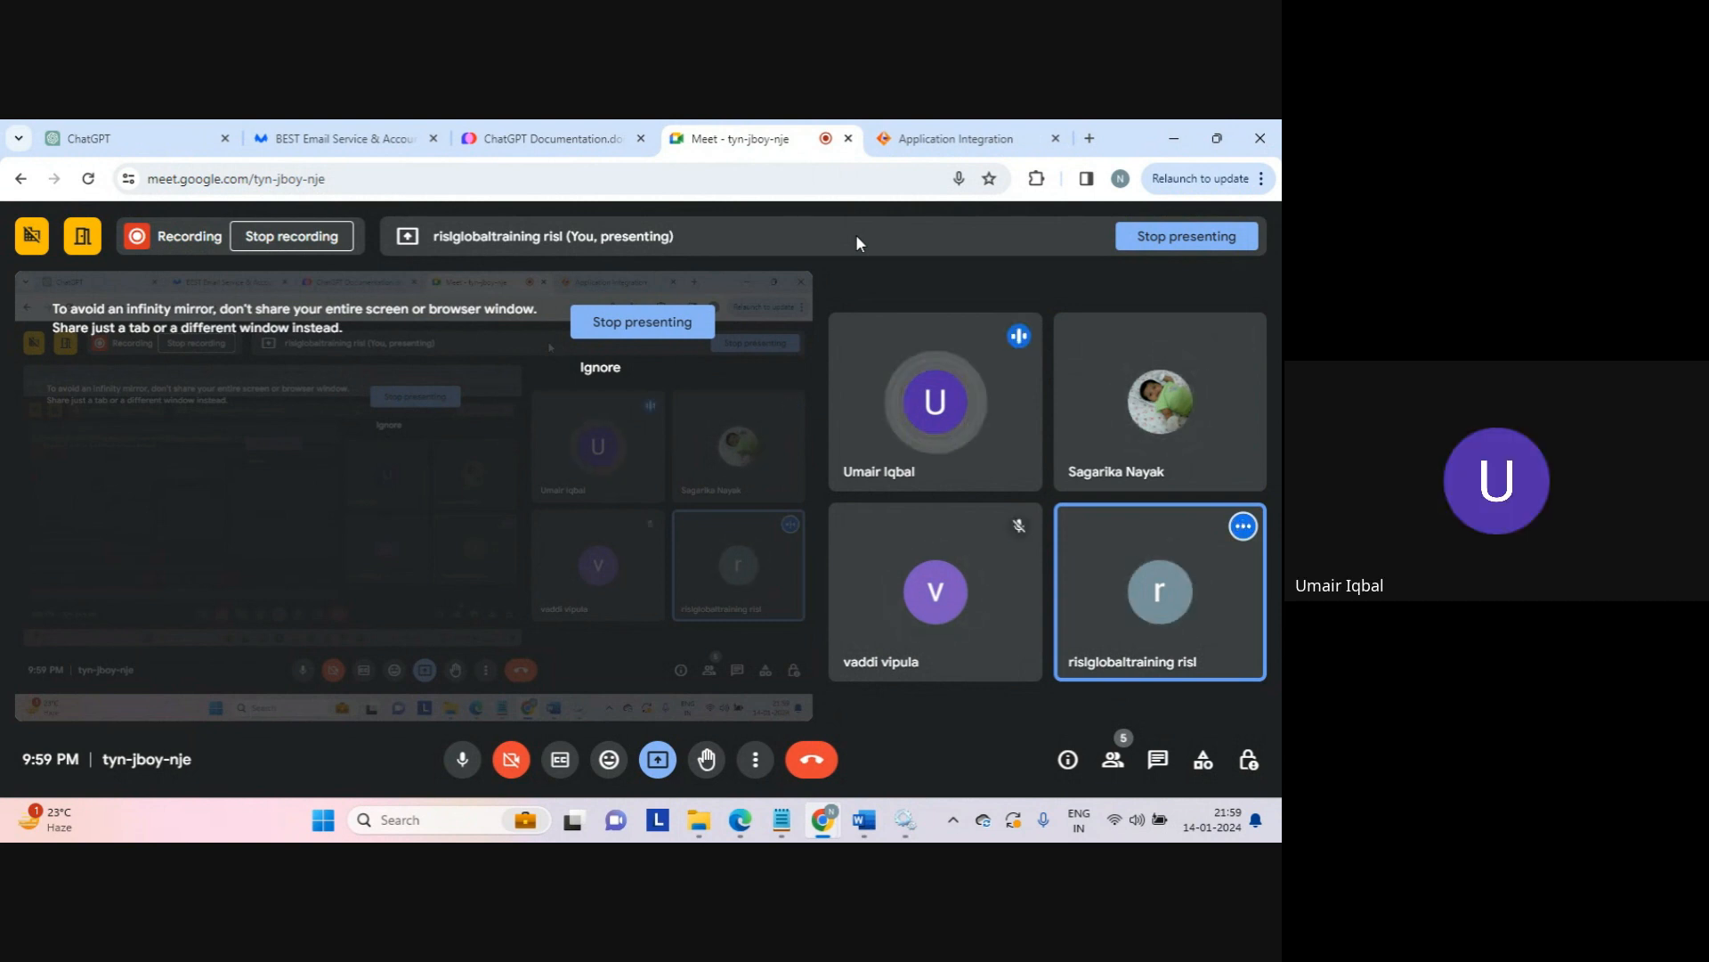
# Step: Stop presenting the screen in the Google Meet call
pyautogui.click(612, 325)
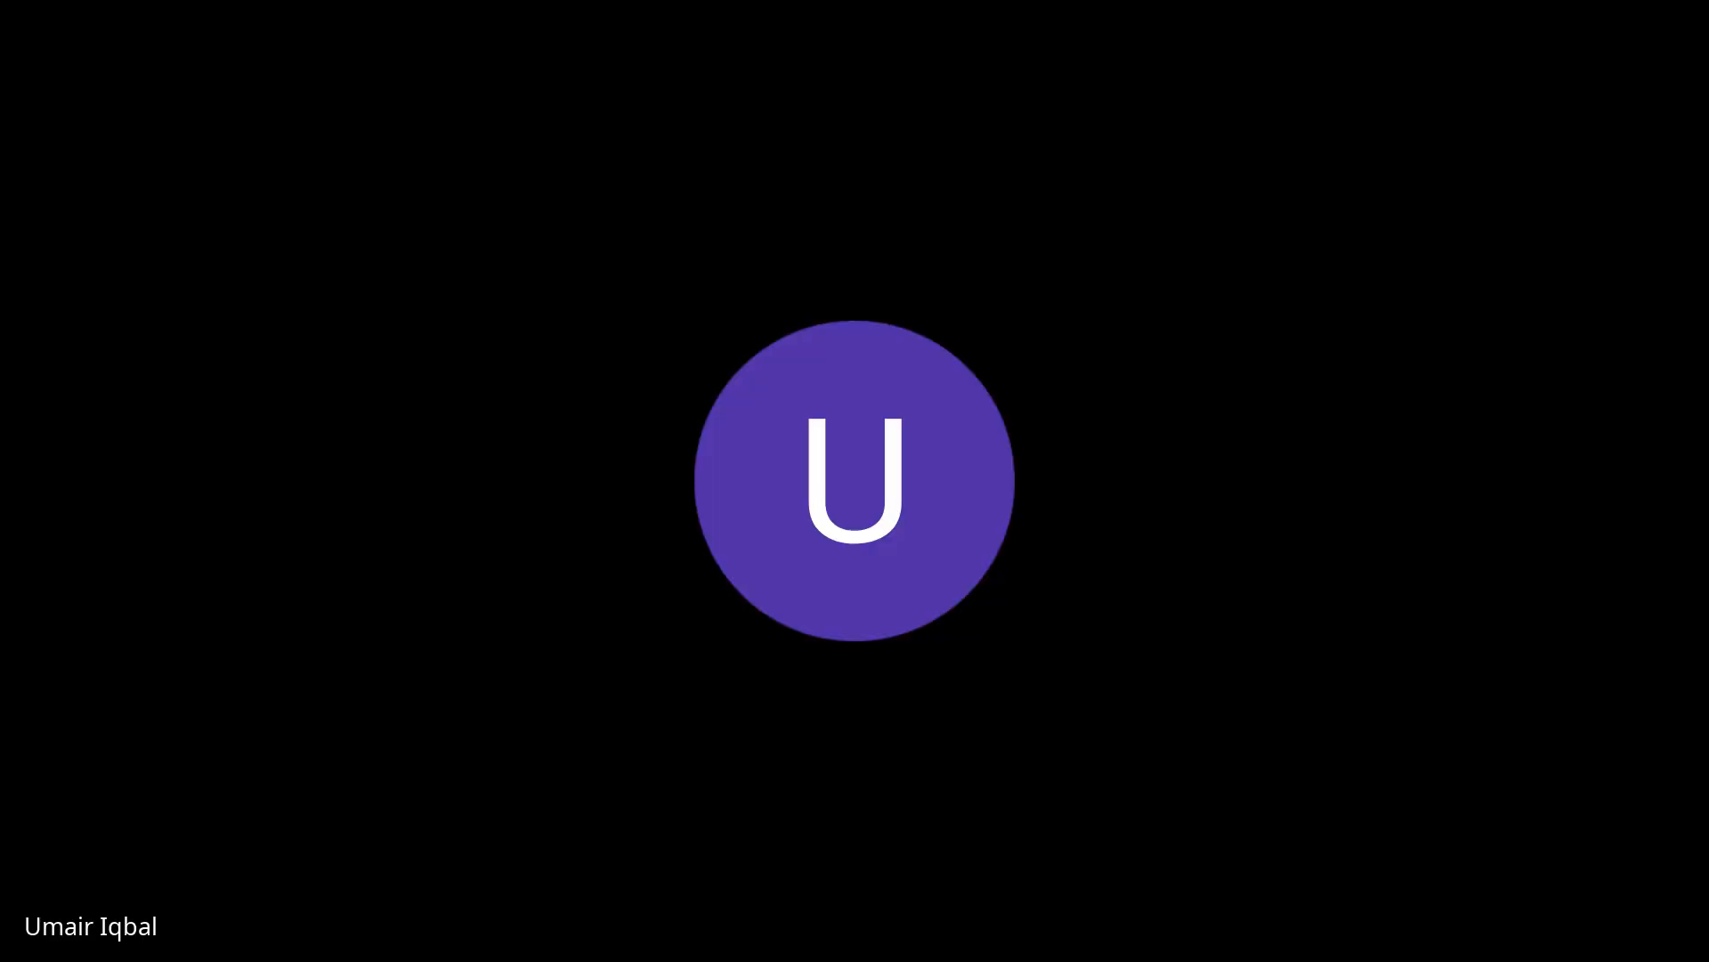